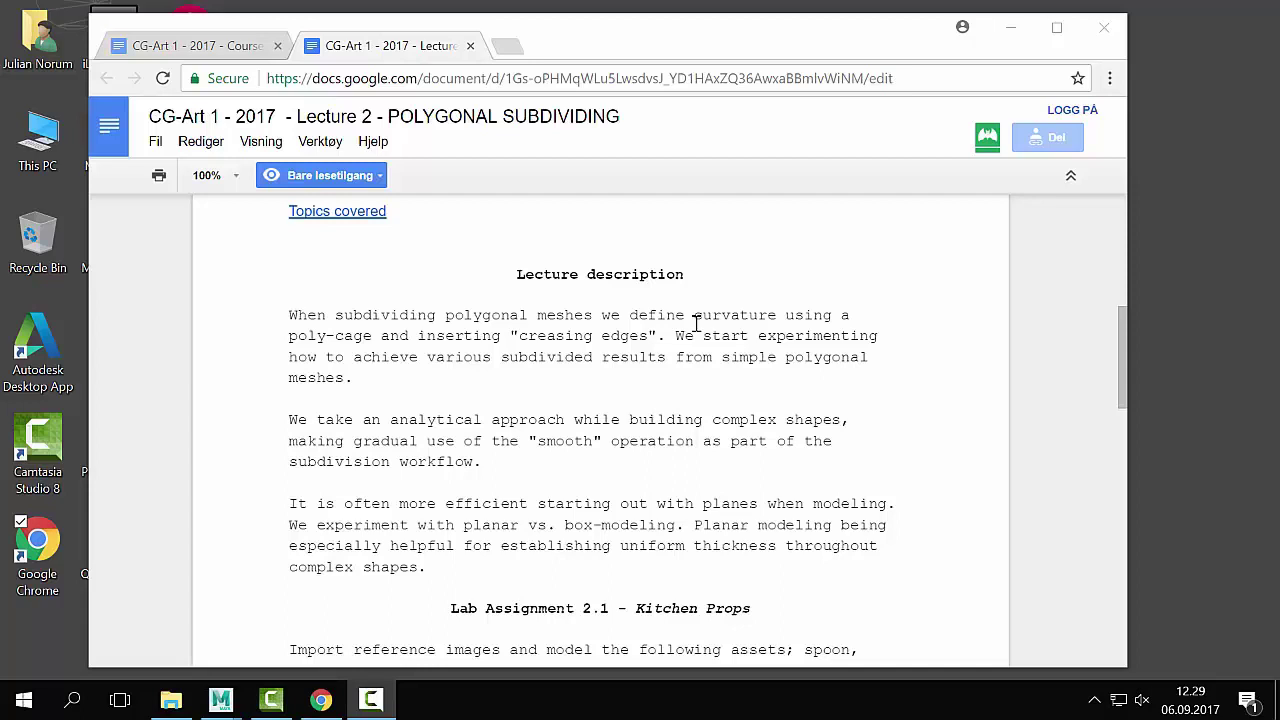
Step: Read through the lecture description, the Lab Assignment 2.1 Kitchen Props brief and the topics covered in the Lecture 2 document
scroll(686, 329, down, 1)
scroll(686, 331, up, 1)
scroll(650, 345, down, 2)
scroll(634, 423, down, 4)
scroll(634, 423, up, 2)
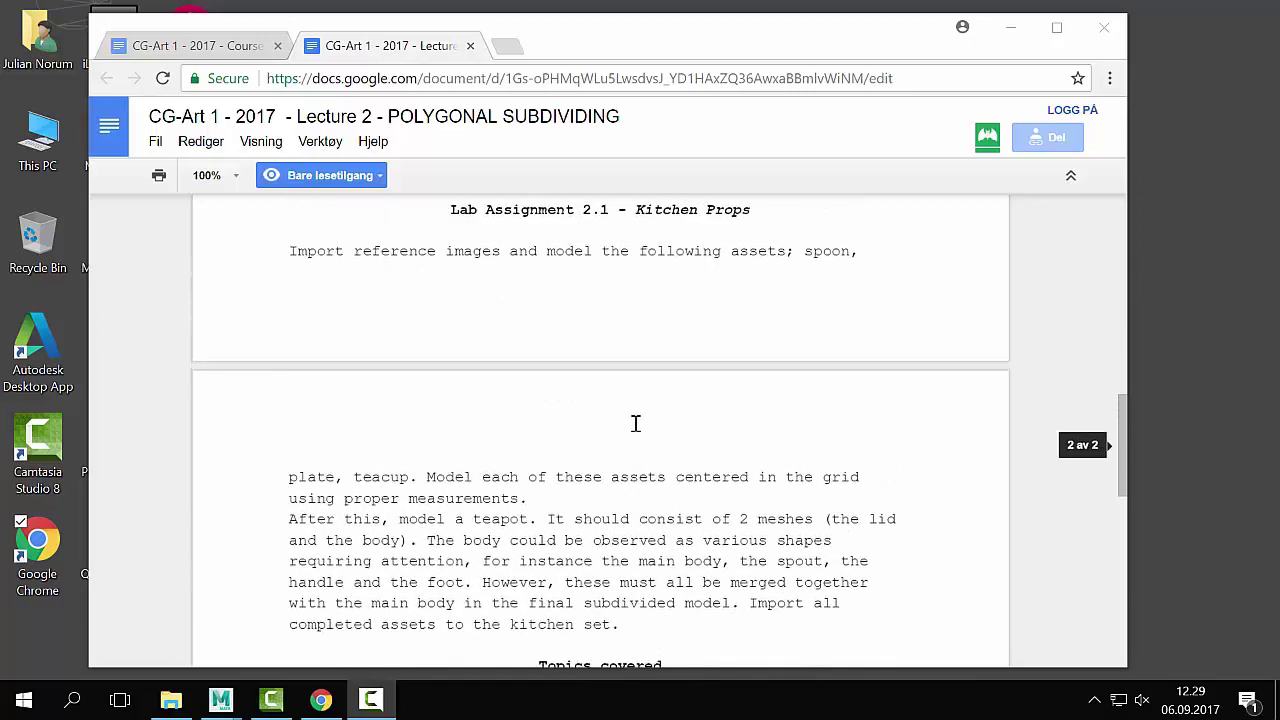
scroll(655, 330, down, 1)
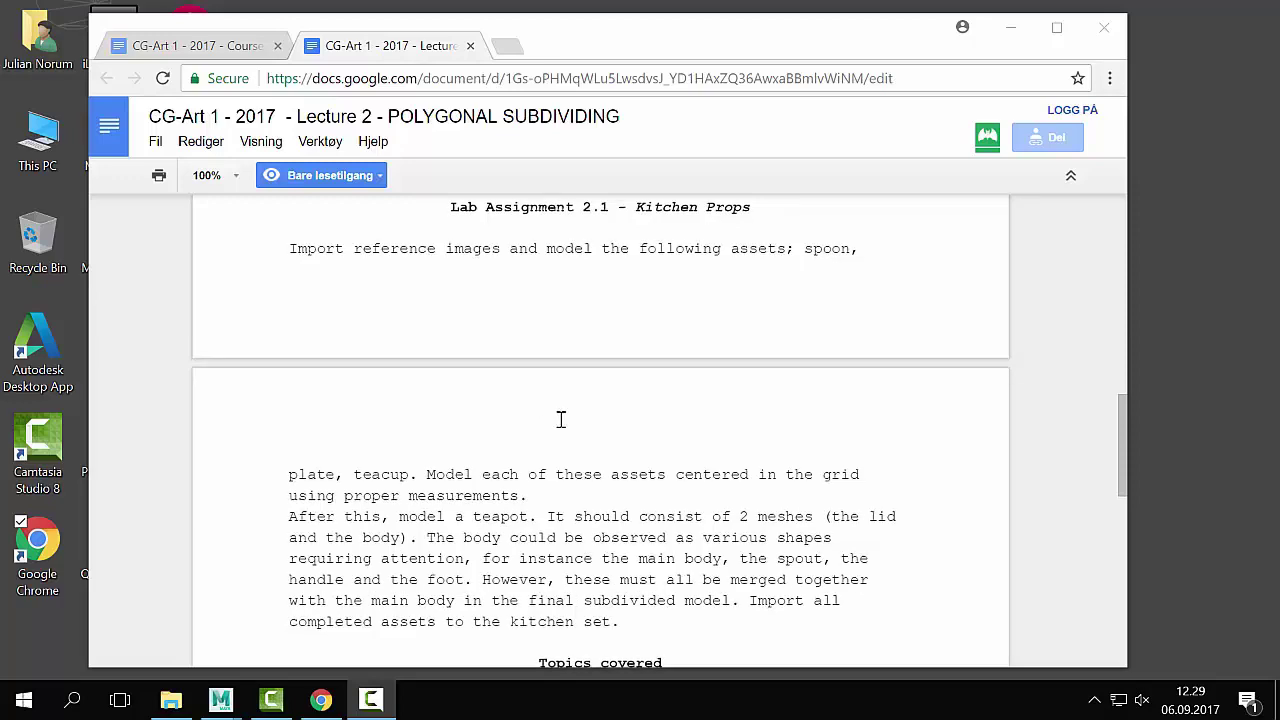
scroll(560, 421, down, 1)
scroll(560, 423, up, 2)
scroll(563, 427, down, 2)
scroll(563, 427, down, 2)
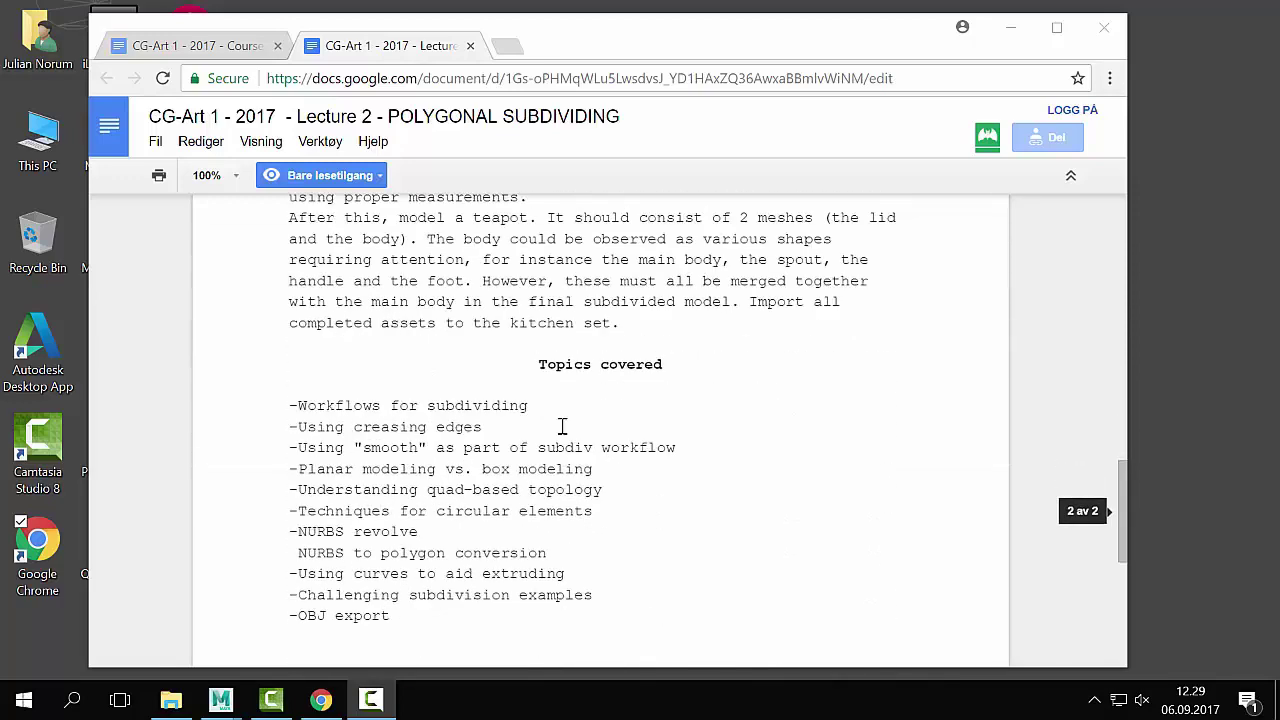
scroll(563, 427, down, 1)
scroll(563, 427, up, 1)
scroll(563, 427, down, 2)
scroll(563, 427, up, 2)
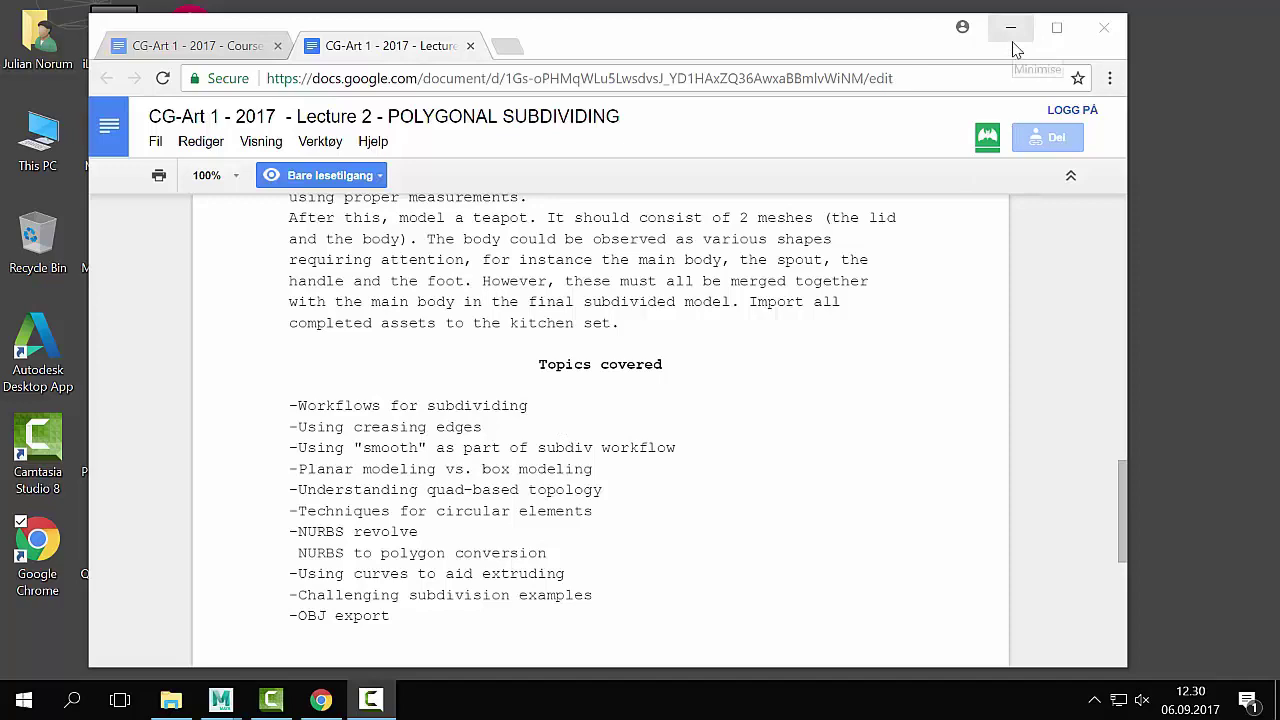
Step: Switch to the Autodesk Maya 2017 main window
mouse_move(240, 708)
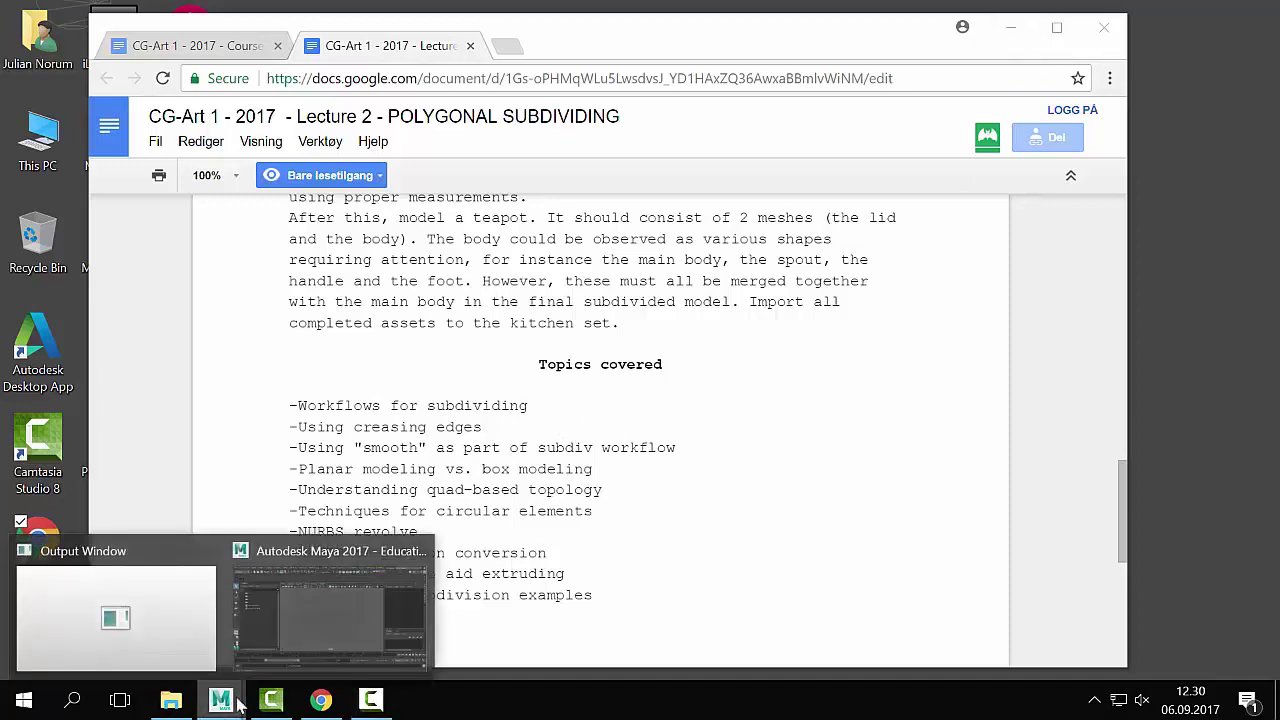
click(278, 648)
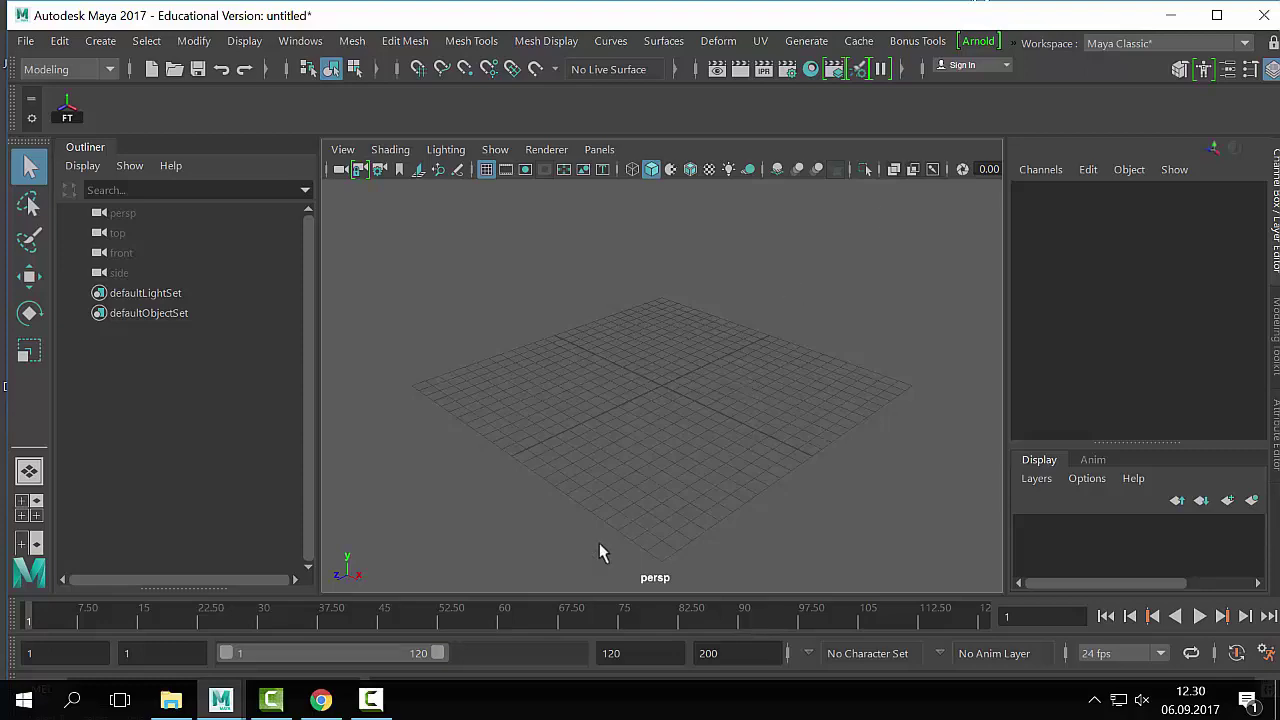
Step: Switch to Google Chrome, open a new window and search Google Images for "orthographic reference"
click(320, 699)
key(ctrl+n)
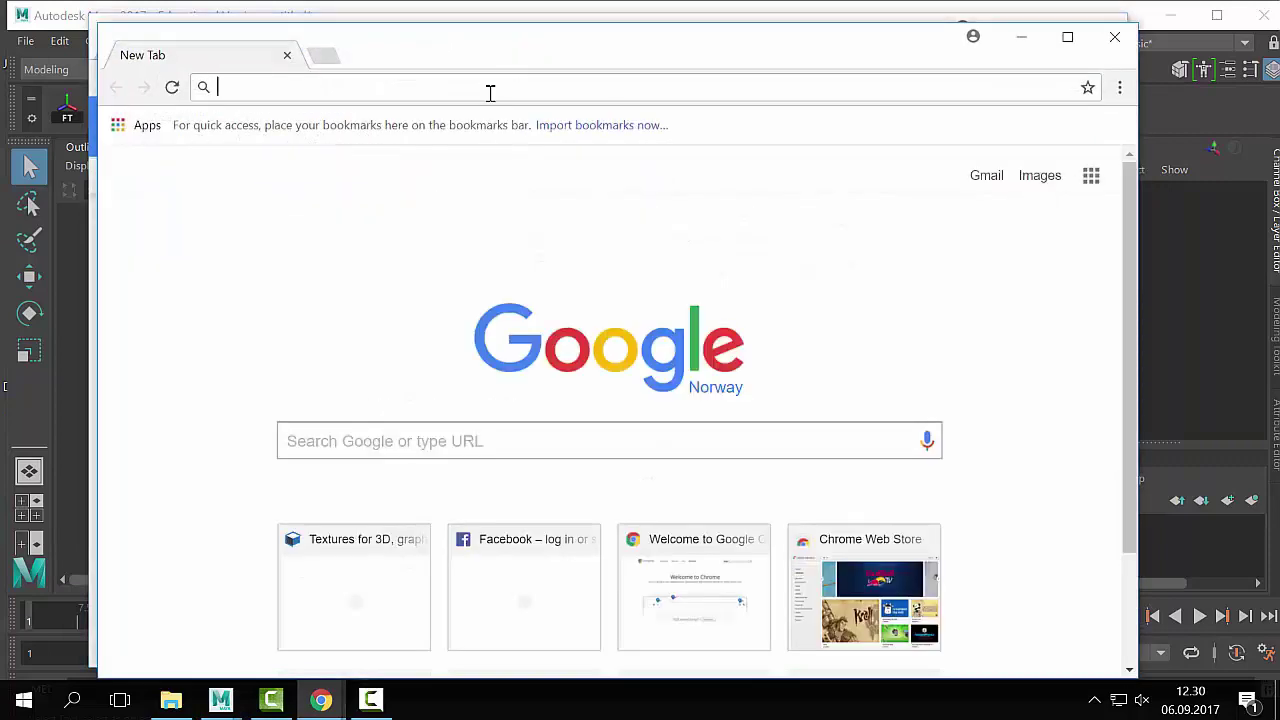
text(o)
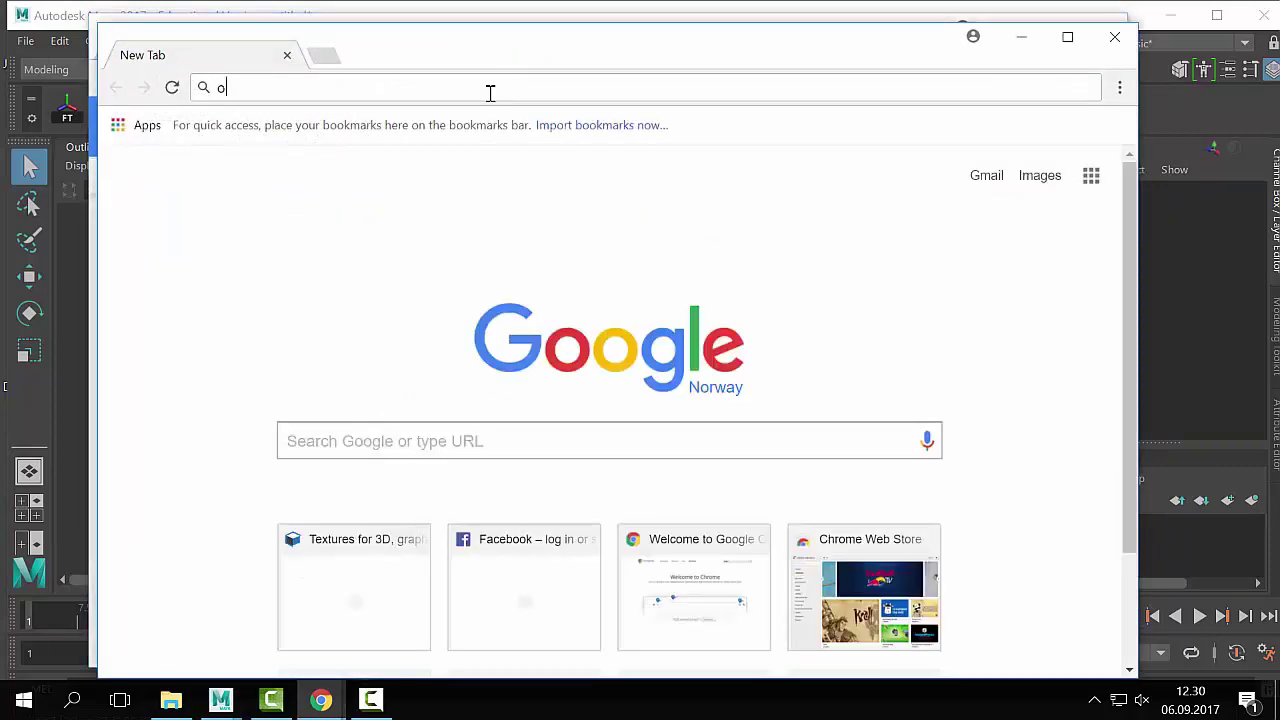
text(rthographic refe)
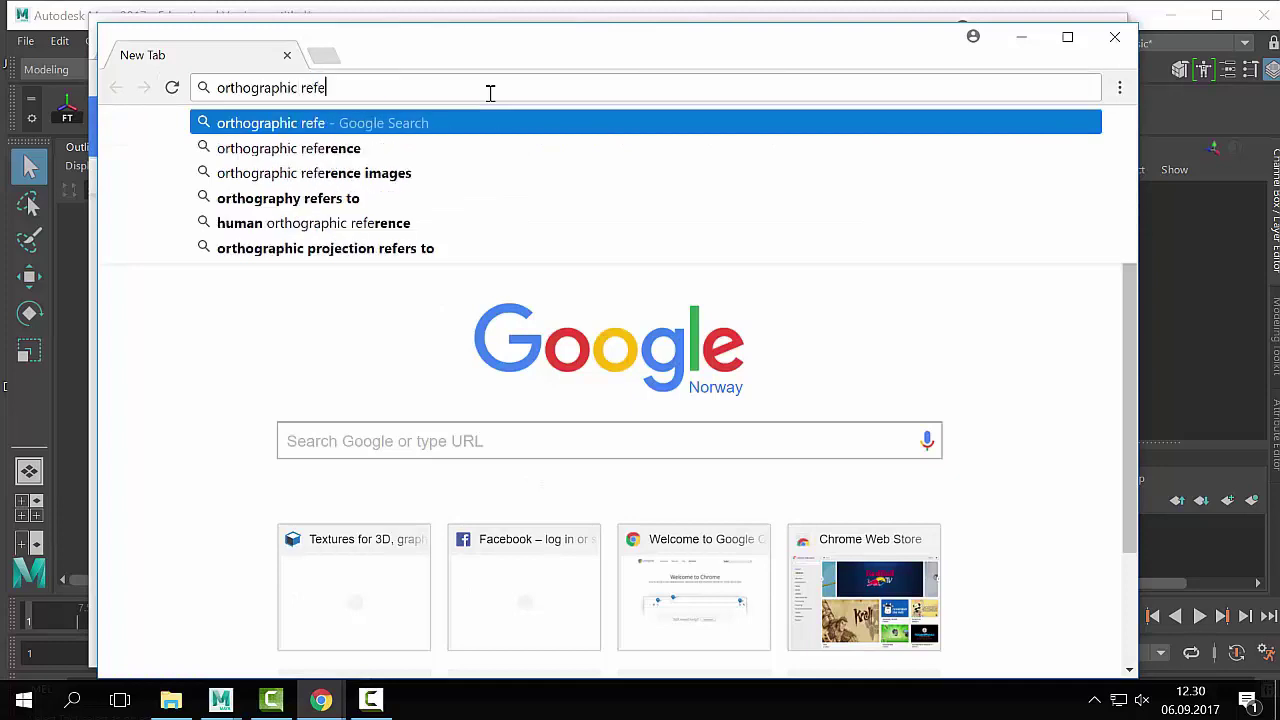
text(re)
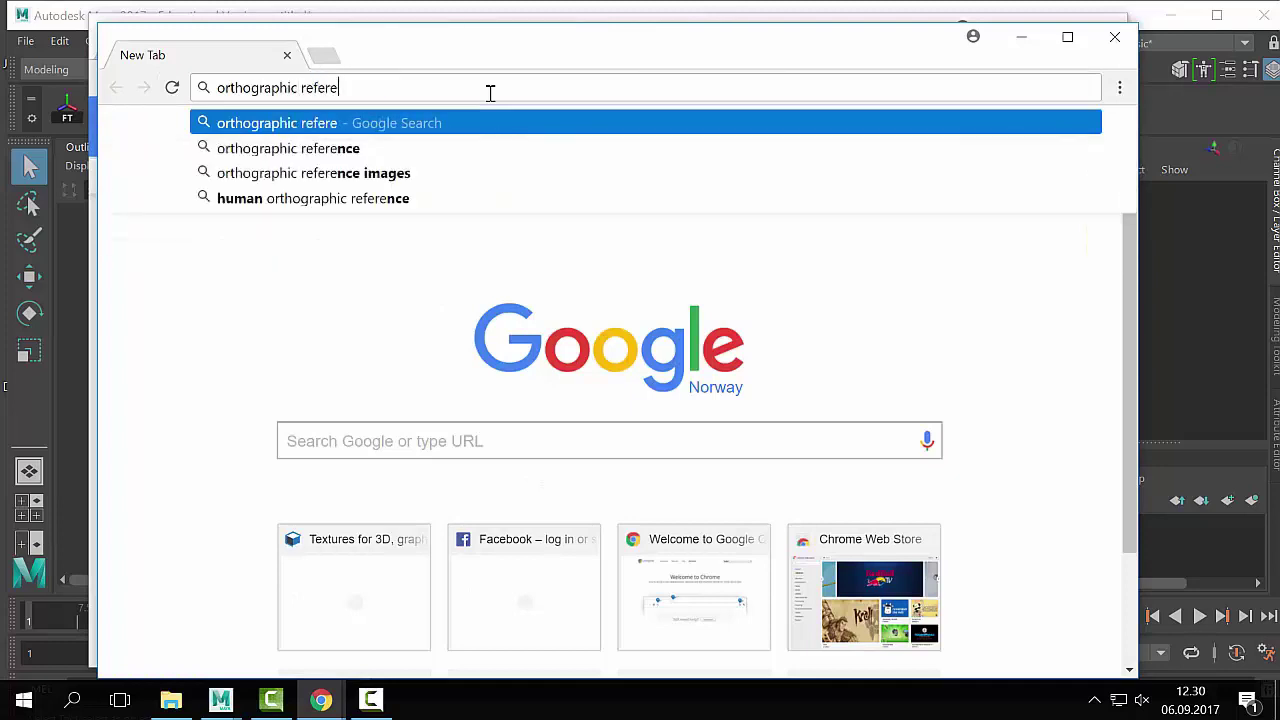
text(nce)
key(Return)
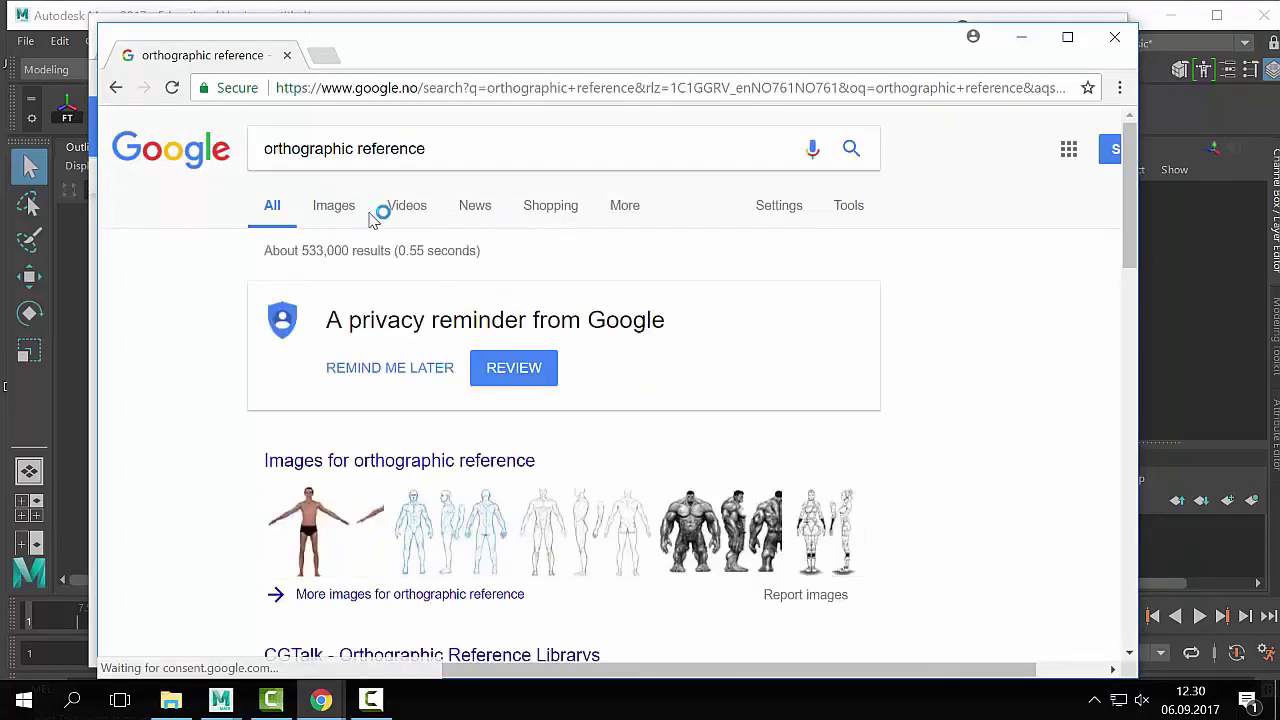
click(349, 216)
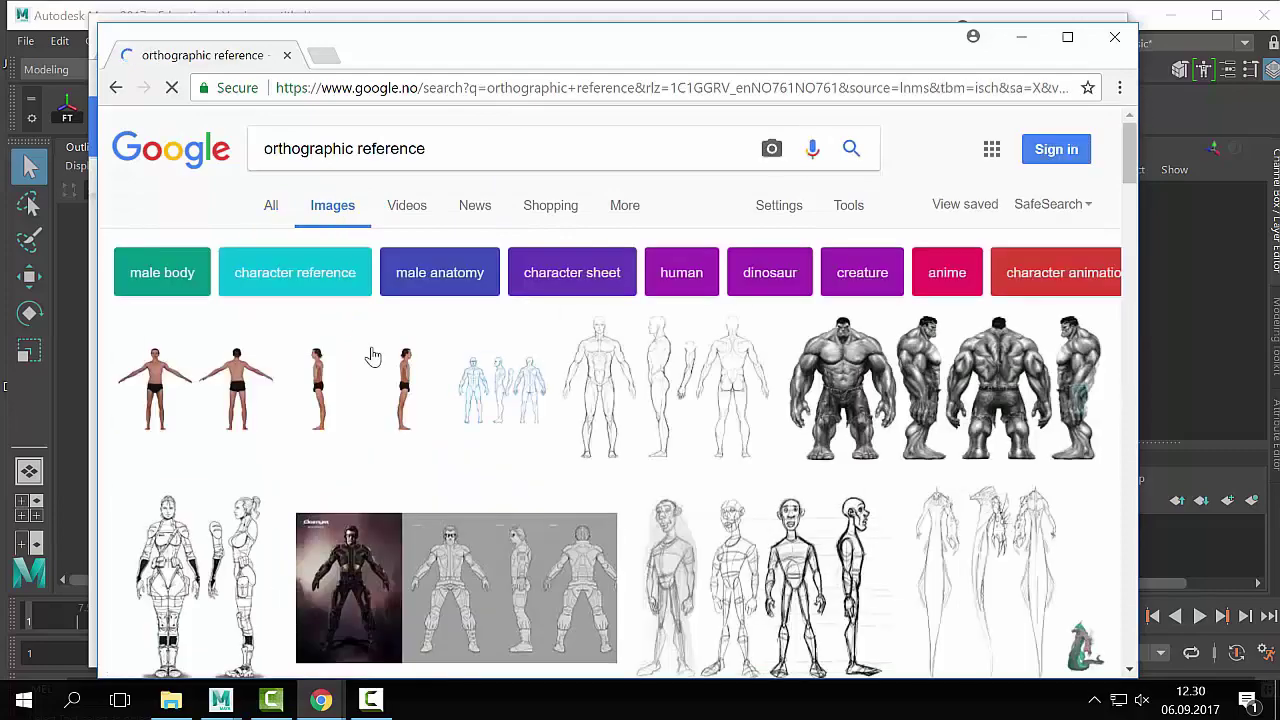
Step: Preview the Pinterest male anatomy orthographic drawing from the image results and examine how its front, side and back views line up
scroll(380, 350, down, 1)
scroll(595, 300, down, 3)
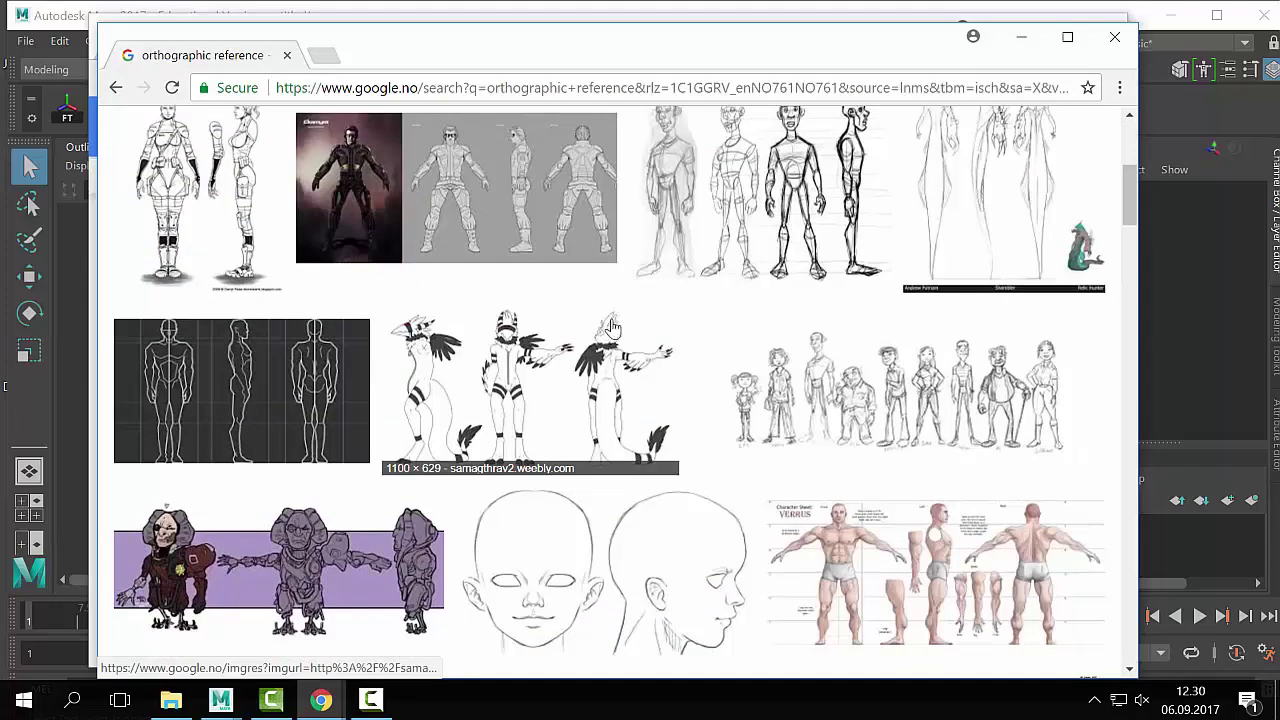
scroll(613, 328, up, 4)
scroll(670, 234, down, 2)
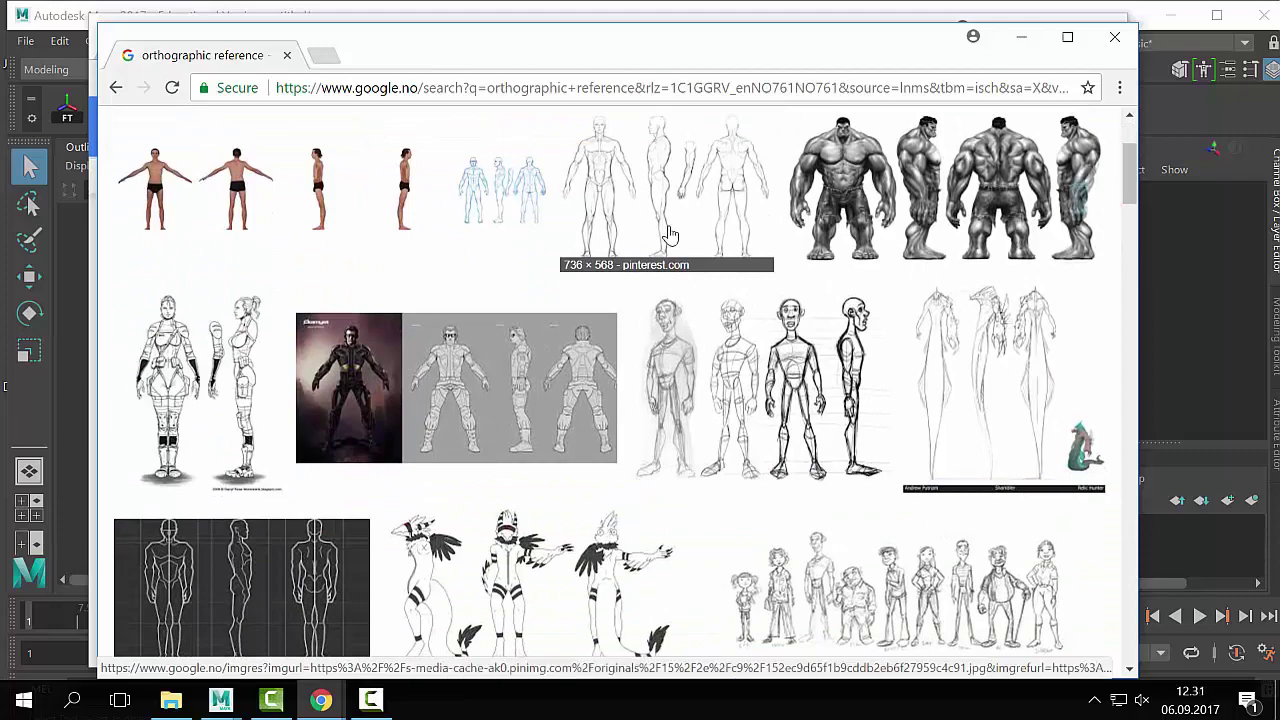
click(670, 234)
scroll(308, 591, down, 2)
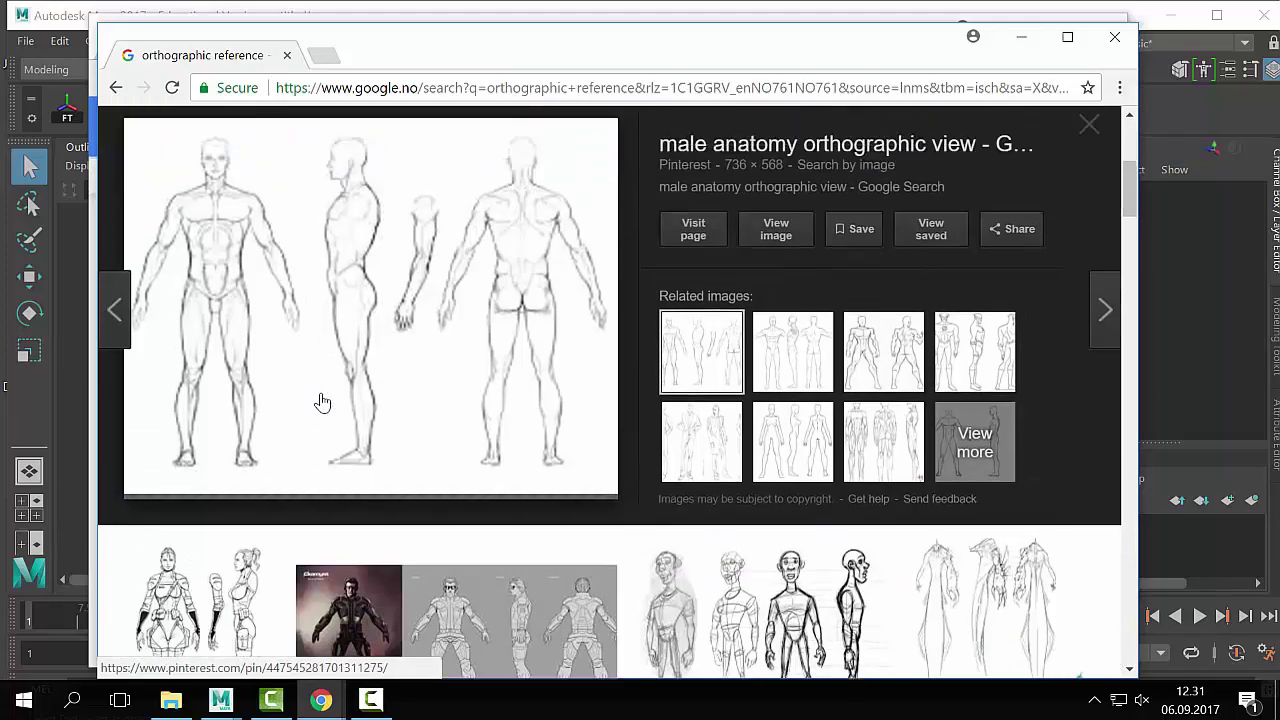
scroll(300, 380, up, 2)
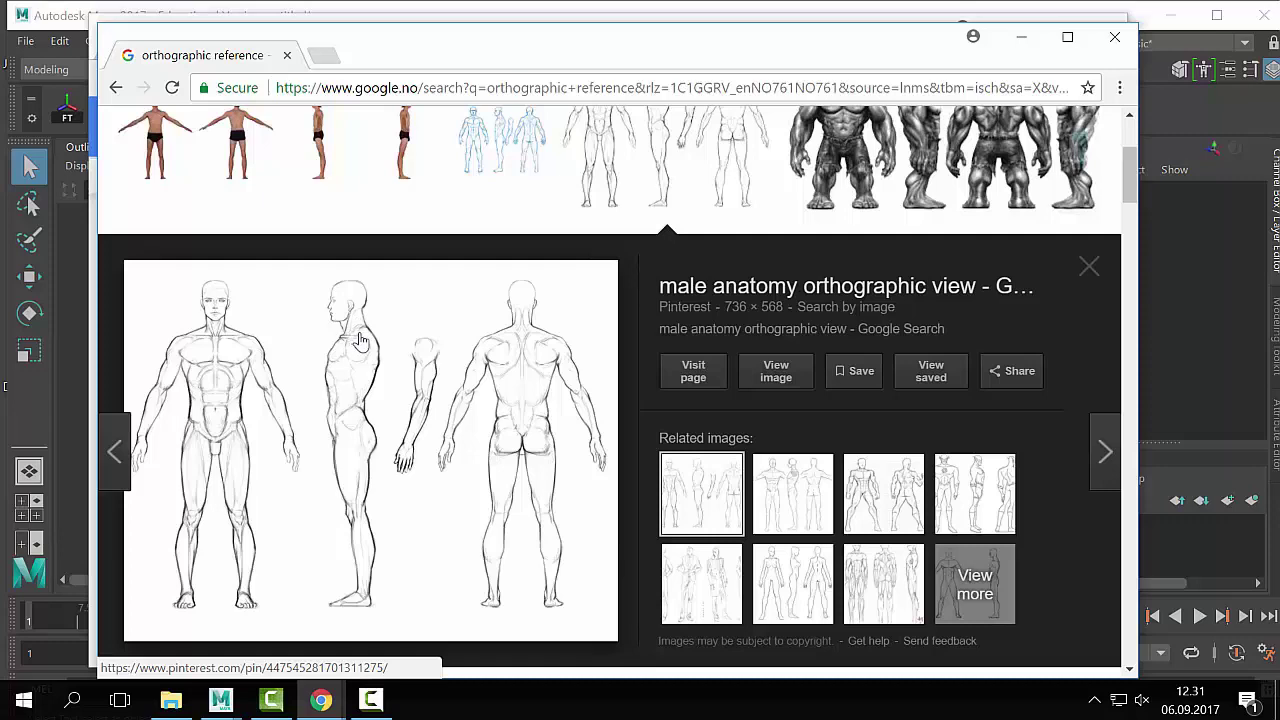
scroll(338, 432, up, 1)
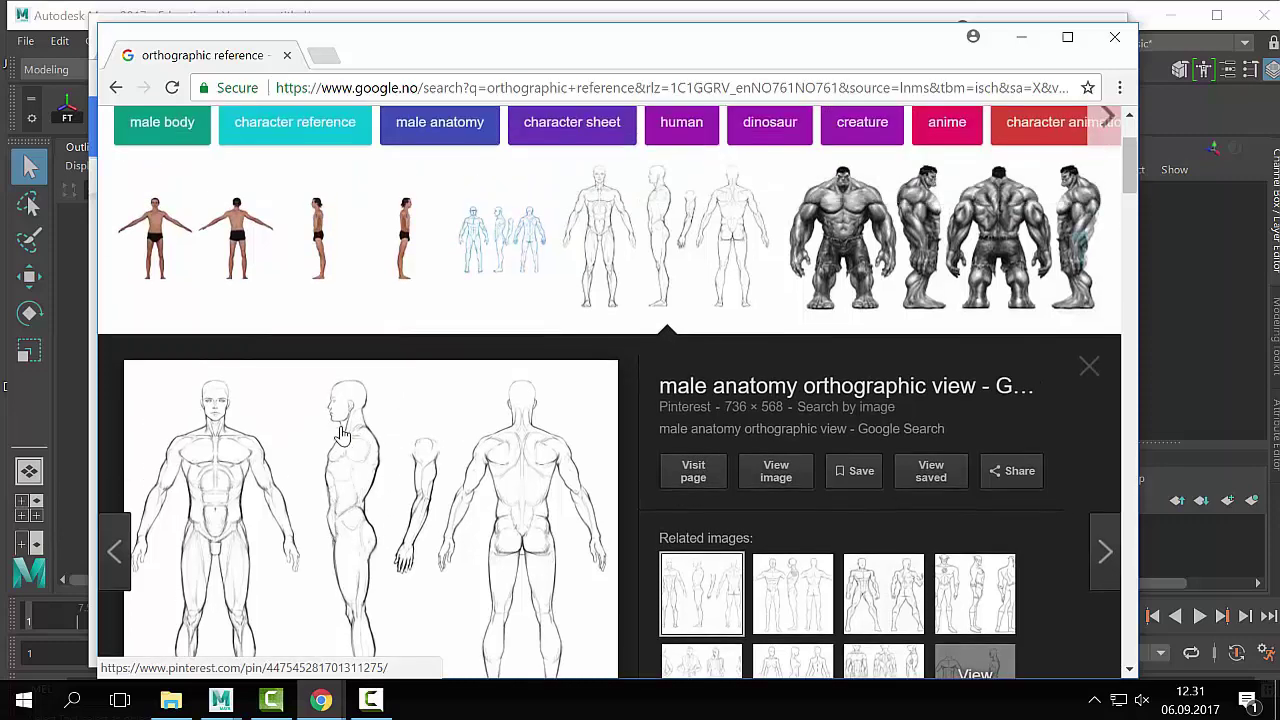
scroll(330, 320, down, 1)
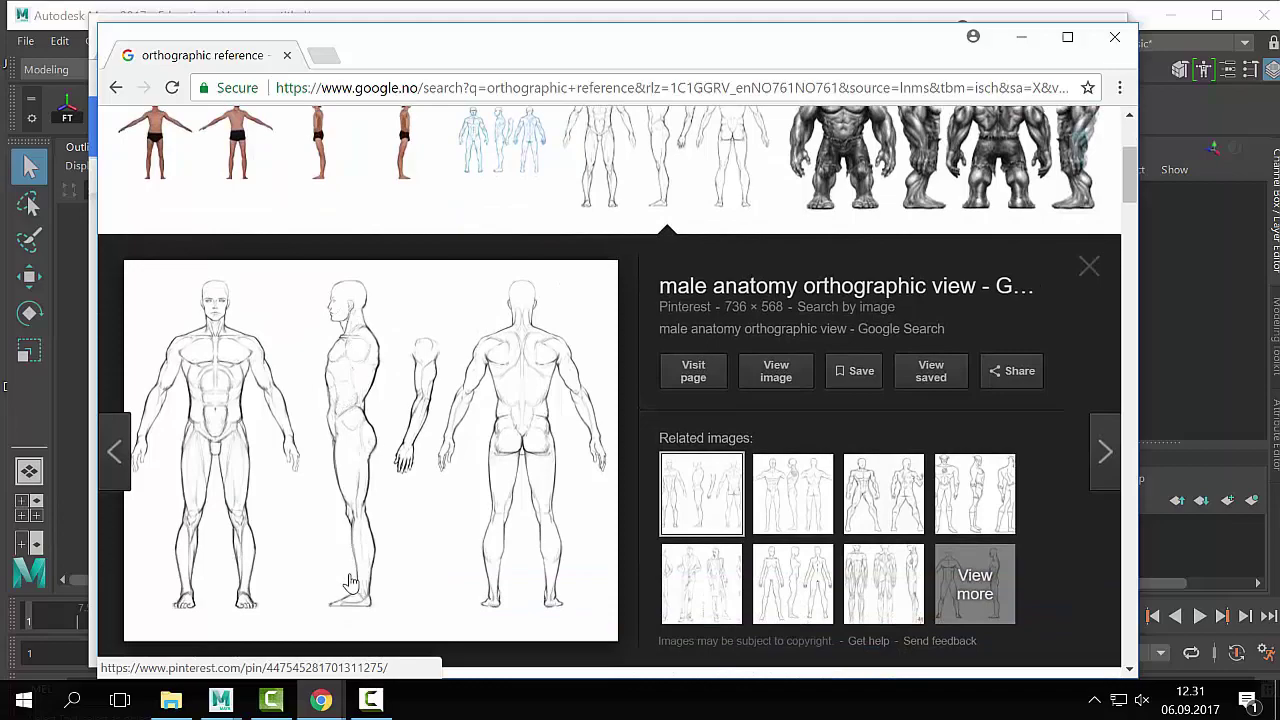
Step: Look through the rest of the orthographic reference image results for examples of characters, vehicles and other objects
scroll(355, 578, down, 9)
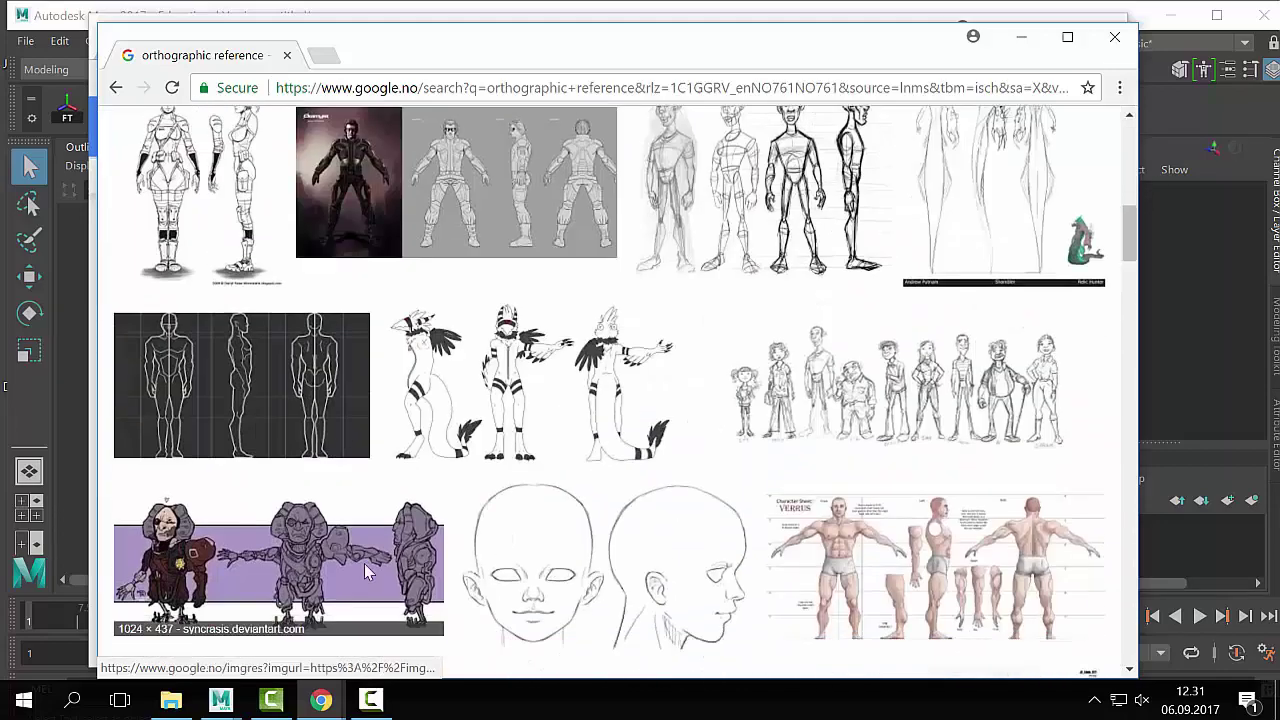
scroll(365, 573, down, 8)
scroll(365, 571, up, 2)
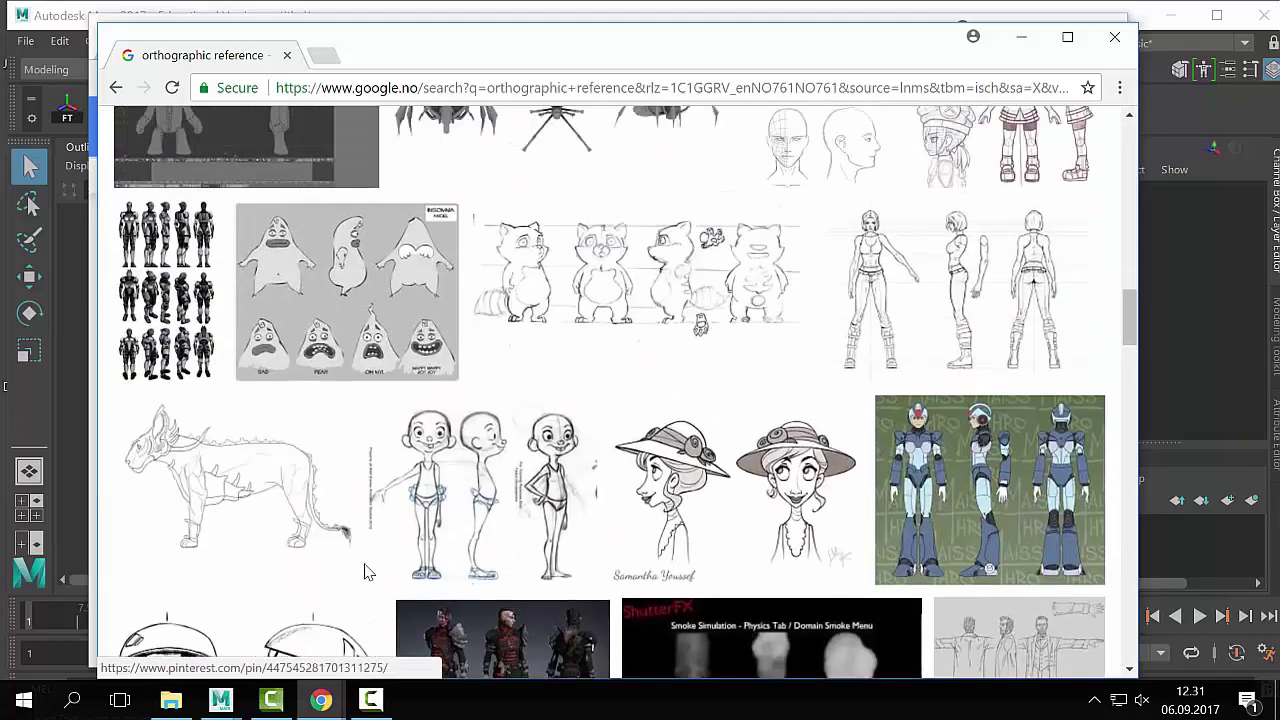
scroll(365, 569, down, 2)
scroll(365, 570, down, 4)
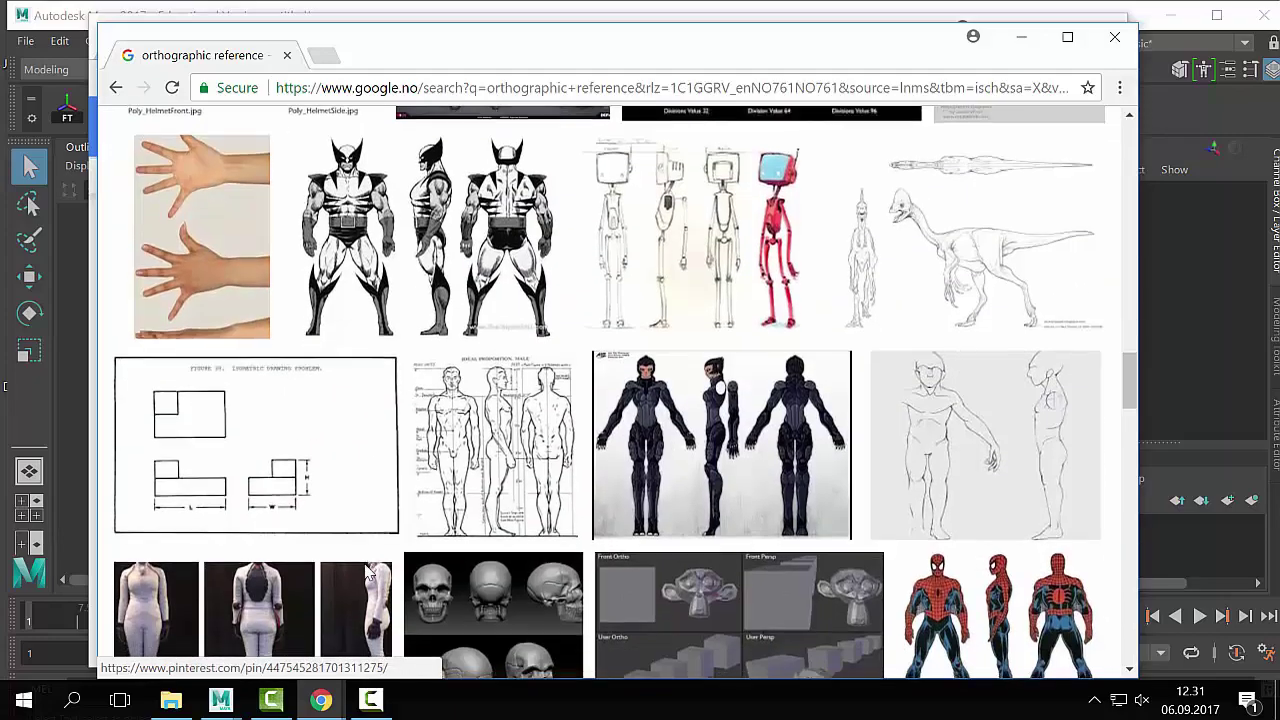
scroll(365, 573, down, 2)
scroll(365, 573, up, 2)
scroll(365, 573, down, 7)
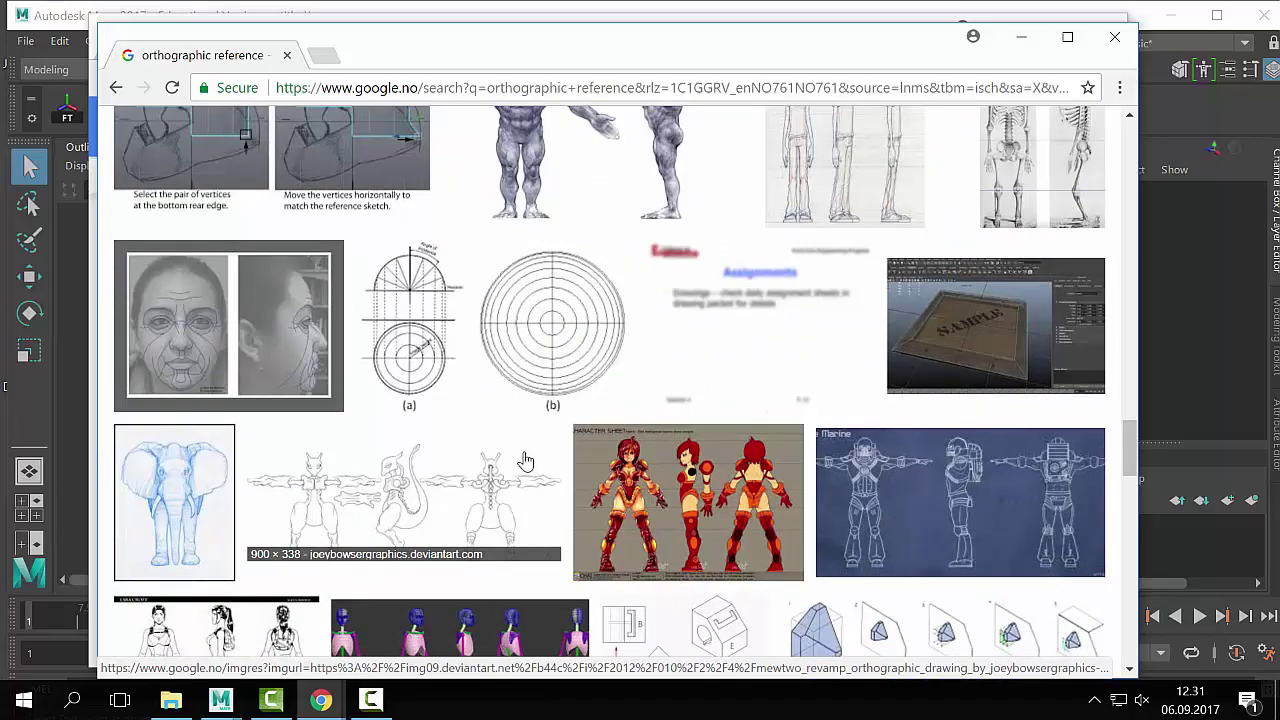
scroll(525, 460, down, 9)
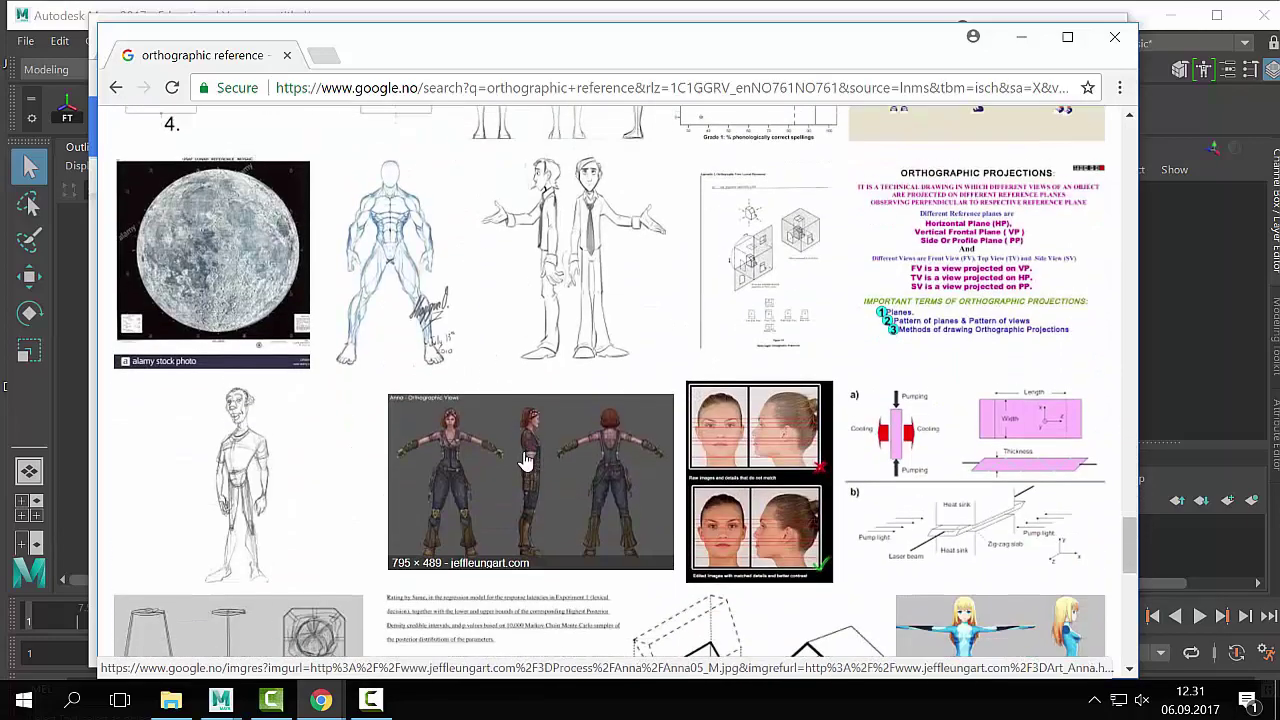
scroll(525, 460, up, 3)
scroll(525, 460, down, 6)
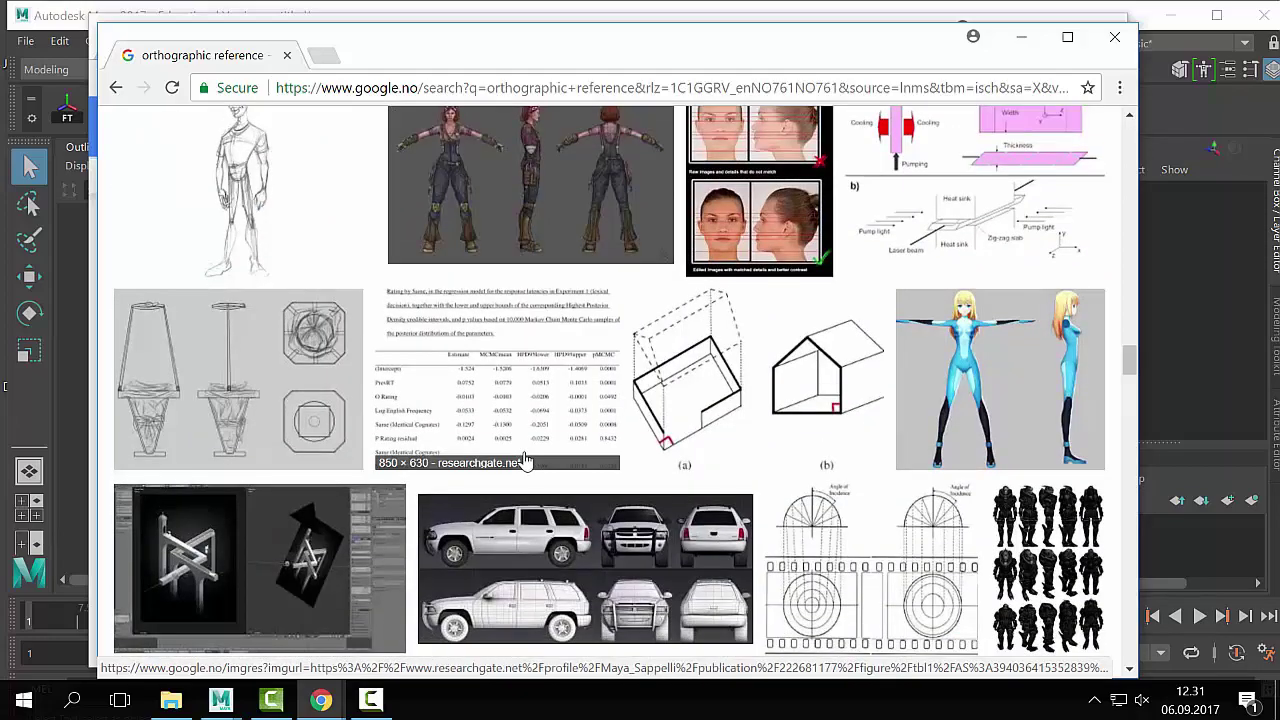
scroll(525, 460, down, 1)
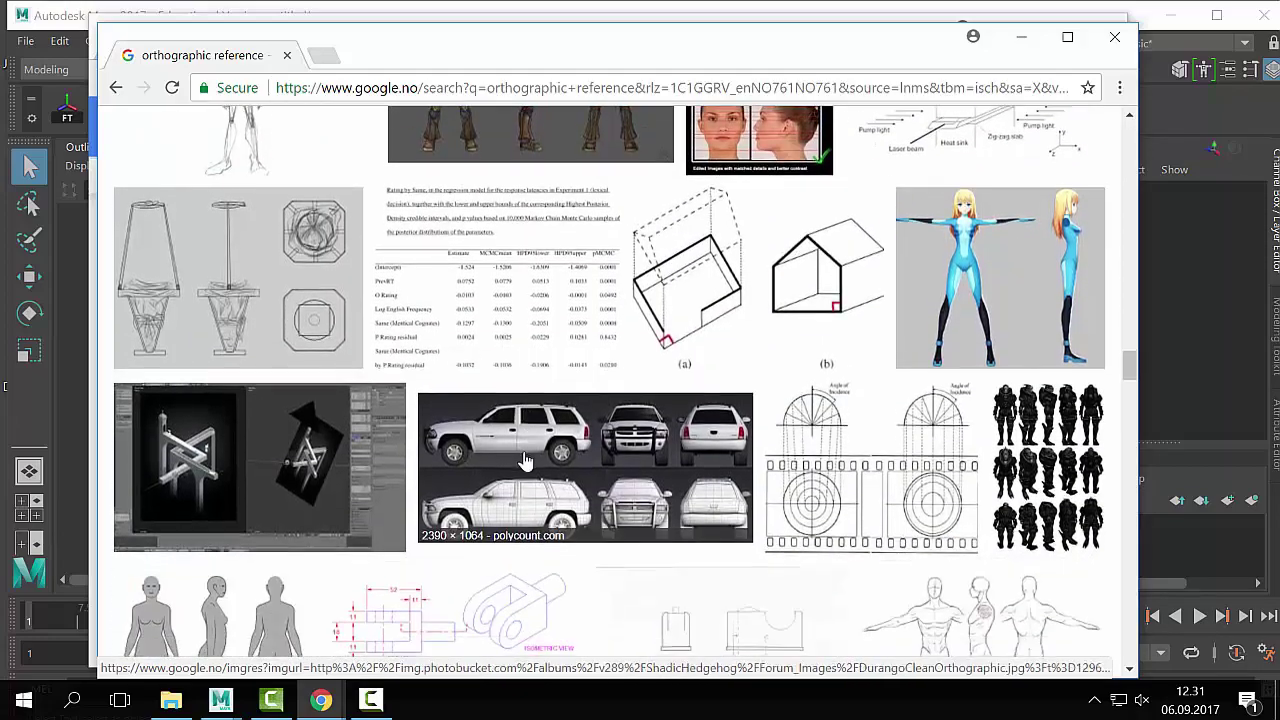
scroll(525, 460, down, 3)
scroll(525, 460, down, 5)
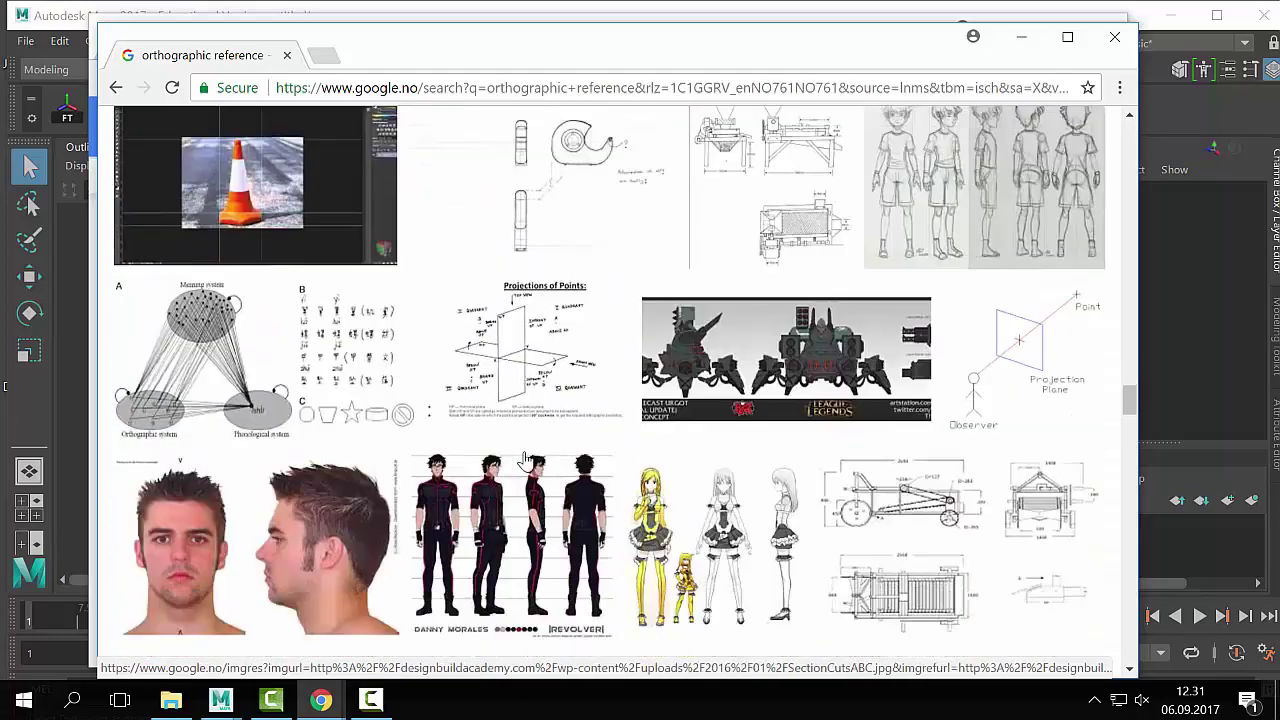
scroll(525, 460, down, 6)
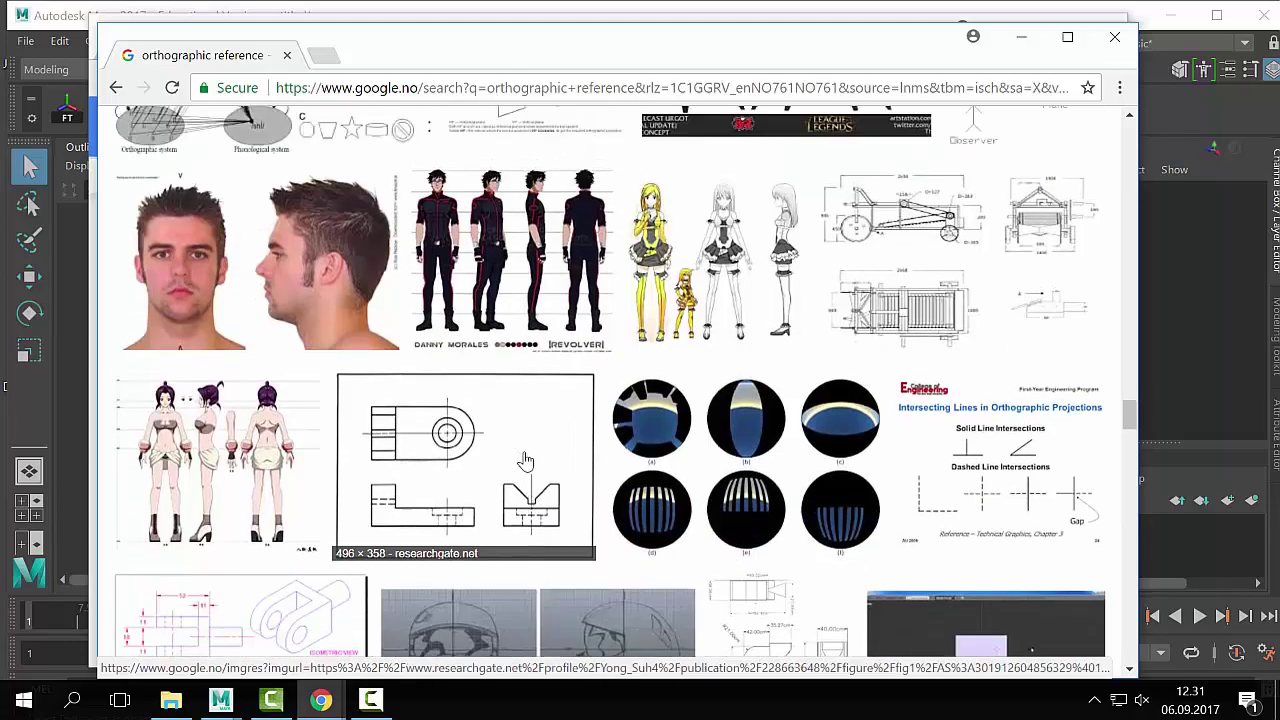
scroll(525, 460, up, 2)
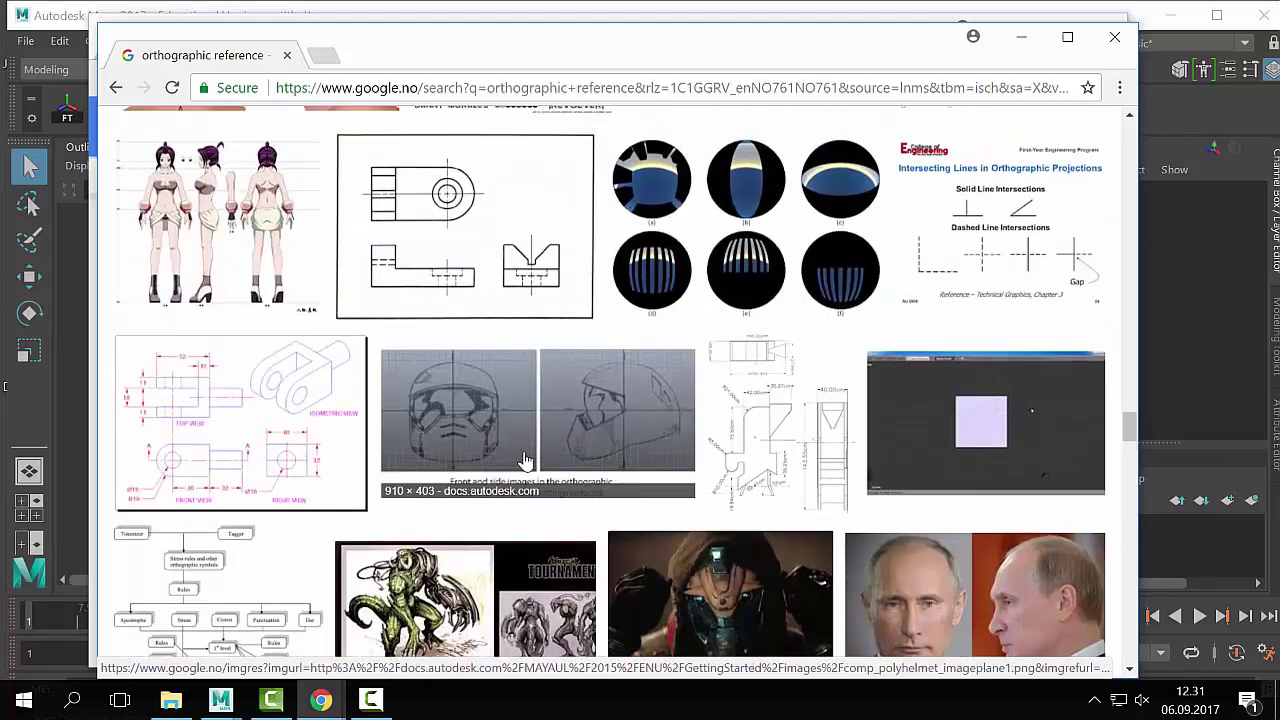
scroll(525, 460, down, 15)
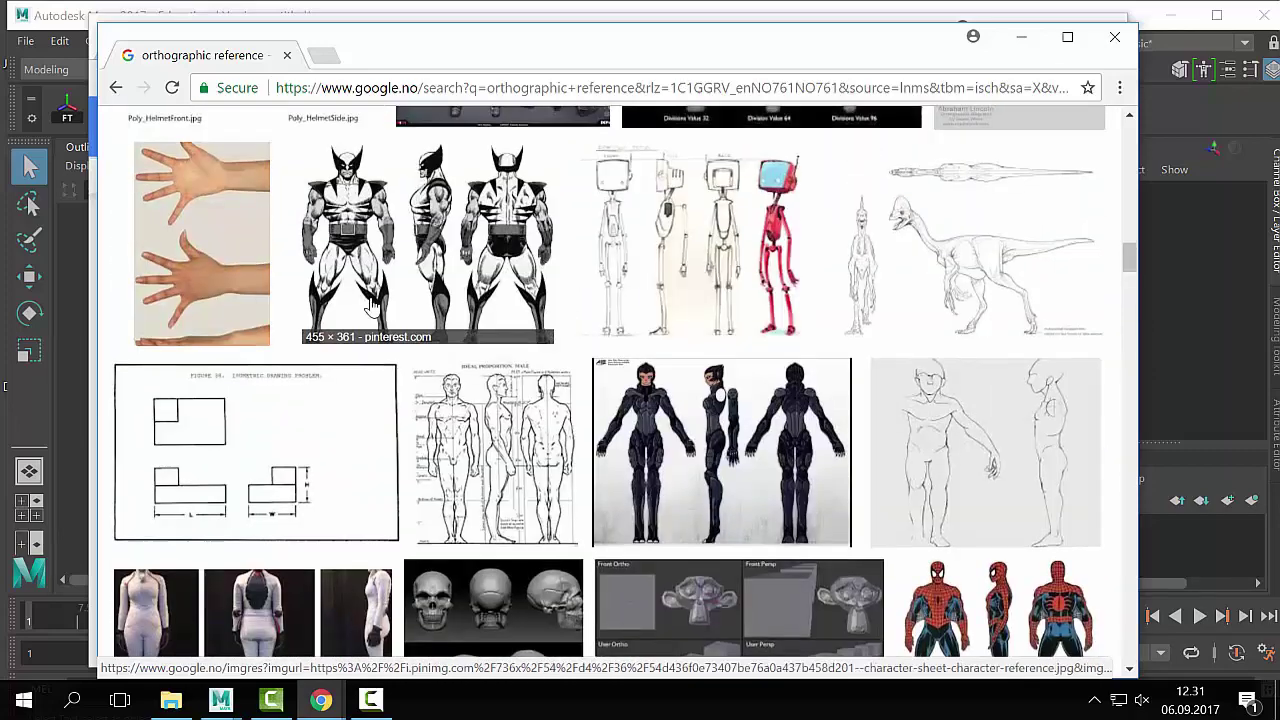
scroll(372, 303, up, 2)
right_click(374, 298)
Step: Refine the image search to "orthographic reference chair" and look over the chair drawings
click(1130, 268)
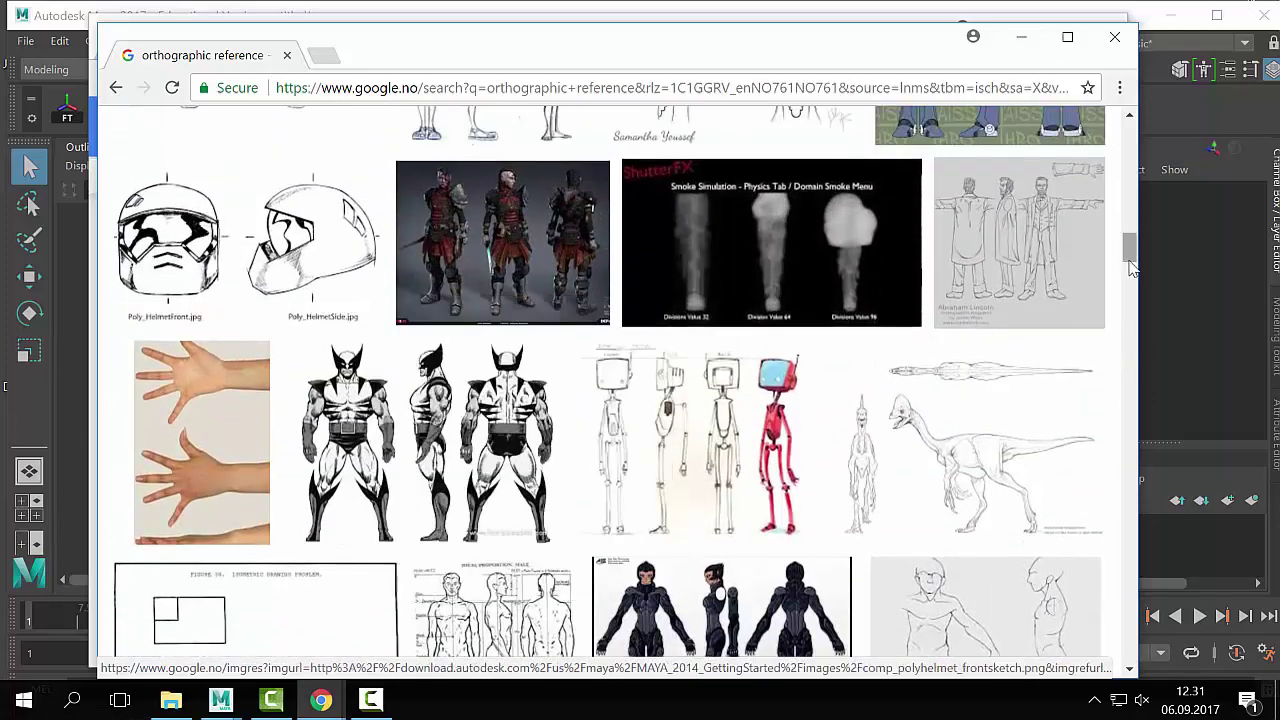
drag(1130, 268, 1125, 110)
click(458, 148)
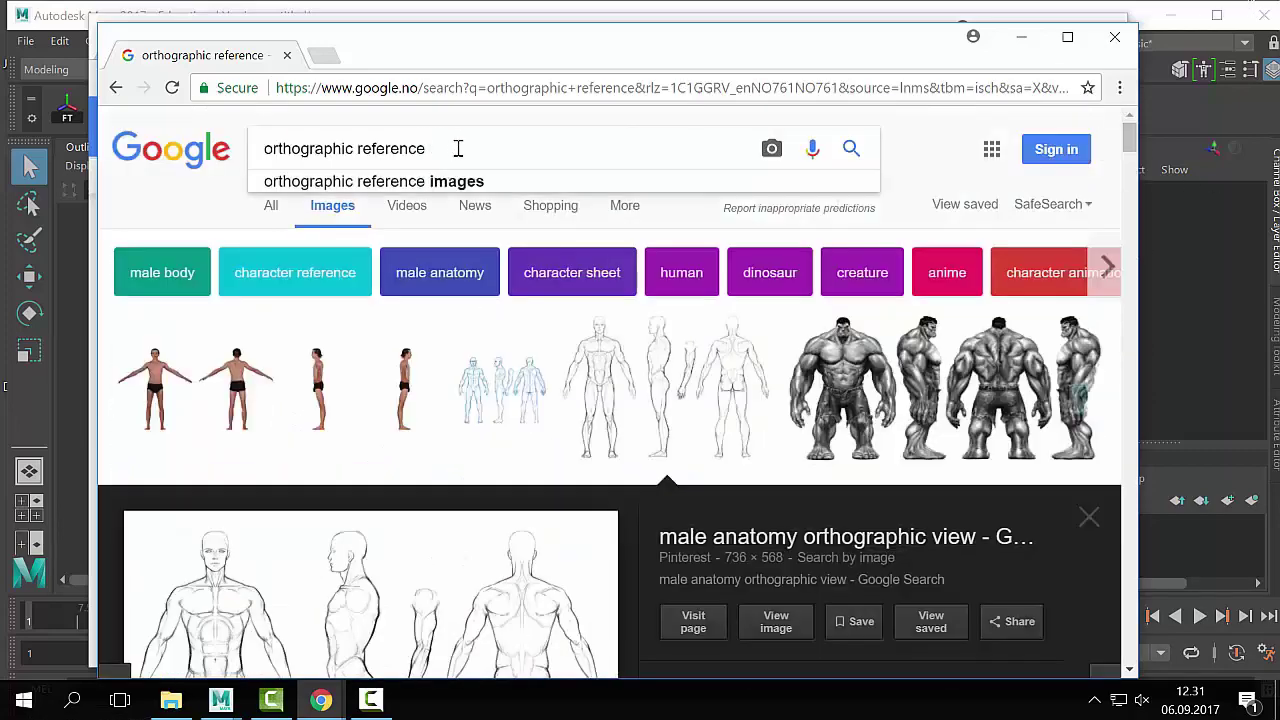
text(ch)
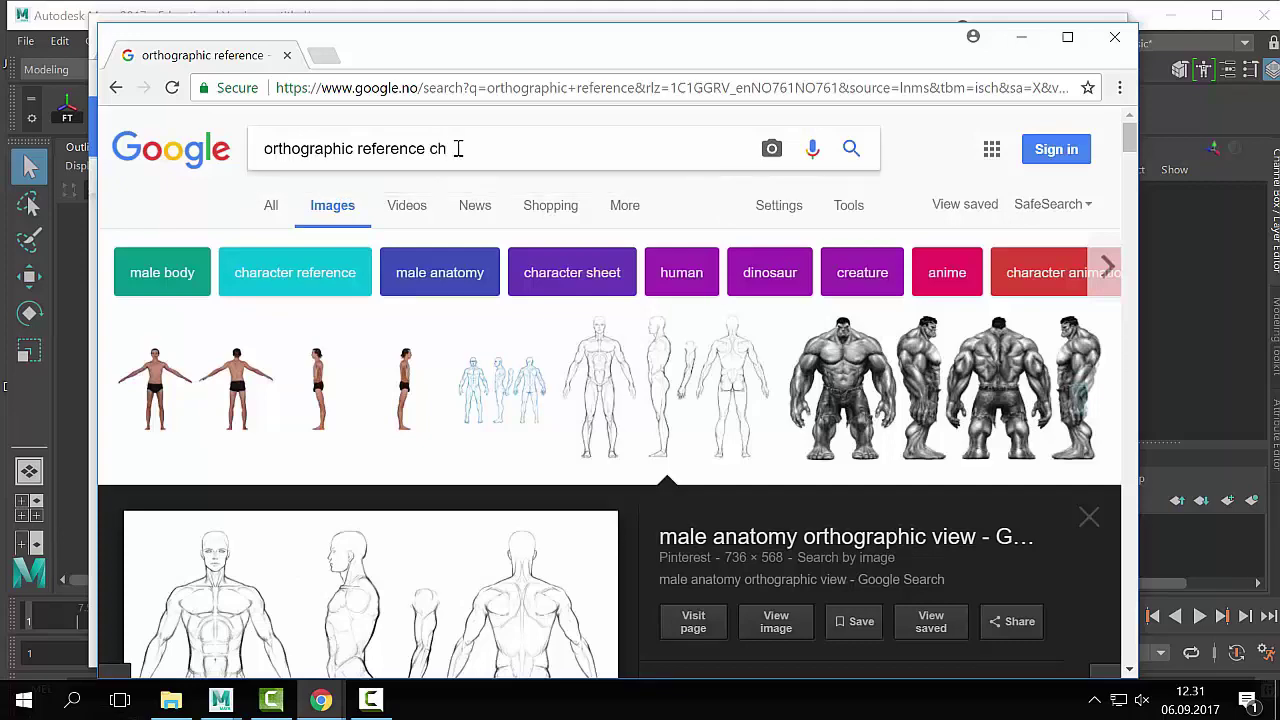
text(air)
key(Return)
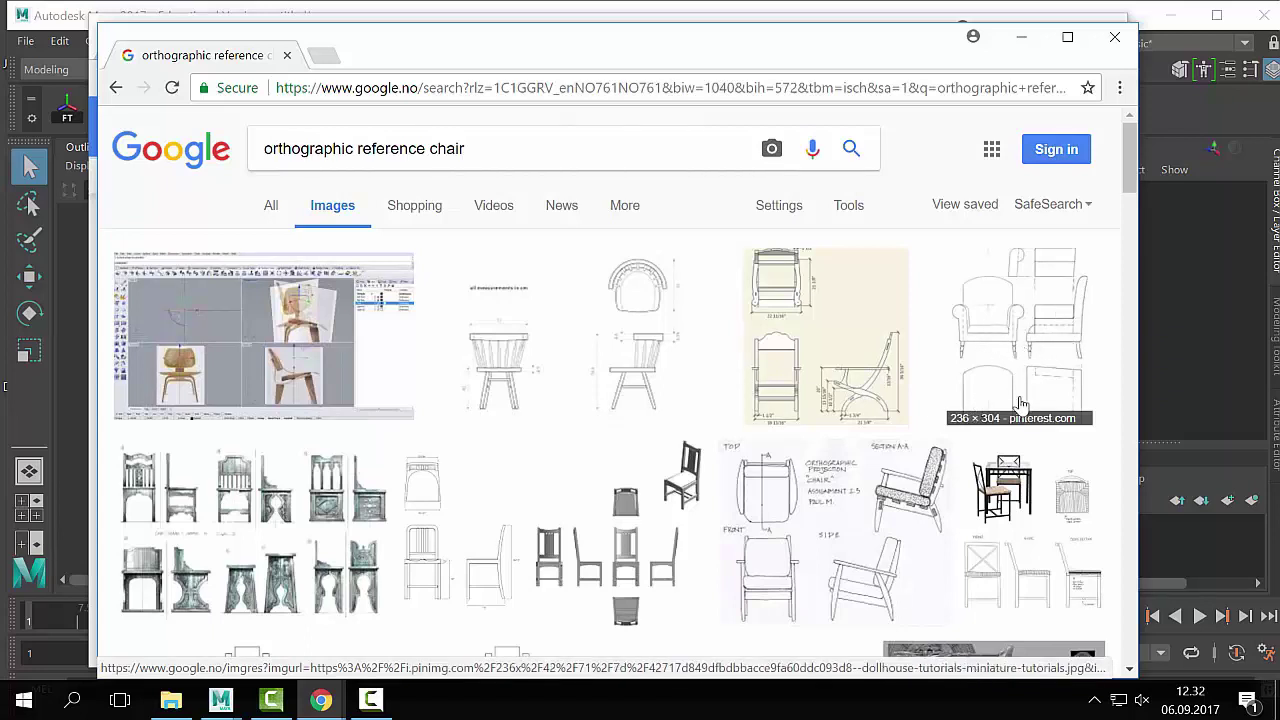
scroll(596, 434, down, 4)
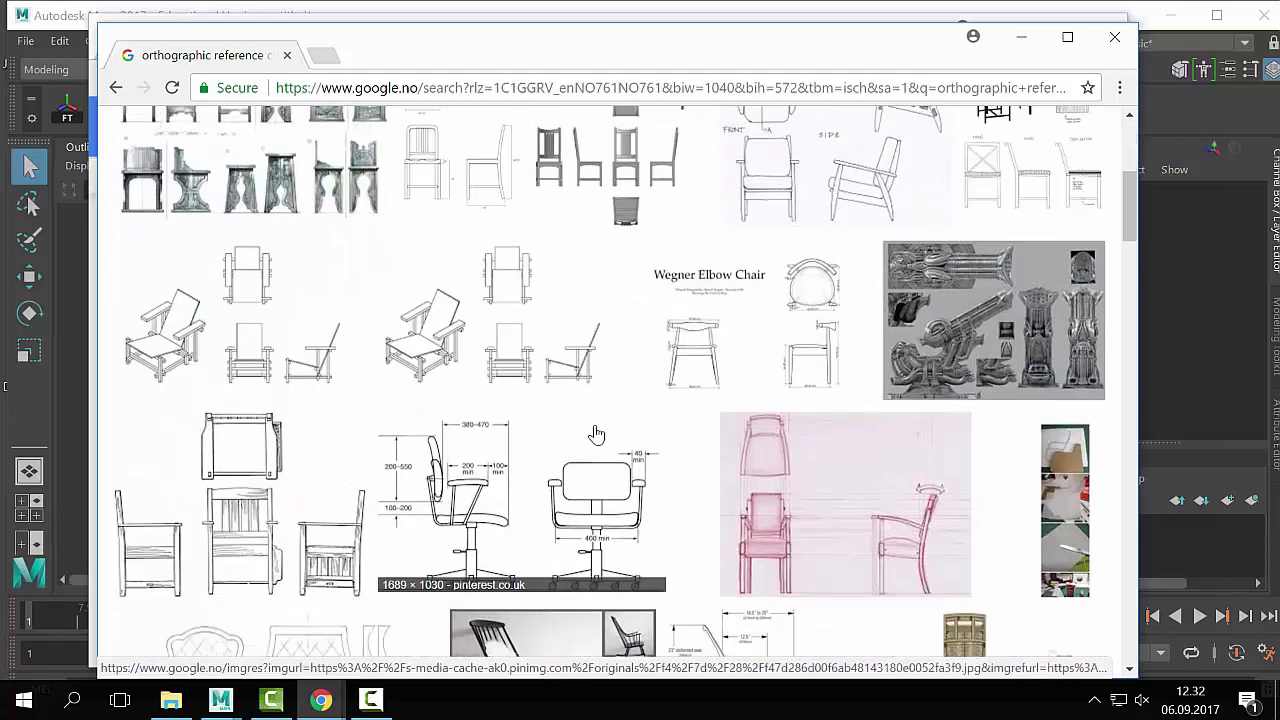
scroll(593, 434, up, 4)
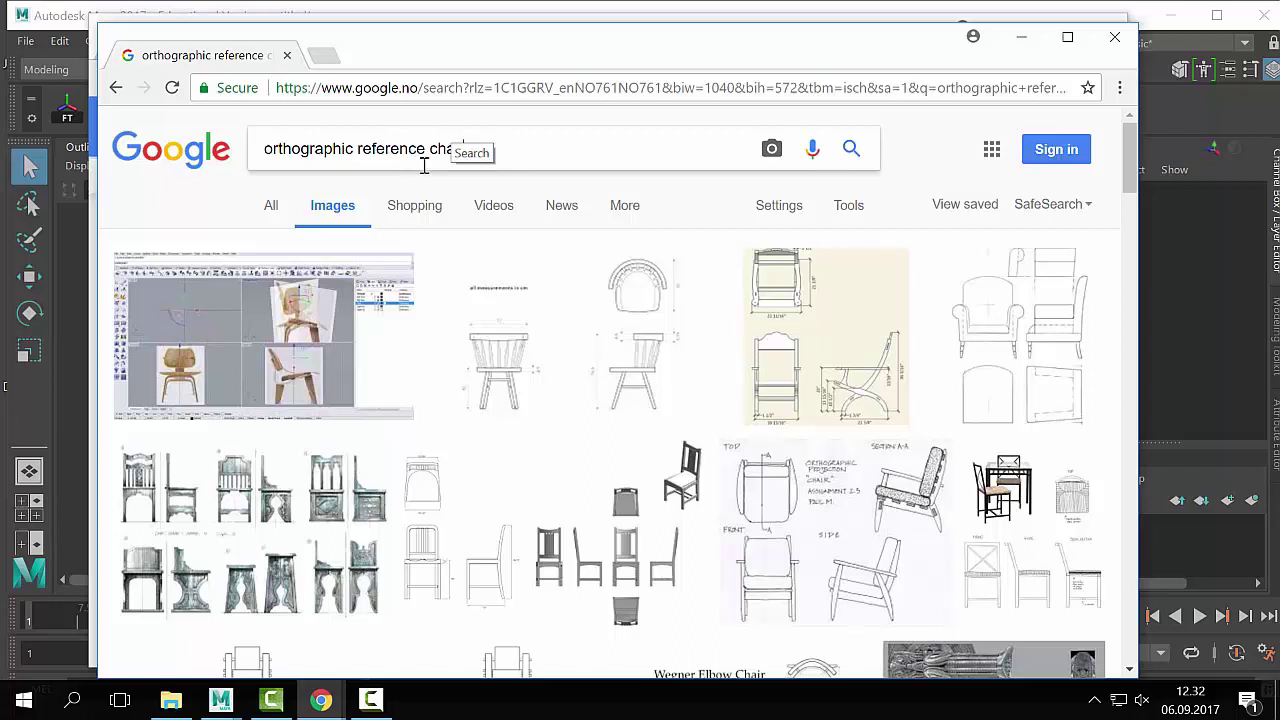
Step: Shorten the image search query to just "chair" and run the search
double_click(385, 150)
click(400, 150)
click(431, 149)
key(shift+Home)
key(BackSpace)
key(Return)
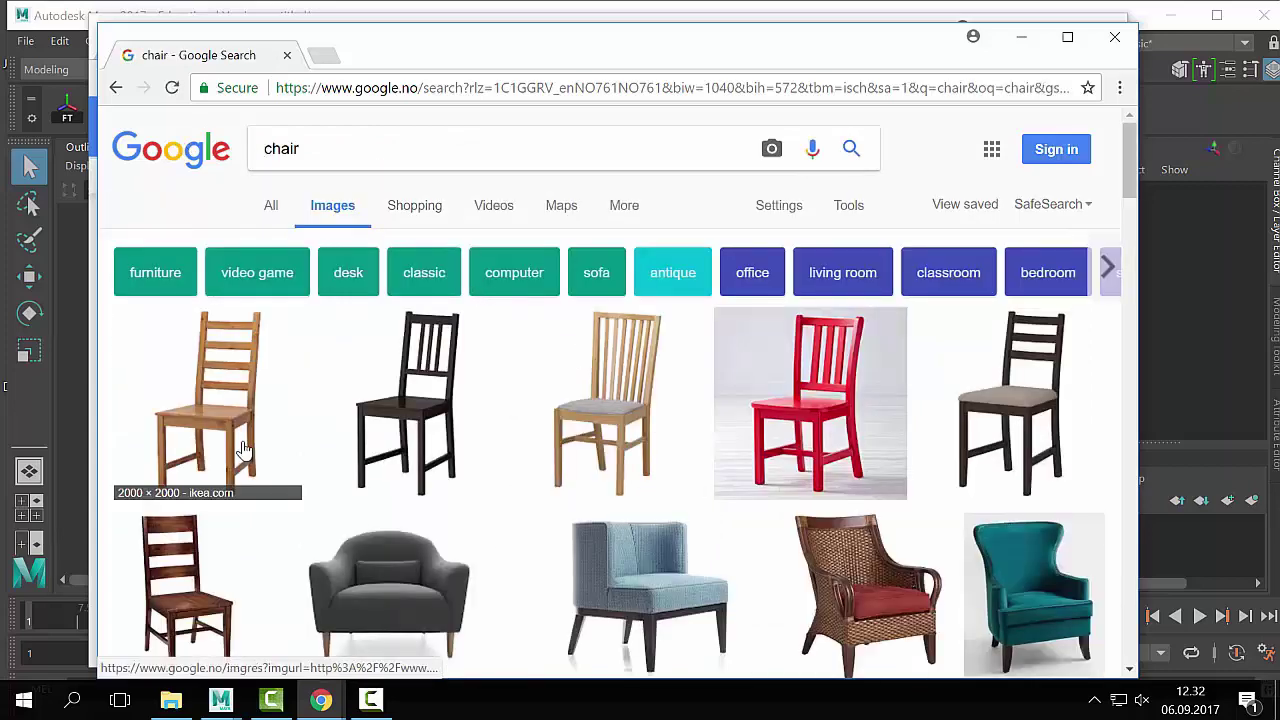
Step: Preview the red White Parker Kids Play Chair from the image results
click(250, 470)
scroll(371, 437, up, 2)
click(897, 371)
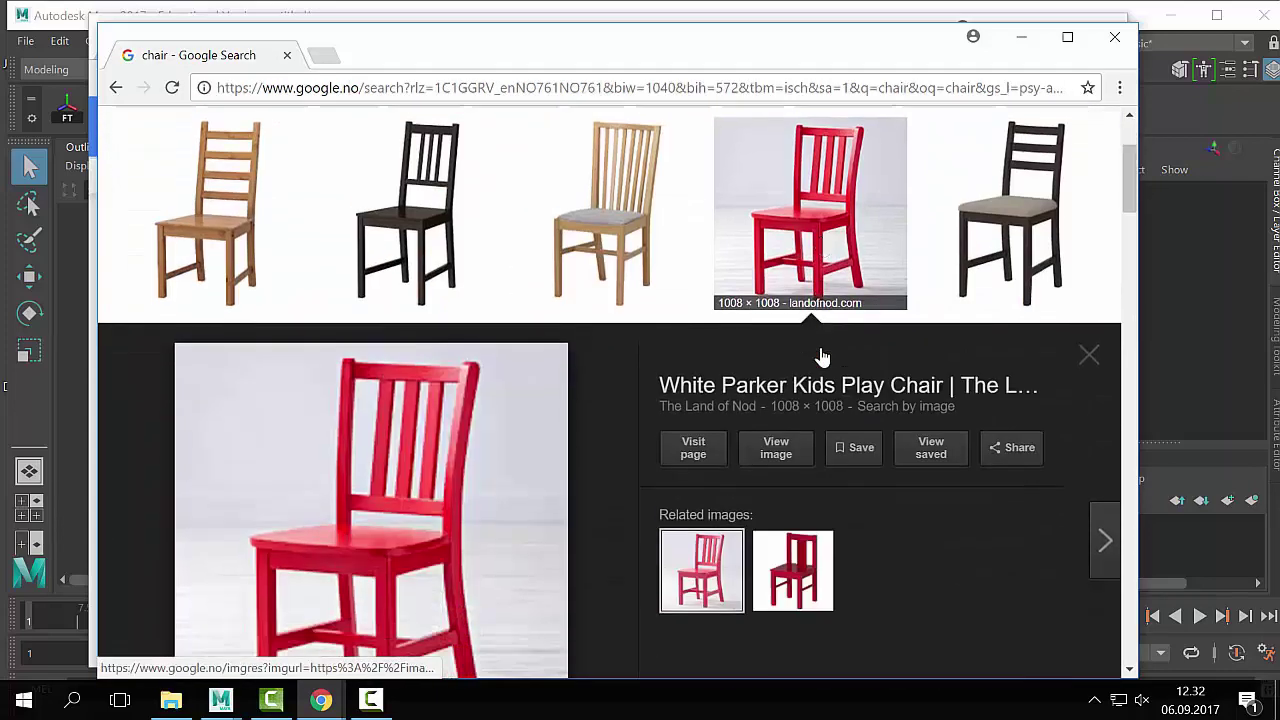
scroll(652, 541, down, 5)
scroll(655, 553, up, 2)
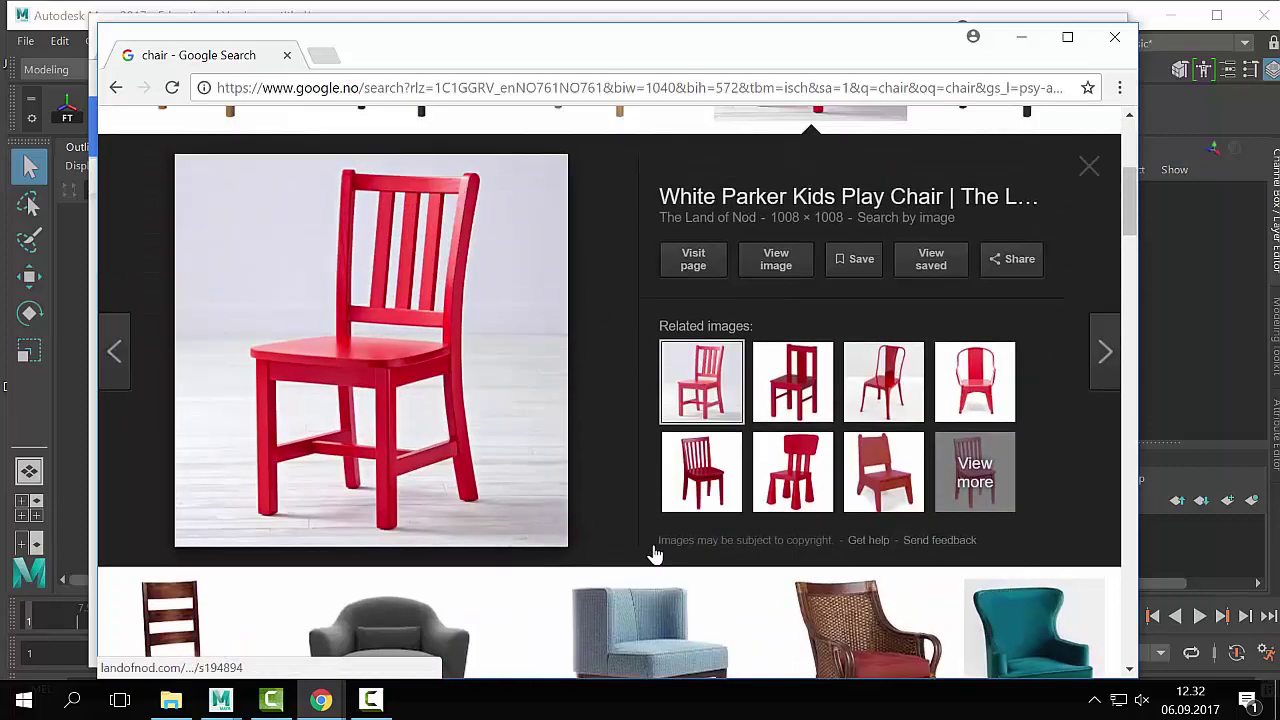
Step: Compare the related images by previewing the Carolina Kid Chair and the red metal chair with the solid back panel
click(735, 490)
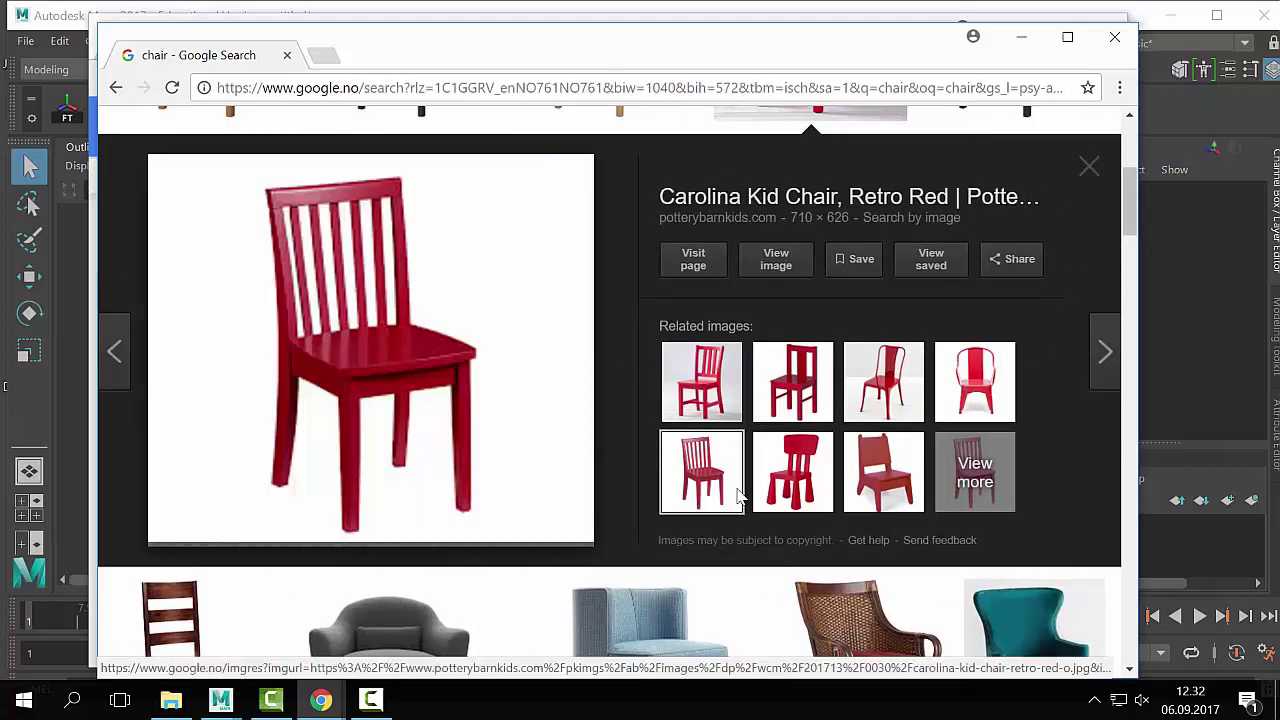
scroll(915, 288, down, 1)
click(915, 288)
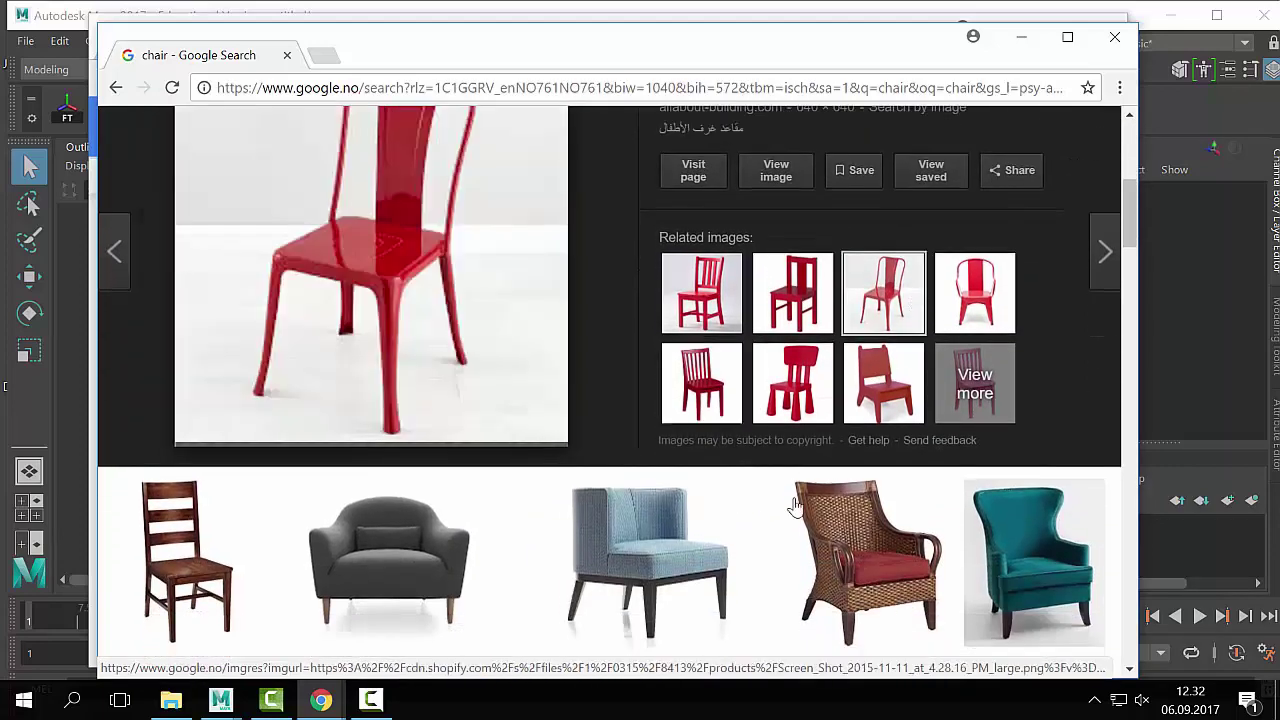
scroll(795, 508, up, 1)
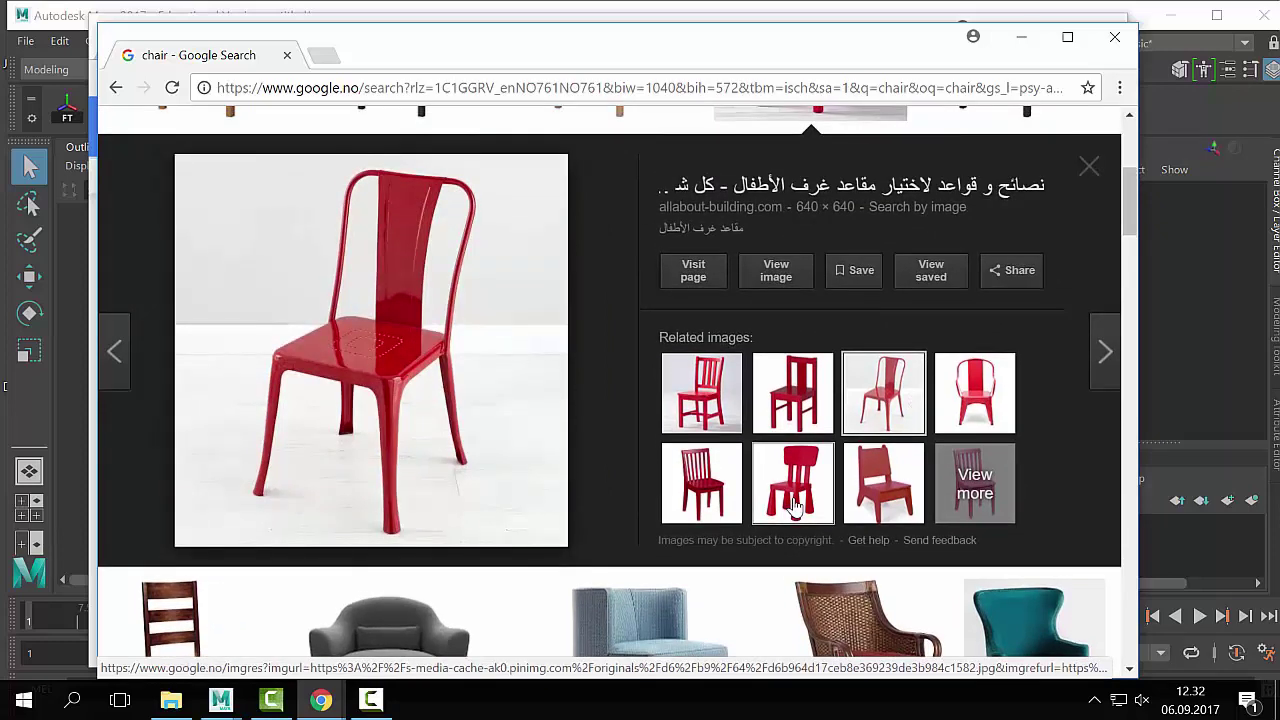
scroll(637, 500, down, 1)
scroll(700, 394, up, 1)
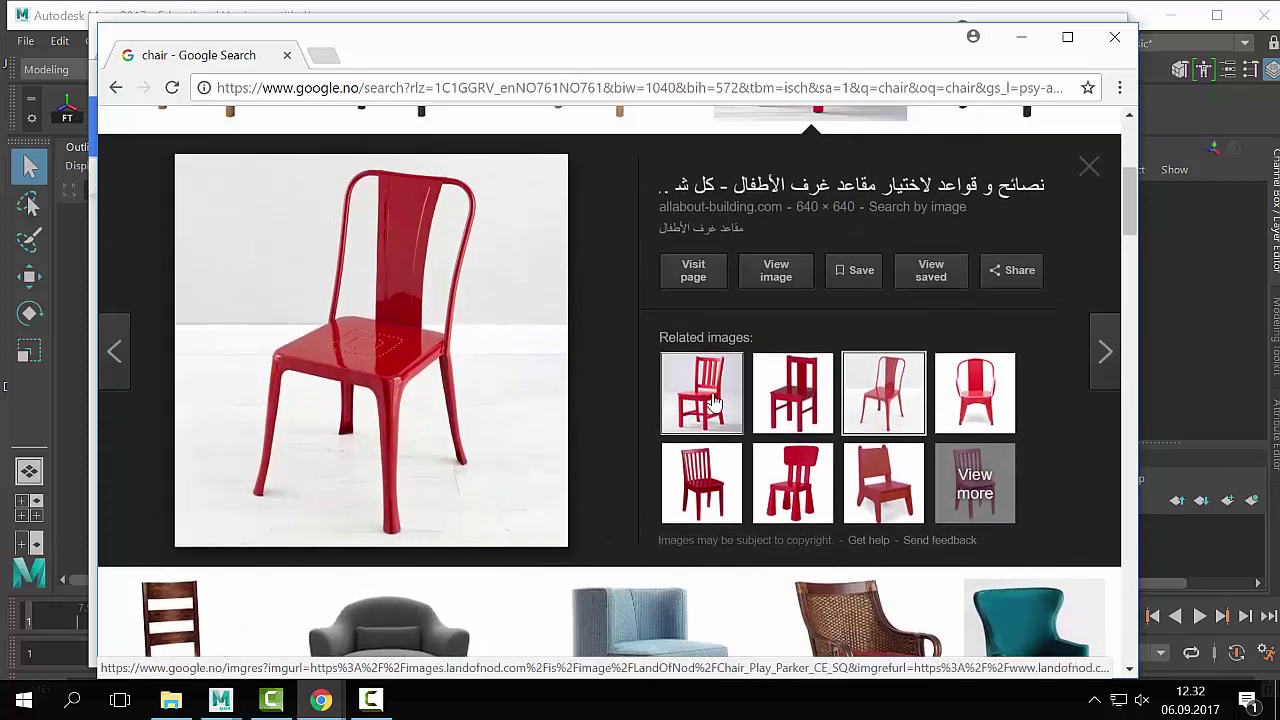
Step: Return to the White Parker Kids Play Chair preview and open its full-size image
click(713, 398)
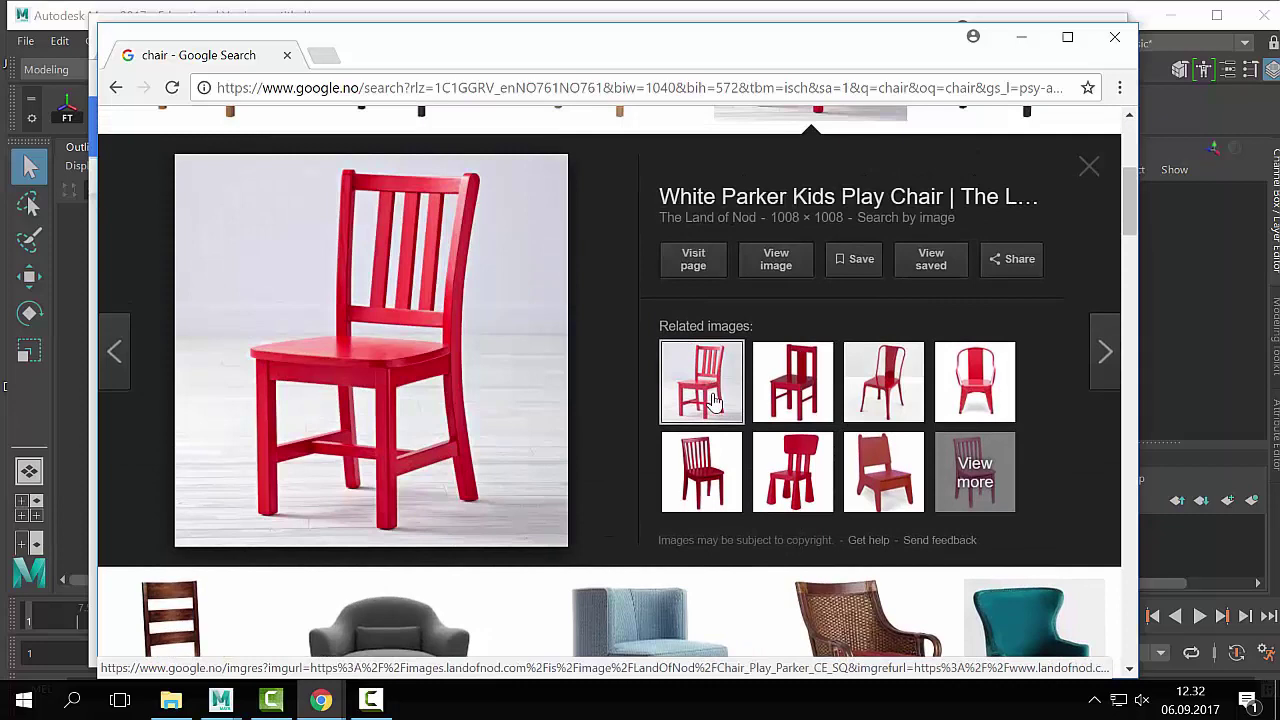
scroll(713, 398, up, 1)
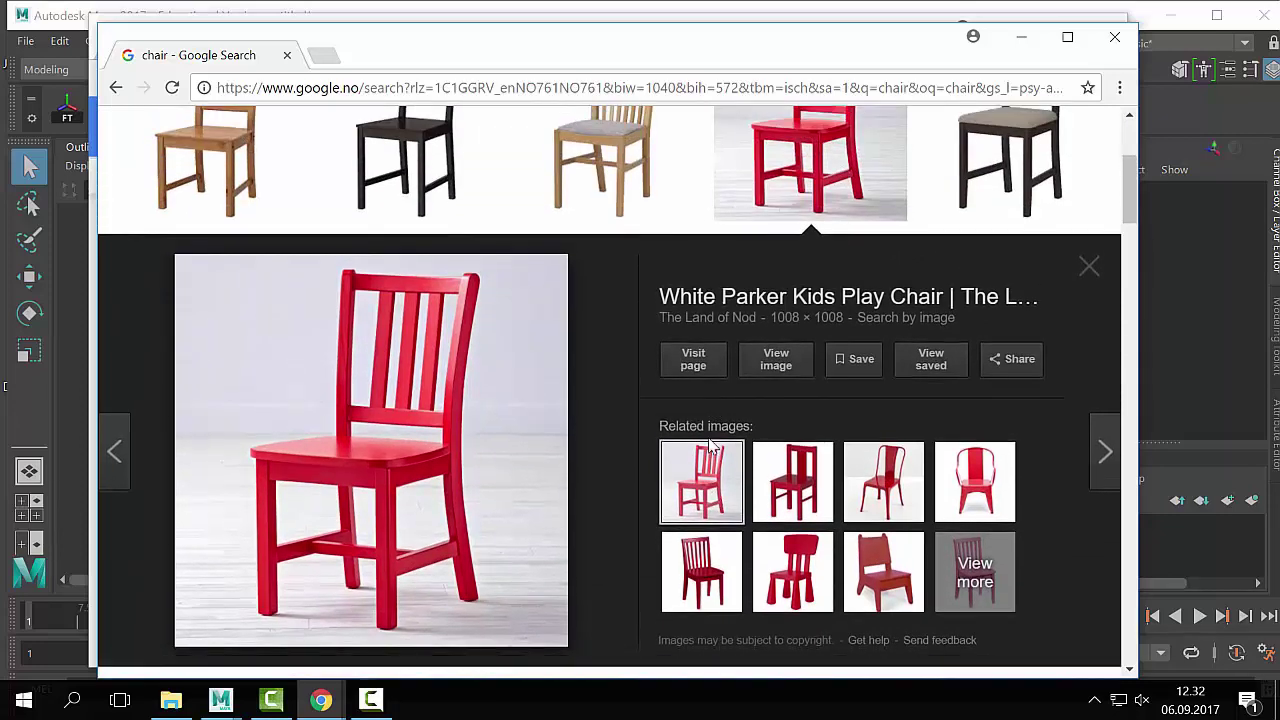
scroll(710, 446, down, 1)
scroll(710, 446, up, 1)
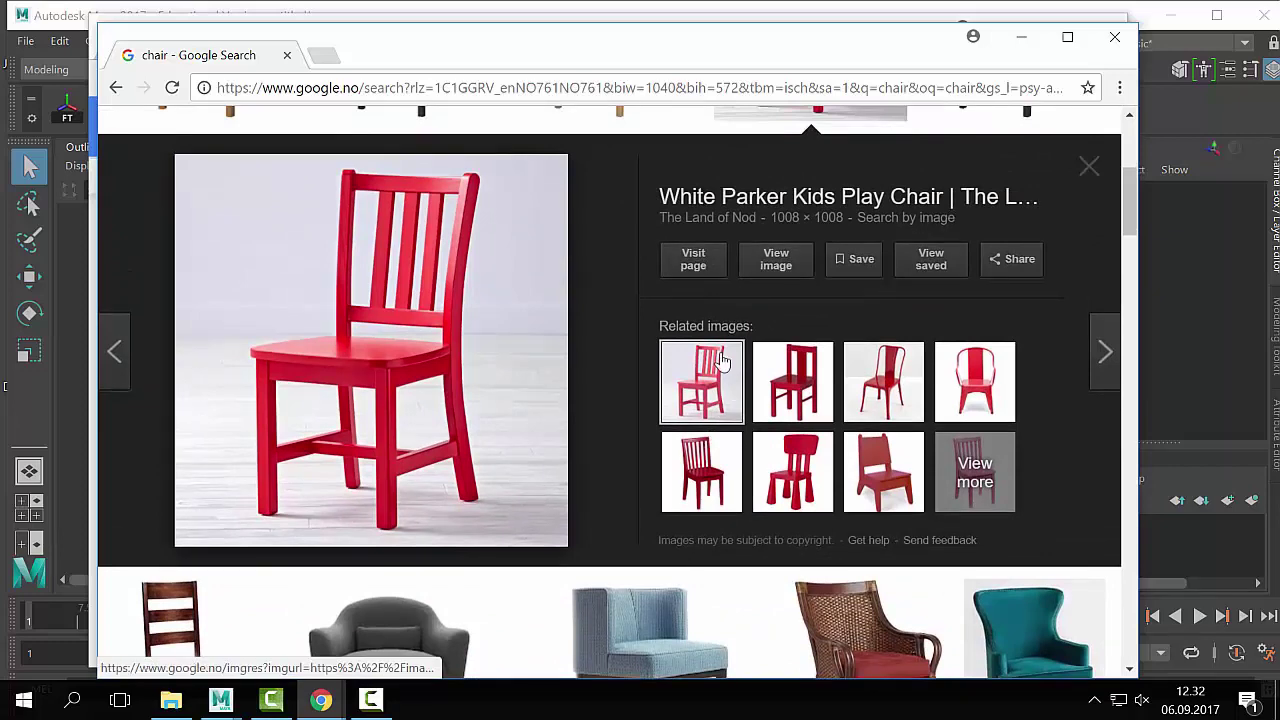
click(785, 263)
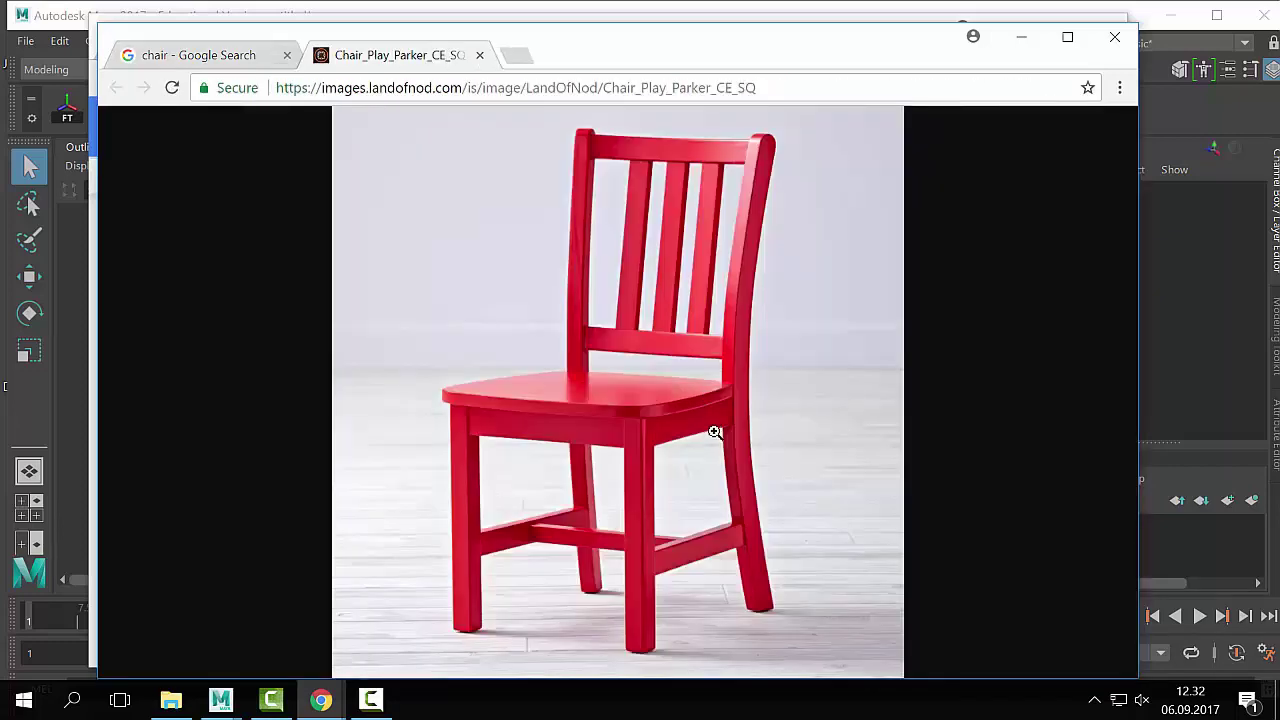
Step: Start saving the chair image and choose the 170906_CGArt1_Lecture2 folder on DATAPART1 (D:) as the destination
right_click(728, 400)
click(864, 445)
right_click(841, 436)
click(960, 463)
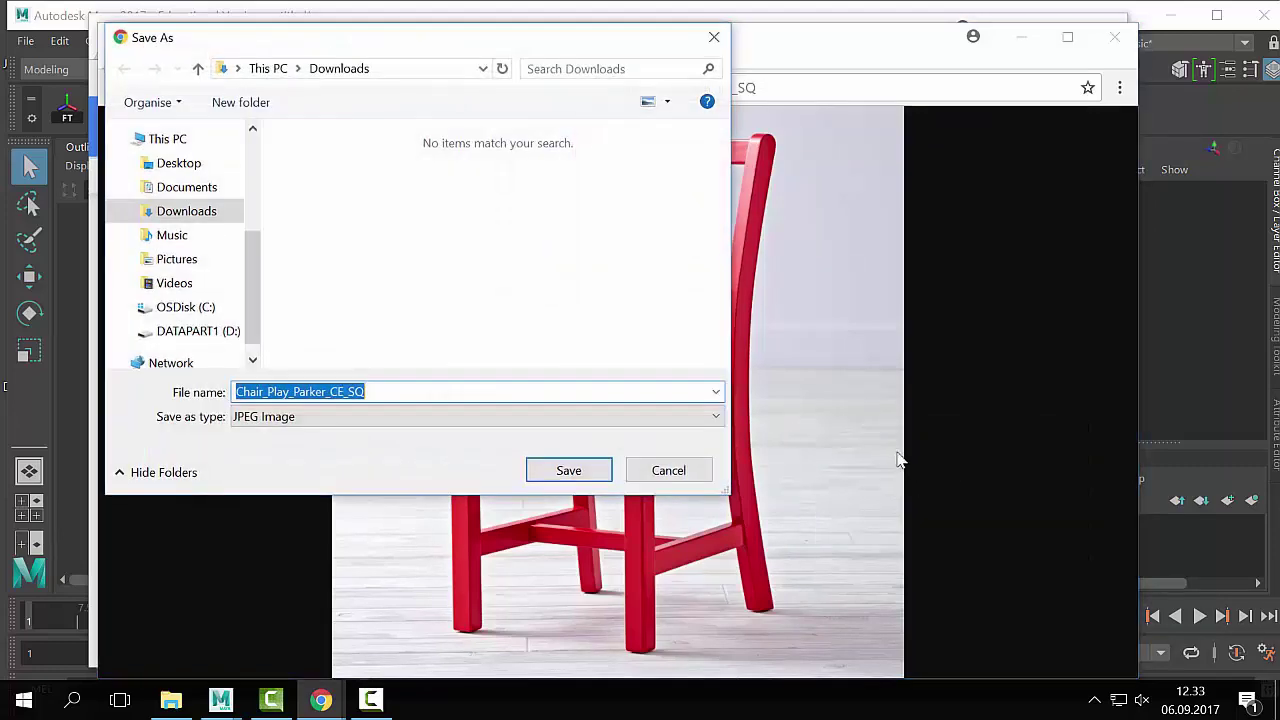
click(196, 143)
scroll(429, 337, down, 5)
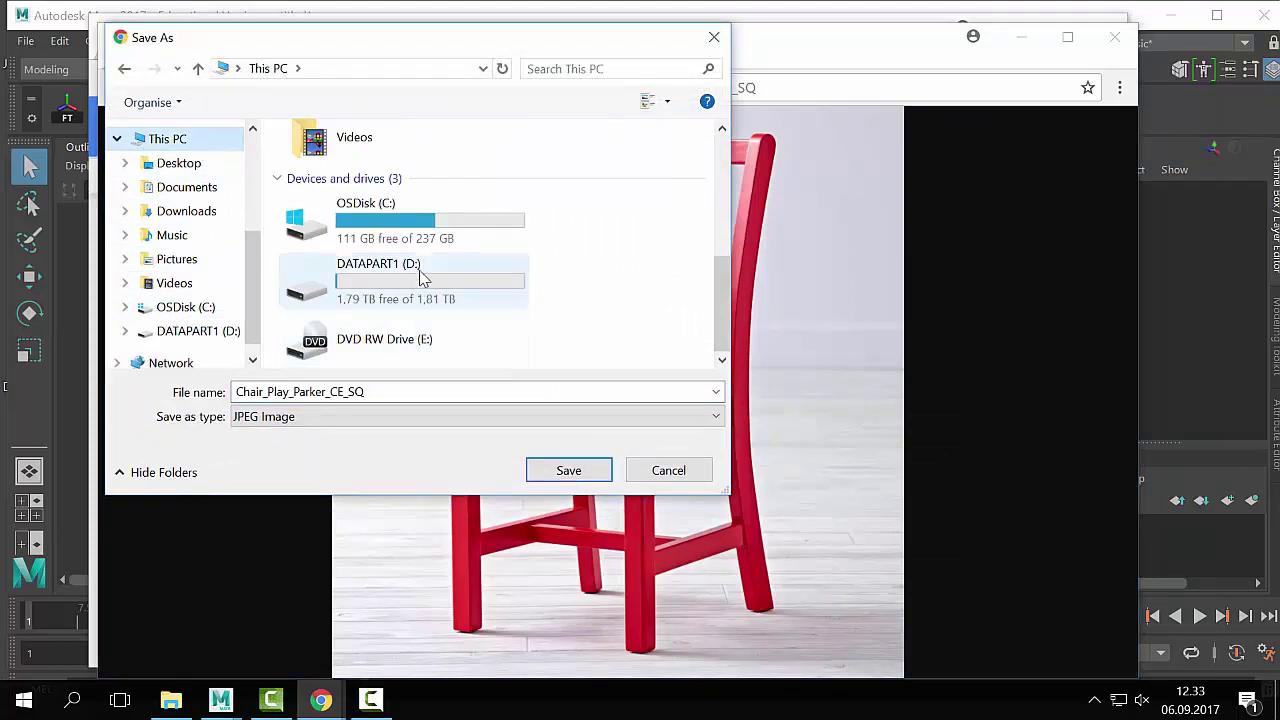
double_click(424, 275)
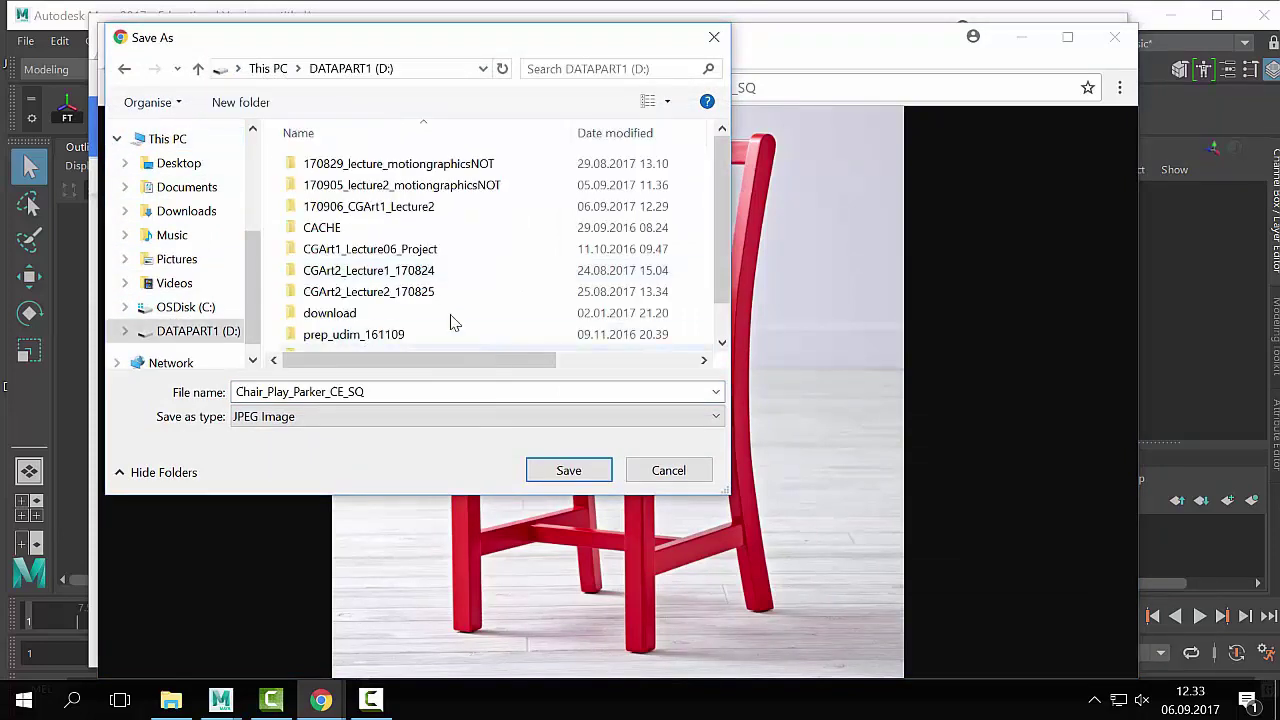
double_click(413, 210)
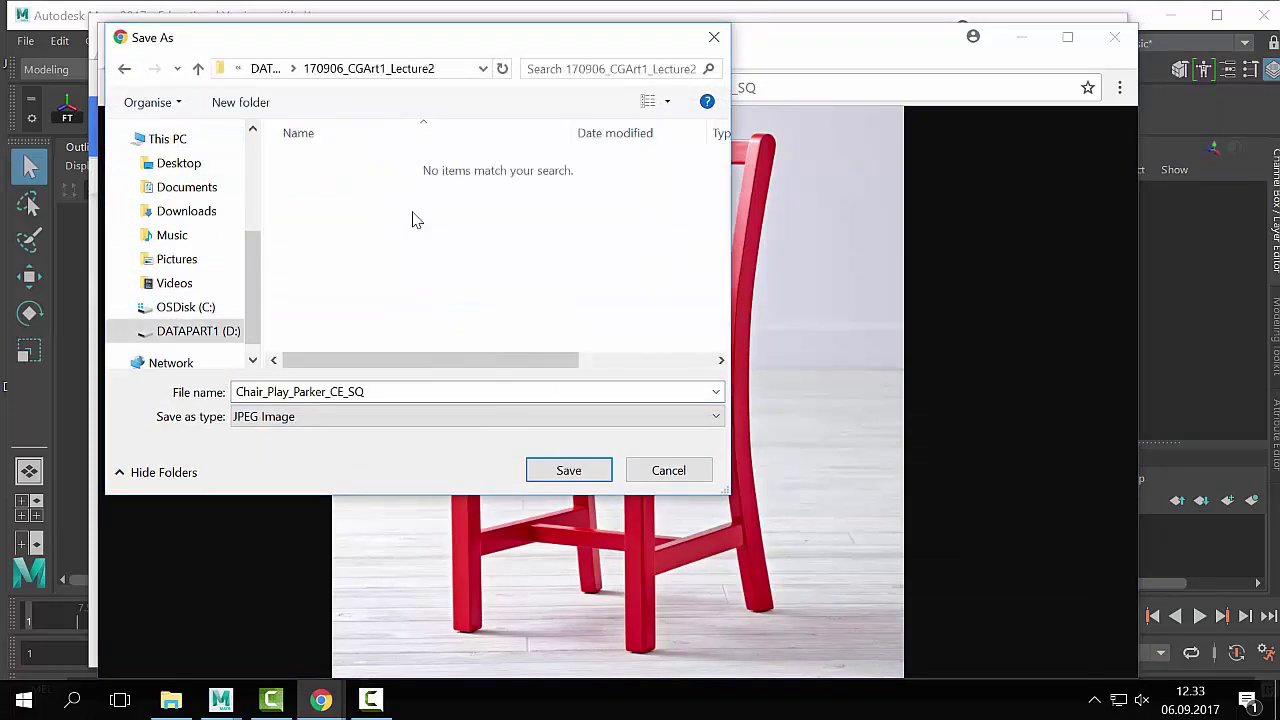
Step: Name the image file Chair_ref and save it as a JPEG image
double_click(400, 394)
click(354, 391)
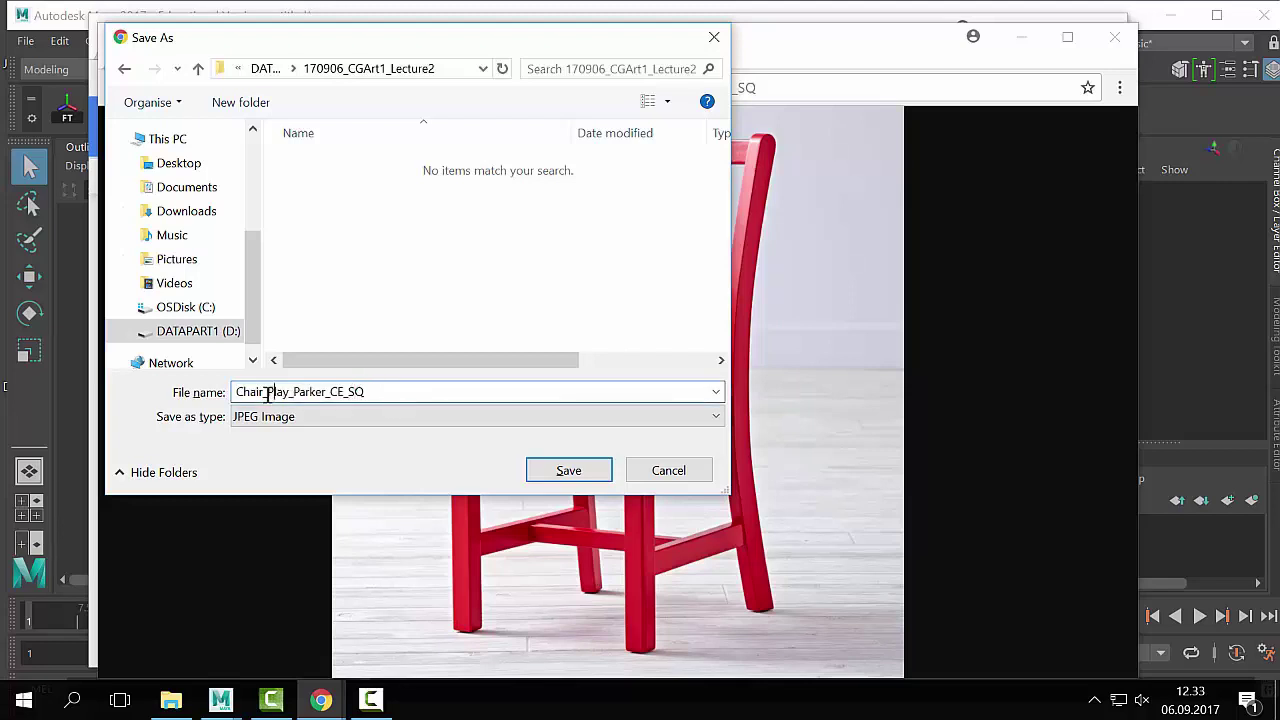
drag(266, 392, 485, 390)
text(ref)
click(582, 475)
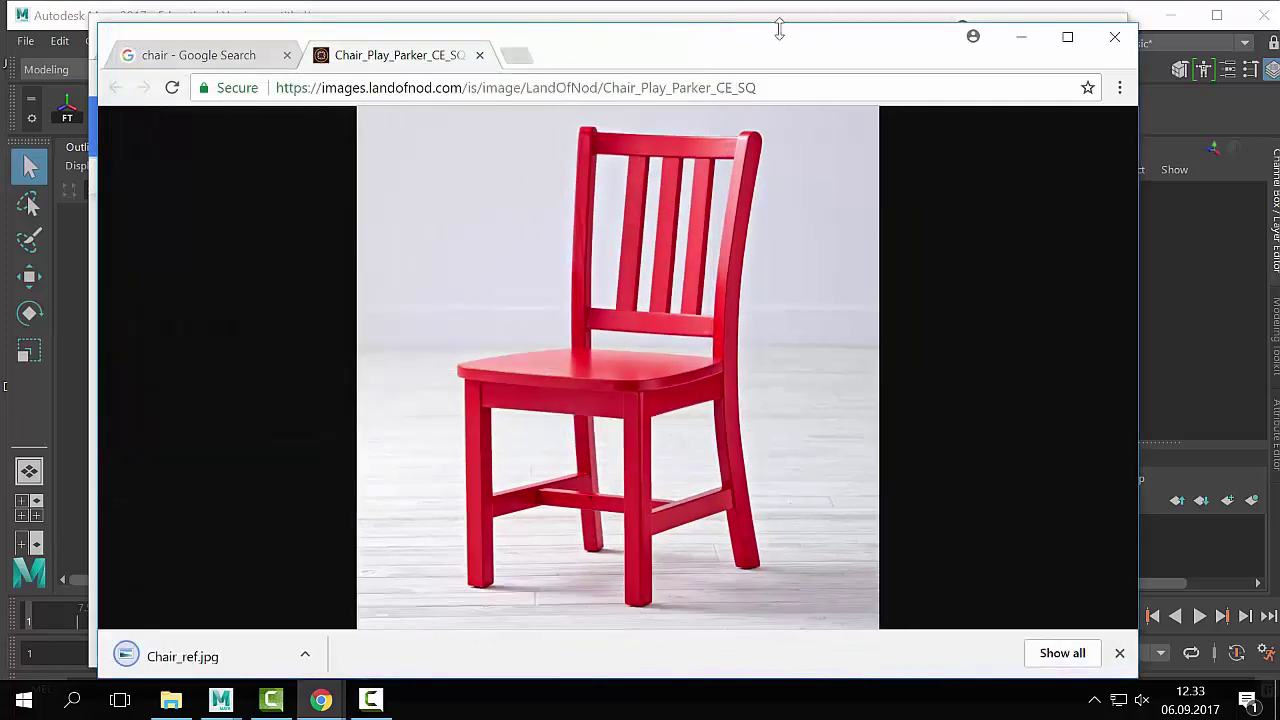
Step: Move the browser window with the chair image aside and switch to Autodesk Maya
drag(777, 28, 955, 47)
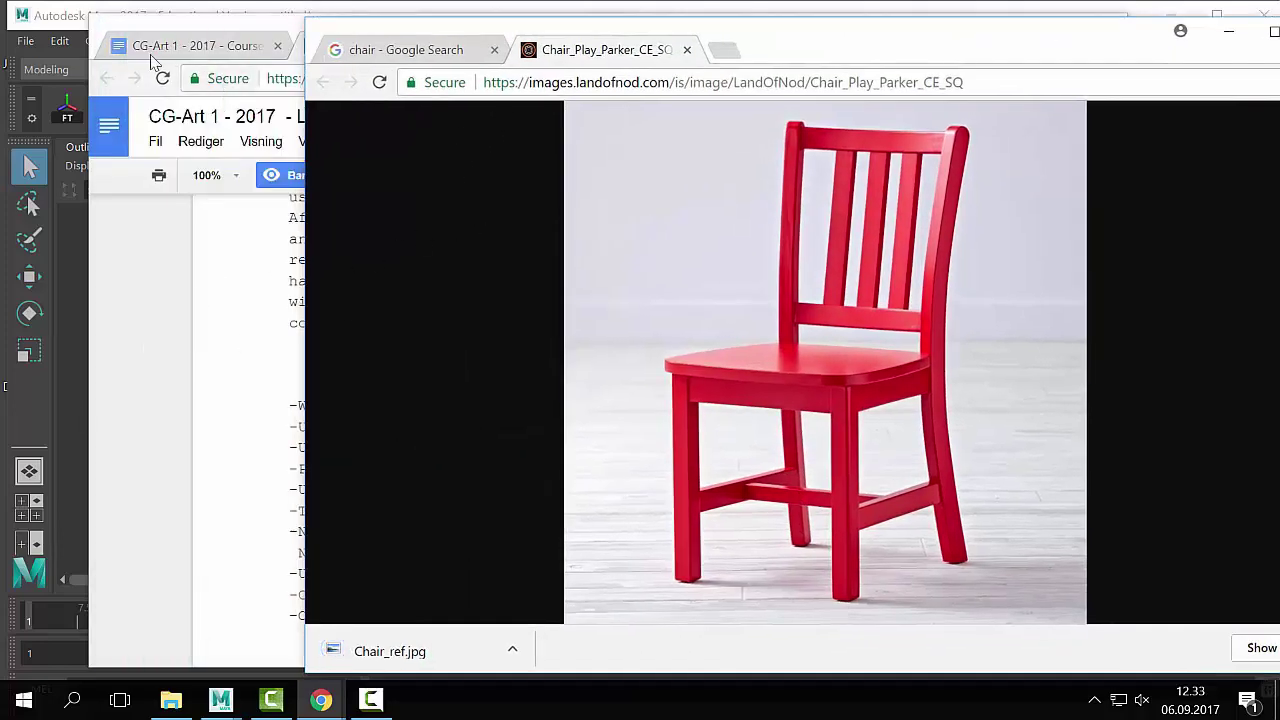
key(alt+Tab)
key(Tab)
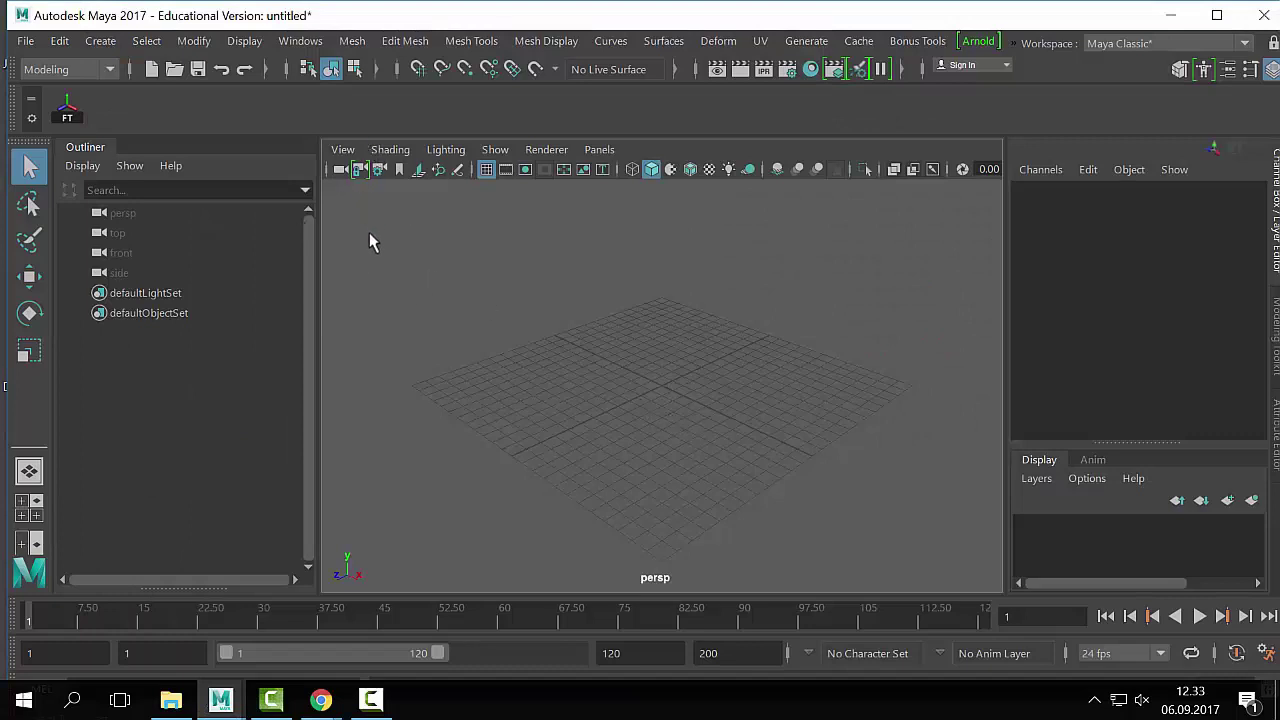
Step: Examine where an image plane can be imported for the perspective camera and for the top camera in the four-view layout
click(342, 150)
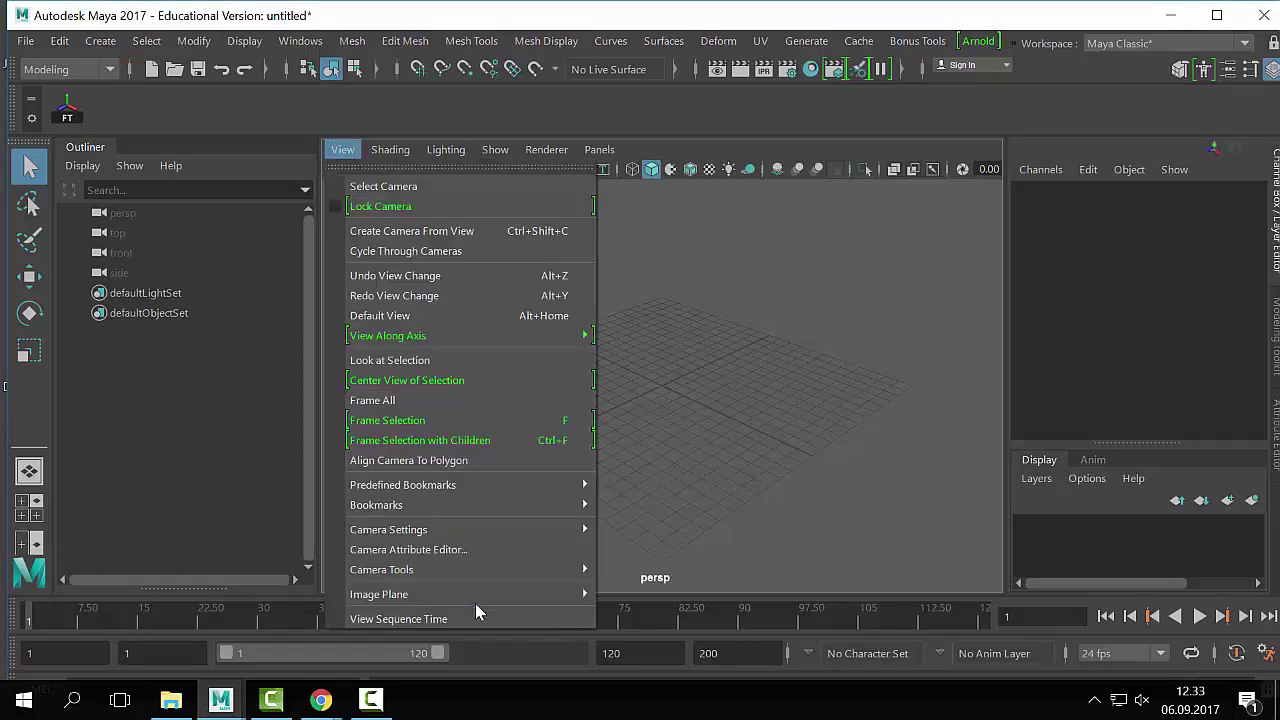
mouse_move(470, 596)
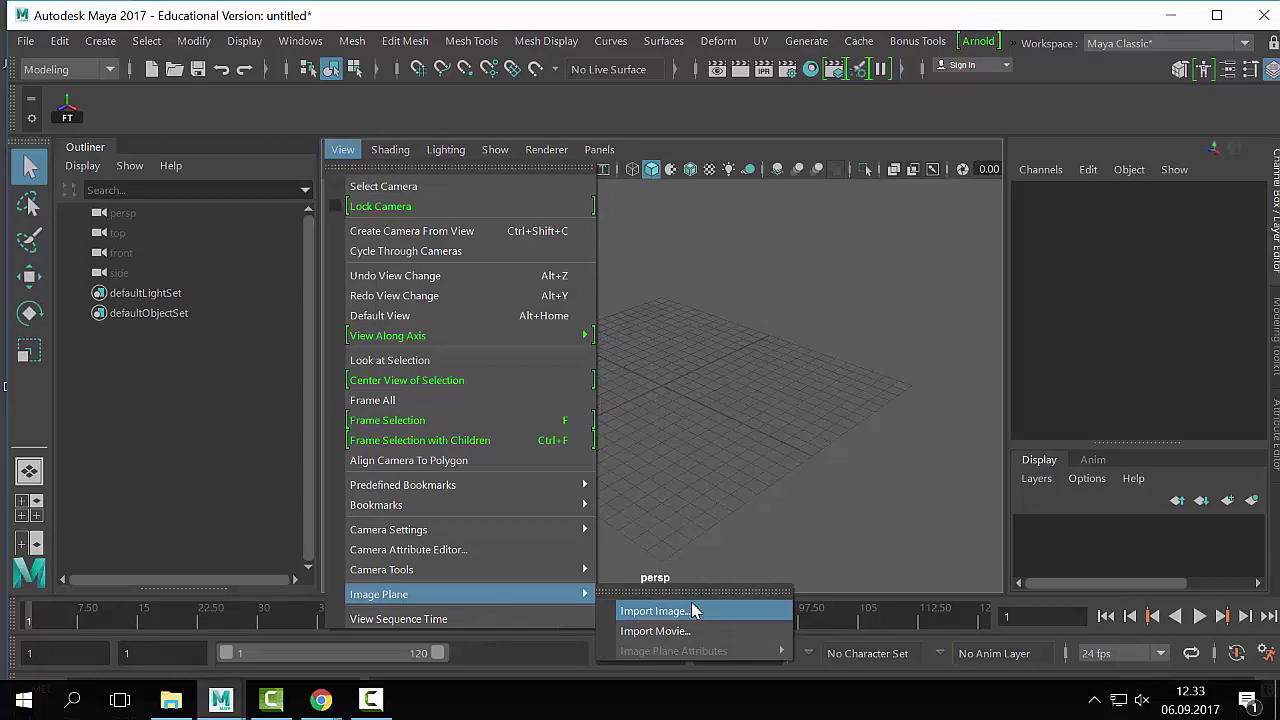
click(668, 398)
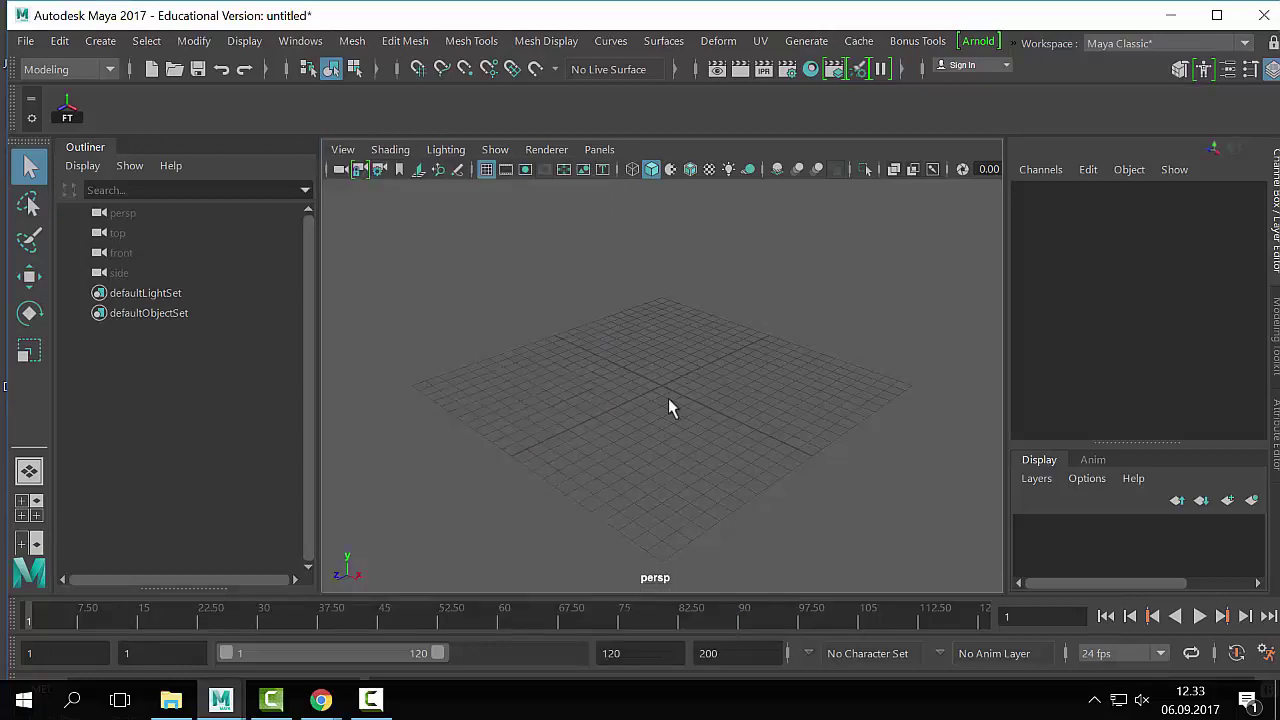
key(space)
click(342, 150)
mouse_move(448, 596)
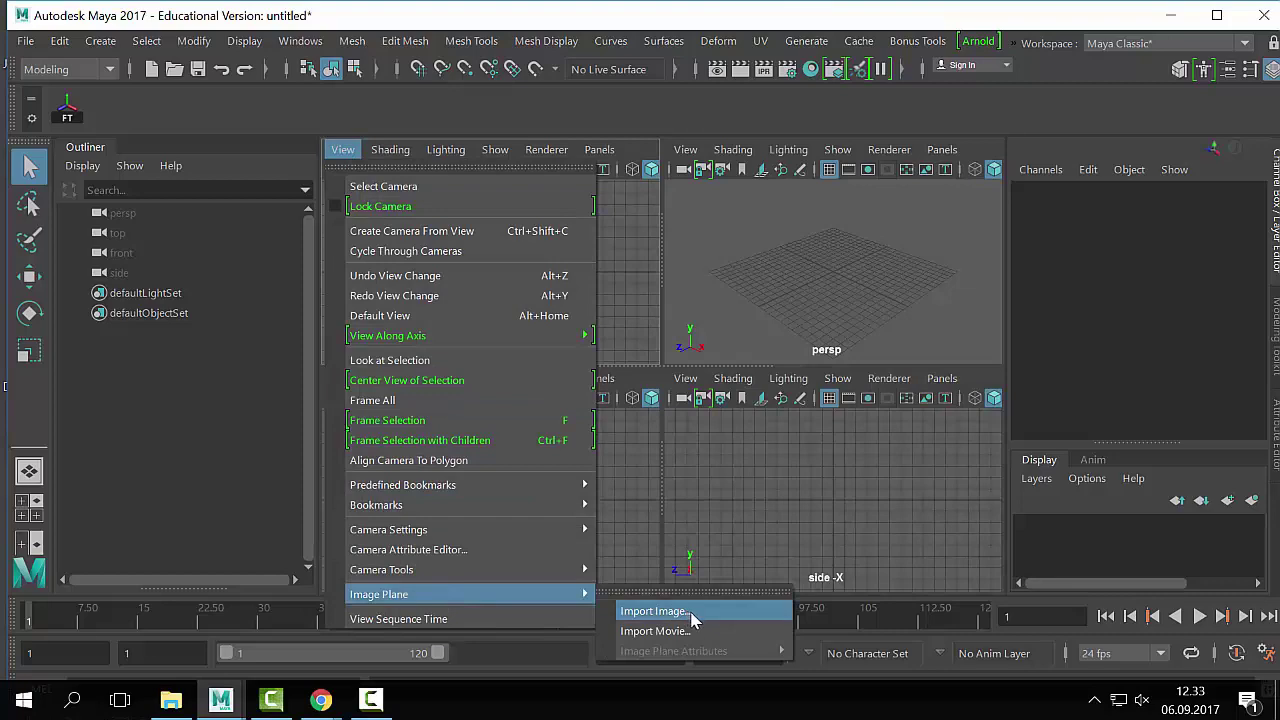
click(800, 320)
key(space)
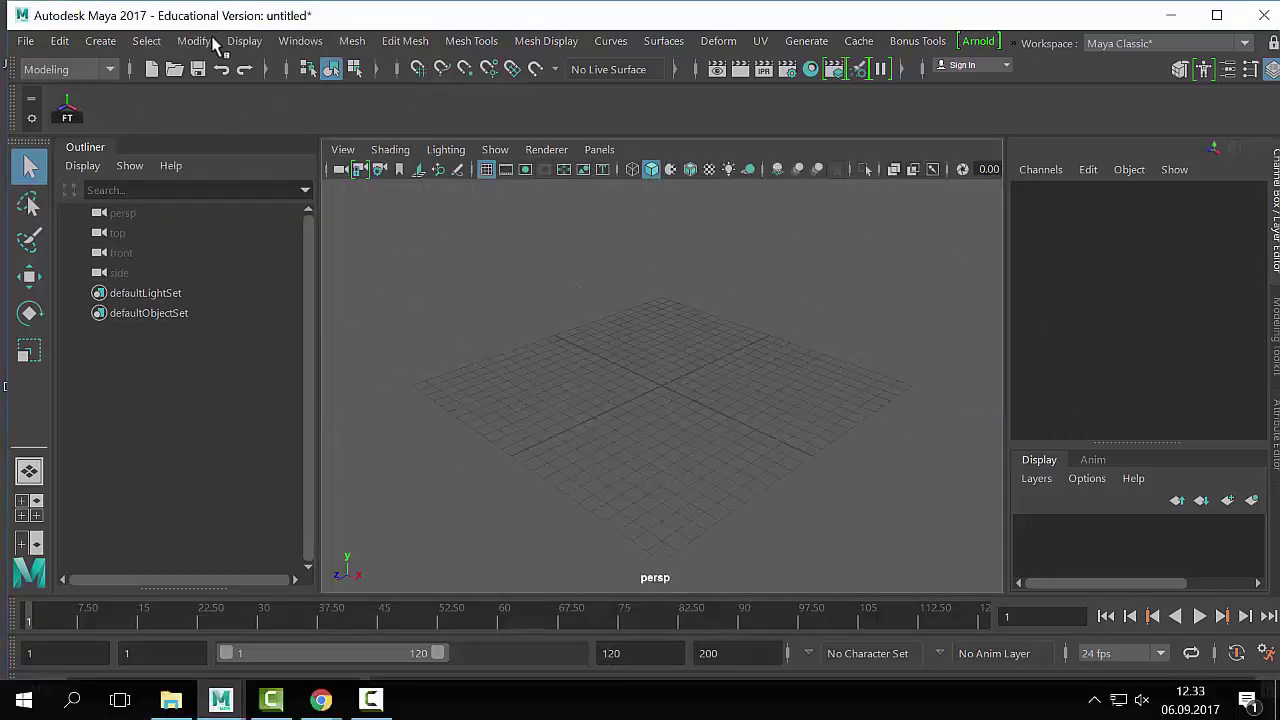
Step: Create a polygon plane at the origin of the scene
click(100, 41)
mouse_move(200, 113)
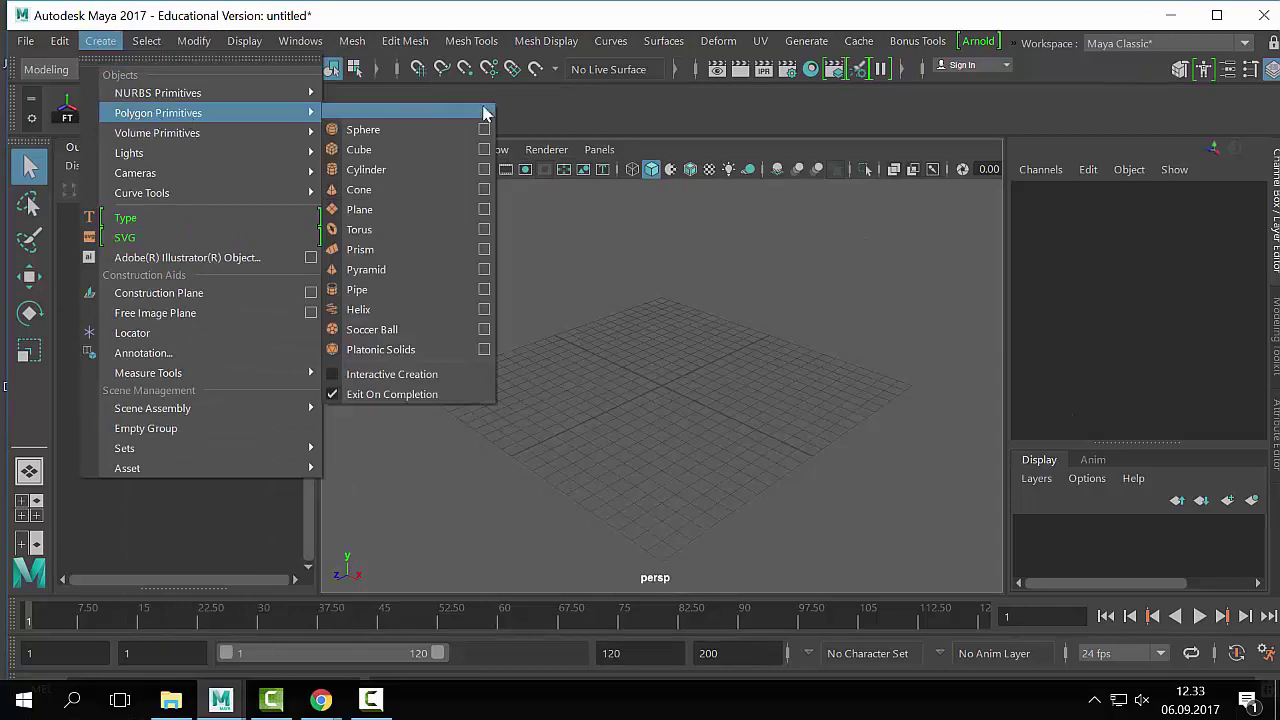
click(396, 210)
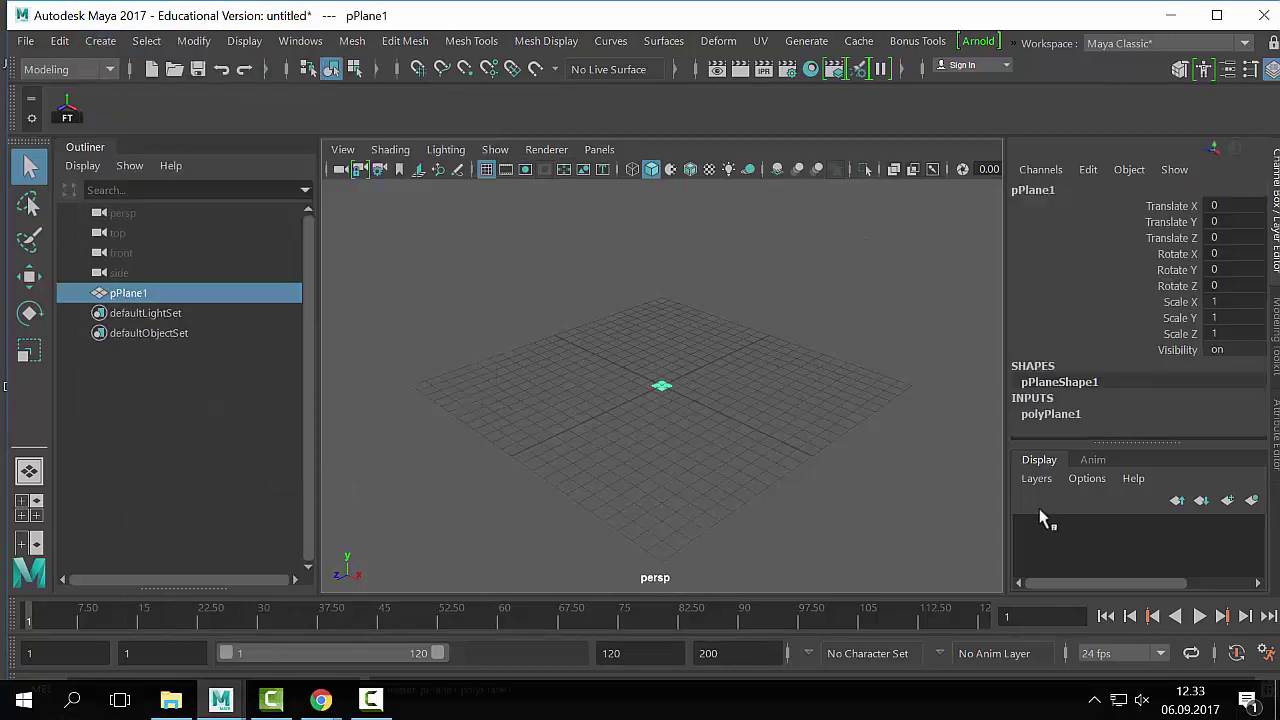
Step: Scale the plane uniformly to about 11.29 and raise it to about 1.57 along Y
key(r)
drag(661, 386, 777, 371)
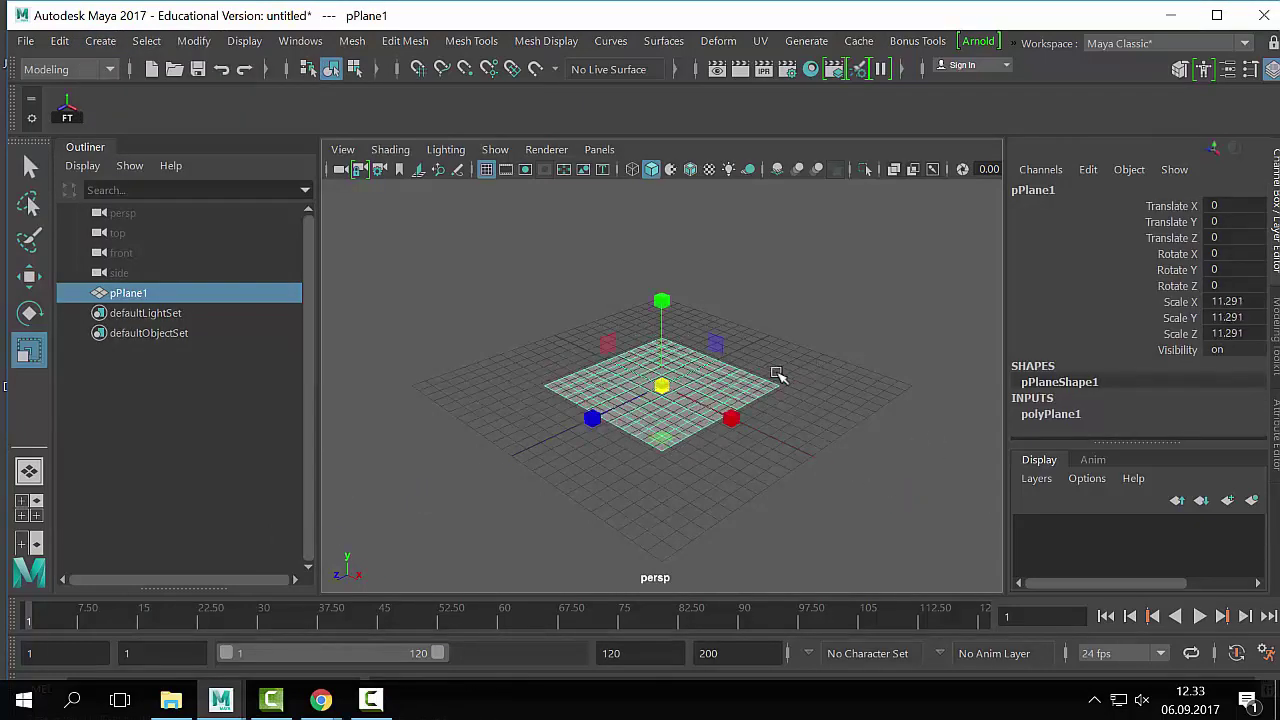
key(w)
drag(668, 336, 670, 310)
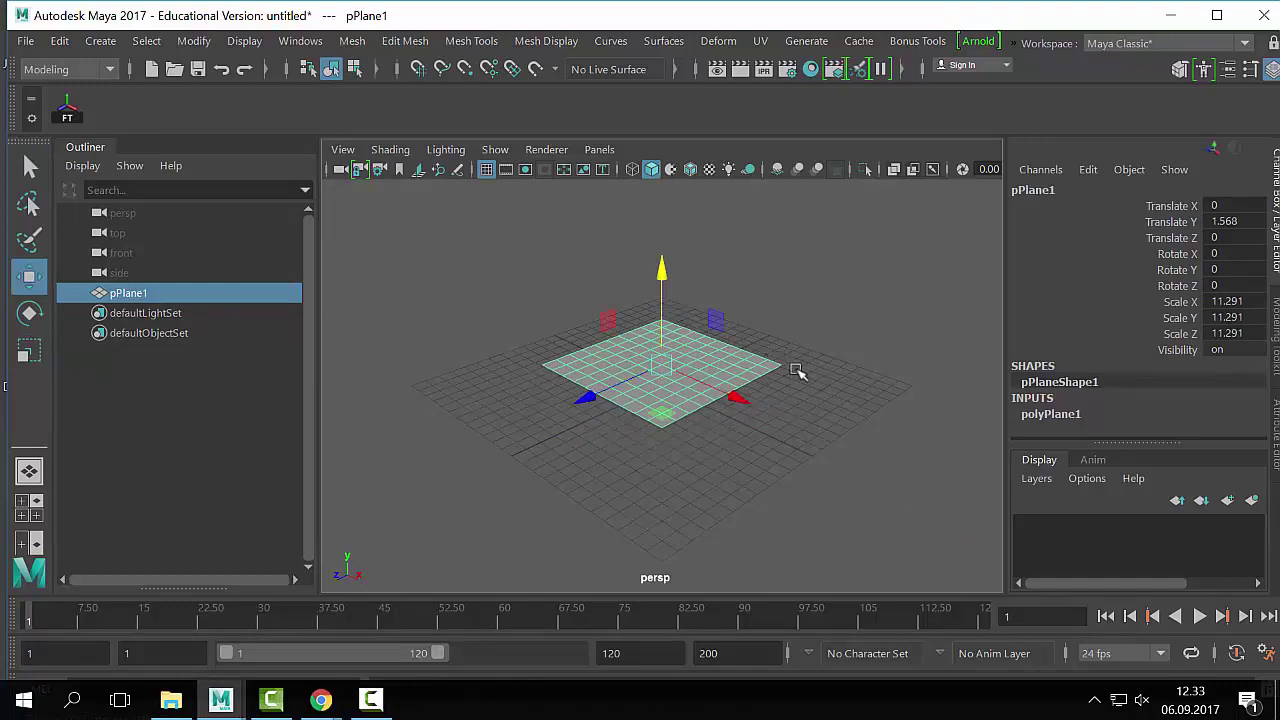
Step: Reduce the plane's width and height subdivisions to 1 and deselect it
scroll(797, 372, up, 2)
click(1051, 414)
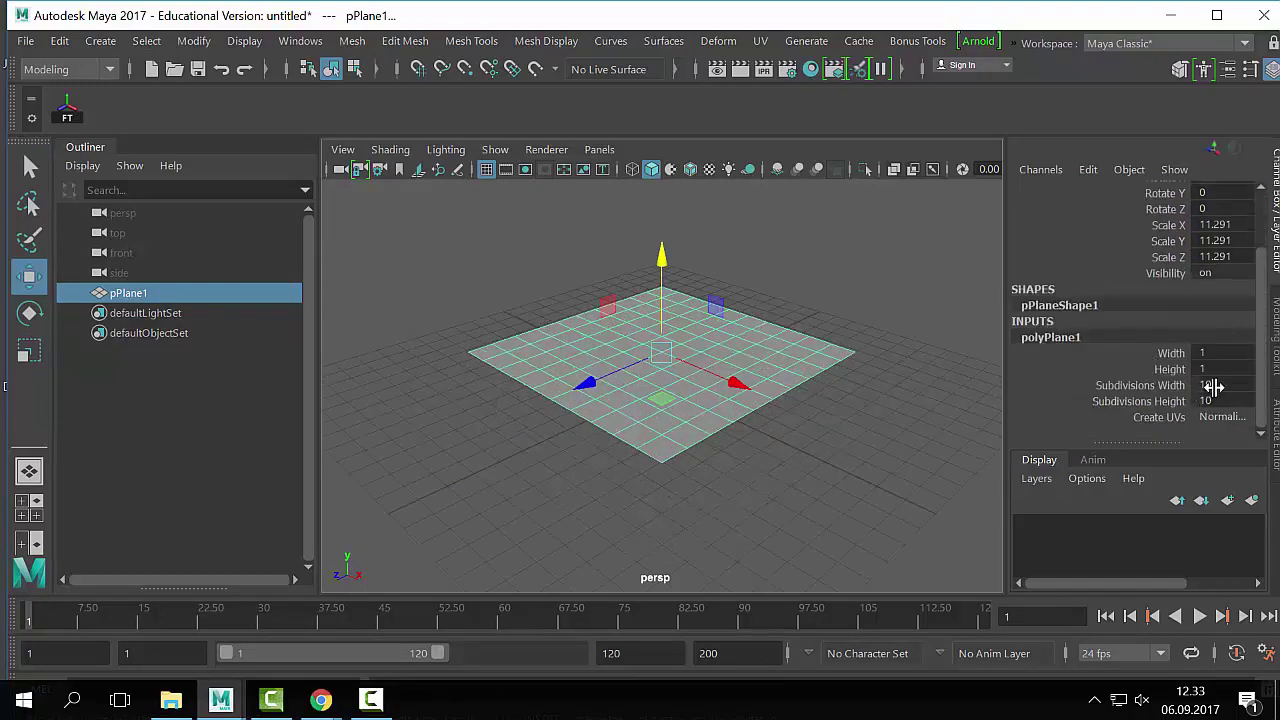
mouse_move(1161, 386)
mouse_down()
mouse_move(1161, 412)
mouse_move(1143, 401)
mouse_up()
click(1136, 401)
click(789, 463)
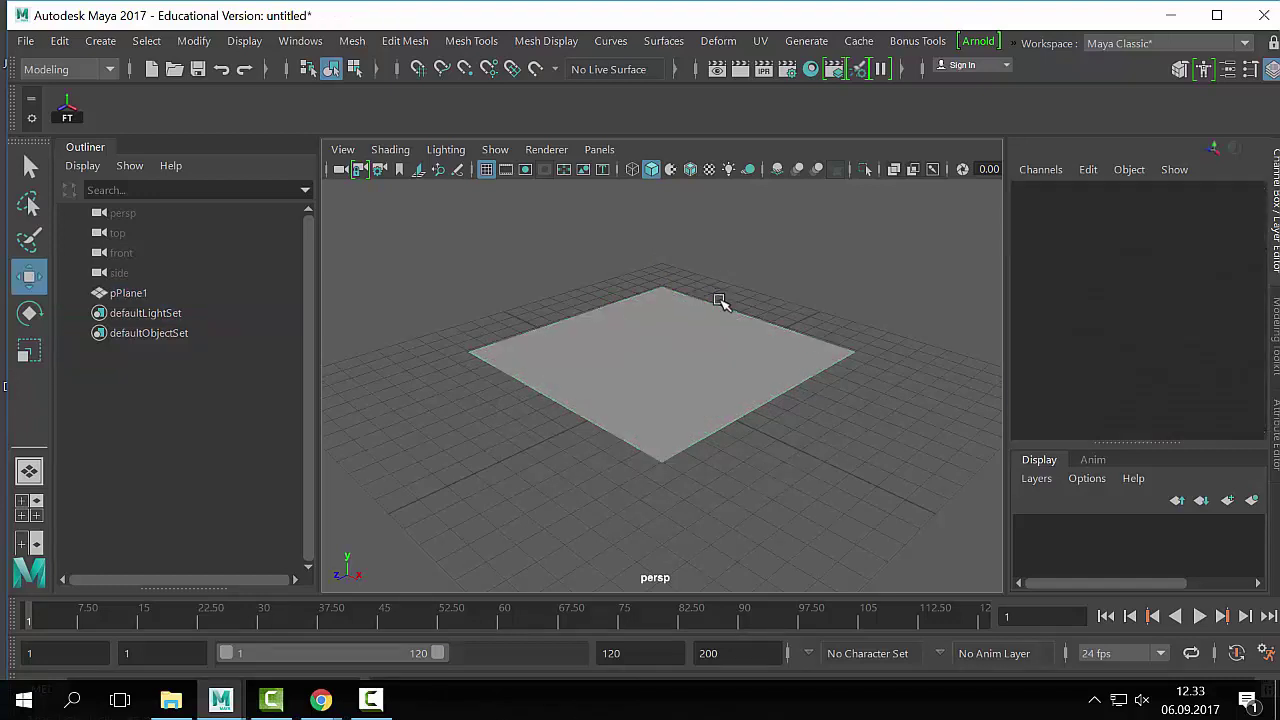
Step: Create a second 1 by 1 polygon plane through the plane options, with 1 width division, 10 height divisions and the Y axis
click(100, 41)
mouse_move(202, 111)
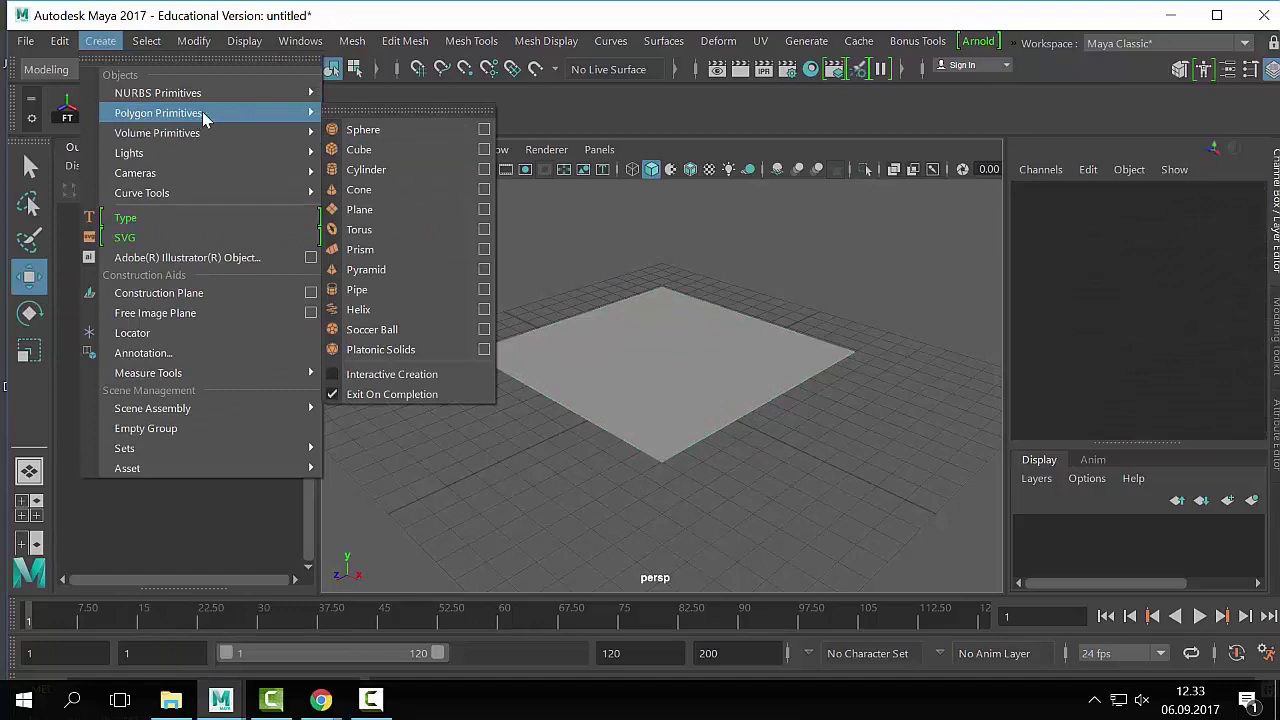
click(484, 209)
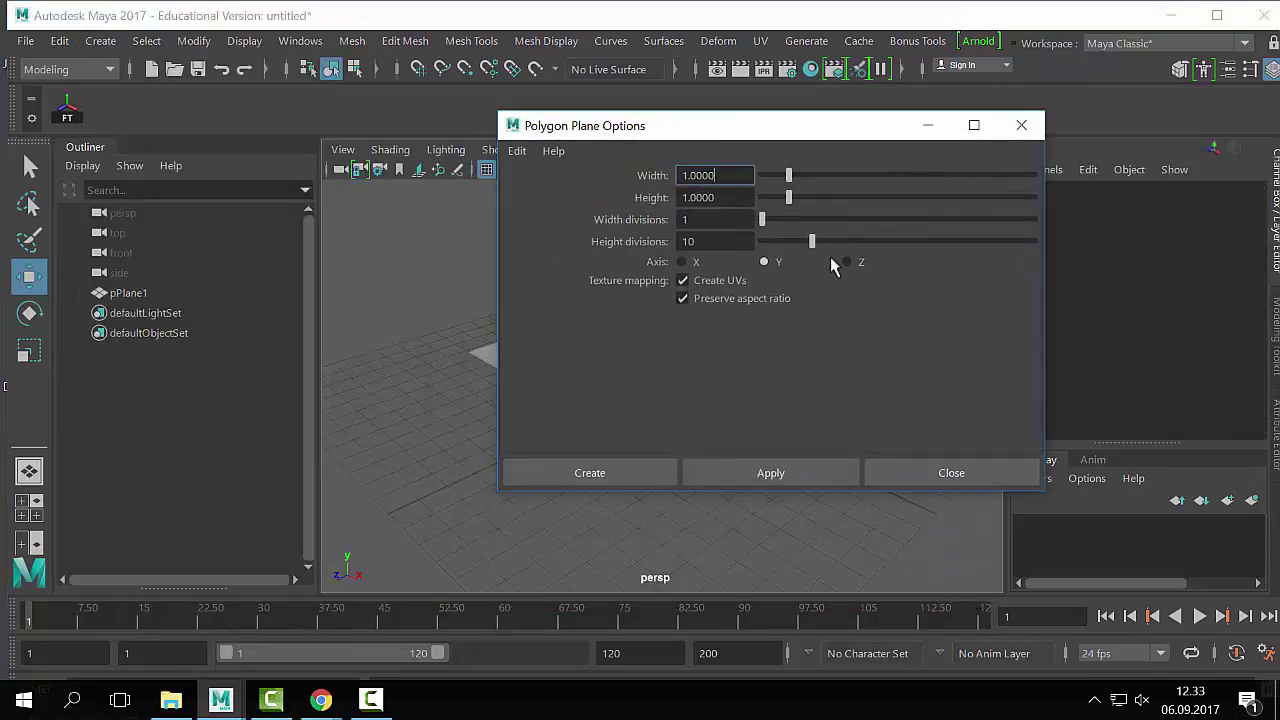
click(658, 476)
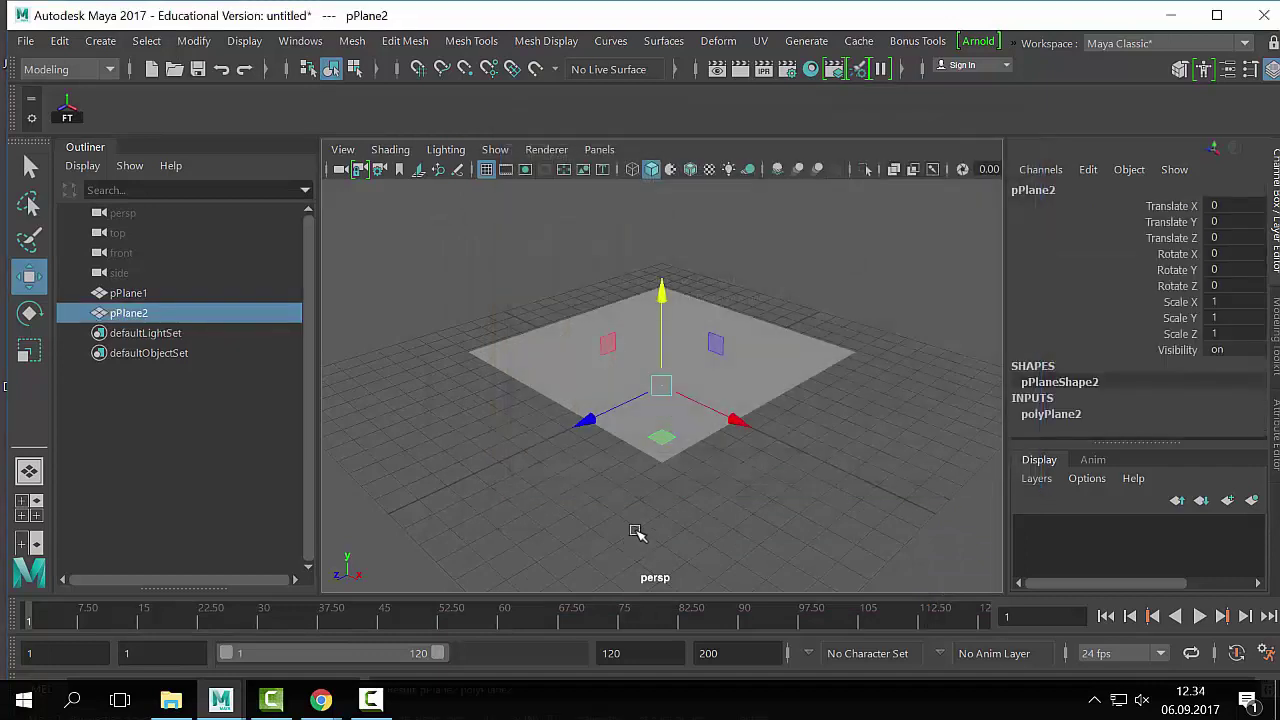
Step: Add the polygon Plane command to the custom shelf and delete both existing planes from the scene
click(100, 41)
mouse_move(150, 112)
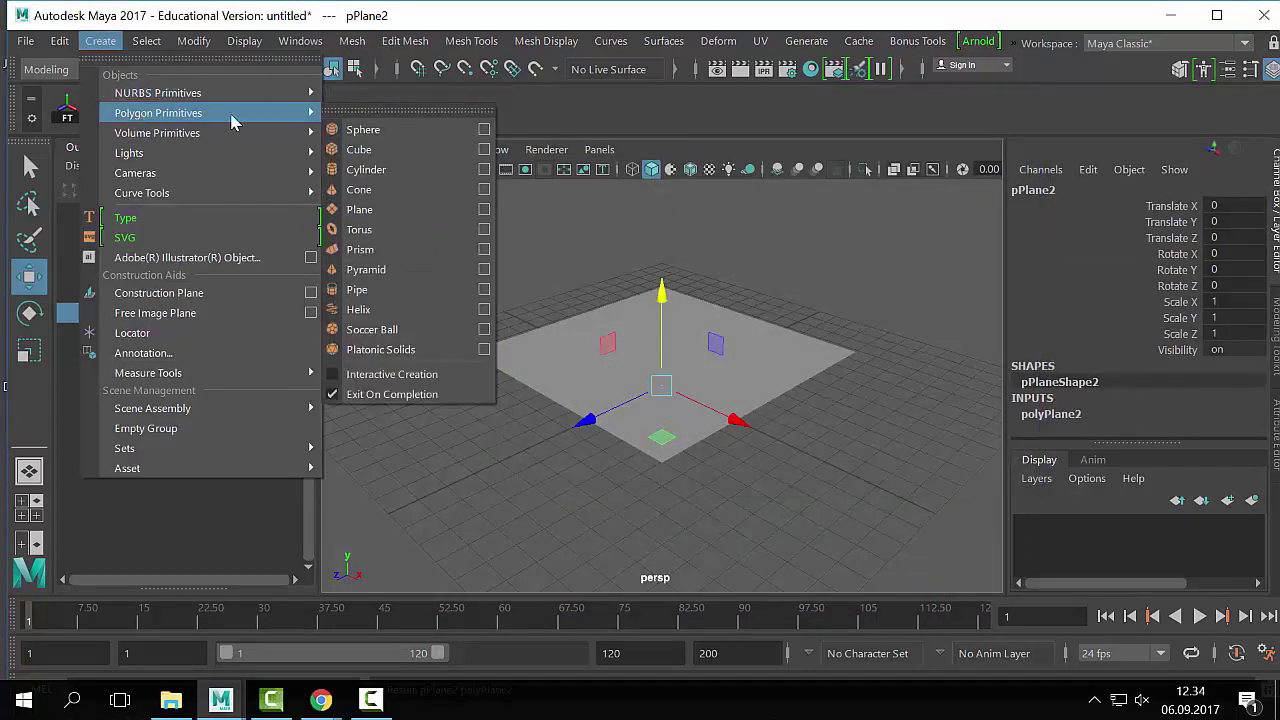
drag(563, 277, 651, 543)
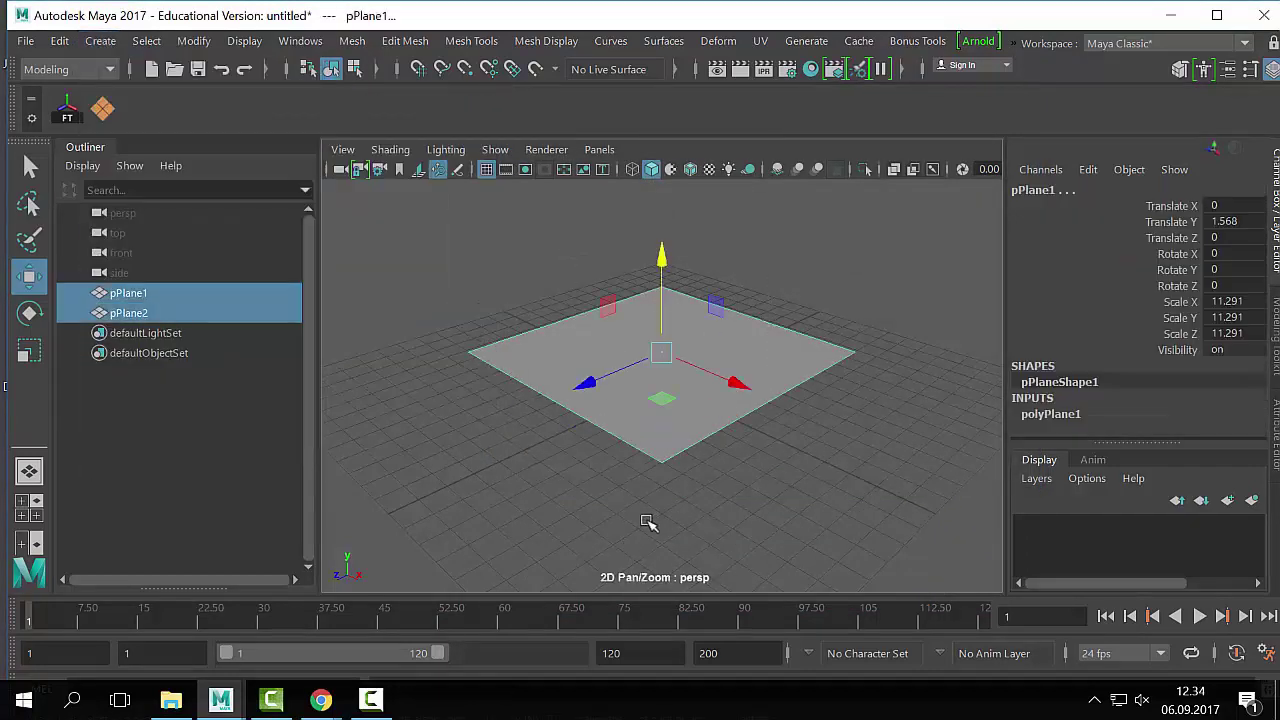
key(Delete)
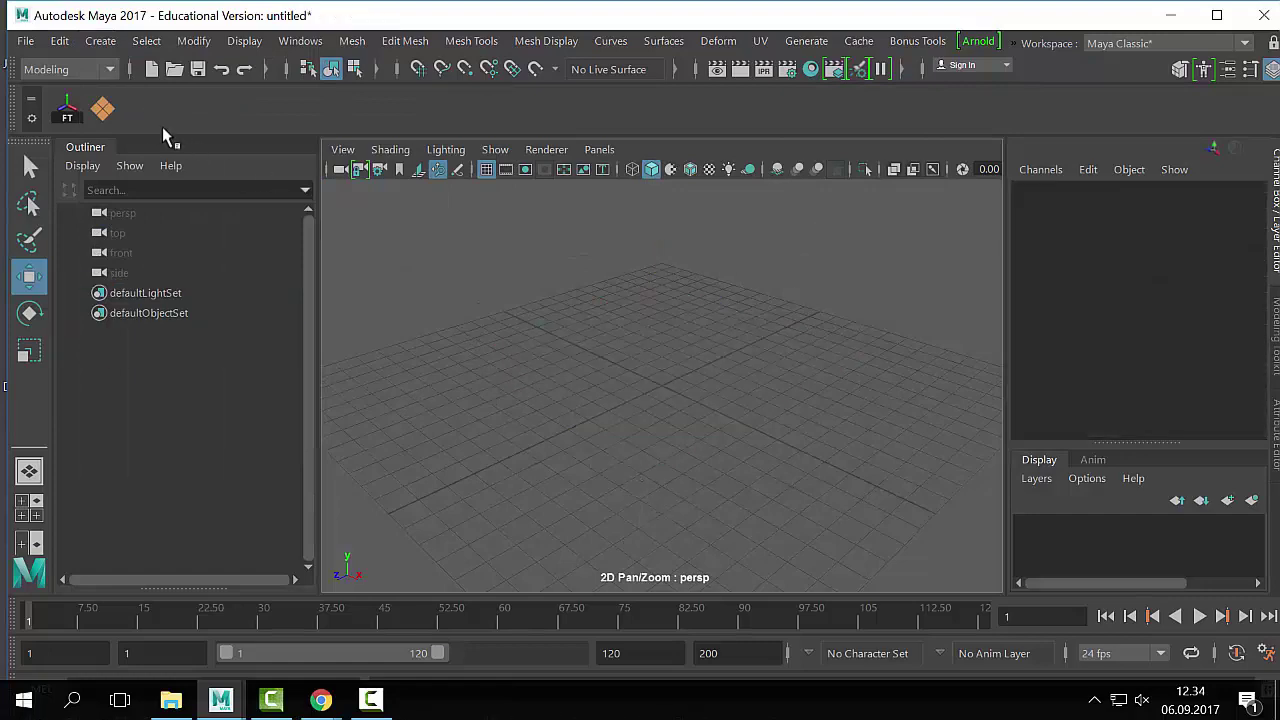
Step: Create a new polygon plane at the origin, scale it uniformly to about 6.47 and raise it to about 0.97 along Y
click(102, 108)
key(r)
drag(661, 386, 760, 392)
key(w)
drag(661, 300, 661, 250)
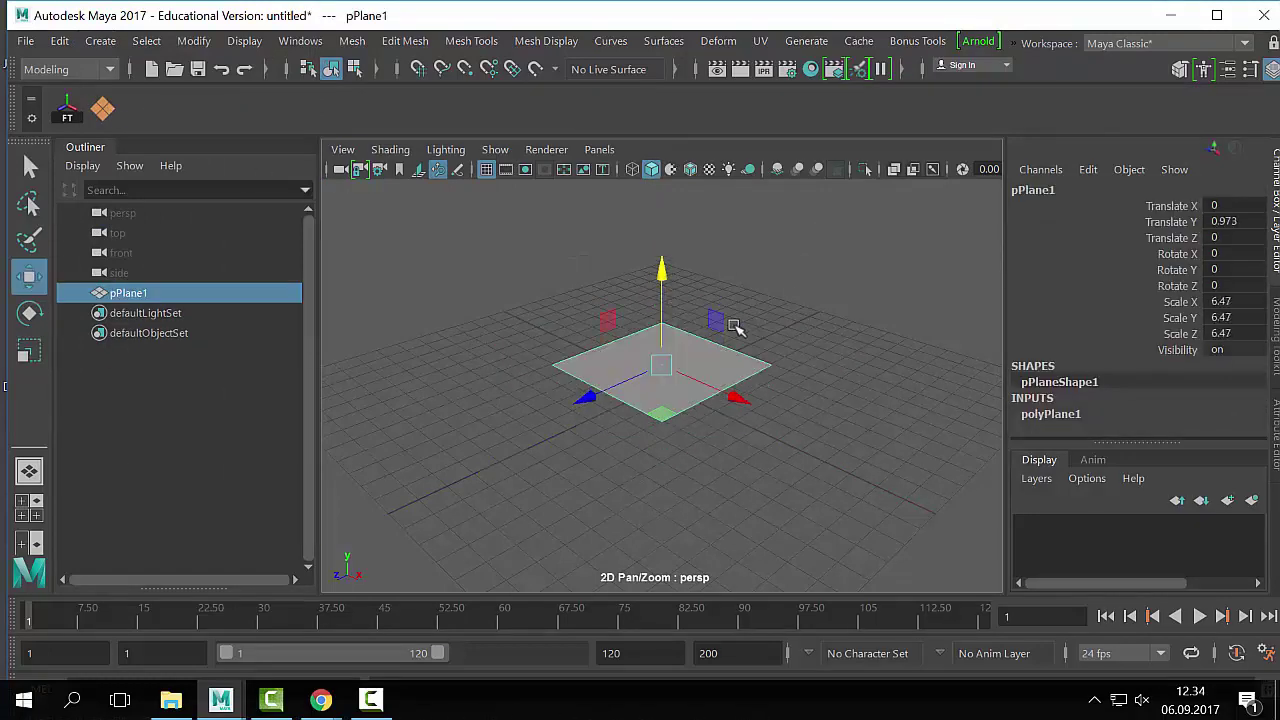
alt+drag(718, 440, 735, 378)
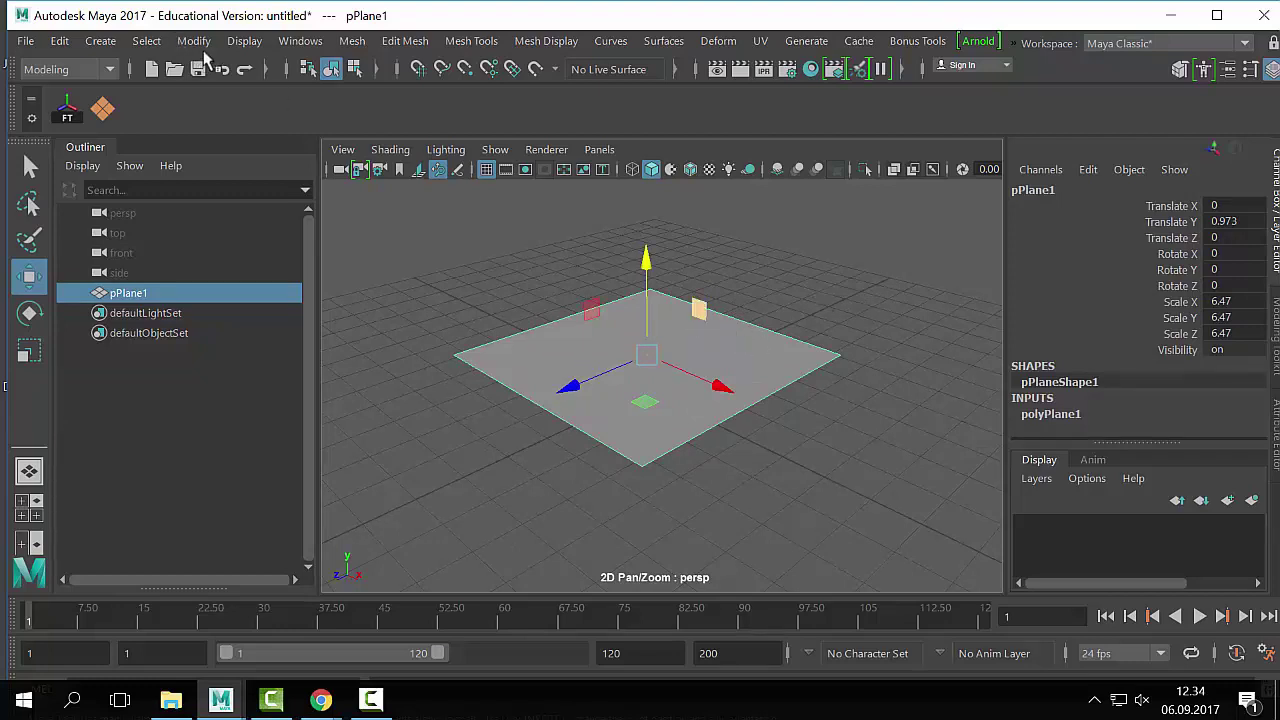
Step: Open the Hypershade beside the viewport and go through its default materials, ending with lambert1 selected
click(244, 41)
mouse_move(300, 41)
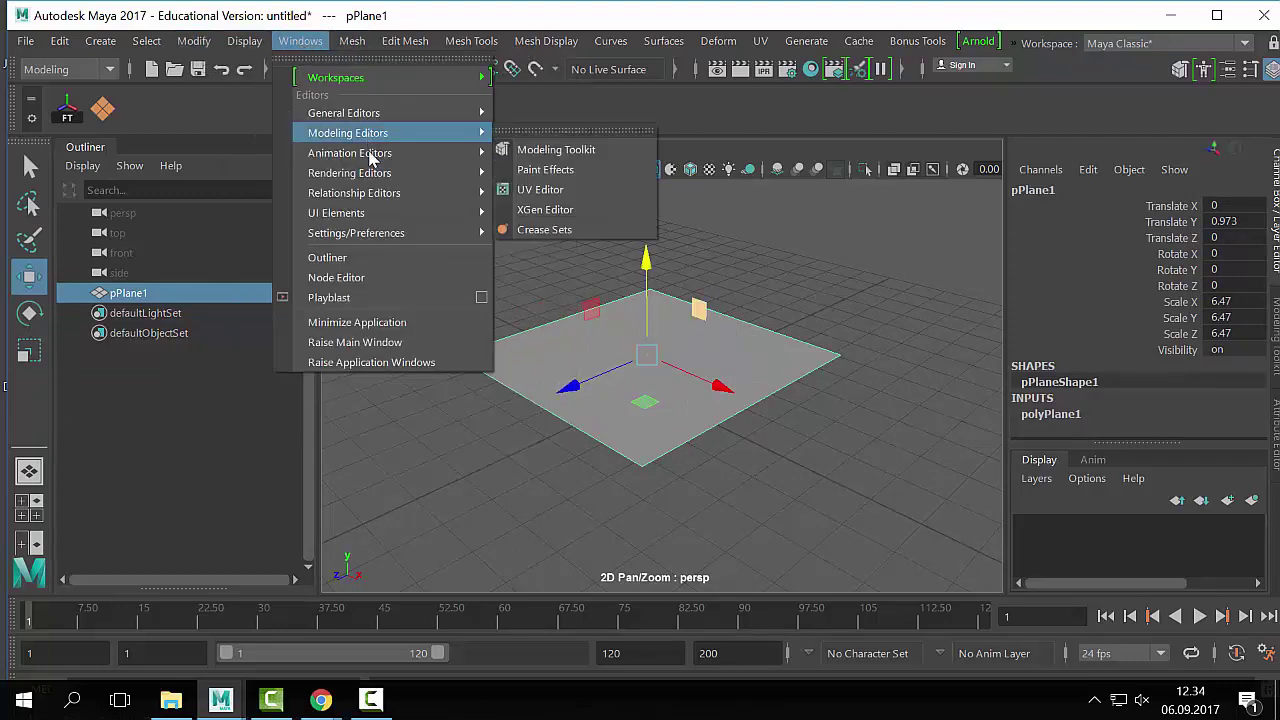
mouse_move(385, 173)
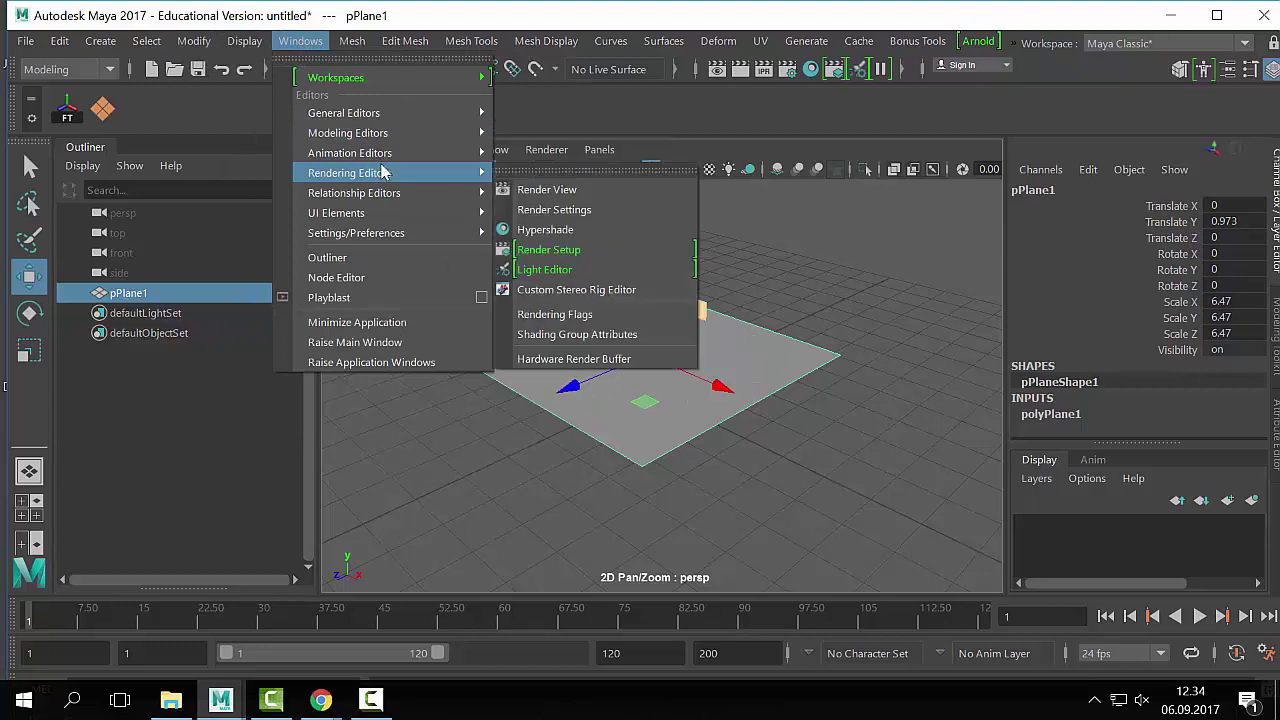
click(545, 230)
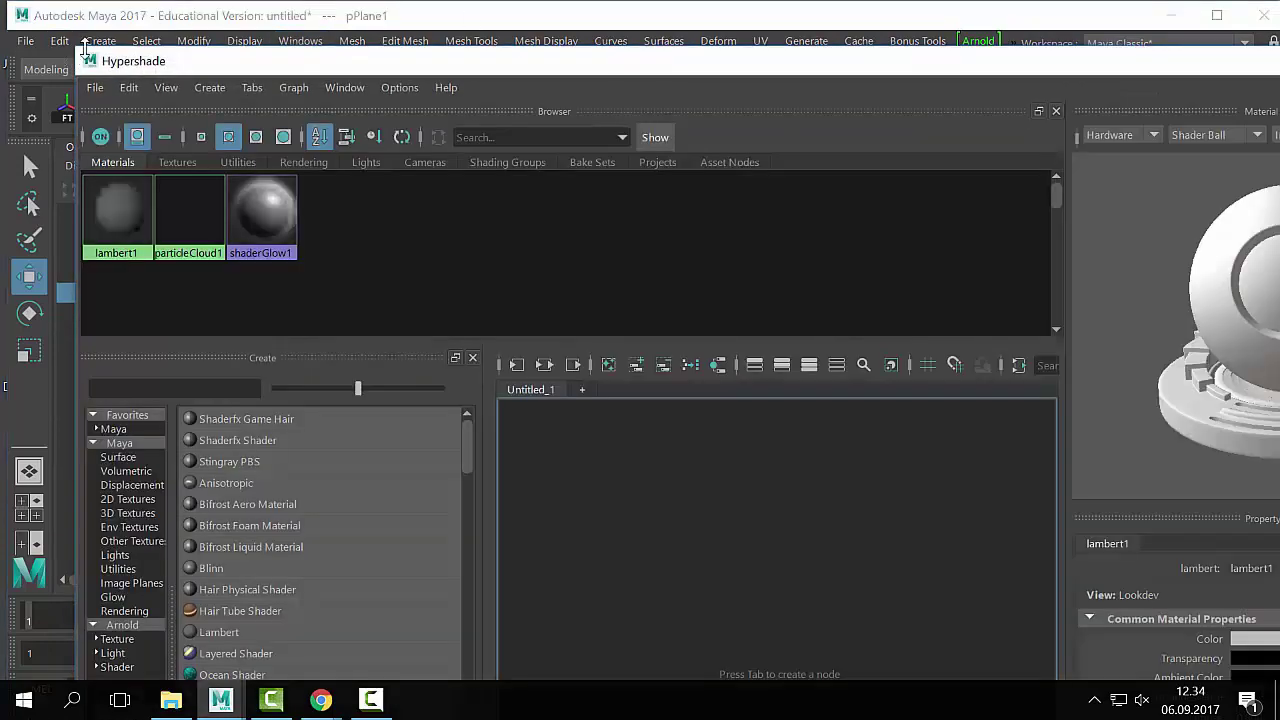
drag(306, 66, 455, 54)
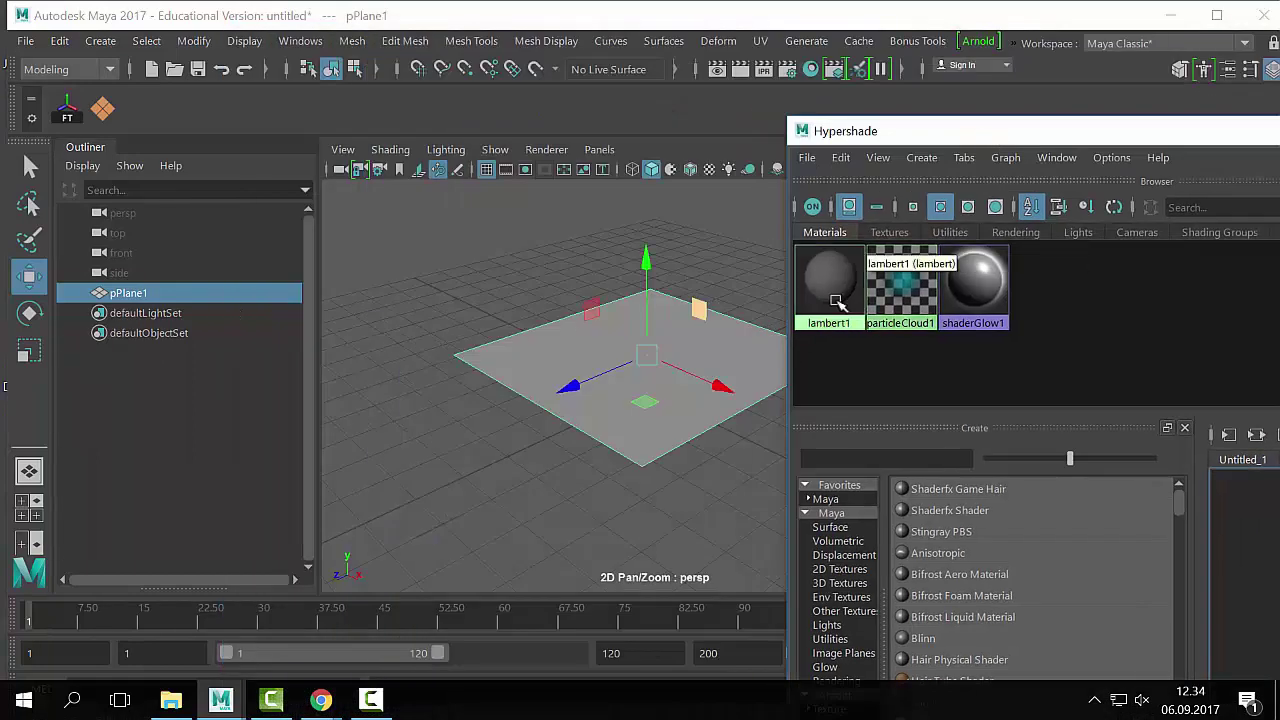
click(896, 292)
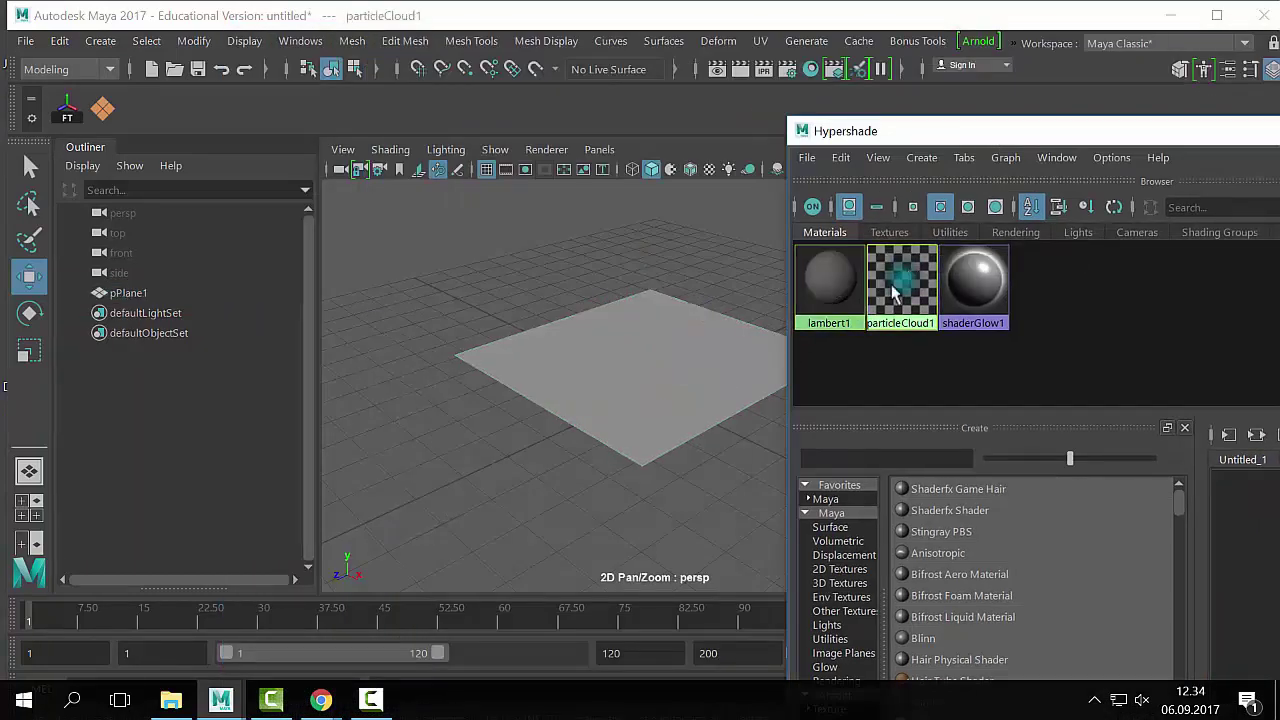
click(972, 285)
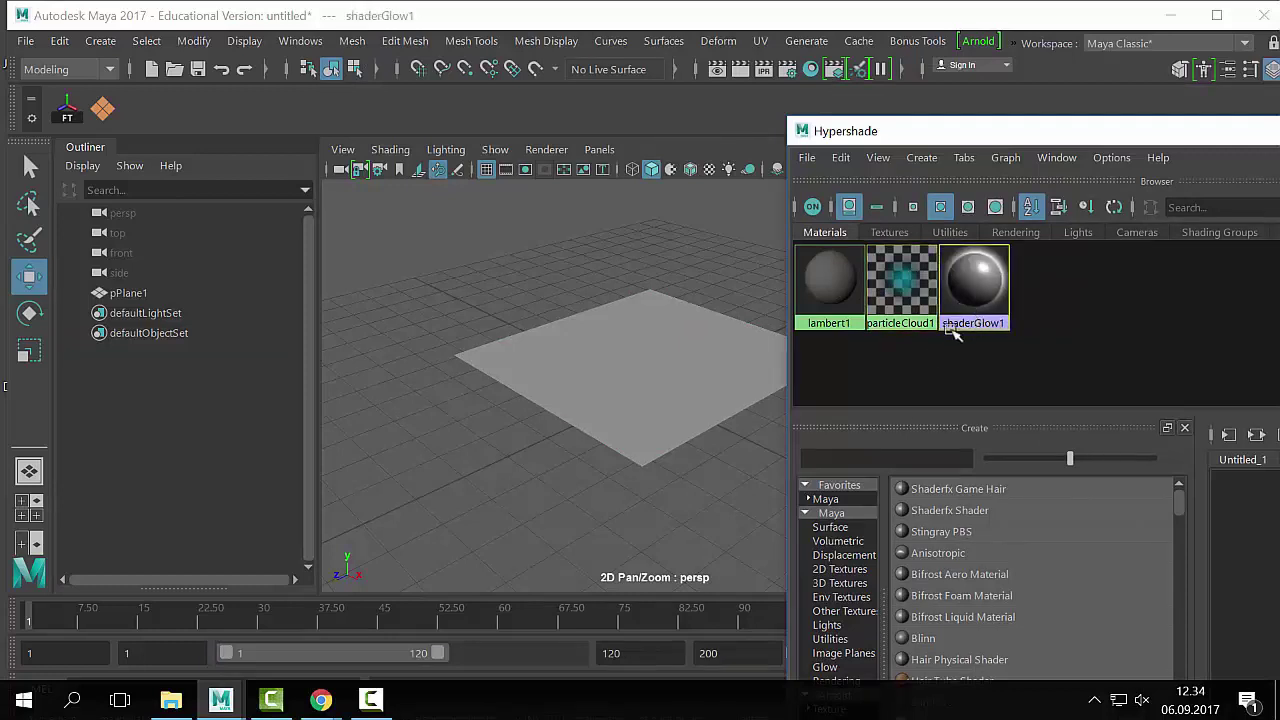
click(826, 317)
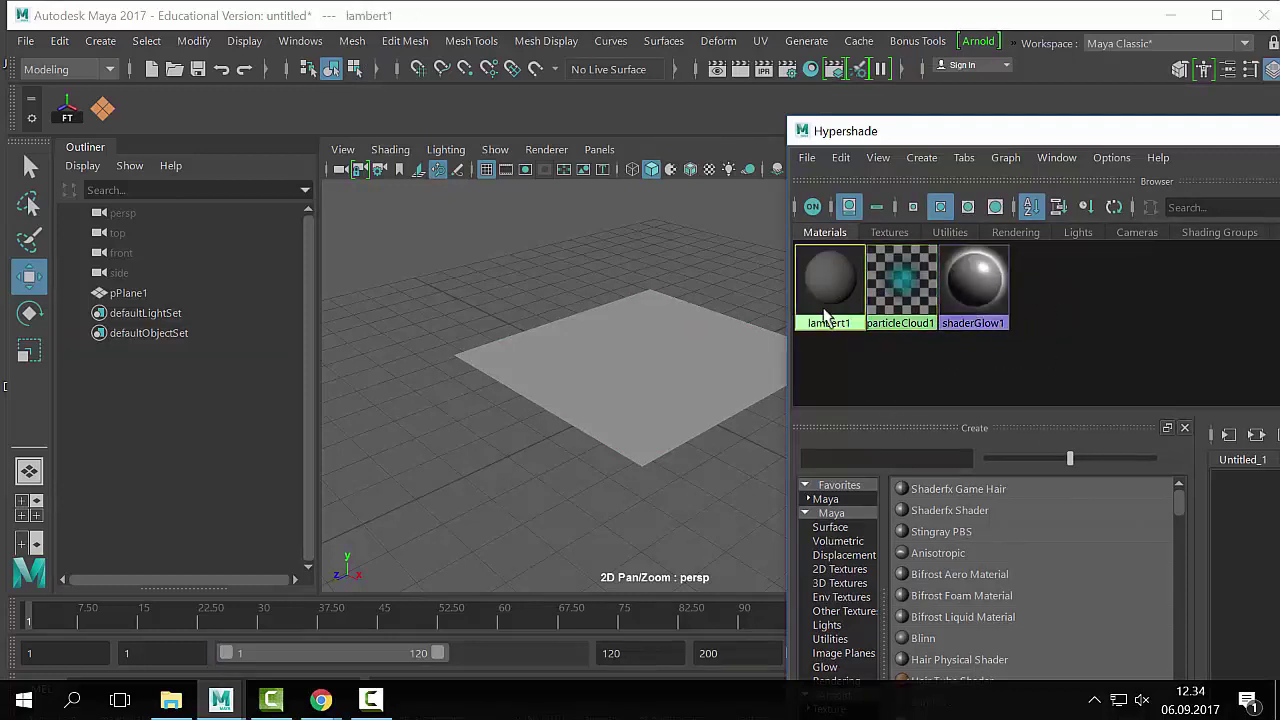
Step: Reposition the Hypershade over the scene and enlarge its window to give the node list and property editor more room
drag(886, 134, 429, 92)
drag(334, 77, 627, 274)
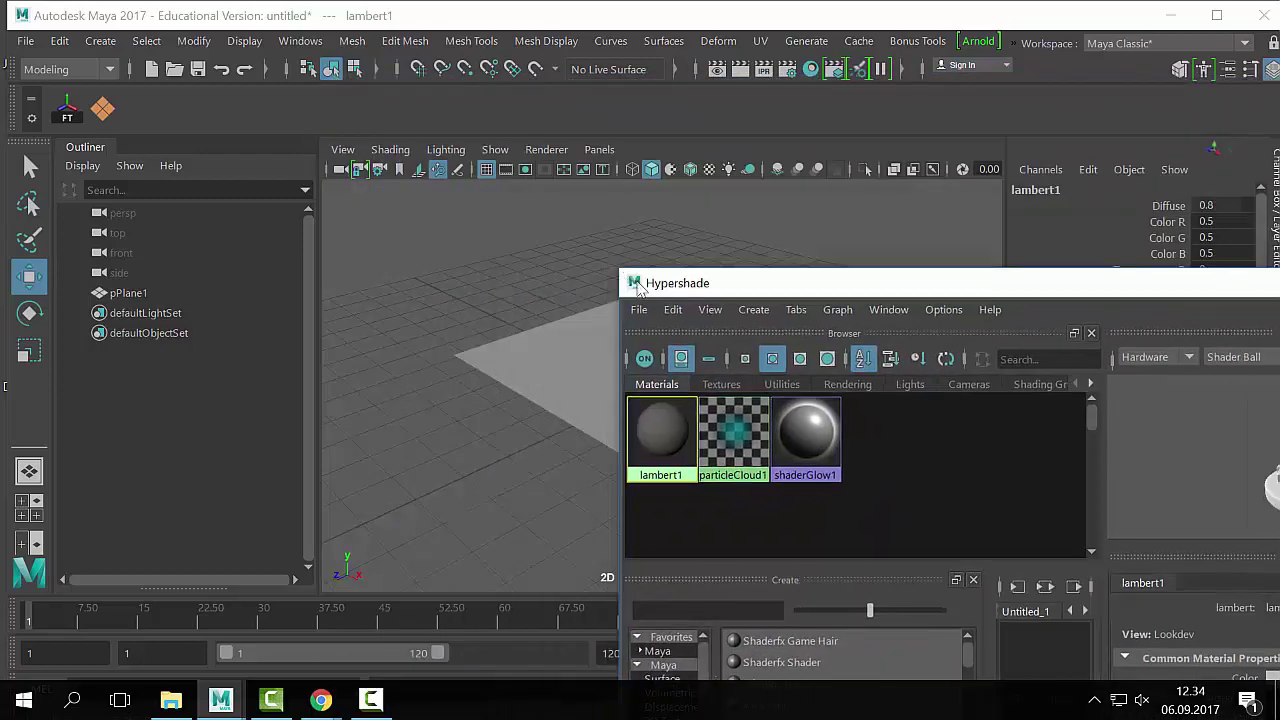
drag(809, 285, 424, 188)
drag(230, 167, 413, 243)
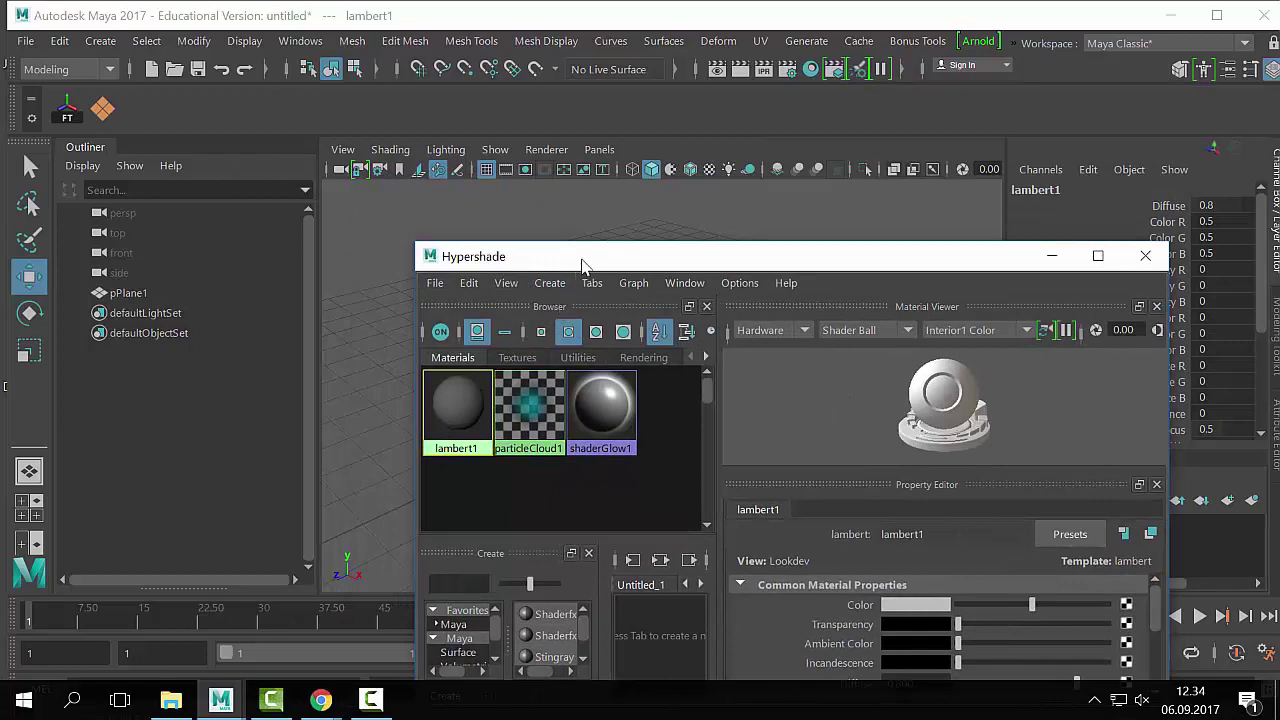
drag(585, 268, 697, 268)
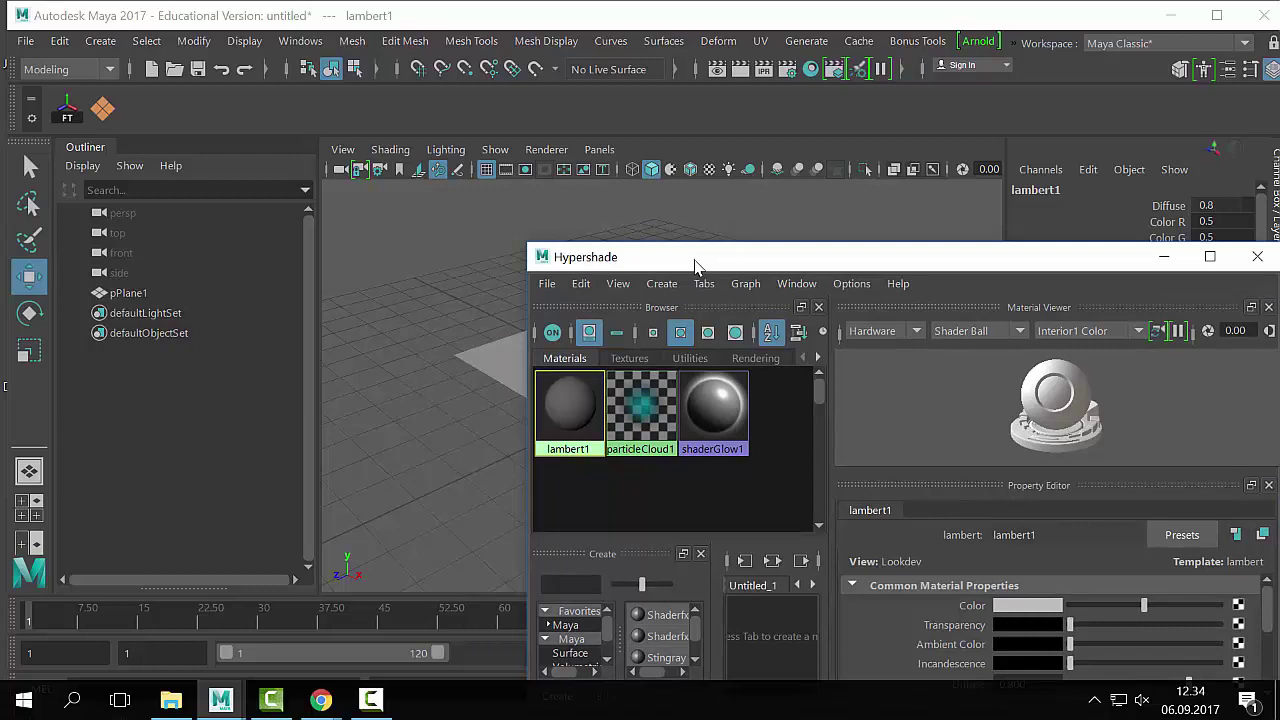
drag(688, 259, 744, 194)
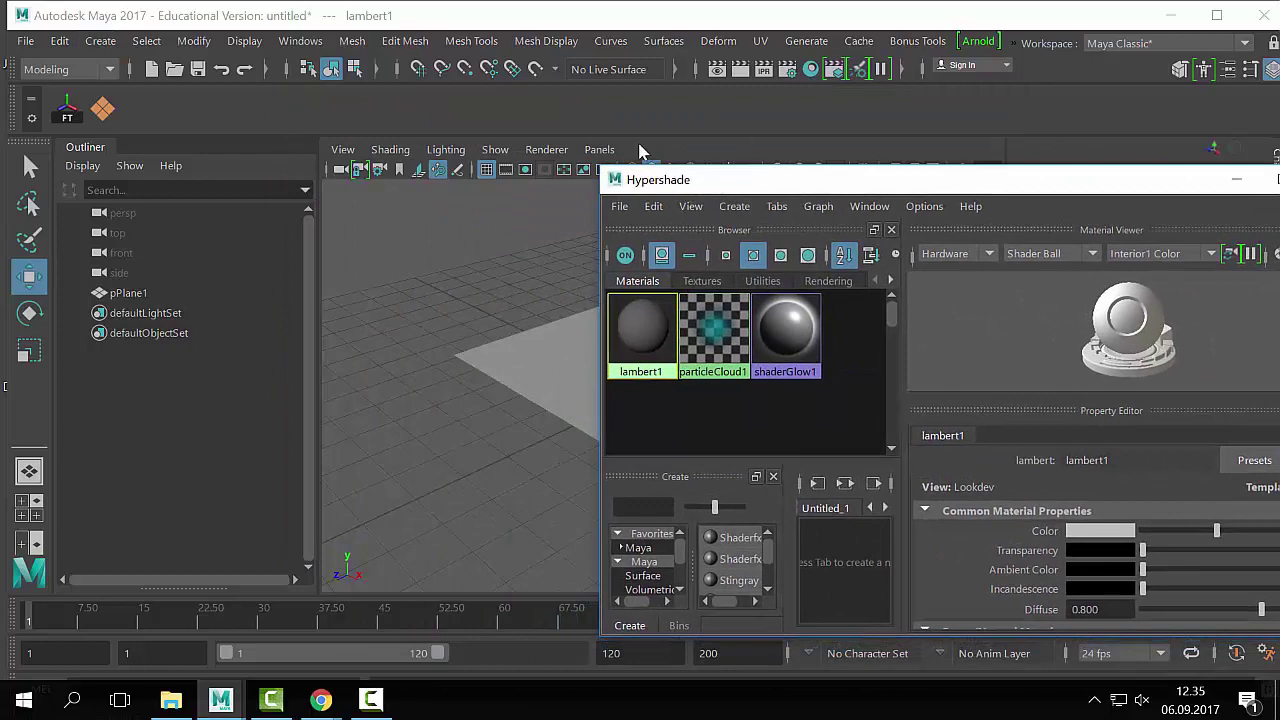
drag(645, 180, 405, 76)
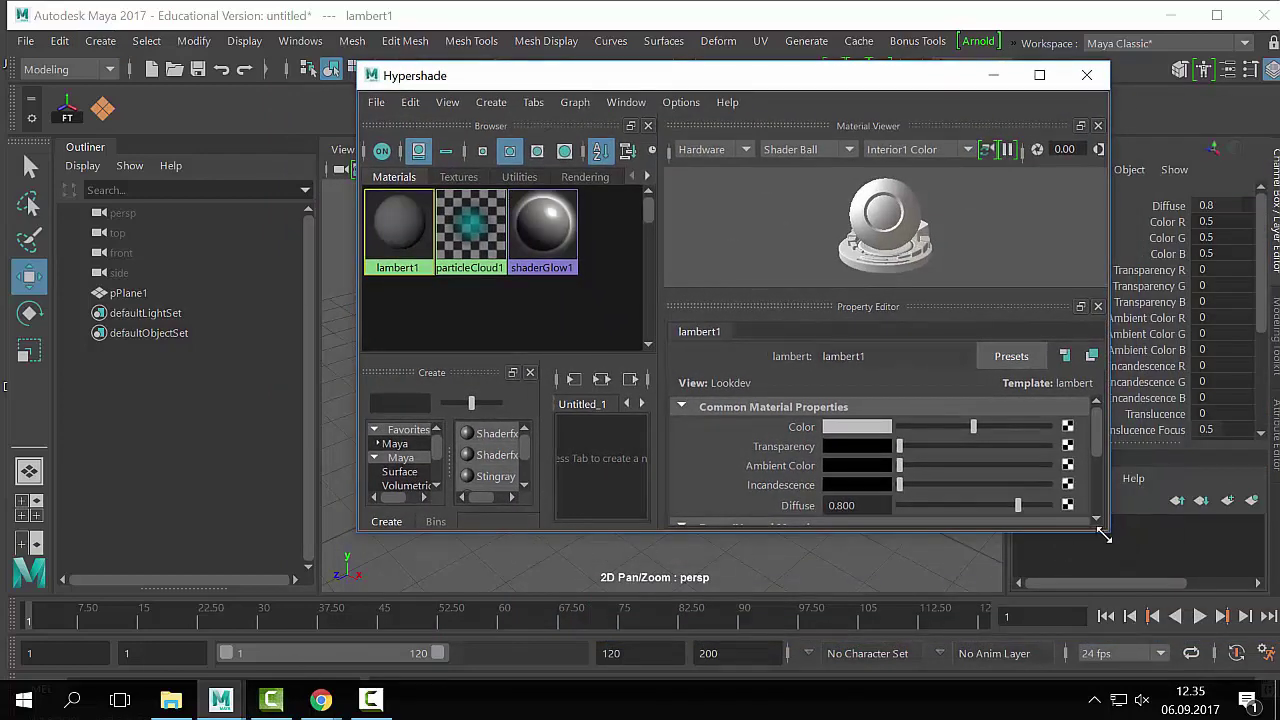
drag(1103, 535, 1275, 603)
drag(771, 82, 641, 37)
Step: Create a Blinn material from the Maya shader list in the Hypershade
scroll(571, 405, down, 6)
scroll(569, 406, up, 6)
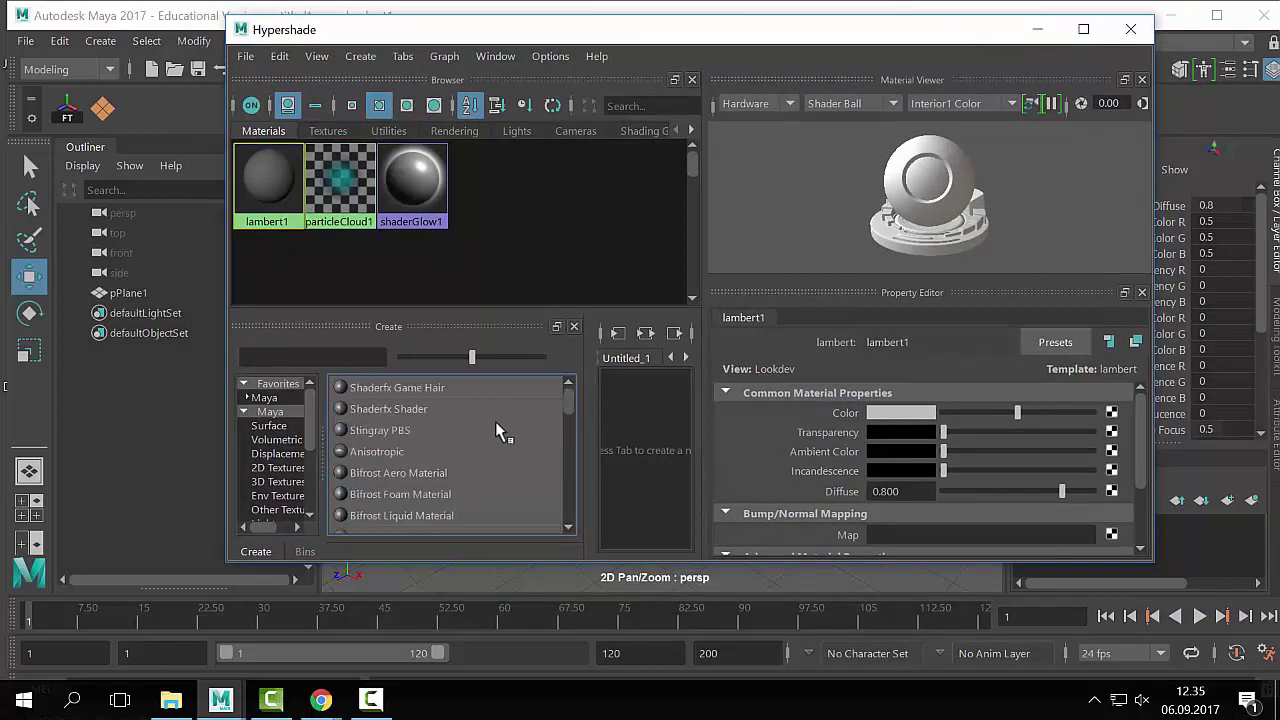
click(268, 413)
scroll(467, 445, down, 5)
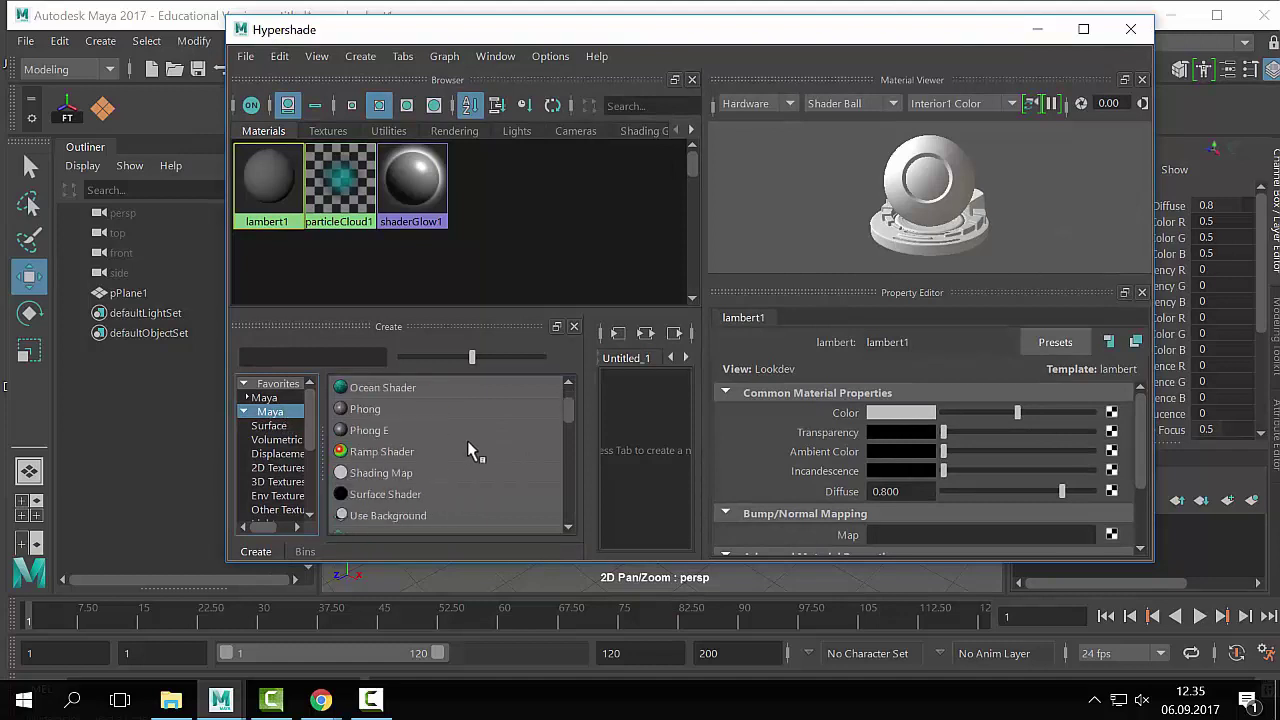
scroll(467, 440, up, 5)
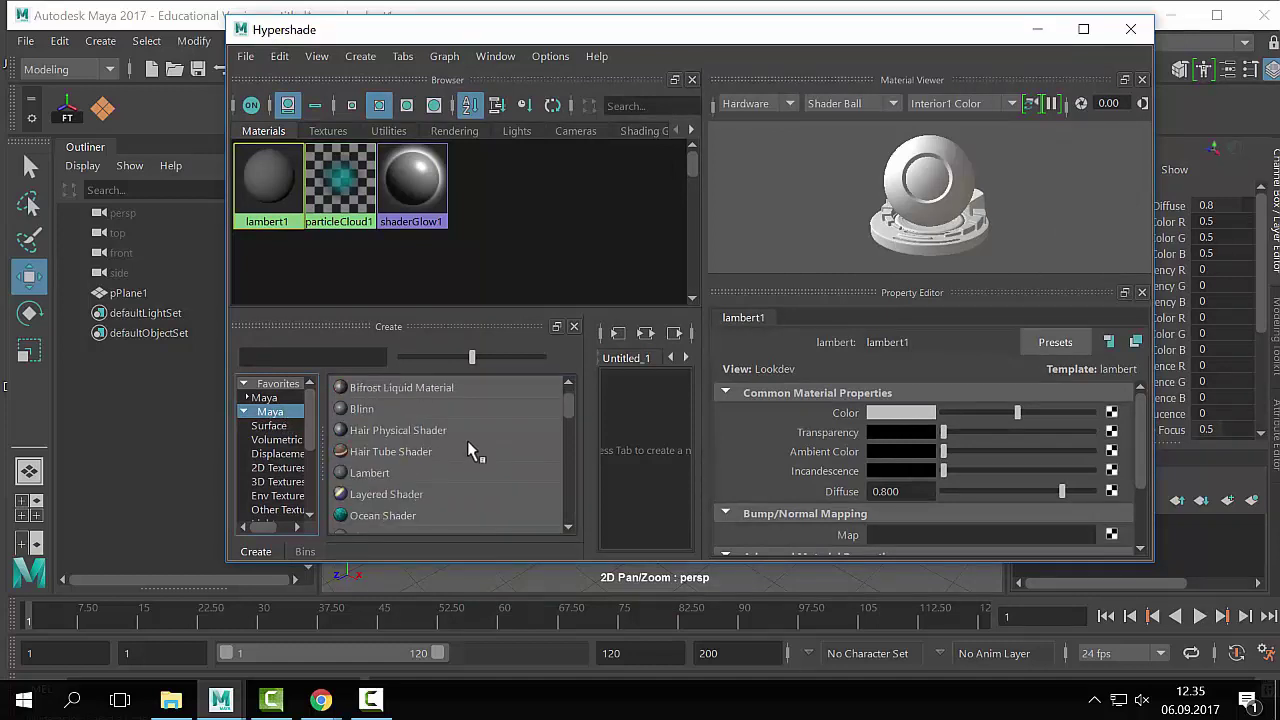
click(361, 411)
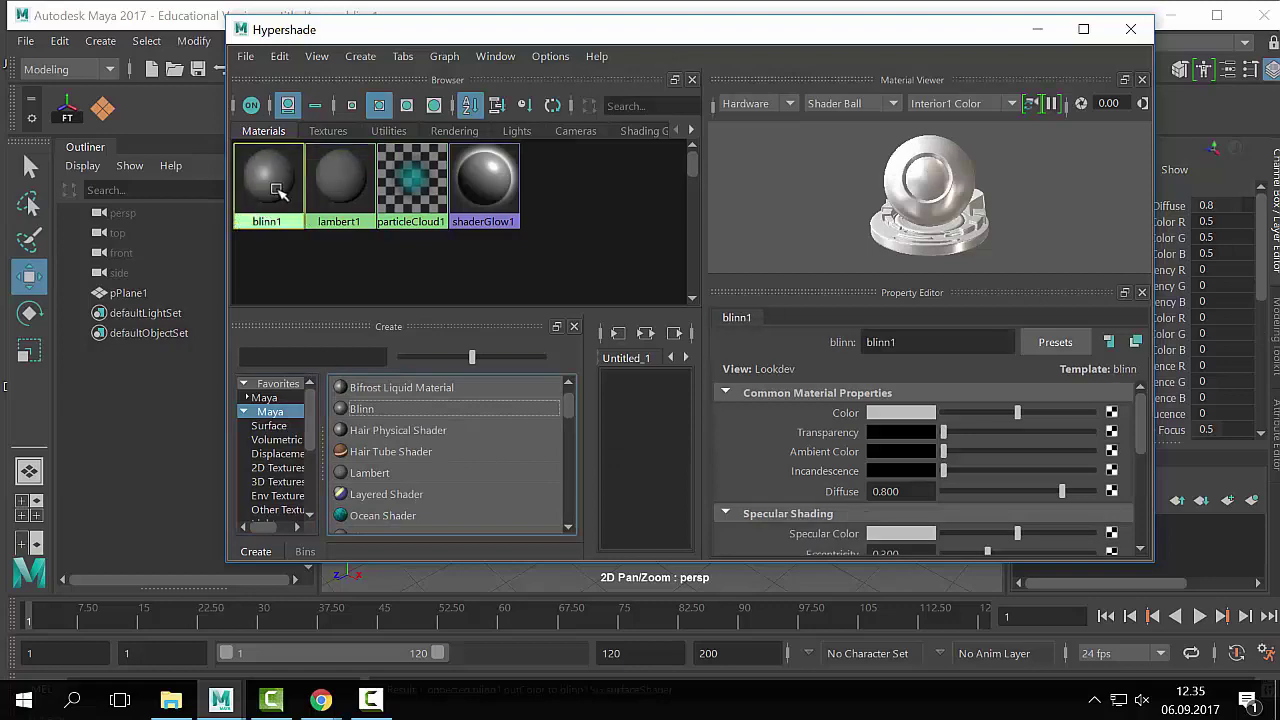
Step: Create a polygon sphere above the plane and assign the Blinn material to it
drag(423, 29, 880, 100)
middle_drag(782, 254, 495, 229)
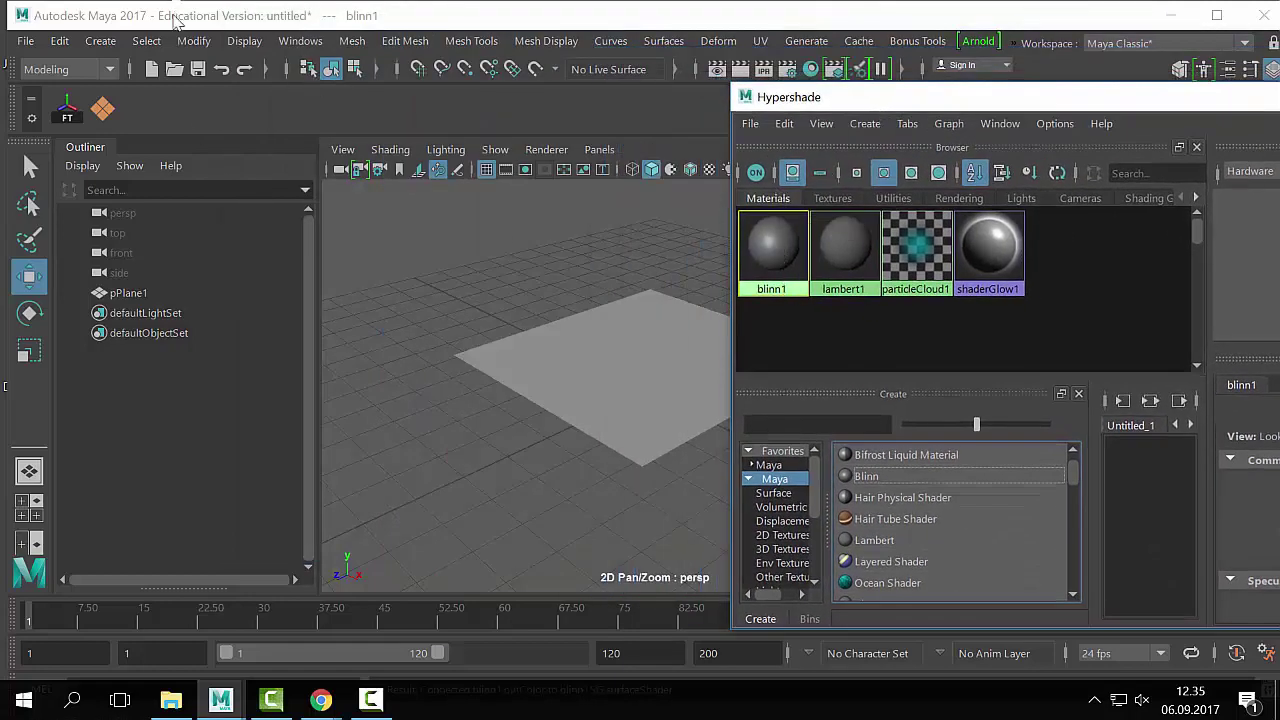
click(100, 40)
mouse_move(140, 113)
click(383, 137)
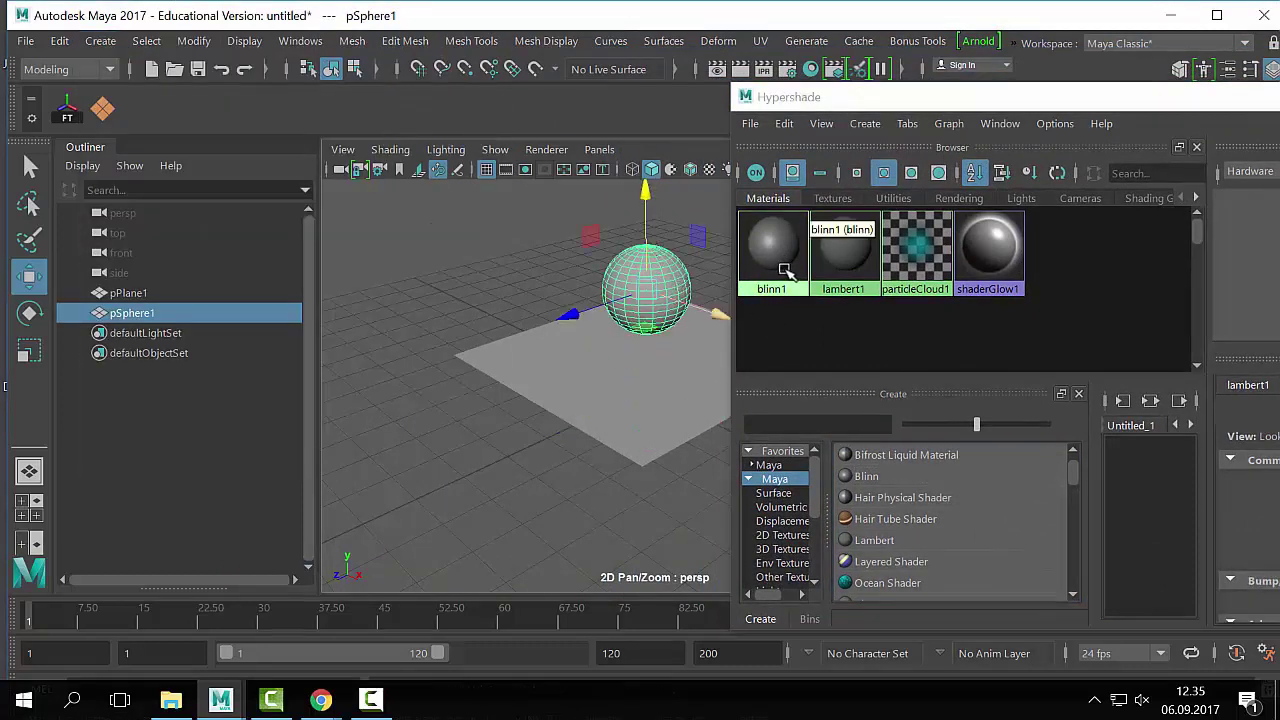
middle_drag(785, 270, 650, 290)
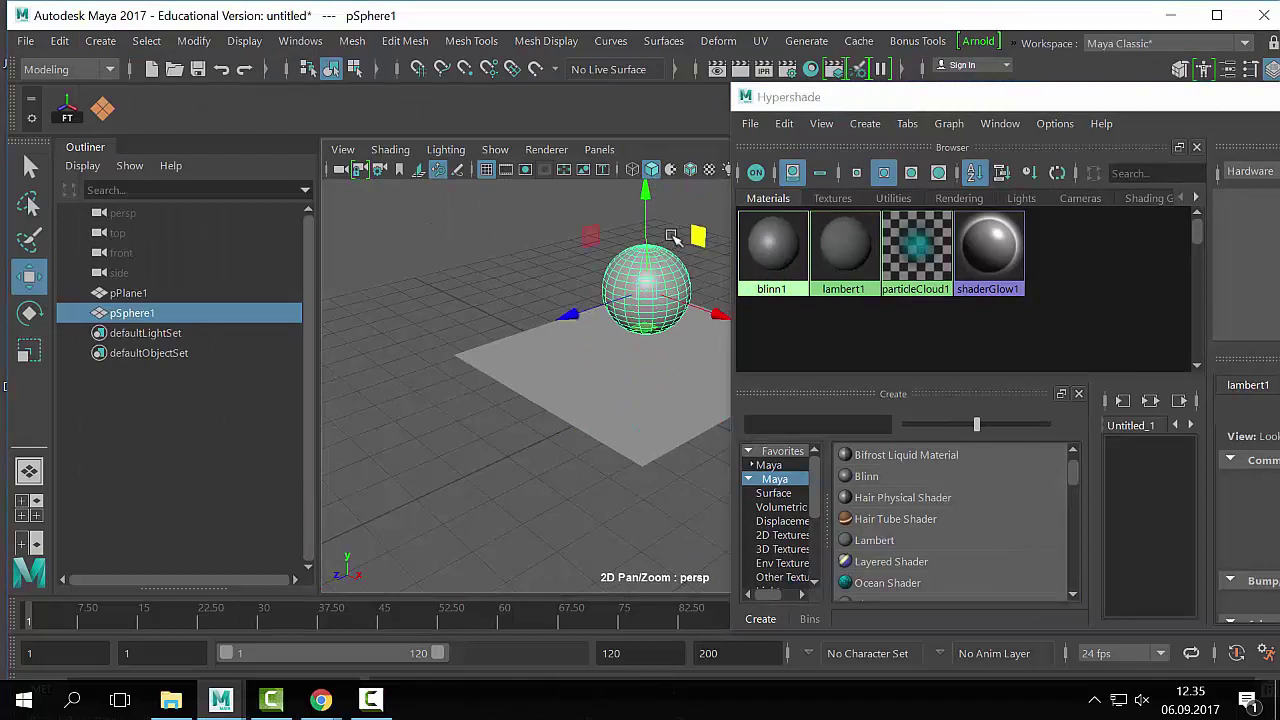
Step: Duplicate the sphere with the two spaced apart over the plane, and assign the lambert1 material to the copy
mouse_move(574, 322)
mouse_down()
mouse_move(485, 358)
mouse_move(568, 315)
mouse_up()
key(ctrl+d)
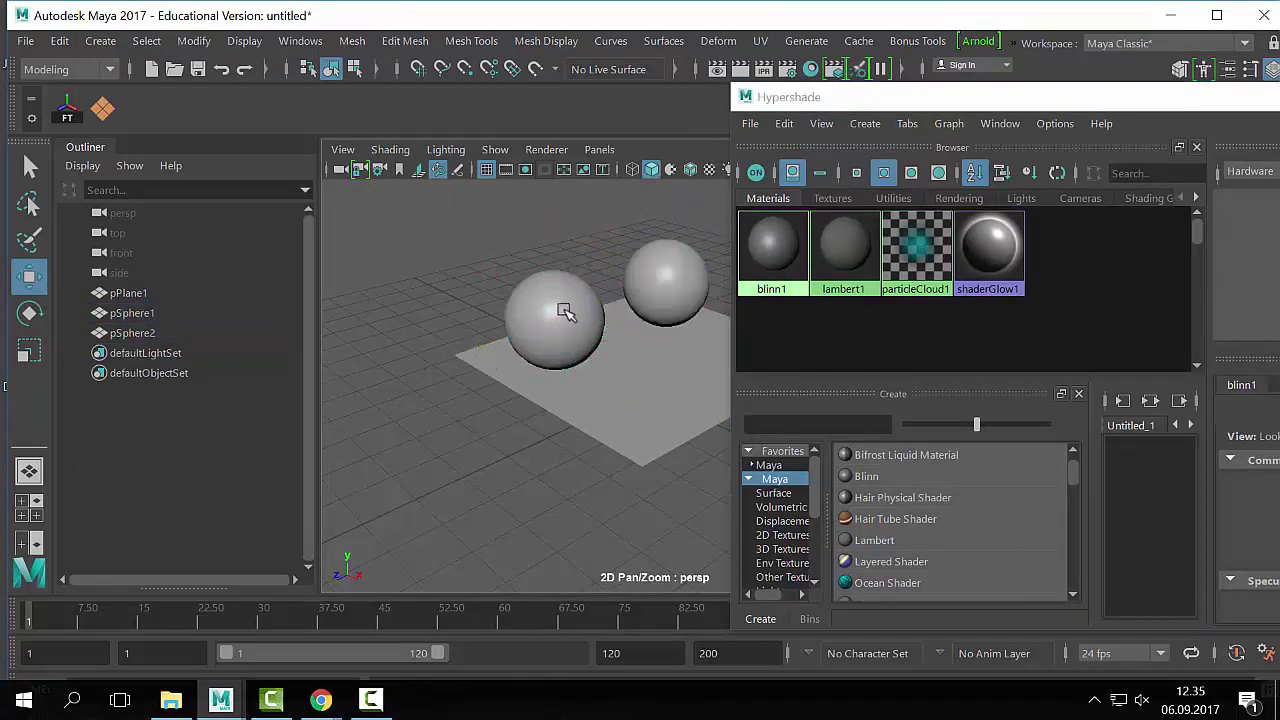
alt+right_drag(565, 312, 651, 366)
alt+drag(651, 366, 720, 330)
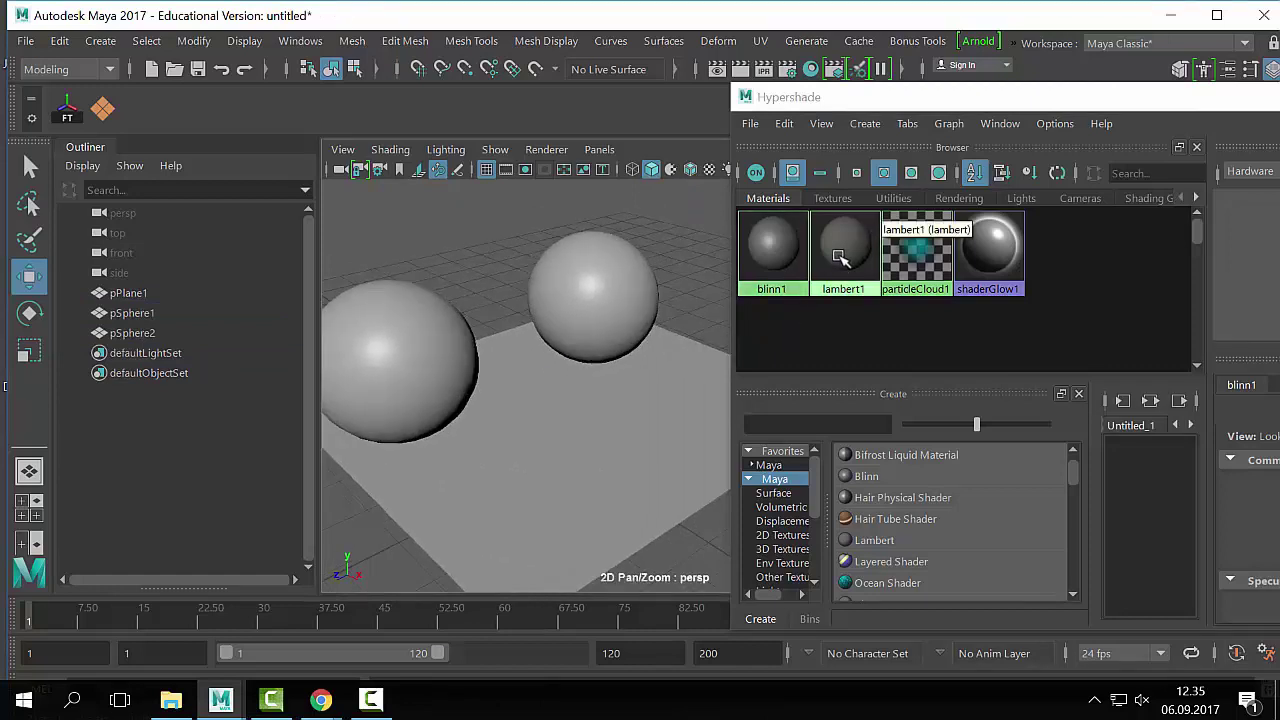
middle_drag(840, 258, 592, 342)
mouse_move(592, 342)
alt+mouse_down()
mouse_move(563, 320)
mouse_move(600, 345)
alt+mouse_up()
Step: Compare the Blinn and Lambert shading on the two spheres
click(834, 254)
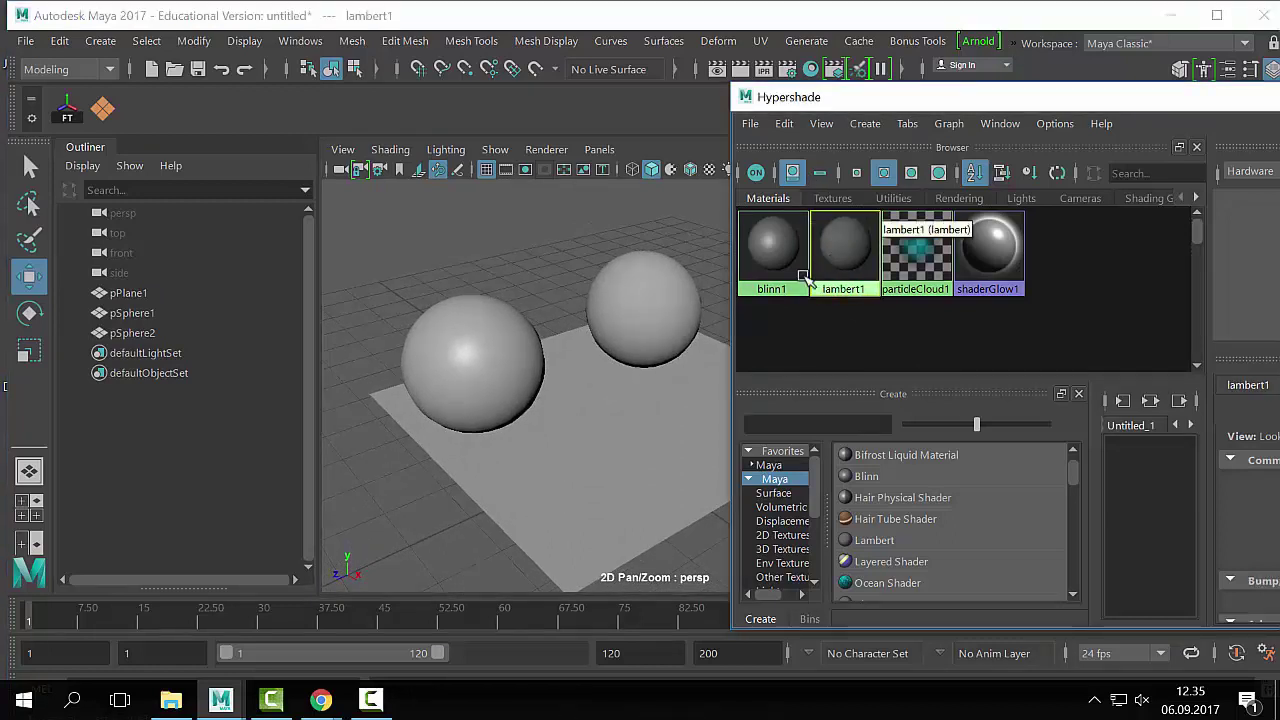
click(505, 376)
click(504, 332)
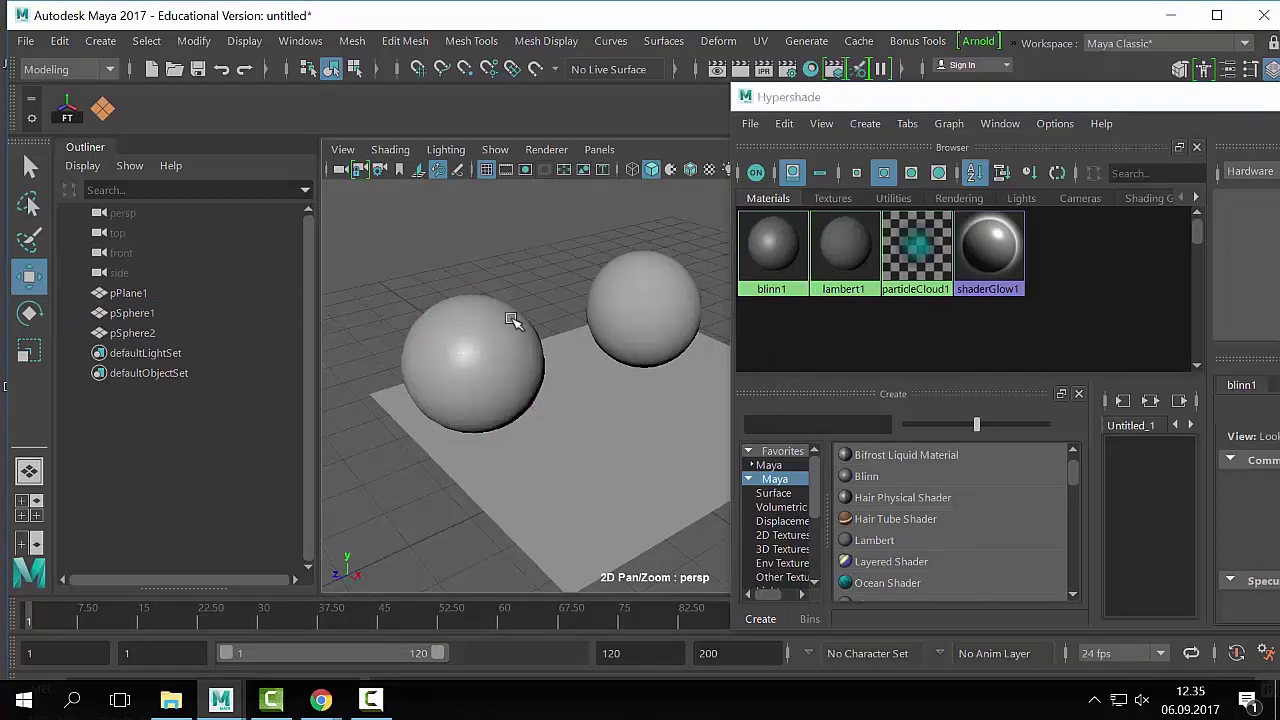
click(628, 295)
click(490, 336)
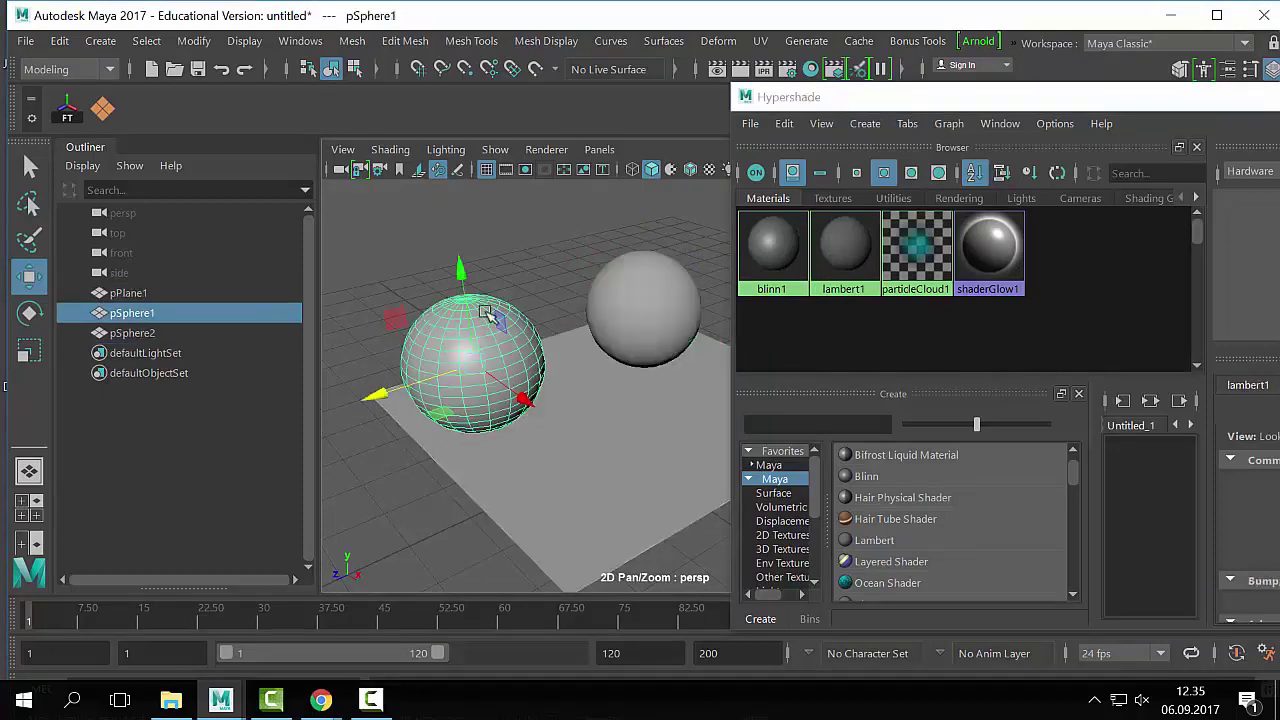
Step: Delete both test spheres, leaving only the plane in the scene
drag(860, 100, 793, 74)
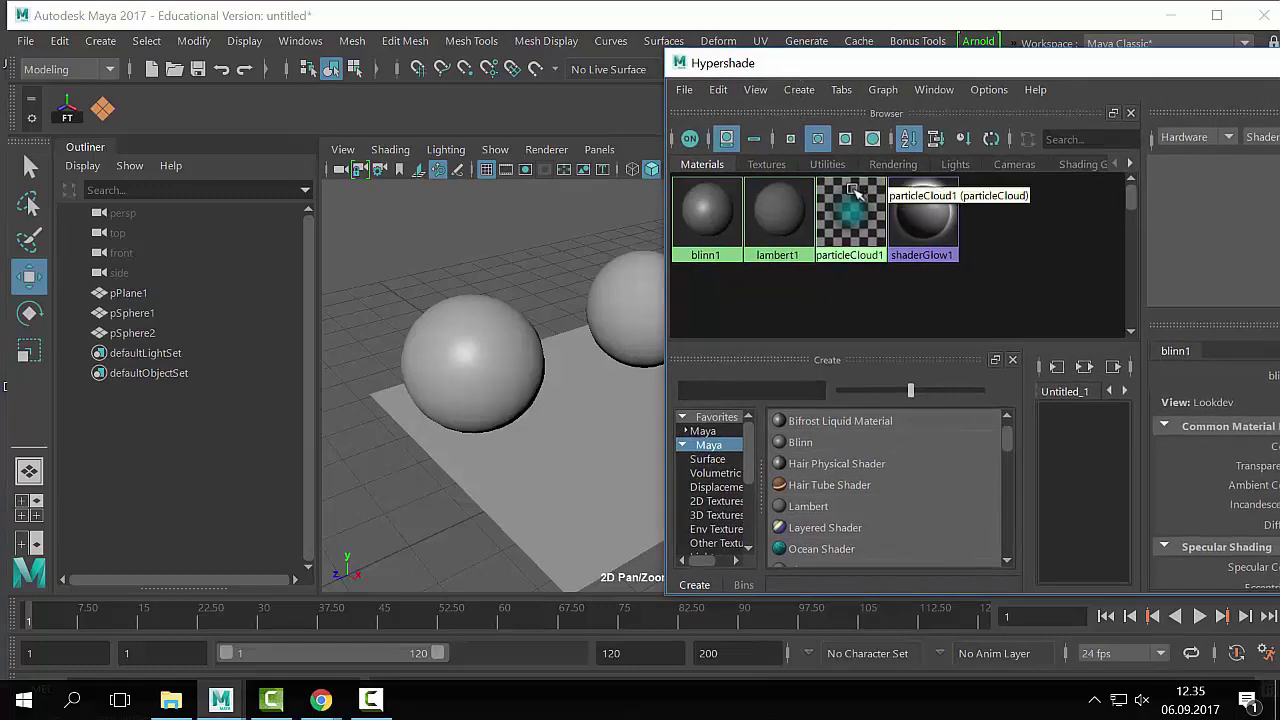
click(494, 323)
key(Delete)
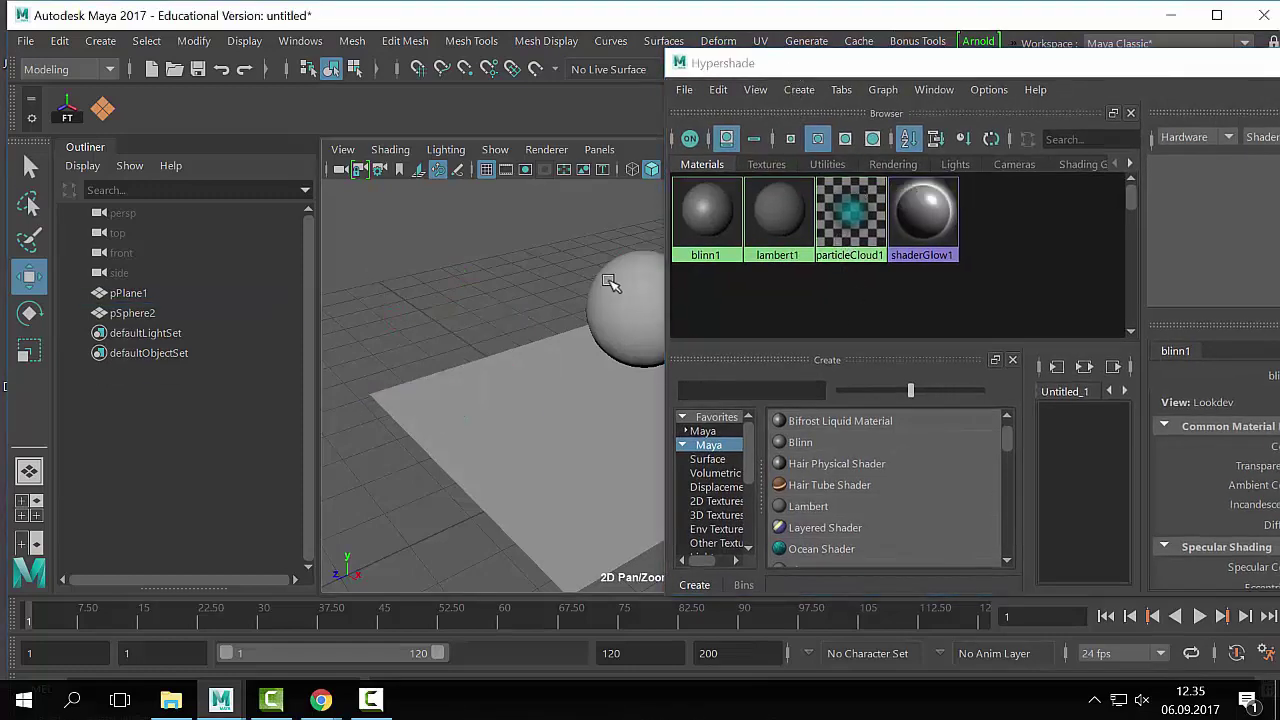
click(609, 286)
key(Delete)
click(244, 41)
mouse_move(300, 41)
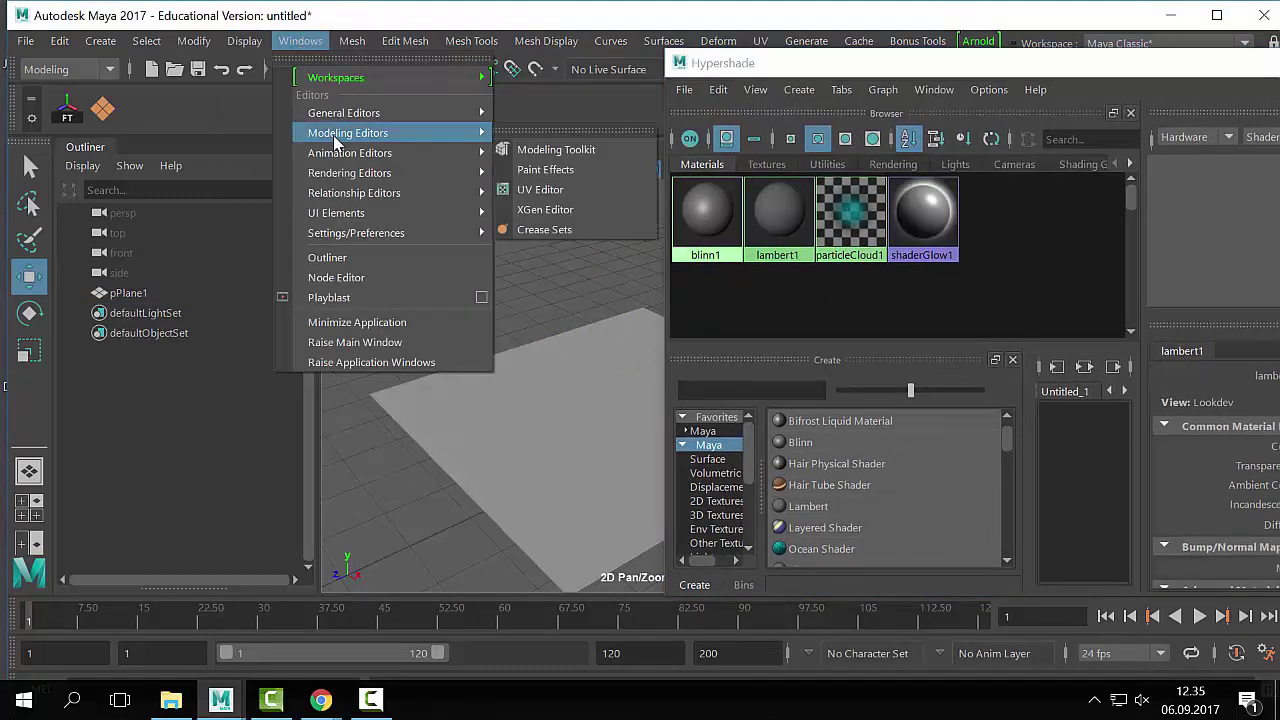
mouse_move(349, 173)
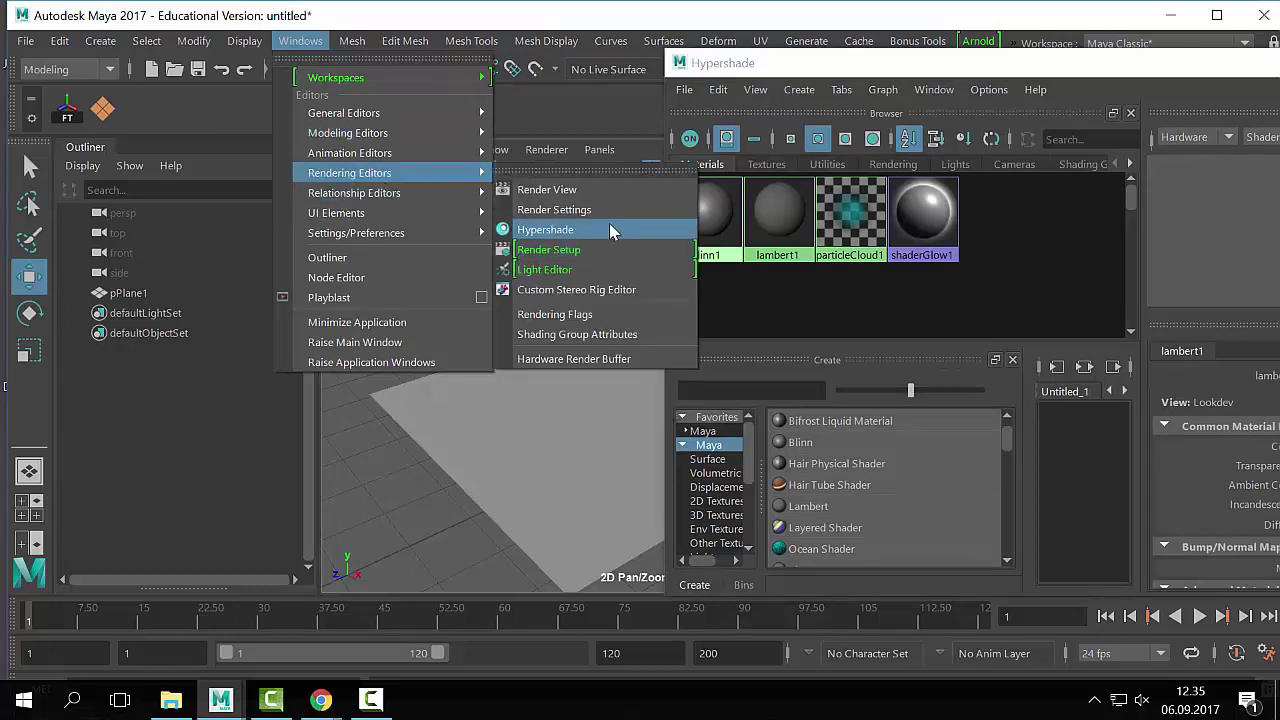
Step: Create a Surface Shader material in the Hypershade
drag(820, 63, 755, 38)
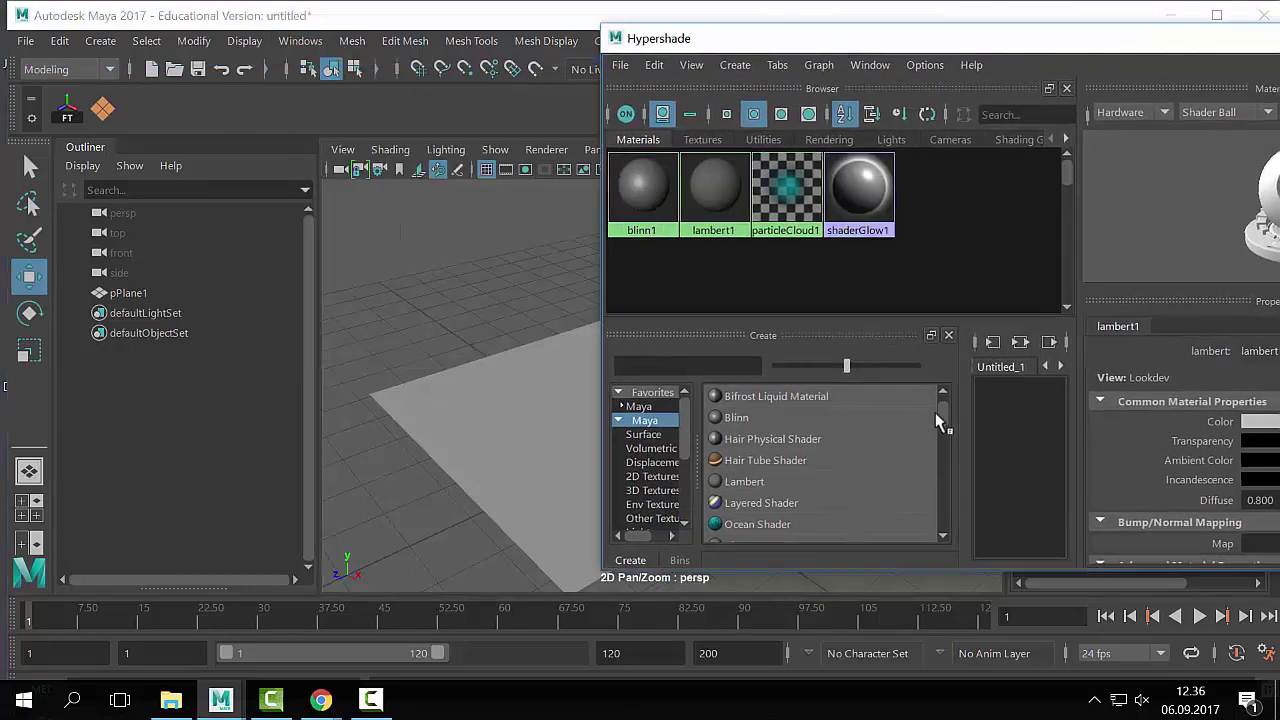
drag(935, 412, 948, 432)
scroll(901, 466, up, 6)
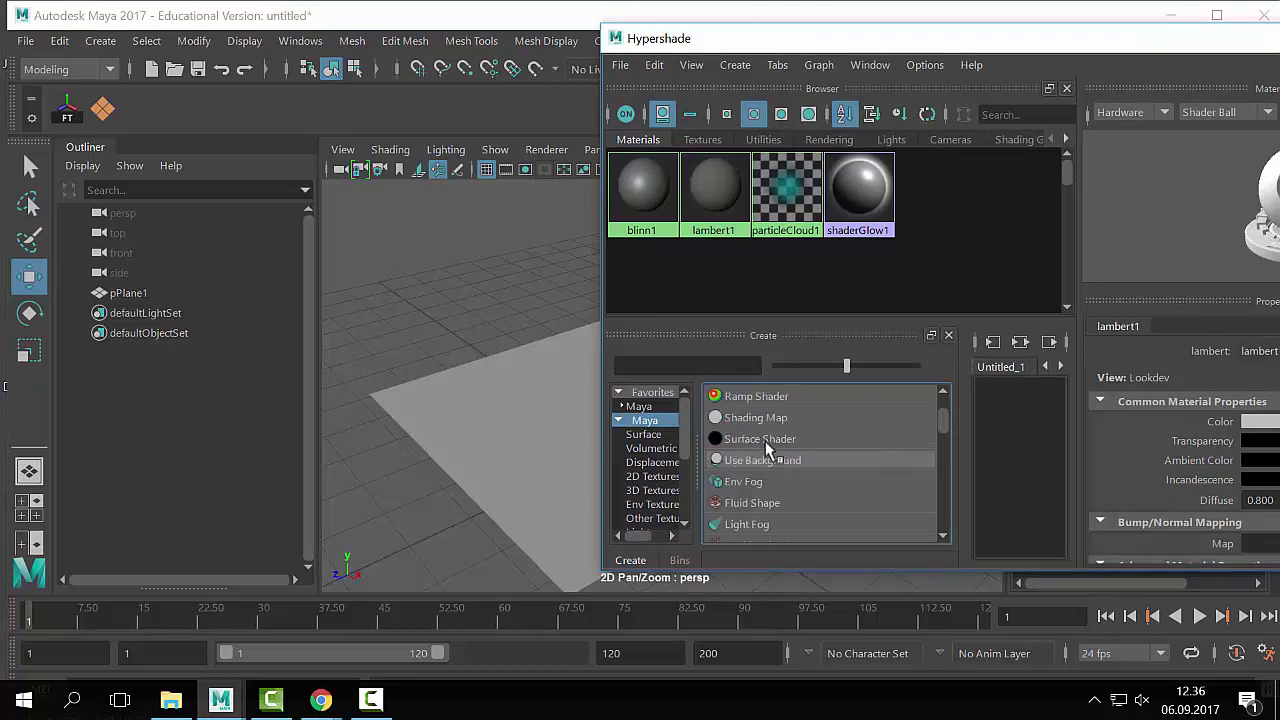
click(765, 442)
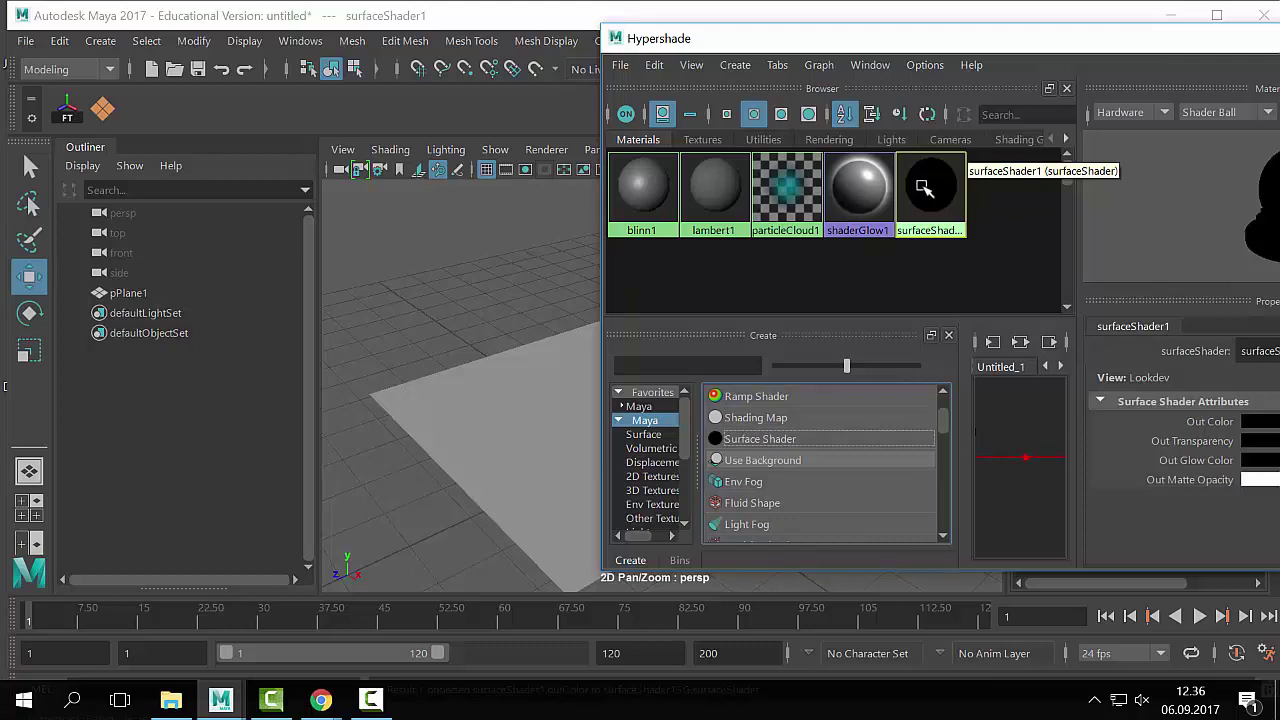
Step: Assign the new surface shader to the plane in the perspective view, and look at the chair reference image in the browser
drag(885, 40, 885, 45)
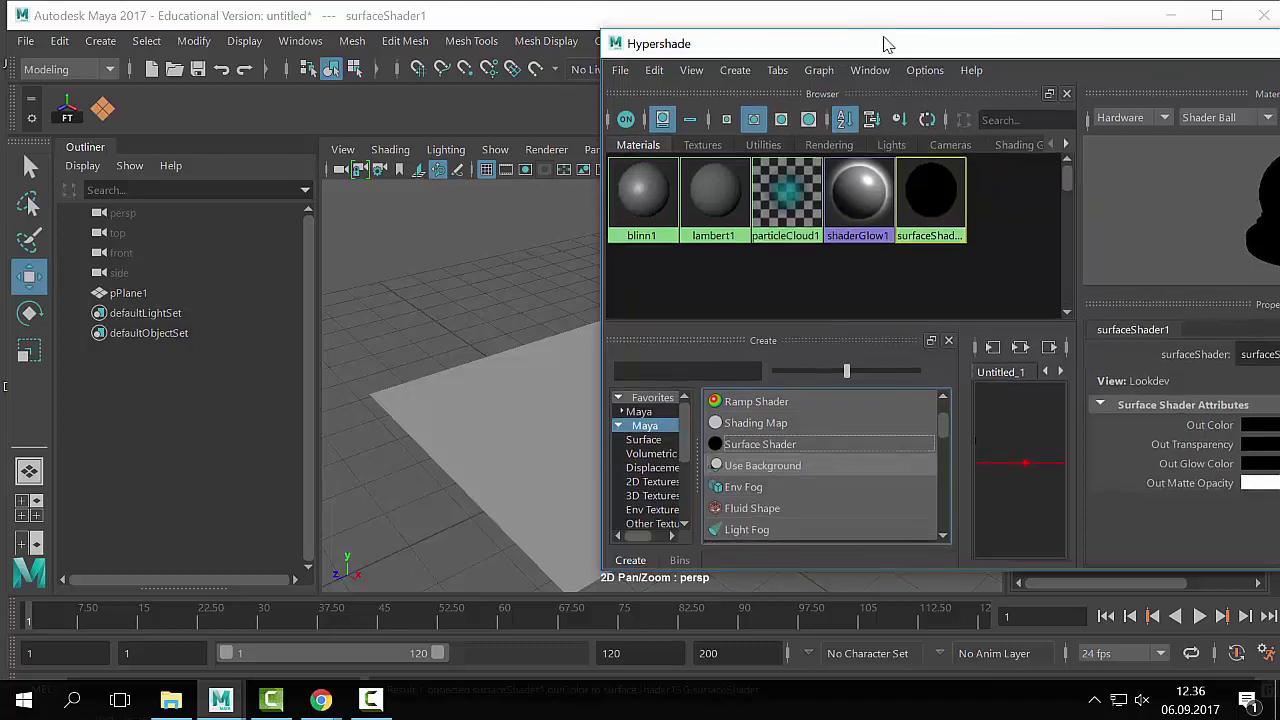
drag(997, 55, 952, 70)
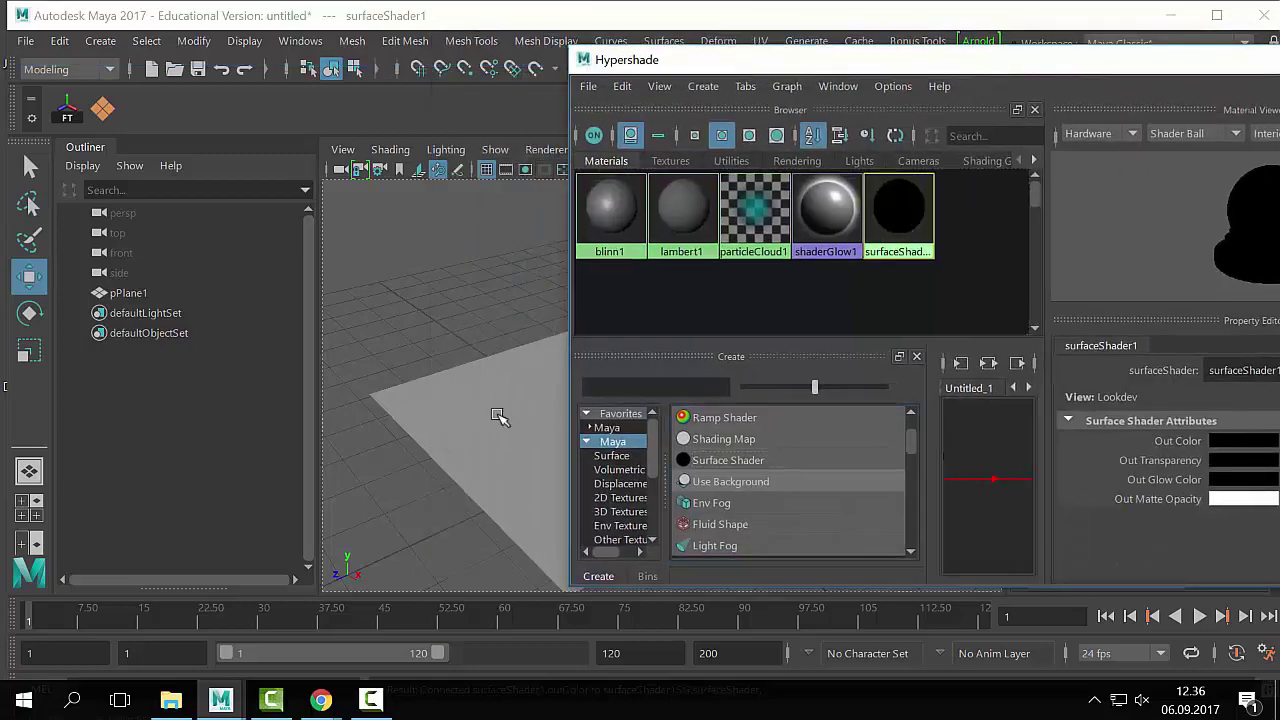
drag(734, 58, 434, 49)
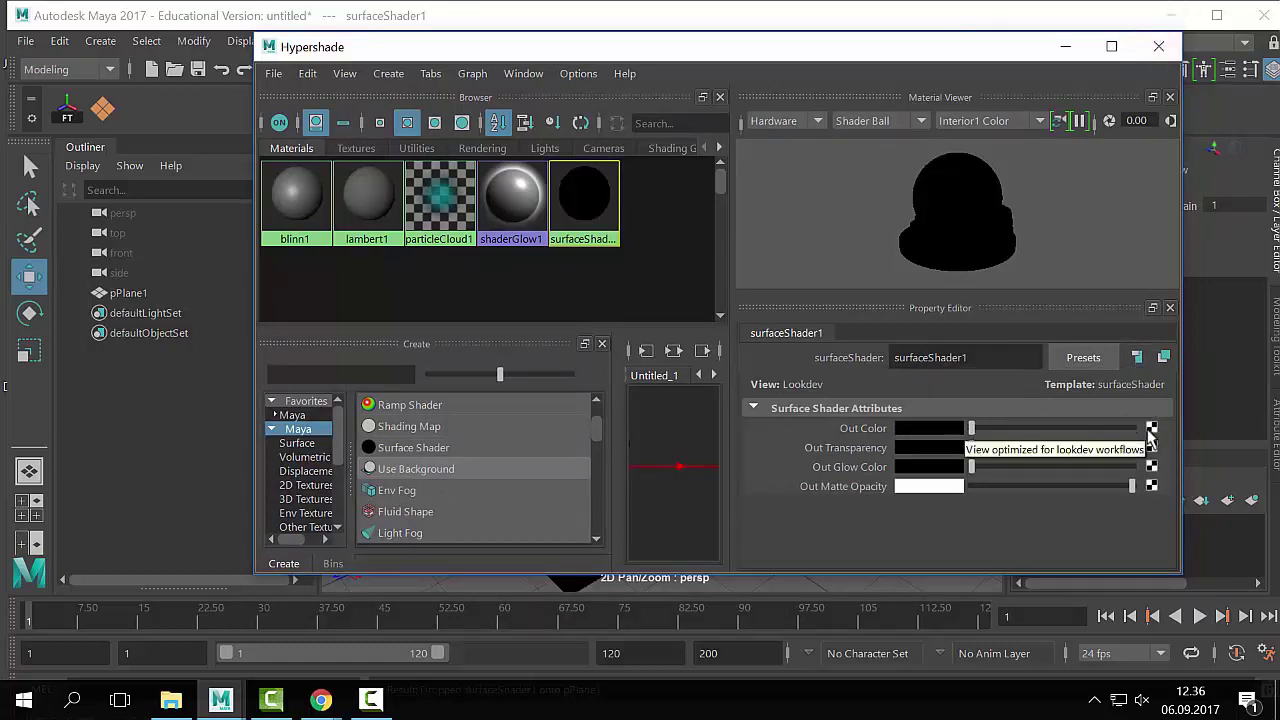
drag(849, 51, 1130, 430)
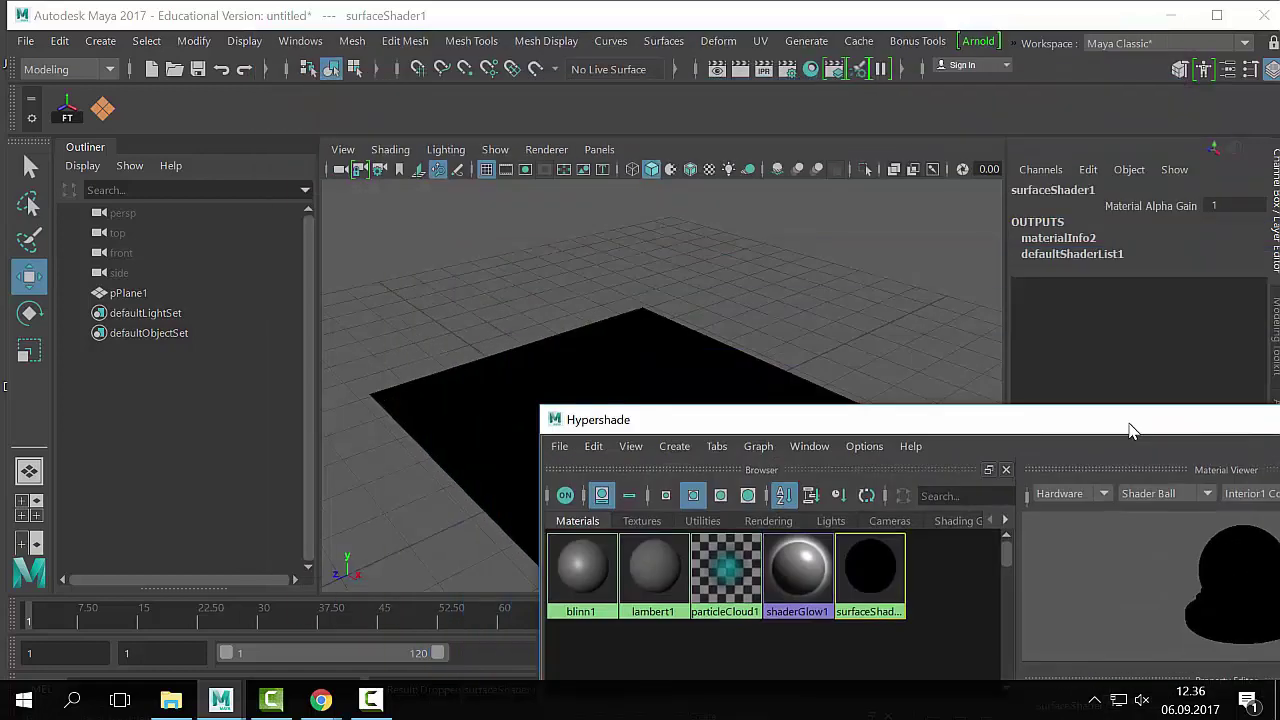
key(alt+Tab)
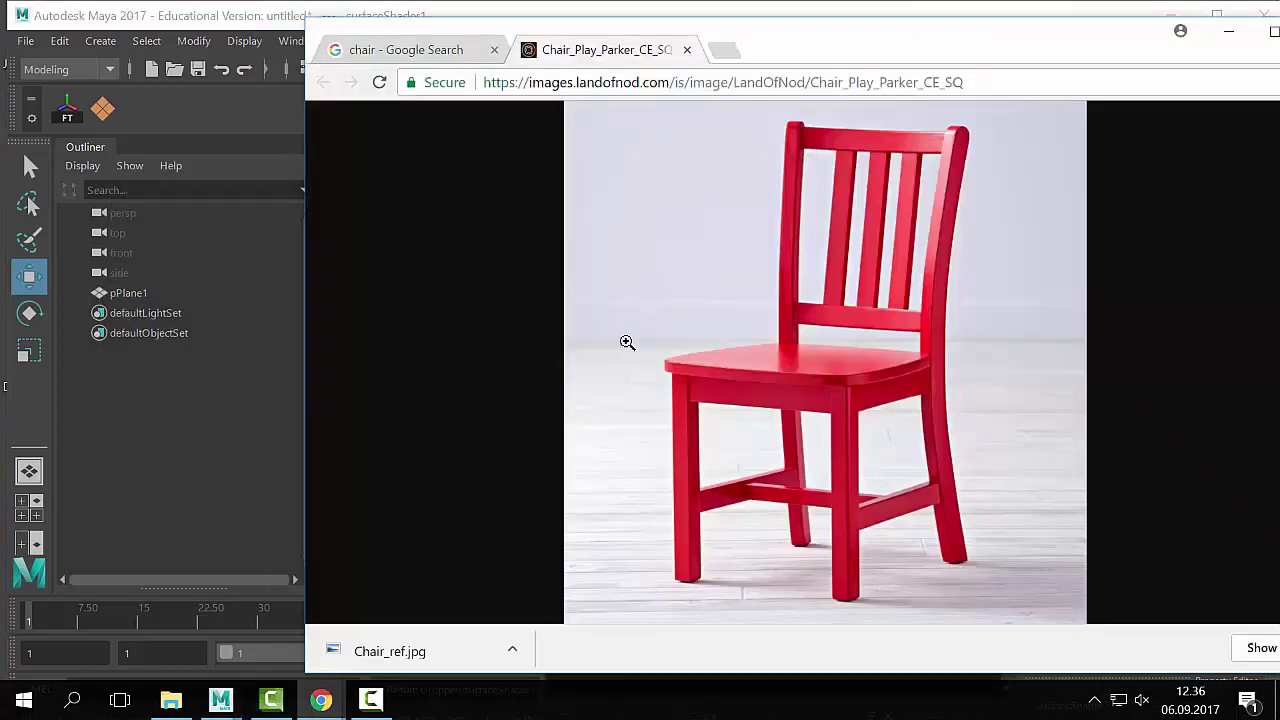
key(alt+Tab)
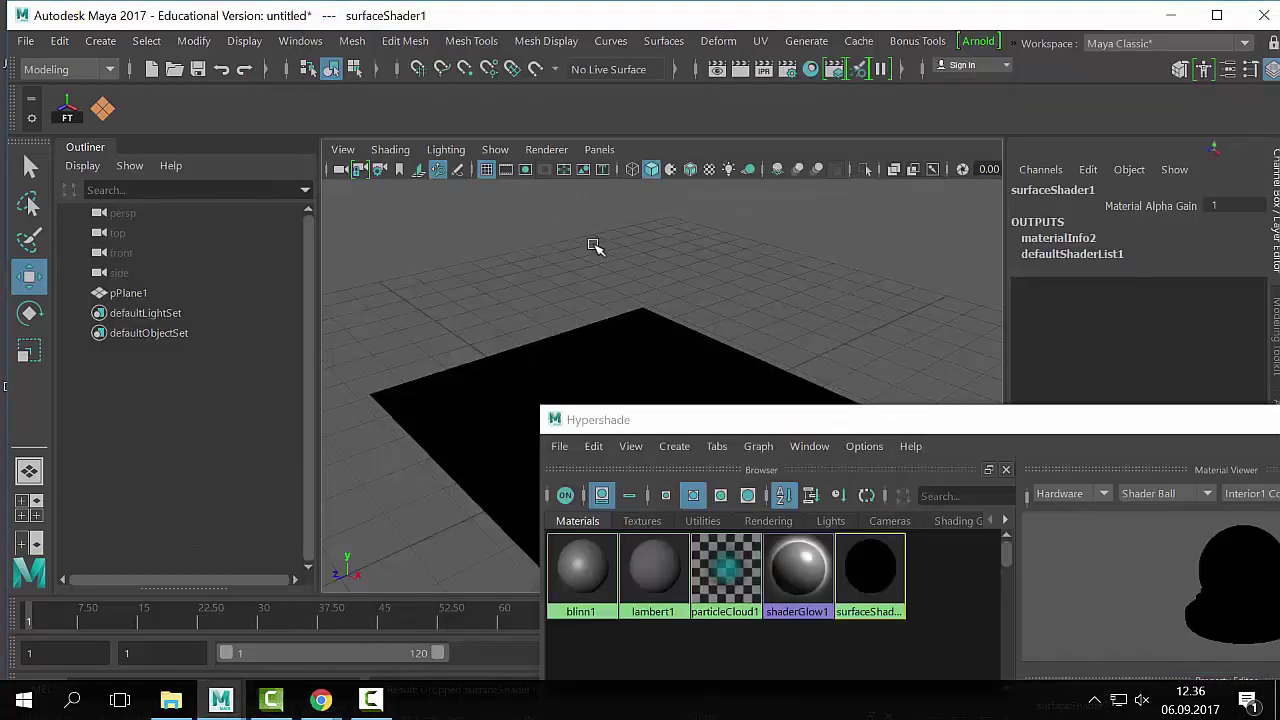
Step: Create a new project named 170906_Lecture2_Project located in D:/170906_CGArt1_Lecture2
click(25, 40)
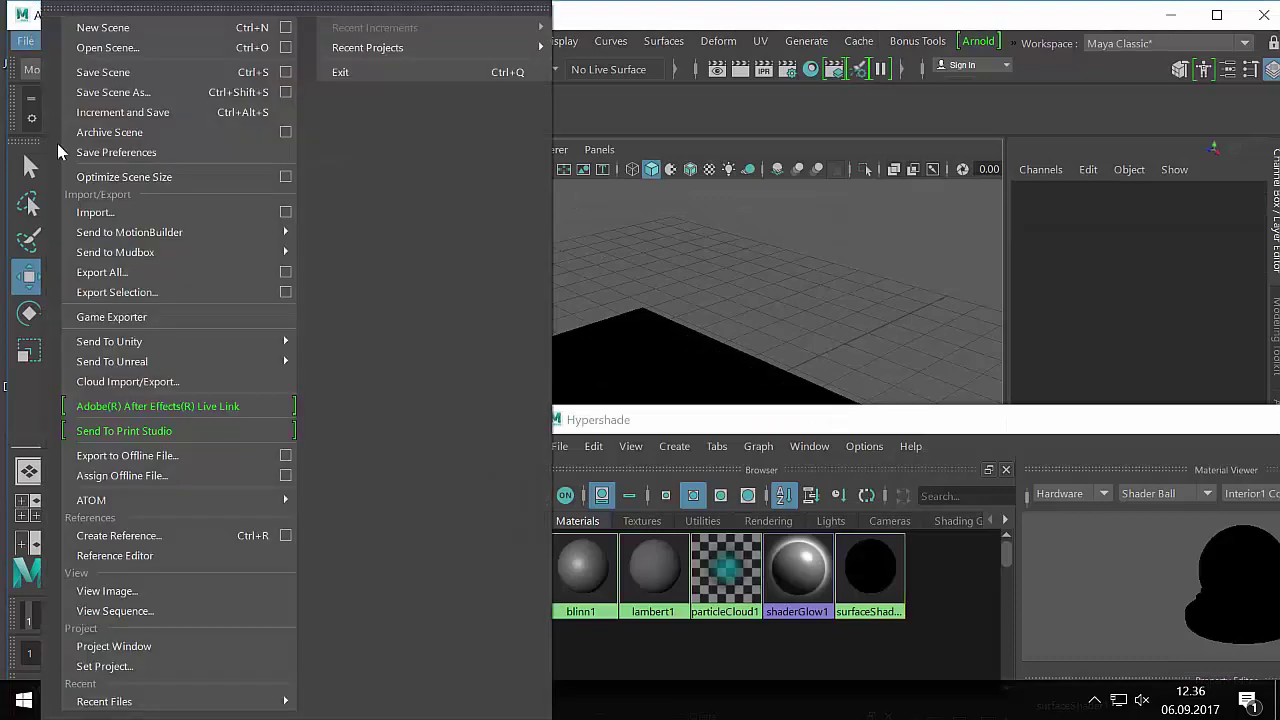
click(142, 650)
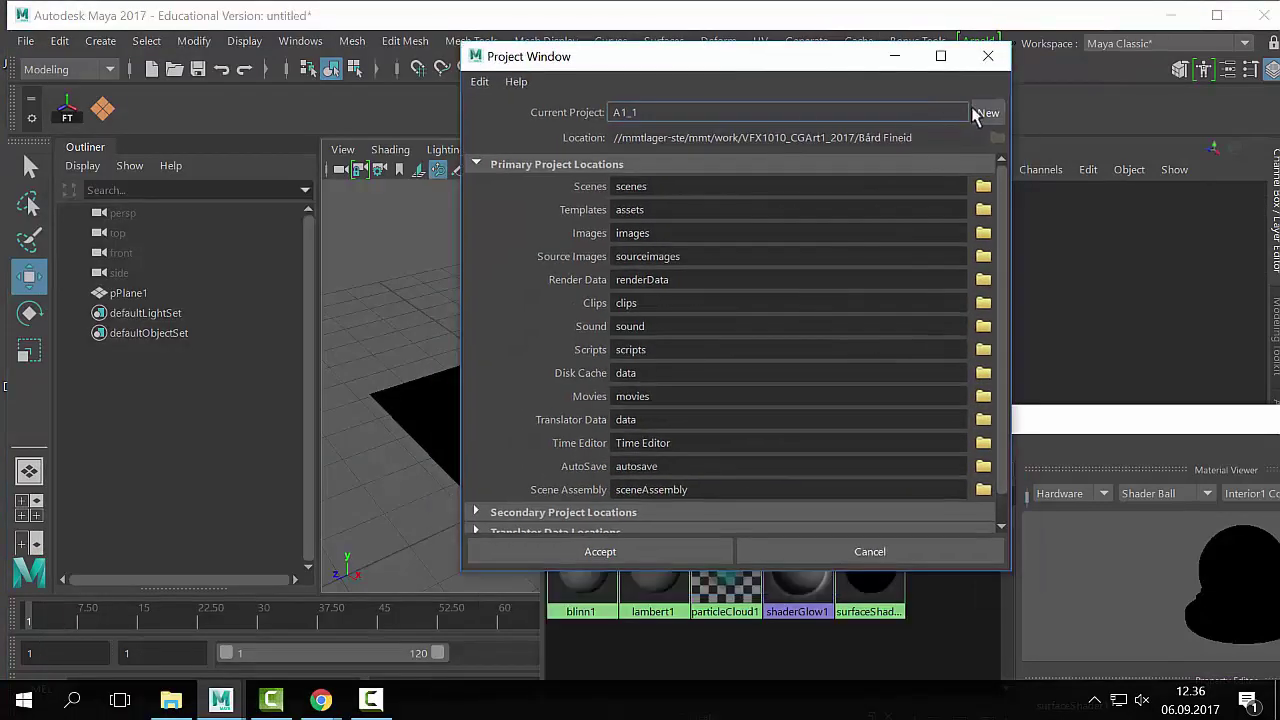
click(980, 113)
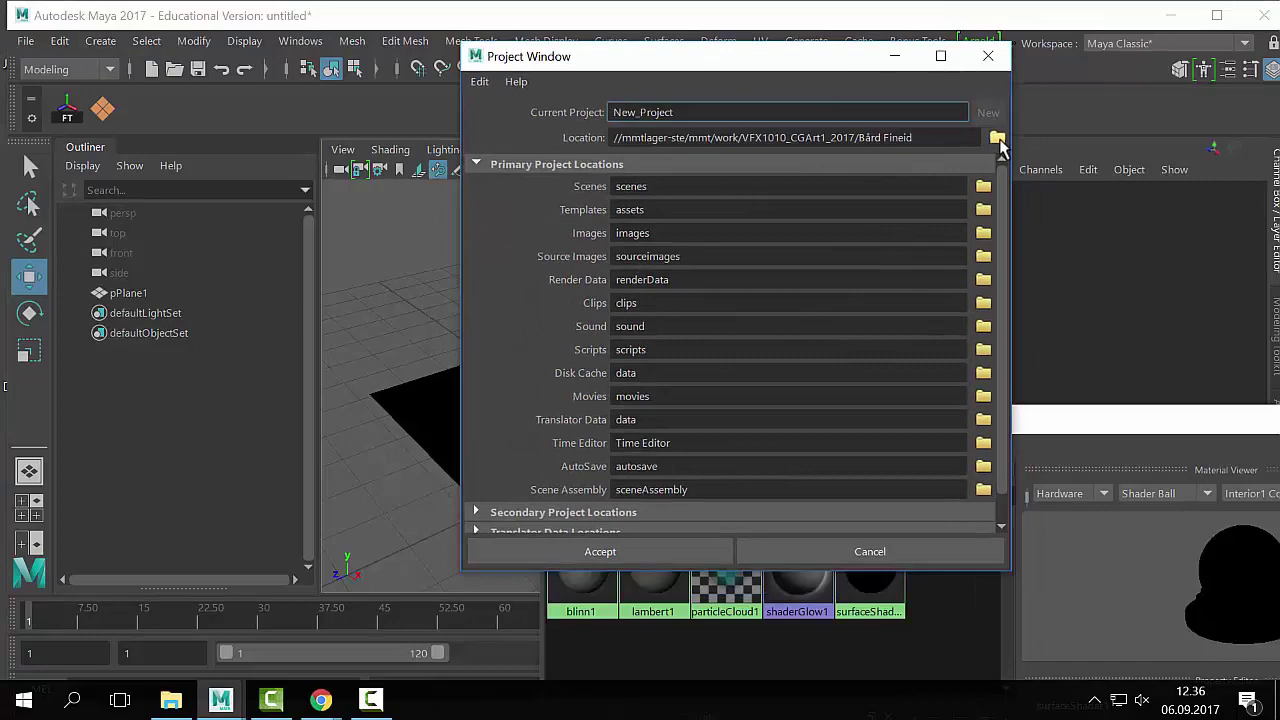
click(997, 138)
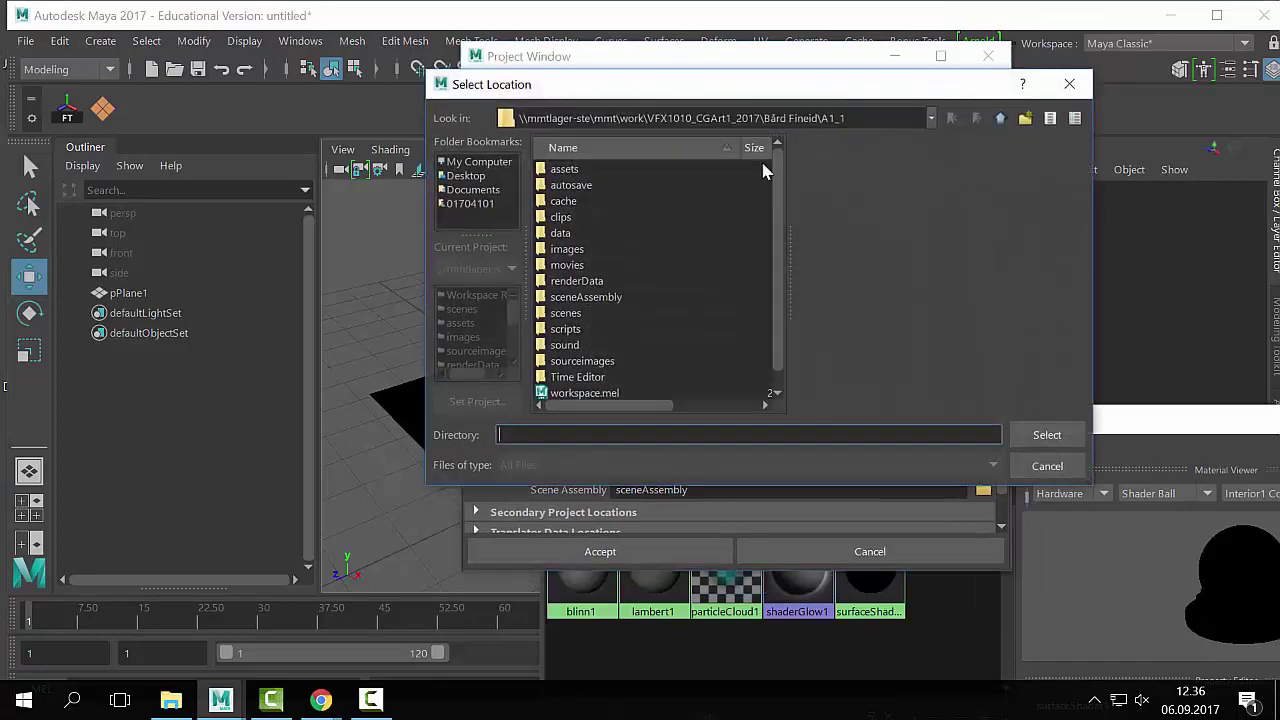
click(475, 163)
double_click(594, 187)
double_click(636, 187)
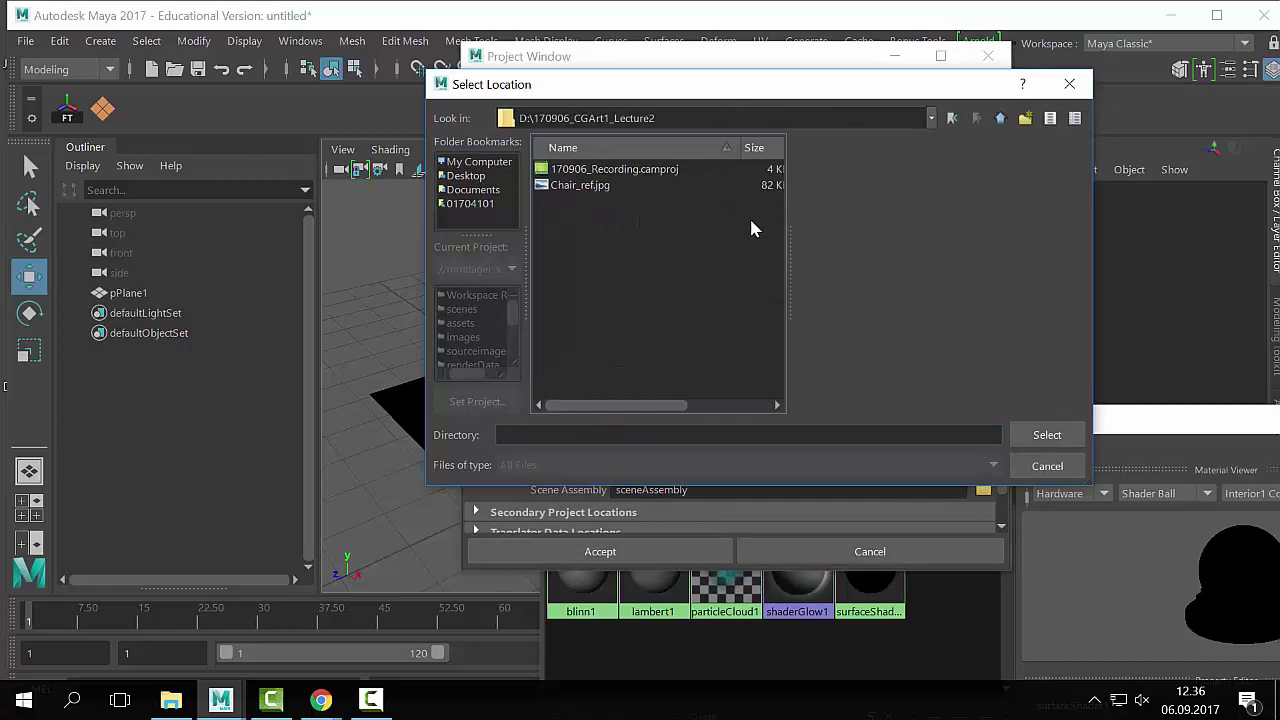
click(1047, 434)
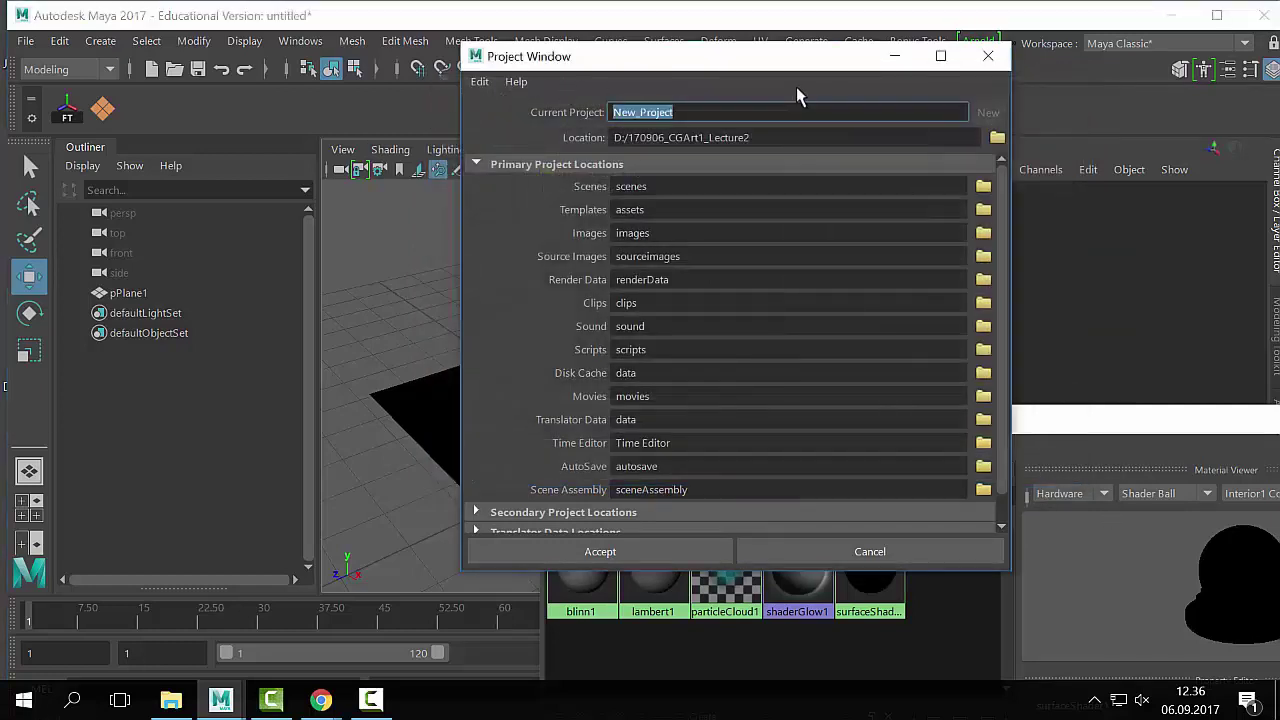
text(170906_Lecture2)
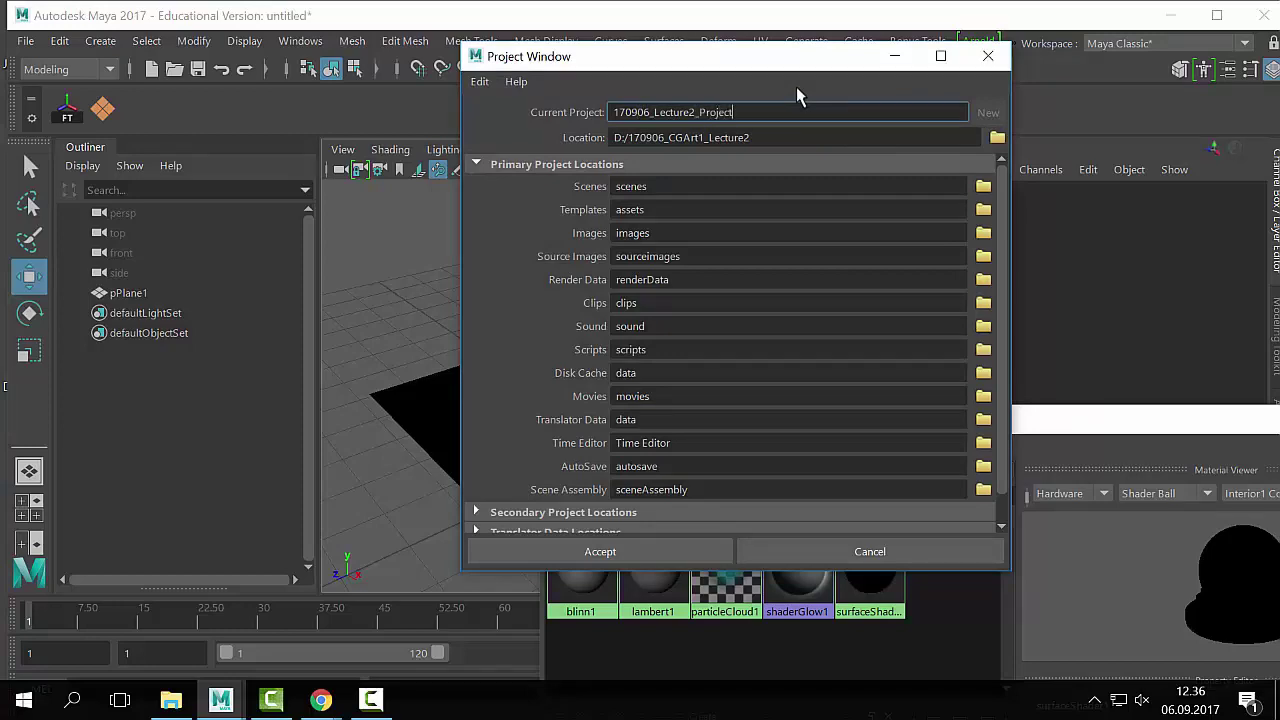
click(678, 541)
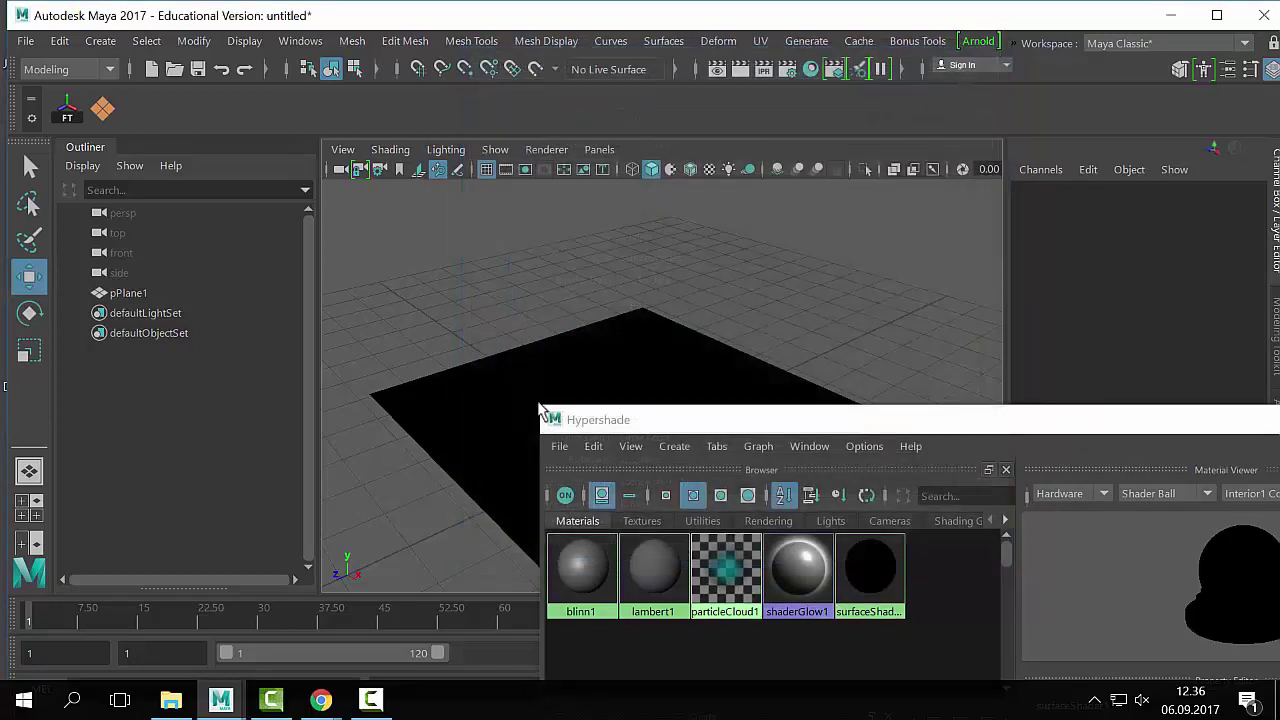
Step: Save the scene as 170906_chair_01 in the project's scenes folder
click(26, 40)
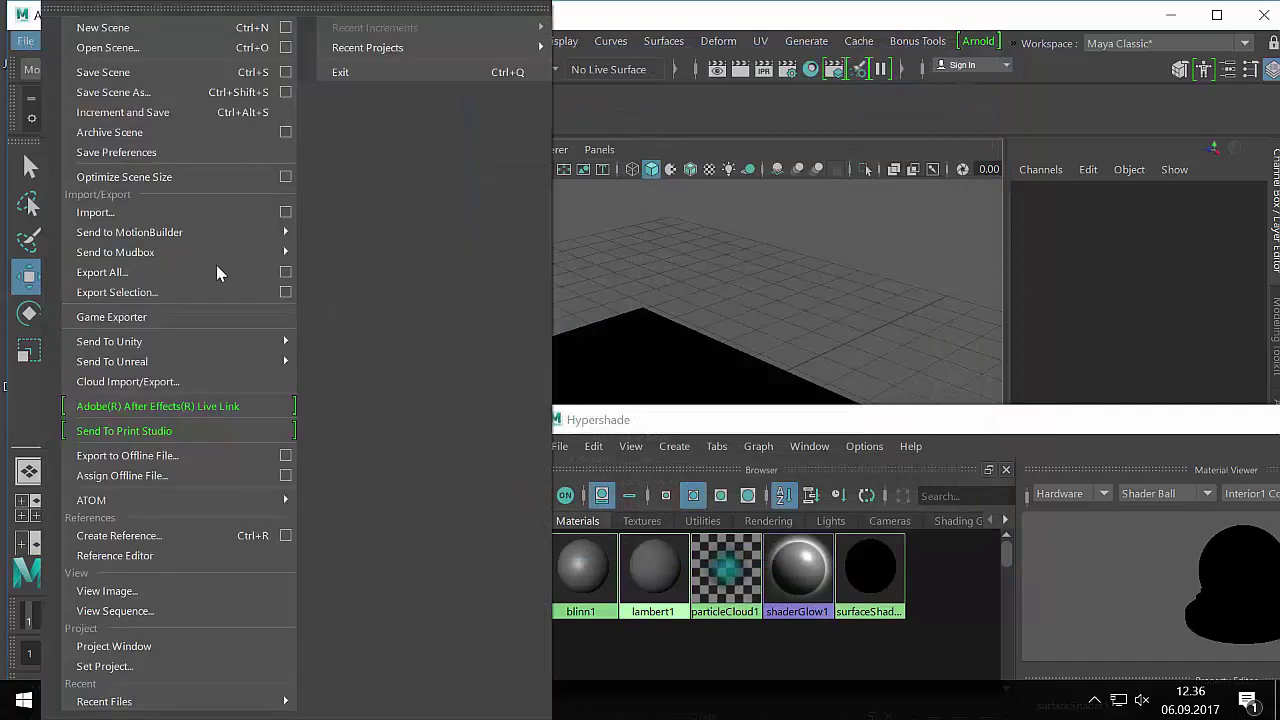
click(143, 92)
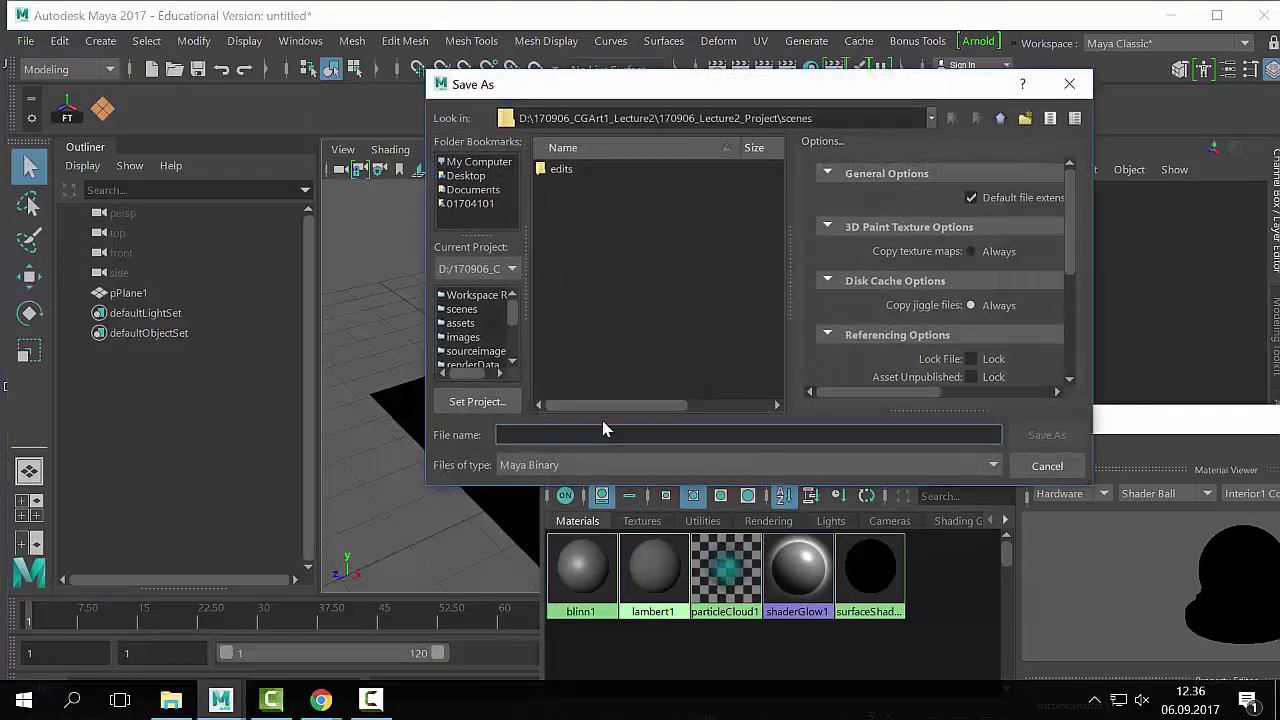
text(170906_)
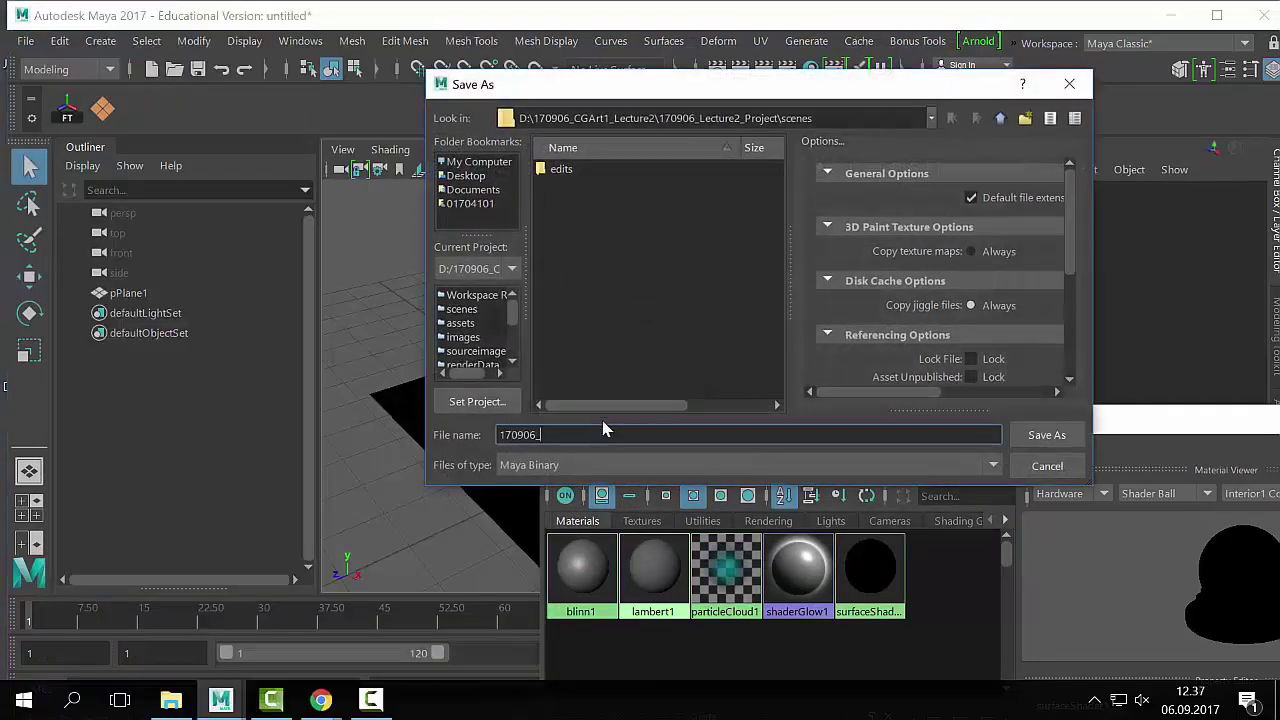
text(chair_01)
key(Return)
Step: Reposition the Hypershade window over the viewport so that the surface shader's attributes are in view
drag(752, 432, 793, 433)
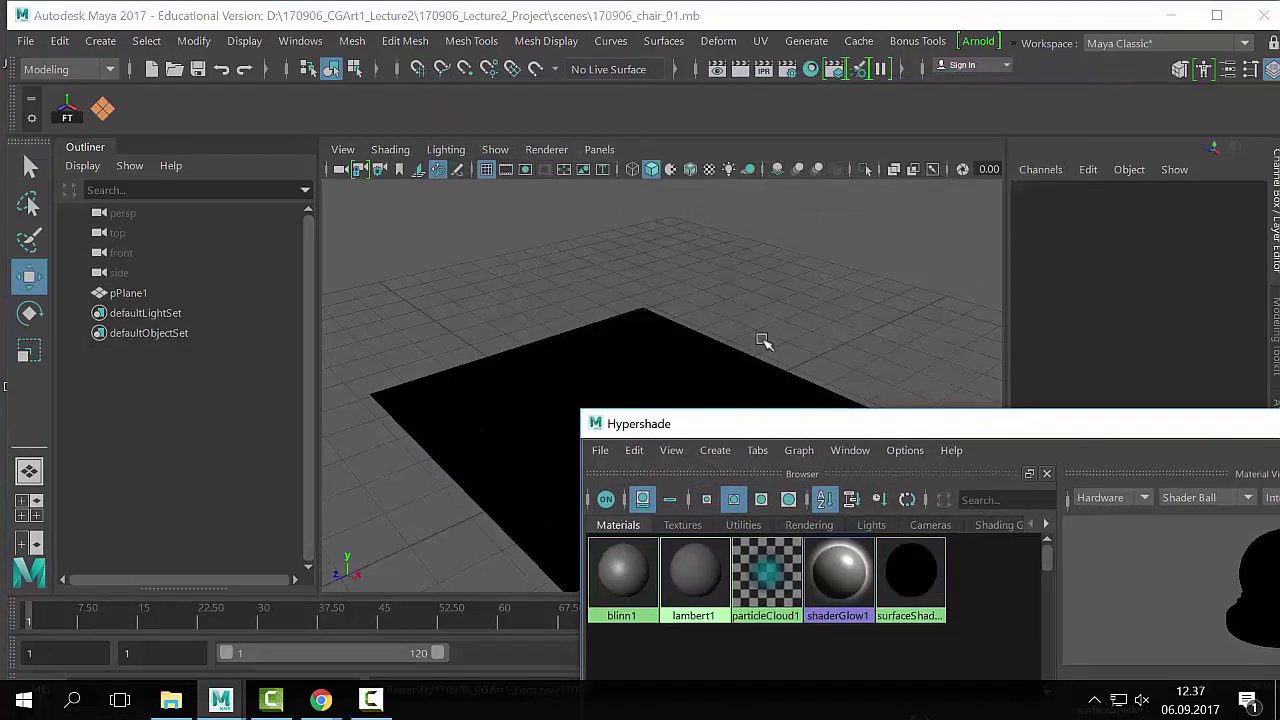
scroll(748, 332, down, 3)
scroll(745, 338, up, 3)
alt+middle_drag(738, 355, 732, 353)
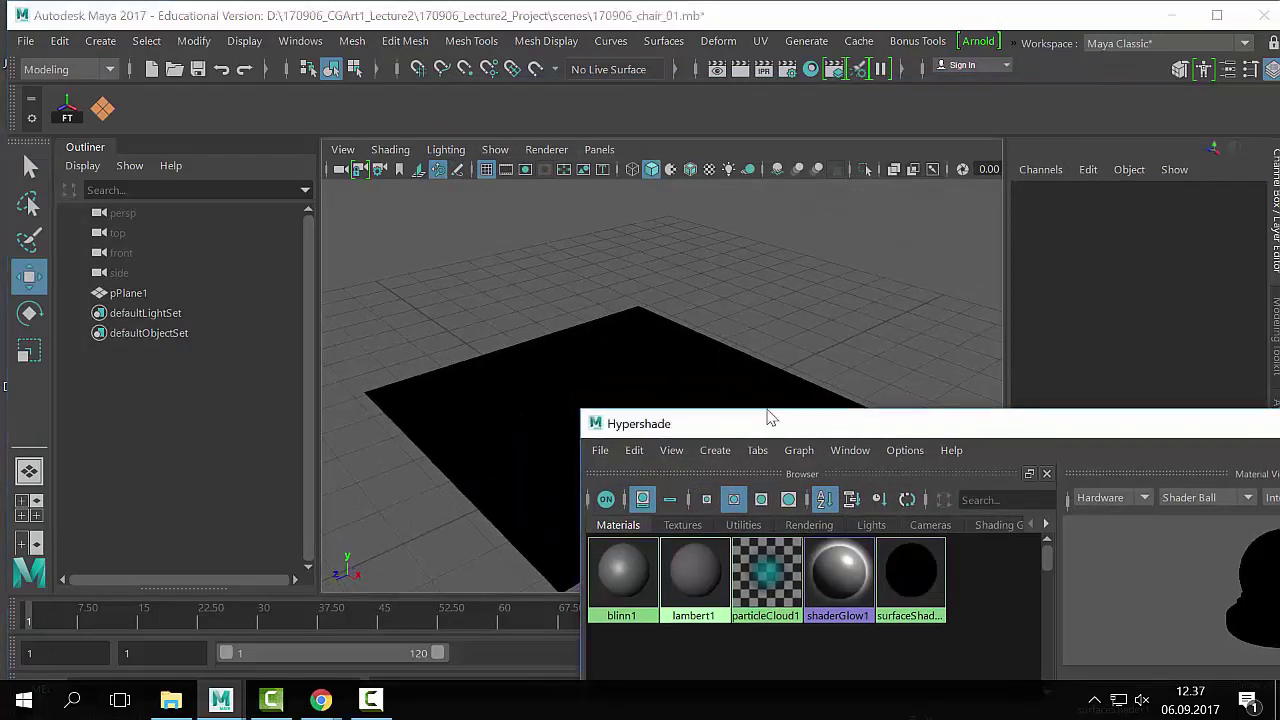
drag(766, 420, 683, 349)
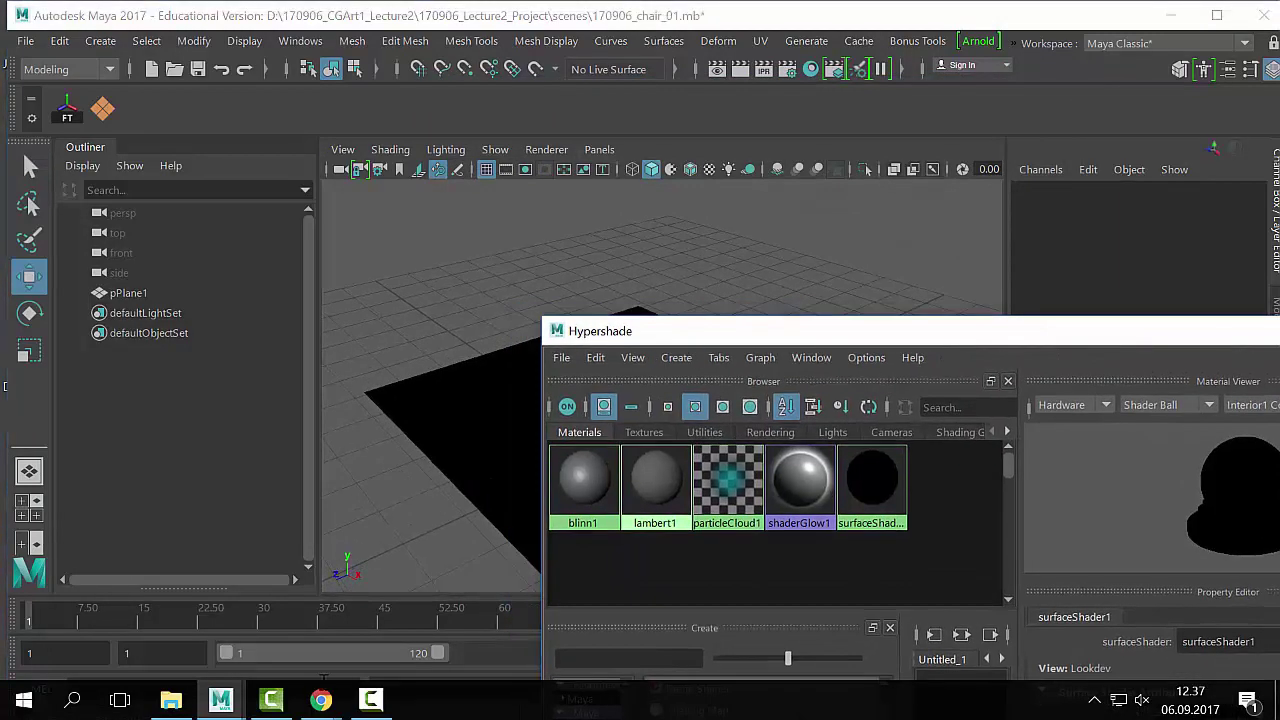
drag(831, 340, 668, 227)
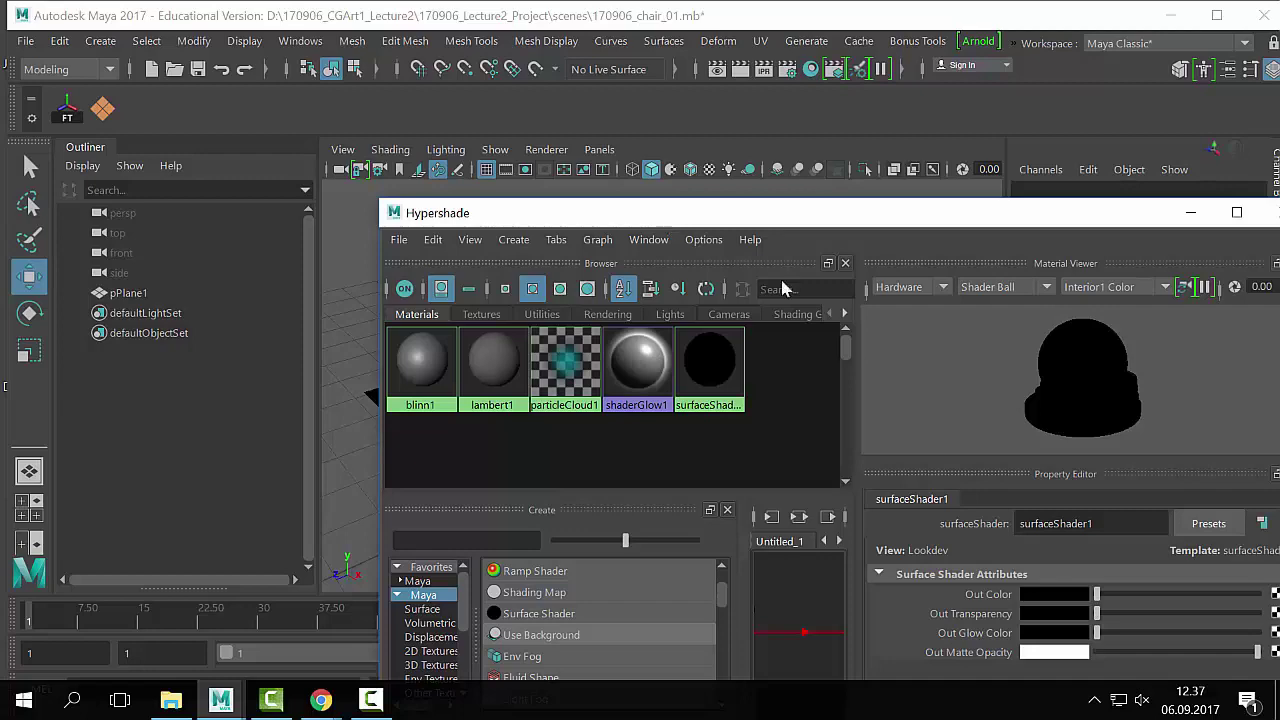
Step: Switch to File Explorer, browse to 170906_Lecture2_Project inside D:\170906_CGArt1_Lecture2 and select its sourceimages folder
key(alt+Tab)
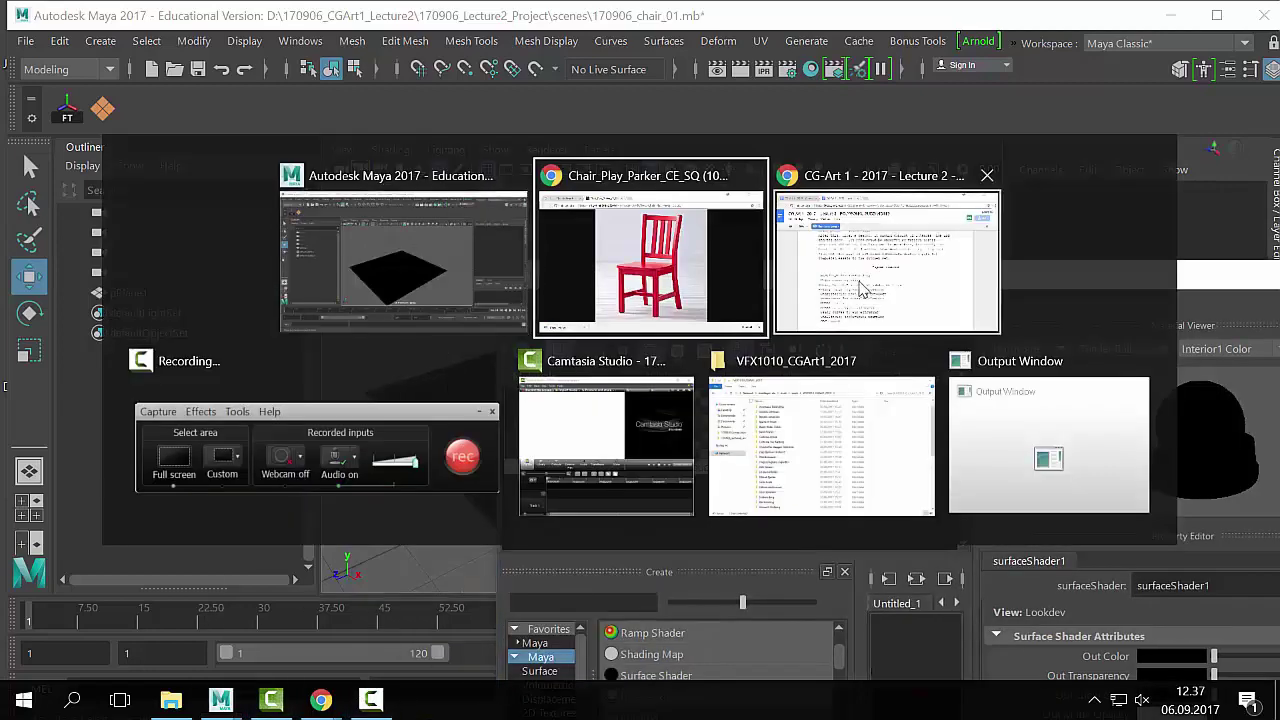
click(860, 288)
key(alt+Tab)
click(768, 415)
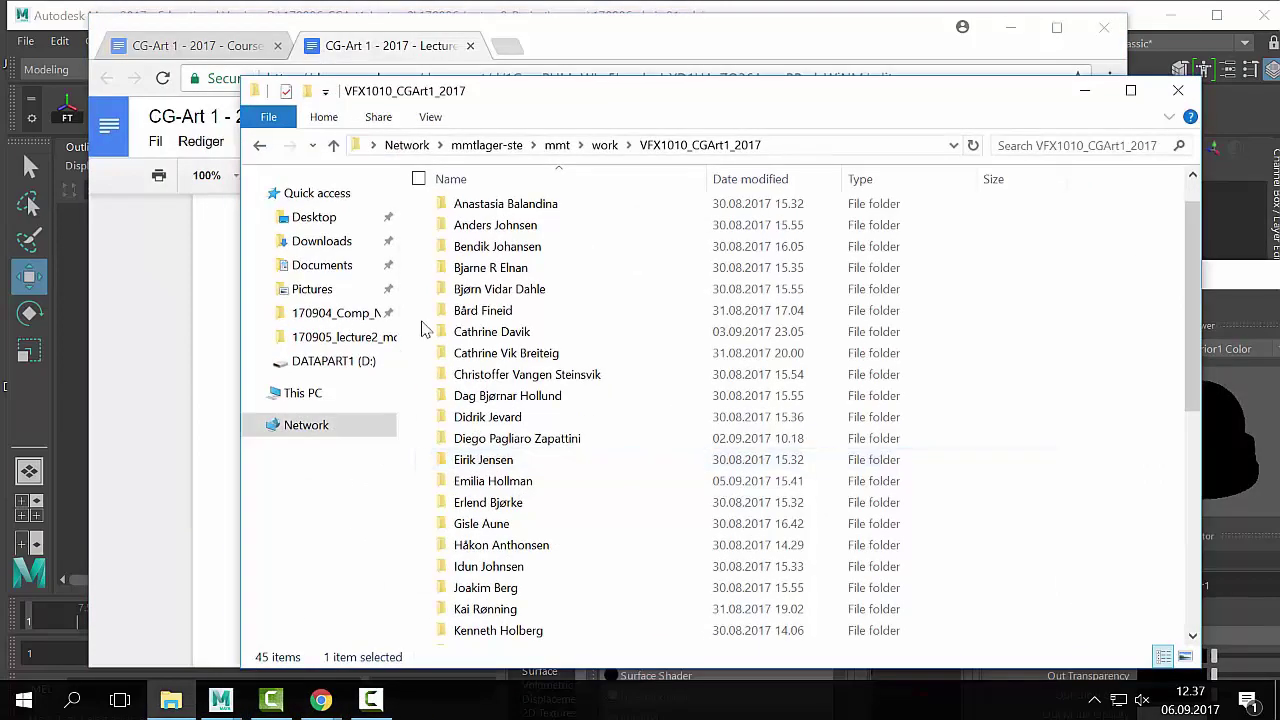
click(318, 396)
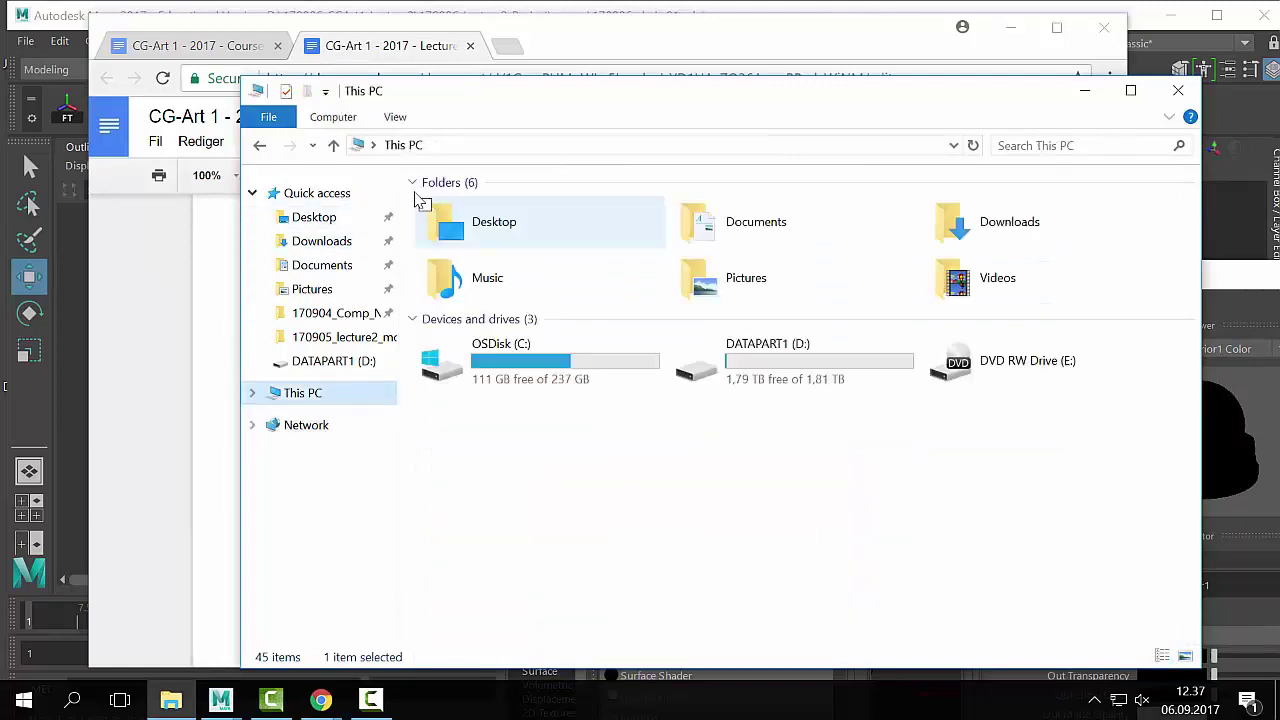
double_click(777, 357)
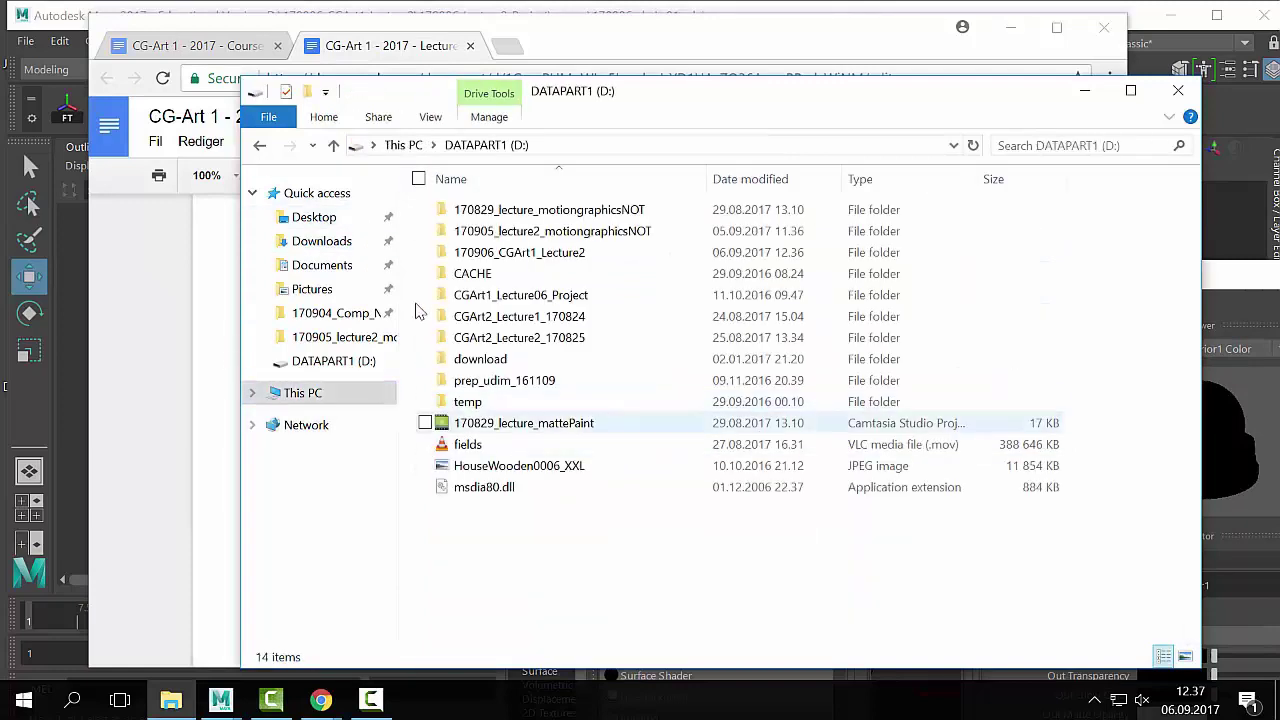
double_click(558, 258)
double_click(512, 209)
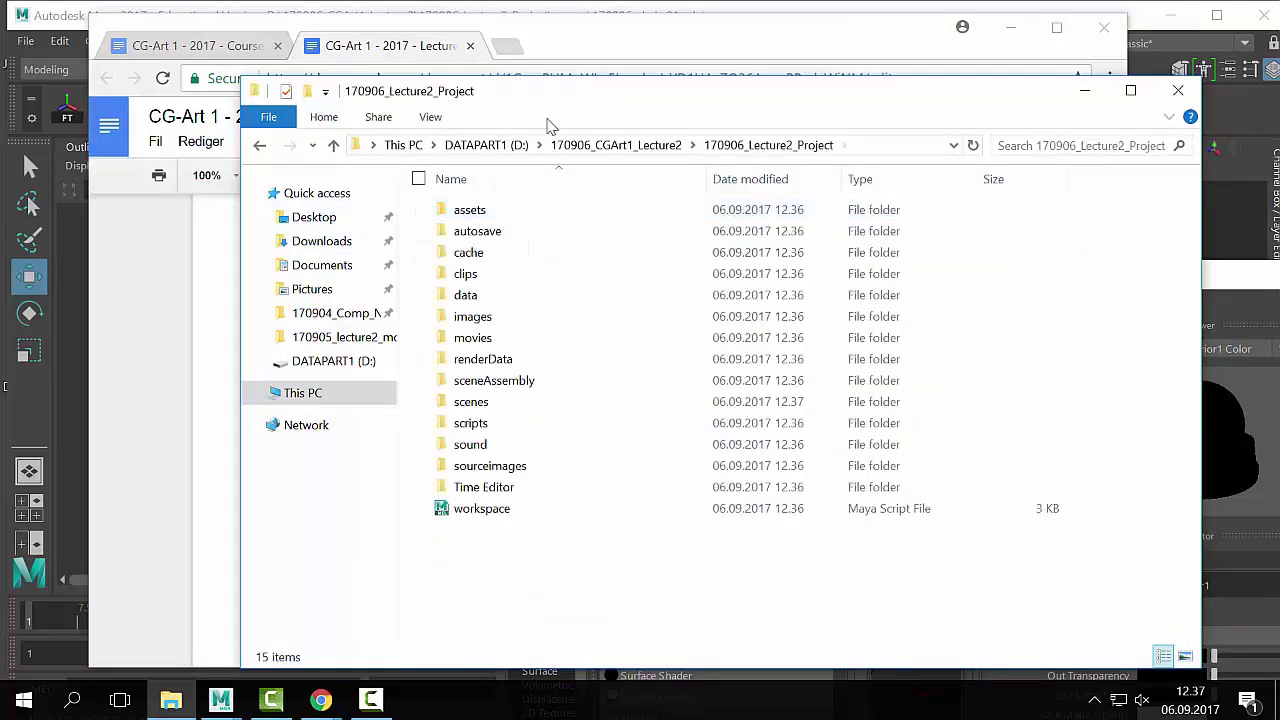
click(533, 467)
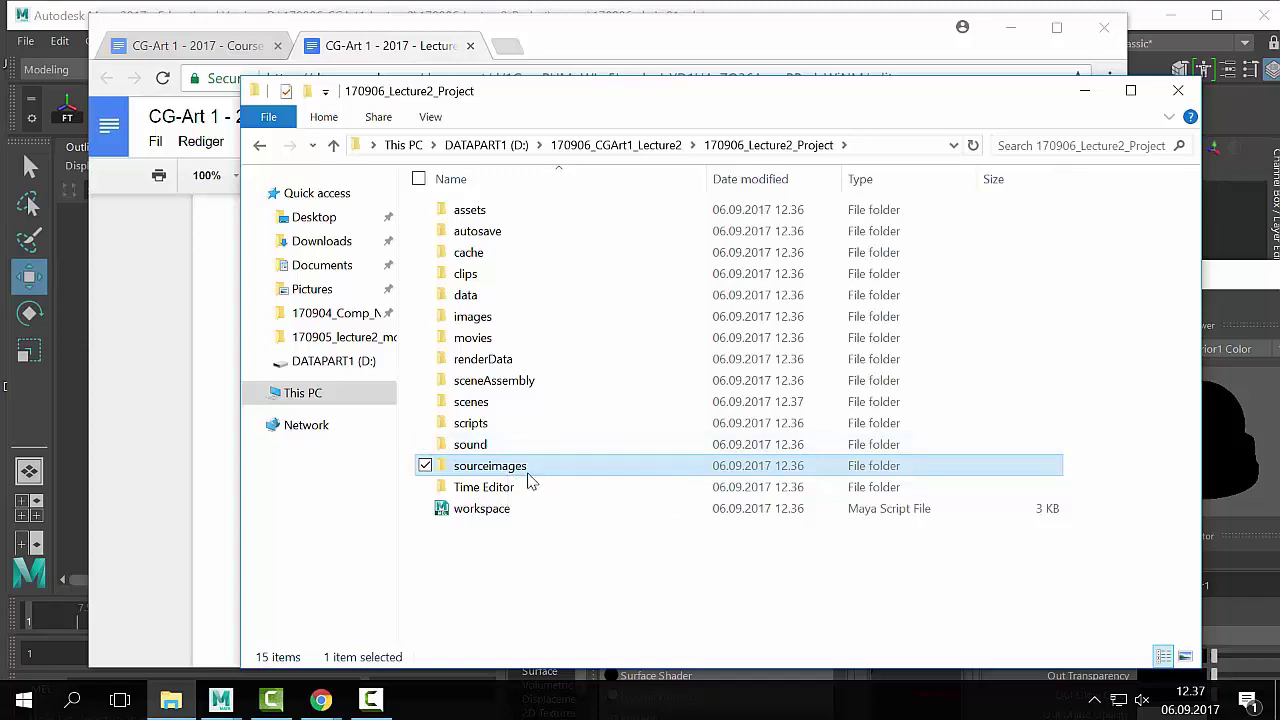
Step: Go up to the 170906_CGArt1_Lecture2 folder and select the Chair_ref image
drag(680, 80, 634, 46)
click(605, 112)
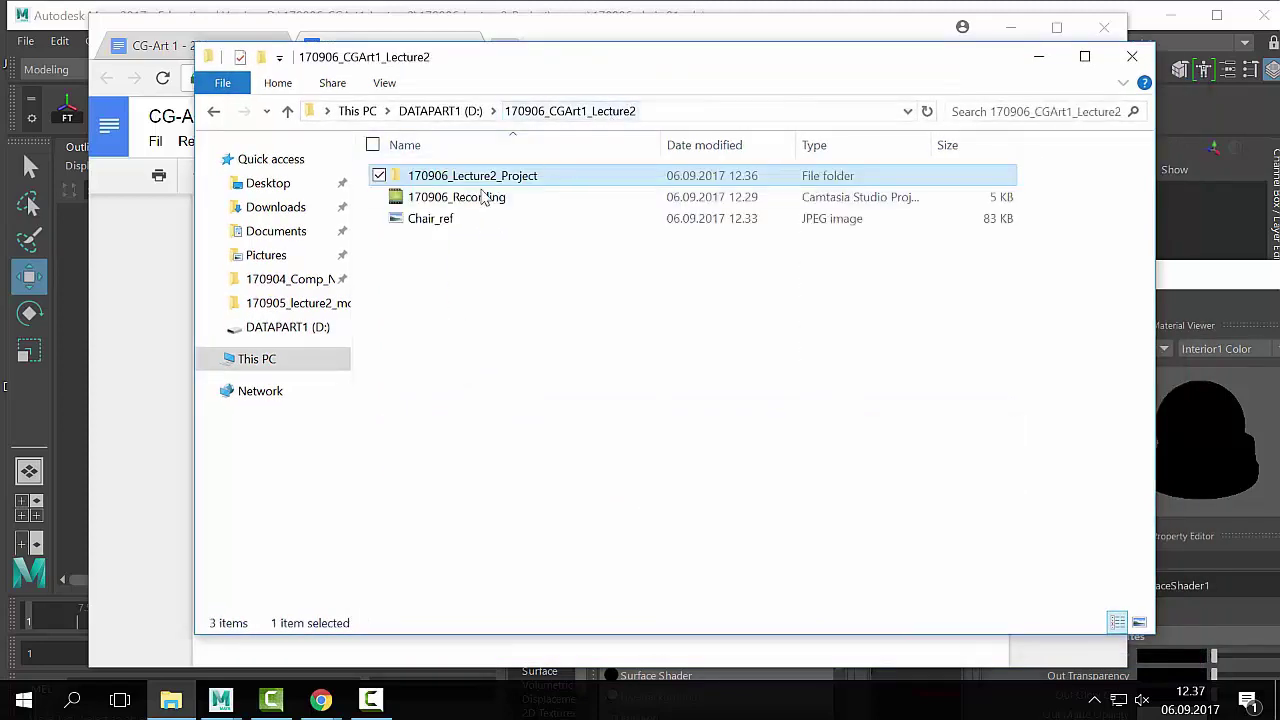
click(422, 219)
right_click(430, 222)
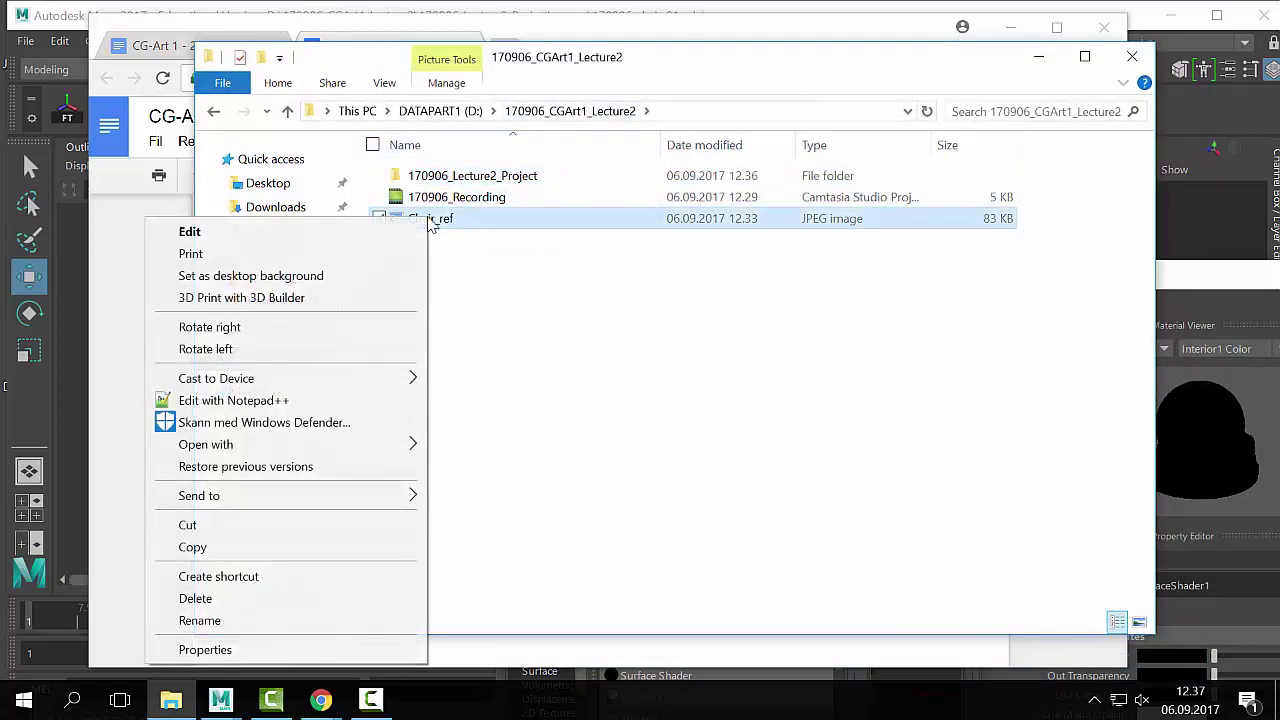
click(437, 226)
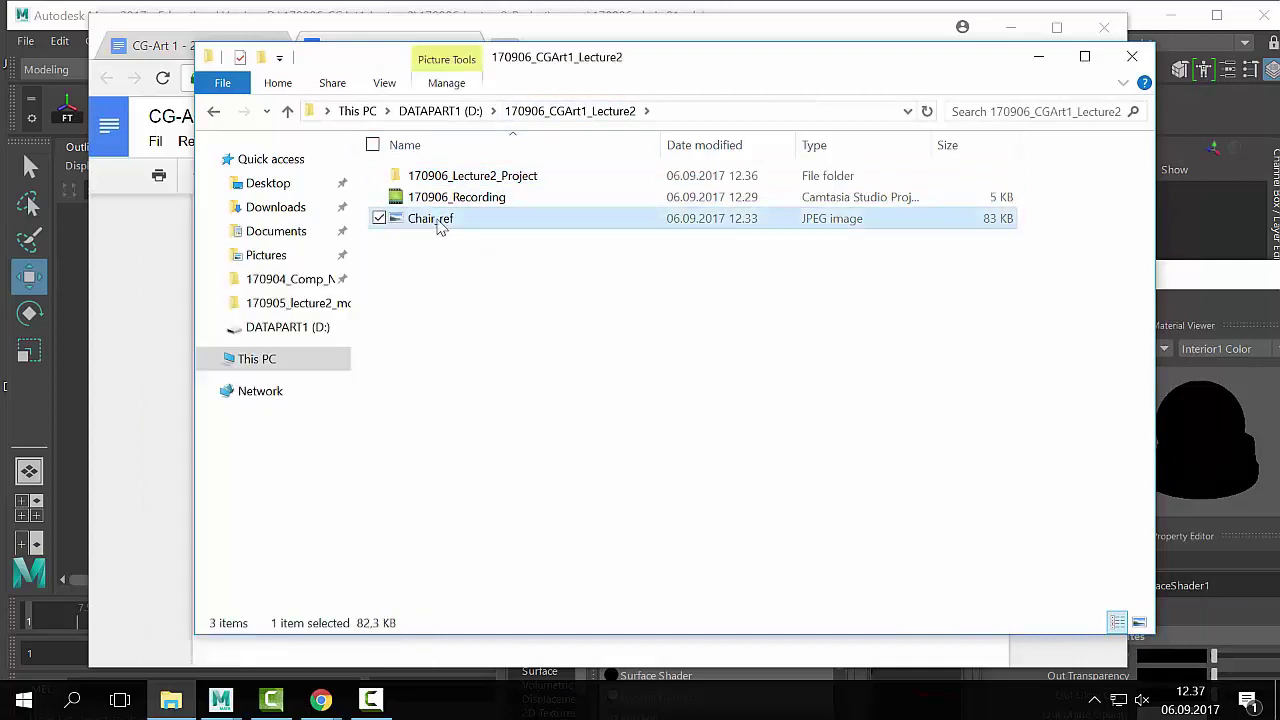
right_click(437, 226)
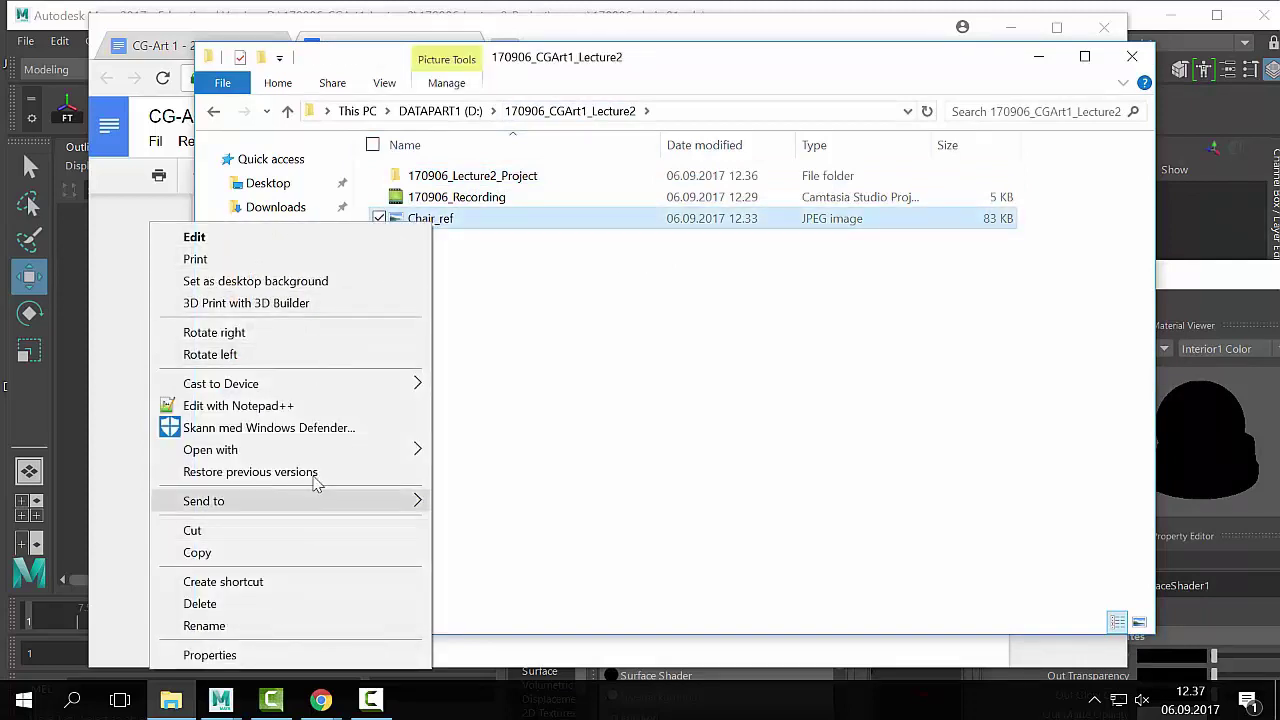
mouse_move(323, 457)
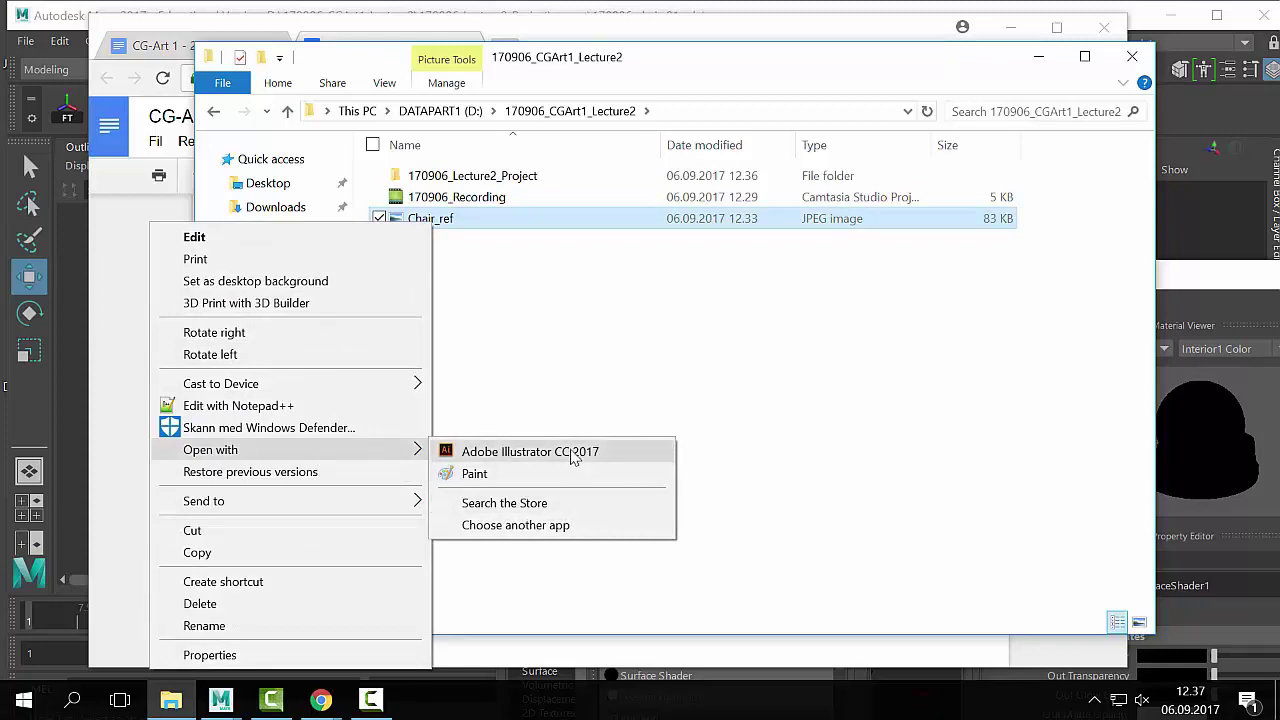
click(535, 526)
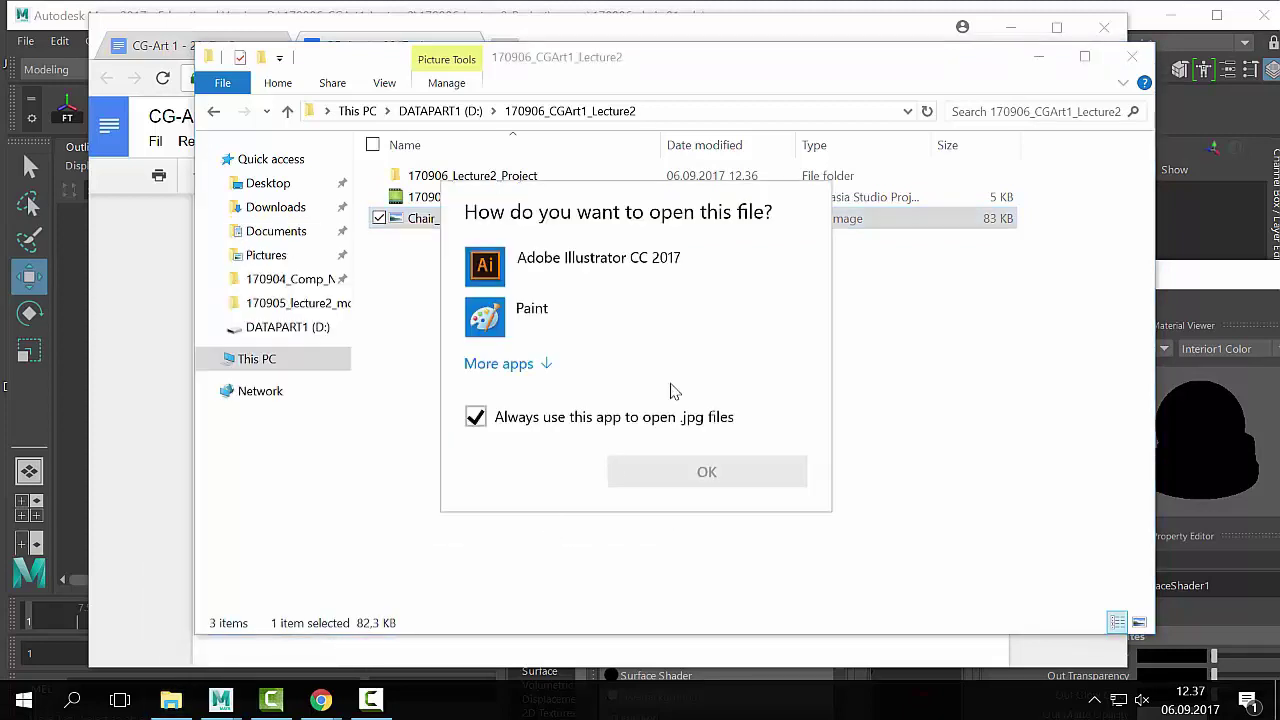
click(683, 560)
click(686, 520)
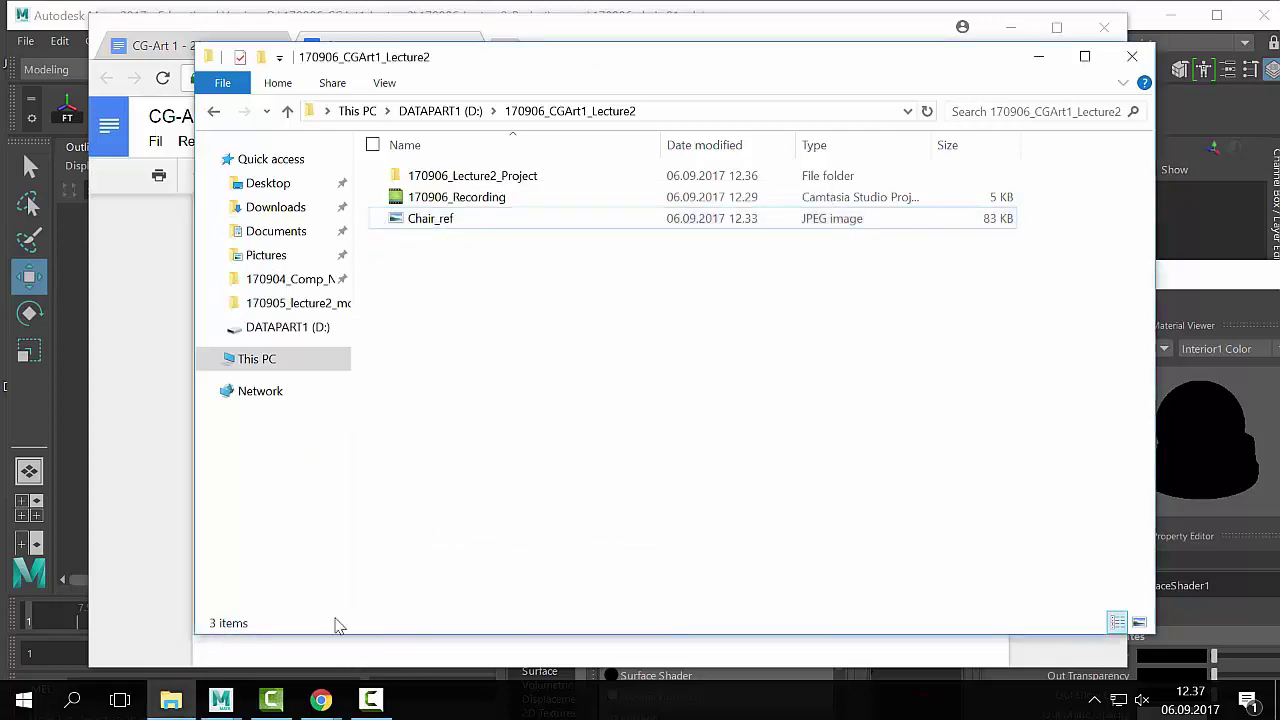
Step: Launch Adobe Photoshop CC 2017 from the installed applications
click(45, 707)
scroll(187, 607, down, 4)
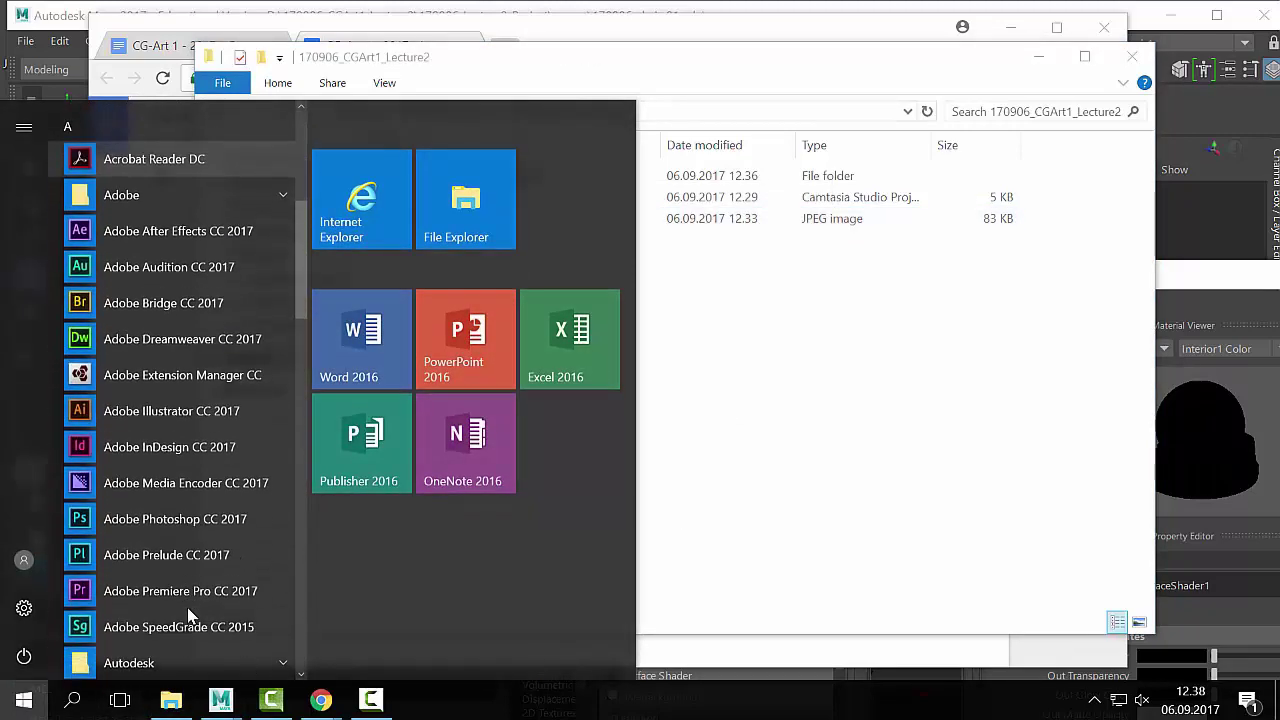
click(209, 525)
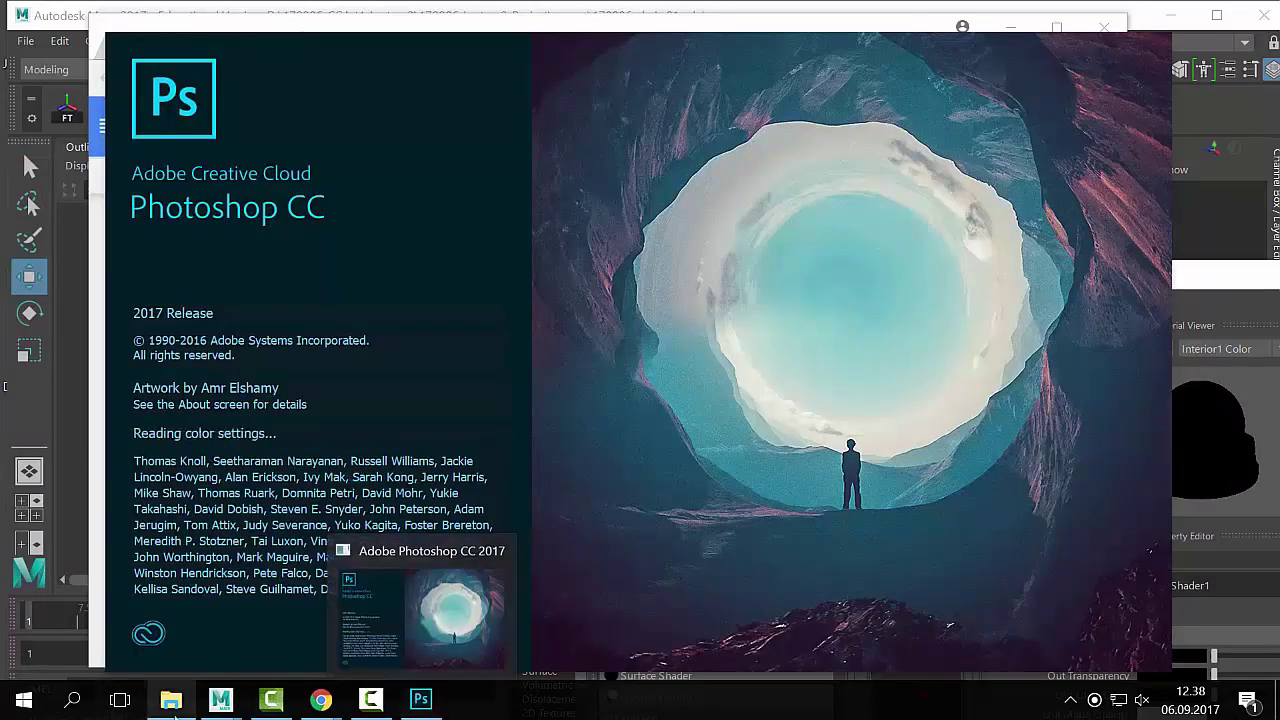
mouse_move(171, 700)
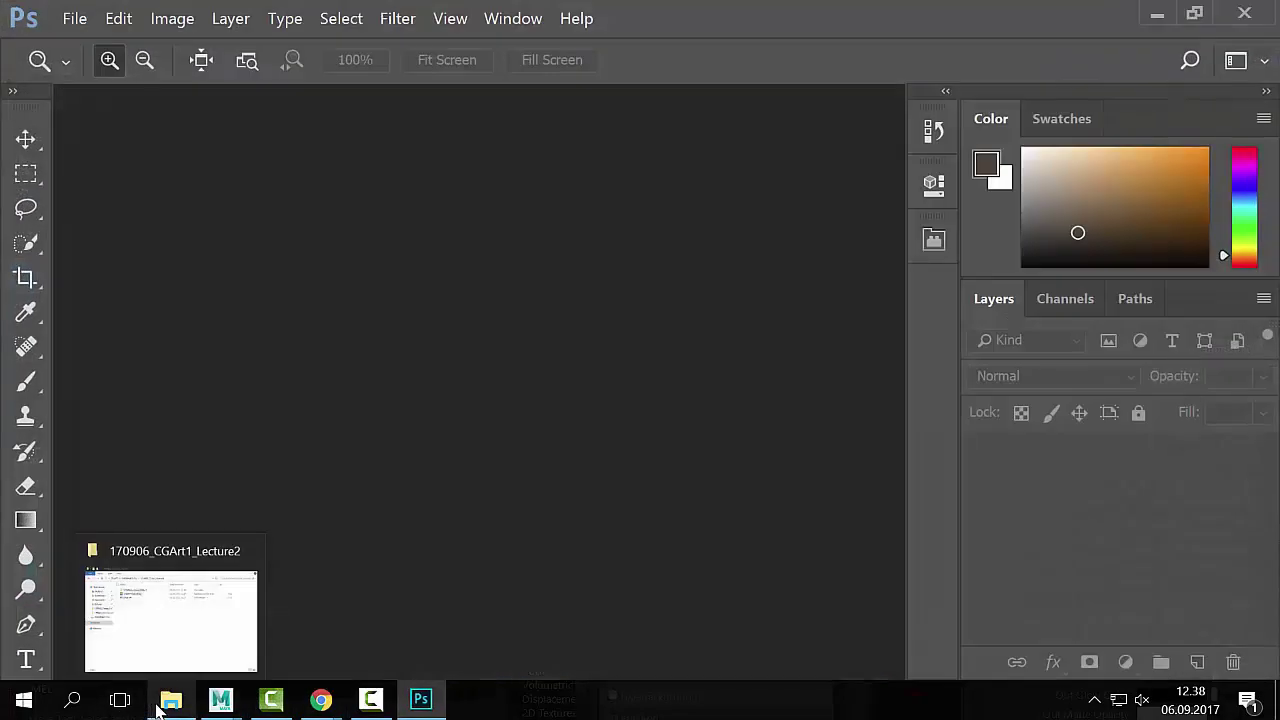
click(199, 602)
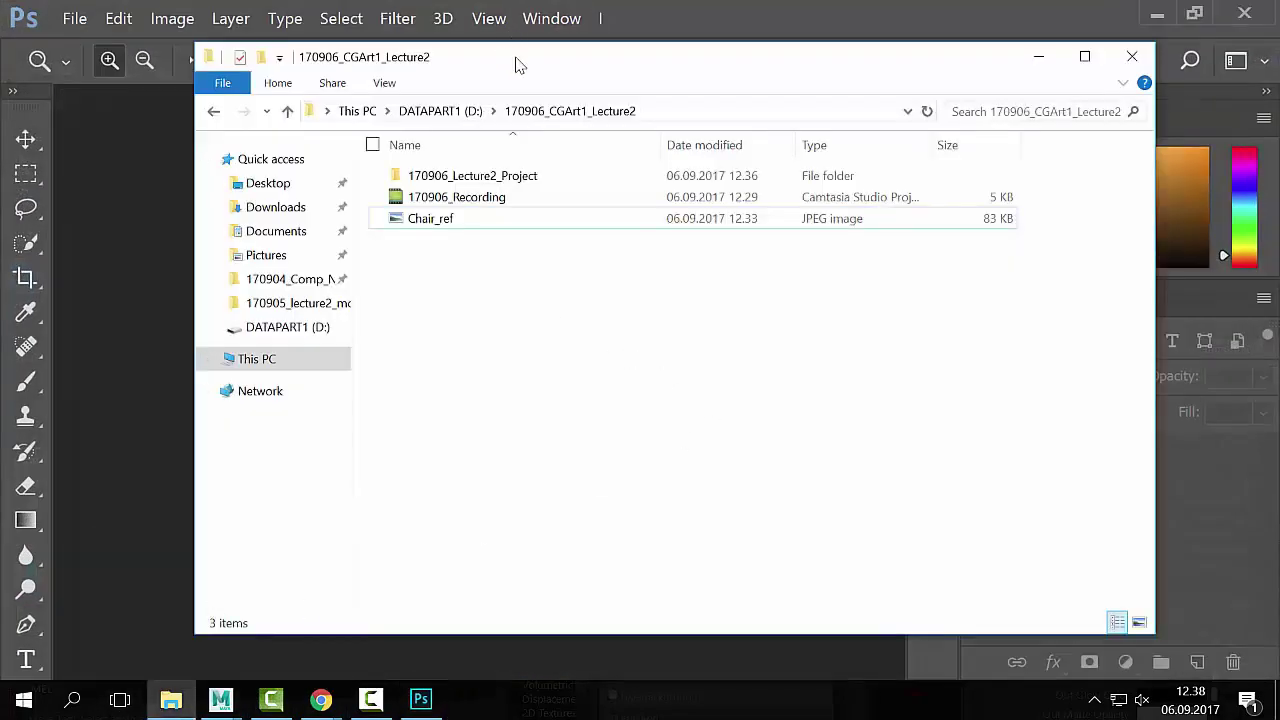
drag(518, 65, 861, 78)
click(70, 10)
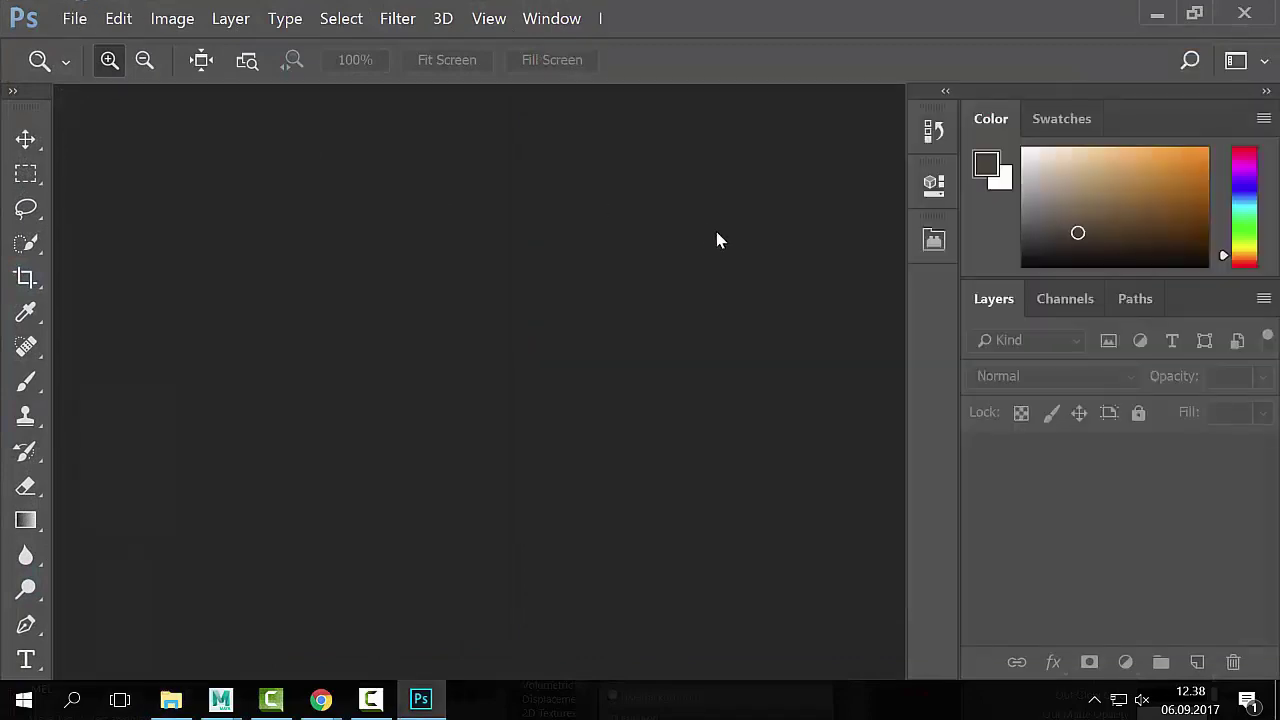
Step: Open Chair_ref.jpg from the 170906_CGArt1_Lecture2 folder on DATAPART1 (D:)
click(78, 11)
click(87, 59)
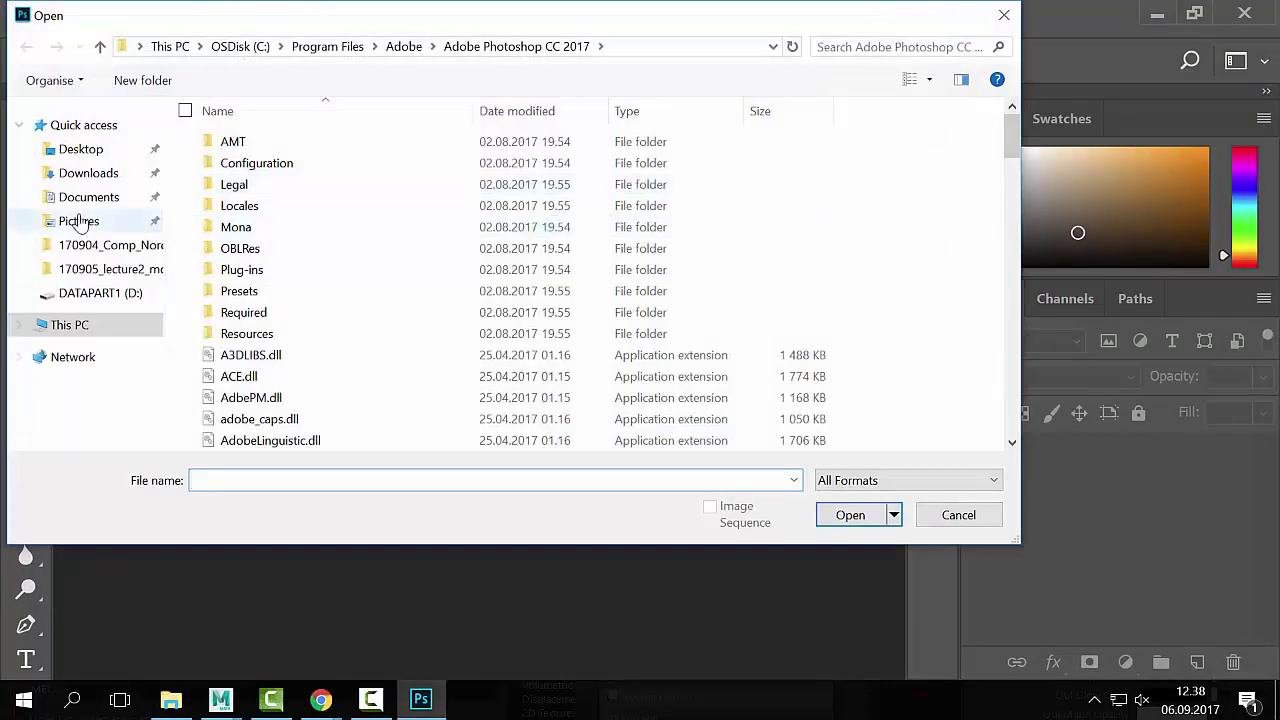
click(100, 293)
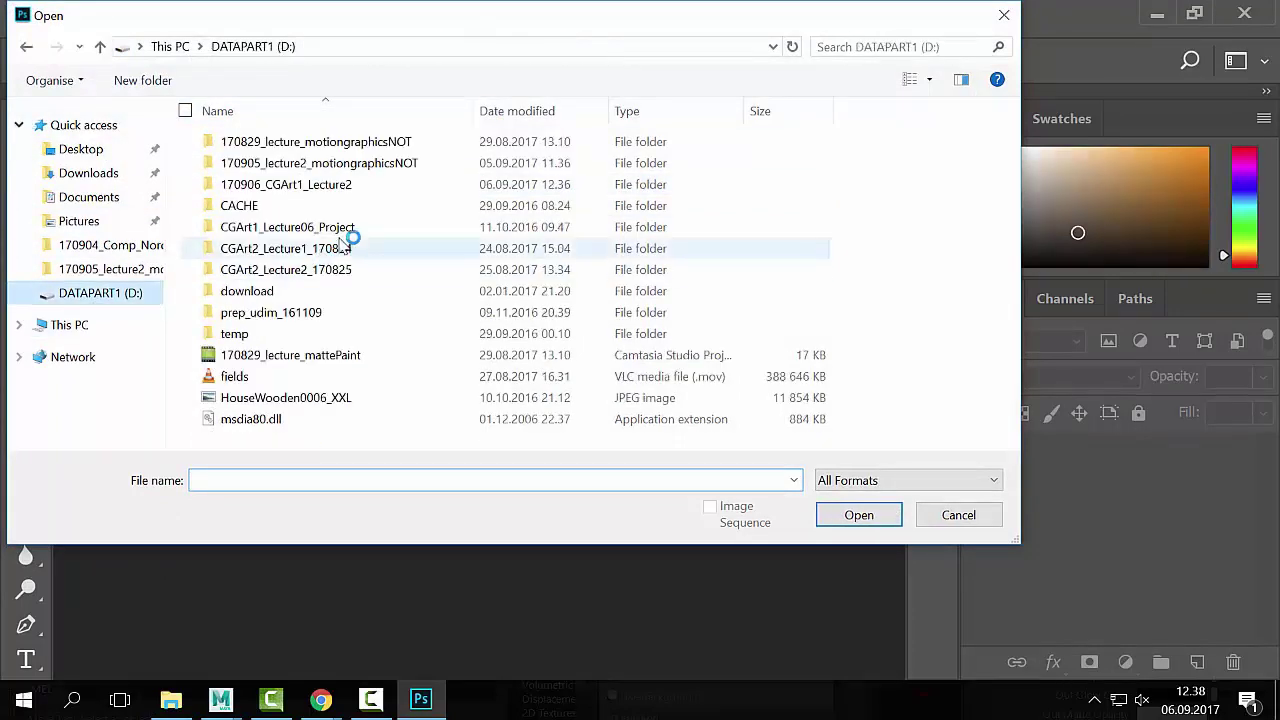
double_click(346, 186)
click(280, 188)
click(858, 515)
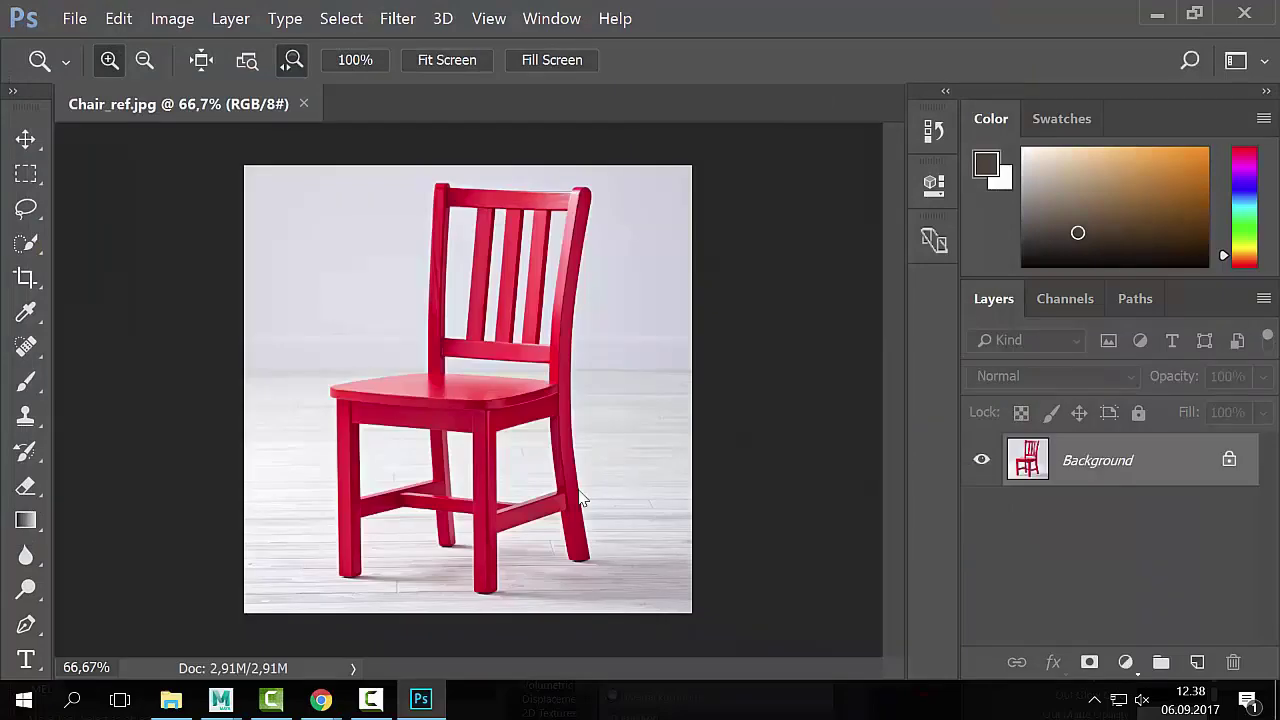
Step: Inspect the chair image's pixel dimensions, width and height in Image Size, and cancel the dialog
click(120, 15)
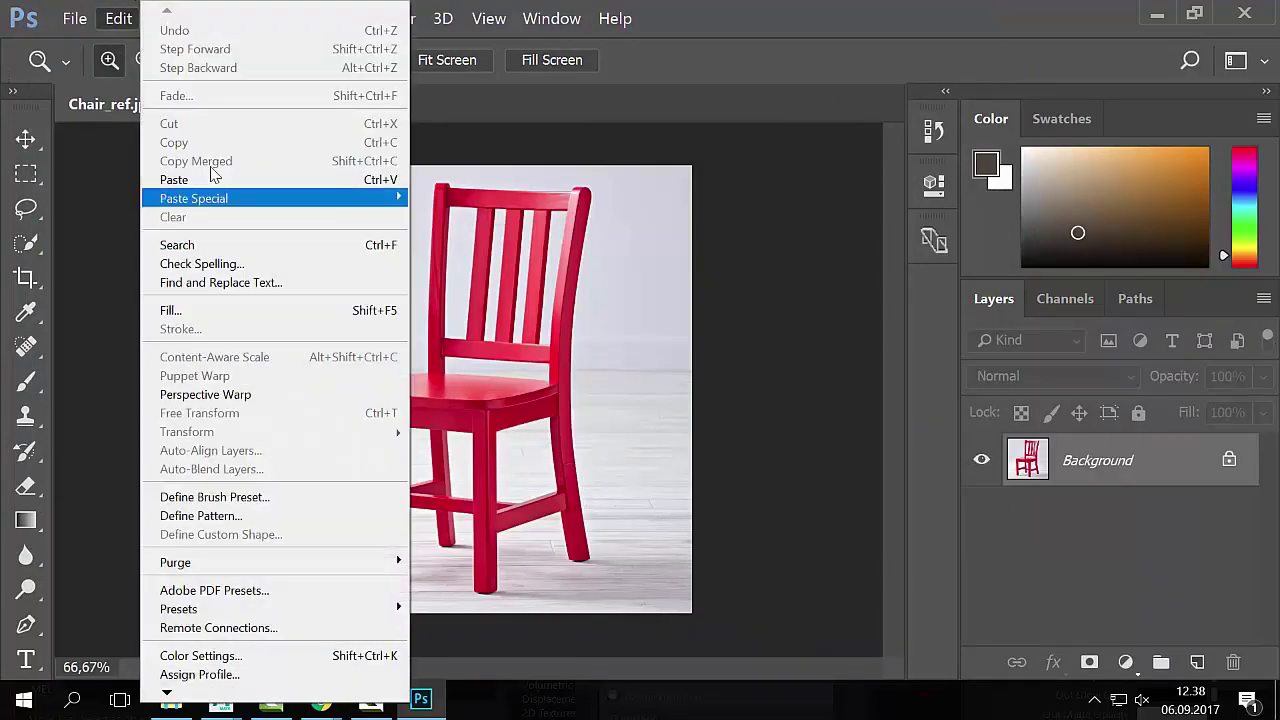
click(120, 15)
click(172, 18)
click(205, 164)
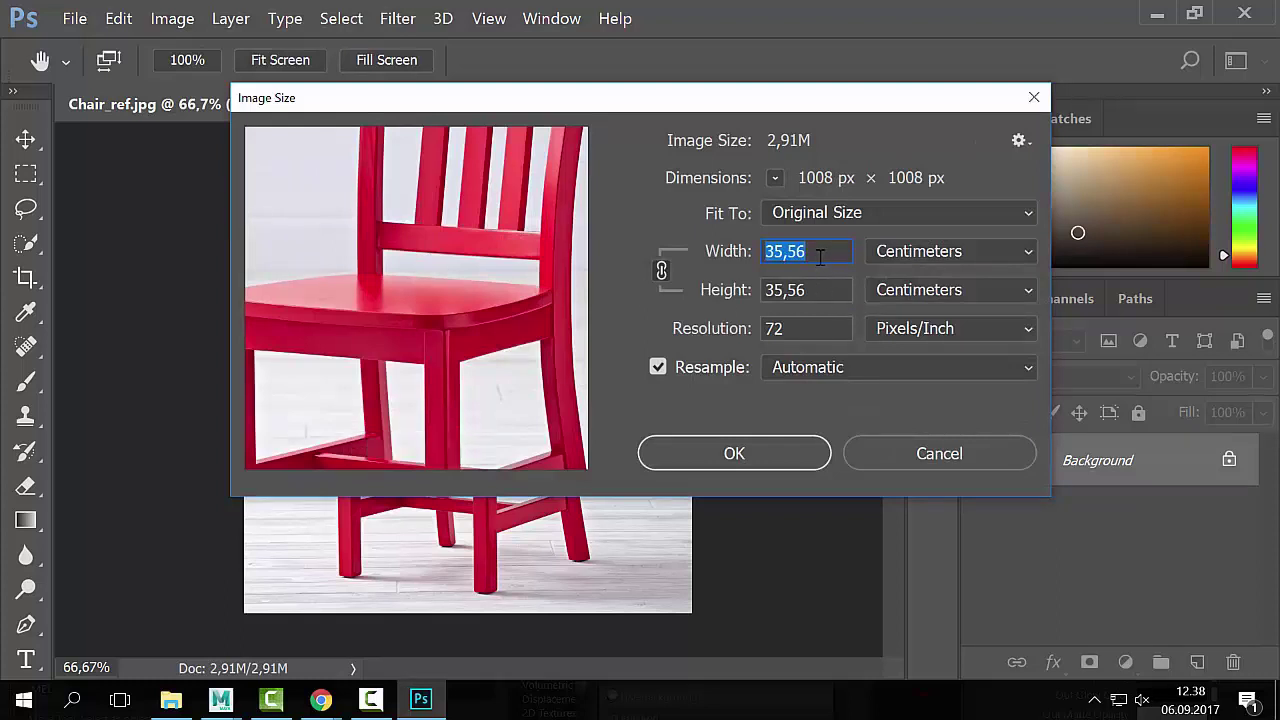
click(820, 252)
double_click(823, 251)
key(Tab)
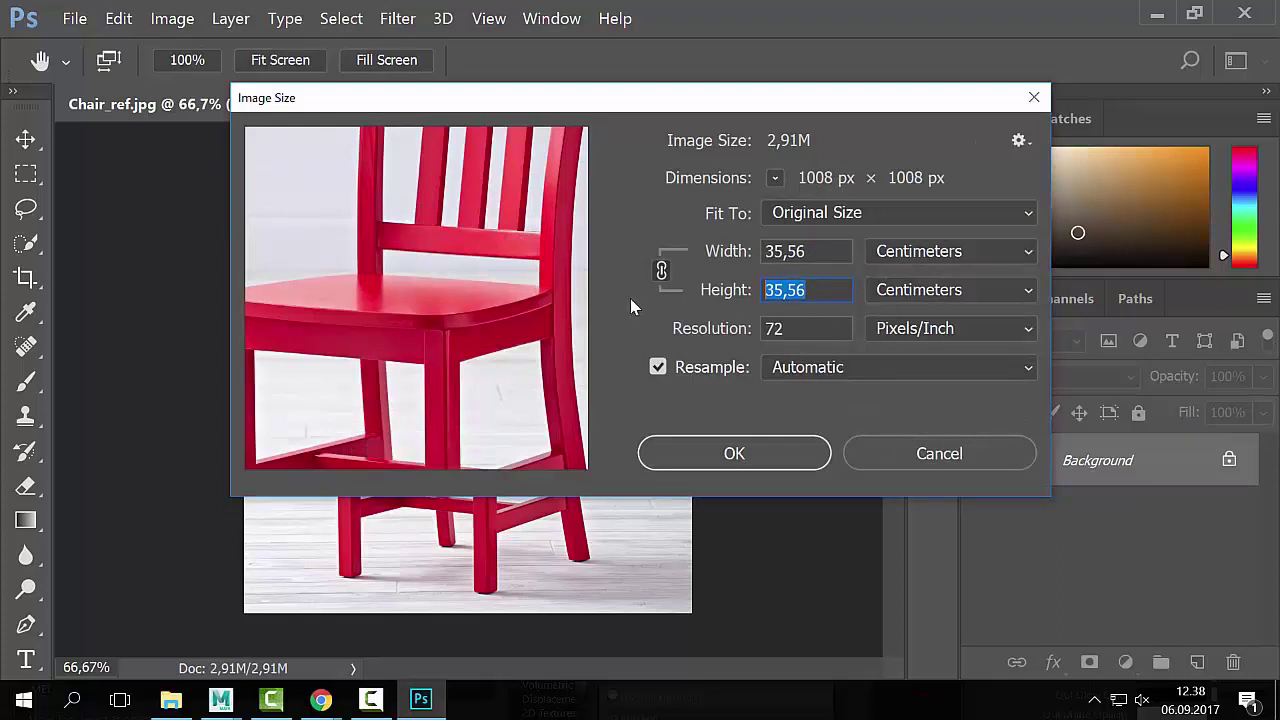
click(723, 262)
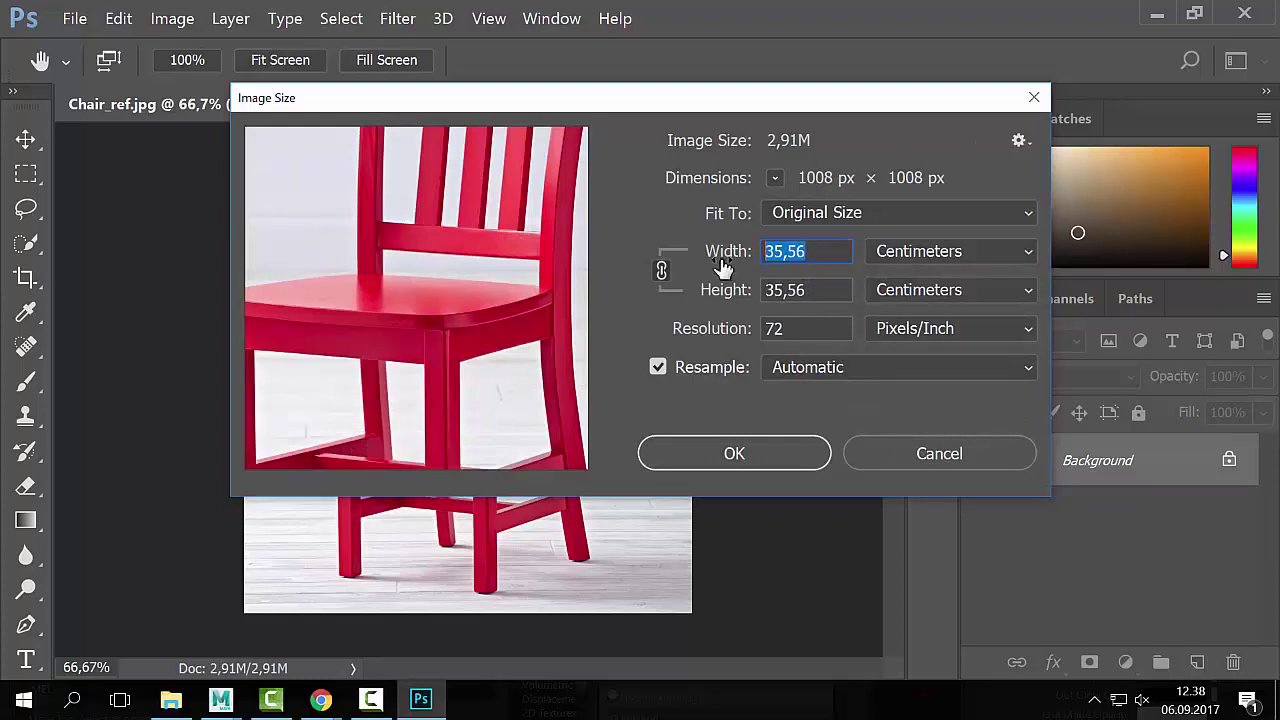
double_click(823, 291)
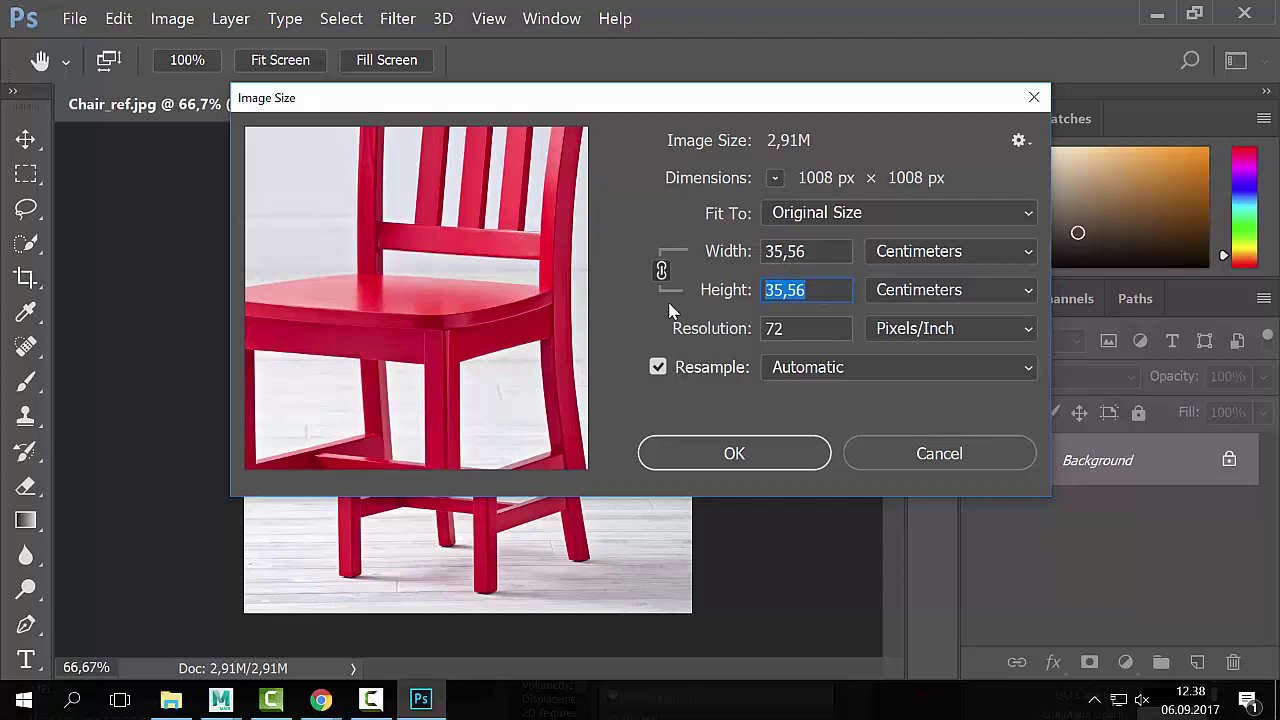
click(852, 457)
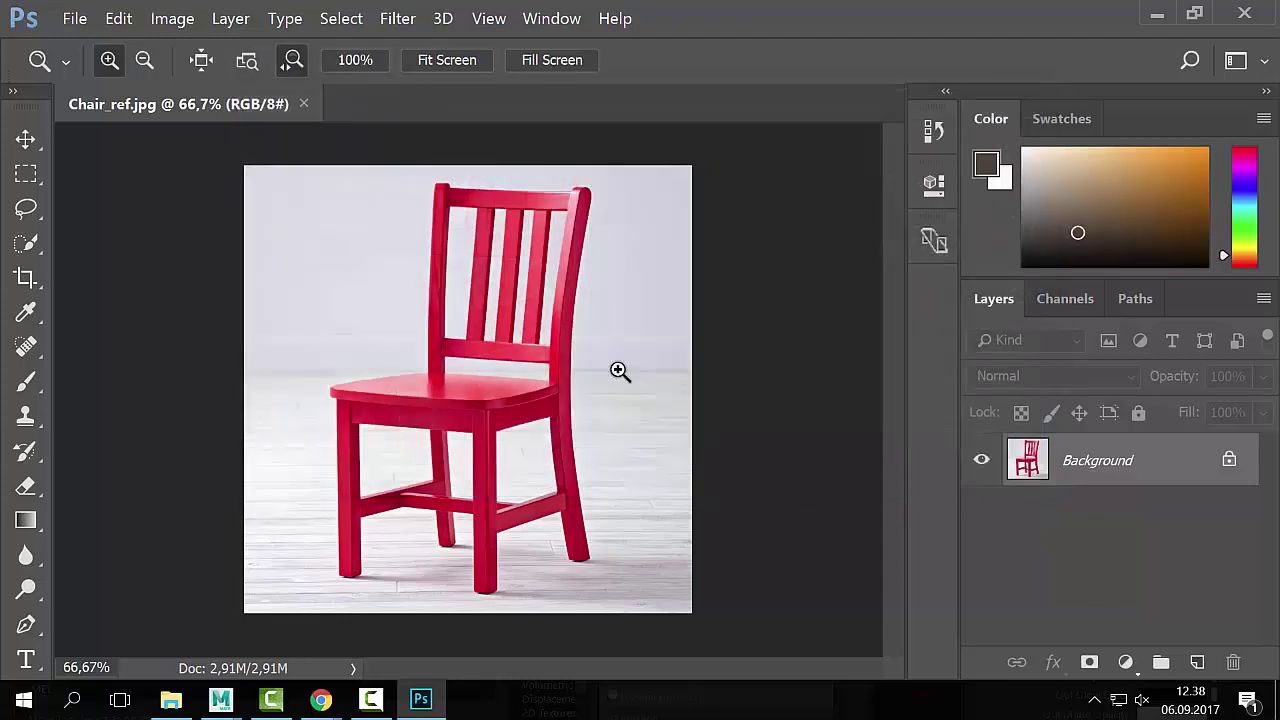
Step: Switch to Chrome, browse the Google image results for chair and preview the Parsons Tobacco Brown dining chair
key(alt+Tab)
click(258, 466)
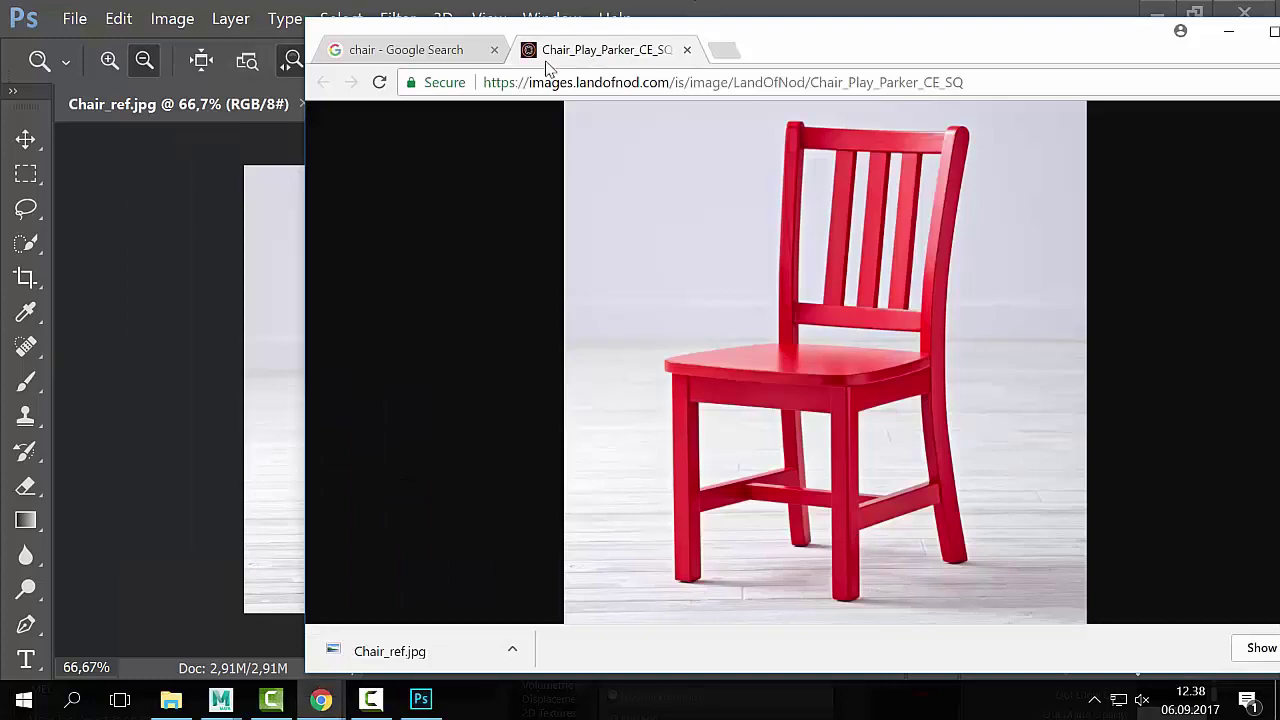
click(490, 52)
scroll(1063, 423, down, 7)
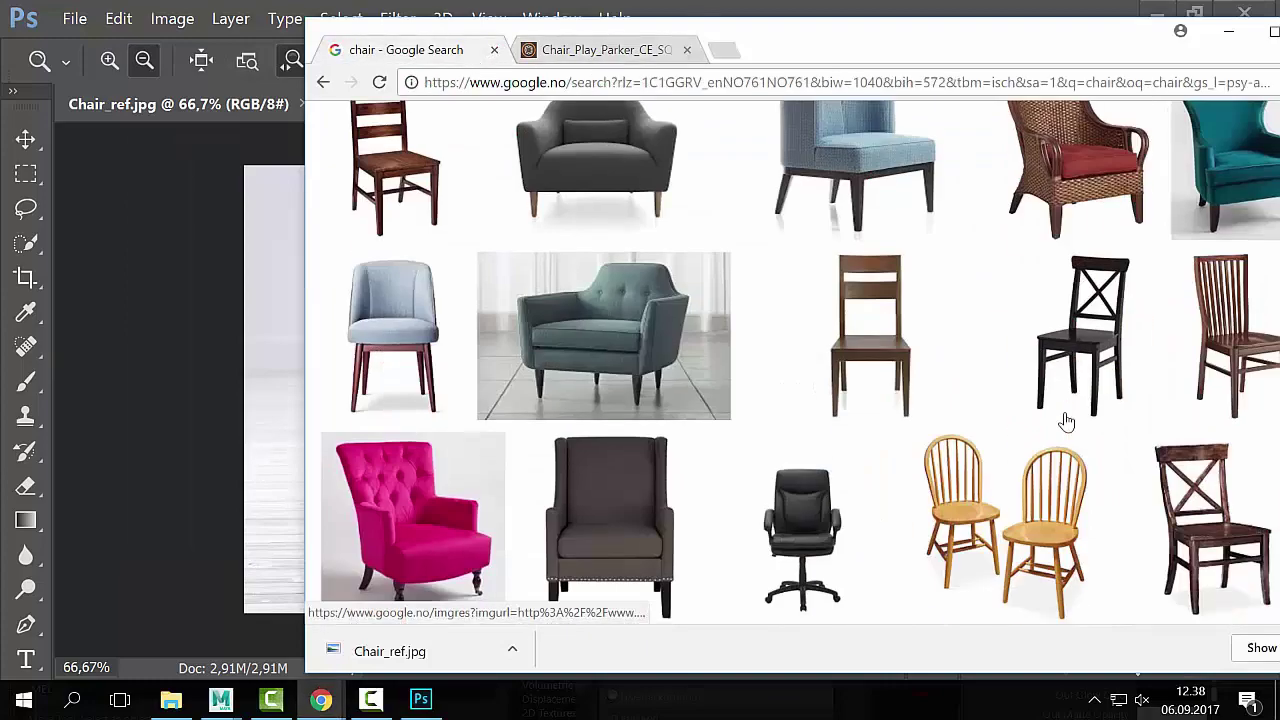
scroll(1066, 422, up, 10)
scroll(1060, 432, down, 7)
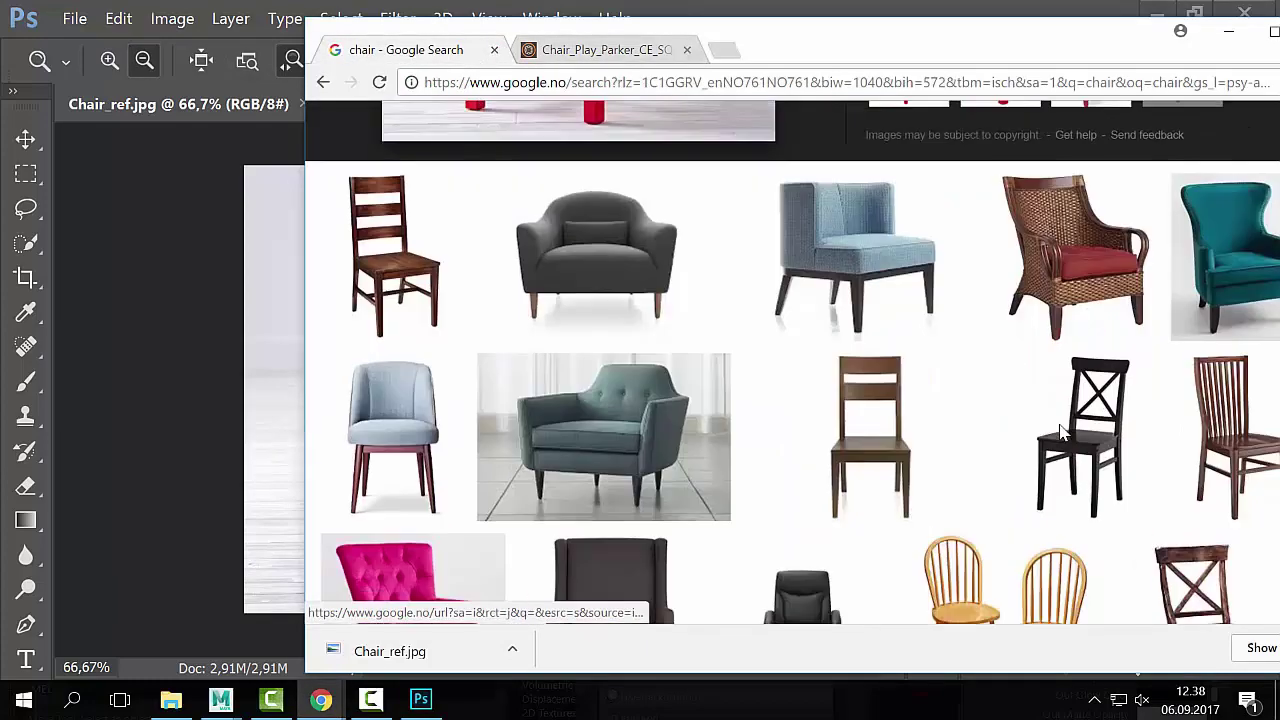
click(403, 234)
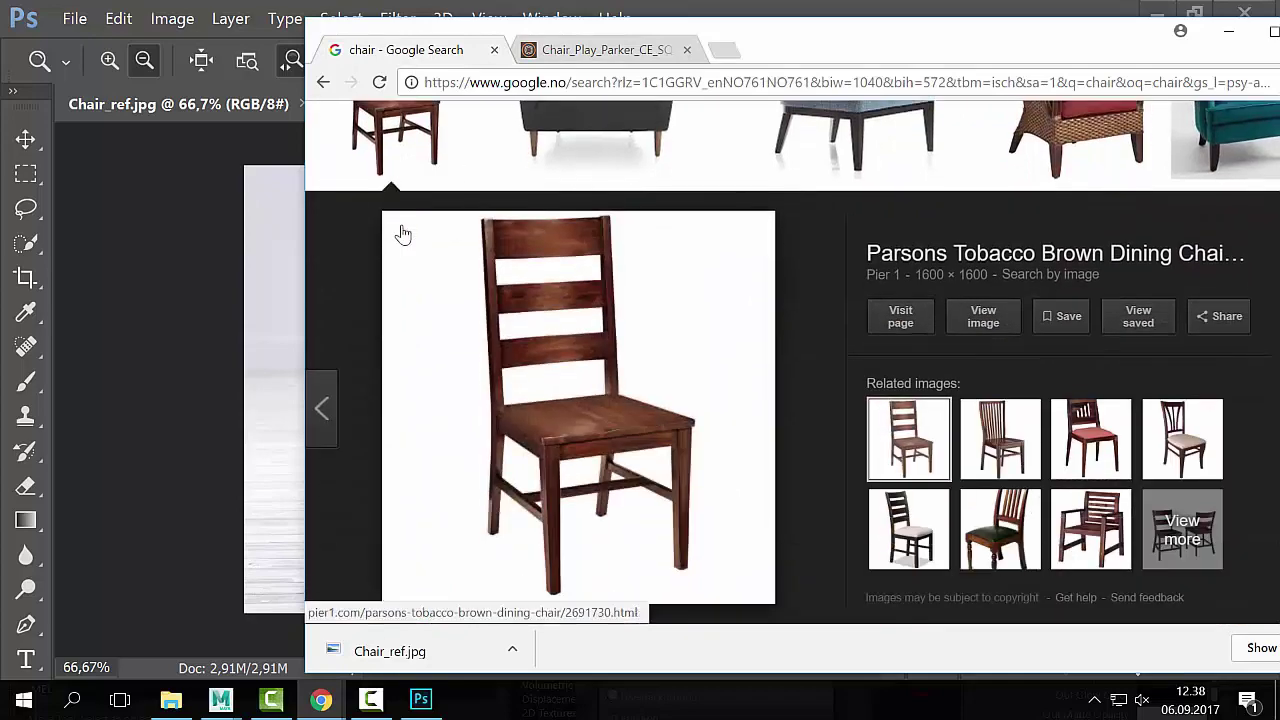
scroll(740, 337, down, 5)
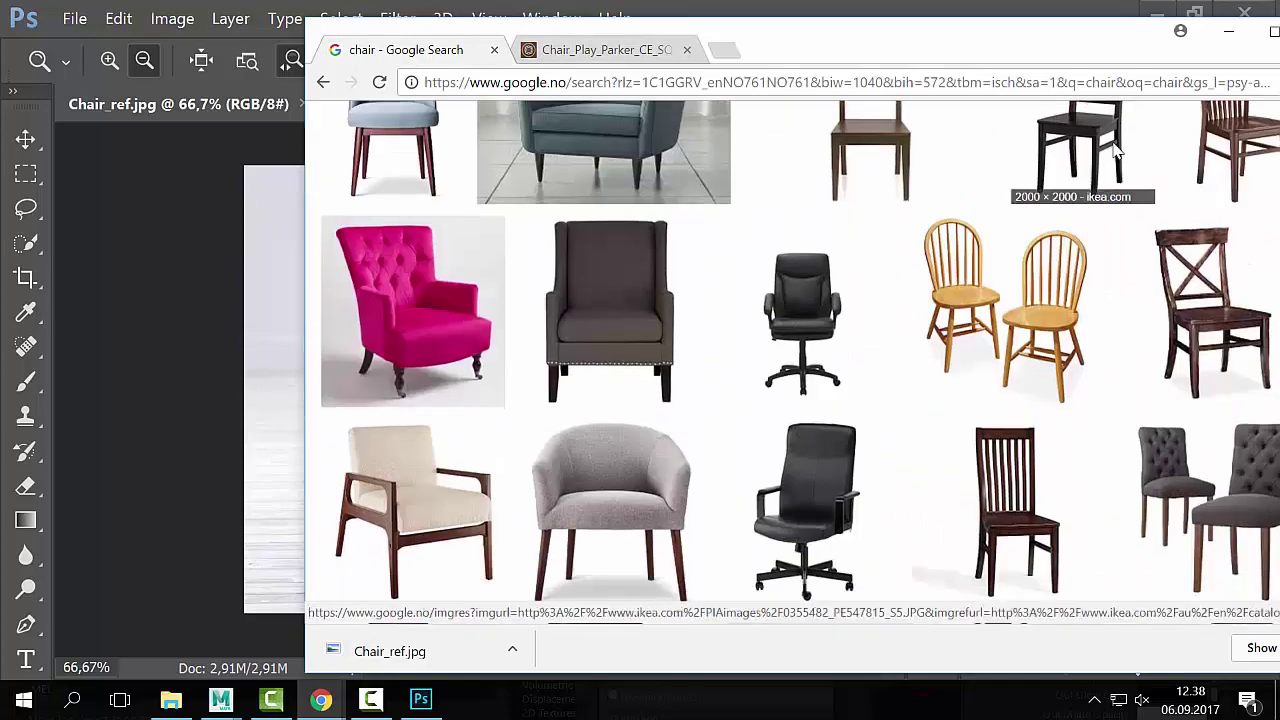
Step: Browse further through the chair results, preview the Trieste Side Chair from Pottery Barn and open its product page
click(1085, 145)
scroll(817, 530, down, 5)
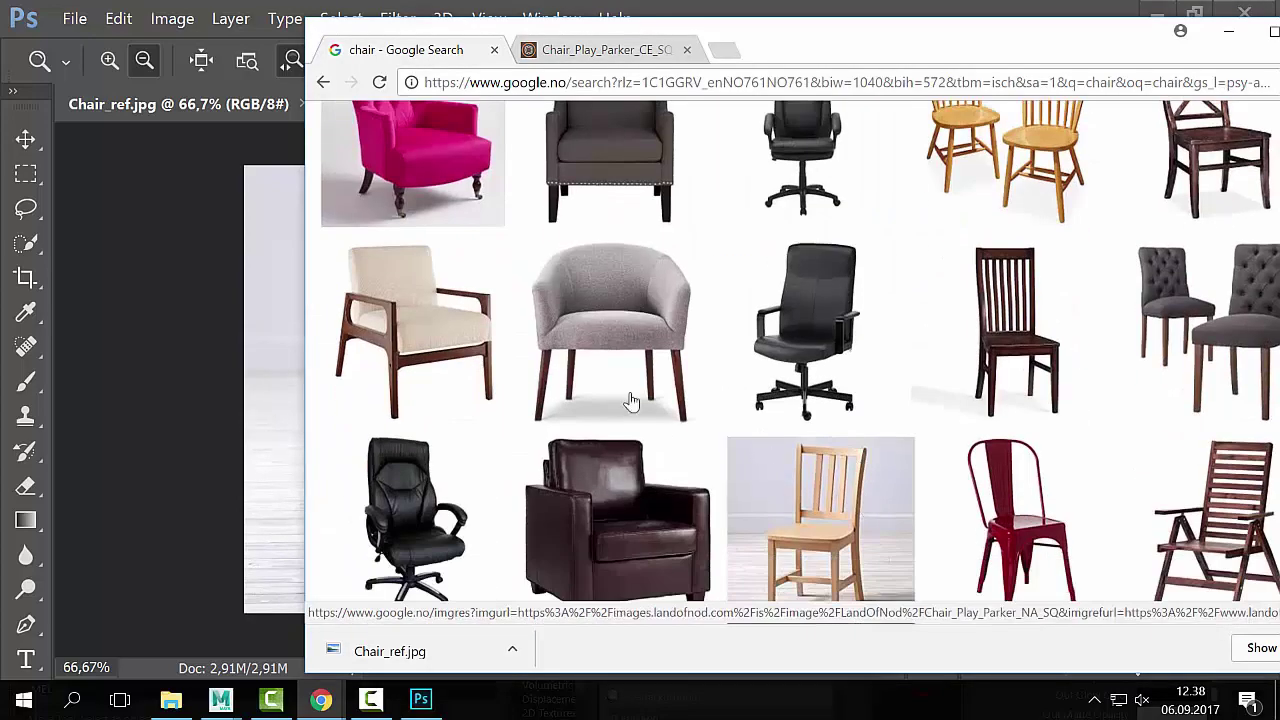
scroll(631, 401, down, 3)
scroll(742, 357, up, 4)
click(1035, 253)
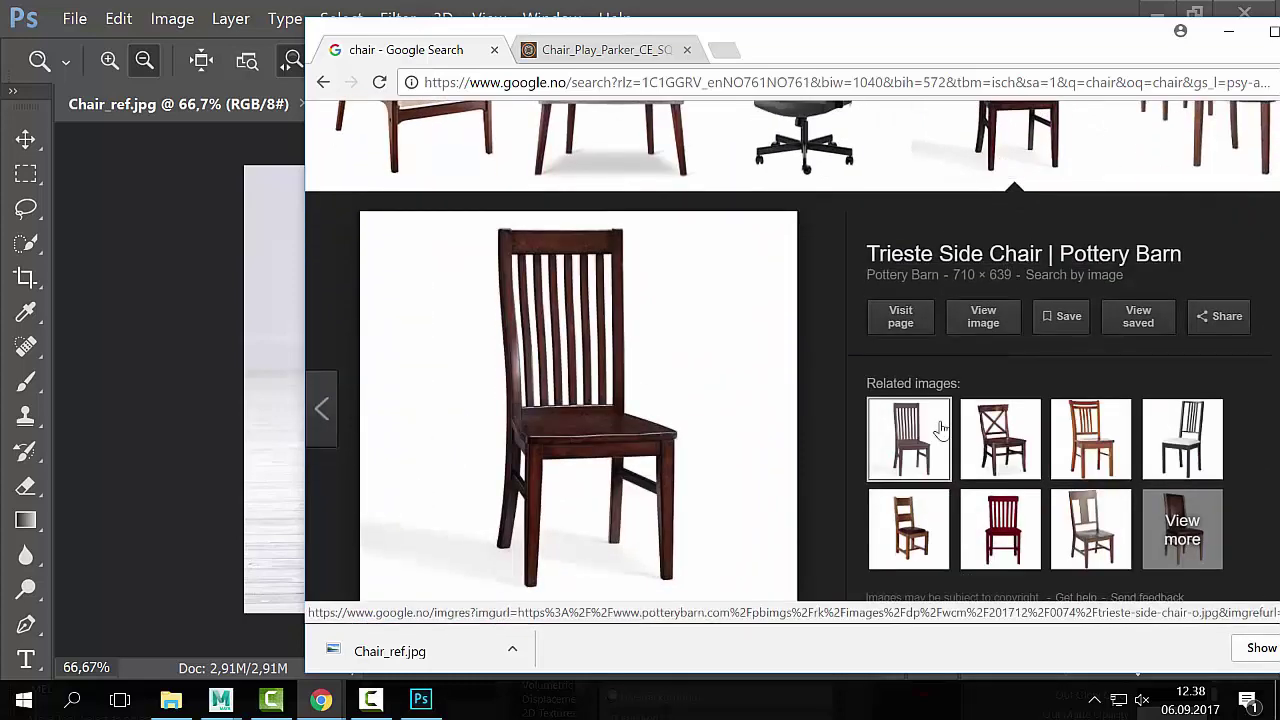
click(975, 262)
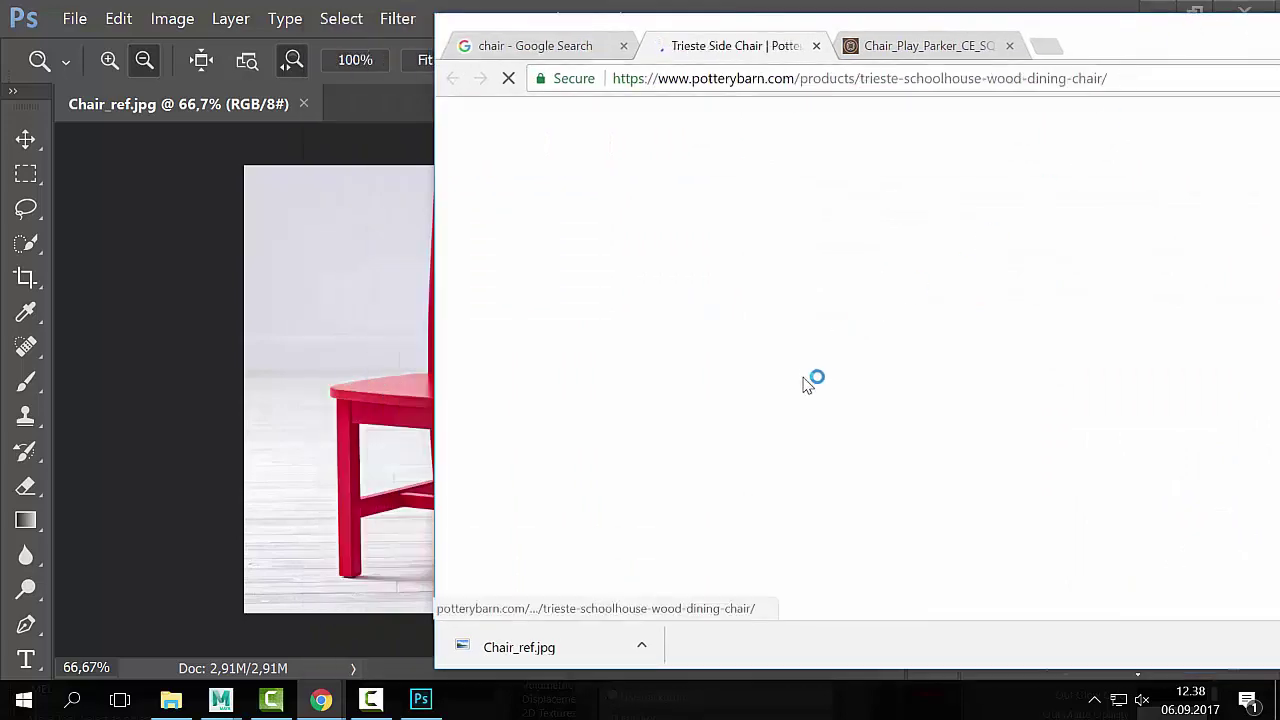
Step: Switch to the 170906_CGArt1_Lecture2 File Explorer window and move it beside the browser
key(alt+Tab)
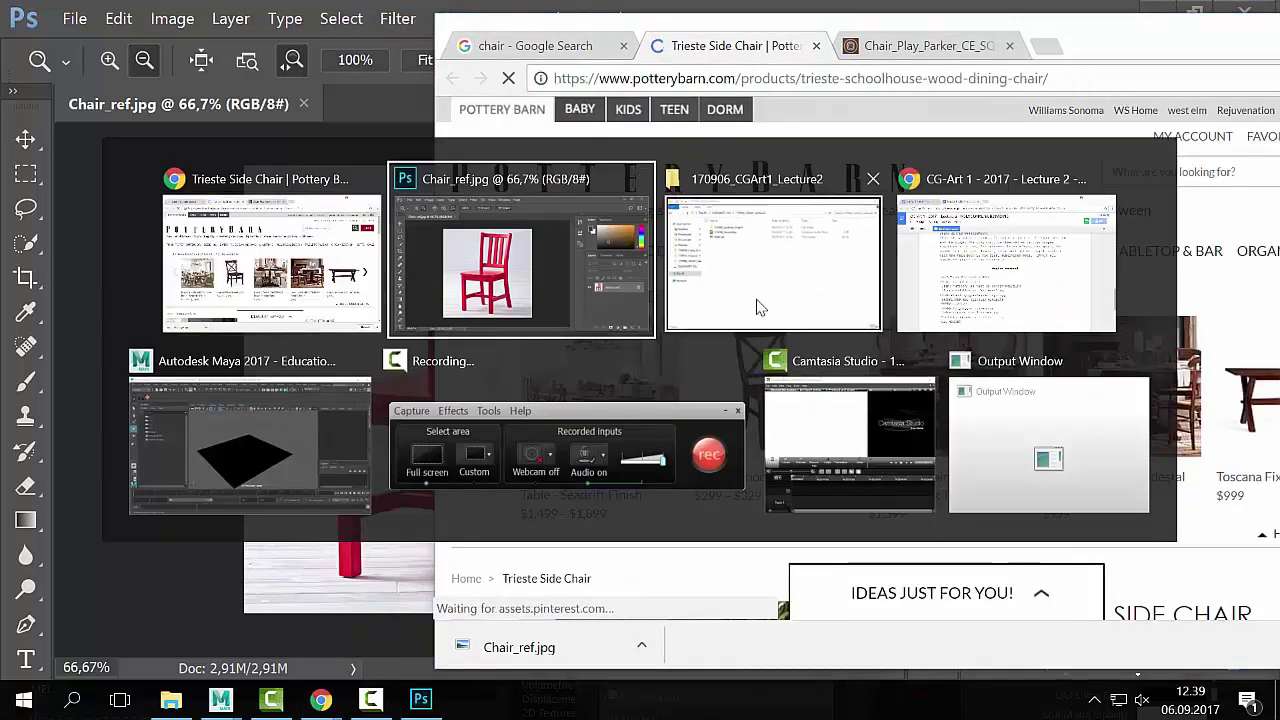
alt+click(780, 280)
key(alt+Tab)
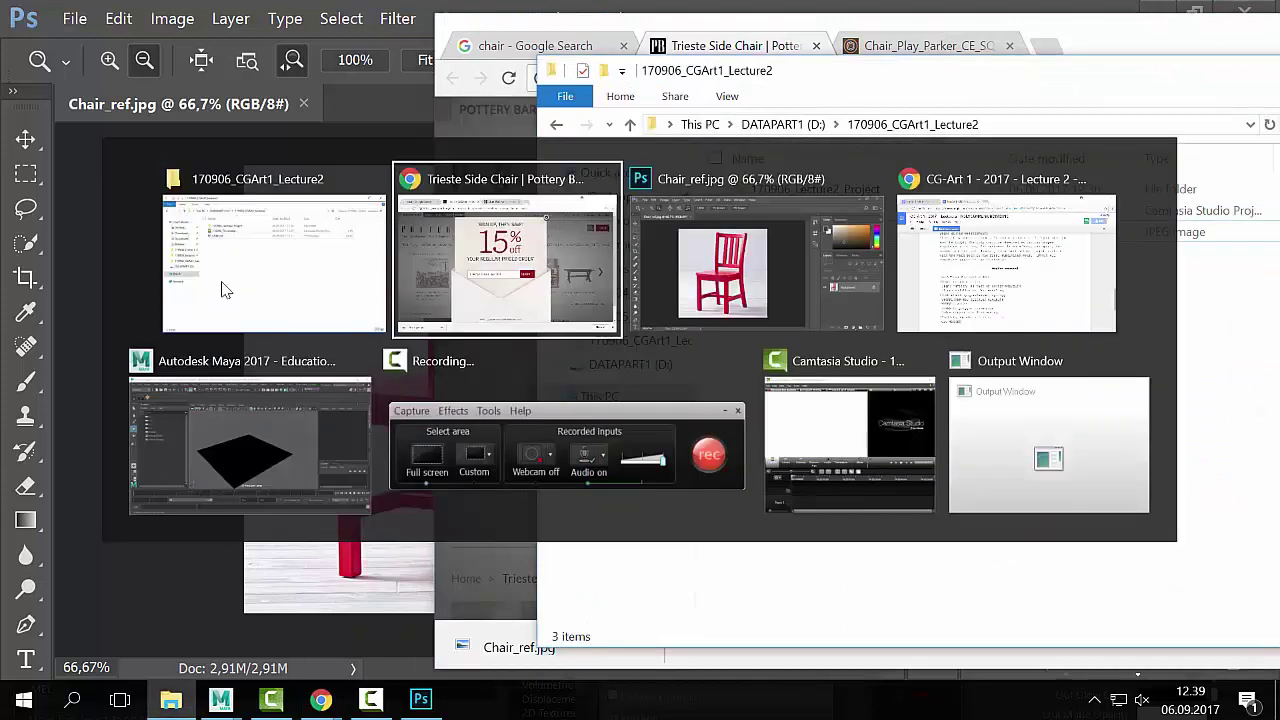
alt+click(230, 283)
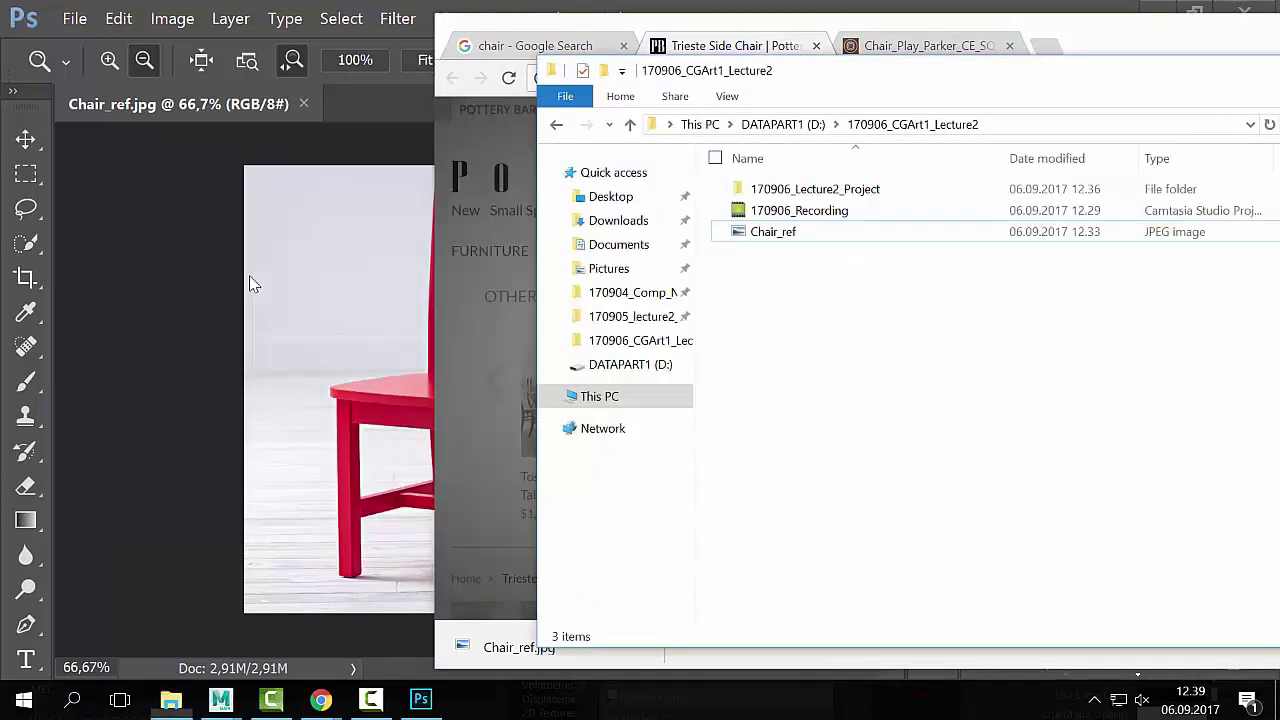
drag(951, 80, 434, 165)
Step: Return to Chrome and dismiss the sign-up offer covering the Trieste Side Chair page
click(1140, 160)
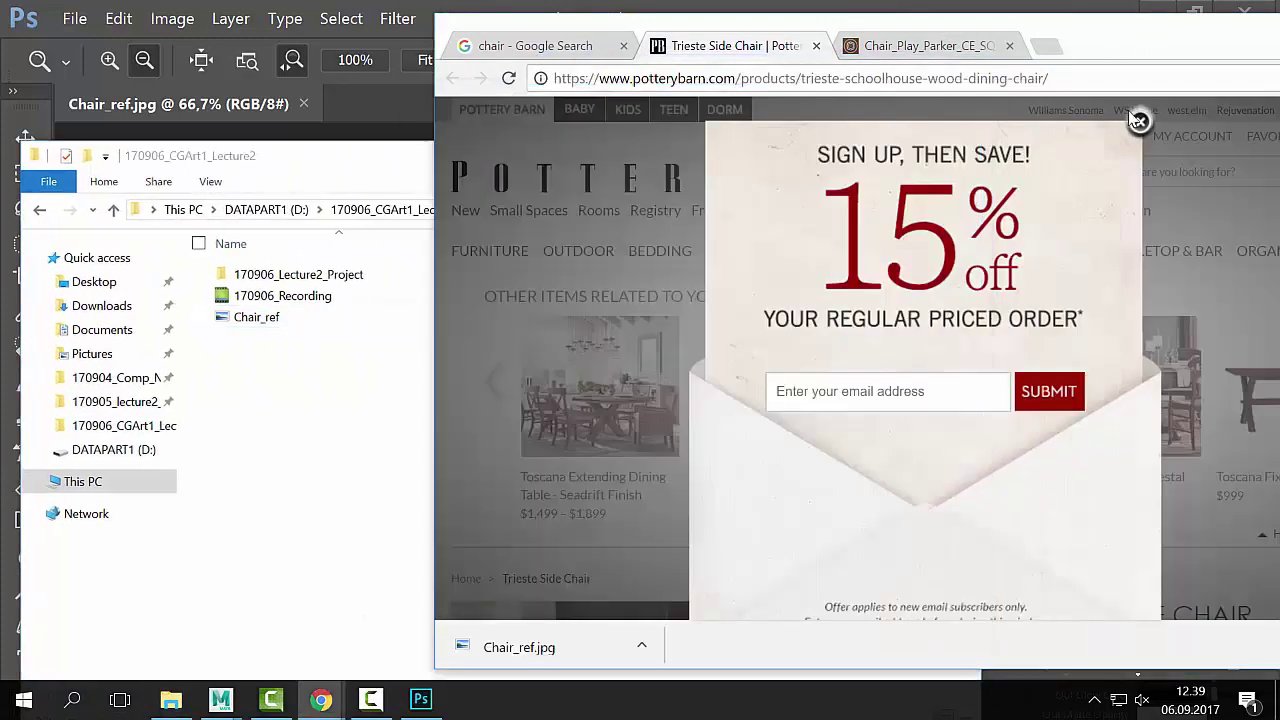
click(1140, 121)
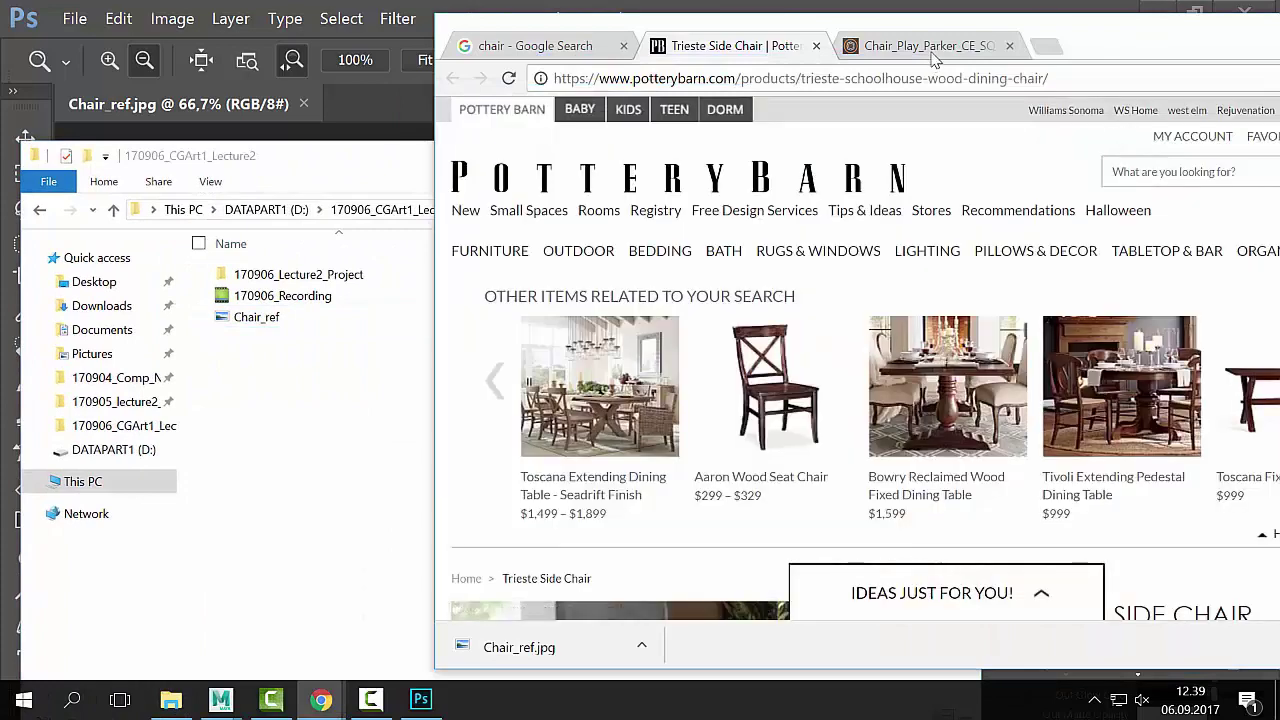
click(927, 52)
click(770, 50)
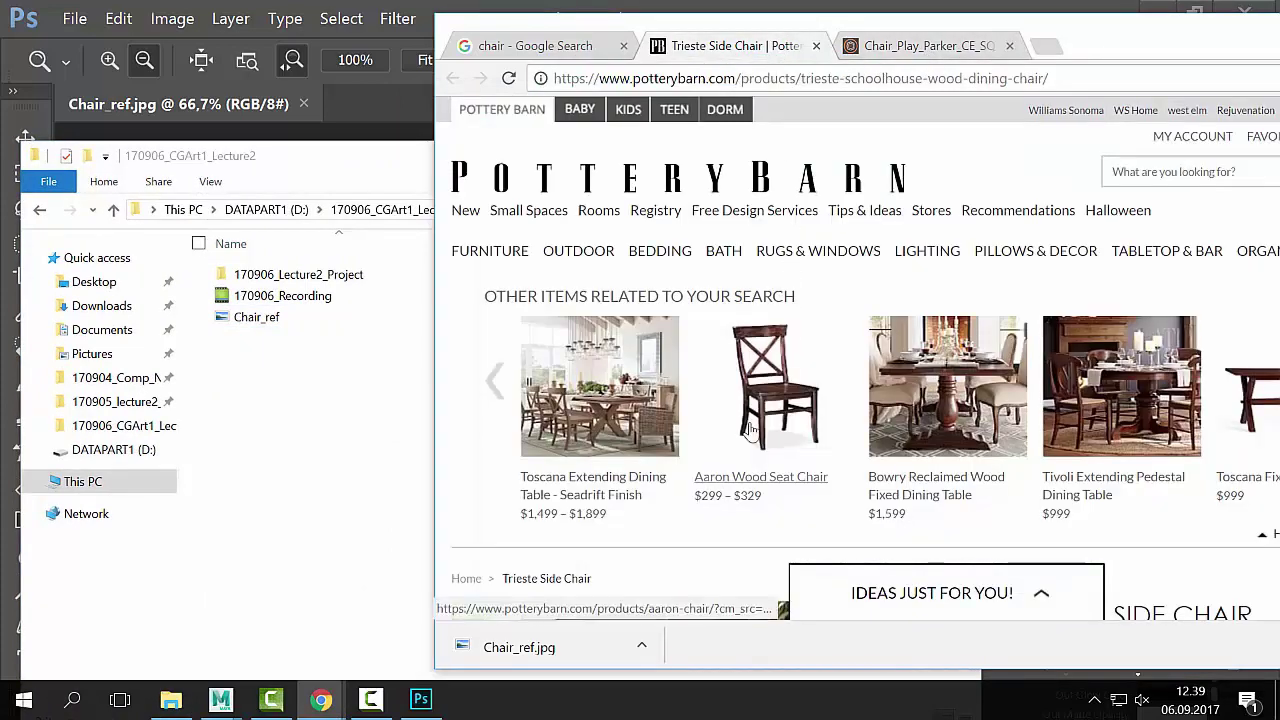
Step: View the Trieste Side Chair picture at full size from the Google results and save it into the 170906_CGArt1_Lecture2 folder
click(590, 47)
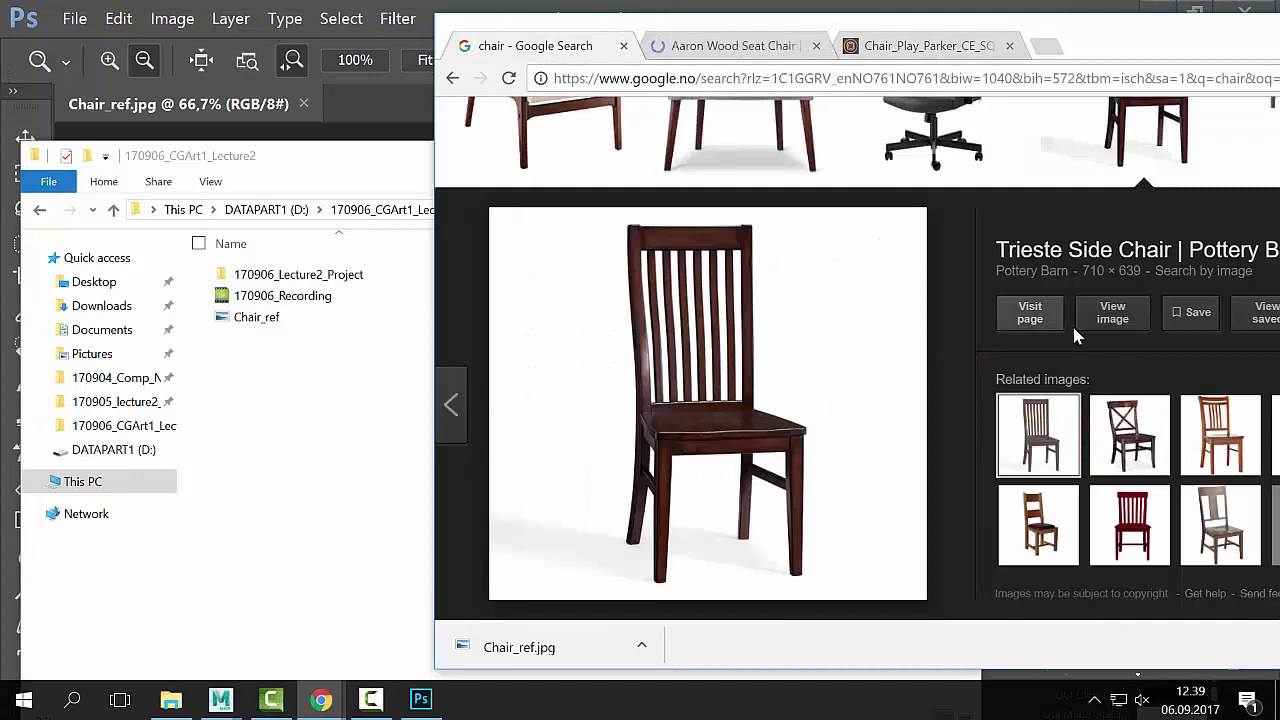
click(1112, 316)
drag(857, 432, 300, 457)
drag(520, 160, 895, 130)
Step: Place the trieste-side-chair-o image from the folder into the open Chair_ref.jpg document in Photoshop
click(625, 312)
right_click(625, 314)
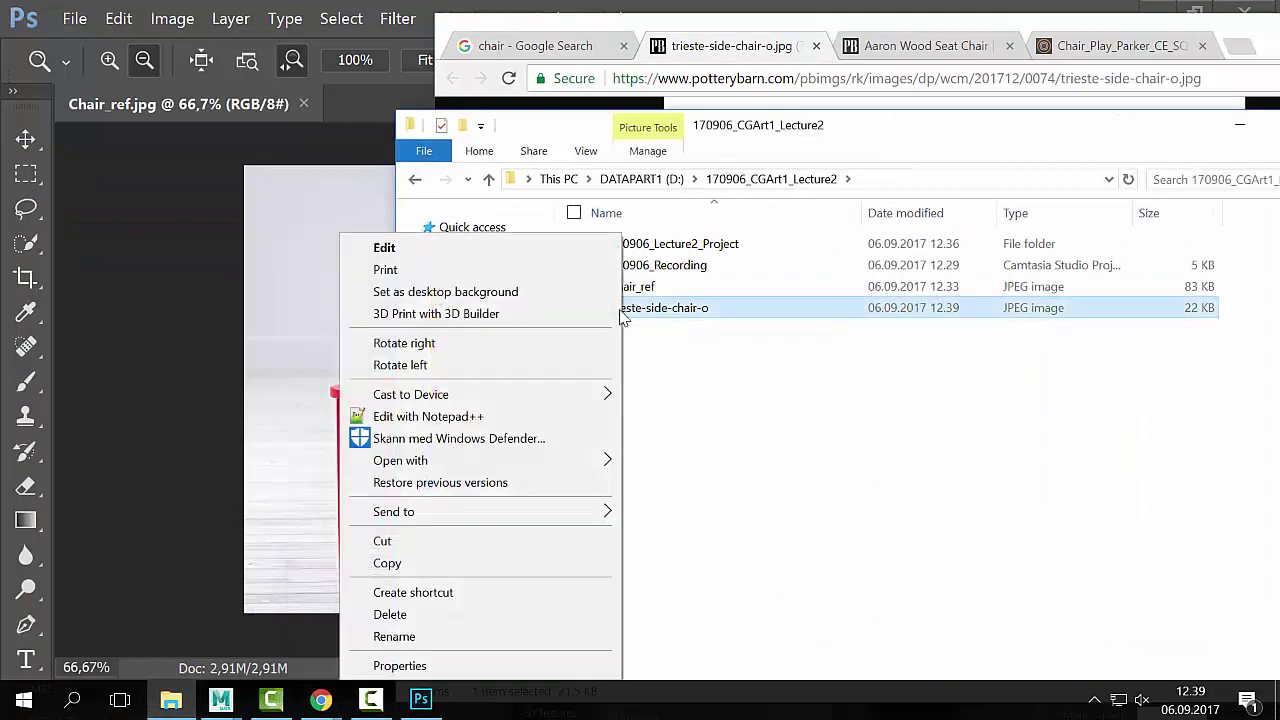
click(630, 316)
drag(186, 244, 186, 246)
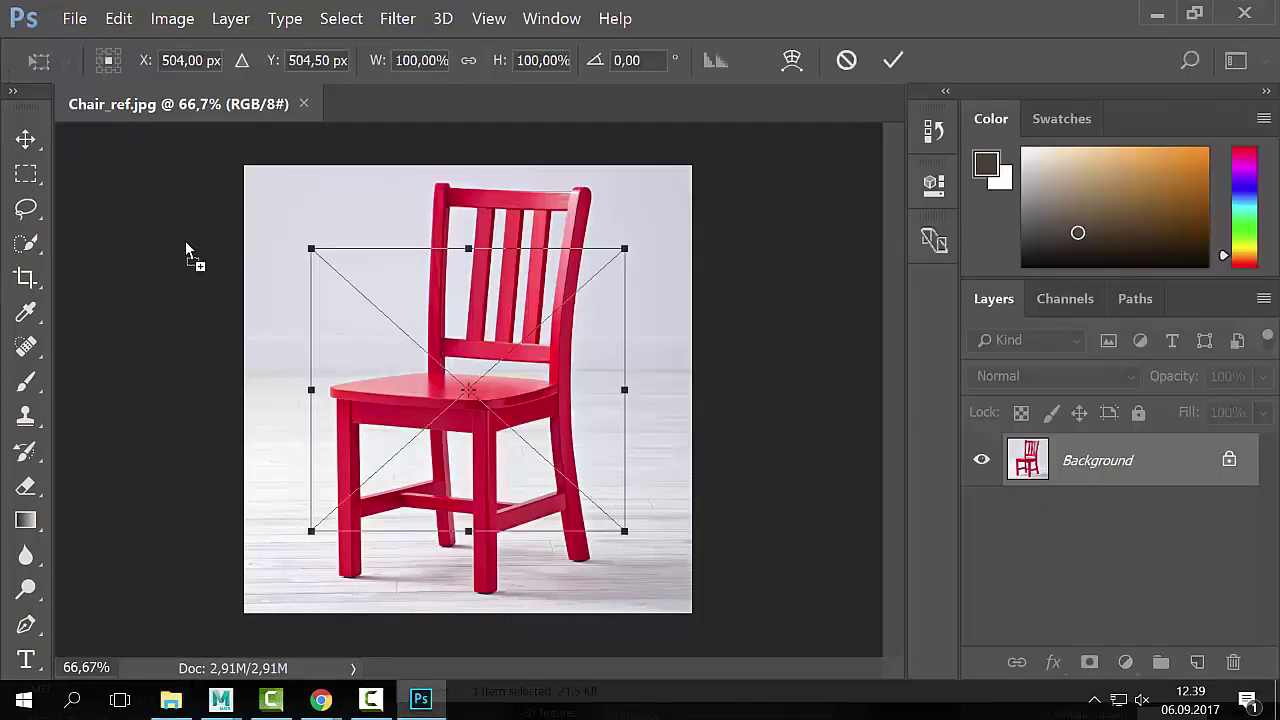
click(74, 18)
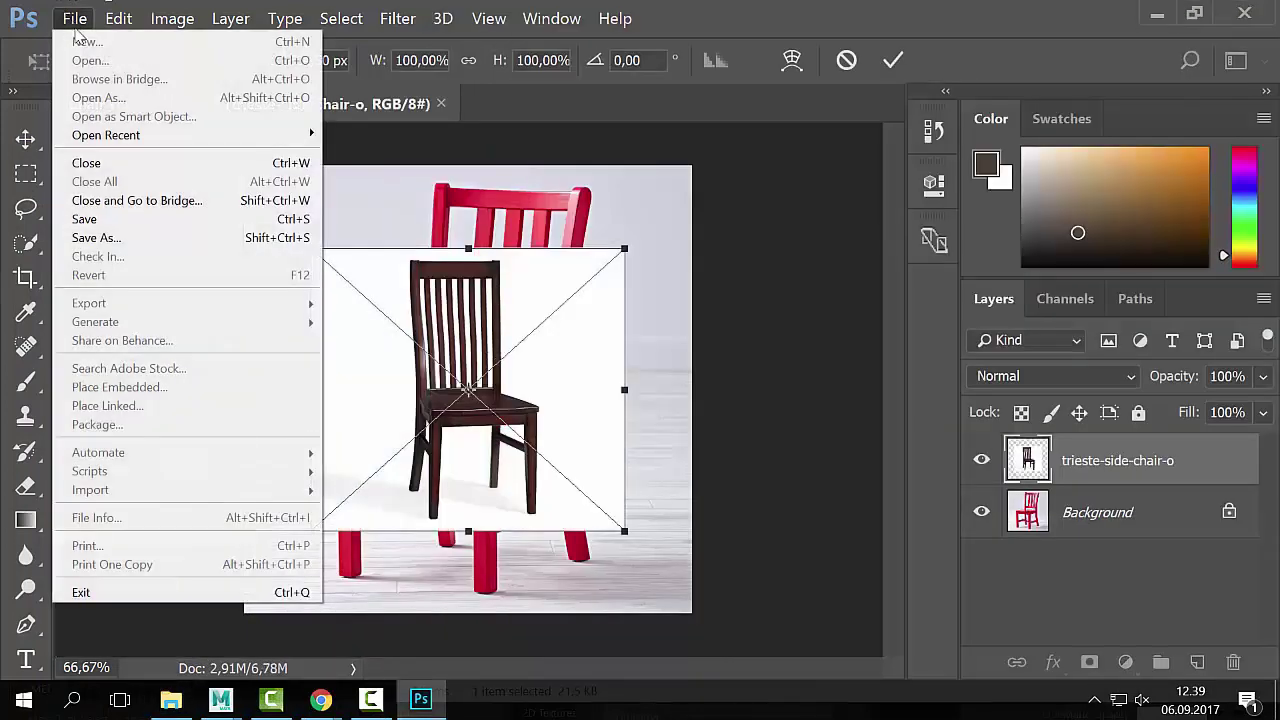
click(680, 385)
double_click(572, 410)
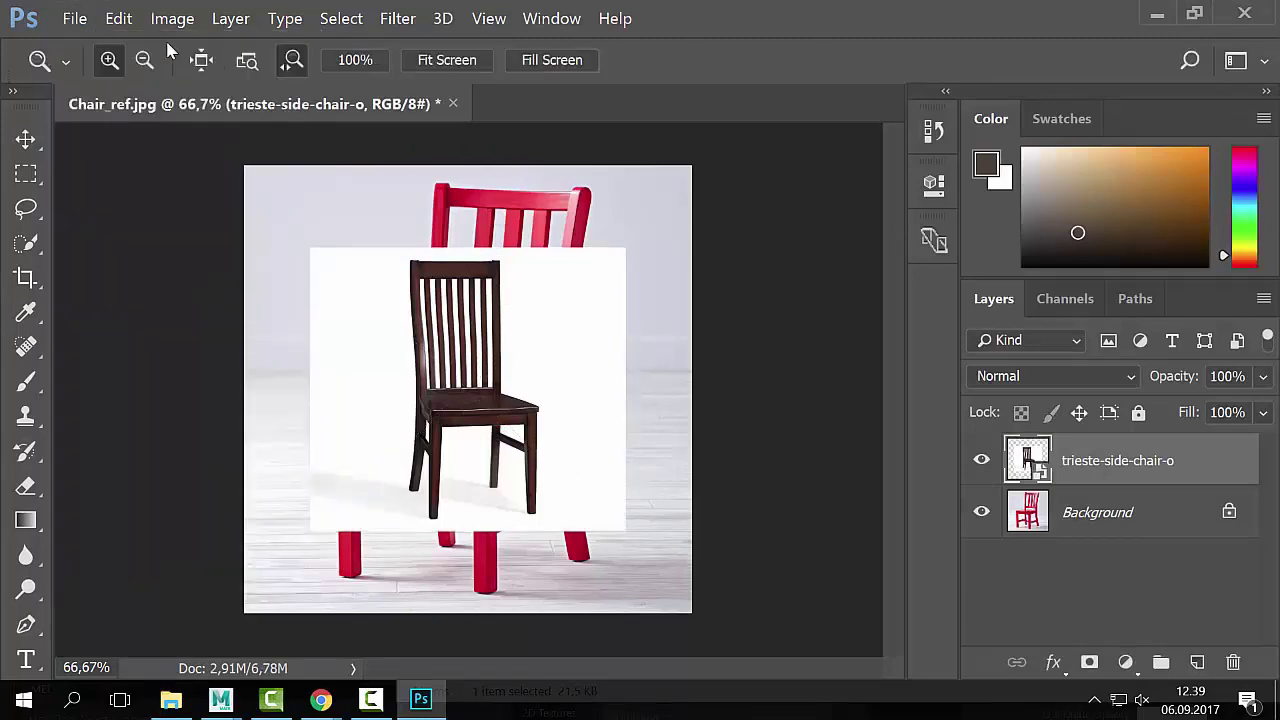
Step: Close Chair_ref.jpg without saving and open trieste-side-chair-o.jpg as its own document
key(ctrl+w)
click(678, 305)
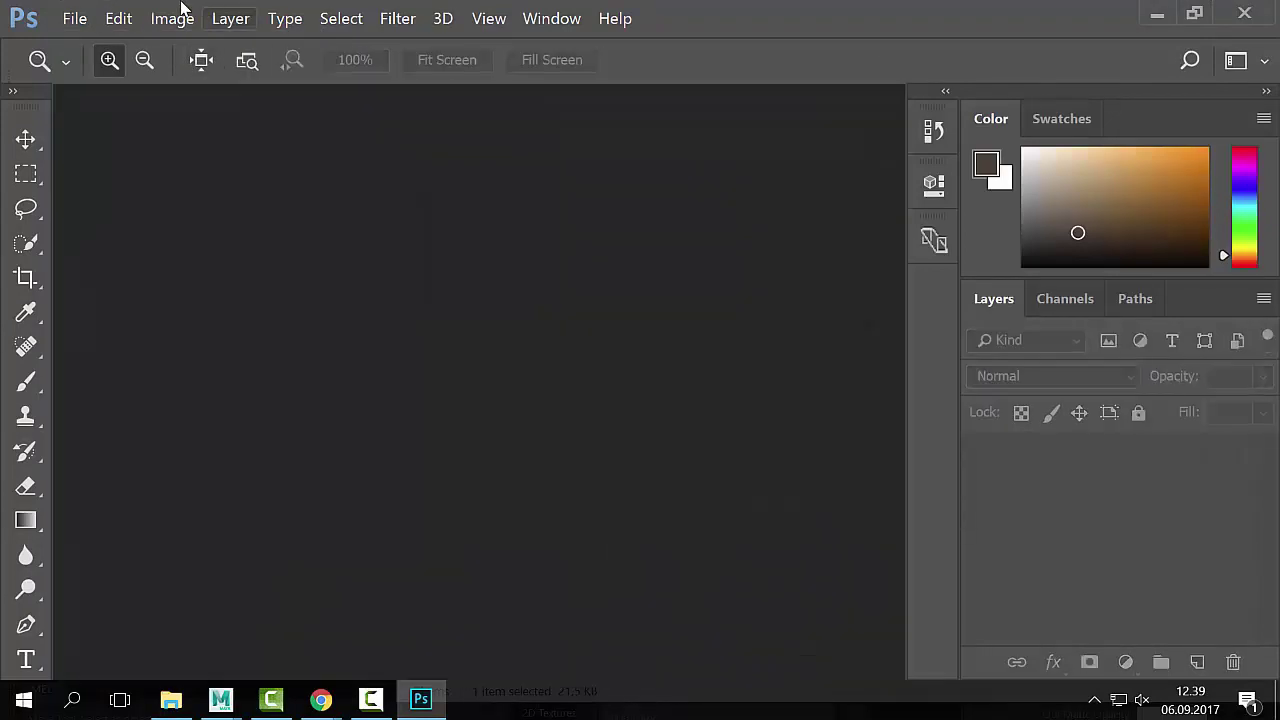
click(78, 17)
click(88, 62)
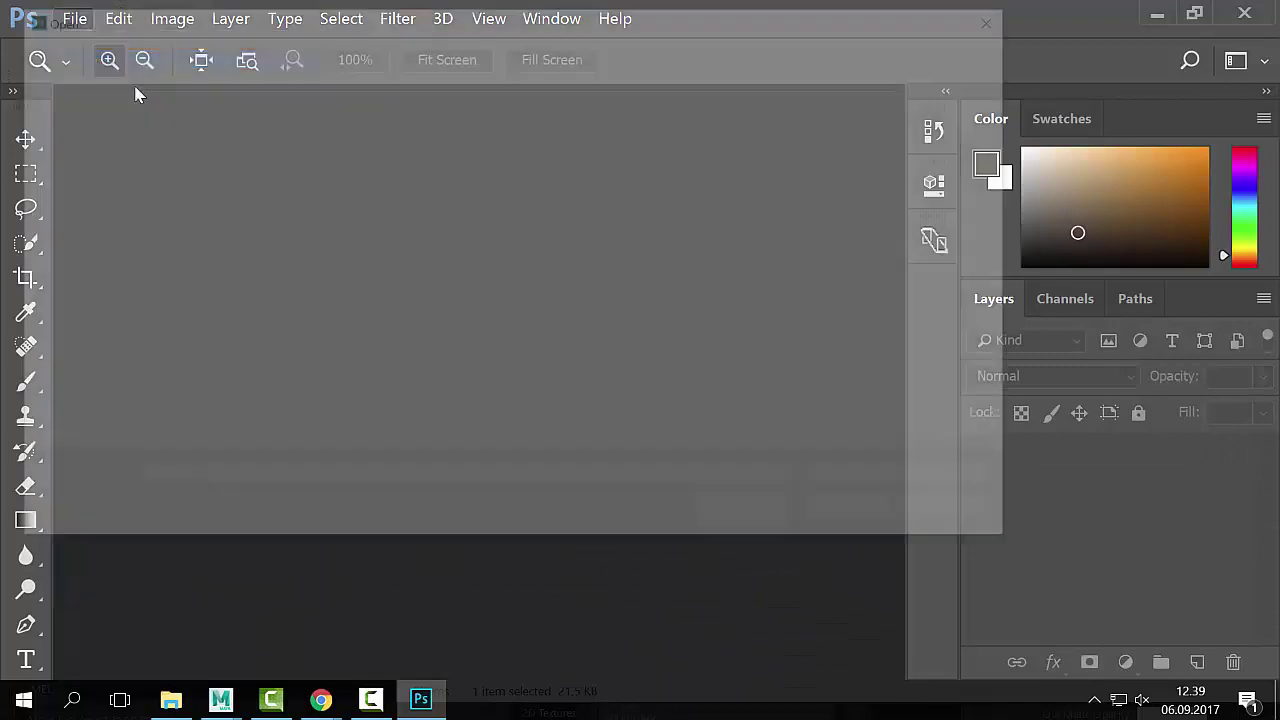
click(638, 190)
click(859, 515)
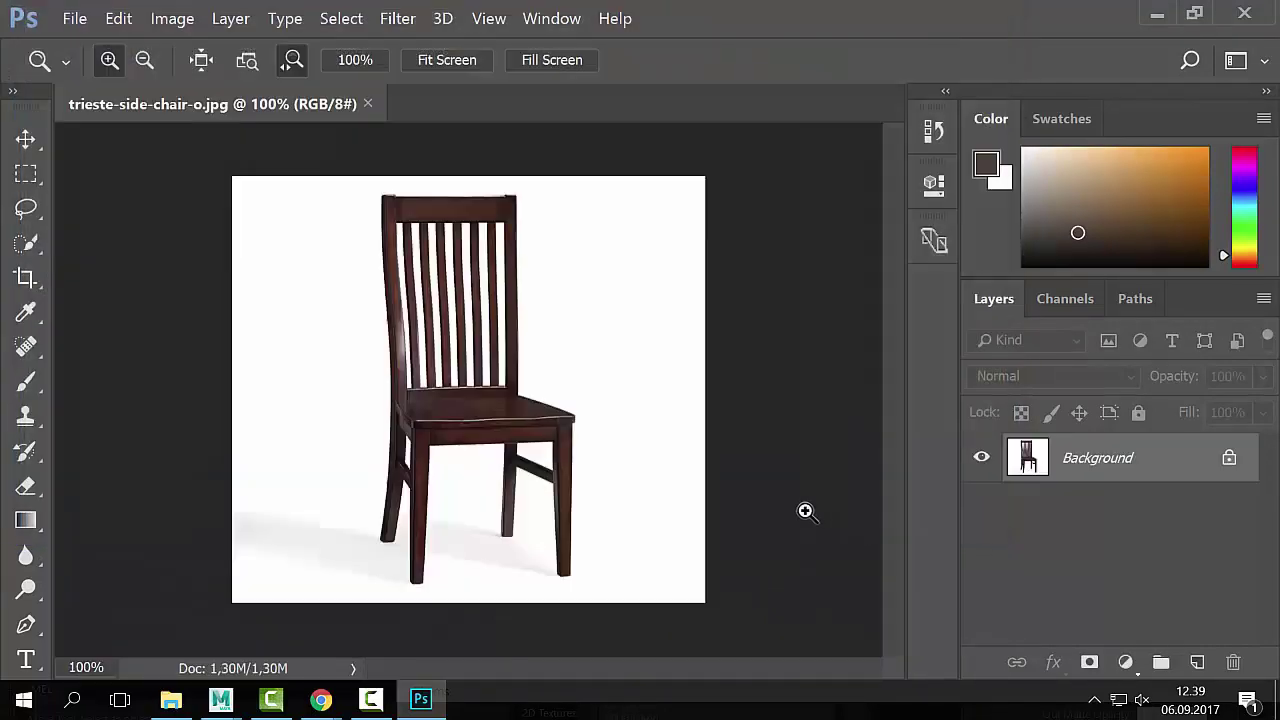
Step: Check the chair picture's width and height in the Image Size settings, using pixels as the unit
click(172, 18)
click(192, 163)
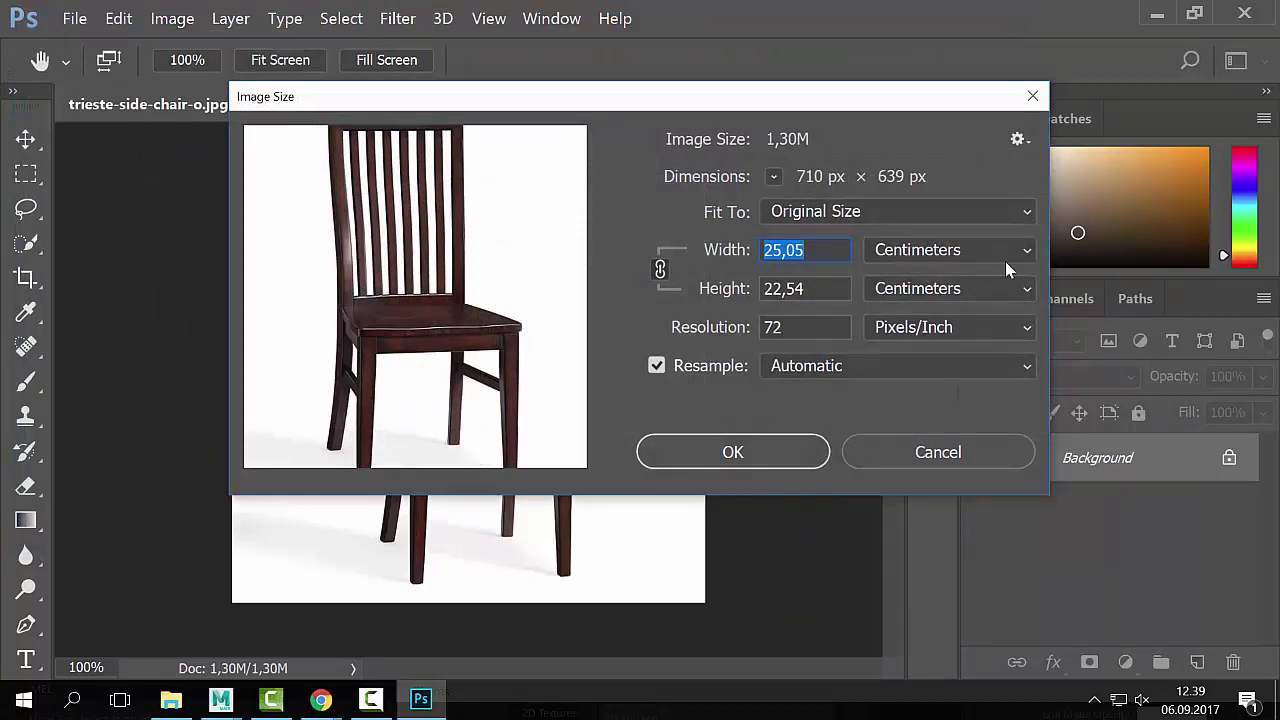
click(985, 211)
click(984, 238)
click(957, 255)
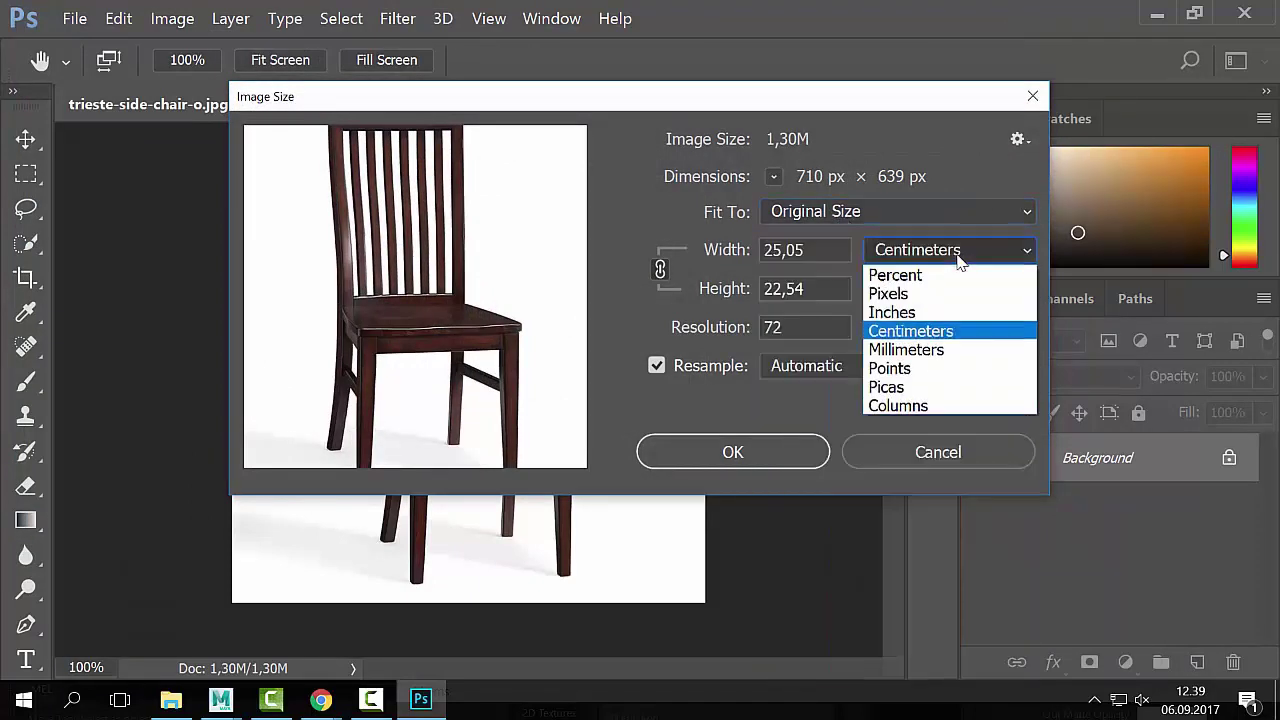
click(922, 295)
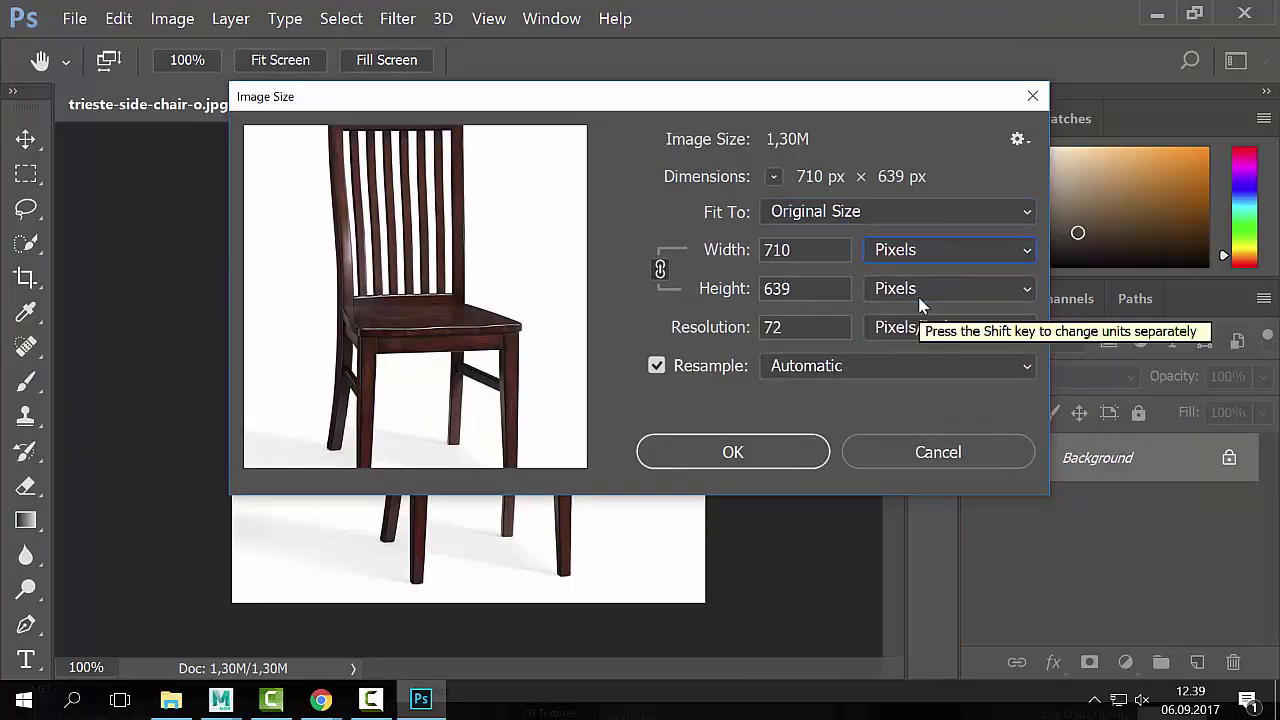
Step: Try unlinking the width and height and setting the image height to 710 pixels
click(725, 289)
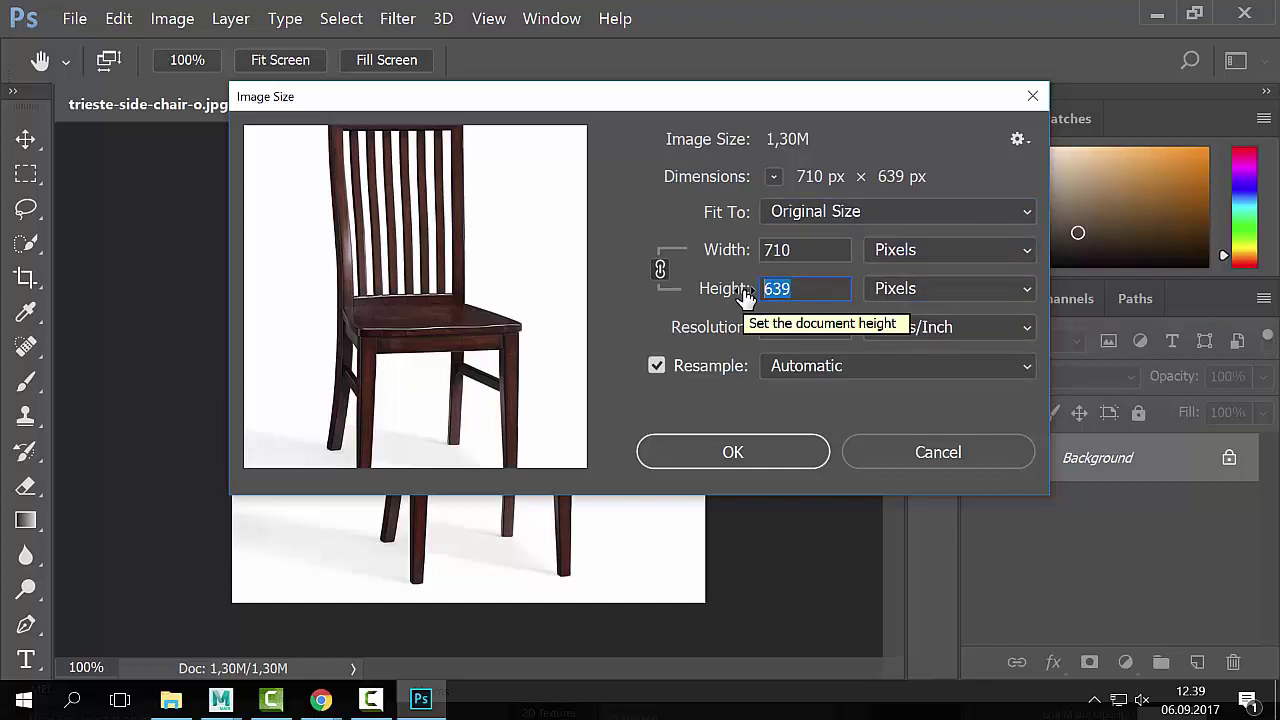
click(661, 270)
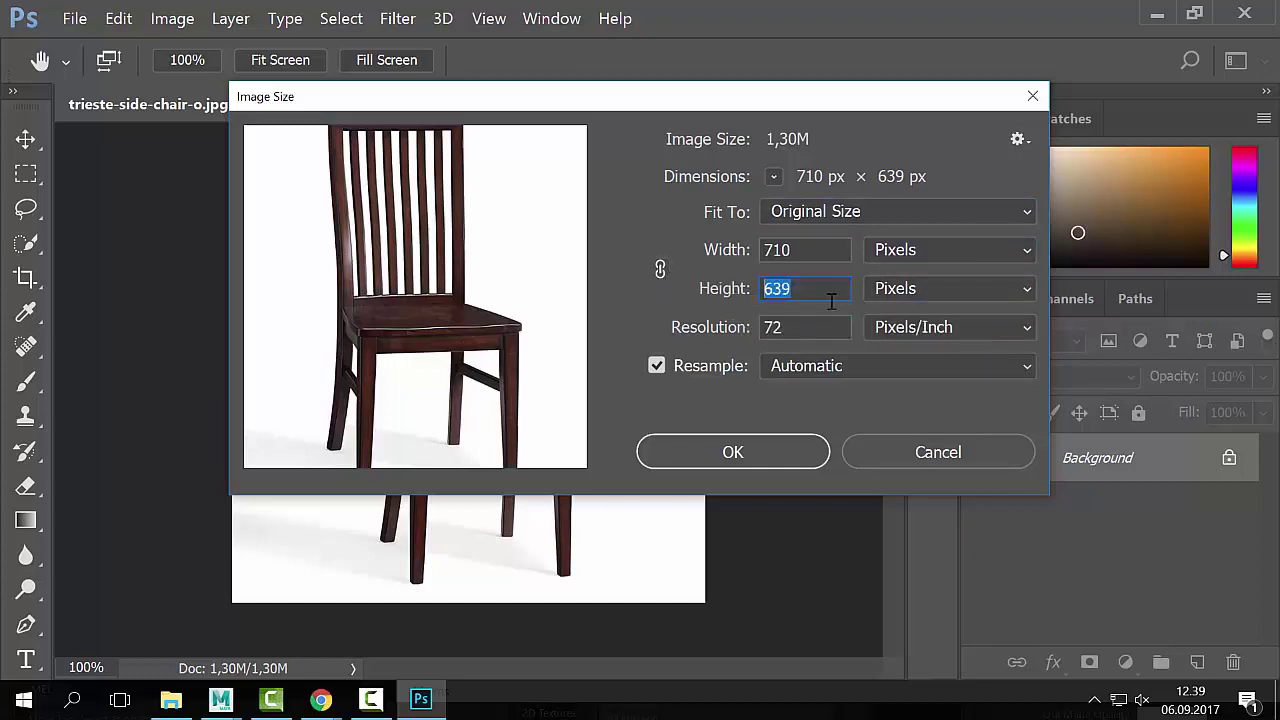
text(710)
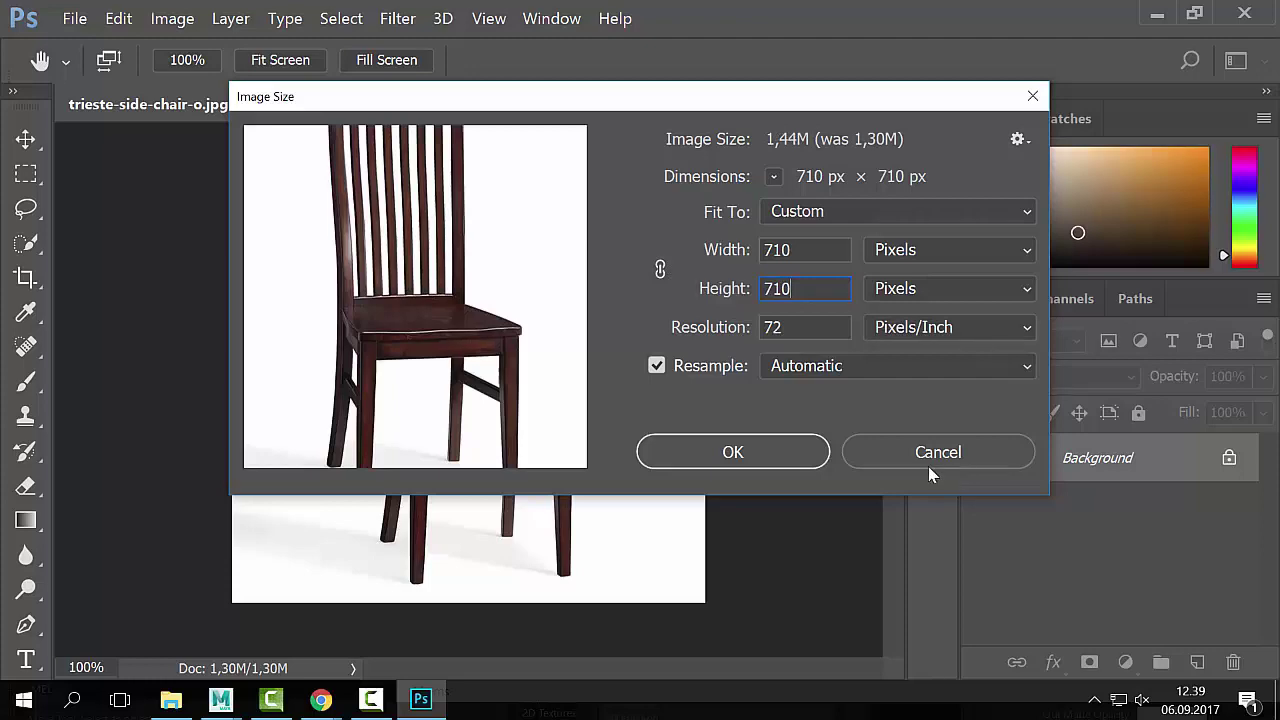
click(900, 458)
Step: Switch to full-screen mode with the whole chair picture in view and convert its Background into a regular layer
click(420, 426)
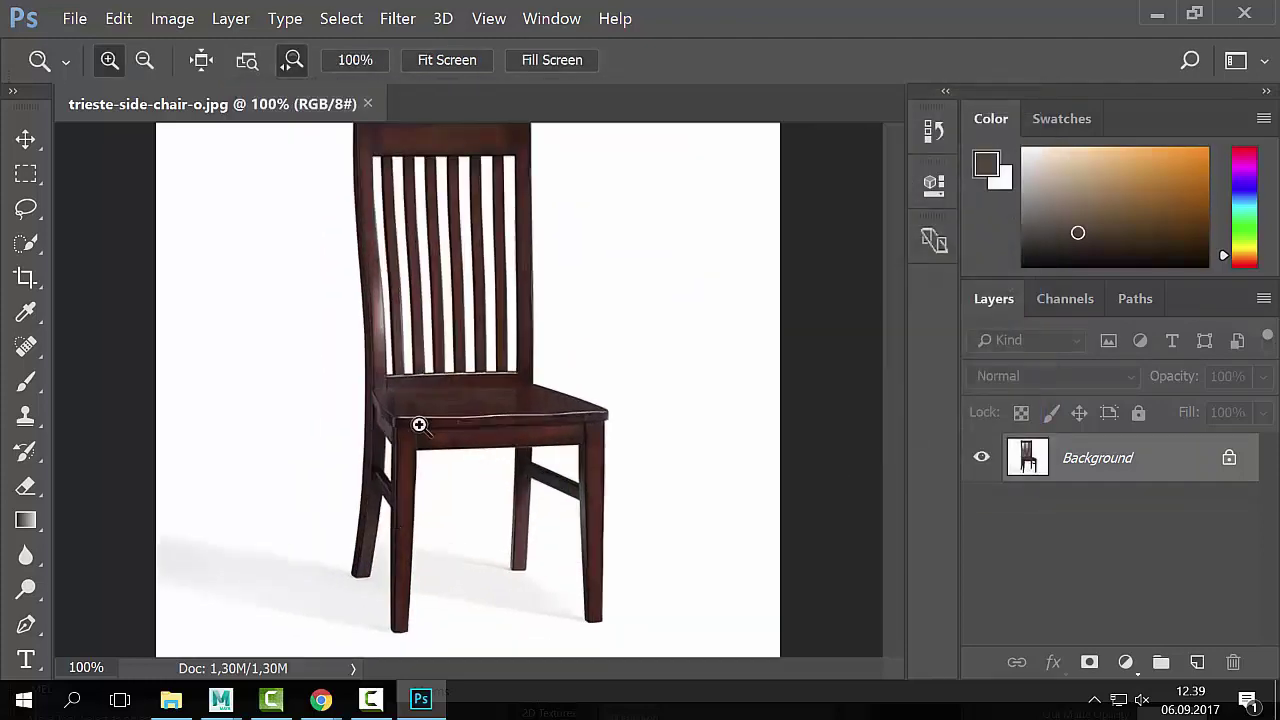
alt+click(440, 350)
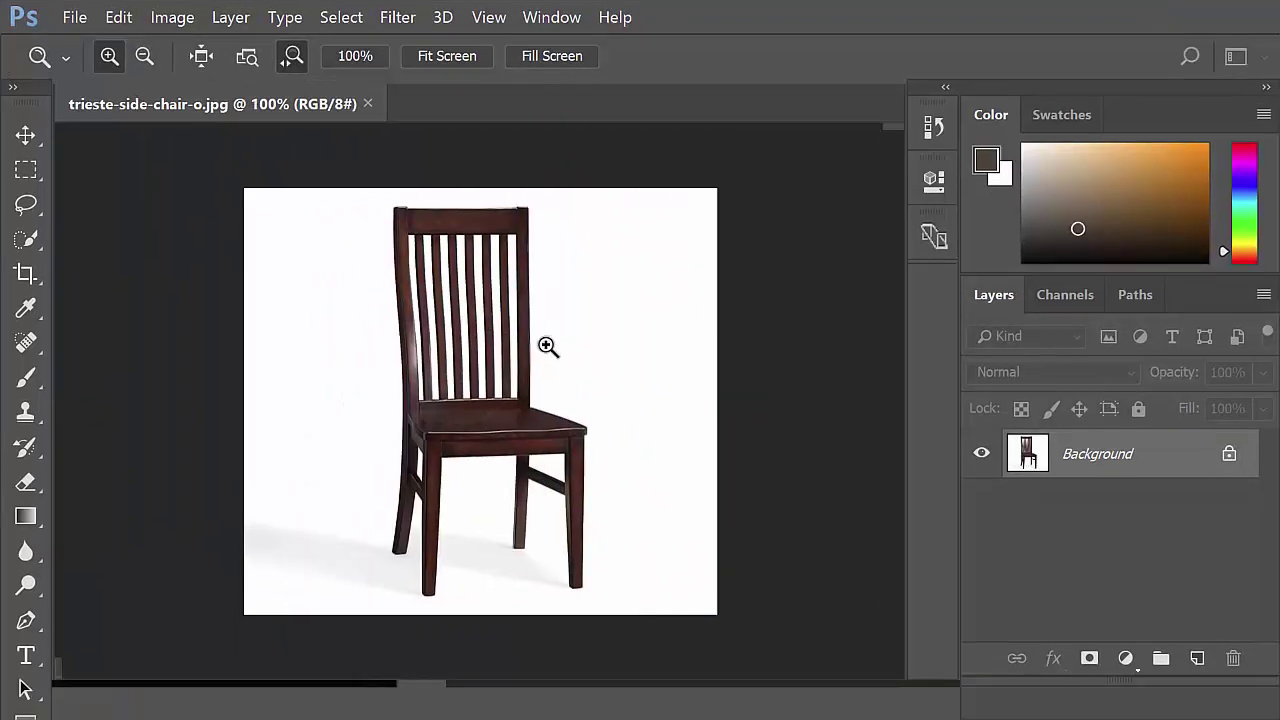
key(f)
drag(547, 346, 534, 308)
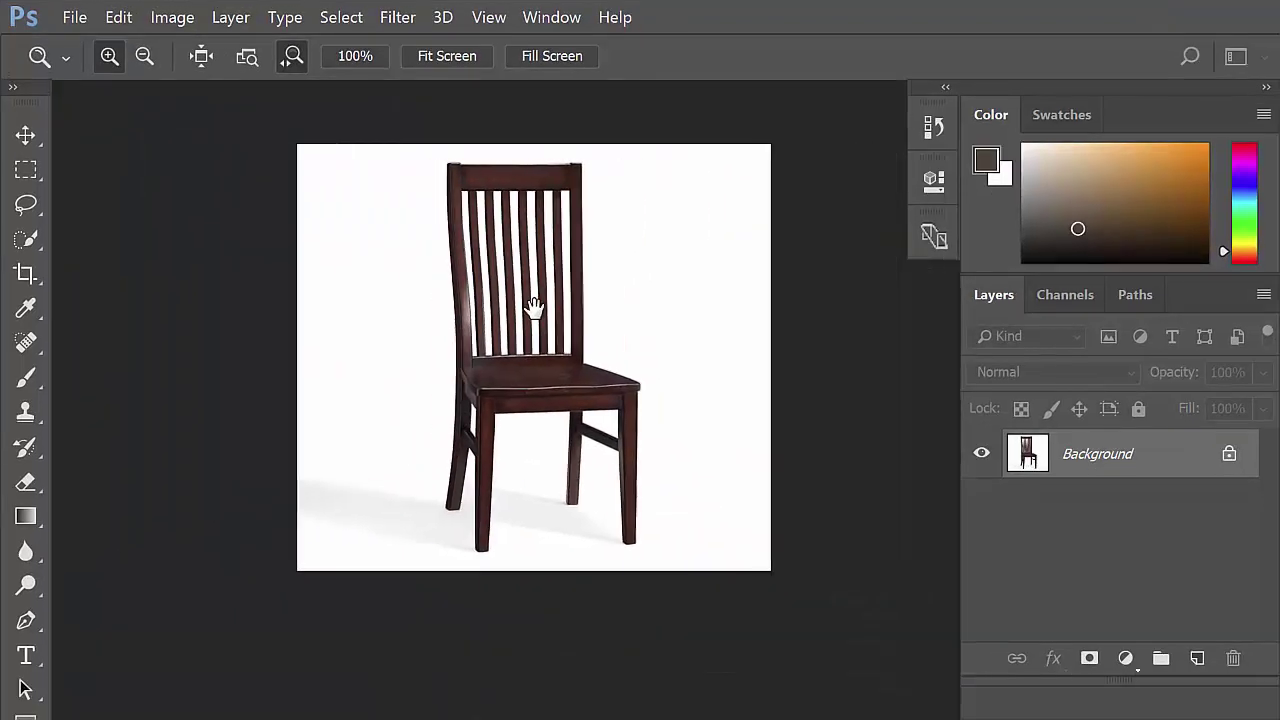
double_click(1086, 455)
key(Return)
Step: Try squashing the chair layer vertically from its upper edge to about 72% height with Free Transform
key(ctrl+t)
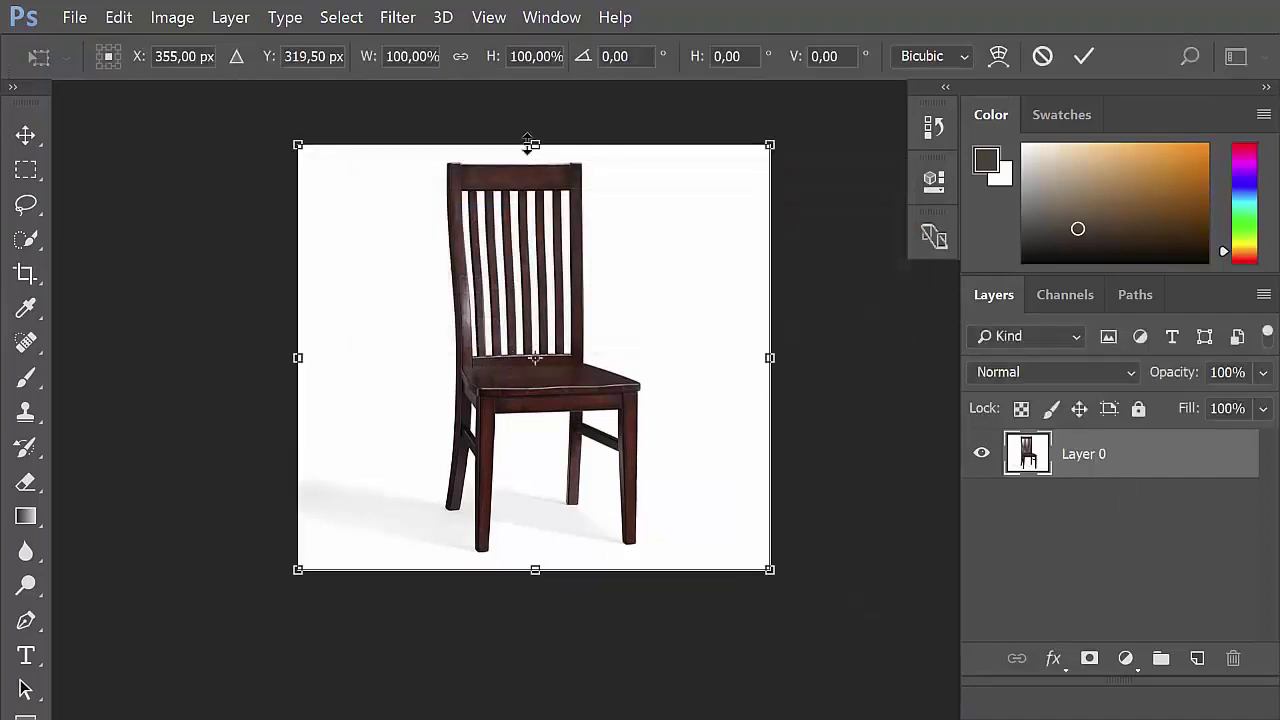
drag(535, 145, 550, 307)
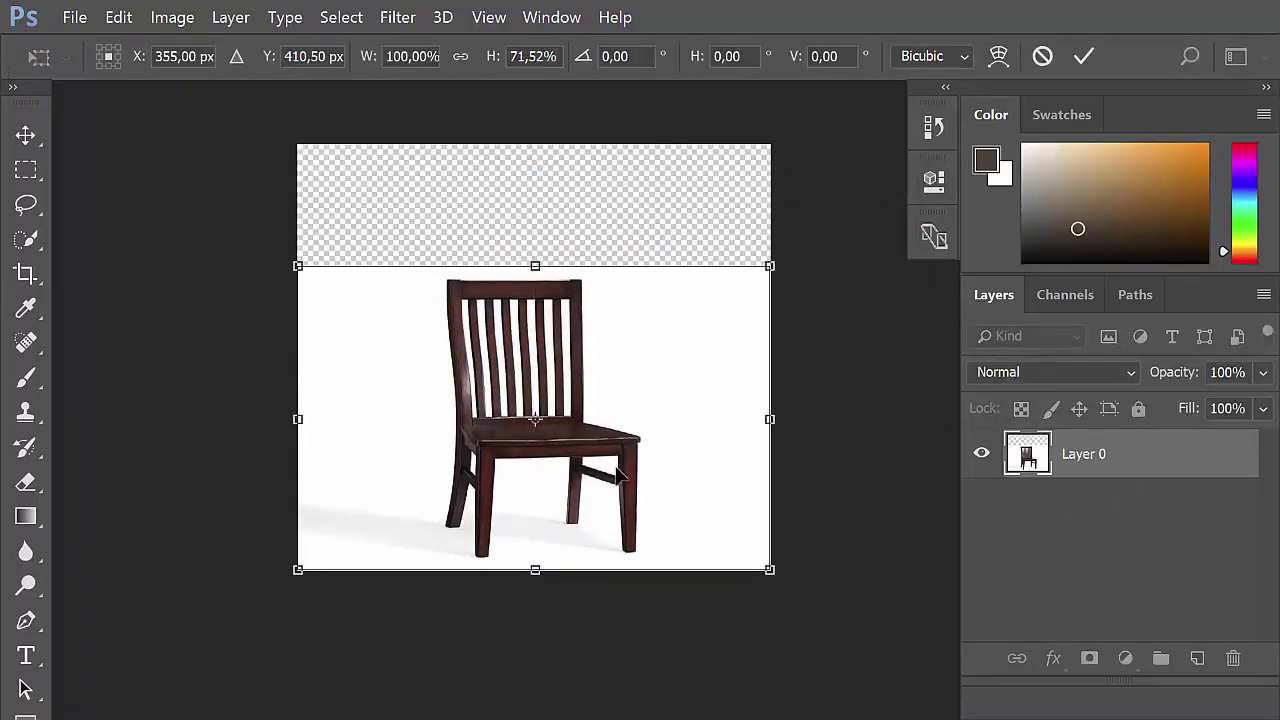
key(Return)
key(ctrl+z)
Step: Start a new document and set its width to 1024 pixels
click(70, 12)
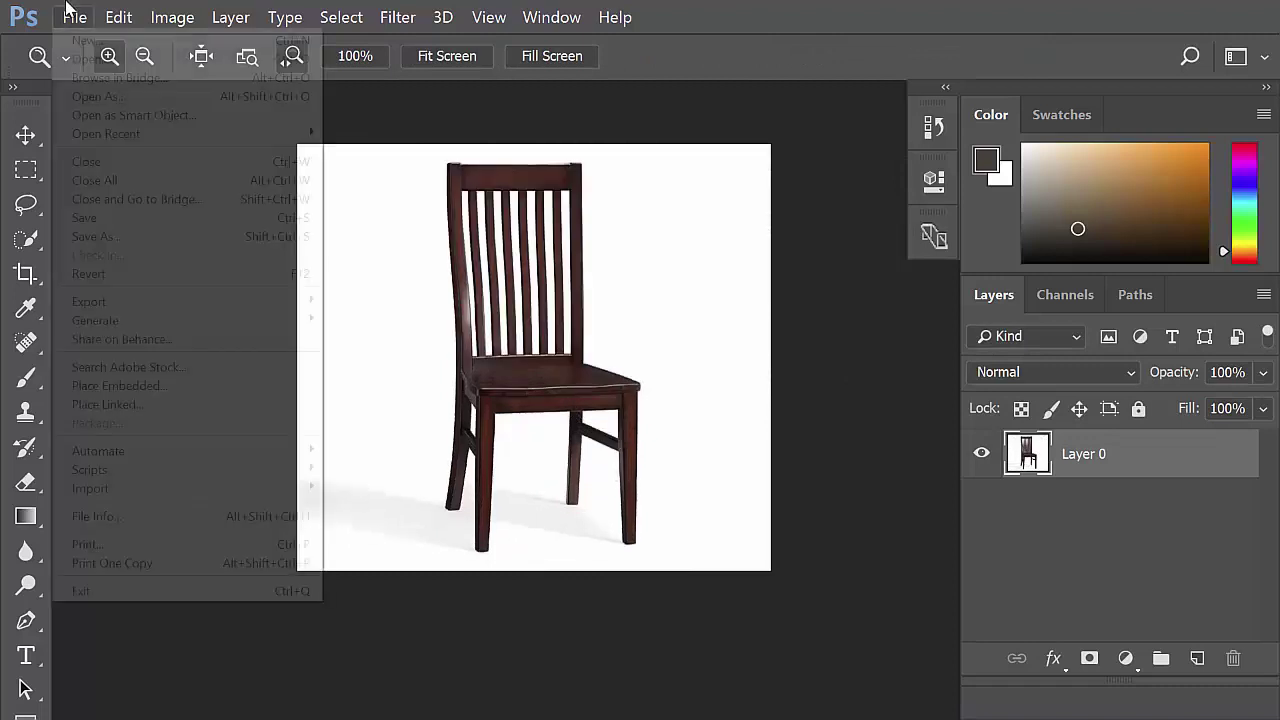
click(80, 16)
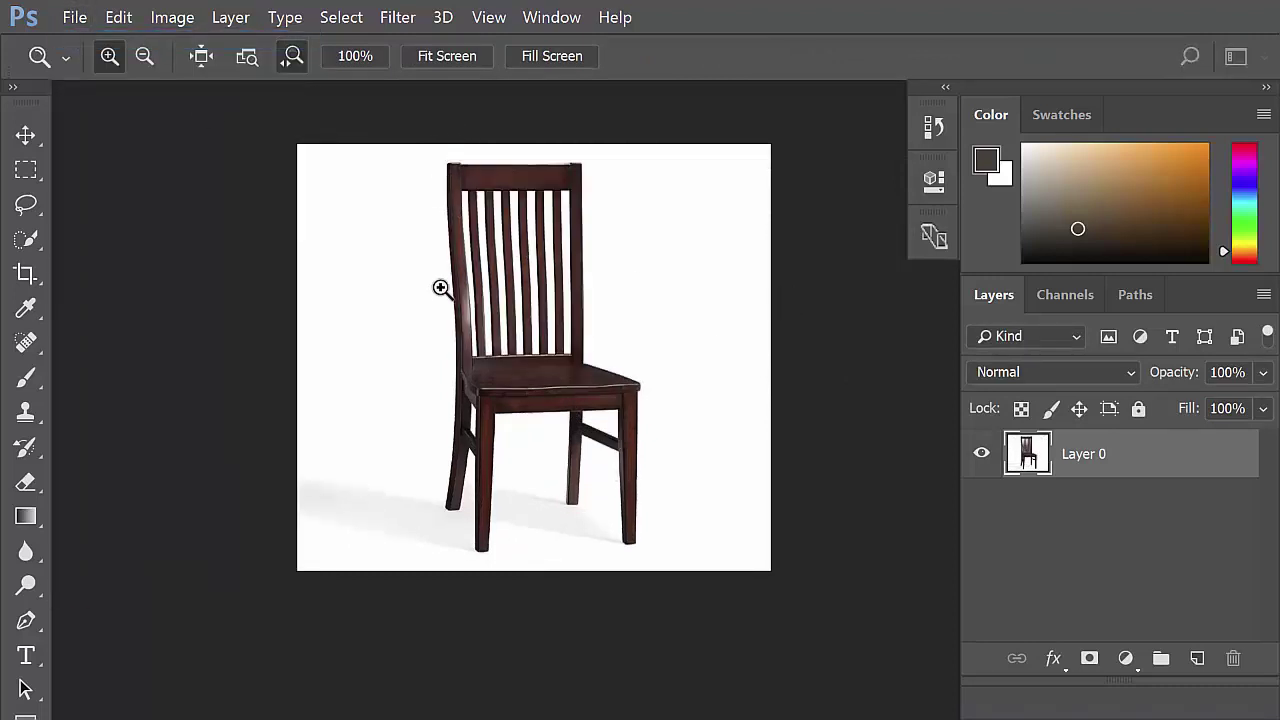
key(ctrl+n)
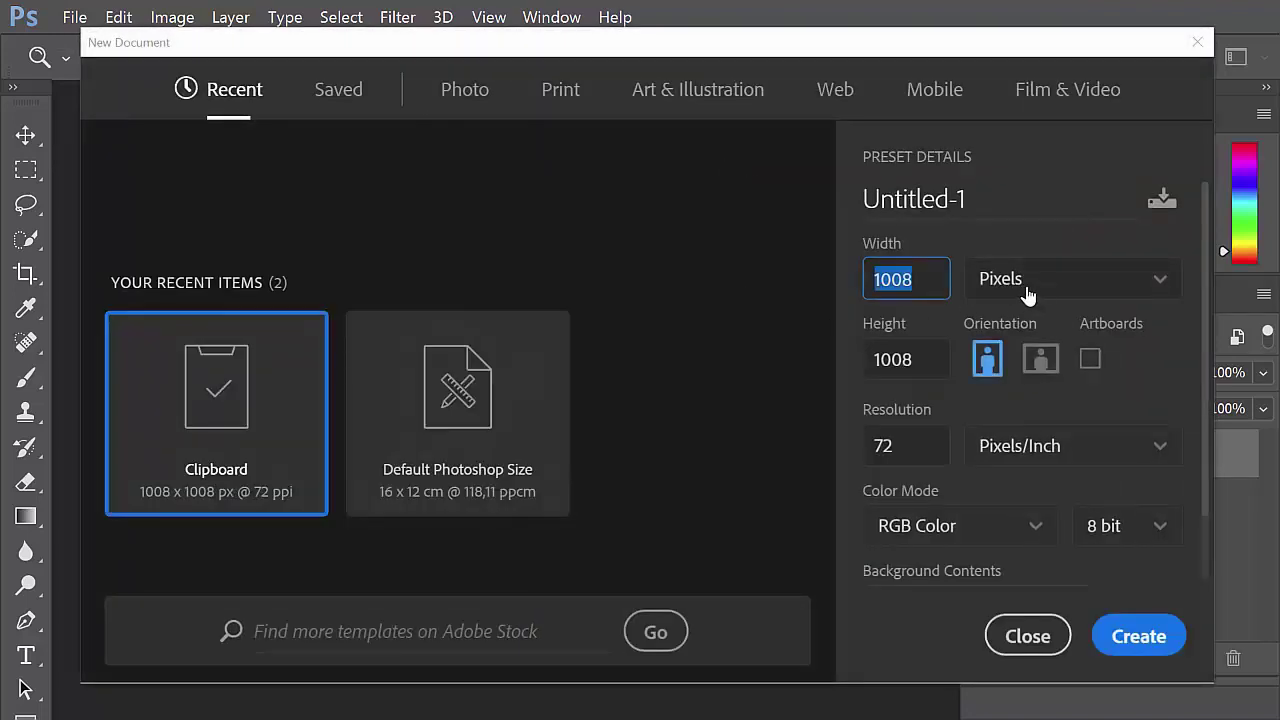
double_click(919, 284)
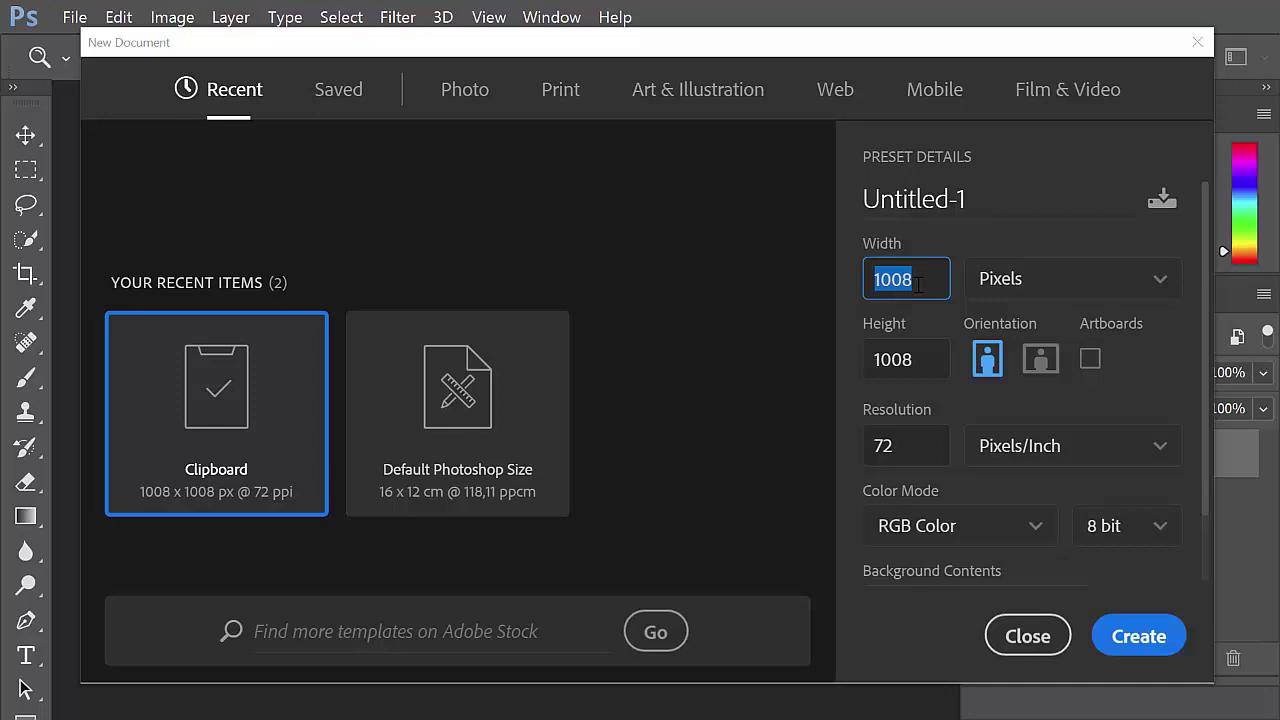
text(20)
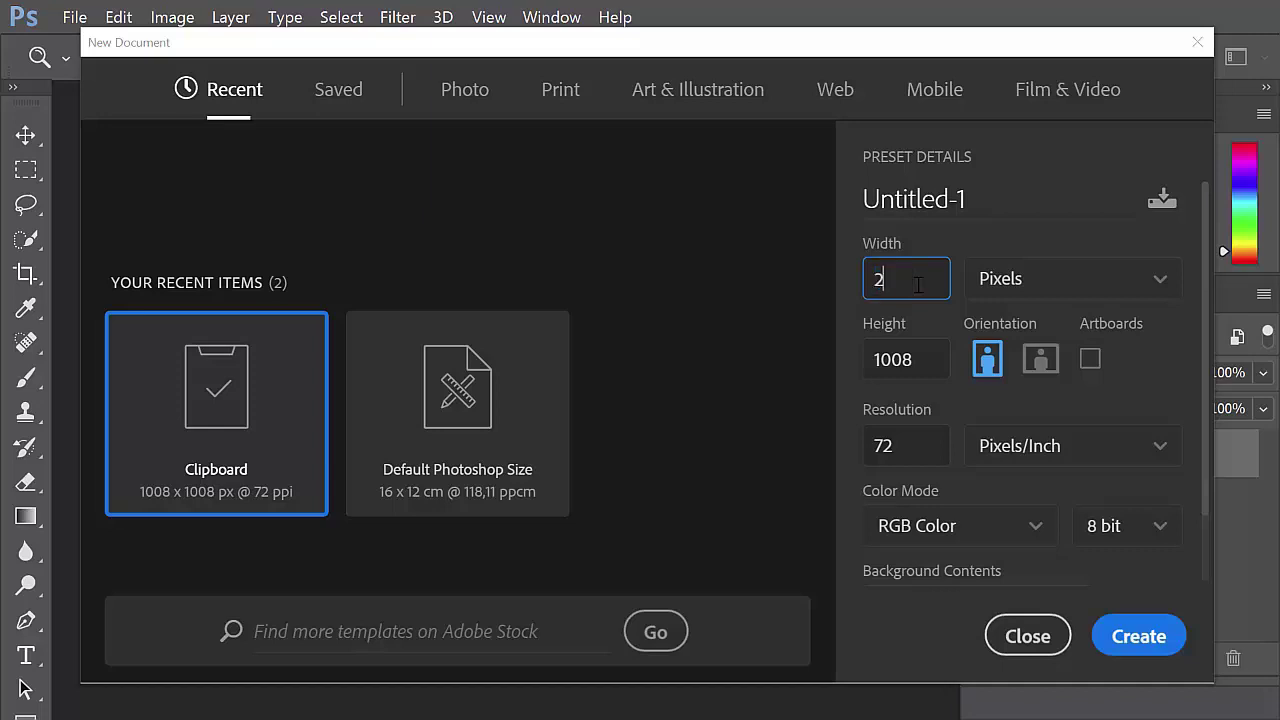
key(BackSpace)
key(BackSpace)
text(1024)
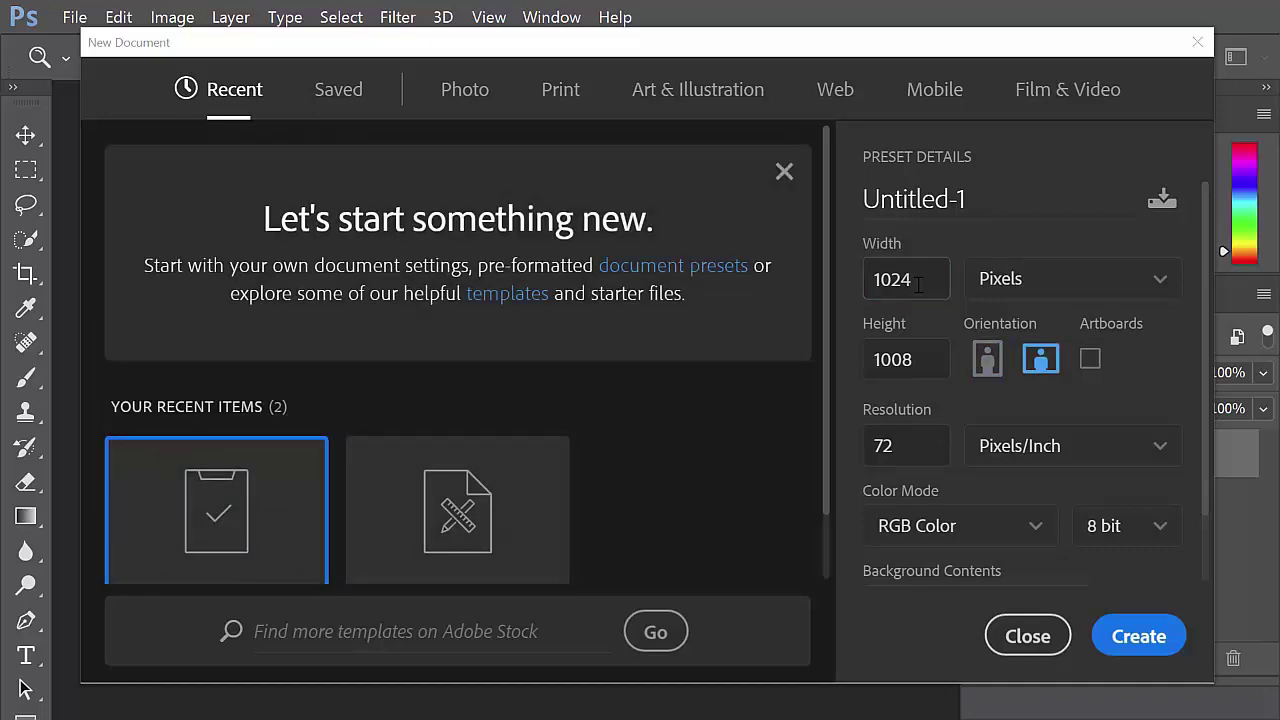
Step: Try a width of 2048 pixels for the new document
click(918, 284)
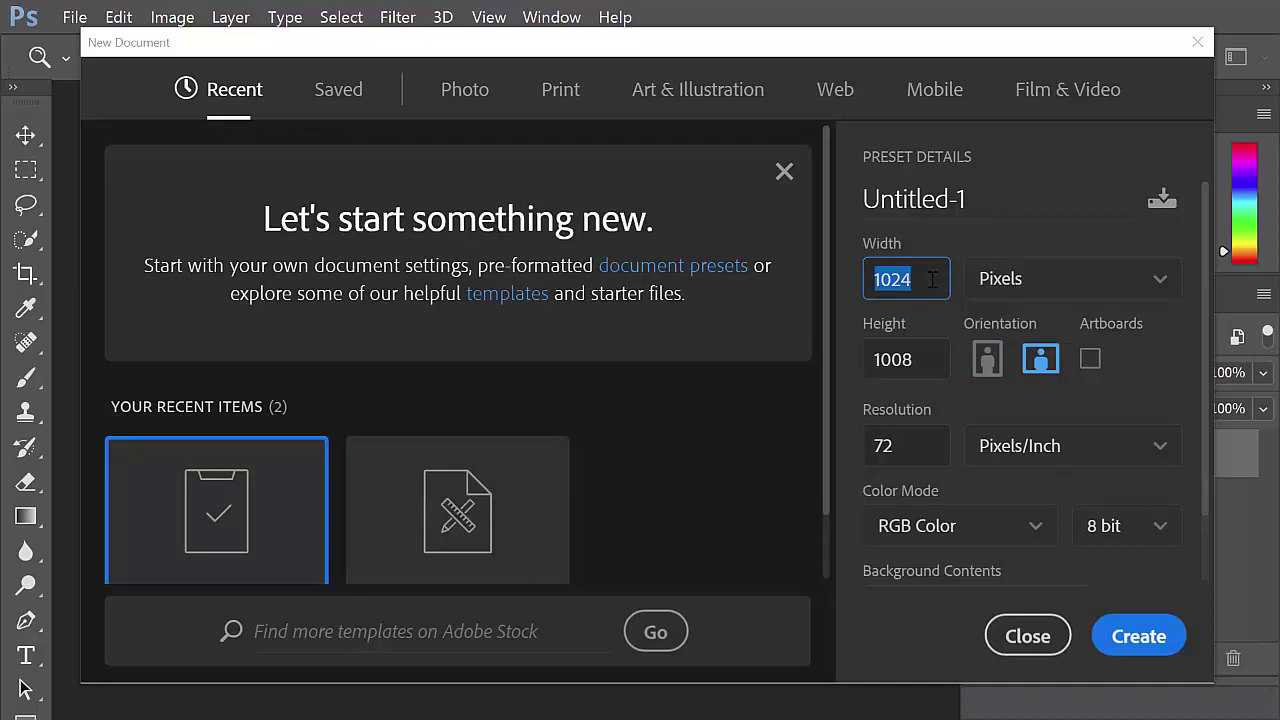
text(2048)
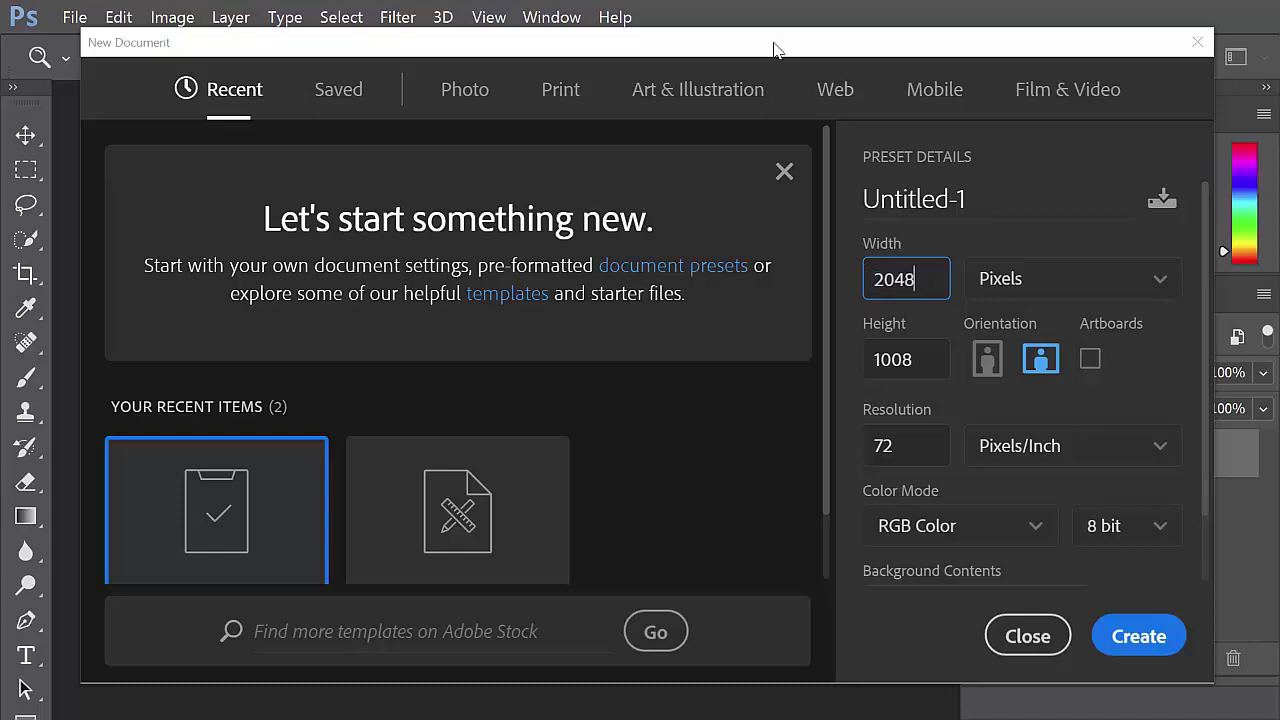
drag(775, 45, 780, 73)
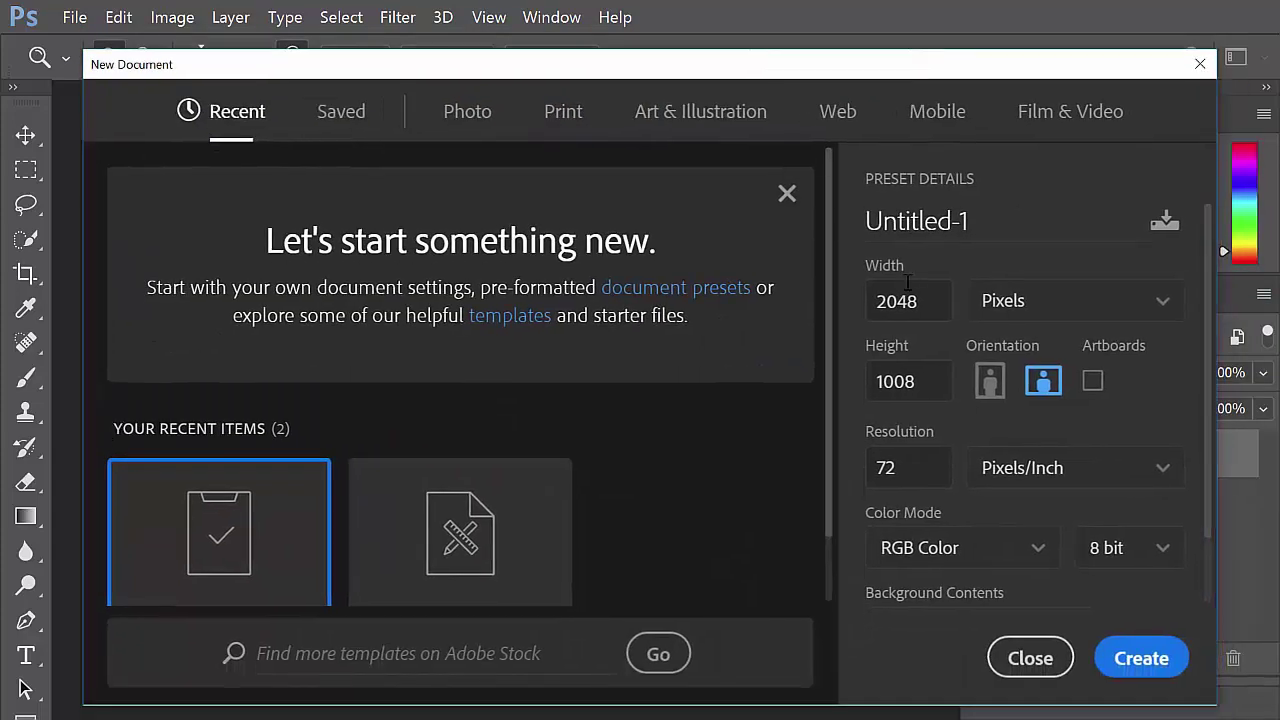
Step: Set the new document's width and height to 1024 pixels each and create it
click(847, 301)
text(1024)
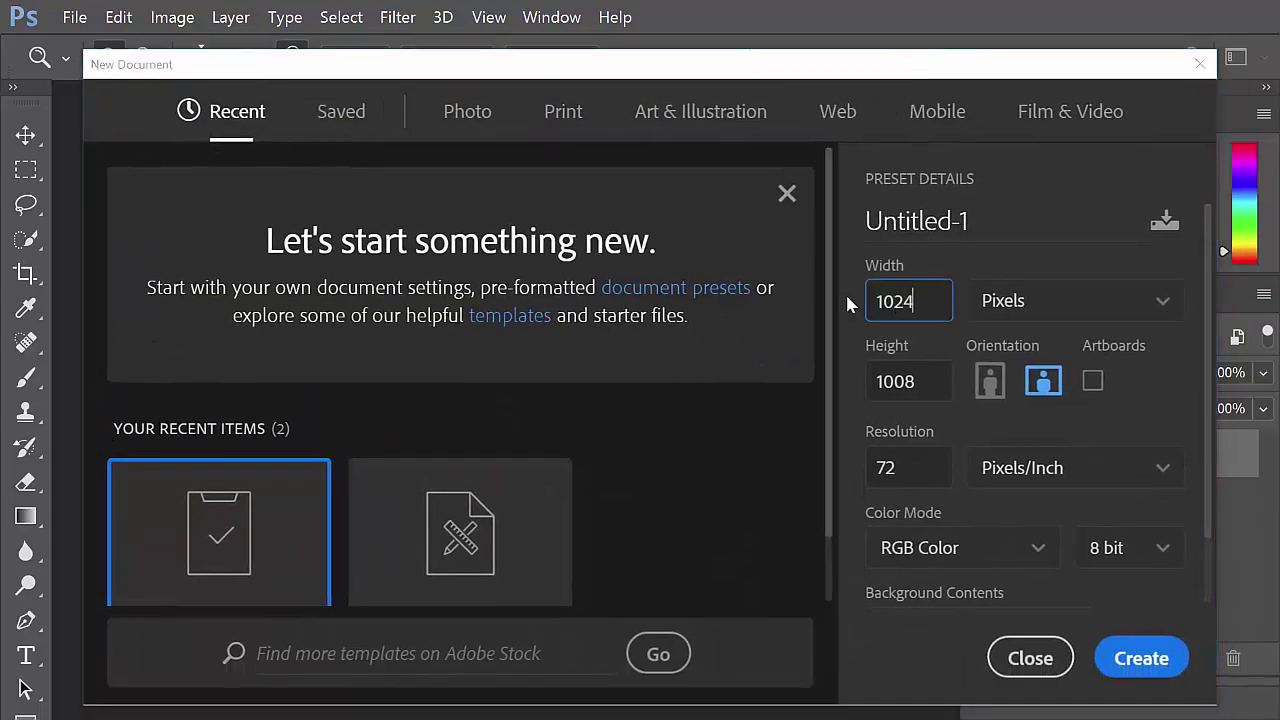
key(Tab)
text(1024)
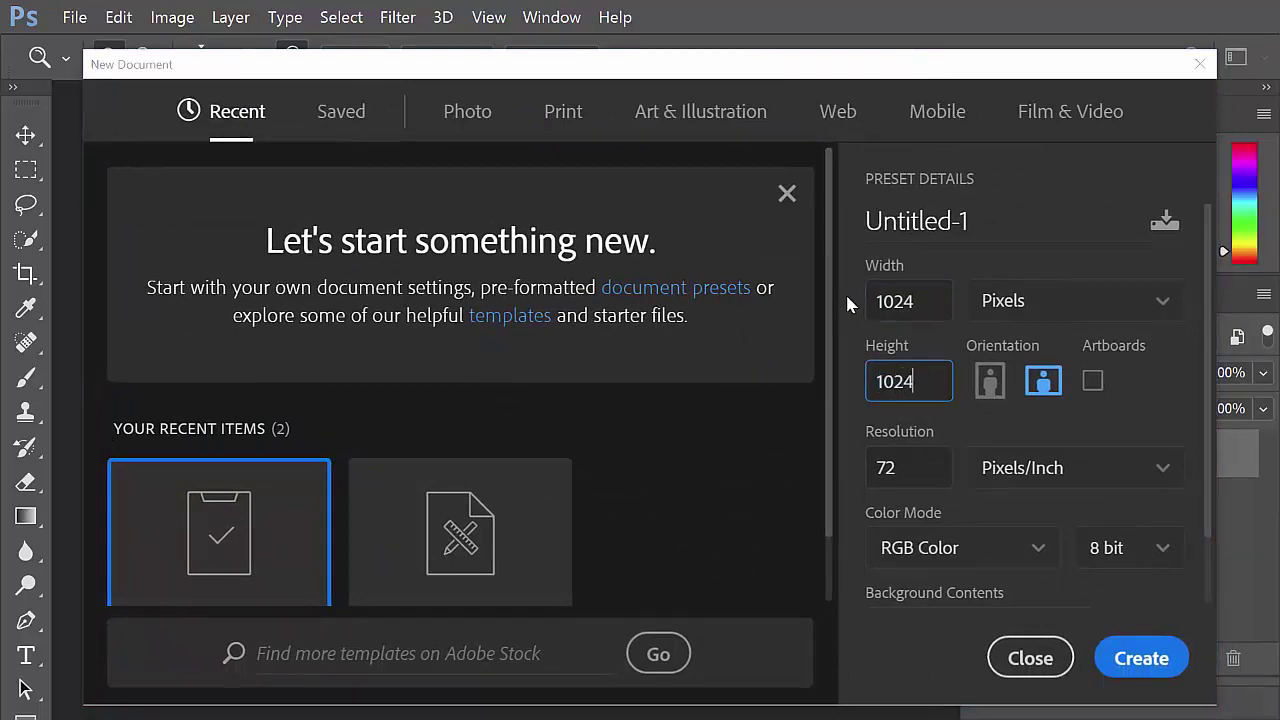
click(1136, 656)
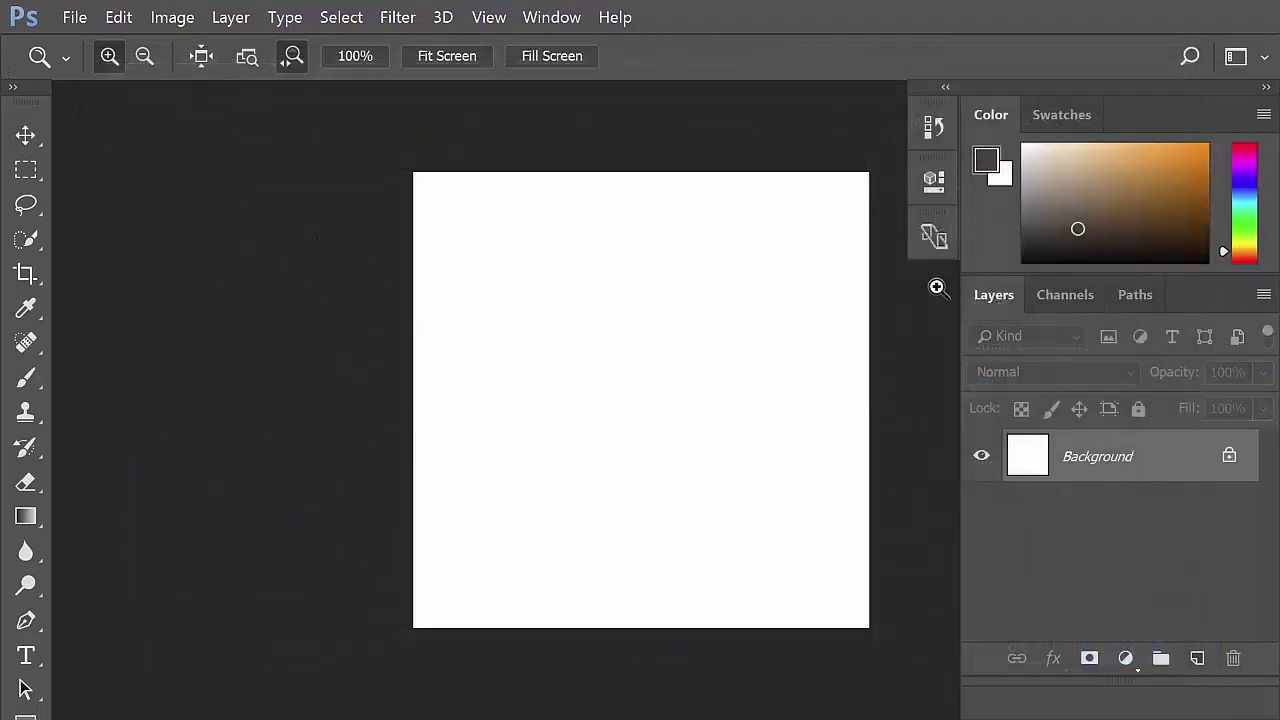
Step: Return to the standard screen mode and copy the entire chair picture from trieste-side-chair-o.jpg into the Untitled-1 document
key(f)
key(f)
key(f)
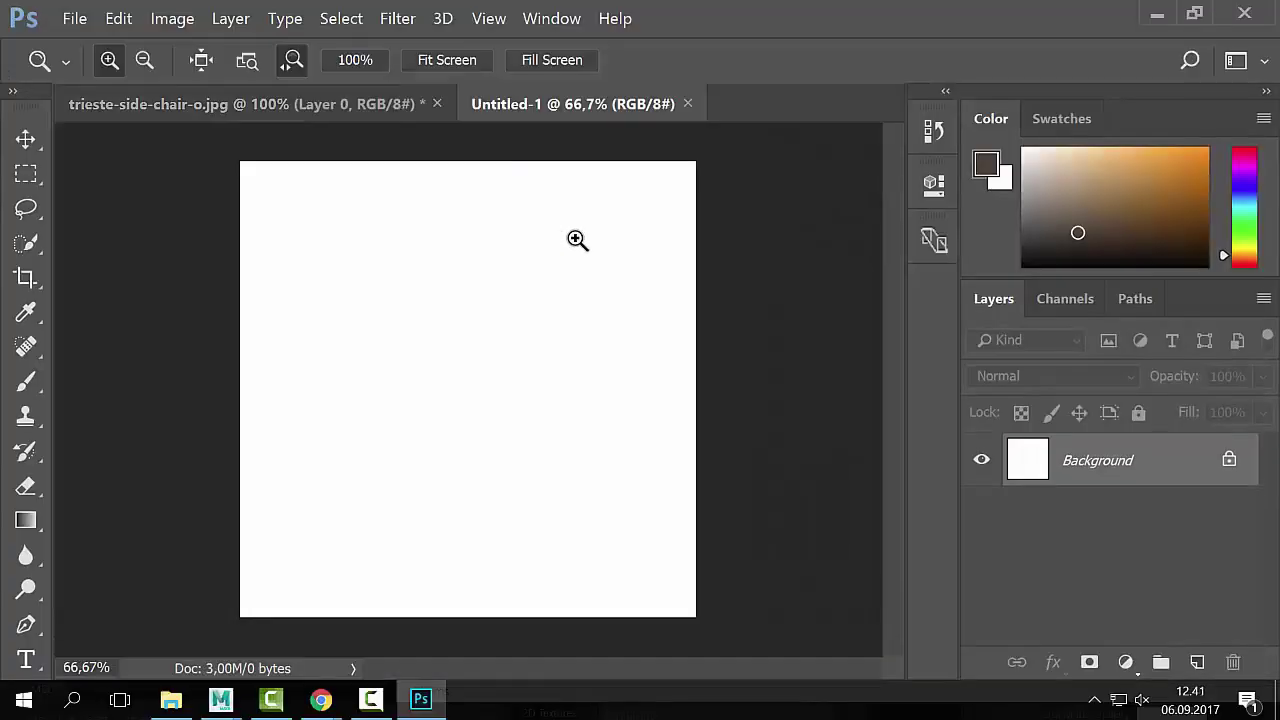
click(420, 104)
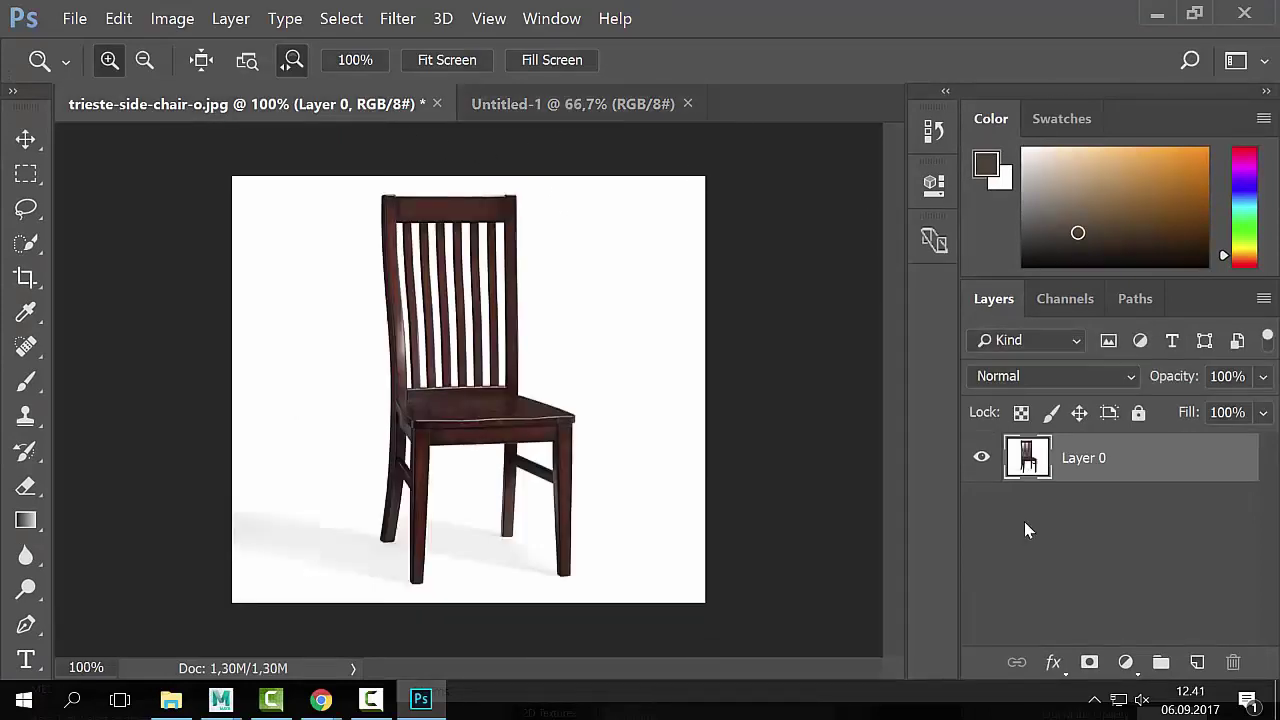
key(ctrl+a)
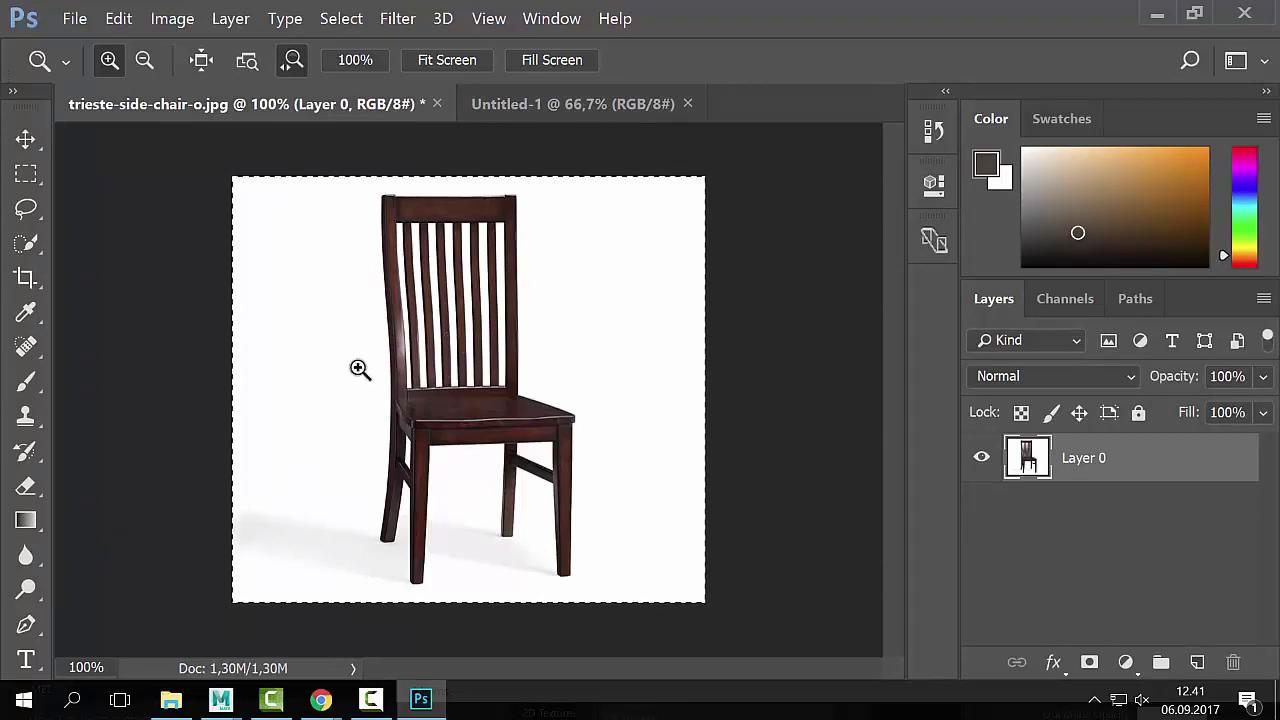
click(540, 106)
key(ctrl+v)
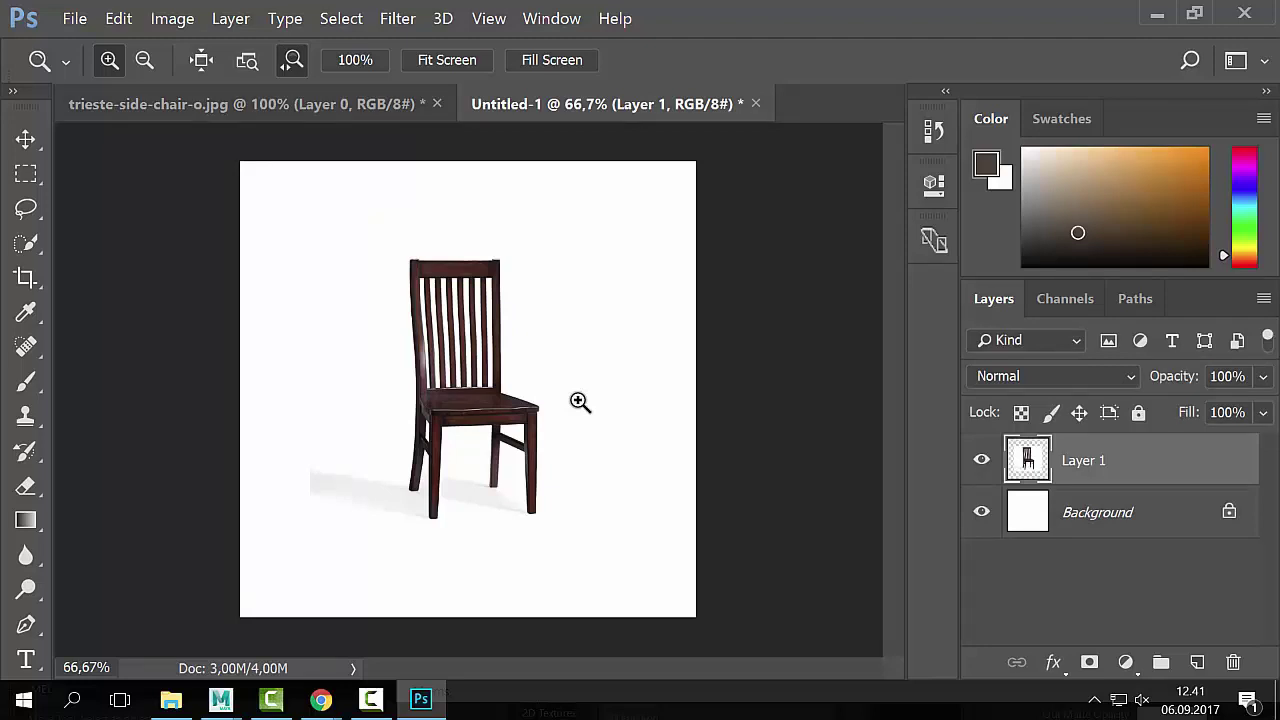
click(428, 106)
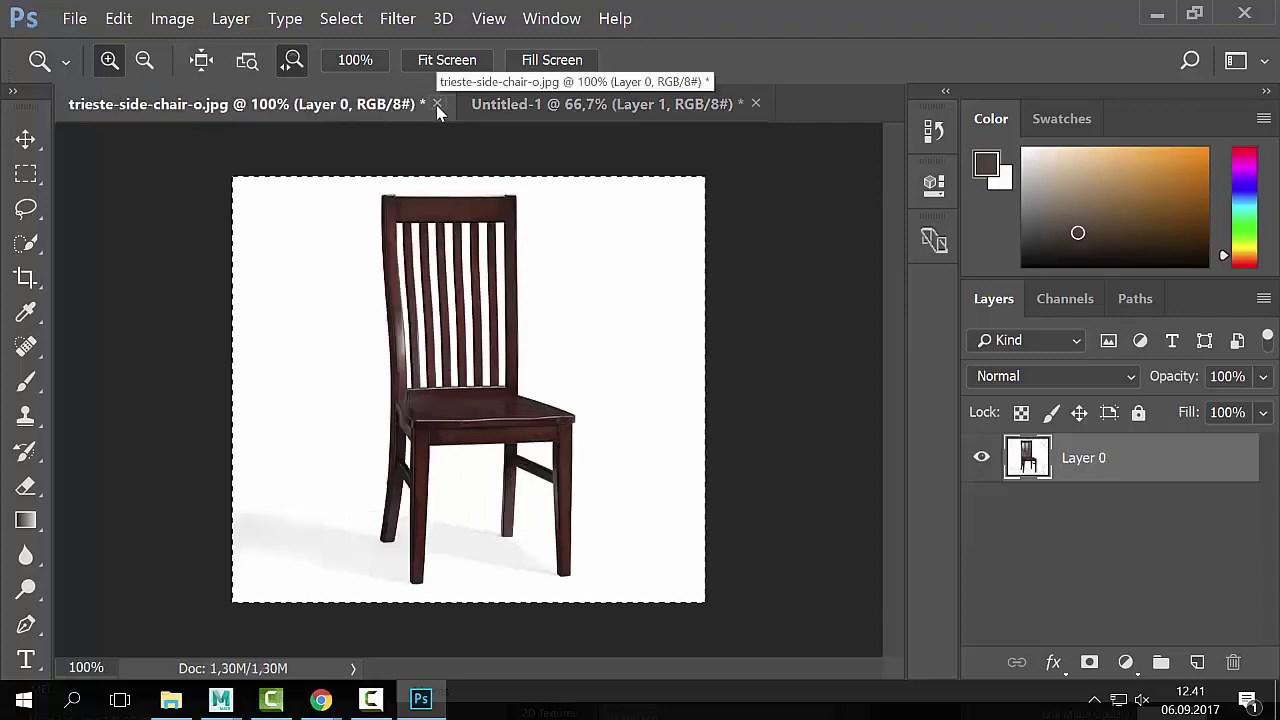
click(437, 105)
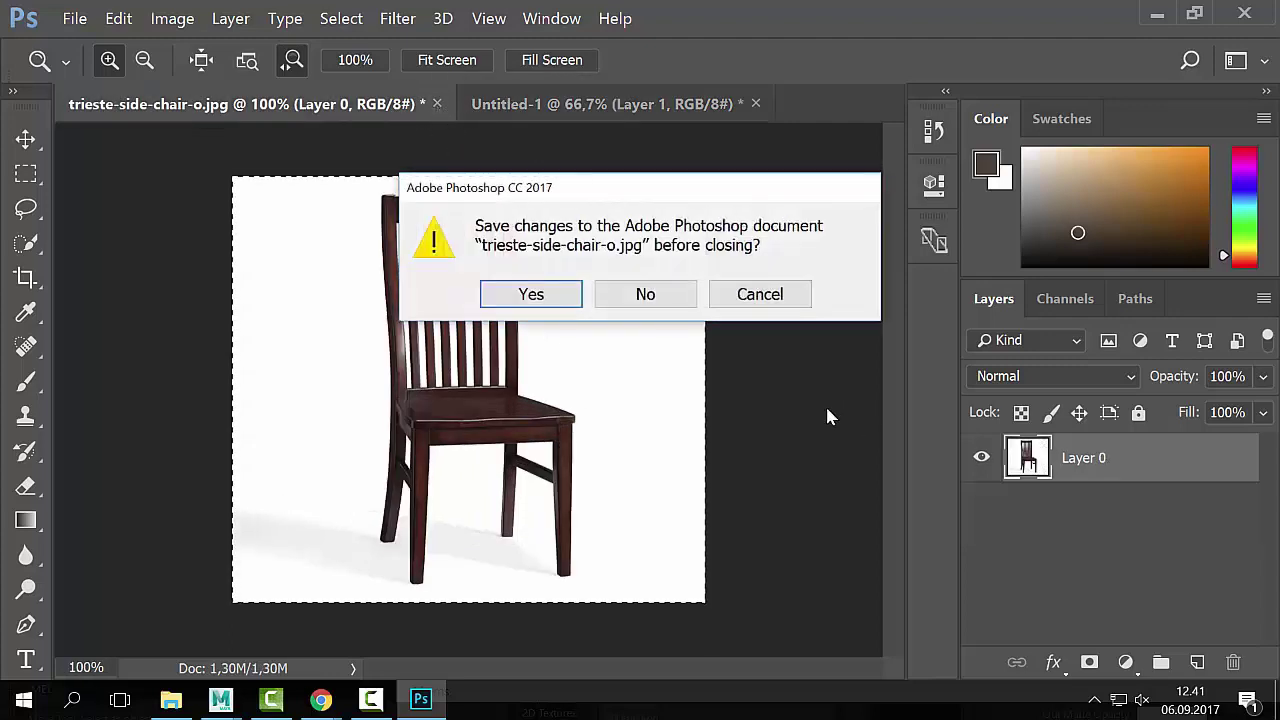
click(729, 293)
click(185, 18)
mouse_move(243, 40)
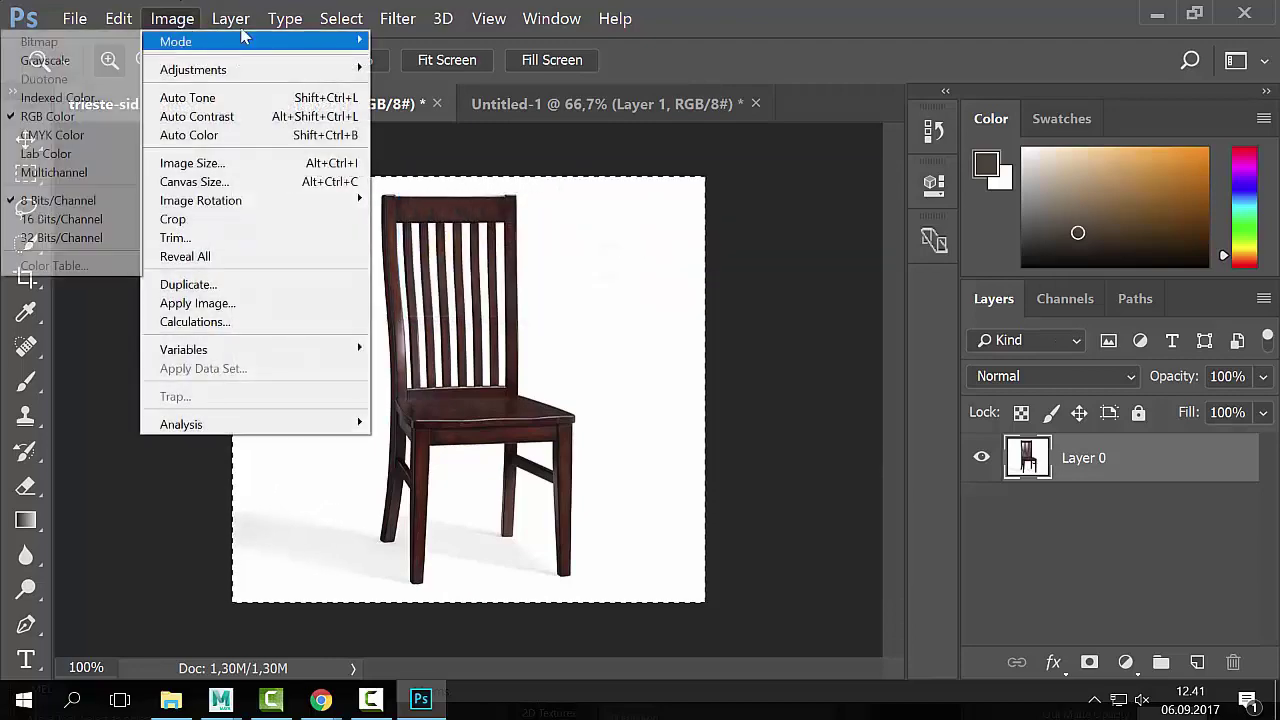
click(172, 18)
click(517, 108)
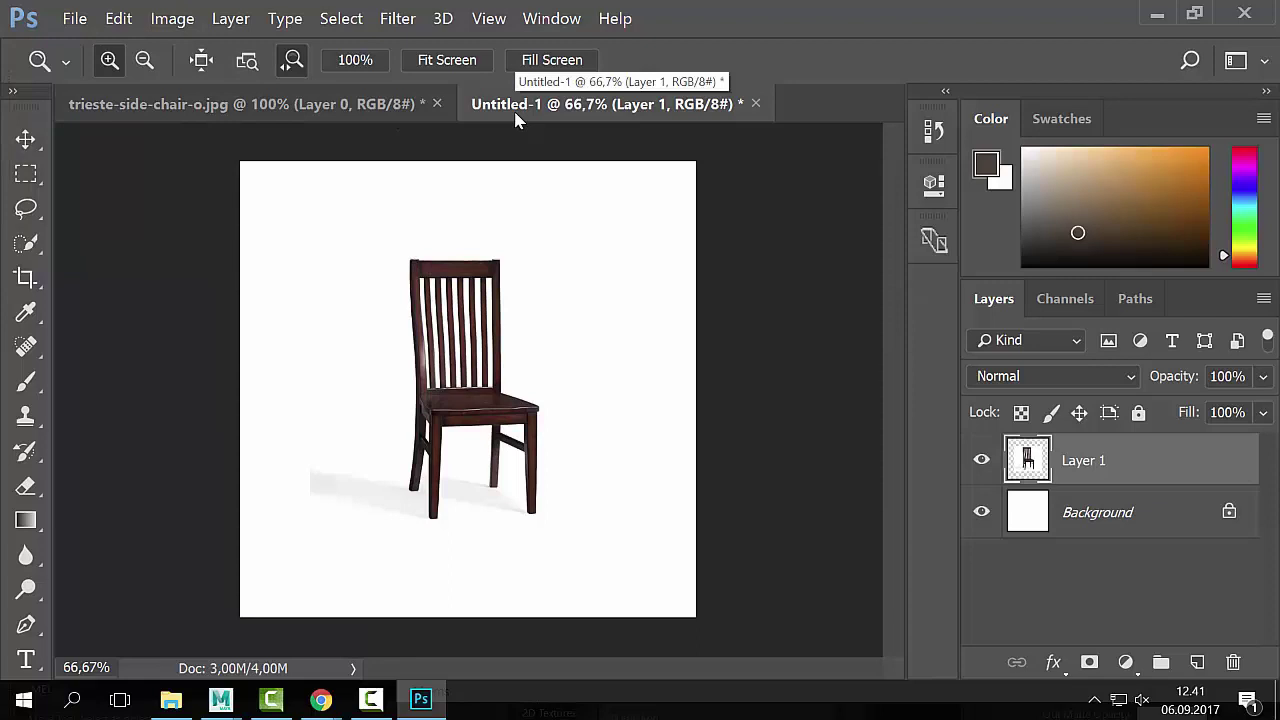
Step: Close the trieste-side-chair-o.jpg document without saving its changes
click(437, 104)
click(622, 291)
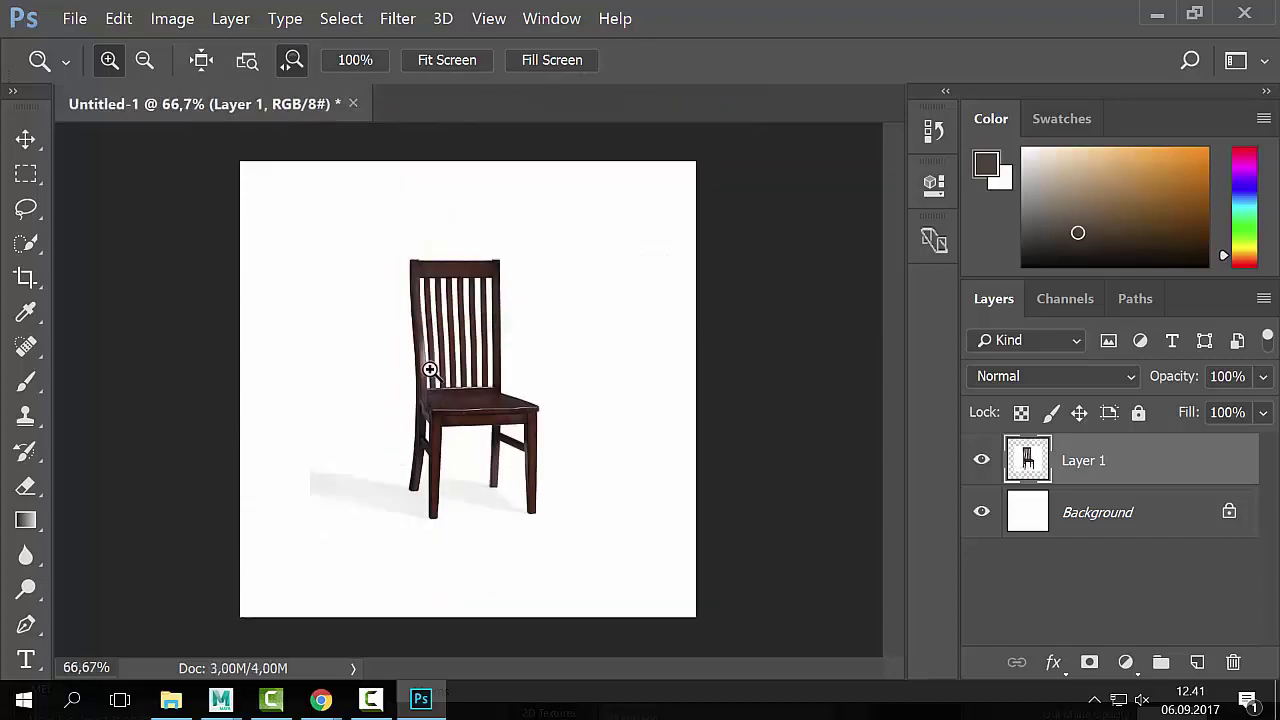
Step: Scale the chair layer up to about 163.5% and centre it so the picture covers the whole square canvas
click(430, 370)
alt+click(466, 363)
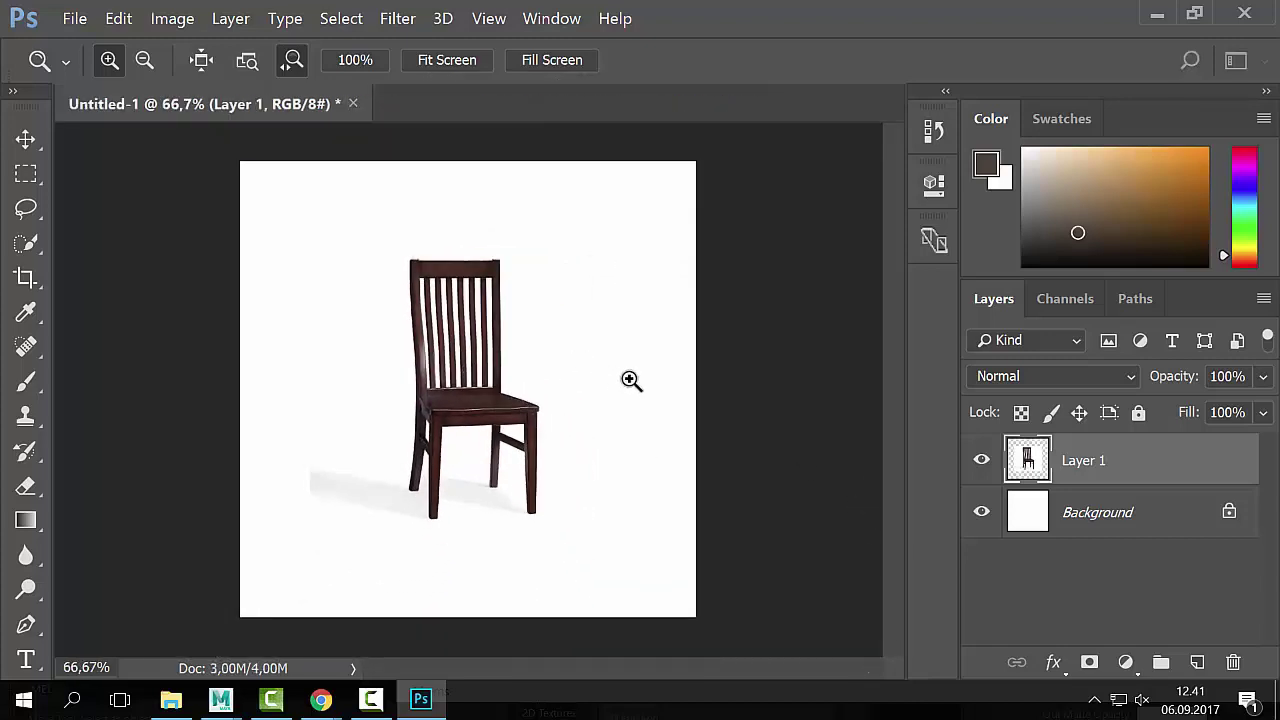
key(ctrl+t)
drag(308, 246, 228, 146)
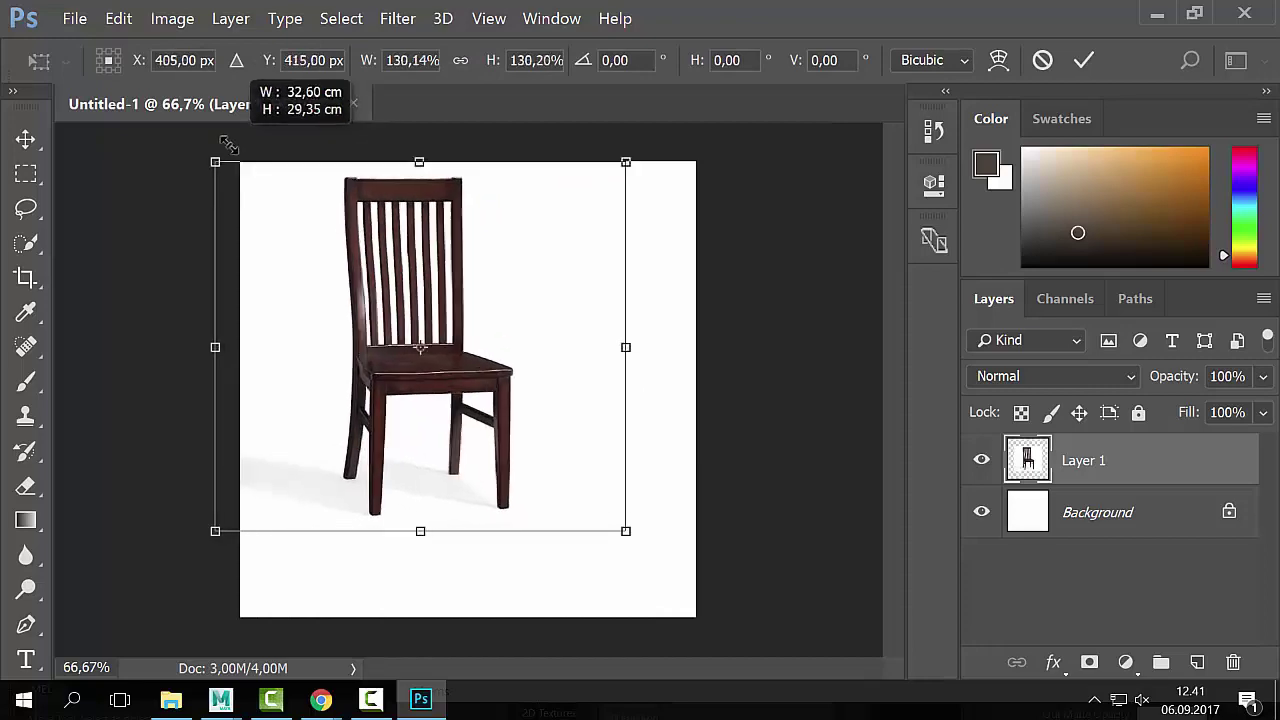
drag(626, 531, 716, 614)
drag(215, 162, 209, 156)
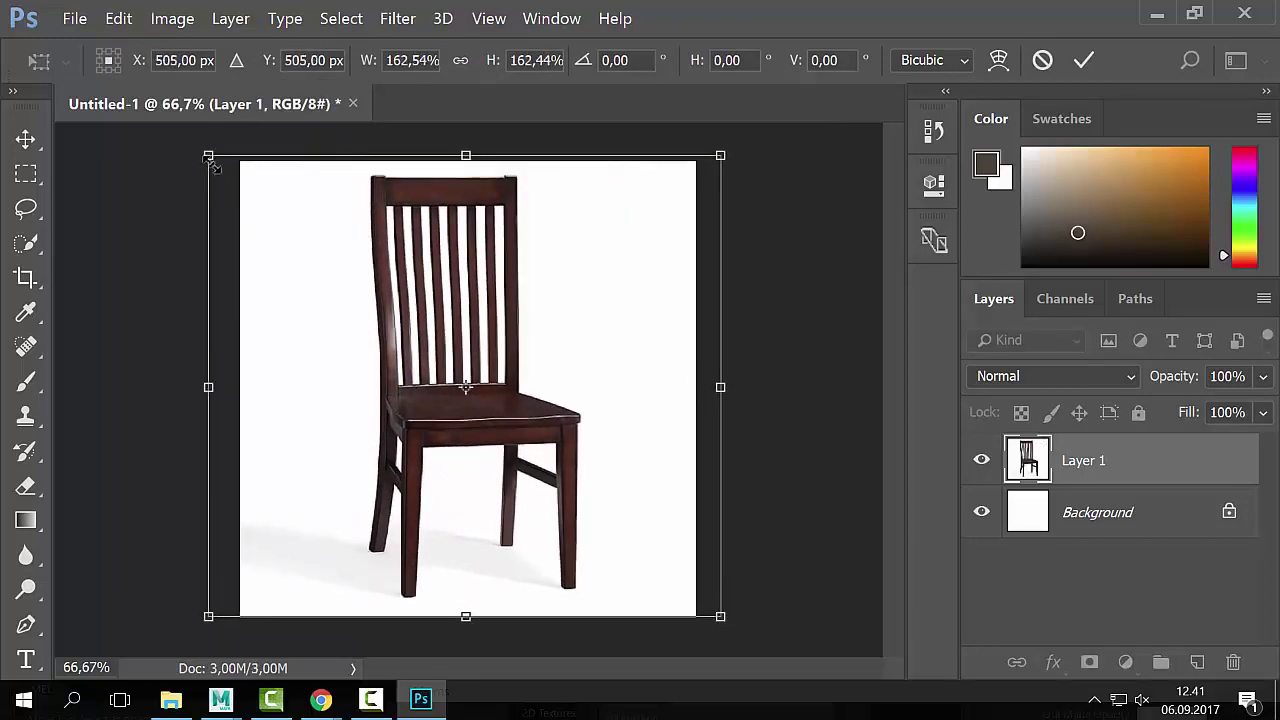
mouse_move(724, 158)
mouse_down()
mouse_move(742, 139)
mouse_move(712, 162)
mouse_up()
drag(493, 385, 495, 392)
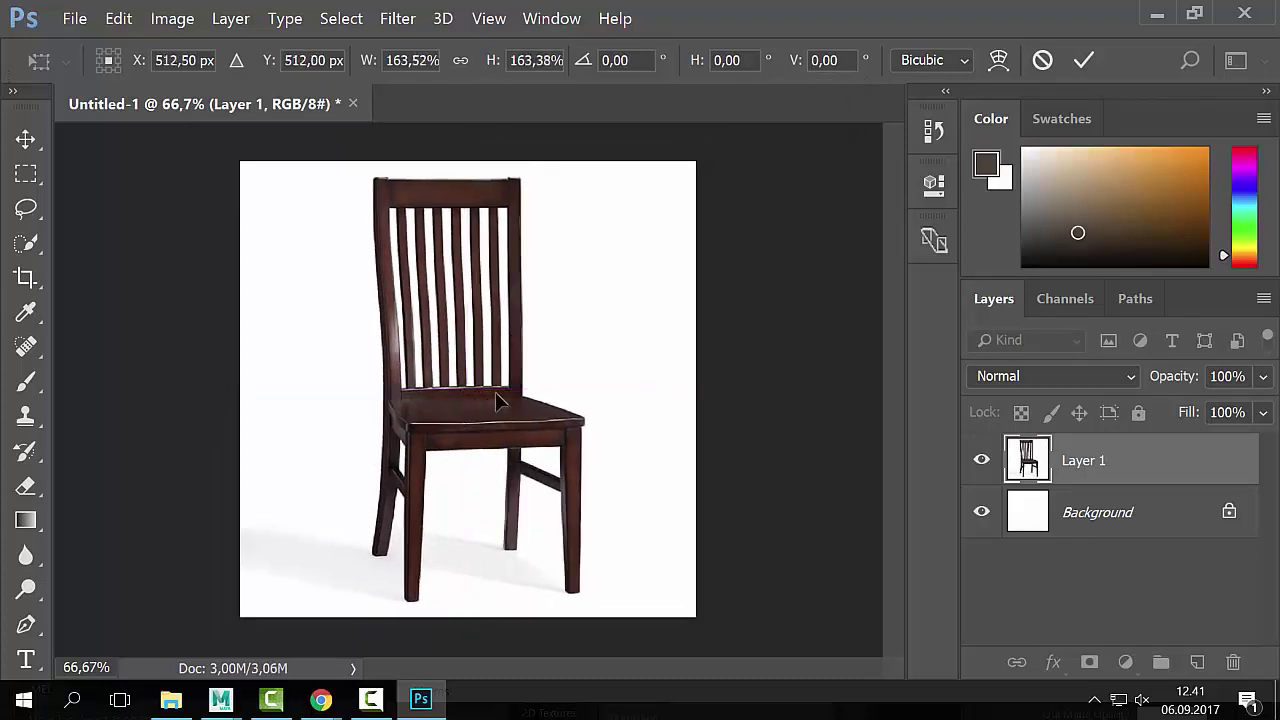
key(Return)
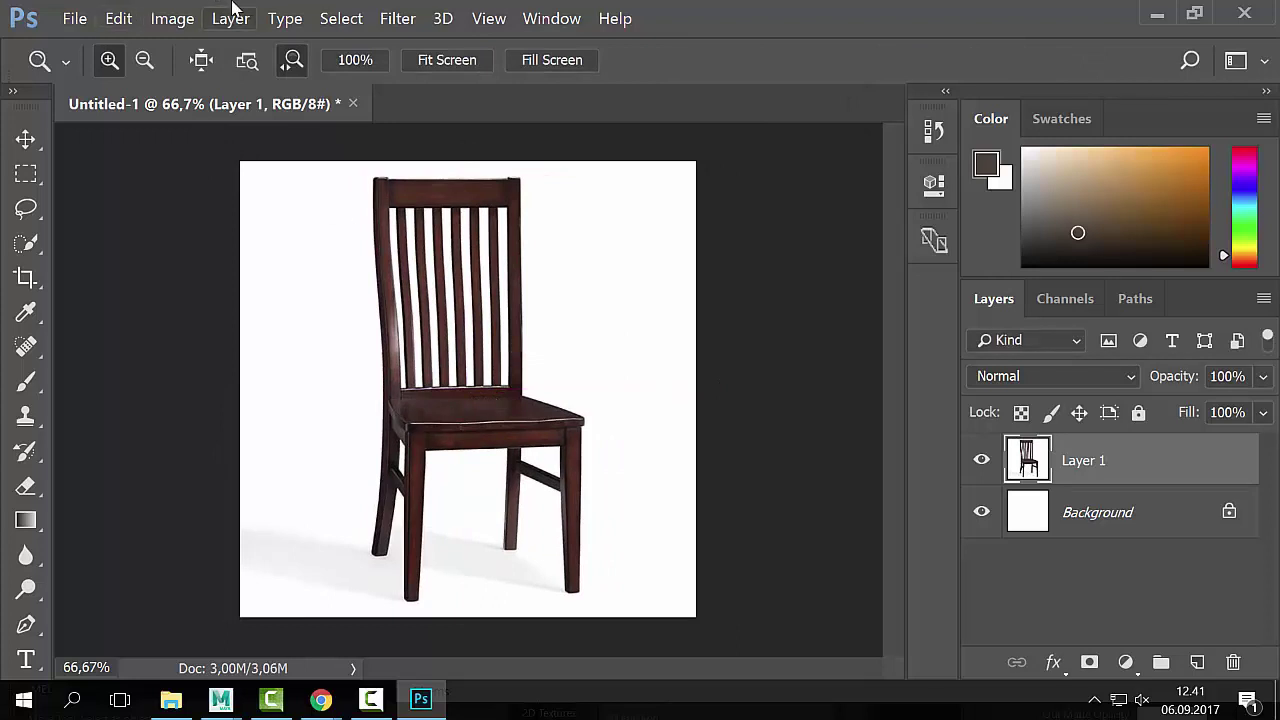
Step: Try to save the document as a JPEG named chair_ref in 170906_CGArt1_Lecture2, declining to replace the existing file
click(75, 18)
click(117, 240)
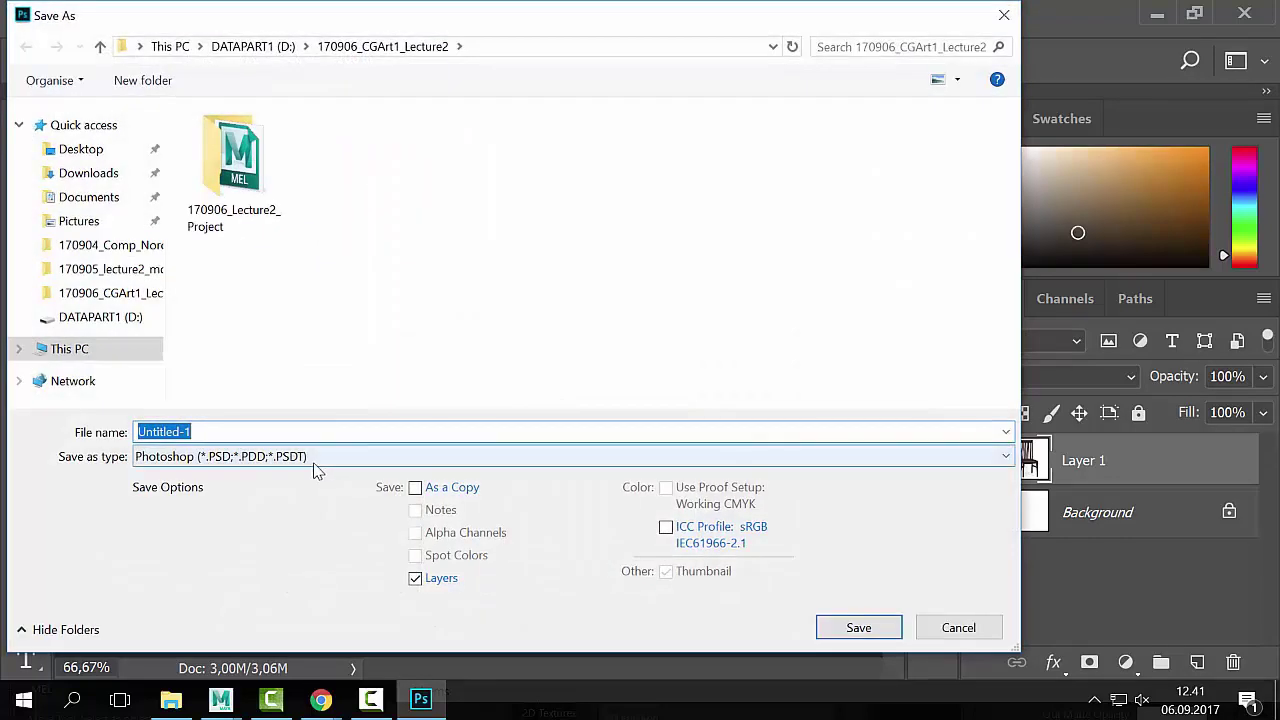
click(314, 460)
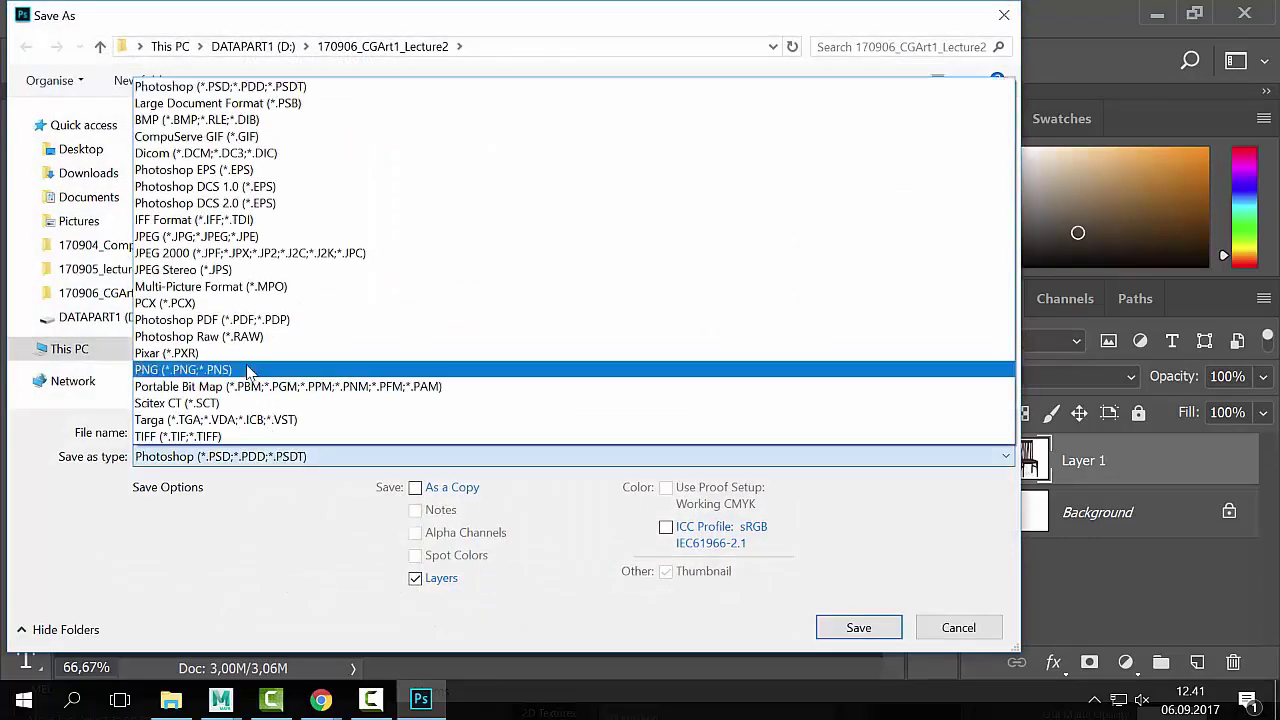
click(250, 237)
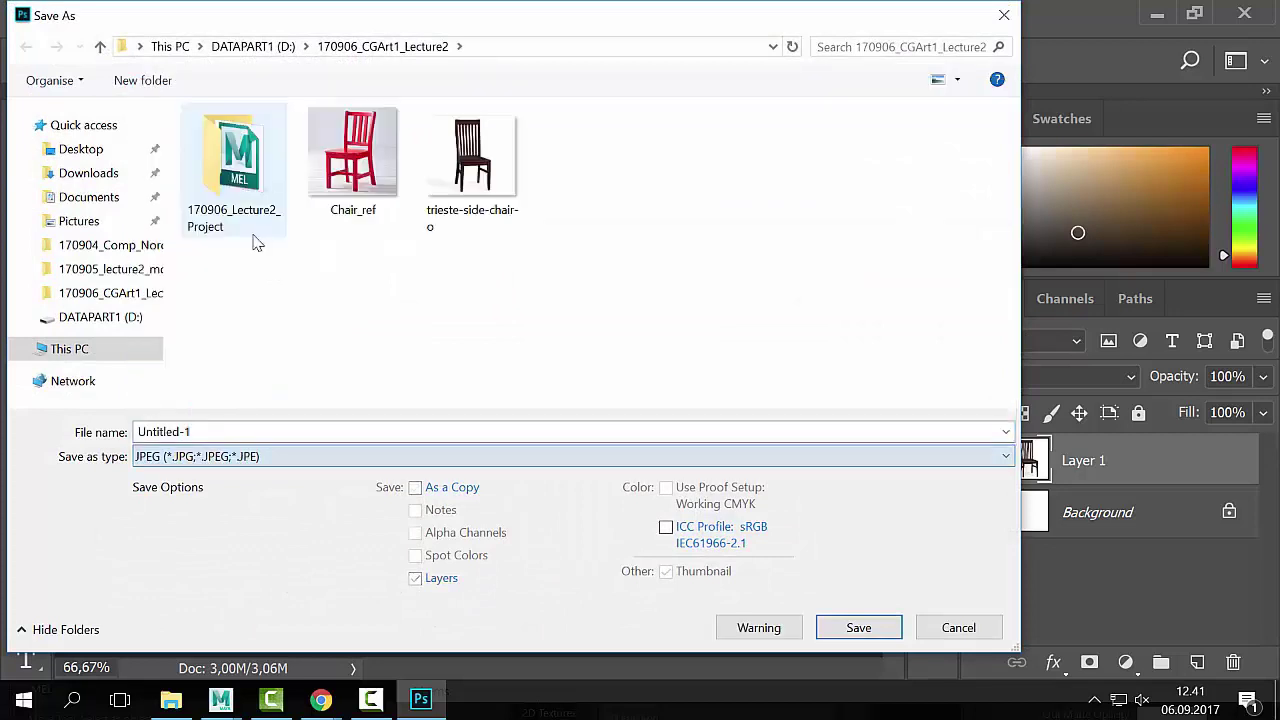
click(236, 430)
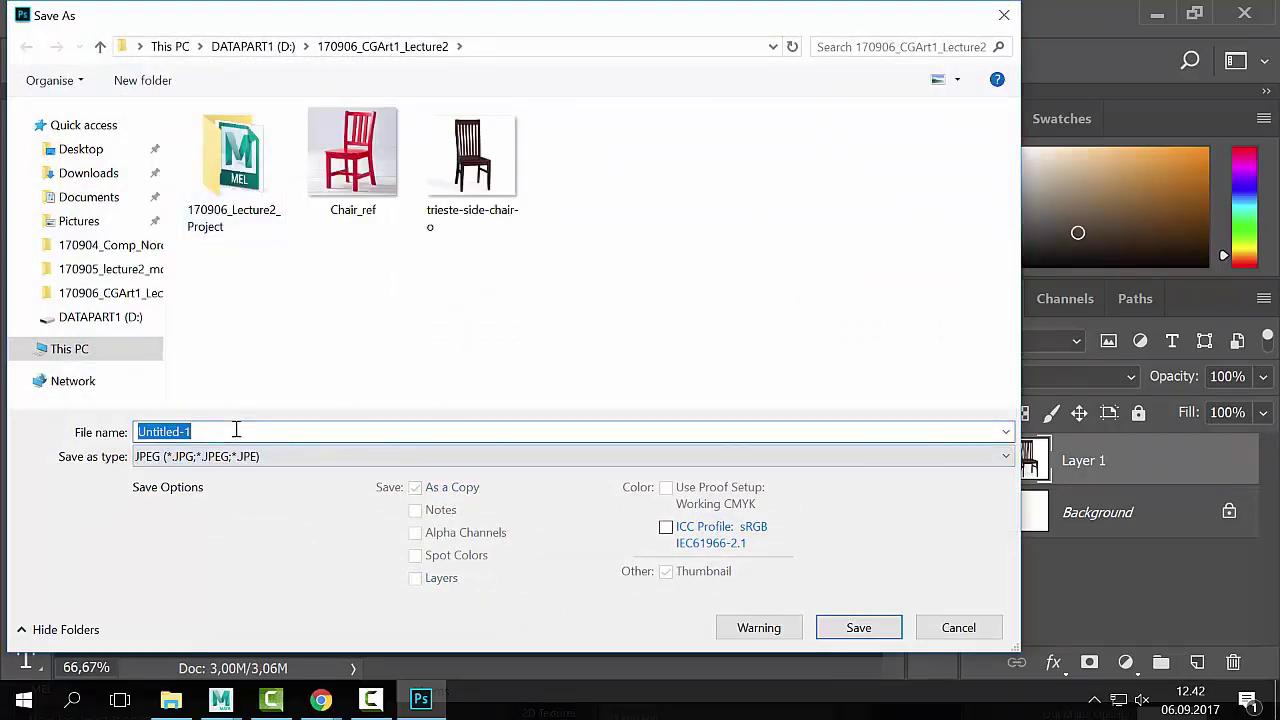
text(ch)
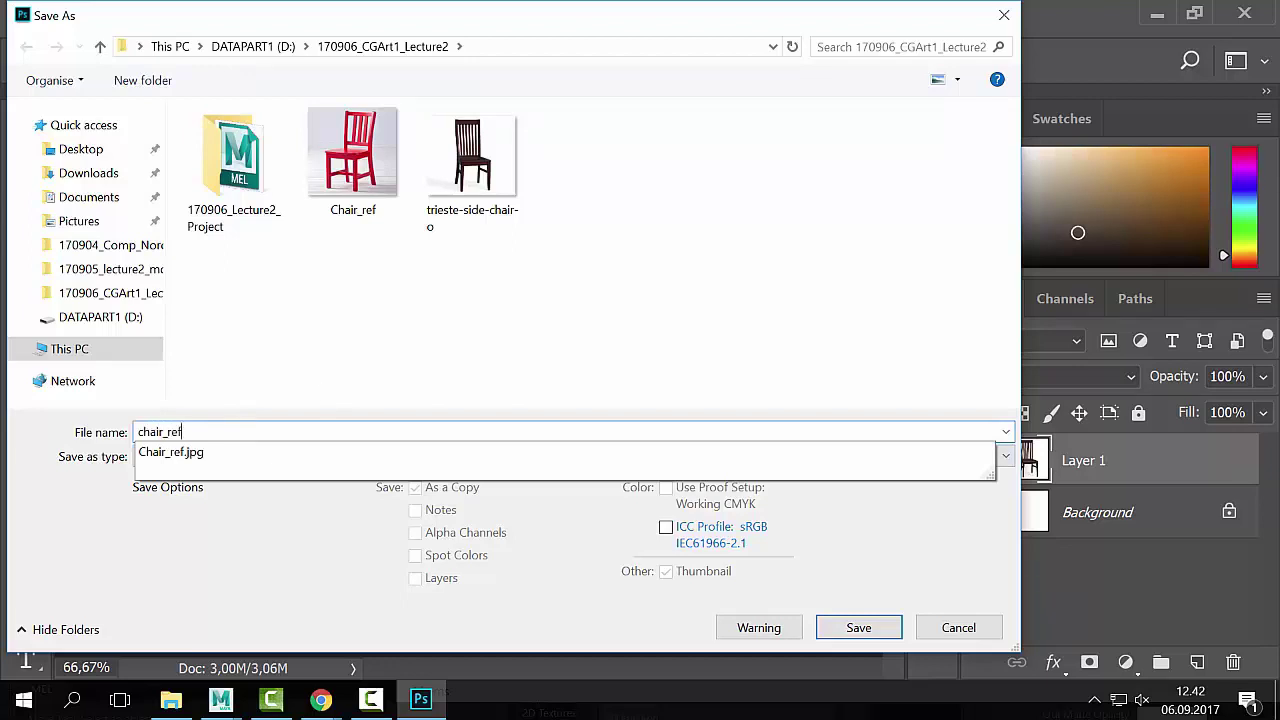
text(air_ref)
click(840, 627)
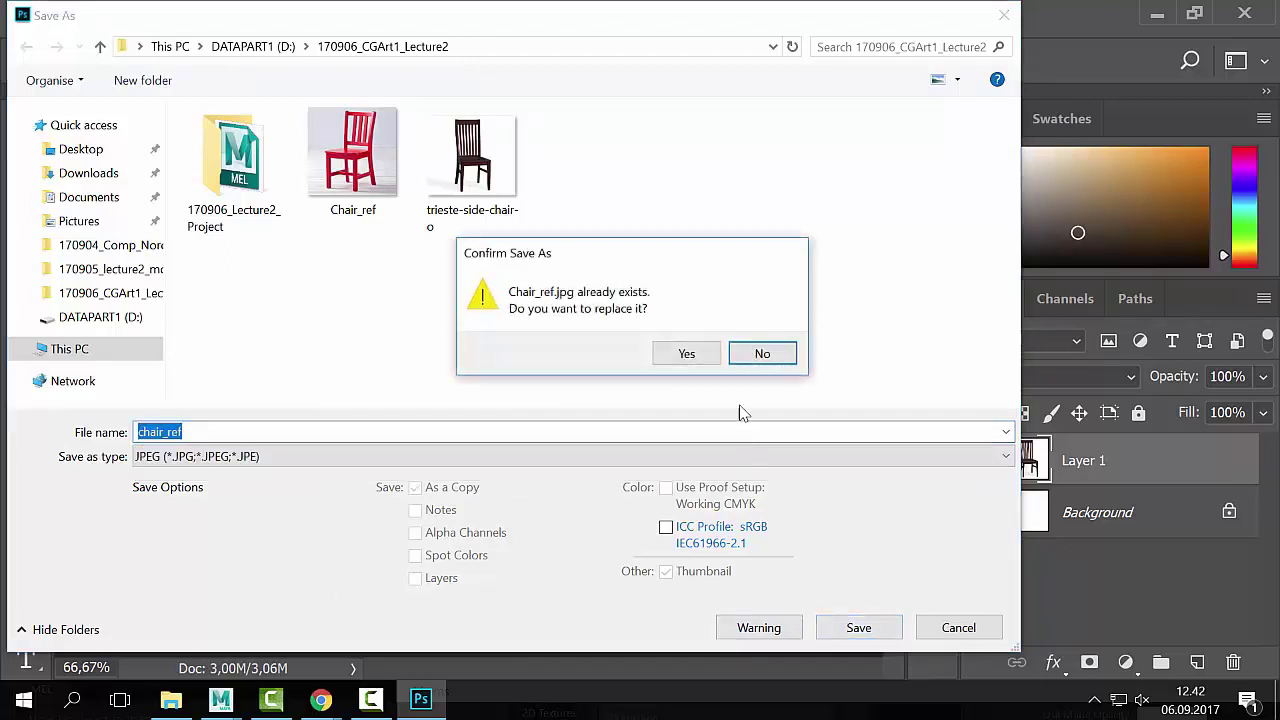
click(760, 355)
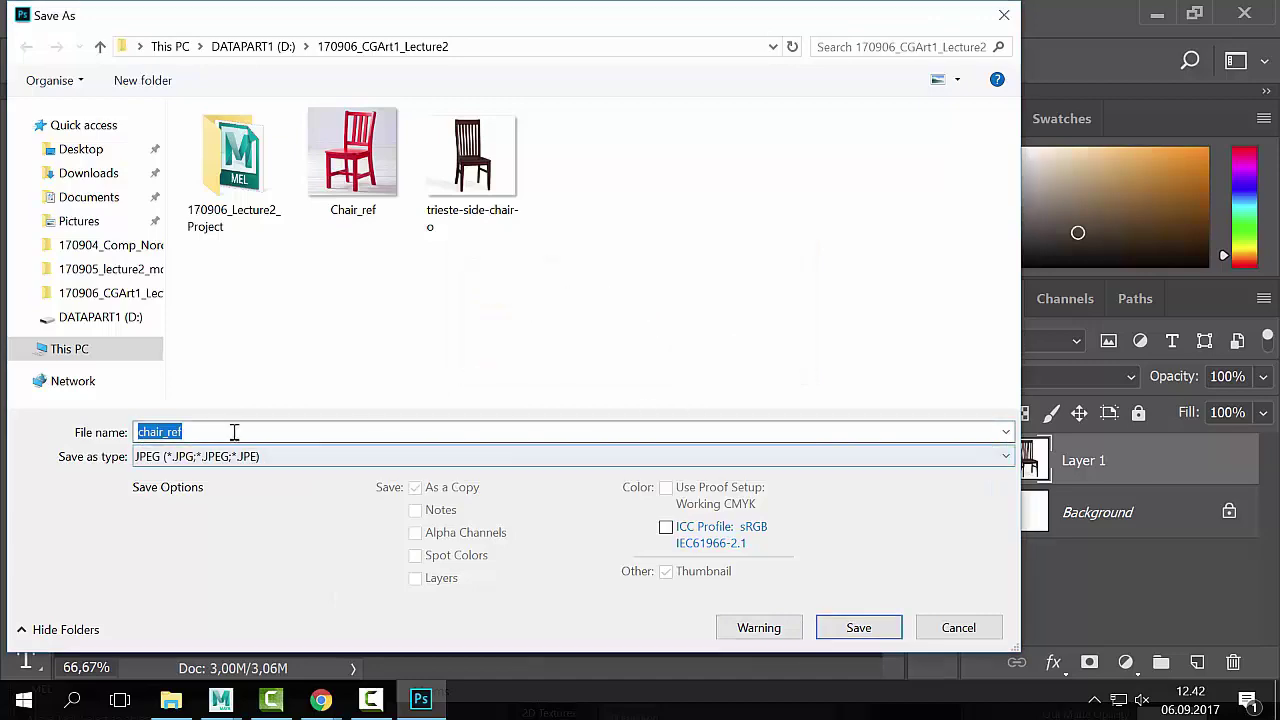
Step: Save the JPEG under the name chair_ref_1k with quality 8 and the Baseline ("Standard") format
click(203, 431)
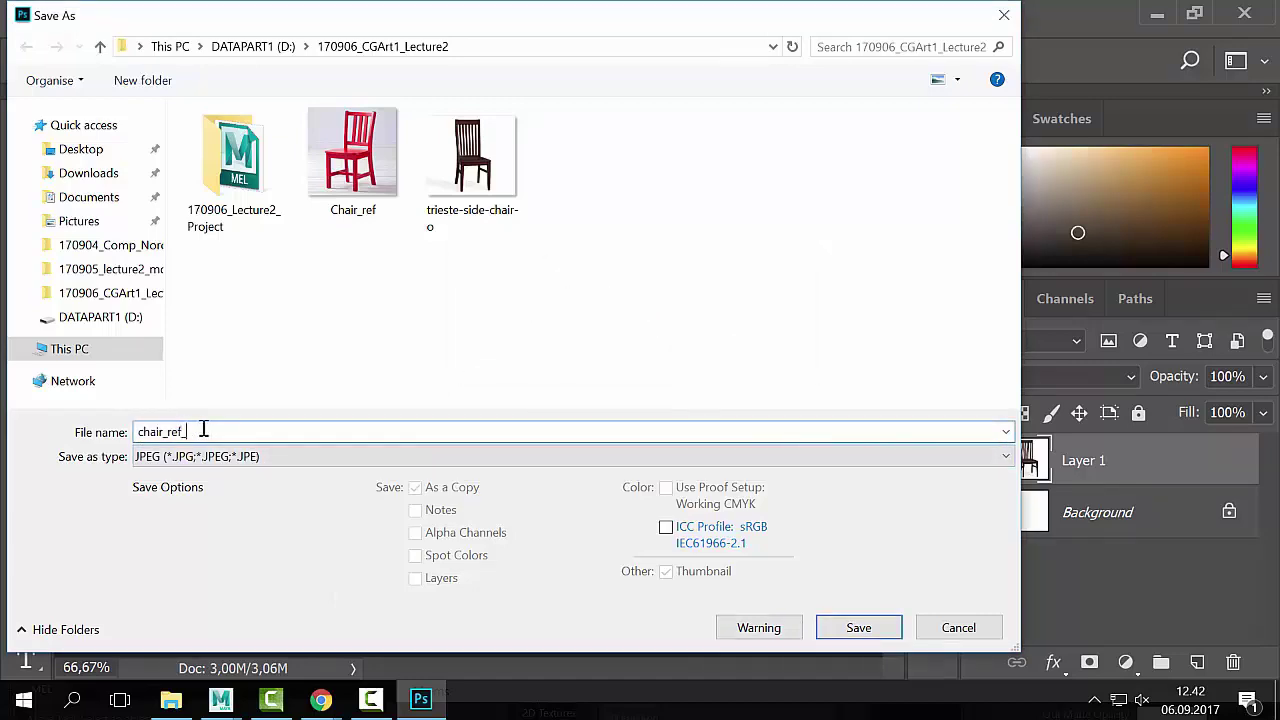
click(850, 626)
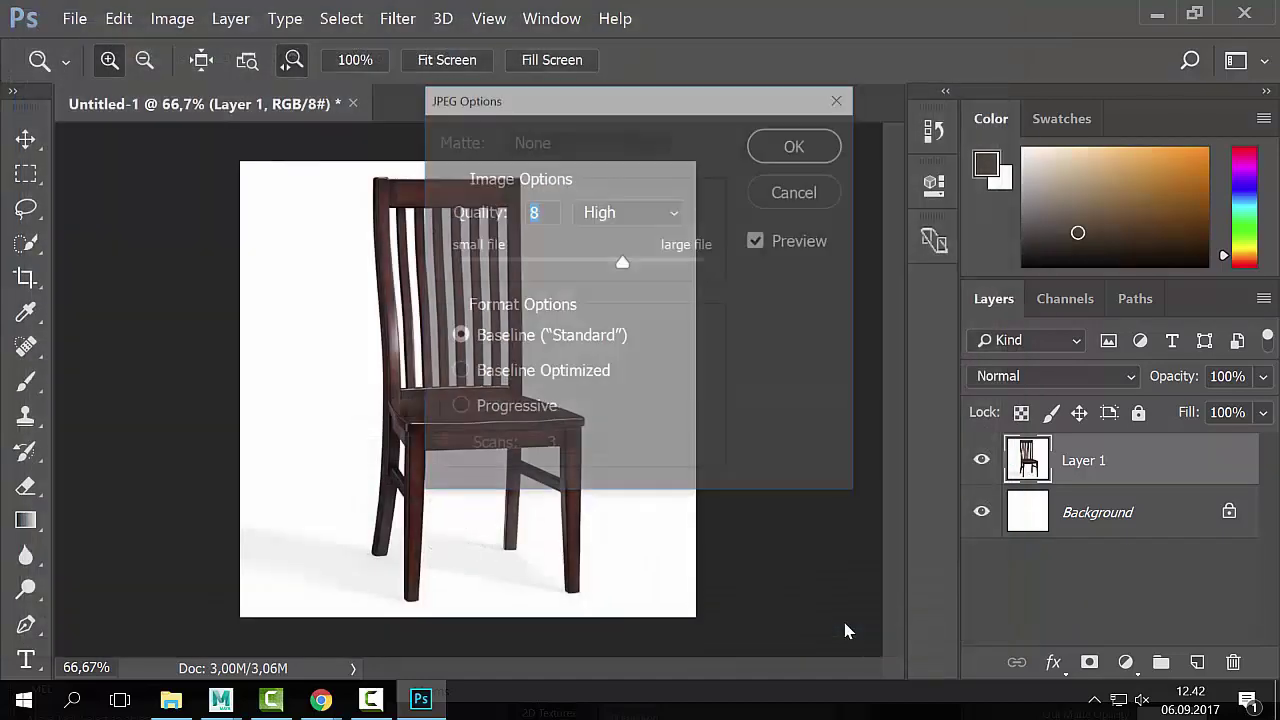
click(826, 147)
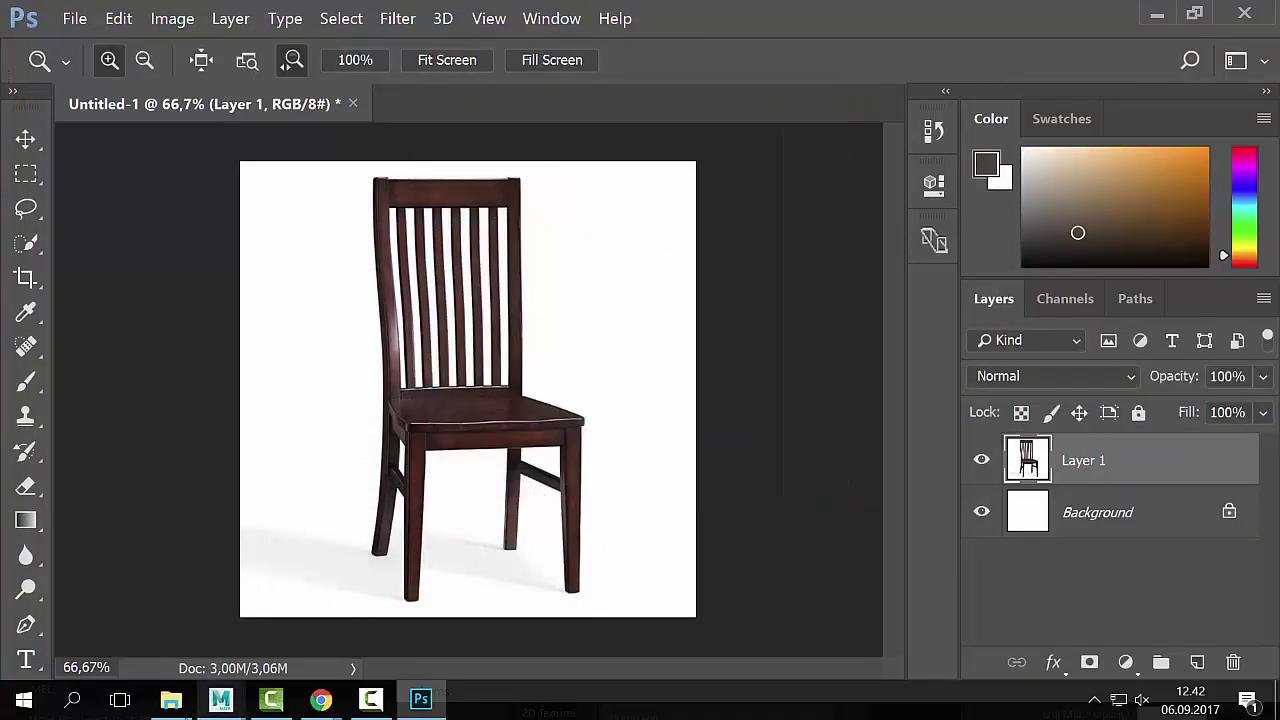
Step: Switch to File Explorer, arrange the two 170906_CGArt1_Lecture2 windows side by side and select chair_ref_1k for copying
click(170, 699)
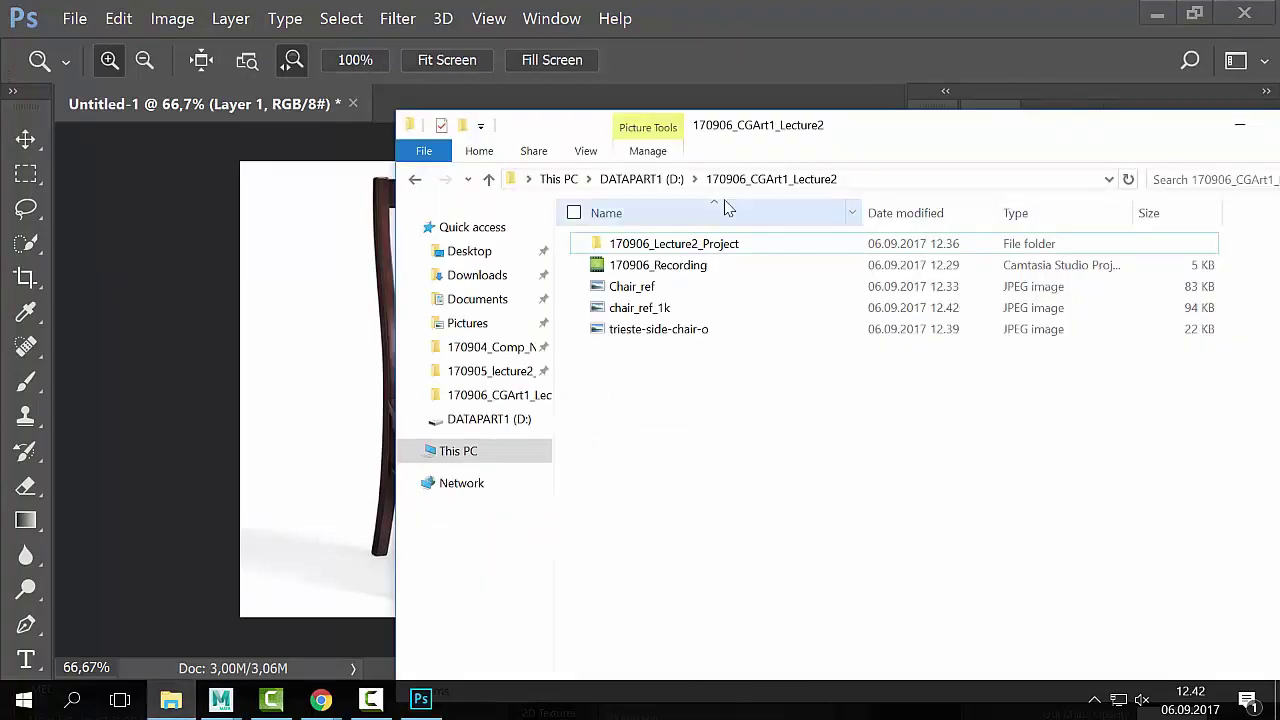
drag(891, 127, 590, 72)
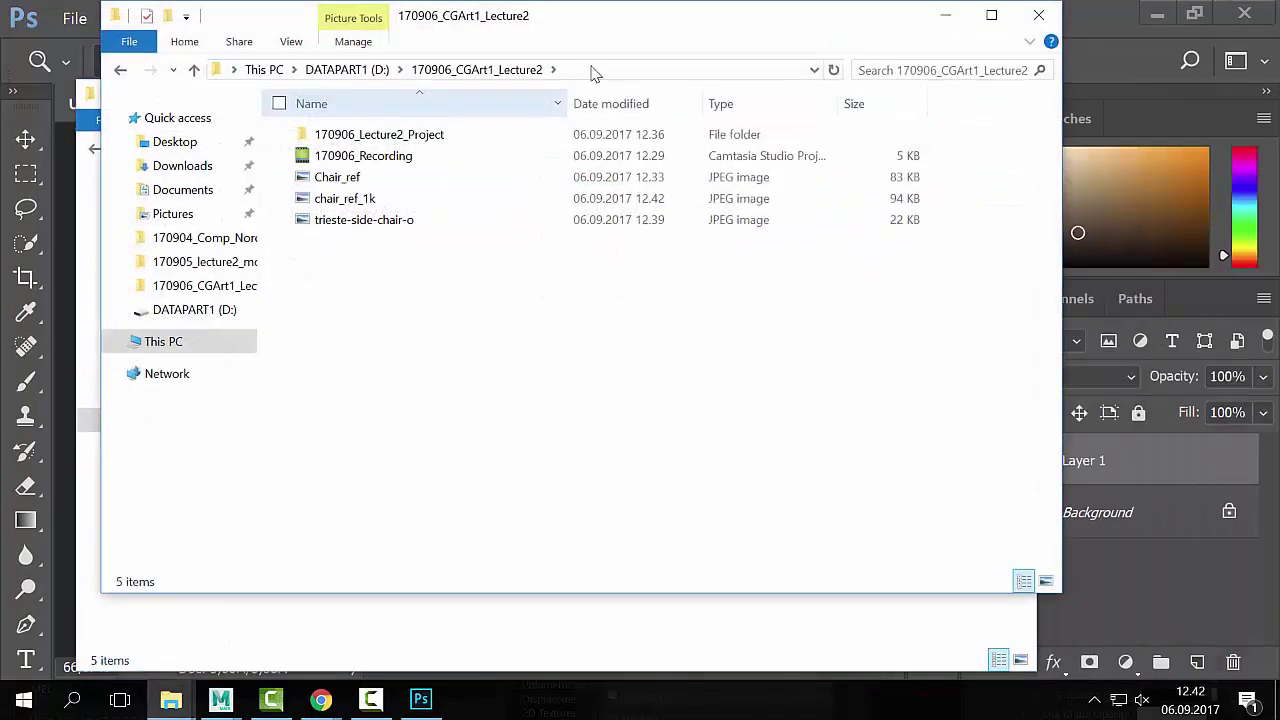
drag(684, 25, 1205, 69)
drag(430, 91, 305, 115)
click(205, 304)
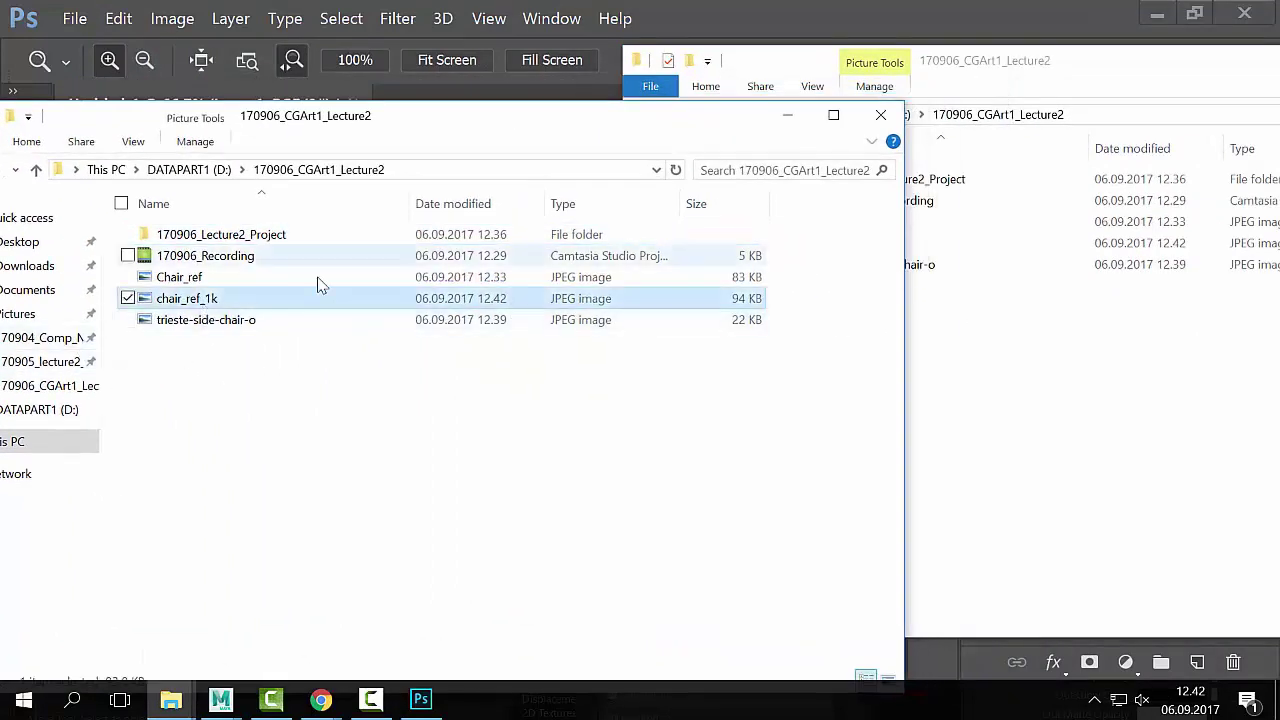
Step: Paste chair_ref_1k into the sourceimages folder of 170906_Lecture2_Project
click(909, 206)
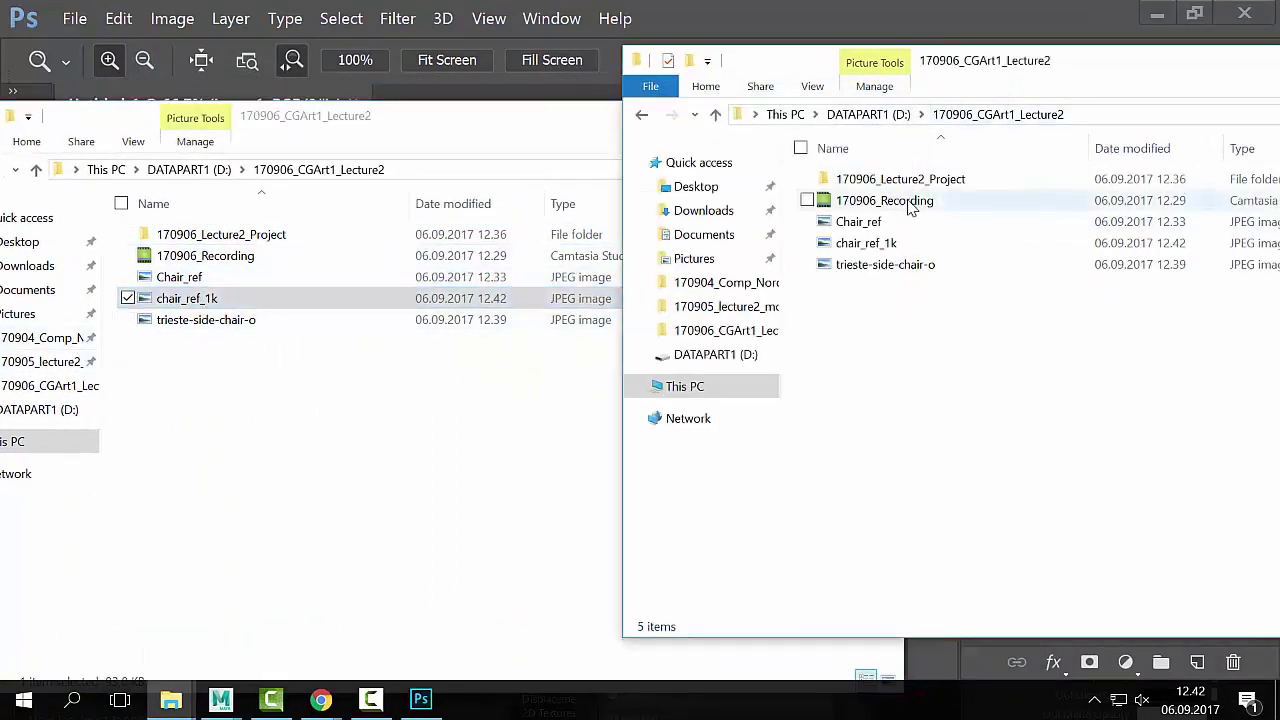
double_click(930, 179)
double_click(900, 437)
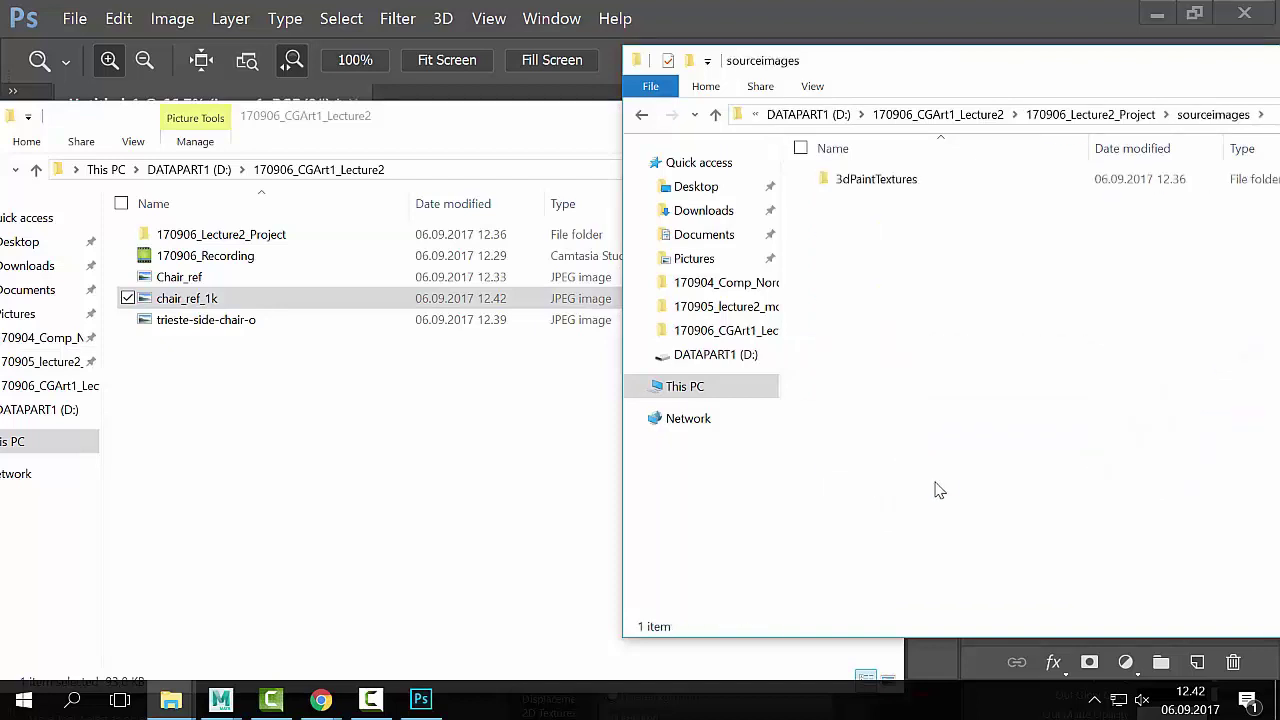
key(ctrl+v)
click(893, 238)
click(894, 205)
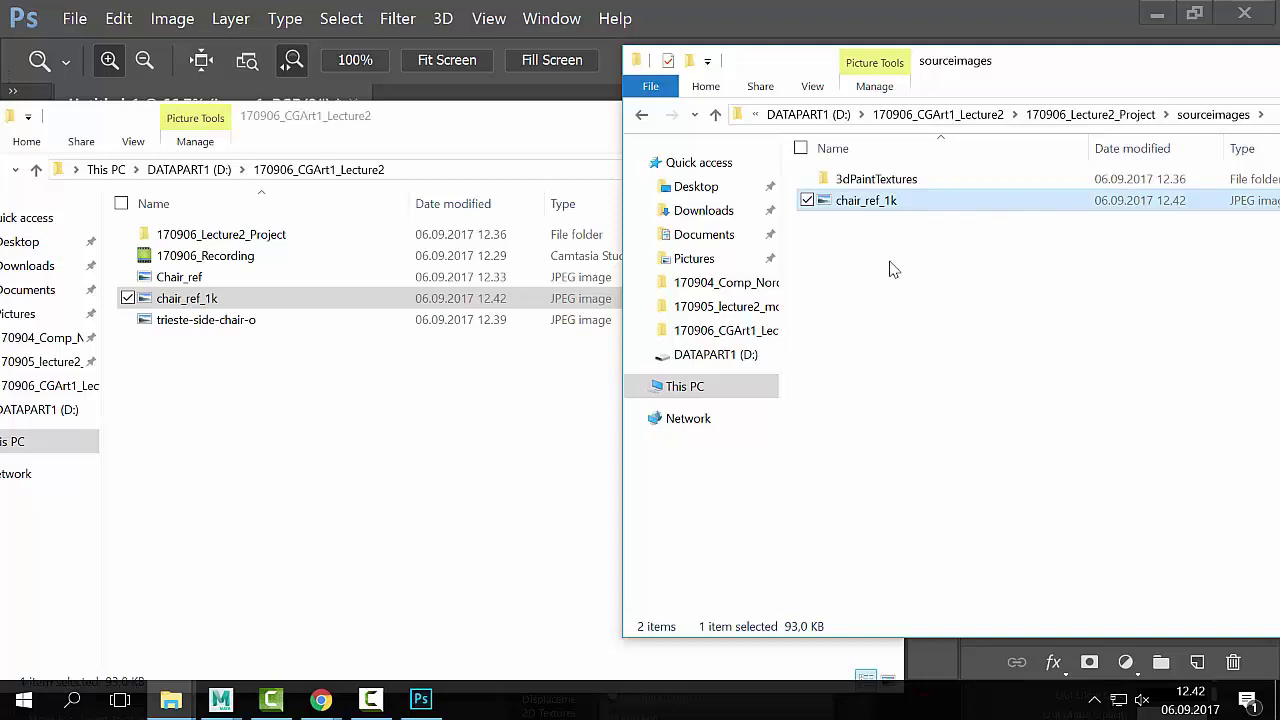
Step: Delete the Chair_ref, trieste-side-chair-o and chair_ref_1k images from the 170906_CGArt1_Lecture2 folder
click(62, 385)
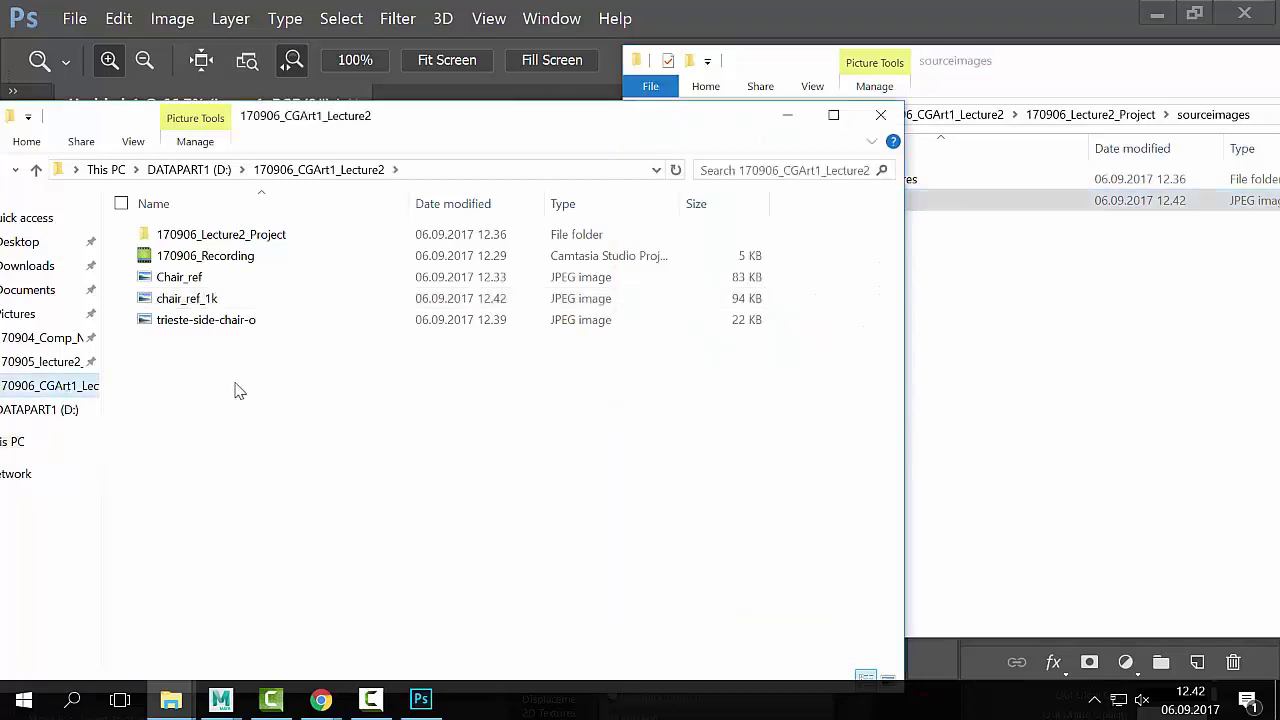
click(206, 284)
ctrl+click(218, 325)
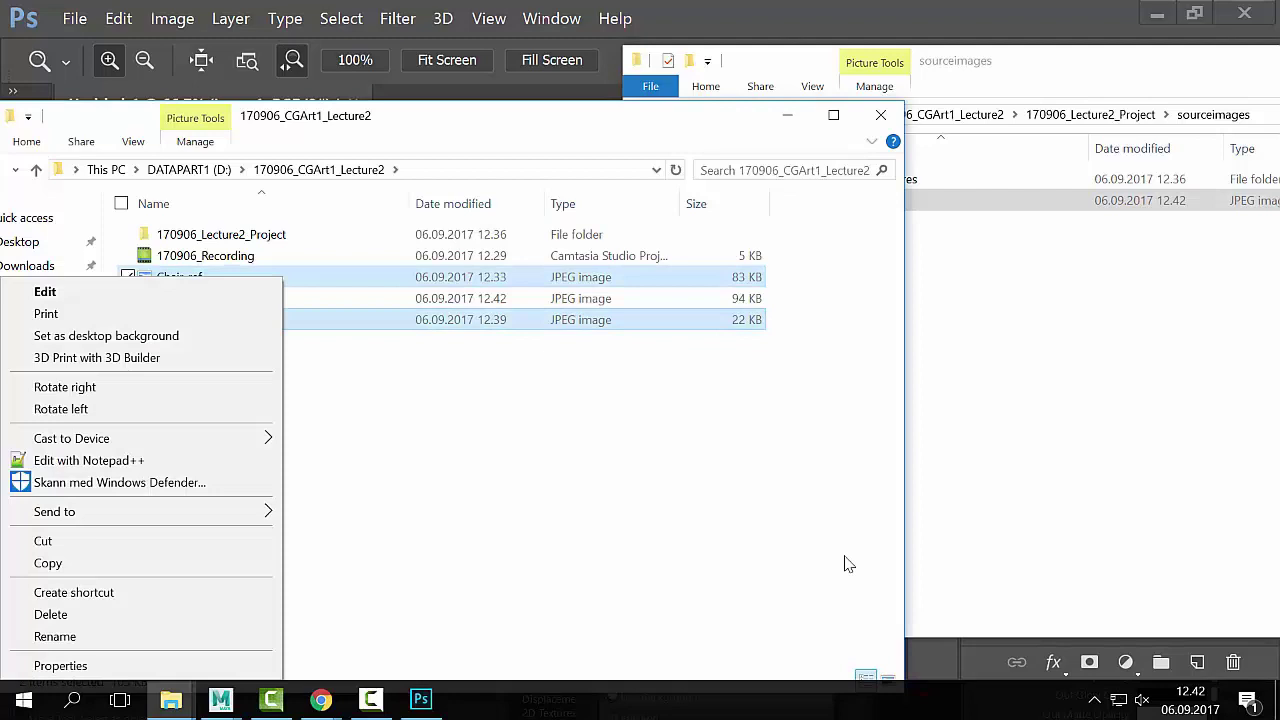
click(220, 614)
click(220, 285)
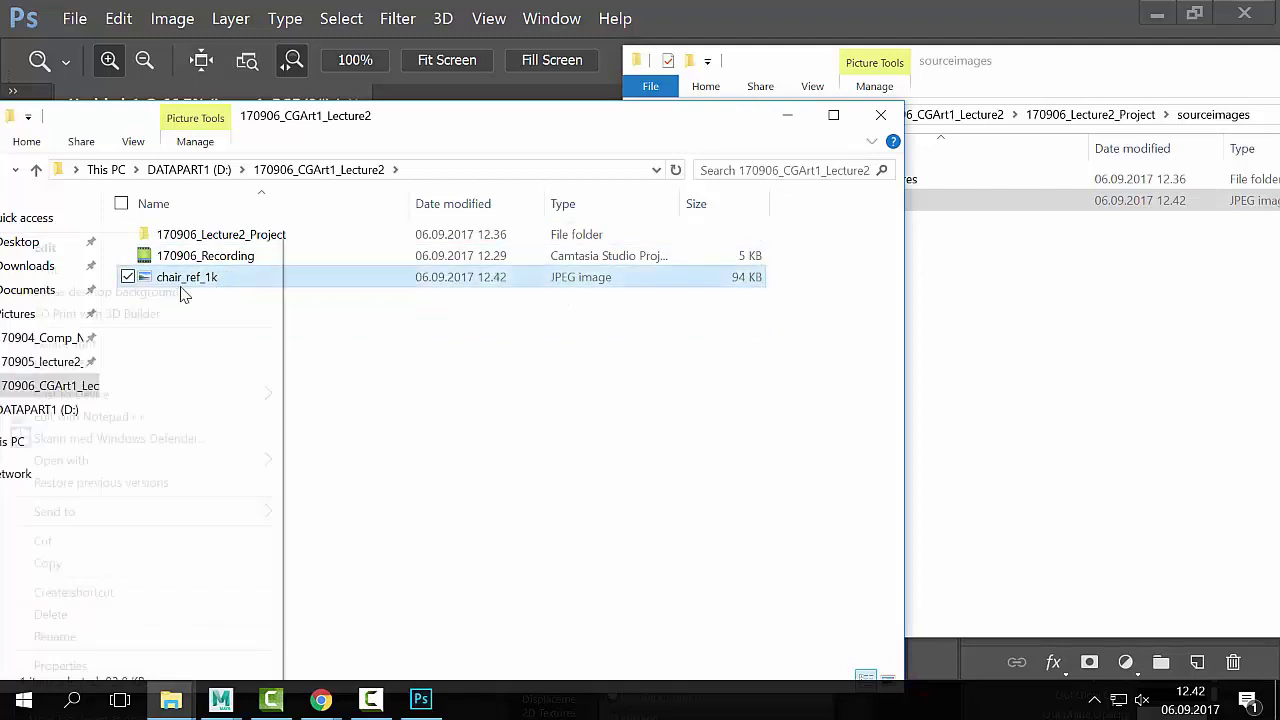
right_click(183, 293)
click(166, 613)
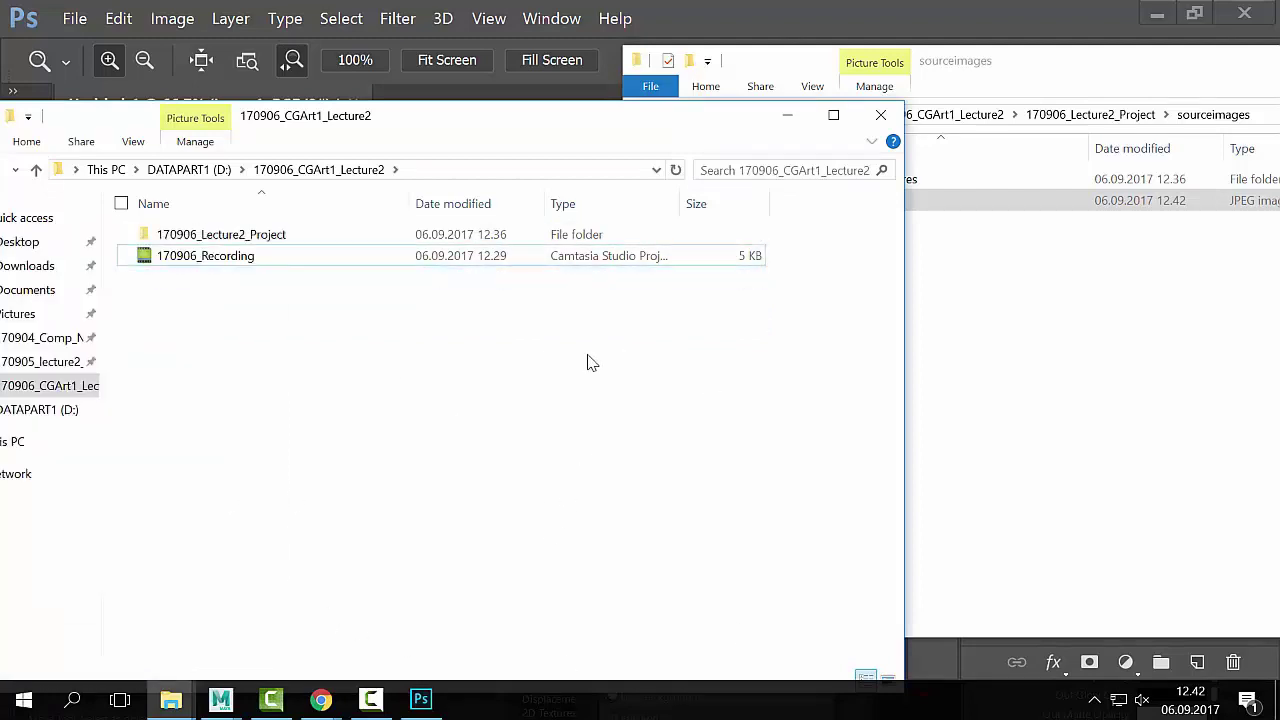
click(993, 395)
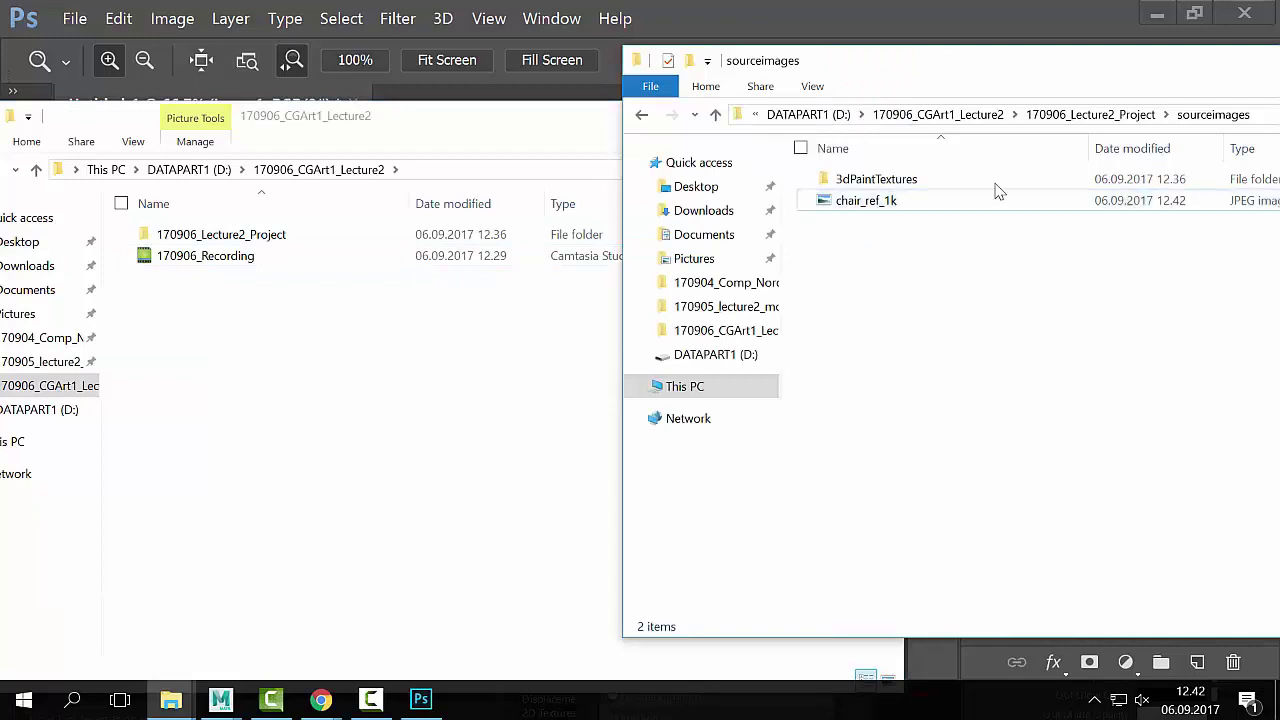
Step: Switch to Autodesk Maya and reposition the Hypershade window so the attributes of surfaceShader1 are accessible
key(alt+Tab)
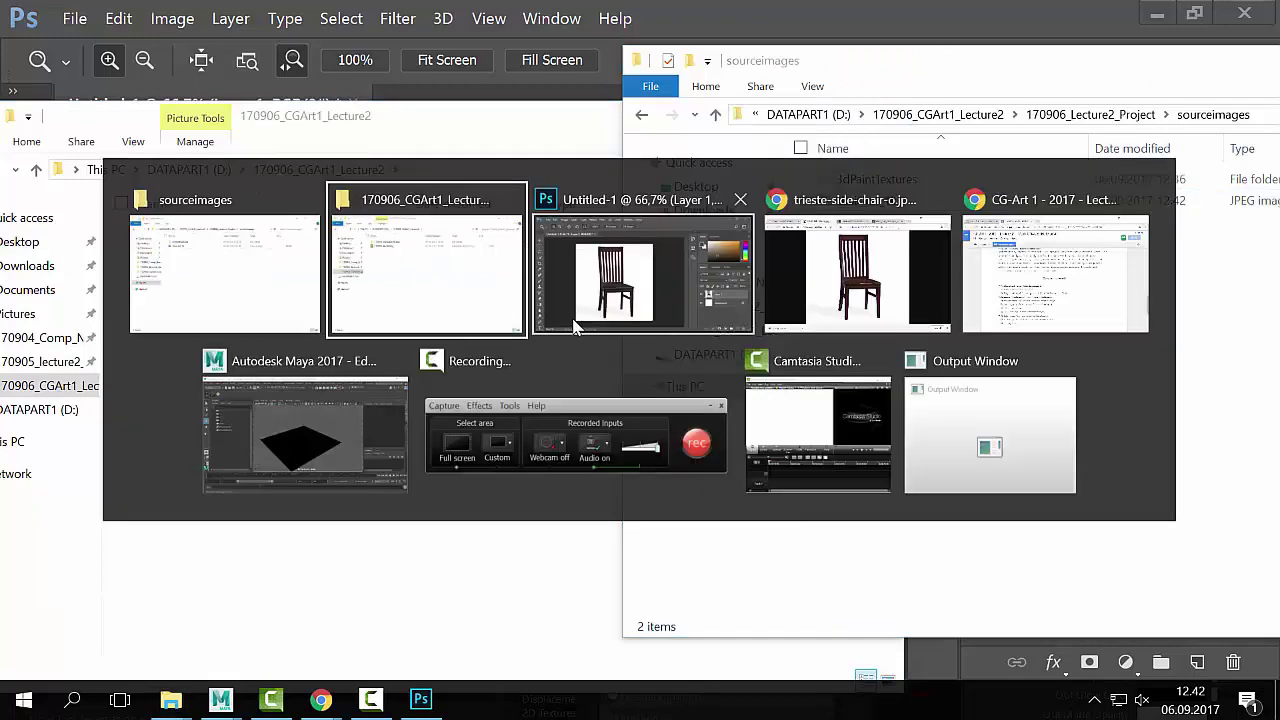
click(673, 276)
key(alt+Tab)
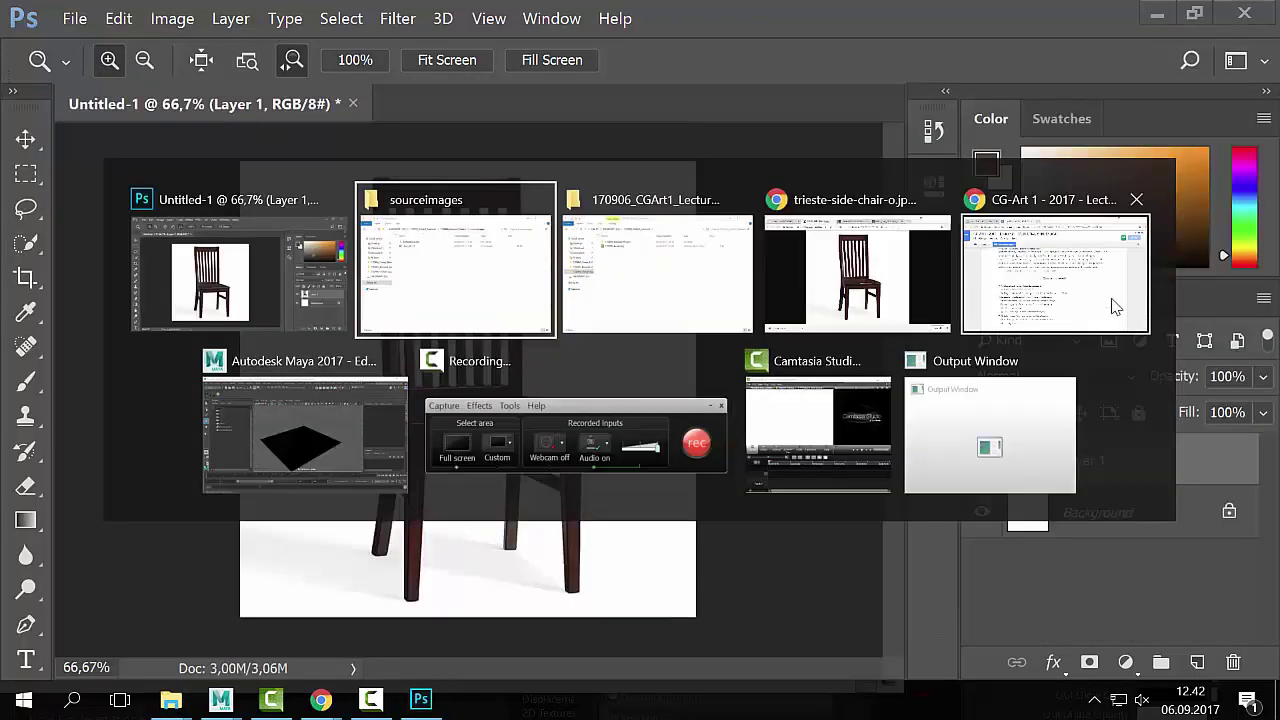
click(366, 423)
drag(932, 272, 640, 134)
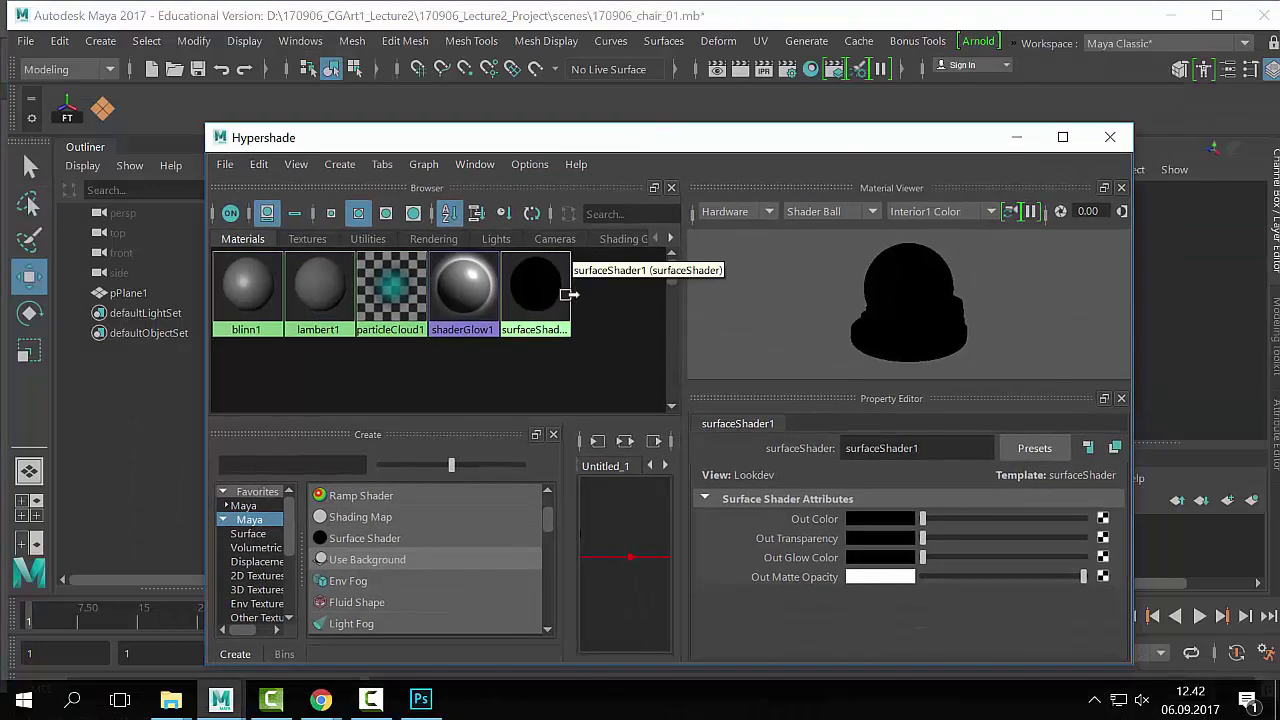
drag(446, 138, 539, 103)
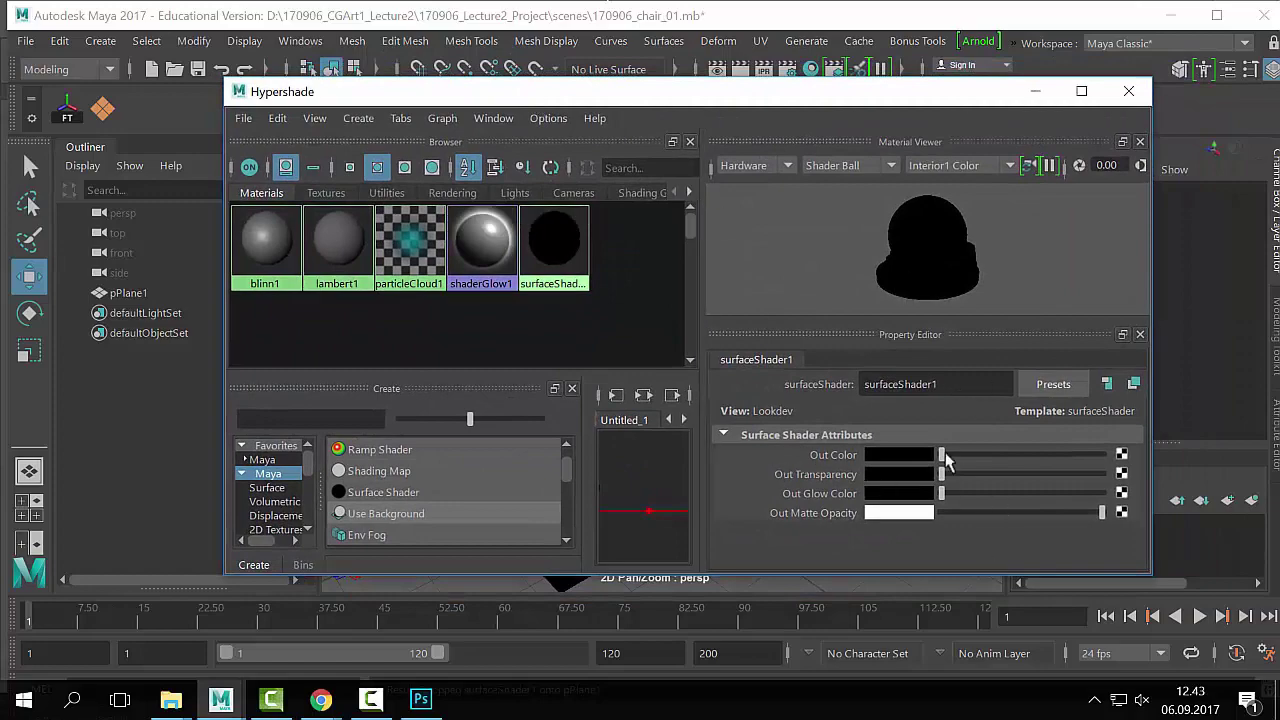
Step: Try a grey and a magenta Out Color on surfaceShader1, checking the plane in the viewport, and return the color to black
drag(967, 456, 995, 456)
drag(785, 95, 53, 130)
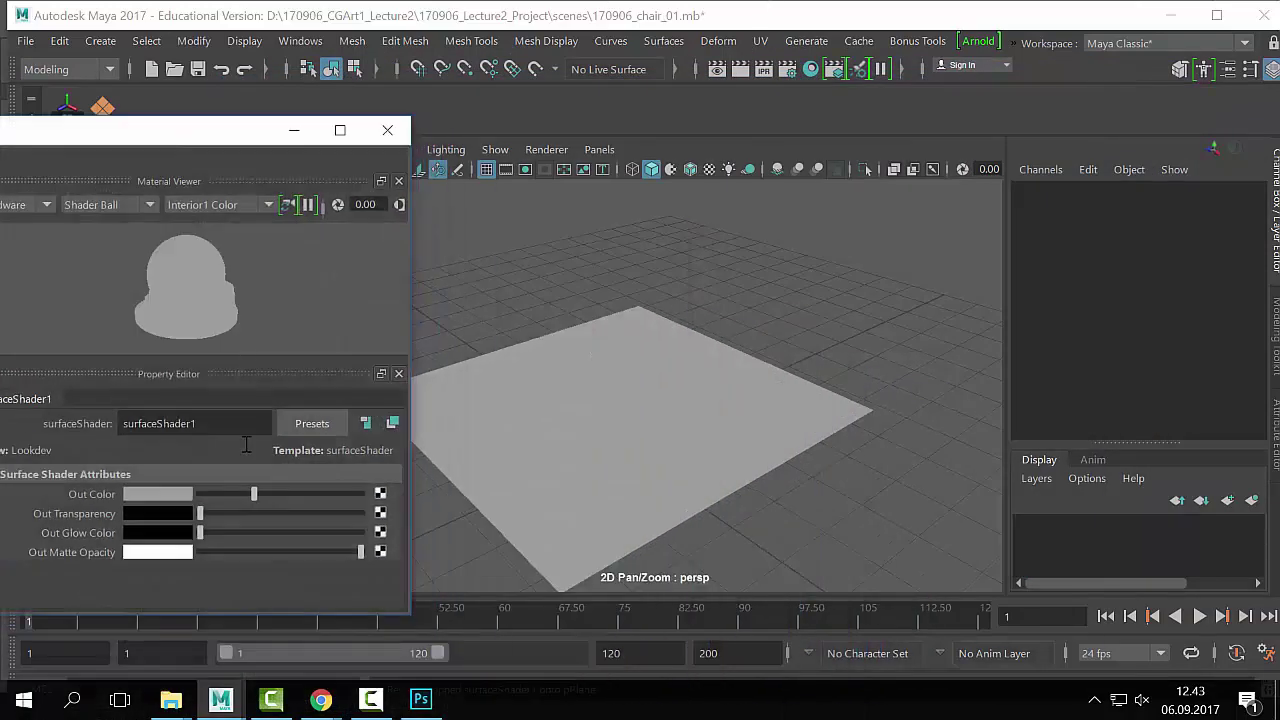
click(170, 494)
click(247, 548)
click(241, 572)
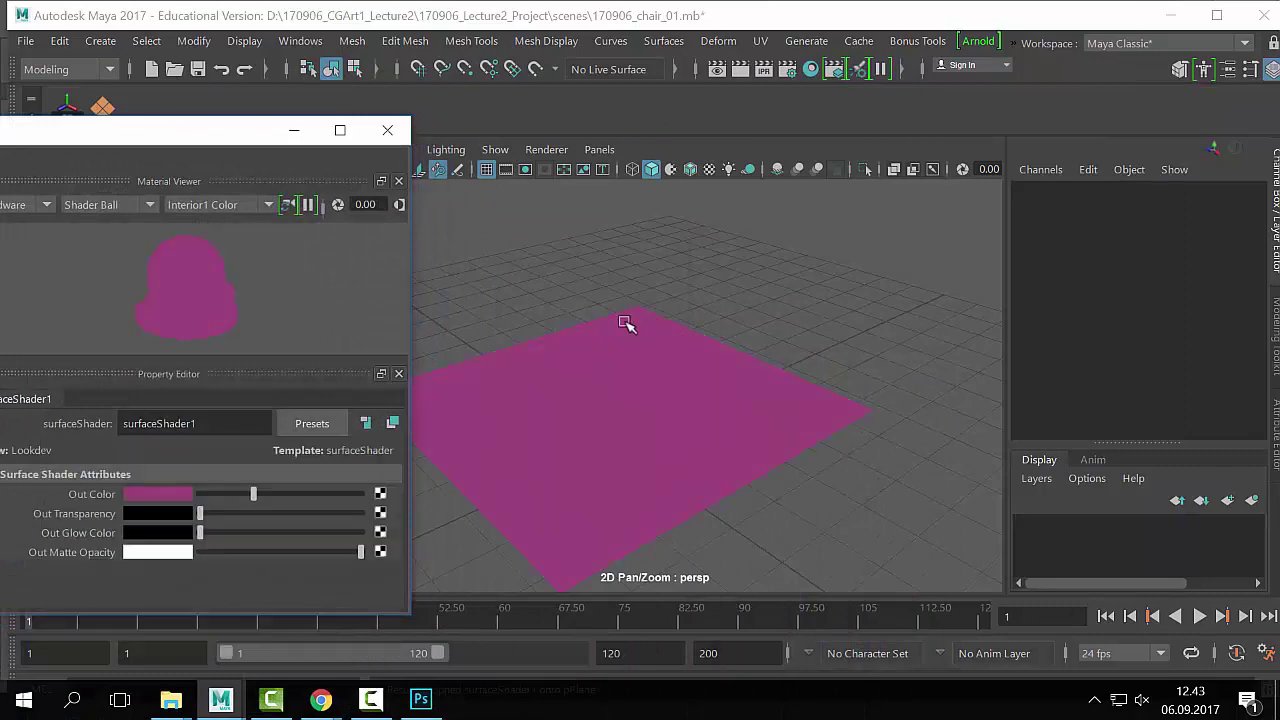
alt+right_drag(778, 318, 837, 427)
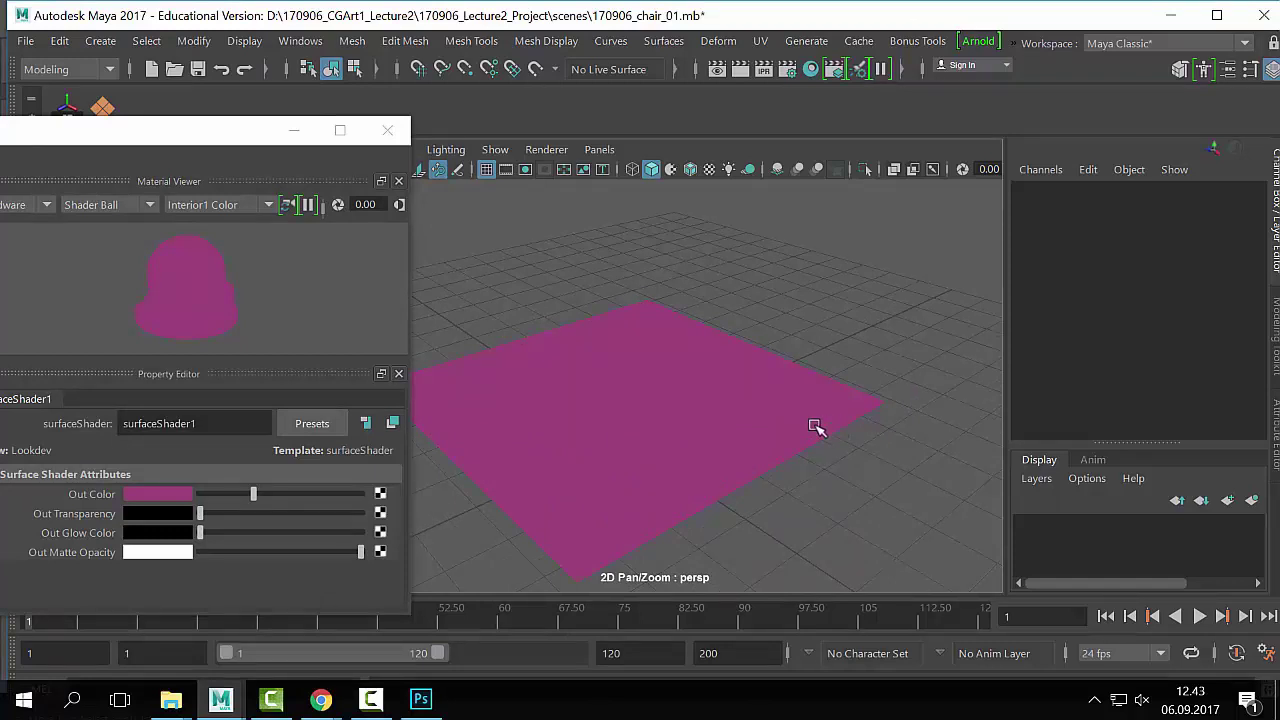
drag(257, 131, 532, 69)
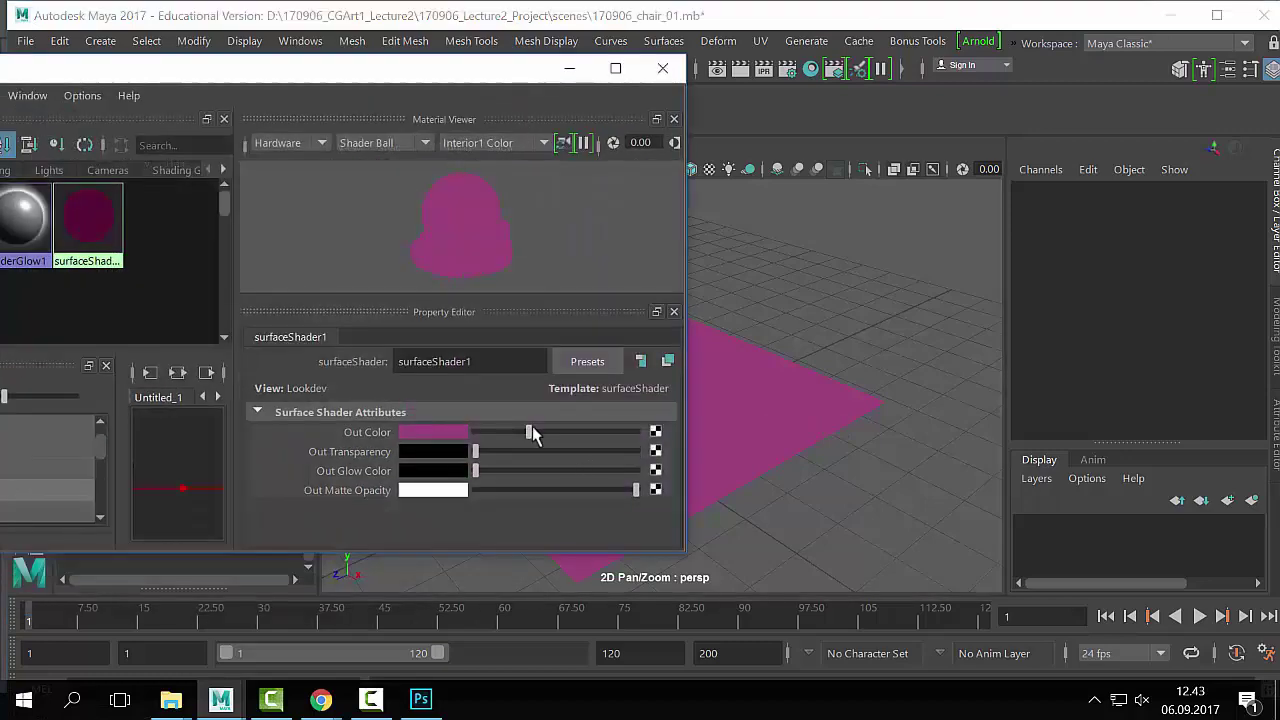
drag(530, 432, 302, 430)
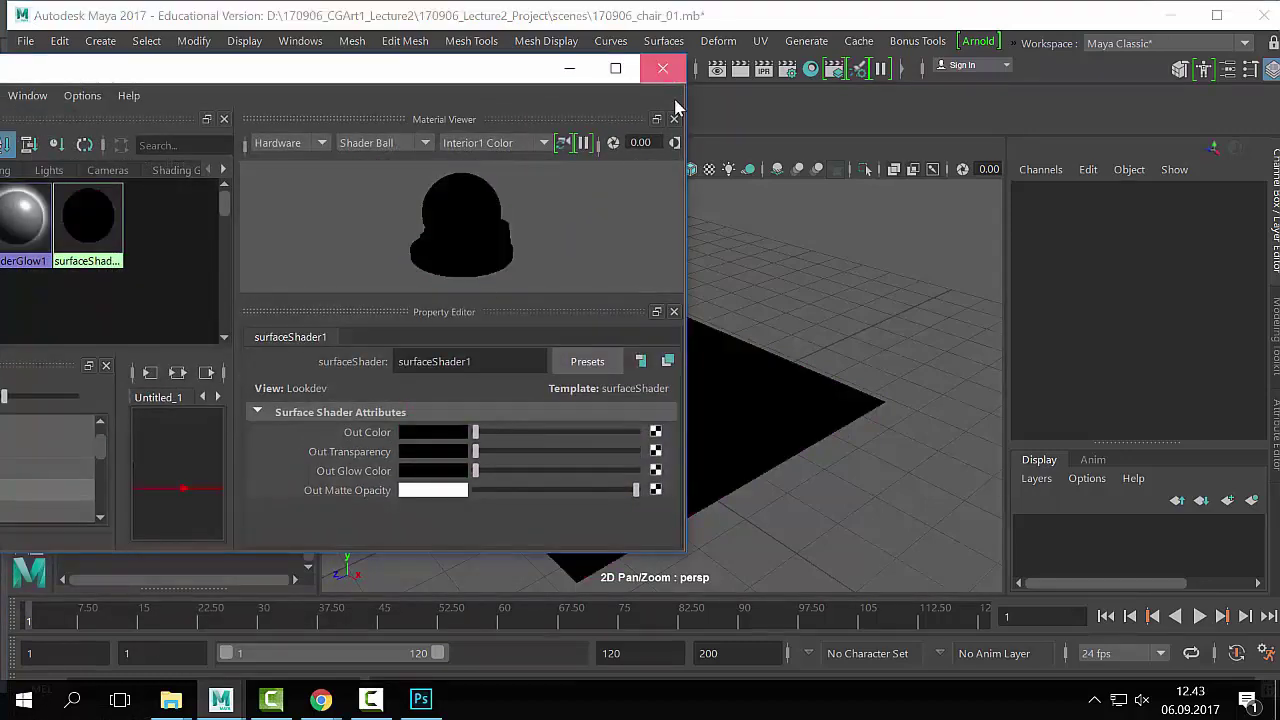
Step: Close Hypershade and open the material attributes of the black plane directly from the perspective view
click(663, 68)
scroll(595, 352, down, 3)
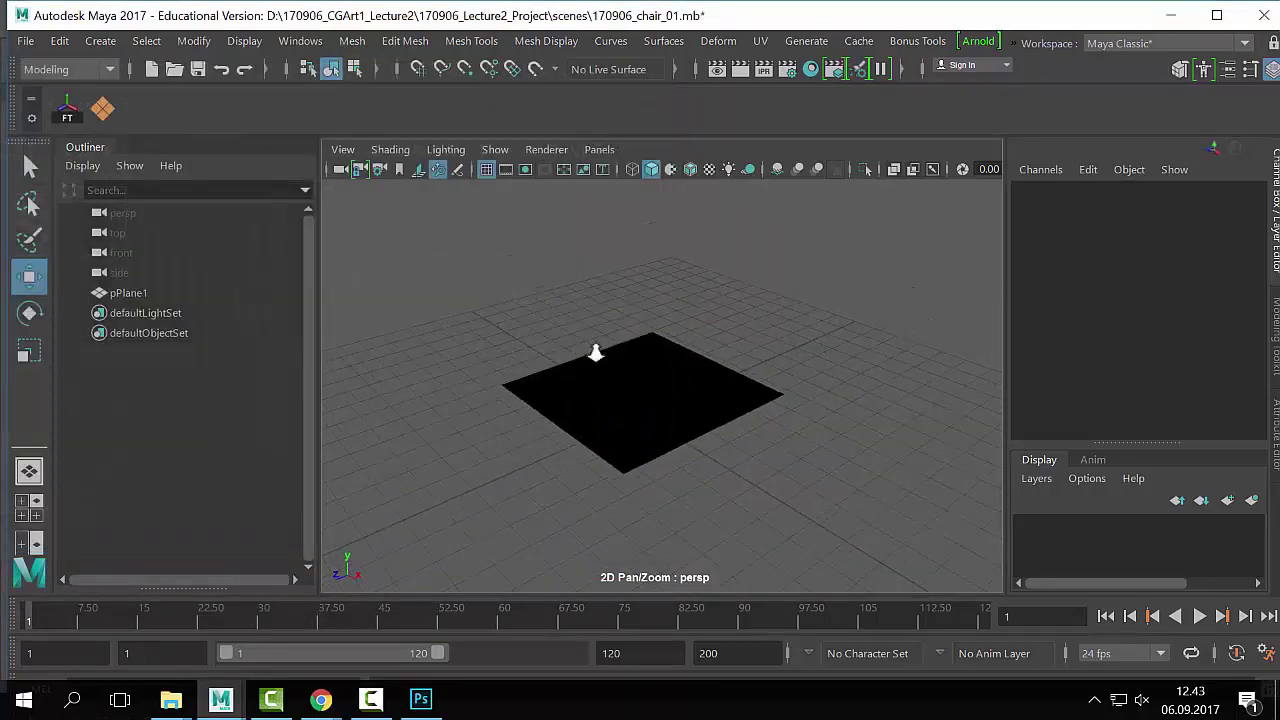
right_click(692, 387)
right_drag(686, 388, 715, 622)
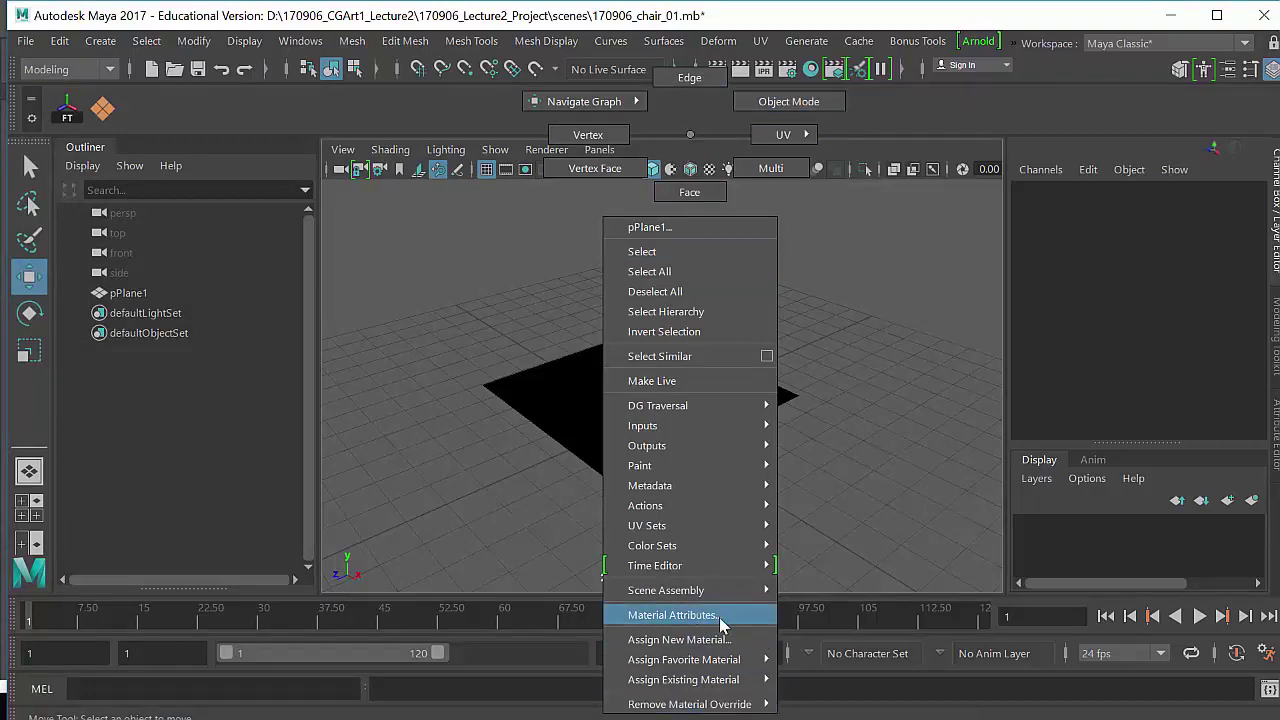
right_drag(719, 617, 719, 617)
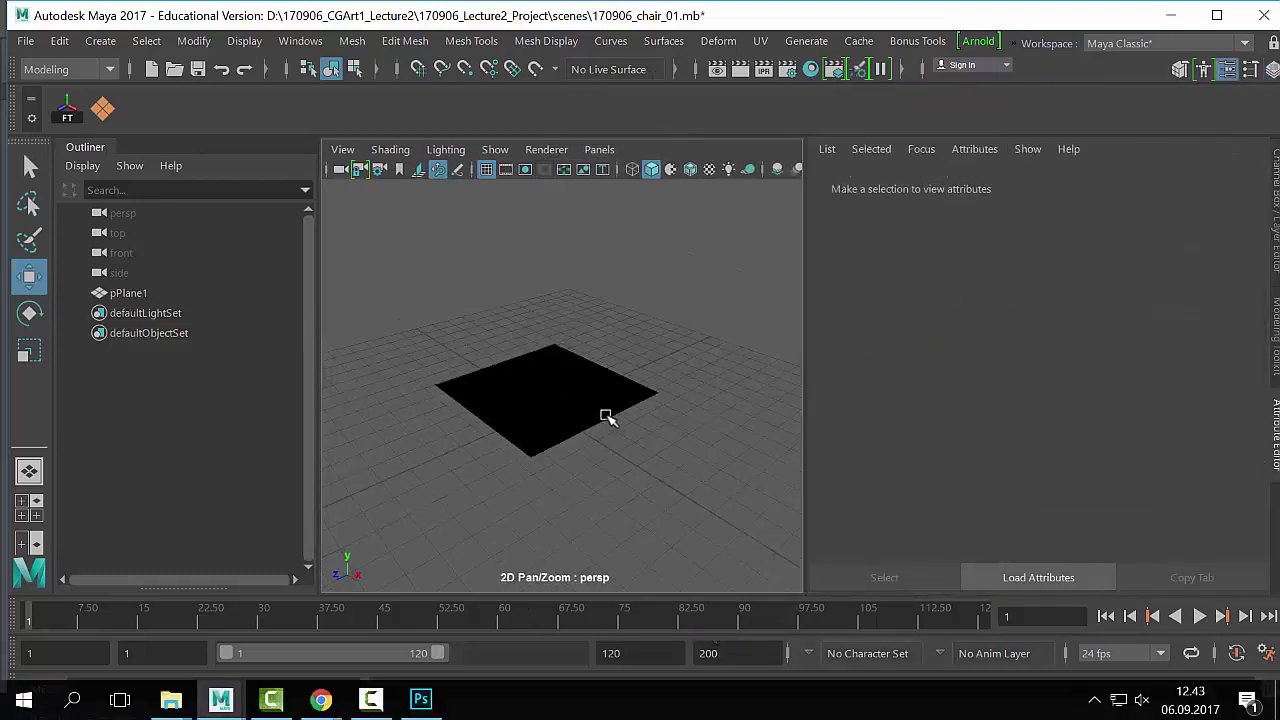
right_drag(606, 417, 590, 615)
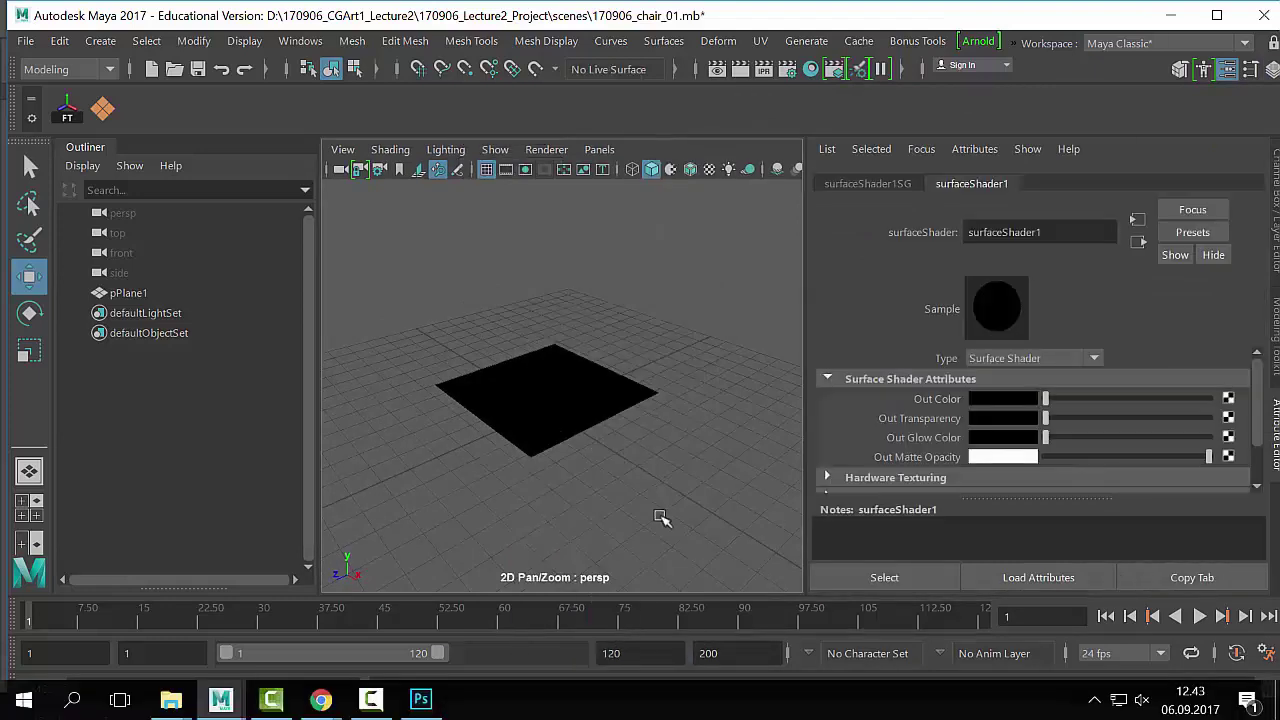
key(ctrl+a)
key(ctrl+a)
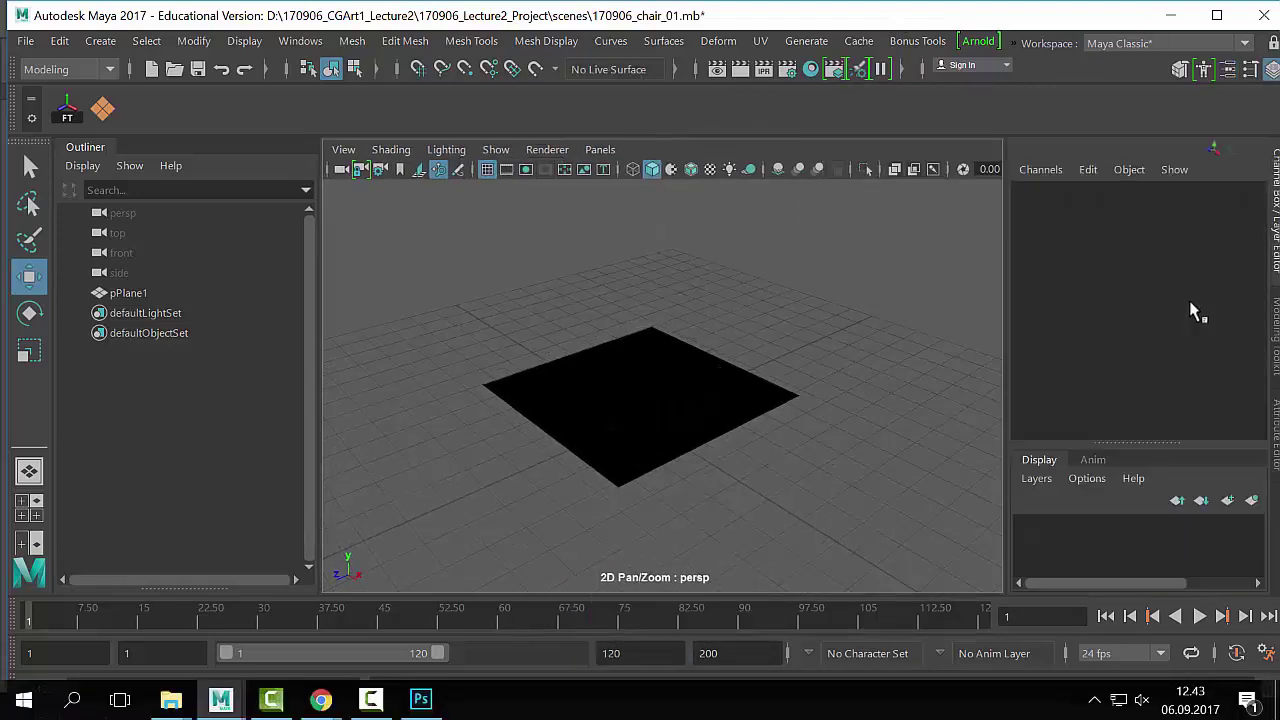
right_drag(590, 410, 597, 423)
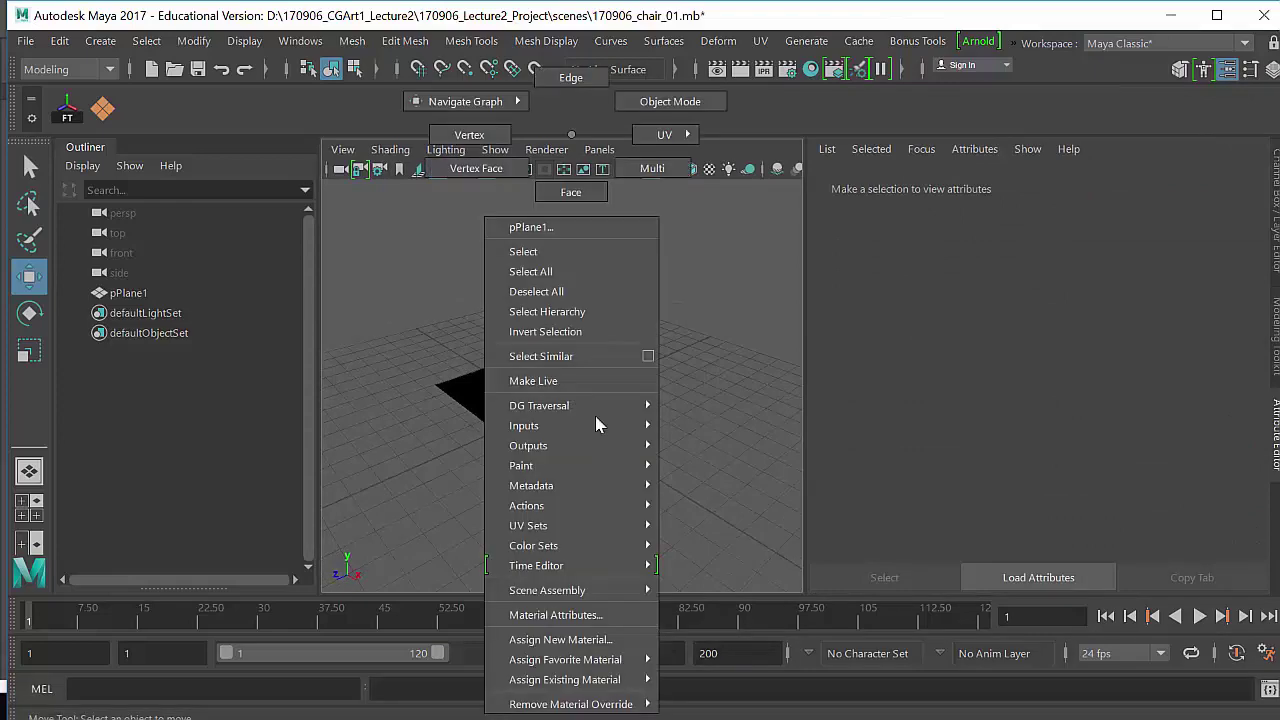
right_drag(566, 626, 568, 613)
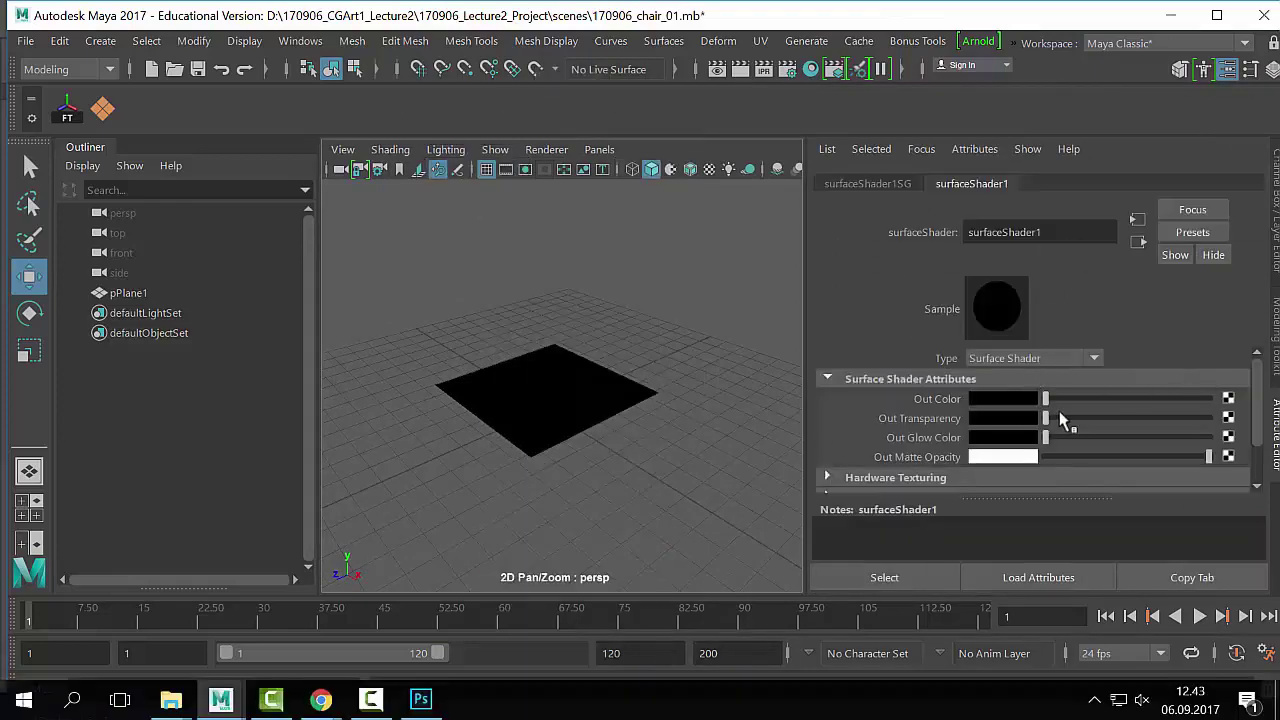
Step: Map a File texture node to the Out Color of surfaceShader1
click(1229, 399)
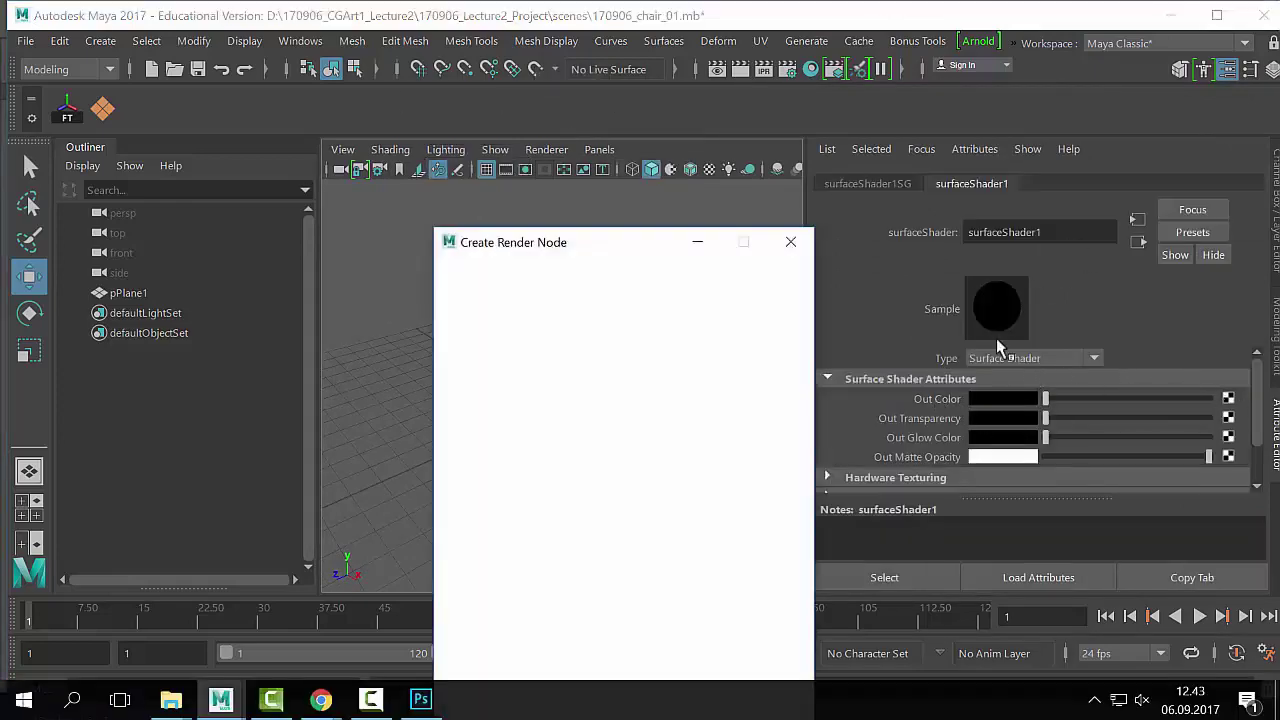
drag(550, 242, 460, 28)
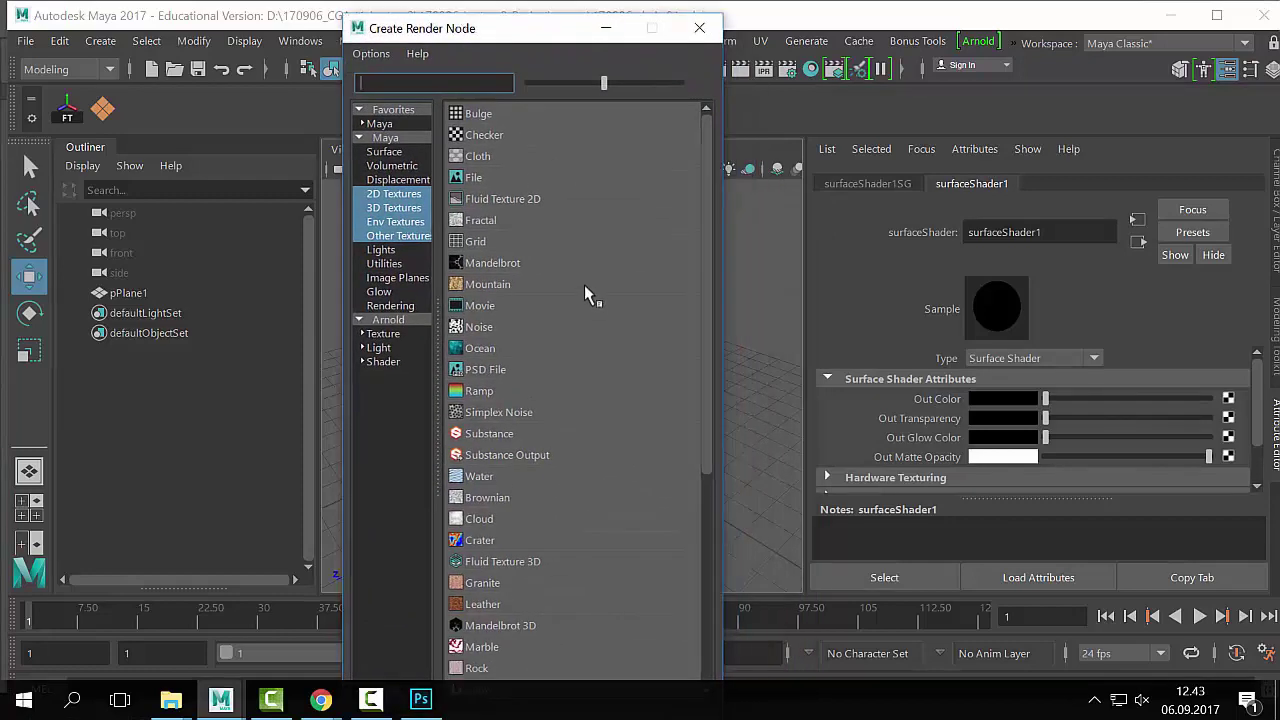
click(475, 180)
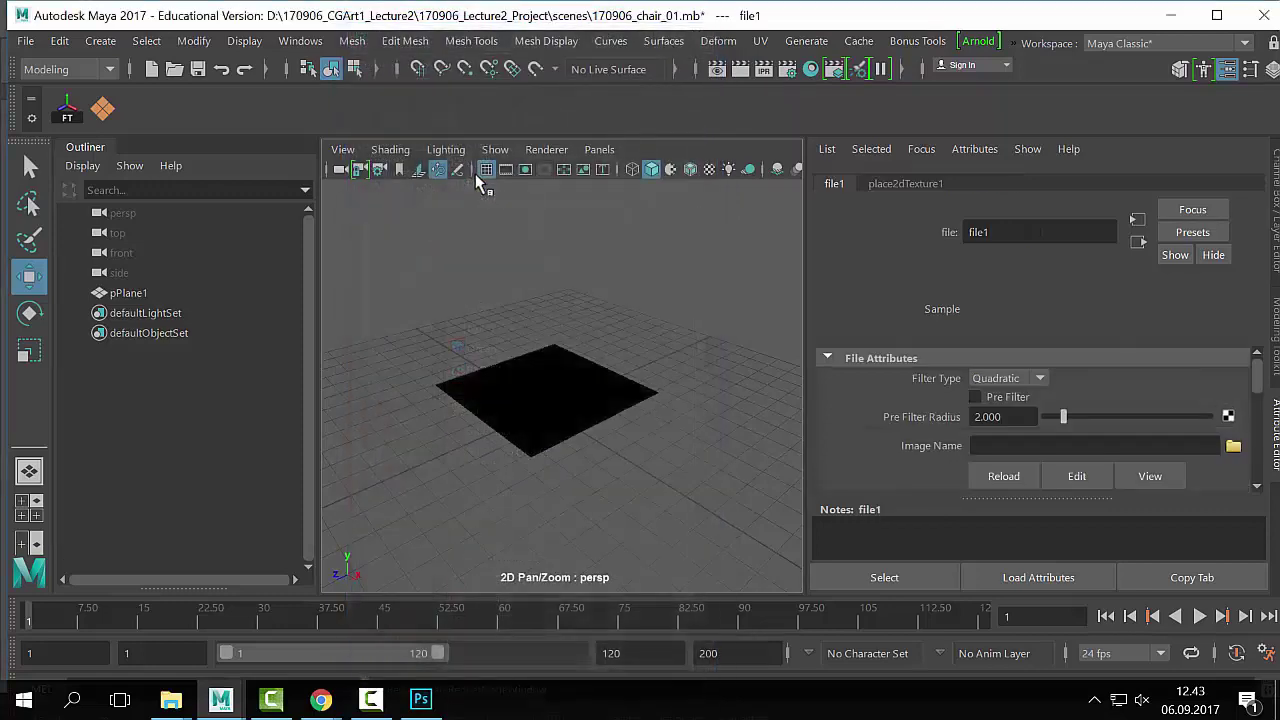
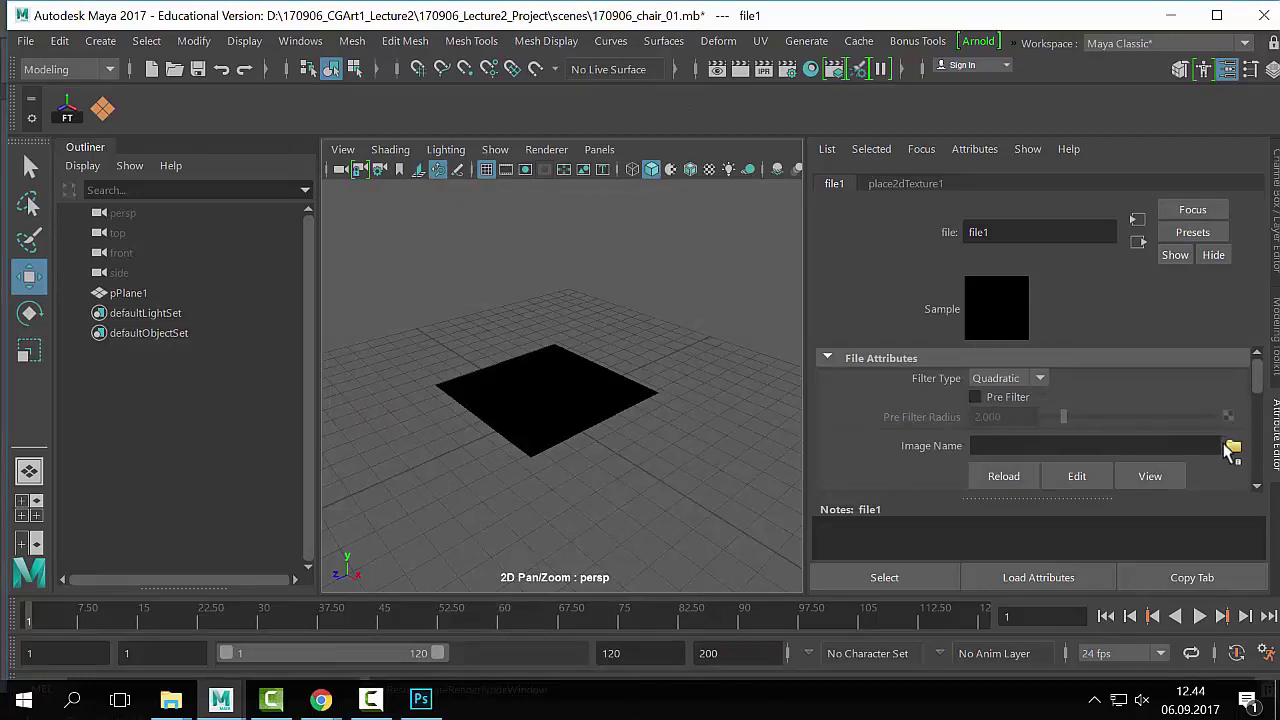
Step: Set the Filter Type of the file1 texture to Off
click(1040, 379)
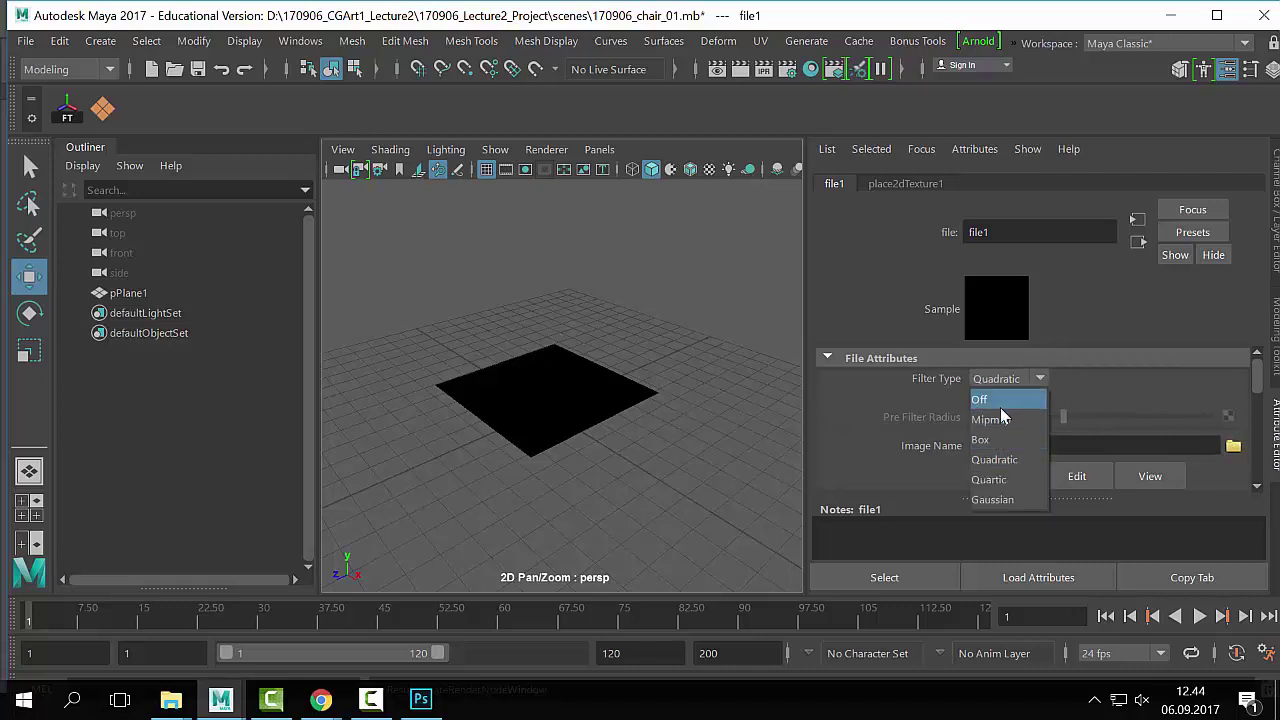
click(980, 399)
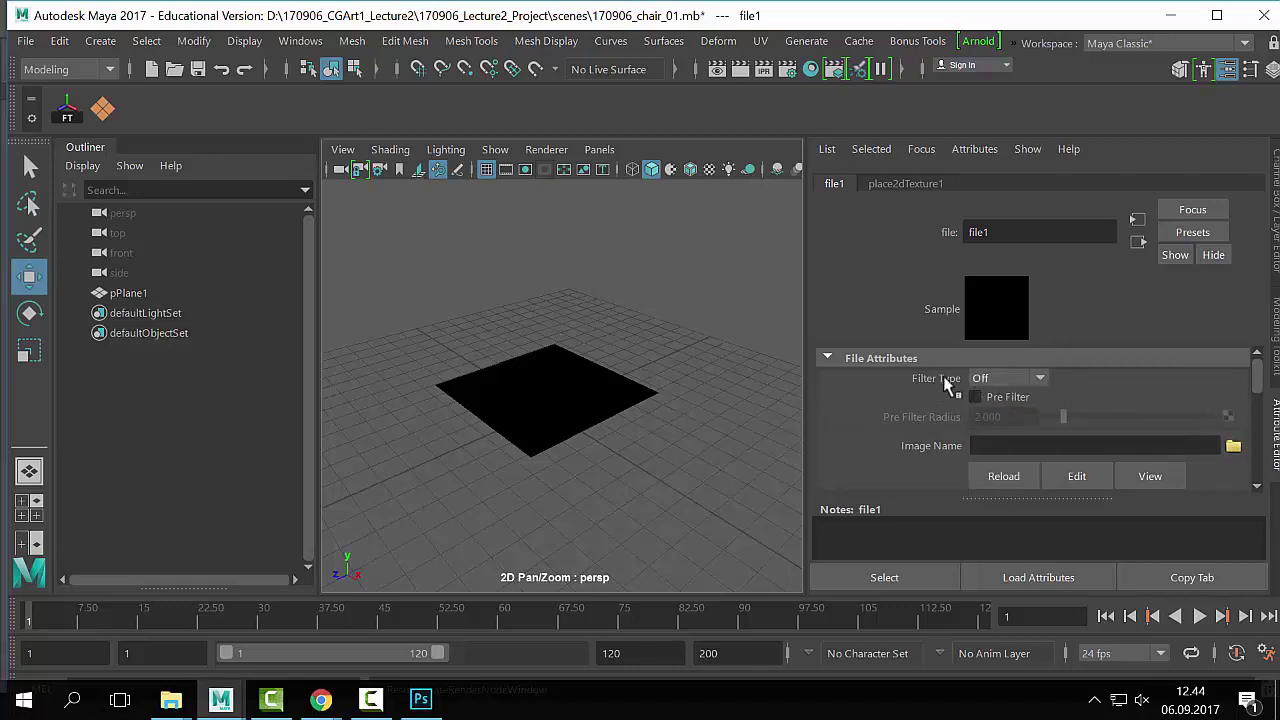
click(994, 380)
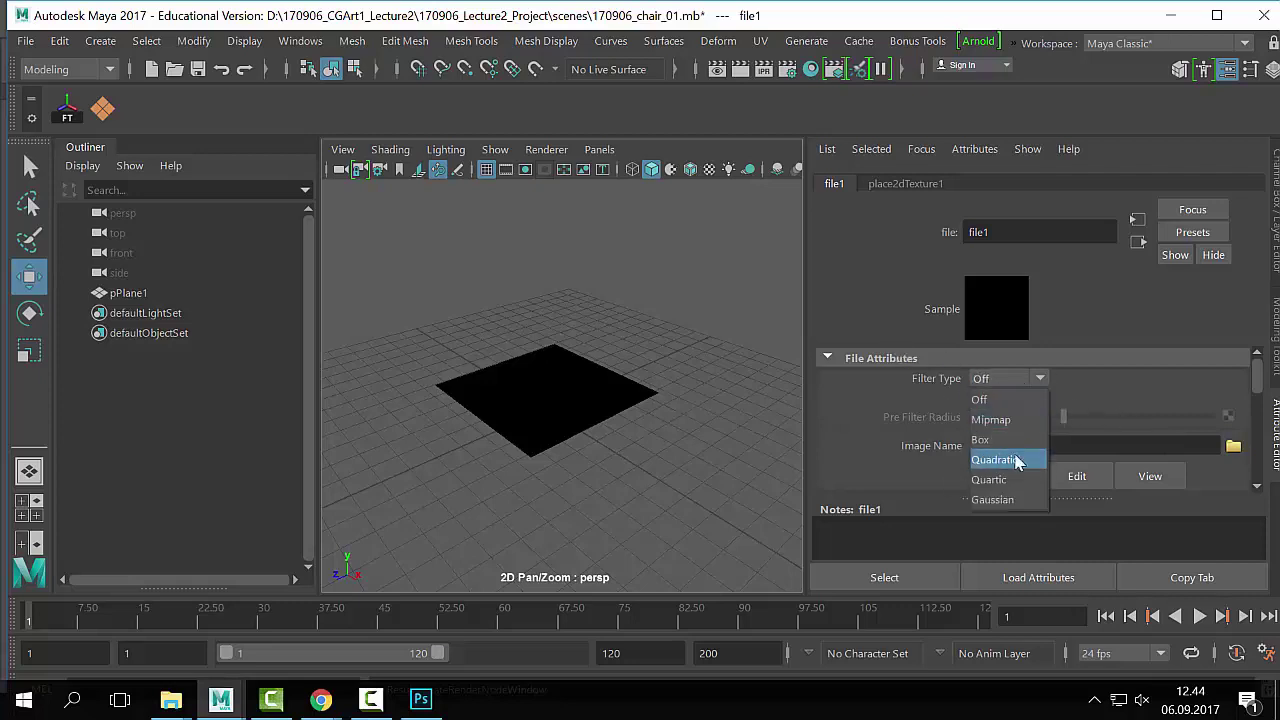
click(1100, 388)
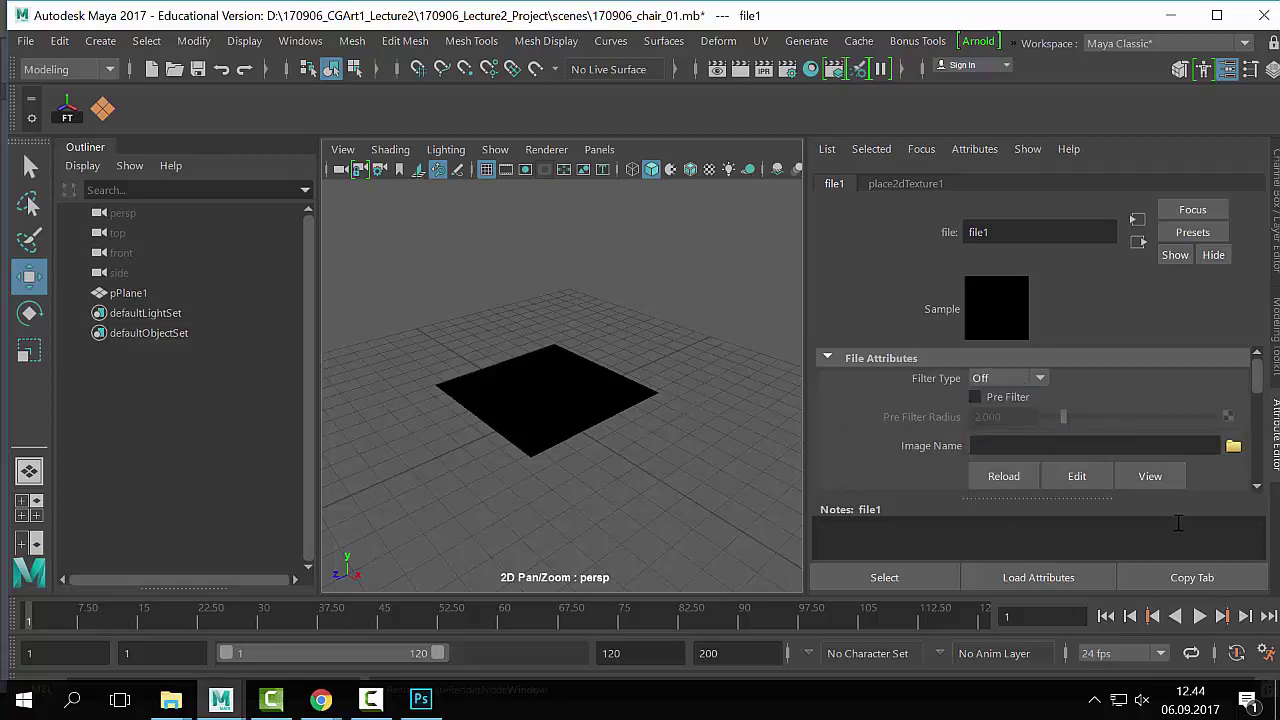
Step: Load chair_ref_1k.jpg from the project's sourceimages folder as the image of the file1 texture
click(1232, 447)
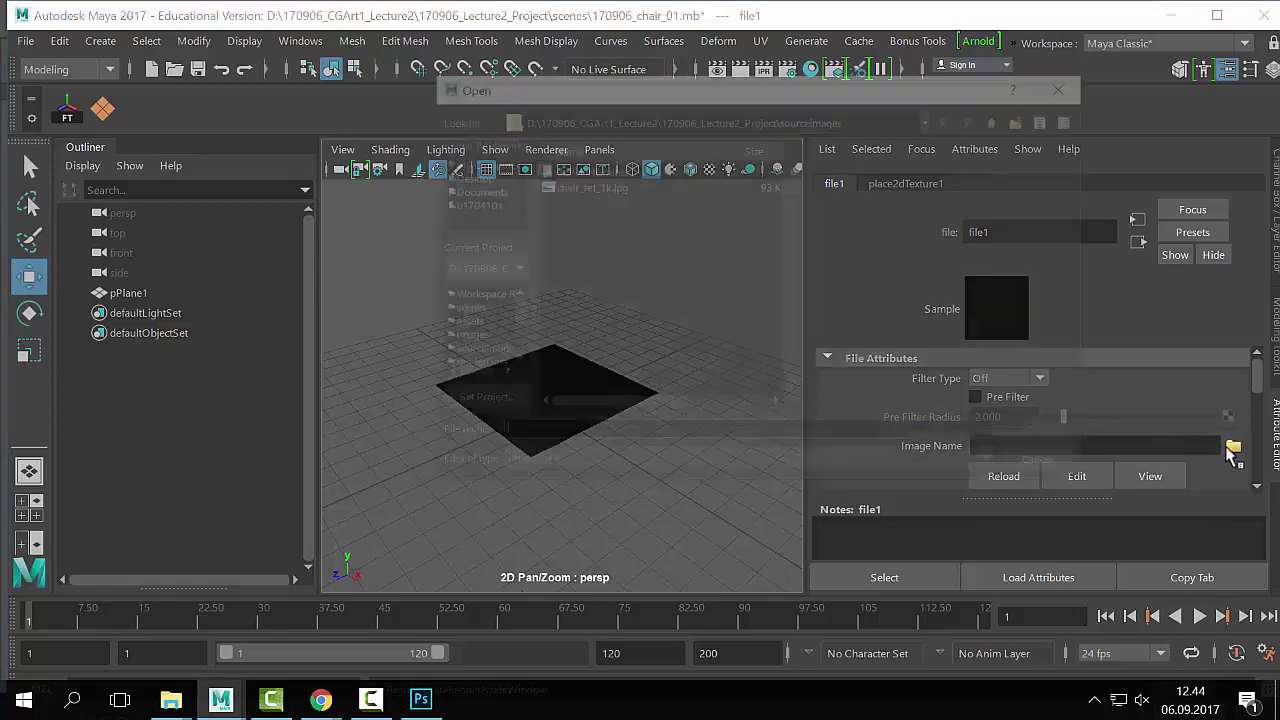
click(596, 186)
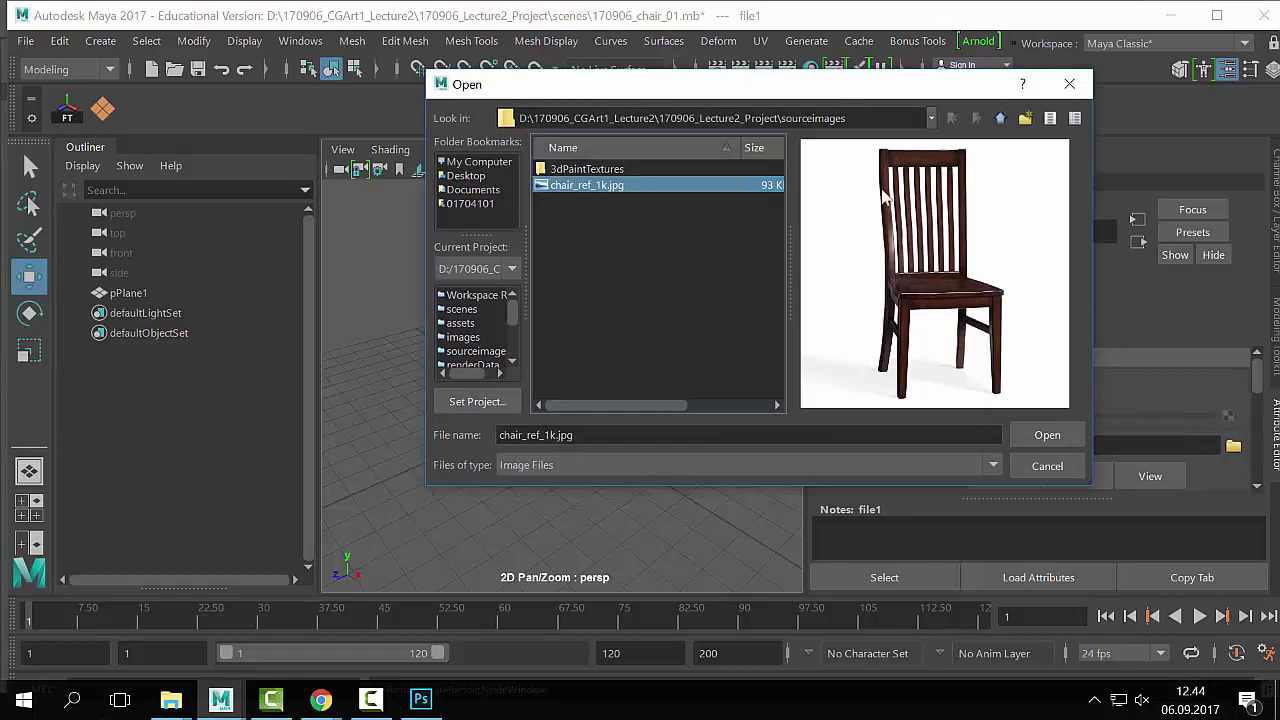
click(1047, 436)
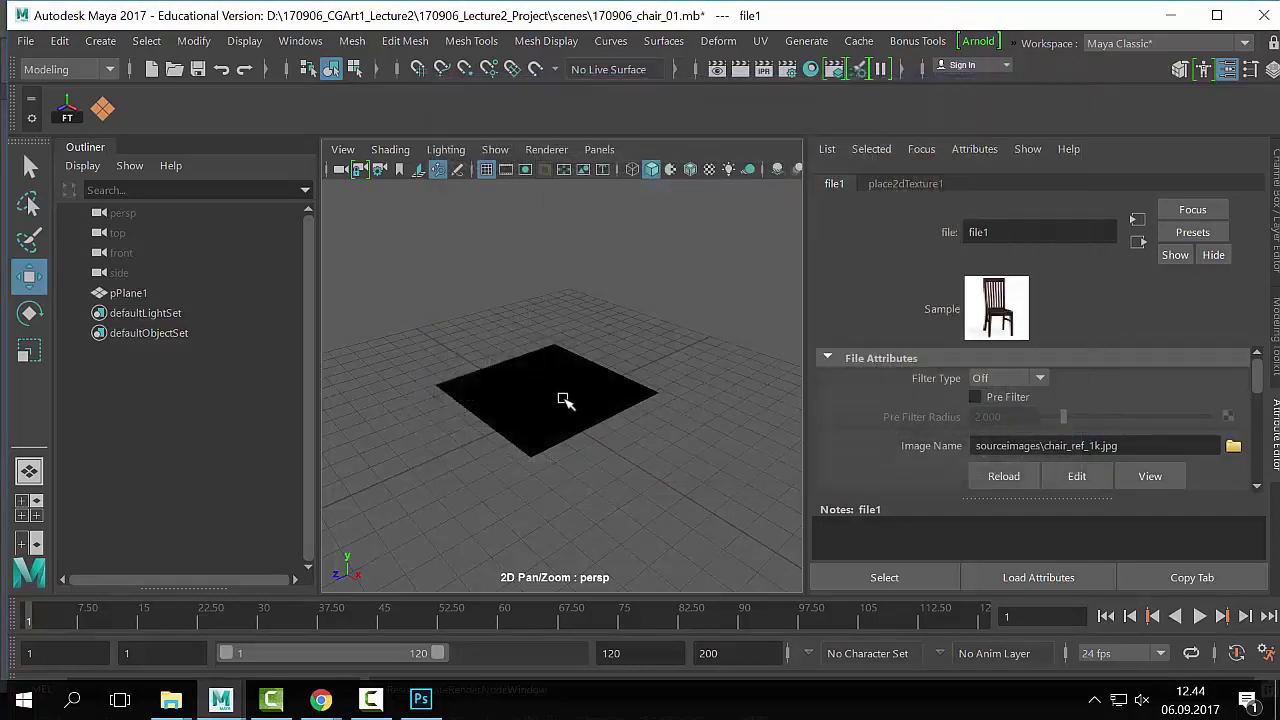
Step: Compare the wireframe, shaded and textured display modes in the perspective view, and leave textured display on
scroll(563, 399, up, 2)
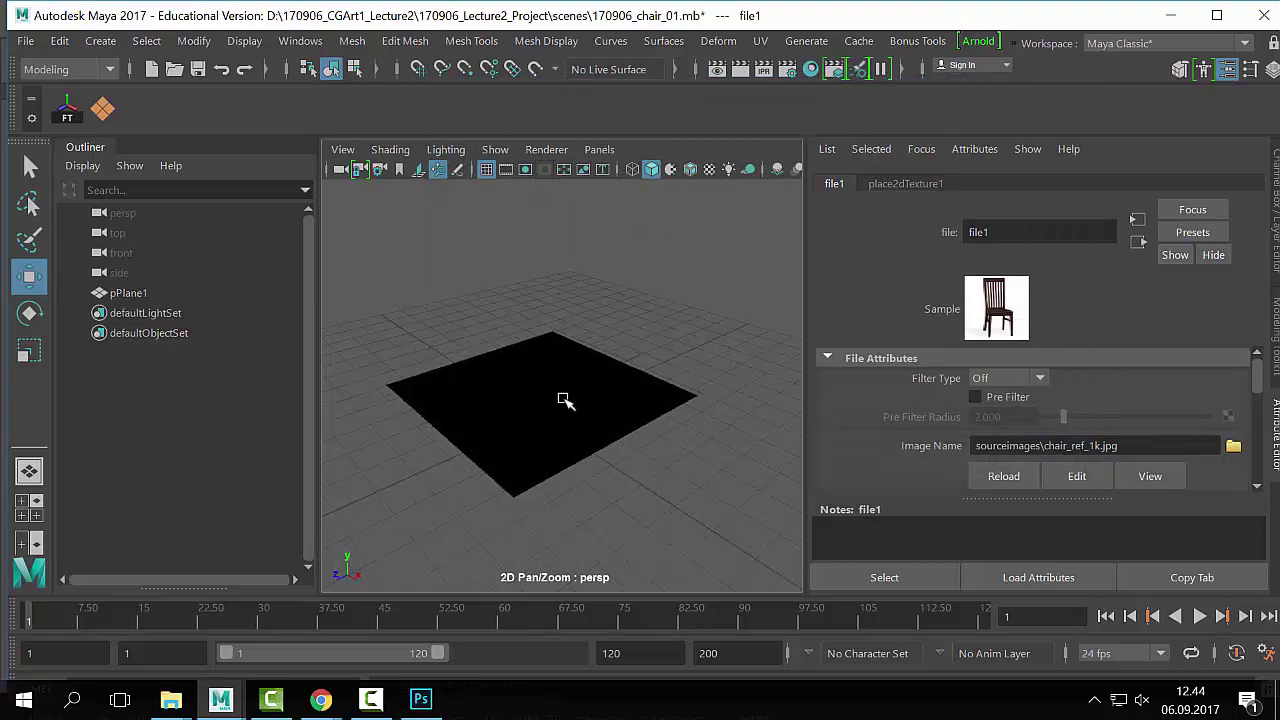
key(6)
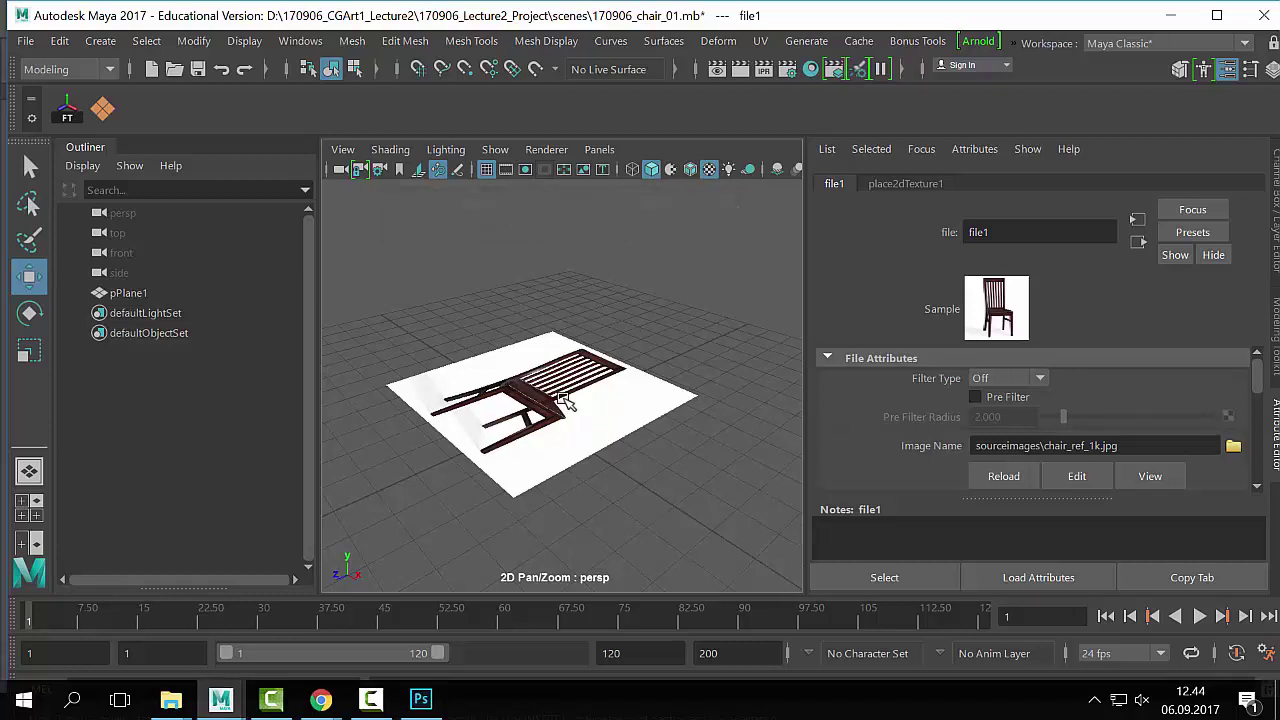
key(4)
key(5)
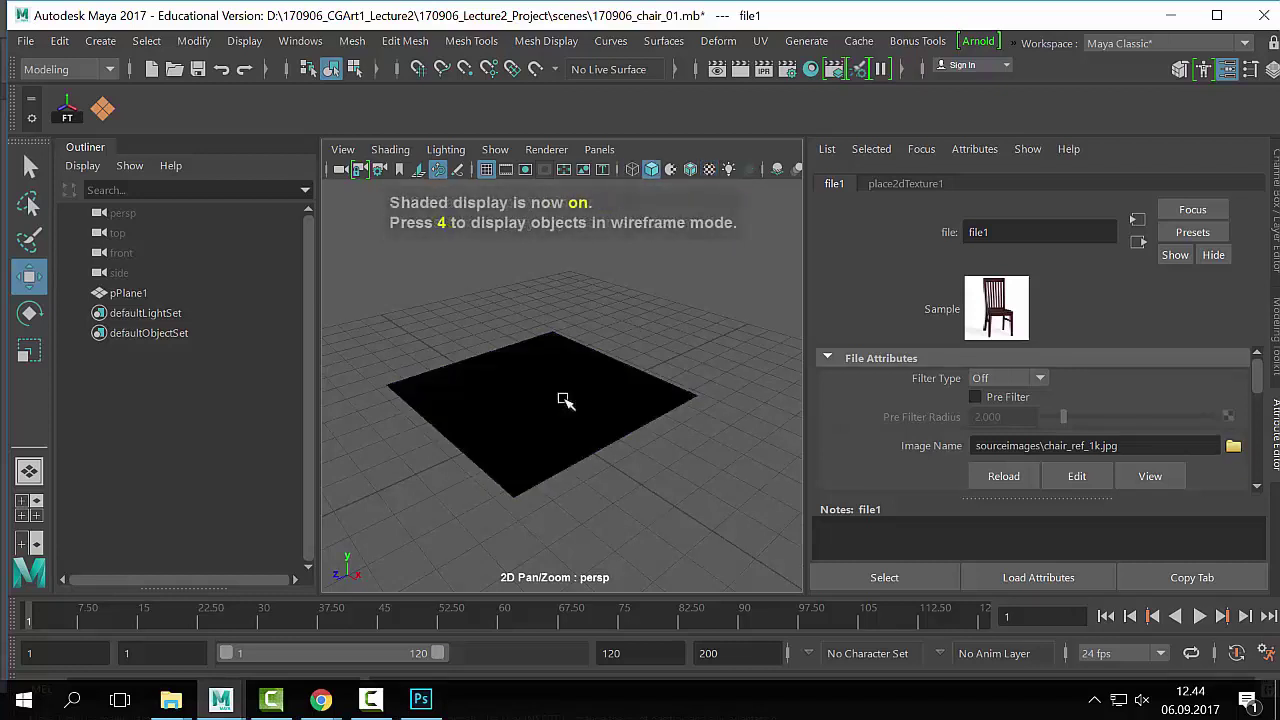
key(6)
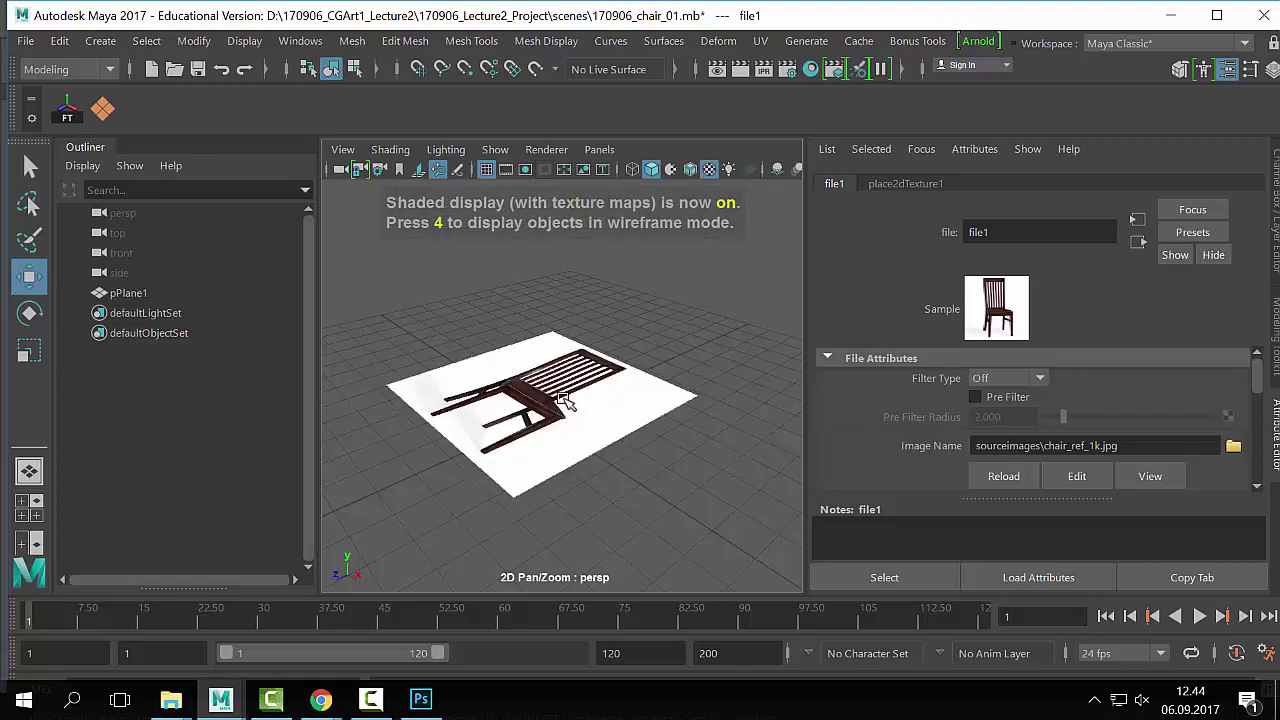
Step: Select the textured chair plane in the perspective view and look at it from a low angle
scroll(540, 394, down, 5)
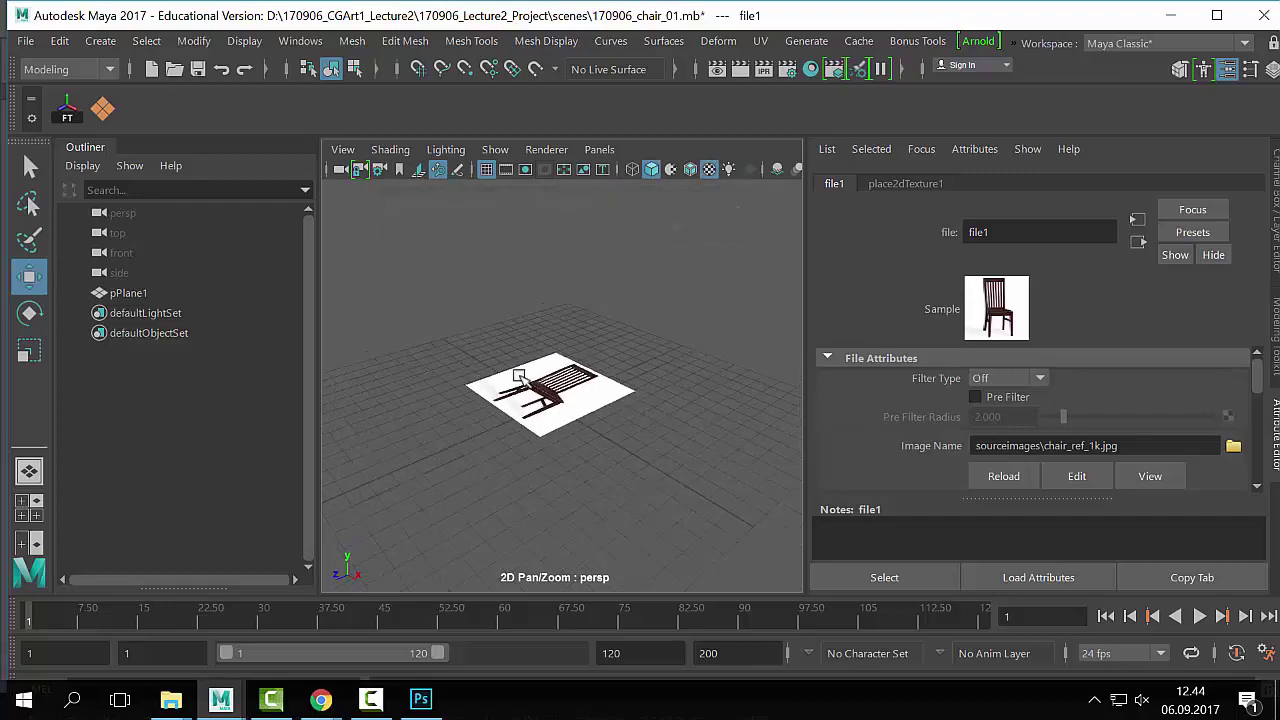
alt+drag(519, 375, 580, 398)
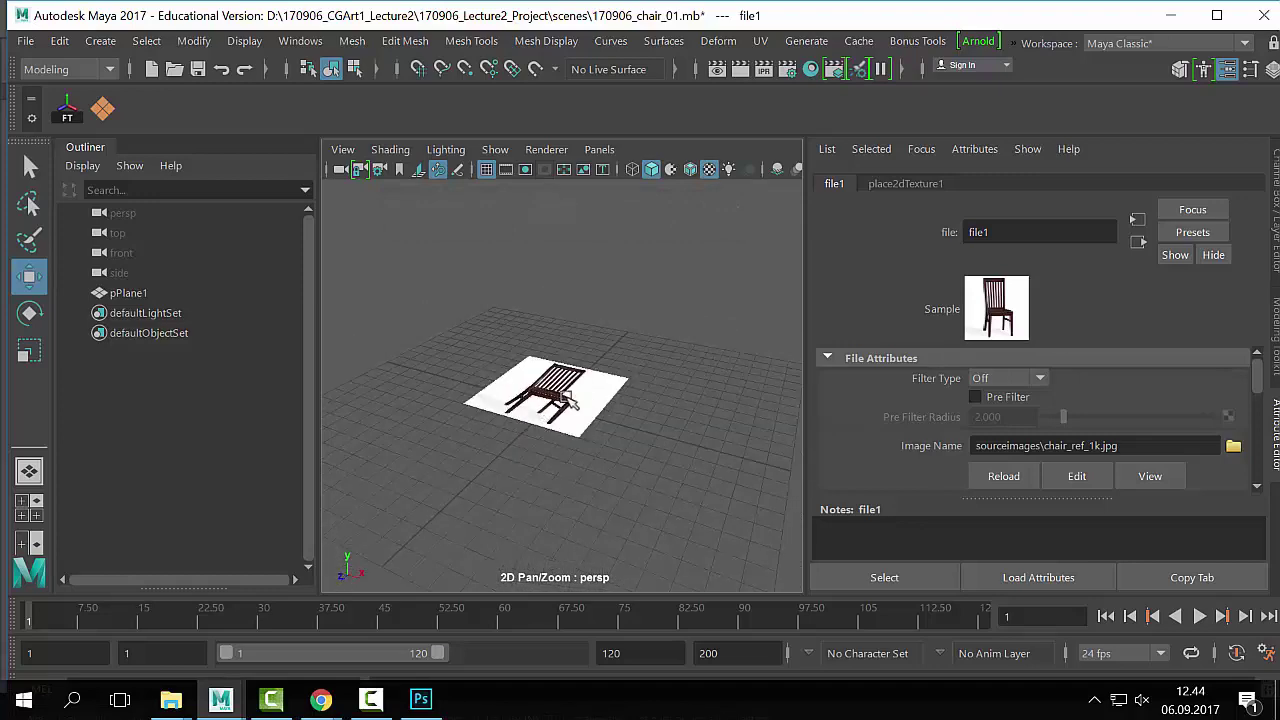
scroll(568, 402, up, 4)
drag(688, 338, 542, 514)
alt+drag(578, 472, 549, 471)
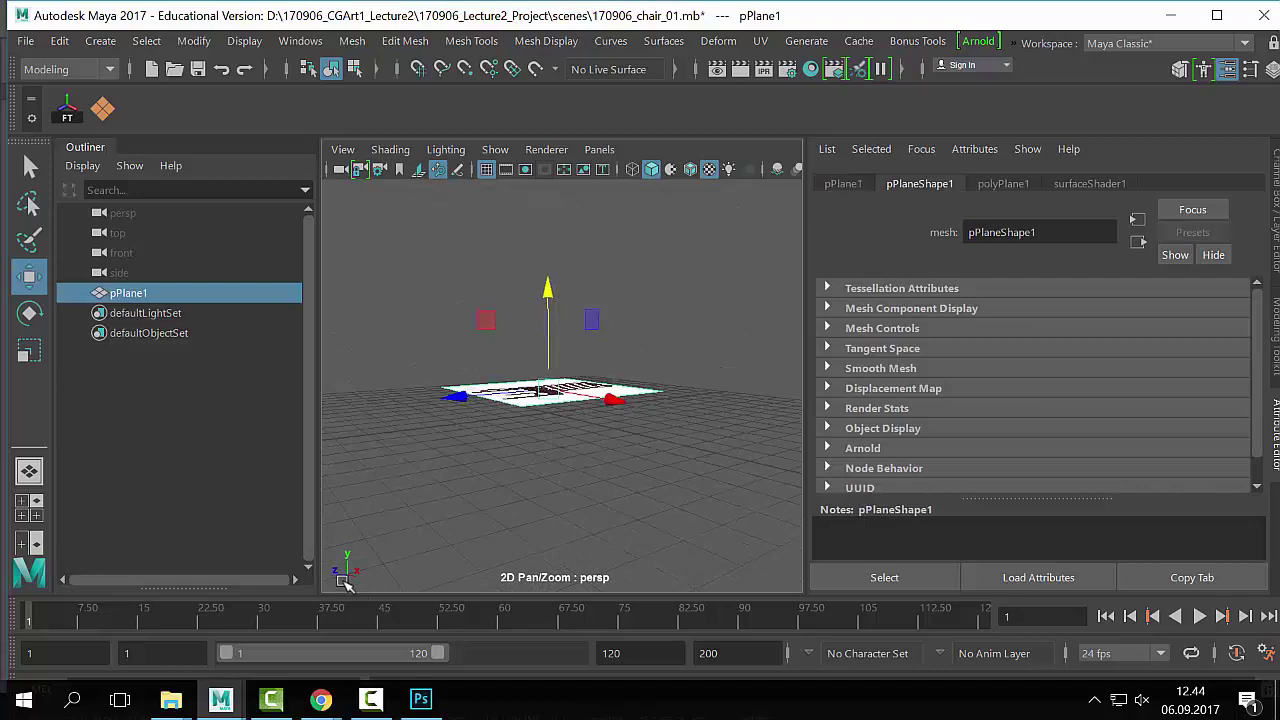
Step: Hide the Range Slider and the Command Line through the UI Elements options, and close that list
click(245, 41)
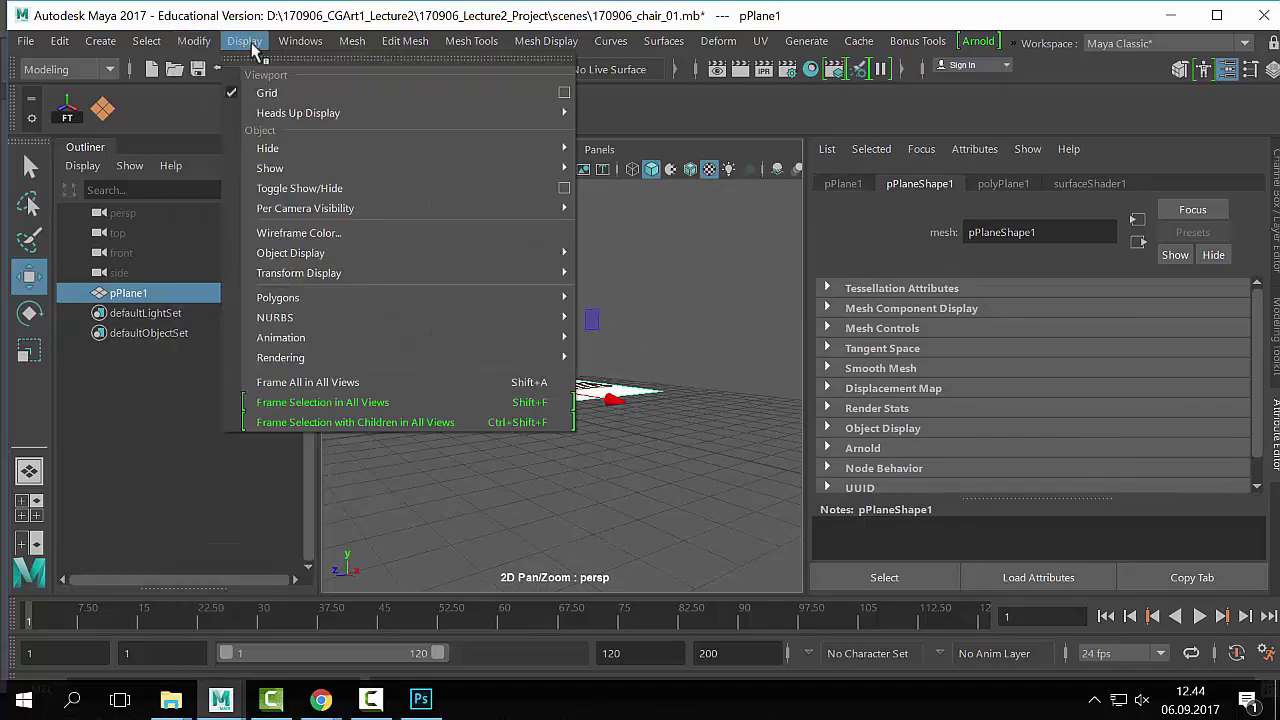
mouse_move(298, 45)
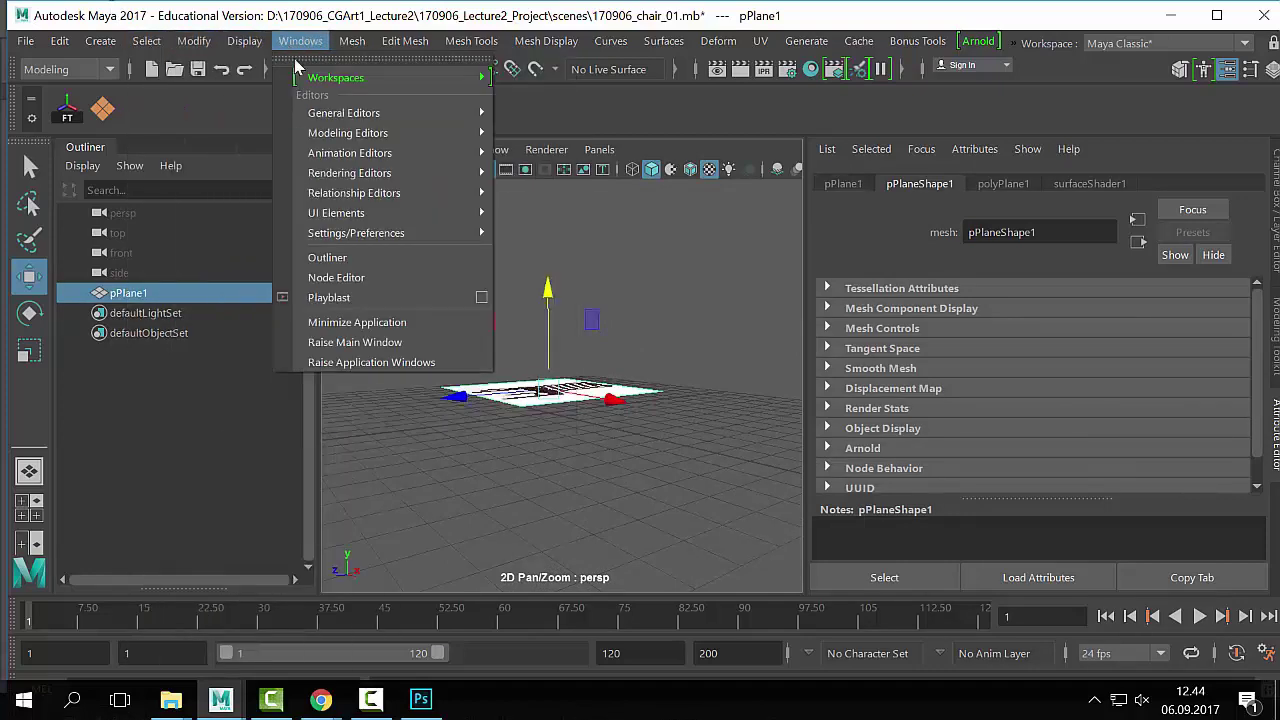
mouse_move(389, 201)
click(560, 212)
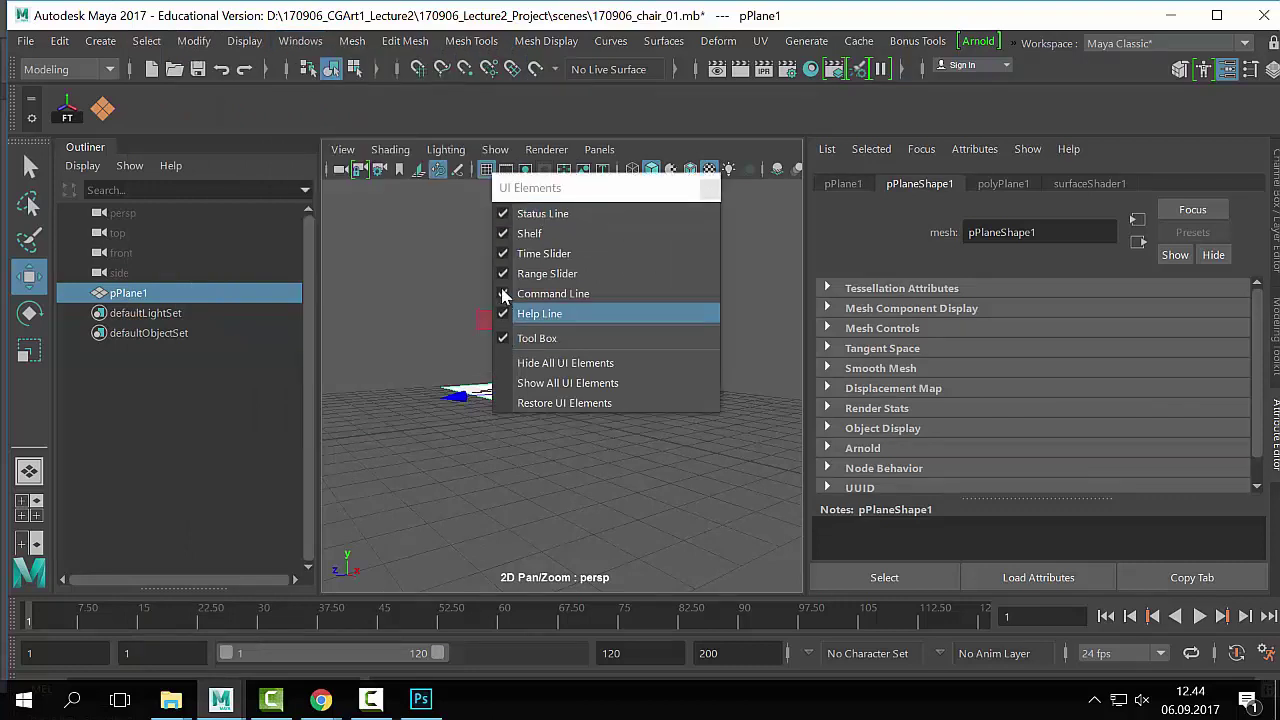
click(506, 274)
click(504, 292)
drag(593, 191, 833, 211)
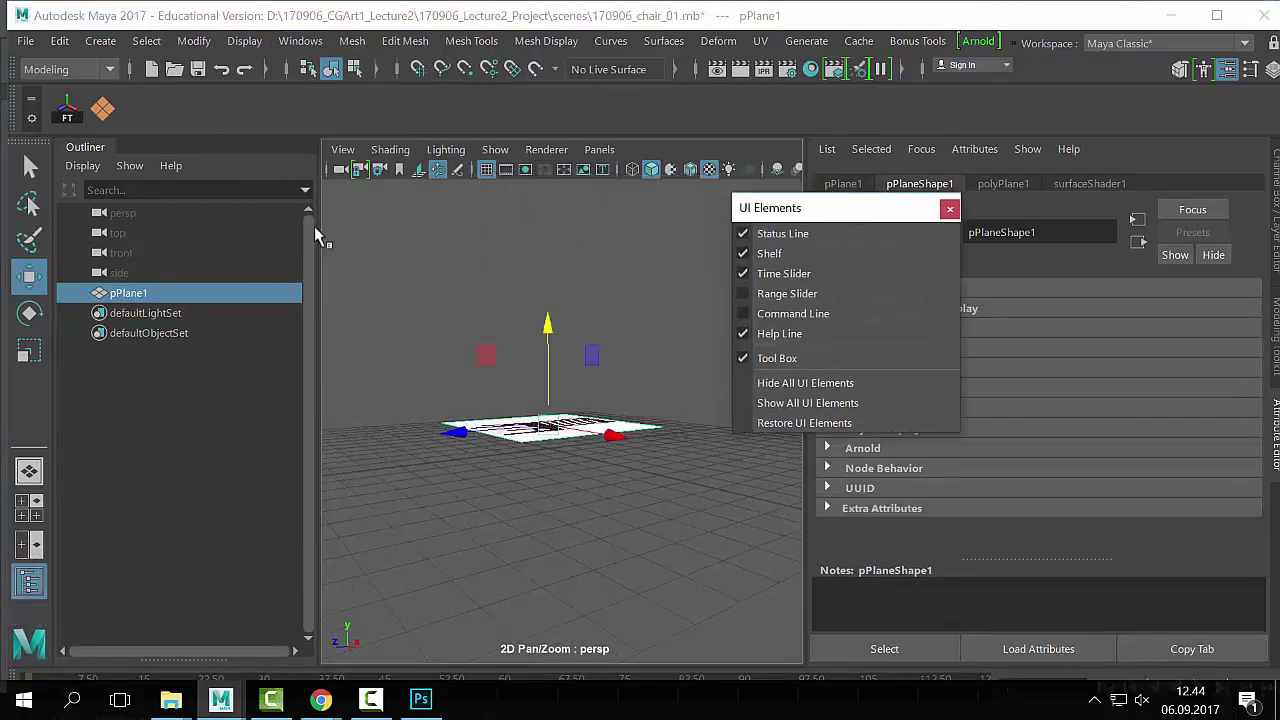
click(949, 209)
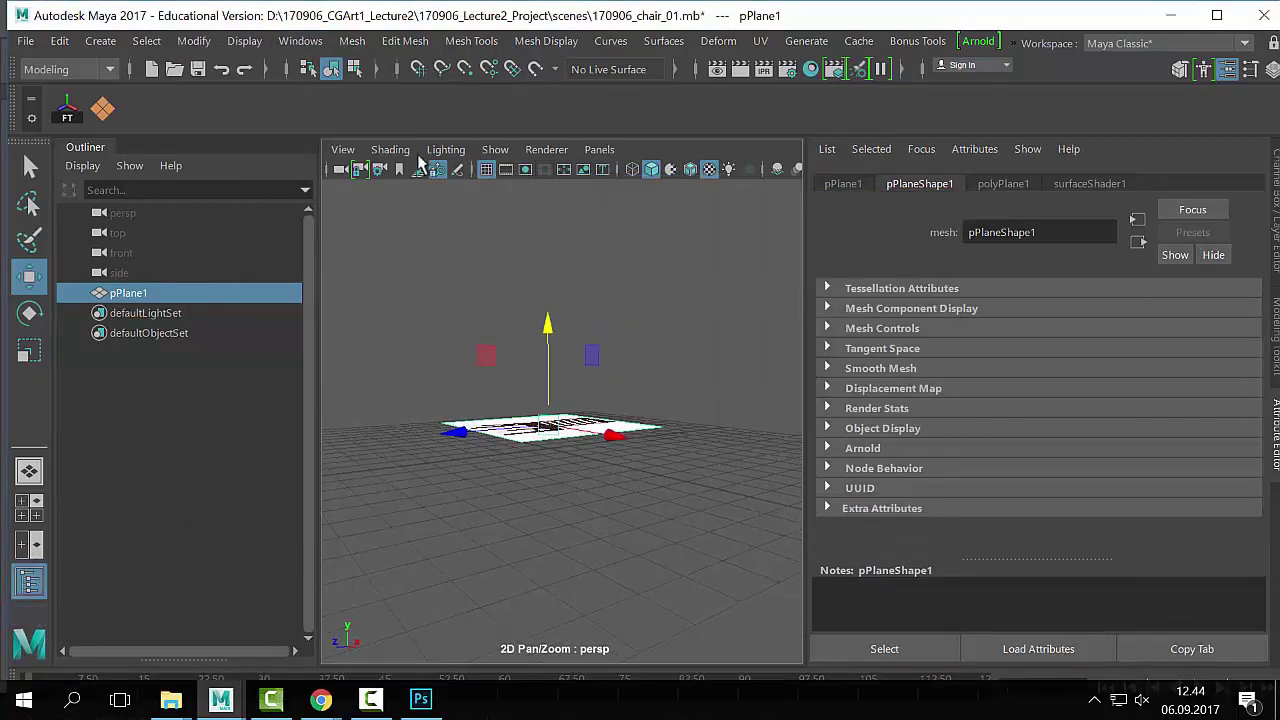
Step: Try the panel layout and full-screen toggles on the perspective view, return to the standard view, and call up the Outliner
key(space)
key(space)
key(ctrl+space)
key(ctrl+space)
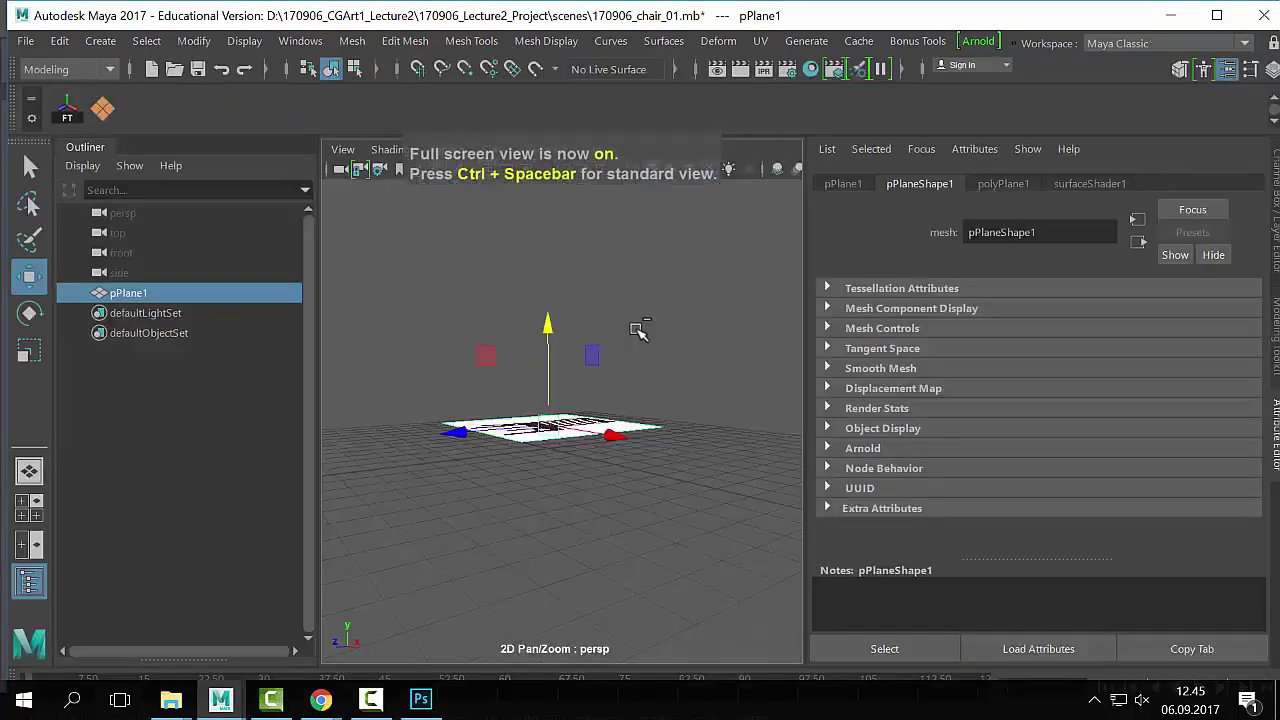
click(300, 41)
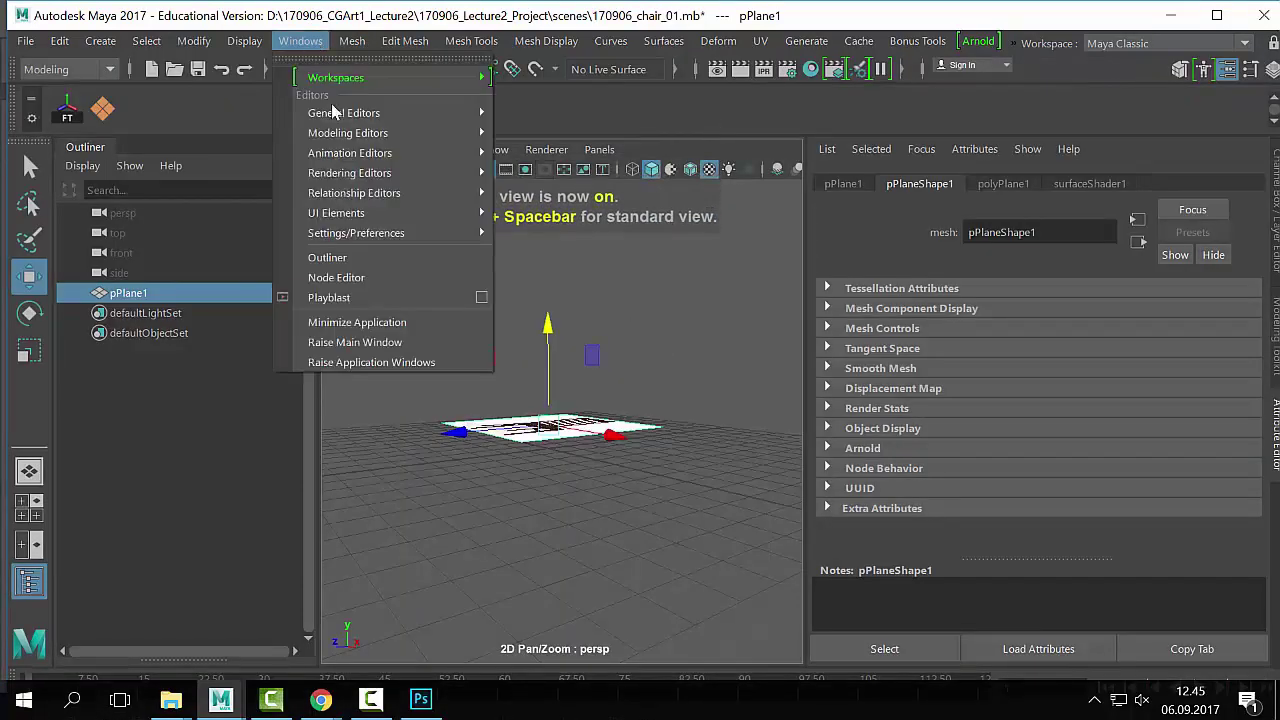
click(350, 257)
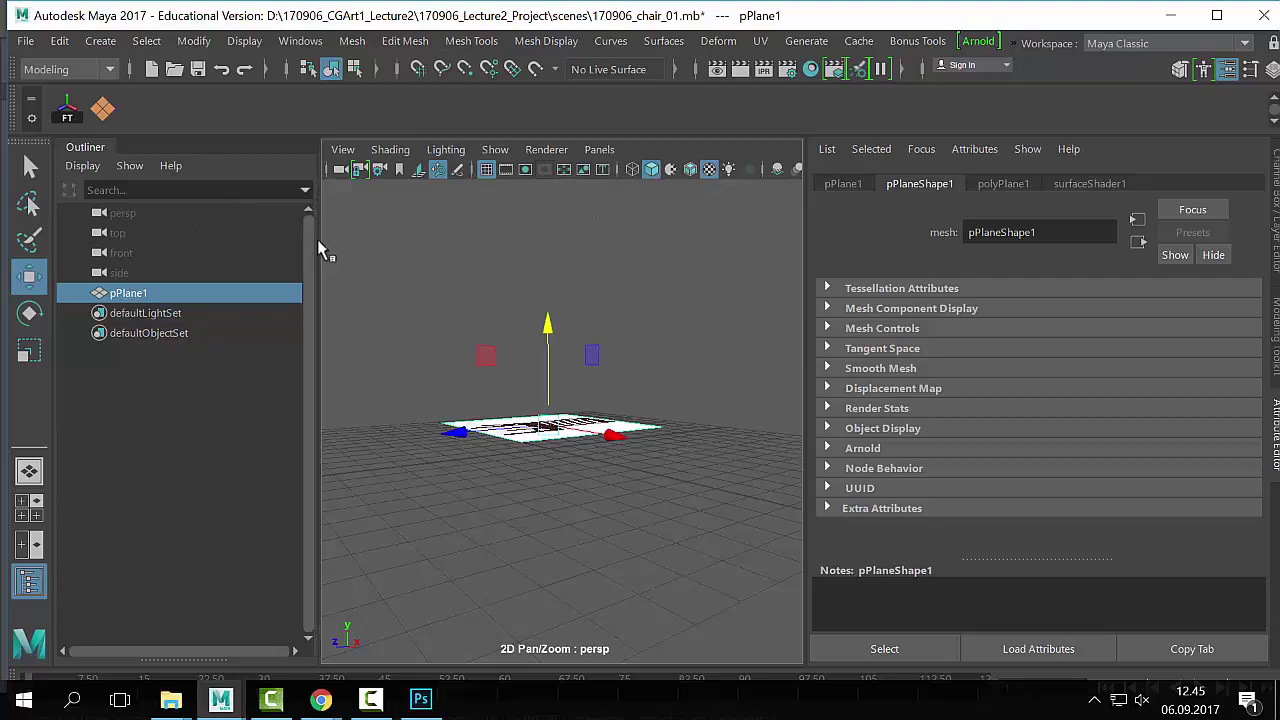
Step: Clear the selection, bring up the Channel Box / Layer Editor instead of the Attribute Editor, and narrow its panel
click(617, 248)
key(ctrl+a)
key(ctrl+a)
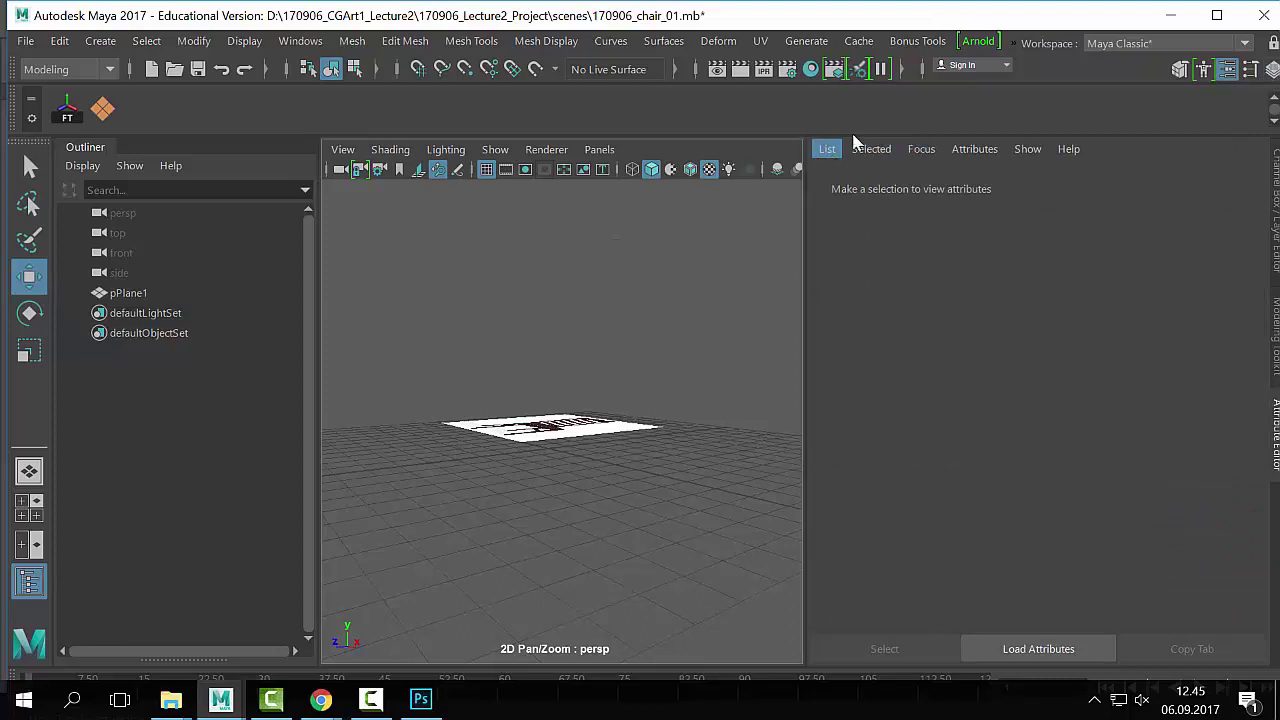
click(1275, 200)
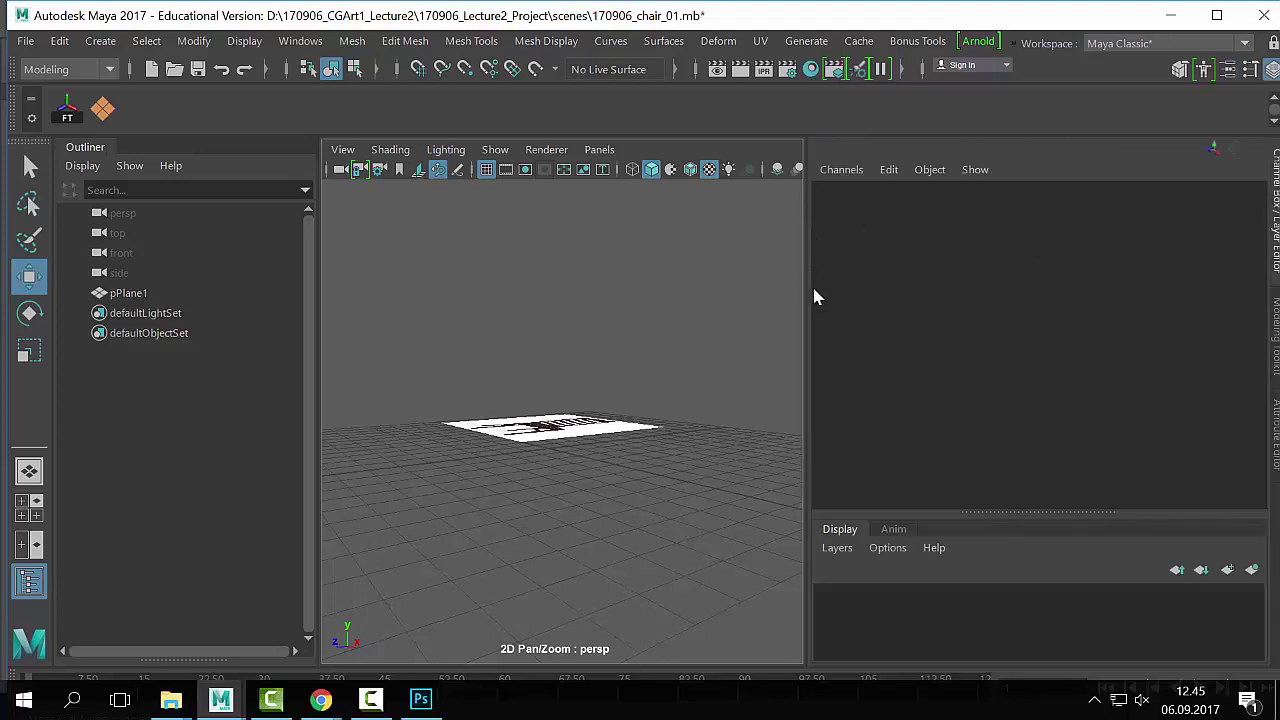
drag(807, 290, 1231, 294)
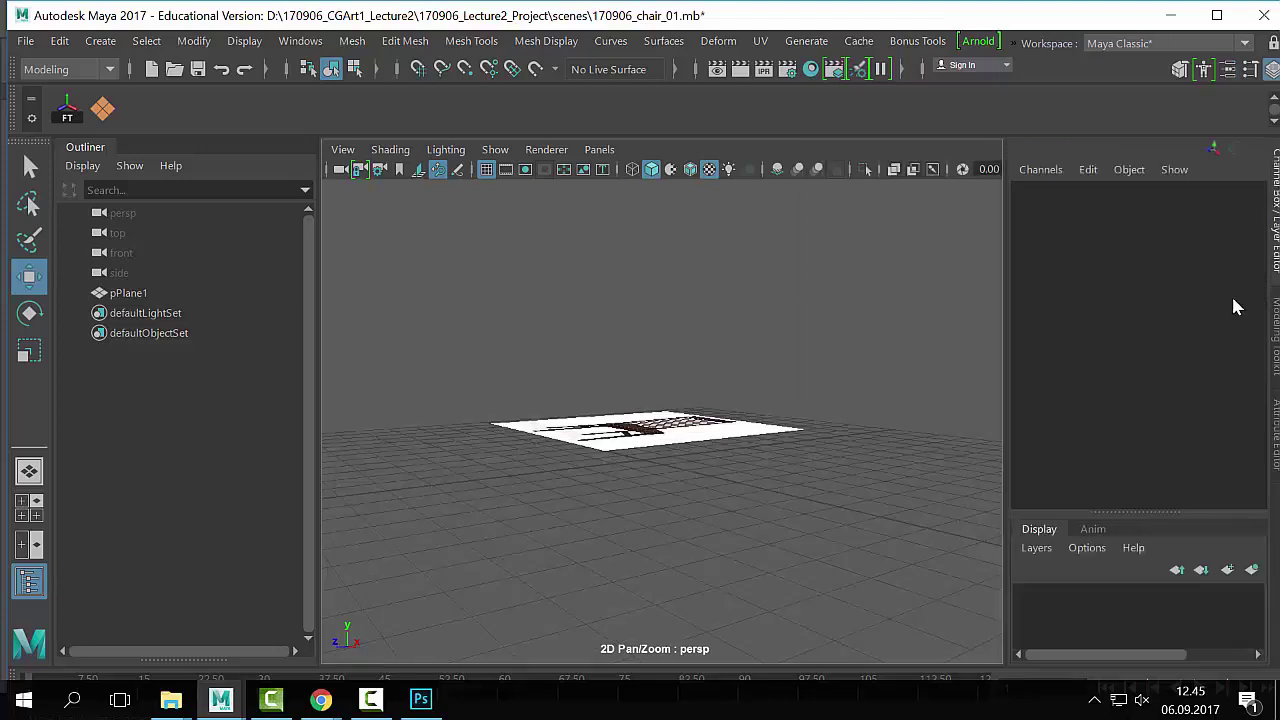
Step: Switch the perspective view to full-screen mode with the whole grid and the chair plane in sight
alt+drag(557, 340, 709, 363)
scroll(690, 390, down, 5)
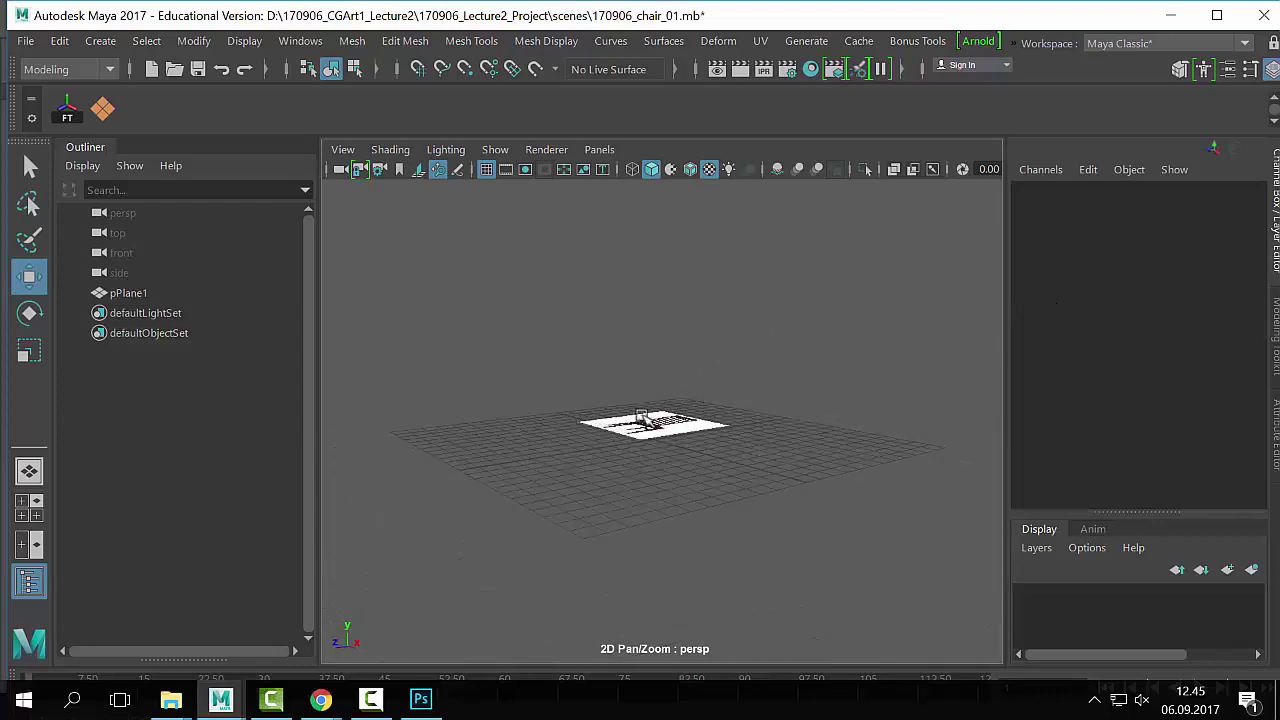
alt+drag(648, 420, 714, 443)
key(ctrl+space)
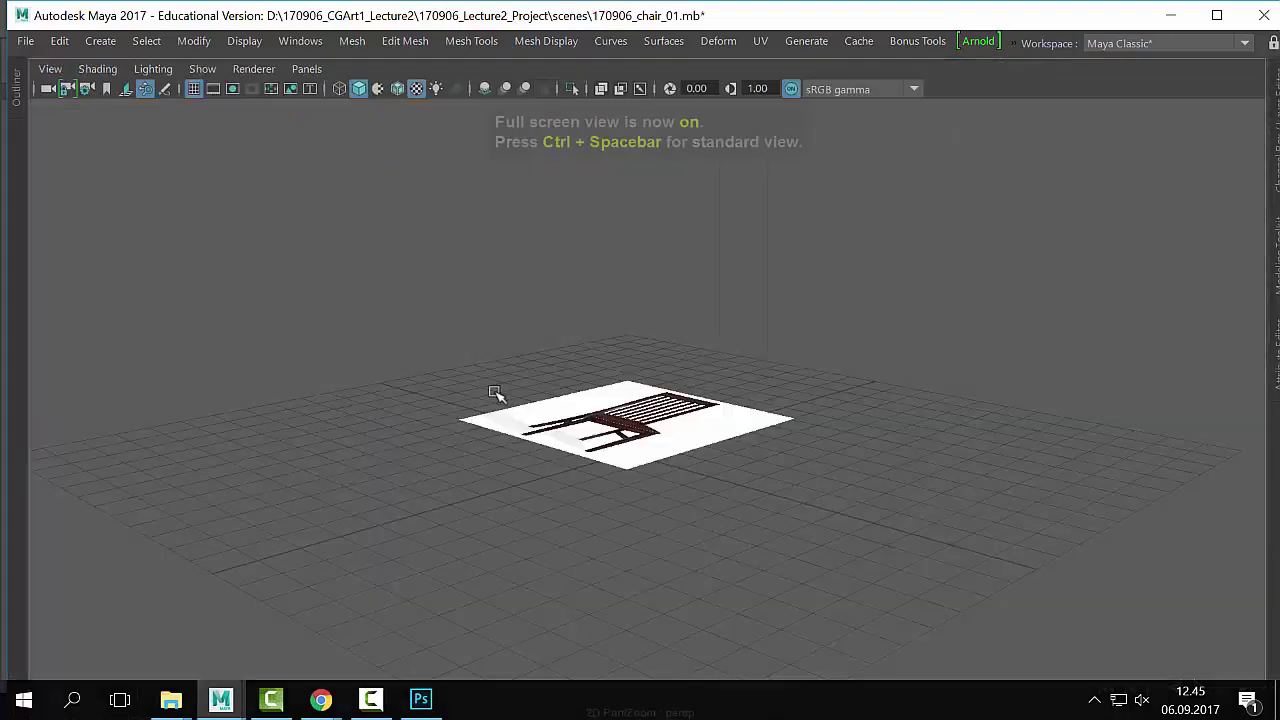
Step: Select the chair plane, turn on Discrete Rotate, and rotate the plane until it stands upright
click(570, 432)
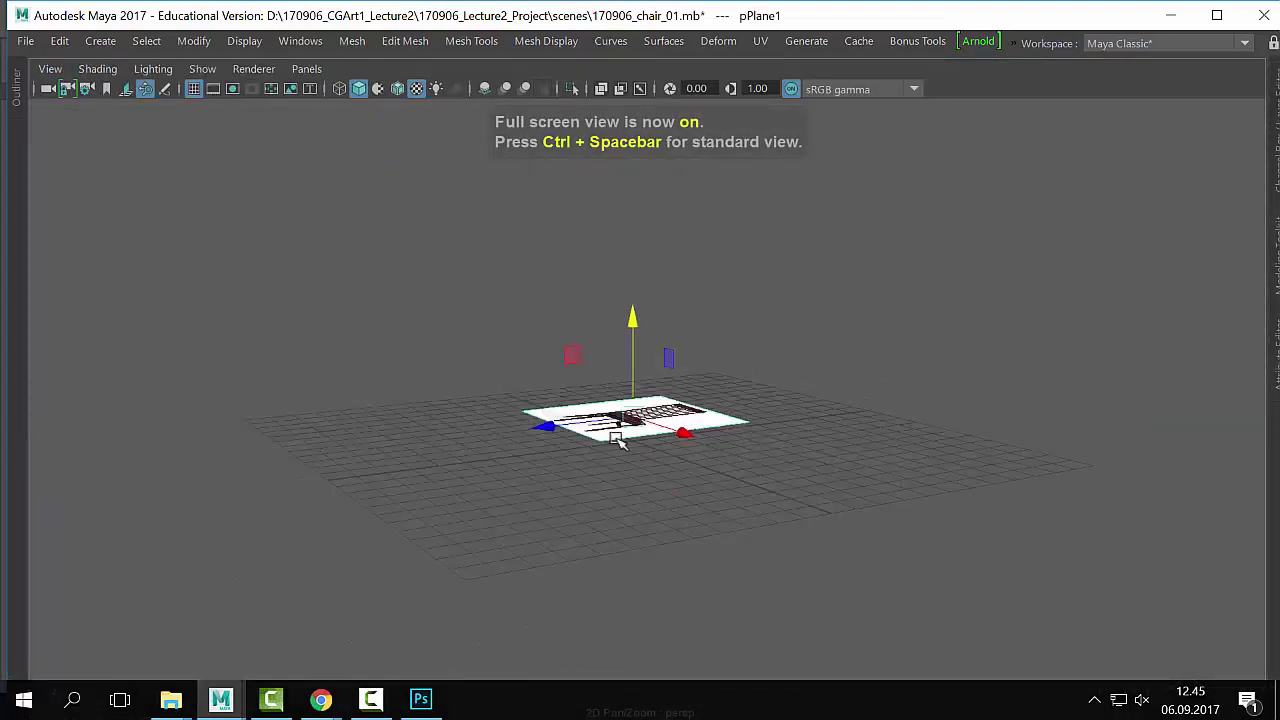
scroll(651, 400, up, 2)
key(e)
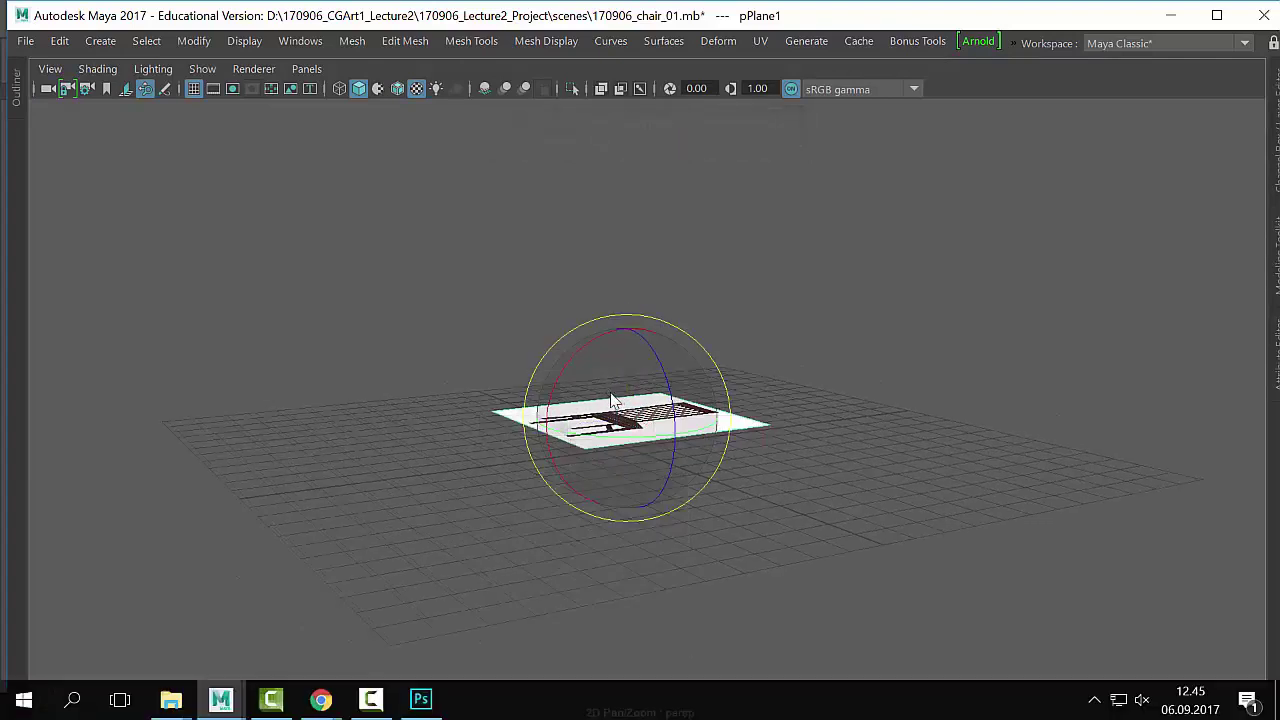
click(612, 393)
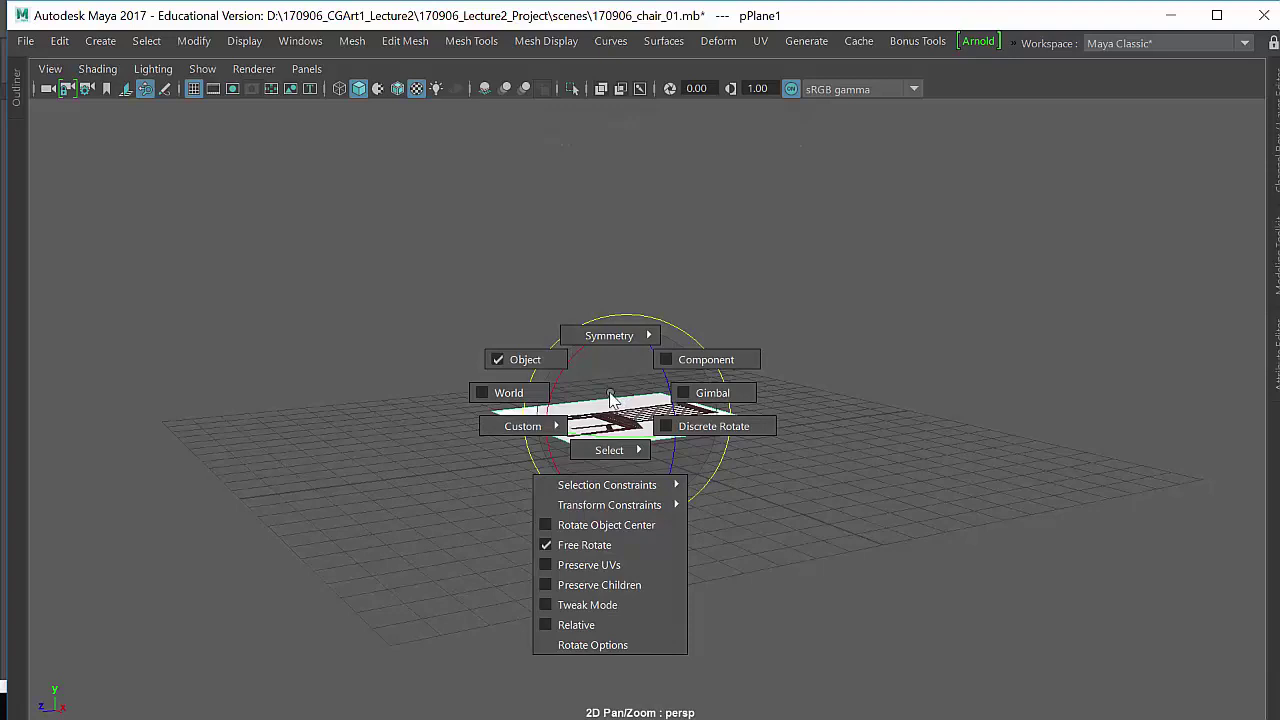
key(w)
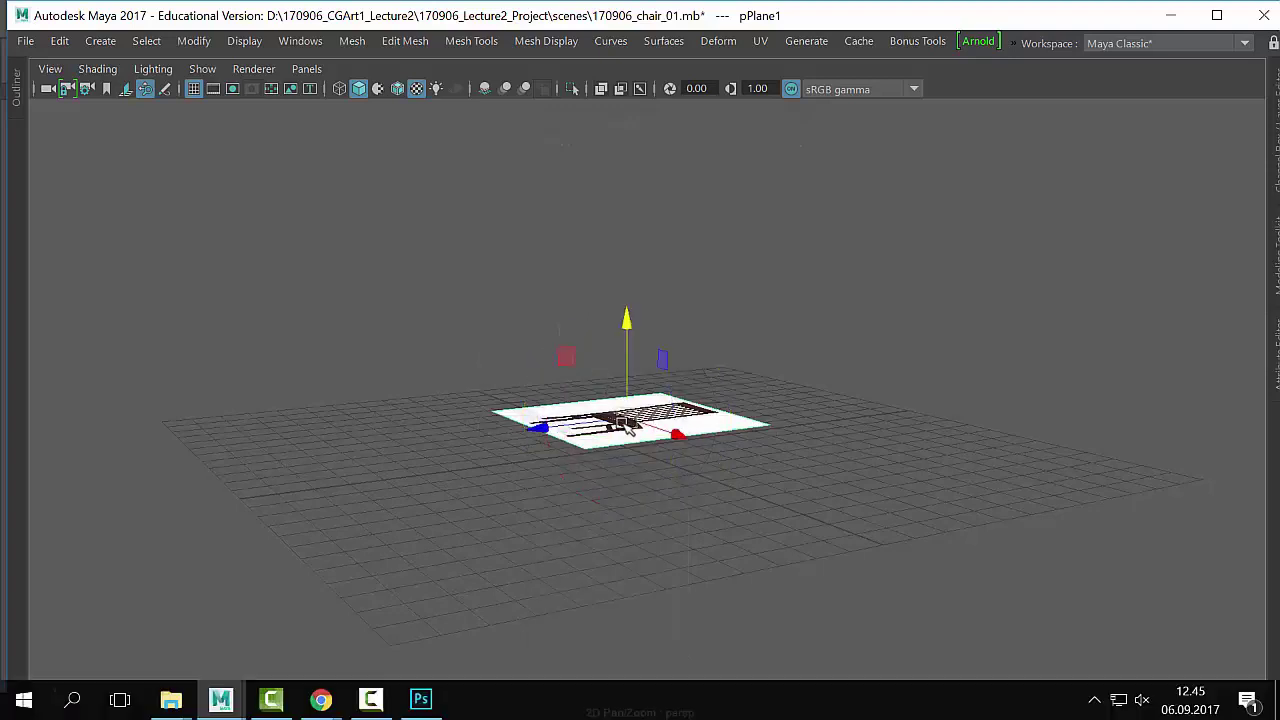
click(624, 424)
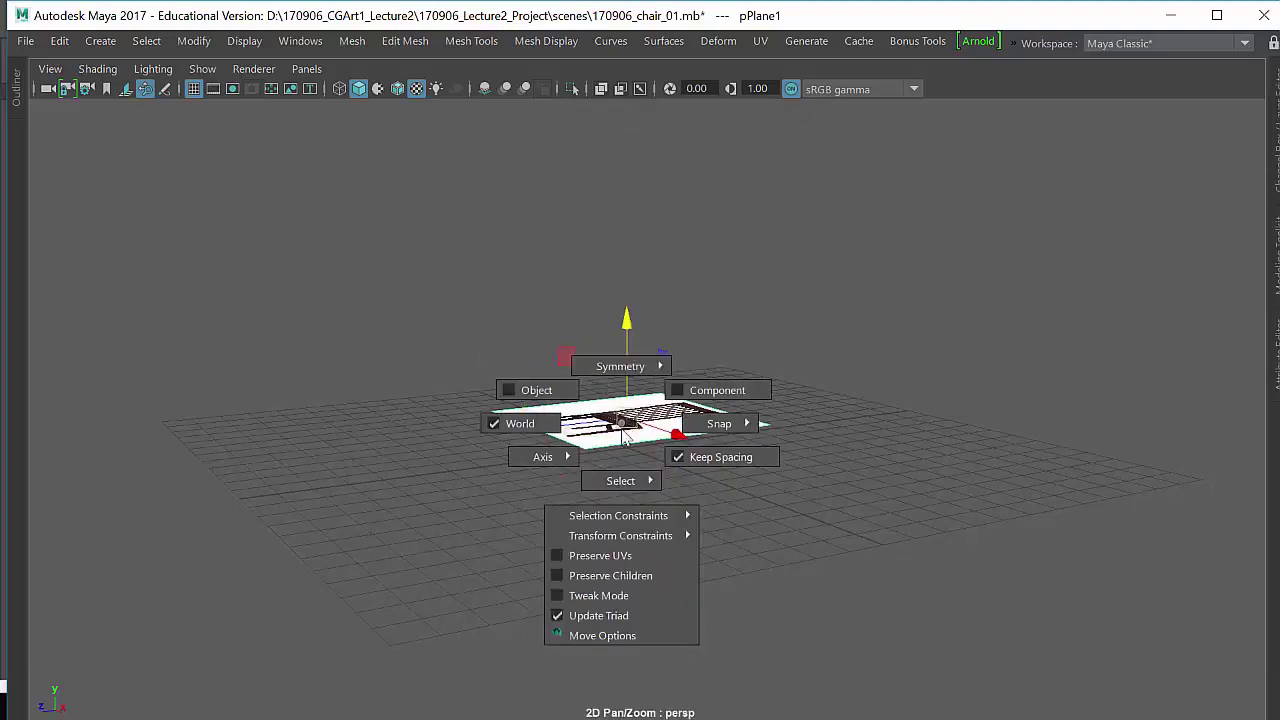
key(e)
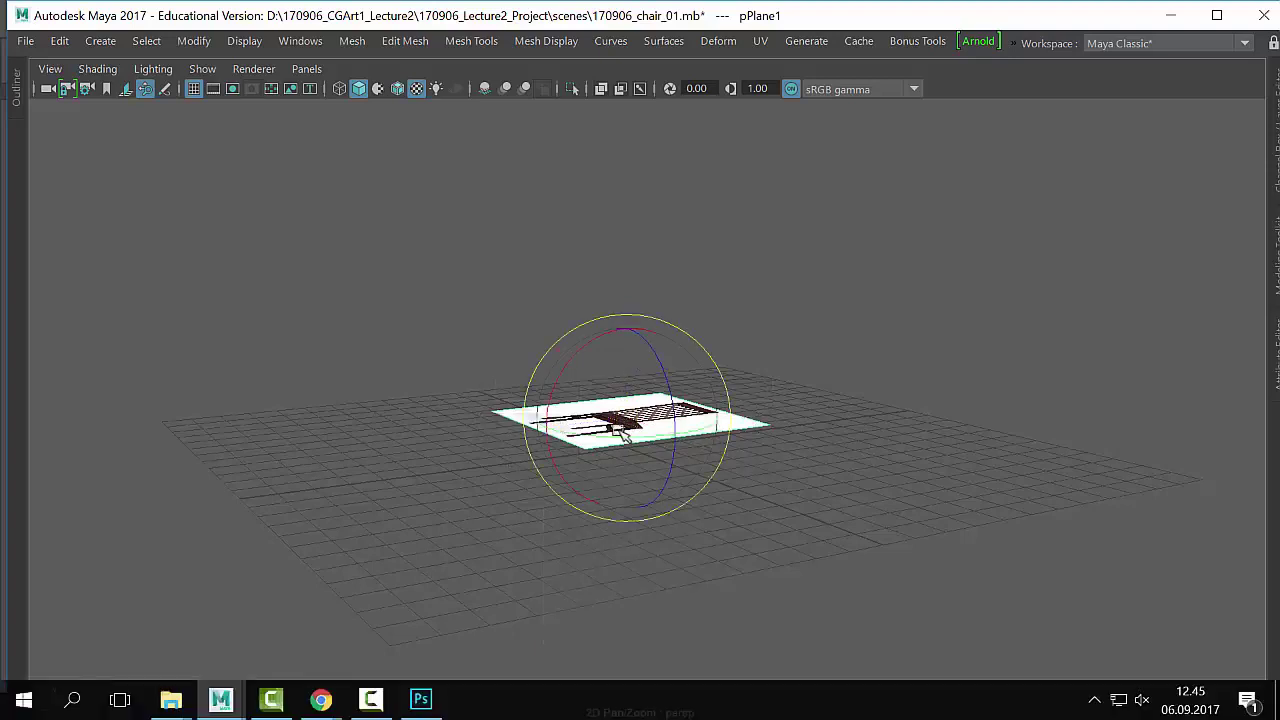
click(621, 432)
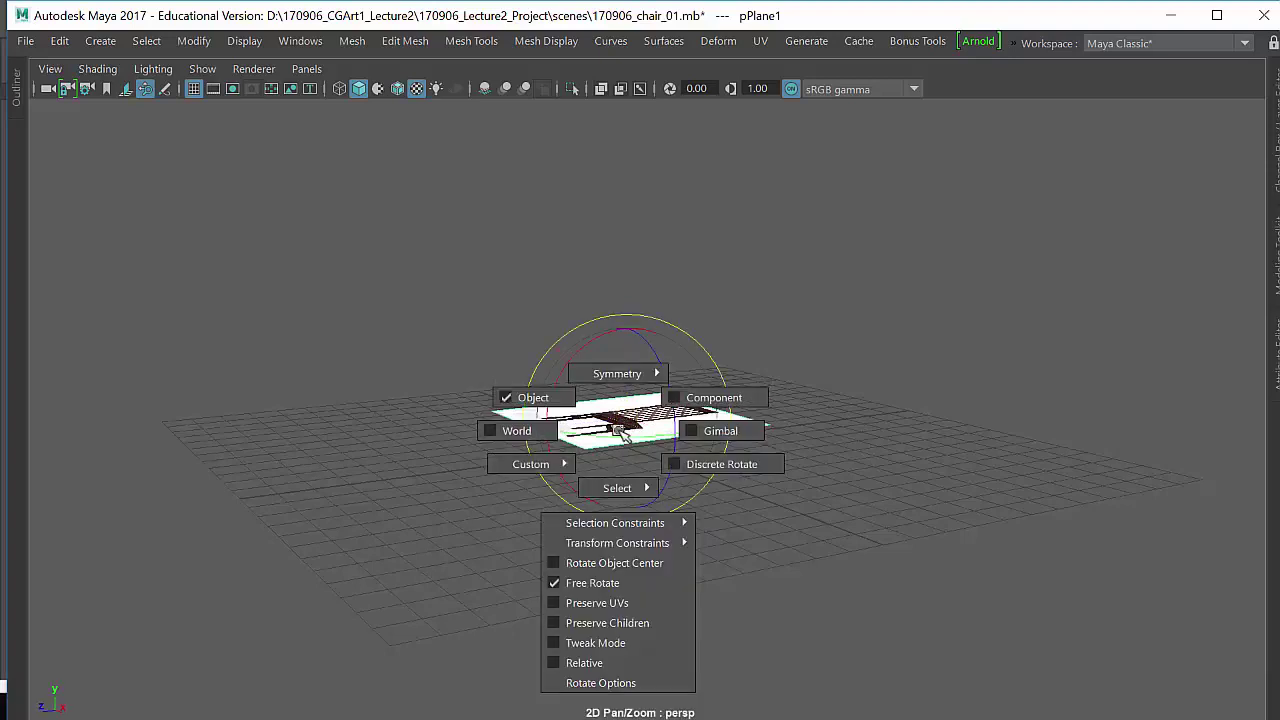
click(672, 464)
drag(589, 392, 486, 394)
Step: Place the upright chair plane toward the back of the grid with its base at floor level, and save the scene
key(w)
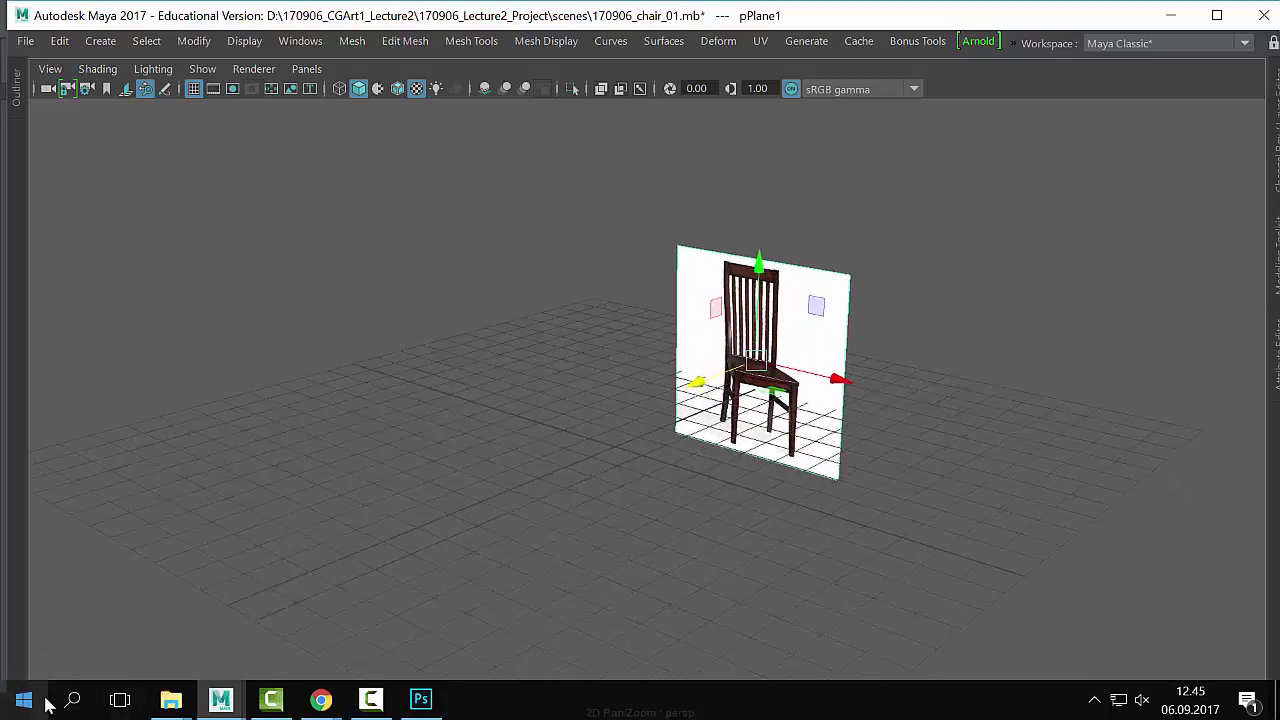
alt+drag(663, 462, 657, 477)
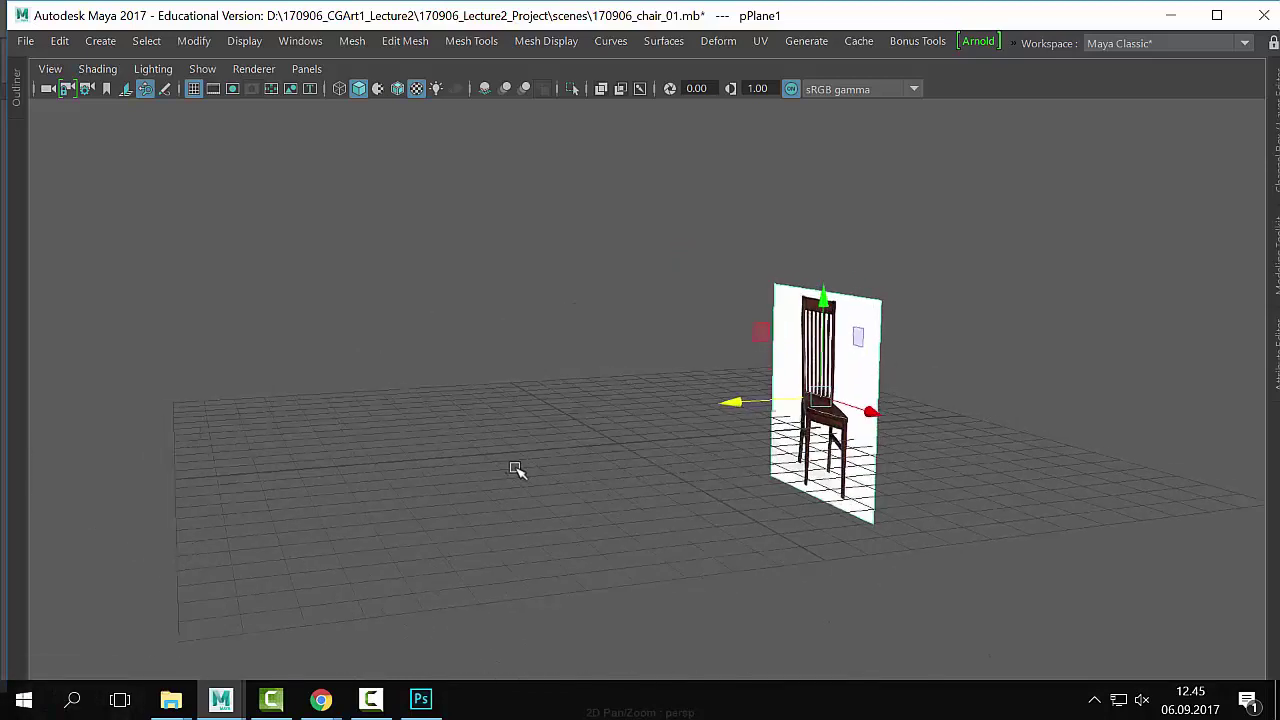
alt+drag(440, 458, 531, 364)
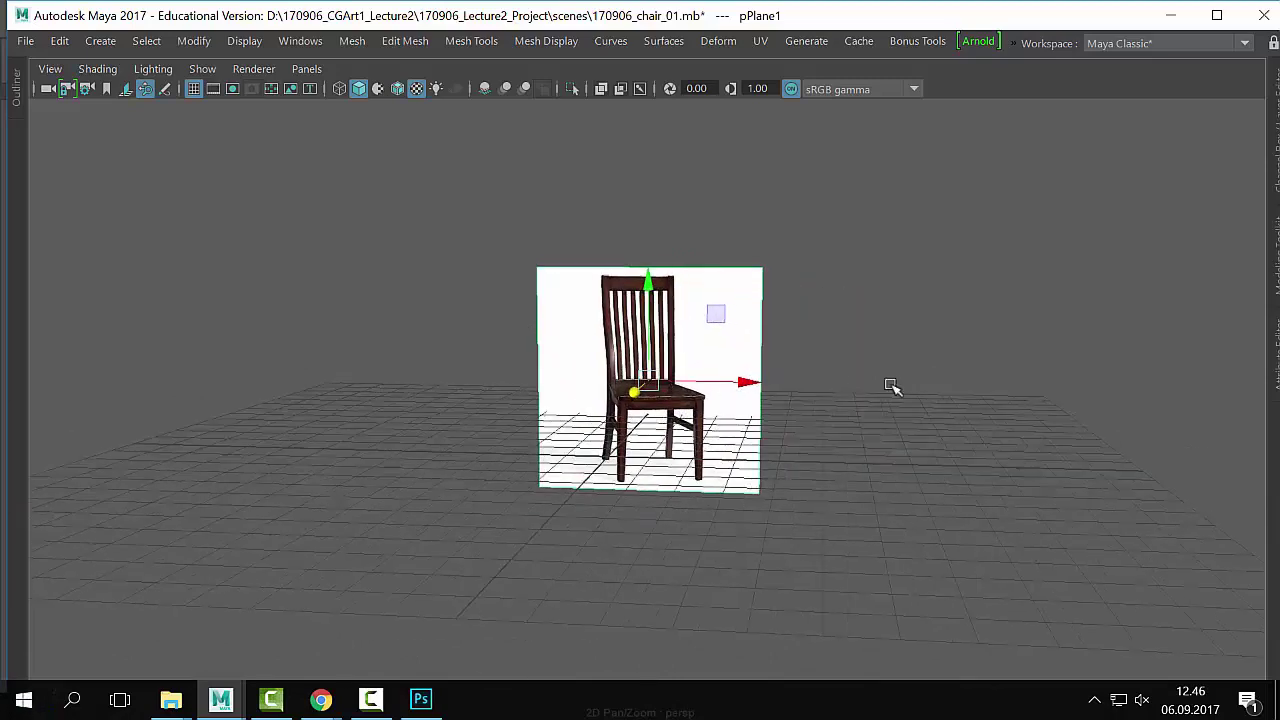
alt+drag(894, 391, 688, 322)
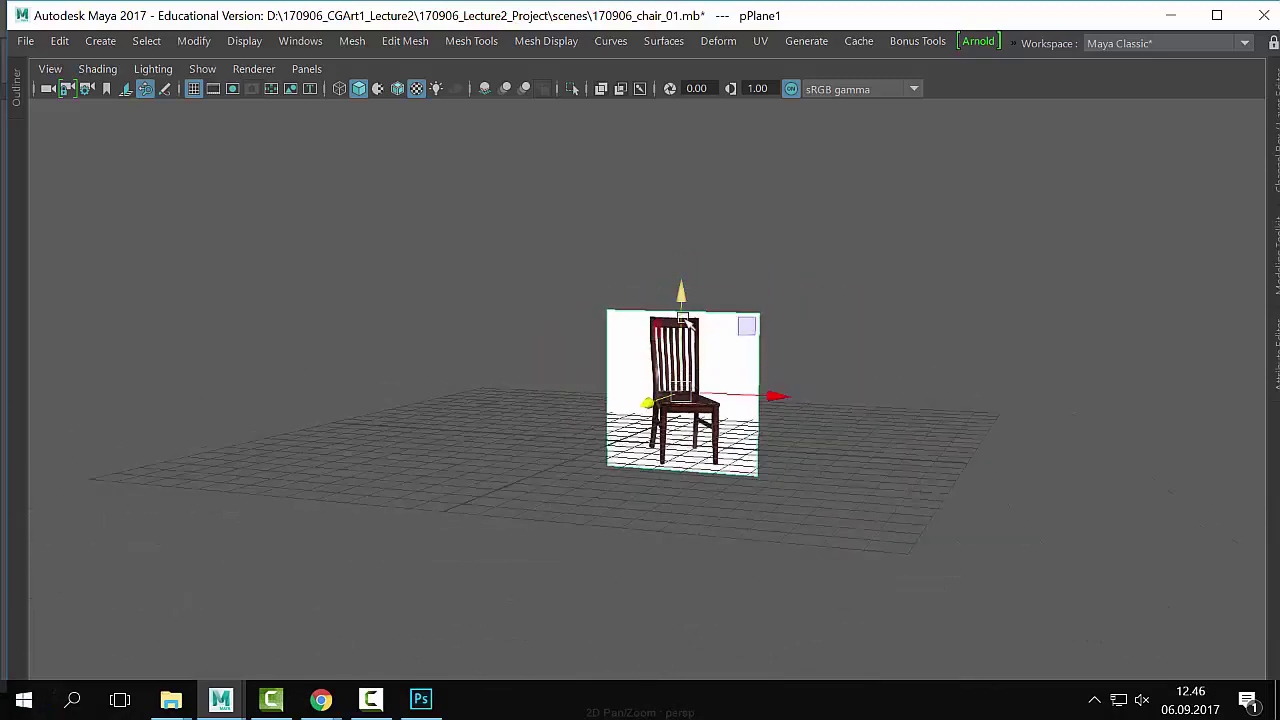
alt+drag(829, 314, 700, 270)
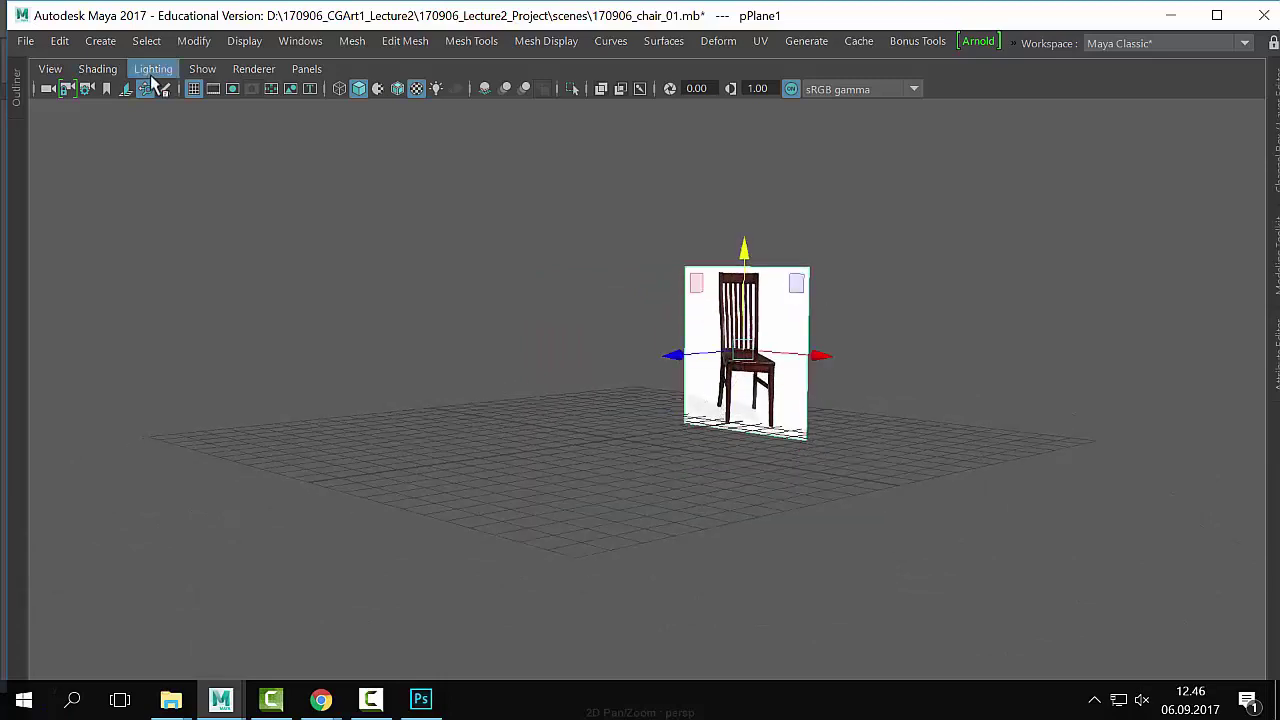
click(25, 41)
click(60, 71)
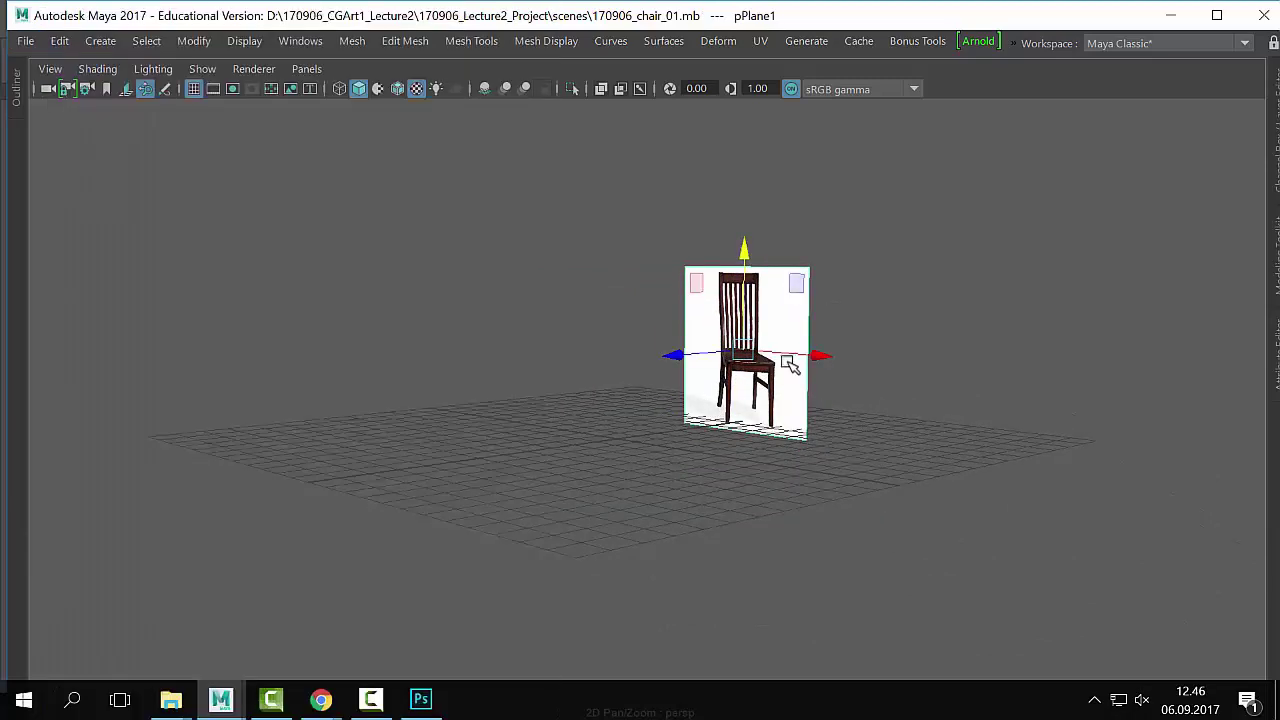
Step: Clear the selection and look at the upright chair plane and the grid from a raised angle
click(935, 382)
alt+right_drag(820, 403, 686, 409)
alt+drag(686, 409, 660, 466)
alt+right_drag(660, 466, 738, 437)
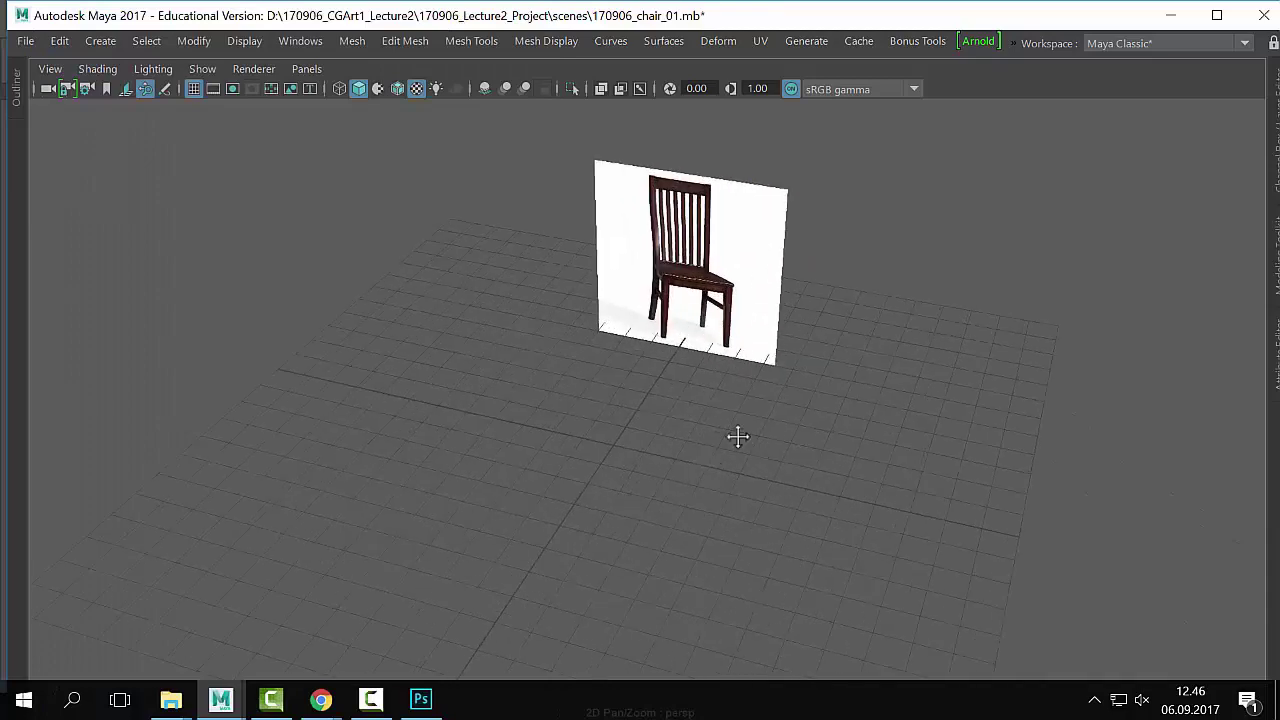
alt+middle_drag(738, 437, 740, 424)
alt+drag(560, 429, 580, 449)
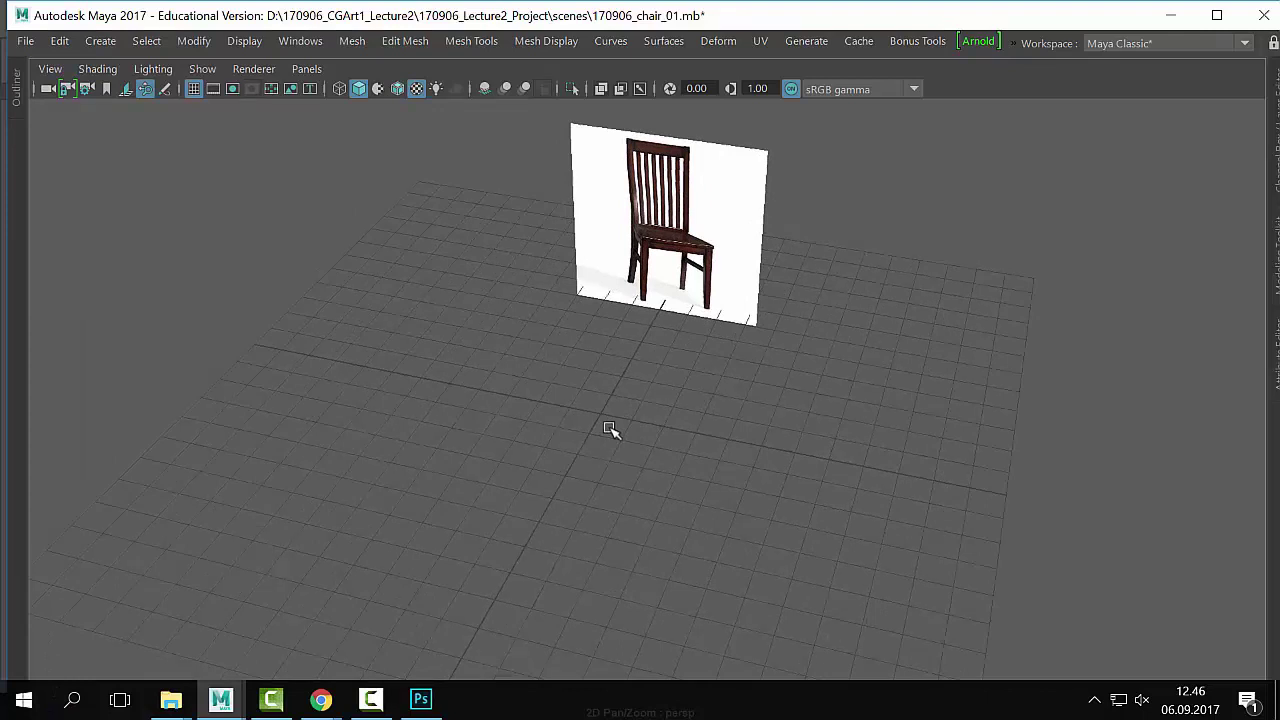
Step: Check the linear working unit in the Settings preferences, keep it at centimeter, and save the preferences
click(300, 41)
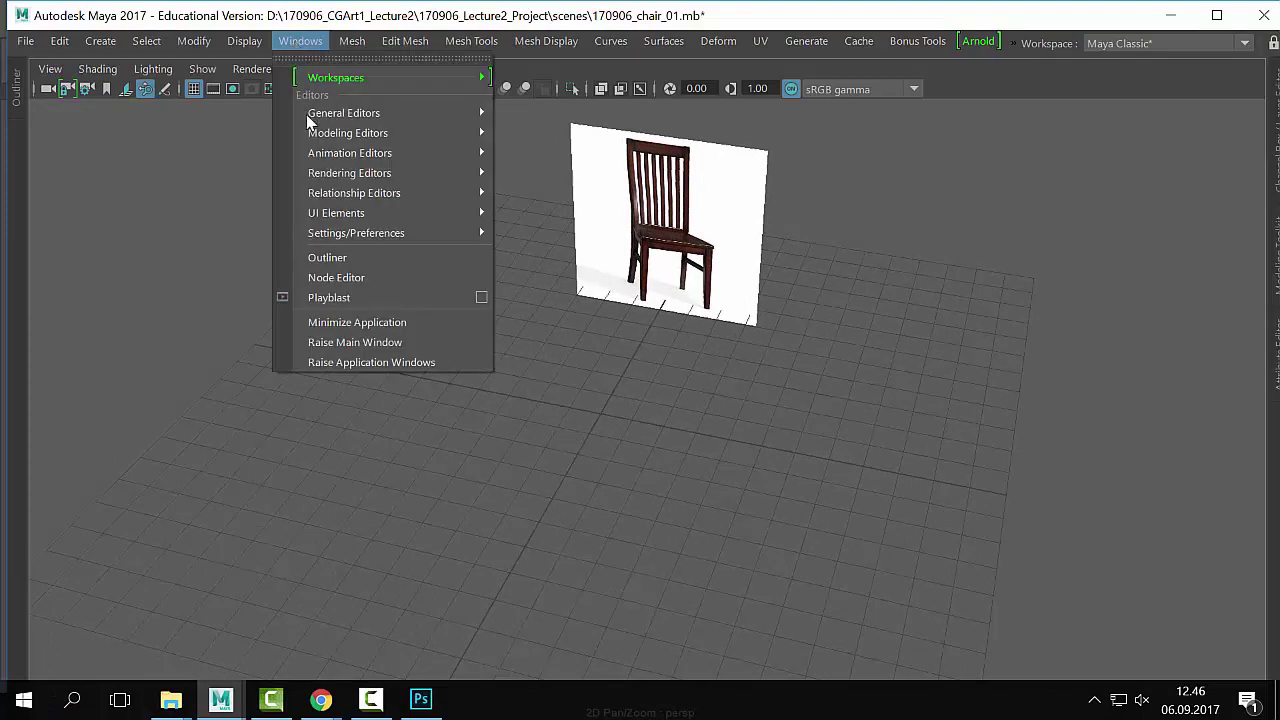
mouse_move(426, 234)
click(530, 248)
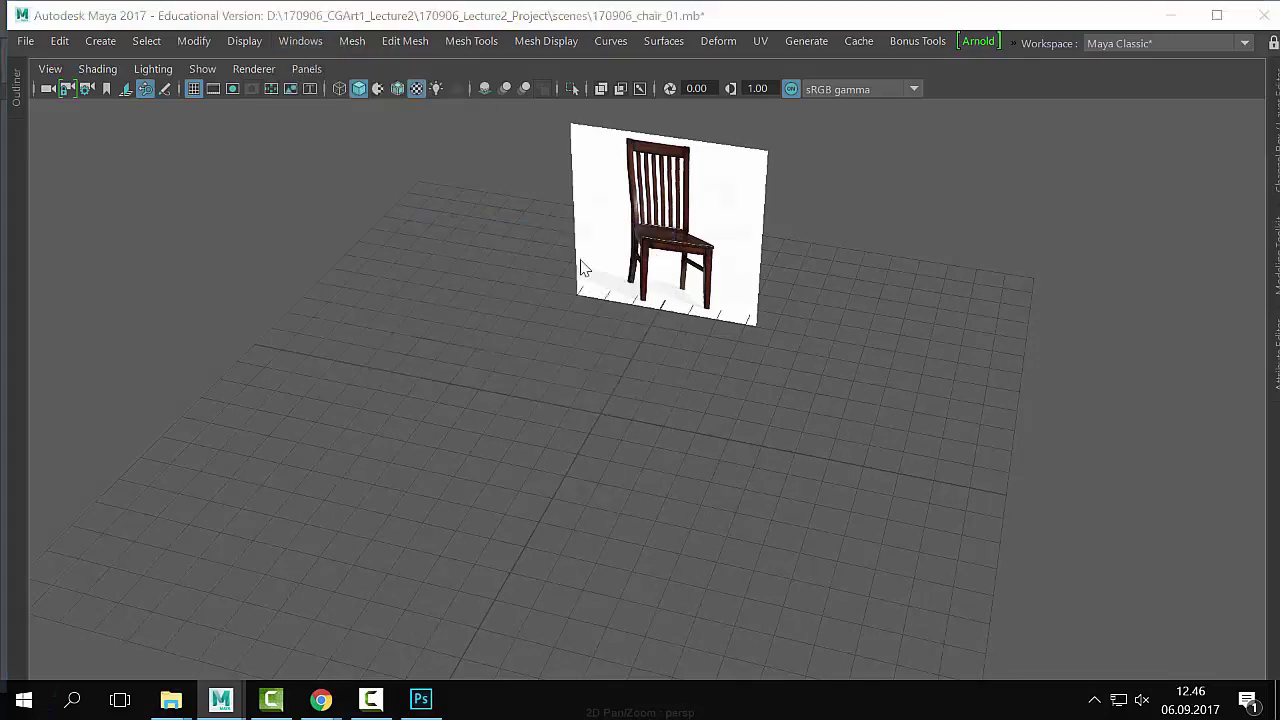
click(305, 409)
click(312, 395)
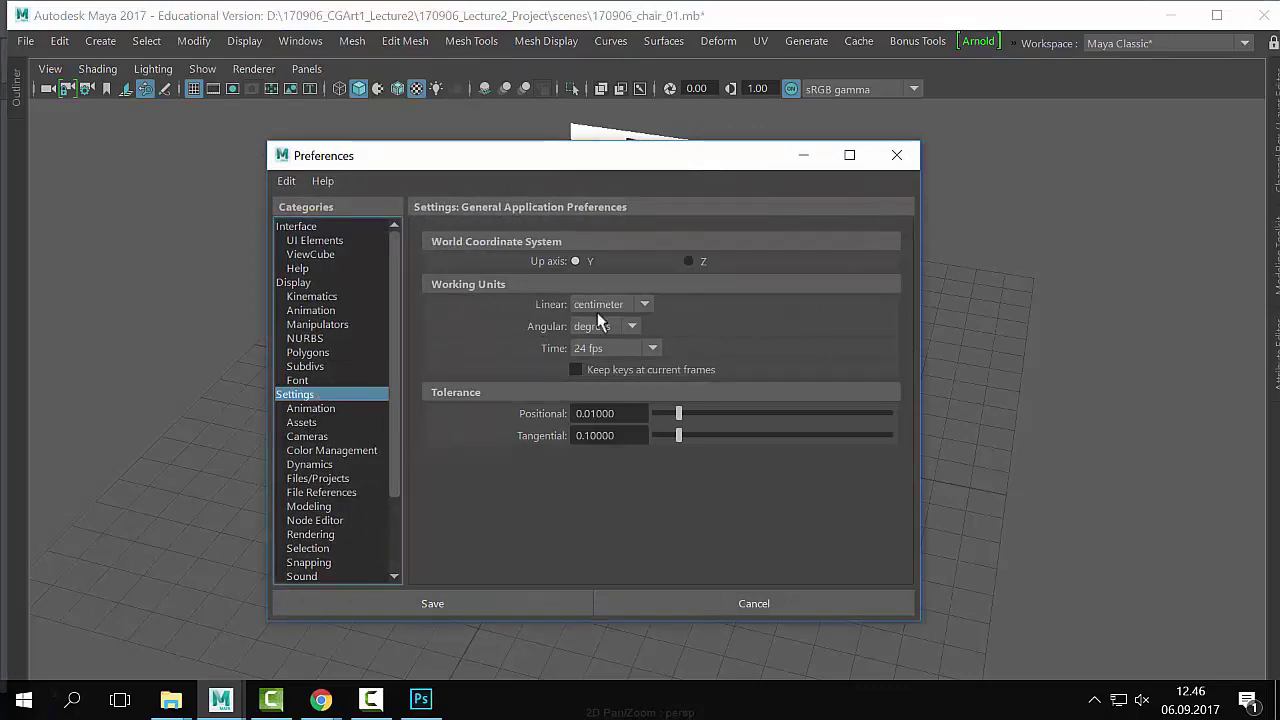
click(644, 305)
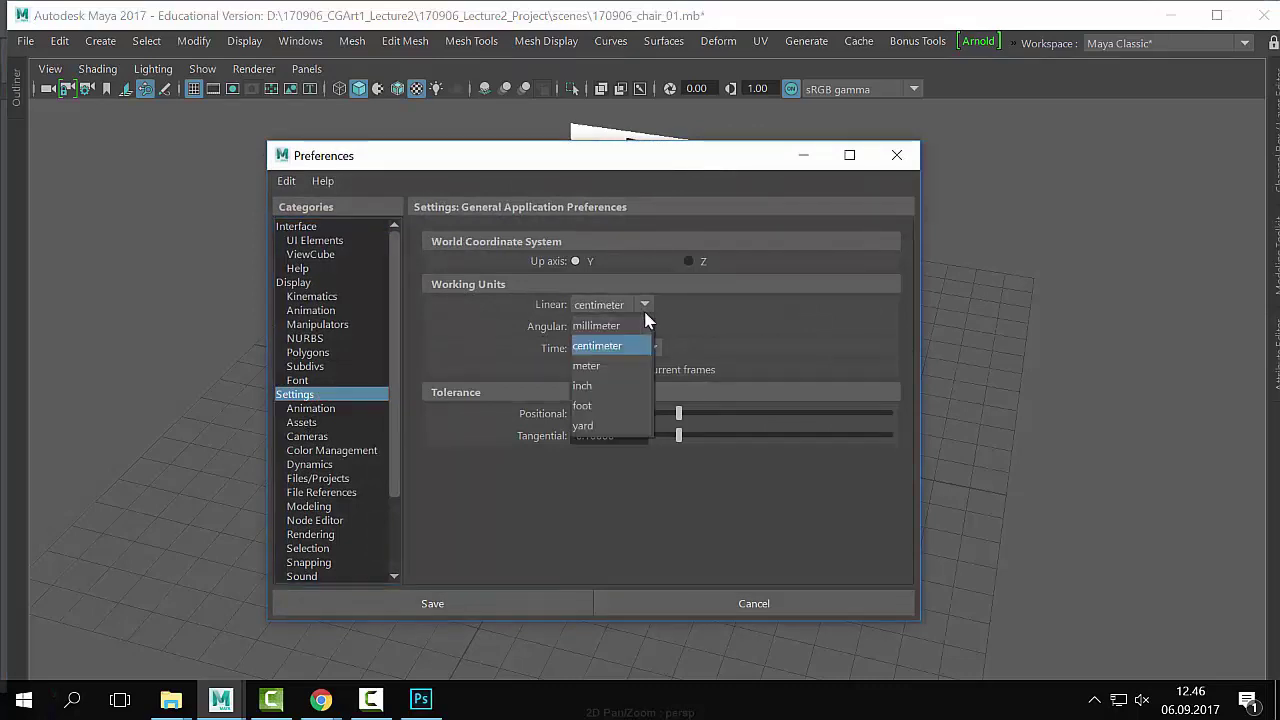
click(623, 304)
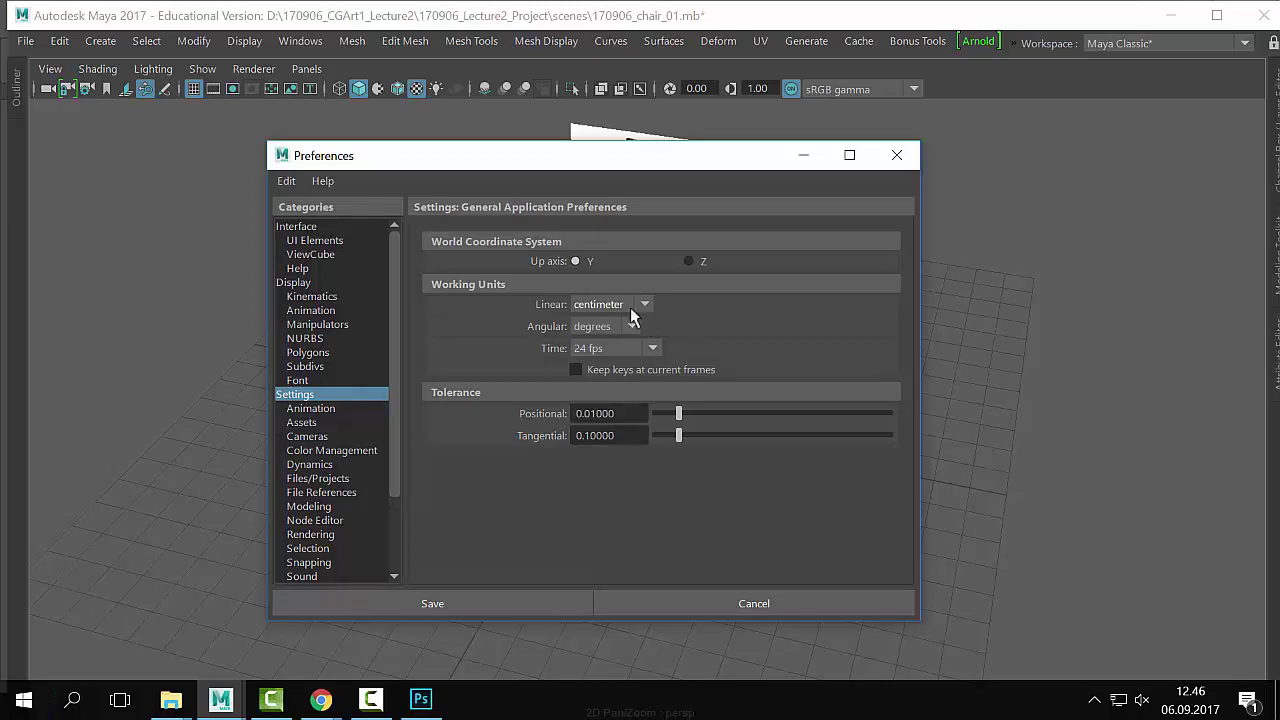
click(508, 598)
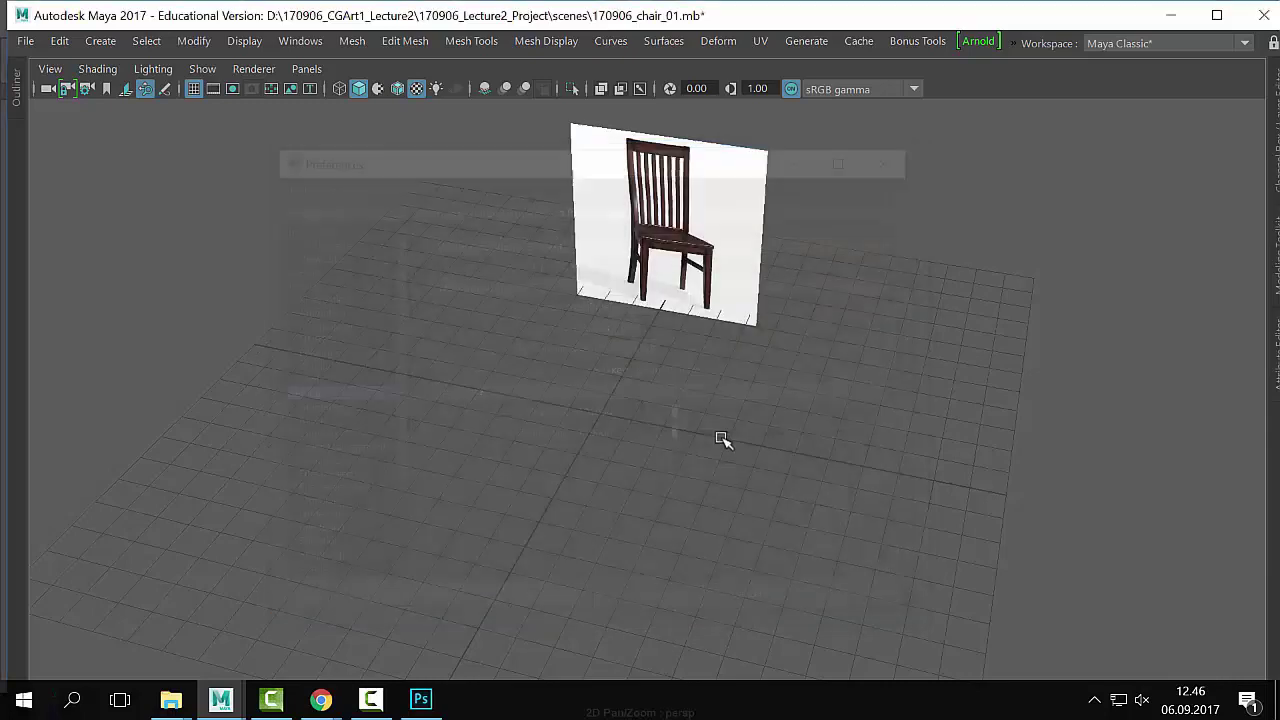
Step: Examine the upright chair plane and the grid from several distances and angles
scroll(680, 434, down, 4)
alt+drag(631, 389, 608, 334)
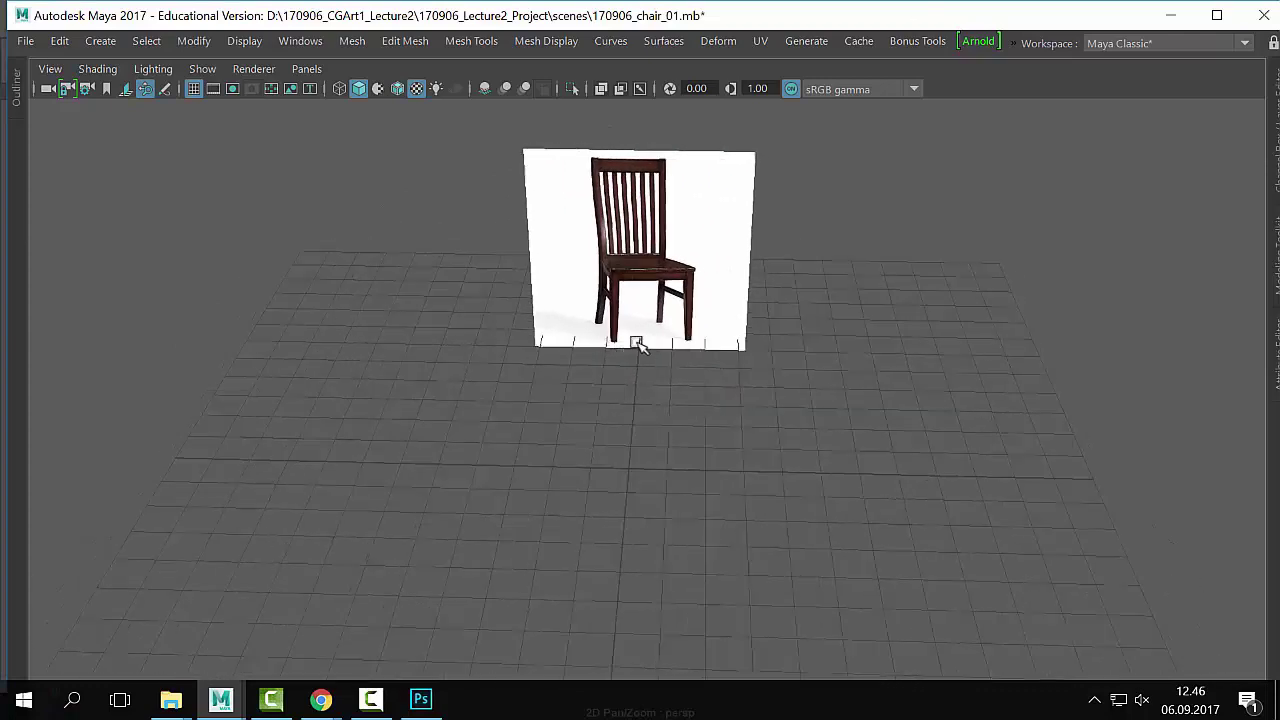
alt+right_drag(894, 411, 611, 314)
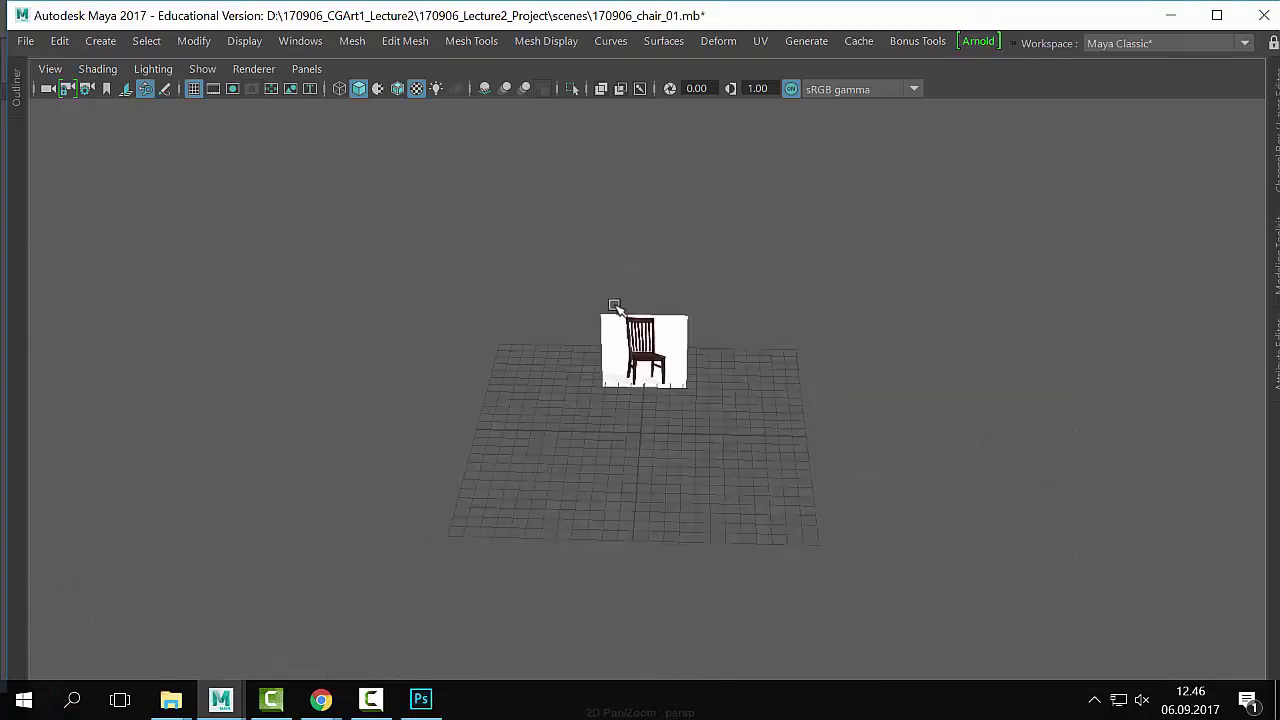
alt+drag(611, 314, 743, 410)
alt+drag(789, 463, 709, 471)
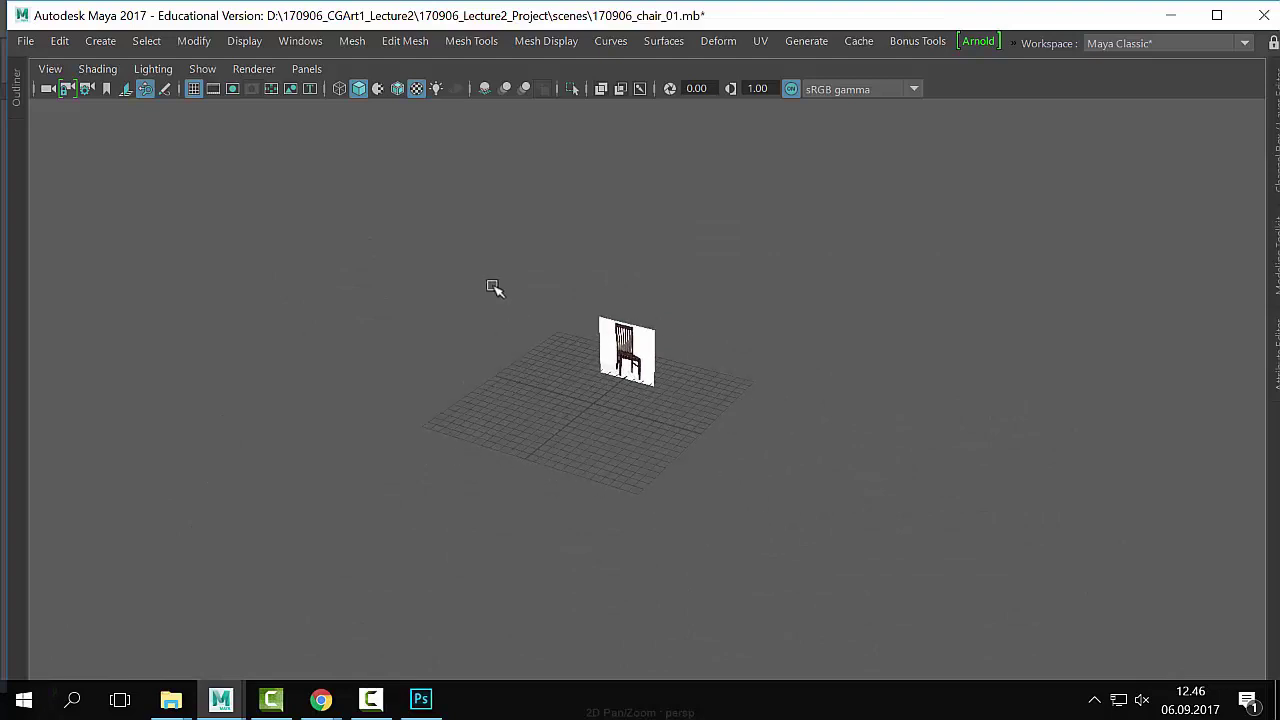
alt+drag(609, 306, 680, 414)
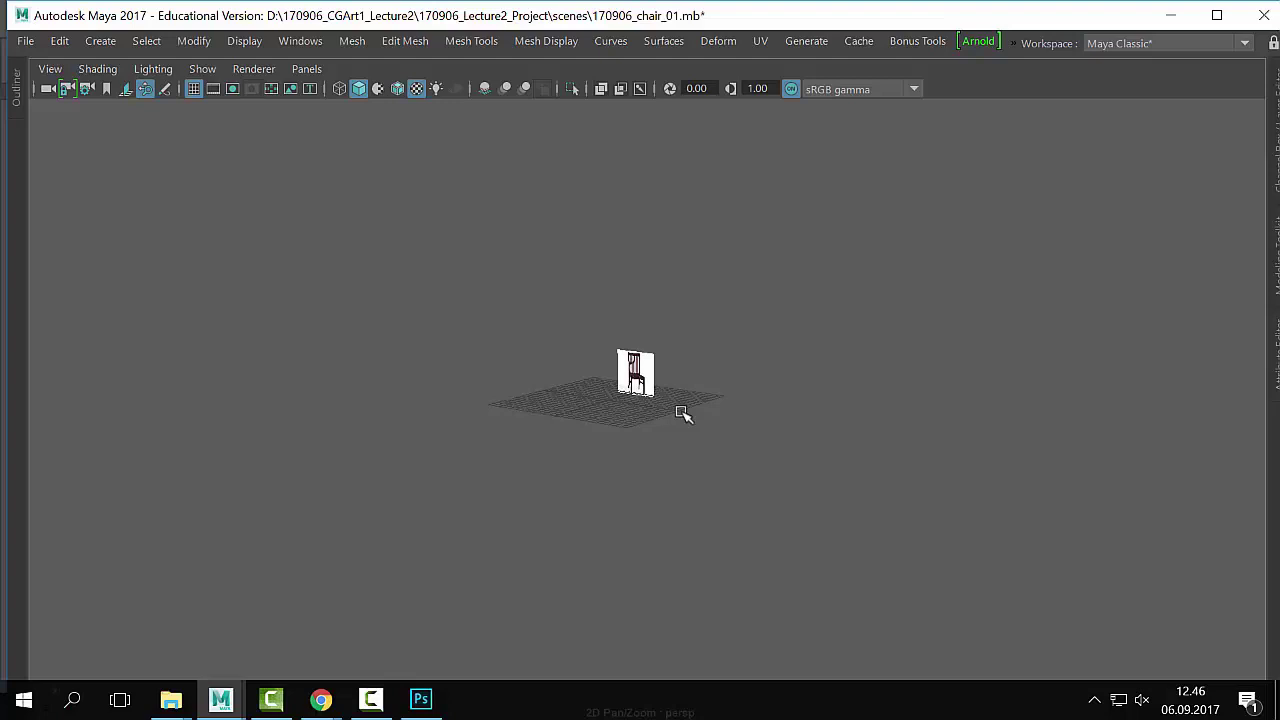
scroll(683, 414, up, 3)
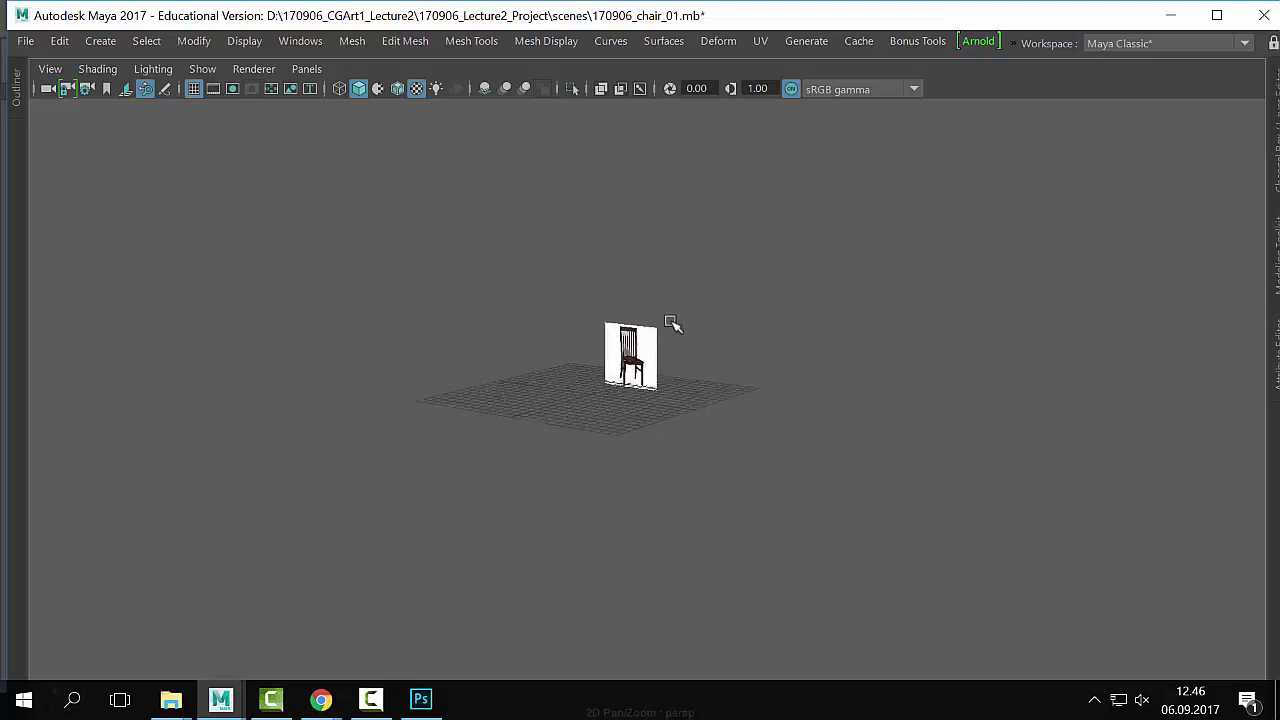
Step: Open the options for a new polygon cube and set its width to 45
click(100, 41)
mouse_move(158, 113)
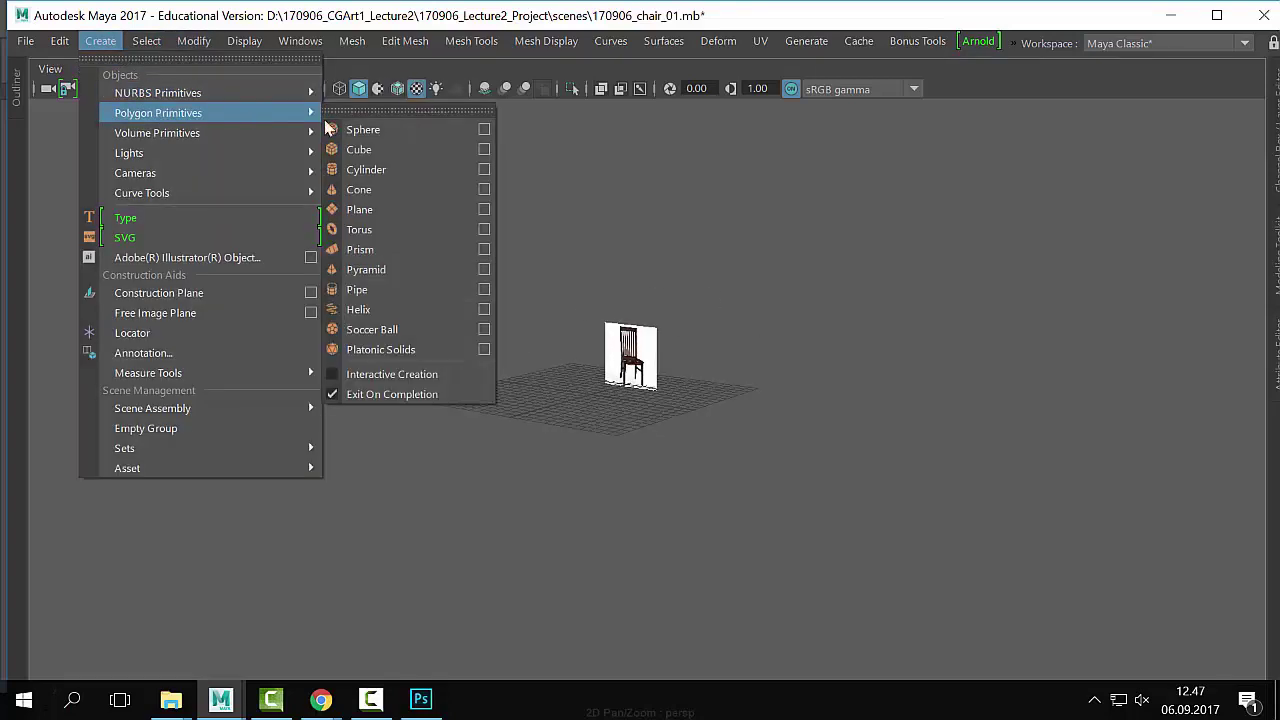
click(485, 152)
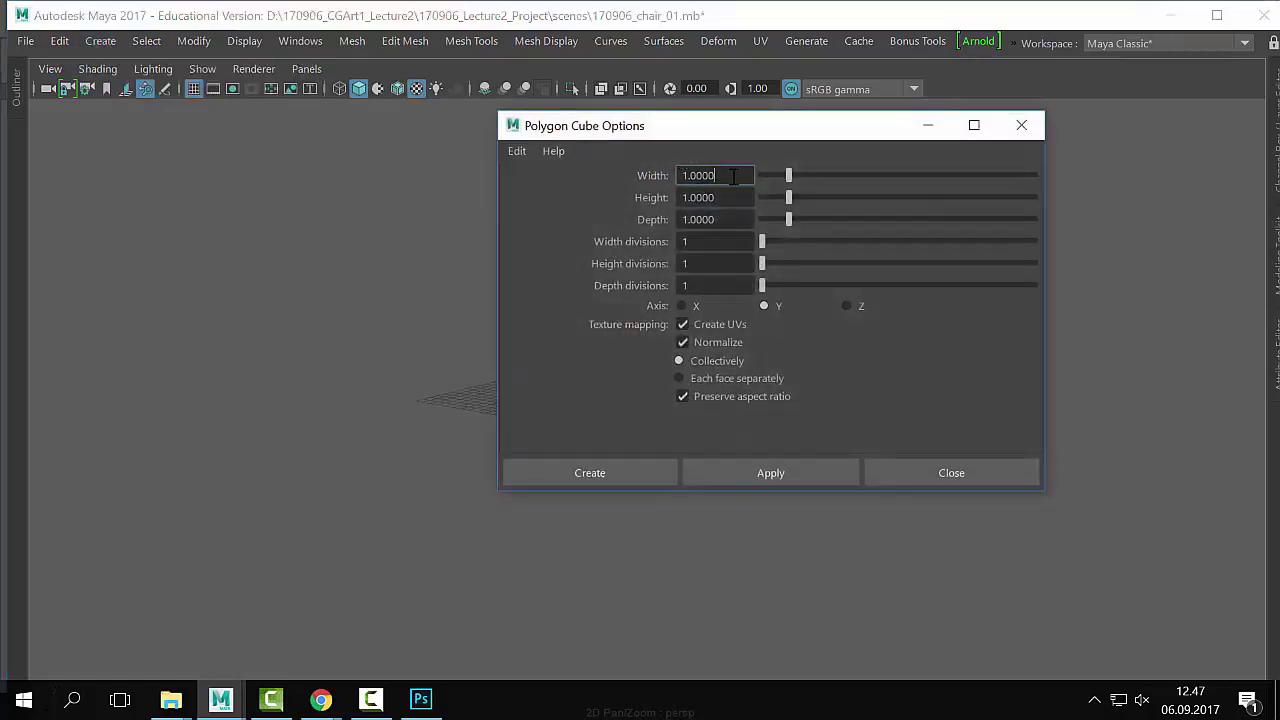
key(Tab)
text(50)
key(shift+Tab)
text(10)
double_click(687, 176)
text(45)
key(Tab)
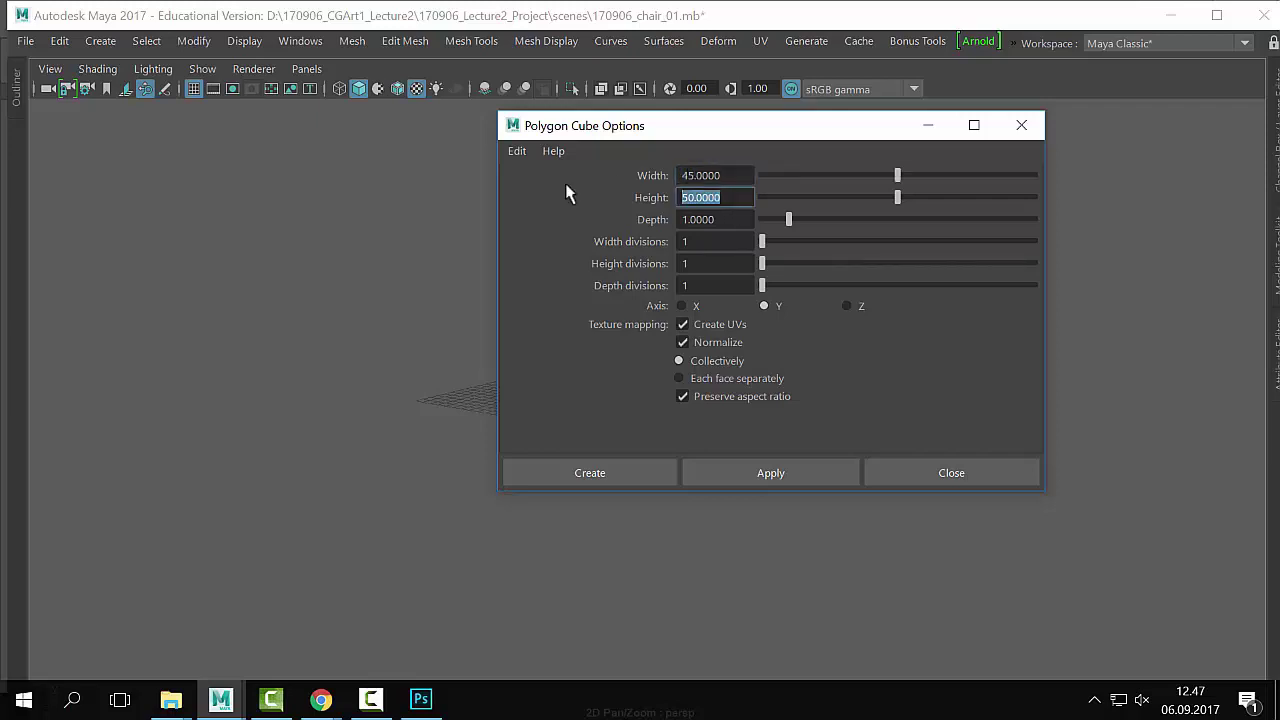
Step: Set the new cube's height to 75 and its depth to 45, and create it
text(75)
click(712, 219)
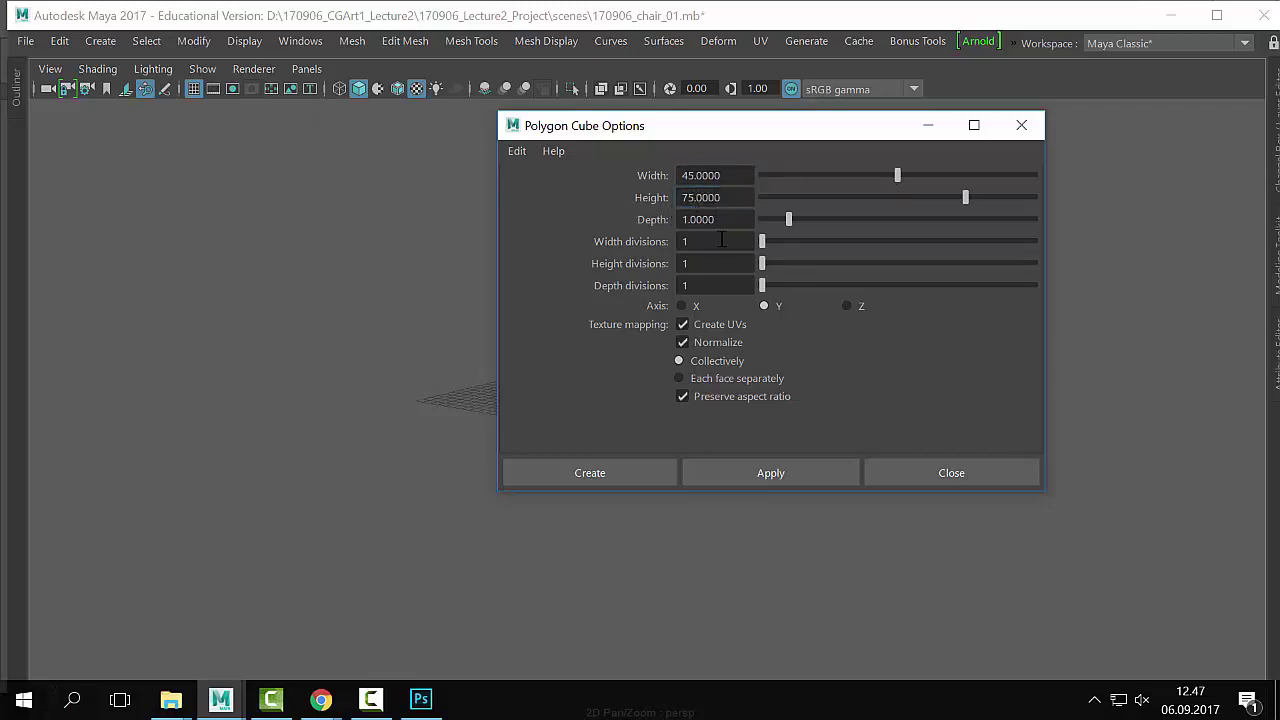
double_click(720, 220)
text(45)
click(597, 478)
Step: Display the scene in wireframe and snap the cube's pivot vertically down to its base
alt+right_drag(958, 423, 955, 378)
alt+drag(899, 407, 845, 411)
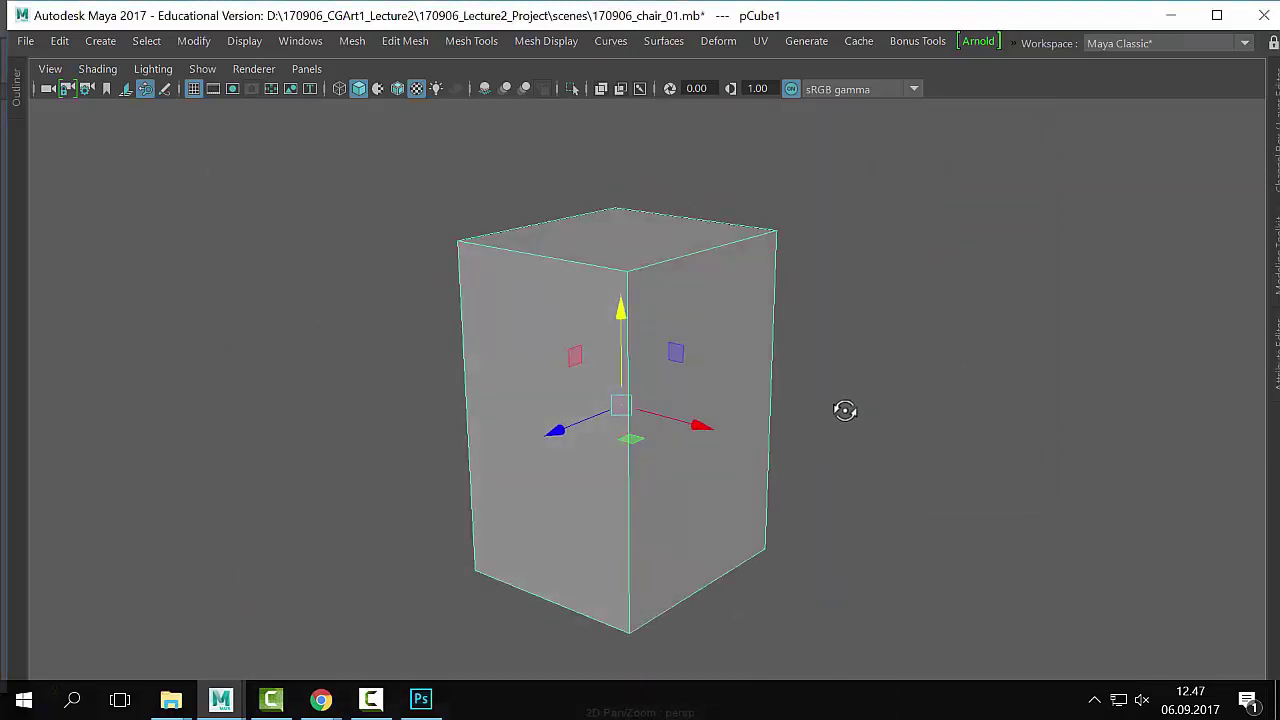
alt+drag(871, 374, 760, 425)
key(4)
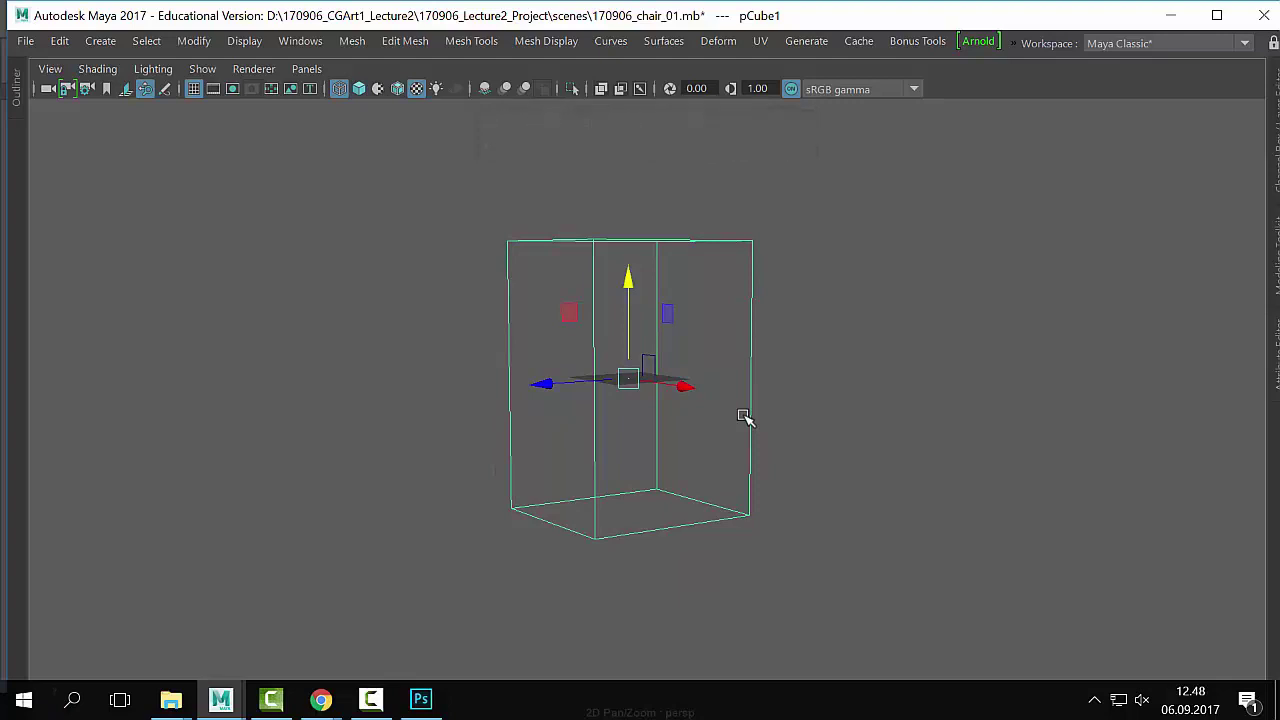
key(d)
key(v)
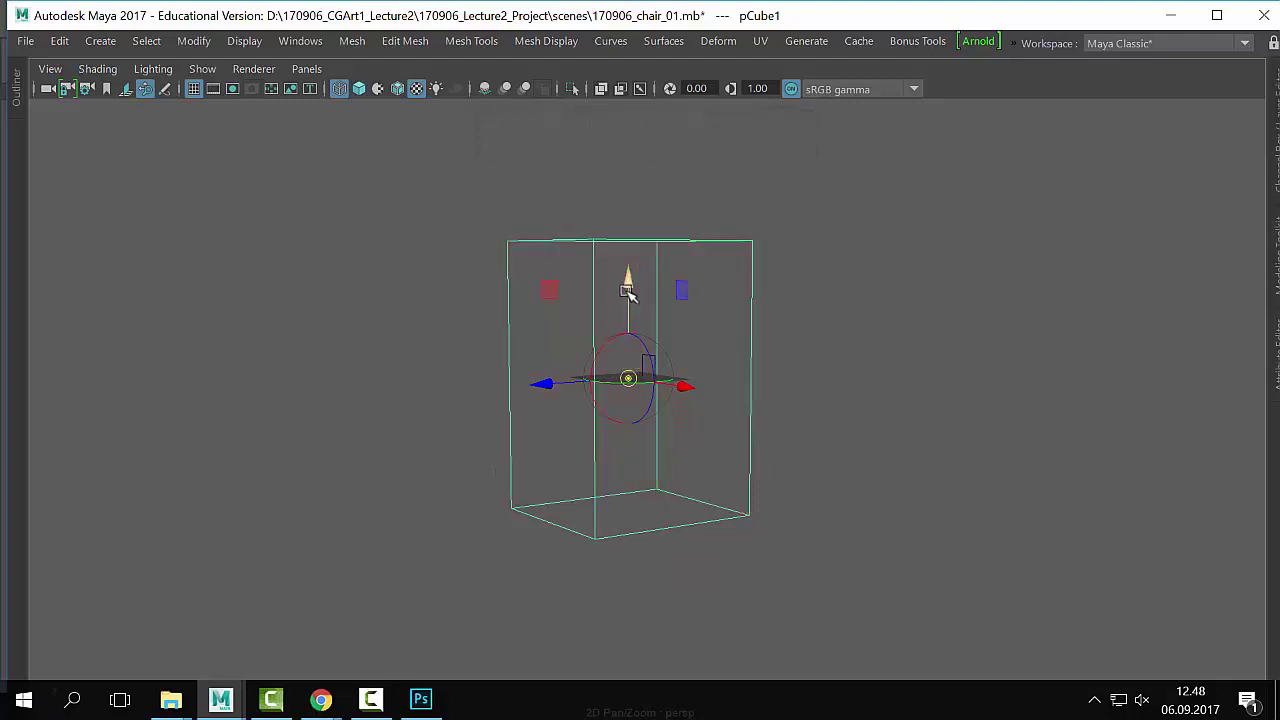
drag(628, 287, 615, 571)
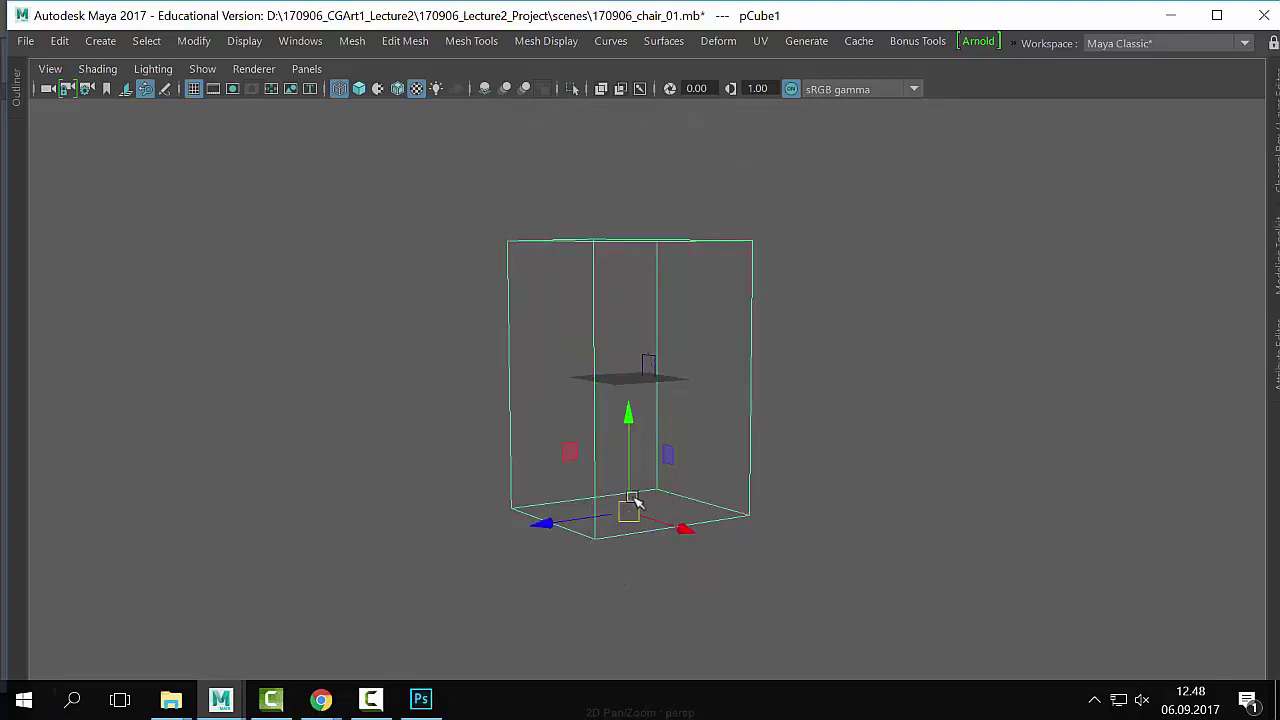
Step: Raise the cube until its base rests on the grid, and restore the full interface with the coordinate input fields expanded
drag(630, 397, 634, 377)
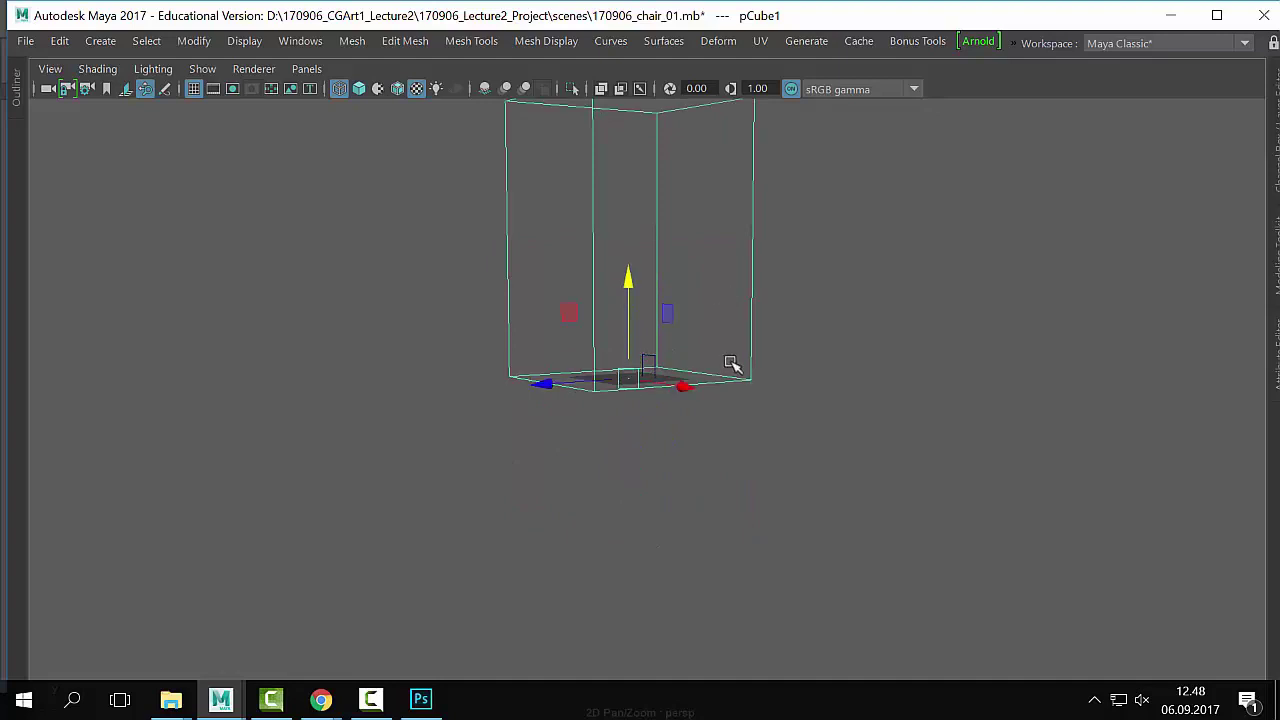
key(ctrl+space)
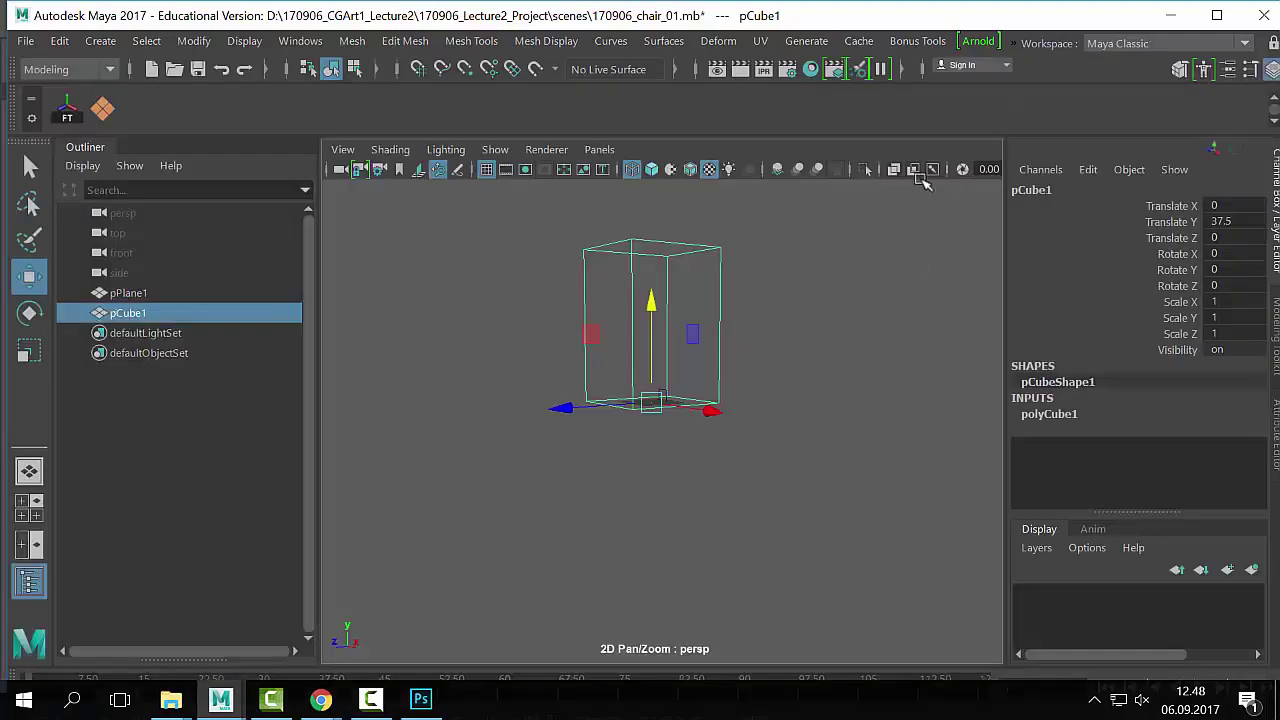
click(901, 68)
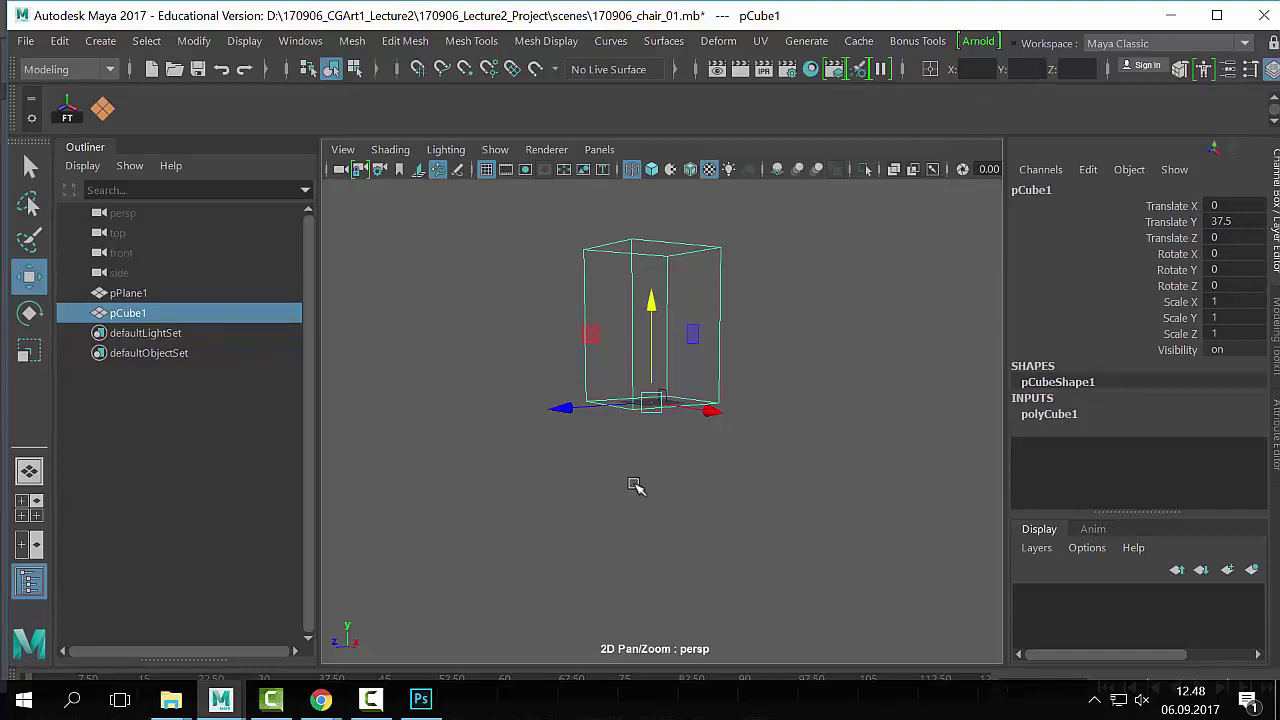
Step: Check the cube's base against the grid in the side view, snap it vertically to the grid, and return to the perspective view
alt+right_drag(698, 410, 802, 424)
alt+middle_drag(492, 308, 532, 371)
alt+right_drag(533, 374, 657, 386)
alt+middle_drag(657, 386, 677, 451)
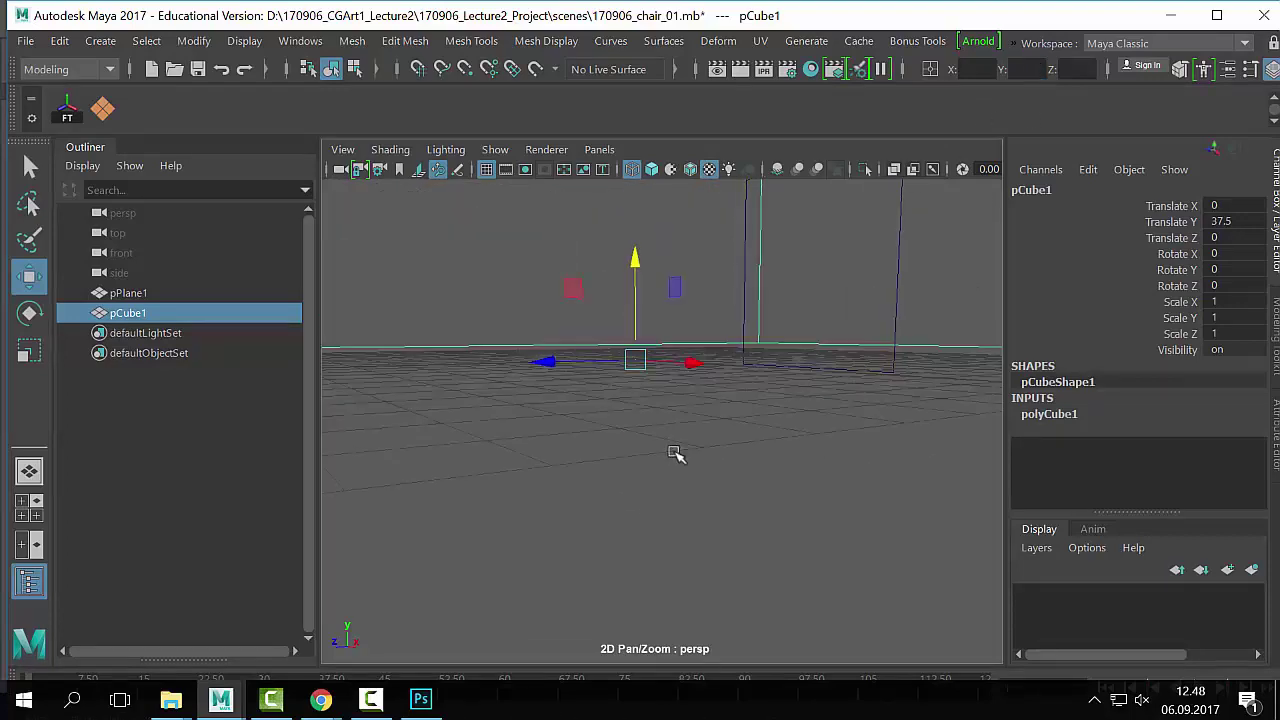
key(space)
key(space)
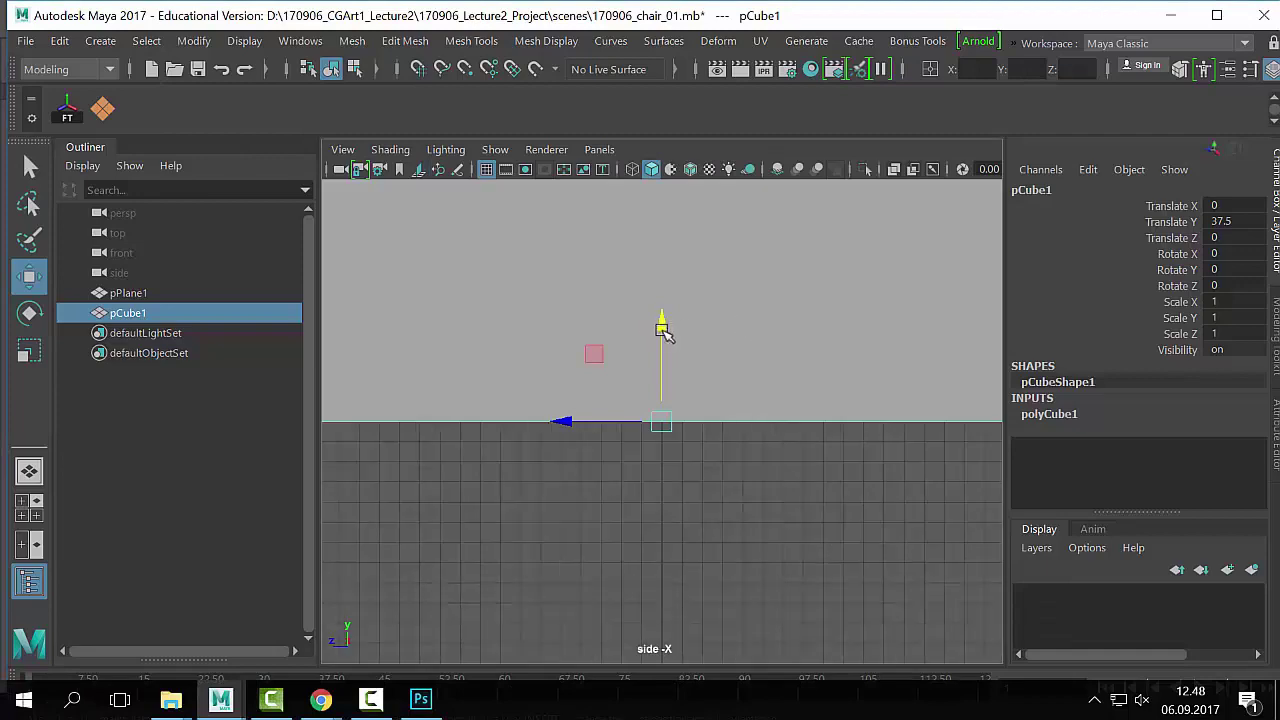
drag(660, 323, 667, 421)
key(x)
key(space)
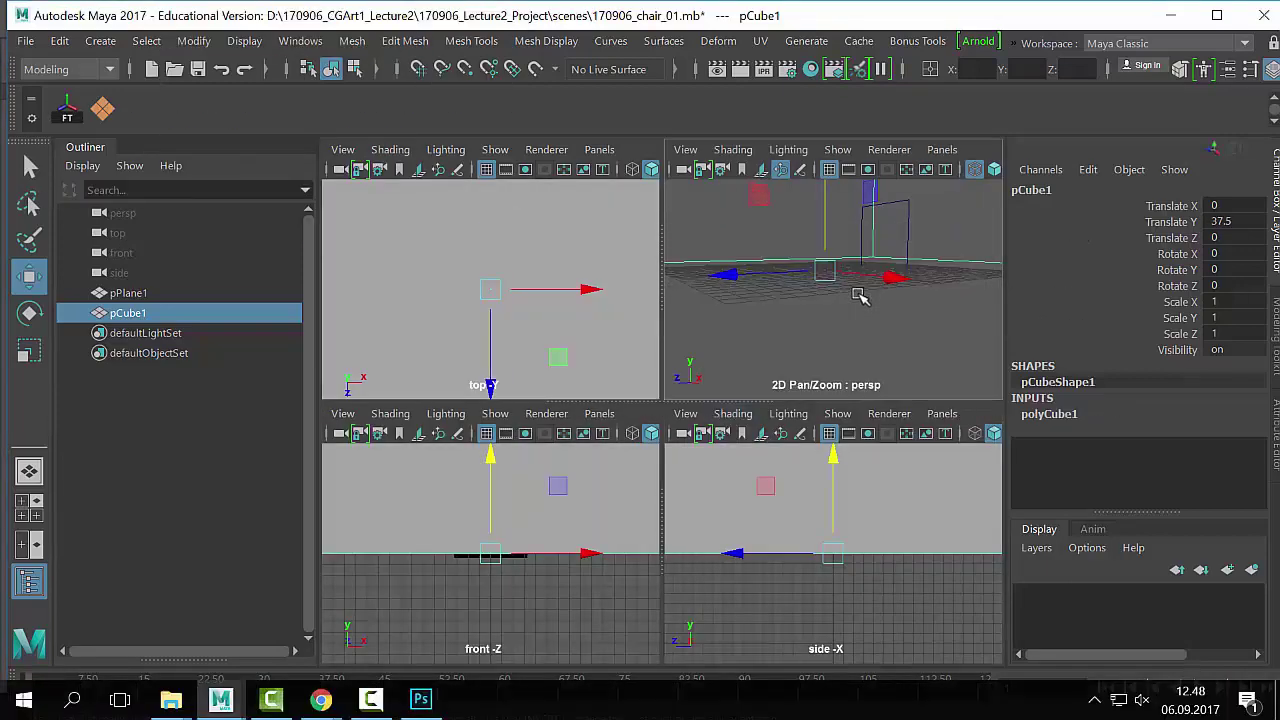
key(space)
alt+drag(438, 368, 730, 530)
Step: Set the grid's length and width to 1200 units with grid lines every 500 units, and apply the options
click(300, 41)
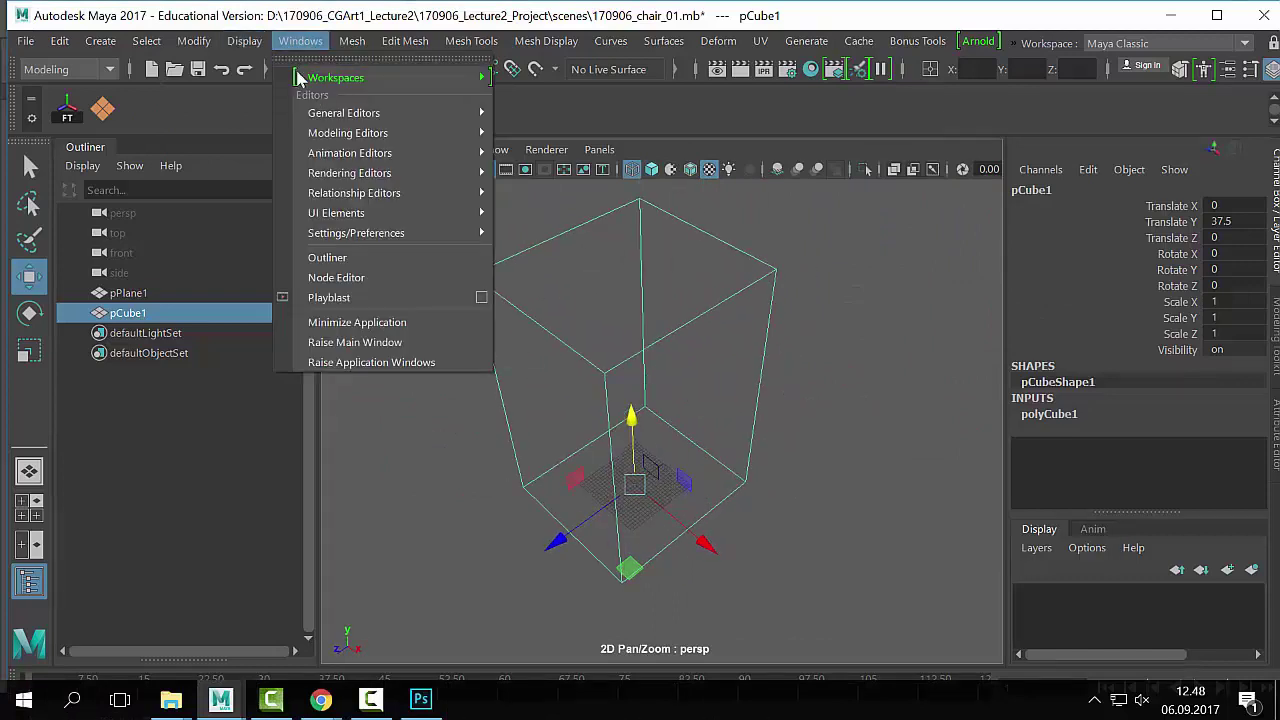
mouse_move(244, 41)
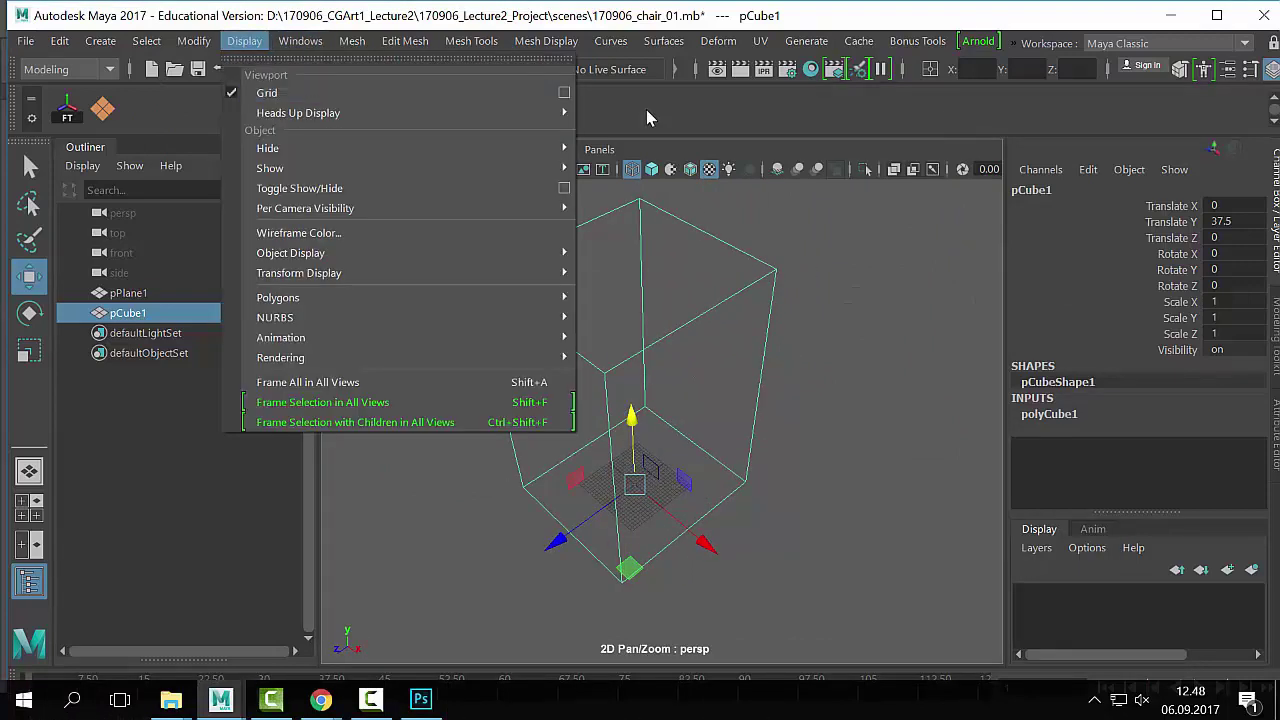
click(564, 92)
click(701, 199)
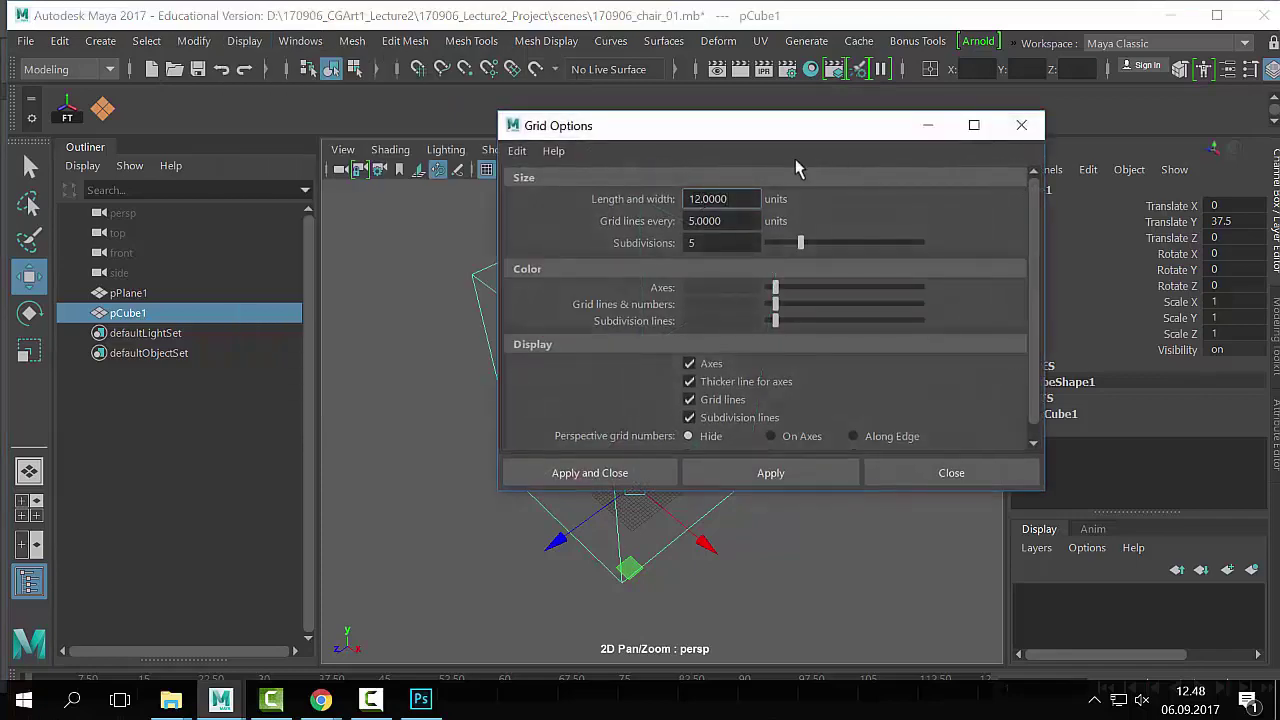
text(00)
click(702, 221)
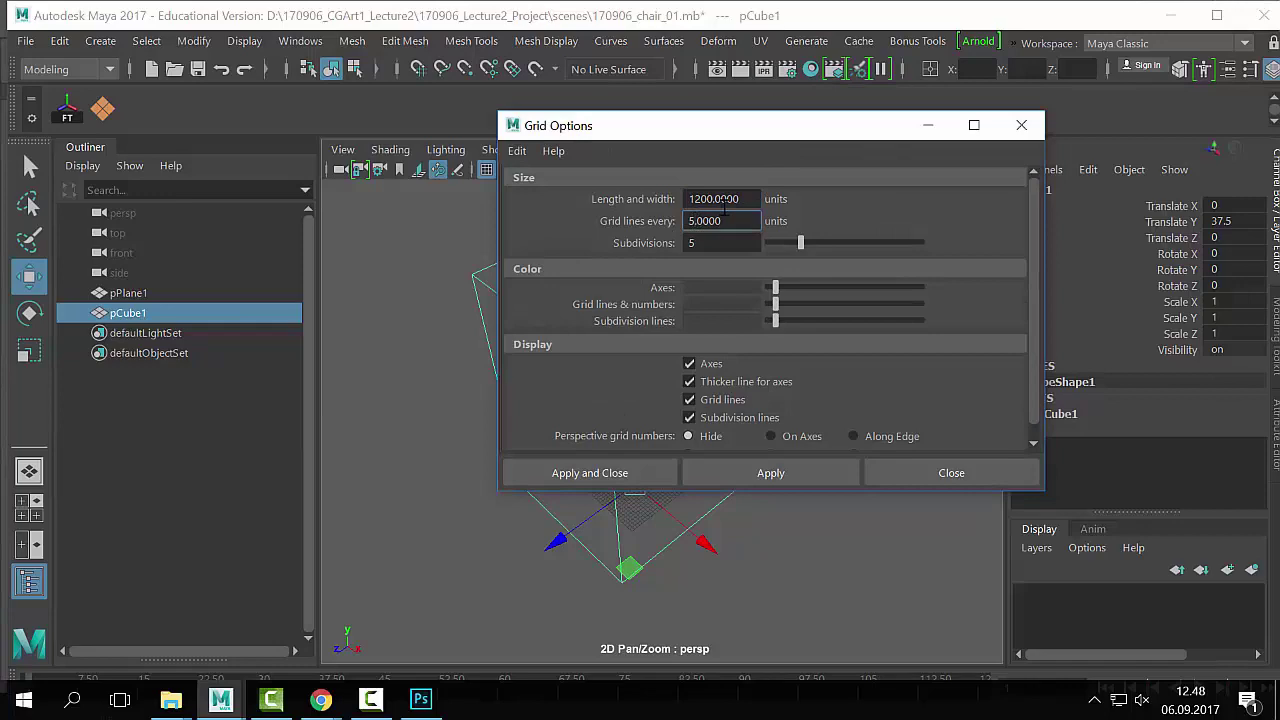
text(00)
click(766, 474)
click(930, 478)
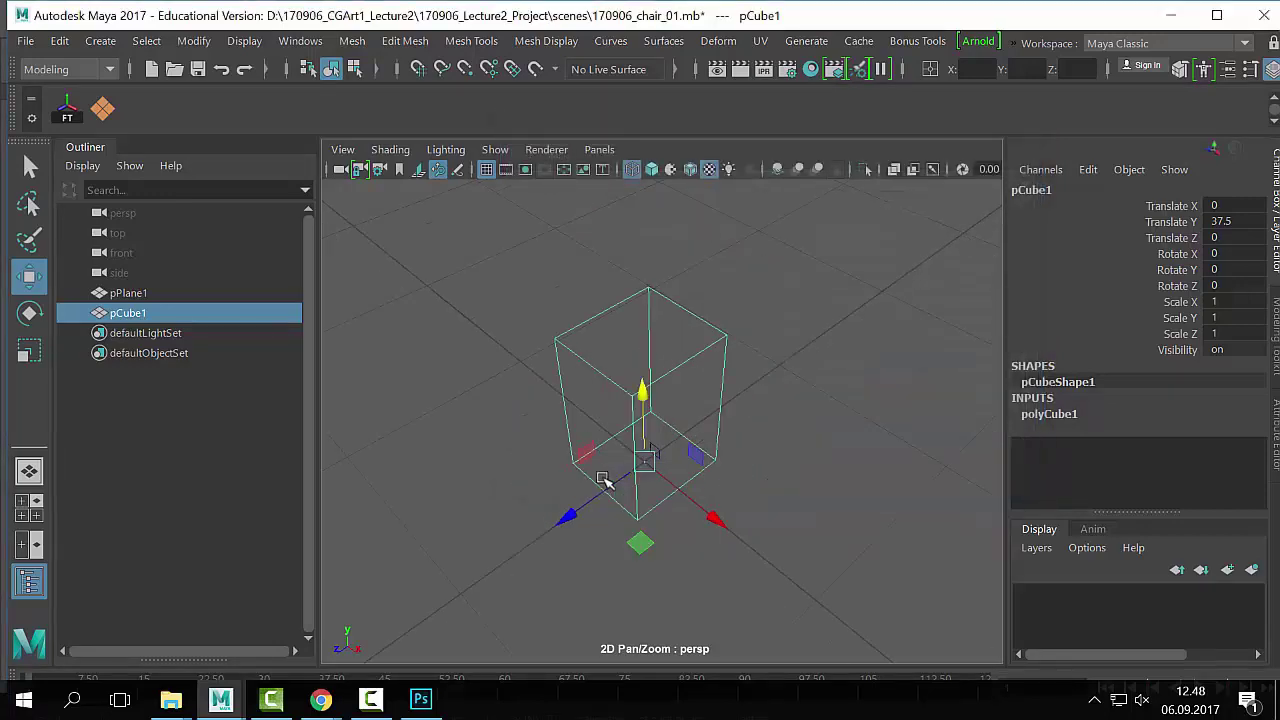
Step: Switch the perspective view to shaded display and clear the cube selection
scroll(603, 474, down, 5)
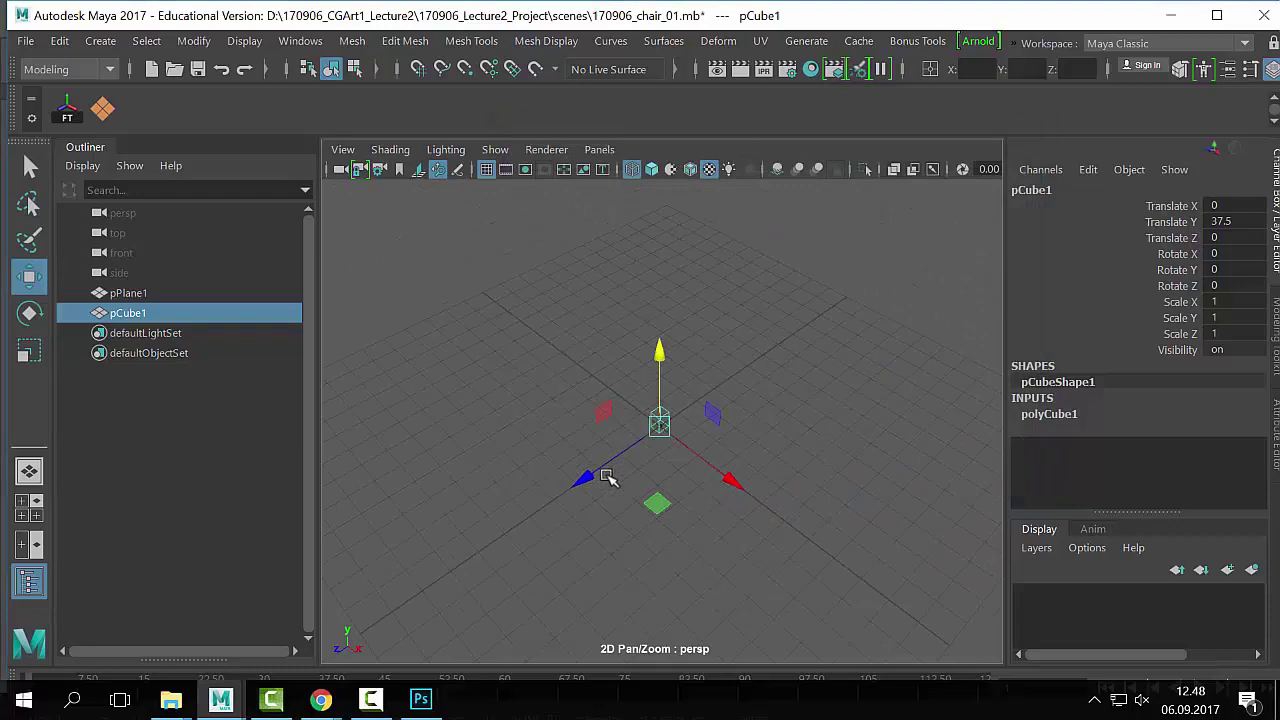
click(258, 43)
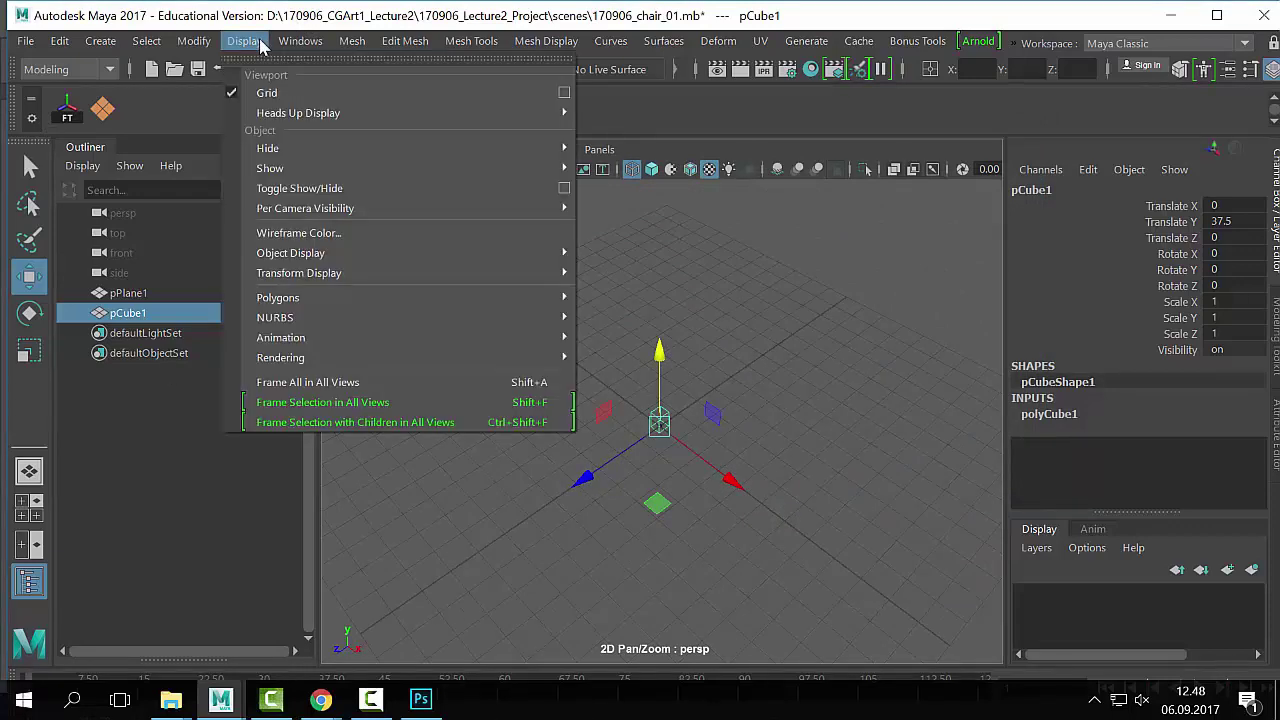
click(737, 386)
scroll(740, 382, up, 3)
key(5)
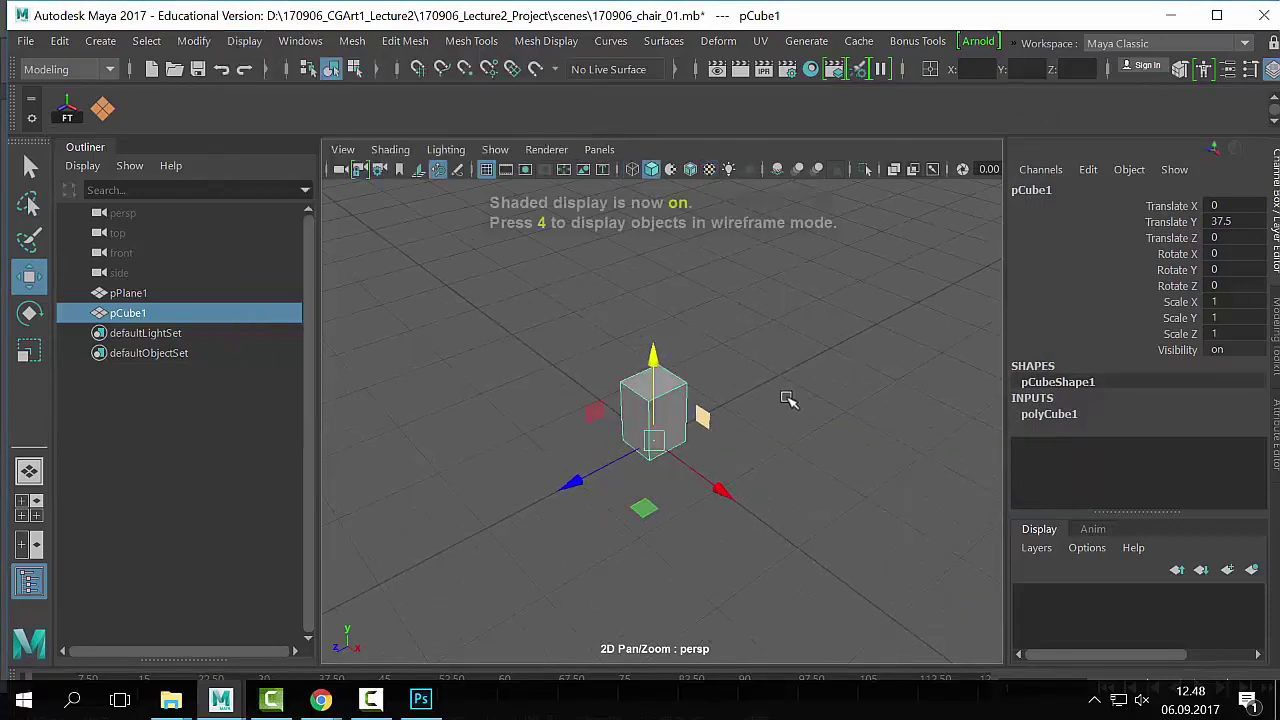
click(795, 408)
Step: Examine the cube's size against the enlarged grid from near and far, selecting the cube briefly and clearing the selection
scroll(850, 435, up, 3)
scroll(629, 383, down, 10)
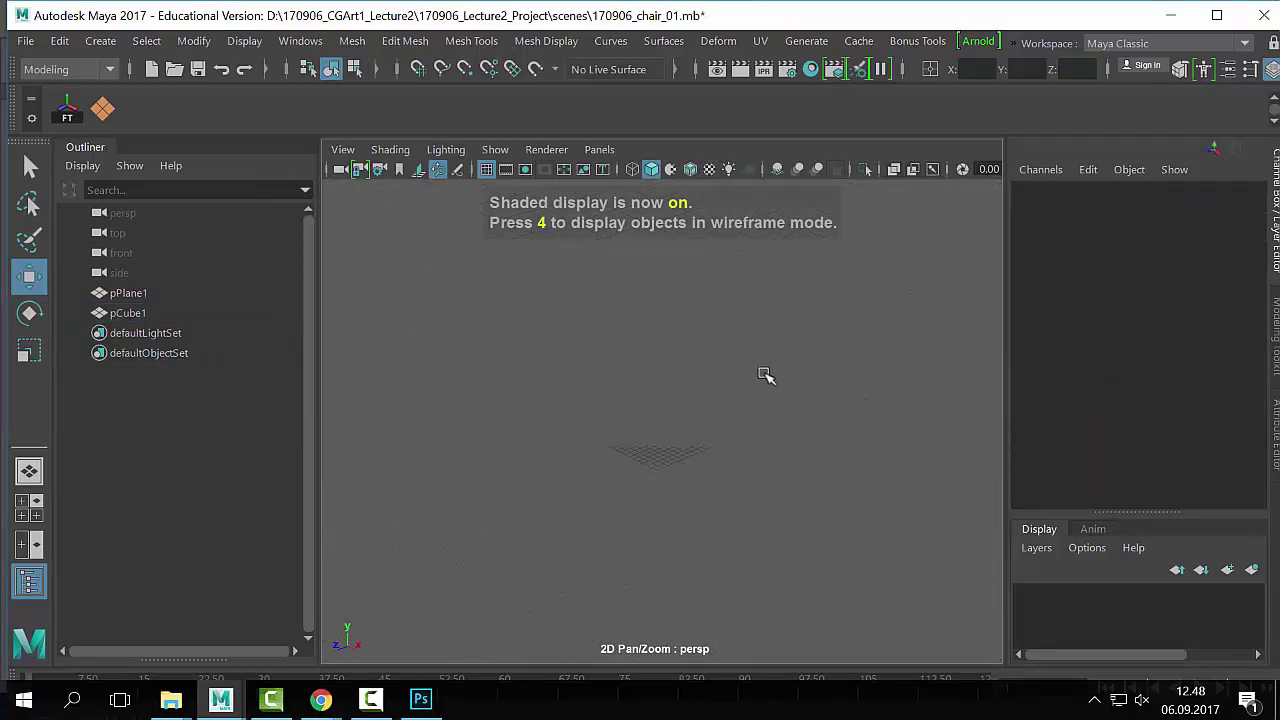
scroll(669, 397, up, 5)
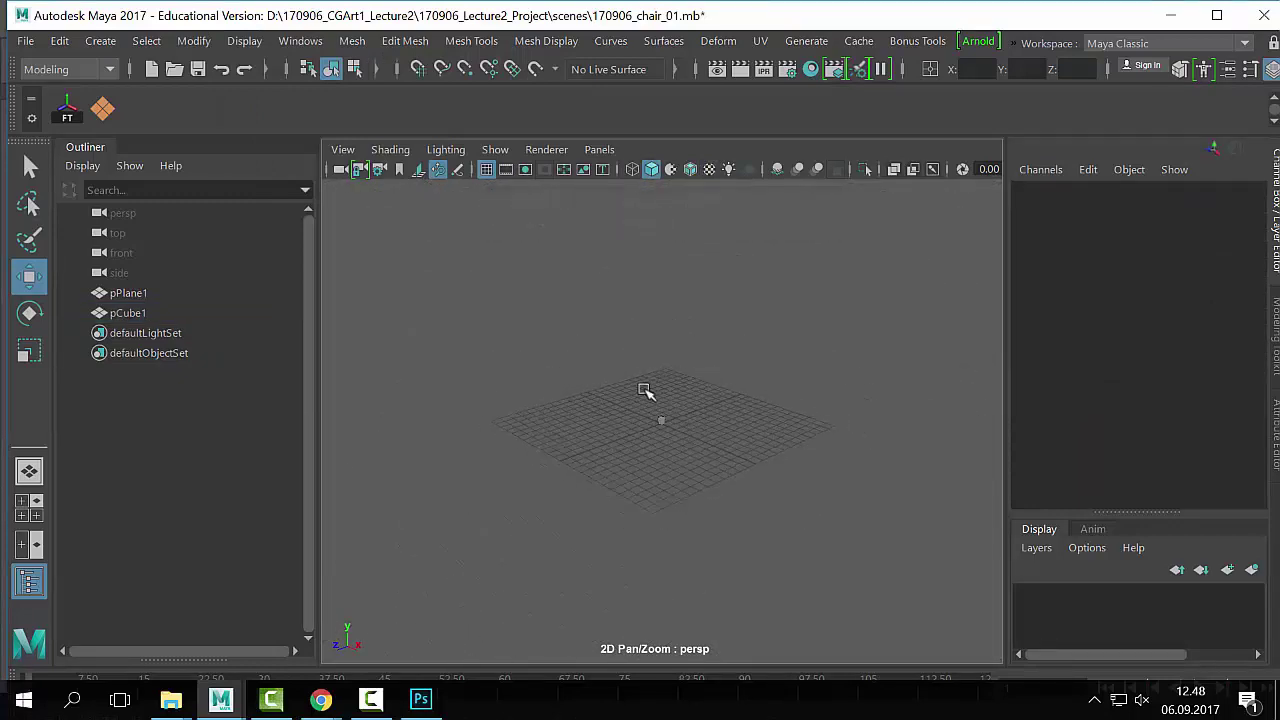
scroll(614, 449, down, 6)
scroll(686, 443, up, 7)
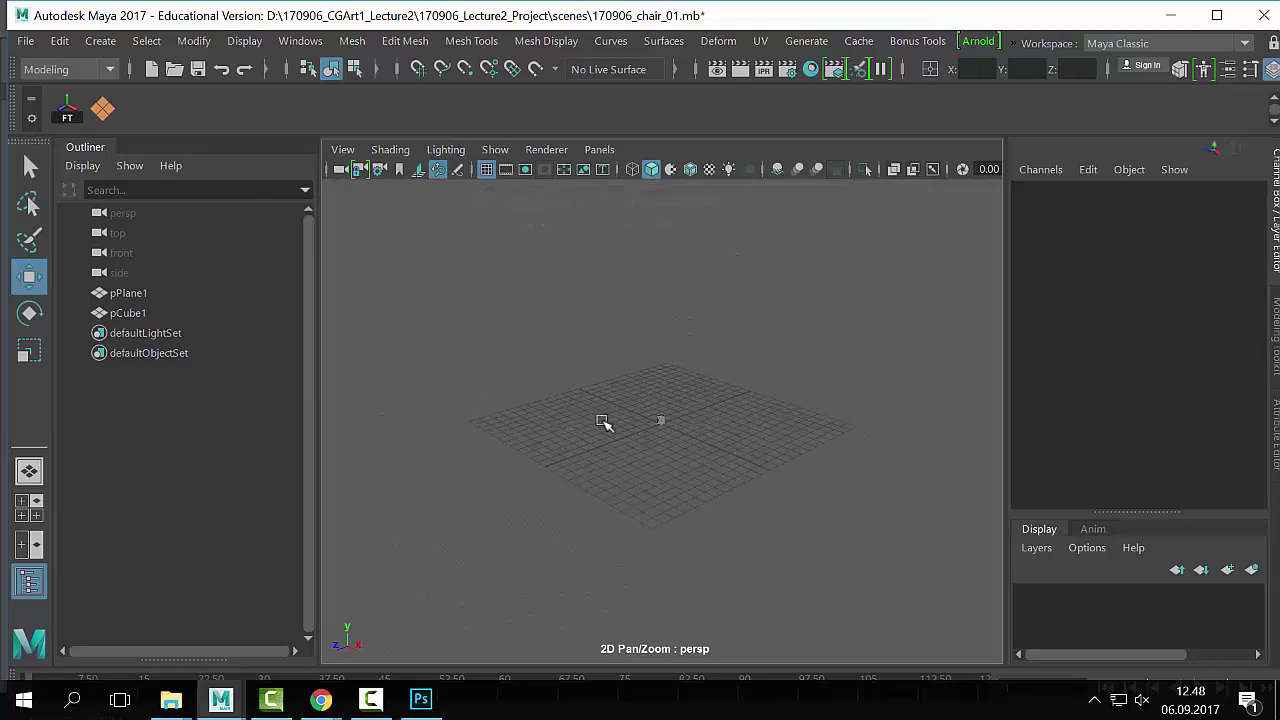
scroll(602, 421, down, 2)
scroll(538, 437, up, 8)
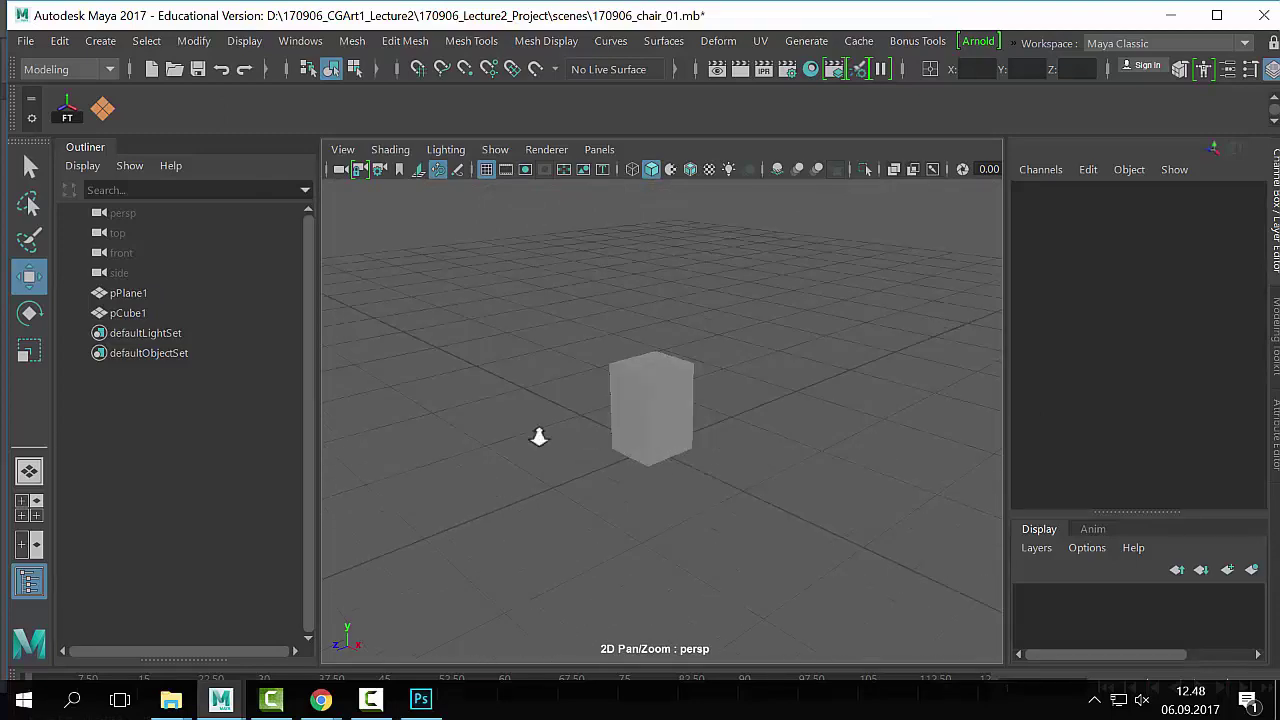
scroll(538, 437, up, 4)
key(q)
click(673, 380)
scroll(615, 434, up, 3)
scroll(494, 425, down, 2)
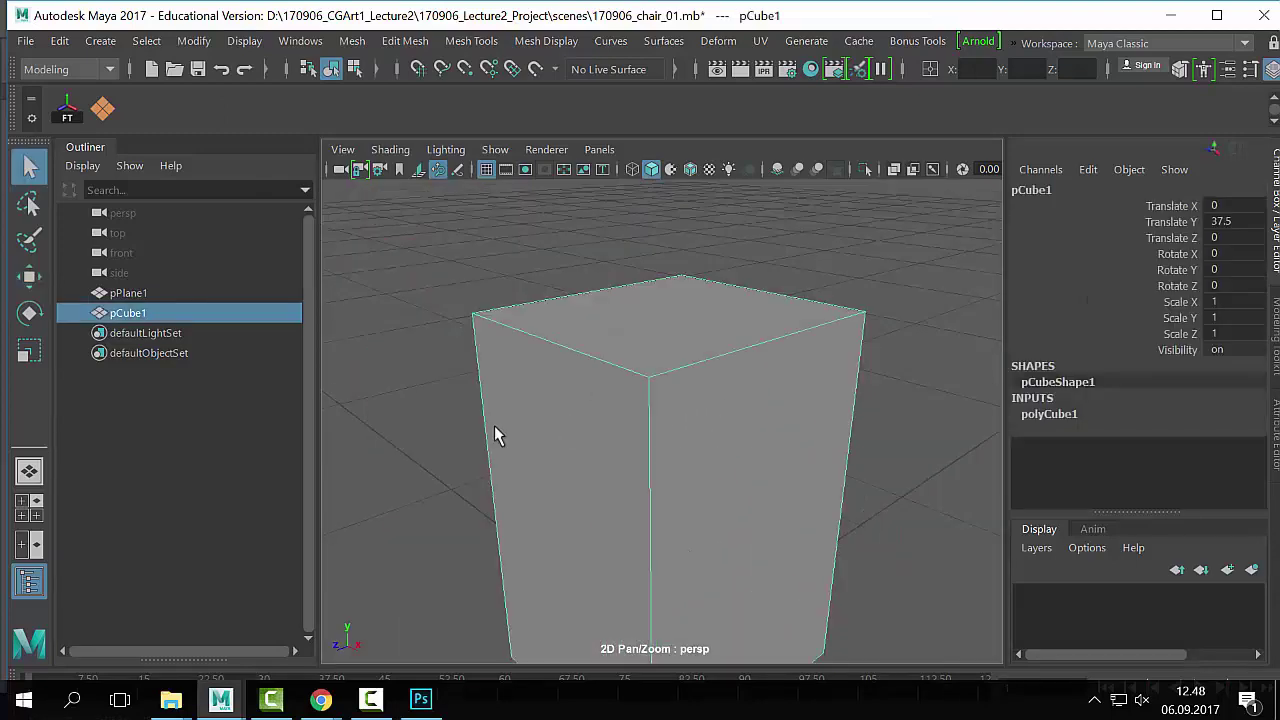
scroll(835, 479, down, 3)
click(831, 460)
scroll(706, 440, down, 6)
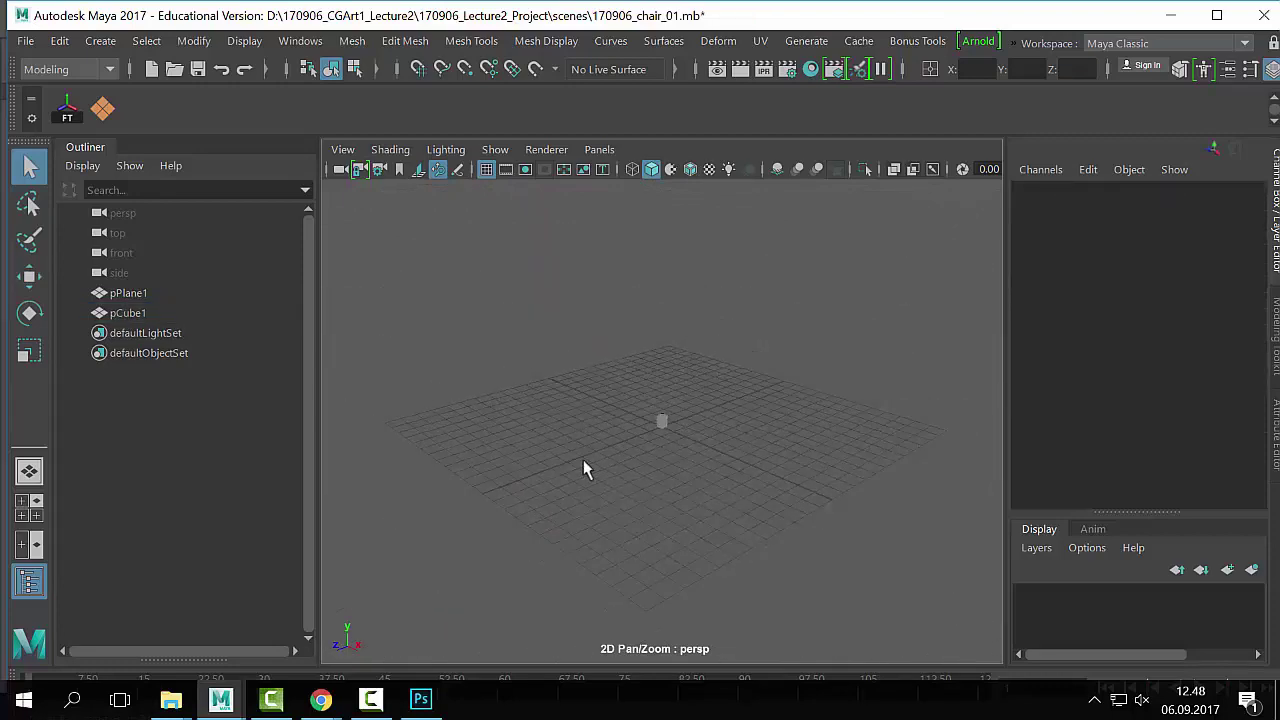
scroll(680, 460, down, 7)
scroll(790, 450, up, 5)
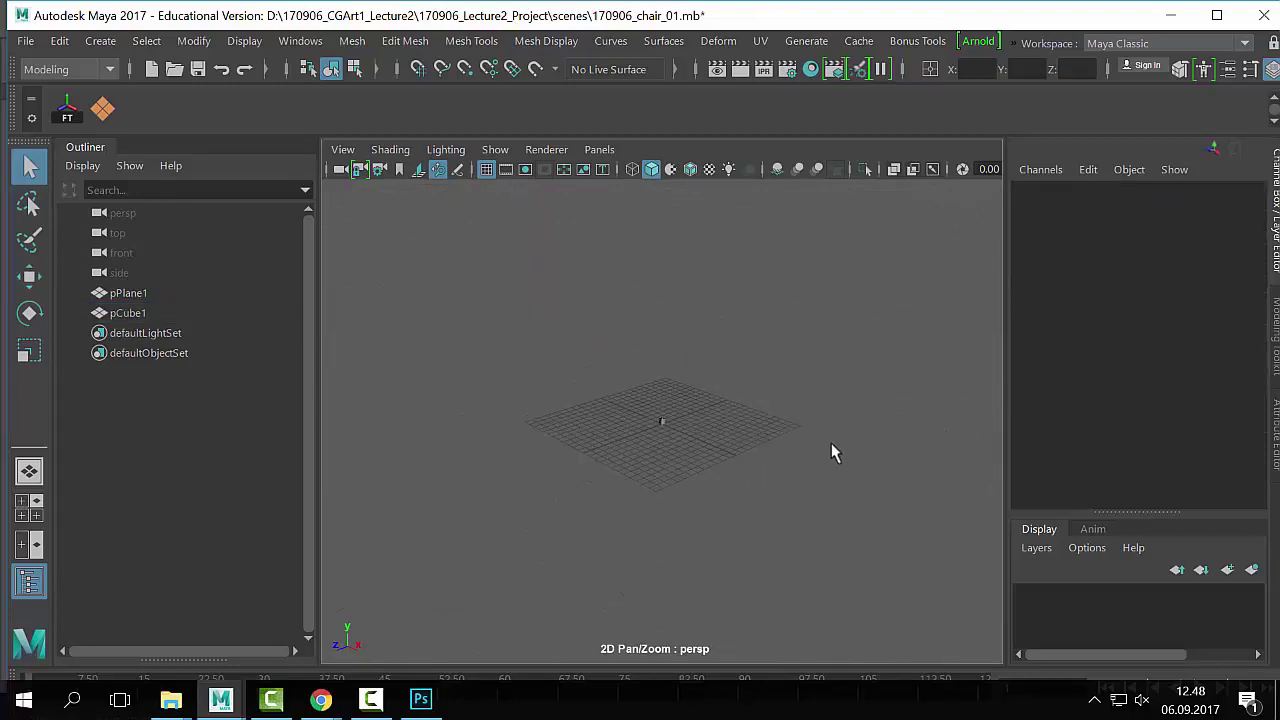
alt+drag(831, 443, 797, 459)
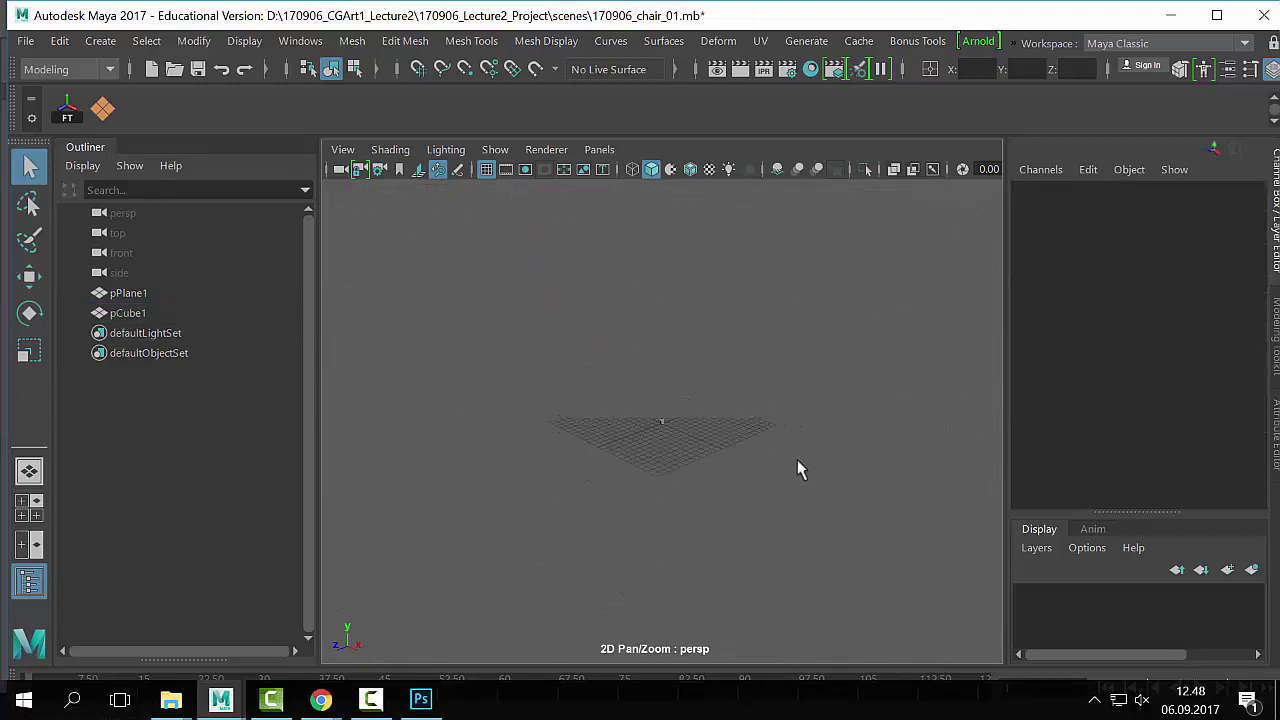
Step: Set the perspective camera's far clip plane to 100000 and clear the selection
key(f)
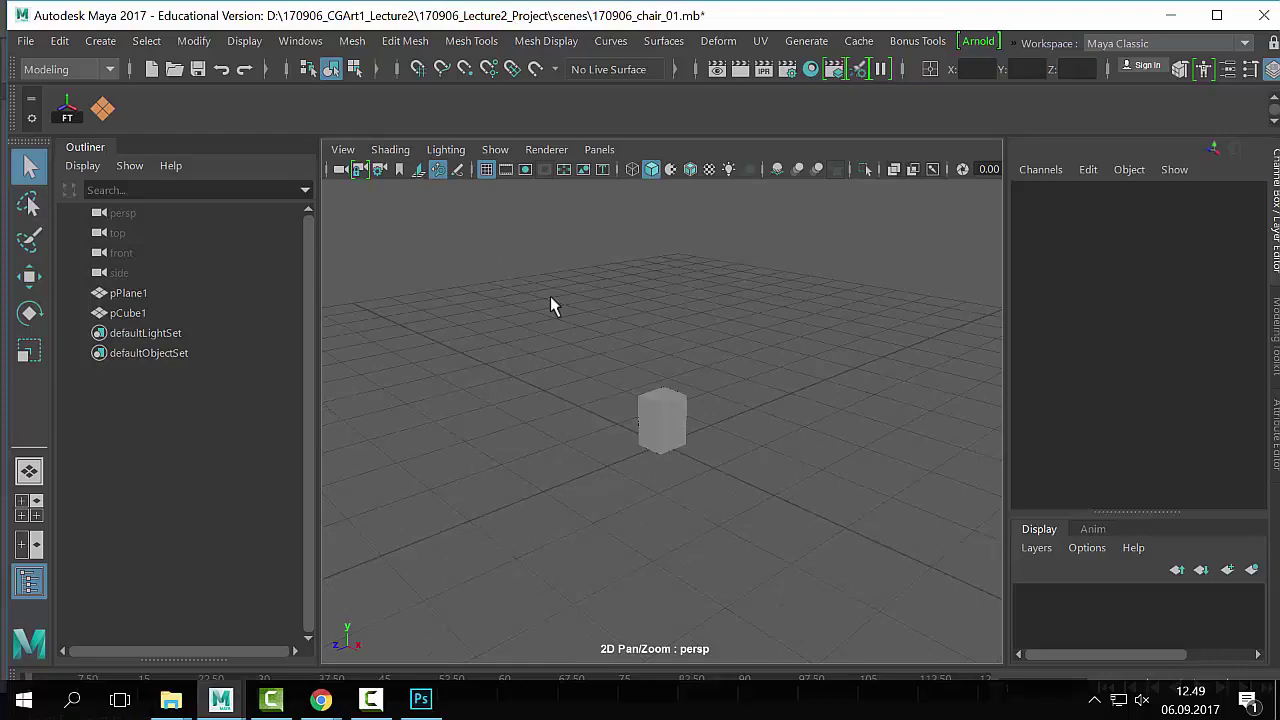
click(343, 149)
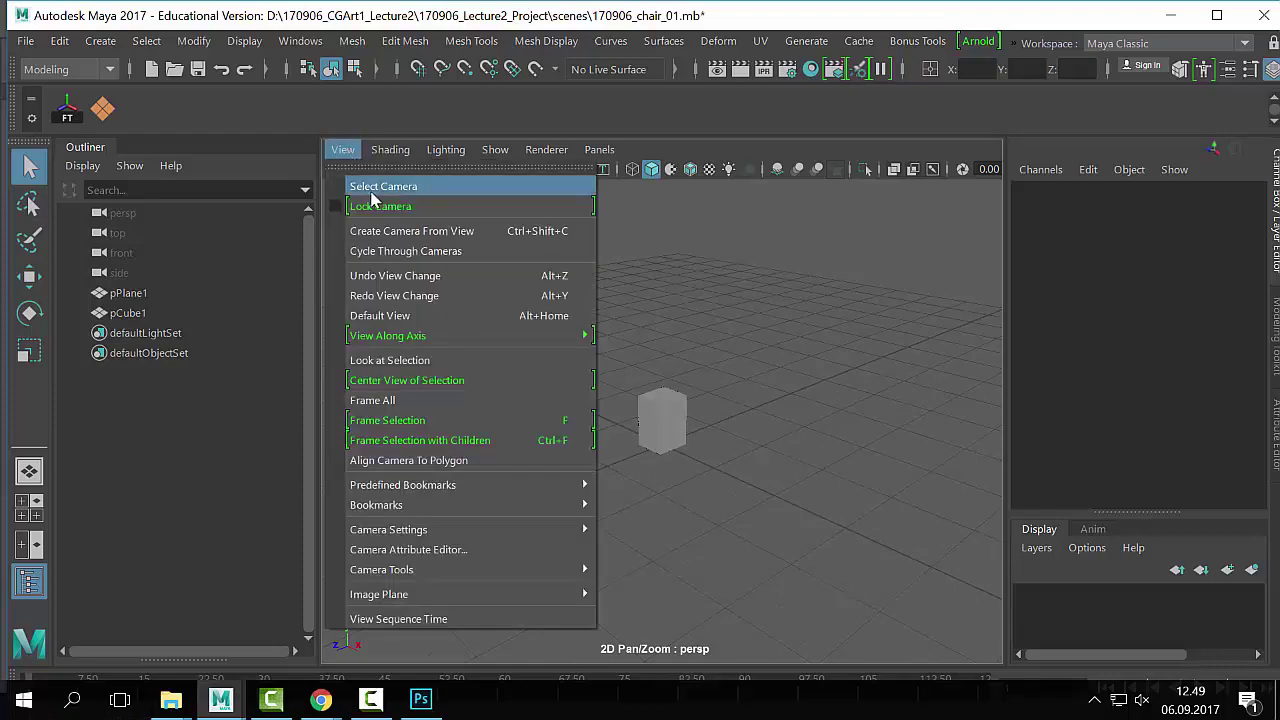
click(372, 190)
key(ctrl+a)
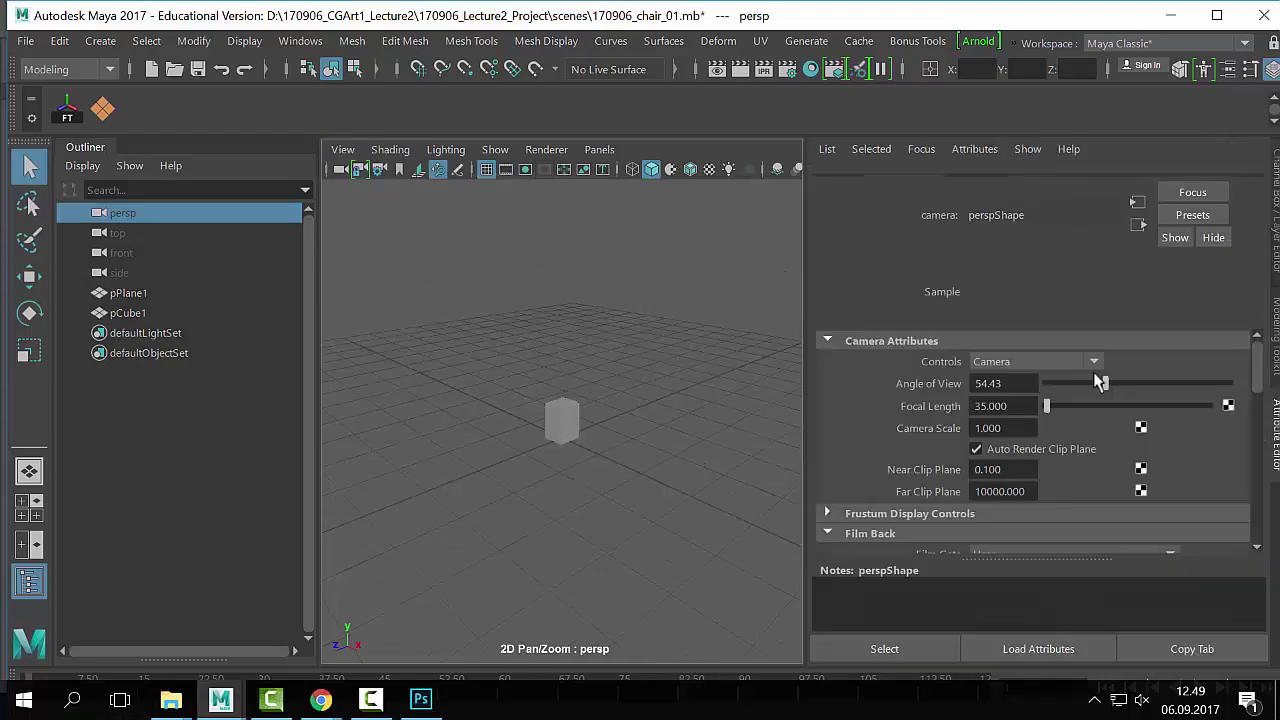
scroll(1020, 462, down, 1)
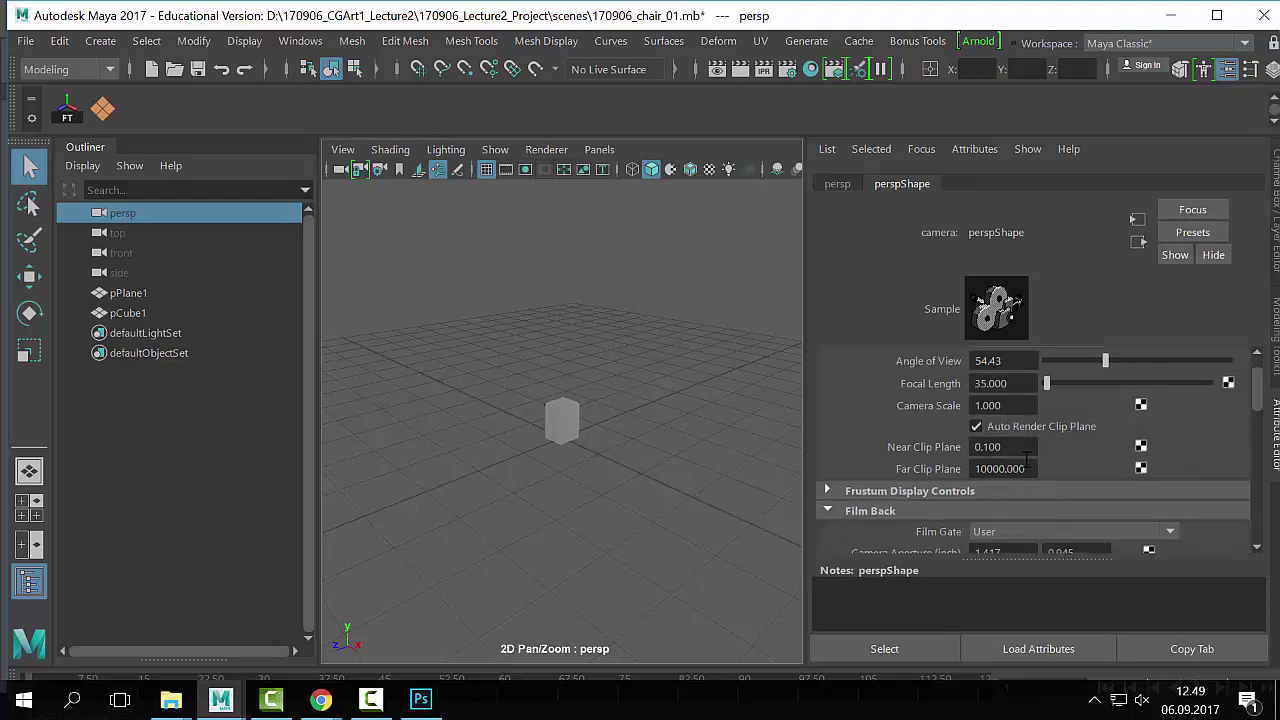
click(1008, 469)
key(Return)
click(551, 359)
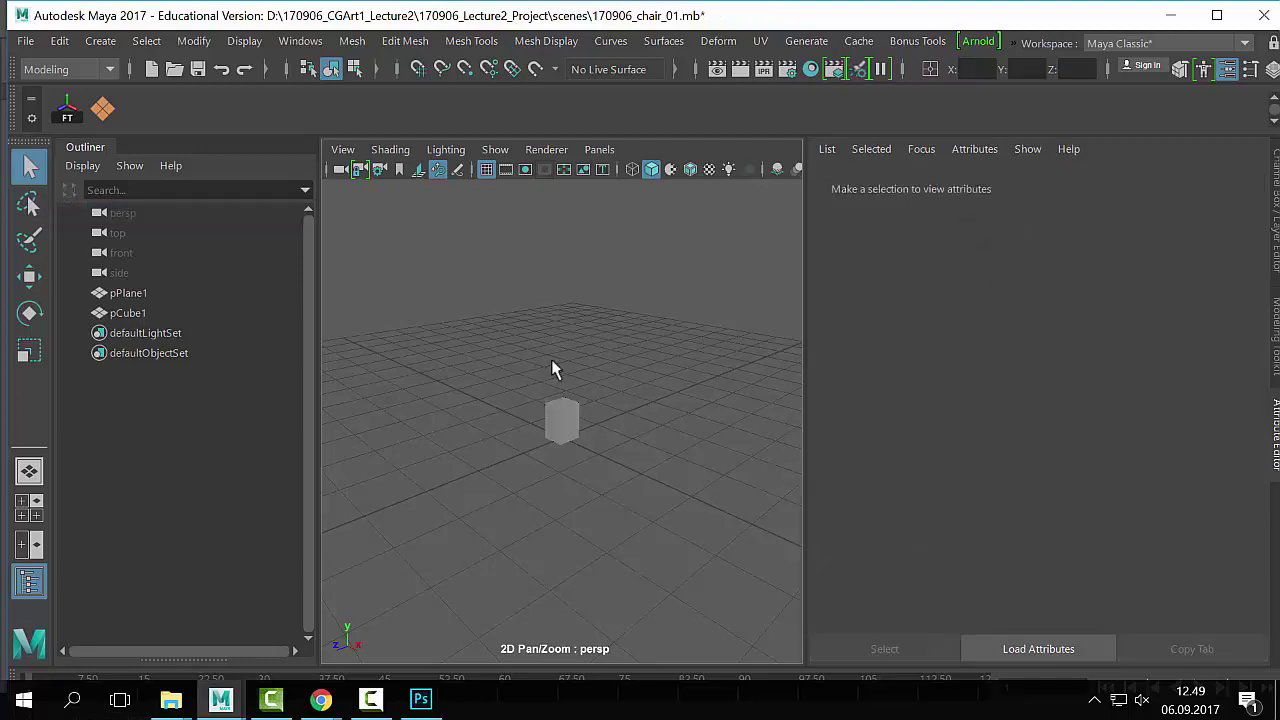
Step: Reselect the perspective camera and check the view's clipping by zooming far out and back to the whole scene
click(342, 149)
click(374, 183)
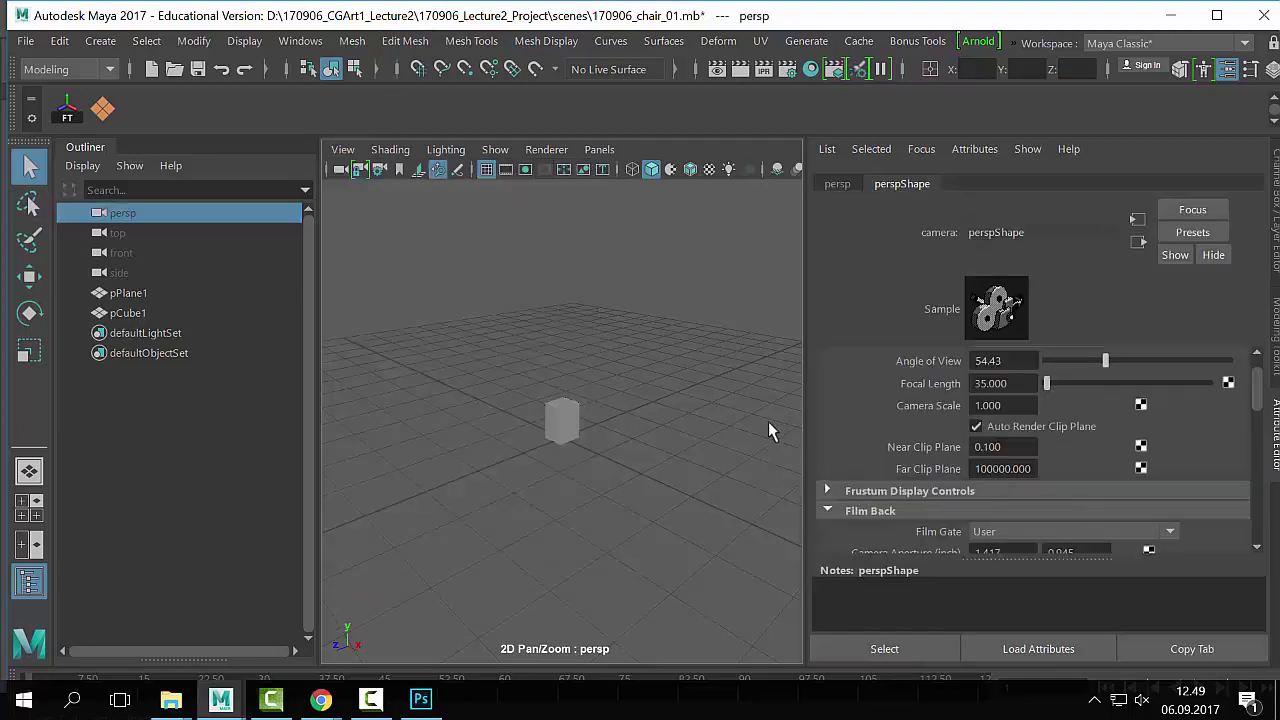
scroll(750, 425, up, 5)
scroll(747, 421, down, 5)
alt+right_drag(613, 331, 681, 366)
mouse_move(681, 366)
alt+middle_down()
mouse_move(677, 329)
mouse_move(674, 358)
mouse_move(678, 345)
alt+middle_up()
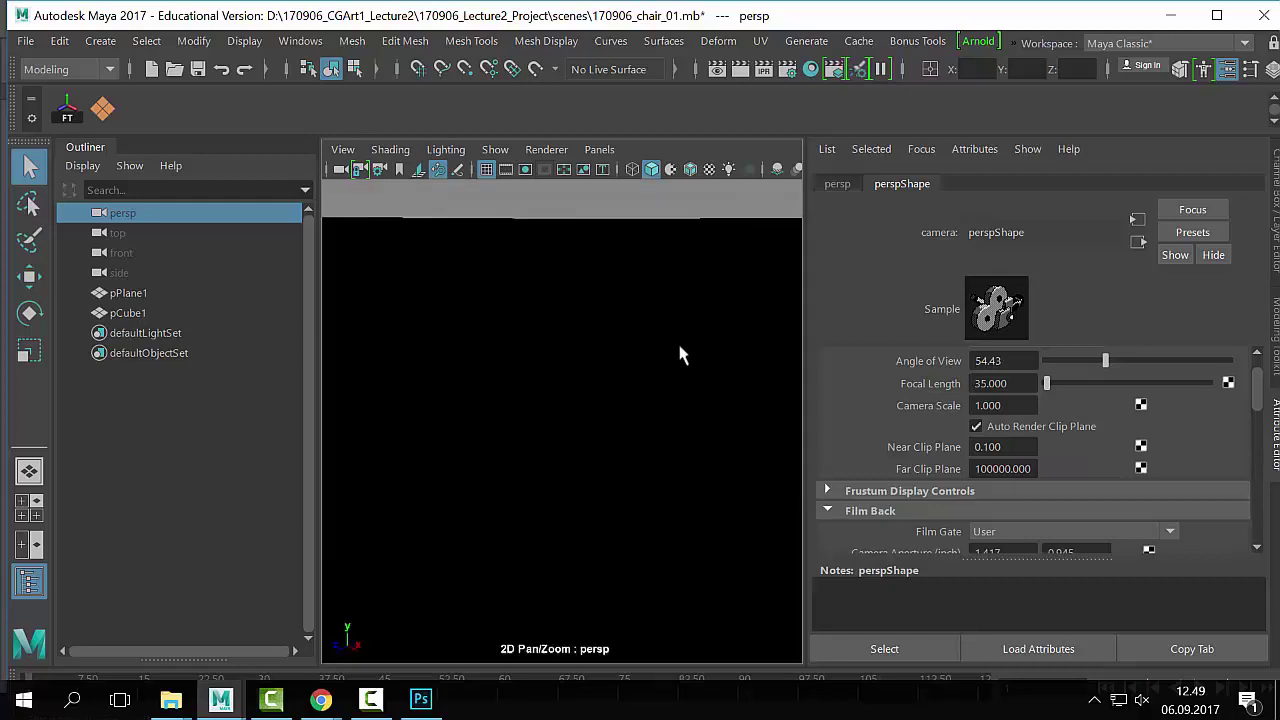
key(a)
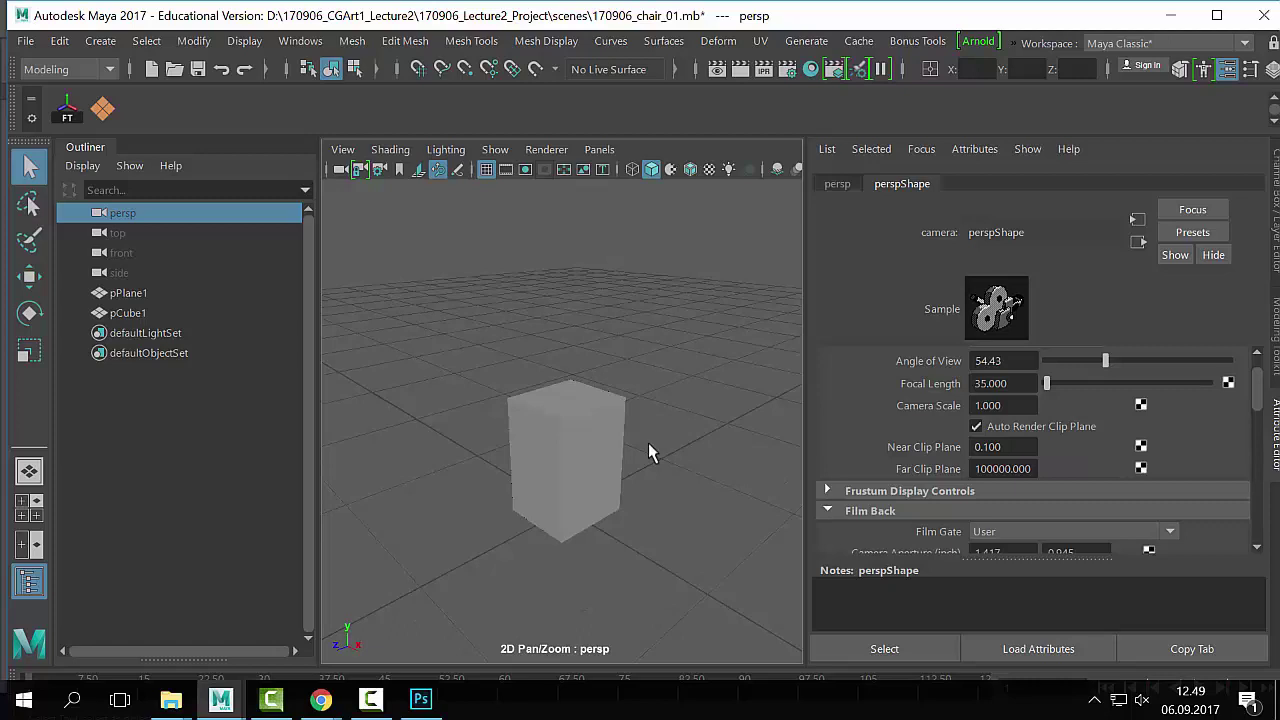
Step: Set the perspective camera's near clip plane to 1 and clear the selection
click(996, 470)
click(1005, 448)
text(1)
key(Return)
click(576, 336)
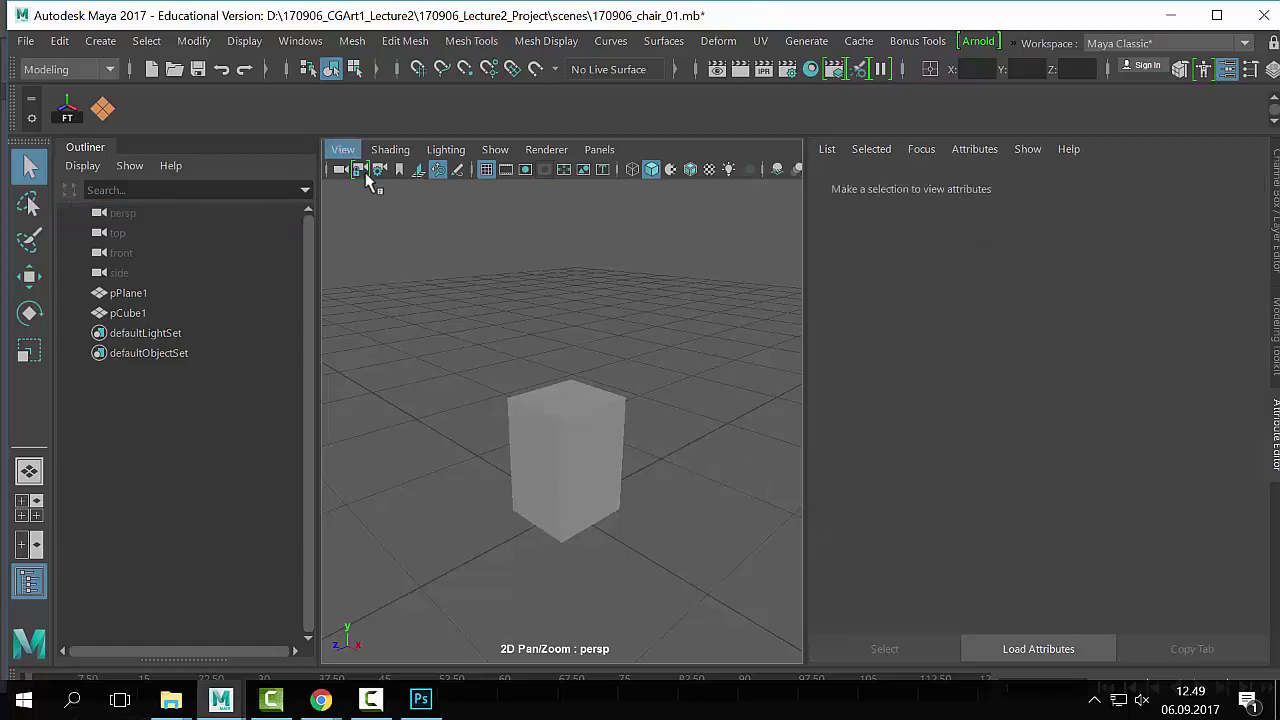
Step: Save the chair scene under its current file name
scroll(558, 411, down, 3)
scroll(558, 412, up, 3)
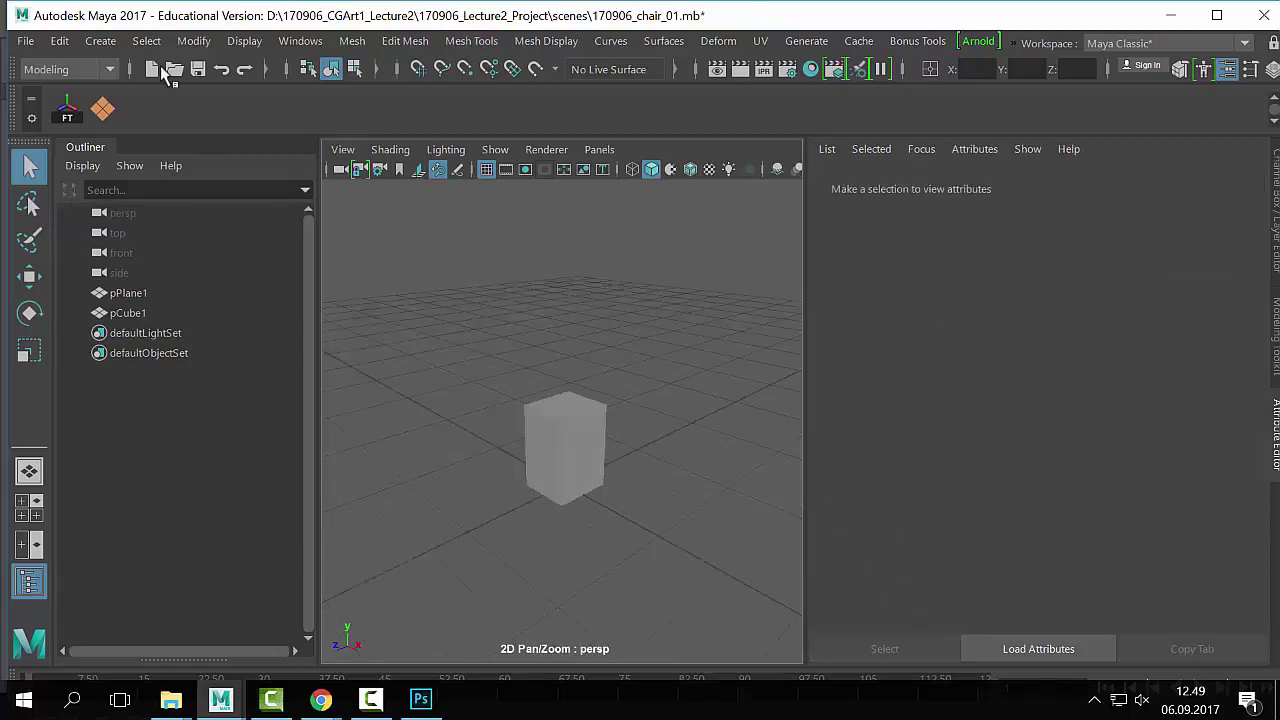
click(25, 41)
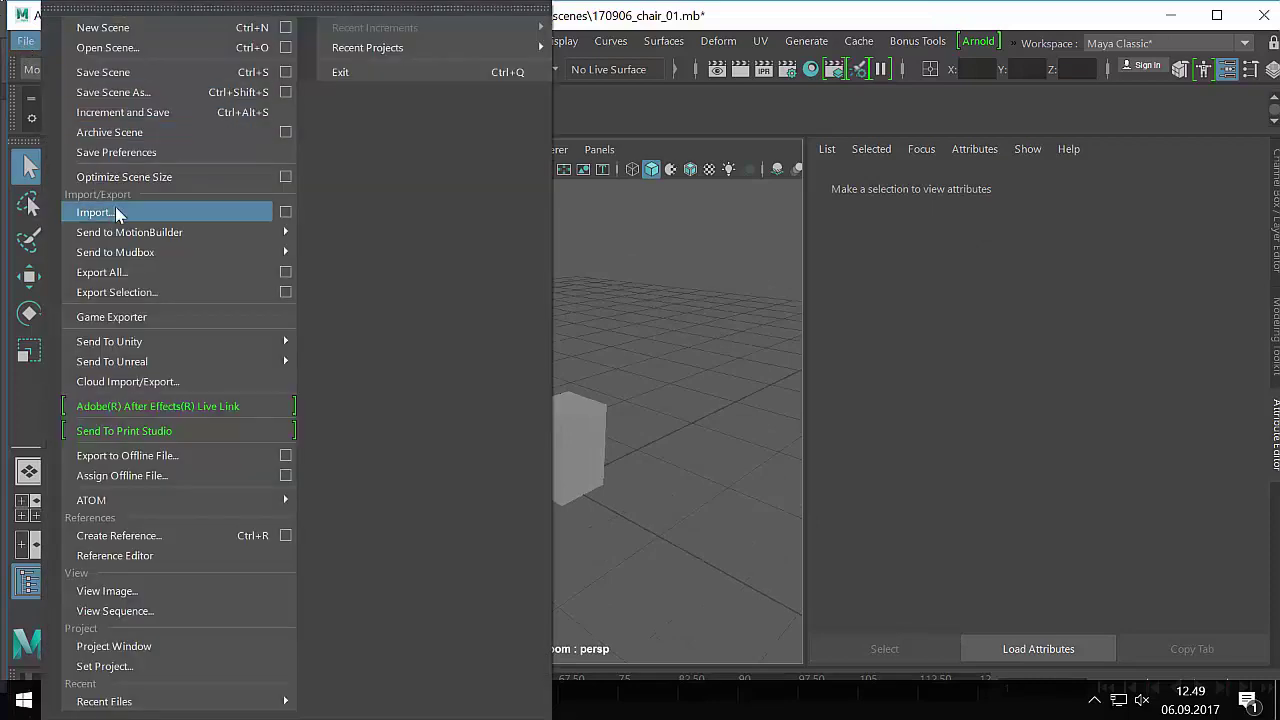
click(130, 72)
key(space)
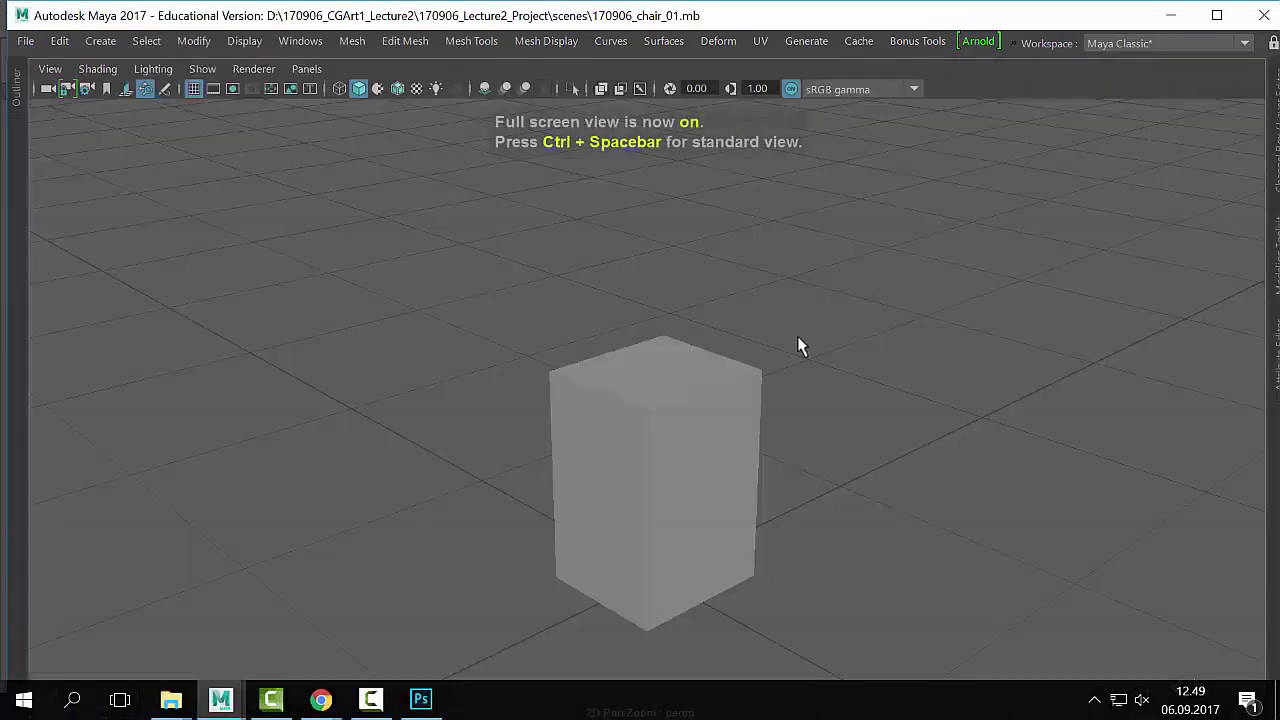
key(space)
key(ctrl+space)
key(space)
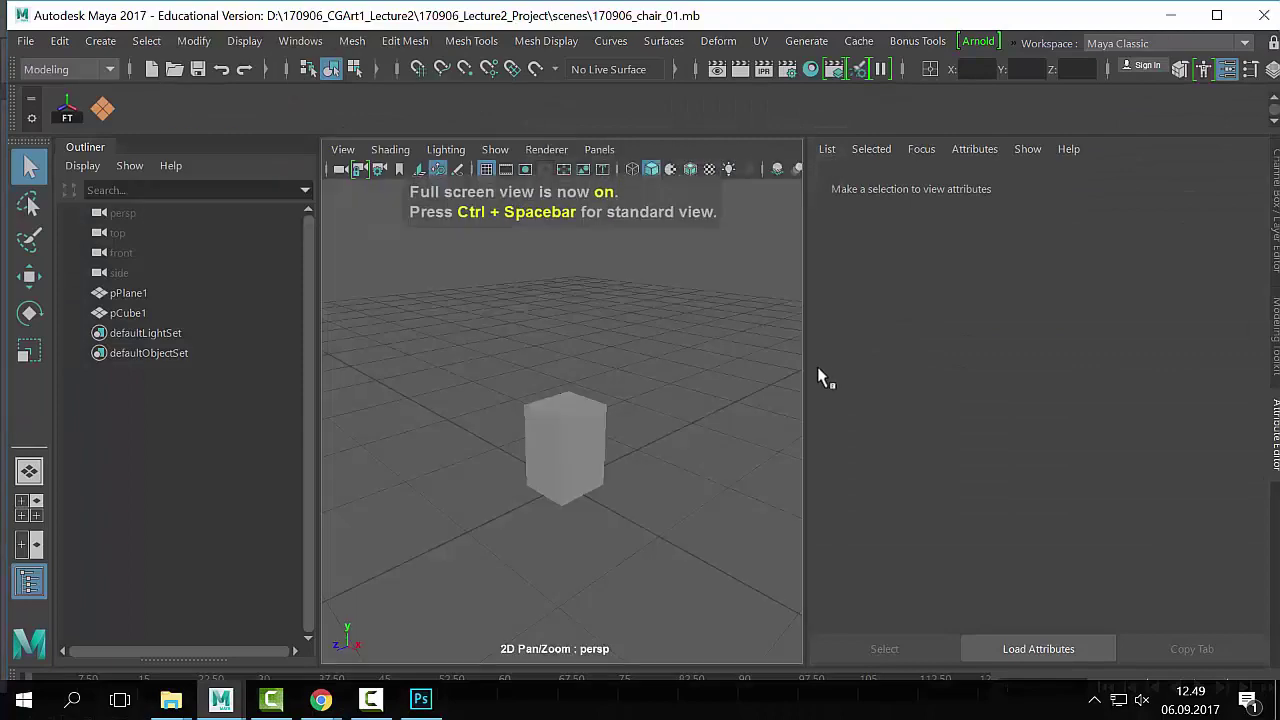
Step: Replace the Attribute Editor with the Channel Box and narrow it to enlarge the perspective view
key(ctrl+a)
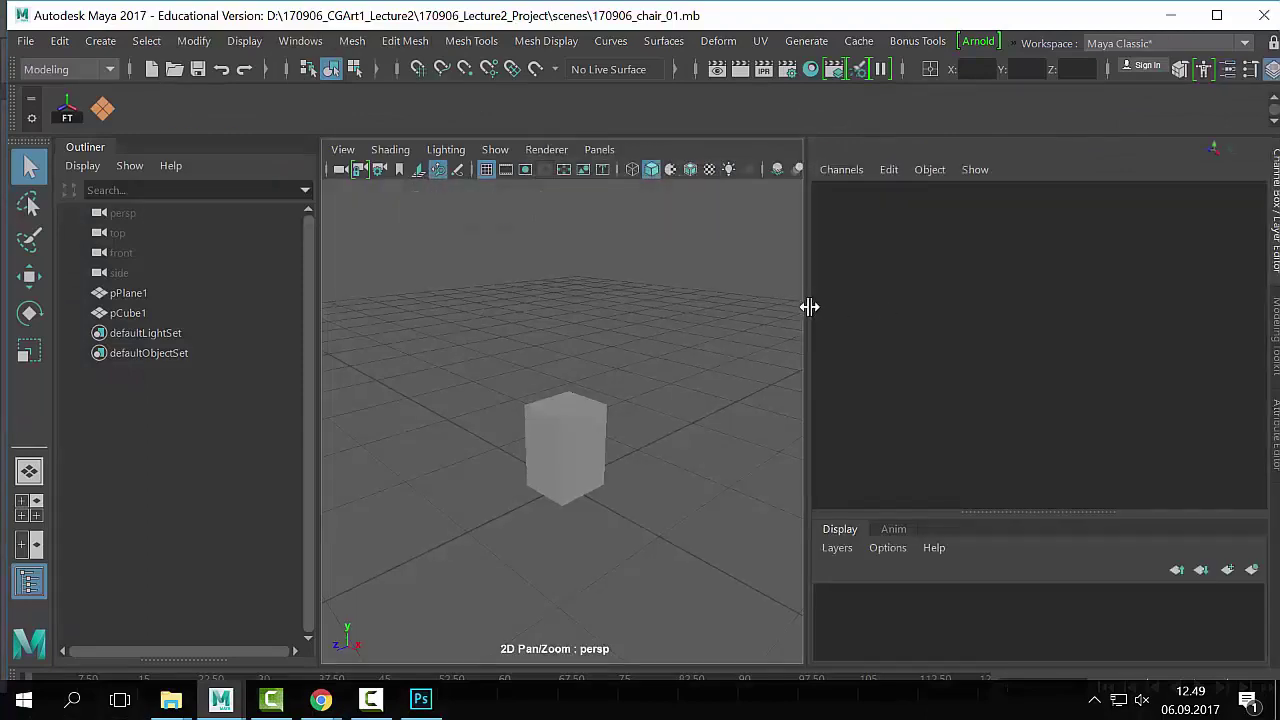
drag(809, 306, 1186, 286)
scroll(868, 327, down, 1)
alt+middle_drag(749, 392, 760, 350)
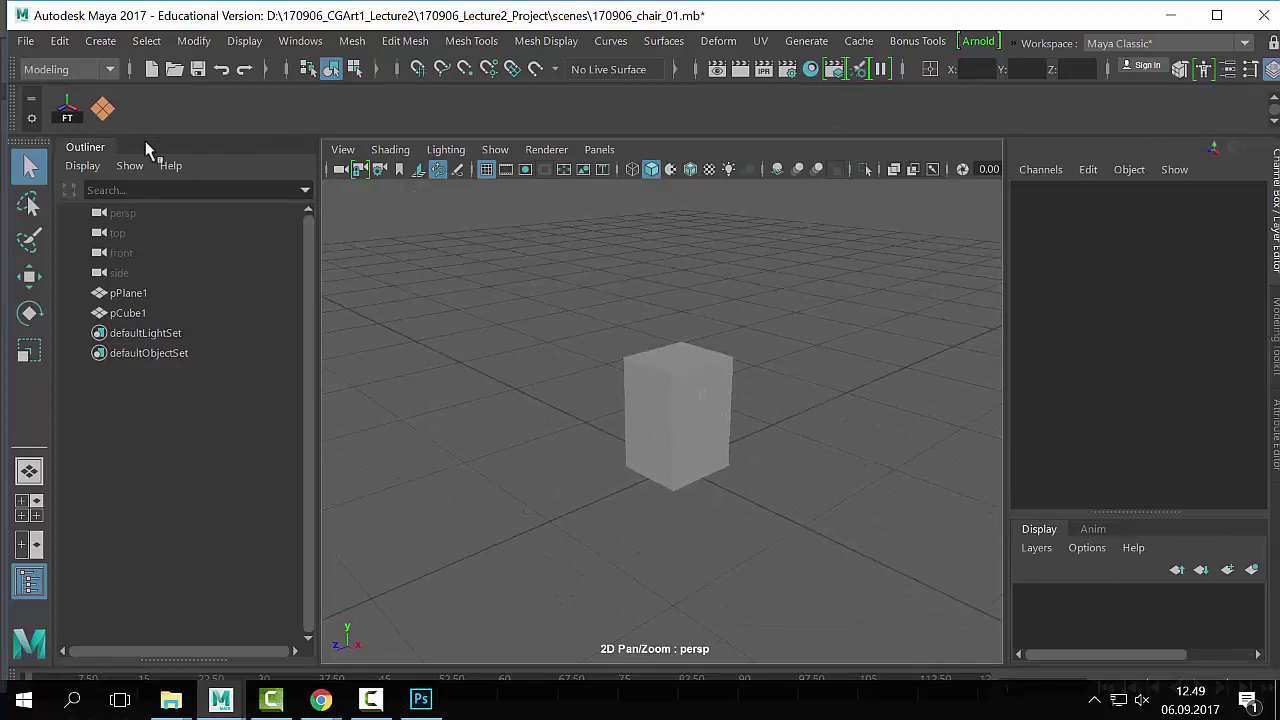
Step: Undock the Outliner into its own window, minimize it, and orbit around the cube in the enlarged perspective view
drag(98, 144, 1240, 80)
click(1200, 85)
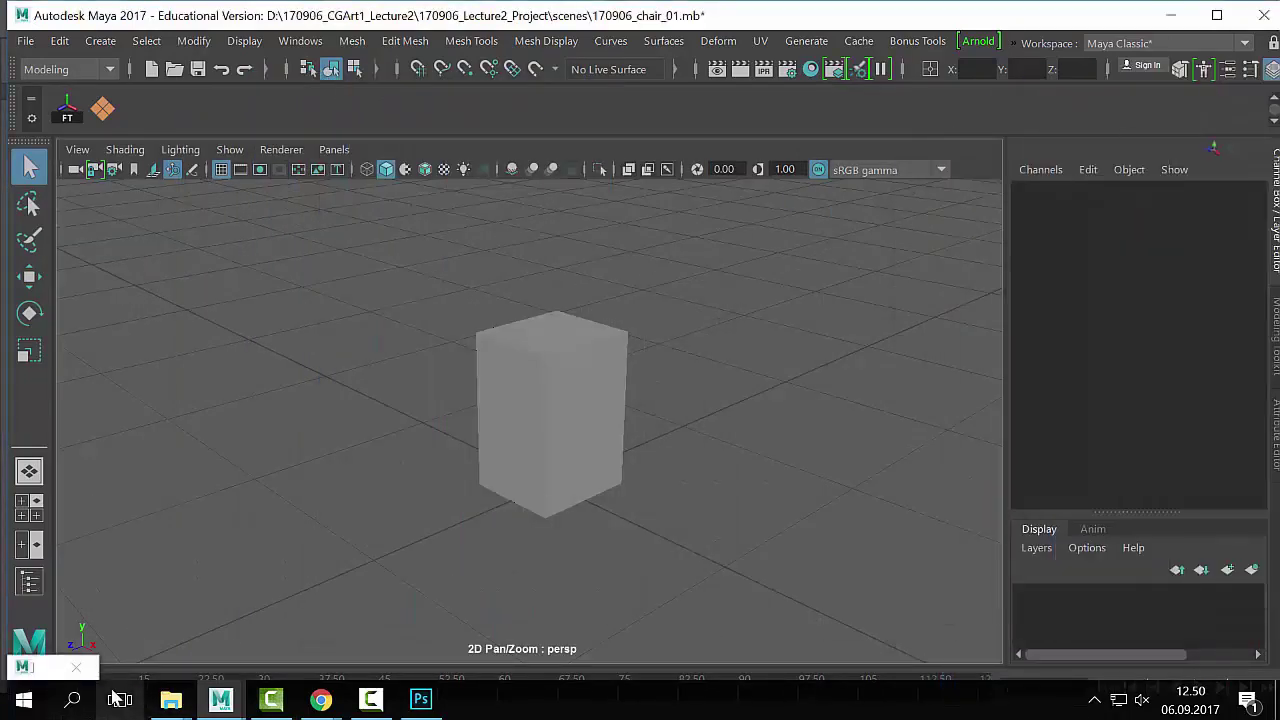
scroll(651, 420, down, 4)
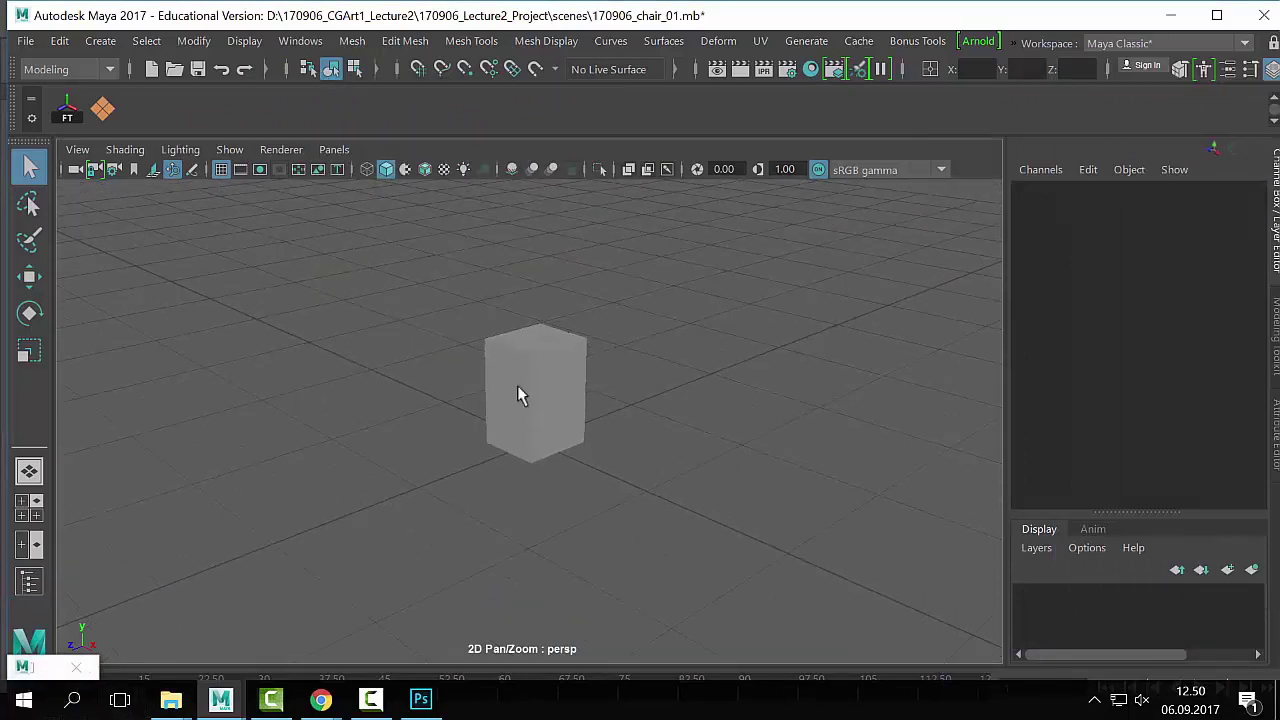
alt+right_drag(458, 374, 471, 438)
alt+drag(575, 455, 555, 408)
alt+right_drag(450, 410, 554, 426)
alt+drag(557, 436, 631, 480)
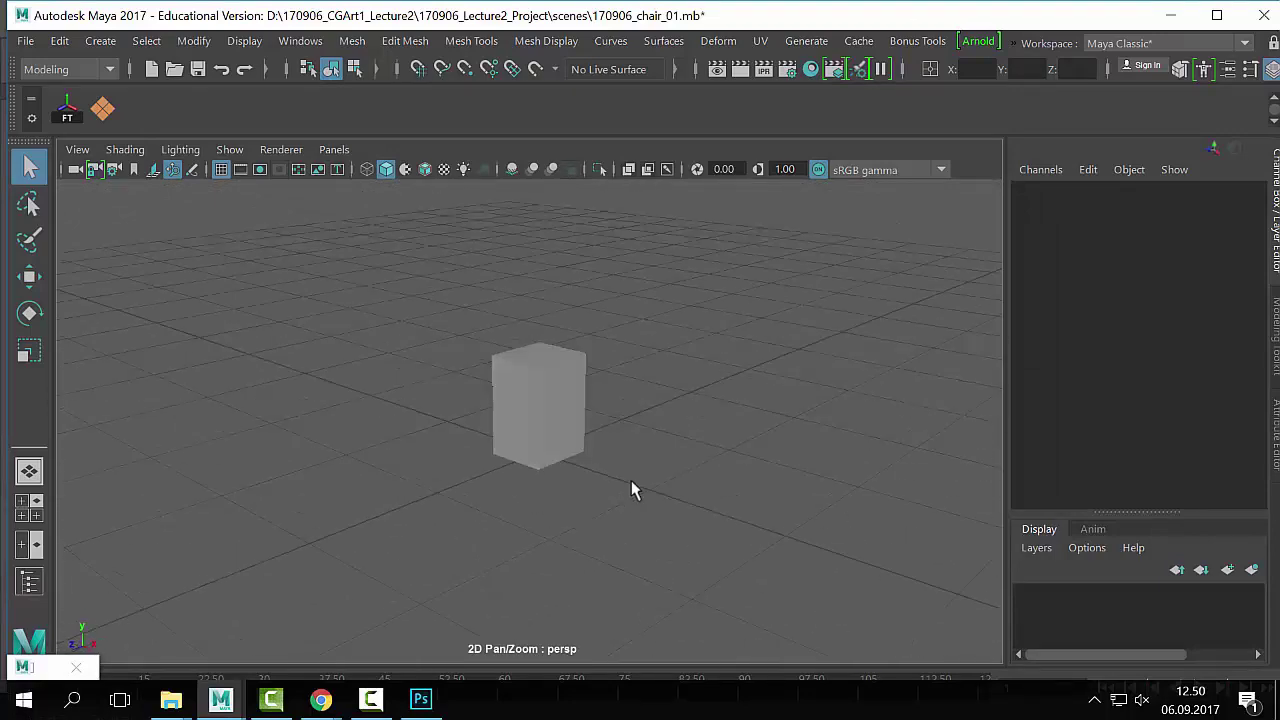
Step: Restore the Outliner as a floating window, then select and frame the chair reference plane pPlane1
click(45, 668)
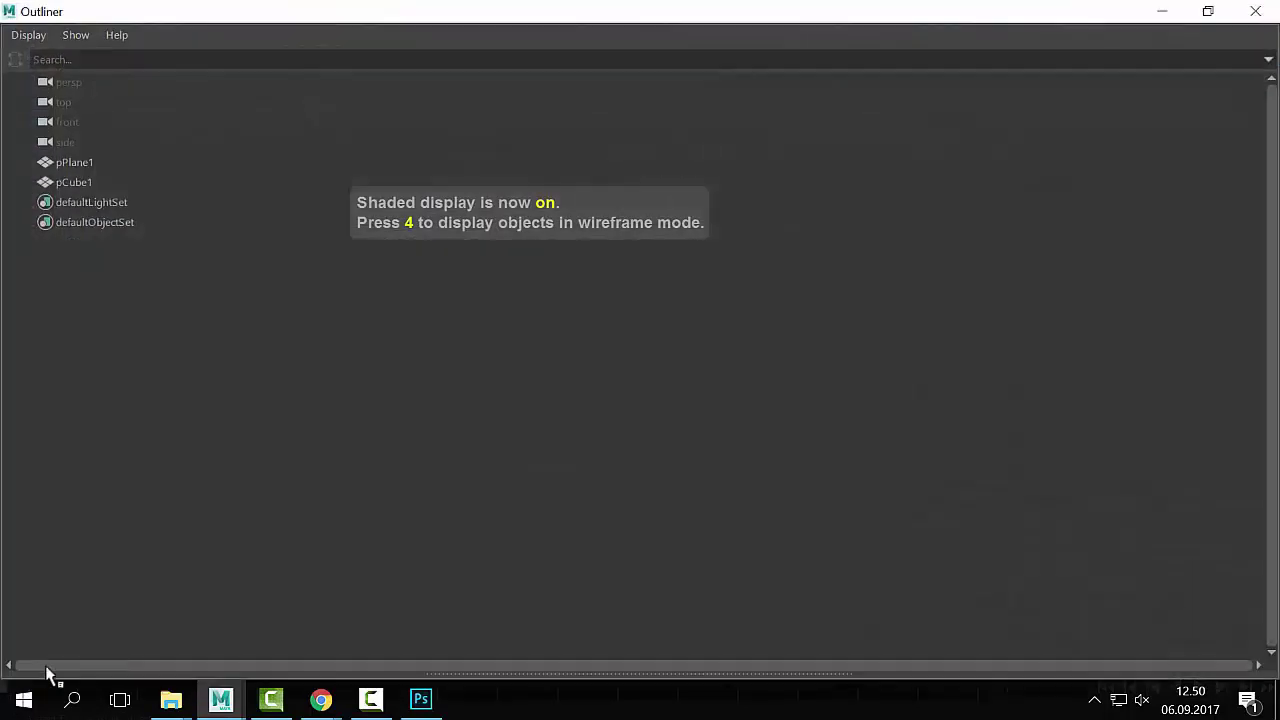
click(1210, 13)
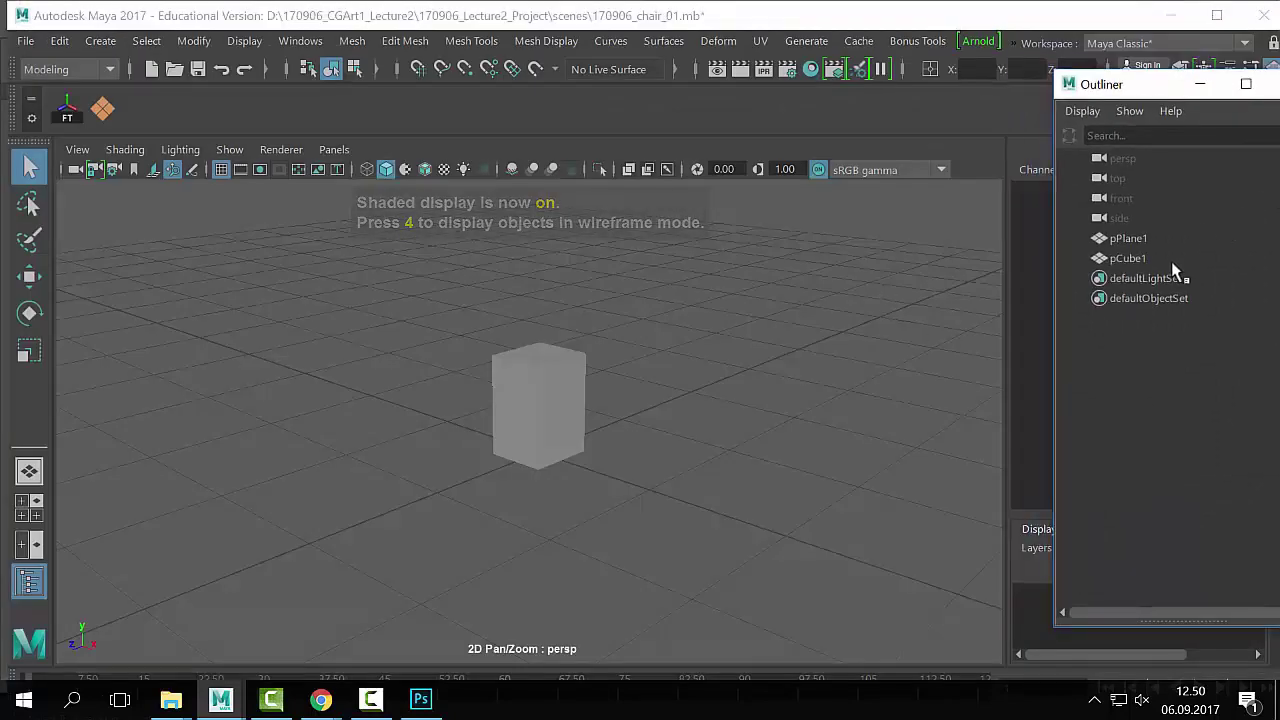
click(1128, 238)
key(f)
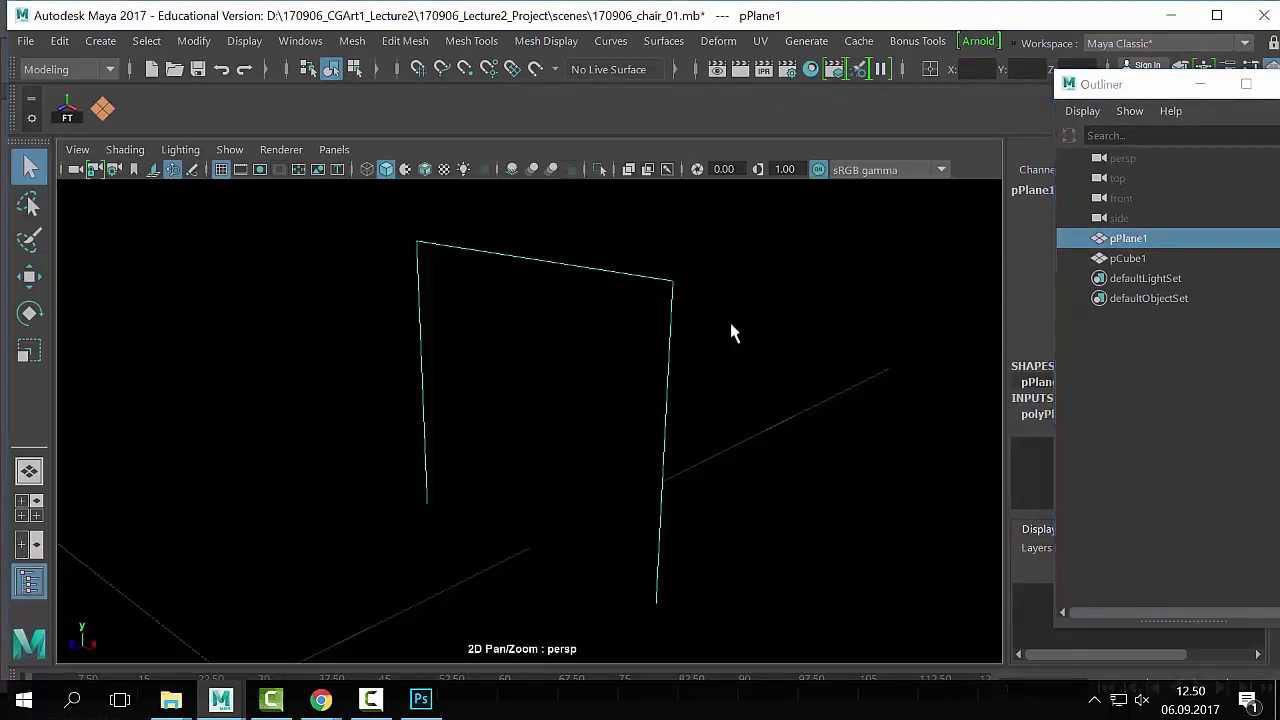
Step: Move the reference plane back along Z out of the cube and turn on textured display in the perspective view
alt+right_drag(730, 322, 440, 347)
alt+right_drag(620, 335, 410, 334)
alt+middle_drag(575, 314, 508, 384)
key(w)
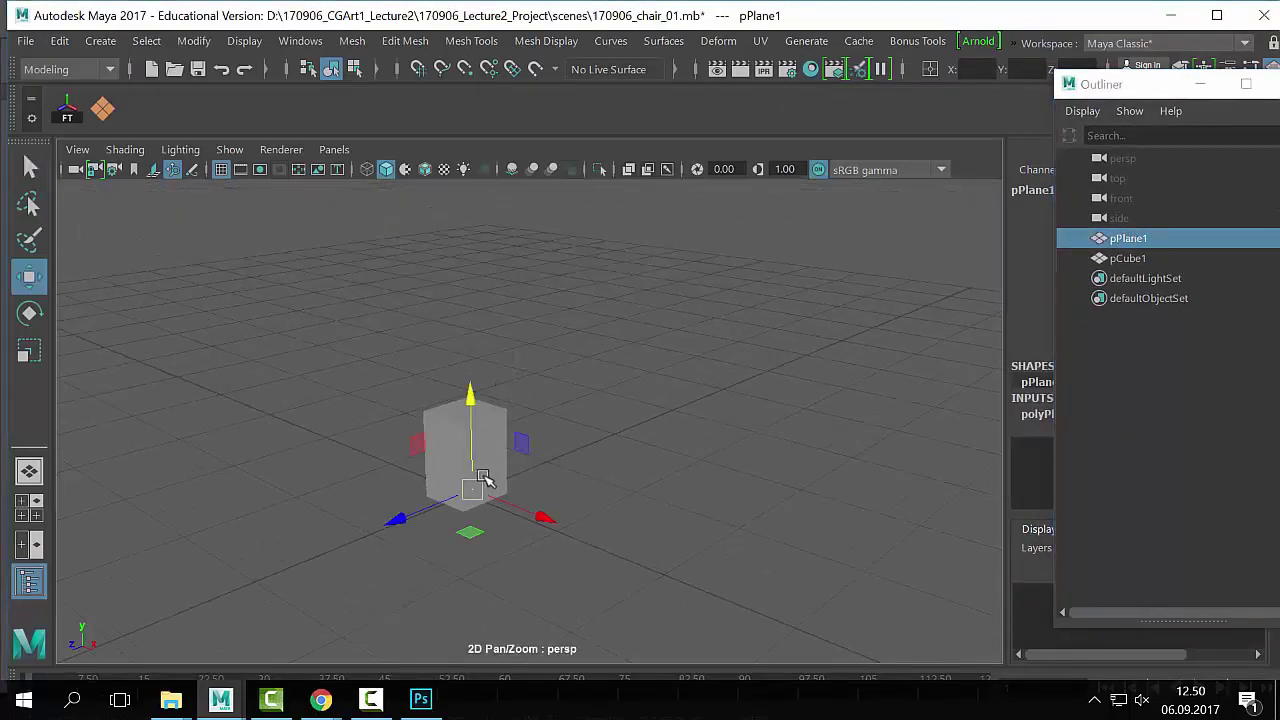
drag(400, 517, 520, 437)
key(r)
key(6)
alt+right_drag(520, 437, 649, 443)
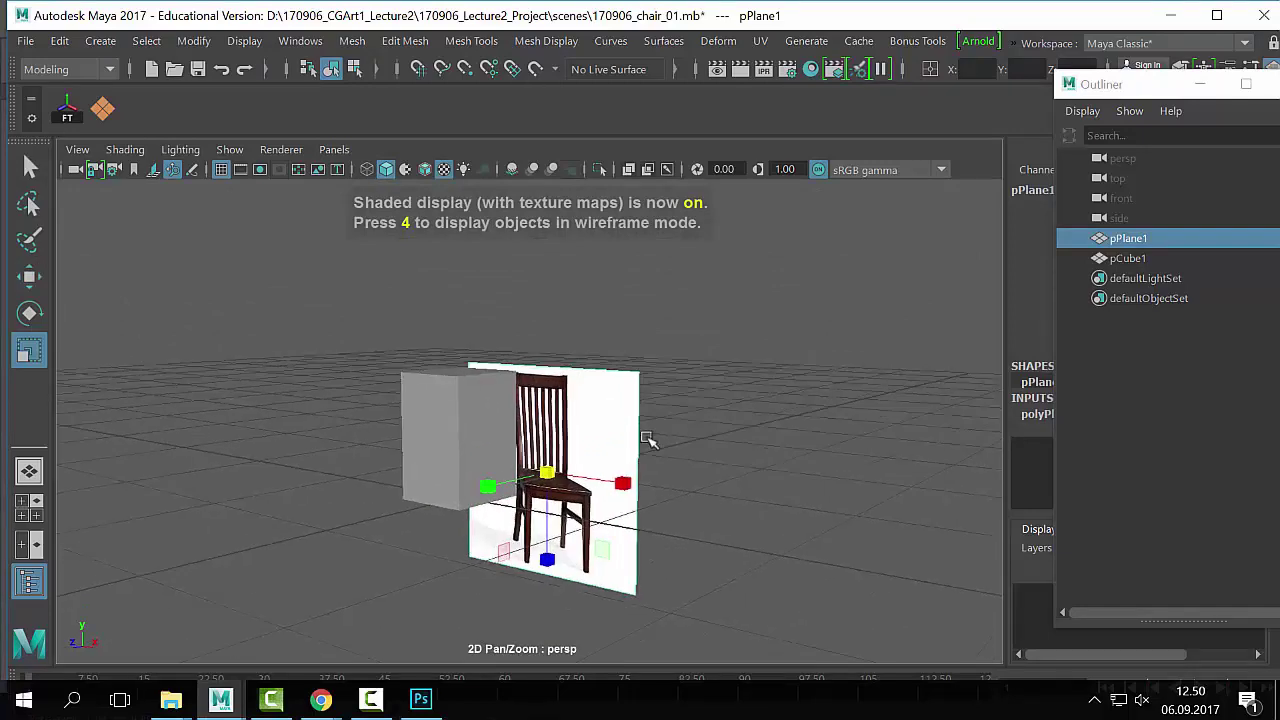
Step: Move the reference plane farther behind the cube along Z and raise it toward the grid level
key(w)
alt+drag(649, 443, 608, 452)
drag(492, 484, 543, 478)
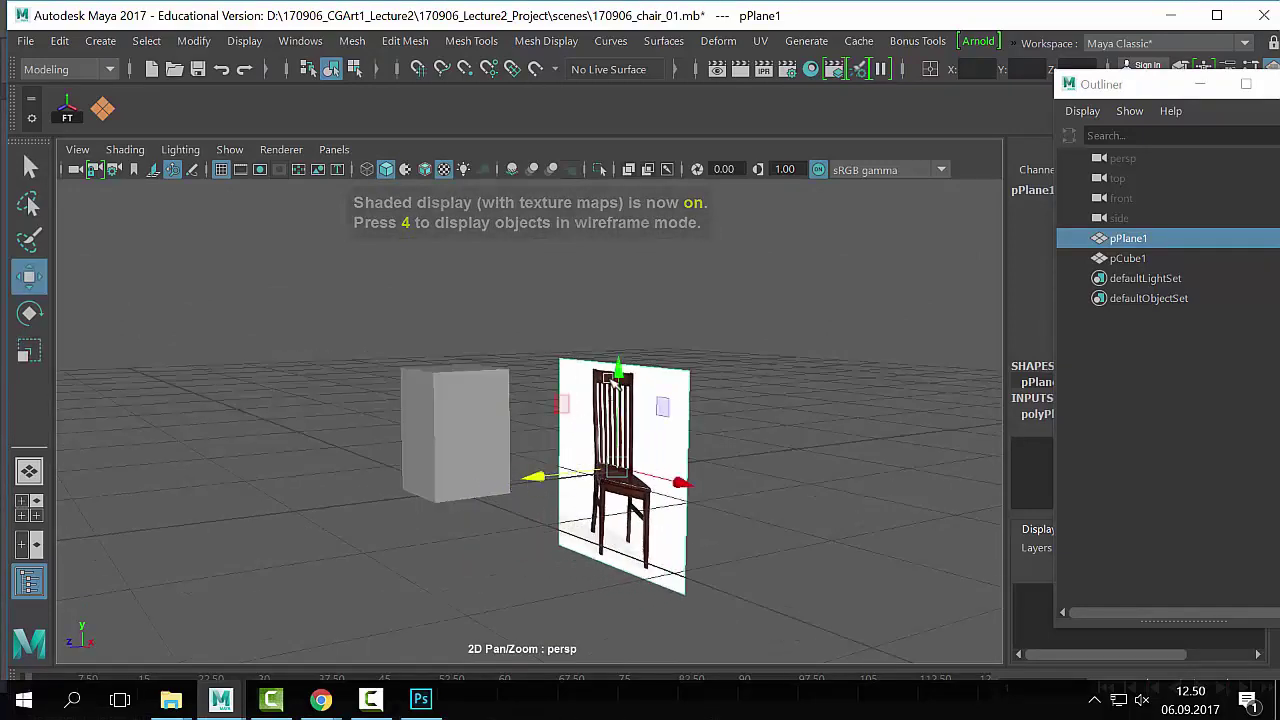
drag(619, 372, 619, 279)
Step: Switch to the front view and turn on textured display to show the chair image
key(space)
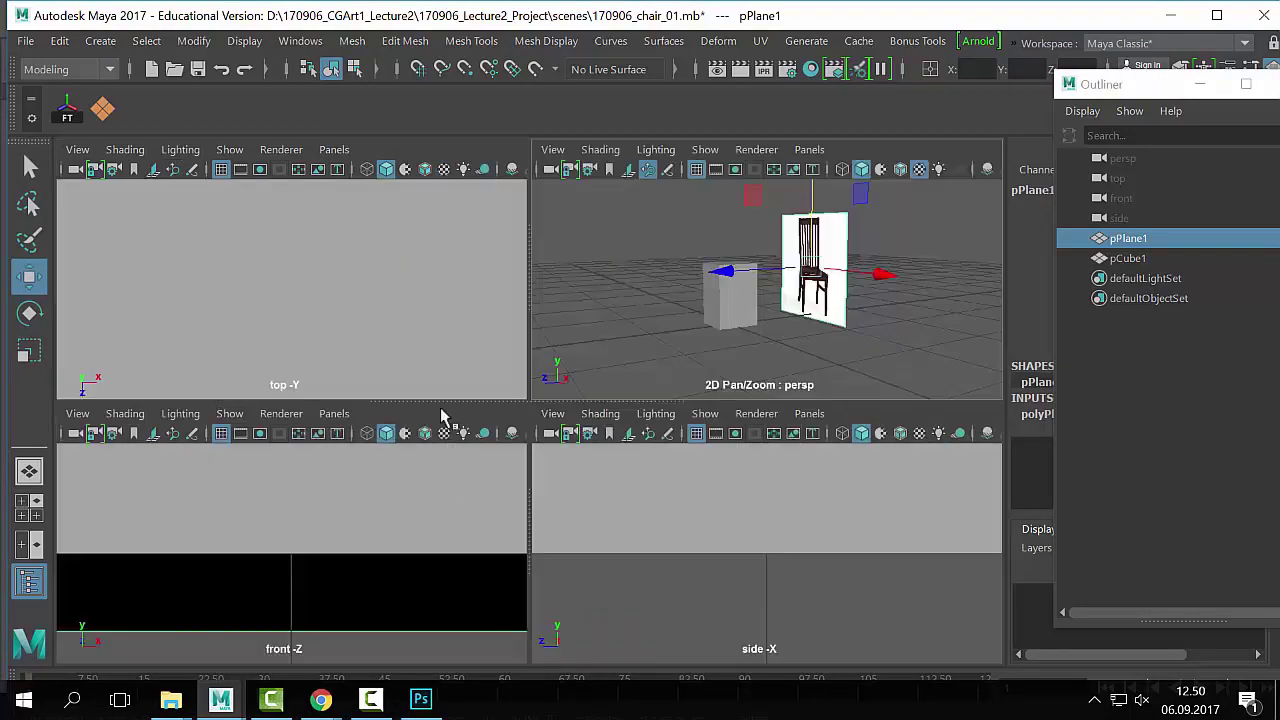
key(space)
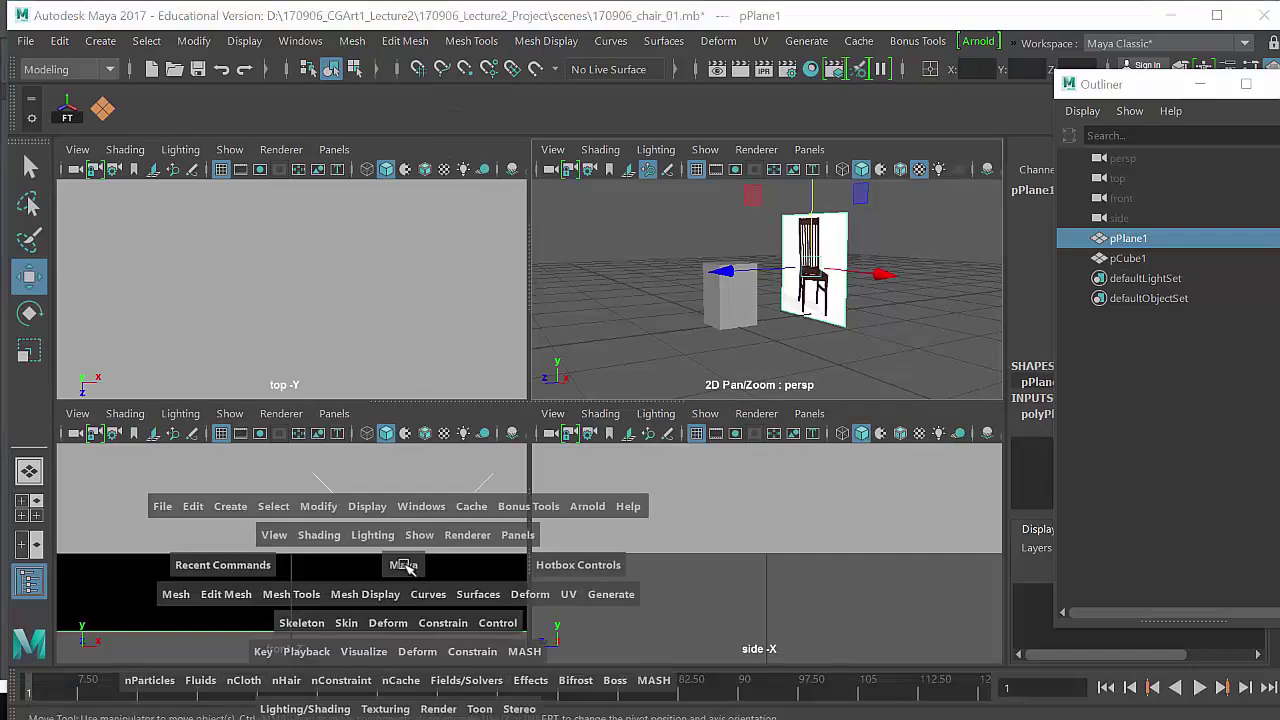
key(5)
key(6)
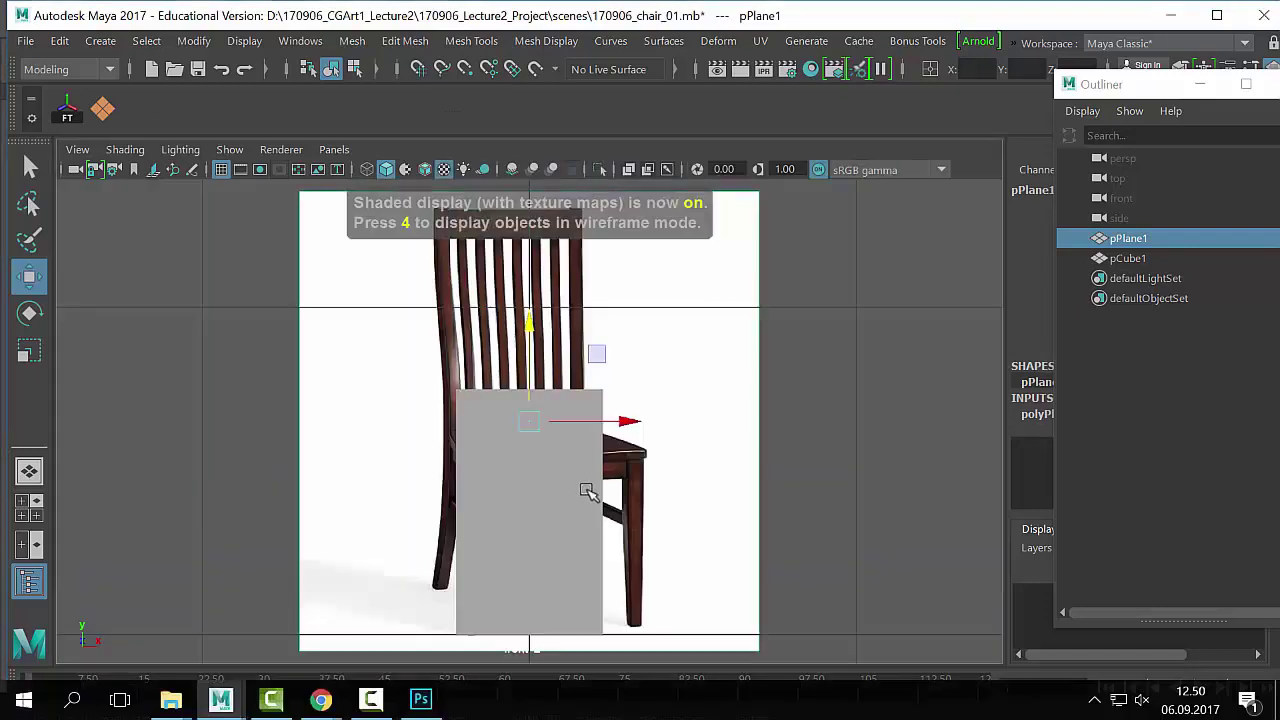
scroll(570, 440, down, 3)
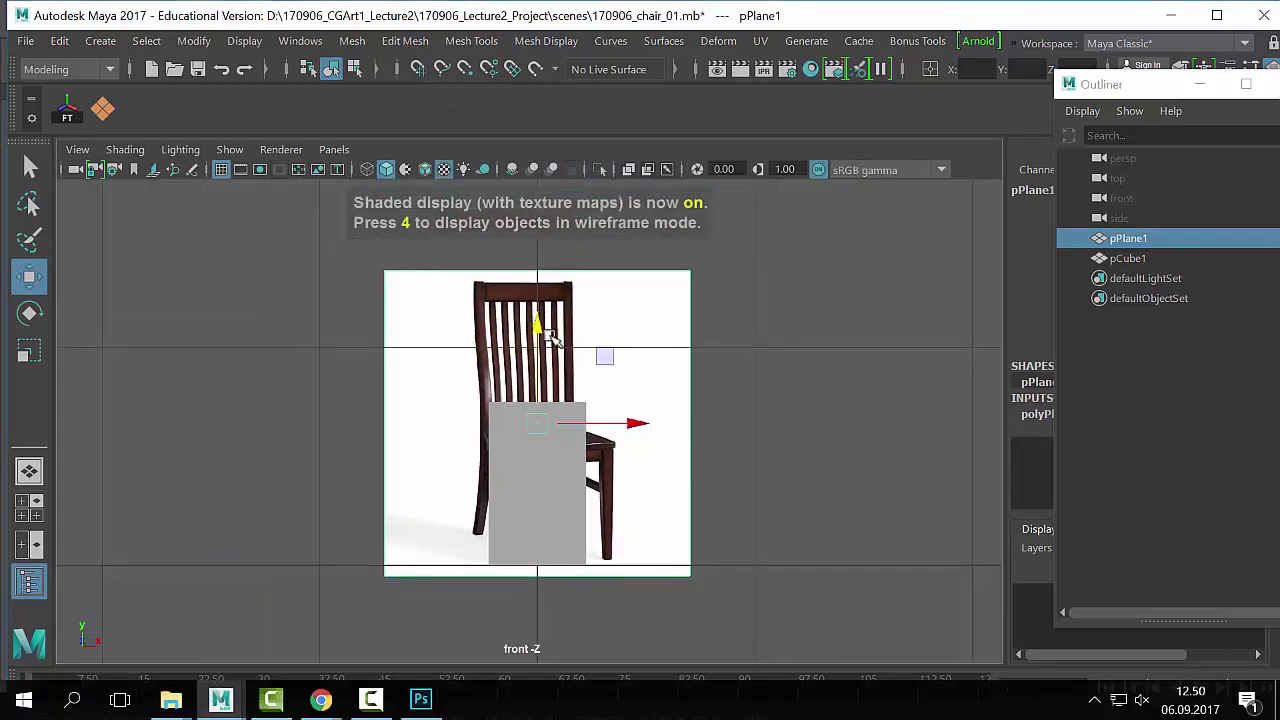
Step: Align the chair's feet with the grid's ground line in the front view and move the plane sideways clear of the cube
mouse_move(538, 324)
mouse_down()
mouse_move(546, 335)
mouse_move(532, 338)
mouse_up()
drag(640, 434, 416, 443)
drag(317, 351, 320, 345)
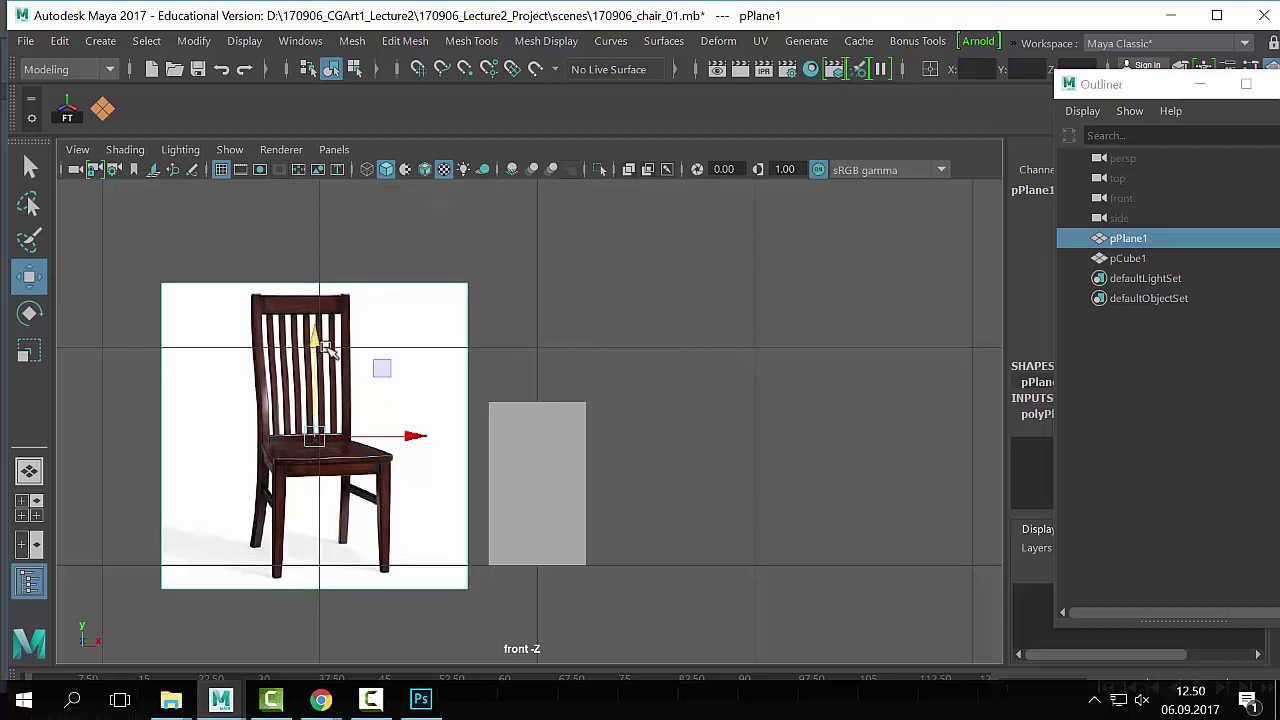
drag(418, 438, 402, 441)
Step: Scale the reference plane down uniformly to about the cube's height and place it directly beside the cube
key(r)
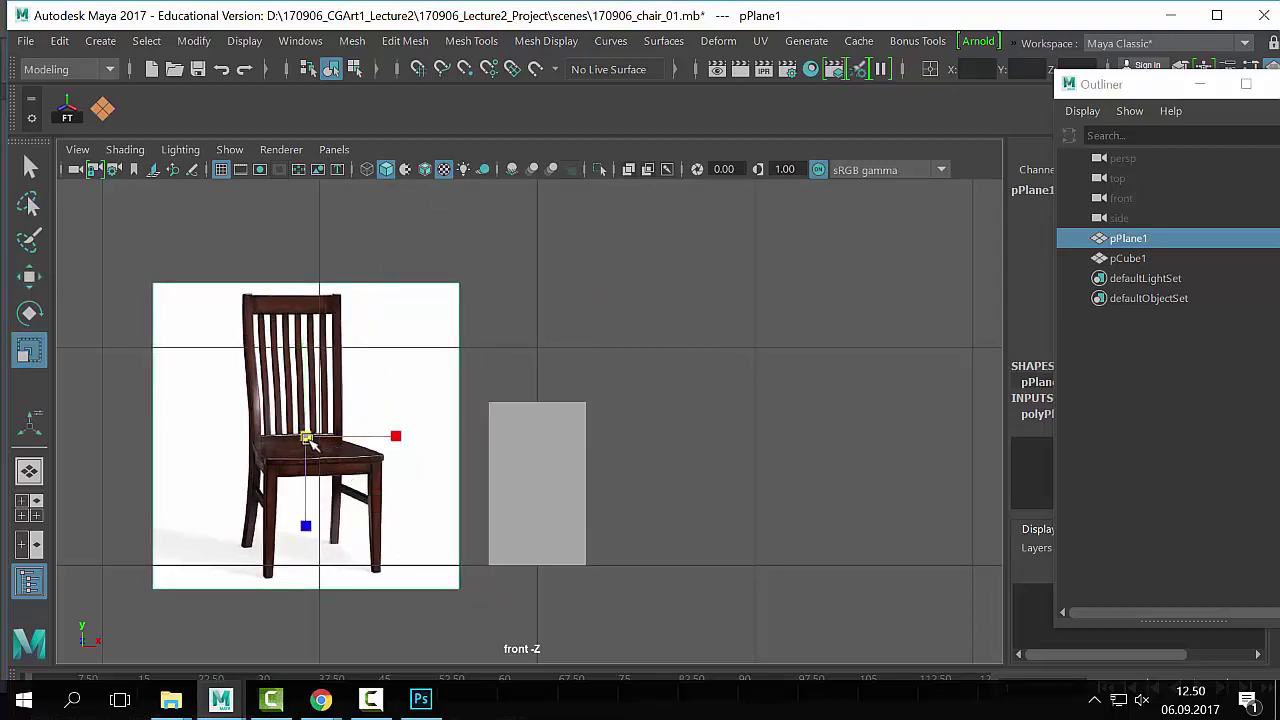
drag(303, 437, 229, 456)
key(w)
drag(305, 437, 398, 487)
key(r)
key(w)
key(r)
key(w)
Step: Clear the selection, return to the perspective view, and examine the chair's construction on the reference image
click(791, 357)
key(space)
key(space)
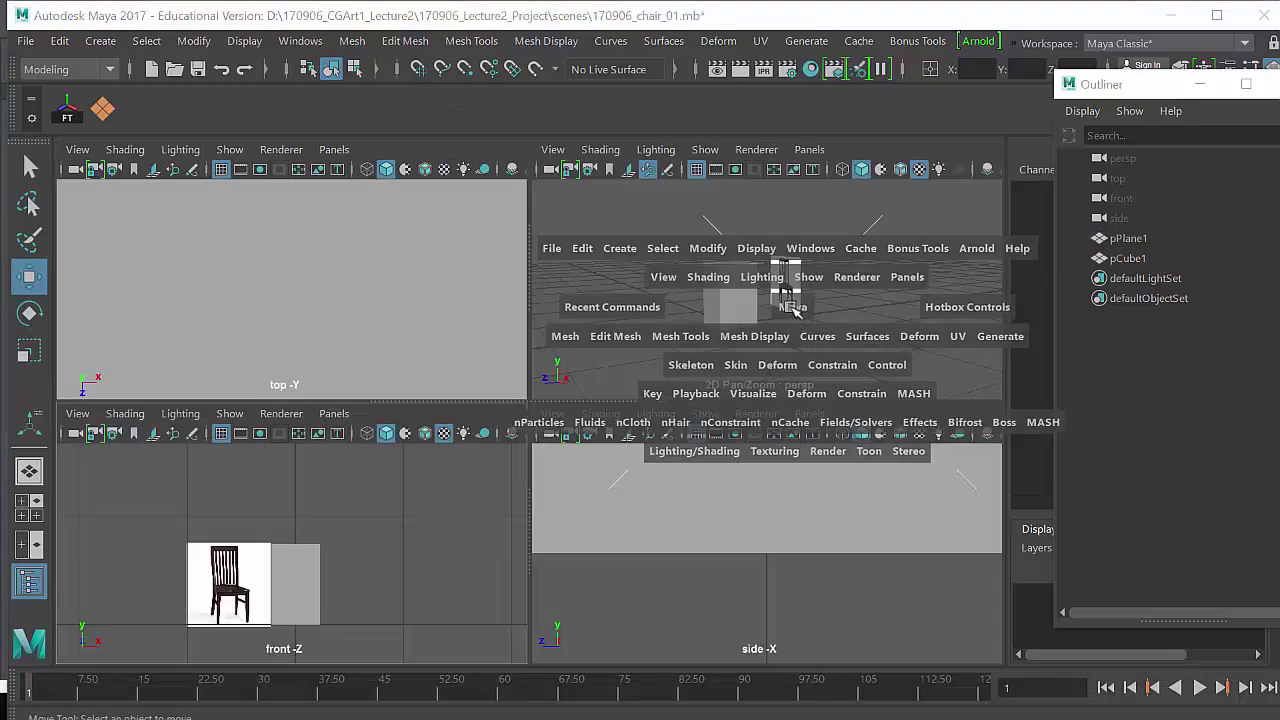
alt+drag(810, 363, 363, 437)
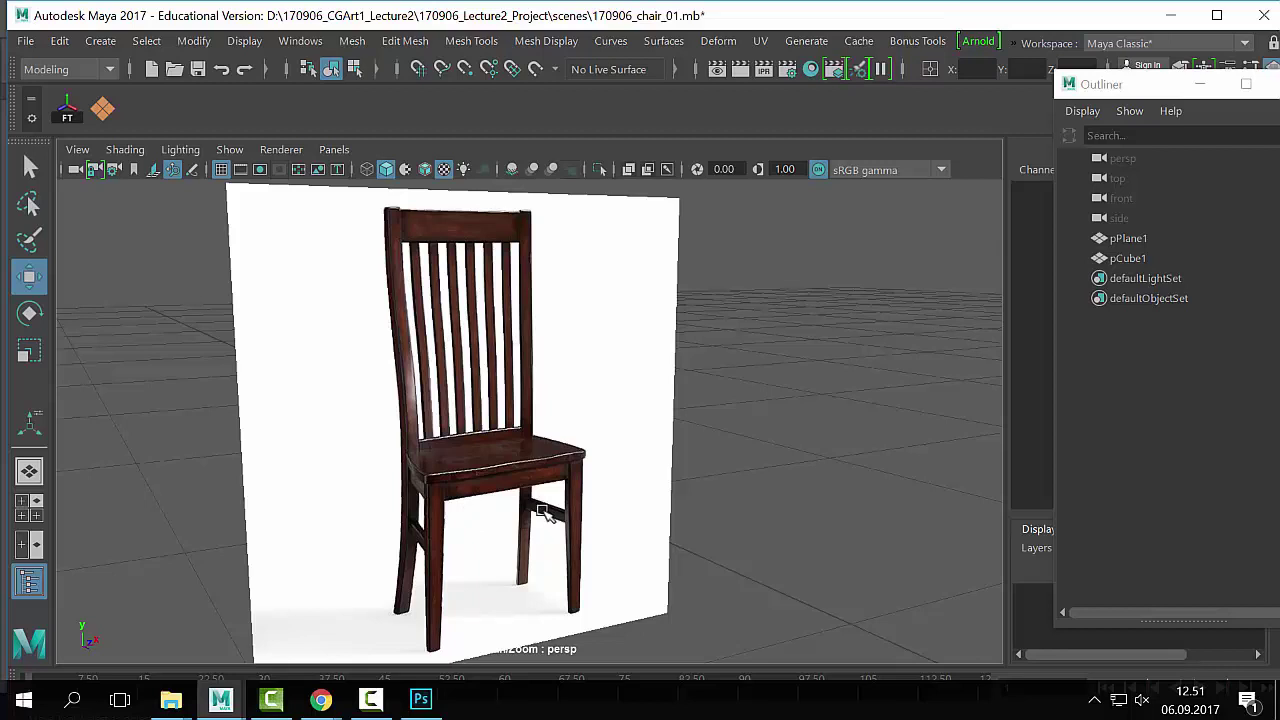
scroll(540, 512, down, 2)
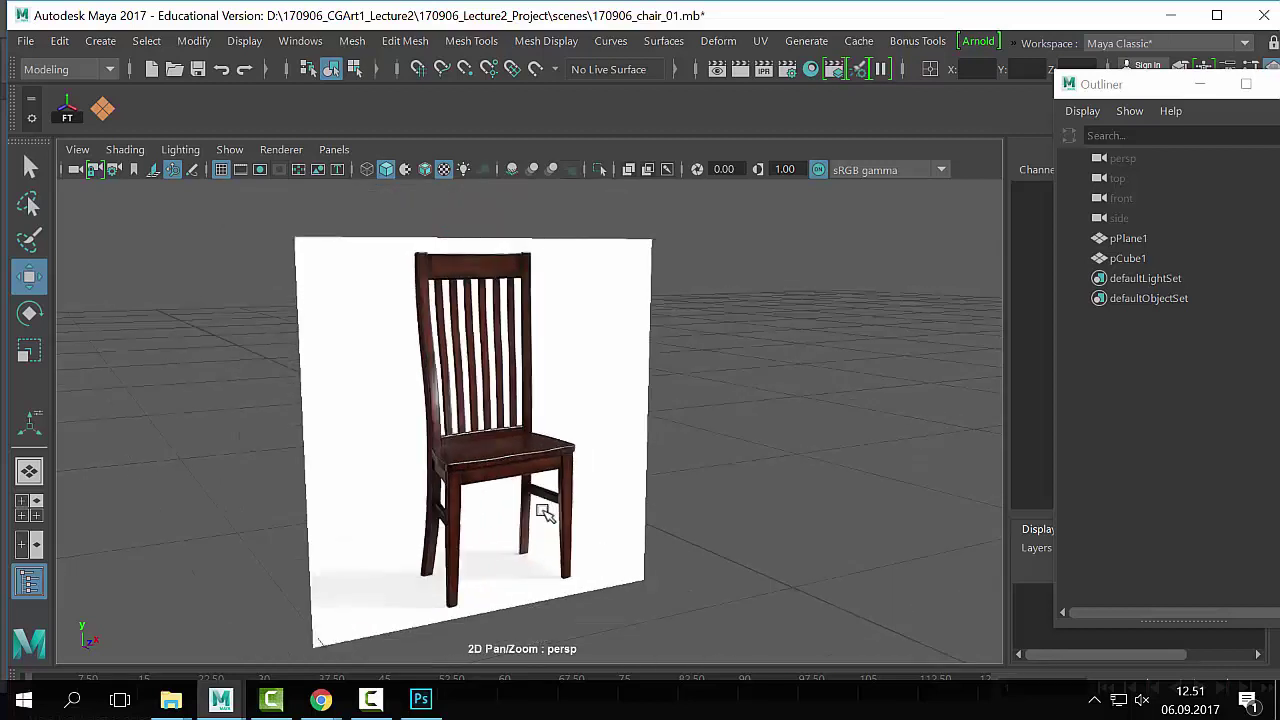
scroll(543, 512, down, 2)
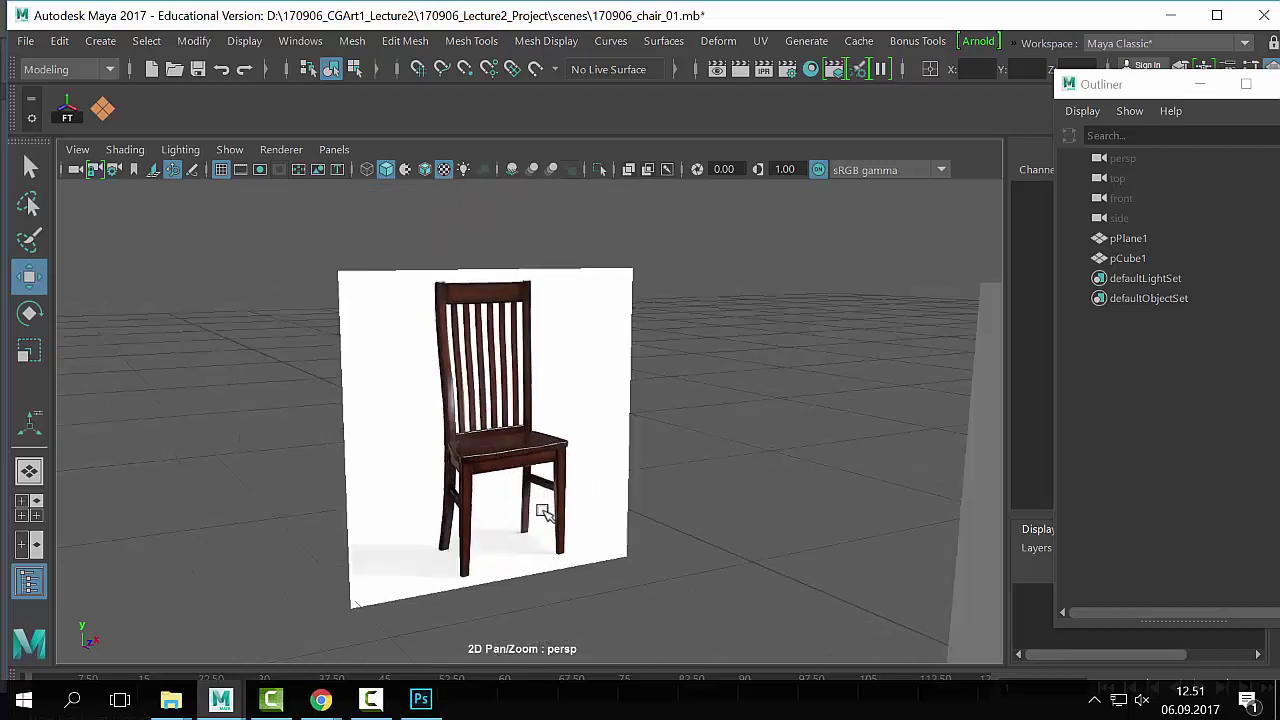
scroll(540, 512, up, 4)
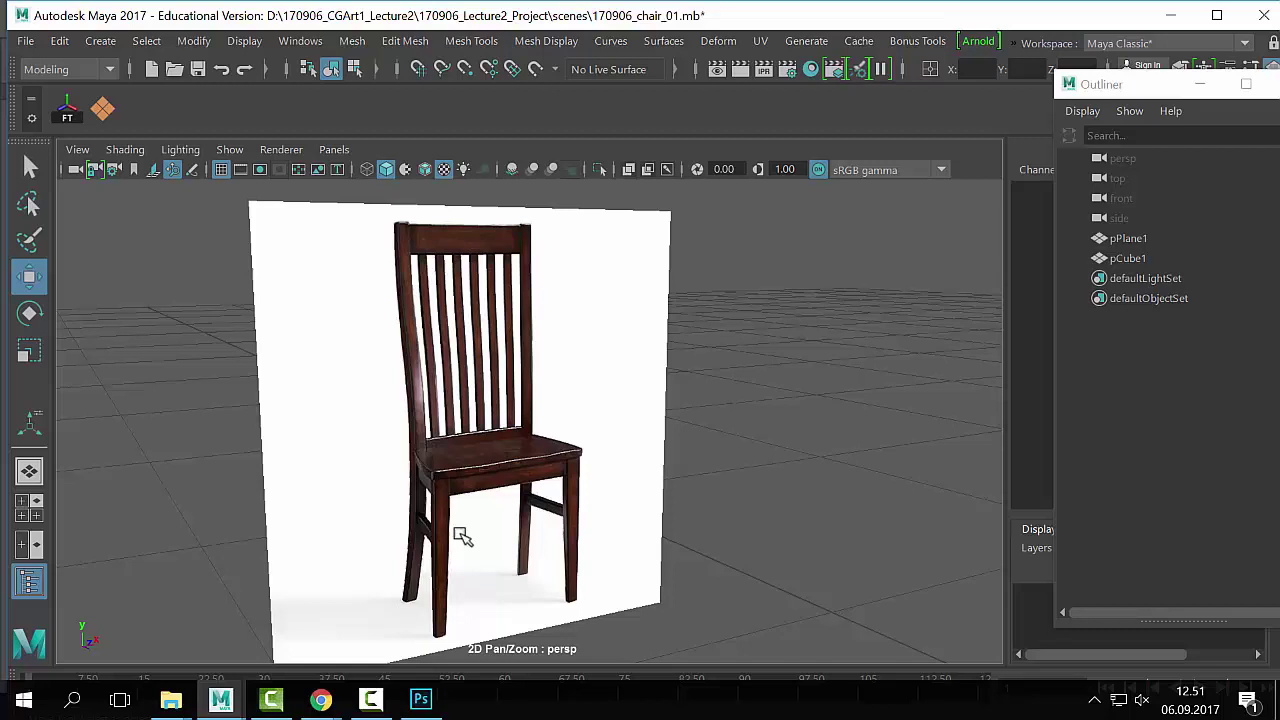
Step: Examine the chair's seat, legs and back slats up close on the reference plane and compare the plane with the guide cube
scroll(462, 537, up, 2)
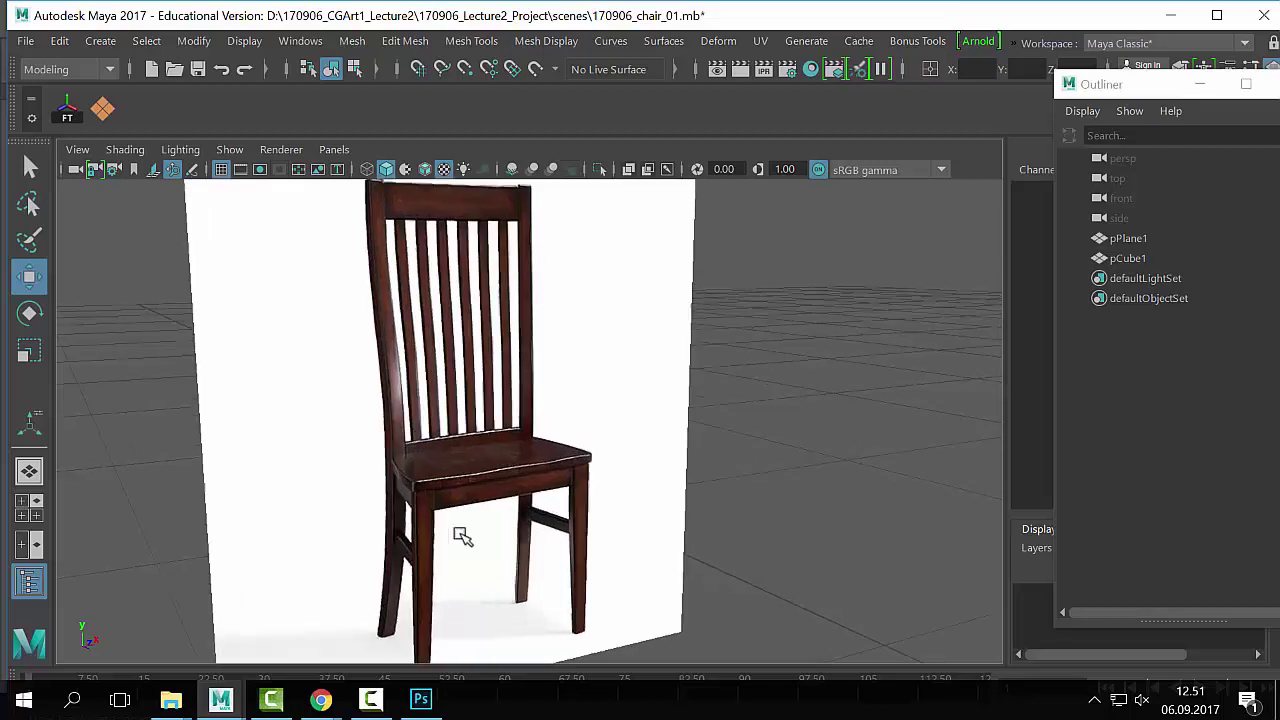
drag(466, 560, 443, 500)
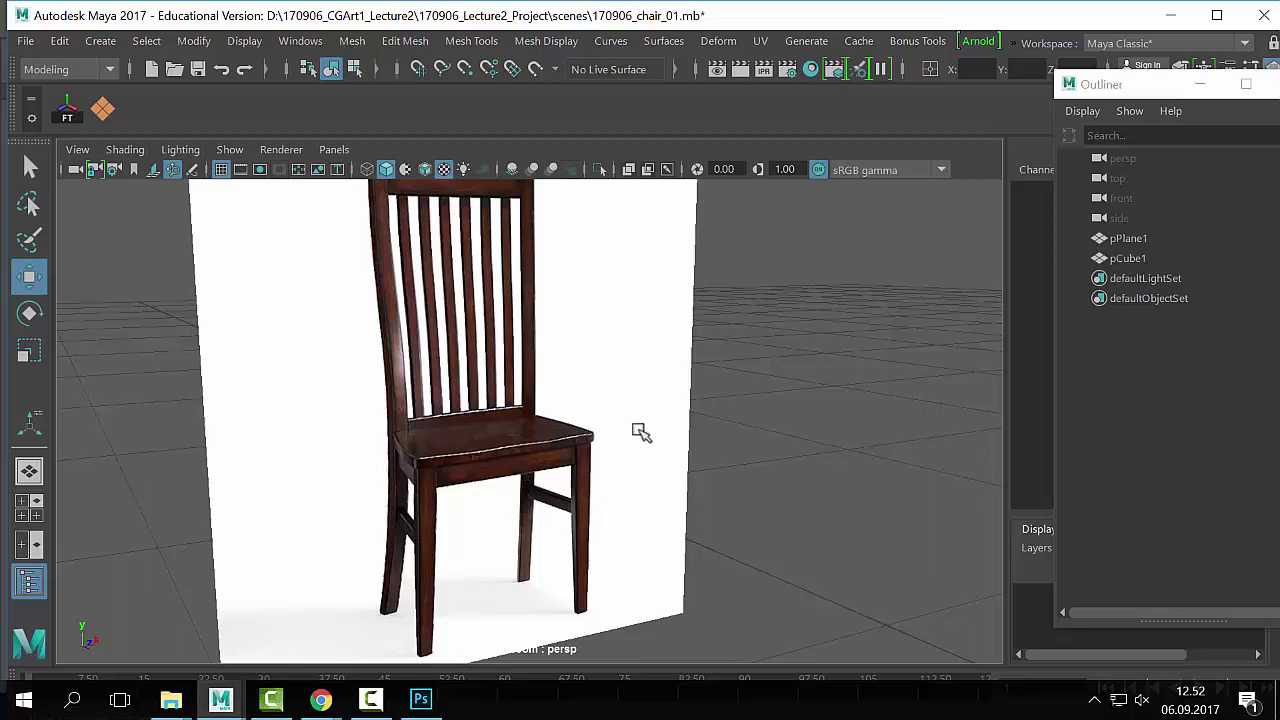
key(f)
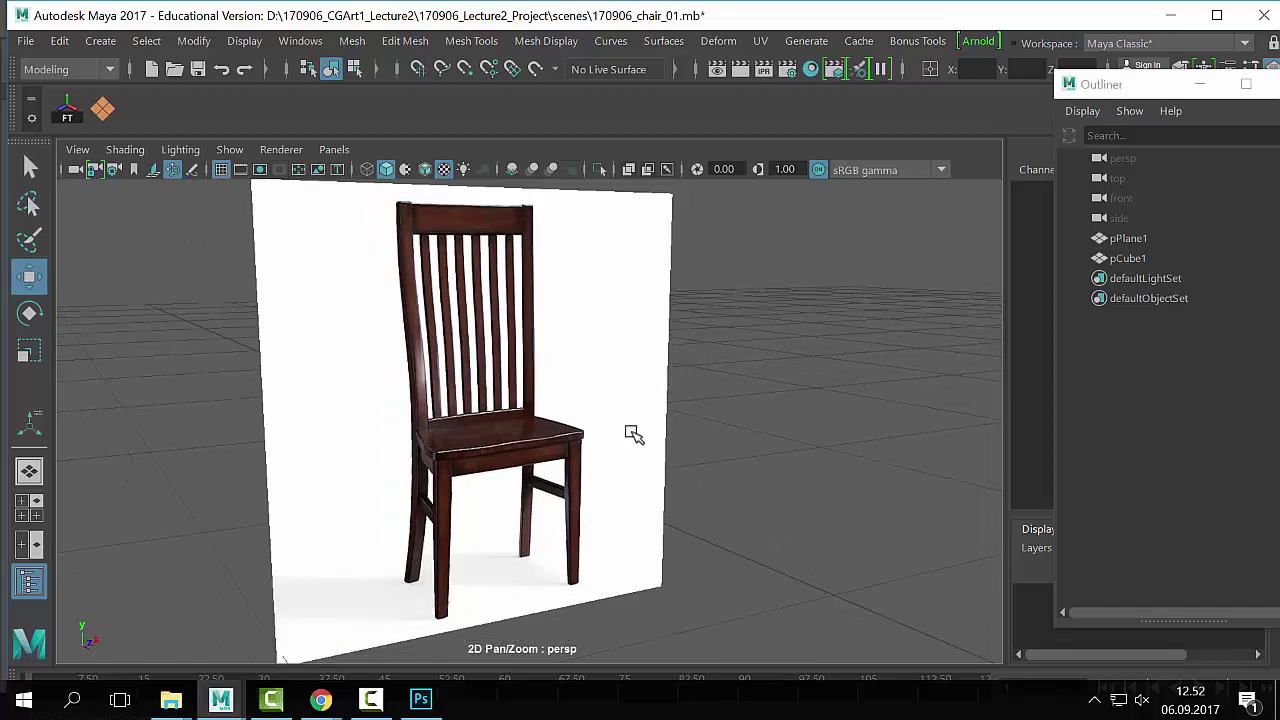
scroll(634, 434, down, 5)
alt+drag(826, 457, 510, 415)
click(585, 465)
scroll(620, 430, up, 5)
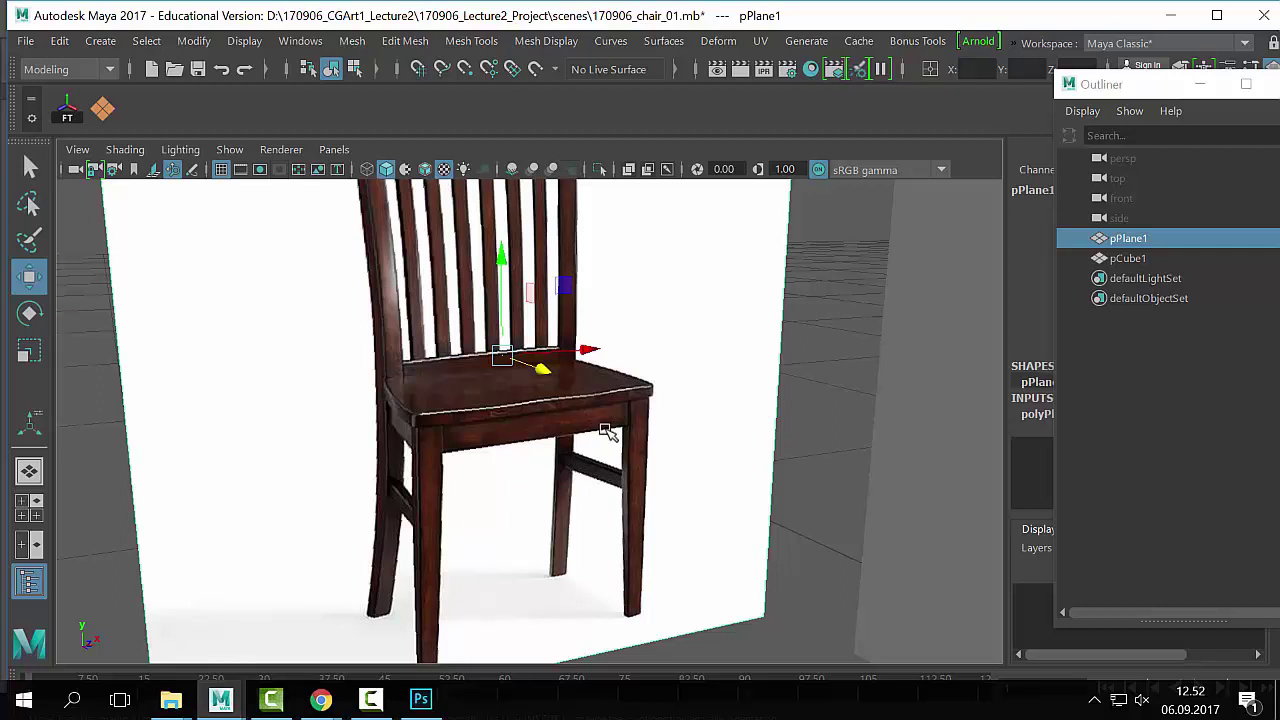
alt+right_drag(608, 432, 658, 412)
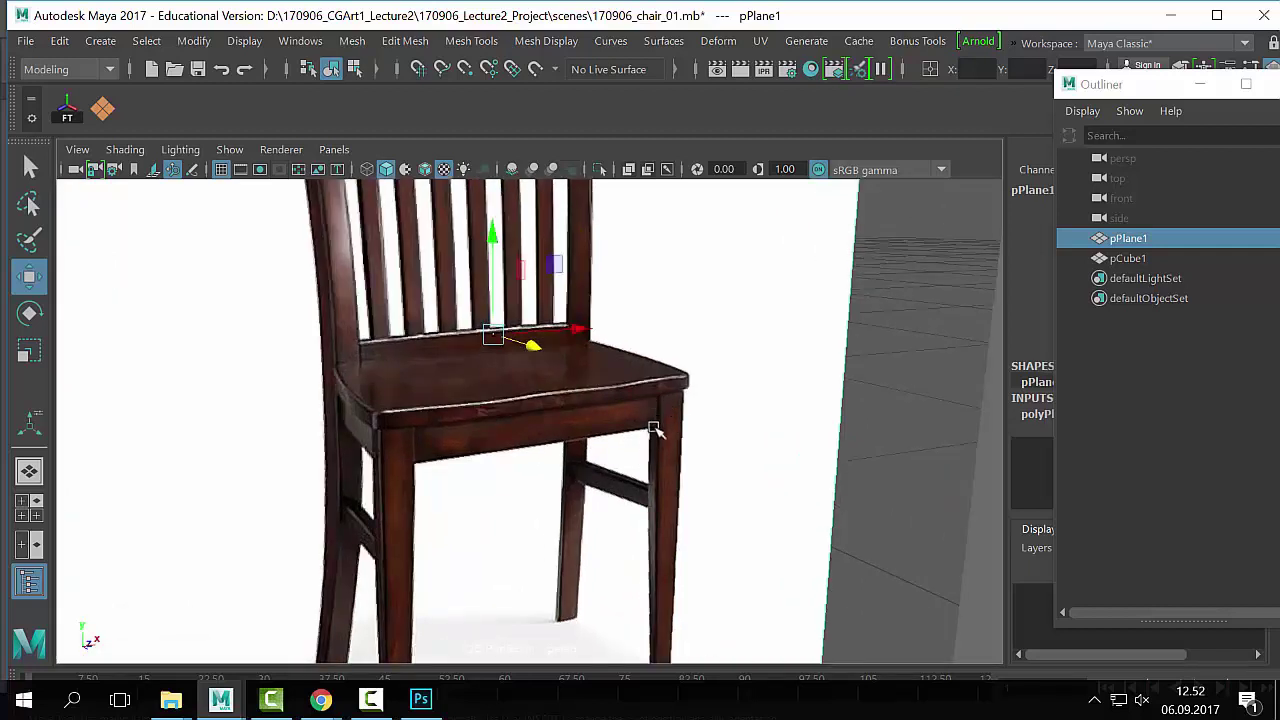
alt+right_drag(590, 455, 603, 405)
alt+middle_drag(603, 405, 558, 423)
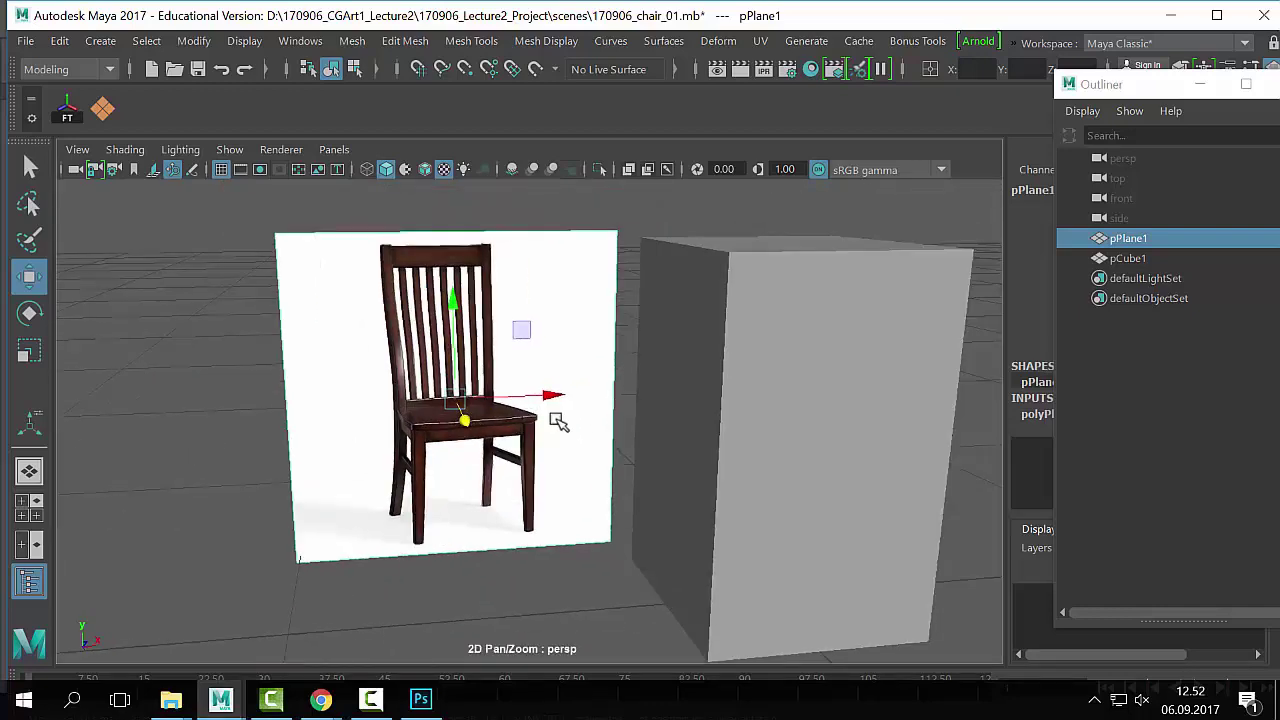
alt+drag(571, 423, 680, 417)
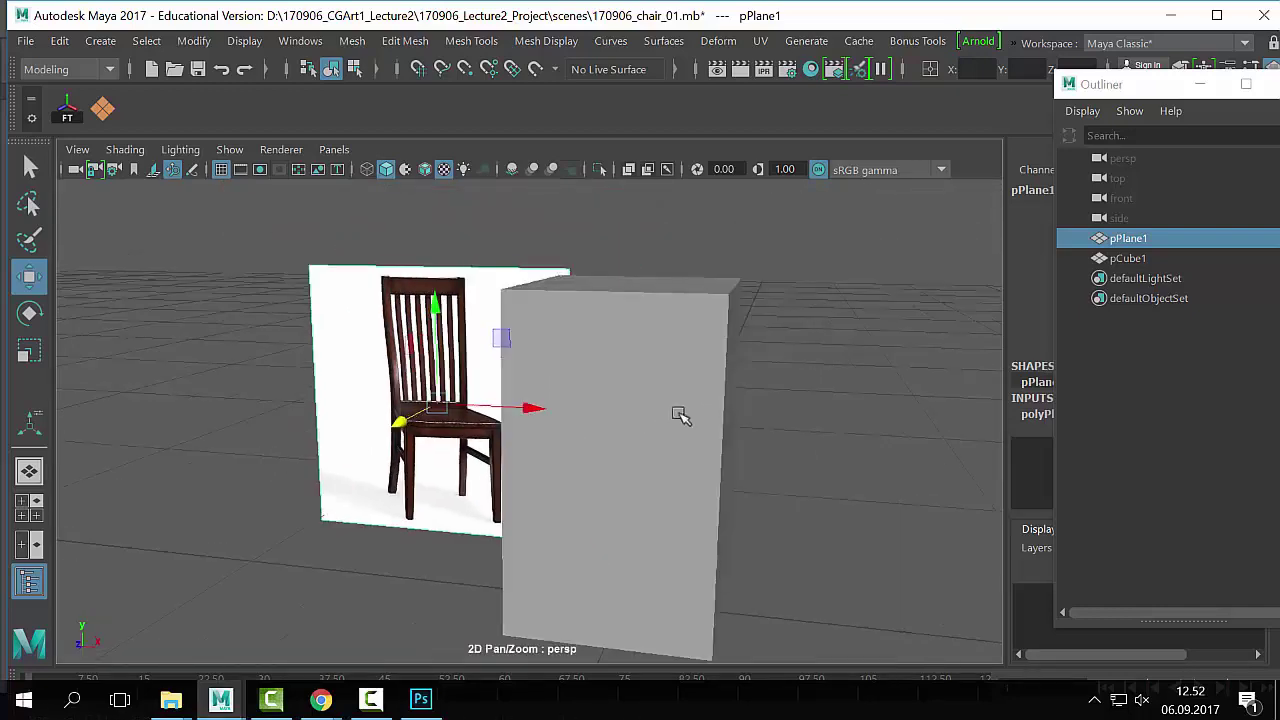
Step: Move the Outliner clear of the Channel Box, enlarge the Layer Editor area and clear the selection
drag(1075, 91, 765, 527)
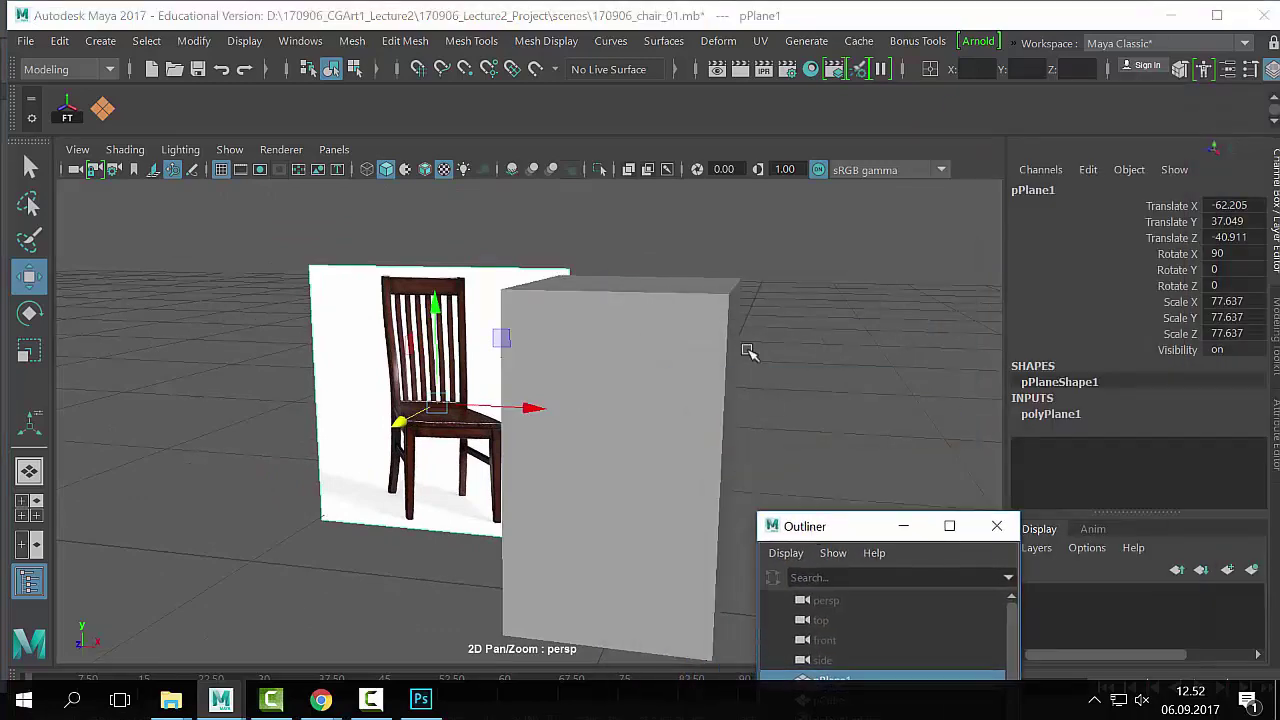
click(760, 377)
alt+drag(760, 377, 737, 434)
click(640, 420)
drag(871, 535, 812, 571)
drag(1143, 512, 1104, 409)
click(877, 356)
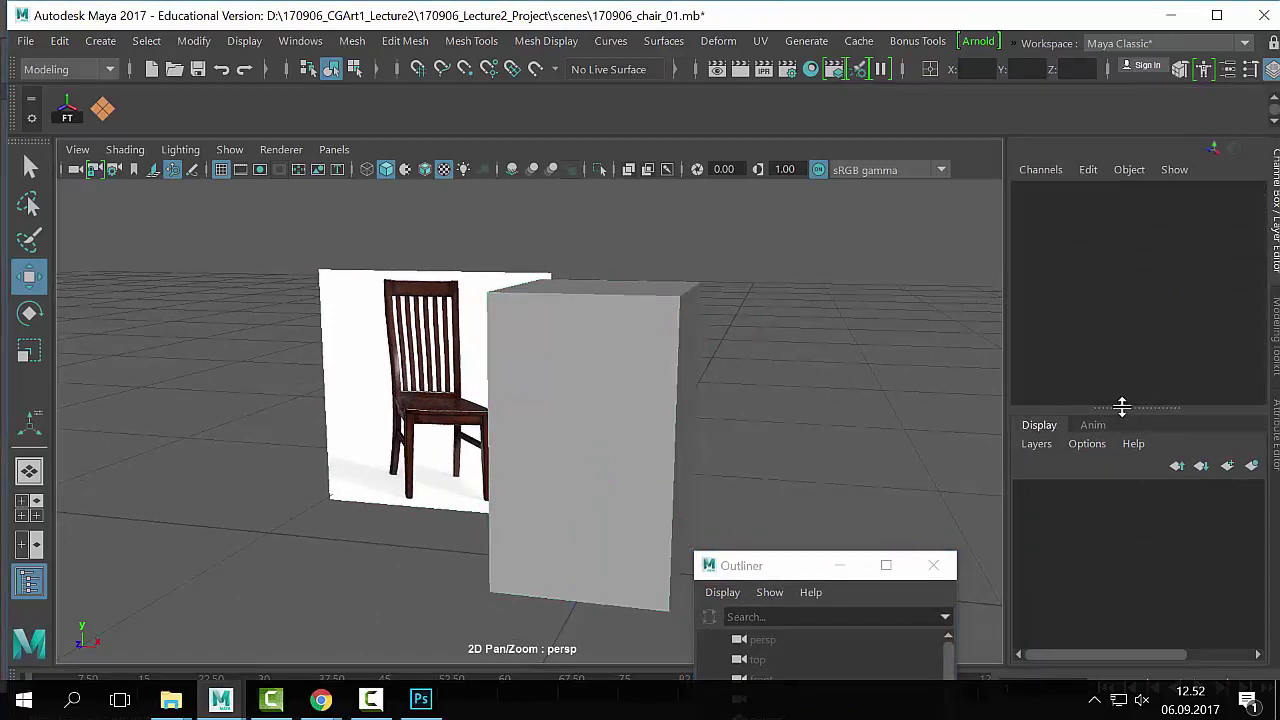
Step: Put the guide cube on a new display layer and hide that layer
click(668, 340)
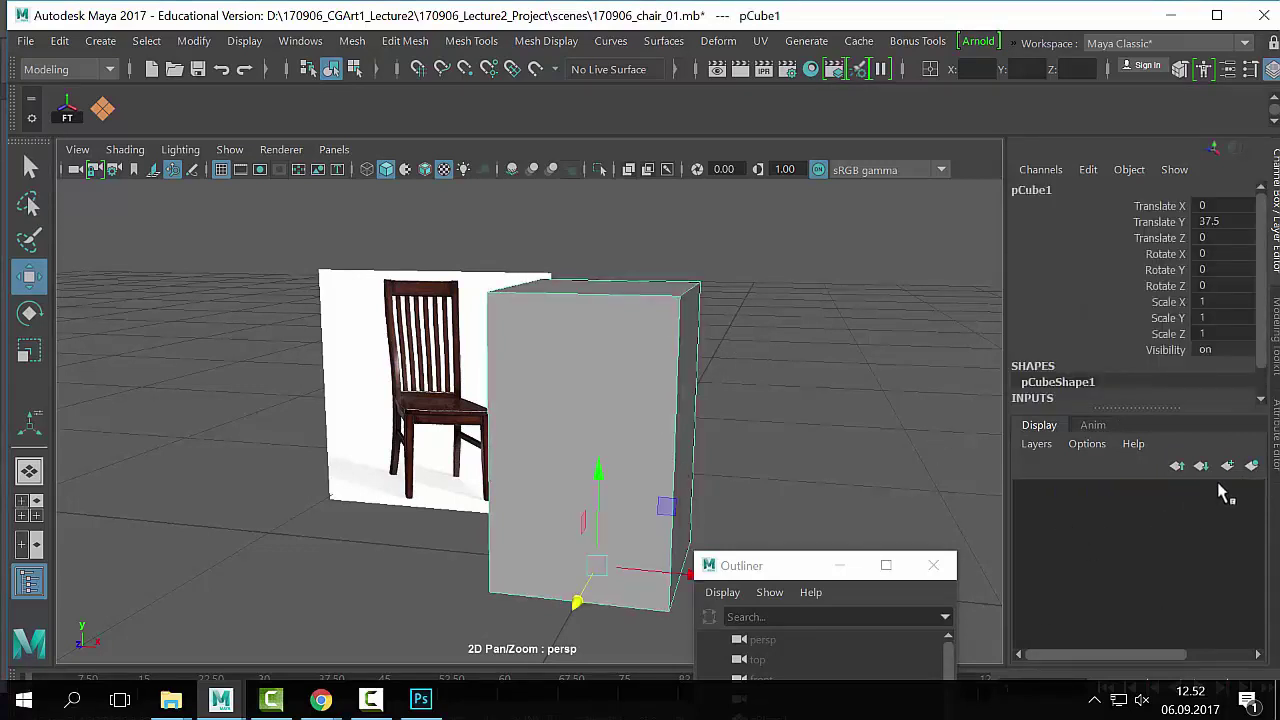
click(1253, 466)
click(1023, 491)
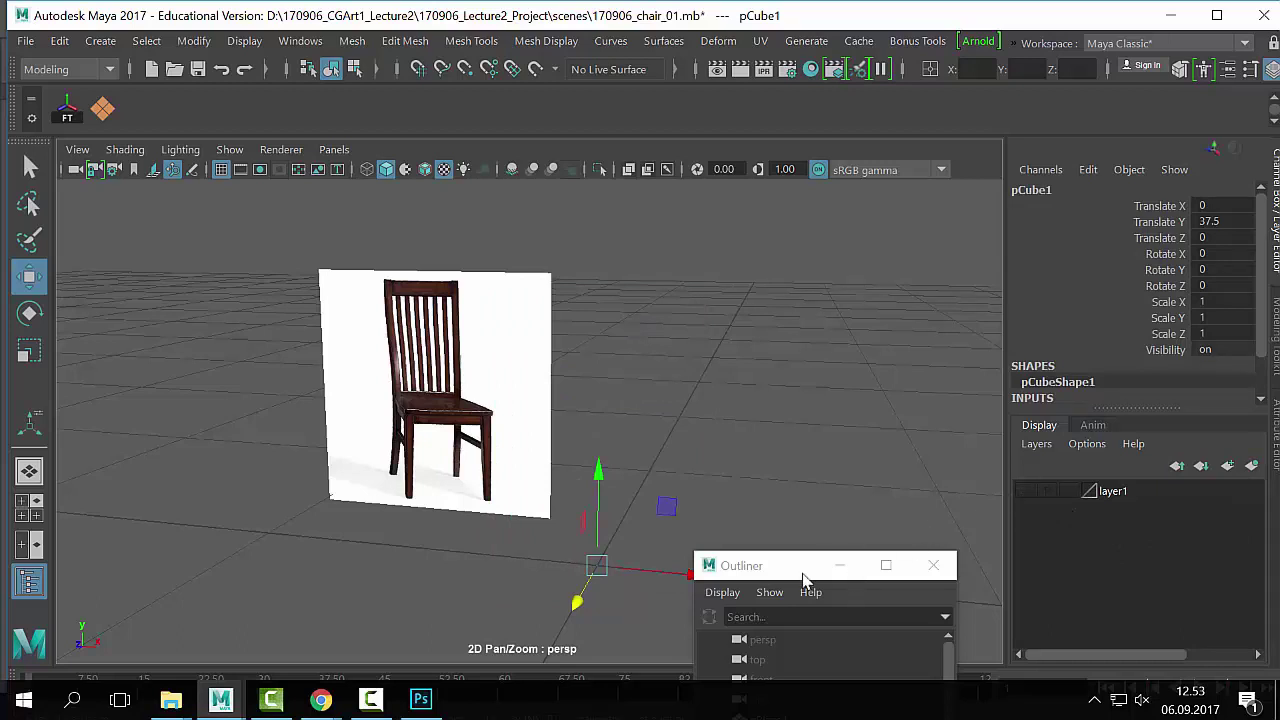
Step: Turn on visibility and playback visibility for layer1, set its display type to template, and clear the selection
mouse_move(800, 572)
mouse_down()
mouse_move(892, 218)
mouse_move(784, 498)
mouse_move(815, 578)
mouse_up()
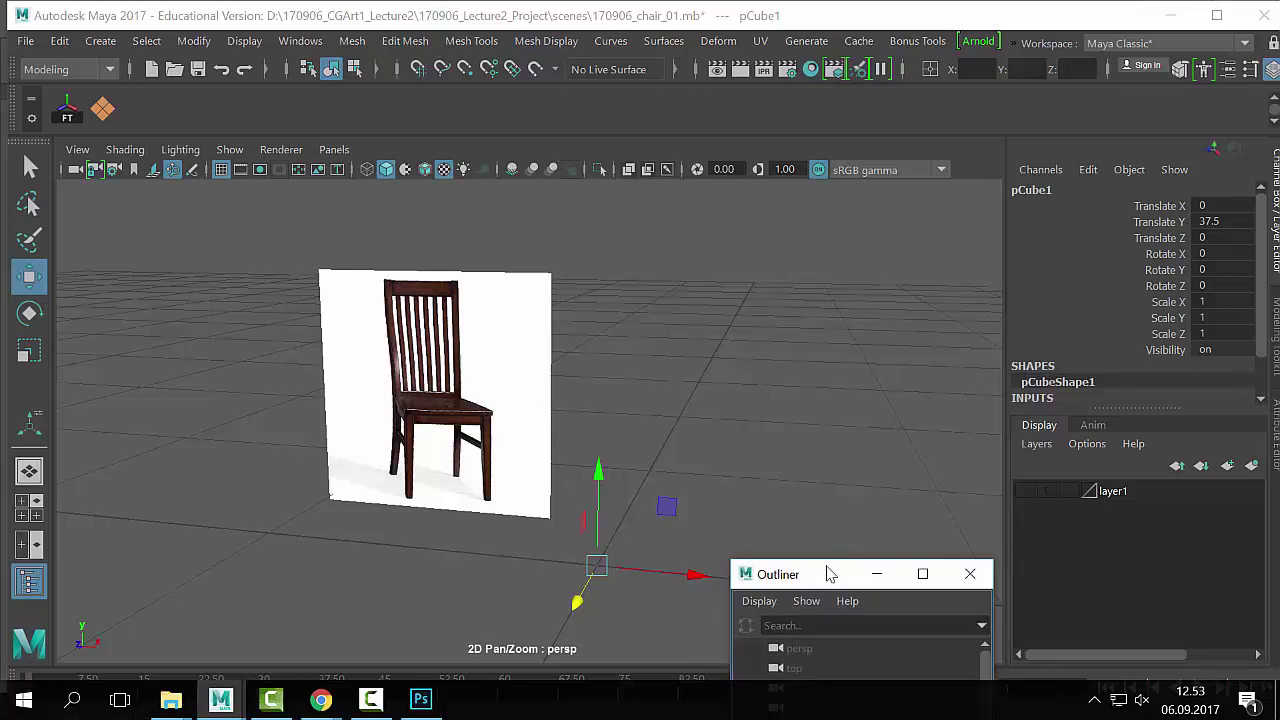
click(1033, 497)
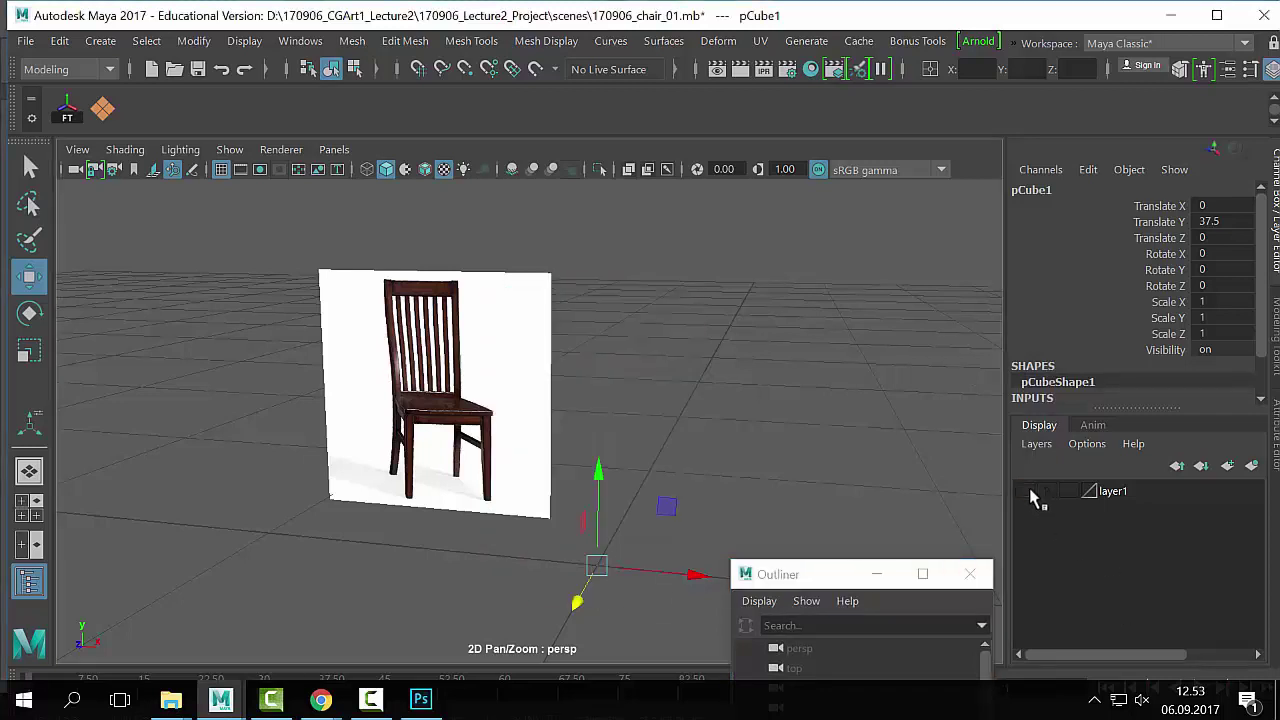
click(1030, 492)
click(1048, 492)
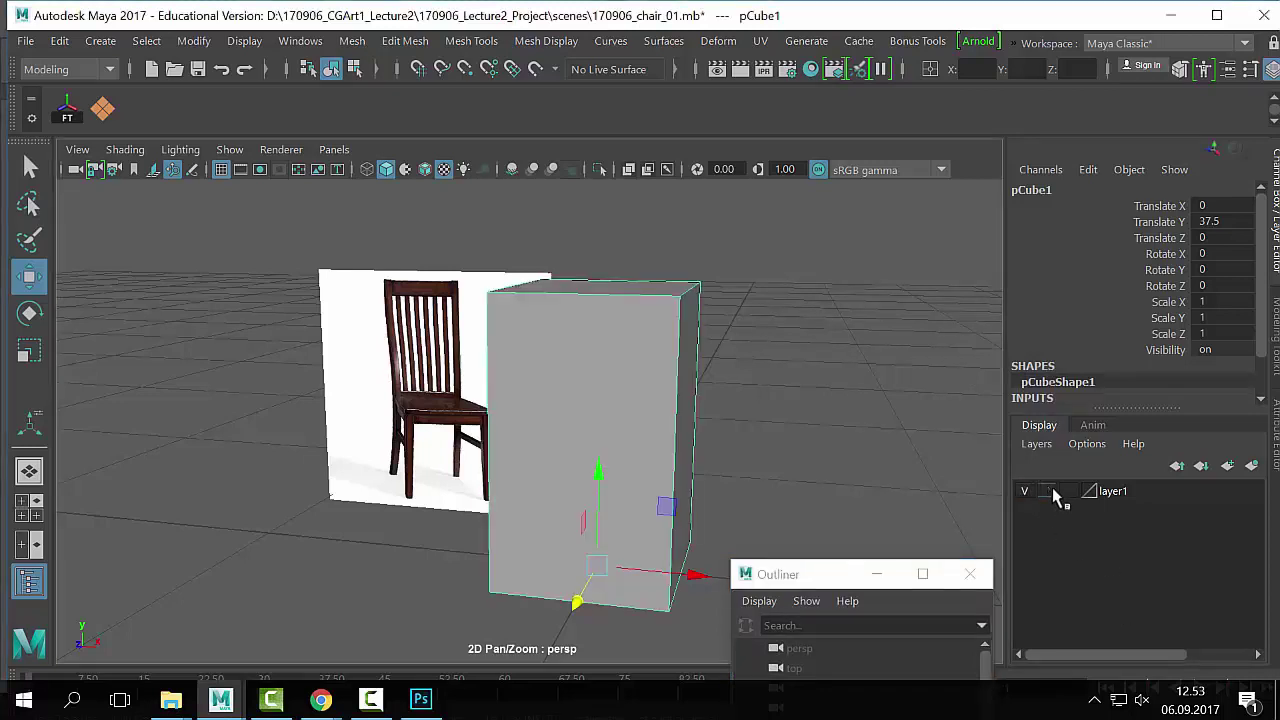
click(1069, 493)
click(1069, 493)
click(1069, 491)
click(1069, 491)
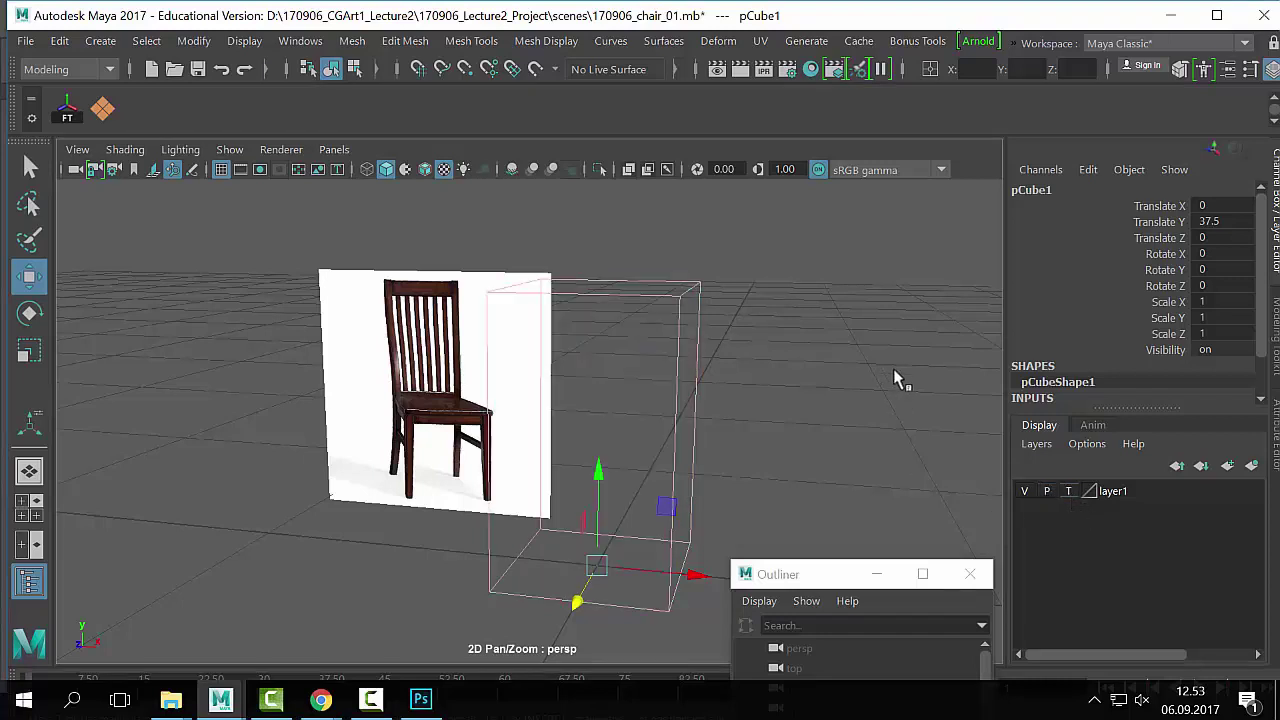
click(643, 386)
Step: Toggle layer1's visibility off and on, and set its display type to reference
scroll(457, 314, down, 5)
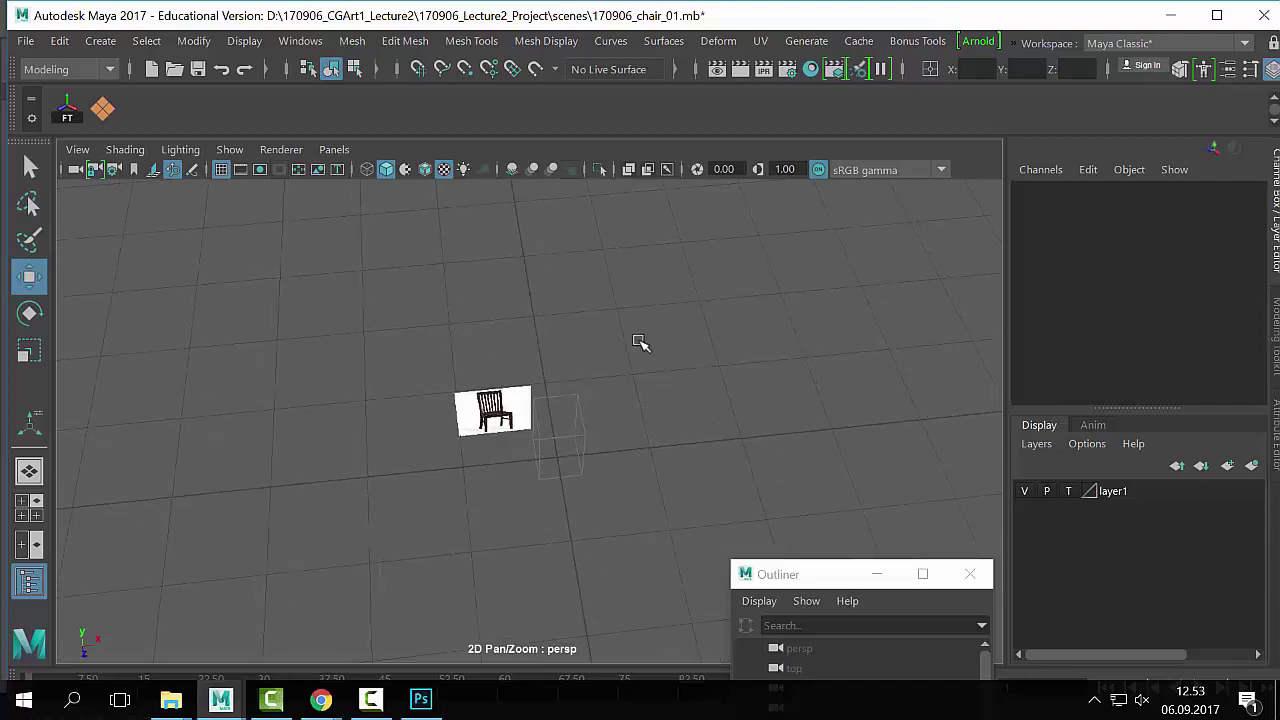
alt+drag(566, 437, 786, 397)
alt+drag(669, 457, 366, 231)
alt+drag(443, 418, 491, 377)
alt+right_drag(491, 377, 660, 360)
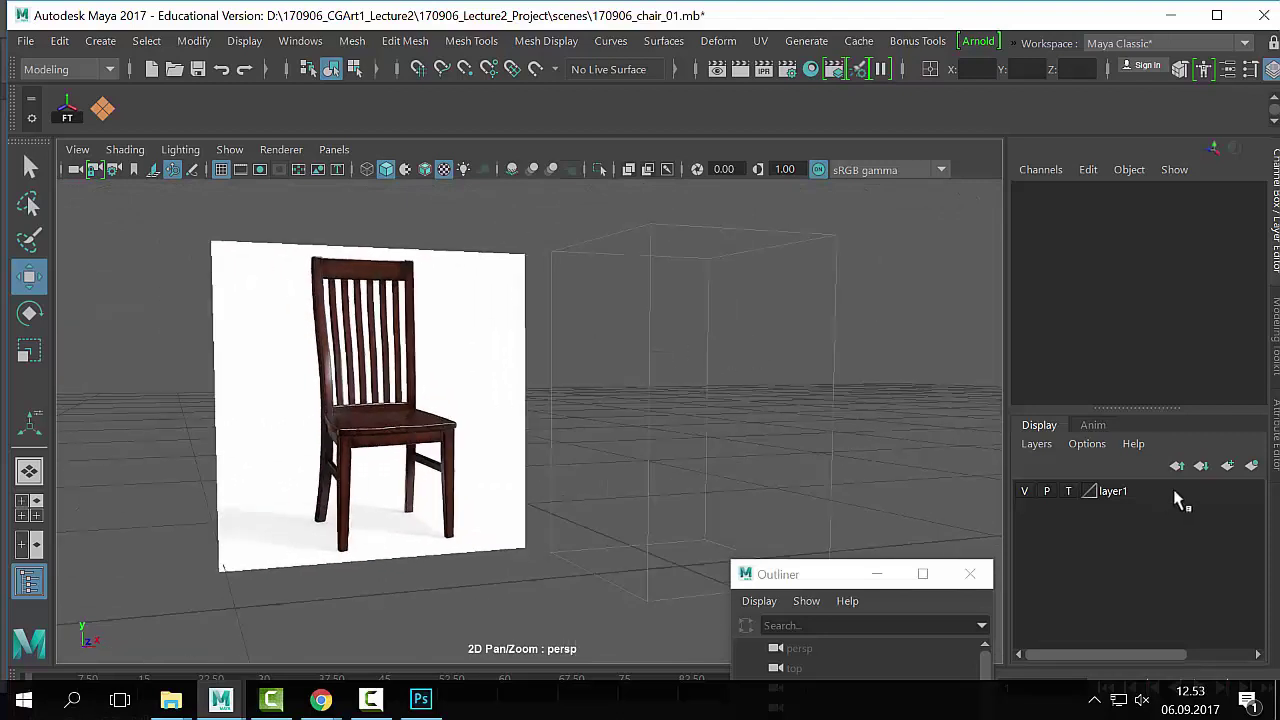
click(1026, 492)
click(1025, 492)
click(1068, 491)
drag(880, 286, 705, 495)
alt+right_drag(705, 495, 687, 416)
drag(790, 279, 646, 442)
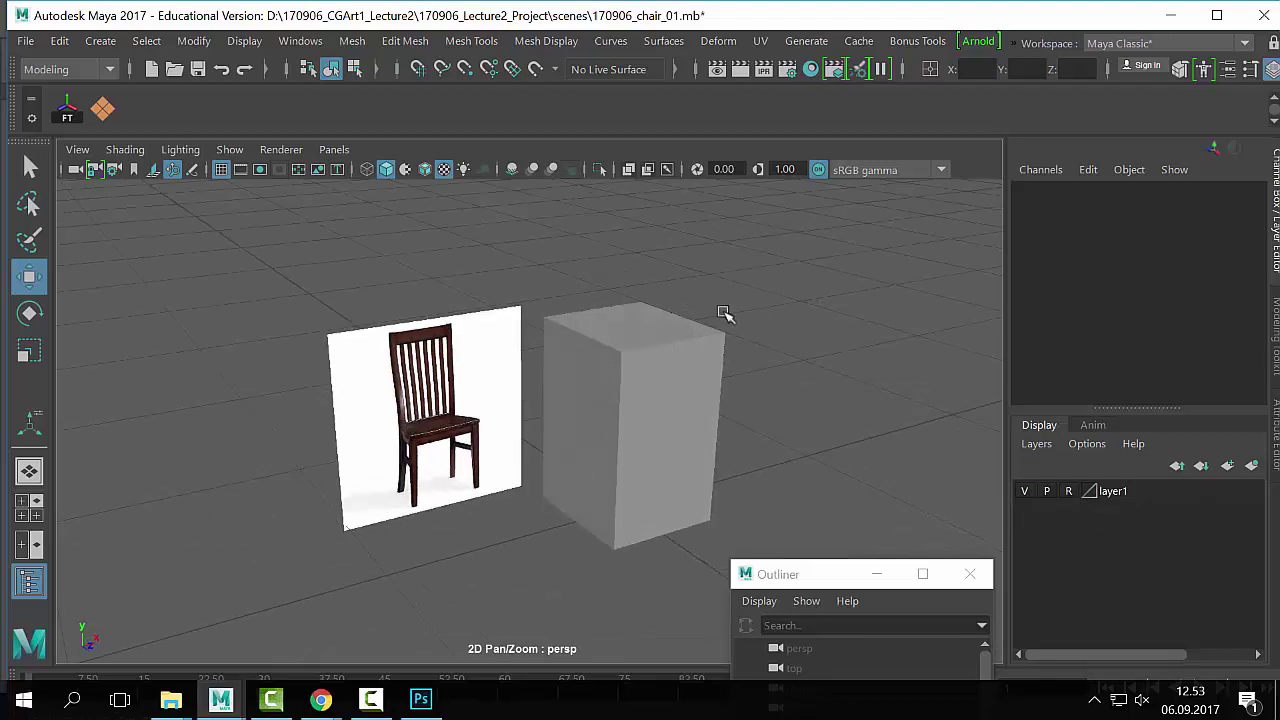
Step: Turn off layer1's playback visibility and set its display type to template
click(1053, 493)
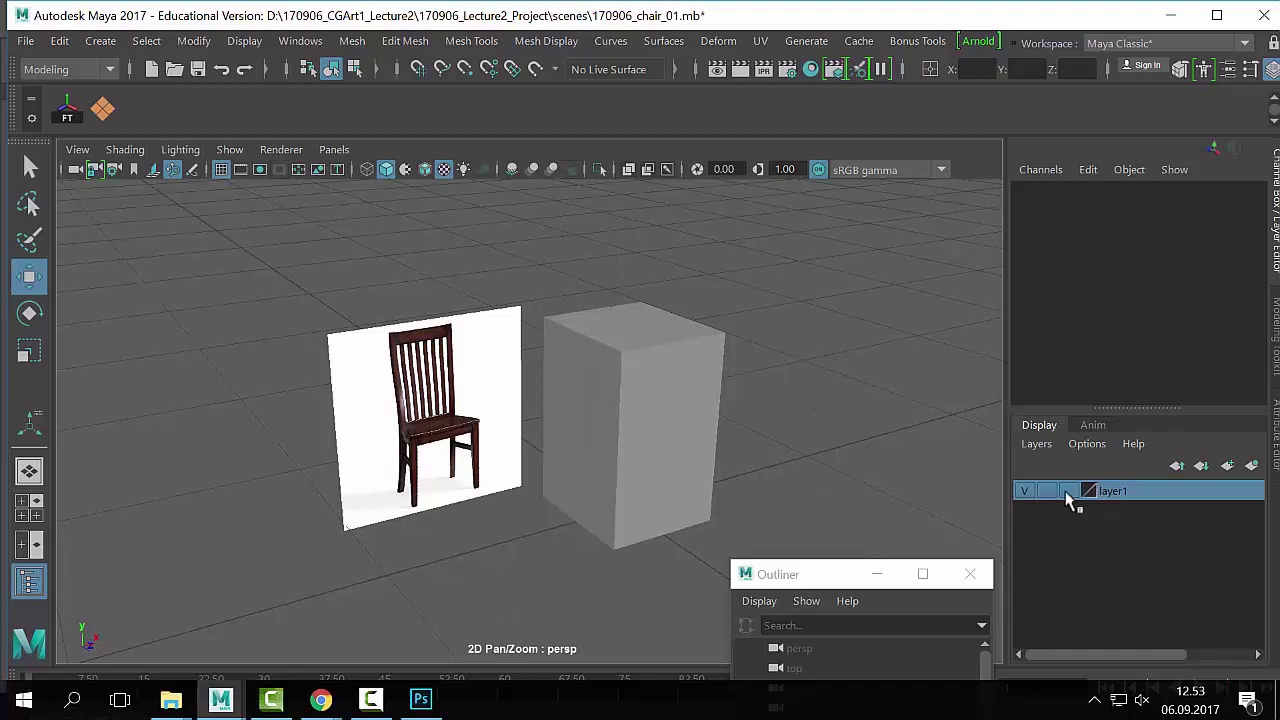
click(1069, 495)
alt+right_drag(646, 380, 743, 394)
alt+drag(743, 394, 603, 391)
scroll(443, 393, up, 8)
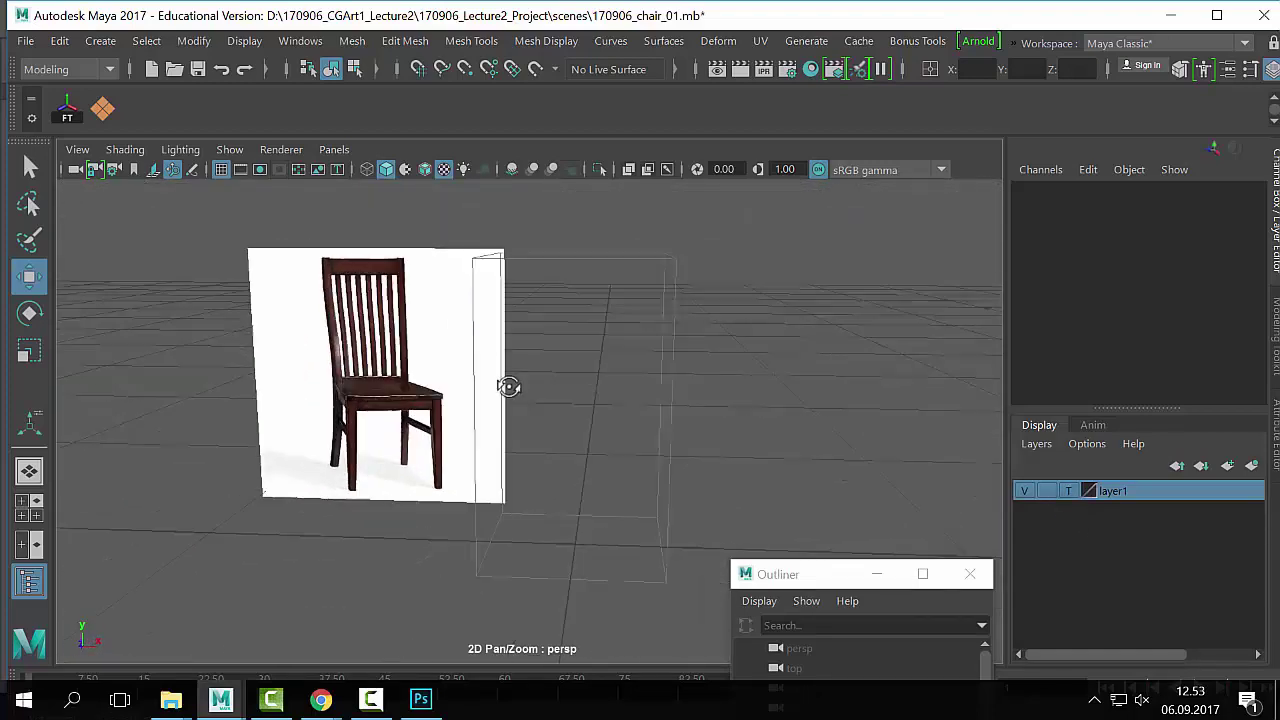
scroll(452, 413, down, 4)
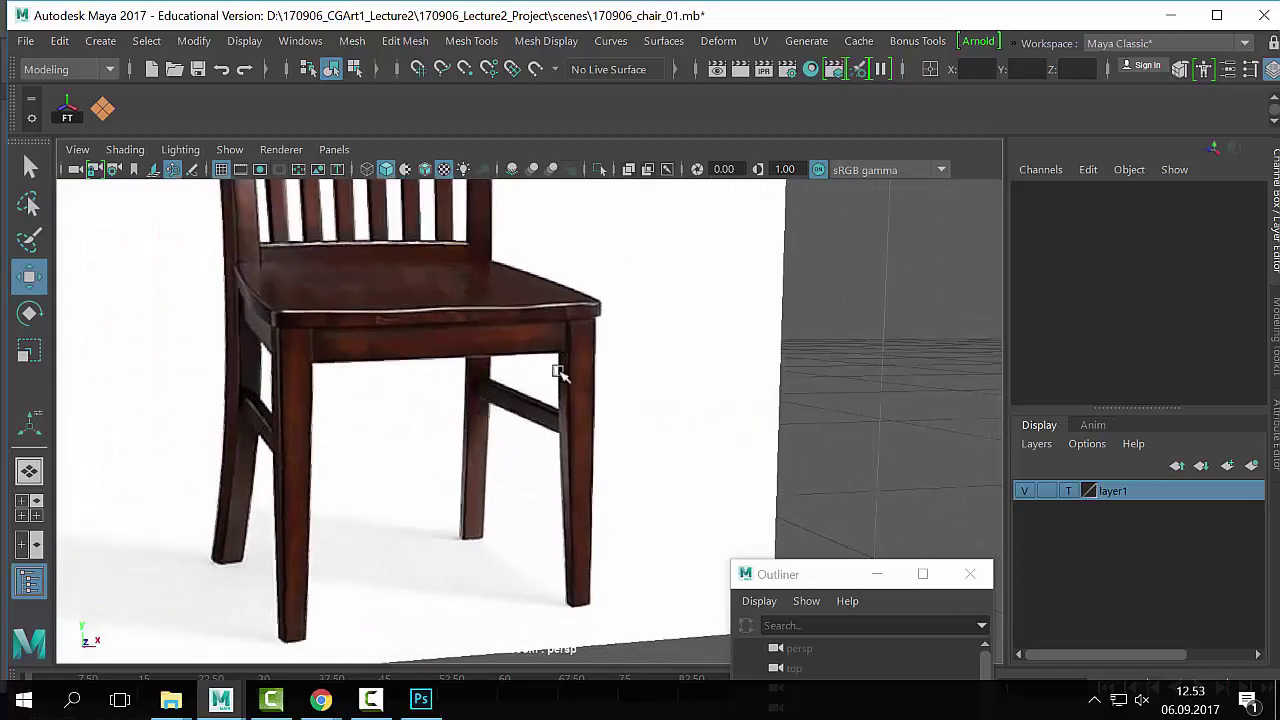
scroll(683, 427, down, 4)
scroll(600, 457, down, 4)
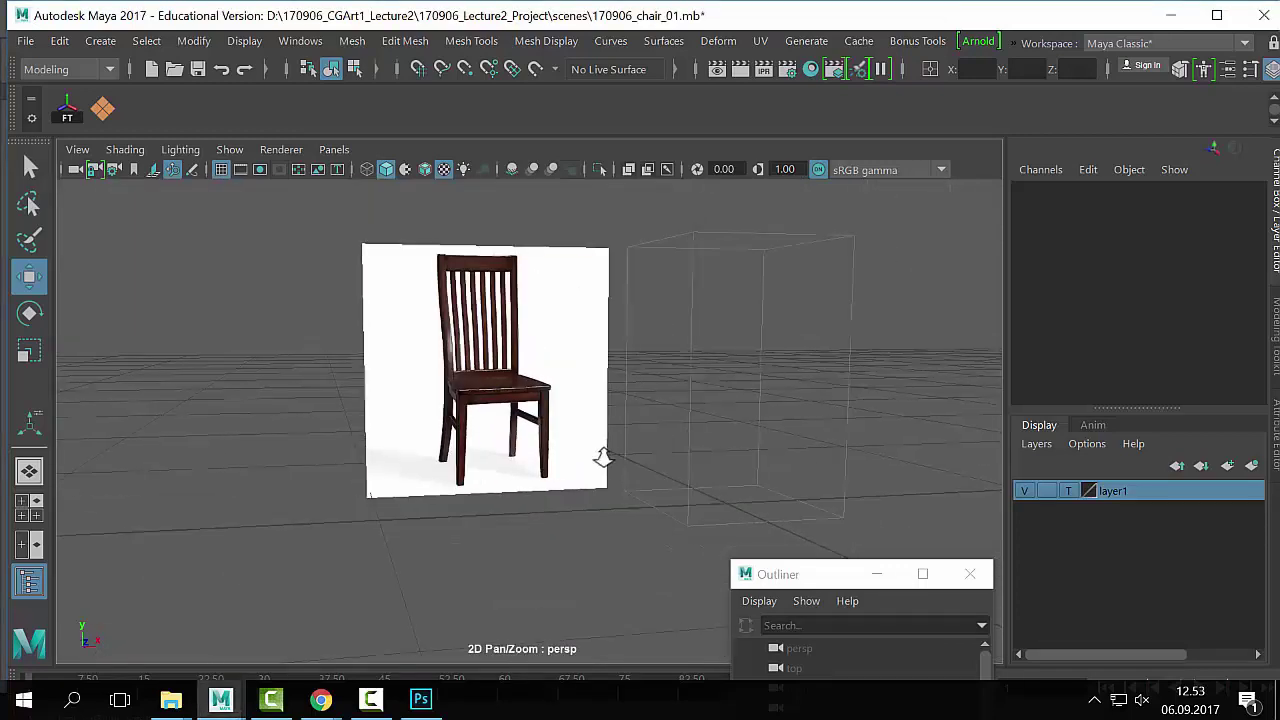
Step: Create a polygon cube at the origin and scale it to 0.121 on X and Z for a thin chair leg
alt+middle_drag(600, 457, 514, 466)
click(104, 40)
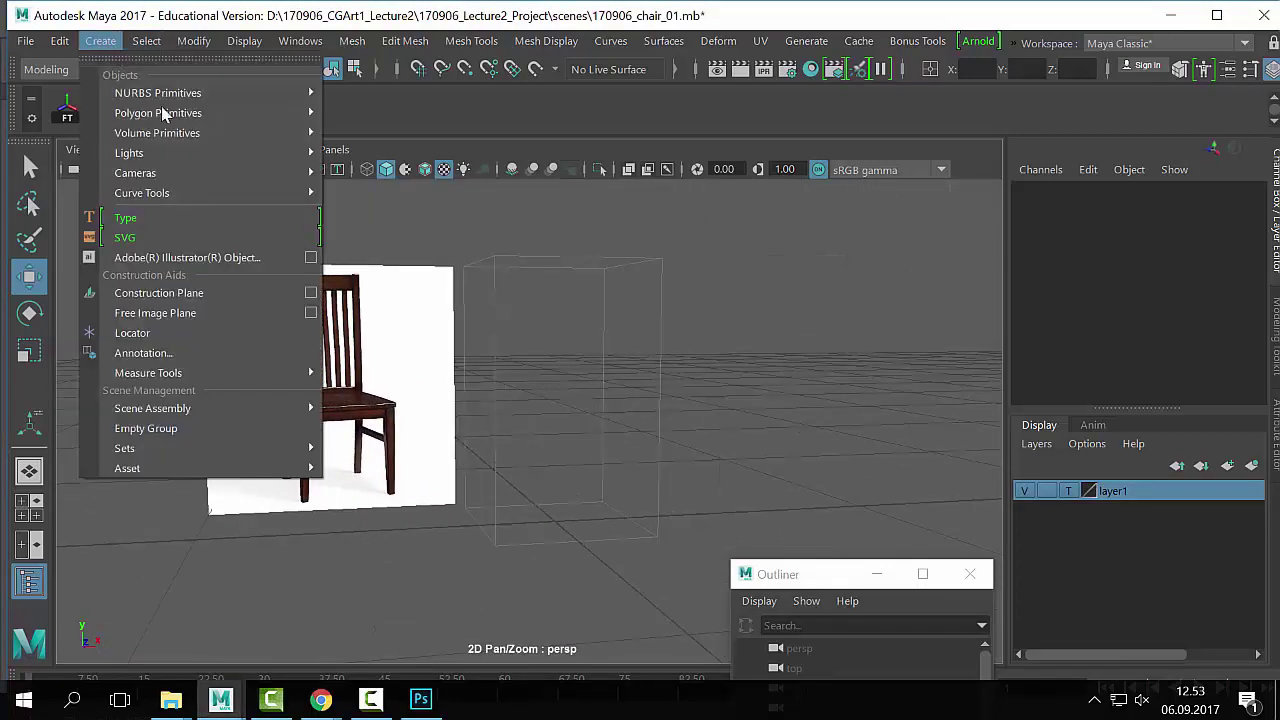
mouse_move(170, 113)
click(409, 149)
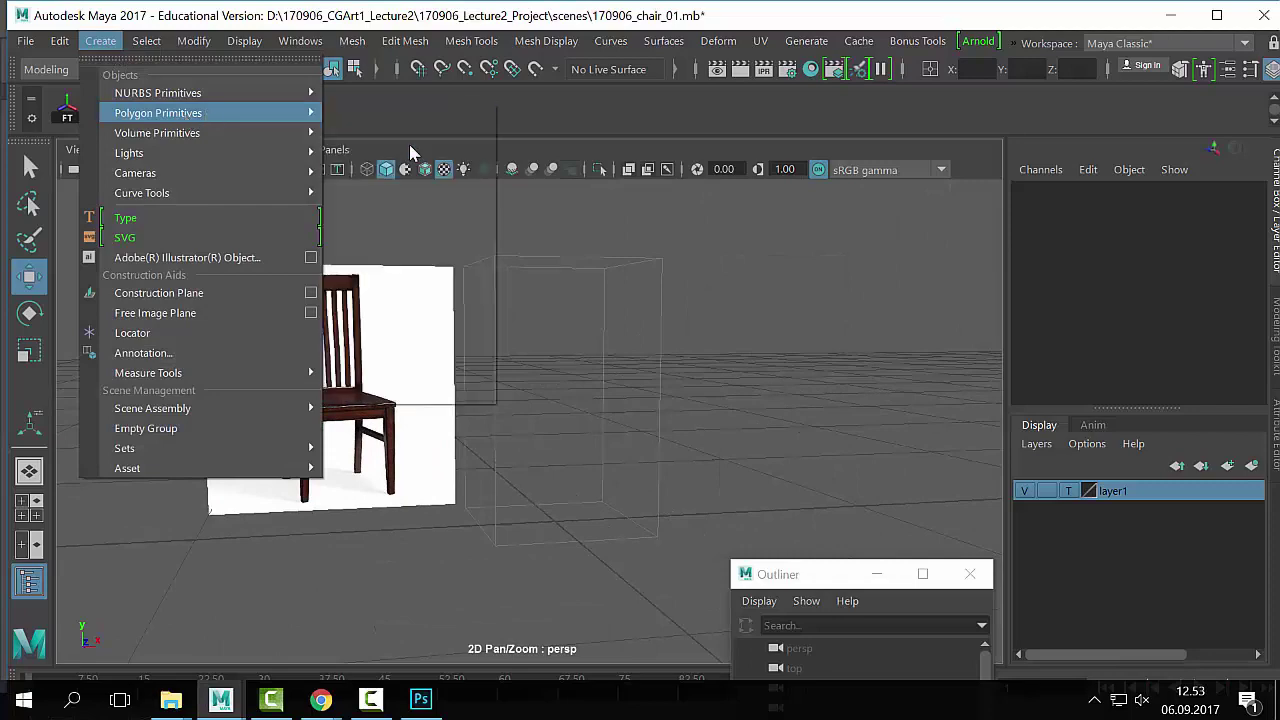
alt+drag(677, 363, 560, 470)
key(r)
key(q)
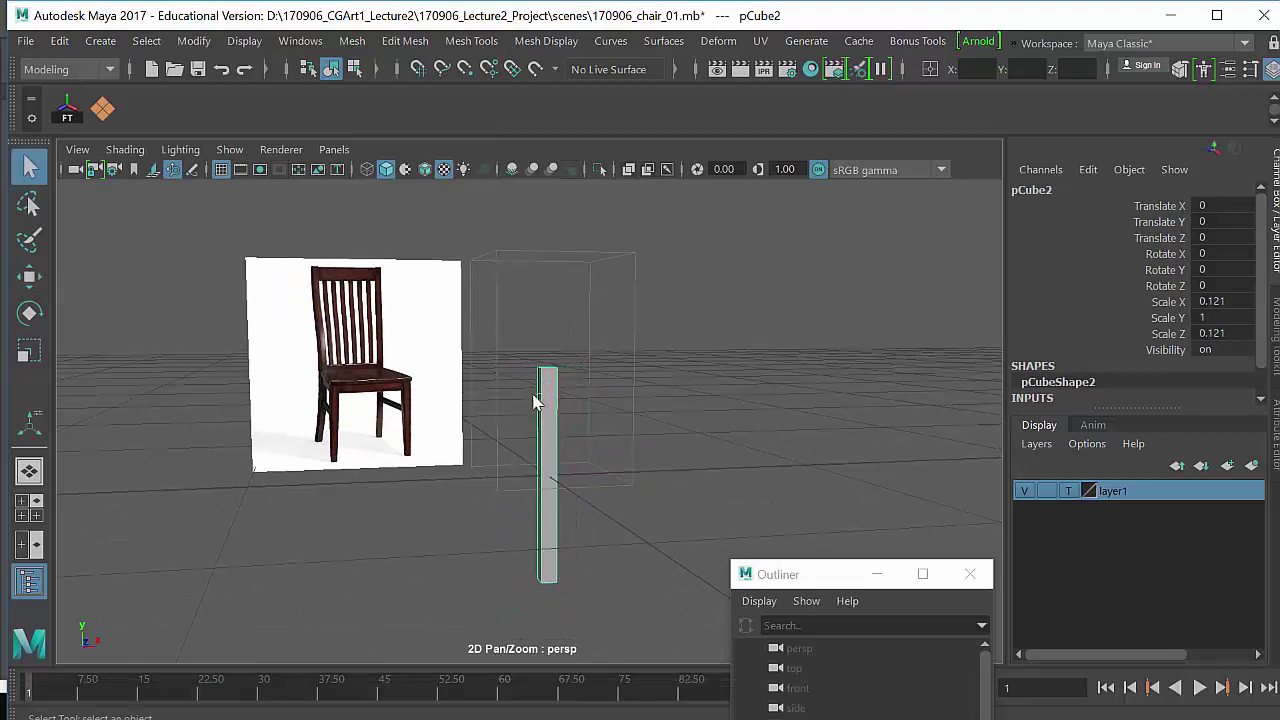
Step: Raise the leg's bottom vertices onto the ground plane using grid snapping
right_drag(532, 396, 448, 142)
drag(615, 517, 502, 615)
key(w)
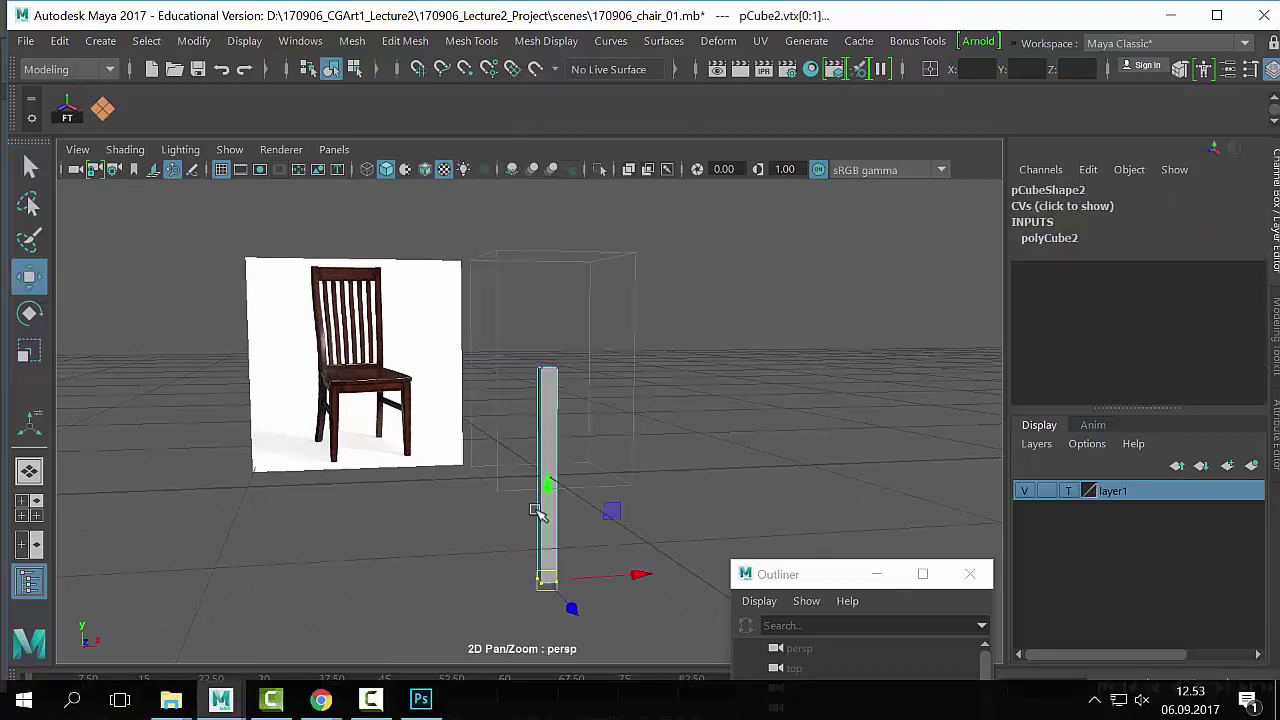
key(x)
drag(547, 488, 549, 480)
scroll(549, 365, up, 4)
alt+middle_drag(549, 365, 534, 403)
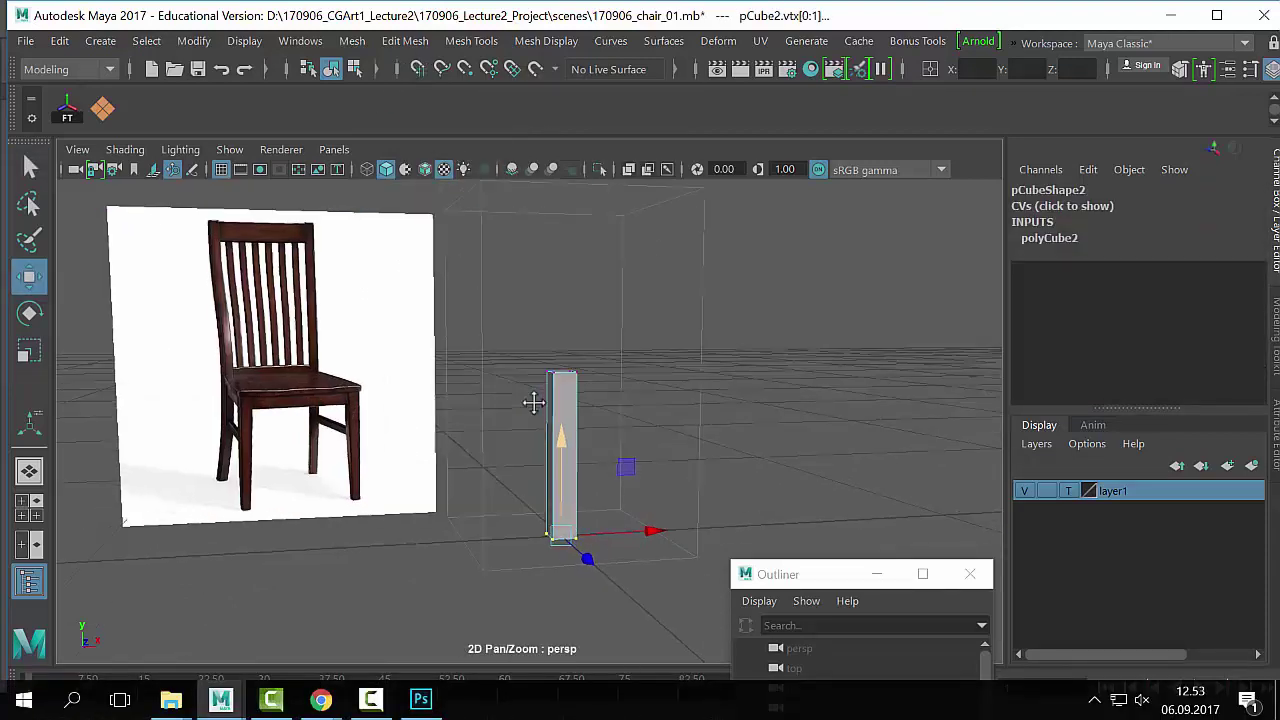
Step: Scale the leg's bottom vertices inward on X and Z to taper the leg
key(r)
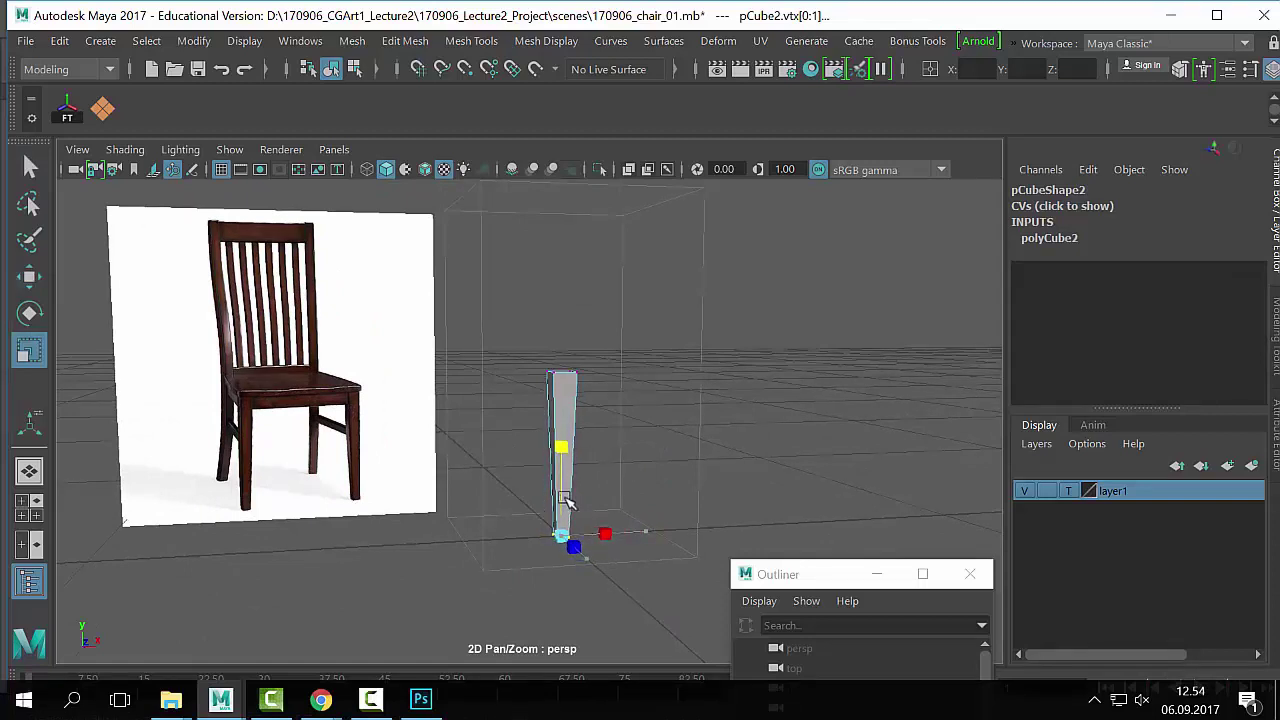
mouse_move(566, 467)
ctrl+mouse_down()
mouse_move(577, 337)
mouse_move(580, 484)
mouse_move(598, 175)
mouse_move(588, 490)
mouse_move(571, 363)
mouse_move(576, 478)
ctrl+mouse_up()
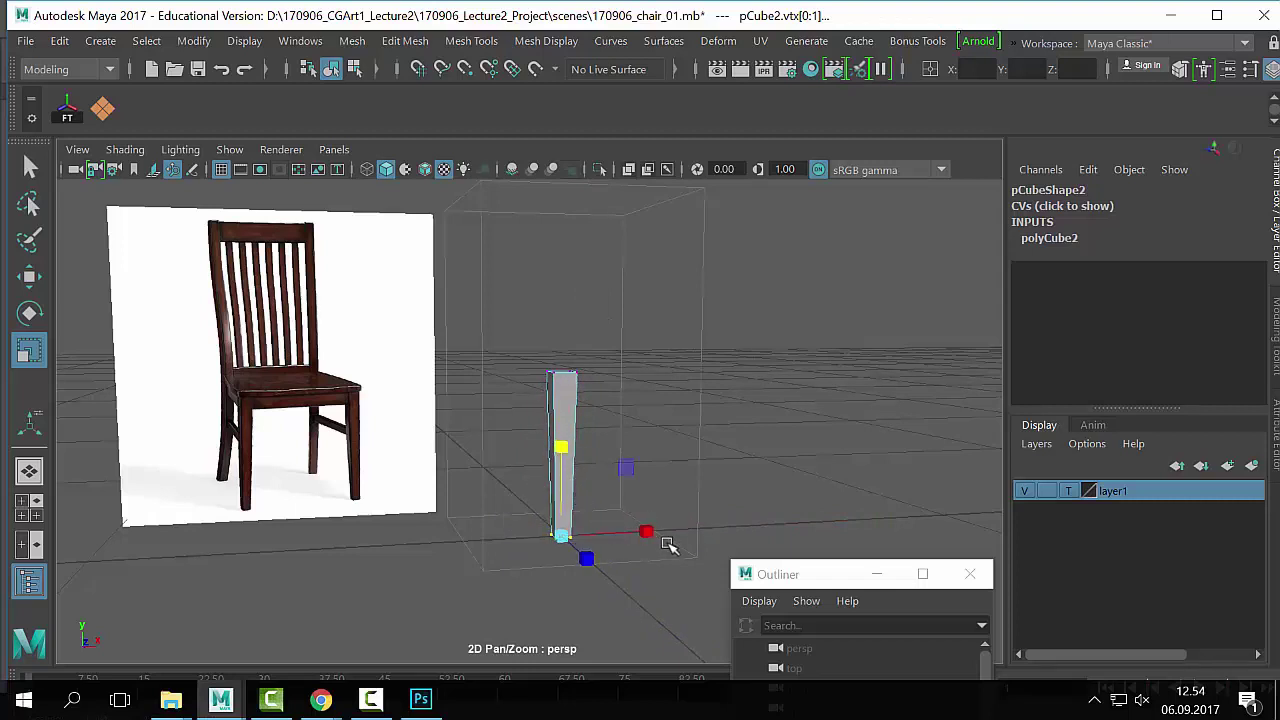
drag(669, 544, 690, 528)
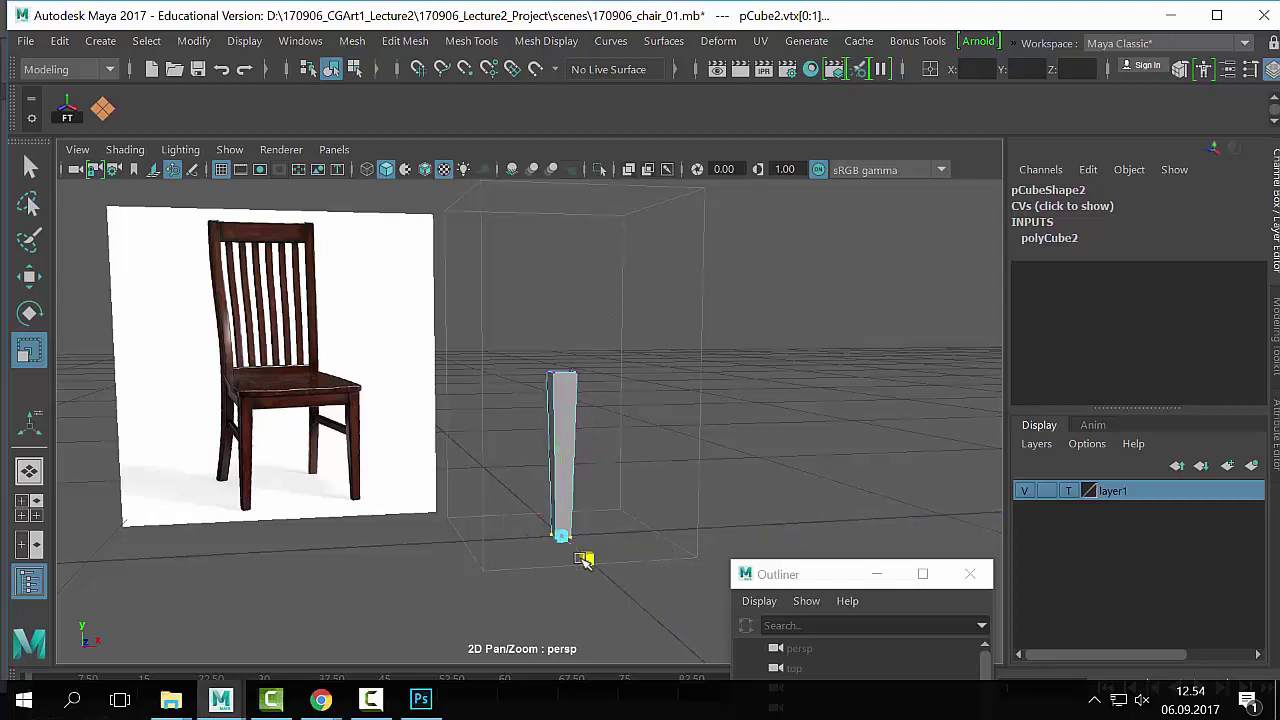
mouse_move(585, 560)
mouse_down()
mouse_move(628, 596)
mouse_move(588, 560)
mouse_up()
ctrl+drag(598, 465, 651, 457)
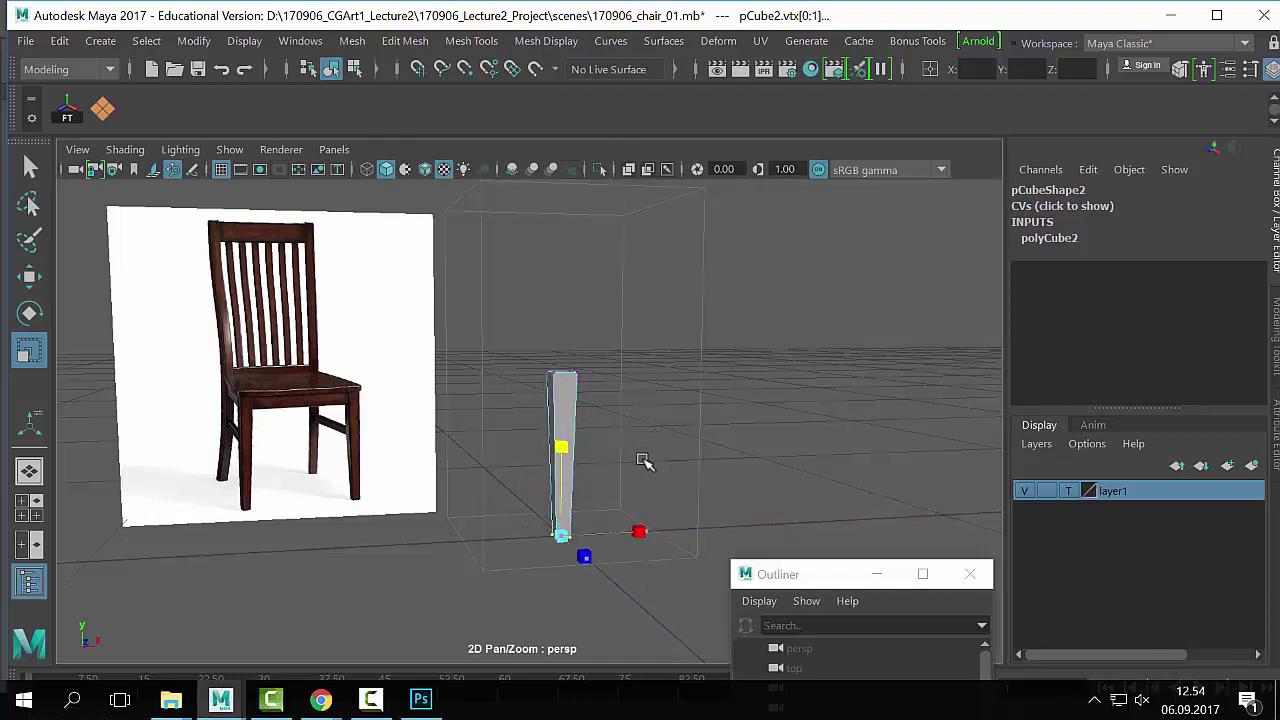
Step: Lower the leg's top vertices in the front view to shorten the leg, and scale them slightly narrower
drag(746, 343, 486, 481)
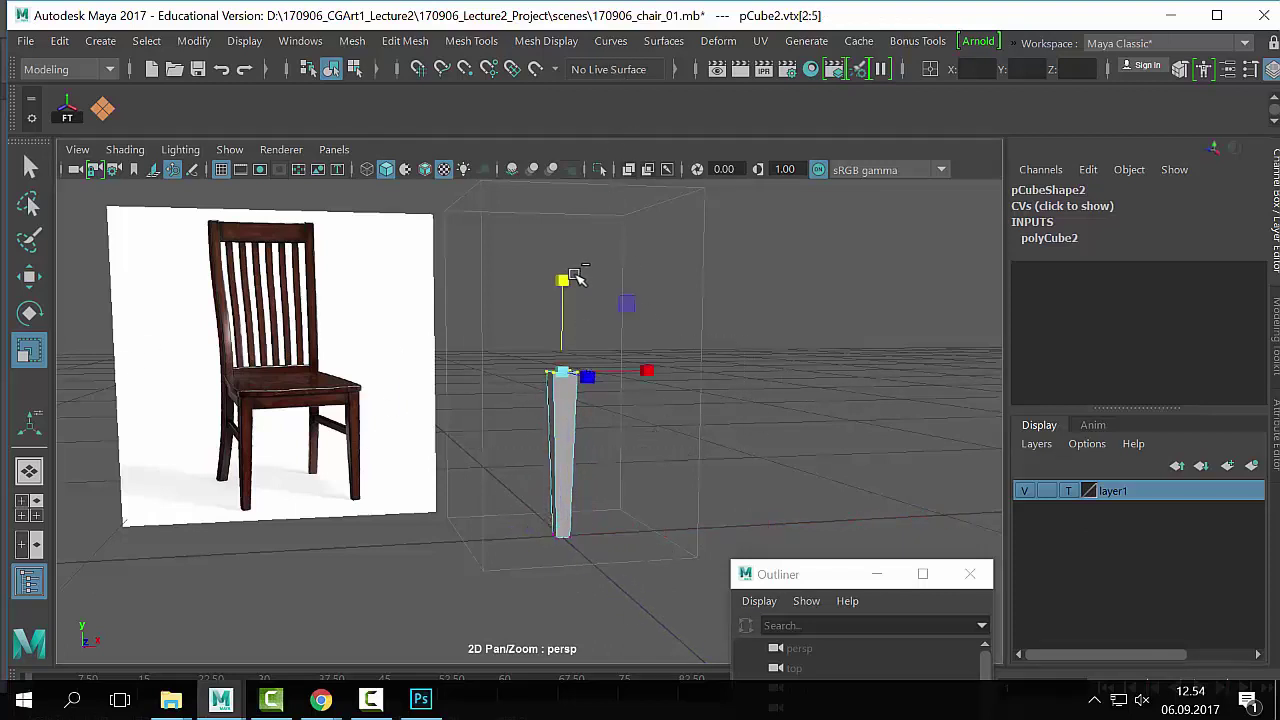
key(space)
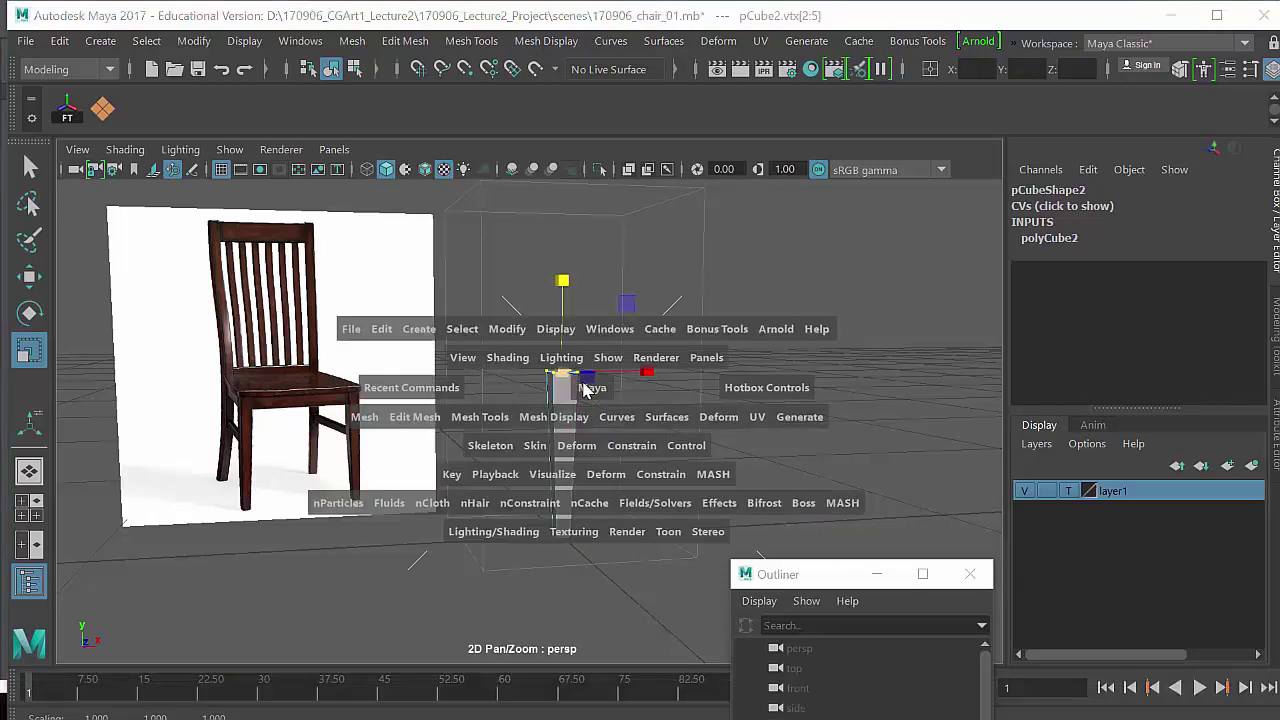
click(677, 381)
key(space)
key(space)
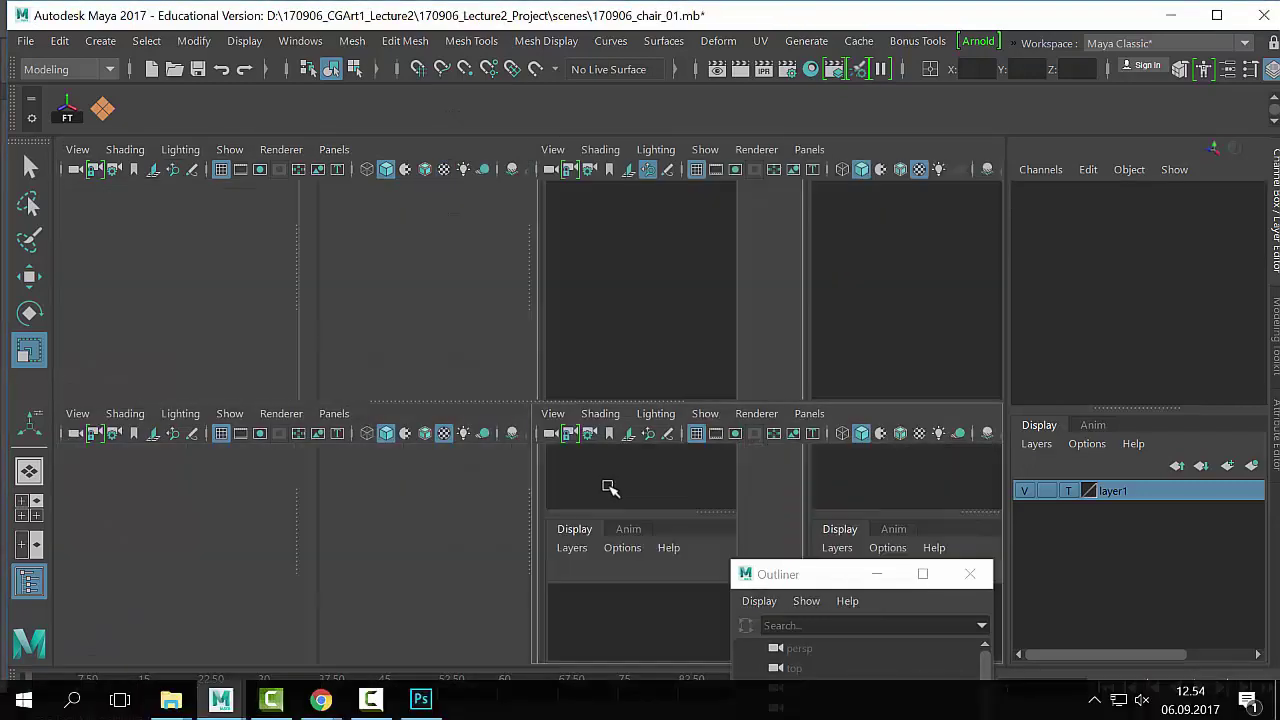
key(space)
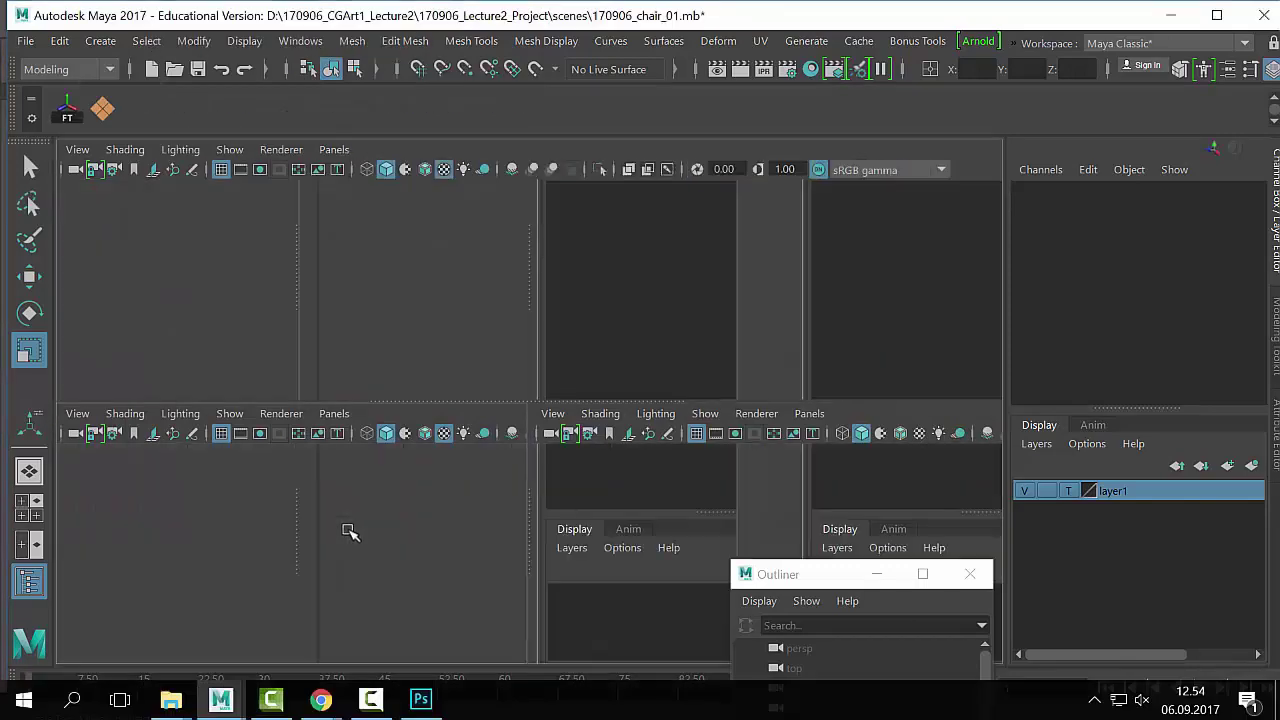
key(space)
scroll(480, 443, up, 3)
alt+middle_drag(562, 343, 631, 281)
drag(655, 290, 536, 404)
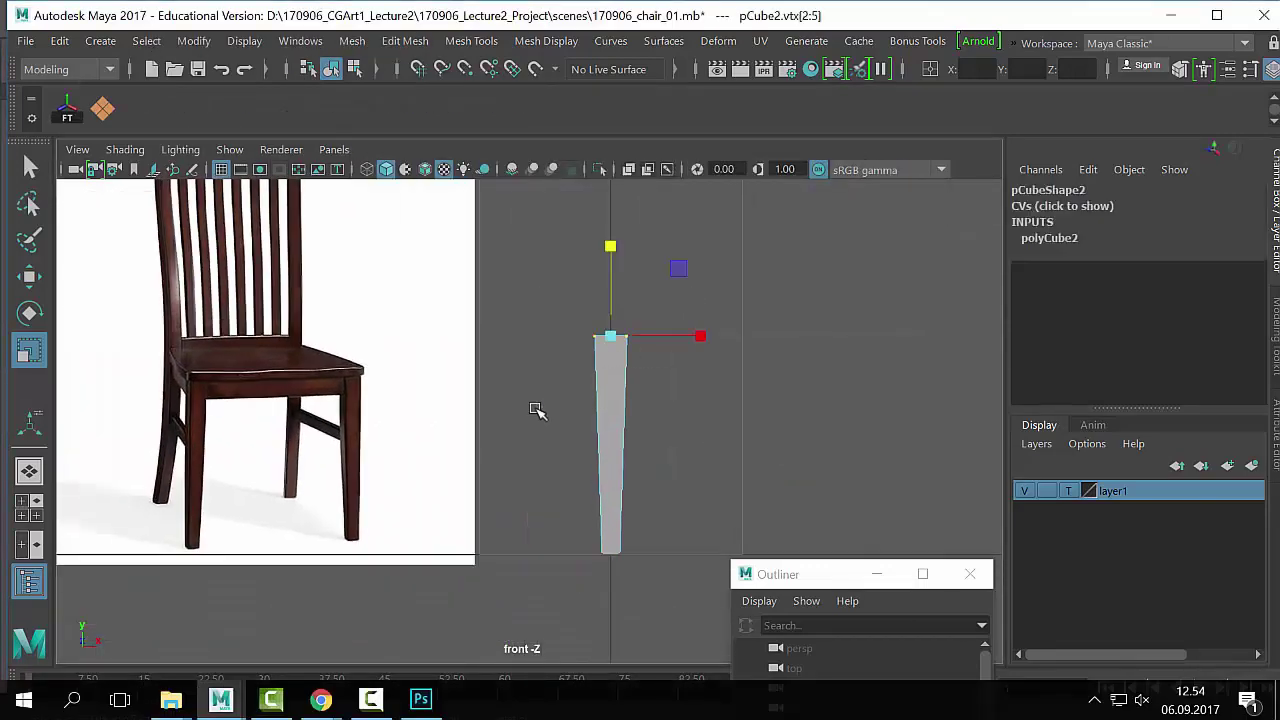
key(w)
mouse_move(609, 299)
mouse_down()
mouse_move(609, 353)
mouse_move(614, 316)
mouse_up()
key(r)
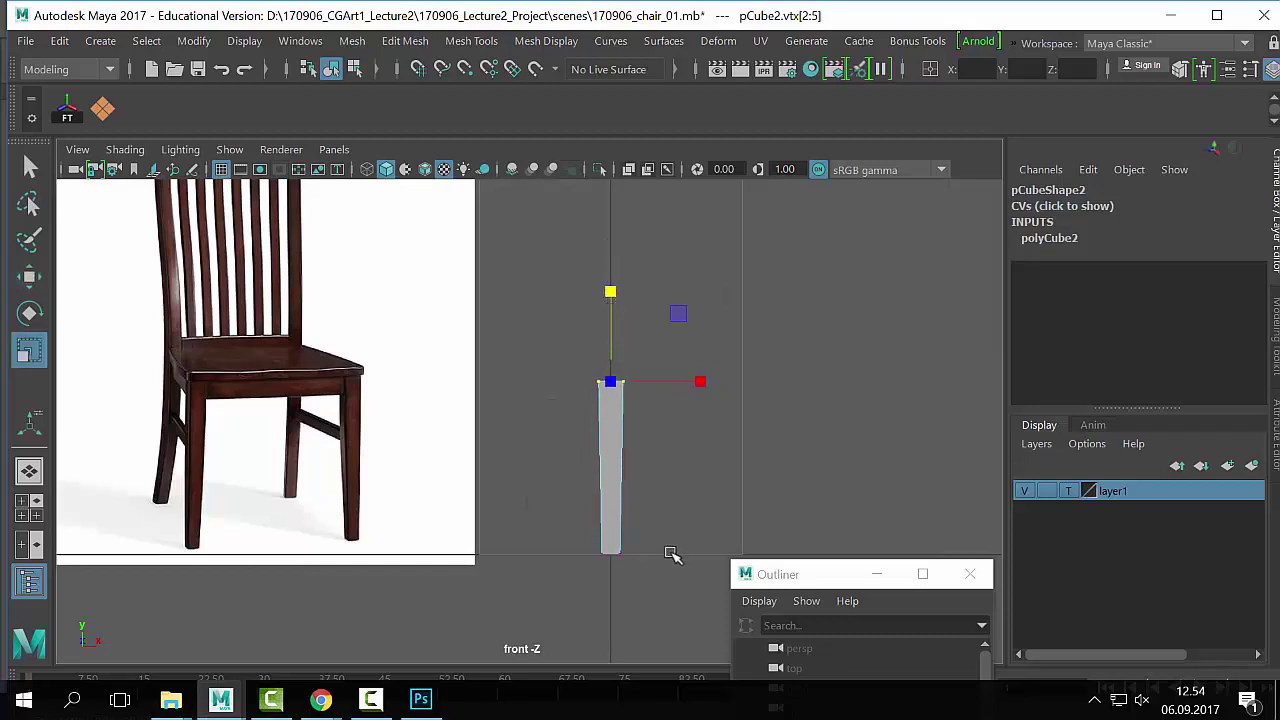
Step: Scale the leg's bottom vertices narrower, then return to object mode in the perspective view with the leg selected
drag(674, 560, 580, 540)
drag(617, 466, 497, 474)
key(space)
key(space)
key(q)
right_drag(484, 472, 627, 102)
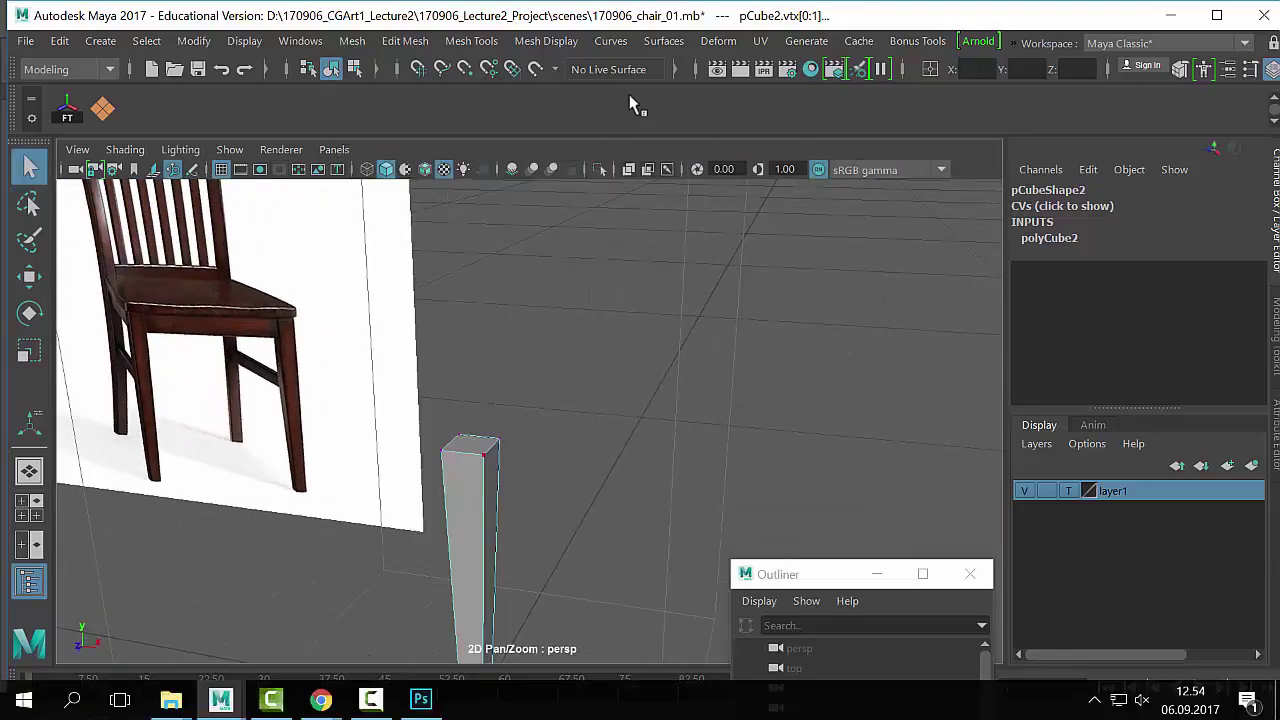
click(575, 392)
alt+drag(567, 403, 510, 320)
click(510, 323)
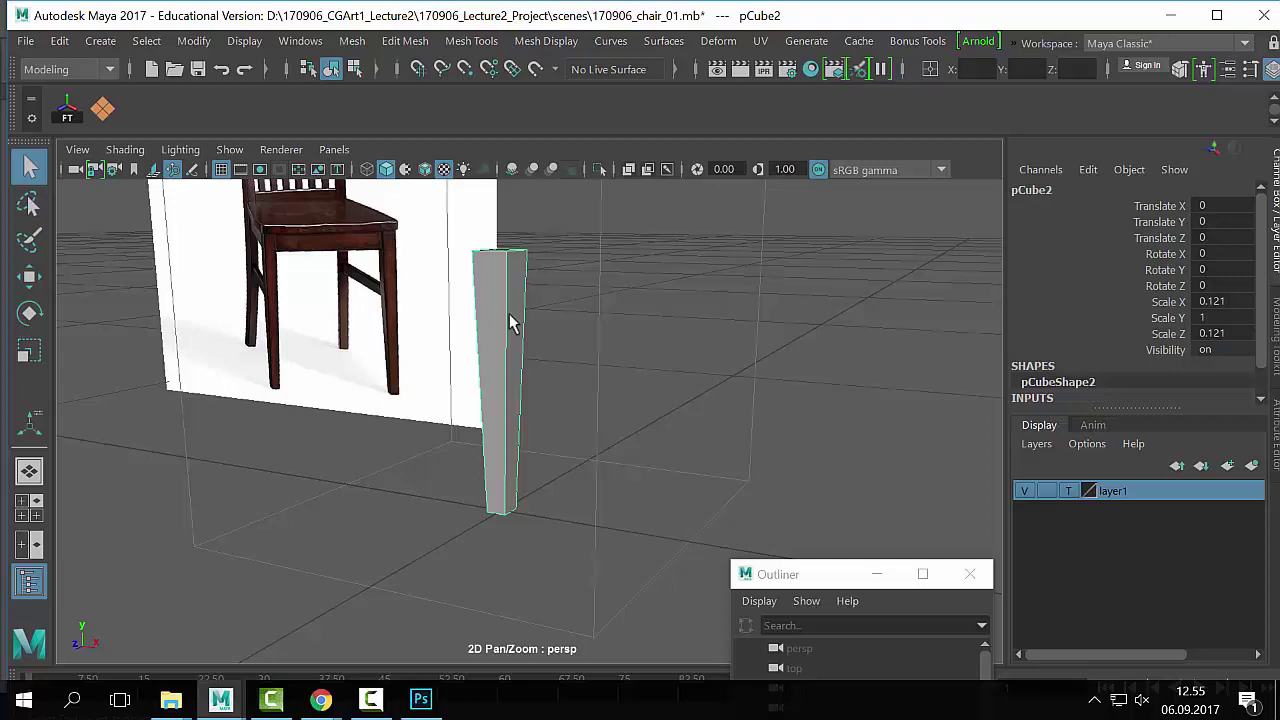
mouse_move(510, 322)
alt+mouse_down()
mouse_move(490, 320)
mouse_move(510, 322)
alt+mouse_up()
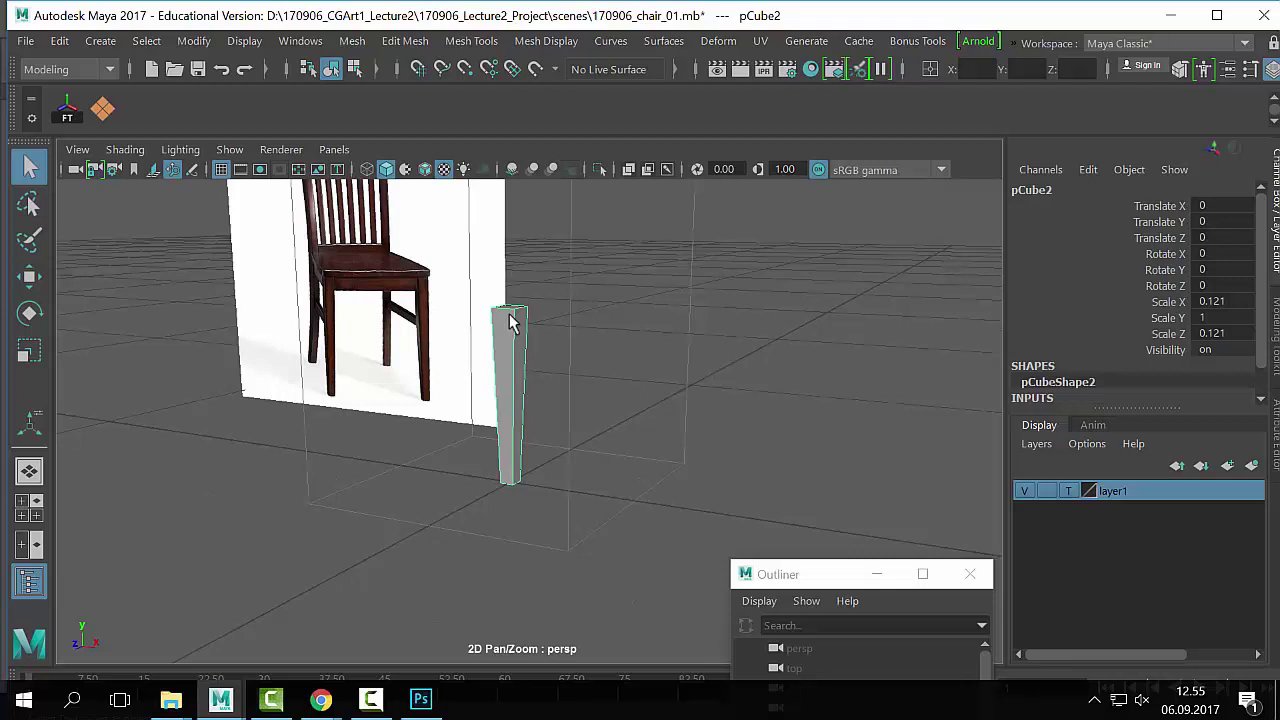
mouse_move(510, 322)
alt+mouse_down()
mouse_move(495, 321)
mouse_move(510, 322)
alt+mouse_up()
scroll(510, 322, up, 2)
scroll(510, 322, down, 1)
Step: Draw a freehand seven-vertex polygon beside the leg in the front view with the Create Polygon tool
key(space)
key(space)
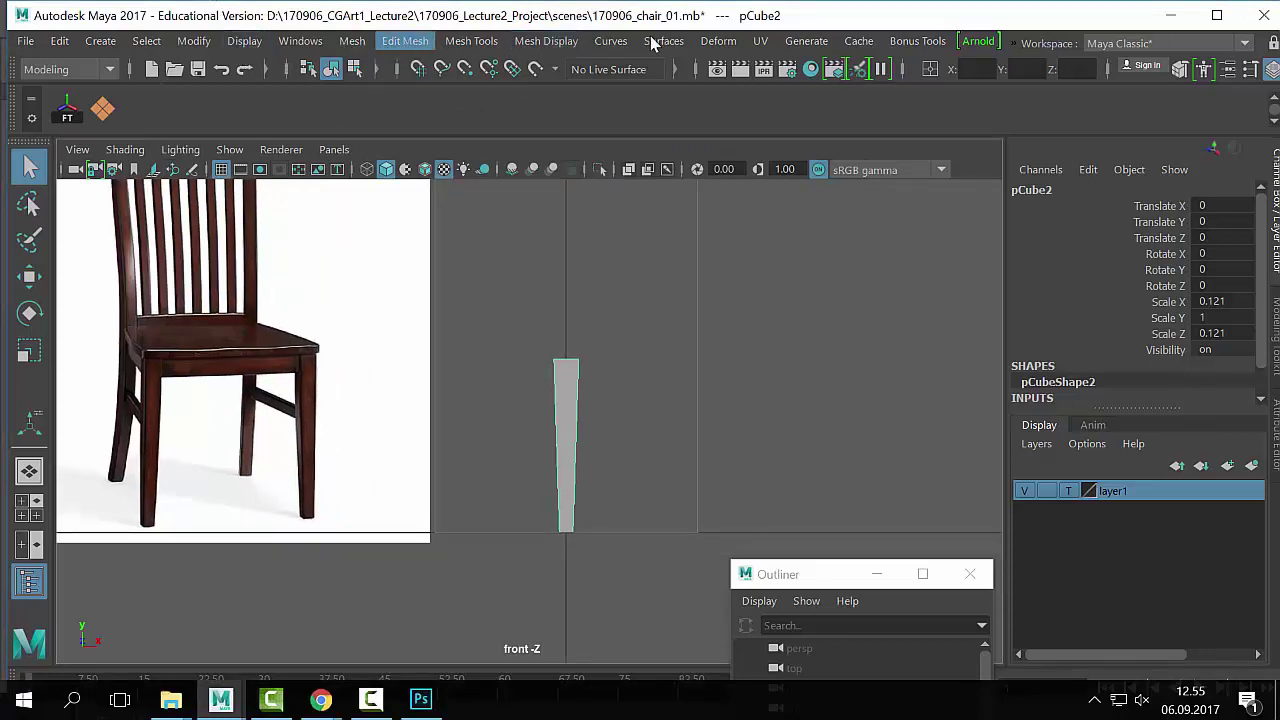
click(541, 40)
mouse_move(465, 40)
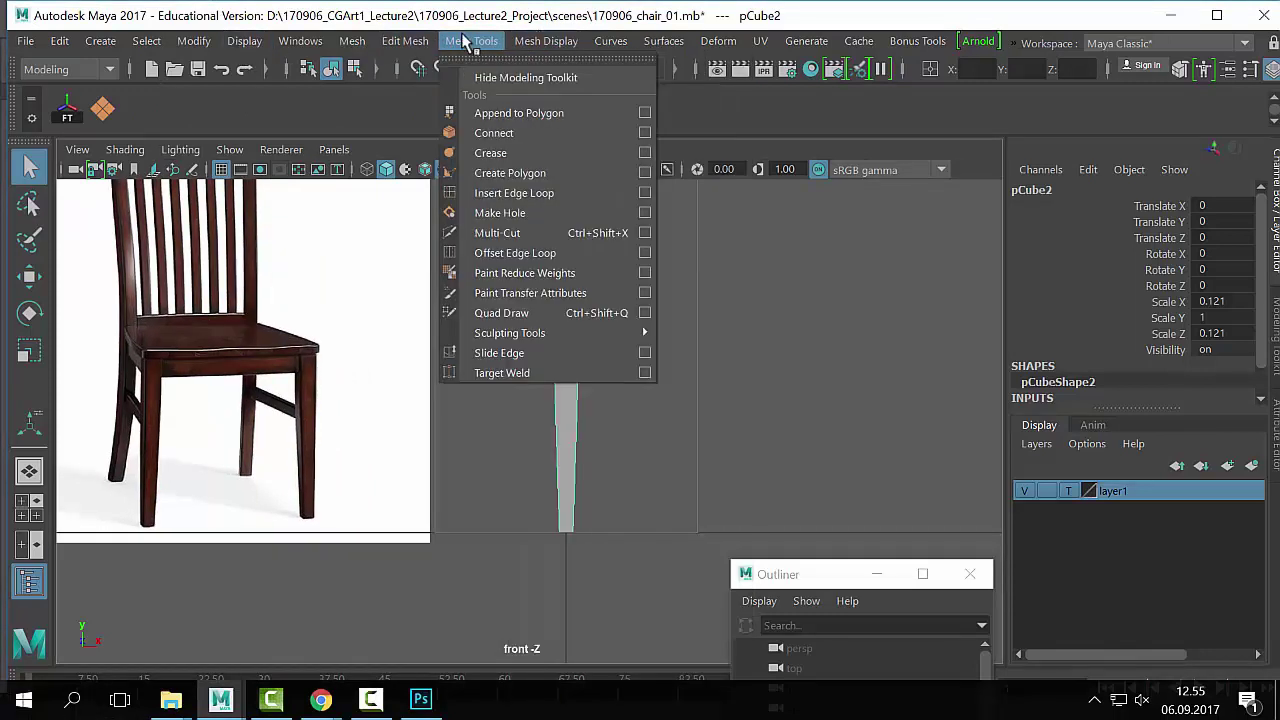
click(555, 153)
scroll(694, 374, down, 1)
click(628, 462)
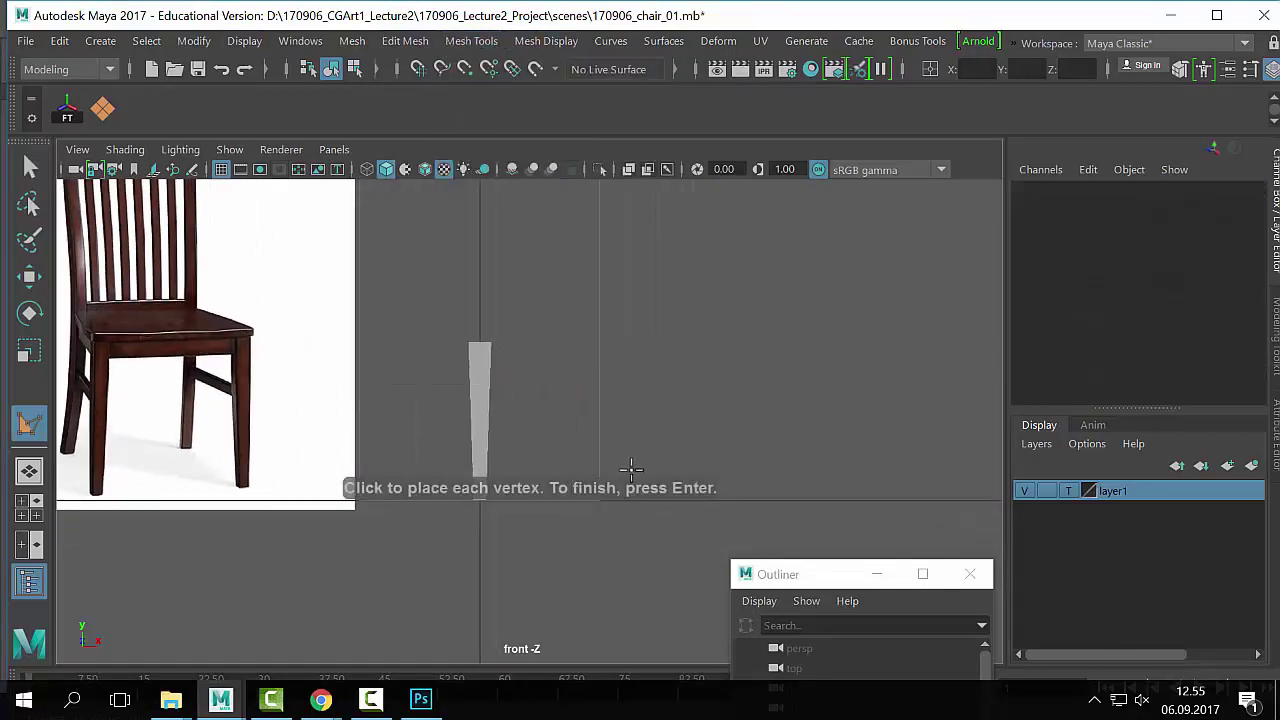
click(614, 400)
click(615, 354)
click(705, 302)
click(755, 344)
click(736, 445)
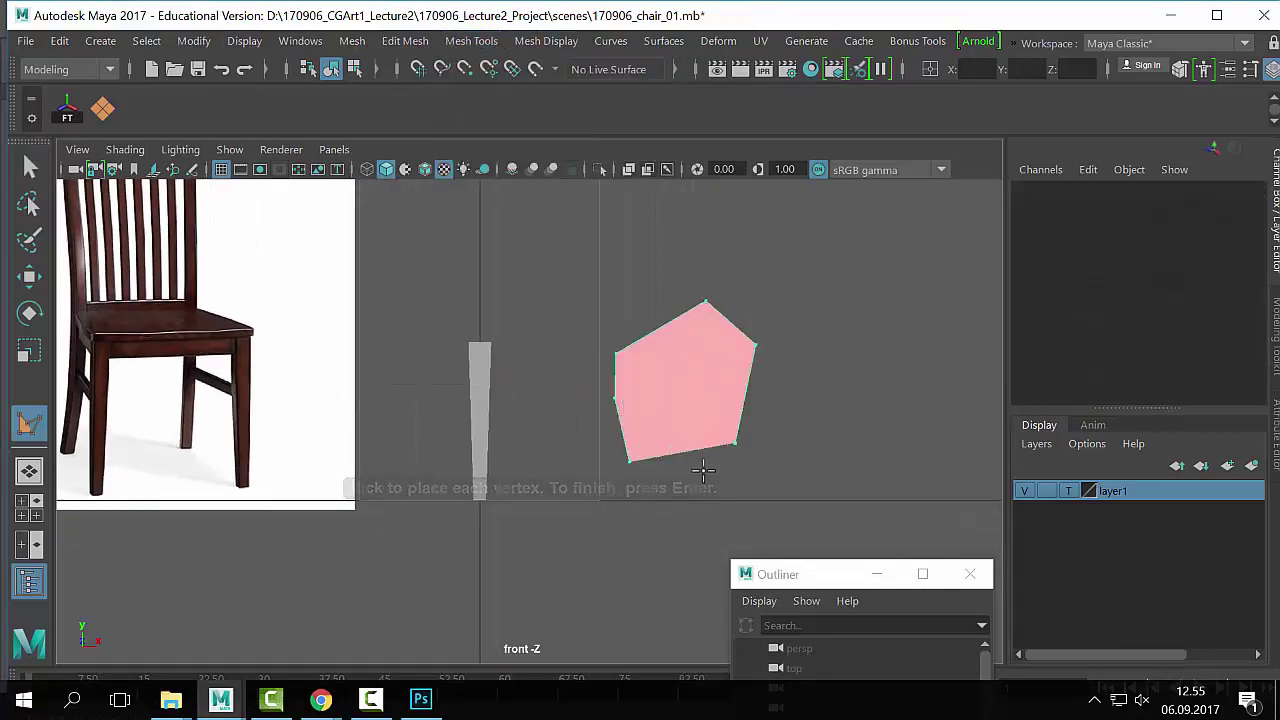
click(699, 473)
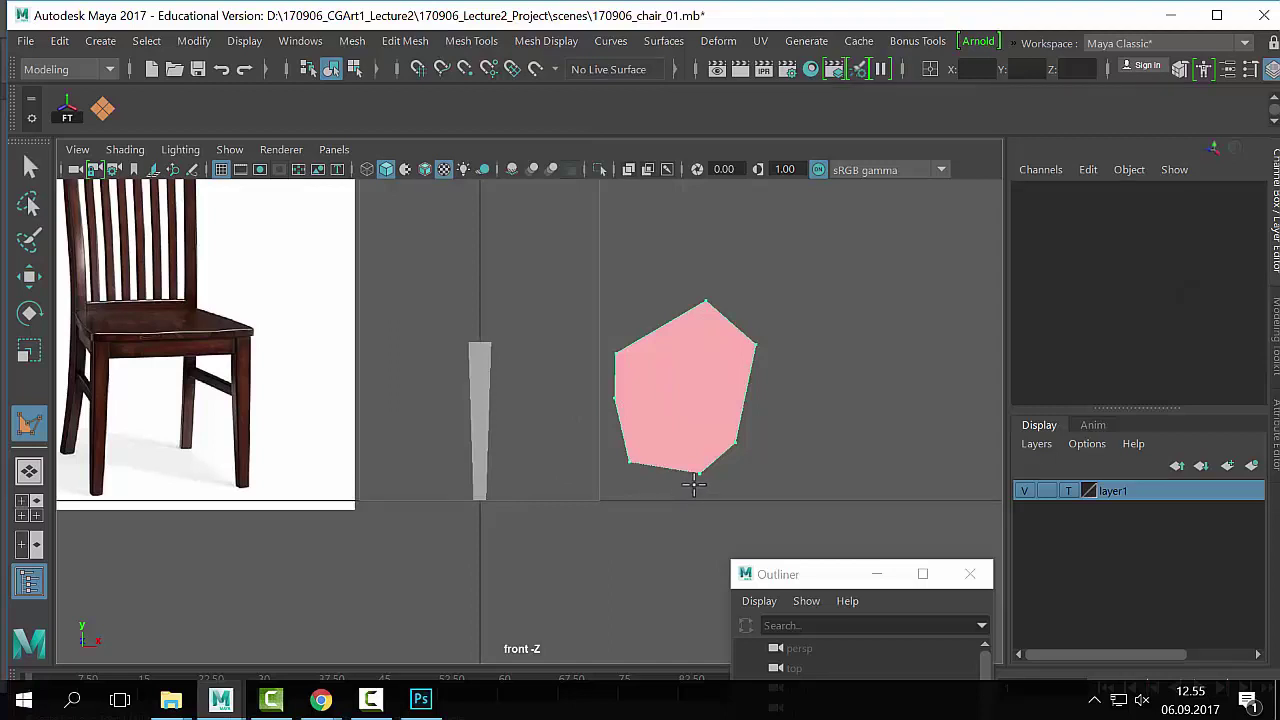
key(Return)
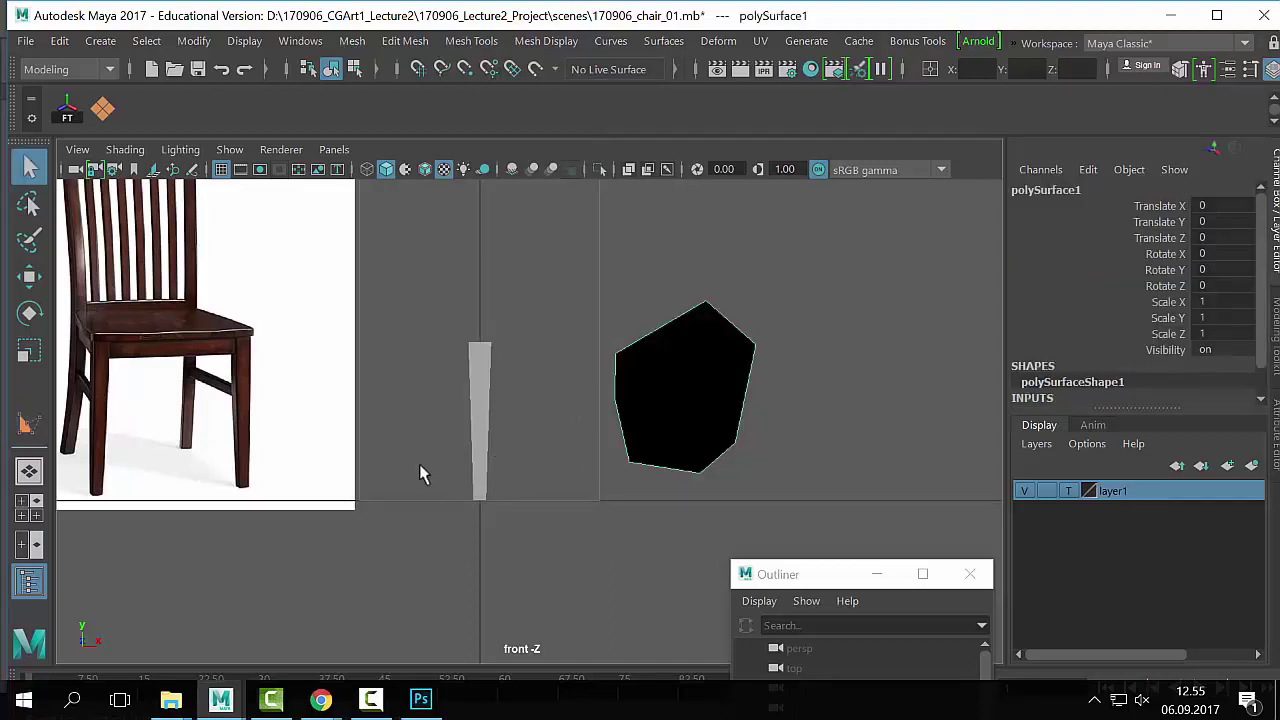
Step: Trace the reference chair's right front leg in the front view with the Create Polygon tool
key(q)
alt+middle_drag(510, 489, 534, 494)
scroll(669, 420, up, 5)
key(y)
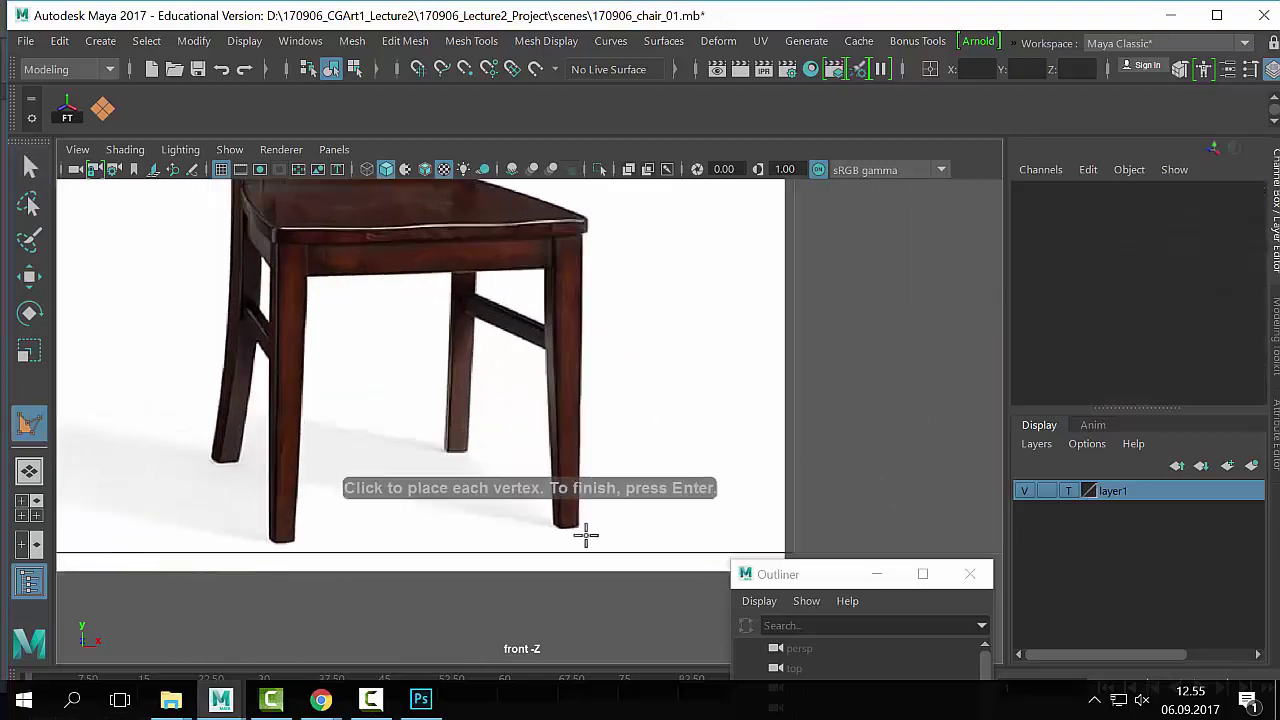
click(561, 528)
click(555, 358)
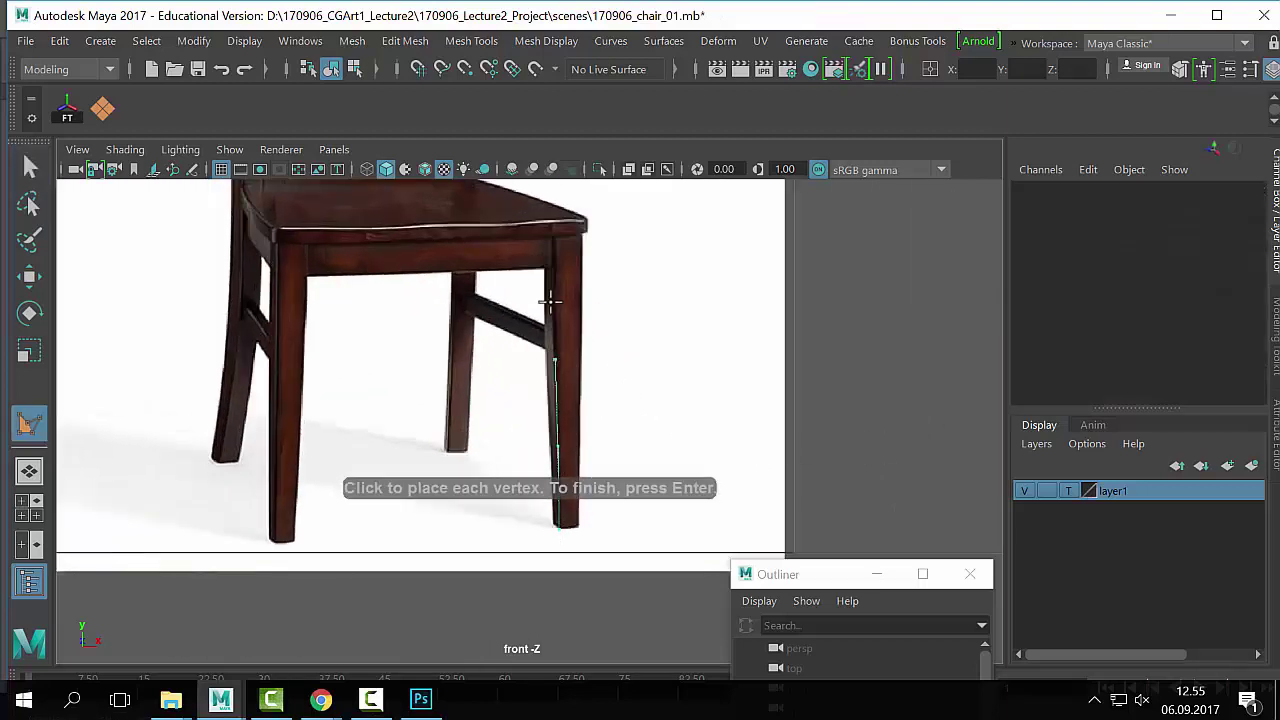
click(548, 292)
click(550, 233)
drag(585, 278, 580, 529)
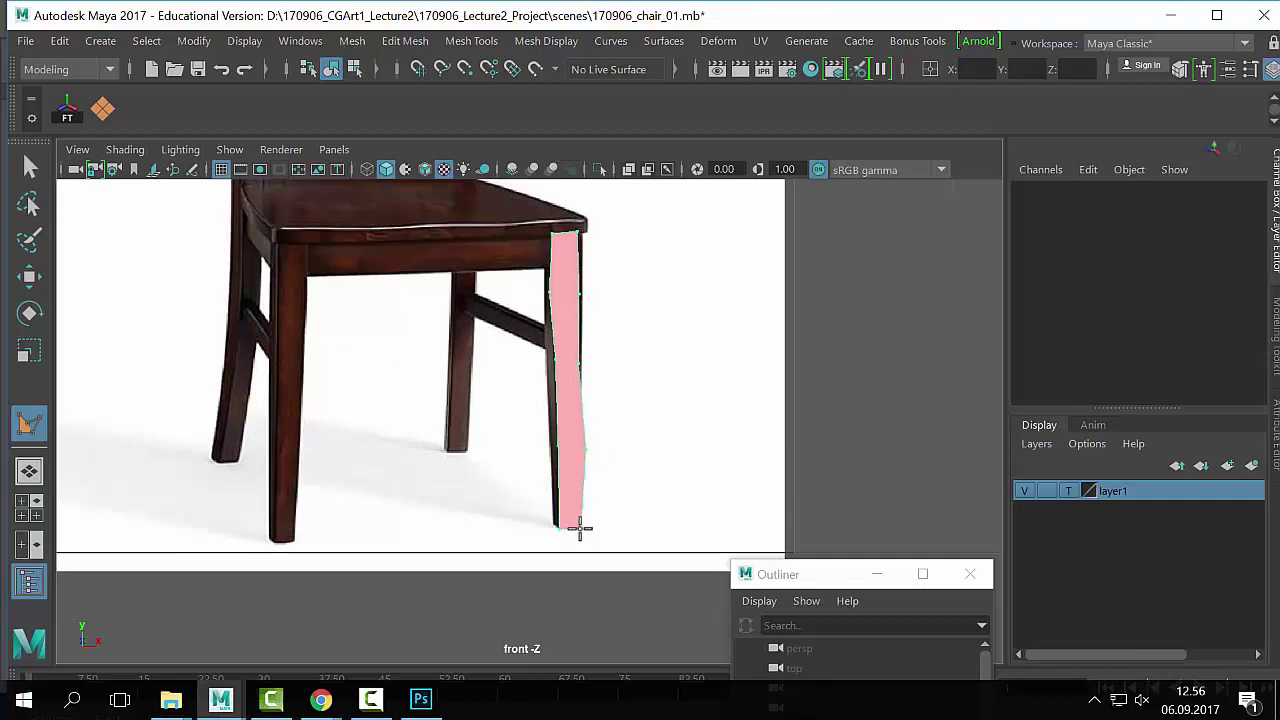
key(q)
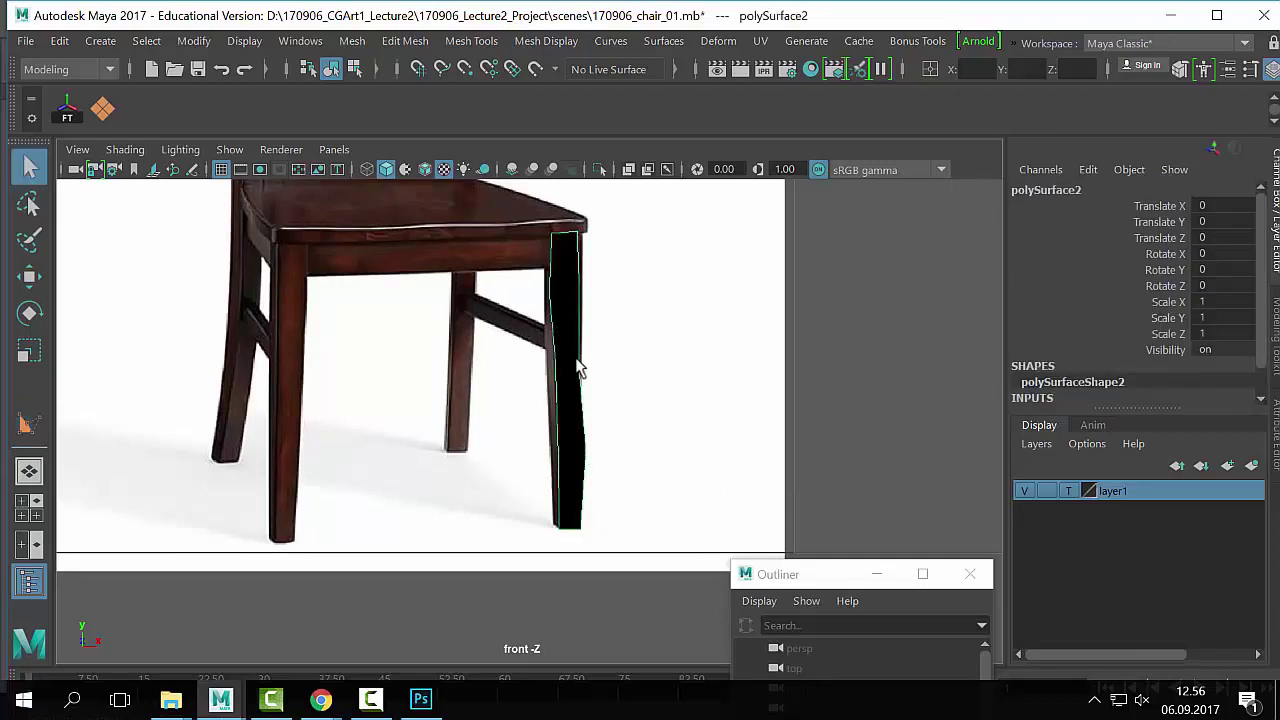
Step: Delete the polygon traced over the reference chair's leg
click(578, 368)
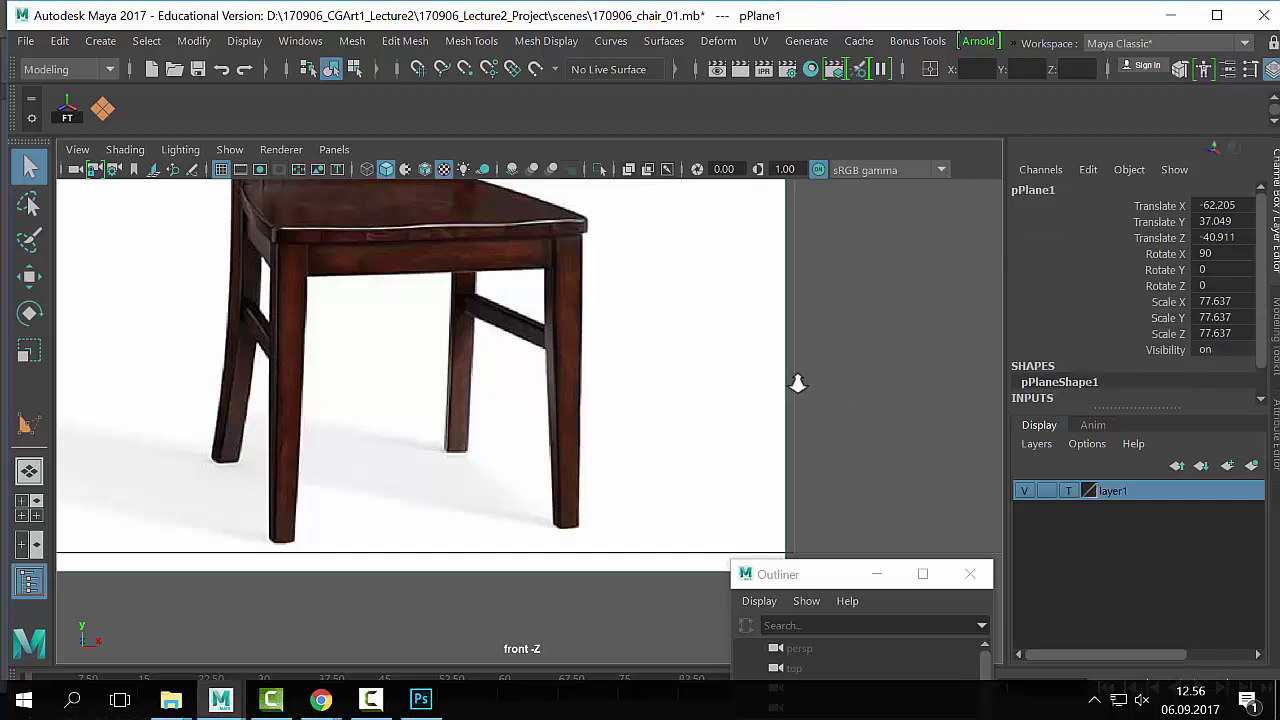
scroll(604, 366, down, 5)
scroll(783, 384, down, 3)
click(885, 489)
key(Delete)
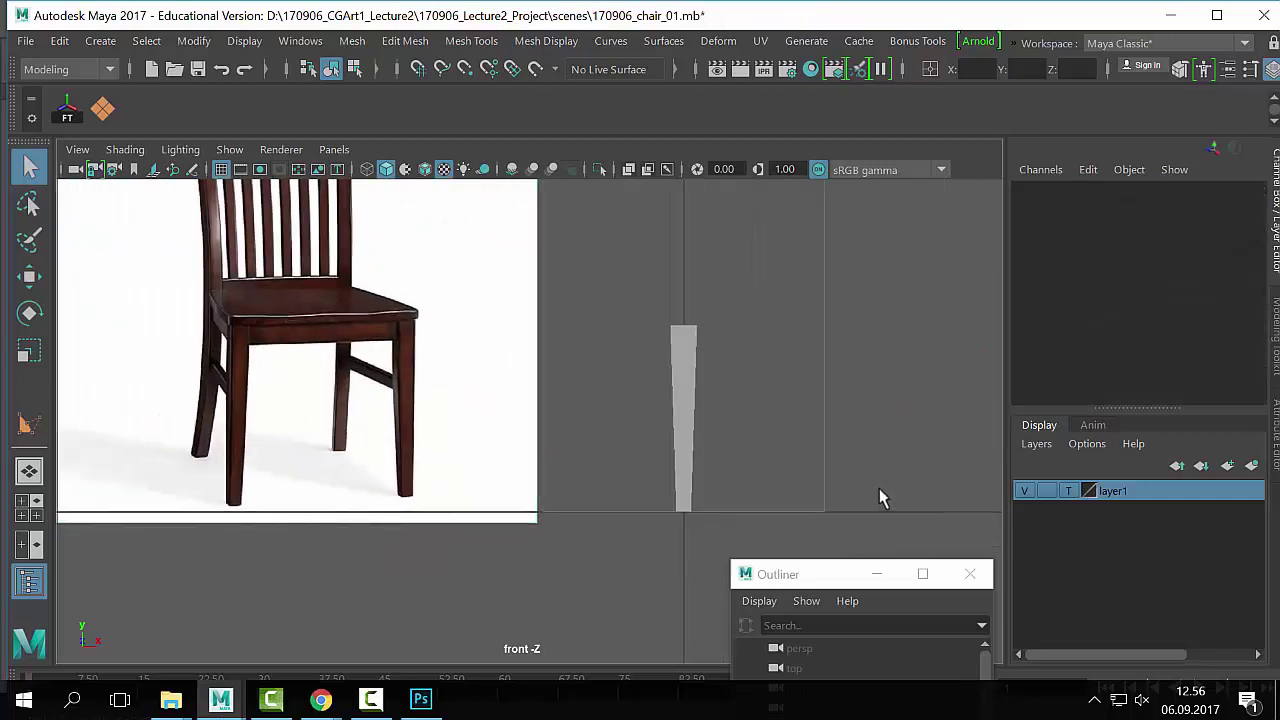
Step: Scale the leg's top vertices slightly narrower in the perspective view, then return to object mode and deselect the leg
alt+right_drag(583, 386, 597, 414)
alt+middle_drag(738, 412, 584, 413)
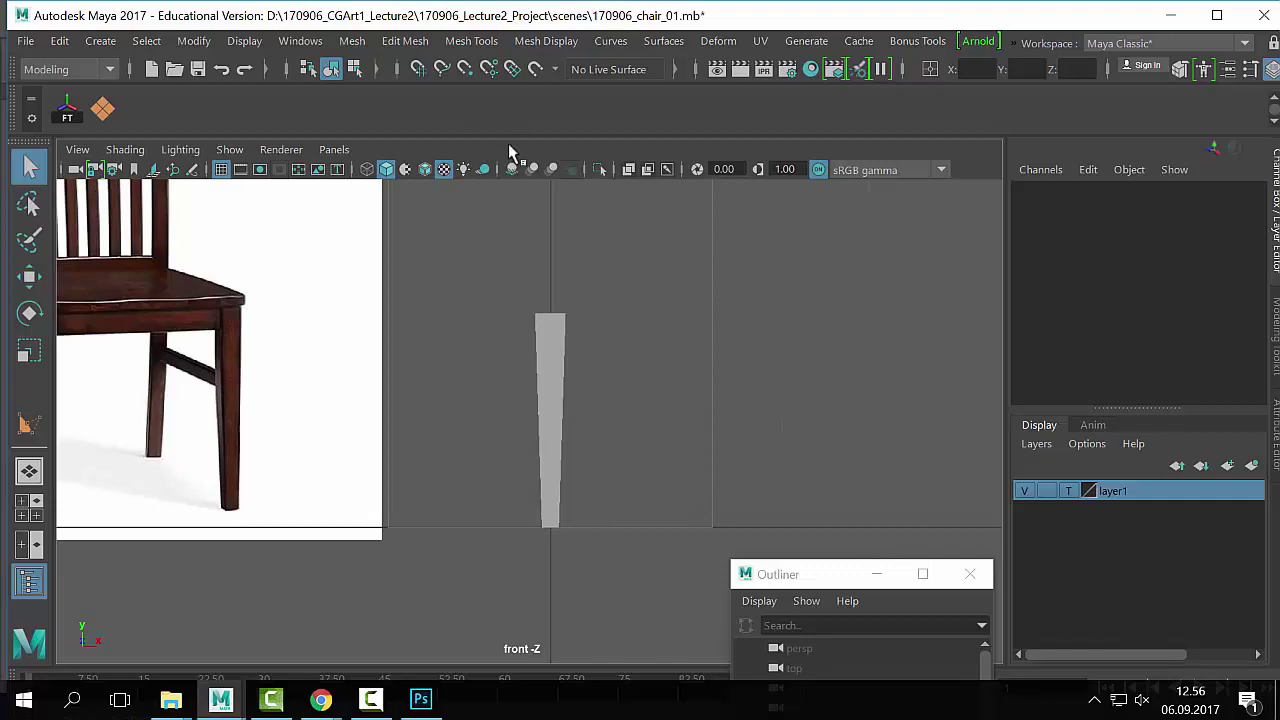
key(space)
key(space)
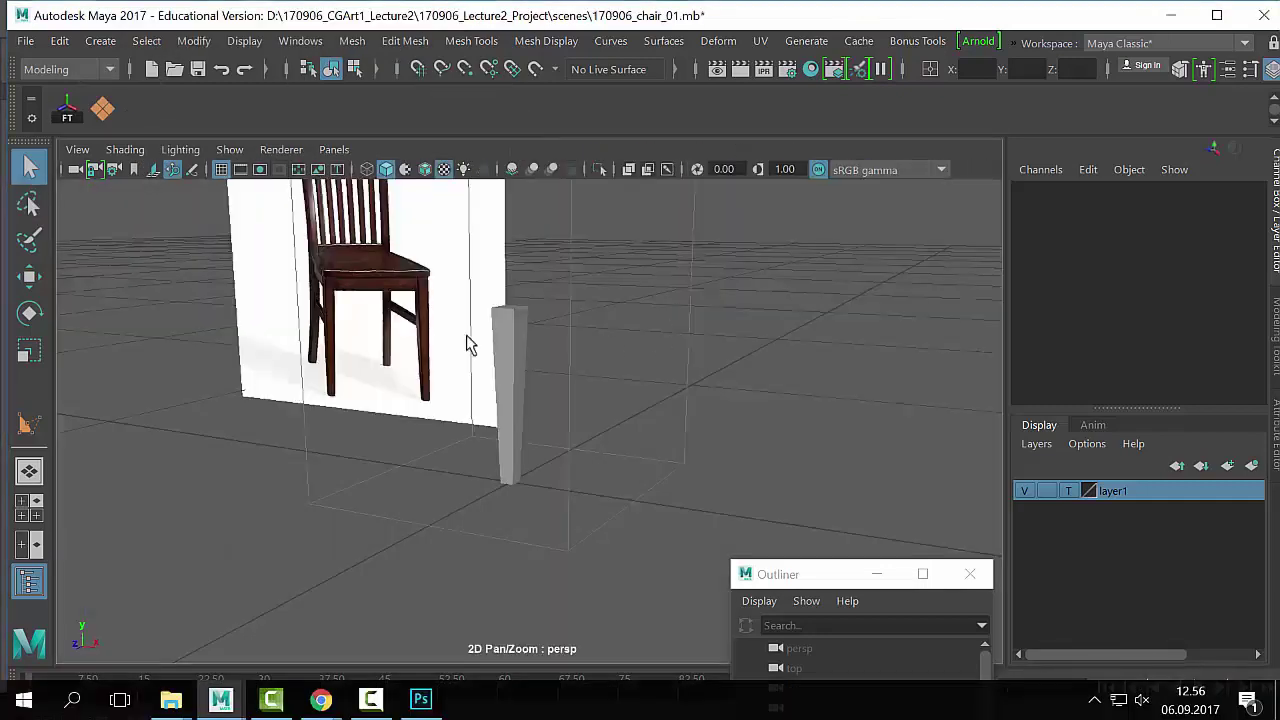
alt+drag(466, 343, 703, 345)
click(784, 370)
right_drag(703, 386, 579, 172)
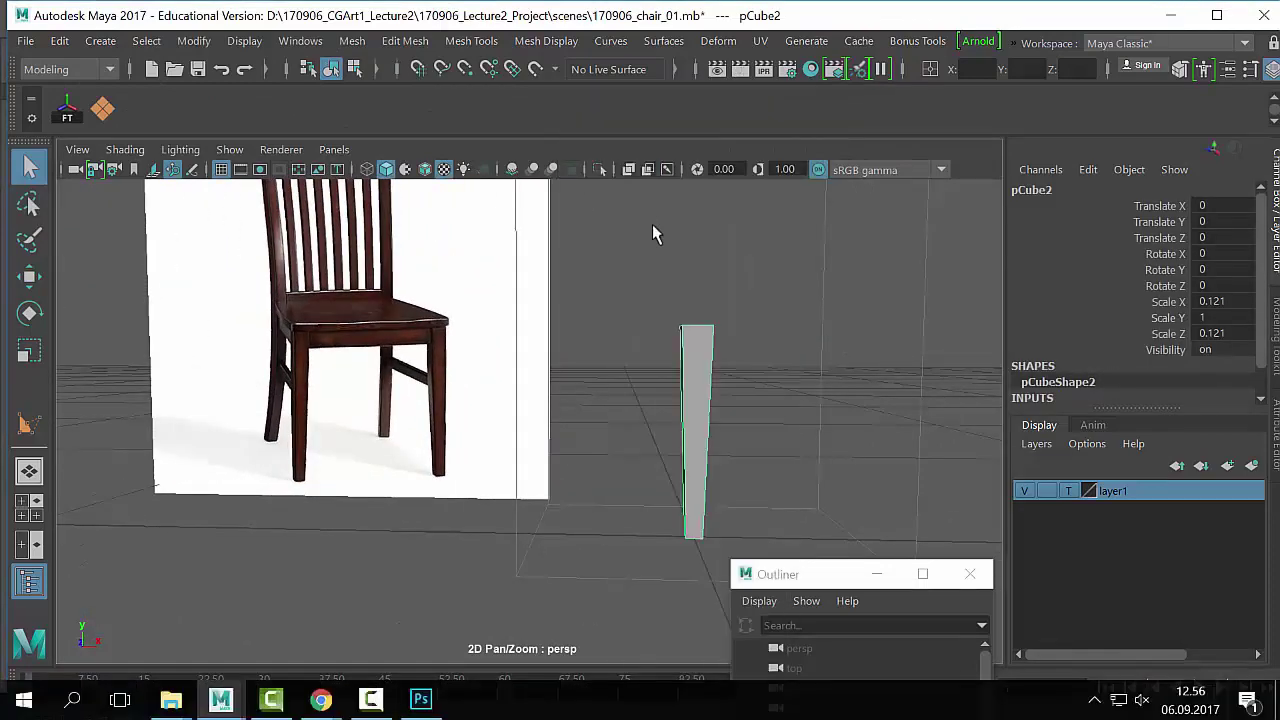
drag(652, 224, 740, 360)
key(r)
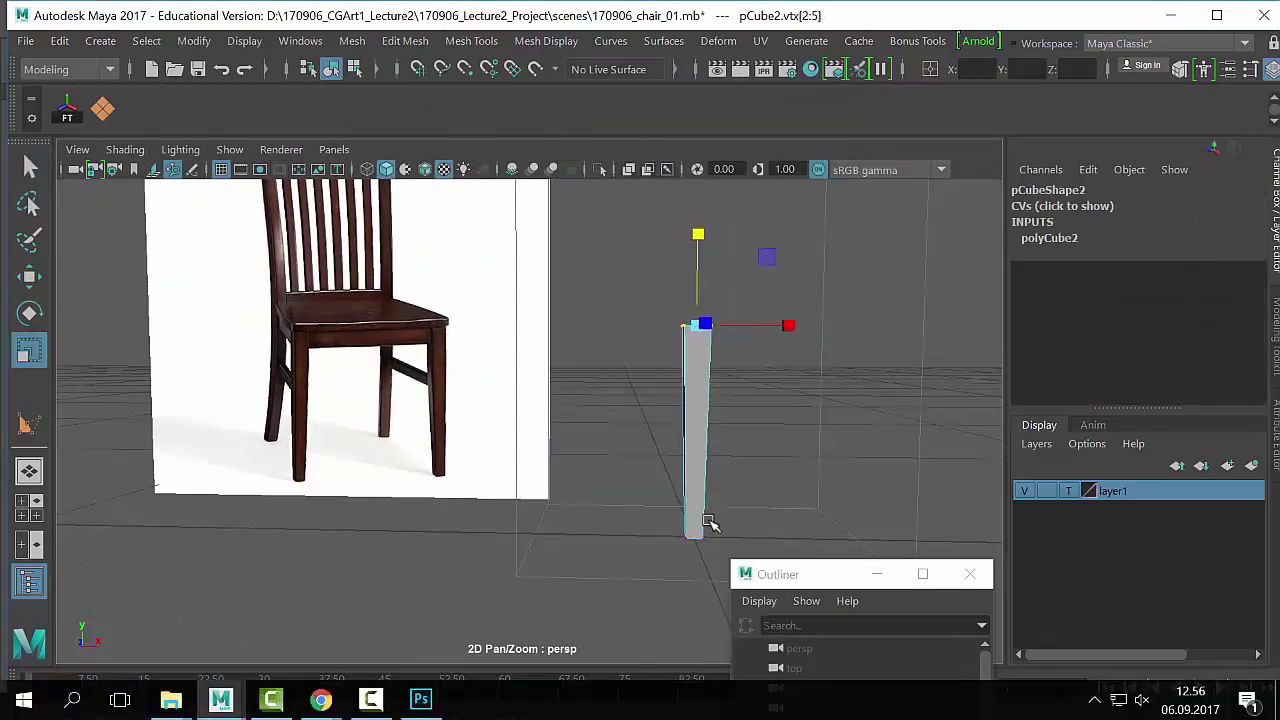
drag(711, 523, 675, 552)
right_drag(692, 371, 787, 260)
key(q)
click(664, 428)
alt+drag(664, 428, 542, 476)
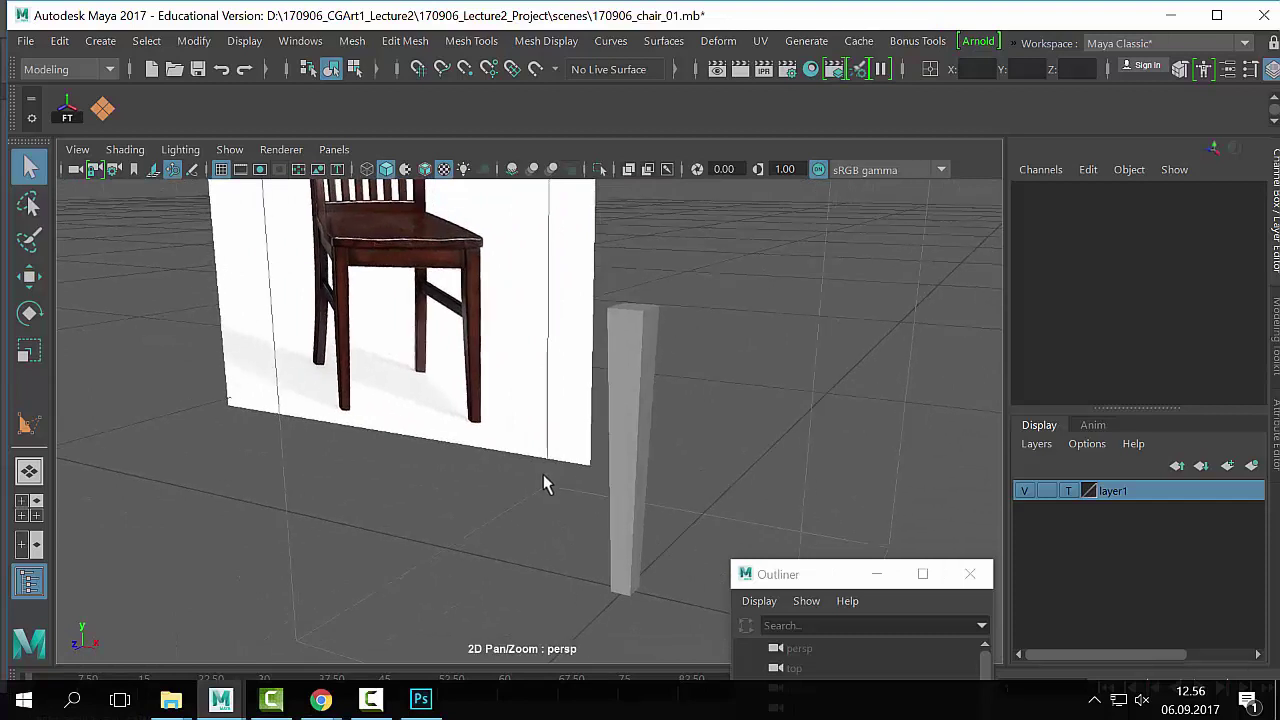
Step: Add the Insert Edge Loop tool to the shelf and activate it on the leg in the front view
click(629, 397)
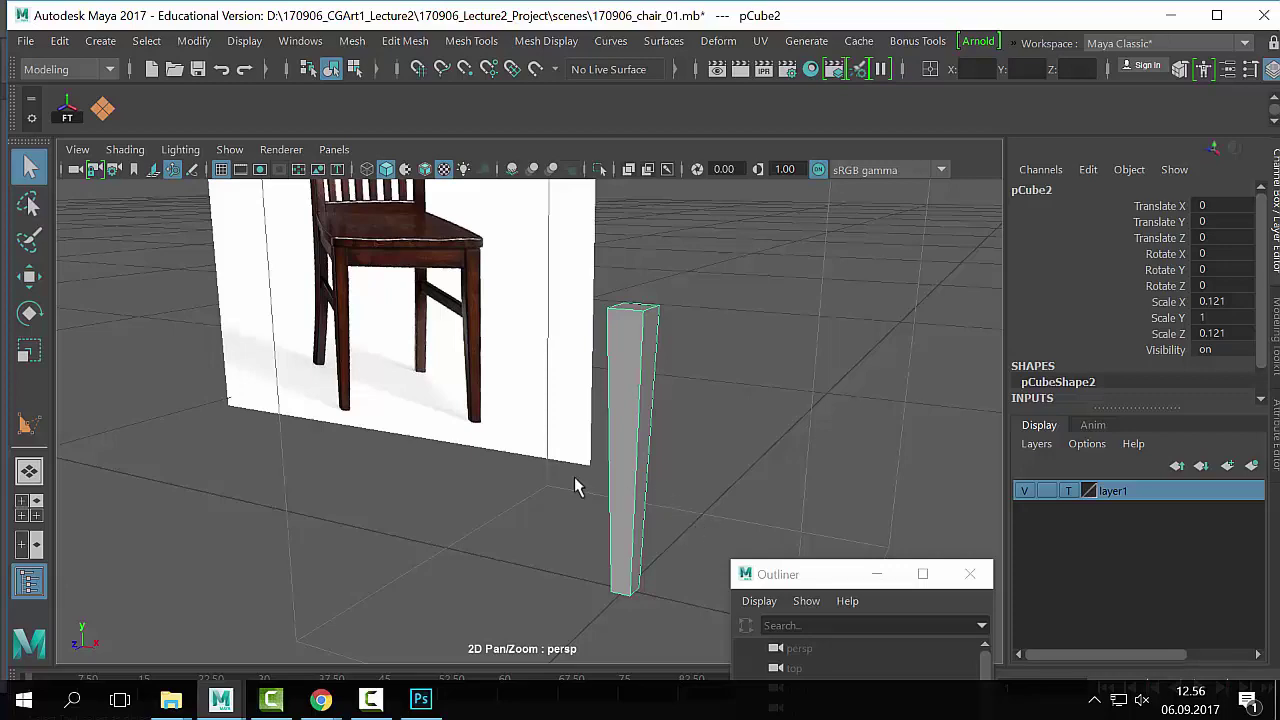
key(space)
key(space)
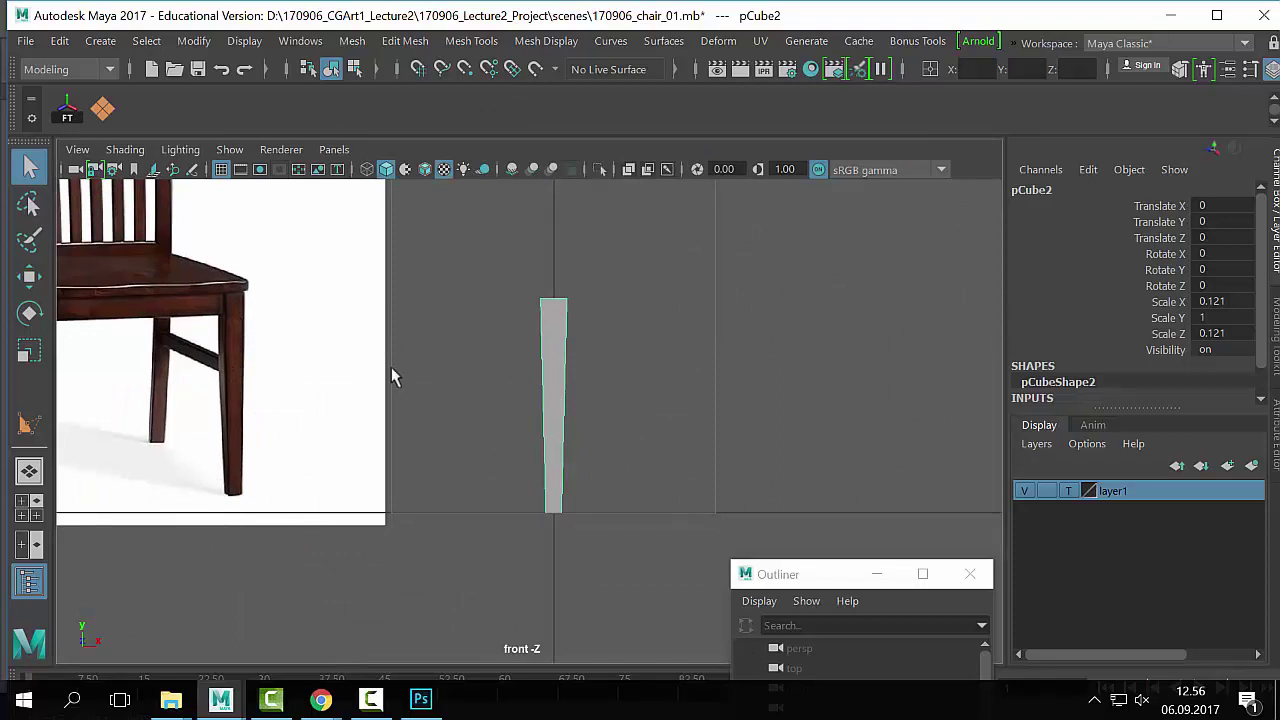
alt+middle_drag(394, 374, 515, 389)
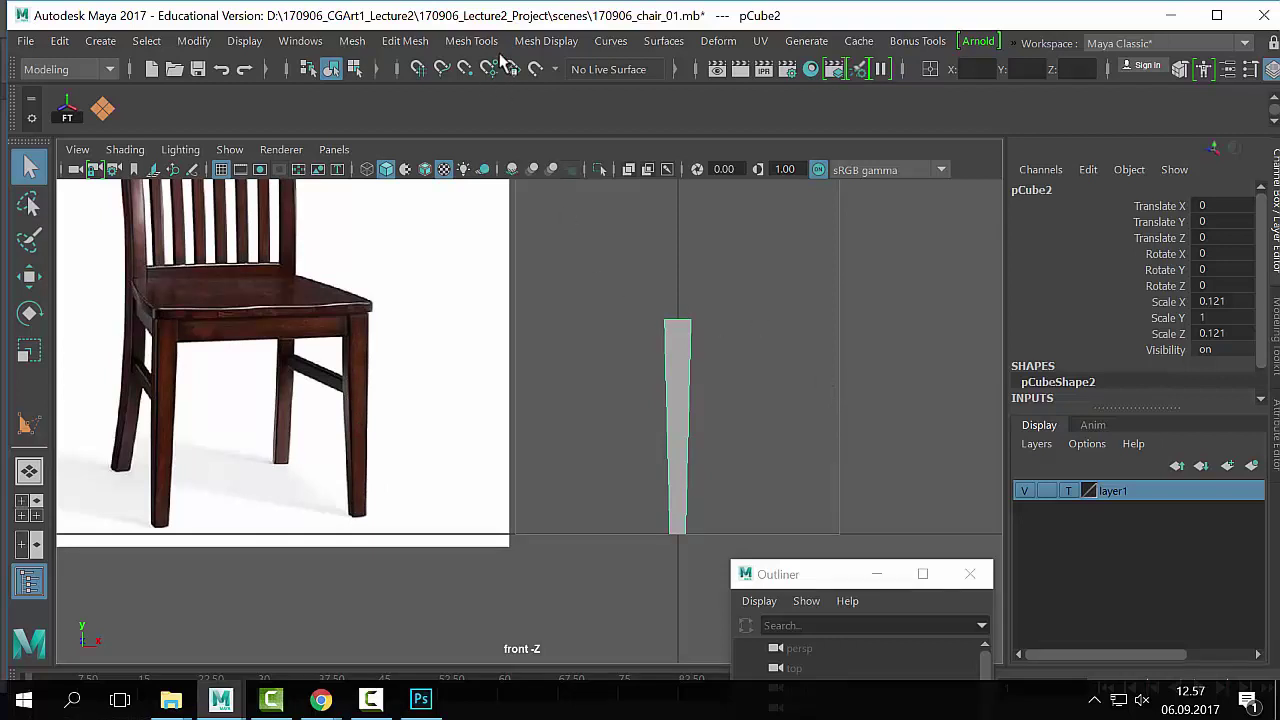
click(546, 41)
mouse_move(475, 44)
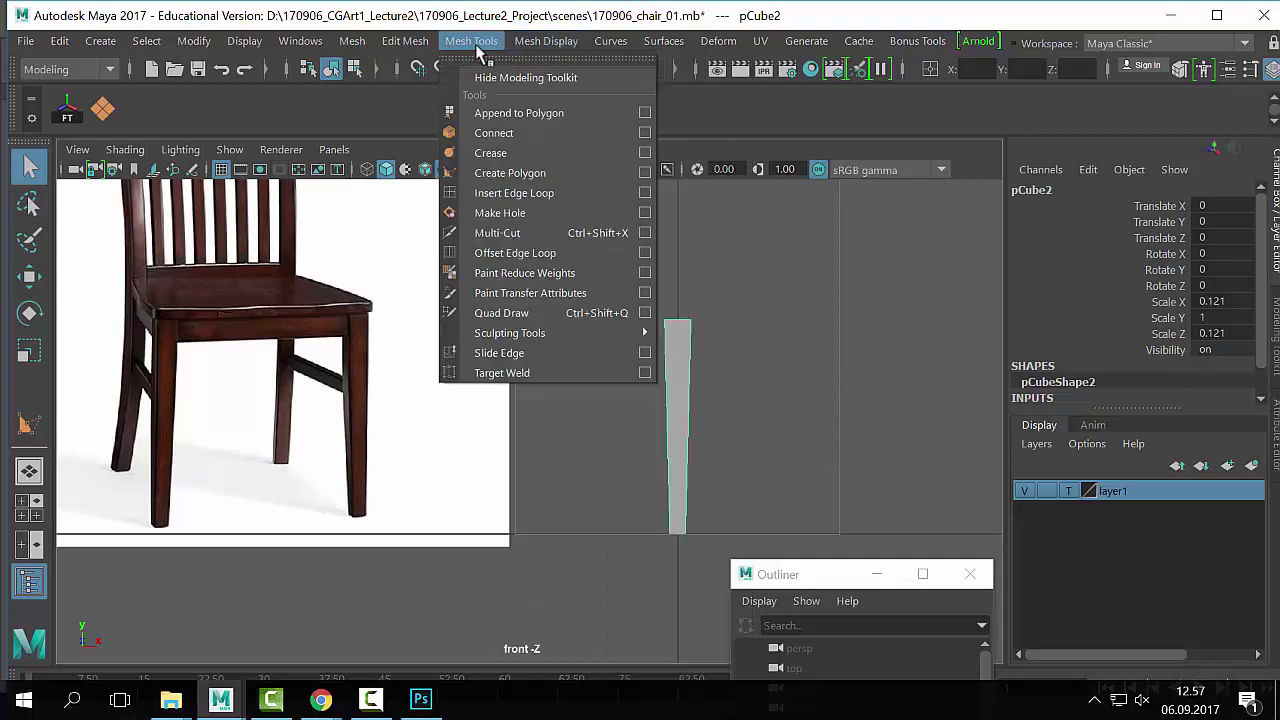
ctrl+shift+click(514, 193)
click(138, 110)
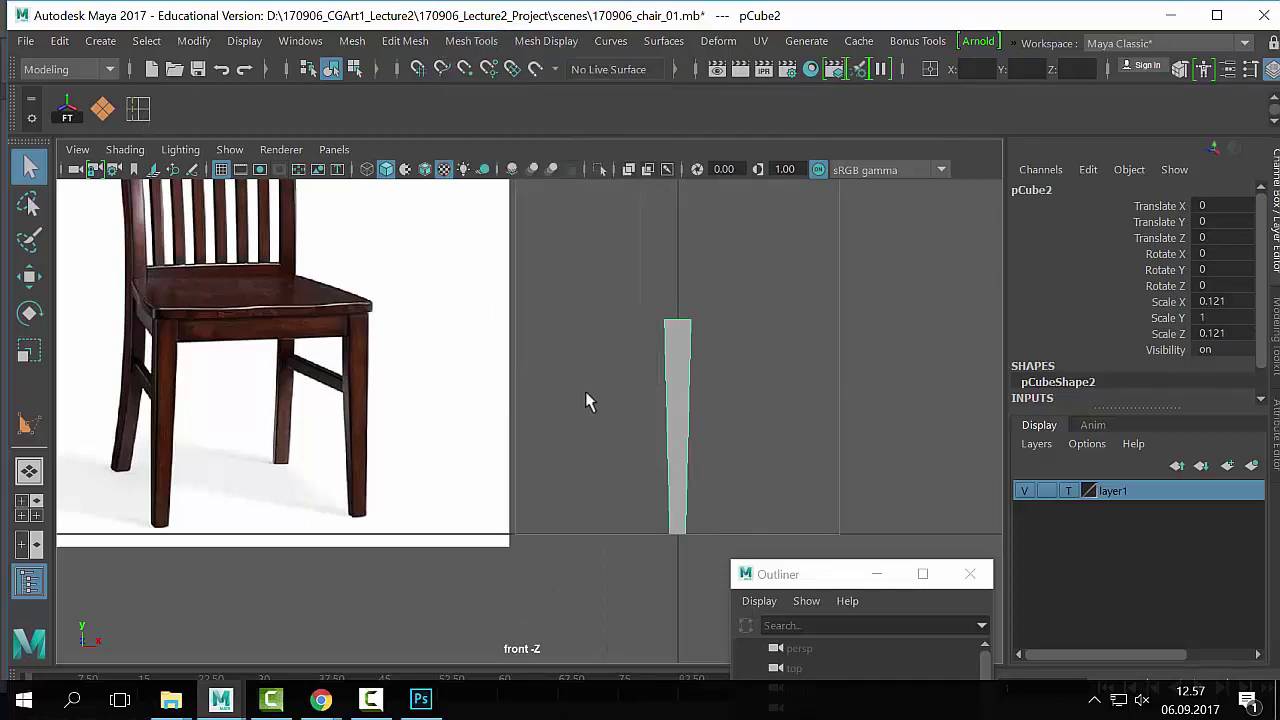
click(690, 378)
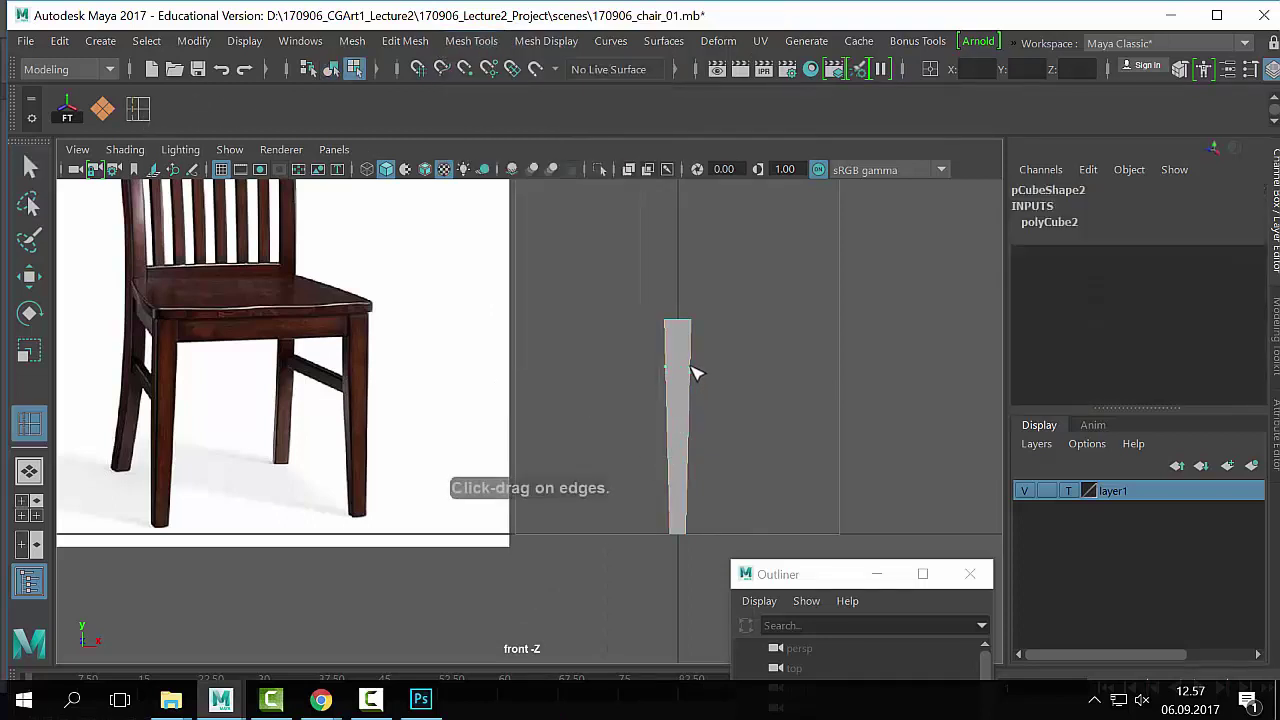
click(695, 392)
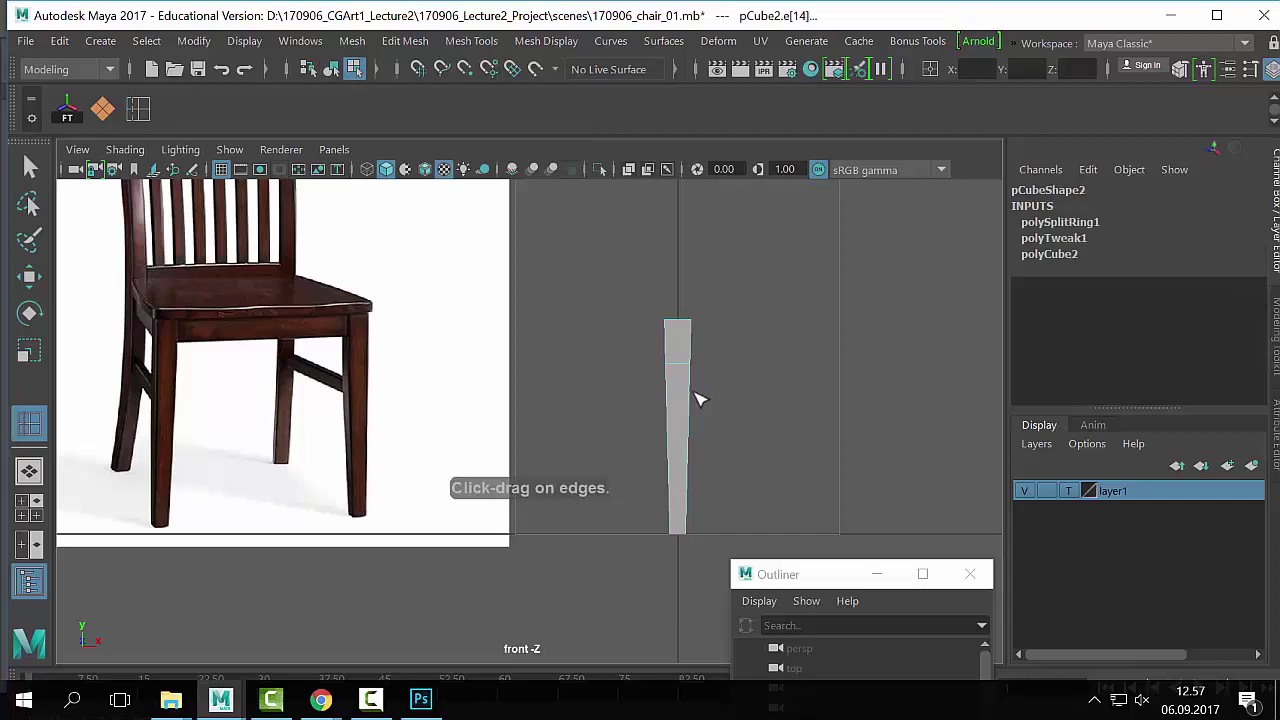
click(691, 452)
key(ctrl+z)
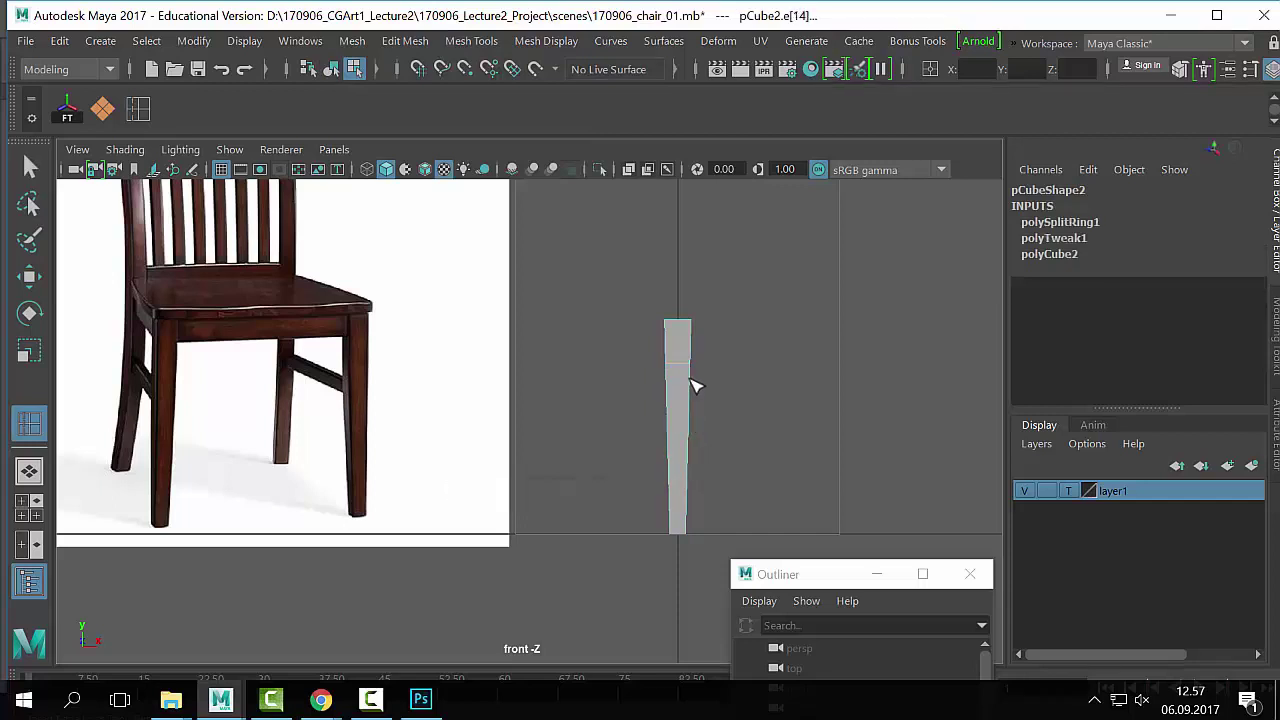
click(691, 374)
key(ctrl+z)
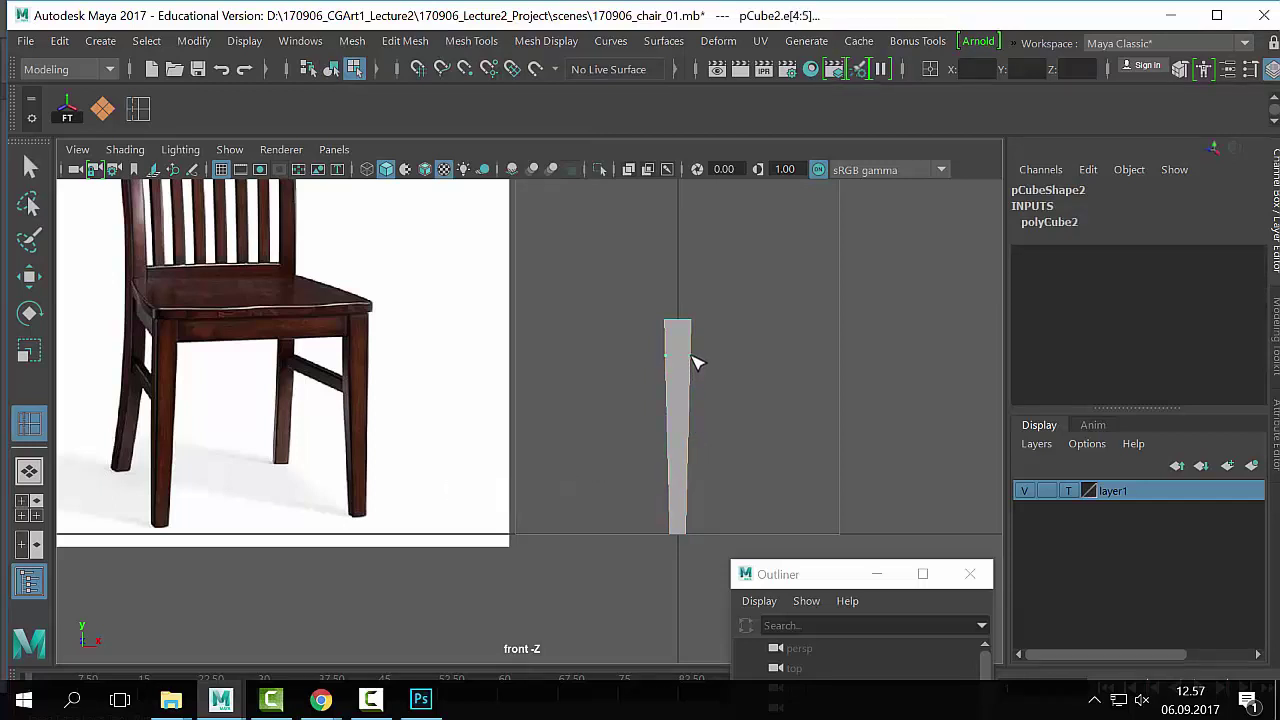
Step: Insert three horizontal edge loops across the leg: near its top, around mid-height and in its lower part
click(697, 440)
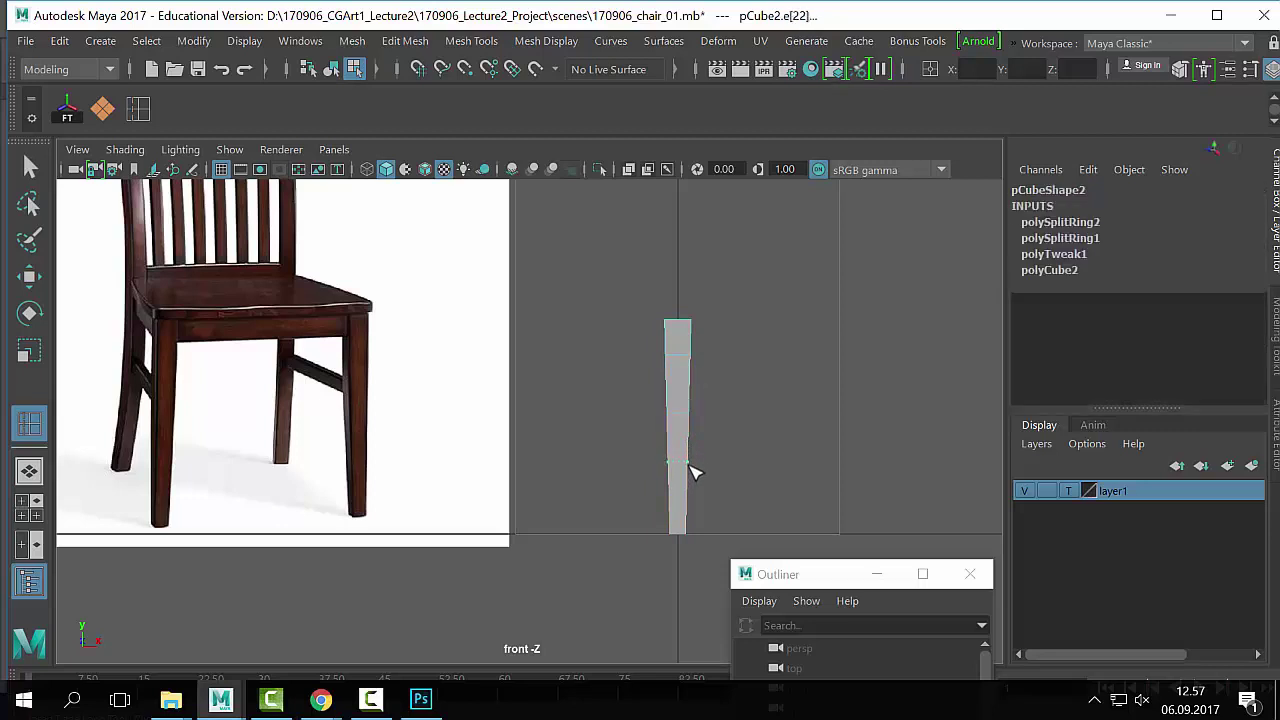
click(690, 465)
key(q)
Step: Shift the leg's lower vertex rows progressively along X in the front view to give the leg a slight curve
right_drag(686, 449, 602, 138)
drag(724, 430, 655, 495)
key(w)
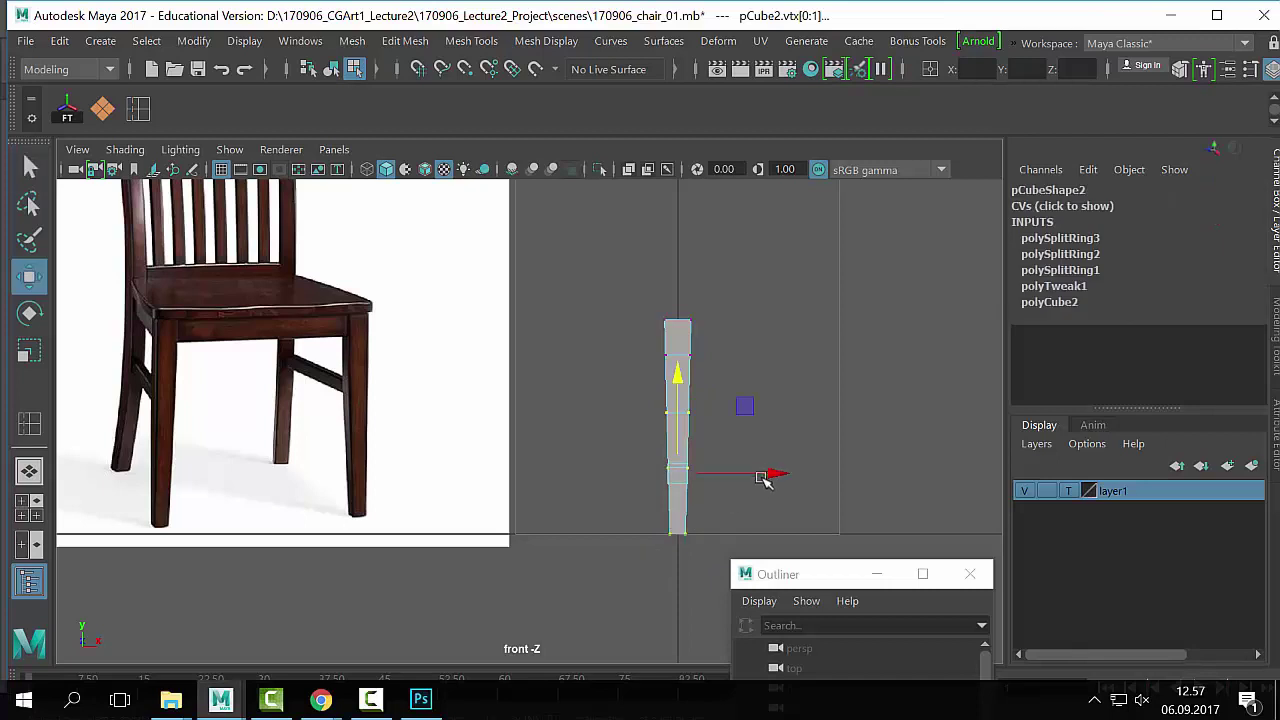
drag(770, 475, 670, 572)
key(q)
key(w)
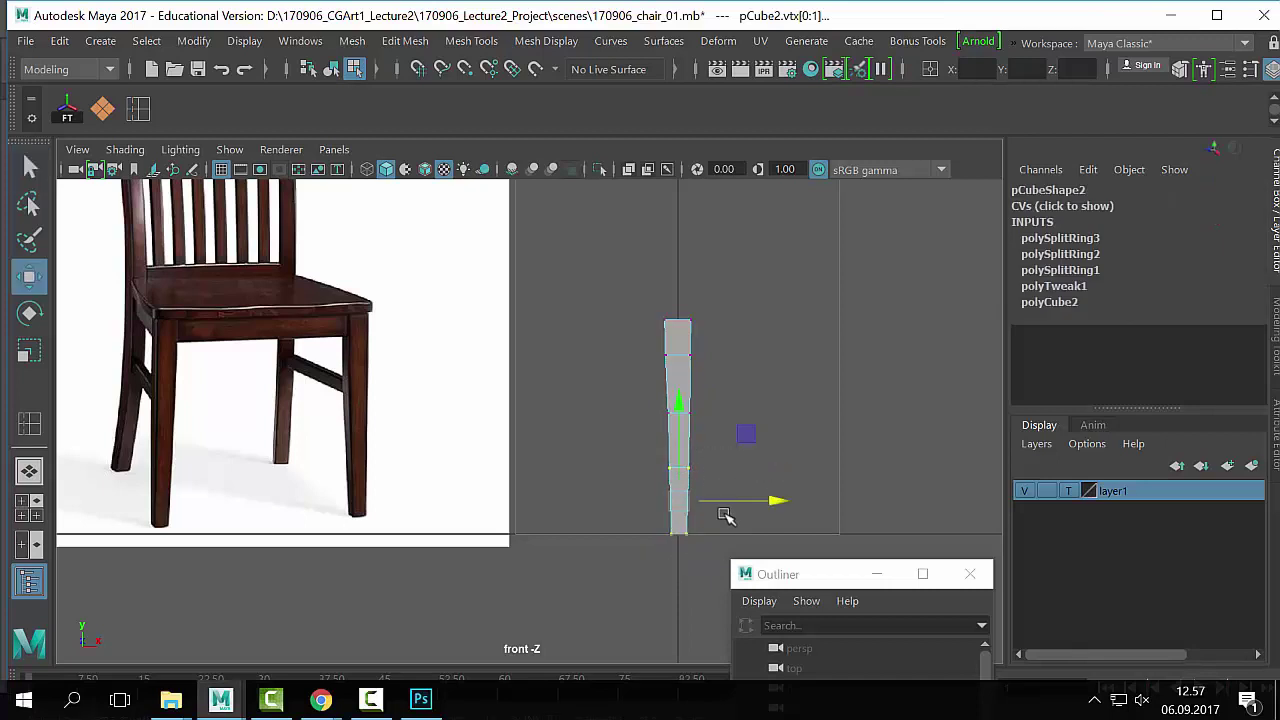
drag(771, 503, 662, 556)
key(q)
key(w)
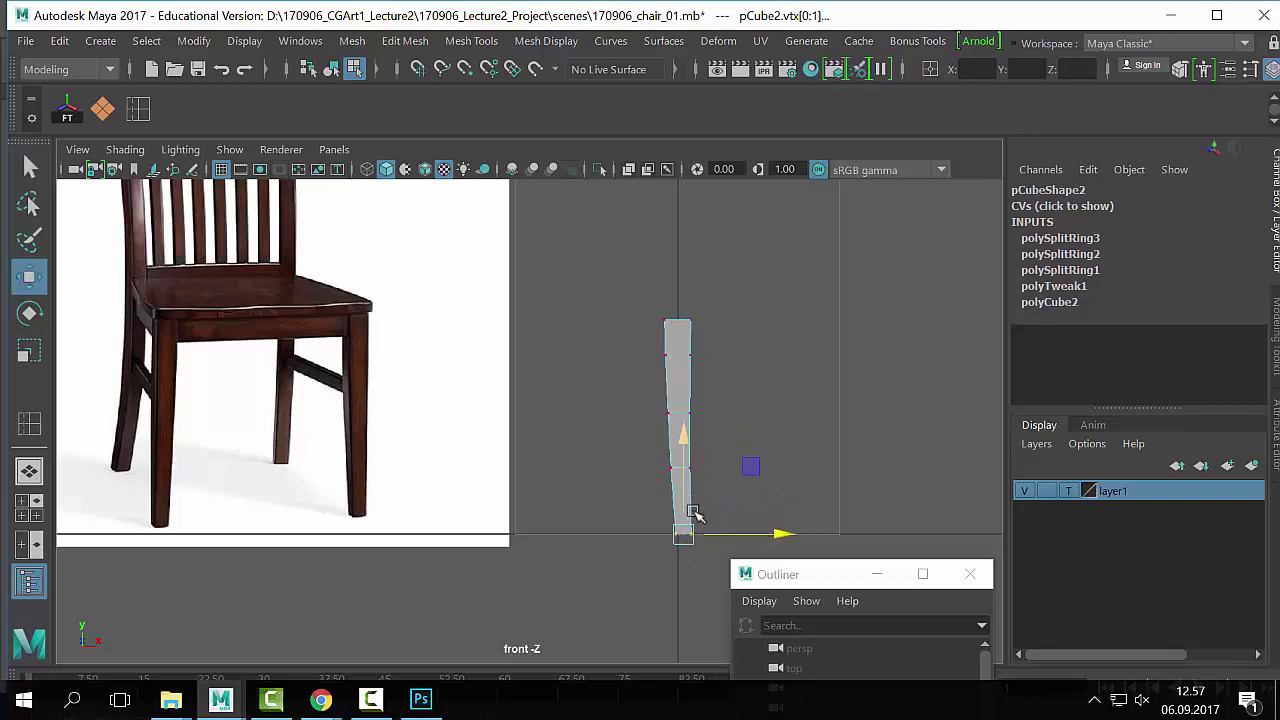
Step: Shift the leg's lower vertex rows slightly along Z in the side view, undoing the oversized move
key(space)
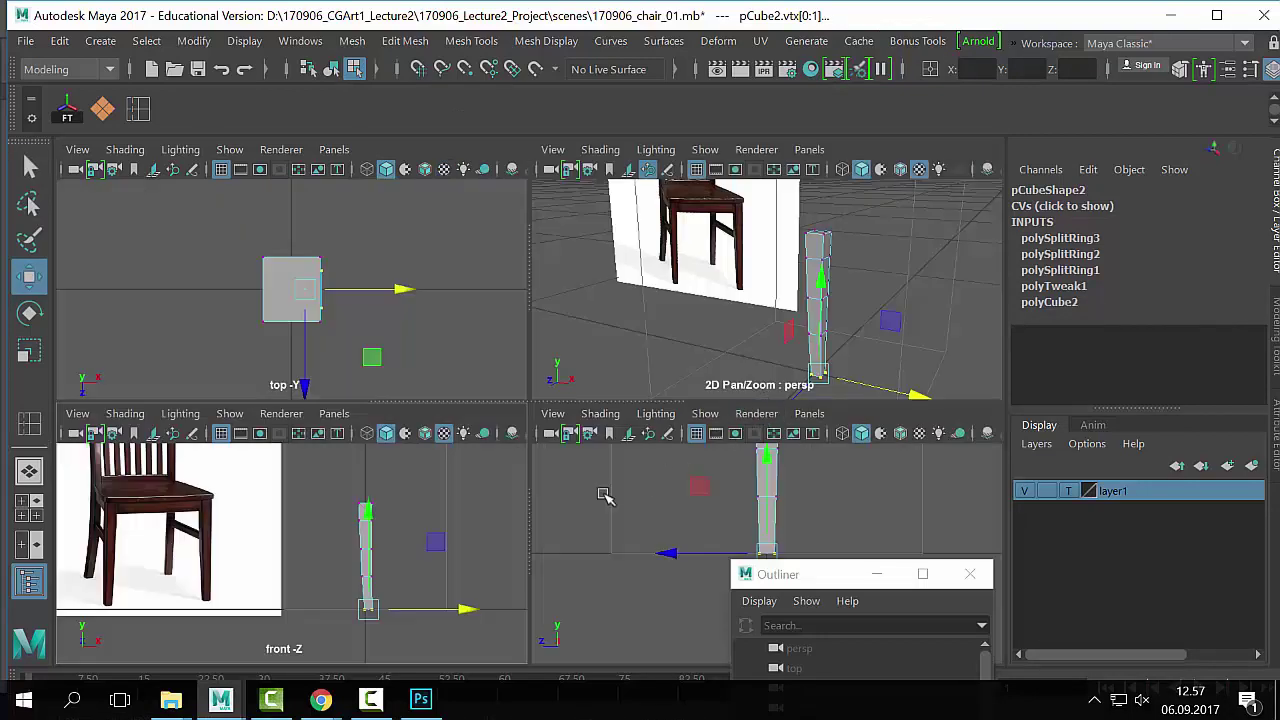
key(space)
alt+right_drag(846, 414, 290, 325)
alt+middle_drag(583, 292, 620, 337)
alt+right_drag(390, 340, 643, 409)
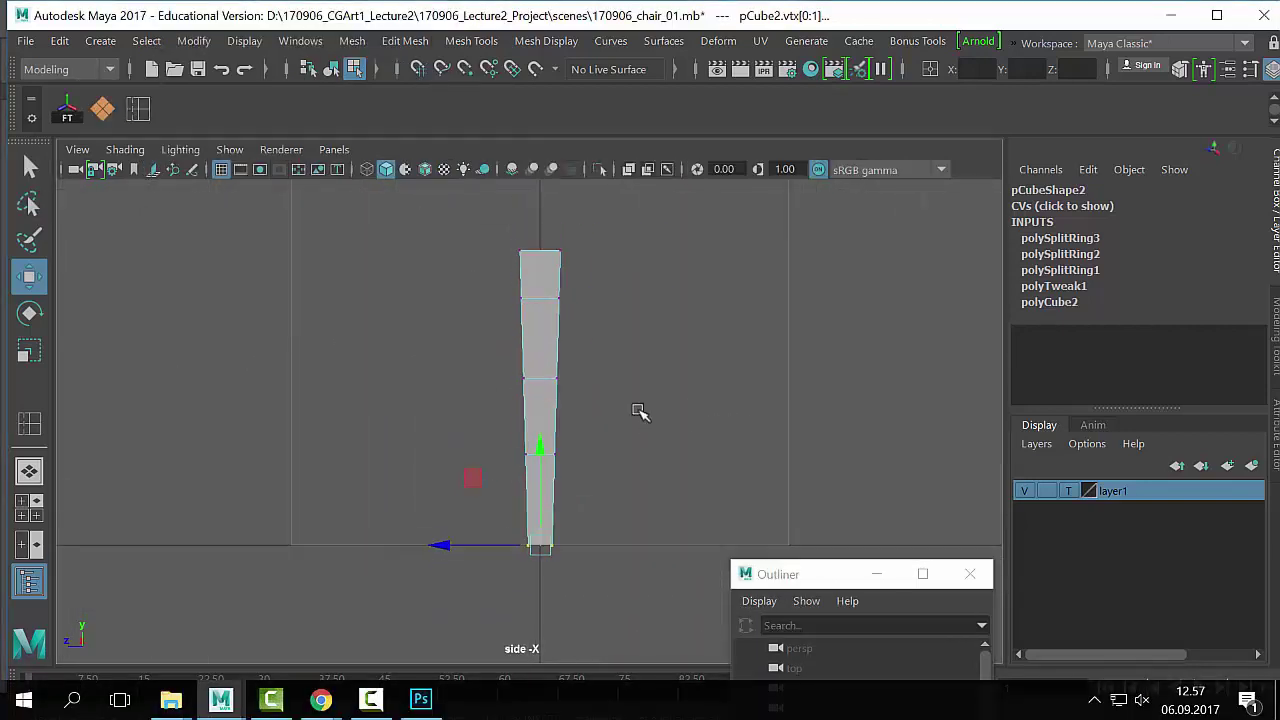
drag(634, 336, 468, 658)
drag(458, 458, 455, 460)
drag(628, 433, 424, 598)
drag(452, 499, 443, 499)
drag(528, 500, 507, 560)
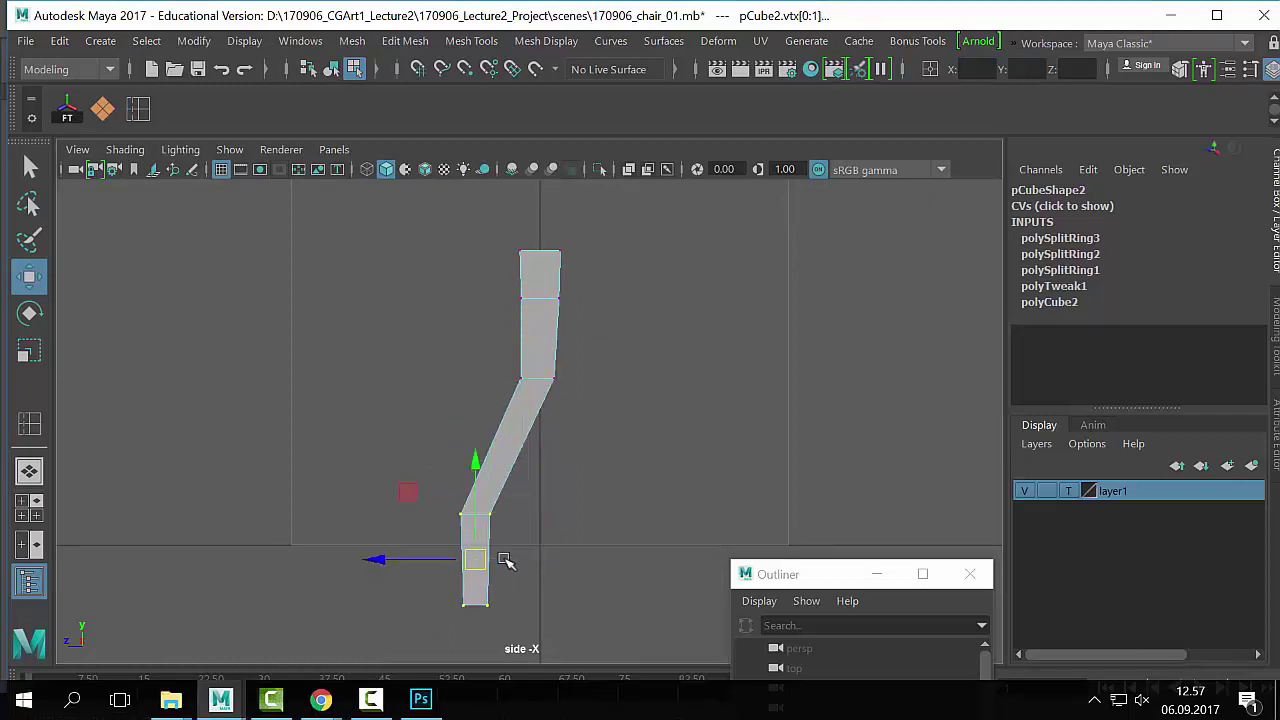
key(ctrl+z)
drag(597, 520, 426, 546)
Step: Return the leg to object mode in the perspective view and inspect its curve against the reference chair
key(space)
key(space)
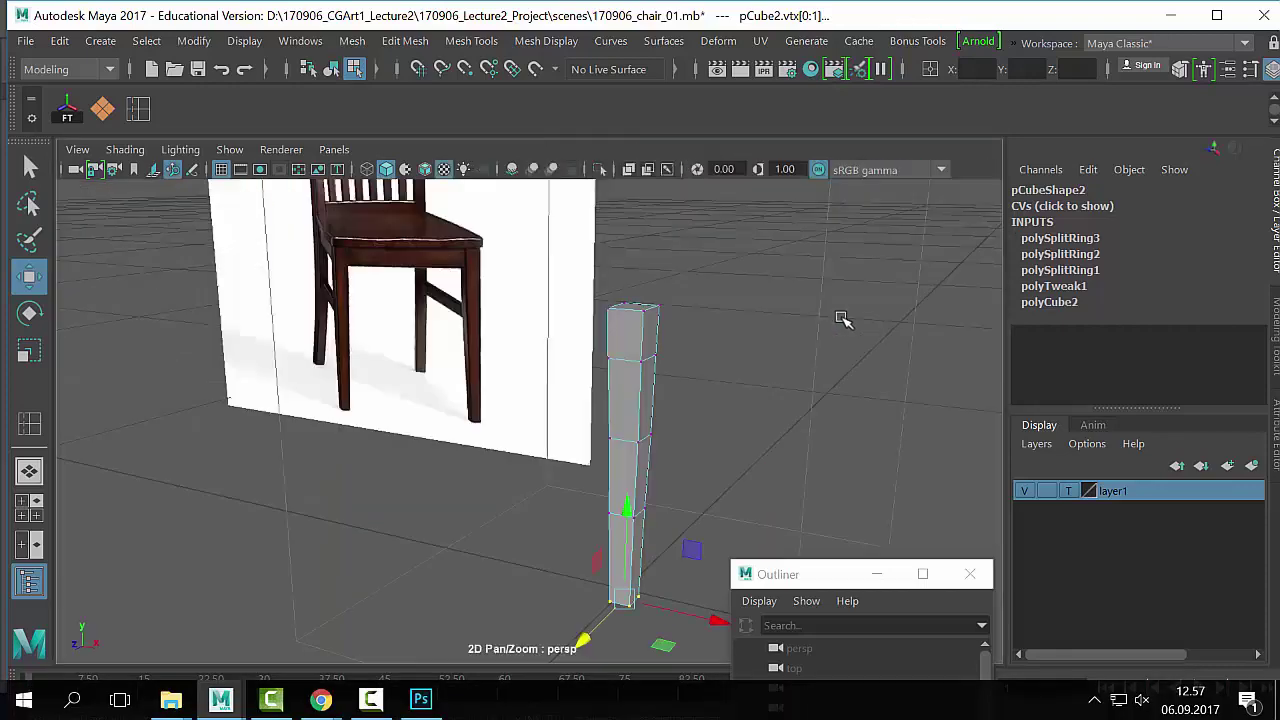
alt+drag(843, 317, 518, 340)
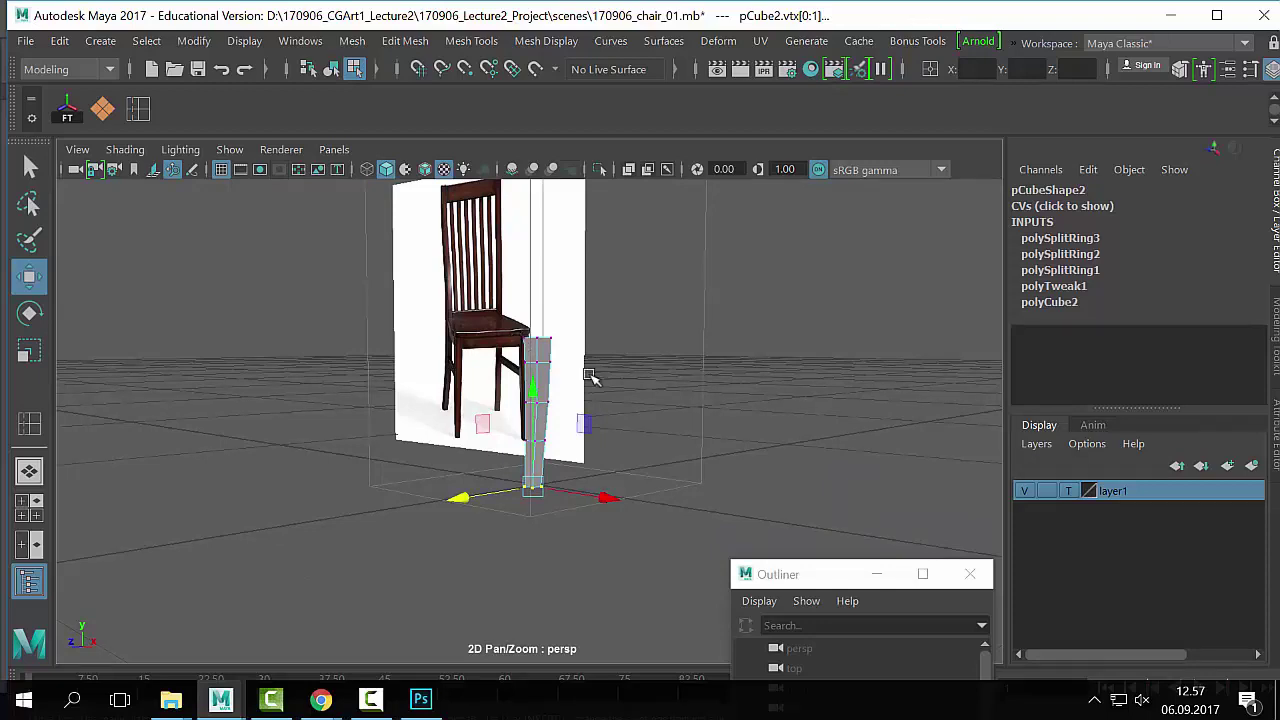
right_drag(545, 358, 640, 101)
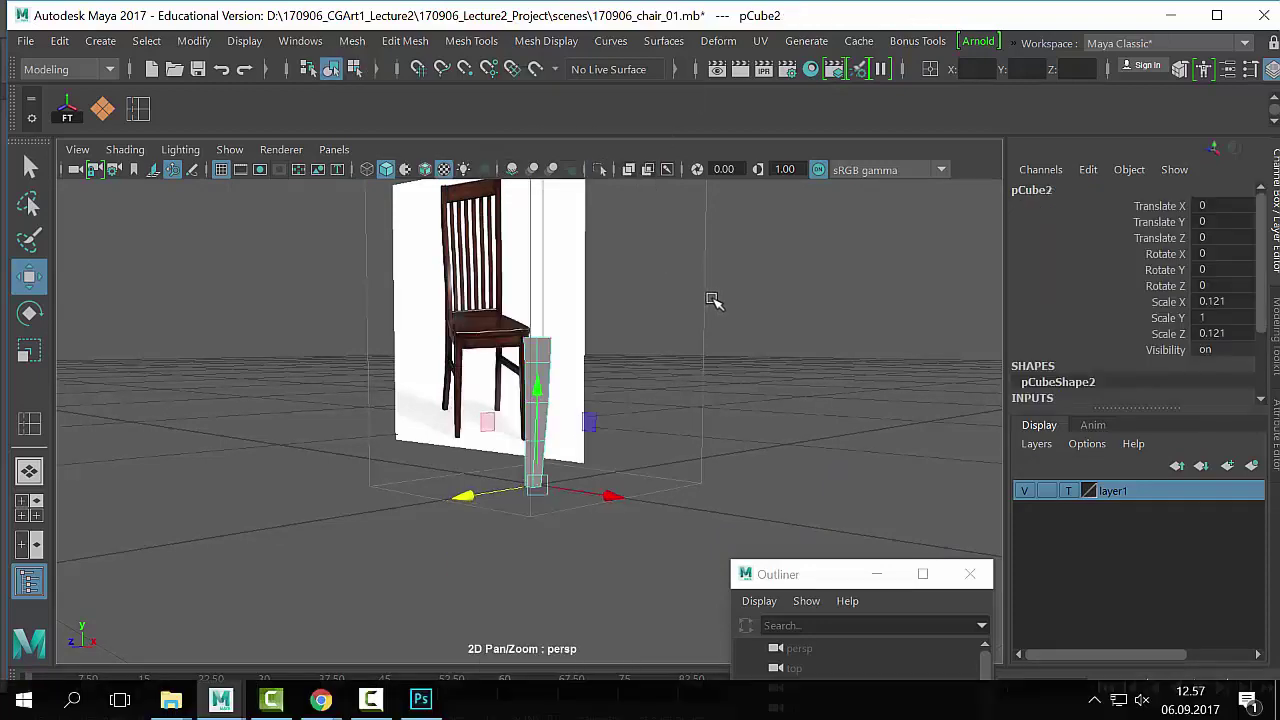
alt+drag(714, 300, 603, 449)
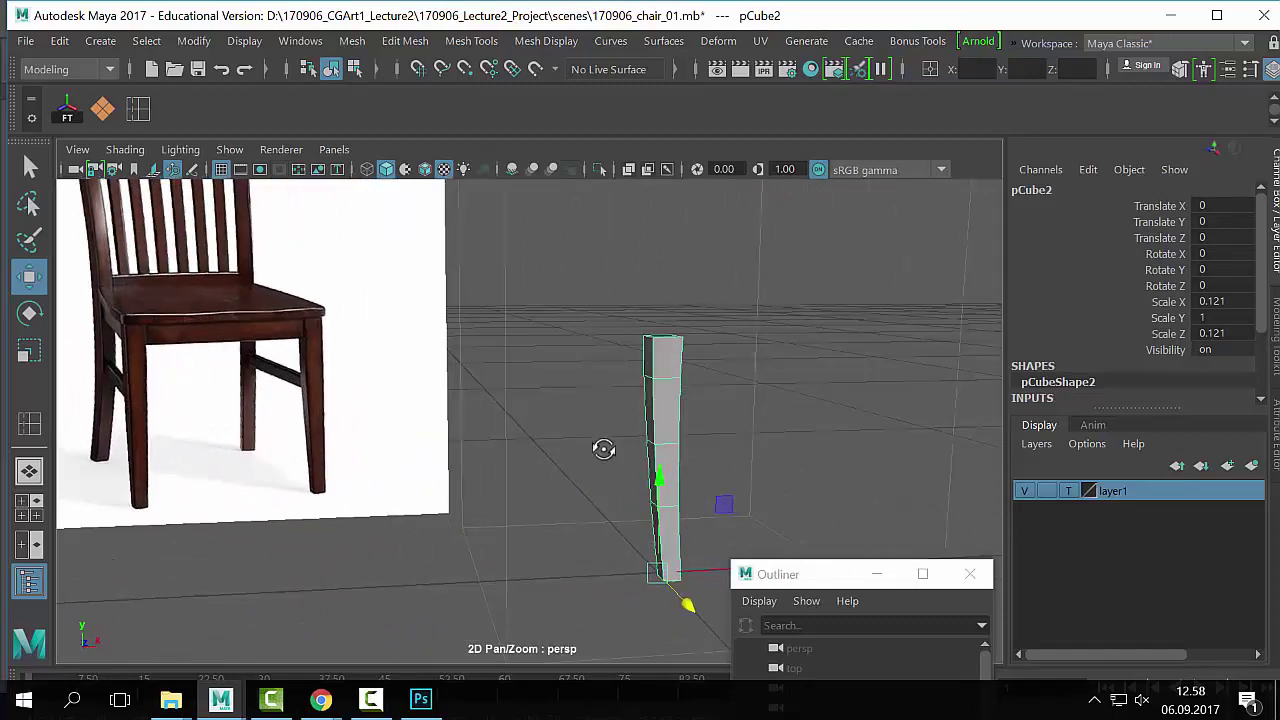
alt+drag(714, 423, 573, 412)
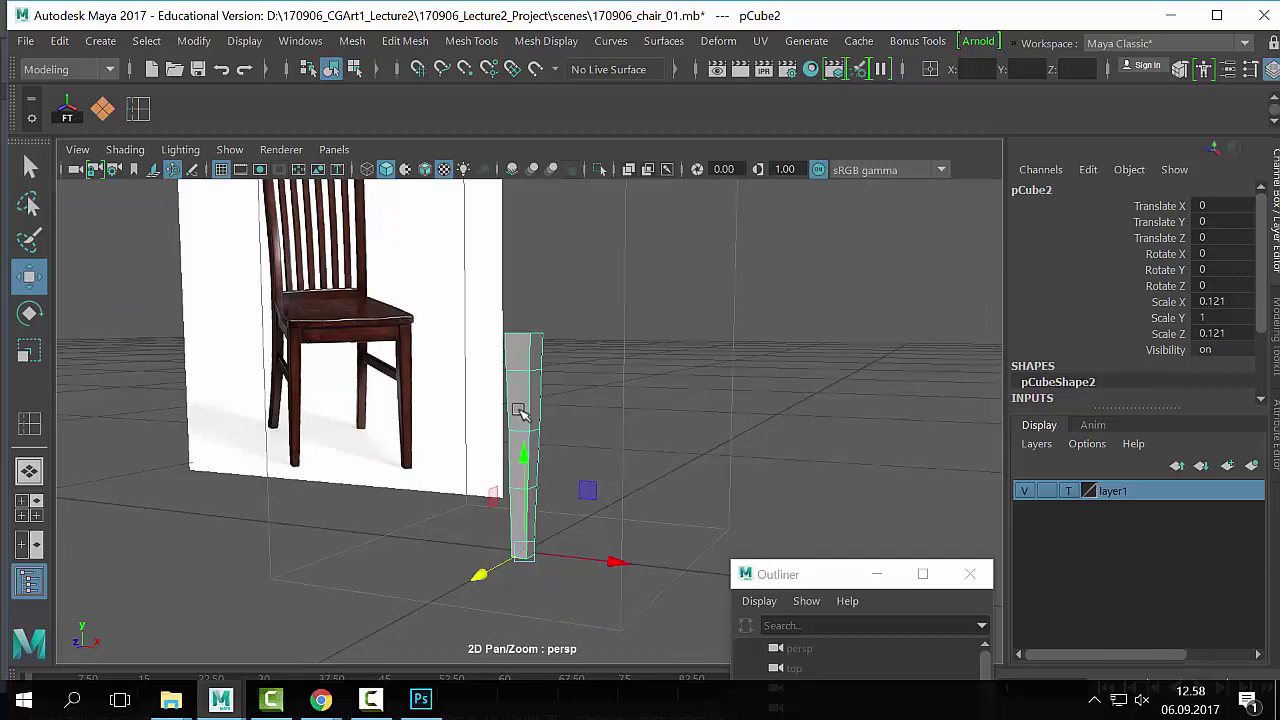
Step: Duplicate the leg and move the copy along X to about 40.5, outside the bounding box
right_drag(524, 225, 605, 110)
click(545, 357)
click(545, 357)
alt+drag(714, 423, 671, 417)
drag(622, 512, 800, 526)
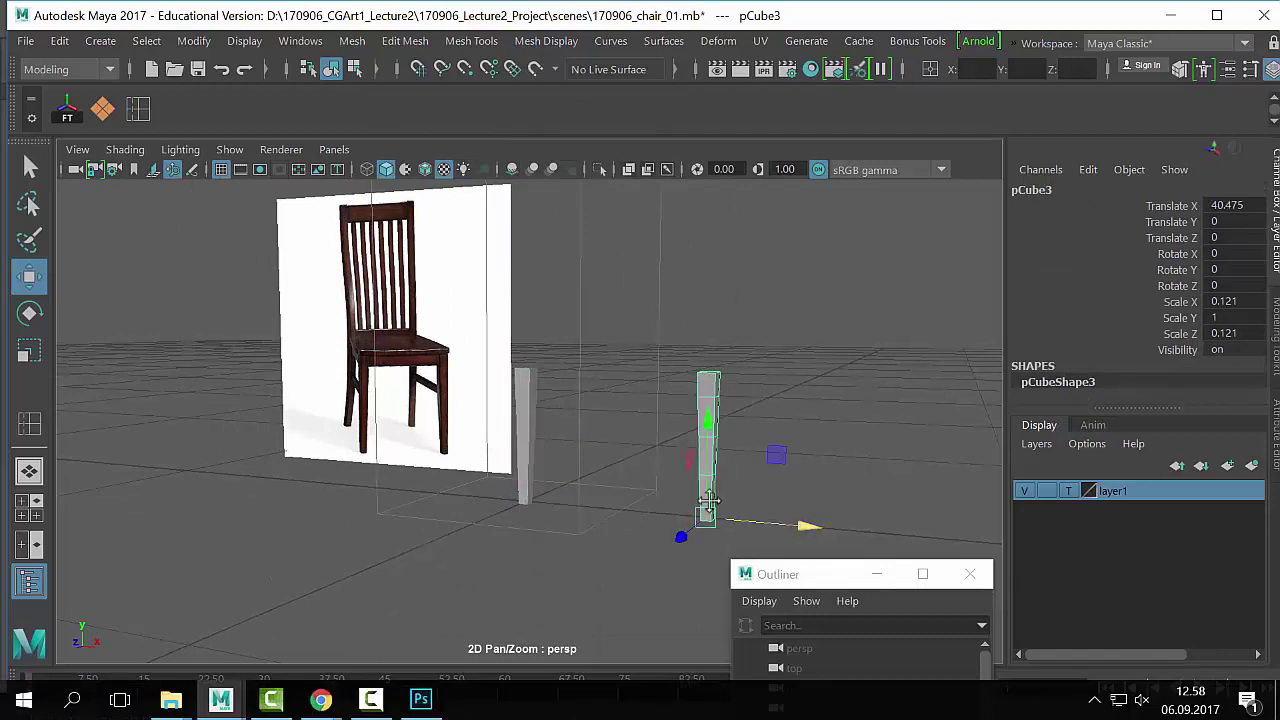
Step: Delete the leg copy's faces except for the narrow strip along one side
scroll(700, 420, up, 3)
key(q)
right_drag(660, 170, 660, 128)
alt+drag(815, 384, 663, 338)
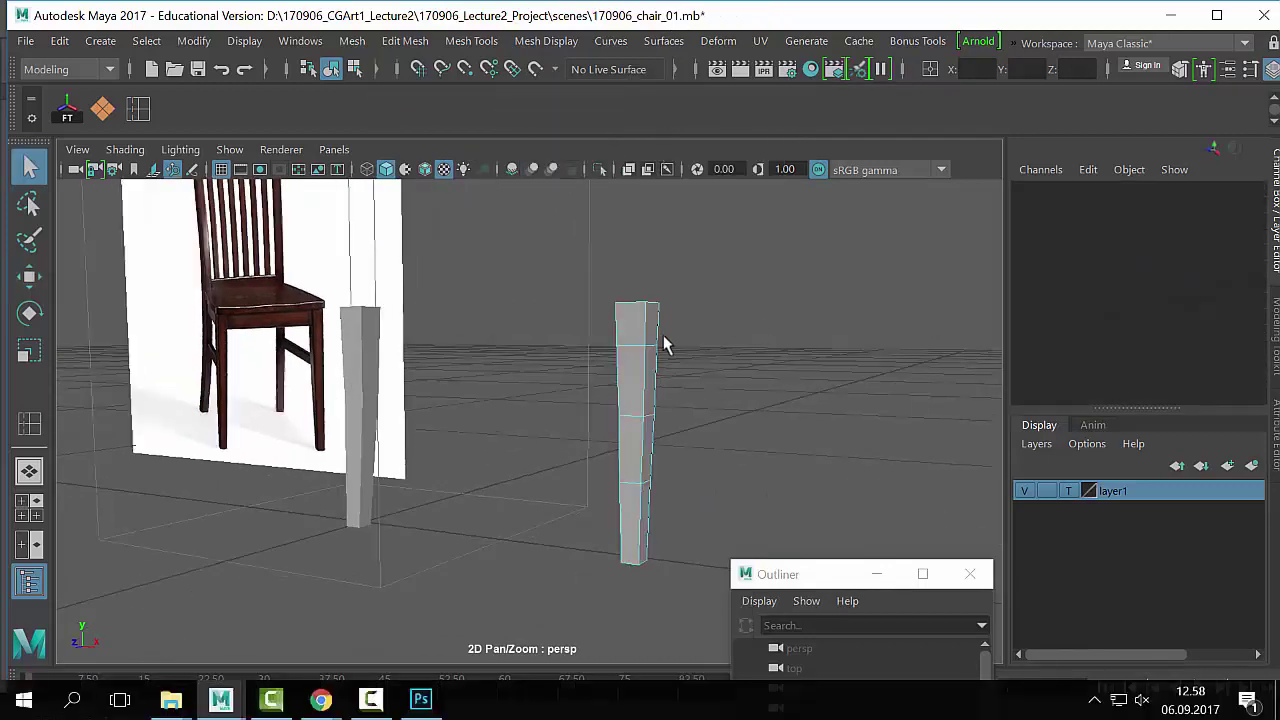
click(662, 398)
click(643, 515)
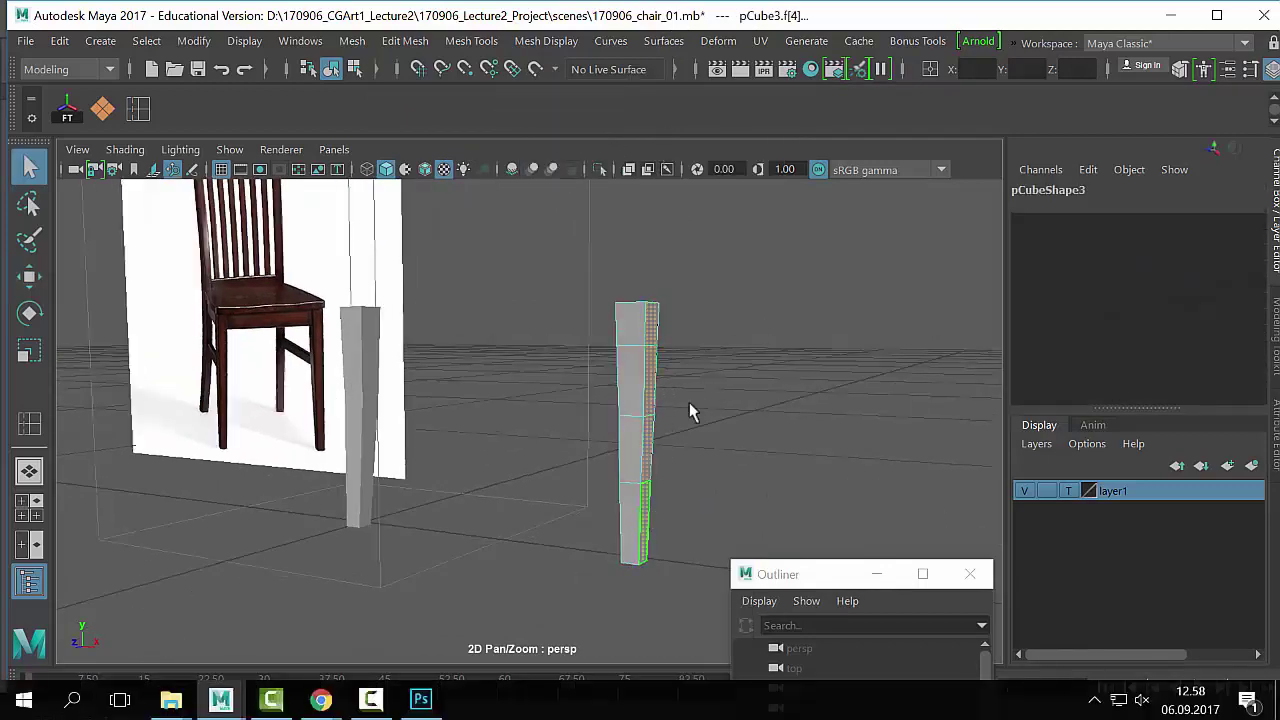
alt+drag(689, 402, 767, 478)
click(767, 478)
Step: Extrude the strip's top edge four times into a bent zigzag path and return to object mode
right_drag(645, 200, 643, 80)
click(651, 308)
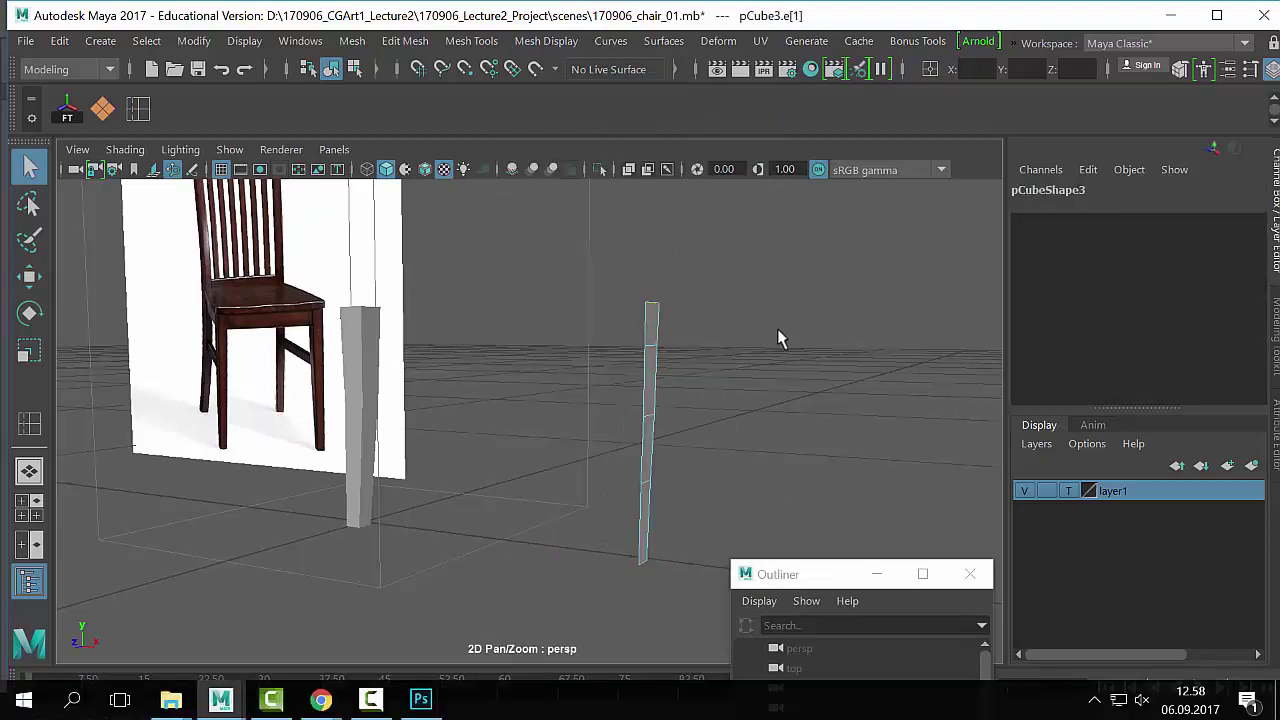
alt+right_drag(777, 338, 566, 409)
key(space)
key(space)
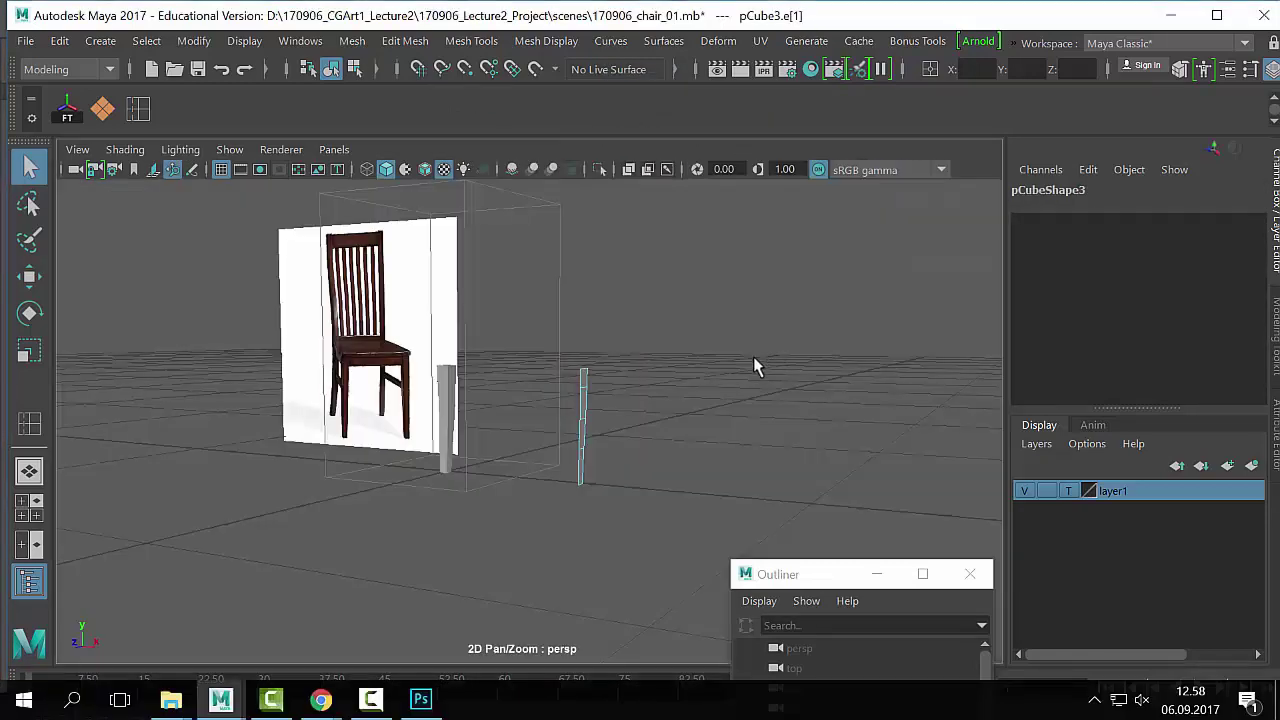
key(ctrl+e)
drag(589, 370, 552, 284)
key(ctrl+e)
key(ctrl+e)
key(ctrl+e)
key(q)
right_drag(586, 363, 685, 172)
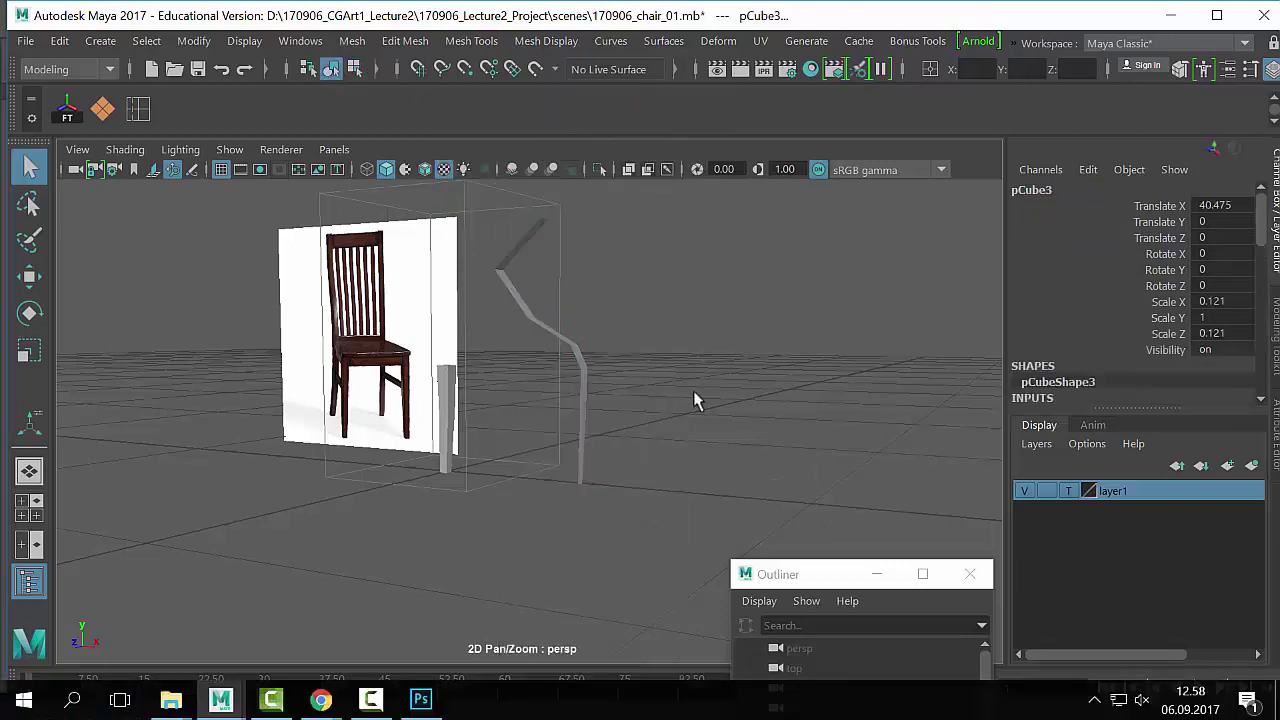
Step: Select all faces of the bent strip and extrude them outward to give it thickness
key(F11)
double_click(601, 449)
alt+drag(601, 449, 600, 451)
key(ctrl+e)
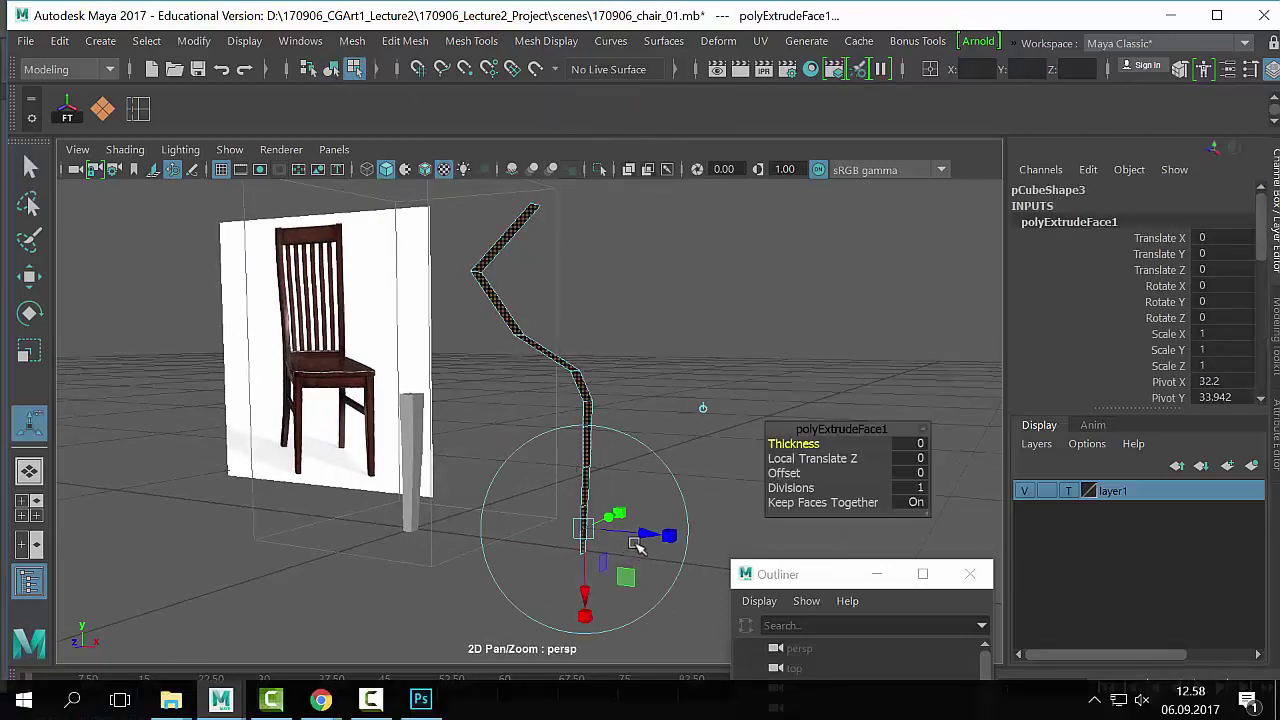
drag(638, 543, 657, 533)
key(q)
right_drag(590, 385, 675, 110)
Step: Preview the thickened bent copy with smoothing, switch the smoothing off and delete the copy
key(3)
click(619, 483)
click(593, 515)
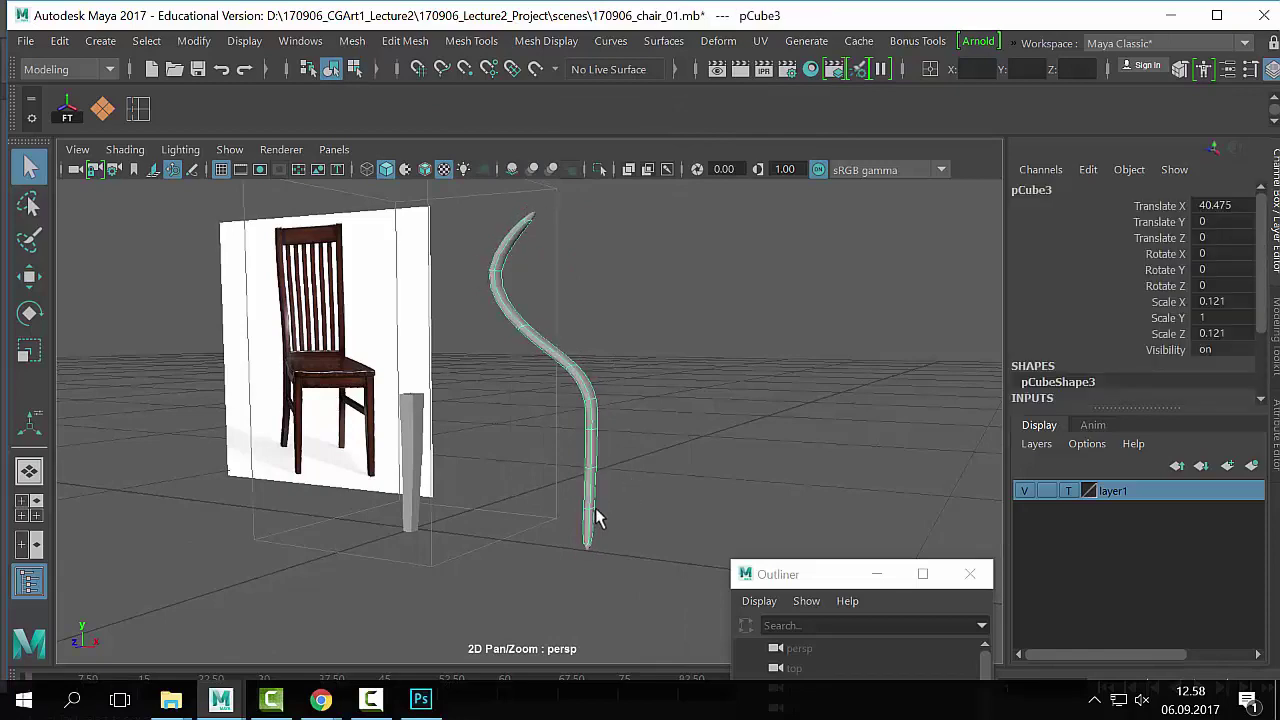
key(1)
key(Delete)
Step: Frame the original leg in the perspective view and inspect its edge loops
click(402, 455)
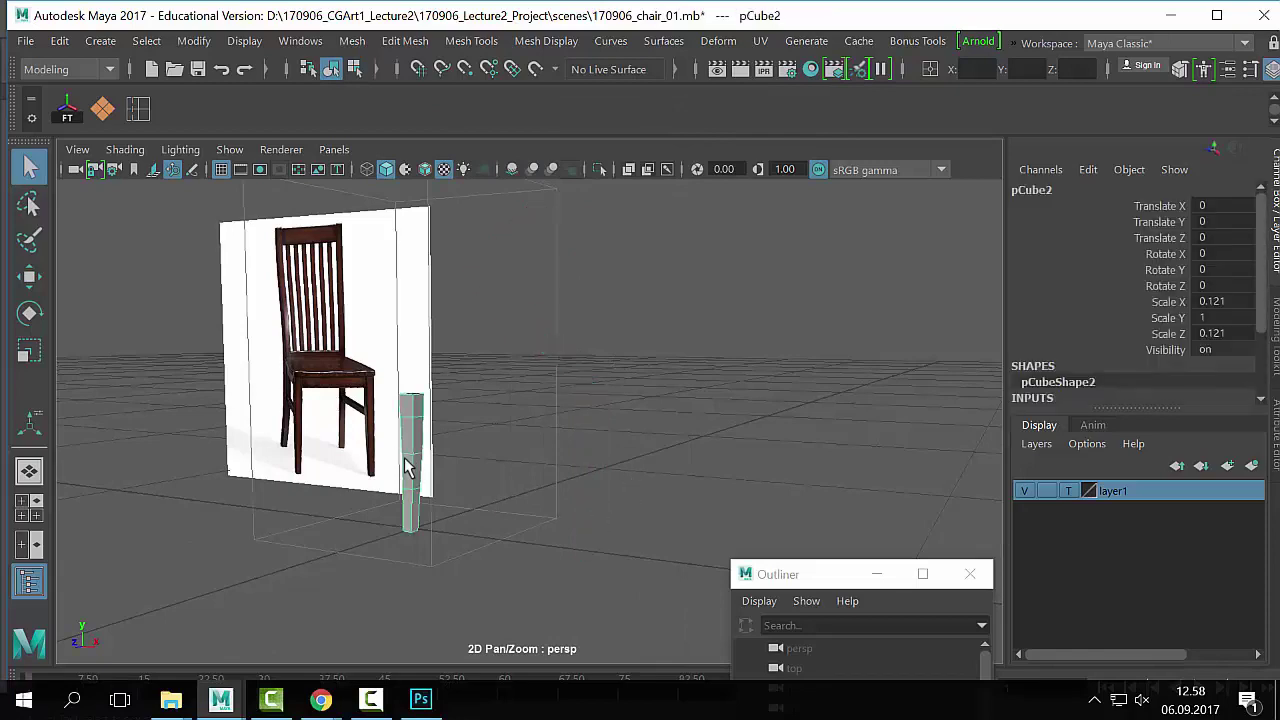
key(f)
alt+drag(713, 460, 628, 401)
click(652, 401)
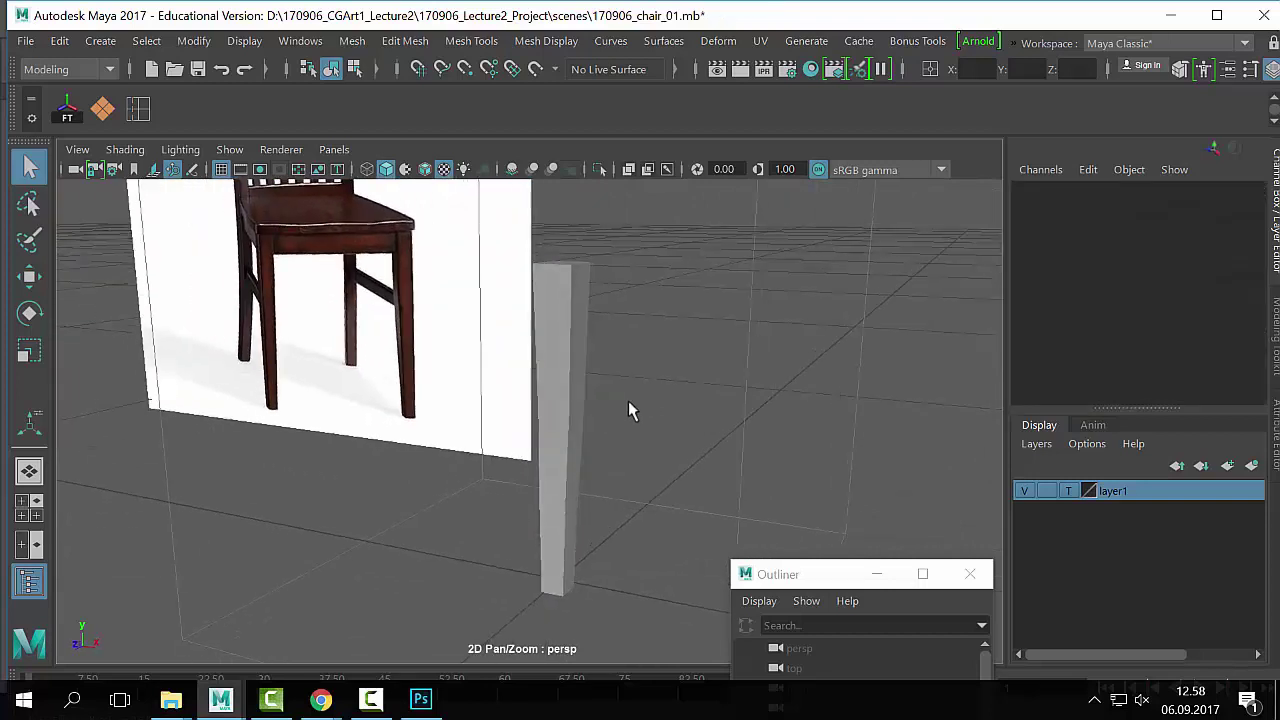
click(557, 405)
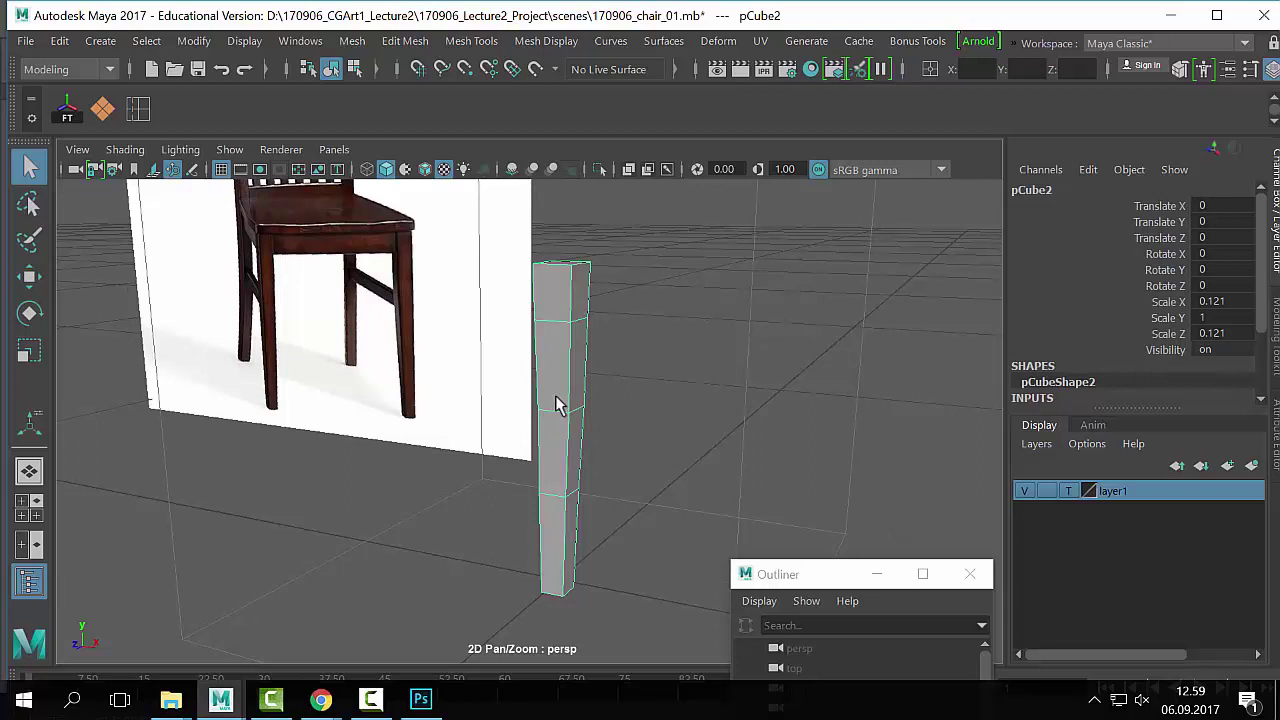
click(656, 328)
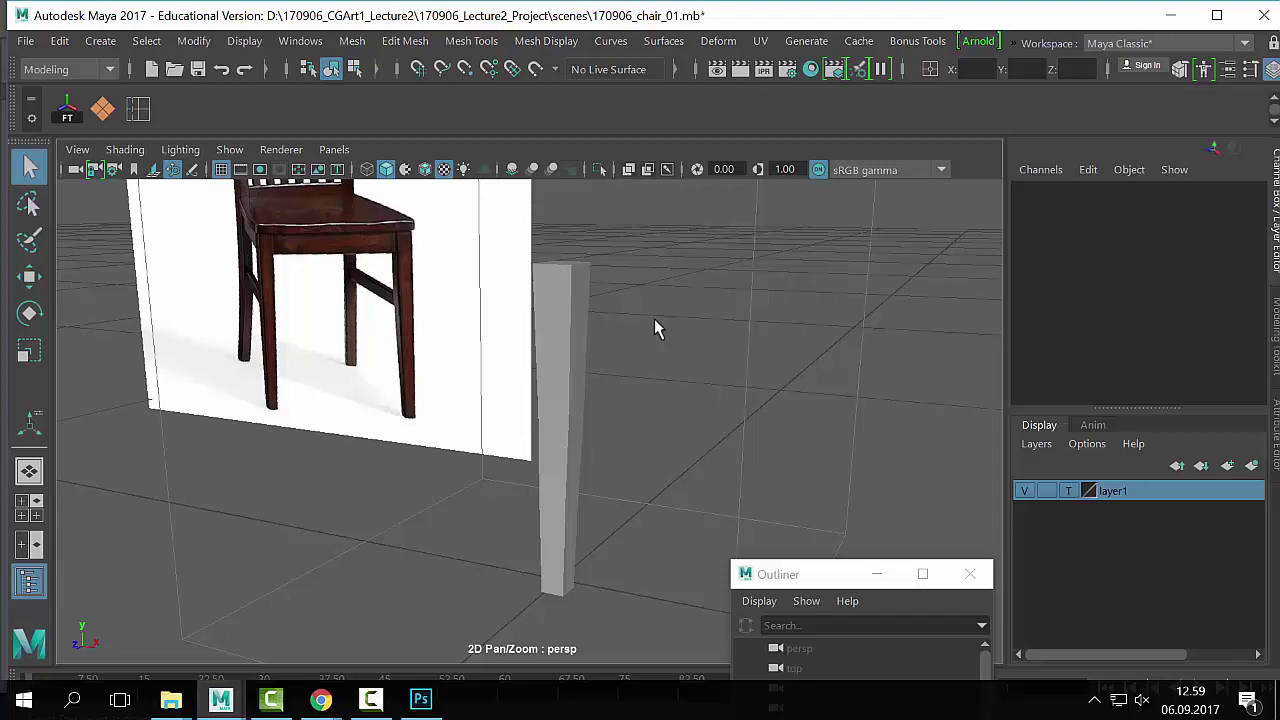
Step: Preview the original leg with smoothing and return it to the unsmoothed display
click(536, 310)
key(3)
click(658, 412)
click(572, 425)
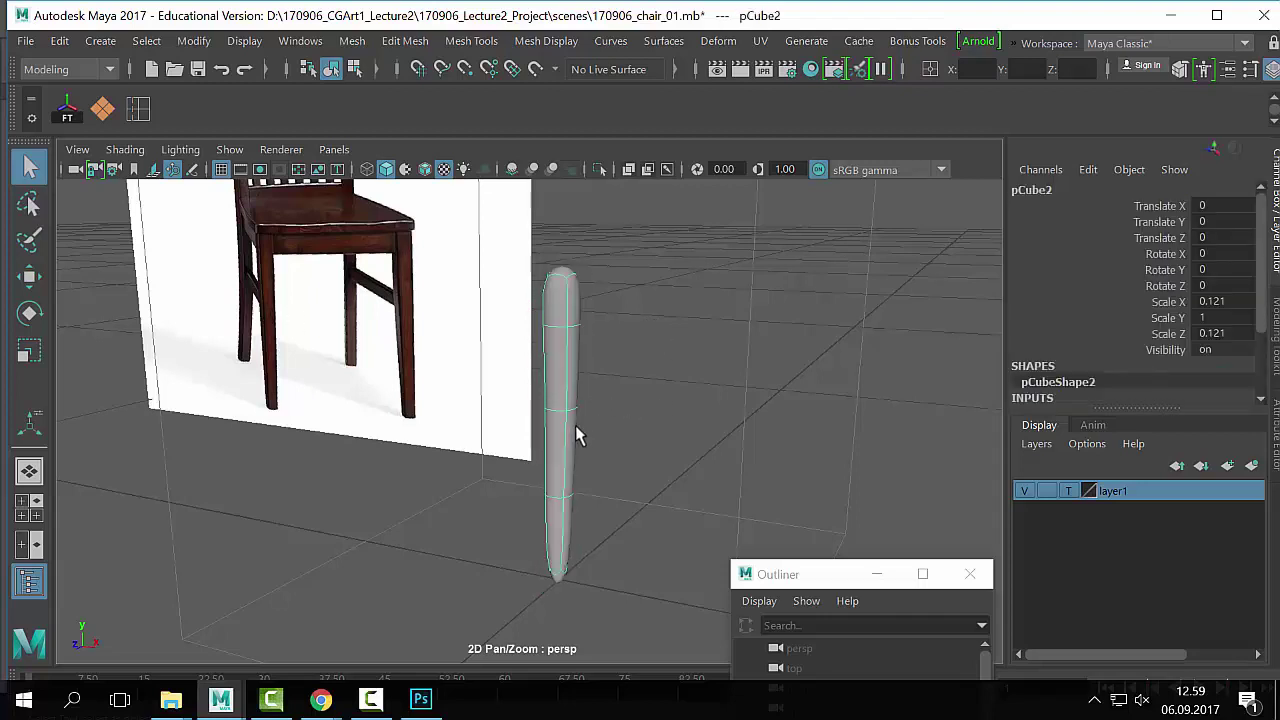
key(1)
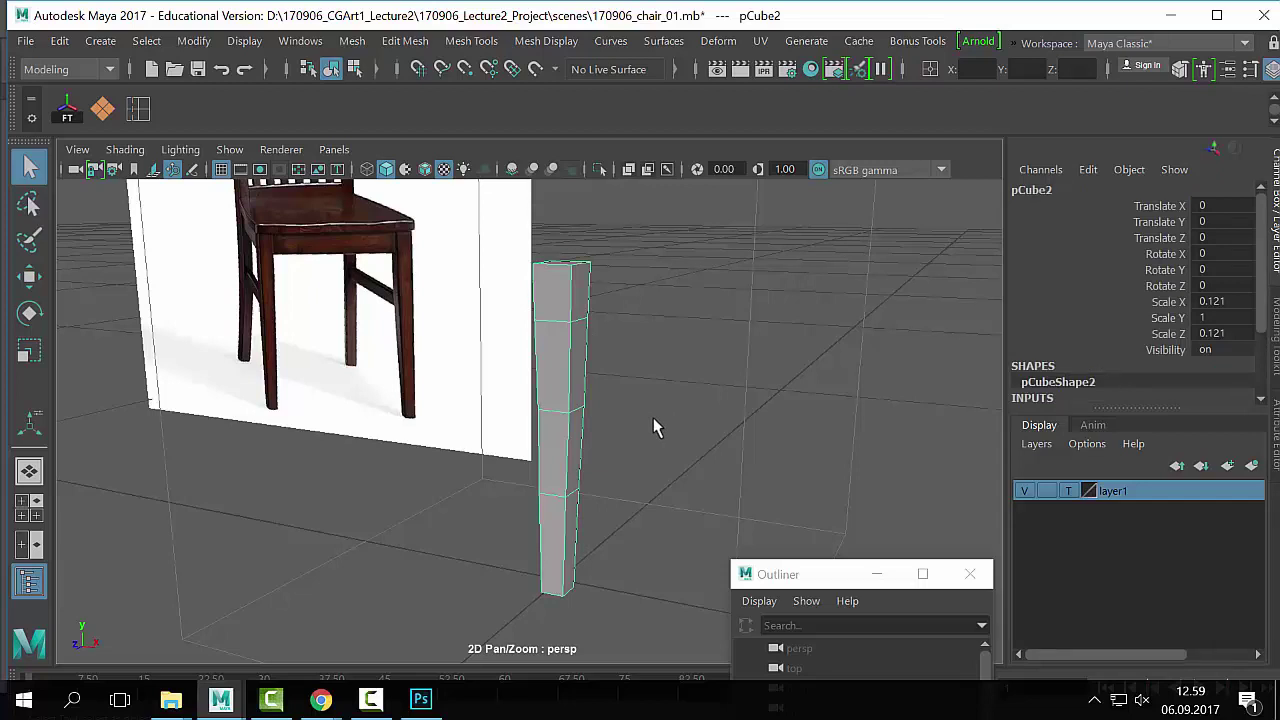
click(653, 417)
Step: Examine the leg's taper and top corner against the legs of the reference chair
scroll(653, 417, up, 5)
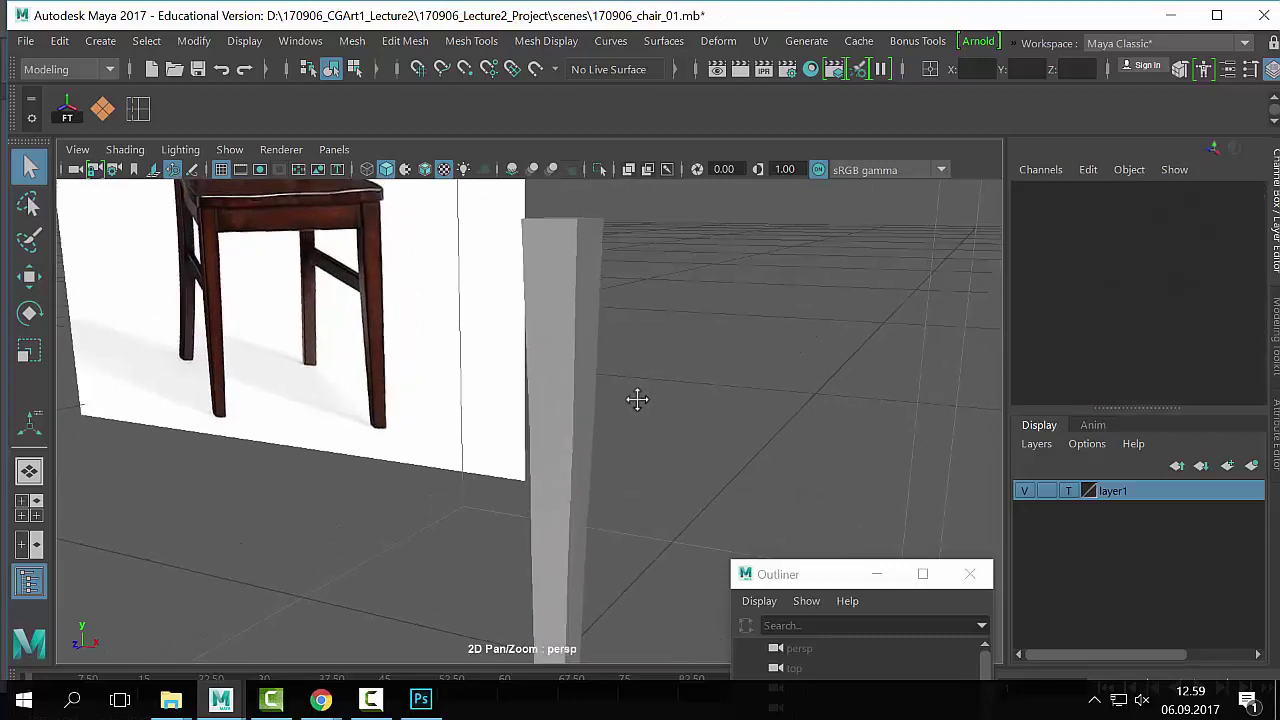
mouse_move(637, 399)
alt+mouse_down()
mouse_move(640, 451)
mouse_move(642, 402)
alt+mouse_up()
alt+middle_drag(642, 402, 652, 440)
scroll(652, 440, down, 2)
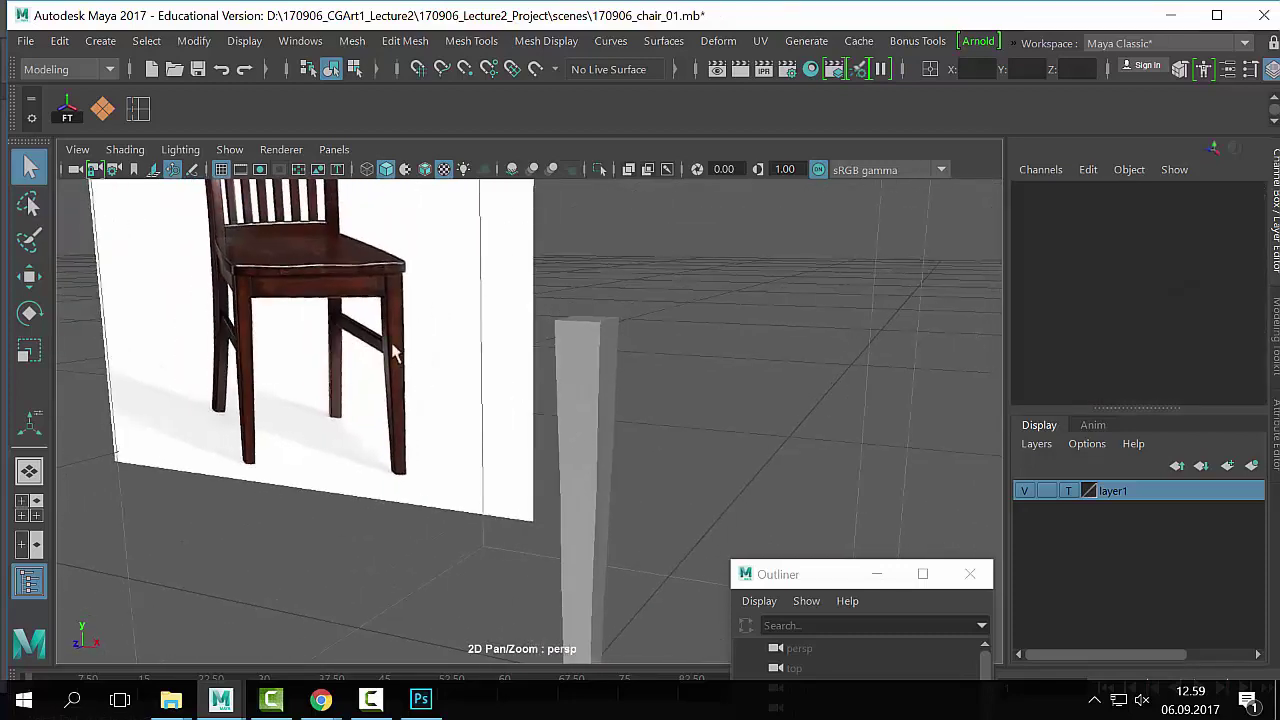
click(606, 448)
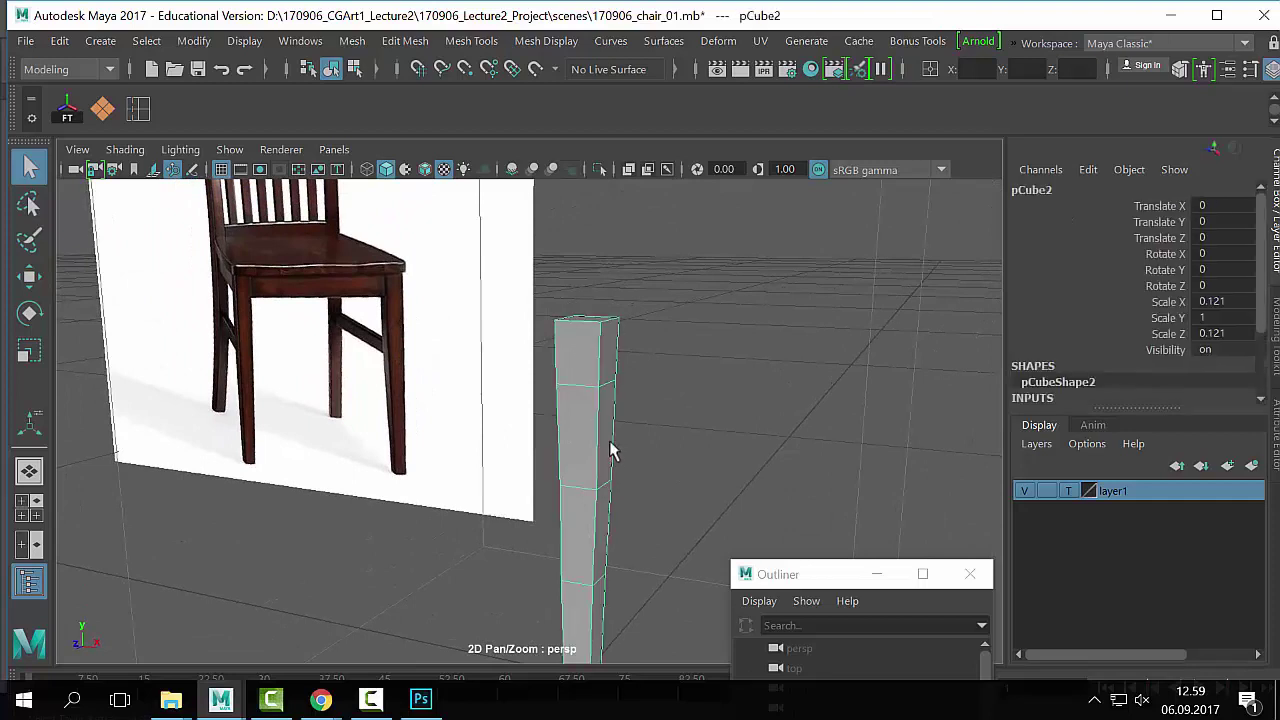
click(672, 340)
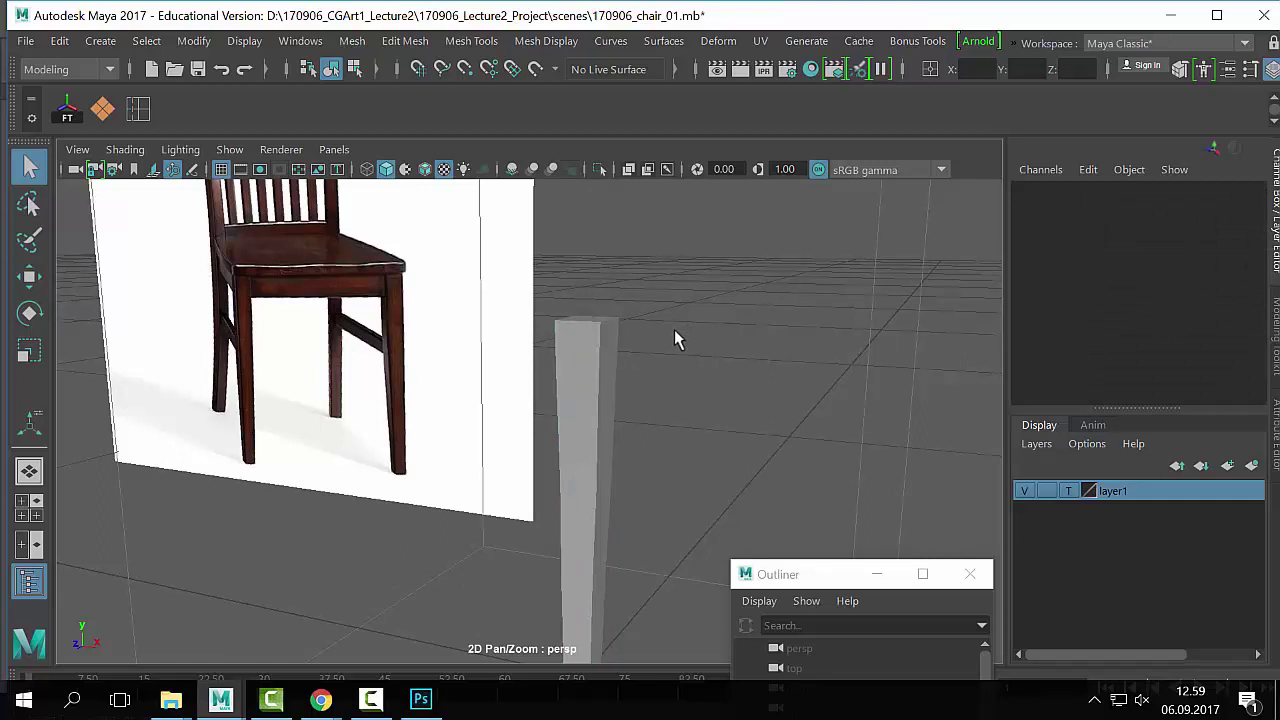
alt+drag(672, 331, 666, 335)
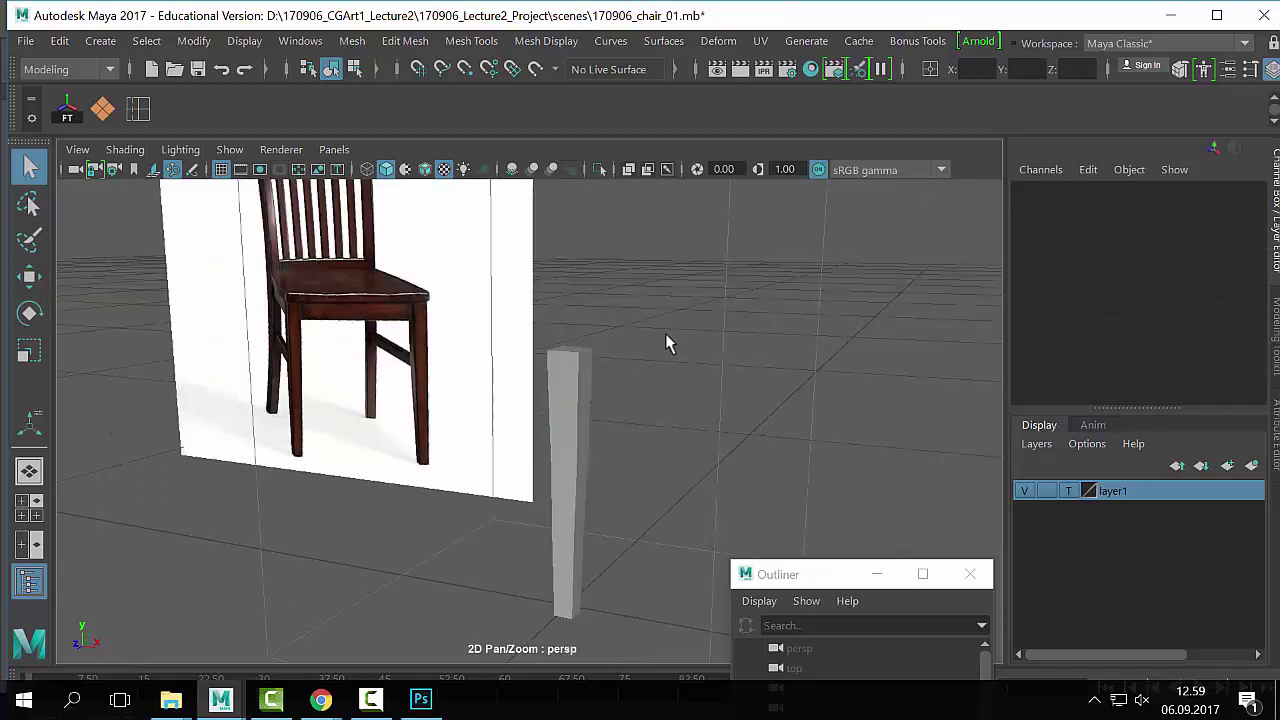
scroll(438, 338, up, 5)
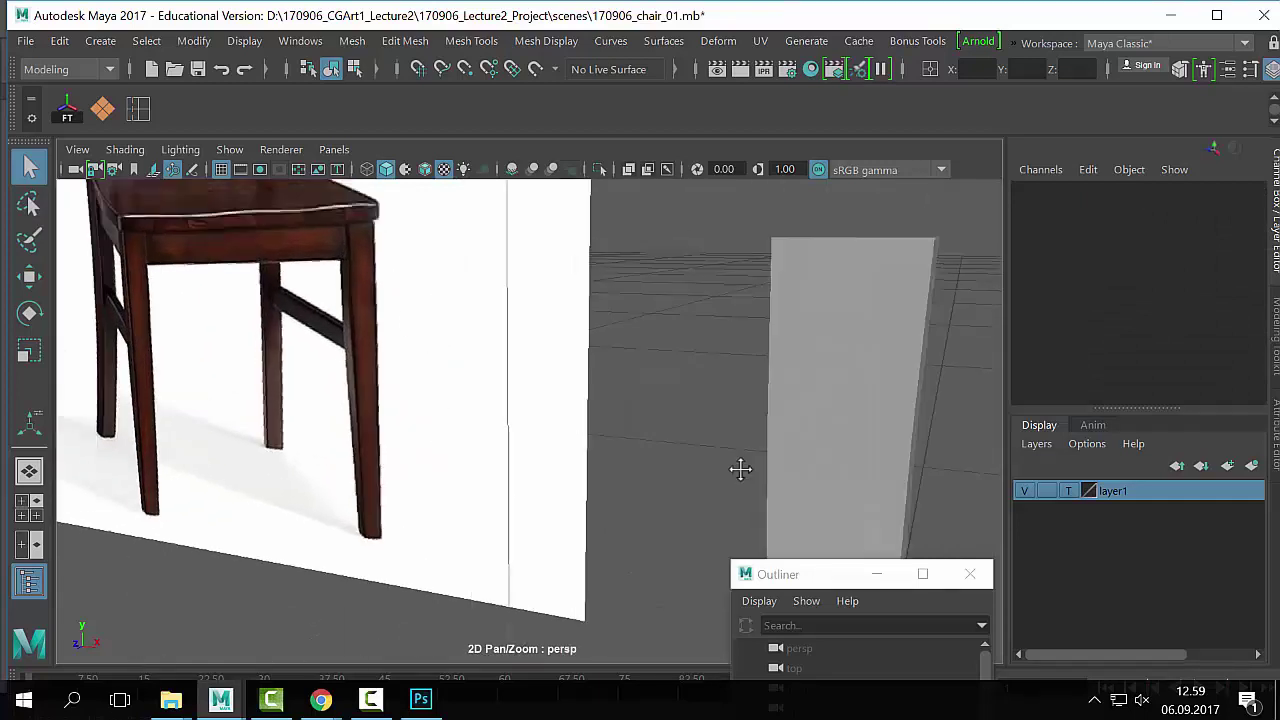
scroll(651, 394, down, 5)
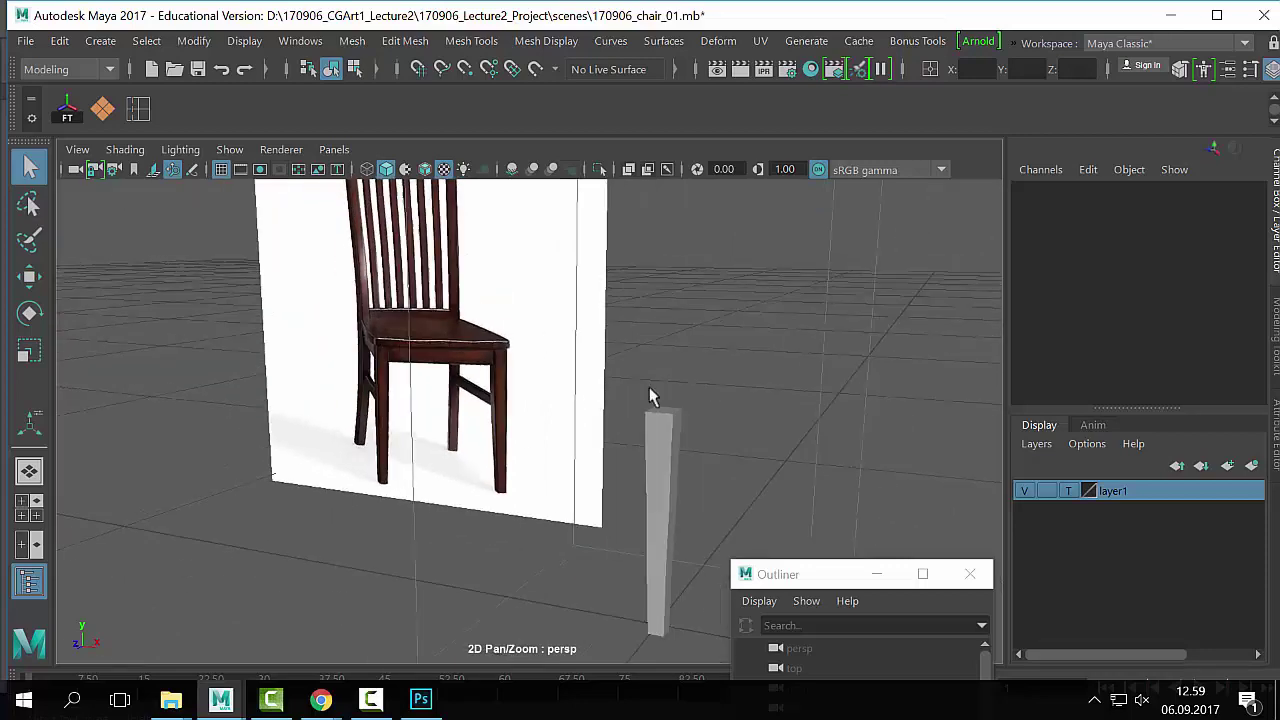
click(668, 448)
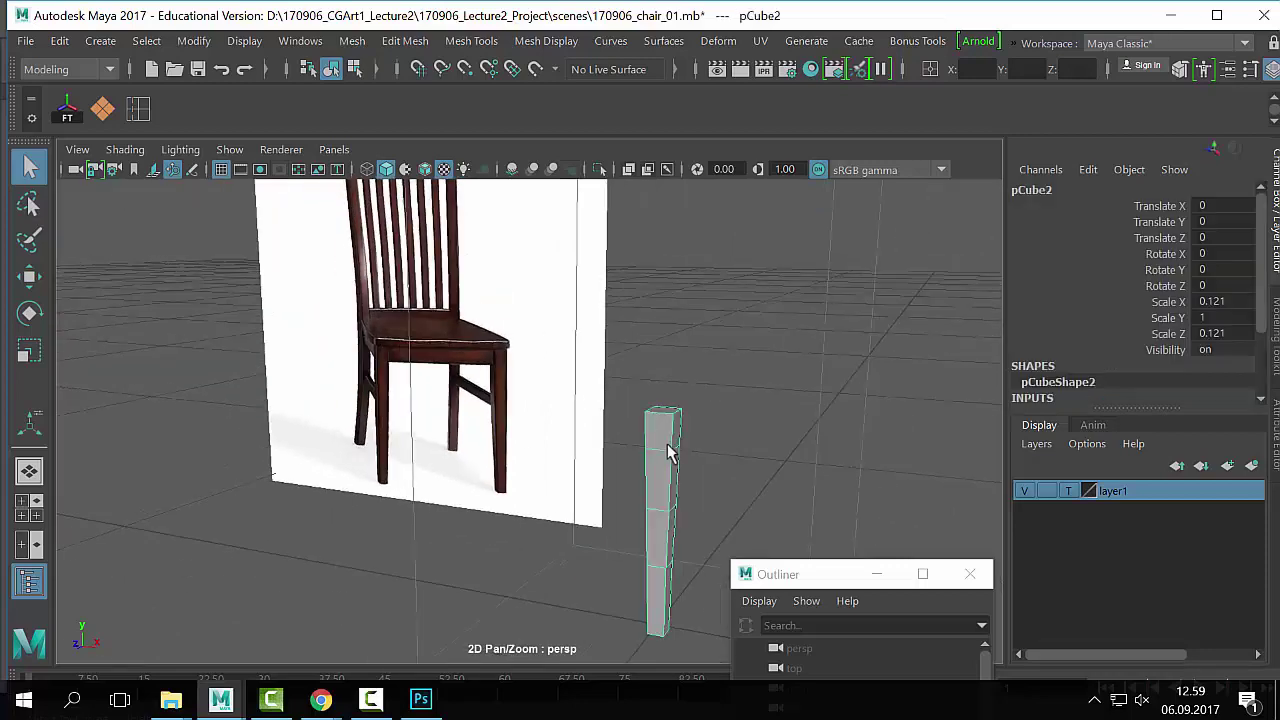
click(691, 438)
Step: Duplicate the leg and move the copy along X to about 25.6
click(665, 458)
alt+middle_drag(665, 458, 575, 395)
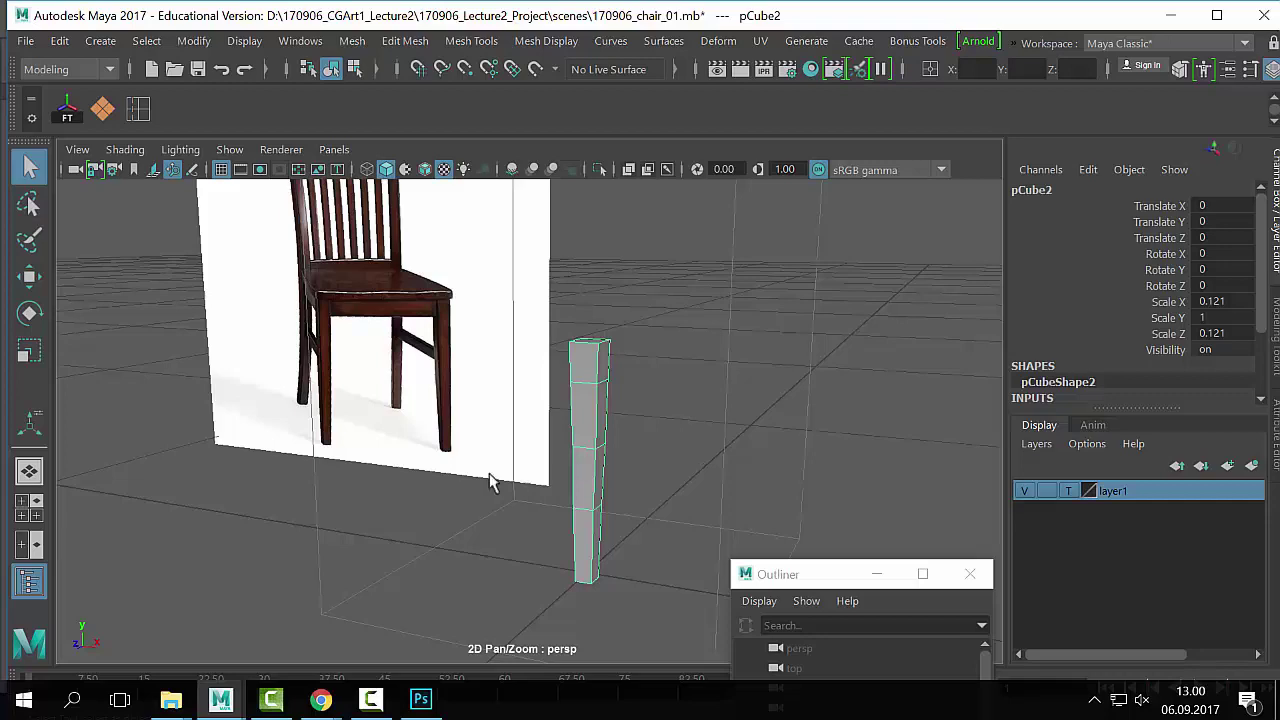
scroll(489, 477, up, 2)
scroll(489, 477, down, 1)
key(ctrl+d)
key(w)
scroll(651, 466, down, 2)
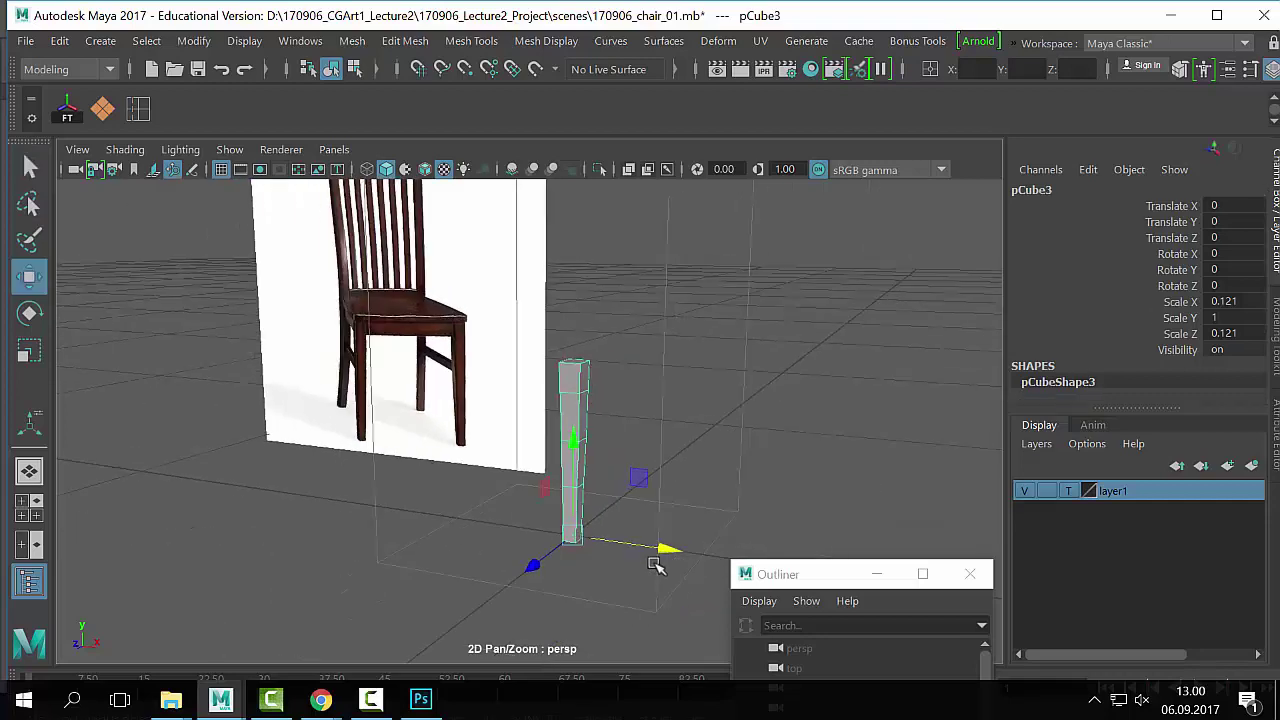
drag(657, 560, 837, 574)
alt+middle_drag(837, 574, 627, 423)
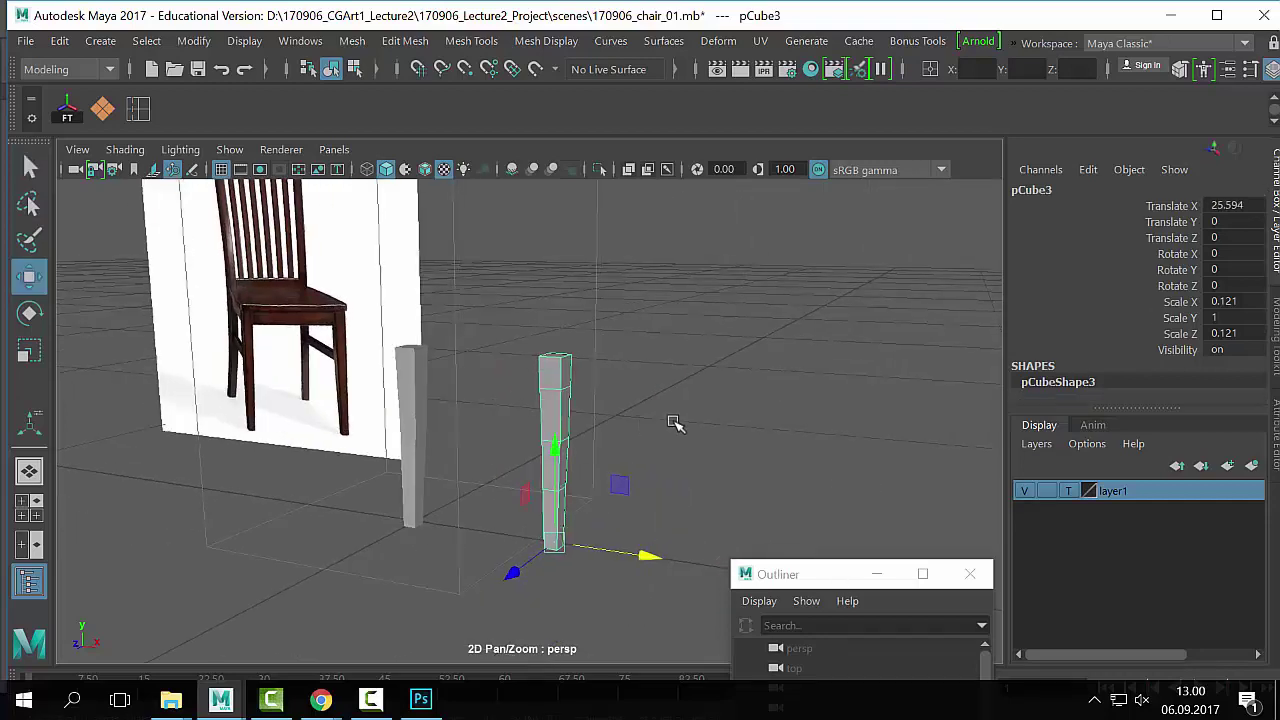
Step: Add the polygon Cube primitive to the custom shelf as a shortcut
click(676, 424)
click(100, 40)
mouse_move(205, 113)
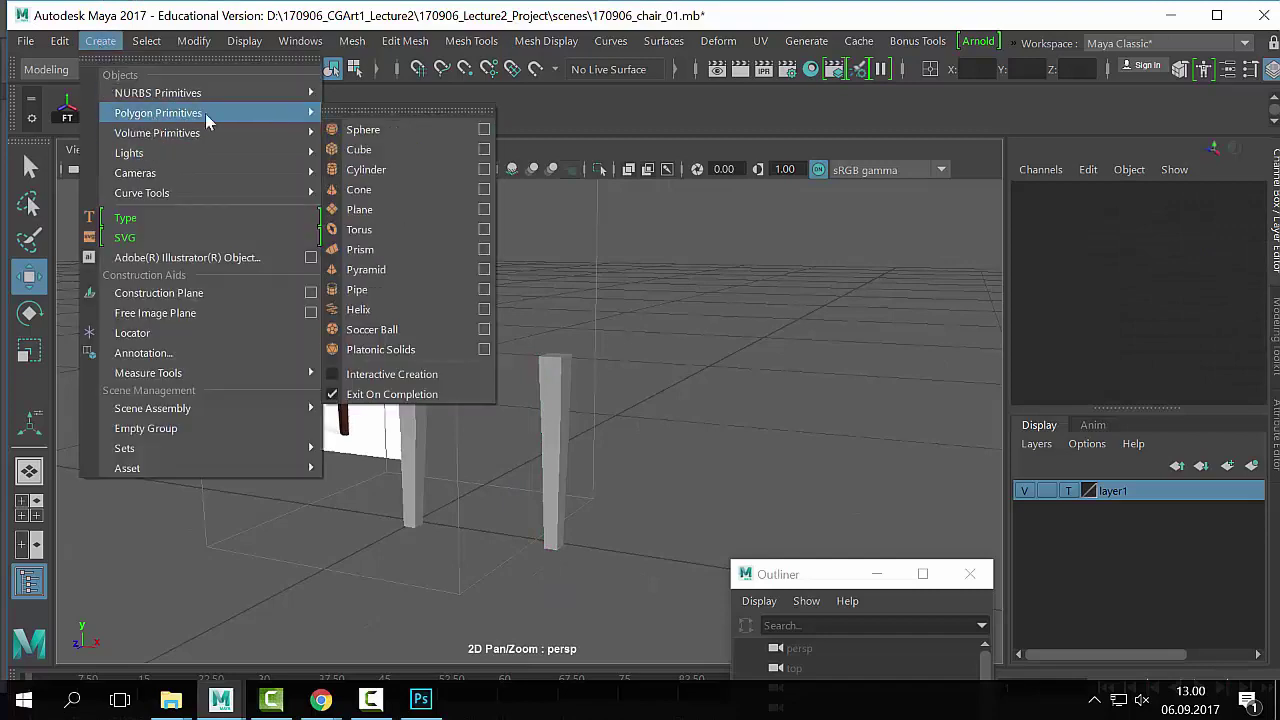
ctrl+shift+click(407, 152)
Step: Create a polygon cube, position it at about X 92.25 and Y 22.86, and scale its height to about 0.44
click(173, 108)
scroll(266, 414, down, 3)
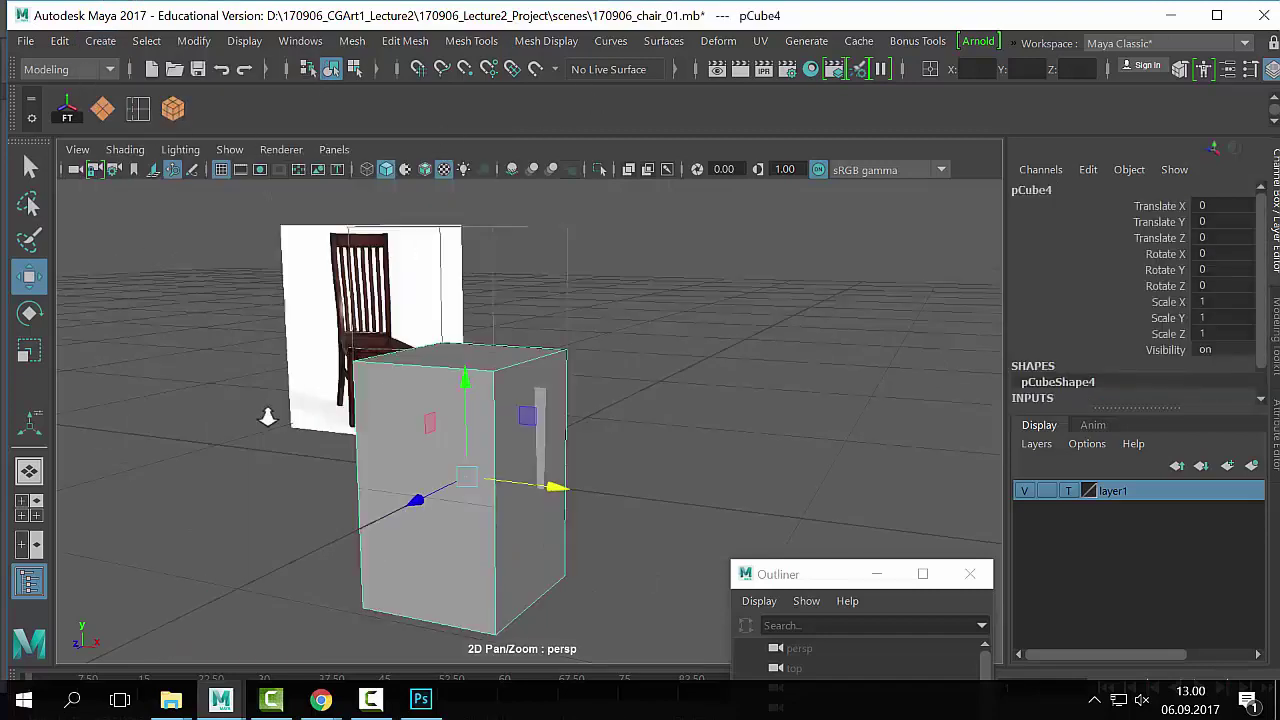
drag(584, 474, 612, 454)
key(r)
mouse_move(556, 360)
mouse_down()
mouse_move(562, 416)
mouse_move(575, 347)
mouse_up()
key(w)
key(q)
click(781, 227)
alt+drag(781, 227, 709, 434)
scroll(651, 400, up, 3)
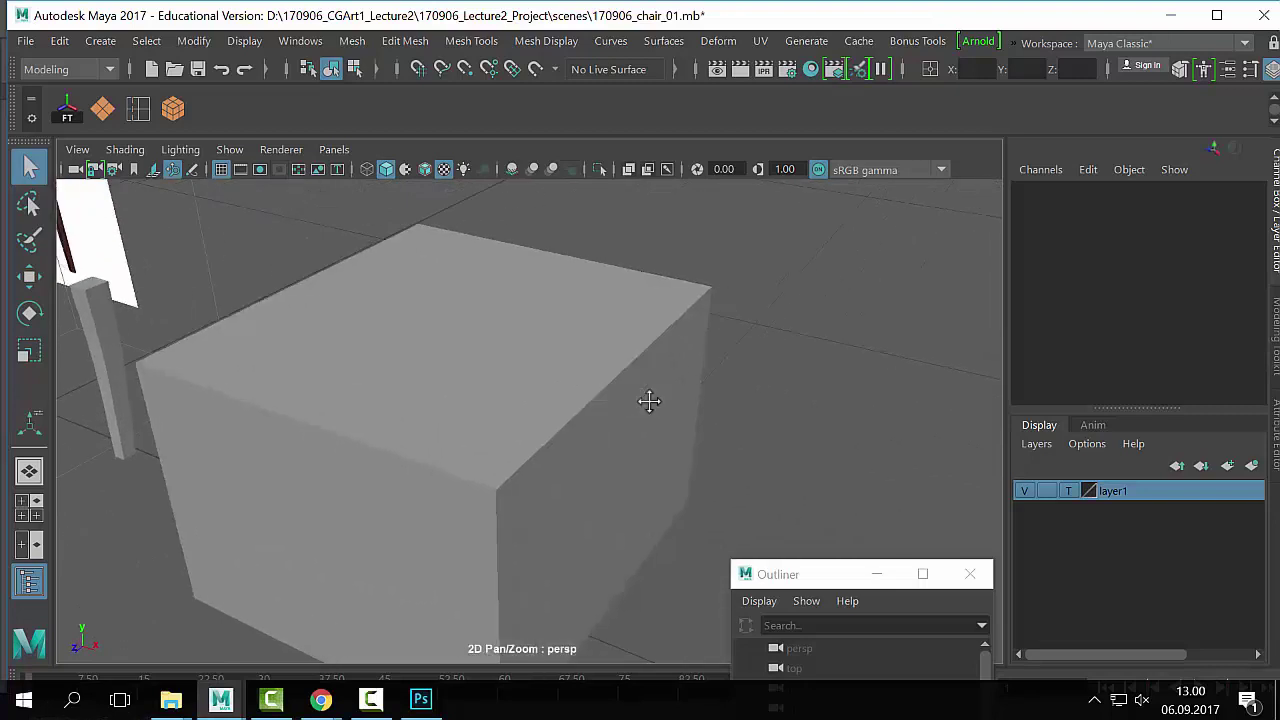
alt+drag(651, 400, 622, 360)
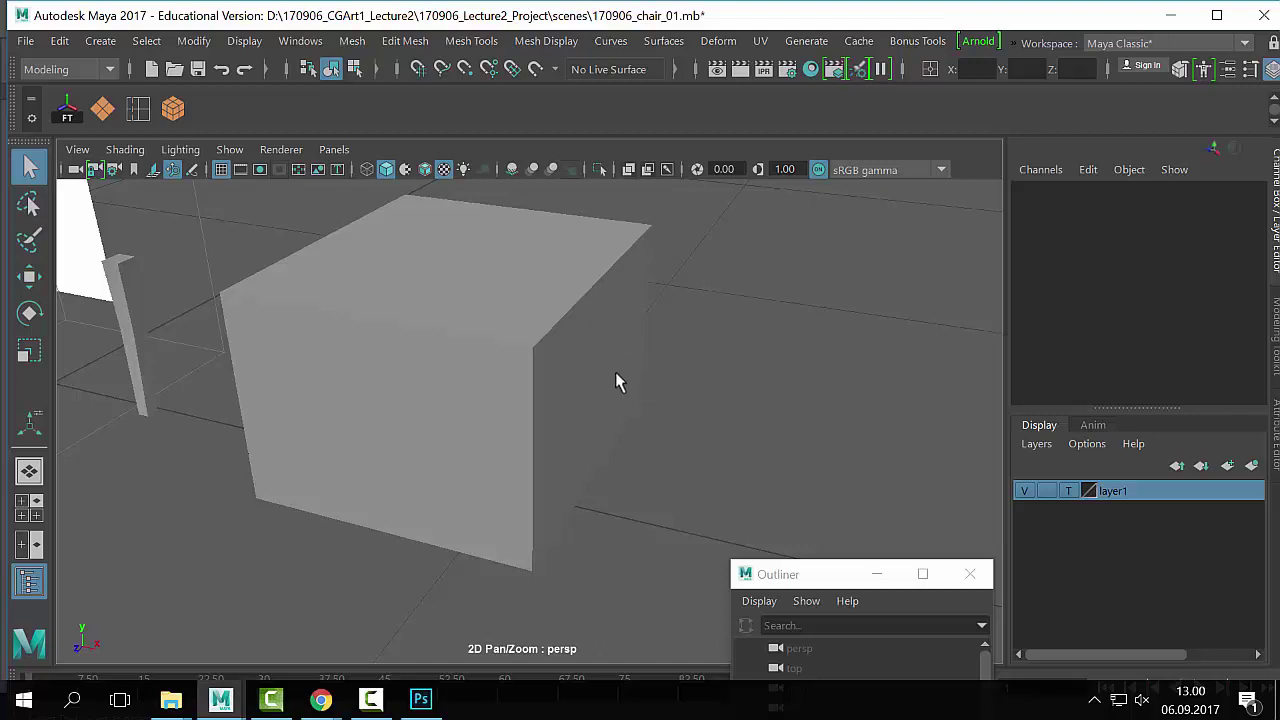
Step: Bevel all edges of the new cube with the default settings
click(612, 299)
click(469, 41)
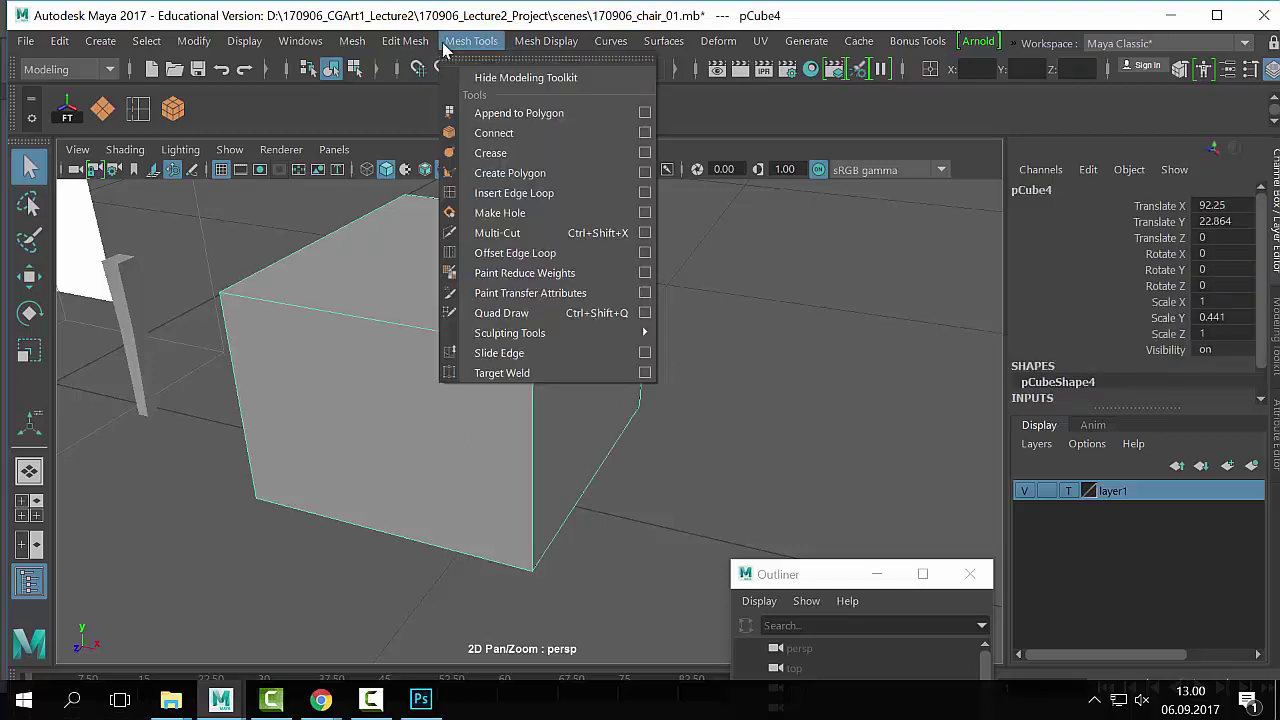
mouse_move(406, 43)
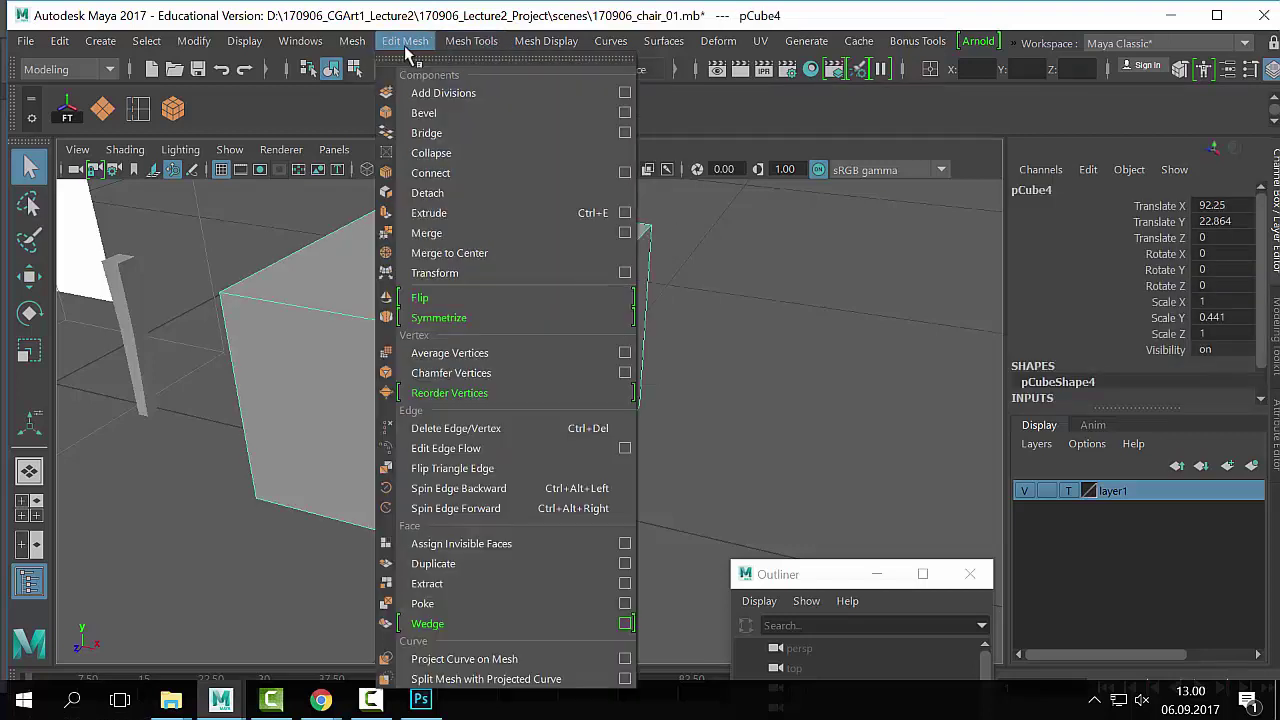
click(454, 113)
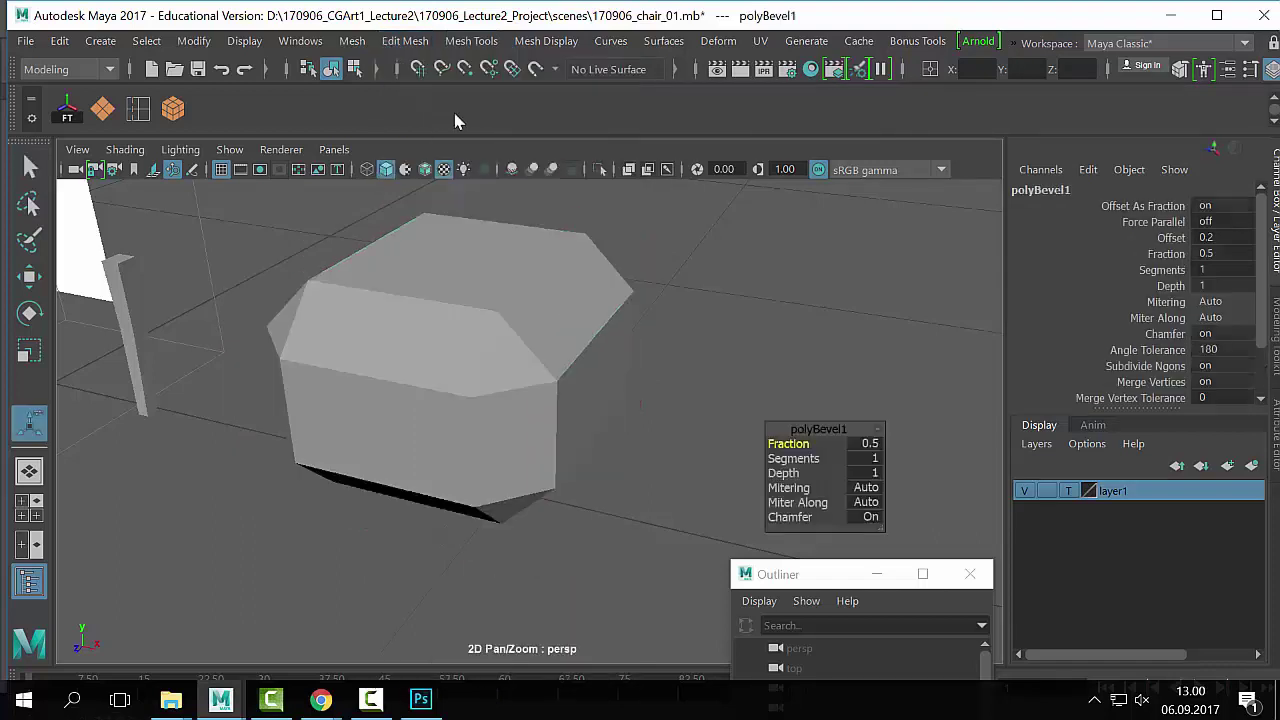
Step: Set the fraction of the test cube's bevel to 0.02
click(462, 266)
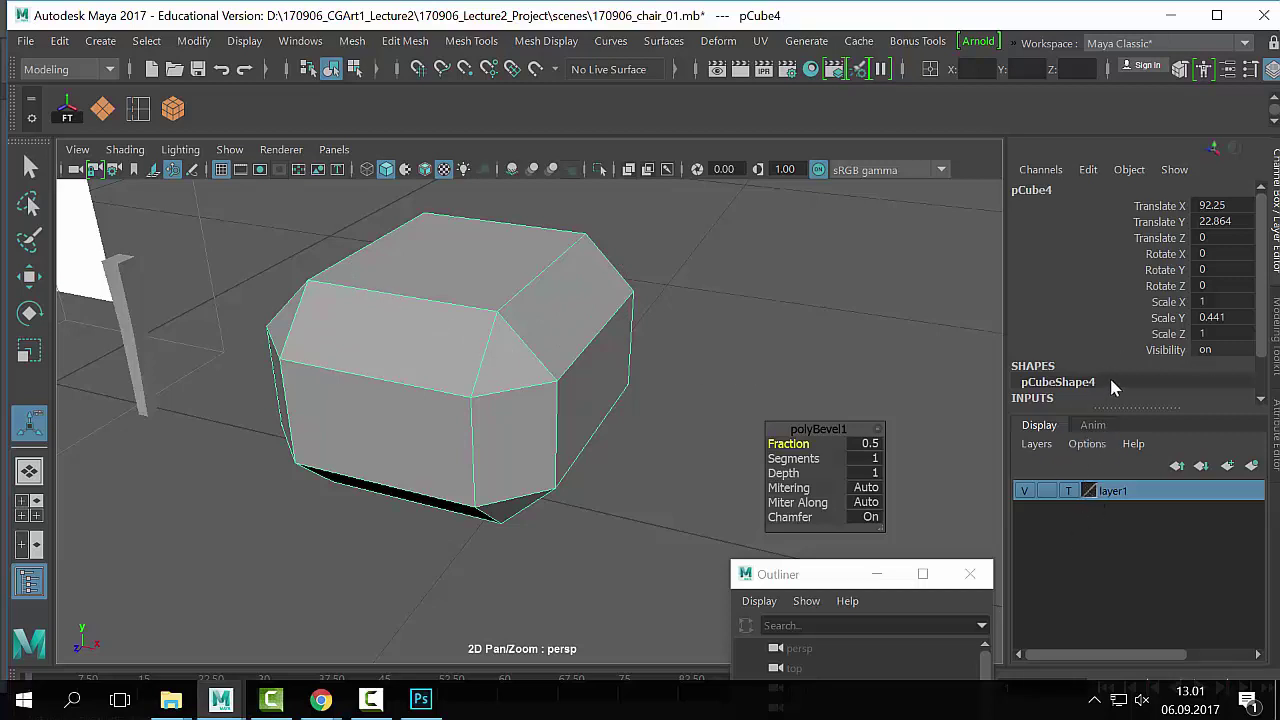
scroll(1108, 389, down, 2)
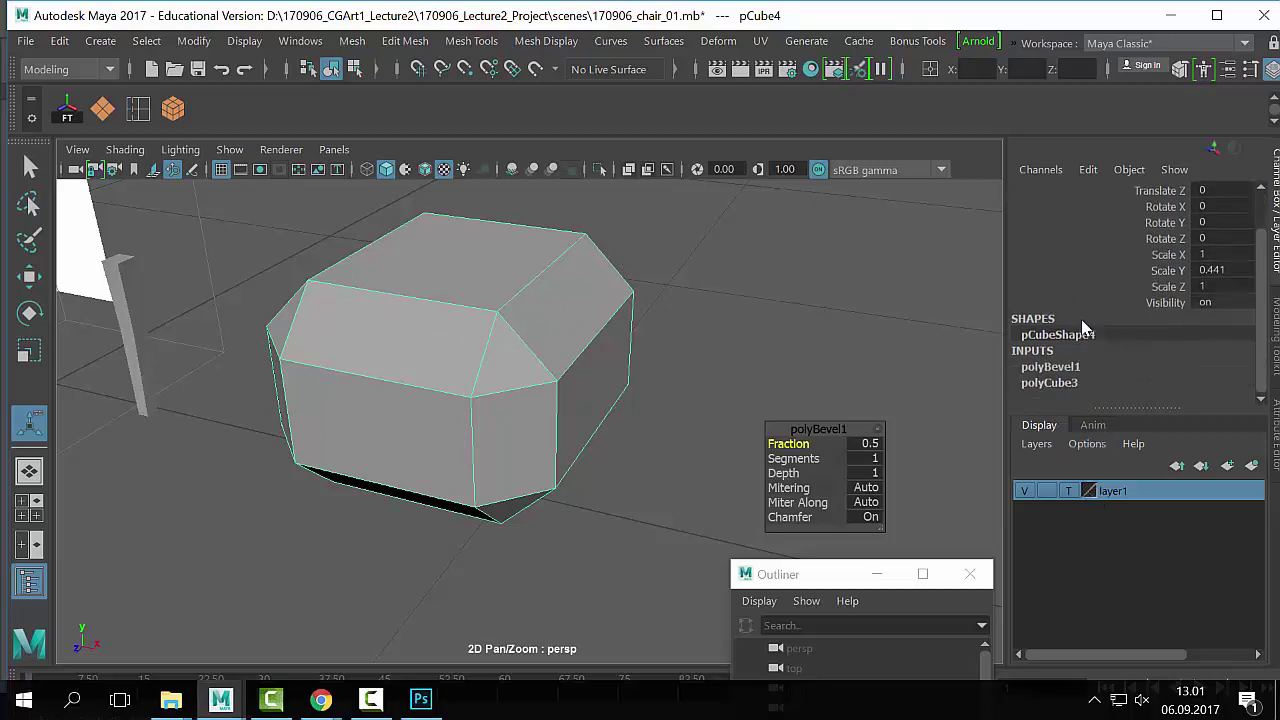
click(1050, 367)
scroll(1073, 370, down, 4)
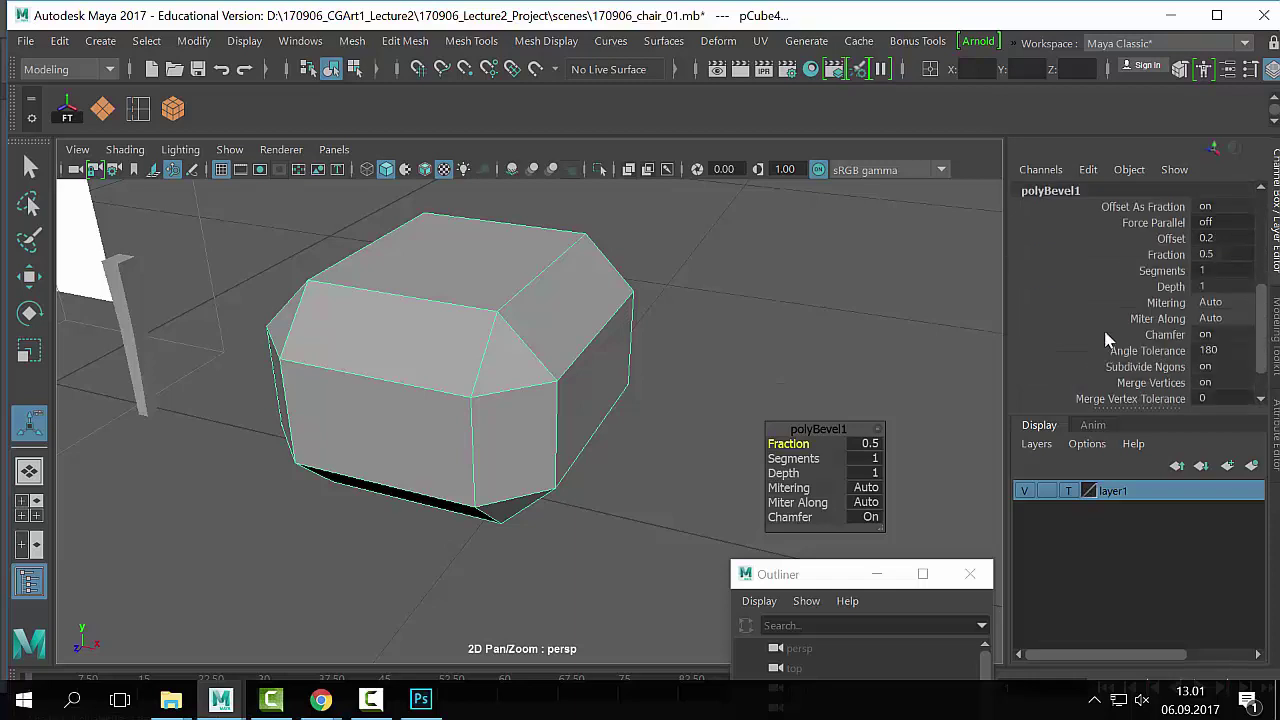
scroll(1106, 340, up, 2)
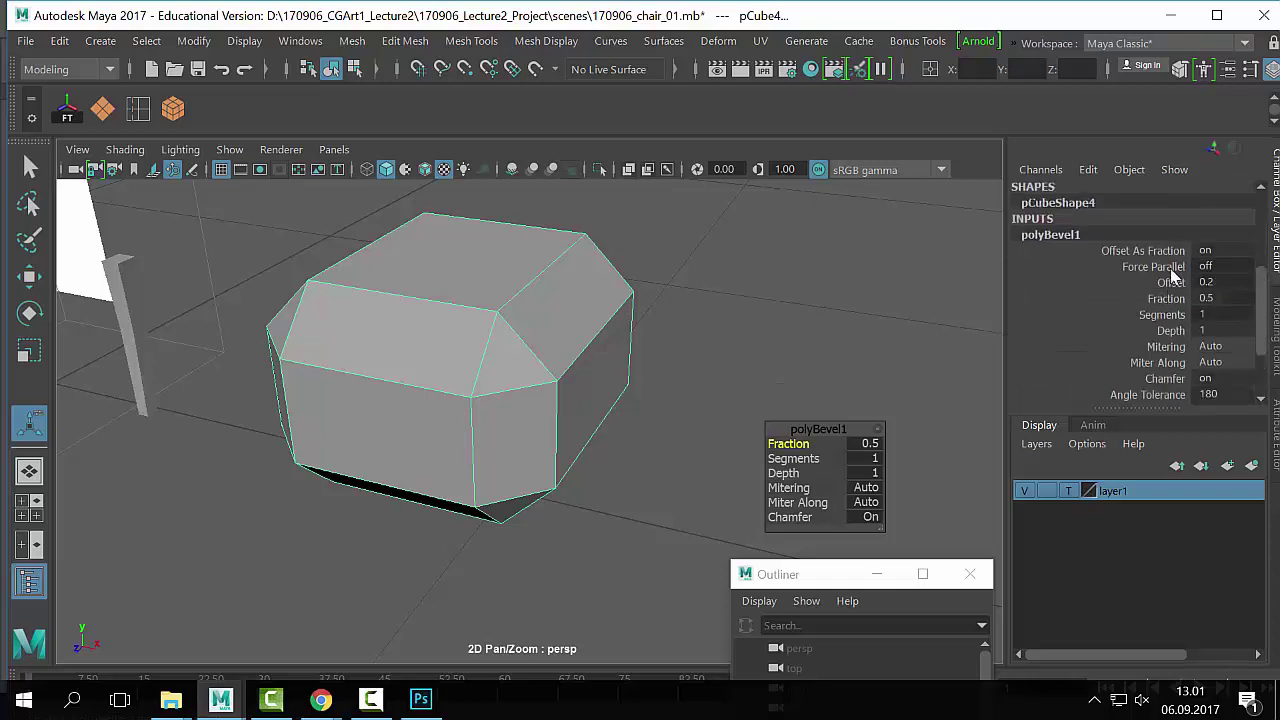
click(1166, 298)
middle_drag(969, 342, 930, 348)
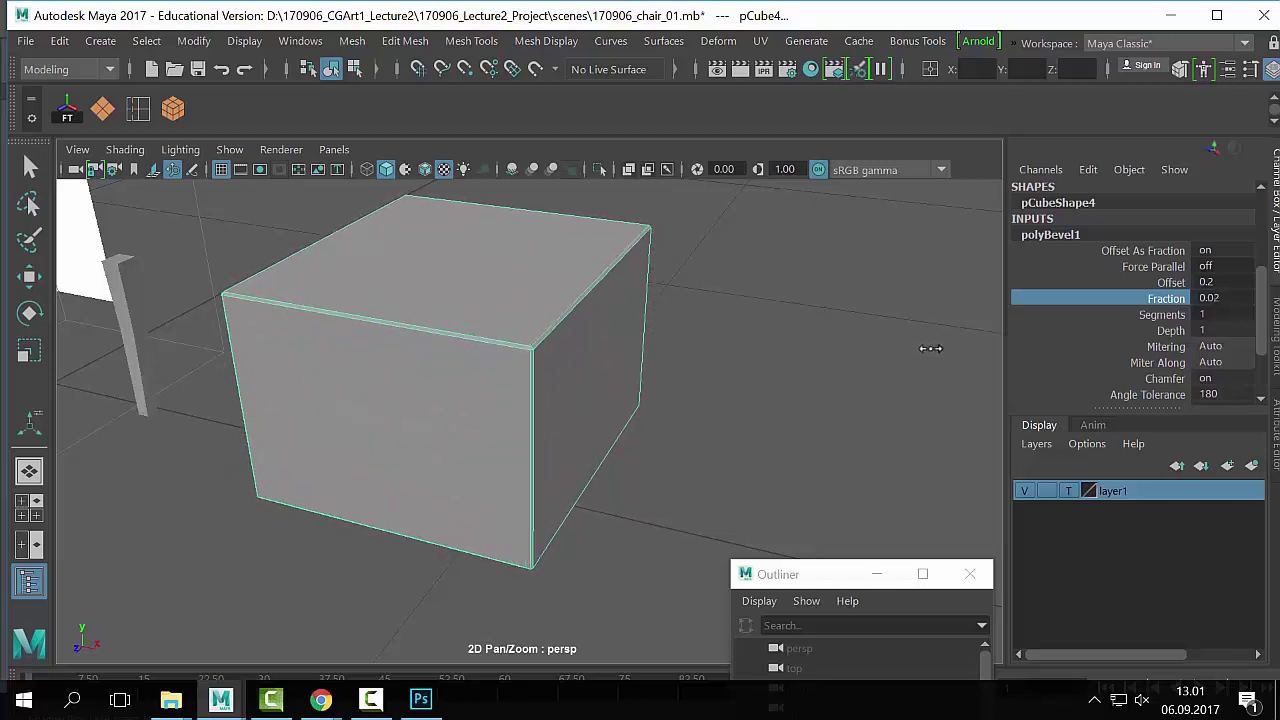
double_click(1206, 299)
key(t)
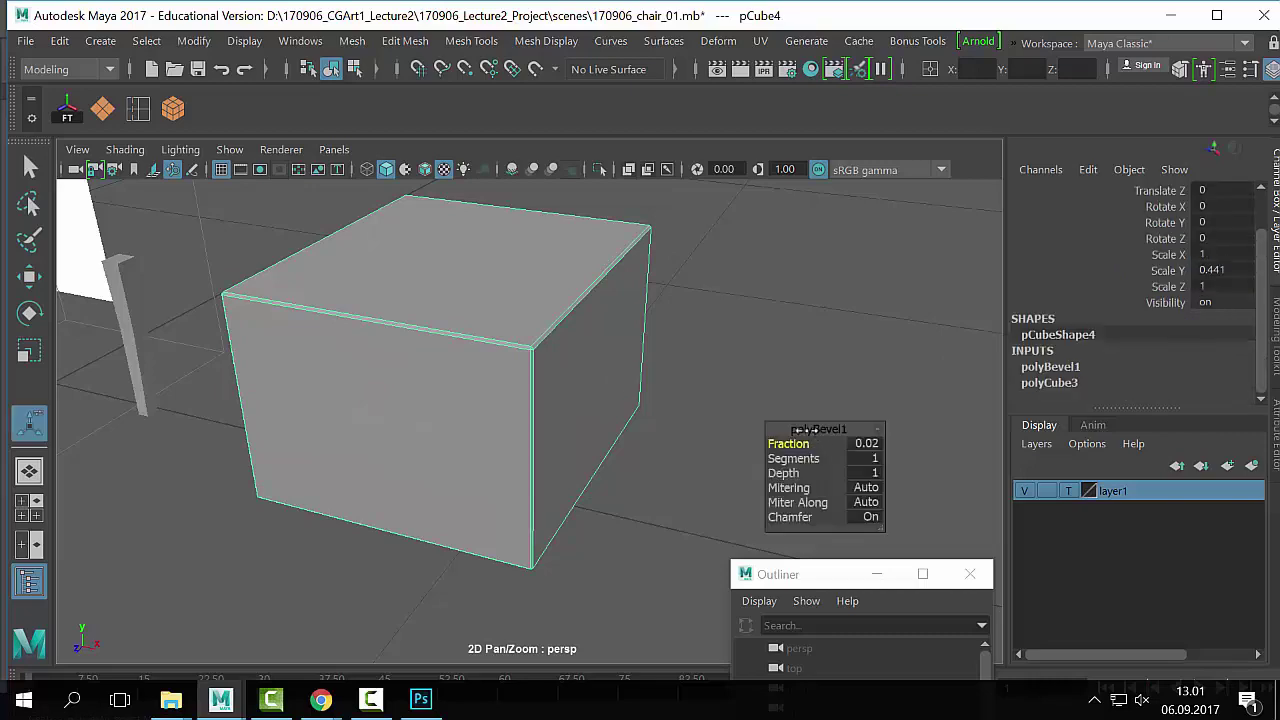
right_drag(604, 134, 666, 409)
click(740, 206)
alt+drag(666, 409, 574, 386)
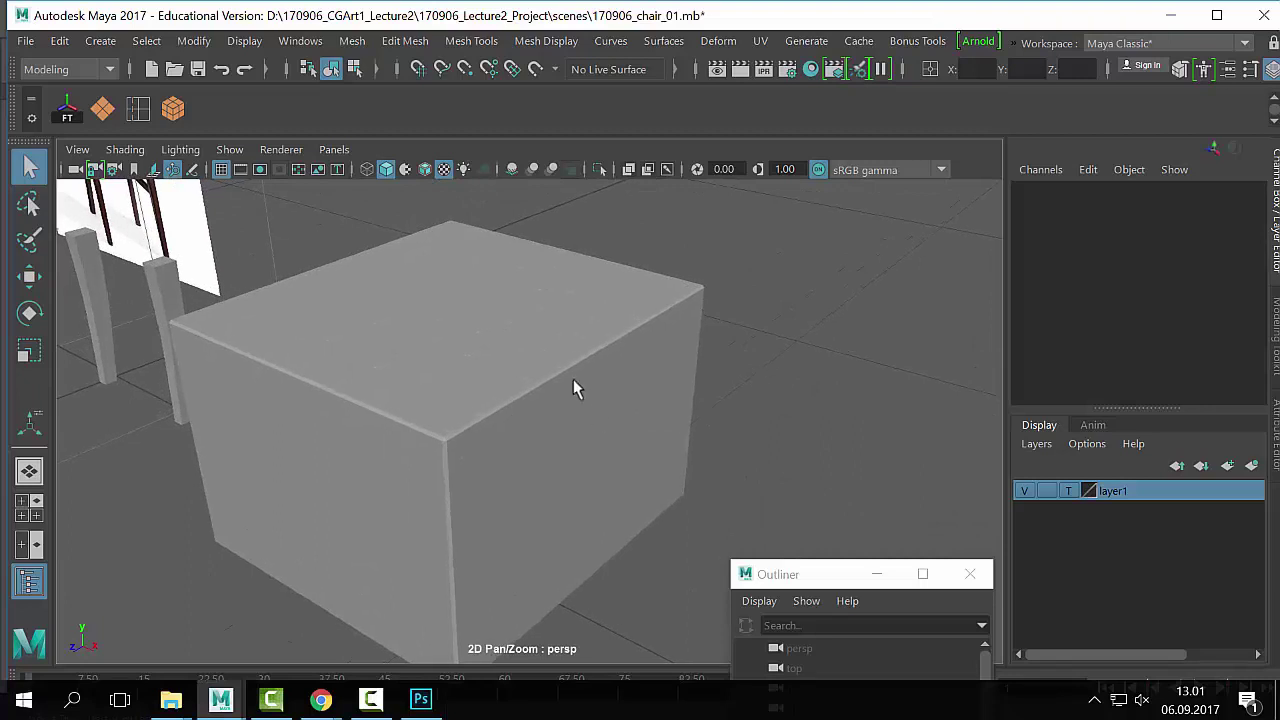
Step: Set the test cube's bevel to 2 segments
click(571, 360)
scroll(1079, 372, down, 2)
click(1064, 367)
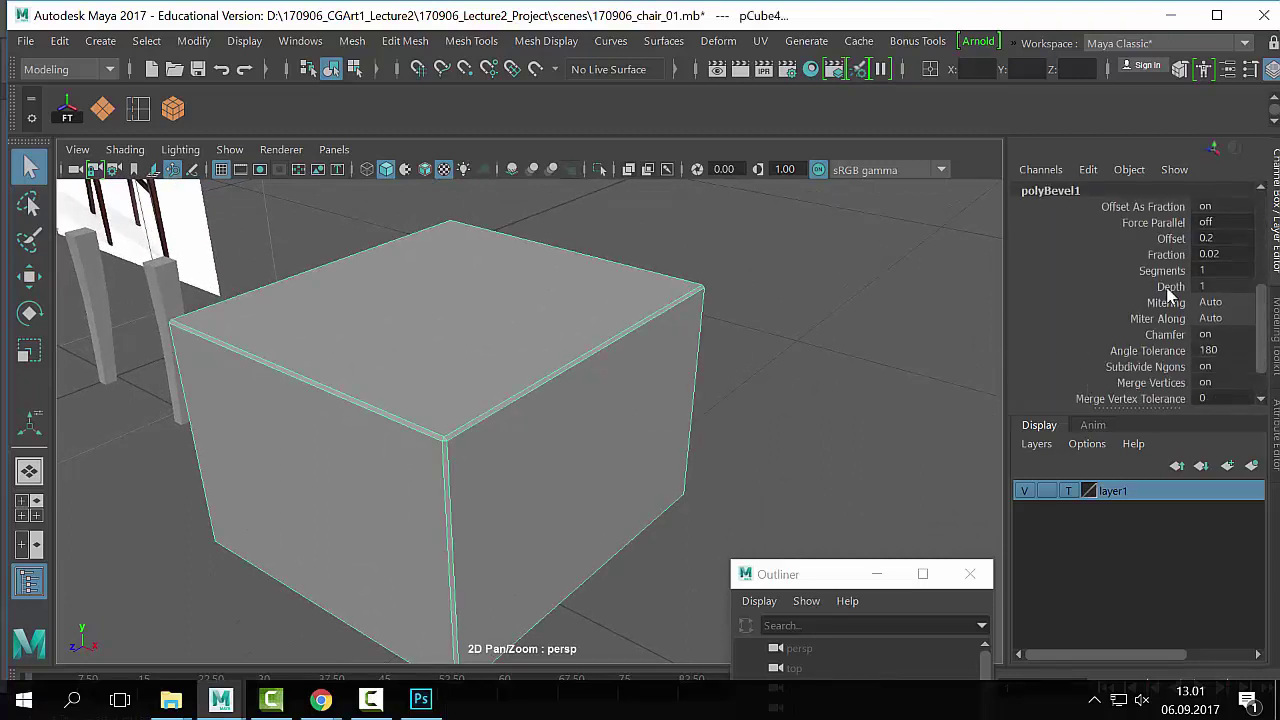
click(1222, 270)
click(823, 351)
Step: Examine the bevelled edges and corner of the test cube up close and from several angles
click(360, 412)
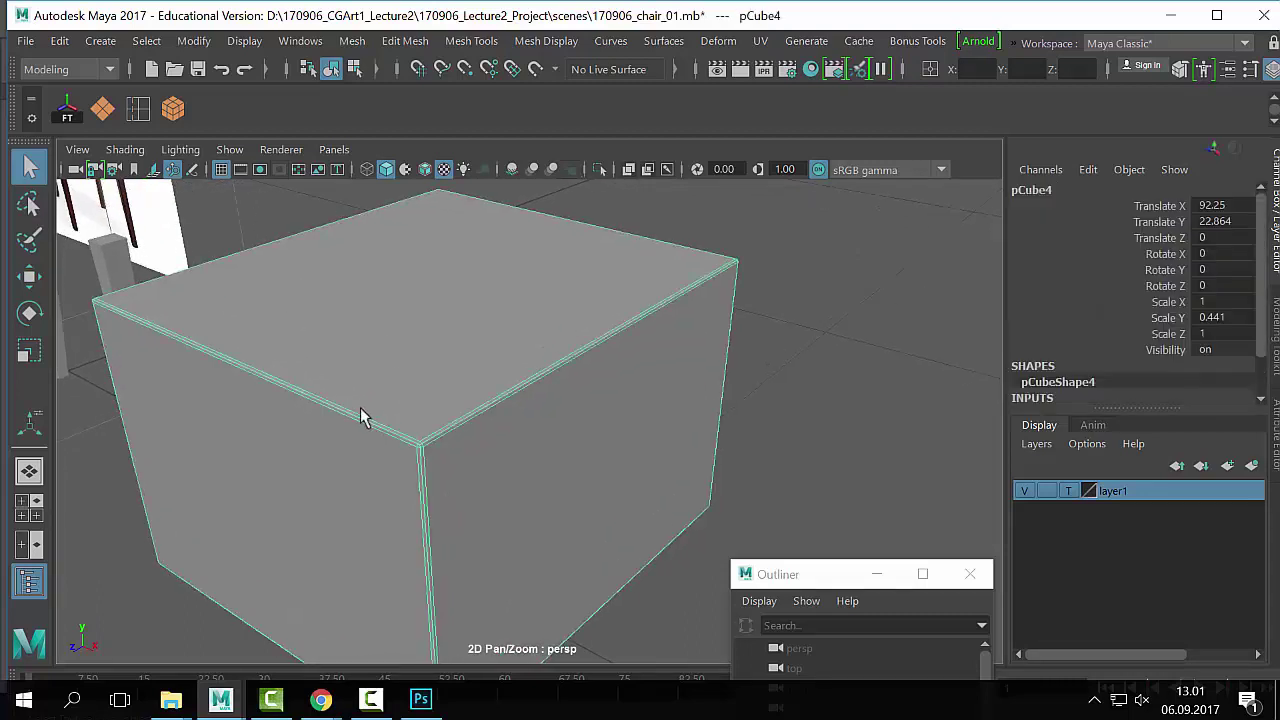
scroll(477, 417, up, 8)
key(F10)
click(605, 484)
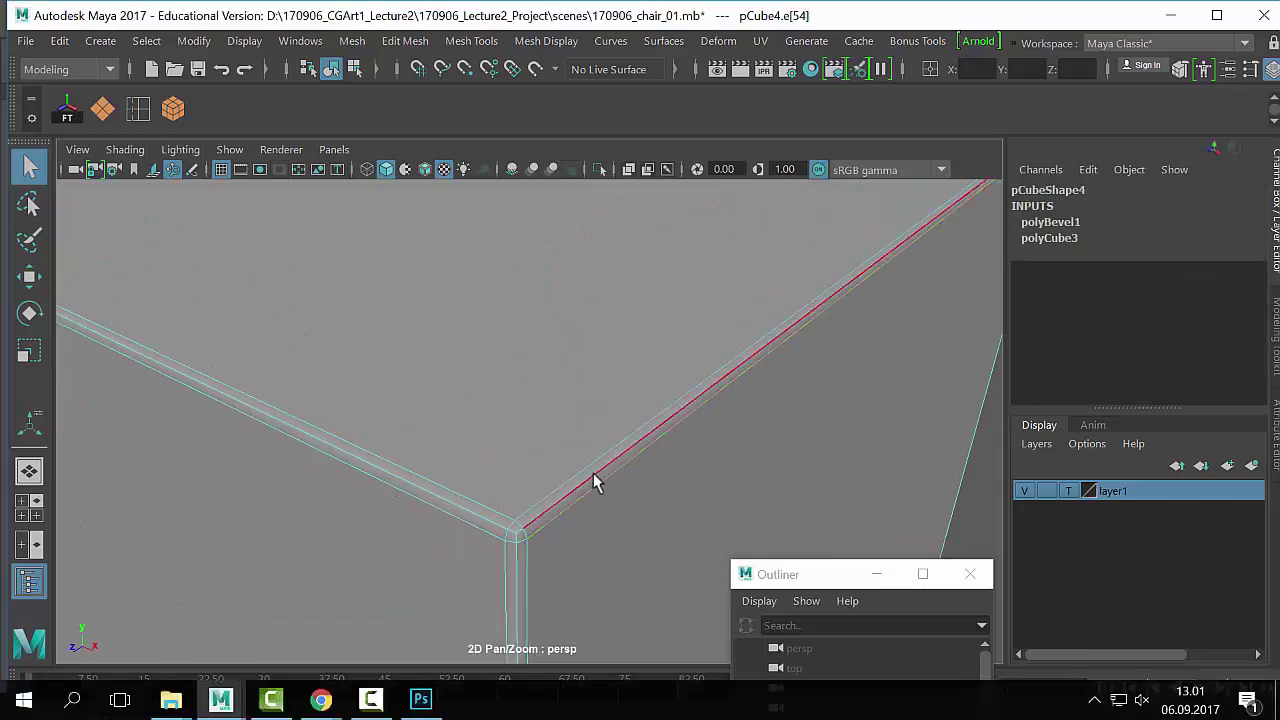
alt+drag(505, 530, 543, 549)
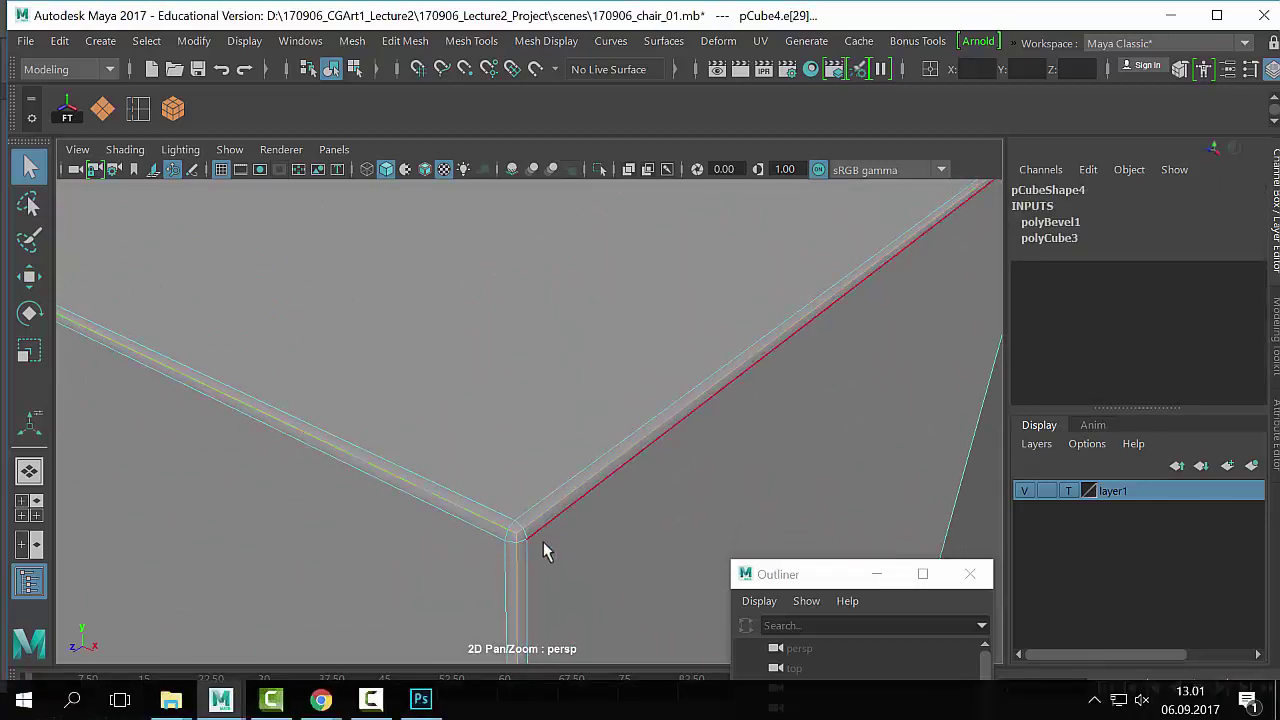
scroll(603, 451, down, 5)
right_drag(680, 343, 784, 95)
click(810, 388)
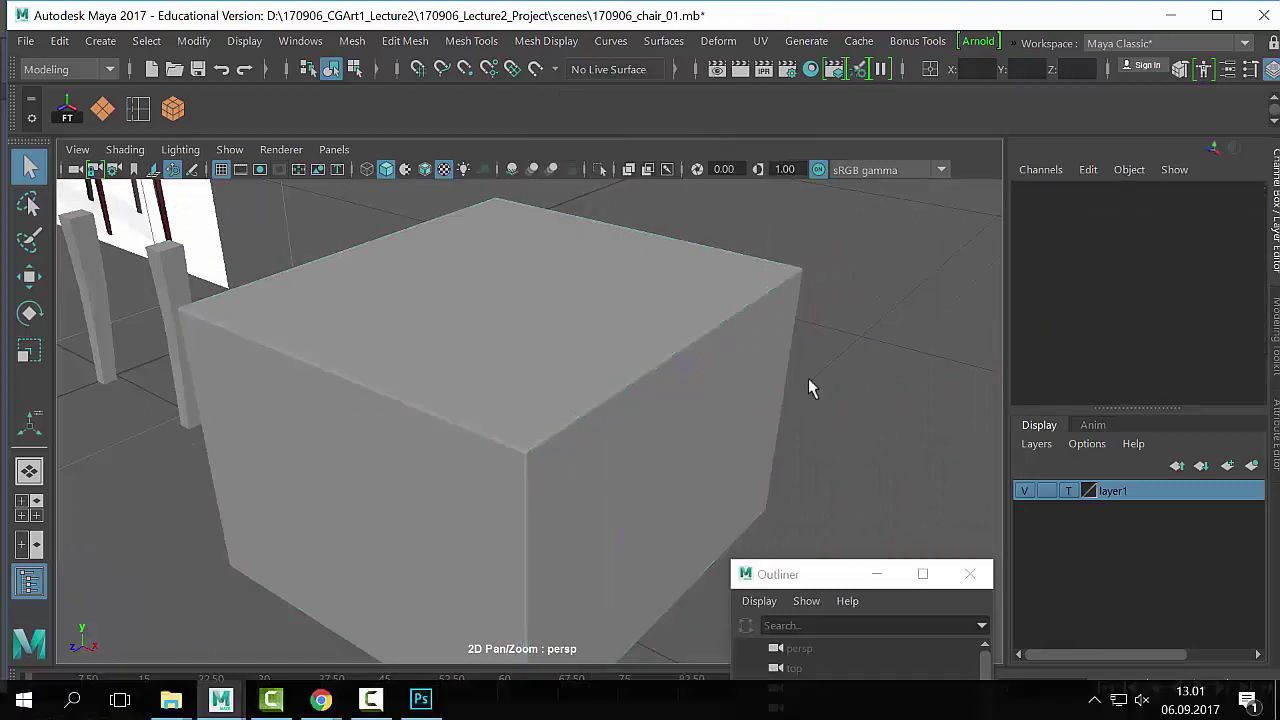
alt+drag(870, 279, 821, 282)
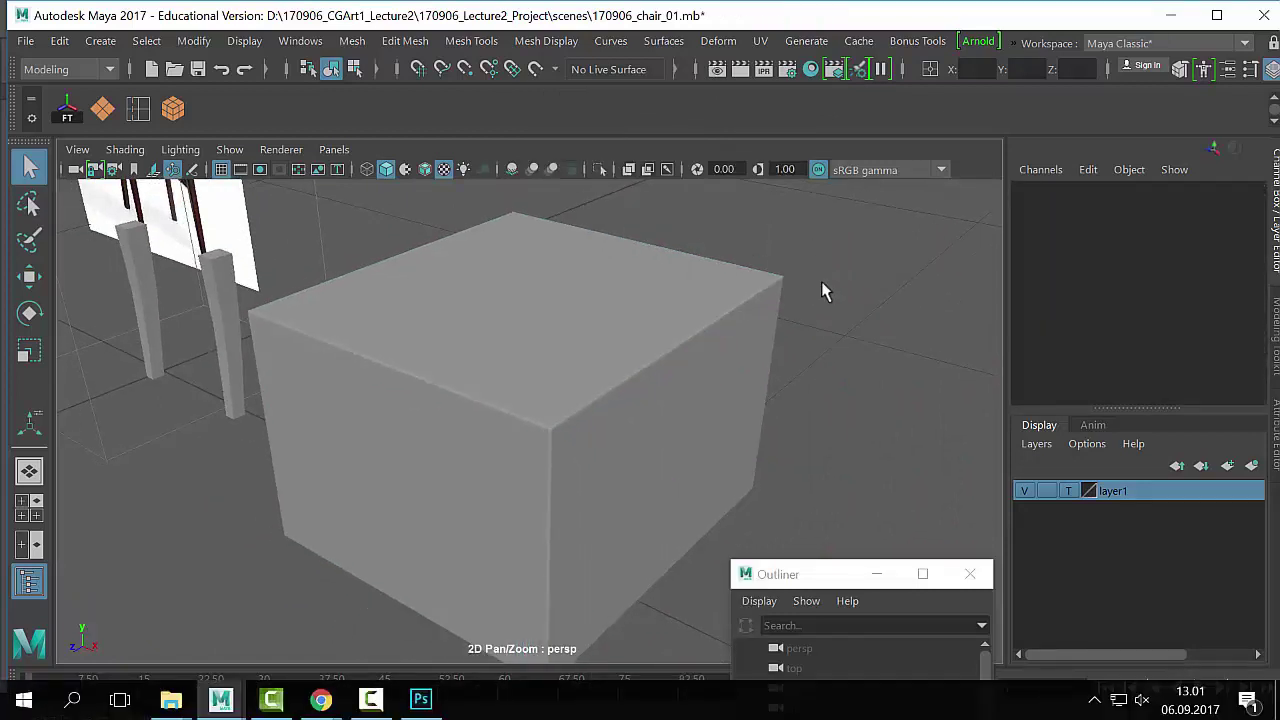
alt+drag(821, 281, 809, 289)
alt+right_drag(809, 289, 850, 338)
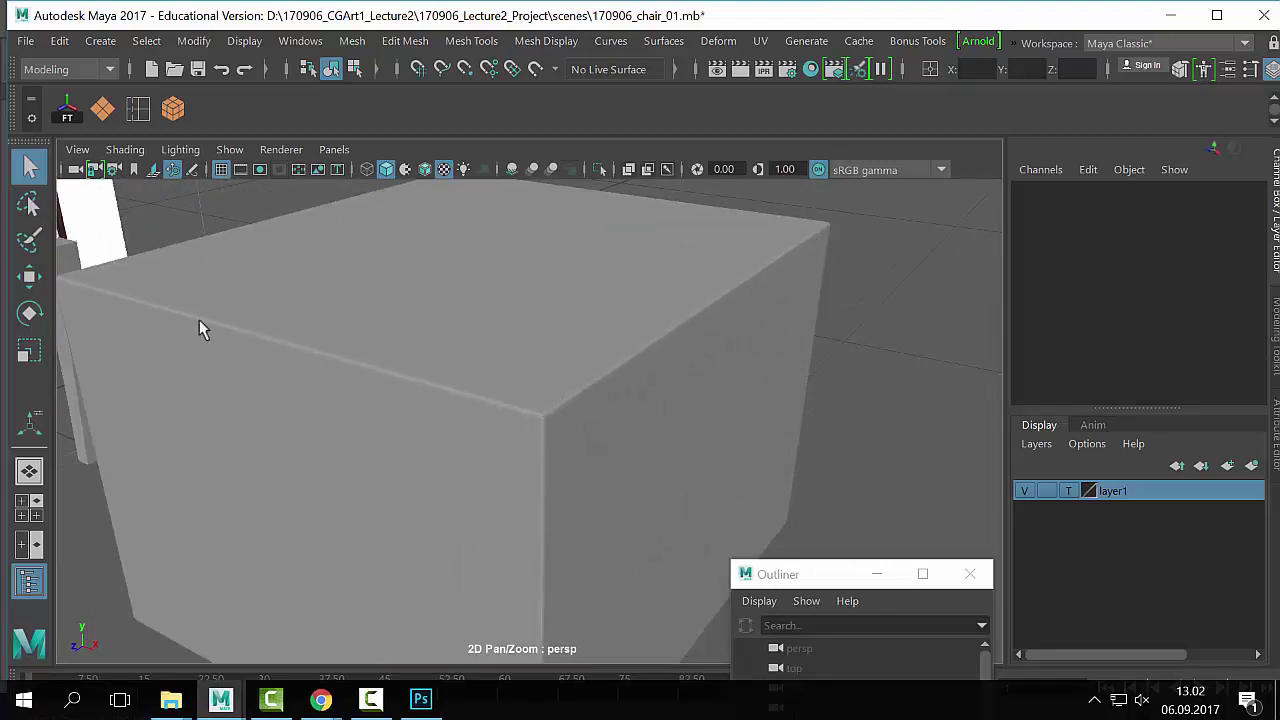
alt+right_drag(807, 365, 614, 377)
alt+drag(614, 377, 540, 397)
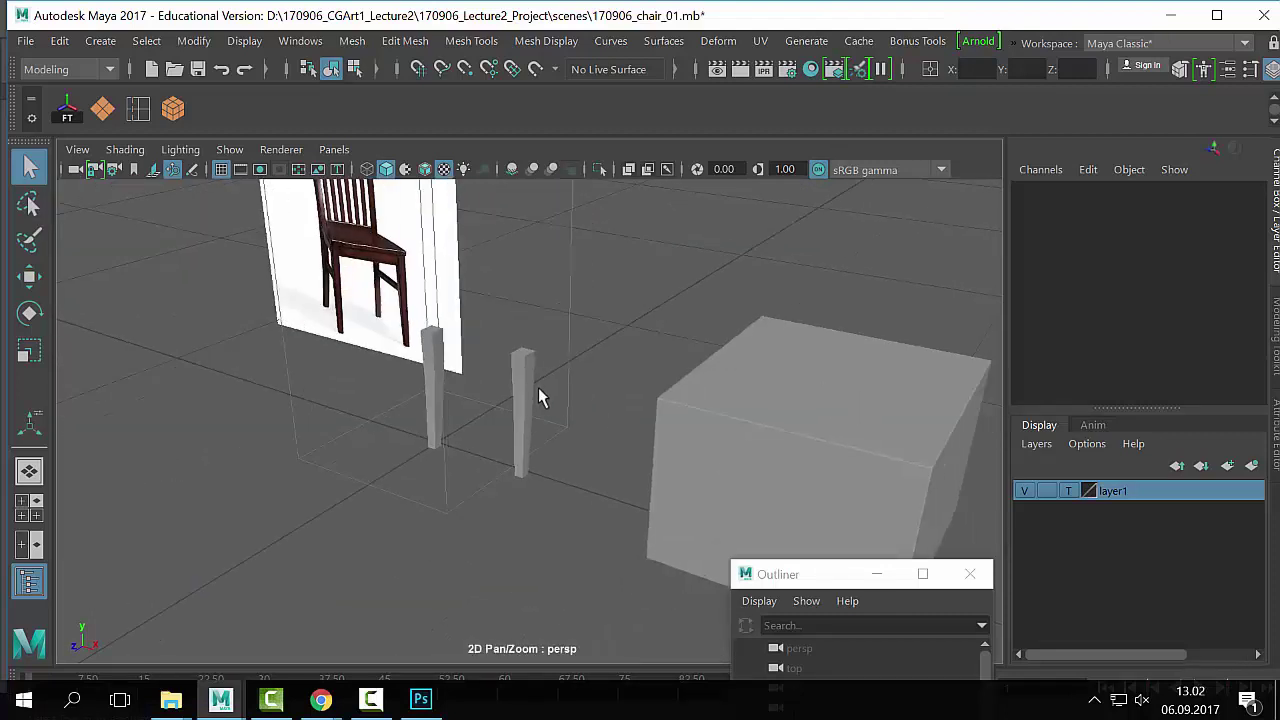
Step: Select the duplicated leg and add the Bevel command to the custom shelf as a shortcut
click(530, 395)
key(f)
alt+middle_drag(735, 402, 731, 400)
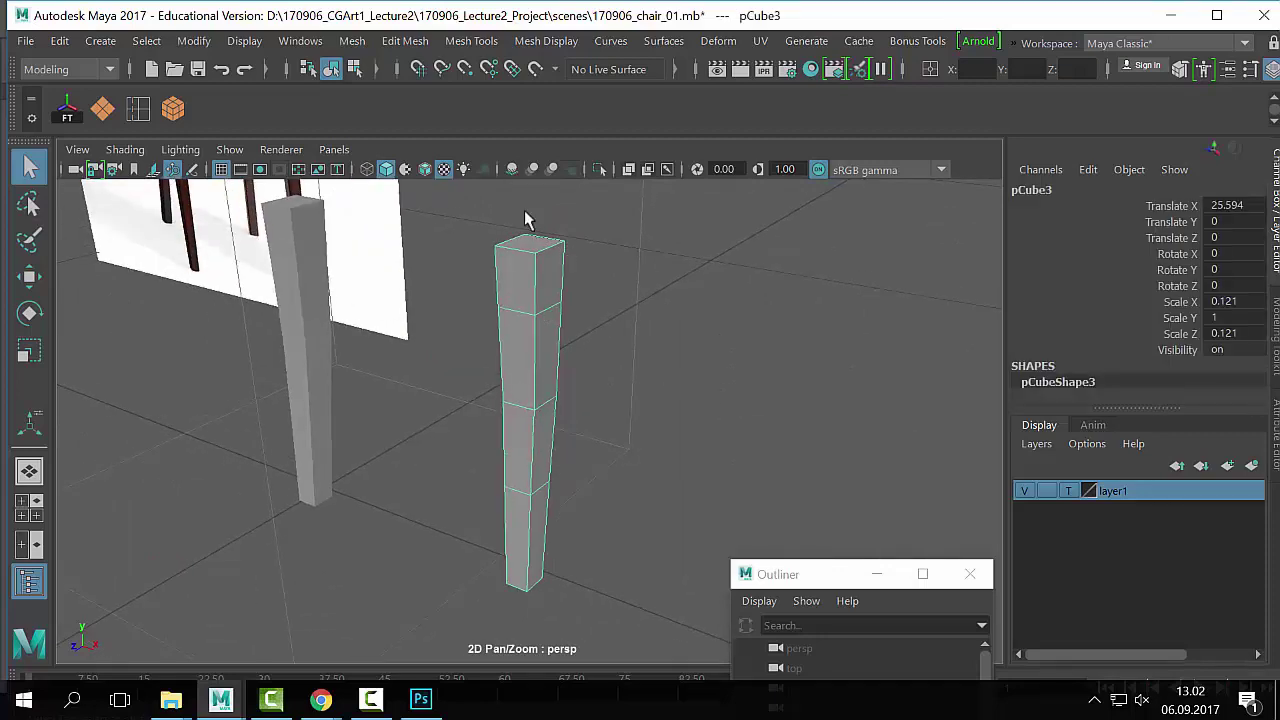
click(460, 47)
mouse_move(405, 41)
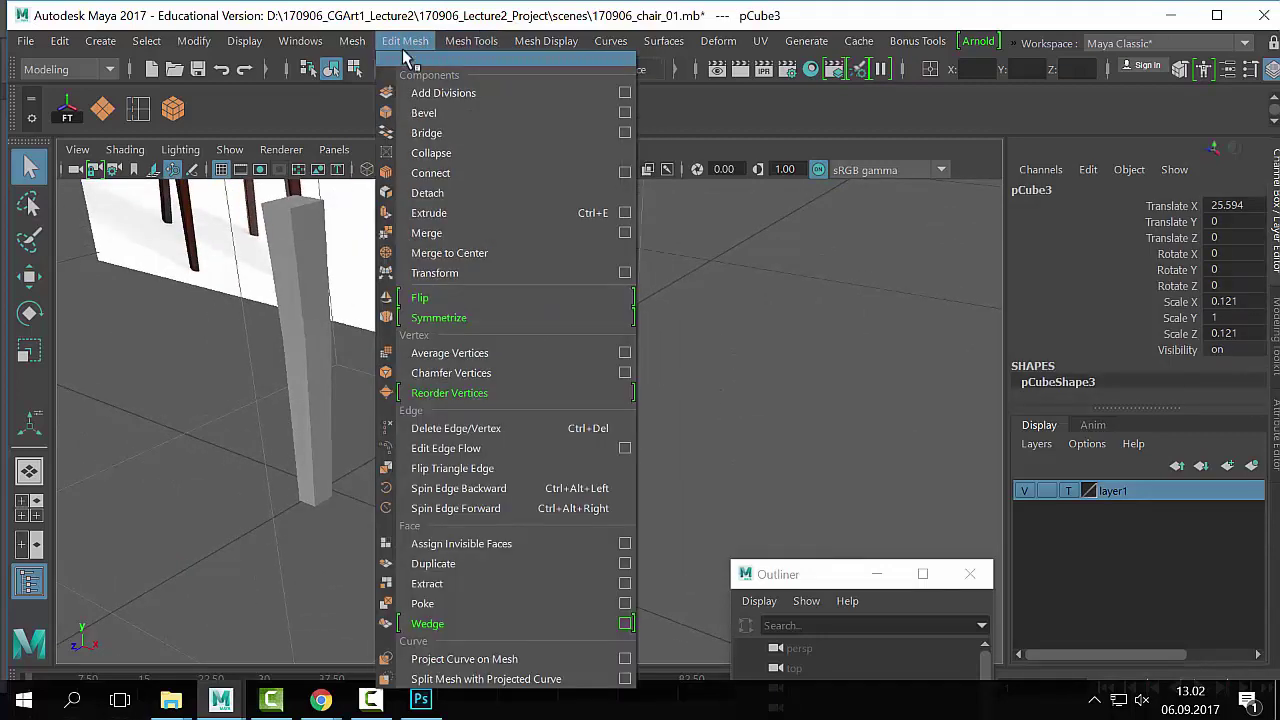
click(213, 115)
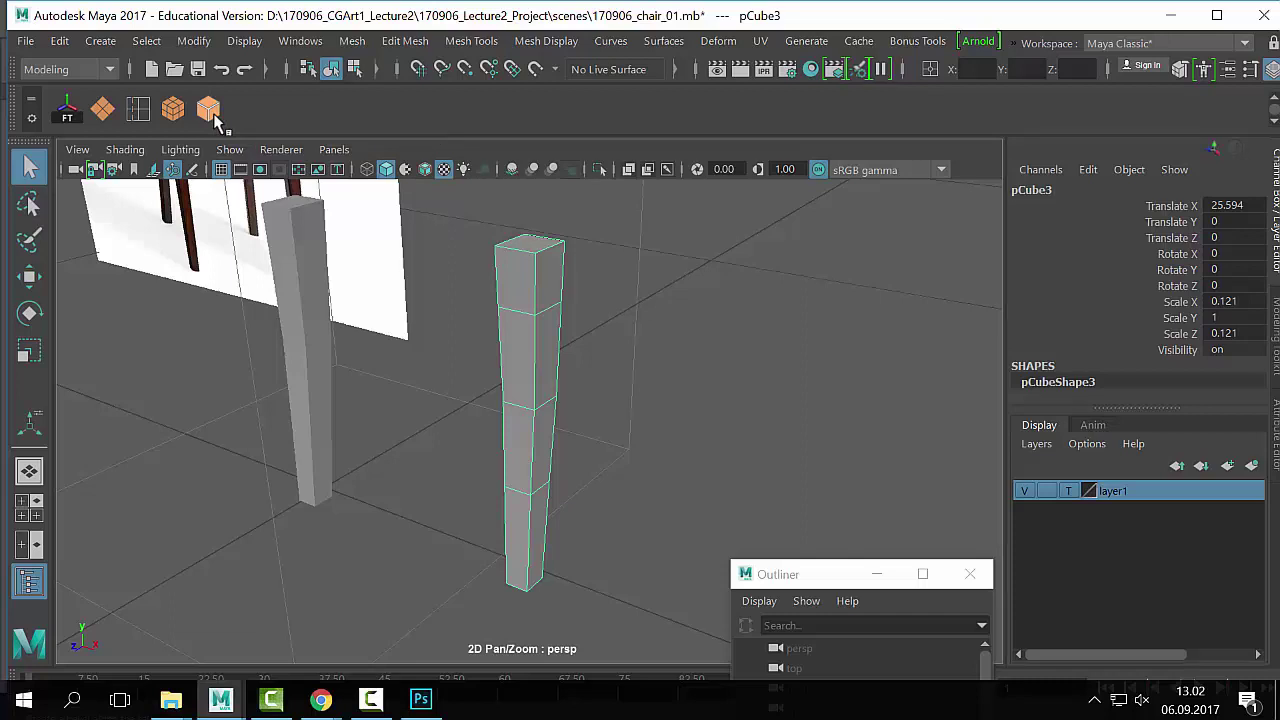
Step: Bevel all edges of the duplicated leg with the default settings and check the cuts around its cross loops
click(213, 117)
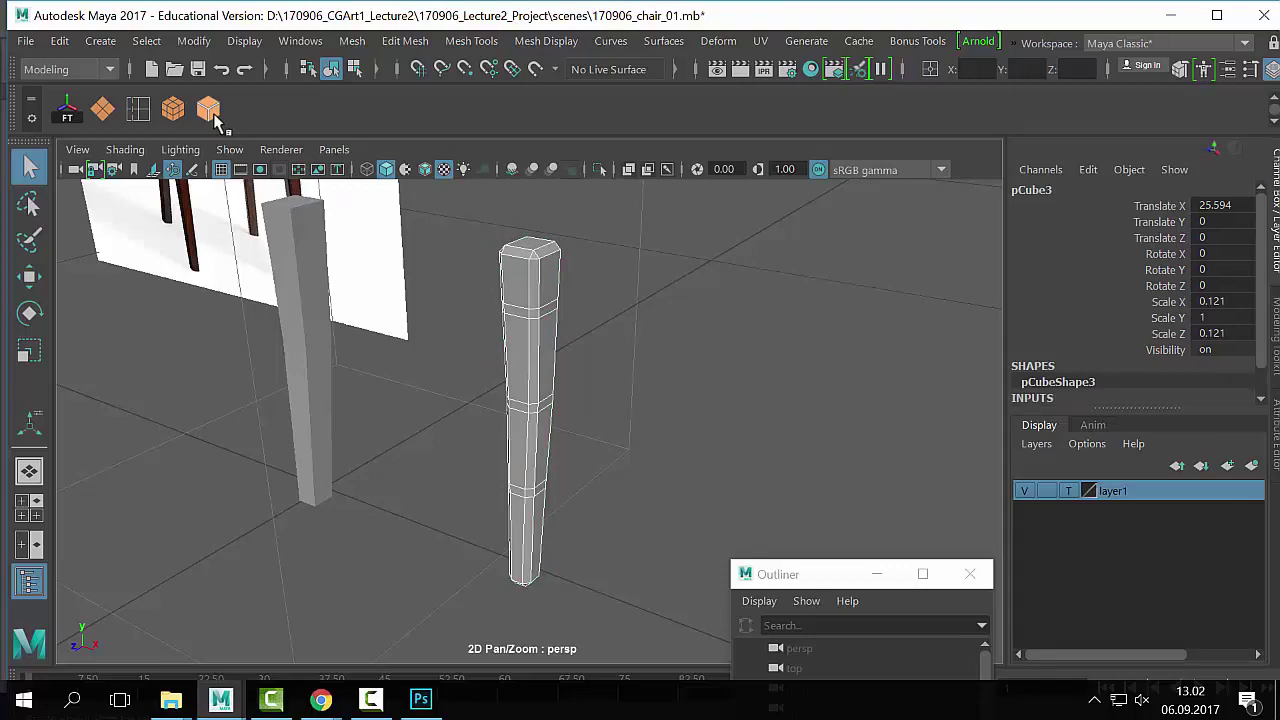
scroll(603, 334, up, 4)
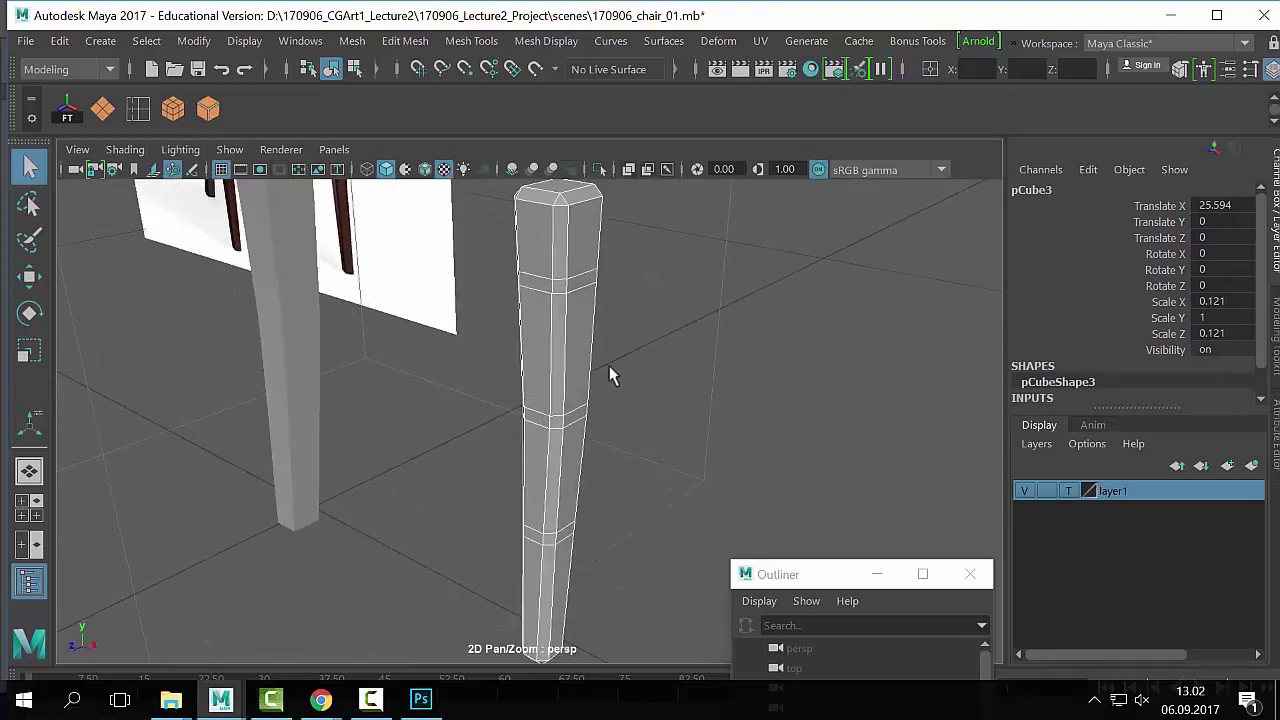
scroll(612, 375, up, 4)
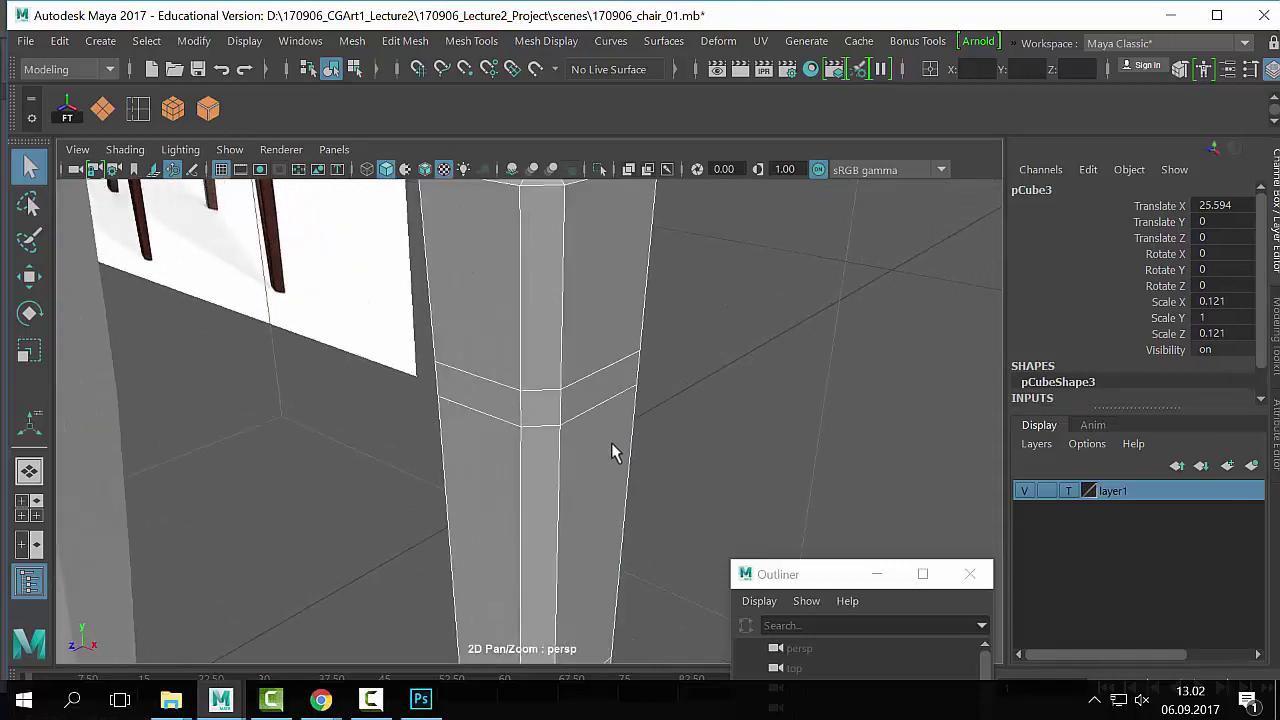
alt+drag(611, 442, 543, 403)
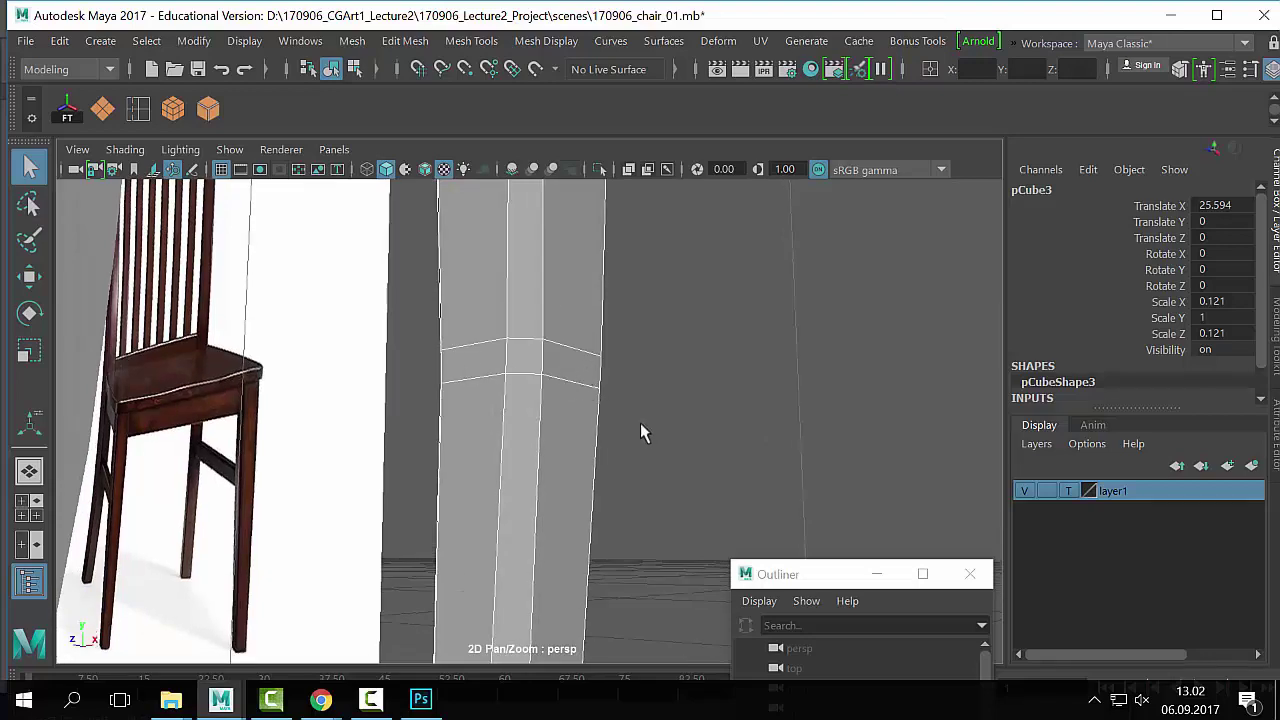
scroll(600, 470, down, 3)
alt+middle_drag(569, 471, 574, 471)
alt+drag(589, 354, 826, 351)
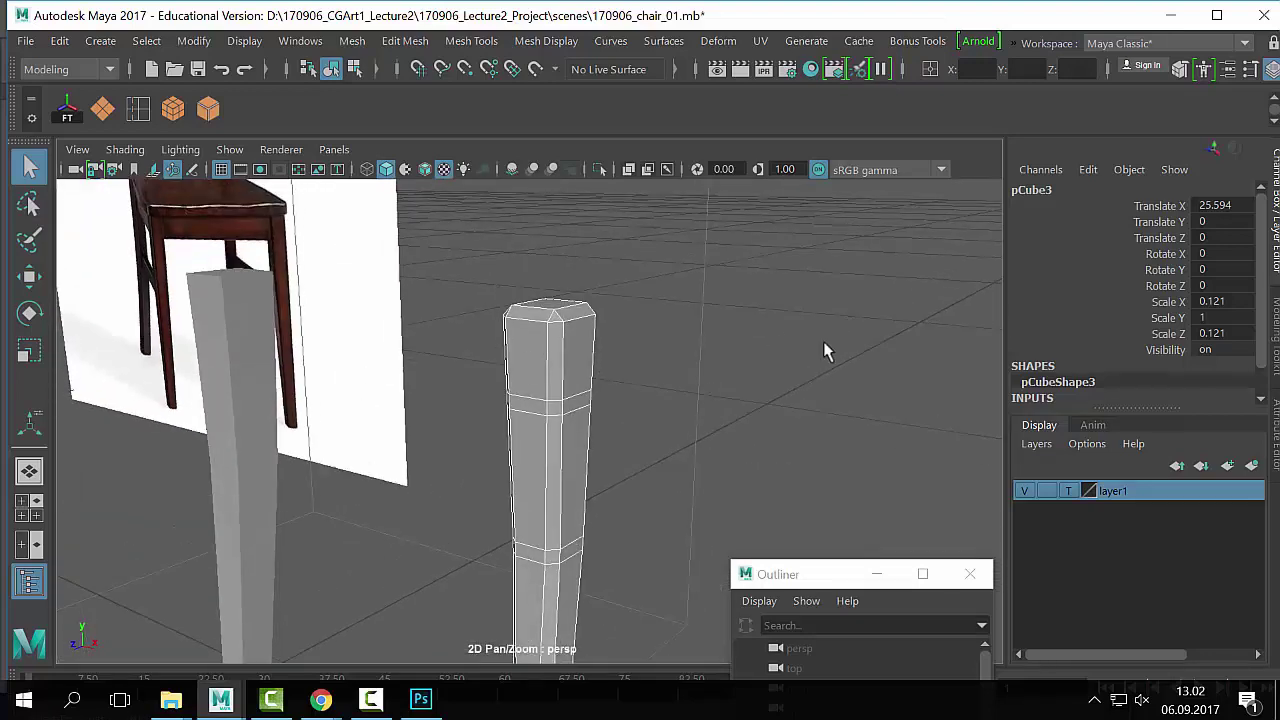
scroll(1065, 388, down, 1)
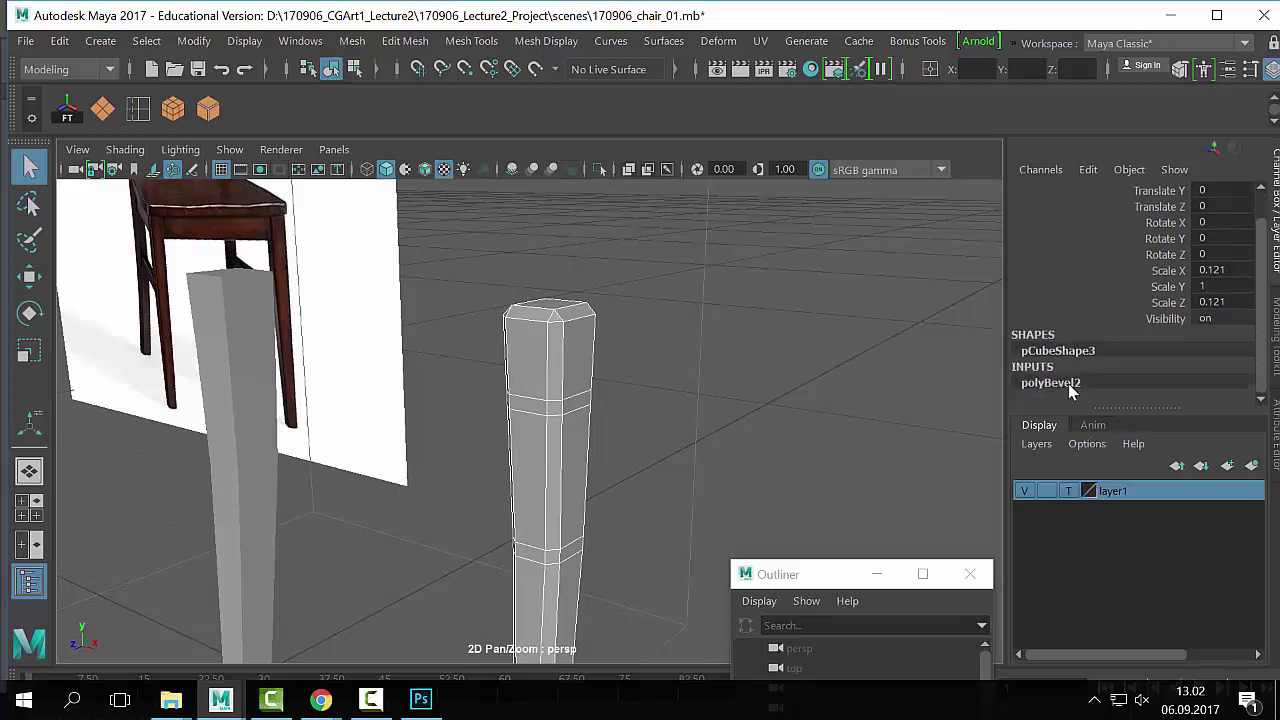
Step: Set the duplicated leg's bevel to 2 segments and check the rounded shape along the leg
click(1050, 383)
click(1208, 287)
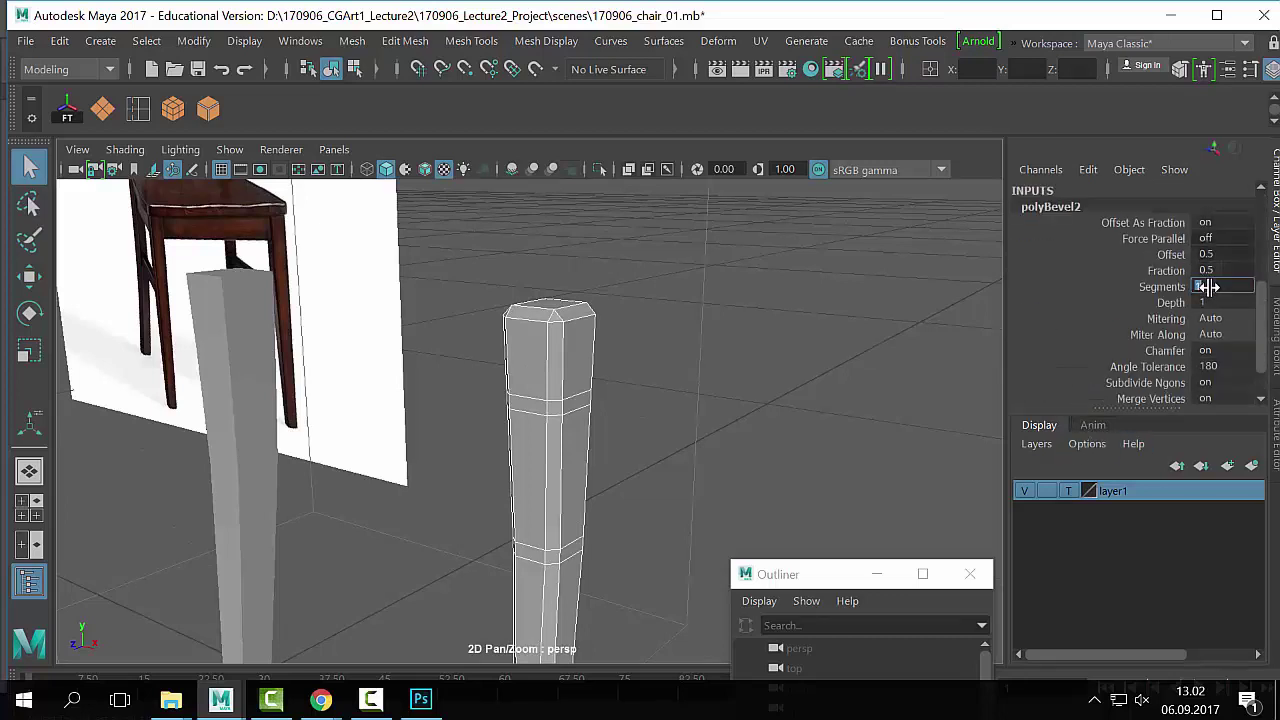
text(2)
key(Return)
click(873, 413)
alt+drag(873, 413, 565, 397)
scroll(592, 453, up, 5)
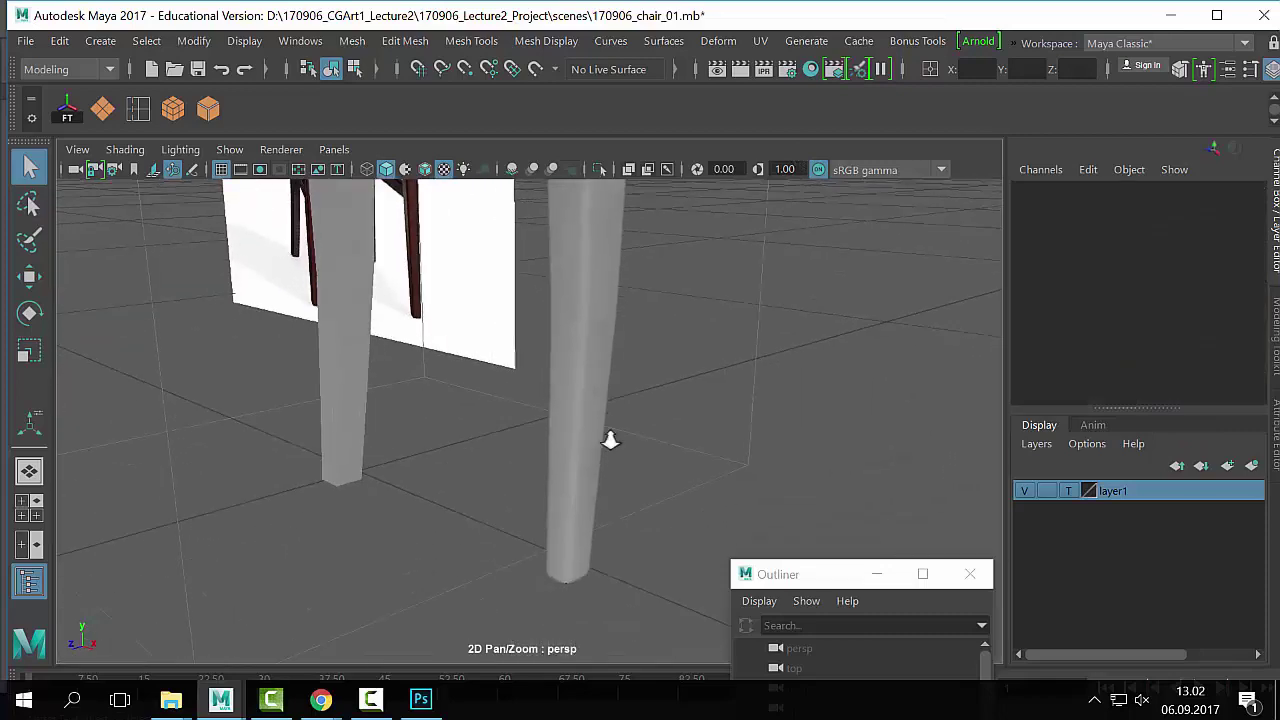
alt+drag(597, 446, 619, 341)
scroll(609, 487, down, 2)
alt+middle_drag(519, 374, 592, 452)
Step: Delete the bevelled duplicate leg
click(430, 375)
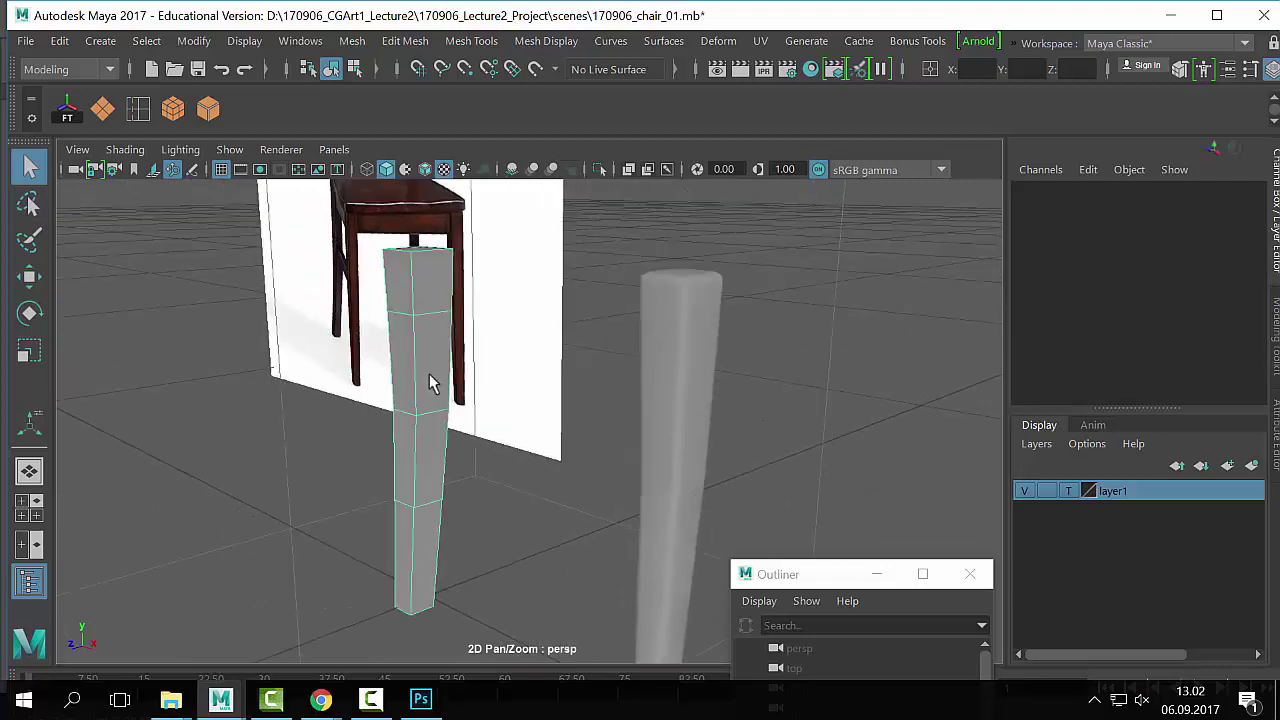
alt+middle_drag(655, 322, 900, 399)
click(994, 400)
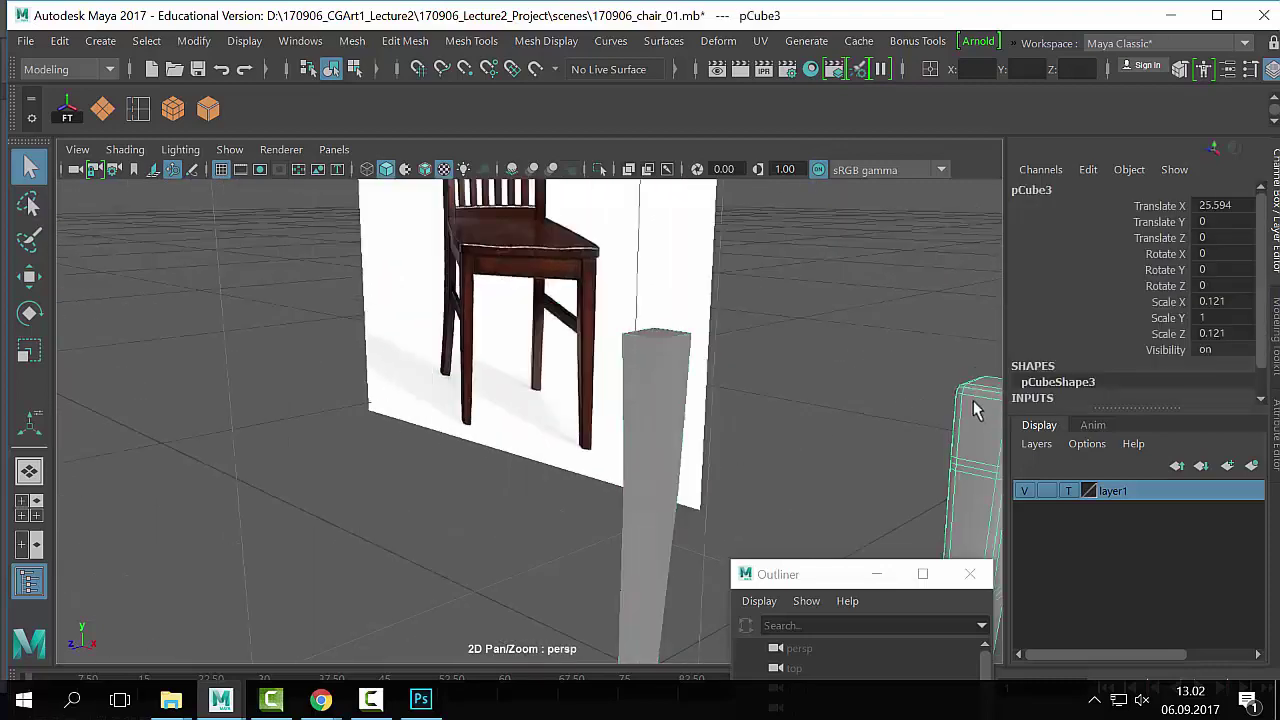
key(Delete)
Step: Bevel the remaining leg's lengthwise and end edges with the default settings, leaving out the three horizontal cross loops
click(631, 435)
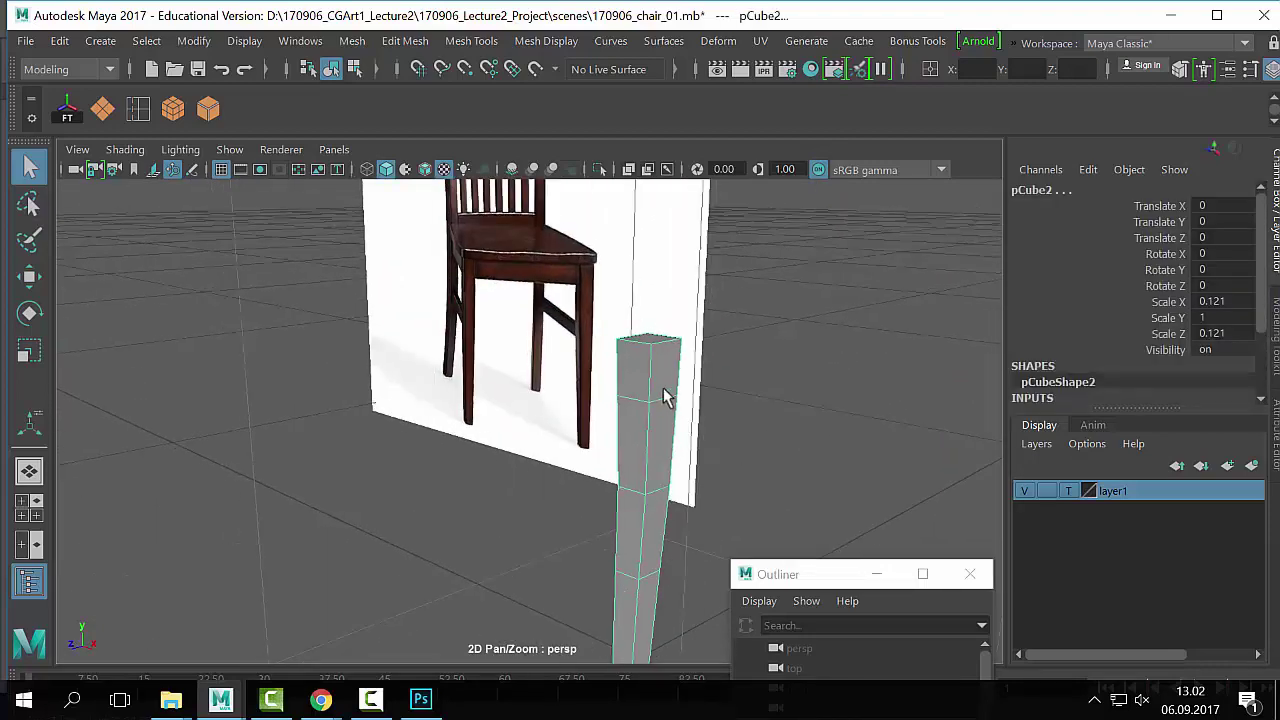
right_drag(664, 389, 664, 190)
scroll(640, 424, down, 1)
alt+middle_drag(640, 424, 640, 381)
alt+drag(608, 369, 703, 354)
alt+middle_drag(703, 354, 360, 405)
alt+drag(360, 405, 427, 390)
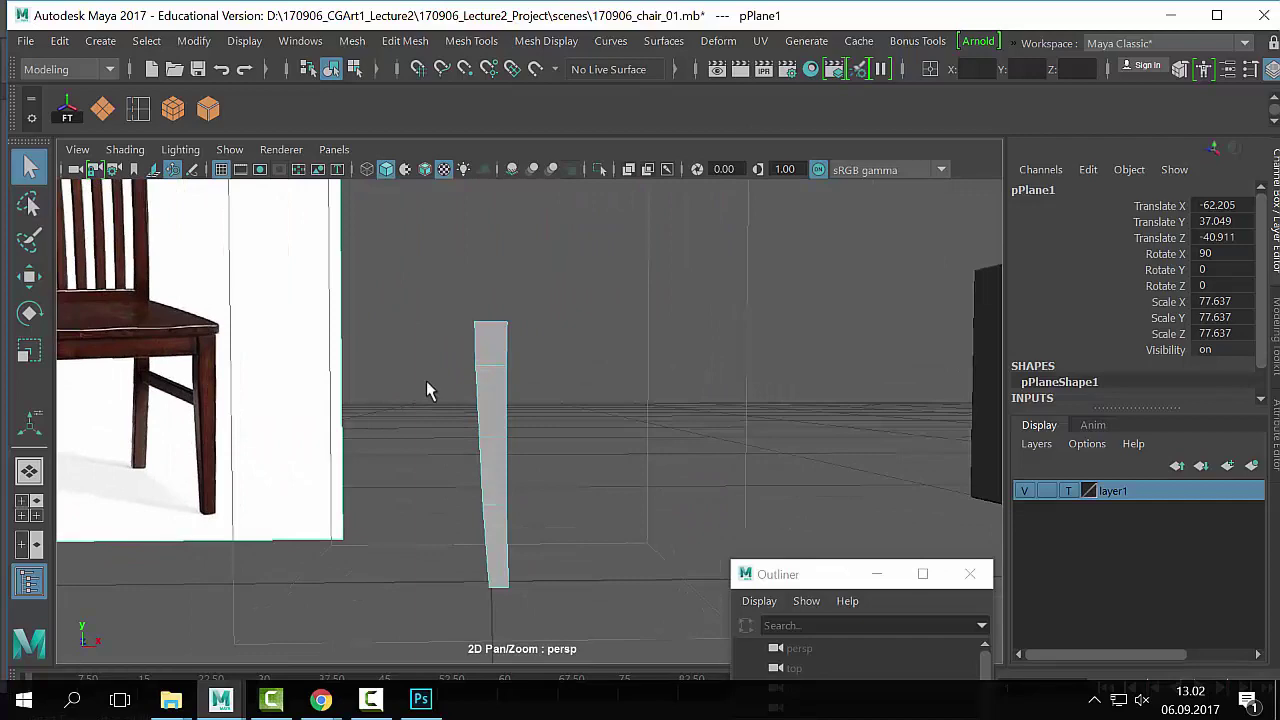
click(495, 368)
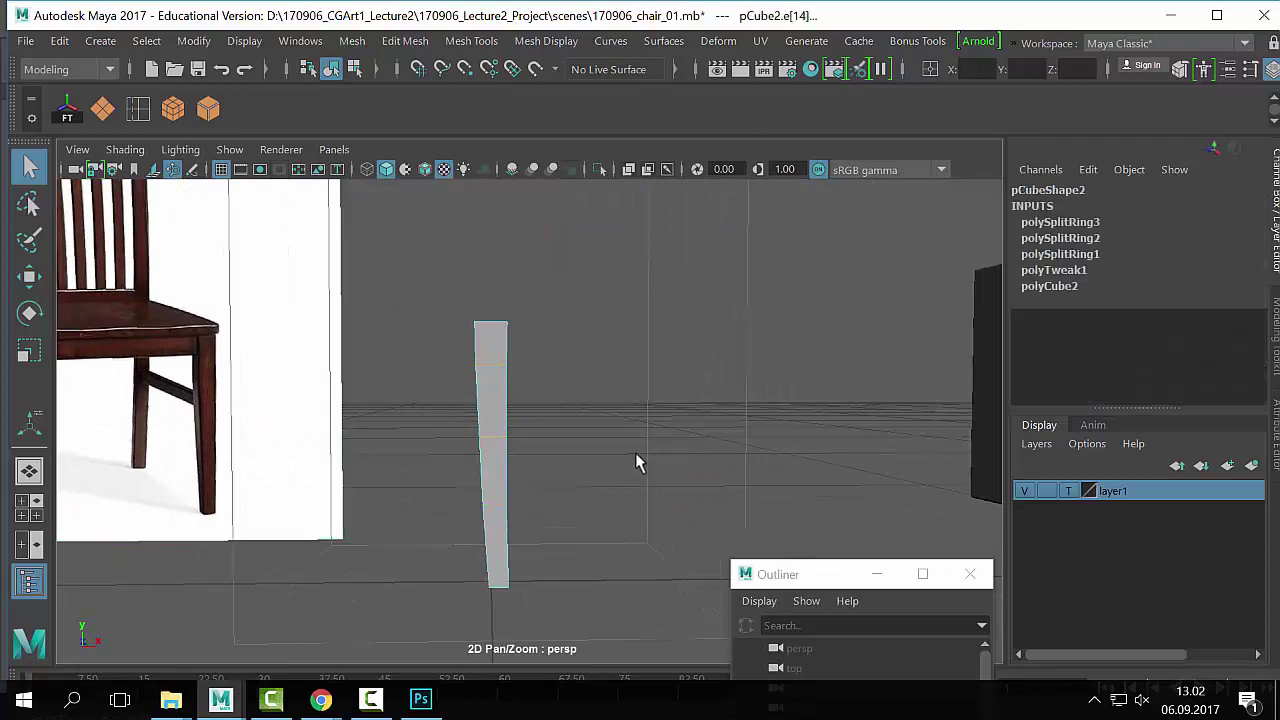
alt+drag(638, 462, 540, 452)
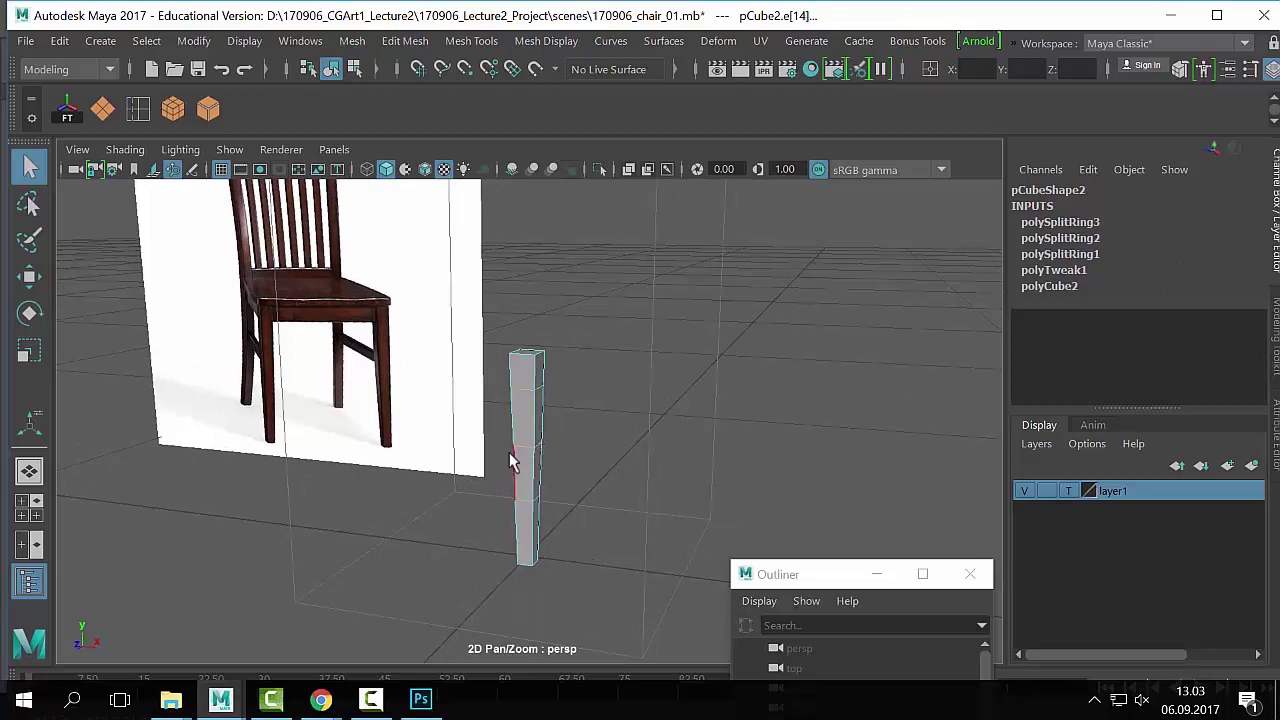
scroll(602, 504, up, 3)
alt+middle_drag(612, 495, 684, 427)
drag(708, 211, 508, 626)
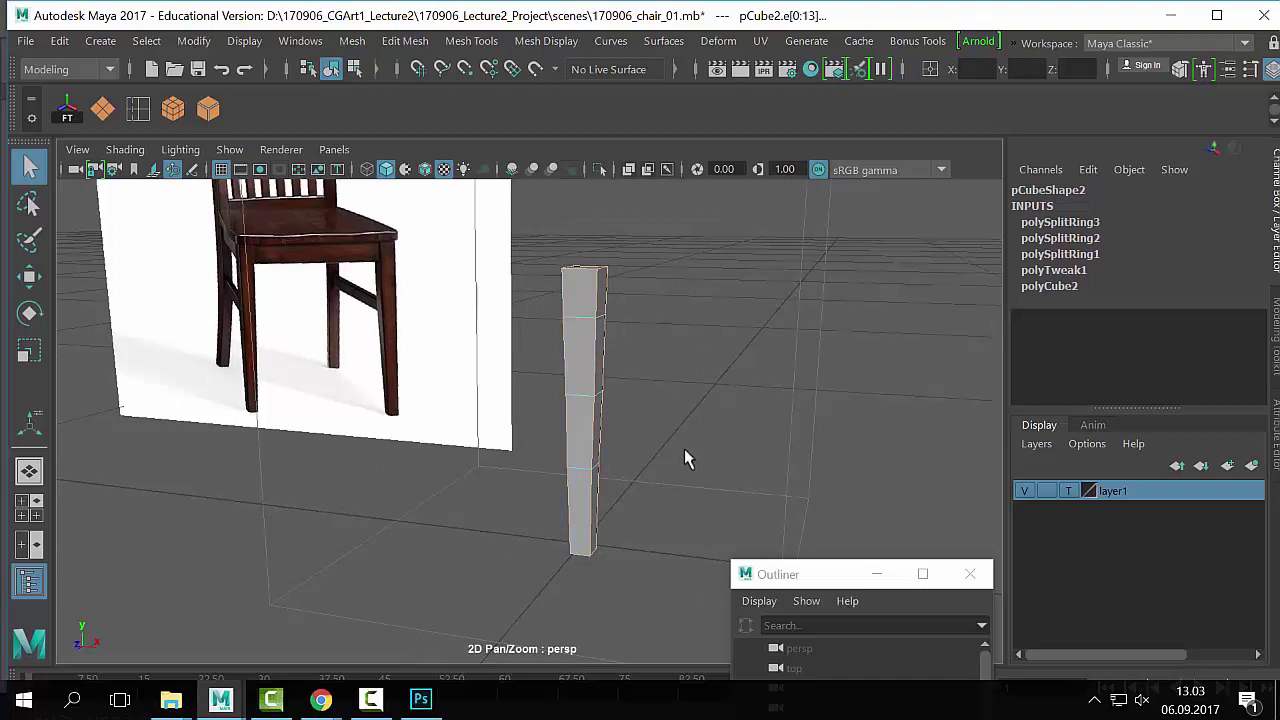
alt+middle_drag(686, 457, 548, 534)
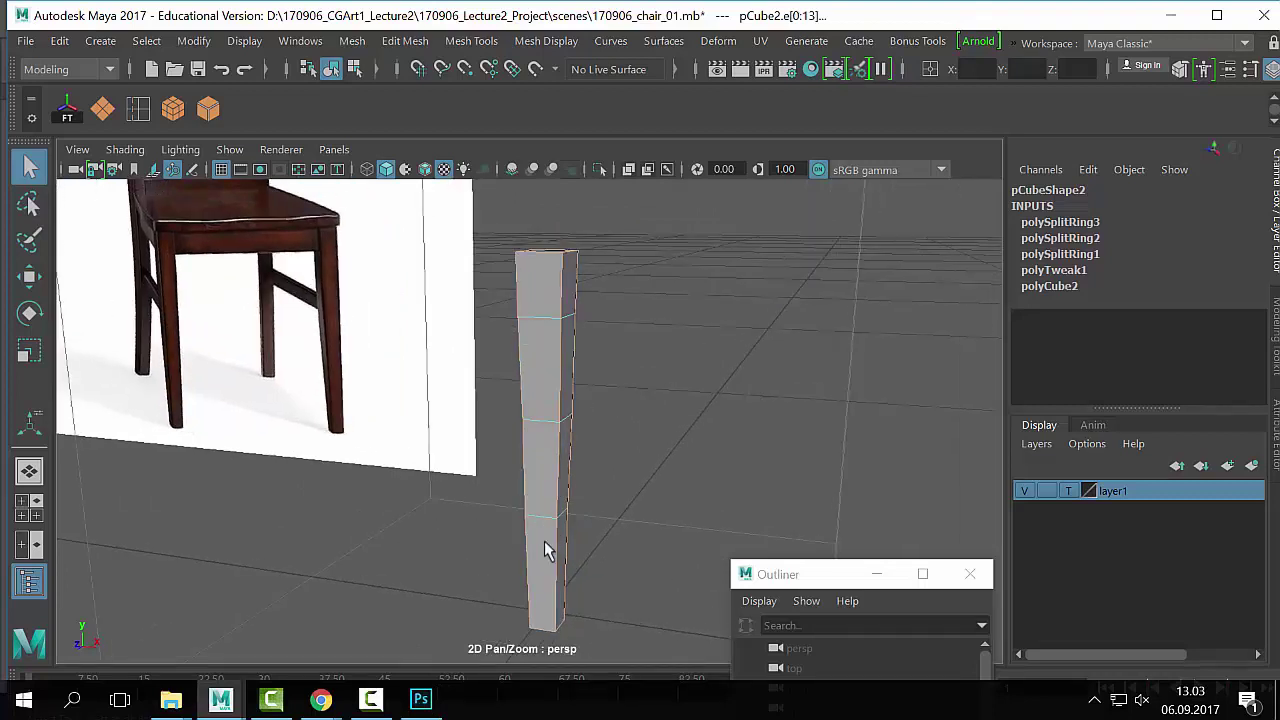
click(208, 110)
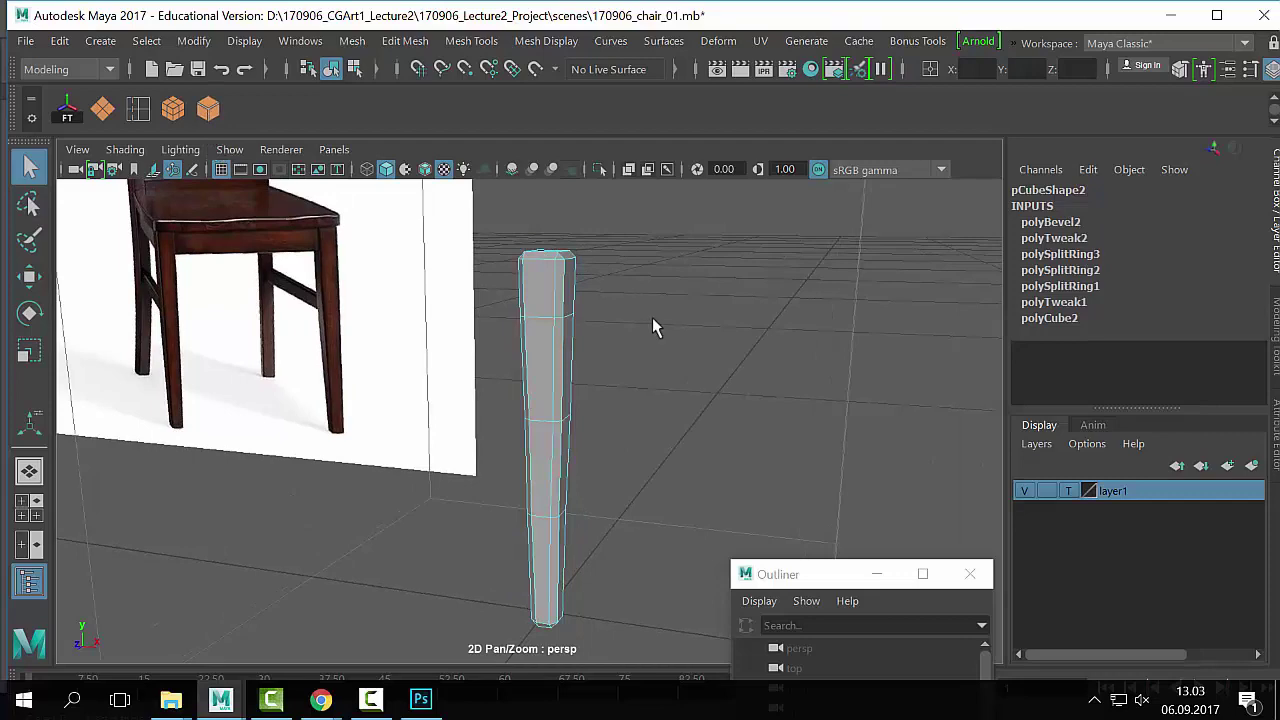
Step: Set the leg's bevel to a Fraction of 0.17 and 2 segments, and return to object mode
alt+drag(652, 317, 626, 326)
alt+middle_drag(626, 326, 585, 460)
alt+right_drag(717, 377, 980, 286)
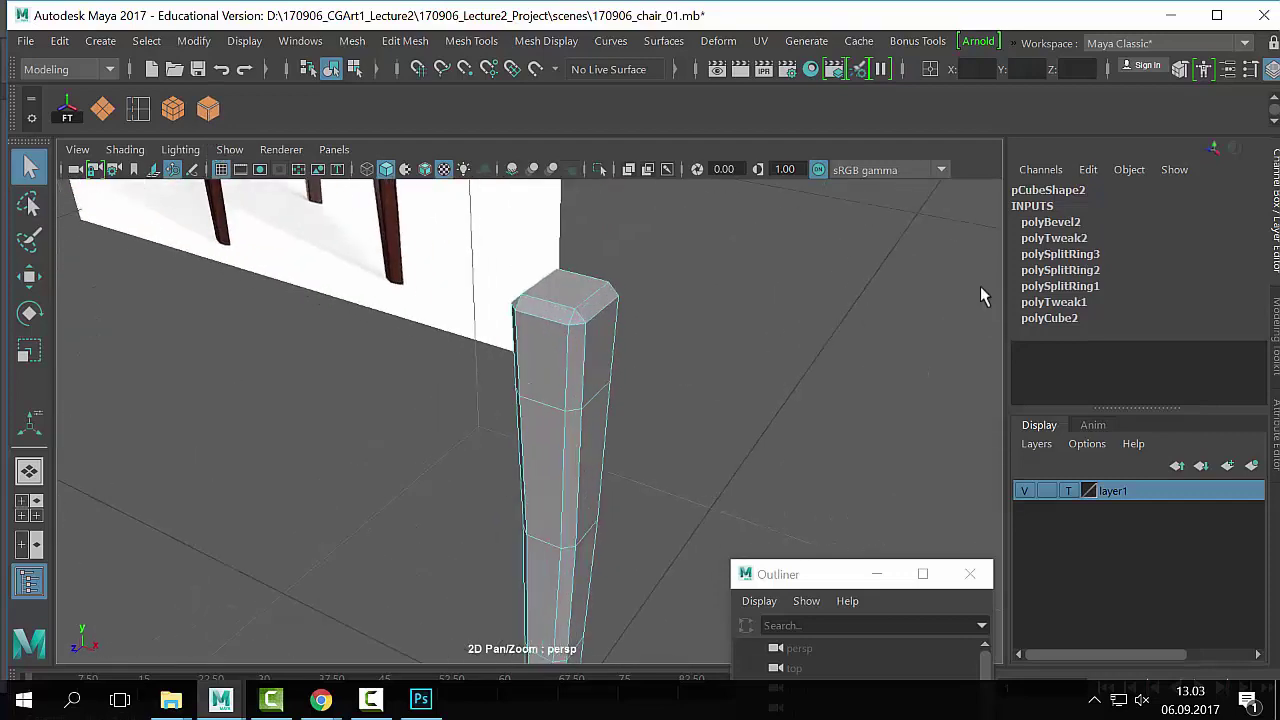
click(1060, 222)
click(1170, 270)
click(1166, 286)
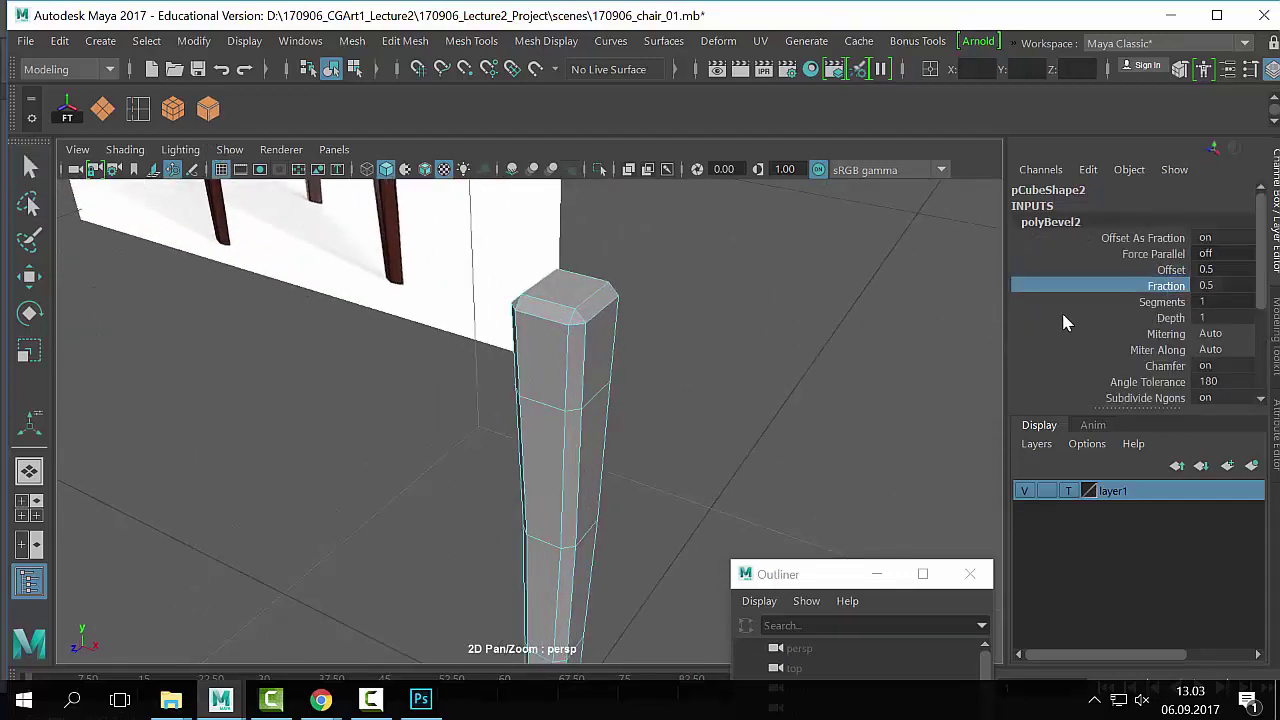
middle_drag(967, 324, 948, 326)
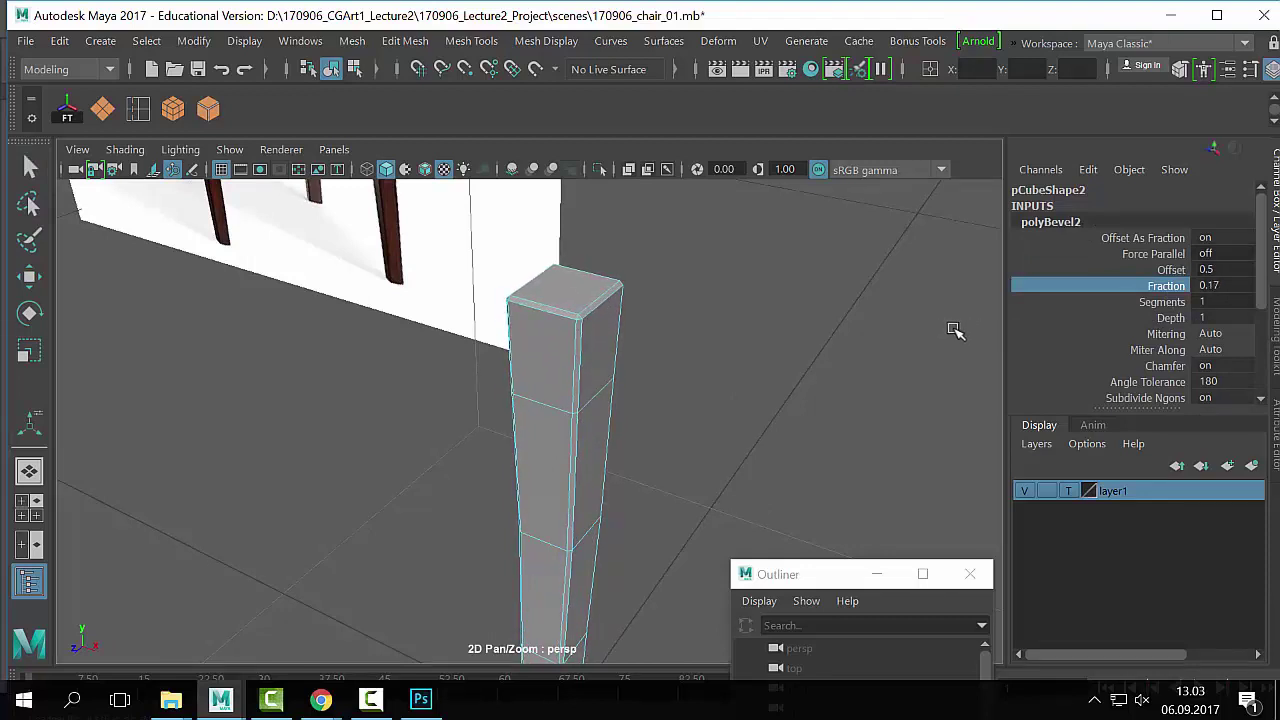
click(1212, 302)
text(2)
key(Return)
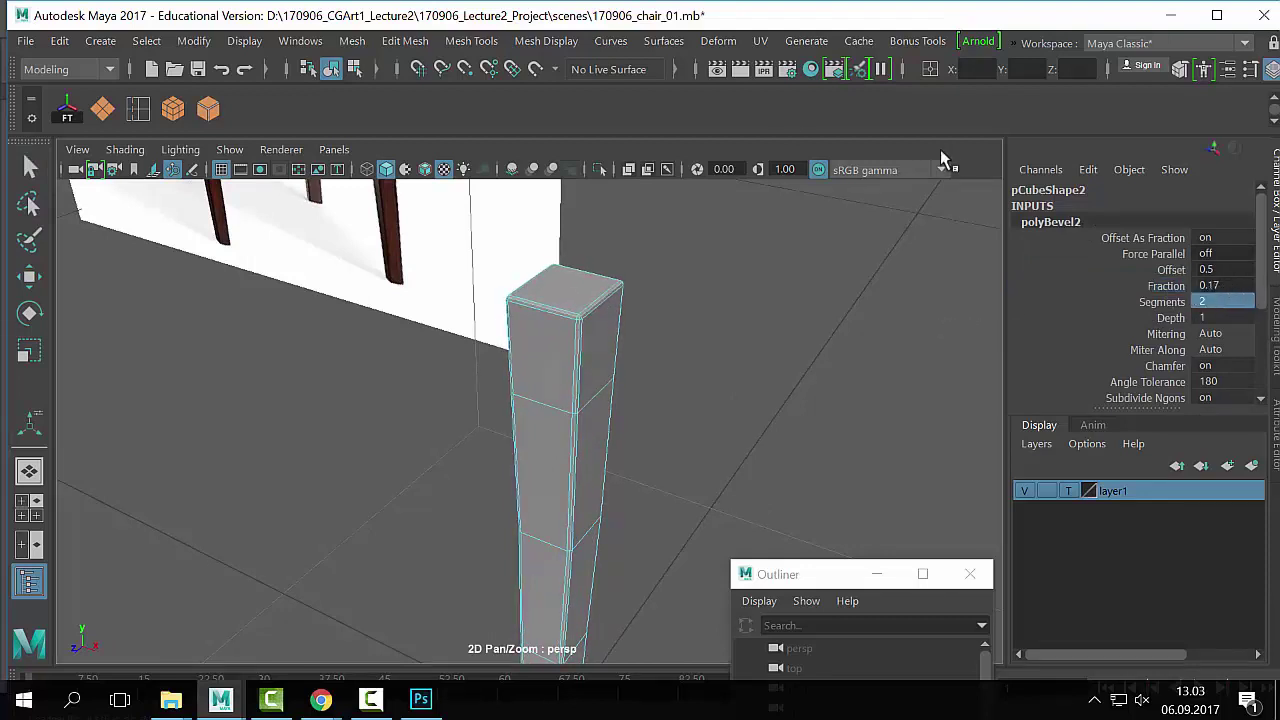
right_drag(571, 312, 676, 104)
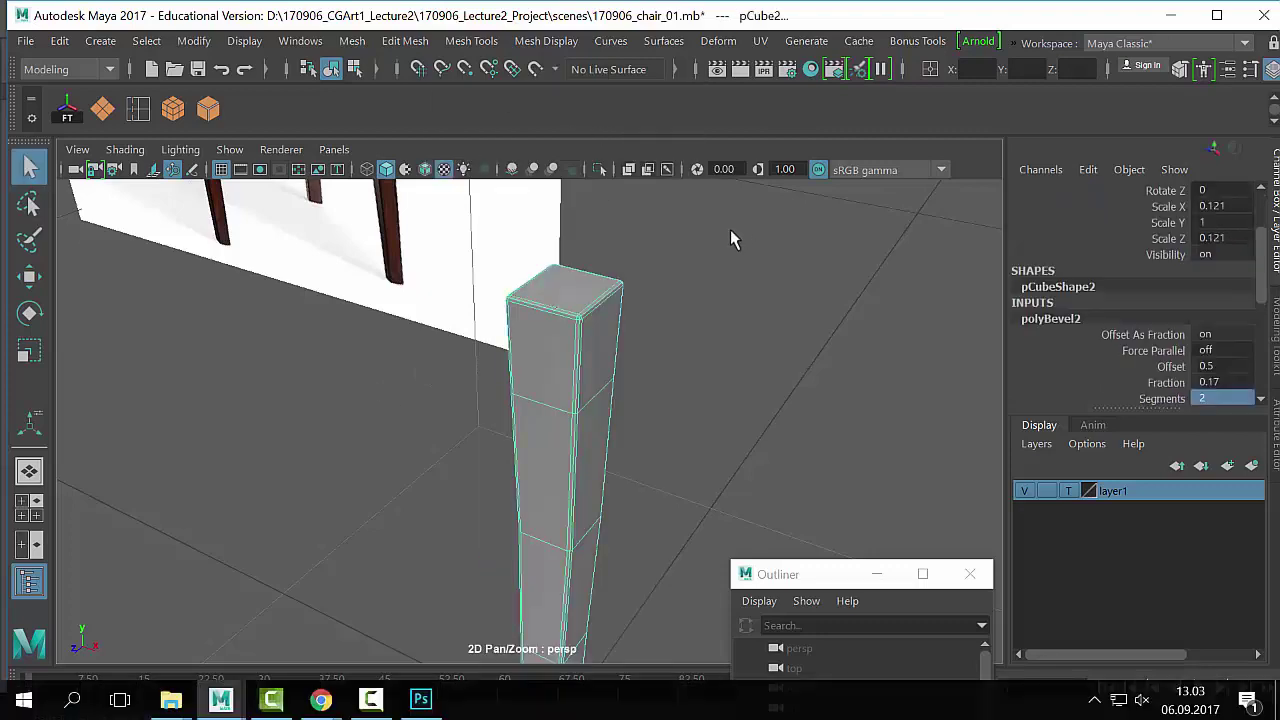
Step: Examine the bevelled leg from several angles and compare its shape with the reference chair
click(800, 316)
alt+right_drag(796, 318, 480, 343)
alt+drag(541, 363, 557, 366)
alt+right_drag(557, 366, 655, 366)
alt+drag(655, 366, 440, 340)
alt+right_drag(440, 340, 250, 370)
click(520, 457)
alt+right_drag(520, 457, 529, 403)
click(583, 432)
click(535, 407)
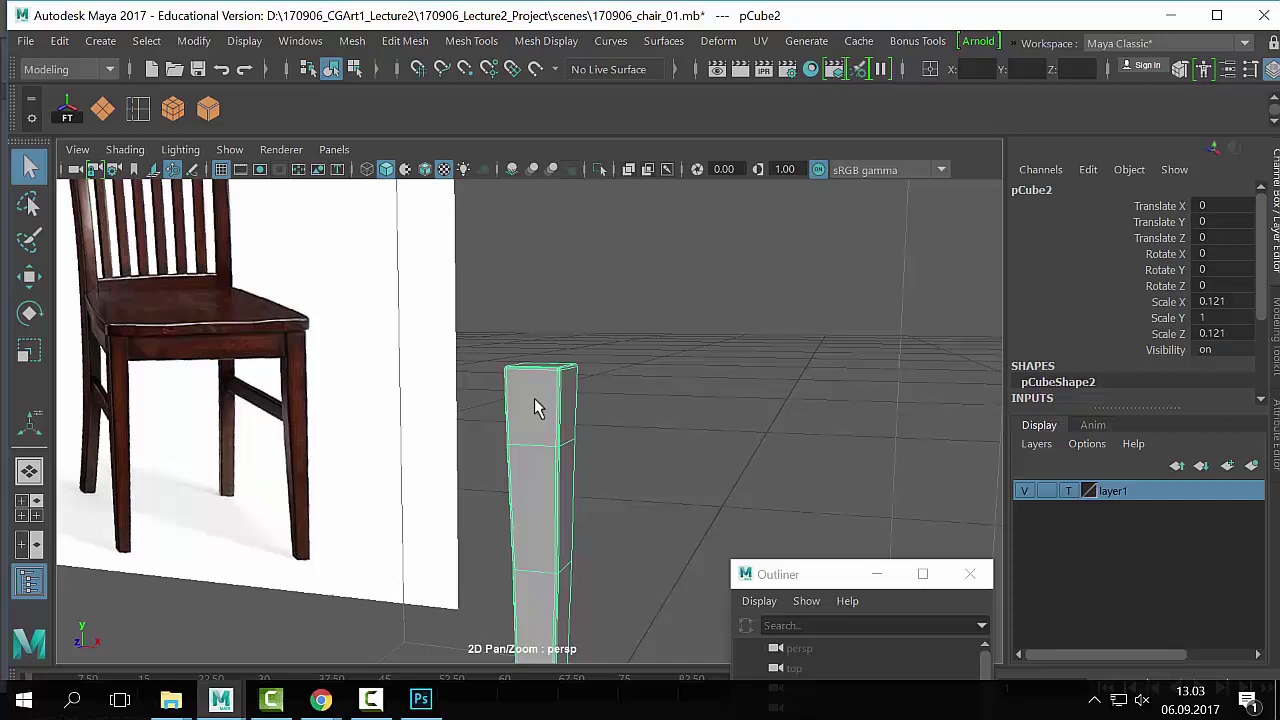
scroll(535, 408, down, 5)
scroll(849, 504, up, 5)
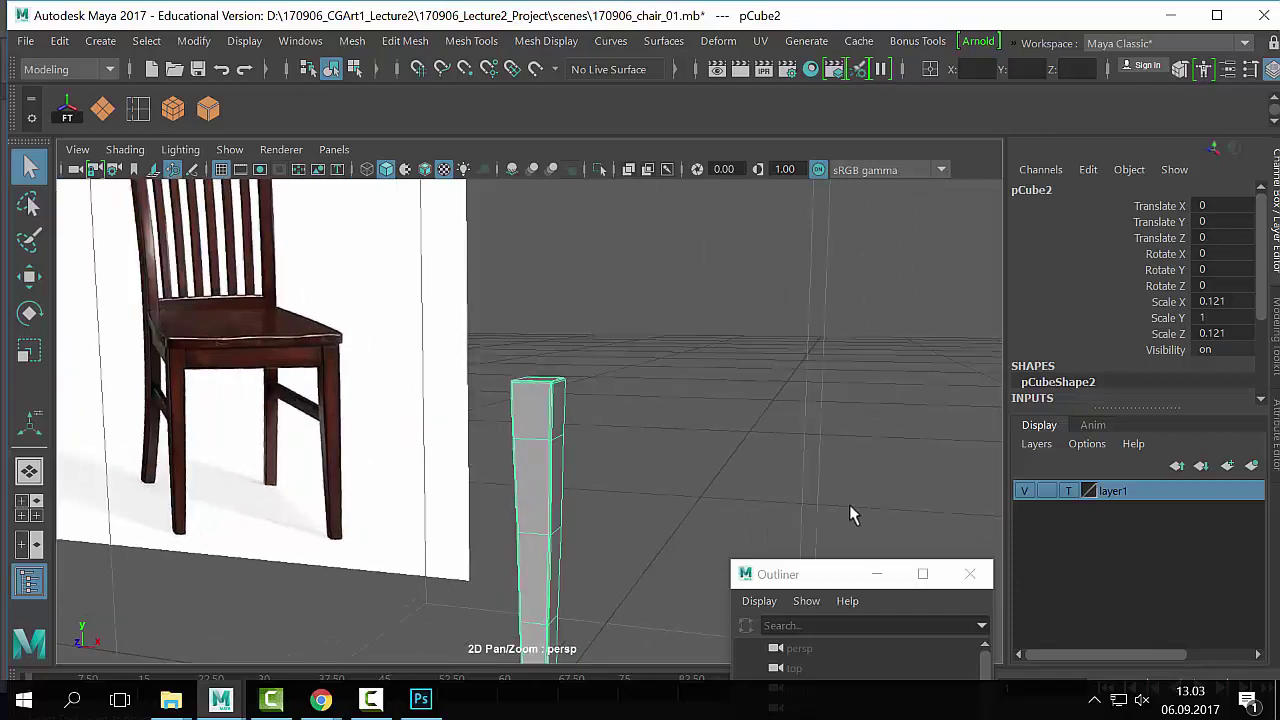
scroll(819, 480, down, 8)
scroll(541, 450, up, 9)
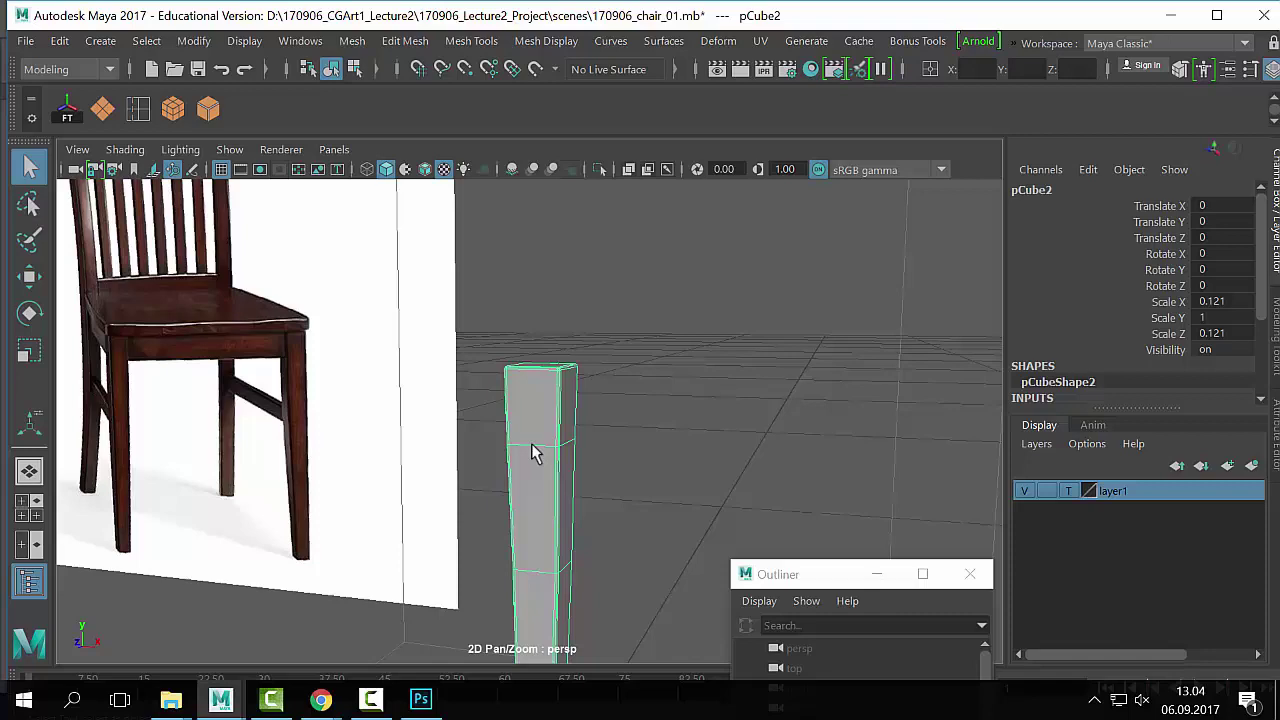
alt+drag(535, 452, 705, 428)
click(705, 428)
alt+right_drag(705, 428, 515, 445)
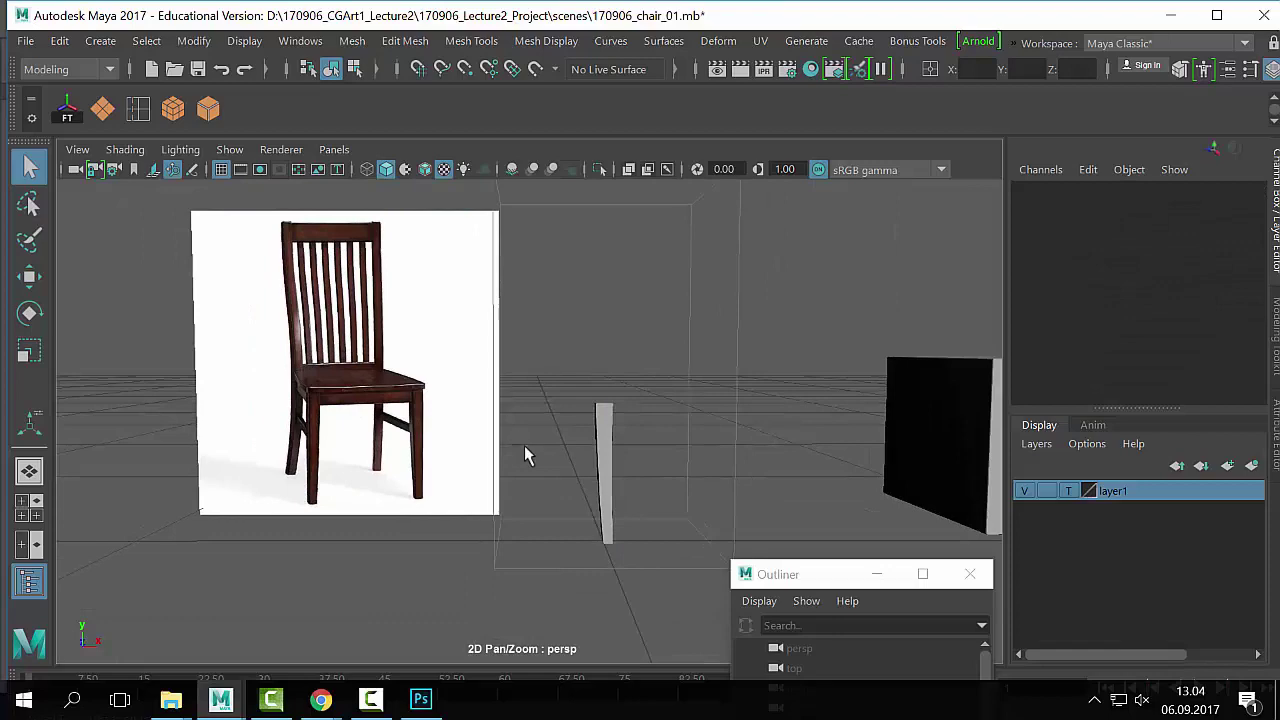
alt+drag(617, 450, 745, 488)
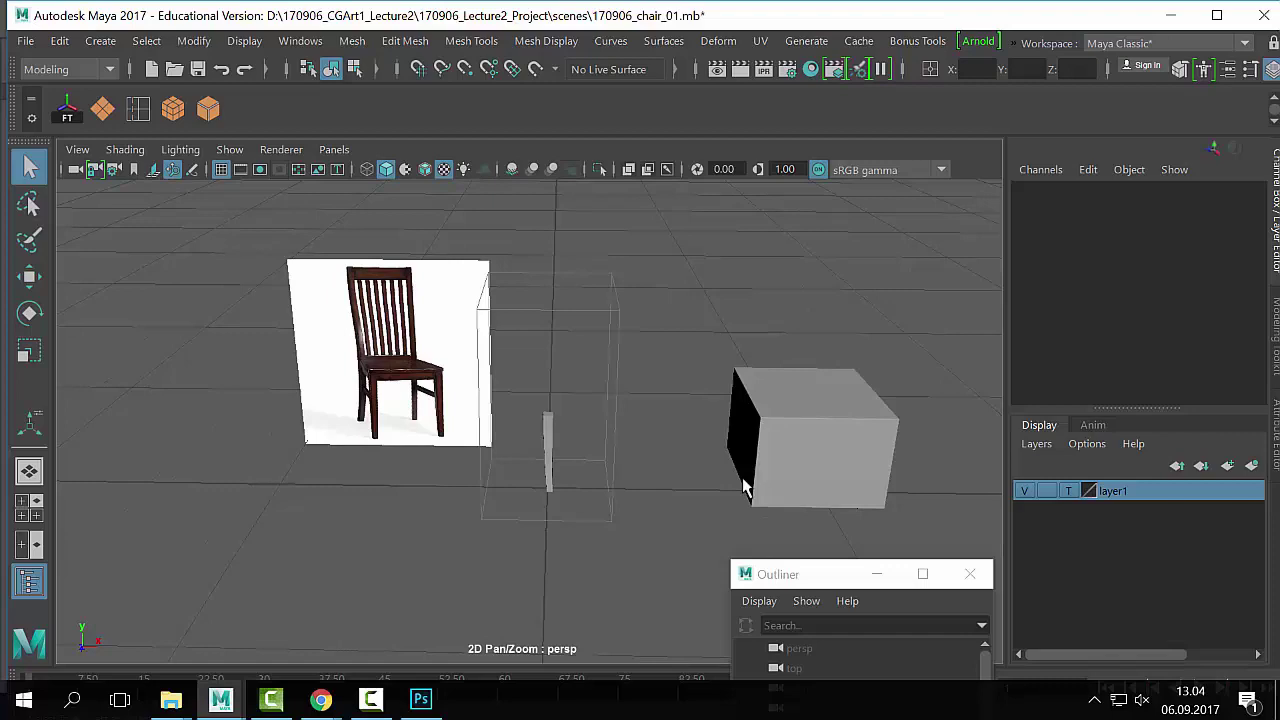
alt+right_drag(743, 487, 1128, 443)
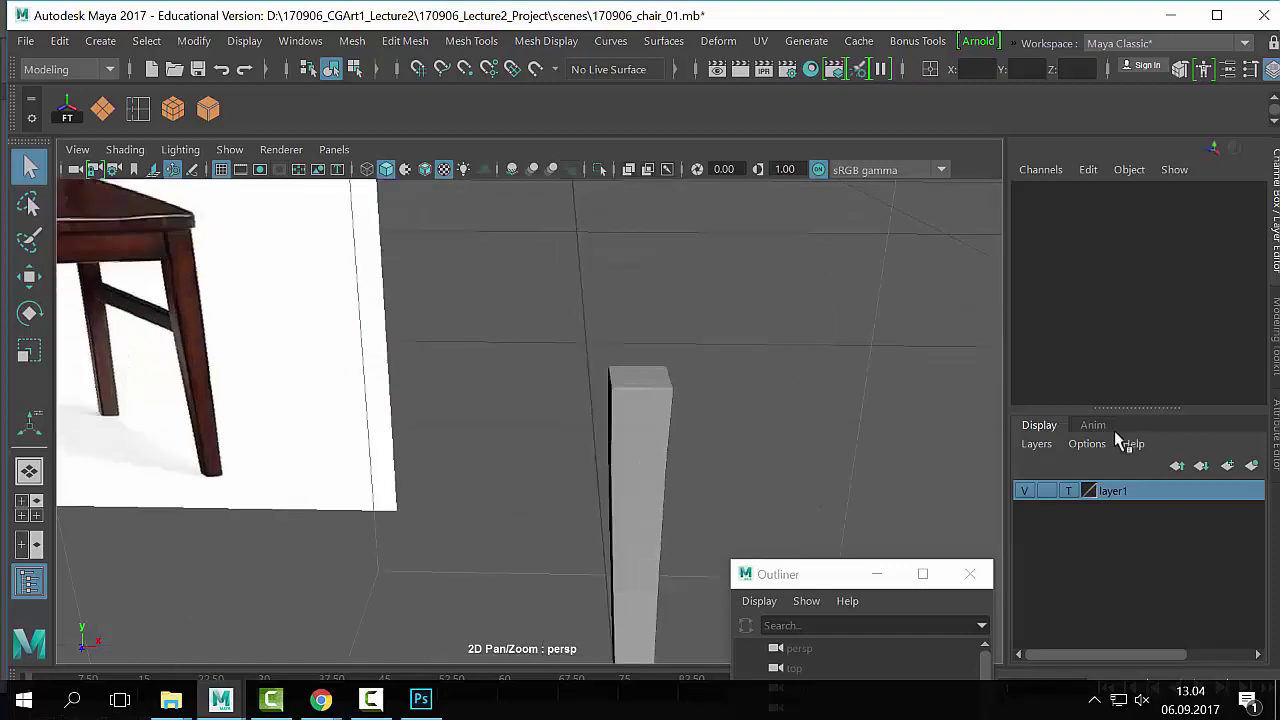
alt+drag(1128, 443, 503, 446)
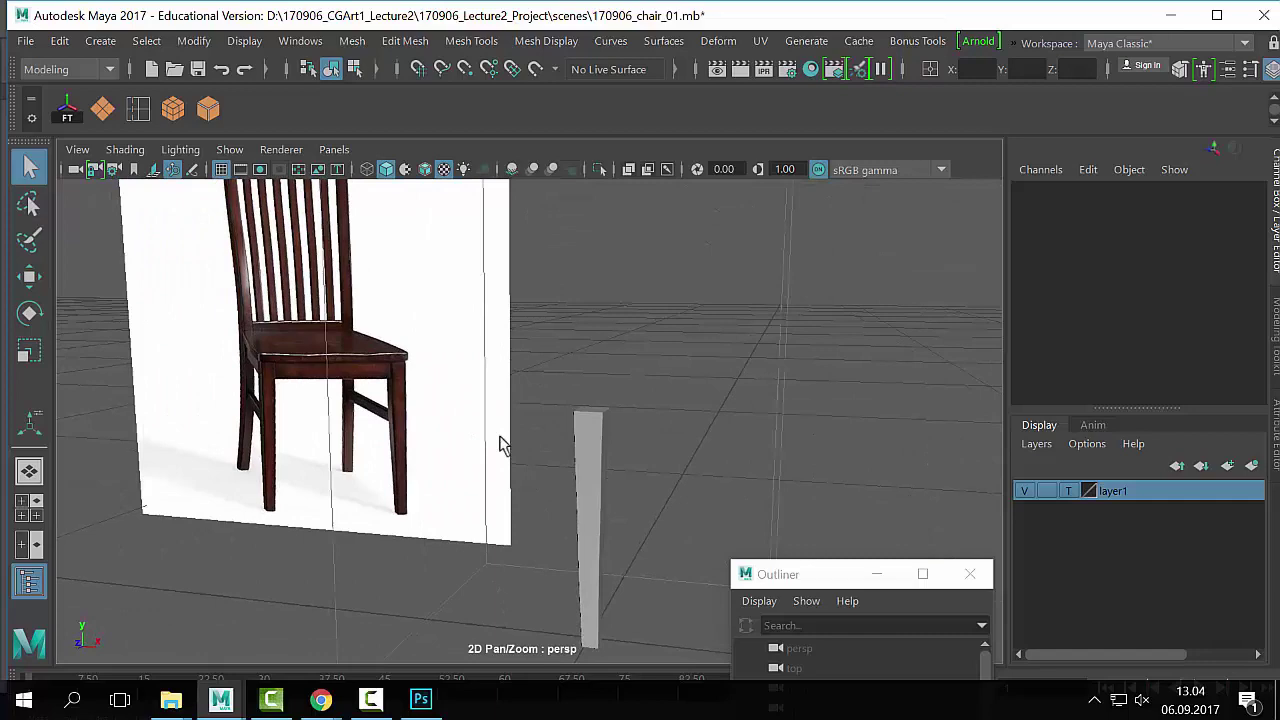
click(590, 450)
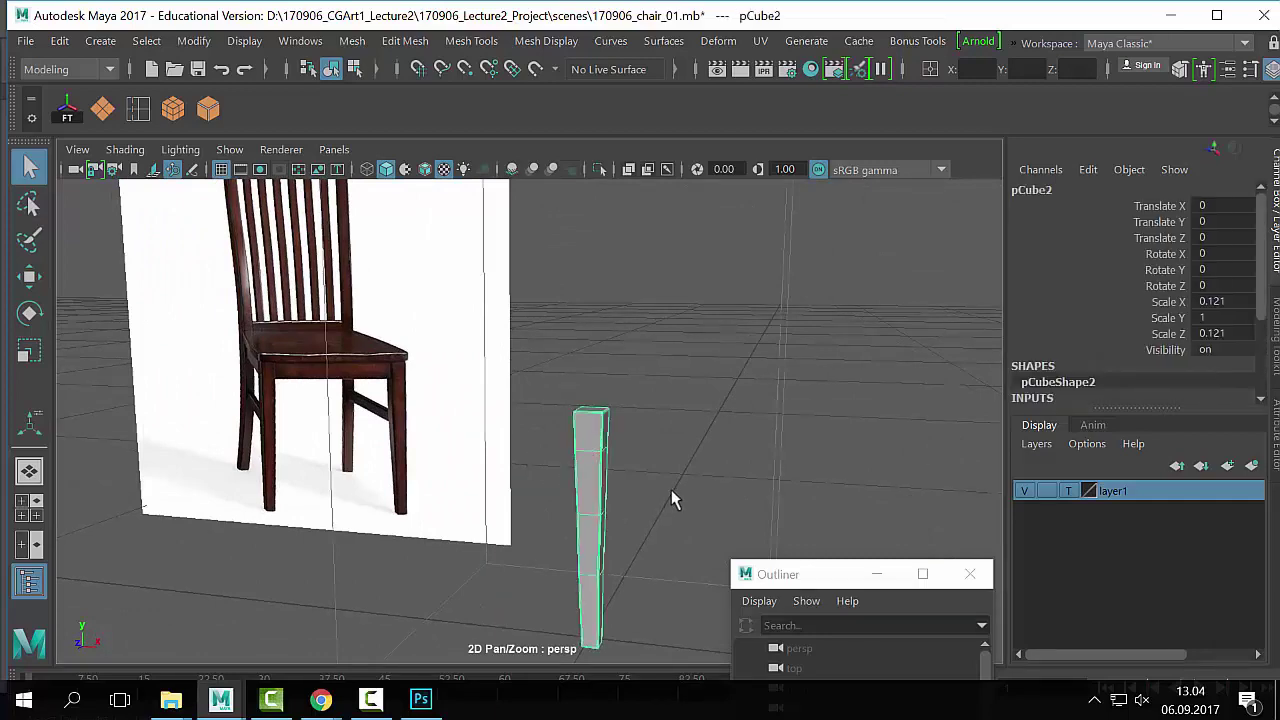
alt+drag(674, 500, 478, 420)
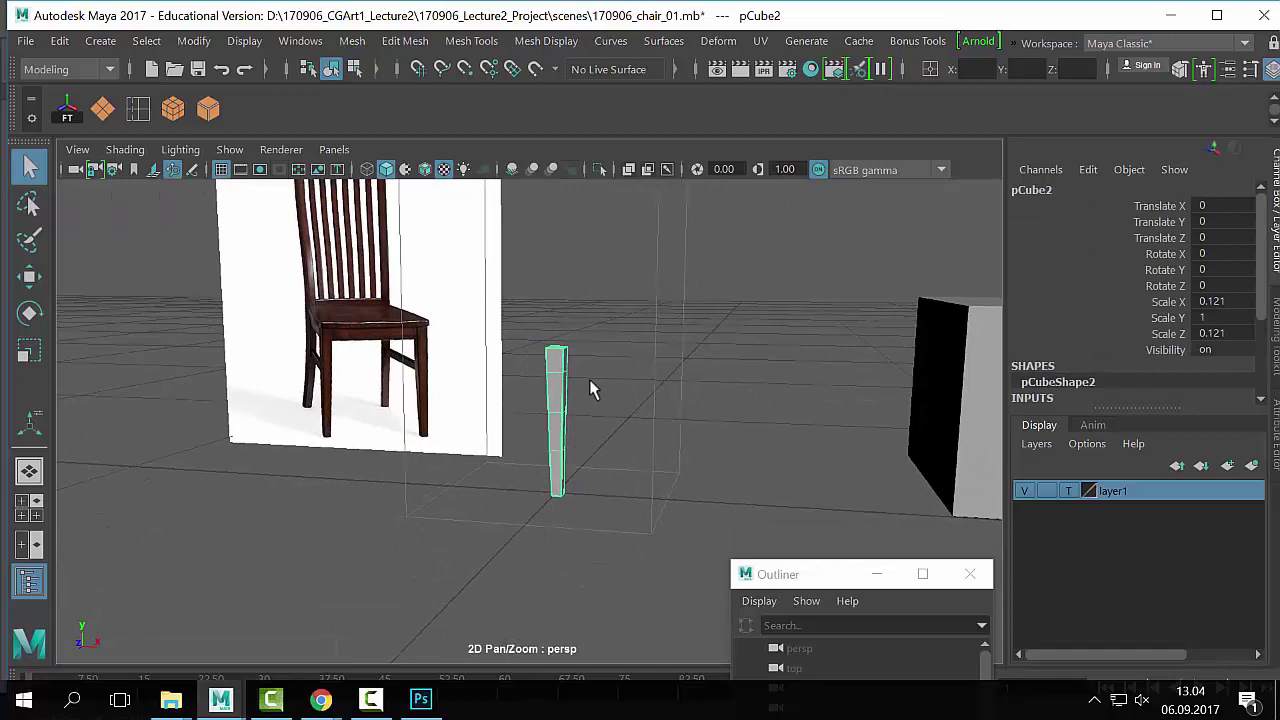
alt+drag(590, 388, 352, 372)
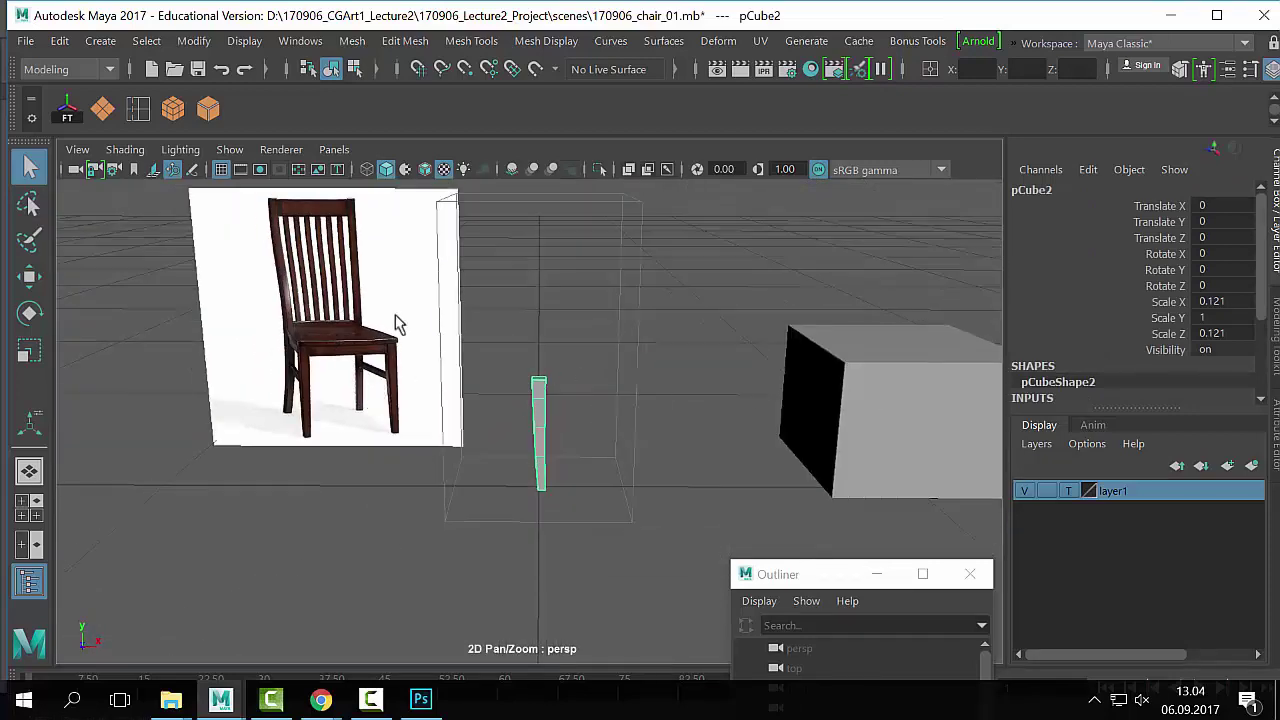
Step: Move the bevelled test cube along X to the scene centre, at Translate X 0
click(900, 434)
alt+drag(900, 434, 657, 400)
key(w)
key(ctrl+z)
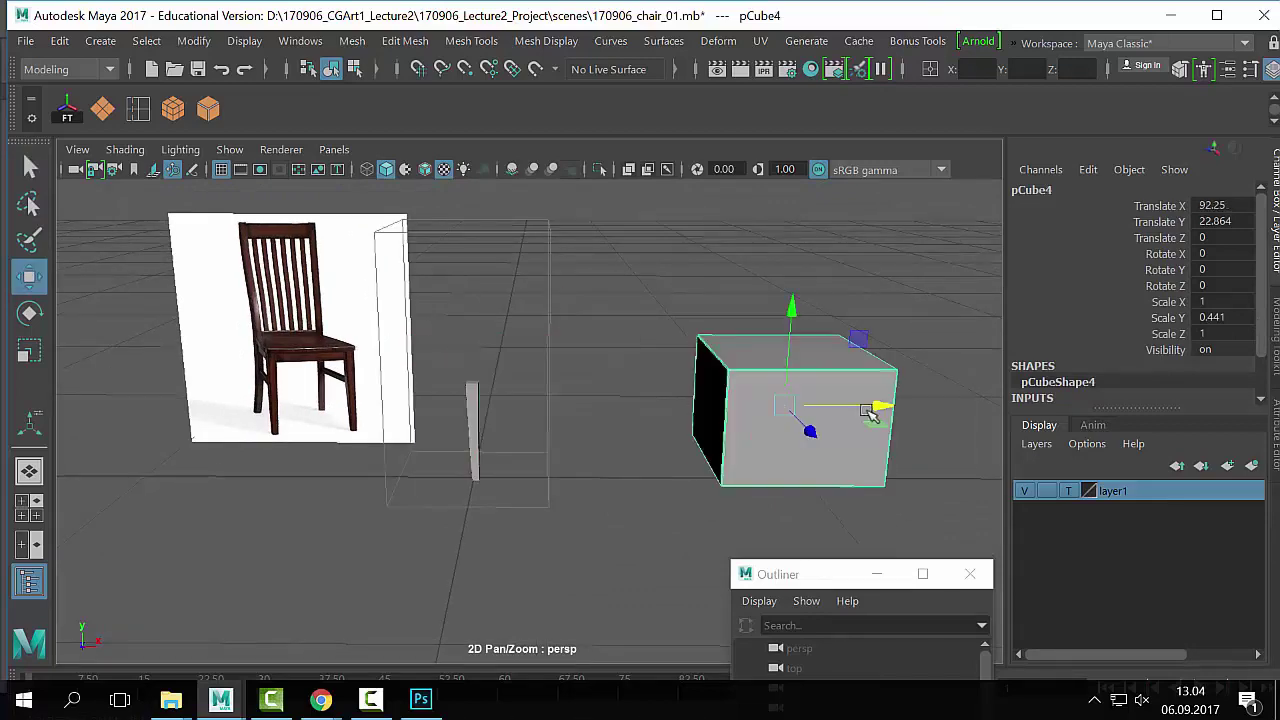
drag(870, 412, 434, 434)
key(f)
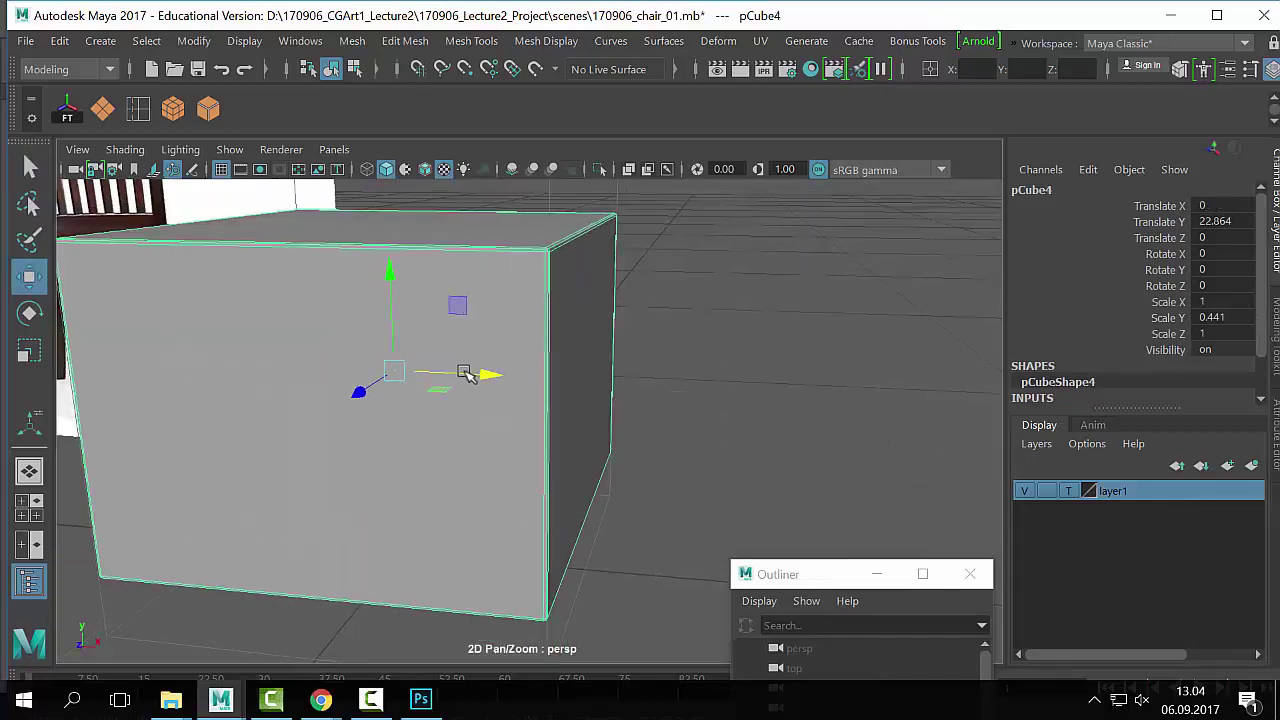
Step: Flatten the cube into a seat slab with Scale X 0.889 and Scale Y 0.04, raised to Translate Y 31.17
key(r)
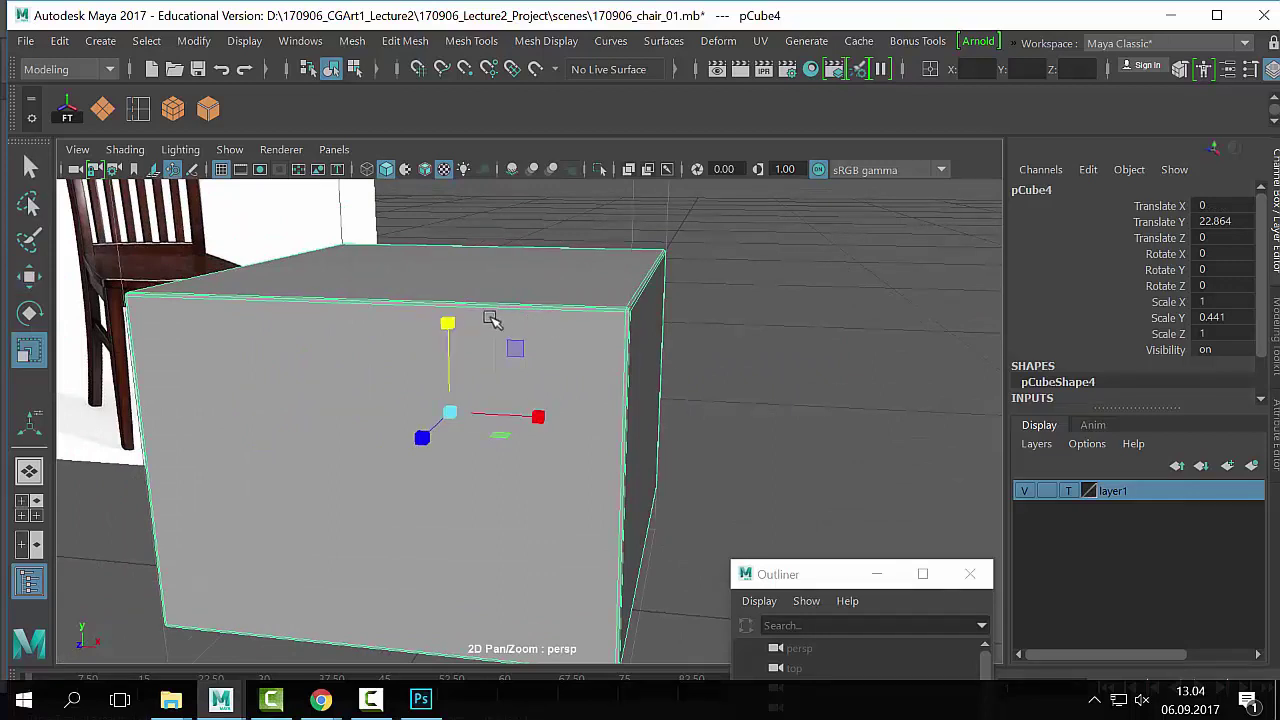
drag(449, 323, 465, 299)
key(w)
key(r)
ctrl+drag(447, 252, 491, 434)
key(ctrl+z)
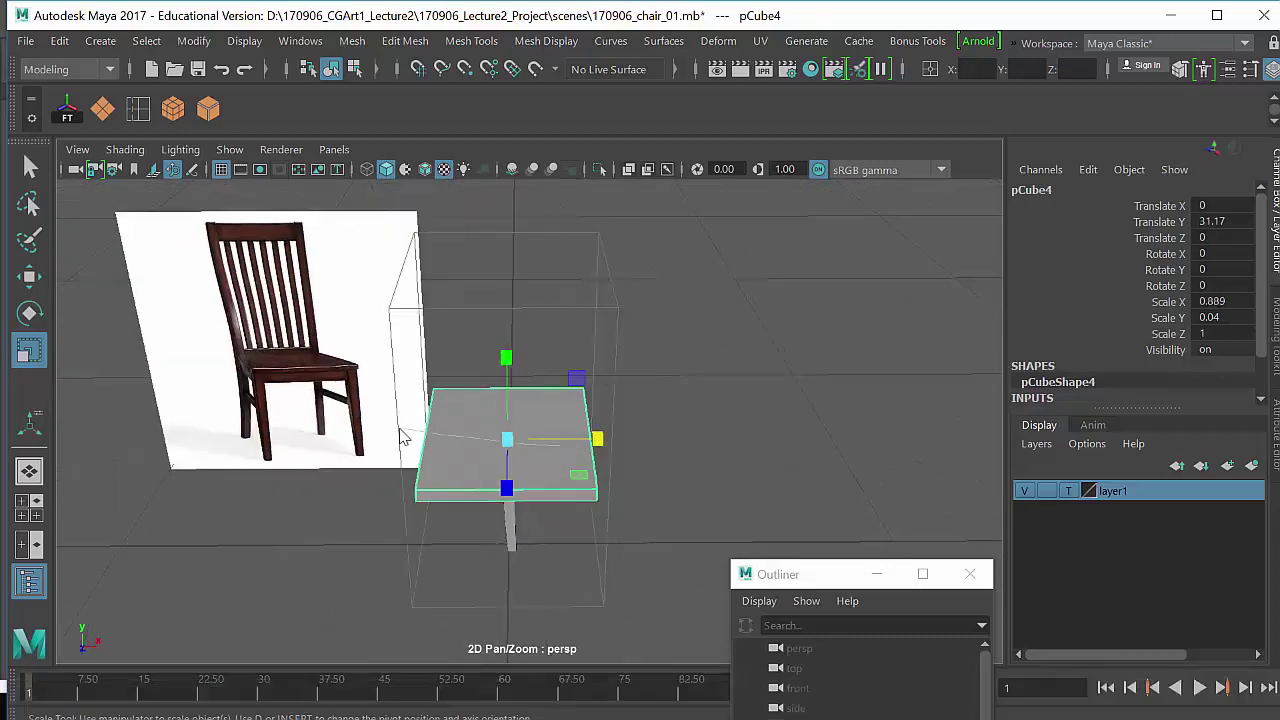
key(F9)
drag(644, 449, 244, 582)
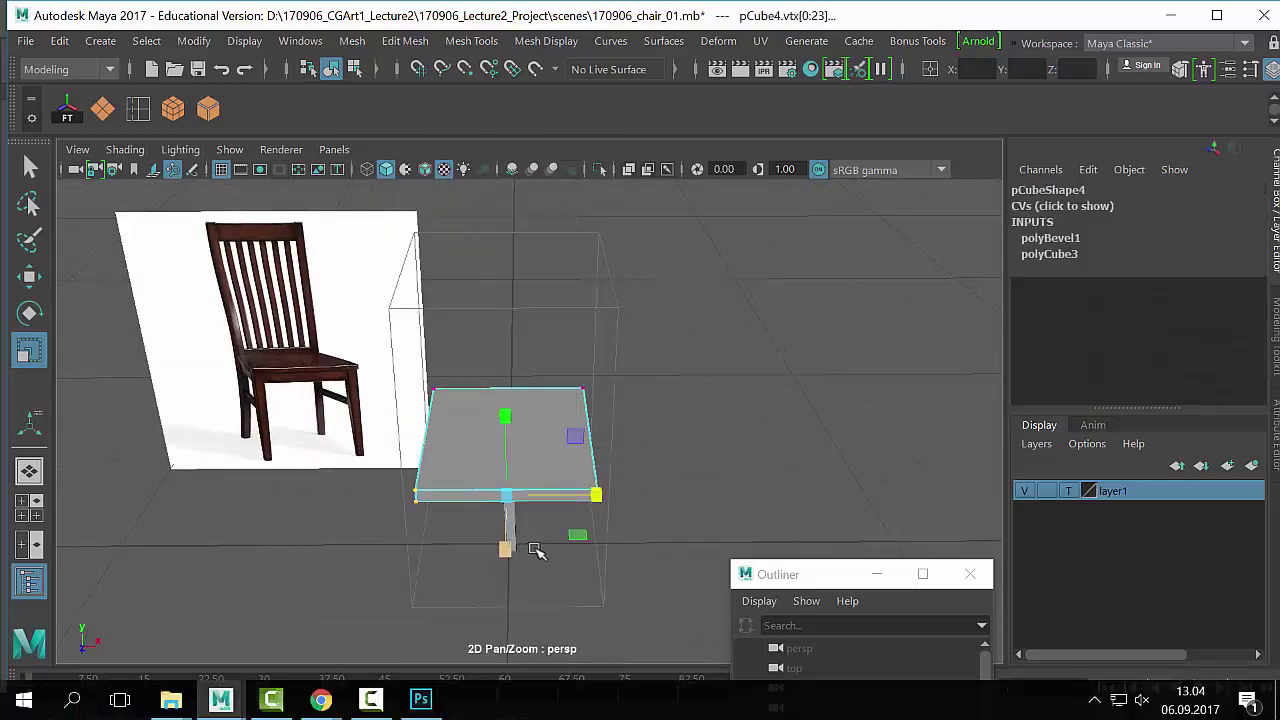
alt+drag(534, 549, 586, 517)
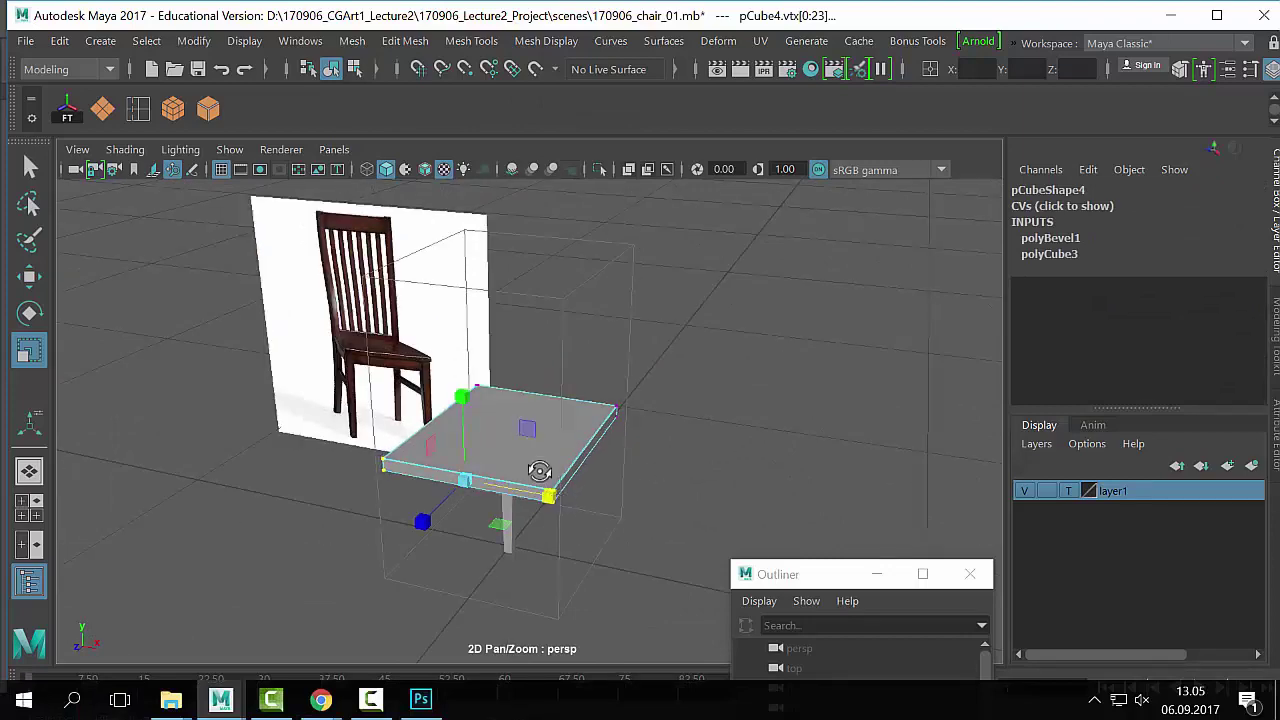
alt+drag(537, 457, 560, 420)
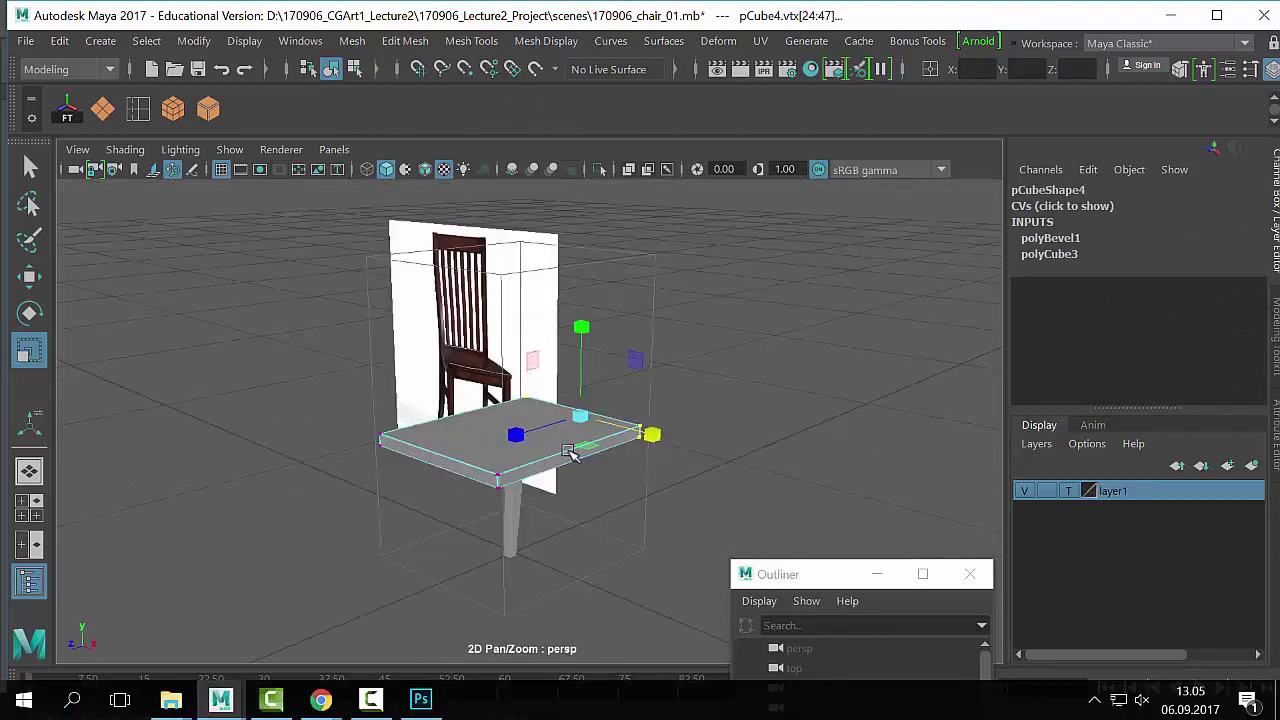
right_drag(580, 172, 660, 103)
click(430, 450)
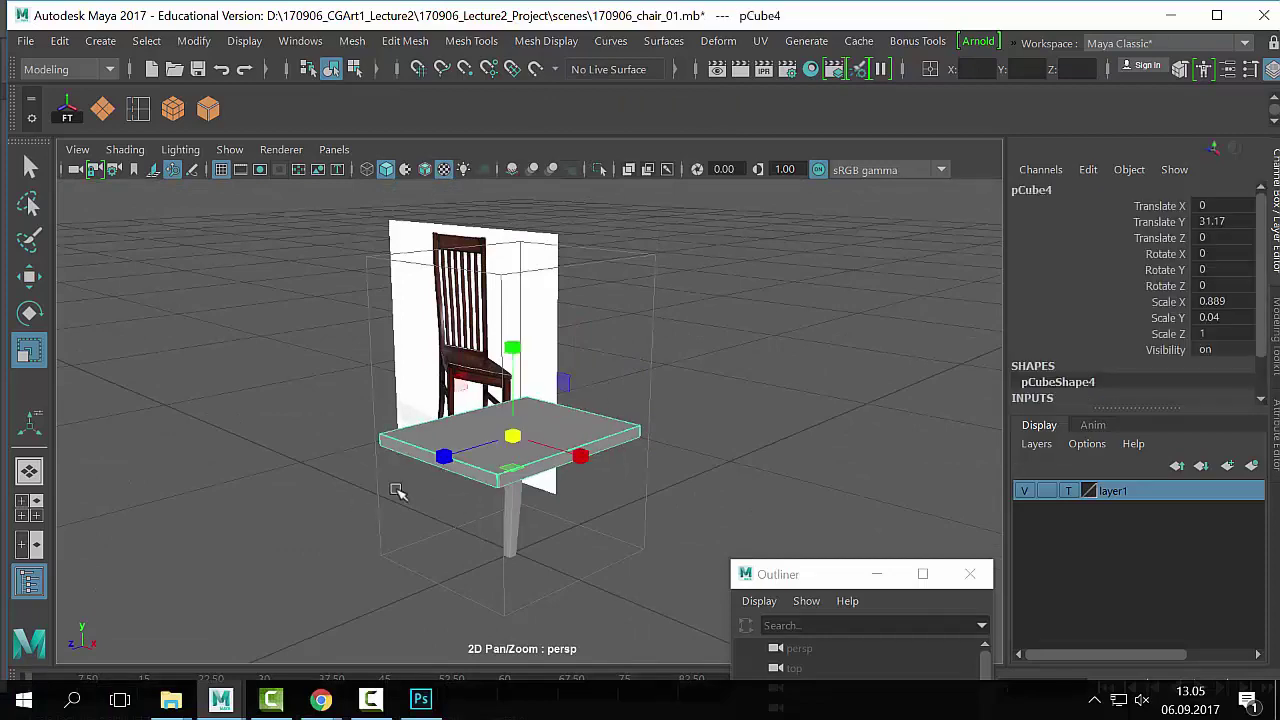
Step: Thin the seat slab to Scale Y 0.028 and check its bevel Fraction and the bevelled corner up close
alt+drag(430, 450, 480, 420)
scroll(1120, 389, down, 2)
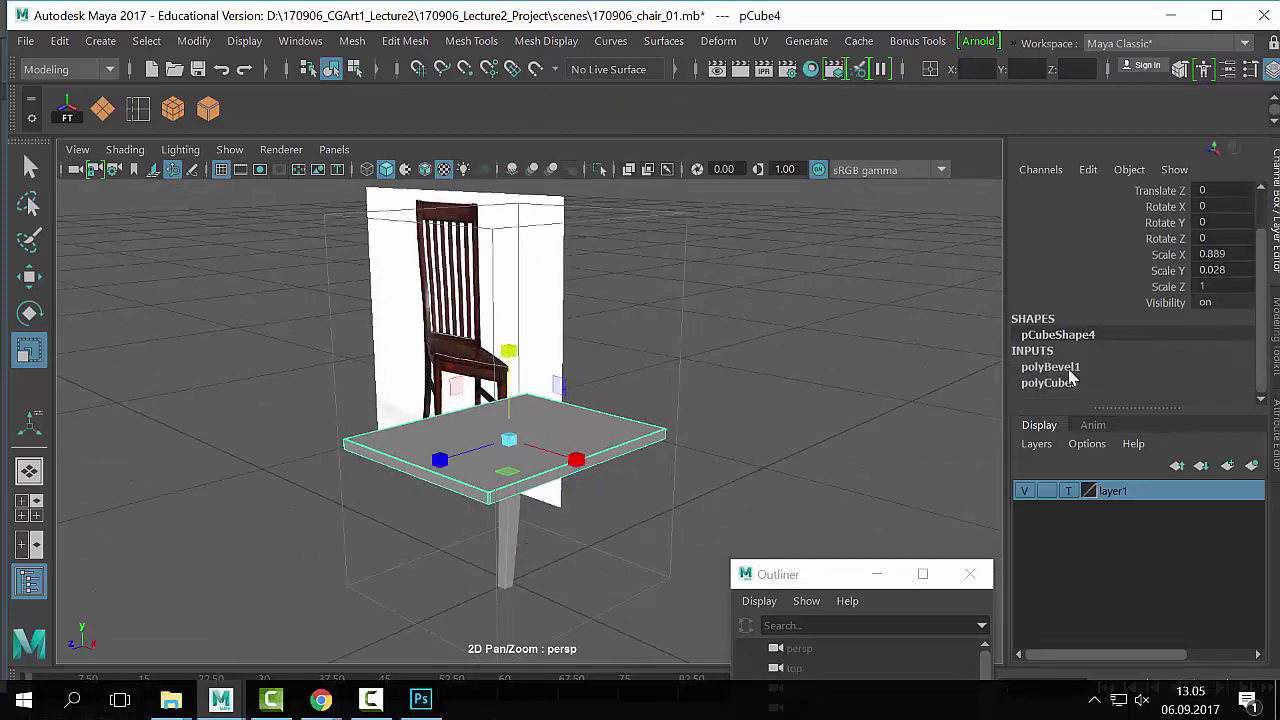
click(1066, 366)
click(1166, 298)
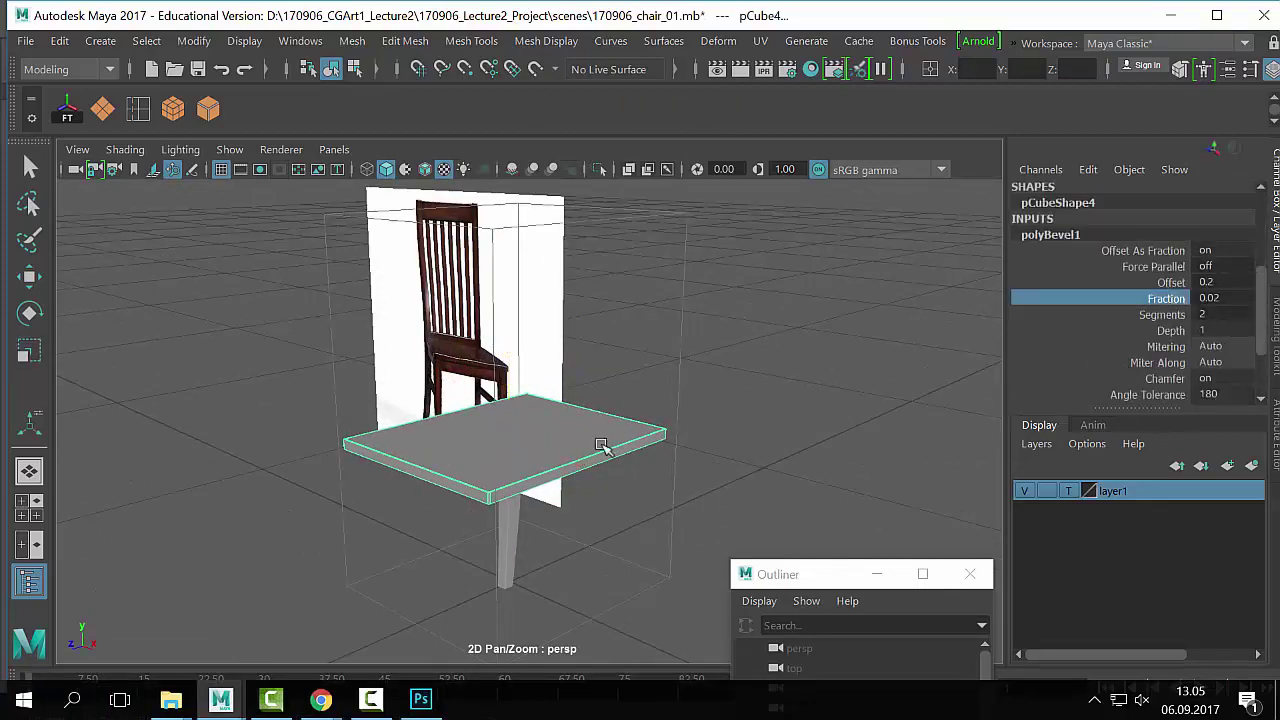
alt+drag(608, 443, 557, 417)
alt+right_drag(557, 417, 824, 507)
middle_drag(824, 507, 826, 508)
key(r)
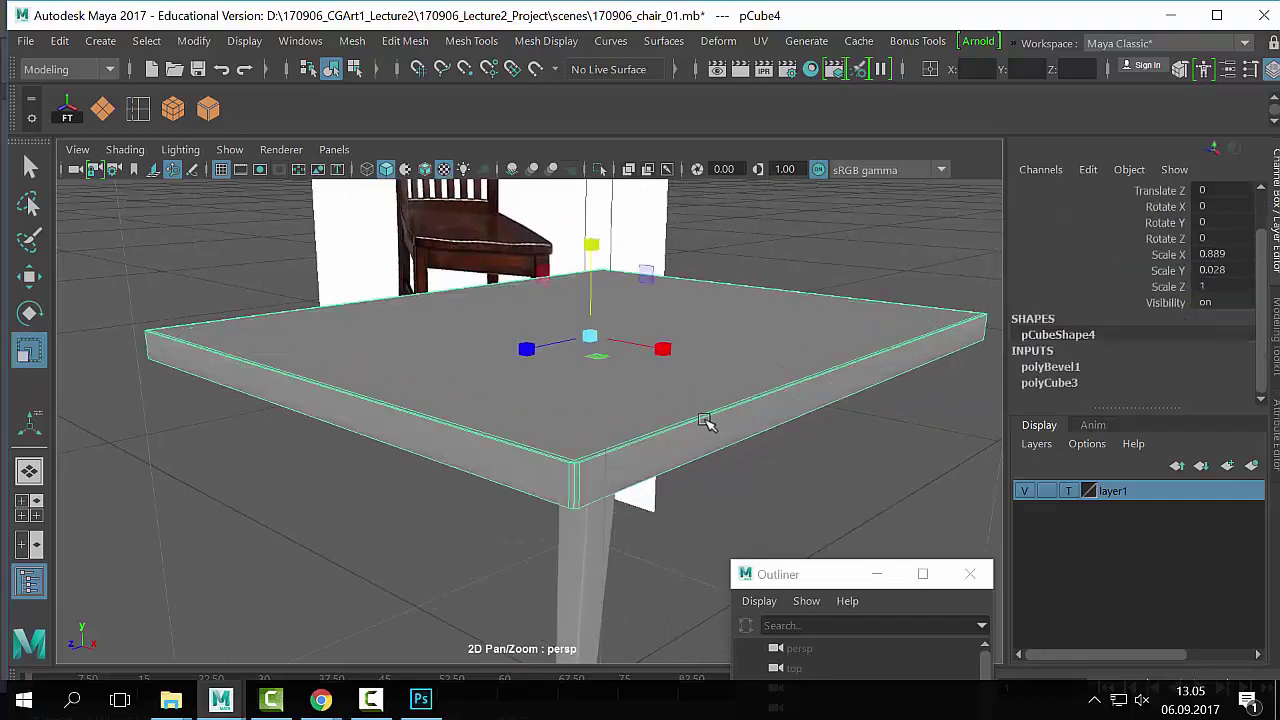
Step: Delete all of the seat slab's faces except the large flat top one and return to object mode
right_drag(705, 422, 583, 210)
alt+right_drag(586, 331, 100, 260)
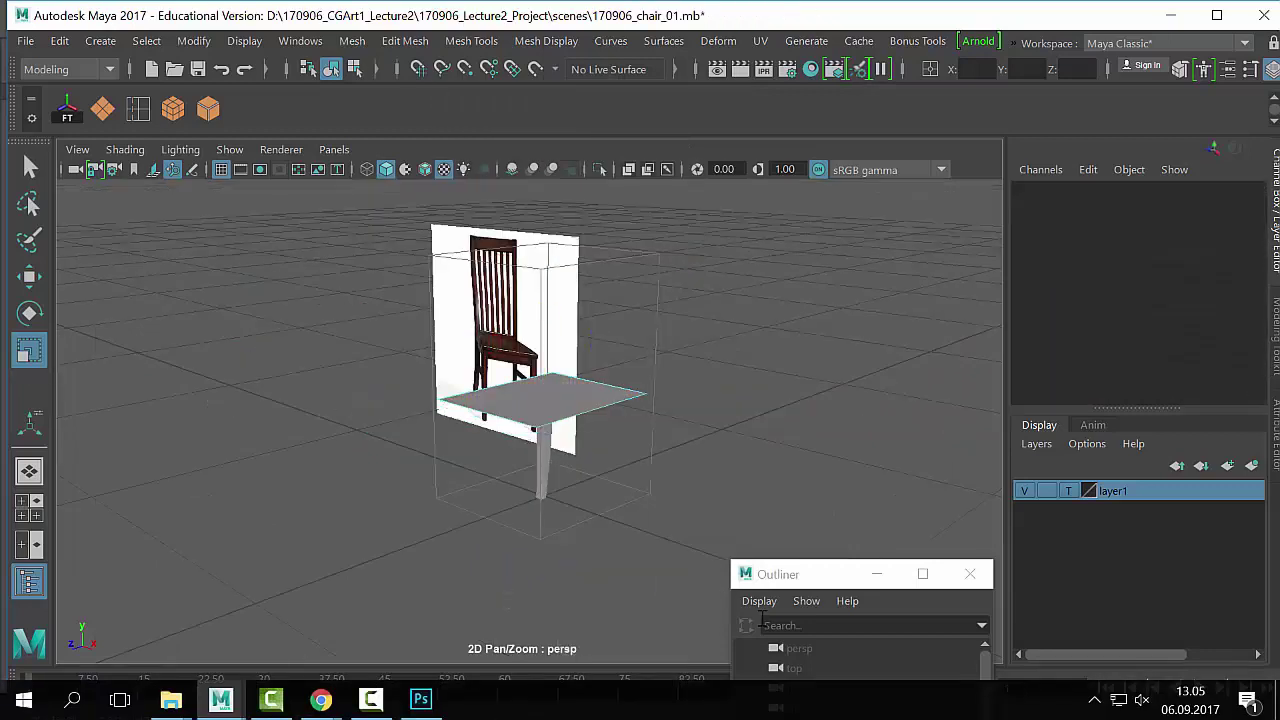
scroll(714, 391, up, 3)
key(q)
right_drag(714, 200, 795, 100)
scroll(759, 396, up, 2)
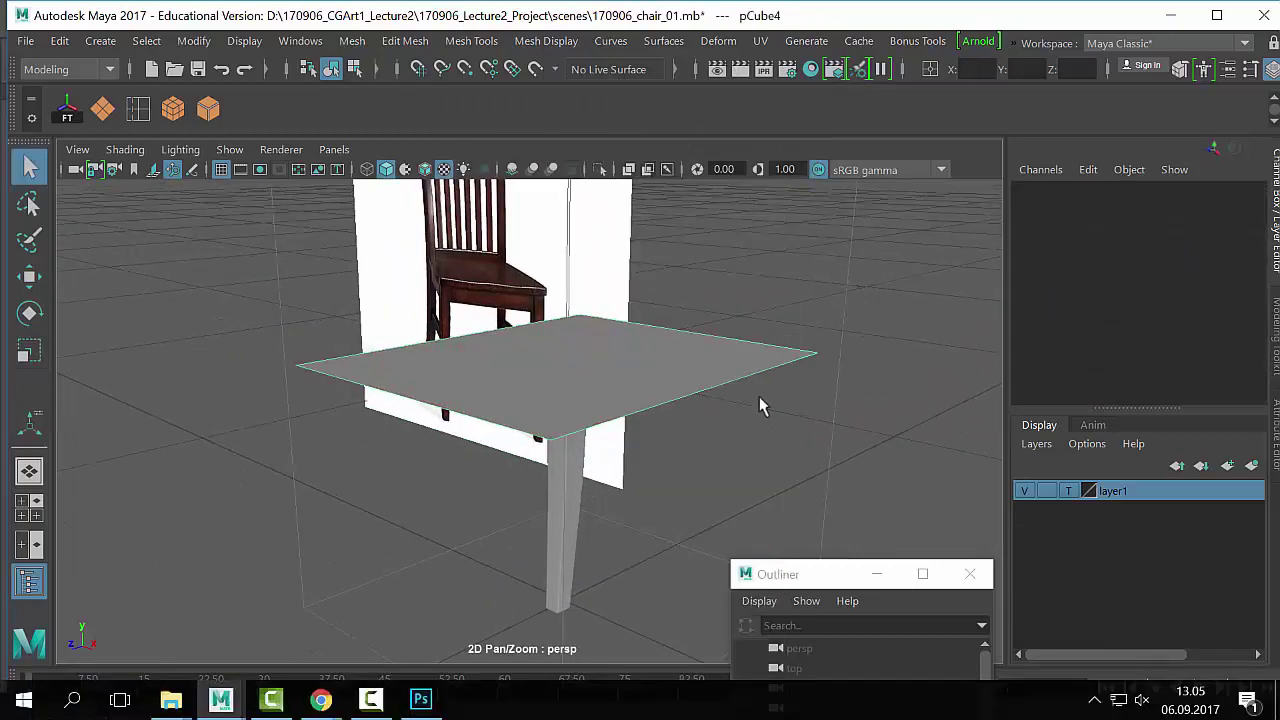
Step: Extrude the remaining flat face upward into a thin seat board with sharp edges
key(ctrl+e)
drag(565, 253, 571, 283)
click(818, 297)
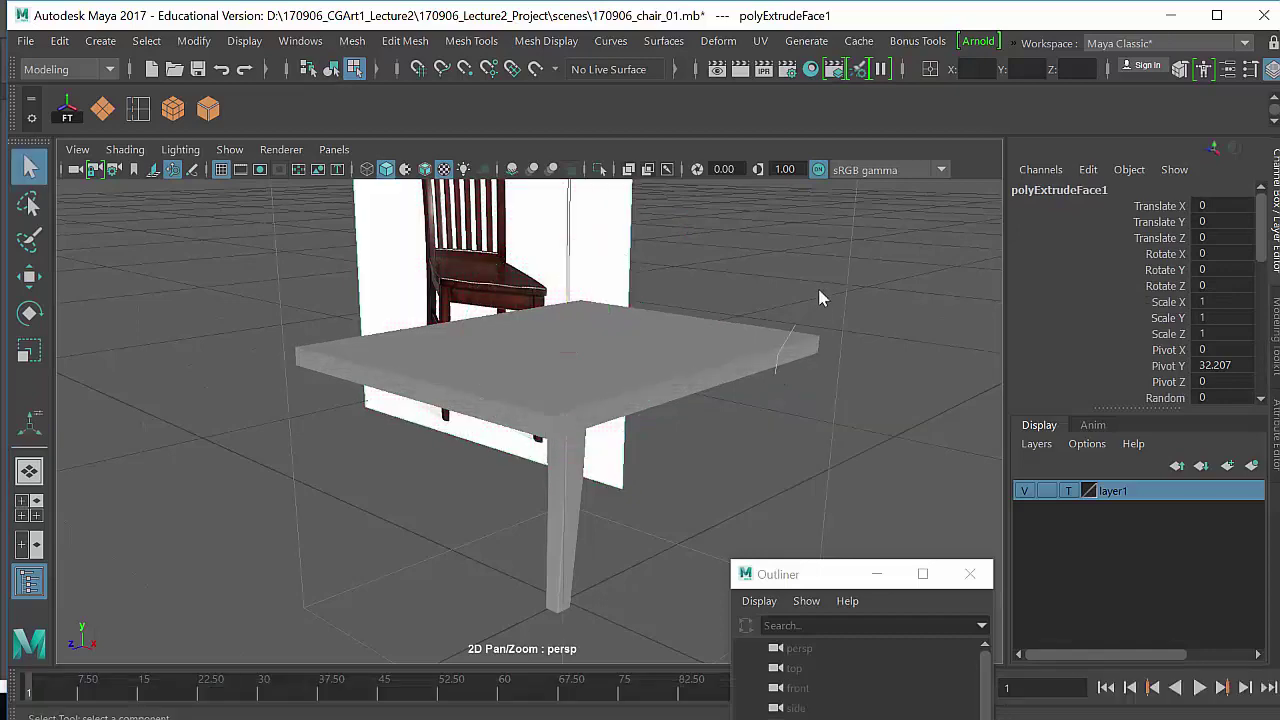
right_drag(690, 134, 785, 108)
right_drag(697, 134, 785, 105)
Step: Lower the seat board onto the top of the leg in the side view, at Translate Y 28.87
click(761, 379)
key(w)
alt+drag(761, 379, 663, 310)
key(space)
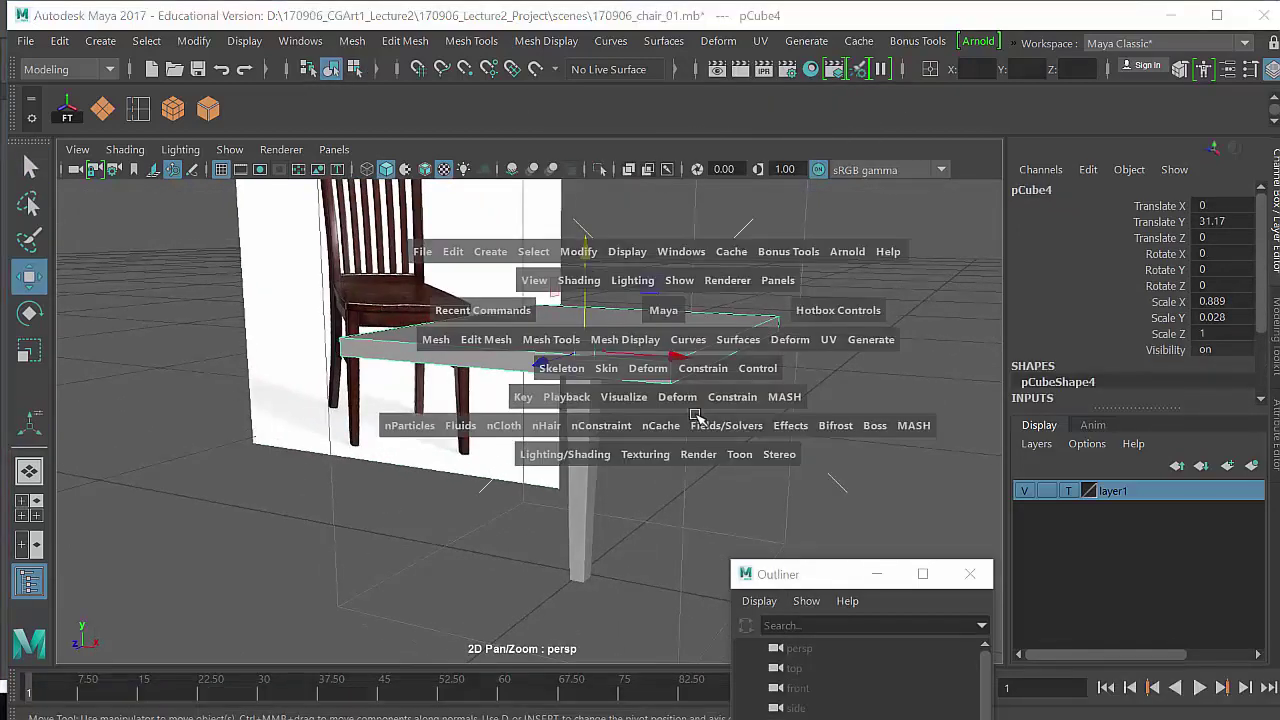
key(space)
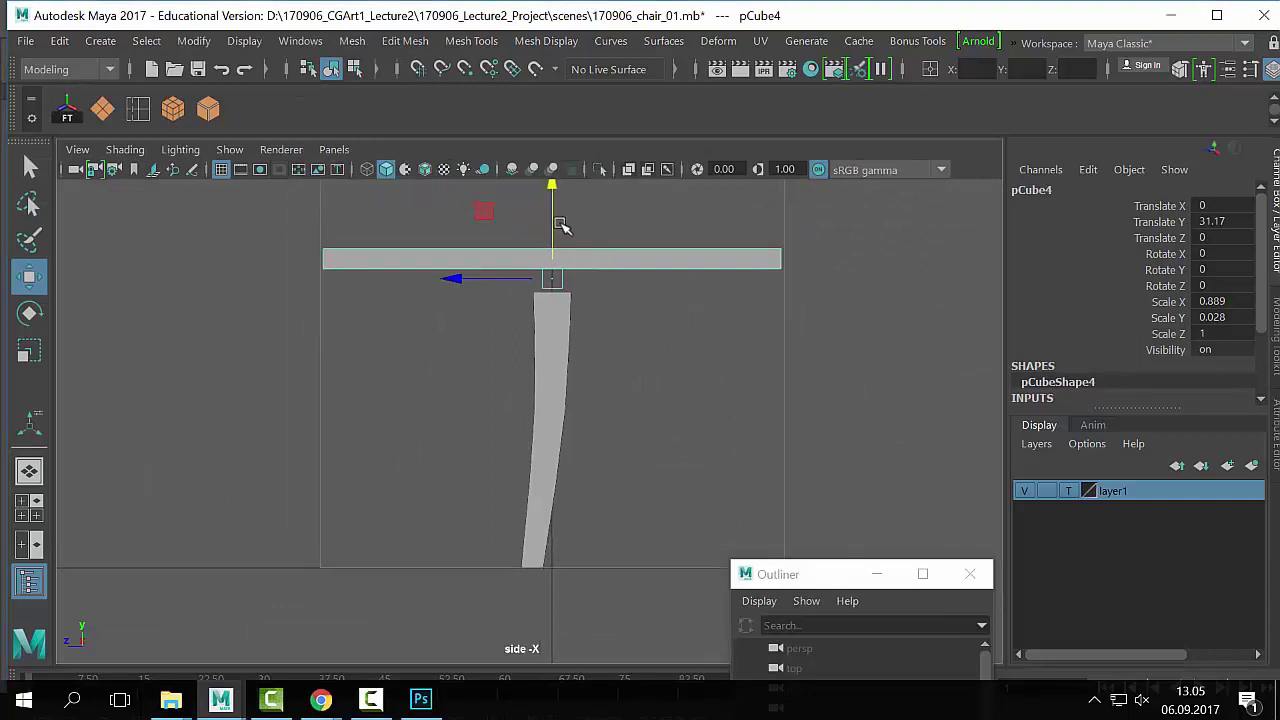
drag(560, 226, 559, 256)
Step: Move the leg along Z to 20.338, just inside one end of the seat board
drag(638, 395, 488, 505)
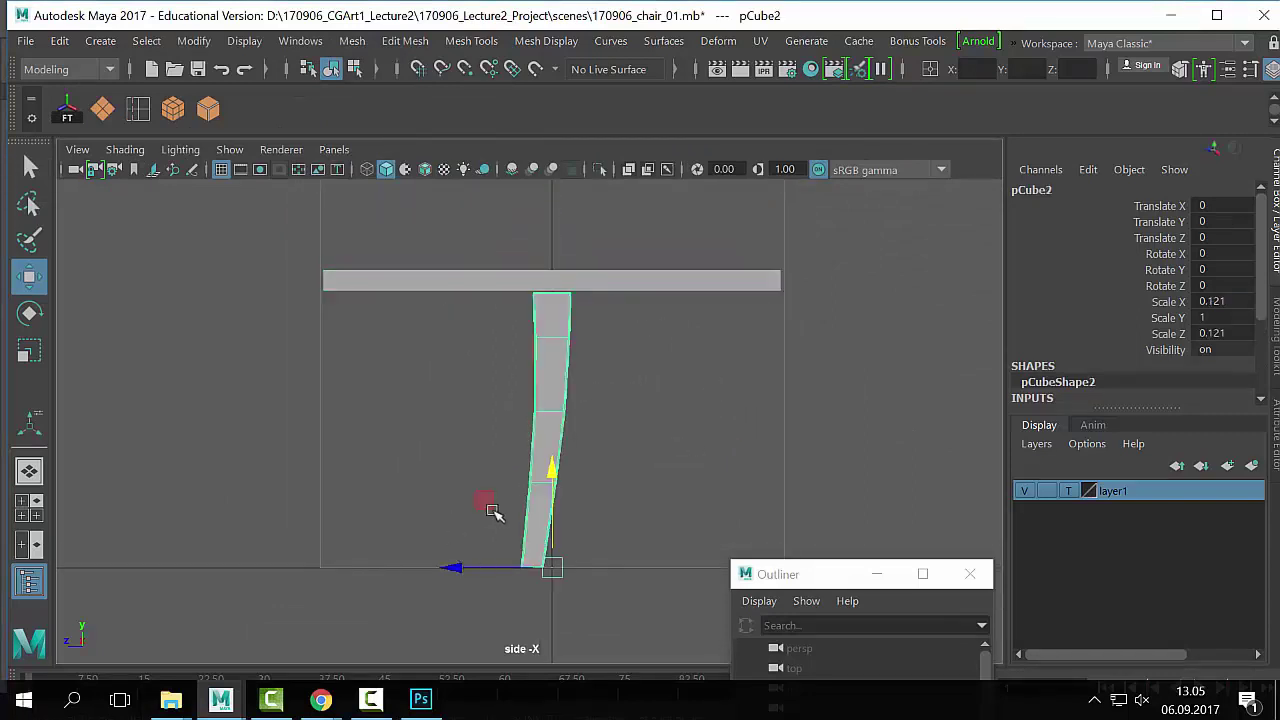
drag(471, 571, 277, 566)
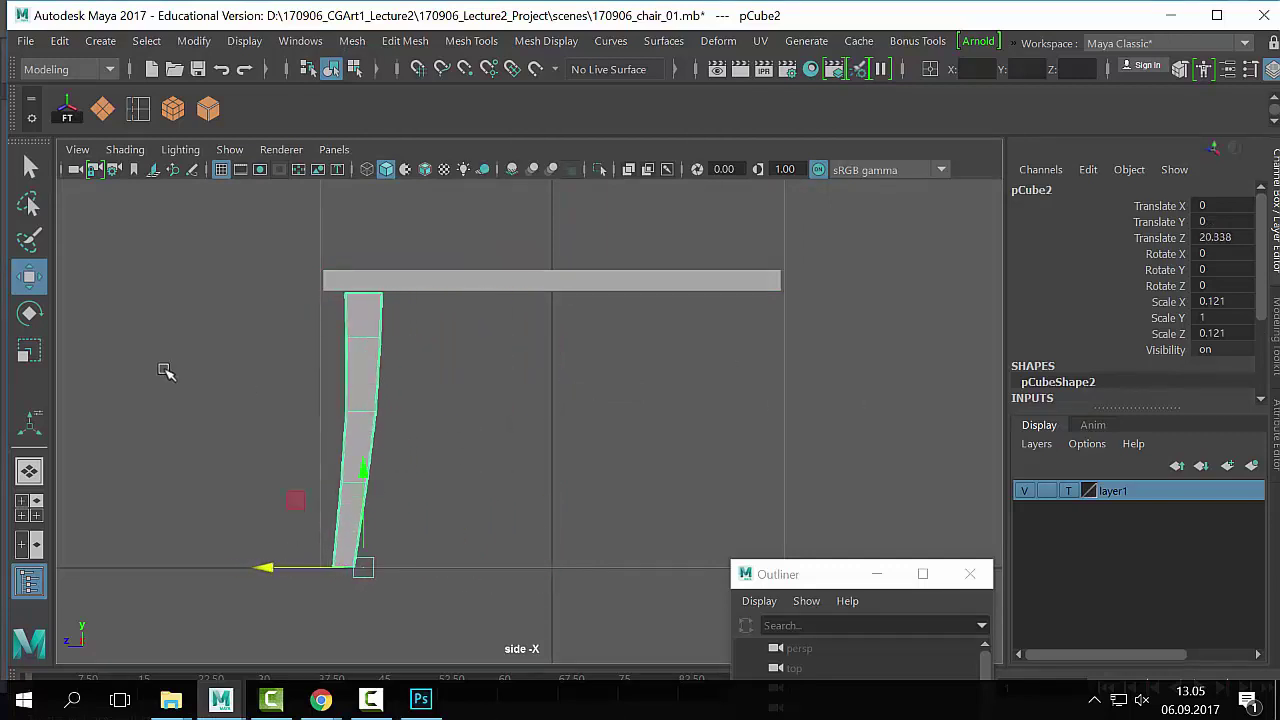
scroll(239, 399, down, 2)
scroll(609, 466, down, 2)
scroll(620, 420, down, 1)
Step: Raise the seat board's top vertices slightly in the side view to thicken the board
click(617, 448)
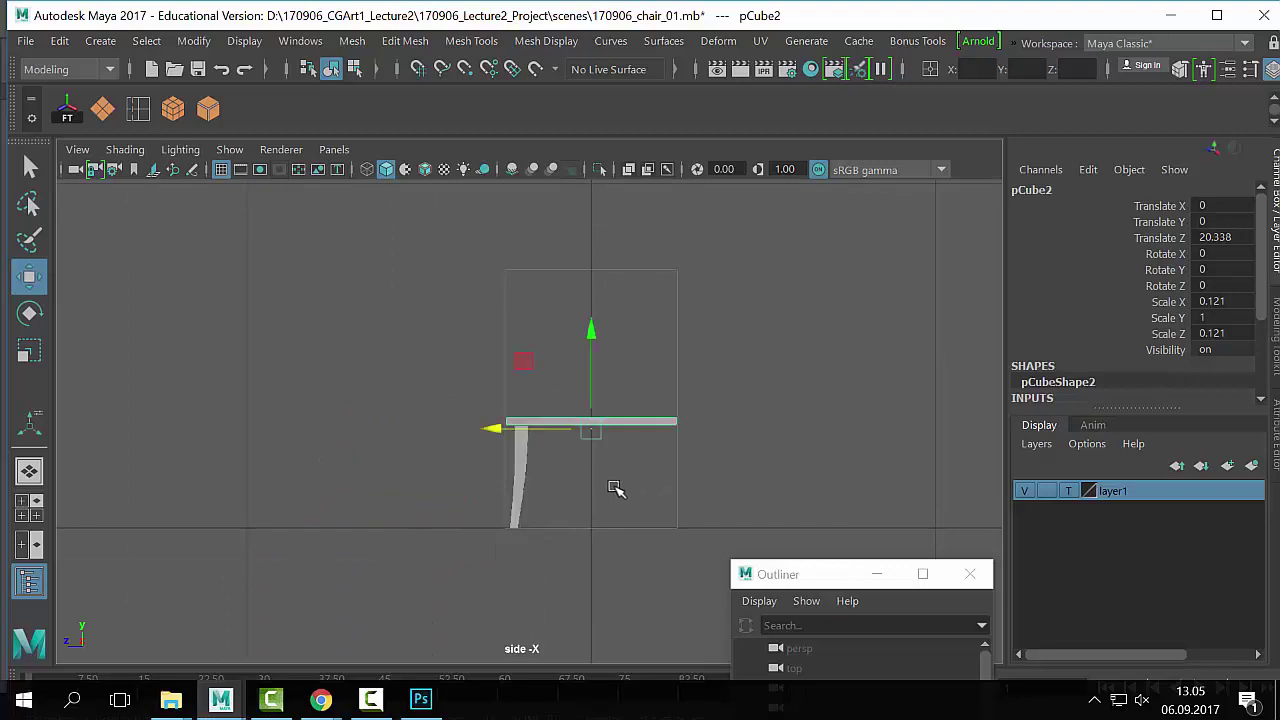
scroll(614, 489, up, 3)
scroll(612, 470, up, 2)
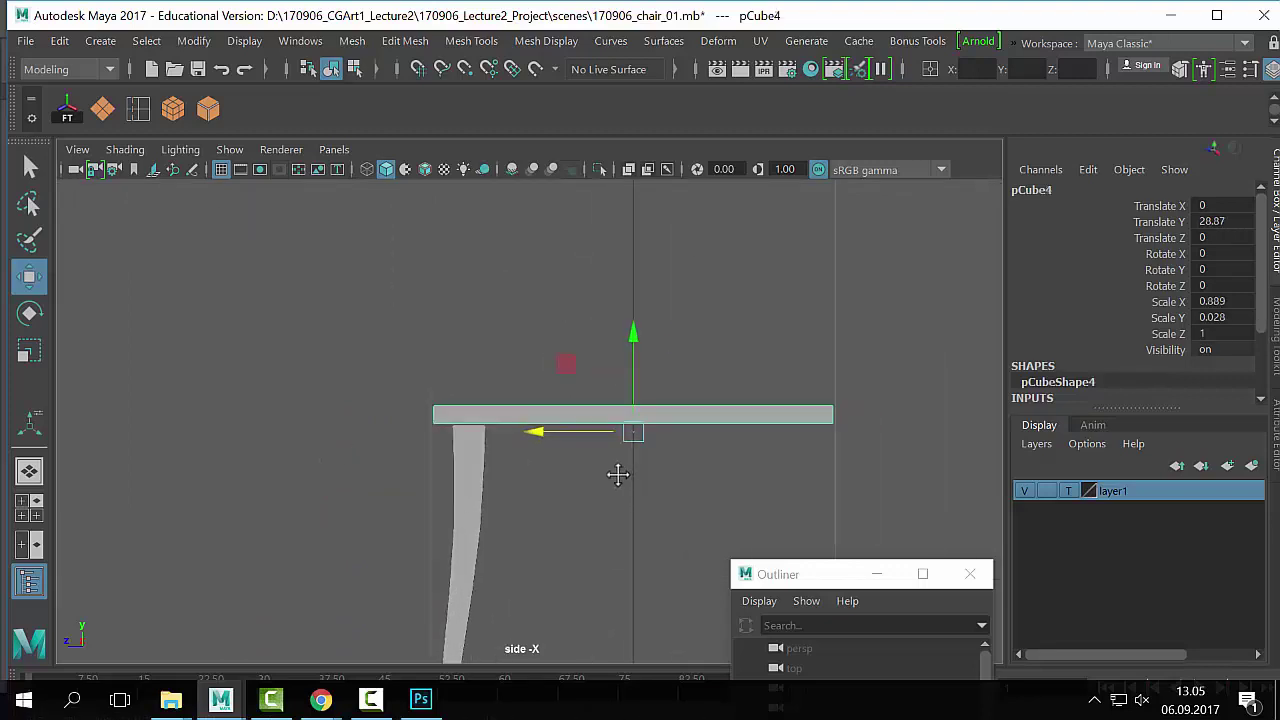
key(q)
right_drag(665, 430, 562, 134)
drag(258, 288, 1050, 420)
key(w)
drag(625, 350, 634, 449)
Step: Scale the seat board's back-edge vertices along X, at the end away from the leg, and return to object mode
key(space)
key(space)
key(r)
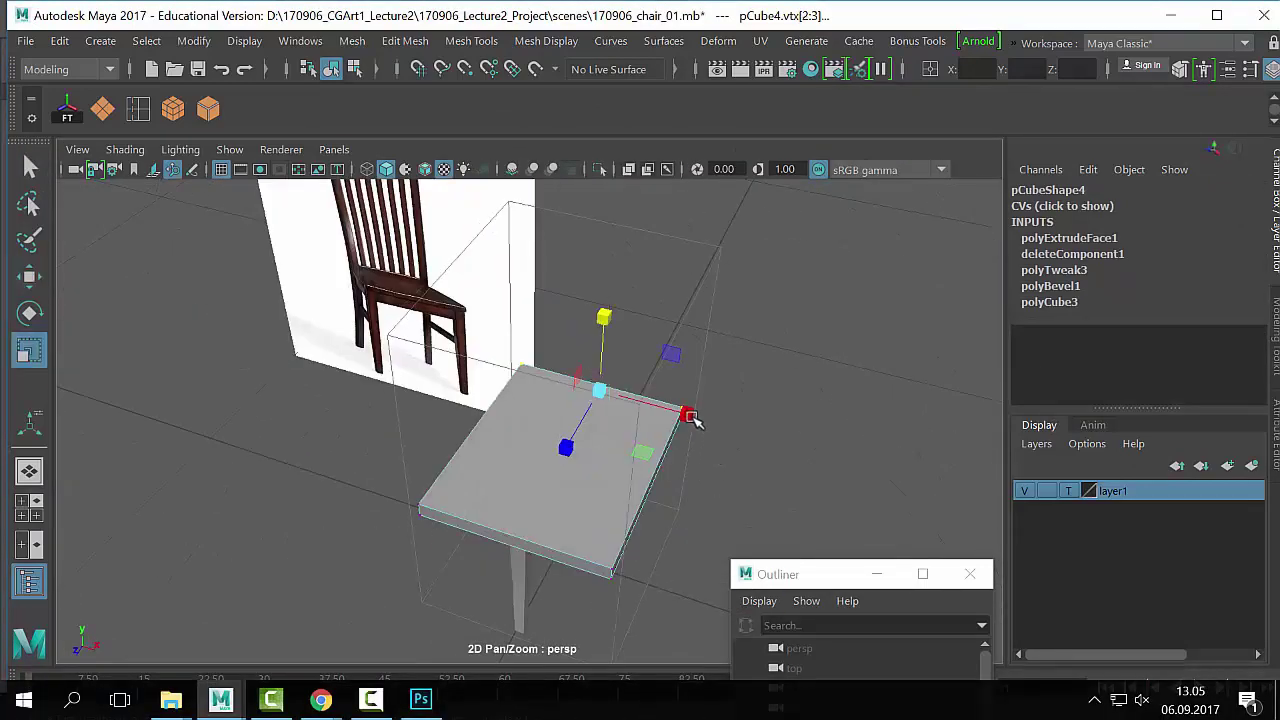
drag(690, 416, 795, 462)
key(w)
key(q)
right_drag(661, 453, 801, 371)
click(801, 372)
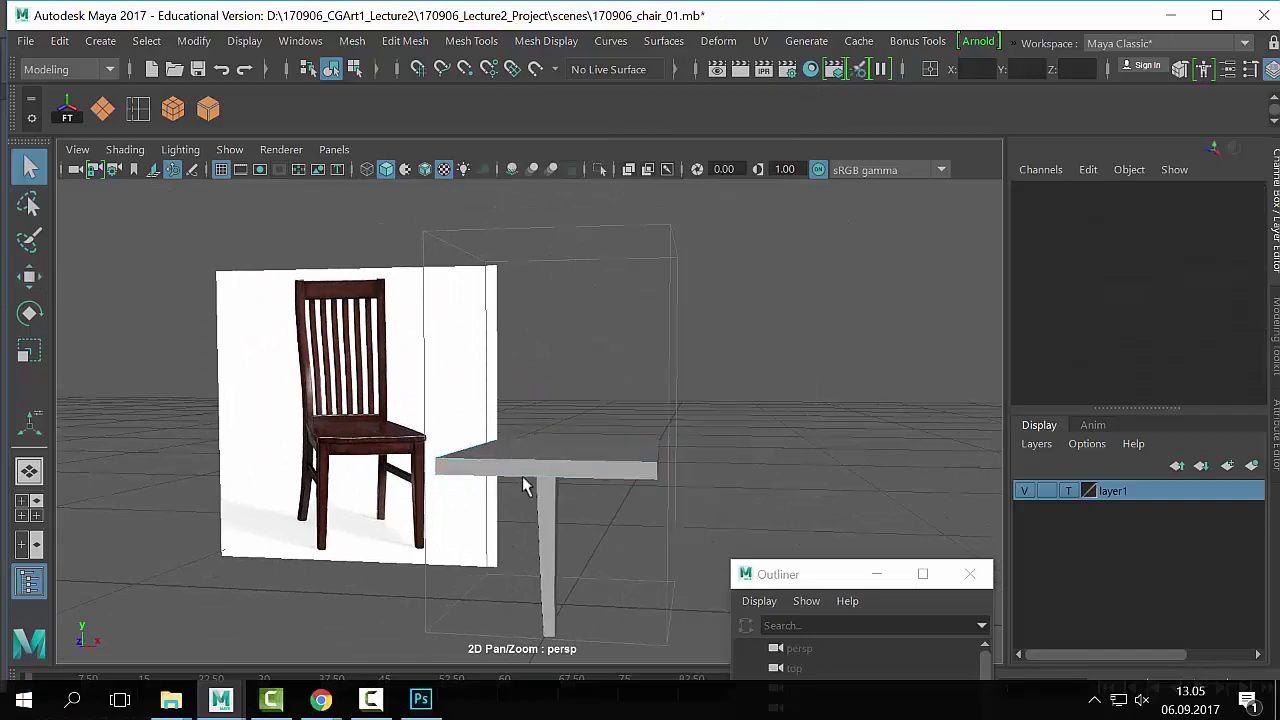
Step: With the seat board selected, add a delete-history shortcut as the first item of the custom shelf
click(613, 476)
alt+drag(613, 476, 490, 416)
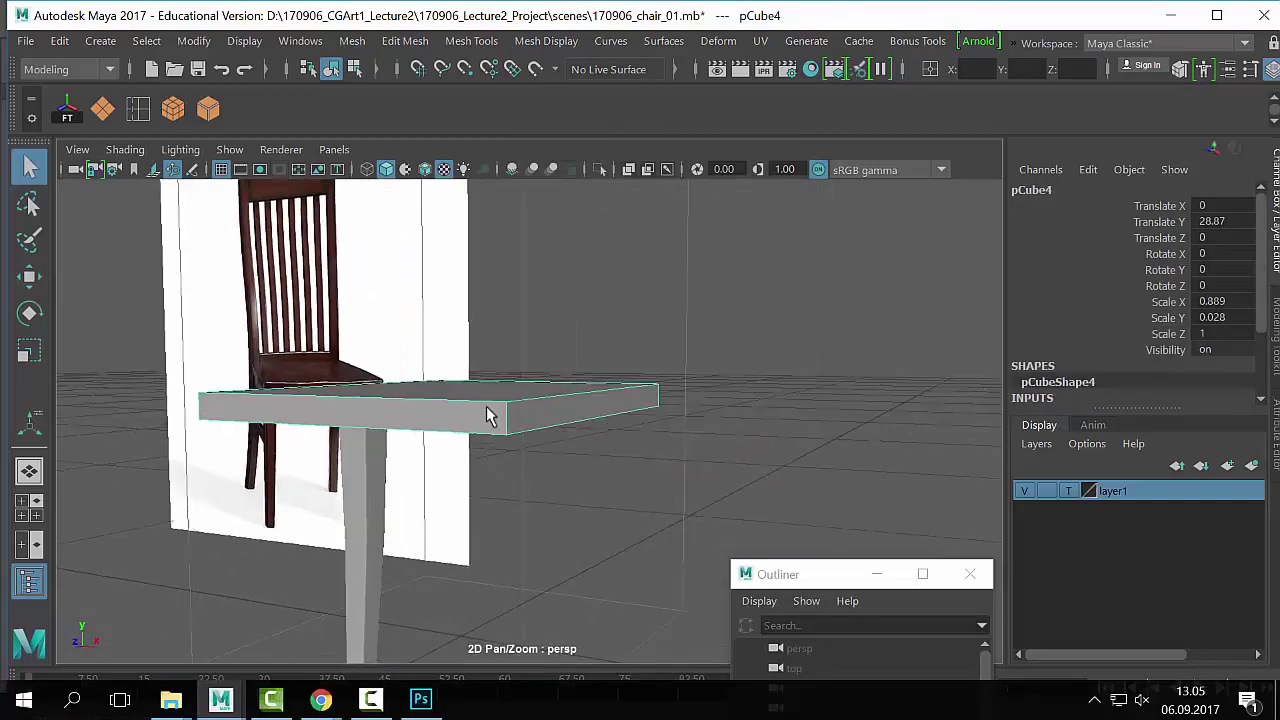
click(59, 40)
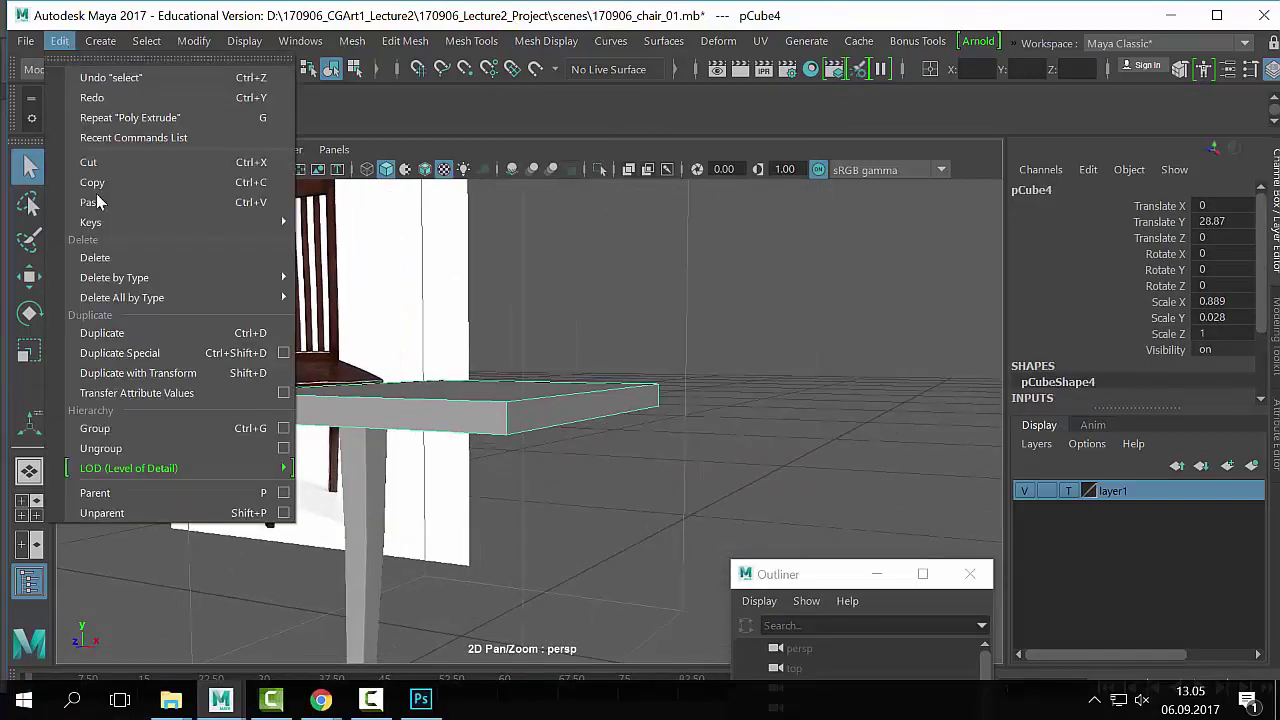
mouse_move(145, 275)
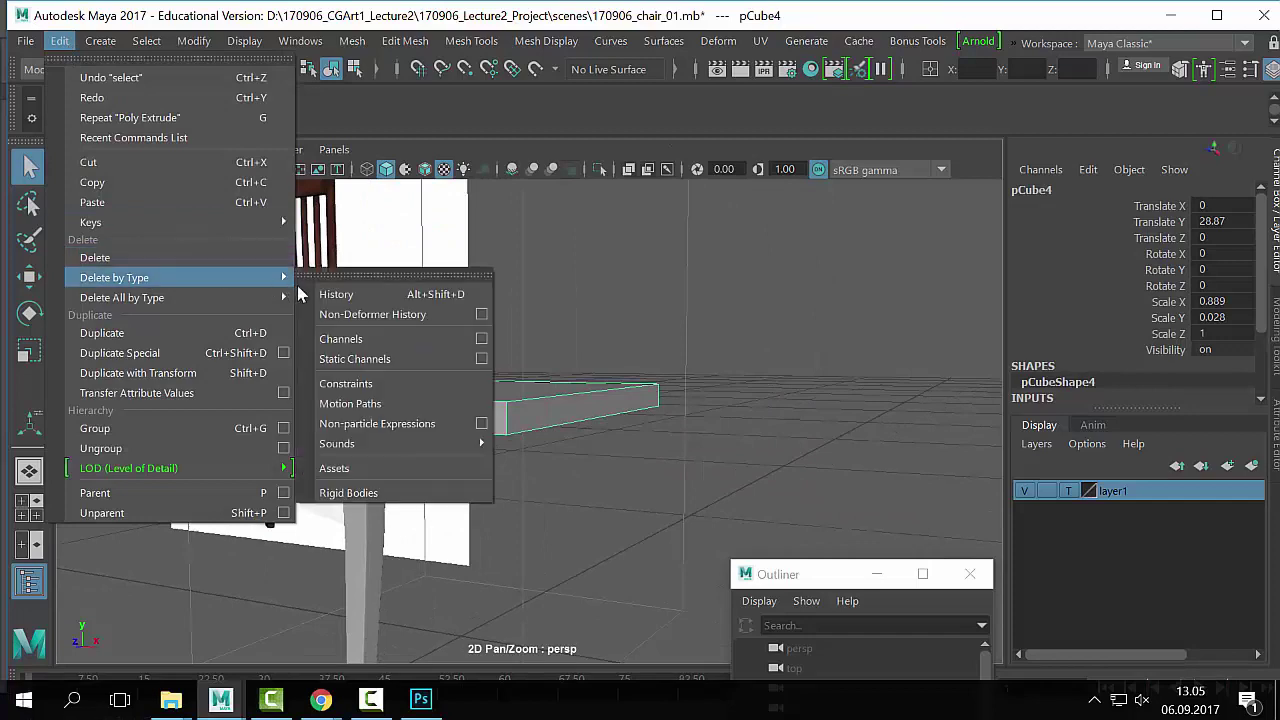
click(343, 291)
middle_drag(121, 143, 60, 124)
Step: Add a Center Pivot shortcut to the custom shelf and freeze the seat board's transformations
click(115, 41)
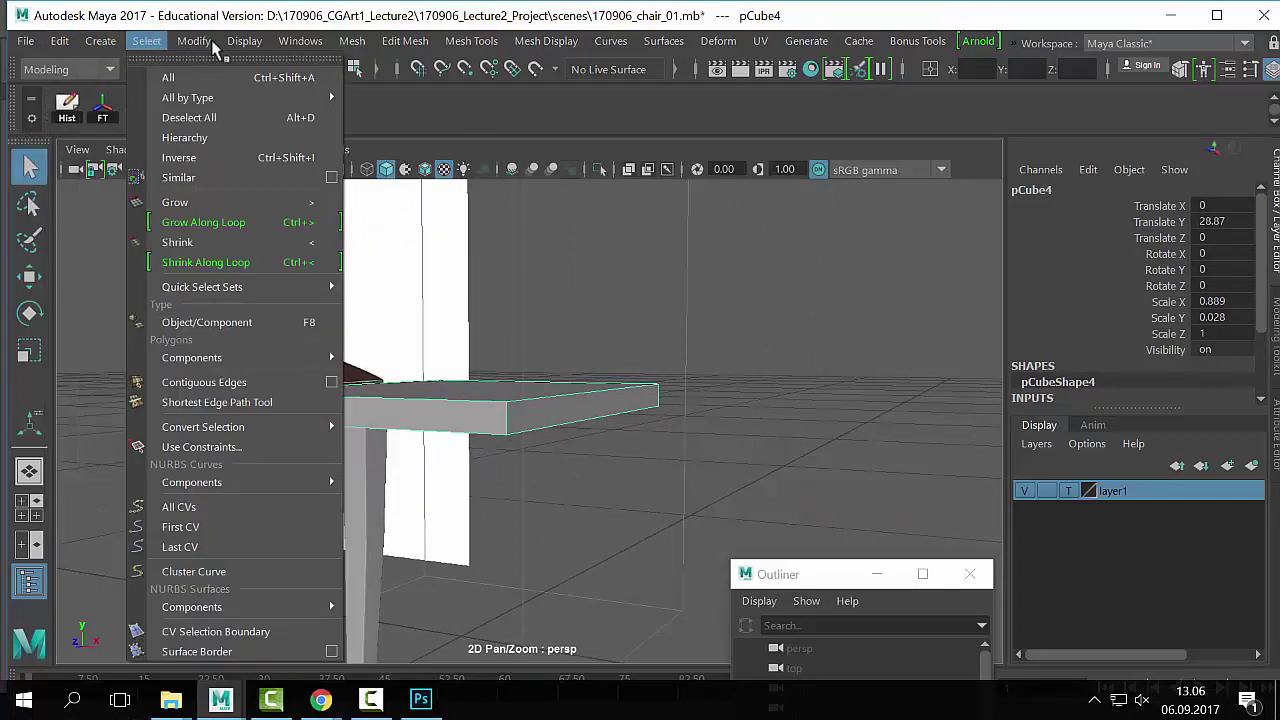
mouse_move(193, 41)
click(455, 120)
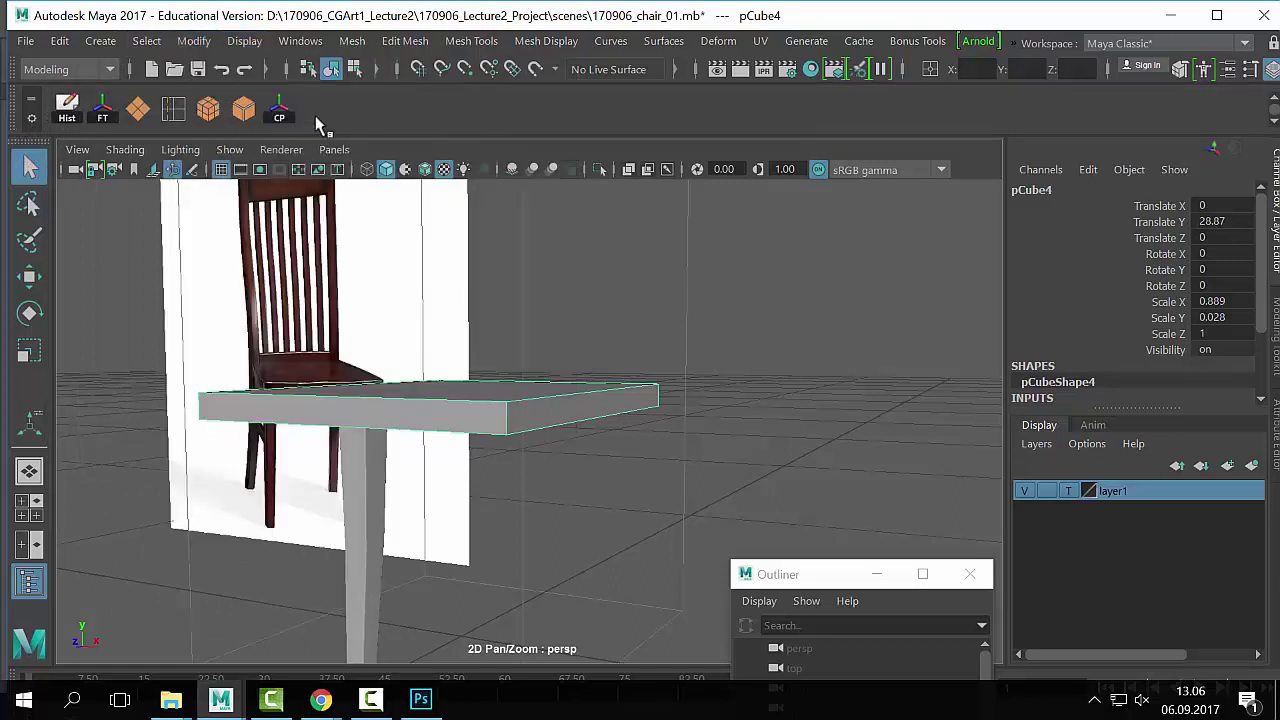
click(100, 110)
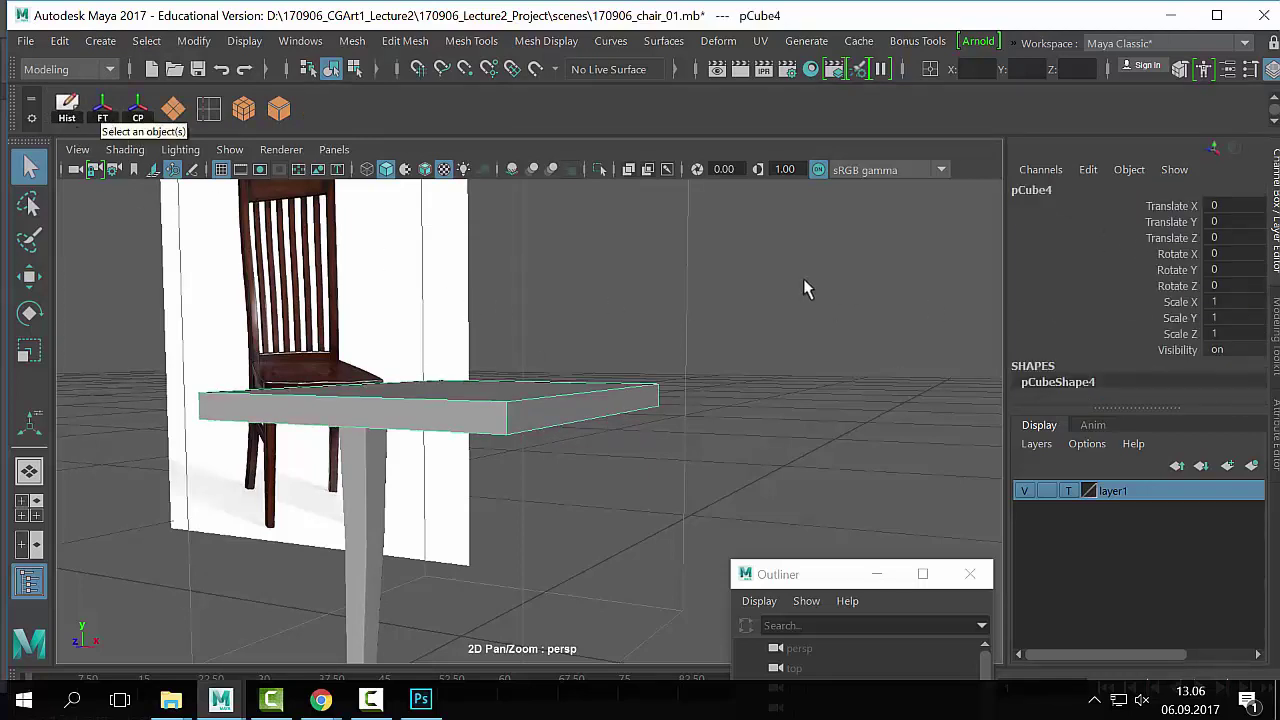
Step: Move the leg along X to 17.663 in the front view, placing it under the seat board's outer corner
scroll(704, 446, down, 3)
click(703, 444)
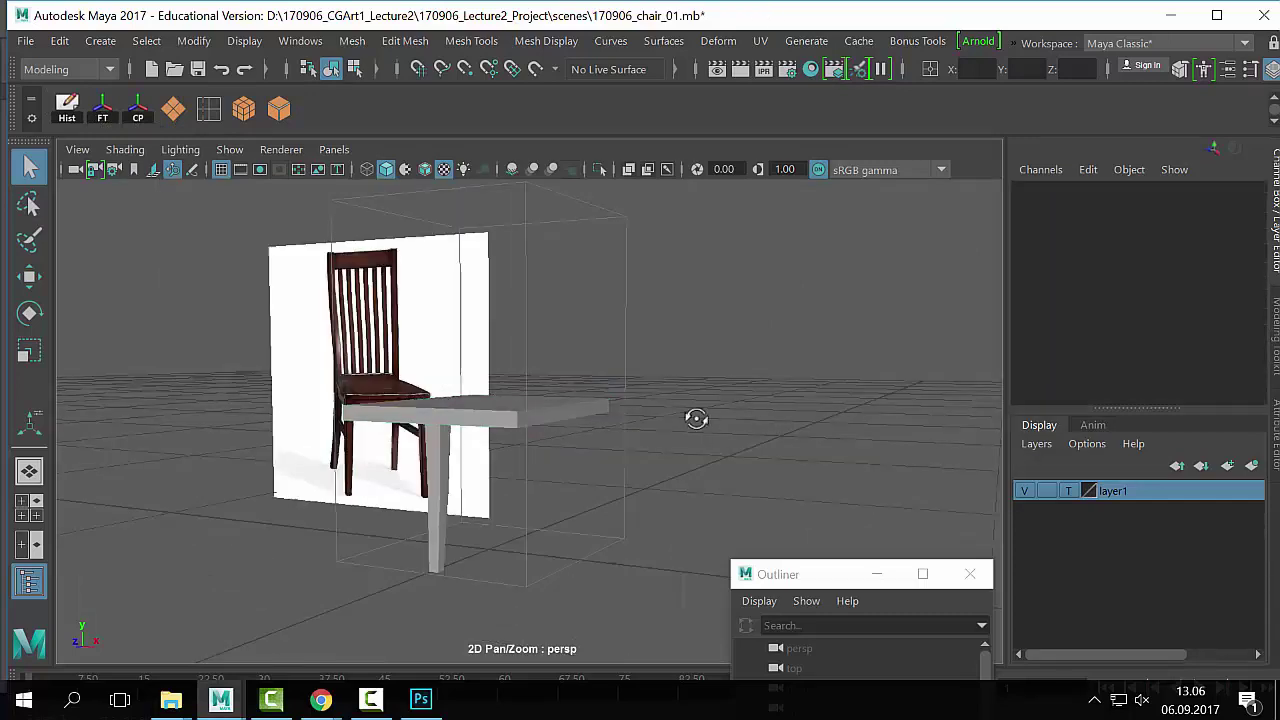
alt+drag(694, 417, 770, 465)
click(555, 445)
click(521, 507)
key(space)
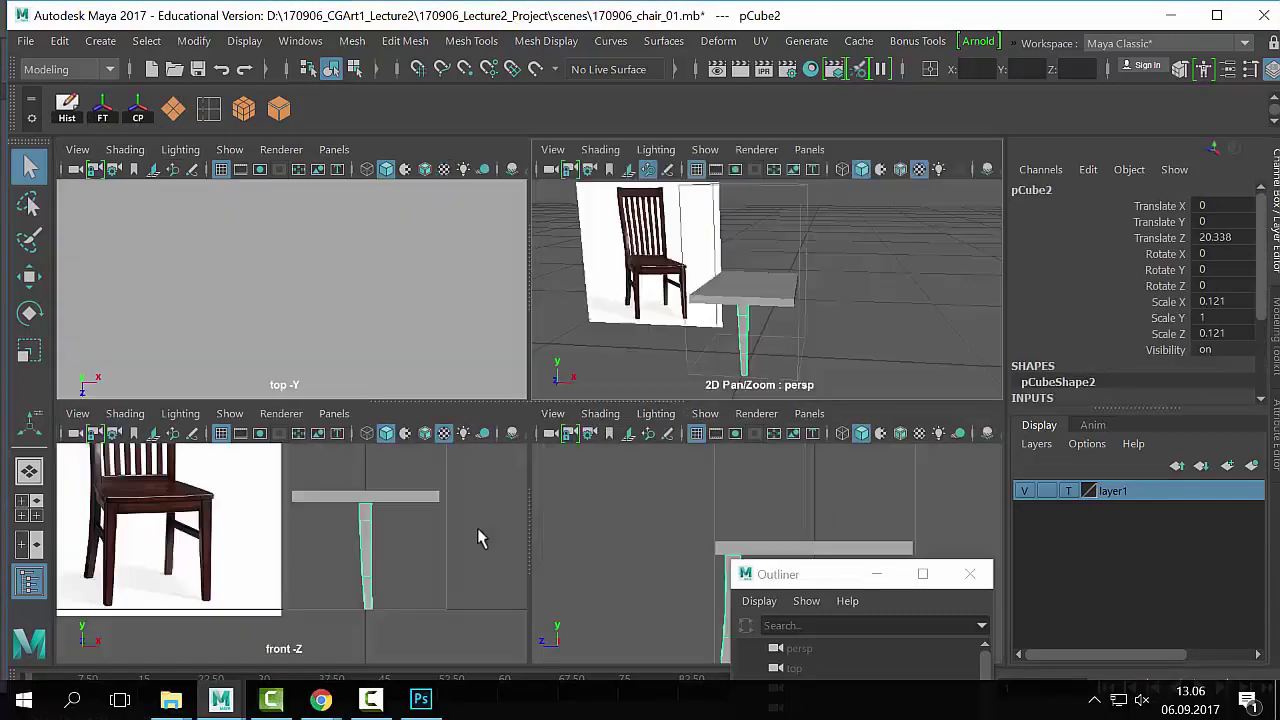
key(space)
key(w)
drag(676, 507, 800, 508)
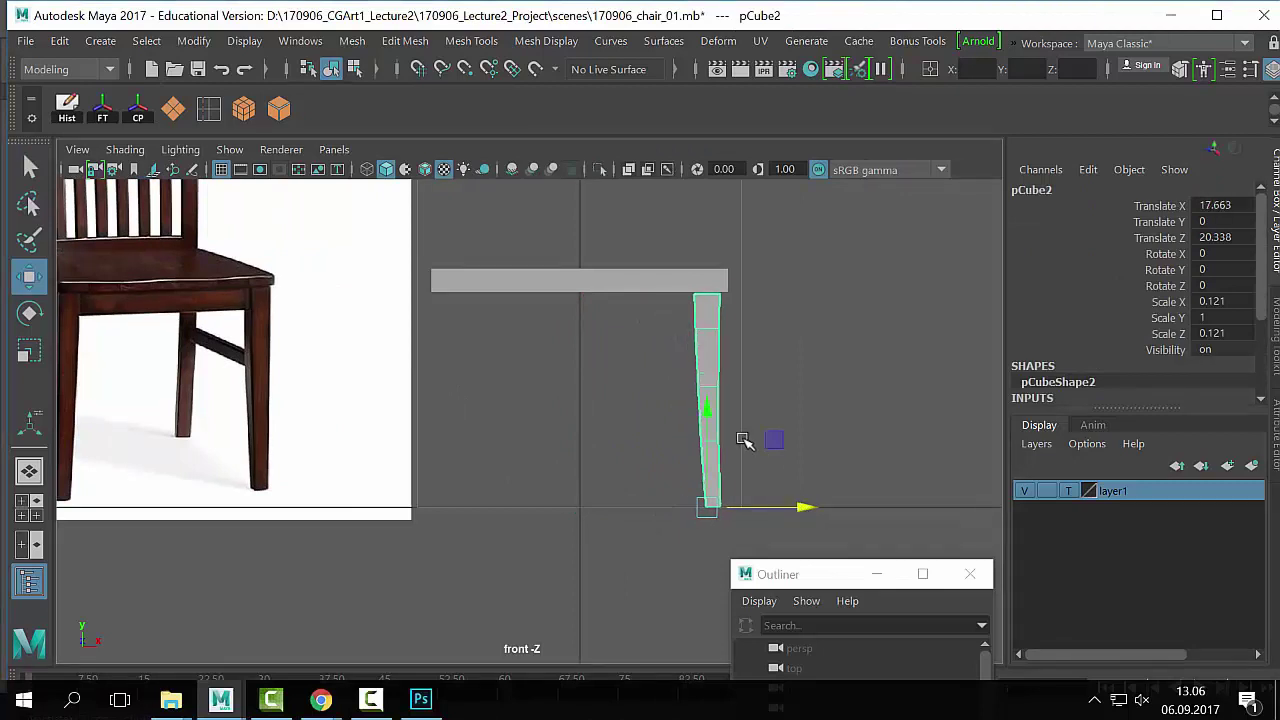
Step: Shift the leg's lower vertex rows slightly along X in the front view to adjust its taper
alt+middle_drag(743, 437, 697, 417)
key(q)
right_drag(654, 391, 507, 145)
scroll(543, 409, up, 2)
drag(651, 309, 771, 531)
key(w)
drag(778, 388, 668, 550)
drag(798, 464, 643, 569)
key(q)
key(w)
drag(765, 507, 763, 507)
Step: Fine-tune the X position of the leg's lower vertices once more and return the leg to object mode
key(q)
key(w)
drag(794, 431, 800, 431)
key(space)
key(space)
alt+right_drag(694, 417, 826, 440)
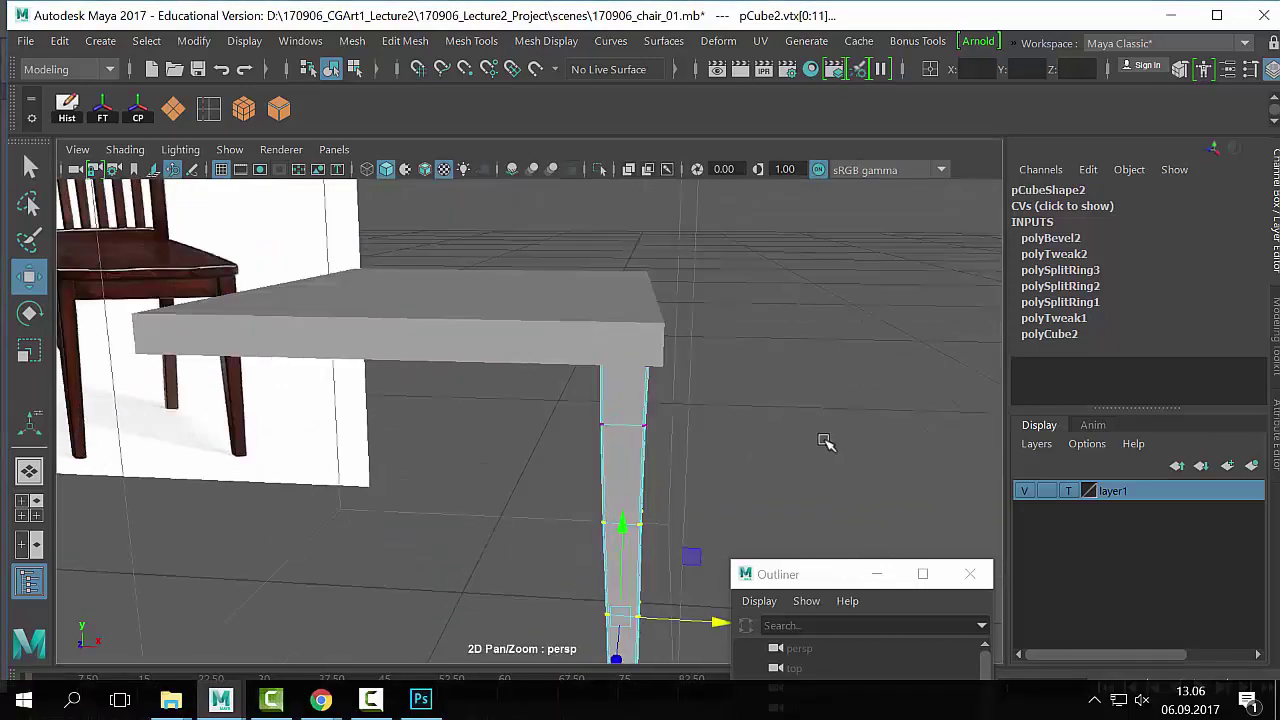
alt+drag(826, 440, 648, 457)
key(q)
right_click(488, 336)
right_drag(488, 336, 602, 102)
click(376, 493)
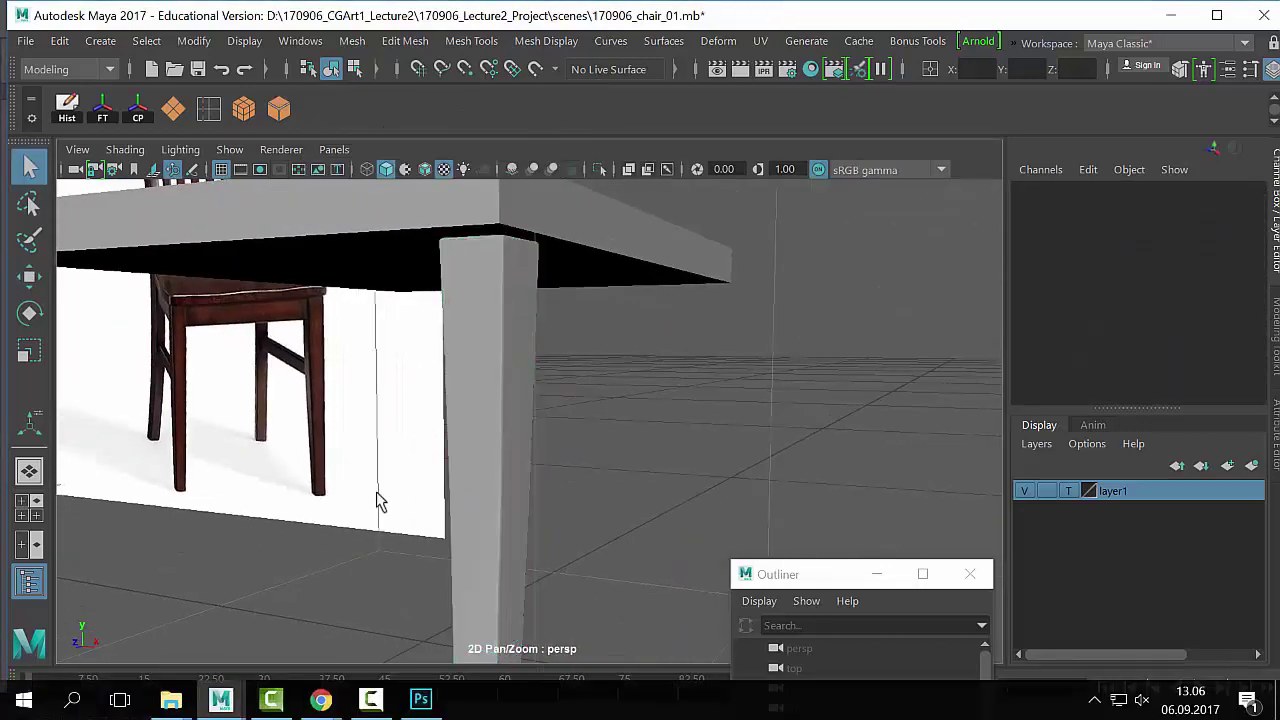
Step: Duplicate the leg and move the copy along X to 35.792, clear of the seat board
scroll(400, 482, up, 2)
click(456, 470)
scroll(465, 530, up, 4)
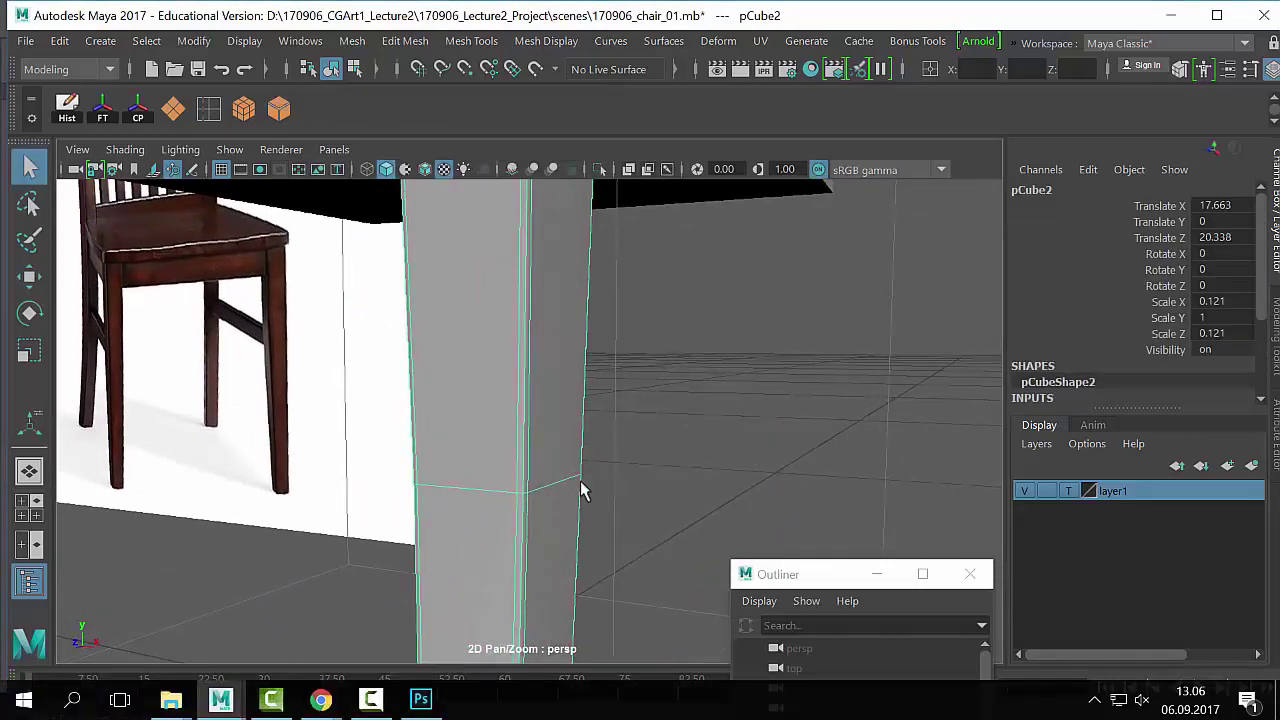
scroll(583, 490, down, 5)
alt+drag(583, 490, 503, 405)
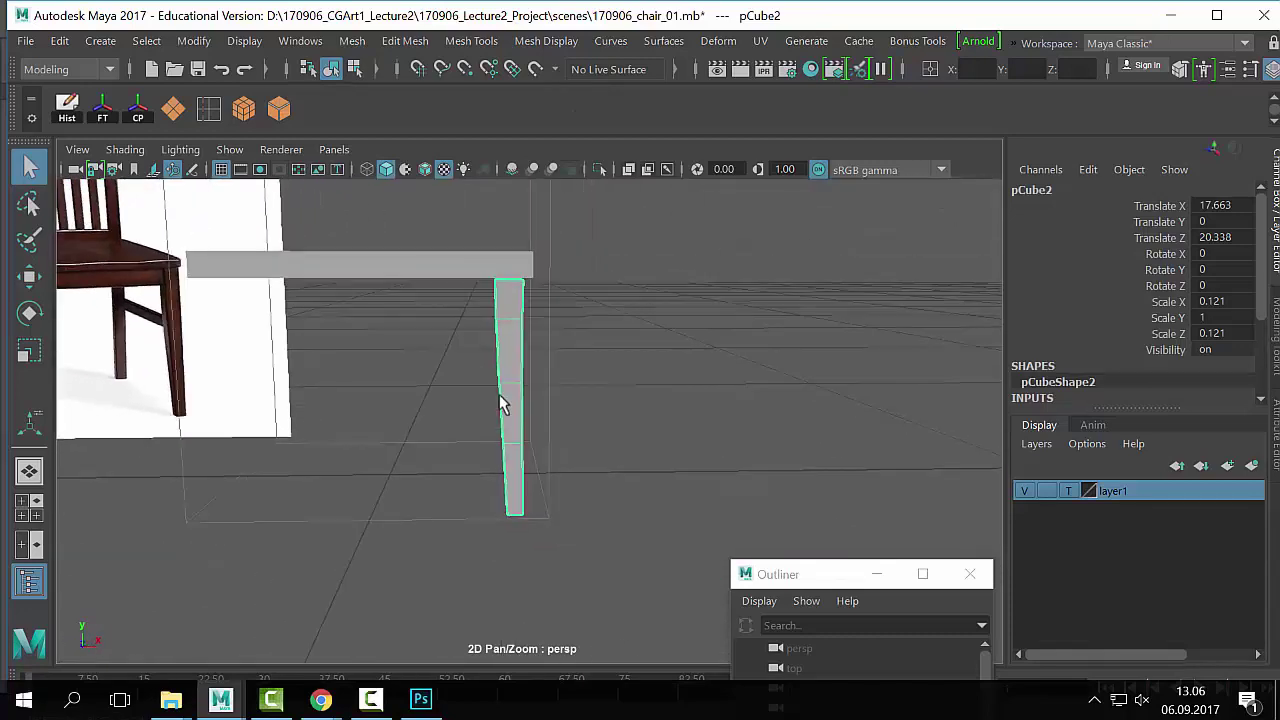
key(ctrl+d)
key(w)
drag(603, 509, 752, 509)
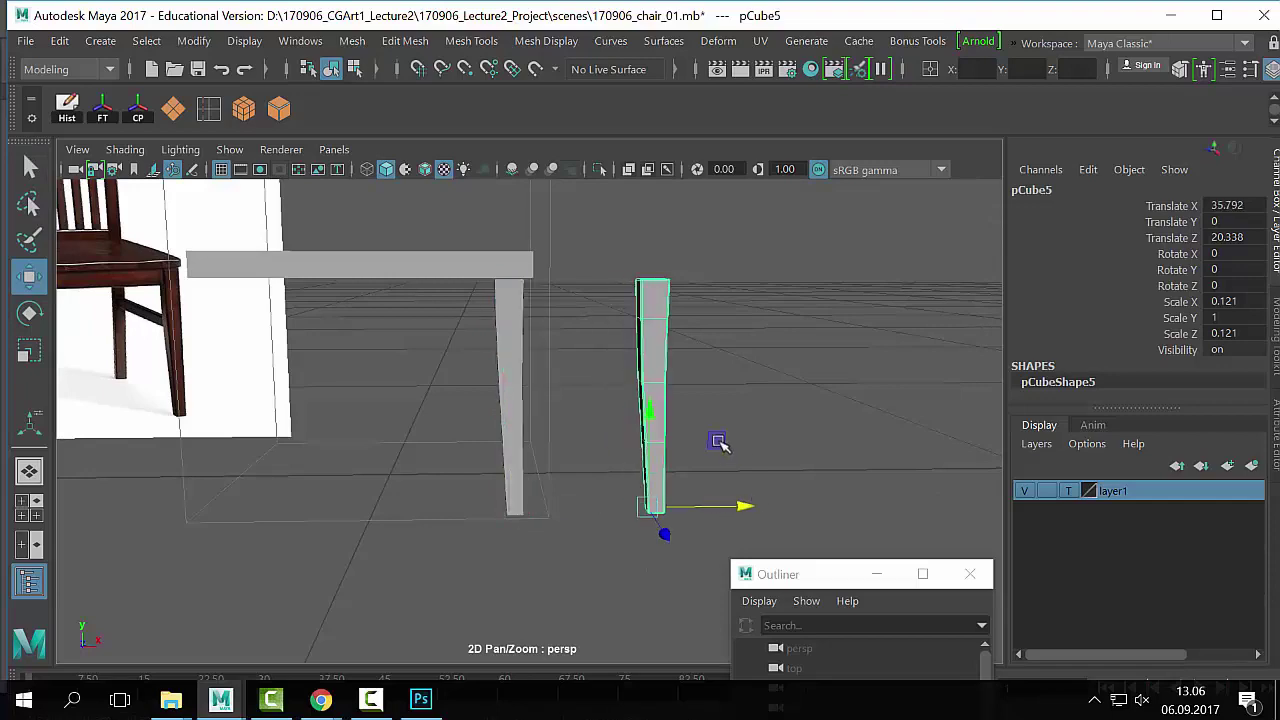
Step: Delete all of the copied leg's faces except the front strip and return to object mode
key(f)
key(q)
right_drag(628, 230, 614, 229)
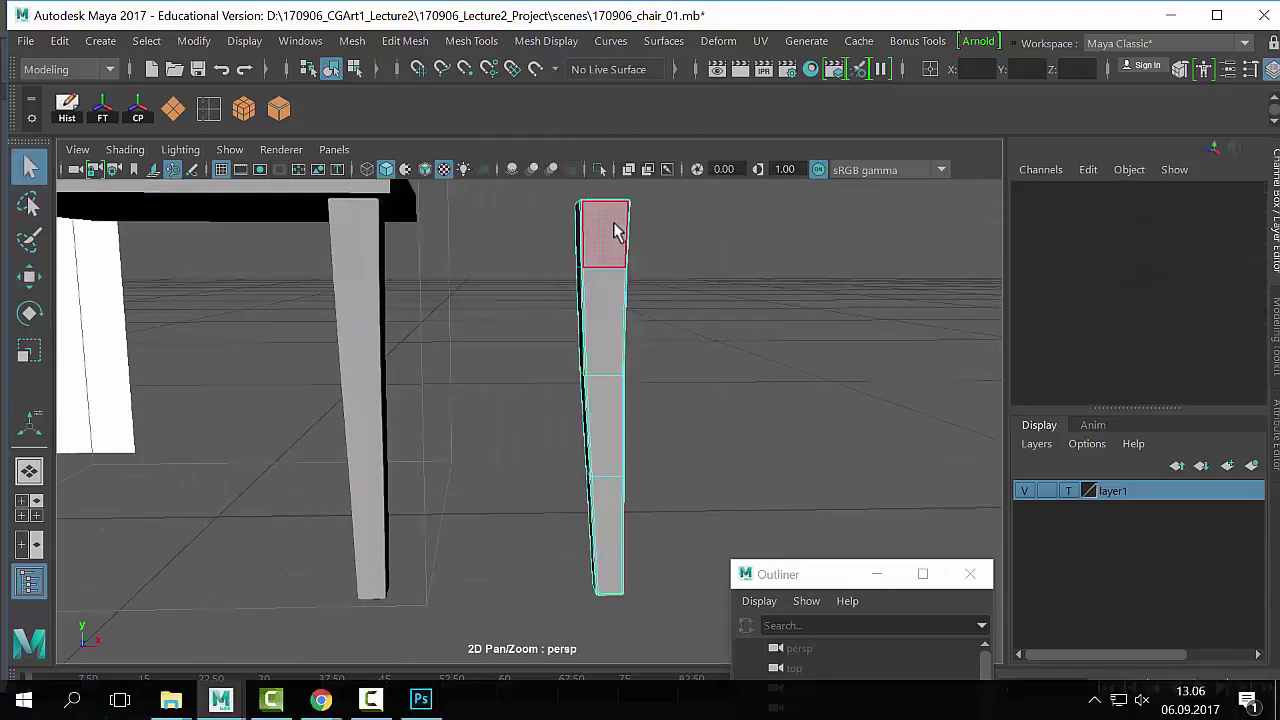
click(608, 230)
shift+click(602, 444)
shift+click(603, 514)
scroll(613, 420, down, 5)
shift+drag(636, 284, 404, 691)
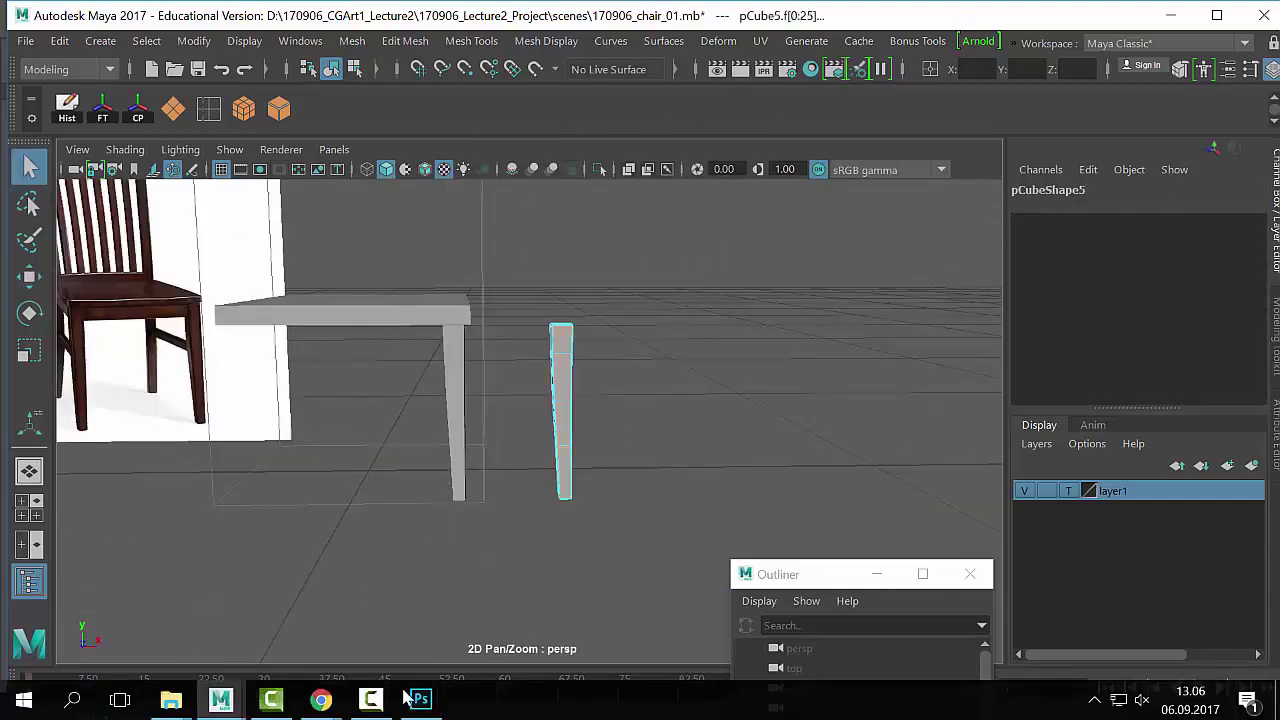
click(601, 452)
scroll(640, 370, up, 3)
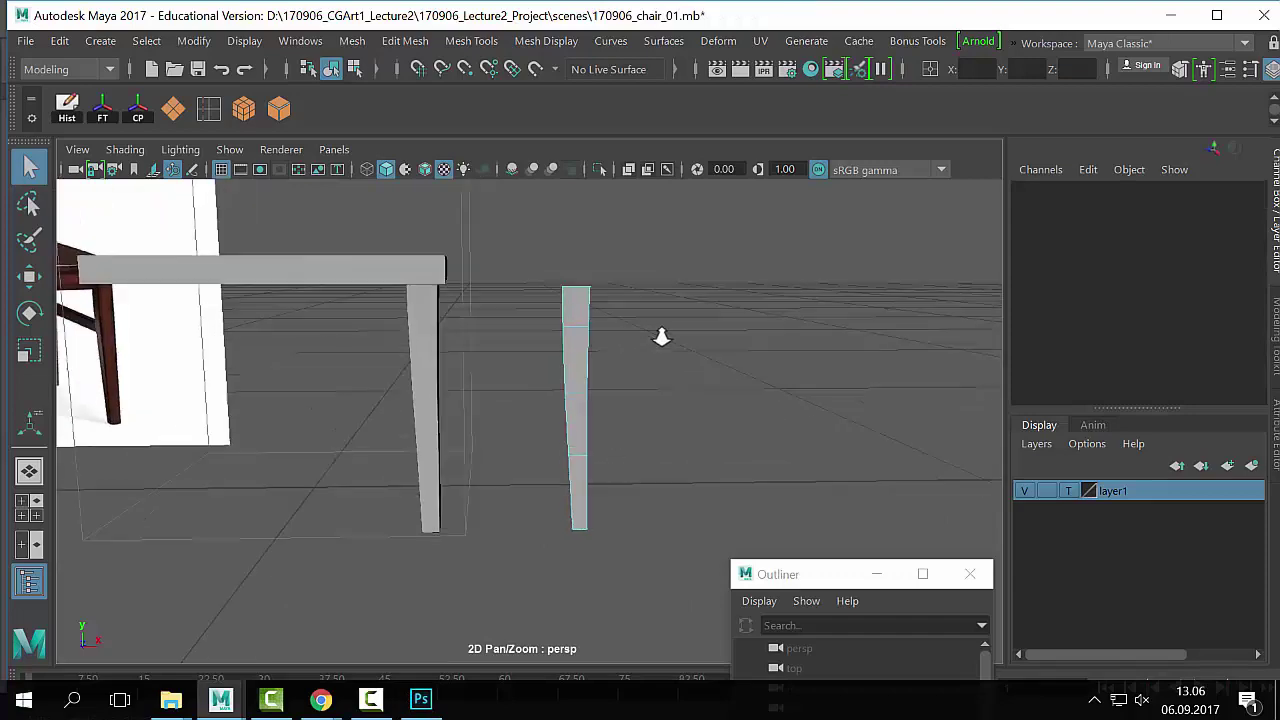
right_drag(586, 314, 657, 118)
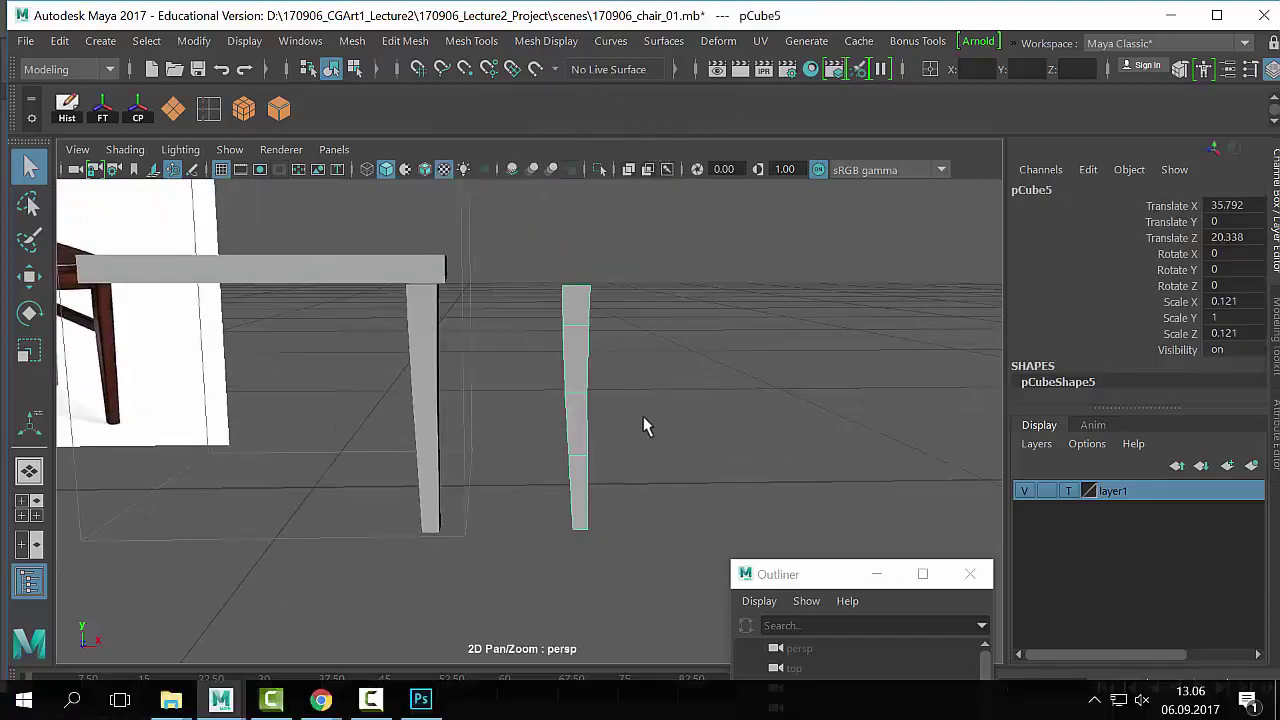
Step: Extrude the copied leg's front strip into a solid leg and return to object mode
alt+drag(617, 450, 460, 532)
key(w)
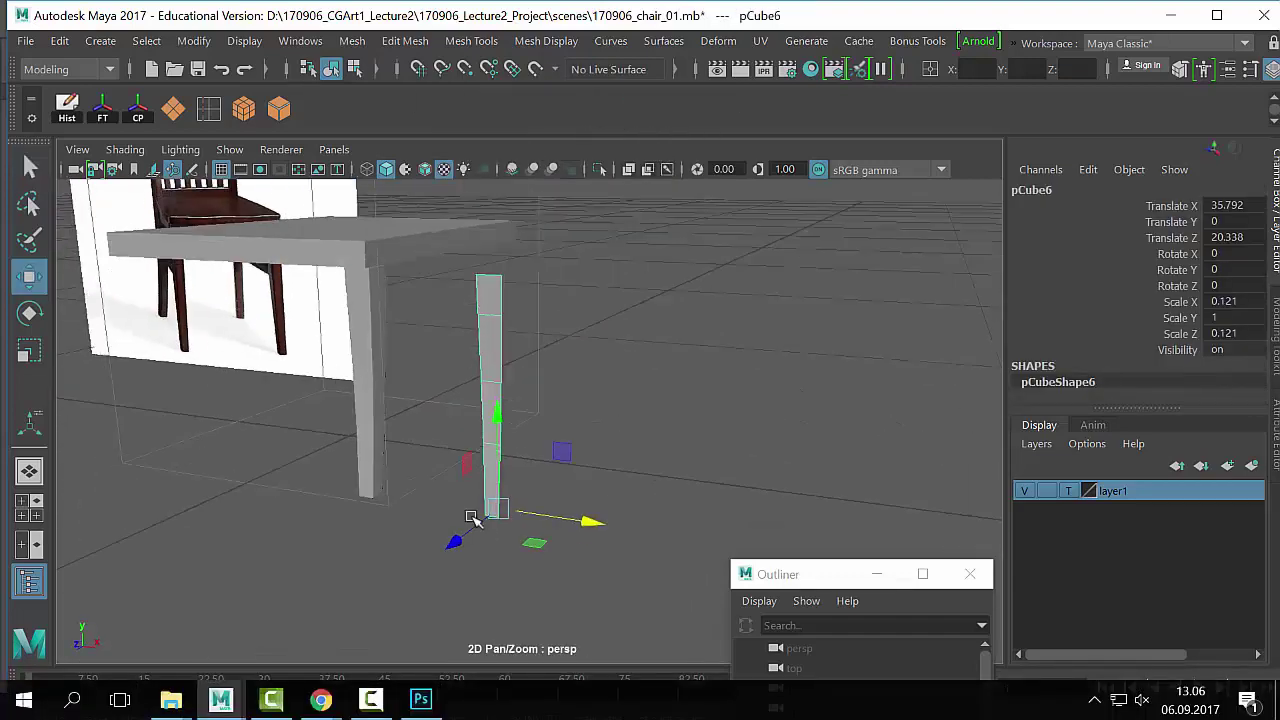
key(ctrl+d)
click(551, 466)
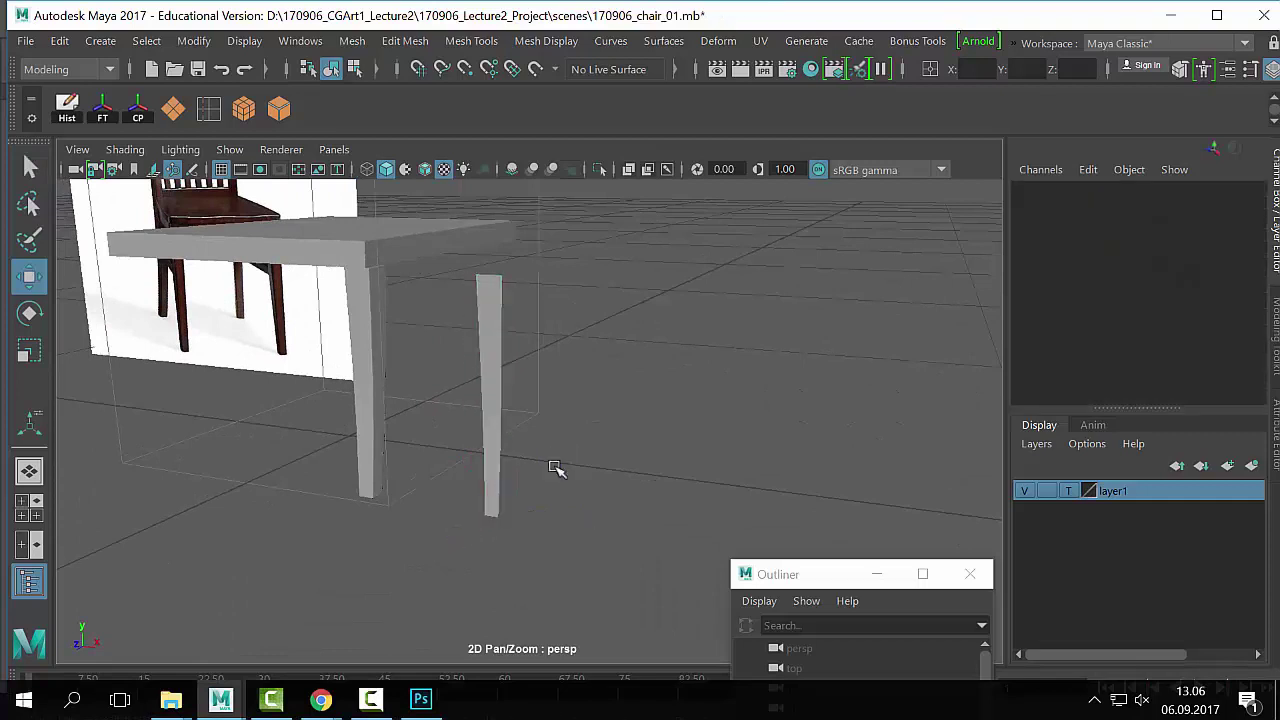
click(491, 516)
key(ctrl+e)
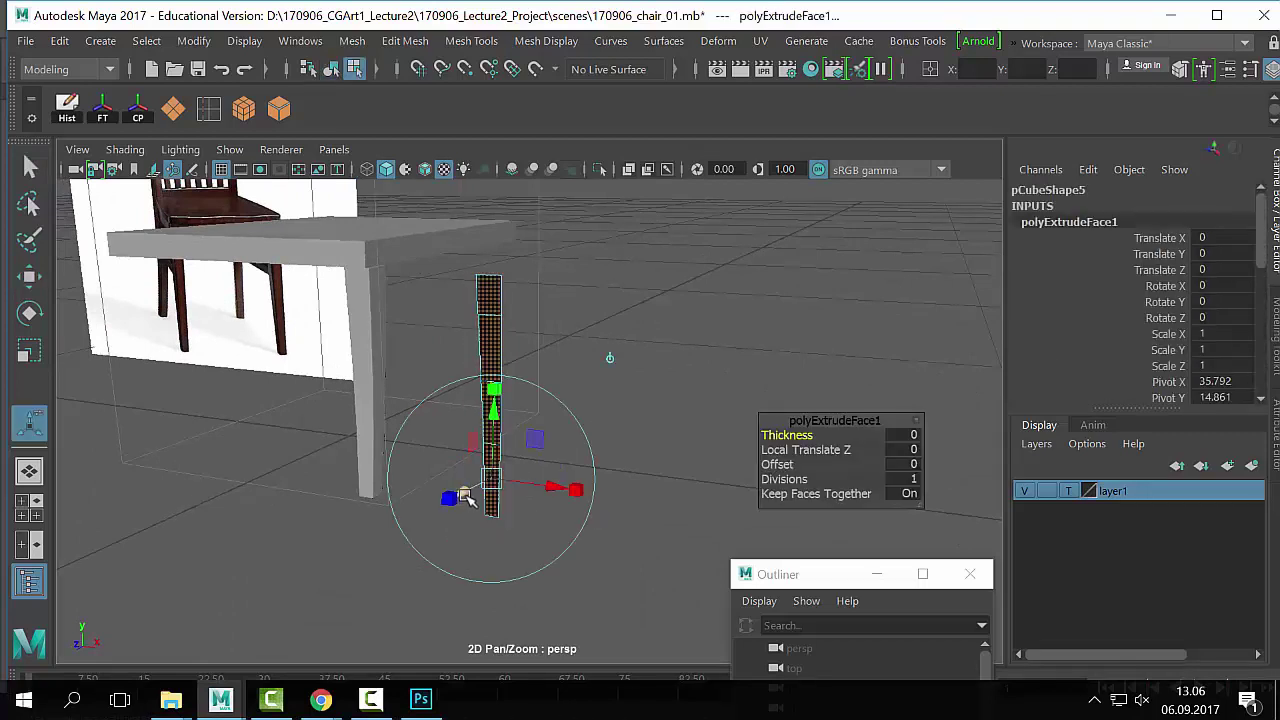
drag(465, 500, 470, 470)
right_click(499, 443)
right_drag(499, 443, 671, 209)
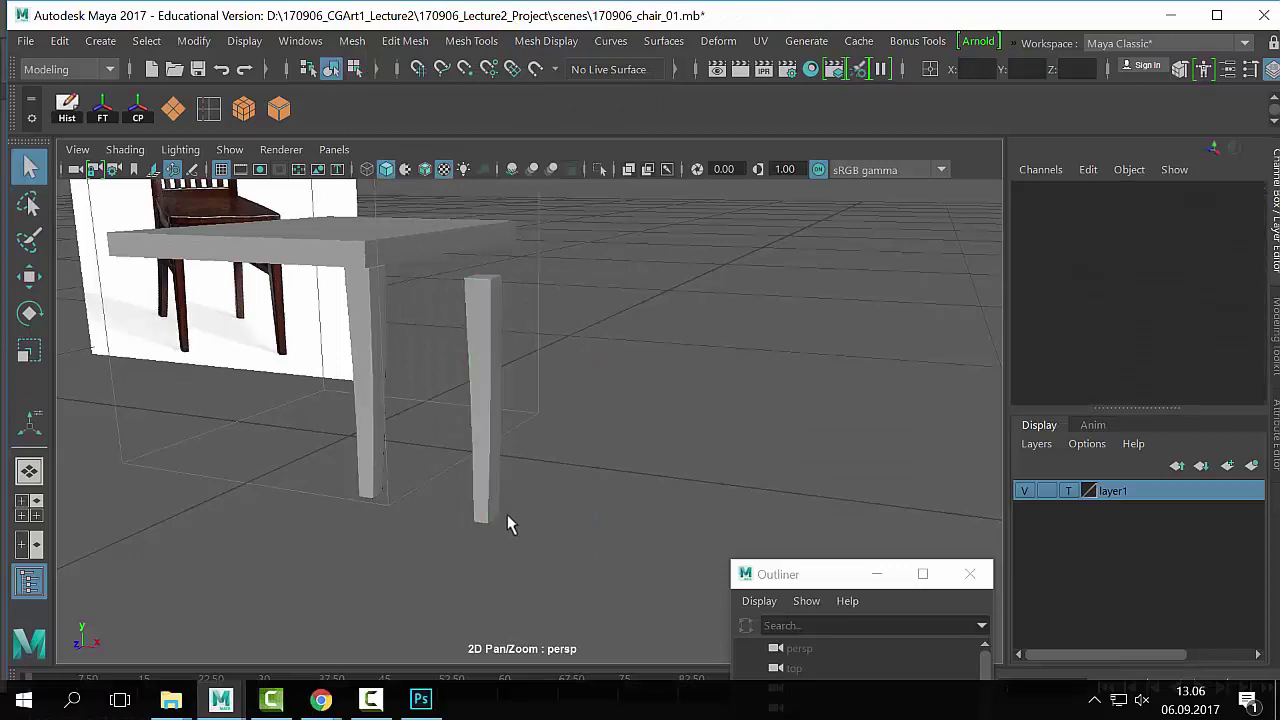
Step: Delete the extruded copy of the leg standing beside the chair
click(477, 494)
alt+middle_drag(474, 492, 640, 512)
click(594, 434)
Step: Inspect the original leg and its fit under the seat board from several angles
click(574, 343)
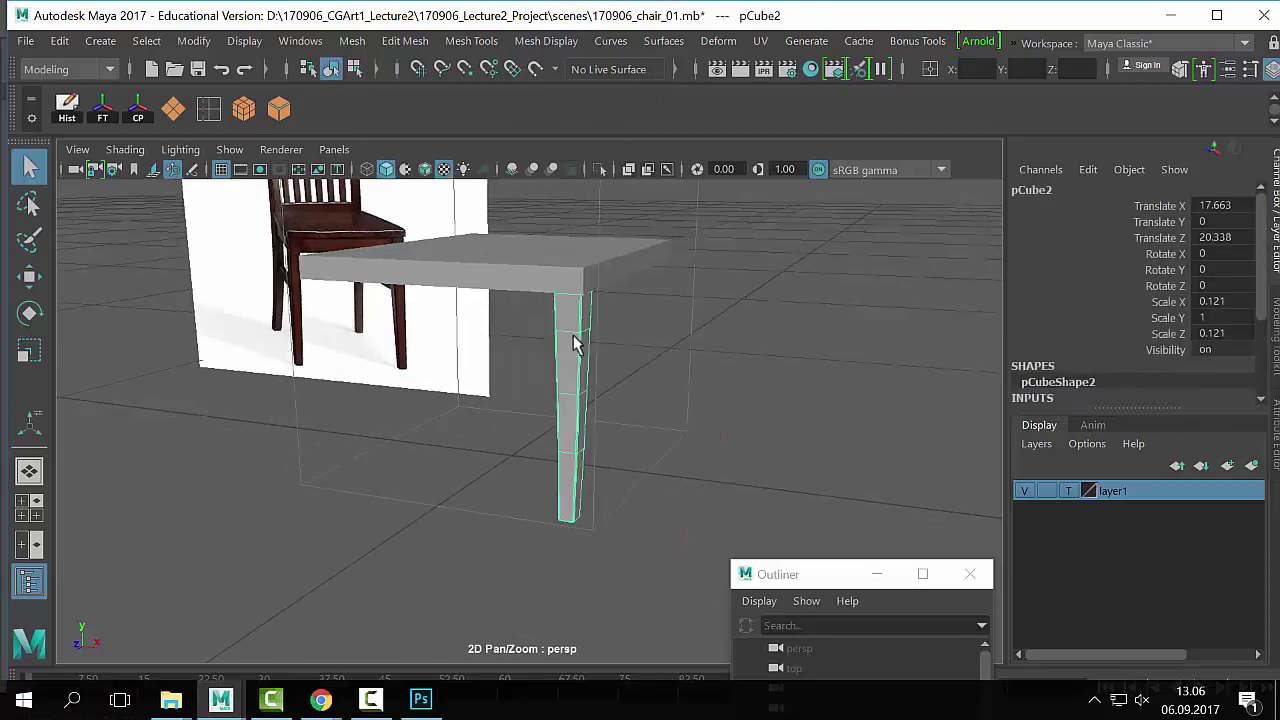
key(f)
alt+drag(519, 343, 788, 359)
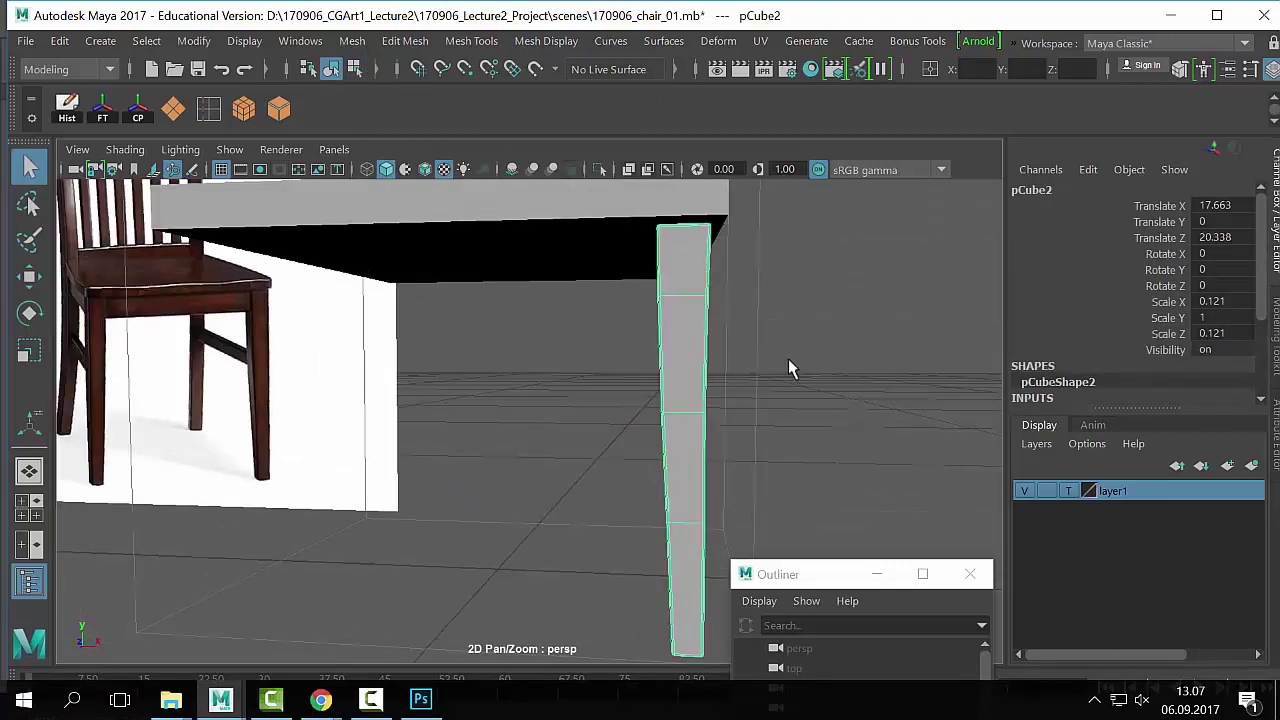
click(788, 359)
scroll(412, 448, down, 6)
scroll(731, 443, up, 5)
click(731, 443)
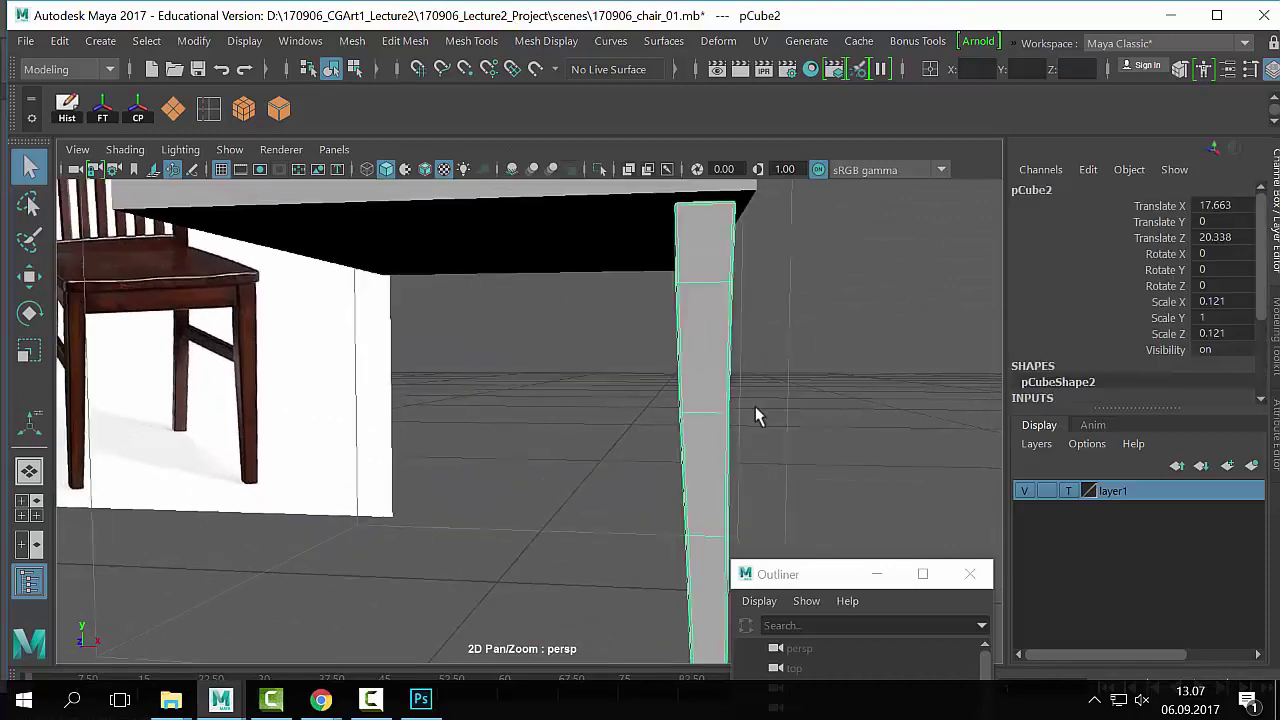
alt+drag(757, 420, 616, 441)
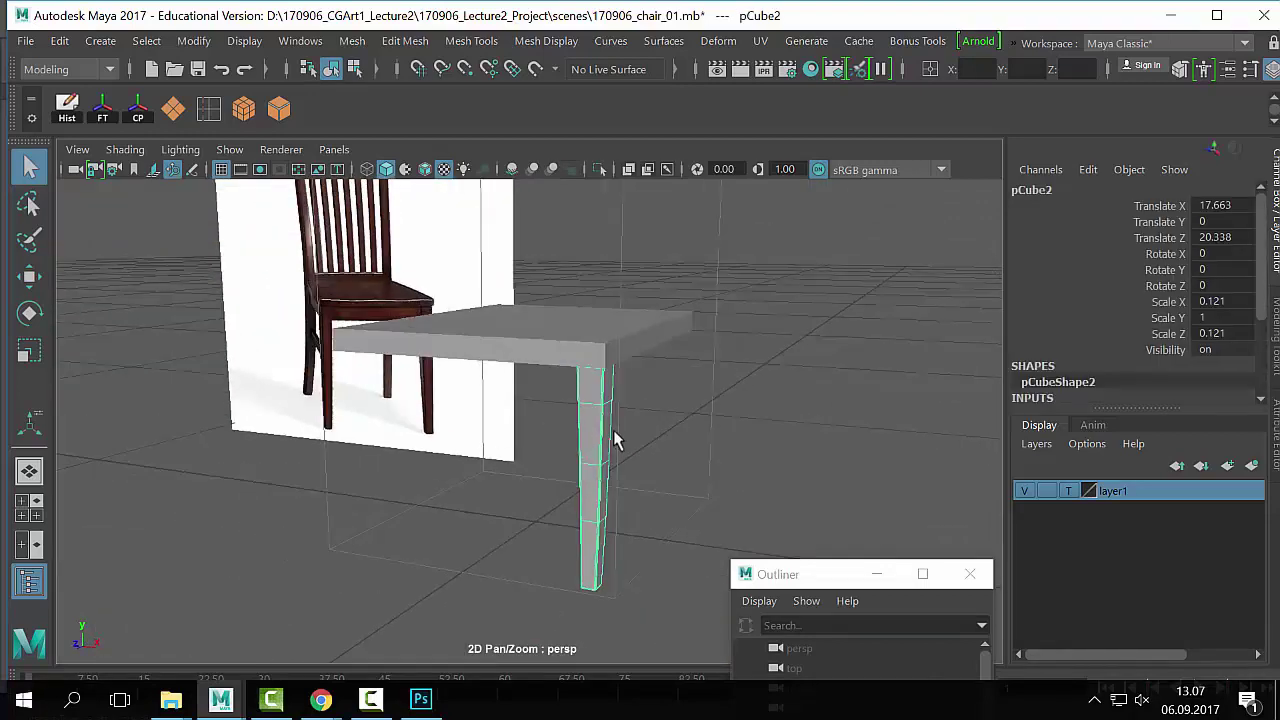
Step: Duplicate the seat board and reduce the copy to a thin front rail at Translate Y -5.205, Translate Z 16.263 and Scale Z 0.047
click(531, 362)
alt+drag(531, 362, 580, 374)
key(w)
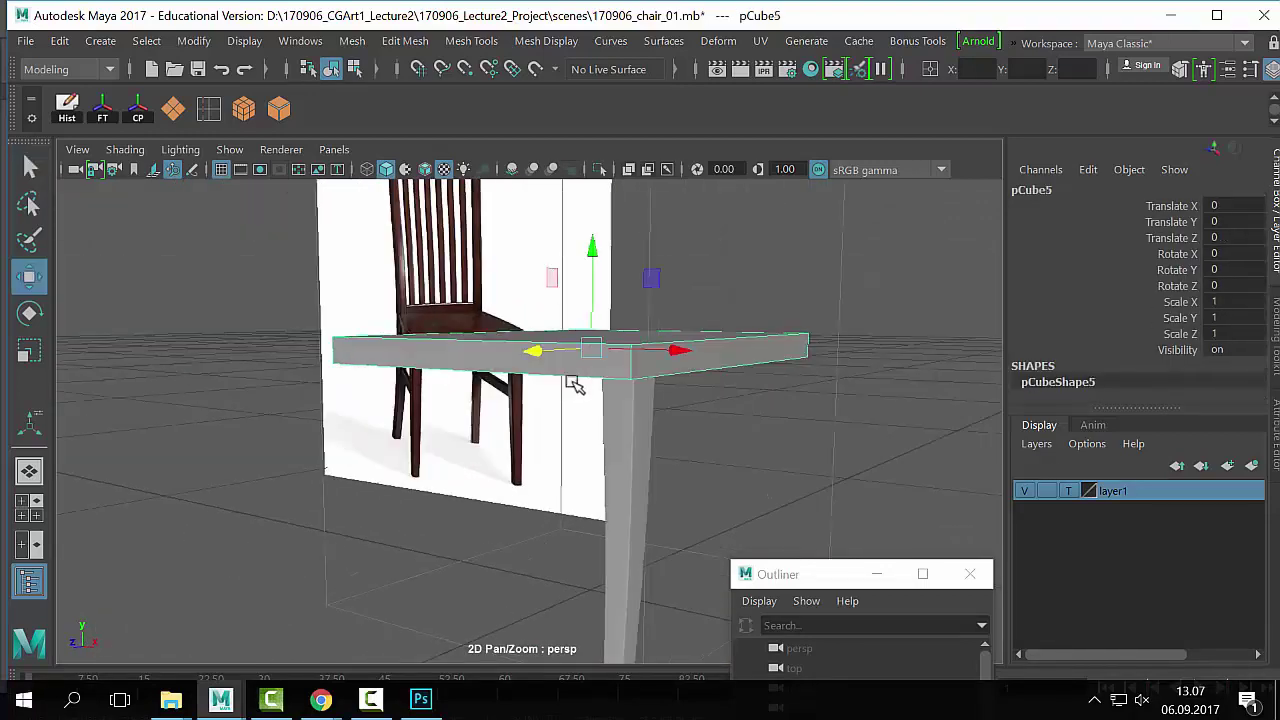
drag(600, 280, 586, 313)
key(r)
alt+drag(574, 380, 652, 396)
key(w)
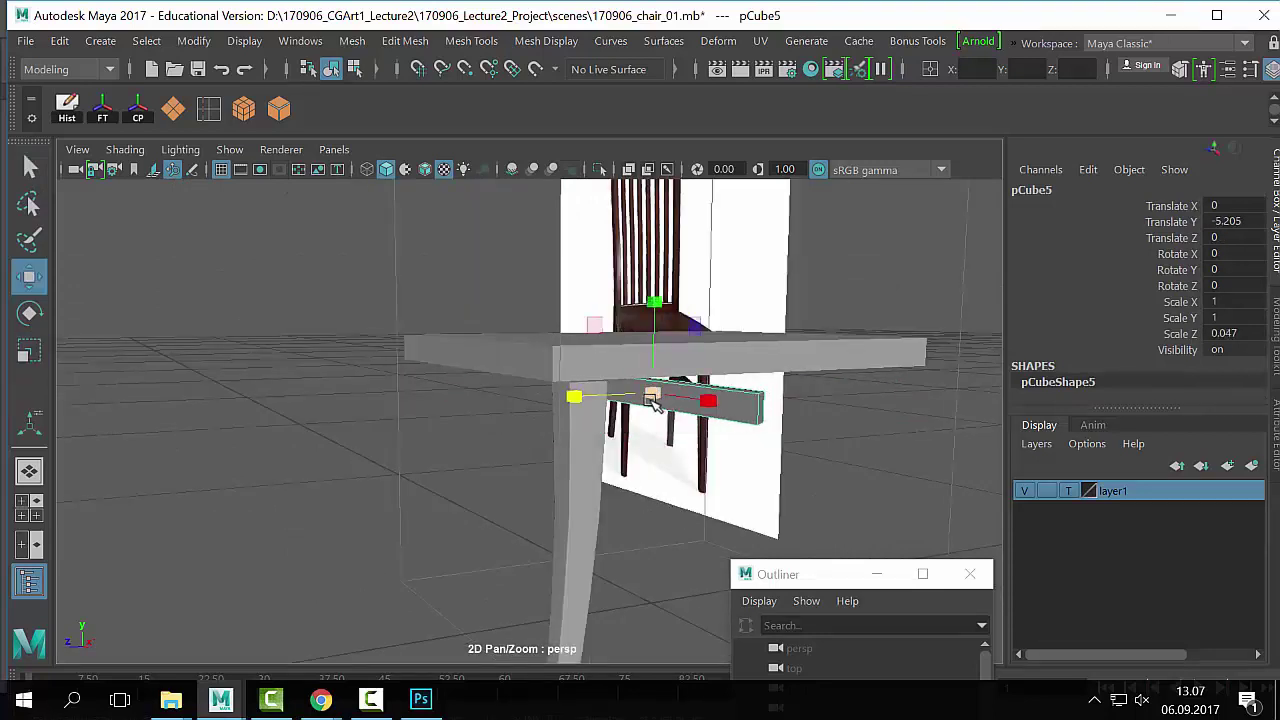
drag(563, 399, 427, 410)
Step: Shorten the front rail to Scale X 0.778 in the front view so that it ends at the leg's inner side
key(space)
key(space)
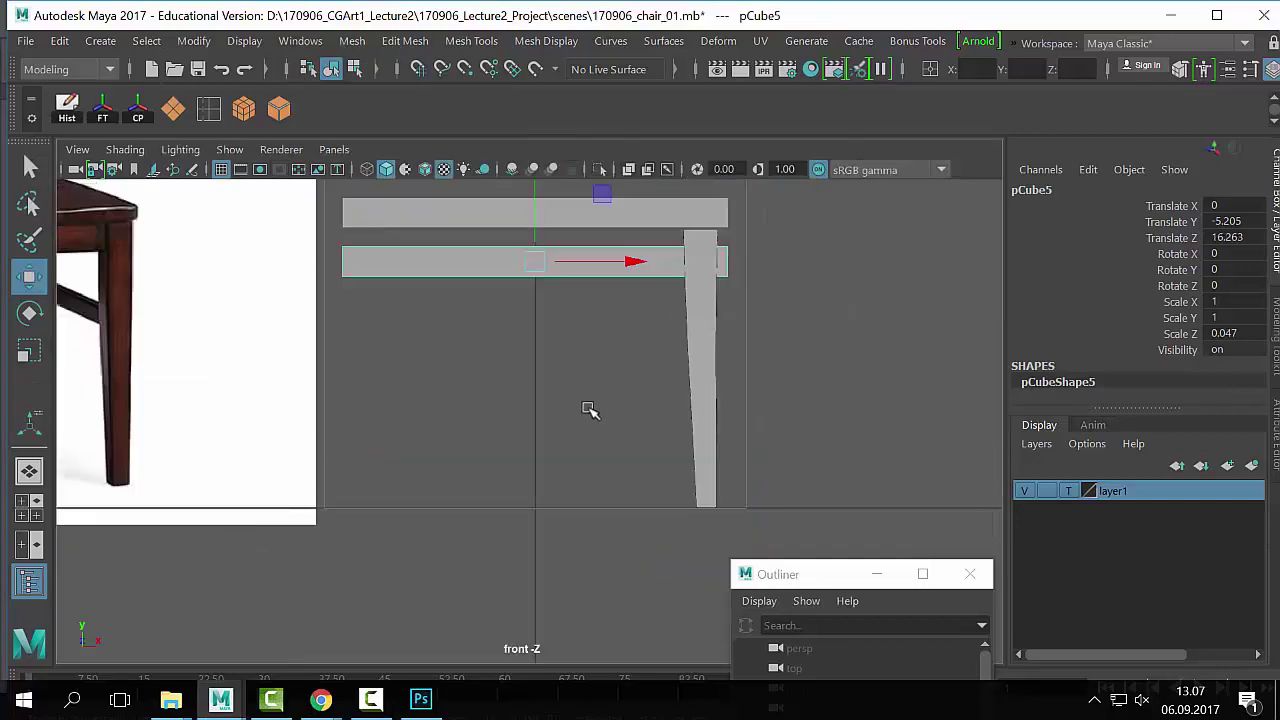
alt+right_drag(587, 405, 344, 367)
alt+middle_drag(344, 367, 510, 443)
key(r)
drag(792, 377, 776, 378)
Step: Raise the front rail to Translate Y -3.234 against the seat board and move it along Z to 16.918
key(w)
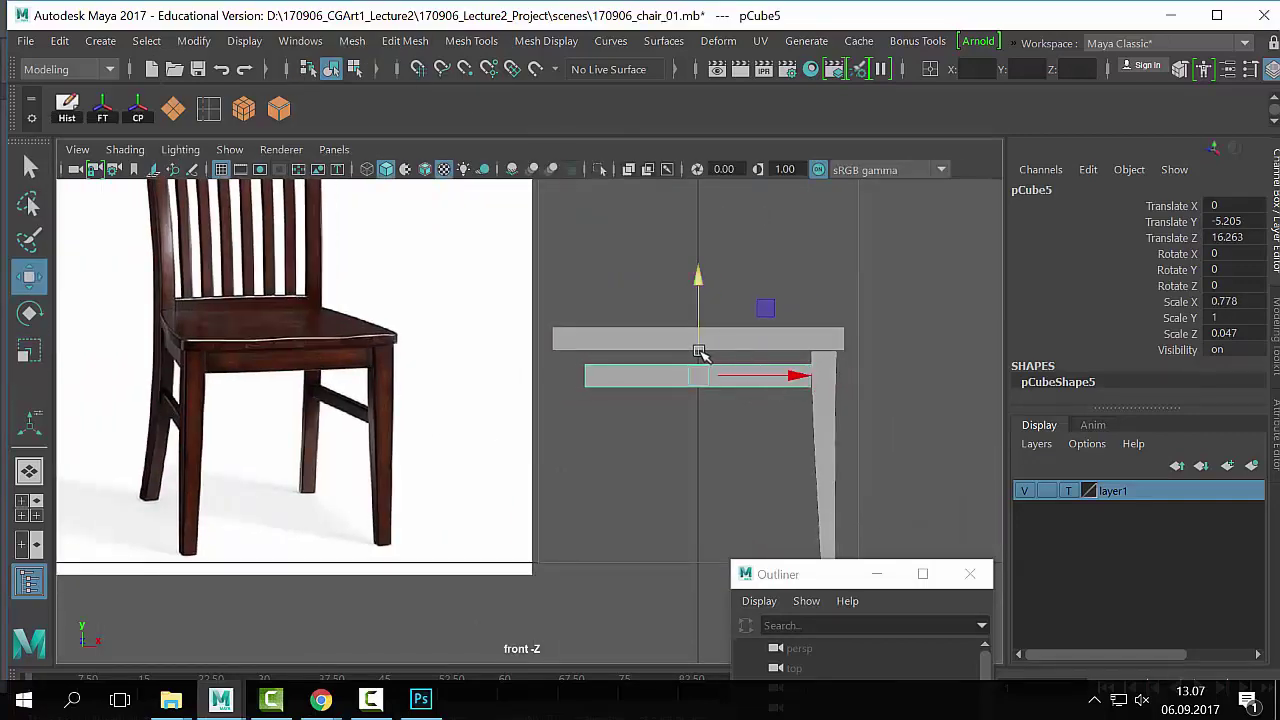
drag(700, 360, 837, 380)
key(space)
key(space)
drag(580, 303, 509, 309)
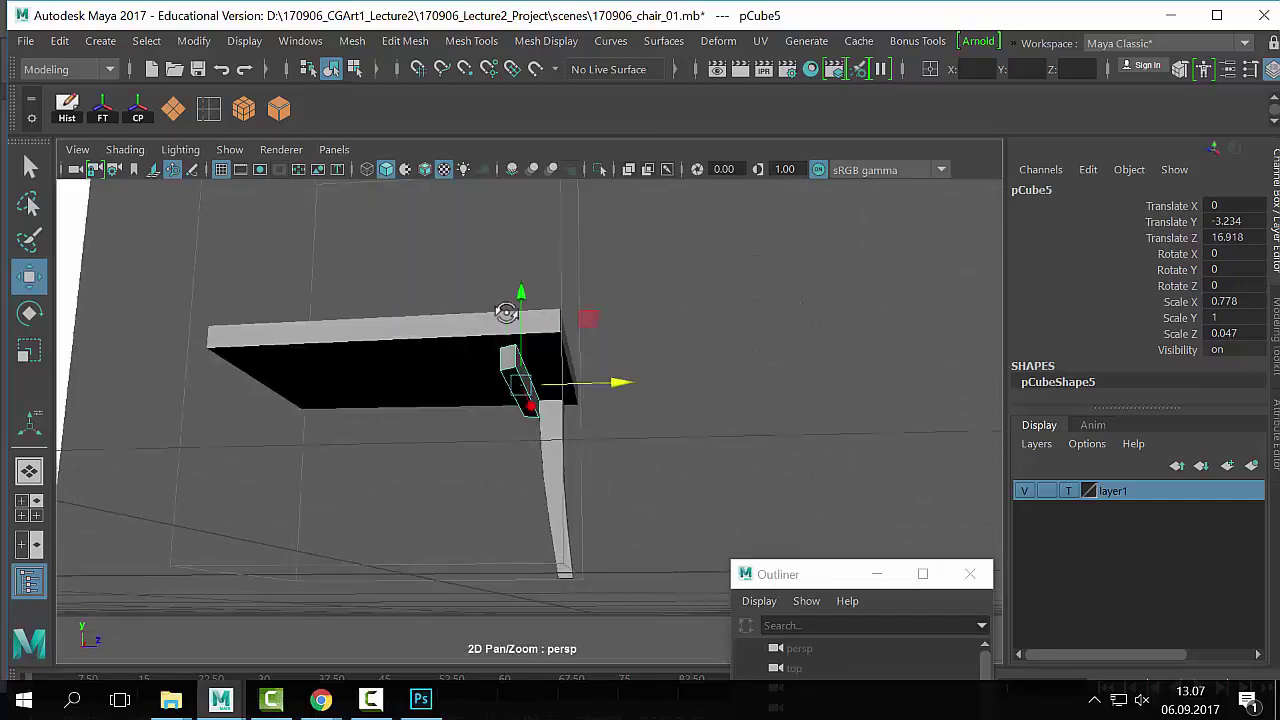
Step: Compare the modelled seat board, front rail and leg with the chair in the reference image
scroll(806, 357, down, 5)
click(806, 357)
alt+drag(806, 357, 502, 392)
alt+middle_drag(502, 392, 502, 392)
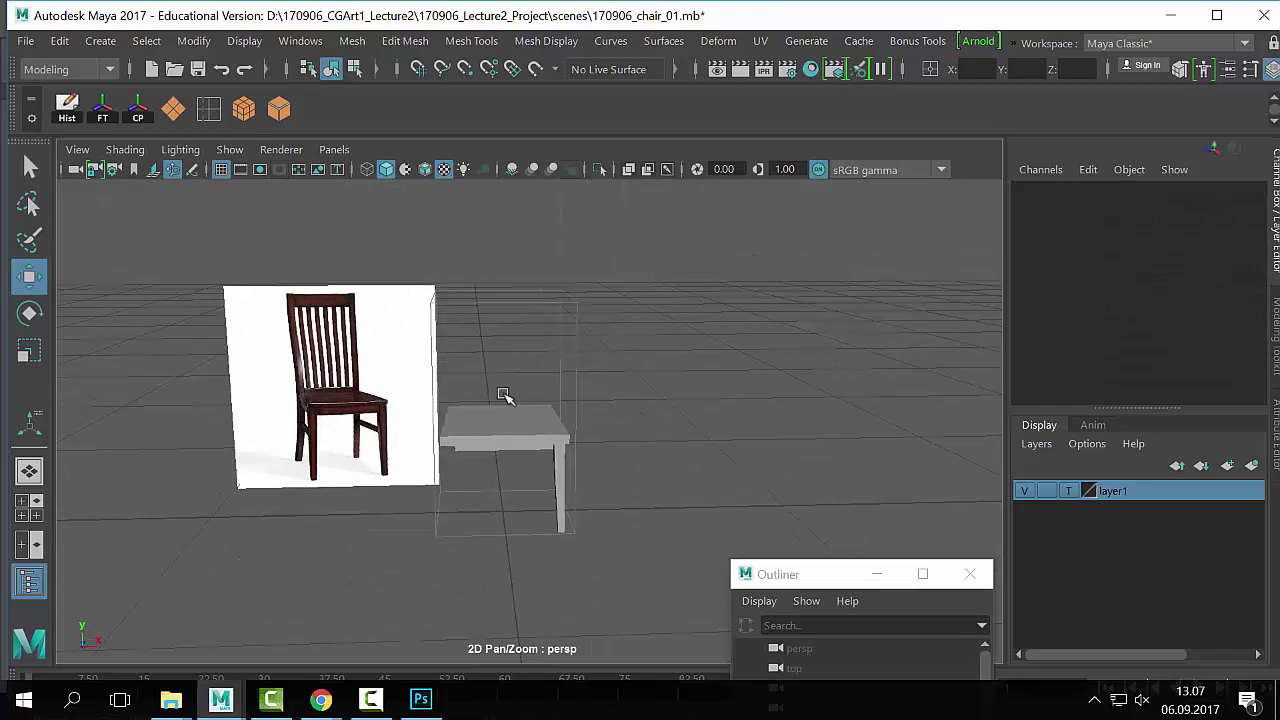
scroll(503, 393, up, 3)
scroll(503, 393, down, 2)
scroll(503, 393, up, 4)
alt+middle_drag(232, 318, 480, 337)
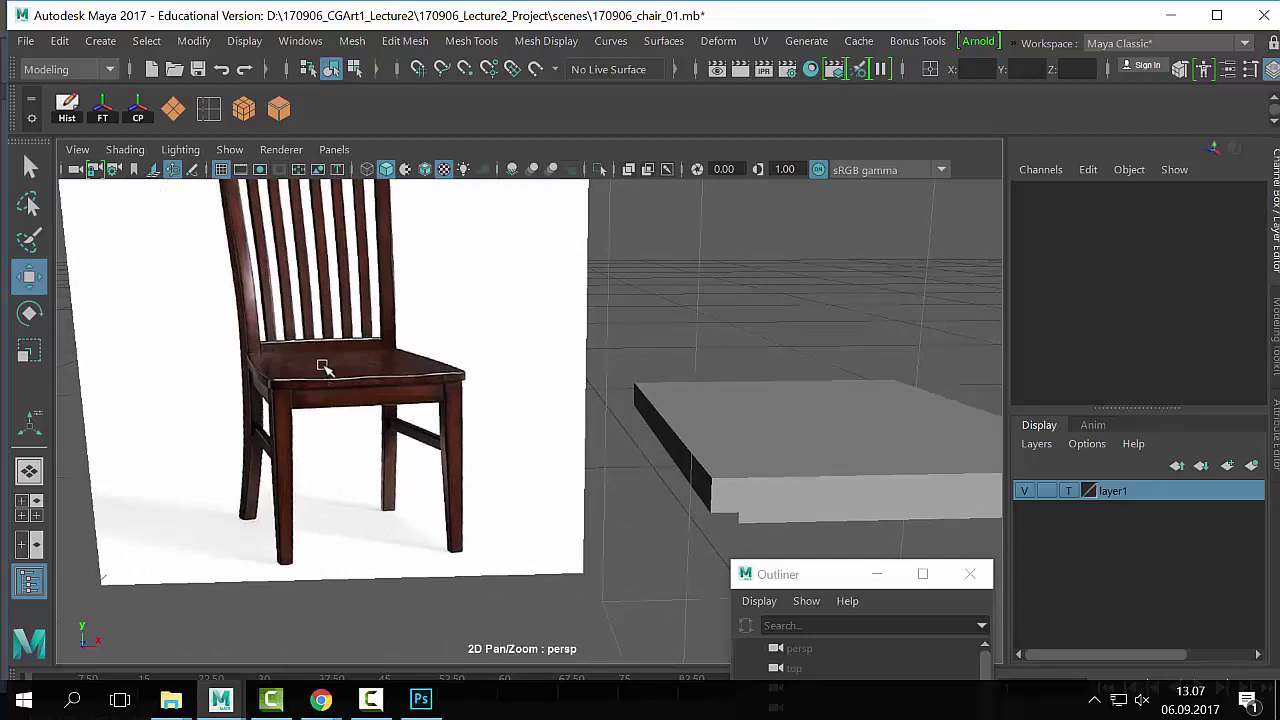
scroll(514, 371, down, 5)
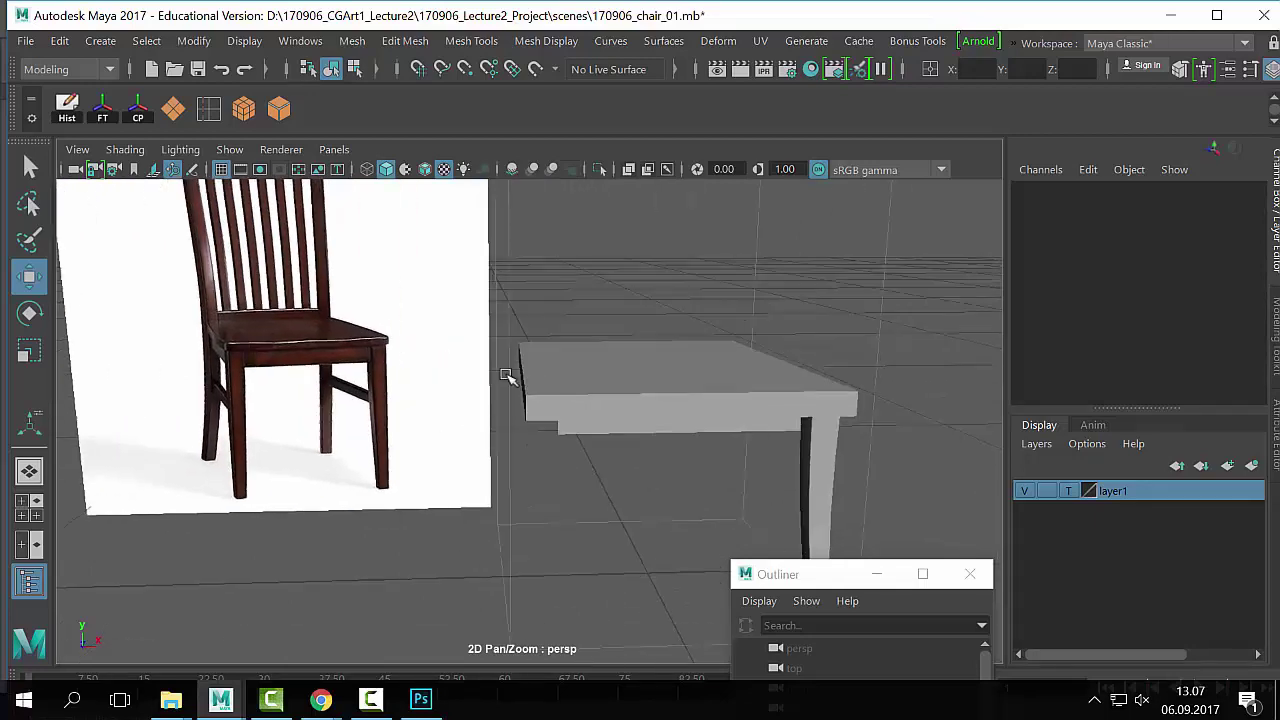
scroll(487, 411, up, 5)
alt+middle_drag(734, 354, 605, 517)
scroll(605, 517, down, 3)
scroll(406, 471, down, 3)
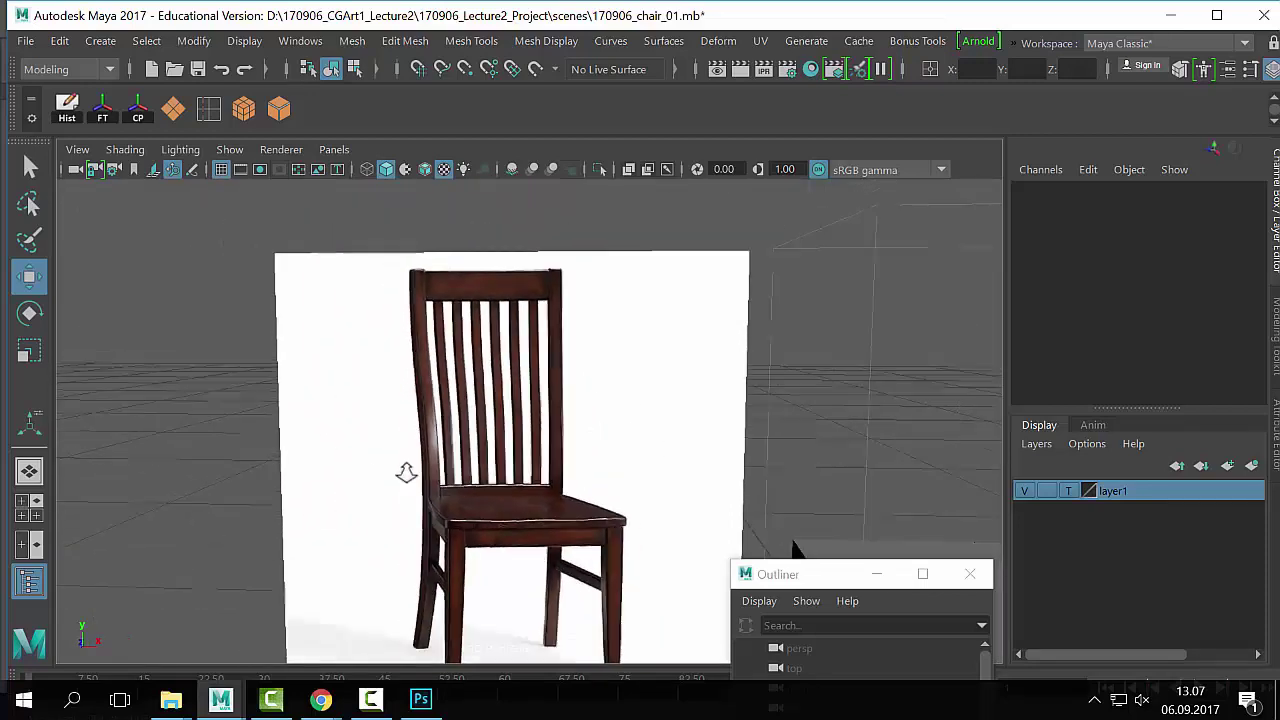
scroll(651, 471, up, 2)
scroll(634, 423, down, 2)
Step: Freeze the leg's transformations, centre its pivot and delete its construction history
click(651, 432)
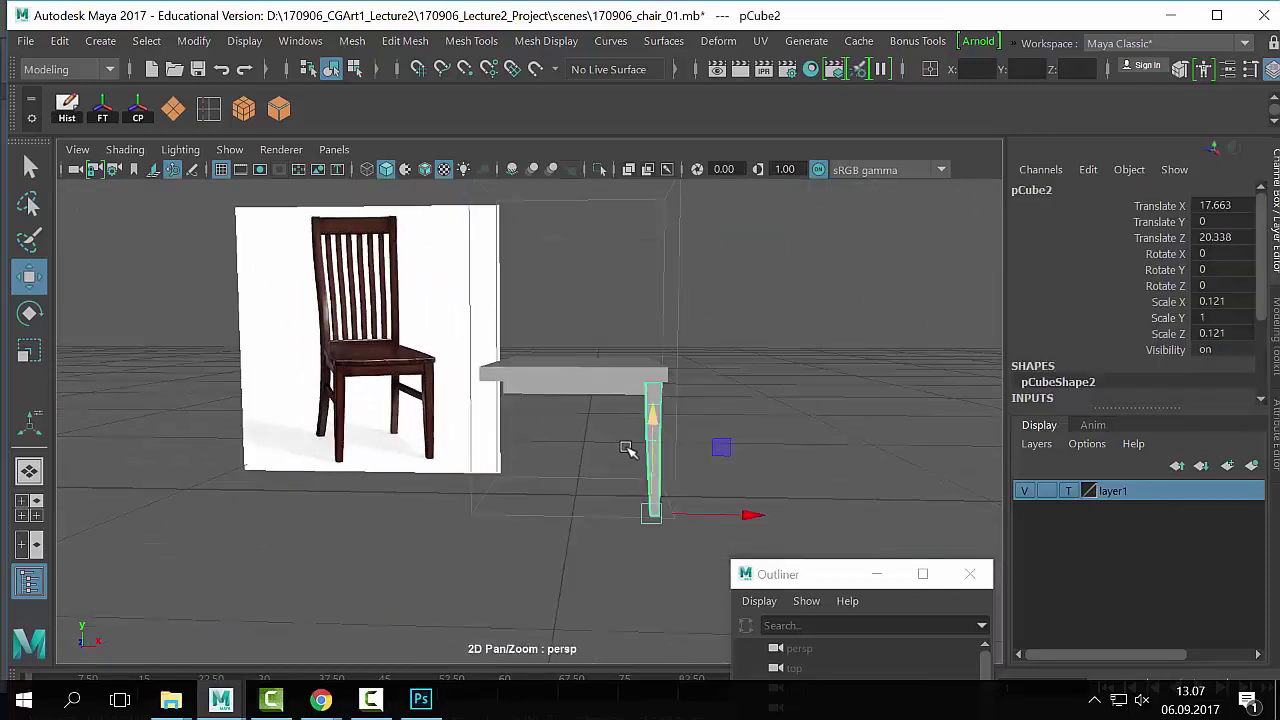
alt+middle_drag(537, 479, 508, 443)
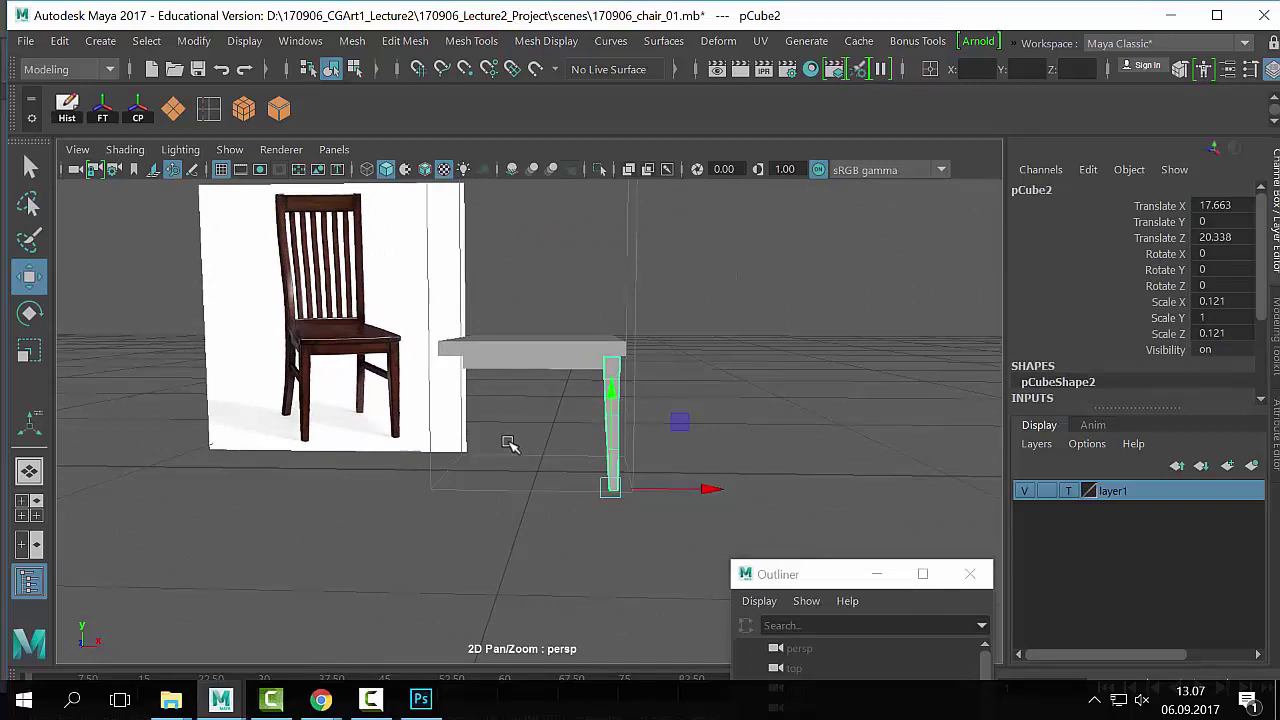
alt+drag(508, 443, 562, 446)
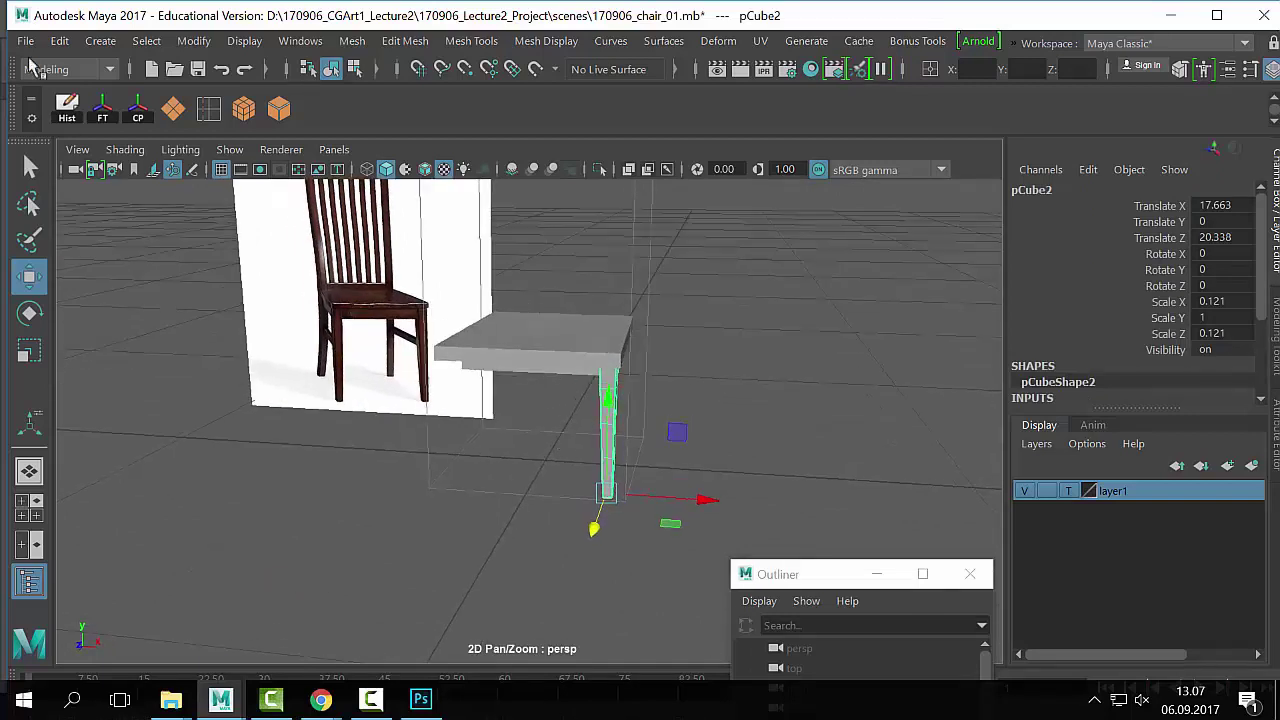
click(102, 110)
click(139, 113)
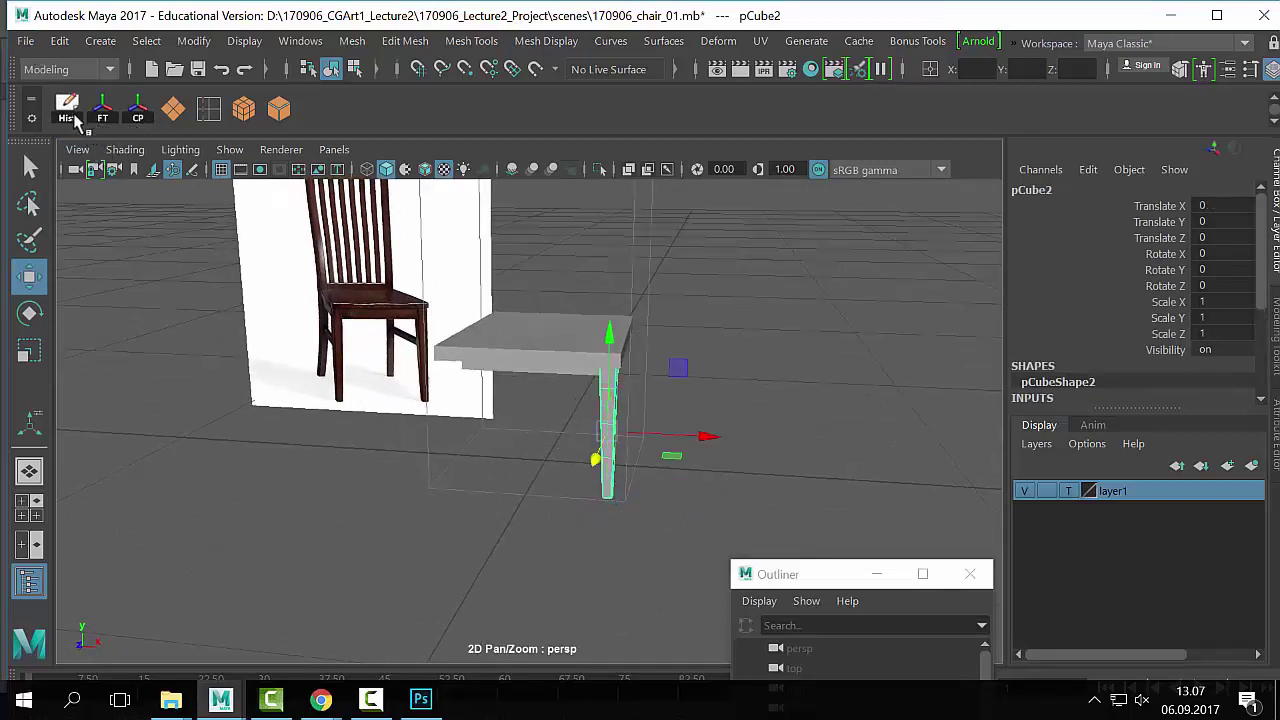
click(640, 445)
click(608, 440)
alt+right_drag(380, 445, 484, 443)
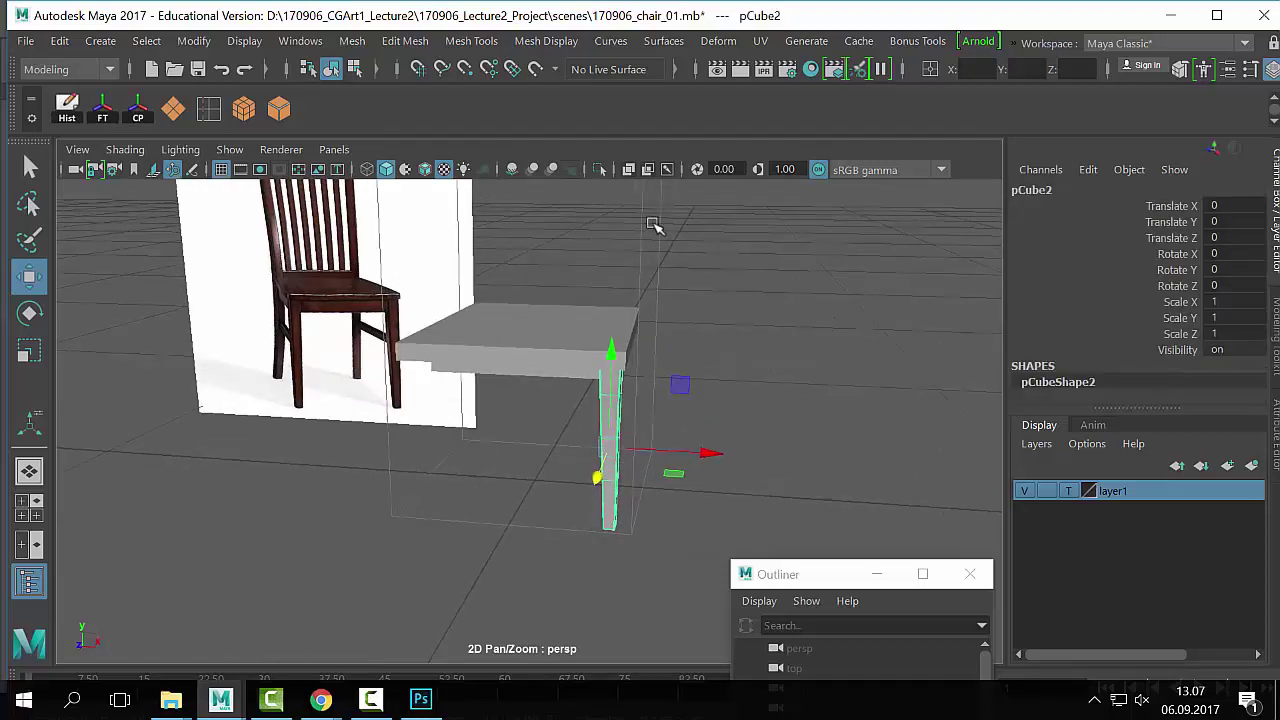
Step: Freeze the transformations of the seat board, front rail and leg together and save the scene
drag(657, 229, 523, 491)
click(102, 112)
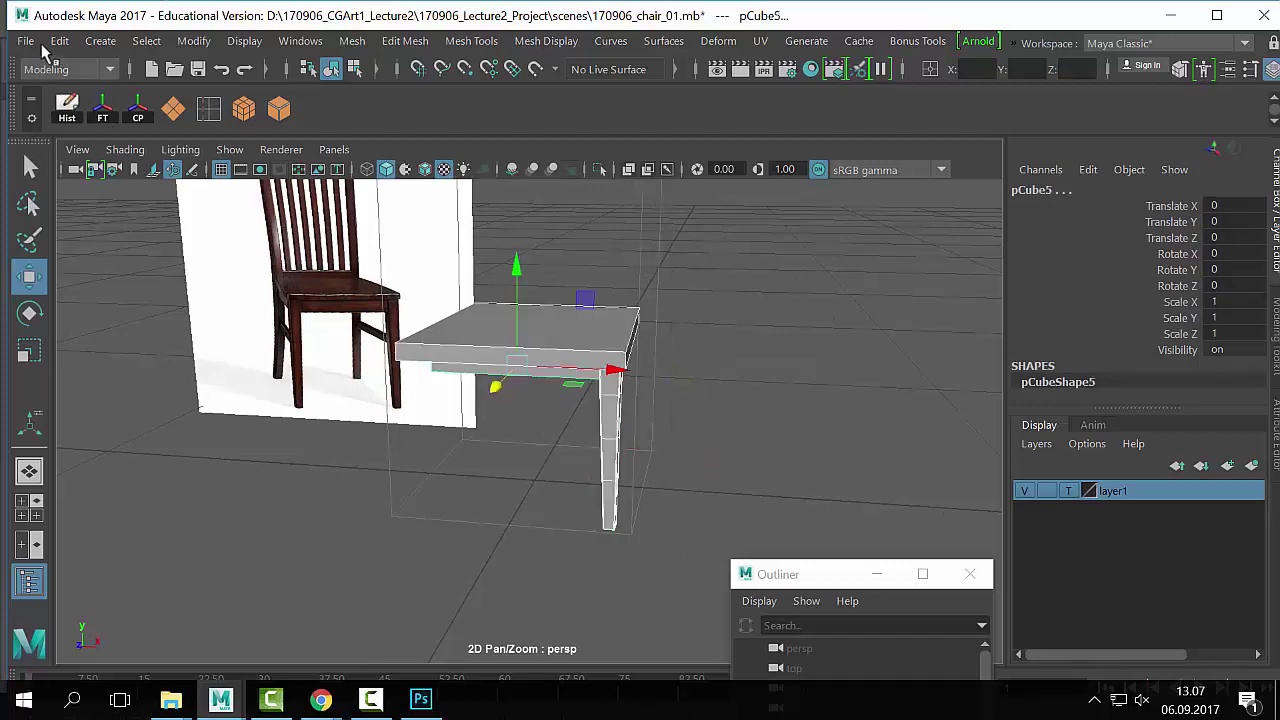
click(25, 41)
click(103, 72)
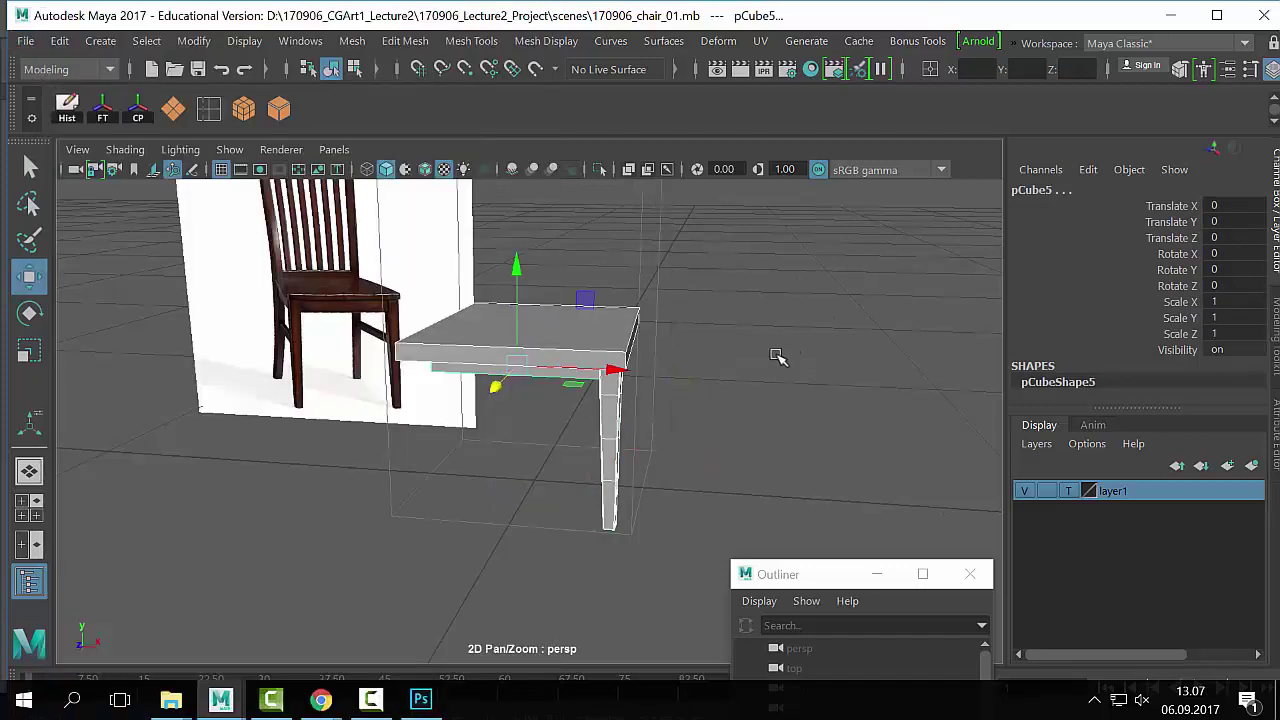
click(687, 443)
drag(689, 577, 485, 507)
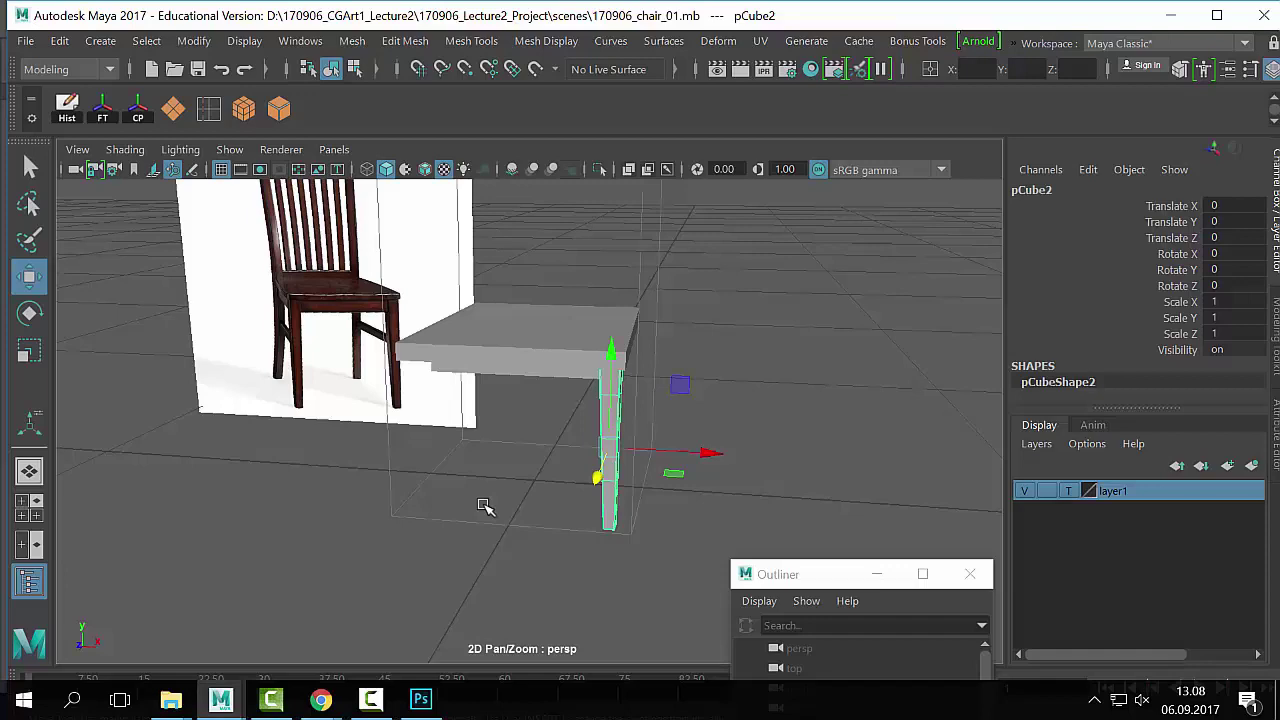
scroll(484, 507, up, 3)
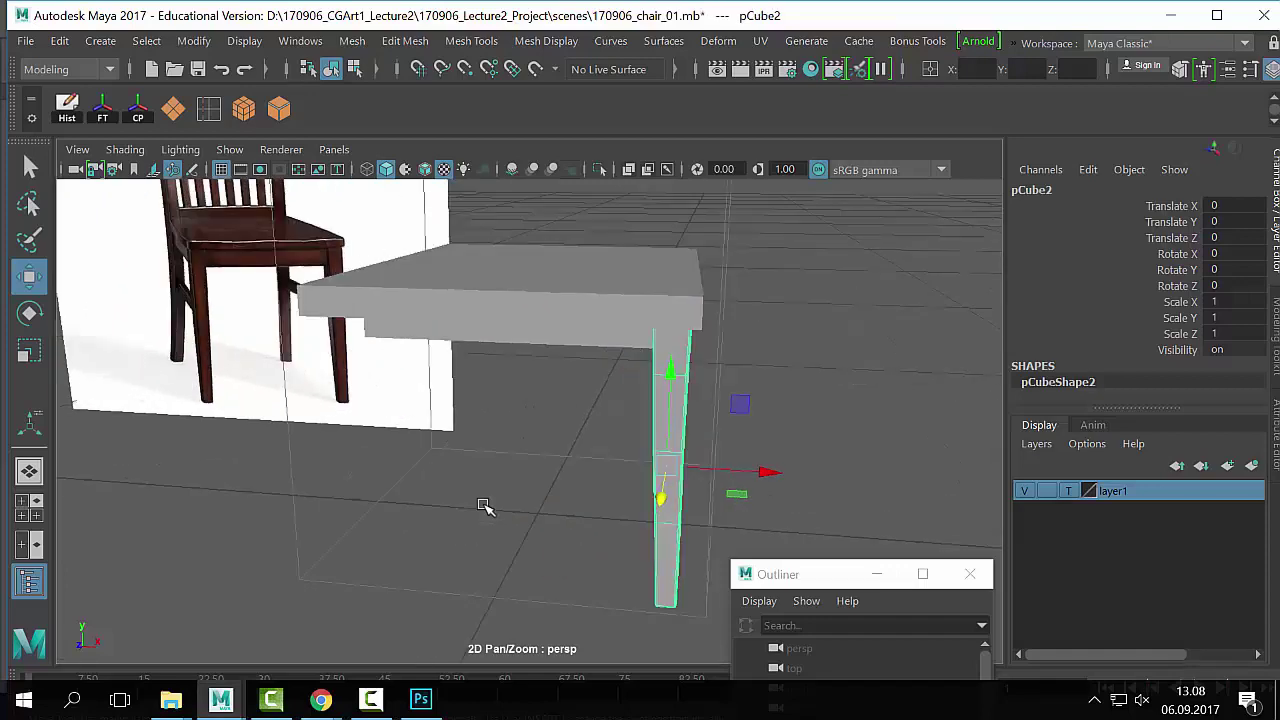
scroll(484, 507, down, 2)
click(646, 466)
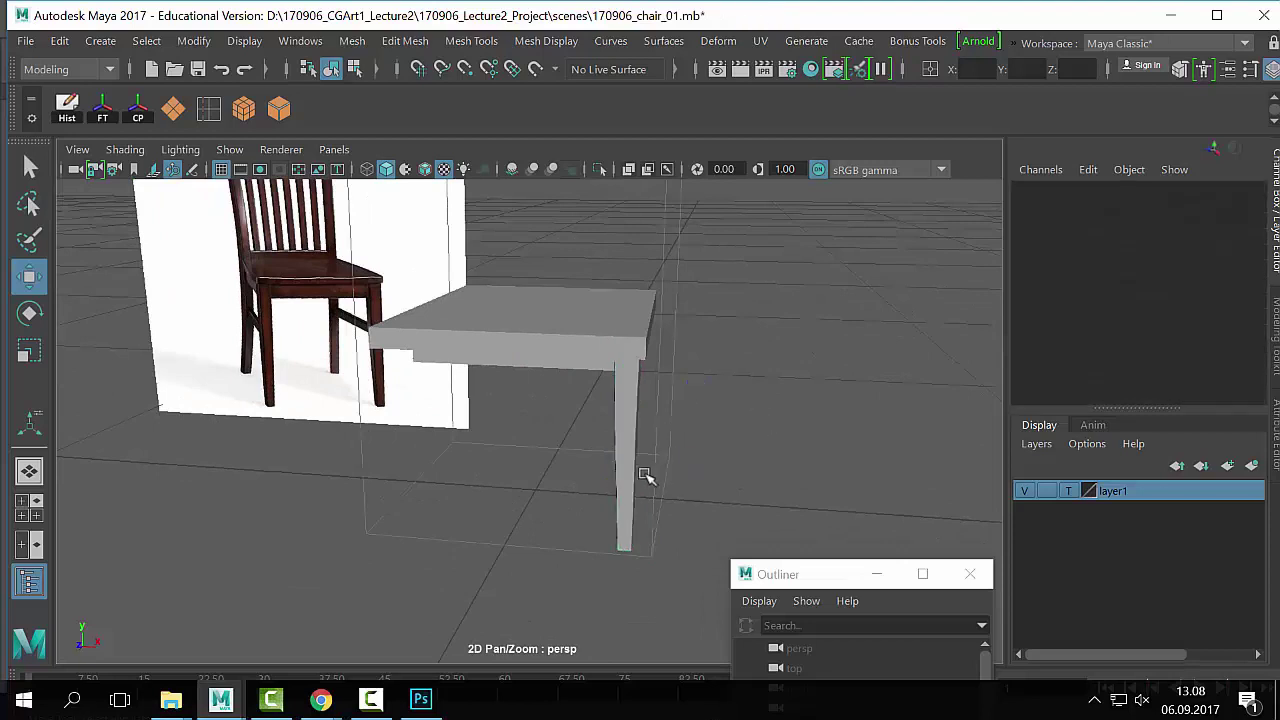
Step: Try to mirror a copy of the leg about its own pivot with Scale X -1 and shift it along X
click(630, 478)
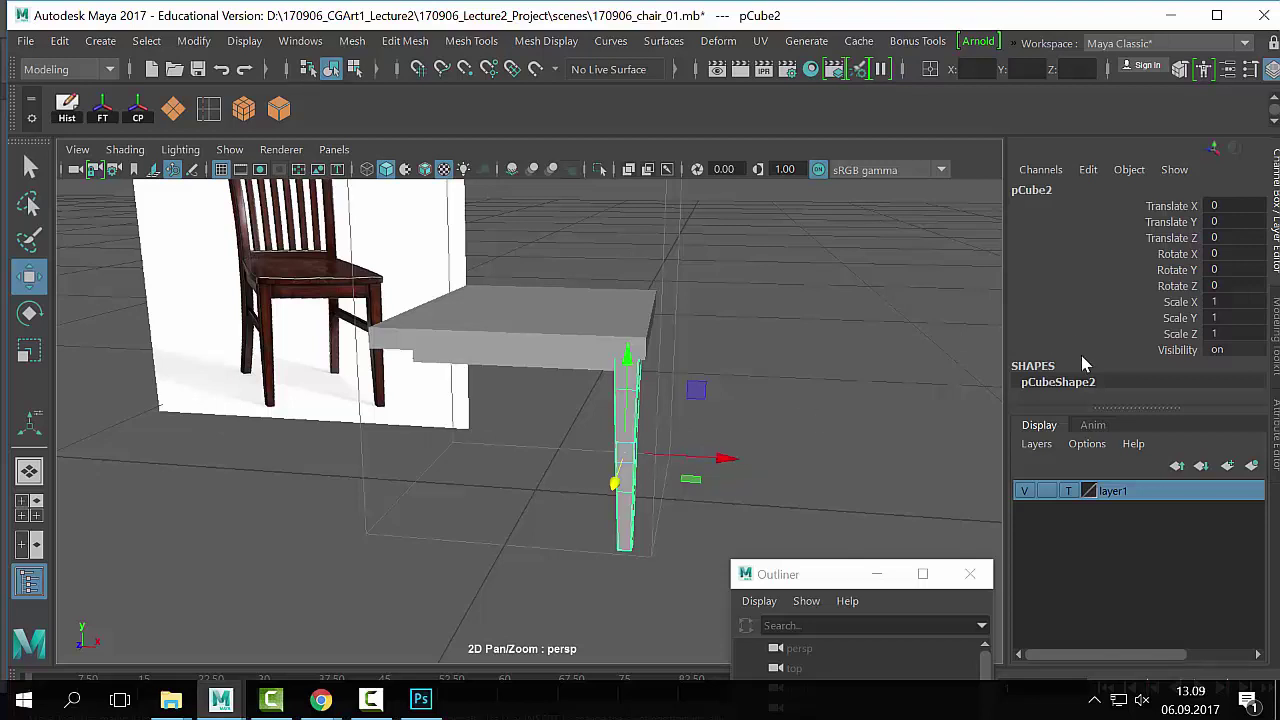
key(ctrl+d)
click(1227, 302)
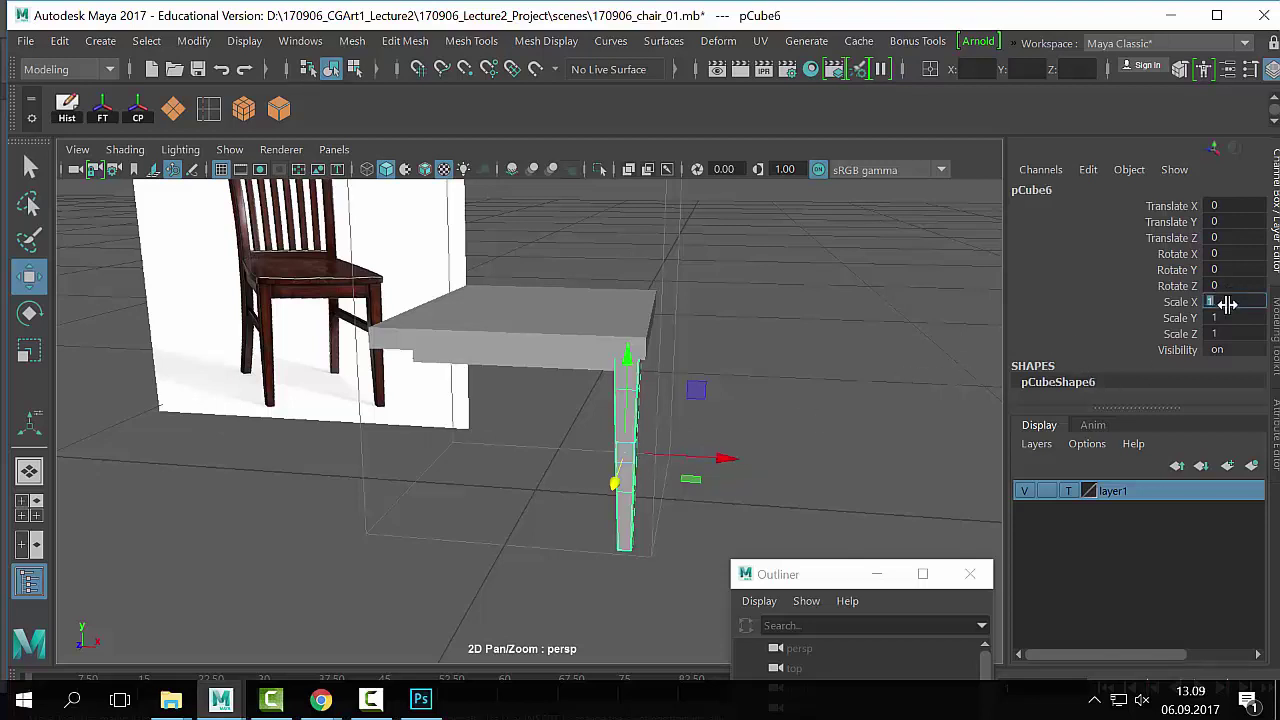
text(-1)
key(Return)
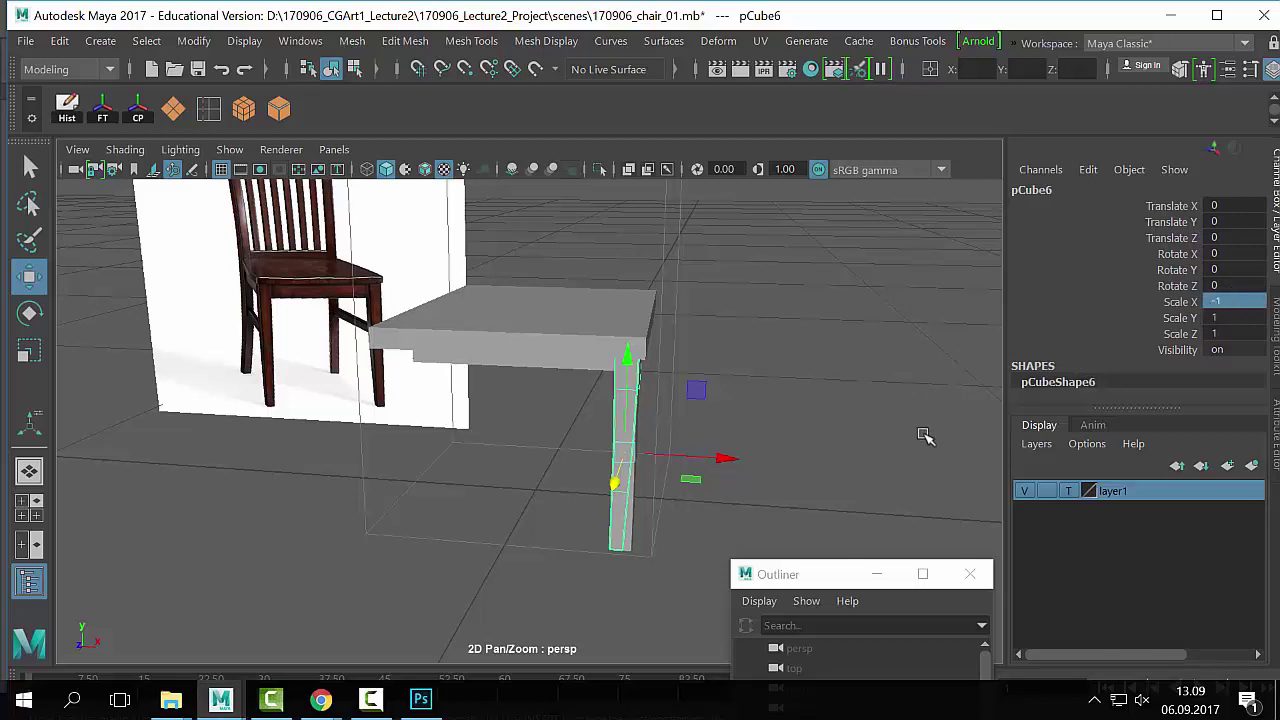
drag(718, 457, 487, 451)
key(ctrl+z)
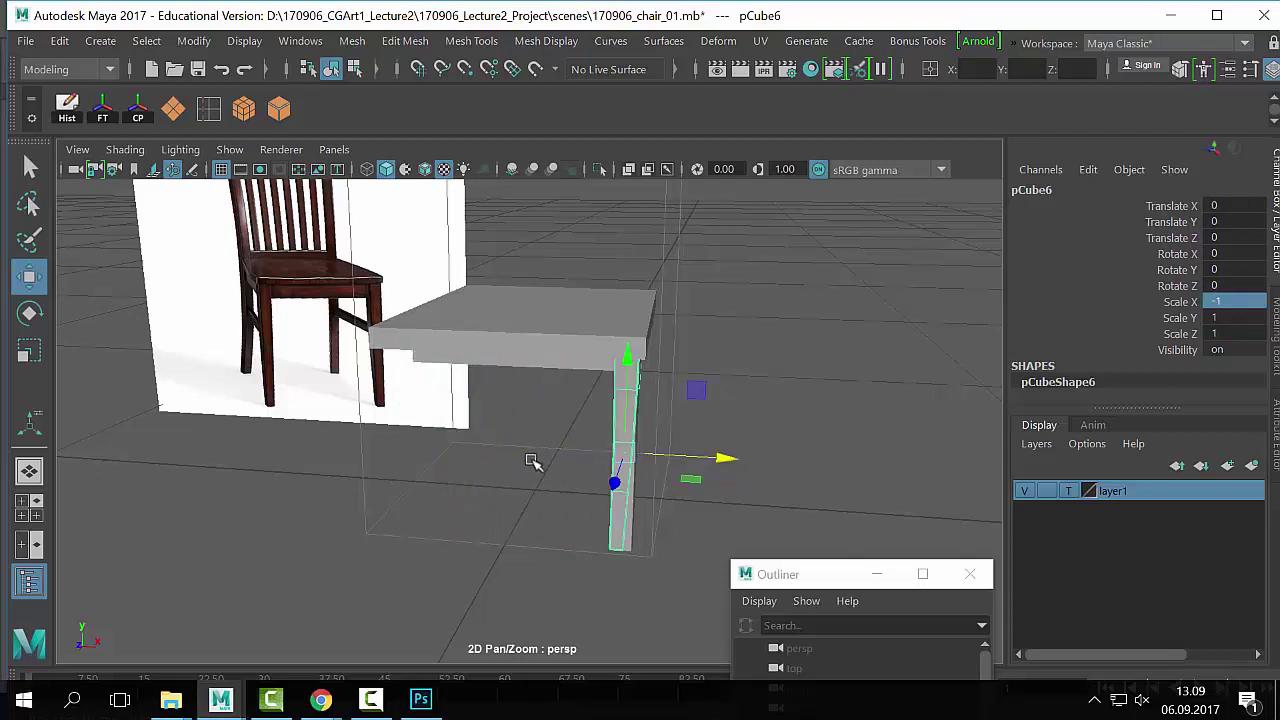
key(ctrl+z)
click(716, 436)
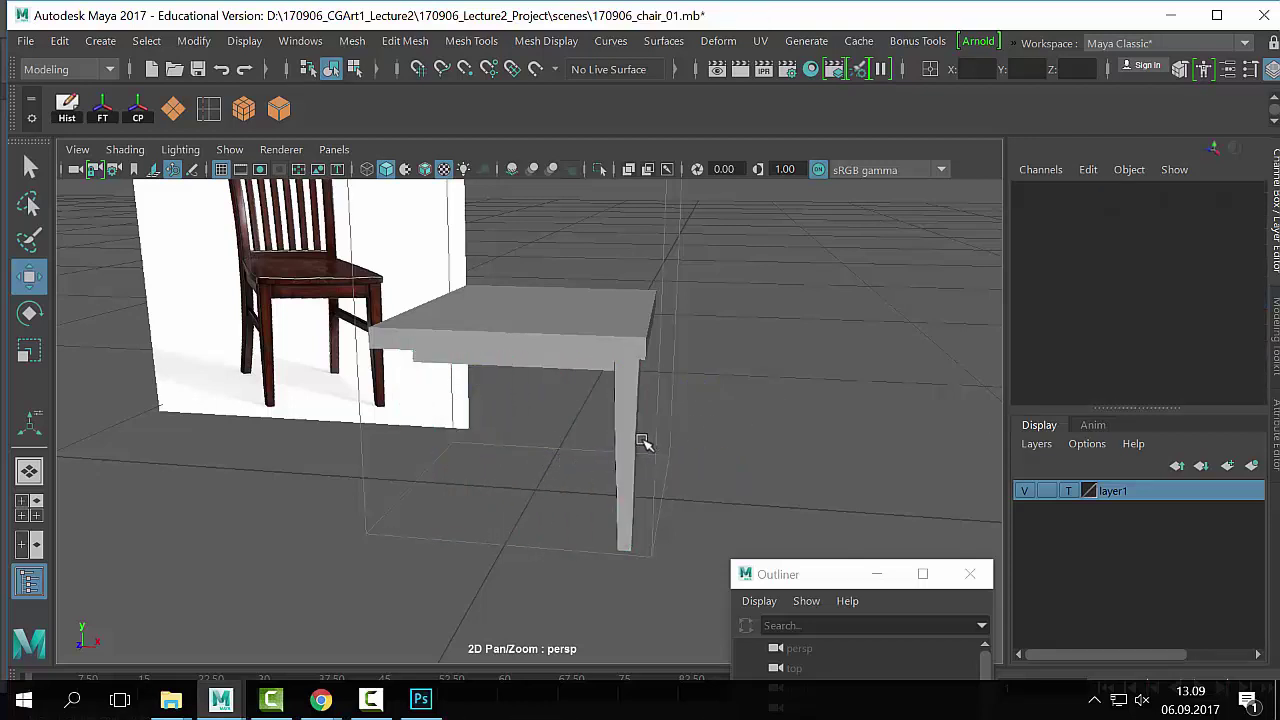
Step: Duplicate the leg, snap the copy's pivot along X to the grid centre and mirror it with Scale X -1
click(632, 476)
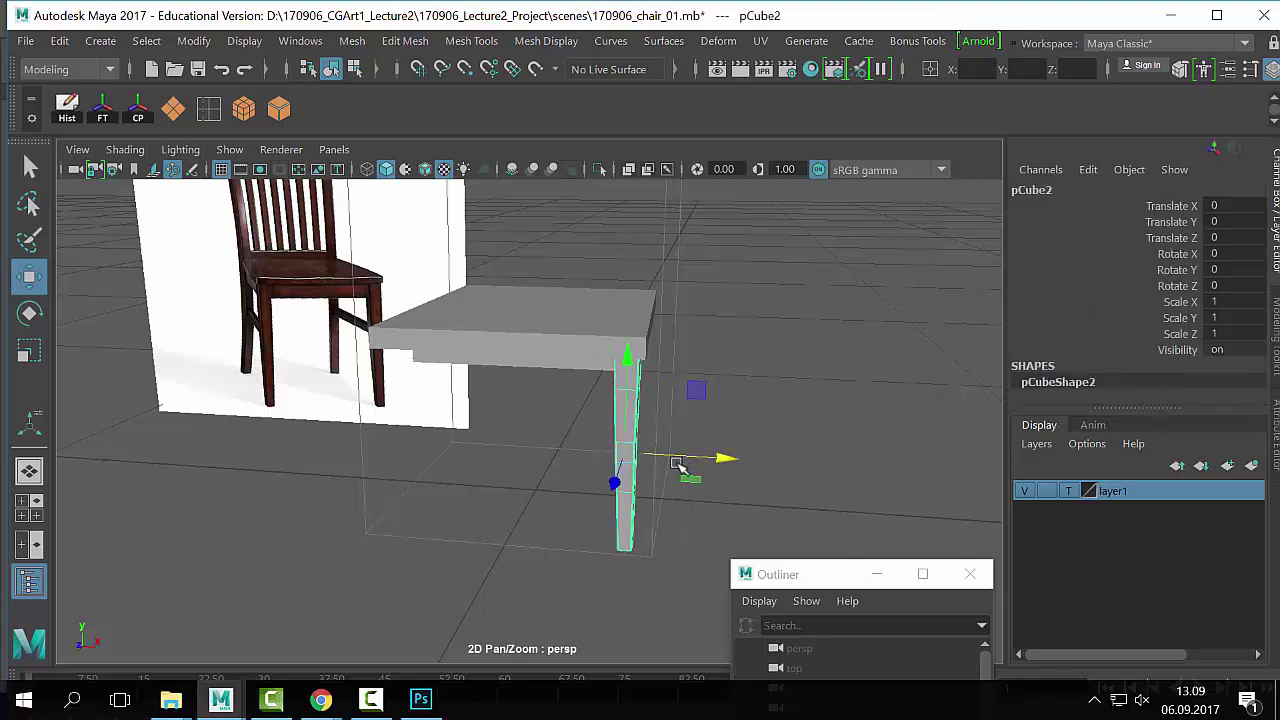
key(ctrl+d)
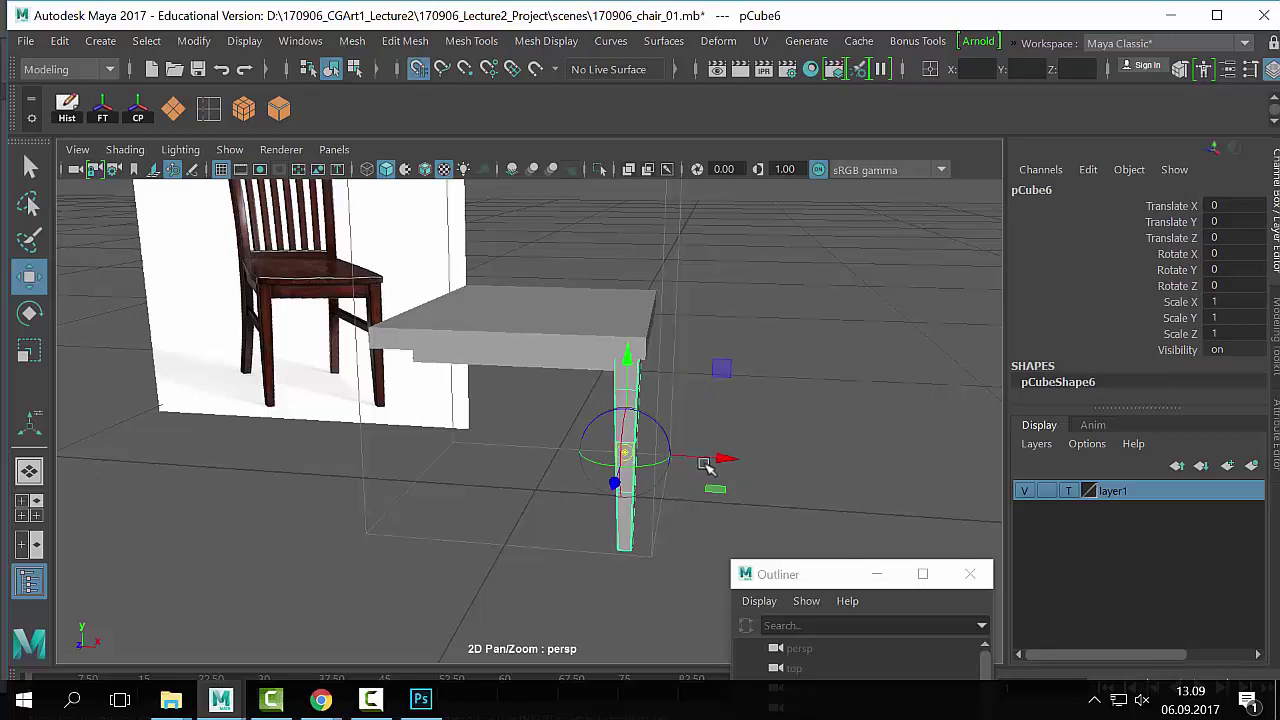
drag(706, 462, 595, 450)
double_click(1230, 303)
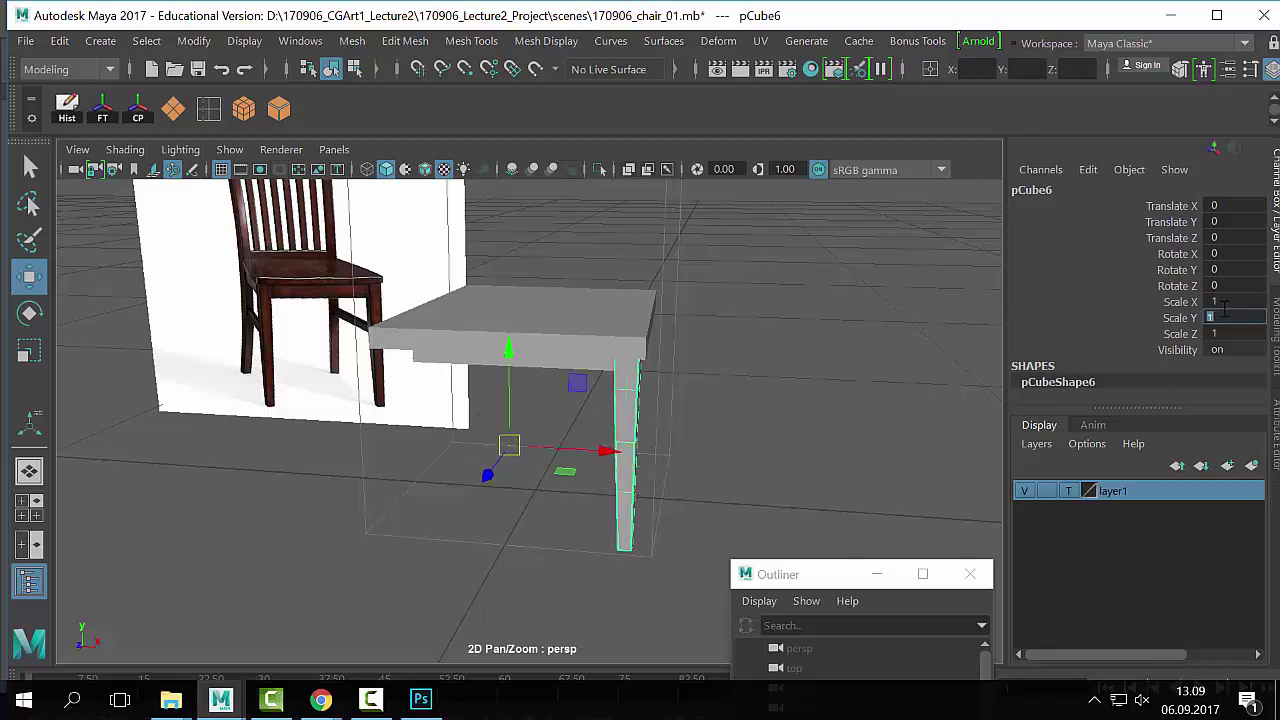
text(-1)
key(Return)
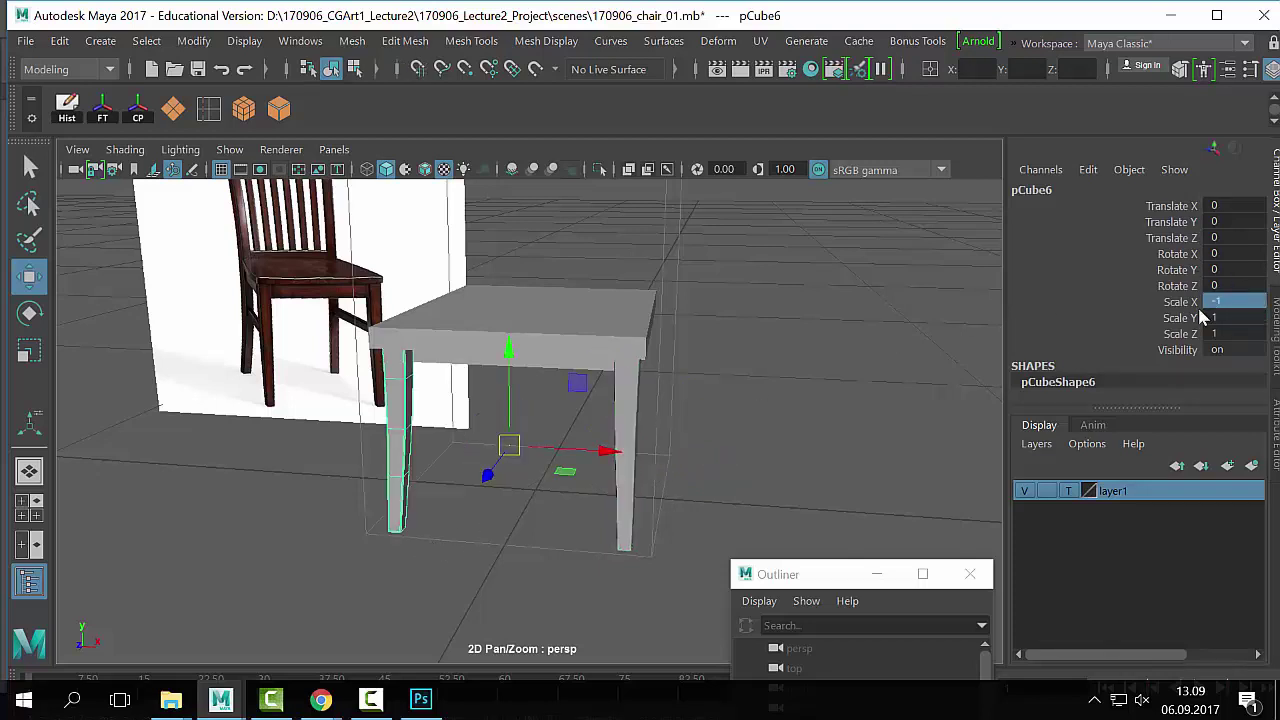
Step: Freeze the transformations of both front legs and centre their pivots
click(735, 443)
alt+drag(735, 443, 600, 508)
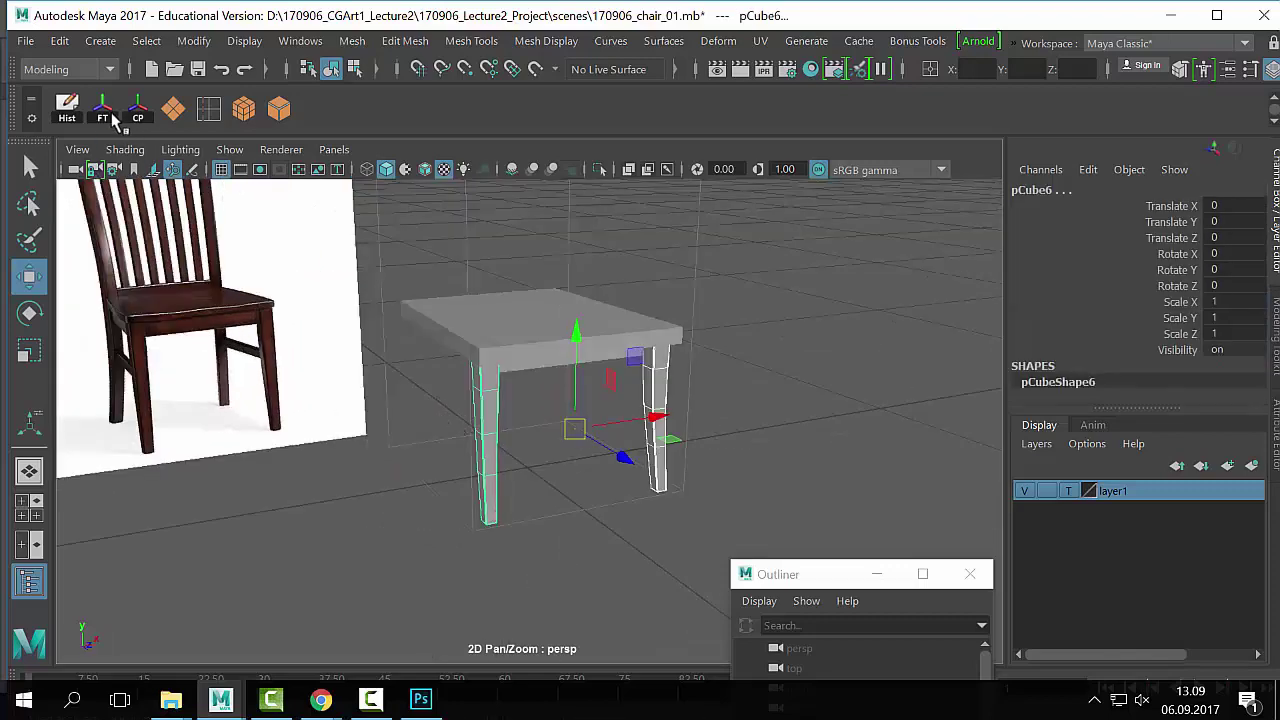
click(104, 117)
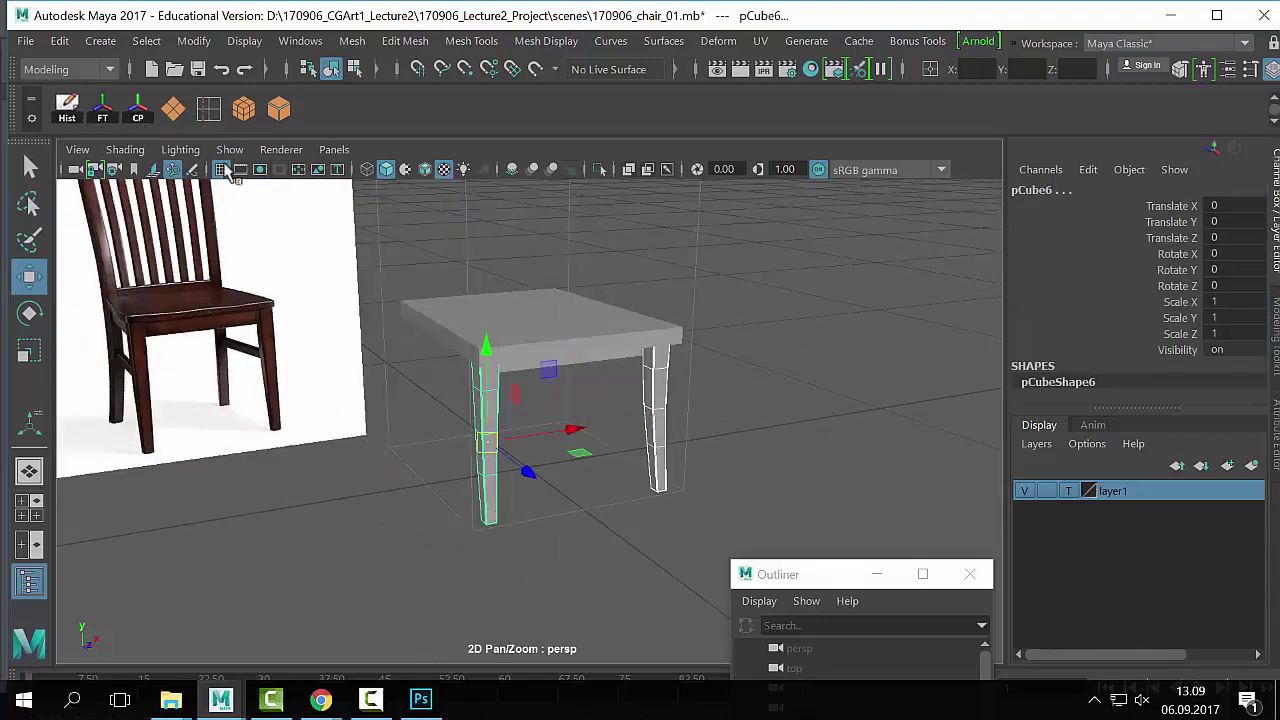
Step: Review the Duplicate Special options for the original leg and close them without applying
click(727, 270)
click(486, 470)
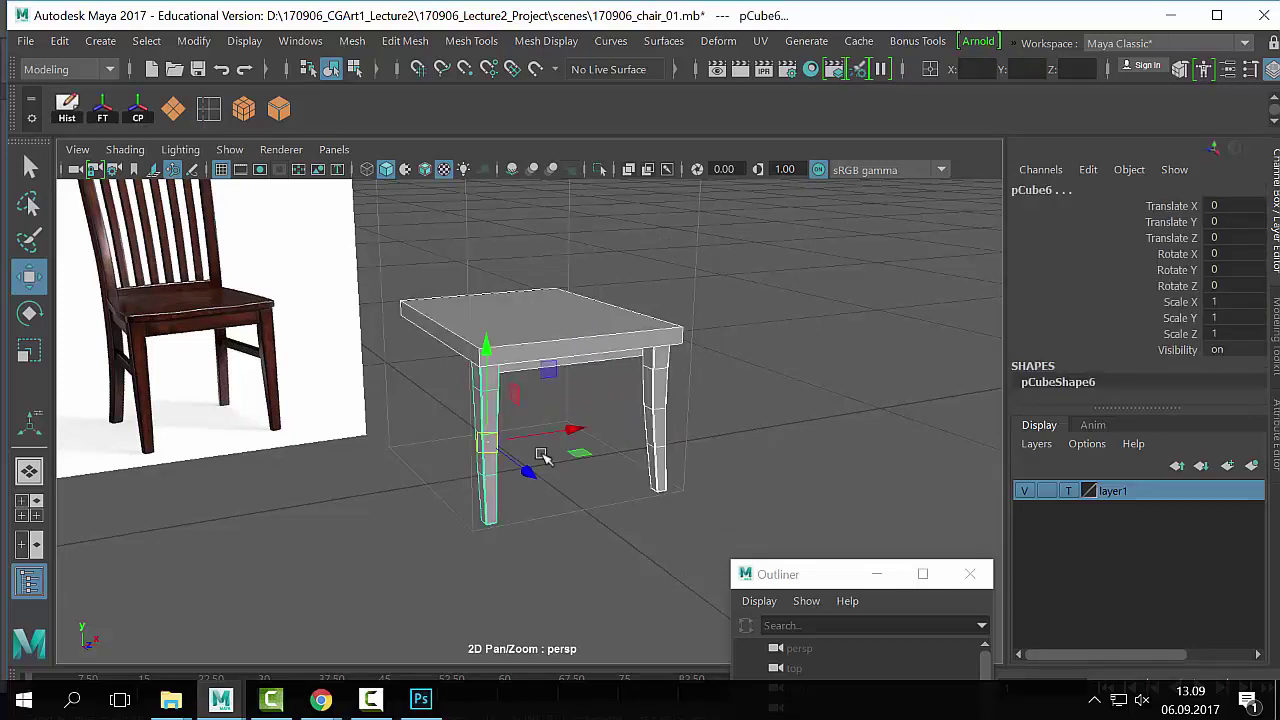
click(657, 482)
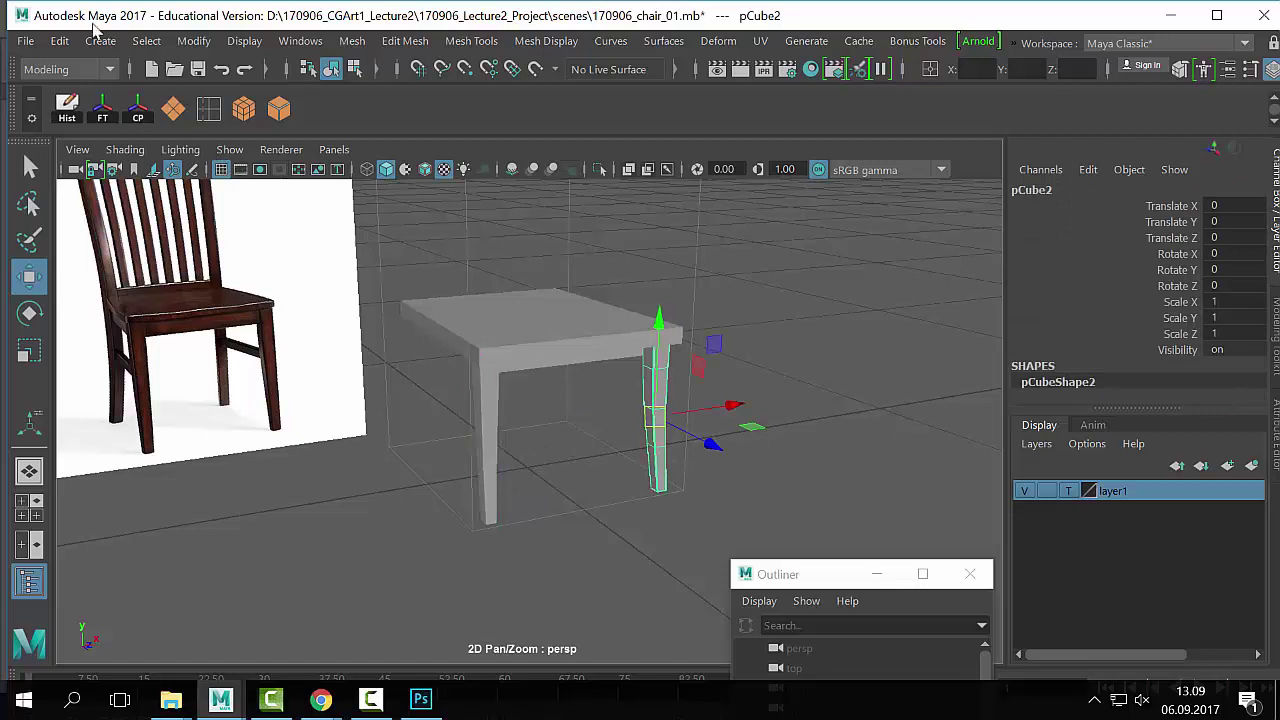
click(55, 41)
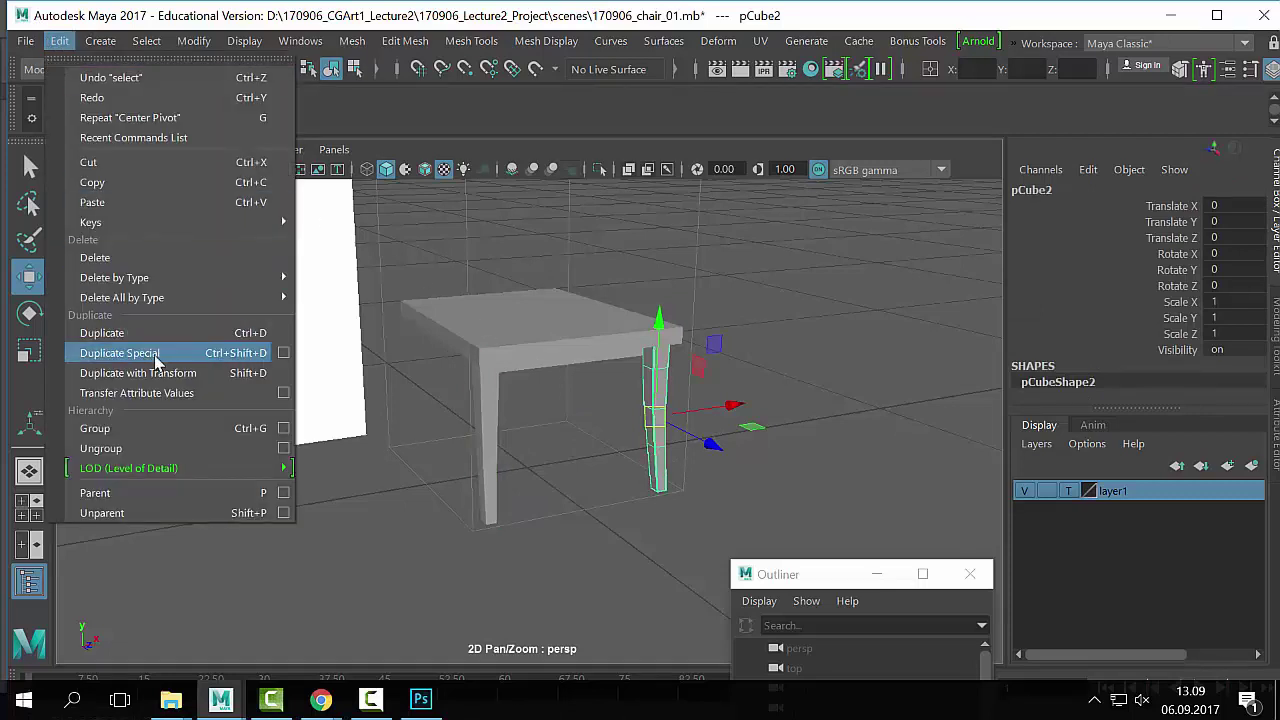
click(283, 353)
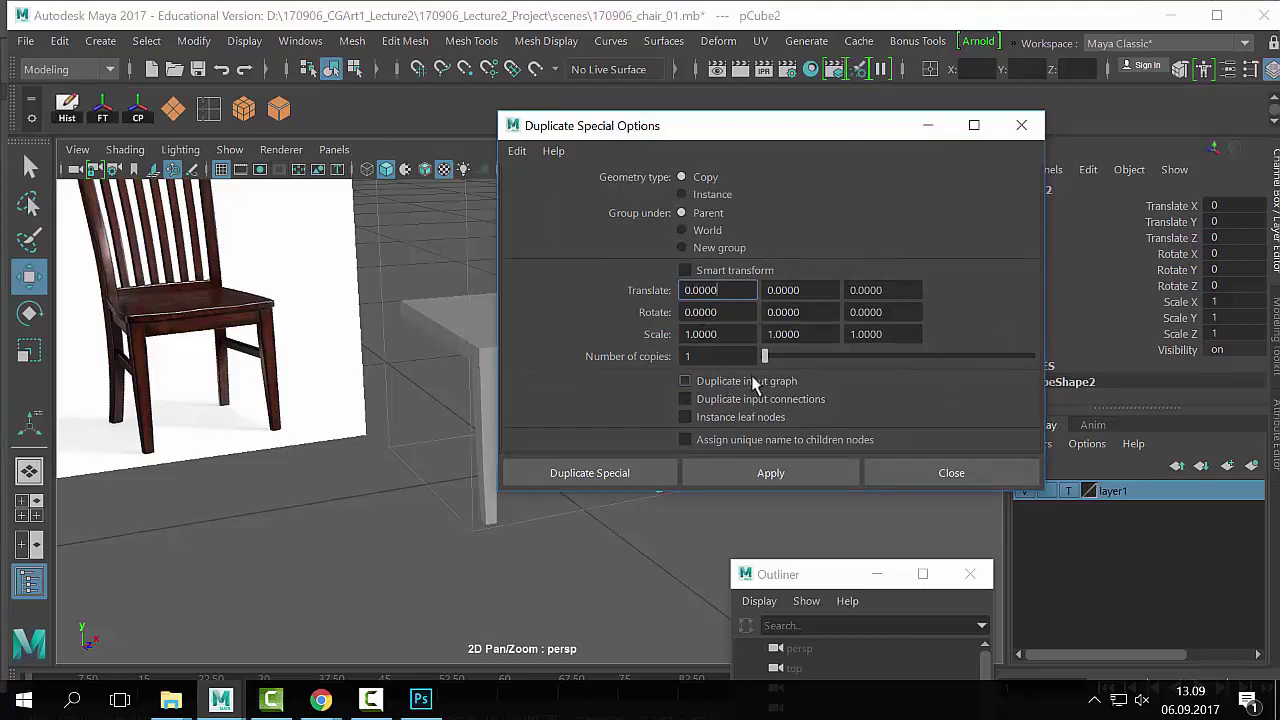
click(908, 474)
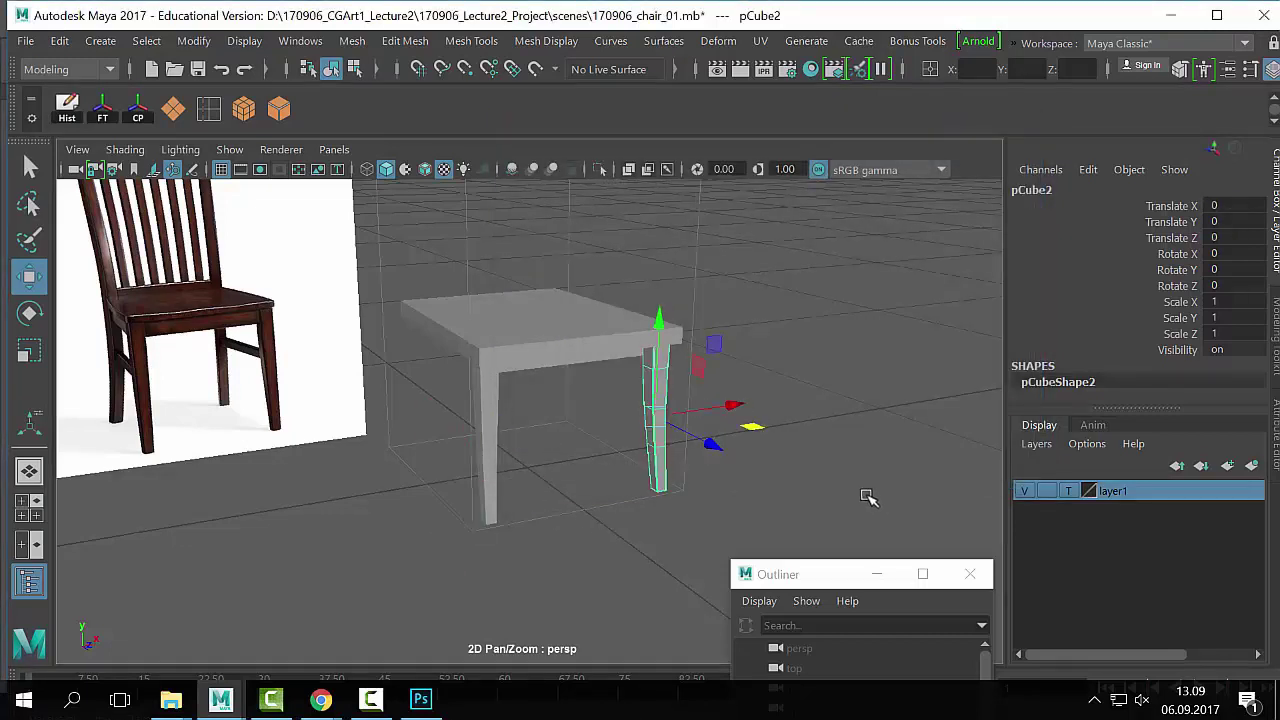
click(845, 400)
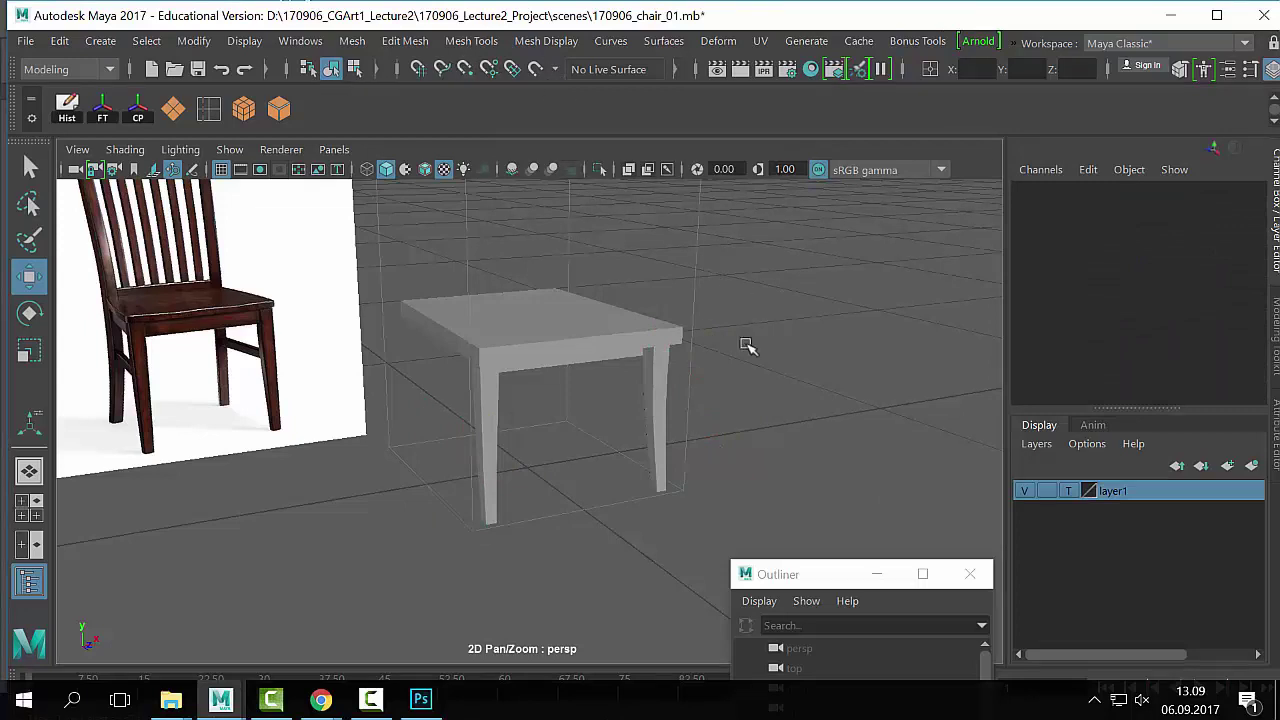
click(655, 405)
click(805, 313)
drag(688, 419, 490, 527)
Step: Review the Mirror options for the seat board, front rail and legs and close them
click(804, 479)
drag(789, 448, 294, 468)
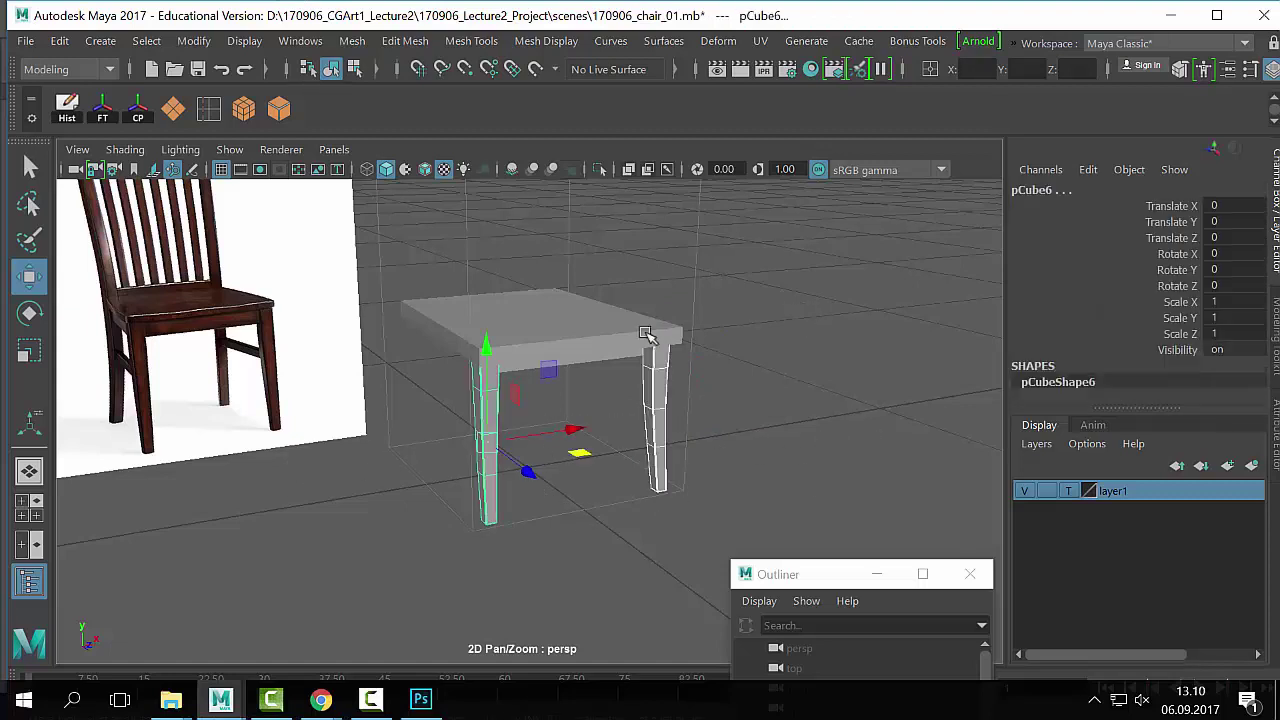
drag(760, 248, 668, 318)
click(491, 466)
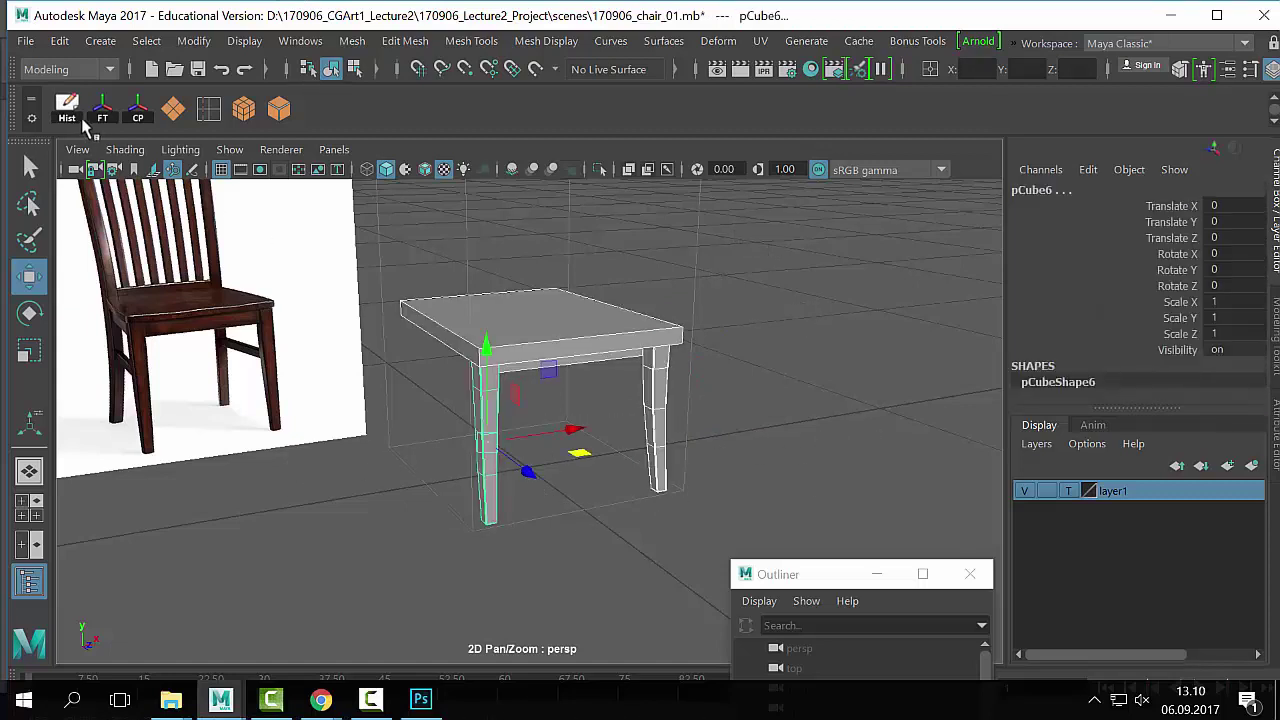
click(352, 42)
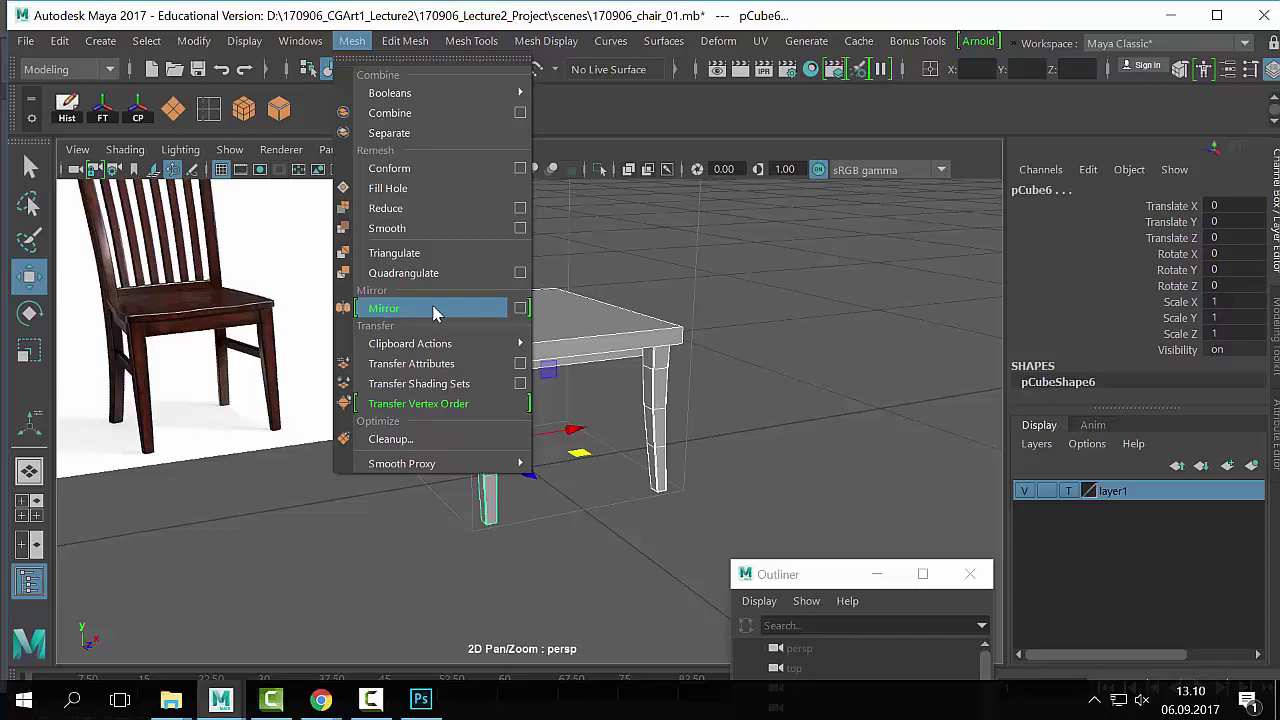
click(520, 308)
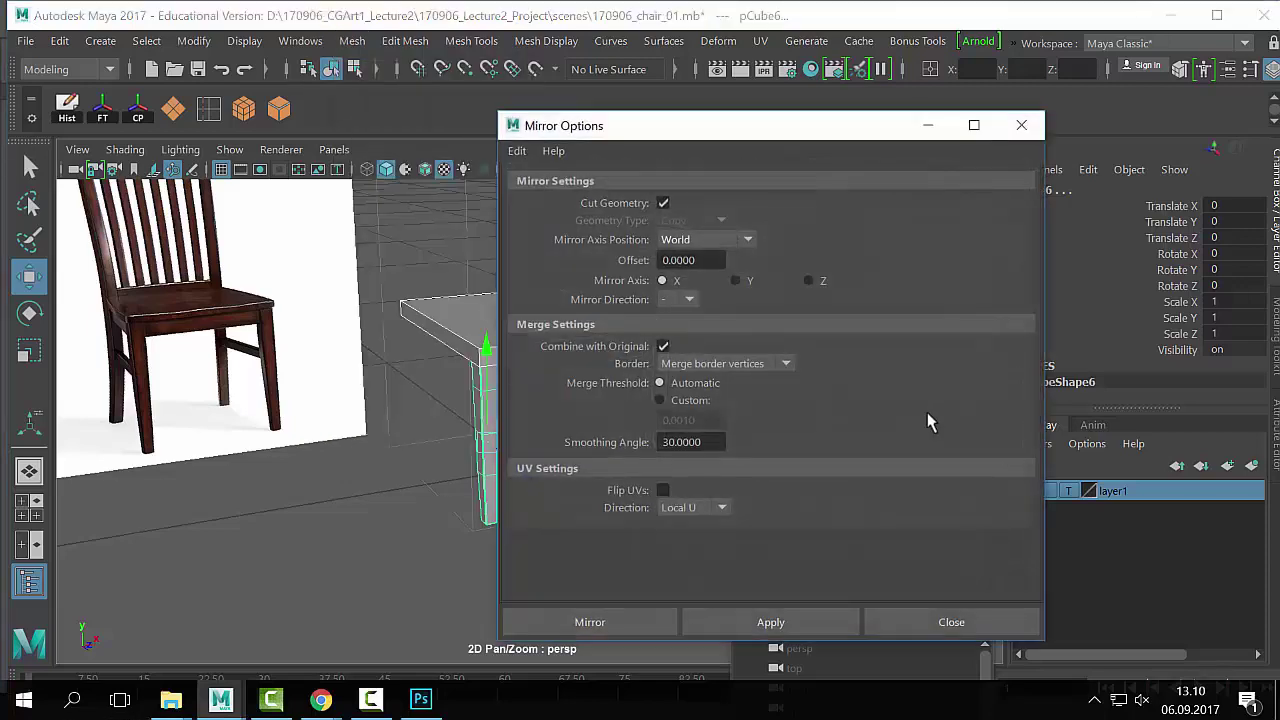
click(766, 624)
click(943, 630)
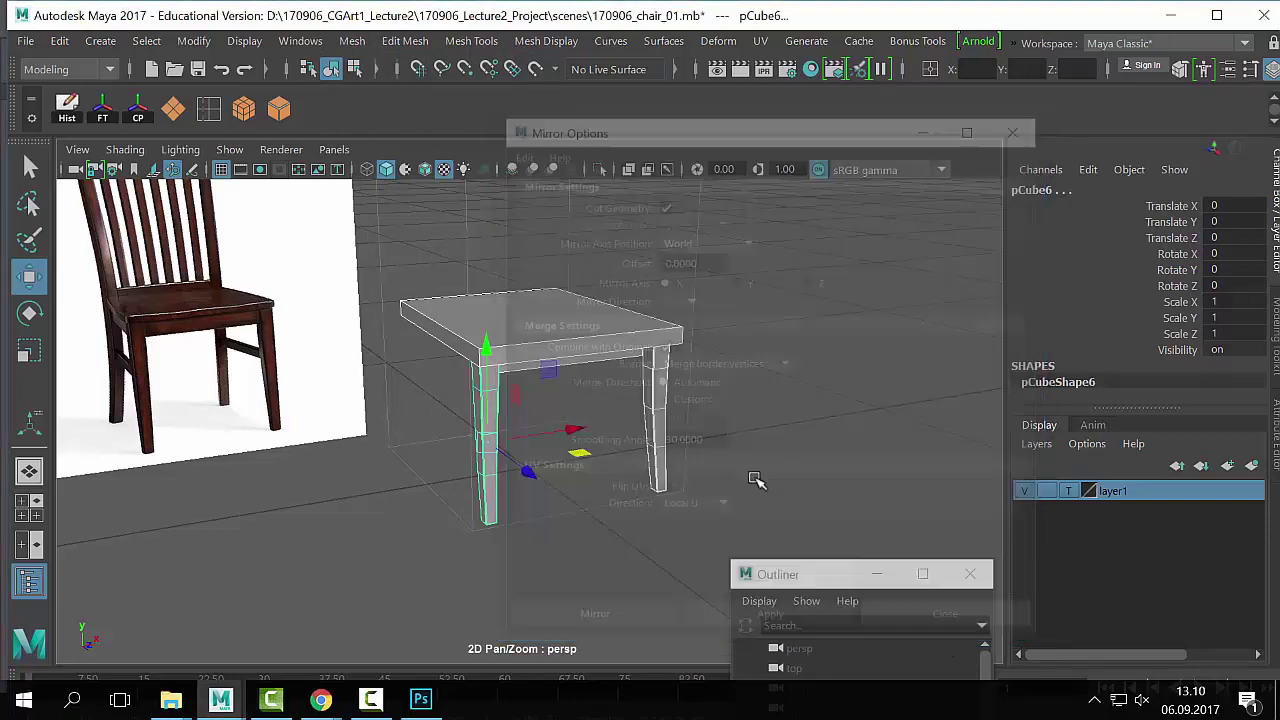
Step: Insert a lengthwise edge loop down the middle of the seat board
click(580, 343)
key(f)
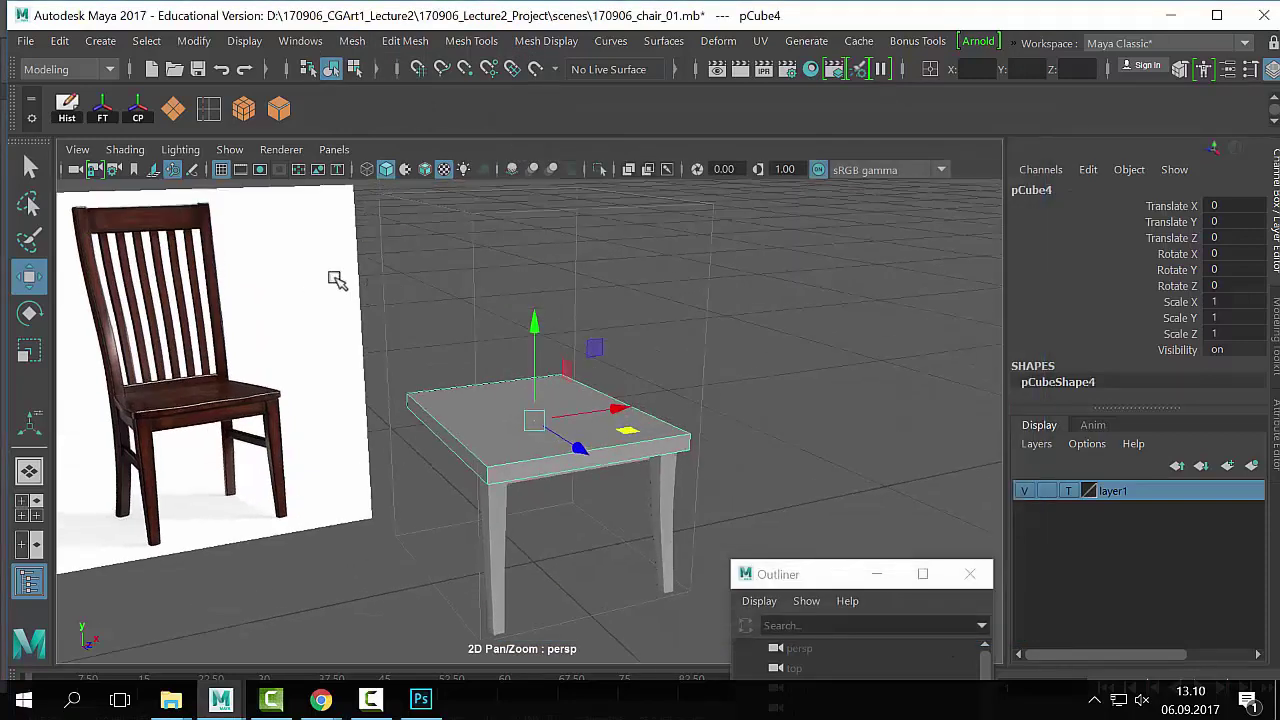
click(208, 108)
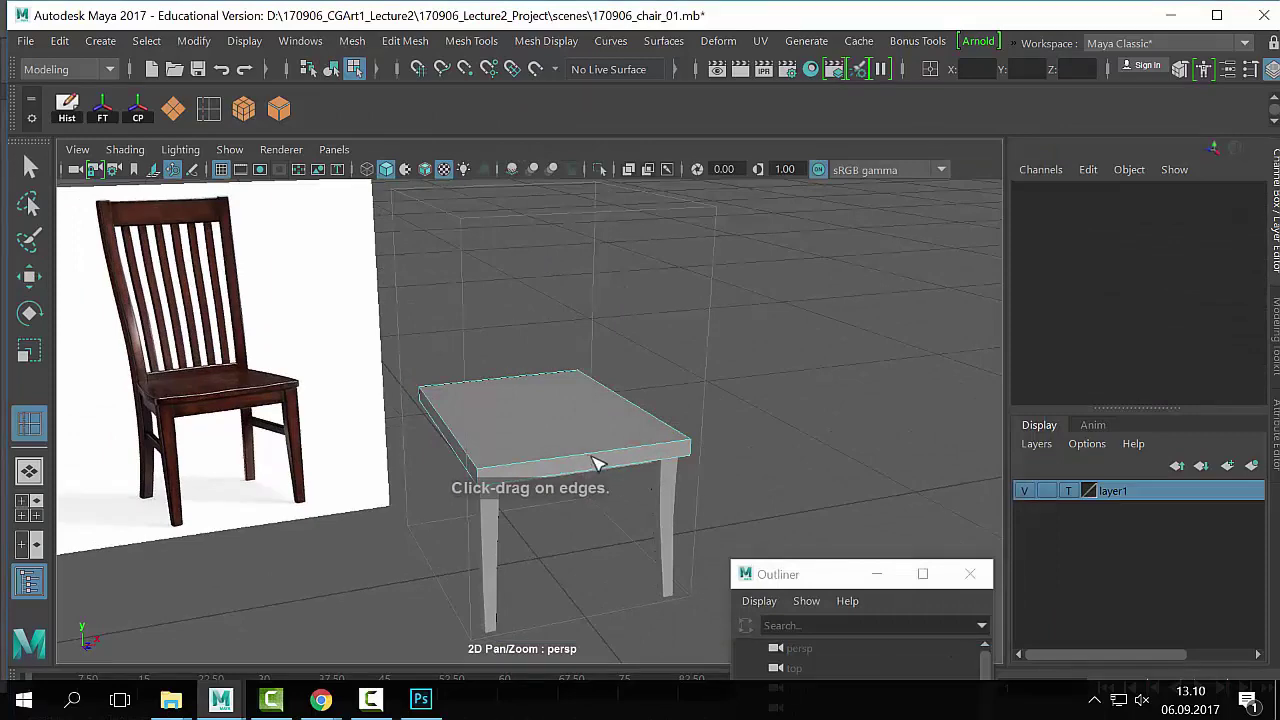
click(595, 463)
key(w)
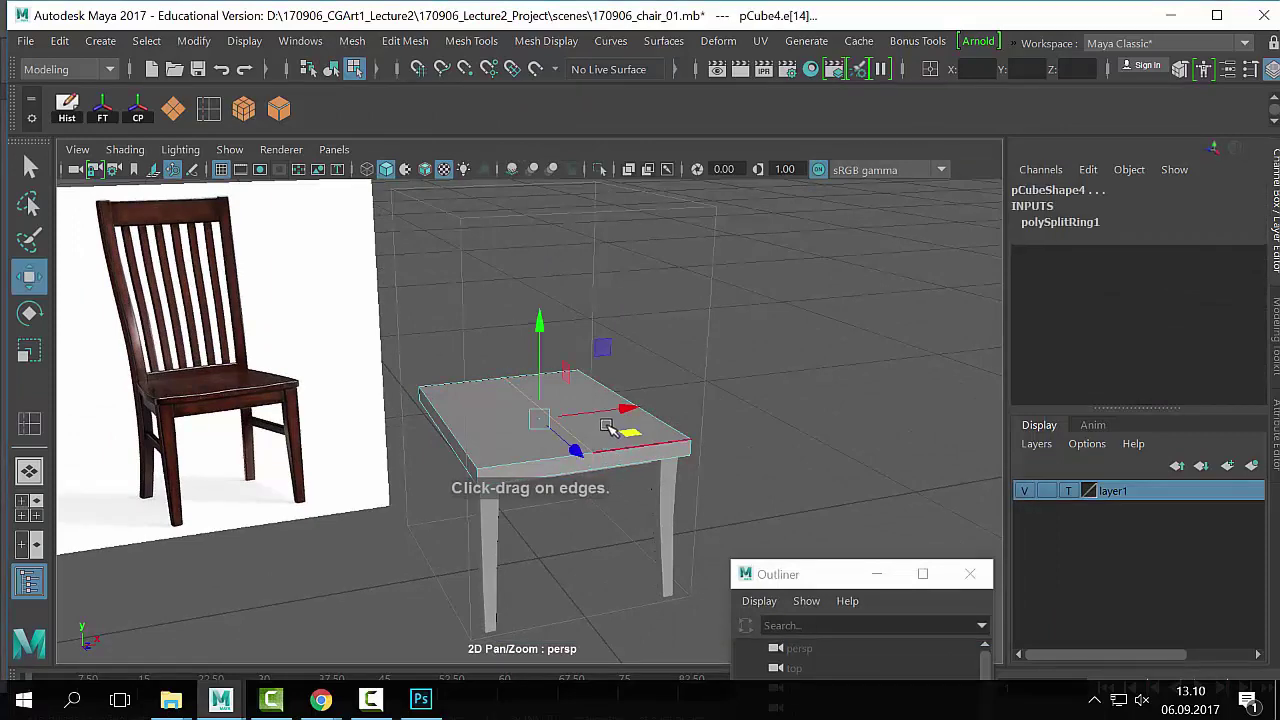
drag(608, 427, 572, 595)
drag(577, 545, 577, 545)
alt+drag(577, 545, 329, 221)
alt+drag(614, 503, 512, 472)
Step: Insert a crosswise edge loop in the front part of the seat board
key(y)
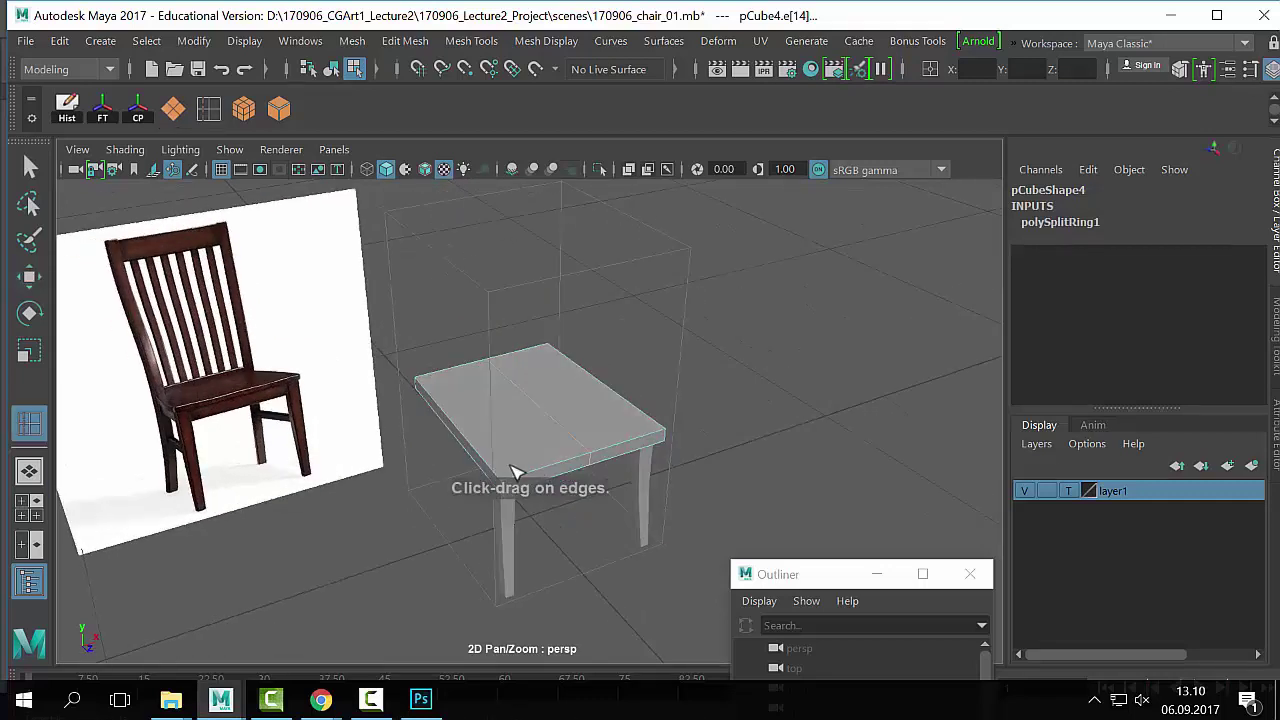
key(q)
drag(464, 437, 509, 440)
Step: Try to narrow the seat board by moving or scaling the side vertices of the crosswise edge loop
key(F9)
key(w)
drag(490, 514, 514, 472)
drag(451, 422, 520, 437)
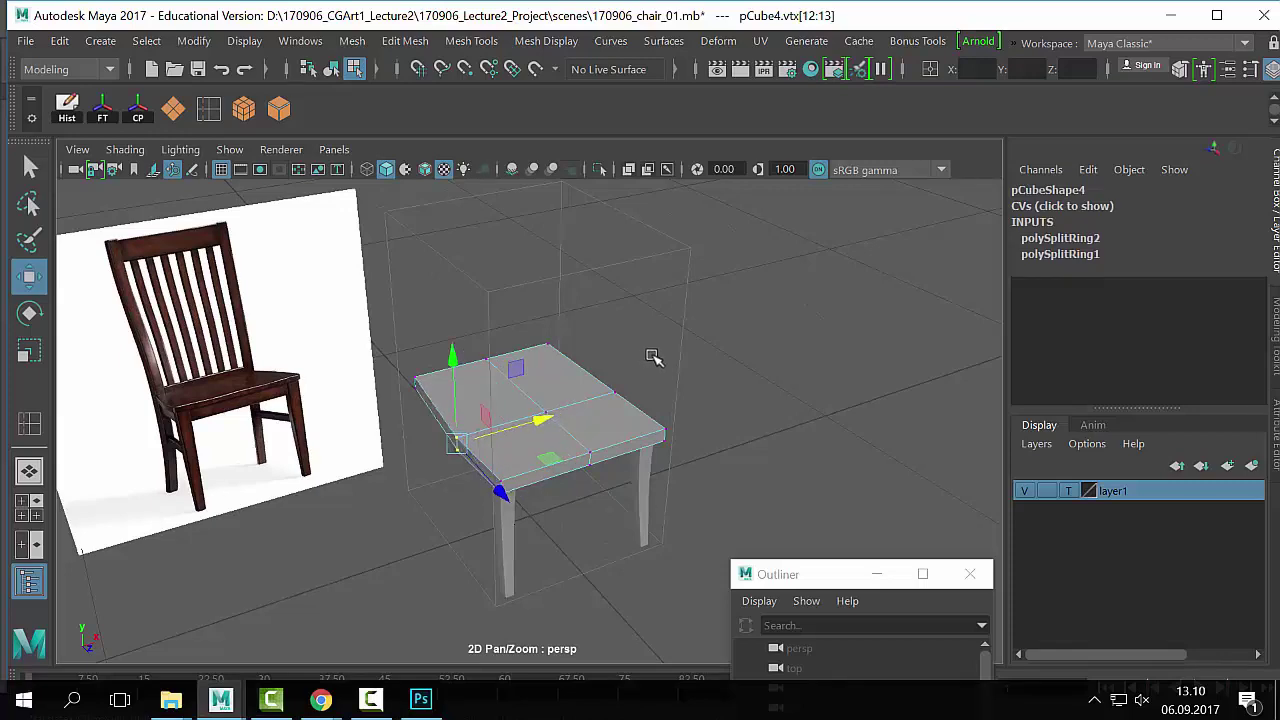
click(500, 485)
alt+drag(622, 429, 620, 443)
key(ctrl+z)
key(ctrl+z)
click(549, 500)
alt+drag(549, 500, 549, 471)
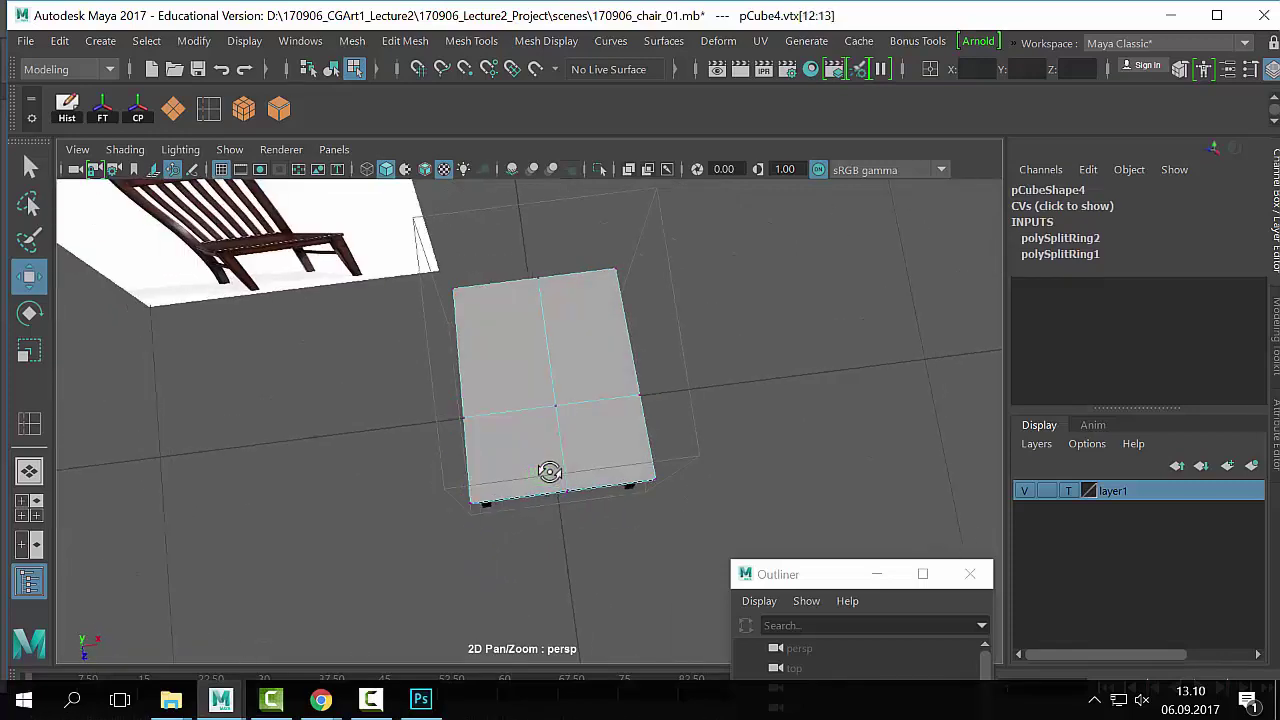
drag(490, 396, 614, 372)
key(r)
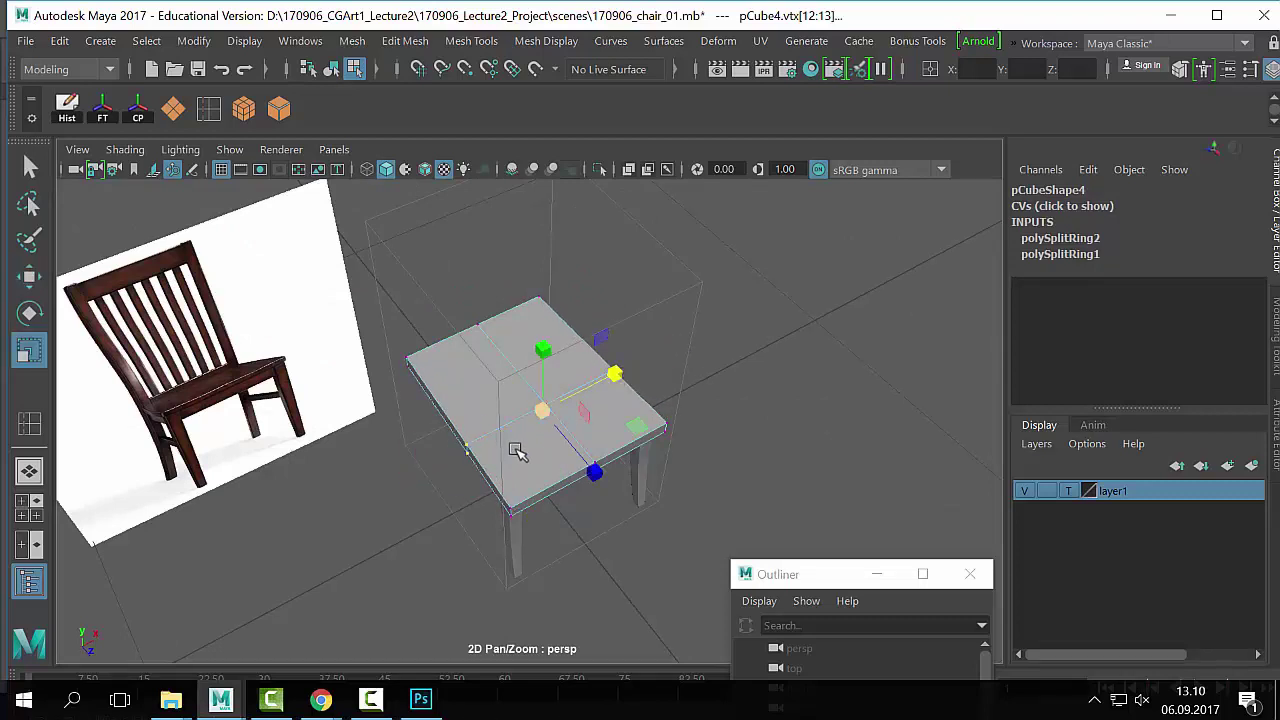
key(w)
Step: Turn on Object X symmetry and move the crosswise loop's side vertices inward to narrow both sides of the seat
click(474, 447)
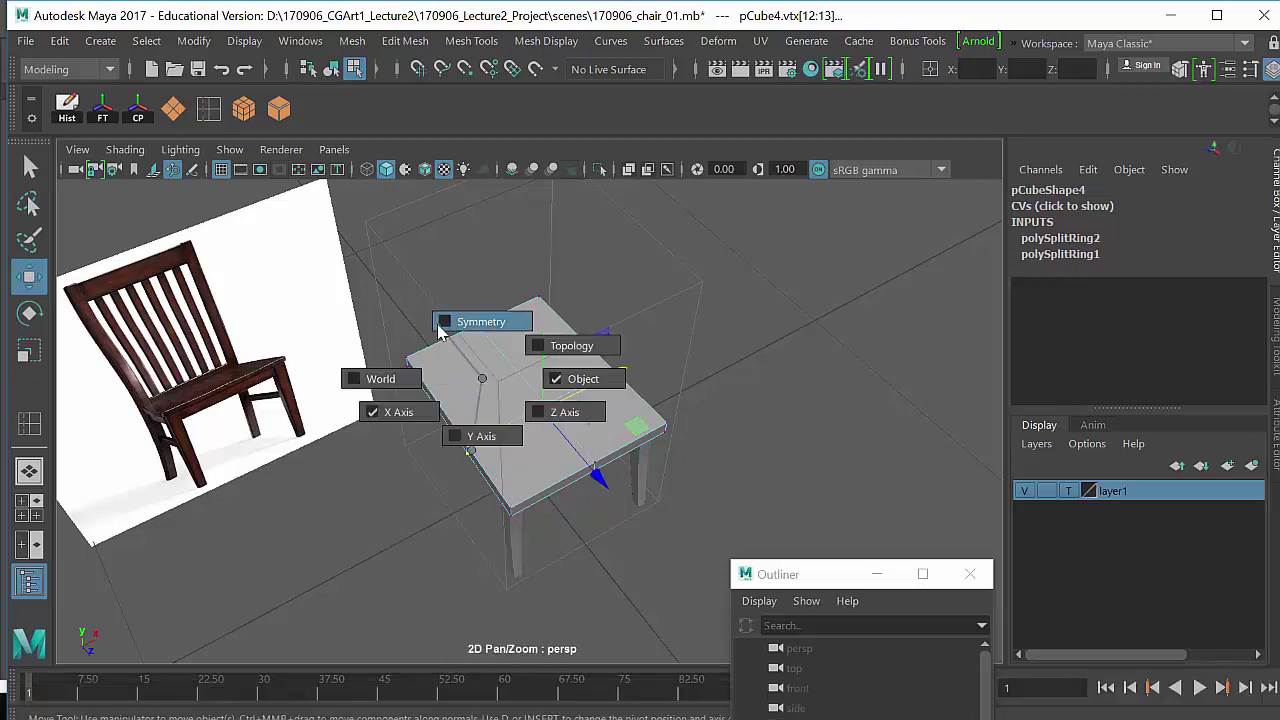
click(440, 332)
click(525, 422)
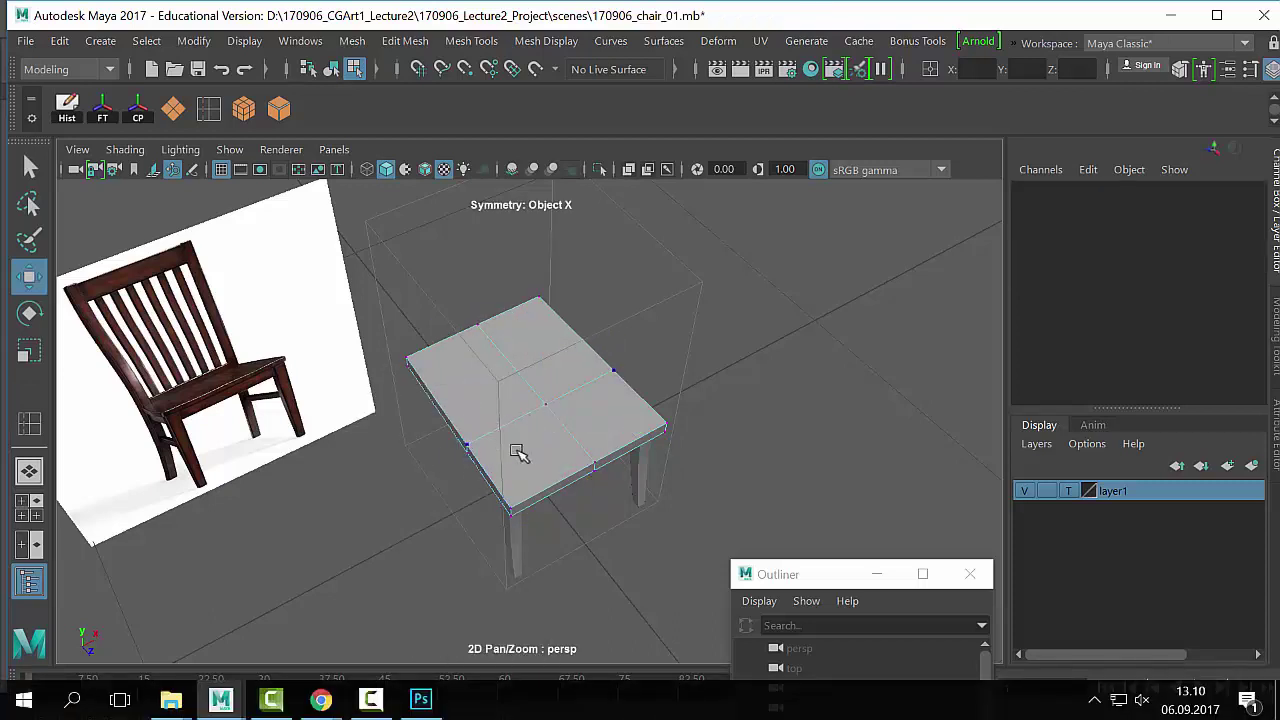
click(512, 450)
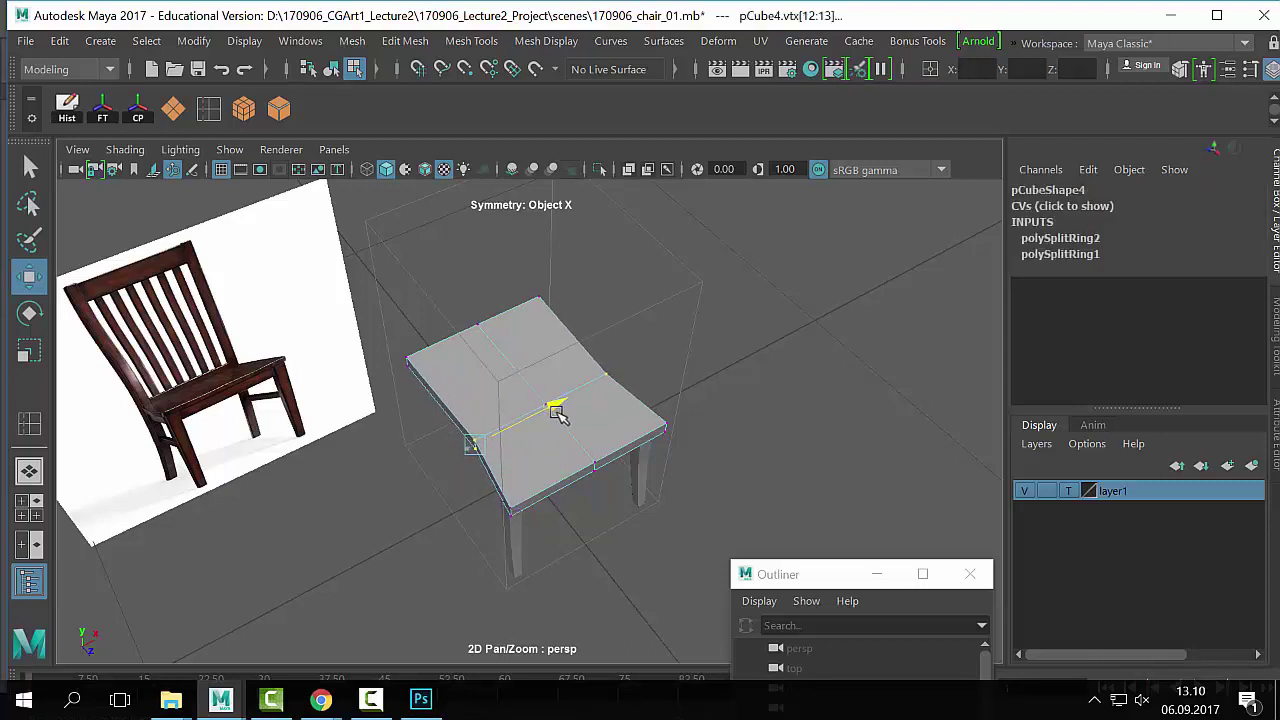
drag(557, 414, 465, 287)
Step: Reselect the crosswise loop's left side vertices and fine-tune their inward position along X
click(686, 341)
drag(426, 523, 528, 432)
scroll(571, 494, up, 3)
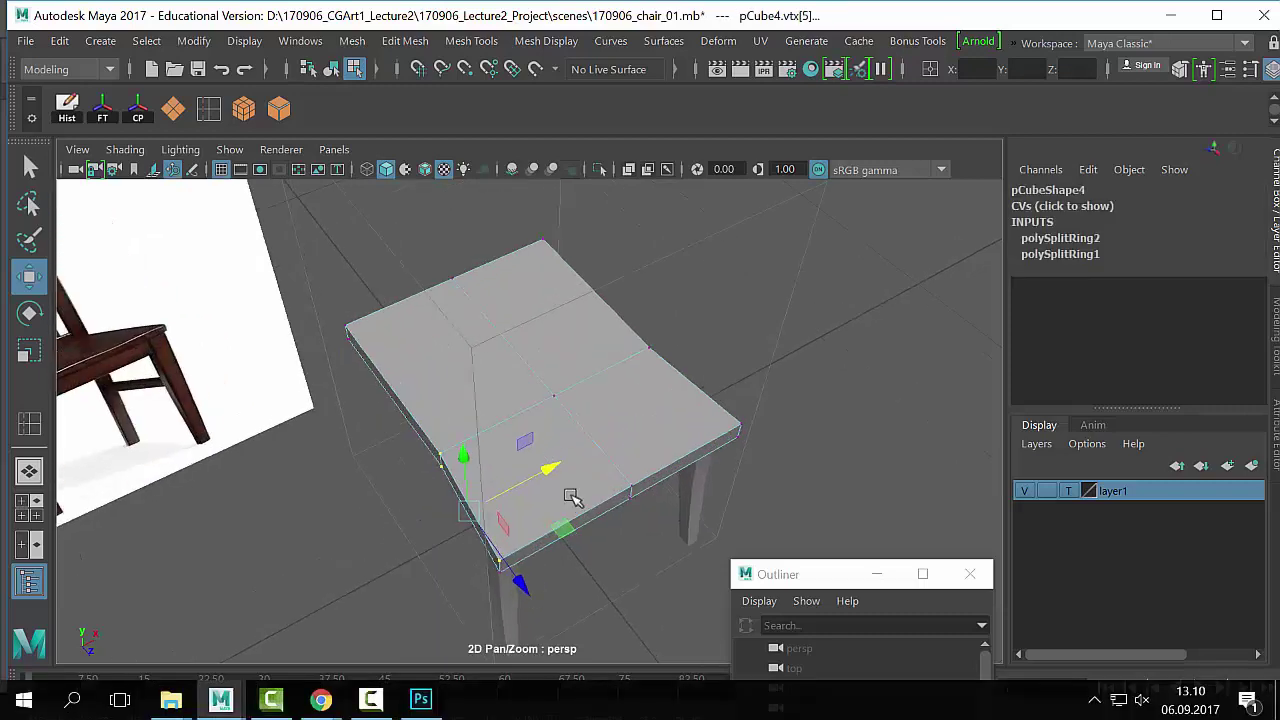
alt+drag(571, 494, 757, 413)
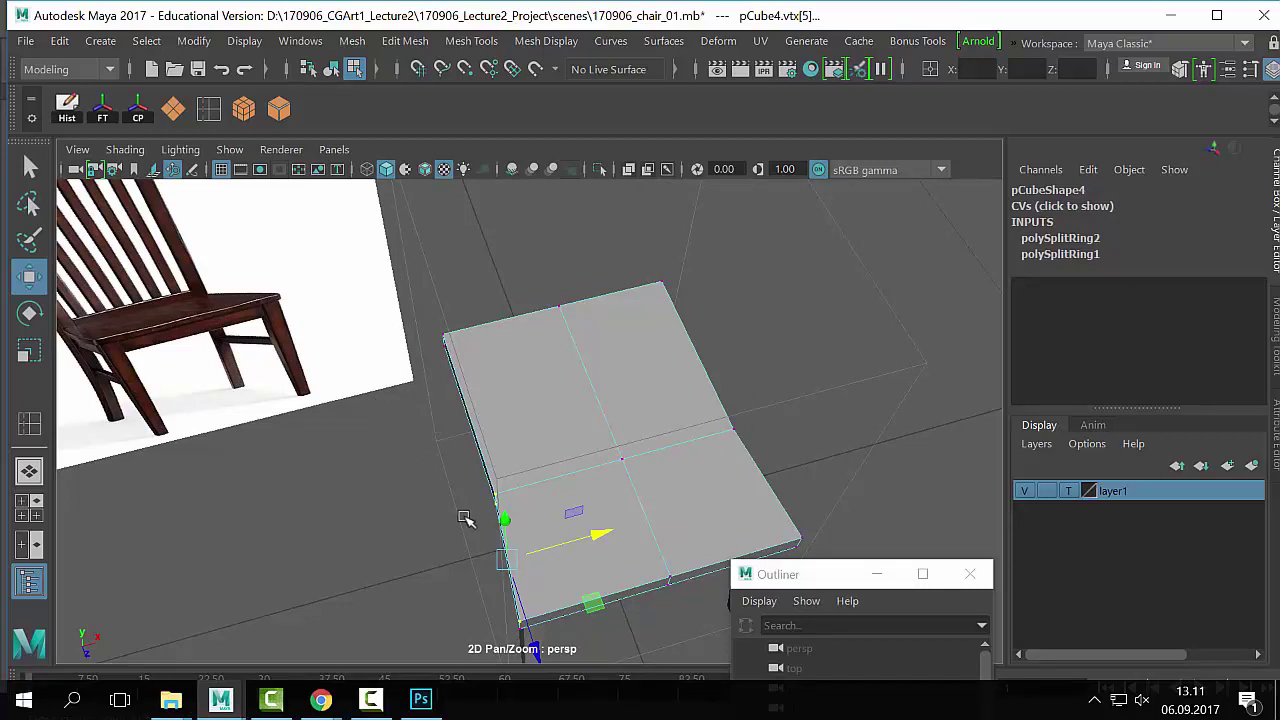
scroll(488, 521, down, 2)
click(517, 491)
alt+drag(488, 521, 525, 507)
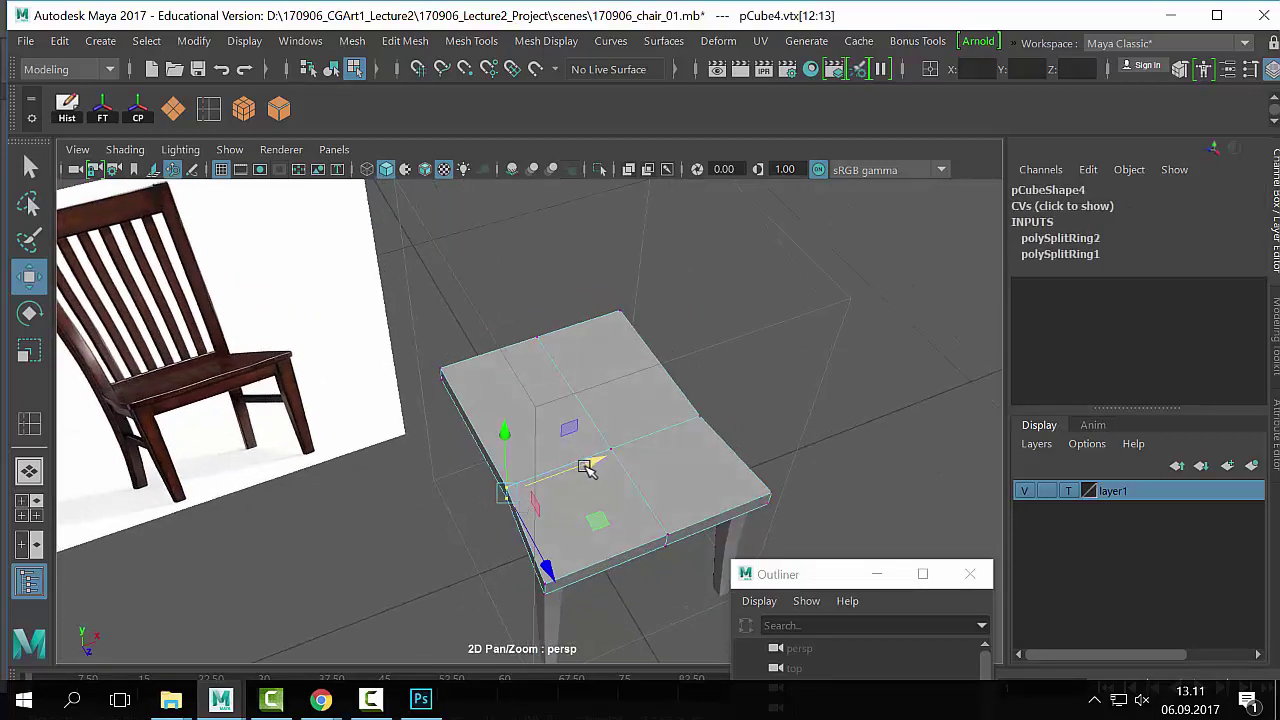
drag(588, 466, 585, 475)
Step: Insert a second crosswise edge loop toward the back of the seat board and shift its side vertices along X
key(g)
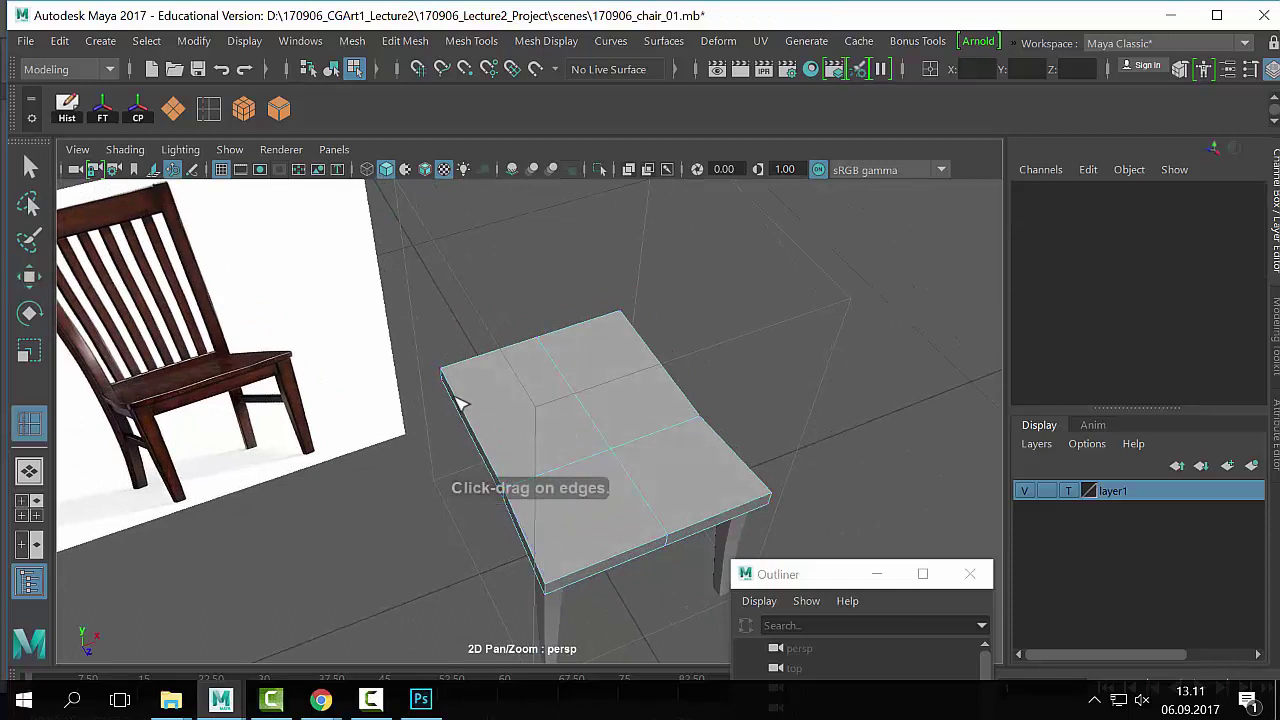
drag(459, 402, 437, 455)
key(q)
key(w)
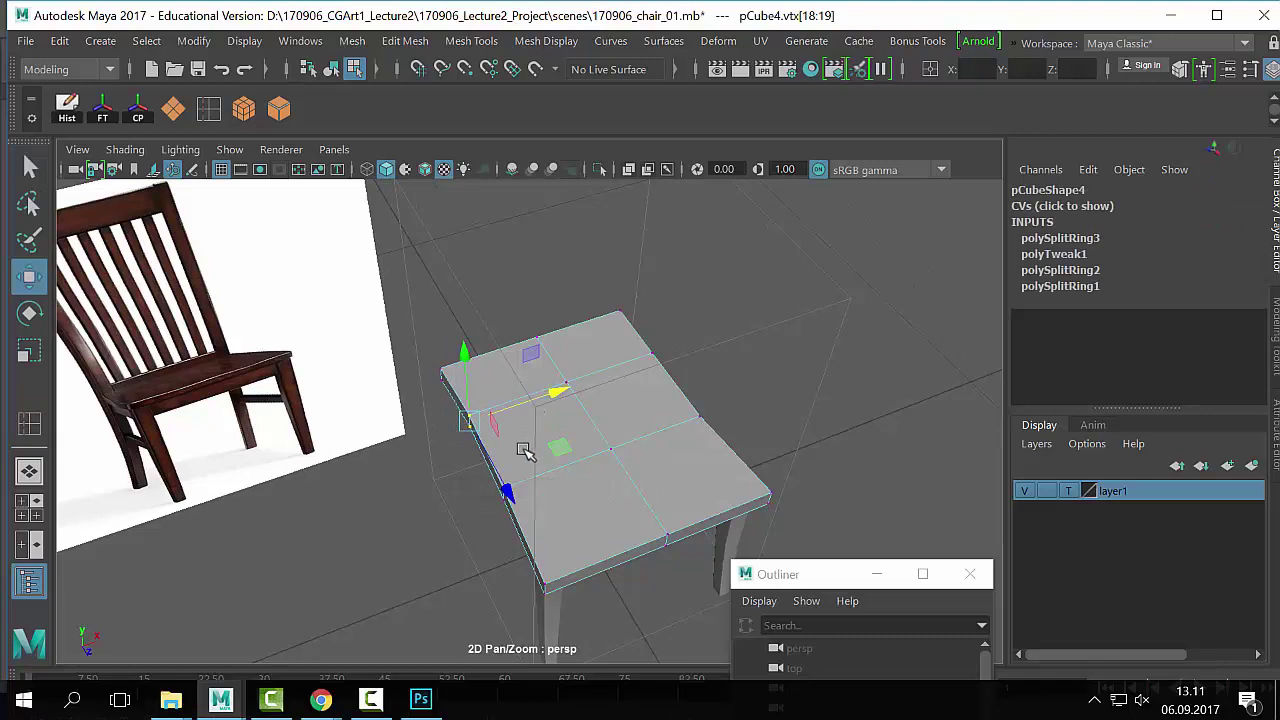
drag(523, 449, 463, 297)
alt+drag(736, 413, 623, 397)
Step: Delete the faces of the seat board's right half
key(q)
key(F8)
click(826, 281)
click(627, 407)
key(F11)
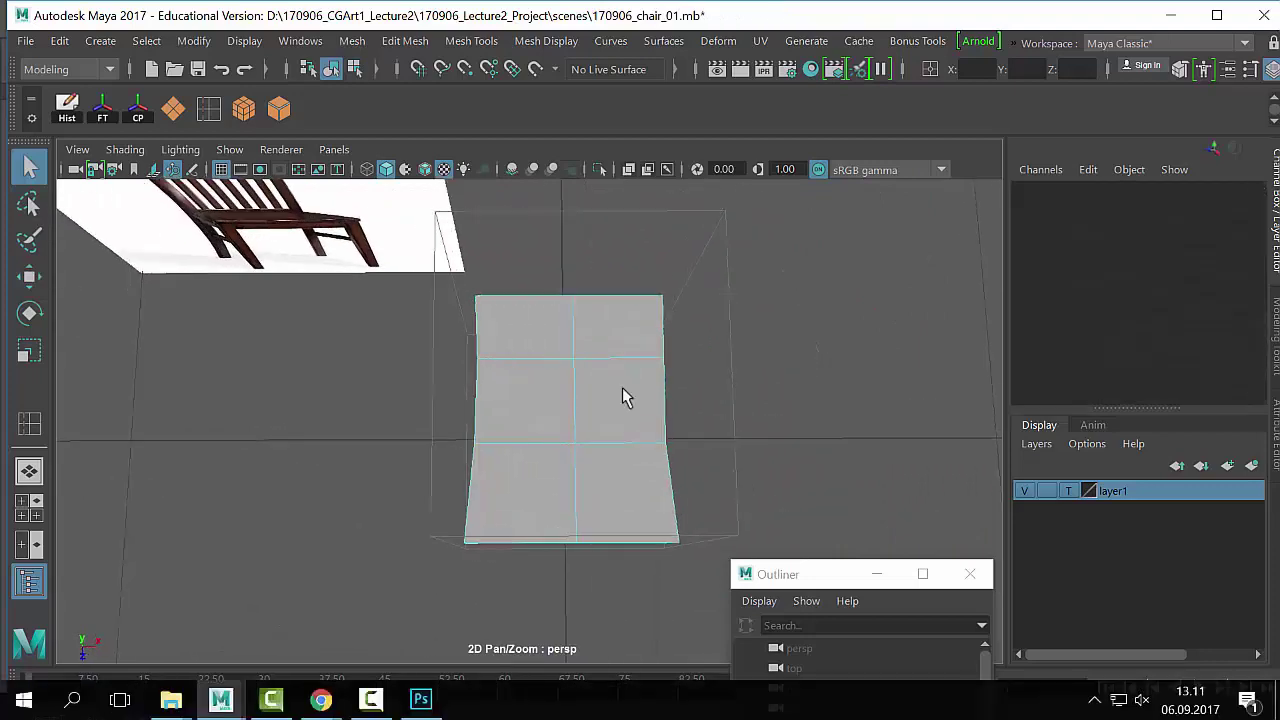
alt+drag(634, 557, 553, 134)
right_click(553, 134)
right_drag(680, 181, 682, 90)
right_drag(549, 363, 657, 85)
click(543, 386)
alt+drag(543, 386, 480, 420)
click(355, 40)
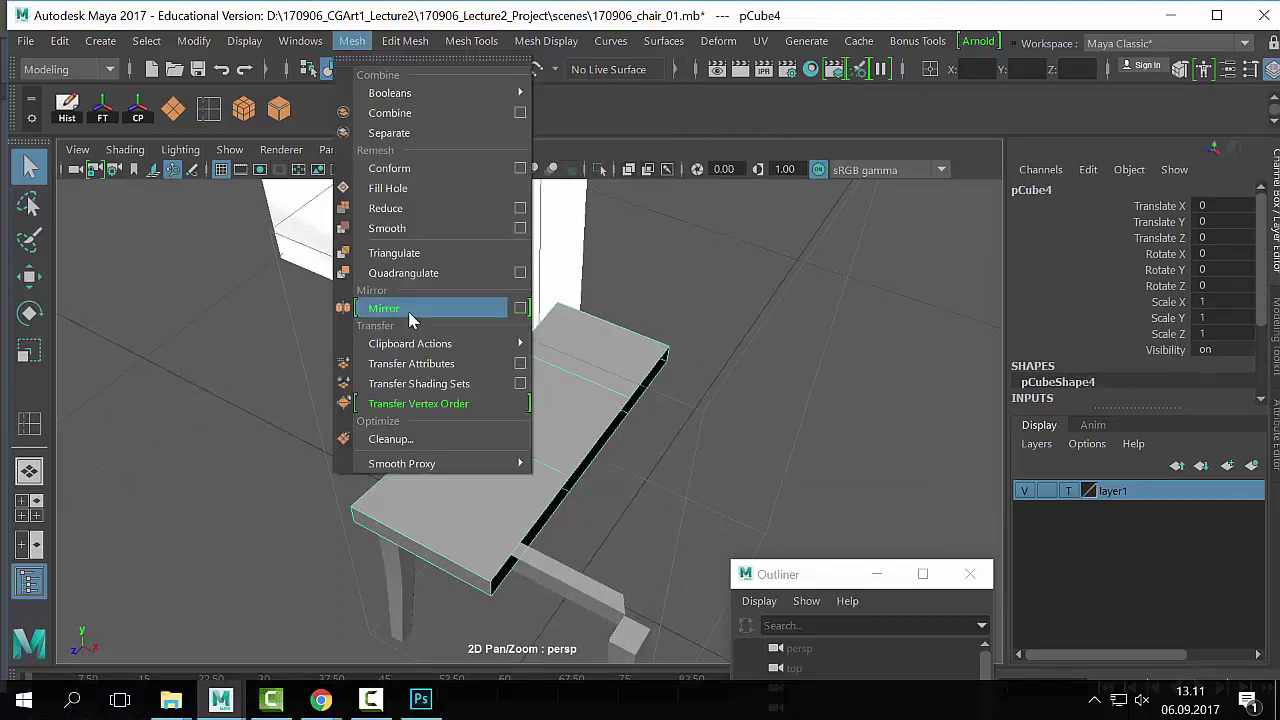
mouse_move(405, 40)
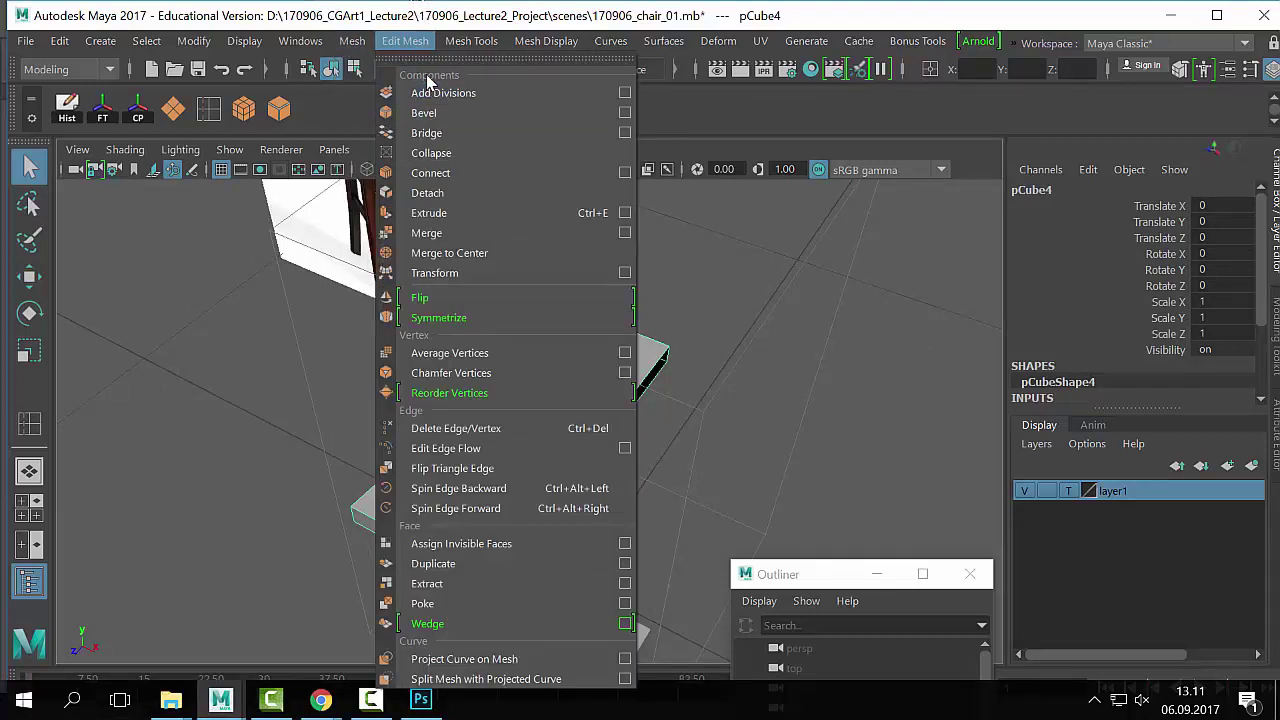
mouse_move(460, 47)
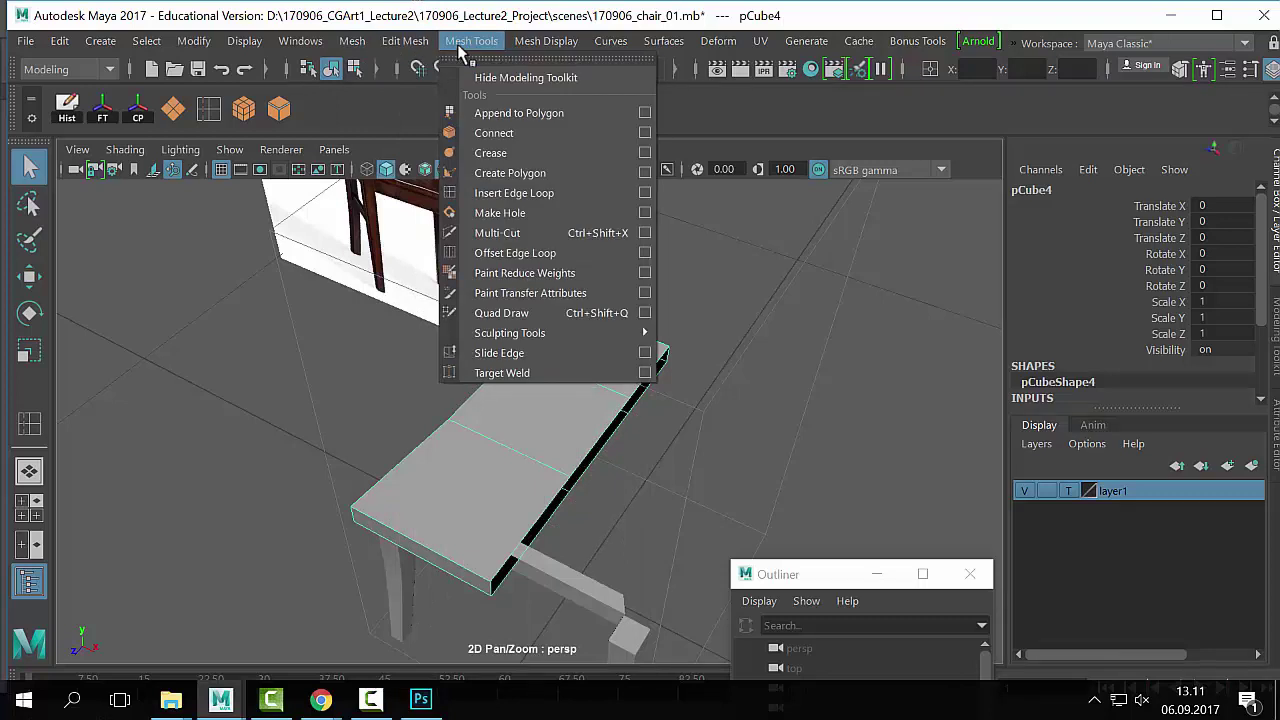
mouse_move(567, 37)
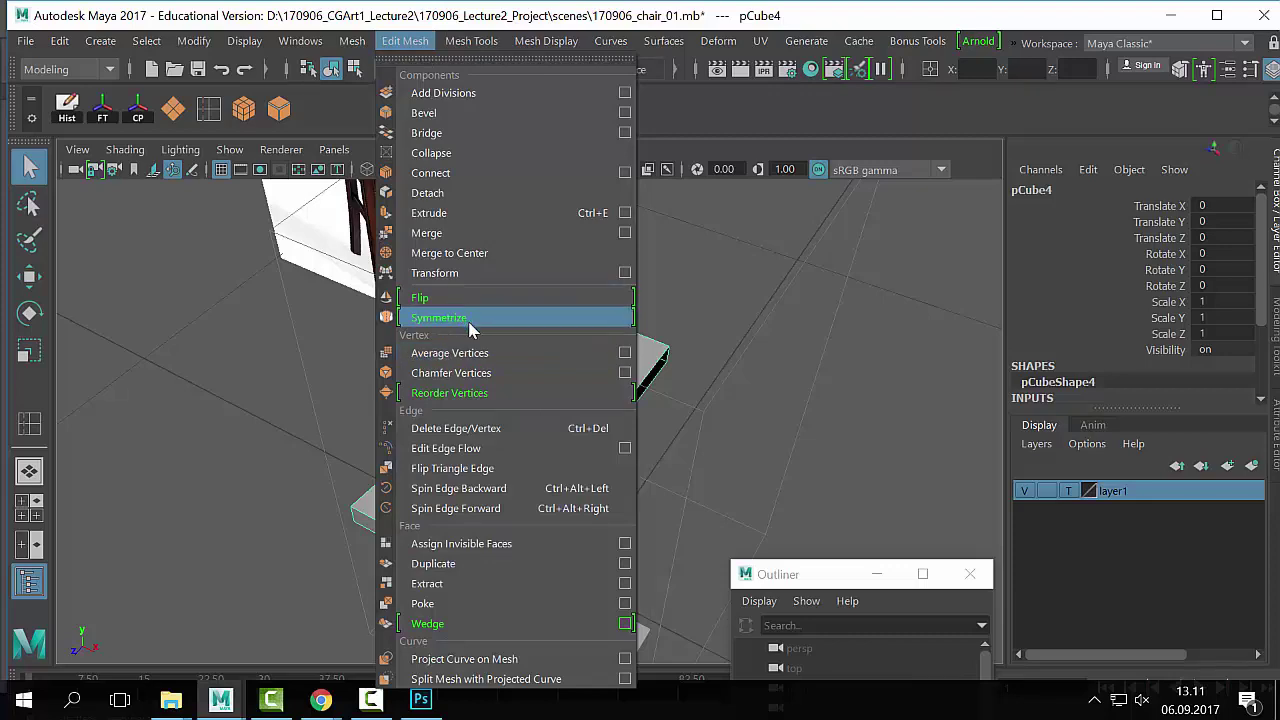
click(812, 383)
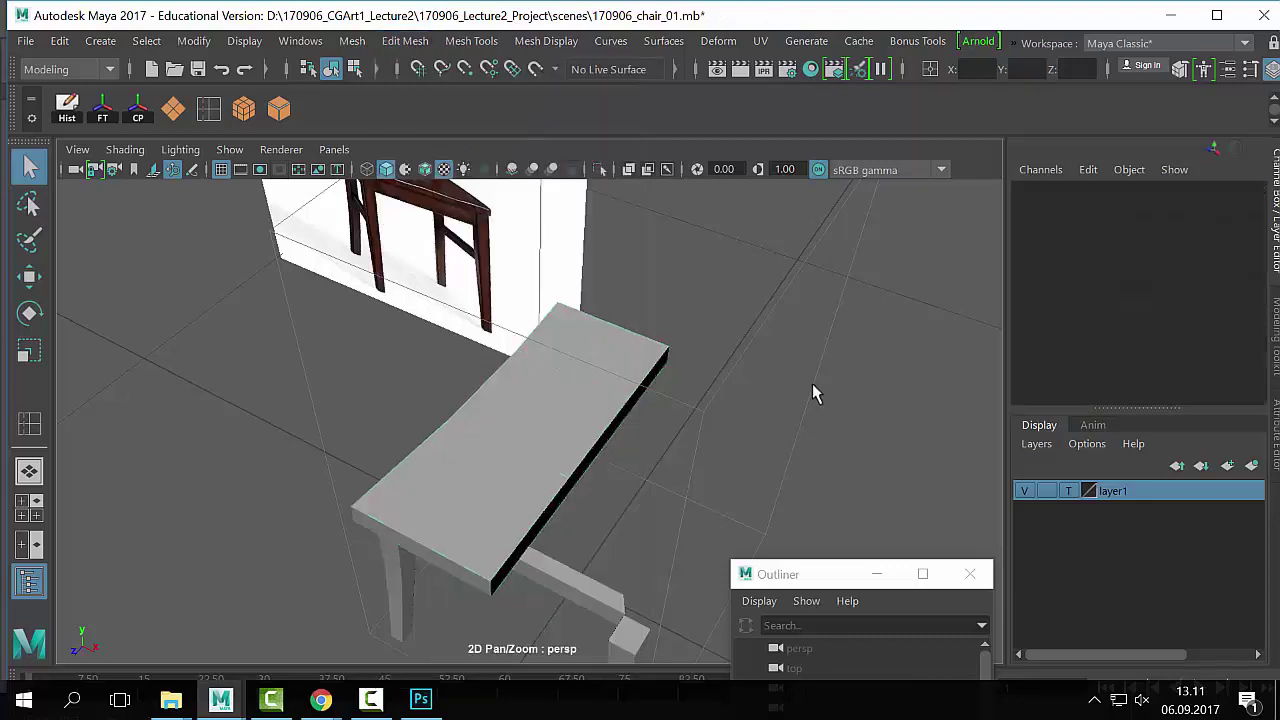
Step: Undo the deletion of the seat's right half and the edits back to before the rear crosswise edge loop
key(ctrl+z)
key(ctrl+z)
key(ctrl+z)
key(ctrl+z)
key(ctrl+z)
key(ctrl+z)
key(ctrl+z)
key(ctrl+z)
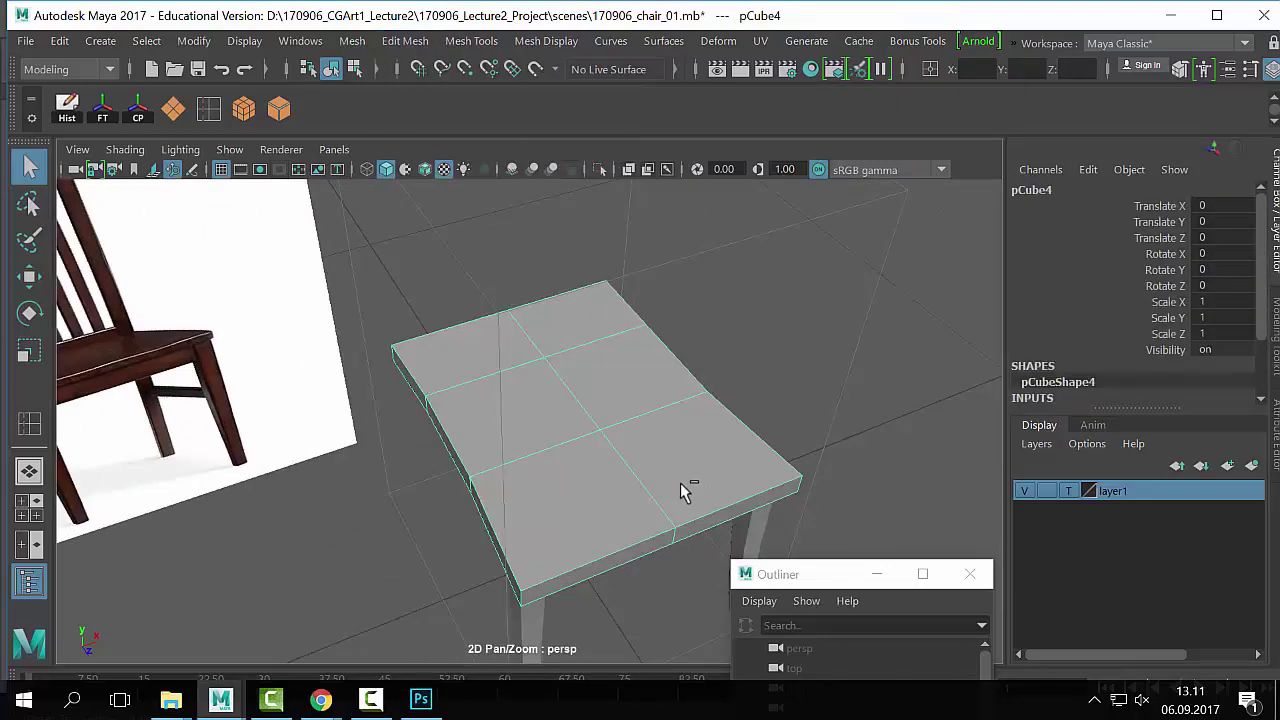
key(ctrl+z)
key(ctrl+z)
key(ctrl+z)
key(ctrl+z)
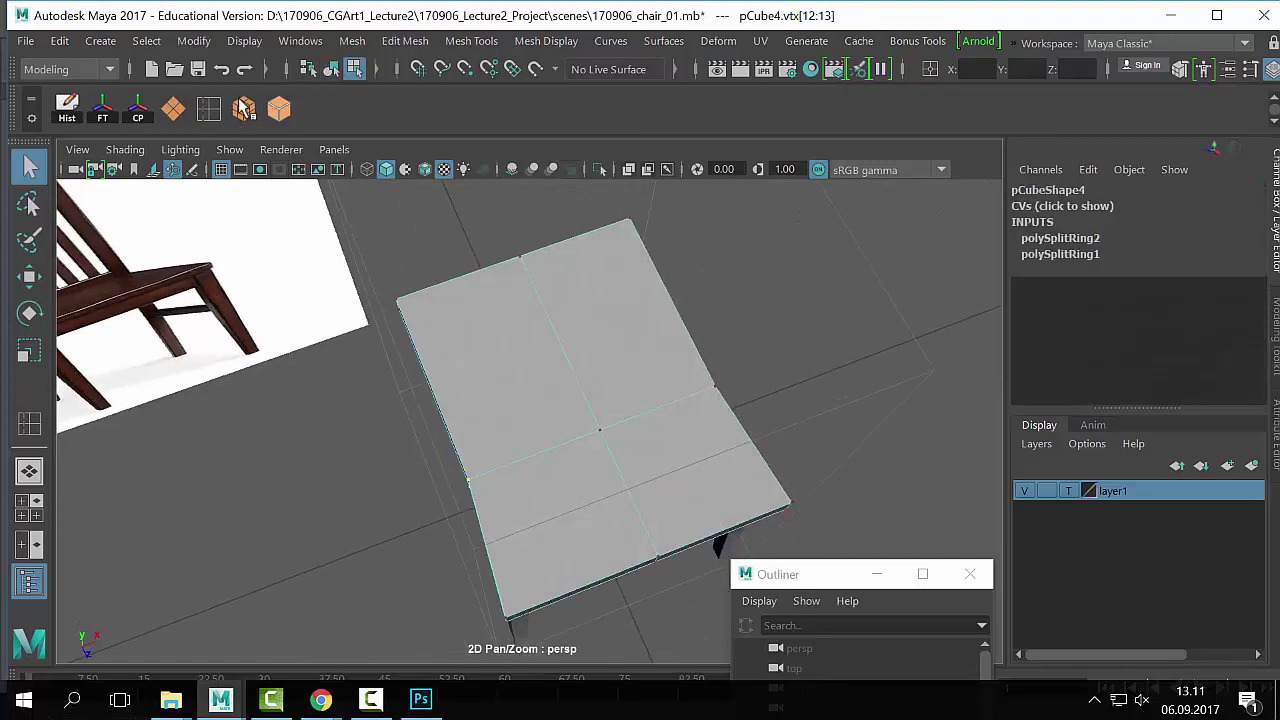
Step: Redo the rear crosswise edge loop and move only its left side vertices inward
key(shift+z)
key(shift+z)
key(shift+z)
right_drag(505, 190, 437, 234)
key(w)
drag(467, 396, 505, 370)
Step: Try to apply Symmetrize to the whole seat board
key(F8)
key(q)
click(433, 44)
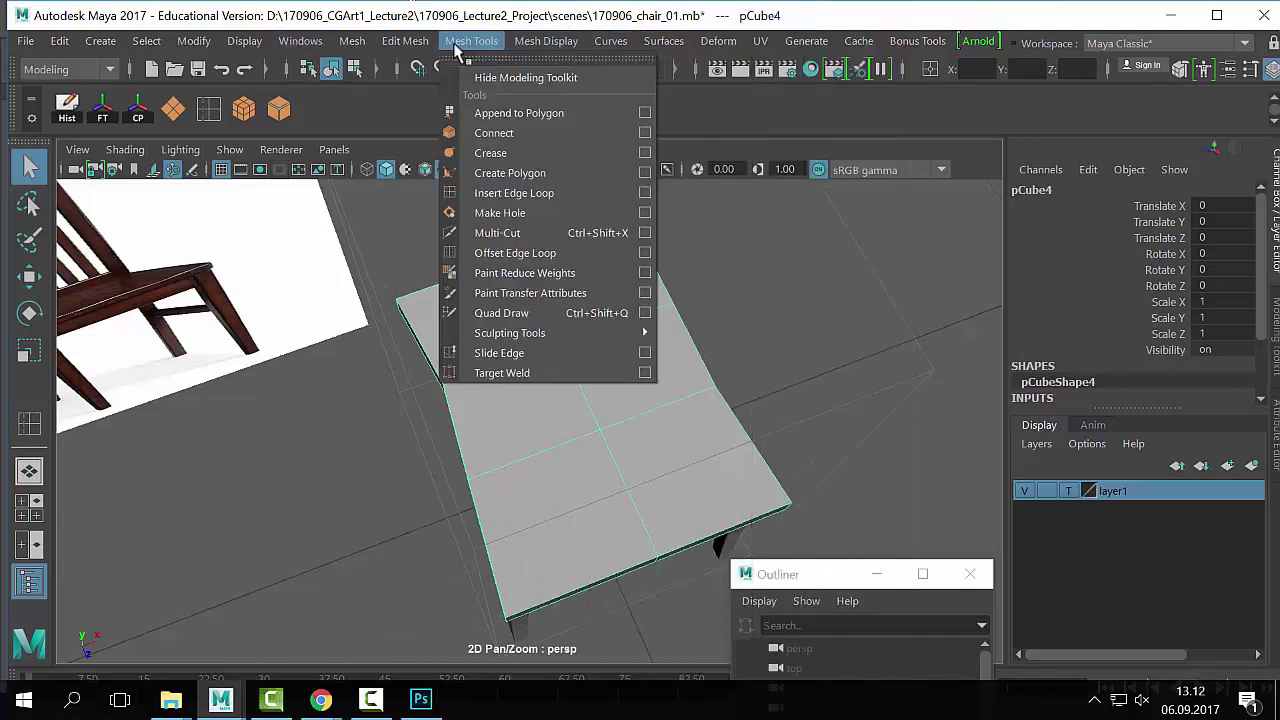
mouse_move(405, 40)
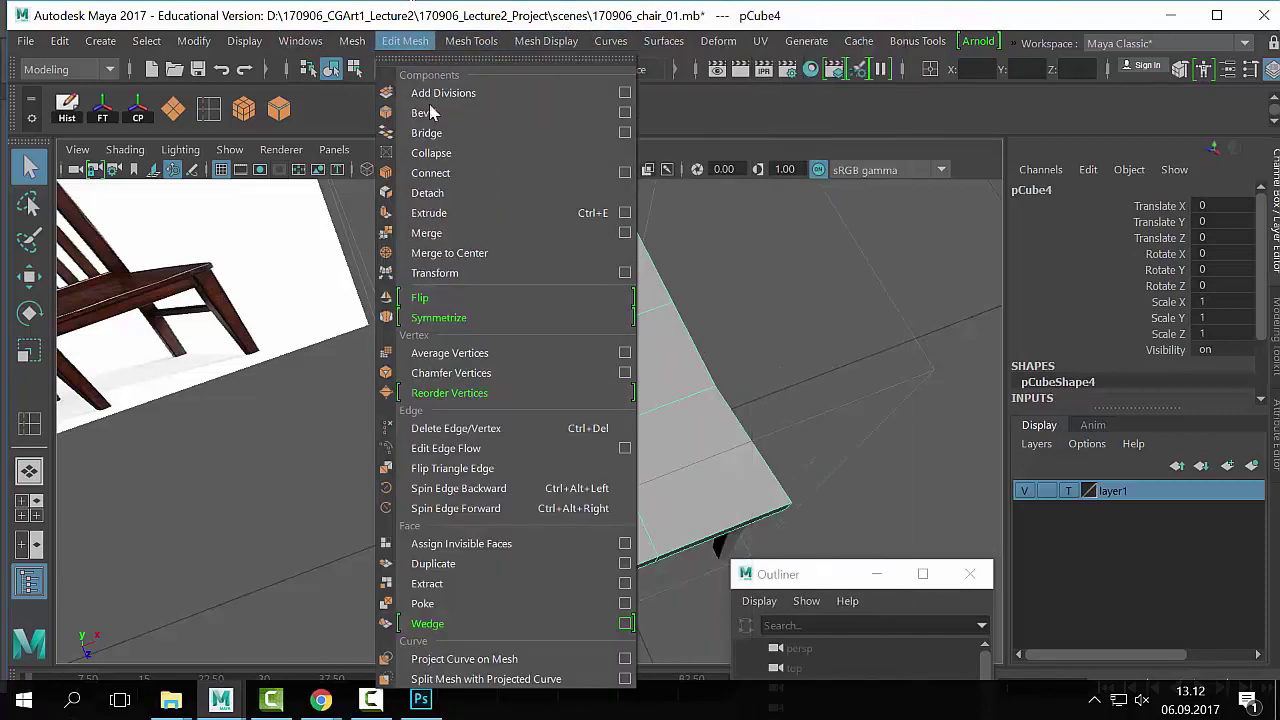
click(470, 318)
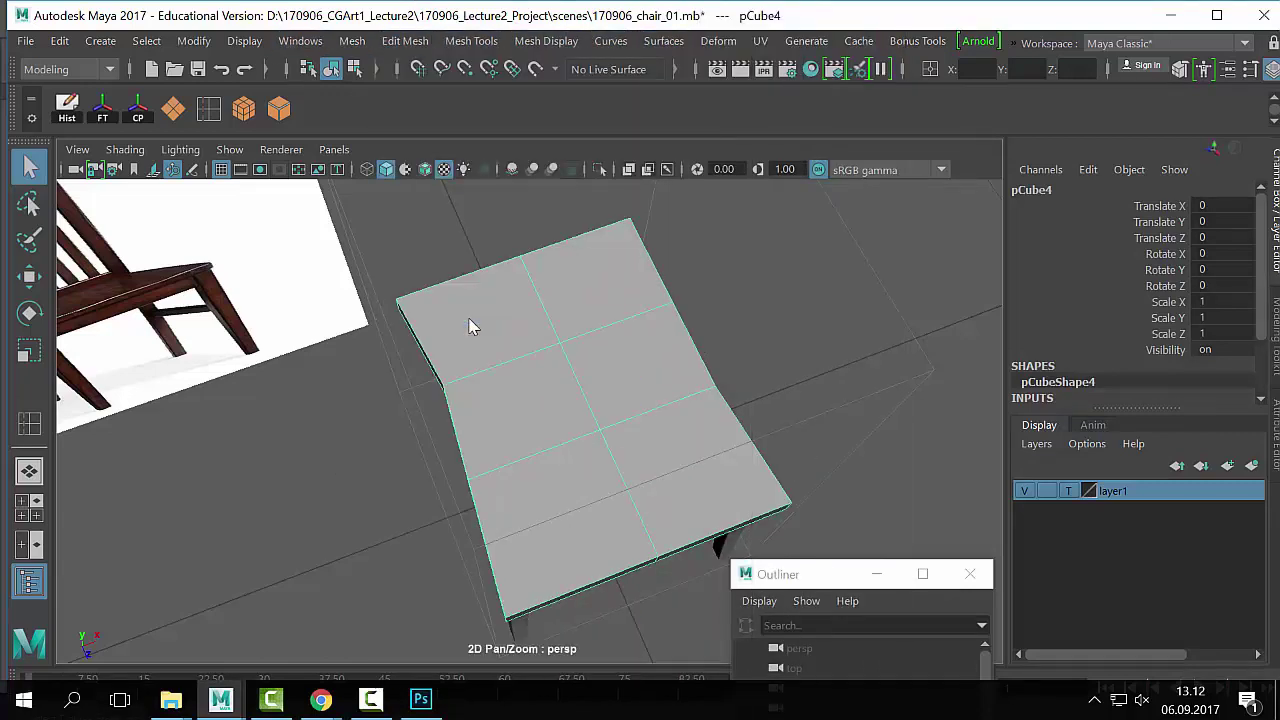
Step: Try to apply Symmetrize to the faces of the seat board's left half
right_drag(543, 220, 543, 204)
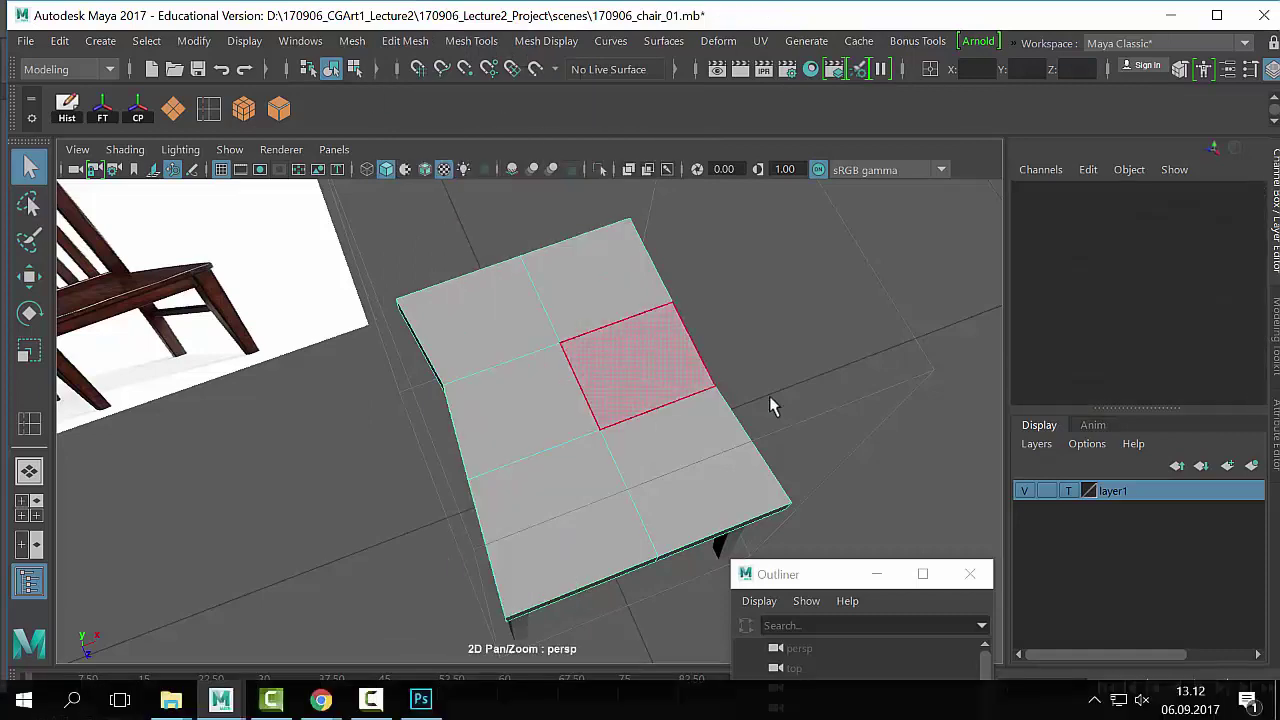
alt+drag(769, 396, 574, 406)
drag(420, 254, 547, 622)
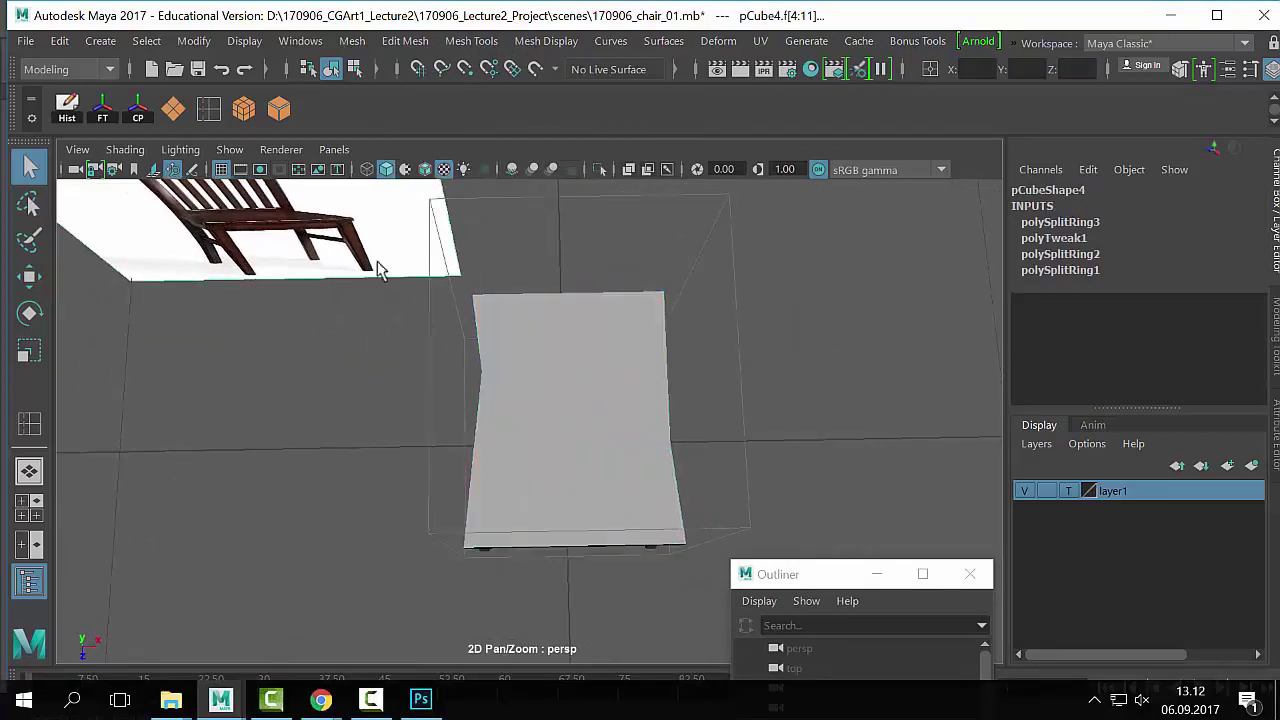
click(564, 506)
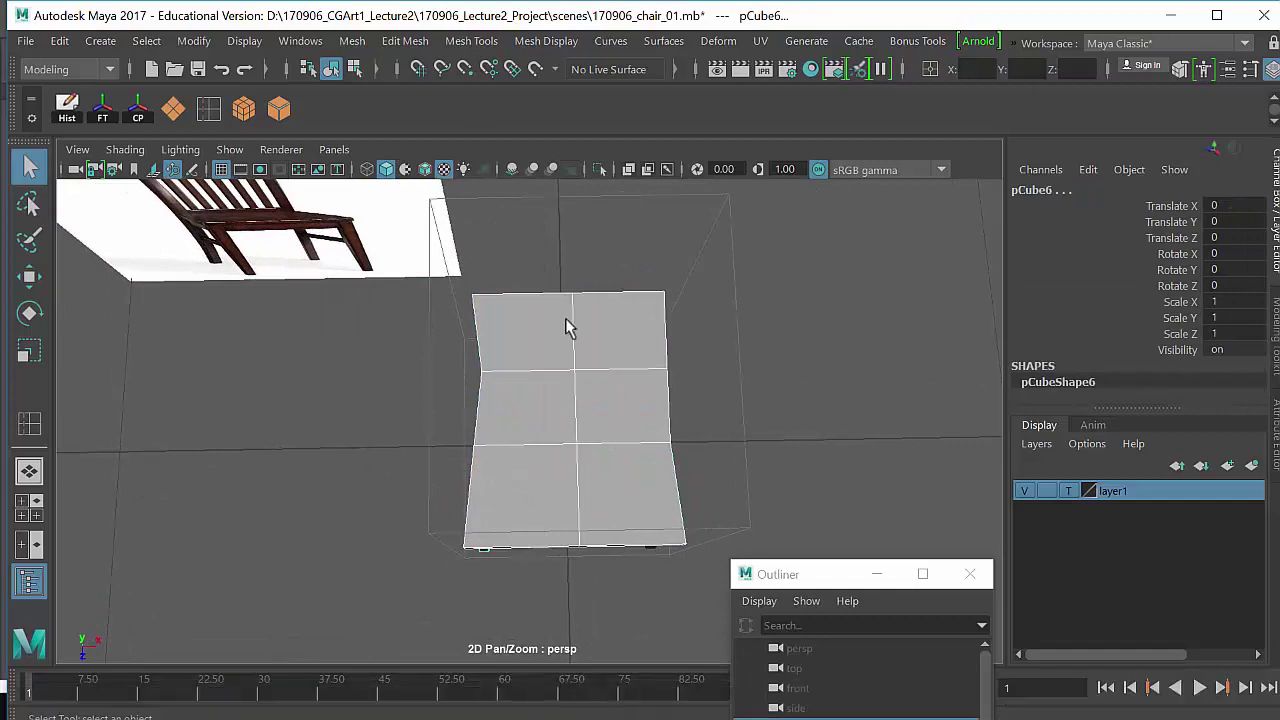
right_drag(566, 134, 563, 208)
drag(507, 243, 449, 579)
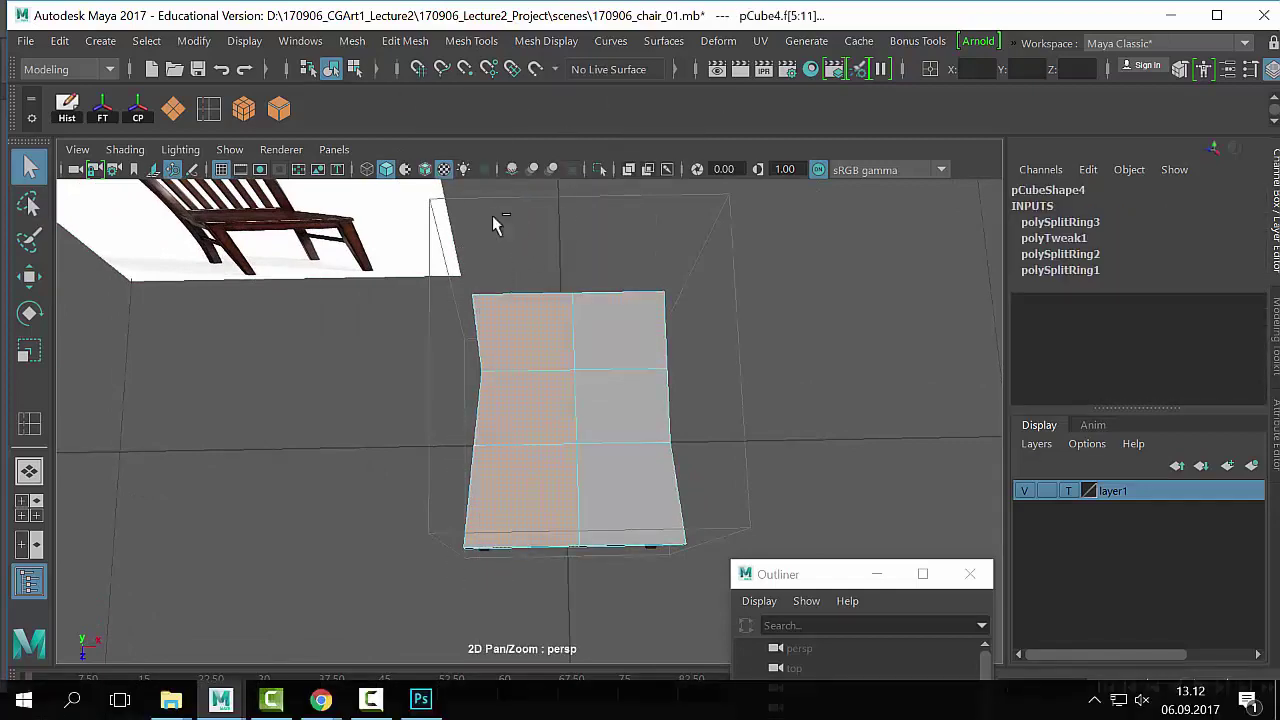
click(448, 42)
mouse_move(405, 41)
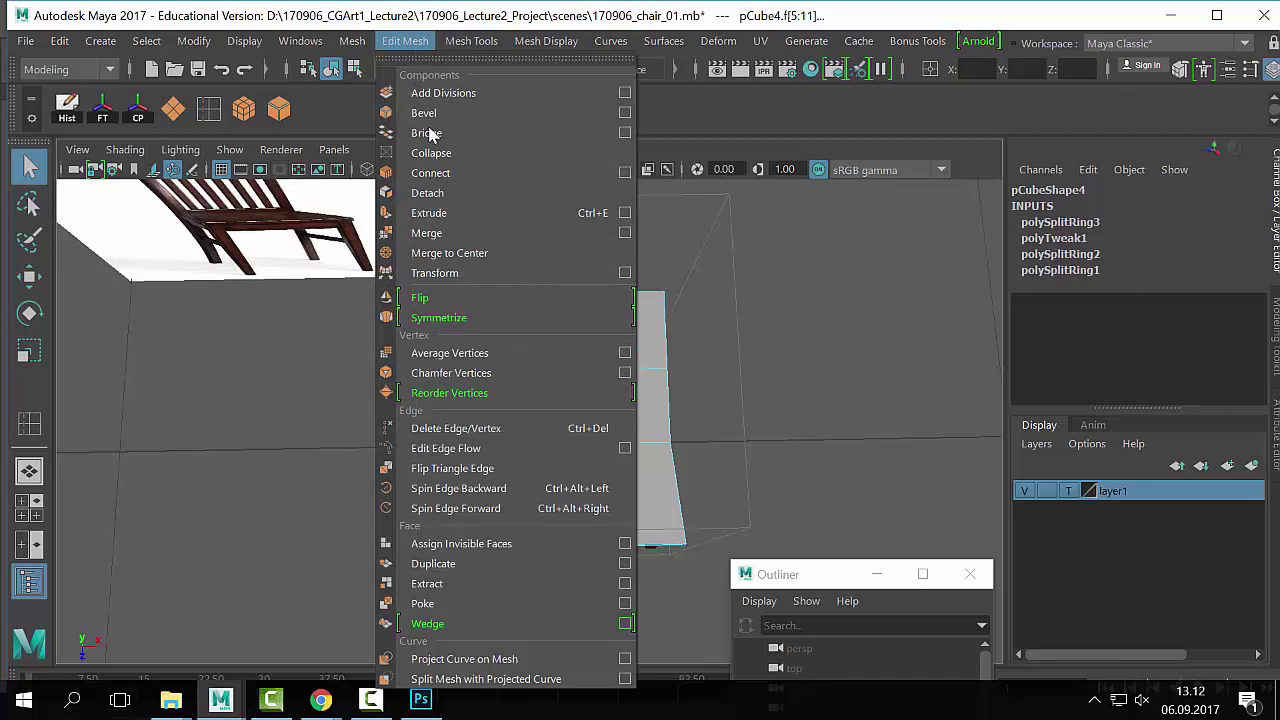
click(440, 318)
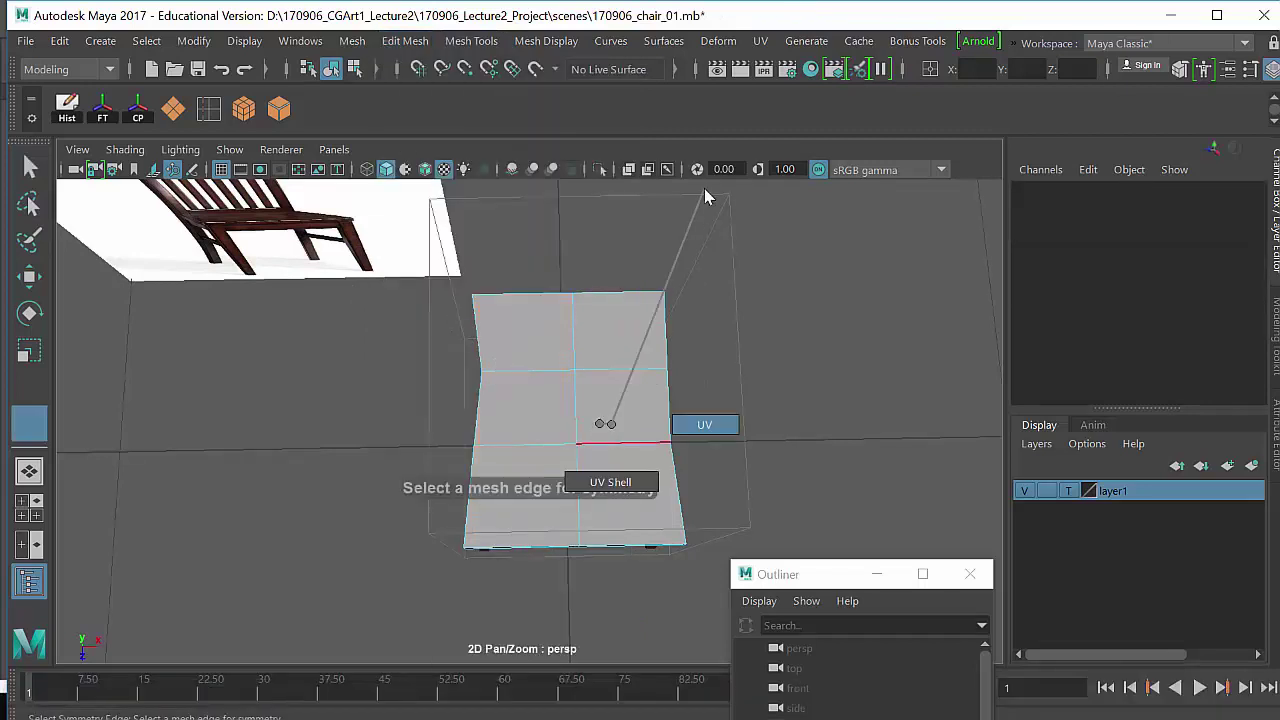
right_drag(529, 443, 648, 337)
key(q)
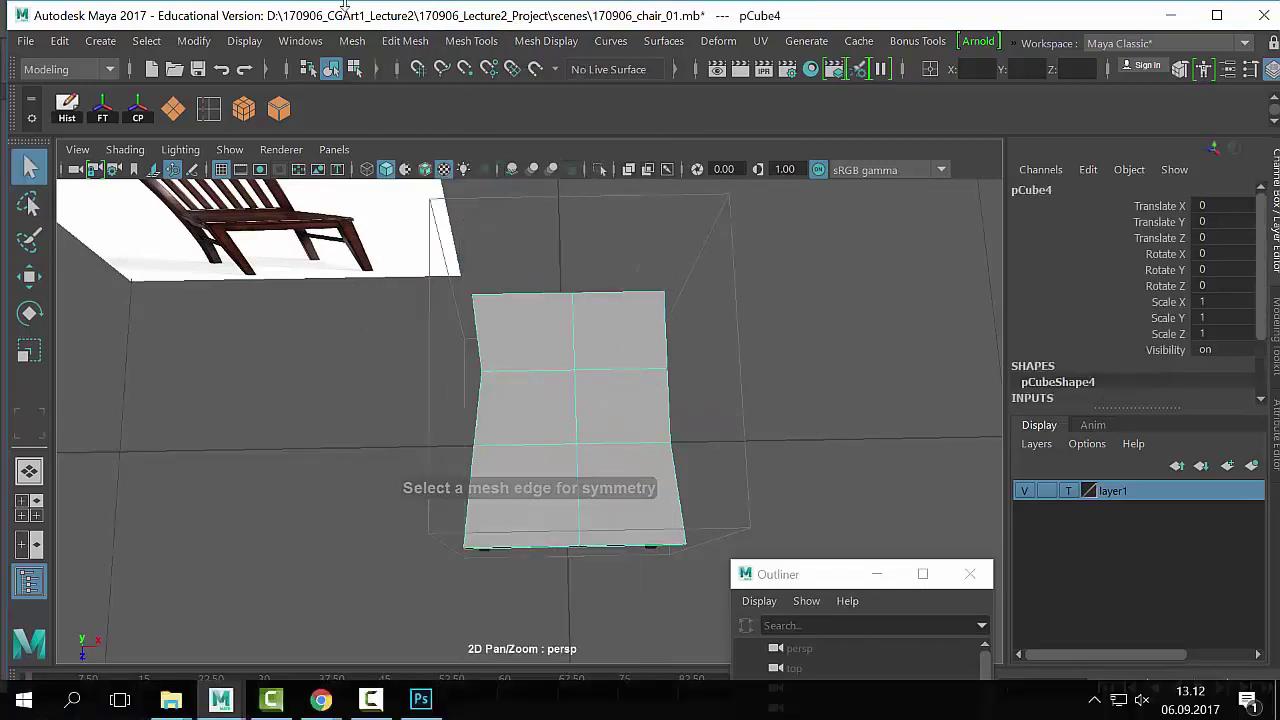
Step: Delete the faces of the seat board's right half and return to object selection
click(451, 45)
right_drag(620, 205, 620, 168)
key(Delete)
right_drag(529, 491, 570, 160)
click(514, 480)
alt+drag(514, 480, 660, 380)
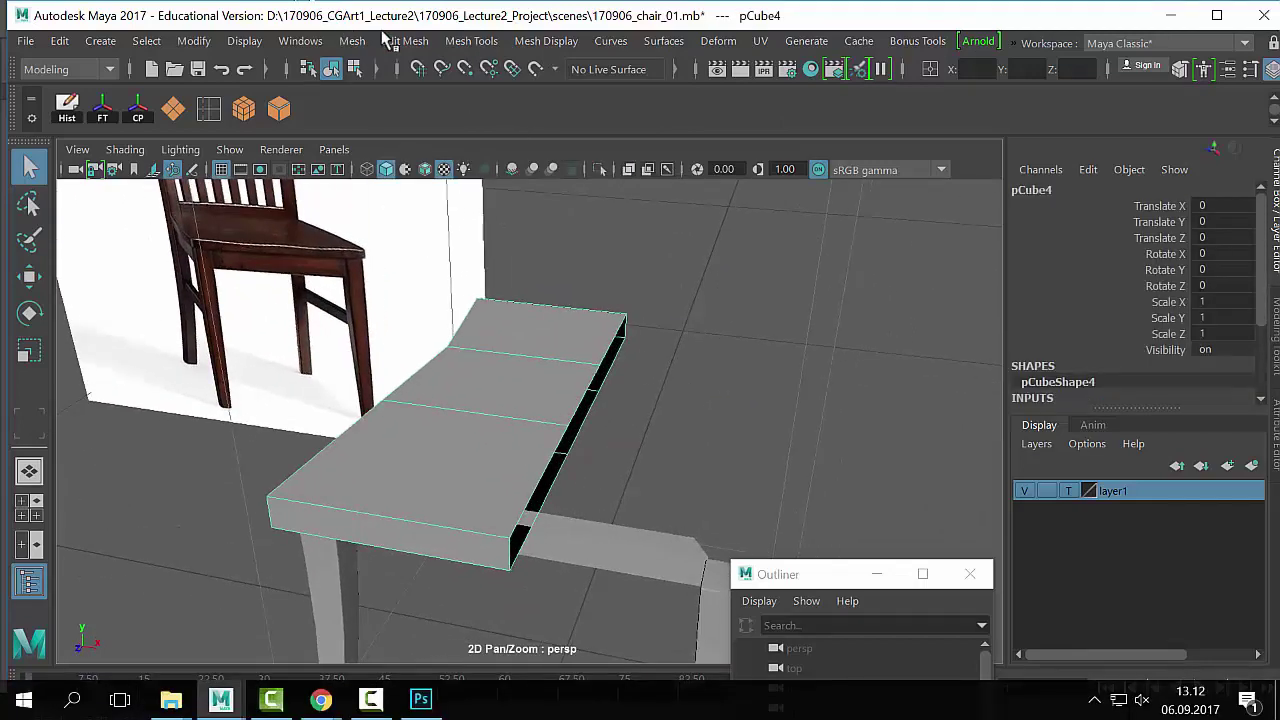
Step: Mirror the half seat board across the world X axis in the + direction, combined with the original and merging border vertices
click(352, 40)
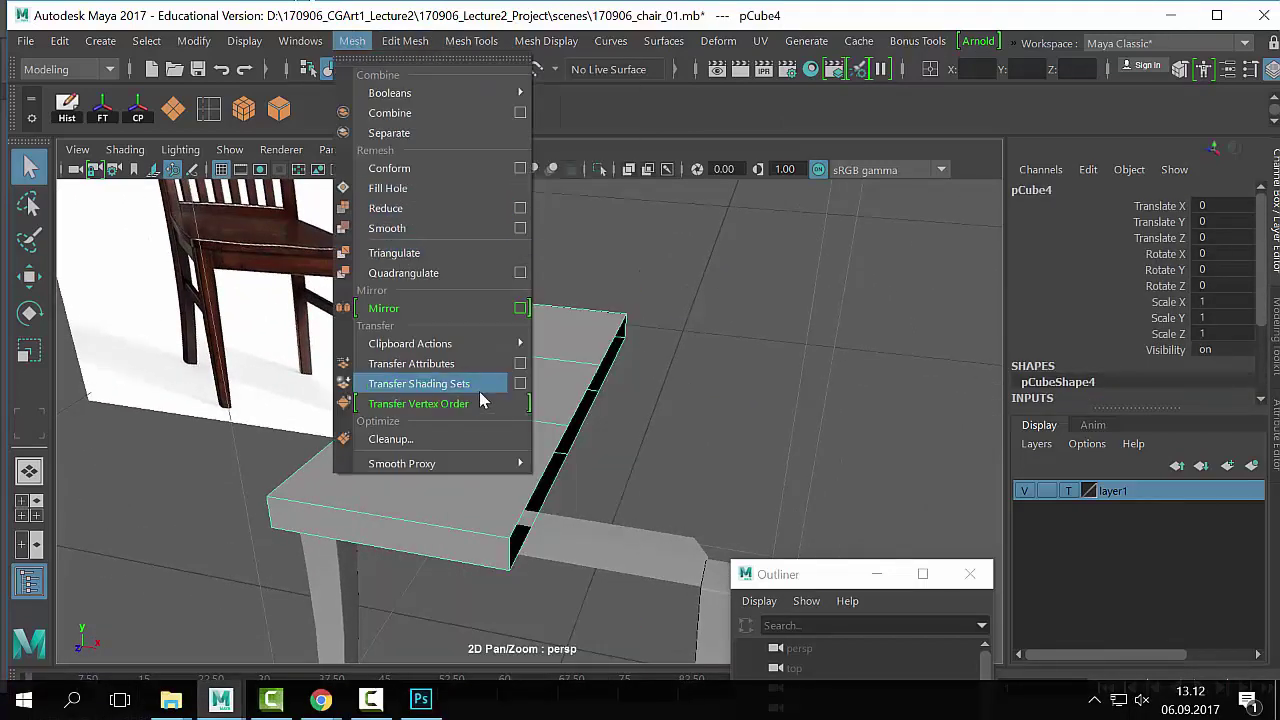
mouse_move(428, 45)
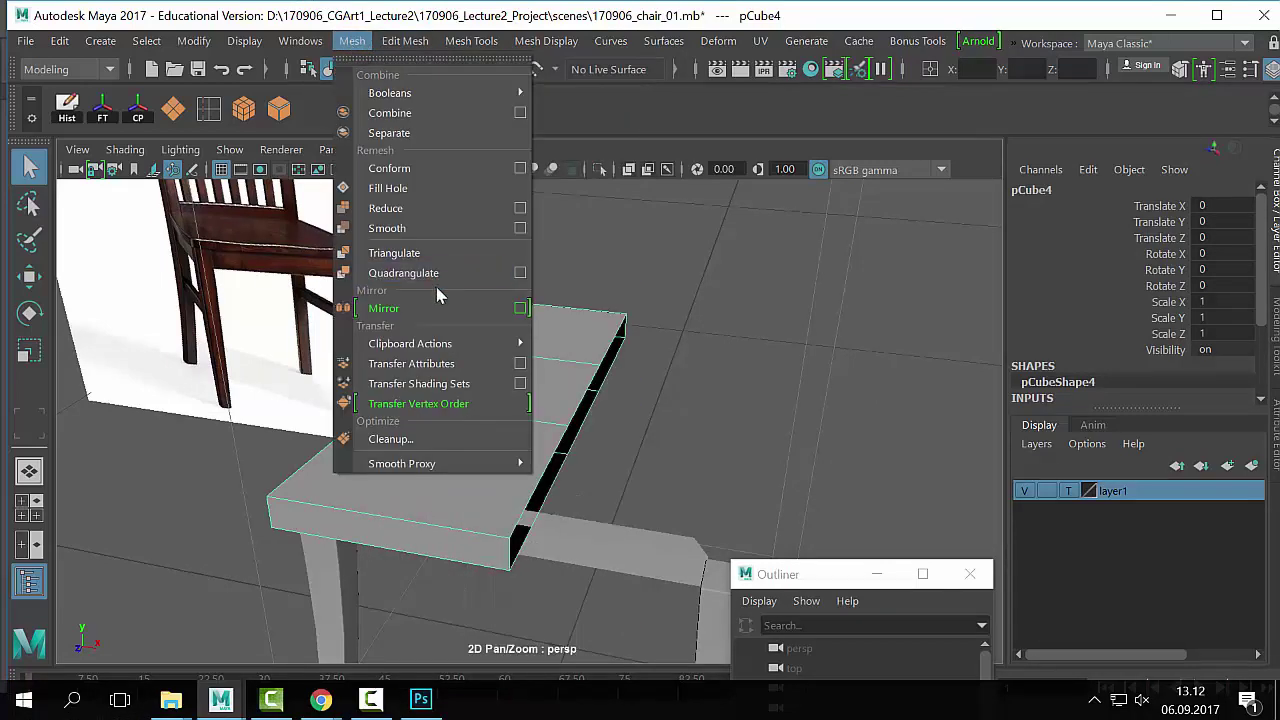
click(519, 310)
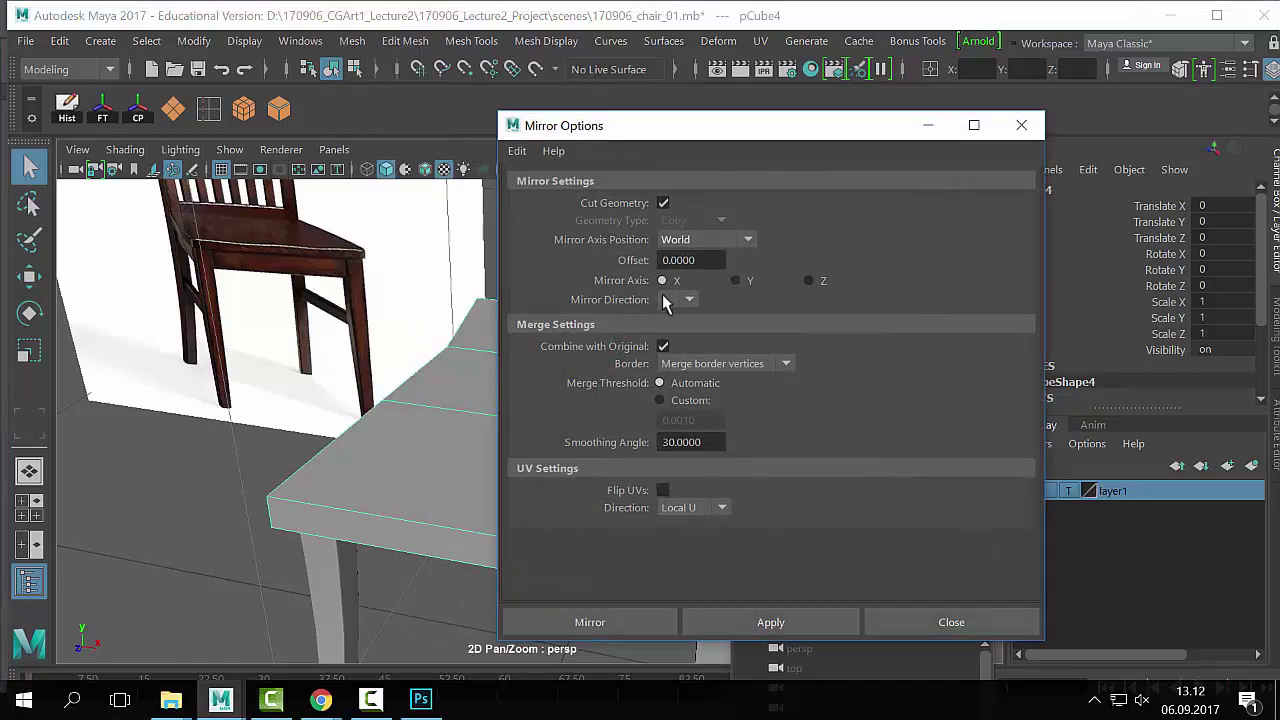
click(666, 300)
click(679, 332)
click(688, 299)
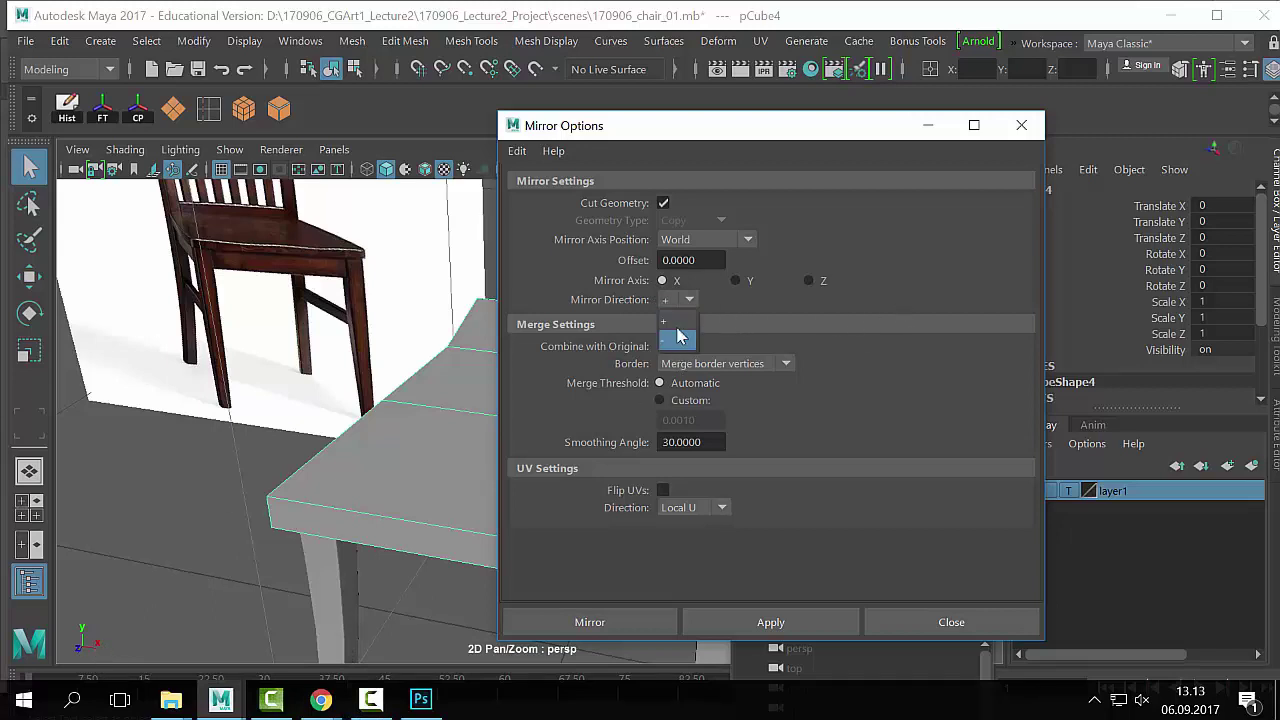
click(686, 324)
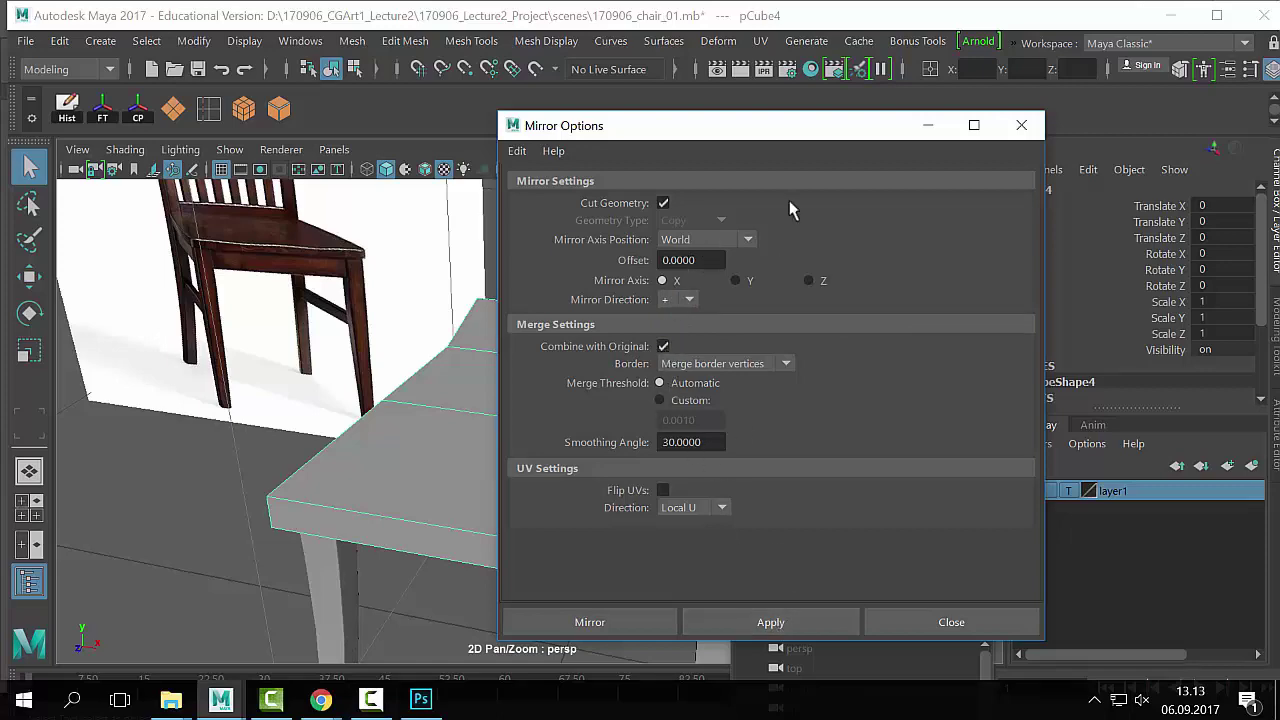
drag(784, 135, 1141, 92)
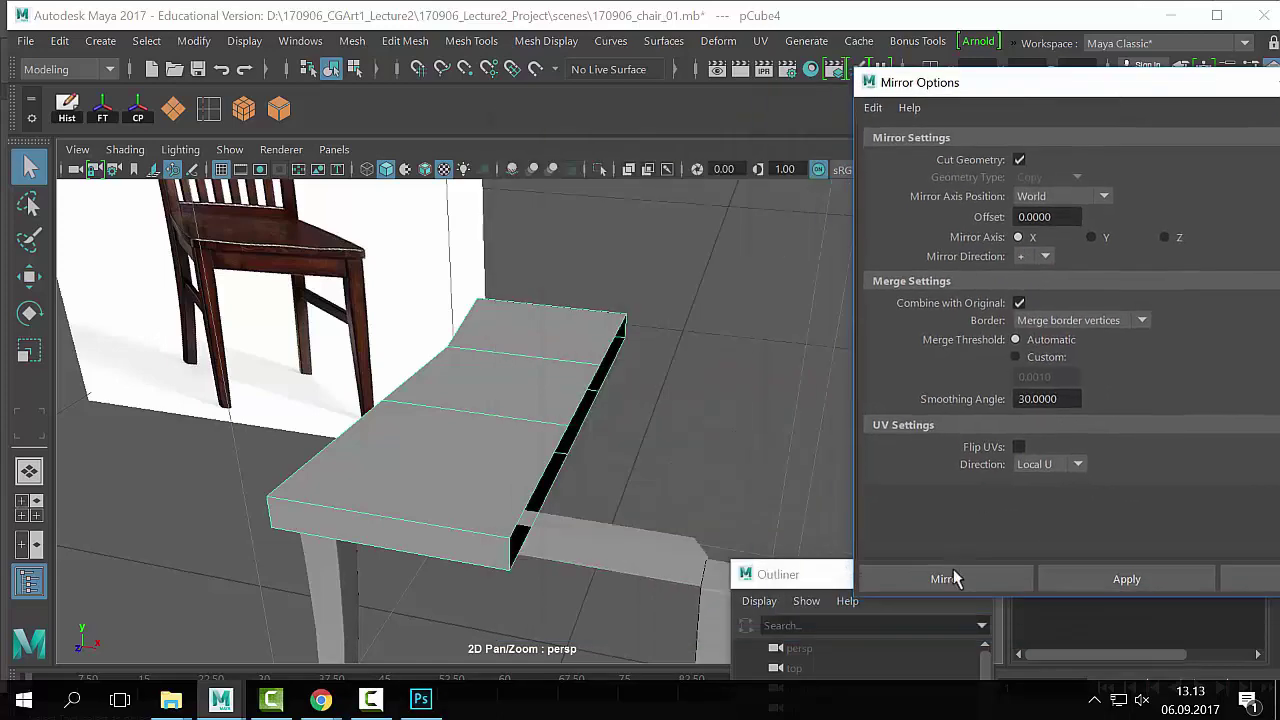
click(952, 565)
scroll(655, 398, down, 3)
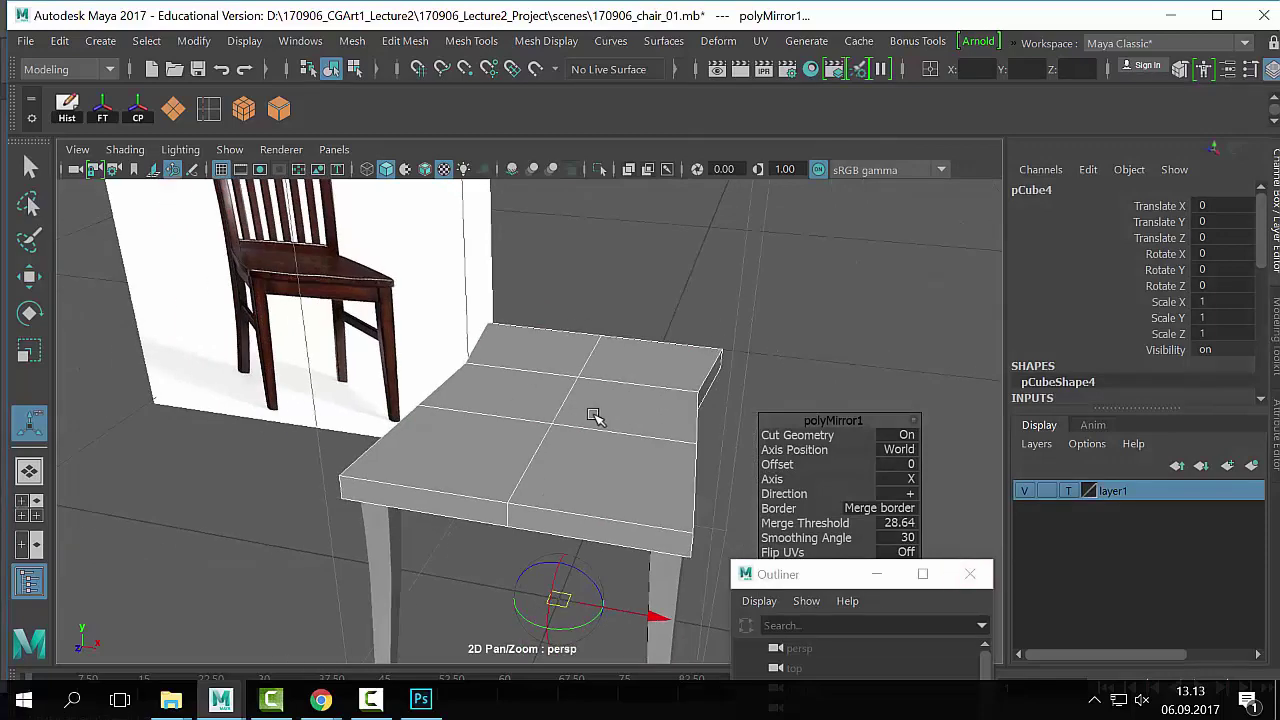
key(q)
Step: Duplicate the completed seat board and raise the copy to a Translate Y of 24.711
right_drag(551, 380, 690, 105)
click(692, 262)
click(675, 420)
scroll(614, 405, down, 3)
key(ctrl+d)
key(w)
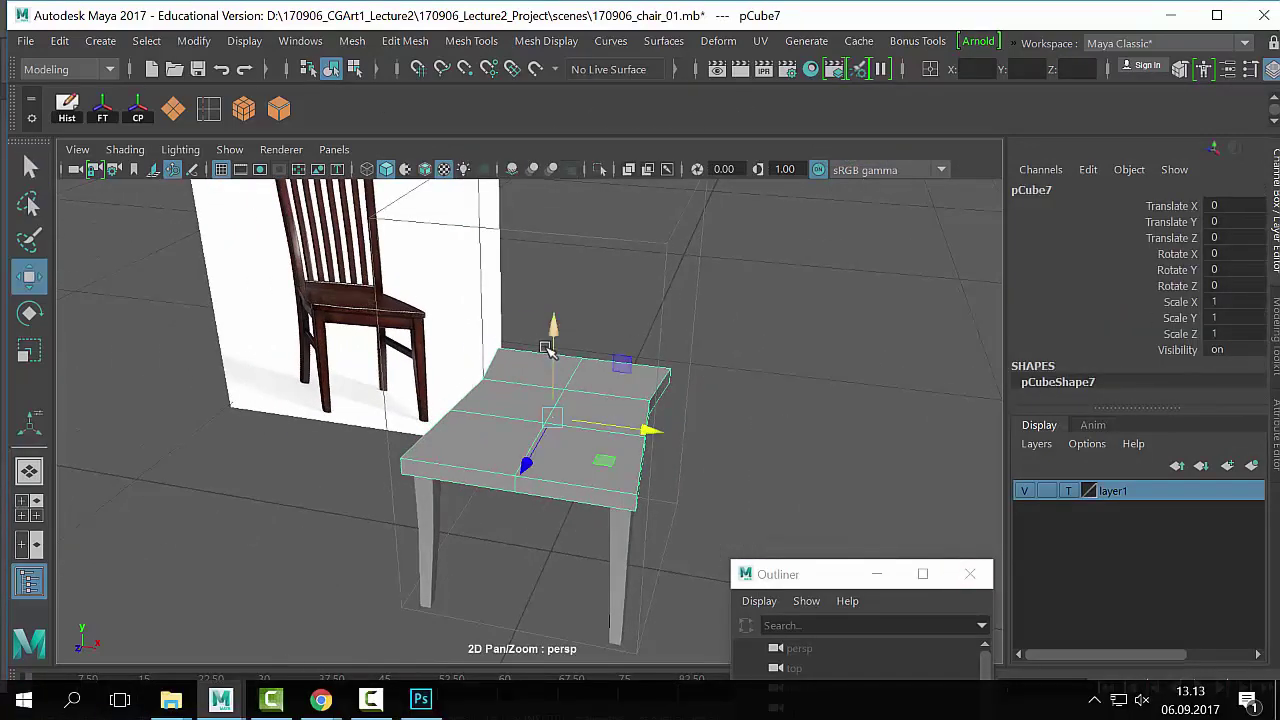
drag(543, 332, 560, 280)
scroll(640, 338, up, 5)
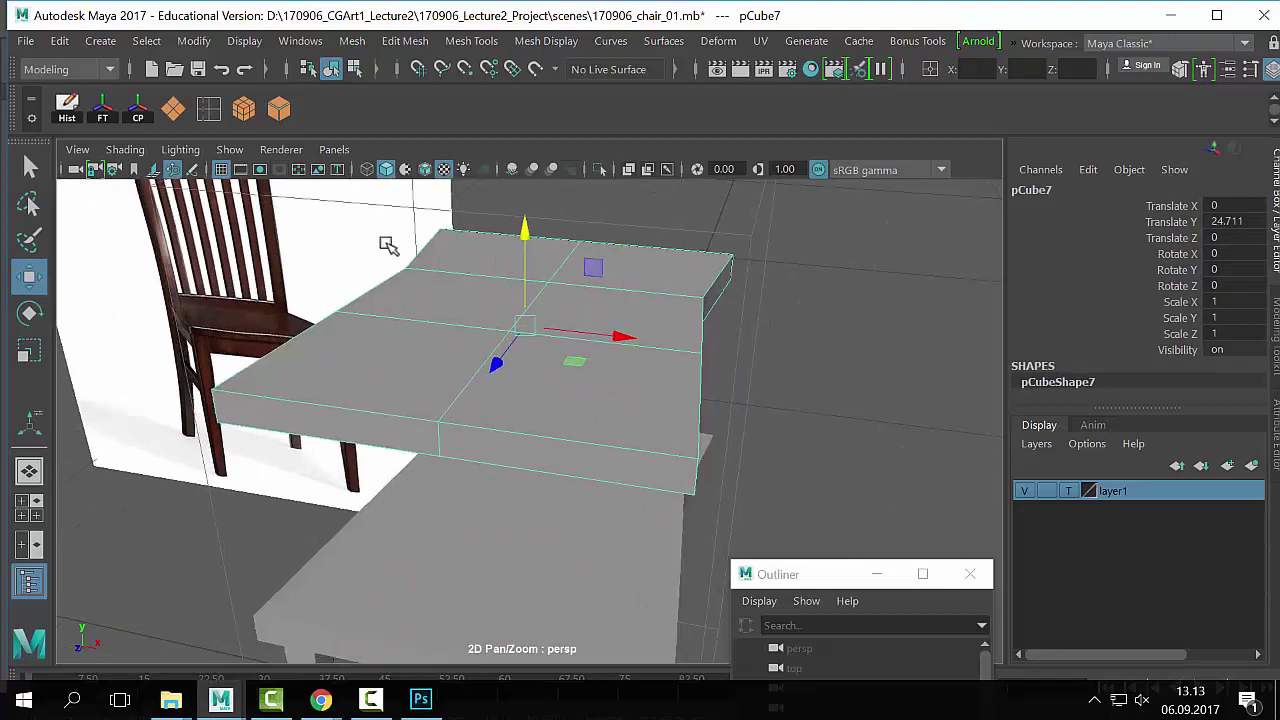
Step: Insert an edge loop close to the front upper edge of the raised seat copy
click(210, 111)
alt+drag(415, 312, 598, 372)
scroll(471, 434, up, 6)
scroll(686, 403, down, 3)
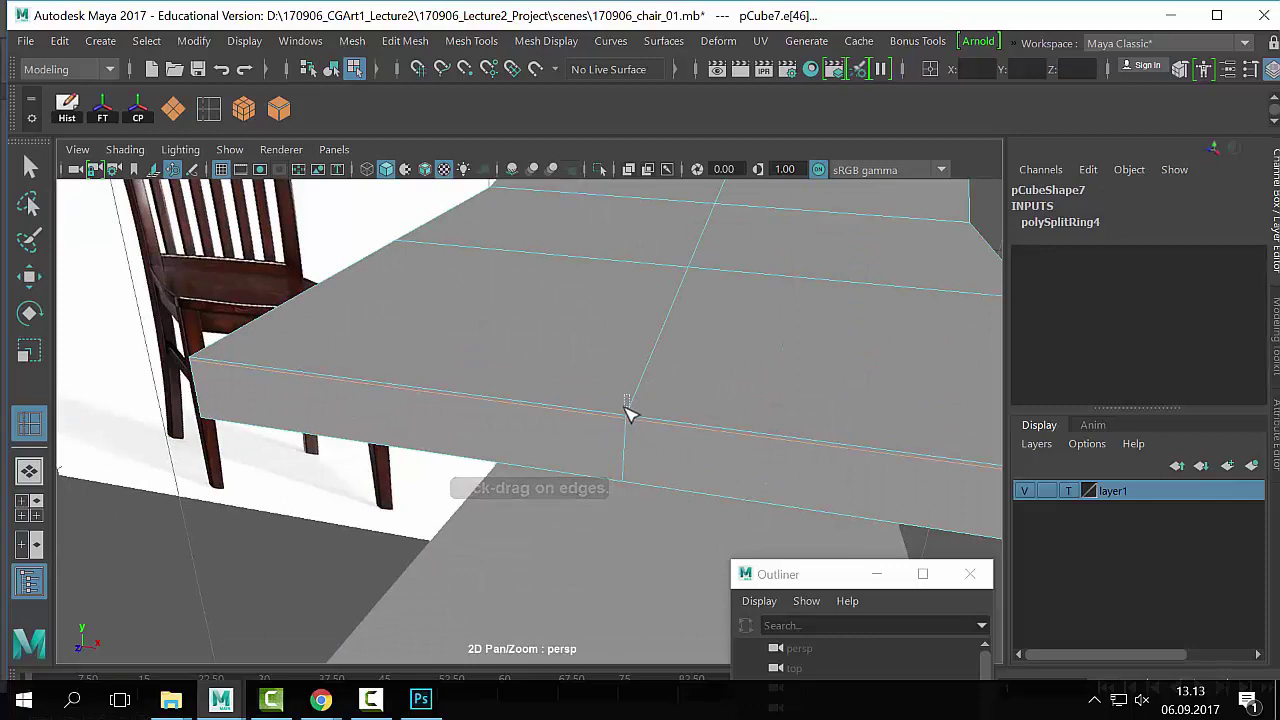
drag(628, 412, 634, 420)
key(q)
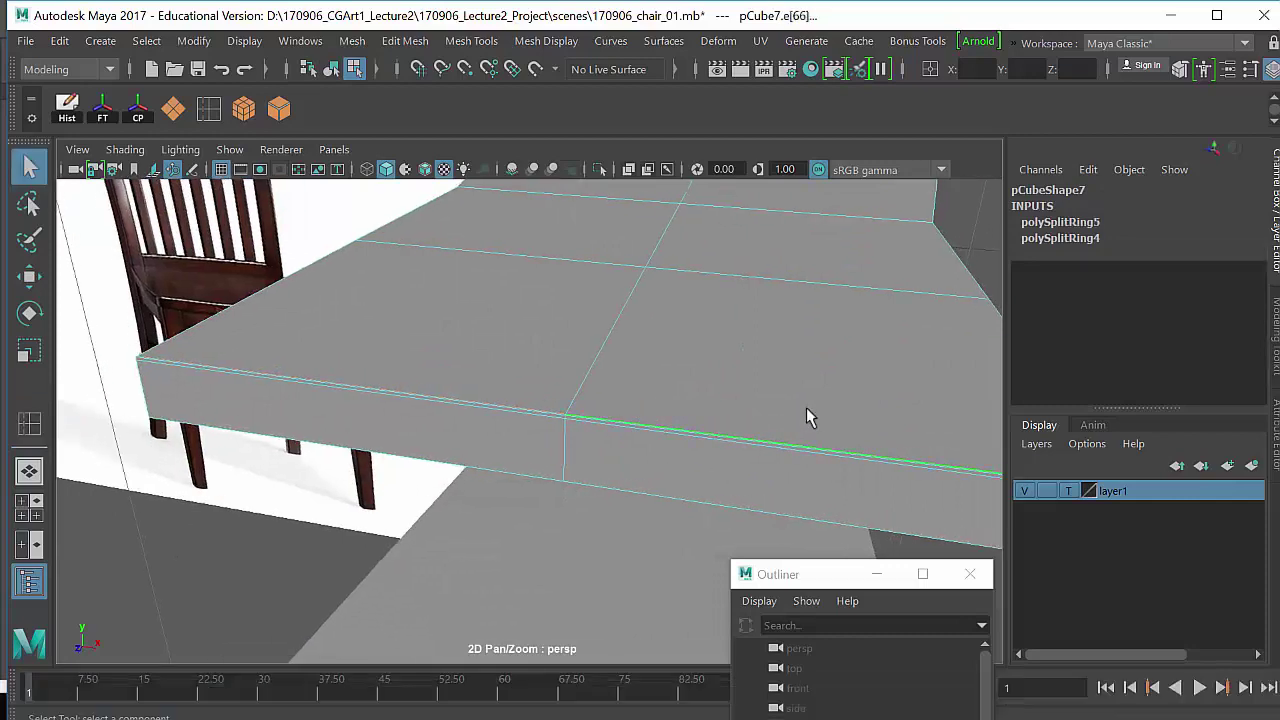
right_drag(806, 420, 905, 105)
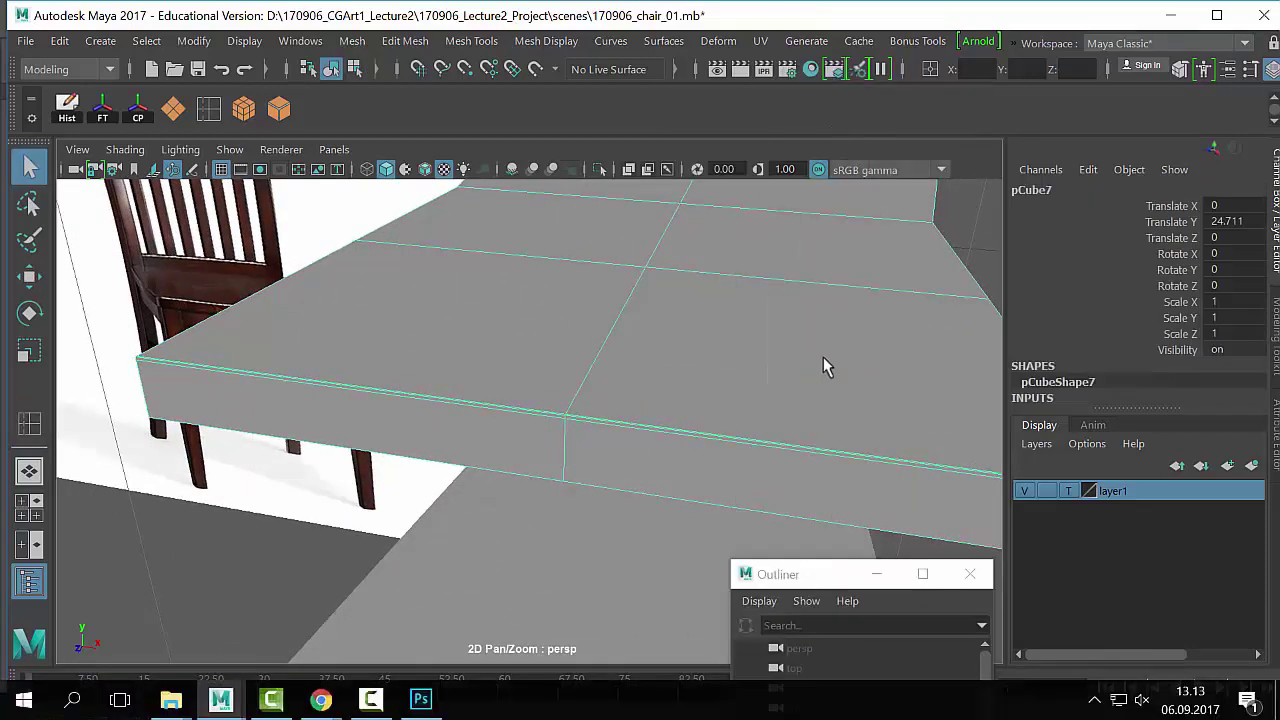
Step: Delete the faces of the raised seat copy's right half
scroll(790, 345, down, 4)
alt+drag(651, 399, 671, 360)
right_drag(671, 185, 669, 199)
drag(667, 198, 614, 559)
key(Delete)
right_drag(526, 335, 610, 112)
click(612, 482)
alt+middle_drag(540, 412, 584, 428)
click(563, 414)
mouse_move(563, 414)
alt+mouse_down()
mouse_move(525, 438)
mouse_move(631, 432)
mouse_move(463, 369)
mouse_move(580, 417)
mouse_move(612, 386)
mouse_move(549, 417)
mouse_move(576, 407)
alt+mouse_up()
right_drag(547, 378, 372, 40)
alt+drag(548, 310, 559, 393)
right_drag(559, 393, 376, 94)
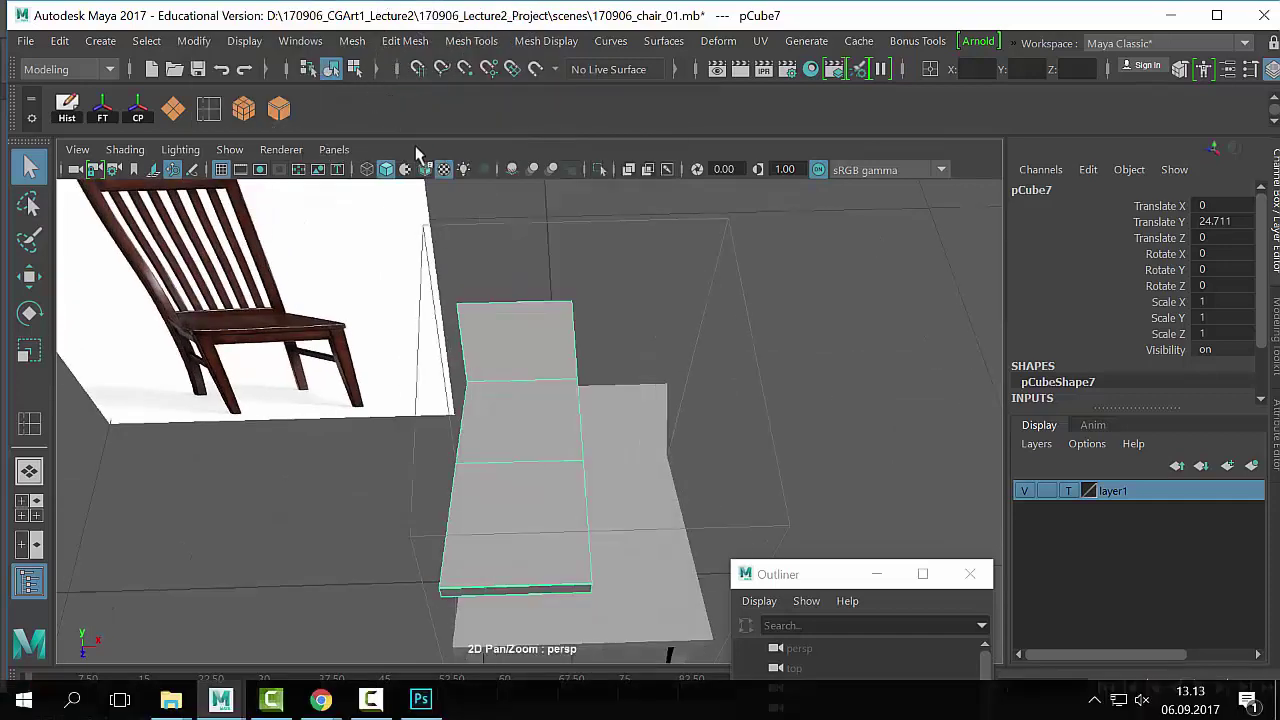
alt+drag(648, 390, 515, 352)
Step: Select all vertices along the raised copy's open centre edge and set their X position to 0
right_drag(515, 352, 421, 142)
scroll(609, 381, up, 2)
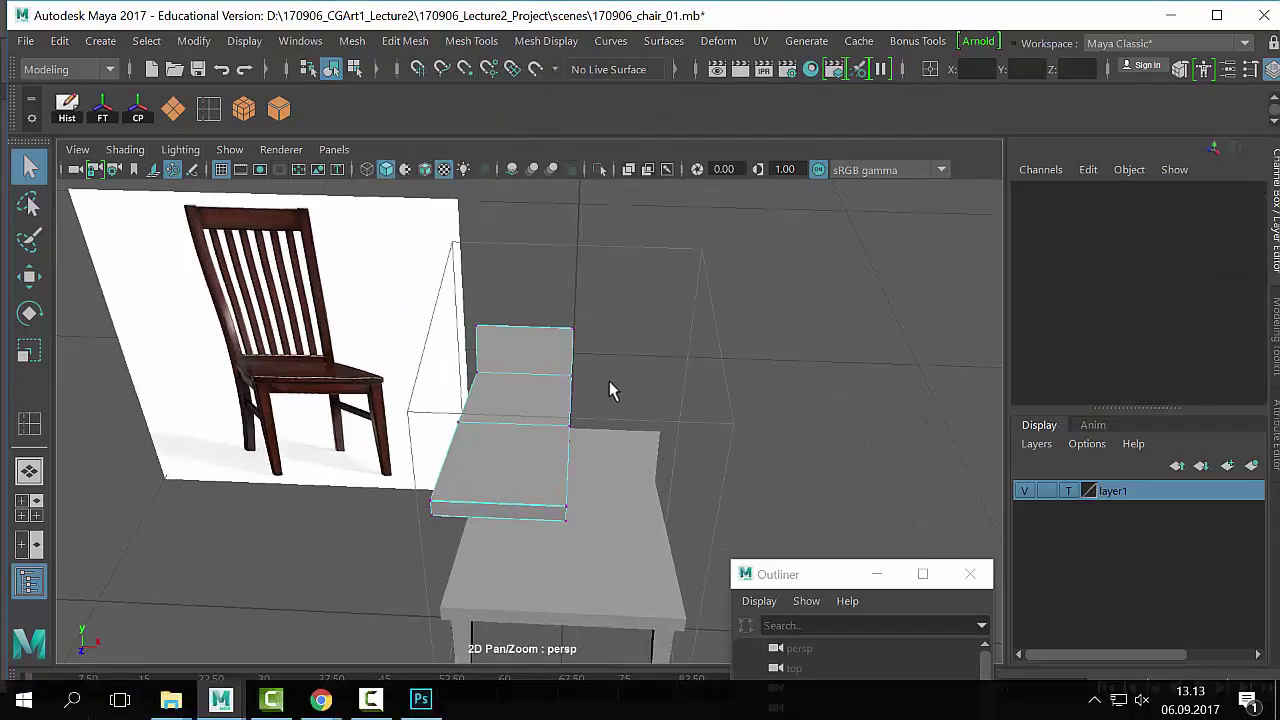
mouse_move(609, 381)
alt+mouse_down()
mouse_move(580, 391)
mouse_move(576, 413)
mouse_move(552, 389)
mouse_move(598, 371)
alt+mouse_up()
key(w)
alt+drag(540, 420, 535, 495)
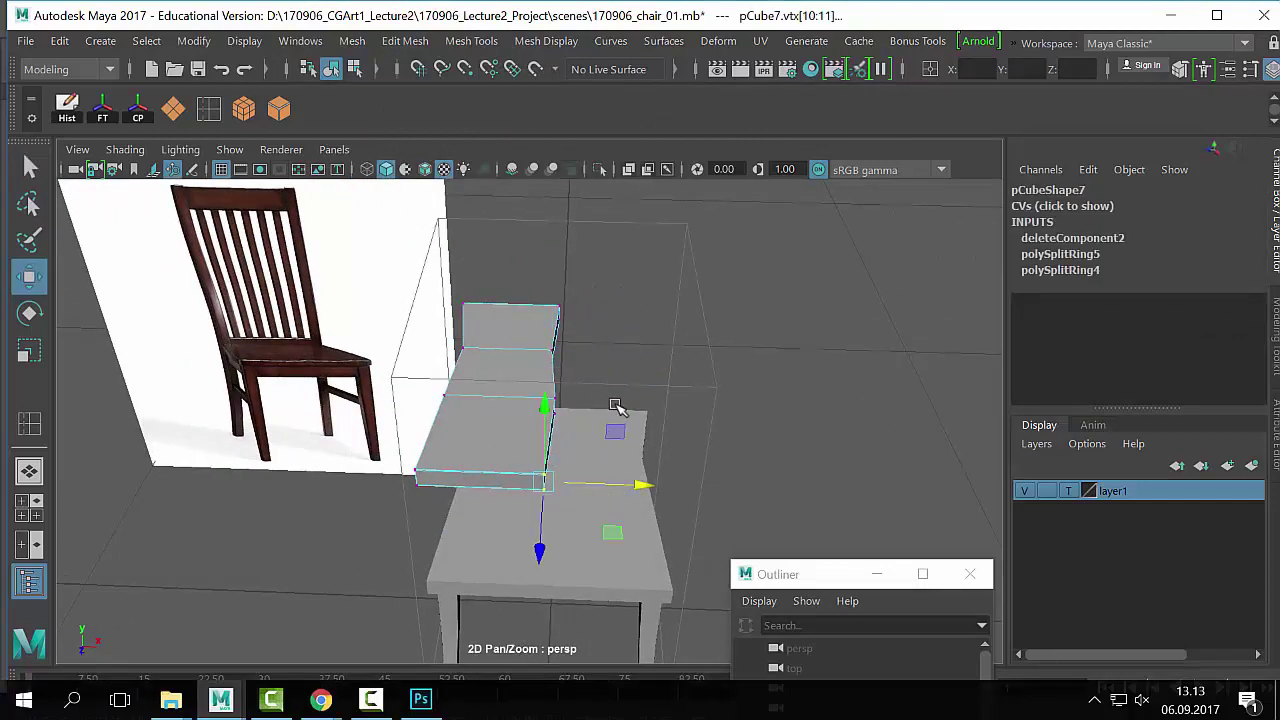
alt+drag(614, 409, 640, 323)
drag(648, 256, 530, 470)
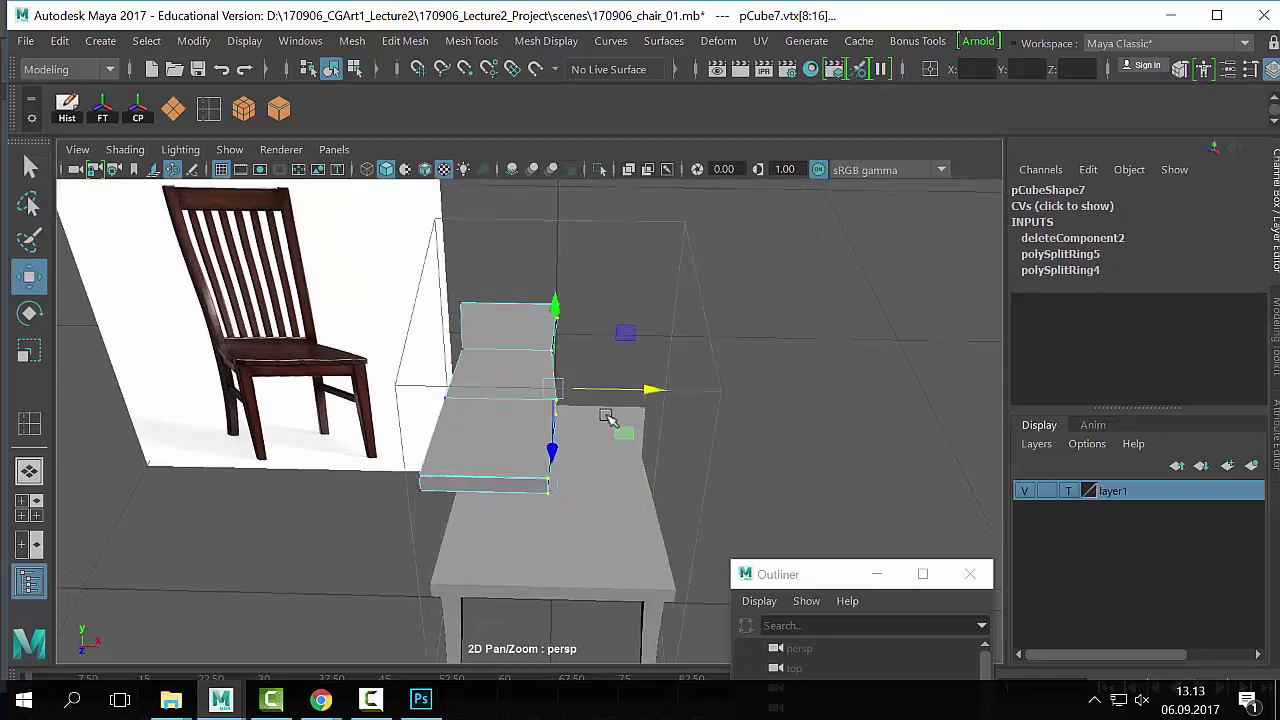
click(970, 68)
text(0)
key(Return)
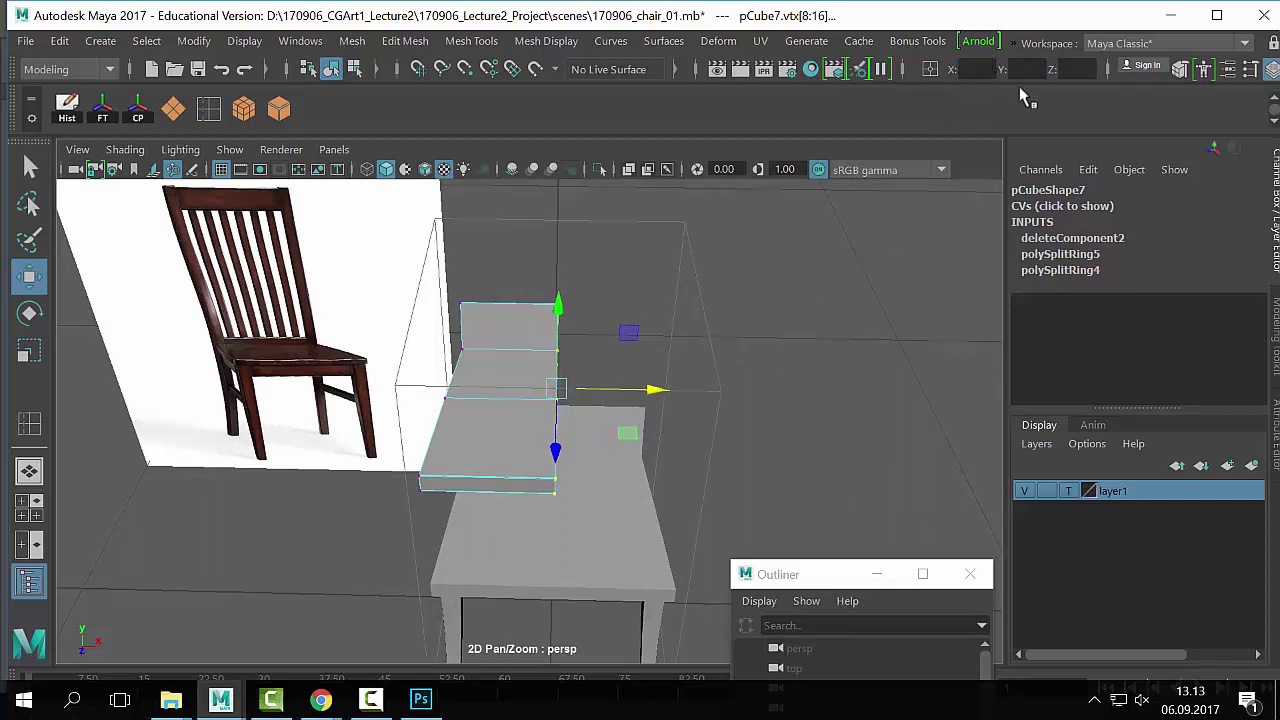
click(901, 68)
click(901, 68)
click(901, 68)
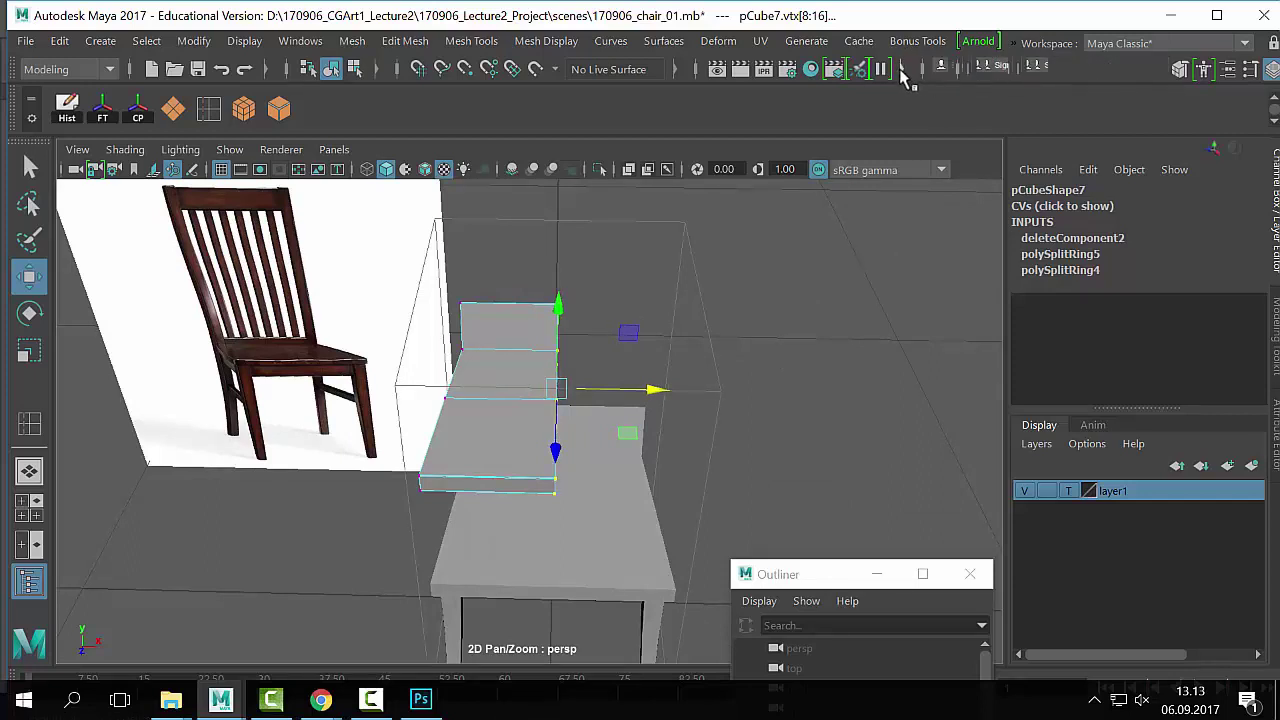
click(901, 68)
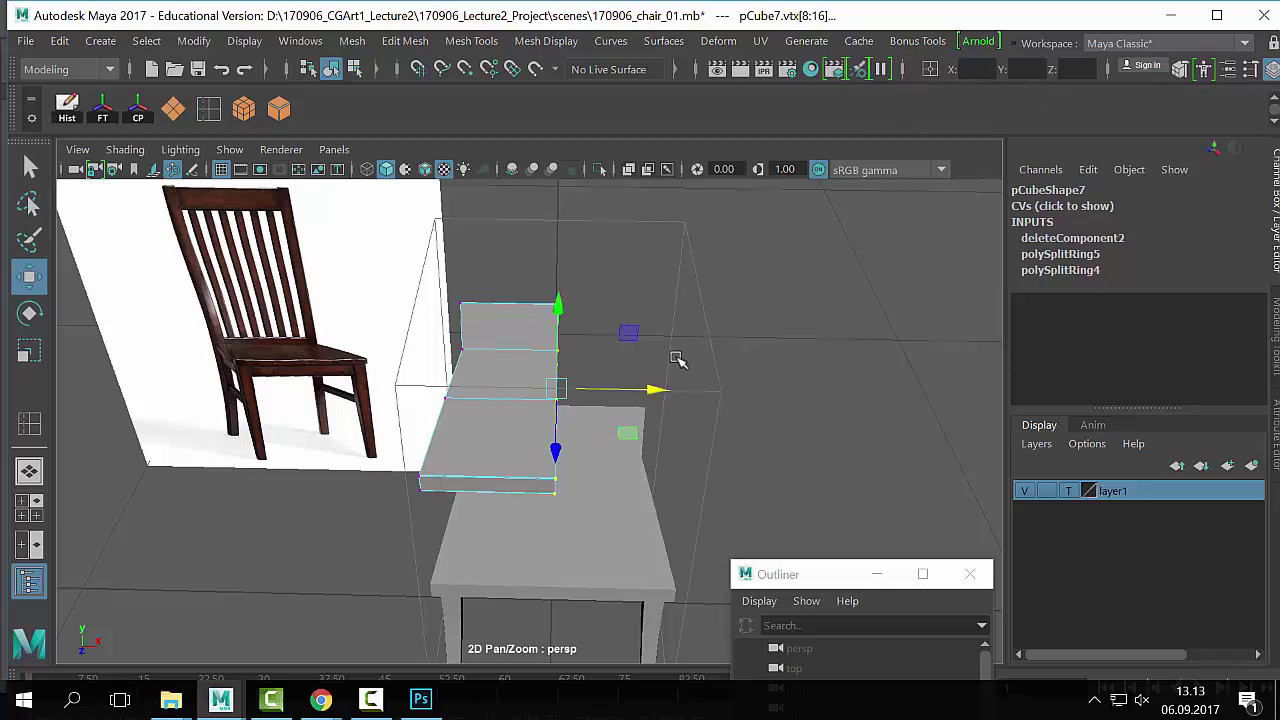
Step: Move vertices in the middle of the raised copy's open edge out of line along X
click(620, 374)
drag(603, 372, 542, 414)
drag(642, 411, 624, 410)
drag(597, 327, 554, 371)
Step: Select all vertices along the raised copy's open edge and scale them along X into one straight line
click(652, 273)
drag(652, 273, 532, 541)
key(r)
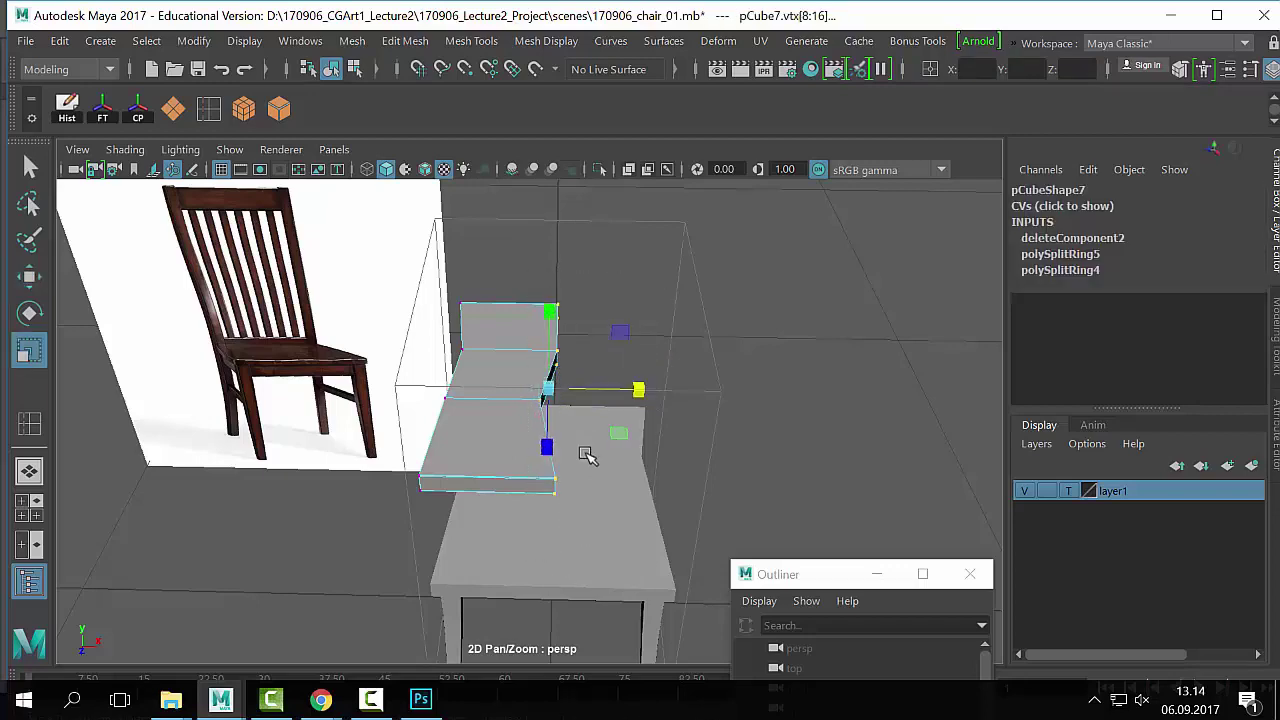
alt+drag(638, 412, 520, 429)
scroll(515, 400, up, 6)
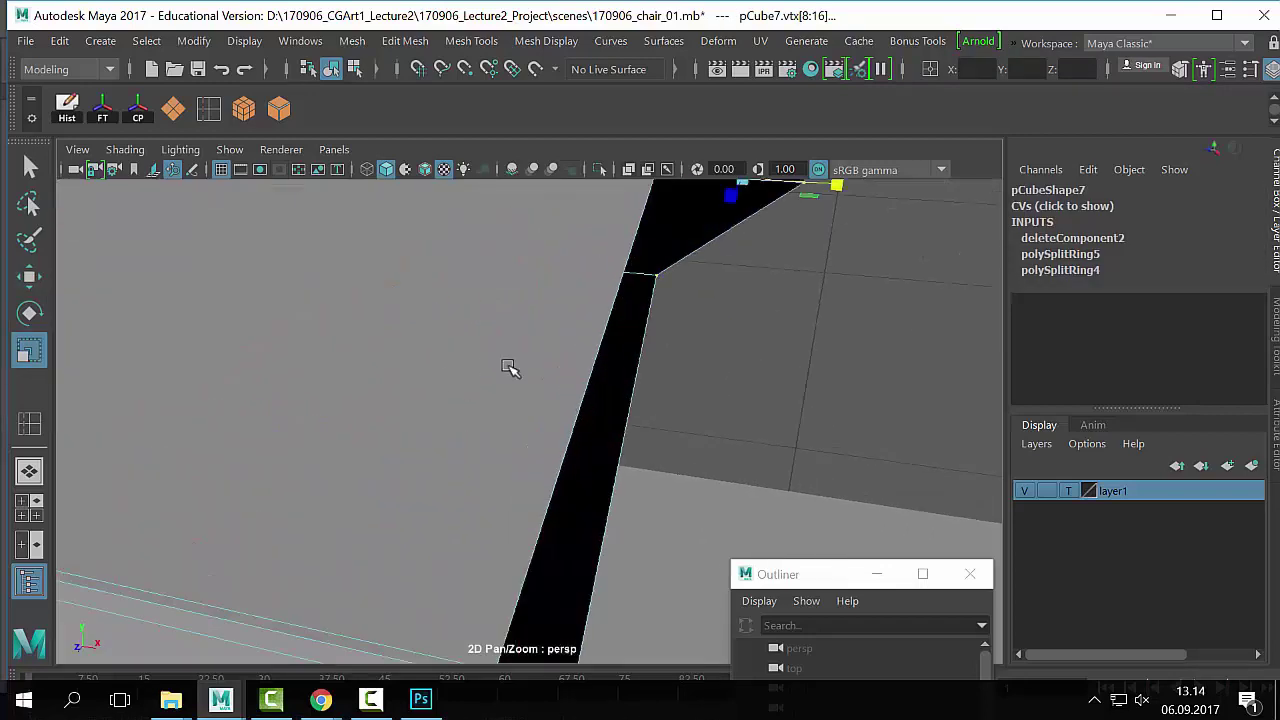
alt+drag(509, 366, 596, 400)
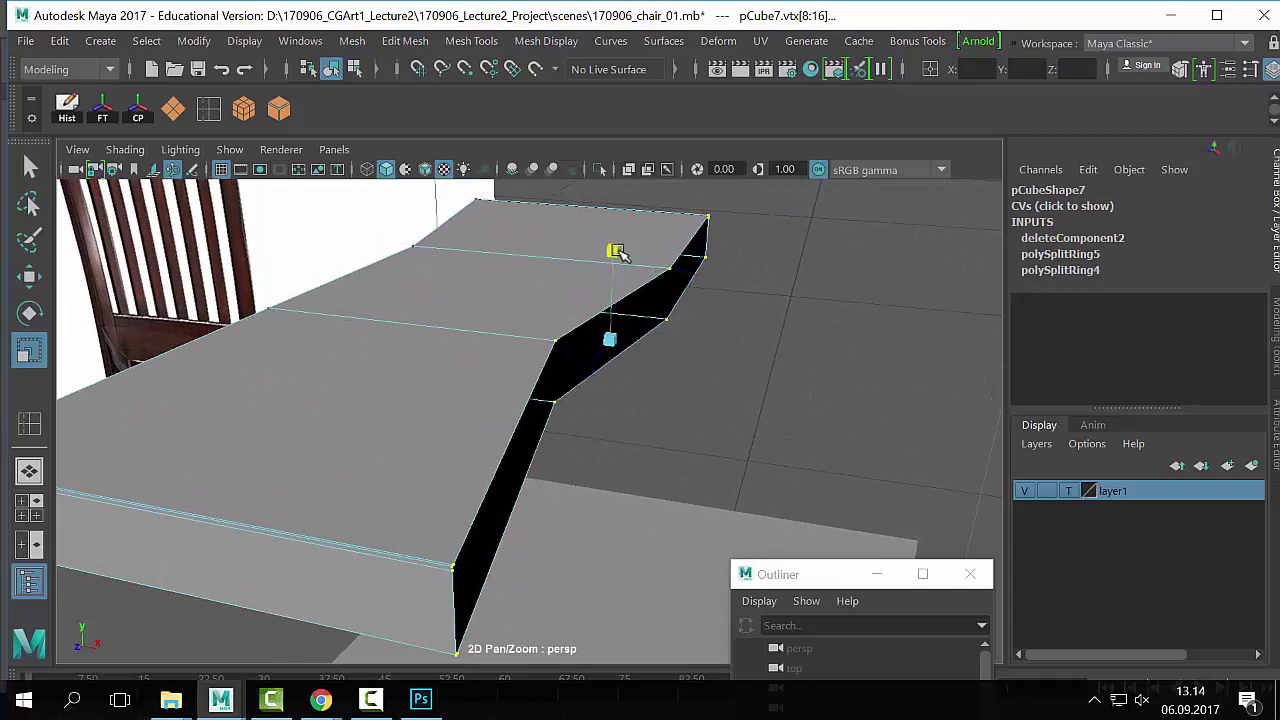
drag(611, 249, 366, 597)
drag(449, 588, 406, 604)
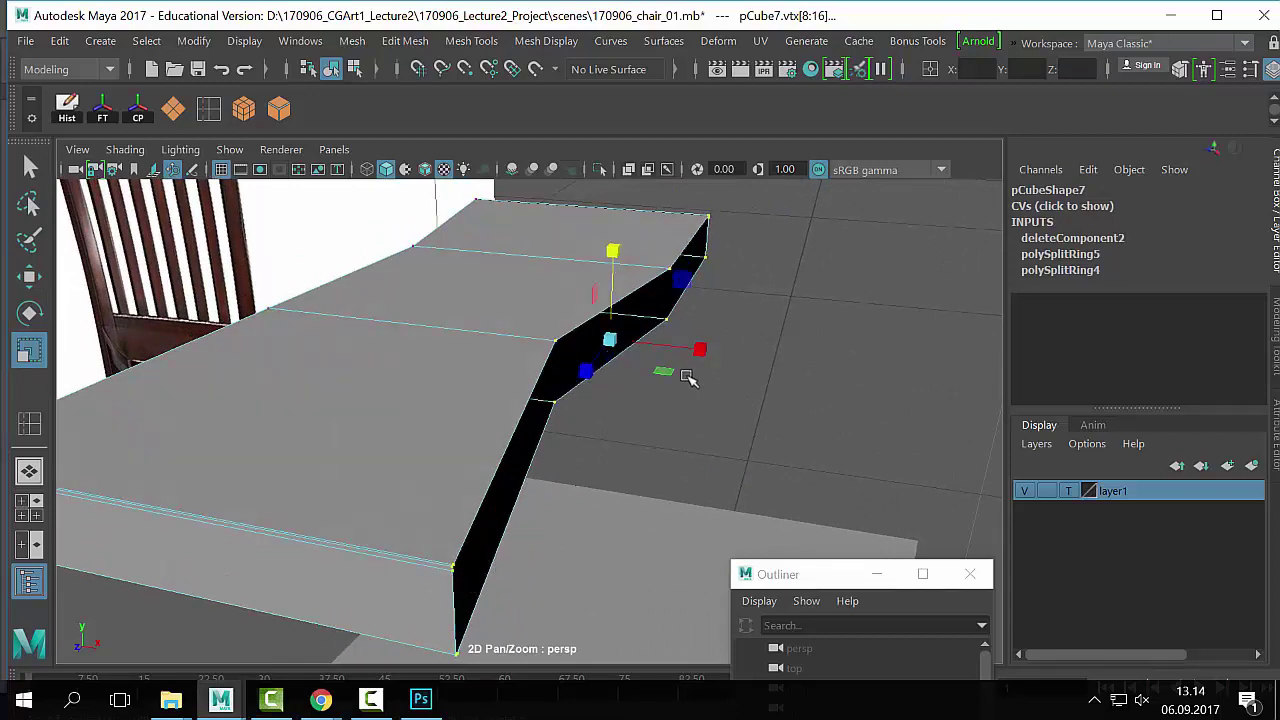
mouse_move(688, 377)
alt+mouse_down()
mouse_move(651, 351)
mouse_move(689, 363)
mouse_move(666, 367)
alt+mouse_up()
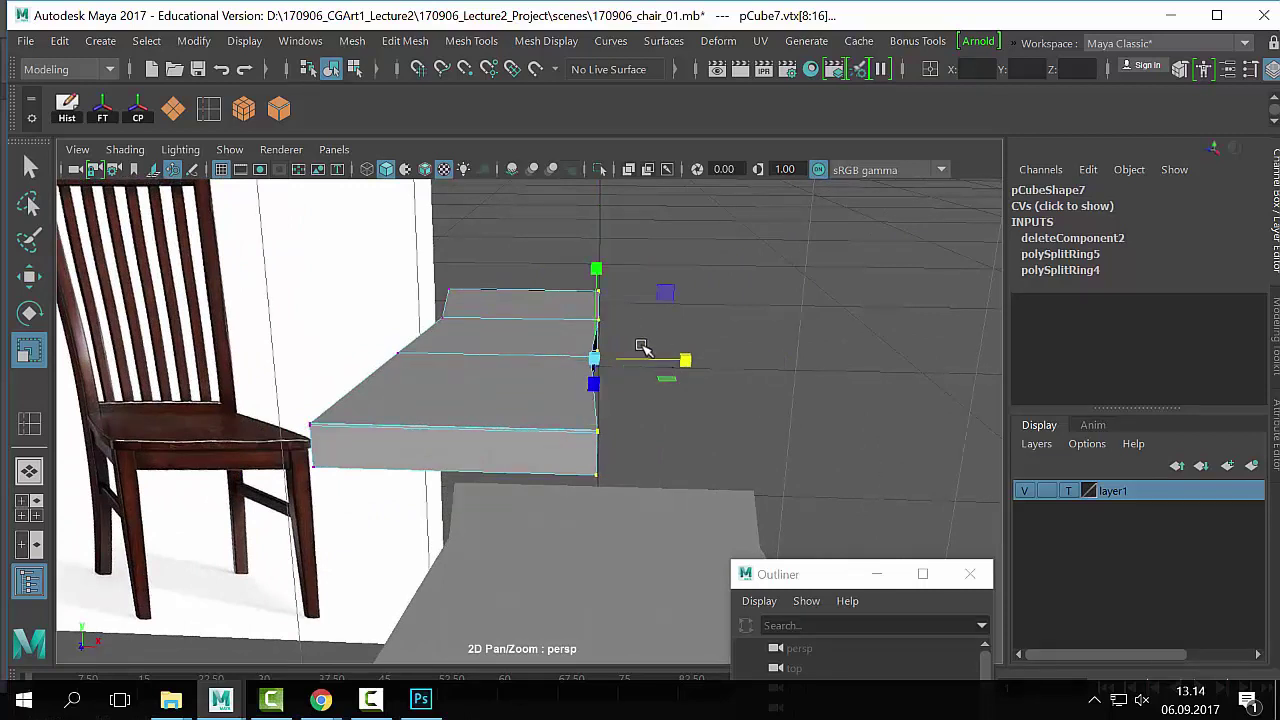
key(plus)
key(minus)
key(plus)
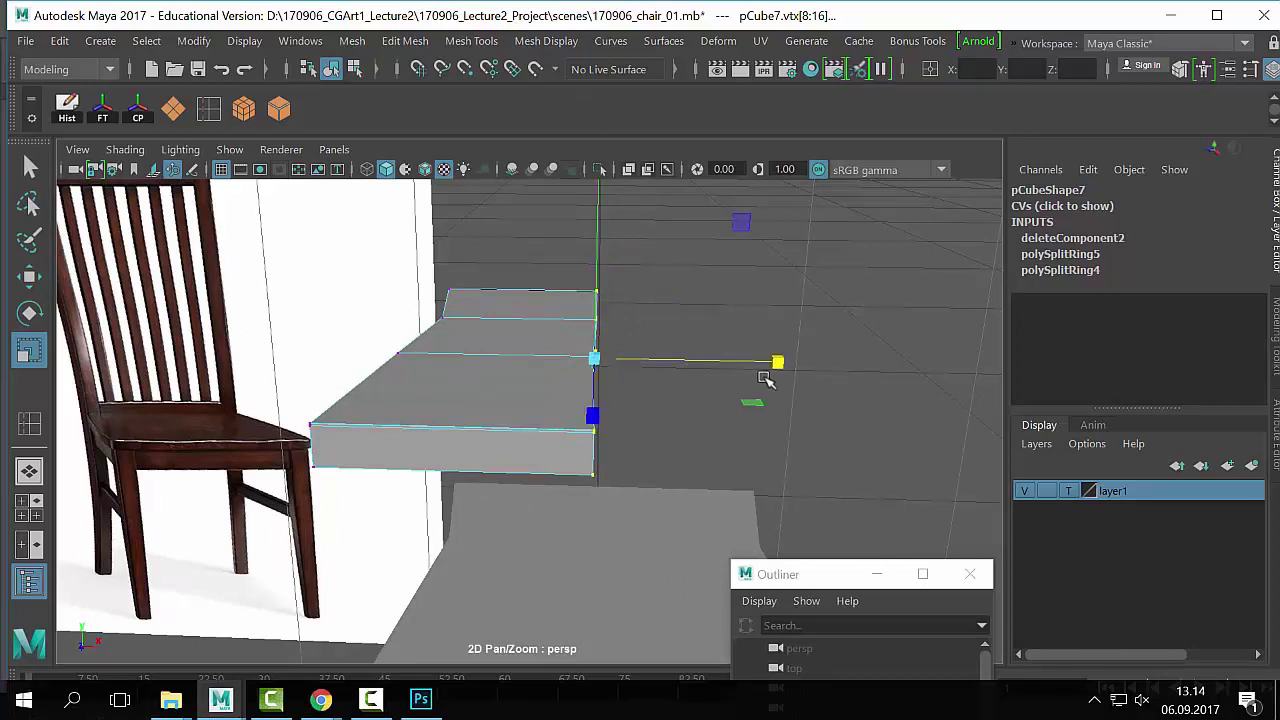
drag(778, 363, 714, 378)
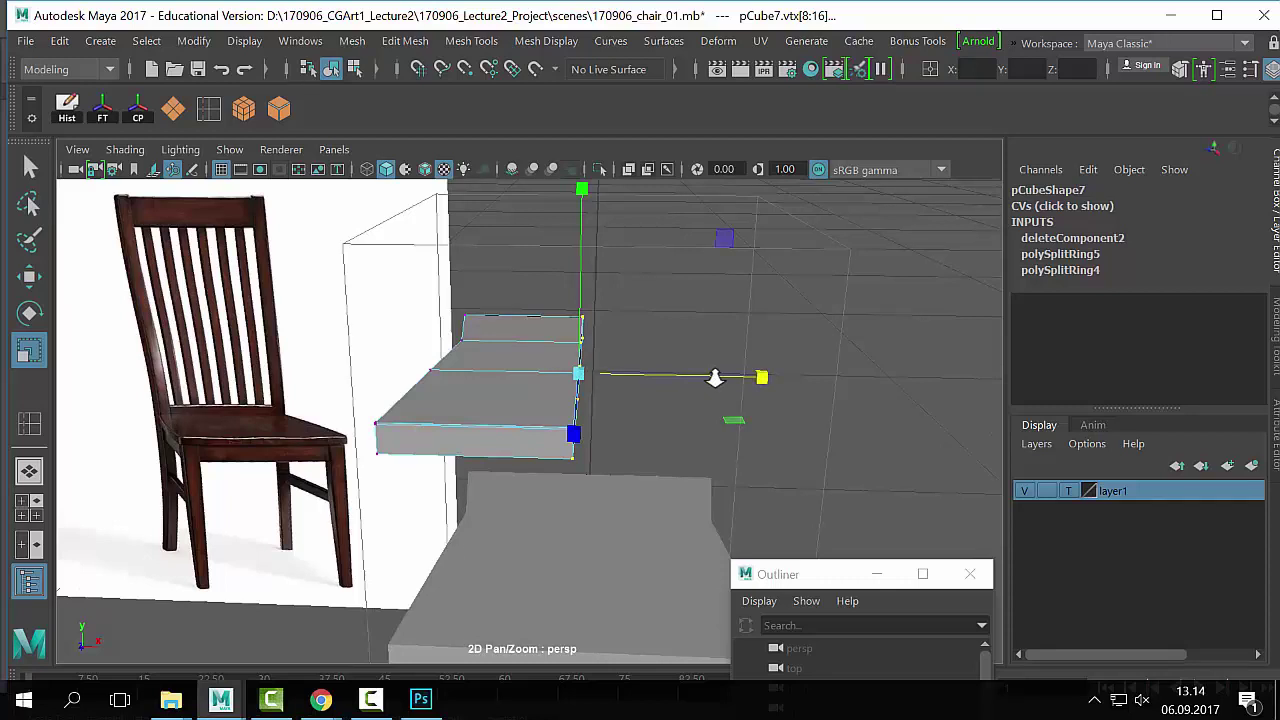
key(w)
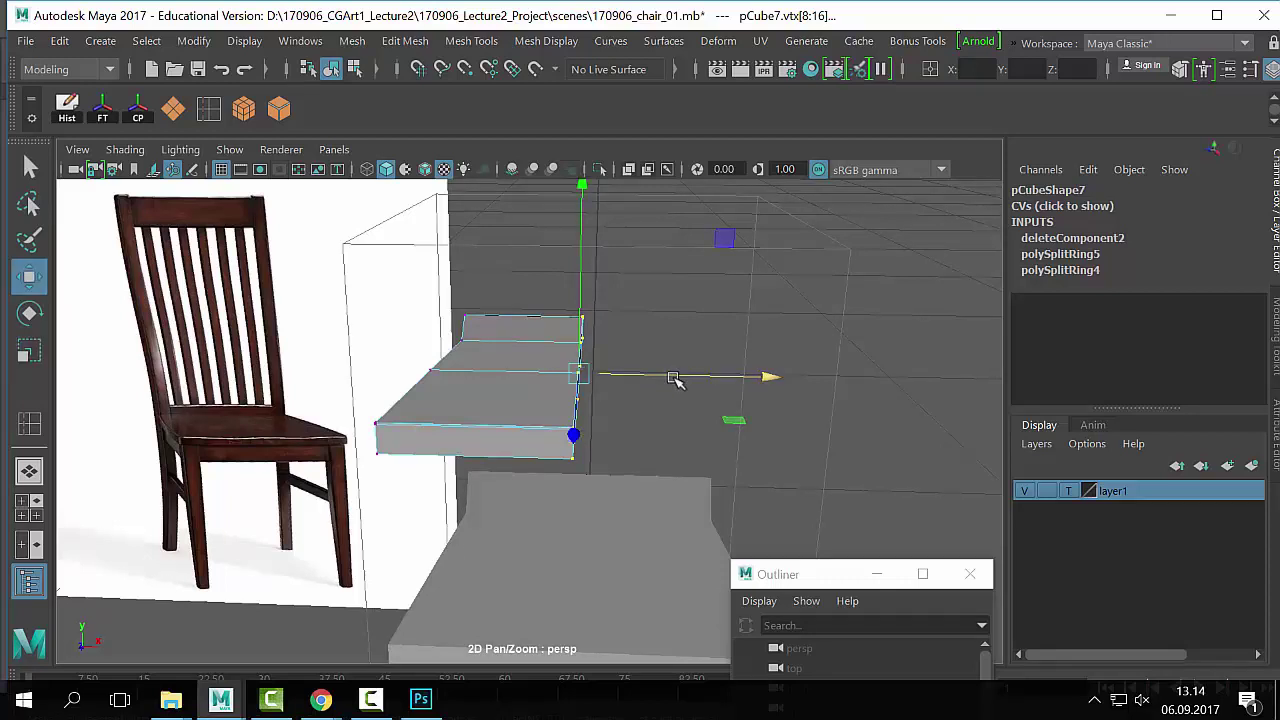
Step: Move the selected open-edge vertices along X to the centre line and return to object selection
drag(686, 376, 700, 376)
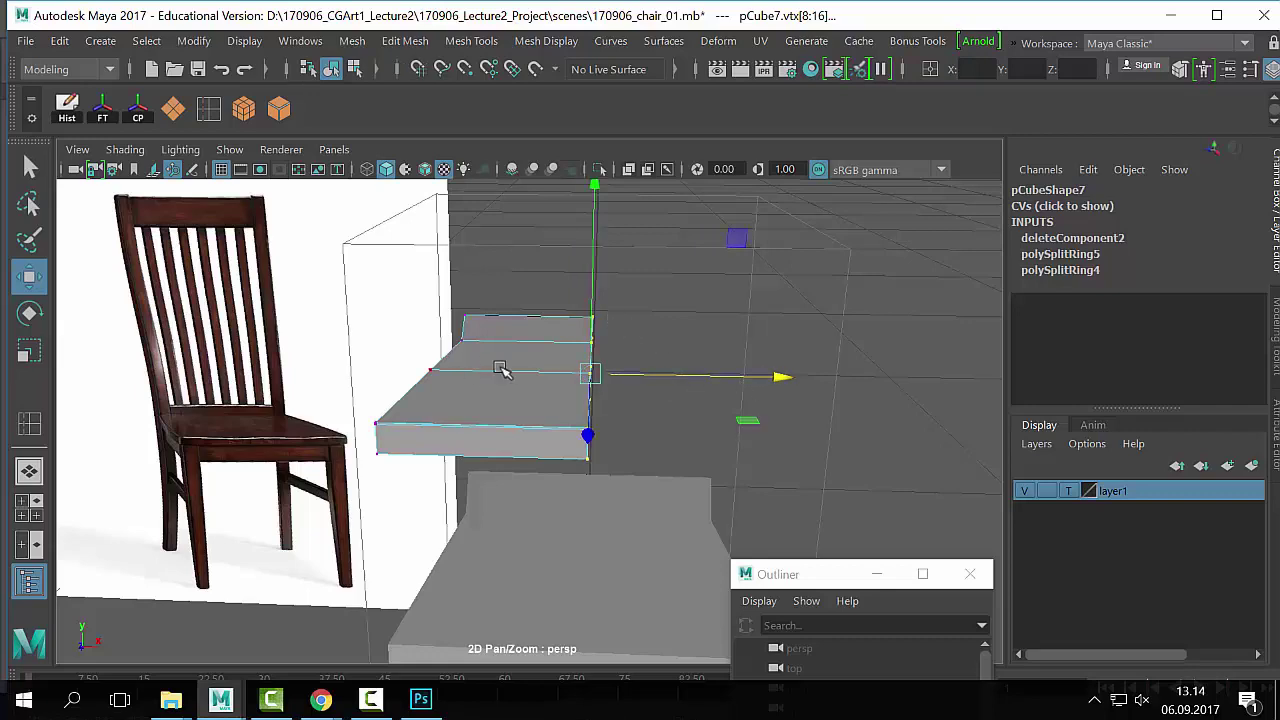
right_drag(503, 366, 508, 290)
click(584, 386)
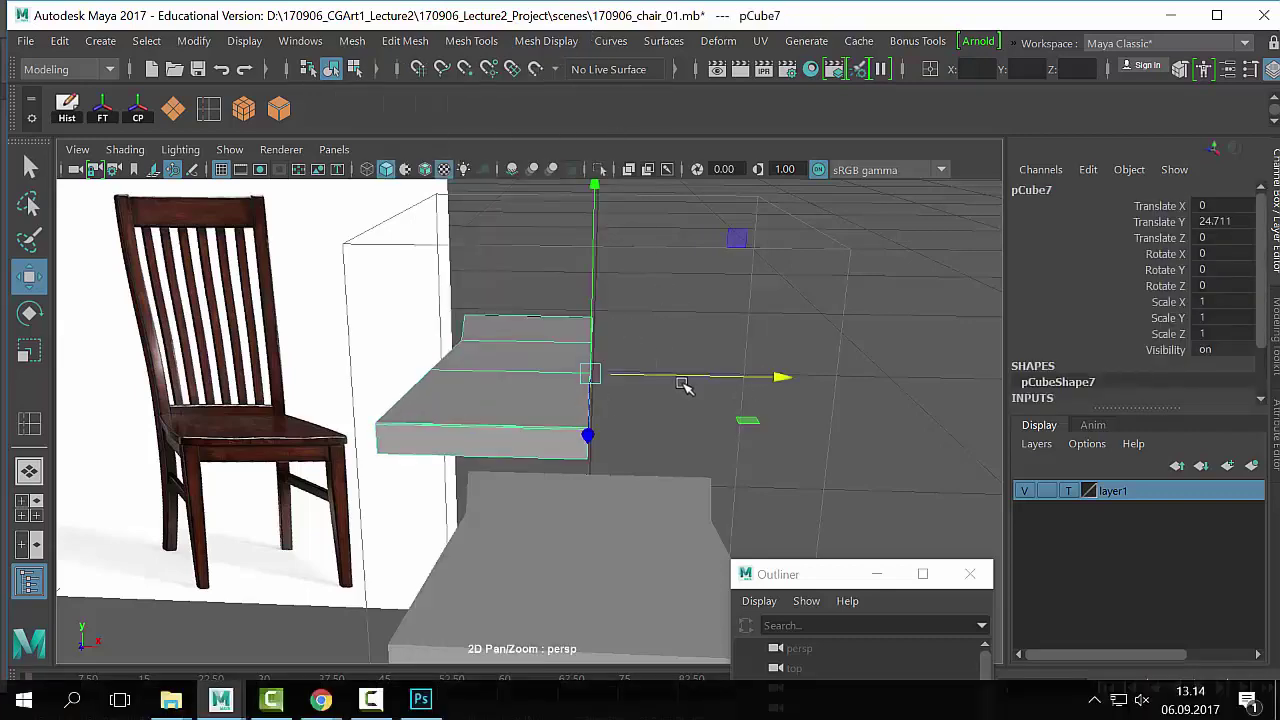
alt+drag(686, 383, 620, 260)
alt+right_drag(668, 420, 609, 417)
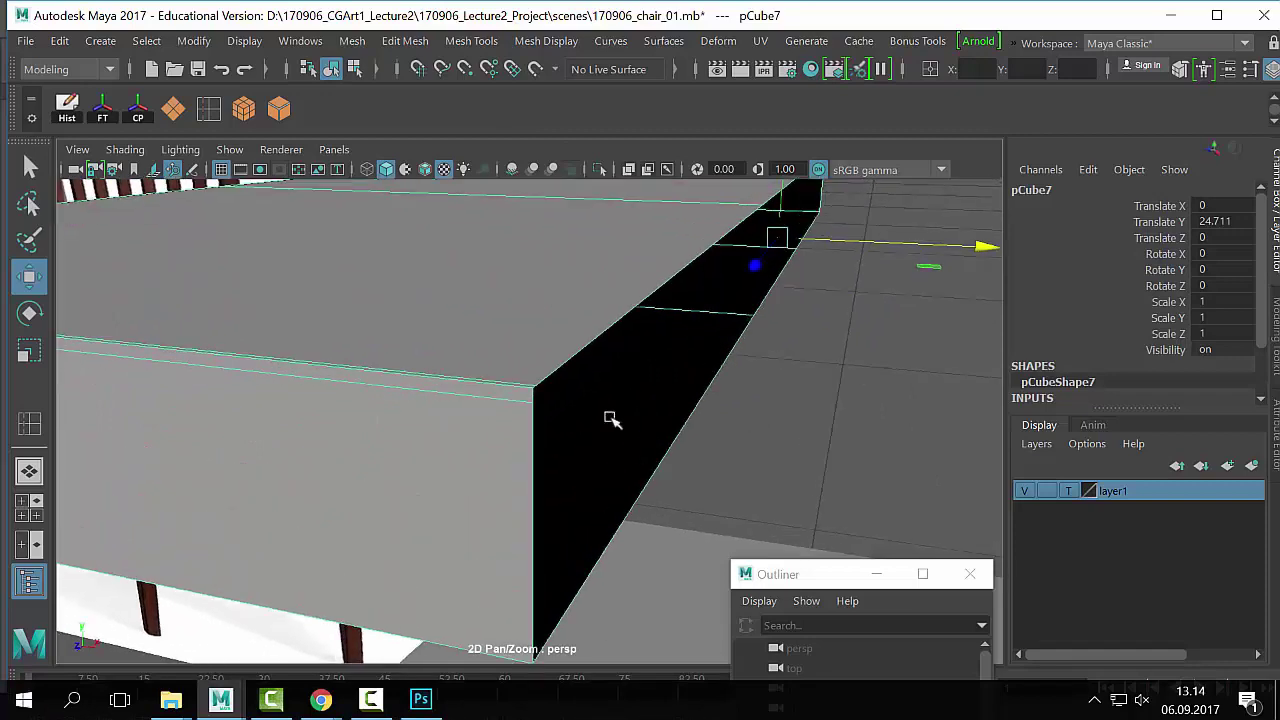
alt+drag(609, 417, 594, 429)
click(357, 46)
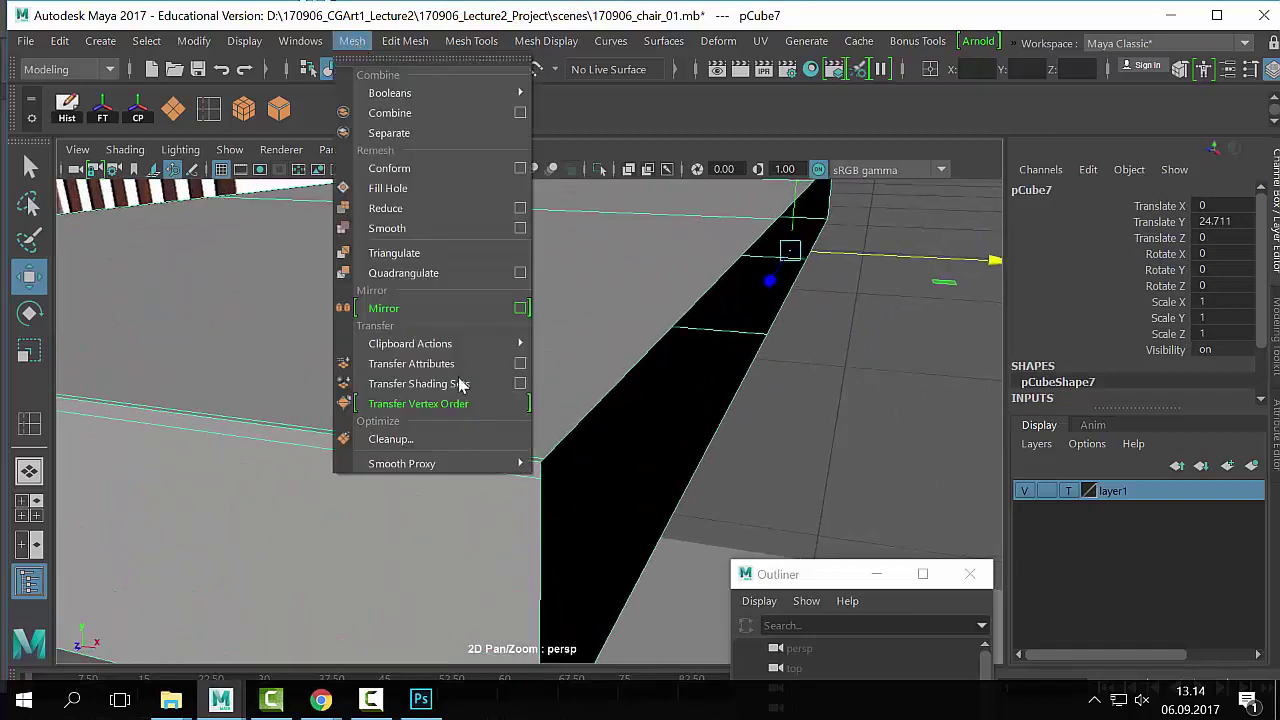
click(478, 309)
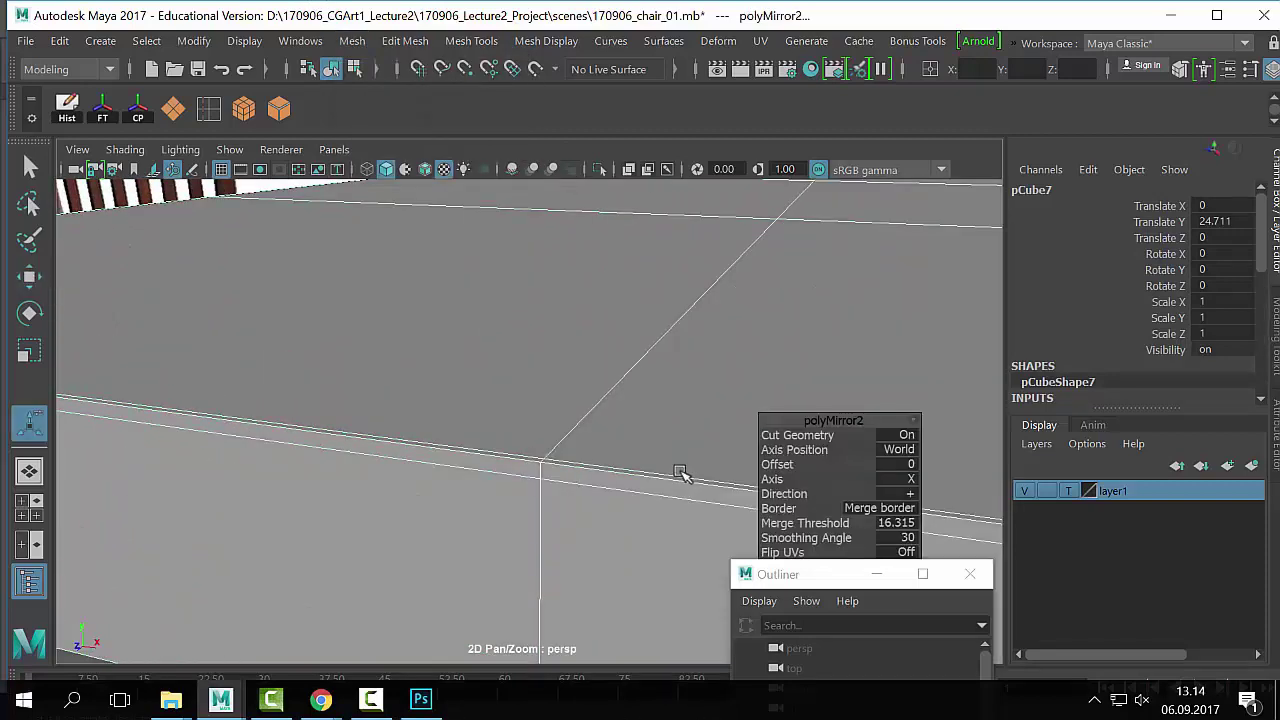
key(ctrl+z)
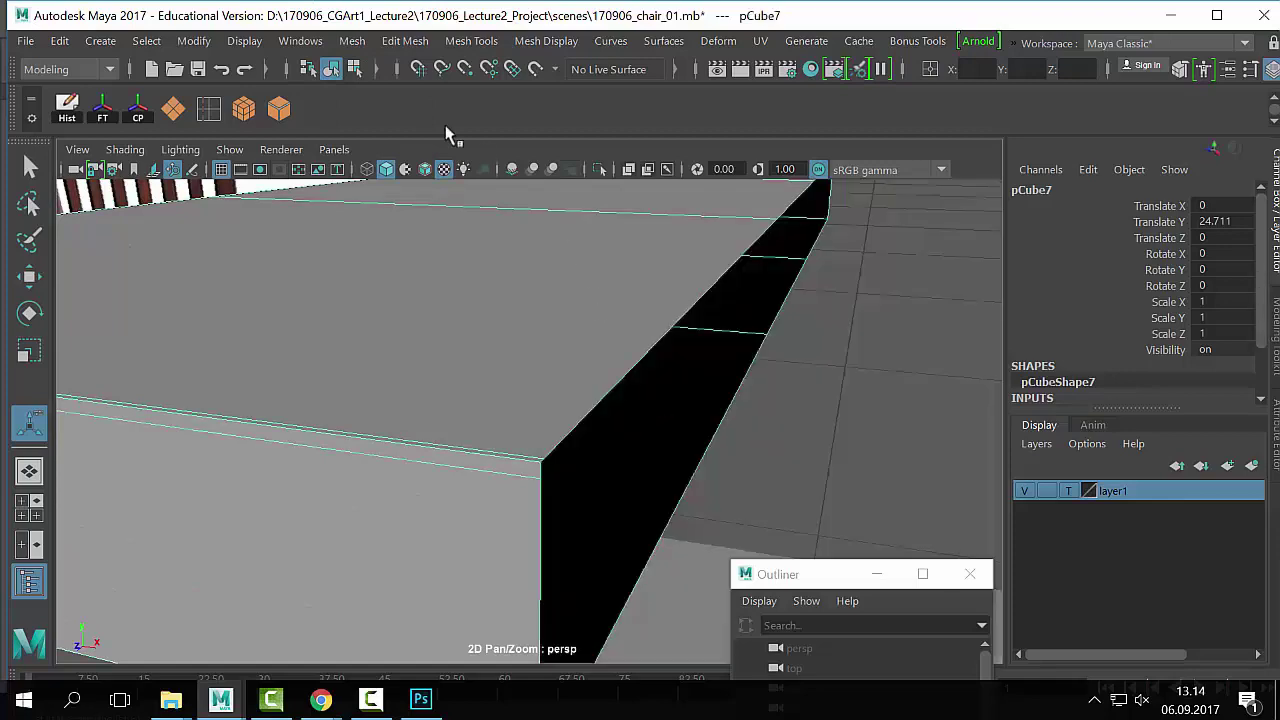
Step: Mirror the raised half across the world X axis in the + direction, combined with the original and with merged border vertices
click(350, 40)
click(517, 309)
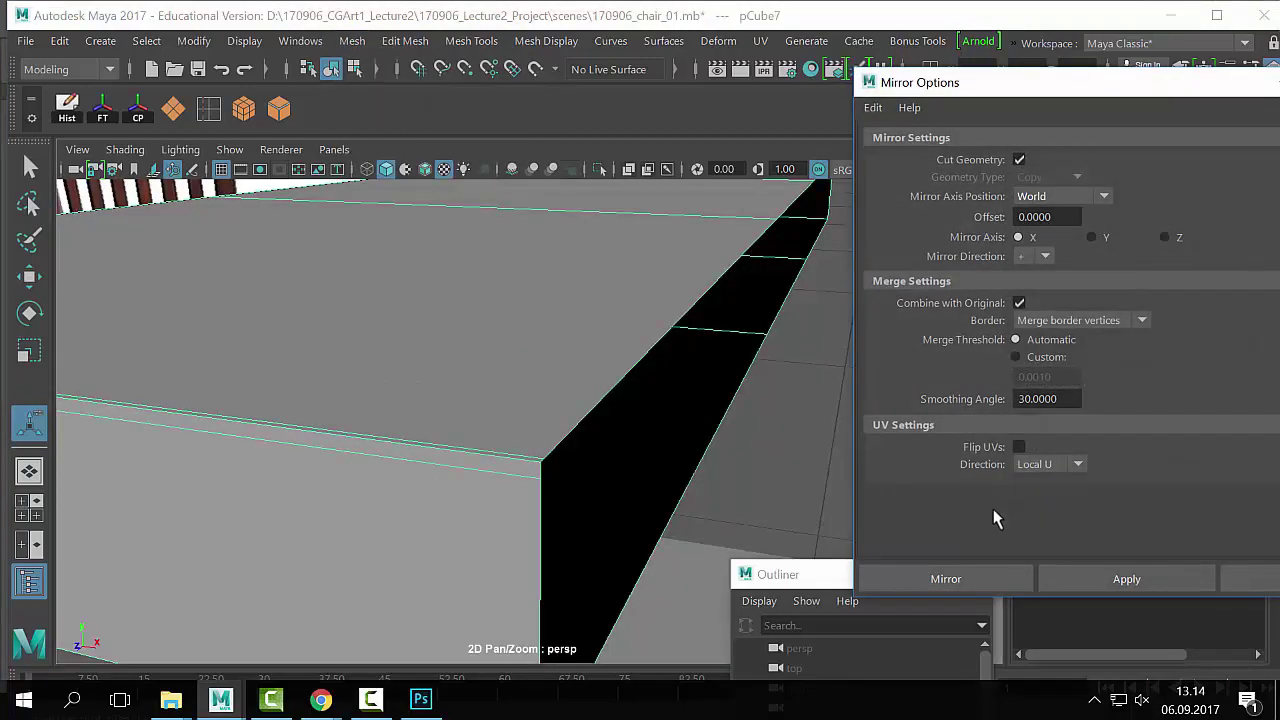
click(1085, 579)
drag(1141, 90, 728, 130)
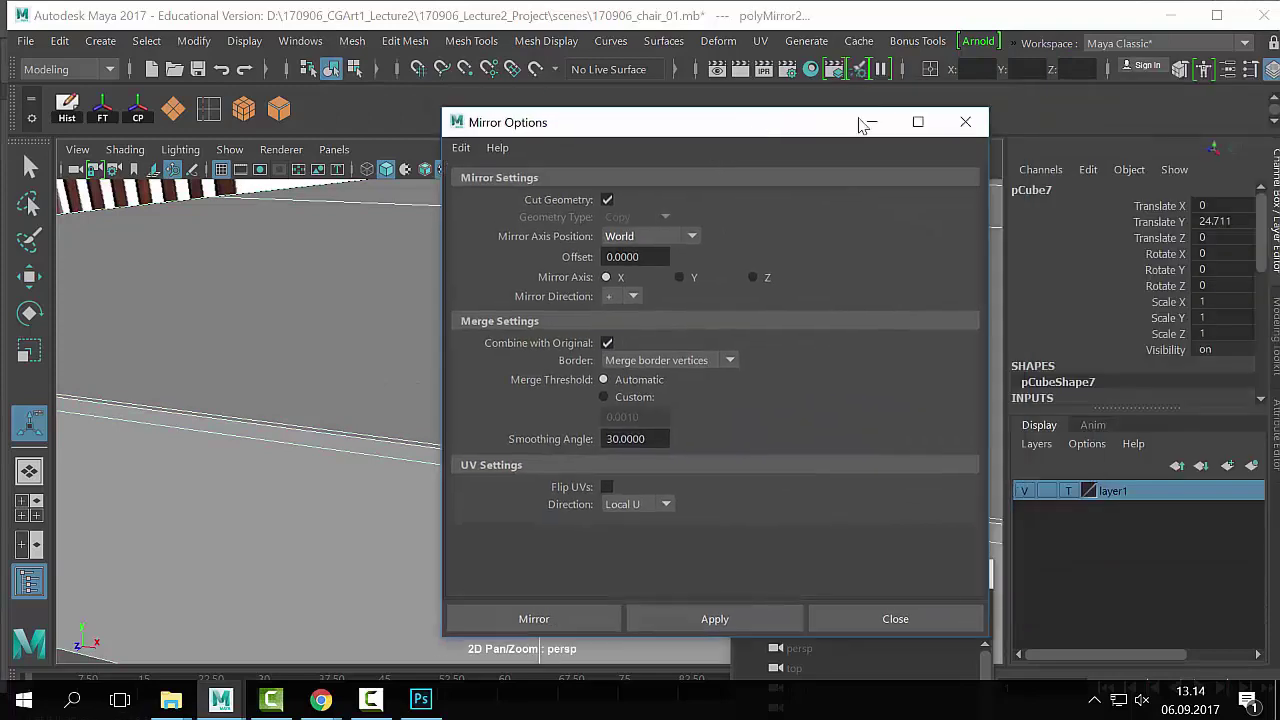
click(967, 125)
Step: Try merge thresholds of 50 and 2000 on the raised copy's mirror operation
scroll(1172, 315, down, 2)
scroll(1148, 346, down, 5)
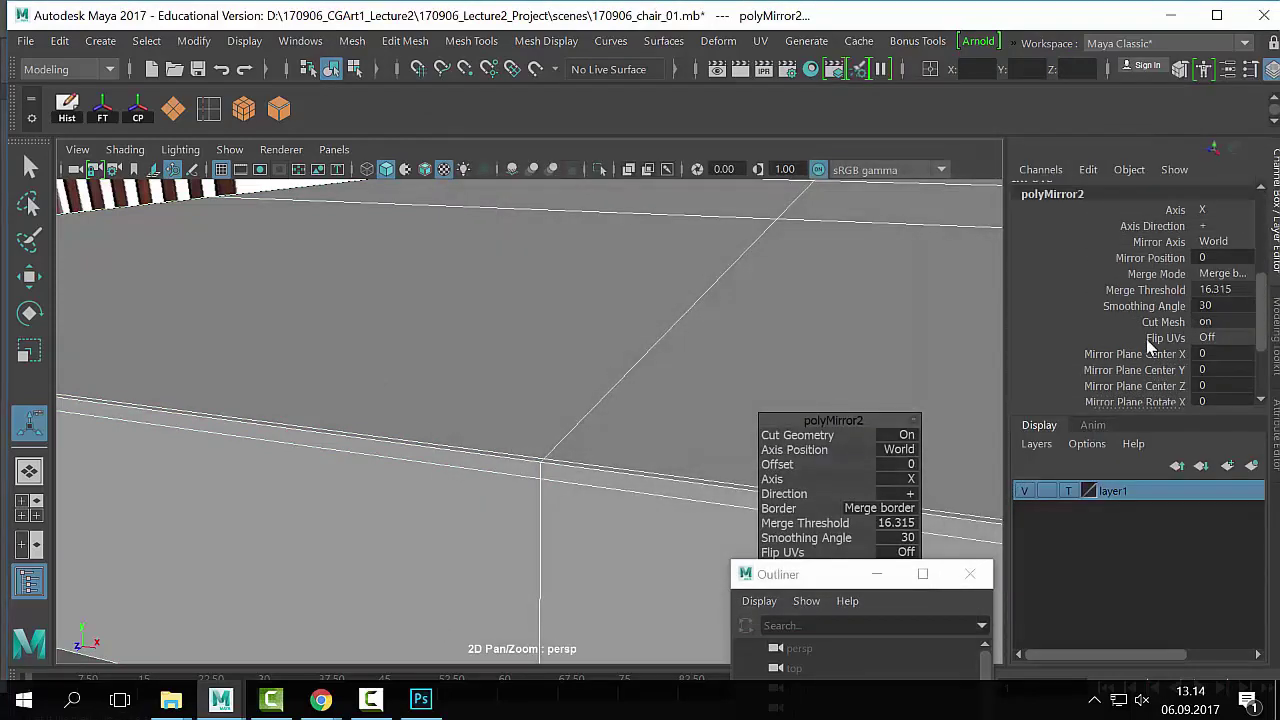
scroll(1148, 346, up, 2)
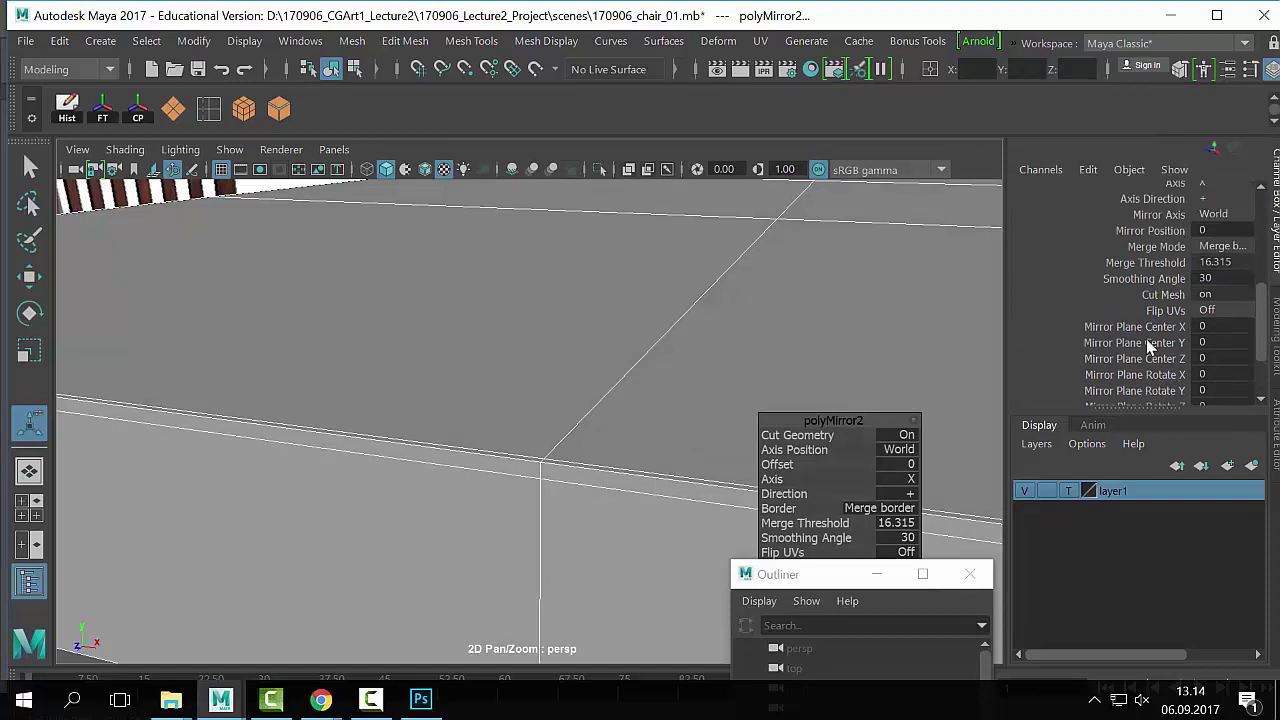
click(1178, 265)
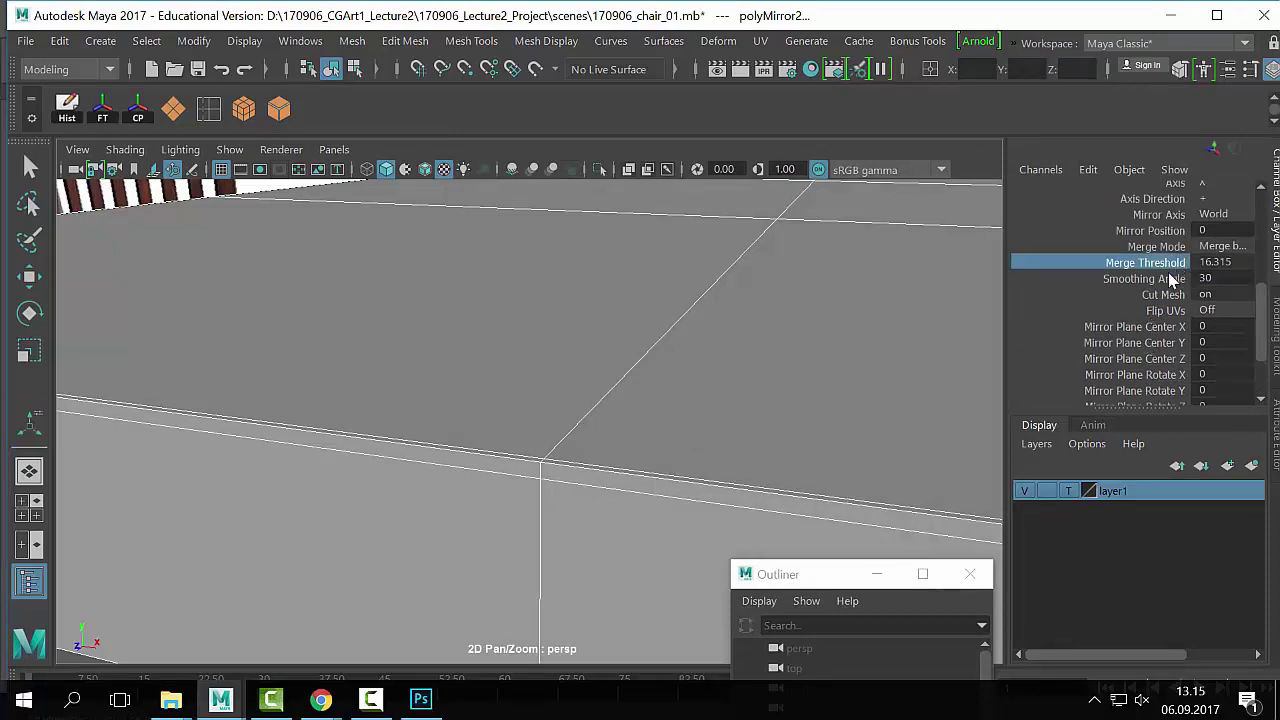
double_click(1218, 262)
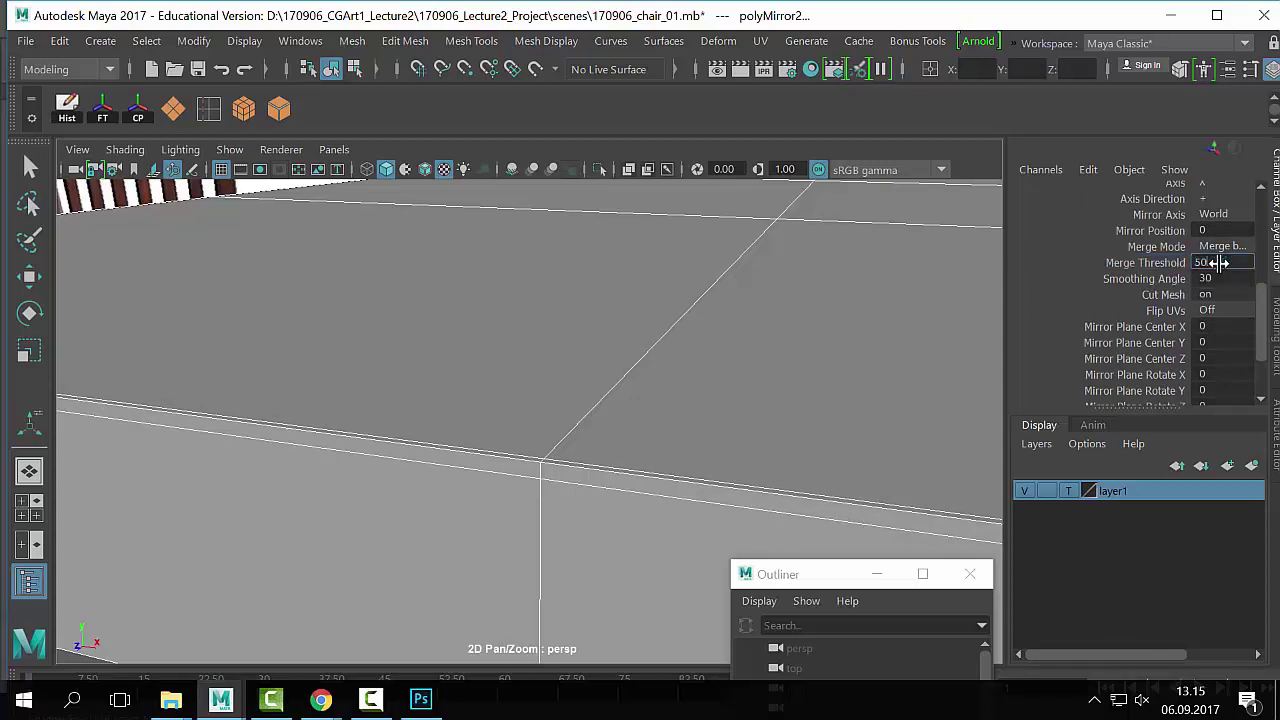
key(Return)
double_click(1218, 262)
text(200)
key(Return)
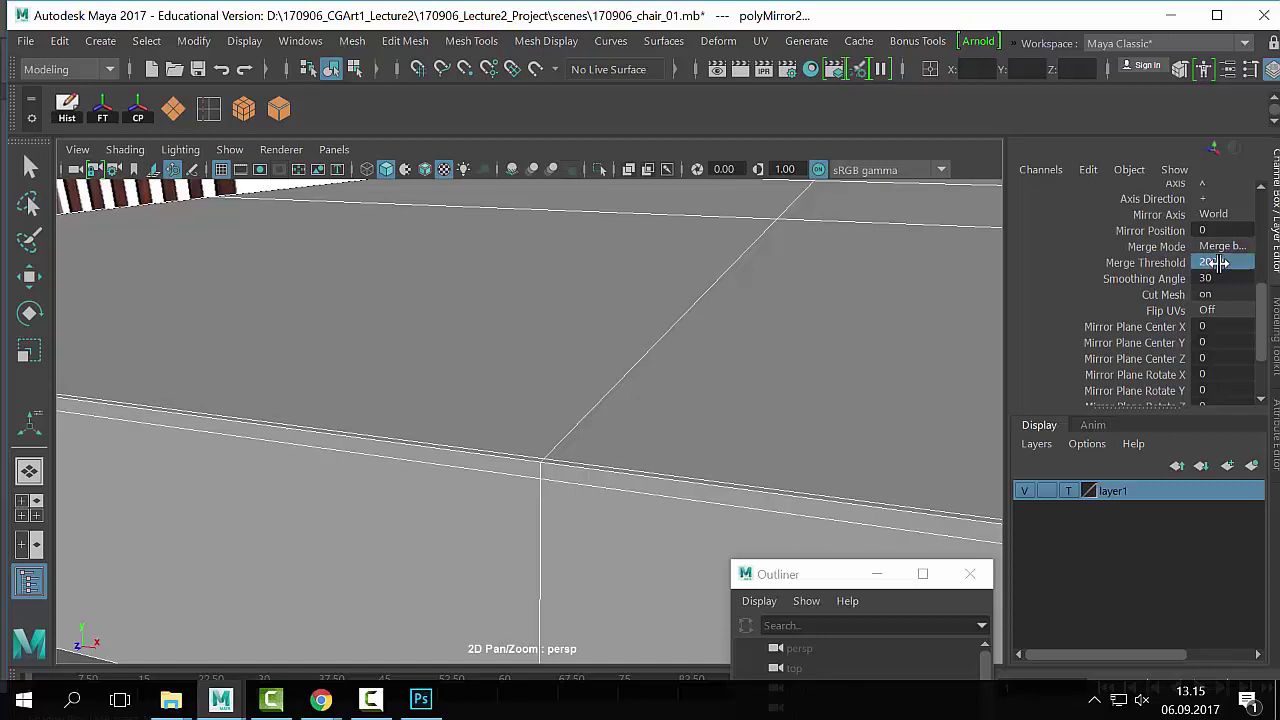
Step: Choose Merge border vertices as the mirror operation's merge mode
click(1220, 246)
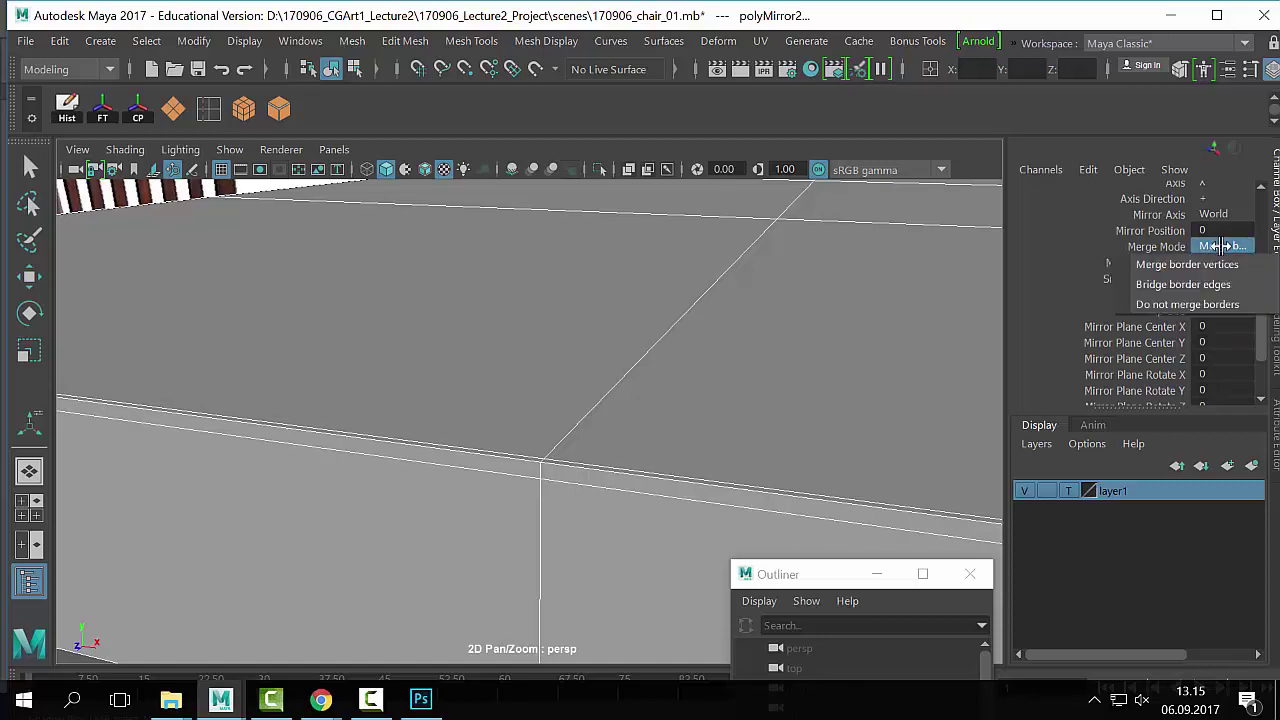
click(1215, 264)
double_click(1215, 263)
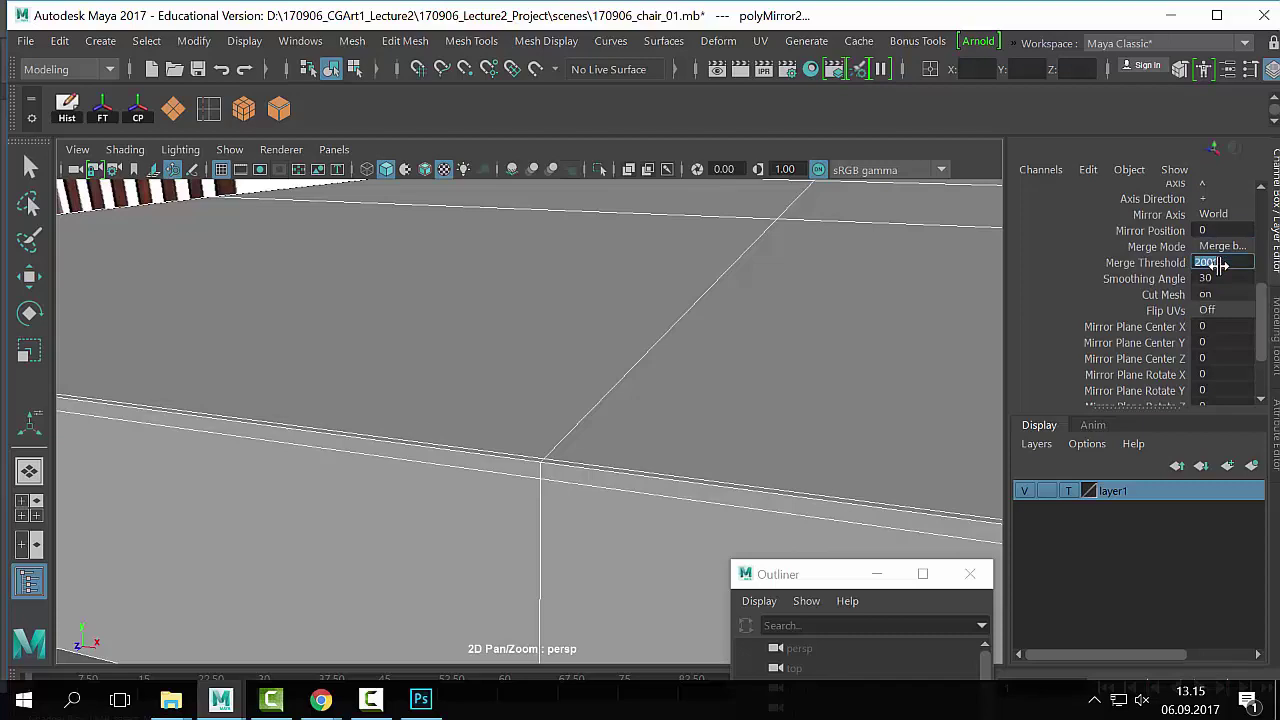
scroll(574, 447, down, 5)
scroll(575, 446, up, 5)
scroll(1066, 284, up, 3)
scroll(1150, 330, down, 3)
click(1222, 247)
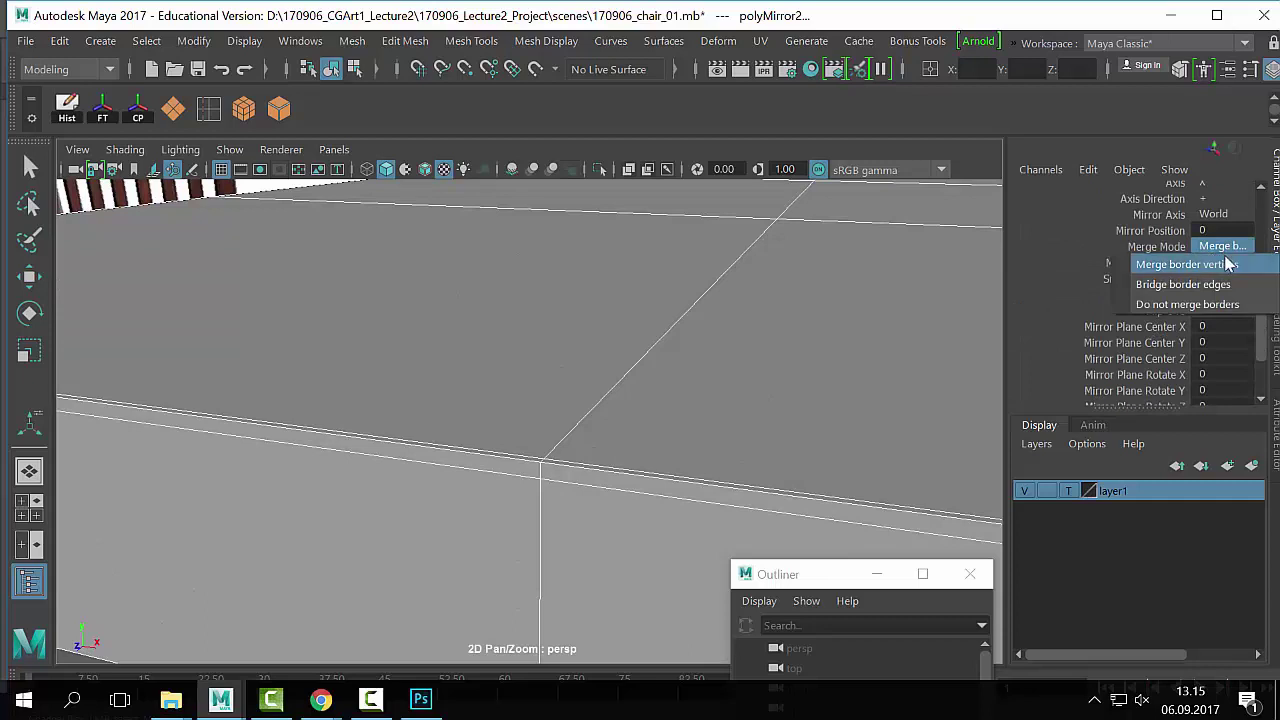
click(1226, 264)
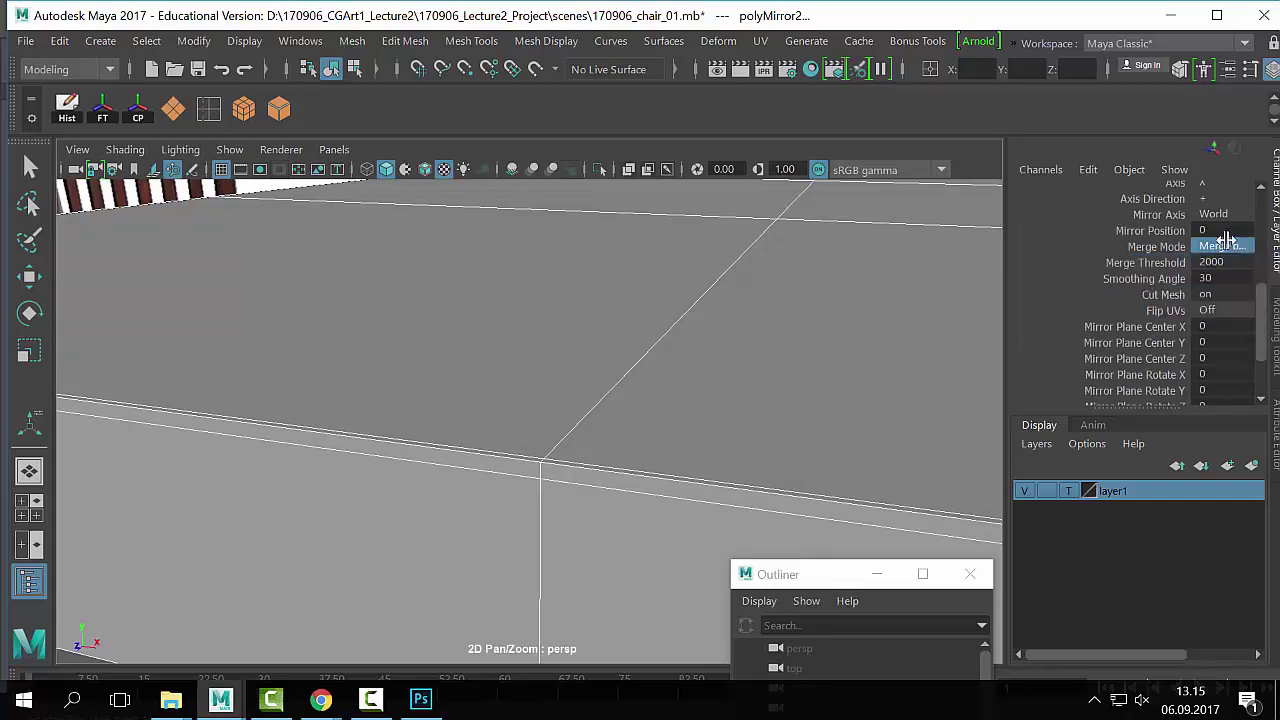
Step: Set the mirror operation's merge threshold to 0
click(1212, 262)
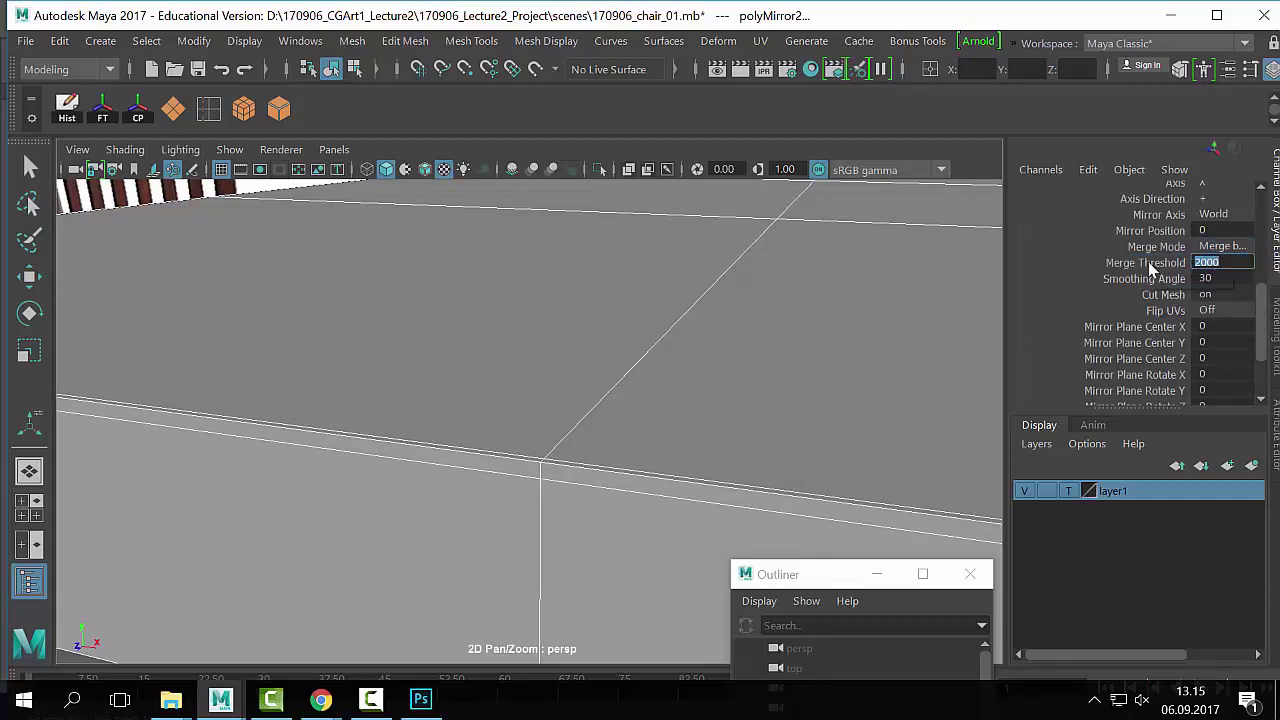
text(0)
key(Return)
scroll(603, 375, down, 5)
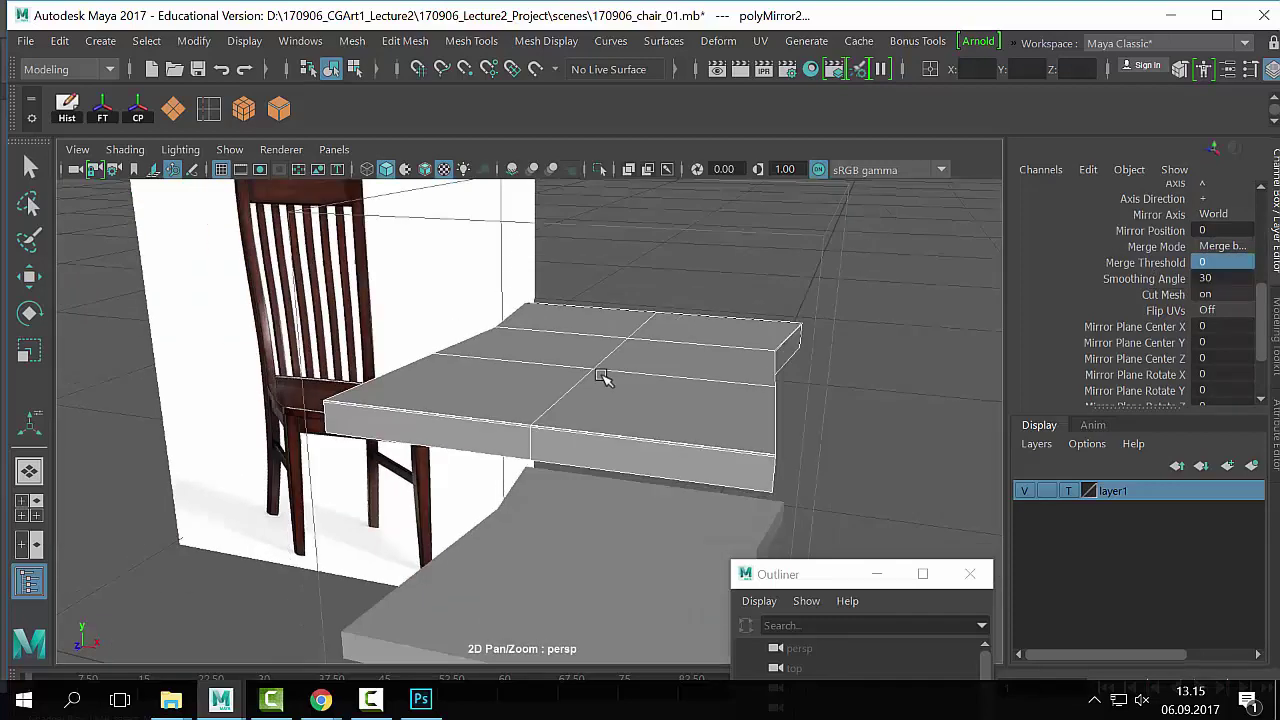
alt+right_drag(606, 371, 686, 366)
alt+drag(589, 366, 713, 442)
alt+right_drag(713, 442, 758, 101)
Step: Select the vertices around the centre of the raised copy's front edge and try scaling them
right_drag(684, 202, 712, 300)
scroll(522, 355, up, 10)
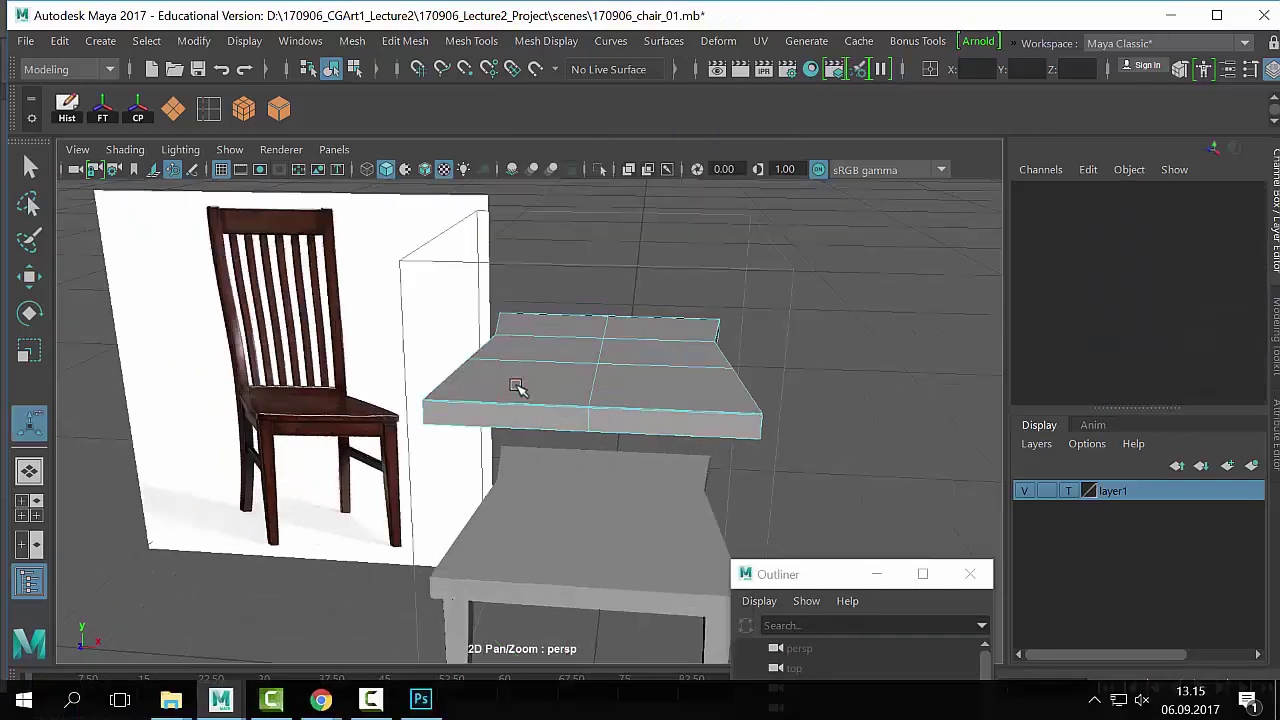
scroll(666, 412, up, 6)
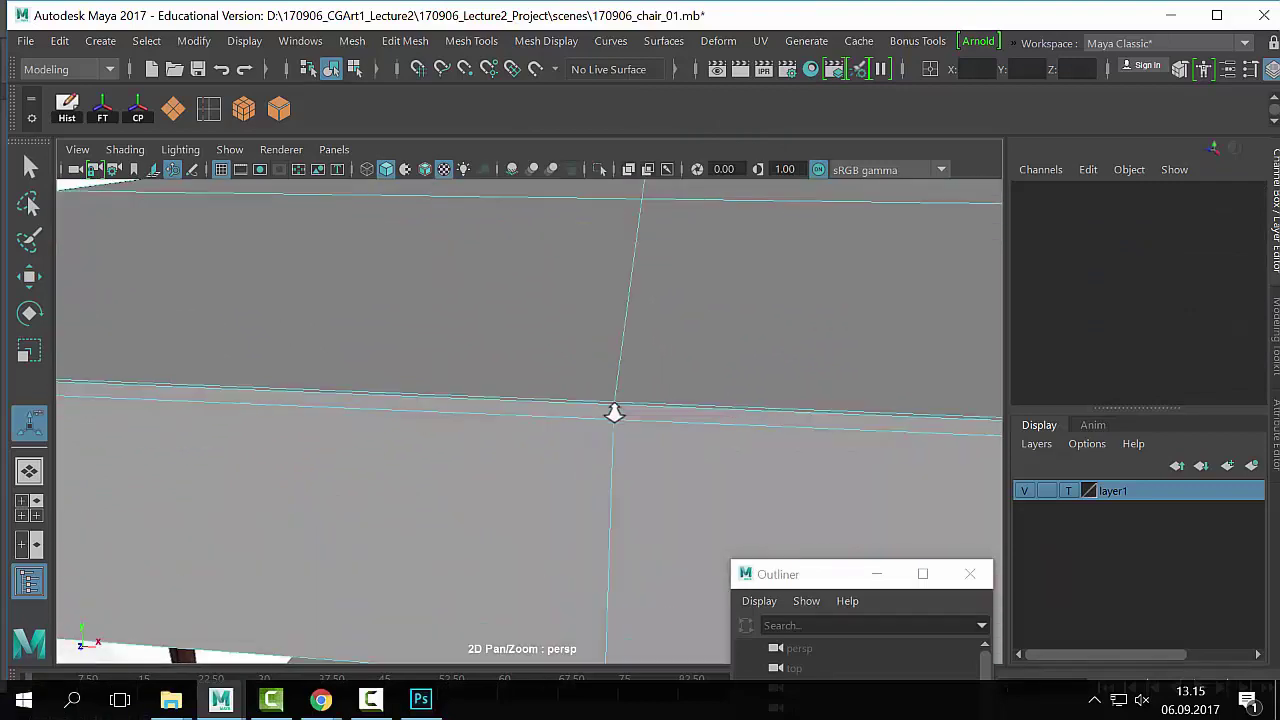
right_drag(765, 343, 951, 391)
alt+middle_drag(951, 391, 649, 329)
drag(649, 300, 389, 549)
key(r)
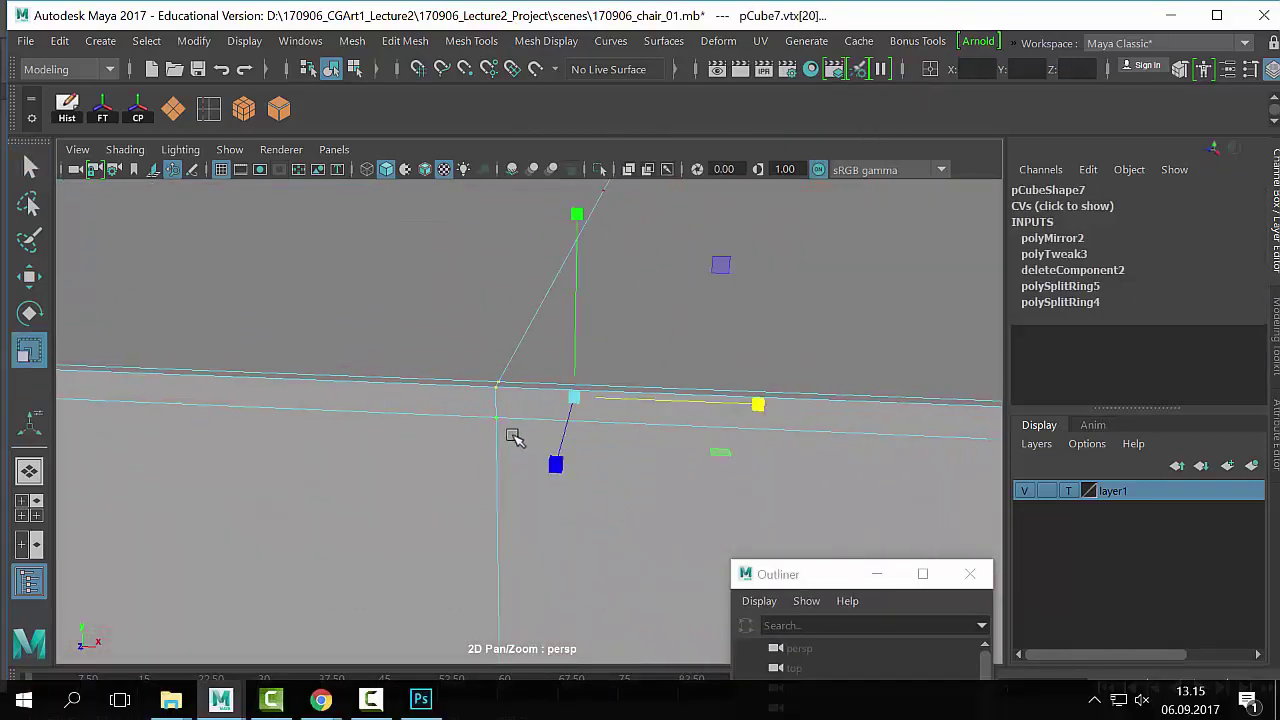
drag(577, 397, 484, 472)
Step: Pick a single vertex where the centre line meets the front edge and try moving it slightly
click(505, 385)
key(w)
key(f)
alt+middle_drag(484, 472, 537, 457)
alt+drag(531, 426, 508, 527)
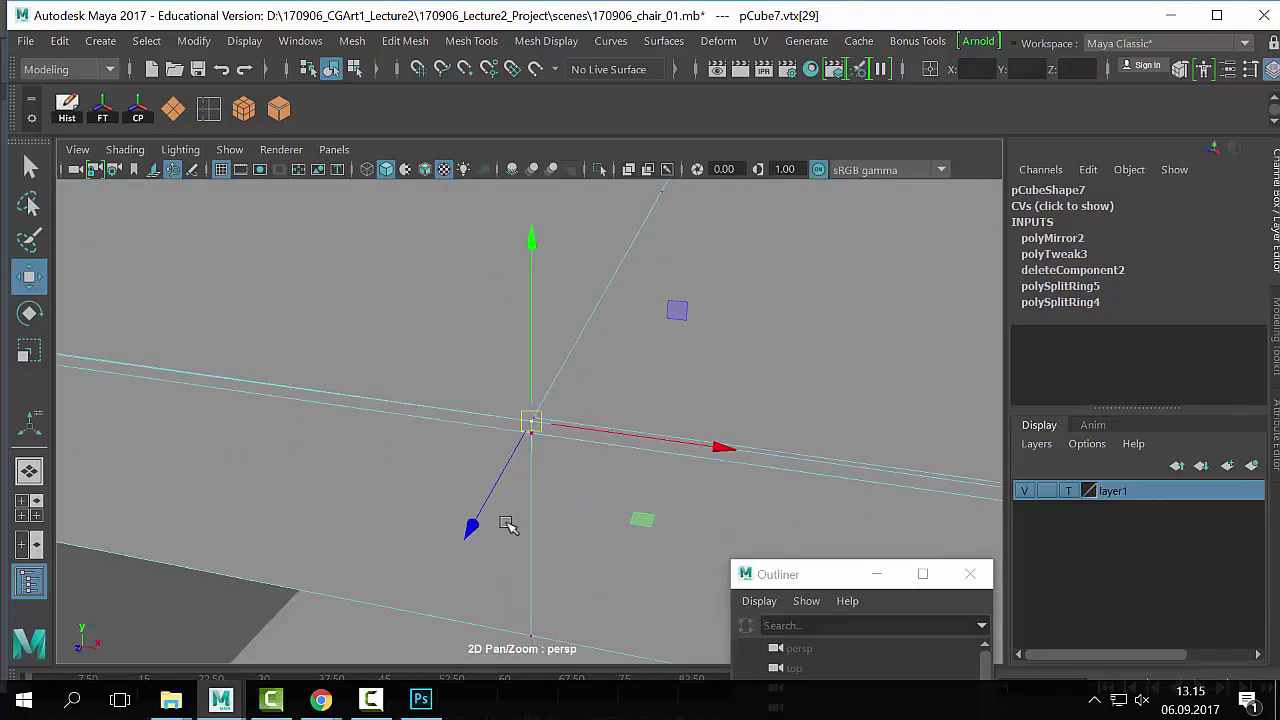
alt+drag(573, 413, 540, 418)
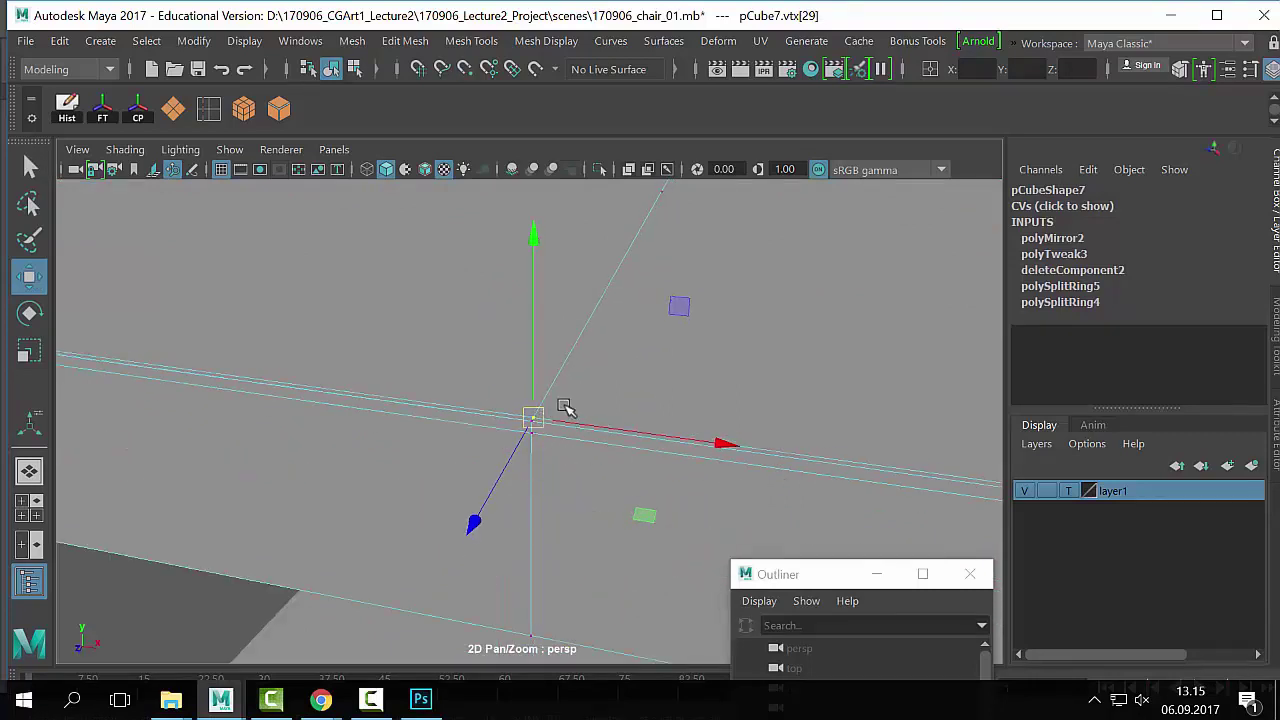
Step: Undo the last vertex edits and selections on the raised copy
key(ctrl+z)
key(ctrl+z)
key(ctrl+z)
key(ctrl+z)
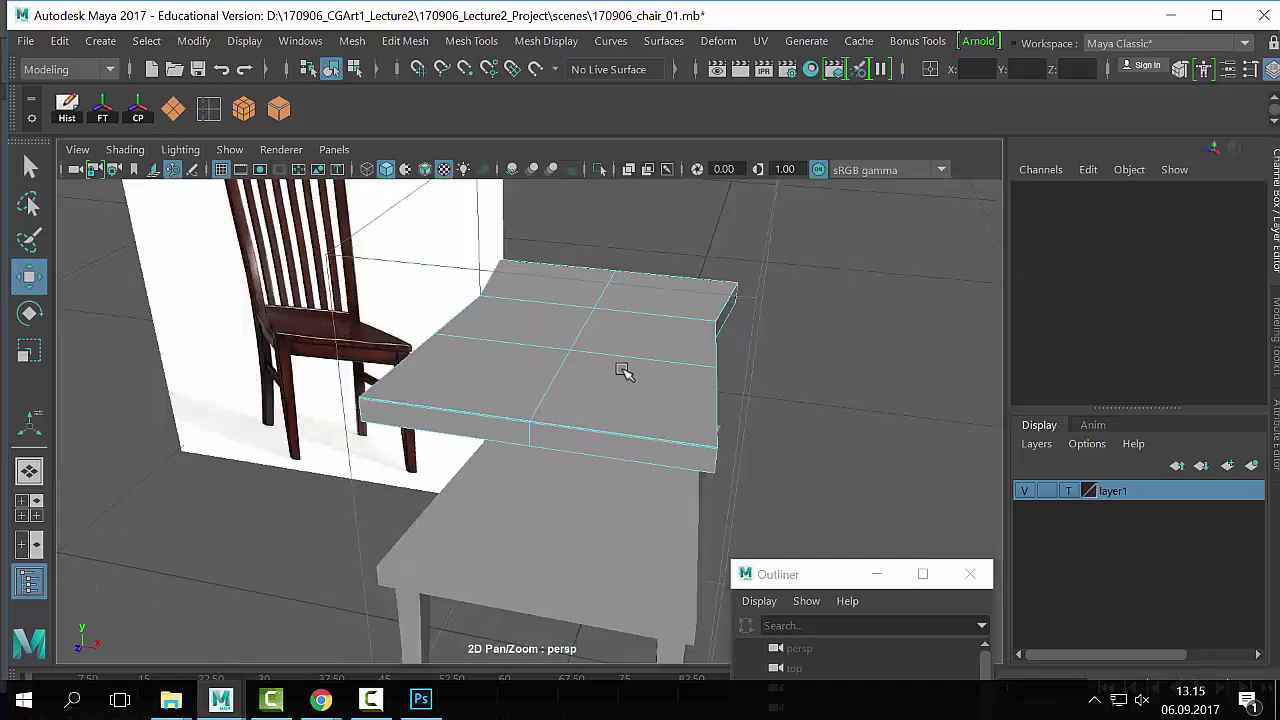
Step: Check a centre-line vertex on top of the raised copy and delete the whole copy
alt+right_drag(482, 376, 711, 132)
alt+middle_drag(590, 195, 610, 378)
alt+right_drag(610, 378, 597, 446)
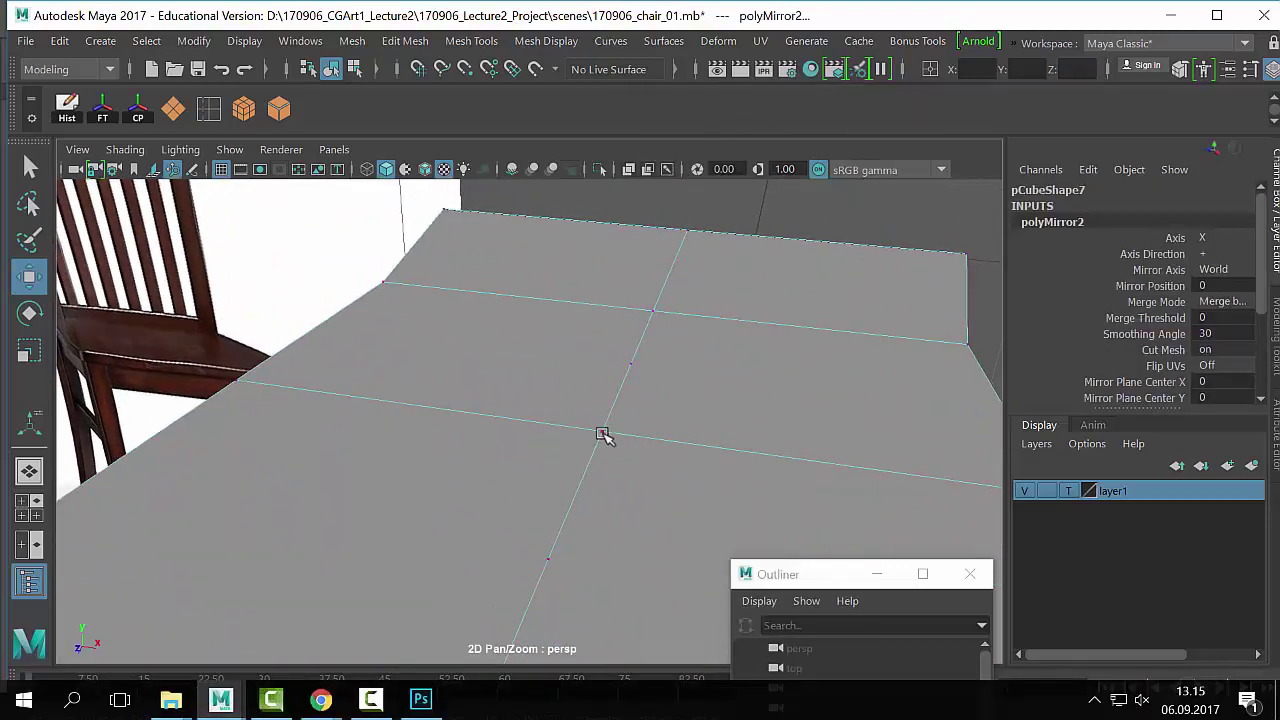
click(603, 436)
alt+right_drag(774, 474, 457, 477)
alt+drag(457, 477, 608, 423)
right_drag(643, 165, 650, 92)
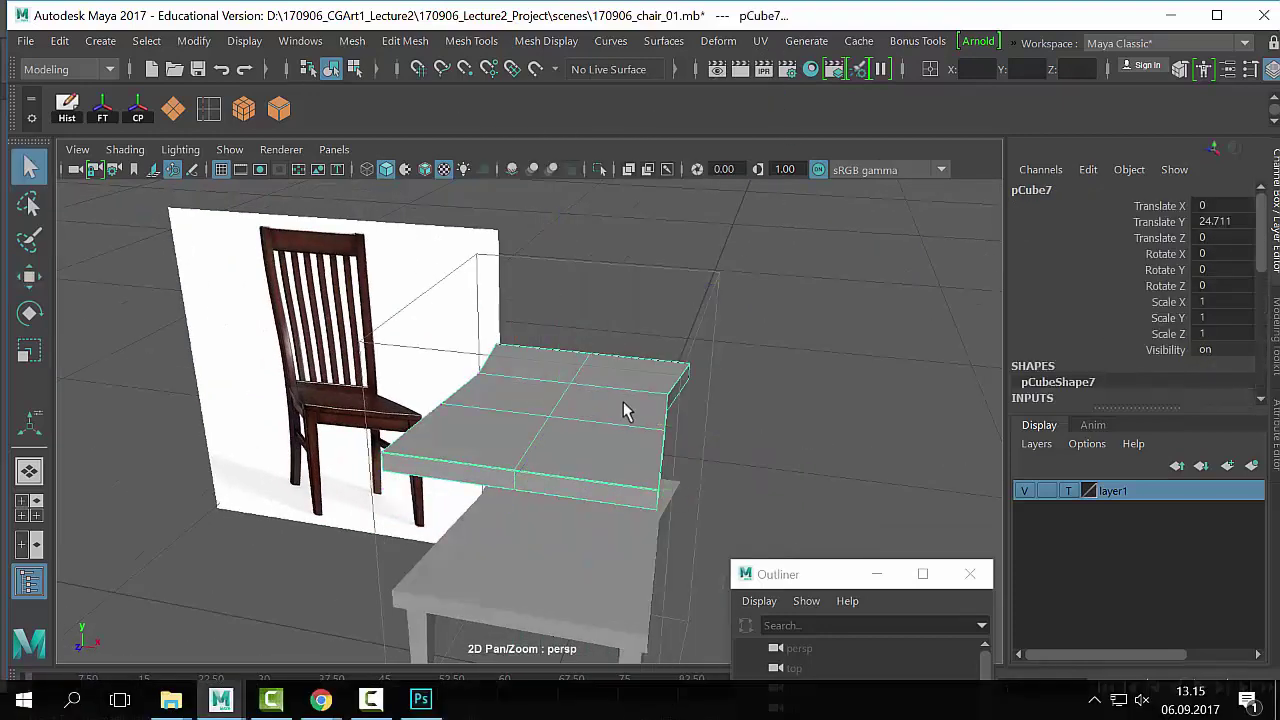
key(Delete)
Step: Duplicate the chair seat and raise the copy to a Y translation of 28.08
click(595, 590)
key(w)
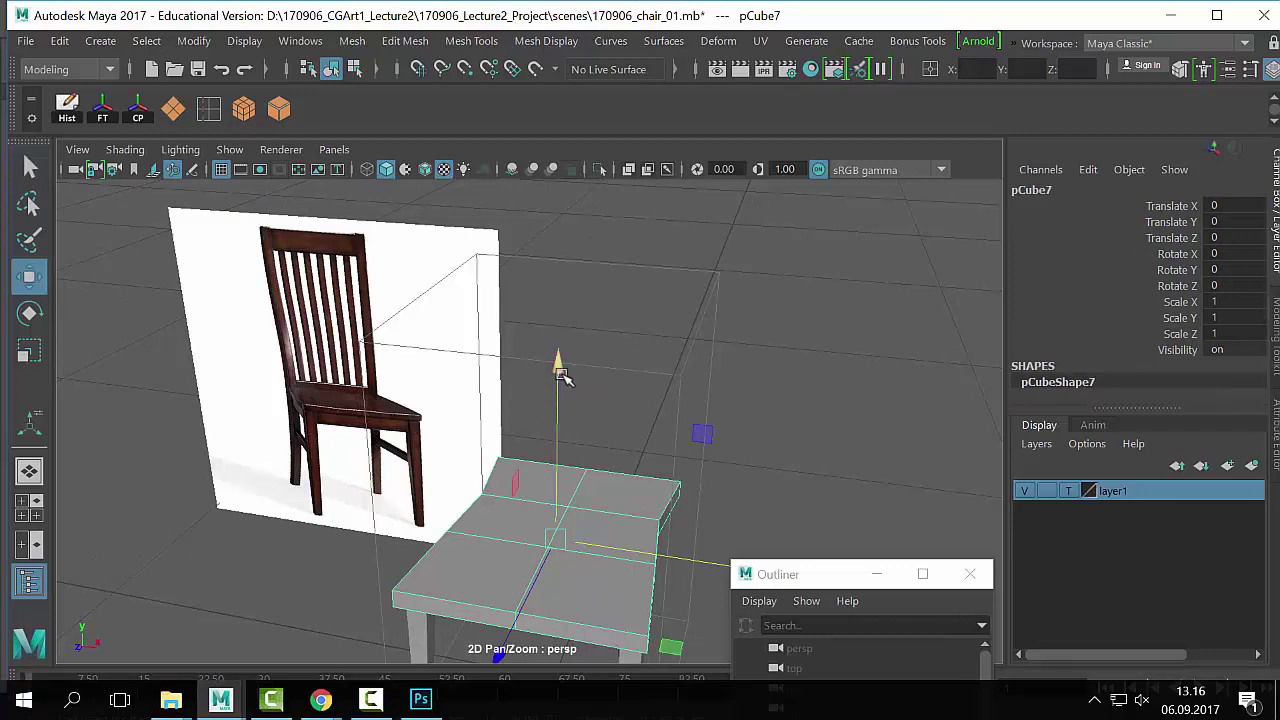
drag(559, 368, 560, 214)
Step: Delete the faces of the new seat copy's right half and return to object selection
right_drag(598, 423, 600, 194)
alt+drag(620, 376, 830, 350)
drag(784, 254, 620, 525)
key(Delete)
right_drag(572, 368, 672, 245)
alt+drag(549, 459, 279, 395)
alt+right_drag(279, 403, 505, 518)
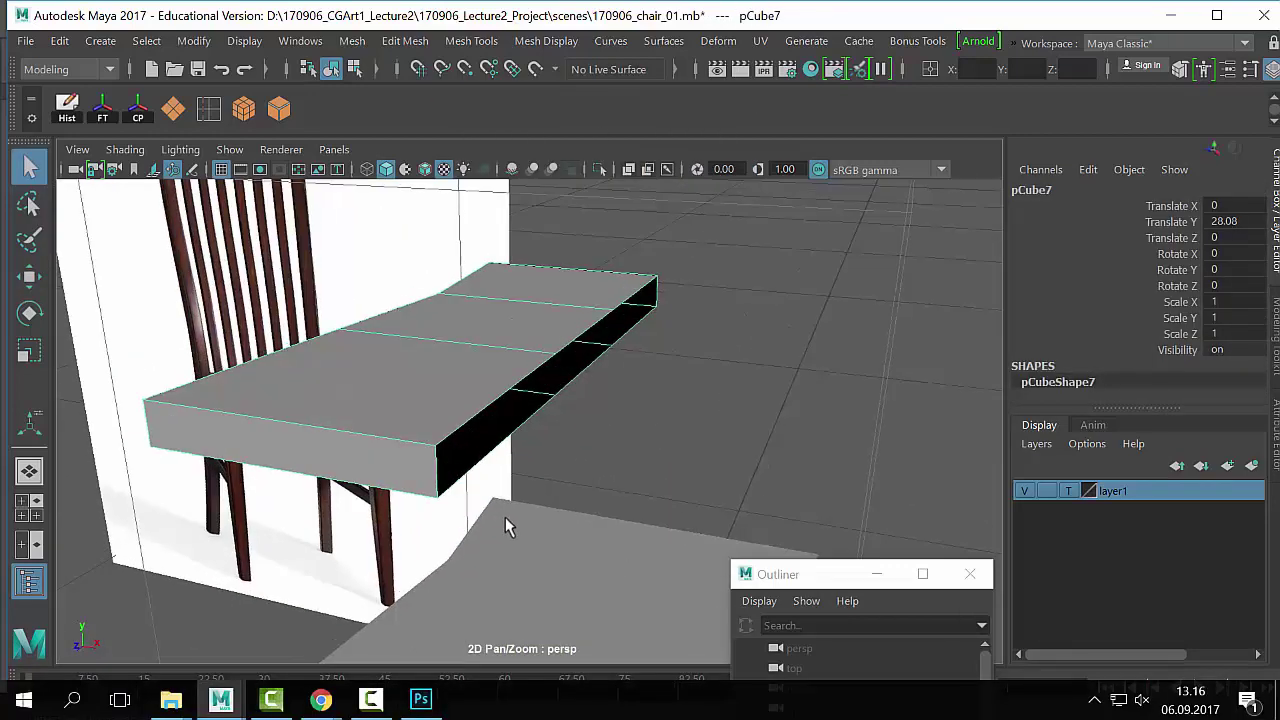
Step: Reset the mirror options, set the direction to +, and mirror the half copy across the world X axis
click(352, 40)
click(505, 307)
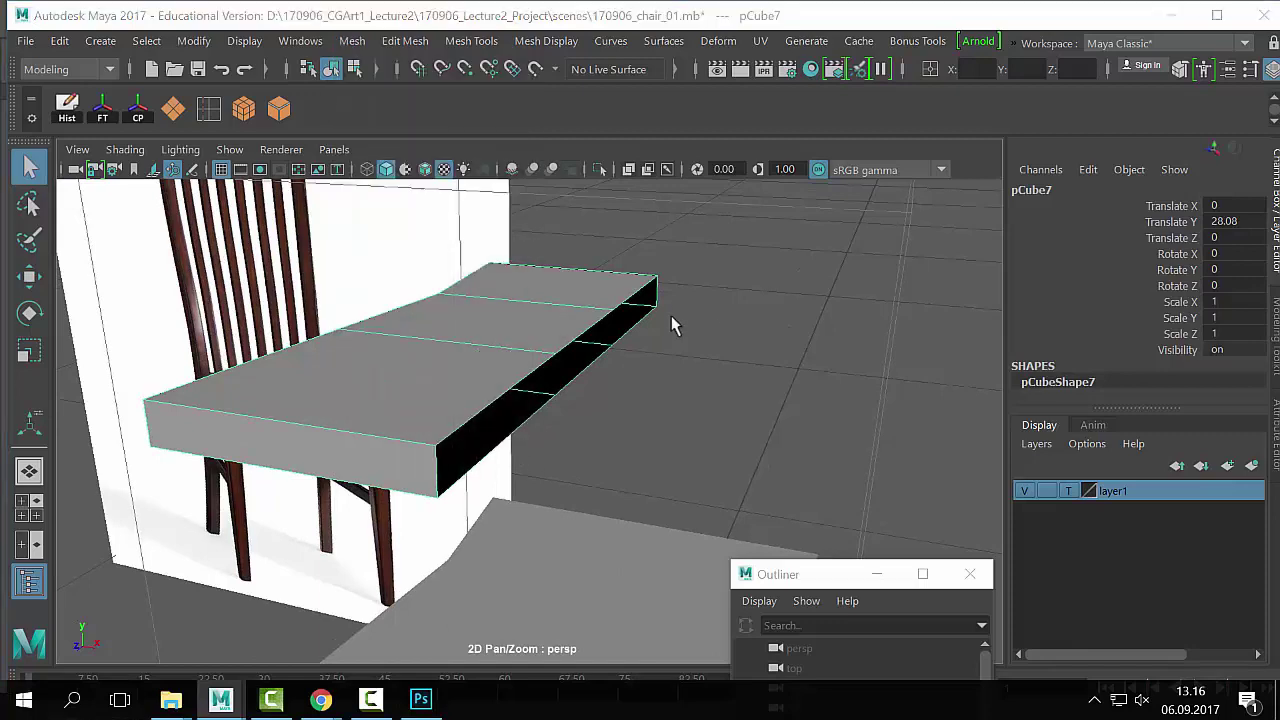
click(461, 147)
click(520, 190)
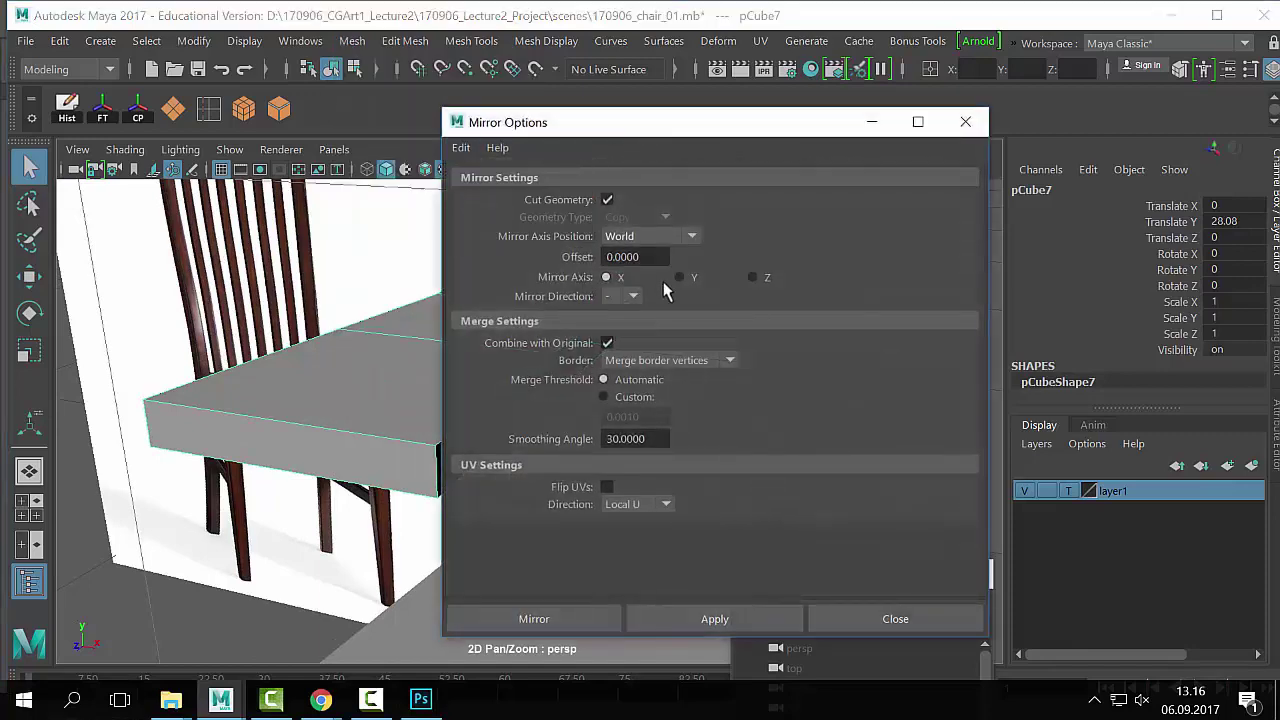
click(620, 296)
click(621, 318)
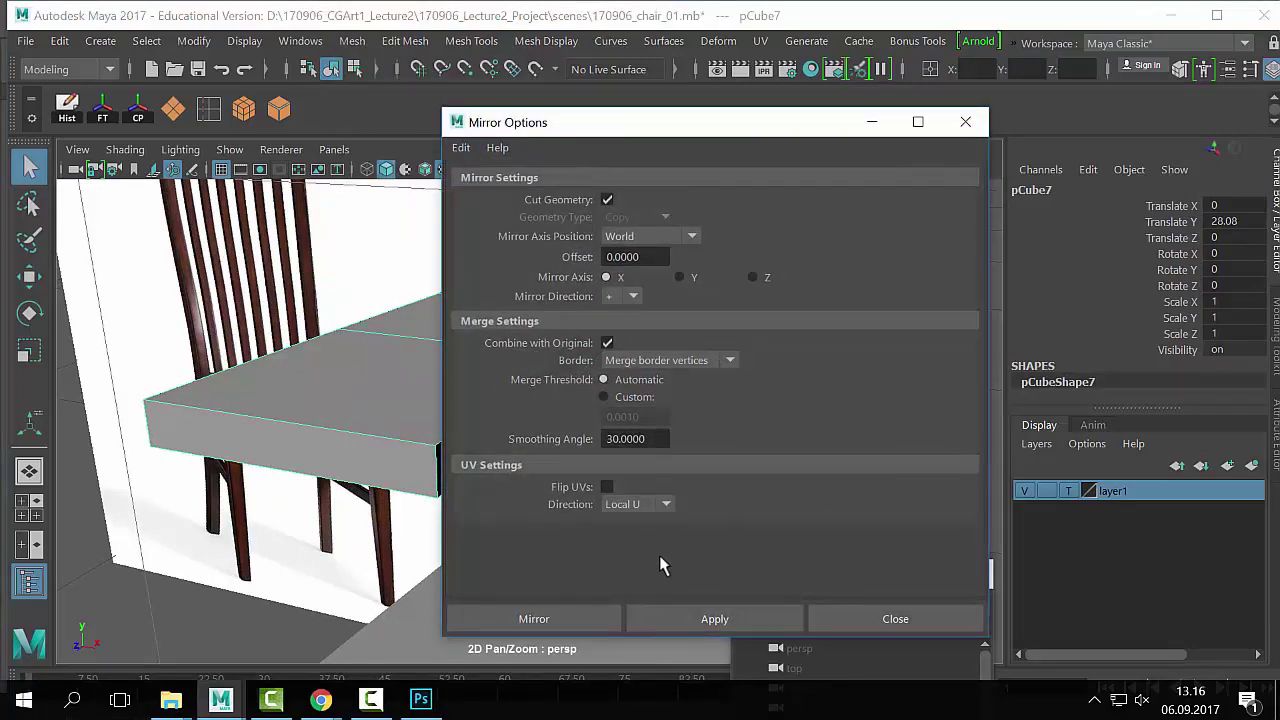
click(688, 620)
drag(723, 123, 1192, 113)
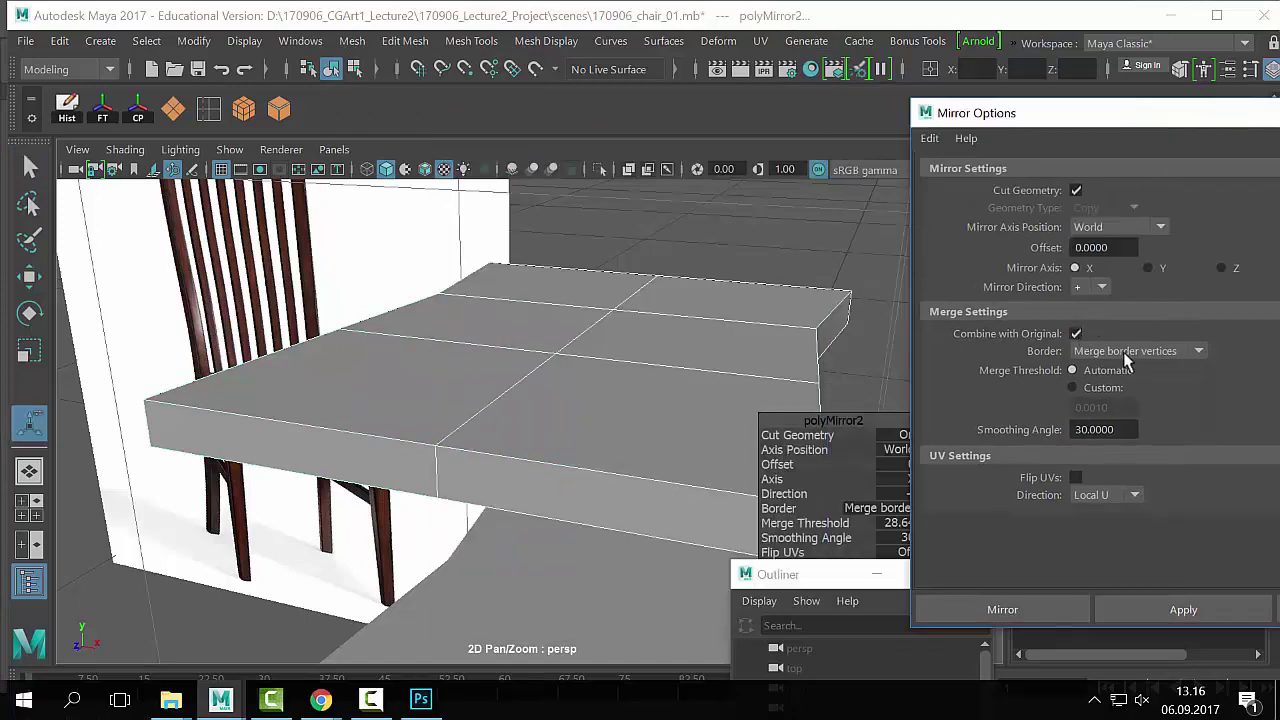
Step: Select a vertex on the mirrored copy's centre line to check whether the seam is merged
alt+drag(537, 392, 575, 400)
right_drag(626, 371, 660, 100)
click(684, 350)
scroll(682, 349, up, 2)
right_drag(680, 348, 611, 136)
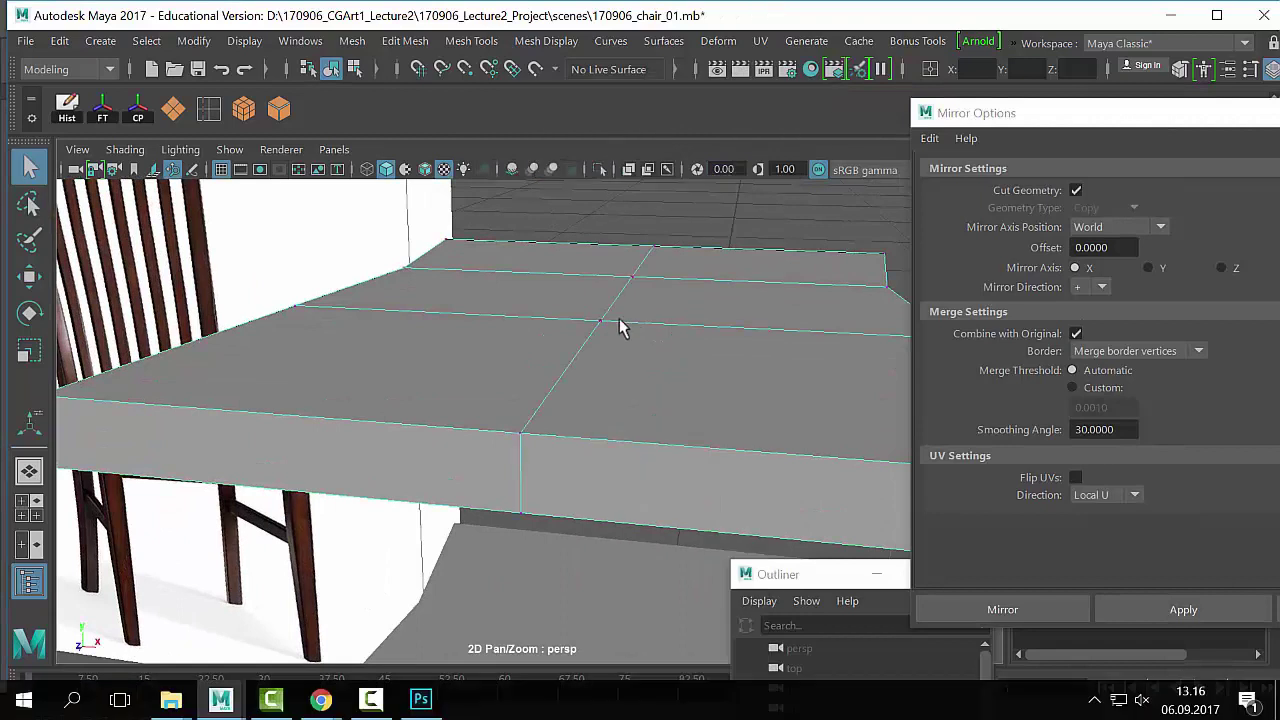
key(w)
click(601, 323)
middle_drag(601, 323, 610, 428)
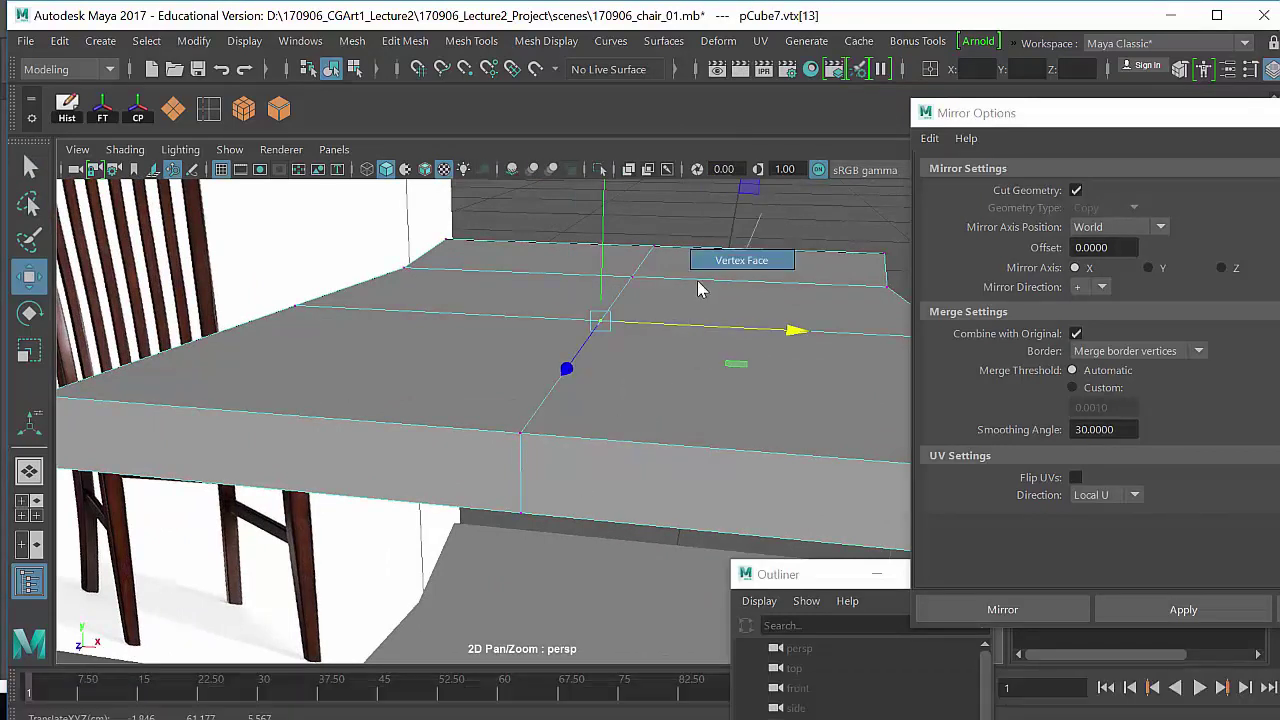
Step: Return to object selection and preview the mirrored seat copy as a smoothed mesh
right_drag(740, 210, 750, 100)
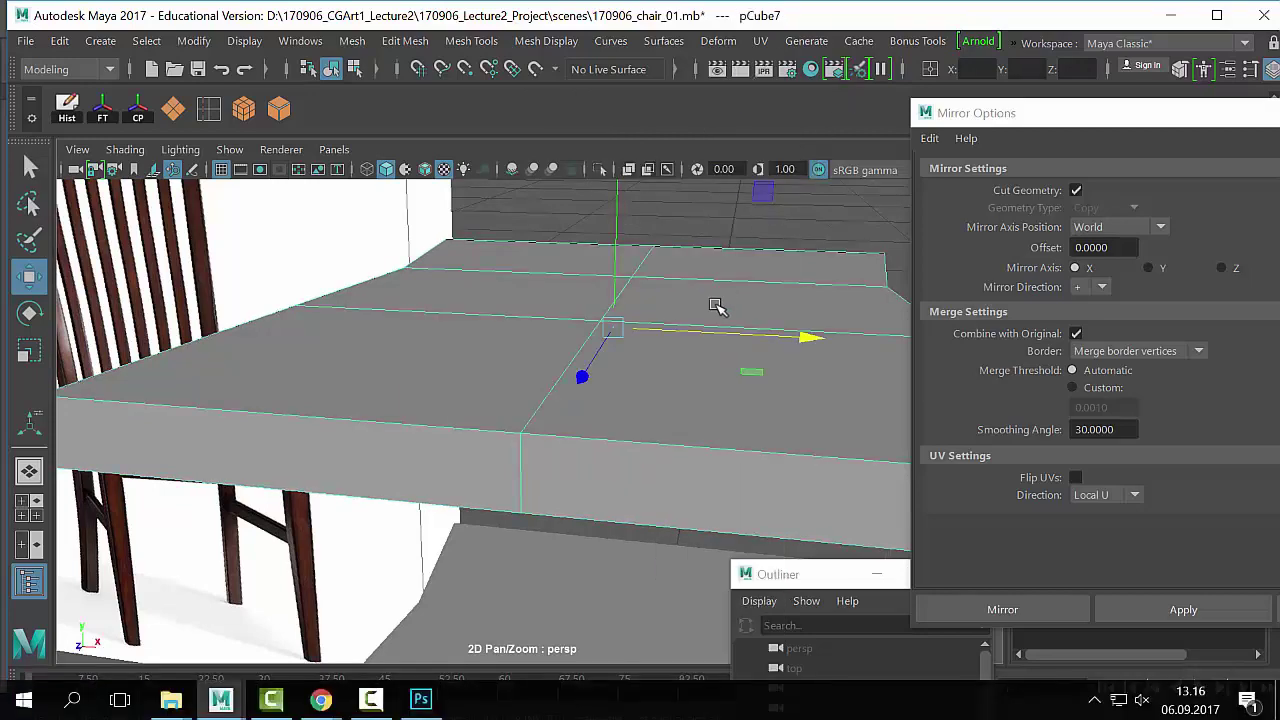
scroll(716, 306, down, 6)
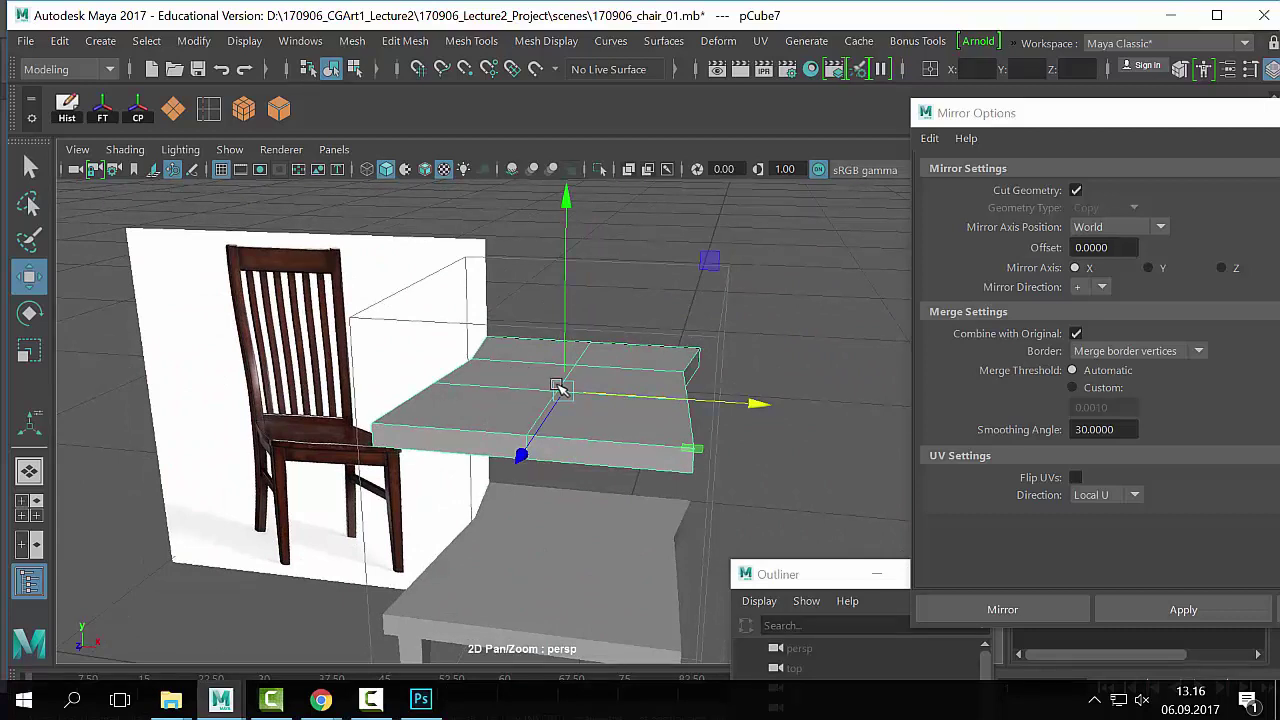
key(3)
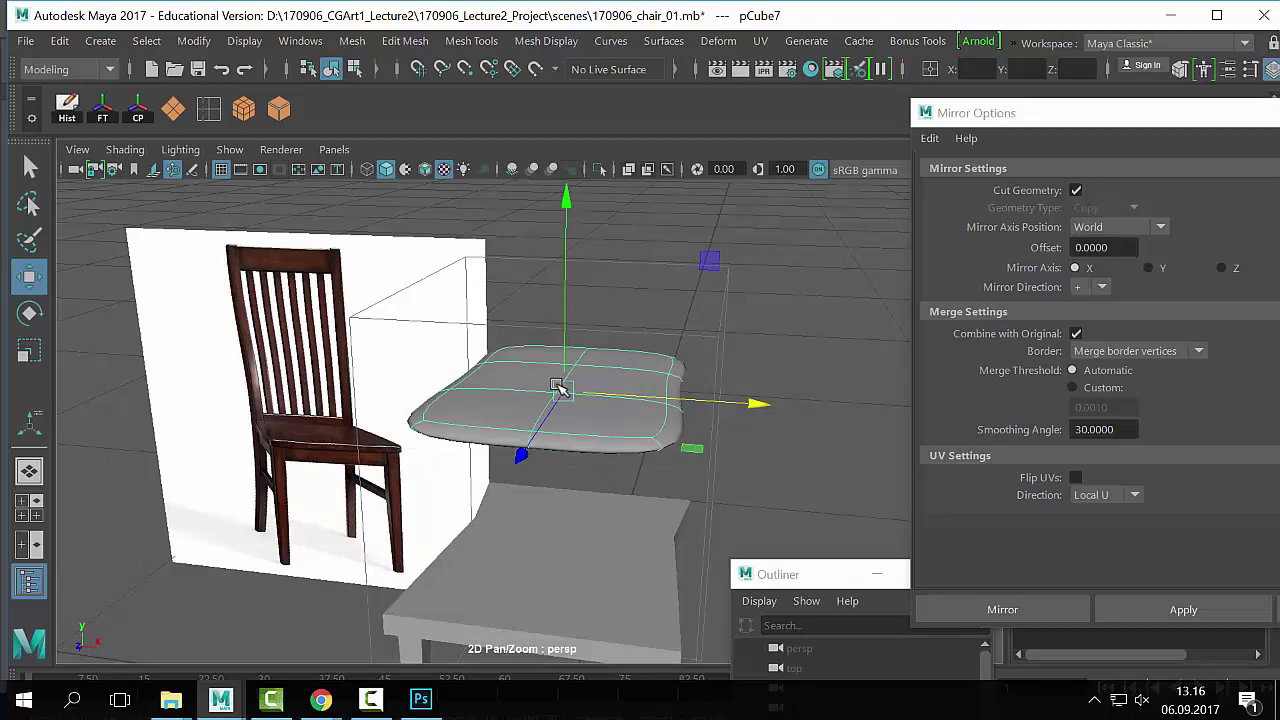
alt+drag(560, 388, 654, 420)
alt+right_drag(654, 420, 568, 376)
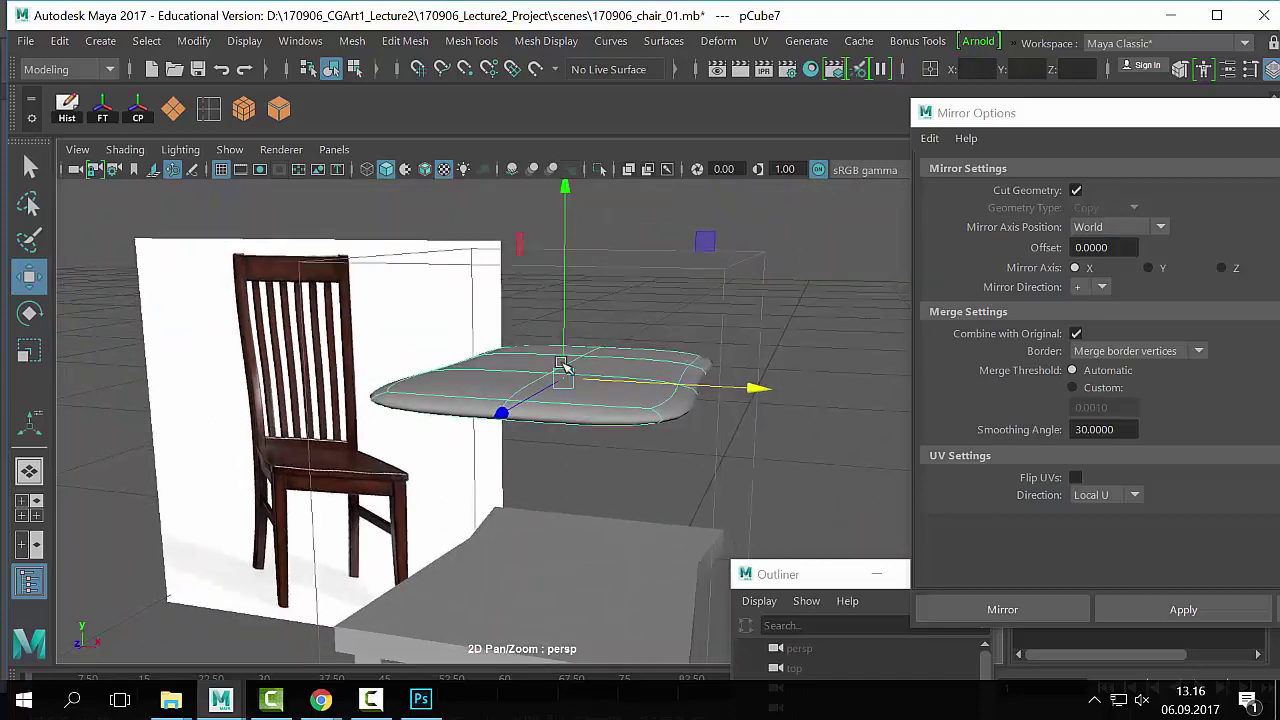
Step: Scale up the seat copy, stretch it vertically into a thicker block, and compare its unsmoothed and smoothed previews
key(r)
drag(566, 378, 700, 376)
alt+right_drag(491, 335, 548, 222)
drag(548, 222, 557, 304)
alt+drag(683, 282, 700, 335)
key(1)
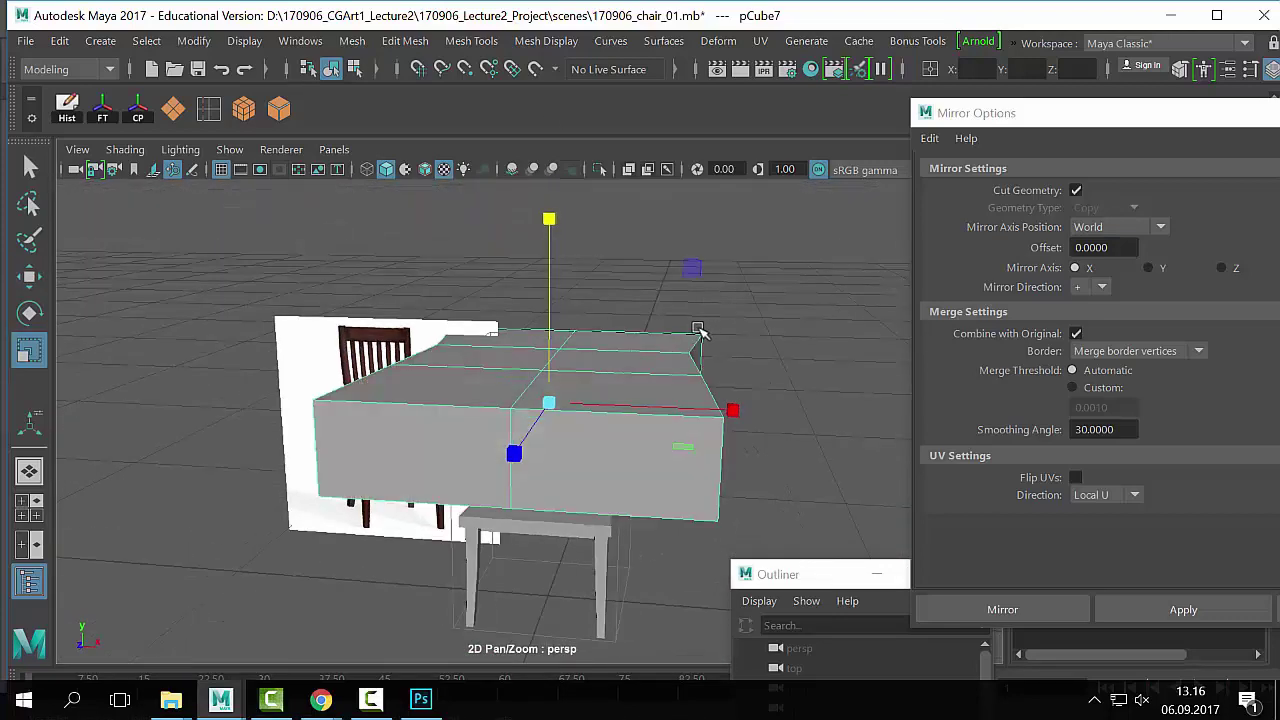
key(3)
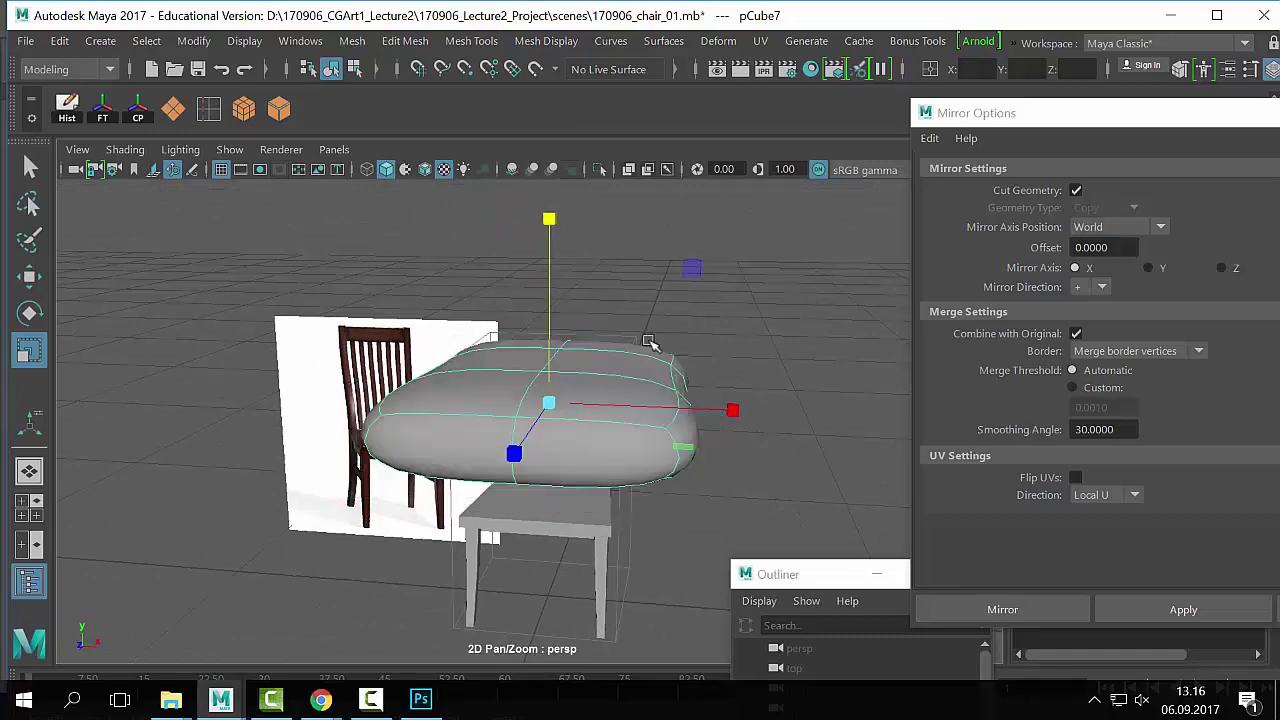
alt+drag(650, 343, 665, 365)
key(w)
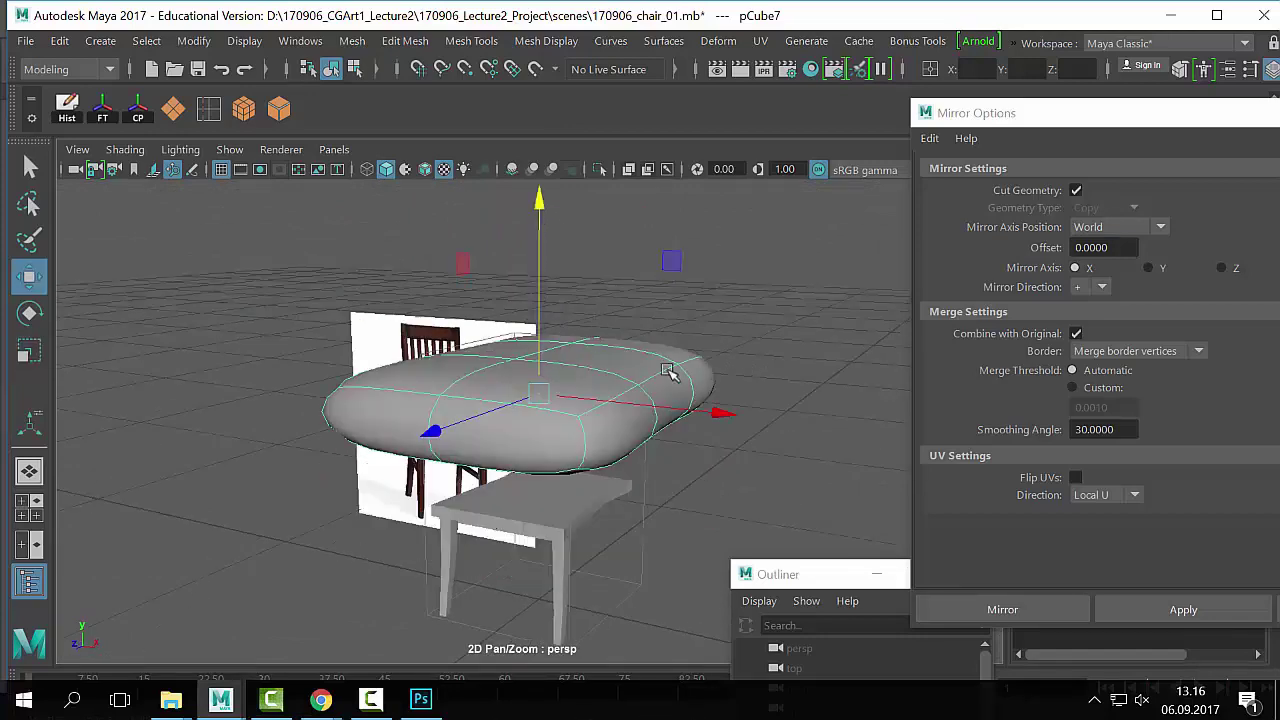
Step: Show the seat copy unsmoothed and switch to vertex selection near its side corners
scroll(665, 372, up, 2)
key(1)
scroll(634, 374, up, 1)
right_drag(711, 384, 595, 152)
alt+middle_drag(705, 303, 552, 356)
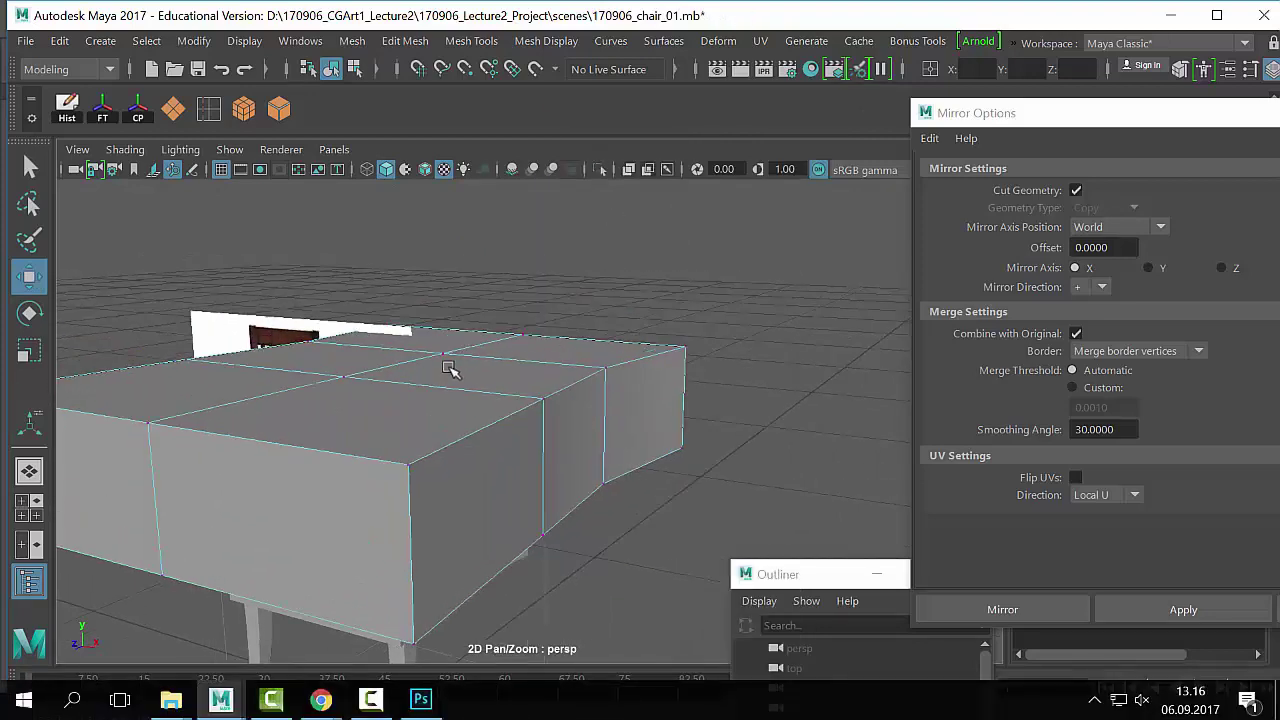
scroll(449, 369, up, 2)
alt+drag(597, 428, 607, 421)
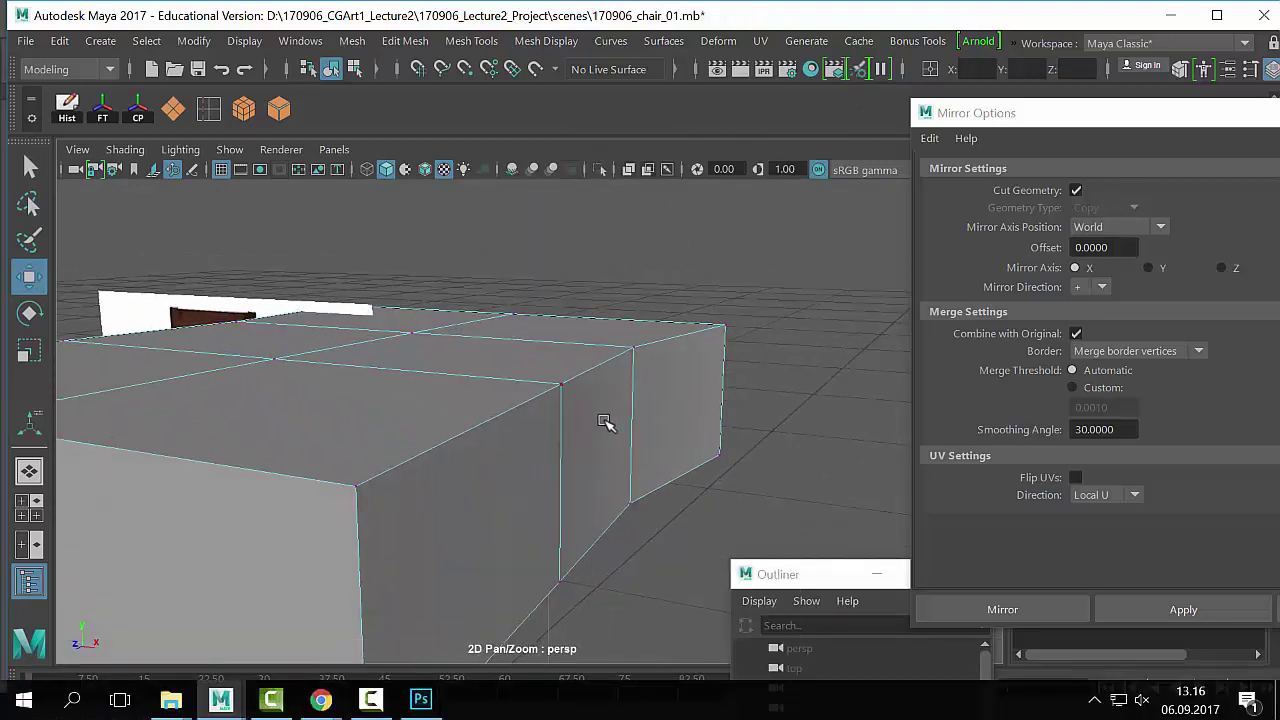
Step: Switch the viewport to wireframe and turn on the Poly Count heads-up display
key(4)
click(190, 40)
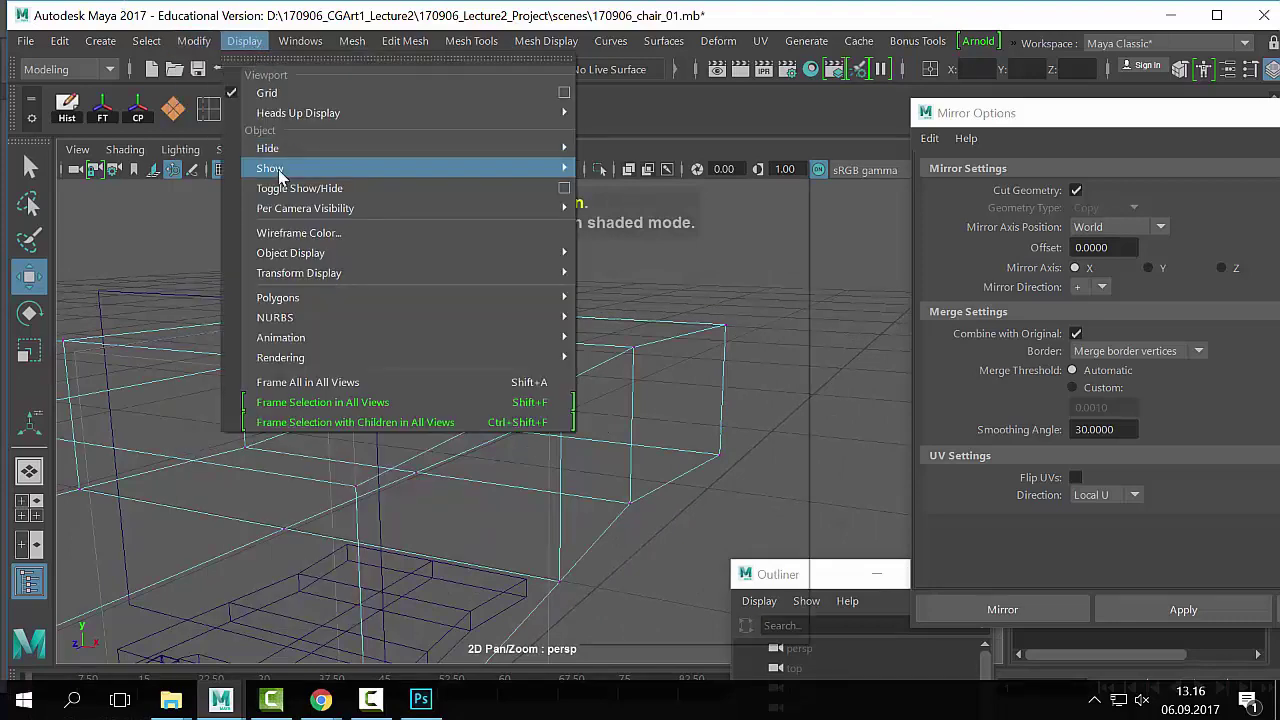
mouse_move(302, 118)
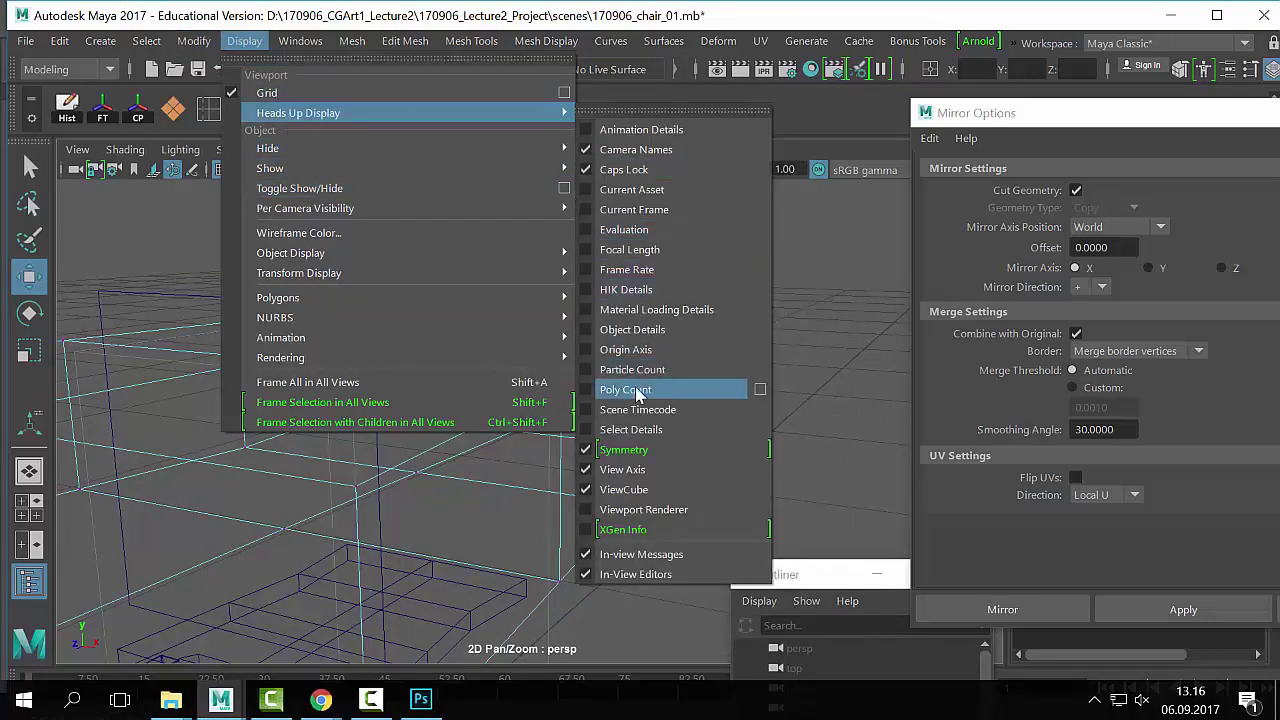
click(620, 389)
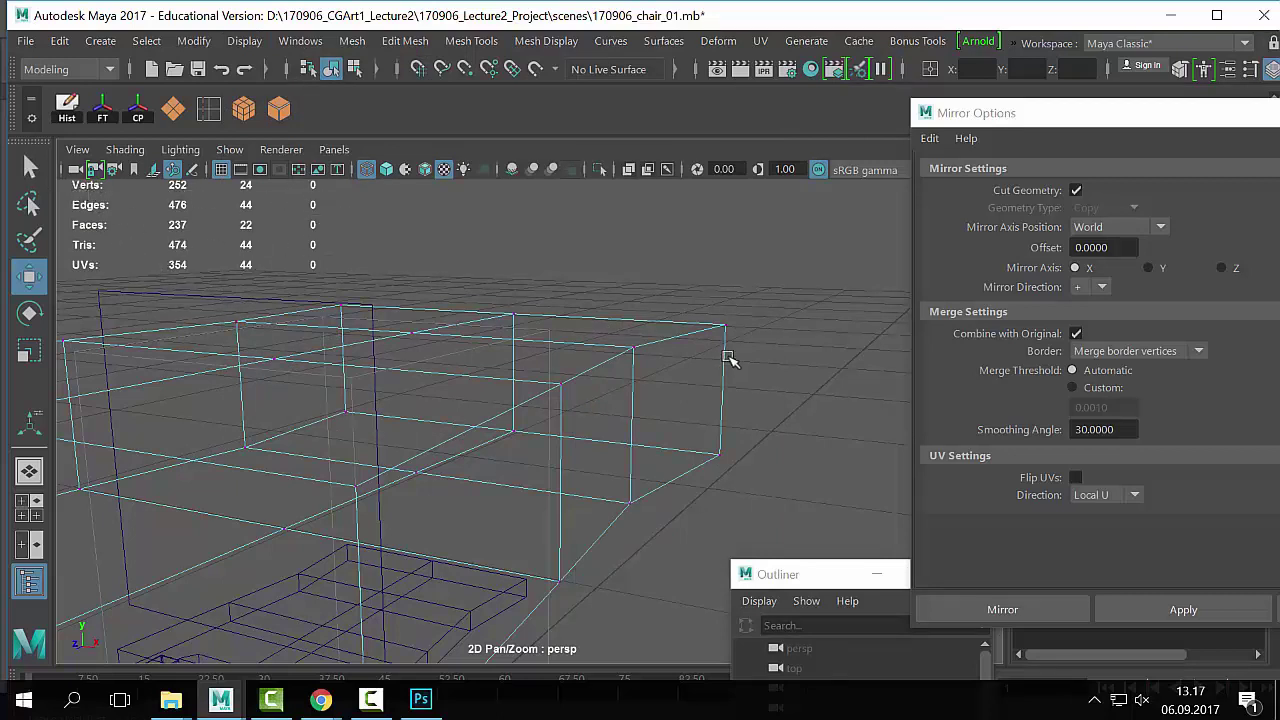
Step: Select single and multiple vertices of the seat copy to examine the selected vertex count in the Poly Count display
click(627, 405)
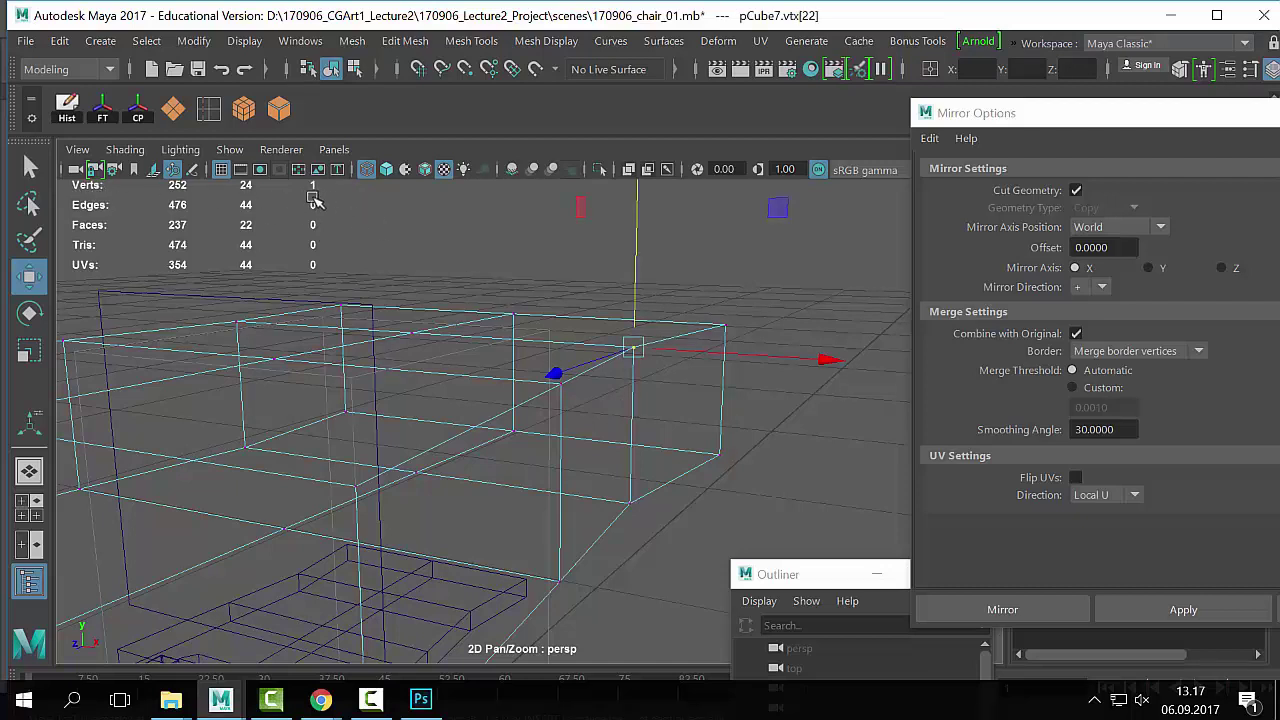
shift+click(725, 325)
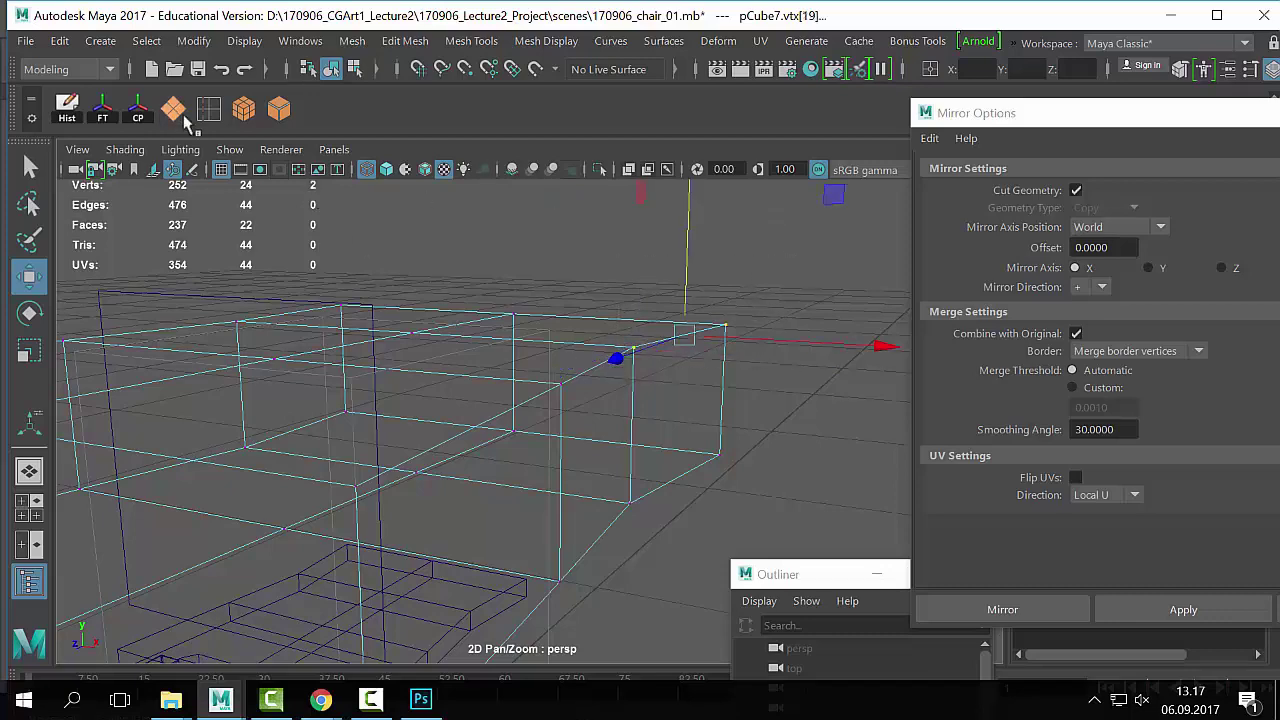
alt+right_drag(792, 344, 580, 373)
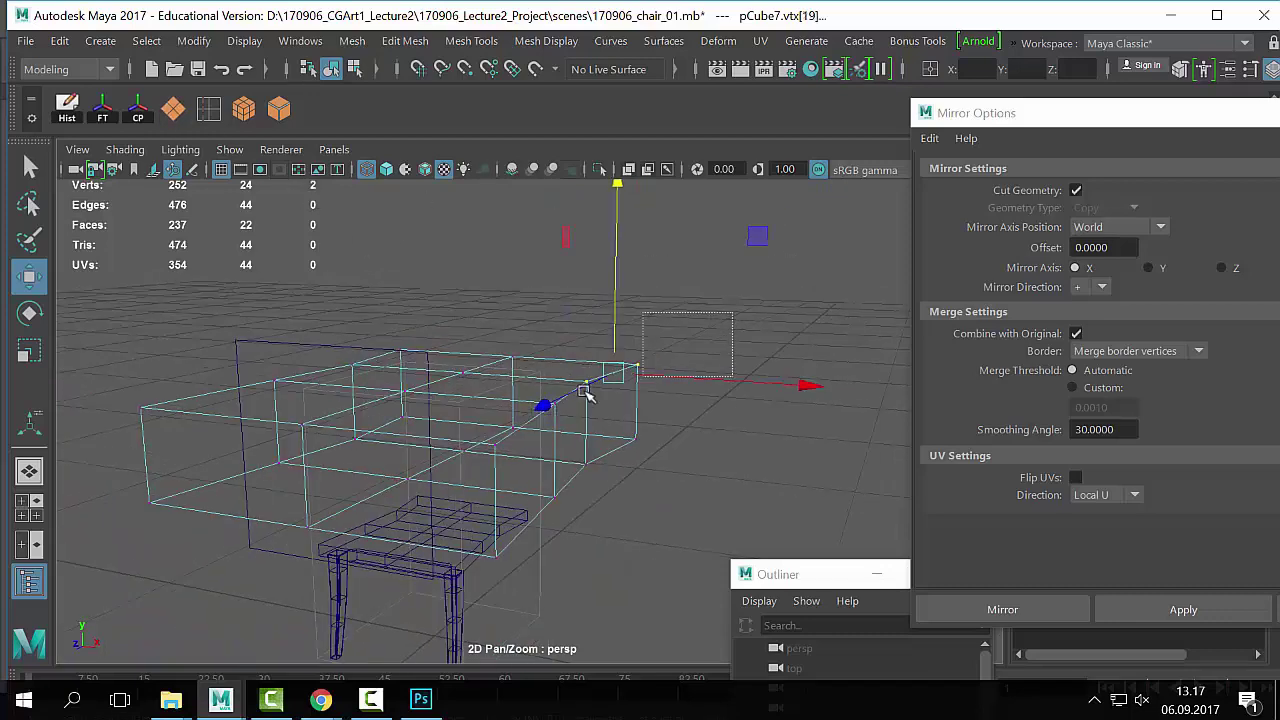
shift+click(535, 416)
alt+right_drag(535, 416, 320, 195)
drag(780, 290, 278, 588)
click(709, 391)
alt+right_drag(343, 365, 820, 388)
click(646, 376)
mouse_move(303, 207)
alt+right_down()
mouse_move(363, 277)
mouse_move(320, 192)
alt+right_up()
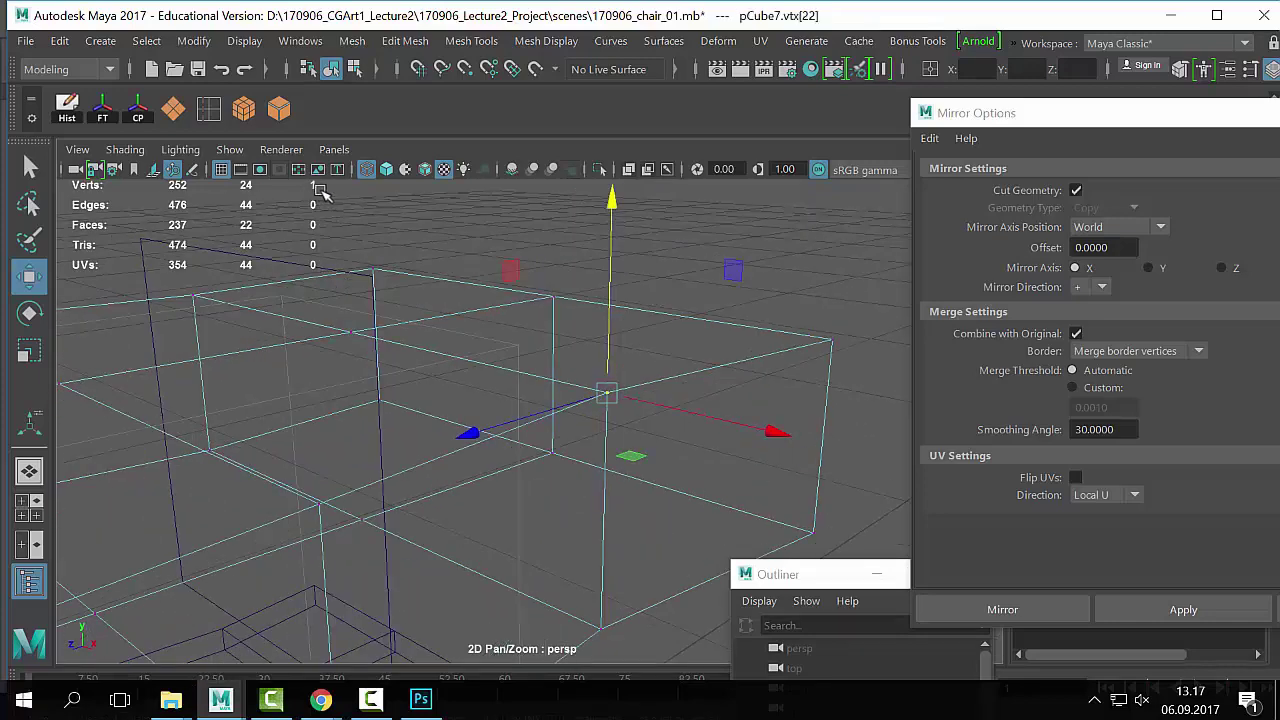
Step: Select the upper vertex partway along the seat copy's side and detach it
alt+drag(779, 399, 496, 499)
click(824, 316)
click(763, 304)
drag(654, 346, 594, 430)
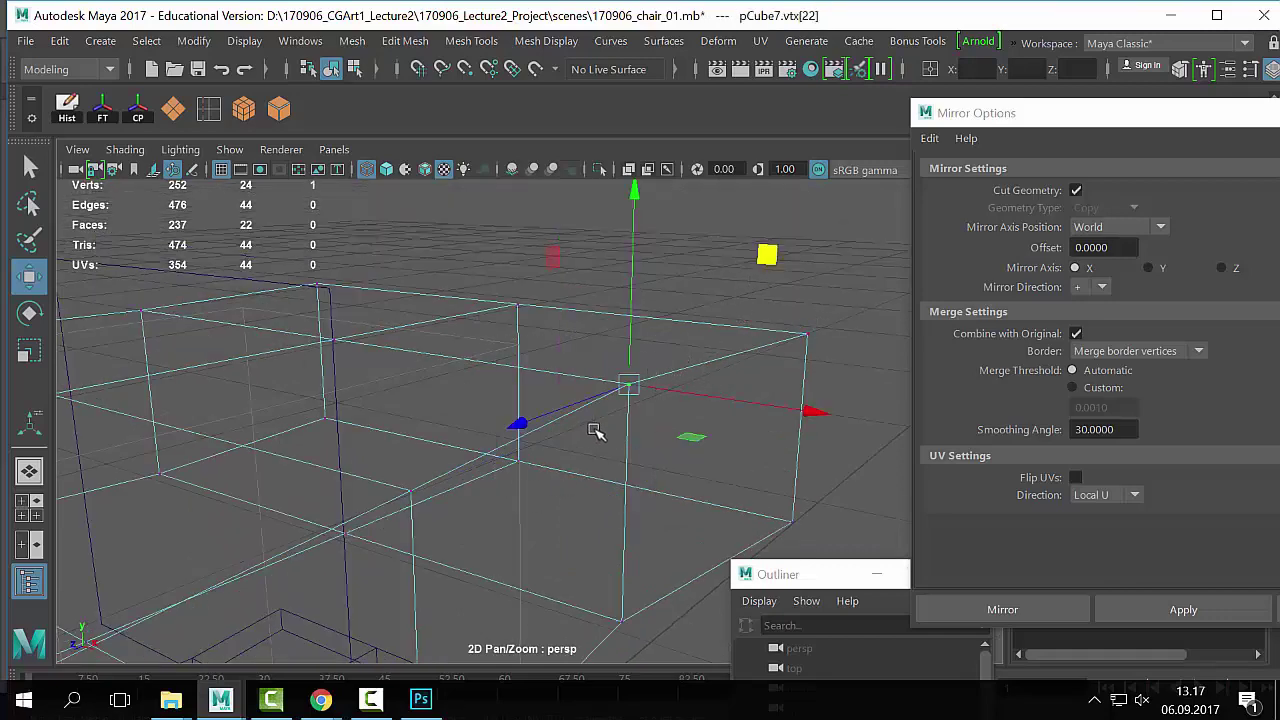
click(405, 41)
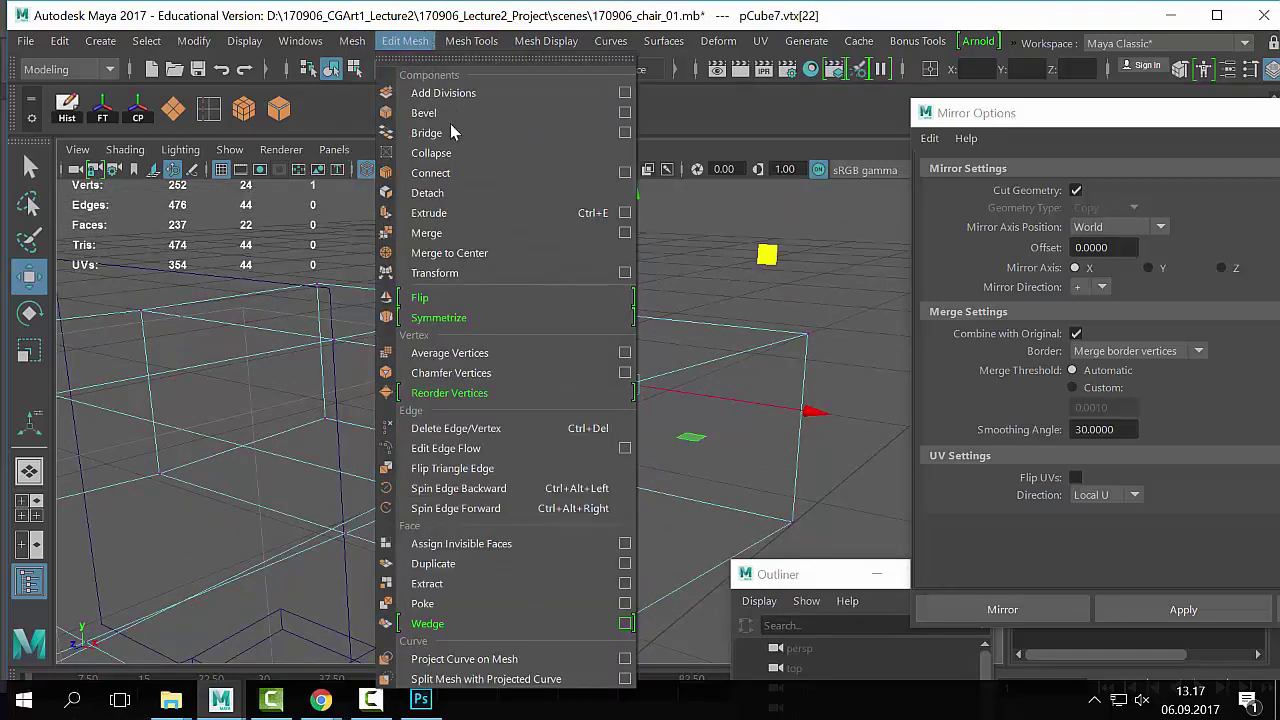
click(456, 194)
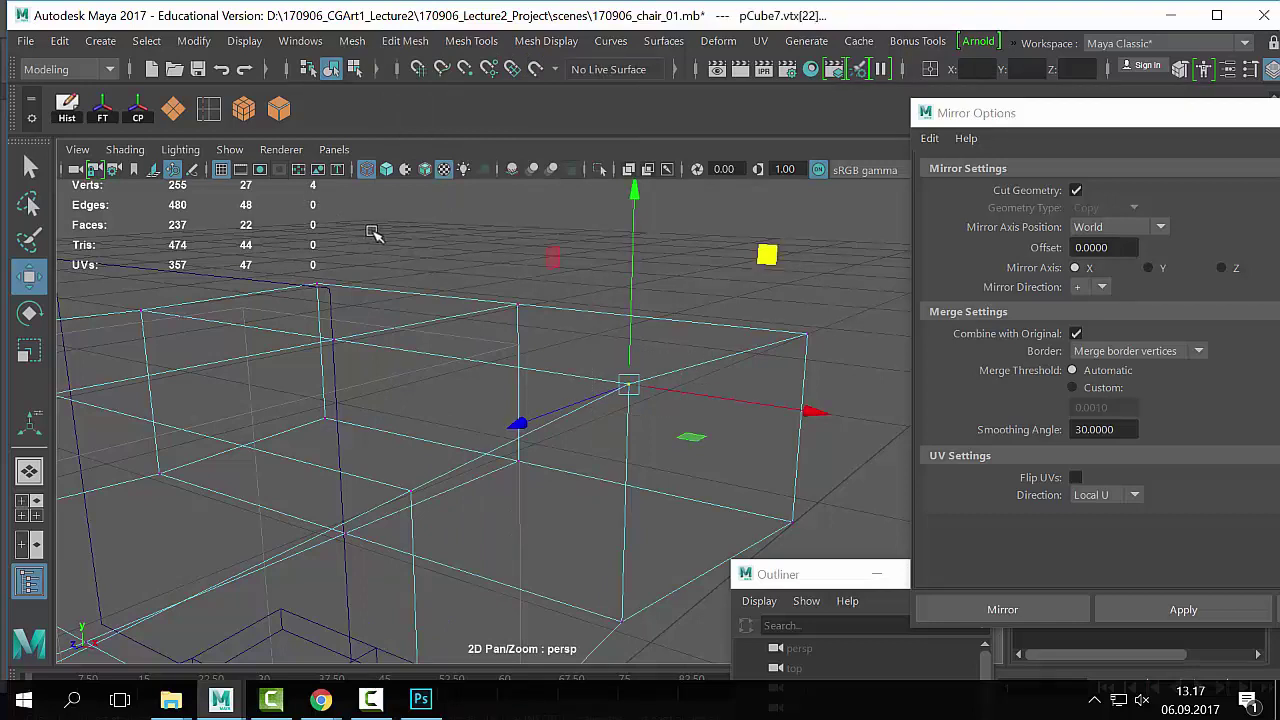
Step: Select the edges and the overlapping vertices at the detached point to check their counts
key(q)
right_drag(720, 354, 718, 80)
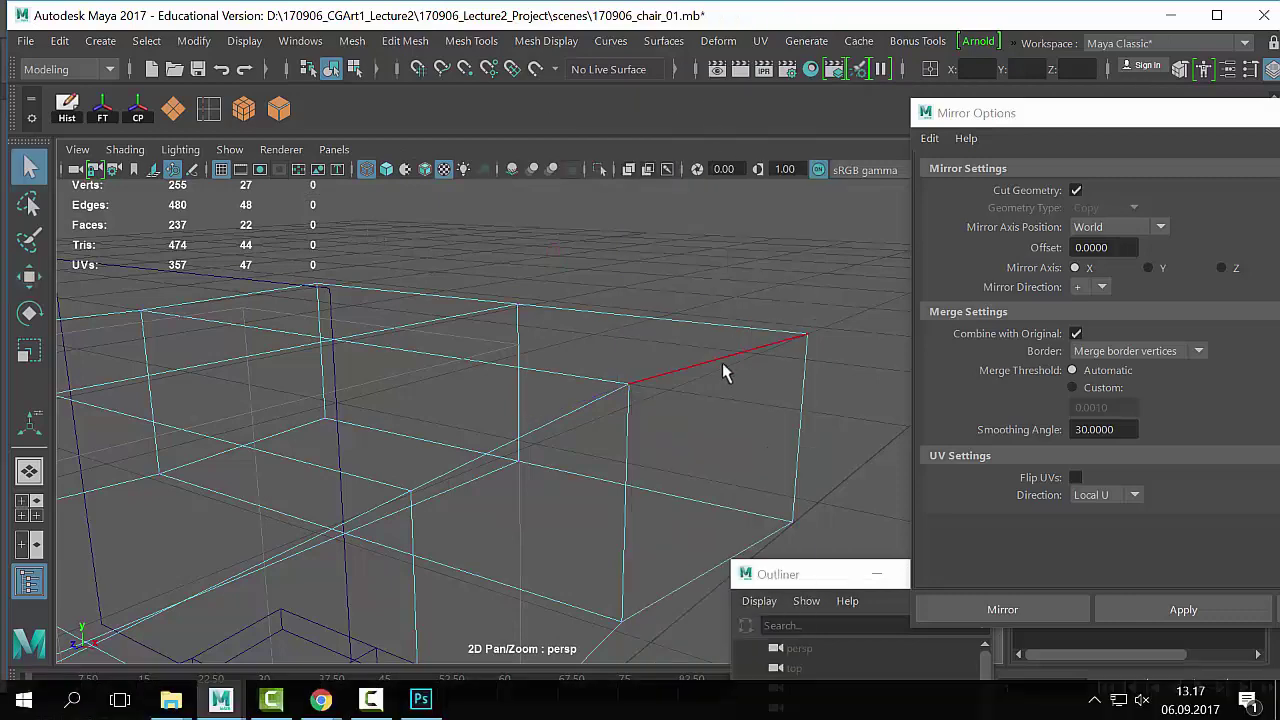
double_click(585, 412)
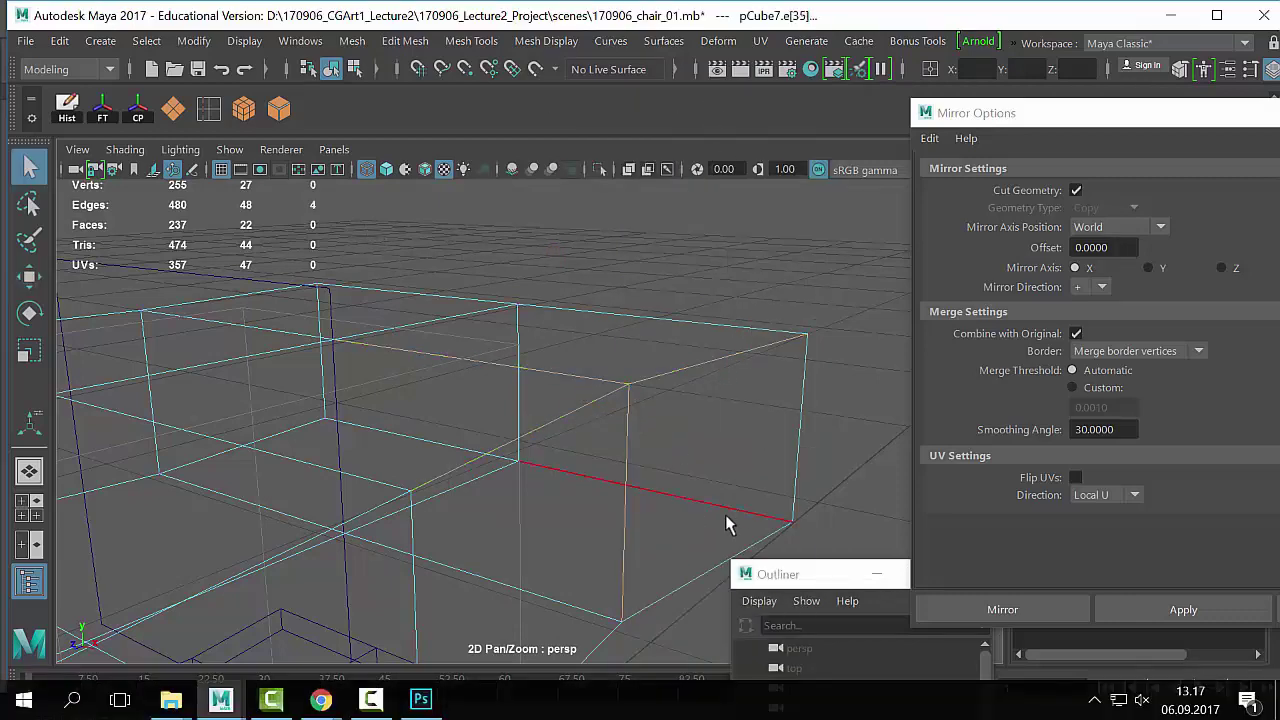
right_drag(702, 362, 600, 140)
click(633, 385)
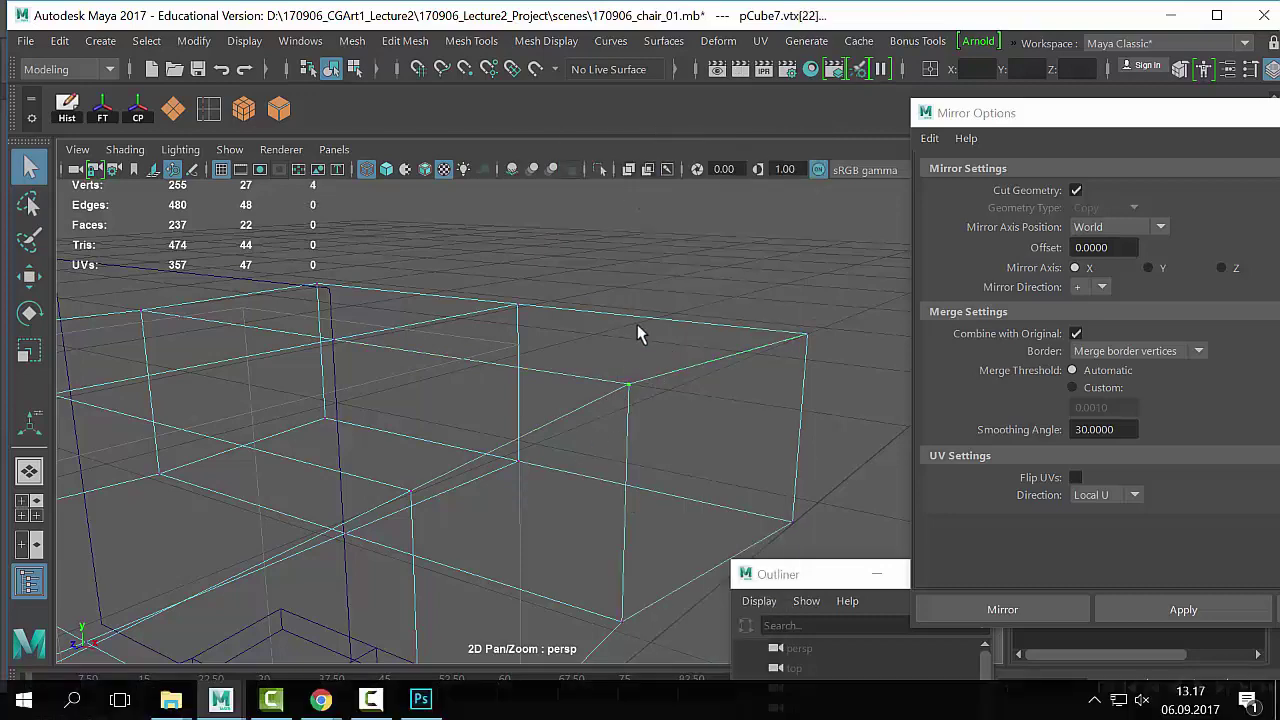
alt+right_drag(518, 362, 707, 375)
click(697, 342)
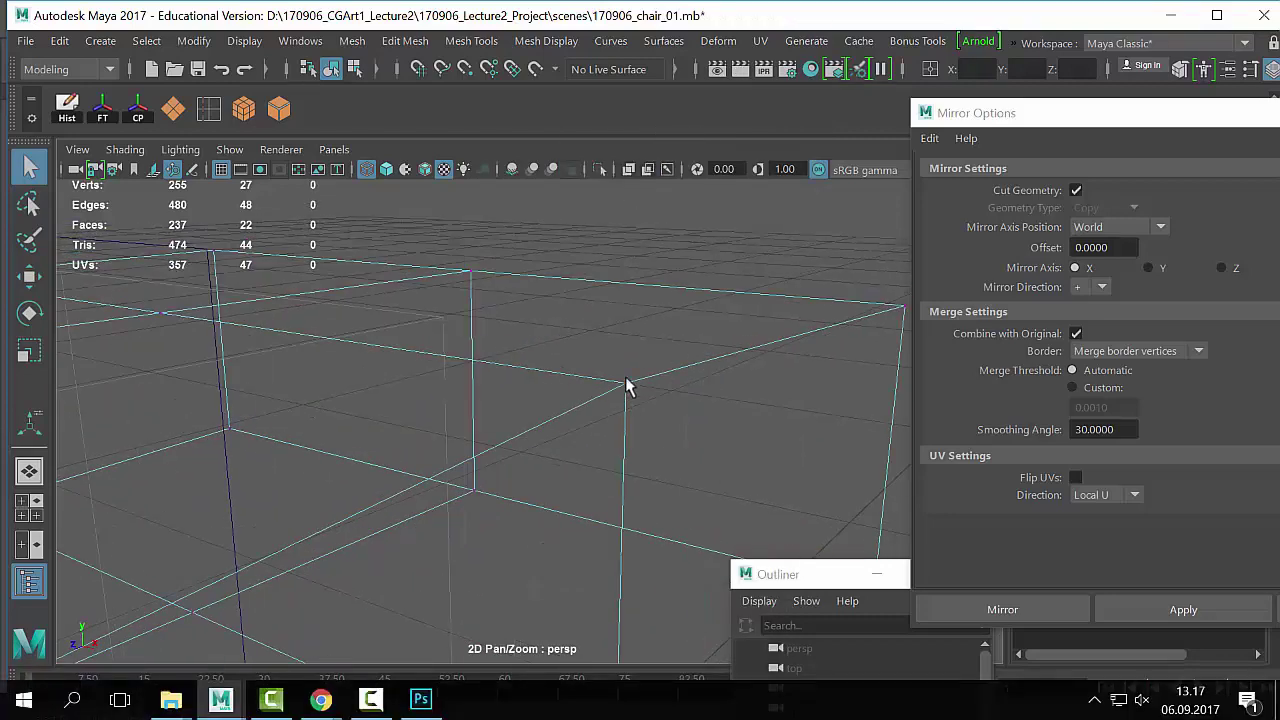
Step: Switch to shaded display and pull the detached corner vertices apart to open the mesh
click(626, 385)
key(5)
key(w)
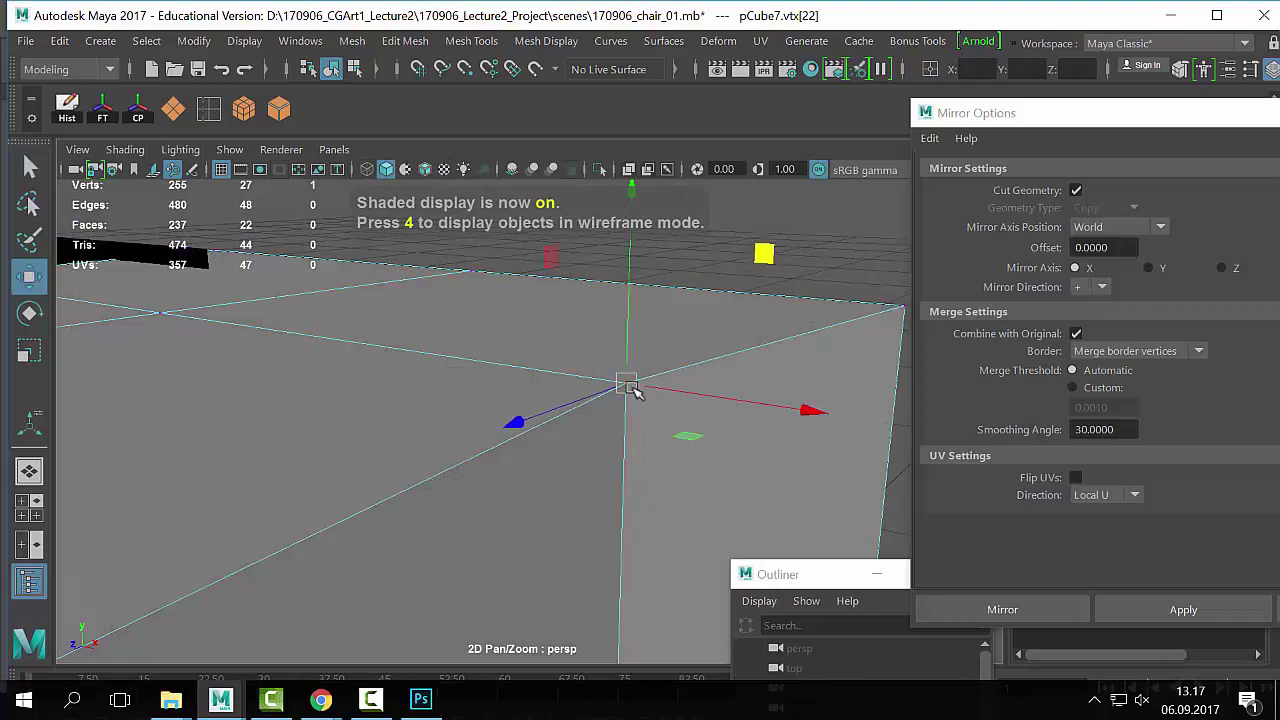
drag(627, 386, 735, 461)
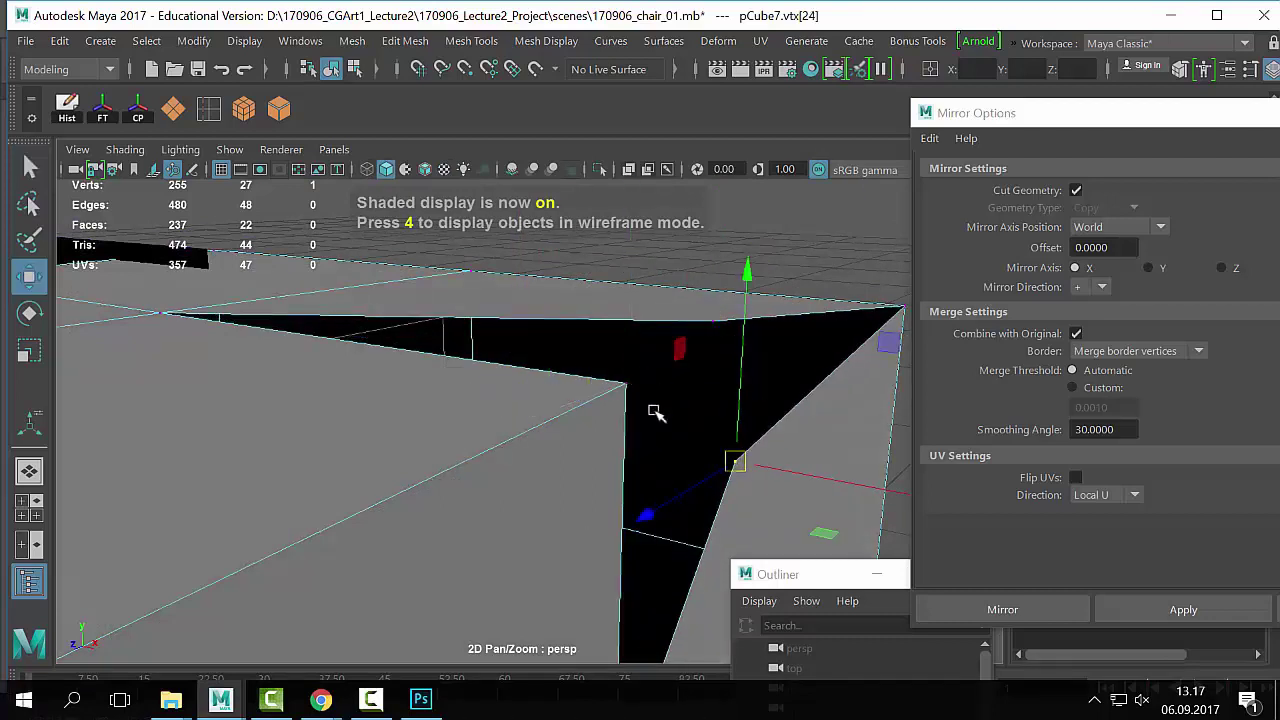
click(627, 387)
drag(628, 387, 648, 452)
click(626, 386)
alt+right_drag(820, 424, 379, 433)
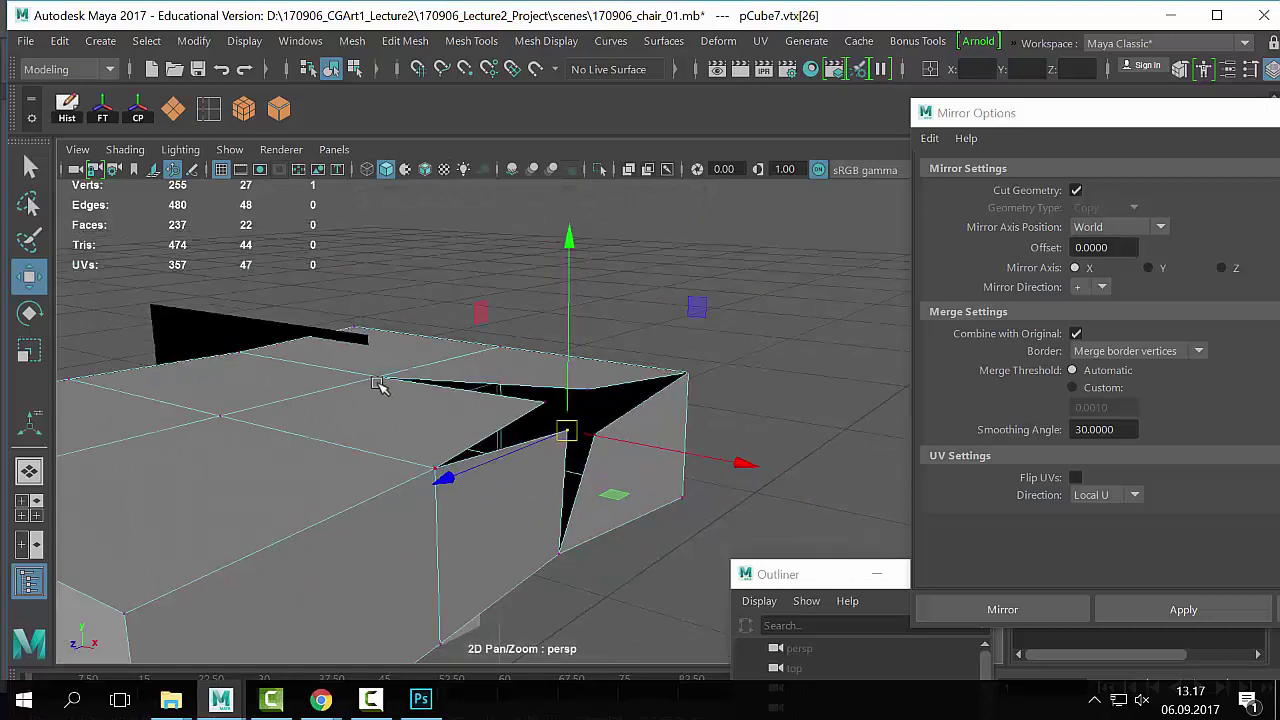
Step: Undo the moves of the detached vertices
alt+right_drag(379, 388, 586, 447)
key(ctrl+z)
key(ctrl+z)
key(ctrl+z)
key(ctrl+z)
key(ctrl+z)
key(ctrl+z)
key(ctrl+z)
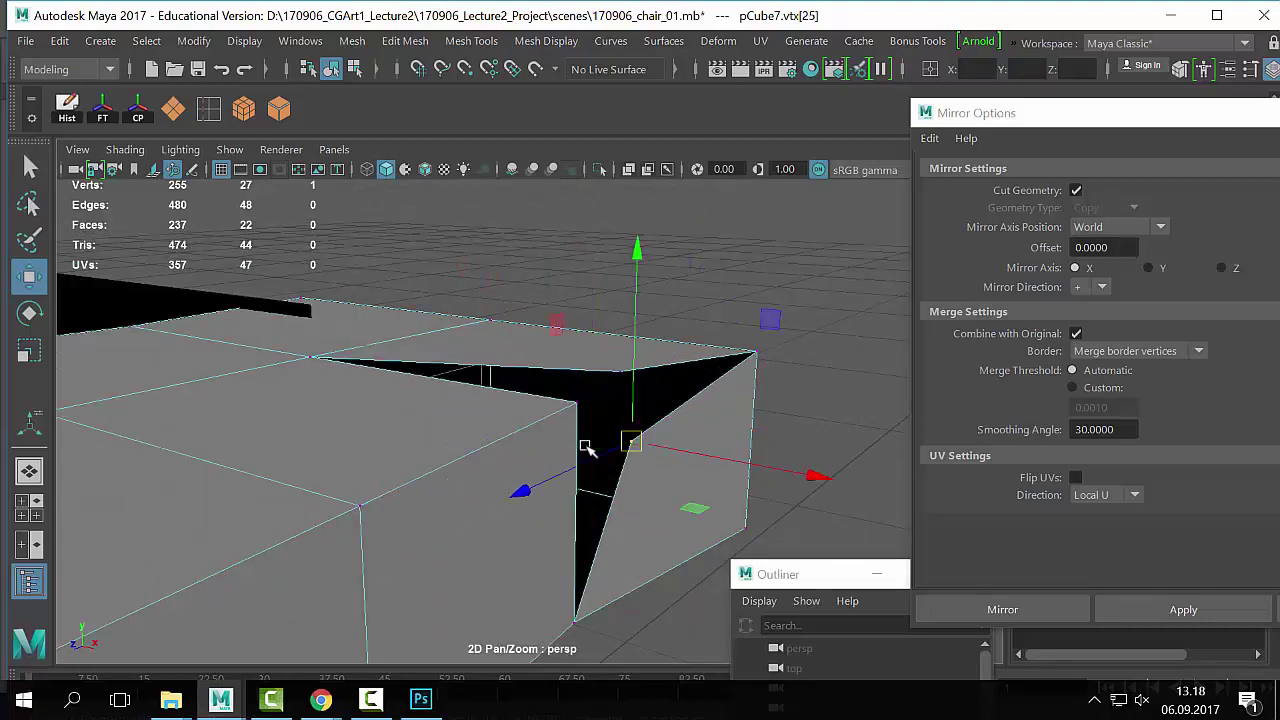
Step: Return to object selection, clear the selection, and reselect the raised seat copy
right_drag(620, 410, 680, 400)
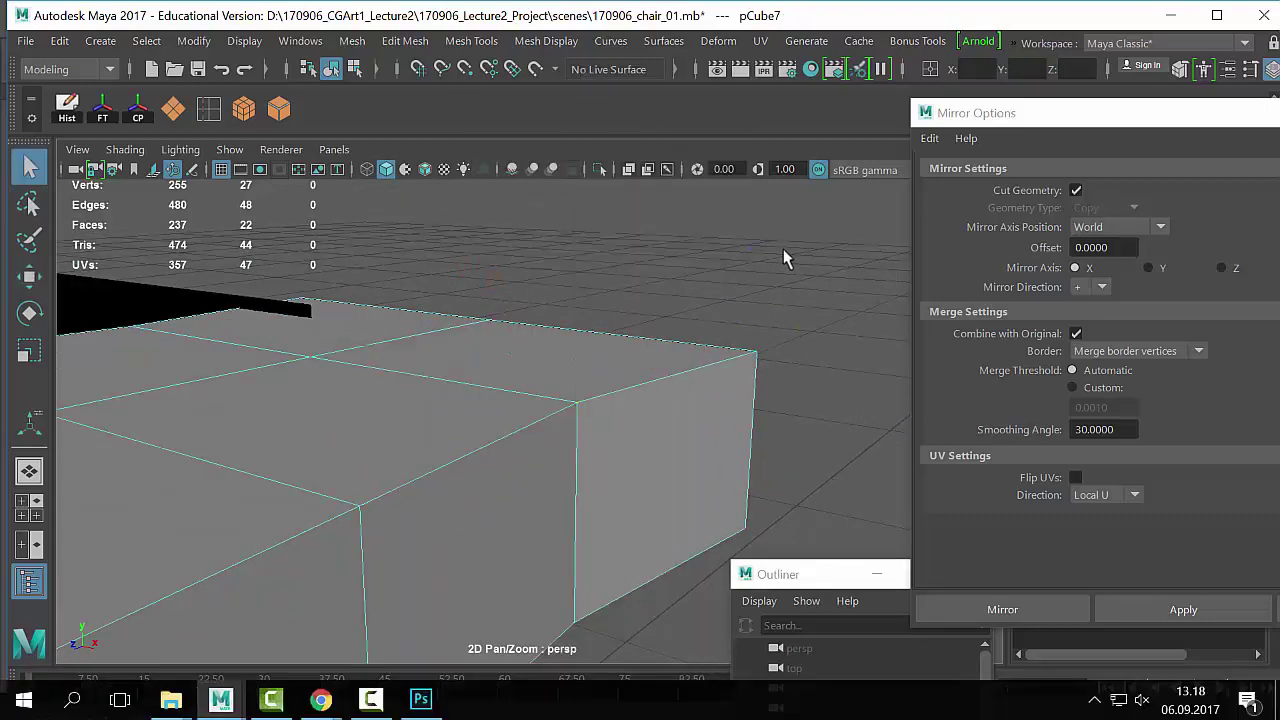
click(783, 249)
alt+right_drag(783, 249, 435, 460)
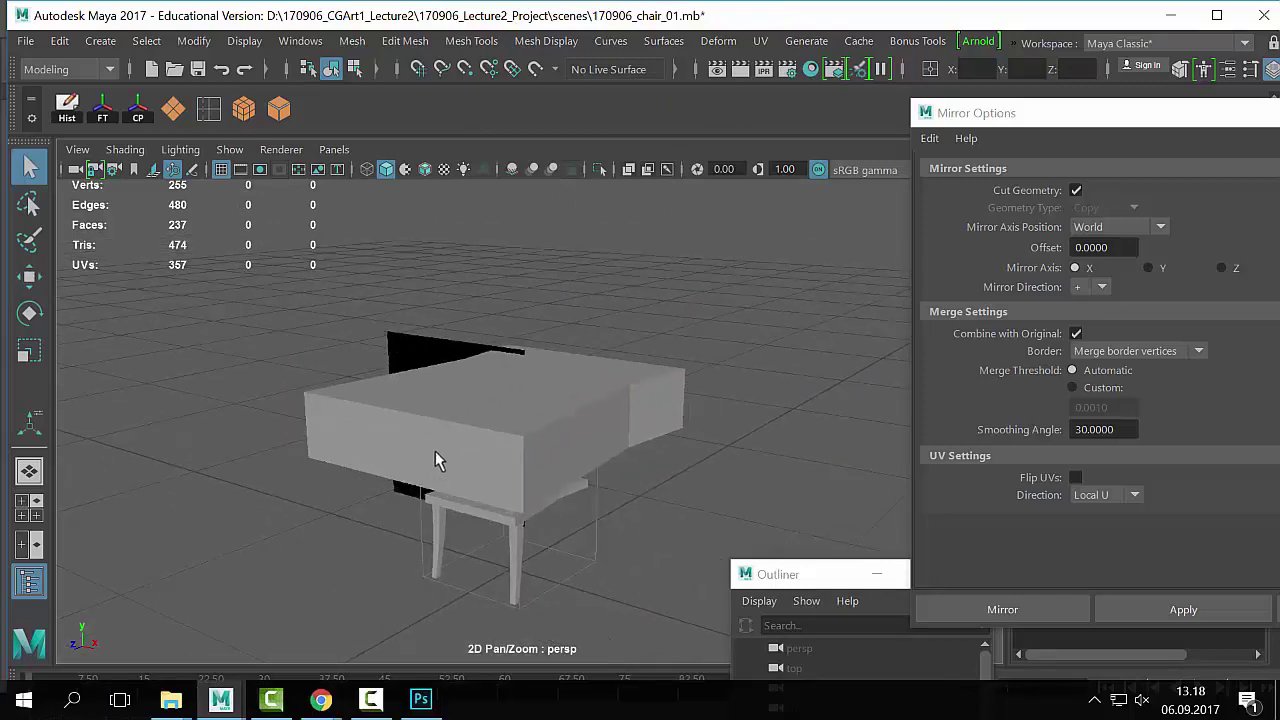
scroll(435, 452, up, 3)
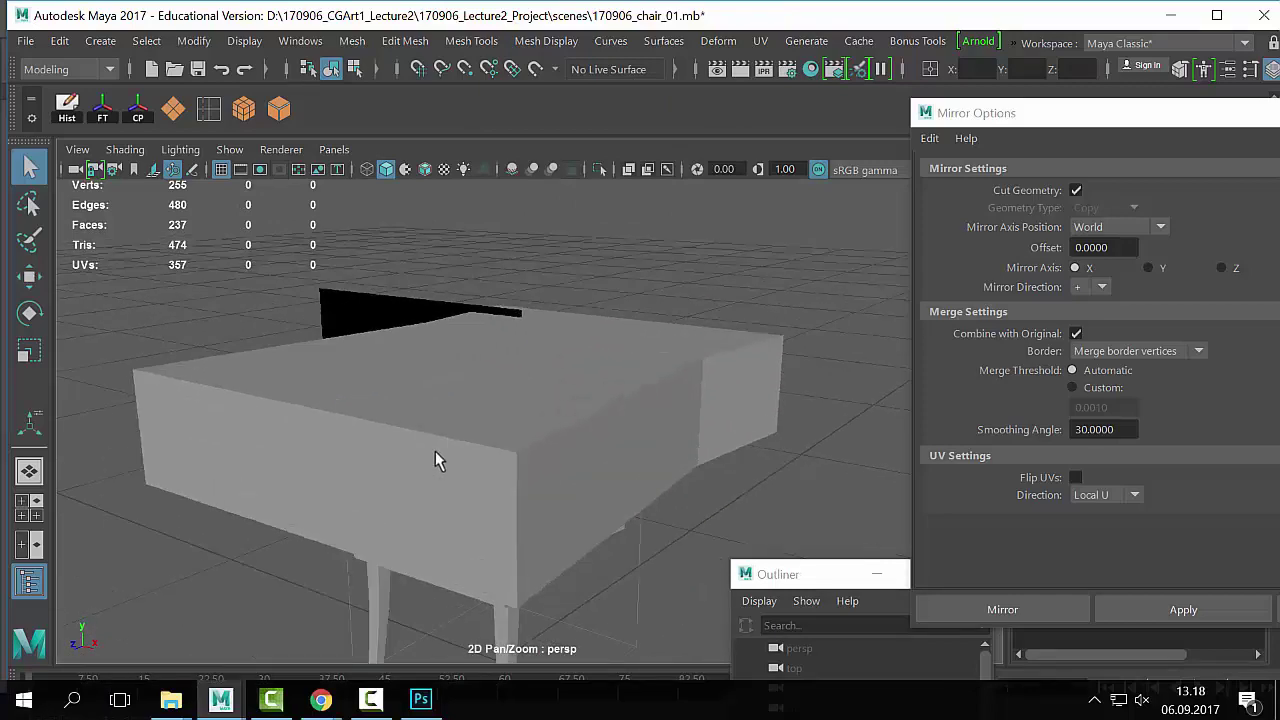
click(555, 371)
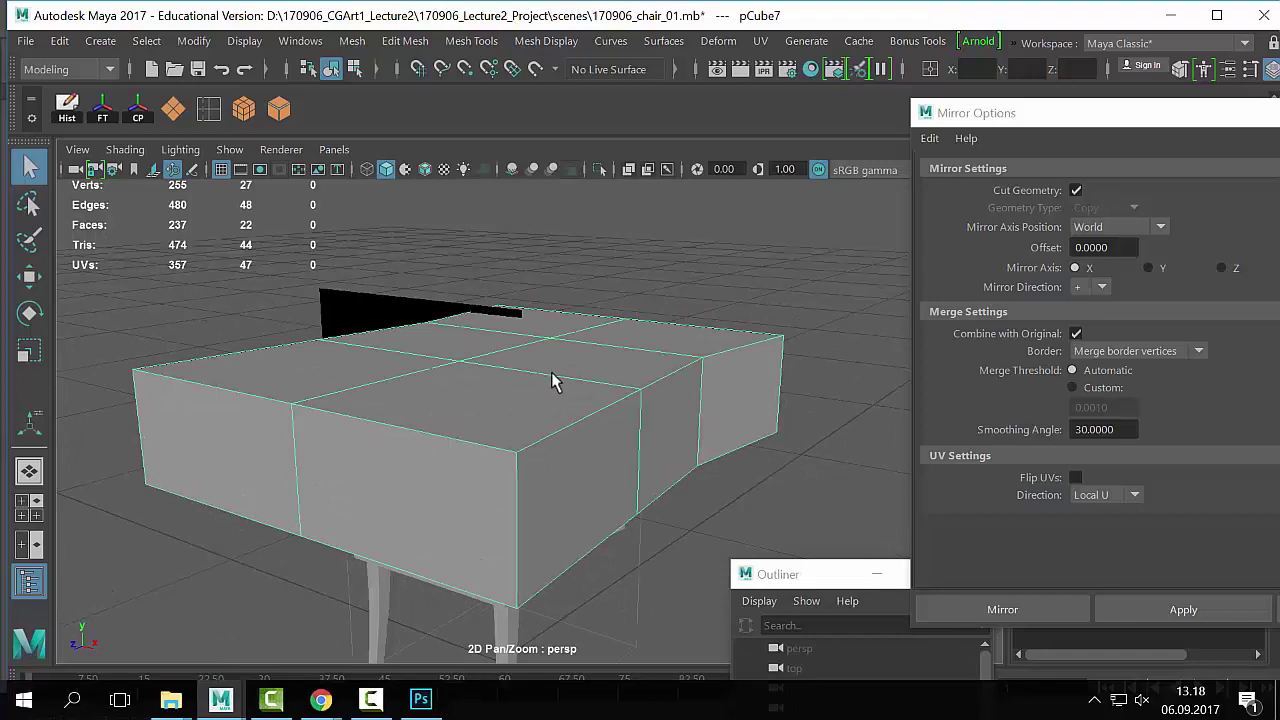
Step: Preview the seat copy smoothed, examine its shape around the detached vertex, and restore the unsmoothed display
key(3)
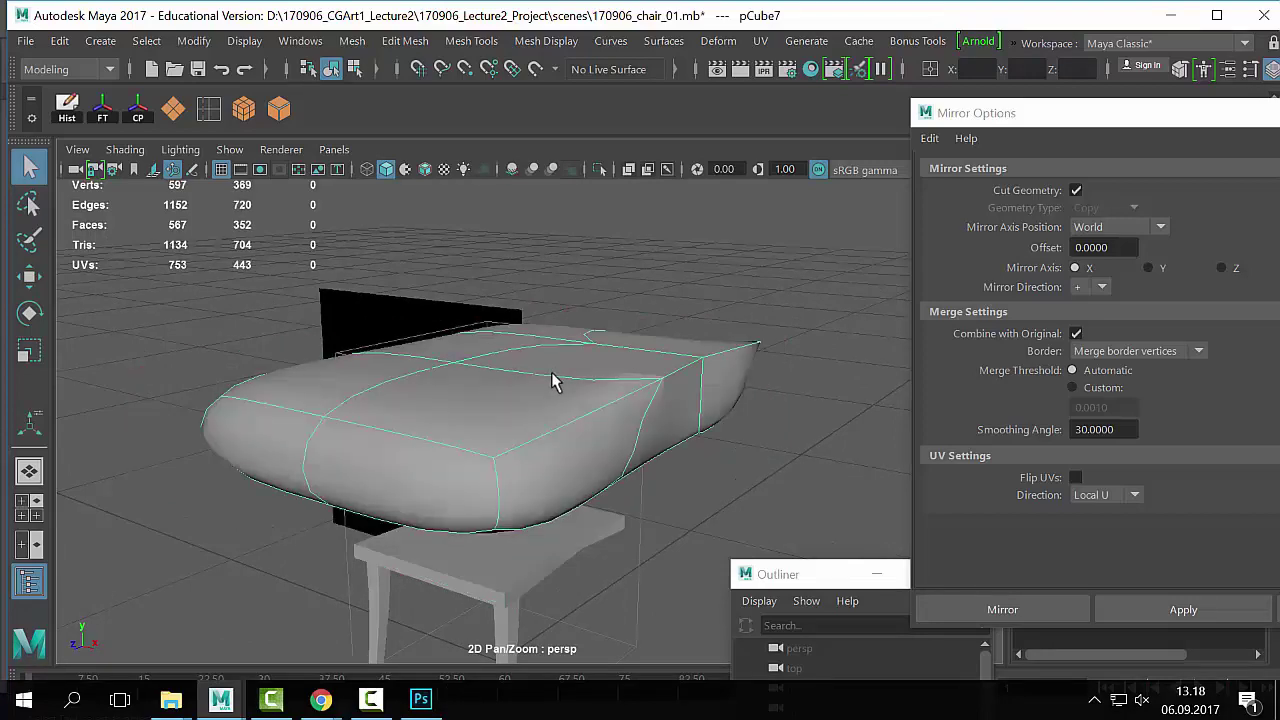
alt+drag(677, 371, 760, 415)
alt+right_drag(760, 415, 553, 347)
key(w)
alt+drag(521, 289, 480, 275)
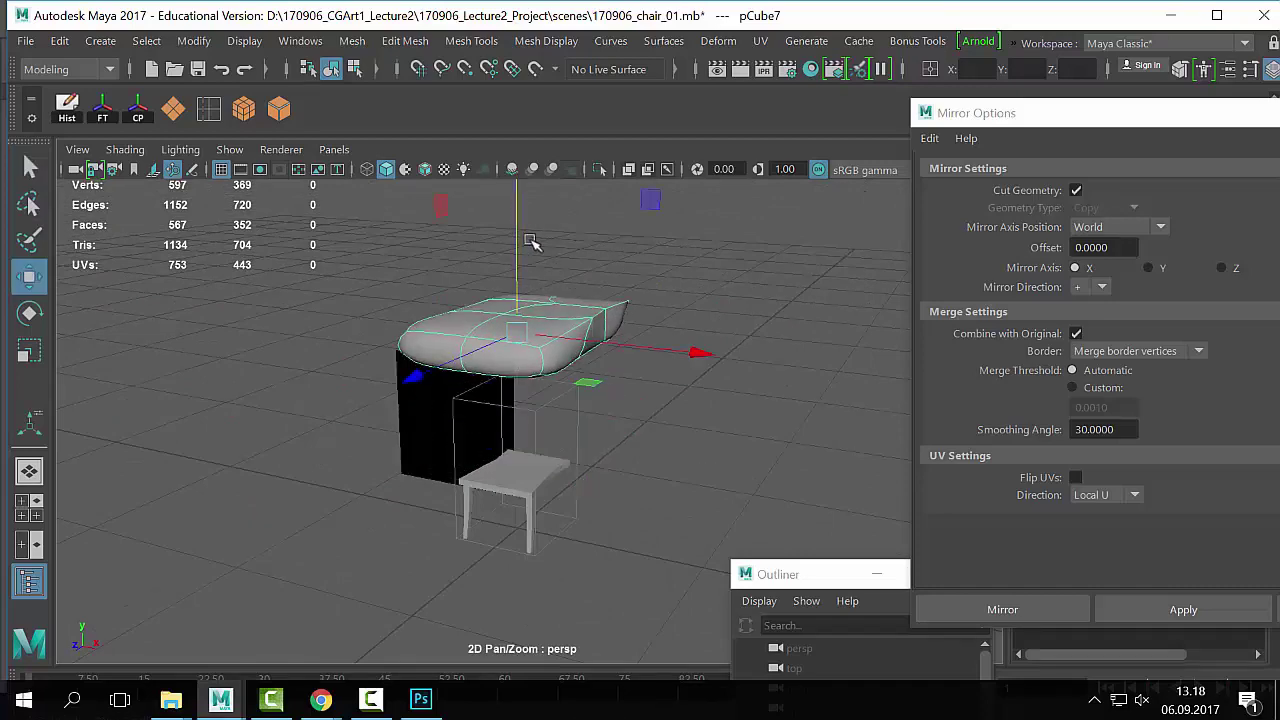
alt+right_drag(480, 275, 665, 328)
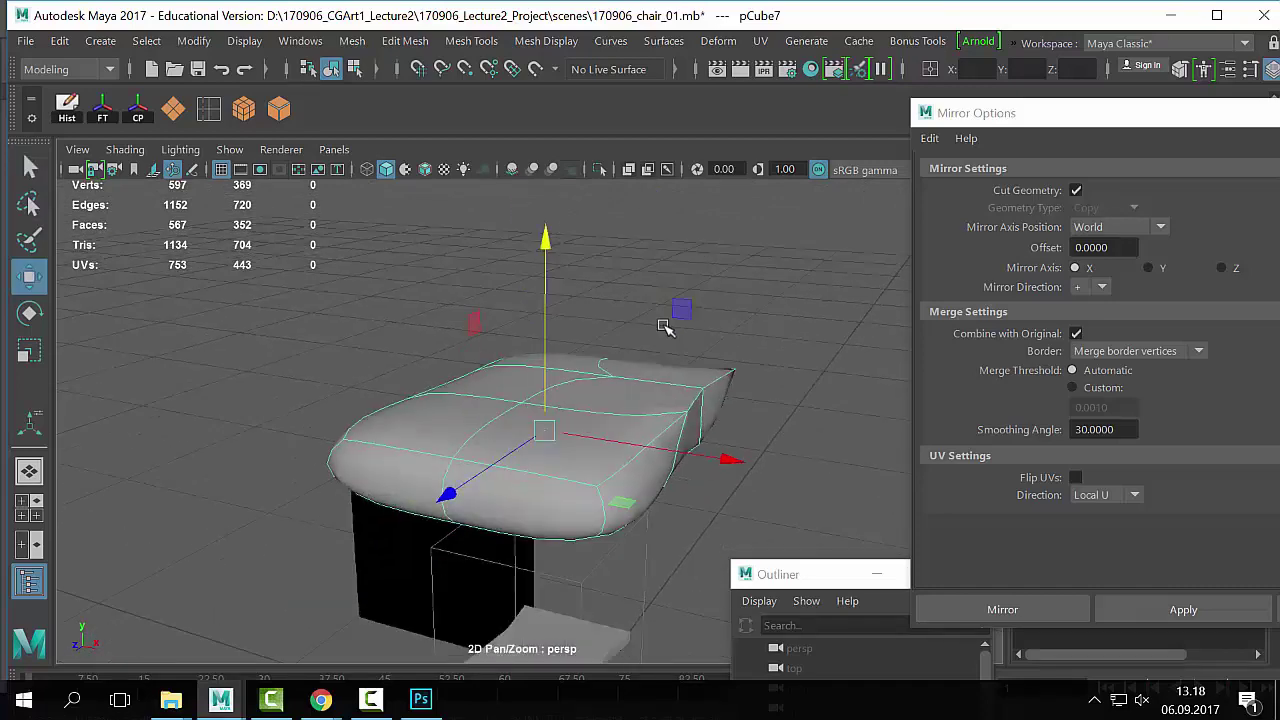
key(1)
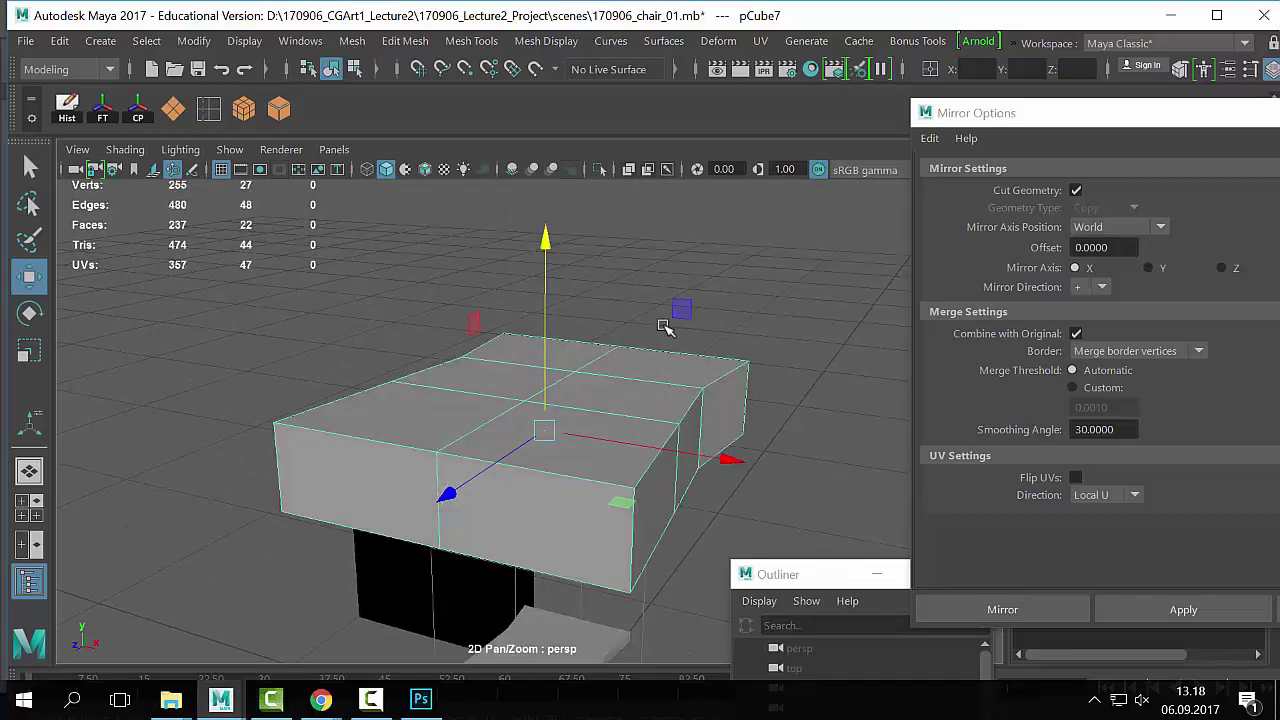
Step: Toggle the smooth preview on the raised seat copy to compare it with the unsmoothed mesh
key(3)
key(1)
key(3)
mouse_move(684, 354)
alt+mouse_down()
mouse_move(517, 354)
mouse_move(687, 347)
alt+mouse_up()
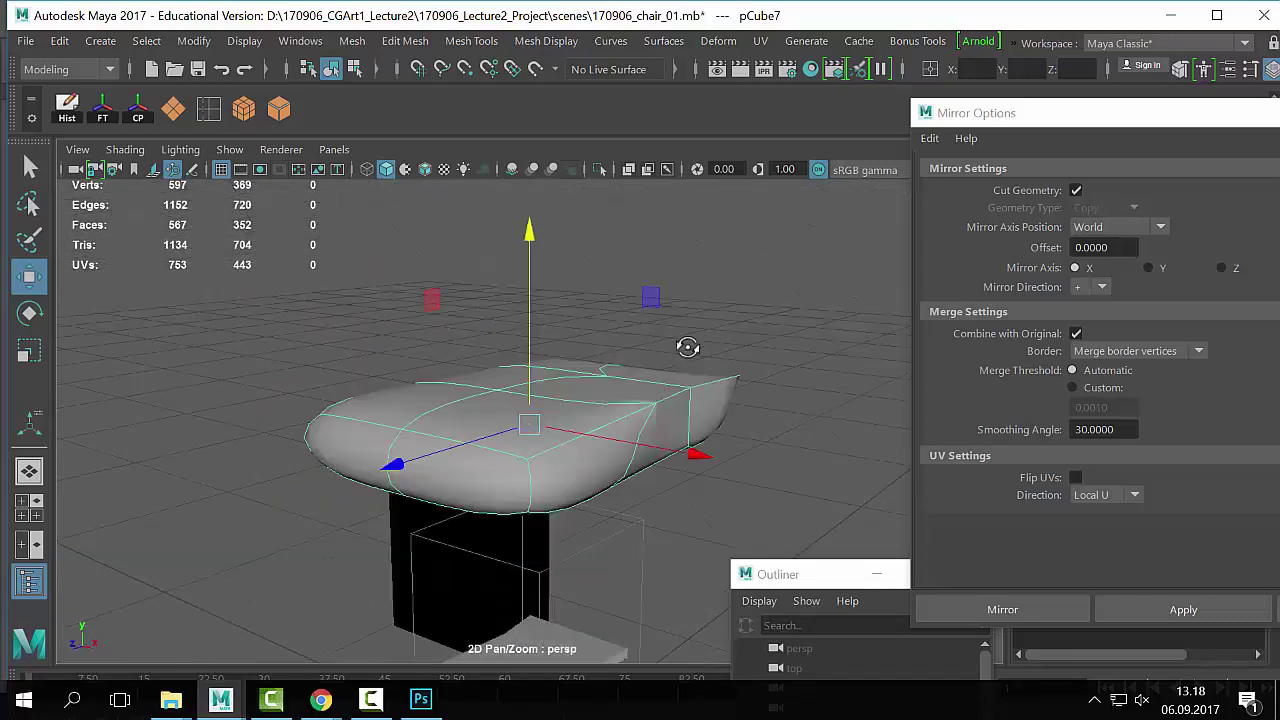
key(1)
alt+drag(766, 417, 603, 529)
Step: Select the chair's original seat, preview it smoothed for comparison, and restore its unsmoothed display
click(517, 487)
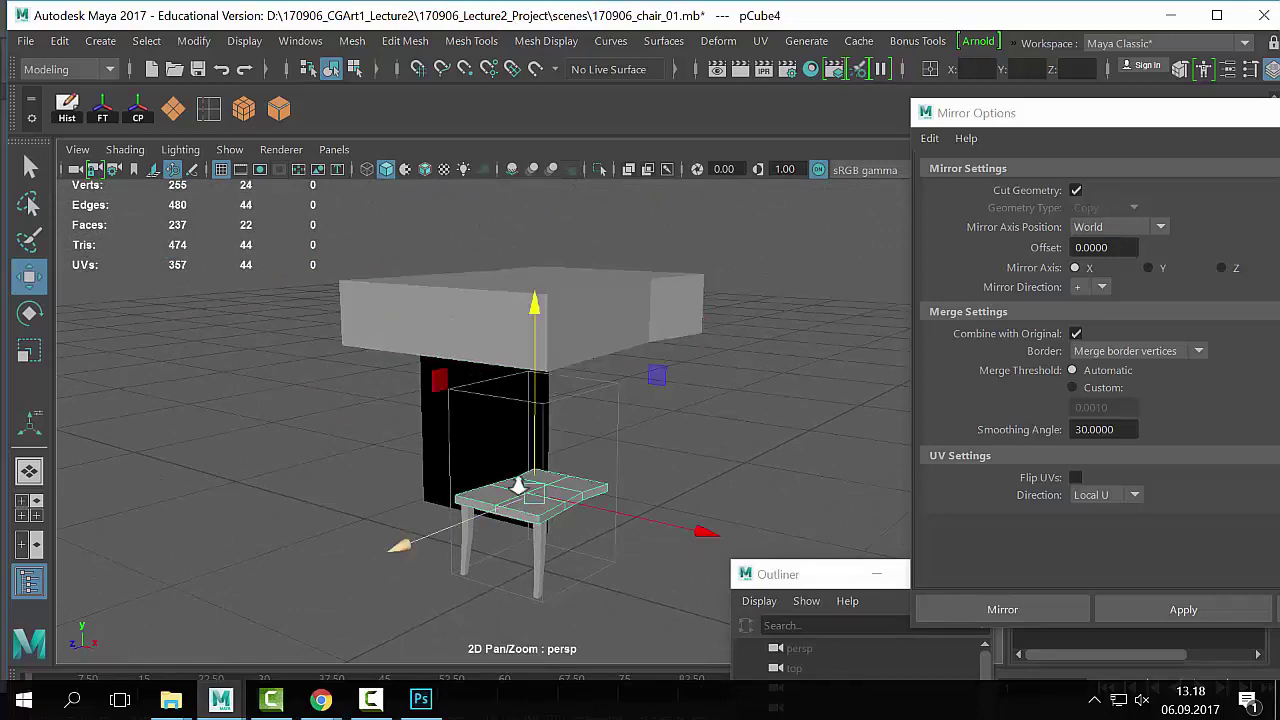
key(f)
key(3)
alt+drag(580, 434, 591, 405)
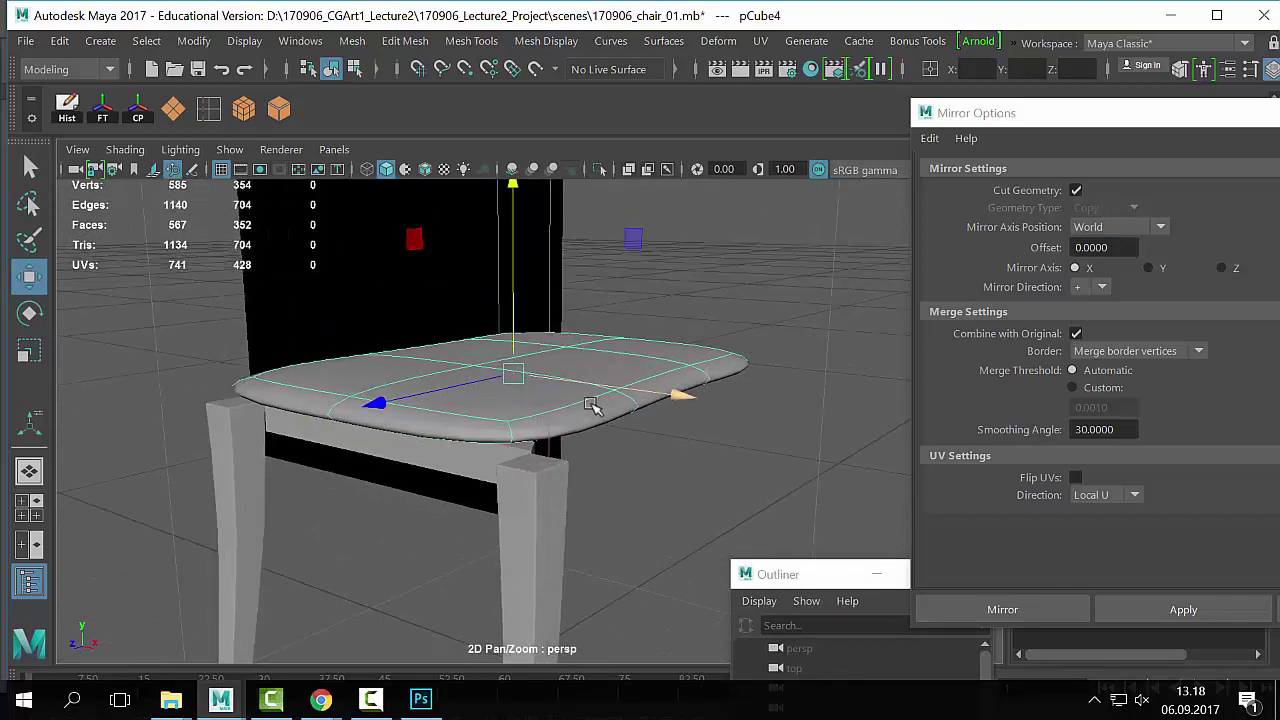
key(1)
alt+right_drag(642, 386, 490, 210)
alt+middle_drag(490, 210, 486, 463)
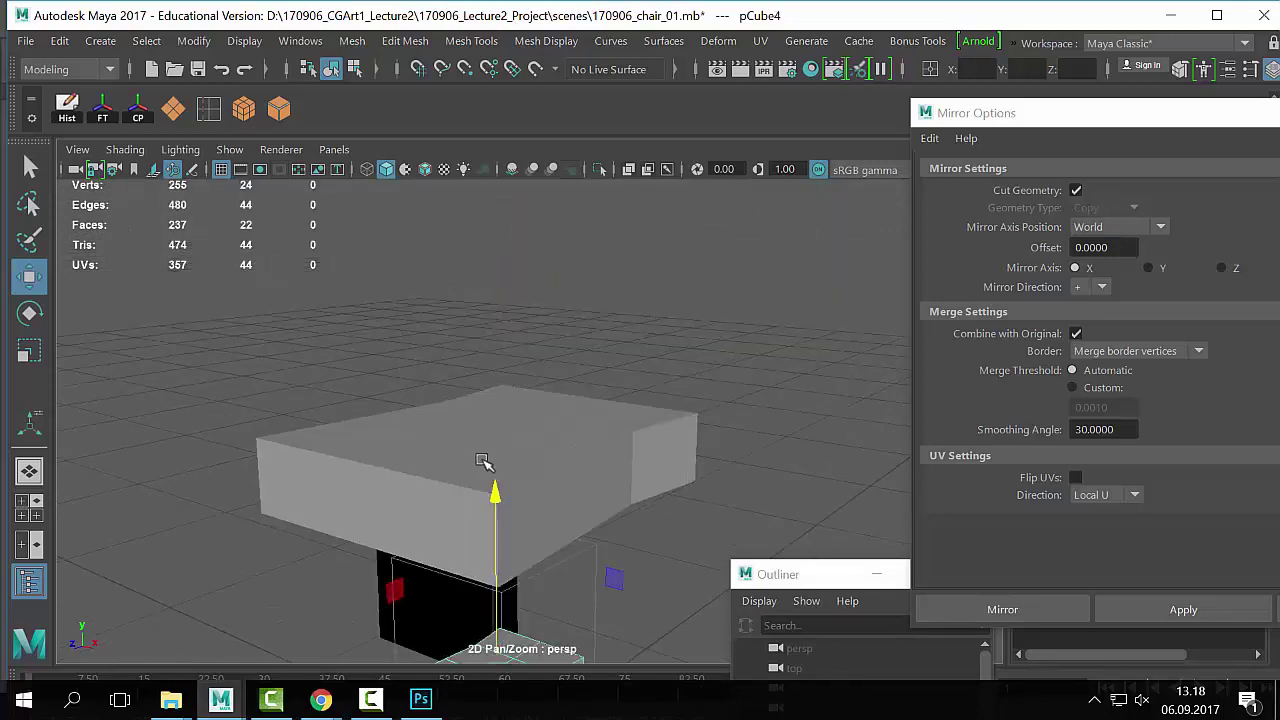
Step: Reselect the raised seat copy, examine its smoothed shape around the pinched side corner, and restore the unsmoothed display
click(567, 497)
key(3)
key(f)
alt+drag(714, 466, 666, 436)
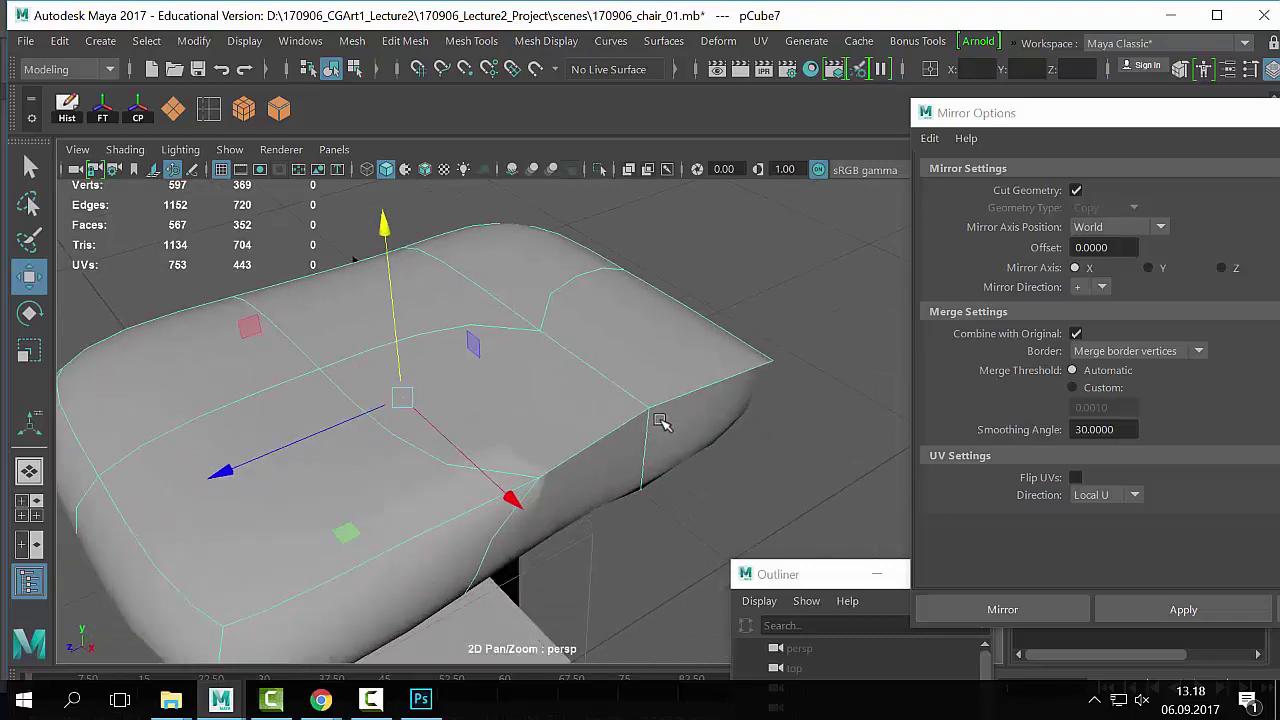
key(1)
alt+drag(771, 409, 723, 374)
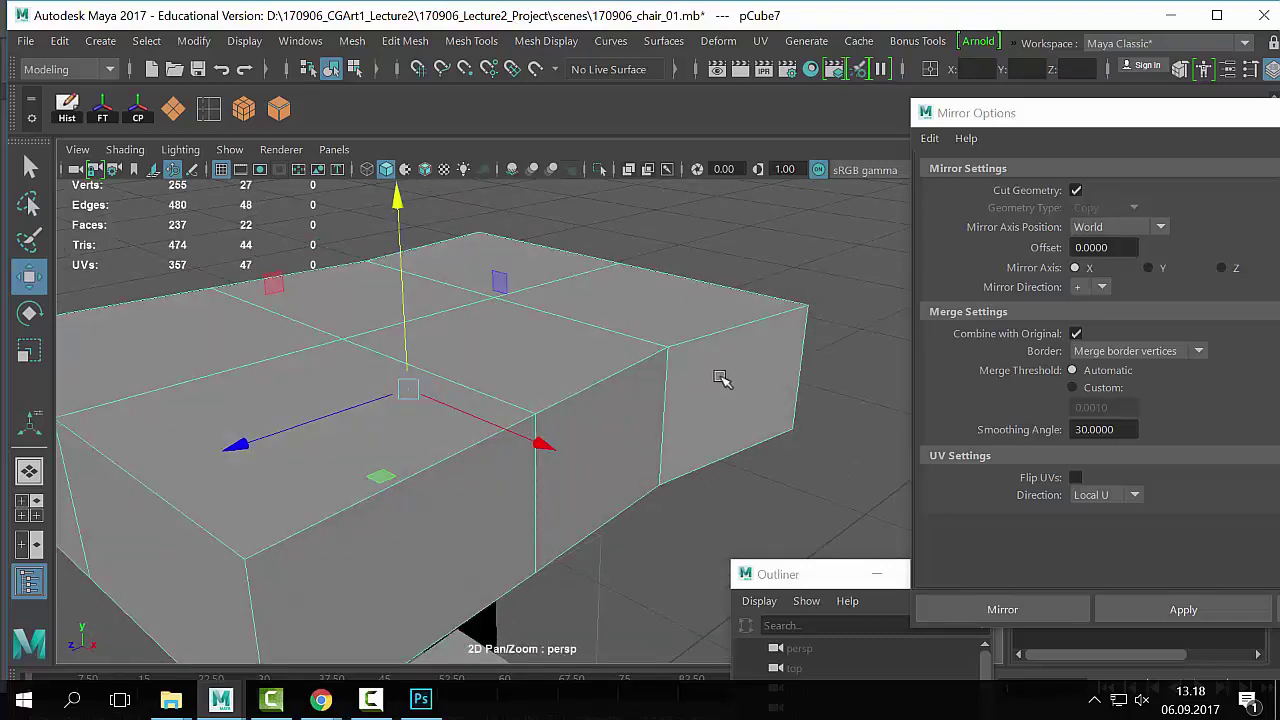
Step: Switch the seat copy to vertex selection, pick vertices at its middle side edge, and inspect them in wireframe
right_drag(730, 134, 683, 298)
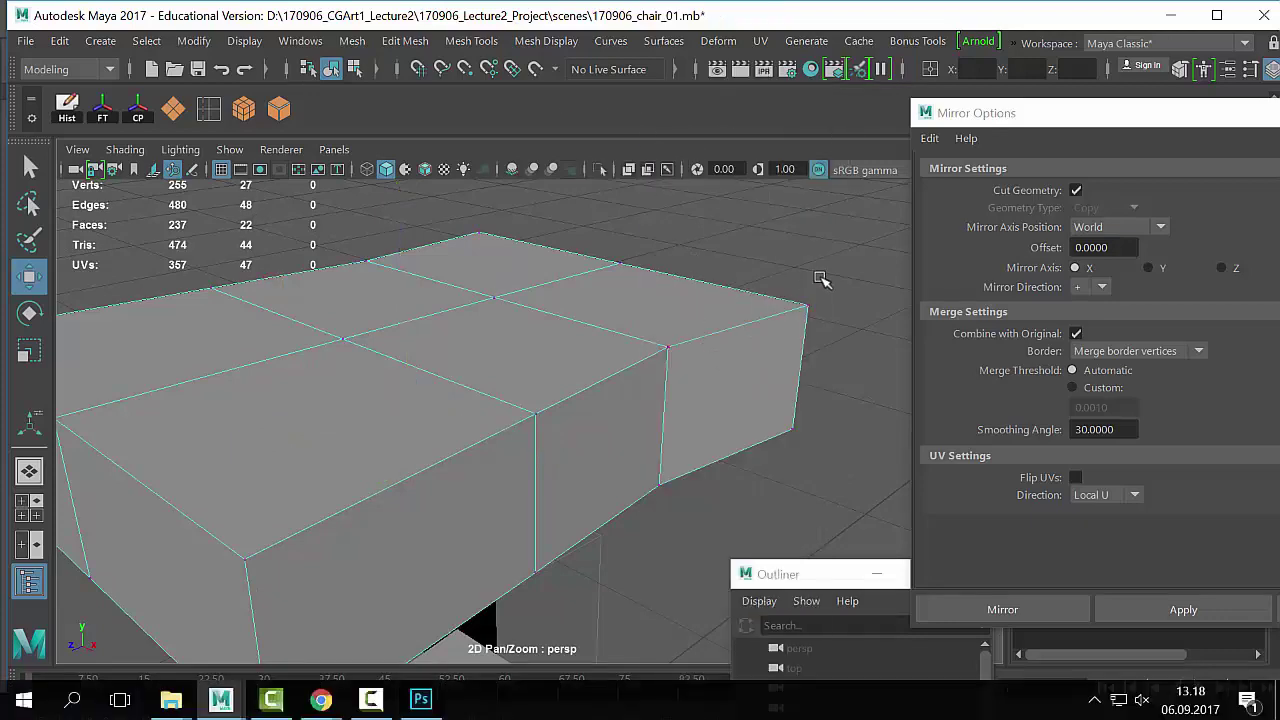
click(792, 338)
shift+click(540, 418)
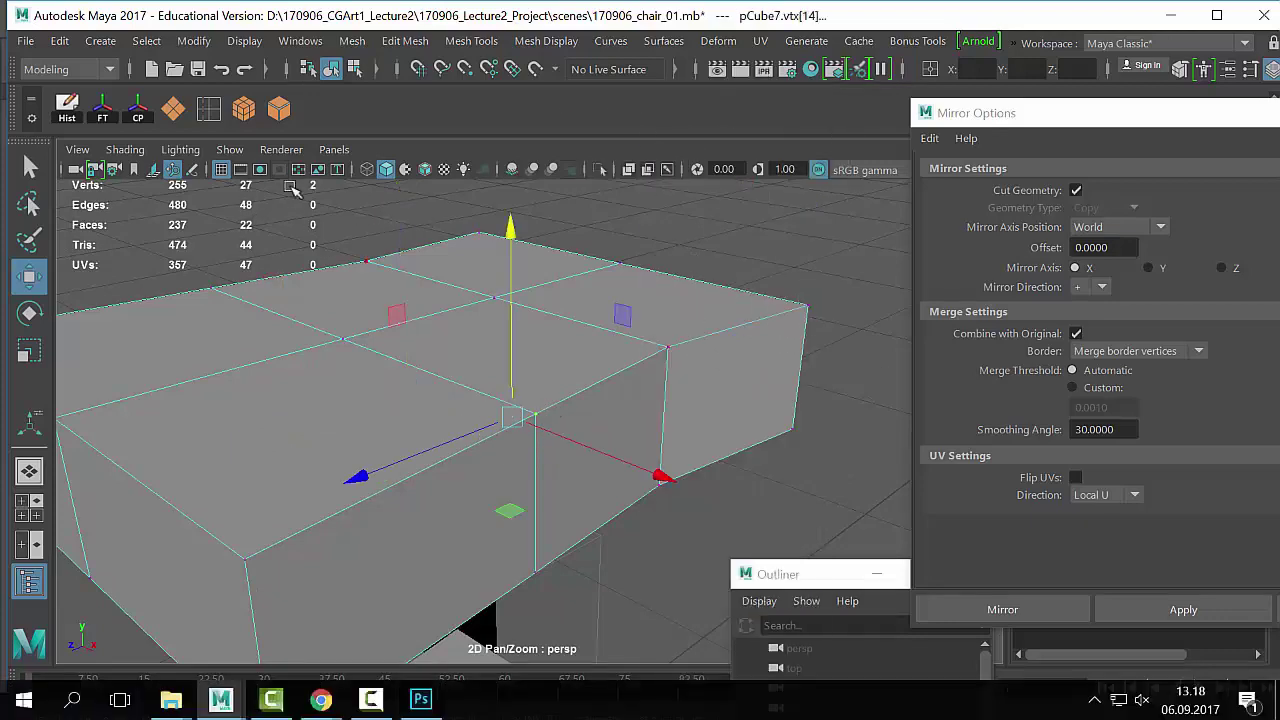
key(4)
alt+right_drag(513, 535, 560, 540)
mouse_move(560, 540)
alt+mouse_down()
mouse_move(388, 467)
mouse_move(483, 439)
alt+mouse_up()
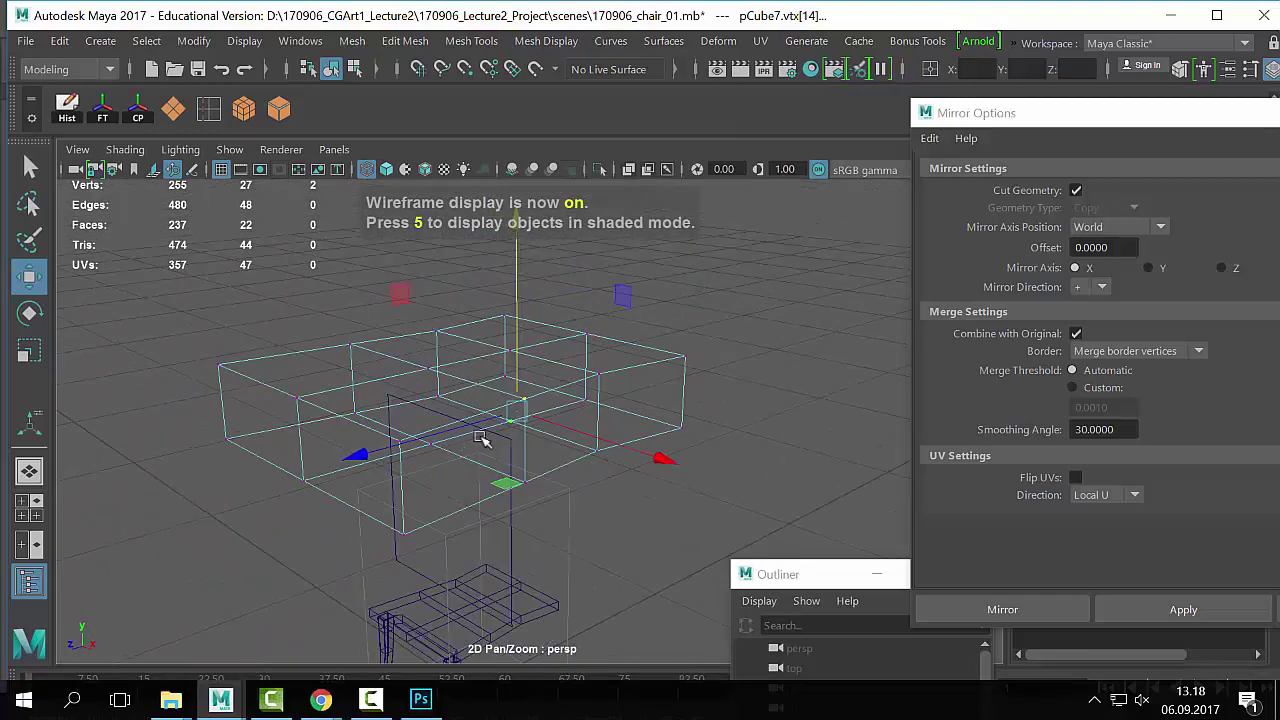
Step: Box-select the vertices around the side edge's upper corner in shaded display and check the selection in wireframe
key(5)
mouse_move(550, 365)
mouse_down()
mouse_move(543, 391)
mouse_move(423, 449)
mouse_move(500, 437)
mouse_move(489, 443)
mouse_up()
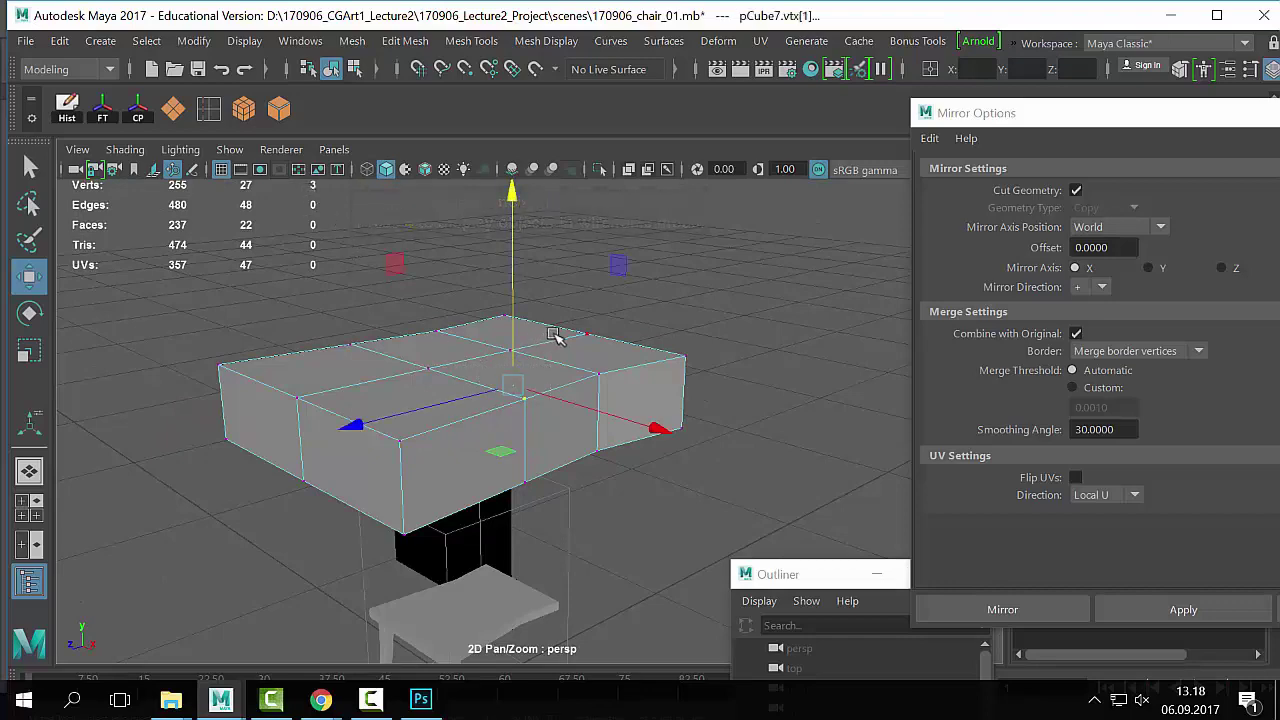
key(4)
alt+drag(622, 461, 437, 357)
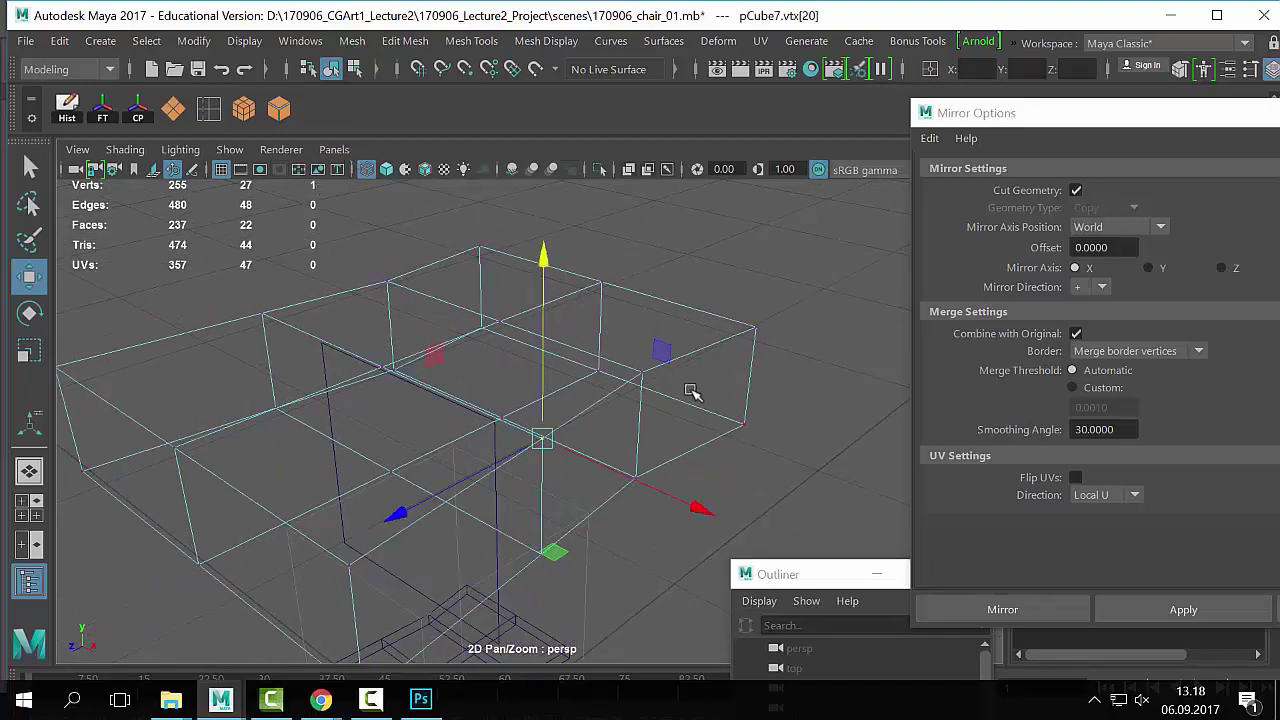
Step: Box-select a group of upper vertices on the seat copy and return to shaded display with the Select tool
drag(660, 350, 386, 243)
key(q)
key(5)
alt+right_drag(391, 277, 674, 380)
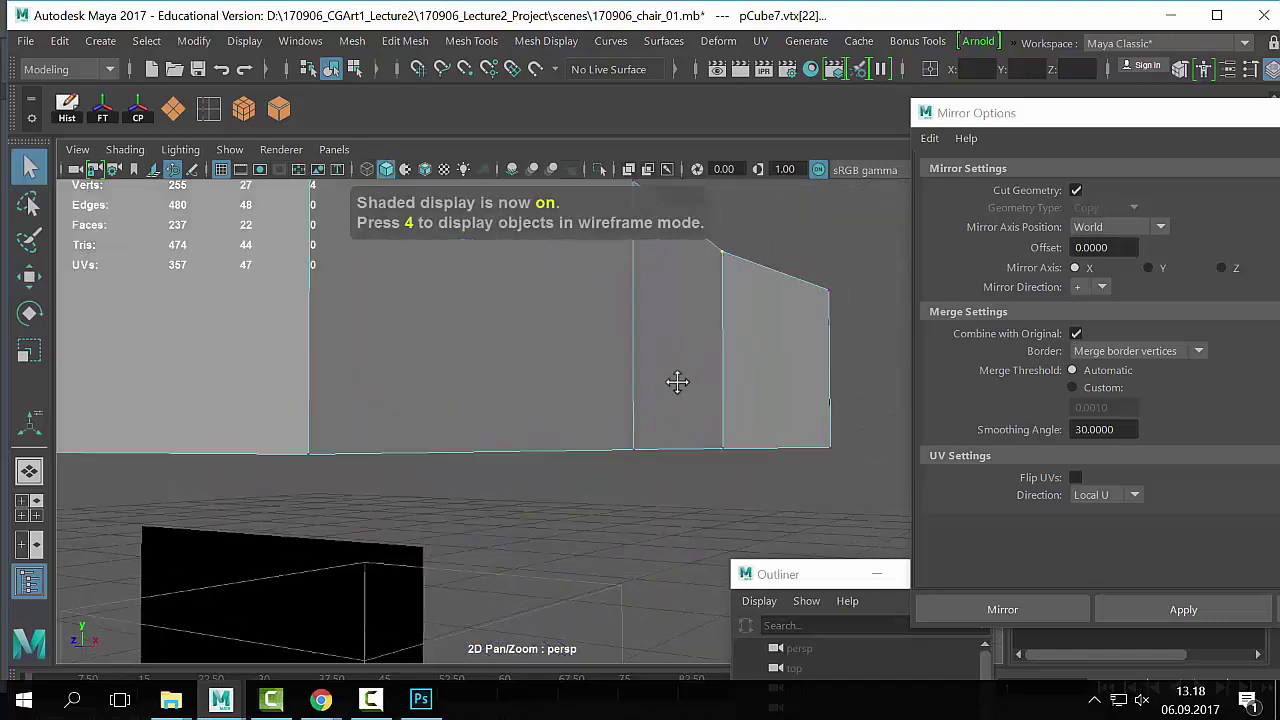
Step: Merge the selected overlapping corner vertices of the cushion block with a distance threshold of 0.01 and reselect the merged vertex to check it
alt+drag(674, 380, 630, 355)
click(405, 42)
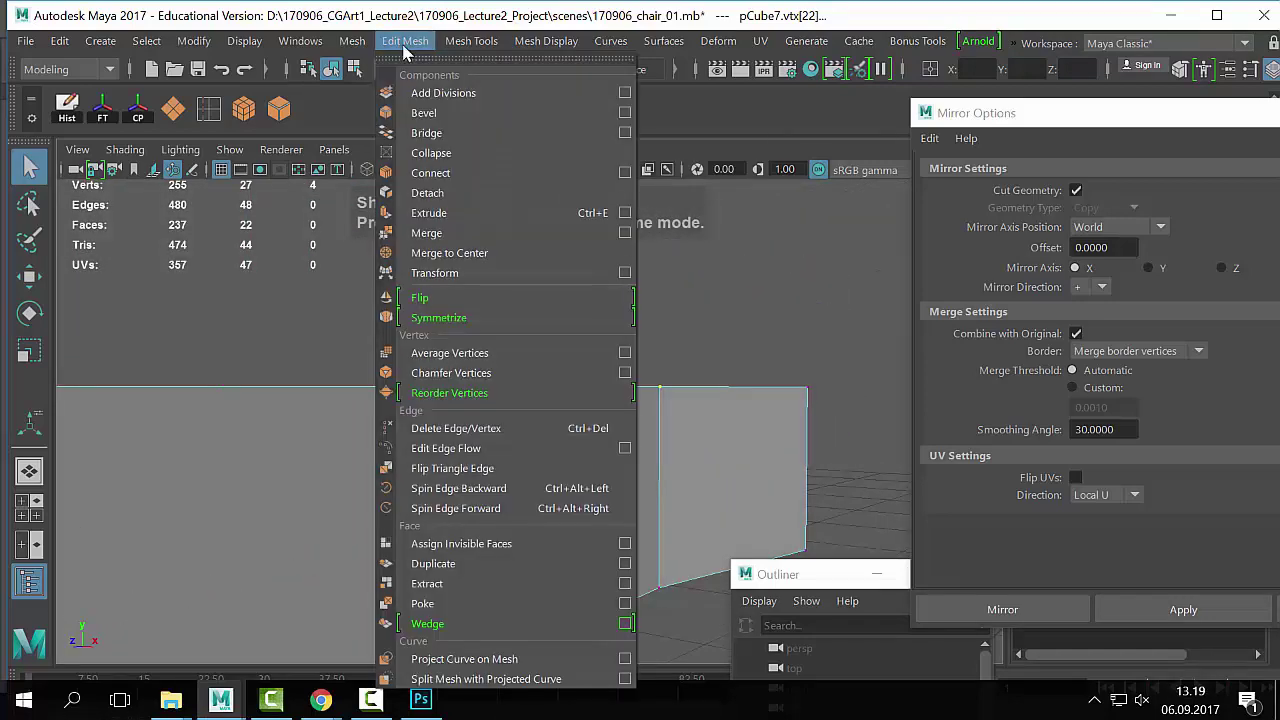
click(475, 233)
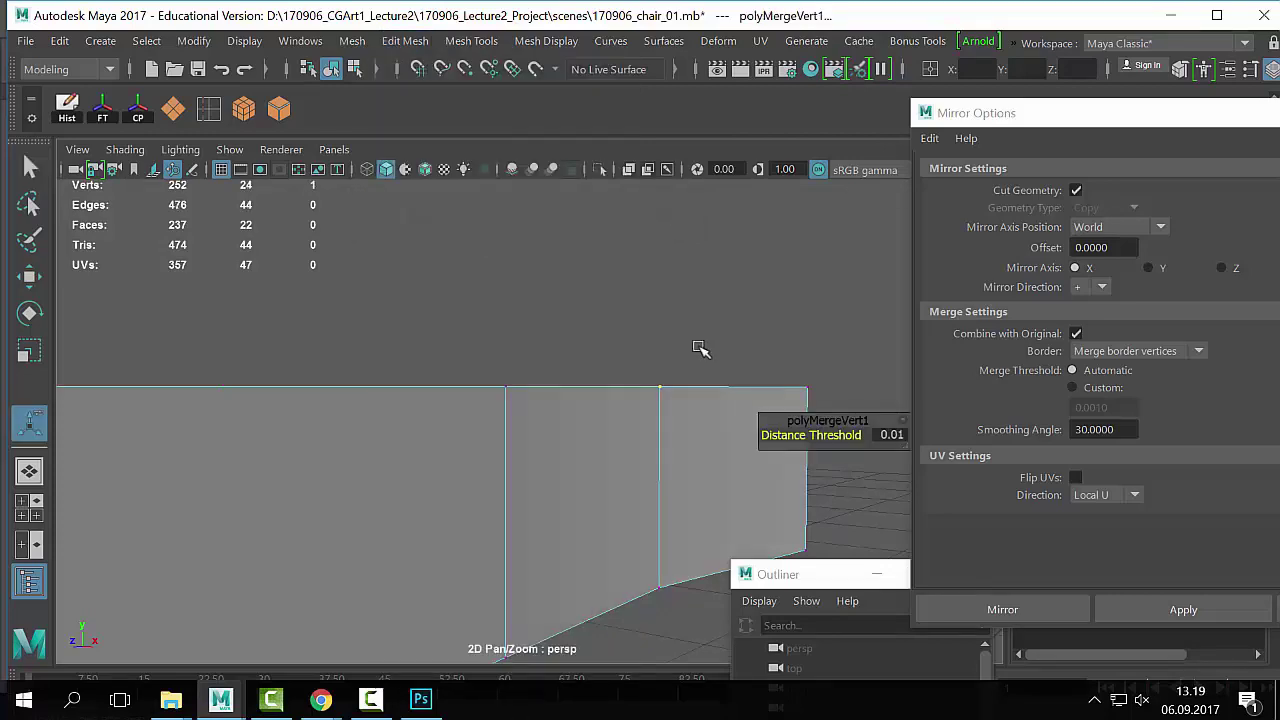
scroll(644, 451, down, 5)
alt+drag(644, 451, 625, 565)
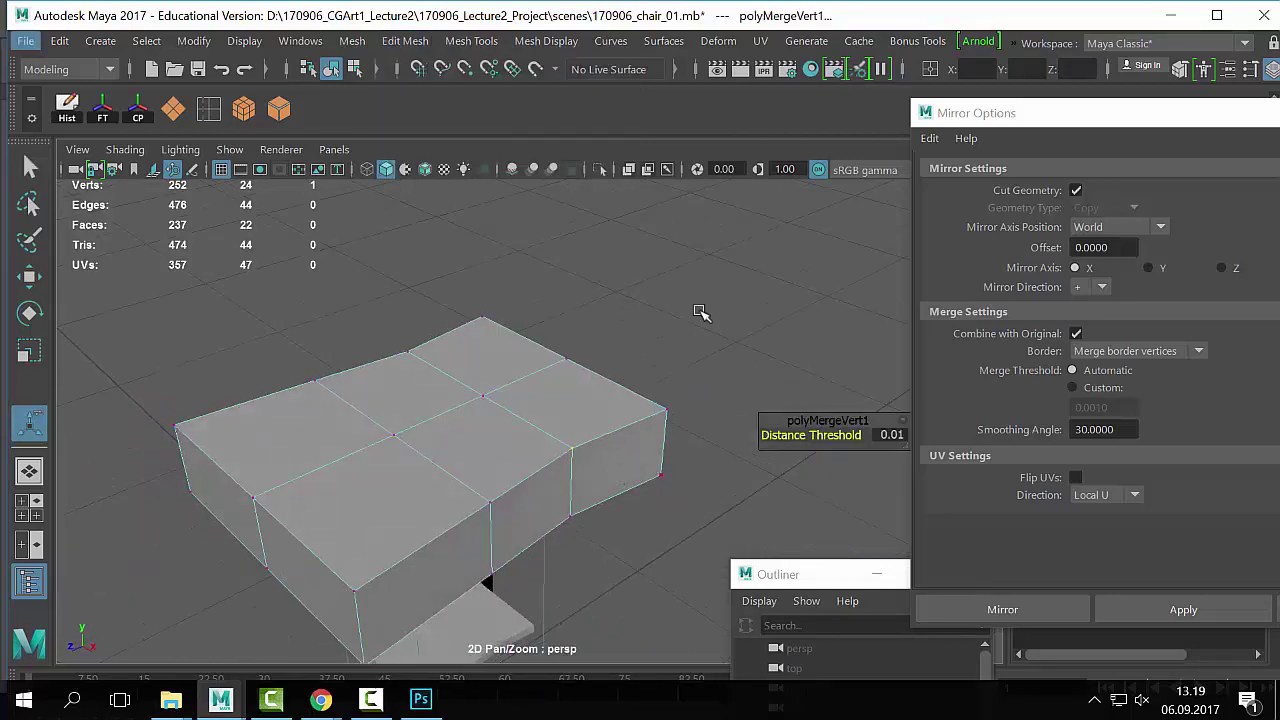
click(703, 314)
alt+drag(645, 500, 632, 444)
key(5)
click(578, 423)
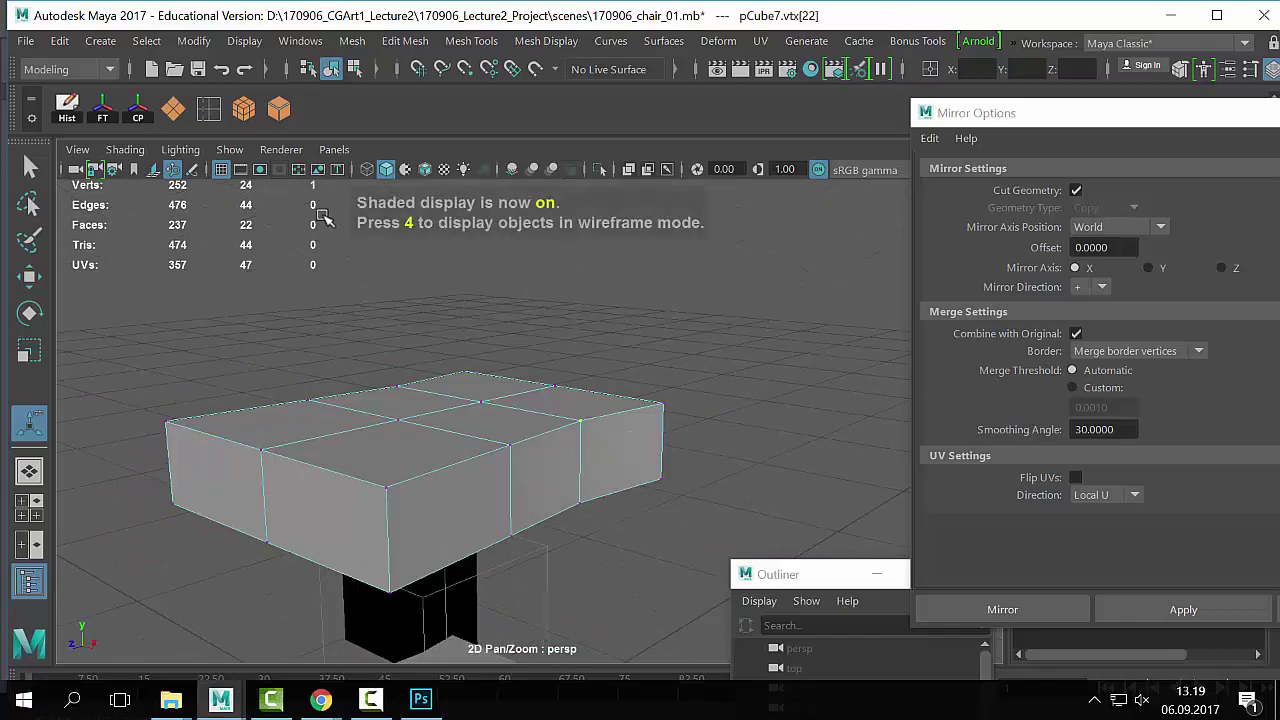
Step: Return the cushion block to object mode and display it with smooth mesh preview
right_drag(560, 493, 708, 355)
key(q)
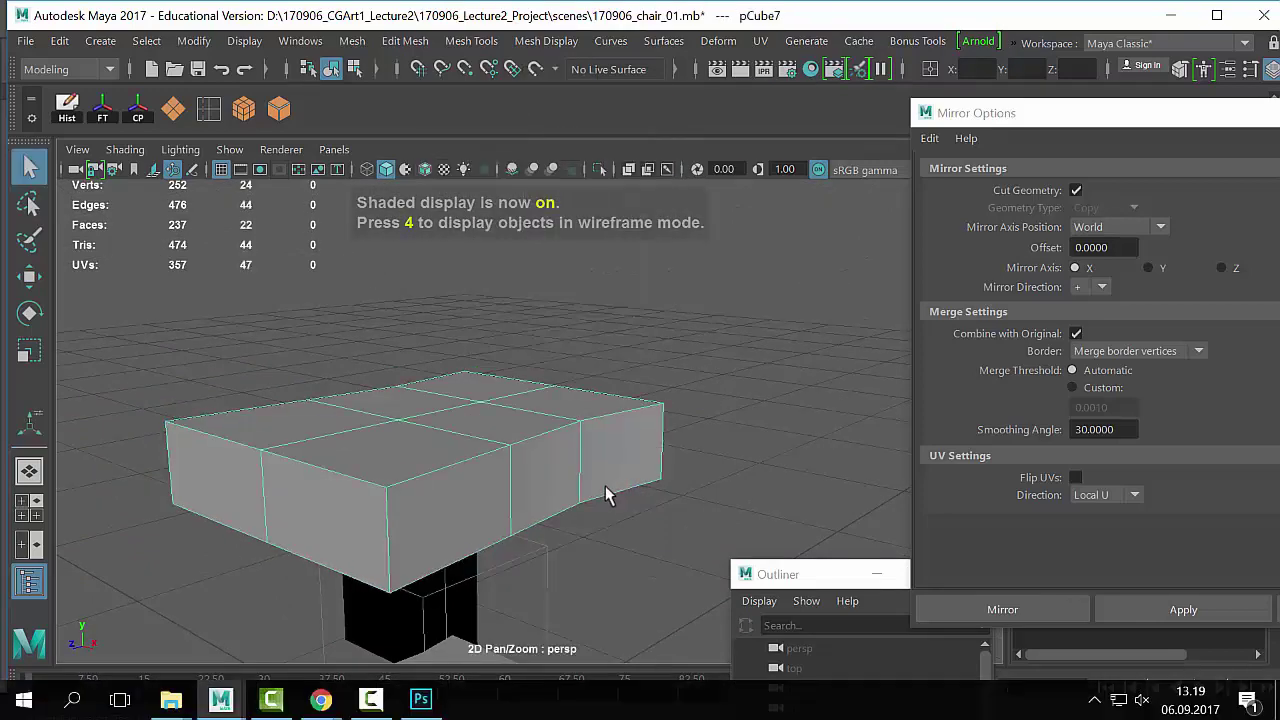
scroll(419, 446, down, 4)
key(3)
scroll(419, 446, down, 3)
click(552, 371)
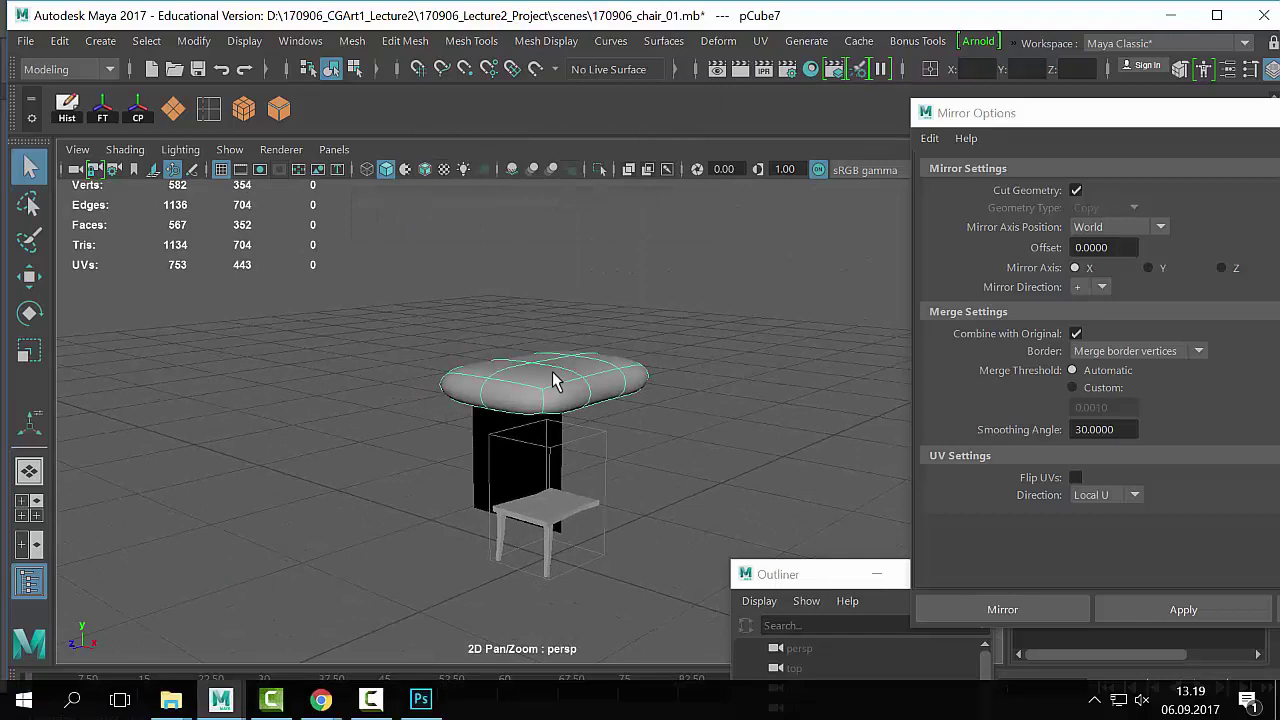
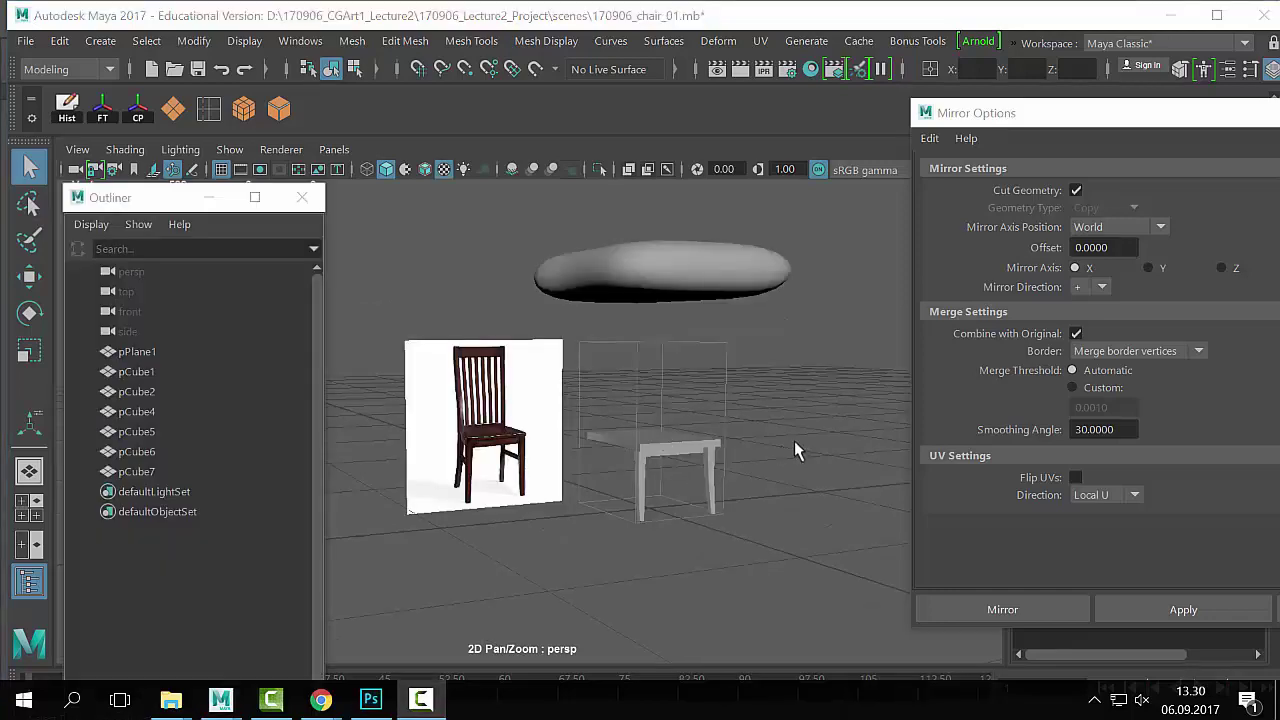
Step: Select the smoothed cushion and, in the side view, move it straight down onto the chair's seat frame
scroll(794, 441, up, 2)
scroll(612, 392, down, 3)
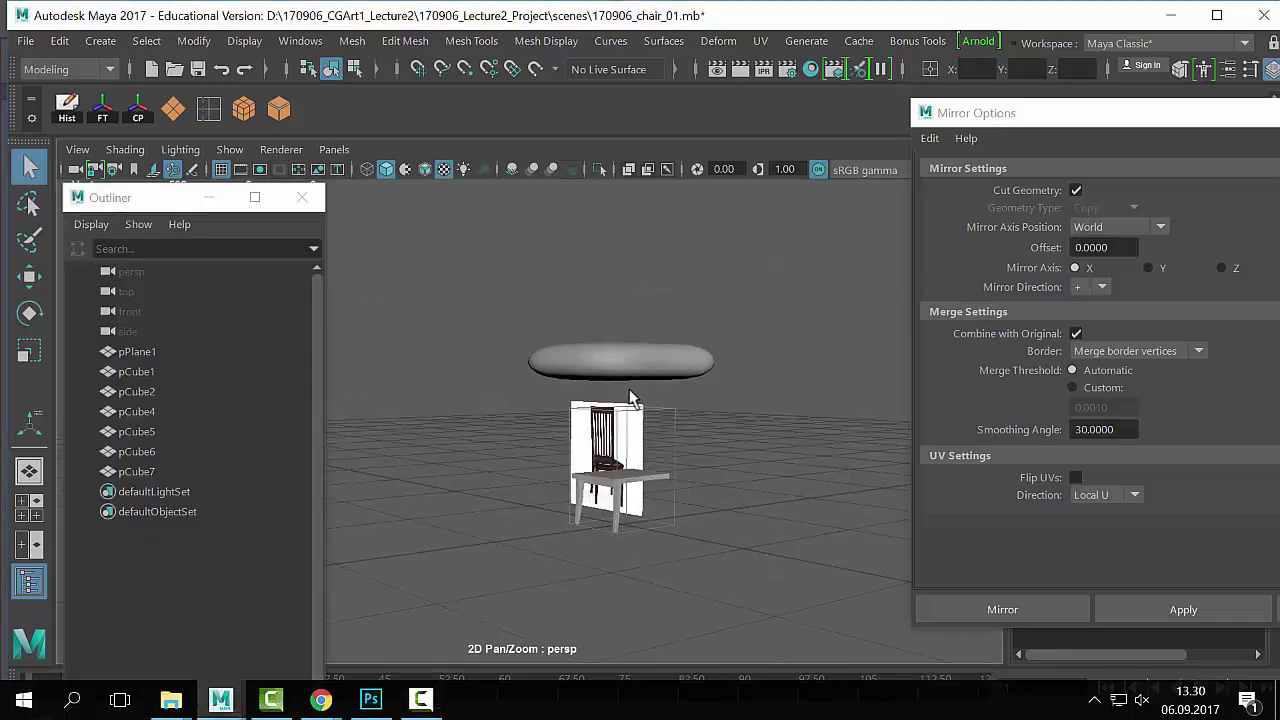
click(630, 392)
key(w)
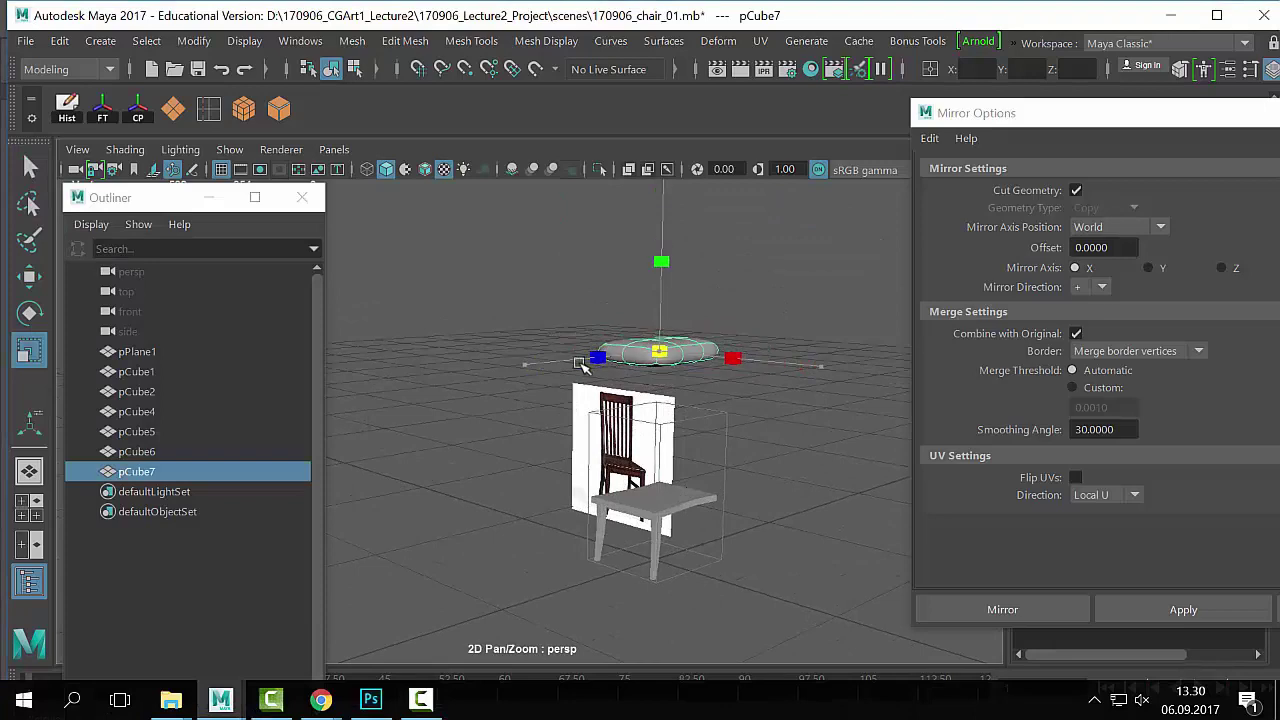
key(space)
key(space)
scroll(815, 370, down, 5)
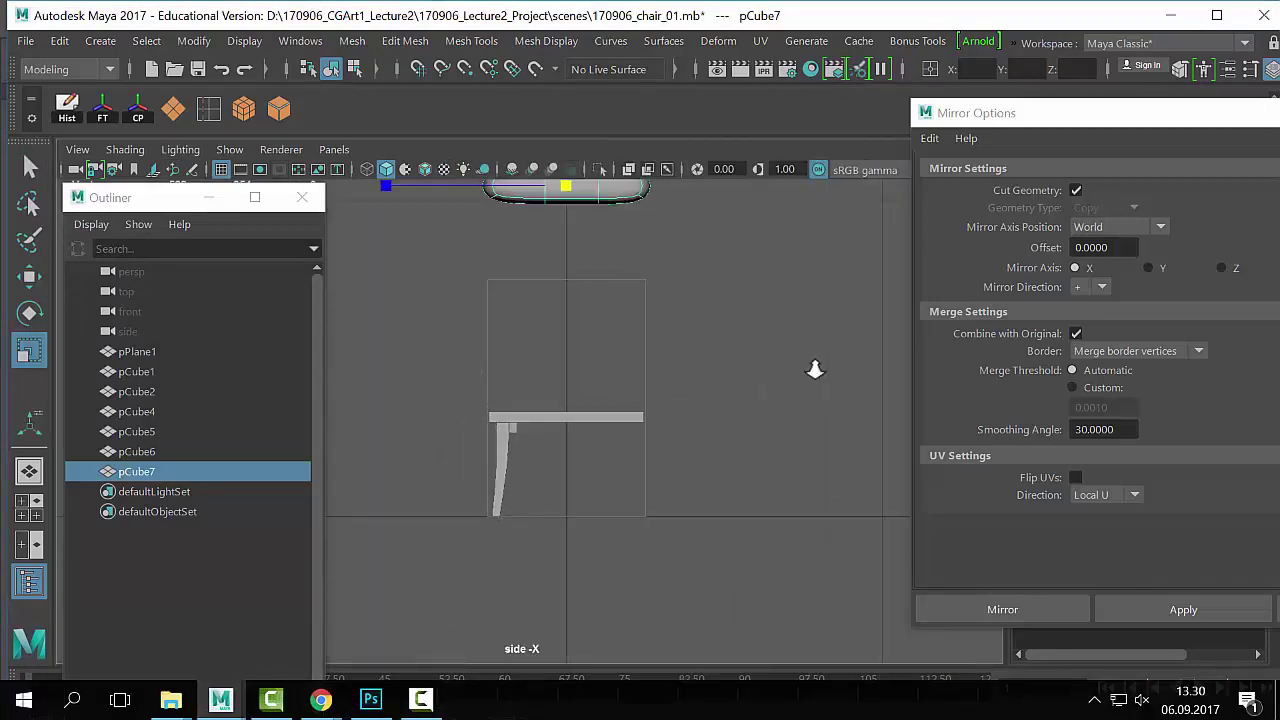
scroll(815, 370, down, 2)
key(w)
drag(576, 225, 590, 385)
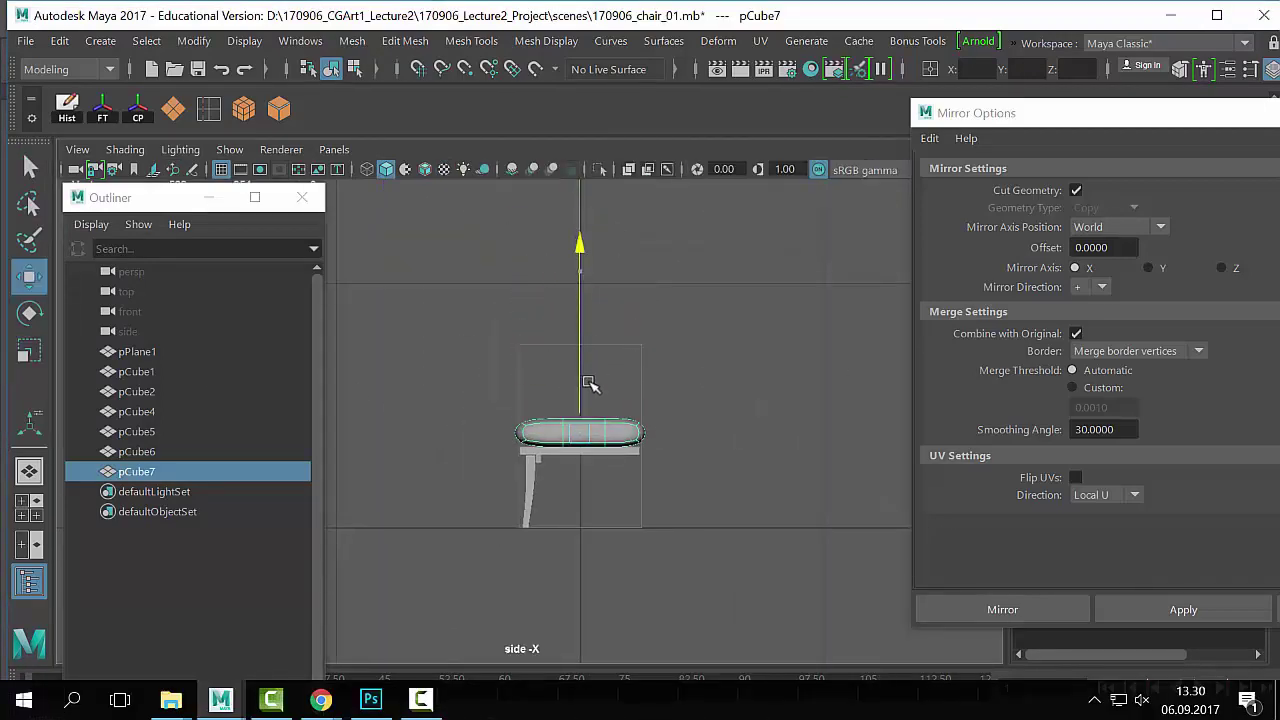
Step: Scale the cushion vertically into a thin pad and lower it onto the seat frame in the side view
scroll(585, 395, up, 3)
key(r)
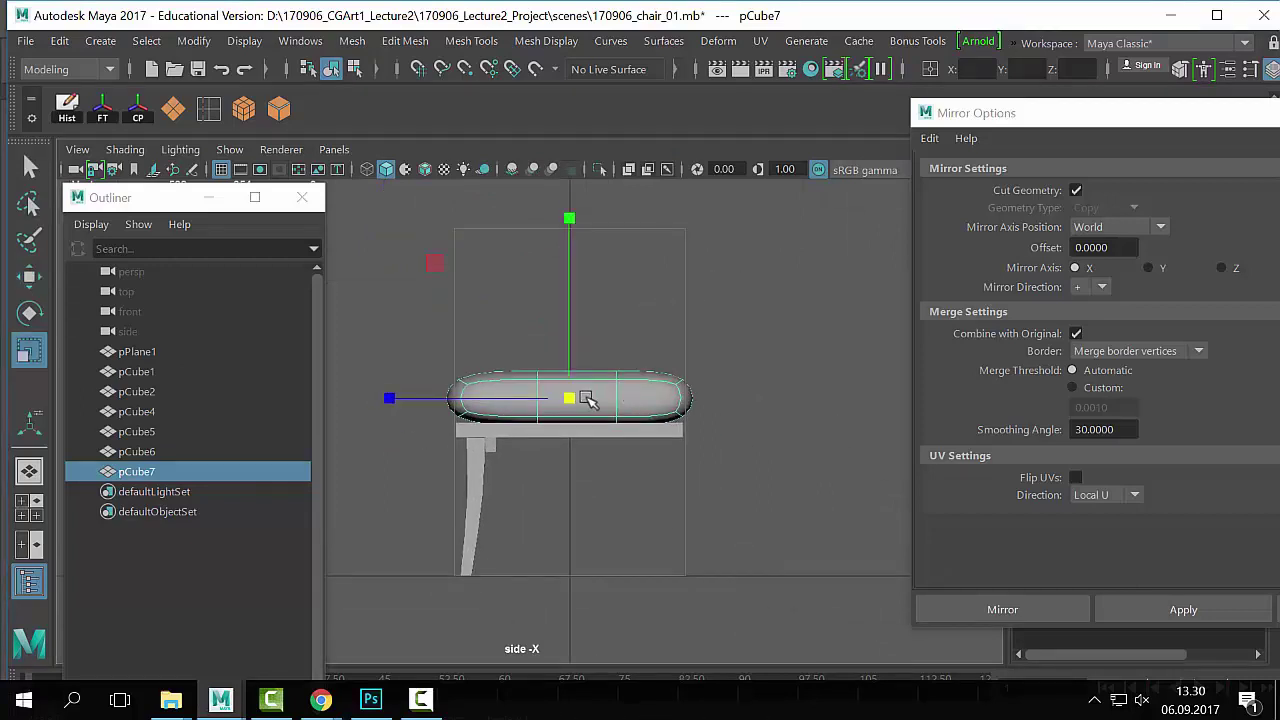
drag(570, 218, 574, 336)
key(w)
click(580, 342)
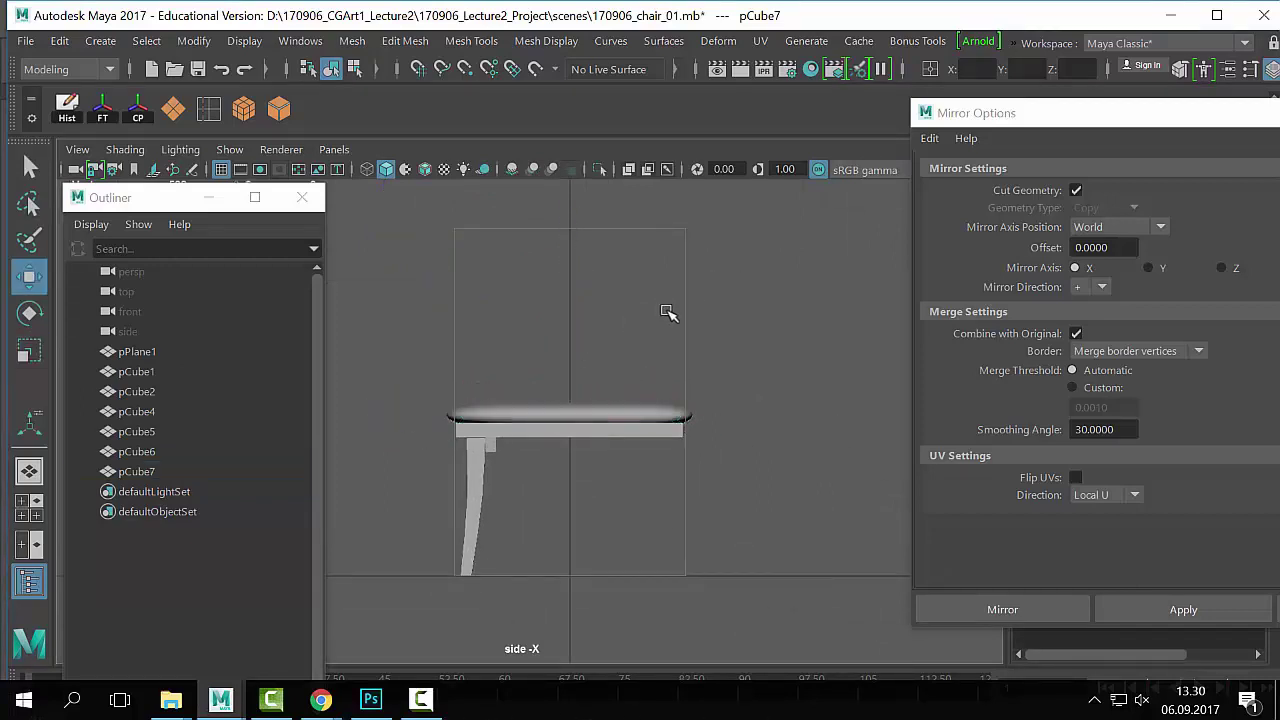
key(space)
key(space)
scroll(749, 362, up, 3)
alt+drag(748, 364, 664, 435)
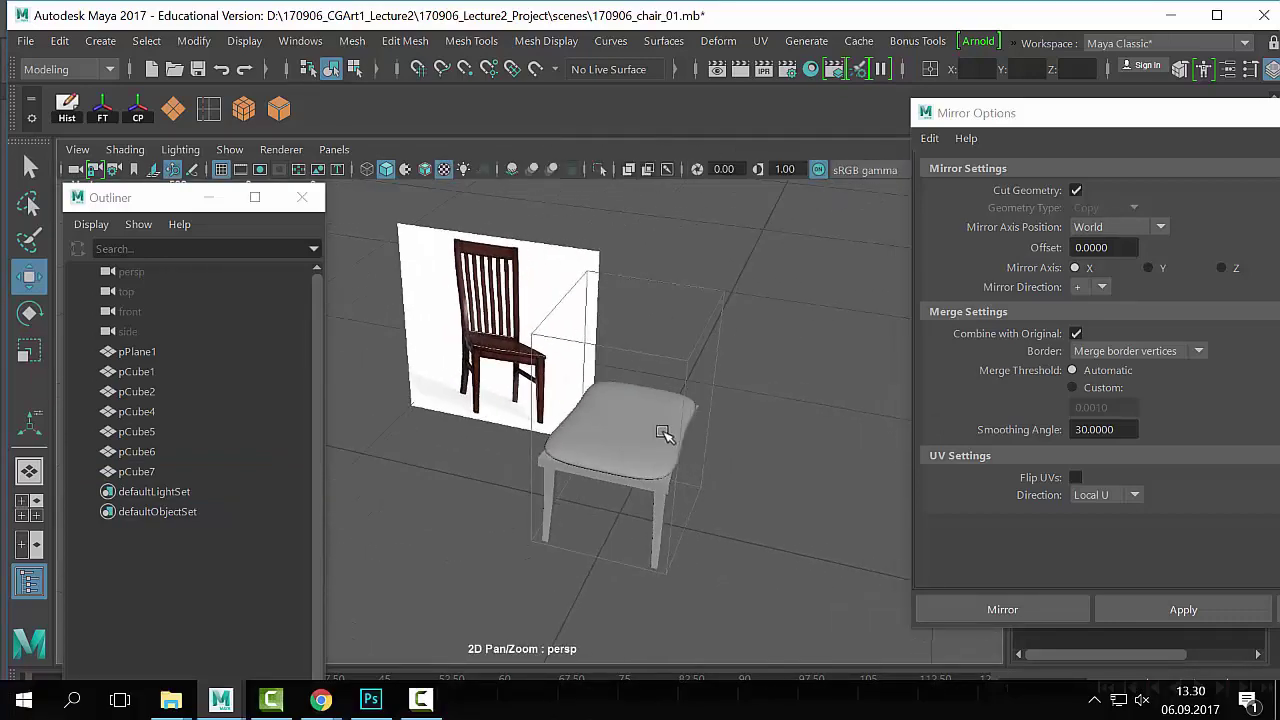
Step: Adjust the seat cushion's height along the Y axis, checking its underside and corners against the seat frame
click(650, 443)
scroll(590, 478, up, 2)
alt+drag(585, 481, 605, 343)
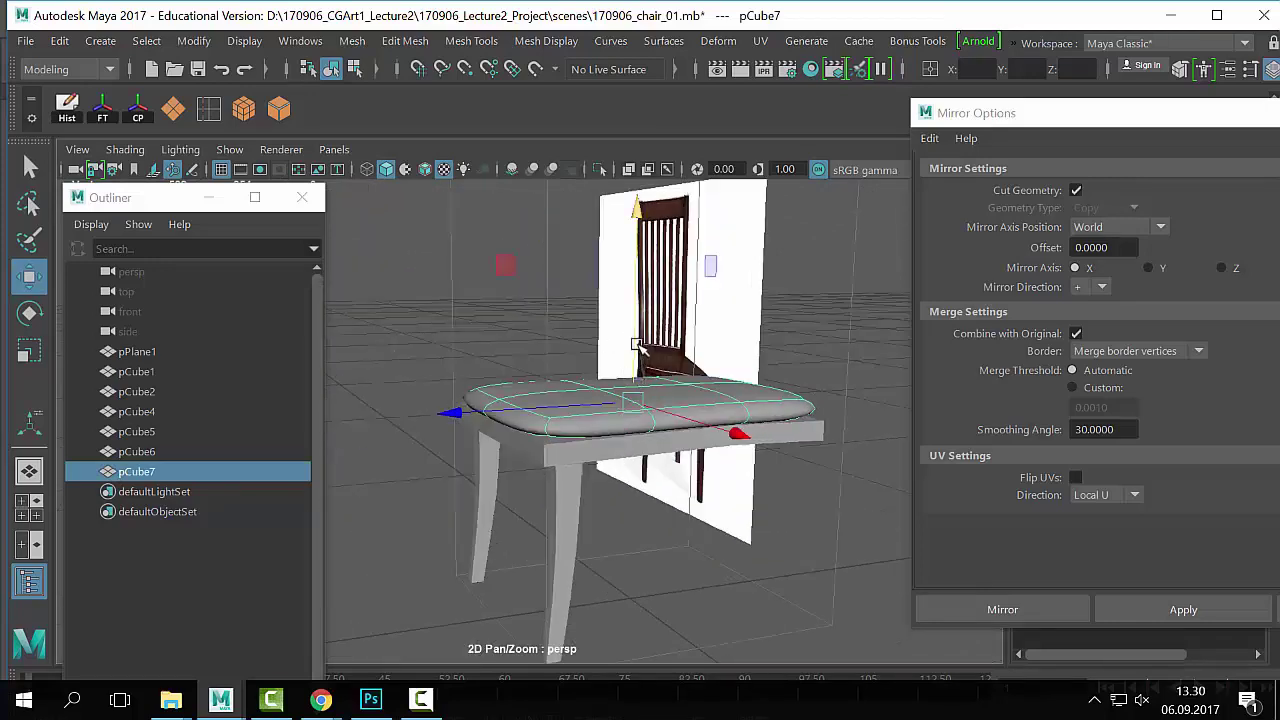
alt+drag(712, 318, 627, 375)
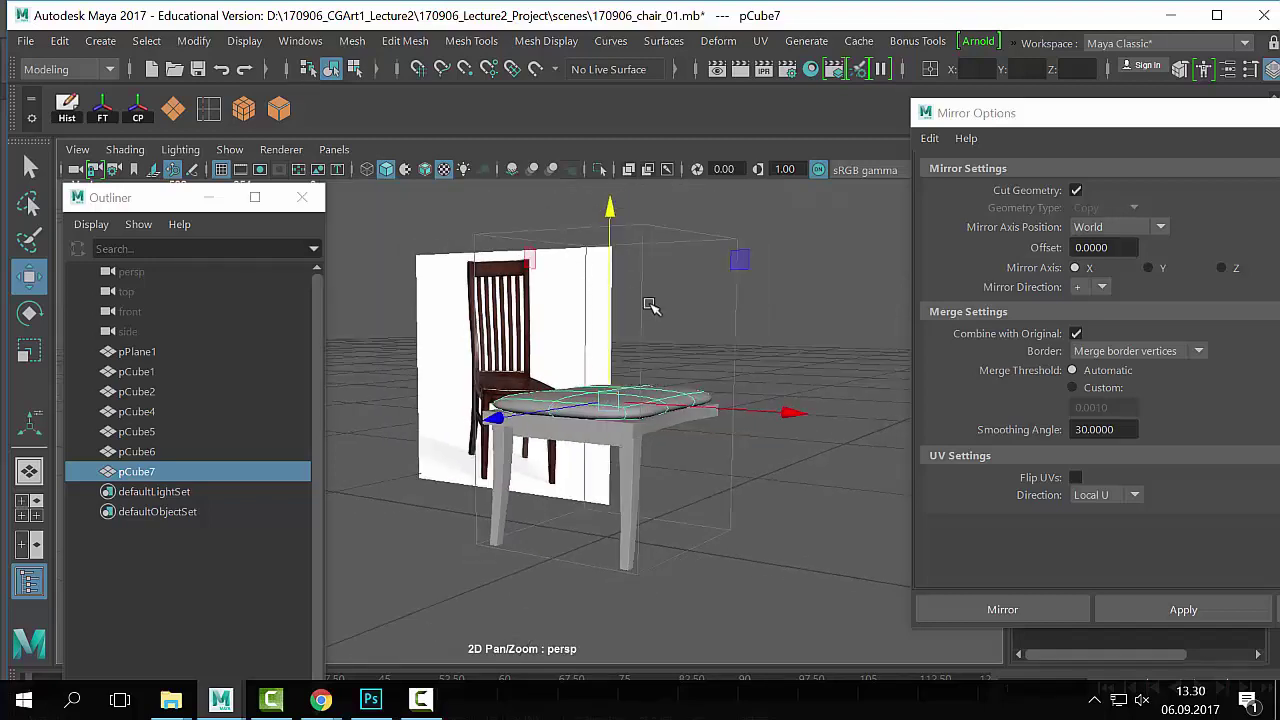
alt+drag(650, 306, 632, 215)
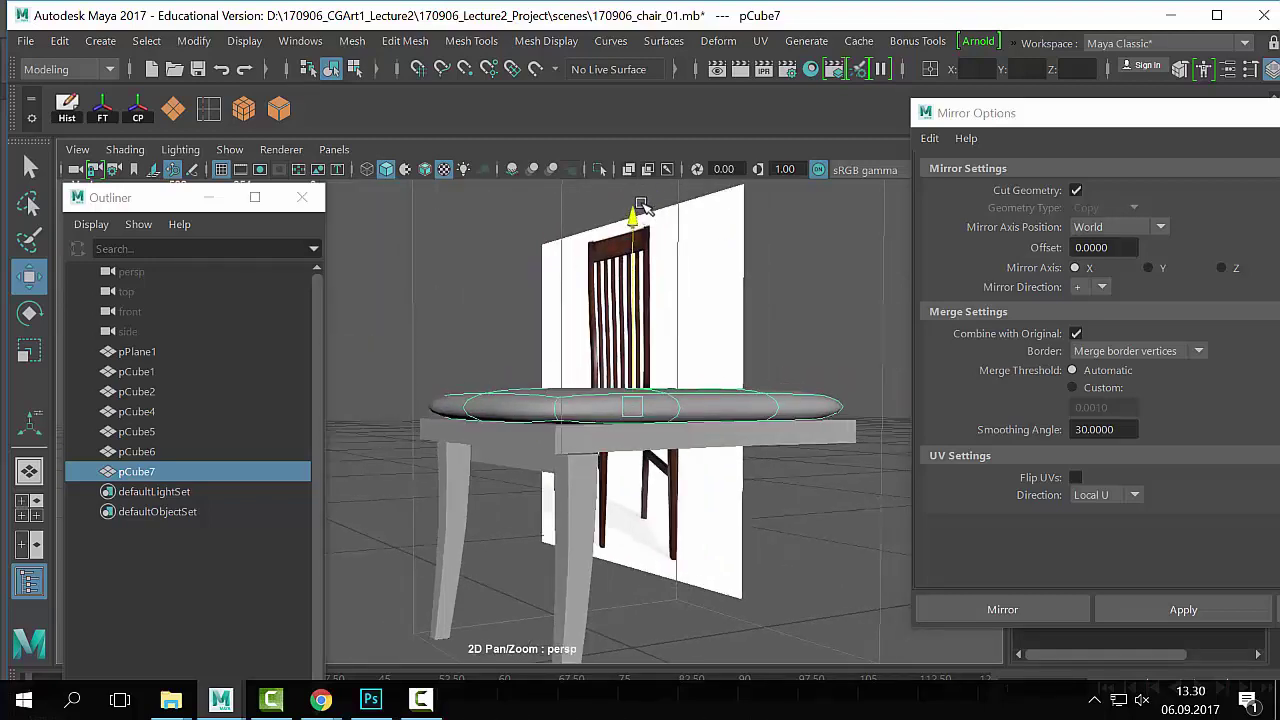
alt+drag(705, 287, 645, 230)
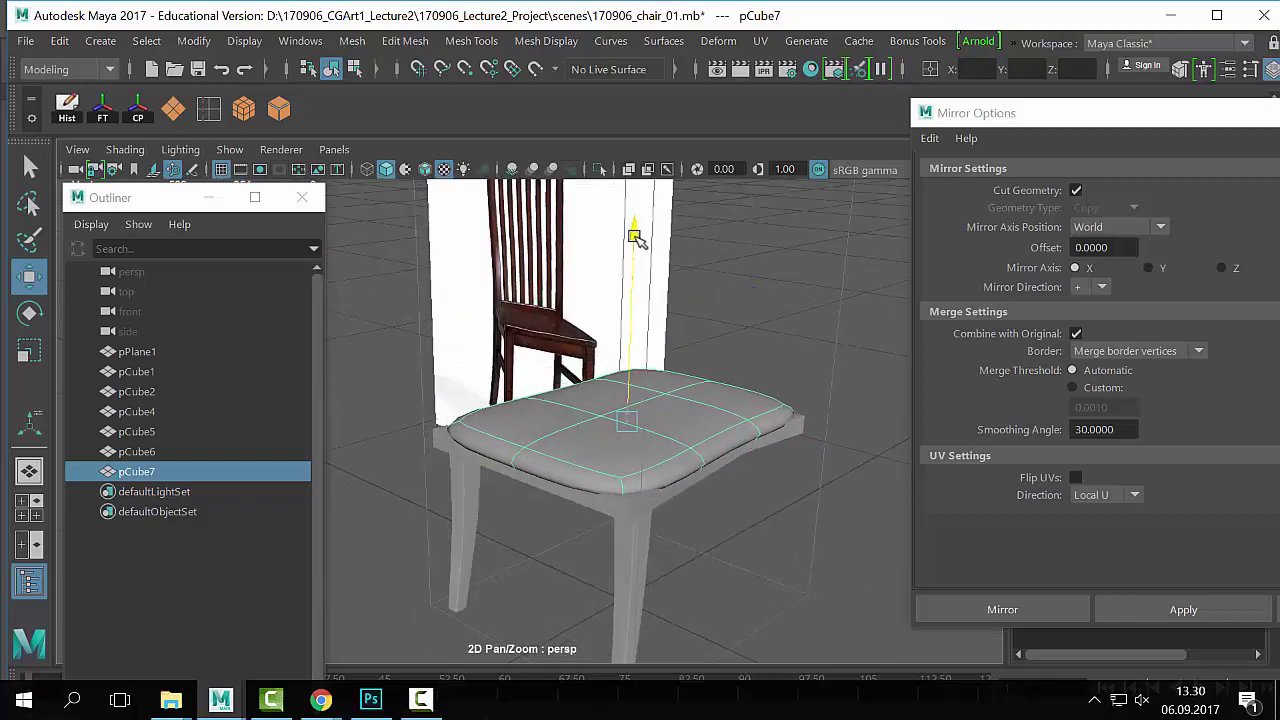
alt+right_drag(546, 372, 700, 497)
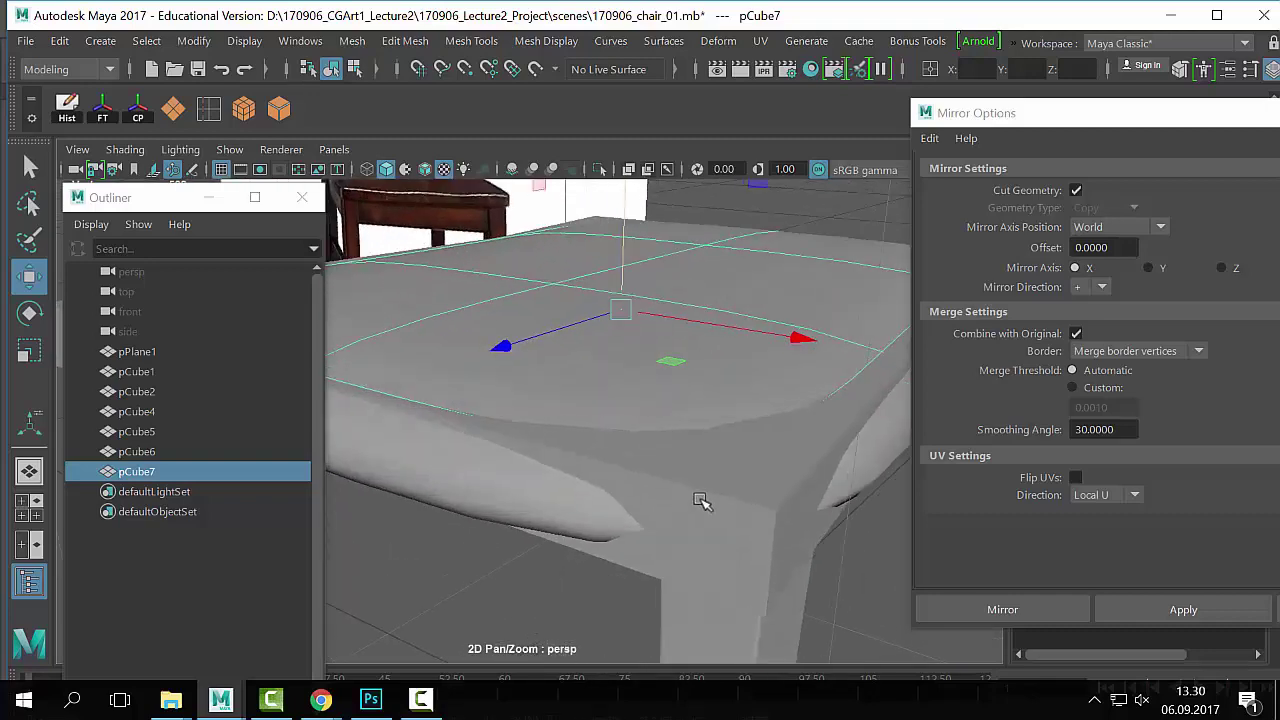
alt+drag(700, 497, 714, 500)
alt+middle_drag(714, 500, 576, 490)
alt+right_drag(612, 413, 571, 334)
alt+drag(567, 312, 703, 503)
Step: Reselect only the seat cushion and fine-tune its height so it rests on top of the seat frame
key(space)
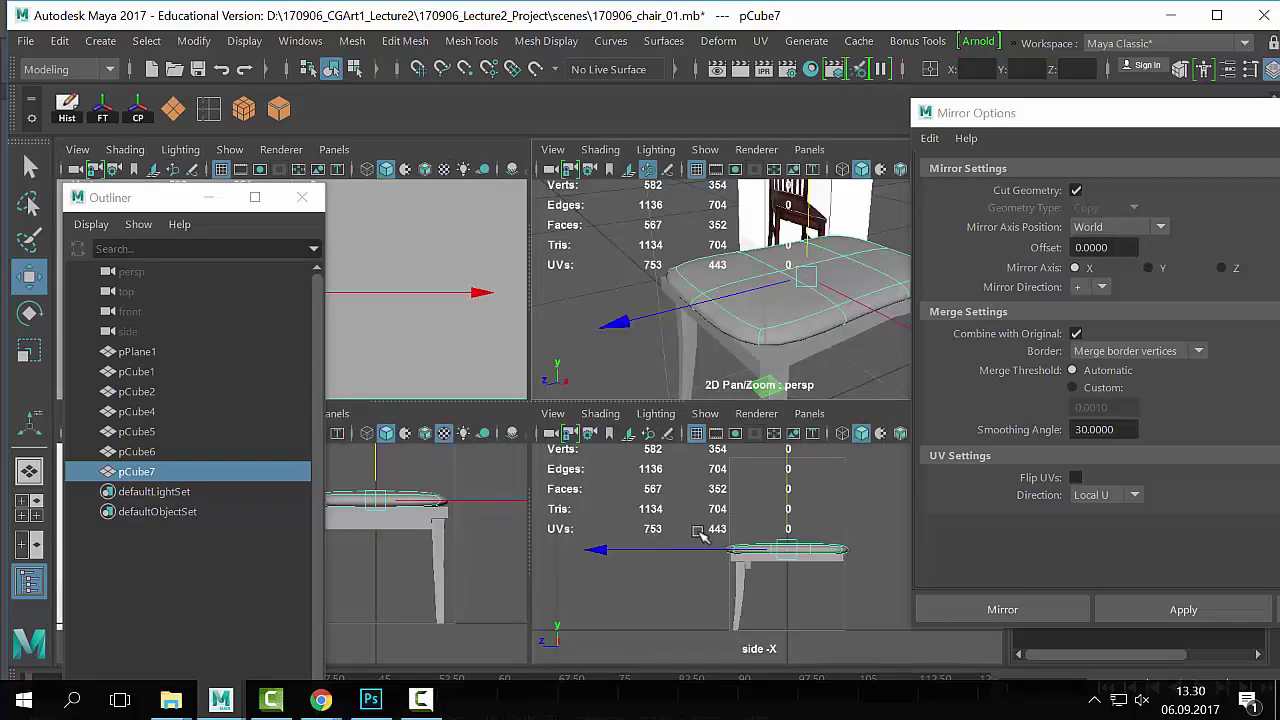
key(space)
drag(711, 400, 680, 413)
key(space)
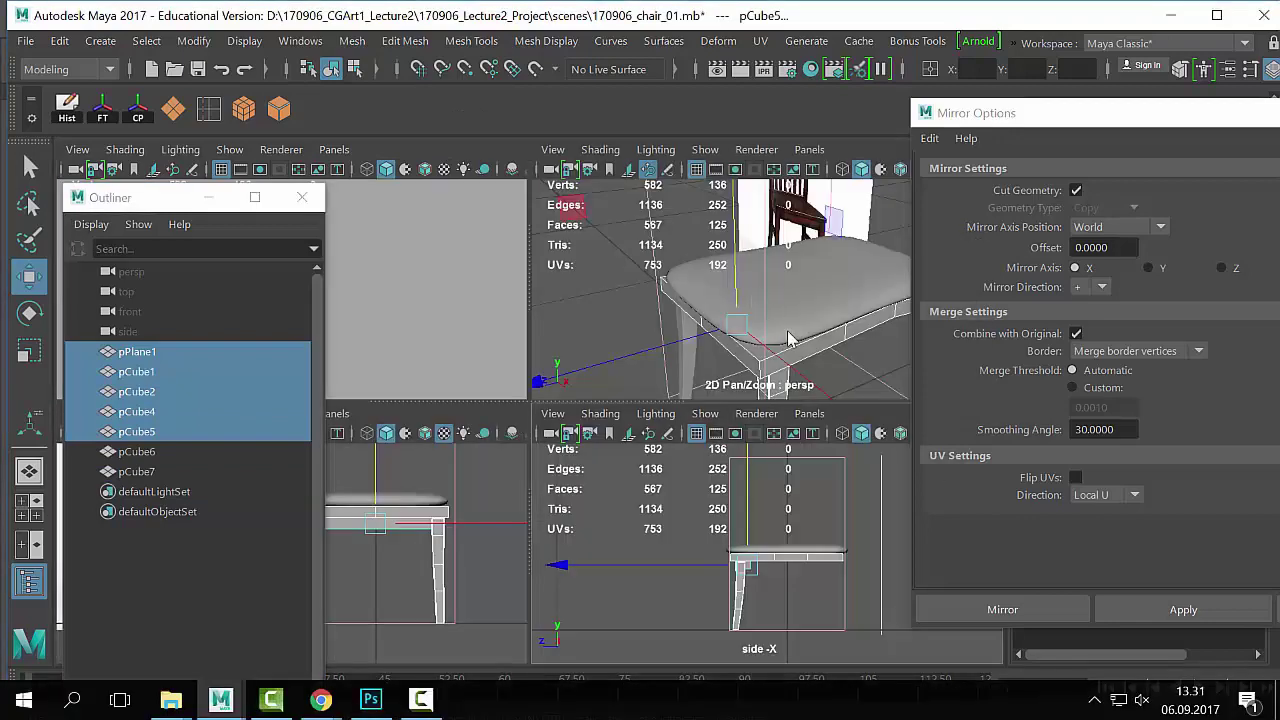
key(space)
click(714, 466)
alt+right_drag(714, 466, 698, 414)
alt+drag(697, 307, 557, 293)
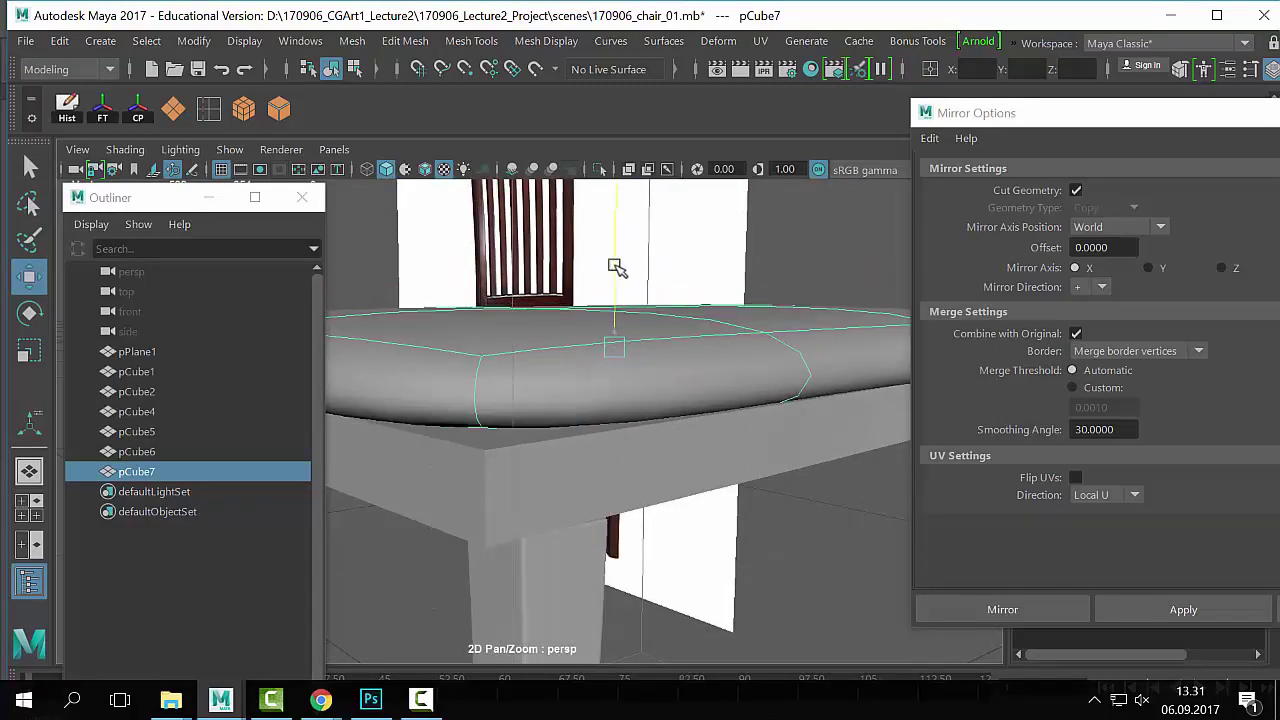
alt+right_drag(715, 305, 580, 352)
alt+drag(580, 352, 514, 376)
scroll(595, 350, down, 3)
alt+middle_drag(514, 376, 641, 348)
Step: Move the Outliner out of the way and examine the backrest and rear legs in the chair reference image
drag(149, 201, 153, 620)
alt+right_drag(458, 461, 590, 392)
alt+middle_drag(190, 323, 294, 366)
alt+right_drag(294, 366, 490, 376)
alt+middle_drag(490, 376, 388, 352)
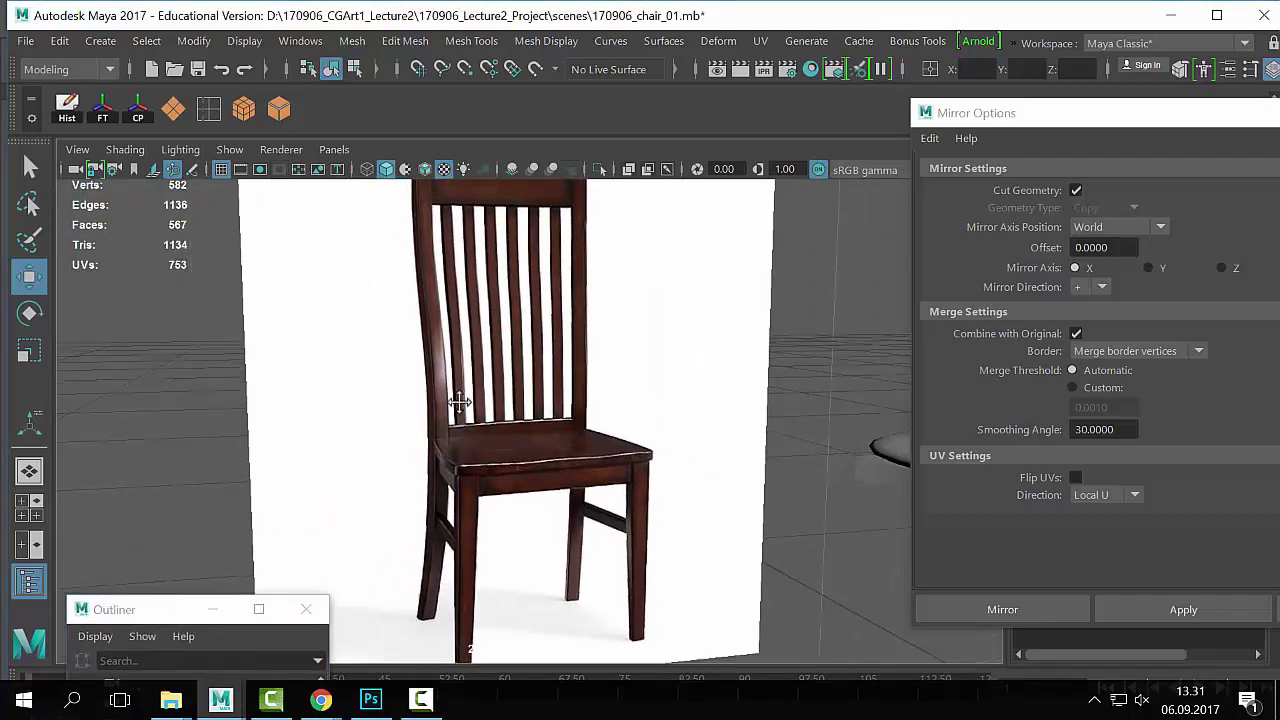
alt+right_drag(460, 400, 447, 247)
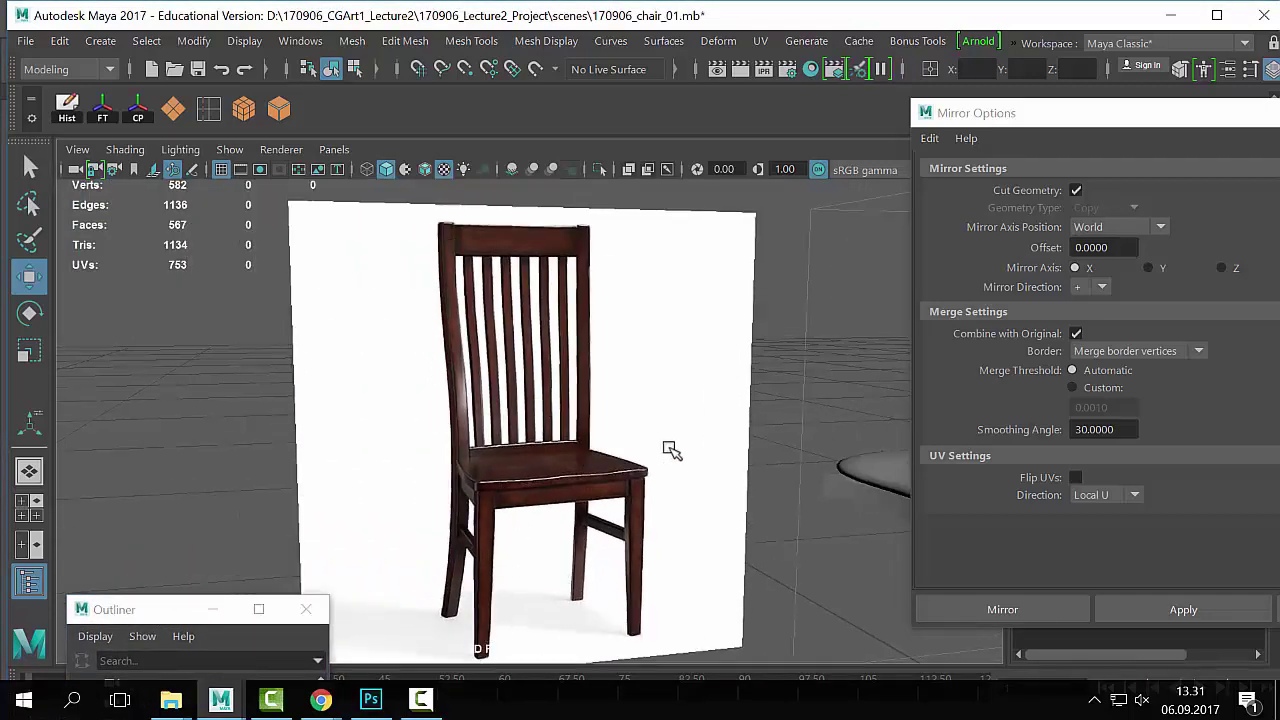
right_drag(671, 450, 684, 403)
alt+right_drag(731, 525, 603, 480)
alt+middle_drag(603, 480, 567, 453)
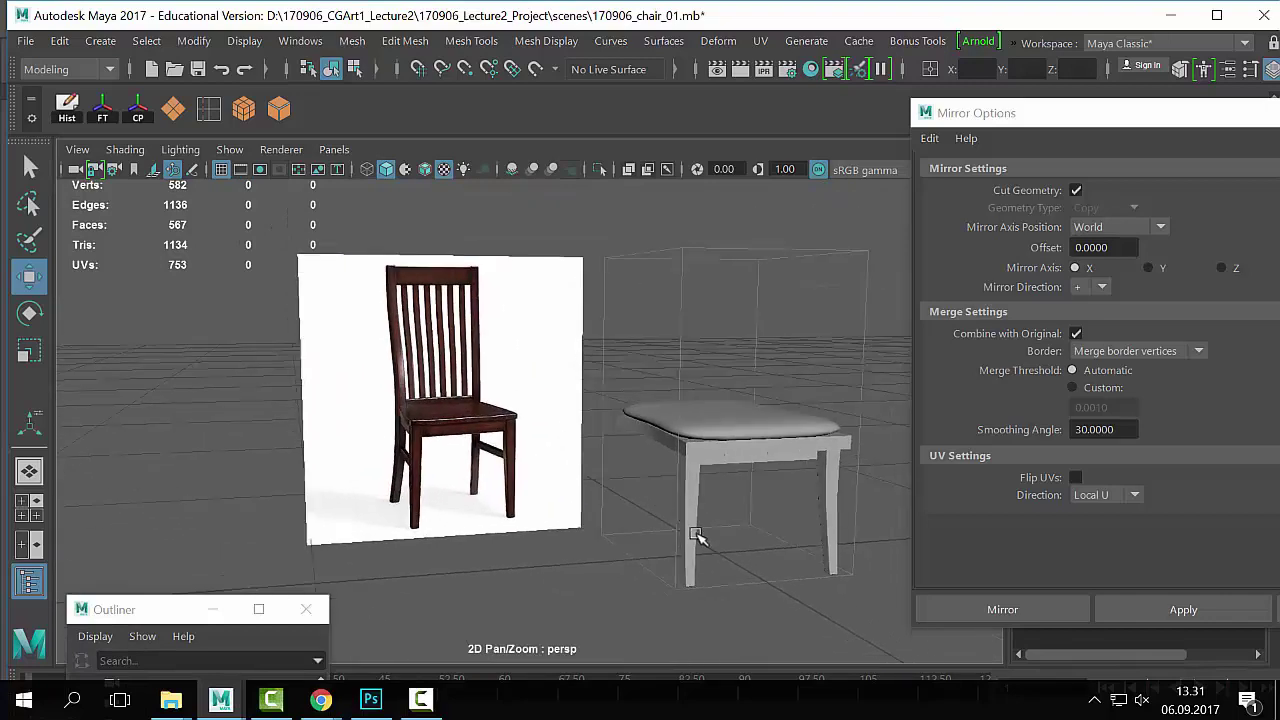
Step: Duplicate the front leg nearest the reference image and move the copy back toward the rear of the seat
click(694, 537)
drag(786, 571, 737, 518)
alt+right_drag(716, 430, 717, 510)
alt+middle_drag(717, 510, 624, 434)
key(q)
alt+drag(651, 394, 700, 465)
alt+middle_drag(731, 371, 650, 470)
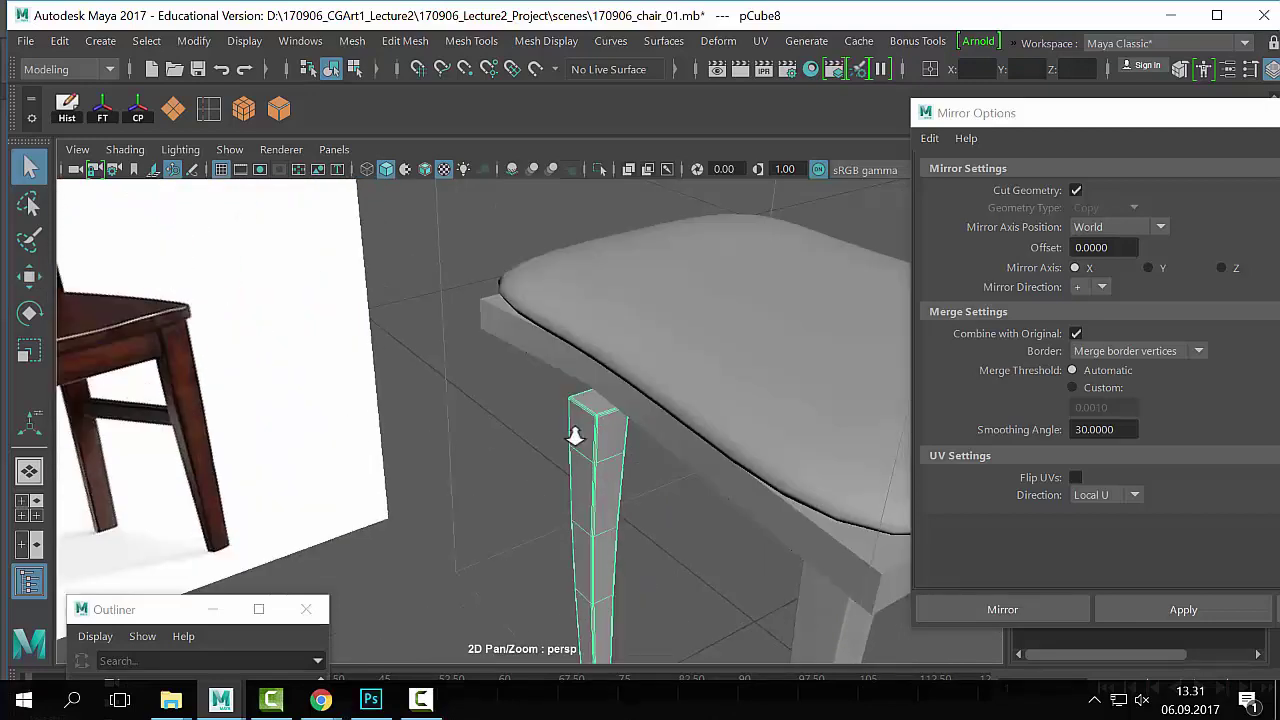
alt+right_drag(571, 434, 630, 448)
alt+drag(609, 443, 603, 349)
Step: Delete all faces of the copied leg except one vertical strip of four side faces
right_click(597, 335)
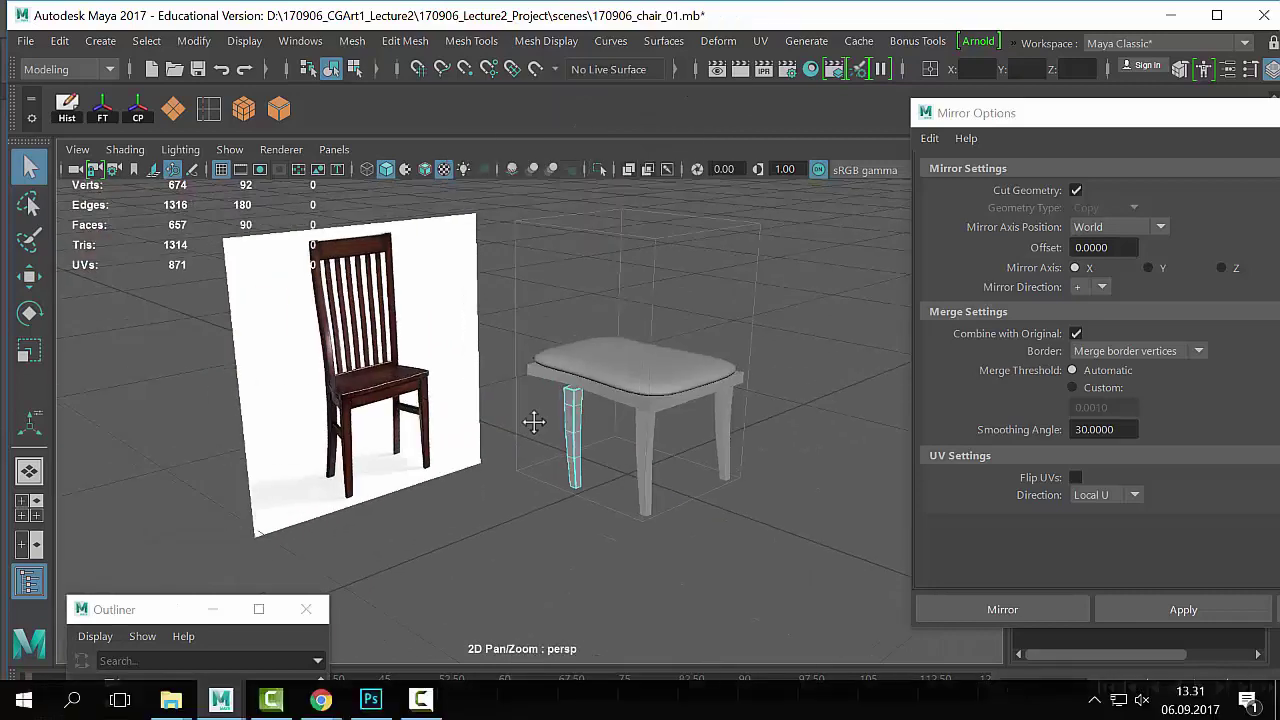
scroll(761, 407, up, 5)
scroll(761, 407, down, 2)
middle_drag(761, 407, 568, 446)
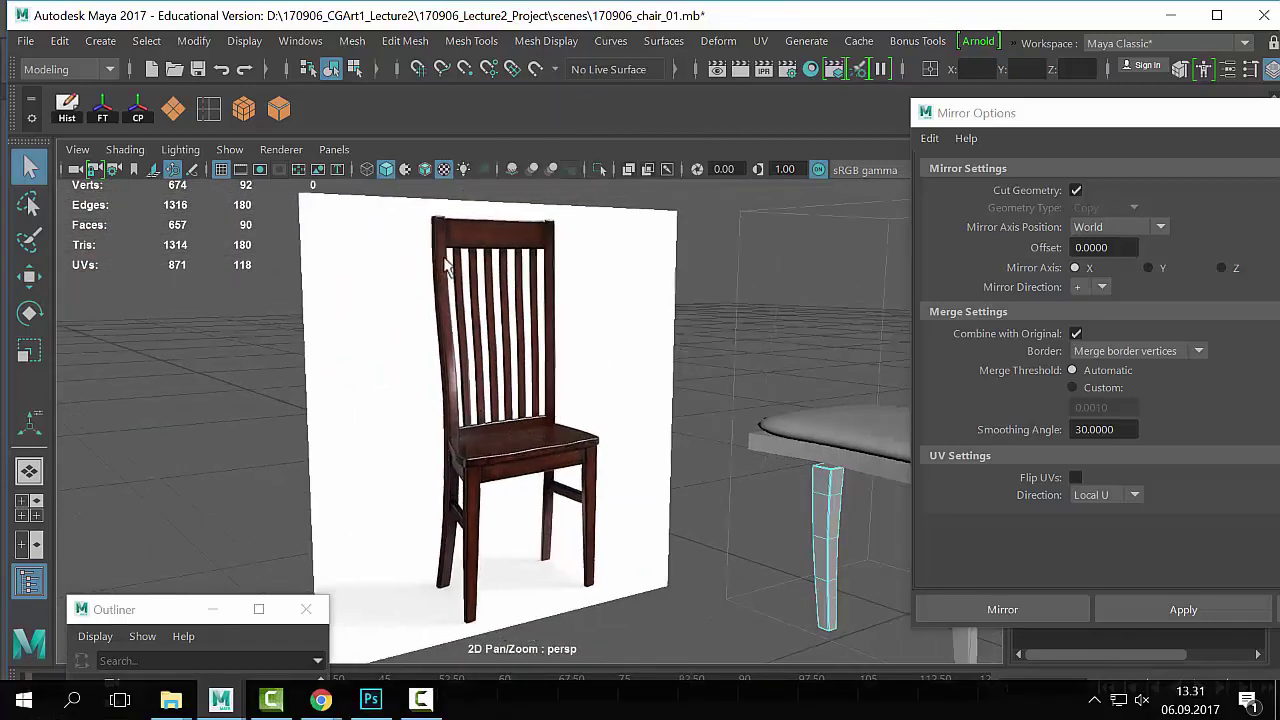
alt+middle_drag(762, 518, 690, 518)
mouse_move(740, 546)
alt+mouse_down()
mouse_move(677, 538)
mouse_move(720, 554)
alt+mouse_up()
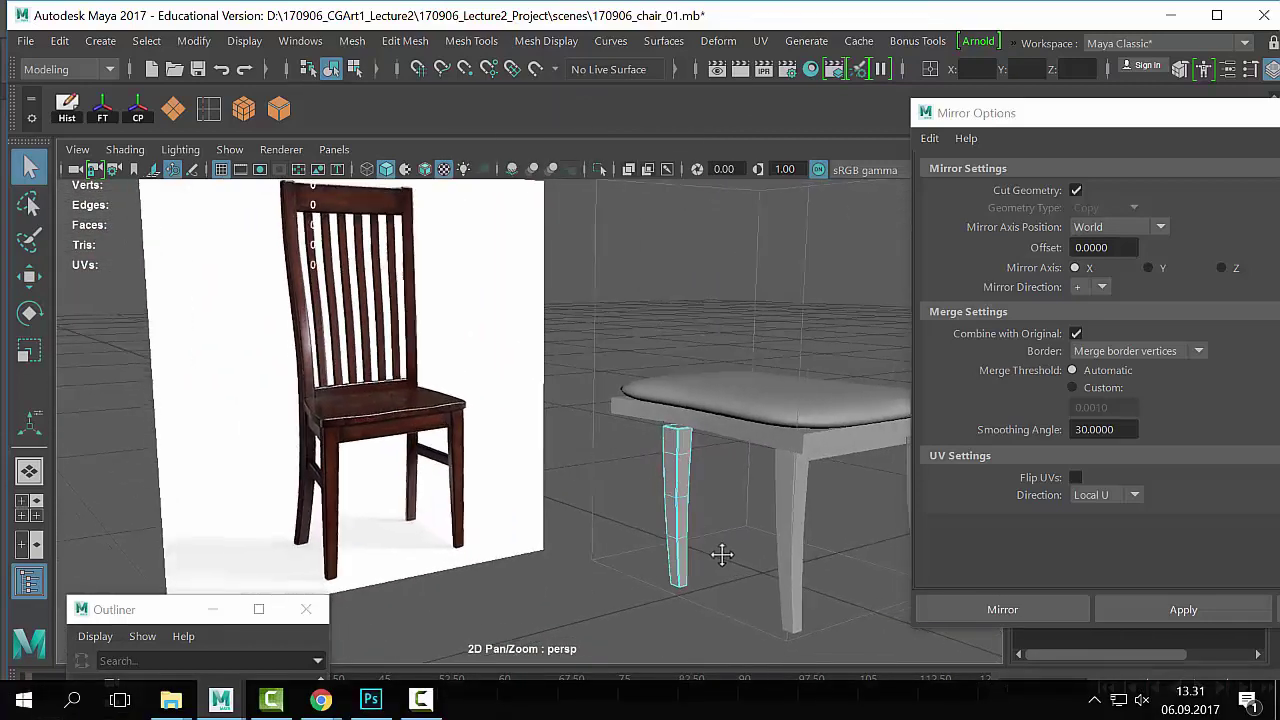
scroll(742, 568, up, 3)
click(719, 595)
shift+click(722, 542)
shift+click(721, 488)
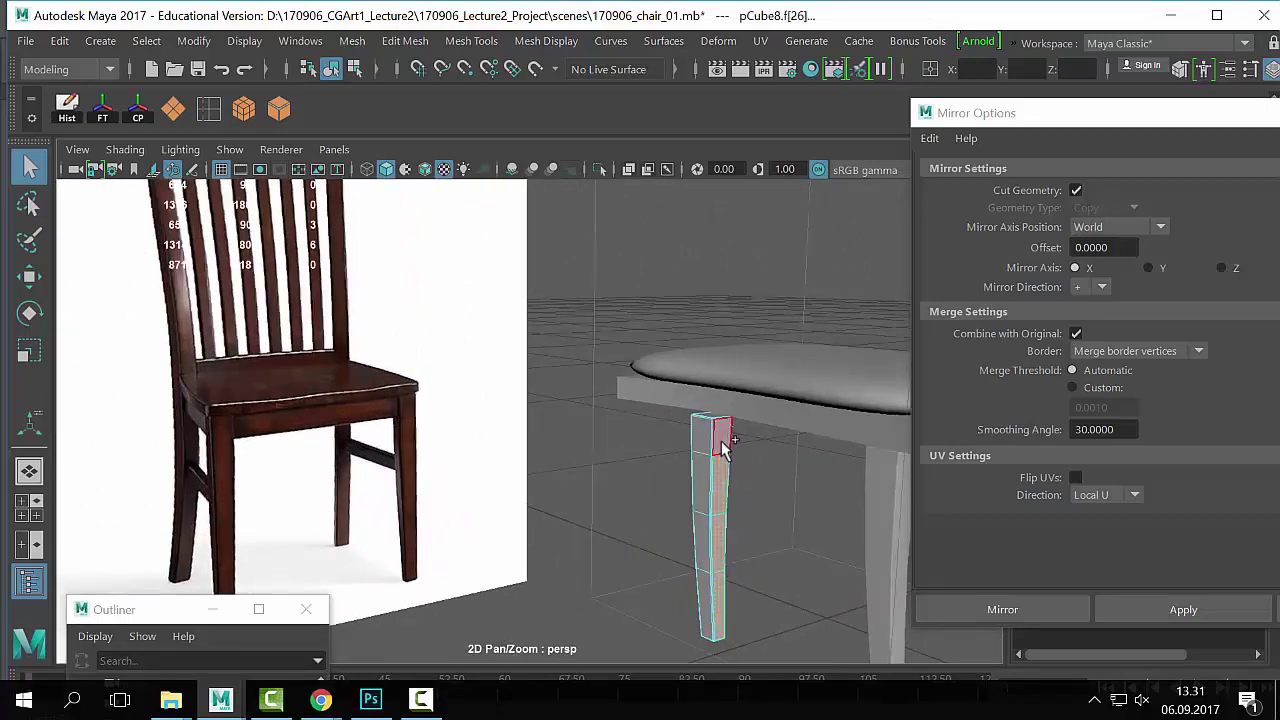
shift+click(722, 442)
scroll(721, 429, down, 2)
key(Delete)
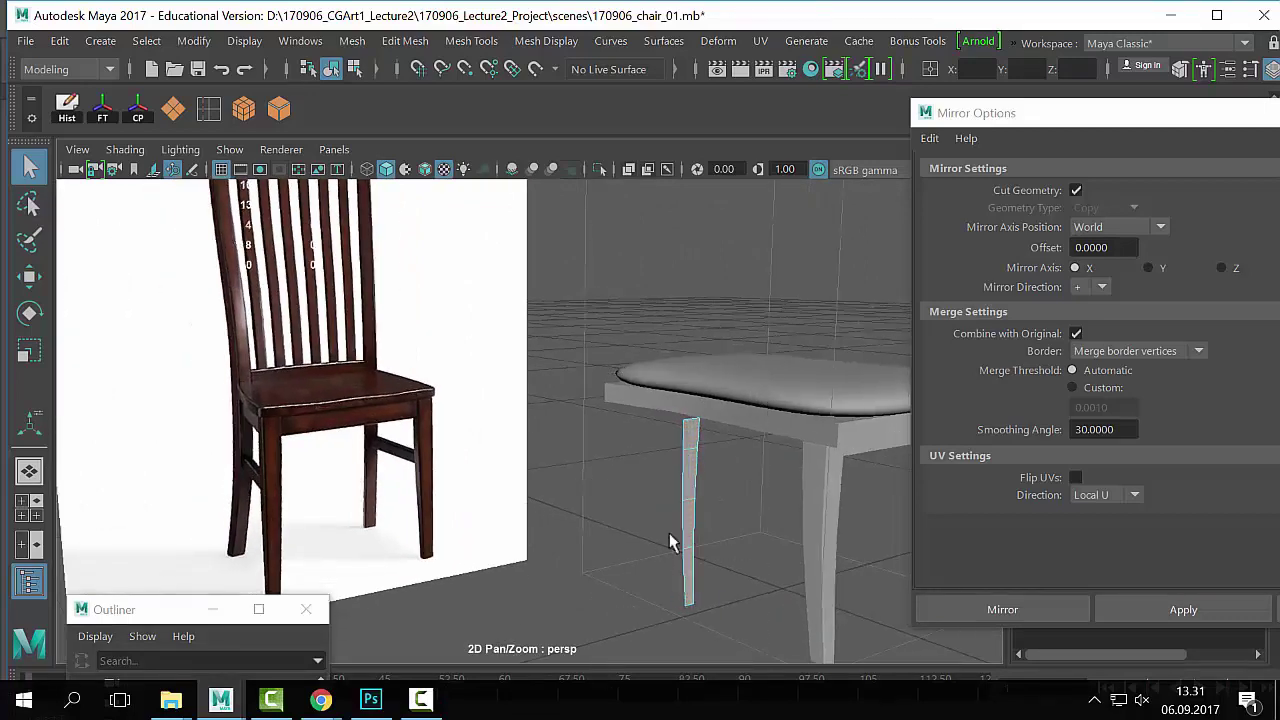
Step: Return the leg strip to object mode and move it along the Z axis to the seat frame's rear corner
right_drag(697, 507, 758, 230)
key(w)
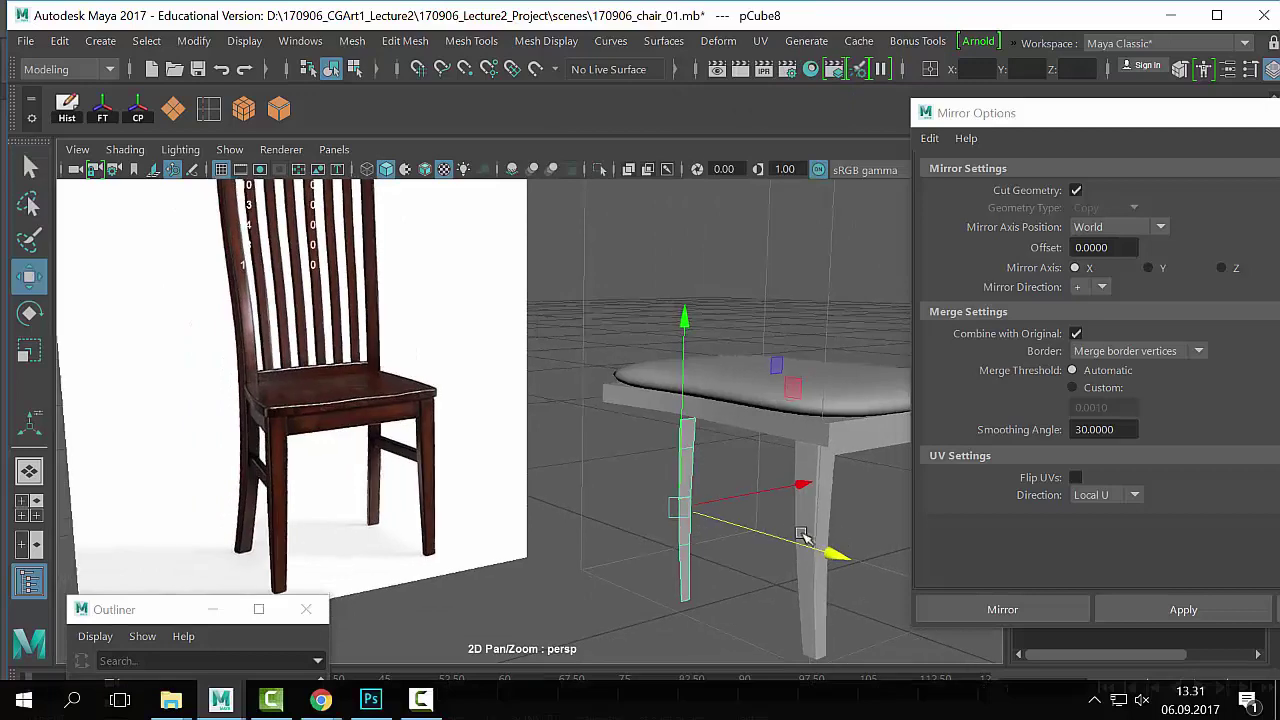
drag(807, 546, 722, 522)
alt+drag(580, 514, 545, 502)
alt+right_drag(545, 502, 534, 491)
alt+middle_drag(534, 491, 580, 528)
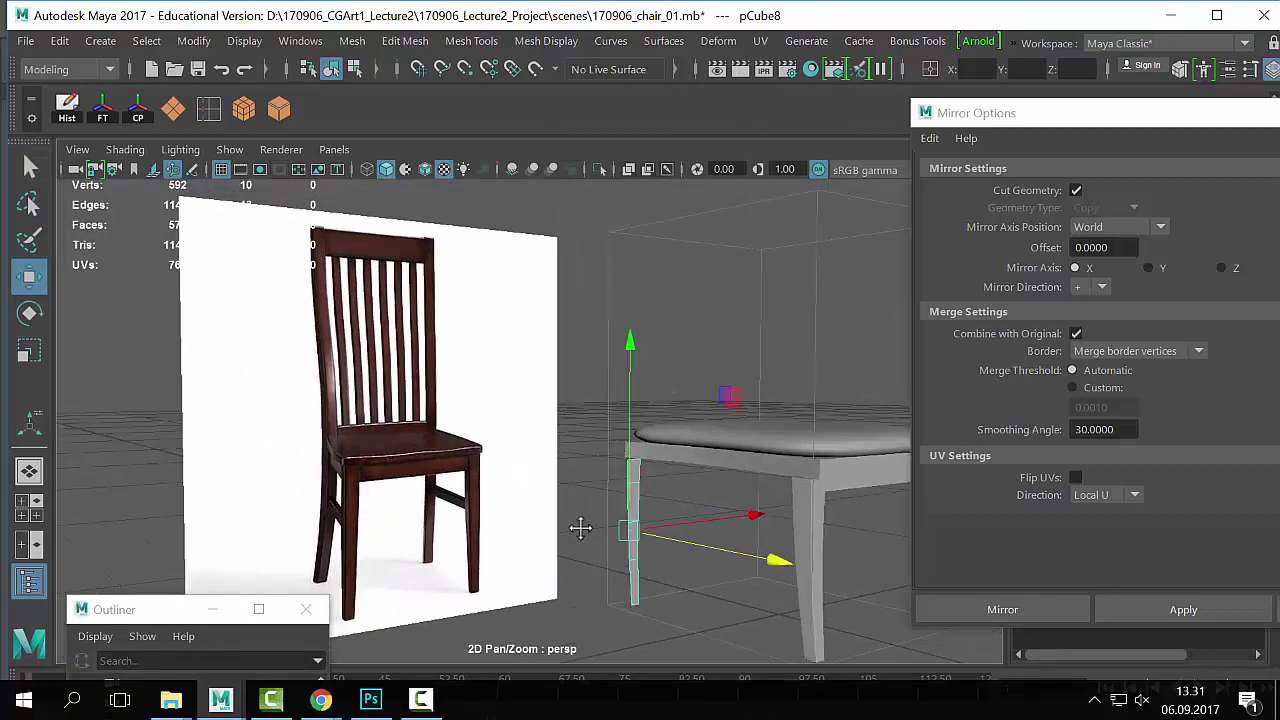
Step: Try to extrude the faces of the rear leg strip into a solid leg
key(space)
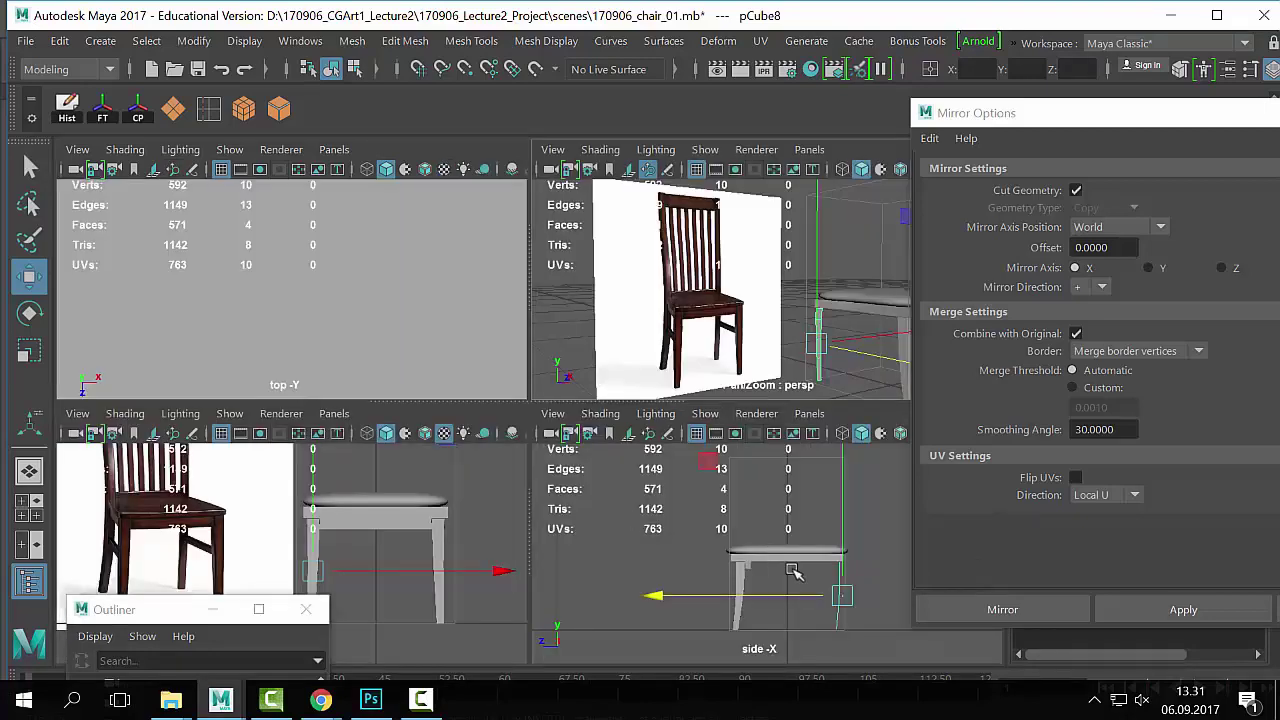
key(space)
key(ctrl+e)
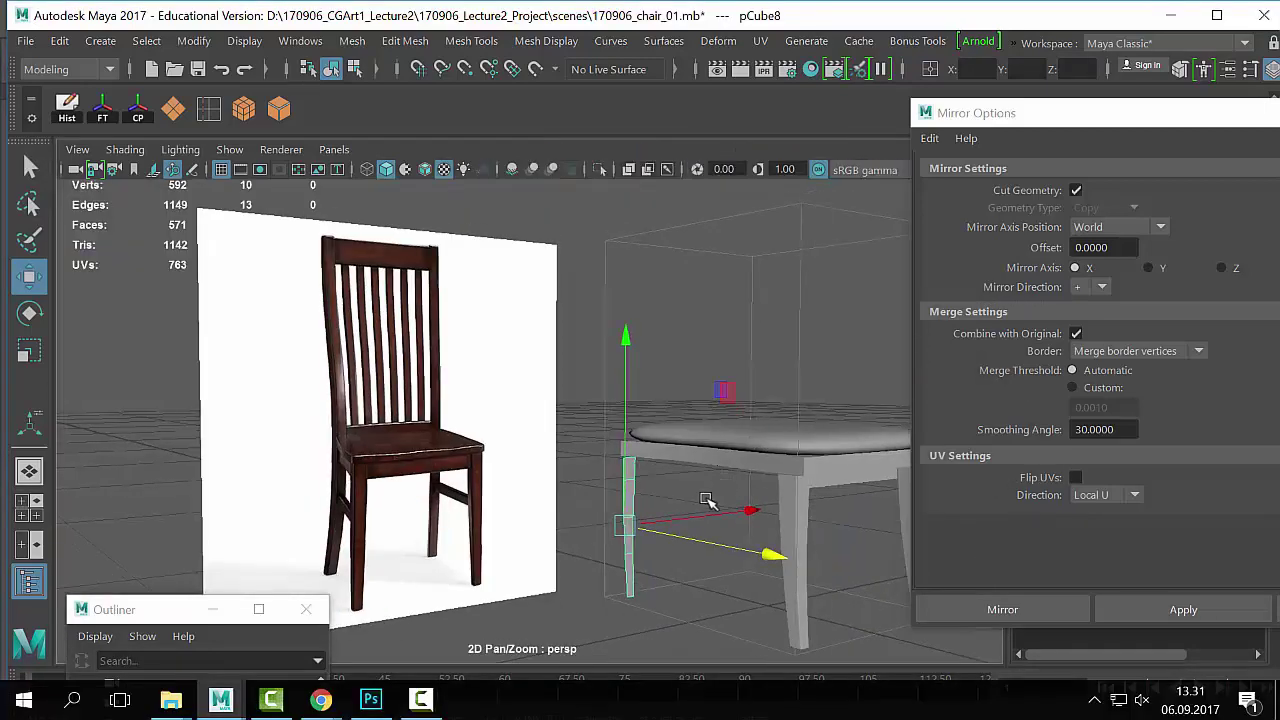
alt+drag(676, 550, 708, 566)
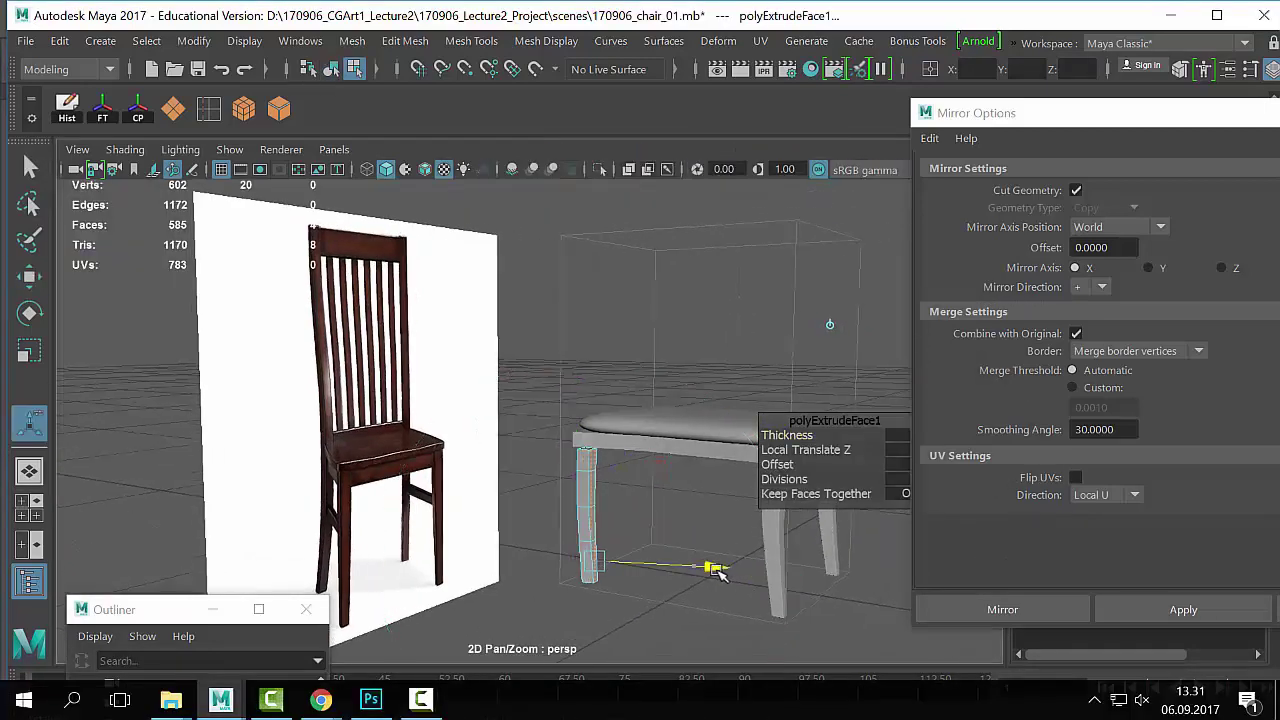
key(ctrl+z)
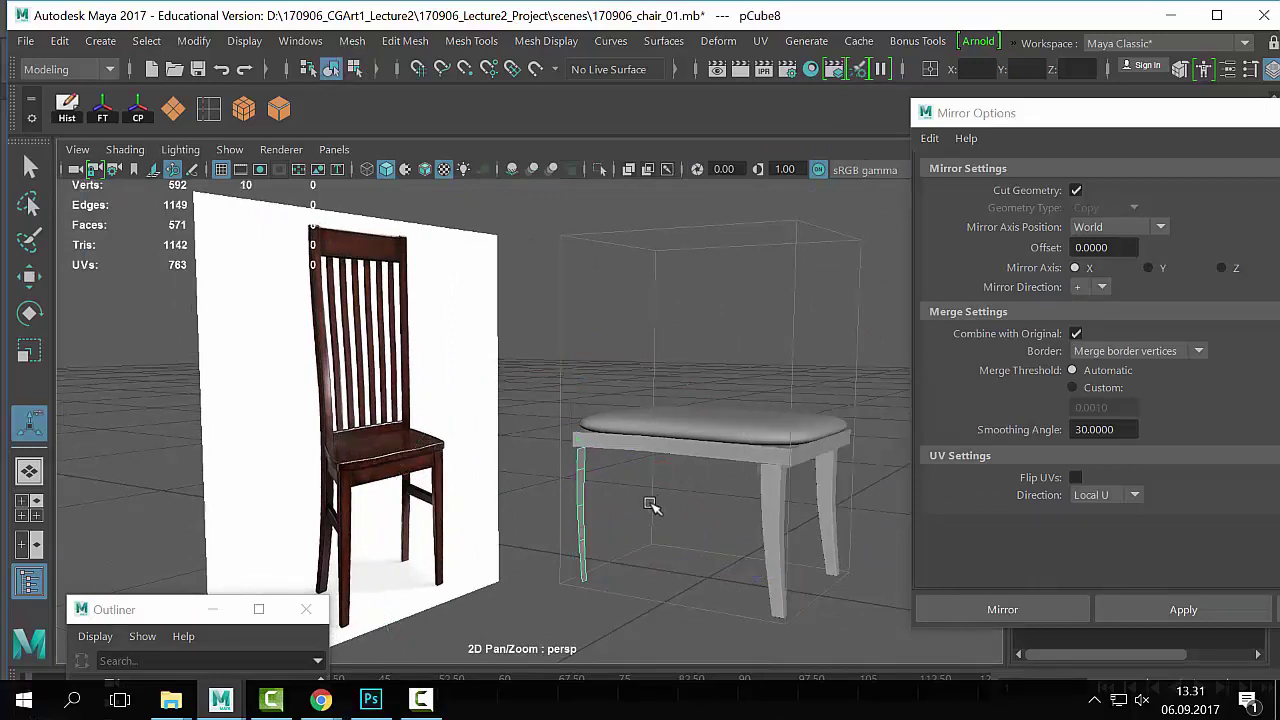
Step: Try to shift the top two vertices of the rear leg strip in the side view, ending in object mode
key(space)
key(space)
key(space)
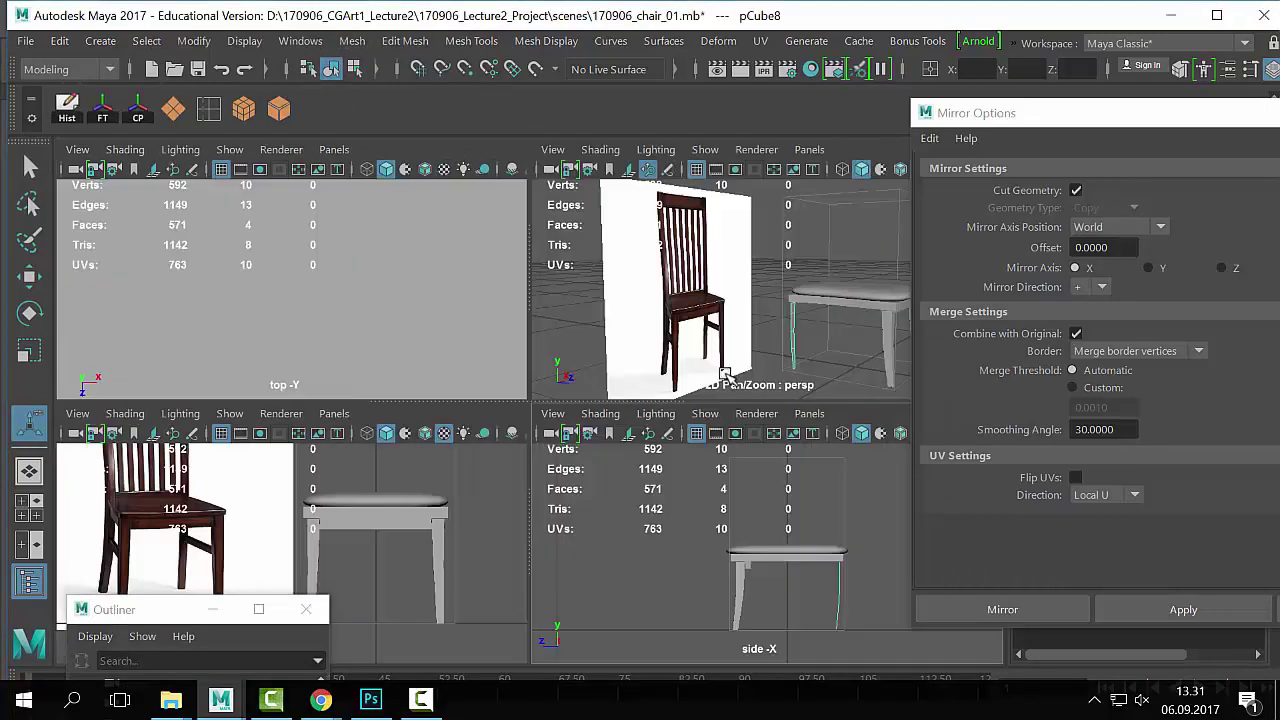
key(space)
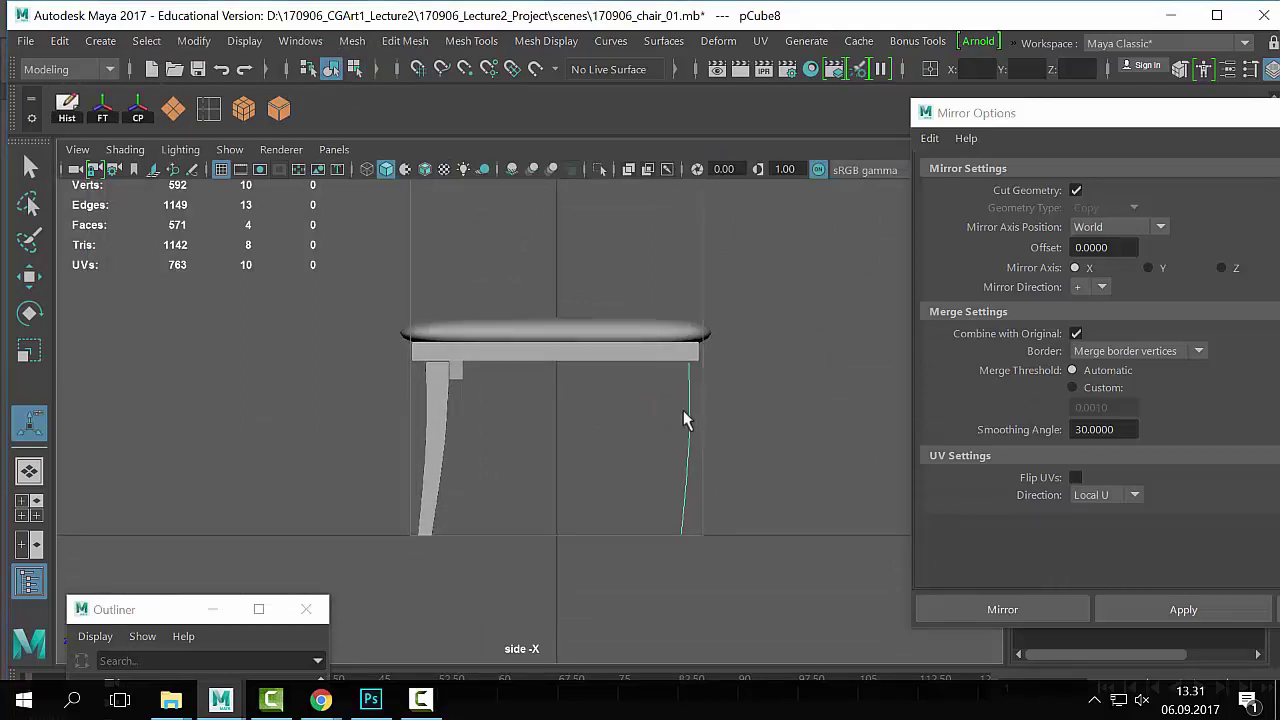
right_click(692, 370)
right_drag(692, 370, 605, 143)
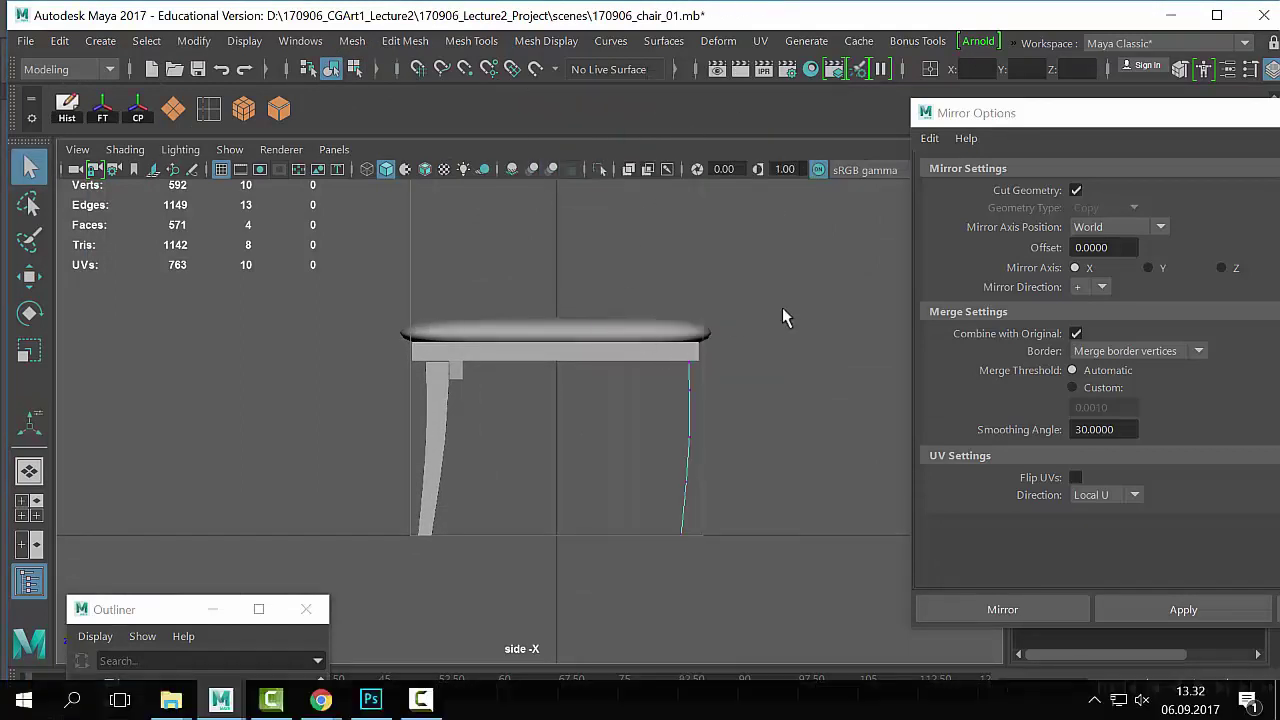
drag(724, 311, 646, 374)
key(w)
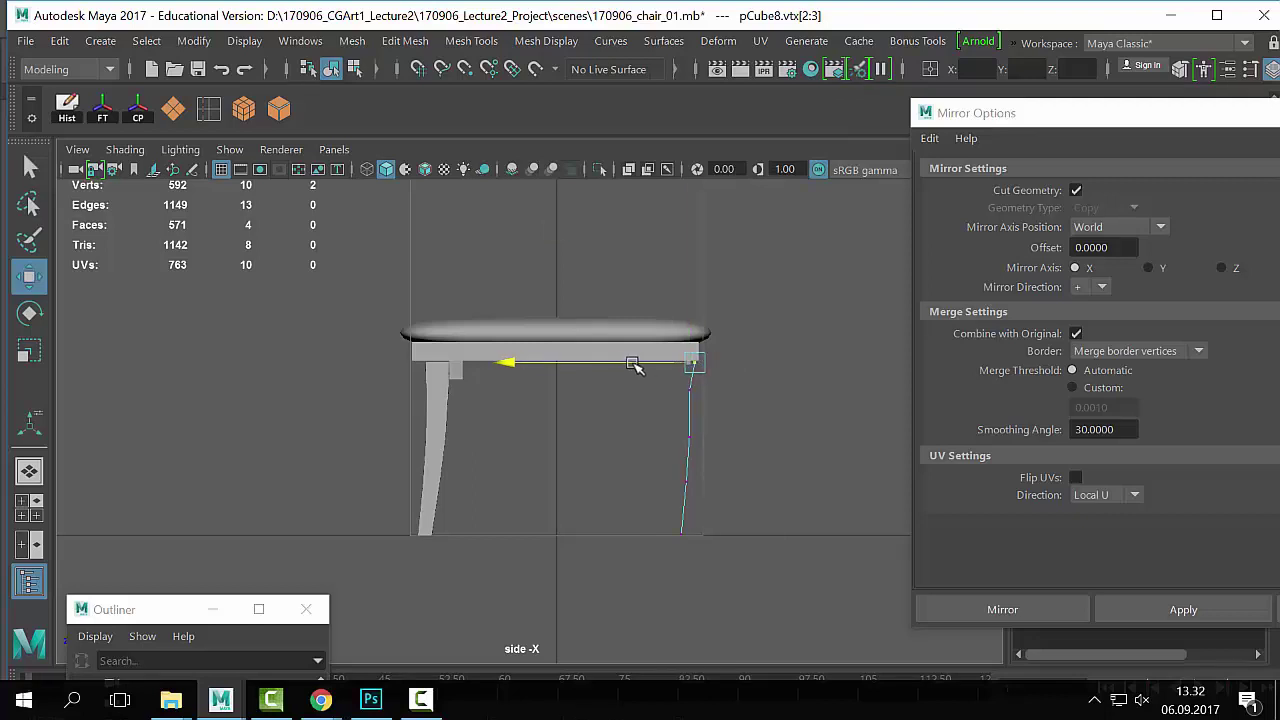
right_drag(690, 195, 765, 110)
key(q)
Step: Duplicate the rear leg strip, move the copy up and forward clear of the chair, and frame it in the perspective view
scroll(598, 436, down, 5)
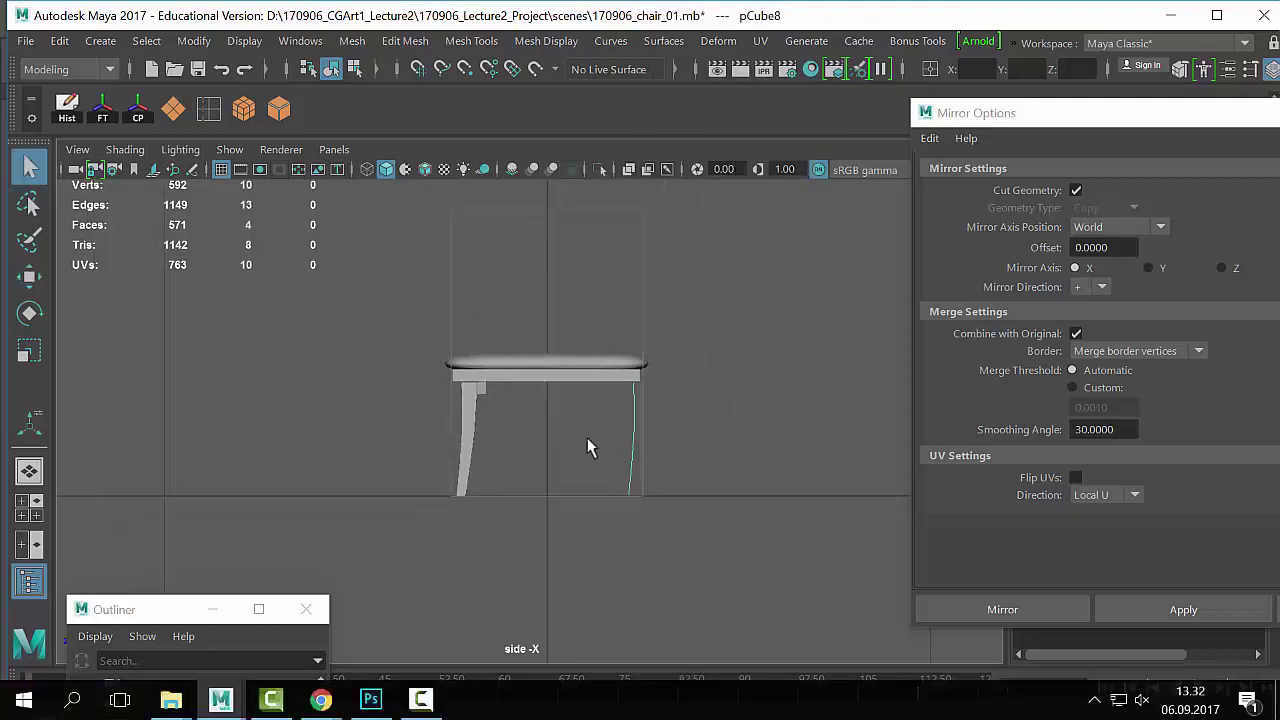
scroll(194, 434, down, 3)
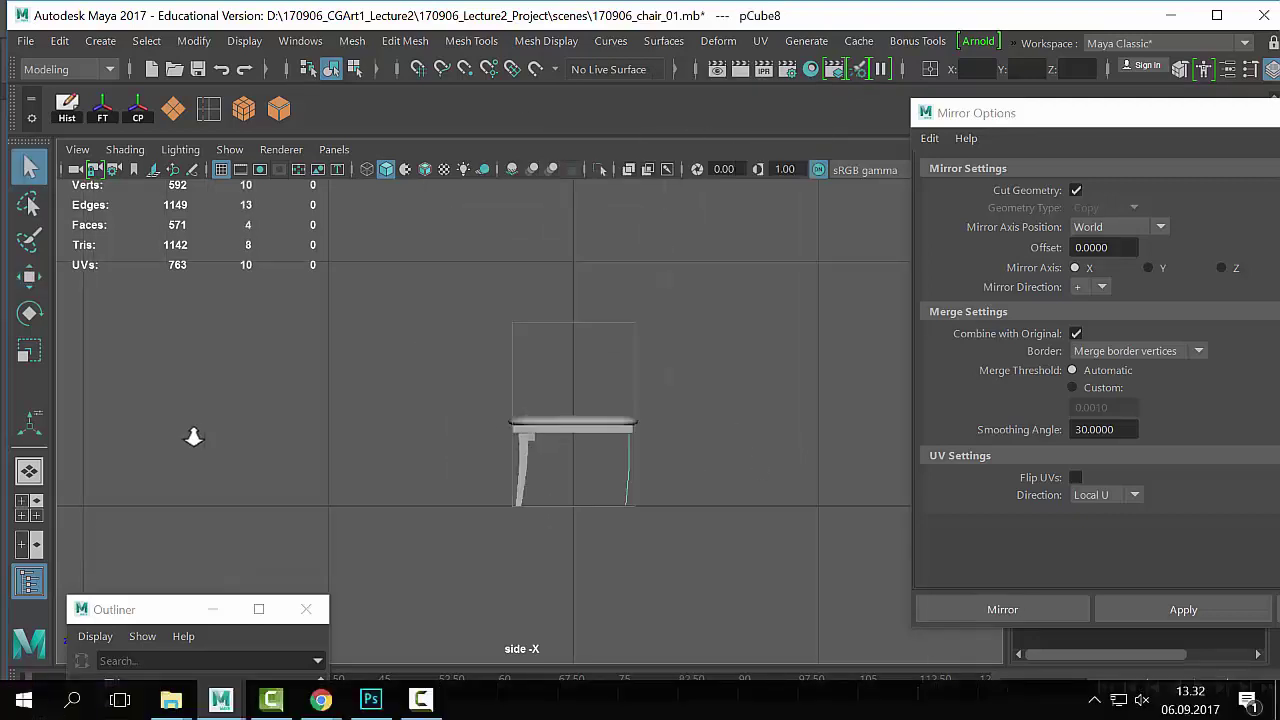
key(ctrl+d)
key(w)
drag(677, 514, 255, 330)
alt+middle_drag(255, 330, 463, 377)
key(space)
key(space)
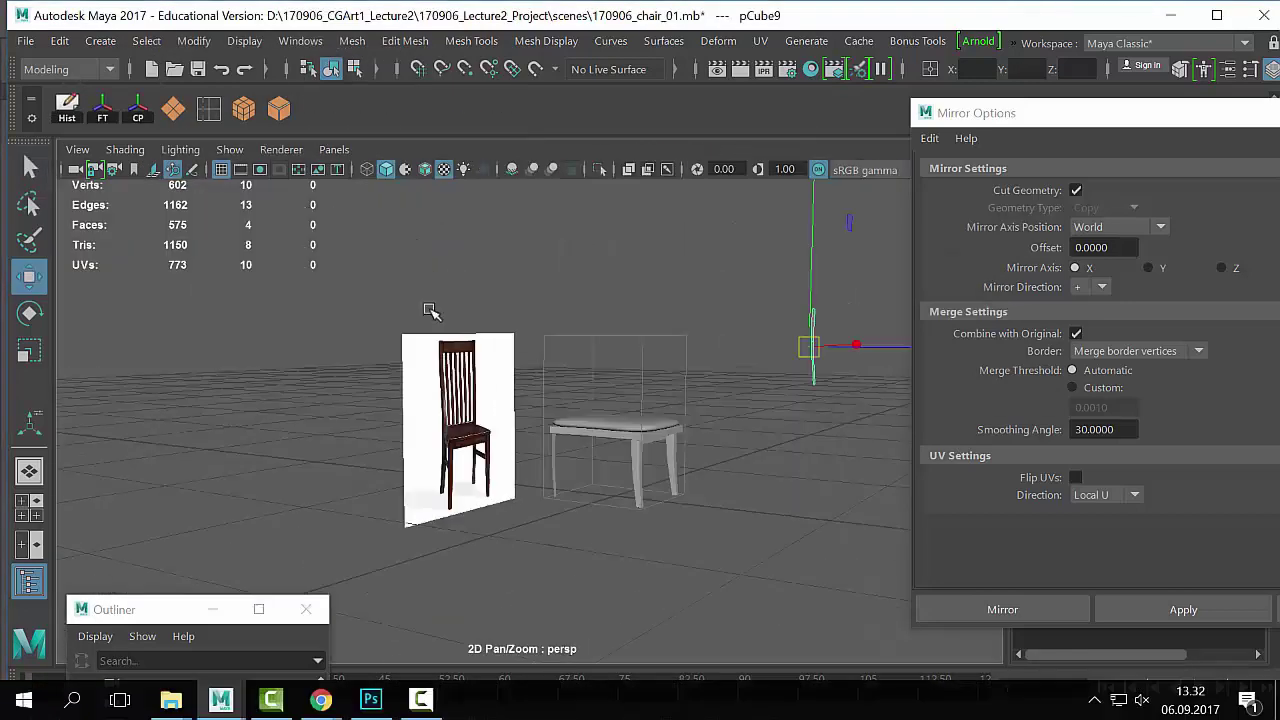
key(f)
alt+drag(500, 340, 686, 408)
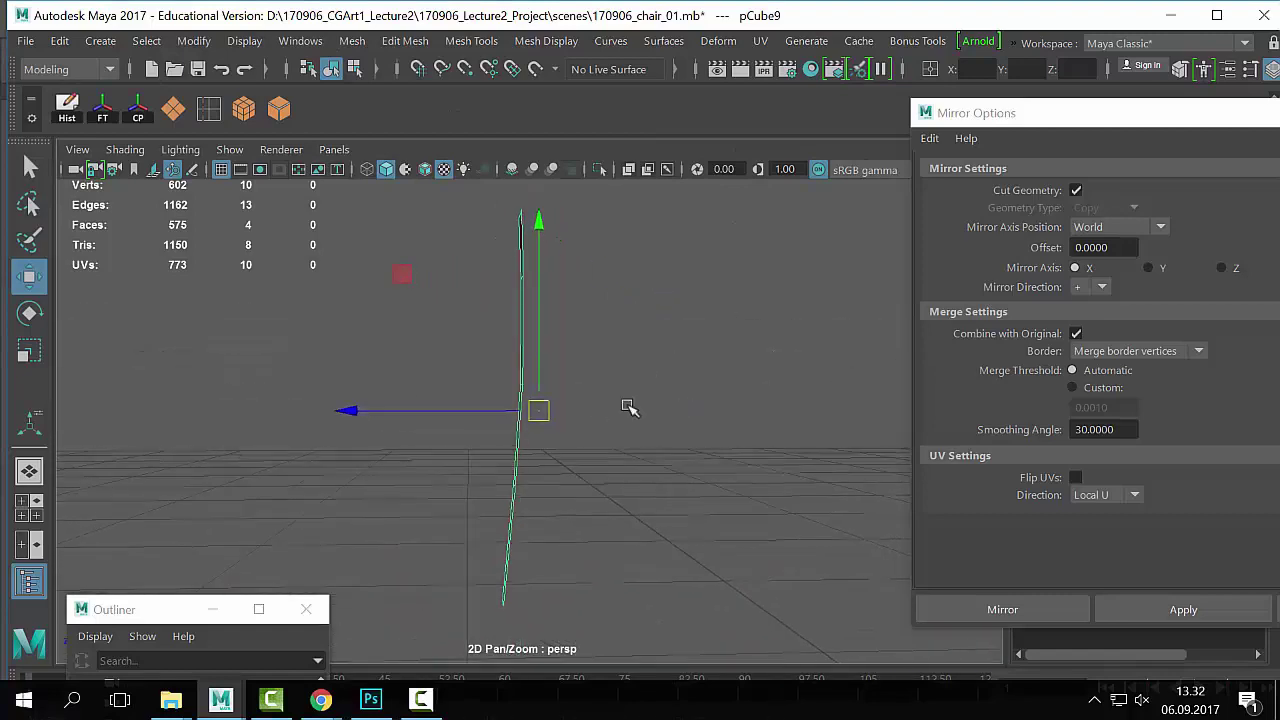
Step: Reselect the copied strip in the side view, bring the Outliner fully into view and find the copy in its object list
key(space)
key(space)
scroll(600, 363, down, 2)
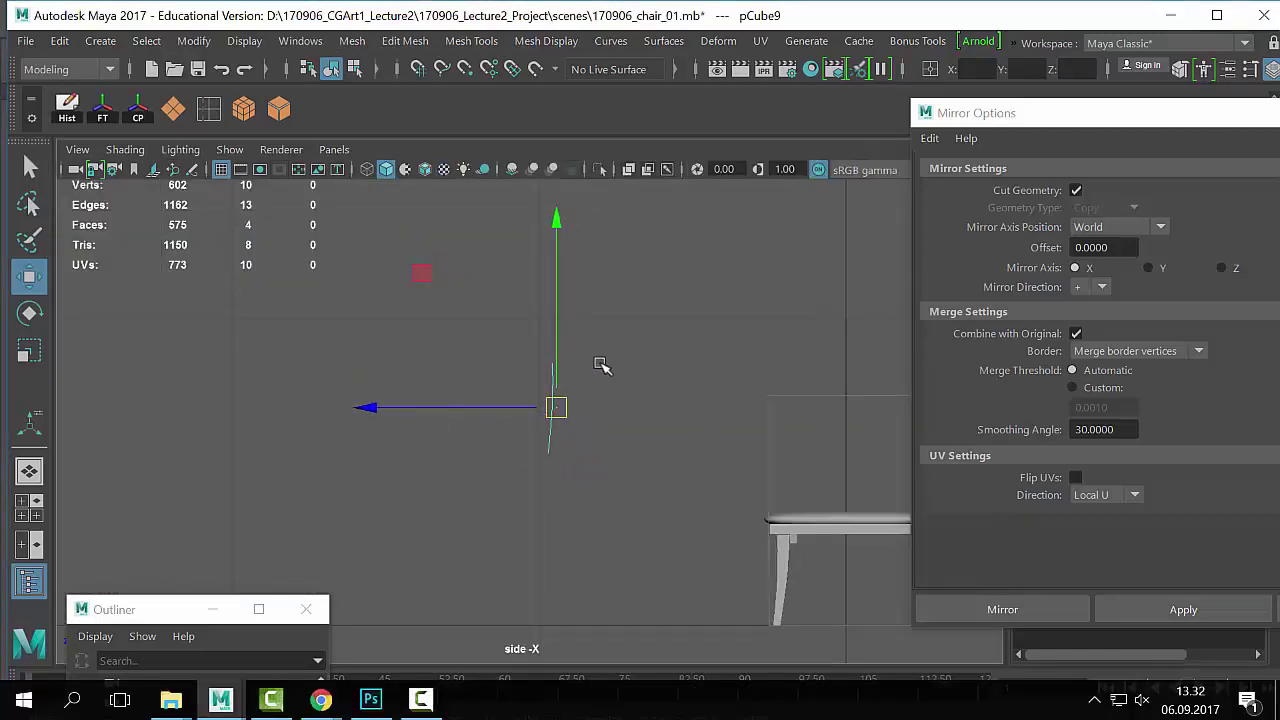
click(620, 627)
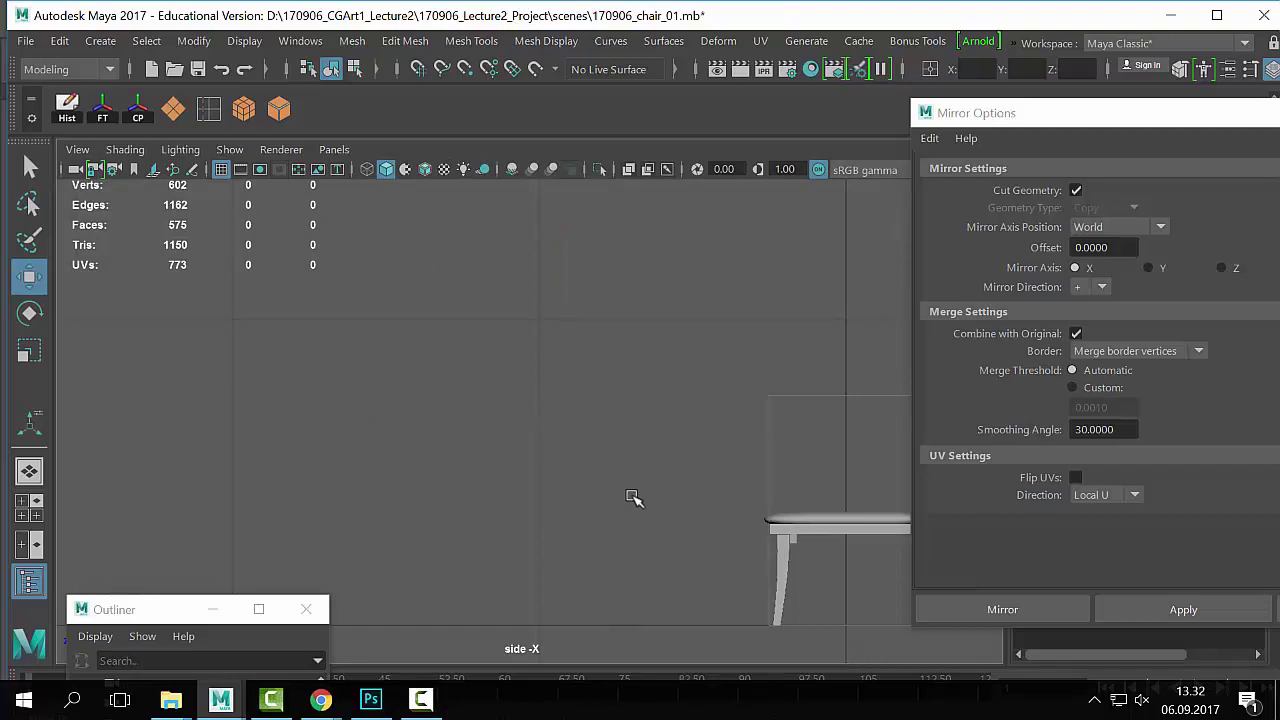
drag(633, 337, 522, 512)
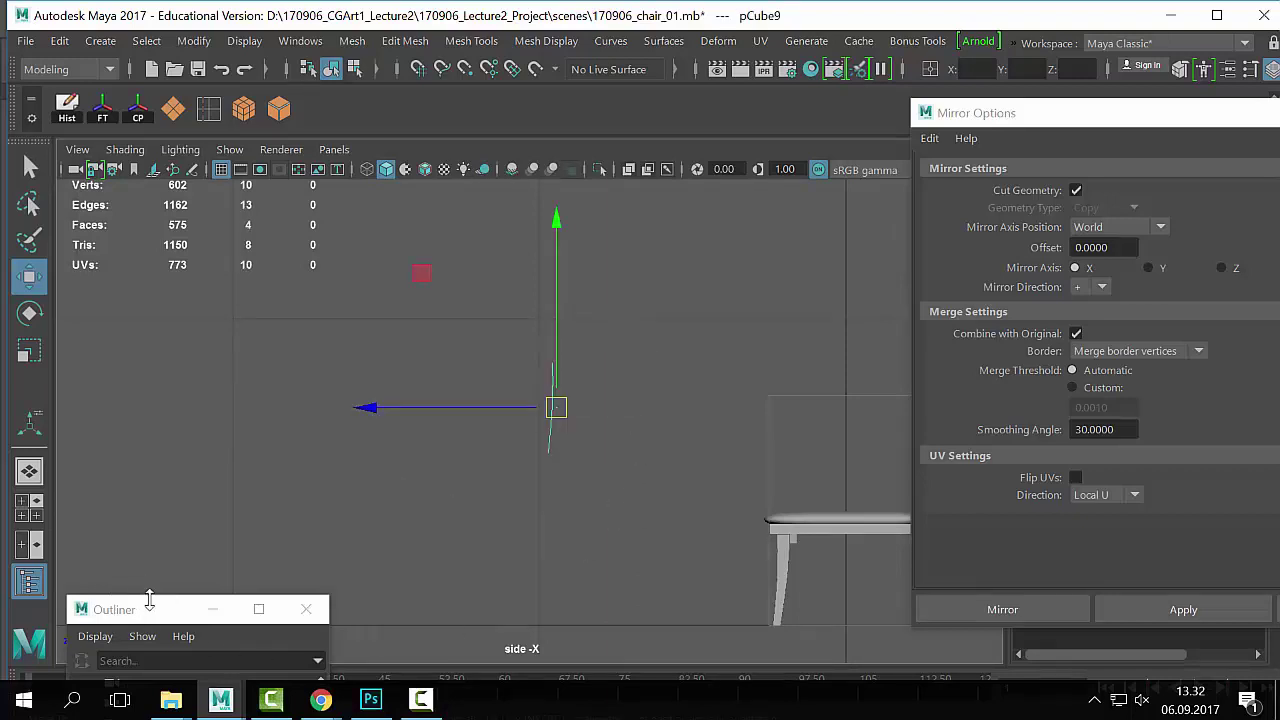
drag(149, 598, 17, 220)
click(142, 465)
click(130, 446)
key(Up)
click(79, 537)
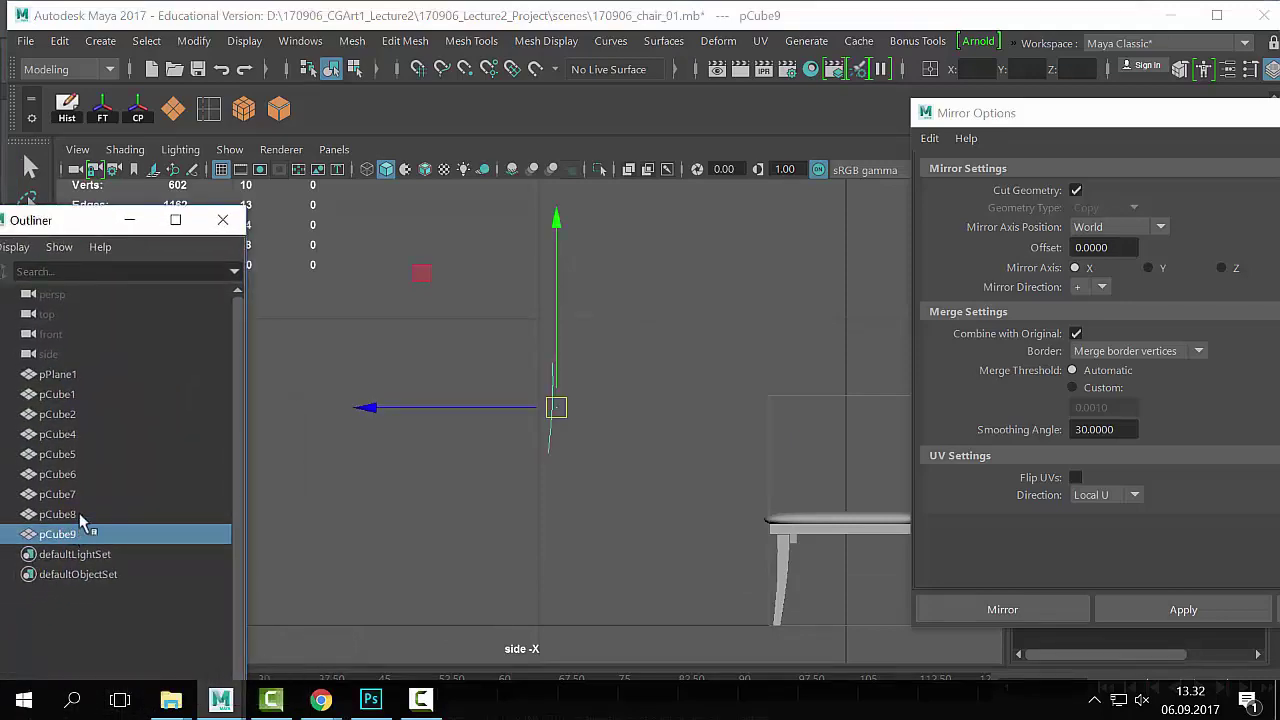
Step: Bend the copied strip by moving its top two vertices rearward in the side view, and preview the shape smoothed
click(697, 414)
key(space)
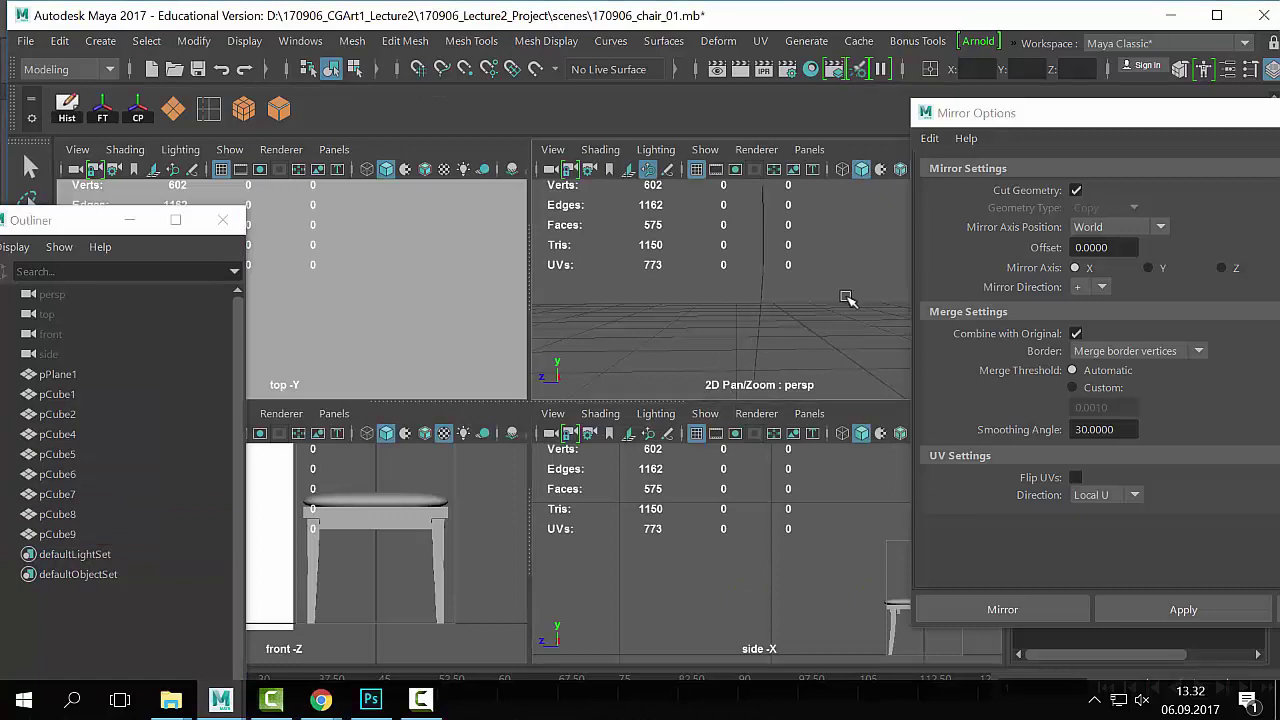
key(f)
alt+right_drag(700, 292, 672, 306)
click(668, 302)
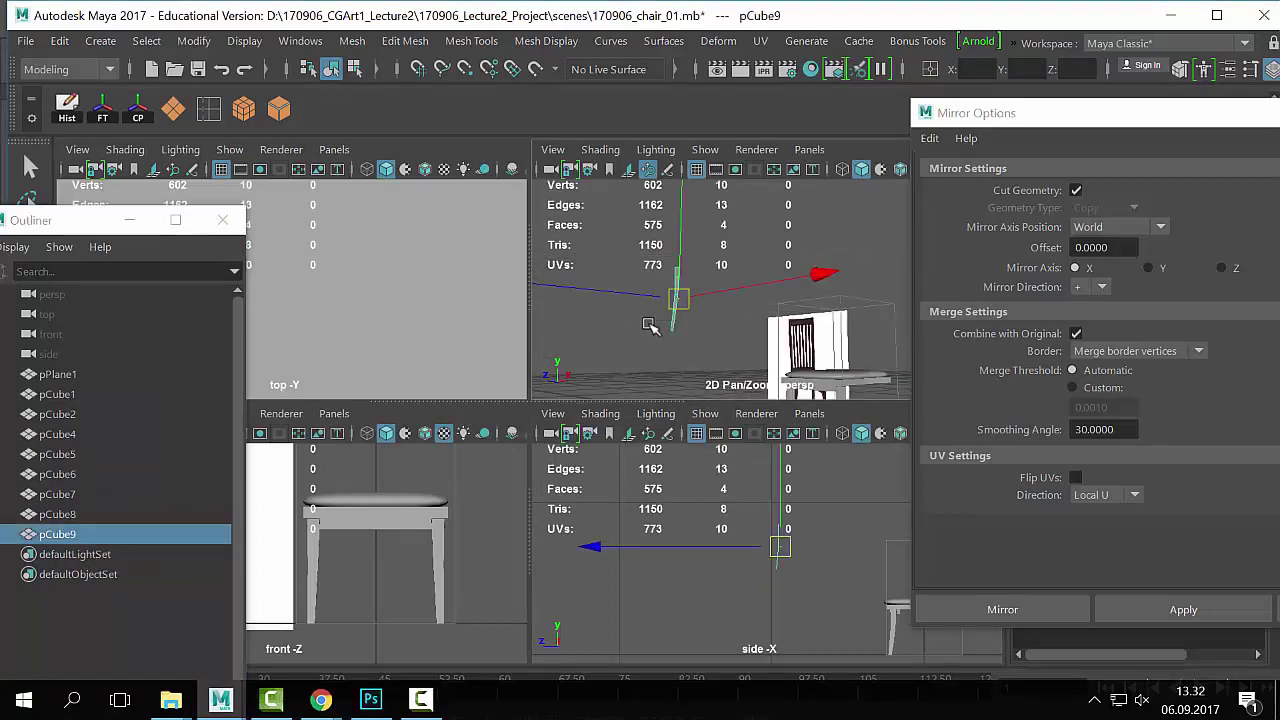
key(q)
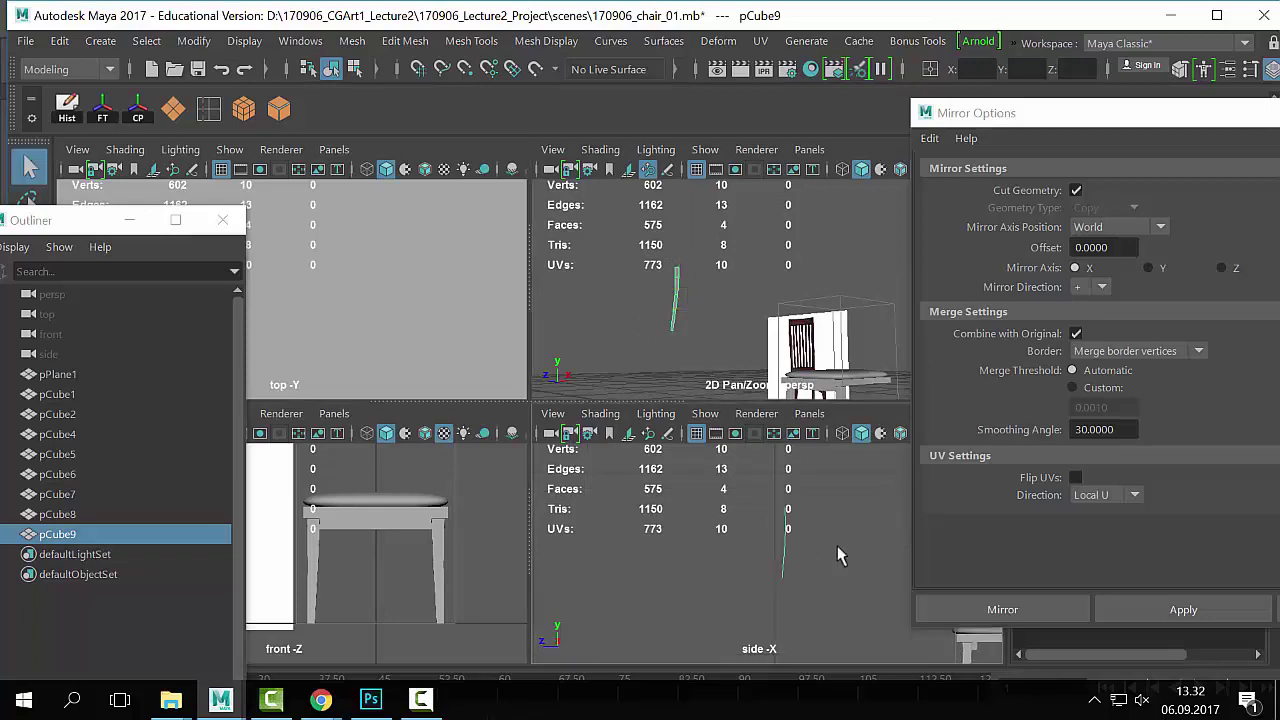
key(space)
alt+middle_drag(656, 393, 688, 383)
right_drag(688, 383, 662, 302)
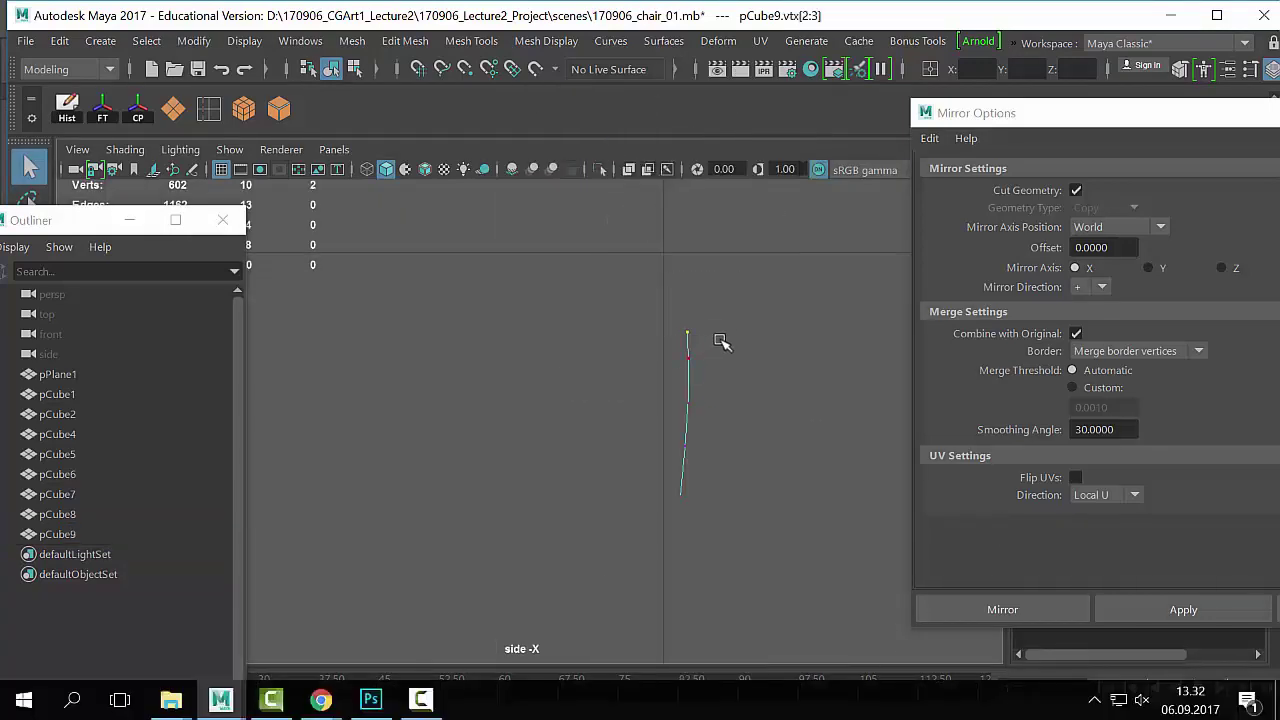
key(w)
drag(686, 331, 749, 337)
key(ctrl+b)
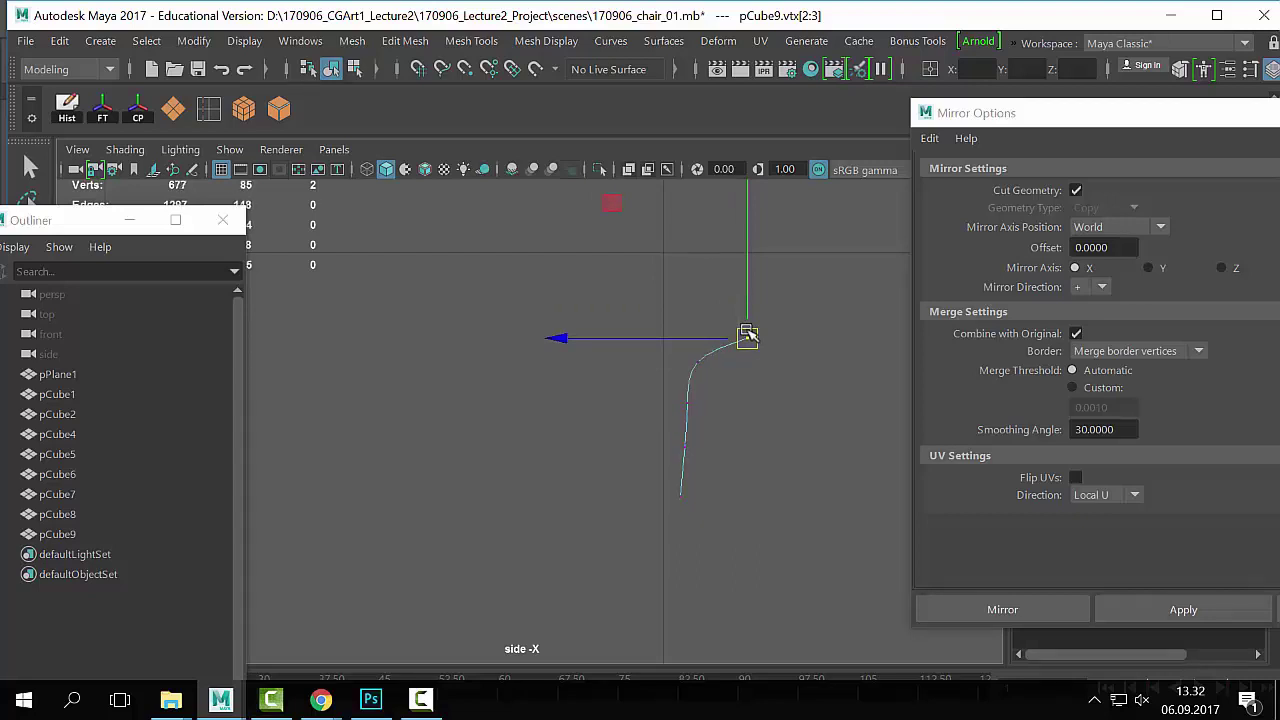
click(722, 392)
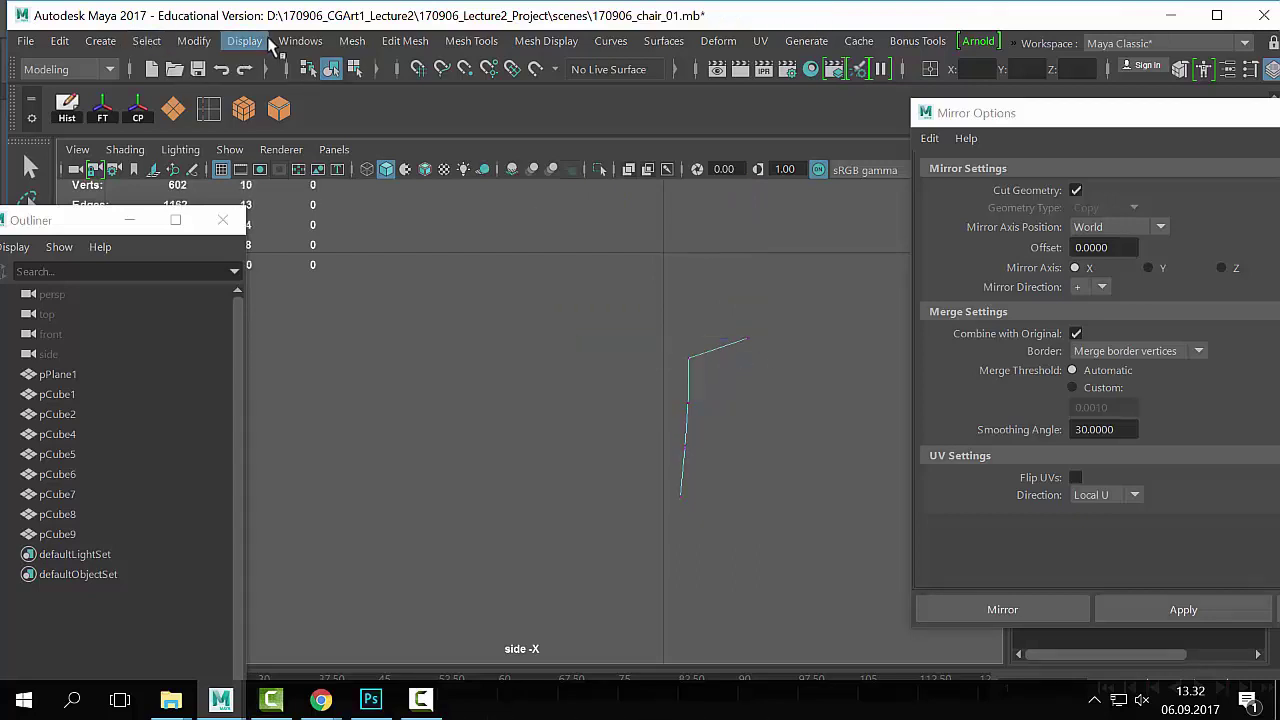
Step: Examine which NURBS primitives are available for creation
click(100, 41)
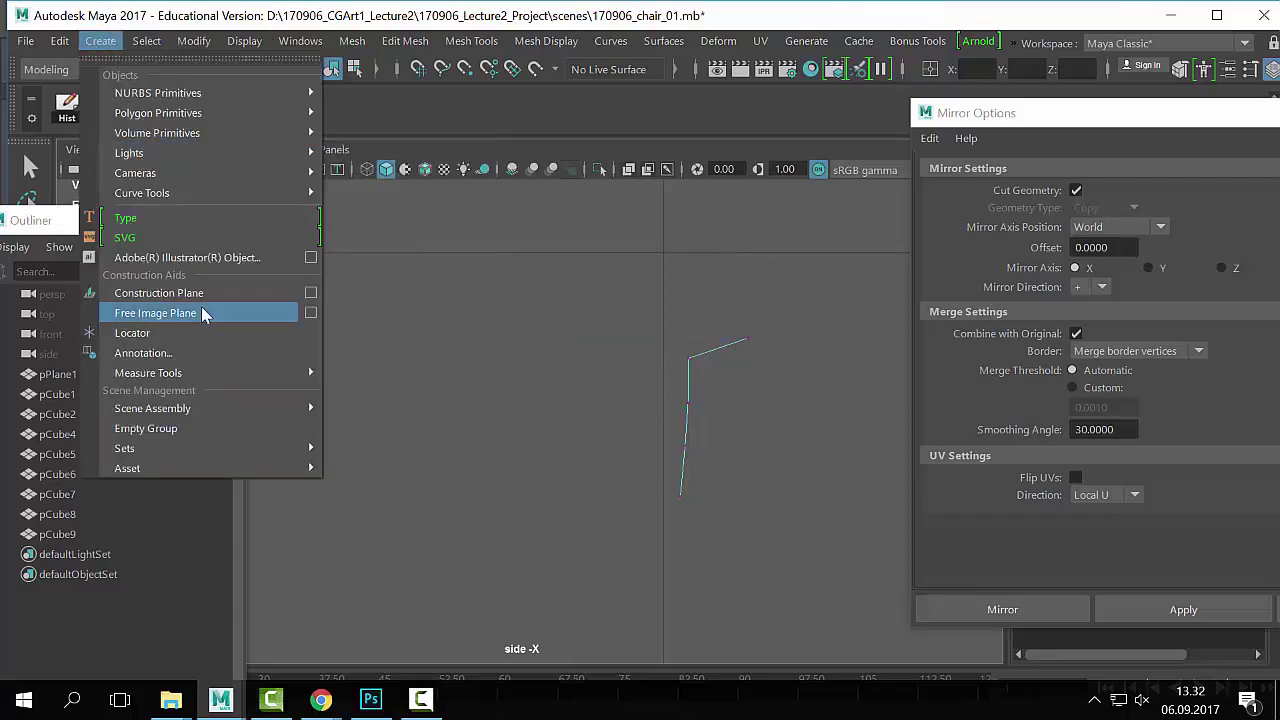
mouse_move(158, 88)
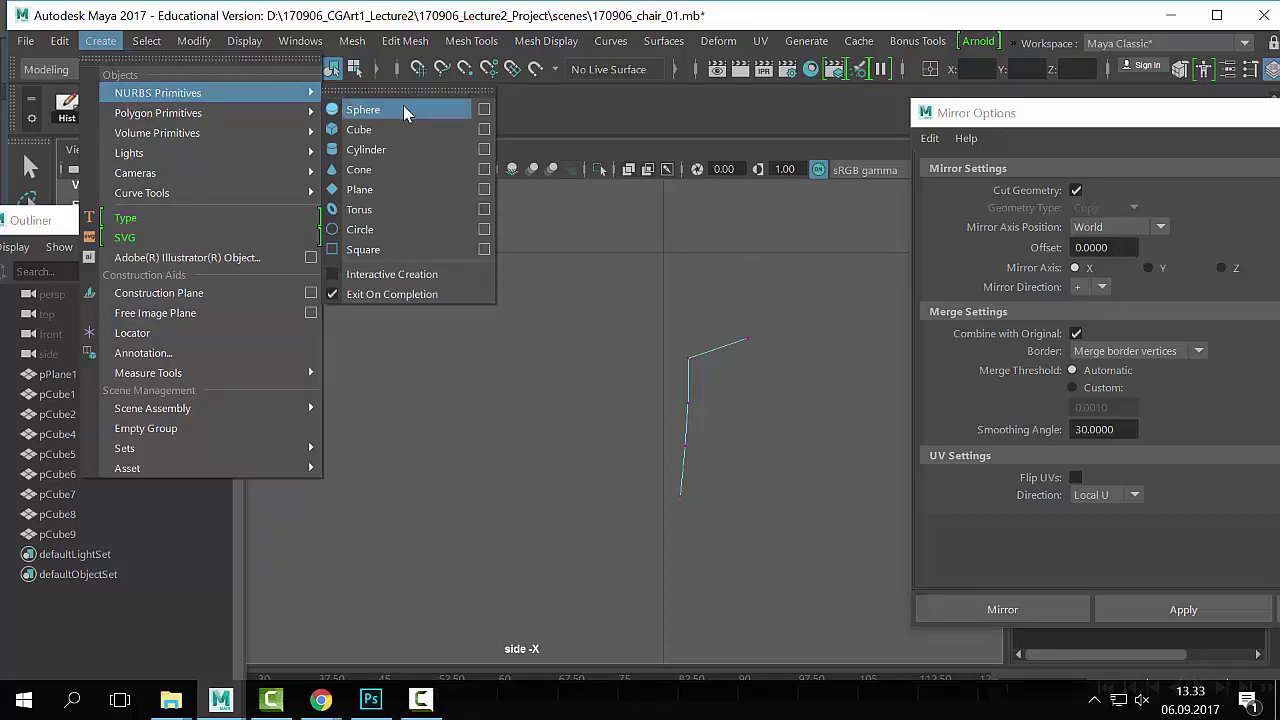
click(25, 41)
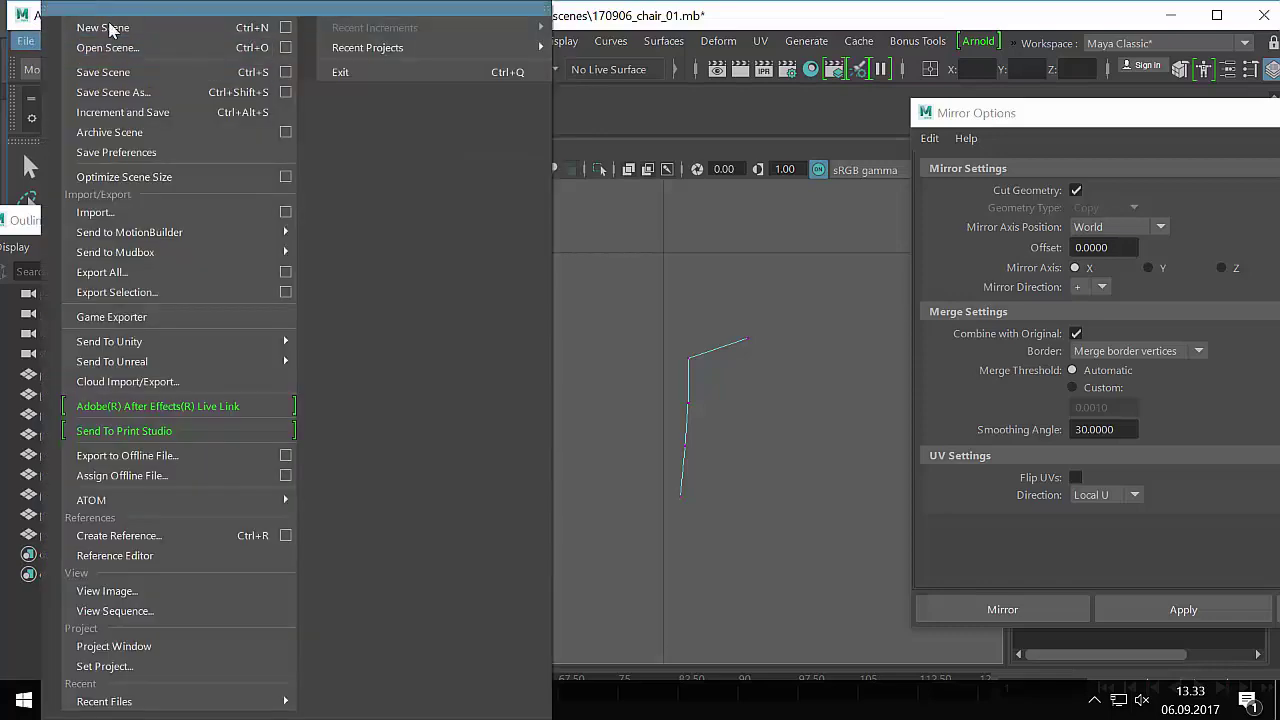
click(645, 240)
click(100, 41)
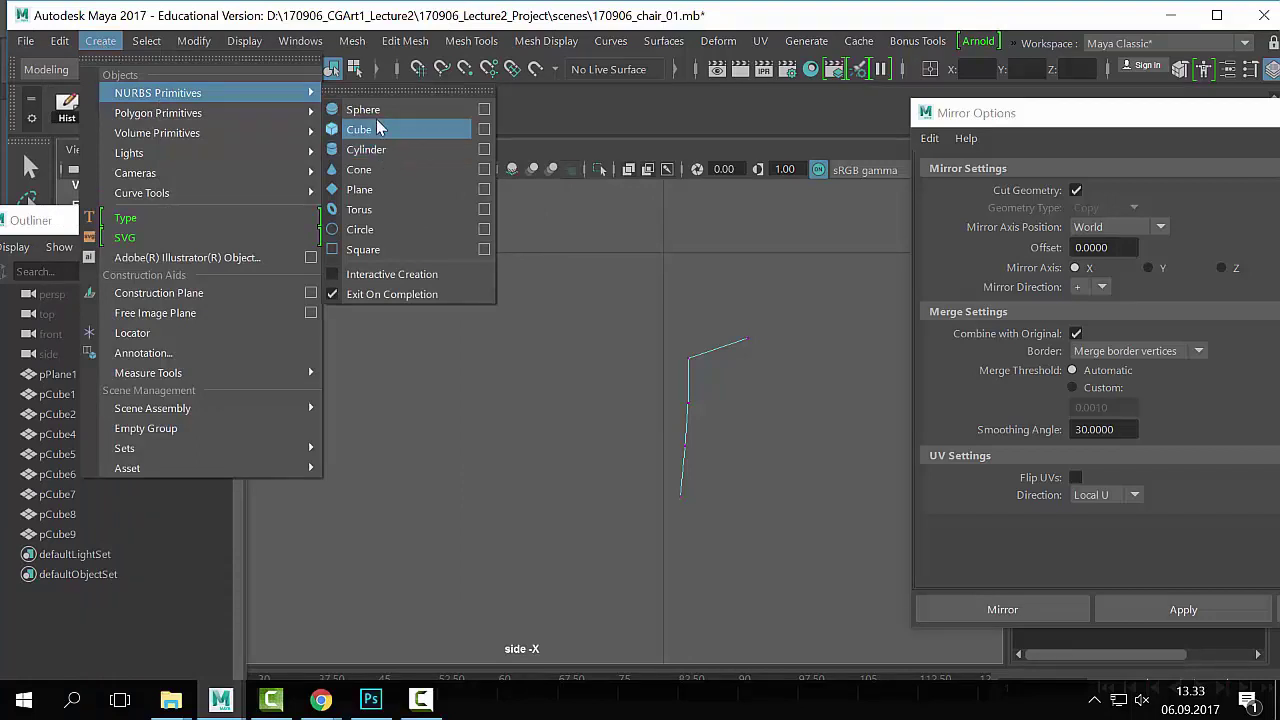
mouse_move(287, 108)
mouse_move(229, 91)
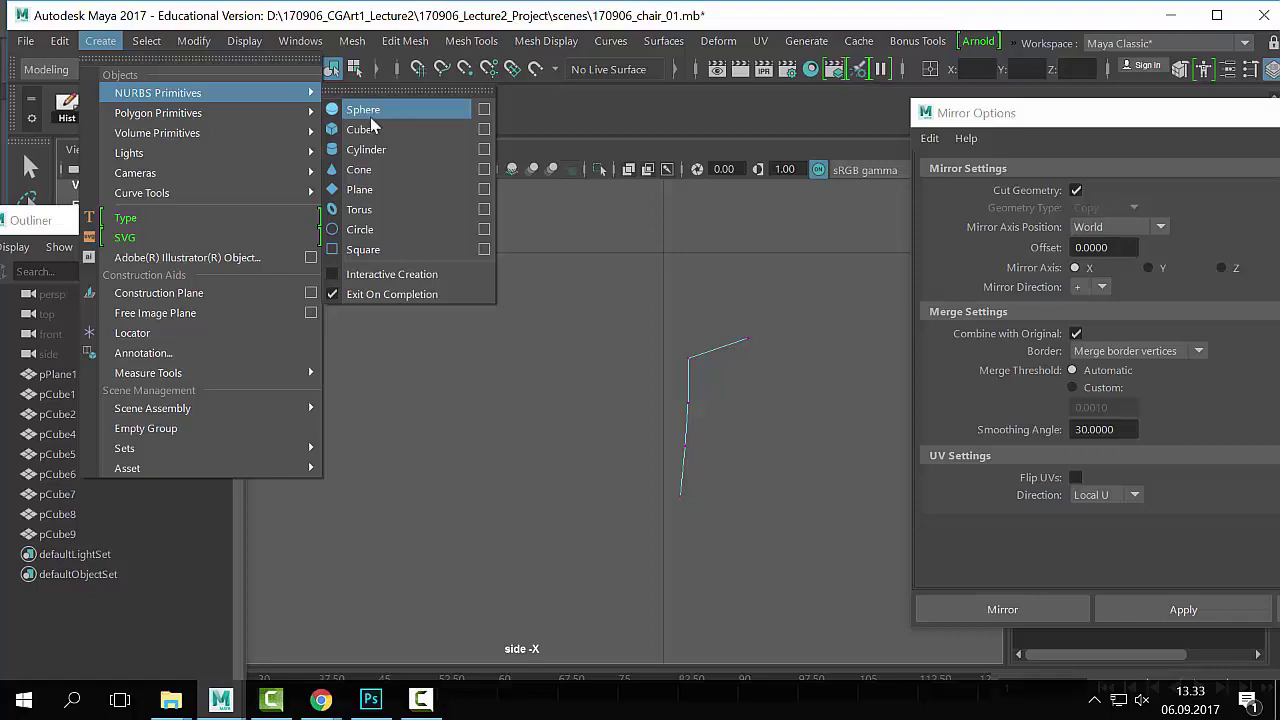
click(100, 41)
click(352, 41)
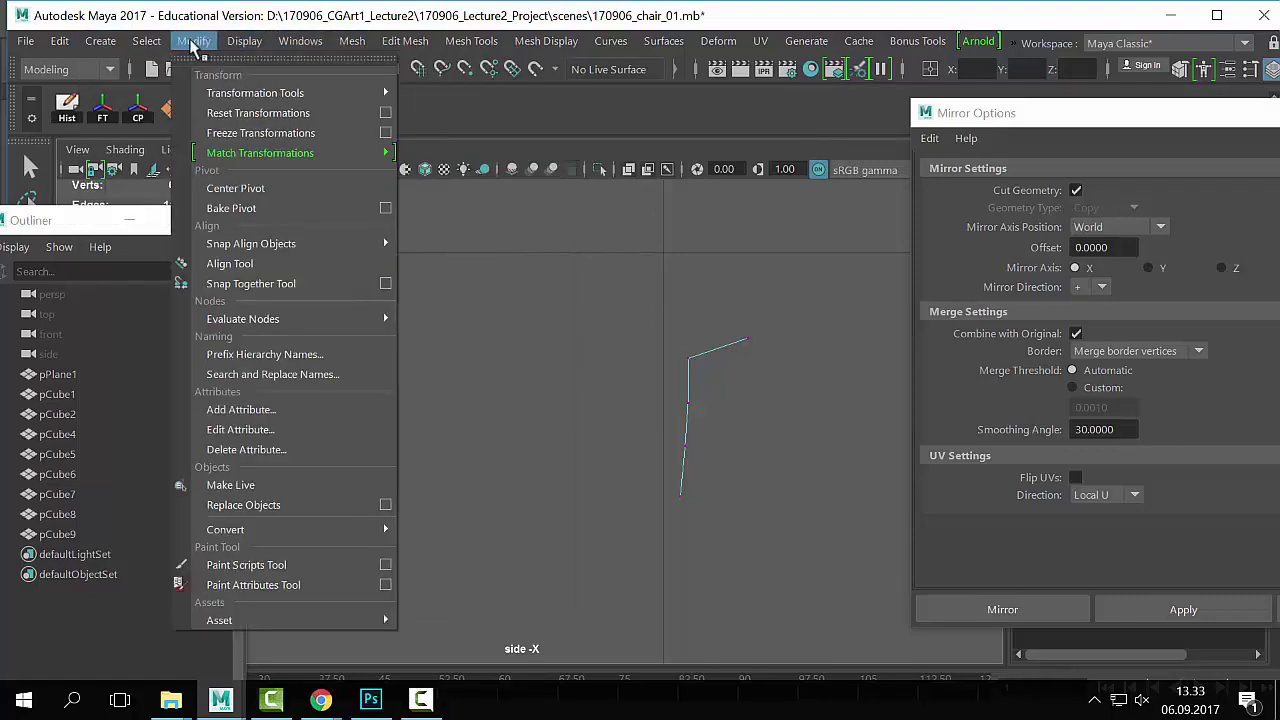
Step: Start a CV curve in the side view in front of the chair, placing its first four control points rising rearward
mouse_move(100, 41)
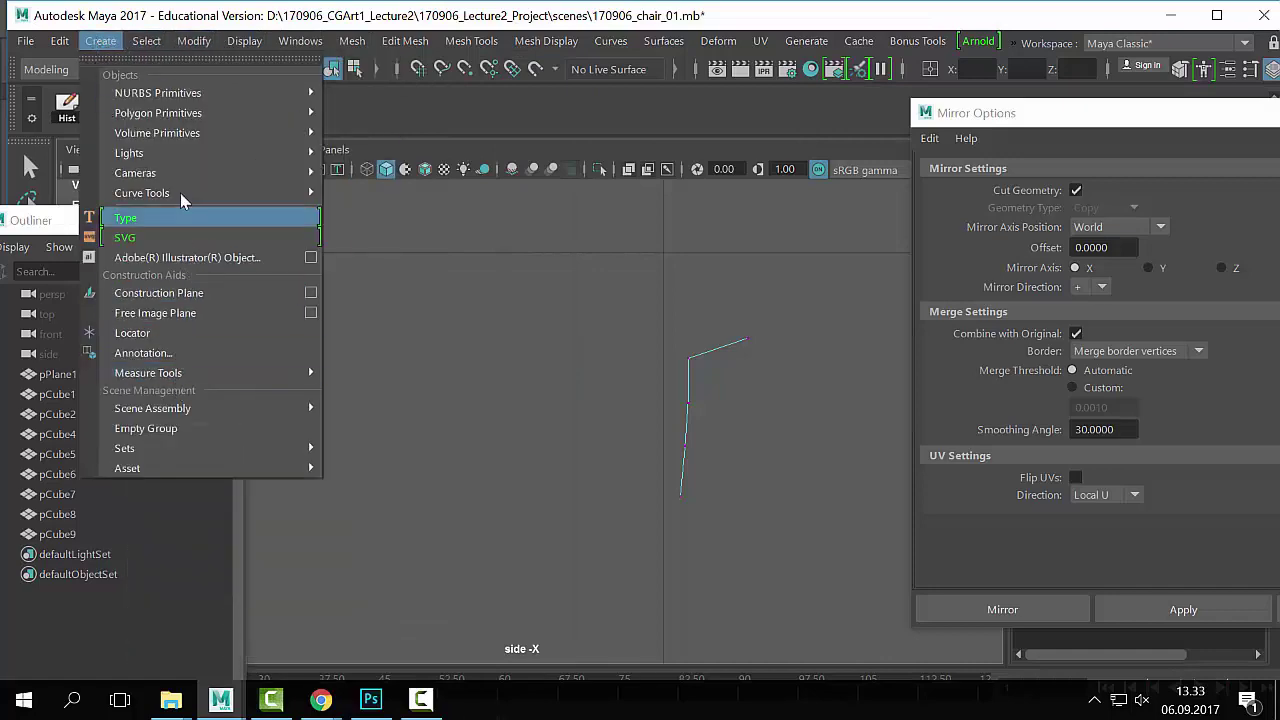
mouse_move(252, 197)
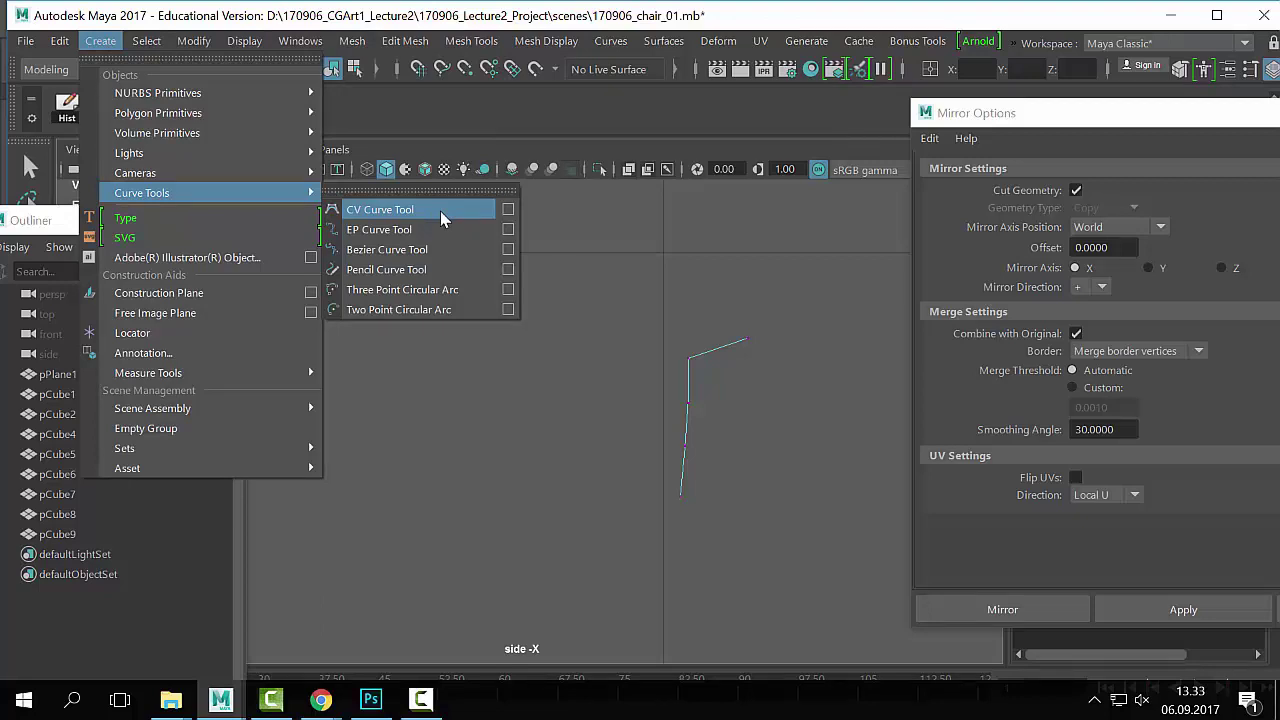
click(440, 211)
alt+right_drag(591, 391, 560, 400)
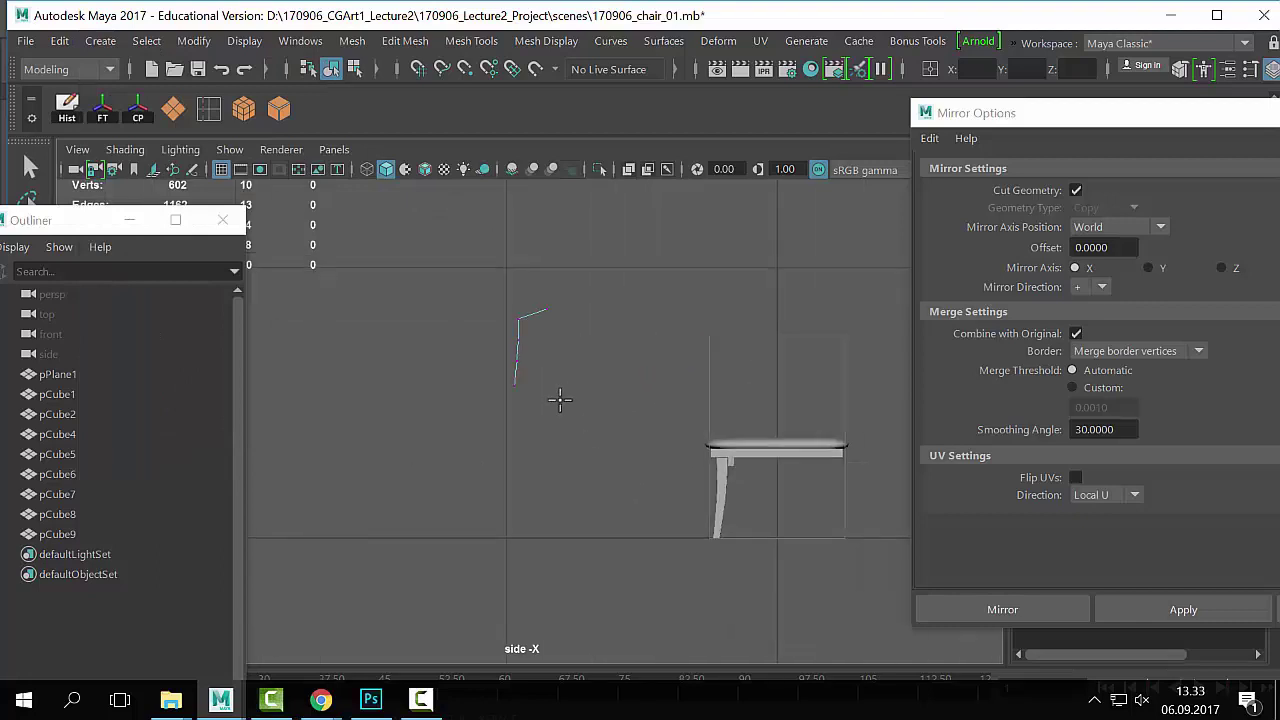
click(550, 408)
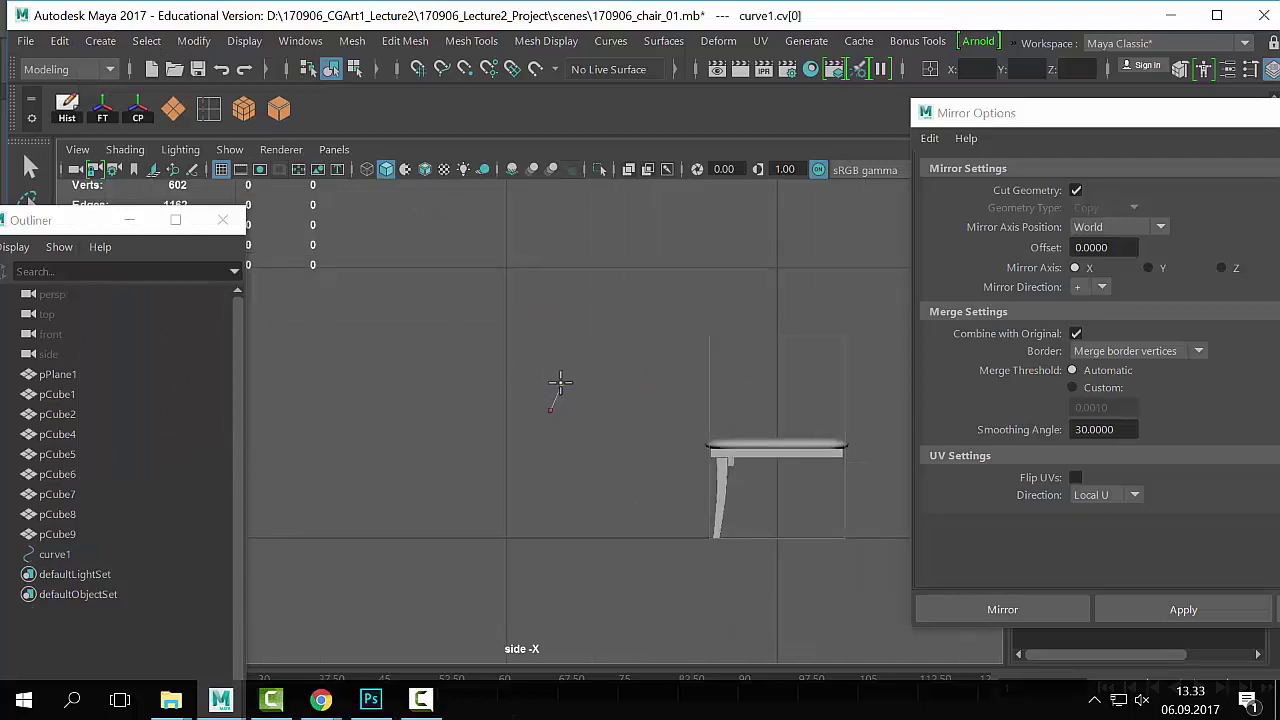
click(616, 334)
alt+right_drag(616, 334, 771, 357)
alt+middle_drag(749, 386, 598, 430)
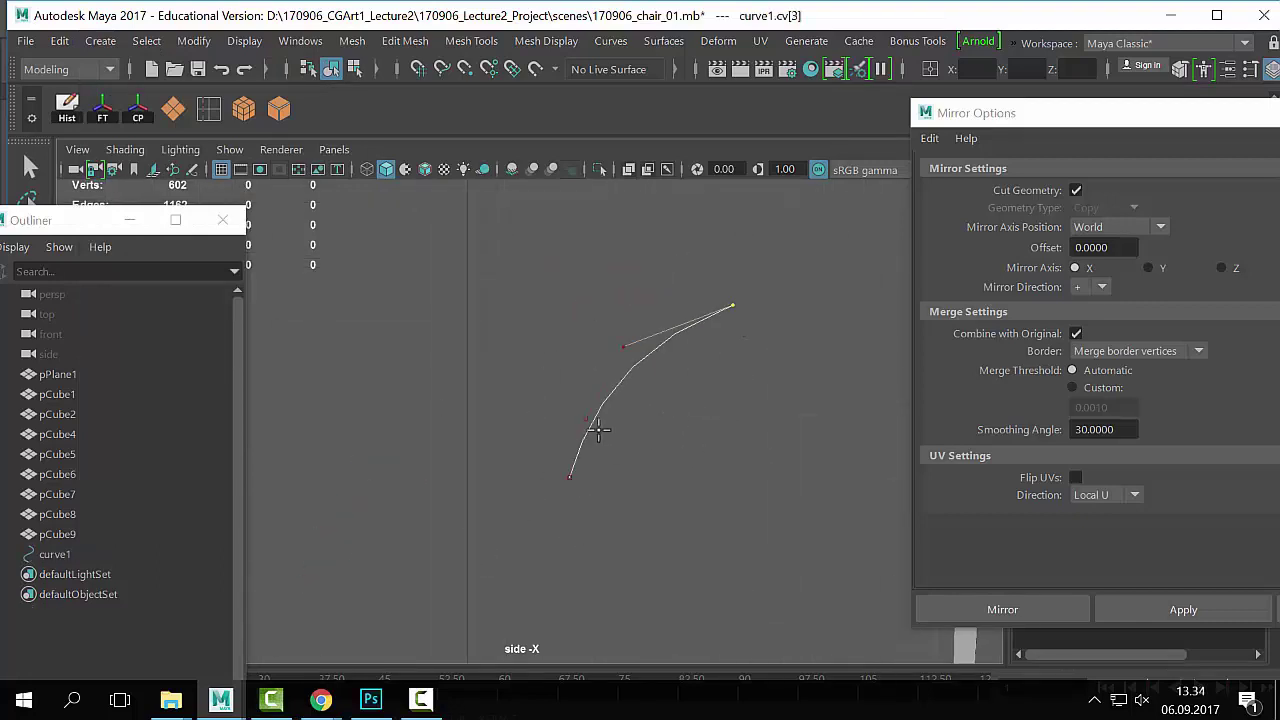
alt+middle_drag(670, 340, 634, 375)
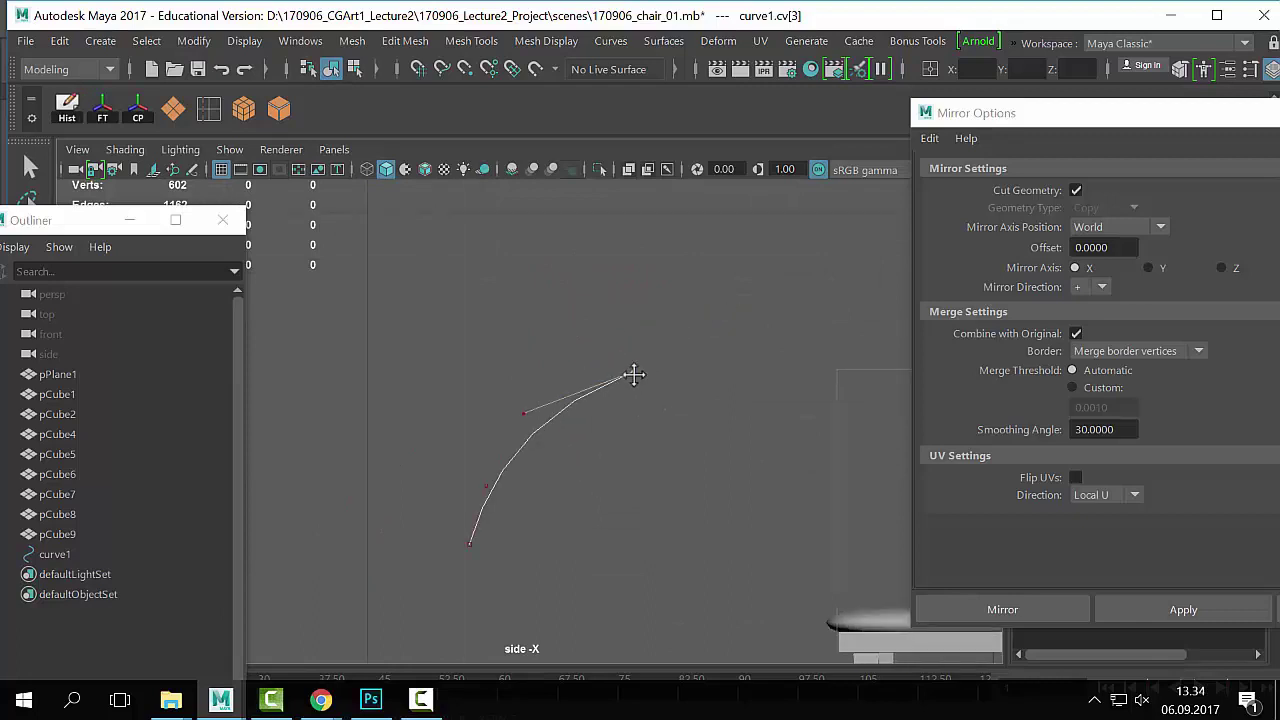
Step: Add four more control points upward to give the curve an S-shaped path, and finish the curve
click(721, 343)
click(748, 263)
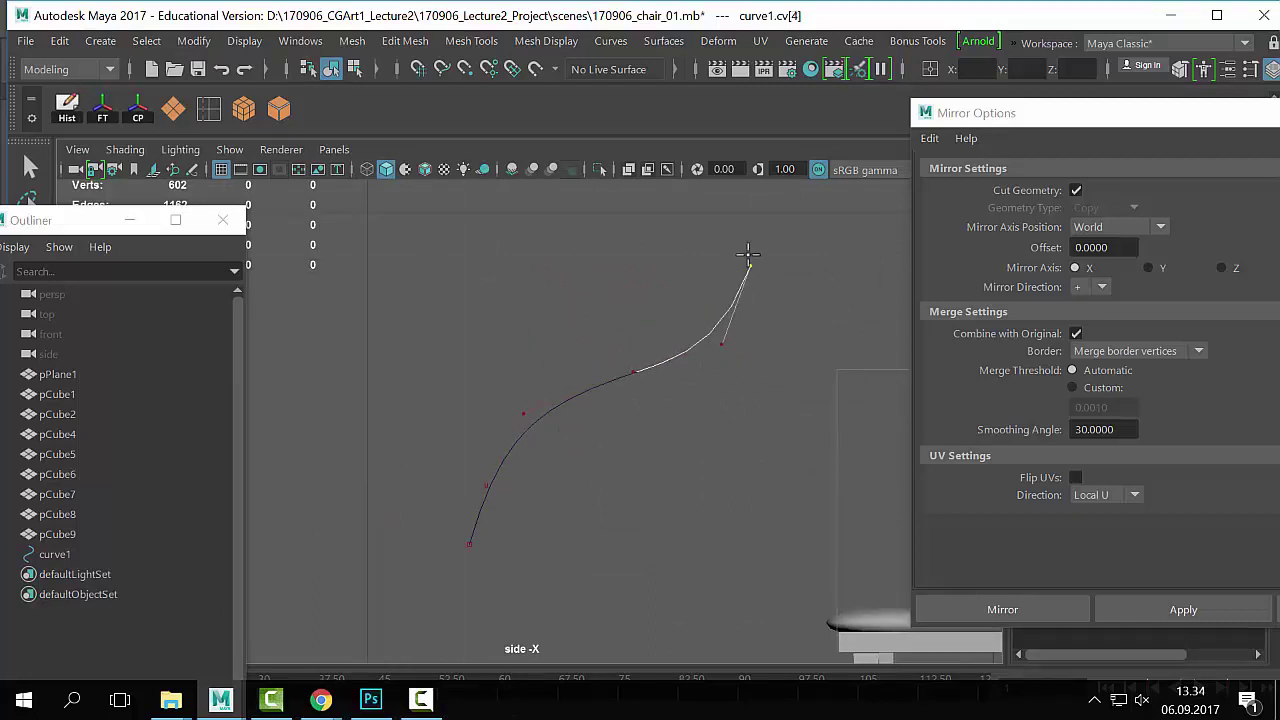
alt+right_drag(795, 244, 610, 285)
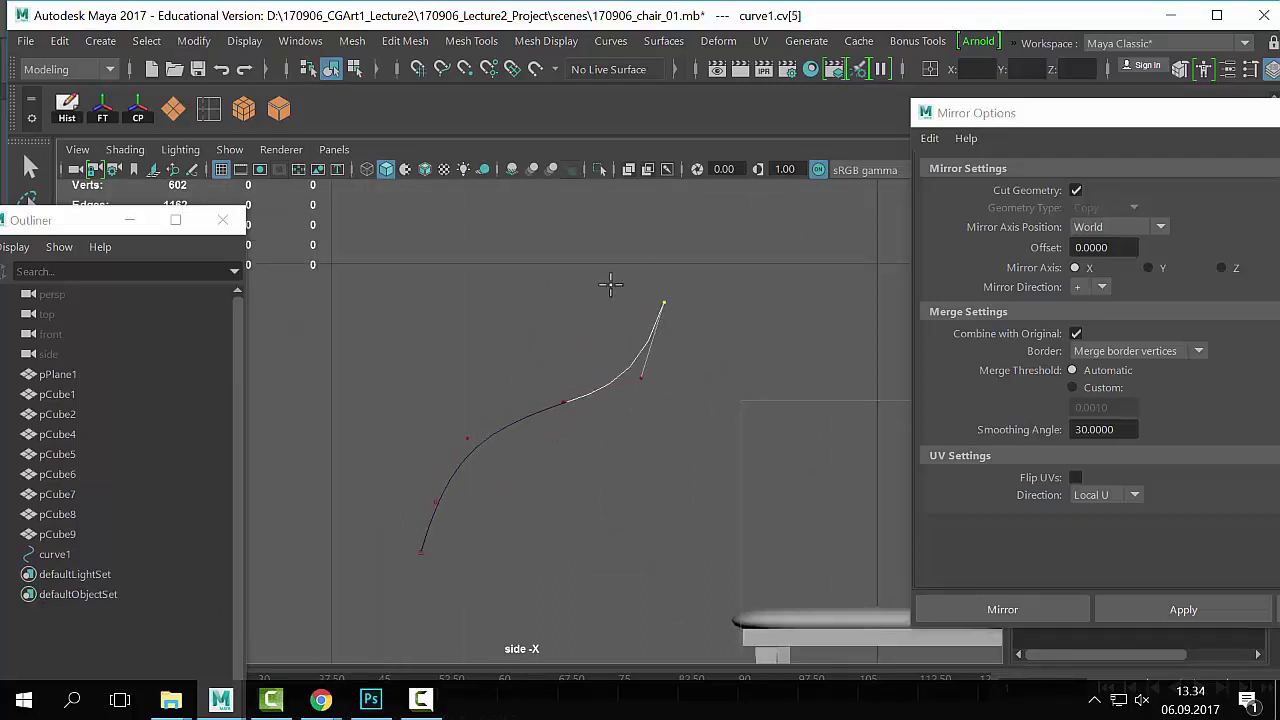
scroll(741, 266, down, 1)
click(628, 214)
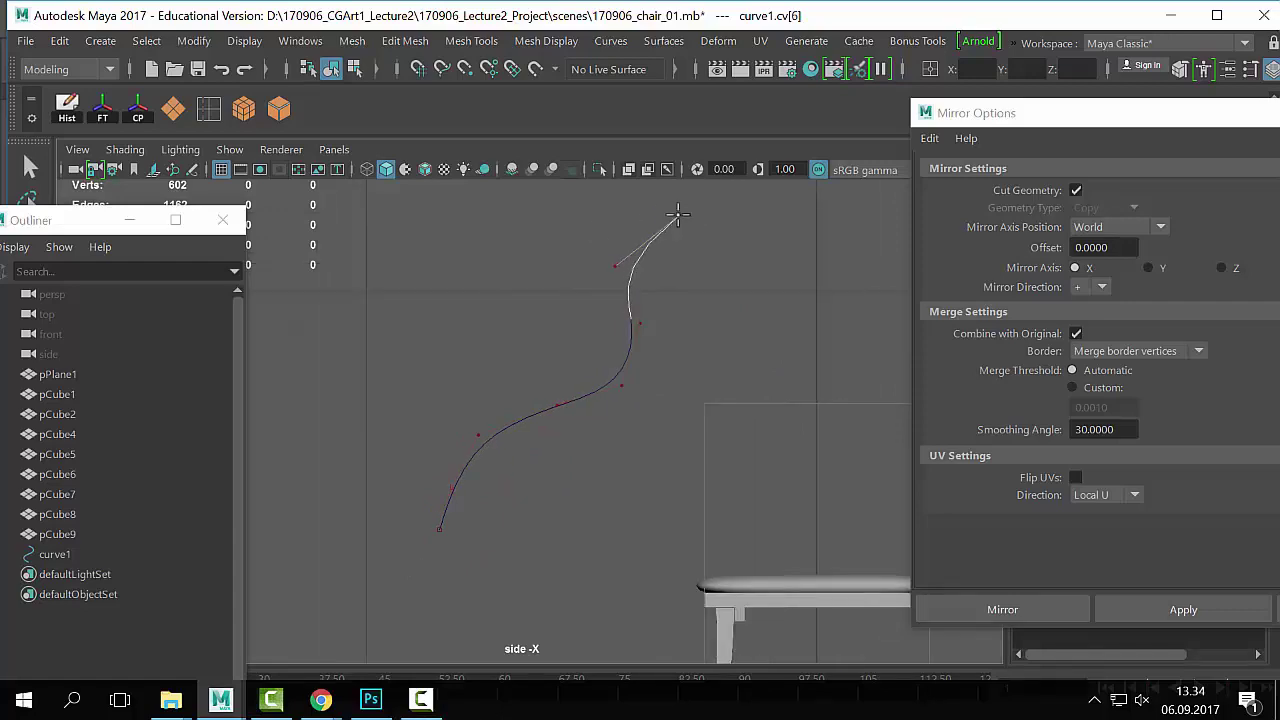
key(Return)
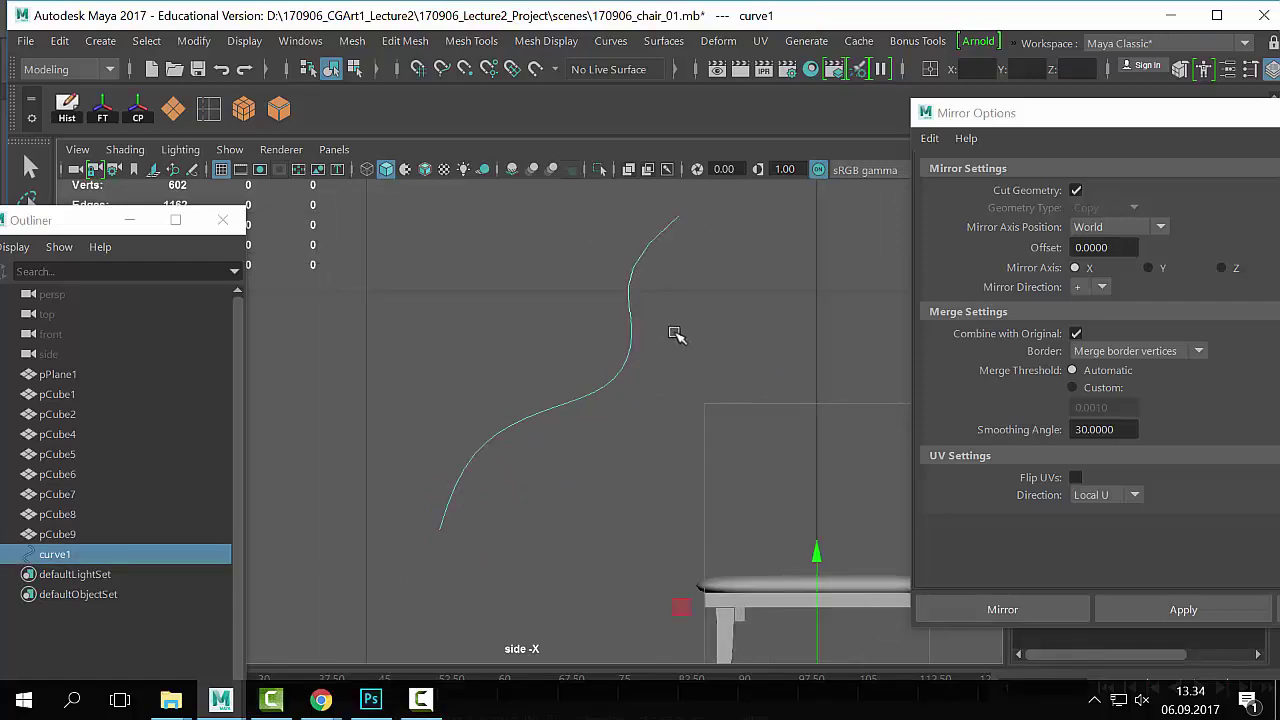
Step: Bring the curve into the perspective view and switch it to control vertex editing
key(space)
key(space)
scroll(600, 369, up, 3)
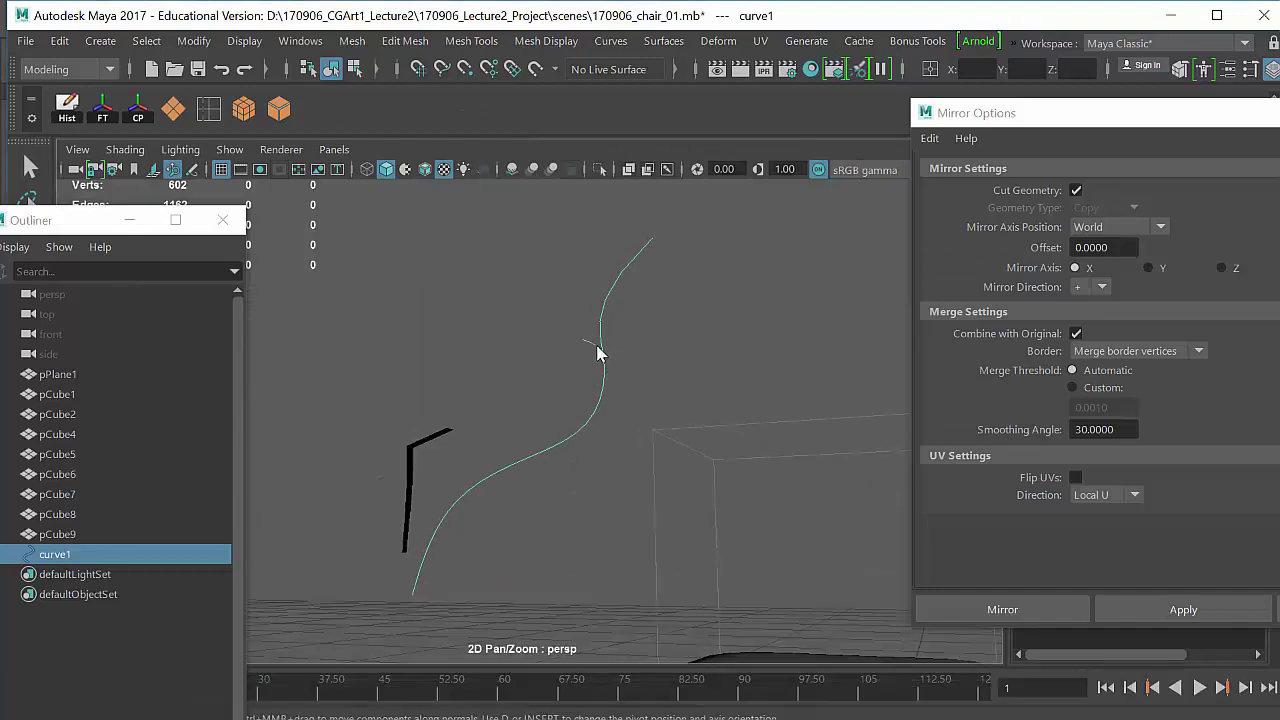
click(597, 346)
right_click(597, 345)
drag(618, 335, 553, 364)
right_drag(612, 339, 498, 208)
Step: Reshape the curve by shifting its control vertices slightly in the perspective view, and clear the vertex selection
scroll(600, 360, down, 4)
alt+drag(685, 398, 612, 408)
drag(597, 405, 513, 468)
alt+drag(645, 345, 577, 436)
click(577, 432)
drag(639, 356, 570, 389)
mouse_move(591, 383)
mouse_down()
mouse_move(657, 423)
mouse_move(606, 417)
mouse_move(598, 388)
mouse_up()
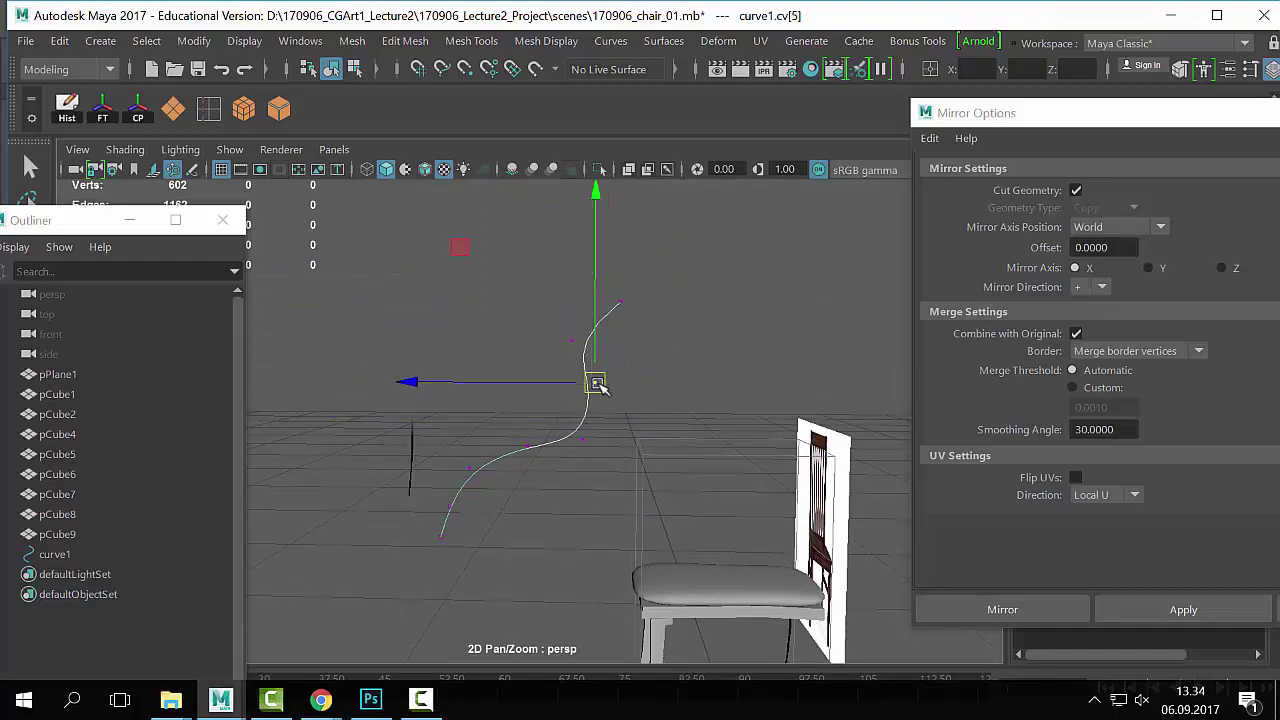
click(653, 383)
Step: Select the bent polygon strip beside the curve and frame it closely in the perspective view
alt+middle_drag(477, 477, 570, 475)
click(501, 449)
alt+drag(477, 443, 657, 426)
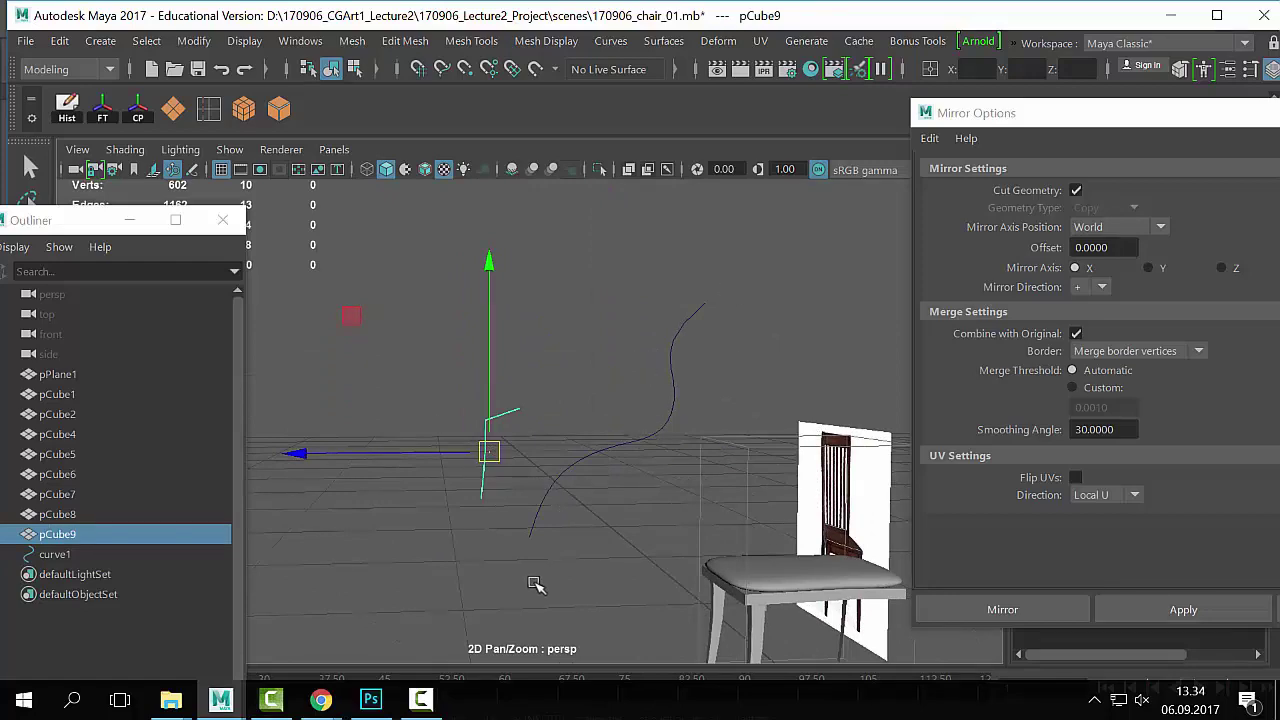
drag(516, 609, 502, 493)
drag(529, 403, 466, 447)
alt+right_drag(489, 431, 652, 486)
key(space)
key(space)
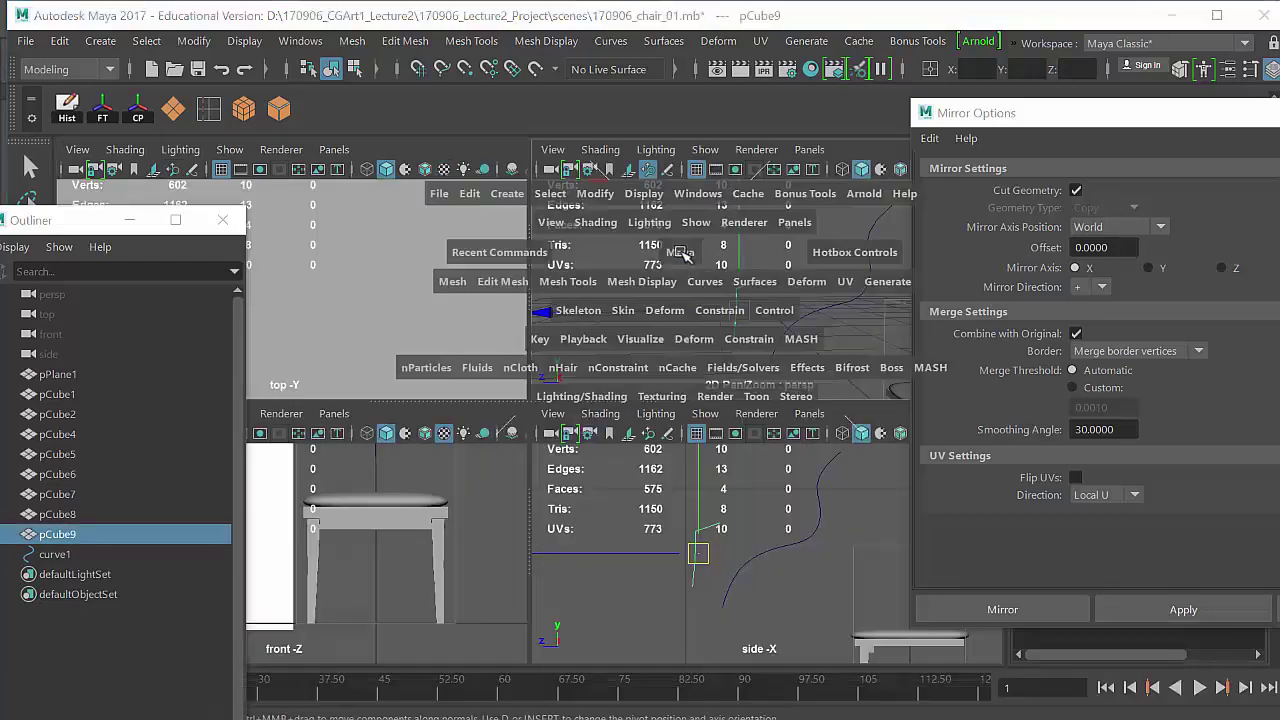
alt+drag(629, 337, 643, 434)
scroll(634, 431, up, 3)
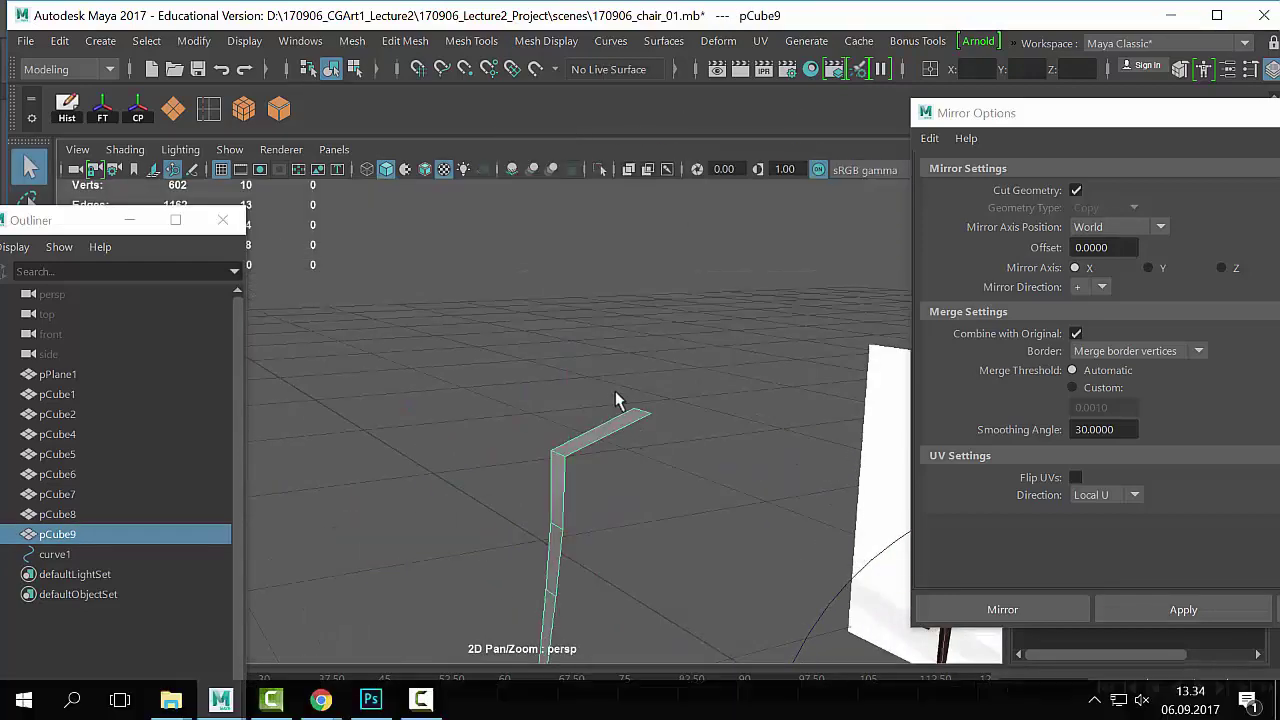
Step: Pick the strip's top end edge and extrude it in the side view into new segments running rearward and upward
right_drag(607, 433, 599, 70)
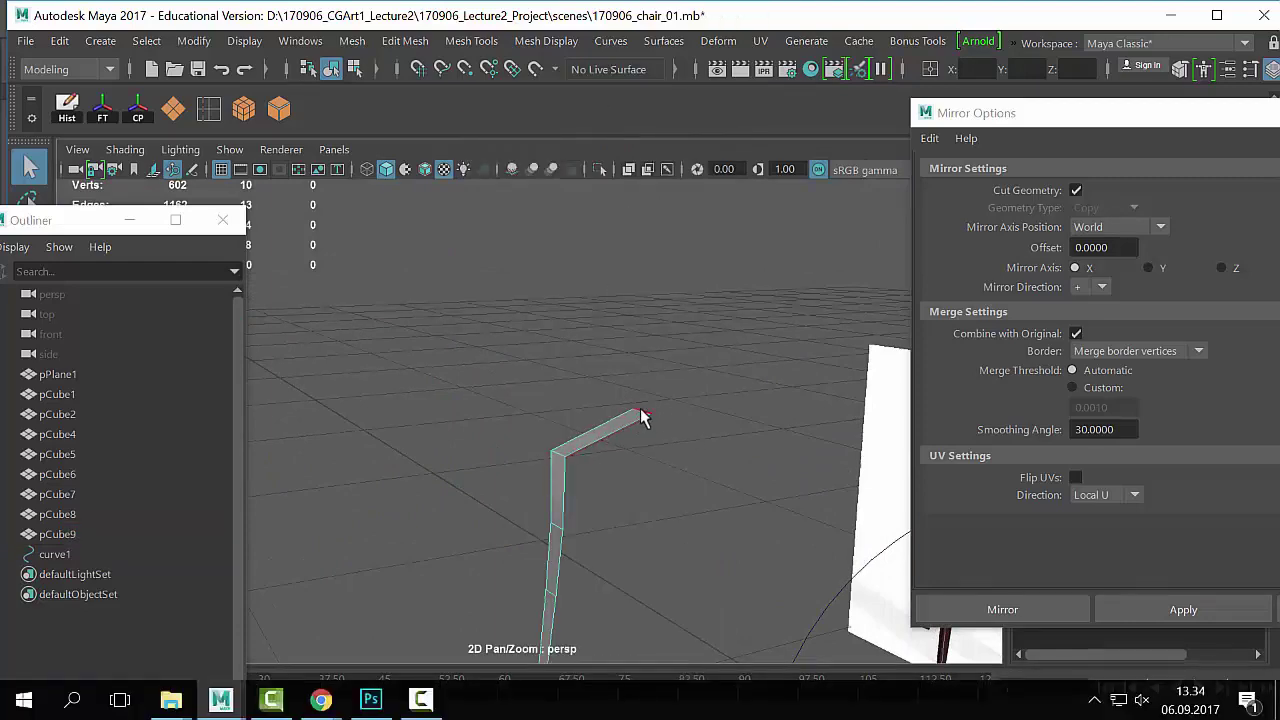
key(space)
key(space)
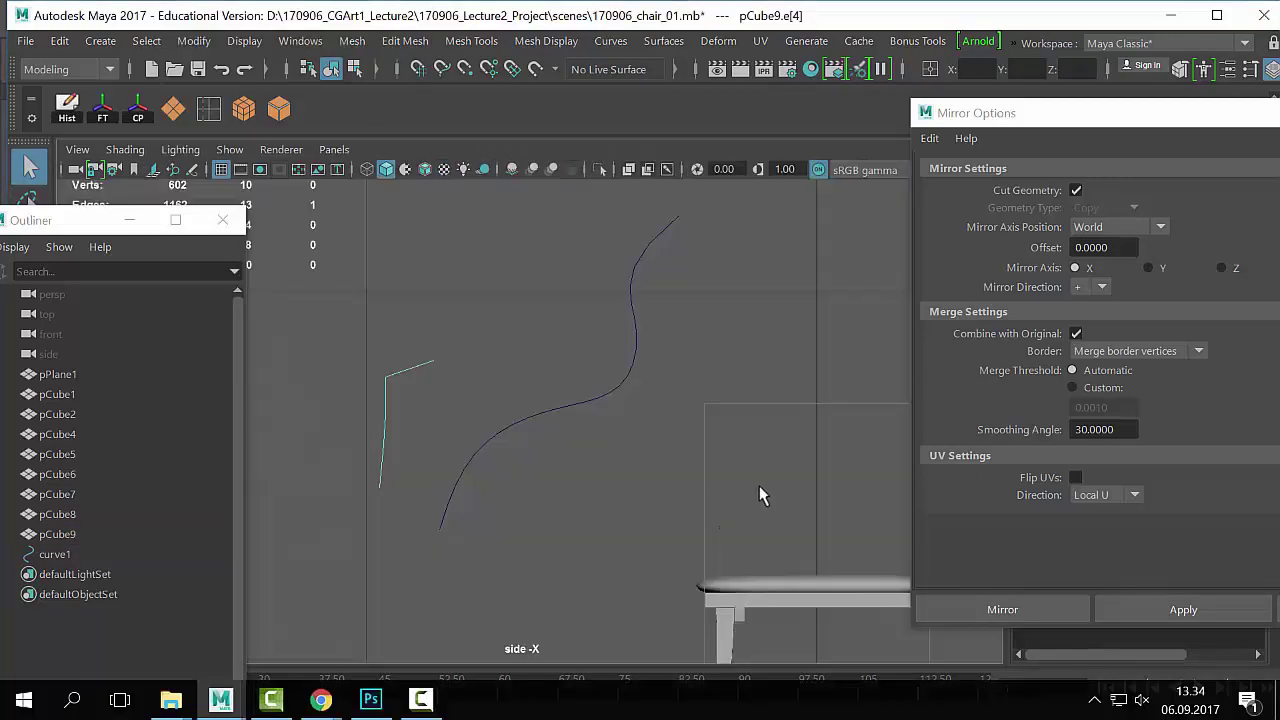
key(ctrl+e)
drag(400, 361, 441, 370)
key(ctrl+e)
drag(441, 370, 502, 229)
Step: Continue extruding the end edge upward into a zigzag chain of segments that roughly parallels the curve
key(ctrl+e)
key(ctrl+e)
alt+middle_drag(502, 229, 504, 297)
key(ctrl+e)
drag(473, 315, 583, 248)
key(ctrl+e)
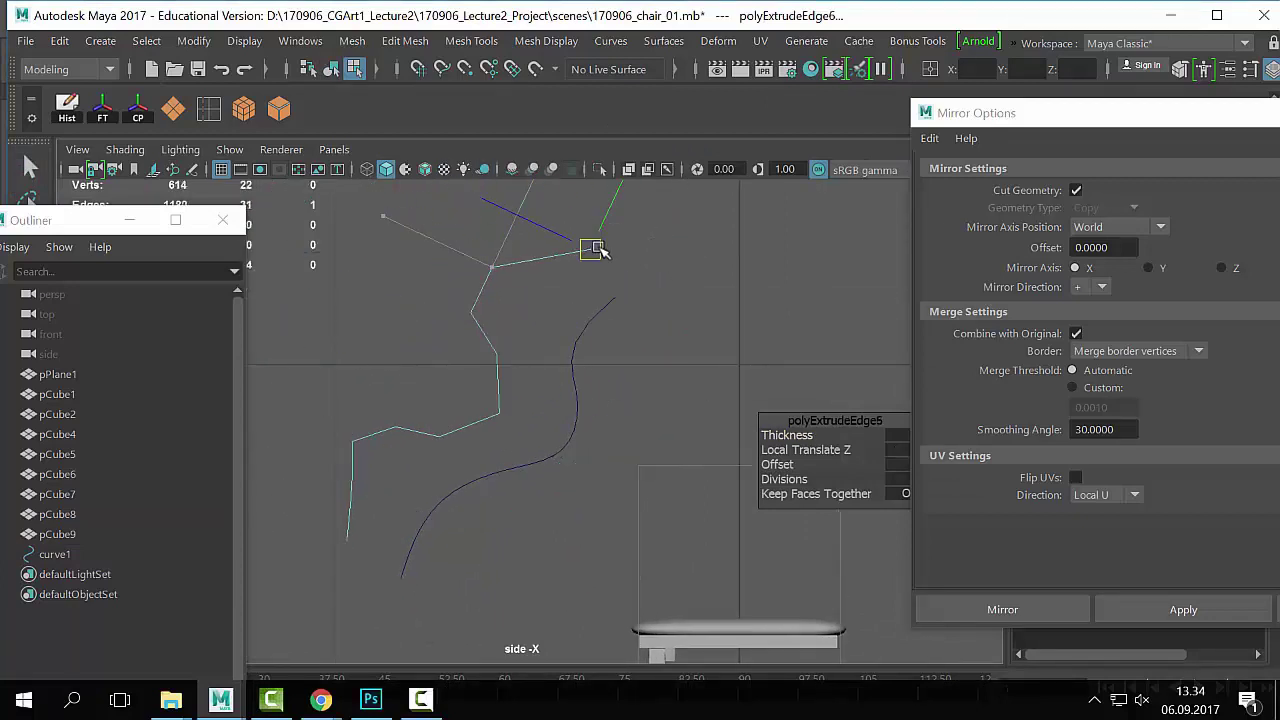
key(q)
Step: Preview the extended strip smoothed in object mode, toggle it against the unsmoothed cage, and select the curve with it for comparison
right_drag(484, 335, 585, 101)
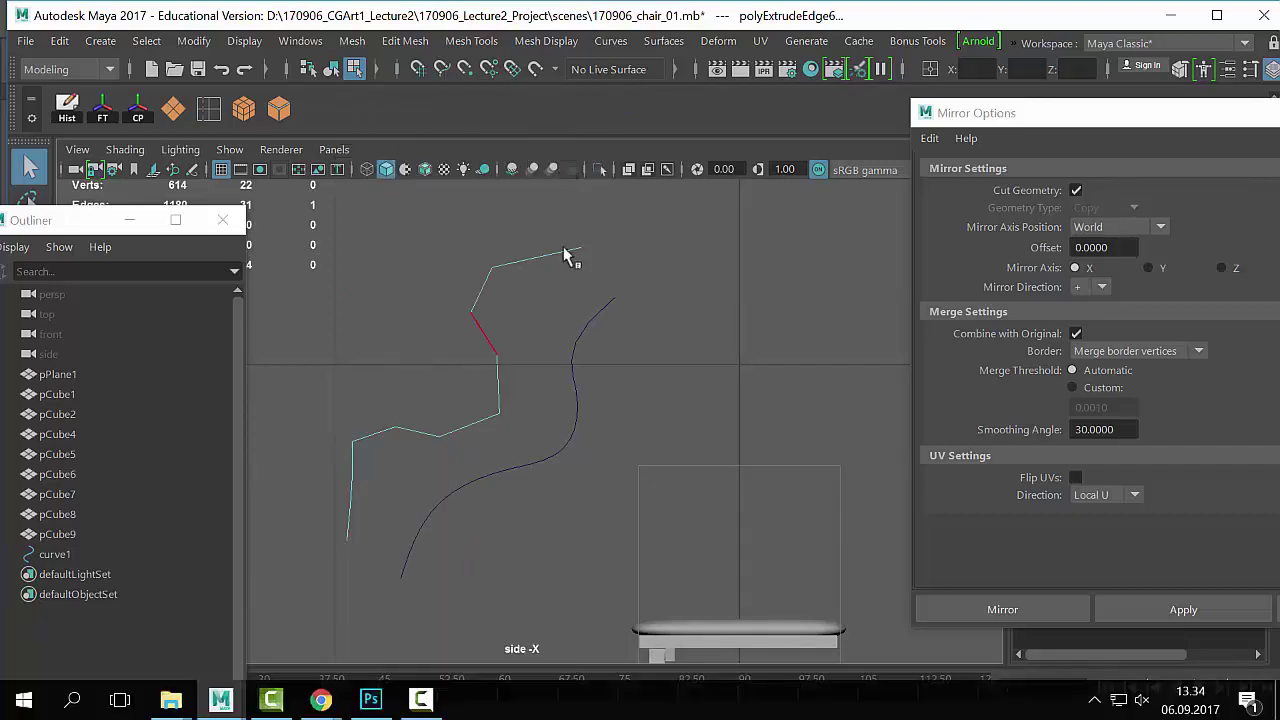
key(3)
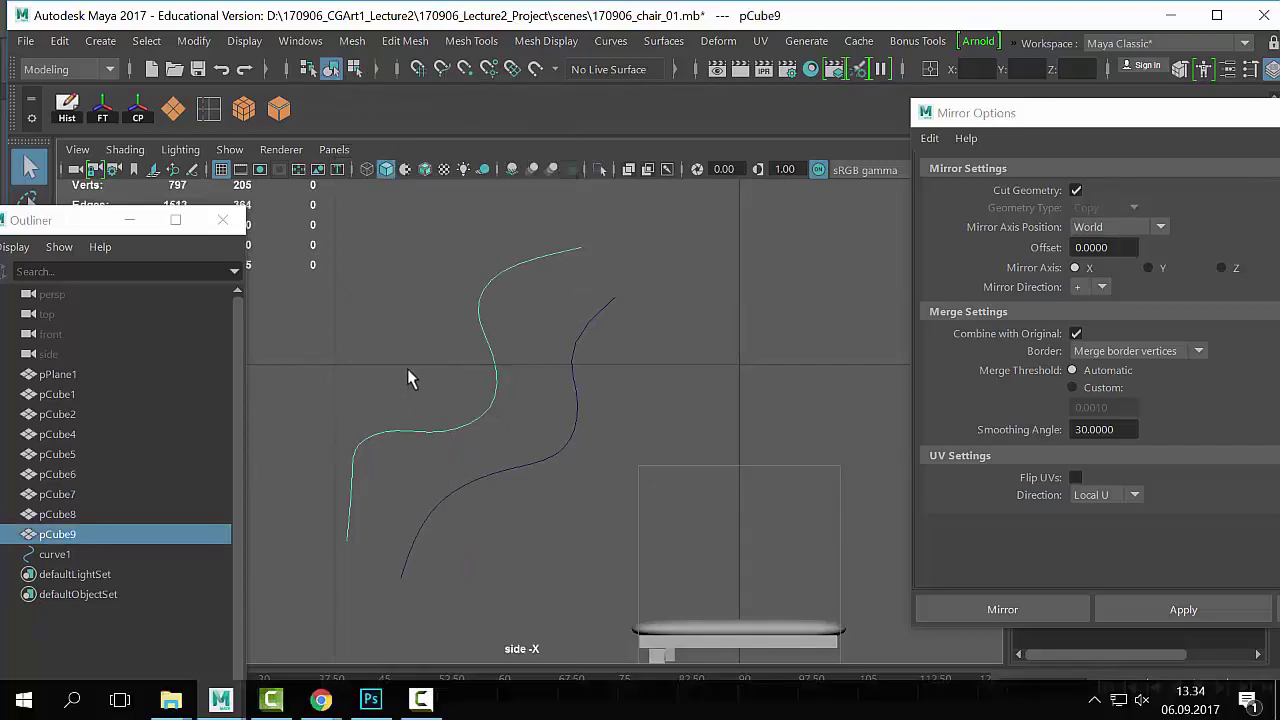
click(536, 321)
drag(536, 321, 478, 360)
key(1)
key(3)
shift+drag(277, 314, 553, 496)
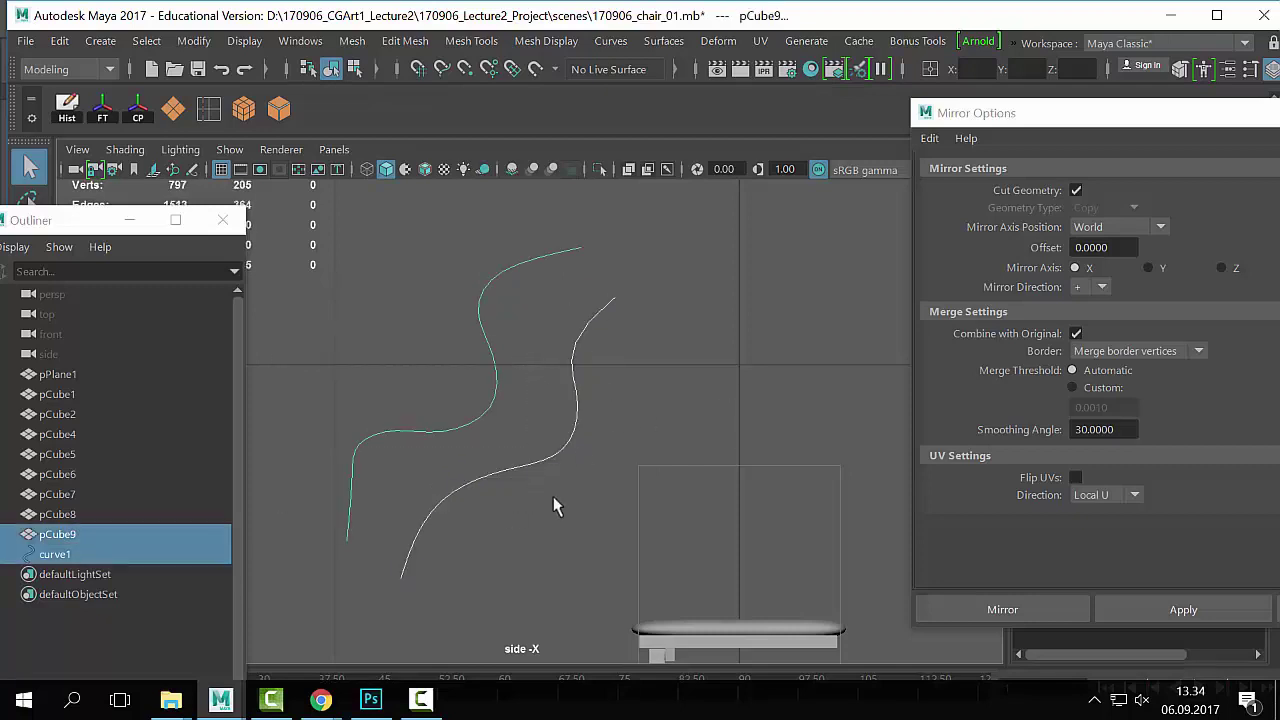
Step: Extrude all faces of the strip in the perspective view and display it unsmoothed
click(500, 301)
drag(498, 301, 466, 330)
key(space)
key(space)
alt+drag(735, 350, 605, 453)
key(ctrl+e)
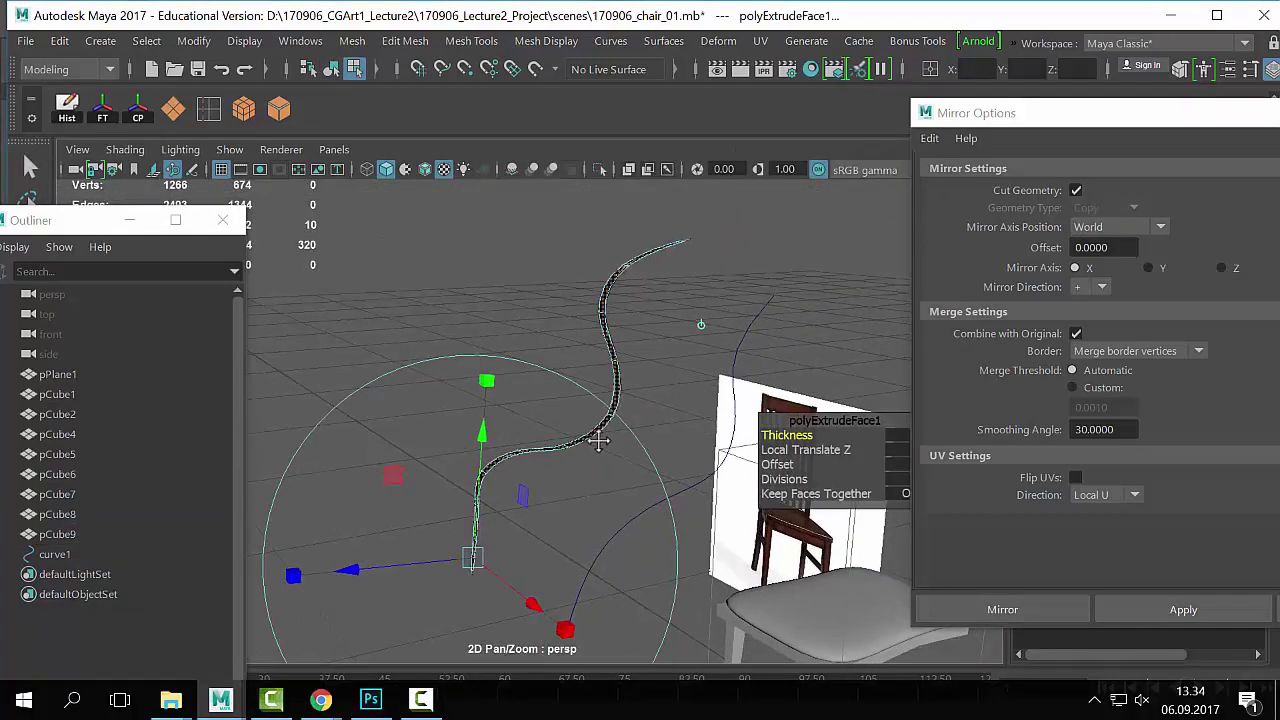
drag(337, 567, 334, 564)
key(1)
alt+drag(463, 509, 655, 550)
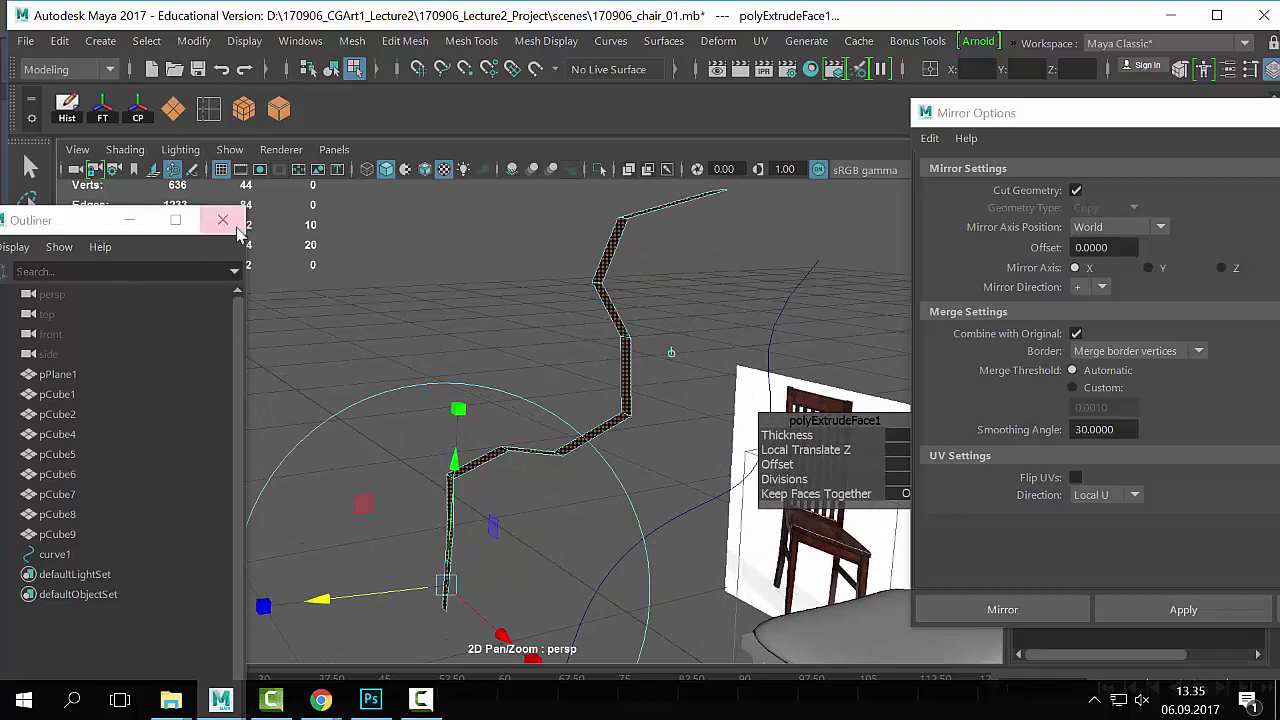
Step: Minimize the Outliner, close the Mirror Options window, and hide the surrounding interface elements to enlarge the viewport
click(129, 220)
drag(1086, 117, 871, 122)
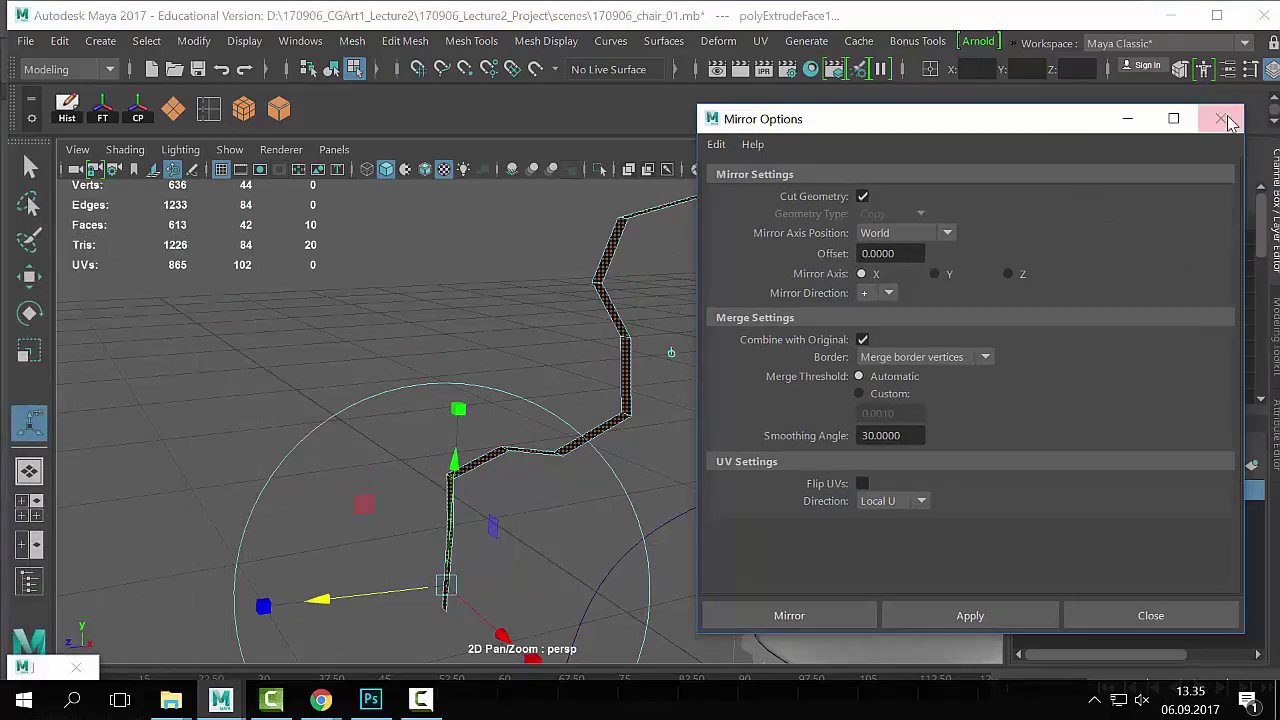
click(1226, 120)
scroll(572, 426, down, 1)
alt+middle_drag(587, 425, 655, 443)
key(ctrl+space)
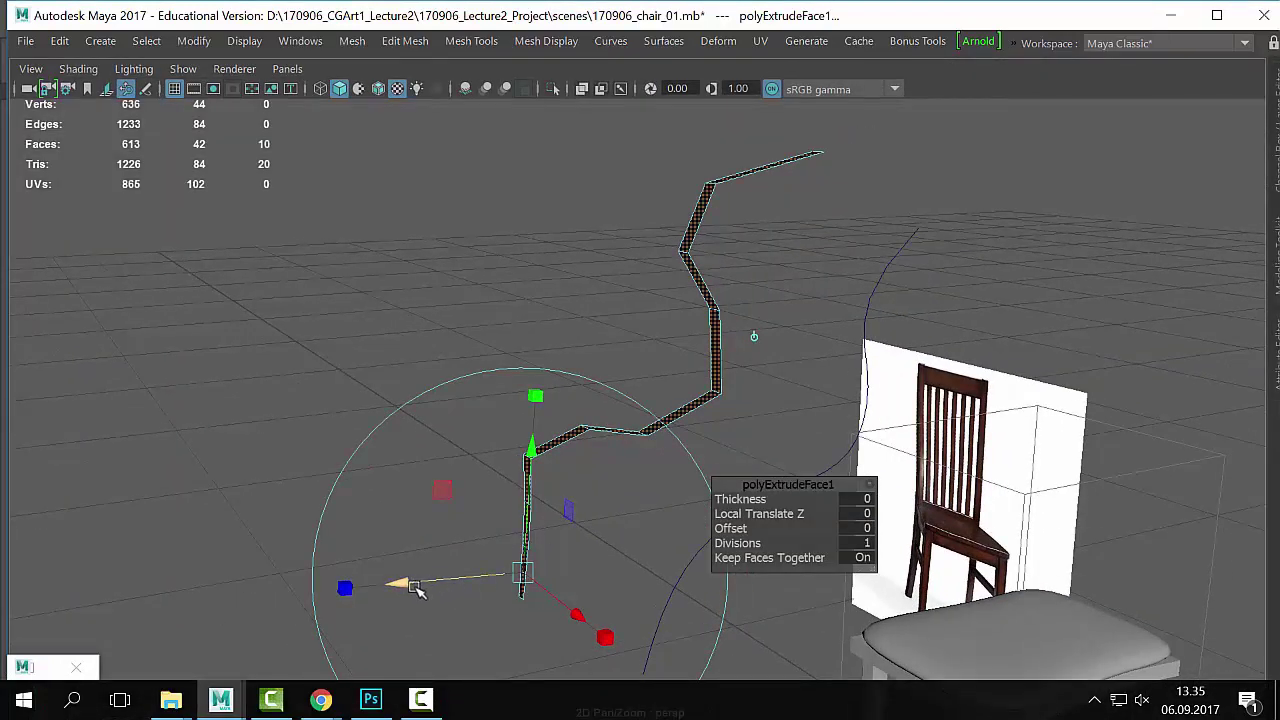
Step: Try to offset the extruded strip faces forward along the extrude manipulator's blue axis
scroll(443, 573, down, 2)
mouse_move(440, 525)
mouse_down()
mouse_move(380, 537)
mouse_move(413, 540)
mouse_move(392, 545)
mouse_move(323, 537)
mouse_move(366, 551)
mouse_move(320, 537)
mouse_move(430, 530)
mouse_up()
drag(343, 541, 378, 550)
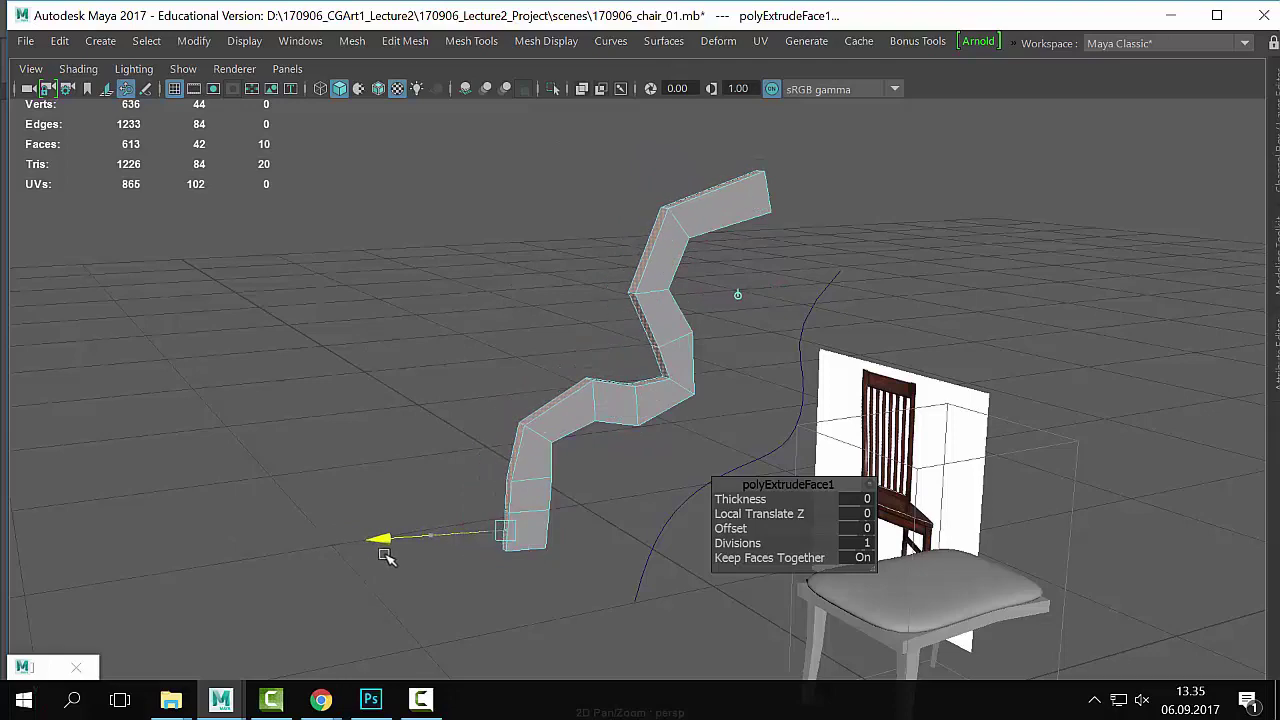
drag(386, 557, 403, 550)
alt+drag(541, 535, 571, 544)
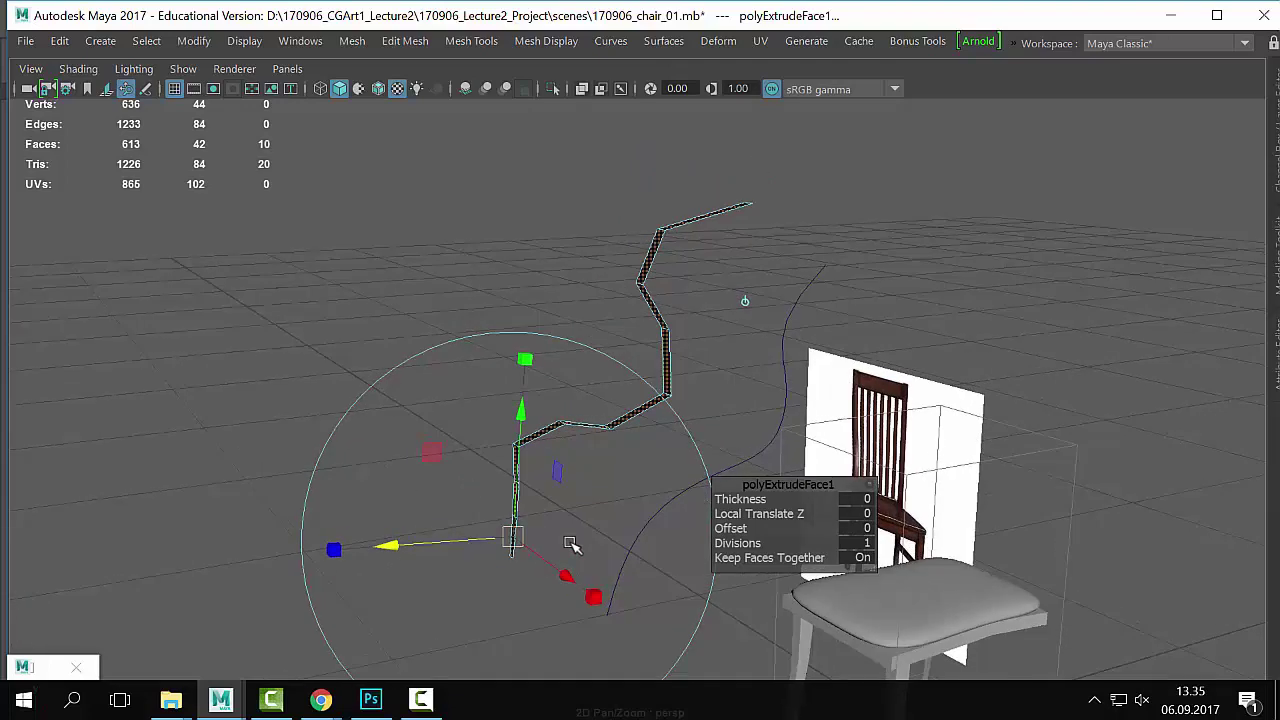
Step: Give the strip's face extrusion a small thickness to form a slim solid bar, and return to object selection
drag(750, 499, 844, 511)
drag(738, 498, 729, 501)
key(q)
right_click(655, 275)
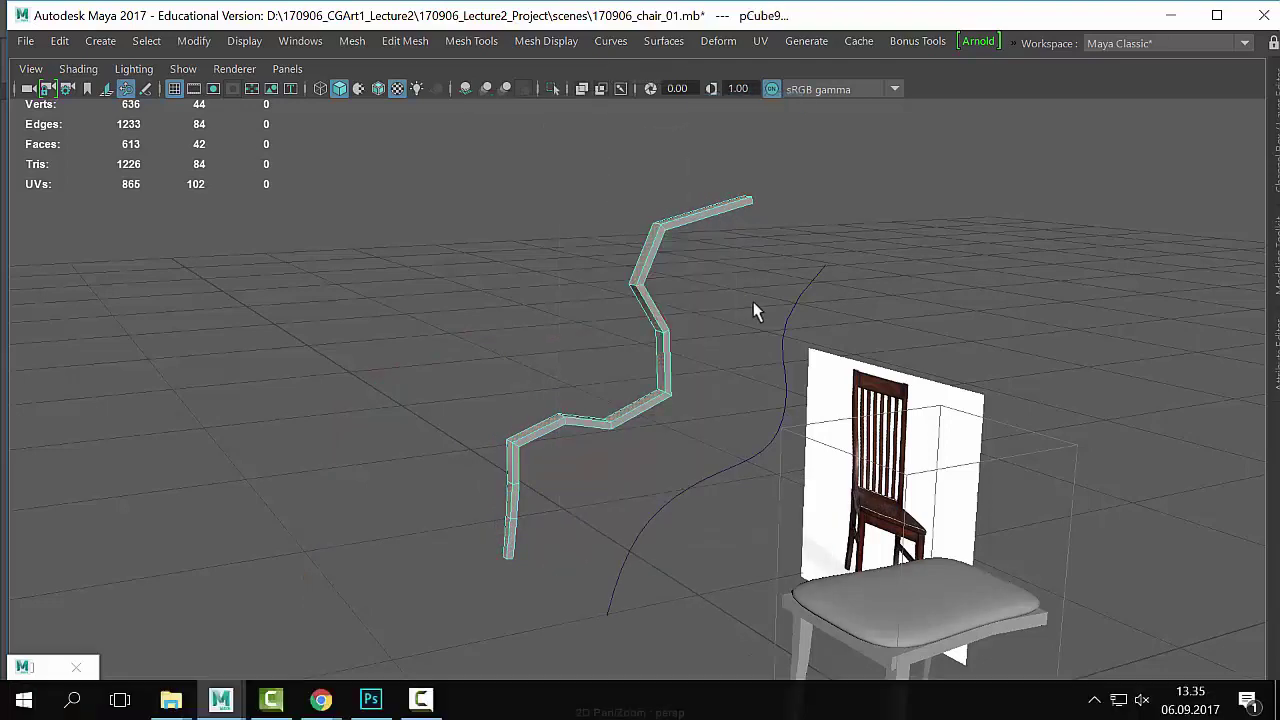
Step: Compare the bar's smoothed preview with its unsmoothed cage in the perspective view
alt+drag(660, 343, 604, 524)
key(3)
key(1)
key(3)
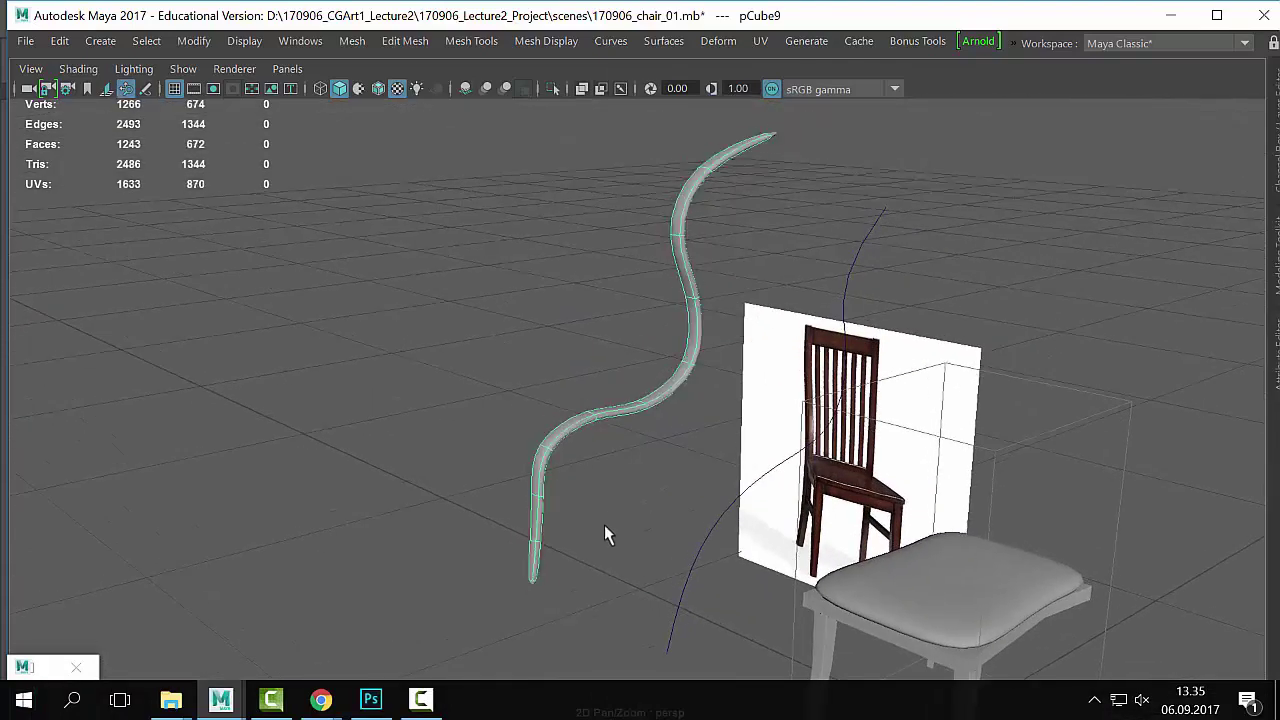
key(1)
key(3)
key(1)
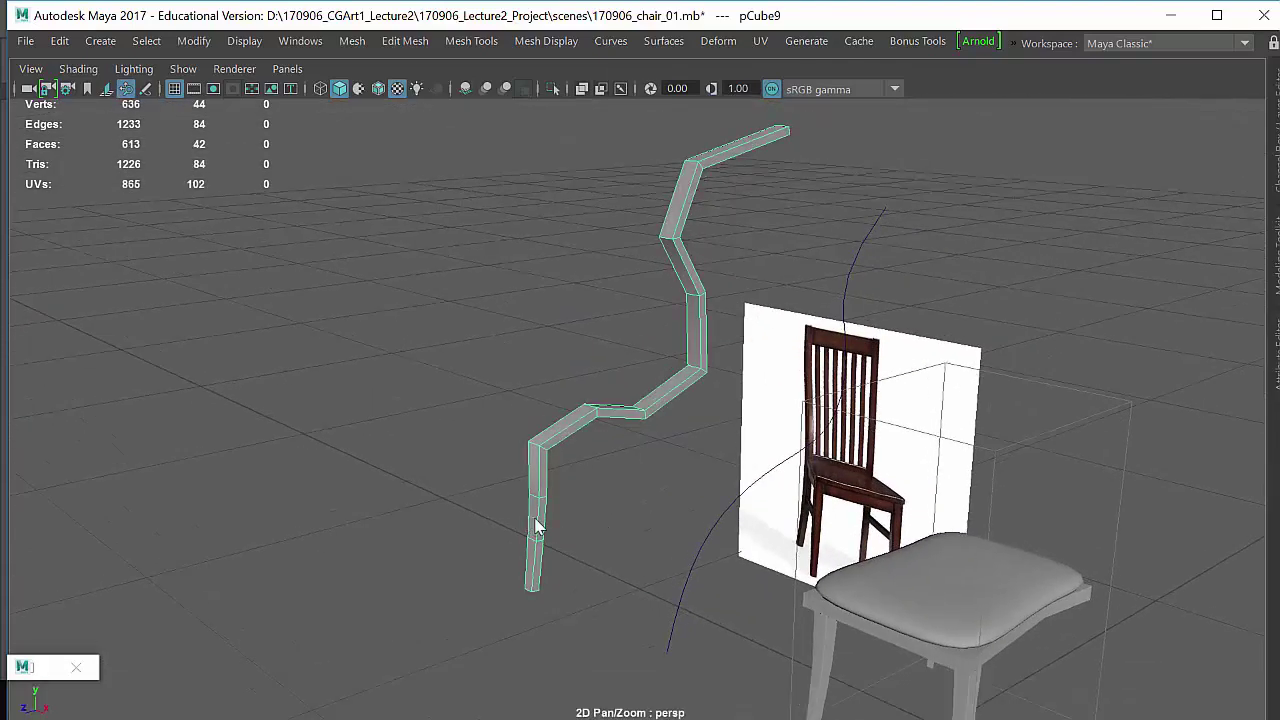
Step: Select the face loop running lengthwise around the bar and extrude it slightly outward
right_drag(531, 525, 511, 590)
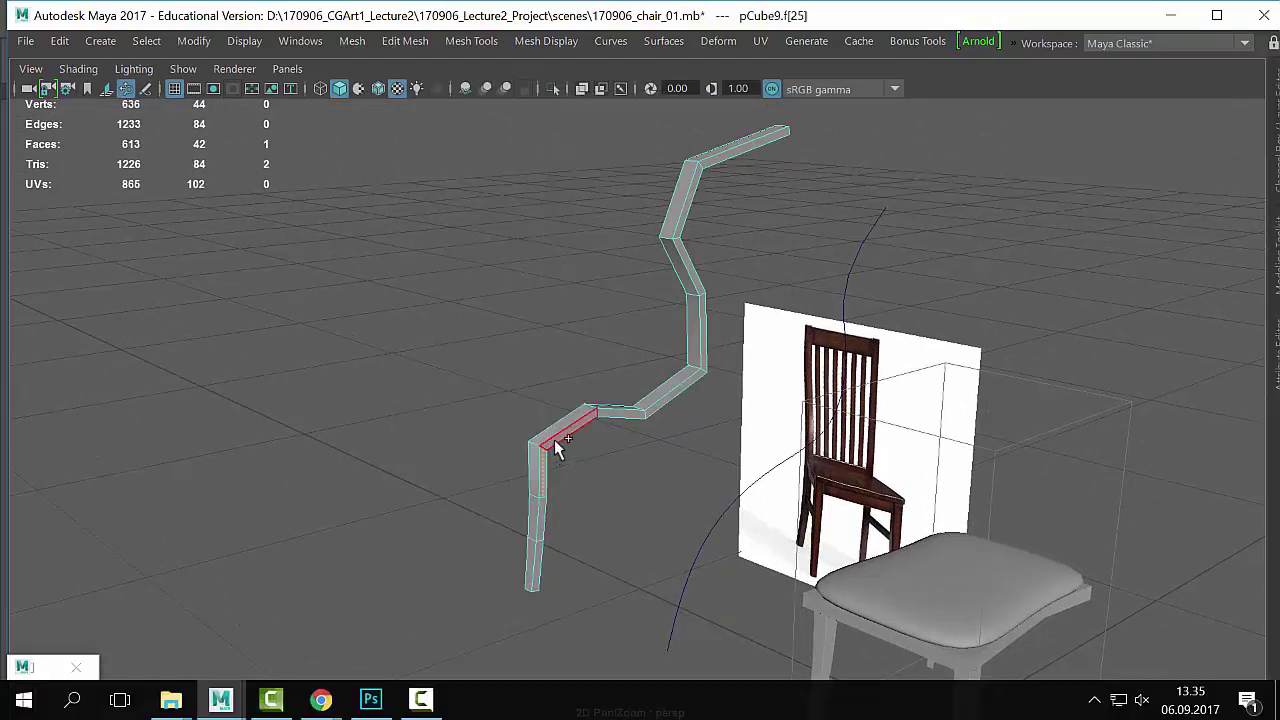
key(ctrl+e)
alt+drag(634, 563, 675, 585)
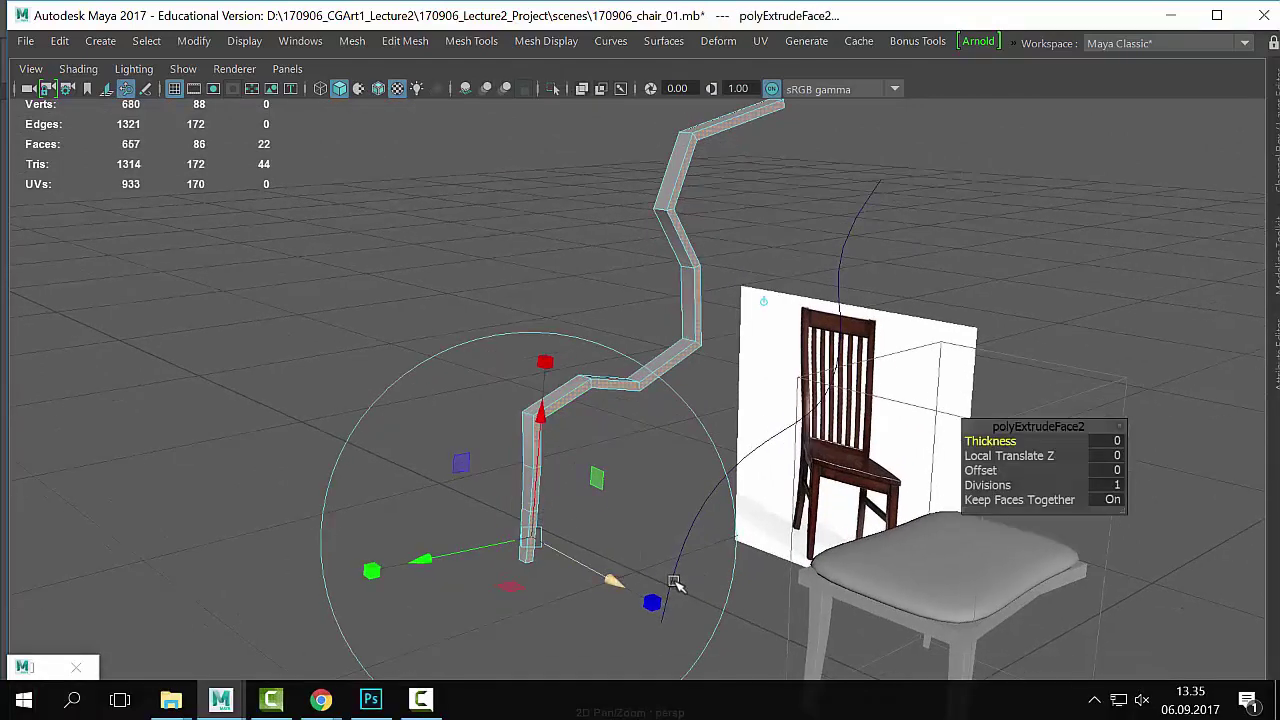
click(613, 579)
Step: Extrude the same face loop again with an Offset of 0.5, and preview the bar smoothed in object mode
key(ctrl+e)
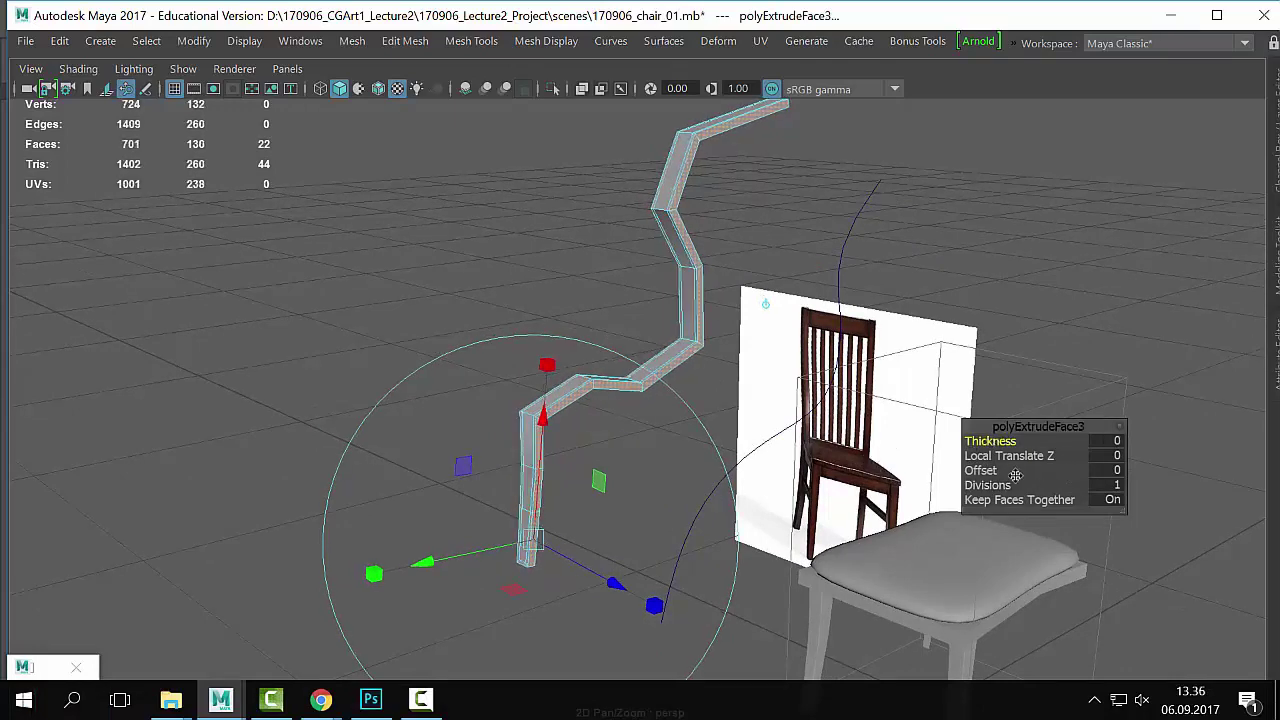
click(1012, 472)
middle_drag(1012, 472, 993, 470)
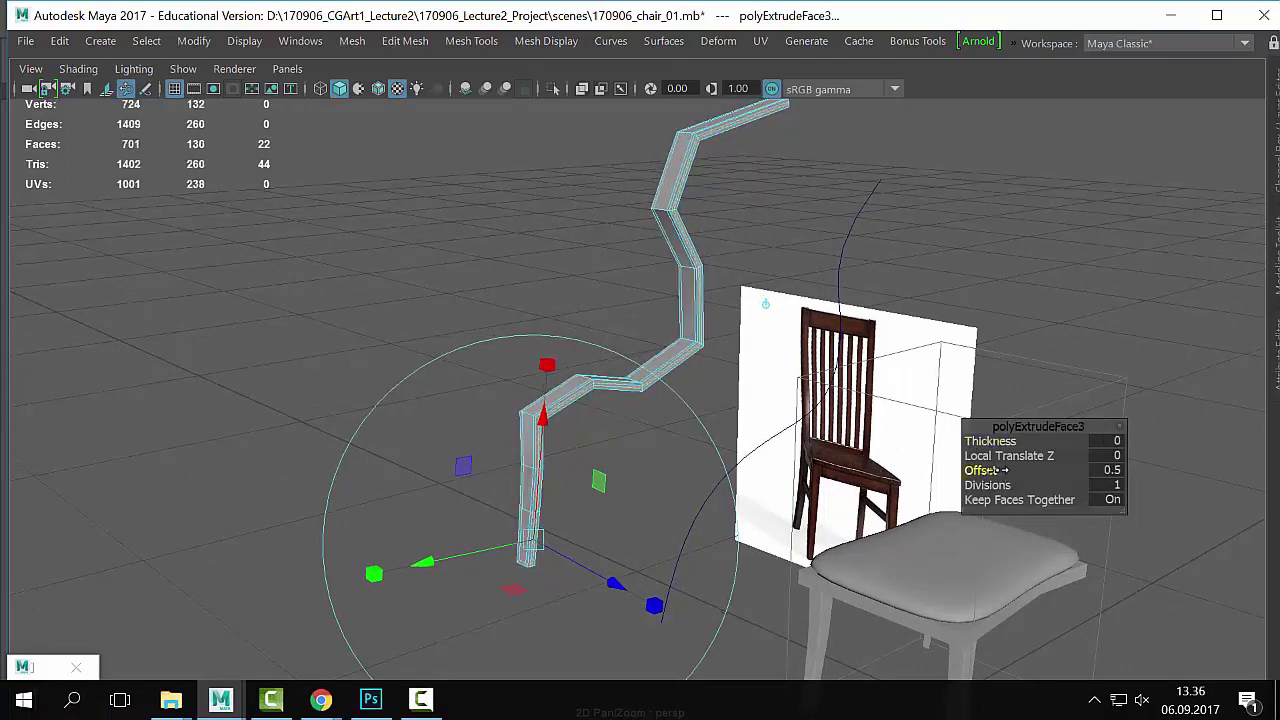
key(q)
right_drag(671, 130, 763, 95)
key(3)
click(867, 261)
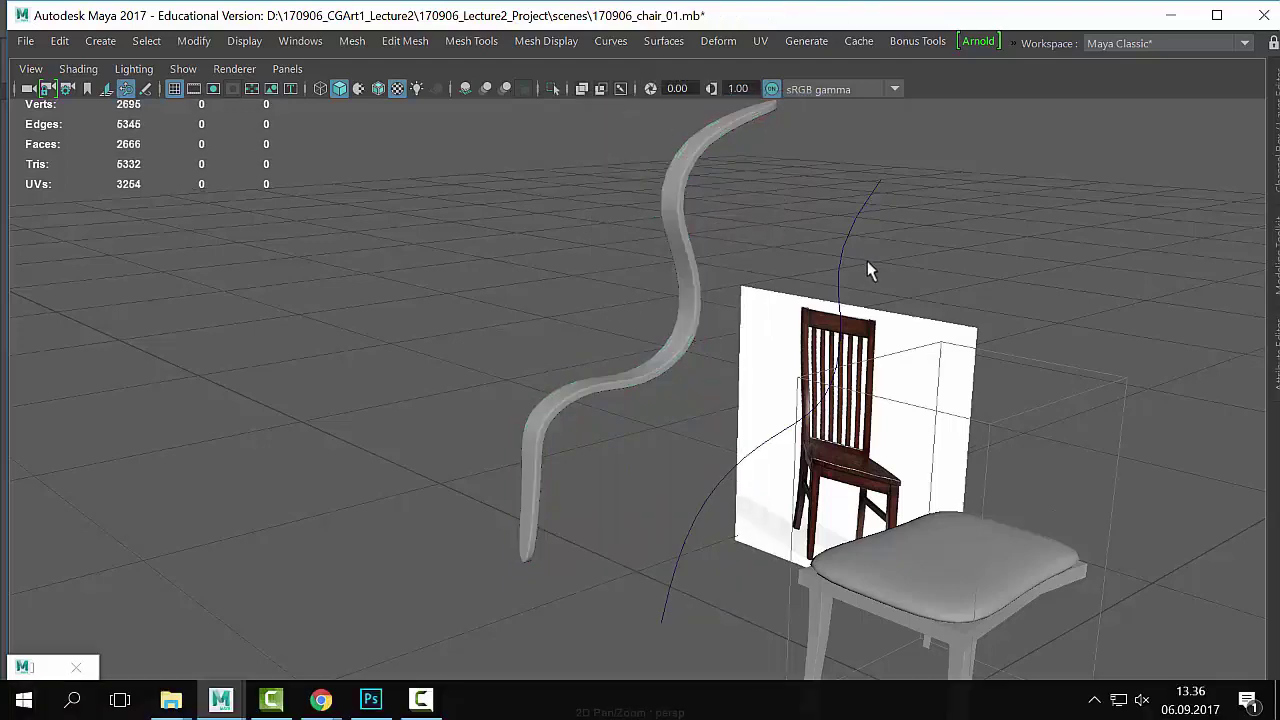
Step: Delete the smoothed demonstration bar standing beside the chair
alt+drag(867, 270, 564, 389)
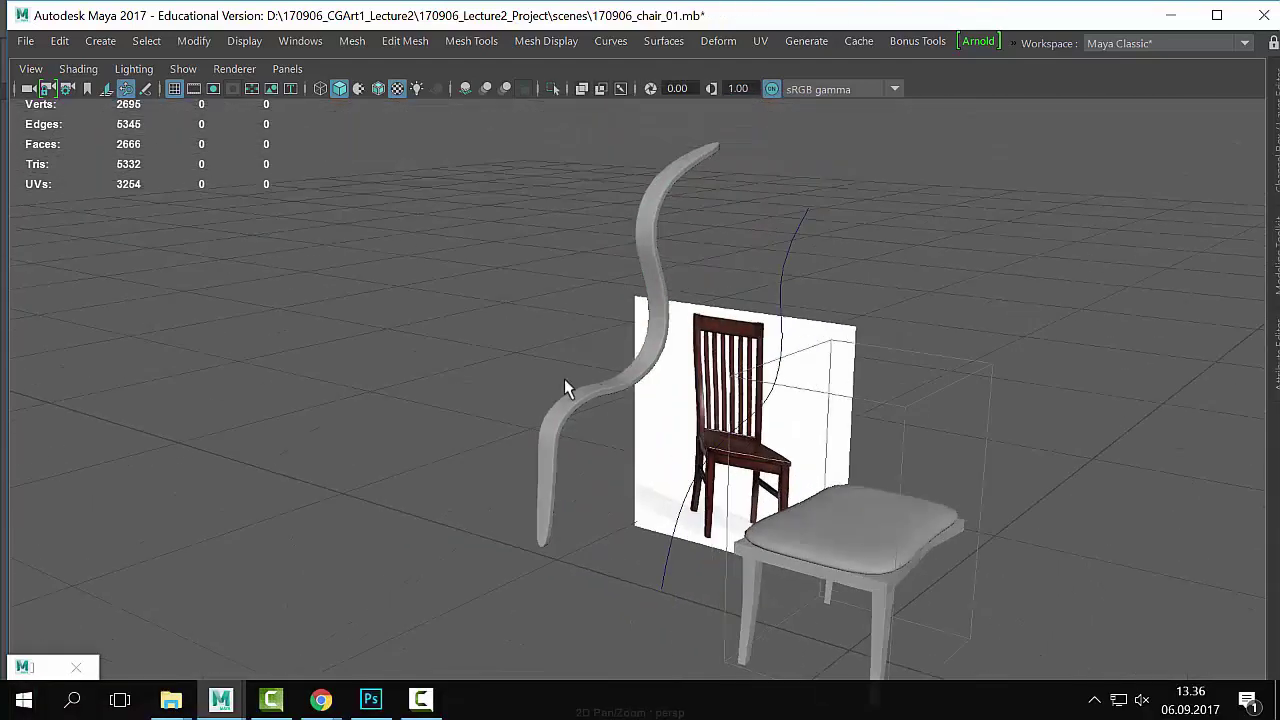
click(564, 385)
alt+right_drag(564, 385, 646, 468)
click(453, 378)
alt+drag(453, 378, 594, 497)
click(594, 497)
key(Delete)
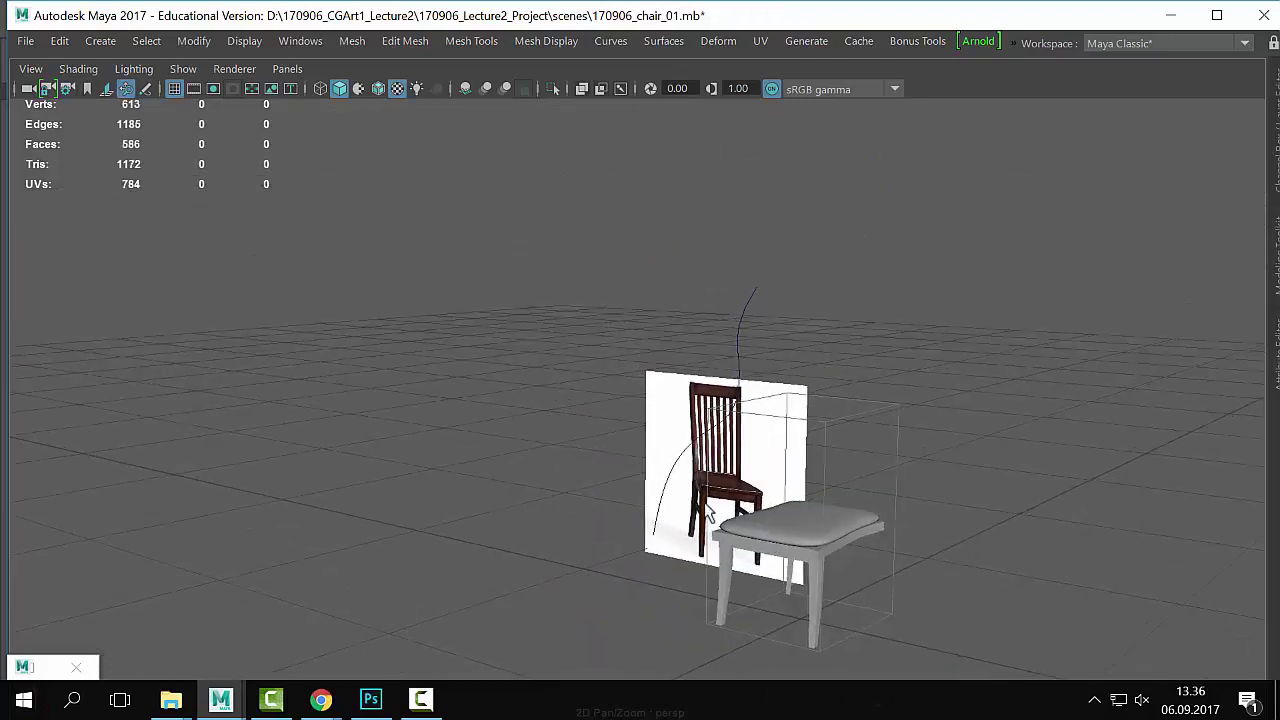
Step: Delete the leftover demonstration curve near the reference image, bringing the chair's seat and legs back into focus
click(768, 525)
alt+right_drag(768, 525, 980, 530)
key(f)
alt+right_drag(837, 509, 620, 400)
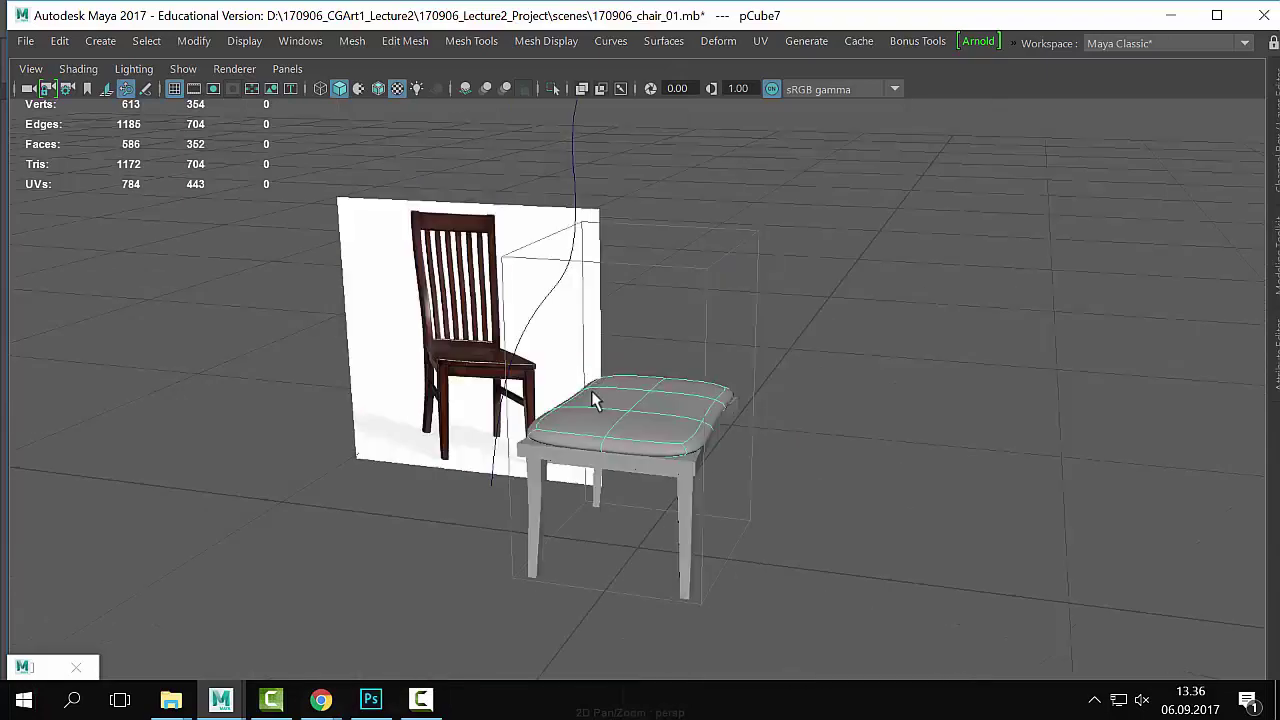
alt+drag(620, 400, 540, 358)
click(423, 382)
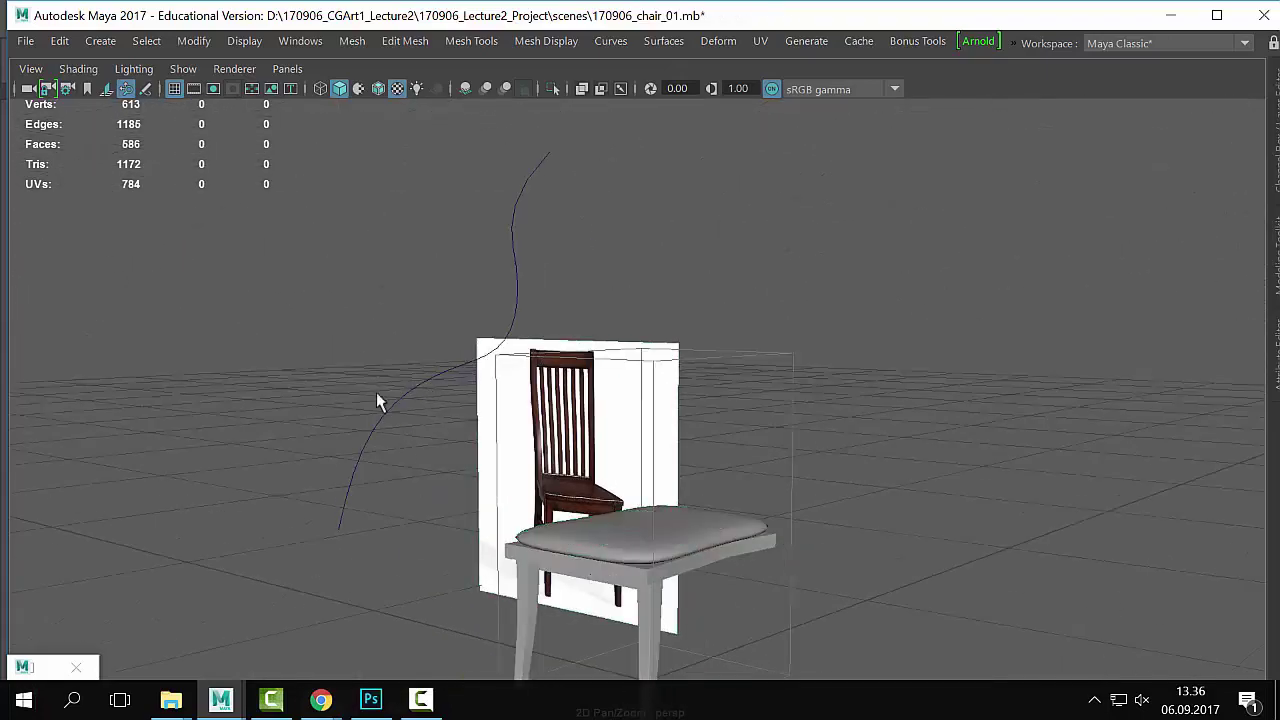
alt+drag(518, 530, 395, 438)
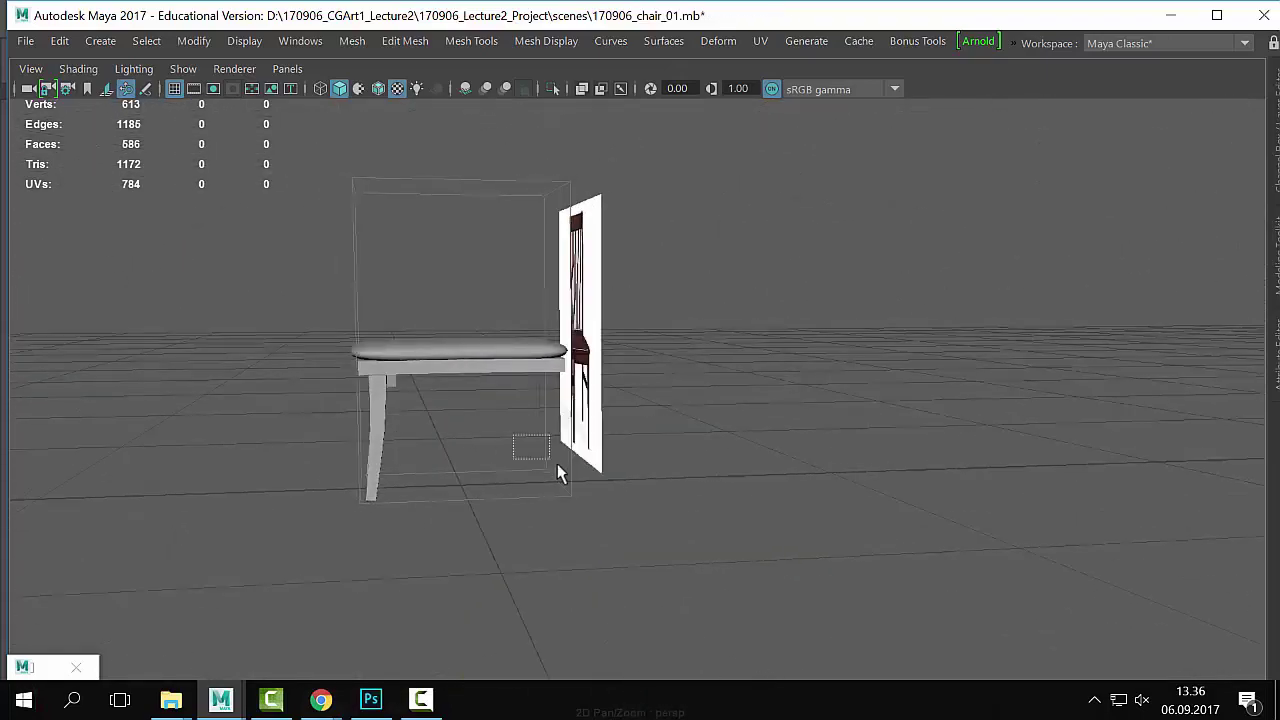
Step: Switch the flat back-leg strip to edge editing and select its top edge beneath the seat
drag(557, 466, 562, 468)
alt+drag(562, 468, 450, 440)
alt+right_drag(450, 440, 443, 409)
right_click(425, 399)
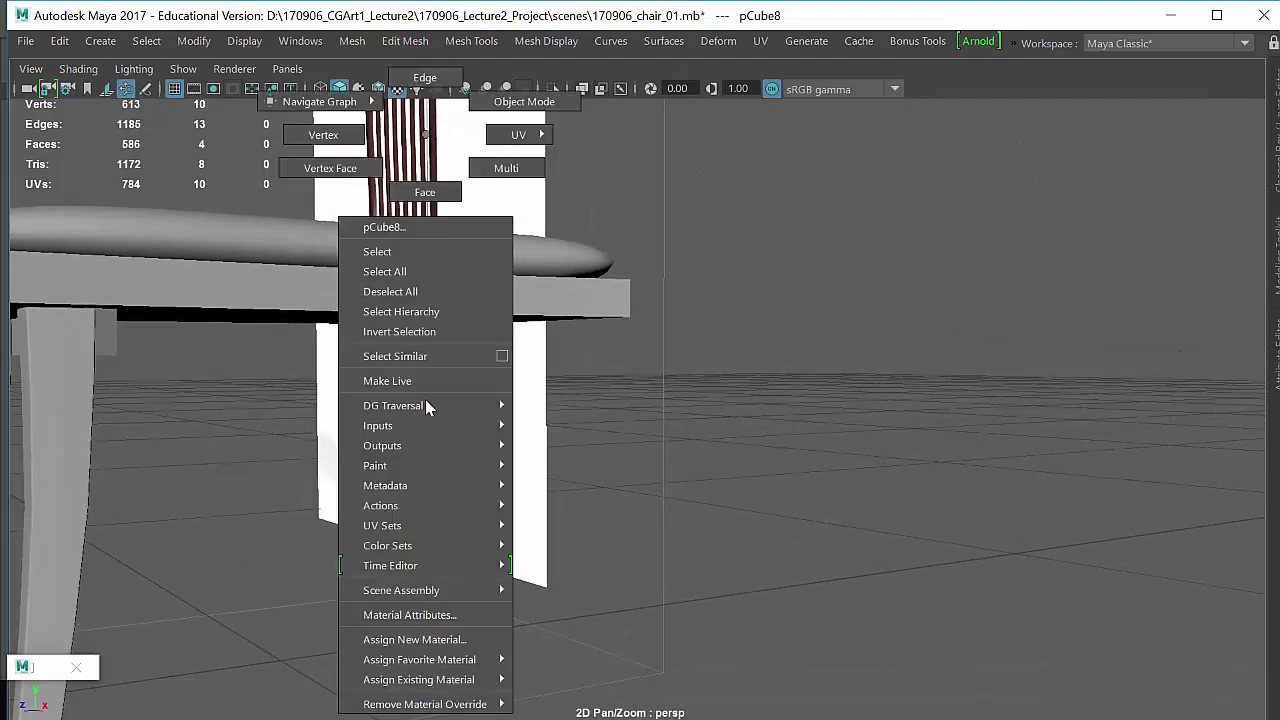
alt+drag(425, 399, 560, 536)
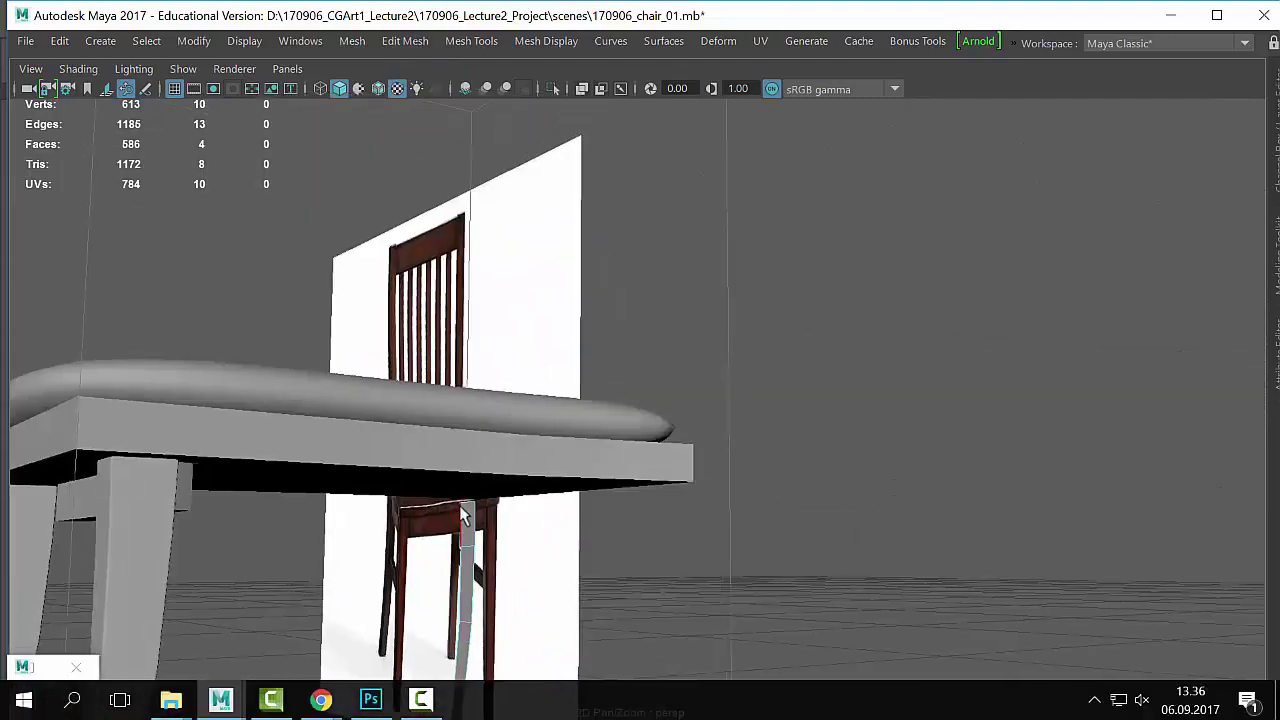
alt+drag(383, 481, 505, 555)
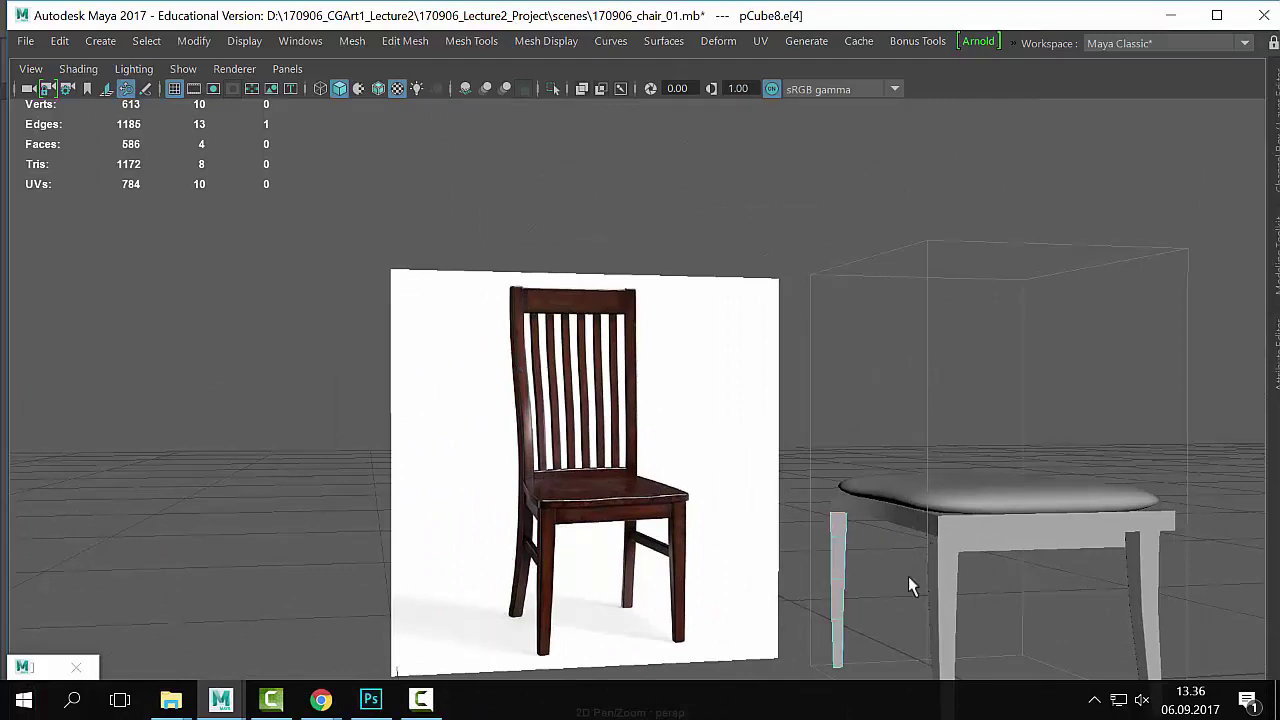
Step: Extrude the back-leg strip's top edge upward past the seat, working in the side view
alt+drag(908, 577, 959, 486)
scroll(814, 494, up, 4)
key(space)
key(space)
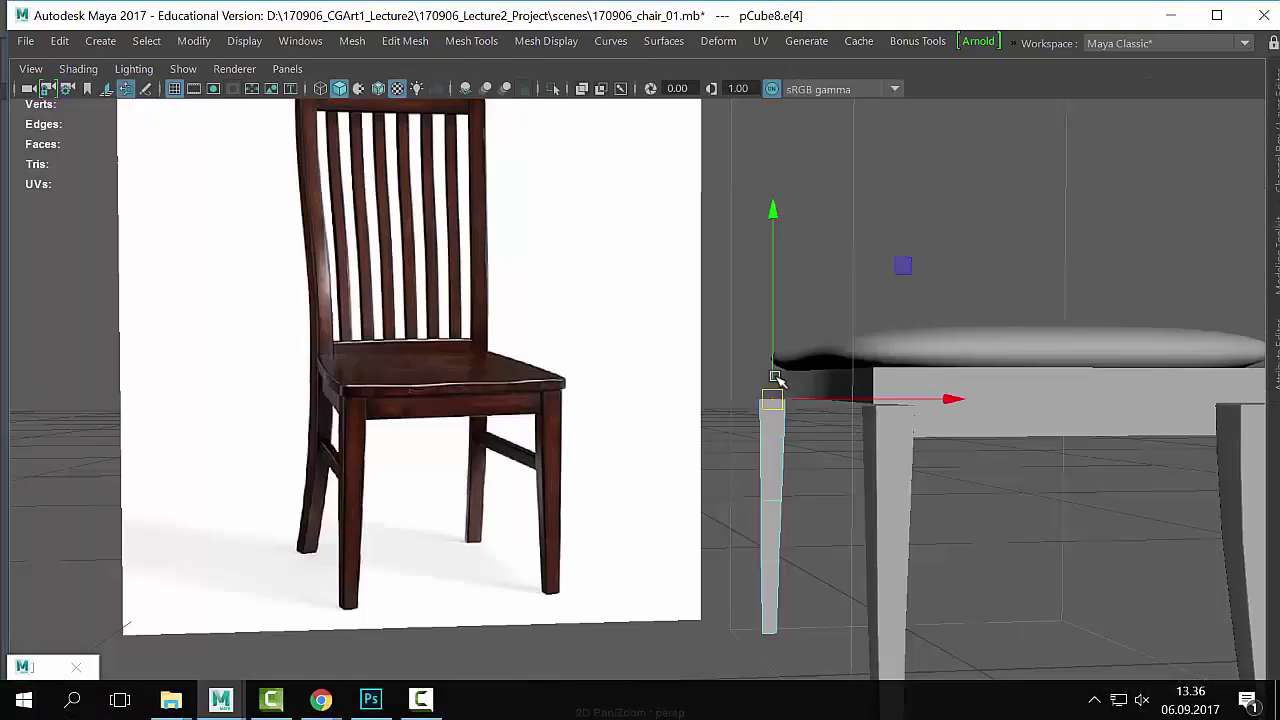
key(space)
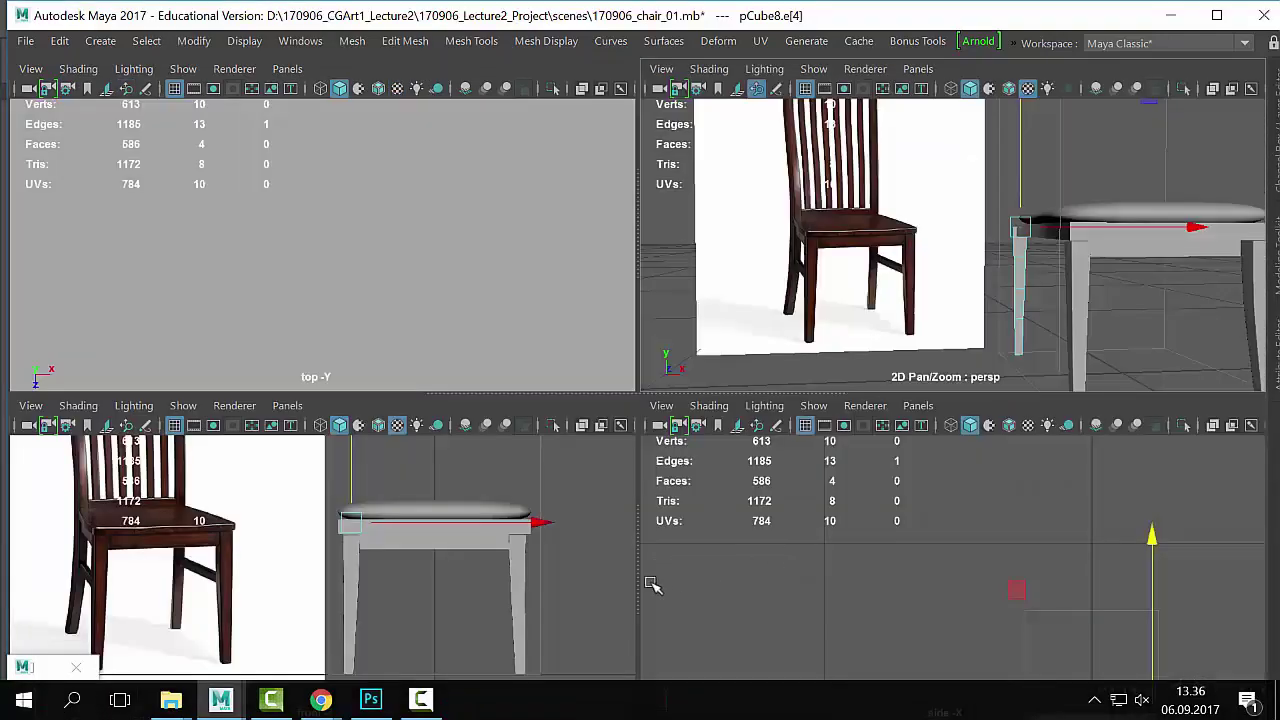
scroll(1097, 613, down, 5)
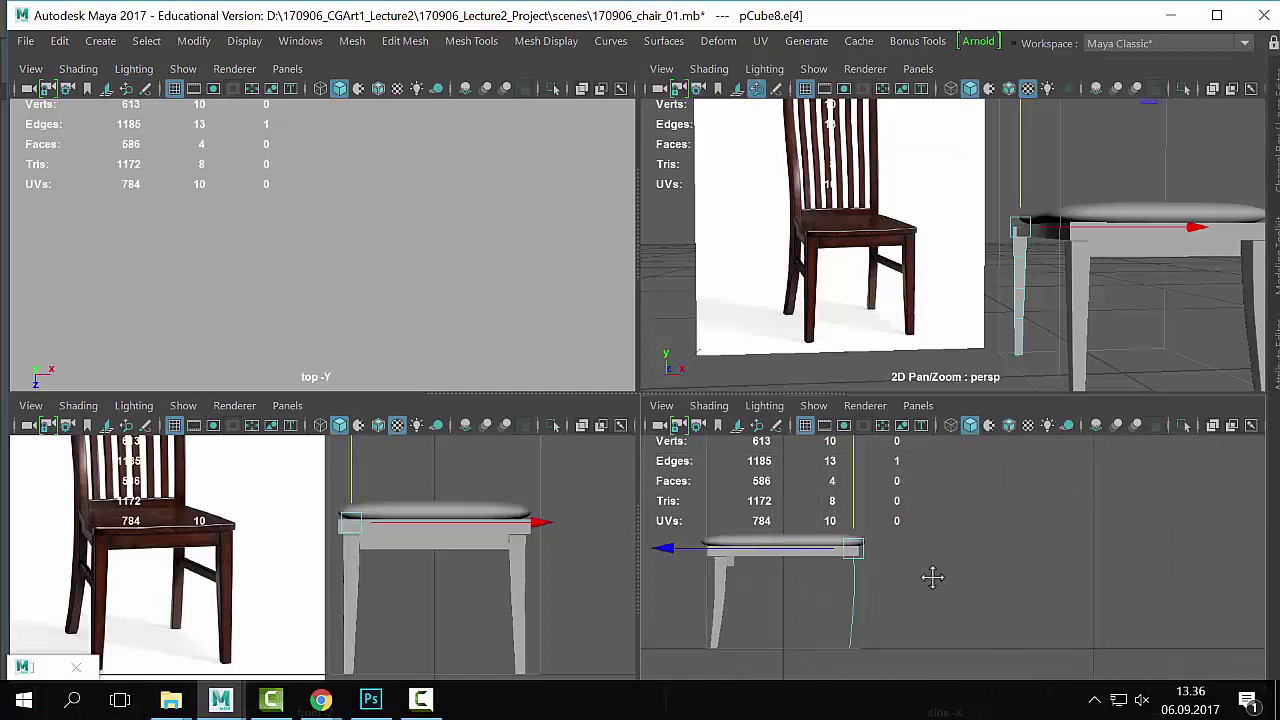
scroll(928, 582, up, 3)
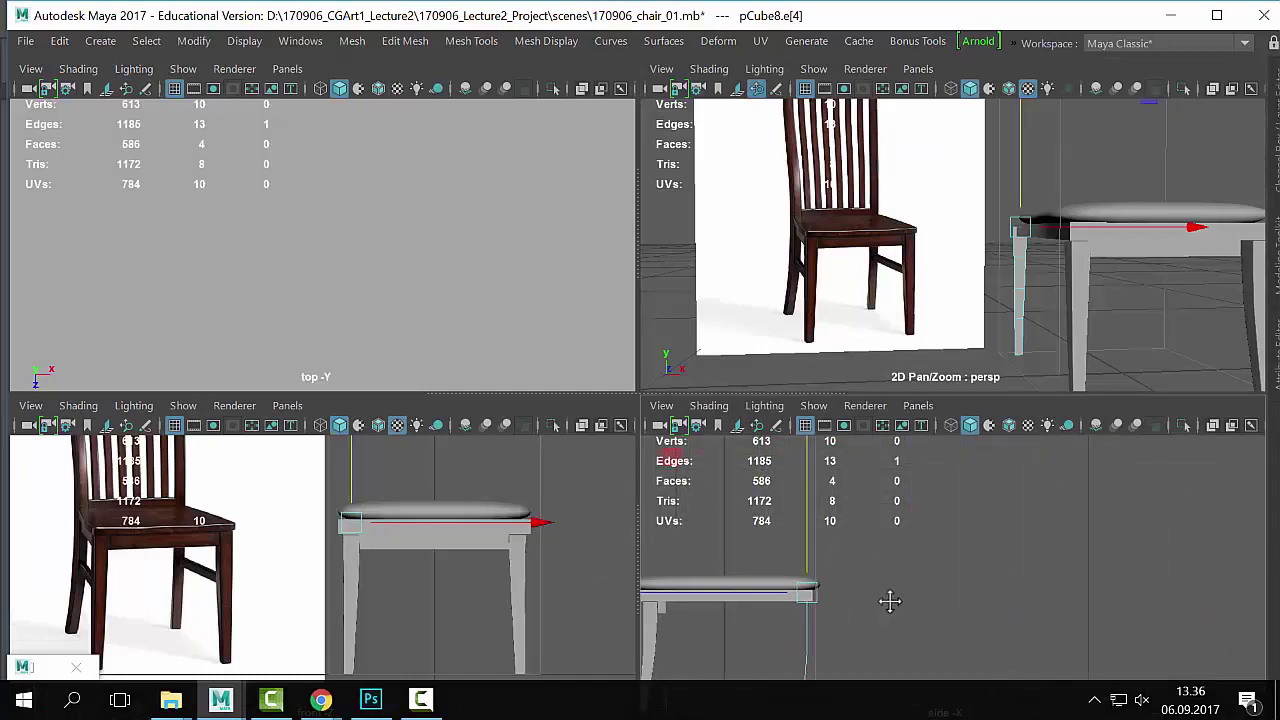
key(ctrl+e)
drag(802, 594, 812, 532)
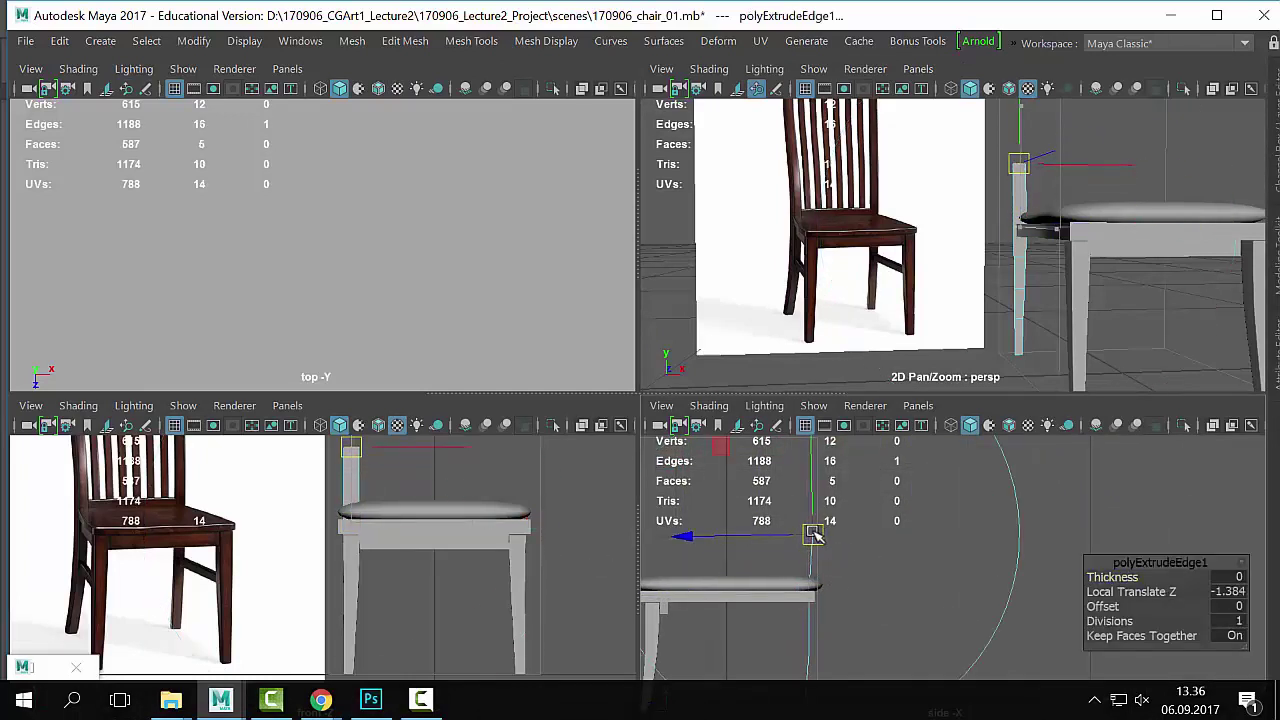
Step: Extrude the strip's top edge upward two more times, leaning it slightly backward to form the chair's back post
scroll(766, 546, down, 1)
alt+middle_drag(766, 546, 792, 588)
key(ctrl+e)
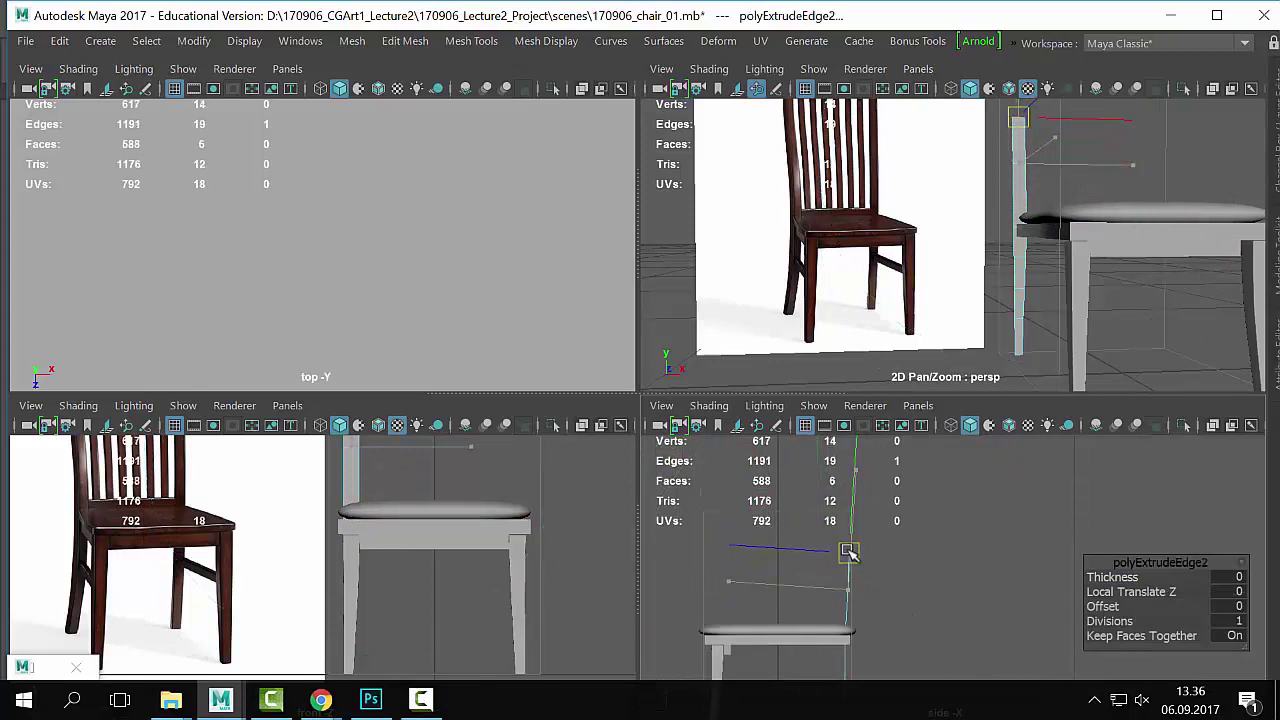
drag(853, 555, 859, 520)
key(ctrl+e)
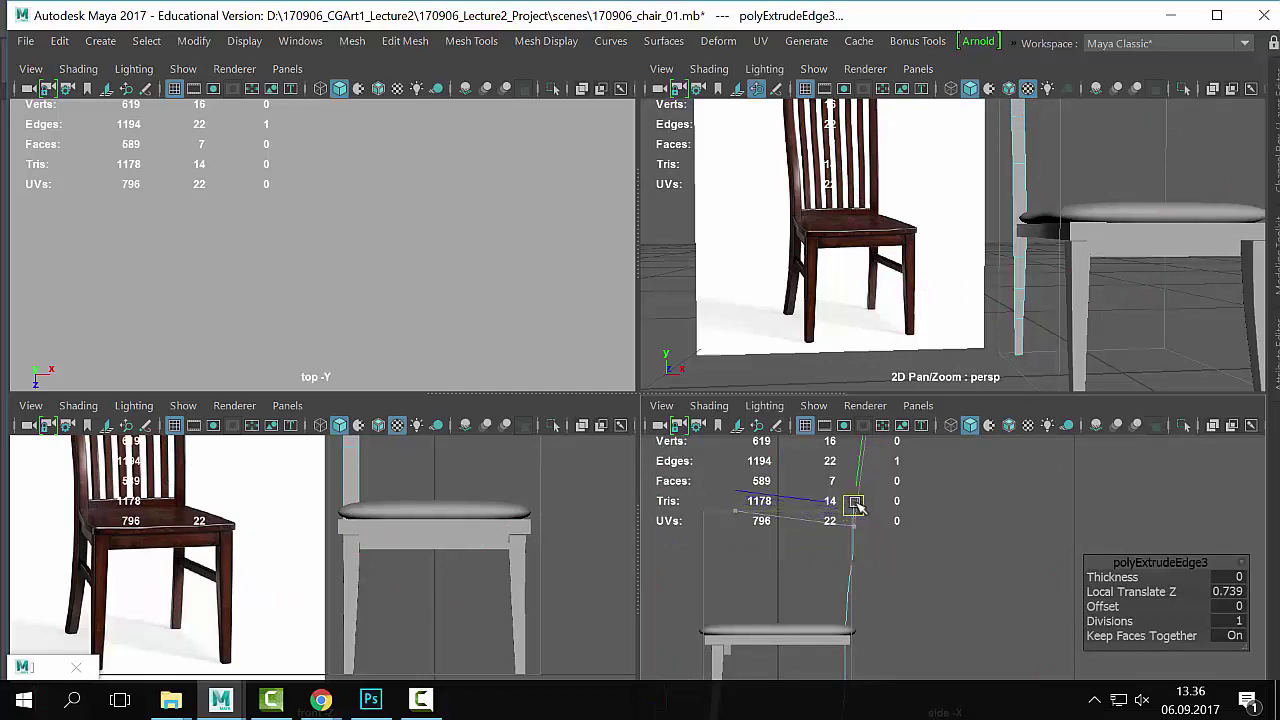
drag(857, 505, 859, 470)
Step: Switch the strip to vertex editing and nudge its lower vertices slightly against the rear of the seat frame
key(space)
alt+drag(760, 430, 838, 447)
key(q)
right_drag(914, 134, 809, 134)
alt+drag(809, 134, 950, 477)
alt+right_drag(950, 477, 600, 491)
alt+drag(690, 482, 743, 488)
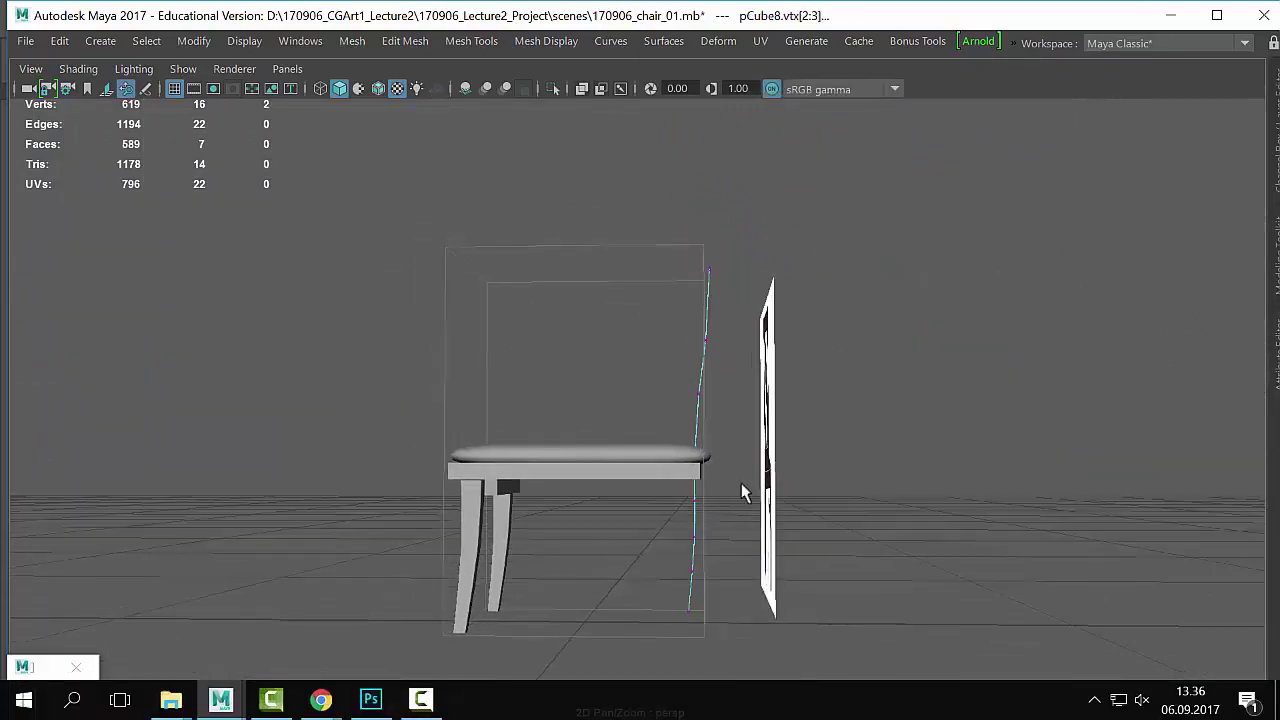
drag(744, 364, 658, 625)
key(w)
mouse_move(675, 495)
mouse_down()
mouse_move(651, 503)
mouse_move(674, 491)
mouse_up()
Step: Adjust the strip's upper vertices row by row in the side view so the back post curves gently backward
key(space)
key(space)
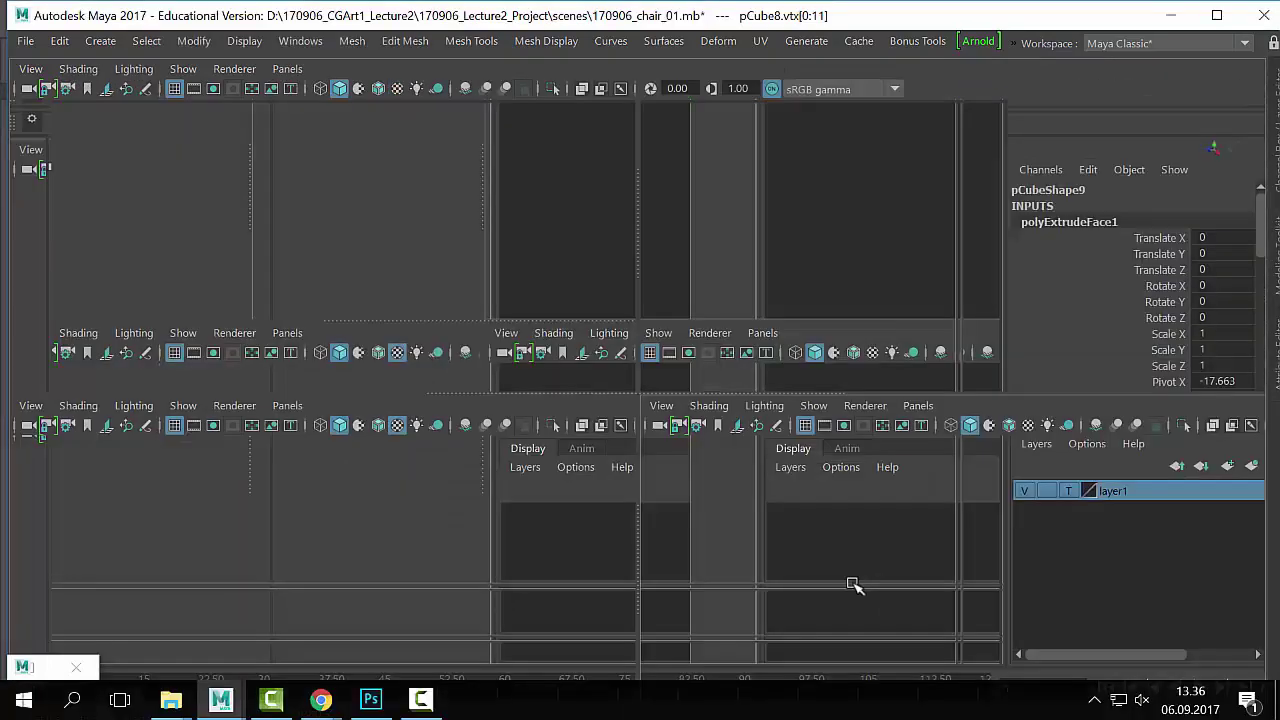
scroll(723, 463, down, 1)
alt+middle_drag(600, 363, 703, 347)
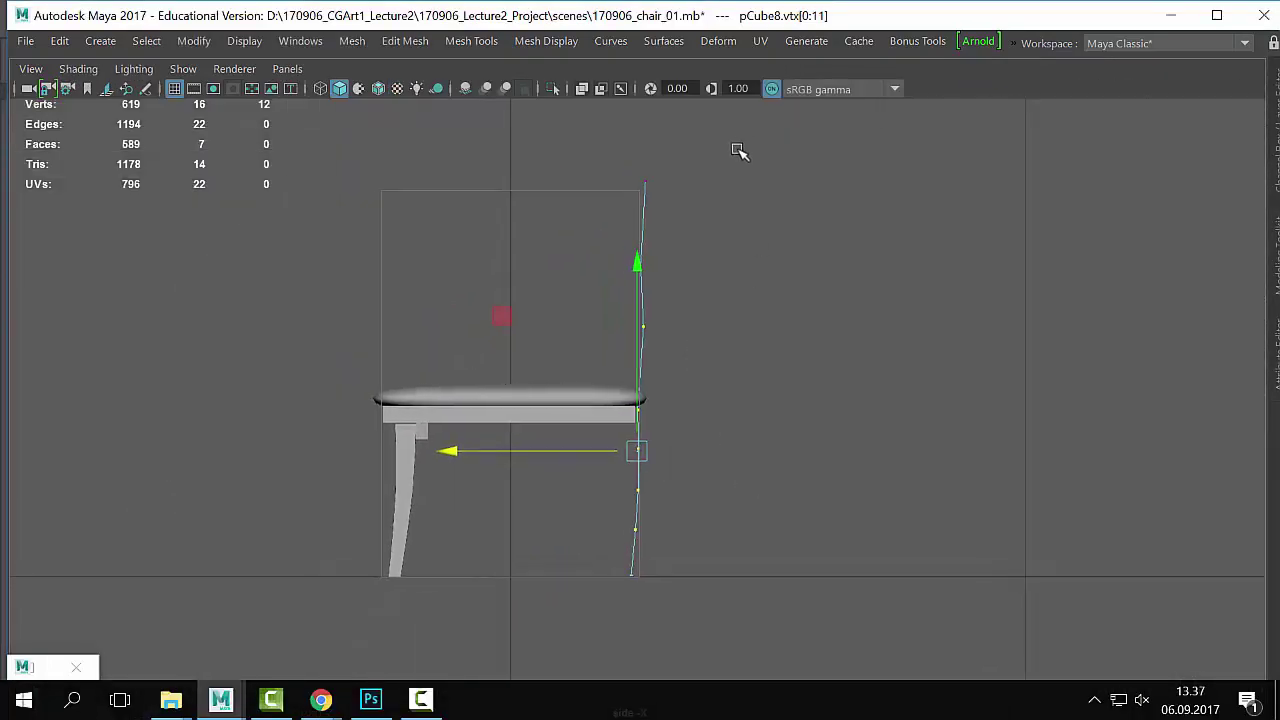
drag(750, 145, 623, 246)
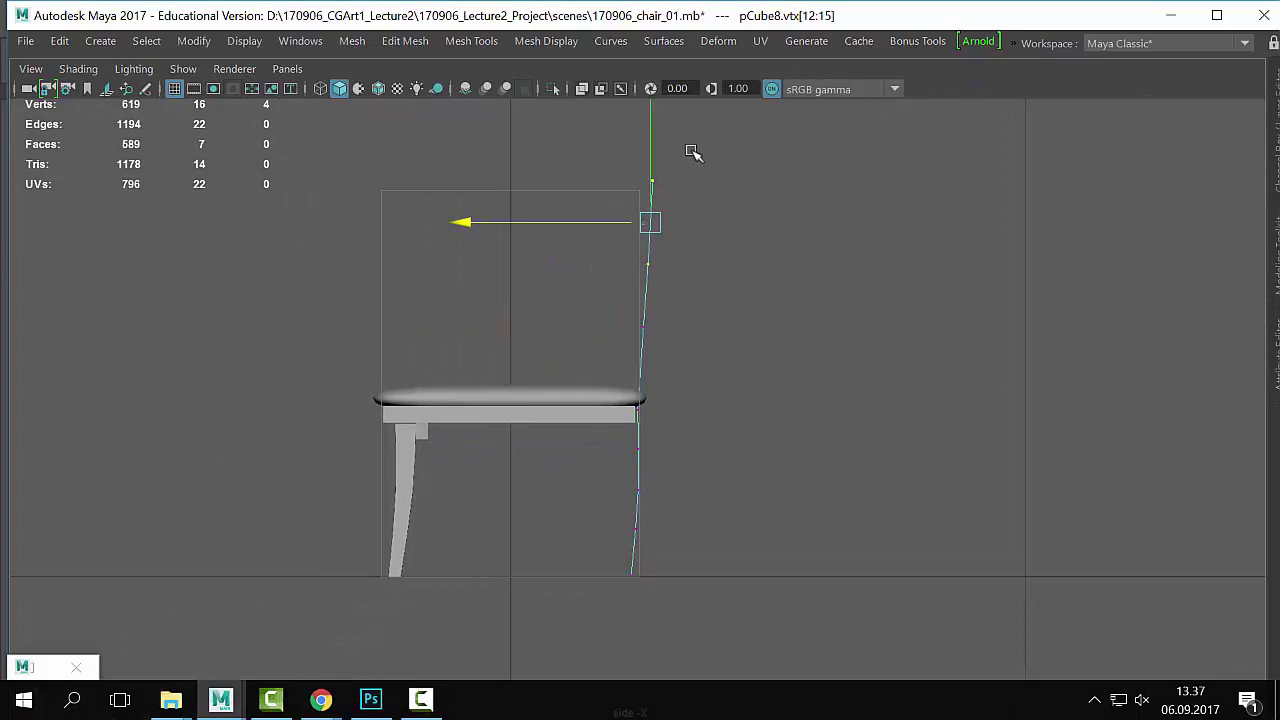
drag(693, 152, 614, 185)
drag(690, 252, 628, 273)
drag(680, 308, 612, 338)
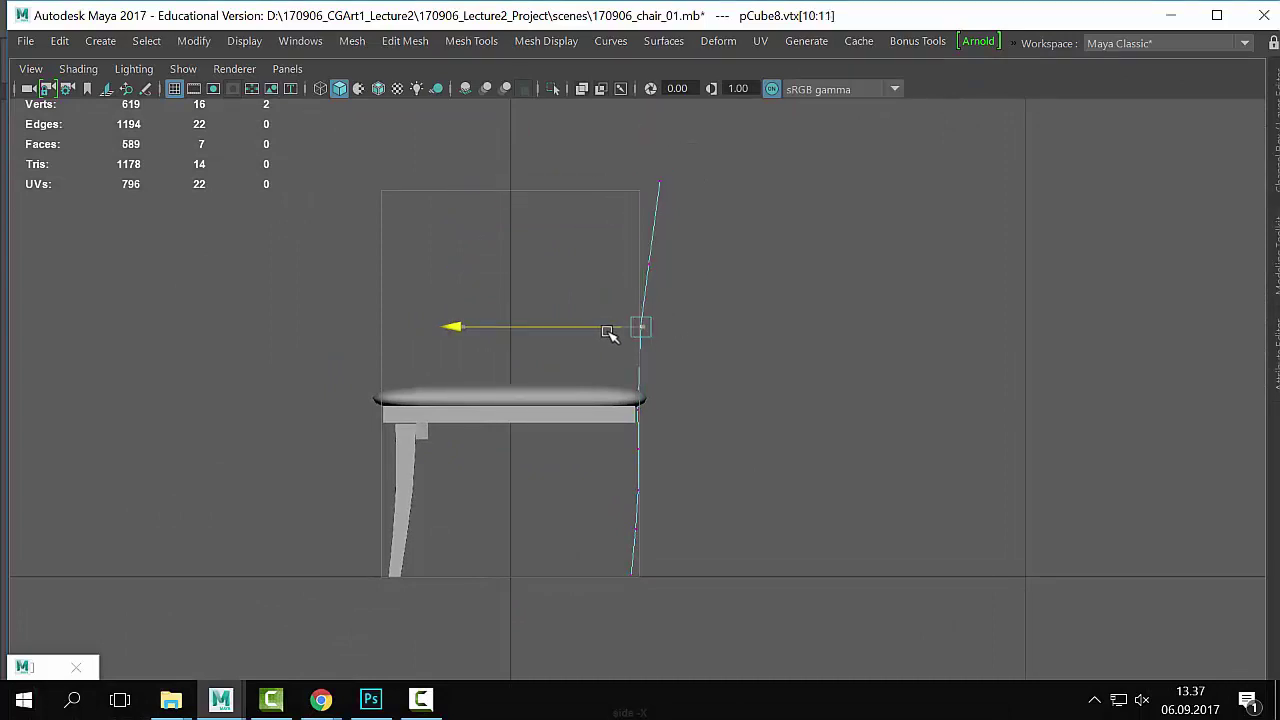
drag(685, 397, 606, 428)
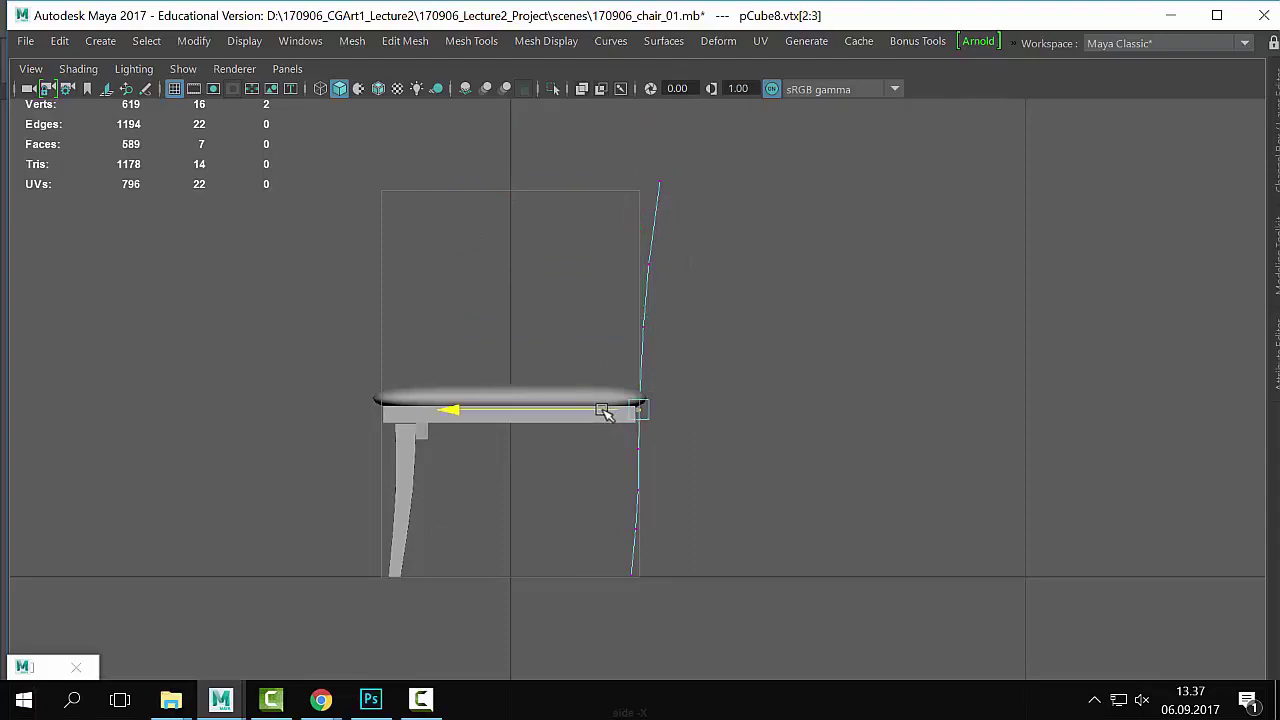
Step: Shift the strip's lower vertices progressively backward in the side view so the back leg flares out at the foot
mouse_move(615, 590)
mouse_down()
mouse_move(650, 562)
mouse_move(618, 582)
mouse_up()
drag(680, 511, 606, 530)
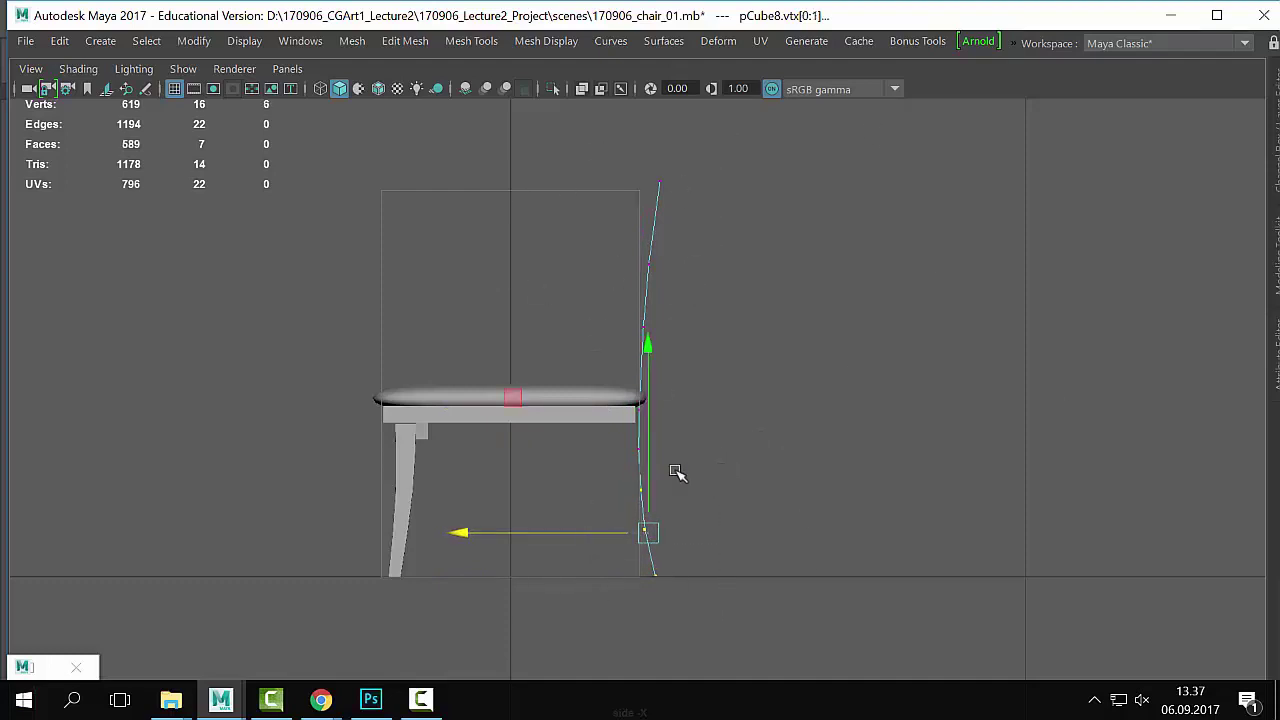
click(684, 459)
key(ctrl+z)
drag(715, 553, 618, 608)
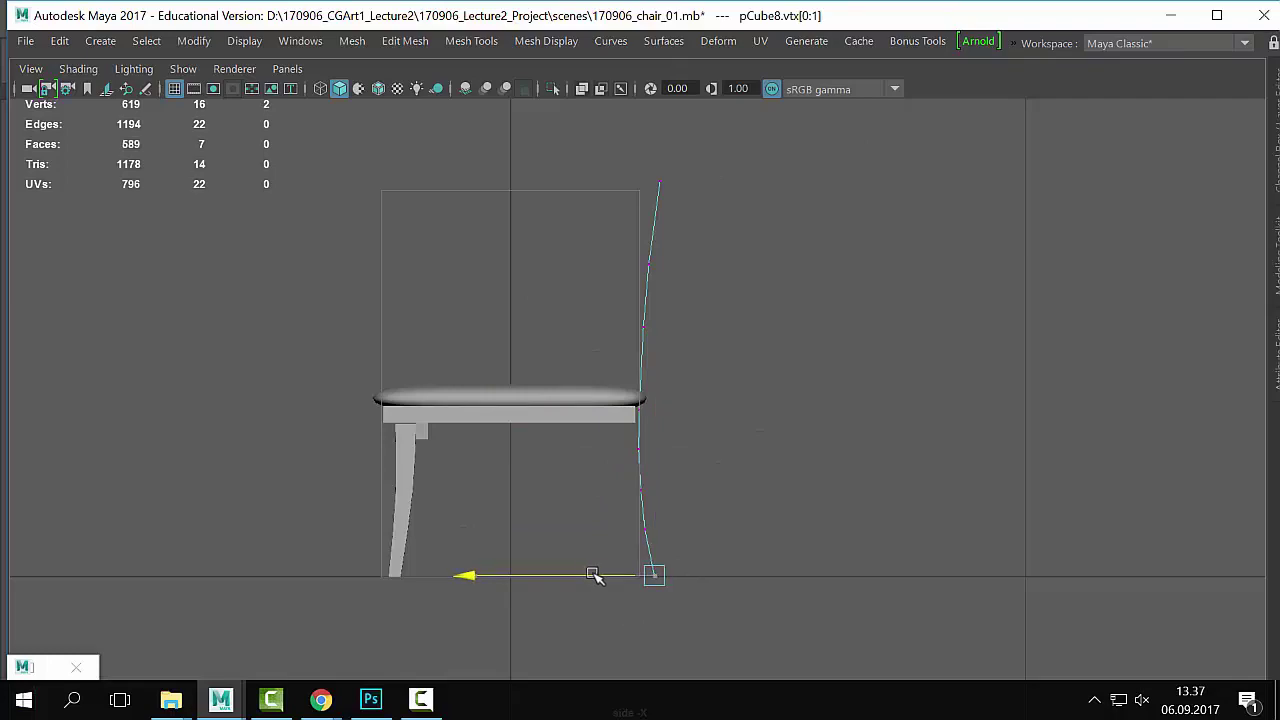
click(593, 576)
Step: Return to the four-view layout and bring the whole chair and reference image into the front view
key(space)
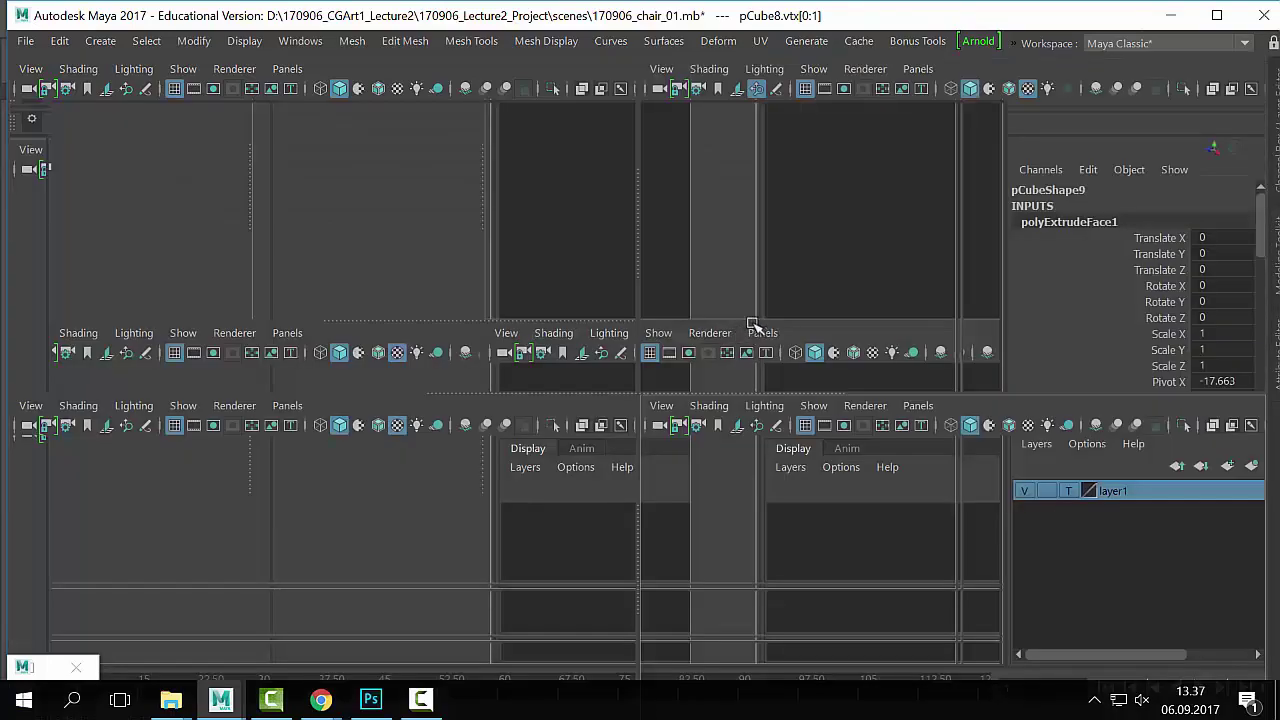
key(space)
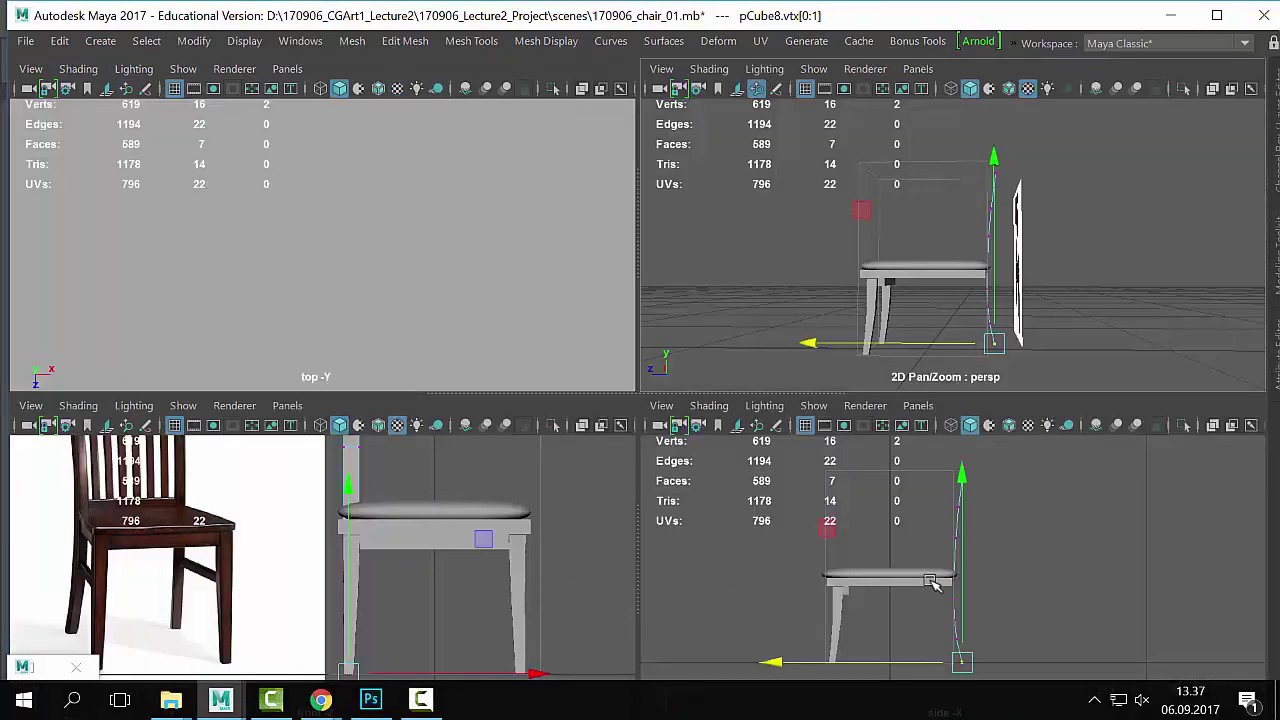
key(space)
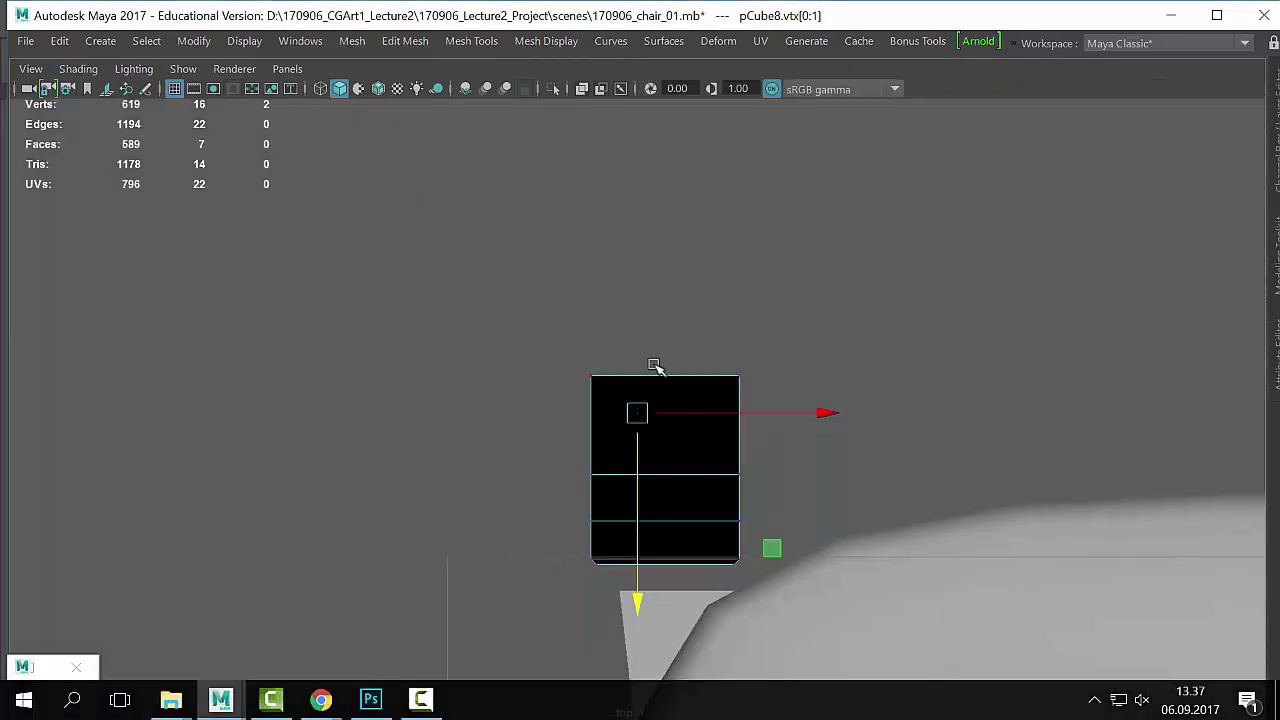
scroll(846, 466, down, 3)
key(space)
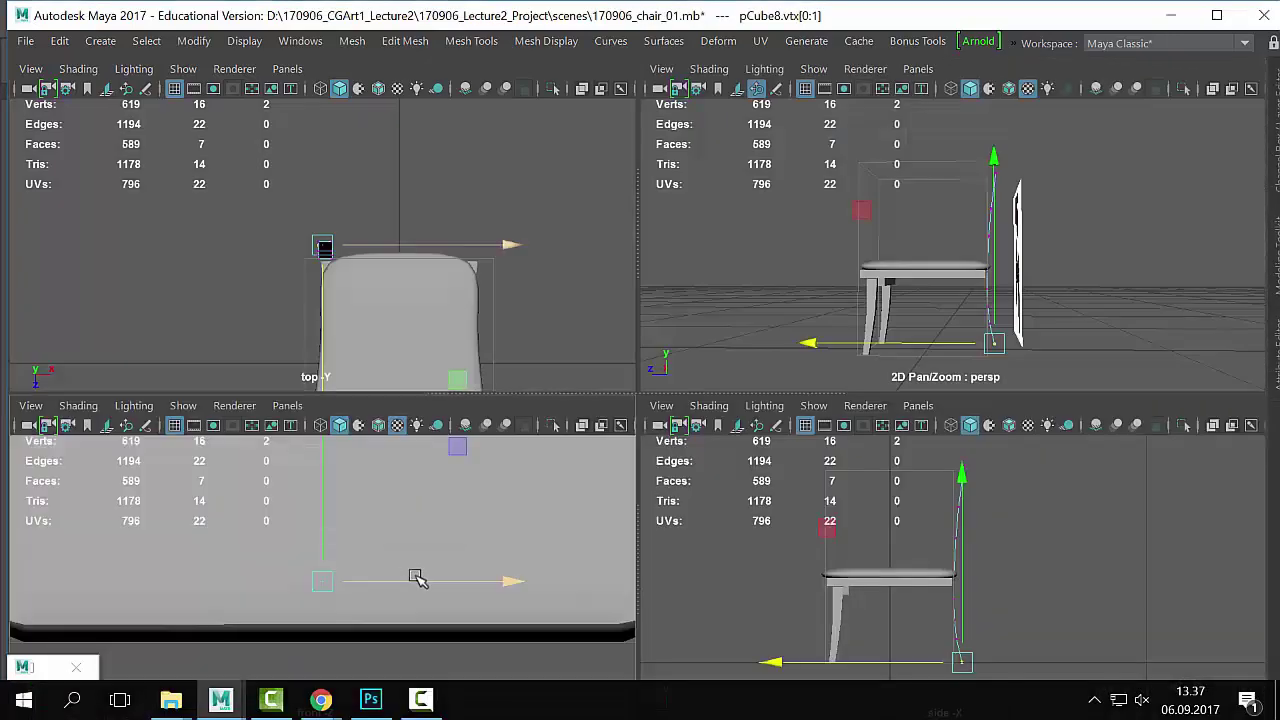
scroll(437, 525, down, 10)
alt+middle_drag(376, 530, 502, 597)
scroll(457, 614, down, 2)
scroll(430, 546, down, 3)
alt+middle_drag(416, 530, 448, 532)
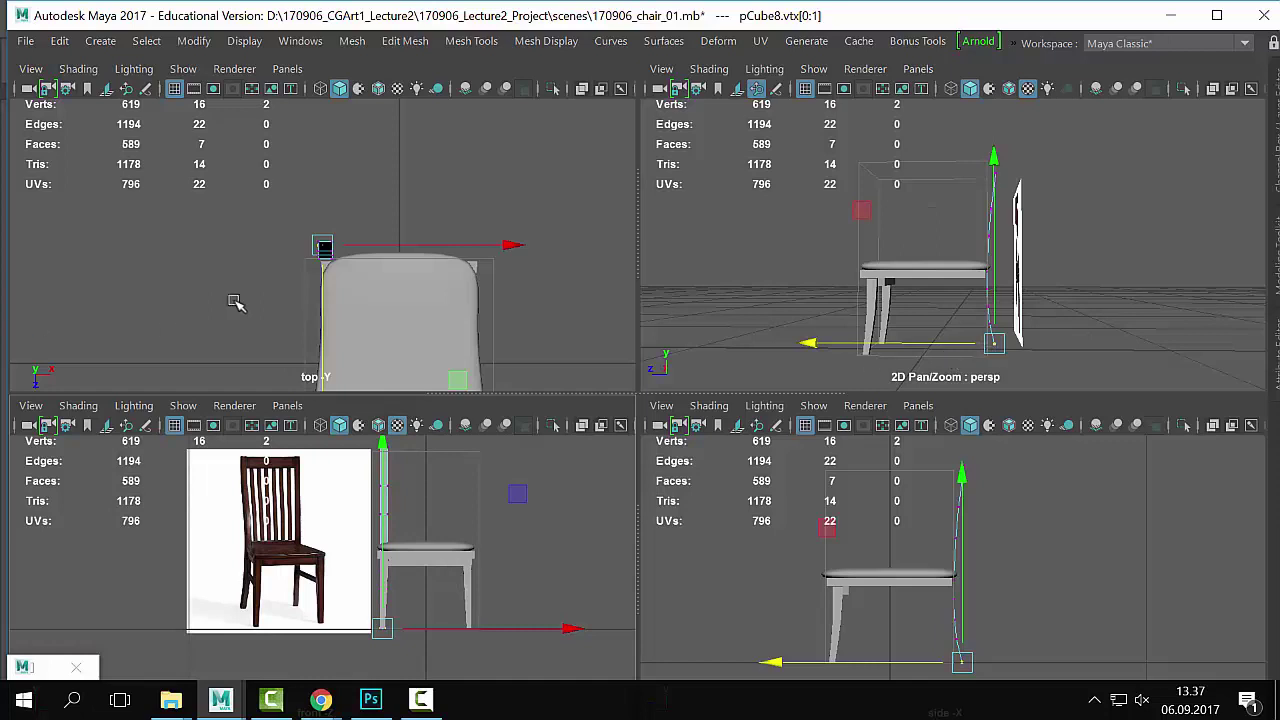
Step: Frame the selected foot vertices in the side view alone and in all four views, and zoom out the front and top views
scroll(294, 220, down, 10)
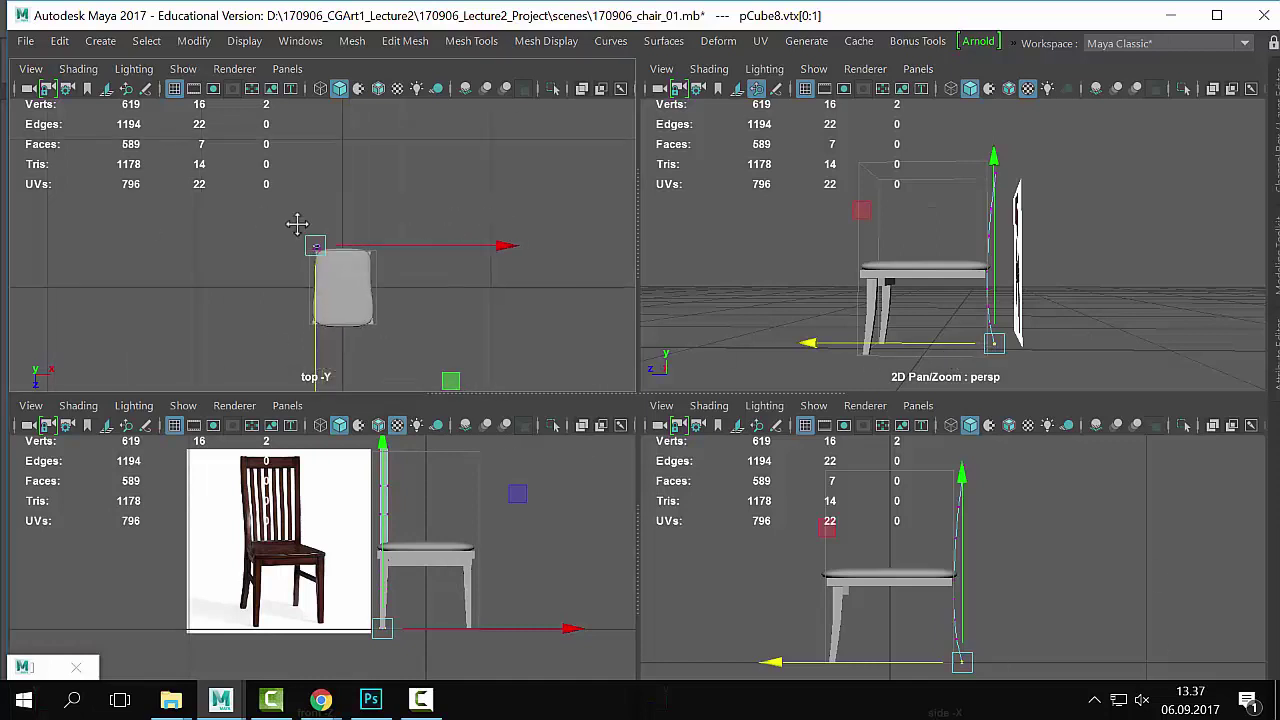
scroll(123, 563, down, 10)
scroll(908, 548, down, 10)
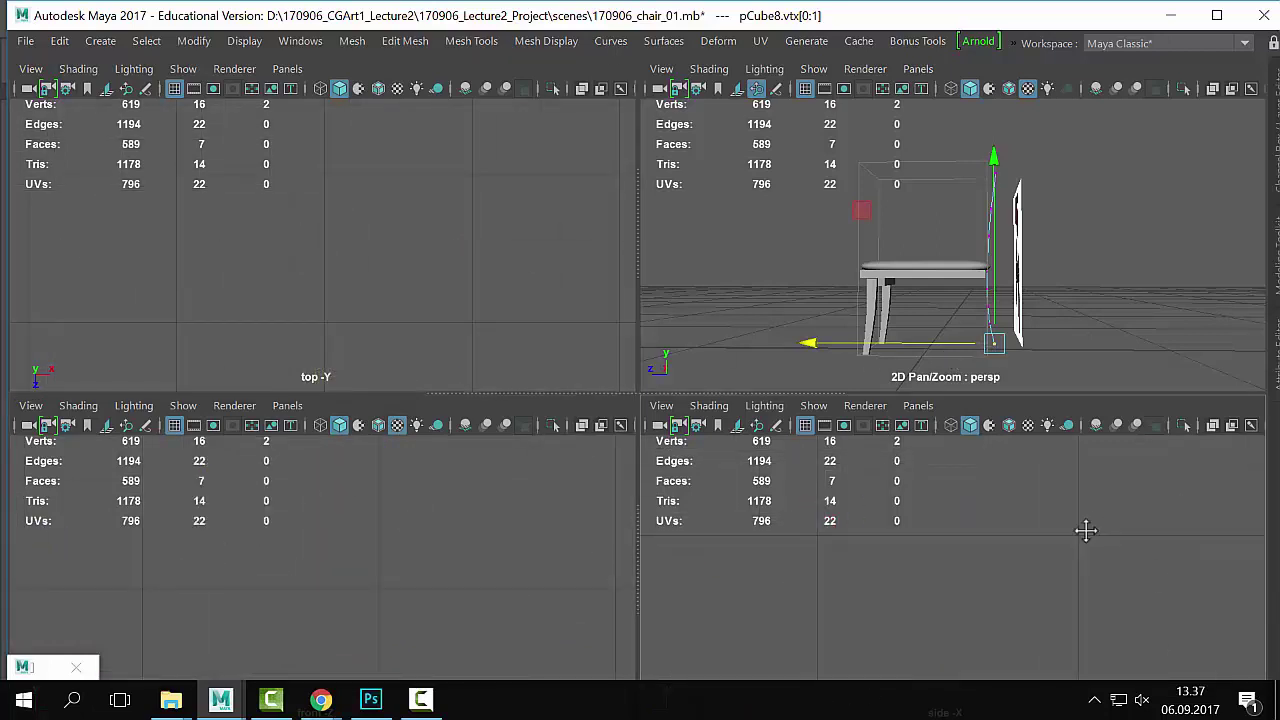
key(f)
scroll(980, 563, down, 5)
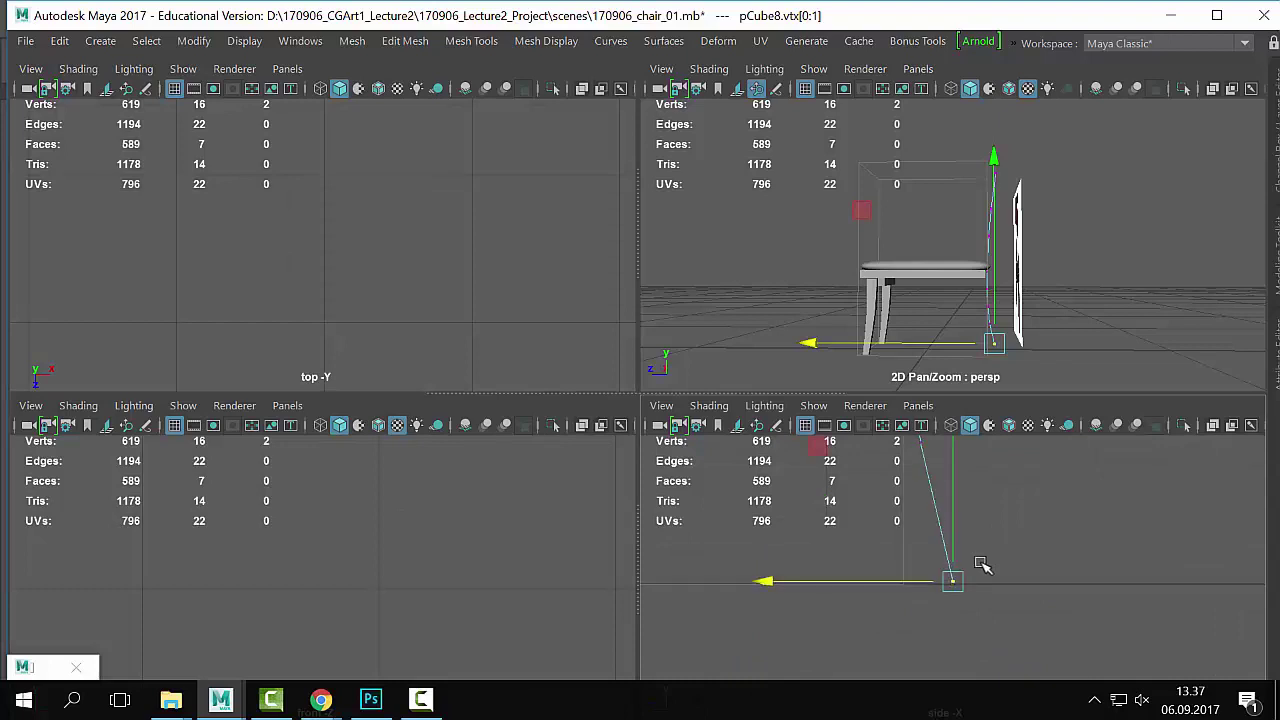
scroll(838, 558, down, 2)
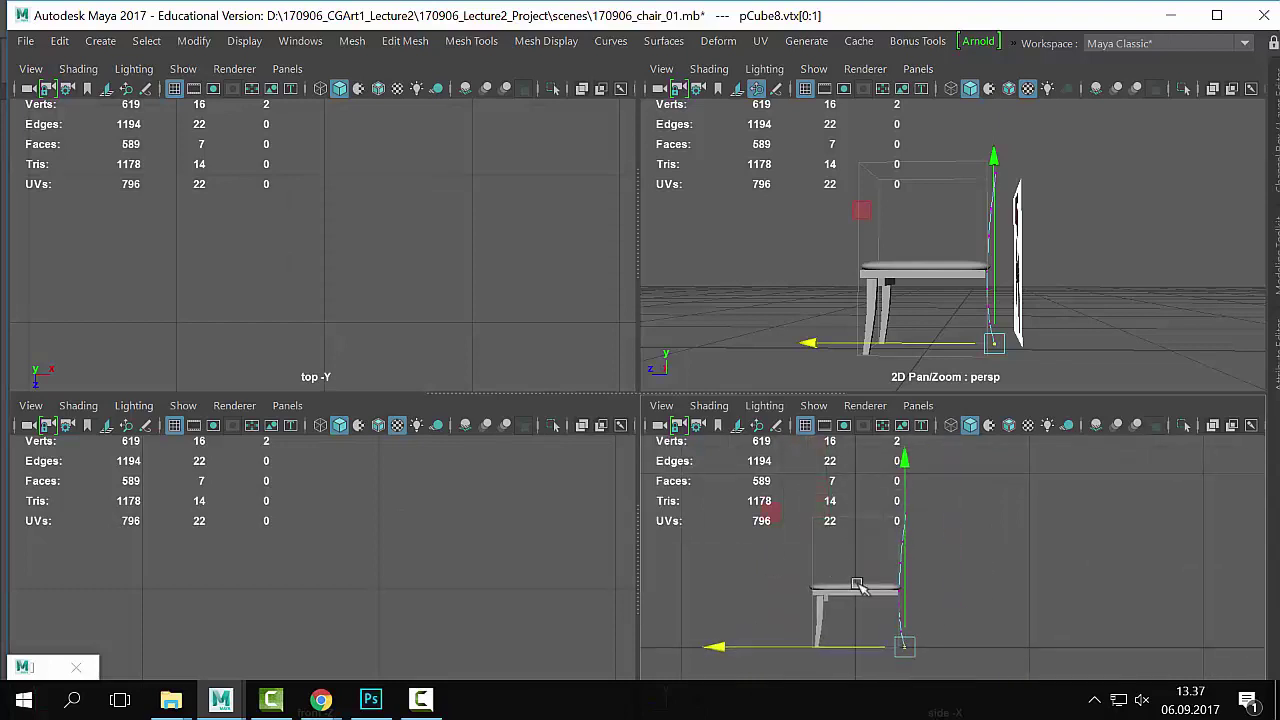
key(shift+f)
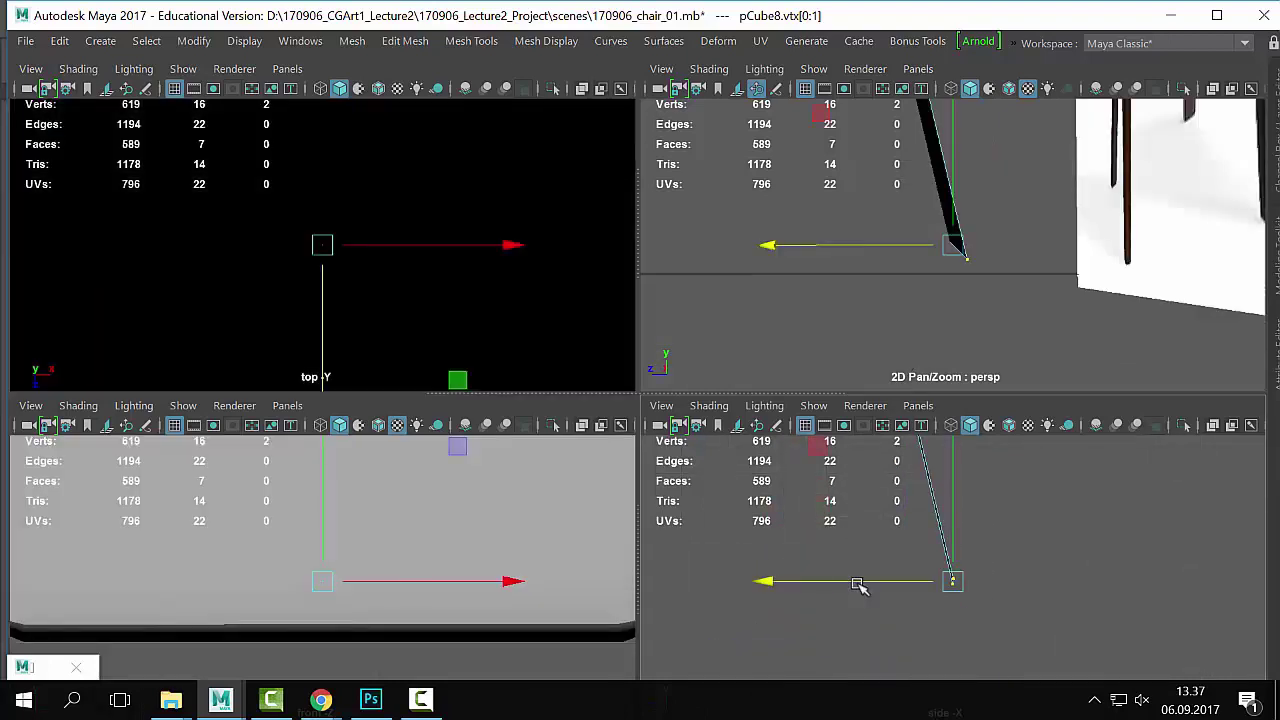
scroll(508, 591, down, 5)
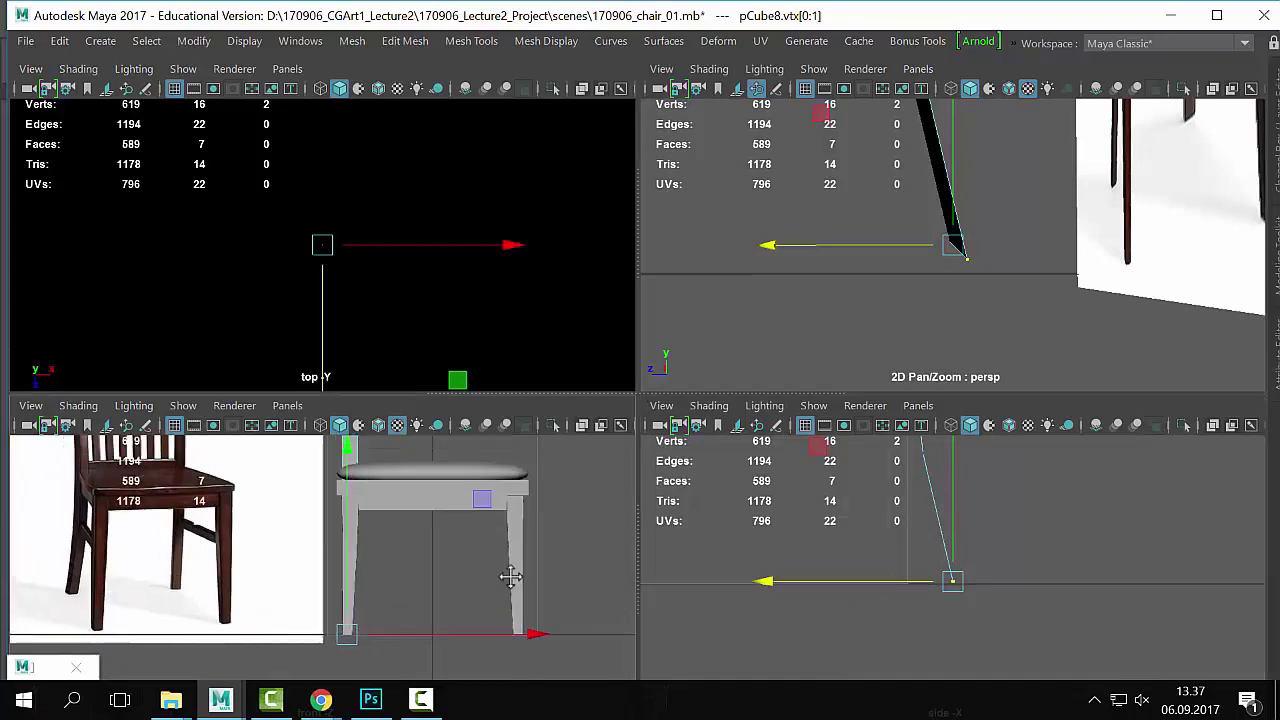
scroll(483, 268, down, 3)
scroll(483, 268, down, 2)
scroll(471, 623, down, 4)
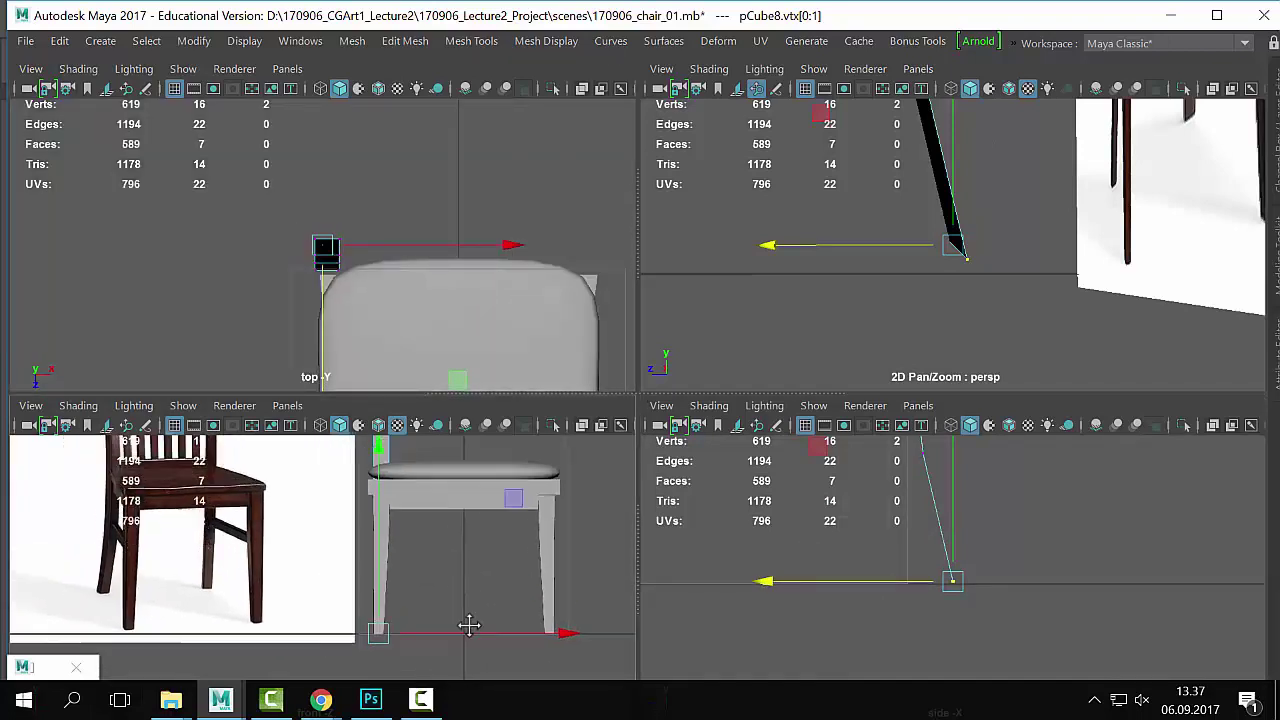
Step: Shift the upper vertex rows of the back post sideways in the front view to follow the reference chair's curve
alt+middle_drag(177, 567, 240, 547)
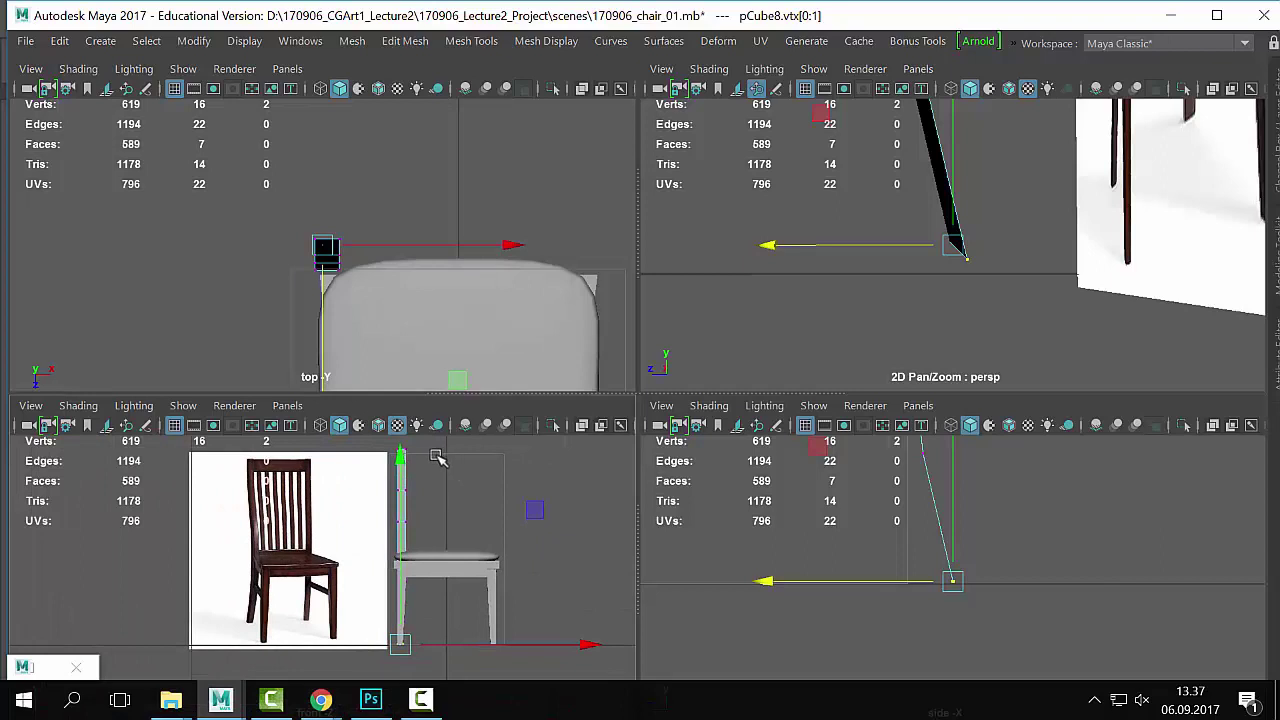
drag(363, 551, 445, 440)
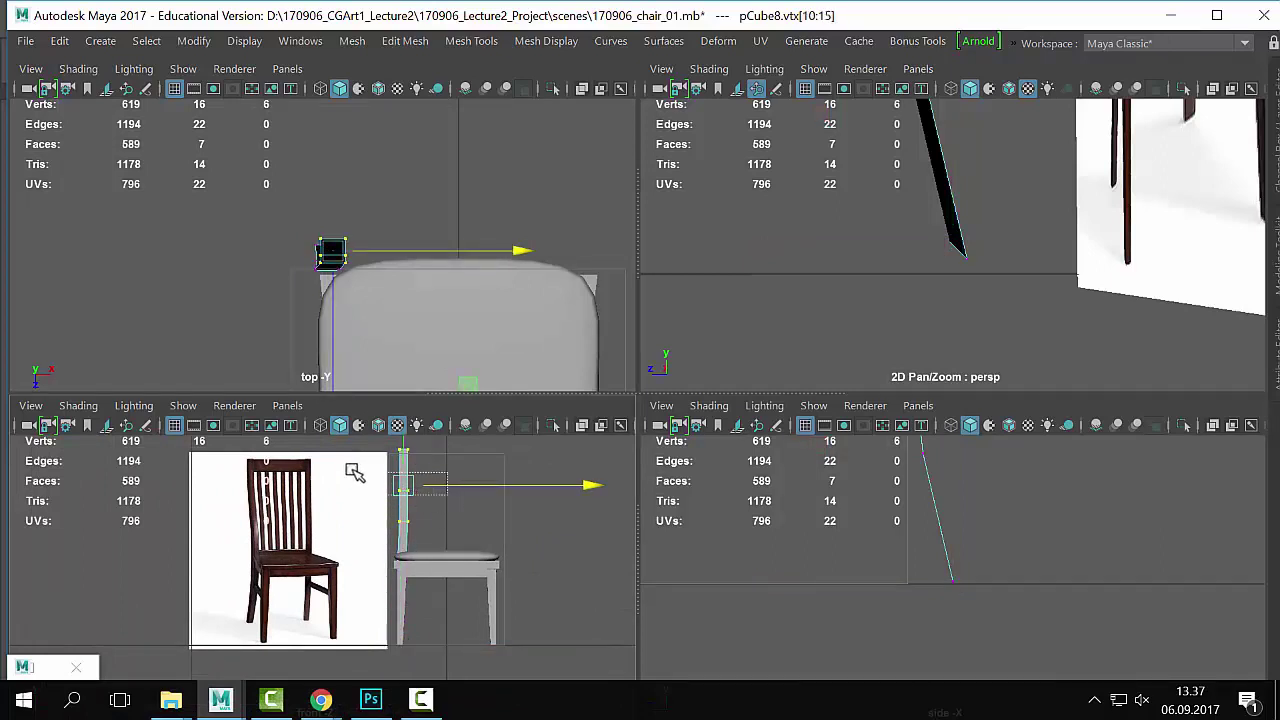
drag(355, 473, 464, 476)
key(q)
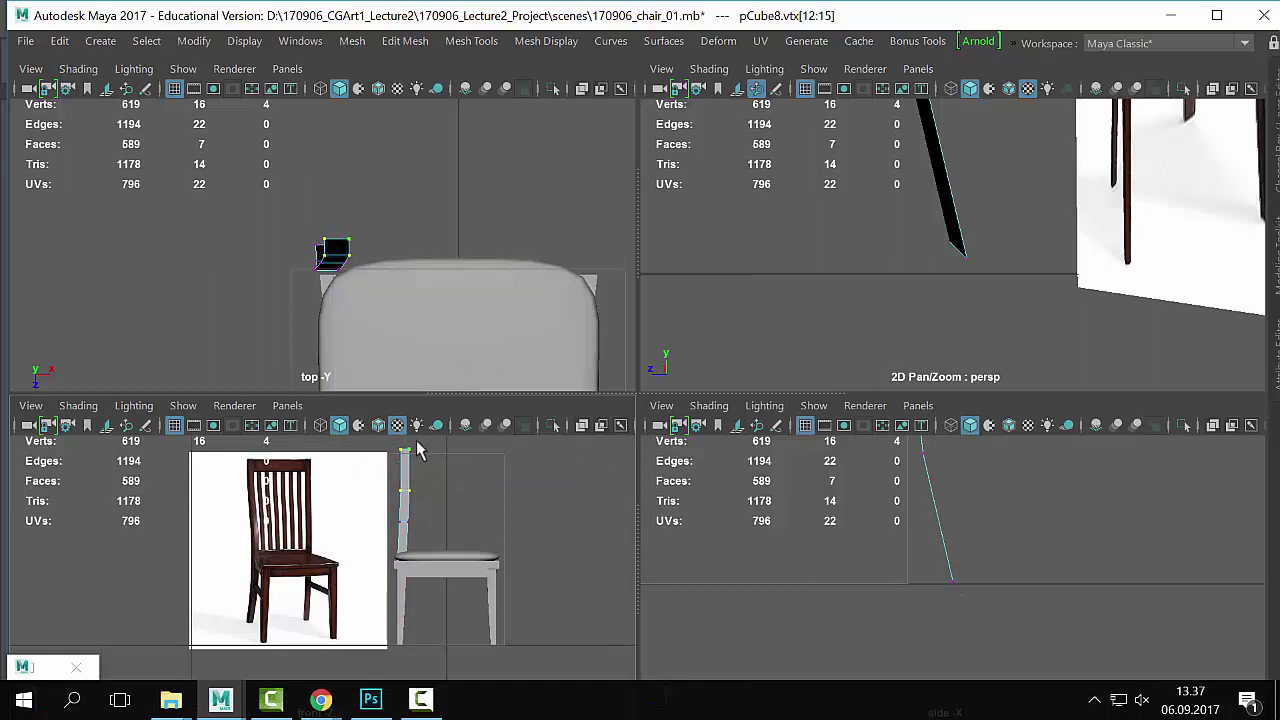
key(w)
mouse_move(434, 470)
mouse_down()
mouse_move(414, 500)
mouse_move(436, 497)
mouse_move(433, 472)
mouse_up()
Step: Fine-tune the sideways position of the back post's top row and lower vertex row in the enlarged front view
key(space)
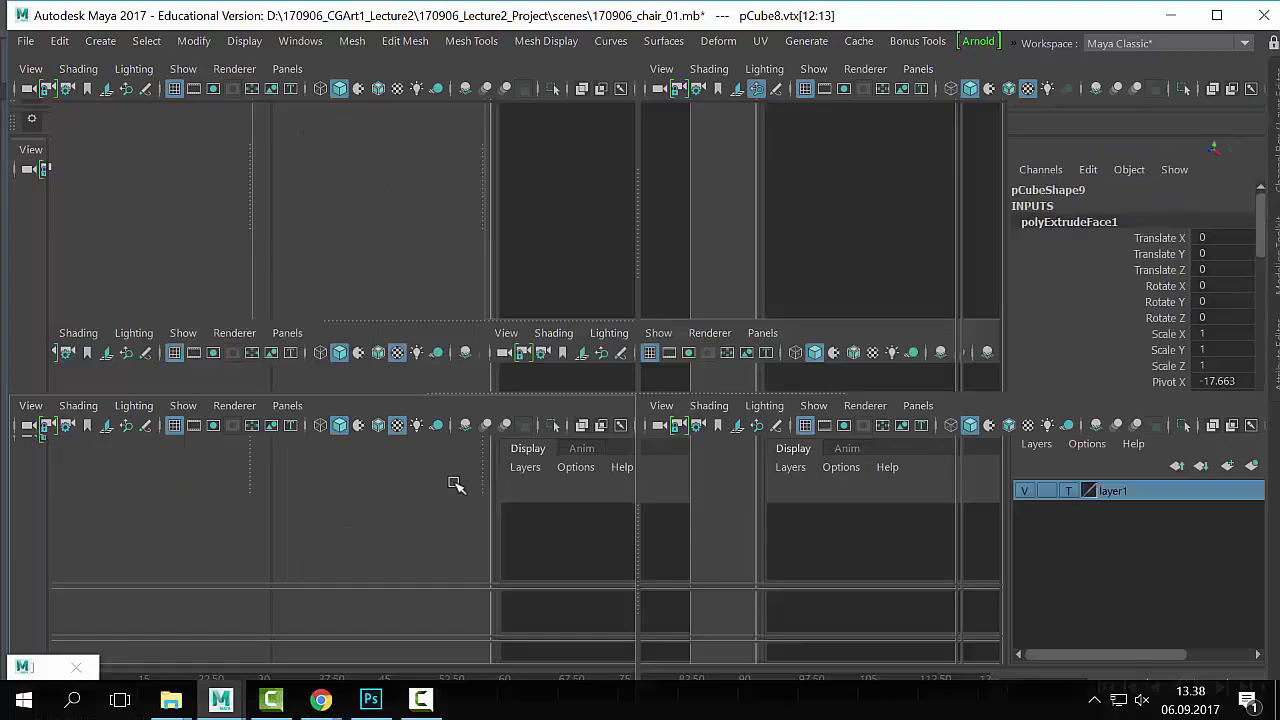
scroll(666, 360, up, 2)
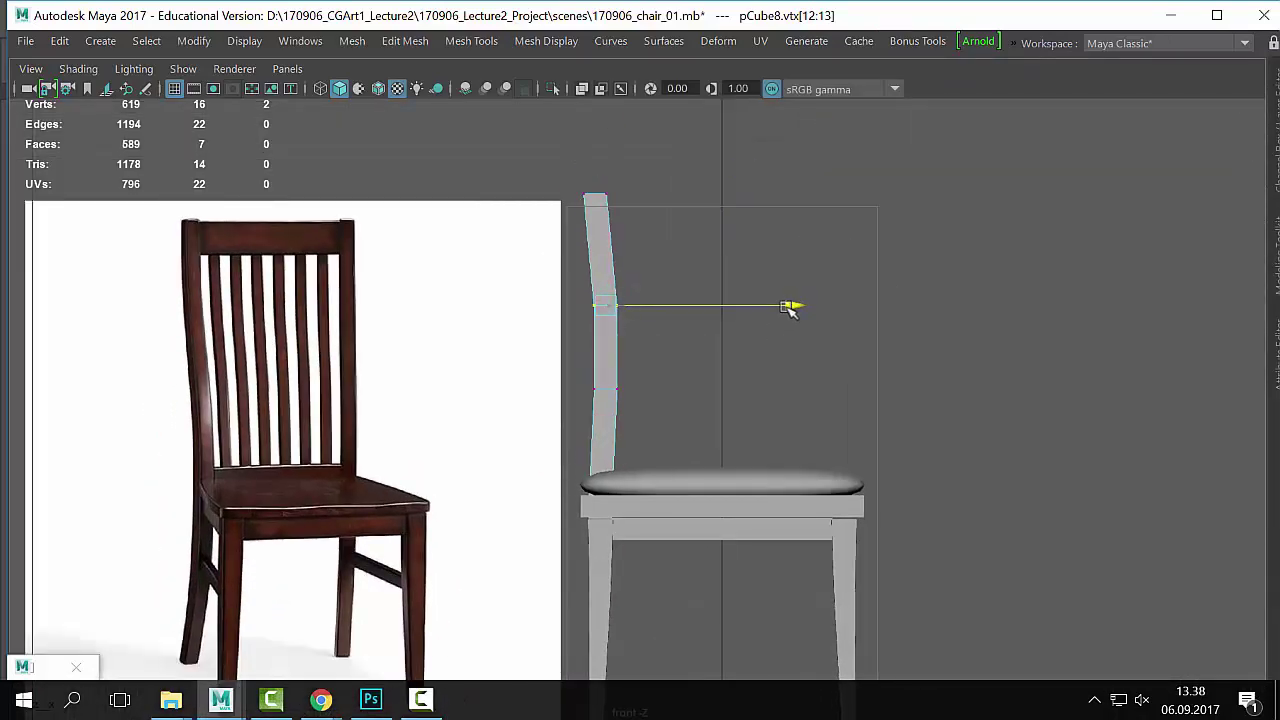
drag(698, 166, 556, 229)
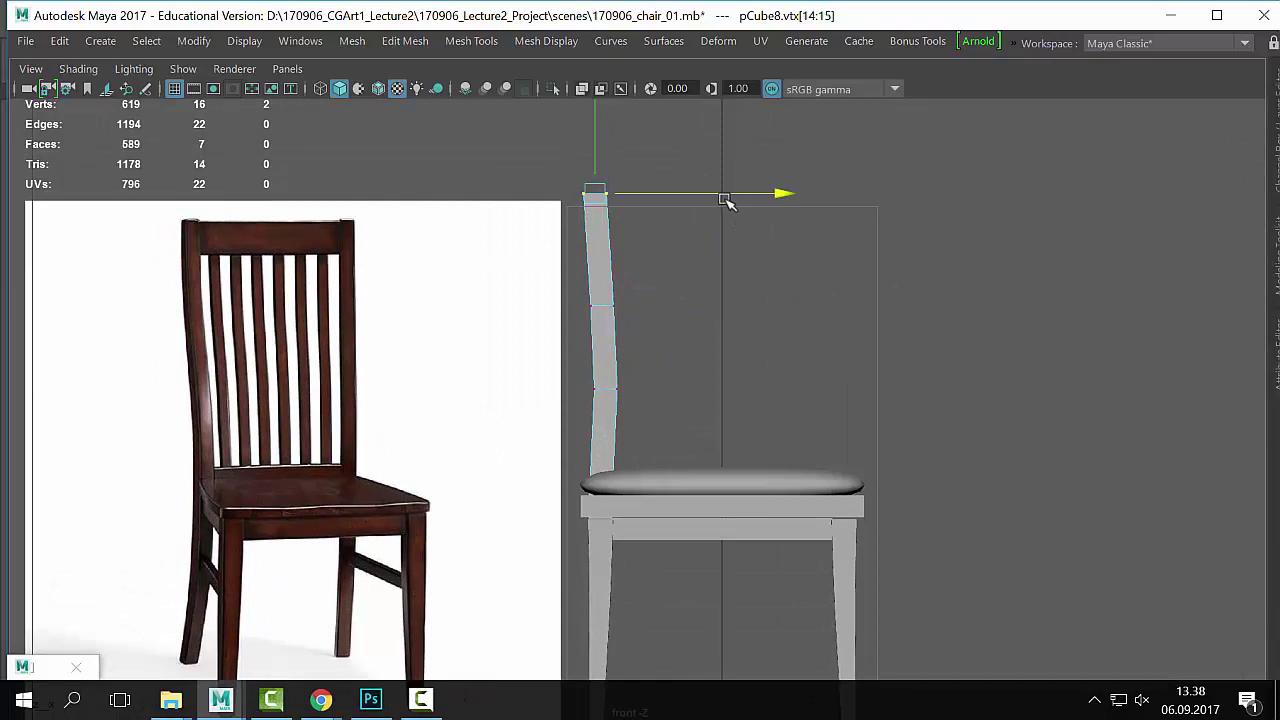
drag(727, 202, 734, 196)
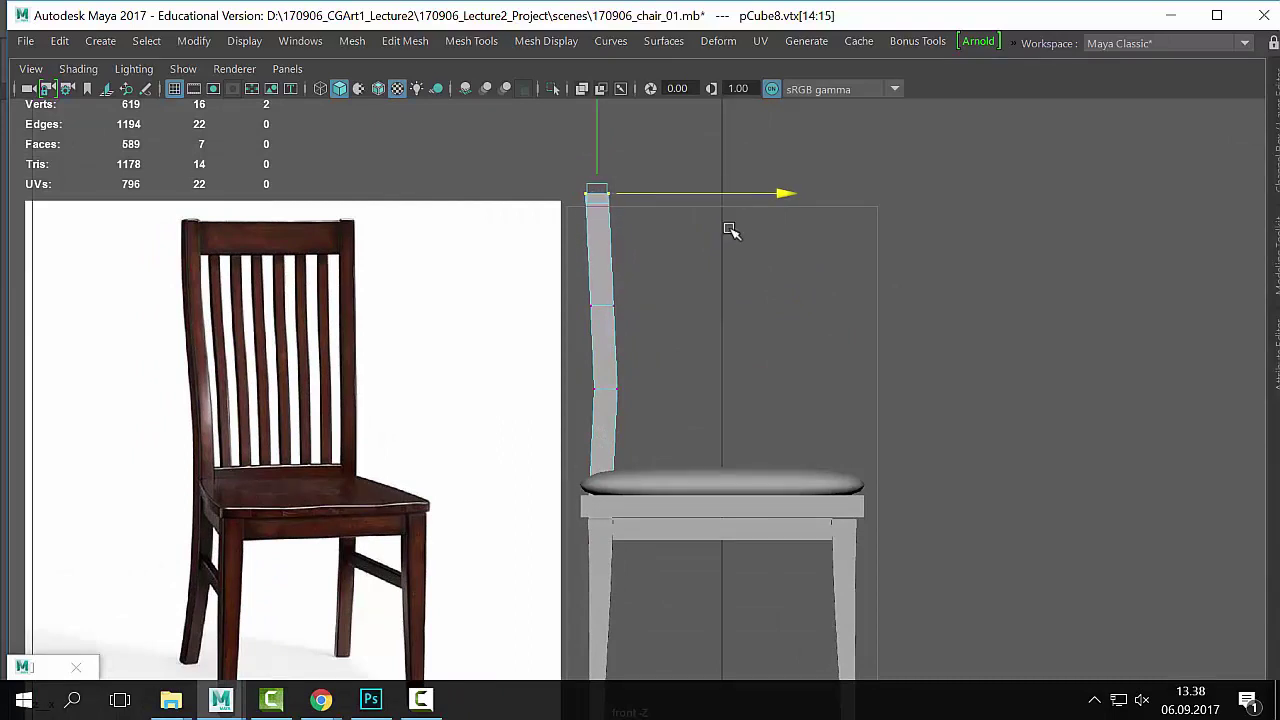
drag(683, 359, 566, 416)
drag(701, 389, 699, 390)
Step: Examine the back post against the seat and the reference image in the perspective view
alt+right_drag(699, 390, 300, 390)
key(ctrl+space)
key(space)
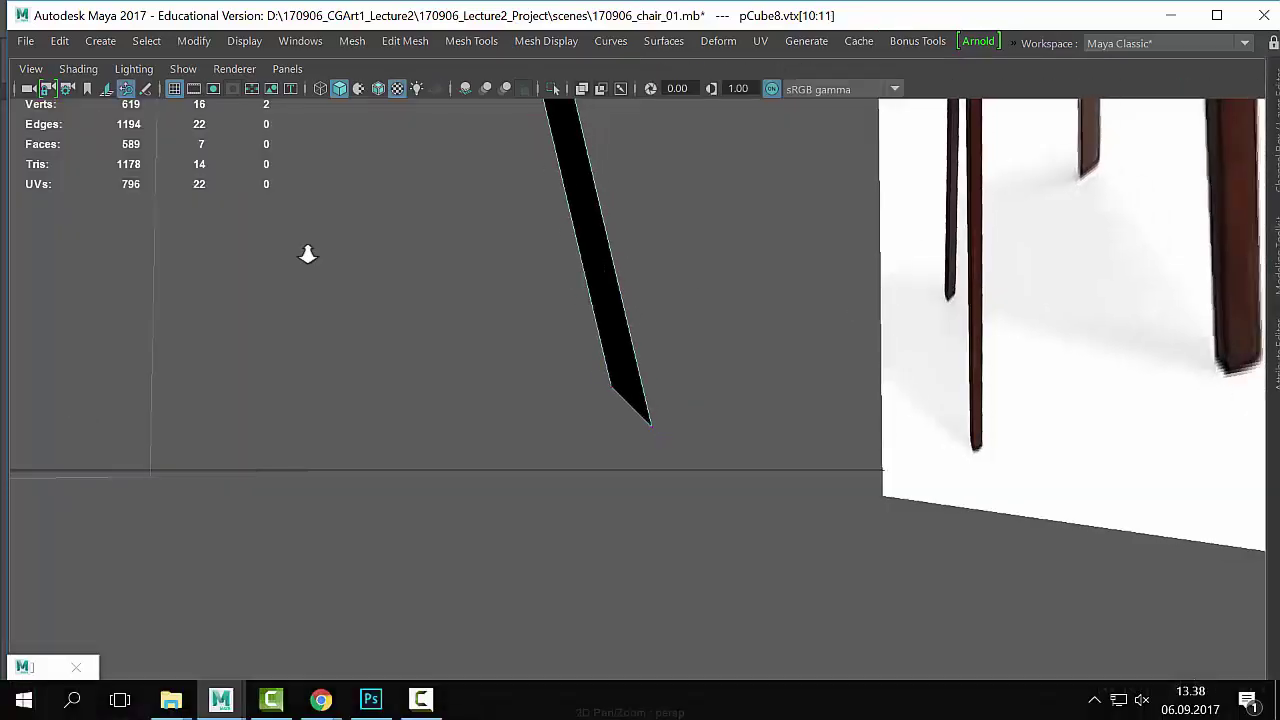
alt+drag(309, 251, 560, 189)
key(f)
alt+right_drag(872, 403, 214, 351)
alt+drag(214, 351, 718, 368)
alt+right_drag(718, 368, 791, 380)
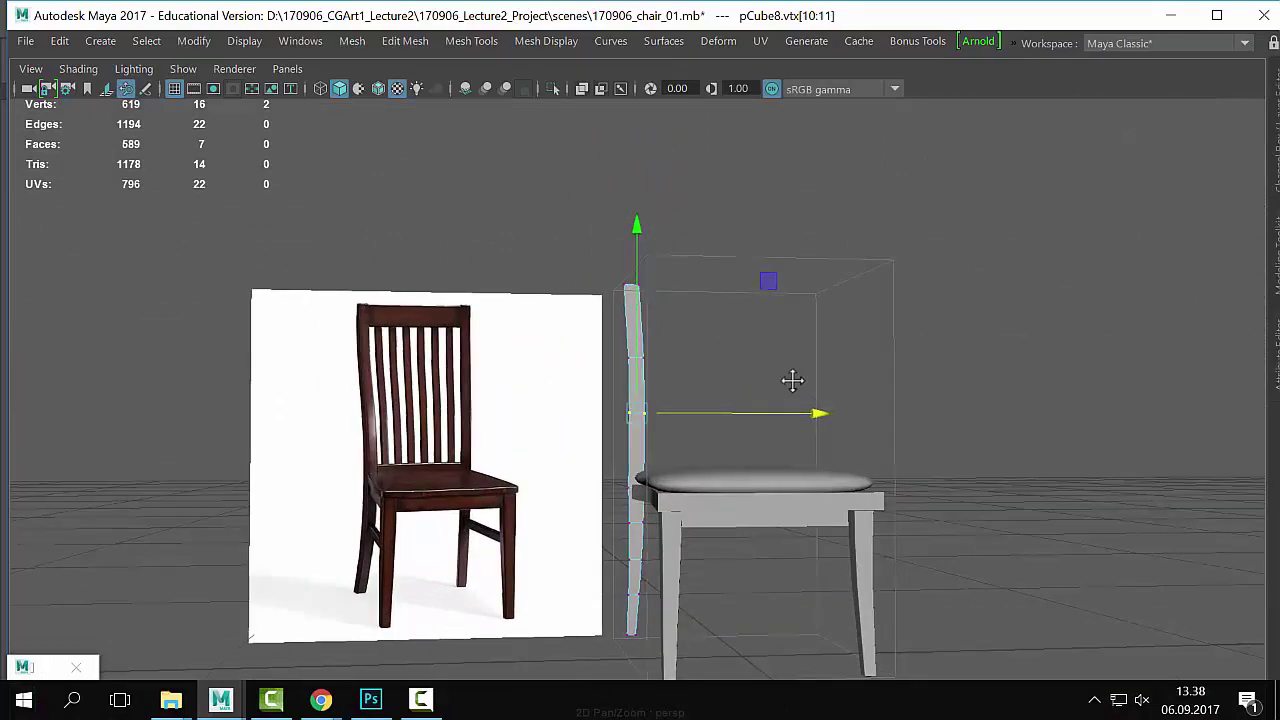
alt+middle_drag(791, 380, 777, 386)
alt+drag(777, 386, 720, 388)
Step: Scale the back post's upper vertex row in width to even out the strip's outline
click(645, 450)
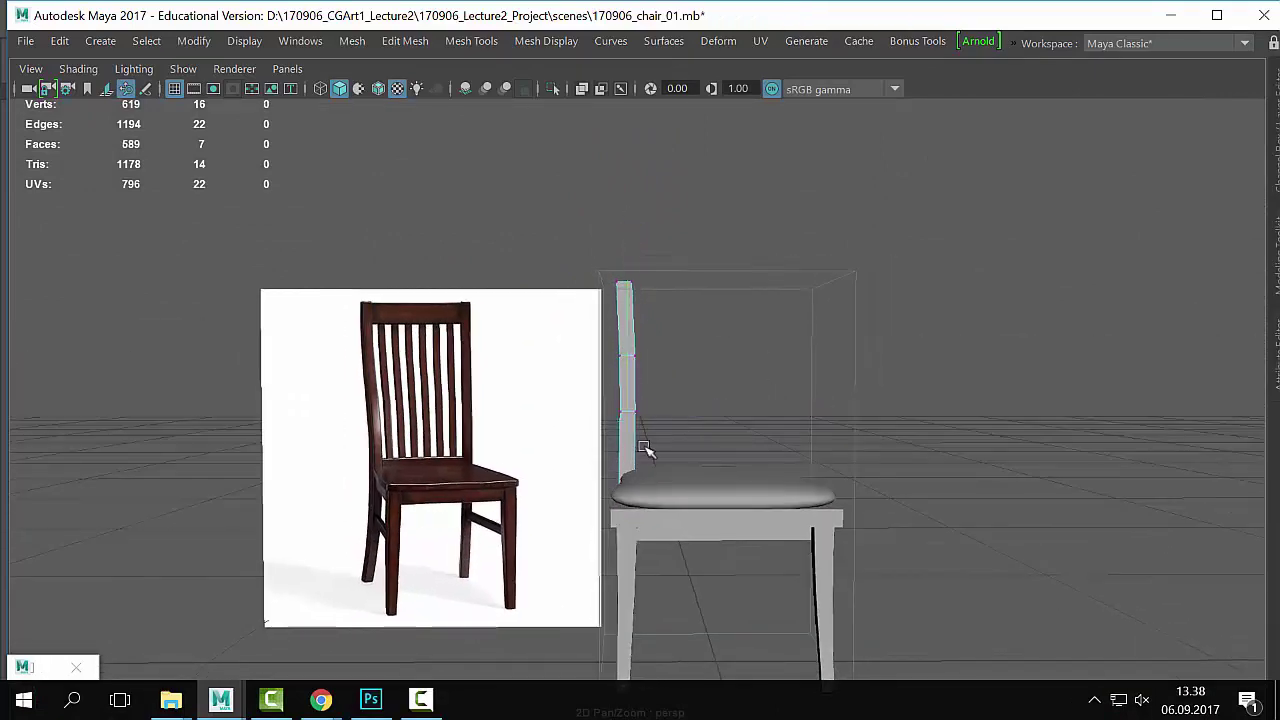
drag(580, 416, 600, 414)
alt+drag(700, 425, 733, 374)
alt+right_drag(733, 374, 787, 499)
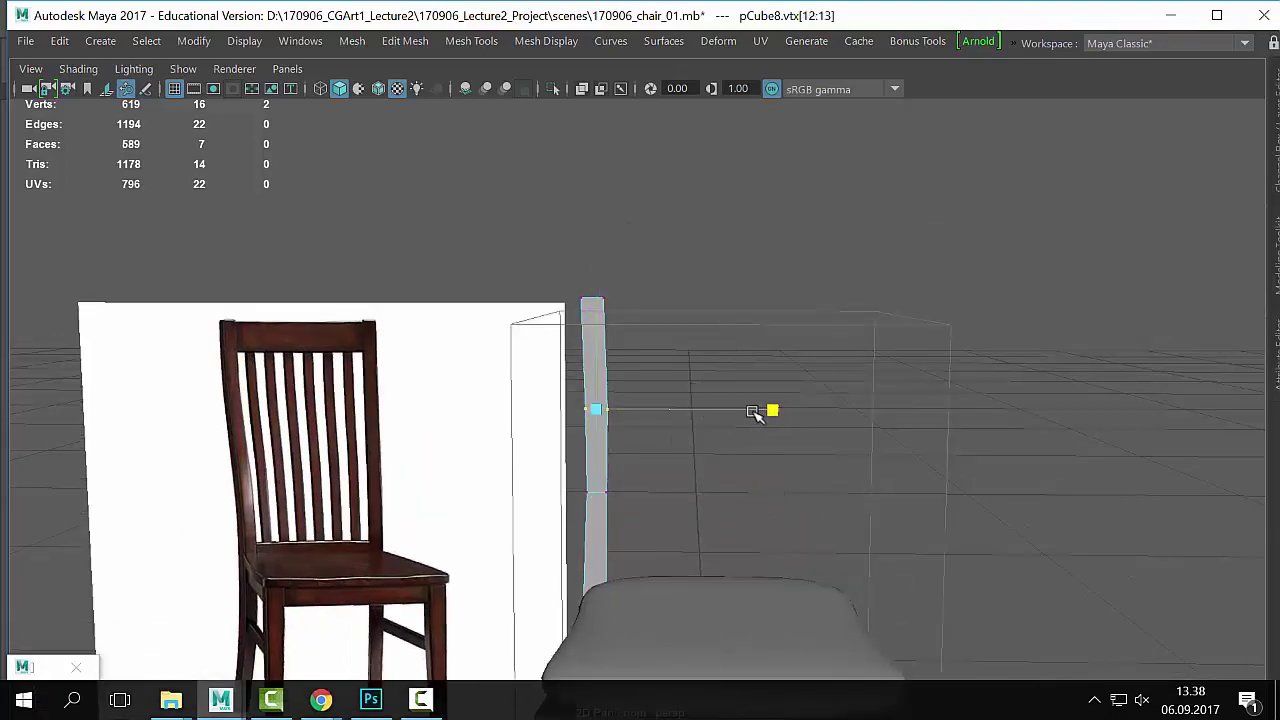
alt+right_drag(846, 446, 718, 102)
drag(571, 384, 619, 303)
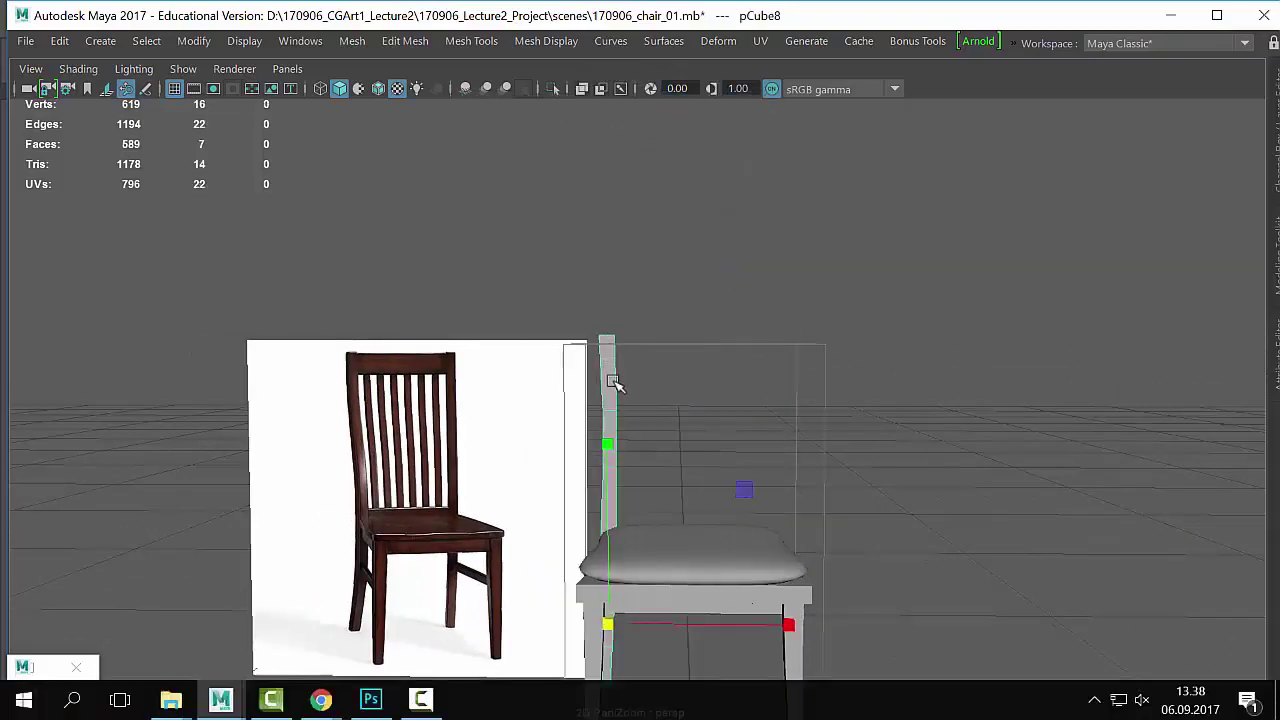
Step: Extrude all faces of the back post strip along the world depth axis to give it thickness, then return to object mode
alt+right_drag(708, 567, 720, 512)
alt+middle_drag(720, 512, 715, 435)
alt+drag(715, 435, 680, 457)
key(ctrl+e)
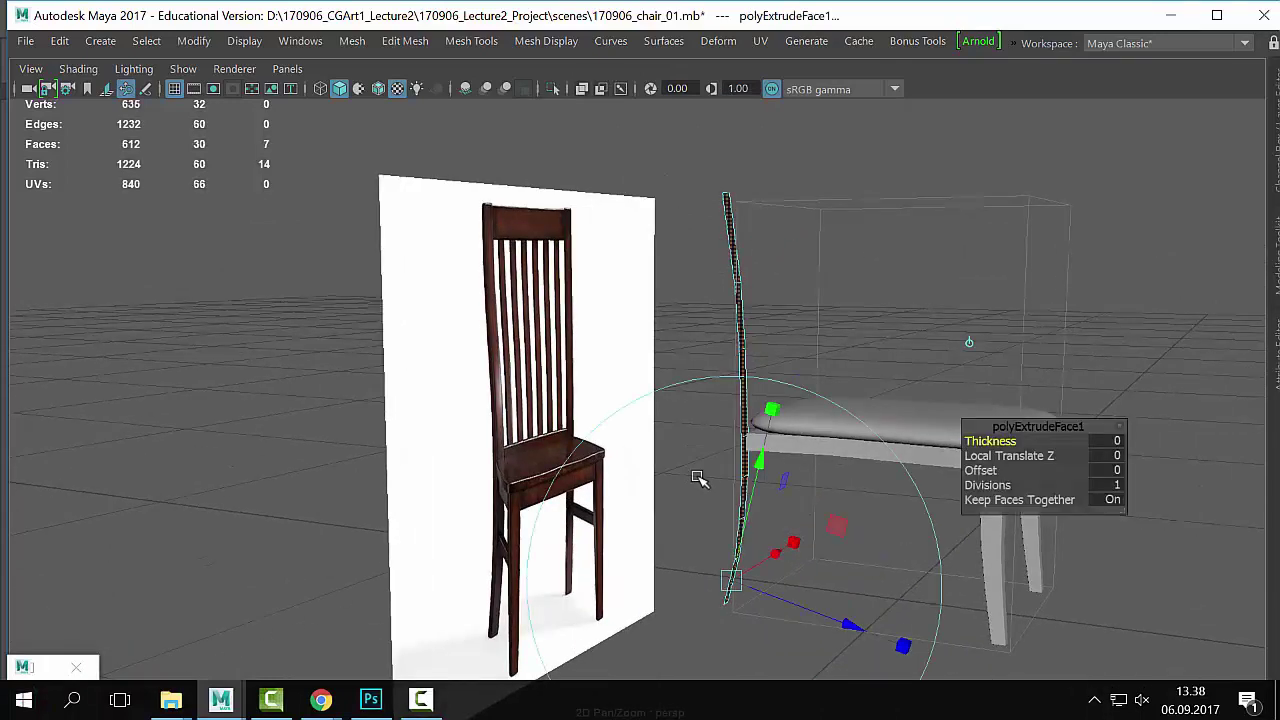
alt+middle_drag(988, 464, 946, 464)
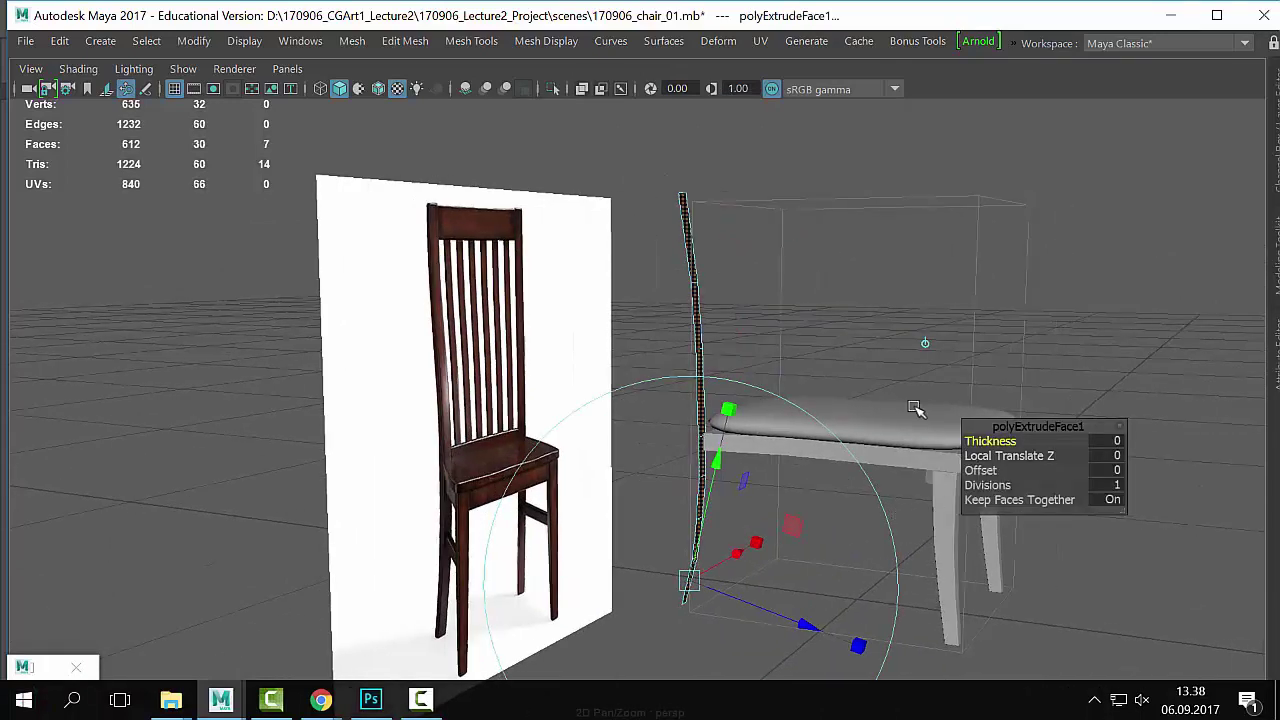
alt+middle_drag(760, 479, 667, 405)
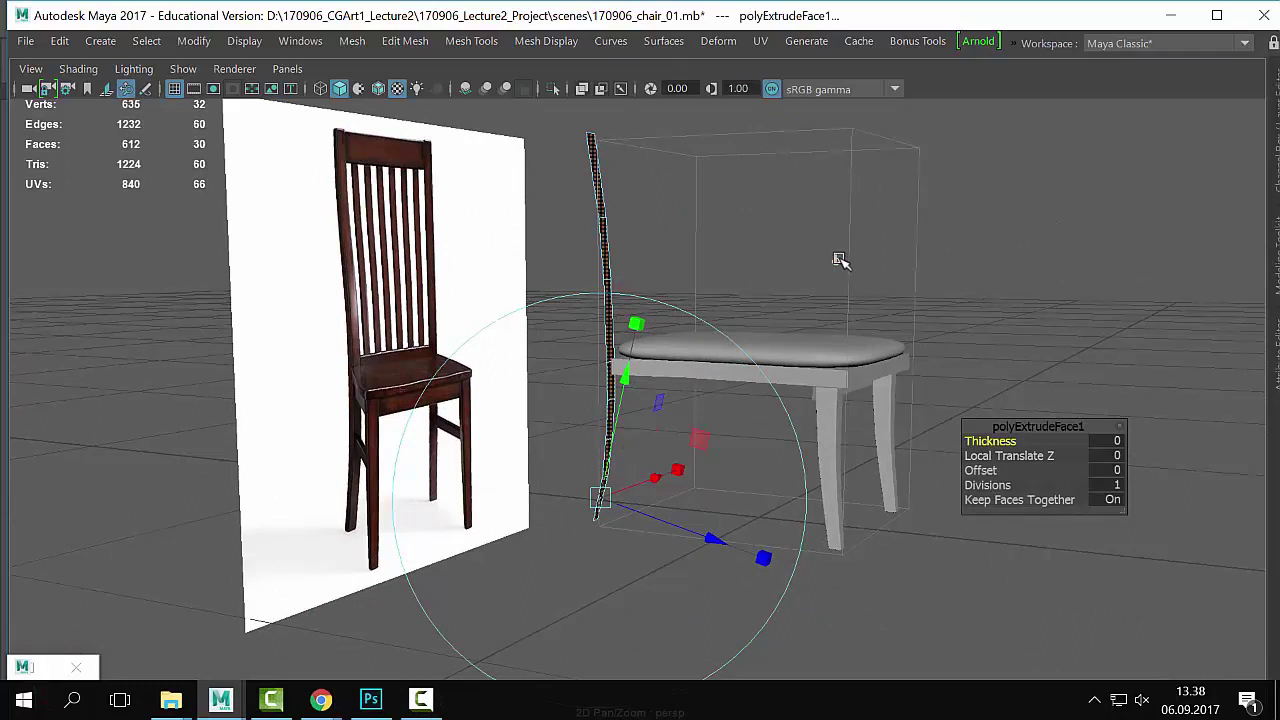
click(838, 260)
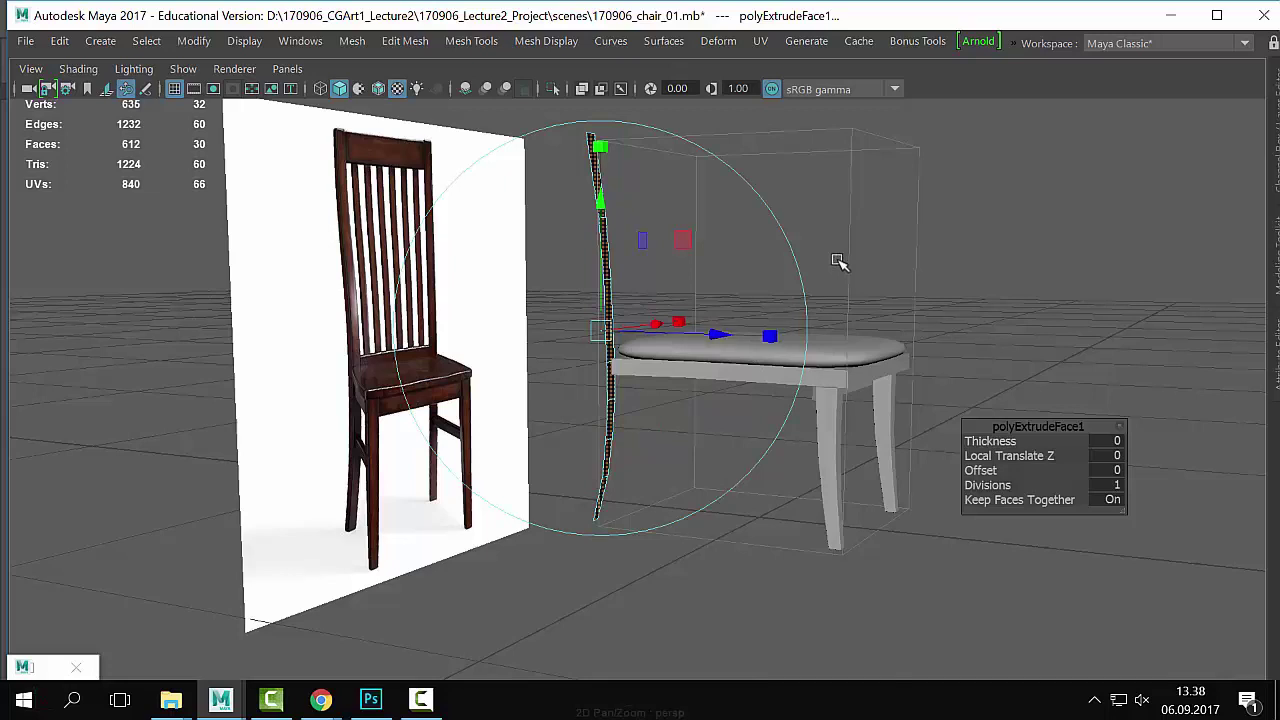
key(q)
key(ctrl+e)
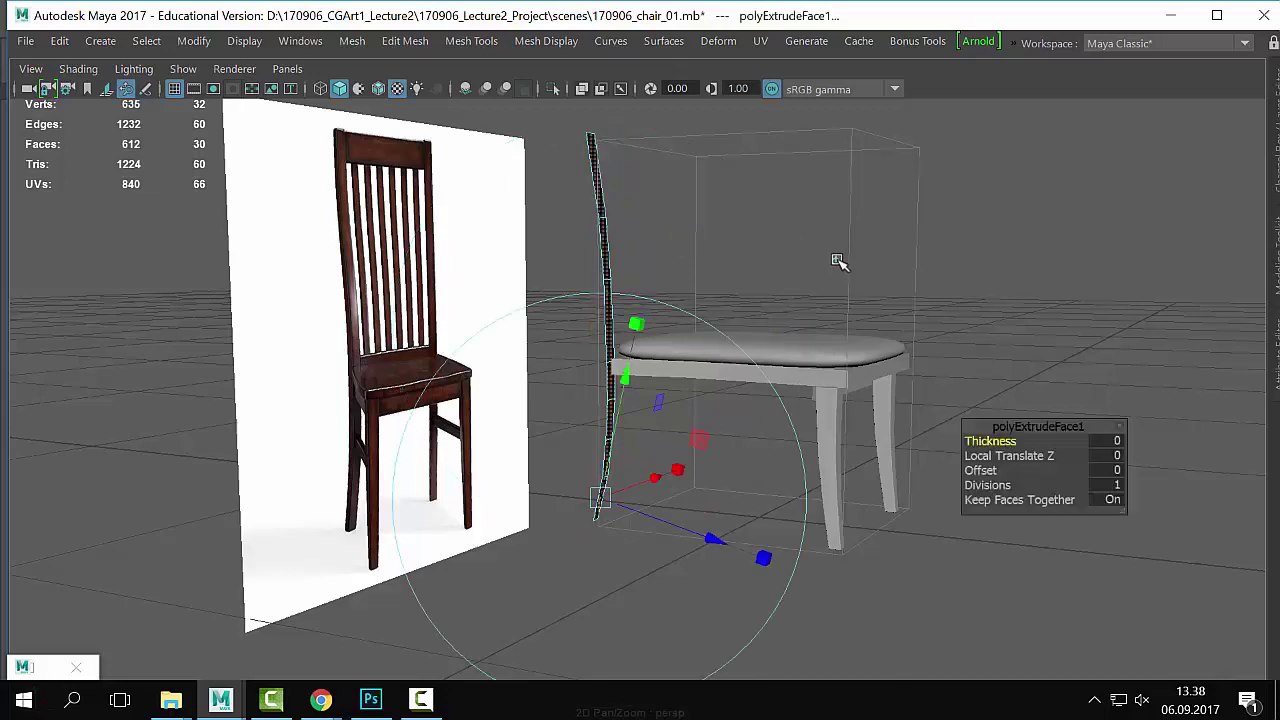
drag(745, 548, 845, 337)
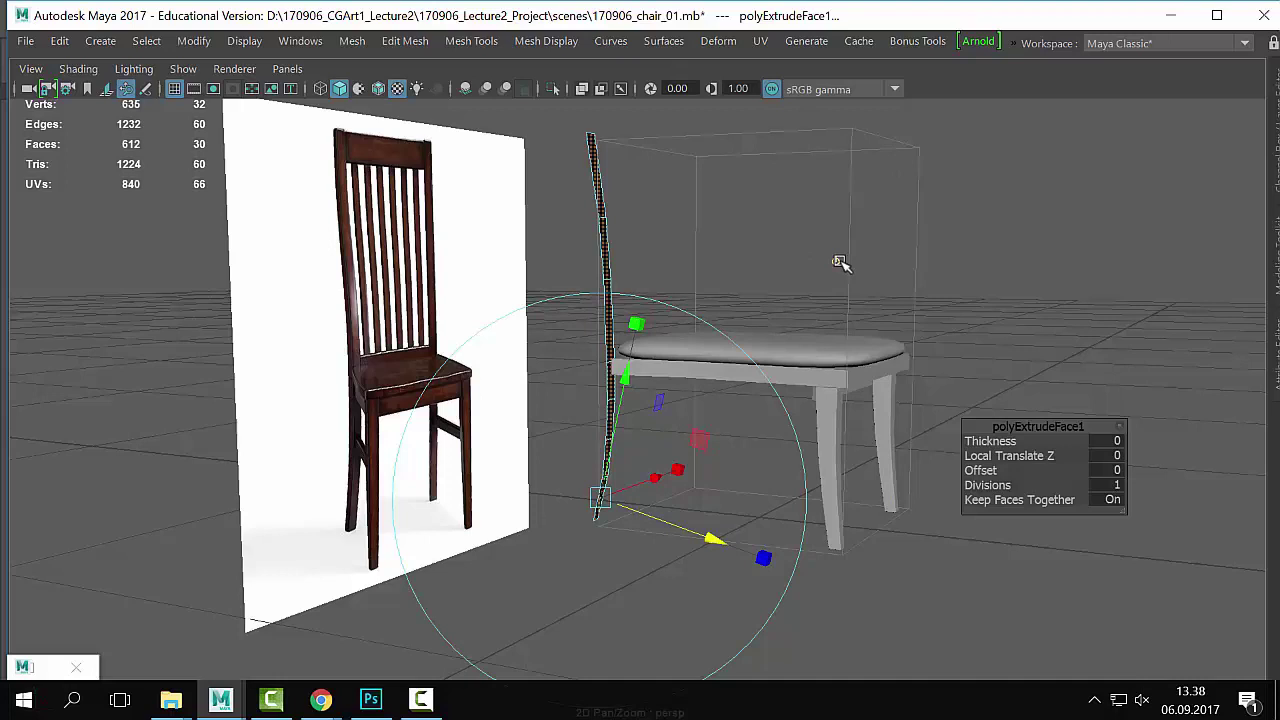
key(ctrl+z)
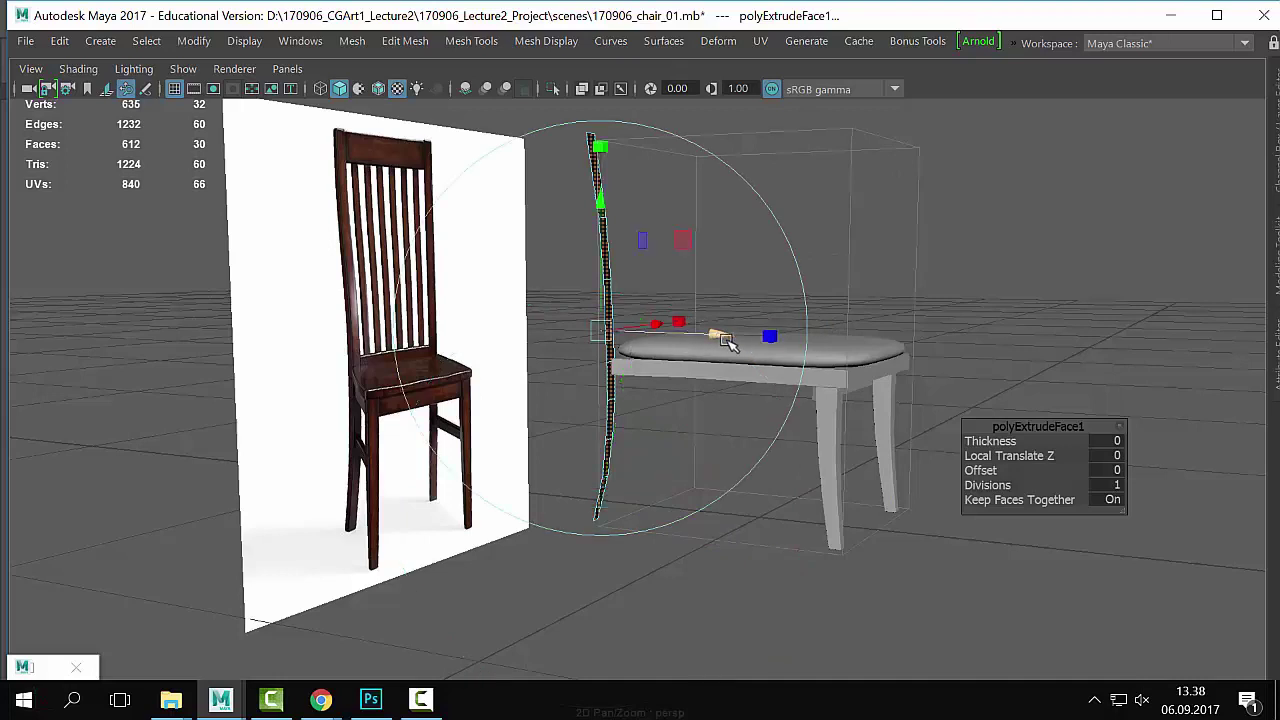
drag(714, 337, 717, 390)
right_drag(608, 145, 690, 96)
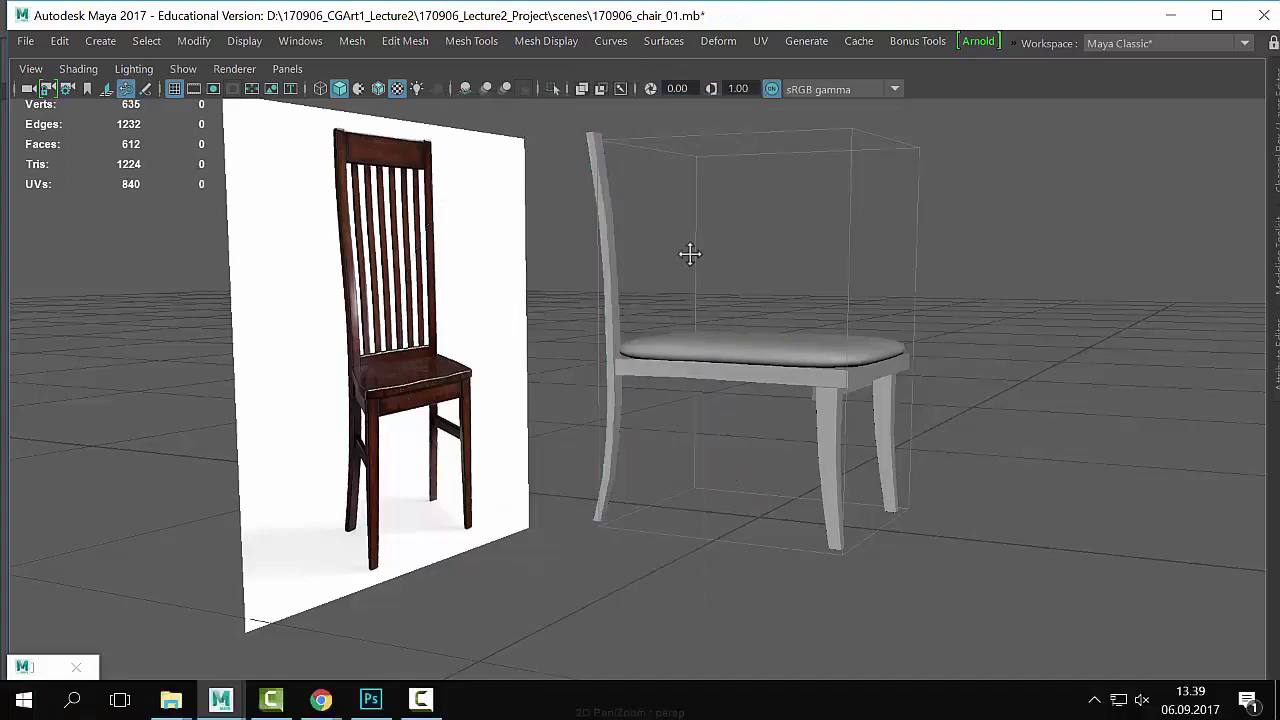
Step: Duplicate the thickened back post and move the copy sideways, well clear of the chair
alt+drag(690, 254, 703, 336)
click(673, 255)
key(w)
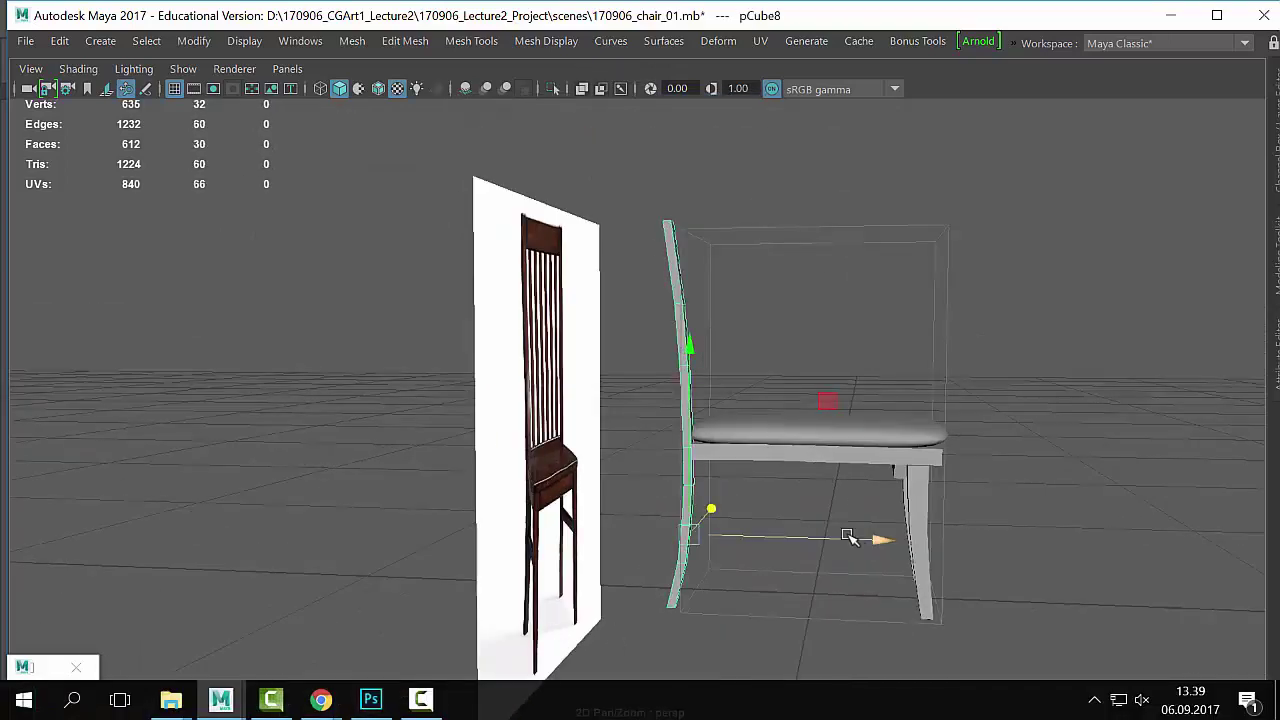
click(851, 530)
alt+drag(851, 530, 675, 428)
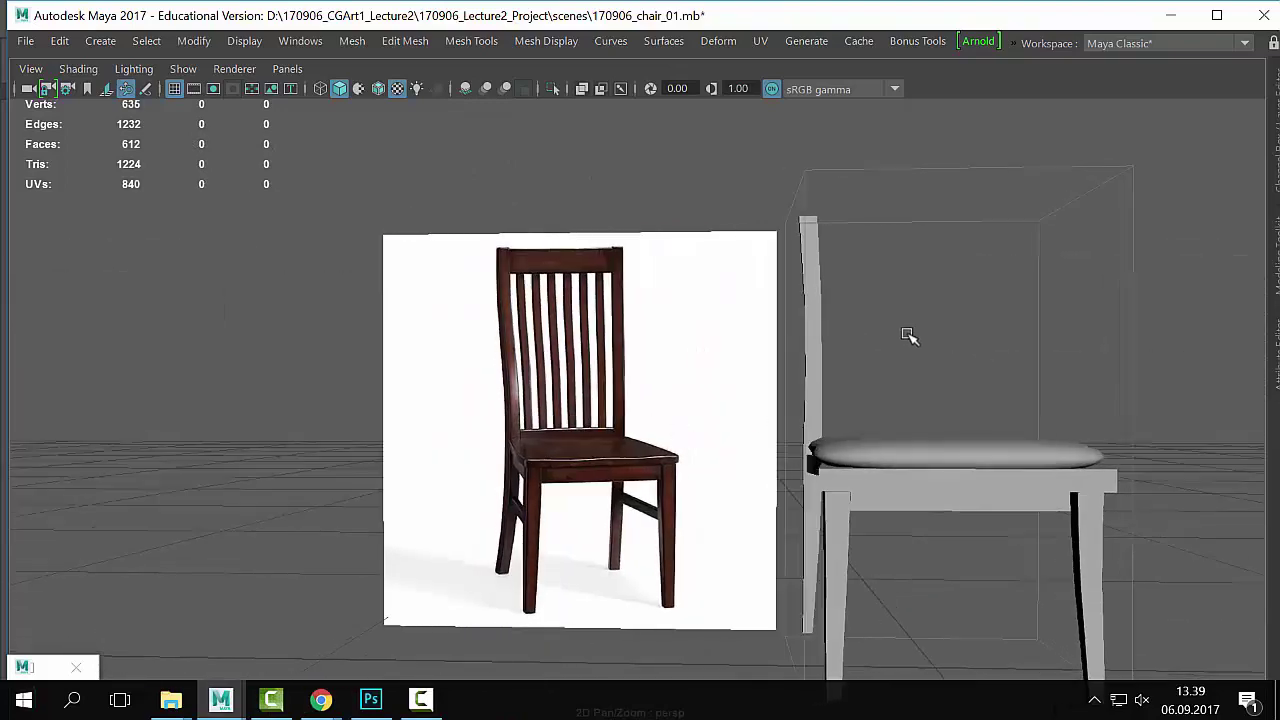
click(827, 357)
scroll(1237, 437, down, 5)
alt+middle_drag(807, 400, 747, 420)
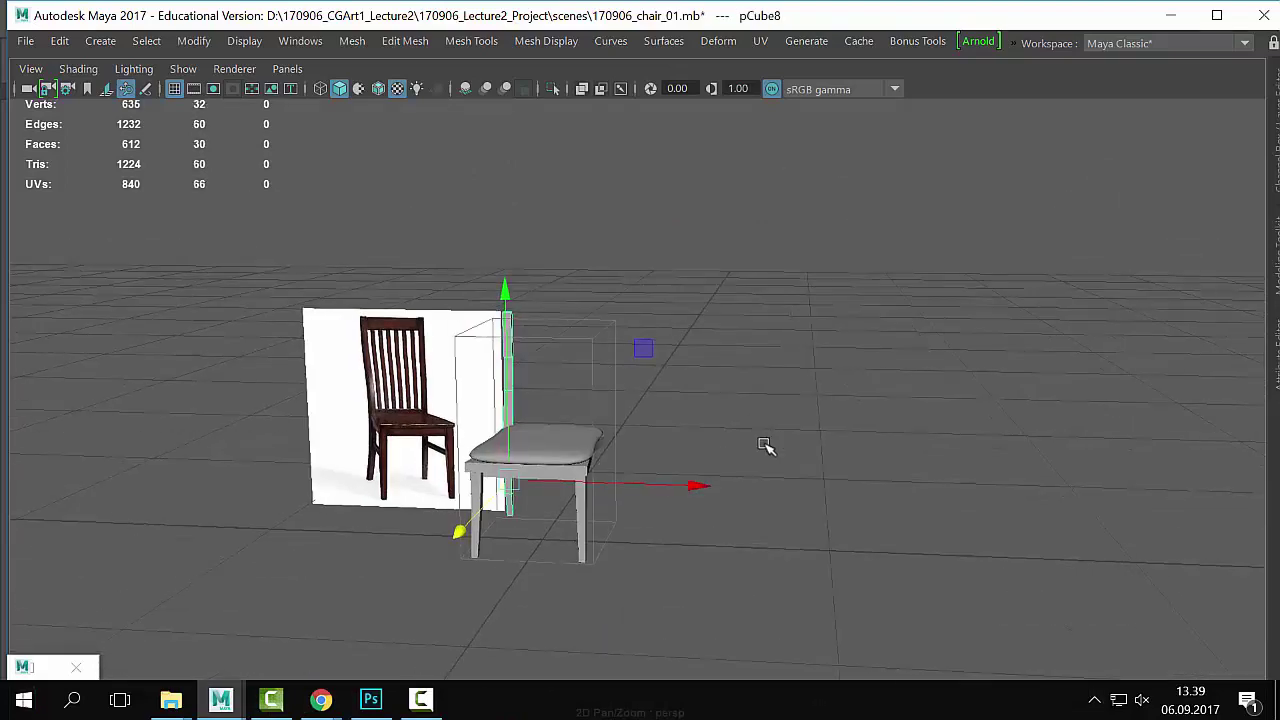
key(ctrl+d)
drag(697, 486, 1114, 500)
Step: Frame the copied post and scale its middle vertex rows in width to smooth its outline
key(f)
alt+drag(1080, 414, 666, 414)
right_drag(656, 134, 543, 98)
right_drag(650, 412, 490, 125)
right_drag(660, 134, 563, 134)
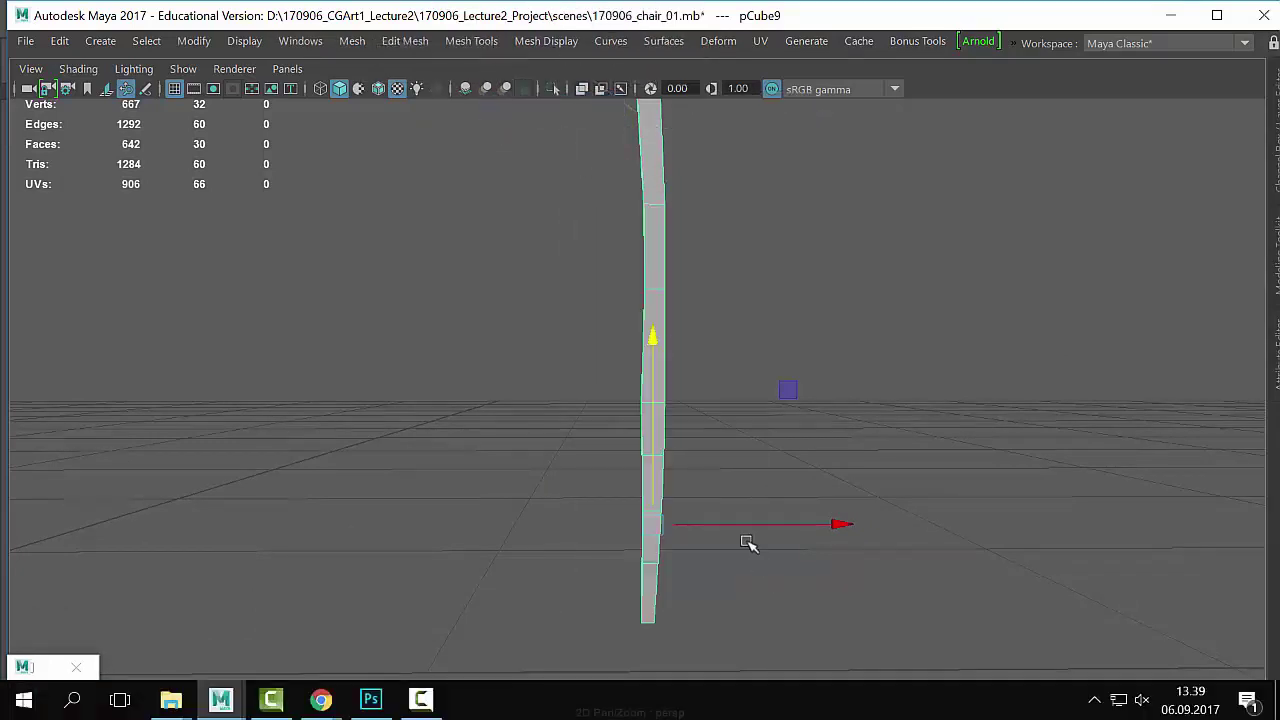
right_drag(655, 134, 563, 134)
drag(745, 357, 531, 440)
click(836, 404)
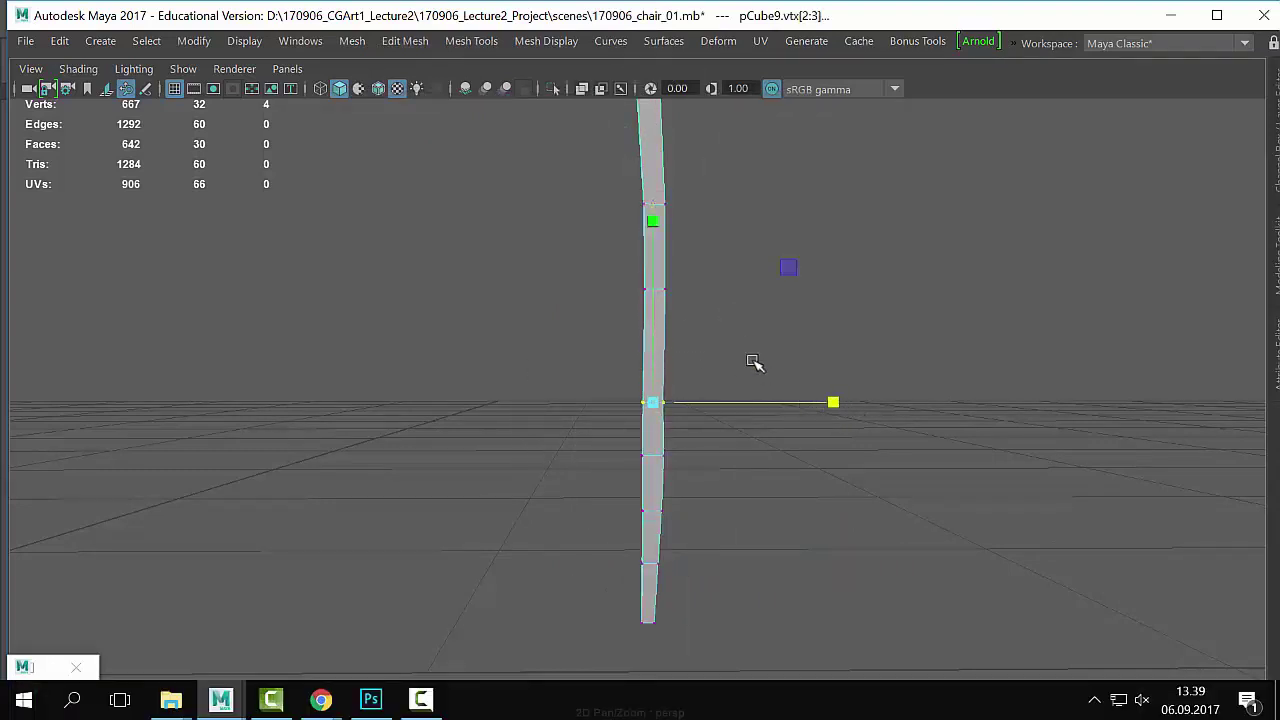
alt+middle_drag(751, 363, 723, 320)
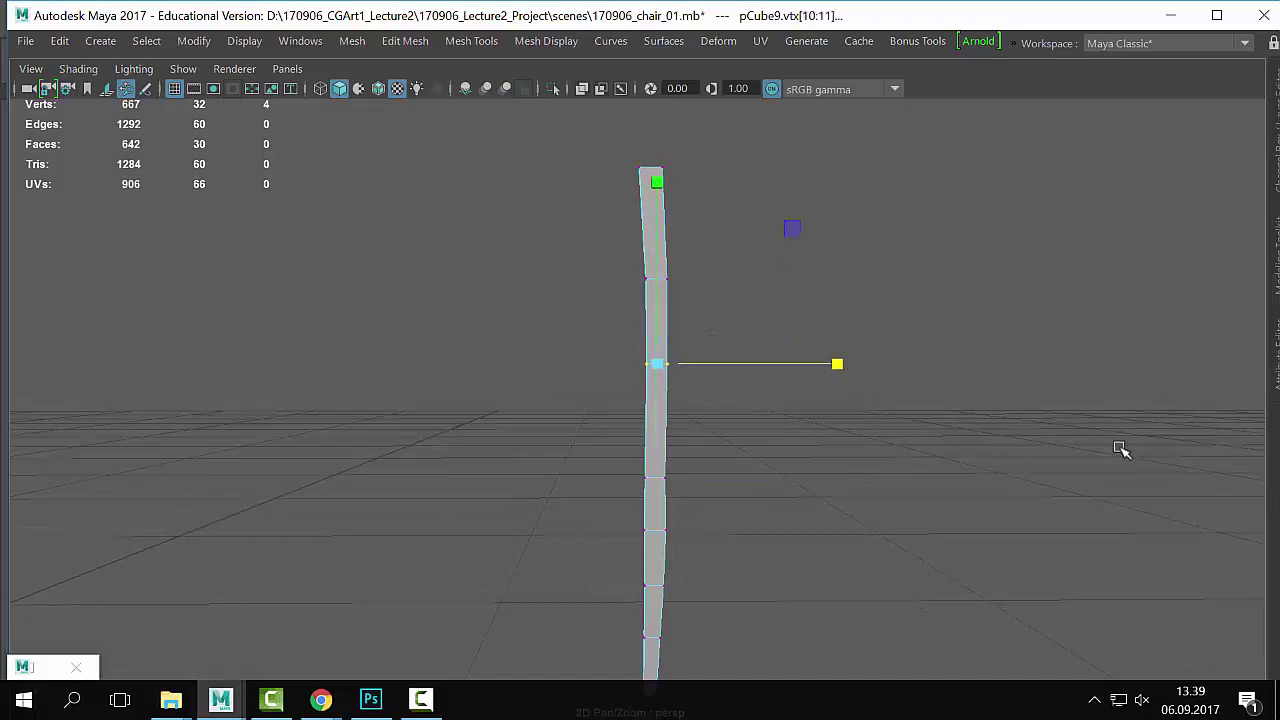
alt+drag(1120, 450, 840, 466)
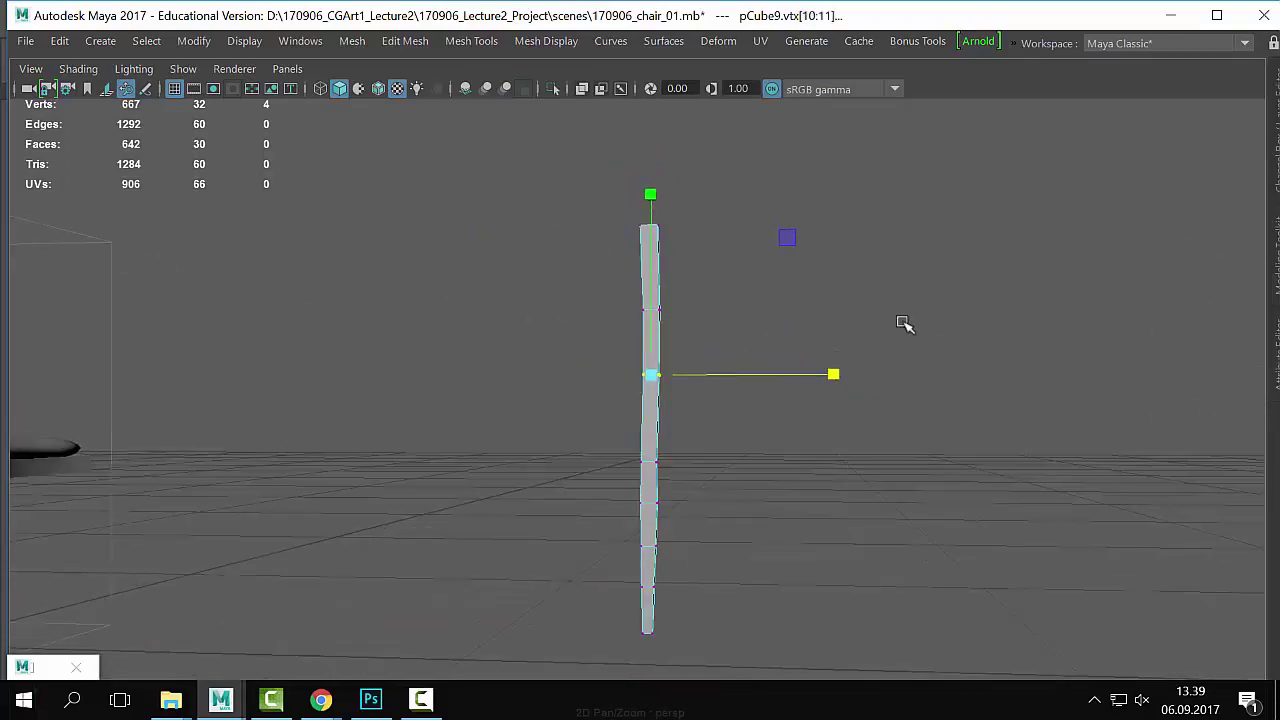
alt+drag(903, 323, 851, 365)
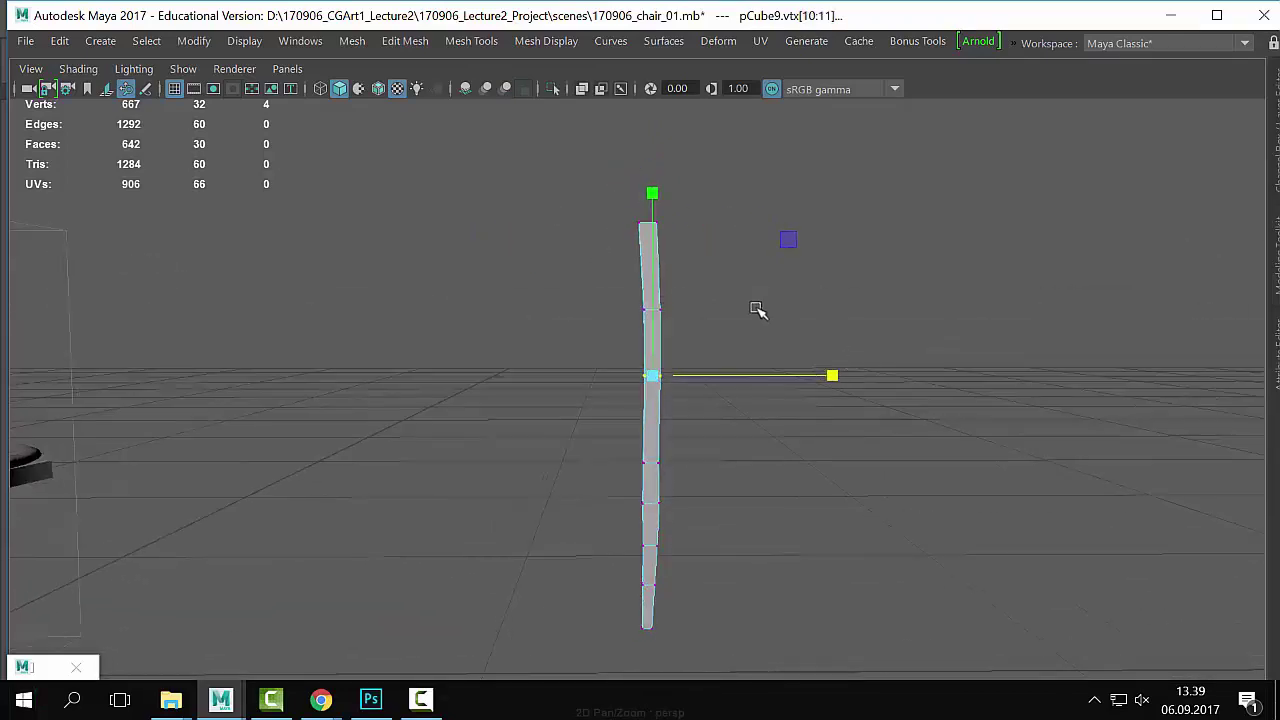
Step: Return the copied post to object mode and compare its shape with the smooth mesh preview on and off
right_drag(646, 160, 699, 90)
alt+drag(689, 420, 601, 393)
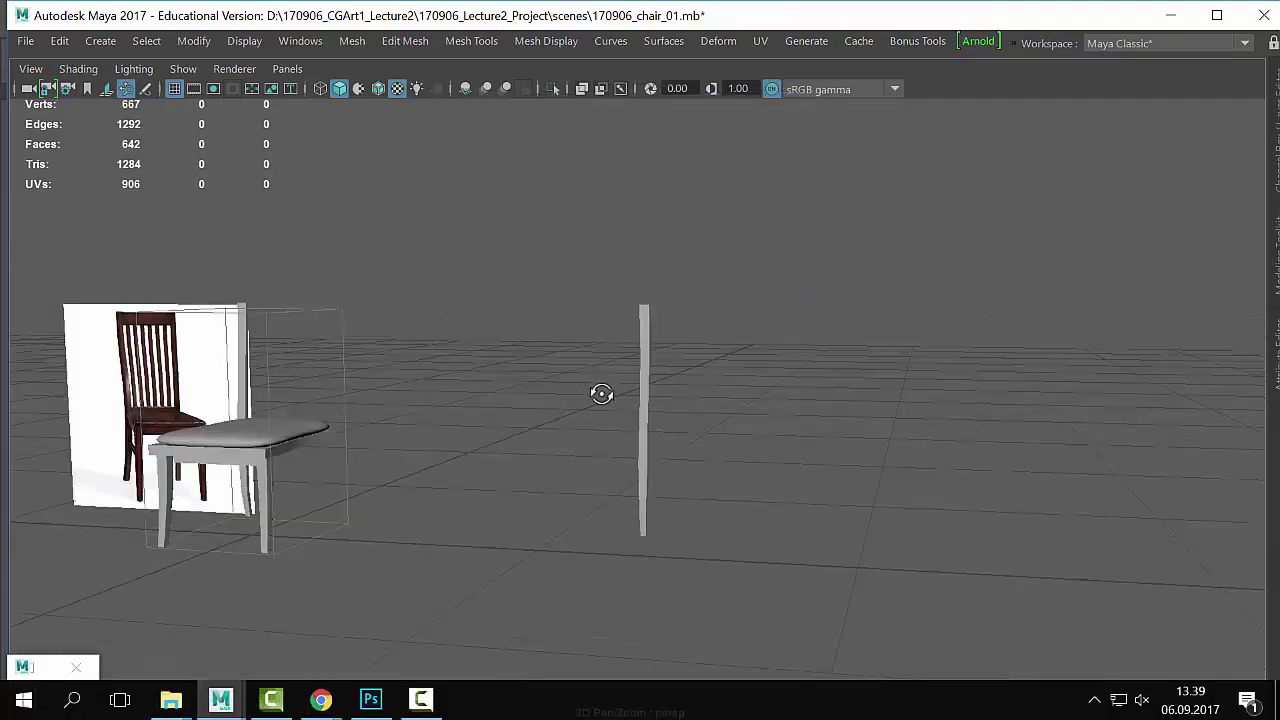
click(643, 410)
scroll(683, 460, up, 2)
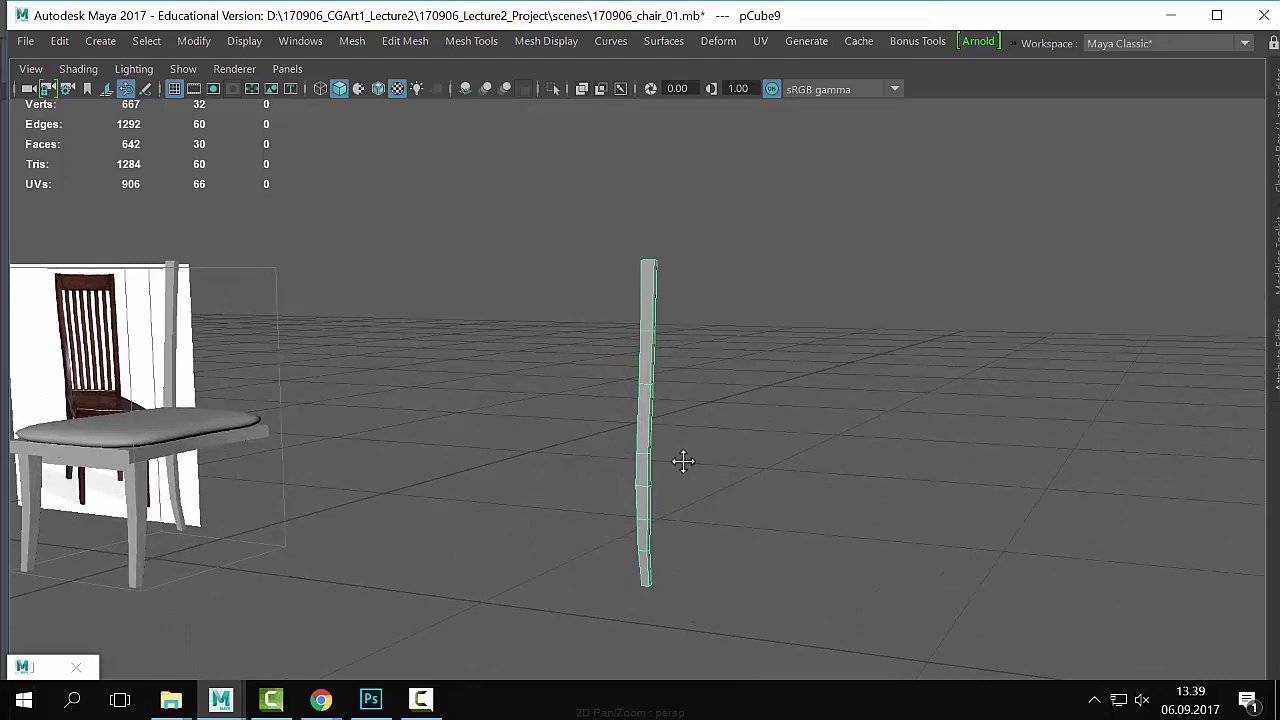
key(3)
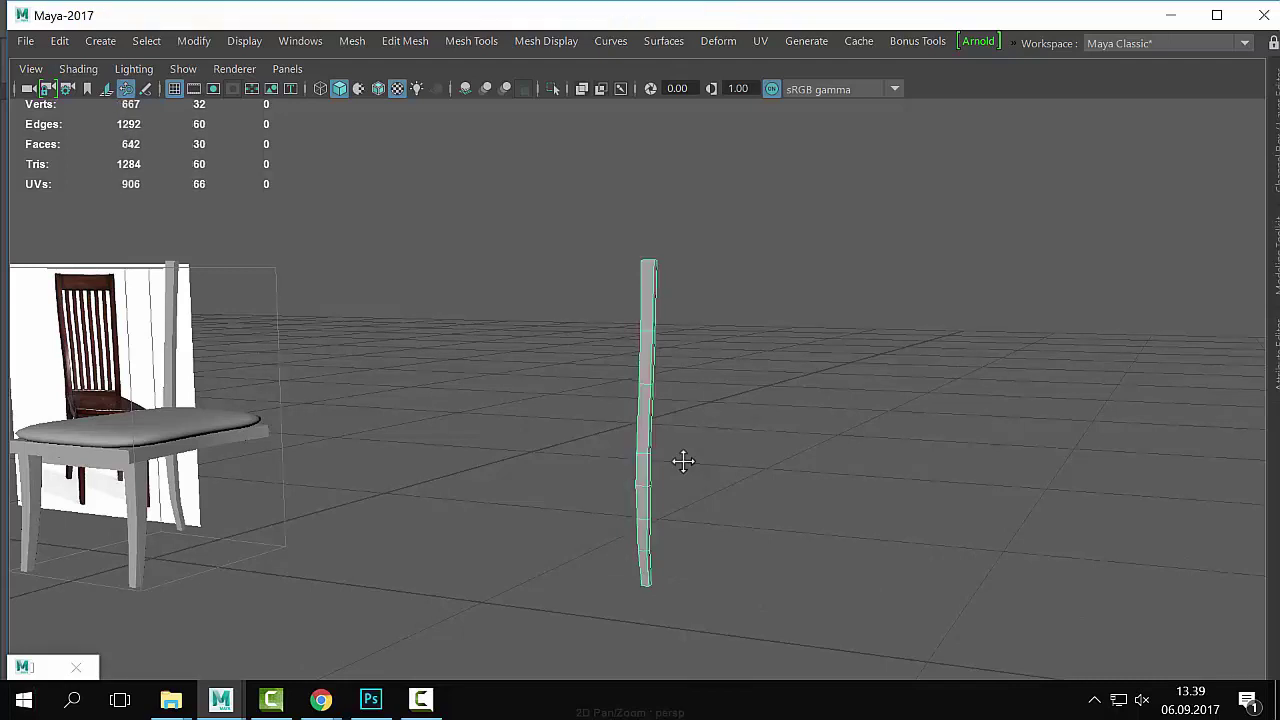
key(1)
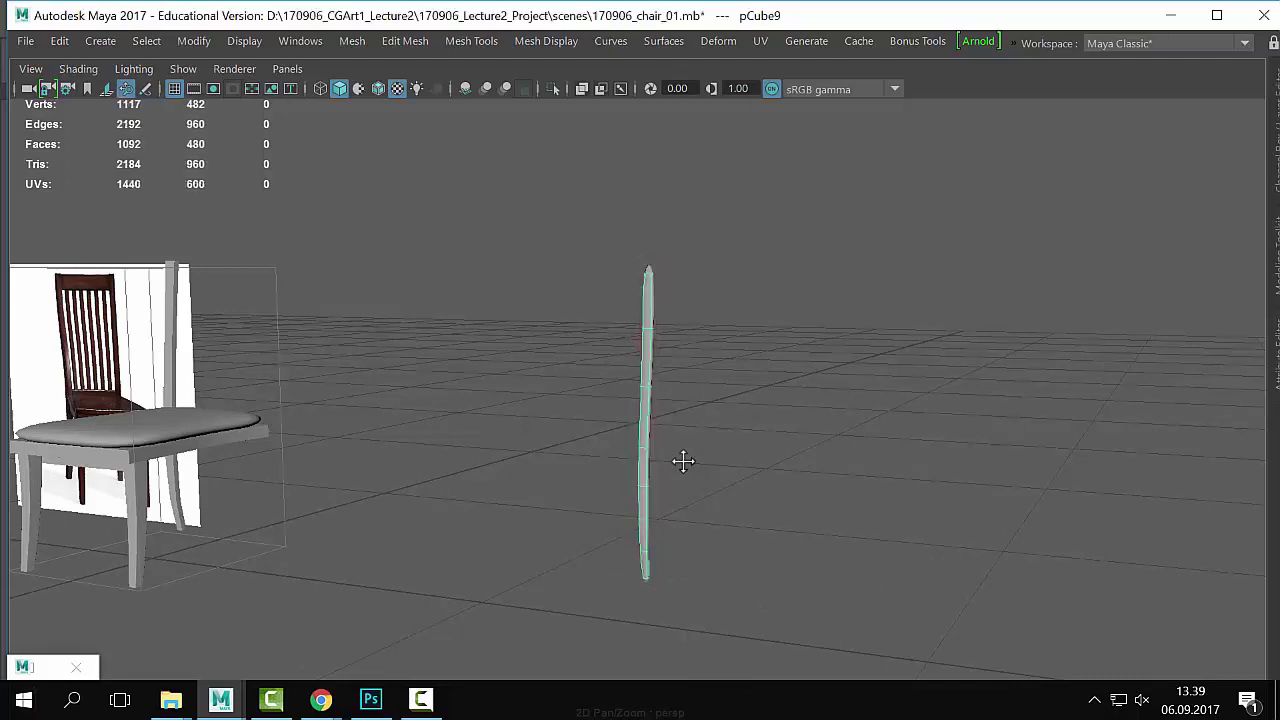
mouse_move(683, 461)
alt+mouse_down()
mouse_move(689, 411)
mouse_move(749, 458)
mouse_move(680, 465)
alt+mouse_up()
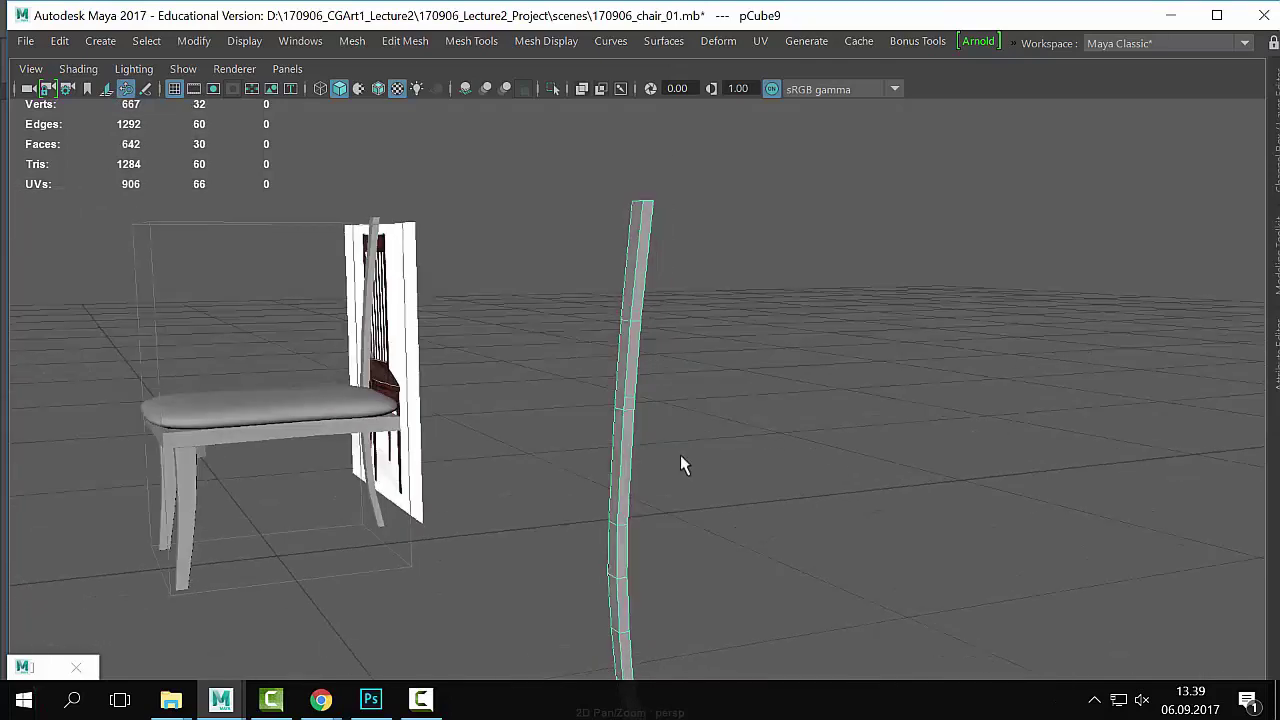
key(3)
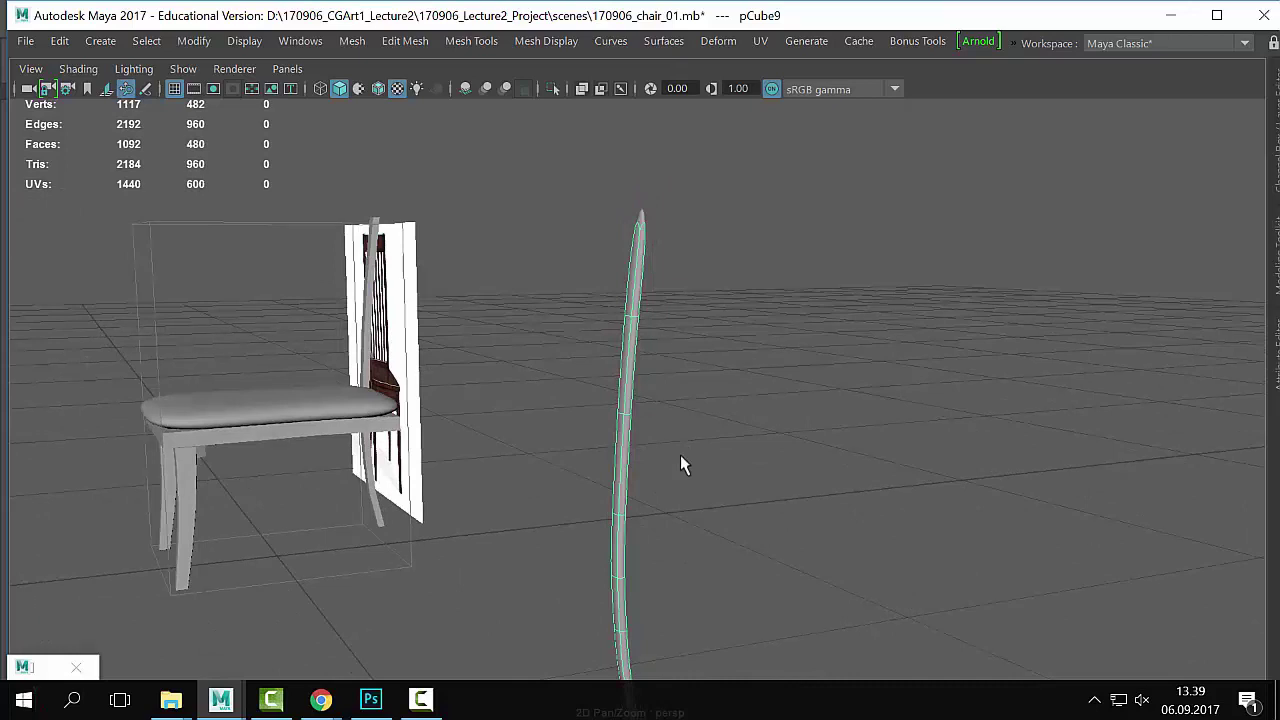
key(1)
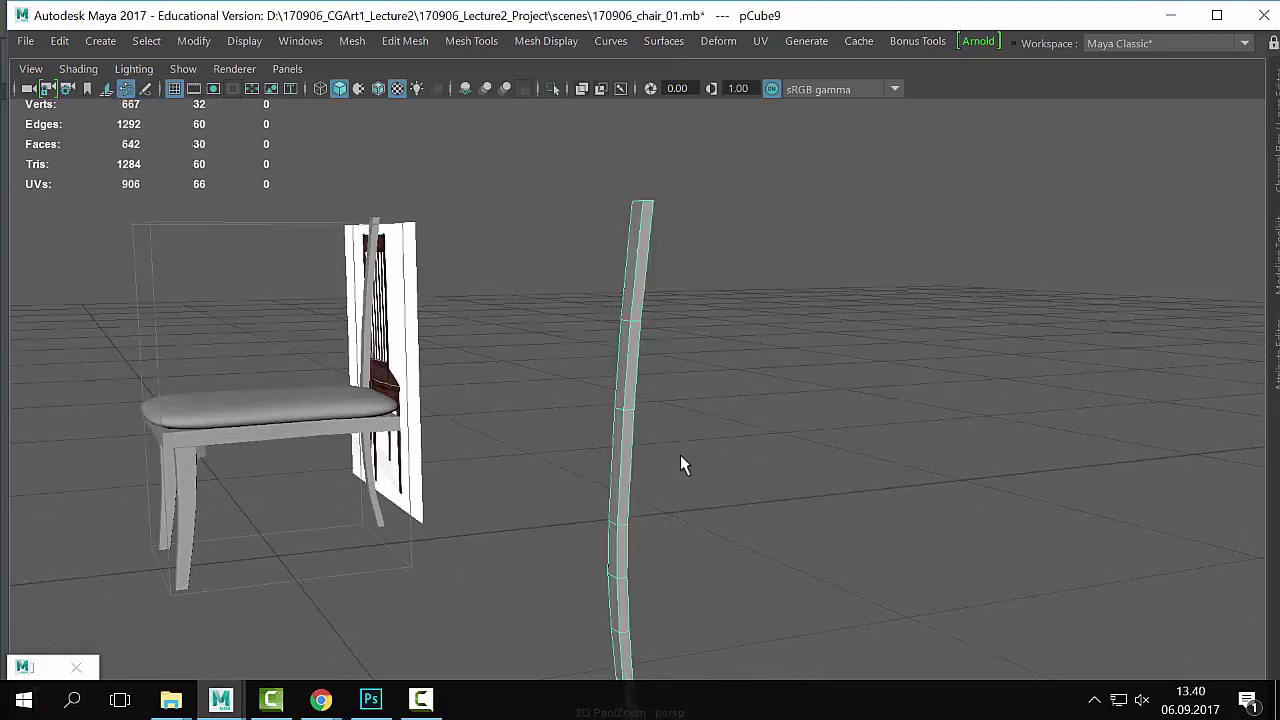
Step: Toggle the copied post's smooth preview once more and inspect its curved outline from several angles
key(3)
key(1)
alt+drag(669, 349, 655, 423)
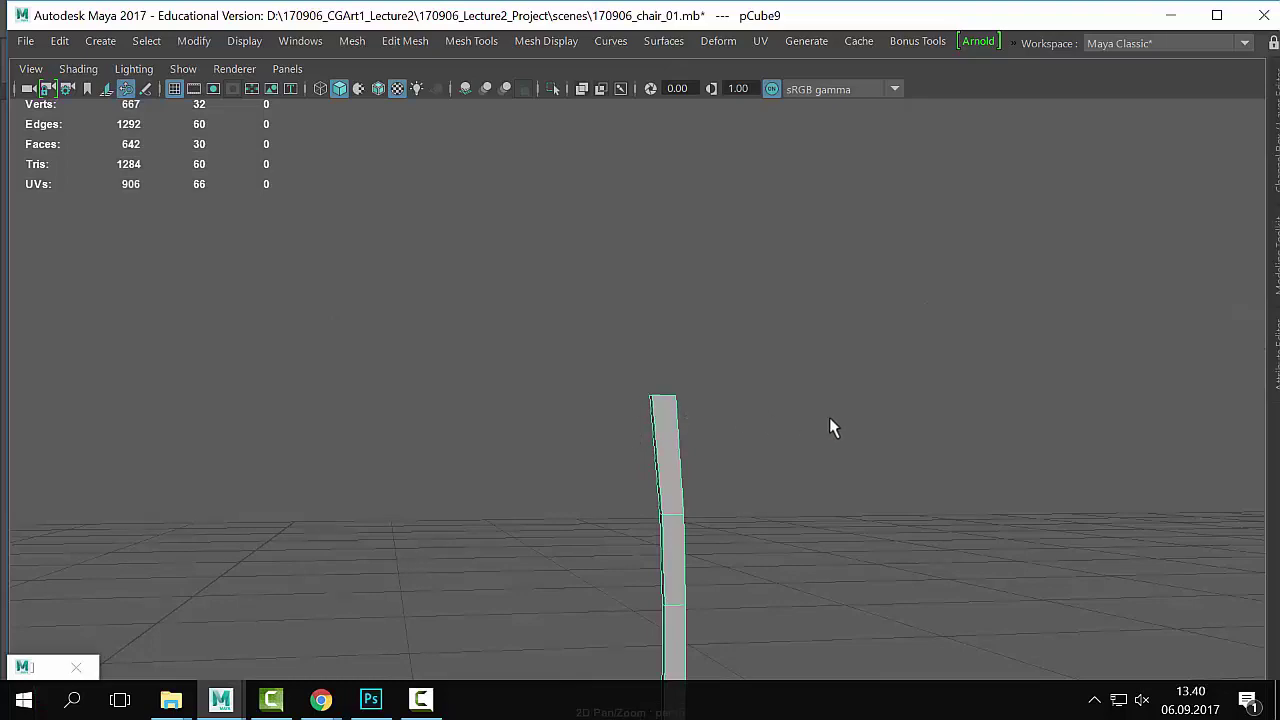
alt+drag(833, 428, 593, 415)
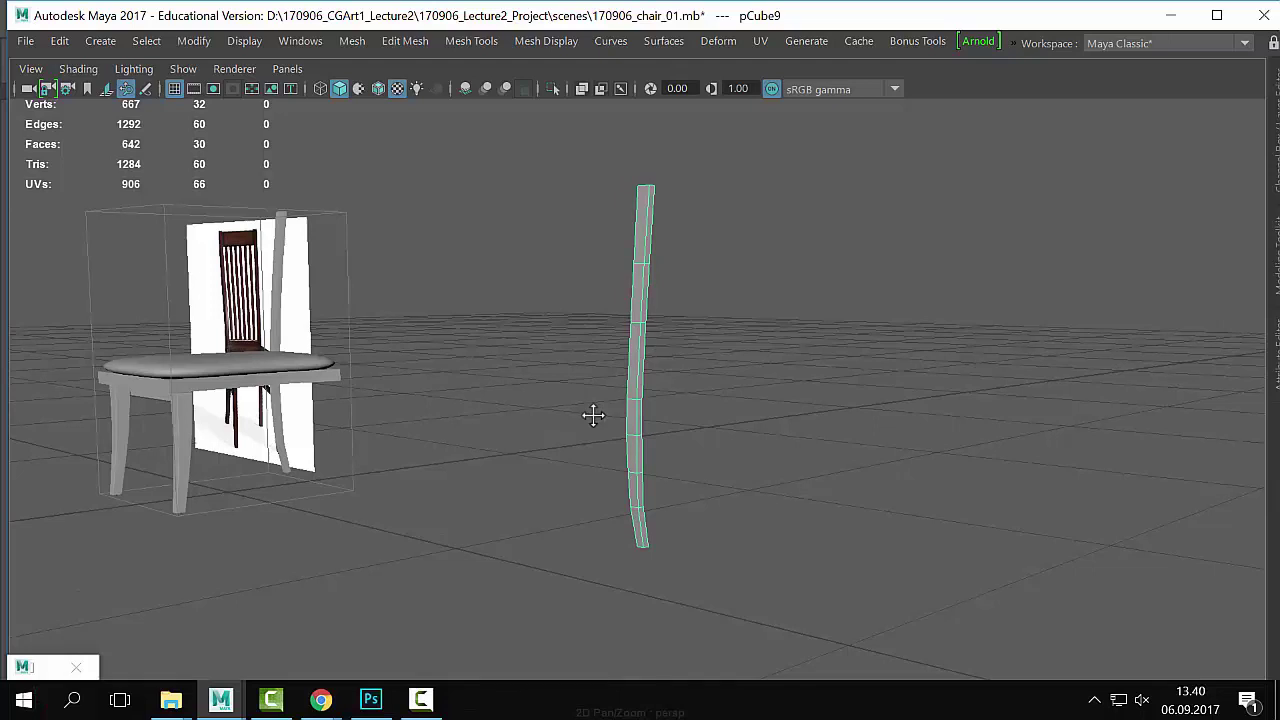
alt+drag(651, 393, 724, 443)
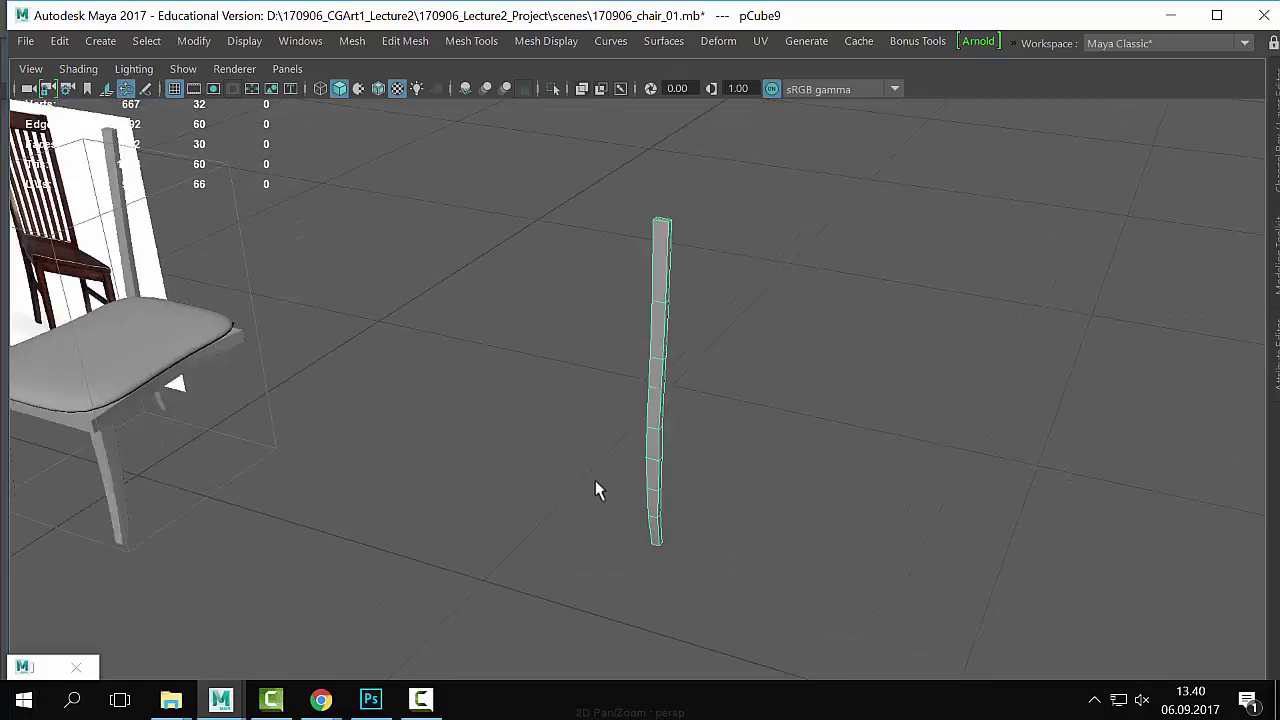
click(100, 41)
mouse_move(280, 113)
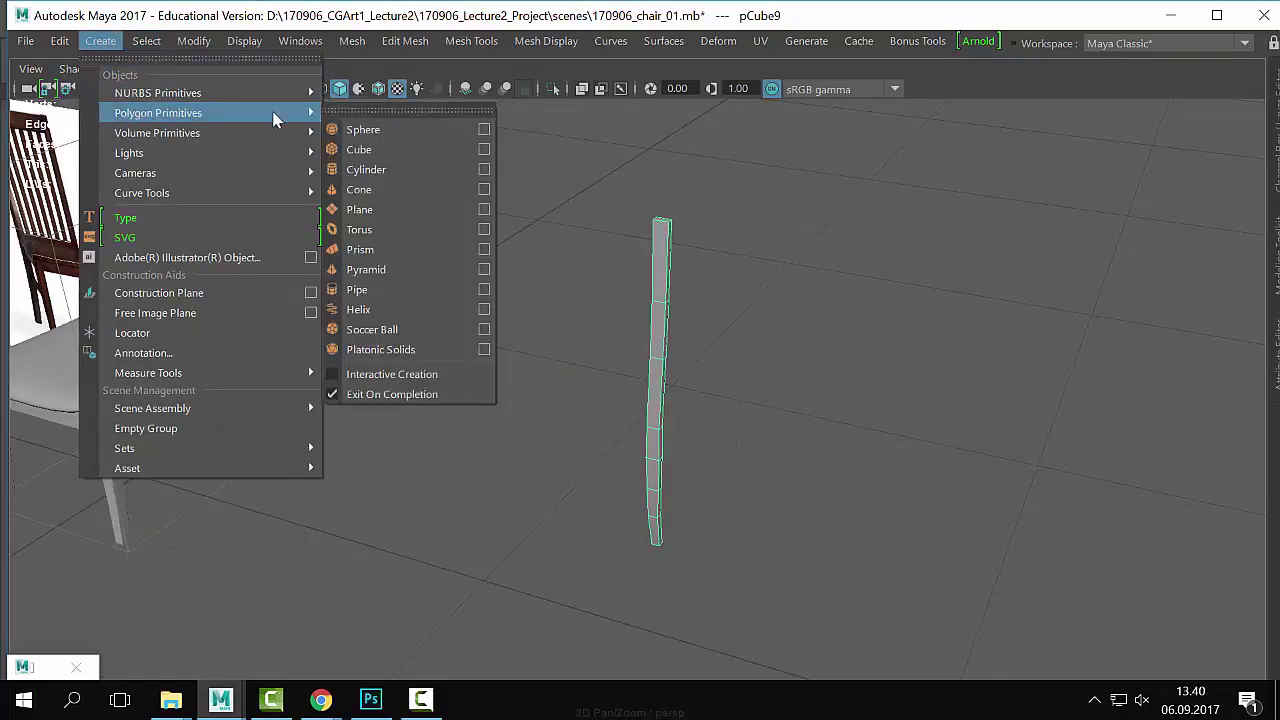
click(430, 151)
scroll(435, 395, down, 5)
alt+middle_drag(455, 453, 473, 379)
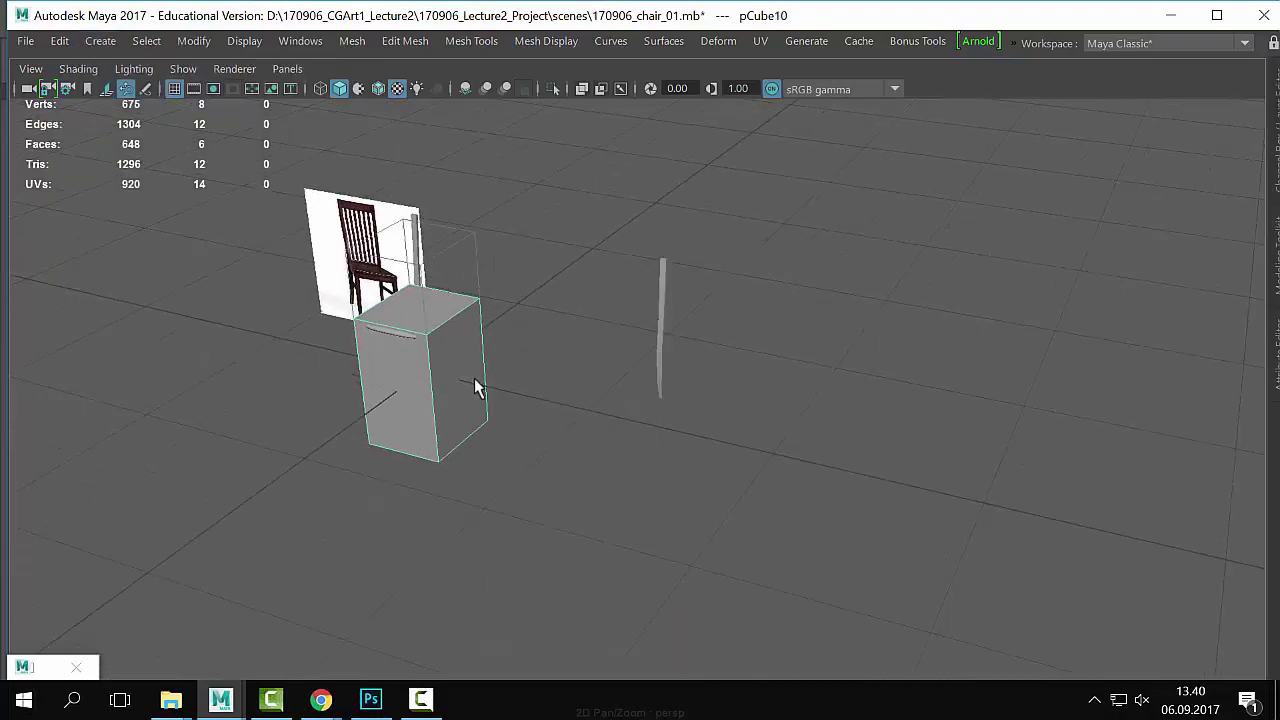
key(Delete)
Step: Create a polygon cube with its options reset to the default 1 × 1 × 1 size, and scale it uniformly to about 97
click(100, 41)
mouse_move(250, 113)
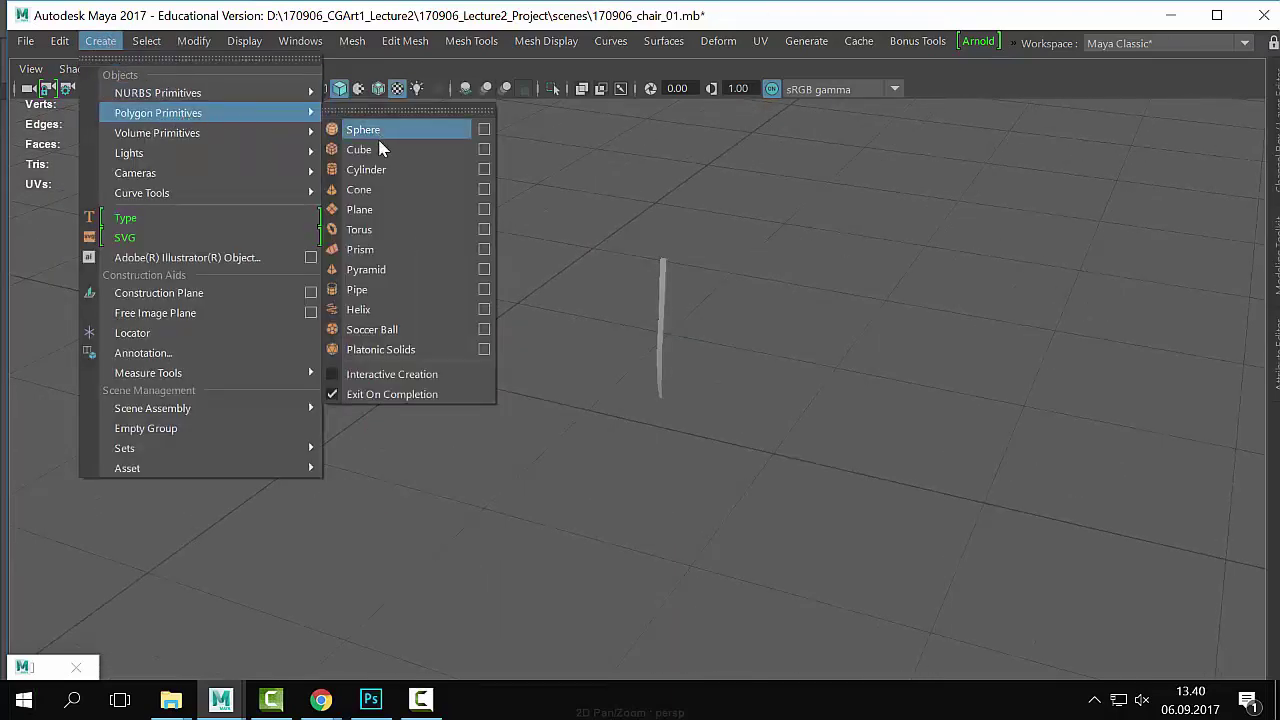
click(484, 149)
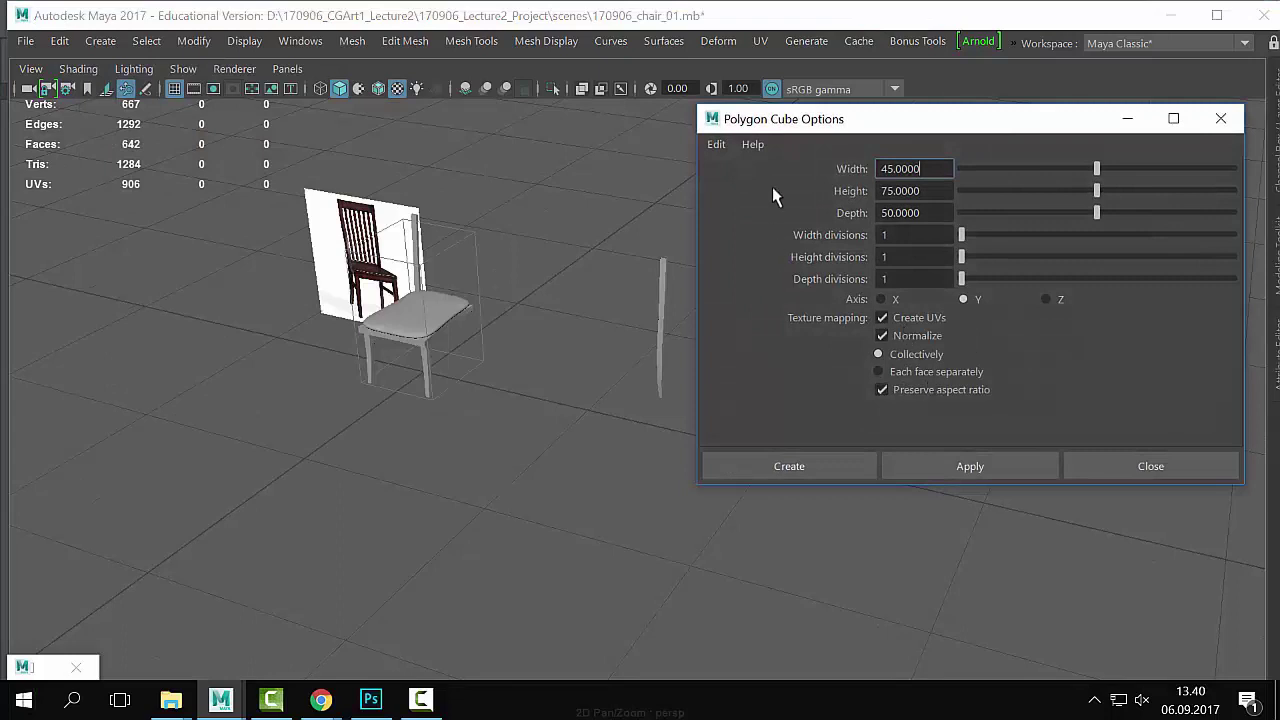
click(716, 144)
click(756, 189)
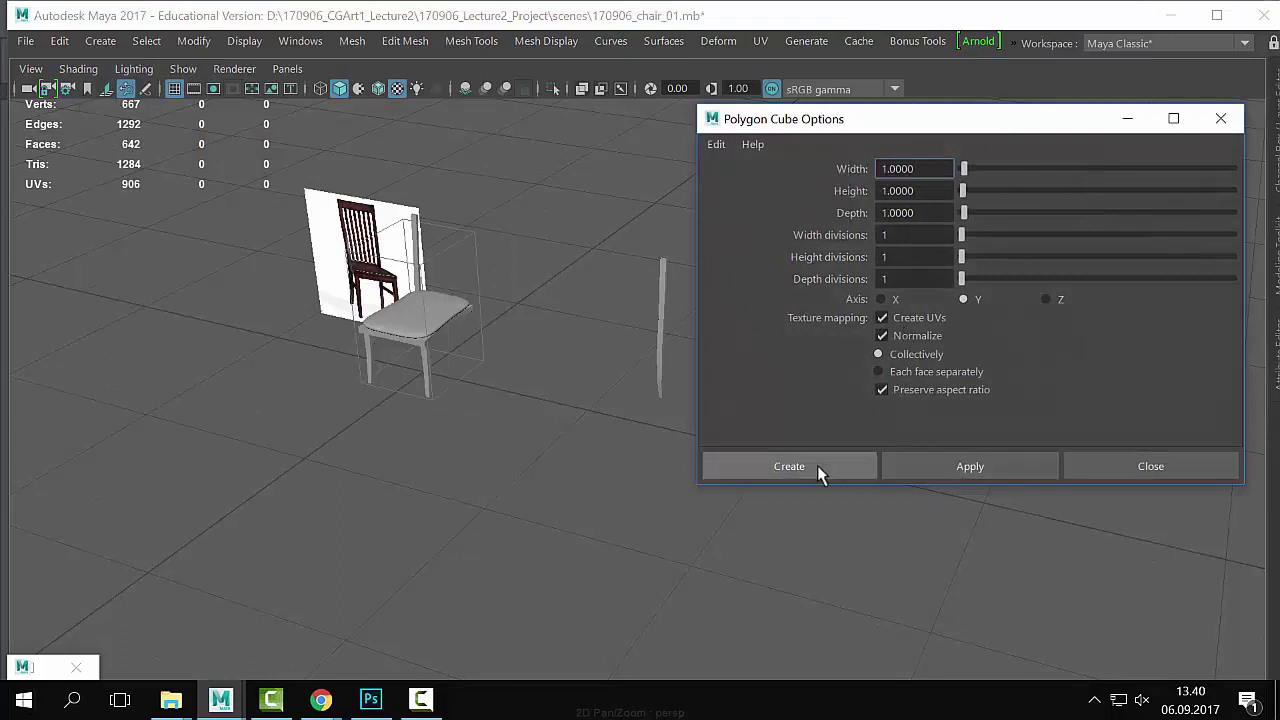
click(789, 466)
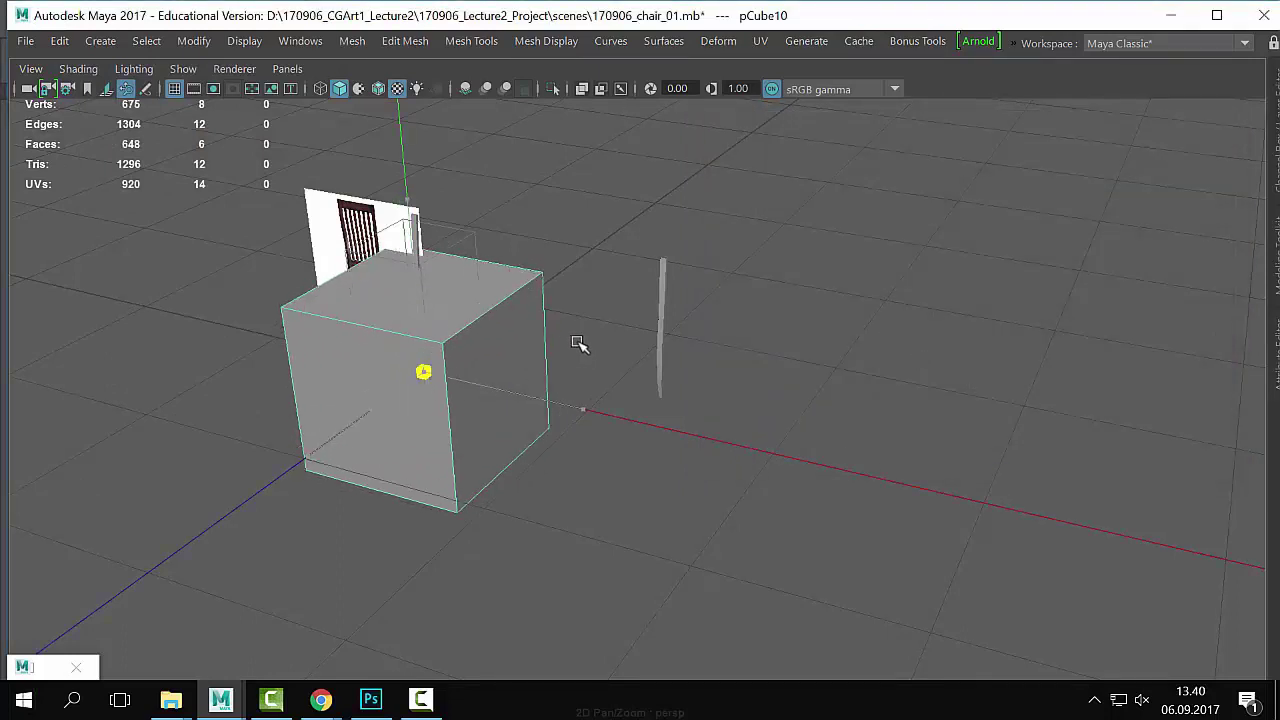
Step: Move the cube along X to about 246, clear of the chair and copied post, and view it with smooth preview
key(w)
key(f)
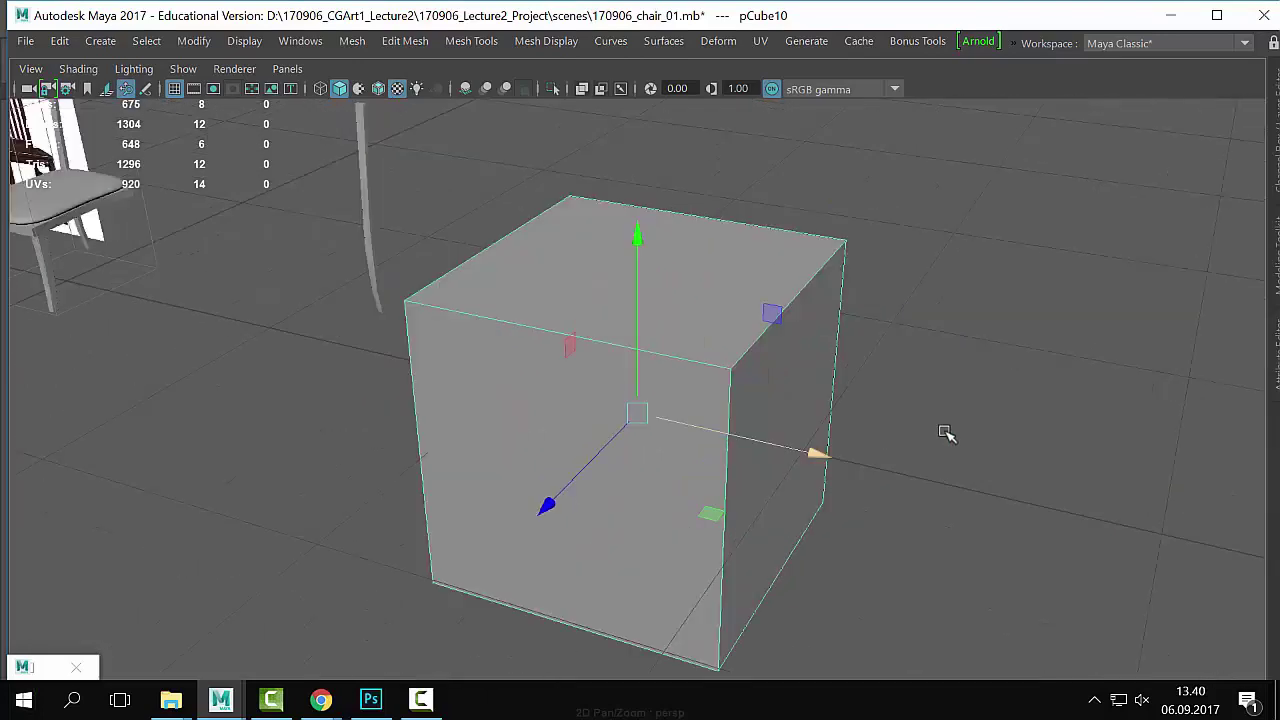
alt+drag(947, 433, 849, 420)
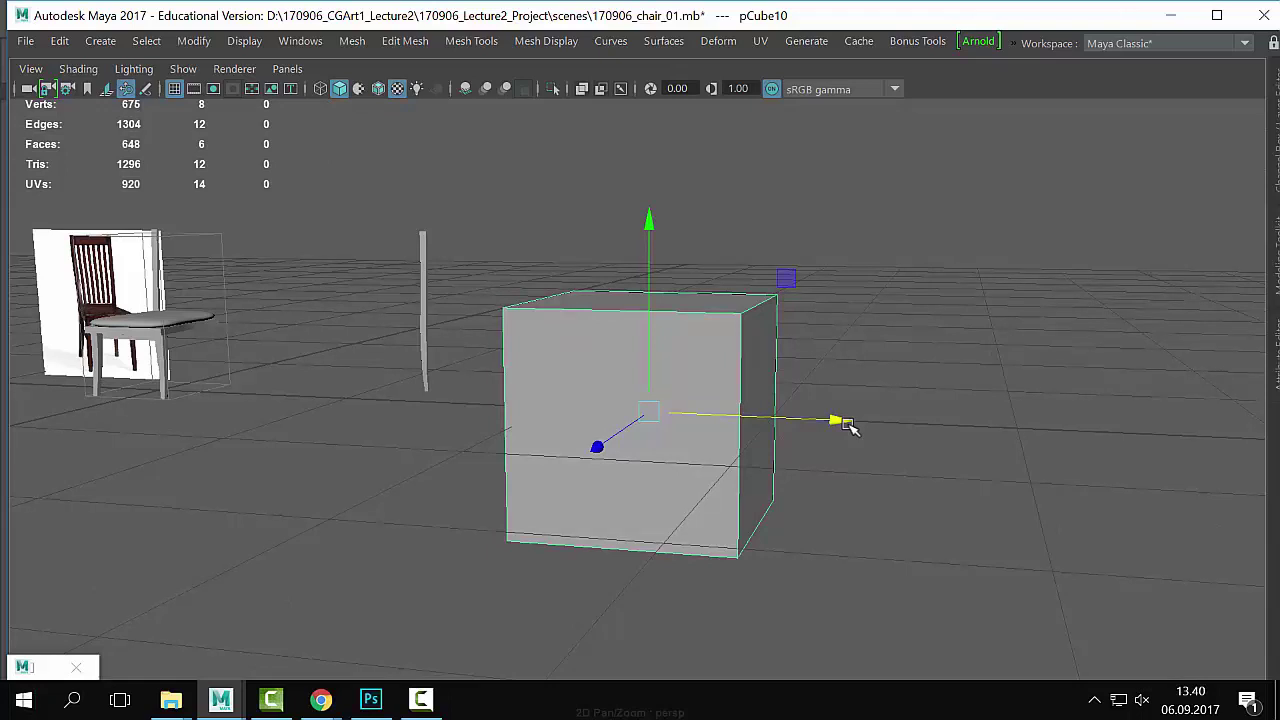
key(3)
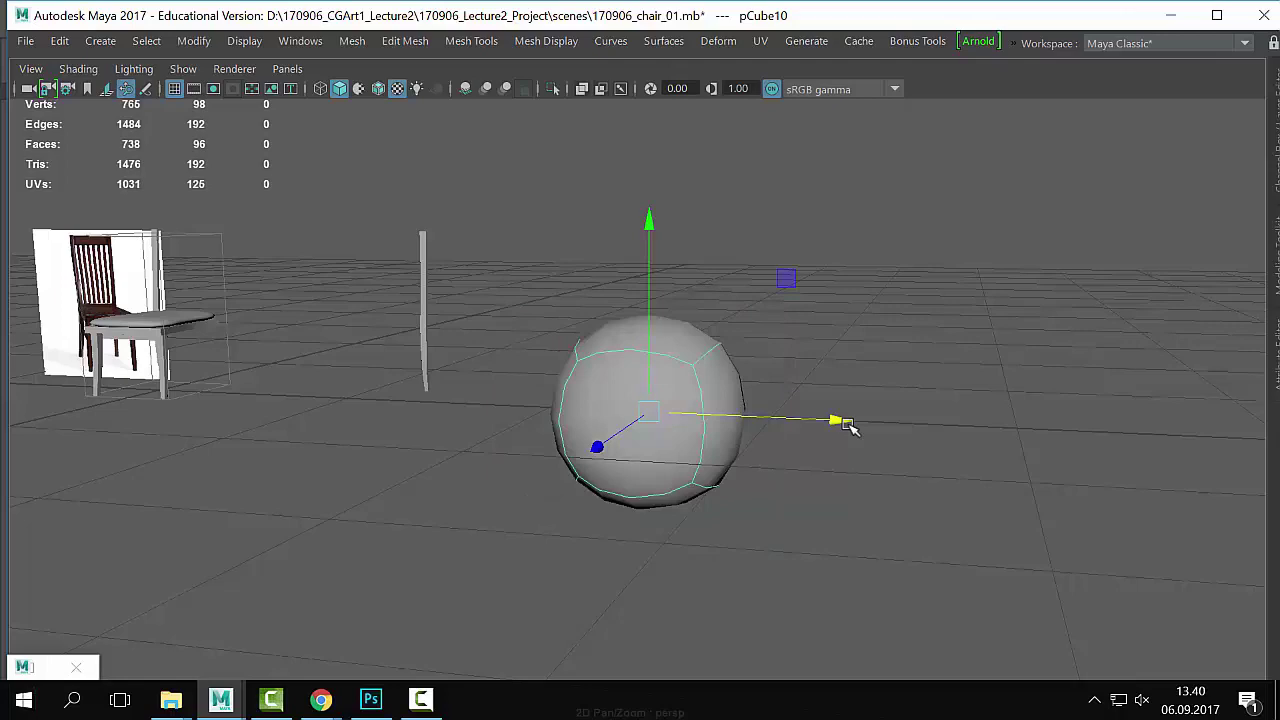
alt+drag(848, 425, 926, 391)
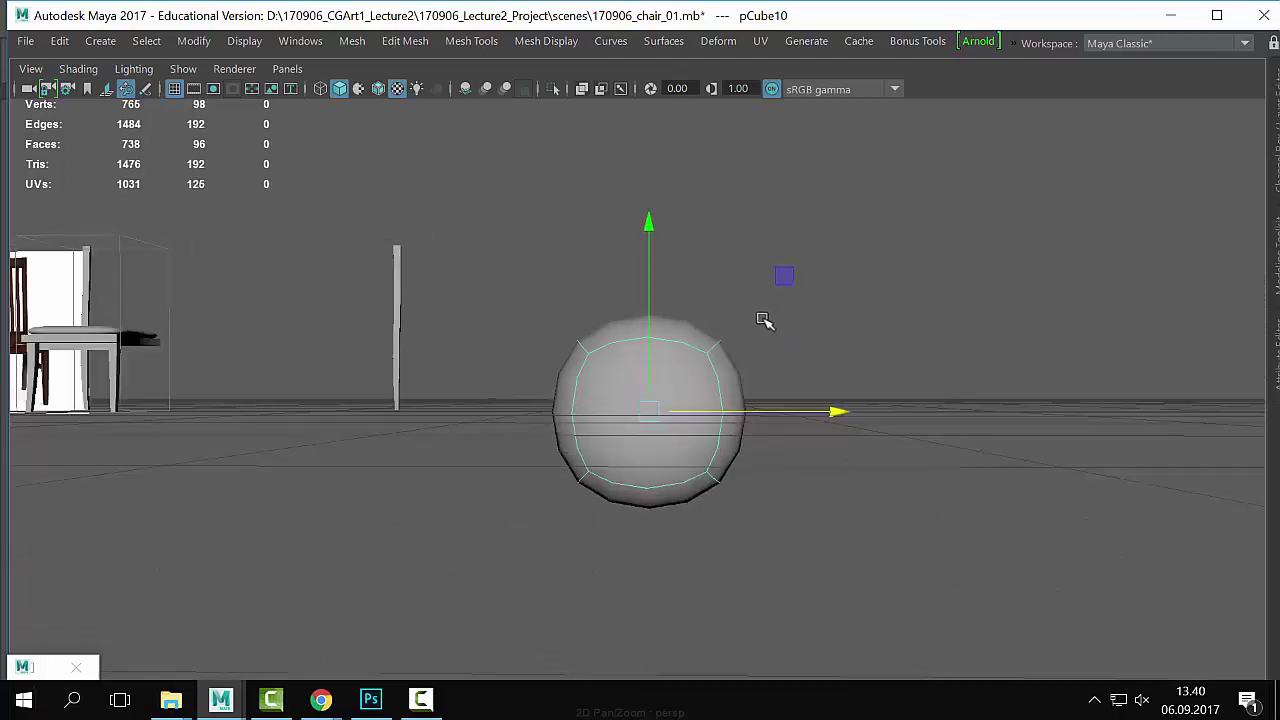
alt+right_drag(766, 320, 1081, 377)
alt+drag(1081, 377, 894, 403)
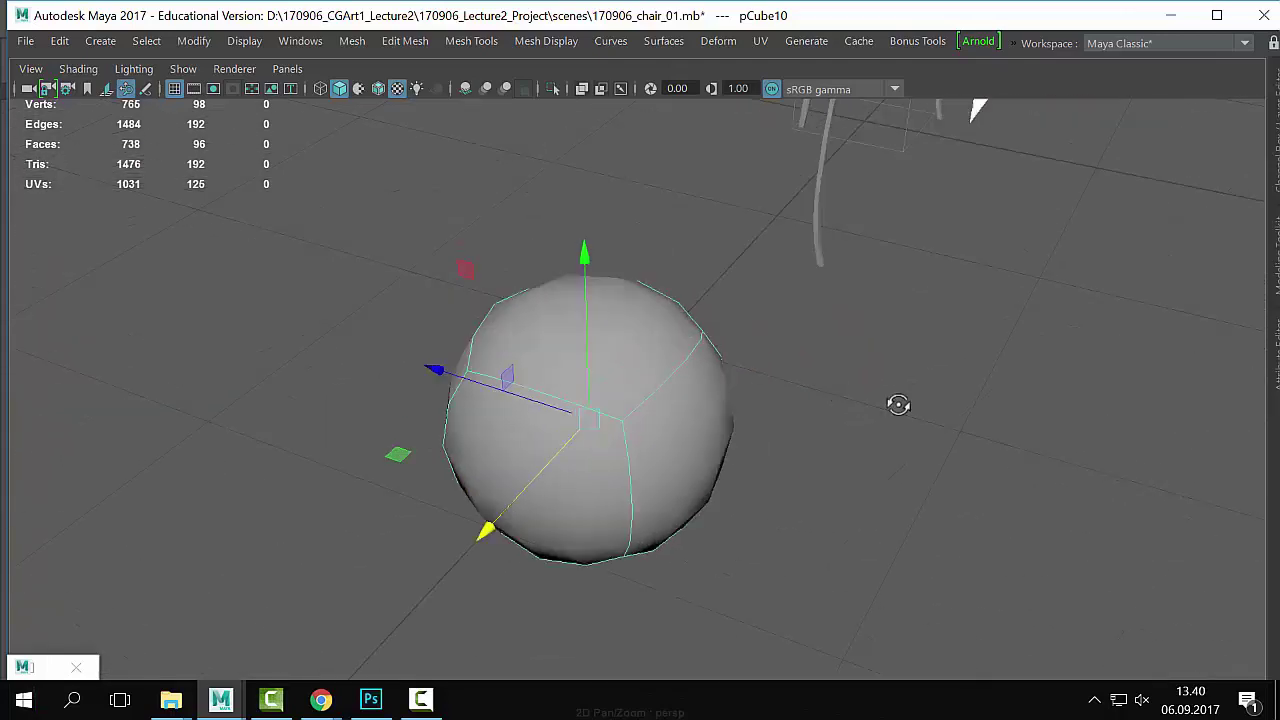
alt+right_drag(894, 403, 638, 307)
alt+drag(638, 307, 789, 271)
click(789, 271)
Step: Restore the full interface and create a polygon sphere beside the smoothed cube, scaled uniformly to about 42 and placed at about X 360
key(ctrl+space)
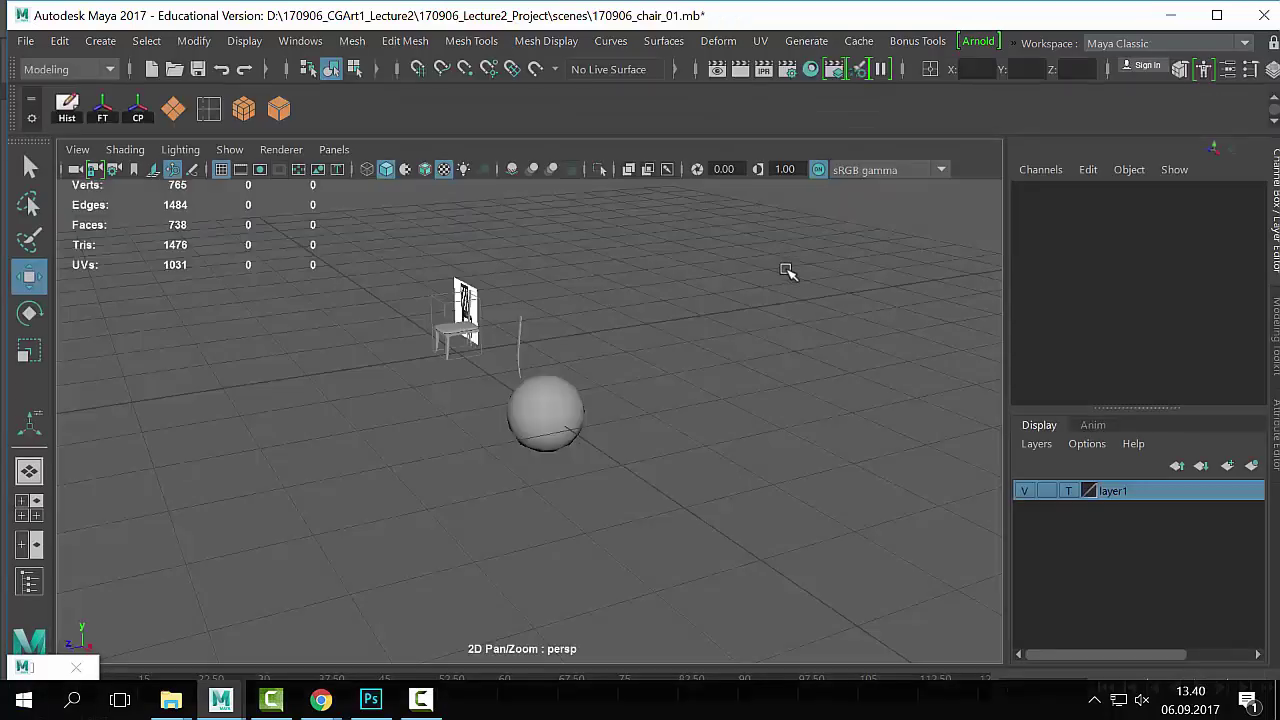
click(103, 41)
mouse_move(218, 112)
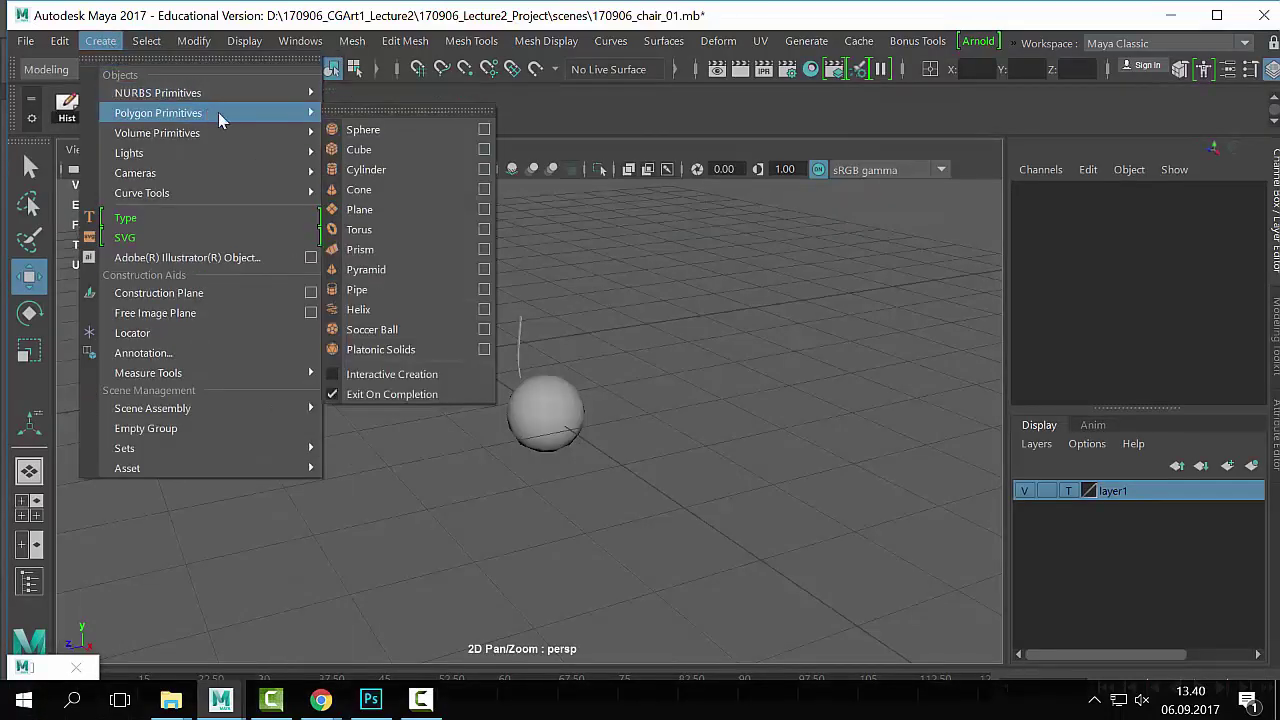
click(418, 138)
key(r)
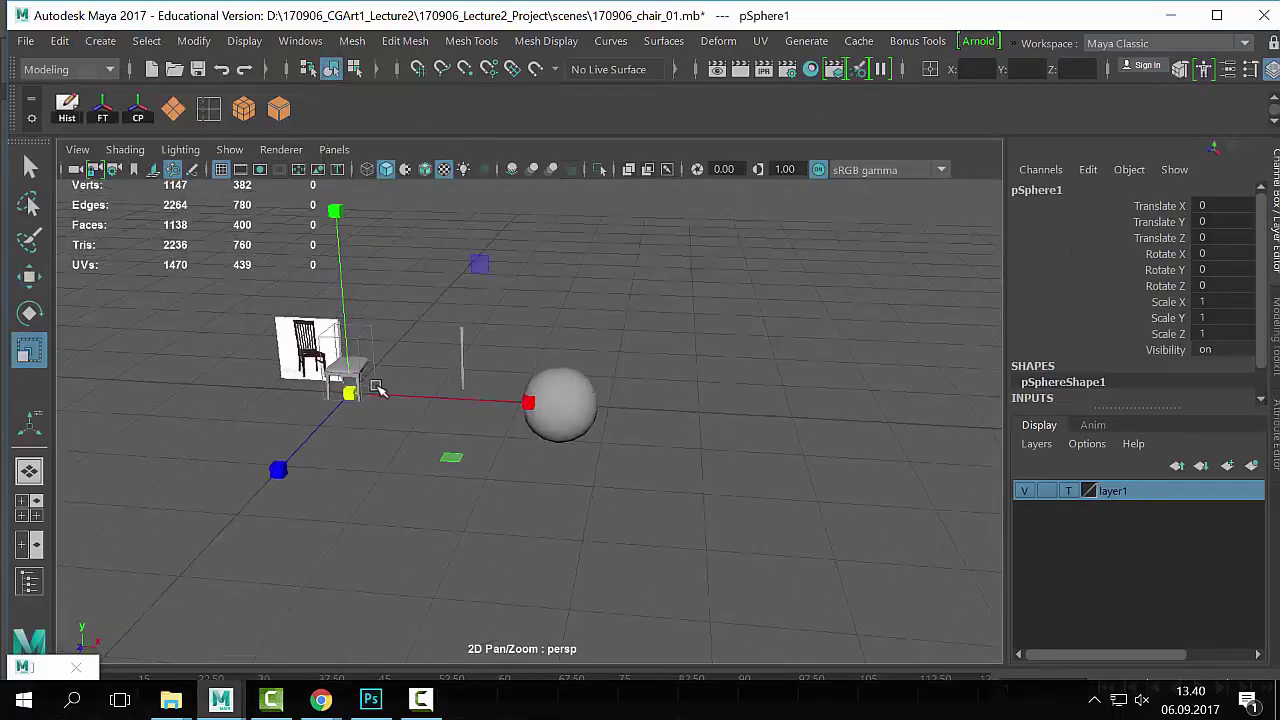
drag(387, 385, 749, 420)
key(w)
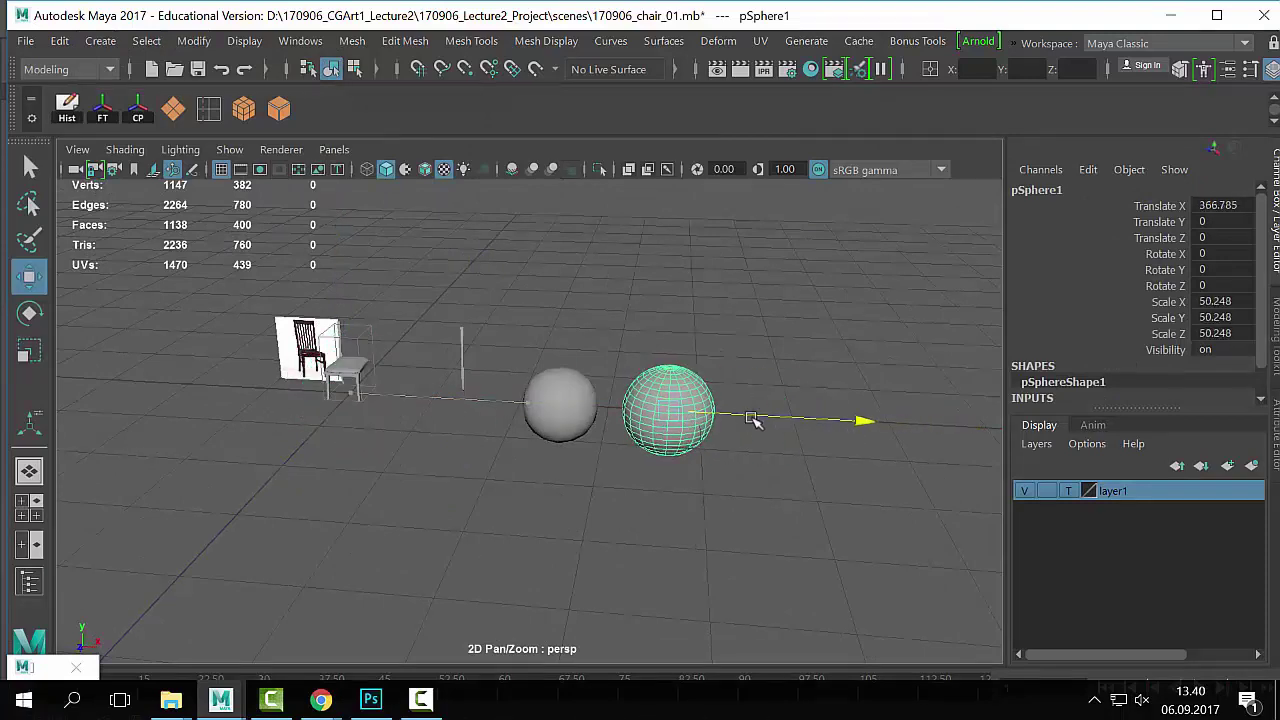
drag(662, 411, 649, 412)
Step: Compare the sphere's roundness and wireframe density with those of the smoothed cube from several angles
alt+right_drag(655, 411, 849, 400)
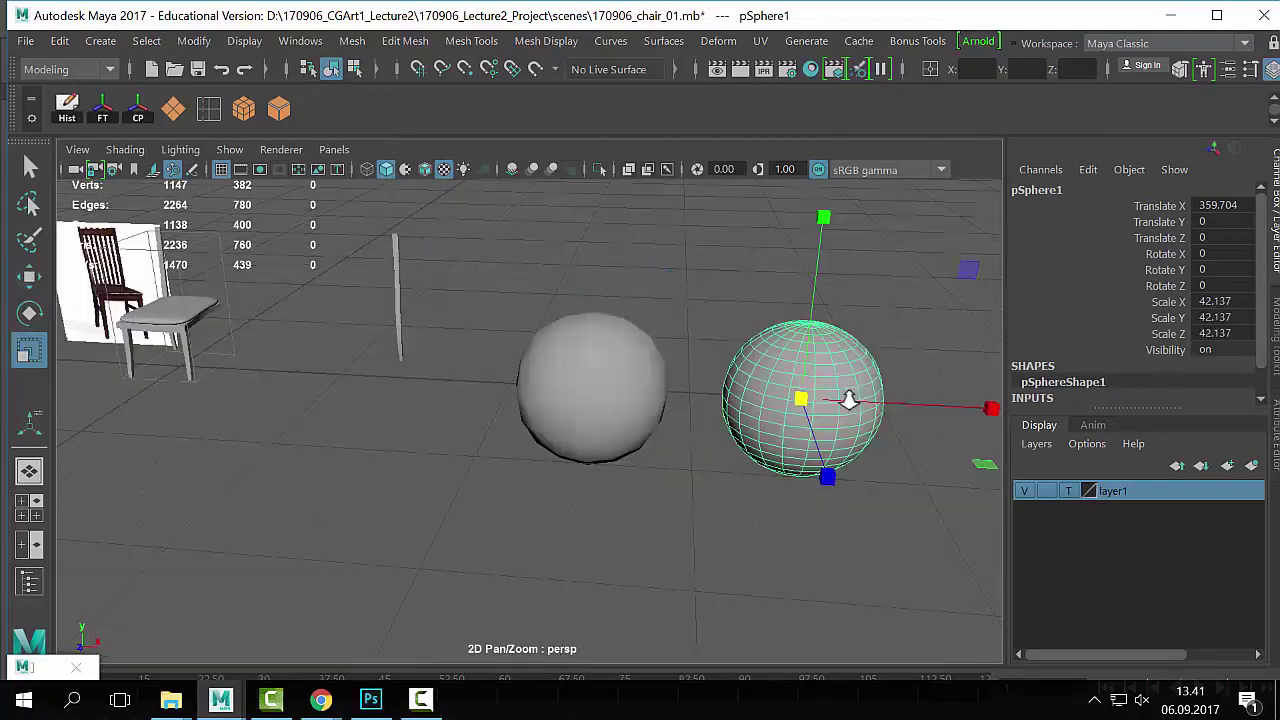
alt+middle_drag(849, 400, 675, 404)
alt+right_drag(675, 404, 828, 385)
alt+middle_drag(828, 385, 746, 409)
alt+drag(746, 409, 746, 417)
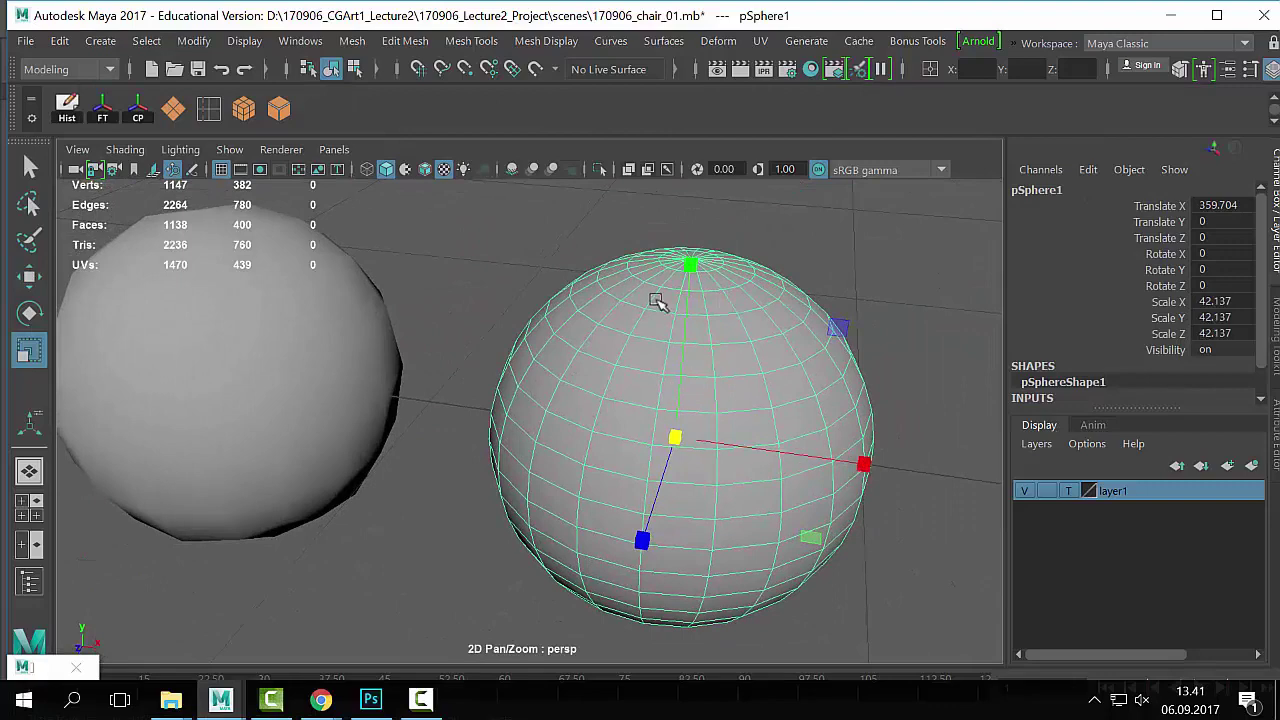
alt+right_drag(614, 520, 509, 380)
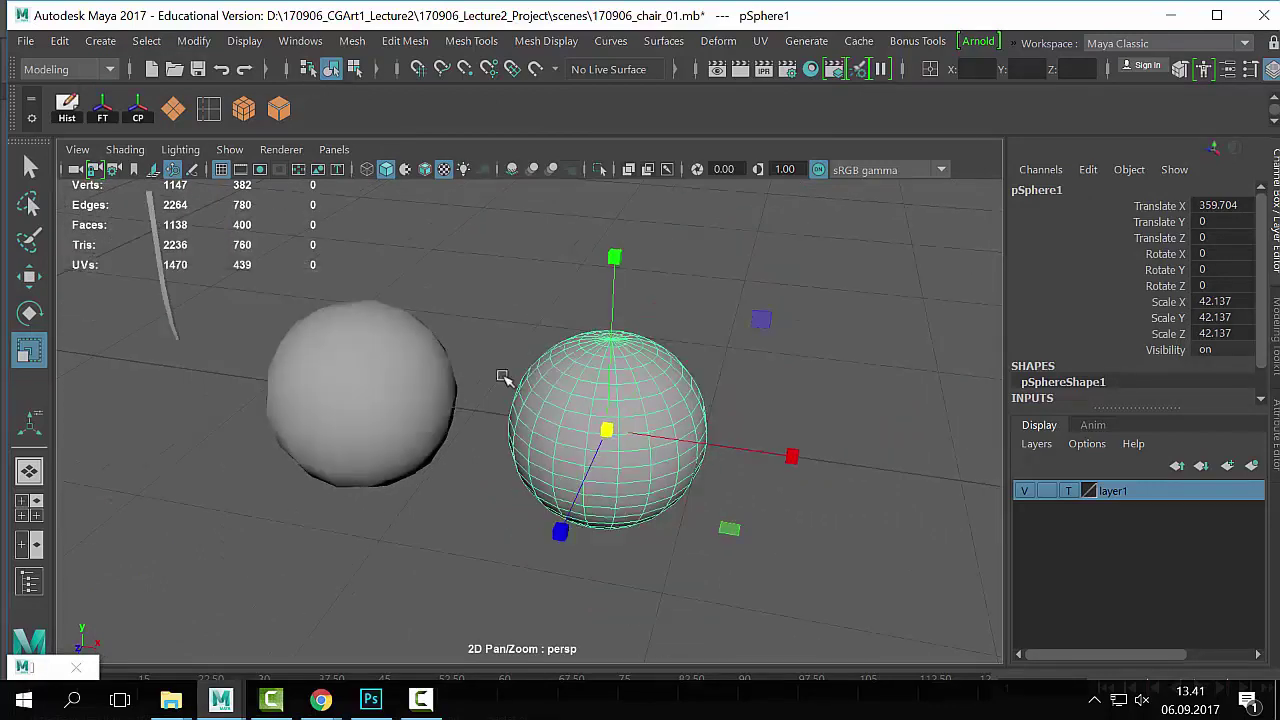
click(415, 440)
alt+drag(437, 514, 420, 463)
alt+right_drag(420, 463, 594, 543)
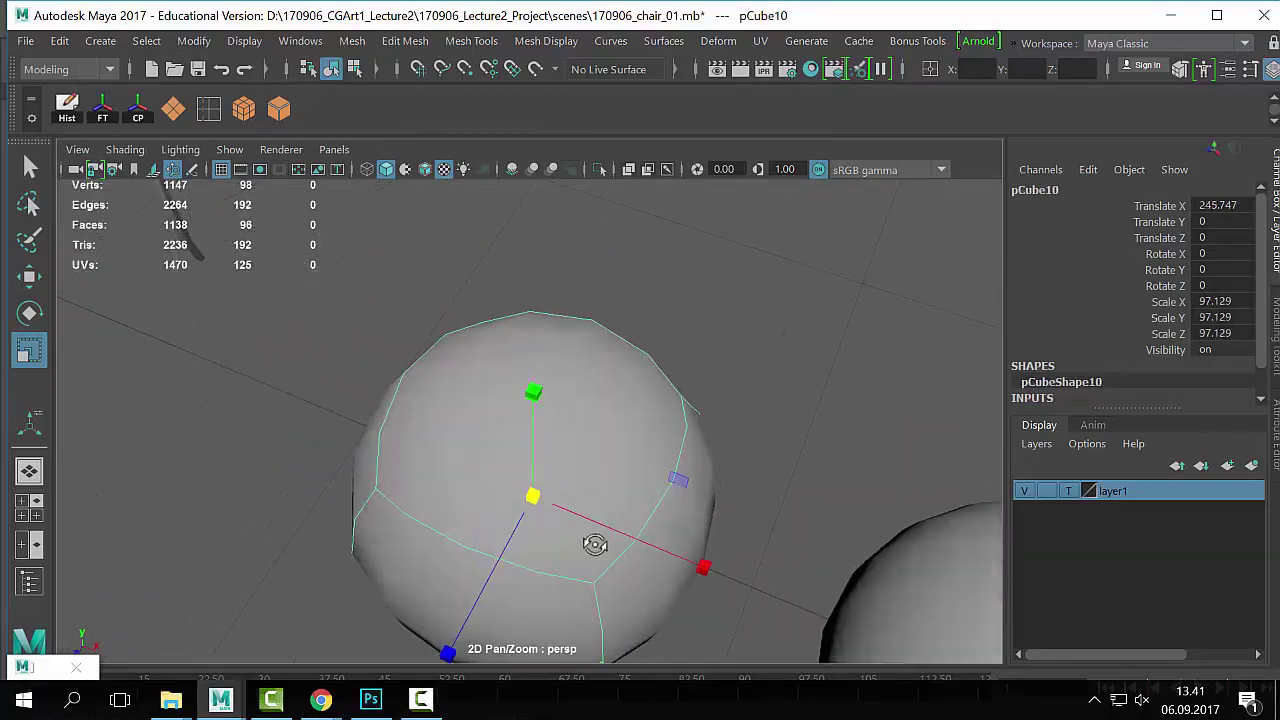
alt+drag(594, 543, 458, 540)
alt+right_drag(458, 540, 352, 451)
alt+drag(352, 451, 443, 491)
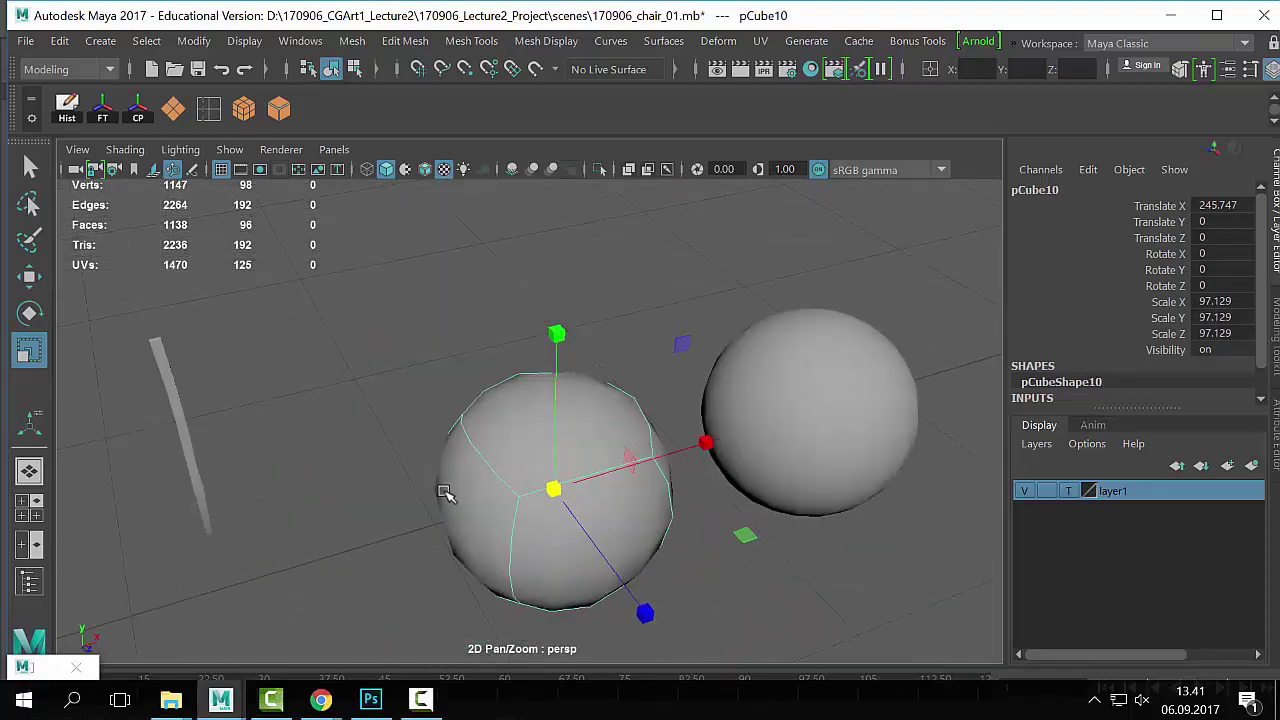
Step: Switch the cube between unsmoothed and smoothed display to compare both forms with the sphere
key(1)
alt+drag(580, 506, 548, 513)
alt+right_drag(548, 513, 489, 323)
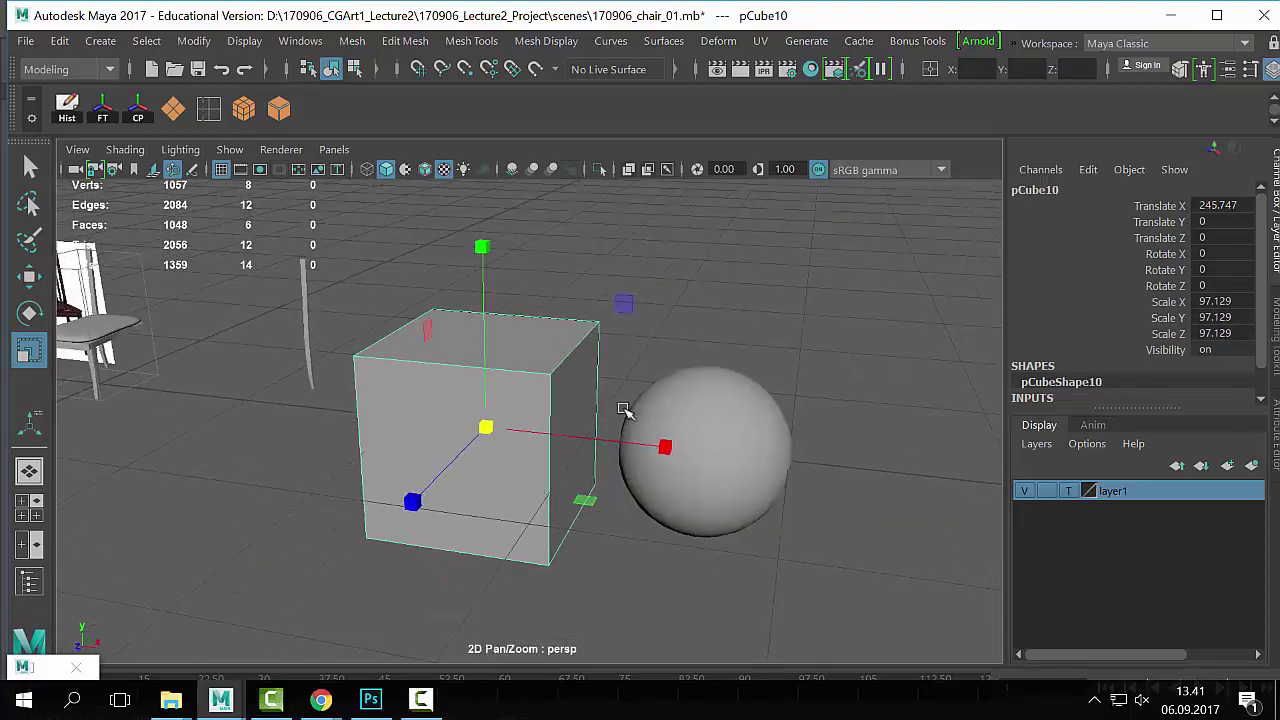
alt+drag(748, 393, 703, 398)
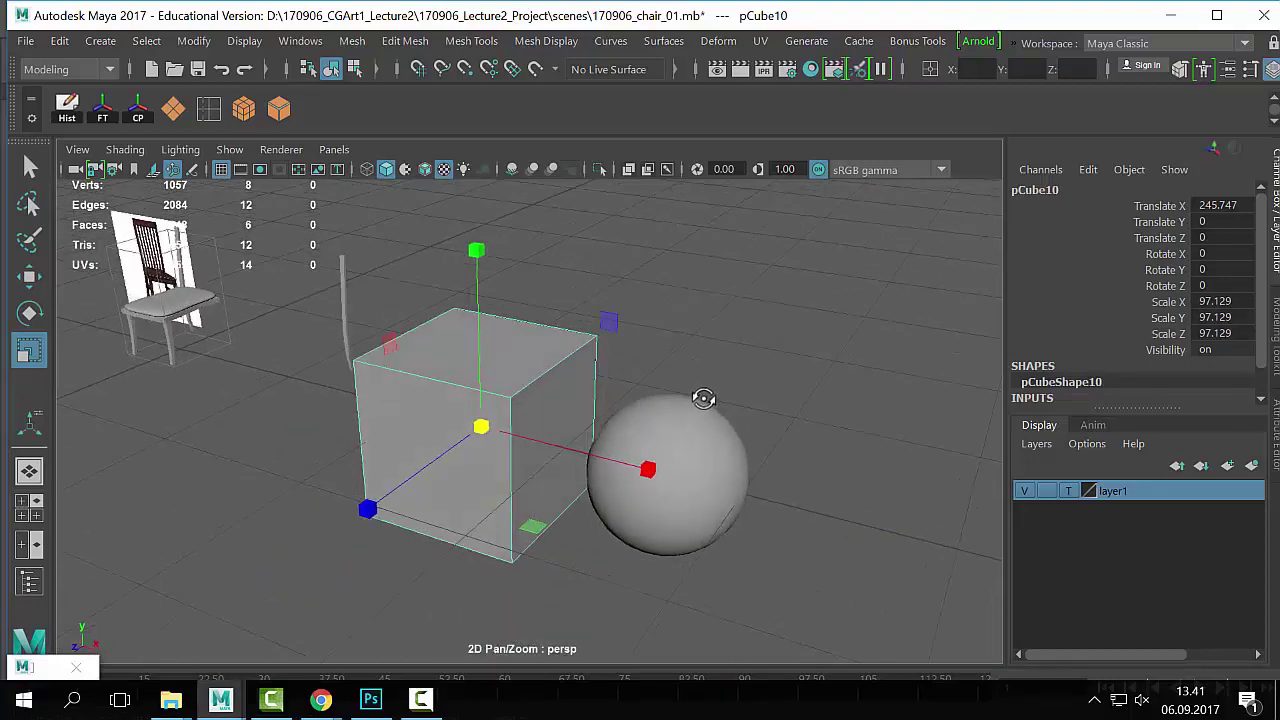
key(3)
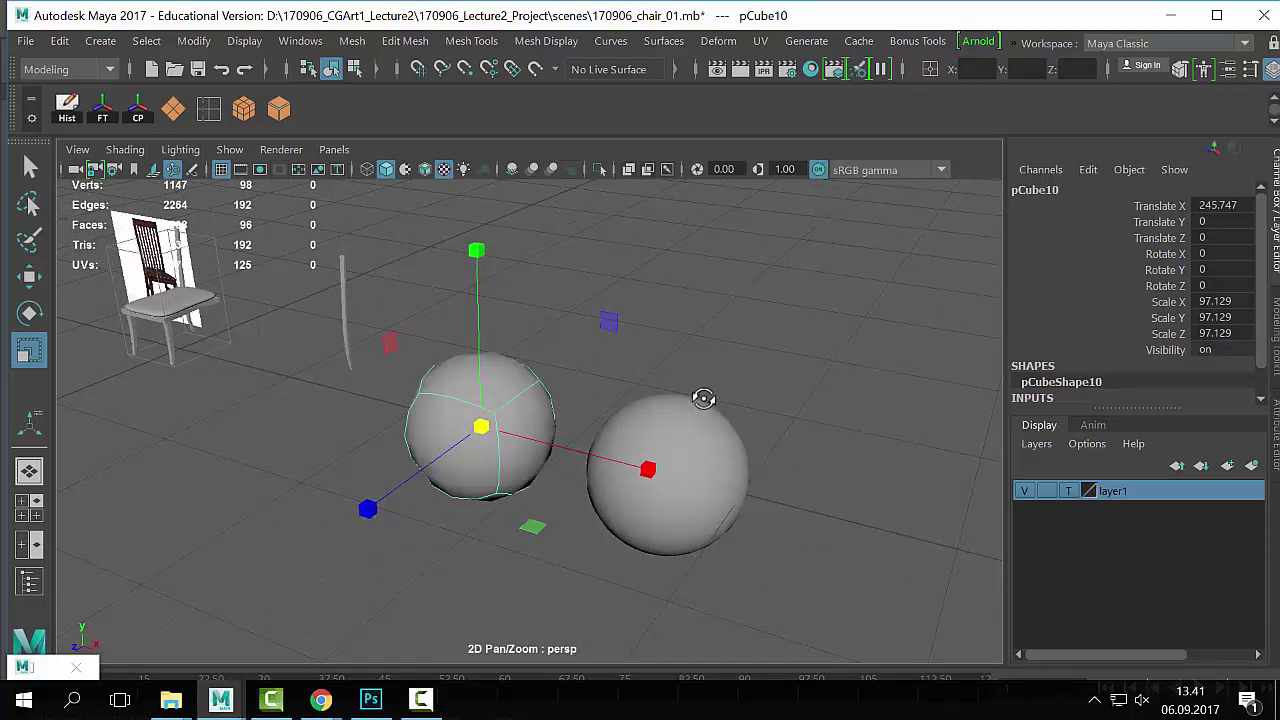
key(1)
alt+drag(703, 397, 760, 371)
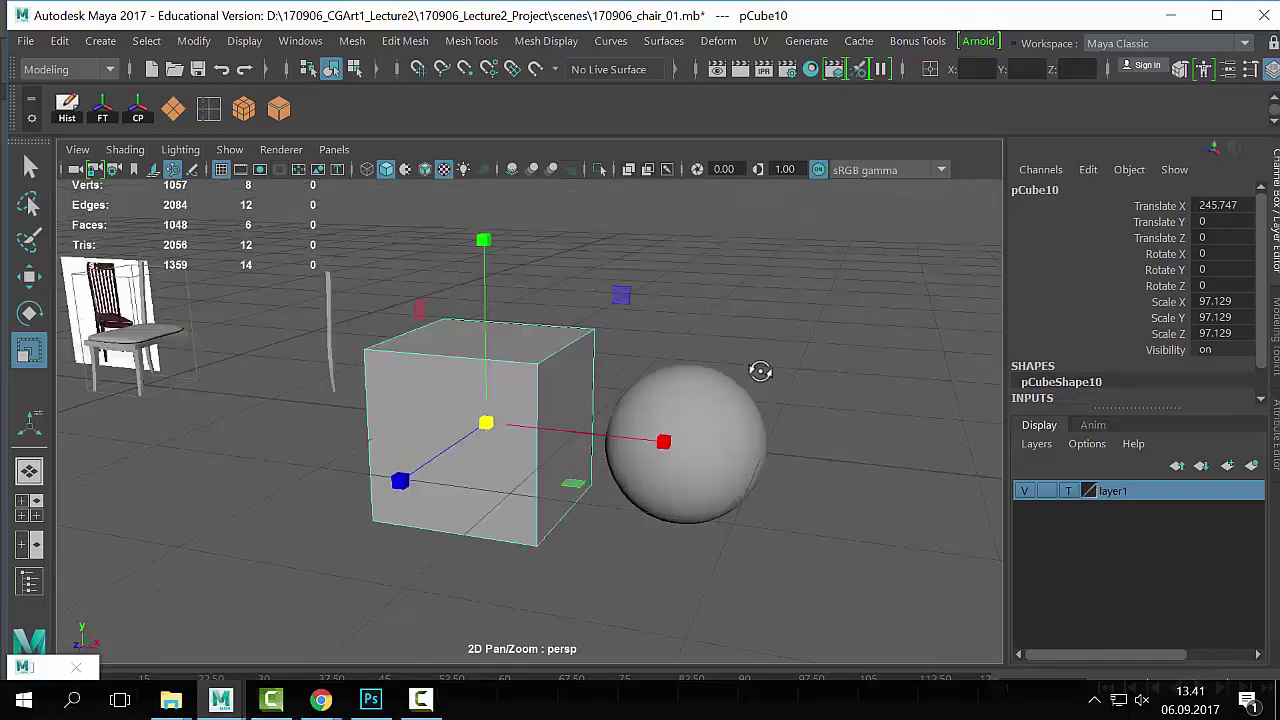
Step: Delete the comparison sphere, reselect the cube and view it from the front
click(743, 534)
key(Delete)
click(515, 494)
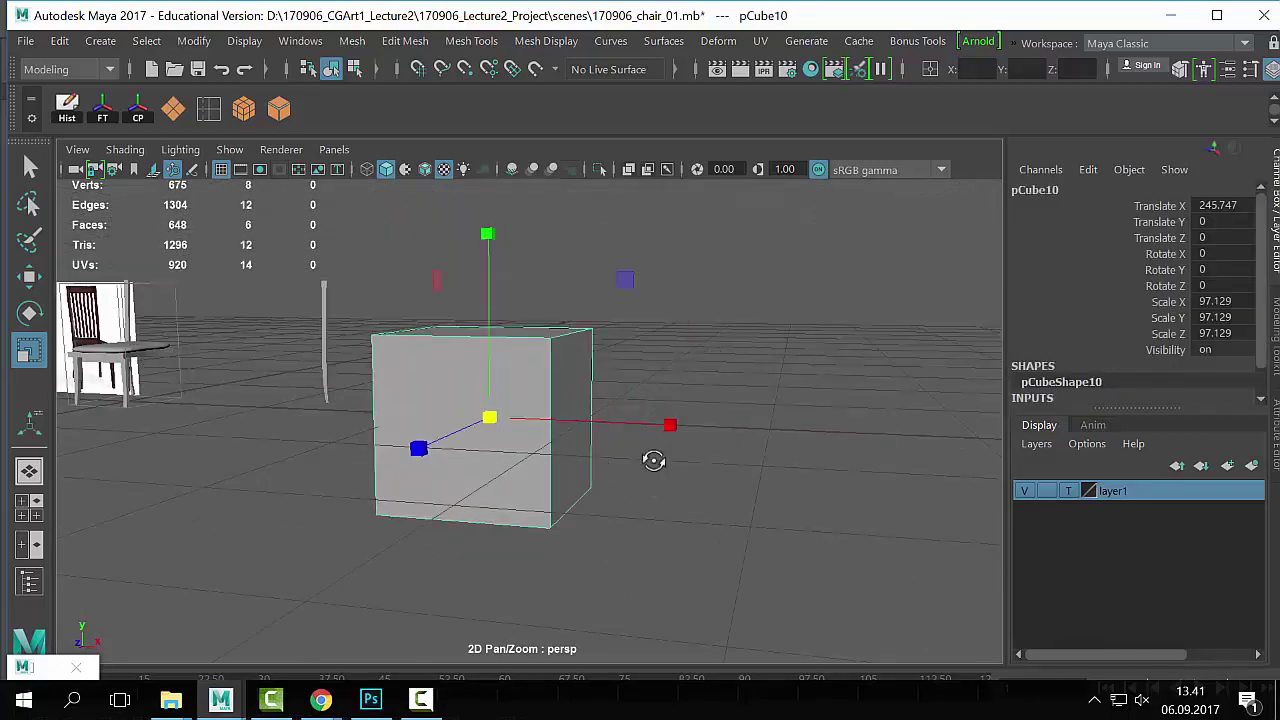
scroll(652, 460, up, 5)
mouse_move(652, 460)
alt+mouse_down()
mouse_move(717, 480)
mouse_move(663, 460)
alt+mouse_up()
alt+drag(763, 481, 611, 466)
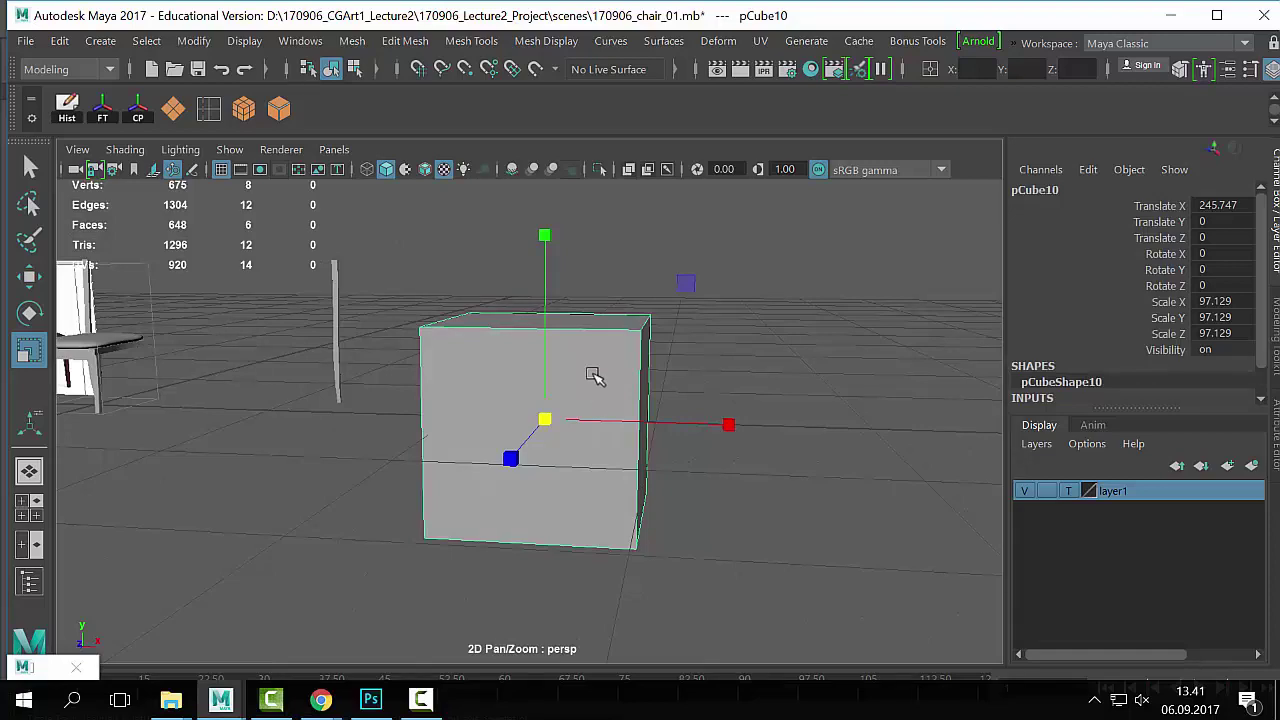
alt+drag(608, 363, 632, 419)
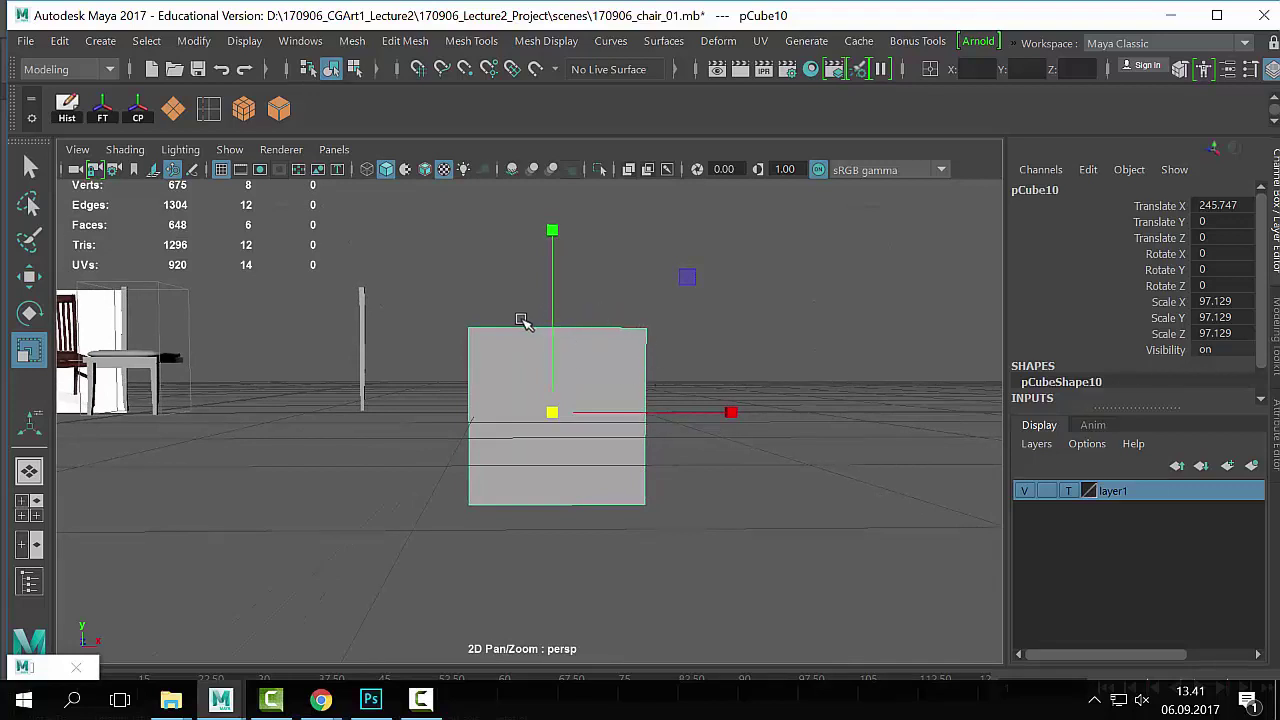
Step: Select the cube's upper corner vertices and a lower one to inspect its corners, and return to object mode
right_drag(590, 210, 500, 125)
drag(462, 316, 655, 338)
key(q)
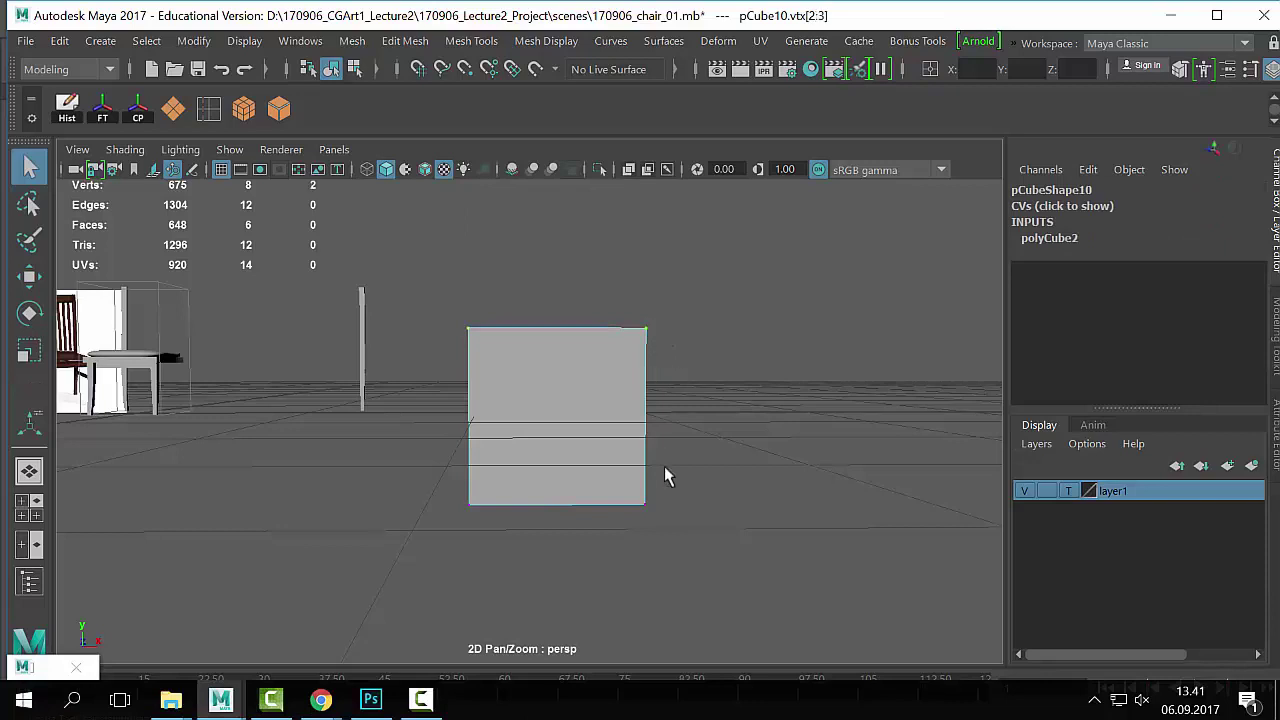
shift+click(646, 503)
right_drag(572, 357, 664, 104)
click(693, 271)
Step: Preview the cube smoothed to examine how its corners round off, and return it to the unsmoothed display
click(628, 345)
key(3)
click(716, 354)
drag(642, 345, 478, 480)
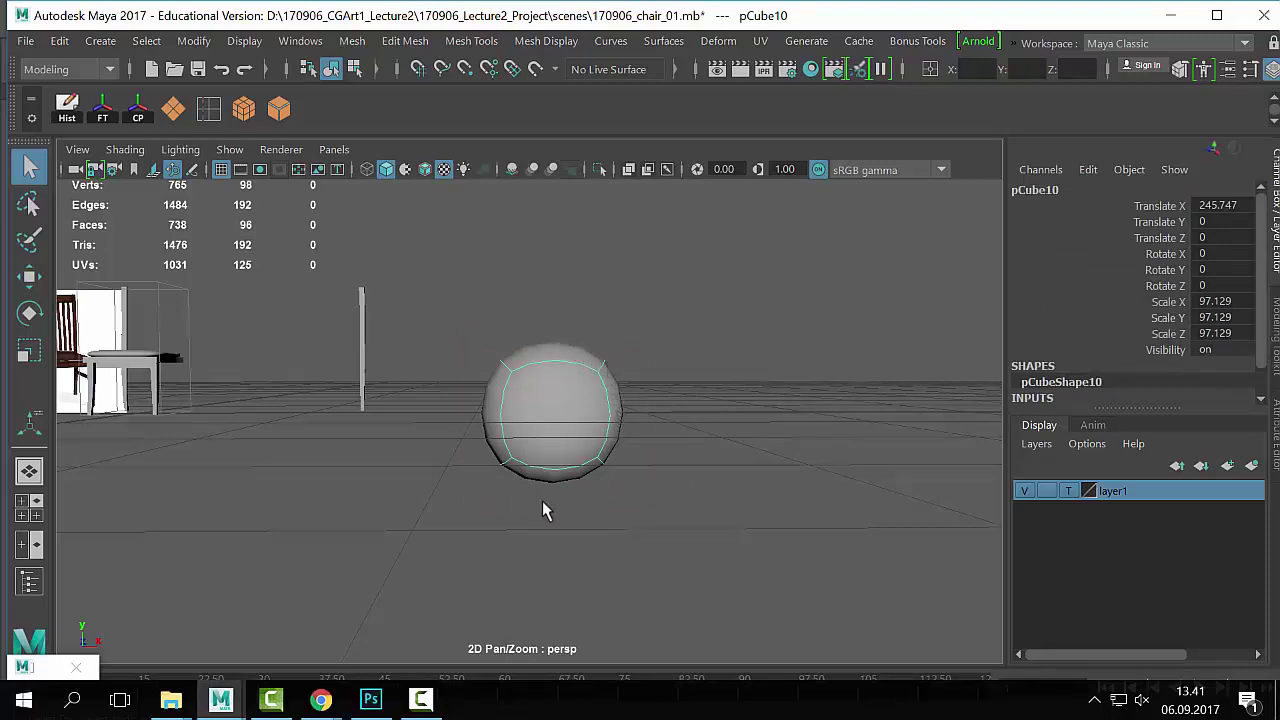
key(1)
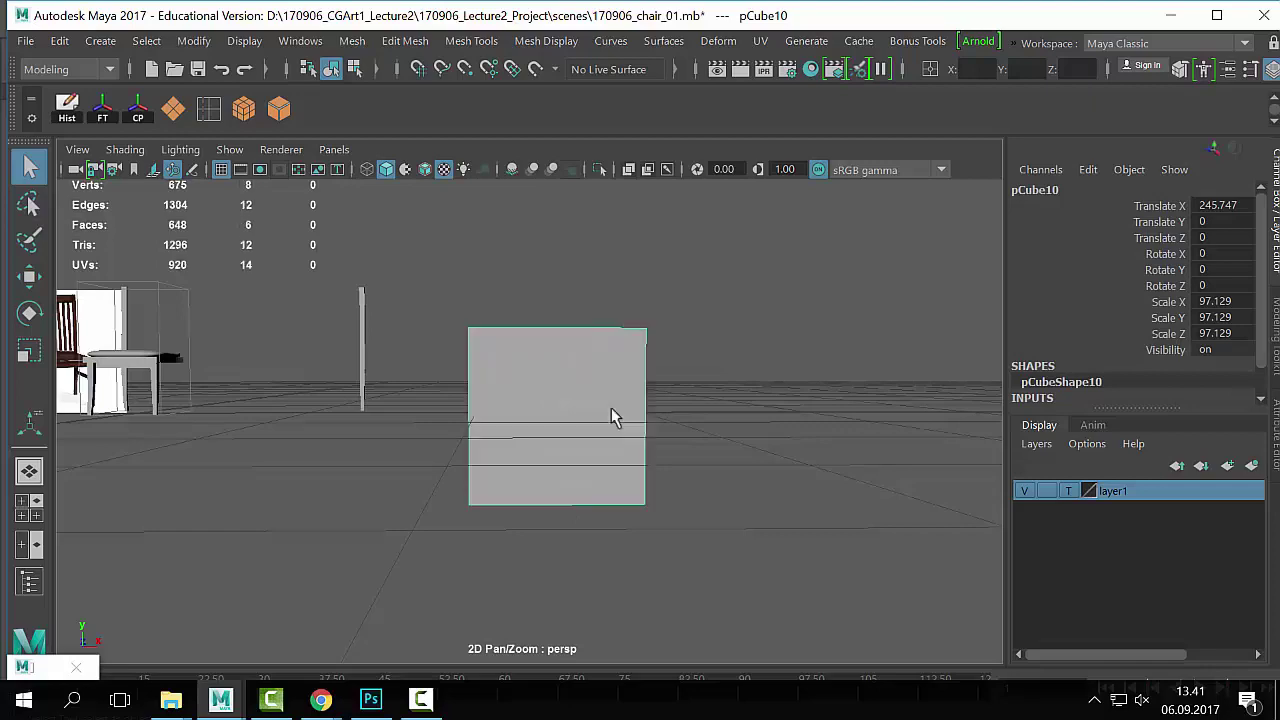
Step: Insert a vertical edge loop around the cube, close to its +X side
click(208, 108)
alt+drag(700, 363, 634, 363)
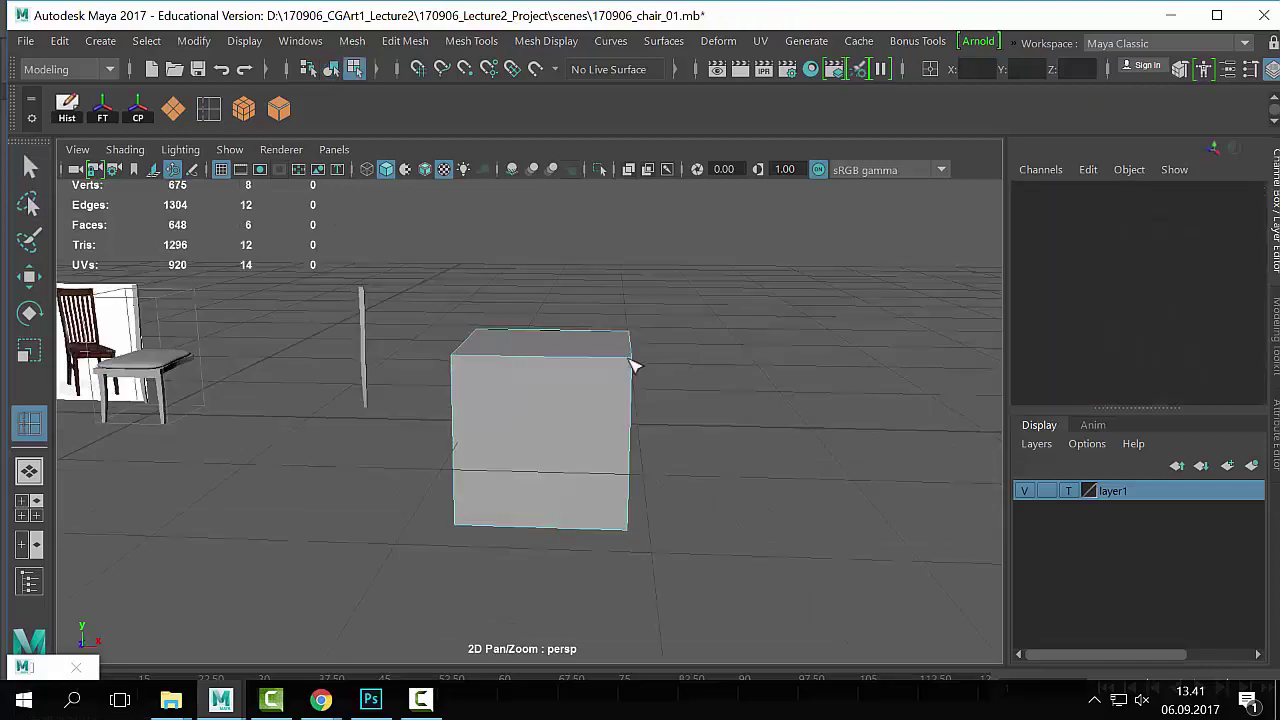
click(618, 358)
alt+middle_drag(642, 390, 634, 400)
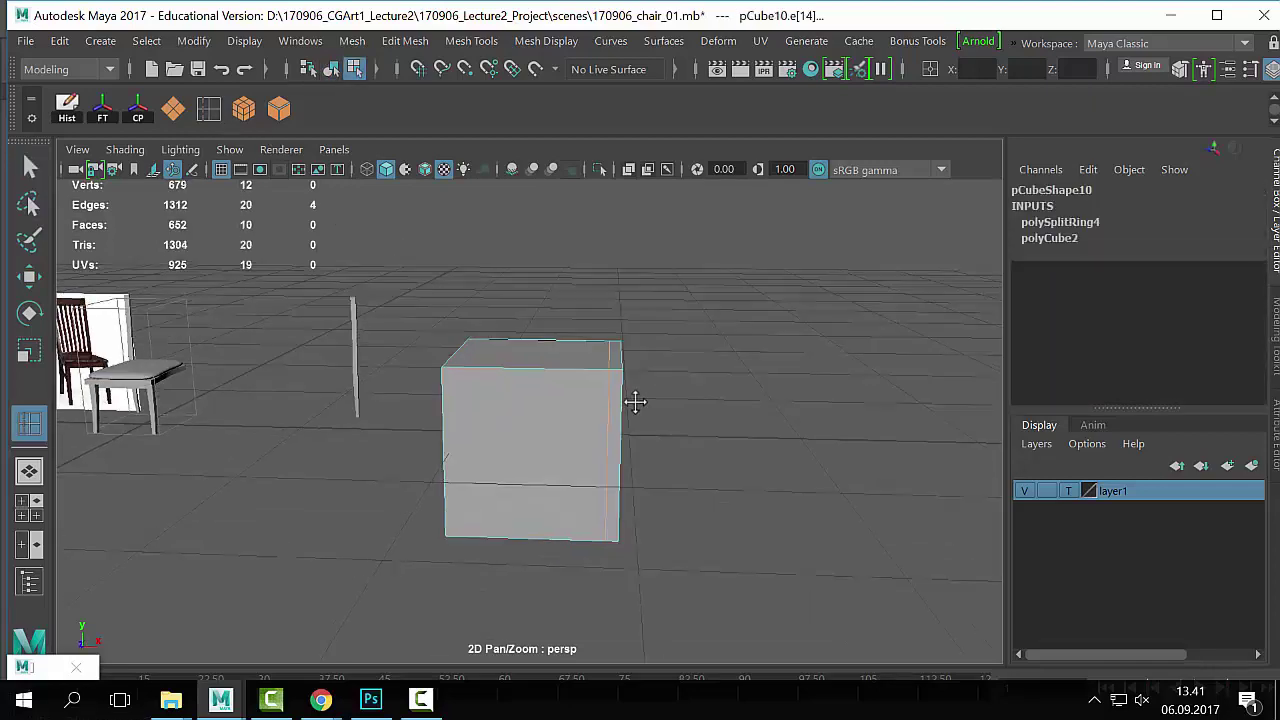
Step: Finish inserting the edge loop and return the cube to object mode
alt+drag(600, 440, 537, 429)
alt+right_drag(537, 429, 630, 440)
alt+middle_drag(630, 440, 574, 491)
alt+drag(574, 491, 572, 505)
key(q)
right_drag(565, 143, 660, 108)
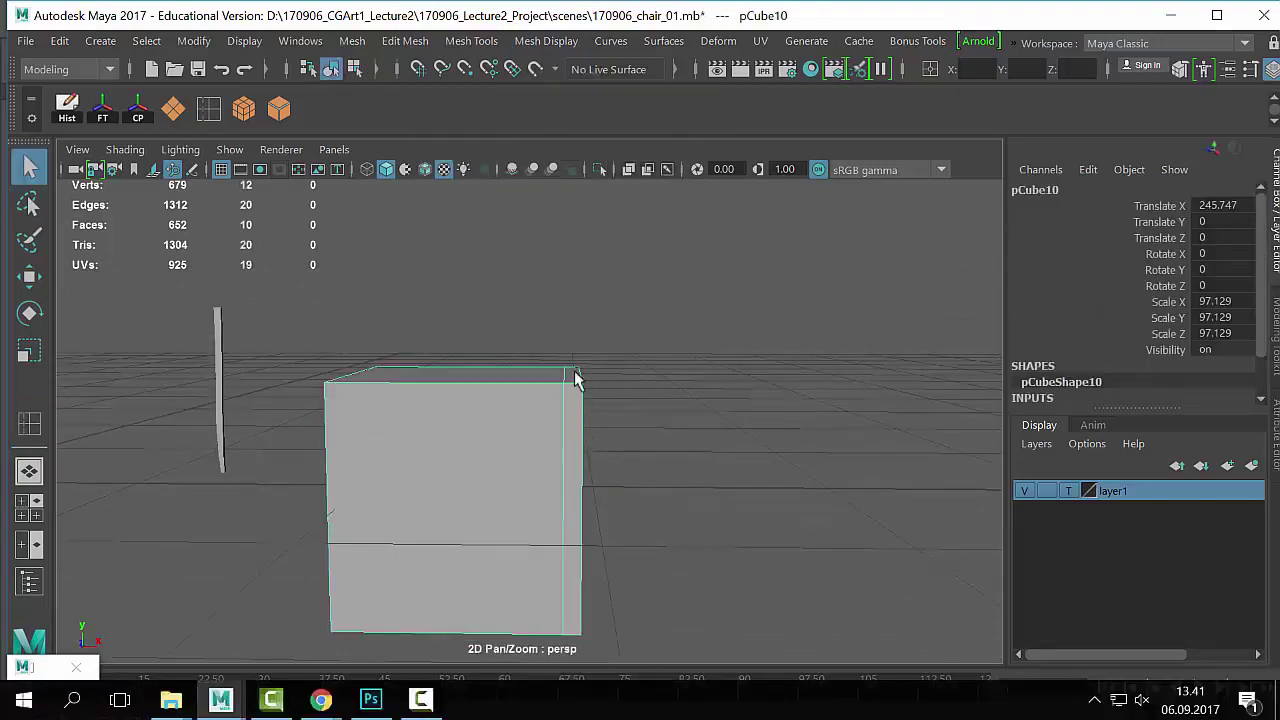
Step: Pick the cube's upper vertices at the edge loop and +X corner, plus the lower +X corner vertex, to inspect their spacing
alt+drag(575, 378, 617, 374)
right_drag(570, 386, 491, 140)
click(328, 352)
click(489, 271)
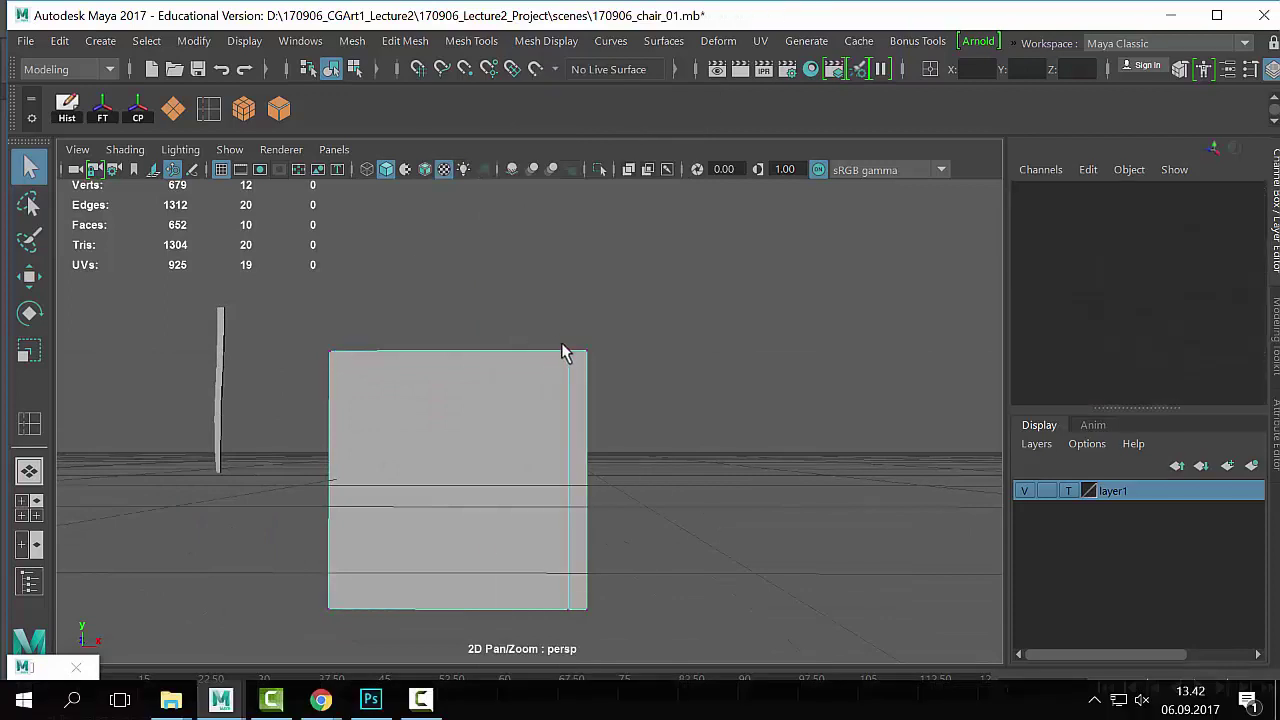
drag(565, 352, 571, 360)
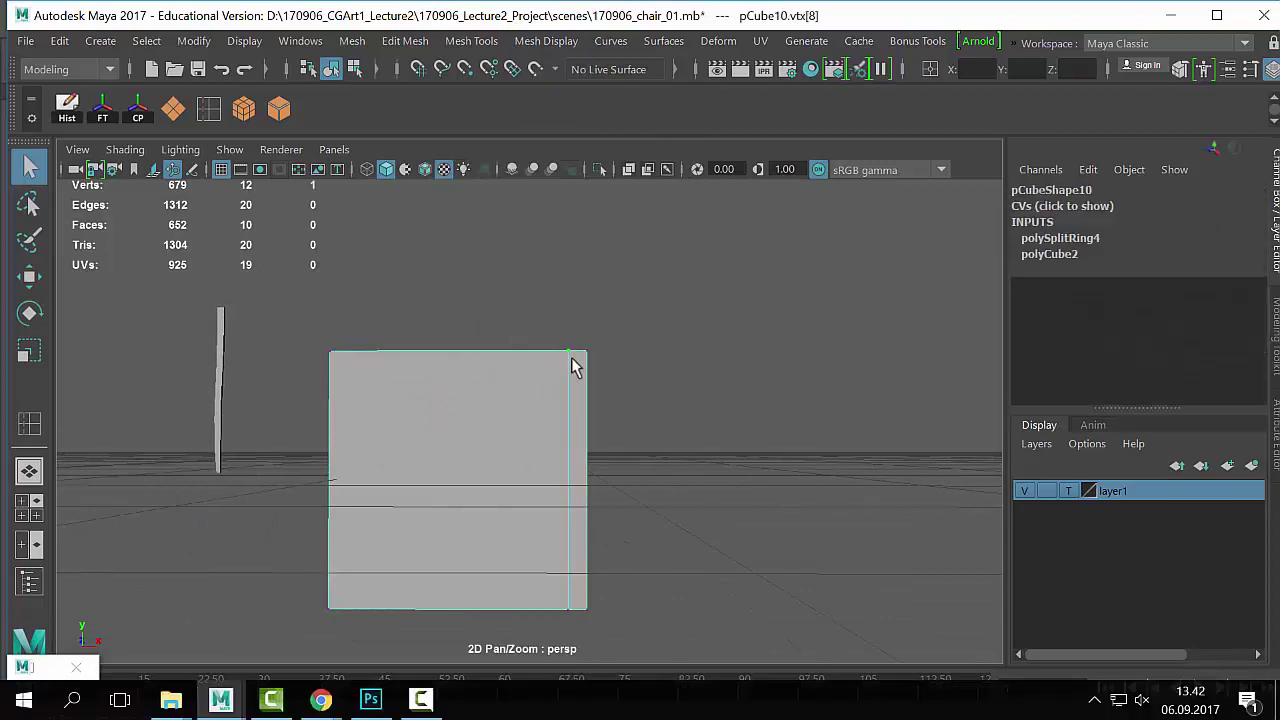
shift+click(589, 611)
click(577, 354)
click(587, 351)
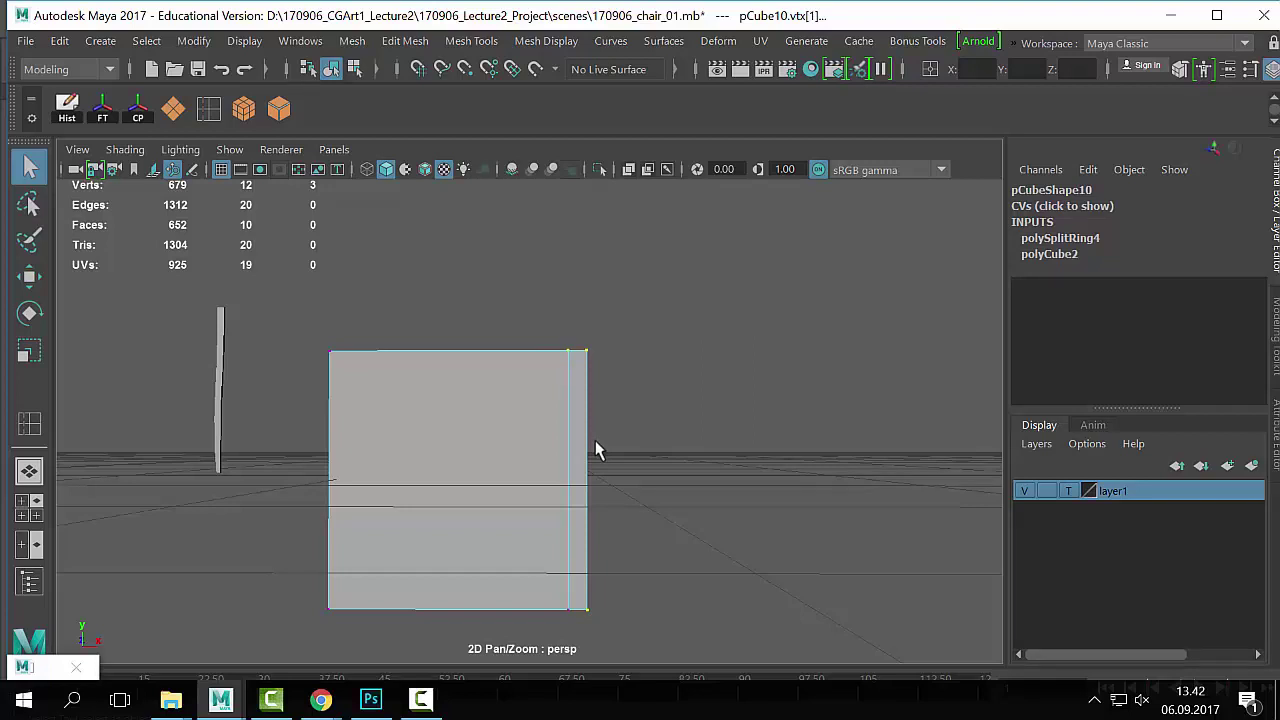
Step: Reselect the cube as an object and compare its smoothed and unsmoothed display from the front
right_drag(589, 371, 674, 100)
drag(635, 323, 564, 425)
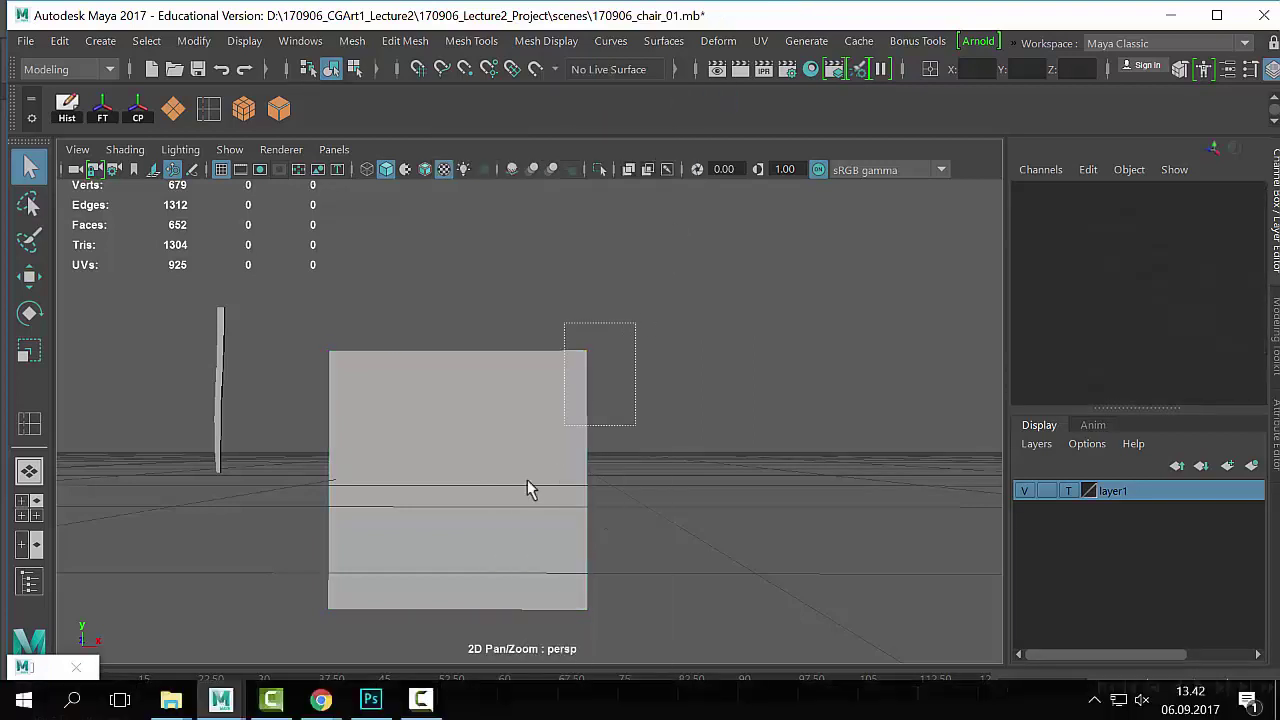
key(3)
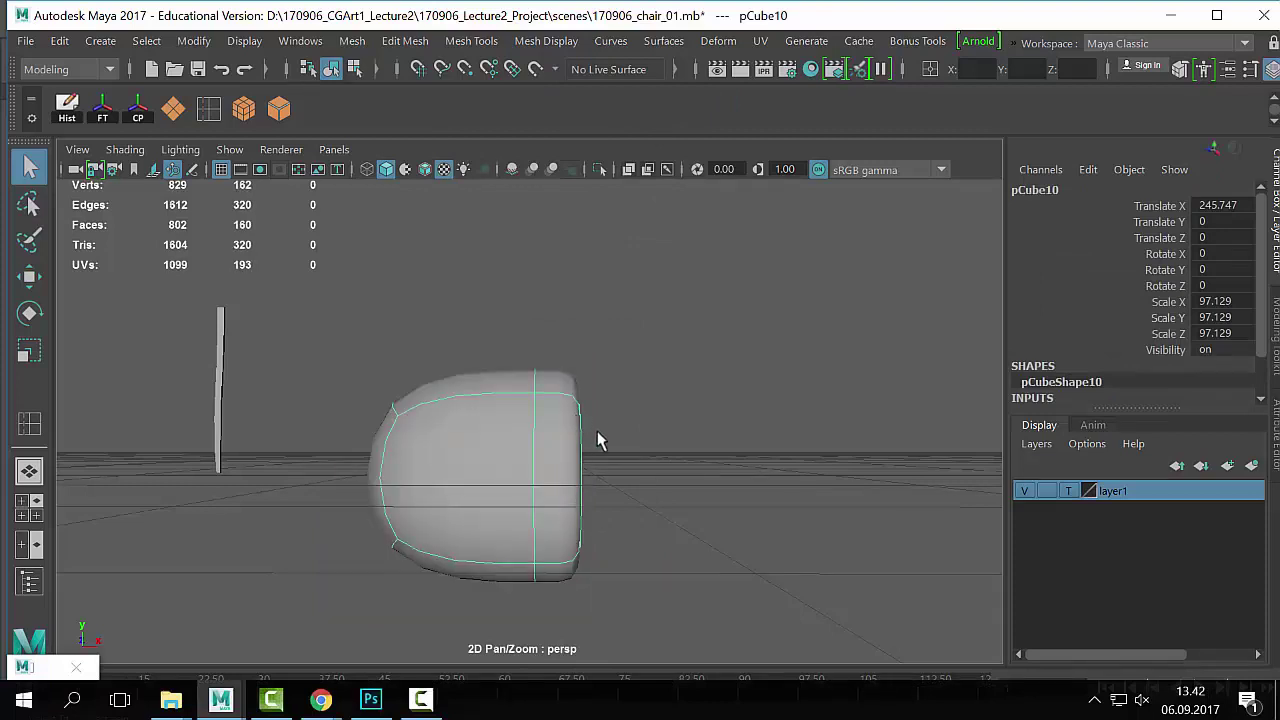
alt+middle_drag(597, 441, 651, 420)
key(1)
key(3)
key(1)
key(3)
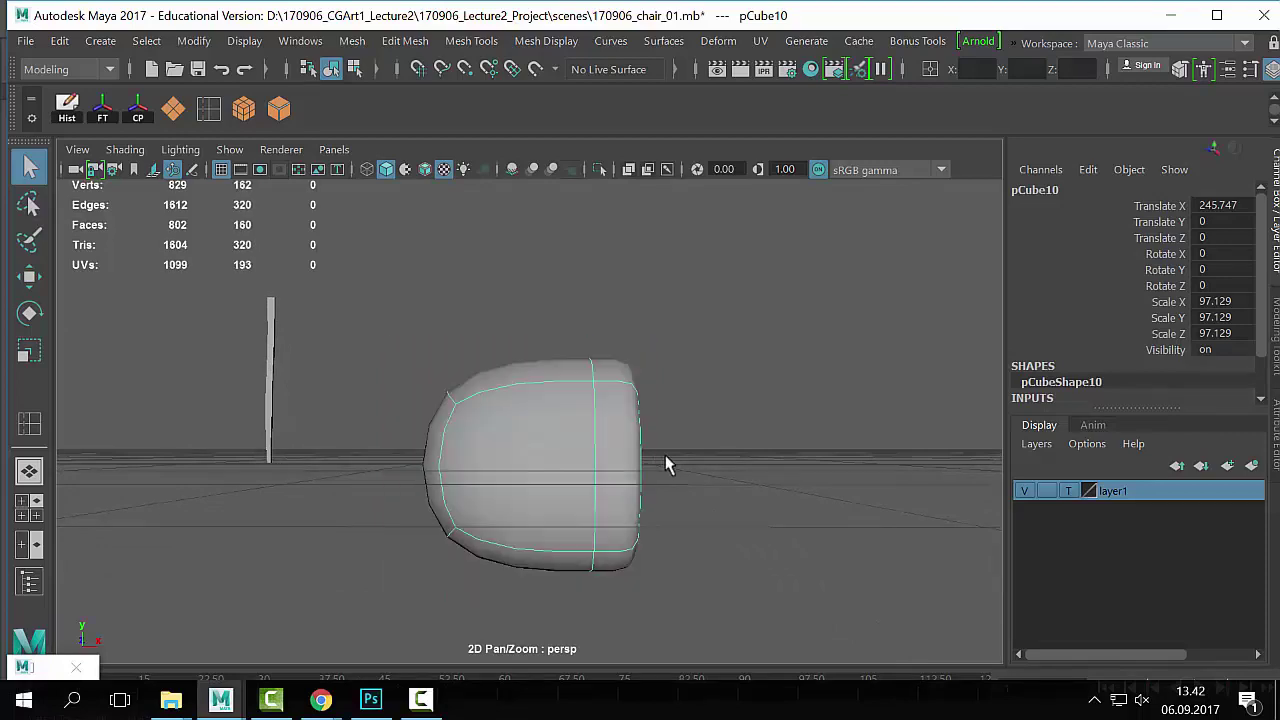
key(1)
key(3)
key(1)
Step: Display the cube's smooth preview together with its original cage and examine it from an angle
alt+right_drag(665, 455, 627, 455)
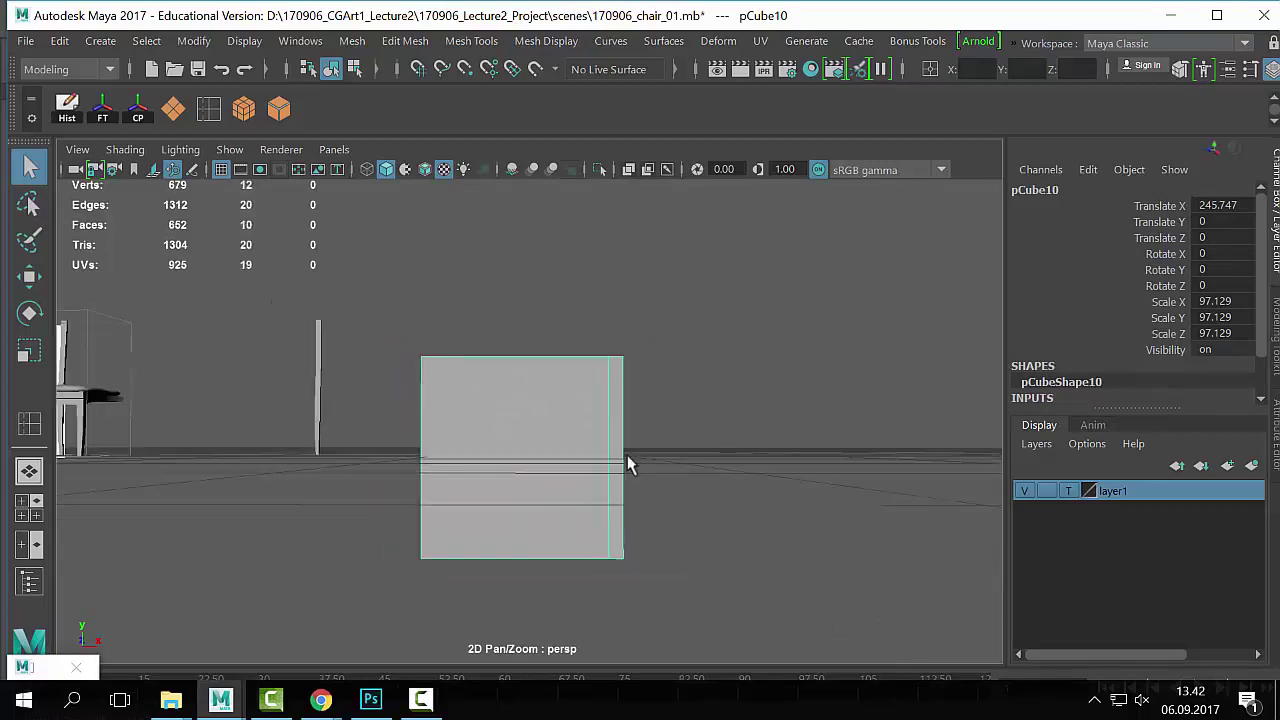
alt+drag(627, 455, 698, 471)
key(2)
alt+right_drag(698, 471, 738, 425)
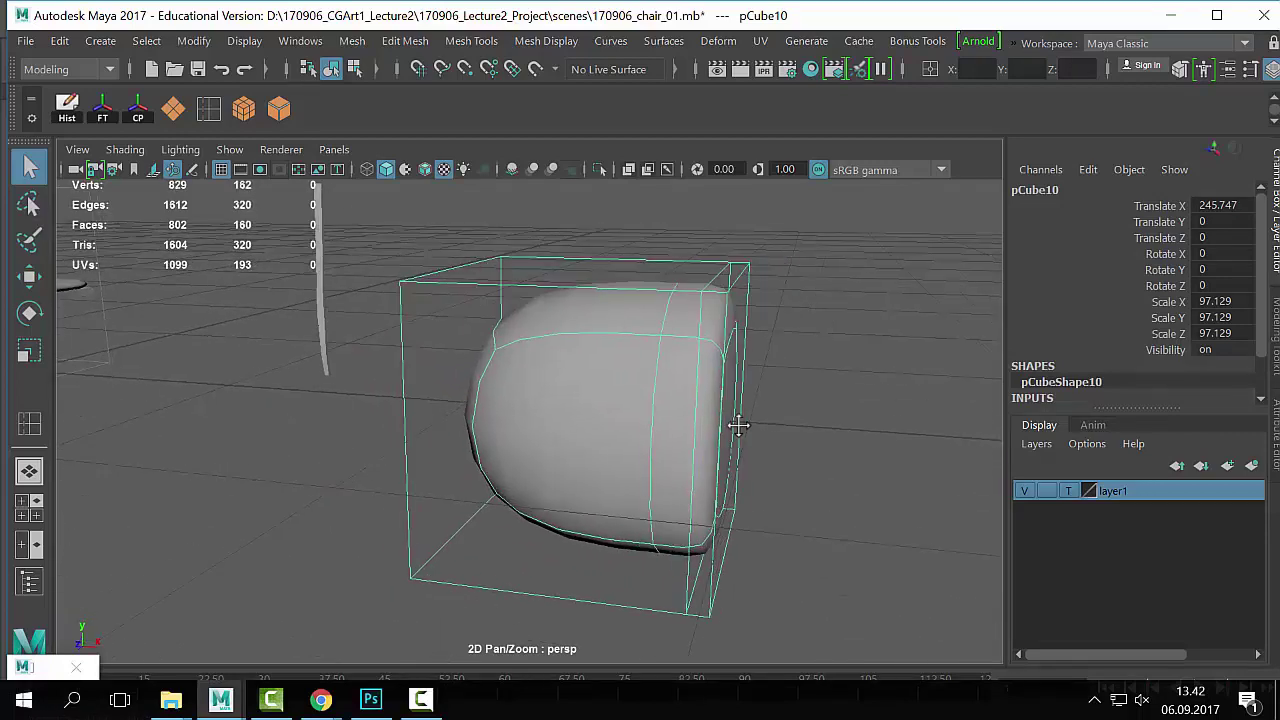
alt+middle_drag(738, 425, 724, 411)
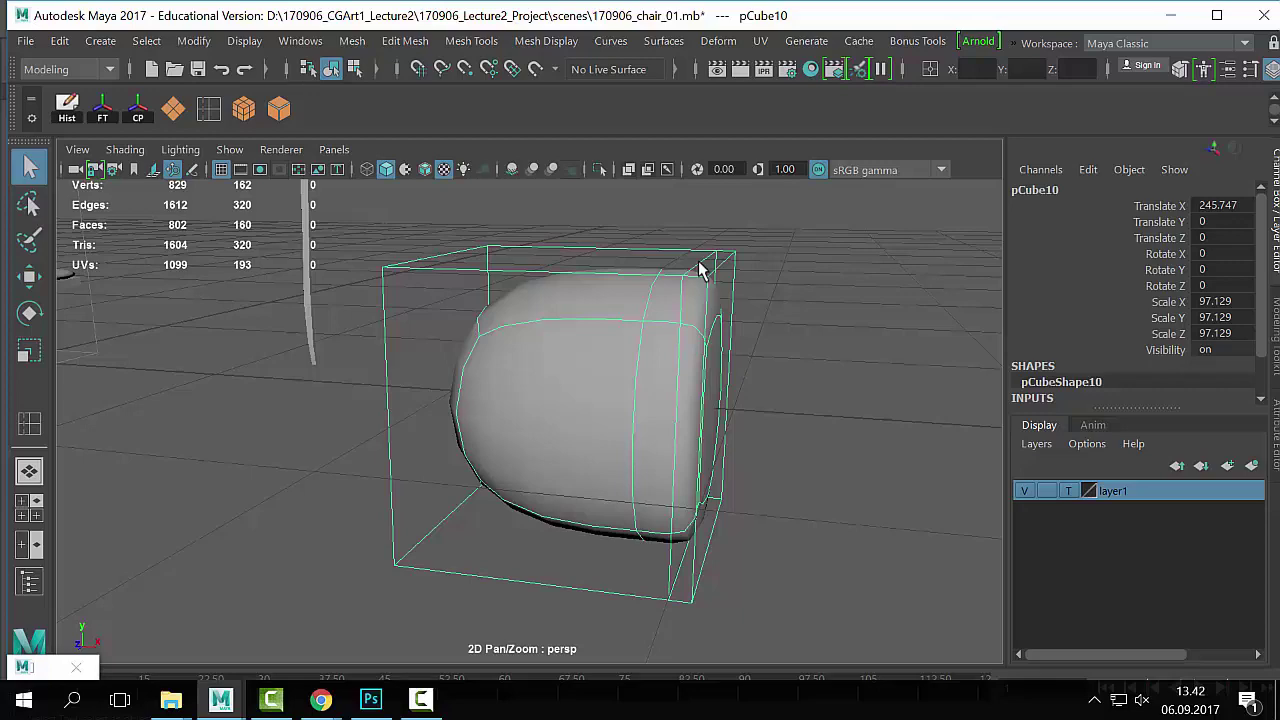
Step: Select the edge loop, try sliding it to the cube's middle and tilting it, and move it back towards the +X side
right_drag(700, 270, 718, 60)
click(714, 262)
alt+drag(732, 296, 843, 400)
key(w)
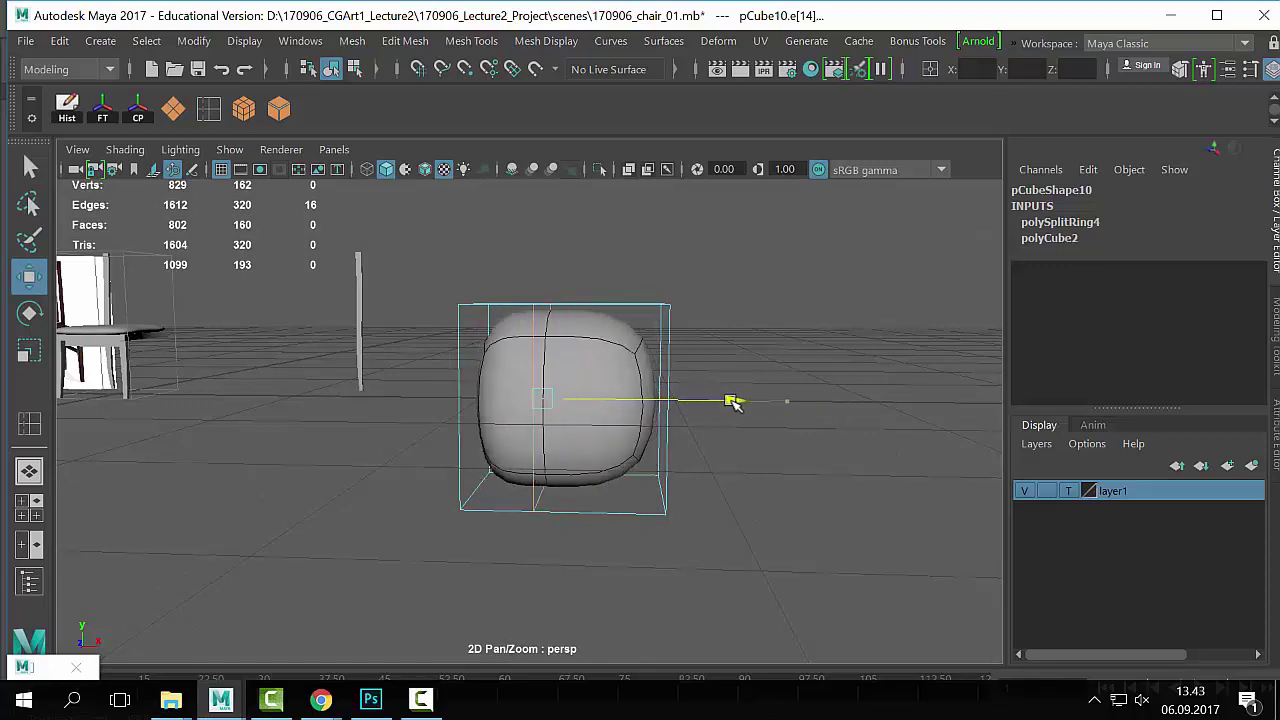
drag(827, 402, 757, 405)
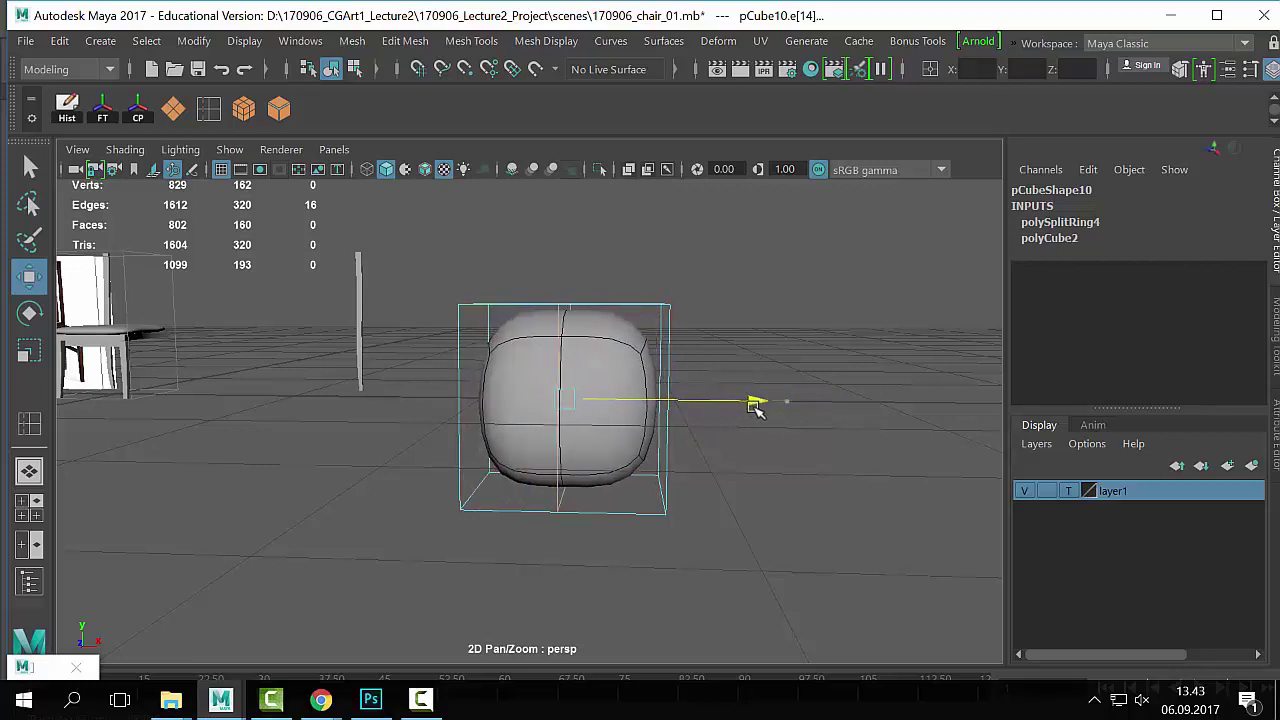
key(F8)
key(e)
mouse_move(704, 275)
mouse_down()
mouse_move(686, 277)
mouse_move(646, 234)
mouse_move(712, 330)
mouse_move(697, 535)
mouse_move(712, 297)
mouse_move(766, 330)
mouse_up()
drag(671, 243, 677, 322)
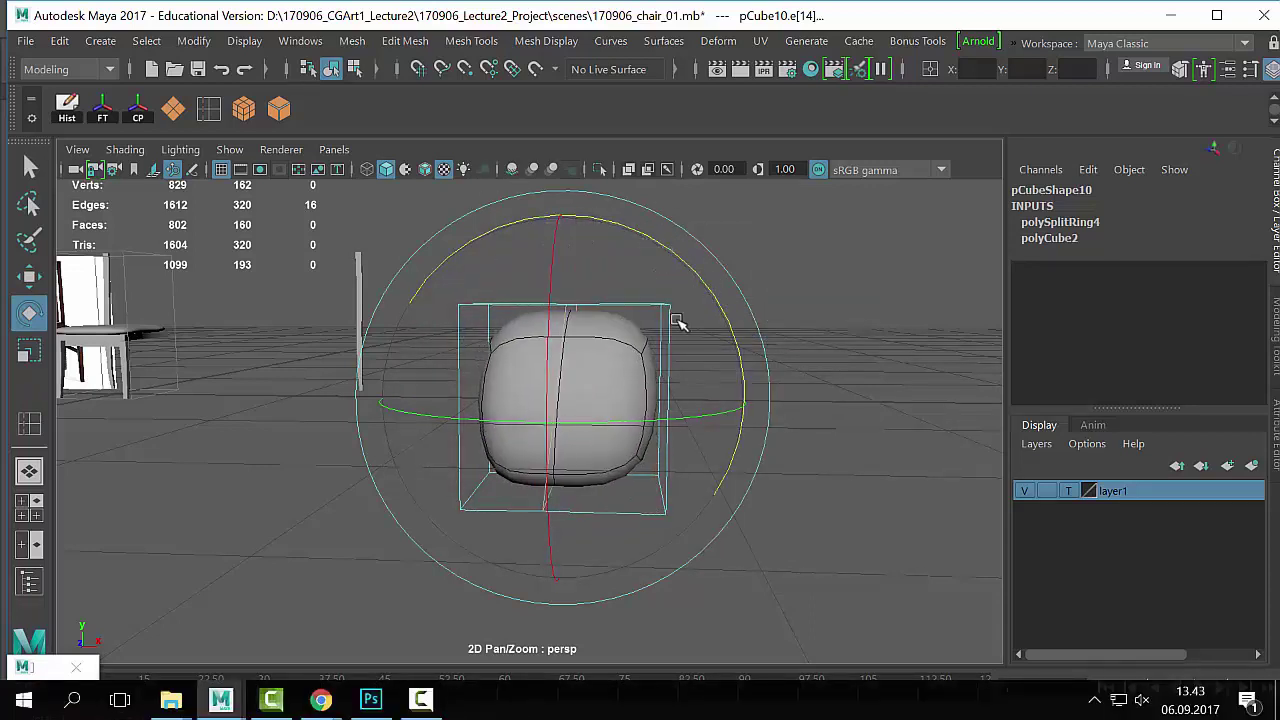
key(w)
drag(740, 405, 830, 403)
Step: Compare the smoothed and unsmoothed cube with the edge loop close to the +X face
key(1)
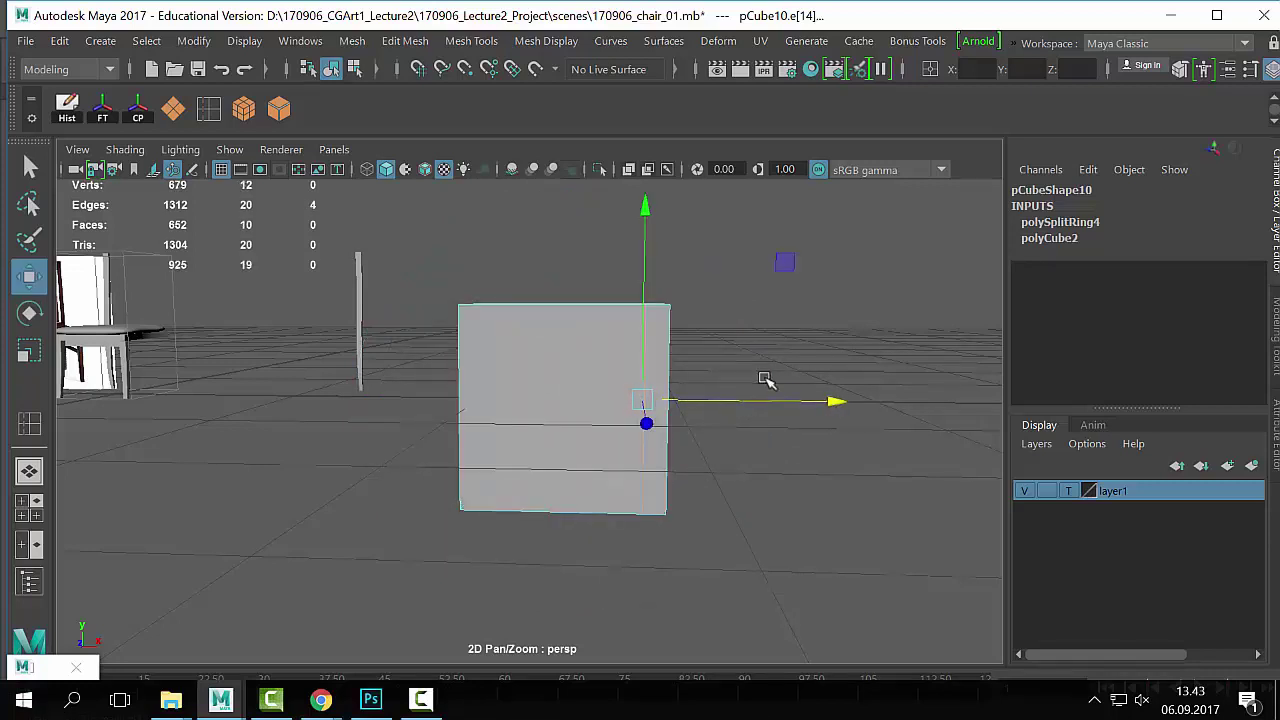
key(3)
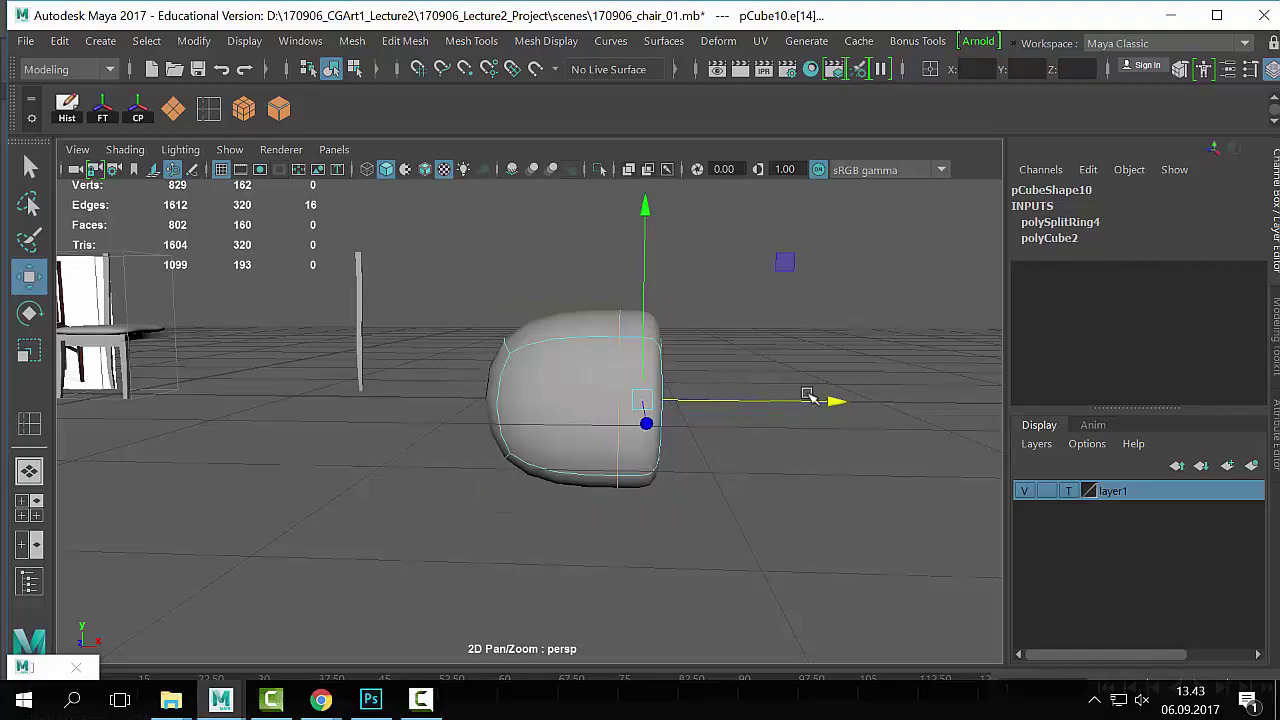
key(1)
key(3)
alt+drag(777, 383, 623, 406)
key(1)
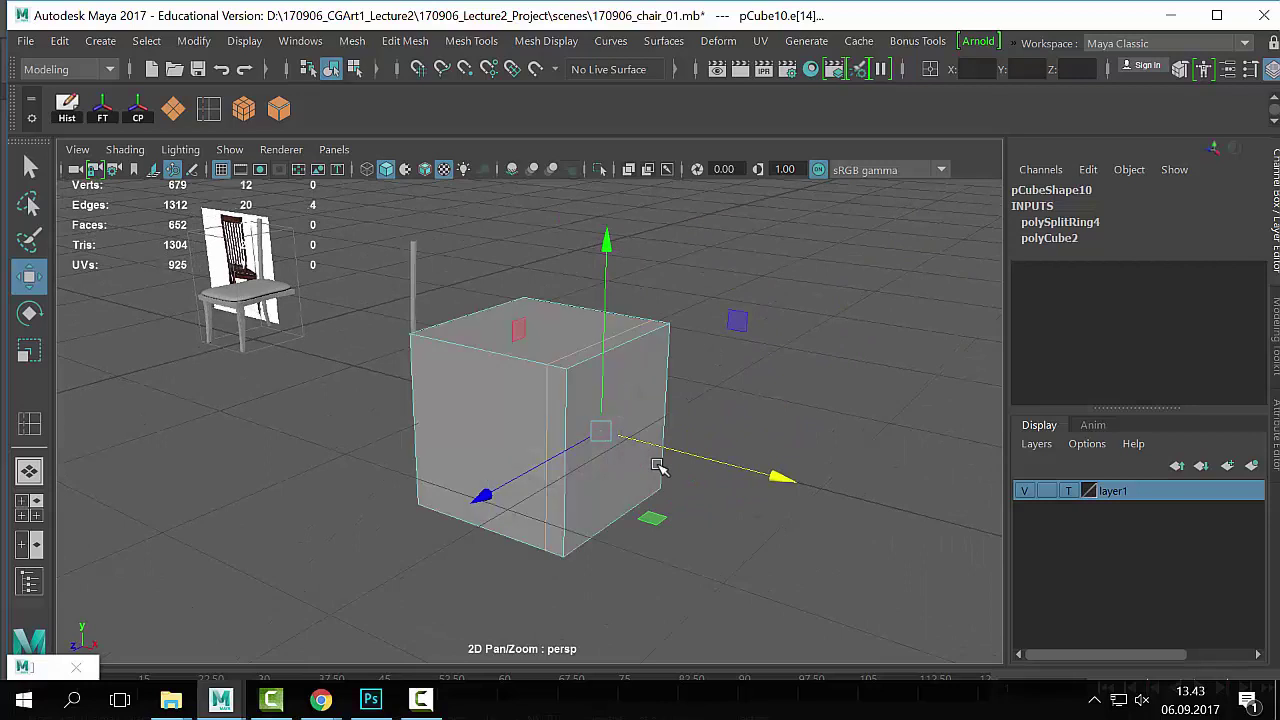
key(3)
key(1)
key(3)
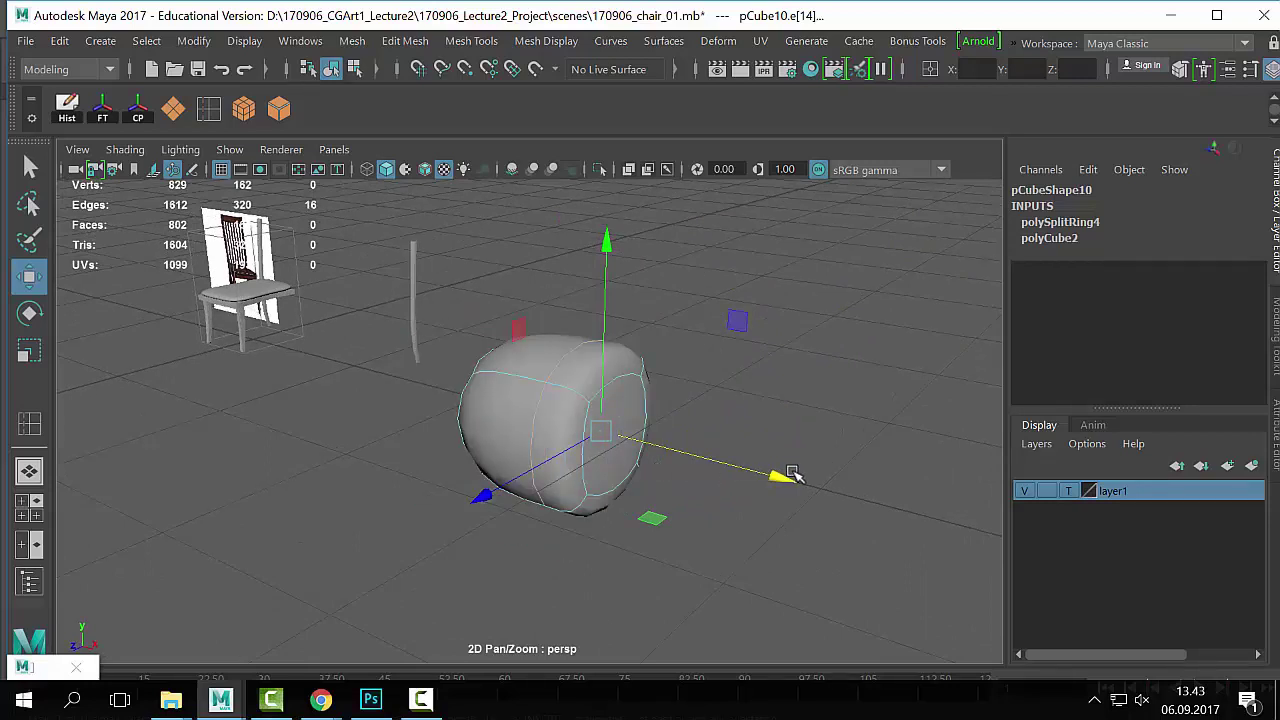
Step: Try moving the edge loop out beyond the +X face and back inside the cube, checking the smooth preview
drag(791, 477, 745, 484)
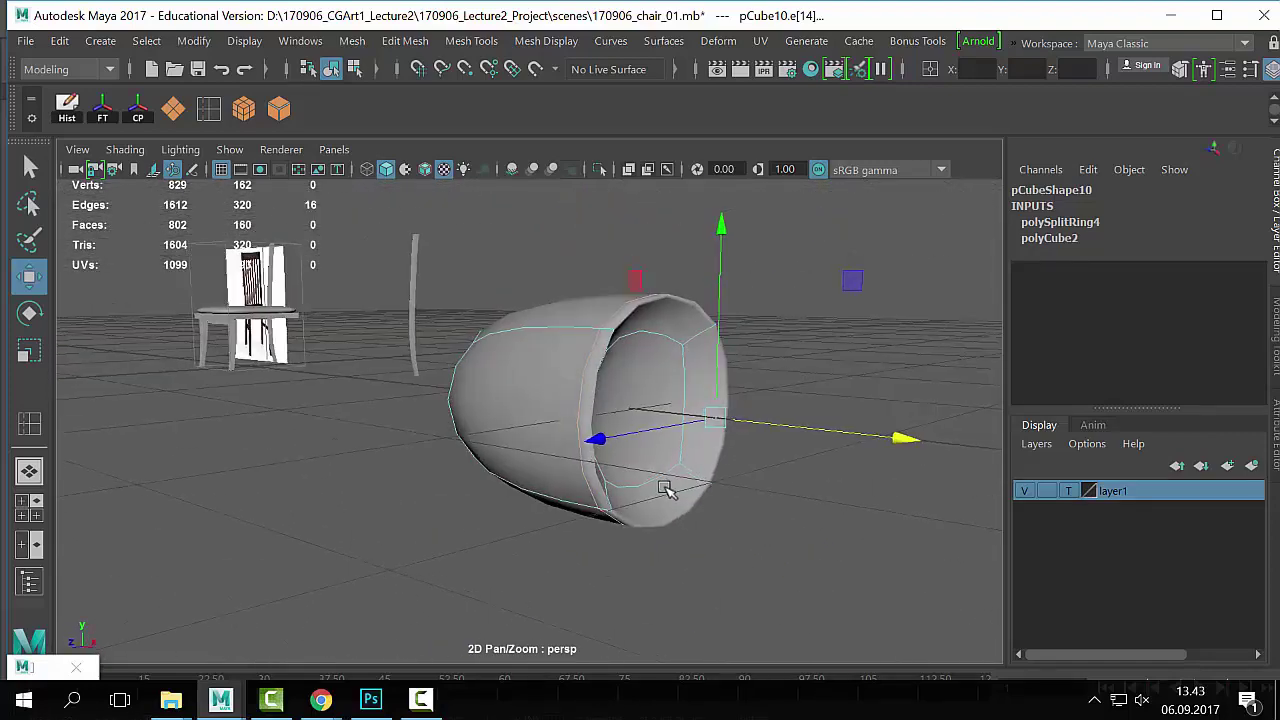
key(ctrl+z)
alt+drag(666, 486, 725, 512)
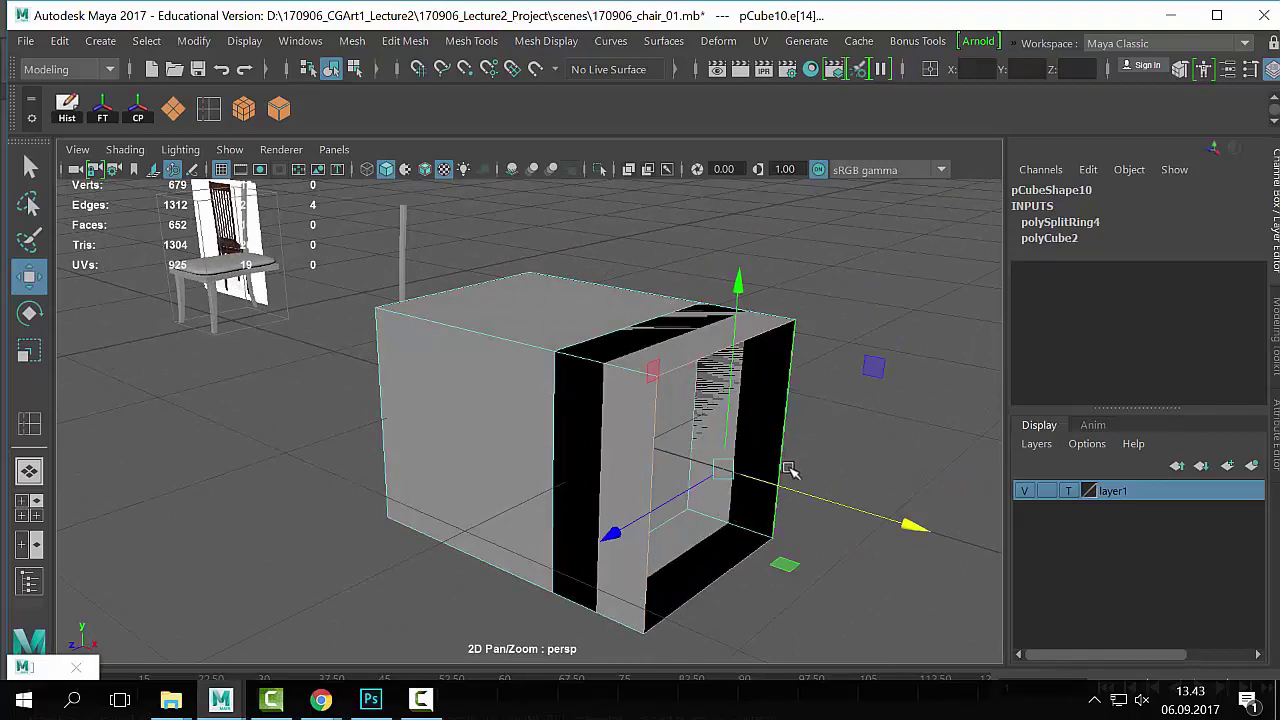
drag(914, 524, 729, 457)
key(3)
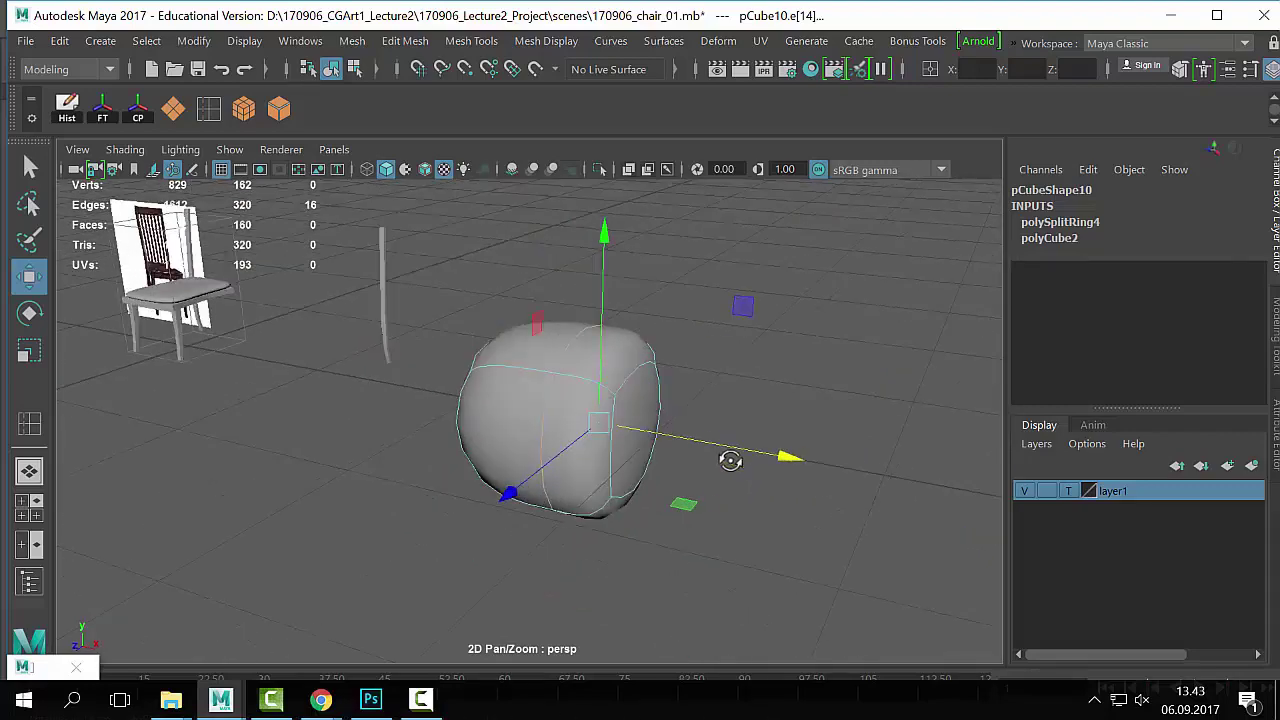
key(1)
key(3)
key(q)
key(1)
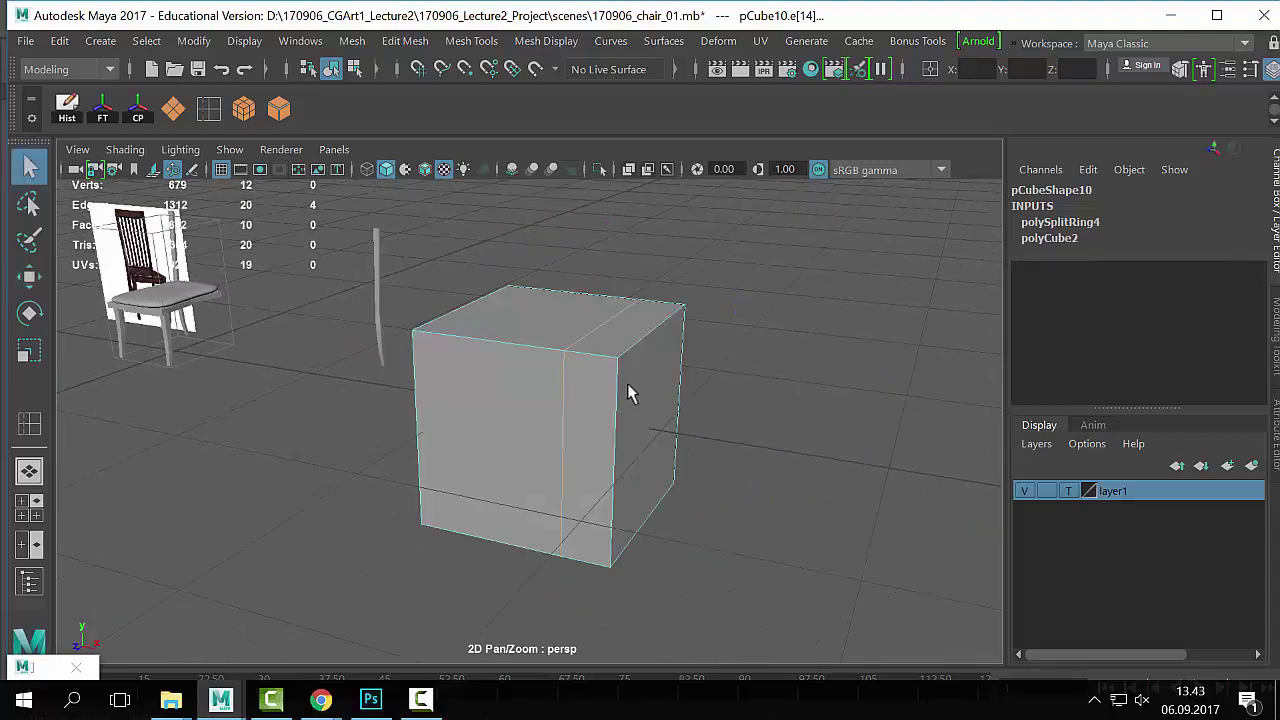
Step: Select the cube's +X end face, try moving it inward close to the edge loop, and check the smooth preview
right_drag(641, 355, 645, 190)
click(655, 430)
key(r)
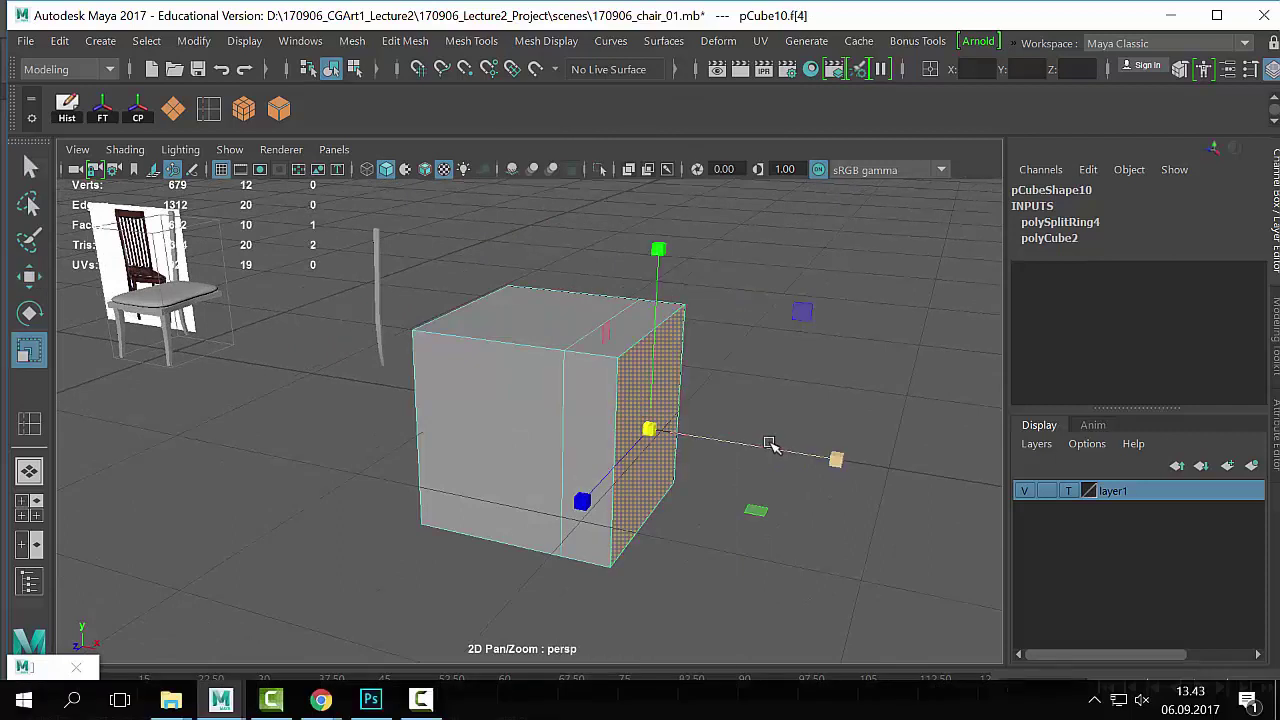
mouse_move(838, 461)
ctrl+mouse_down()
mouse_move(788, 456)
mouse_move(837, 457)
ctrl+mouse_up()
key(3)
key(w)
key(1)
key(3)
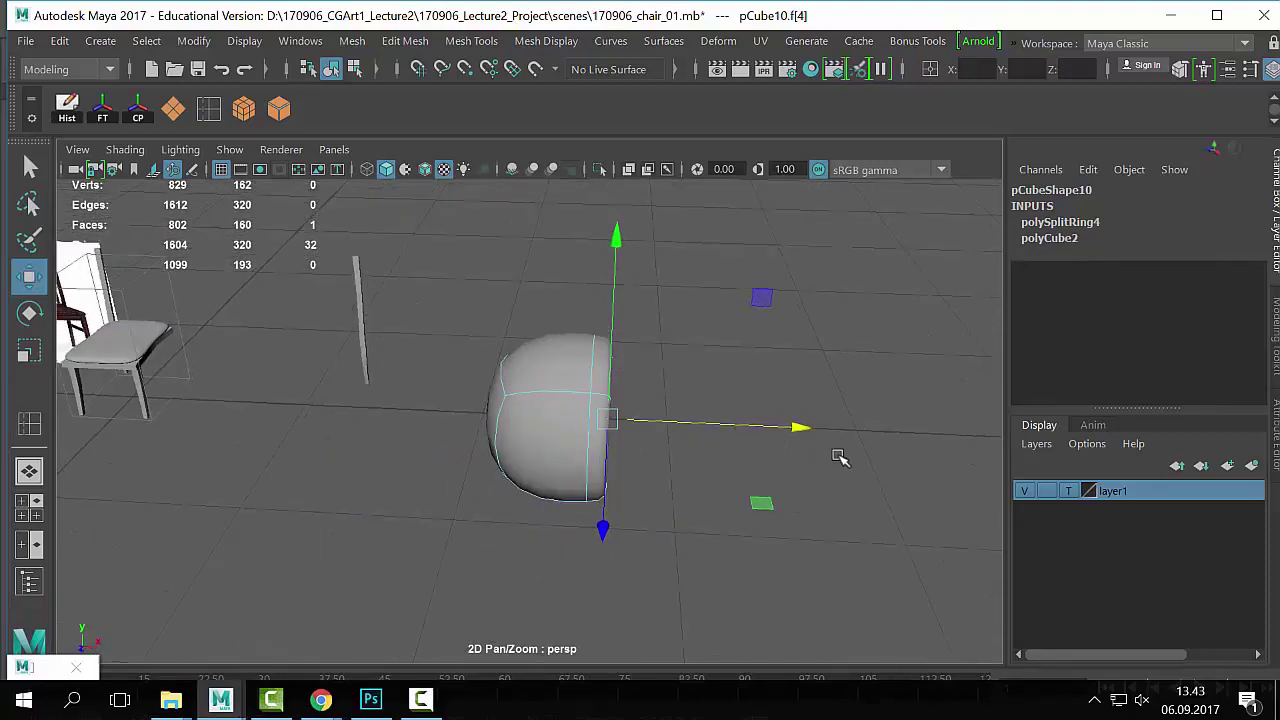
Step: Undo the end-face changes and the recent edge loop moves
key(ctrl+z)
key(ctrl+z)
key(ctrl+z)
key(ctrl+z)
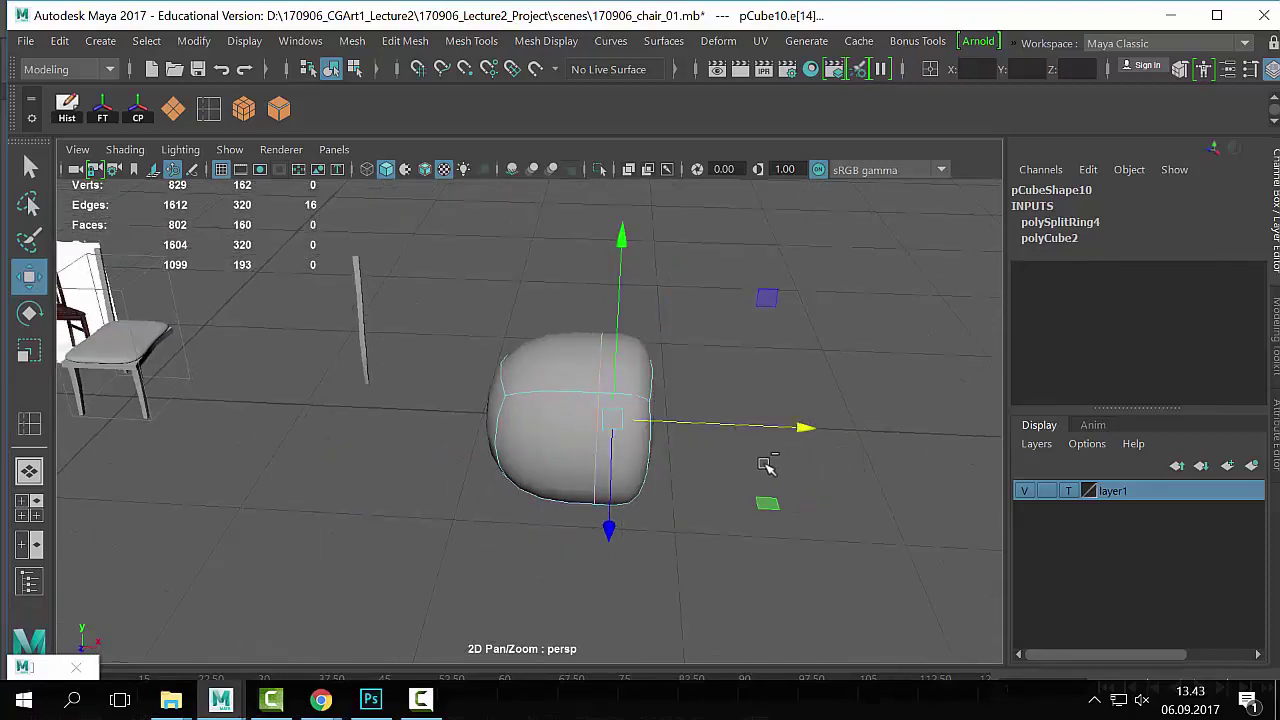
key(ctrl+z)
key(ctrl+z)
key(ctrl+z)
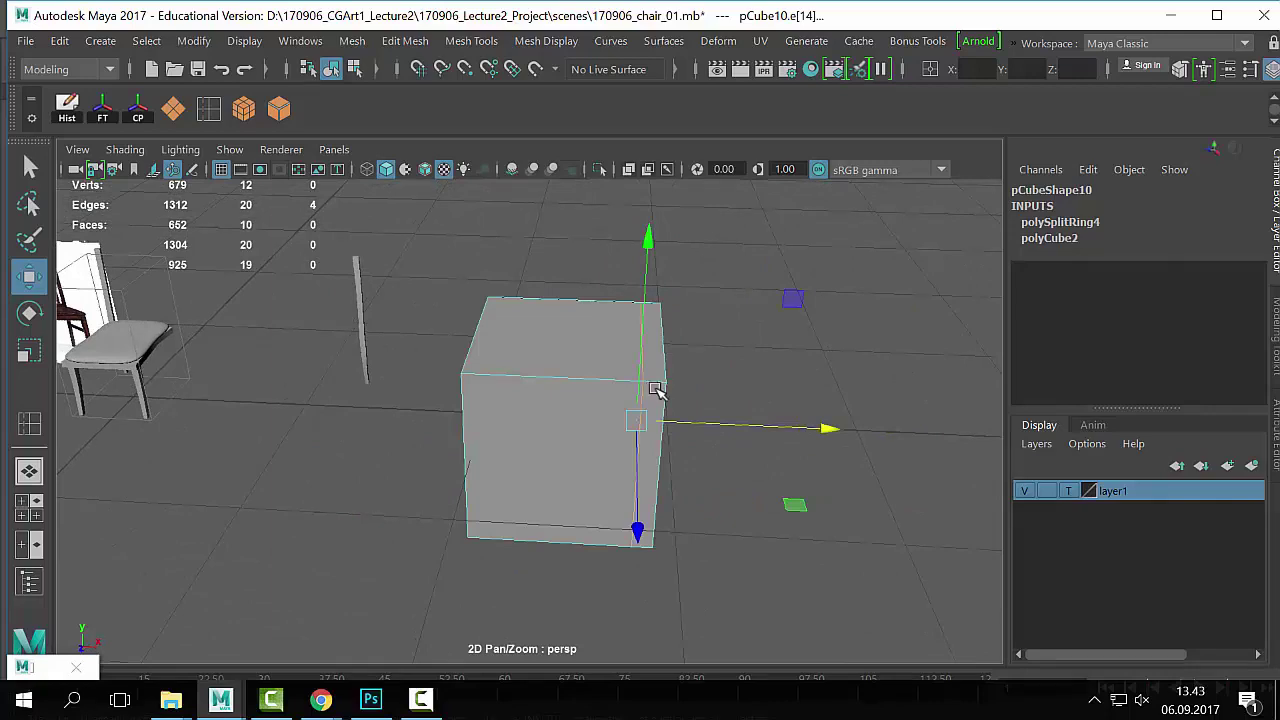
Step: Select the vertical edge loop near the cube's +X side and delete it together with its vertices
alt+drag(800, 456, 762, 405)
key(q)
right_drag(563, 372, 716, 140)
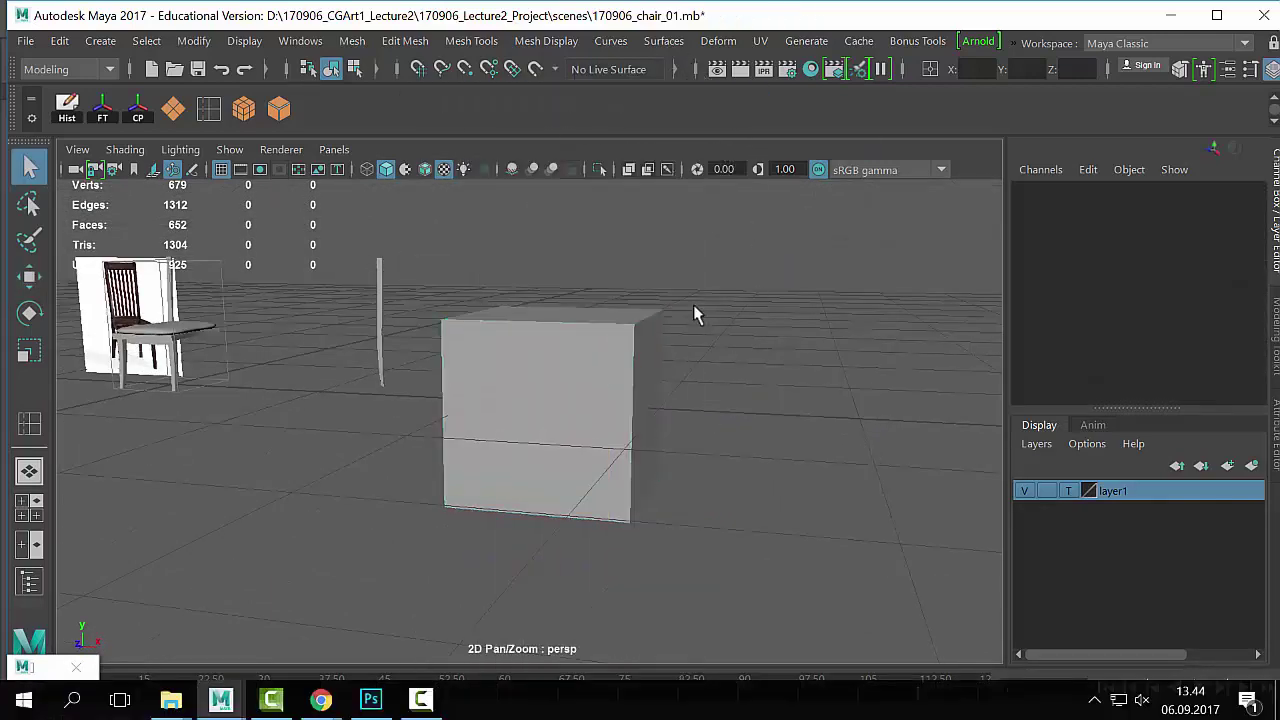
click(577, 389)
right_drag(608, 382, 737, 388)
double_click(631, 369)
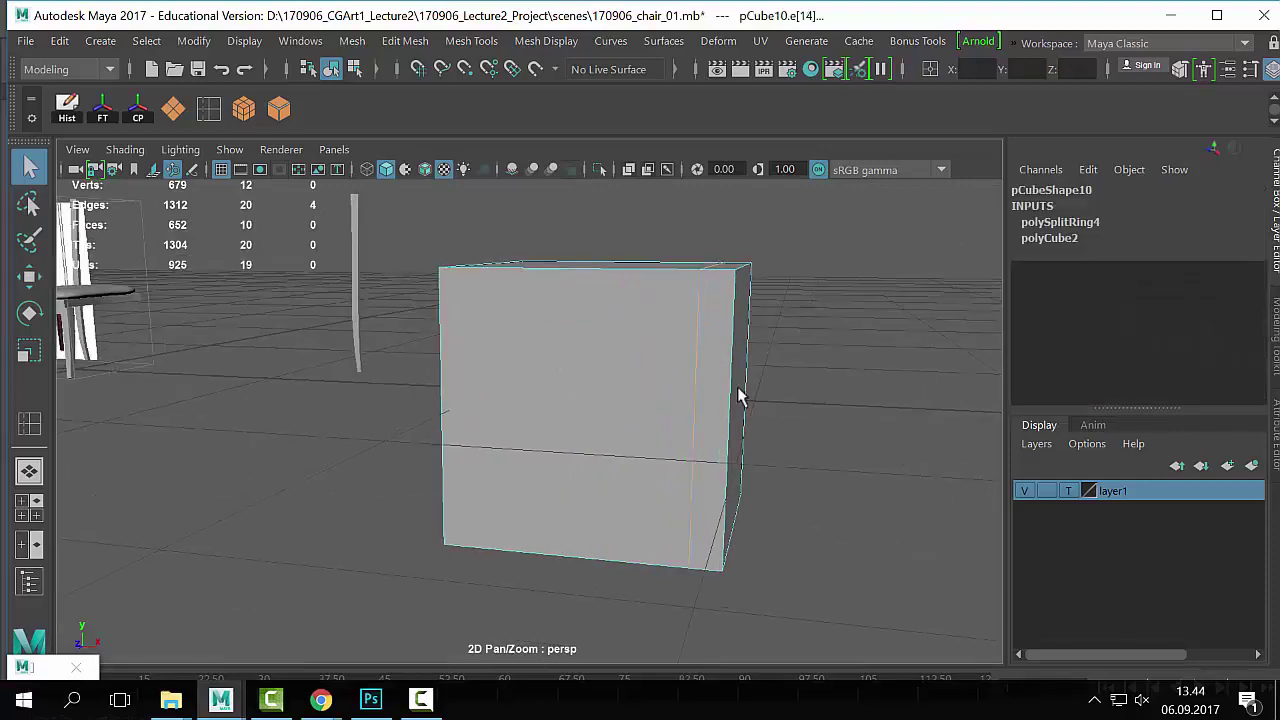
click(714, 371)
double_click(701, 370)
key(ctrl+Delete)
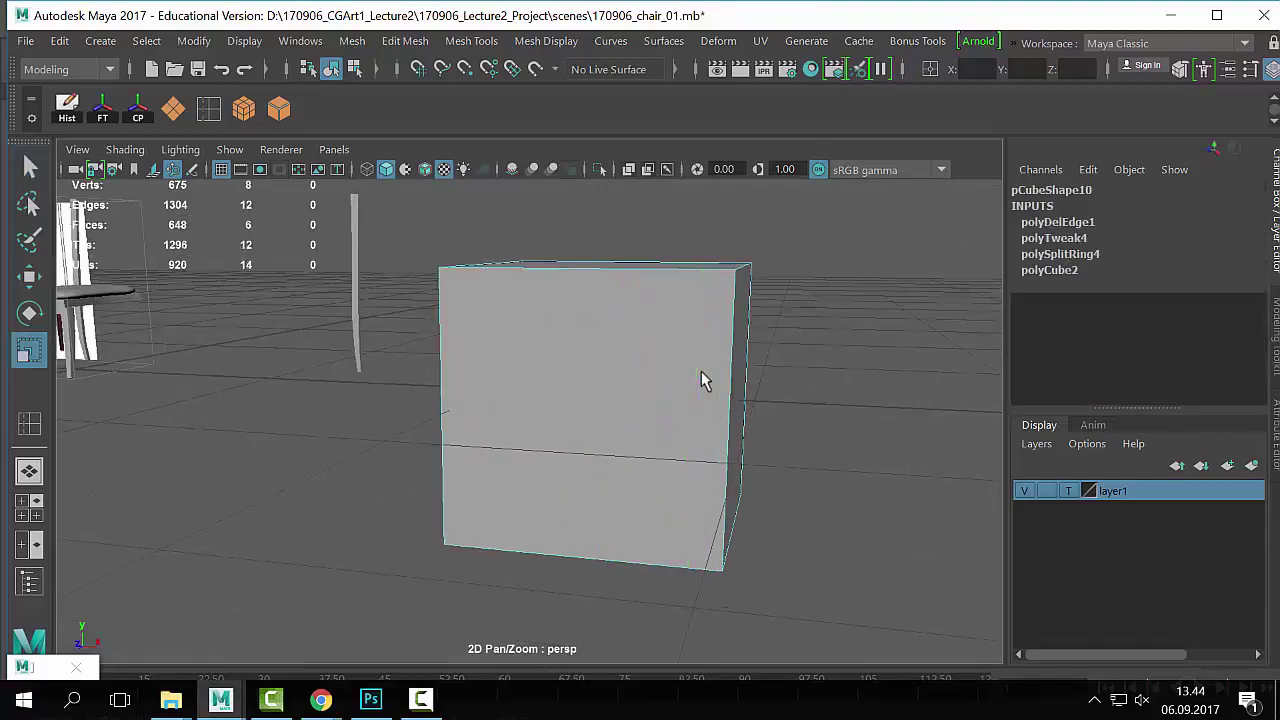
Step: Return the cube to object mode and check its smooth preview without the edge loop, ending unsmoothed
right_drag(640, 225, 756, 175)
alt+right_drag(720, 435, 666, 395)
key(3)
key(1)
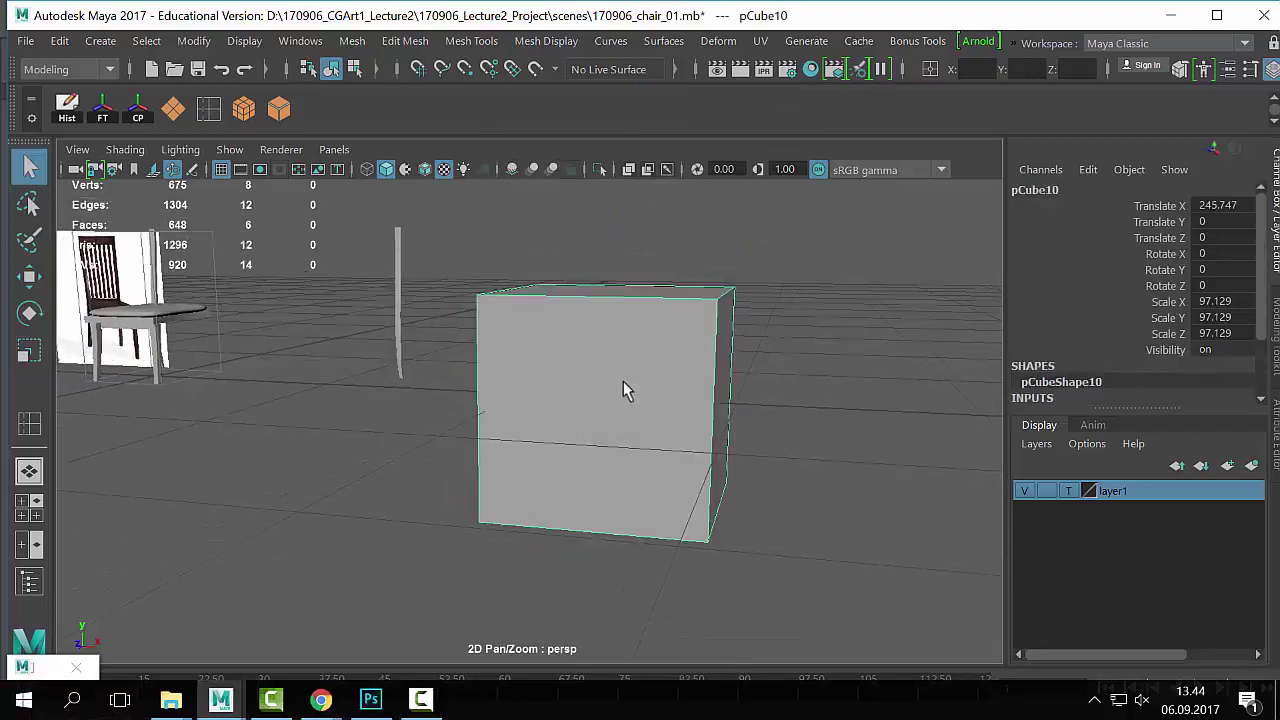
Step: Insert a vertical edge loop close to the cube's +X face and a horizontal one just below its top face
key(F8)
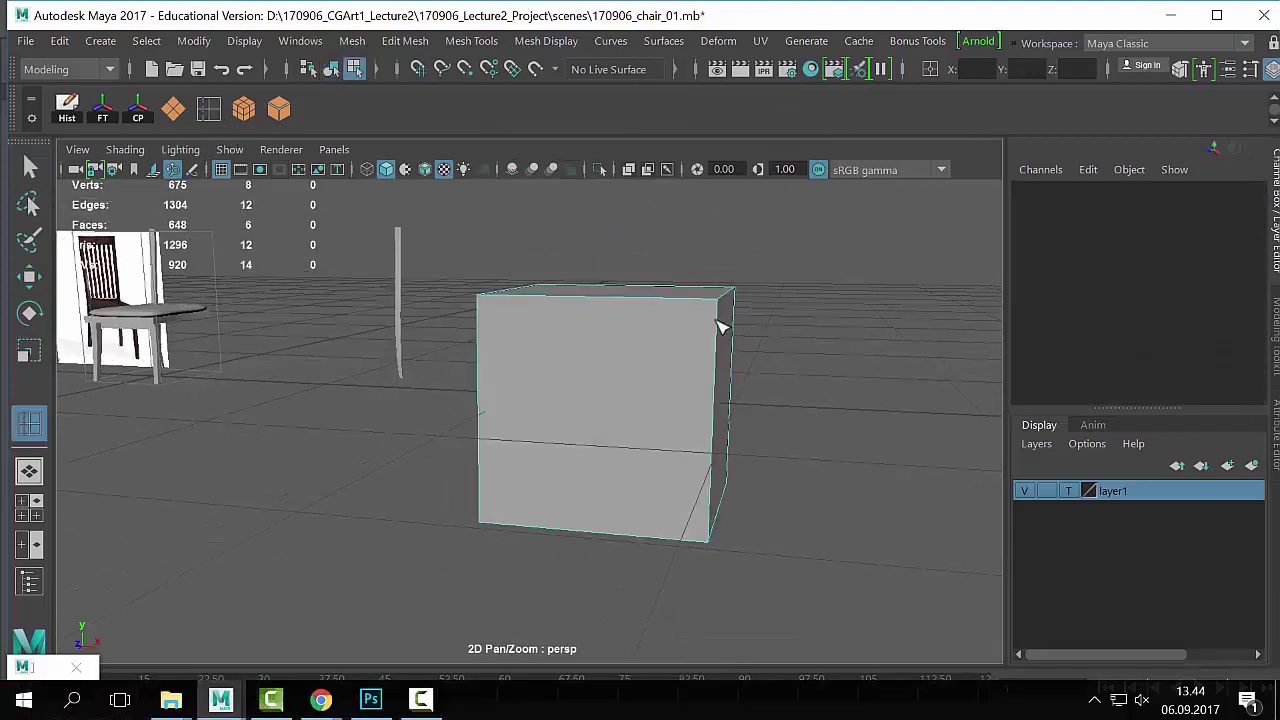
alt+drag(750, 337, 694, 363)
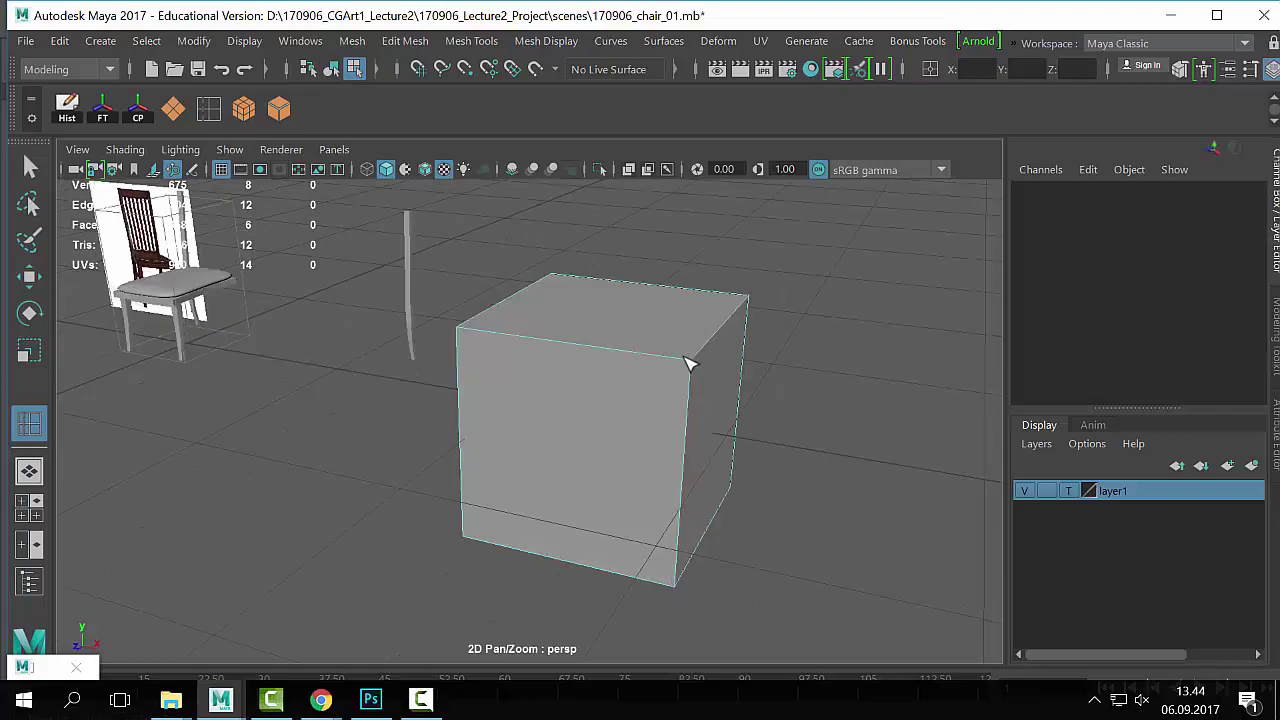
click(688, 367)
click(686, 361)
alt+right_drag(688, 361, 797, 383)
alt+middle_drag(797, 383, 664, 364)
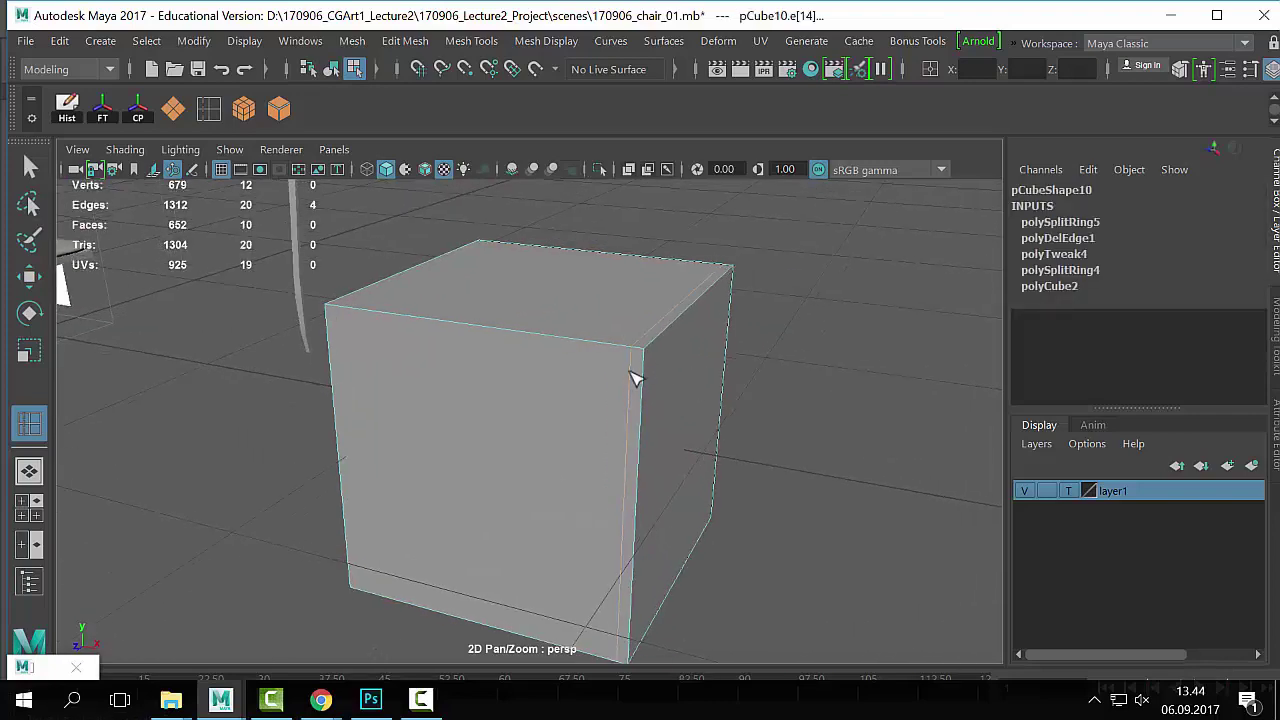
click(650, 370)
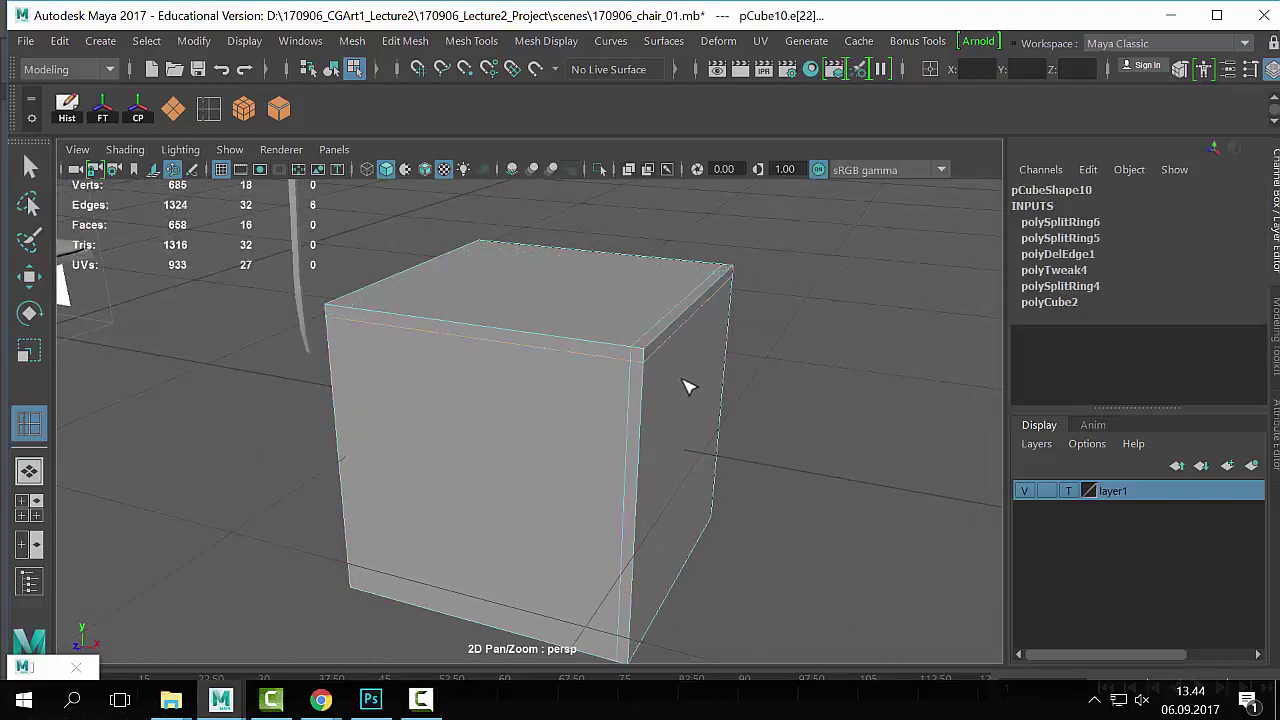
Step: Switch to vertex selection and pick a vertex at the upper front +X corner, where the new edge loops meet
alt+drag(686, 380, 566, 393)
alt+right_drag(563, 386, 692, 450)
alt+middle_drag(692, 450, 636, 354)
key(q)
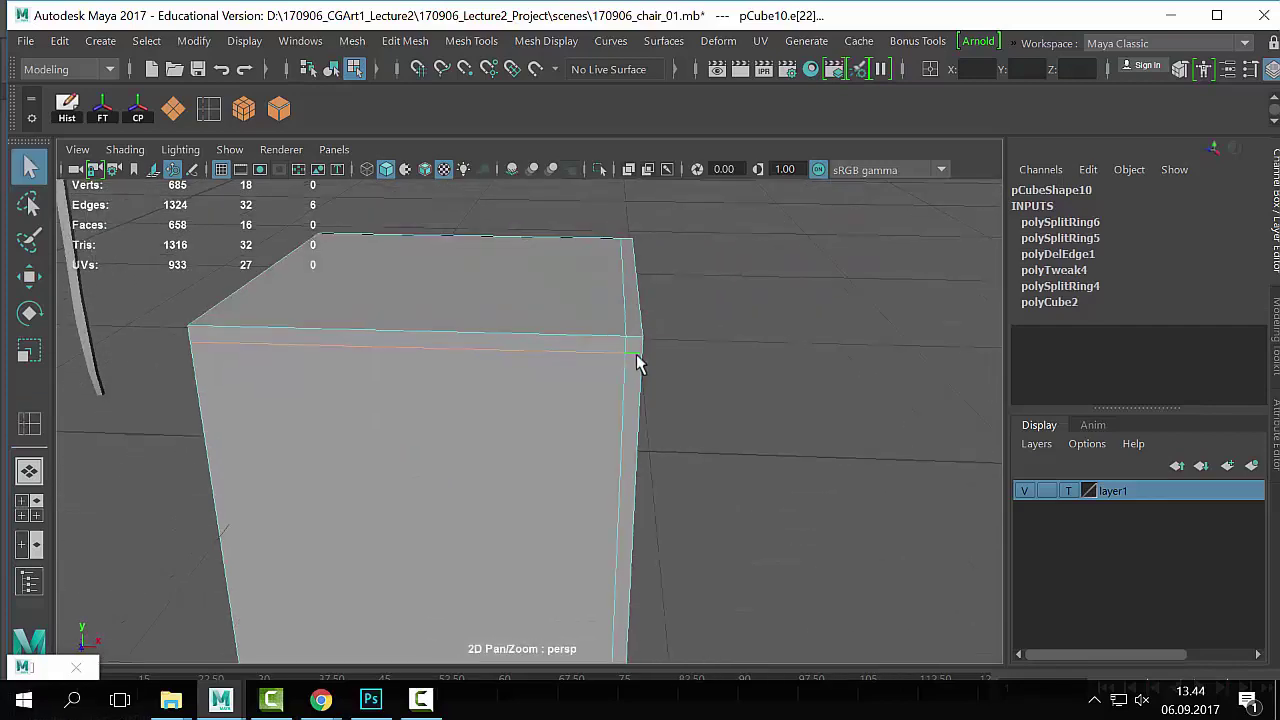
right_drag(637, 356, 543, 134)
click(741, 416)
alt+drag(741, 416, 634, 258)
click(610, 264)
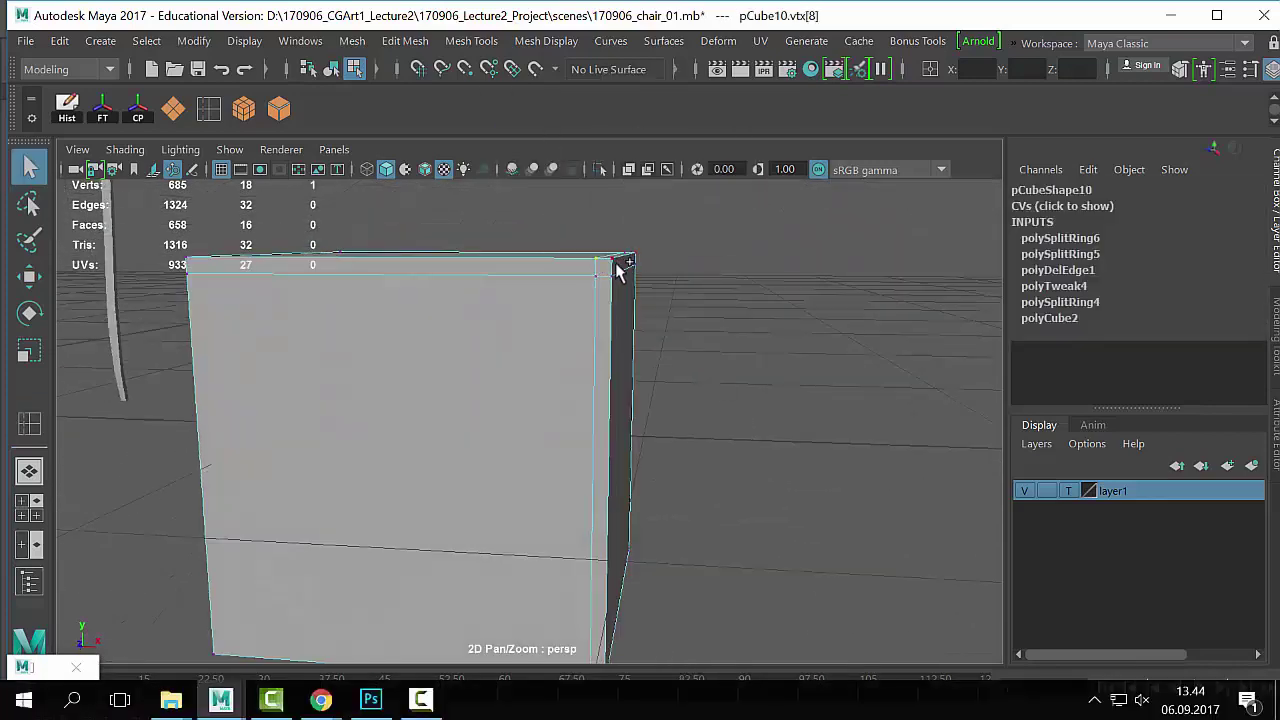
Step: Return the cube to object mode and check its smooth preview with the two new edge loops, ending unsmoothed
alt+drag(689, 325, 642, 321)
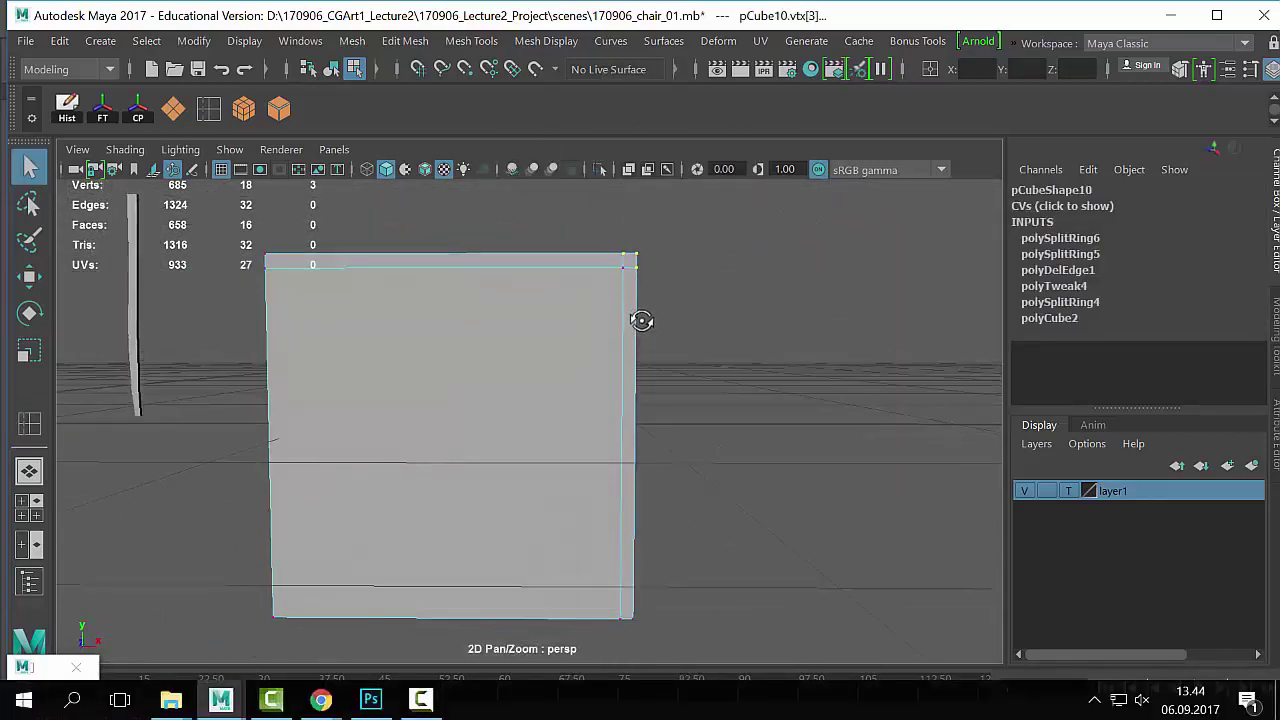
right_drag(591, 322, 627, 218)
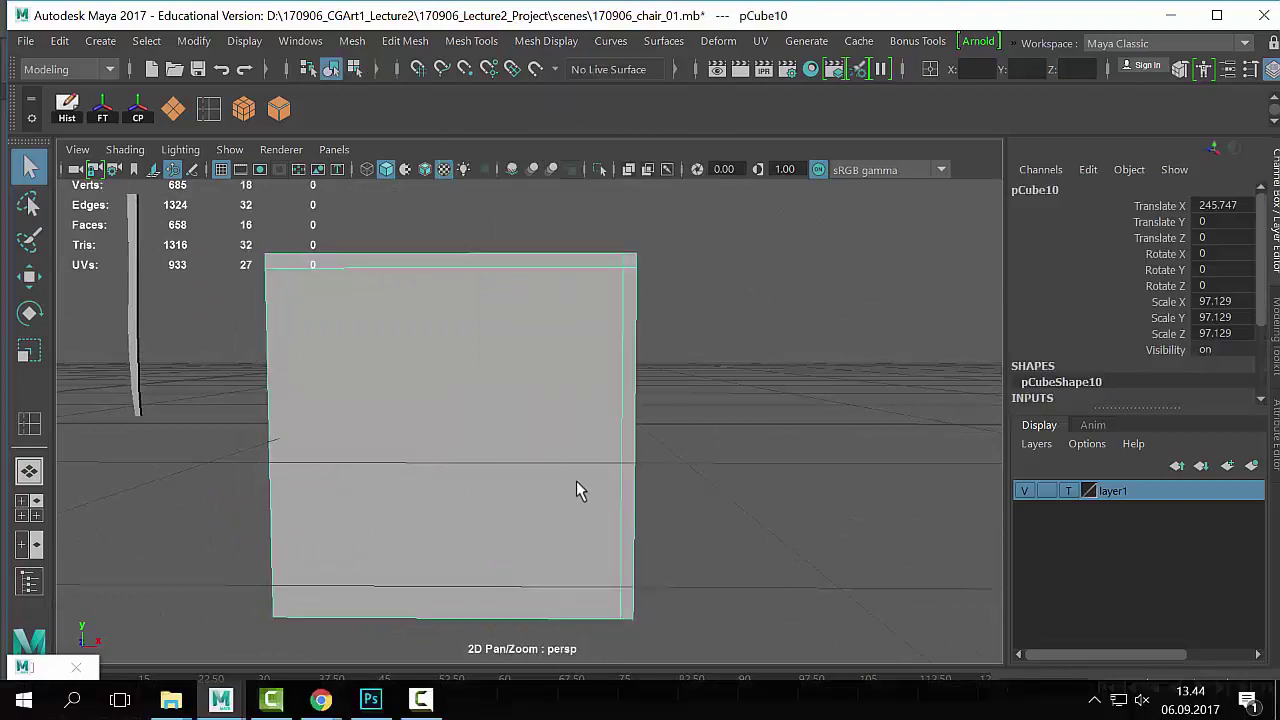
key(3)
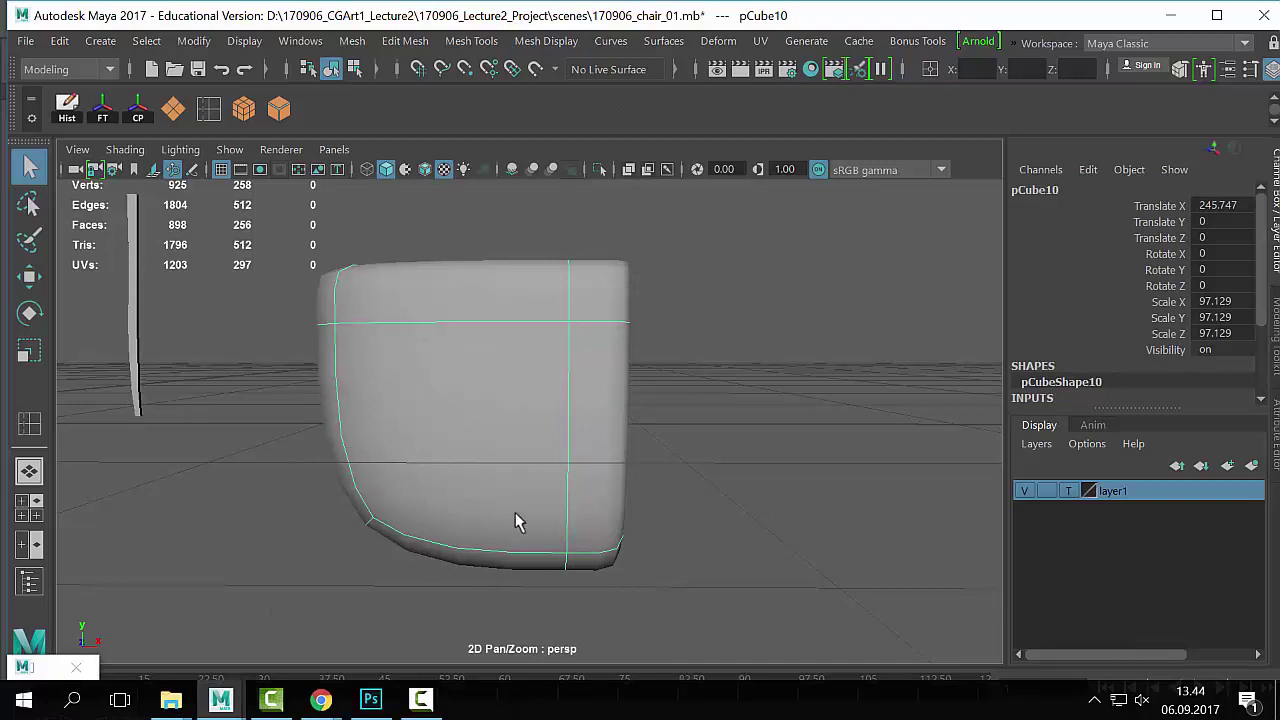
key(1)
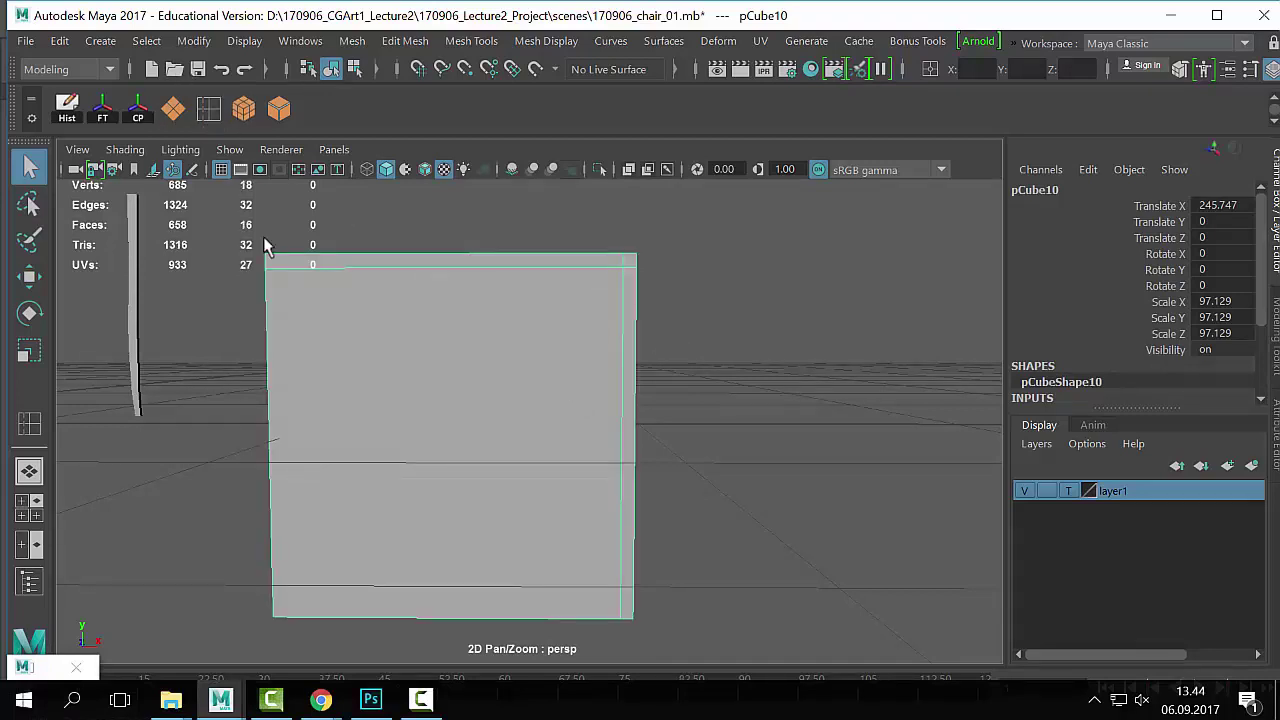
Step: Insert edge loops close to the cube's -X, front and back faces
key(y)
drag(277, 275, 279, 273)
alt+drag(393, 334, 433, 408)
key(ctrl+z)
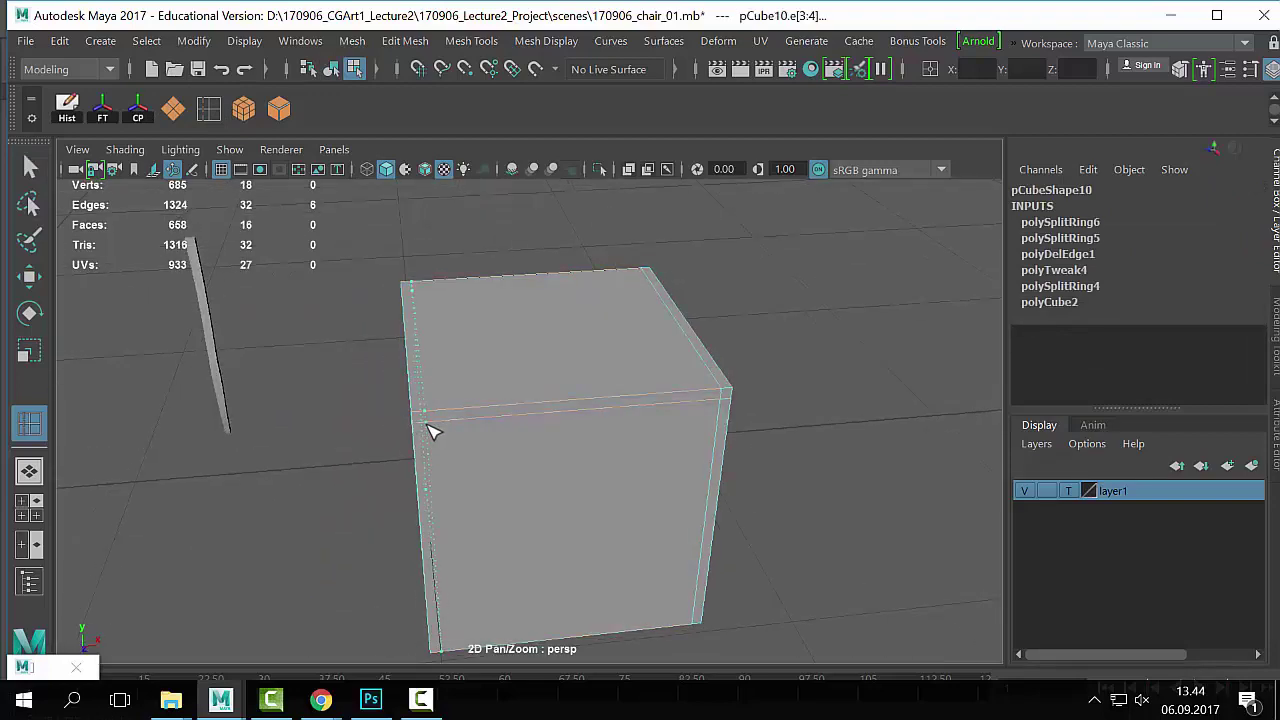
click(430, 428)
alt+drag(806, 446, 597, 427)
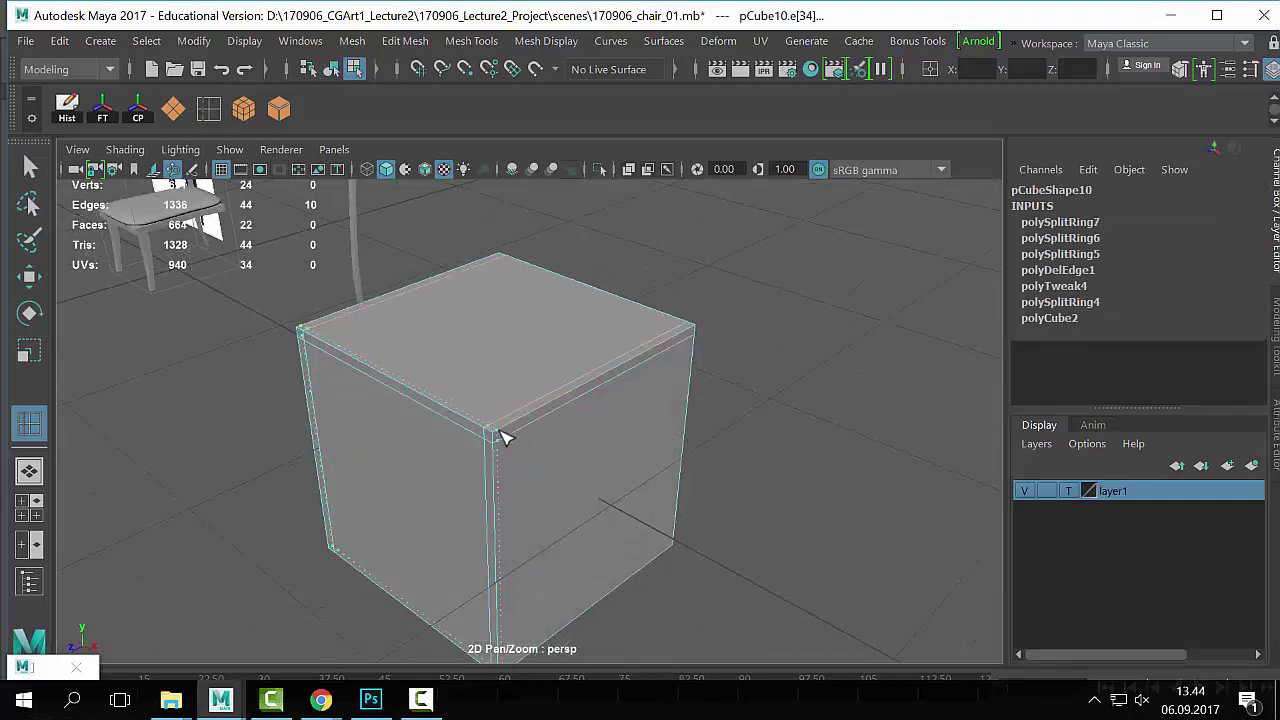
click(674, 345)
click(695, 338)
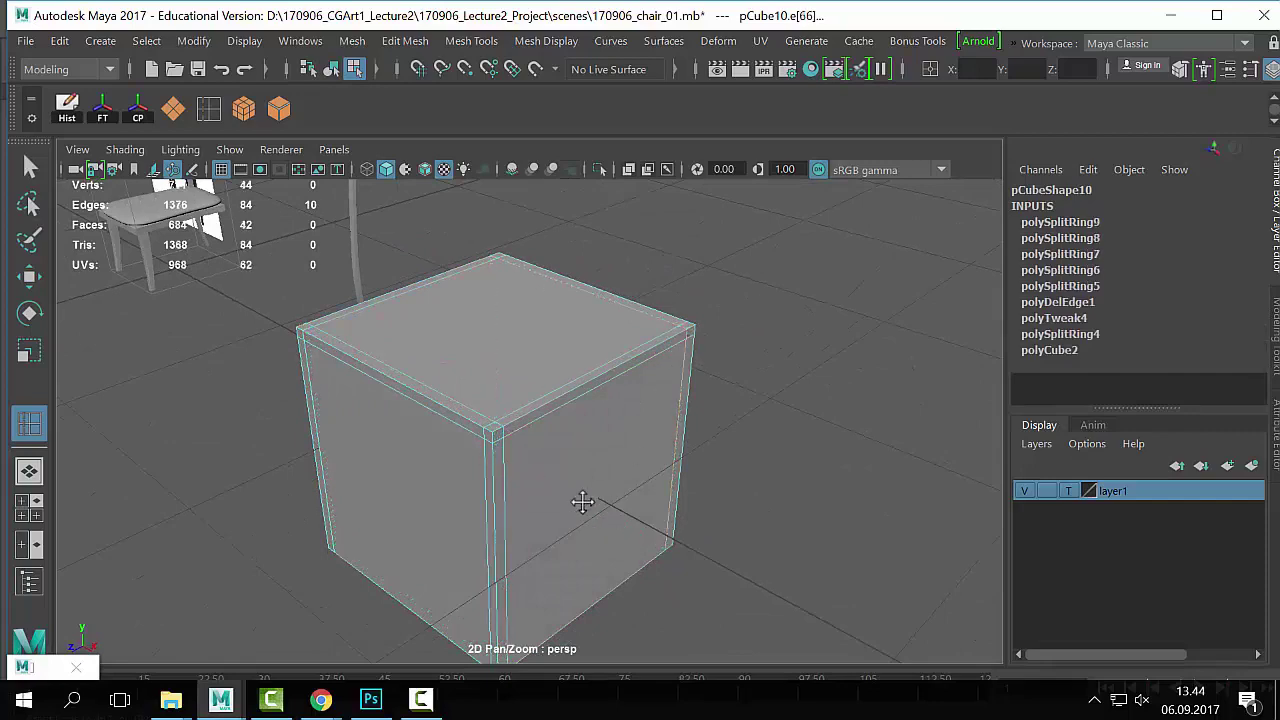
Step: Insert a horizontal edge loop just above the cube's bottom face
alt+drag(580, 503, 583, 338)
key(F8)
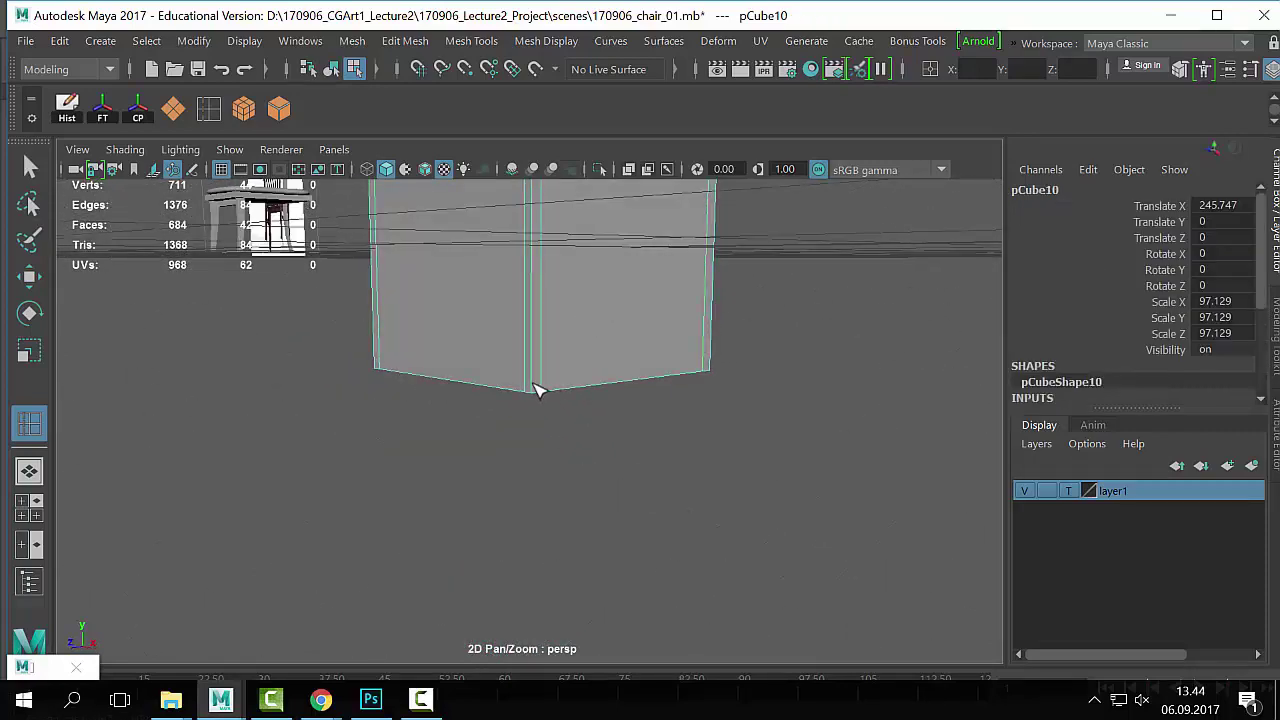
click(534, 386)
alt+drag(587, 401, 420, 477)
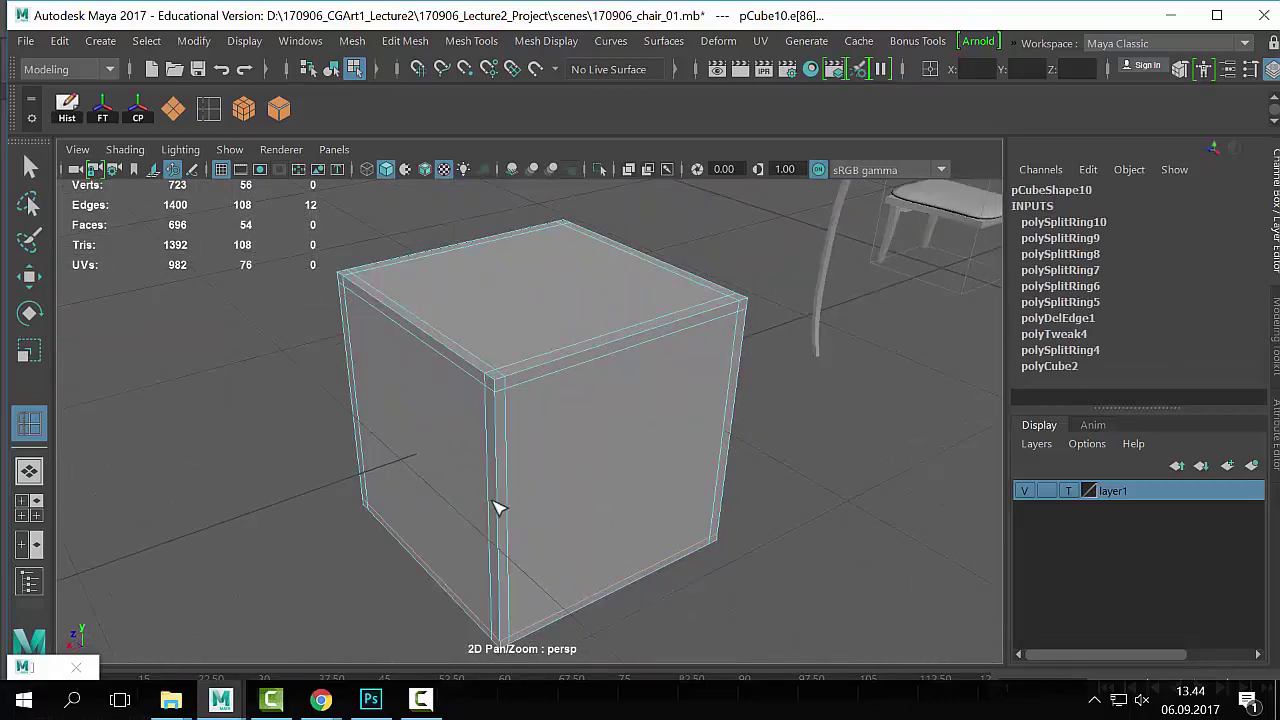
Step: In the select tool, pick the cube's upper +X edge together with the two support edges that flank it
alt+drag(499, 508, 694, 500)
scroll(544, 351, up, 5)
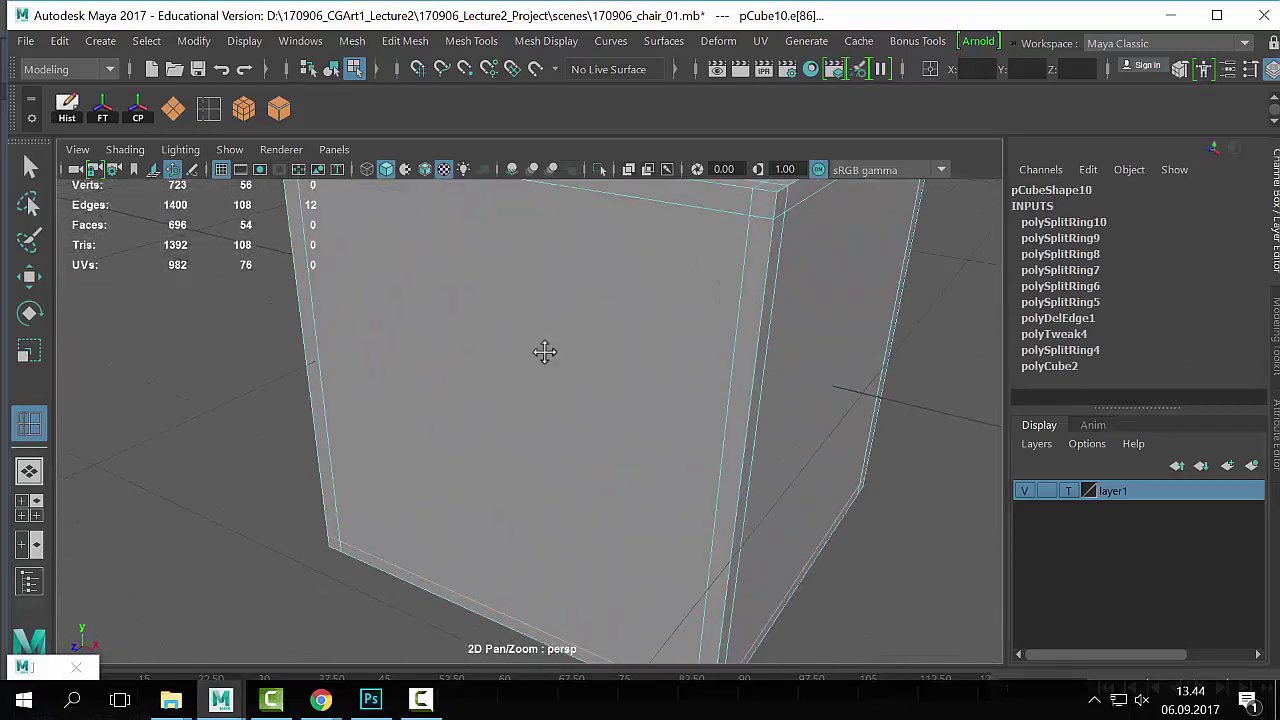
alt+middle_drag(544, 352, 412, 428)
key(q)
alt+middle_drag(563, 374, 520, 432)
click(585, 355)
shift+click(573, 343)
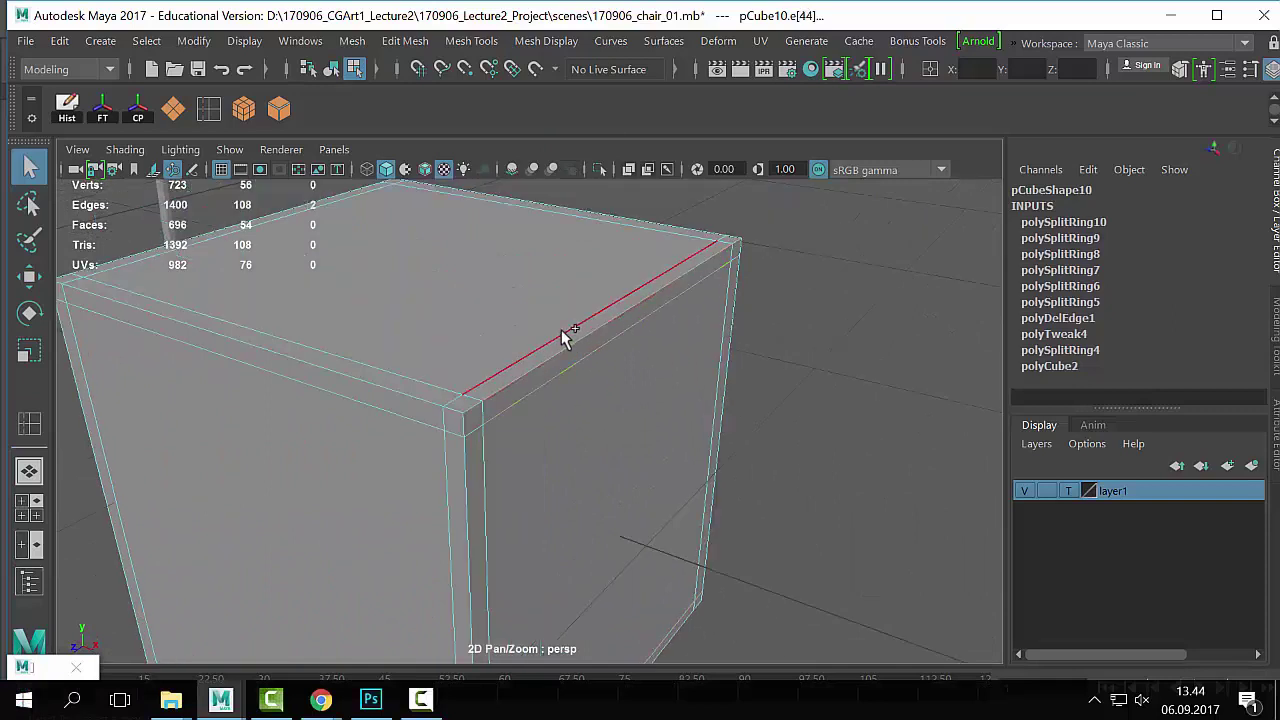
click(705, 416)
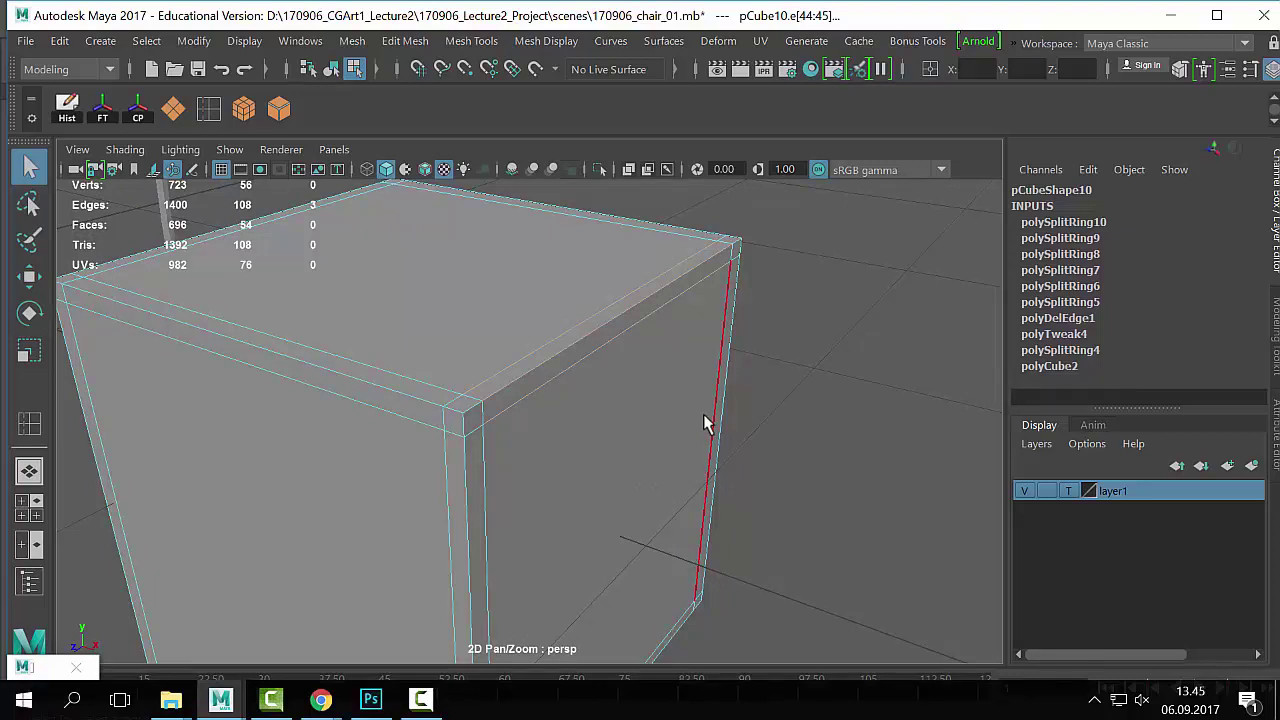
click(627, 331)
shift+click(586, 309)
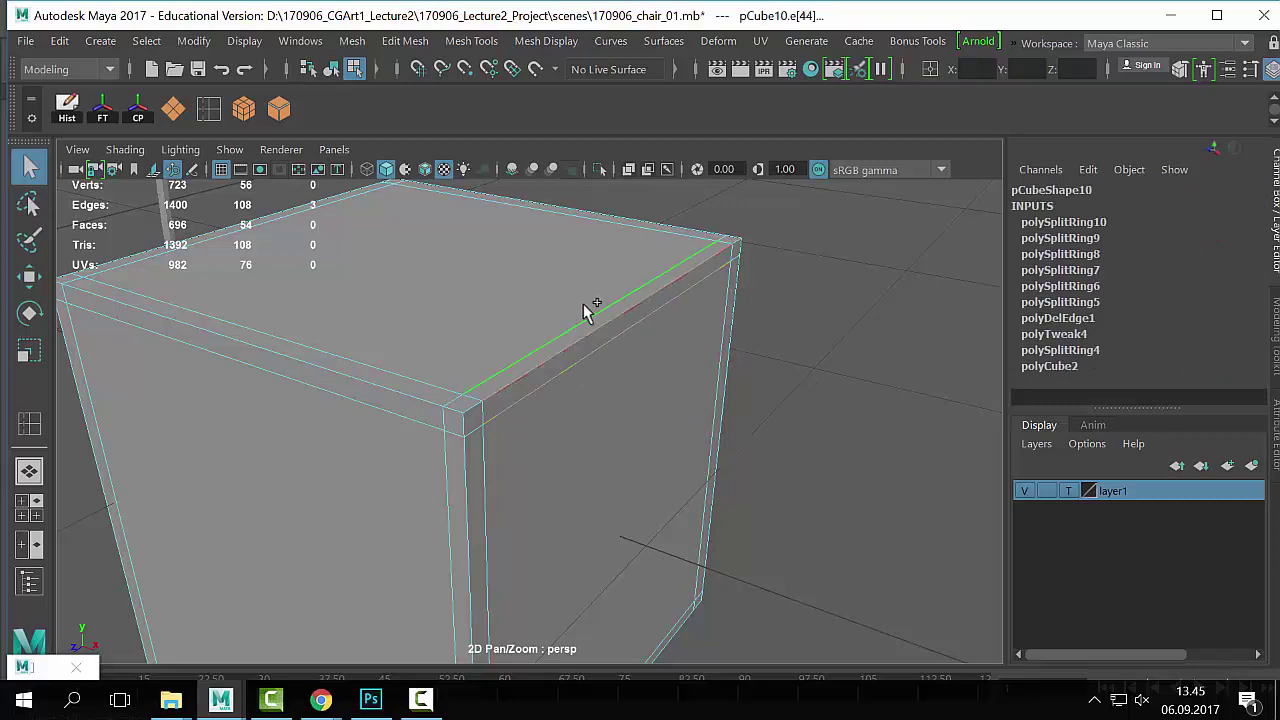
shift+click(615, 341)
key(ctrl+z)
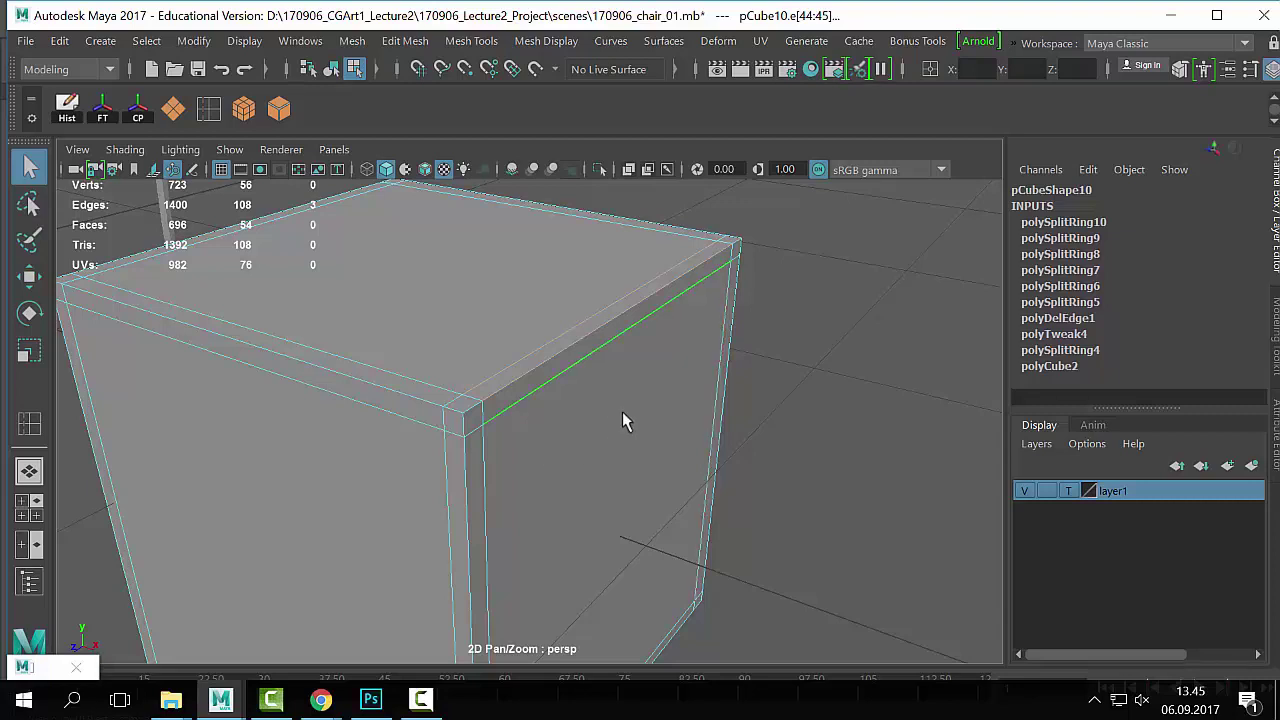
Step: Switch the cube to object mode and inspect its smooth preview with support loops along all sides, ending unsmoothed
scroll(617, 408, down, 3)
right_drag(513, 394, 632, 103)
key(3)
click(590, 622)
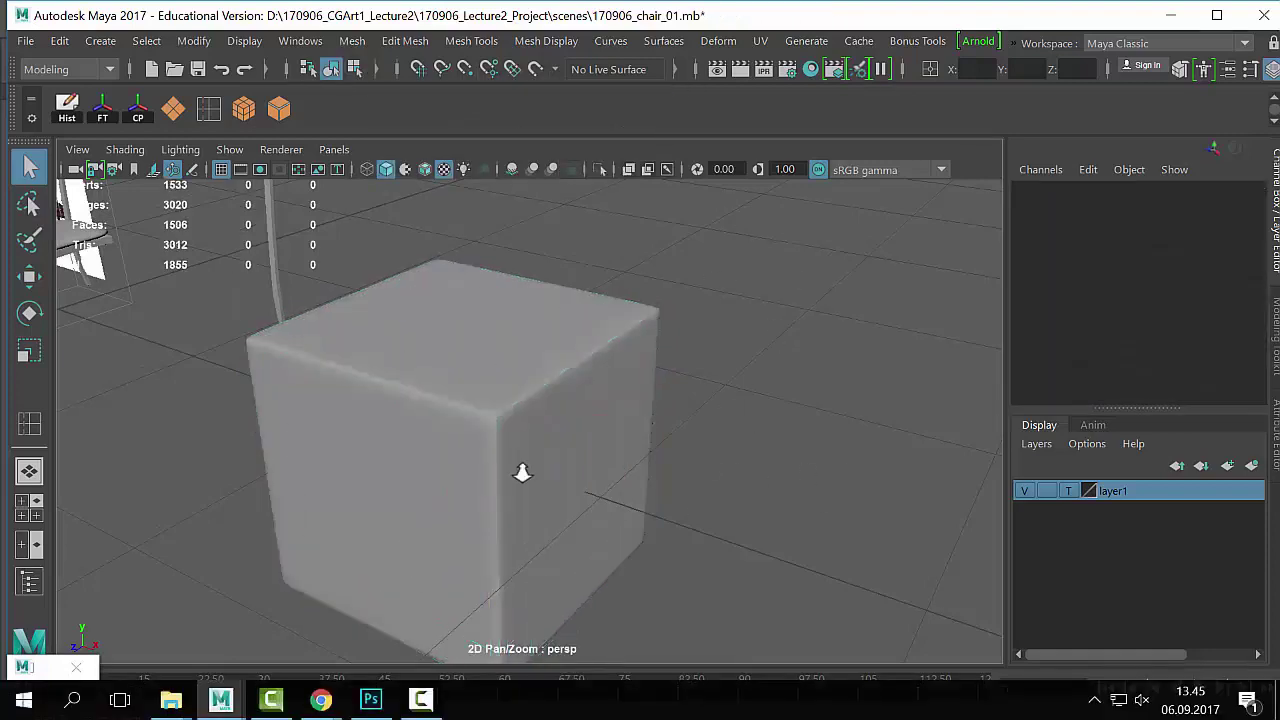
scroll(523, 471, down, 5)
alt+middle_drag(558, 421, 630, 394)
click(564, 511)
alt+drag(564, 517, 471, 491)
scroll(697, 433, up, 3)
key(1)
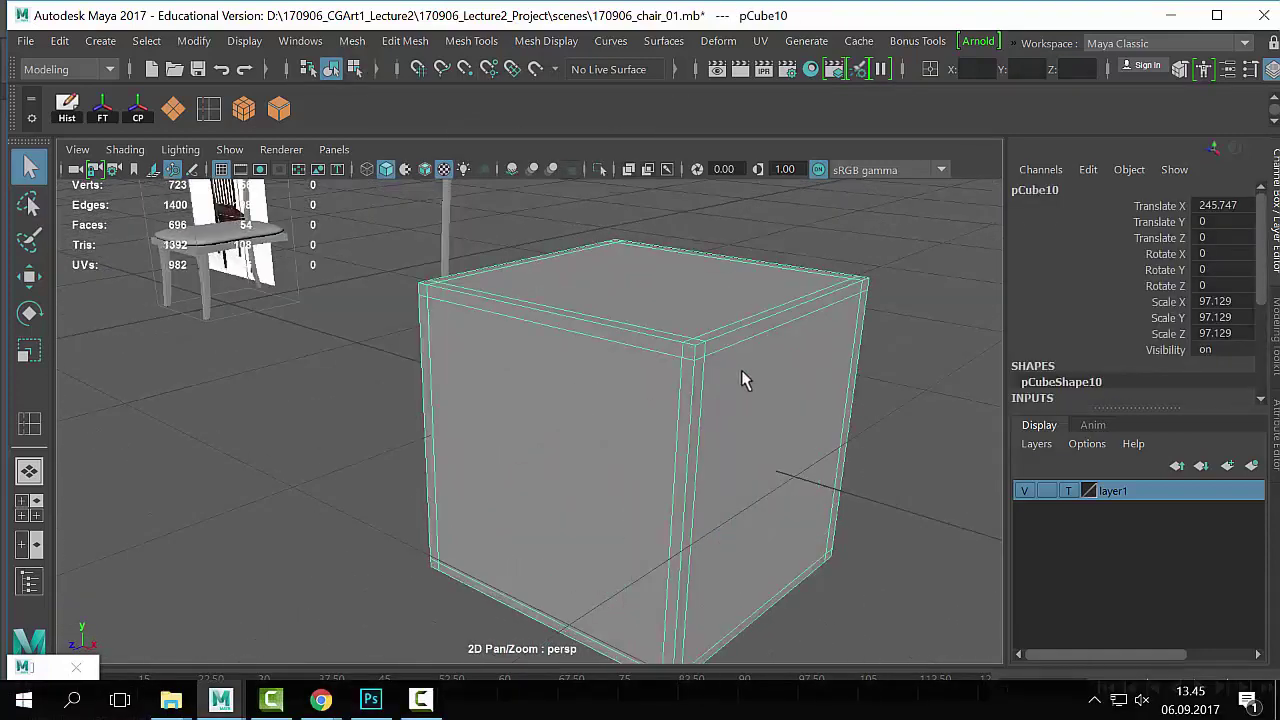
Step: Switch to edge selection, toggle the smooth preview on and off, and pick the support edges beside the upper +X edge
key(F10)
click(728, 322)
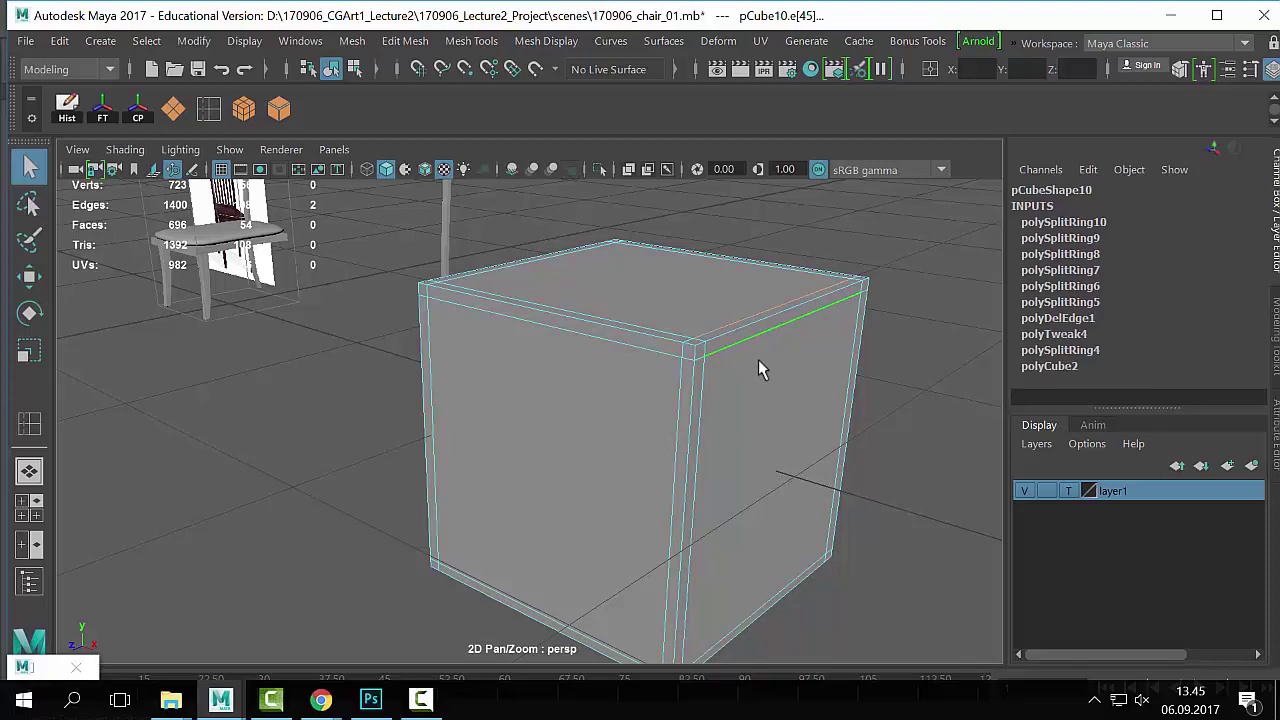
key(3)
click(918, 298)
key(1)
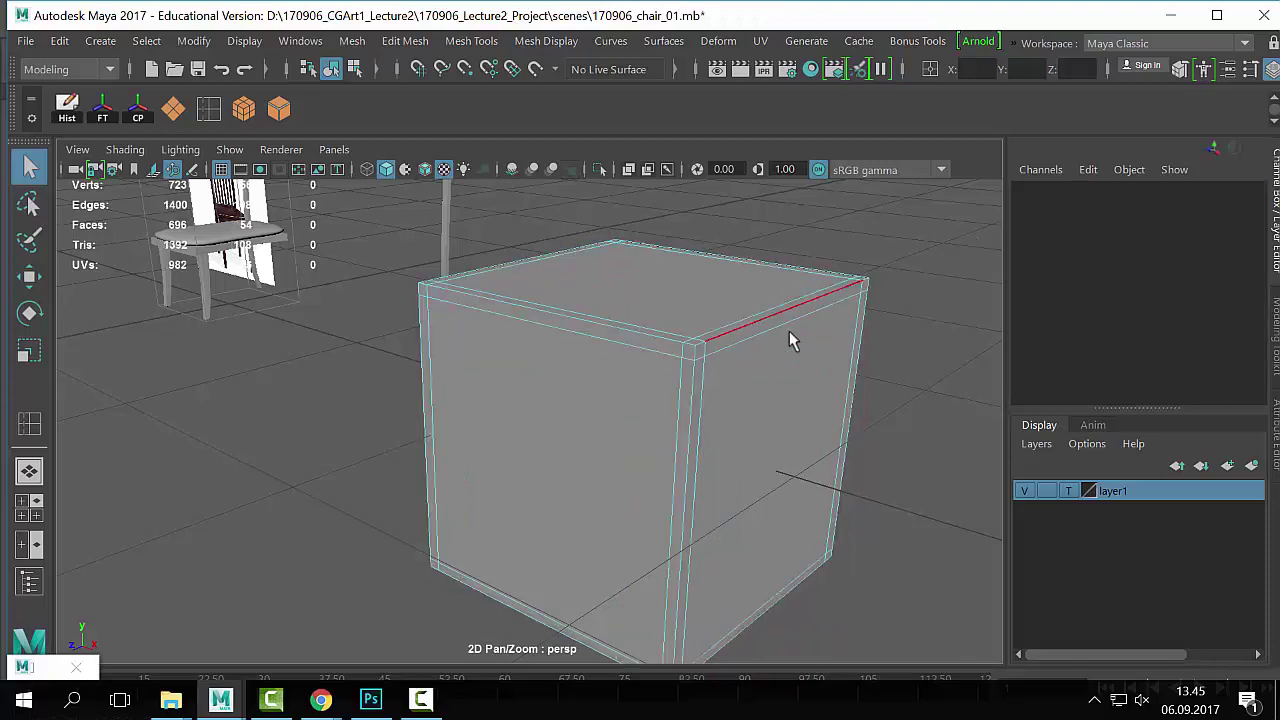
alt+drag(471, 297, 640, 422)
click(690, 401)
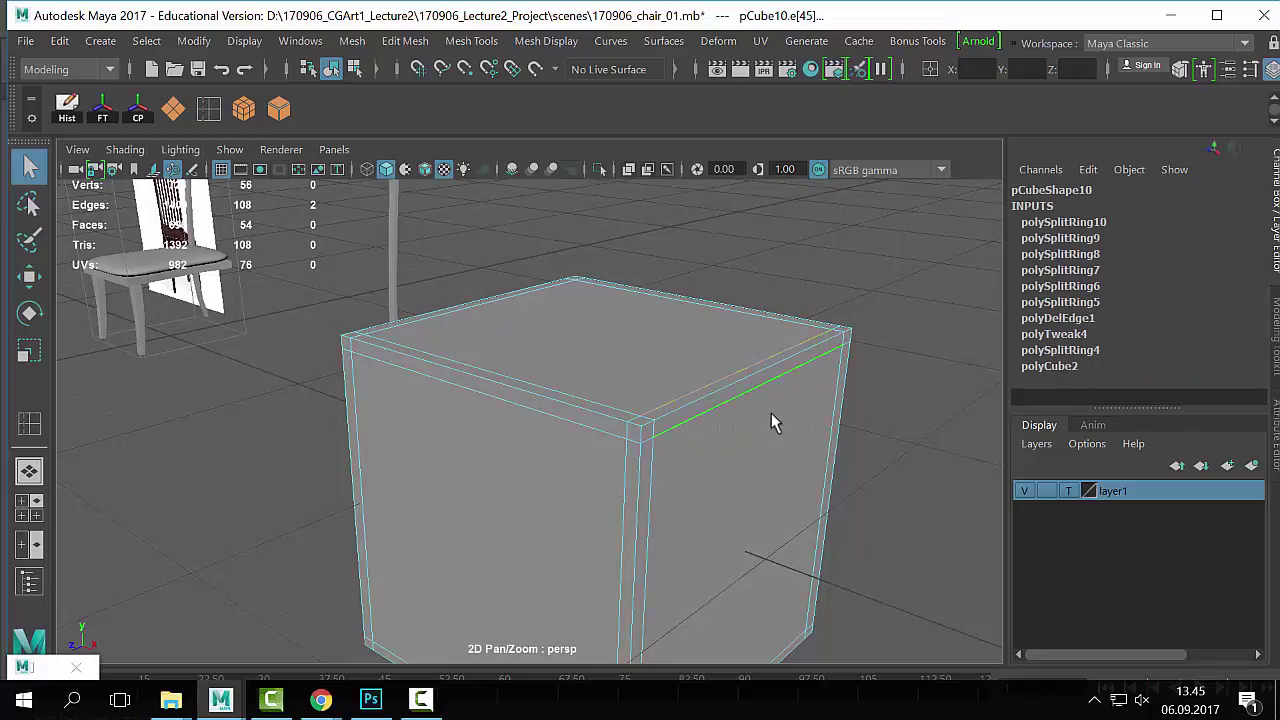
Step: Return to object mode and compare the cube's smoothed and unsmoothed display from several distances and angles, ending unsmoothed
right_drag(697, 530, 815, 100)
key(3)
click(849, 389)
scroll(623, 428, down, 5)
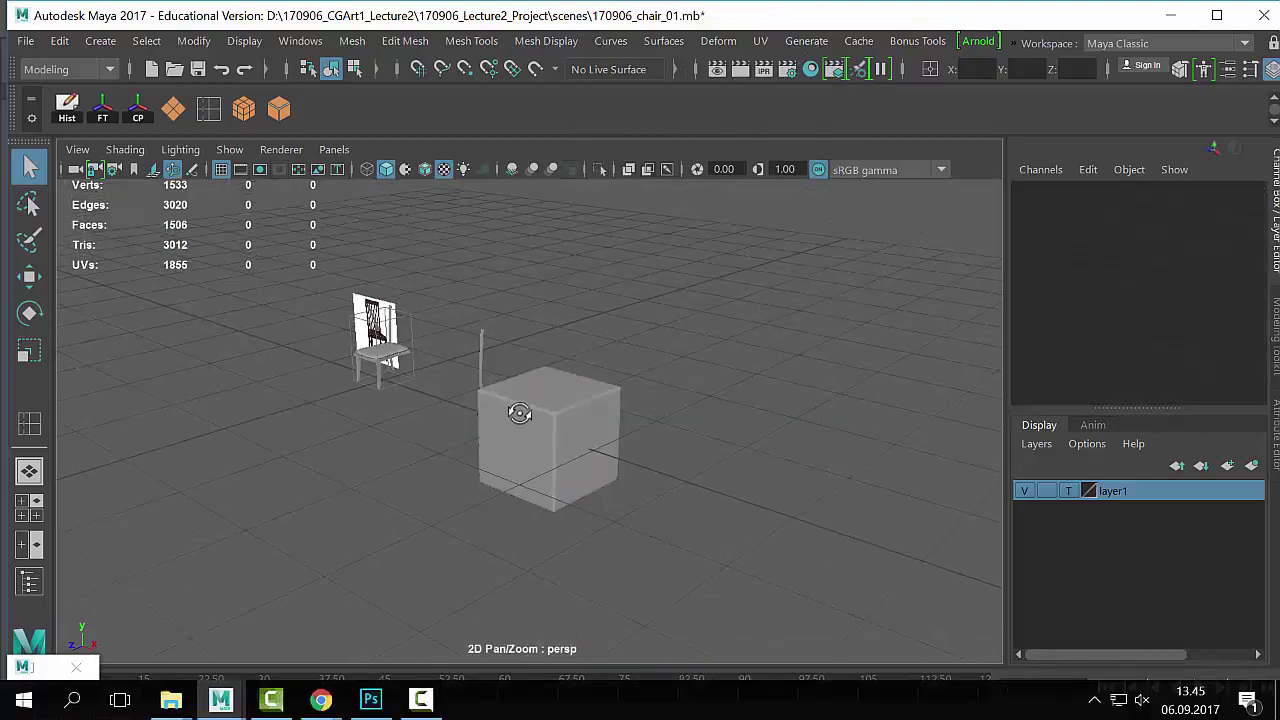
scroll(667, 378, up, 3)
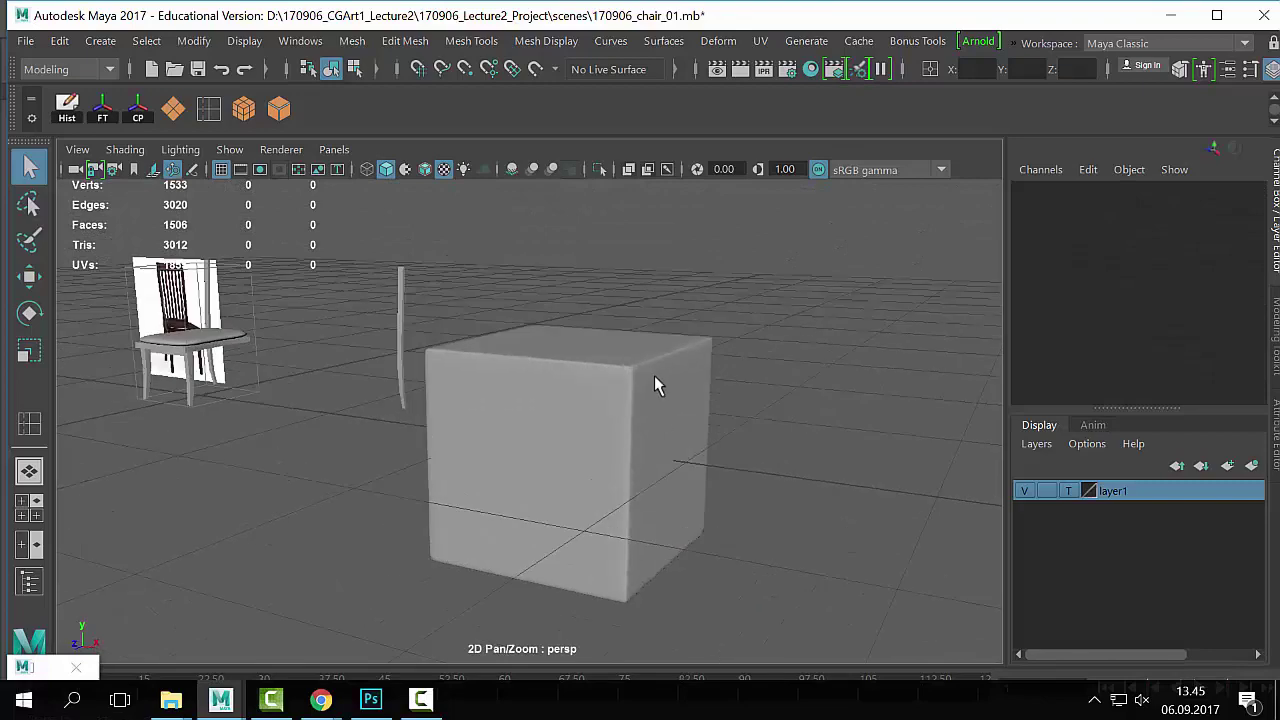
click(654, 385)
key(1)
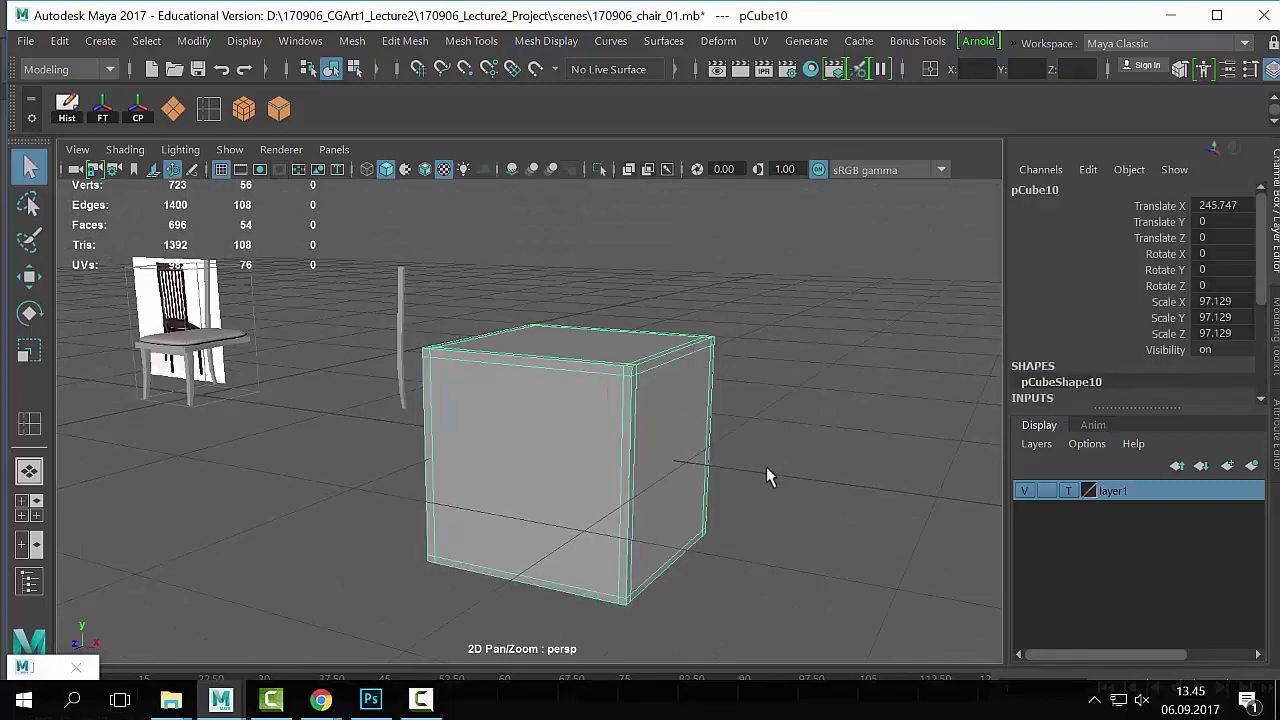
alt+drag(766, 477, 531, 393)
key(3)
key(1)
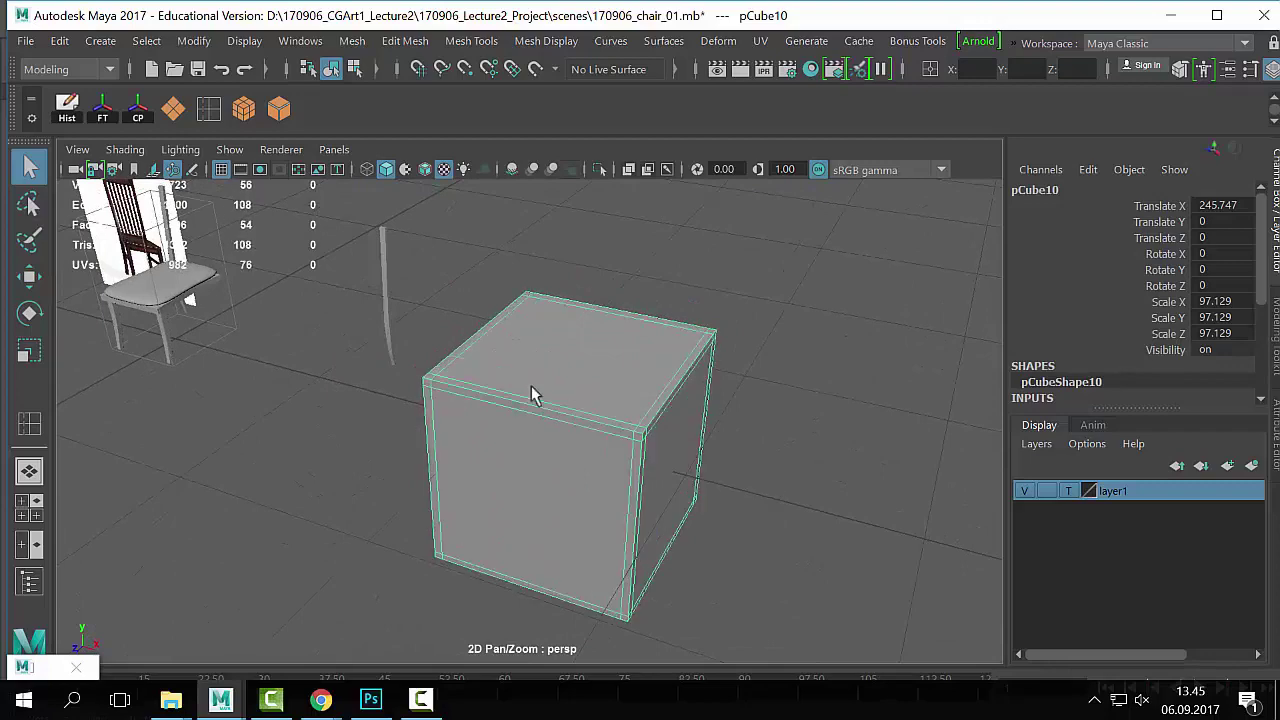
Step: Select the complete edge loops running beside the cube's +X and front faces
scroll(531, 393, up, 4)
key(F10)
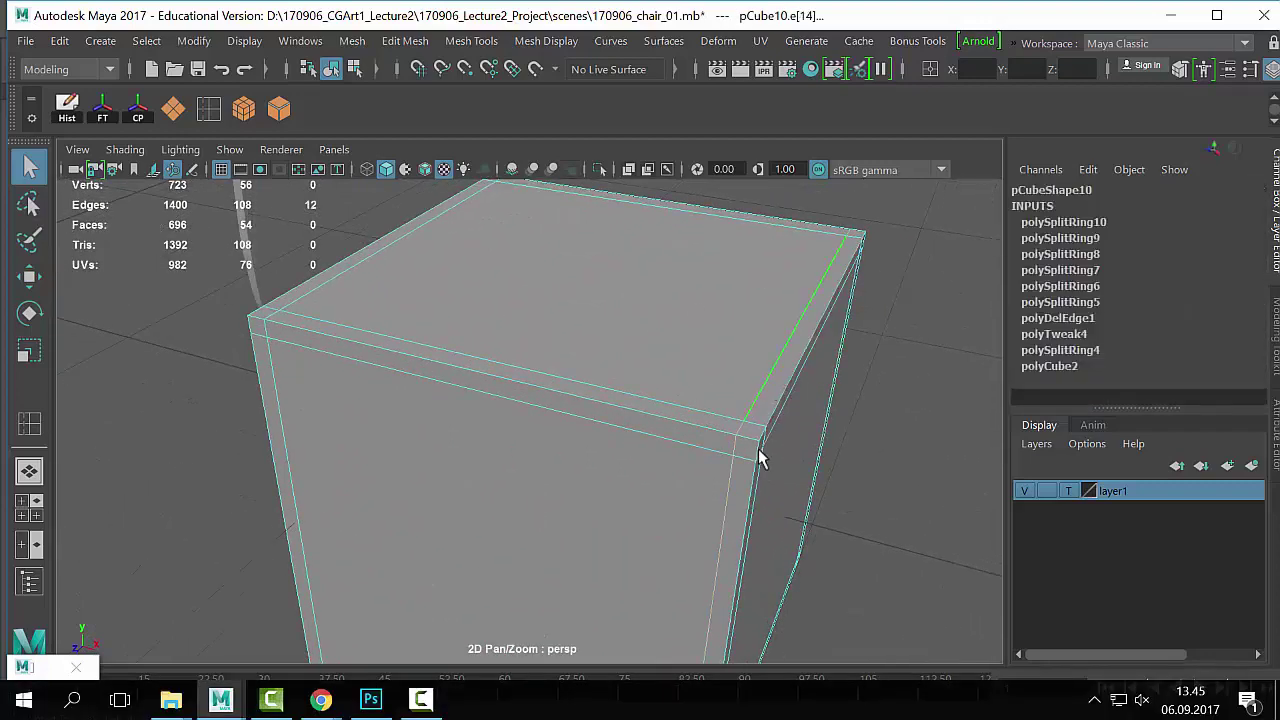
double_click(688, 418)
scroll(855, 451, down, 3)
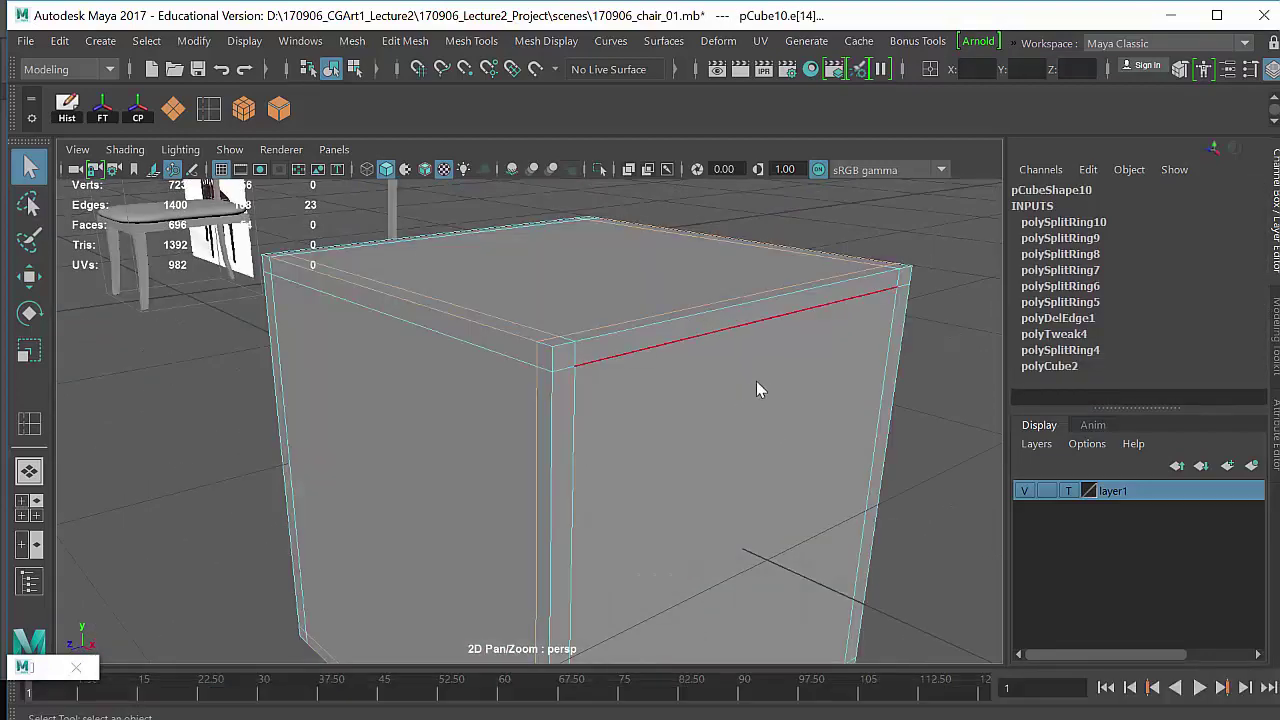
Step: Return the cube to object mode and clear the selection, with the chair and the cube both in view
right_drag(756, 175, 873, 101)
click(882, 187)
alt+drag(882, 187, 826, 305)
click(826, 305)
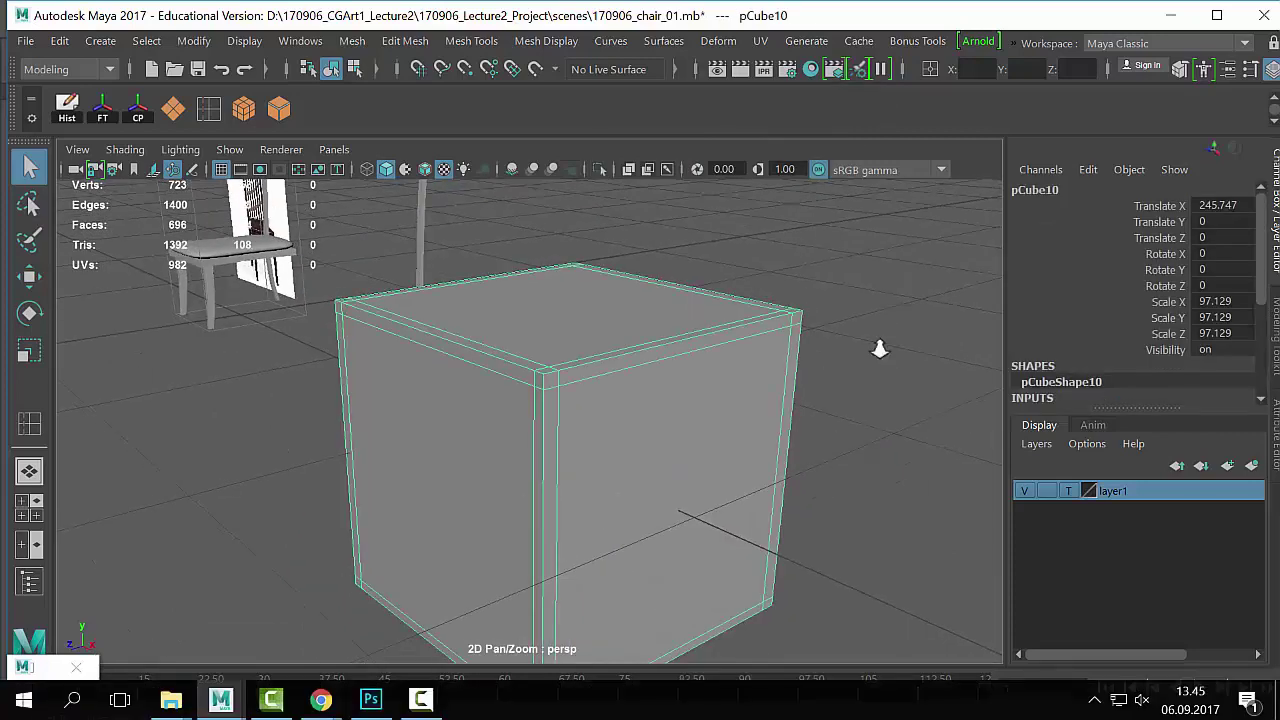
alt+right_drag(880, 349, 405, 365)
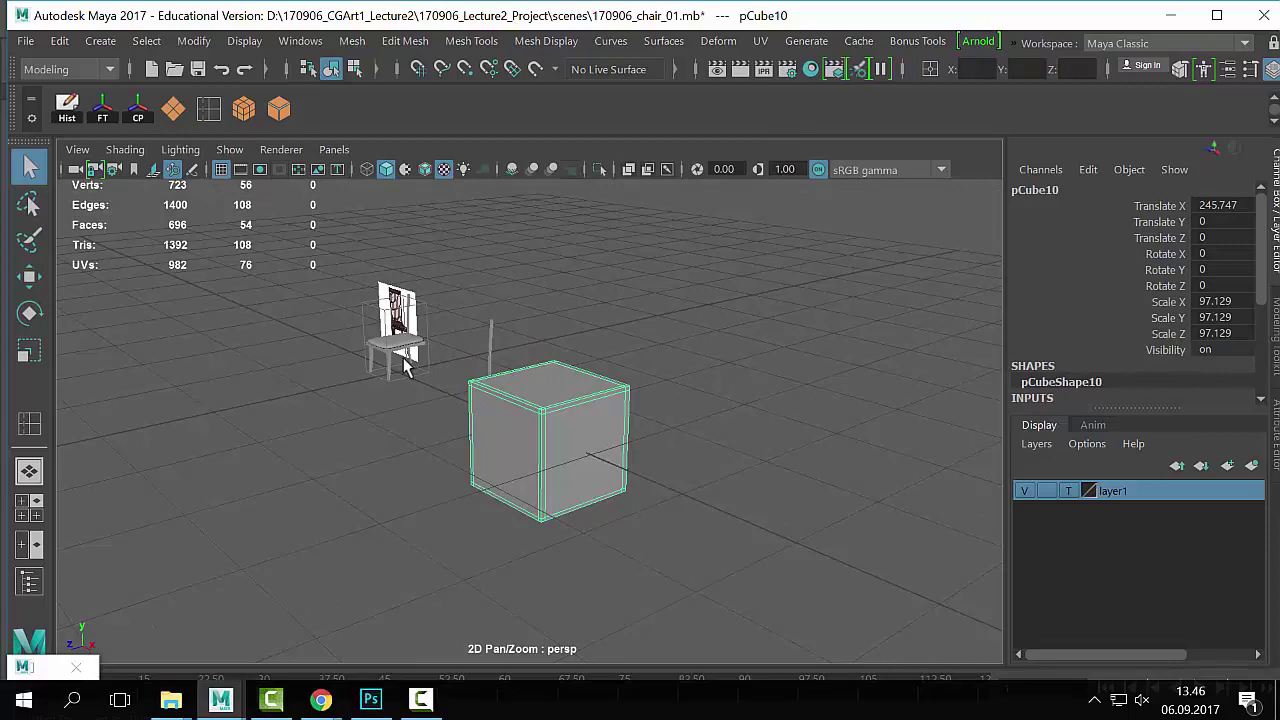
click(646, 386)
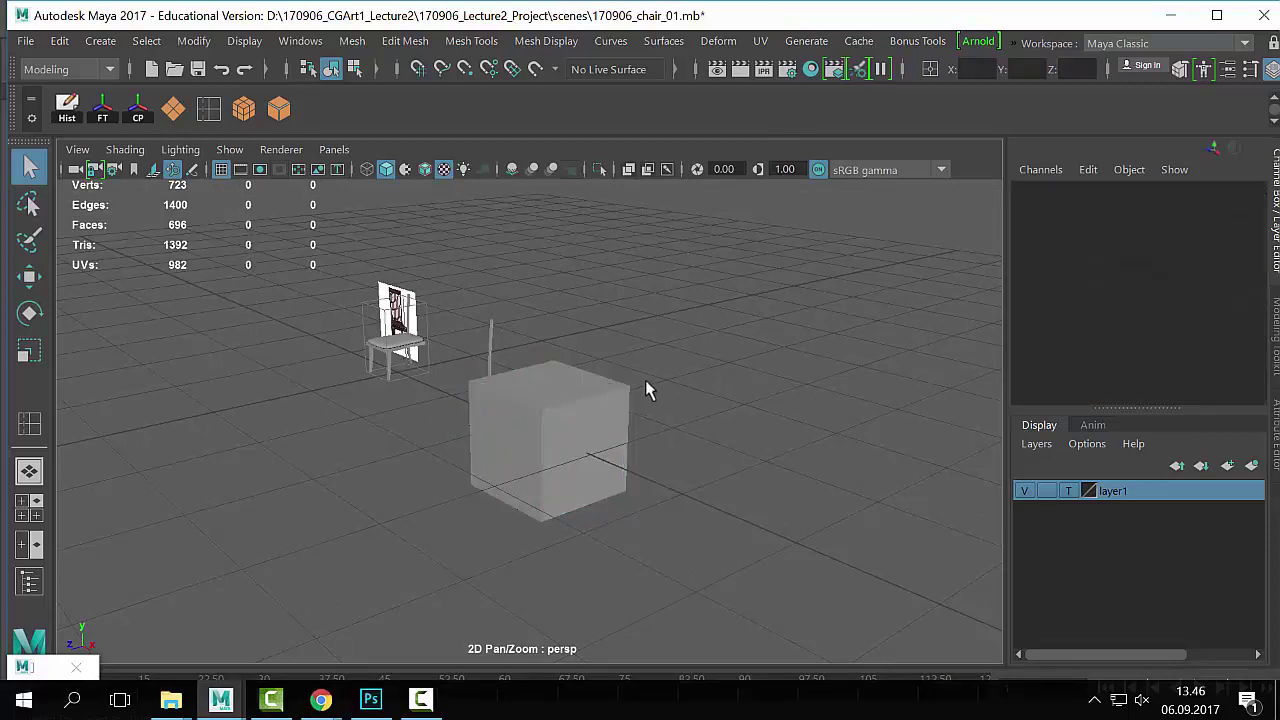
alt+drag(646, 386, 684, 392)
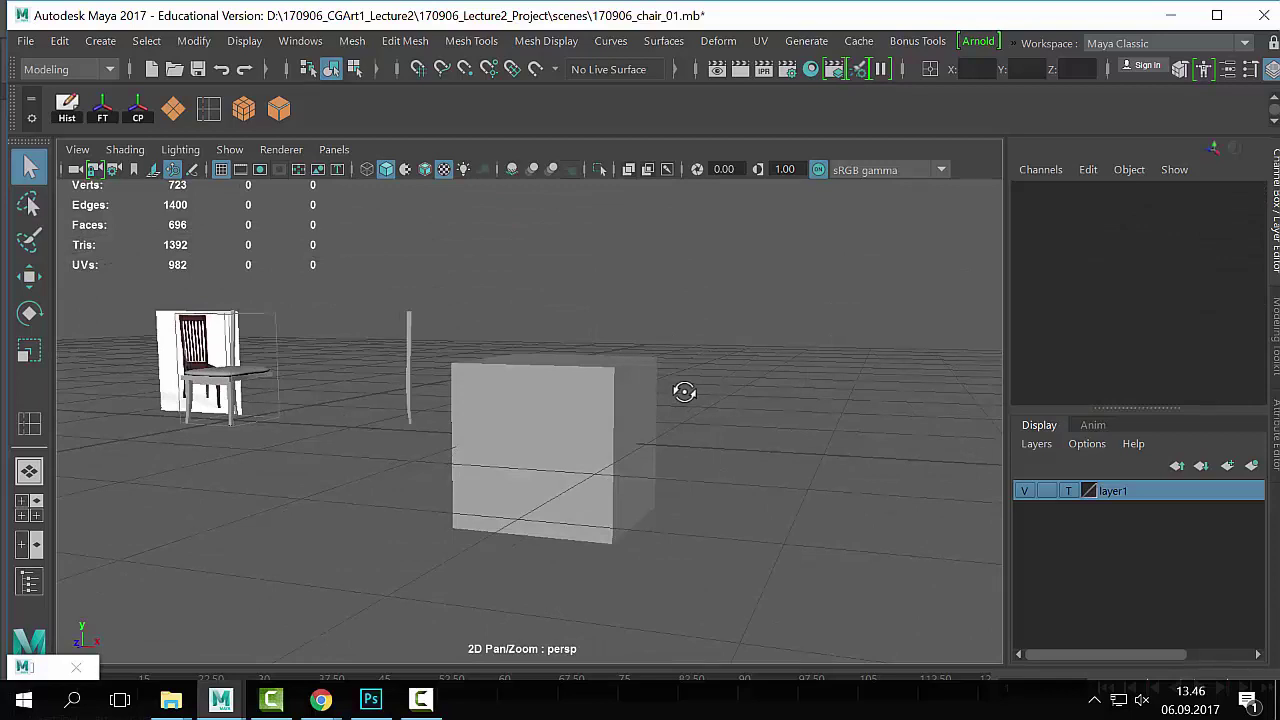
click(244, 108)
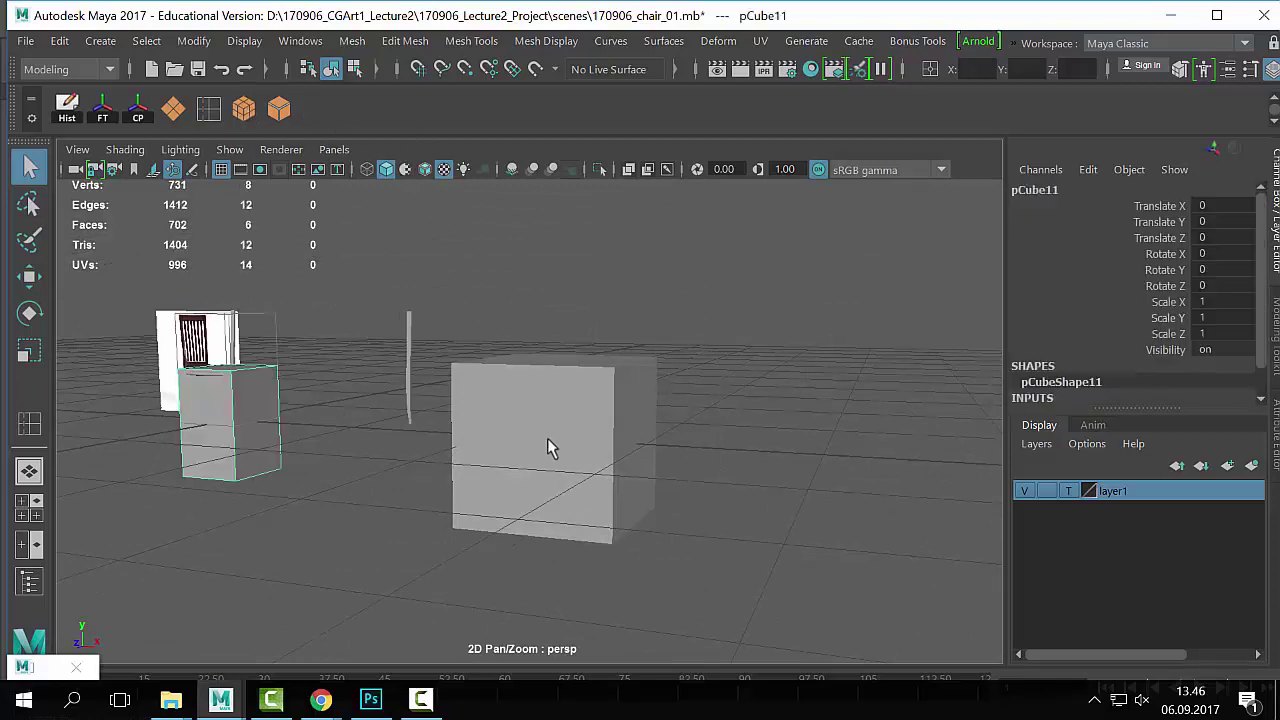
key(w)
drag(315, 430, 905, 506)
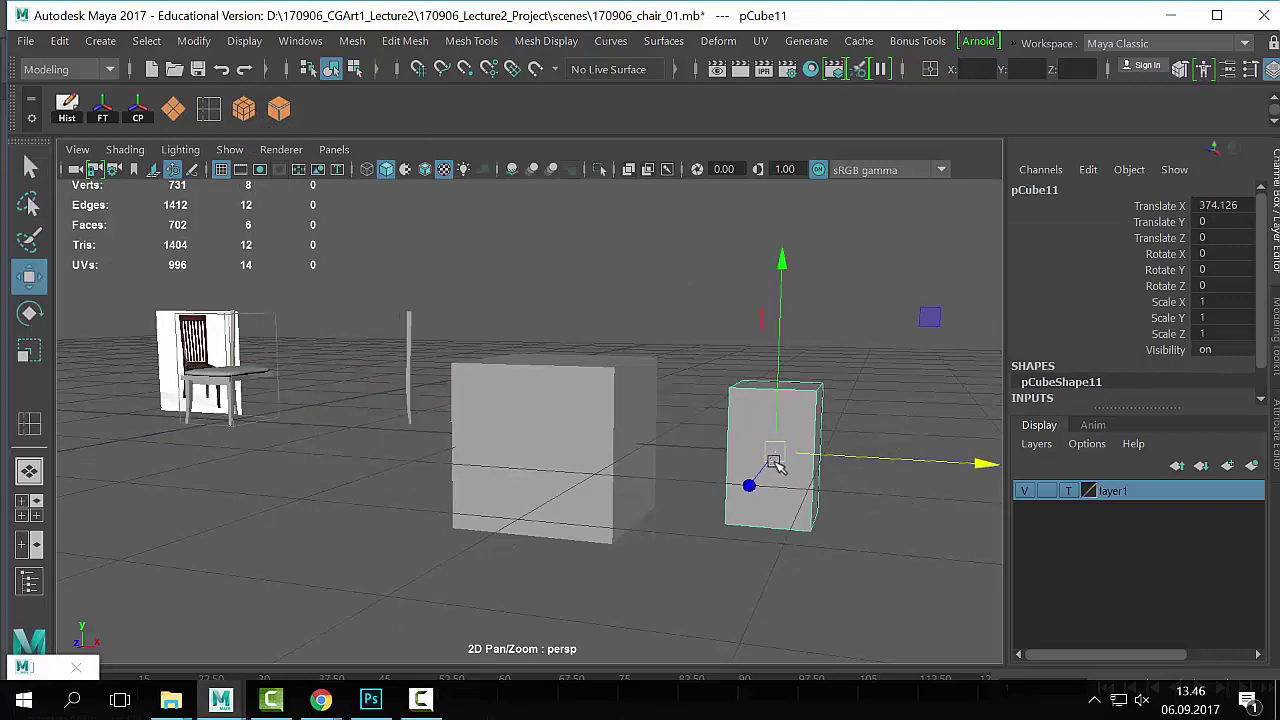
key(Delete)
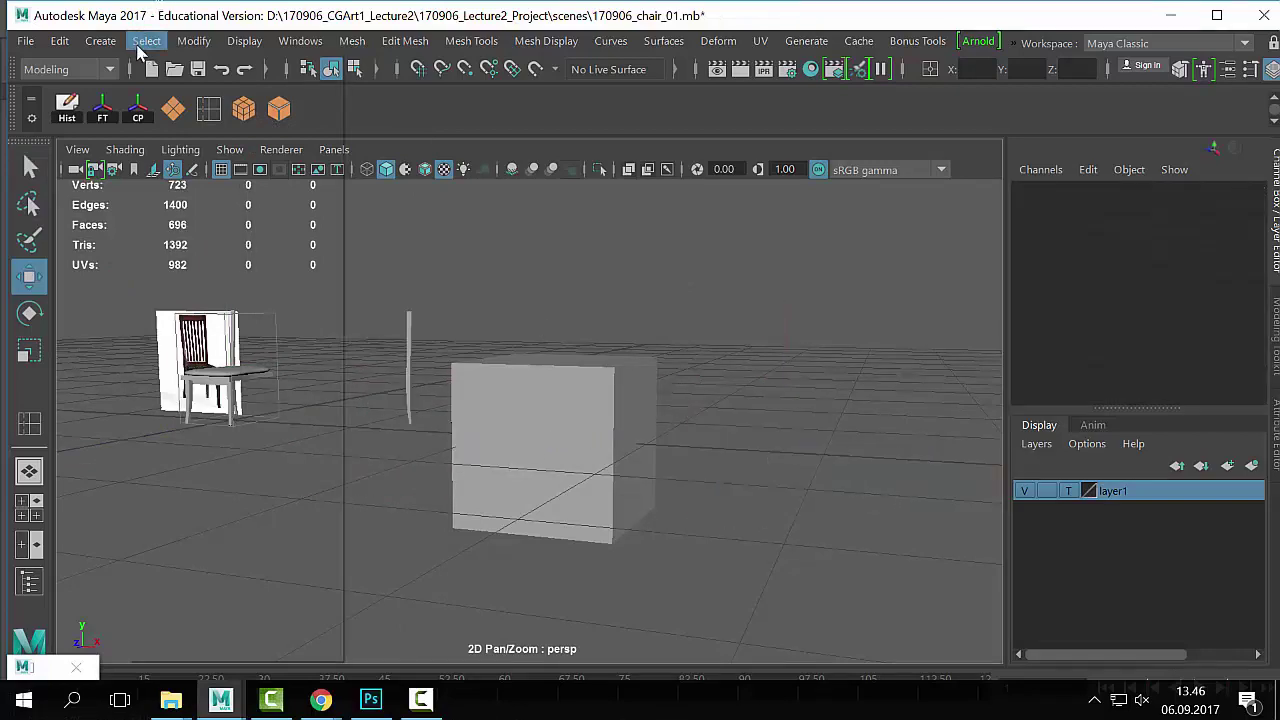
Step: Create a polygon cube with width, height and depth 1 and one division per axis, and deselect it
click(100, 41)
mouse_move(158, 113)
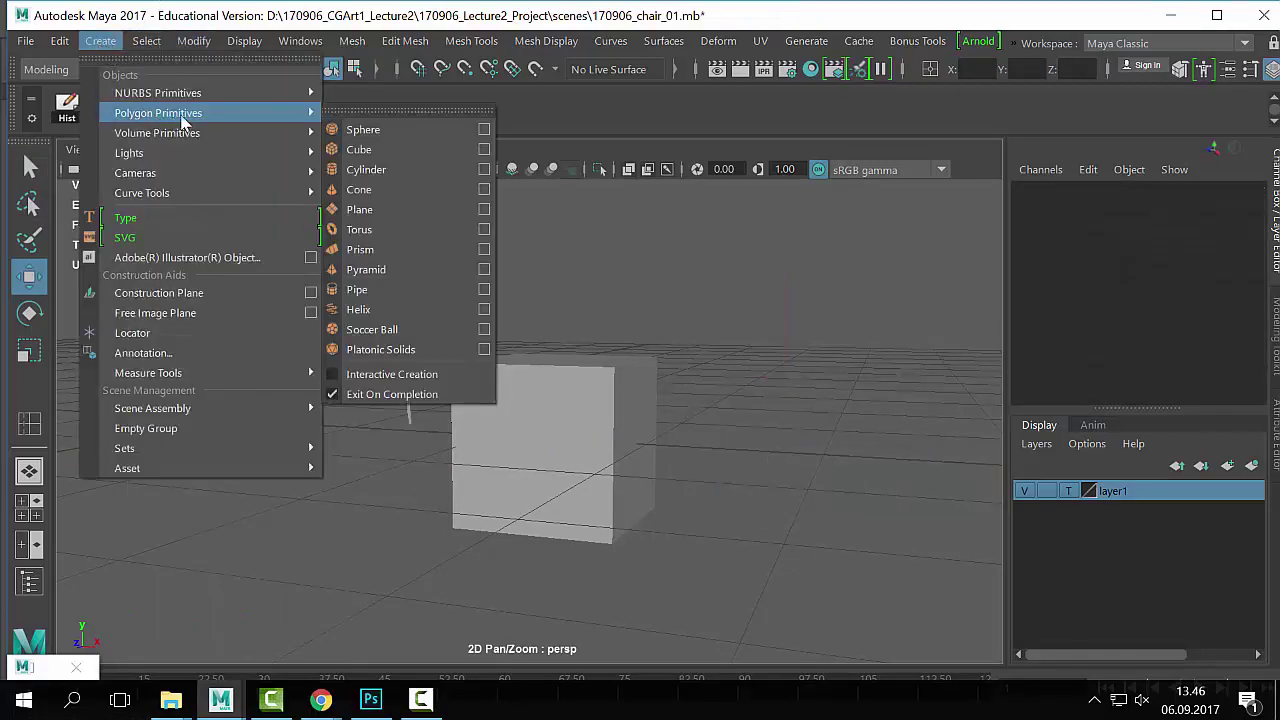
click(484, 146)
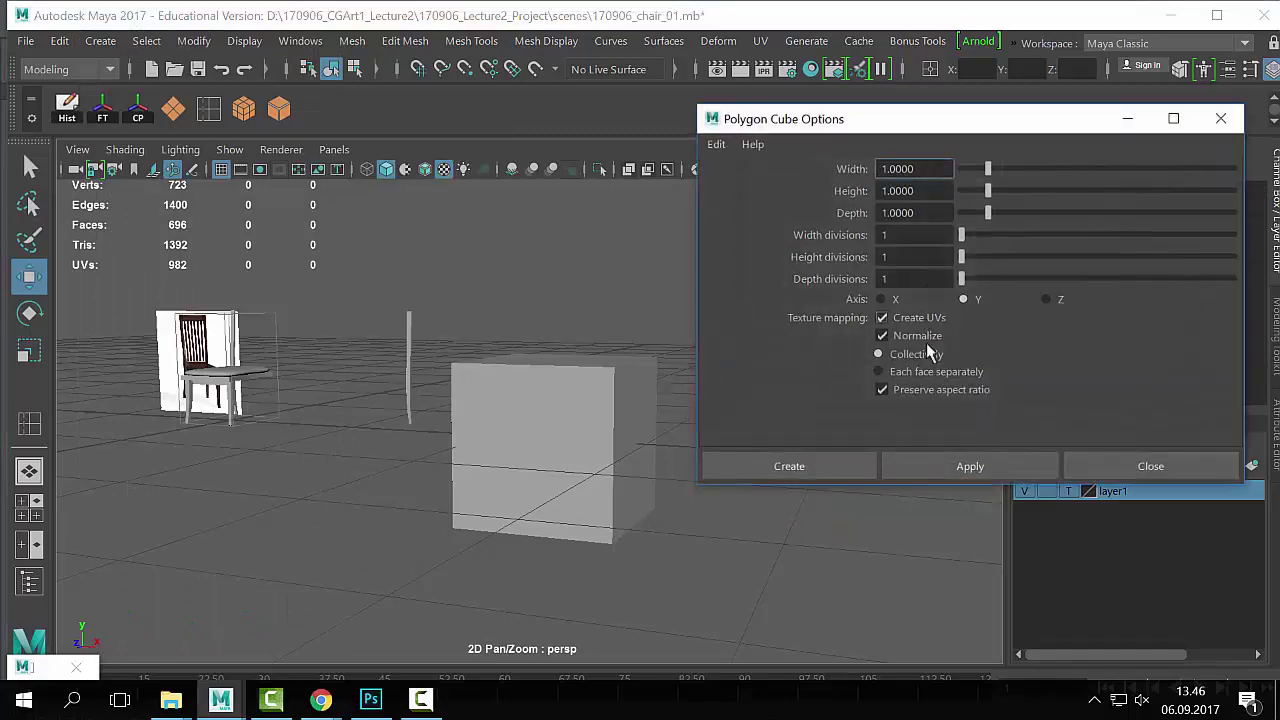
click(859, 468)
key(t)
click(262, 436)
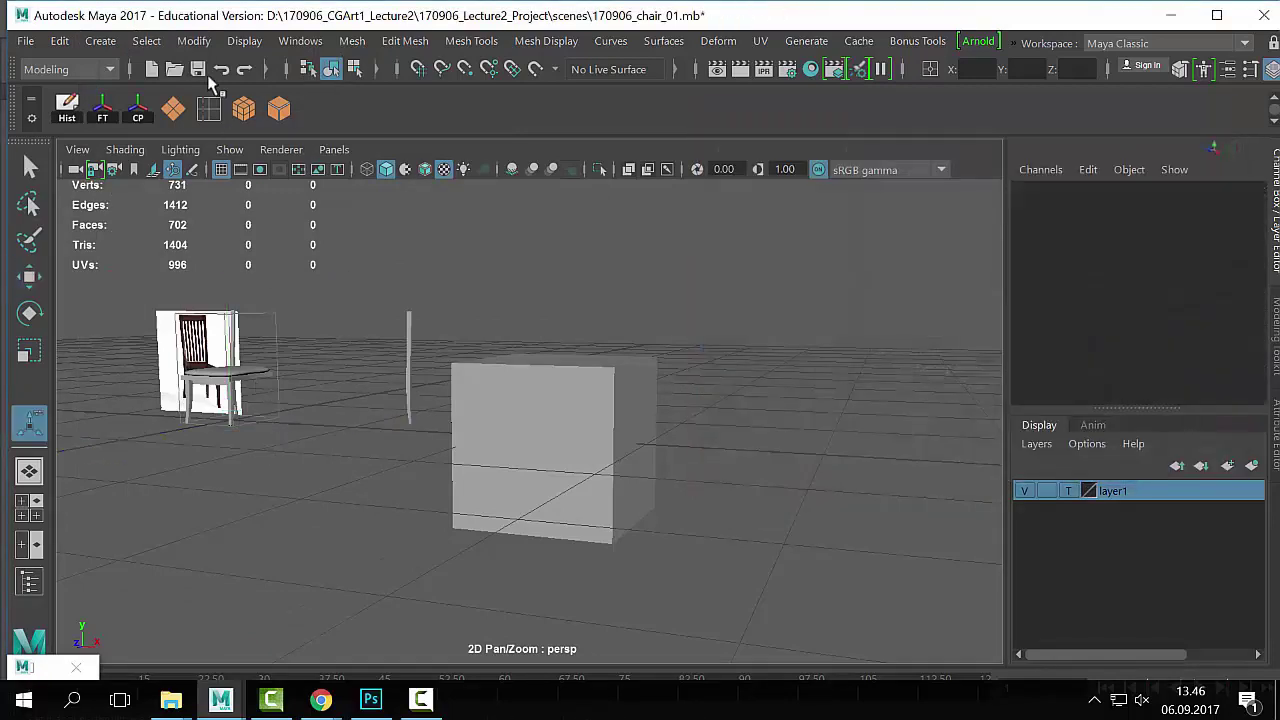
Step: Scale the new cube uniformly to about 93.5 and move it along X to about 385.8, beside the edge-looped cube
click(72, 667)
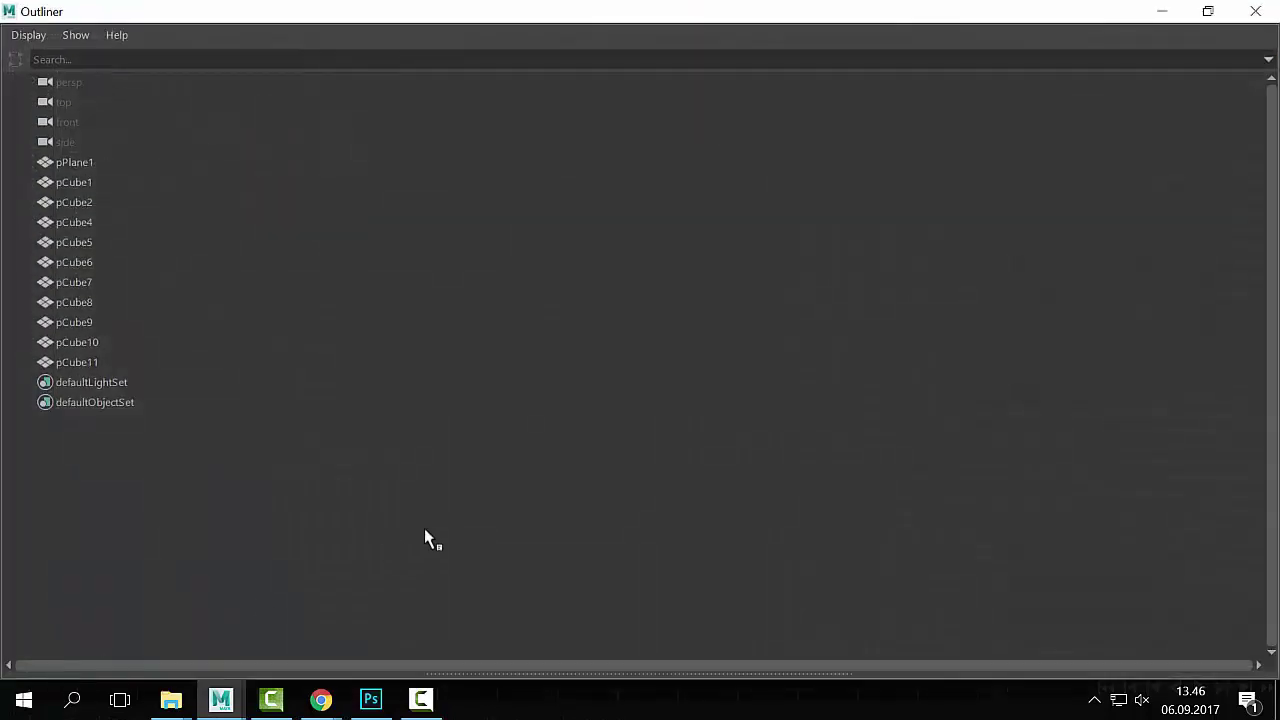
click(77, 362)
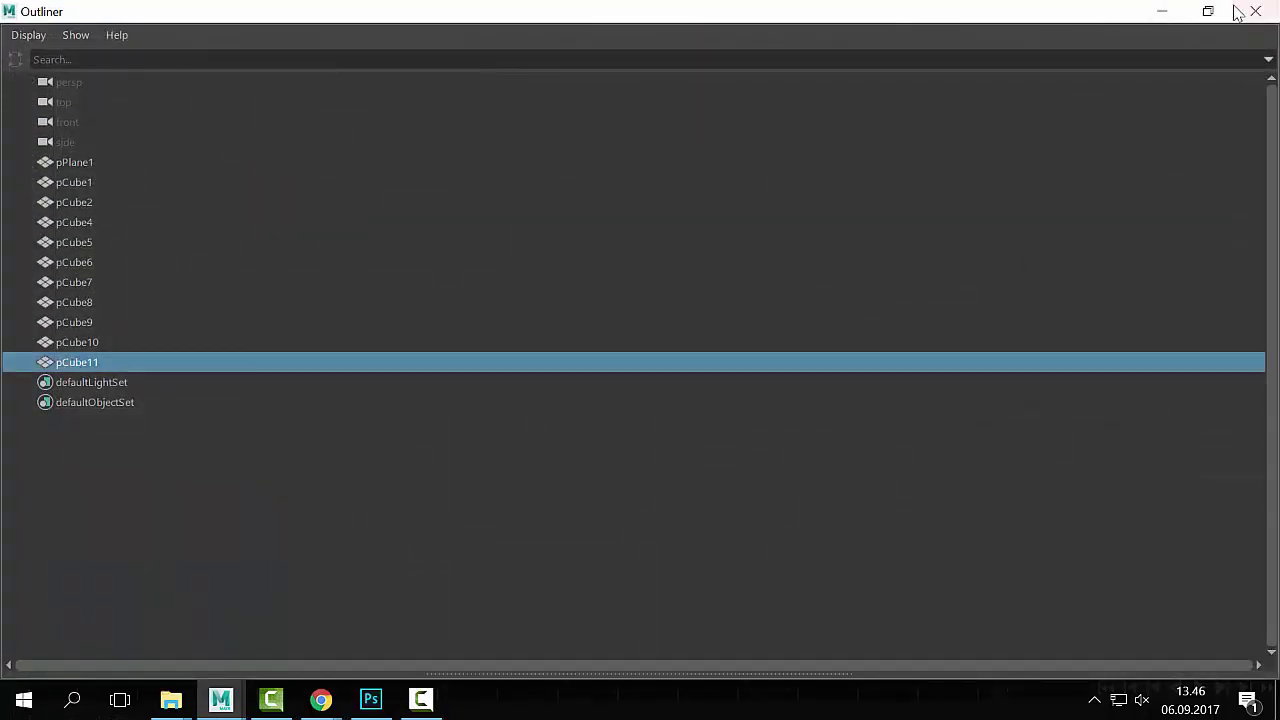
click(1162, 11)
key(r)
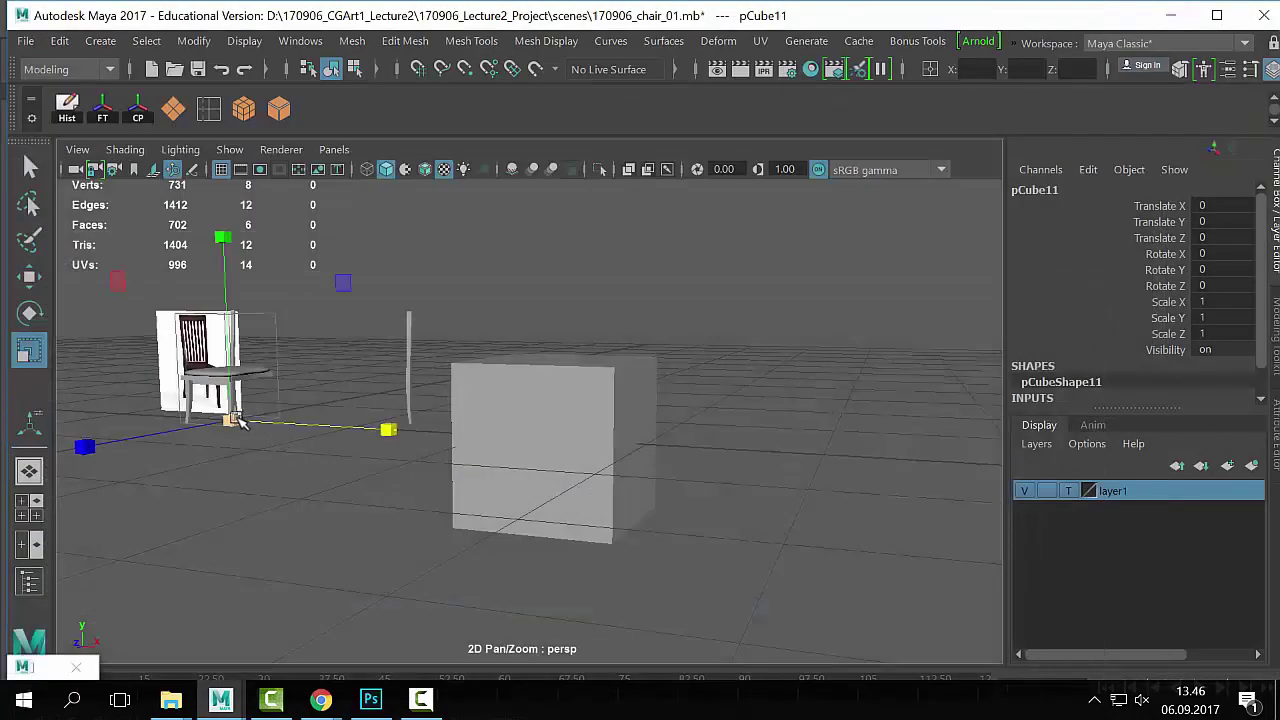
drag(229, 424, 931, 514)
key(w)
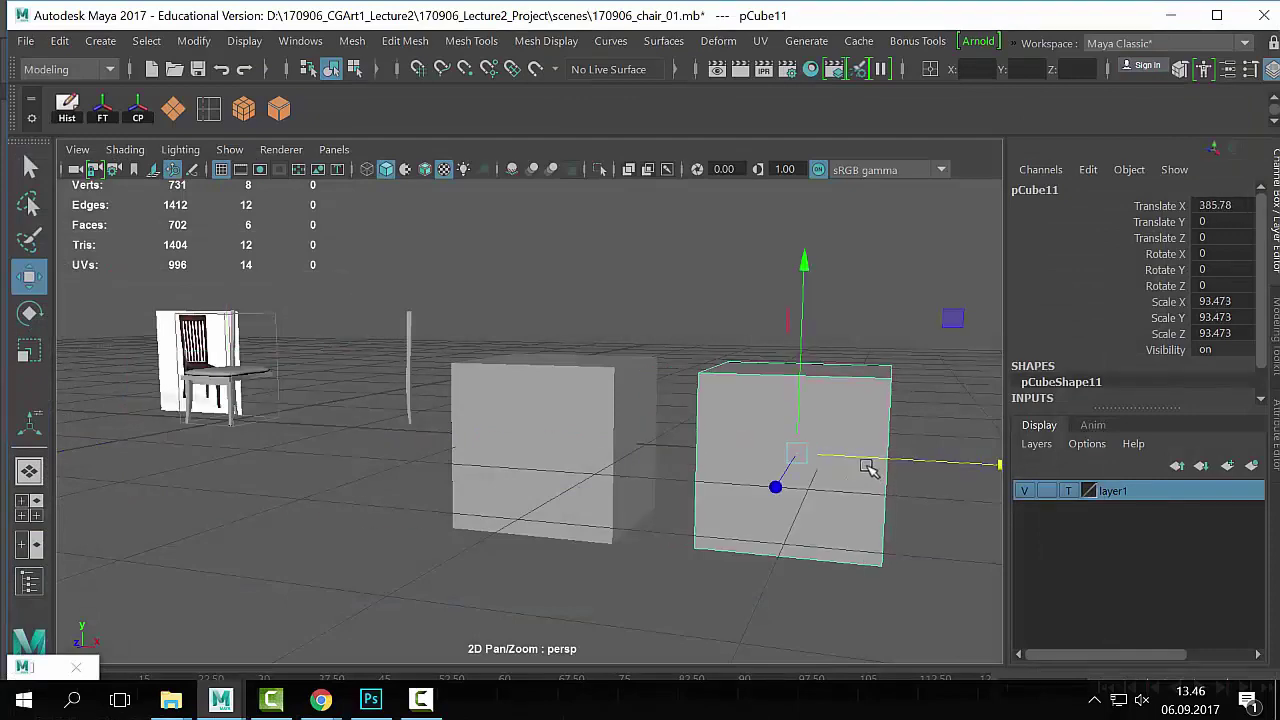
alt+drag(866, 466, 655, 490)
alt+right_drag(655, 490, 734, 423)
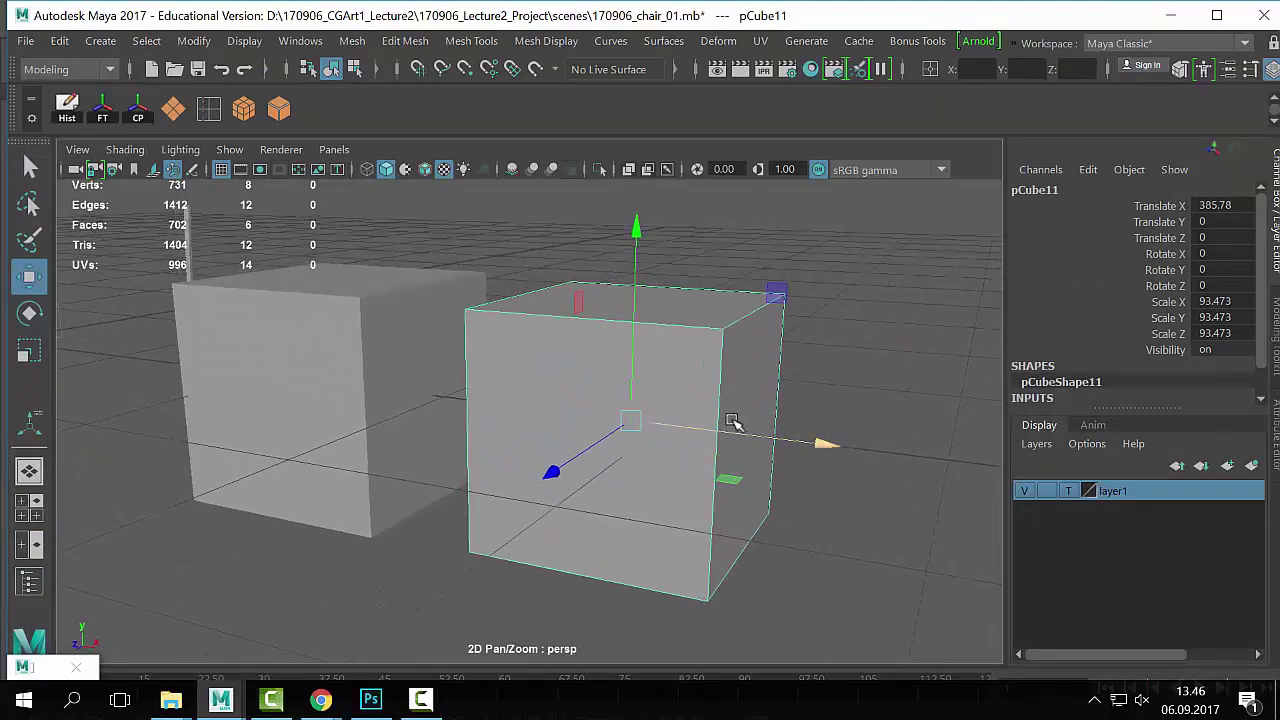
Step: Bevel all edges of the new cube with a fraction of 0.05
click(282, 112)
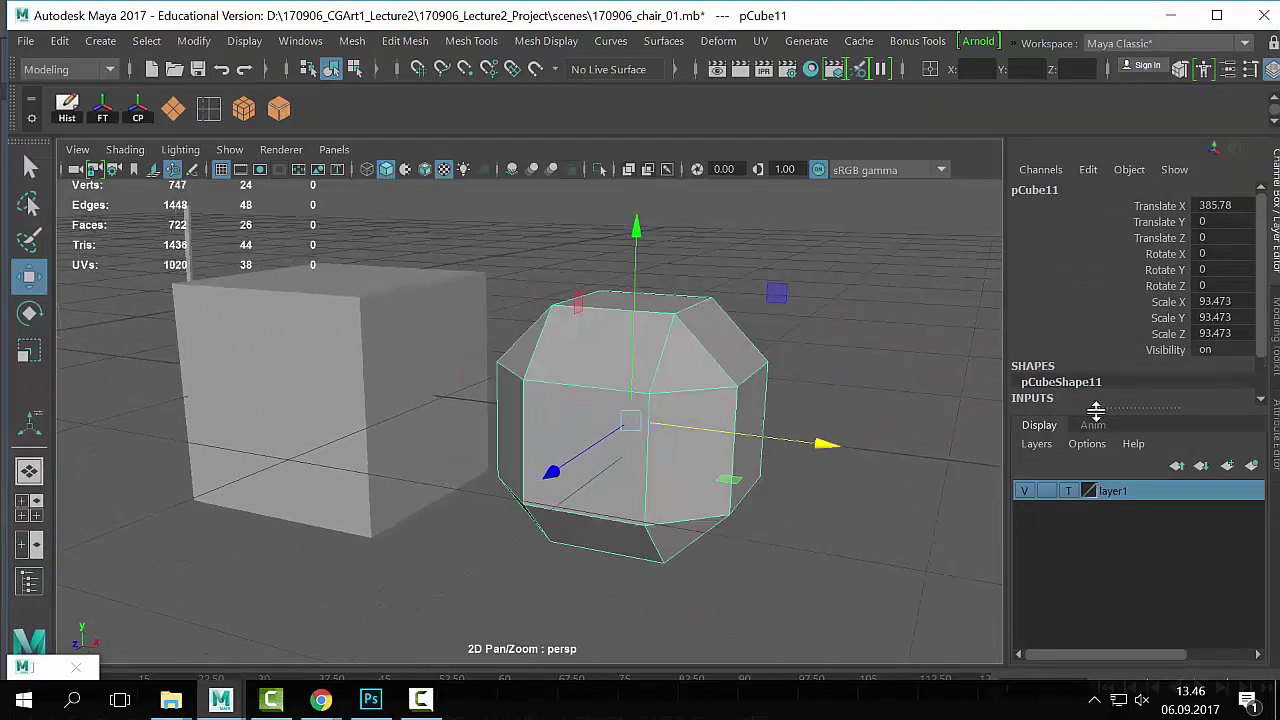
scroll(1125, 400, down, 2)
click(1072, 367)
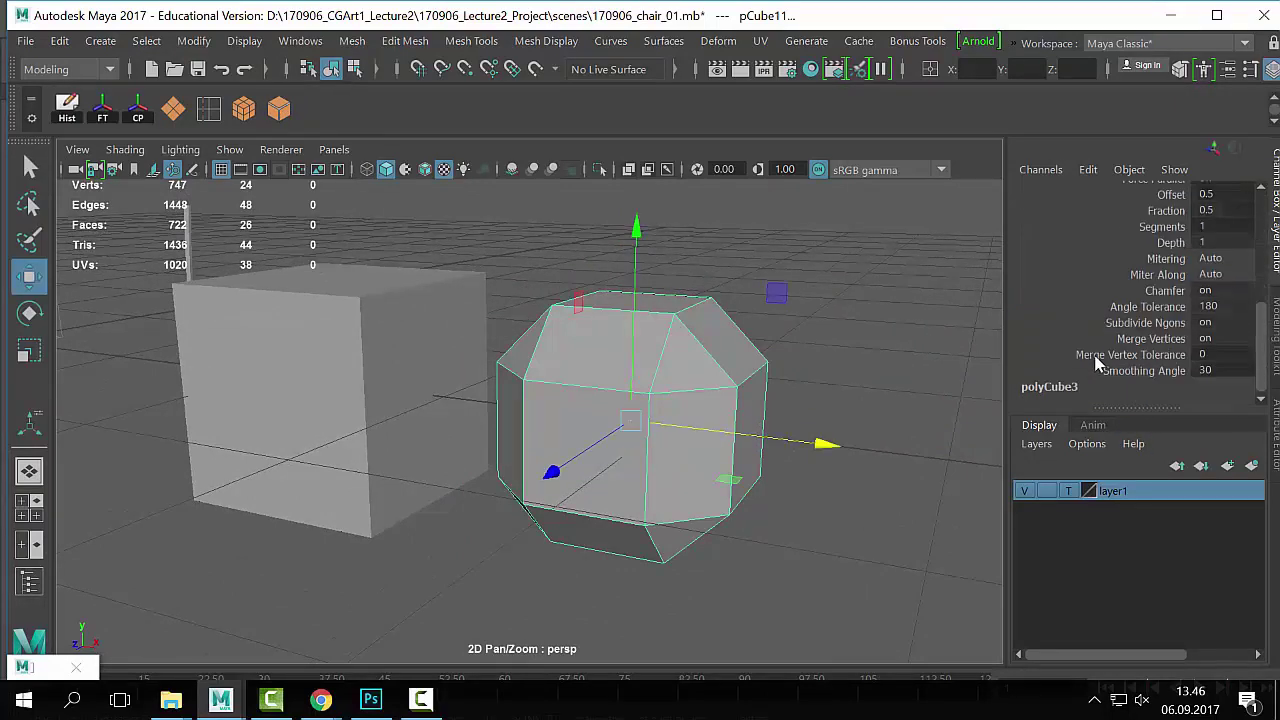
scroll(1164, 225, up, 2)
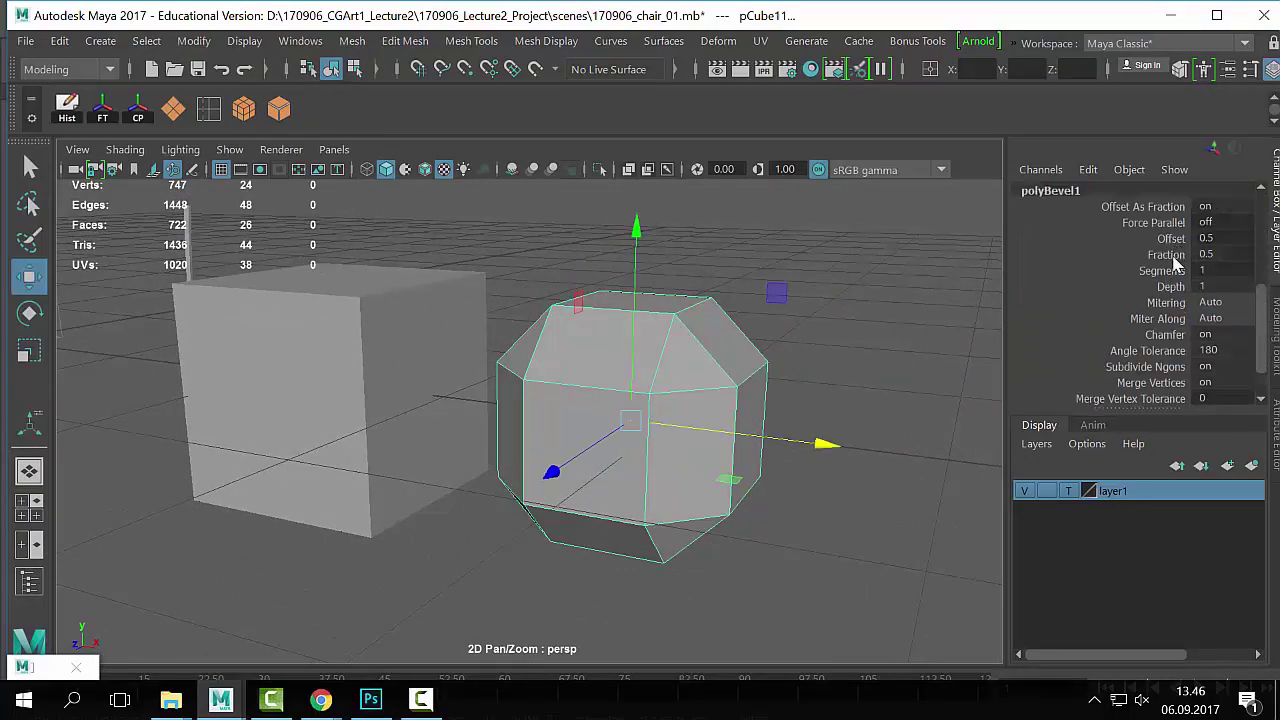
click(1168, 255)
middle_drag(836, 273, 803, 273)
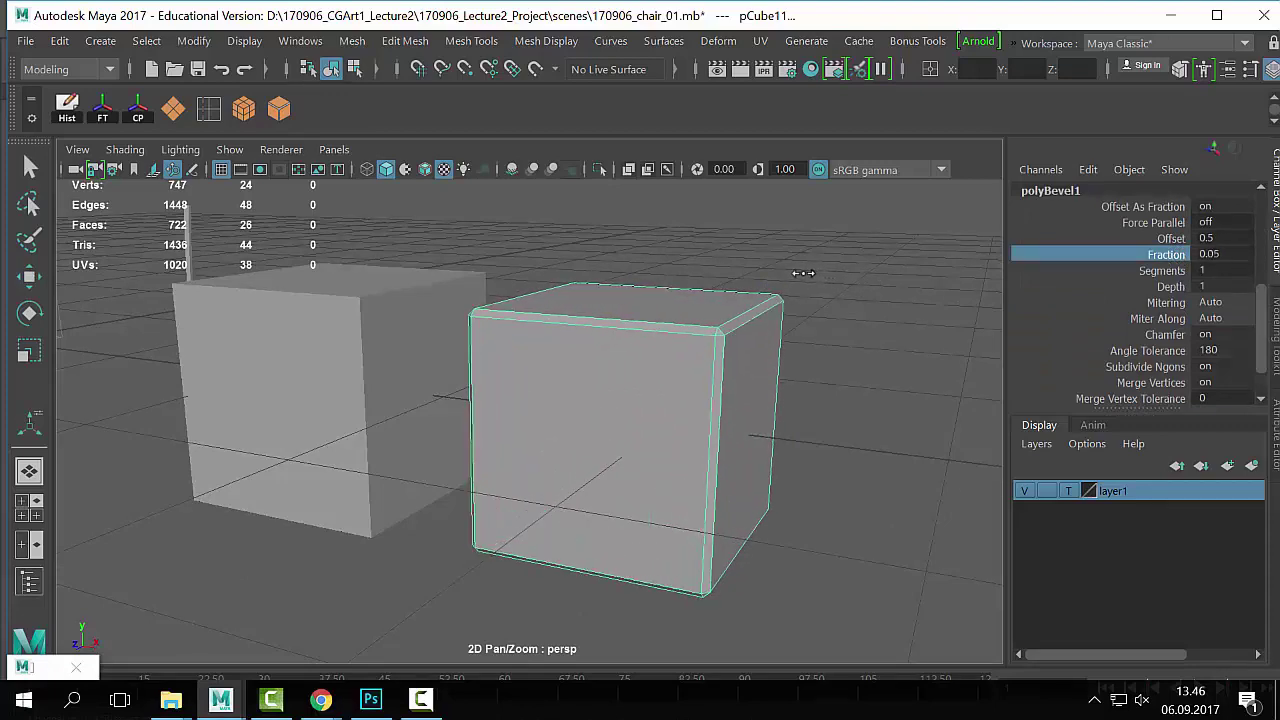
Step: Compare the bevelled cube with the edge-looped cube from several angles, selecting each one and then both together
scroll(620, 273, up, 3)
key(w)
click(714, 295)
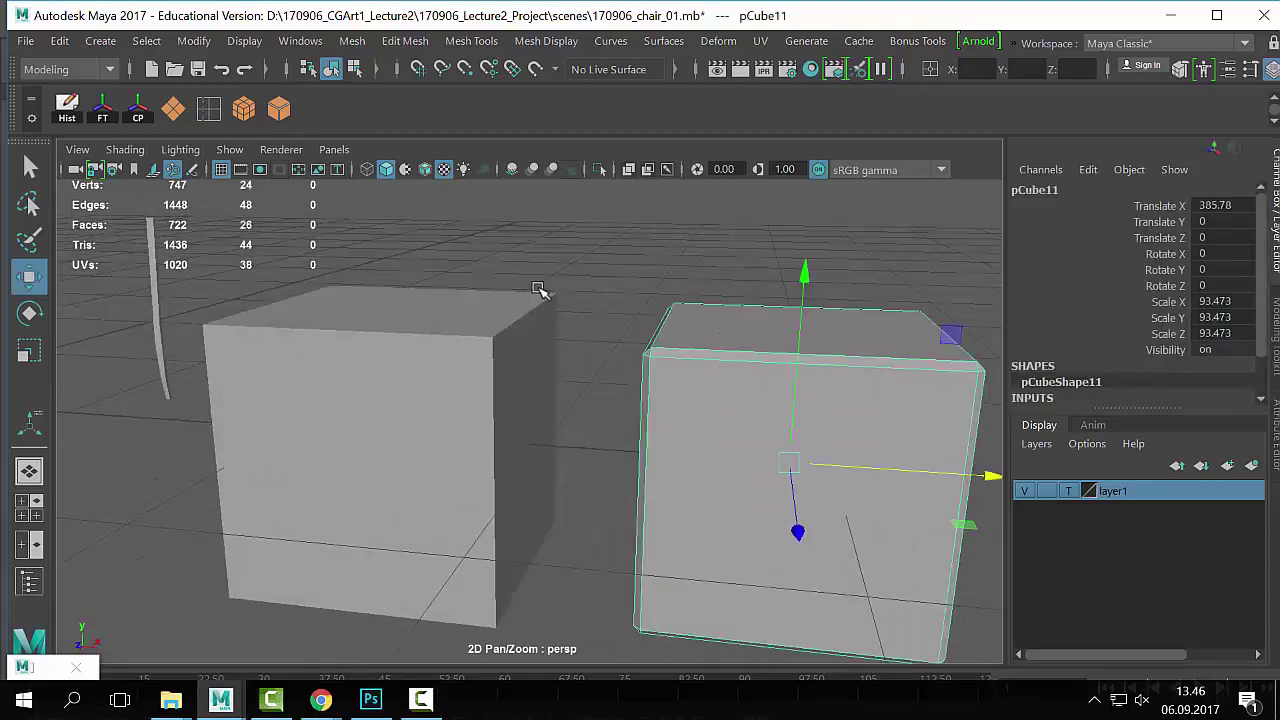
click(538, 289)
click(725, 238)
click(540, 365)
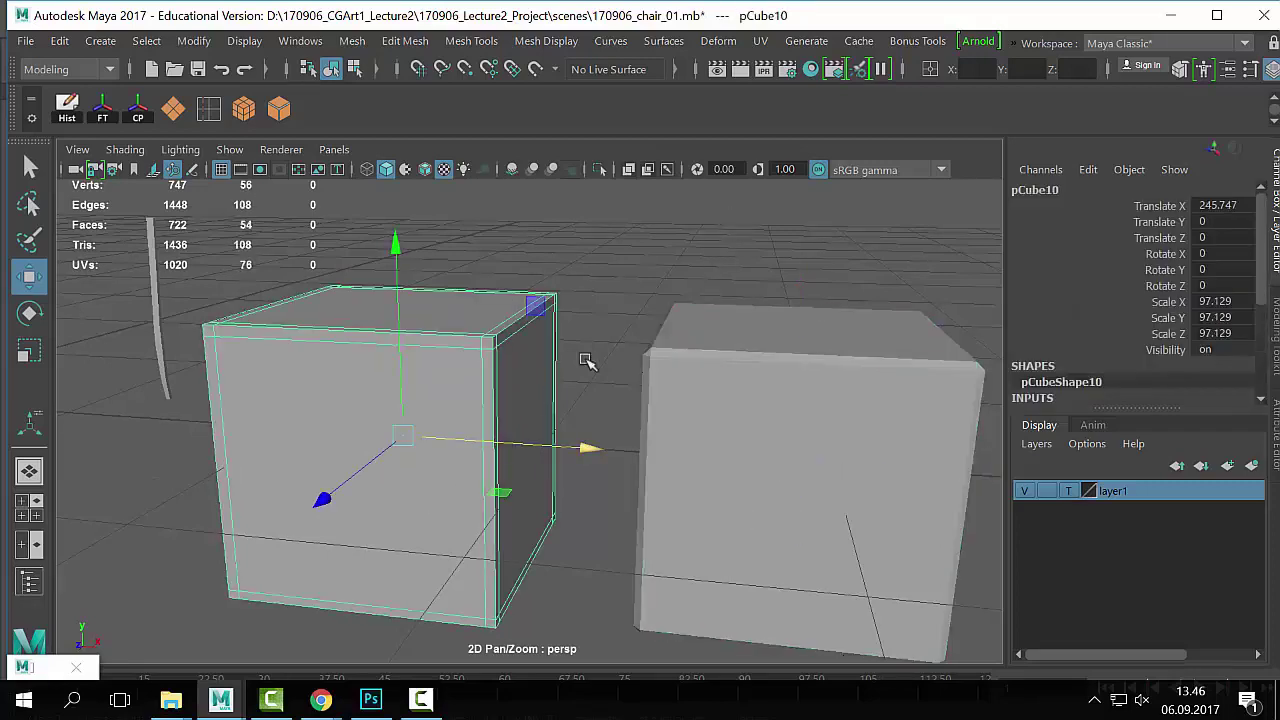
click(600, 294)
scroll(626, 509, down, 2)
click(626, 509)
click(423, 480)
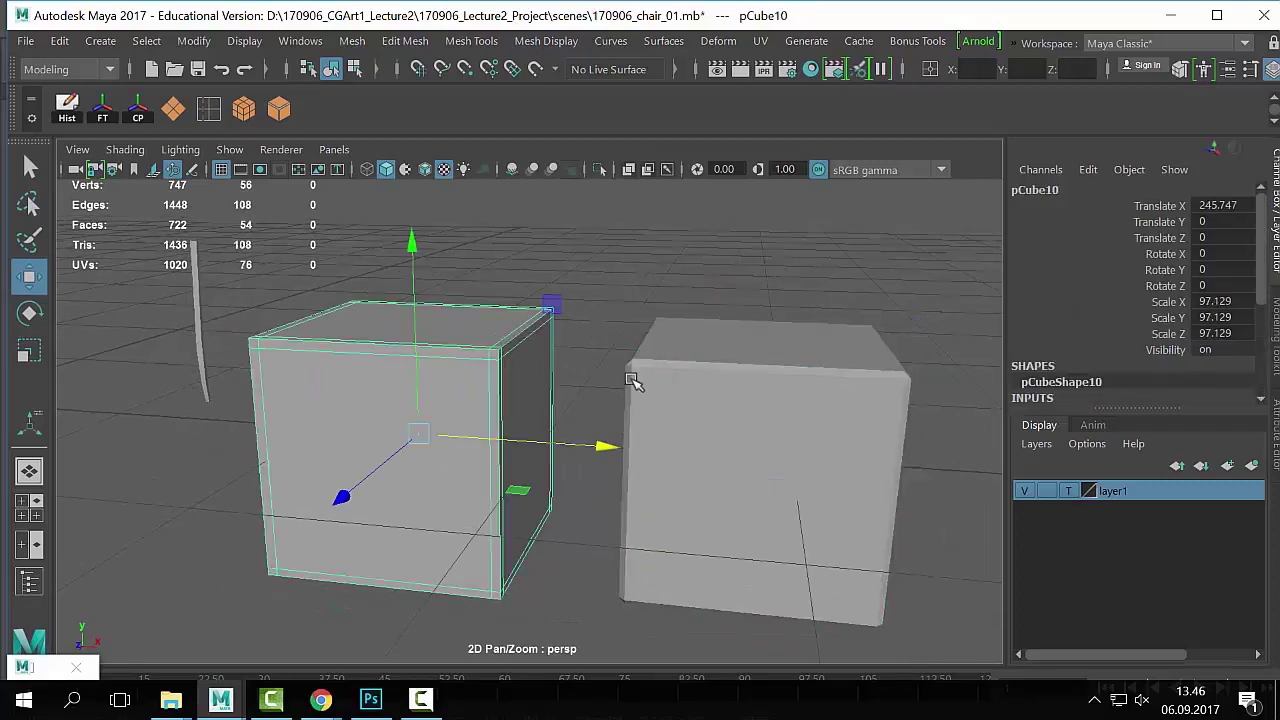
alt+drag(631, 380, 620, 412)
click(846, 537)
alt+right_drag(846, 537, 714, 540)
alt+drag(714, 540, 789, 509)
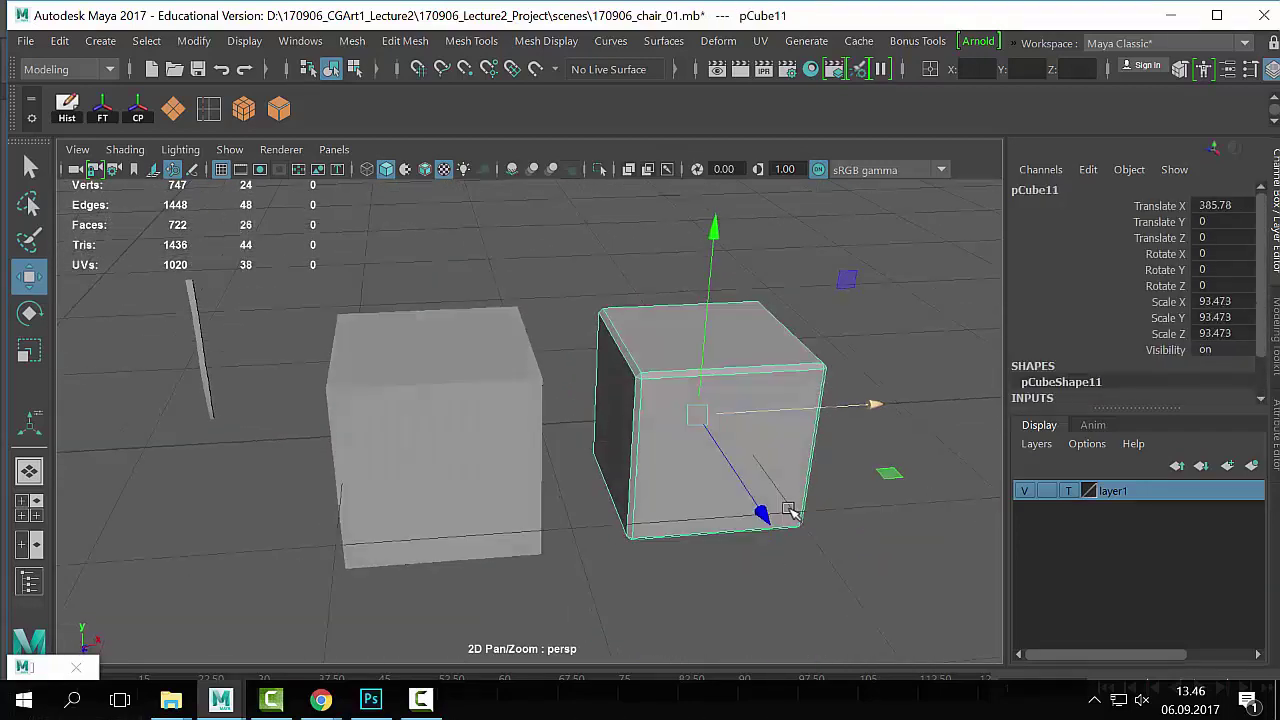
alt+right_drag(609, 402, 660, 394)
shift+click(545, 436)
alt+drag(735, 455, 622, 464)
alt+right_drag(835, 328, 782, 328)
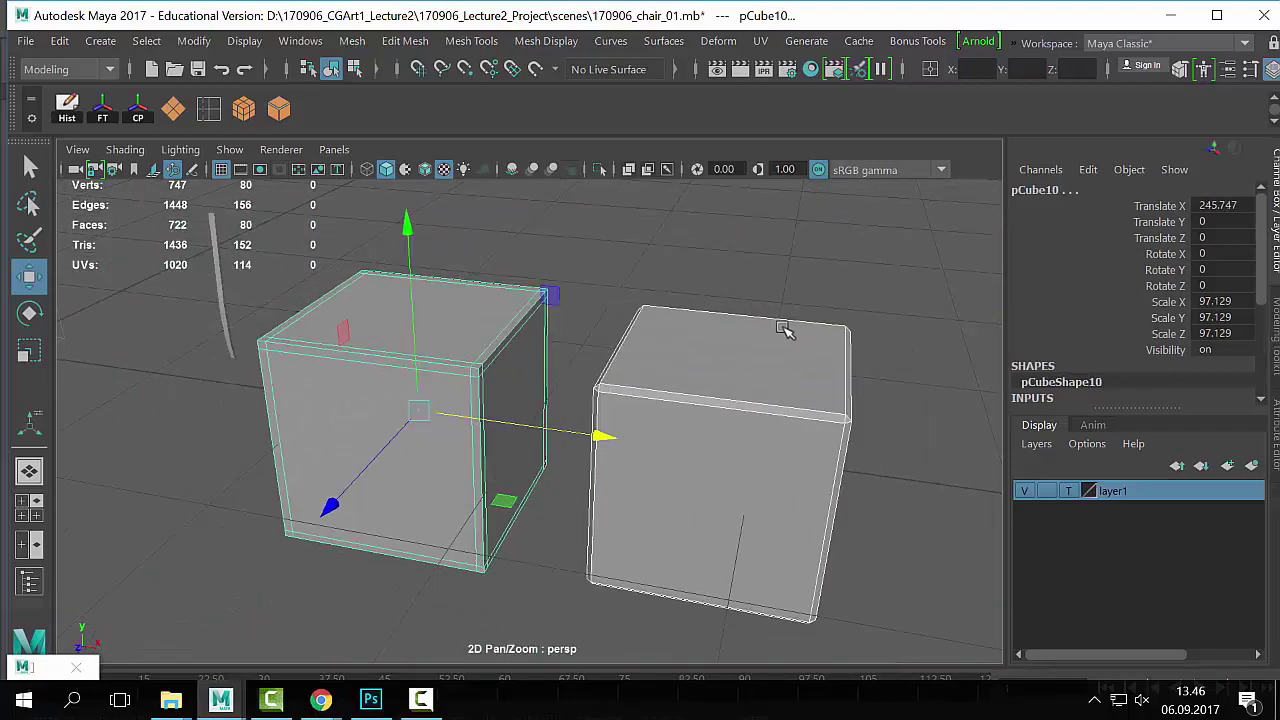
Step: Set the bevelled cube's bevel segments to 2
click(785, 330)
scroll(1133, 407, down, 1)
click(1049, 370)
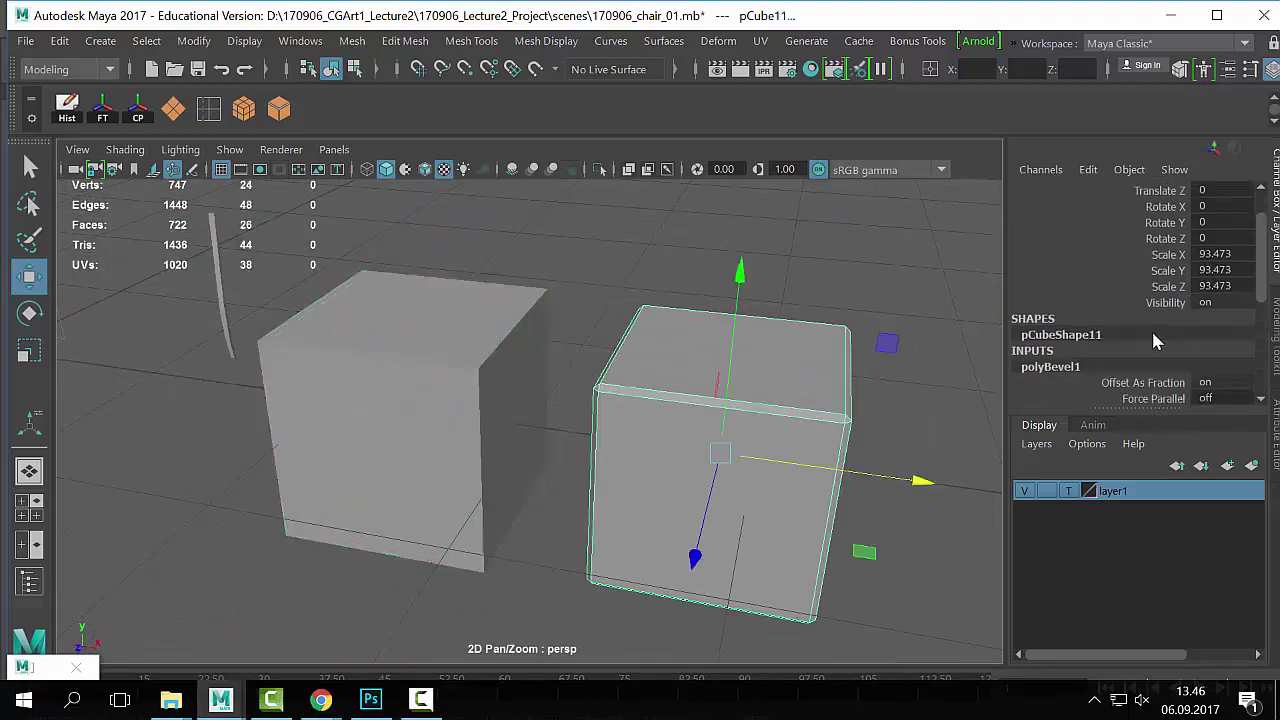
scroll(1151, 329, down, 3)
key(Return)
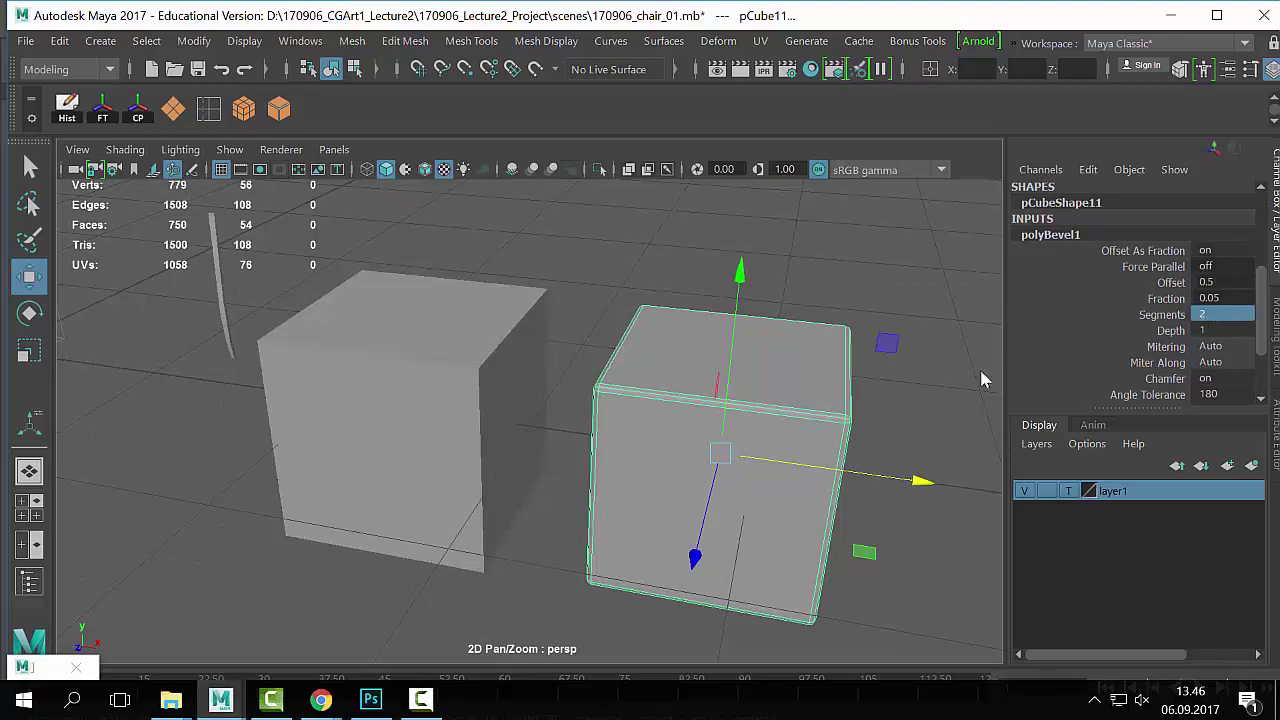
Step: Examine the bevelled cube's wireframe in X-ray display and open its shape attributes
key(alt+x)
click(655, 280)
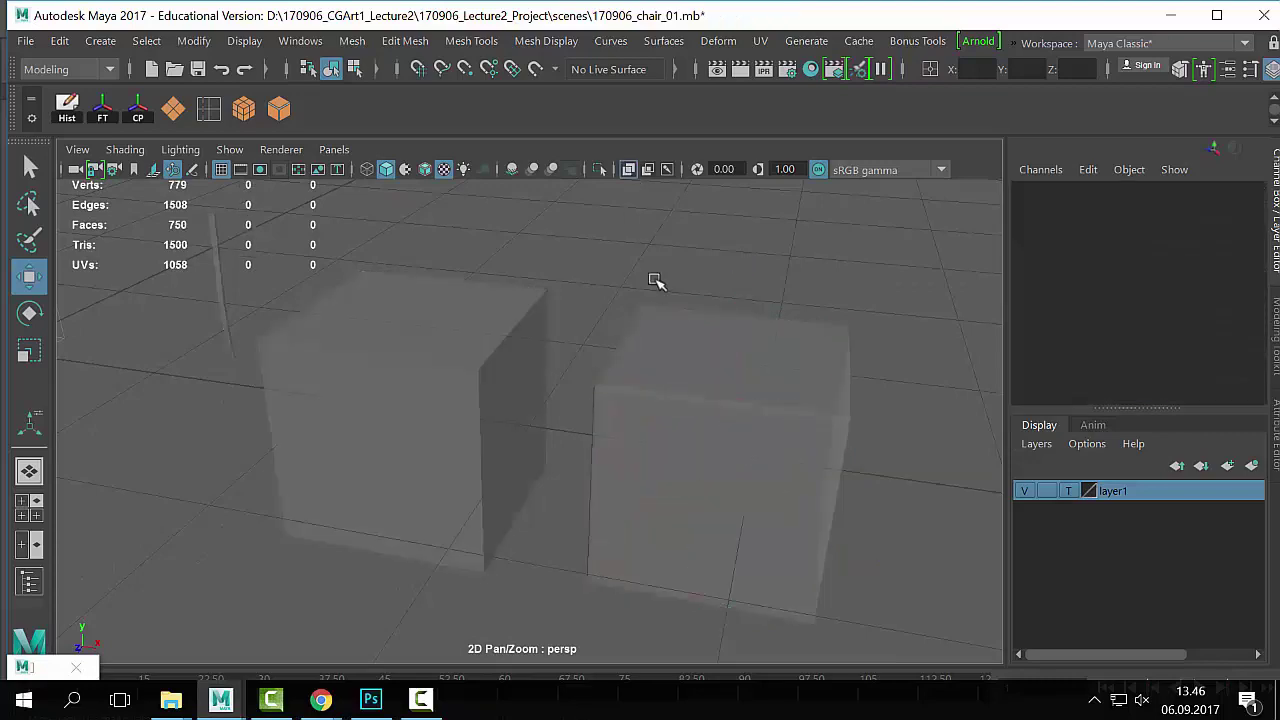
click(694, 520)
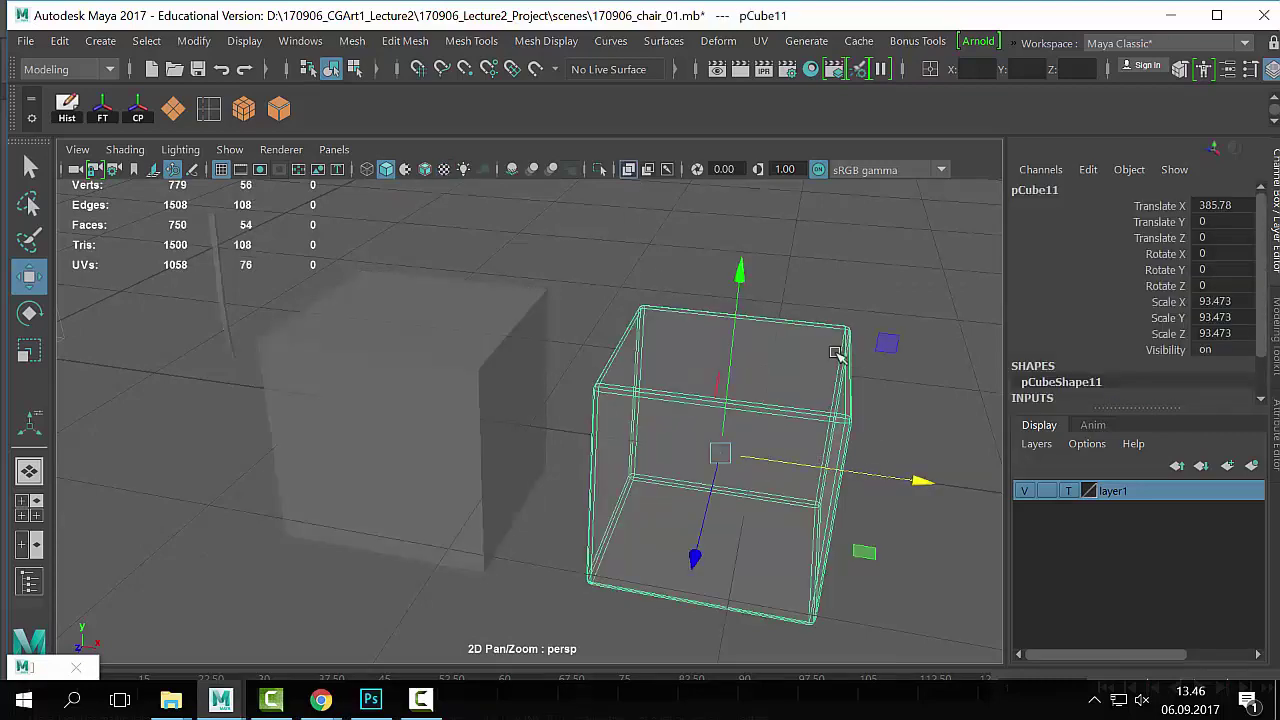
alt+right_drag(834, 397, 769, 101)
key(q)
drag(746, 308, 707, 545)
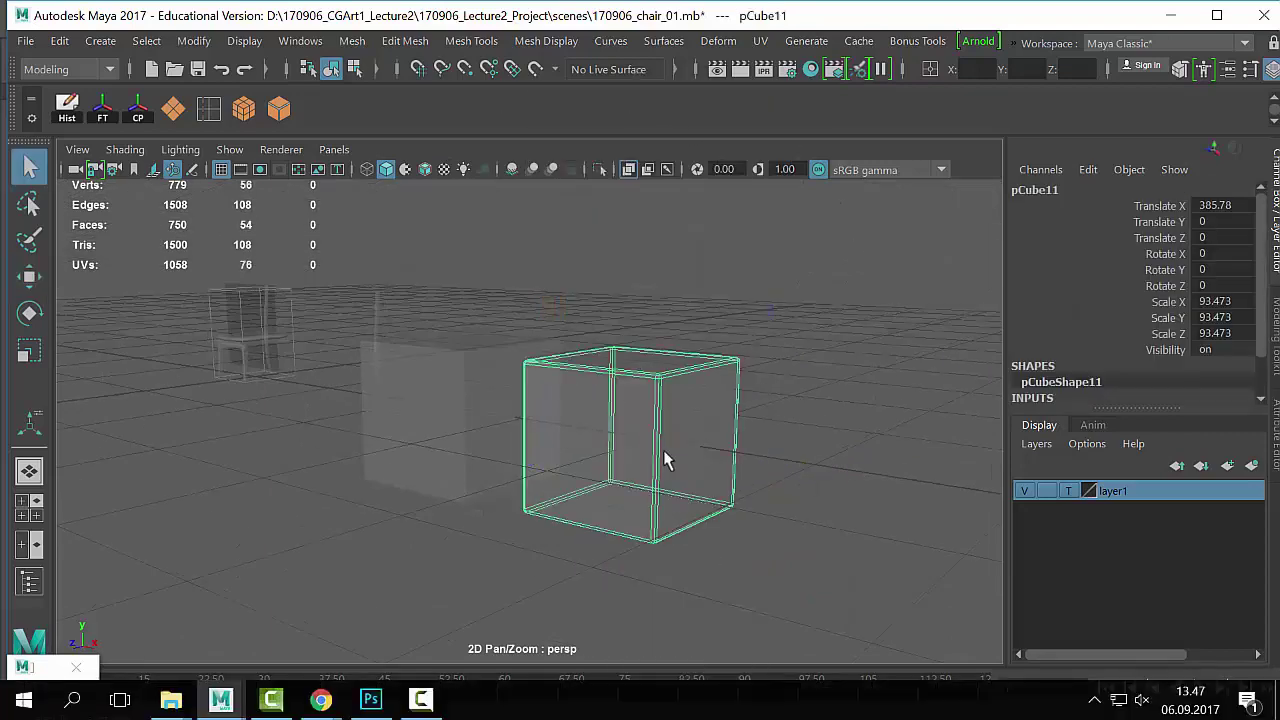
right_drag(663, 450, 796, 559)
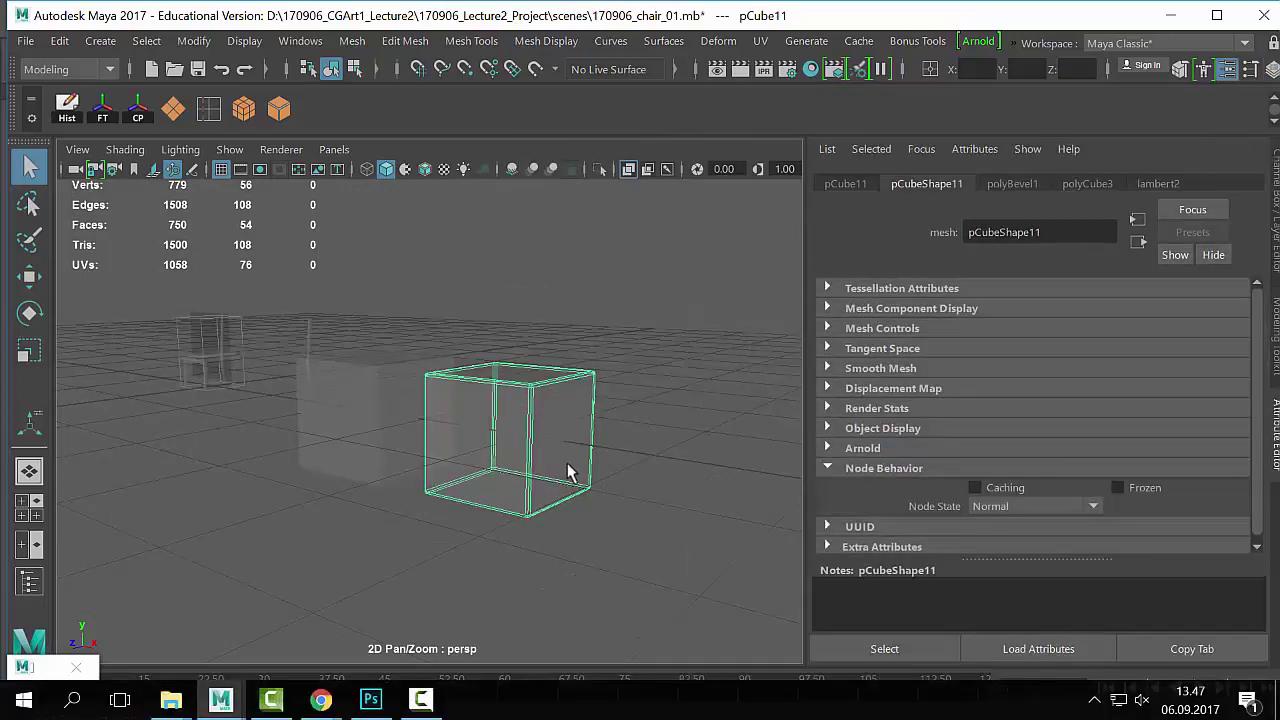
Step: Duplicate the bevelled cube, move the copy along +X until it stands beside the original, and clear the selection
click(580, 386)
click(543, 514)
key(ctrl+d)
key(w)
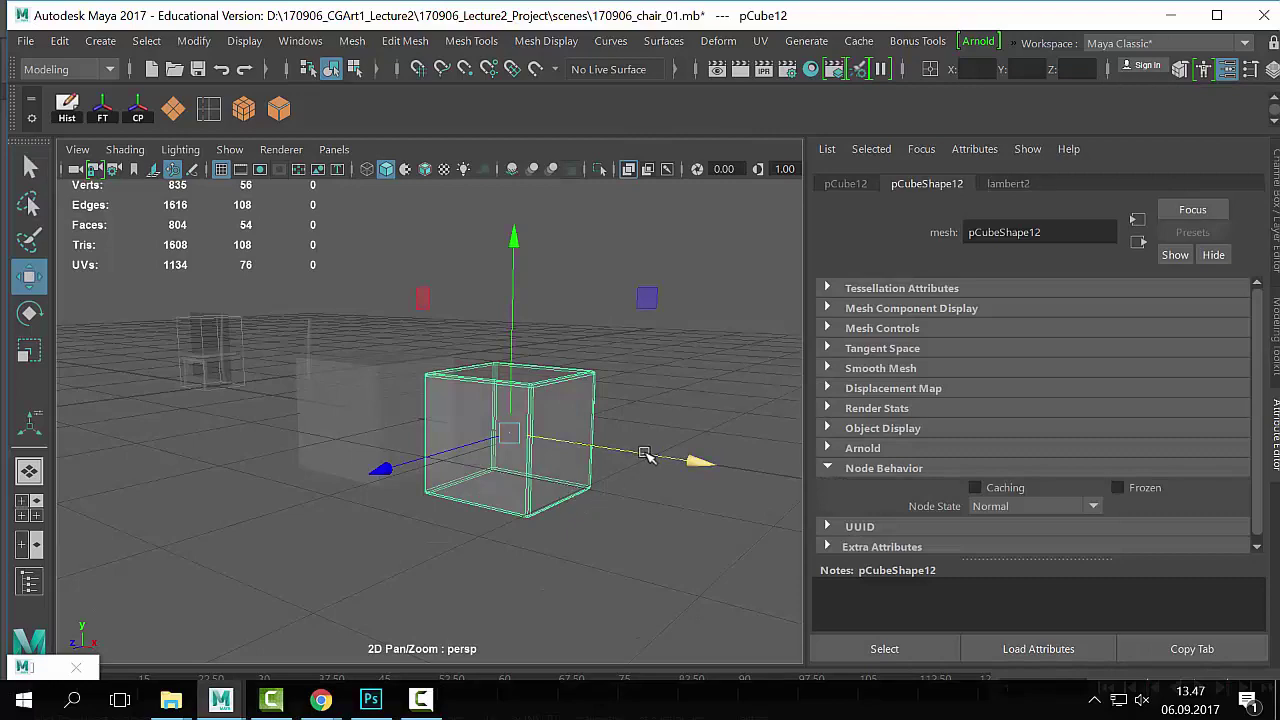
drag(645, 455, 794, 514)
click(506, 420)
mouse_move(506, 420)
alt+mouse_down()
mouse_move(531, 420)
mouse_move(540, 455)
mouse_move(528, 429)
alt+mouse_up()
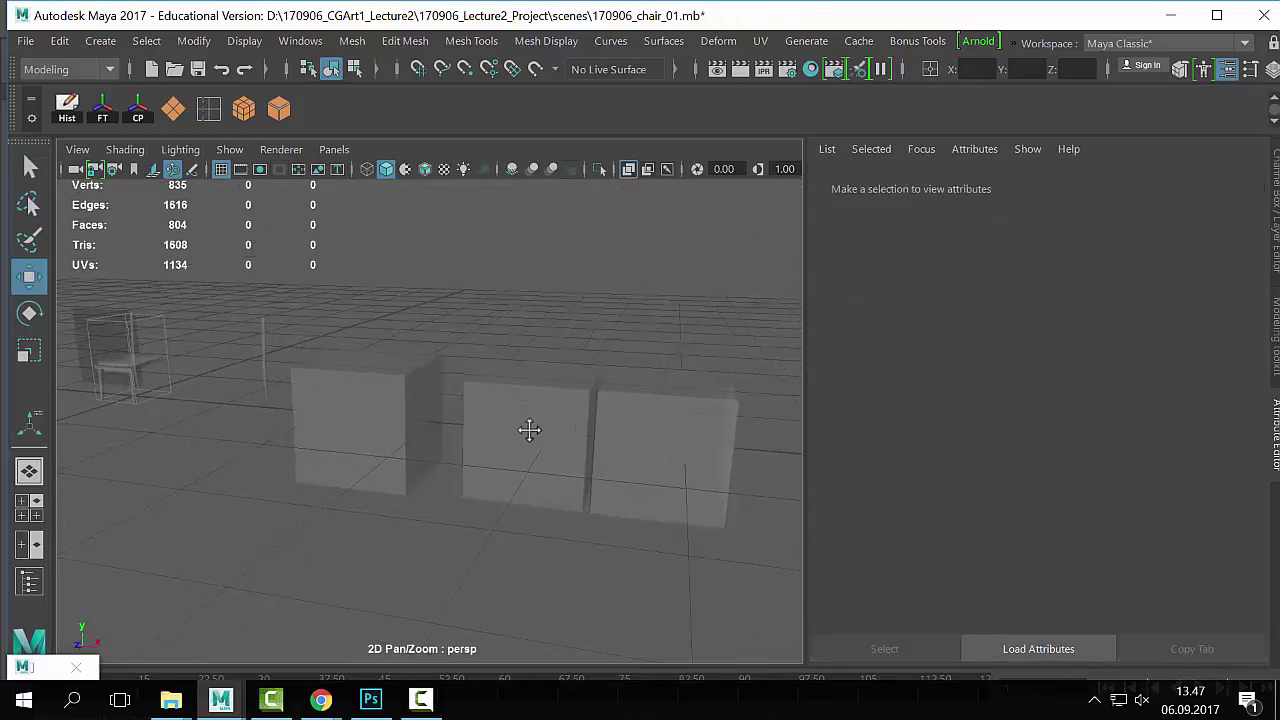
Step: Turn off X-ray shading so the objects display as solid again
click(368, 169)
click(390, 171)
key(q)
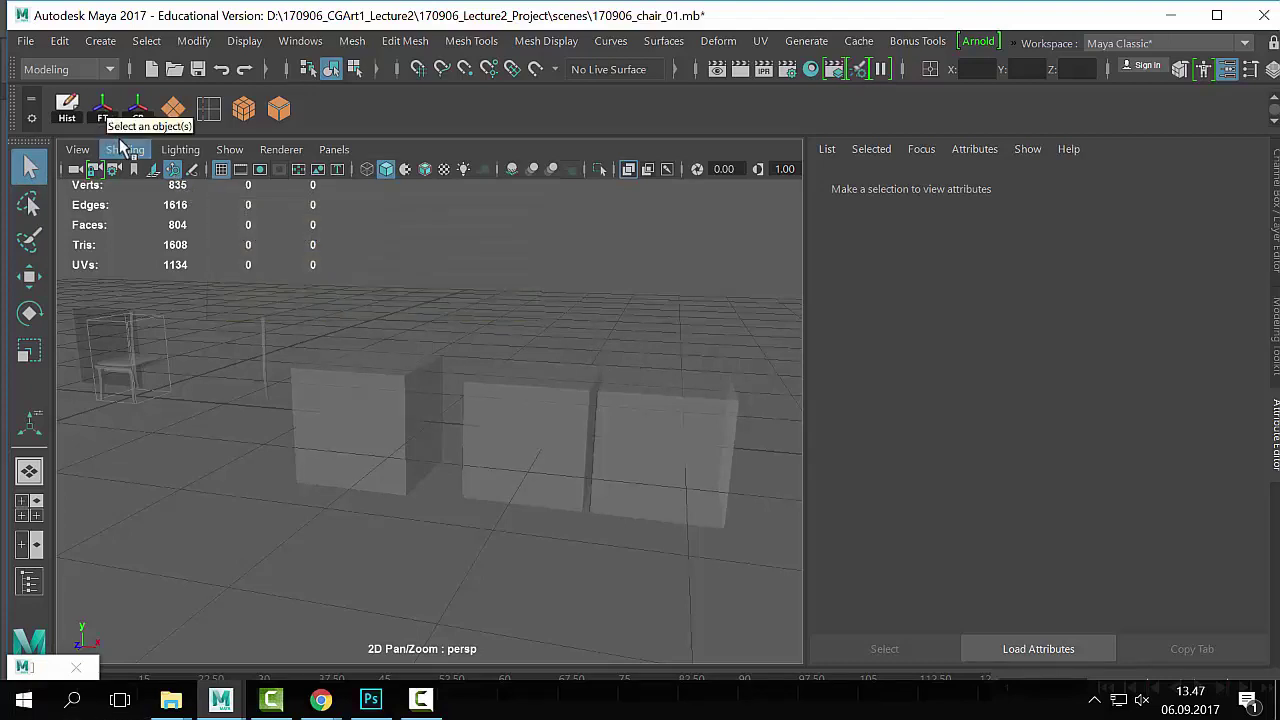
click(125, 149)
click(140, 371)
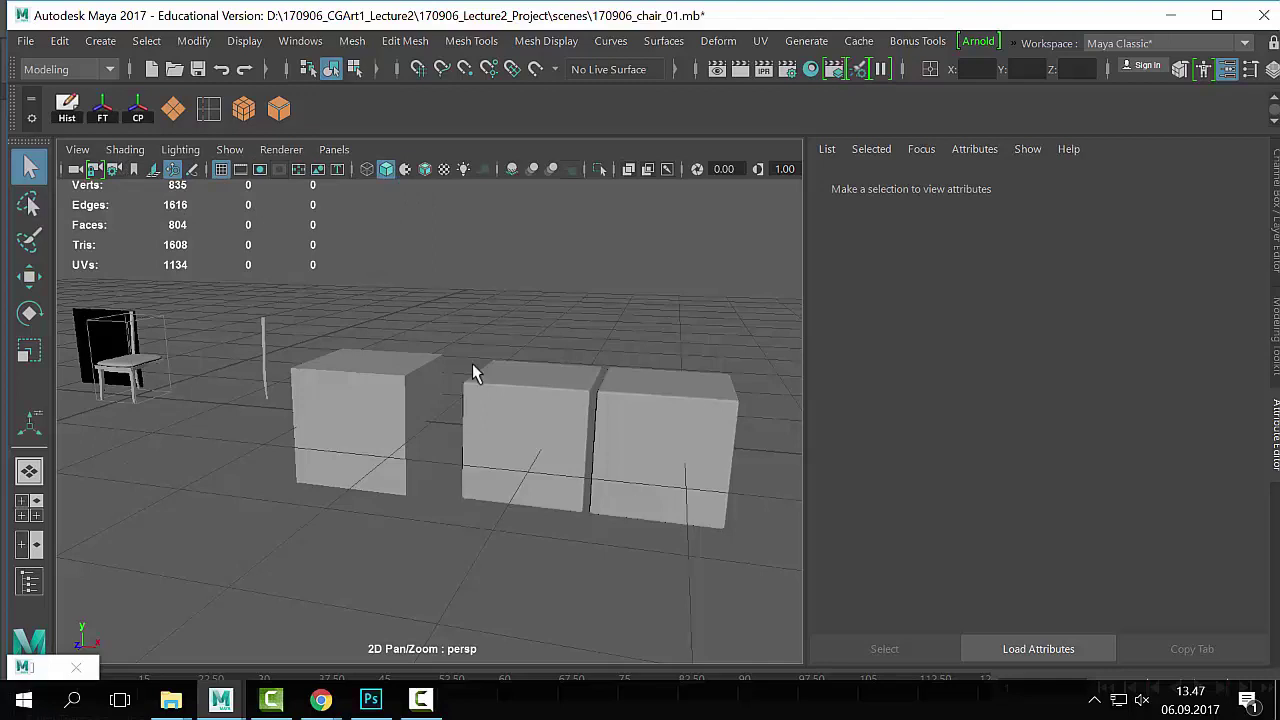
Step: Delete the original bevelled cube, move its duplicate along X closer to the edge-looped cube, and deselect it
click(563, 425)
key(Delete)
click(650, 522)
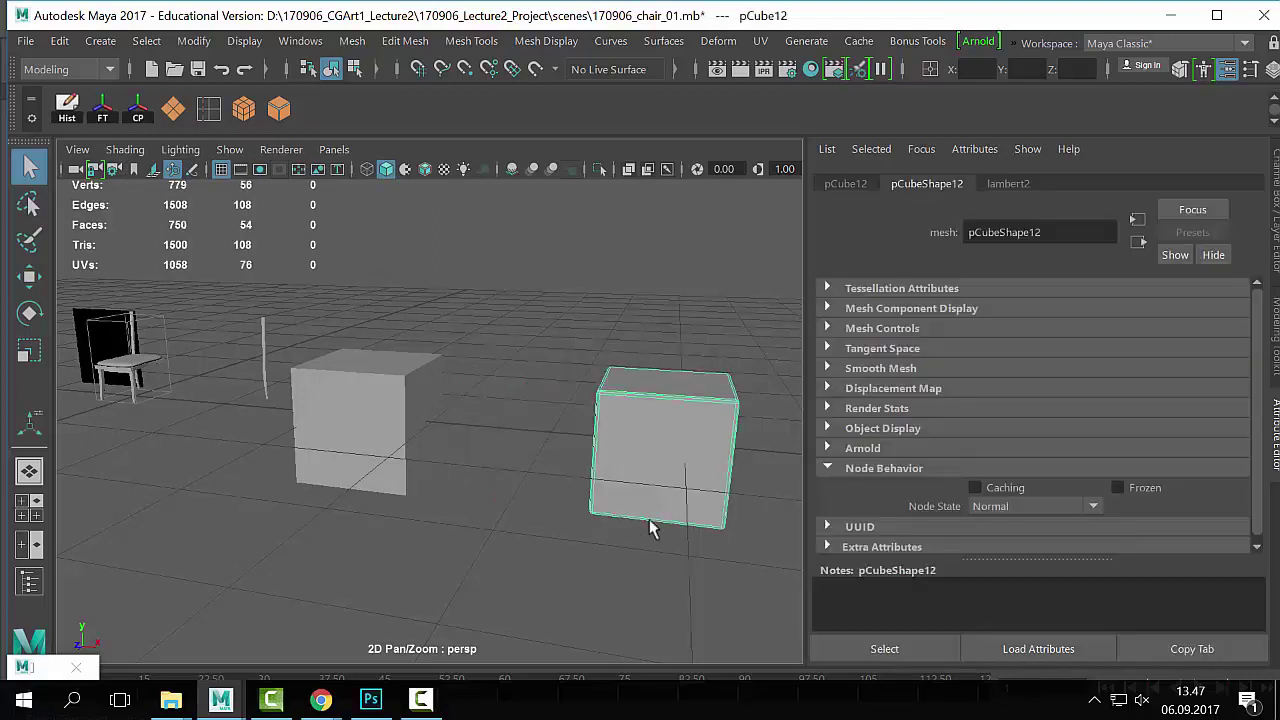
key(w)
drag(720, 443, 611, 423)
click(381, 304)
scroll(381, 304, up, 3)
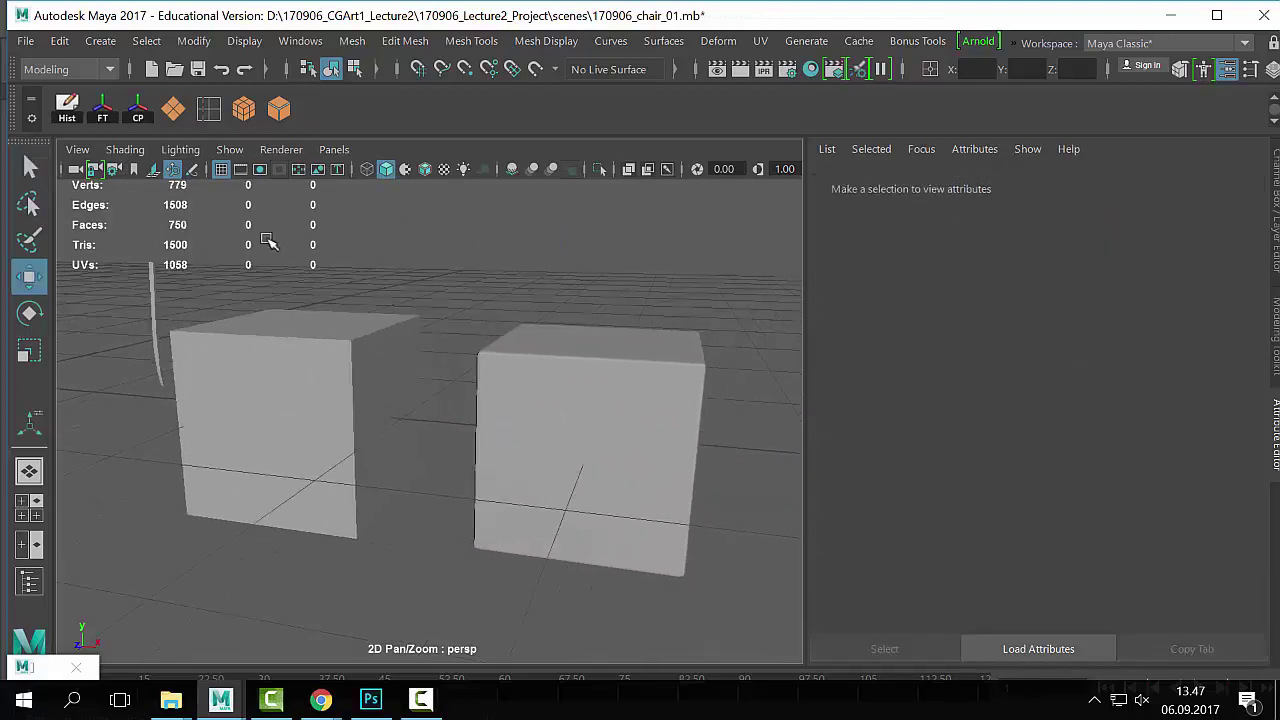
Step: Select the edge-looped cube and the bevelled cube alternately to compare their edge layouts and polygon counts
click(407, 410)
alt+drag(407, 410, 438, 435)
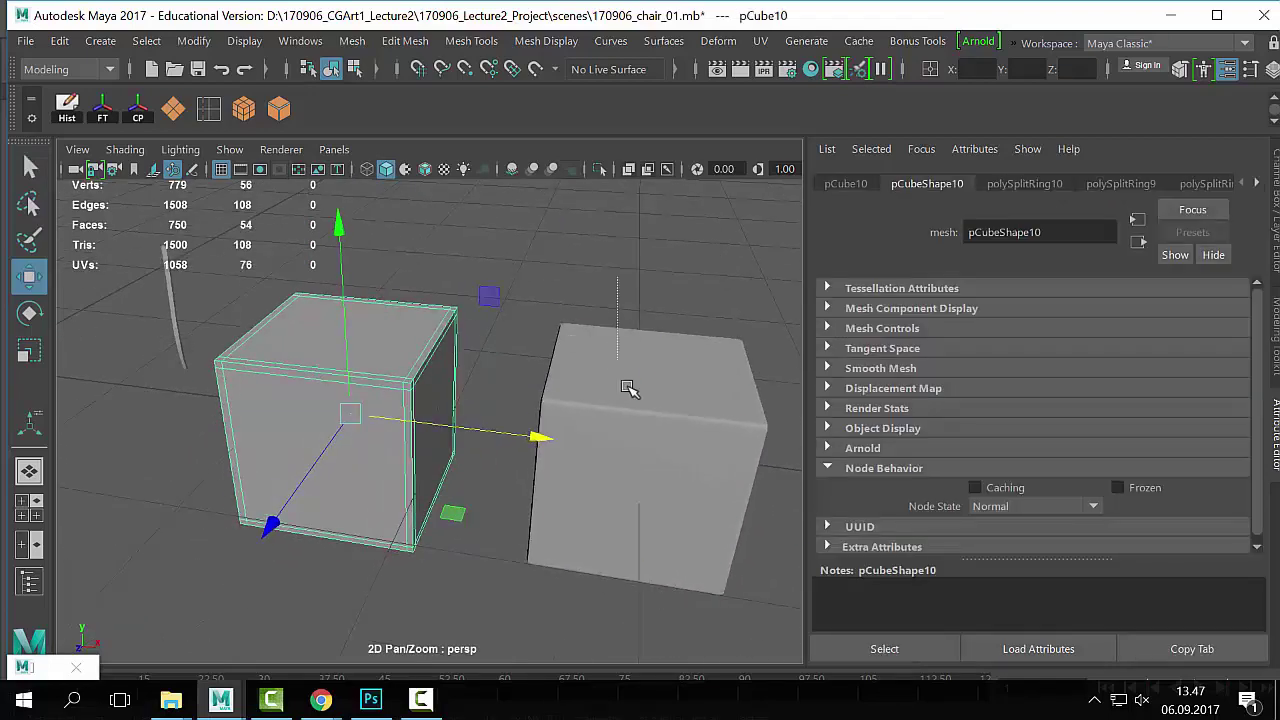
click(545, 395)
alt+drag(545, 395, 500, 371)
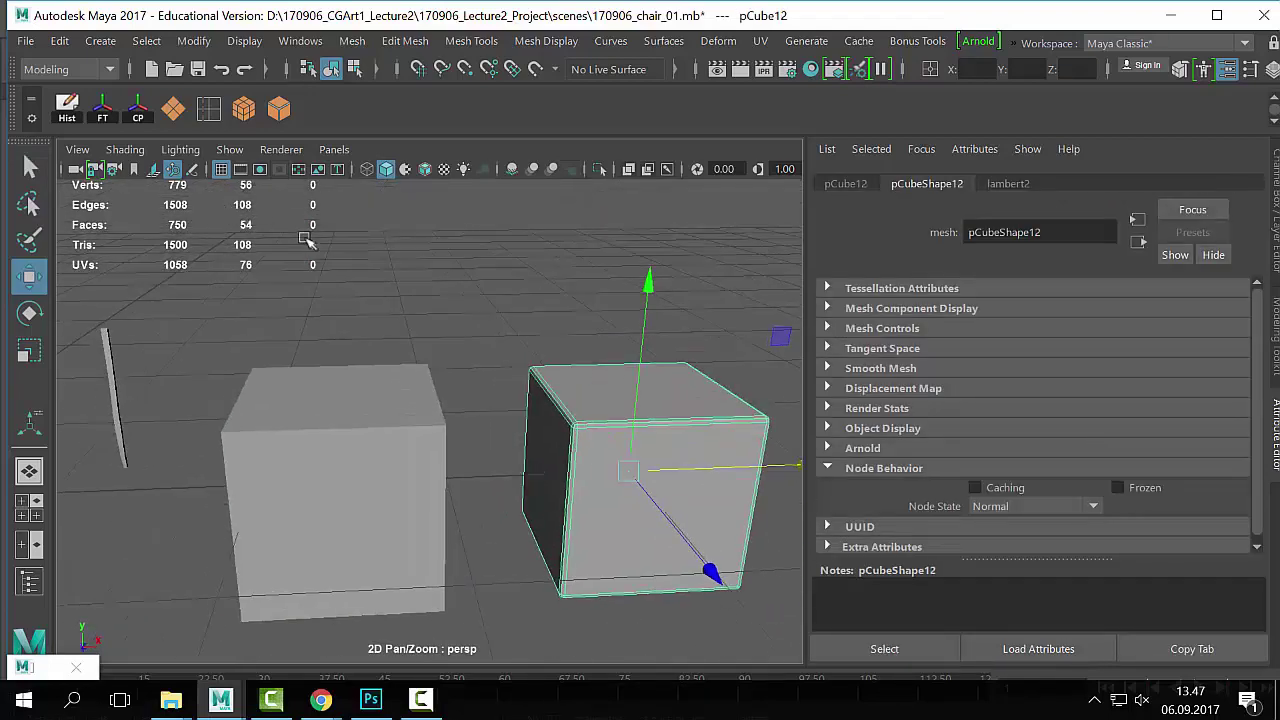
drag(419, 299, 411, 376)
click(400, 432)
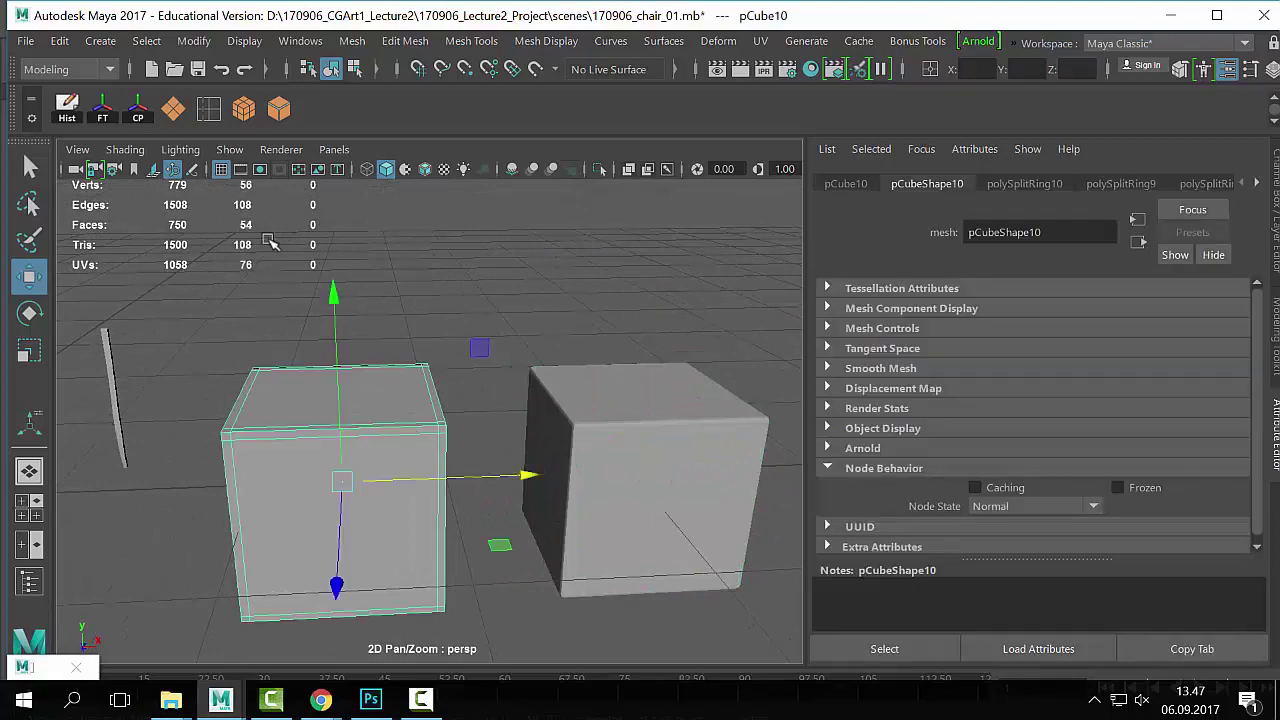
click(626, 436)
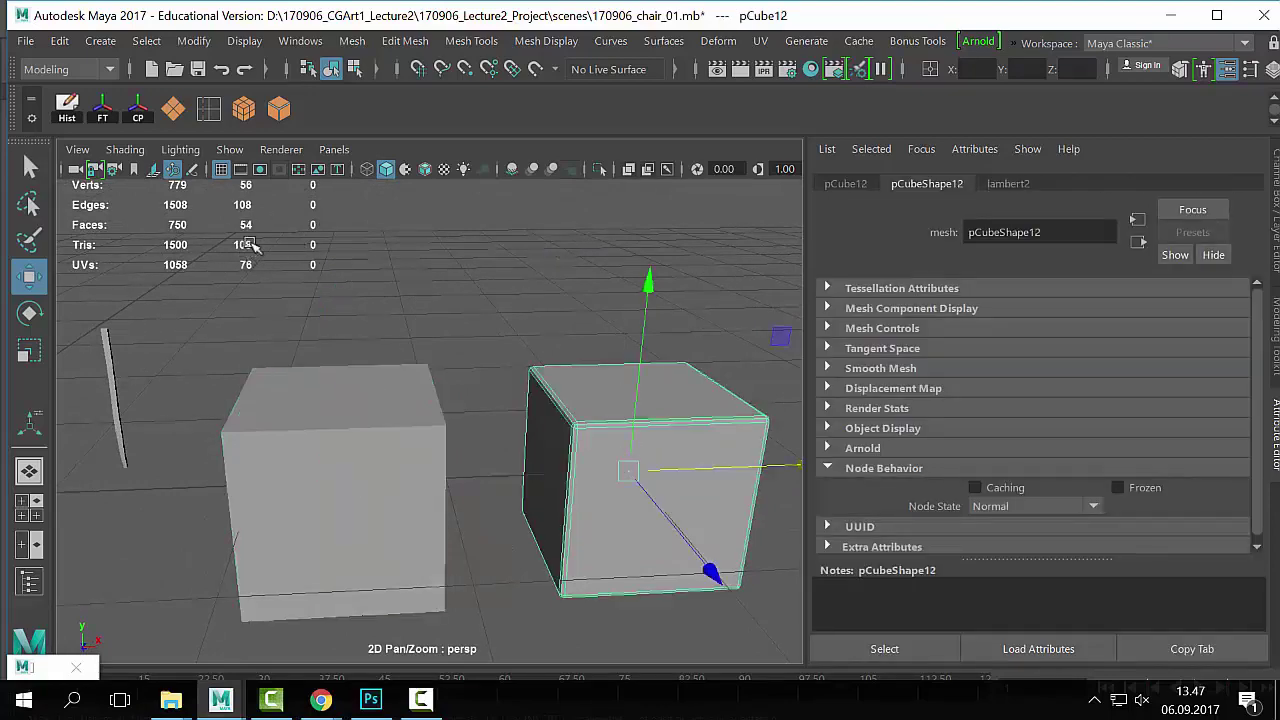
click(478, 357)
click(408, 418)
click(605, 515)
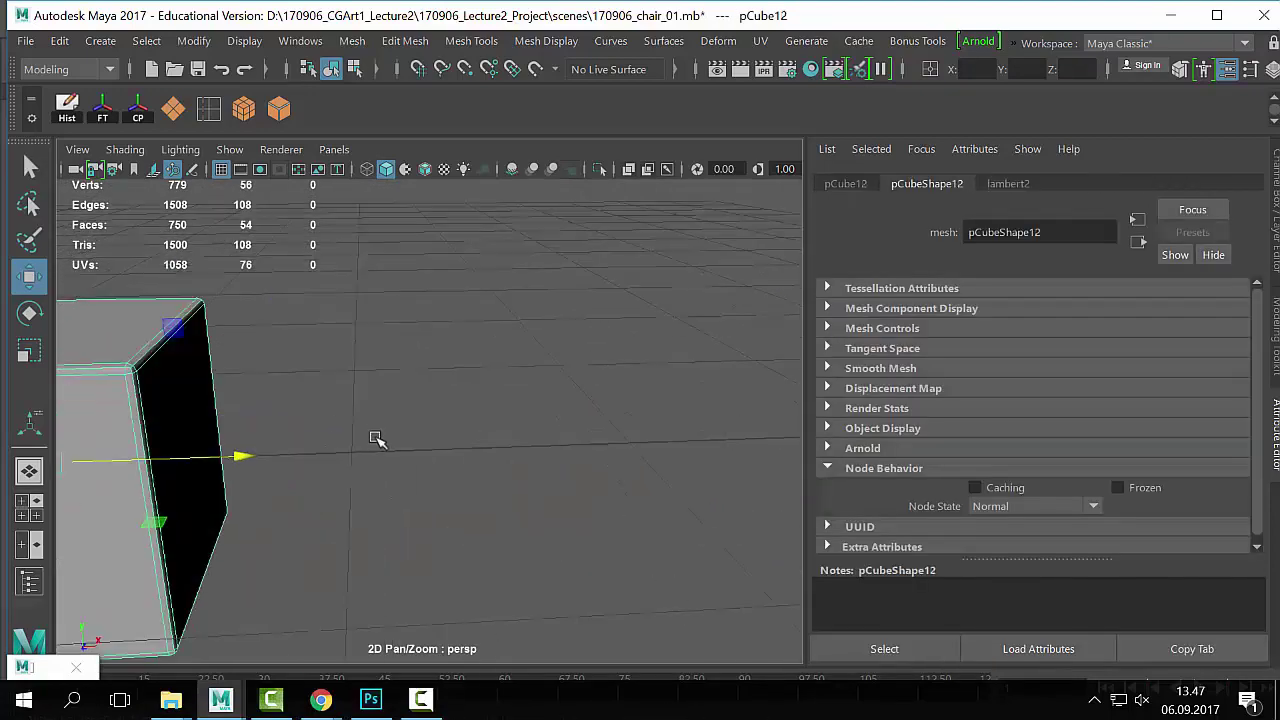
Step: Inspect the bevelled cube's corner vertices and edge profile up close in vertex mode, then return to object mode with nothing selected
alt+drag(374, 440, 540, 471)
scroll(500, 452, up, 3)
alt+drag(577, 412, 689, 319)
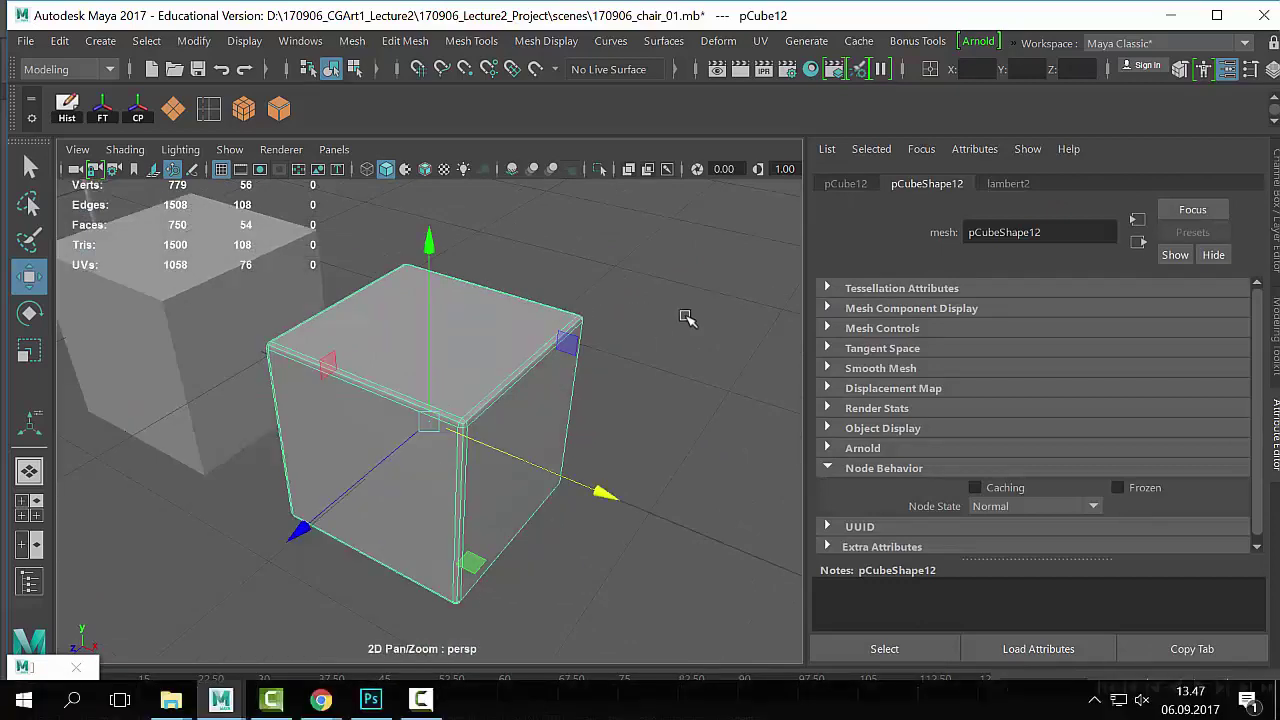
scroll(343, 471, up, 5)
right_click(325, 490)
right_drag(325, 490, 240, 55)
alt+drag(471, 491, 508, 348)
right_drag(508, 348, 489, 289)
alt+drag(523, 340, 451, 457)
alt+right_drag(451, 457, 549, 437)
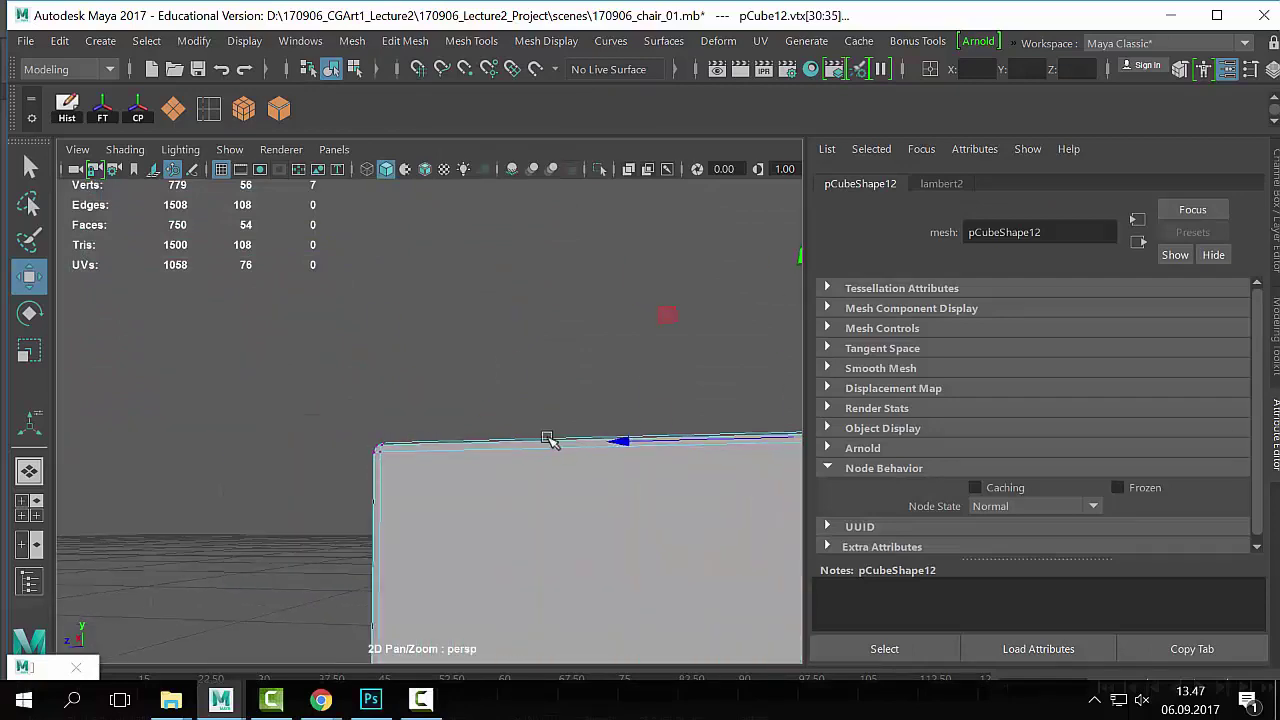
alt+drag(549, 437, 360, 460)
right_drag(360, 460, 503, 102)
click(488, 255)
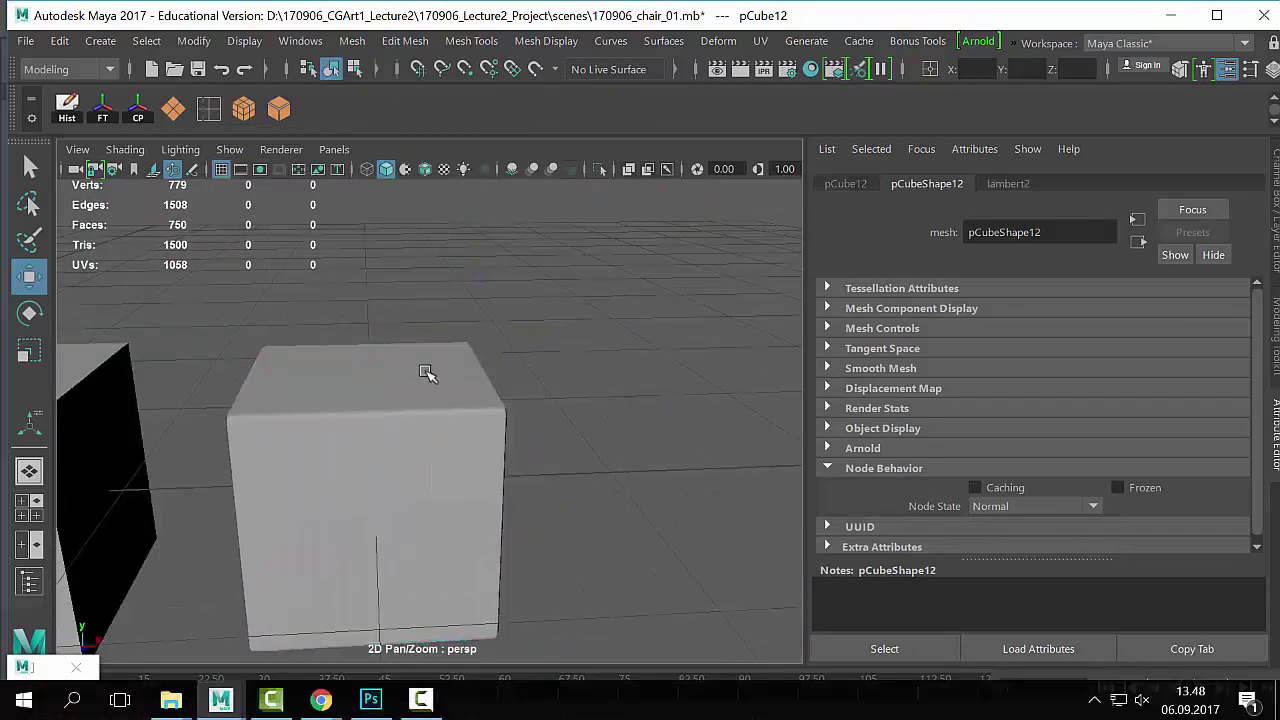
Step: Turn on smooth mesh preview for both cubes and compare their rounded edges up close
alt+drag(428, 374, 480, 345)
key(3)
click(360, 317)
alt+drag(360, 317, 437, 380)
click(435, 380)
alt+right_drag(516, 430, 586, 488)
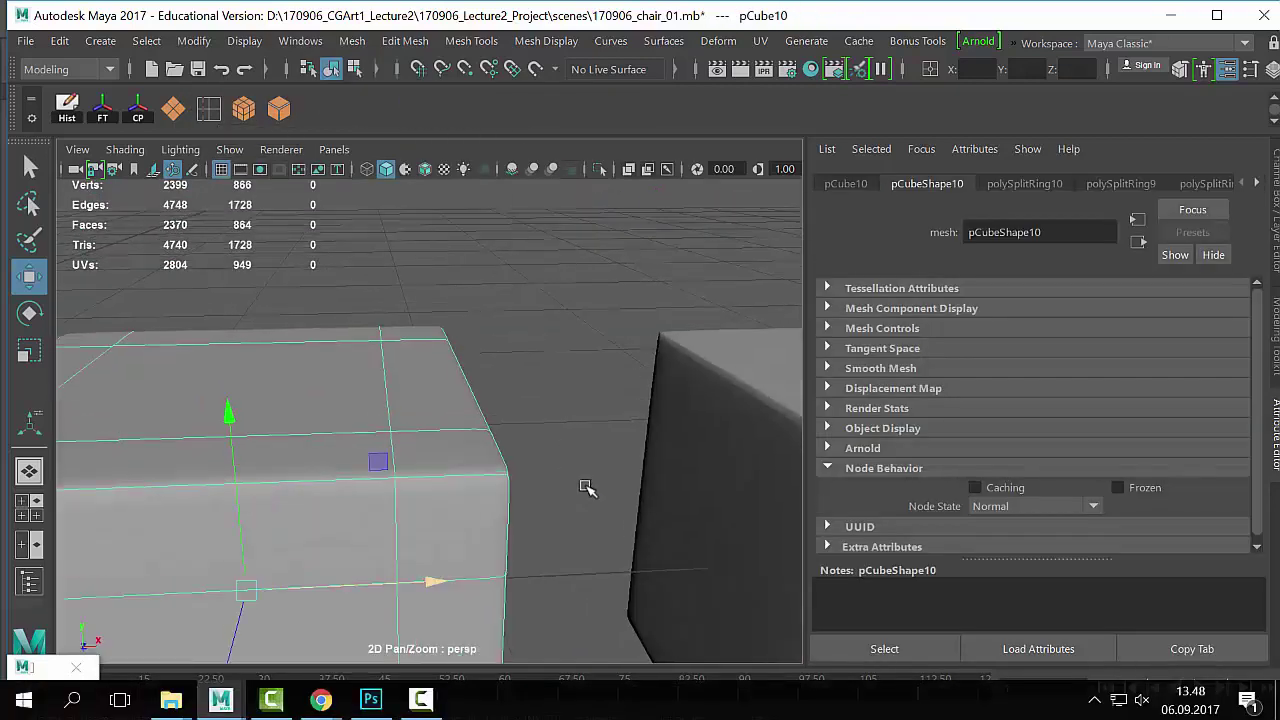
Step: Turn off smooth mesh preview on the bevelled cube and compare it with the smooth-previewed edge-looped cube from near and far
alt+drag(586, 488, 526, 500)
alt+right_drag(650, 450, 448, 437)
click(558, 390)
alt+right_drag(558, 390, 194, 331)
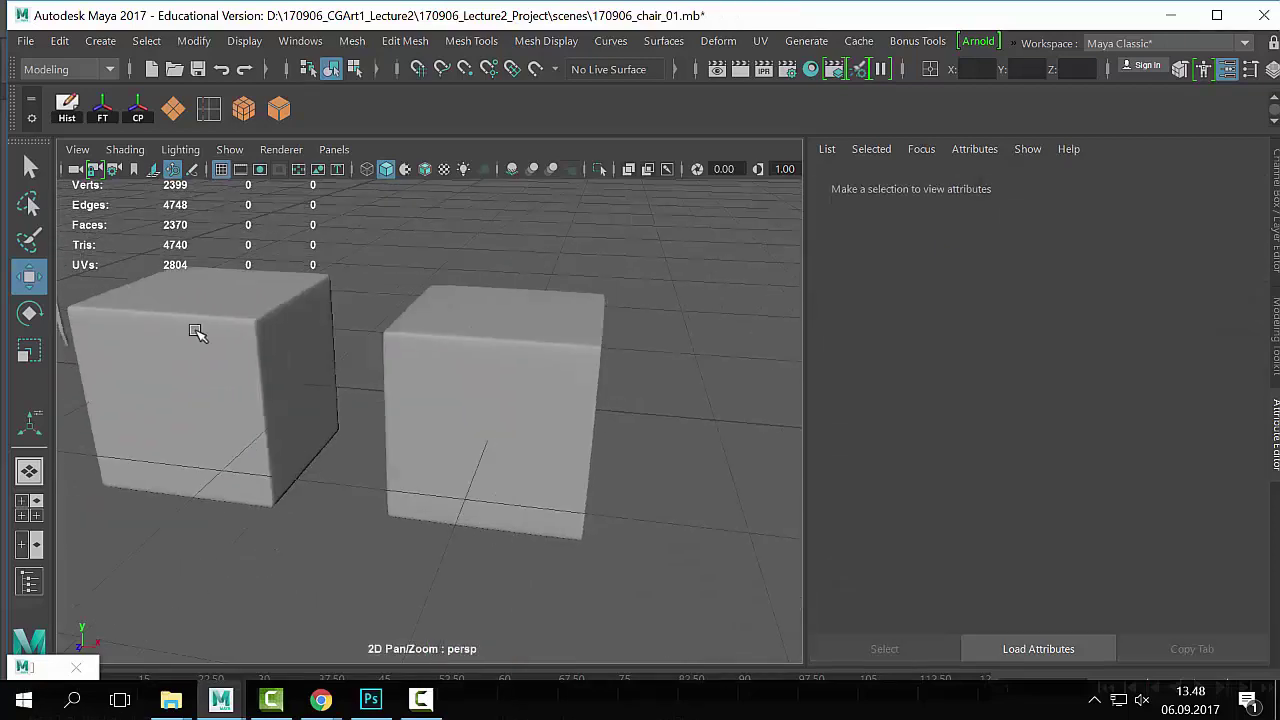
click(386, 529)
click(351, 423)
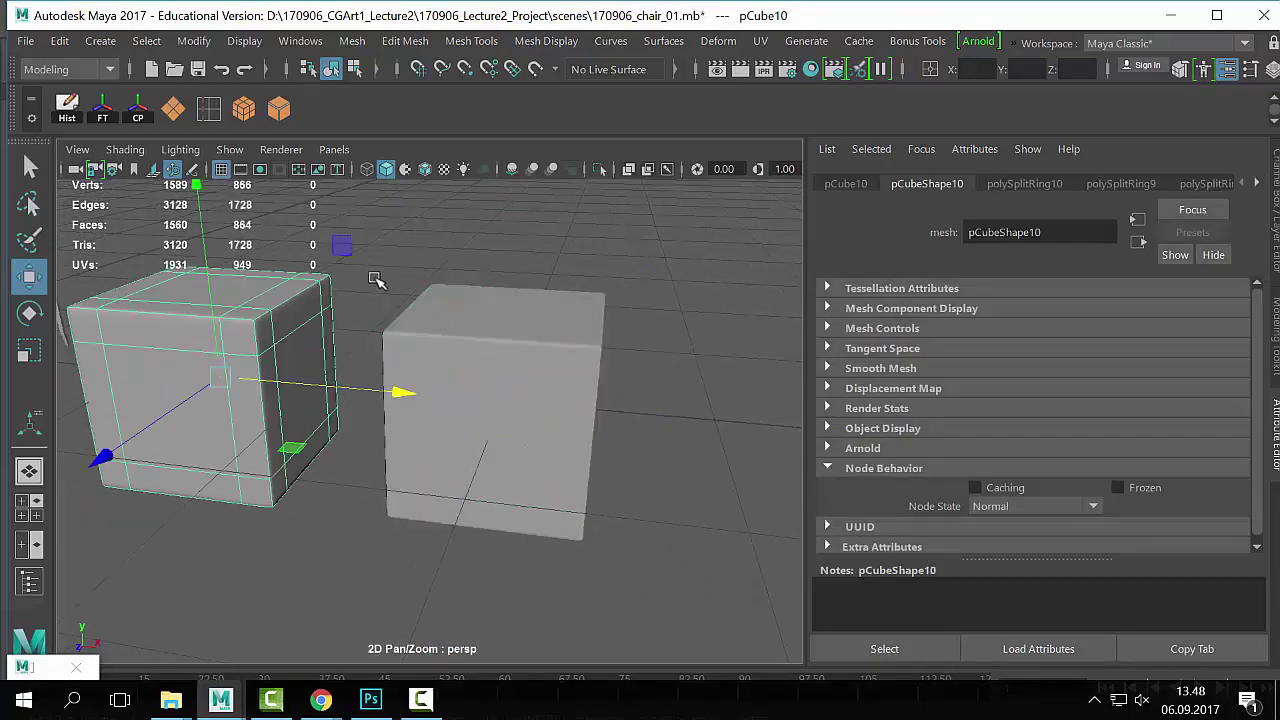
click(375, 279)
alt+drag(374, 277, 475, 410)
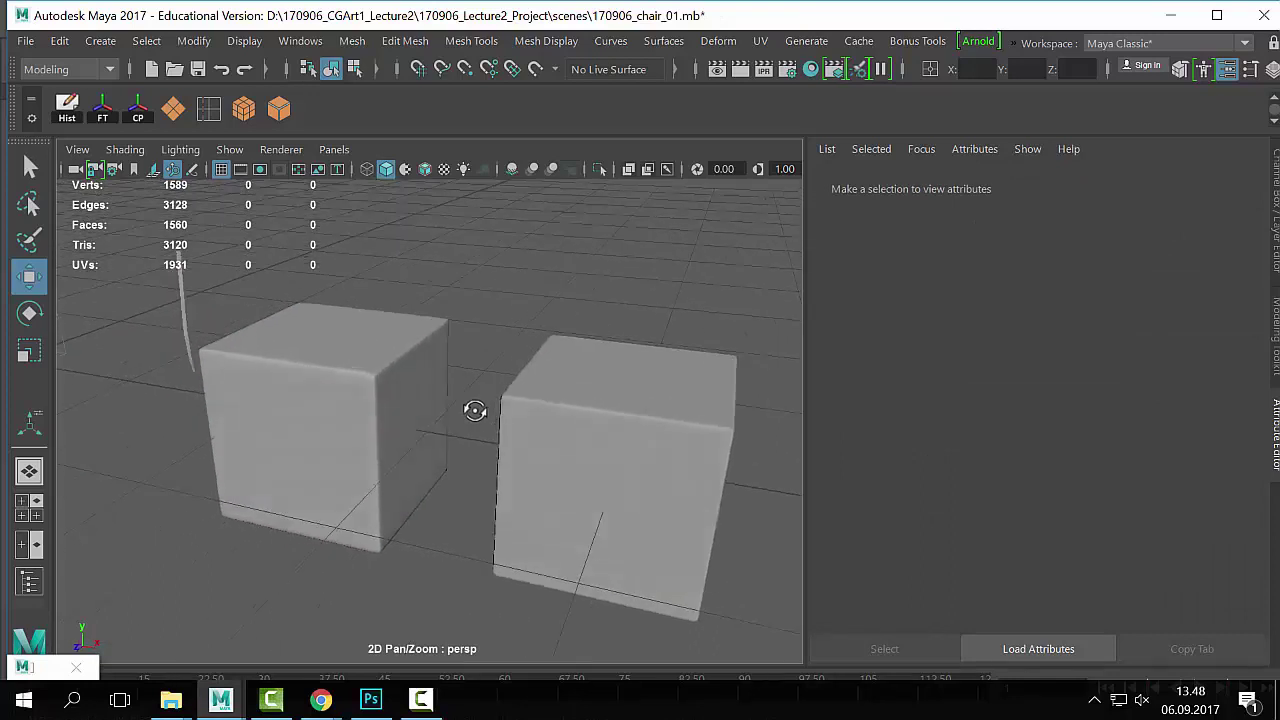
scroll(476, 412, down, 5)
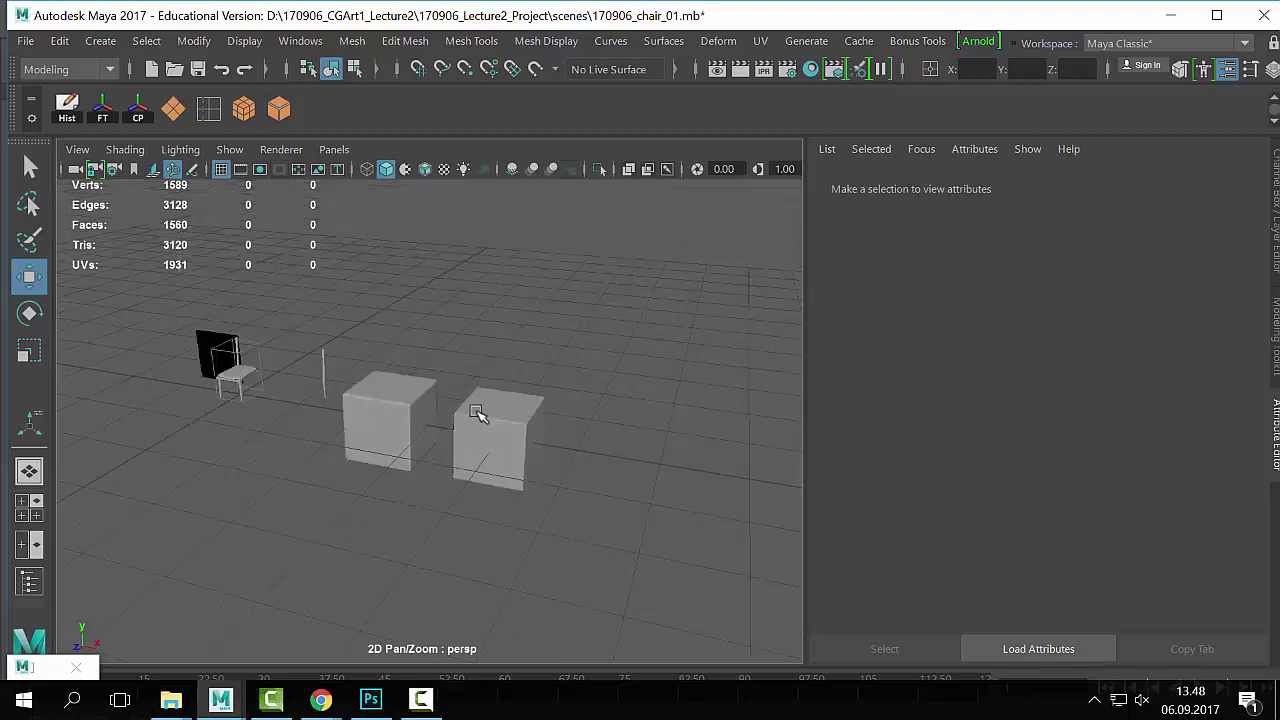
scroll(476, 412, up, 5)
scroll(476, 412, down, 5)
scroll(476, 412, up, 5)
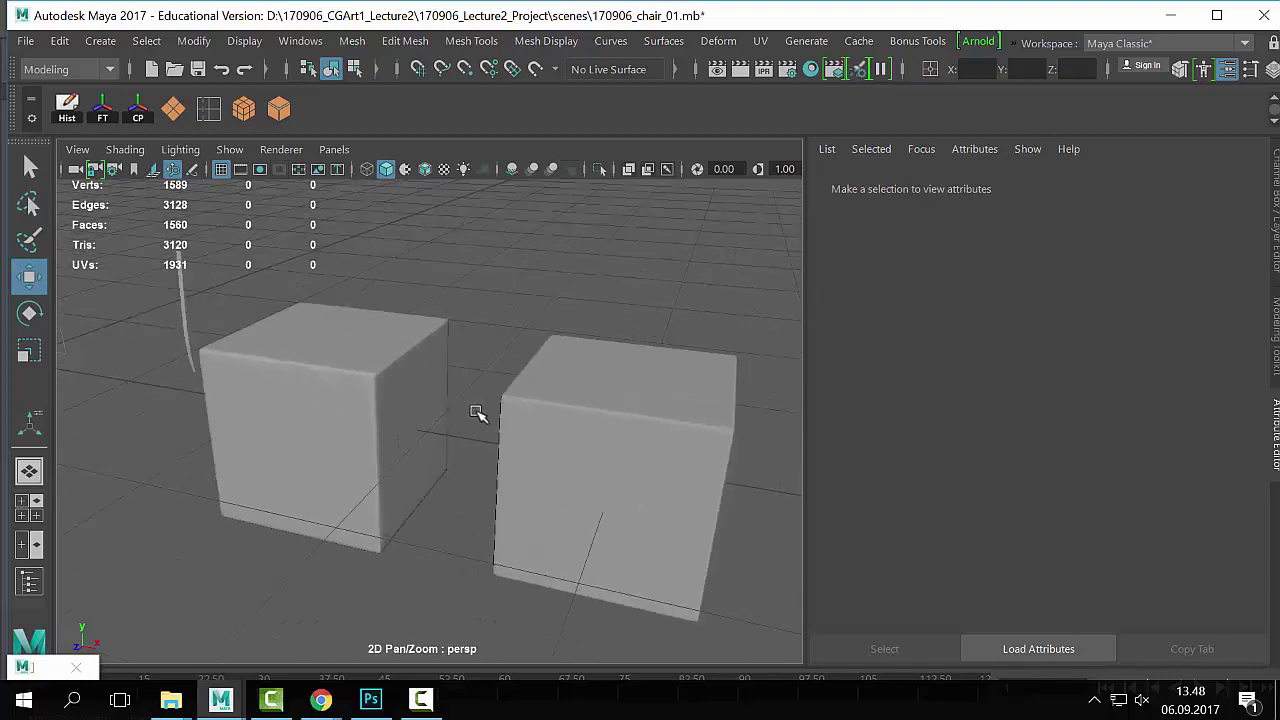
Step: Toggle smooth mesh preview on the edge-looped cube to compare both display states, ending with the preview off
click(505, 400)
click(345, 385)
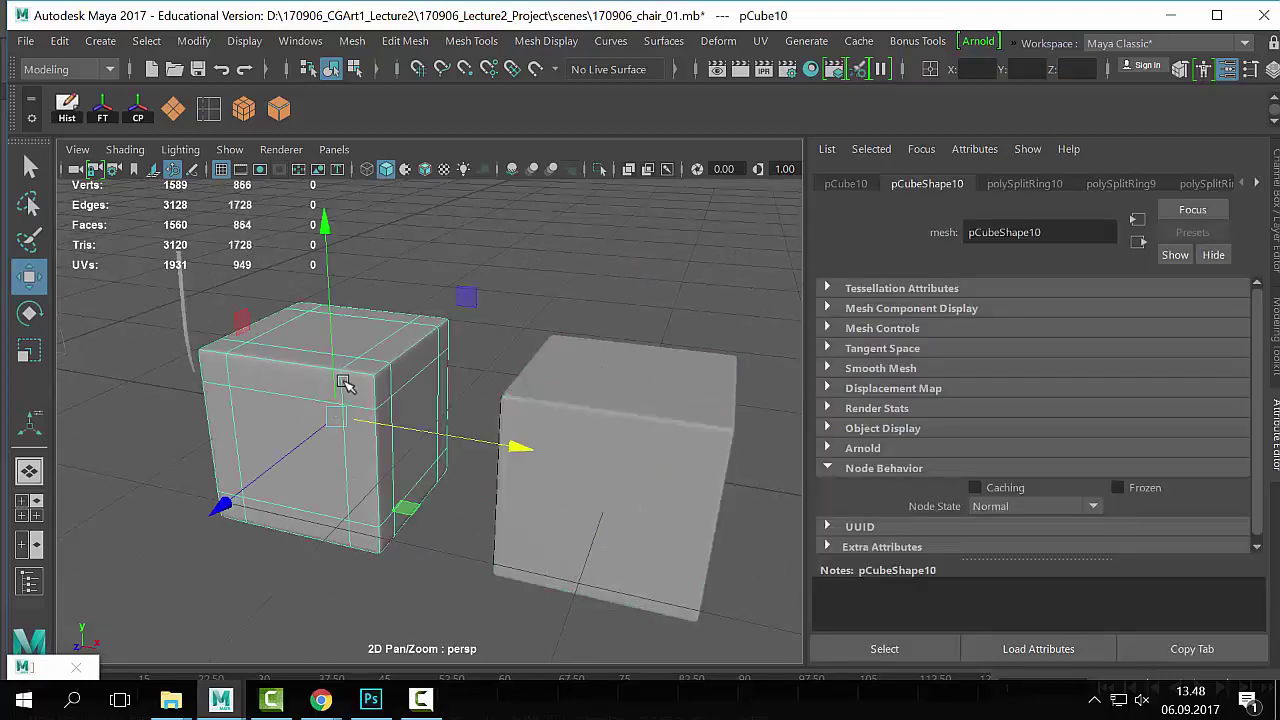
key(ctrl+z)
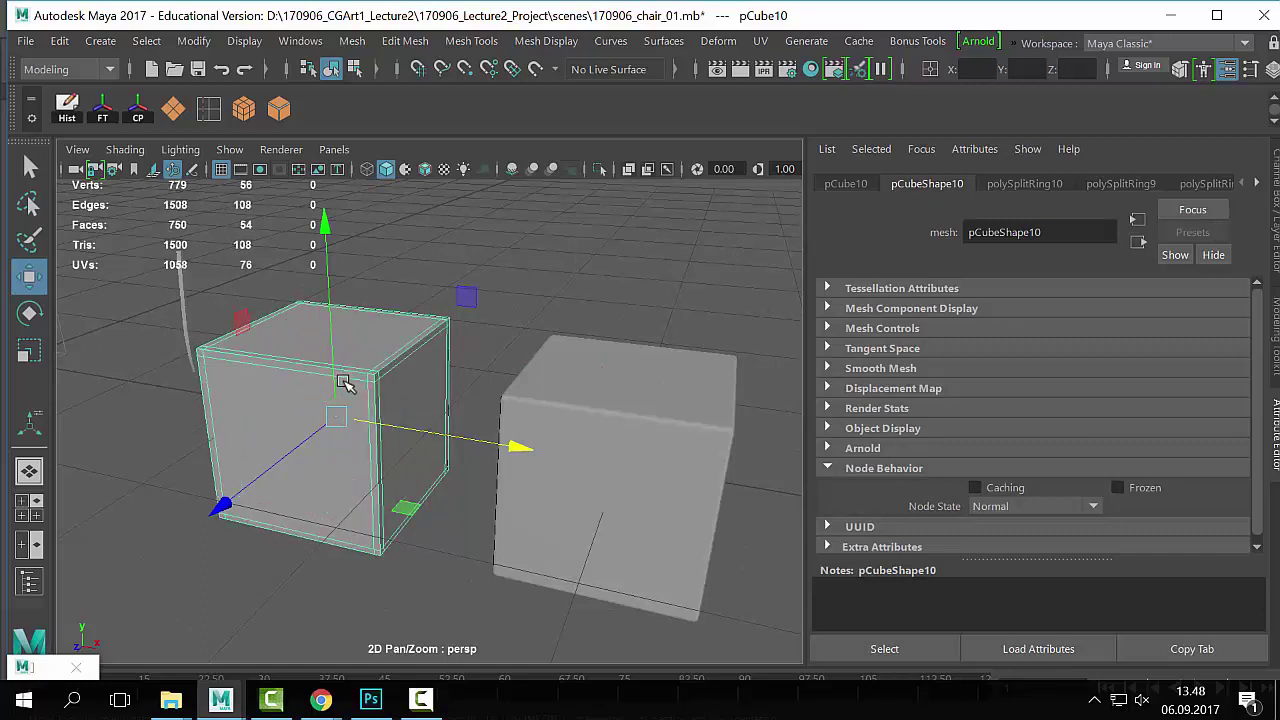
key(3)
key(1)
Step: Turn on smooth mesh preview for the bevelled cube and the edge-looped cube, then clear the selection
click(630, 401)
click(543, 318)
click(596, 427)
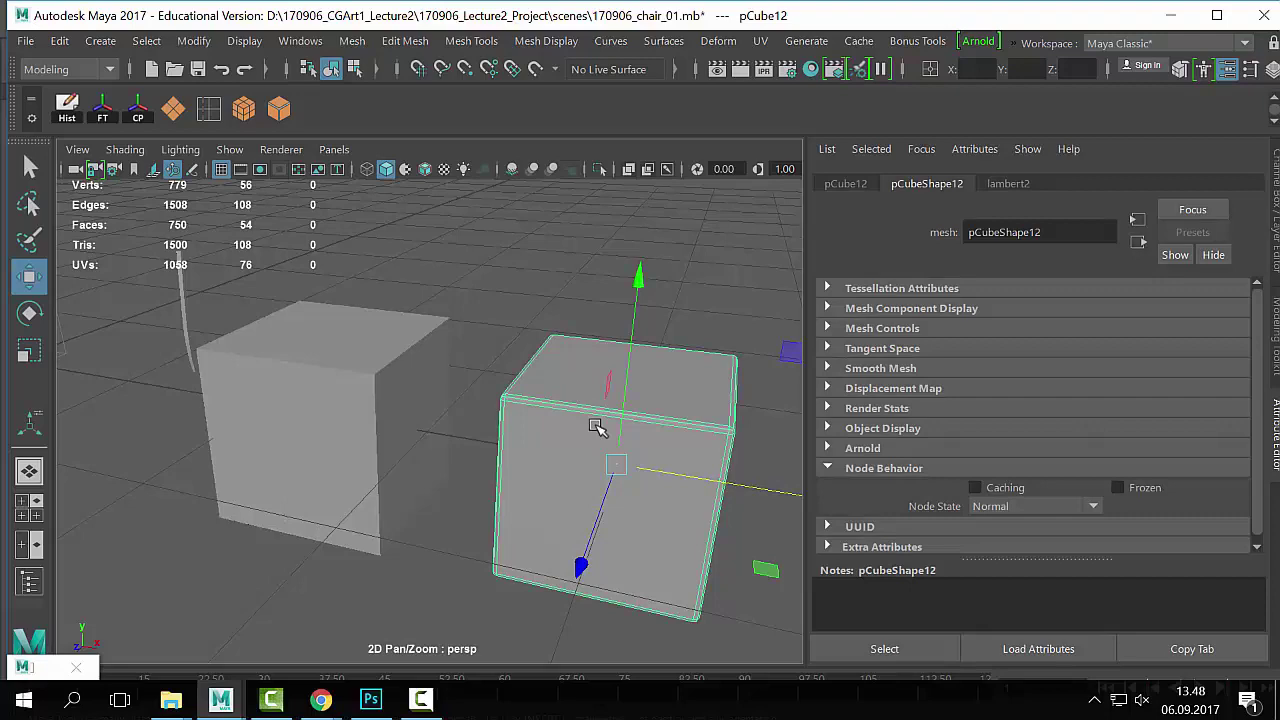
key(3)
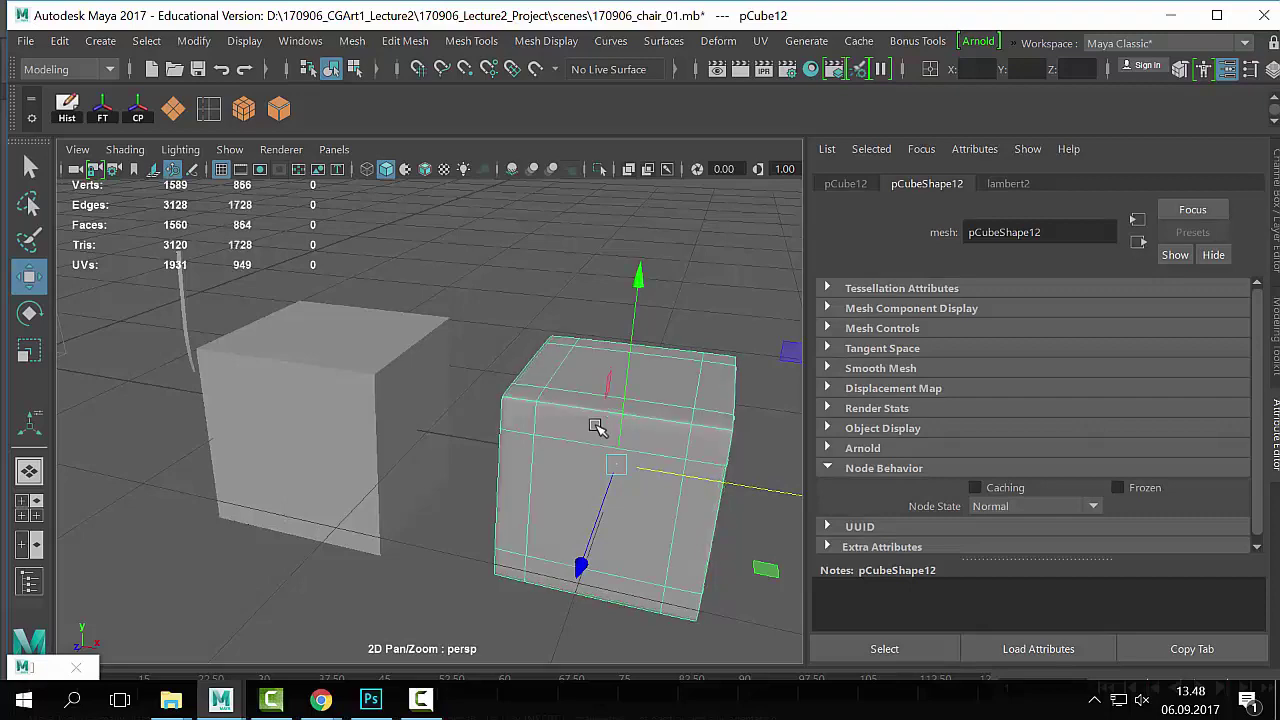
click(476, 402)
click(400, 398)
click(564, 320)
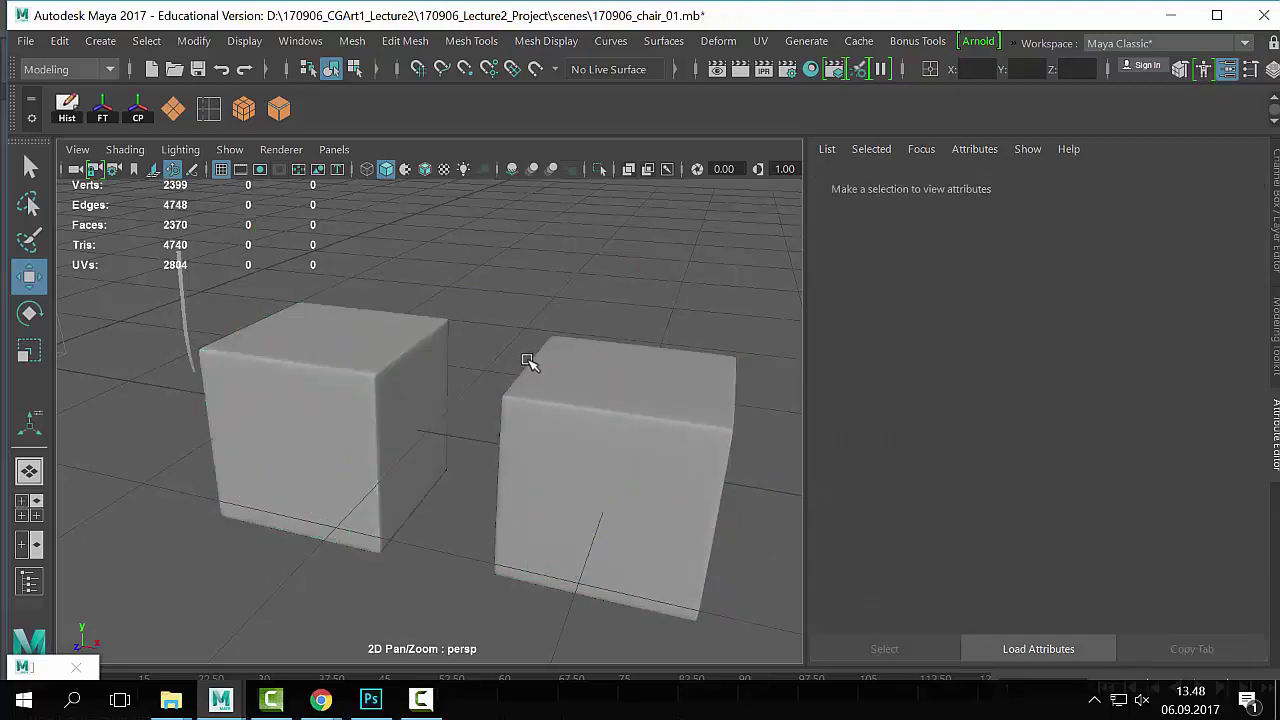
Step: Examine the rounded edges of the two smooth-previewed cubes from several distances and angles, including the bevelled cube's edge layout
scroll(527, 366, down, 3)
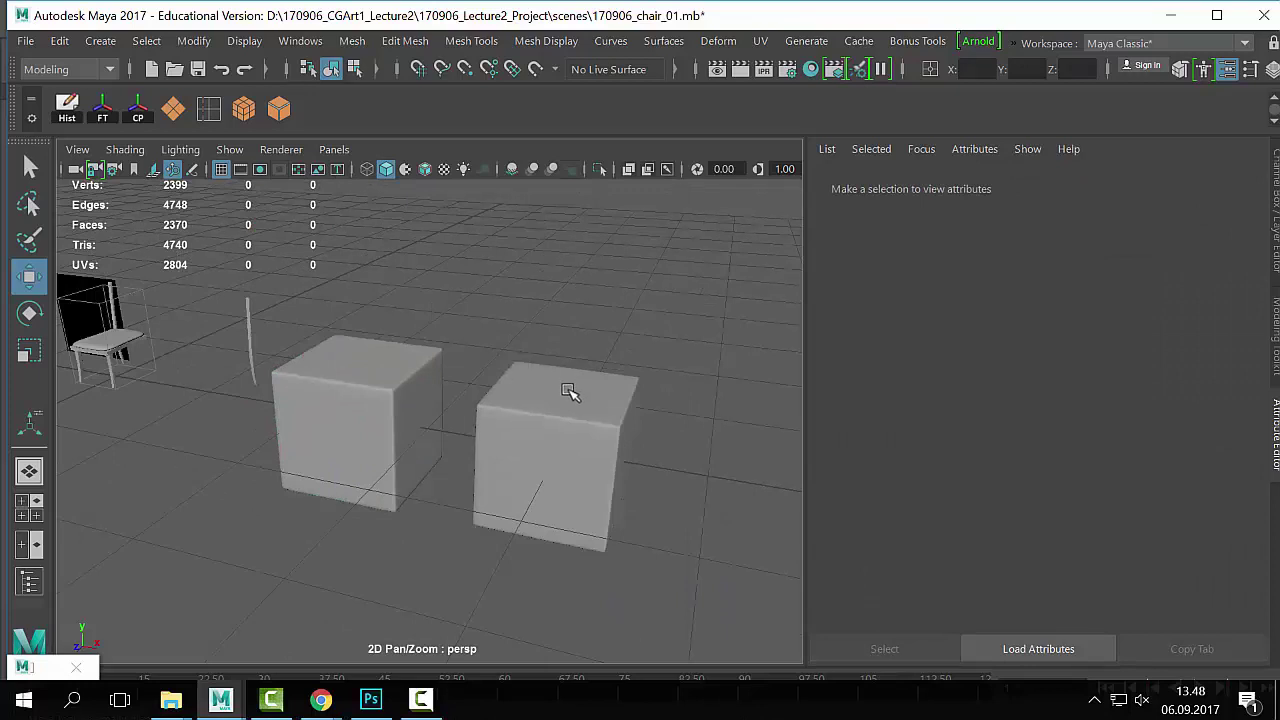
scroll(569, 391, down, 3)
scroll(569, 391, up, 3)
scroll(571, 391, up, 5)
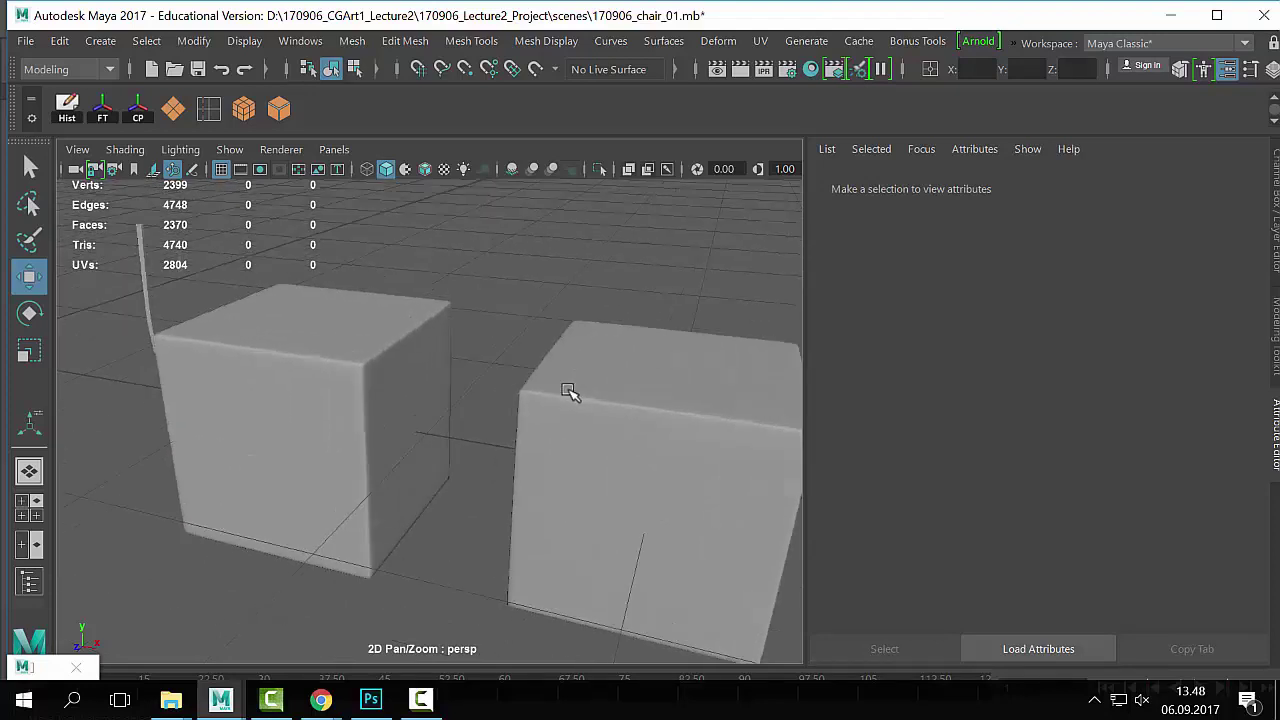
alt+middle_drag(617, 449, 428, 485)
alt+drag(428, 485, 577, 403)
click(596, 500)
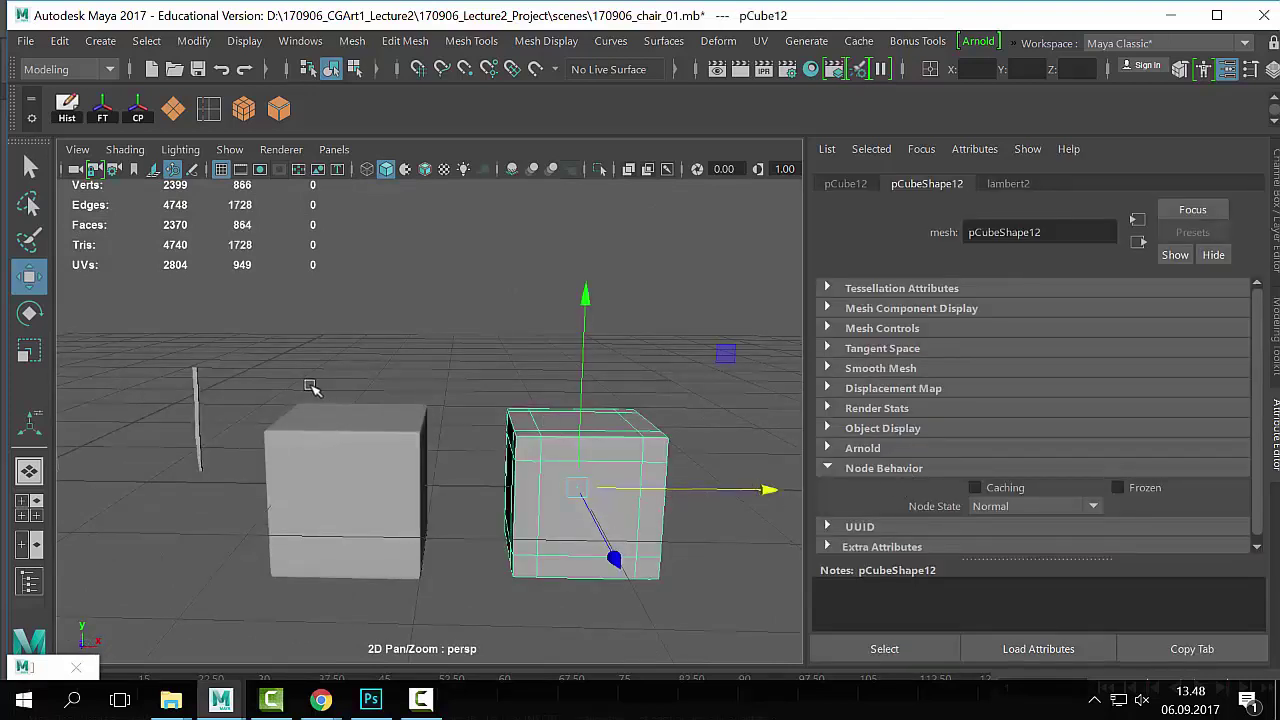
click(497, 374)
alt+drag(497, 374, 551, 400)
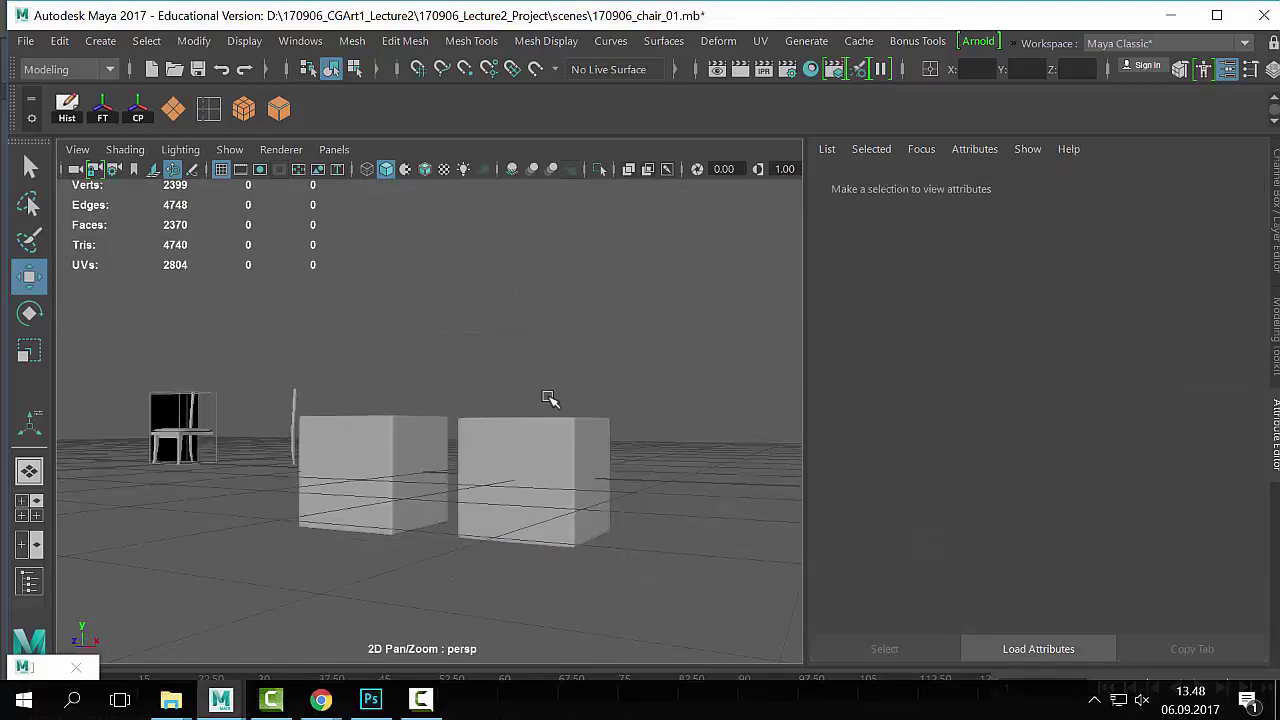
Step: Create a new polygon cube, scale it up, and move it along X beyond the bevelled cube
click(100, 40)
mouse_move(250, 113)
click(400, 149)
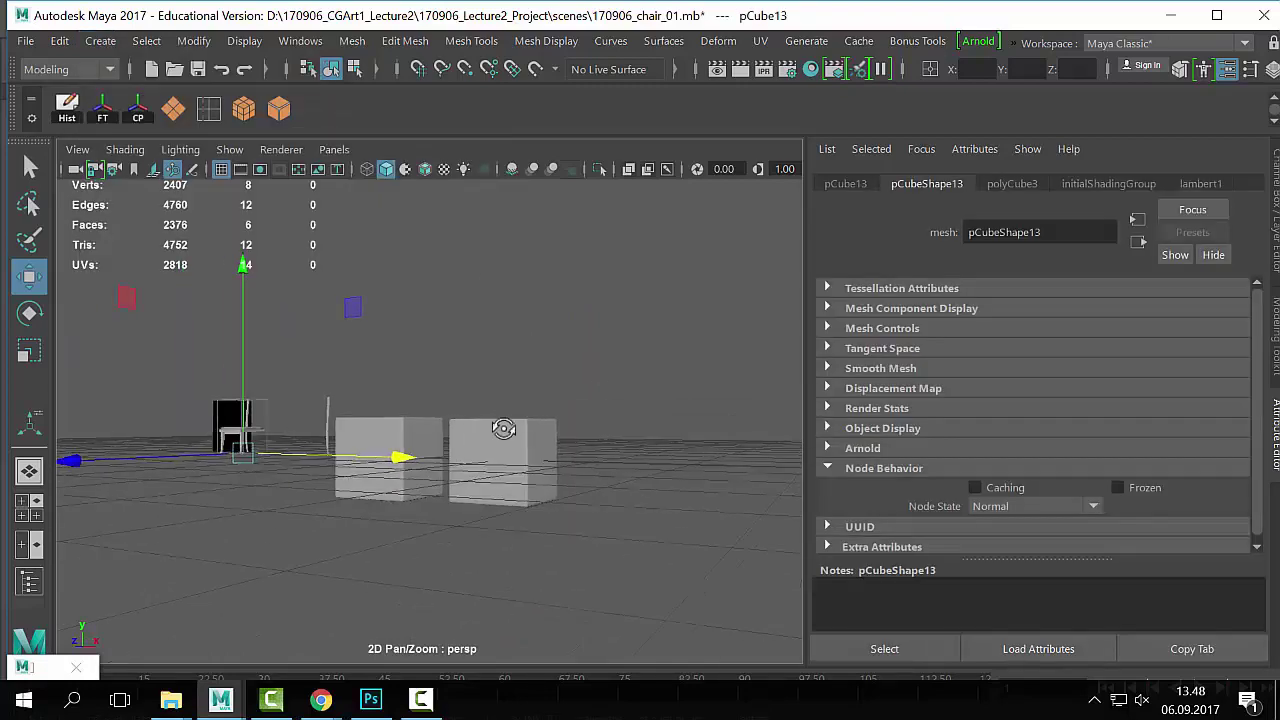
key(r)
alt+drag(571, 429, 540, 420)
key(w)
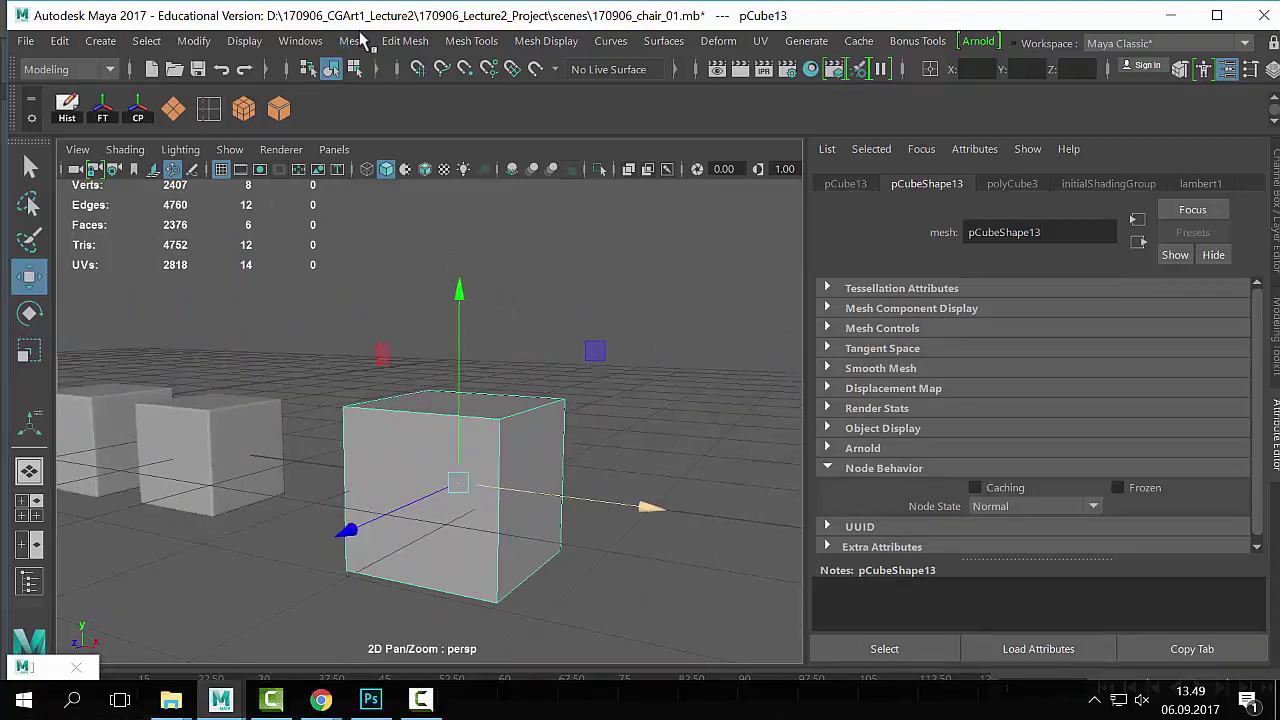
Step: Apply the Smooth operation to the new cube with 1 division
click(354, 41)
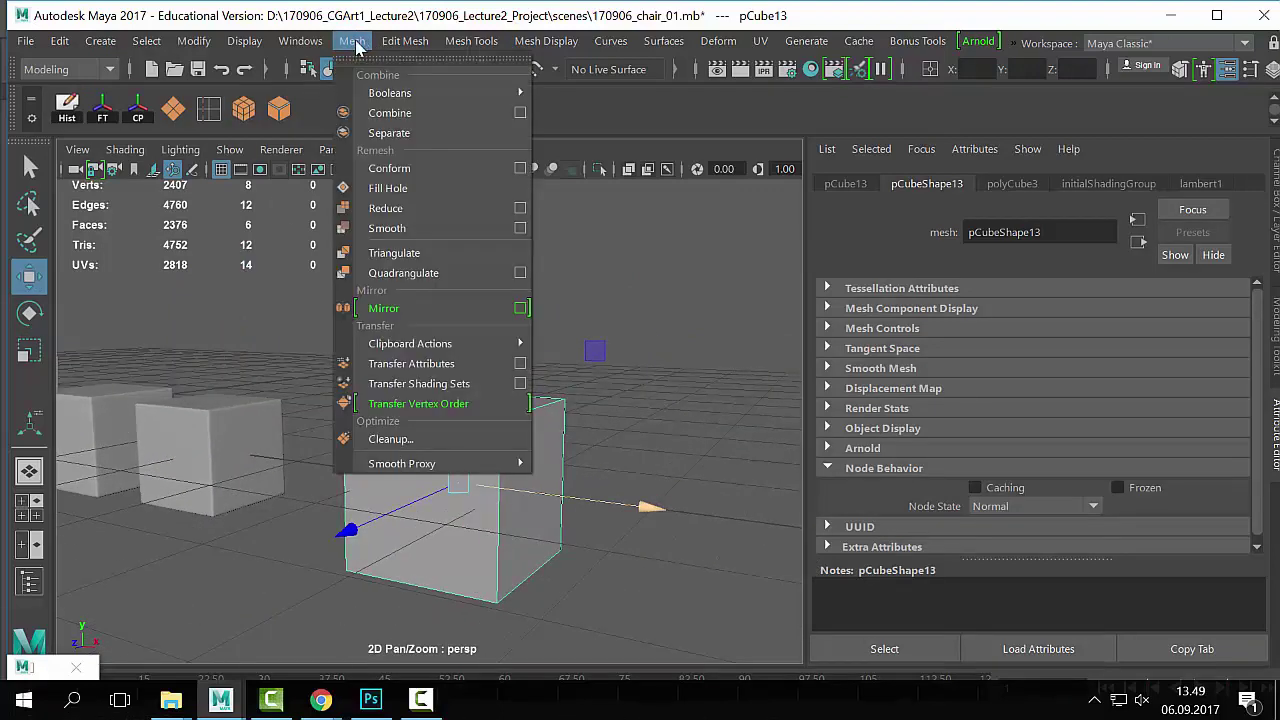
click(420, 230)
scroll(500, 480, up, 3)
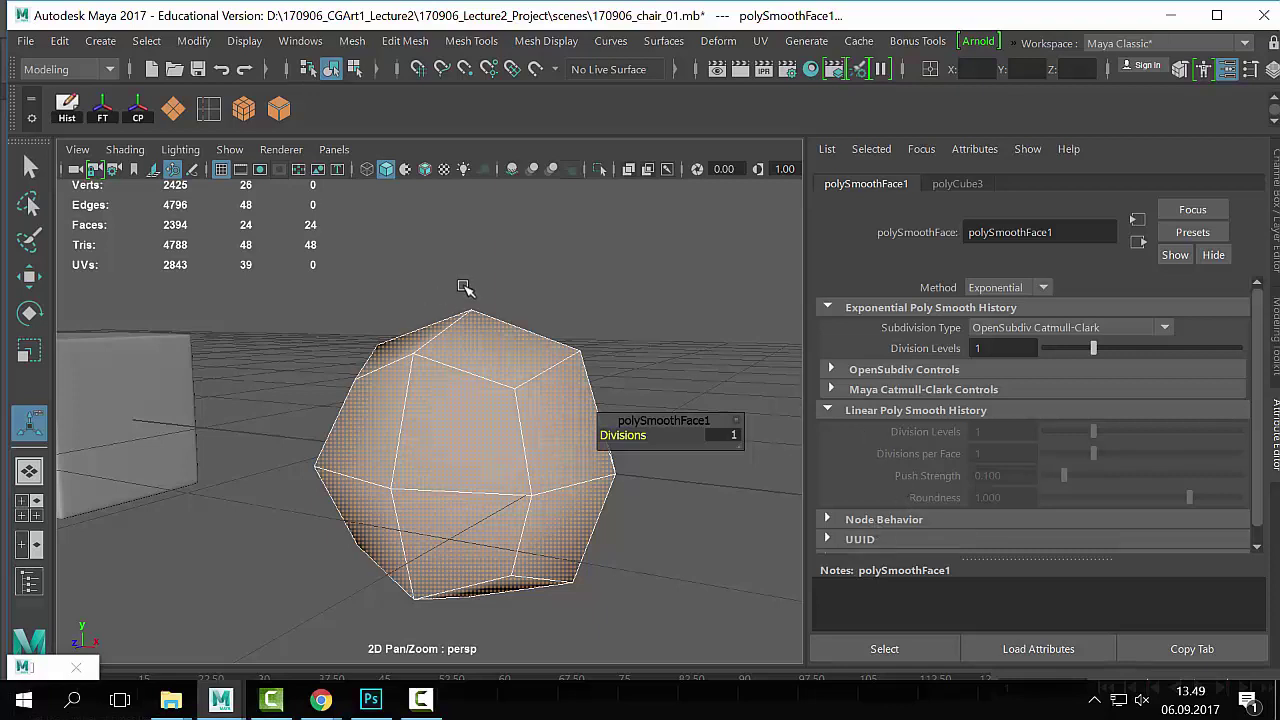
Step: Apply Smooth four more times to the new cube with exponential divisions at level 1, then reselect it as an object
click(490, 408)
click(351, 41)
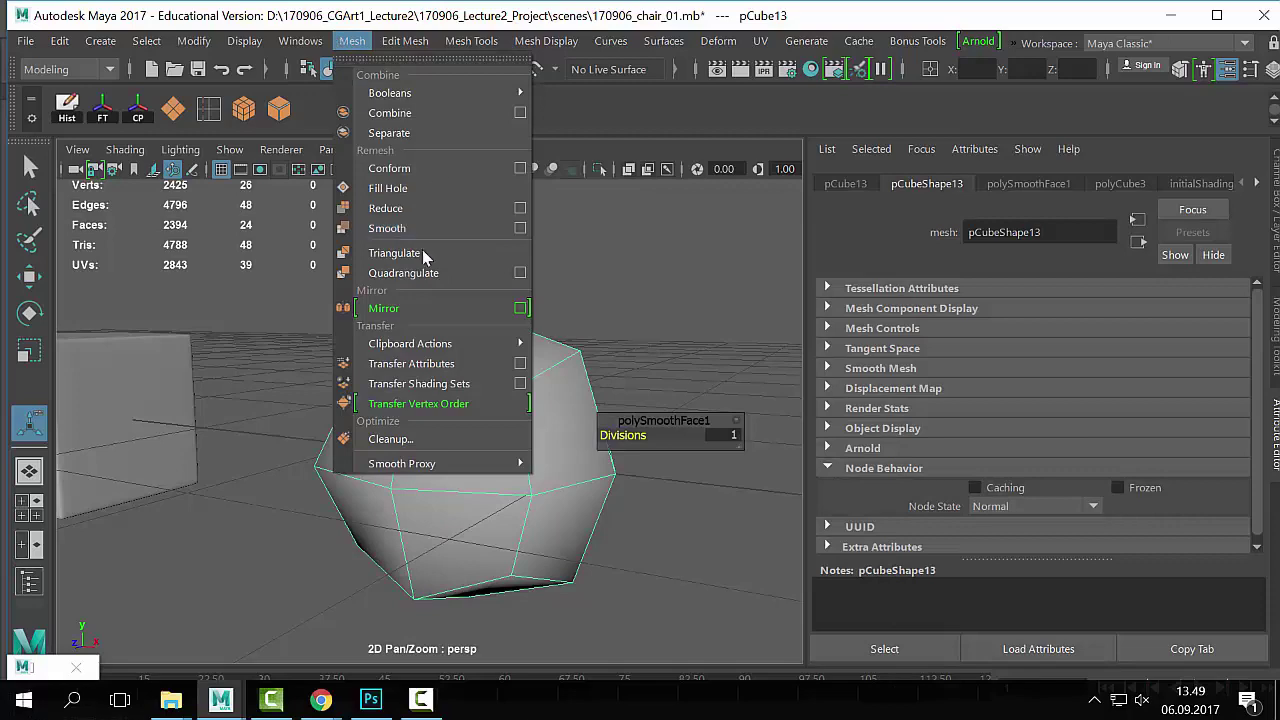
click(520, 228)
drag(890, 118, 778, 93)
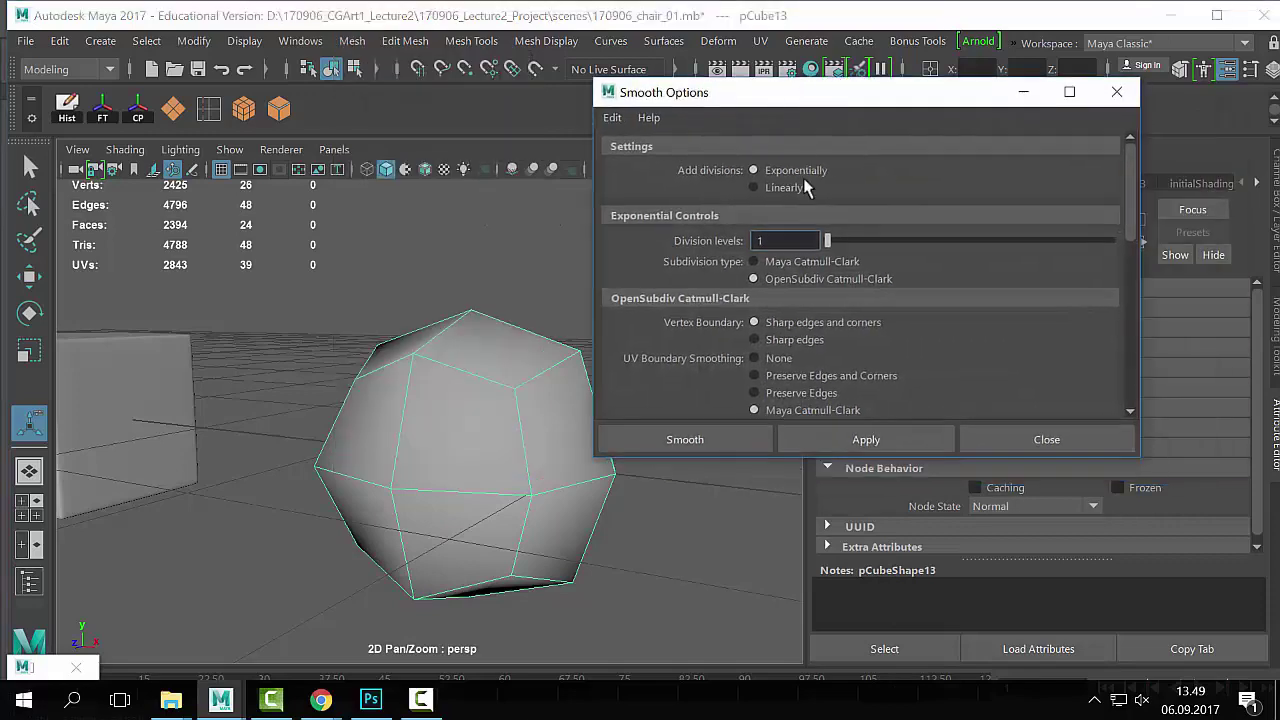
drag(764, 241, 680, 257)
click(897, 437)
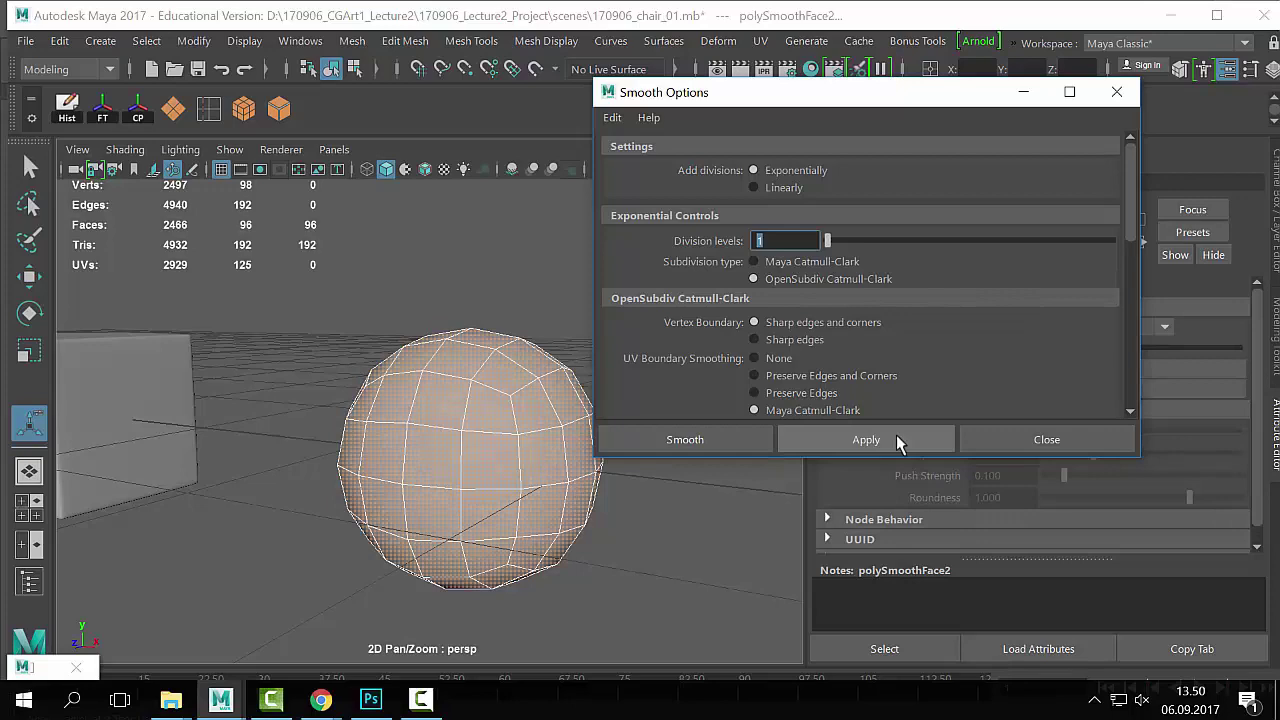
click(897, 437)
click(897, 437)
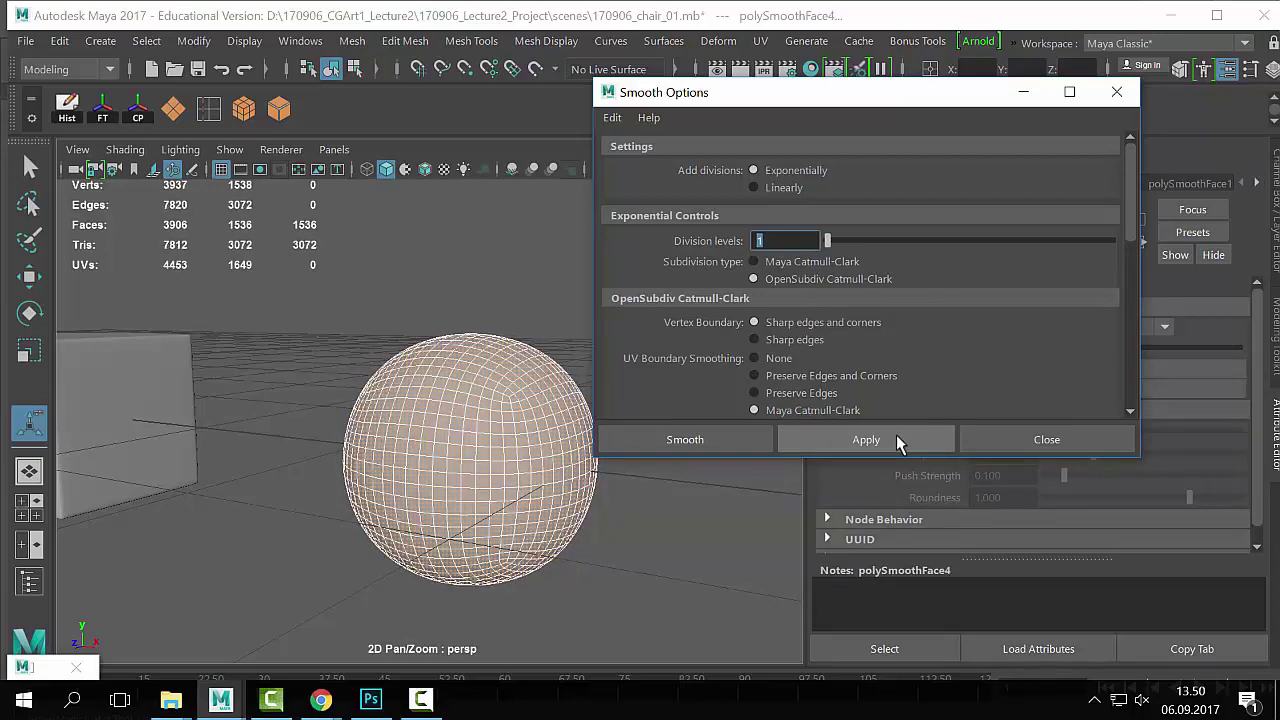
click(897, 437)
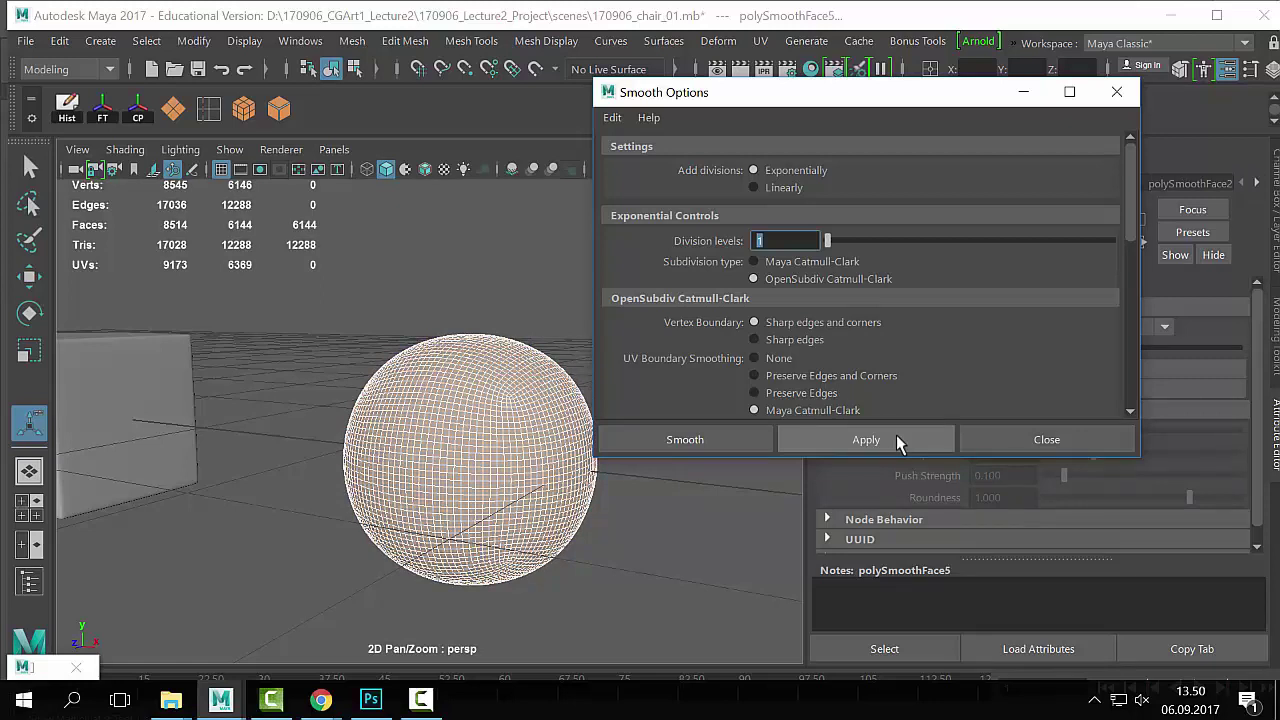
click(490, 305)
click(405, 407)
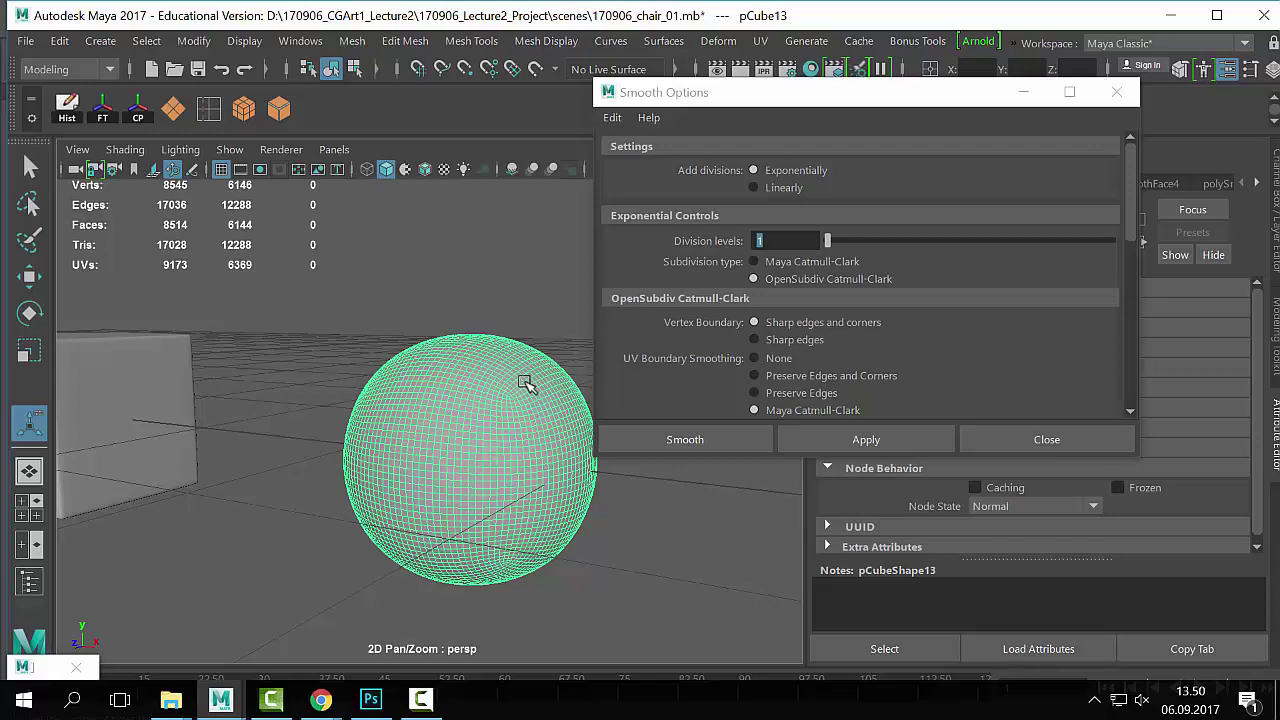
Step: Duplicate the bevelled cube with smooth mesh preview off, and move the duplicate along X past the sphere-shaped mesh
scroll(526, 384, down, 4)
click(300, 430)
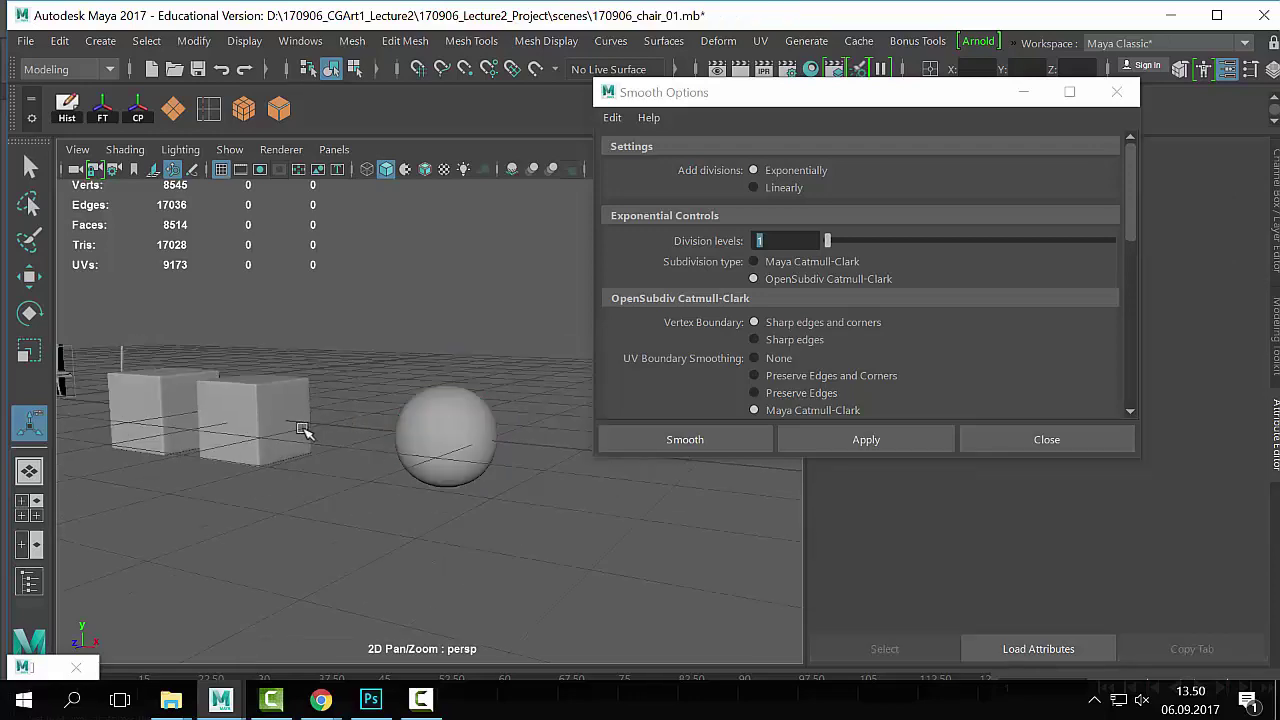
key(ctrl+z)
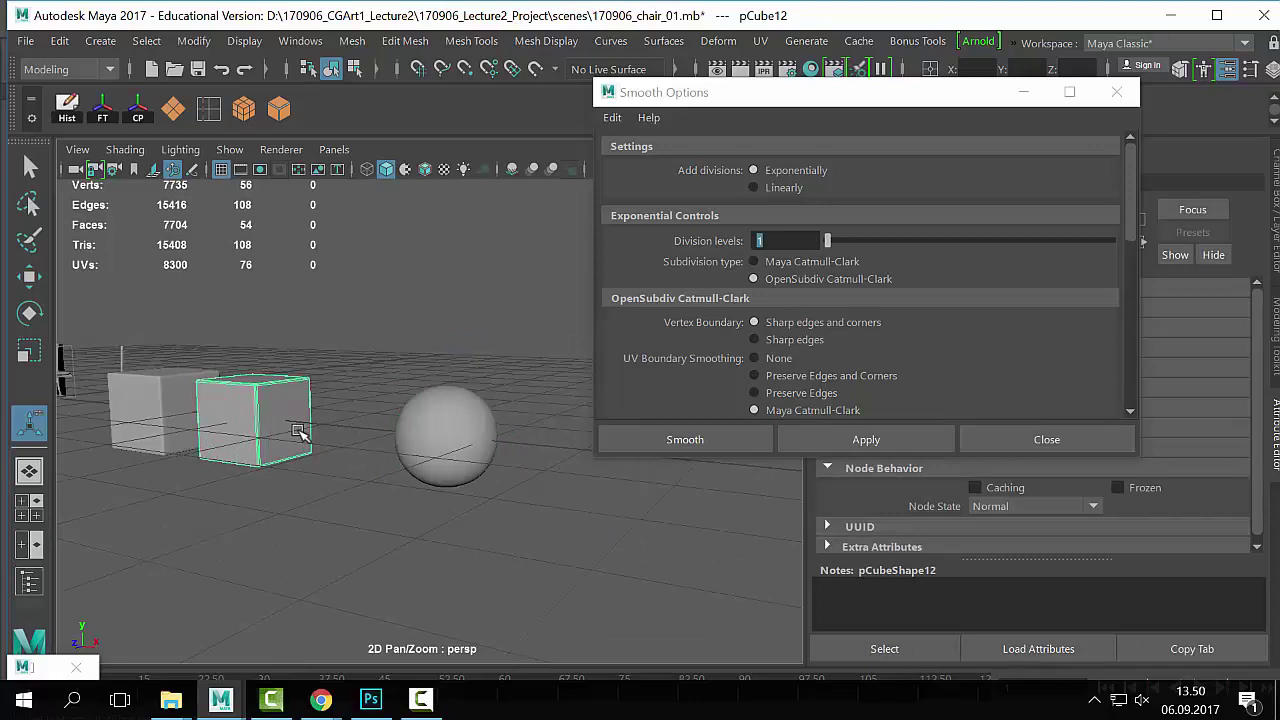
key(ctrl+d)
key(w)
drag(371, 437, 632, 543)
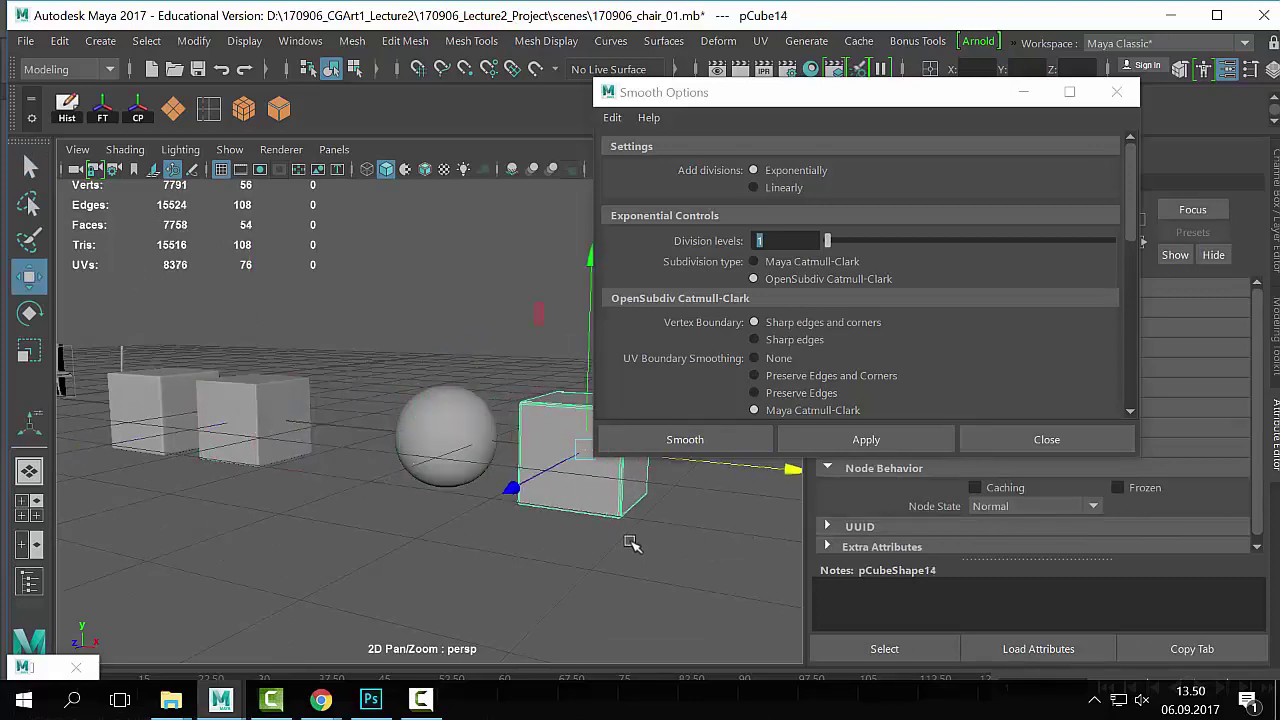
Step: Apply Smooth at division level 1 to the duplicated bevelled cube and clear the selection
key(f)
click(685, 439)
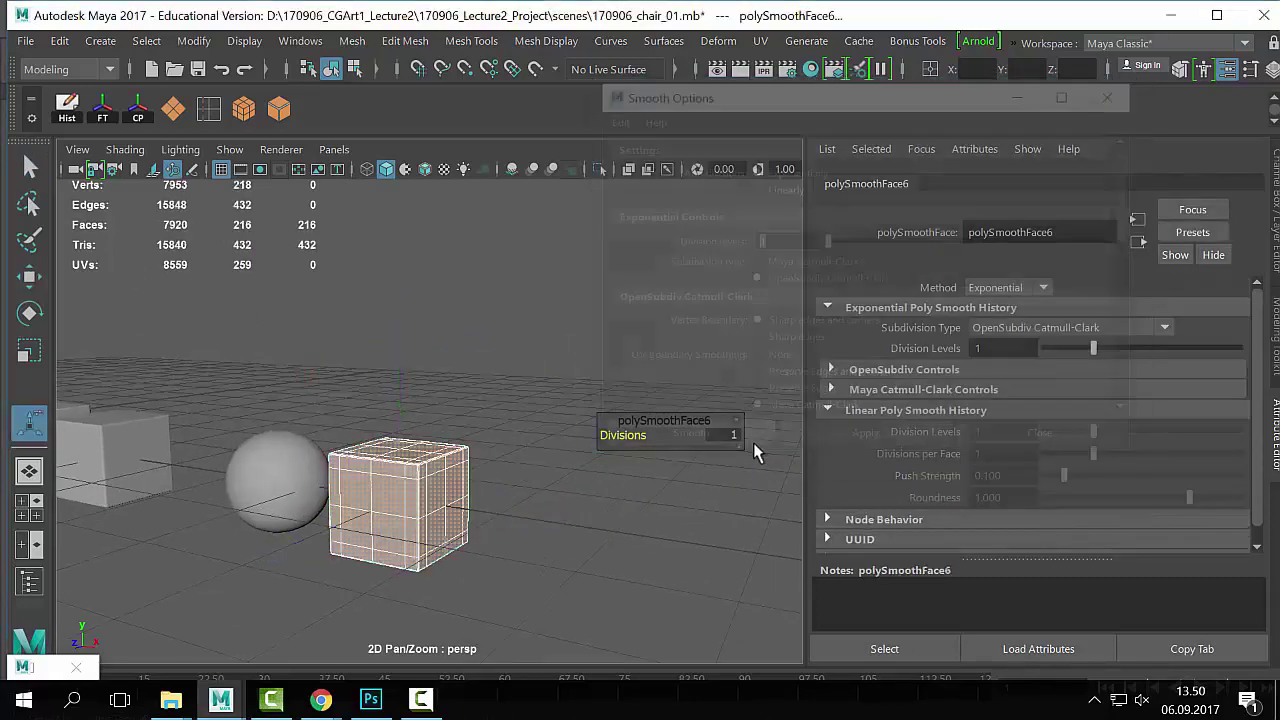
click(738, 421)
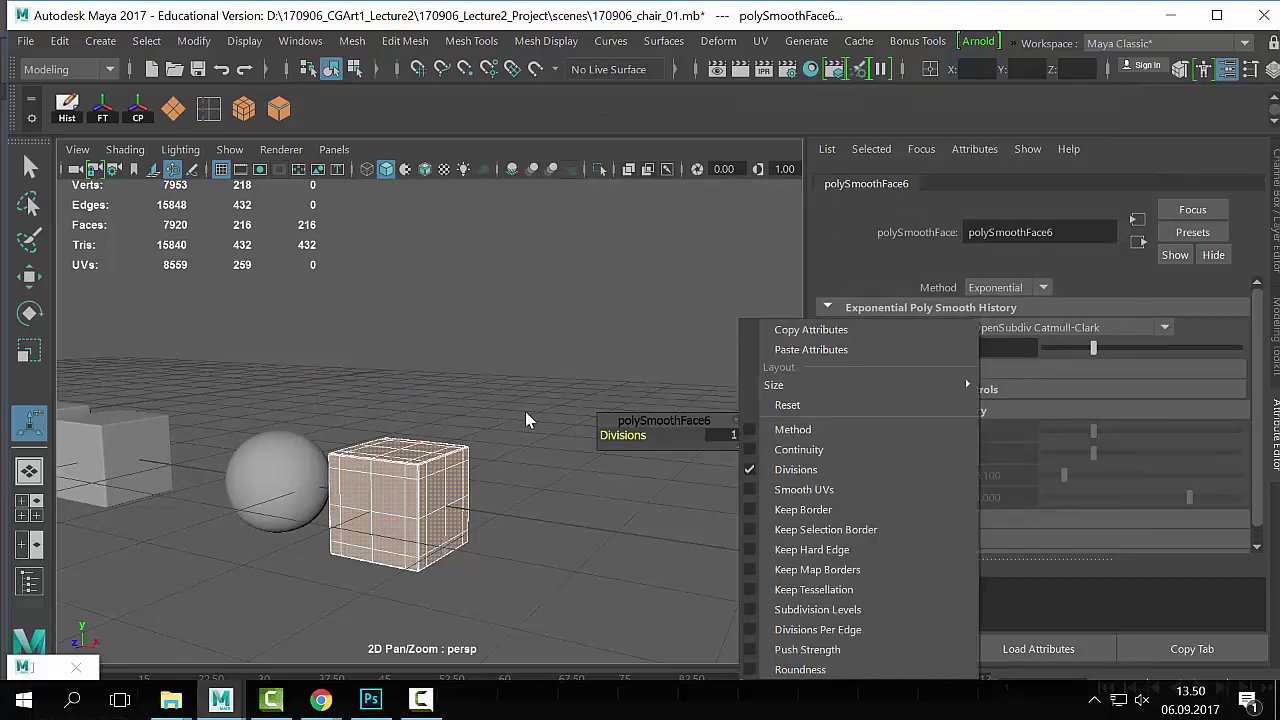
click(530, 455)
Step: Inspect the smoothed duplicate's rounded edges and subdivided edge layout up close
alt+right_drag(371, 490, 450, 453)
alt+drag(450, 453, 403, 449)
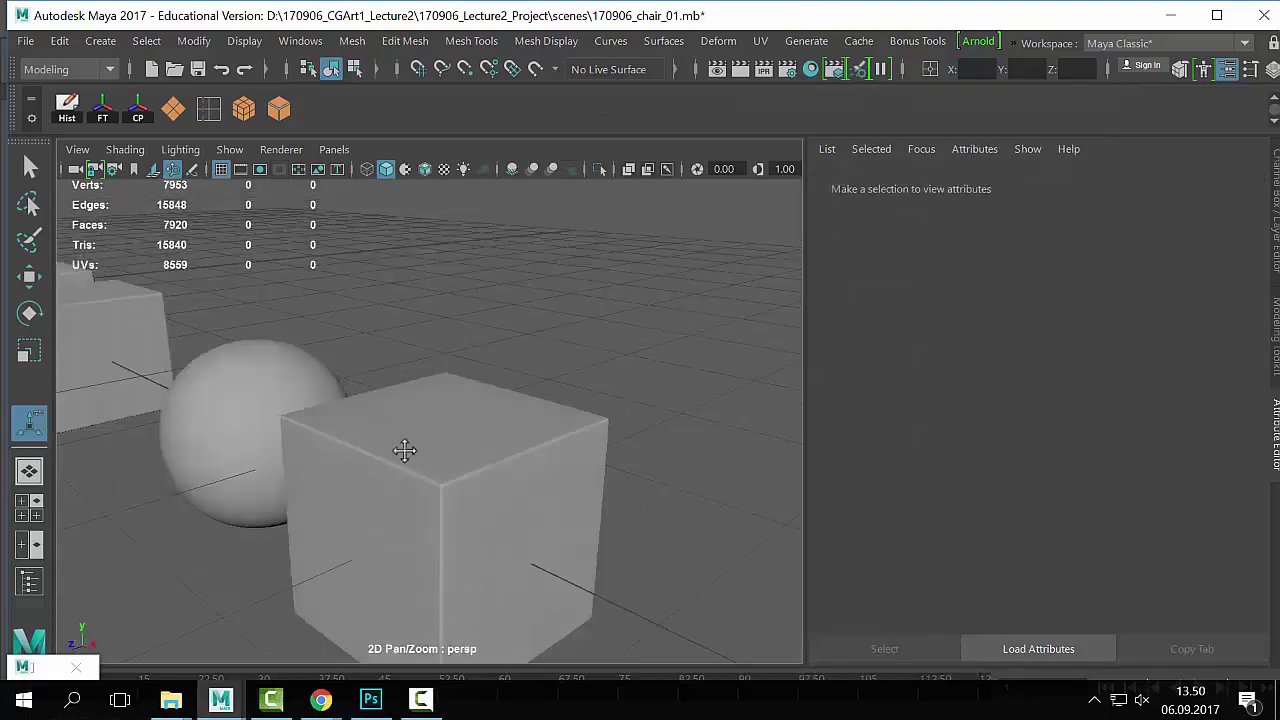
alt+middle_drag(403, 449, 475, 335)
click(493, 397)
alt+drag(513, 379, 514, 391)
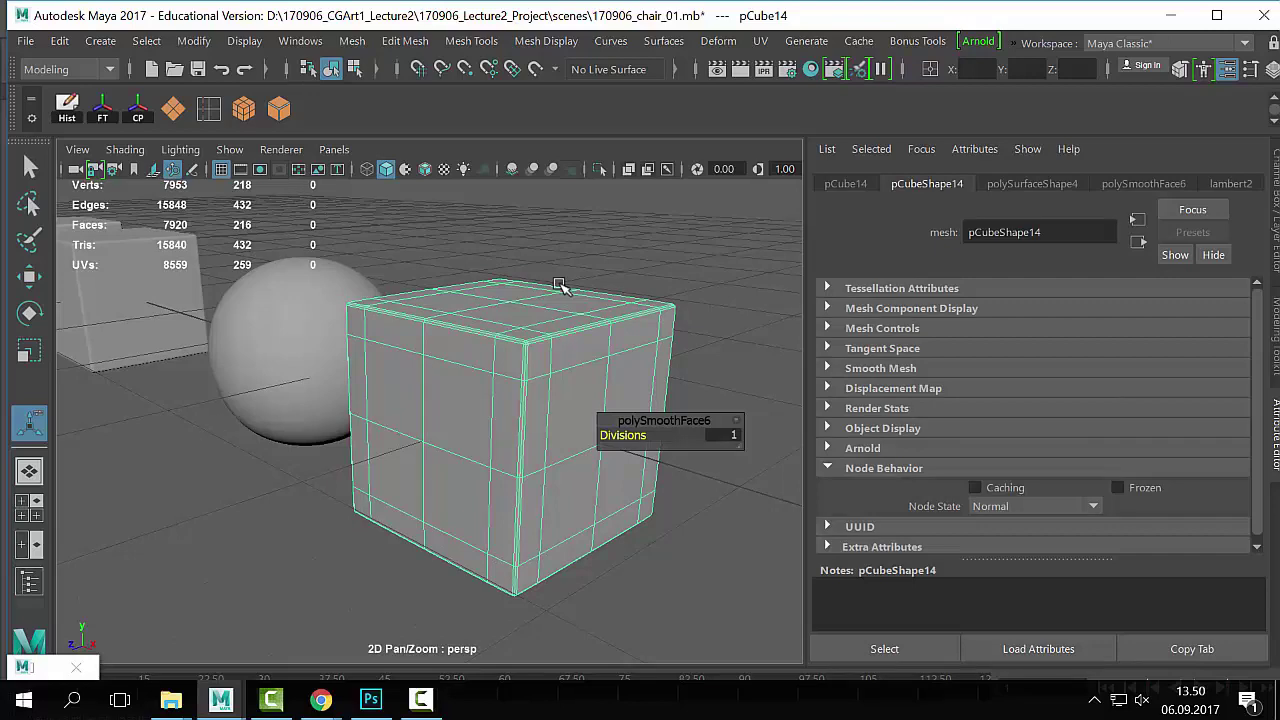
click(634, 278)
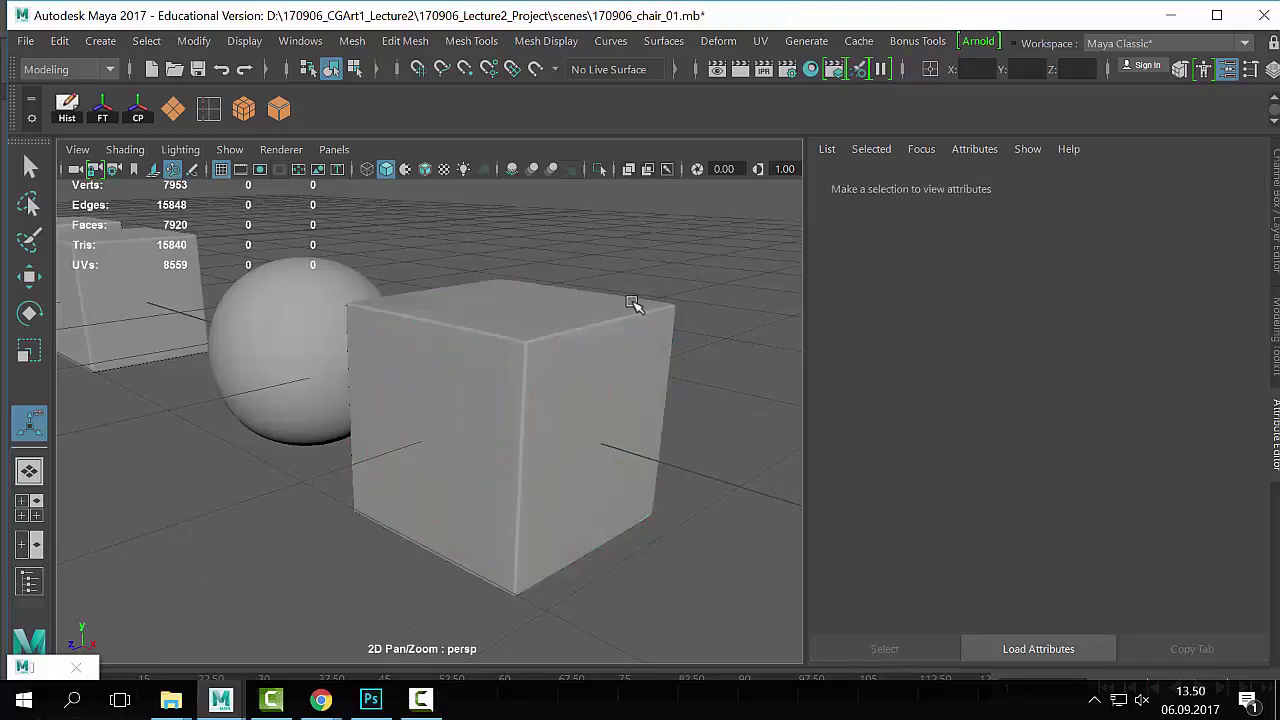
Step: Select the edge-looped cube nearest the chair and switch off its smooth mesh preview
scroll(367, 380, down, 5)
click(241, 389)
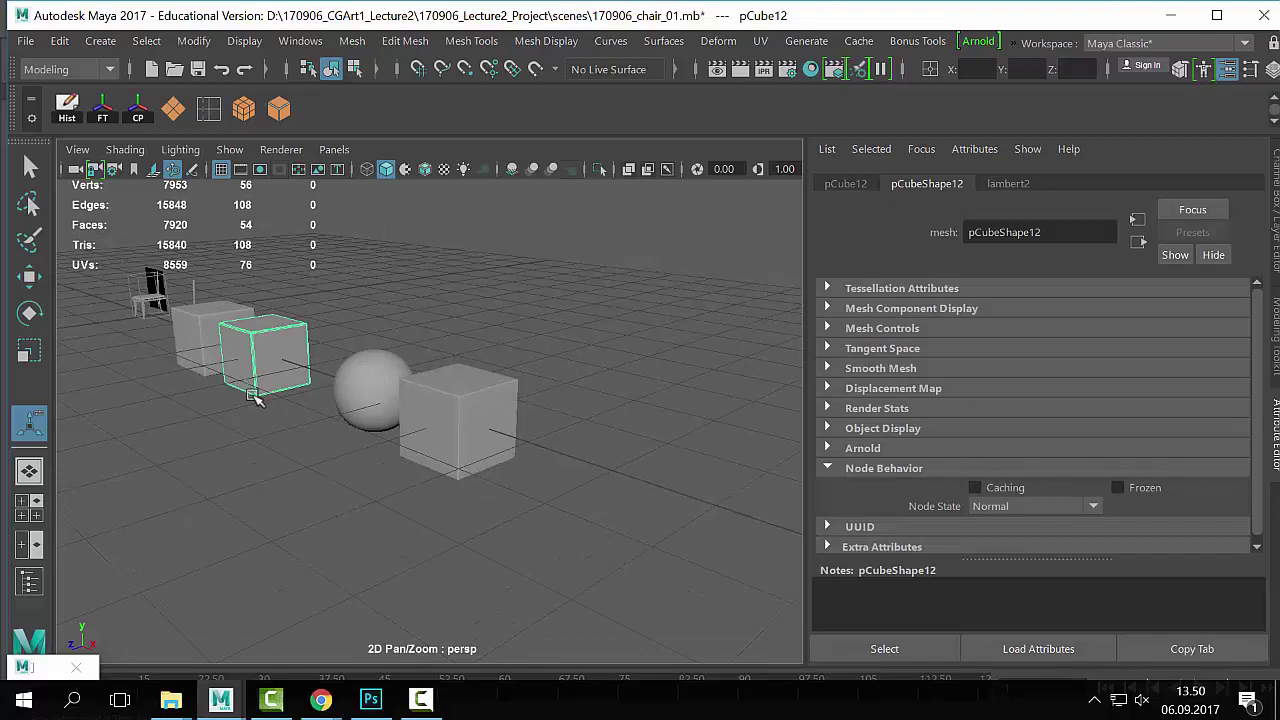
alt+middle_drag(253, 396, 383, 471)
alt+drag(383, 471, 440, 458)
scroll(343, 460, up, 5)
alt+middle_drag(343, 460, 566, 437)
click(329, 386)
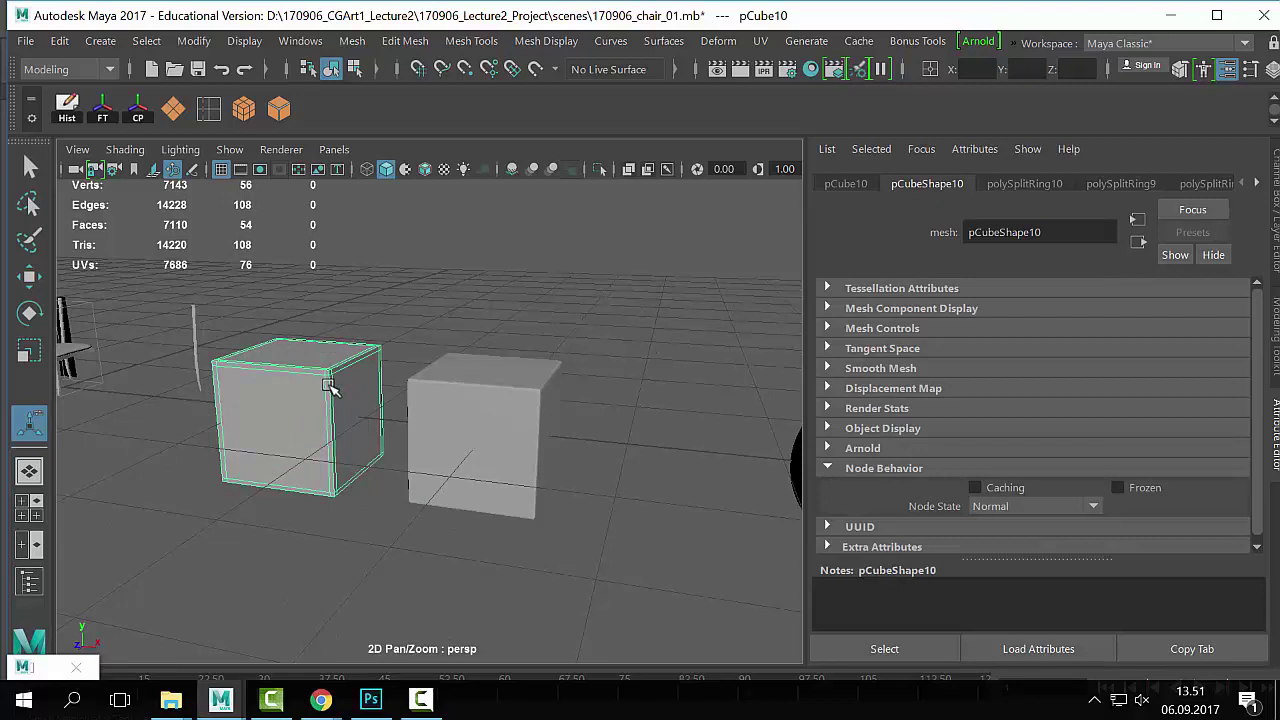
click(352, 41)
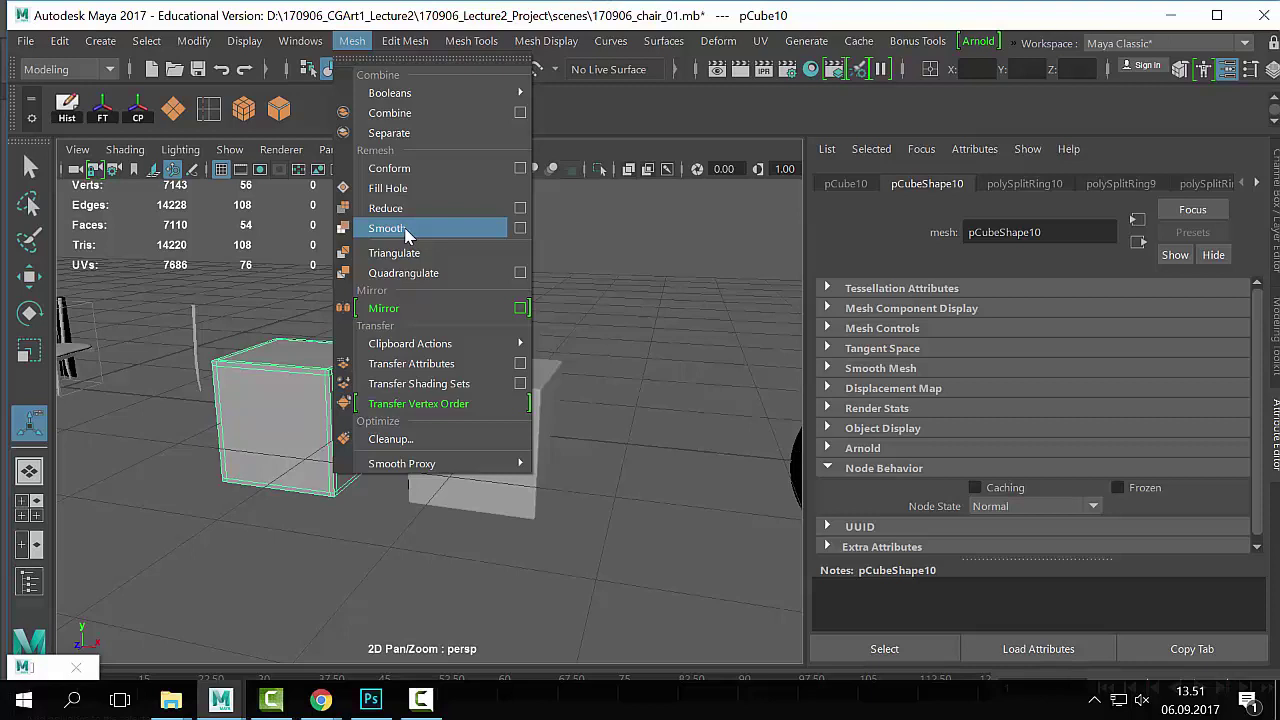
click(669, 343)
click(323, 471)
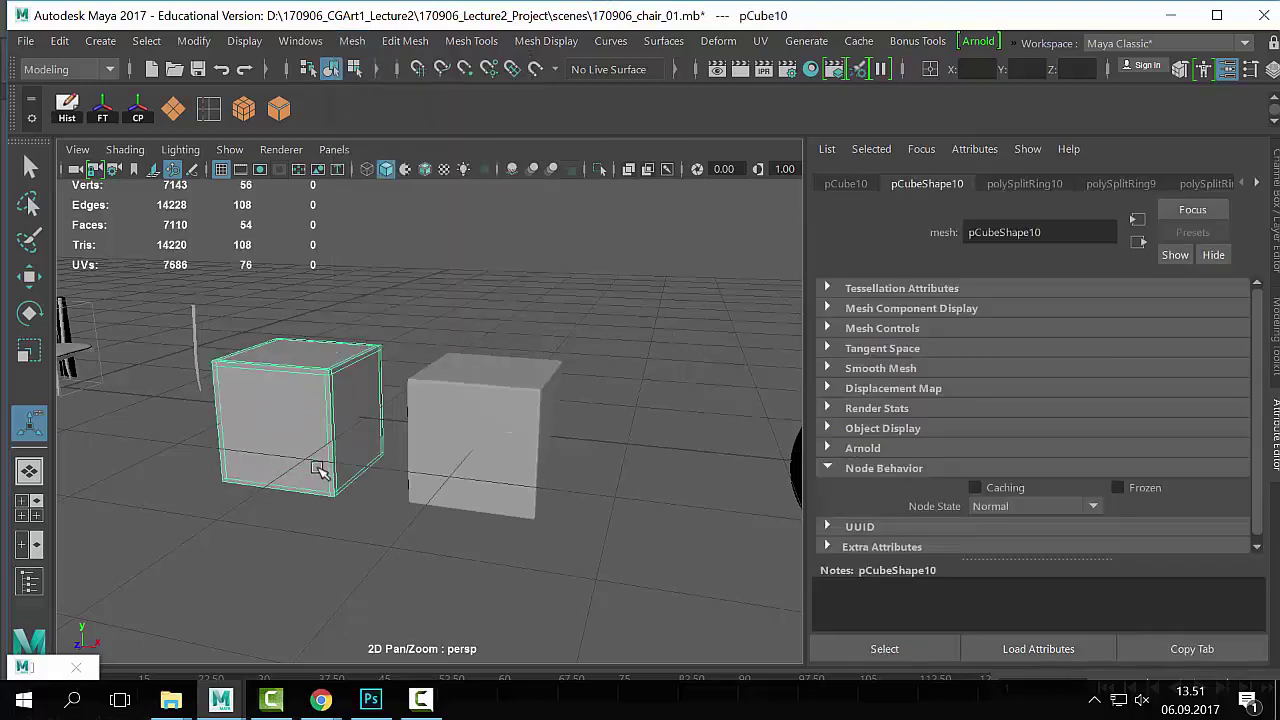
Step: Toggle the edge-looped cube's smooth mesh preview on and off several times, ending with it on
key(3)
key(1)
key(3)
key(1)
key(3)
key(1)
key(3)
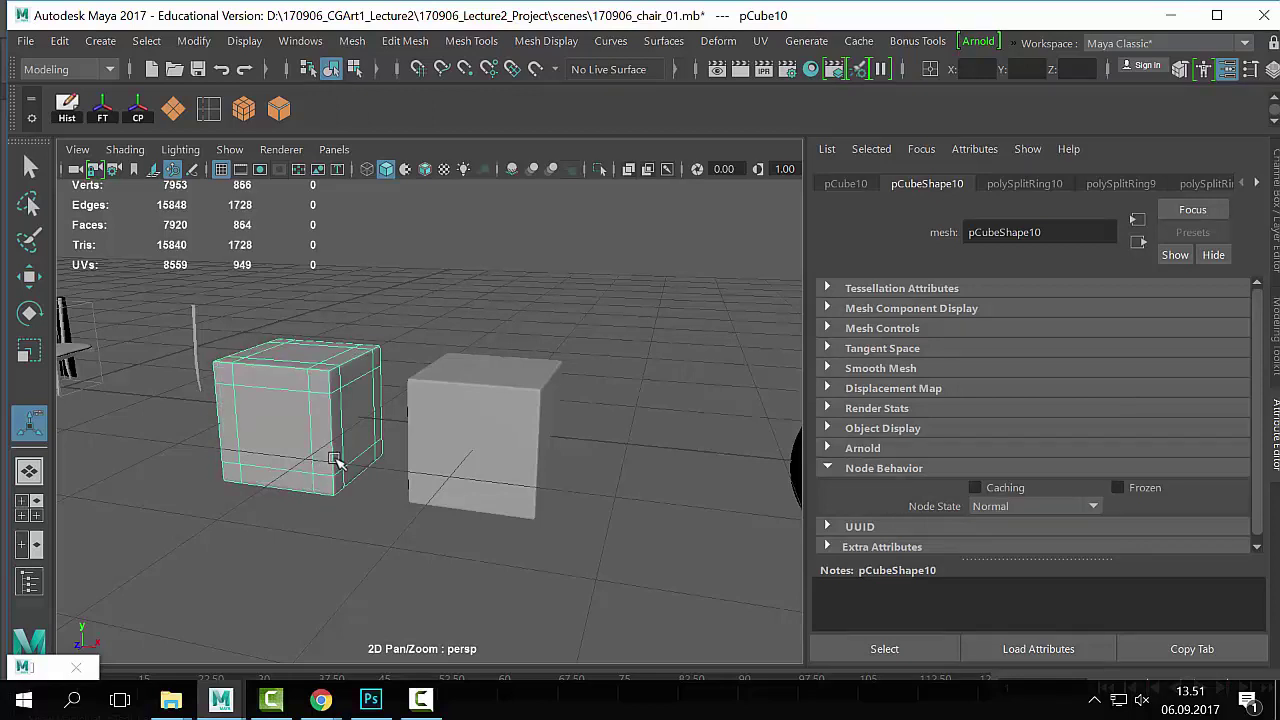
Step: Examine the preview division levels in the edge-looped cube's Smooth Mesh attributes
key(ctrl+a)
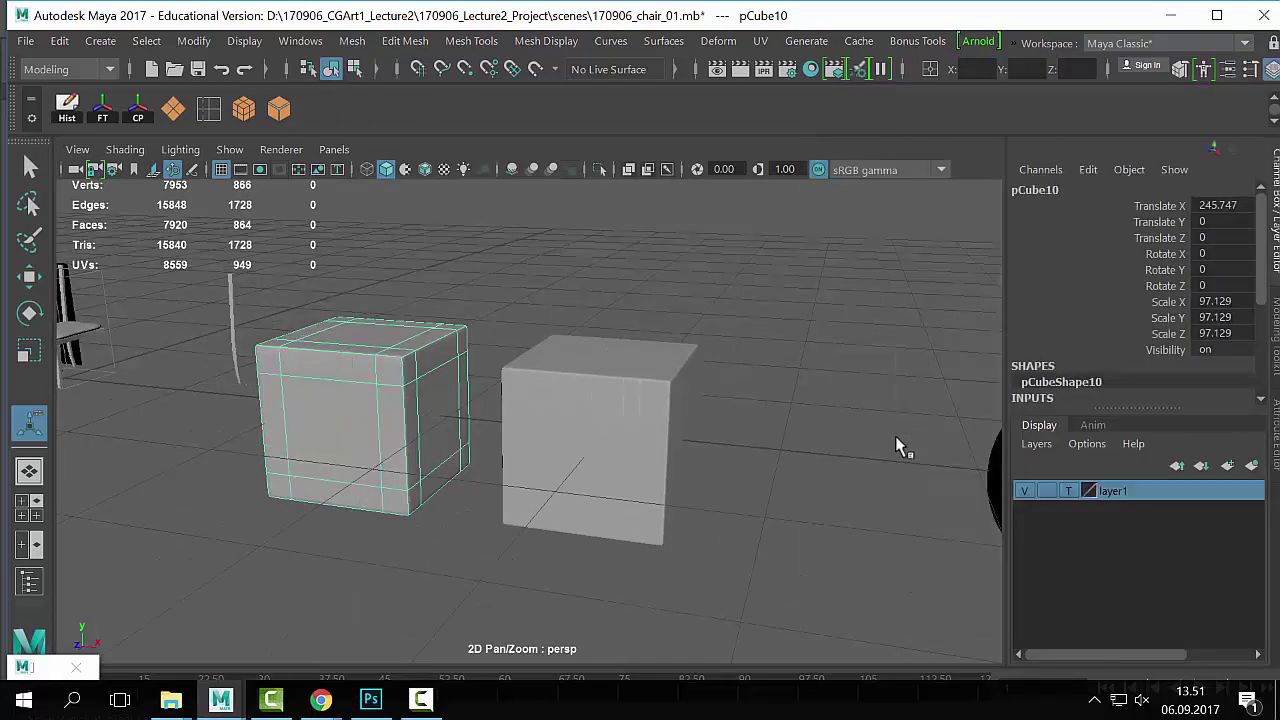
key(ctrl+a)
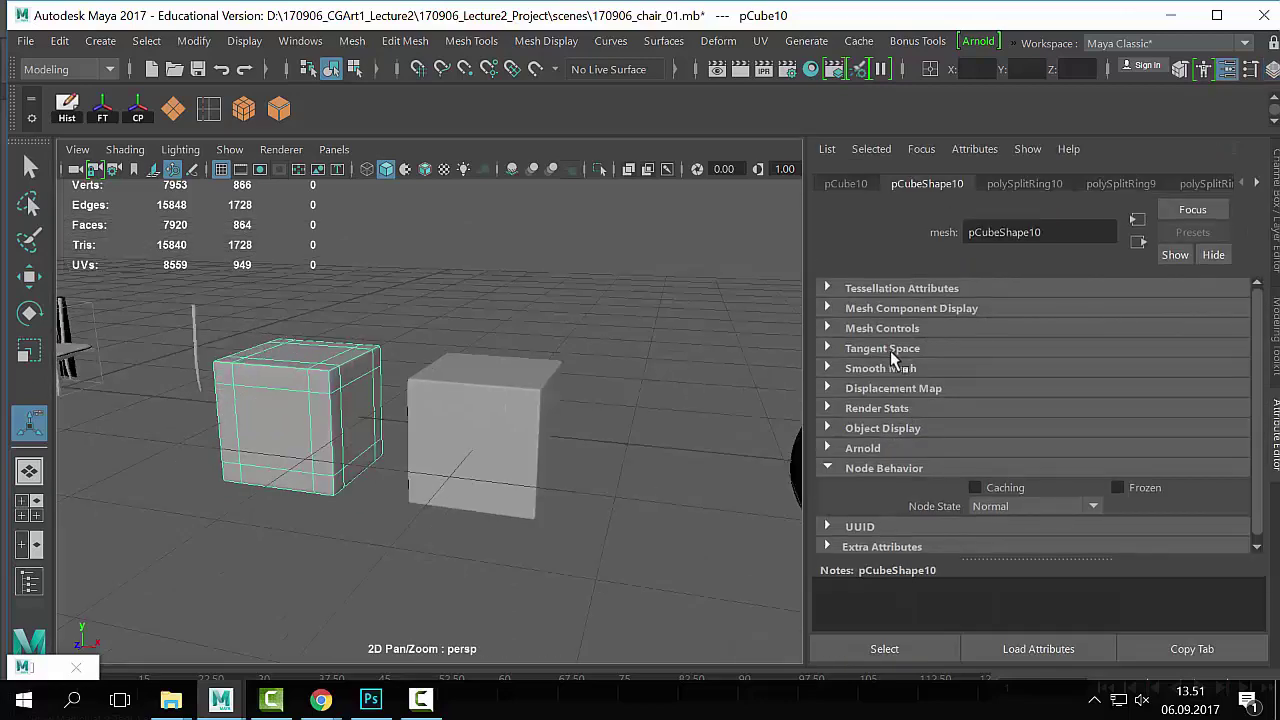
click(880, 367)
scroll(884, 410, down, 3)
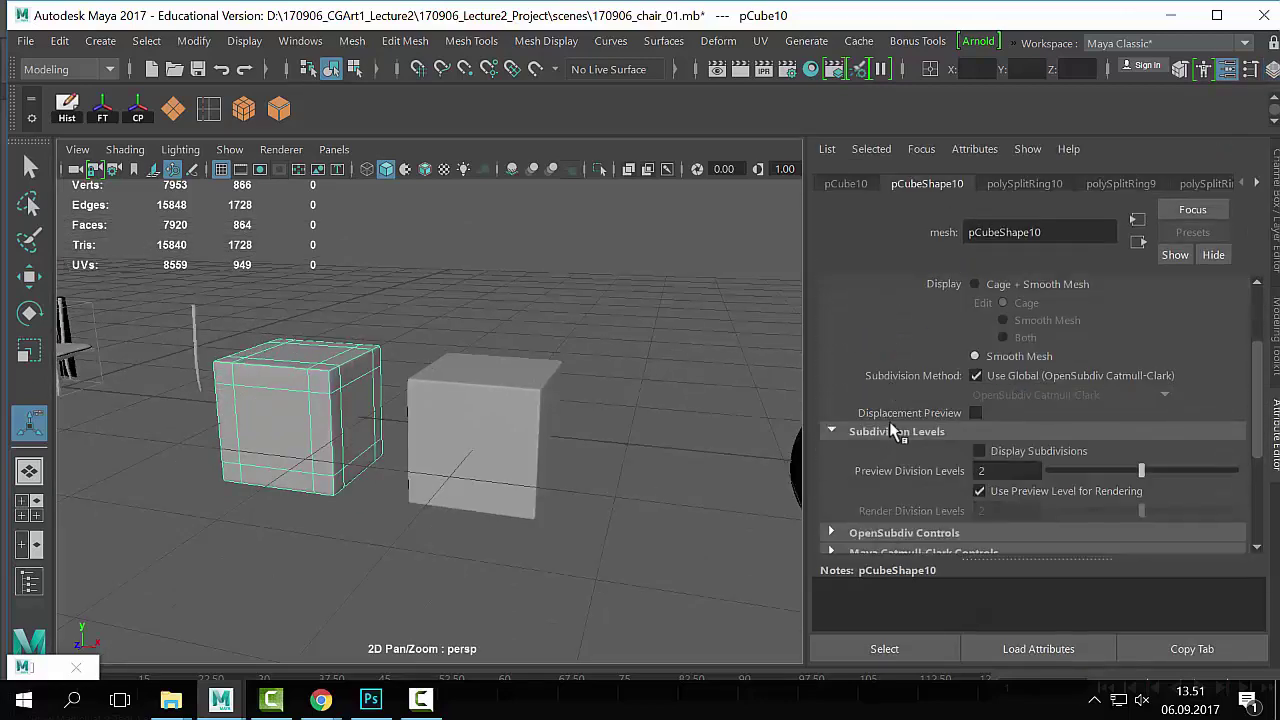
scroll(891, 421, up, 1)
scroll(894, 419, down, 1)
scroll(894, 419, up, 1)
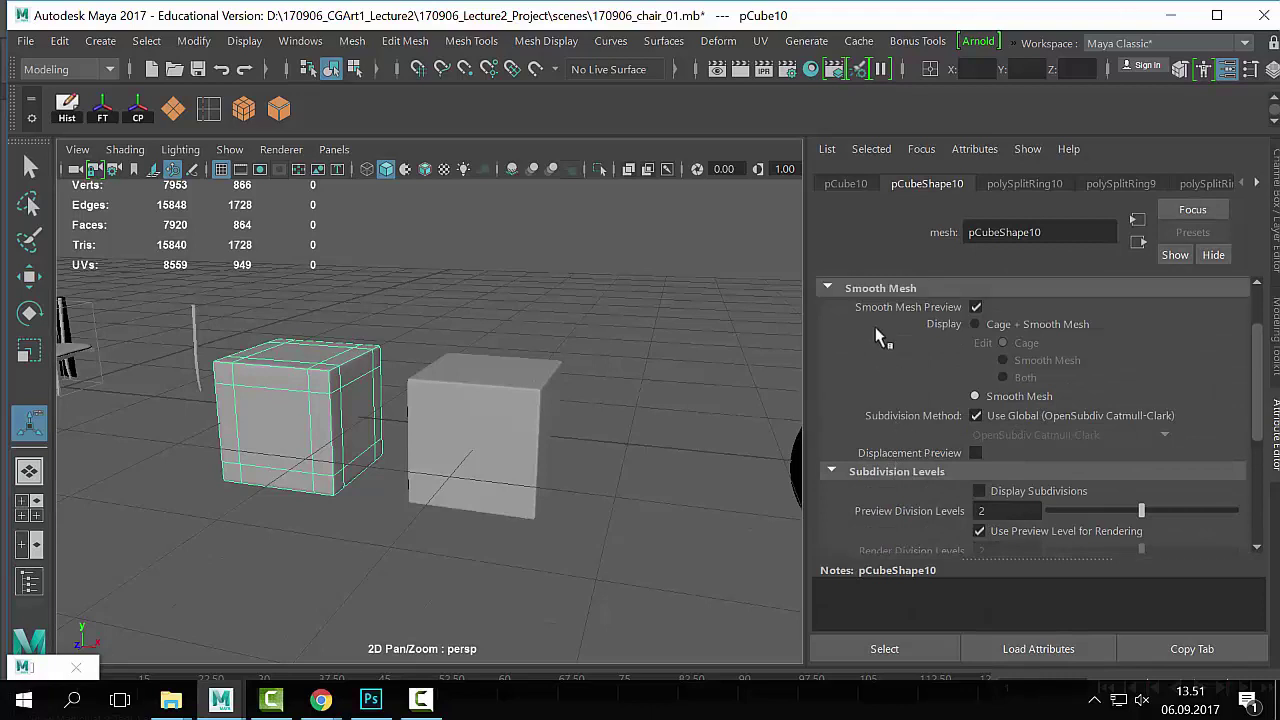
scroll(877, 341, down, 2)
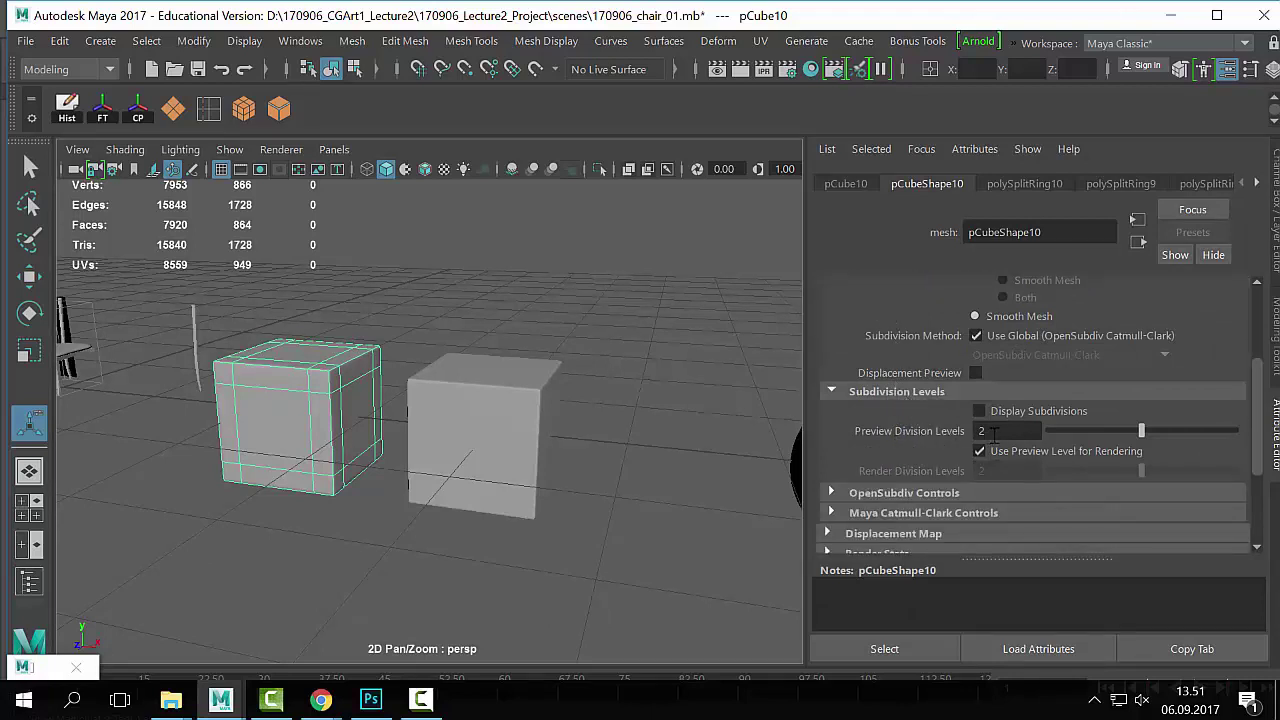
click(998, 434)
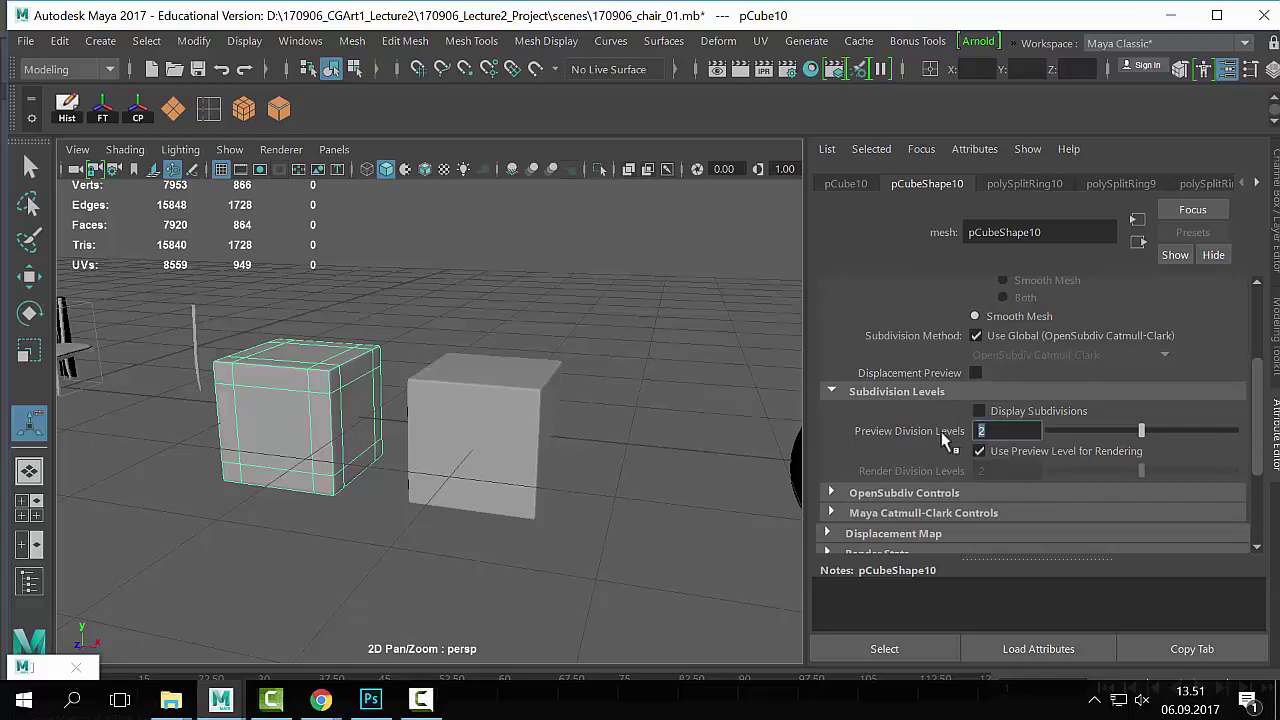
Step: Check the division levels in the Smooth operation's options and close them without applying
click(352, 41)
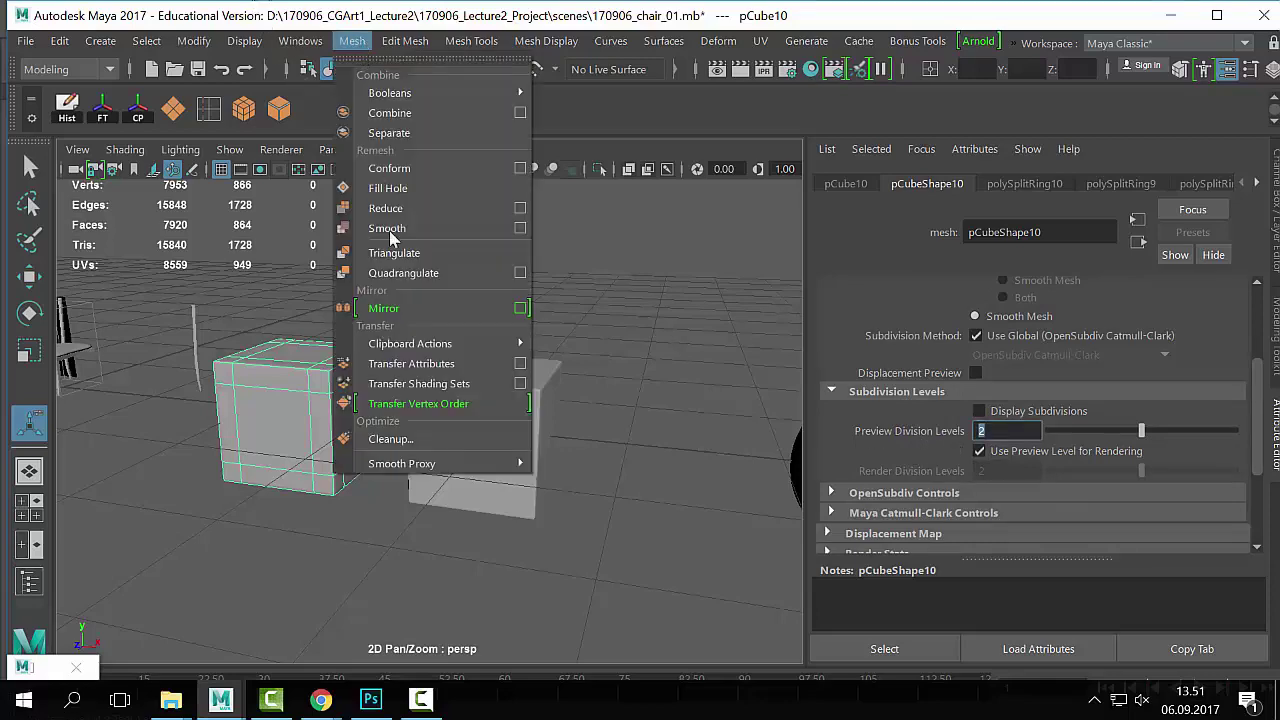
click(520, 228)
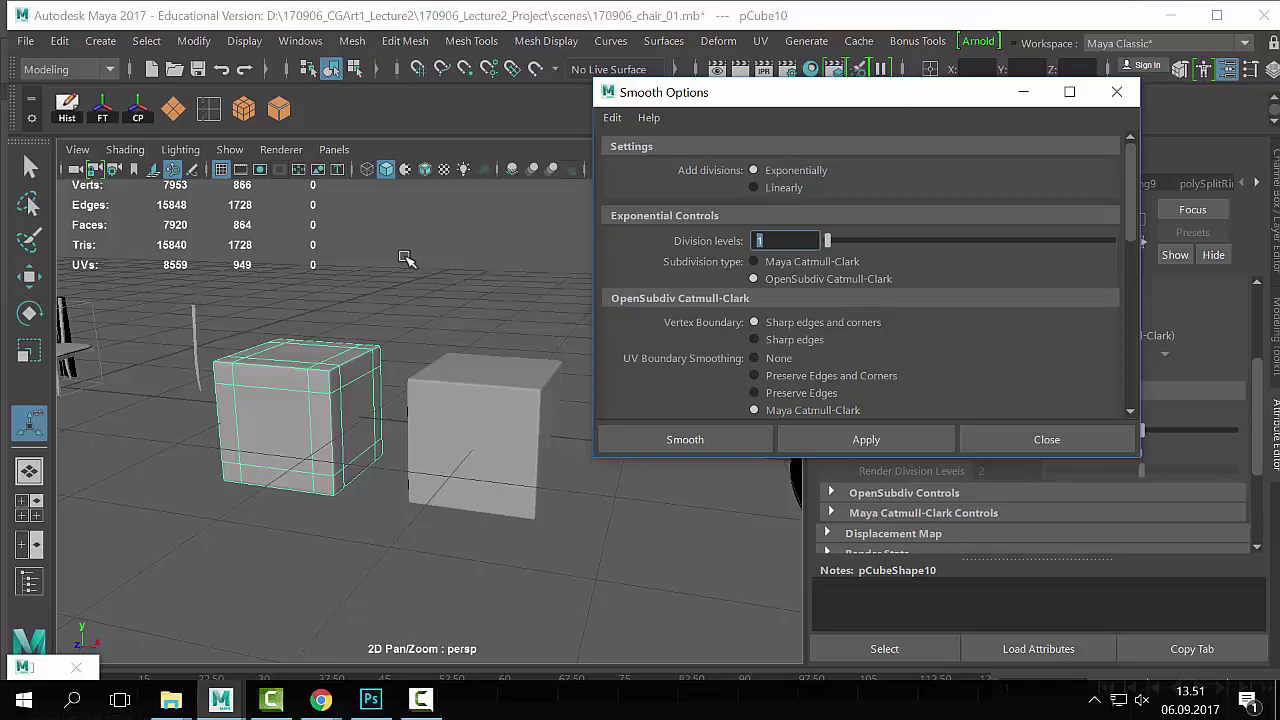
click(1093, 450)
Step: Delete the smoothed duplicate cube beyond the sphere-shaped mesh
scroll(420, 423, down, 3)
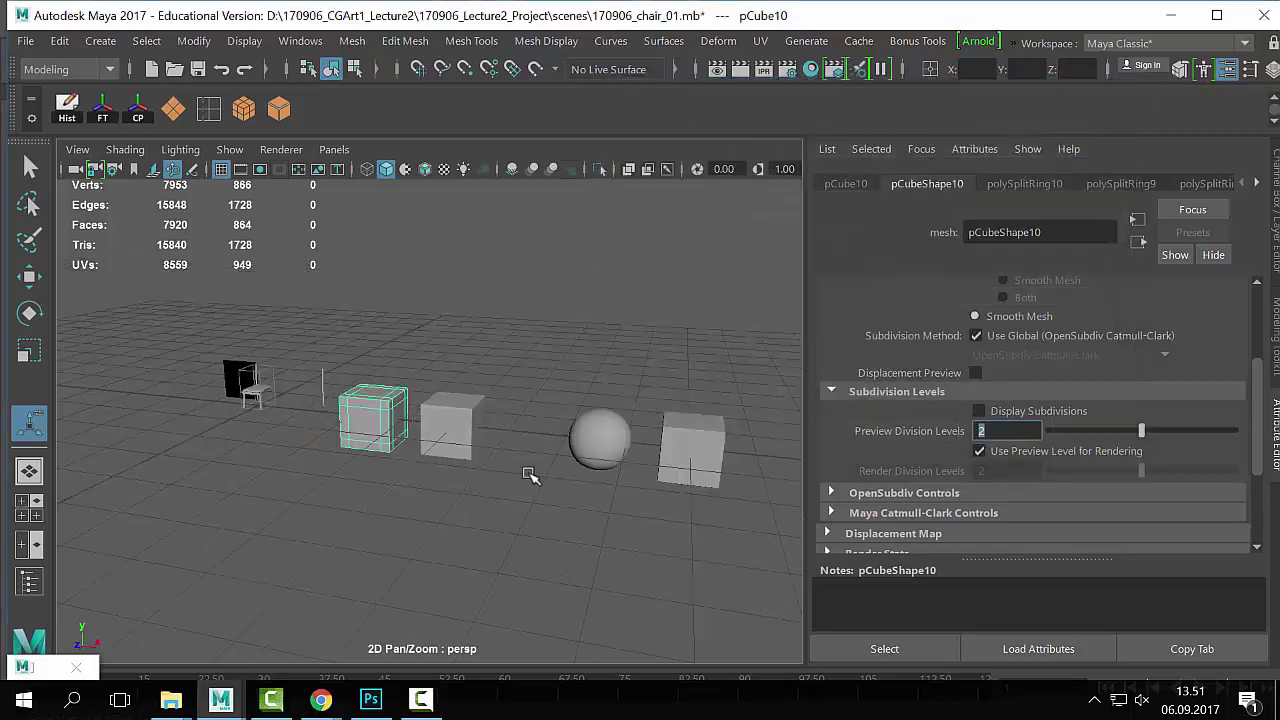
click(666, 395)
click(697, 474)
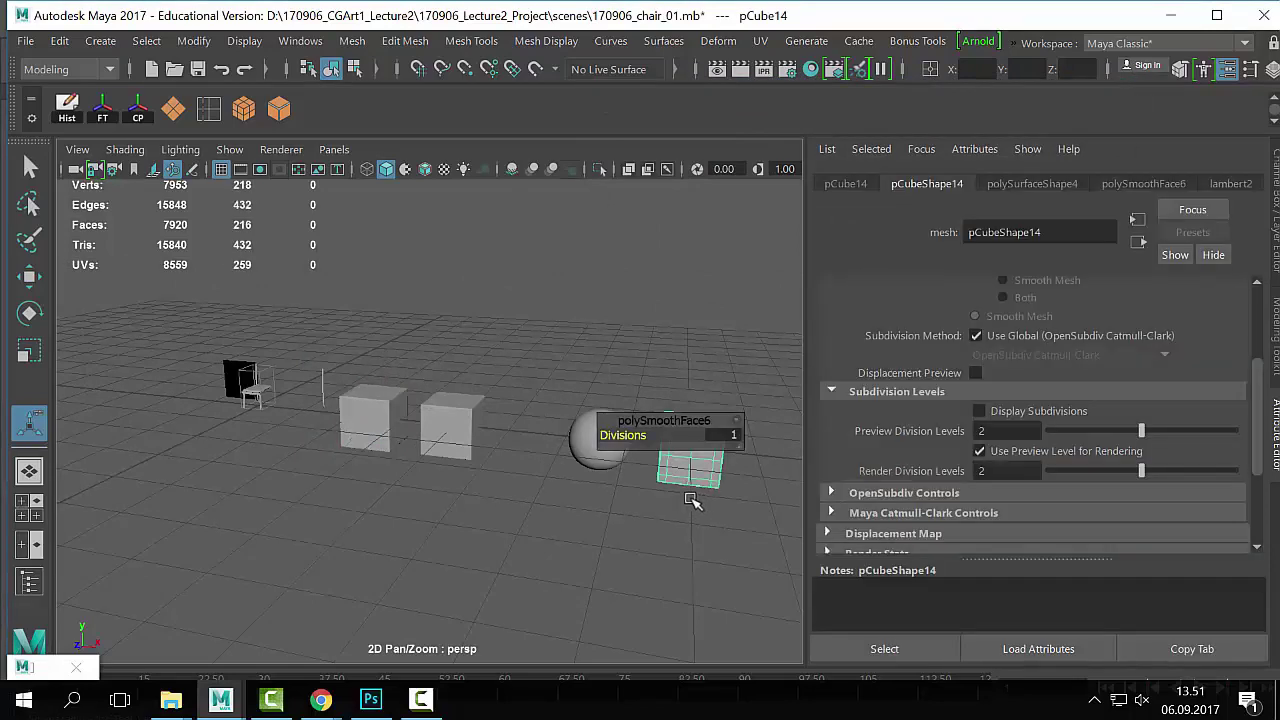
key(Delete)
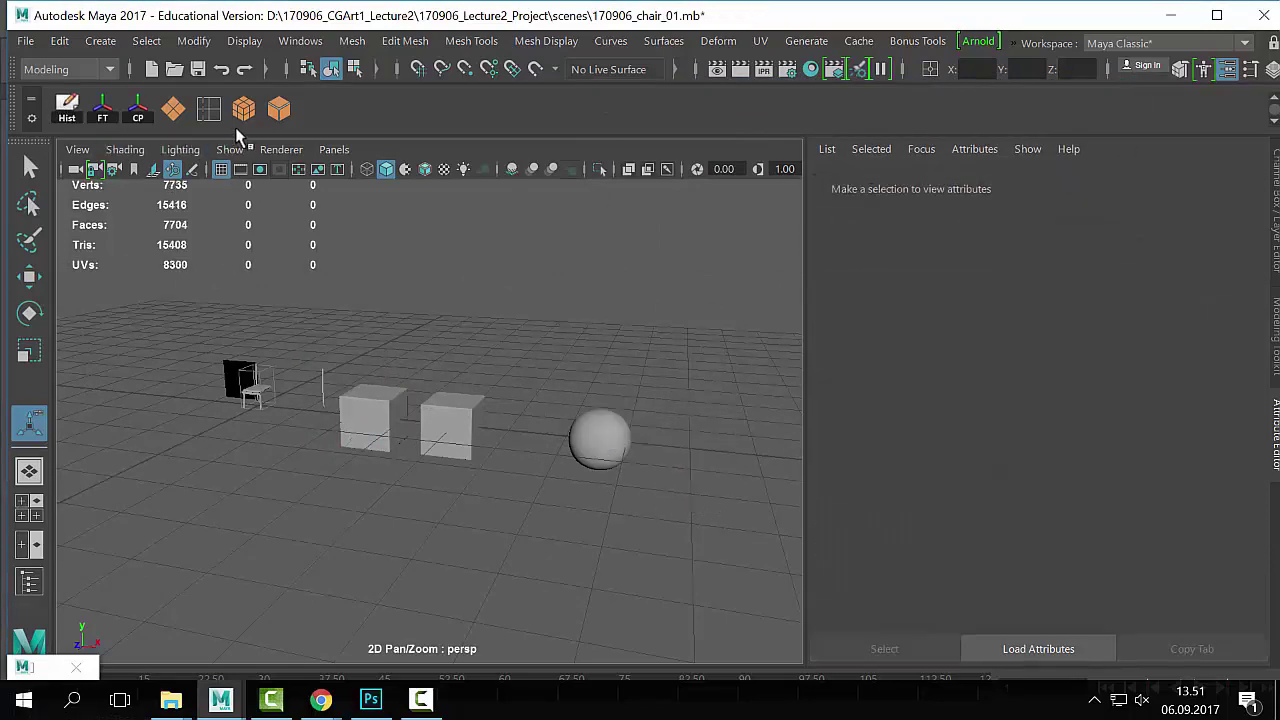
shift+right_drag(323, 333, 328, 398)
key(w)
drag(335, 413, 806, 446)
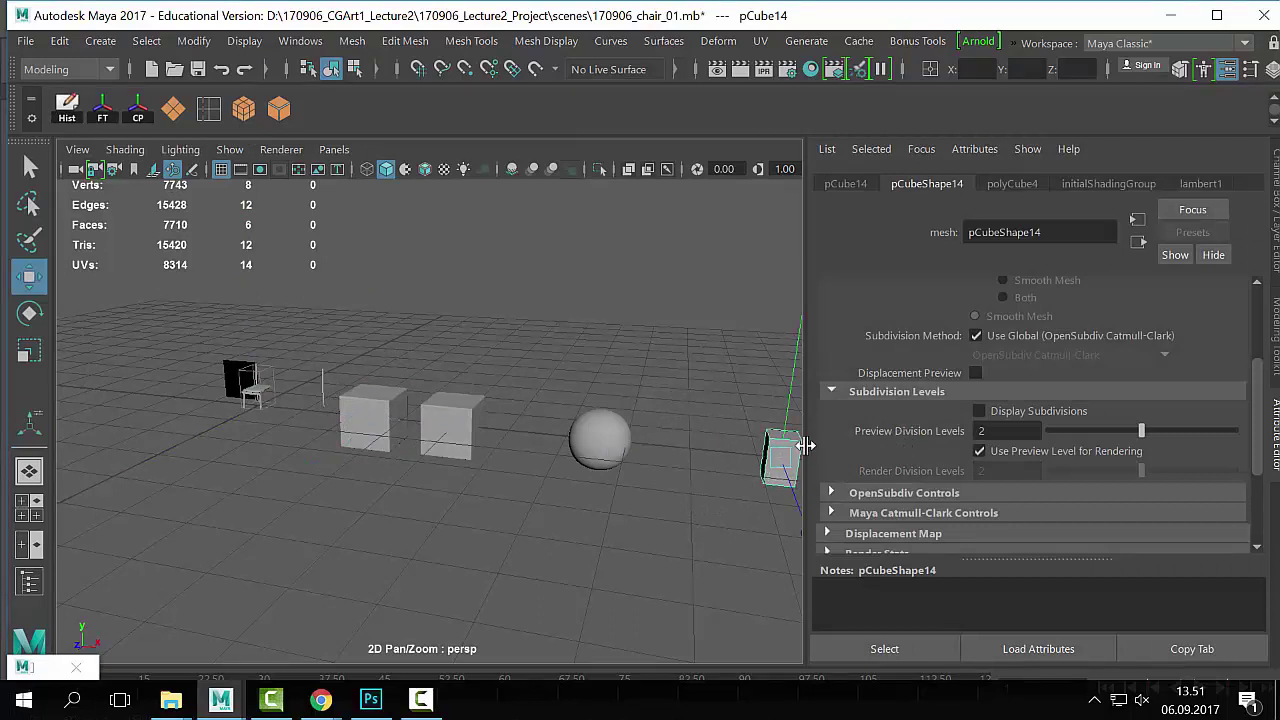
key(Delete)
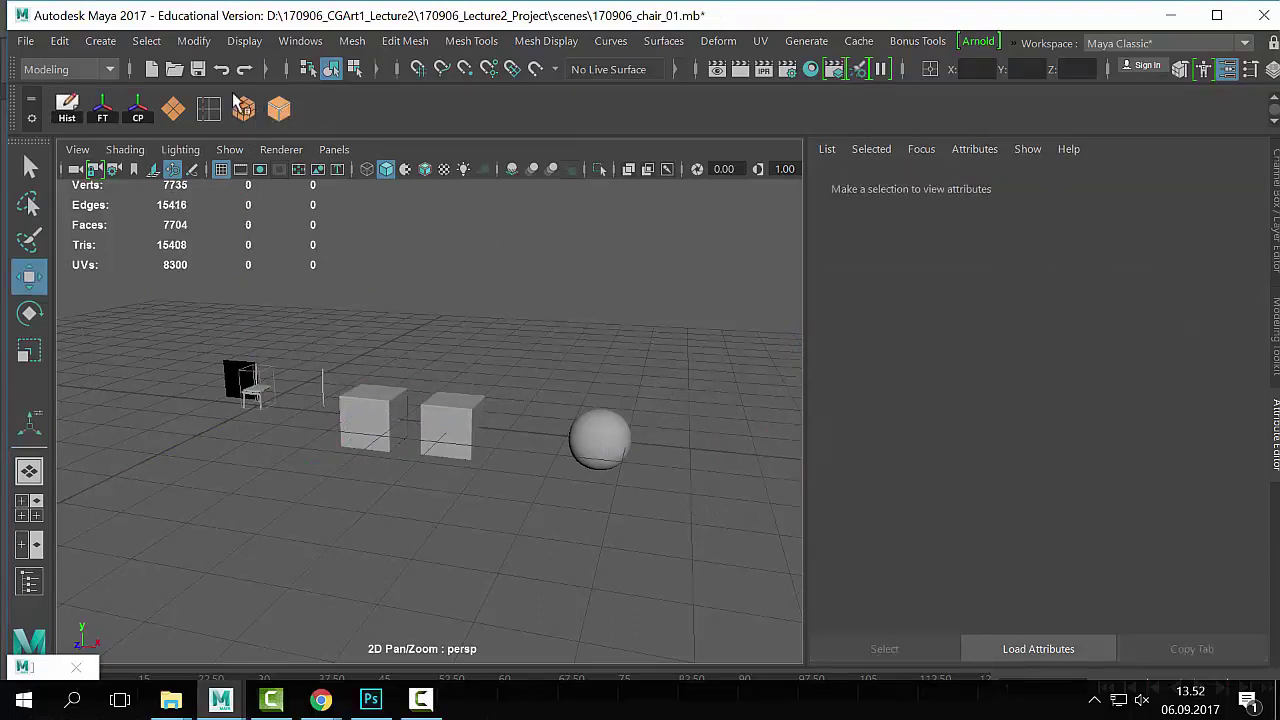
Step: Add the polygon Cube command to the shelf and use it to create a new cube
click(100, 41)
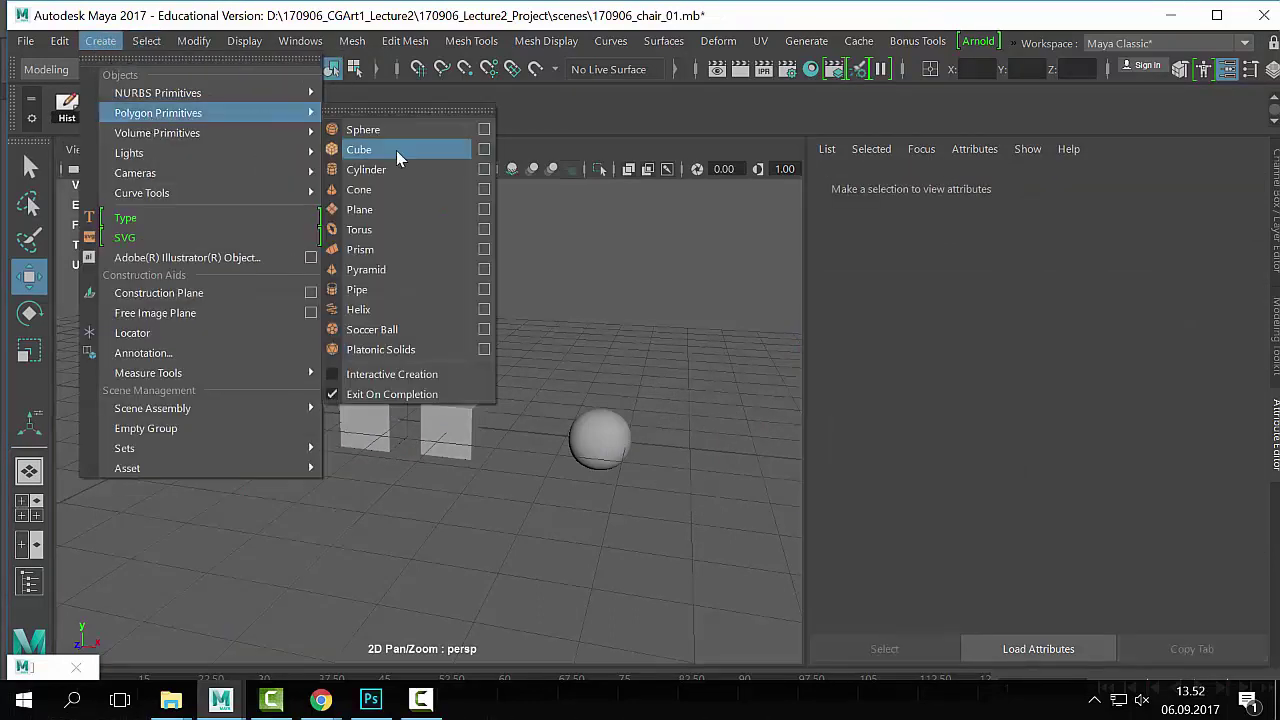
key(Escape)
click(314, 112)
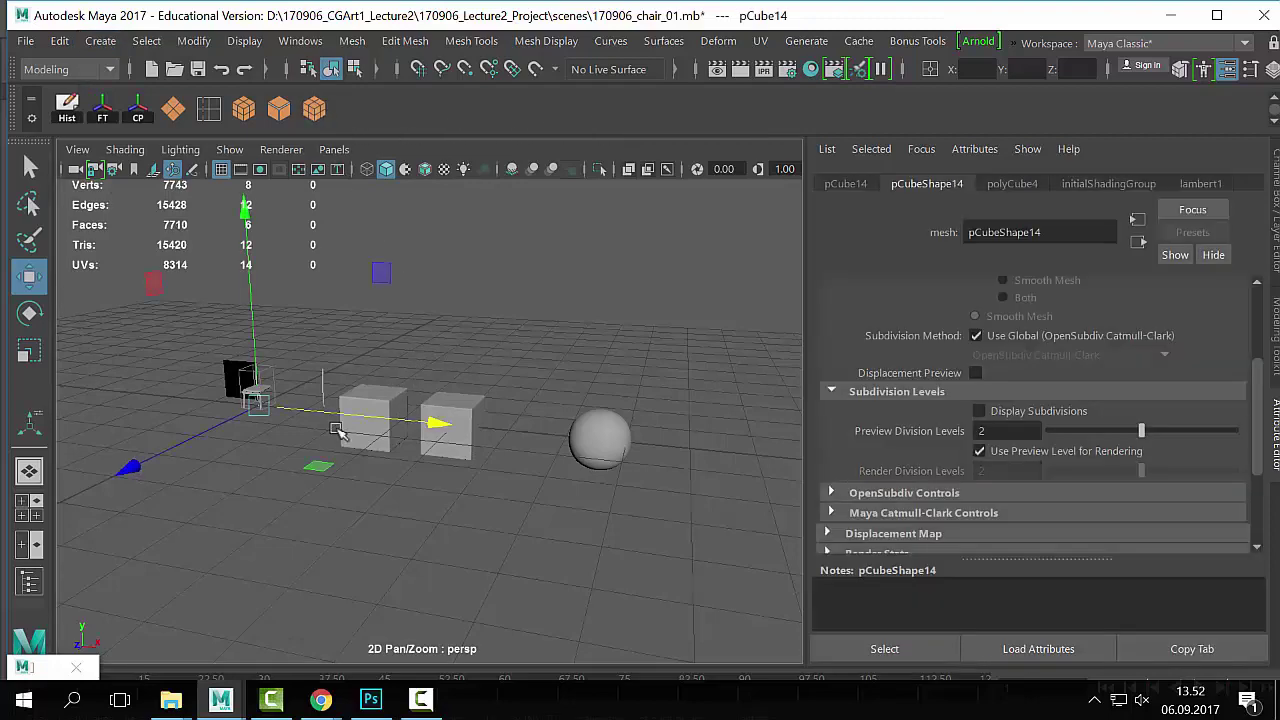
Step: Move the new cube along X past the sphere-shaped mesh and scale it up uniformly
drag(335, 413, 817, 494)
key(r)
drag(710, 453, 768, 455)
key(f)
key(w)
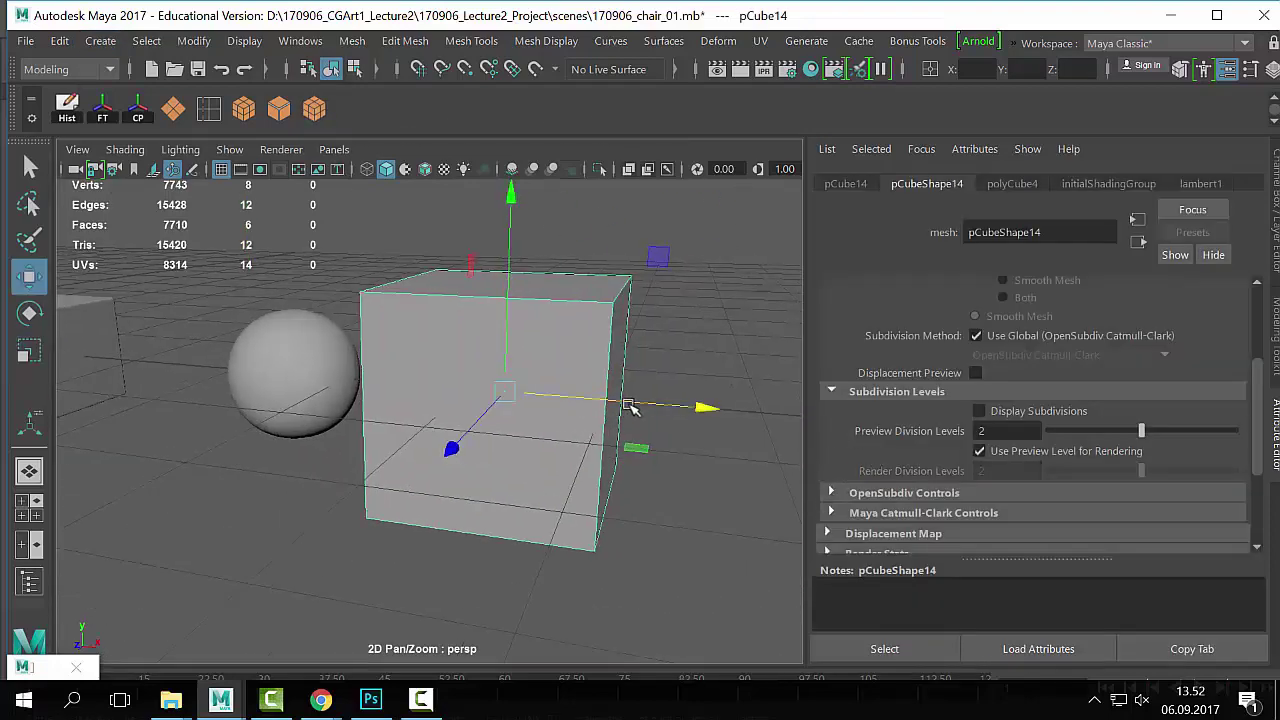
drag(630, 408, 727, 408)
alt+right_drag(724, 407, 638, 417)
alt+drag(638, 417, 623, 443)
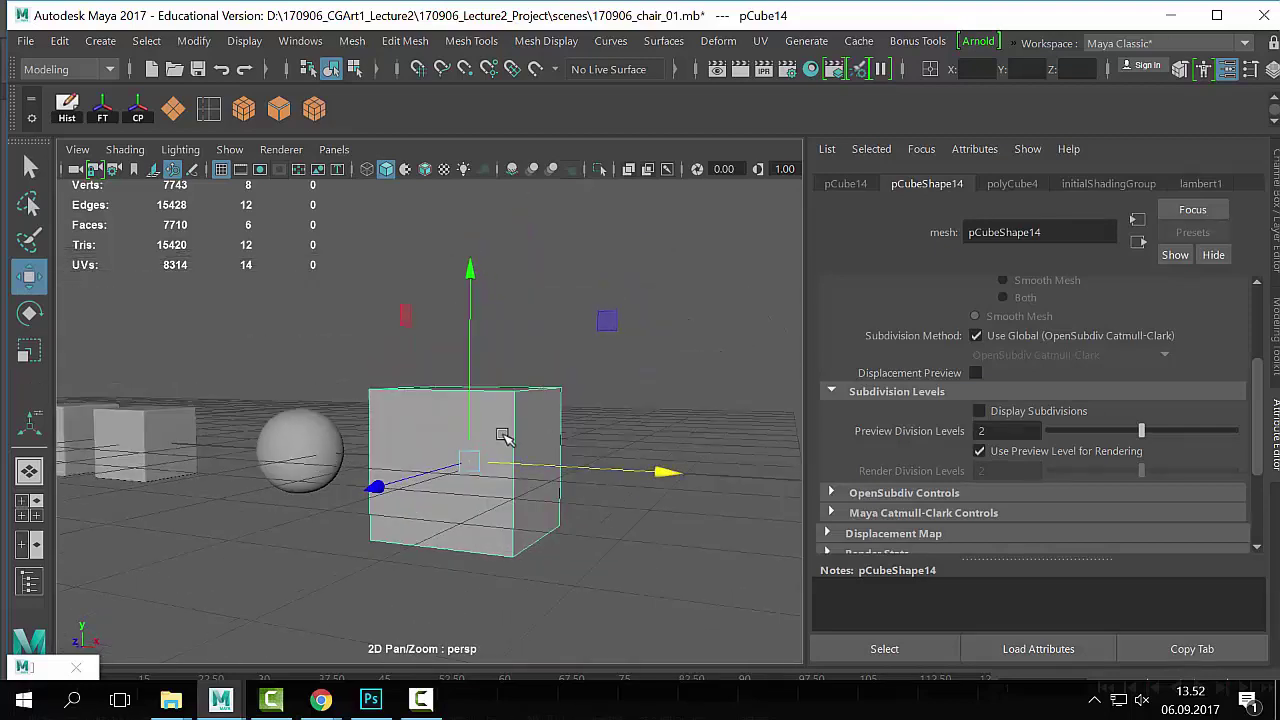
Step: Duplicate the new cube and raise the copy along Y above the original
key(ctrl+d)
drag(472, 328, 486, 160)
alt+drag(616, 342, 609, 373)
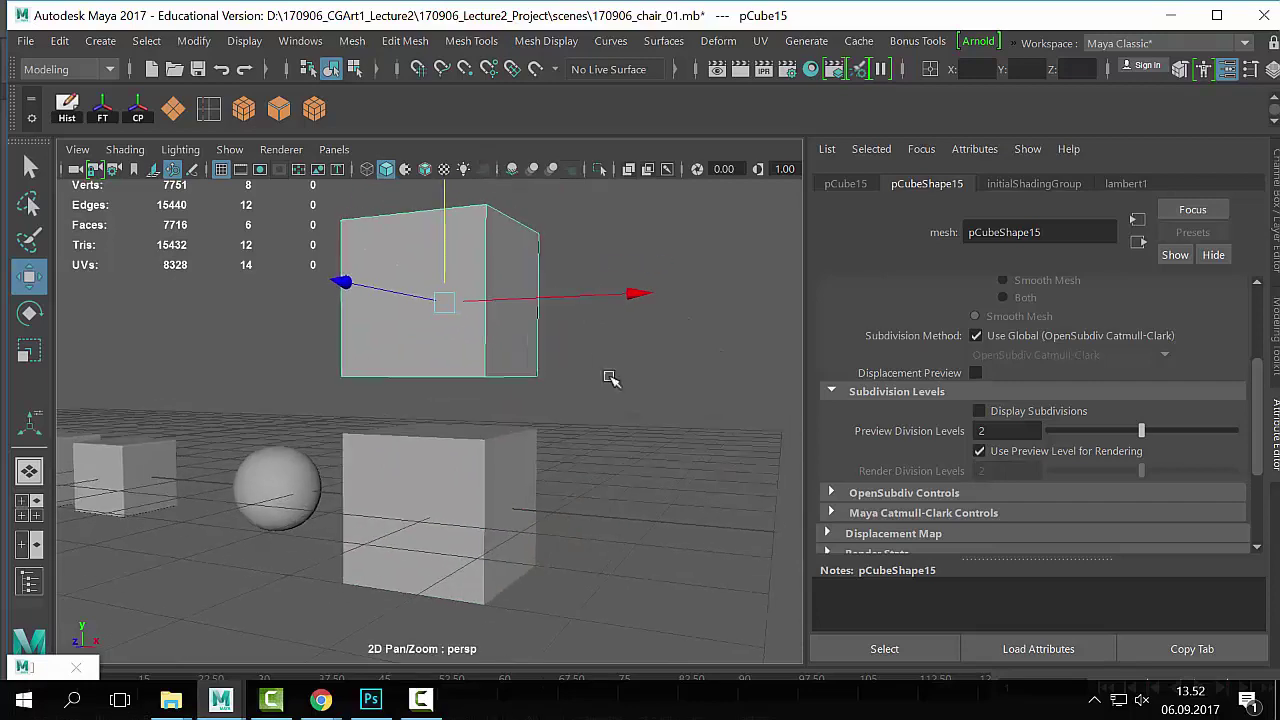
Step: Turn smooth mesh preview on for the lower cube, view it unselected, and switch the preview off
drag(593, 427, 487, 541)
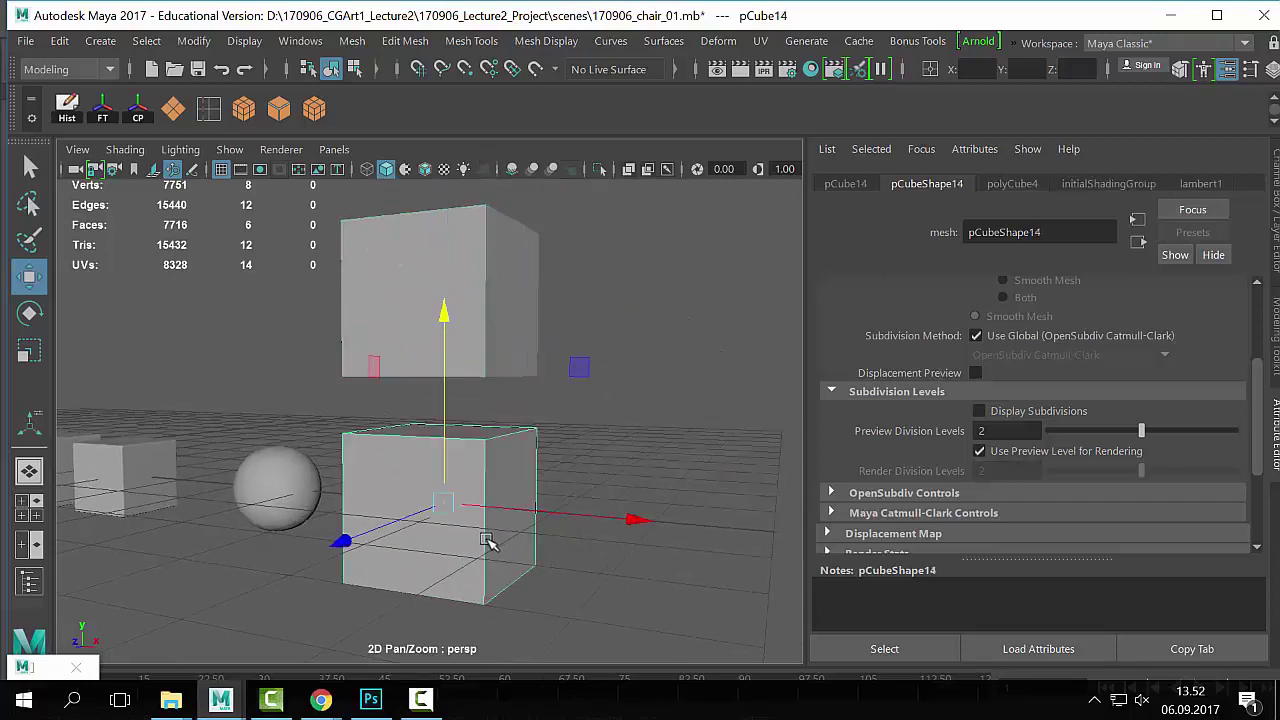
key(3)
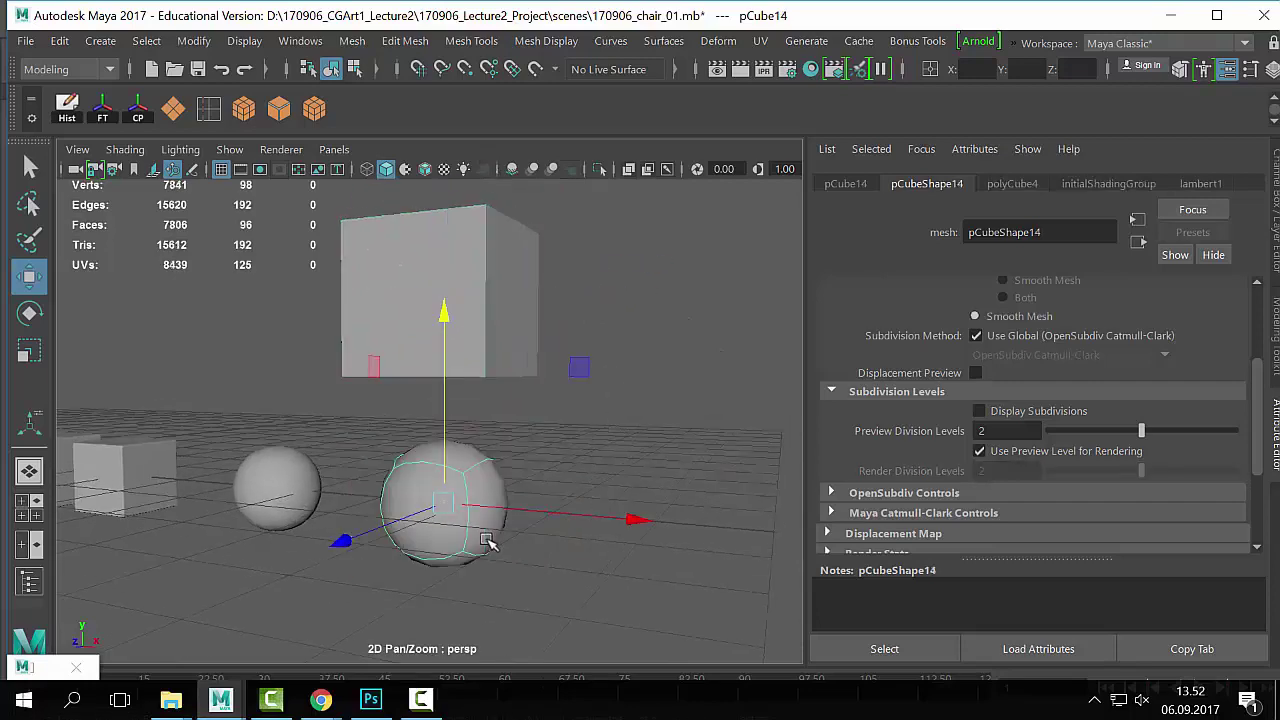
click(626, 411)
alt+middle_drag(570, 488, 599, 504)
click(512, 536)
key(1)
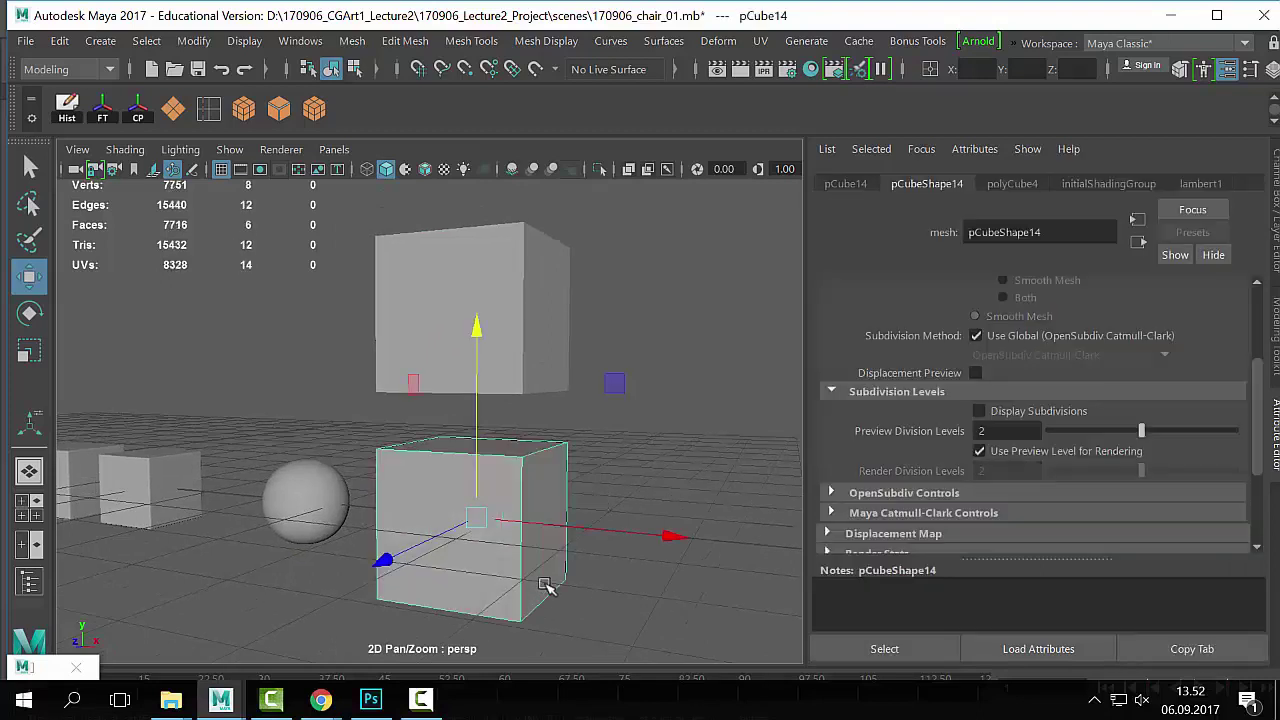
Step: Apply Smooth with exponential divisions at level 1 to the upper cube and close the options
click(578, 372)
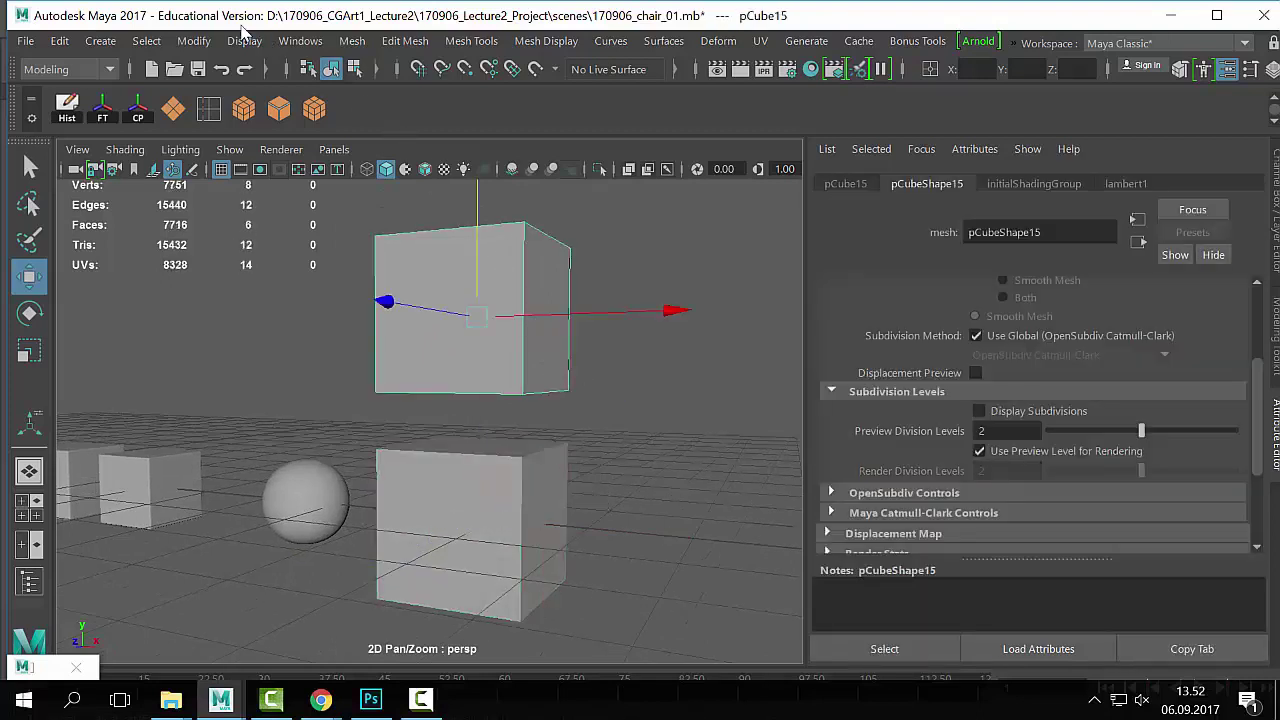
click(352, 41)
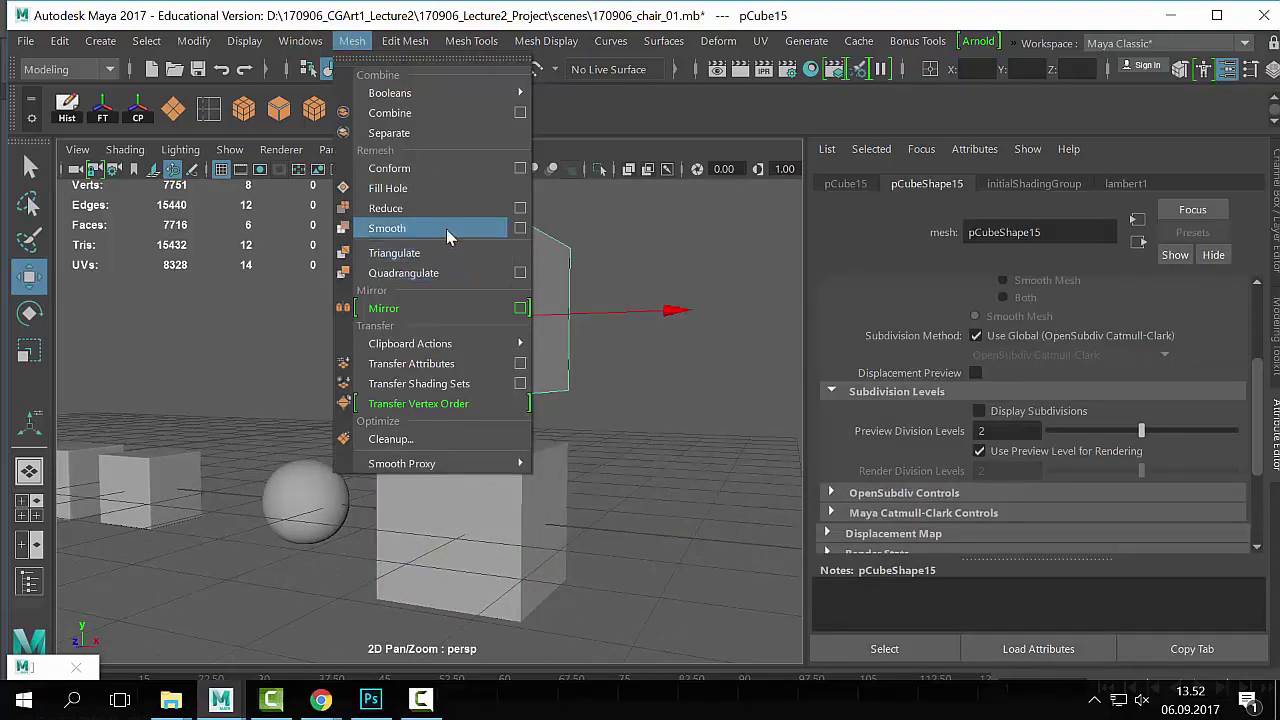
click(521, 229)
click(866, 439)
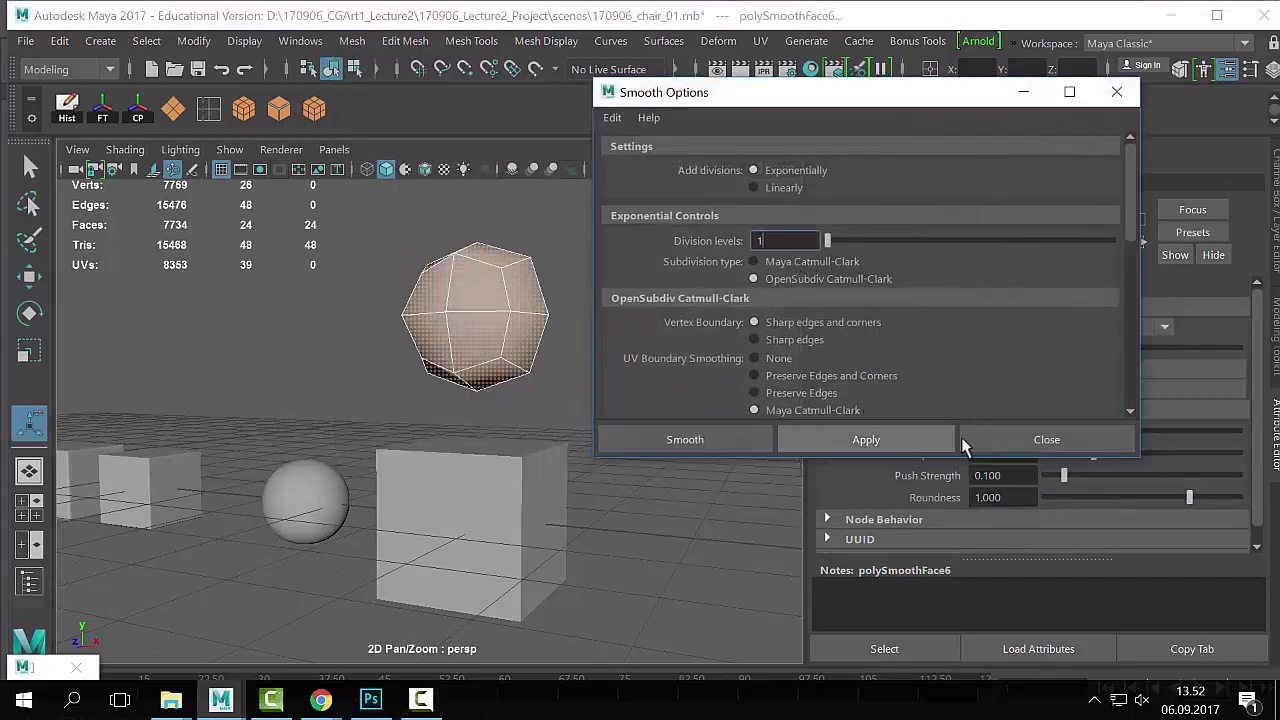
click(966, 439)
click(584, 548)
click(538, 503)
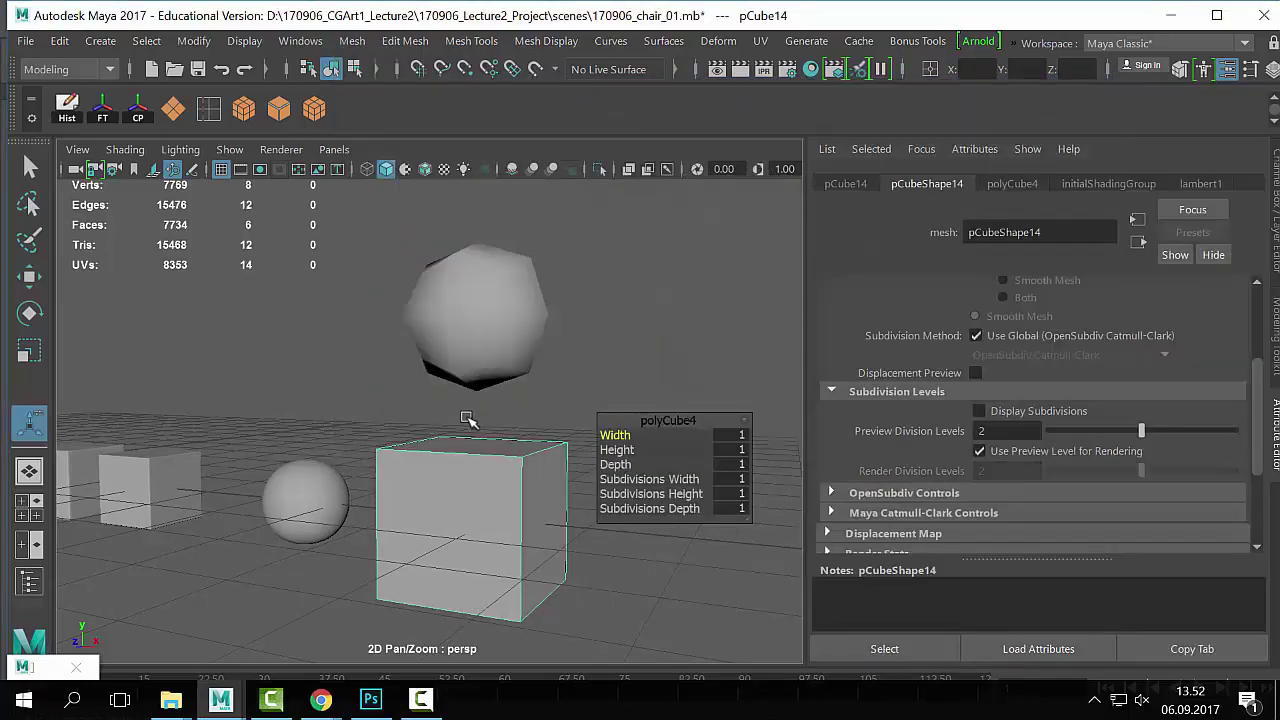
click(480, 362)
drag(615, 498, 338, 530)
click(559, 361)
click(546, 482)
click(500, 330)
Step: Turn on the lower cube's smooth mesh preview, set its preview division levels to 1, and clear the selection
click(551, 468)
key(3)
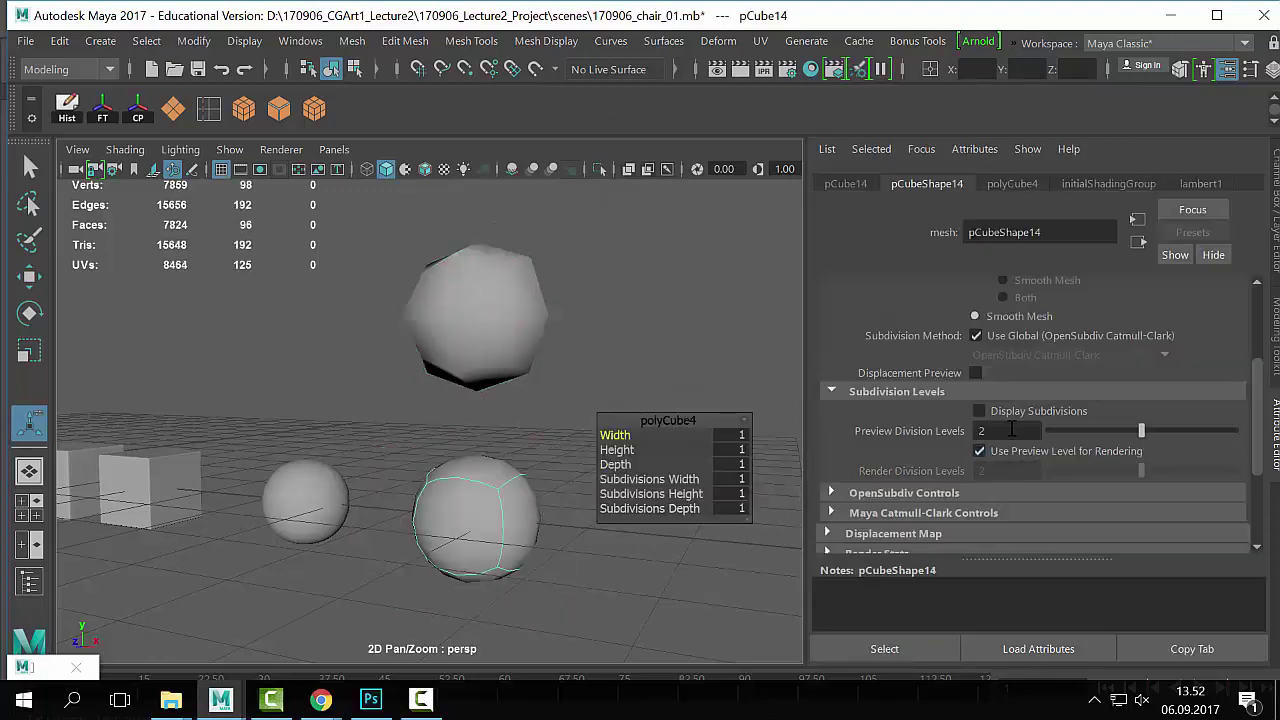
click(1010, 430)
text(1)
key(Return)
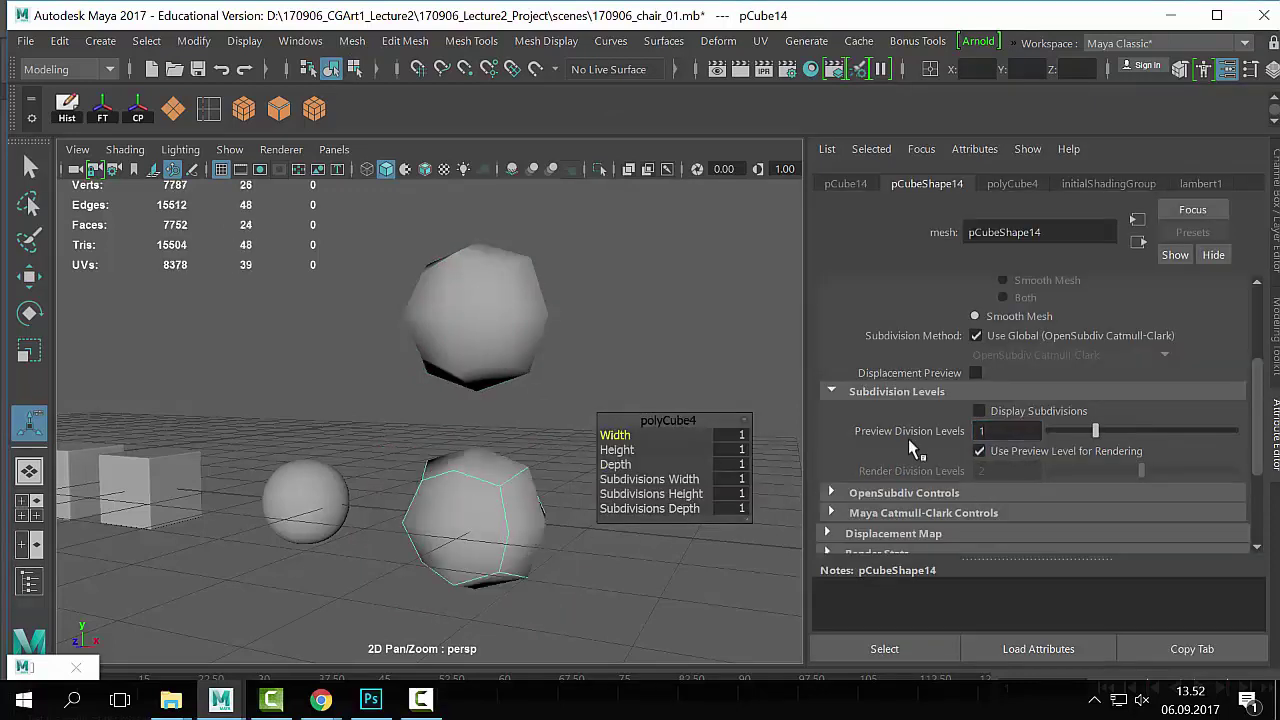
click(518, 612)
key(ctrl+z)
click(590, 390)
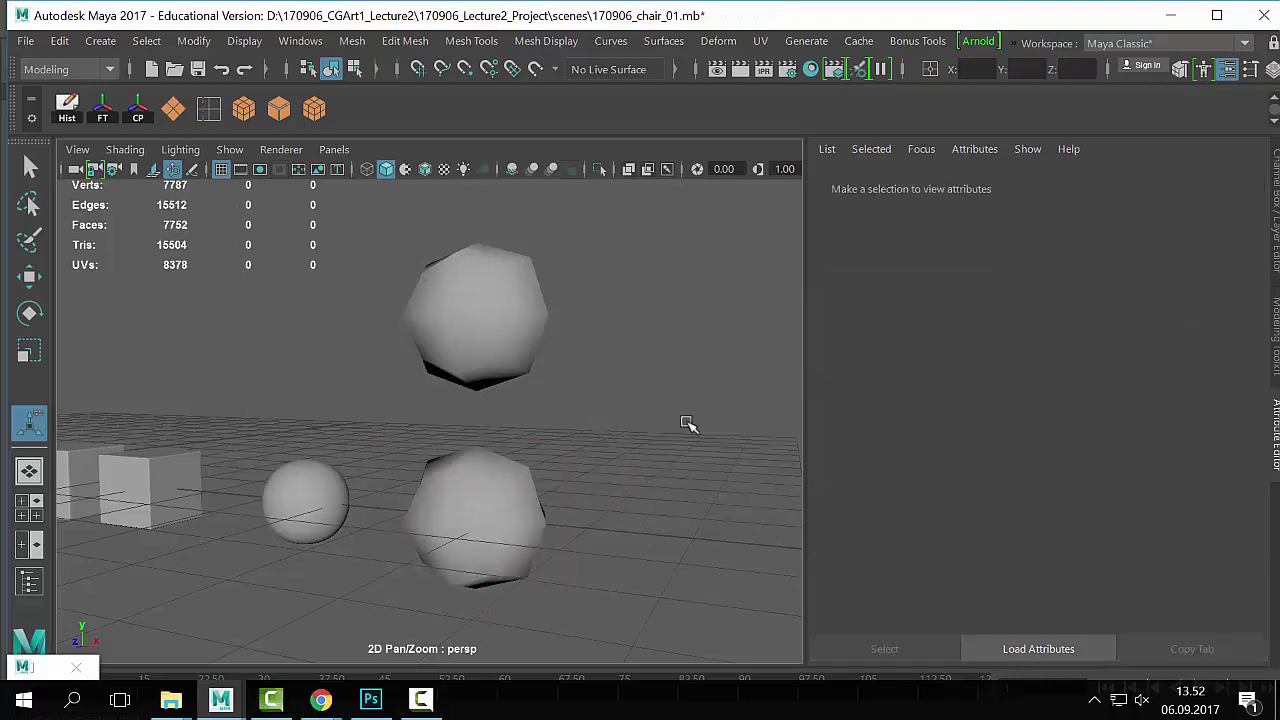
Step: Compare the edge layout of the preview-smoothed lower cube with that of the upper cube treated with Smooth
alt+right_drag(691, 429, 486, 474)
click(486, 474)
scroll(356, 467, up, 2)
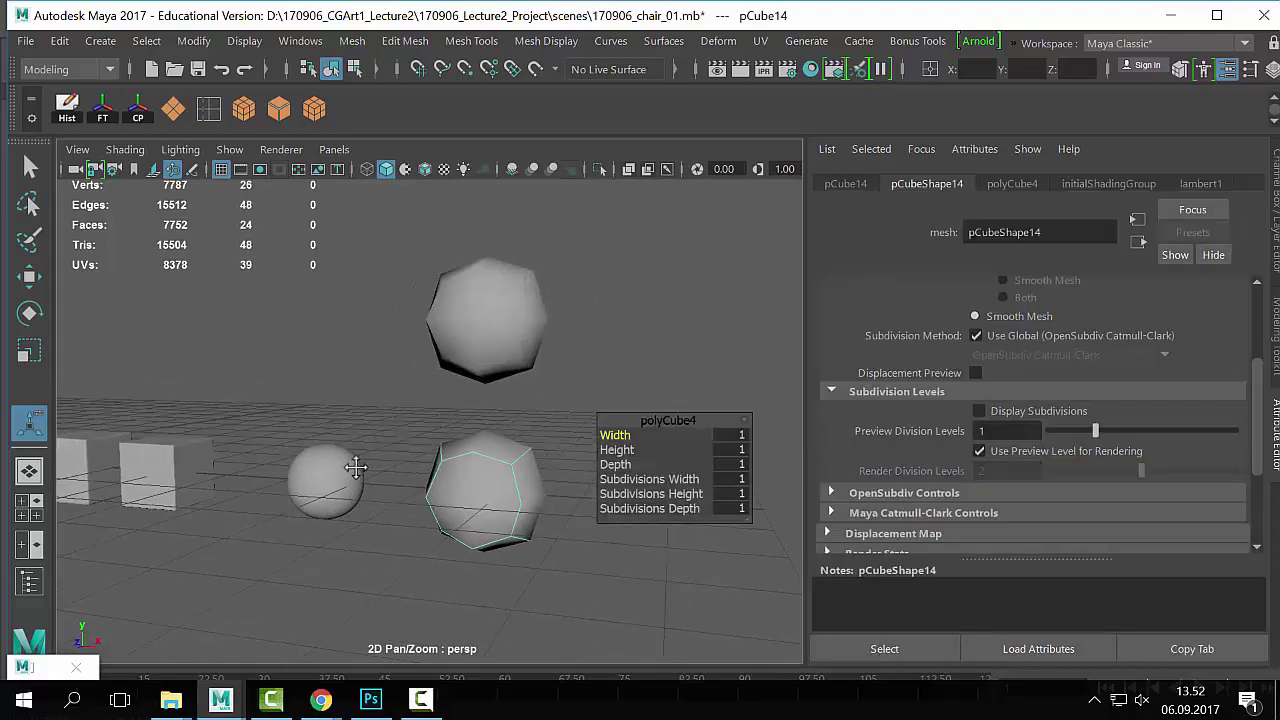
click(534, 309)
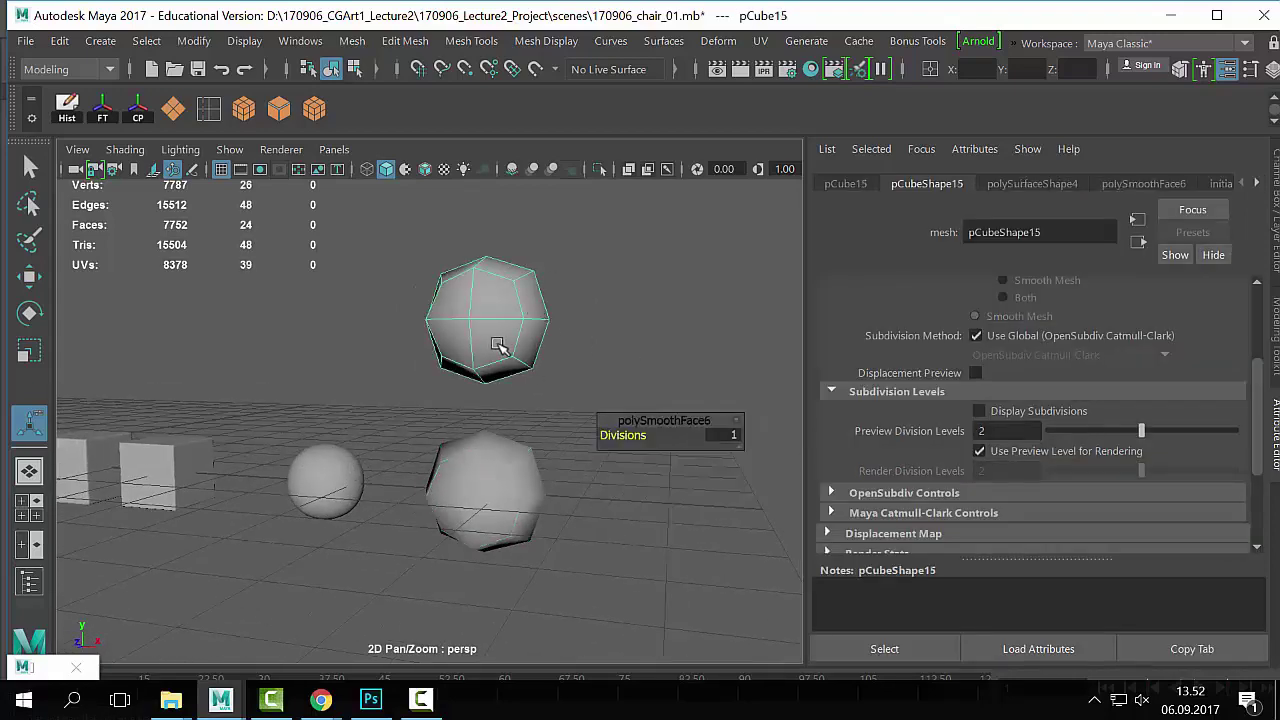
Step: Select the preview-smoothed lower cube and the Smooth-treated upper cube in turn to compare their wireframes and construction inputs
click(517, 520)
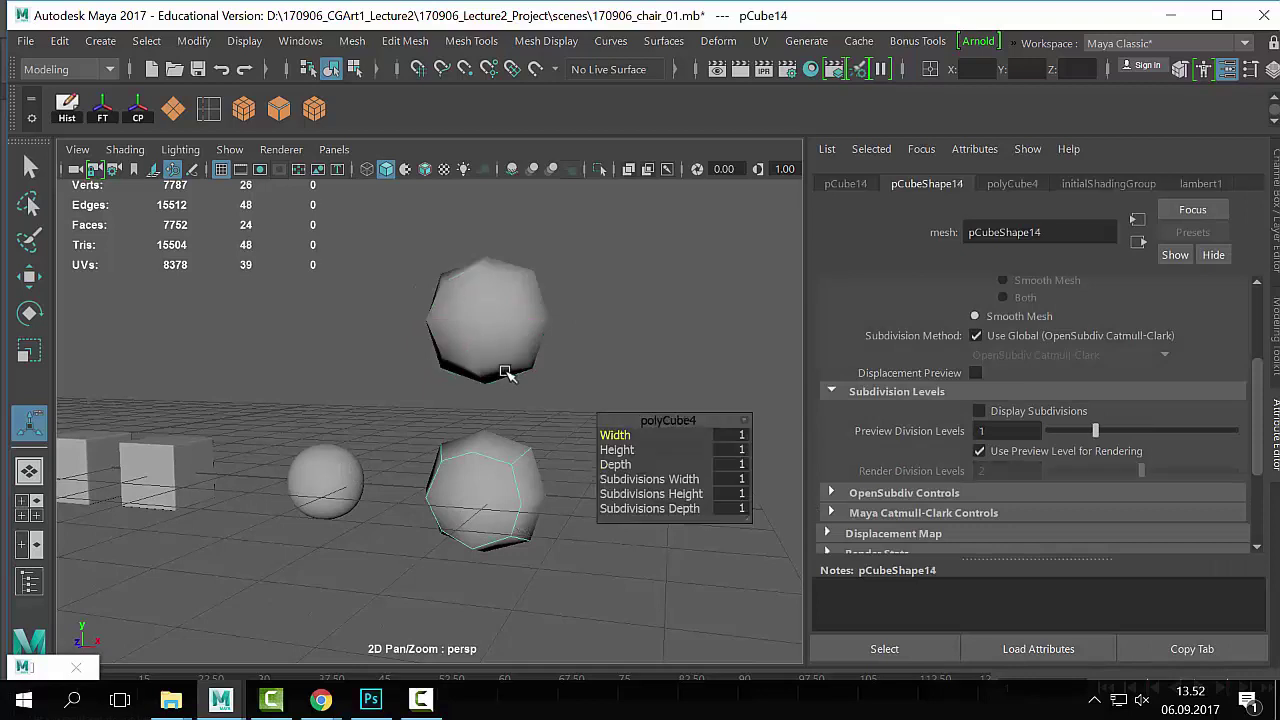
click(508, 371)
click(503, 473)
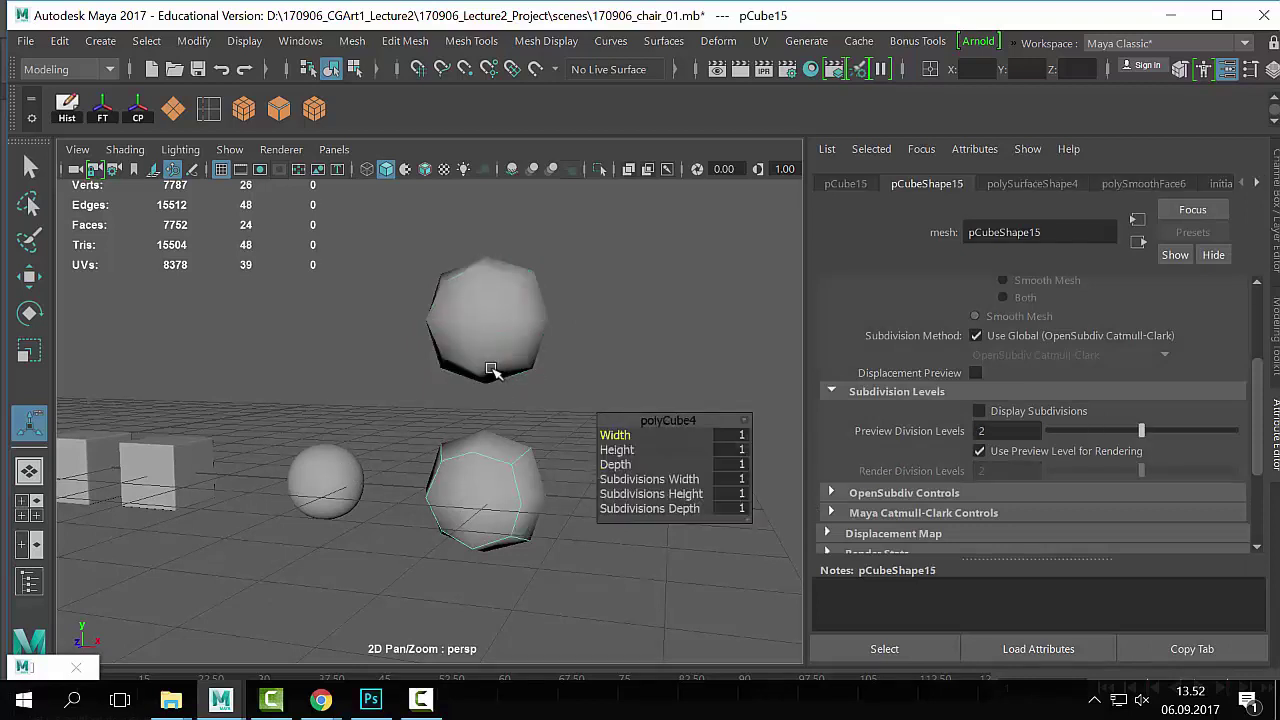
click(491, 369)
click(577, 349)
click(528, 320)
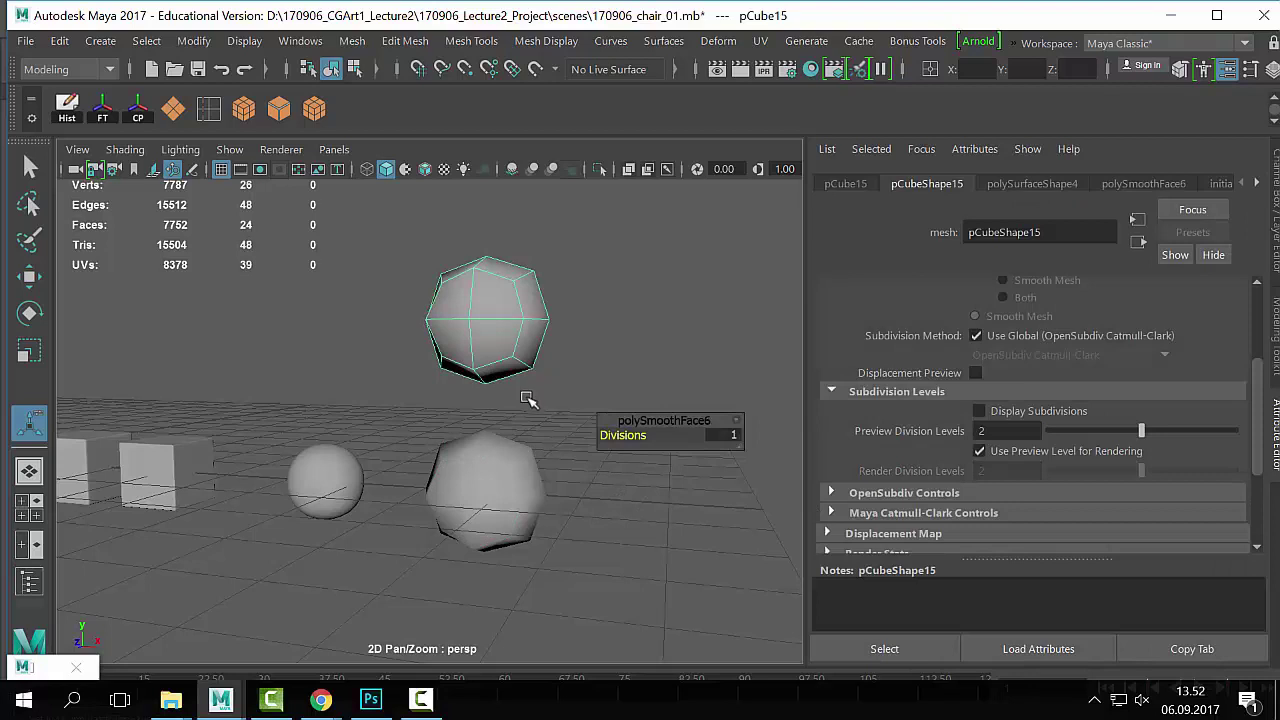
click(527, 477)
click(505, 350)
Step: Create a new polygon cube, move it along the X axis to beside the small sphere, and frame it in the view
alt+drag(478, 332, 366, 450)
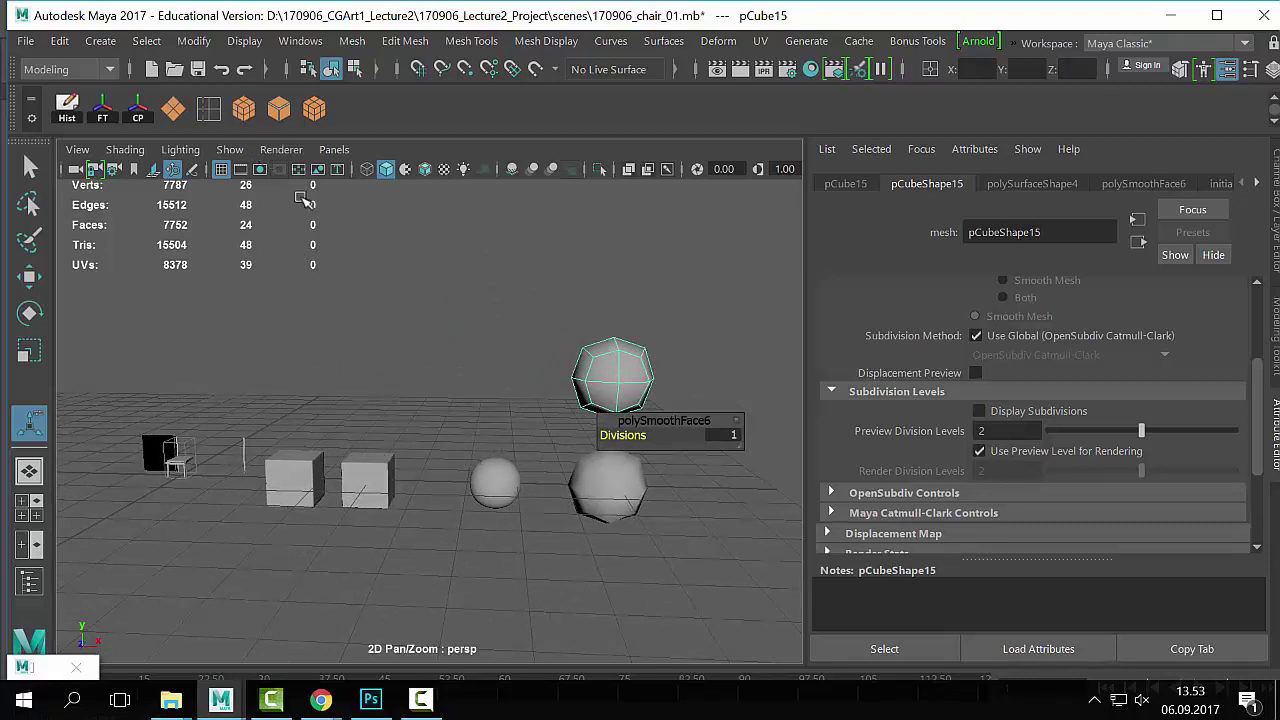
click(244, 108)
key(w)
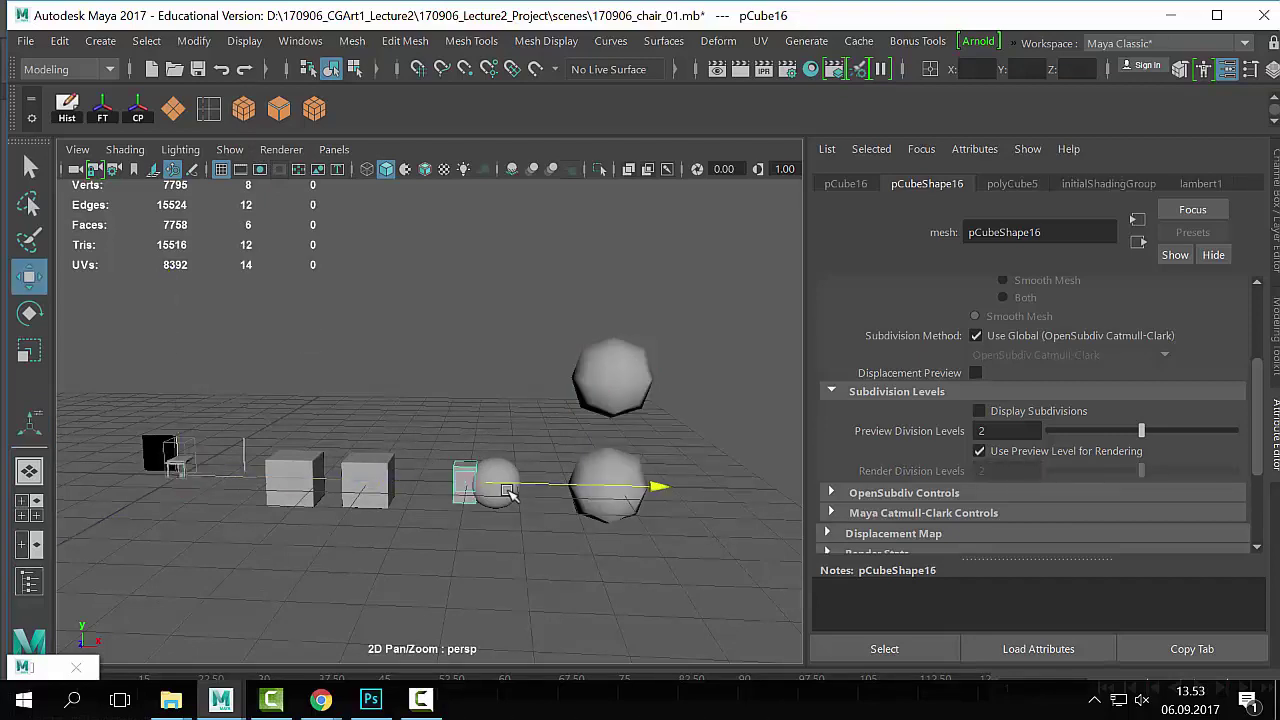
key(f)
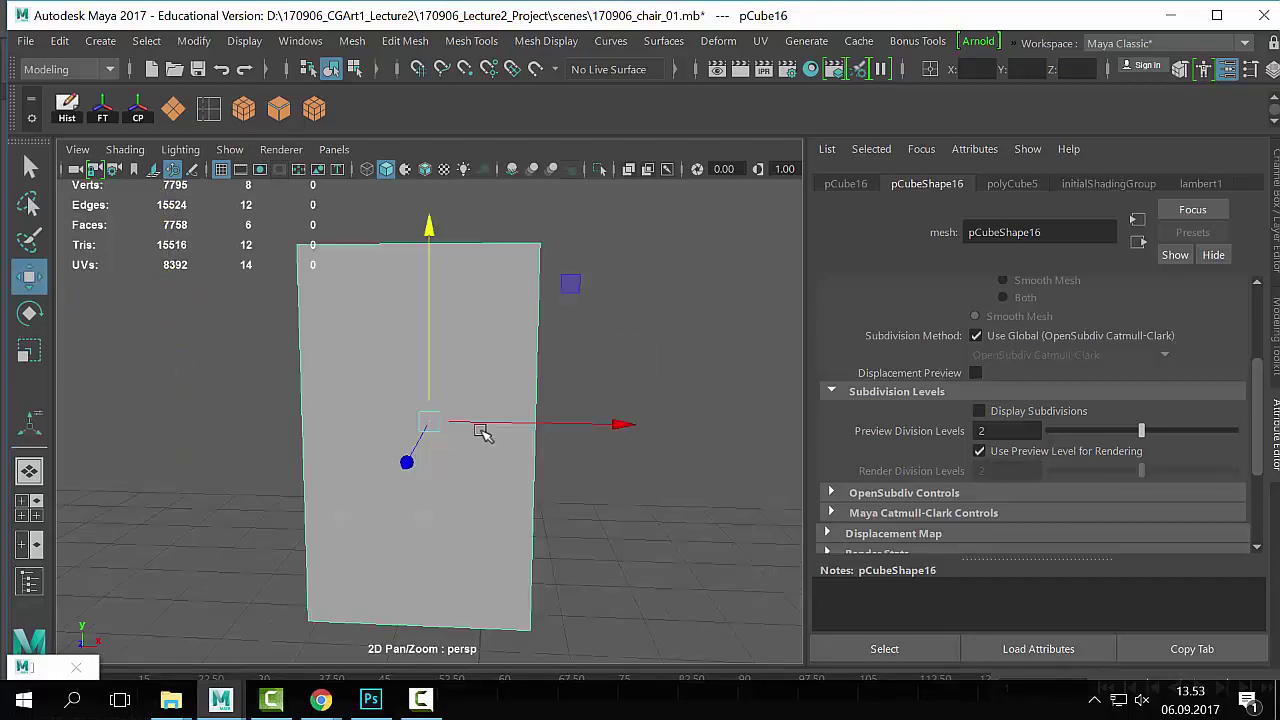
alt+drag(486, 434, 491, 526)
Step: Toggle smooth mesh preview repeatedly on the new cube to compare its original and smoothed shapes, leaving the preview on
key(3)
key(1)
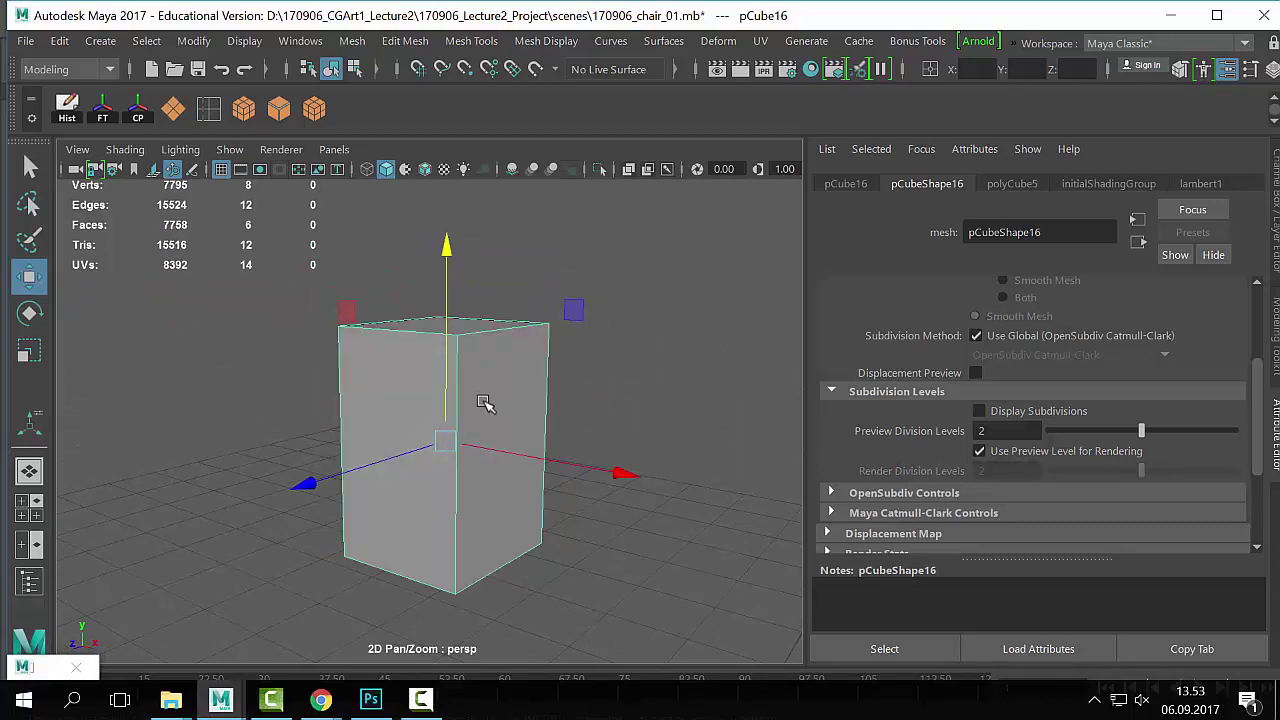
key(3)
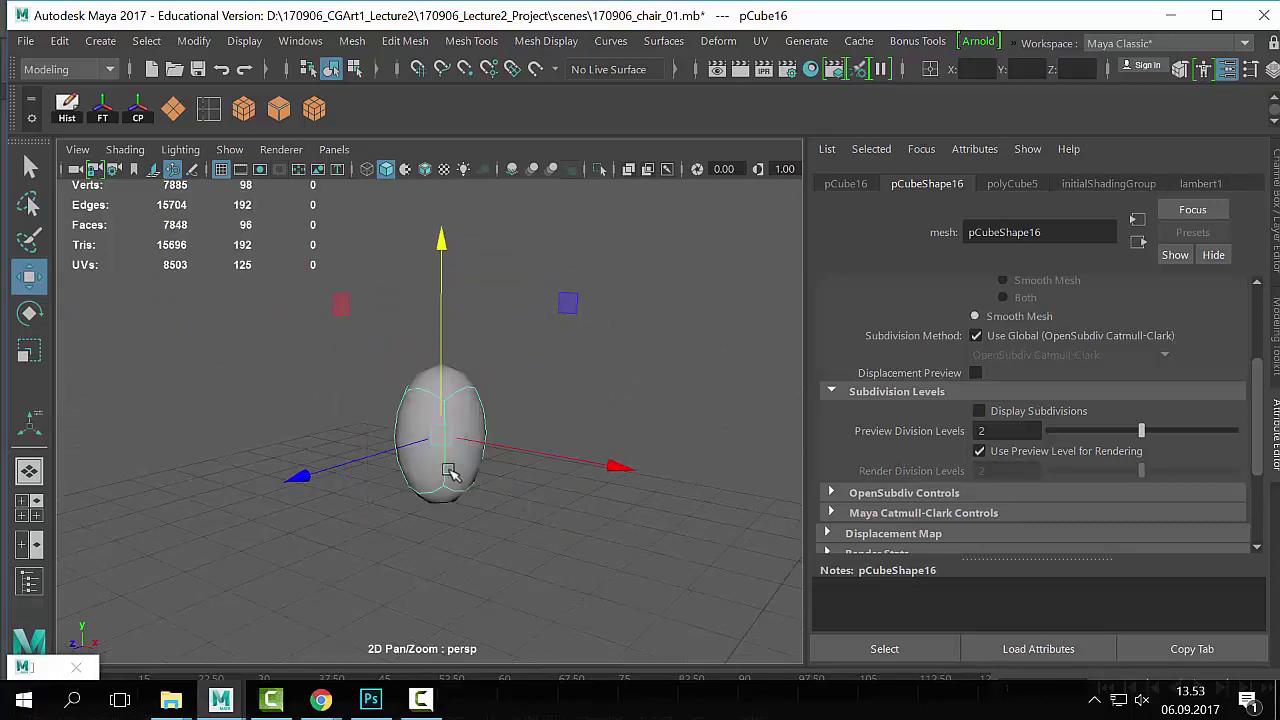
key(1)
key(3)
key(1)
key(3)
key(1)
key(3)
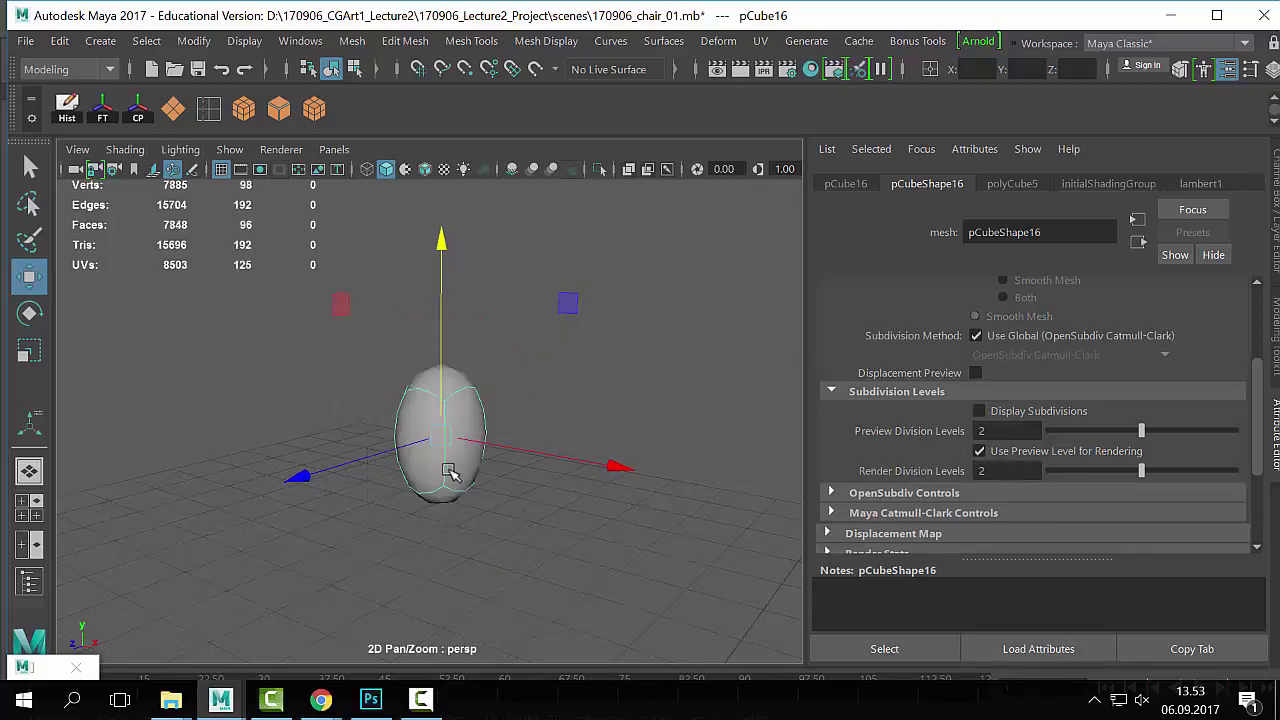
Step: Extrude the unsmoothed box's top face inset toward its centre, and extrude it again about 5.8 units down to form an opening
key(1)
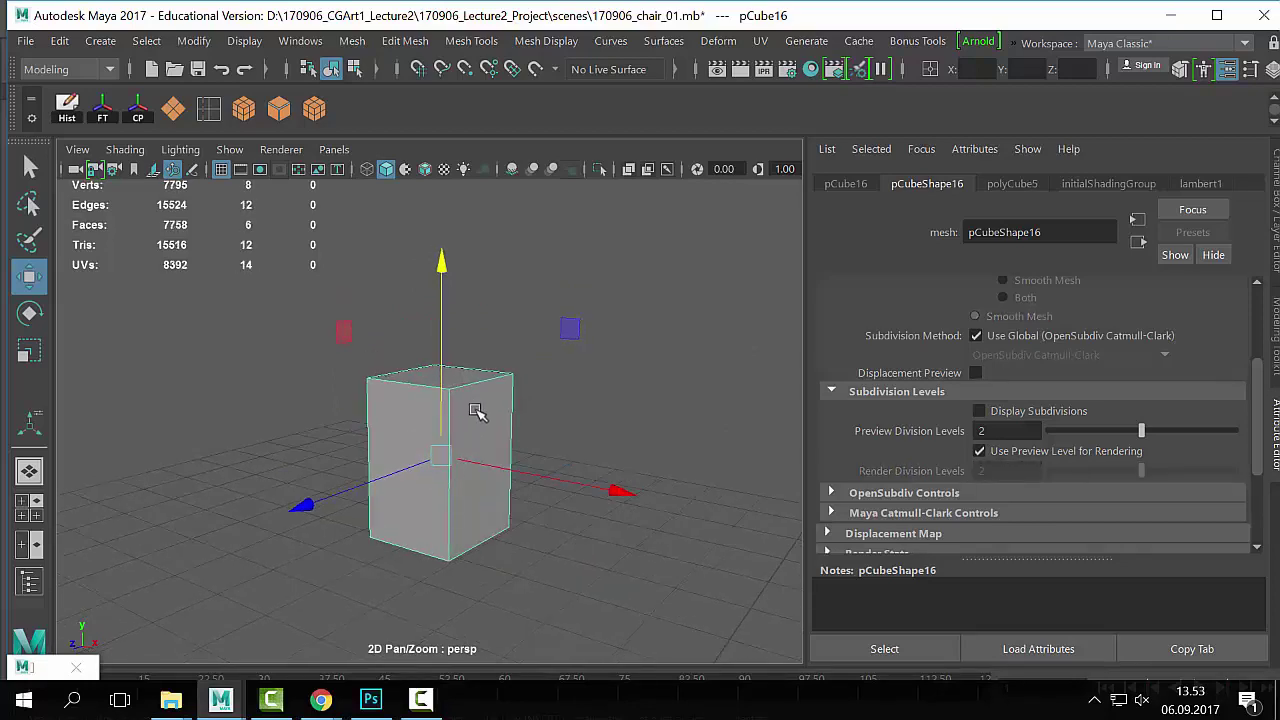
right_drag(476, 412, 480, 185)
click(465, 378)
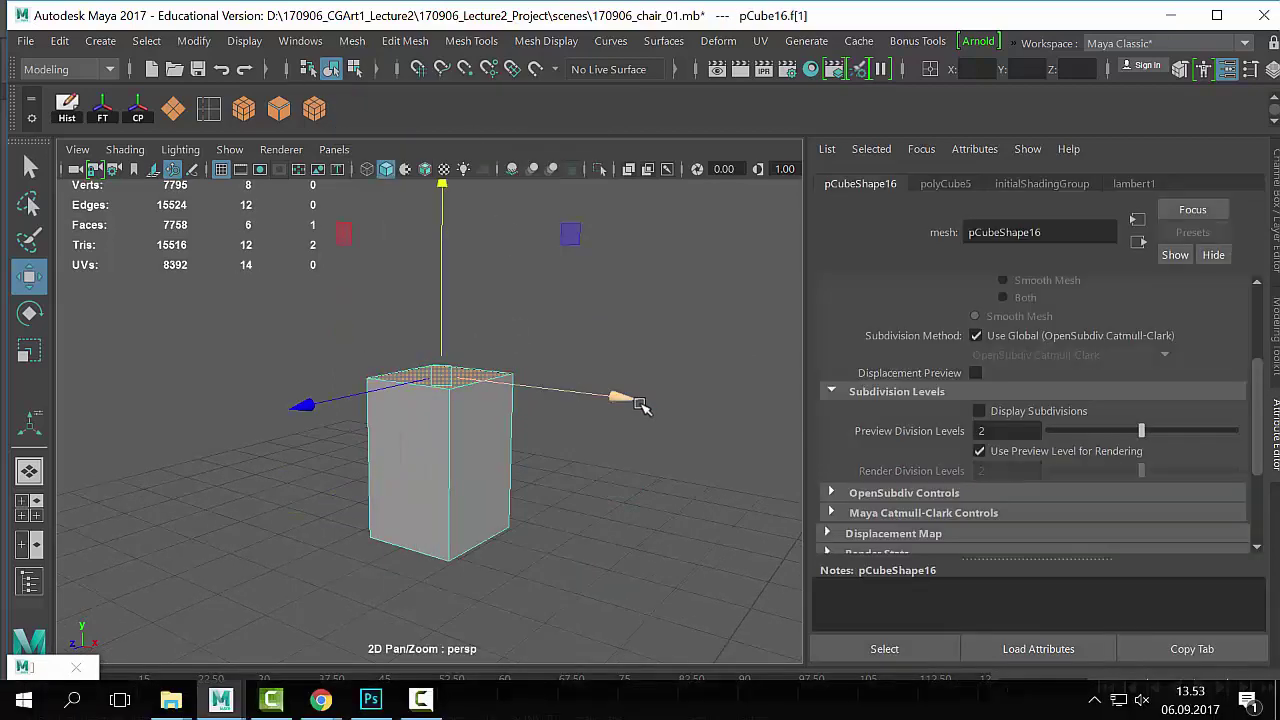
key(ctrl+e)
alt+drag(600, 390, 566, 369)
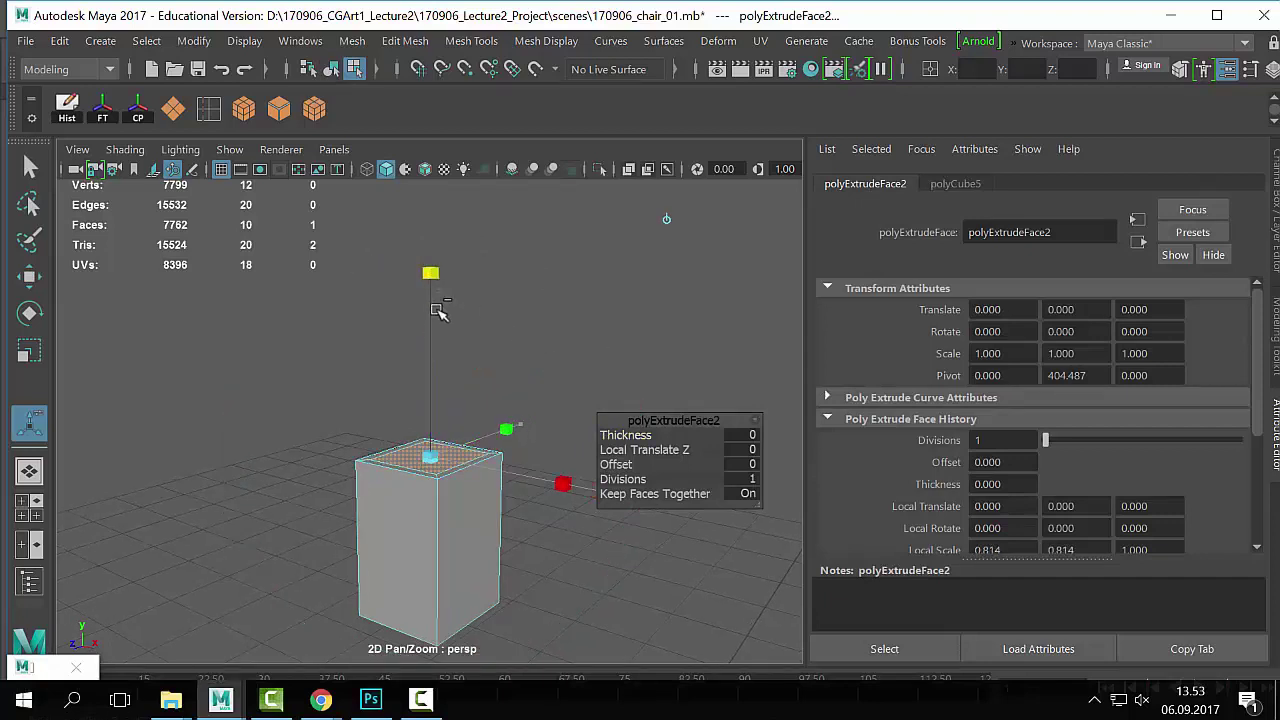
ctrl+drag(436, 309, 457, 428)
key(ctrl+e)
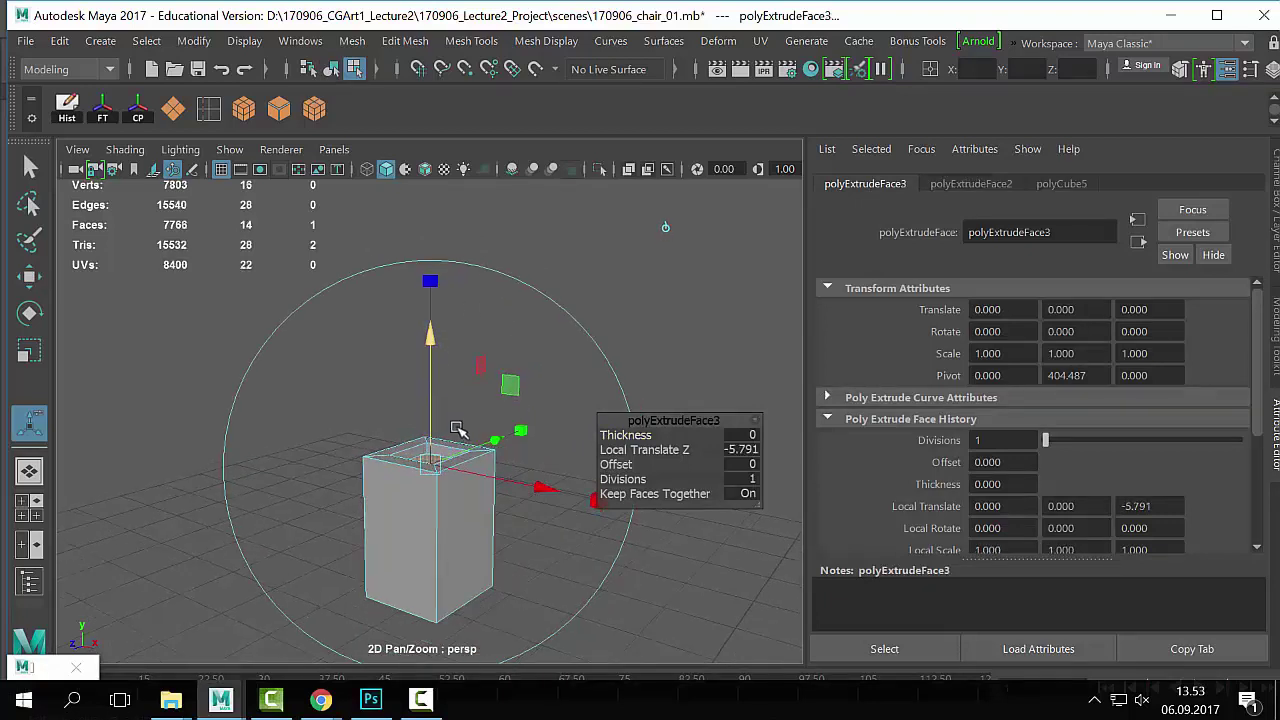
key(q)
Step: Check the hollowed box as a whole object in smooth preview and return it to the unsmoothed display
right_drag(432, 160, 508, 132)
key(3)
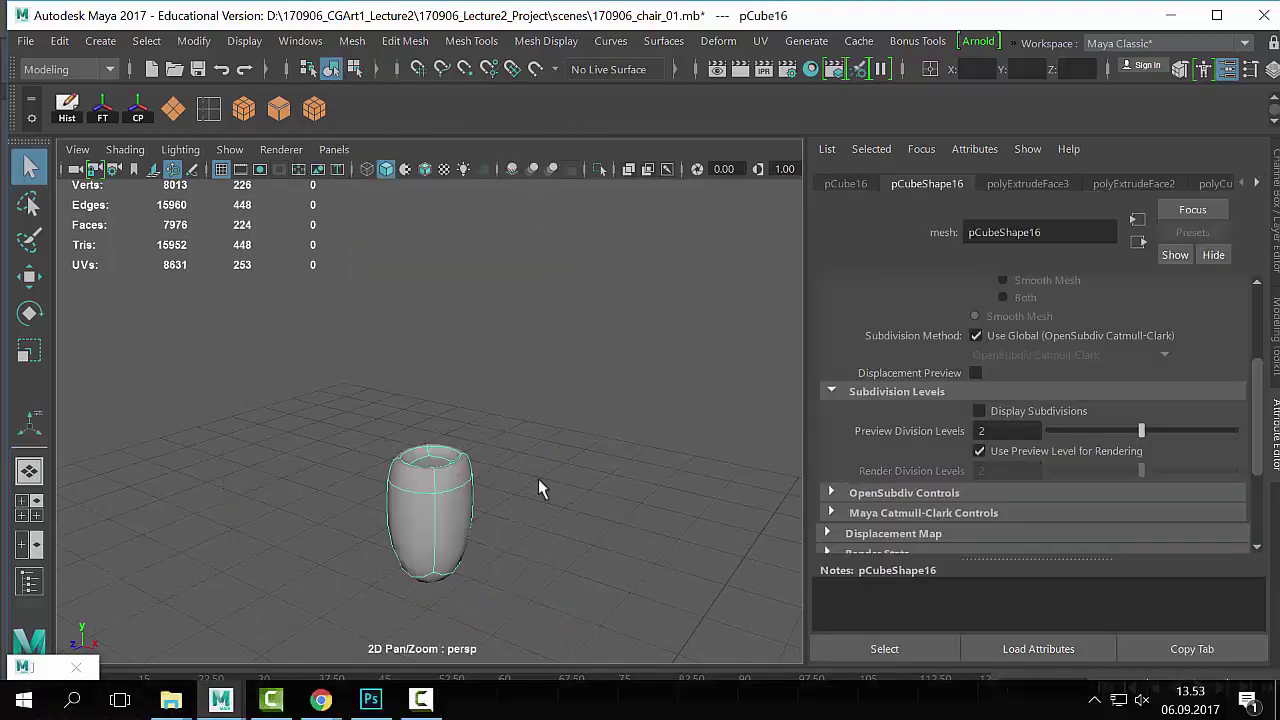
click(586, 491)
click(425, 540)
key(1)
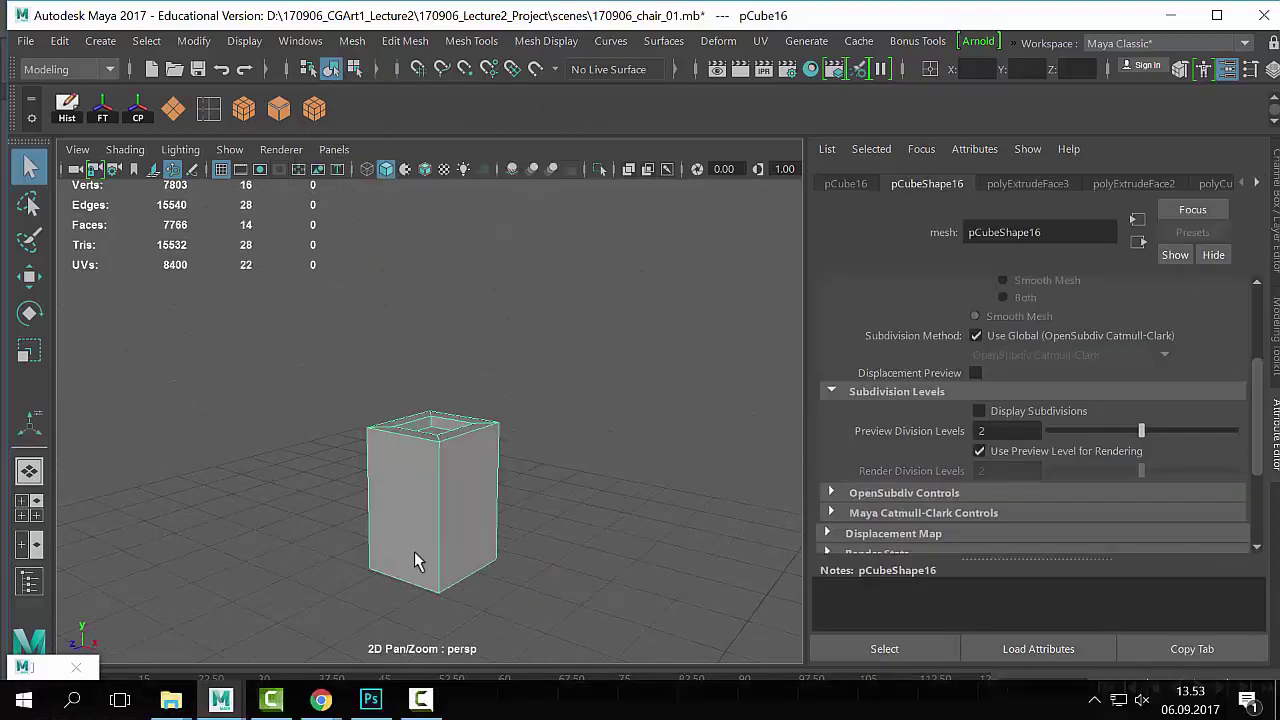
Step: Insert two horizontal edge loops around the box a short distance below its rim
alt+right_drag(418, 562, 455, 555)
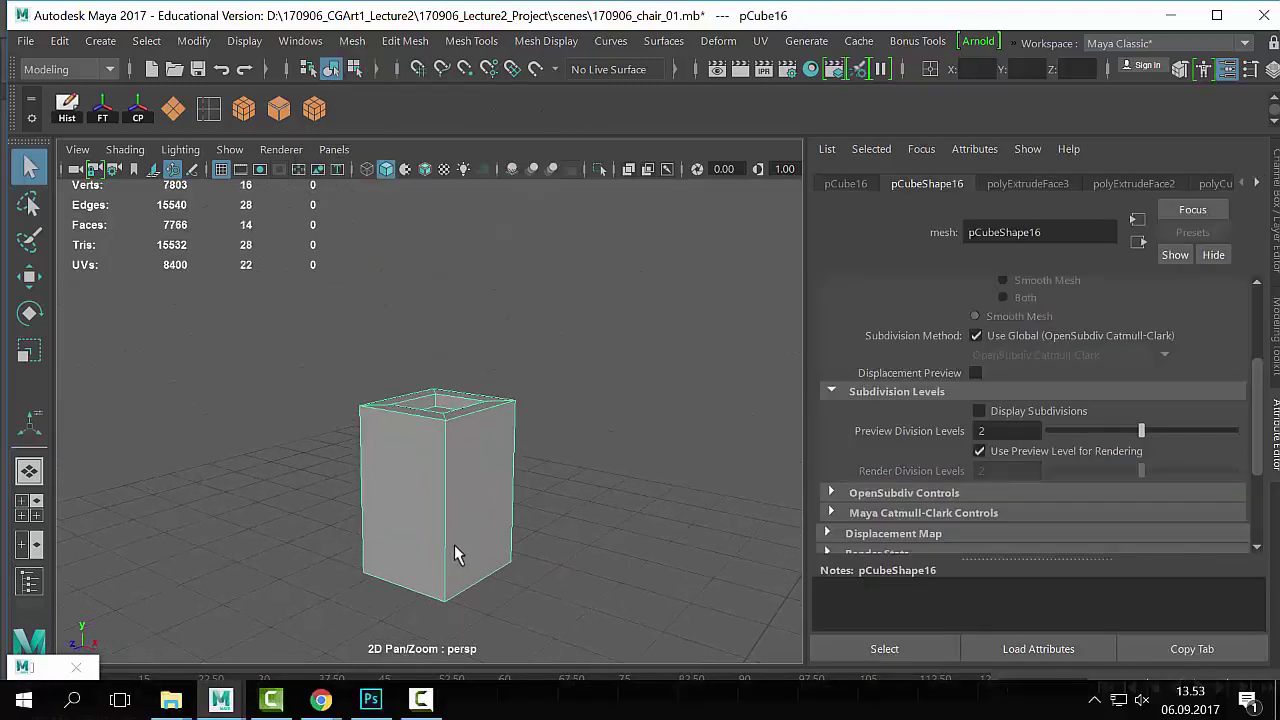
click(208, 112)
click(452, 456)
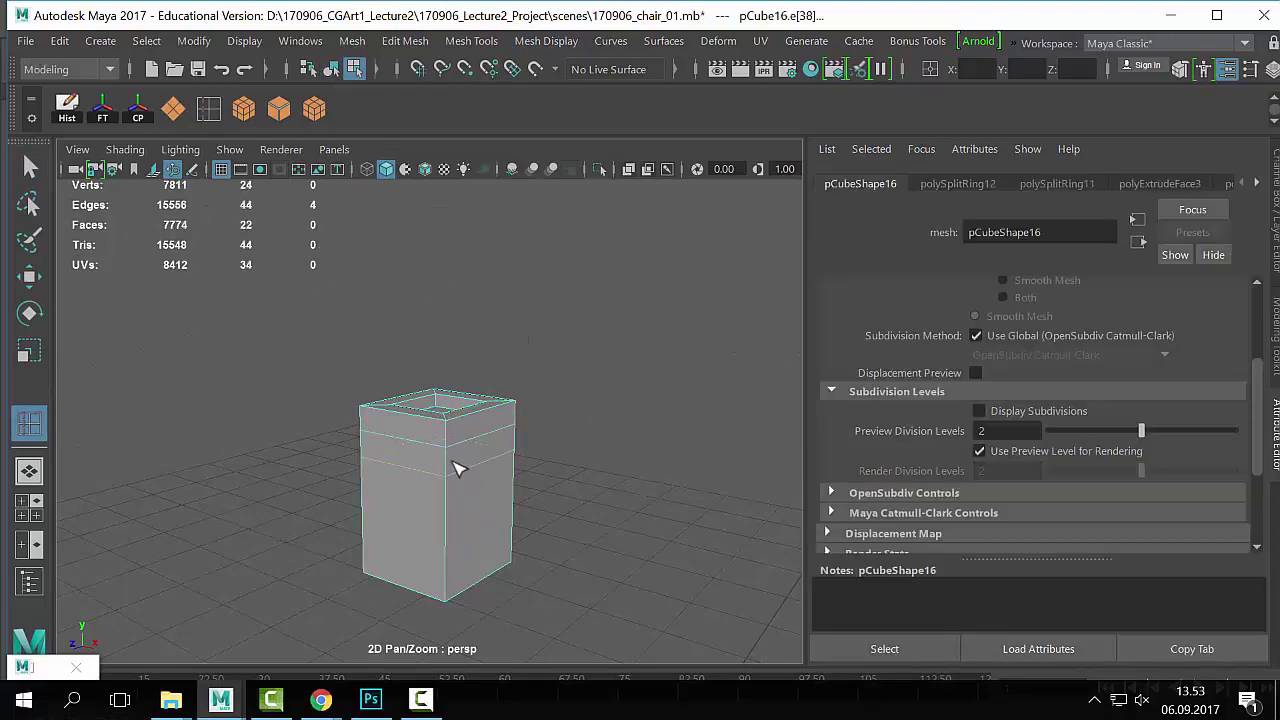
key(q)
Step: Extrude the ring of faces between the two edge loops and scale its height to about 0.64
right_drag(452, 458, 605, 521)
click(414, 485)
click(416, 464)
shift+click(515, 478)
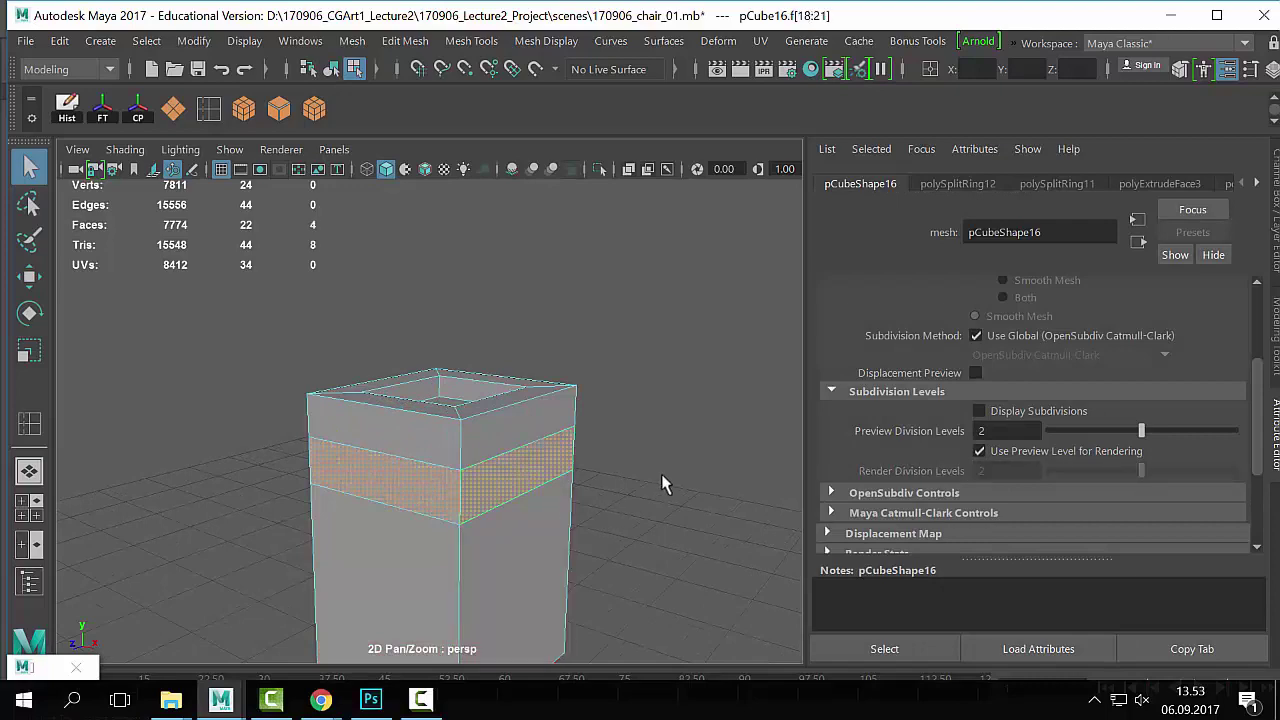
alt+right_drag(661, 474, 430, 474)
alt+drag(430, 474, 500, 472)
key(ctrl+e)
drag(374, 277, 381, 330)
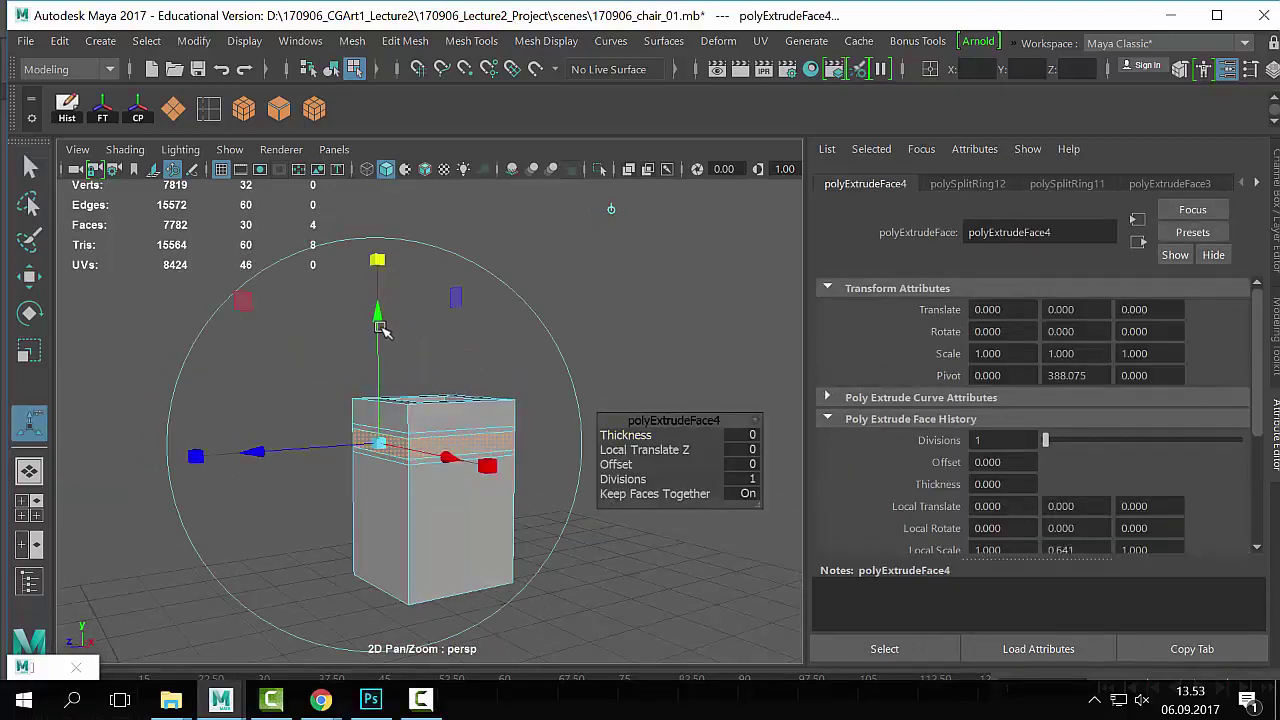
Step: Extrude the narrowed ring of faces about 4.1 units inward to form a groove, and return to object mode
key(ctrl+e)
drag(256, 452, 275, 456)
key(q)
right_drag(407, 441, 477, 104)
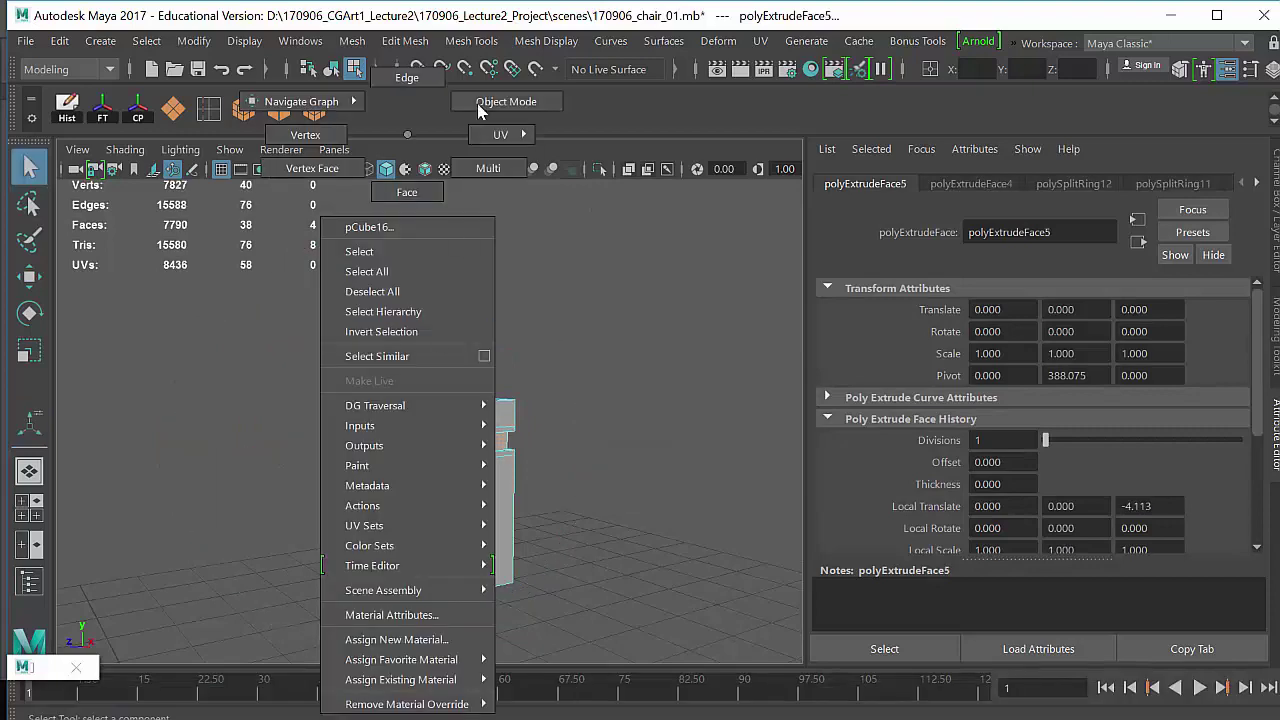
Step: Examine the grooved box by switching repeatedly between smooth preview and the unsmoothed cage
key(3)
click(518, 473)
drag(518, 473, 420, 575)
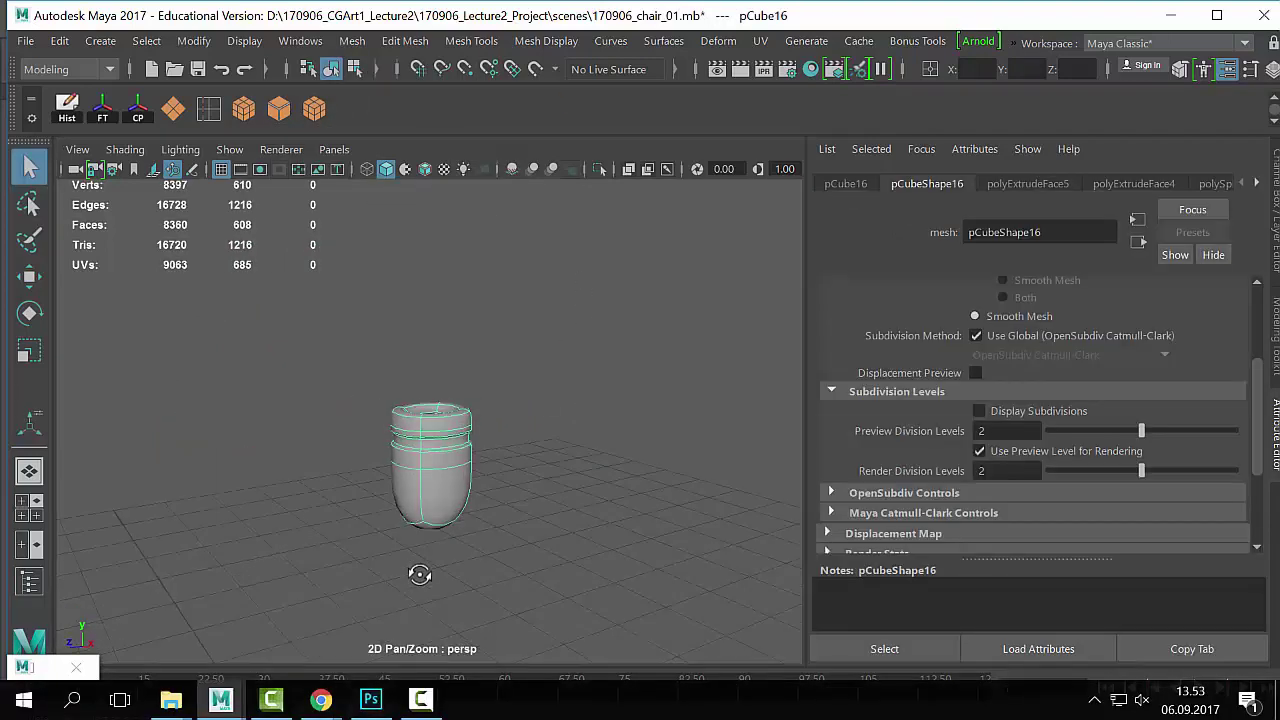
key(1)
key(3)
key(1)
key(3)
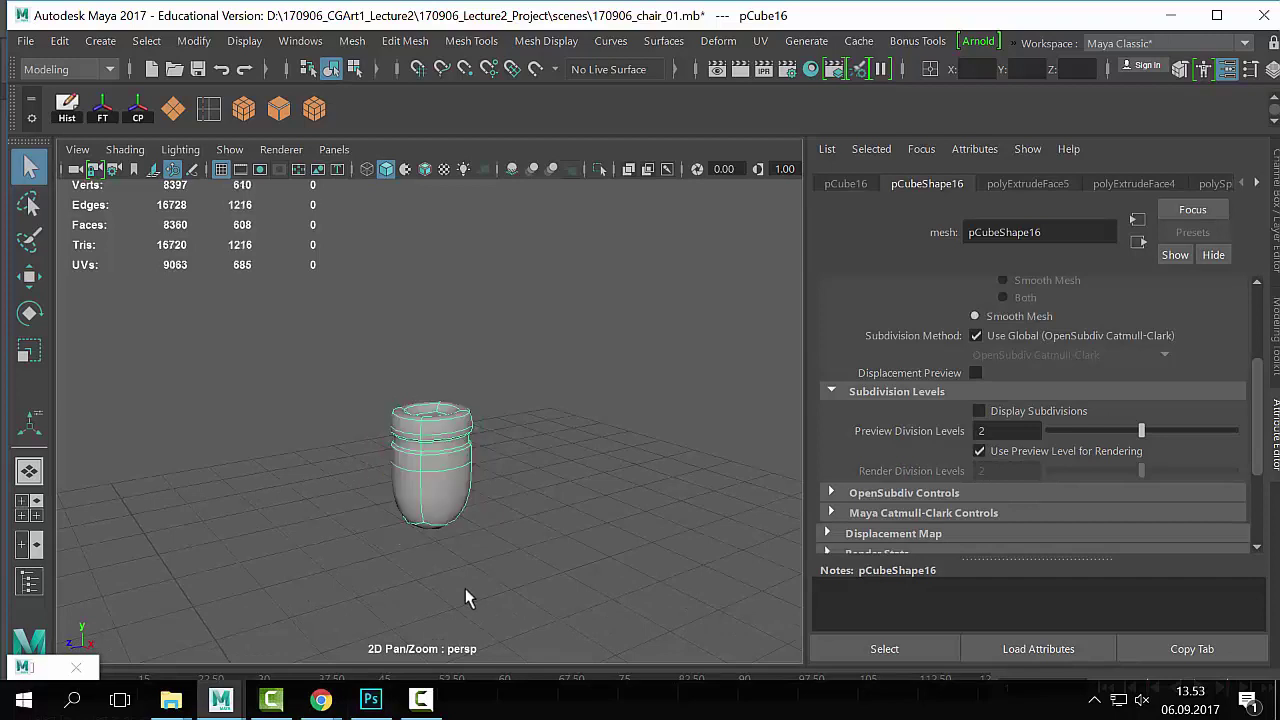
key(1)
scroll(435, 490, up, 1)
key(3)
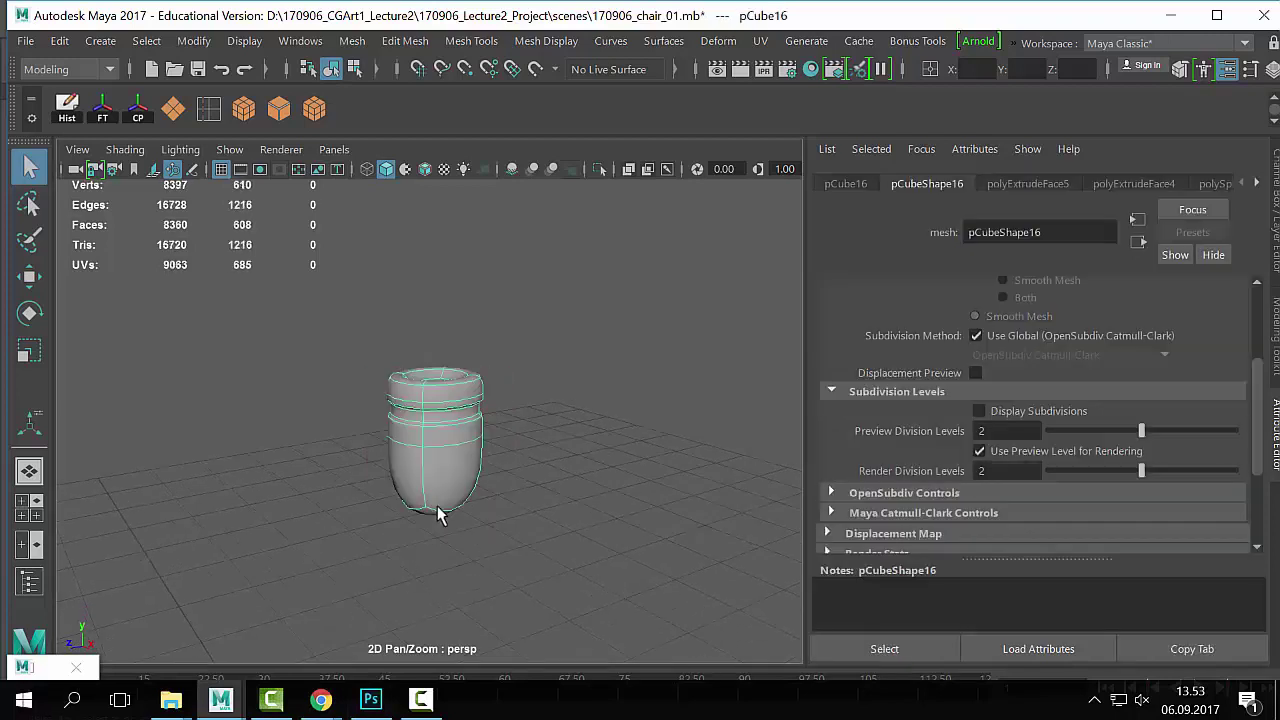
key(1)
key(3)
key(1)
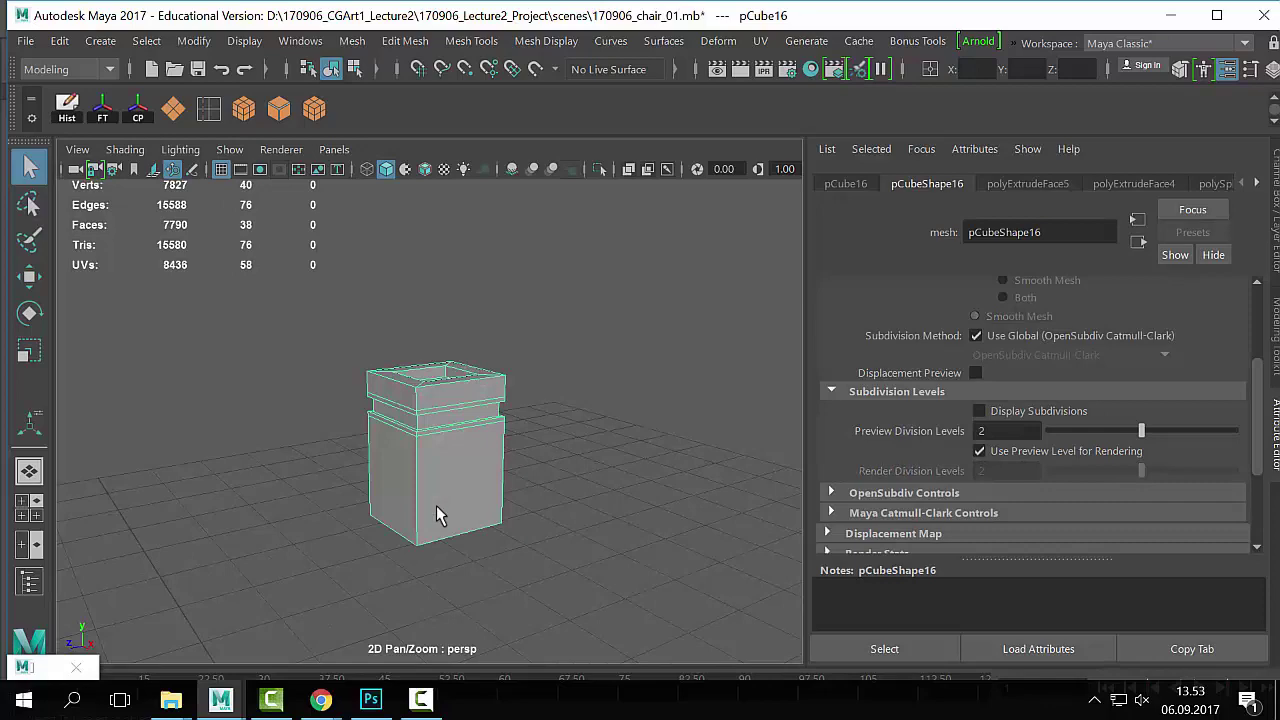
key(3)
key(1)
key(3)
Step: Compare the rim and groove close up in smooth preview and unsmoothed display, ending on the unsmoothed cage
alt+drag(457, 457, 605, 487)
scroll(599, 485, up, 3)
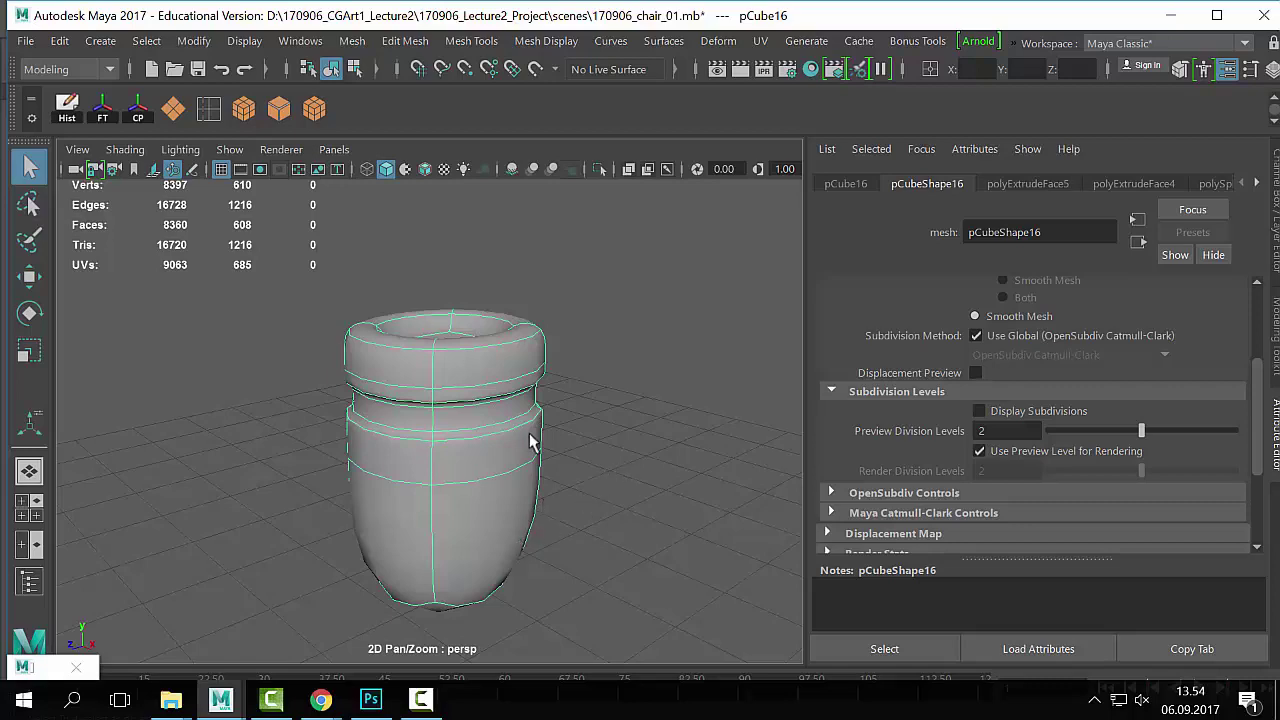
key(1)
key(3)
key(1)
key(3)
key(1)
key(3)
key(1)
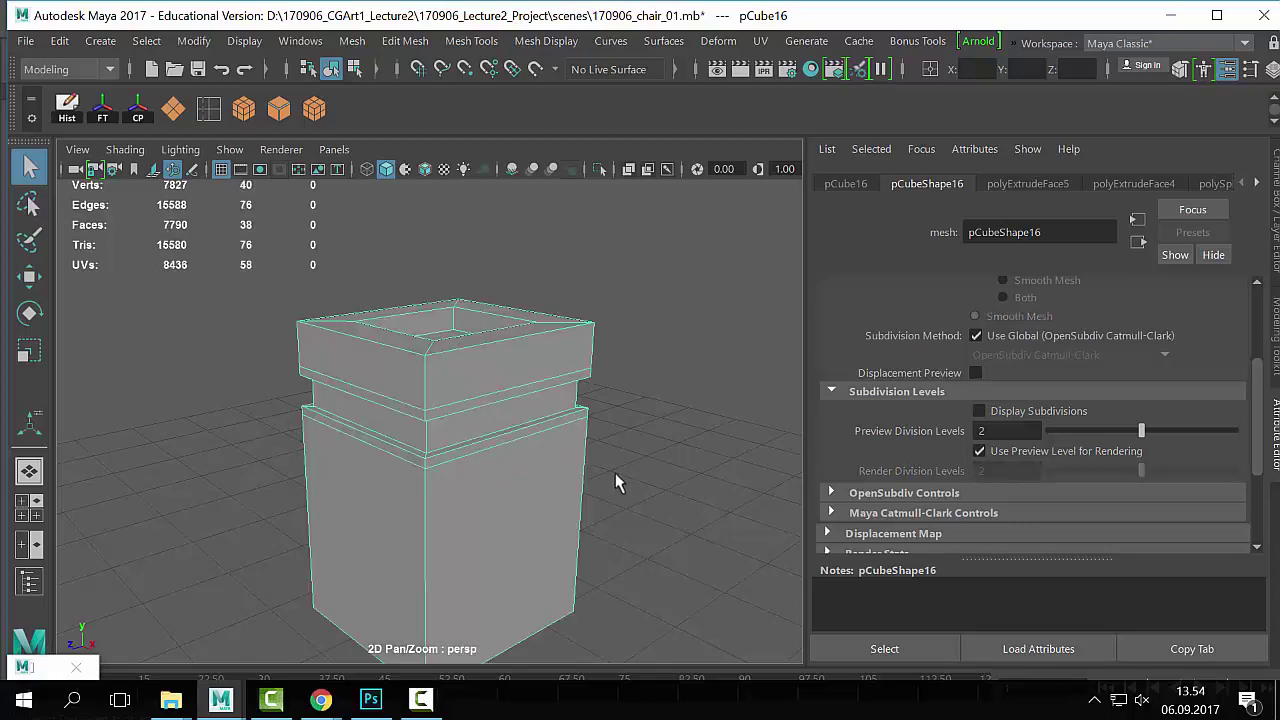
Step: Duplicate the grooved box and move the copy along the X axis to stand beside the original
scroll(613, 540, down, 5)
key(ctrl+d)
key(w)
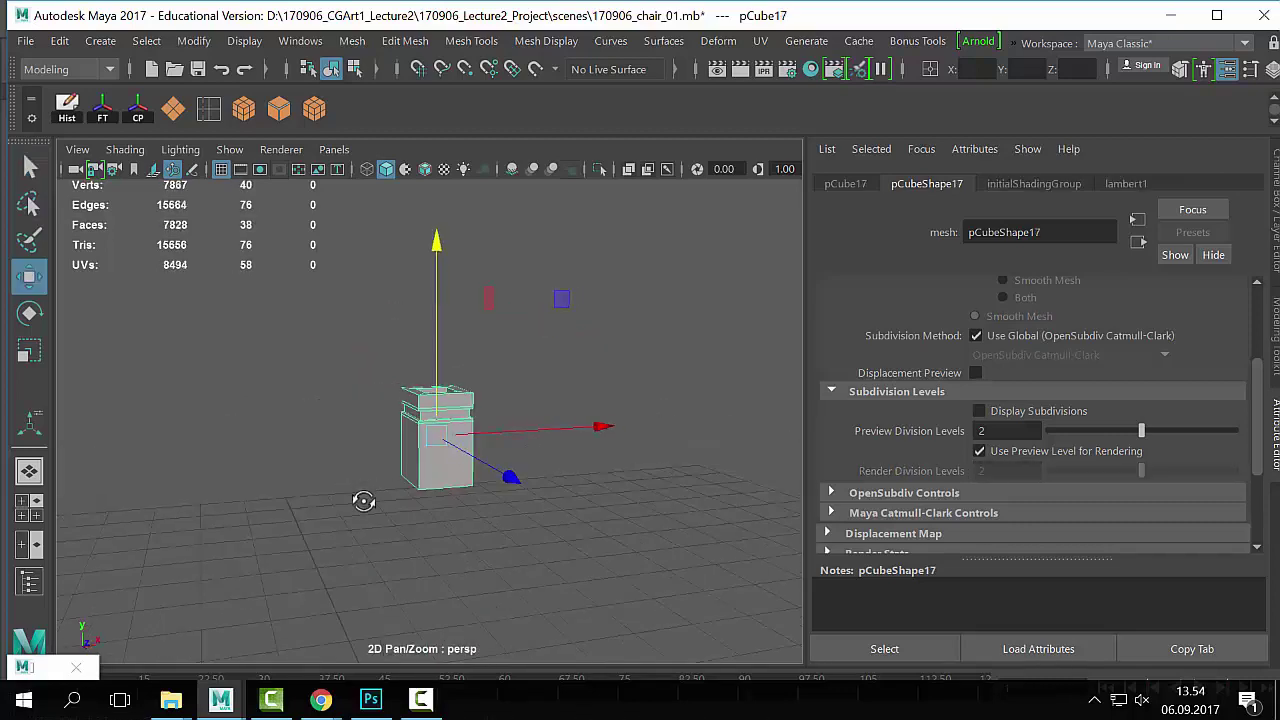
drag(608, 437, 360, 443)
alt+middle_drag(360, 443, 566, 360)
Step: Compare the copy in smooth preview with the unsmoothed original, and return the copy to its unsmoothed display
key(3)
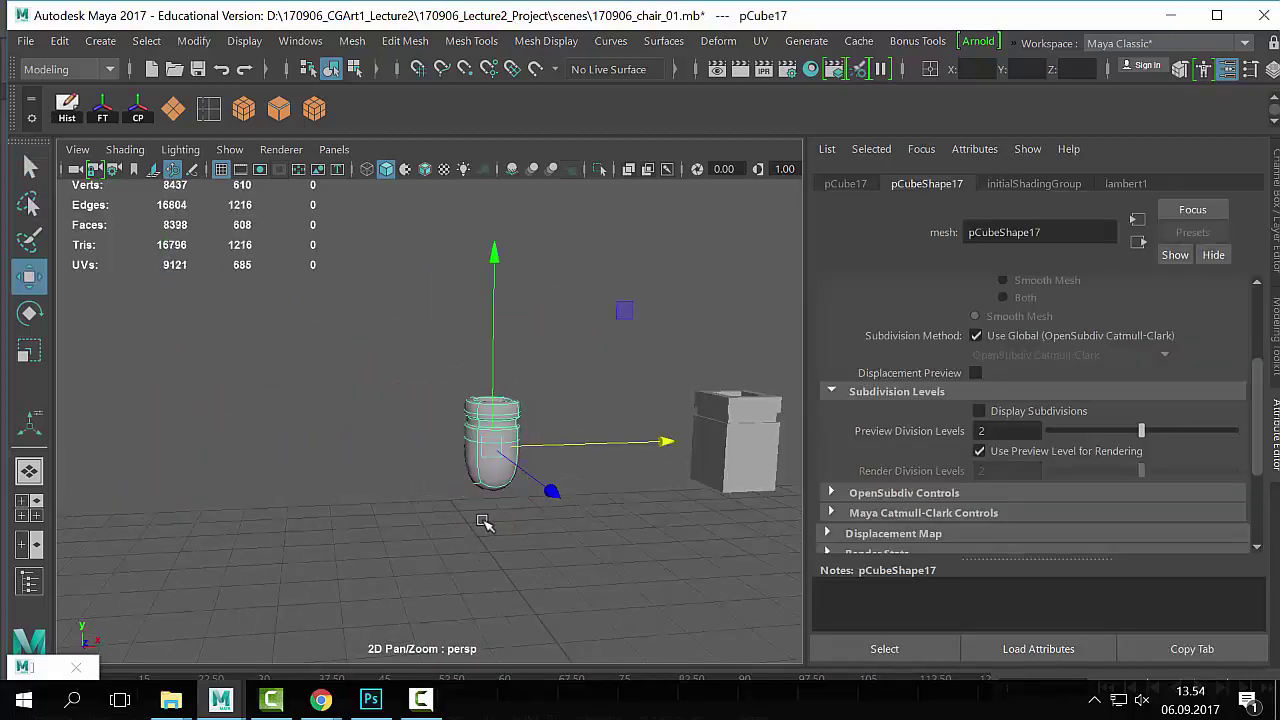
key(1)
key(3)
key(1)
click(602, 382)
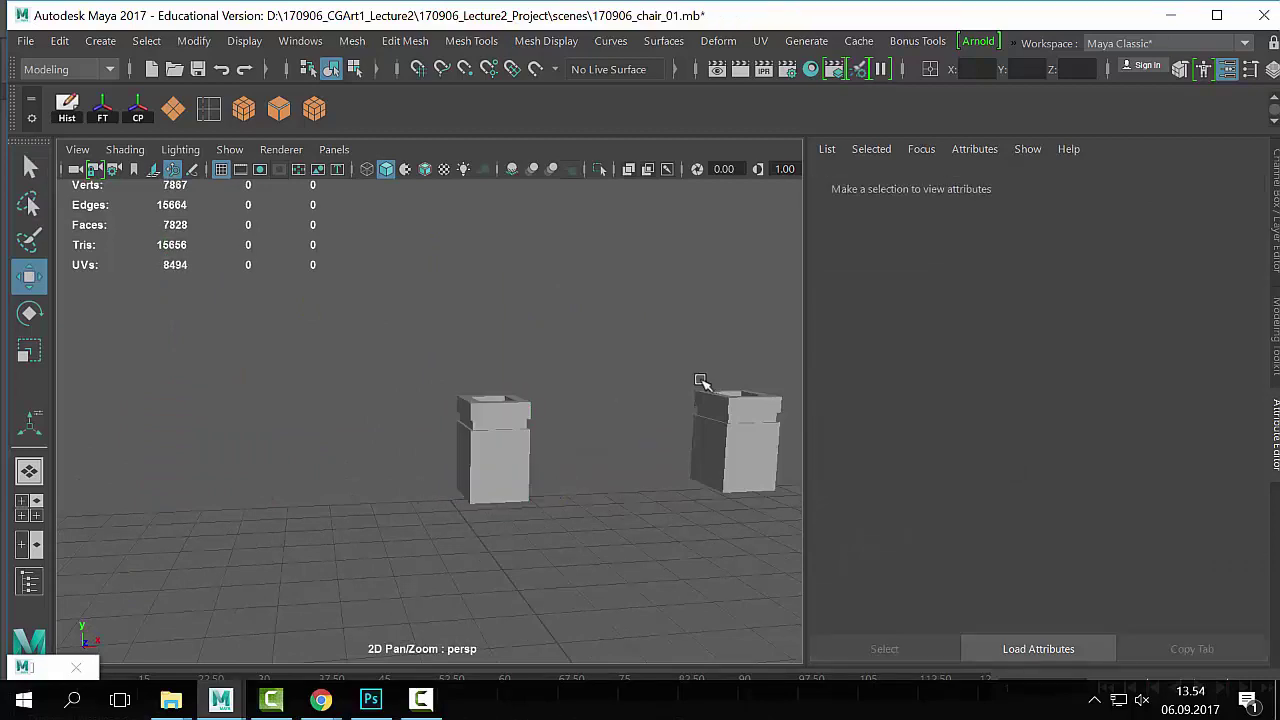
click(708, 408)
alt+middle_drag(700, 430, 474, 429)
click(246, 470)
key(3)
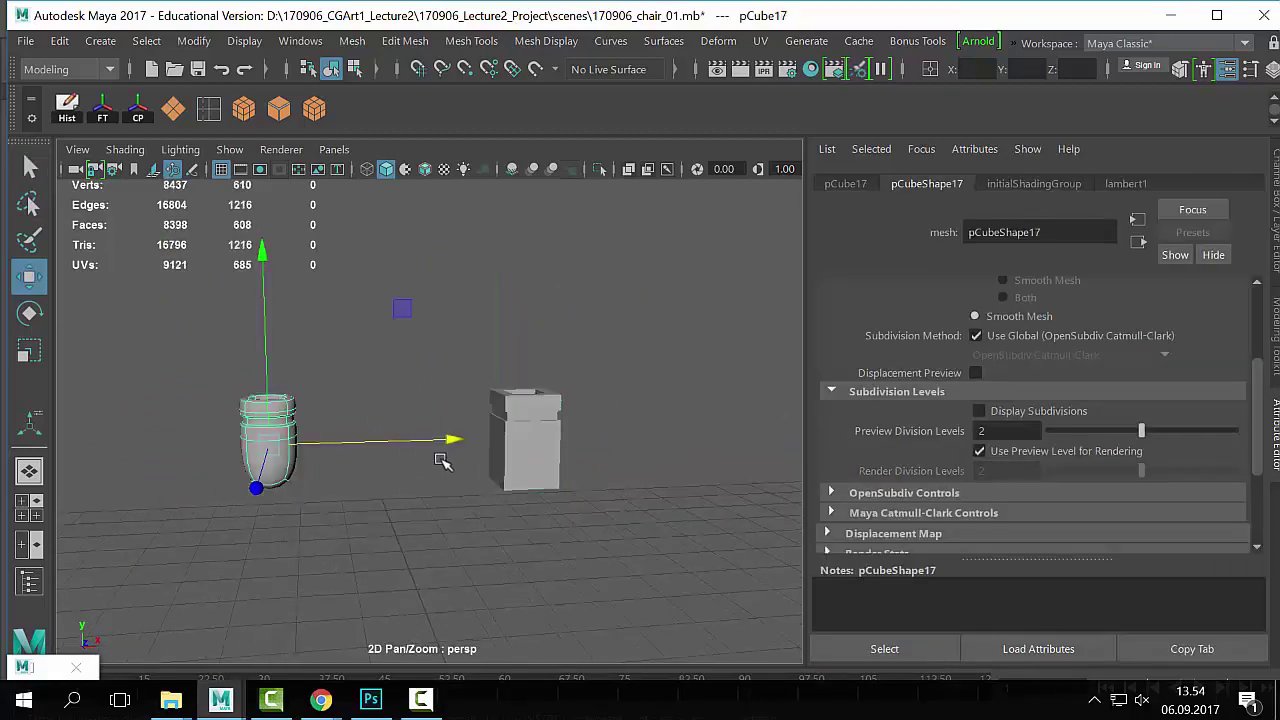
key(1)
Step: Apply Mesh Smooth with 1 division to the original grooved box
click(522, 450)
alt+drag(522, 450, 590, 470)
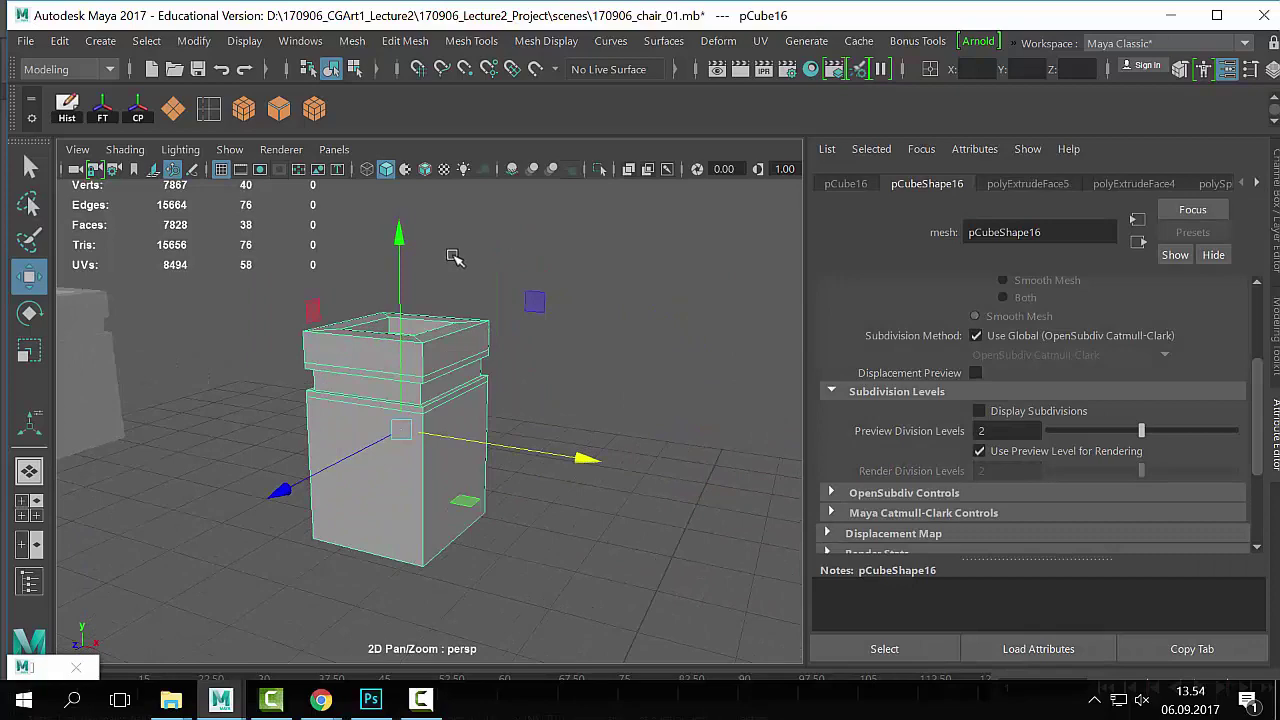
click(352, 41)
click(415, 228)
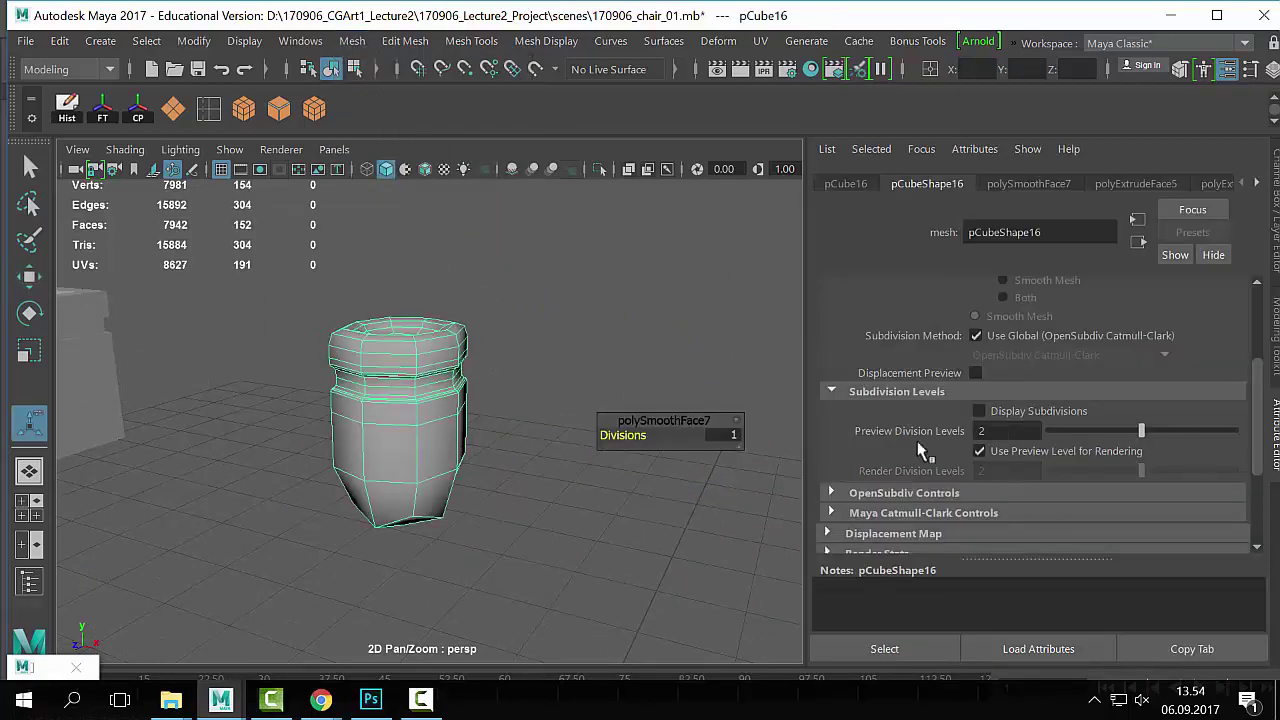
click(489, 278)
click(437, 365)
Step: Move the unsmoothed copy along the X axis closer to the smoothed original
alt+drag(645, 415, 548, 445)
click(371, 360)
click(318, 430)
key(w)
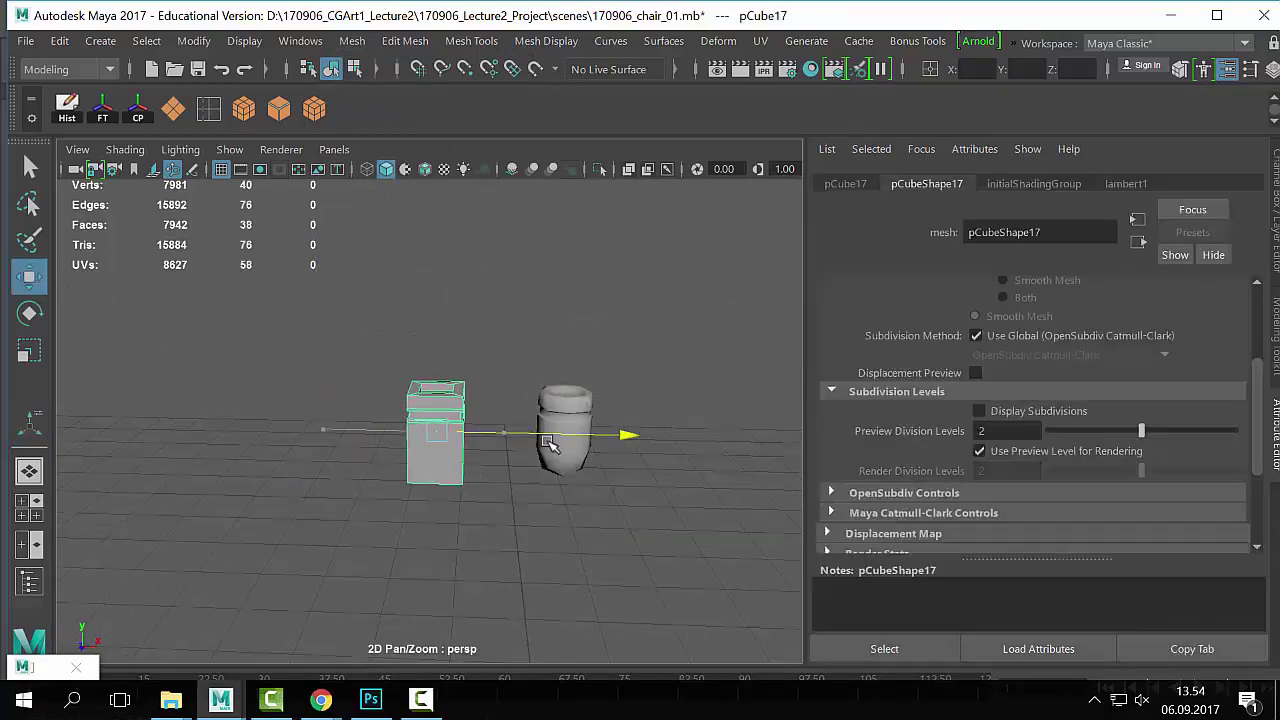
click(634, 380)
Step: Select the unsmoothed copy and the smoothed original in turn to compare their polygon counts
scroll(540, 385, up, 3)
drag(370, 320, 410, 583)
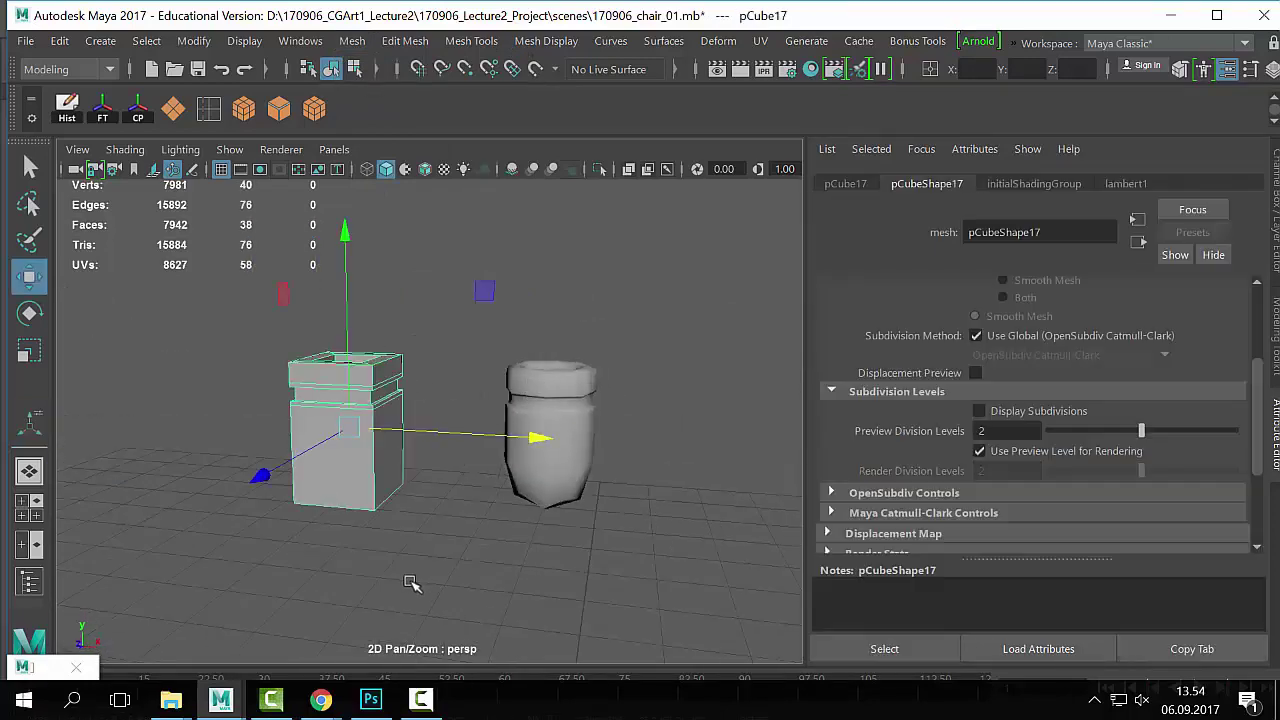
drag(570, 313, 637, 521)
click(625, 376)
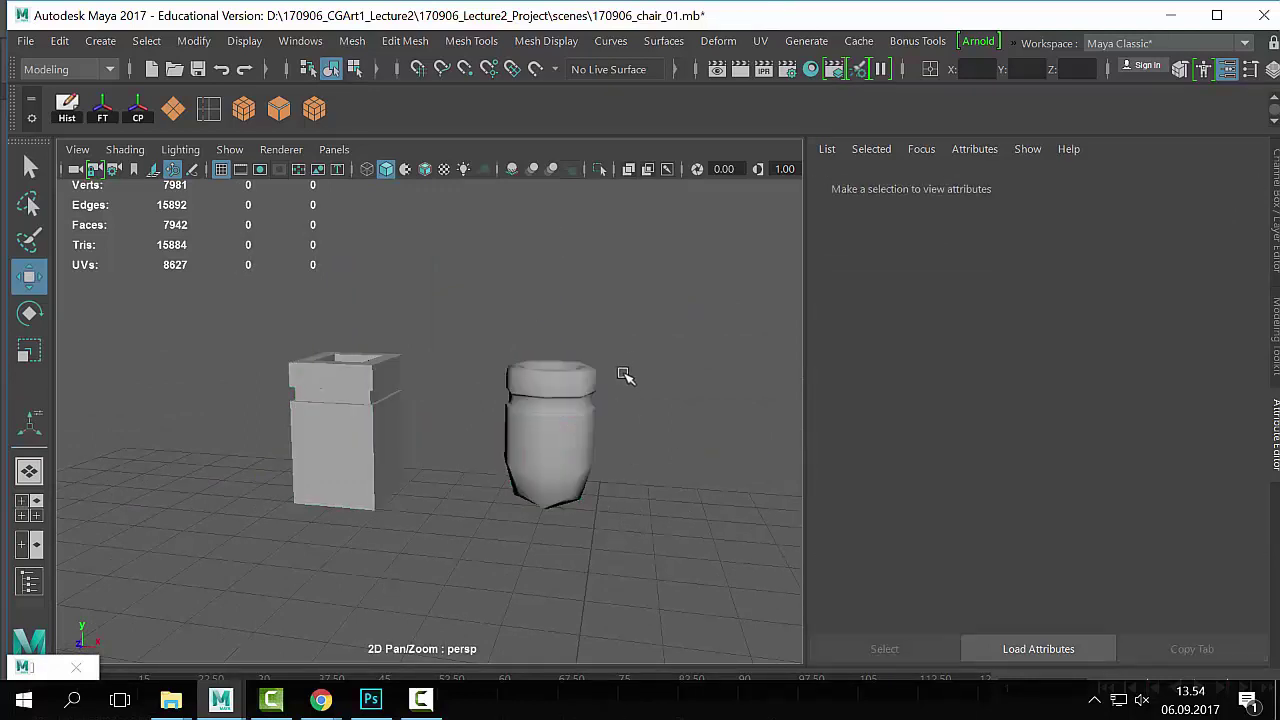
click(574, 397)
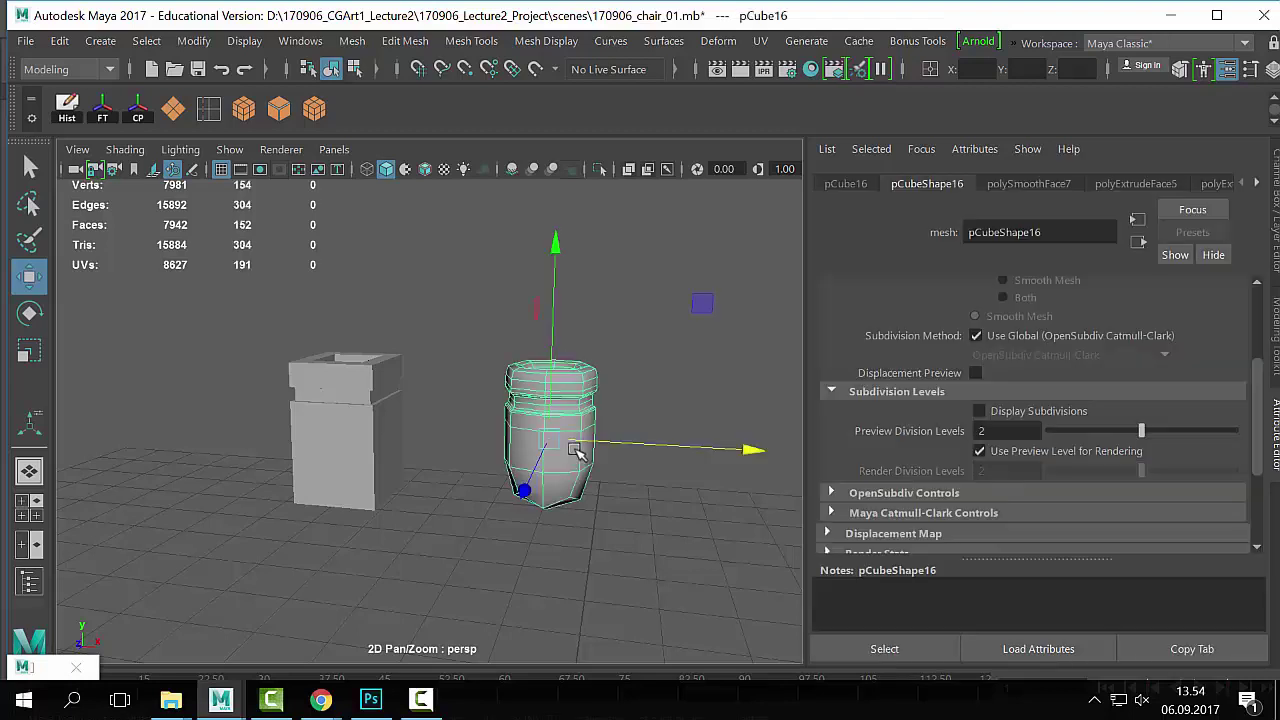
click(620, 325)
Step: Switch both objects between smooth preview and normal display to compare their shapes, ending in smooth preview
drag(648, 291, 287, 529)
key(3)
click(515, 627)
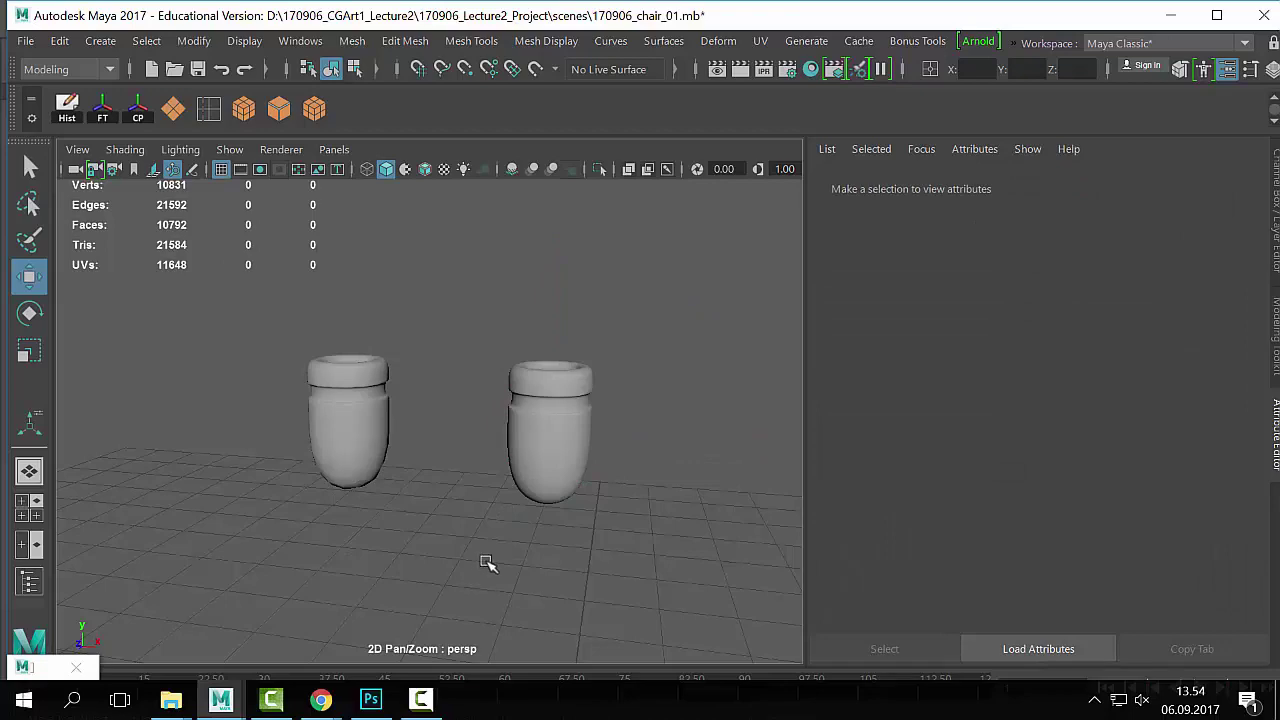
drag(666, 346, 358, 418)
key(1)
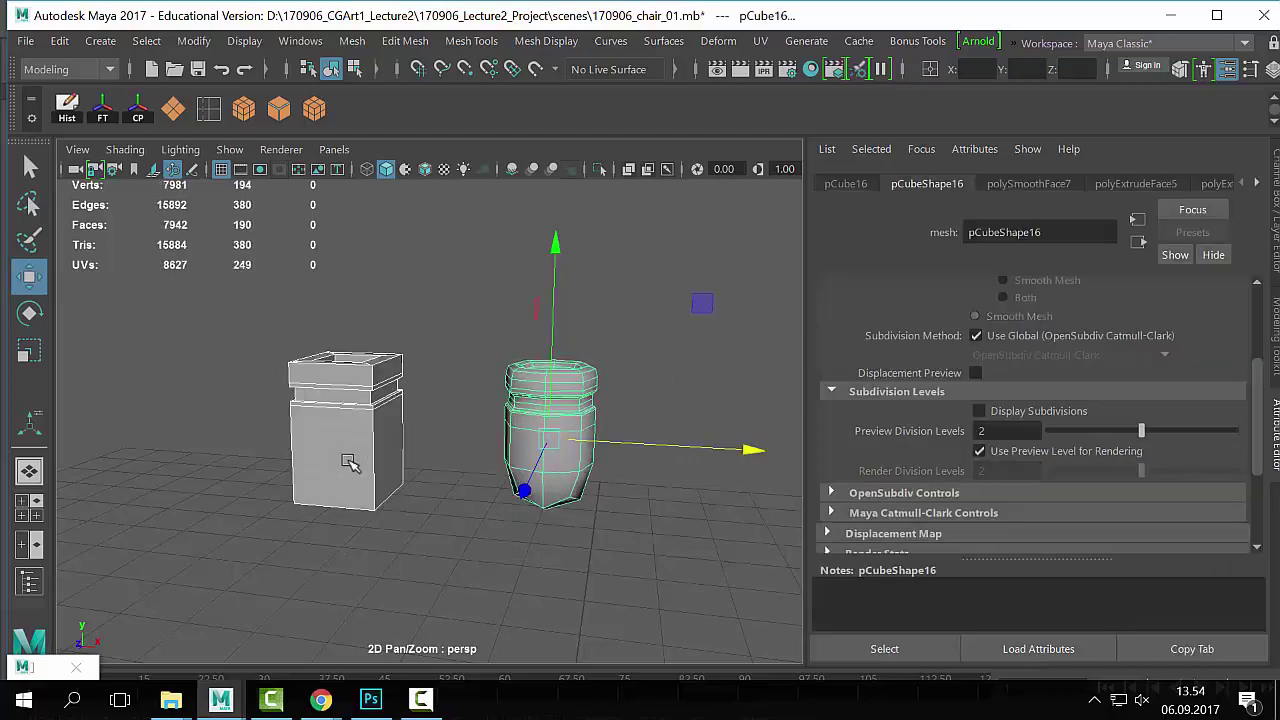
key(3)
Step: Check the smoothed original's preview and return both objects one by one to the unsmoothed display
click(556, 473)
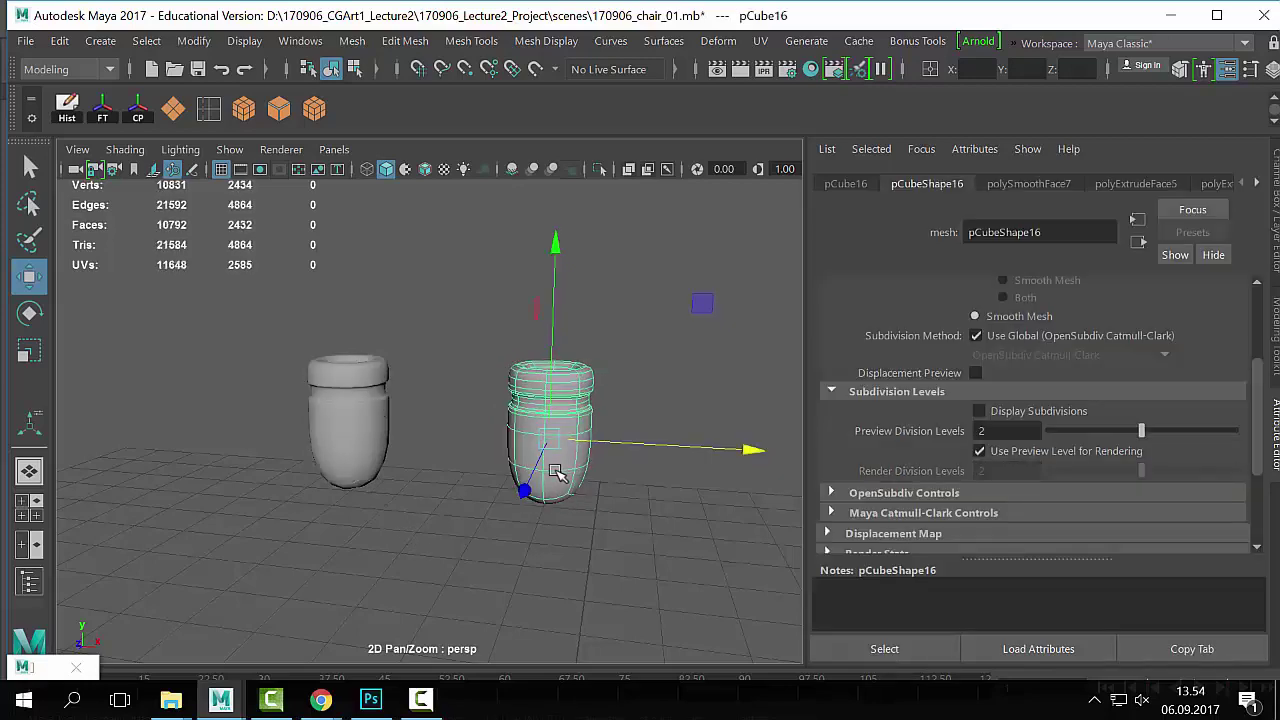
click(365, 490)
key(1)
click(528, 471)
key(1)
click(378, 498)
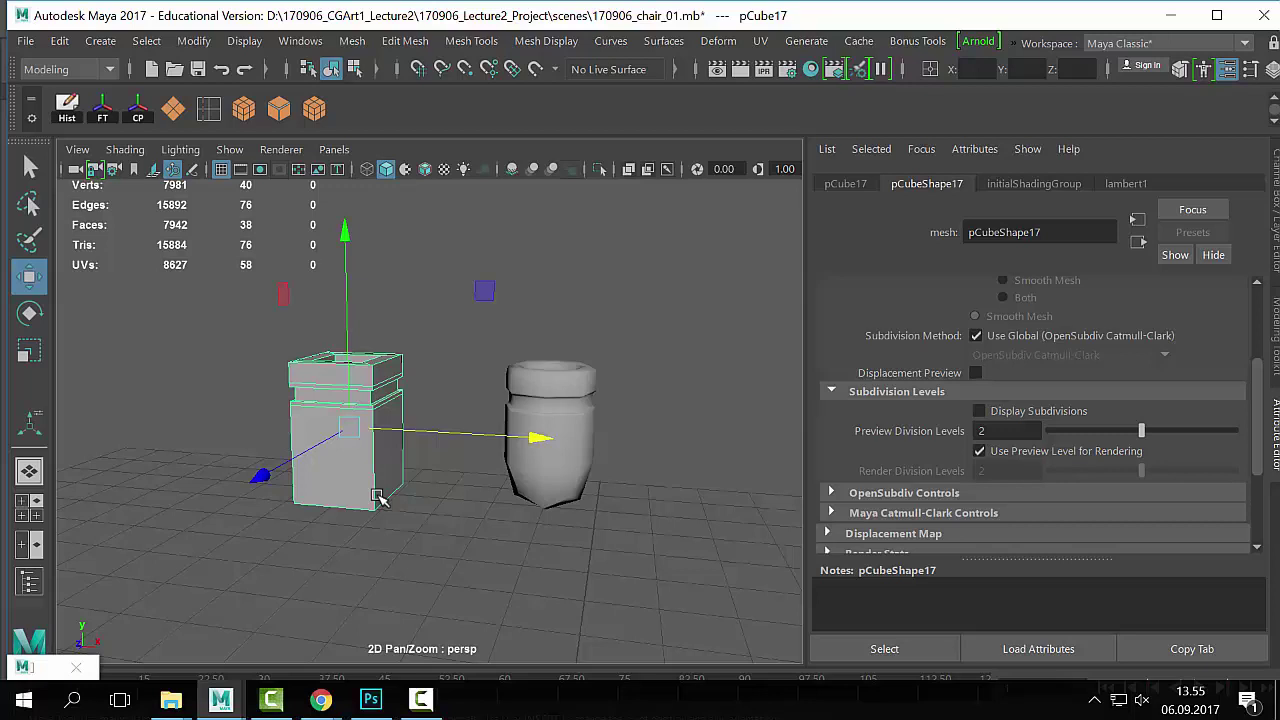
Step: Toggle smooth preview on the copy and compare its polygon count with that of the mesh-smoothed original
click(405, 300)
drag(397, 289, 385, 533)
key(3)
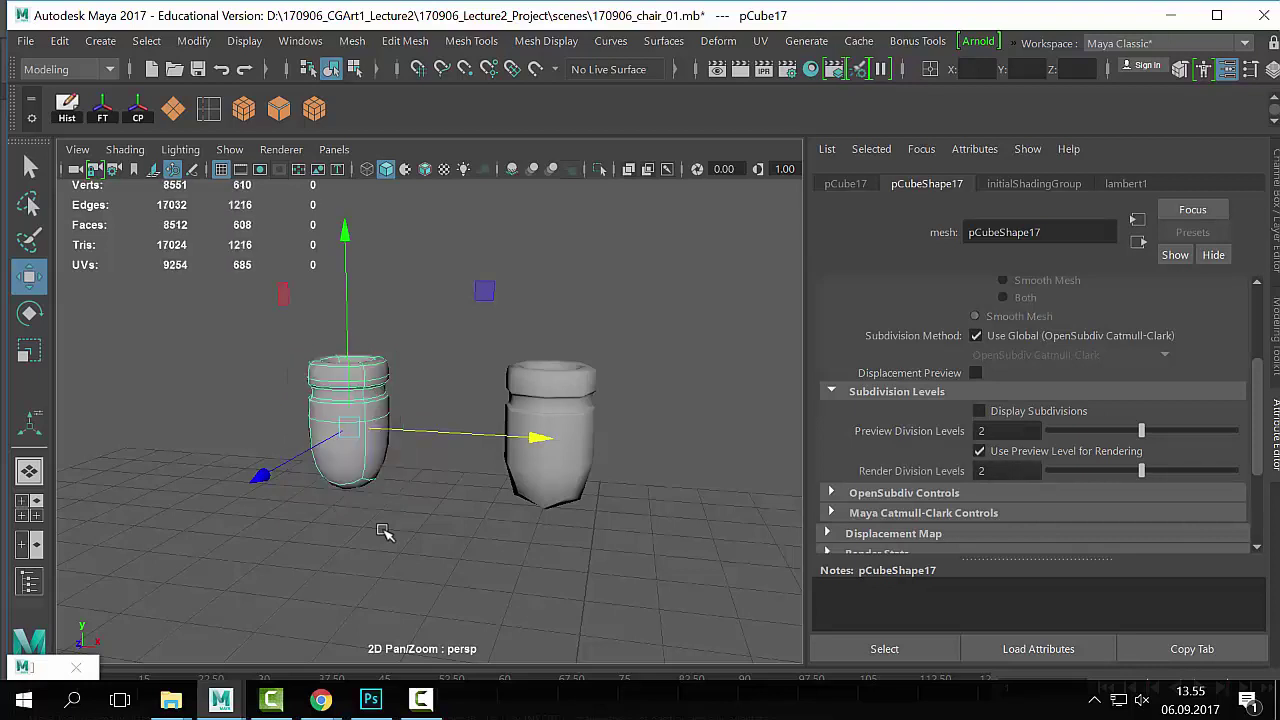
key(1)
key(3)
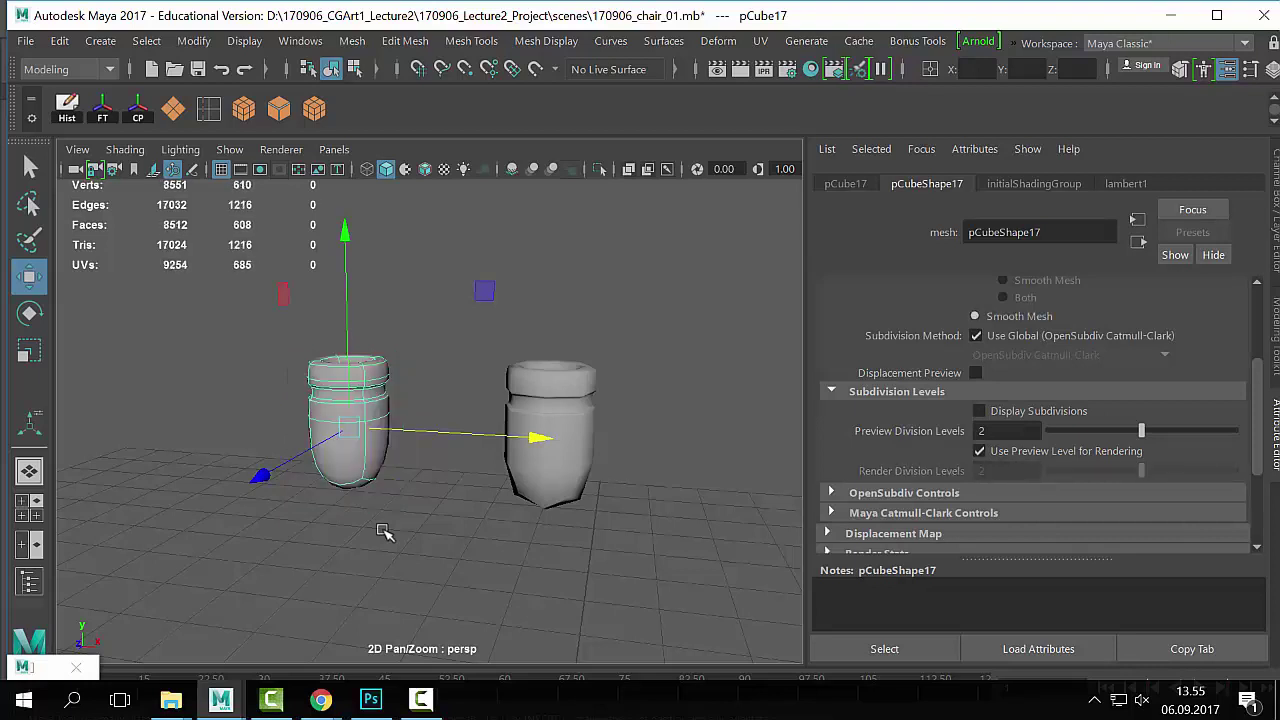
key(1)
key(3)
key(1)
click(561, 441)
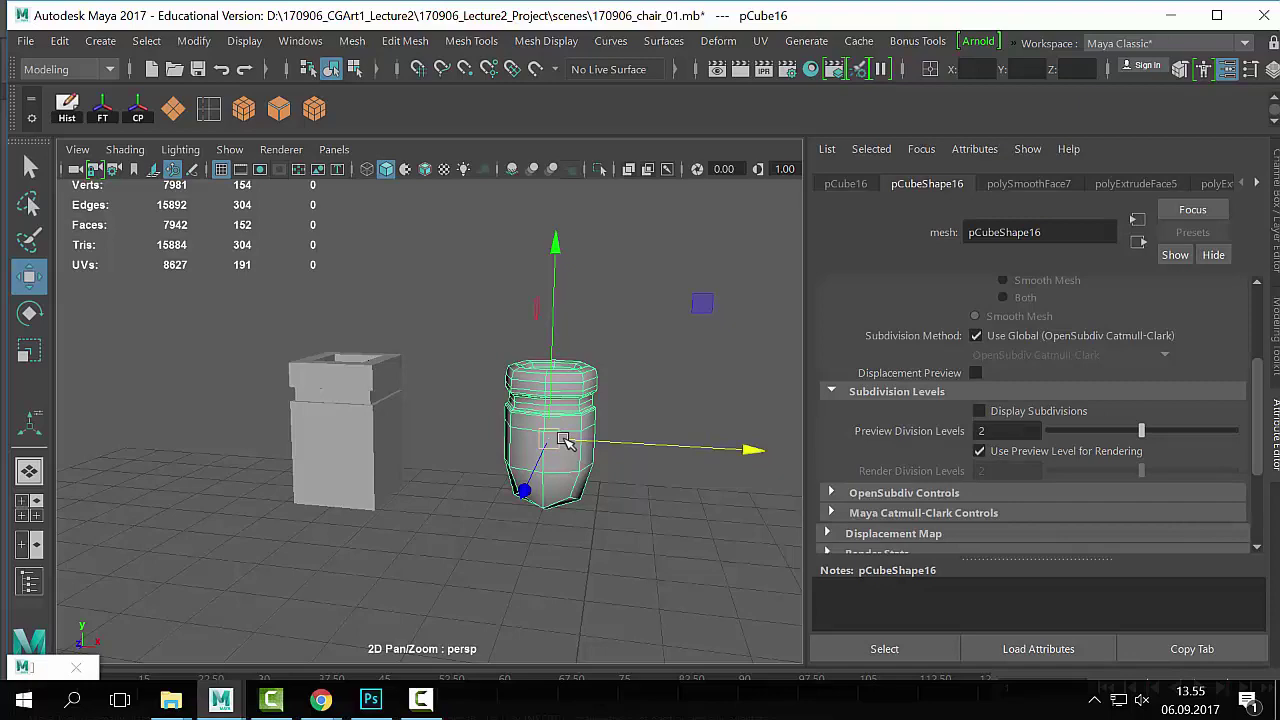
click(393, 401)
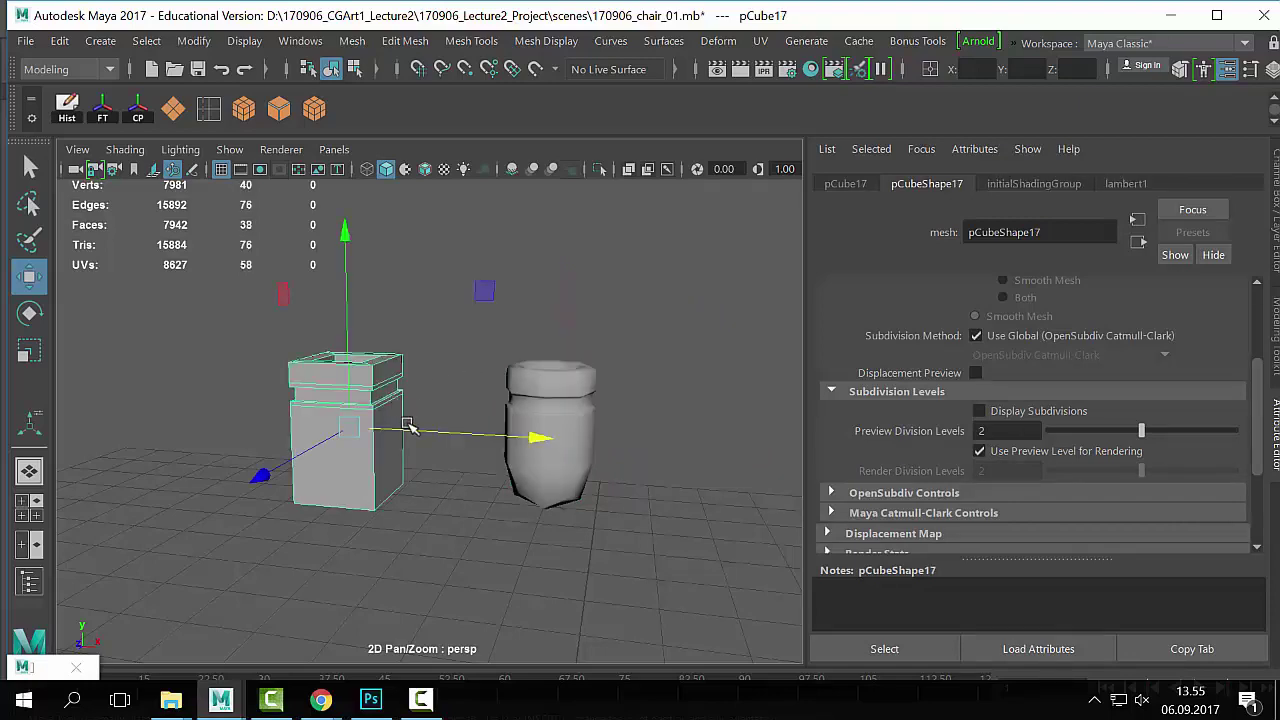
Step: Frame the boxy copy and alternate it repeatedly between smooth preview and normal display, ending unsmoothed
key(f)
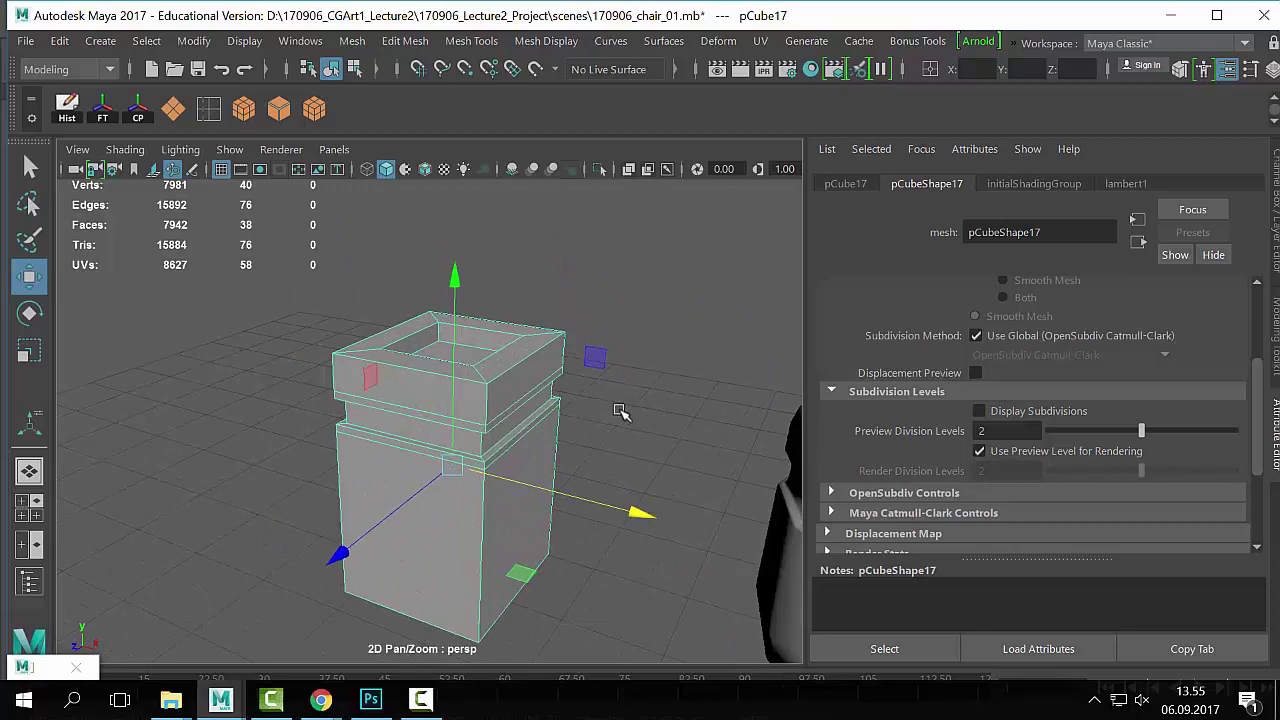
key(3)
key(1)
key(3)
key(1)
key(3)
key(1)
key(3)
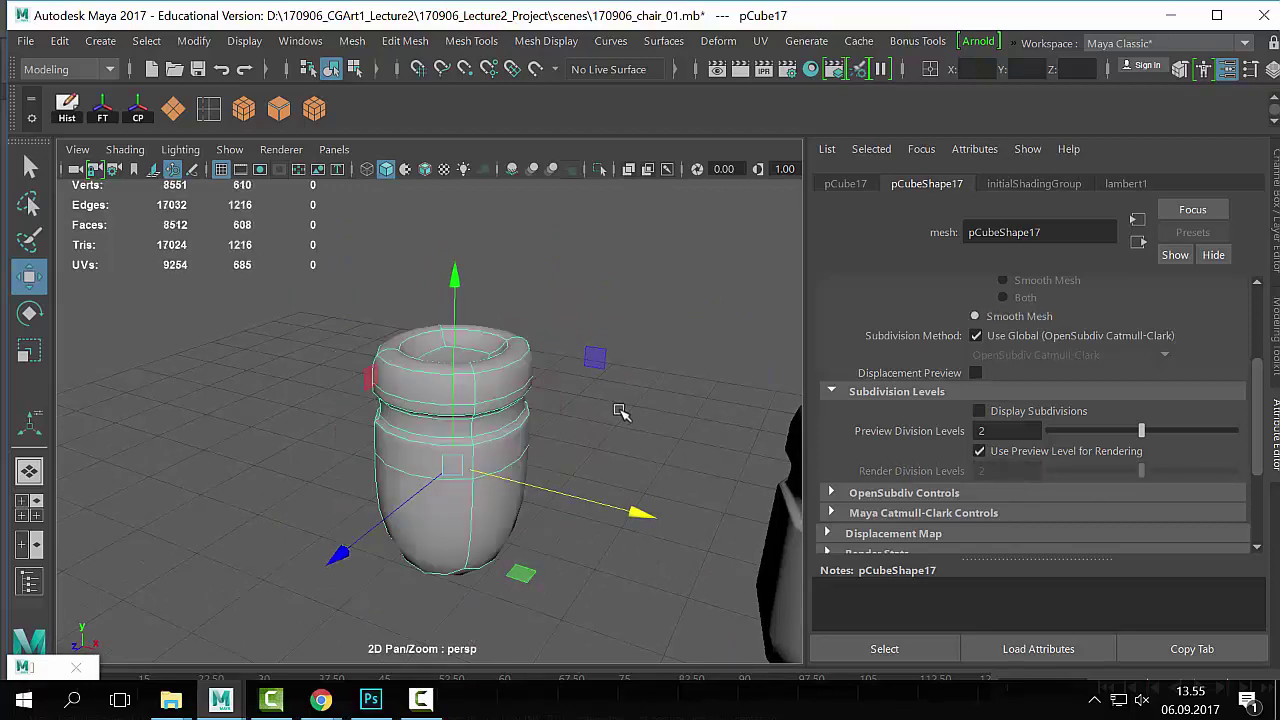
key(1)
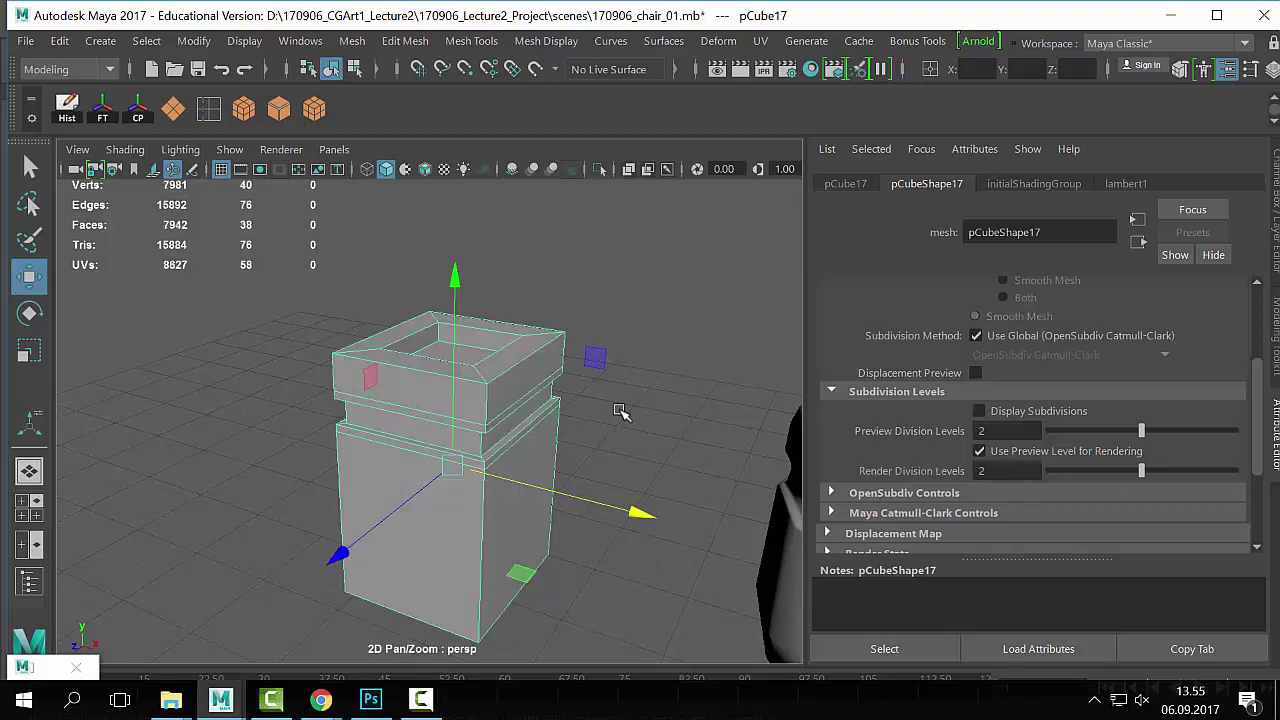
key(3)
key(1)
key(3)
key(1)
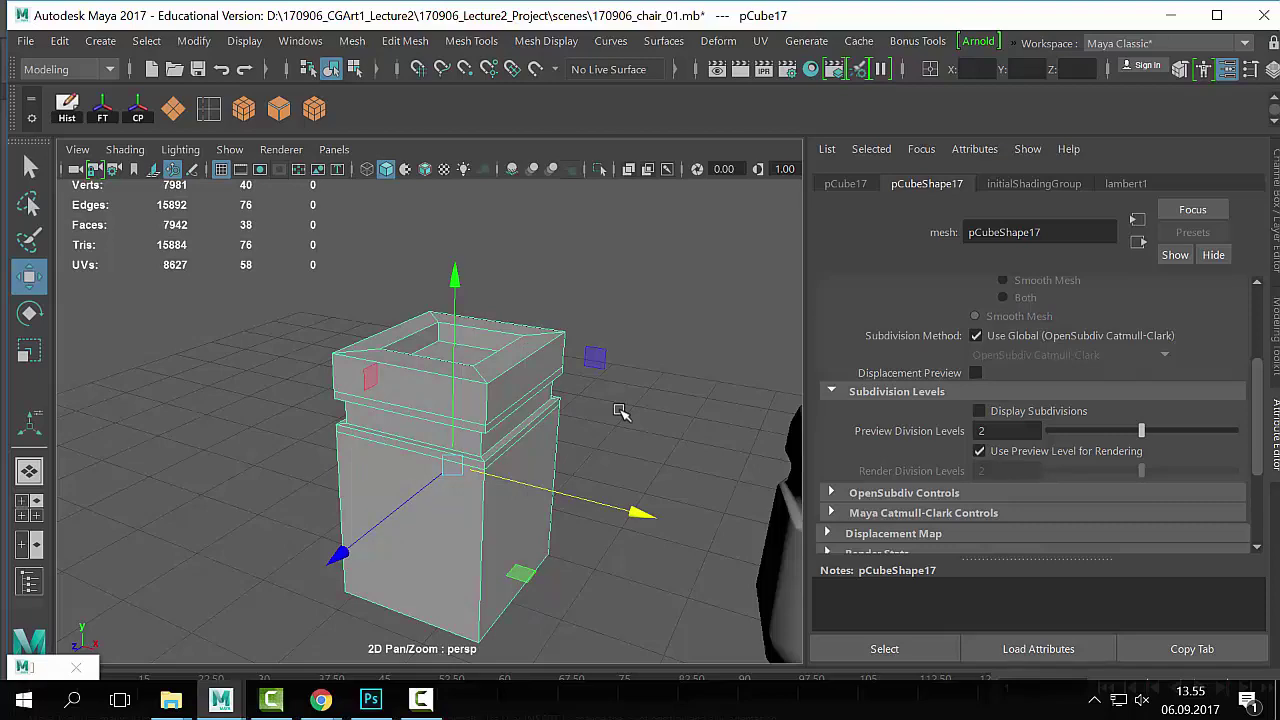
scroll(622, 412, down, 3)
scroll(612, 414, up, 4)
scroll(612, 414, down, 5)
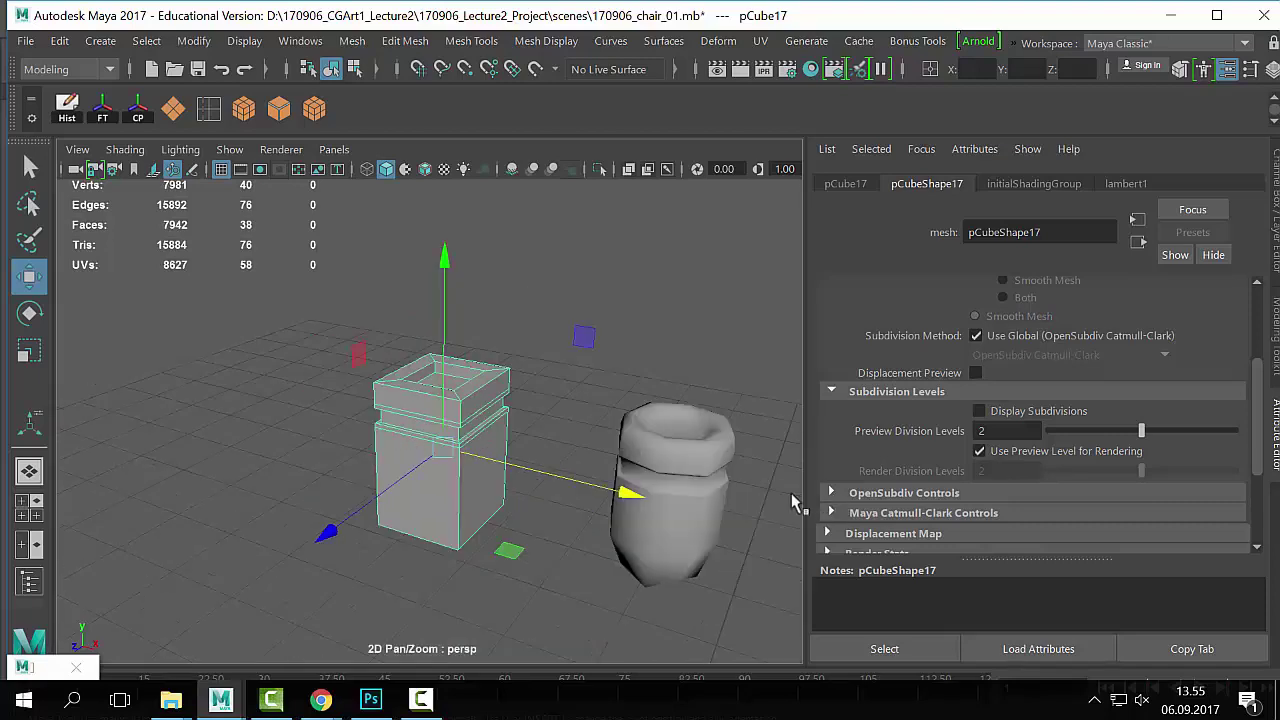
Step: Check the mesh-smoothed original in smooth preview and return it to normal display
click(782, 502)
click(711, 486)
alt+middle_drag(711, 486, 400, 396)
key(f)
scroll(543, 458, down, 5)
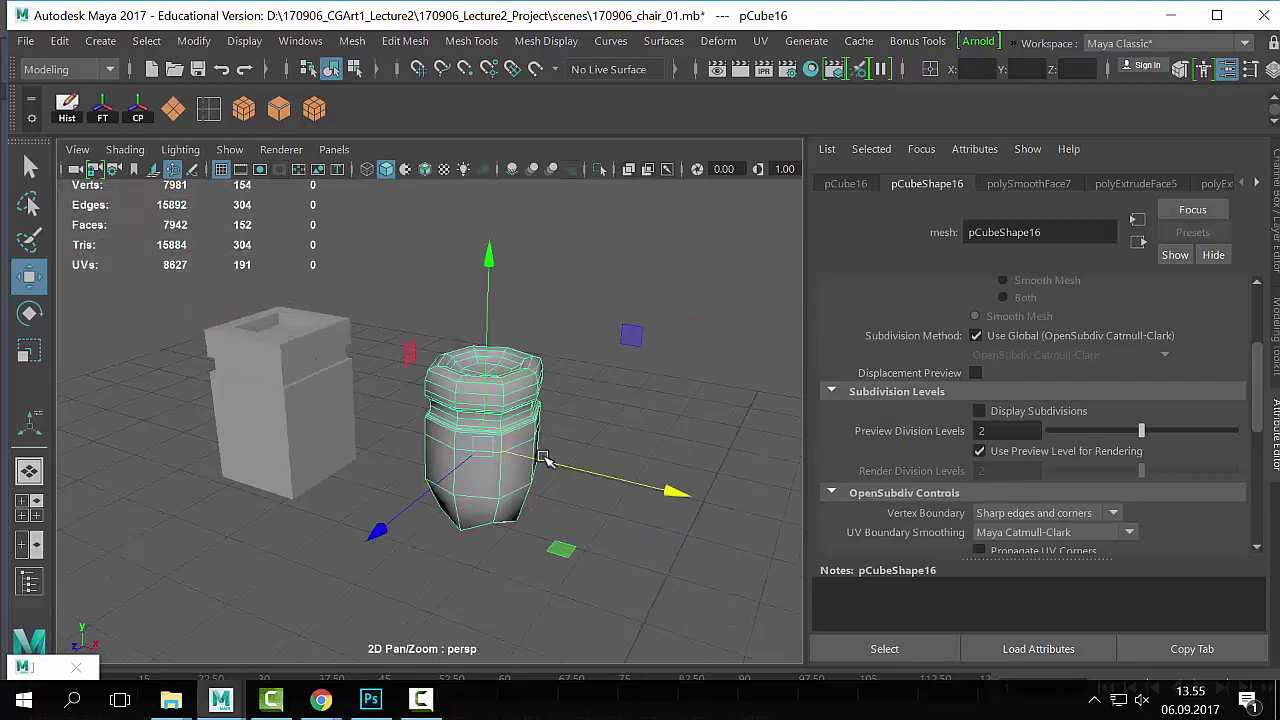
key(3)
click(529, 349)
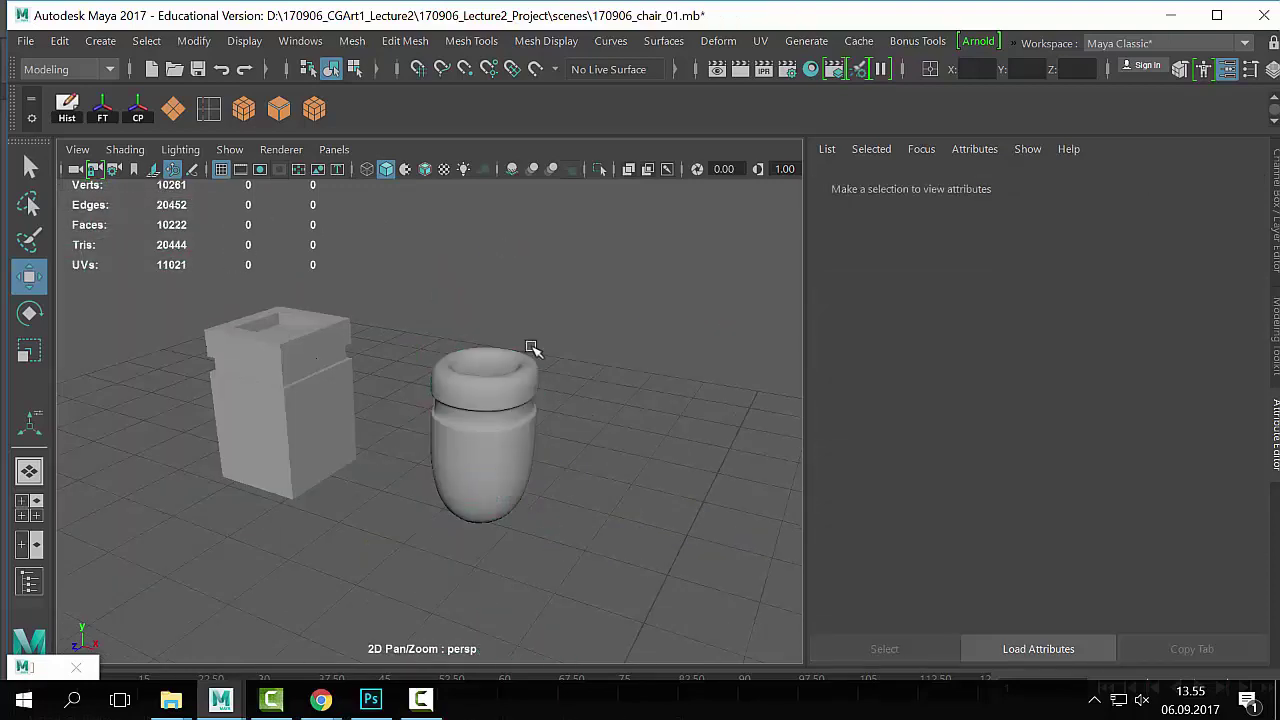
click(452, 511)
key(1)
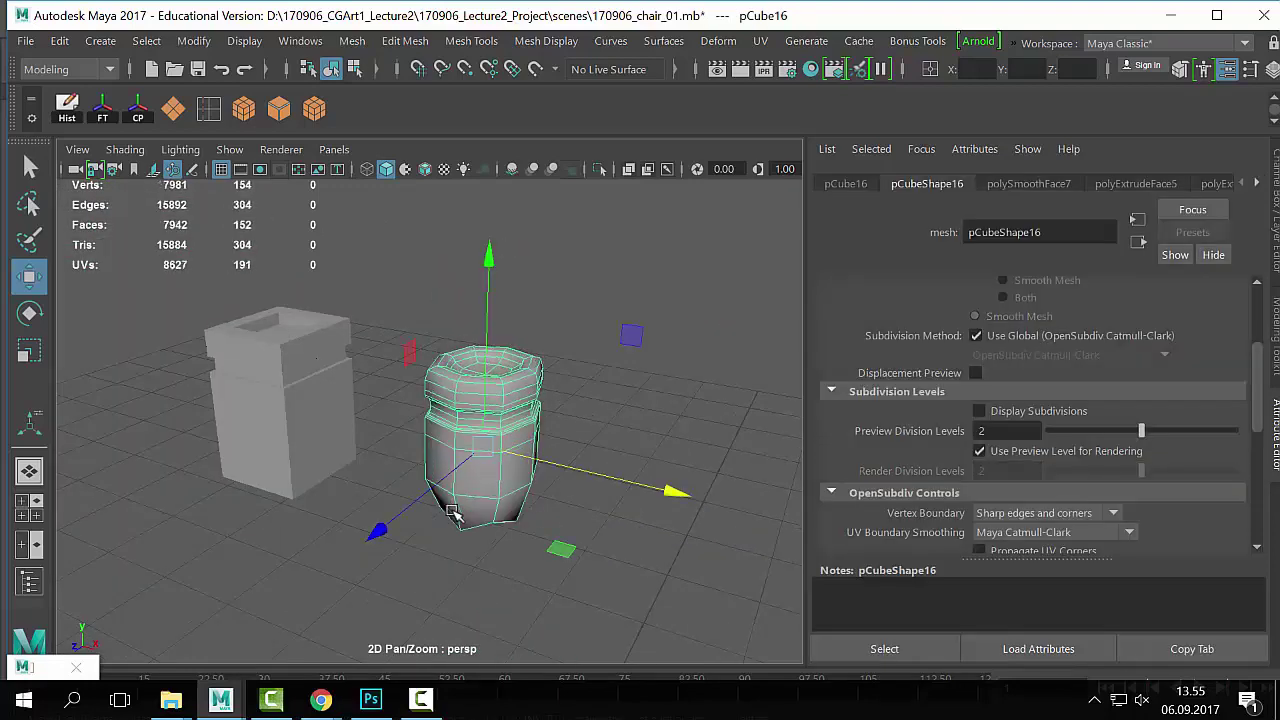
Step: Duplicate the mesh-smoothed container and move the duplicate straight up above it
click(625, 408)
click(486, 408)
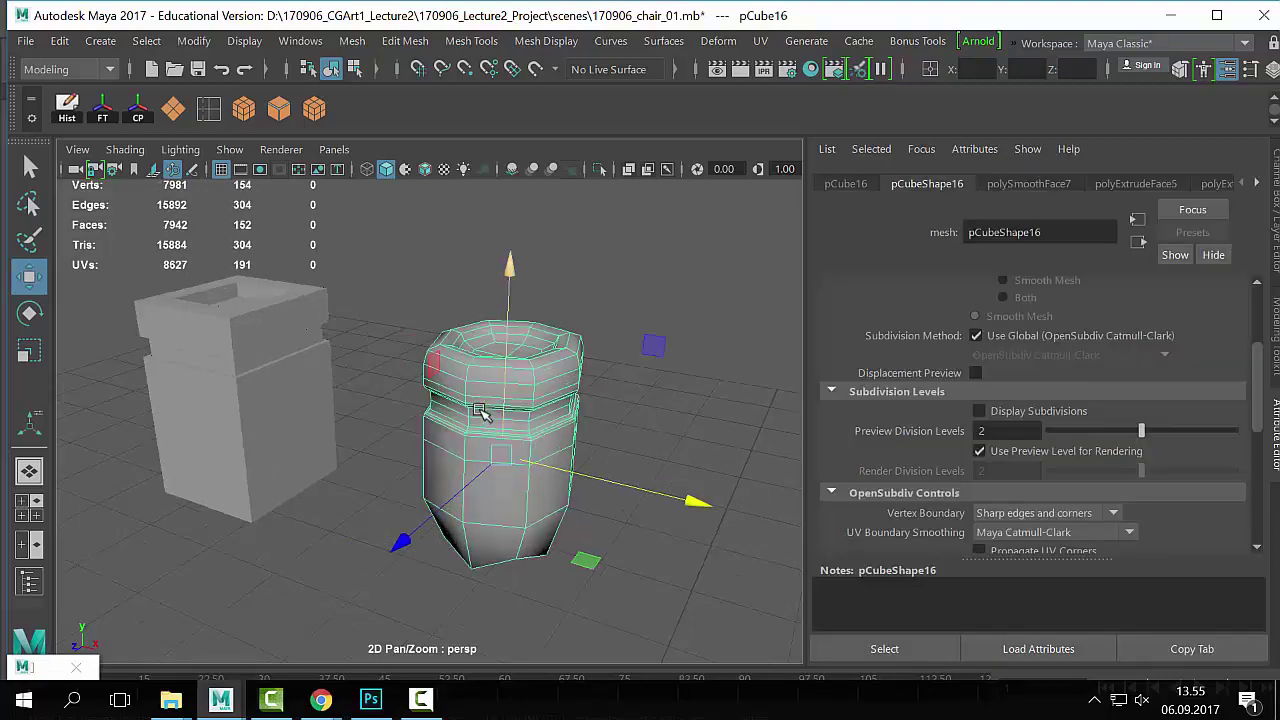
scroll(560, 383, down, 5)
click(560, 383)
scroll(443, 435, up, 2)
scroll(443, 435, up, 4)
click(503, 460)
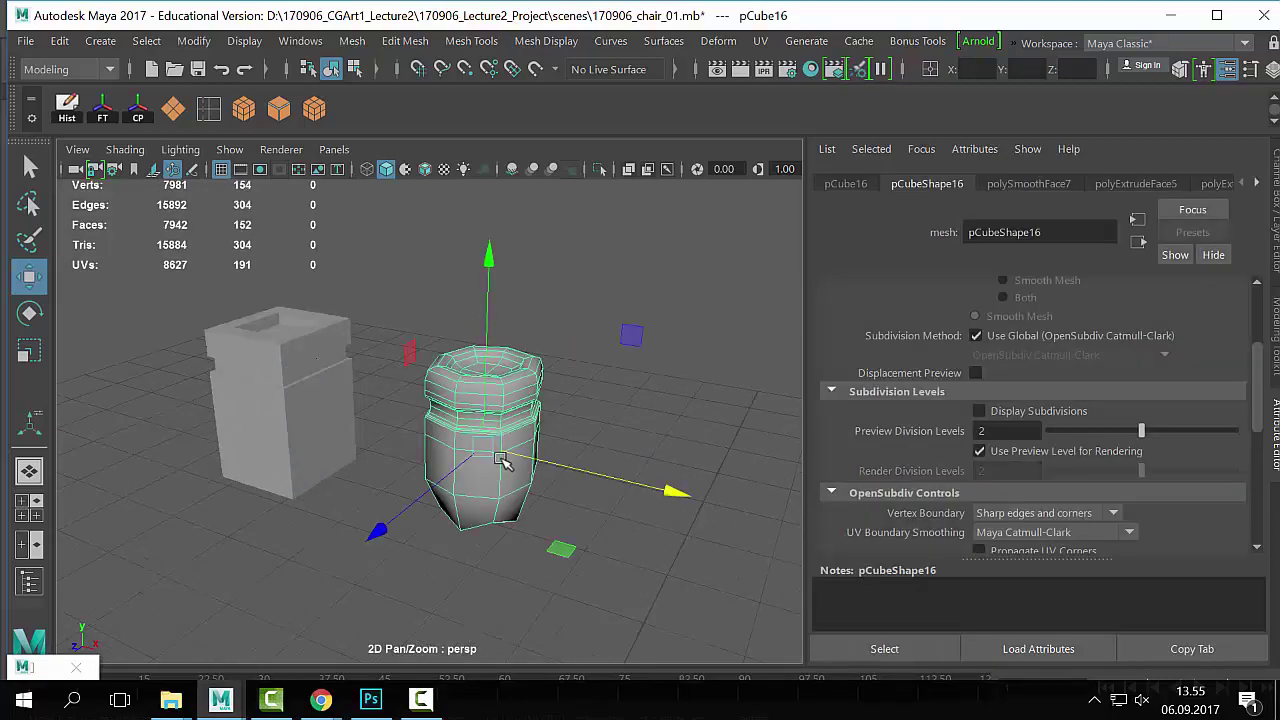
key(ctrl+d)
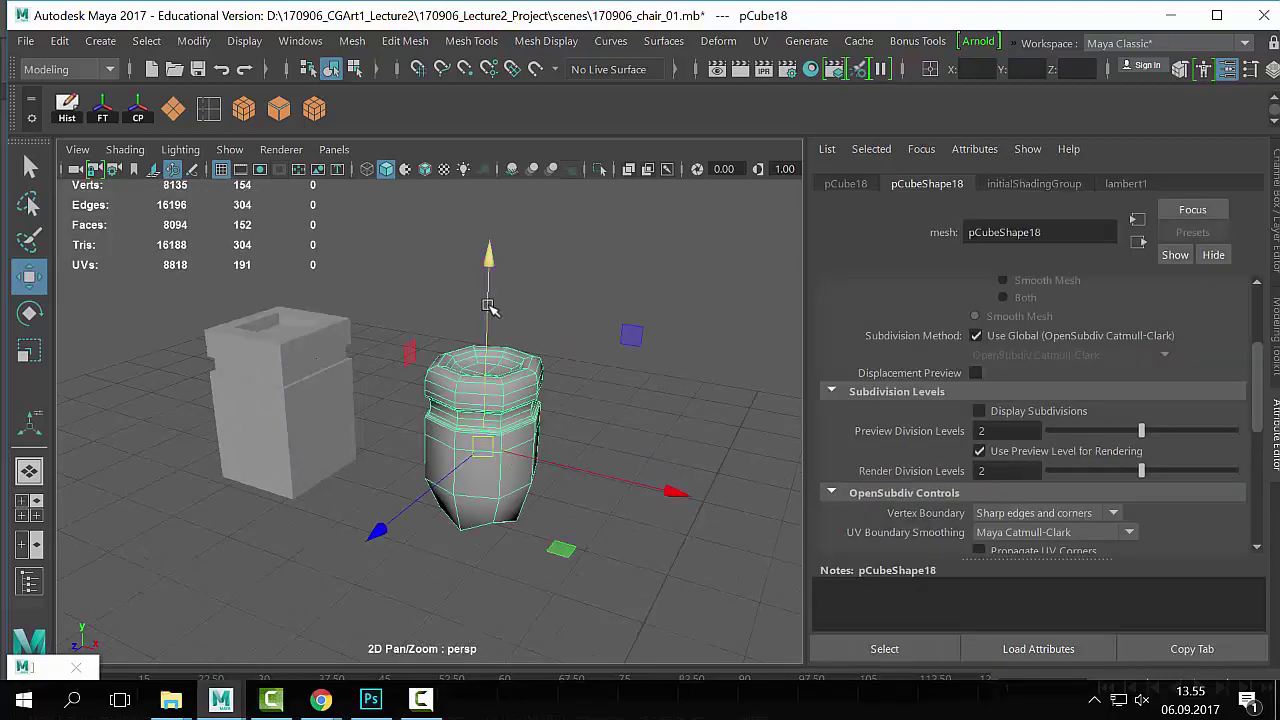
drag(509, 457, 505, 250)
alt+middle_drag(505, 250, 495, 320)
Step: Apply Mesh Smooth with 1 division to the raised duplicate
click(350, 41)
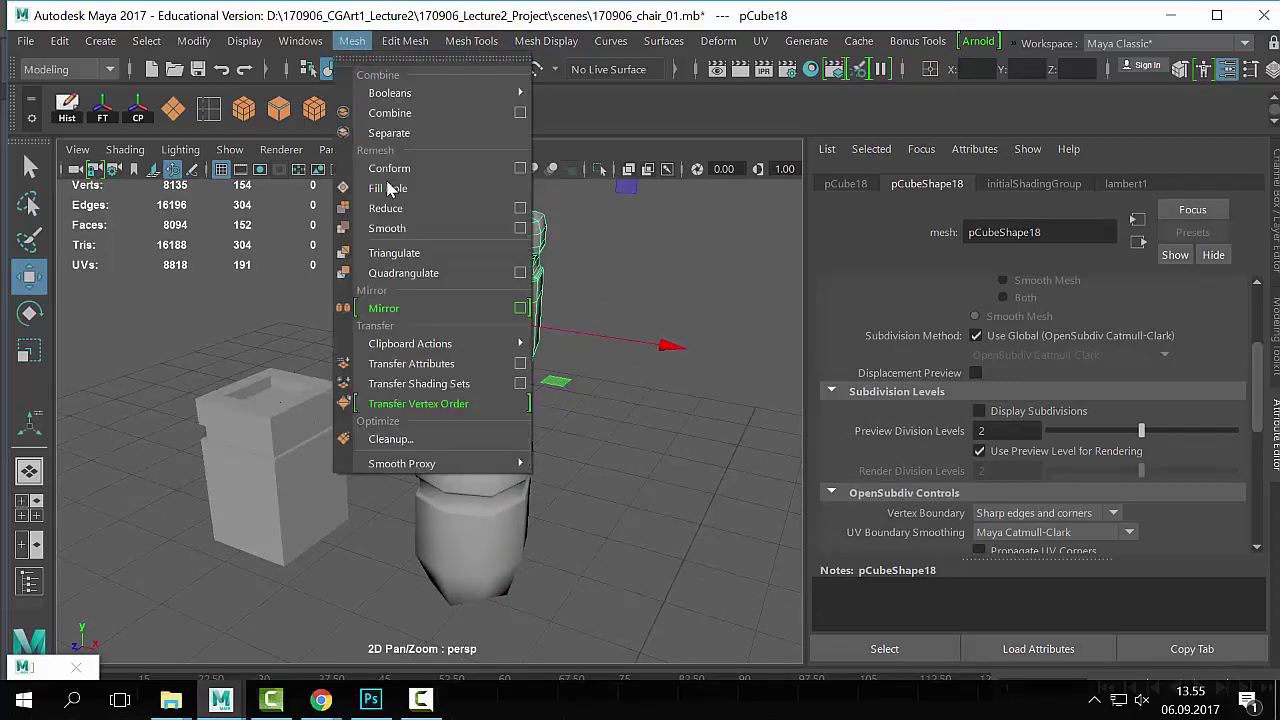
click(470, 229)
click(483, 322)
click(483, 322)
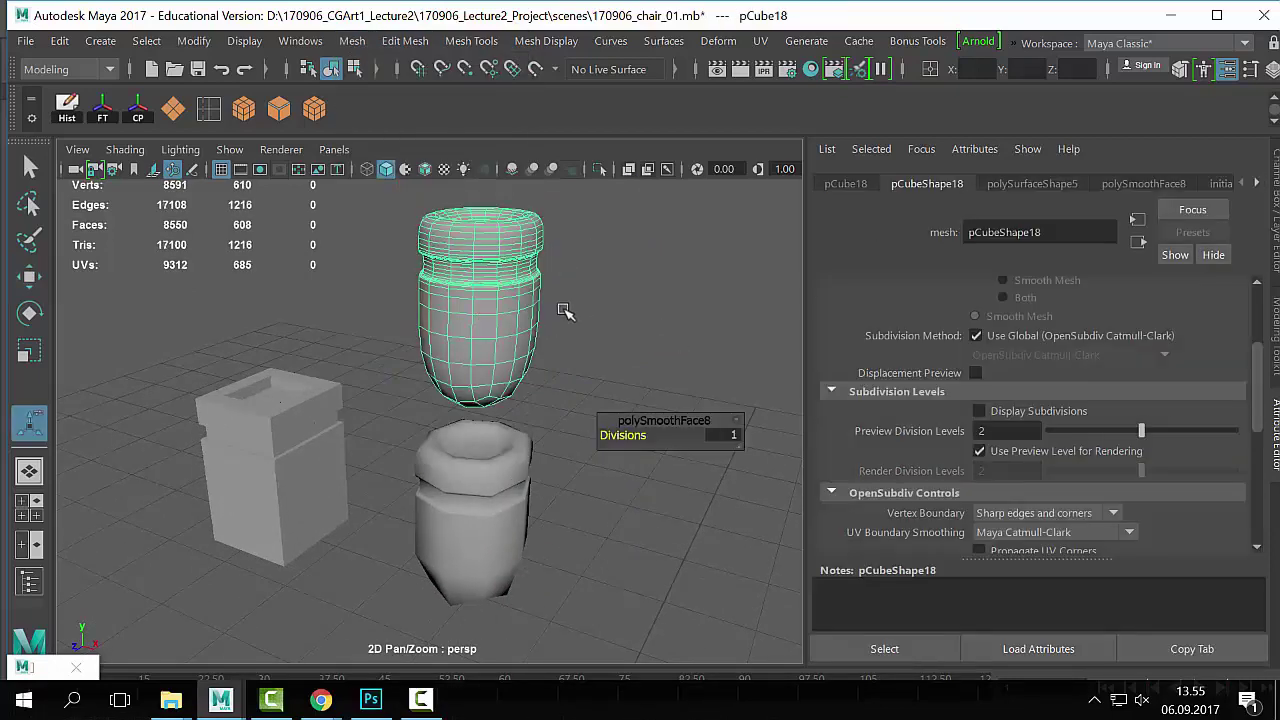
scroll(560, 315, up, 2)
Step: Compare the additionally smoothed duplicate's shape and polygon count with the container below it
click(351, 366)
scroll(568, 404, up, 3)
scroll(568, 404, down, 5)
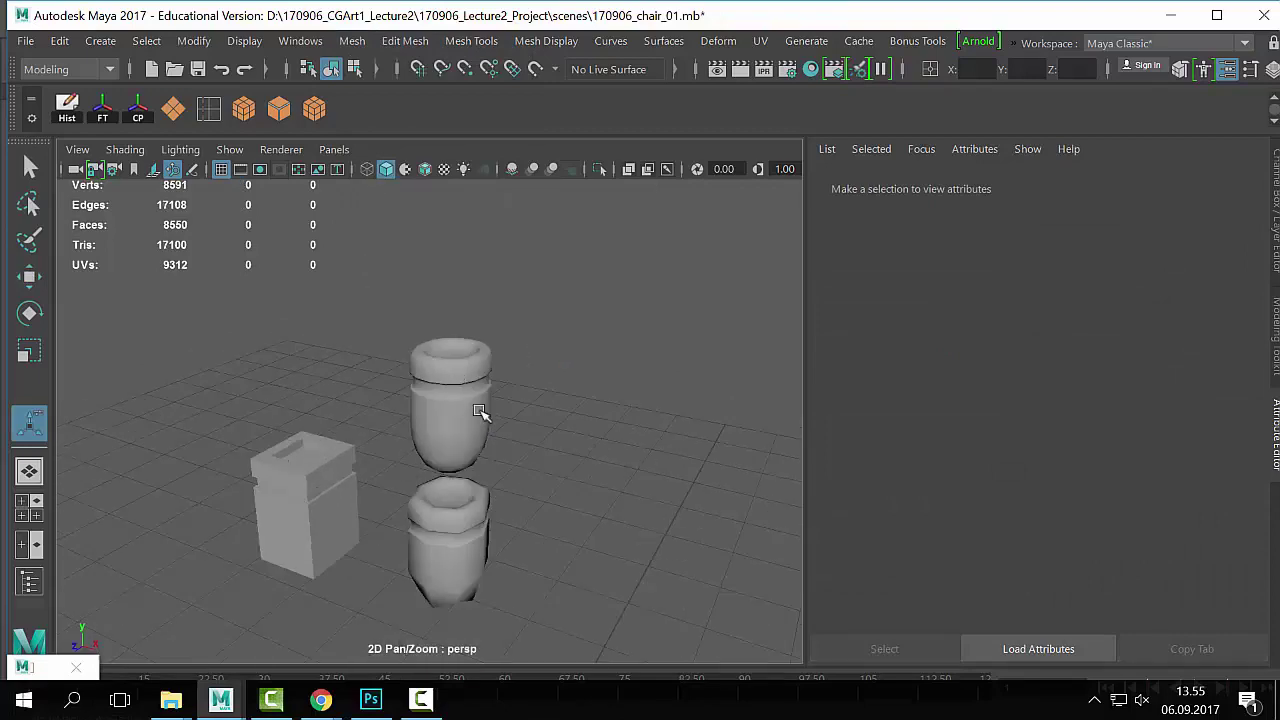
click(481, 412)
scroll(490, 345, up, 2)
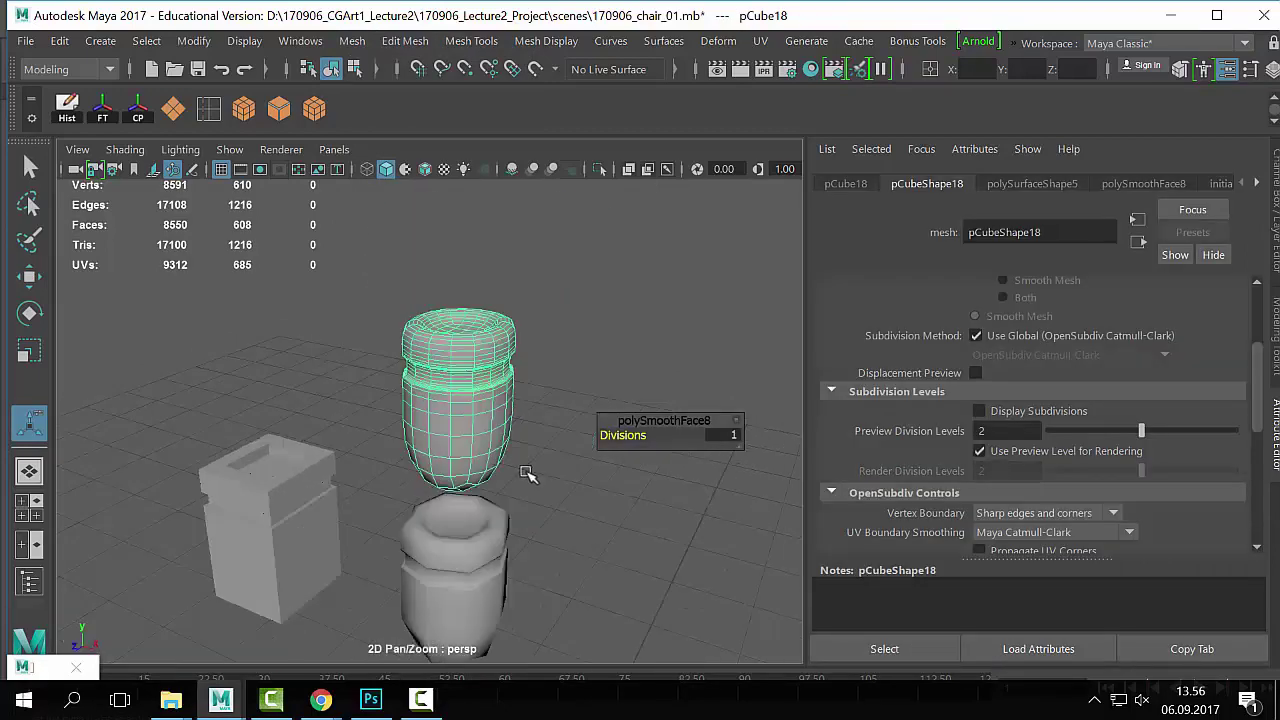
click(541, 363)
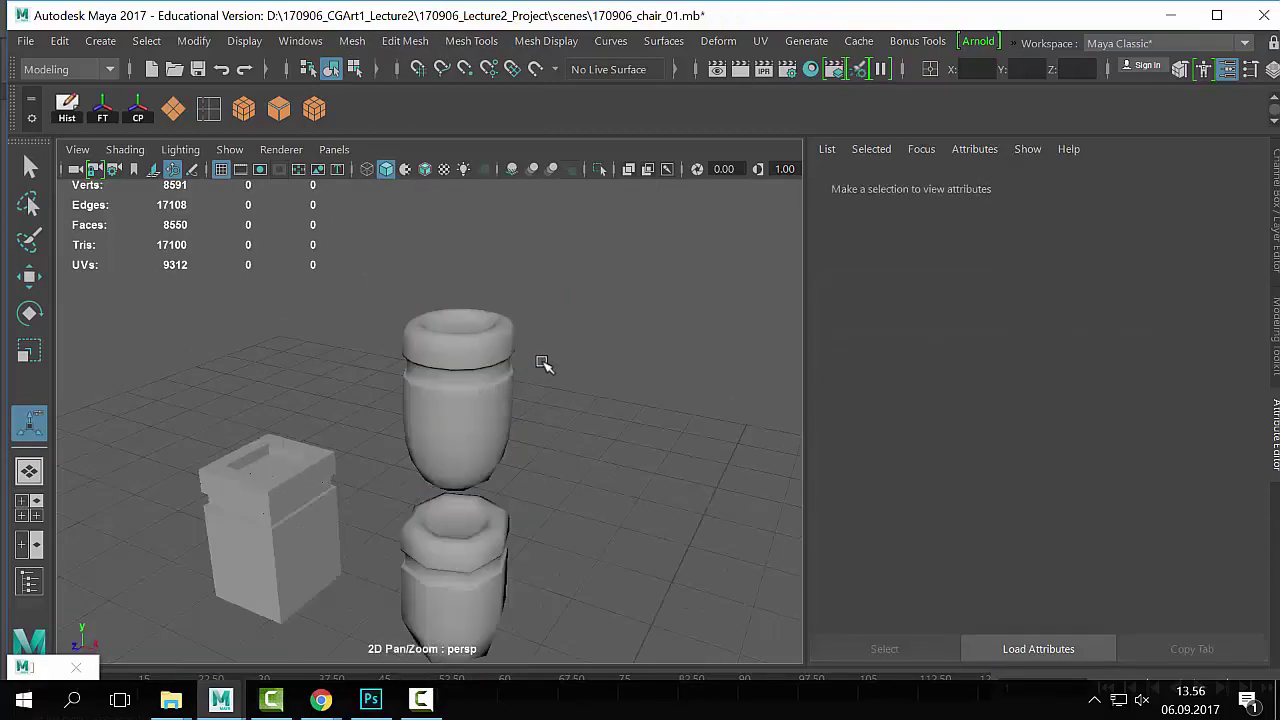
click(512, 387)
click(586, 380)
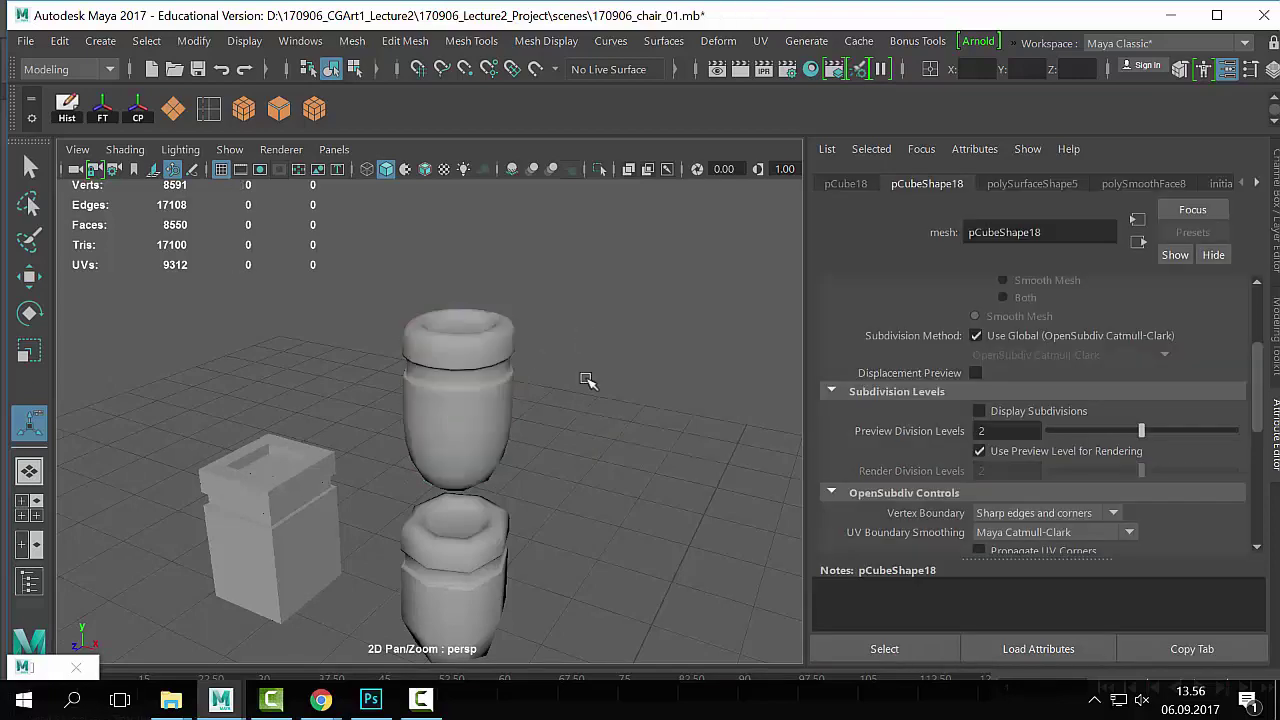
alt+drag(589, 360, 590, 414)
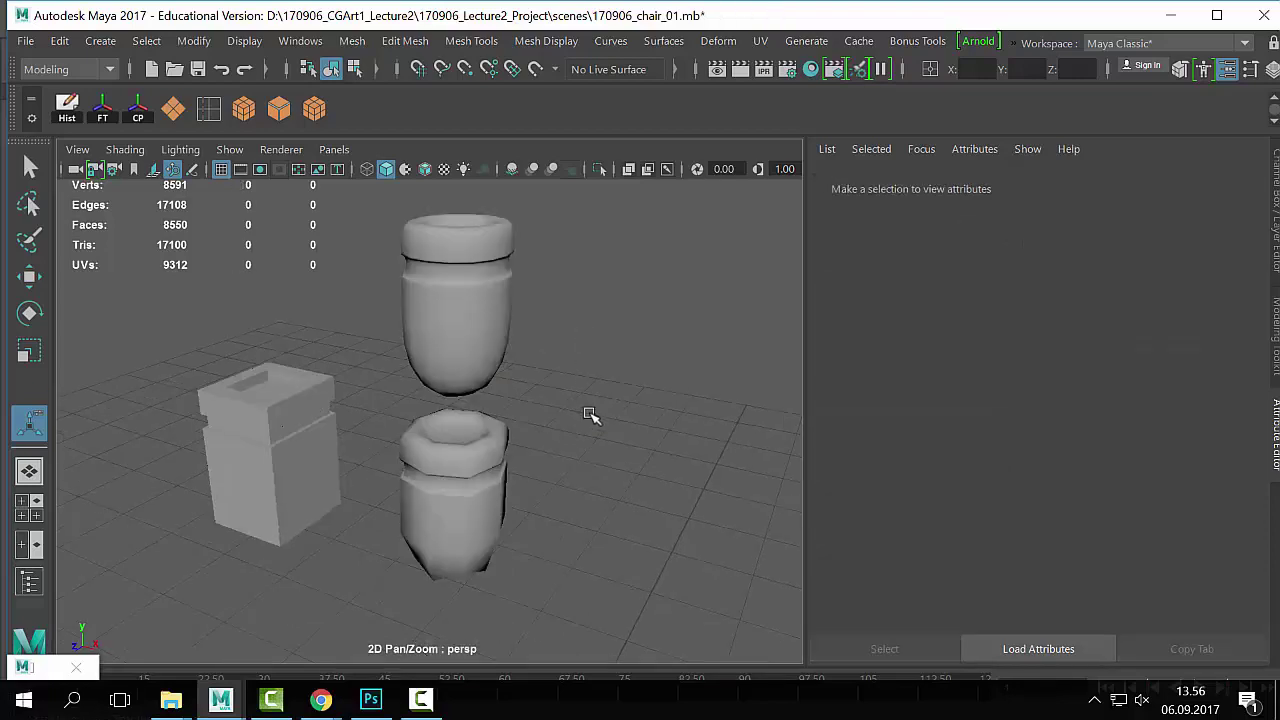
Step: Delete the additionally smoothed duplicate above the container
click(253, 396)
click(420, 325)
key(Delete)
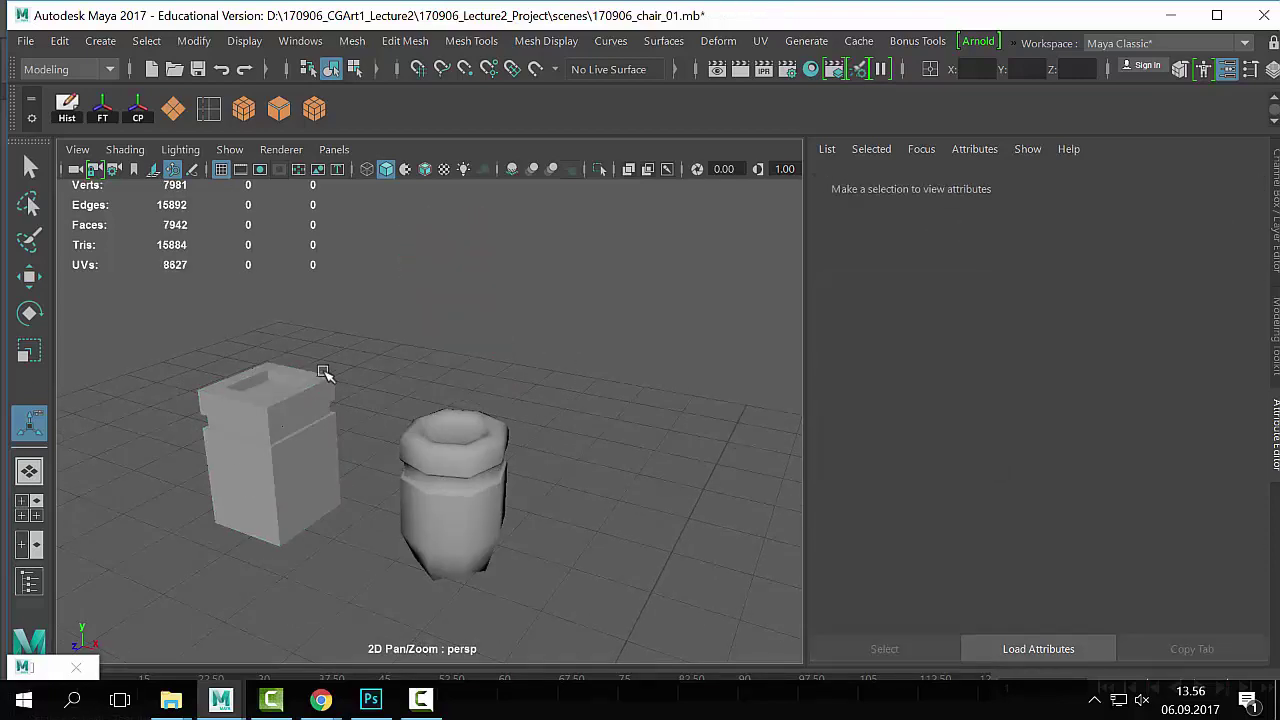
Step: Extrude two adjacent faces on the mesh-smoothed container's lower body with an offset of 5.5
click(329, 373)
click(440, 432)
shift+right_drag(440, 432, 600, 425)
alt+drag(600, 425, 547, 474)
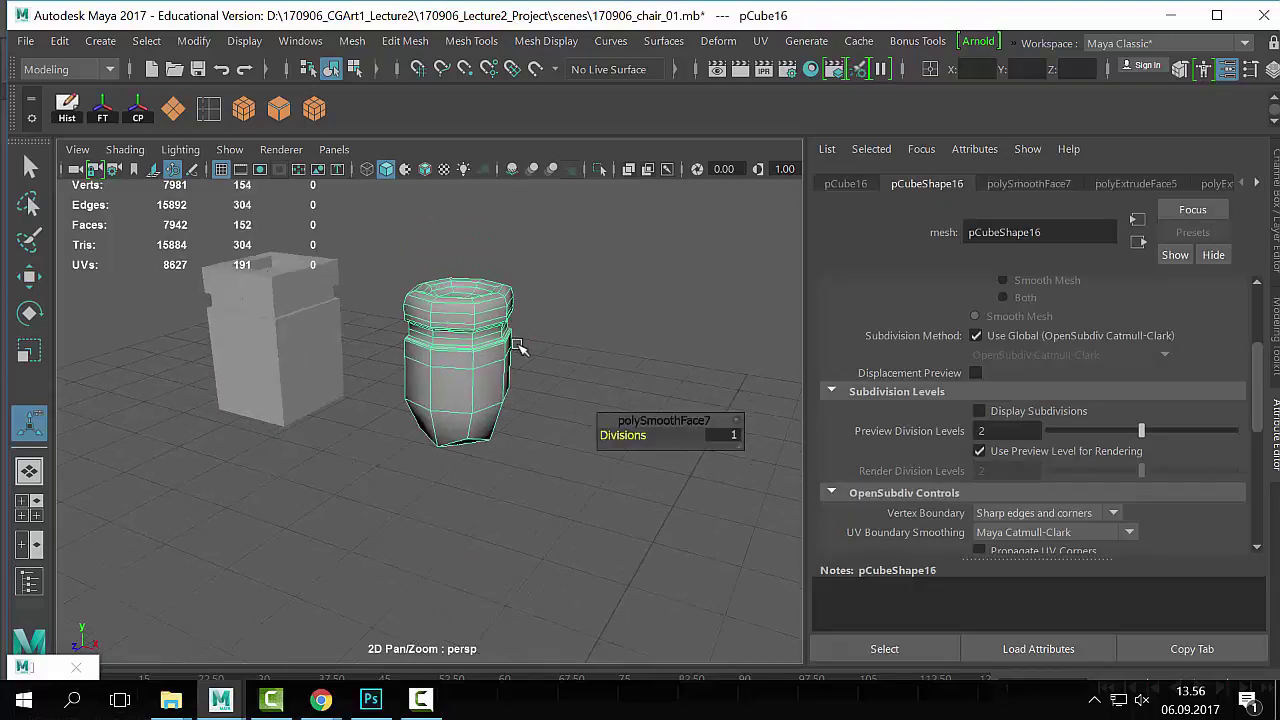
alt+drag(518, 347, 485, 473)
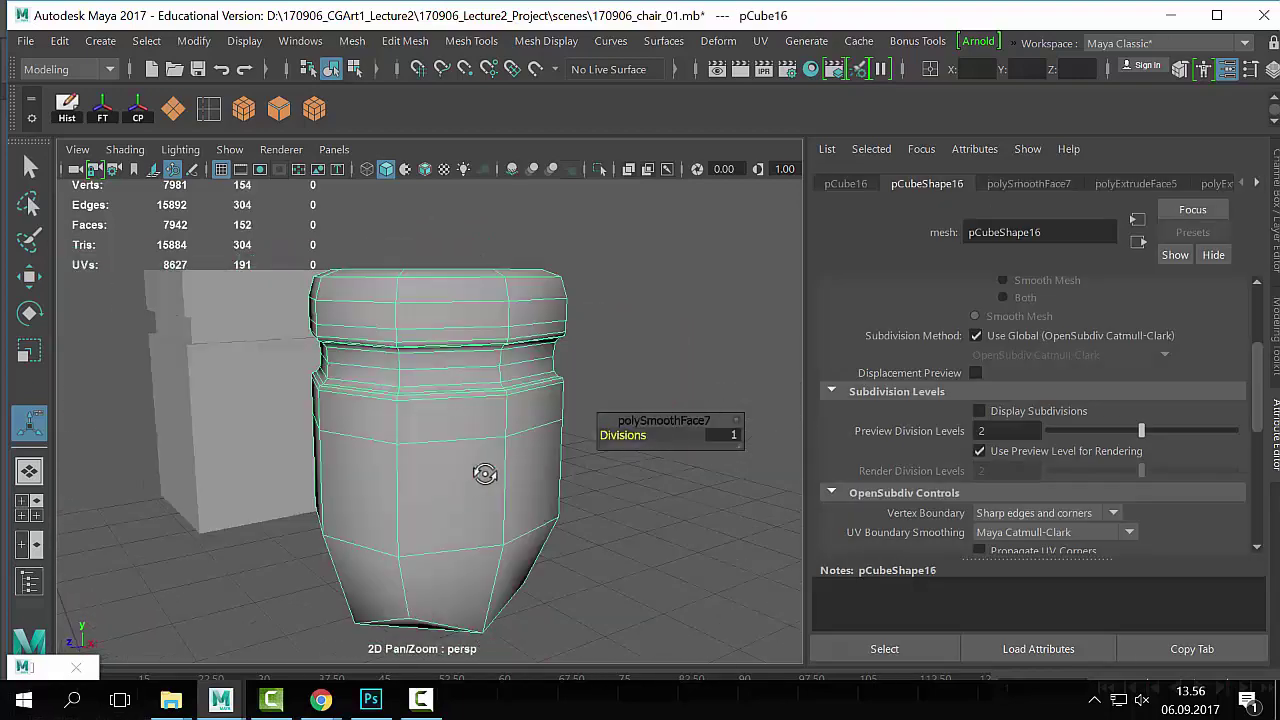
right_drag(519, 404, 530, 307)
alt+drag(556, 469, 505, 530)
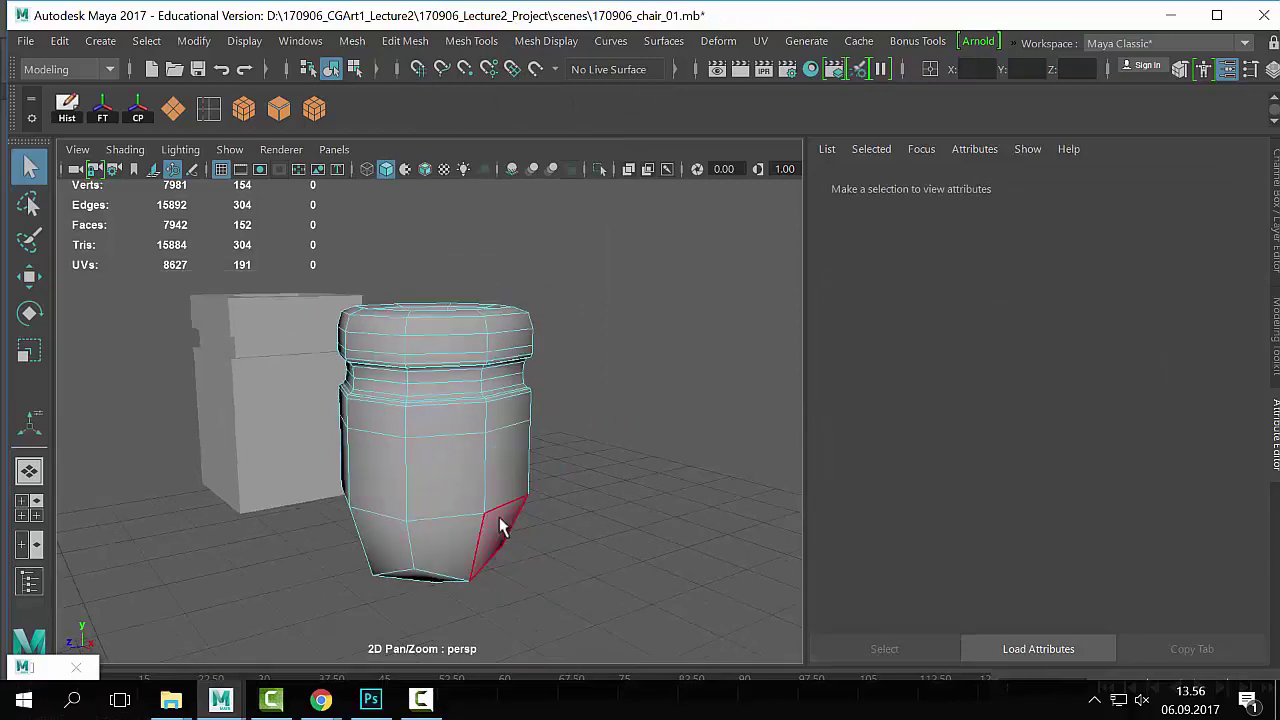
click(445, 478)
click(444, 418)
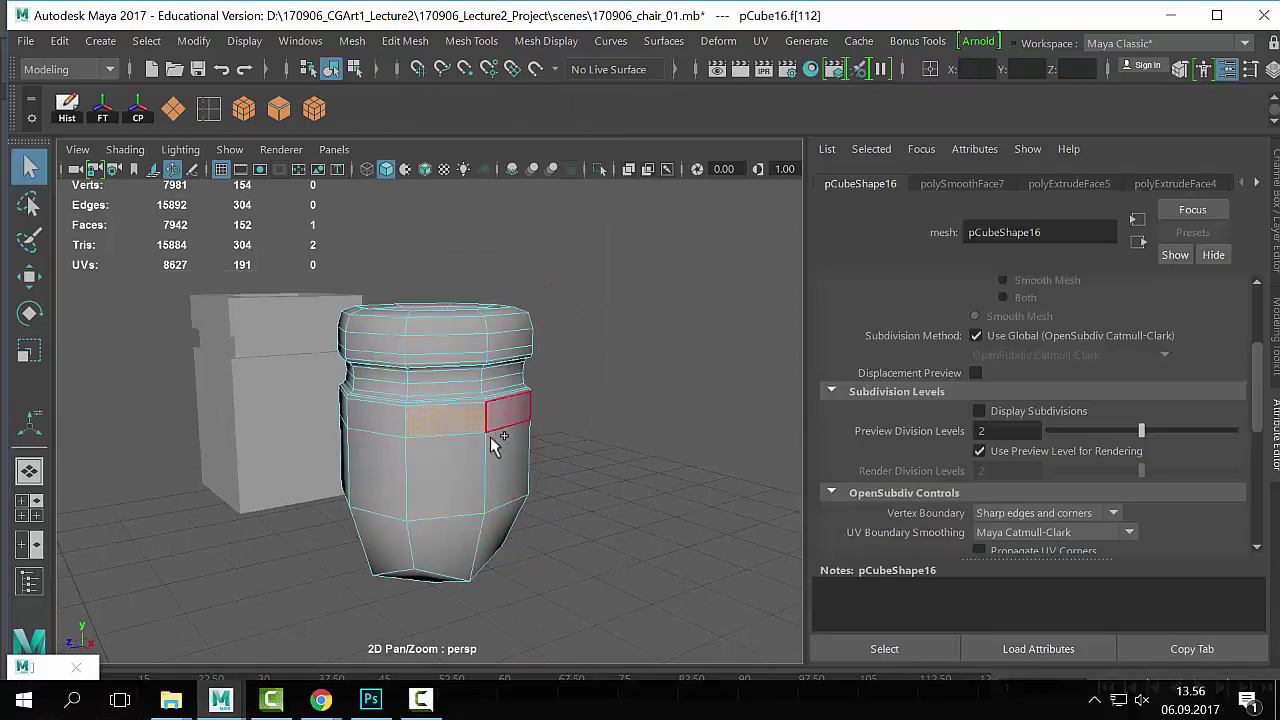
click(452, 468)
shift+click(515, 478)
key(ctrl+e)
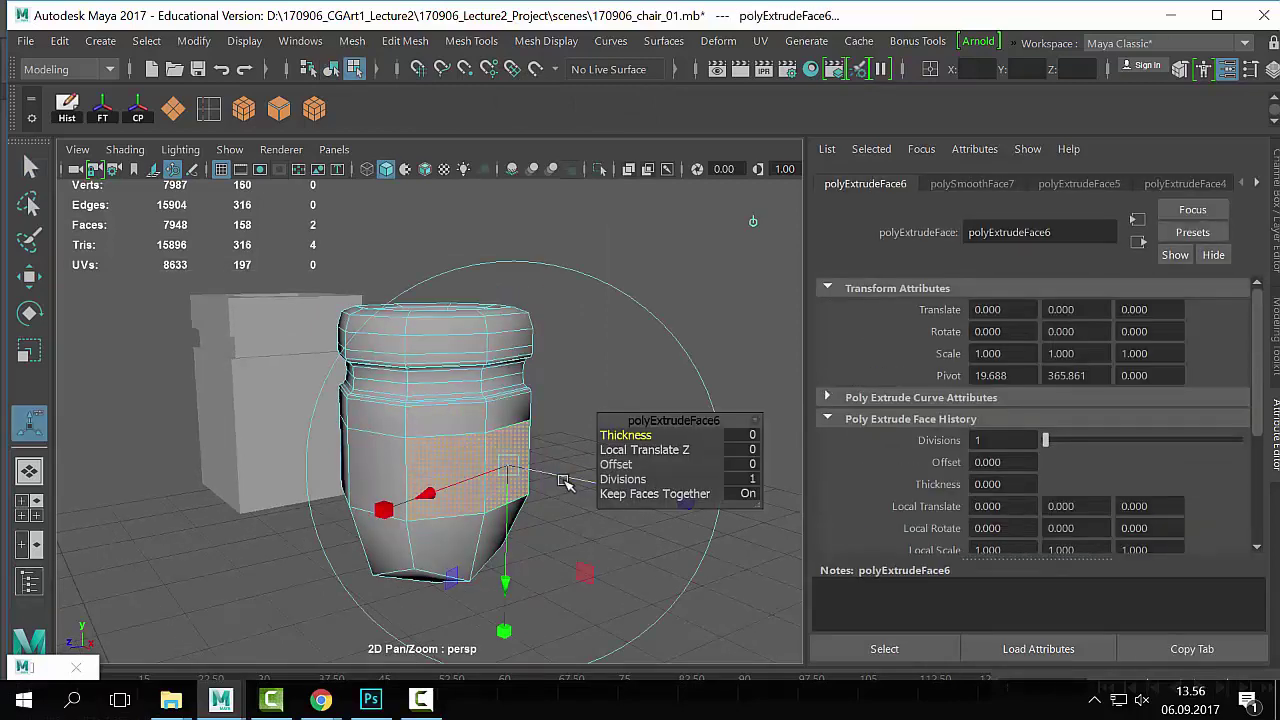
alt+drag(548, 475, 670, 477)
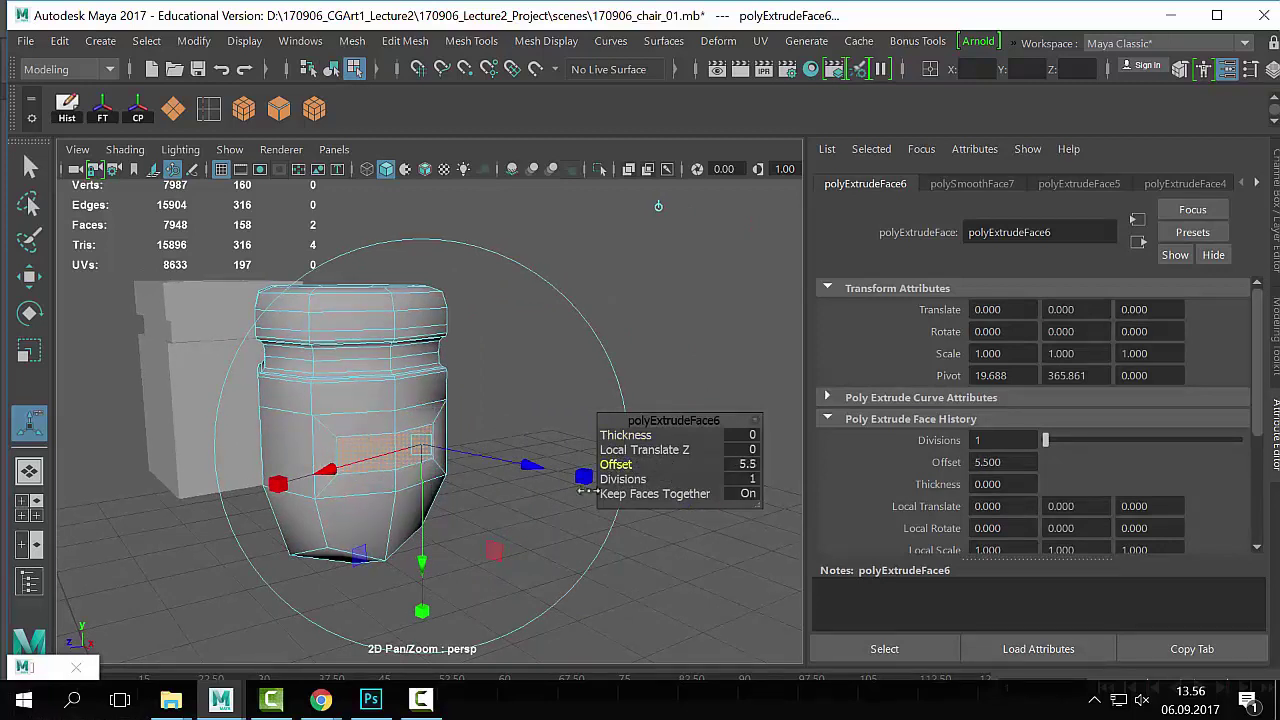
Step: Extrude the inset faces inward into a recess, continue extruding to form a narrow inner strip, and return to object selection
key(ctrl+e)
mouse_move(523, 466)
mouse_down()
mouse_move(543, 466)
mouse_move(540, 480)
mouse_up()
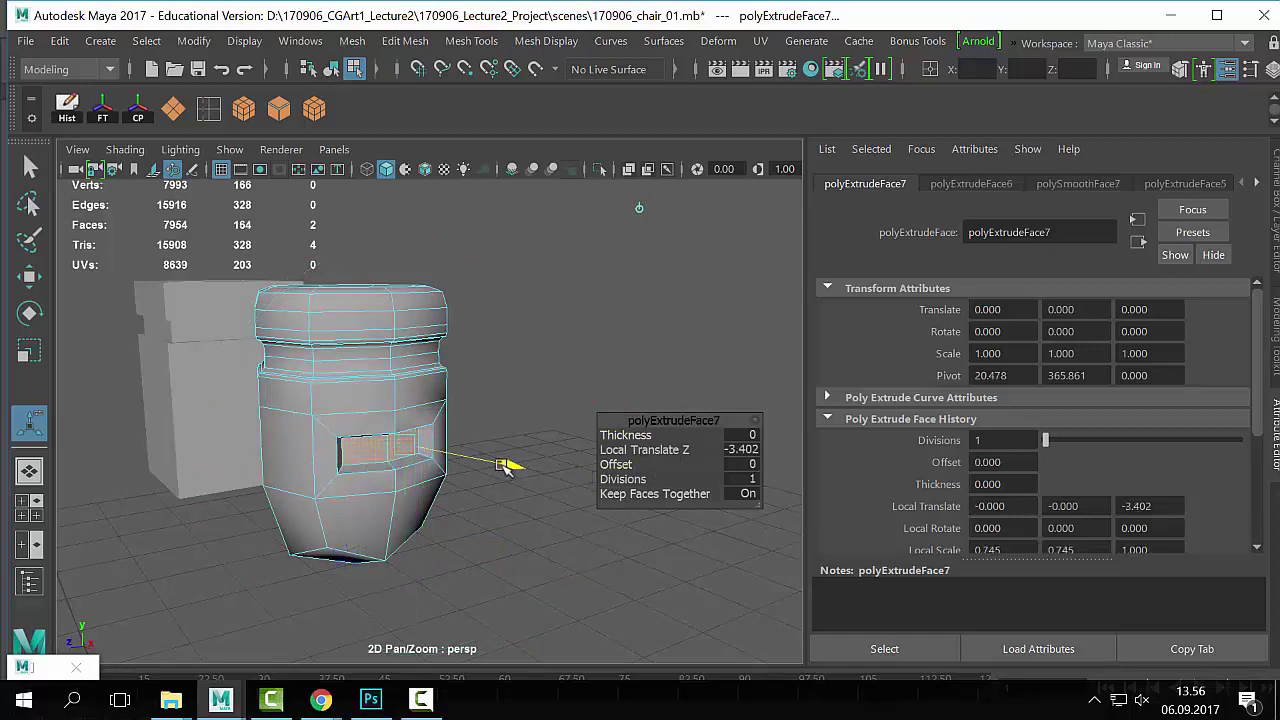
key(ctrl+e)
drag(636, 465, 662, 450)
key(ctrl+e)
key(q)
right_drag(393, 379, 556, 5)
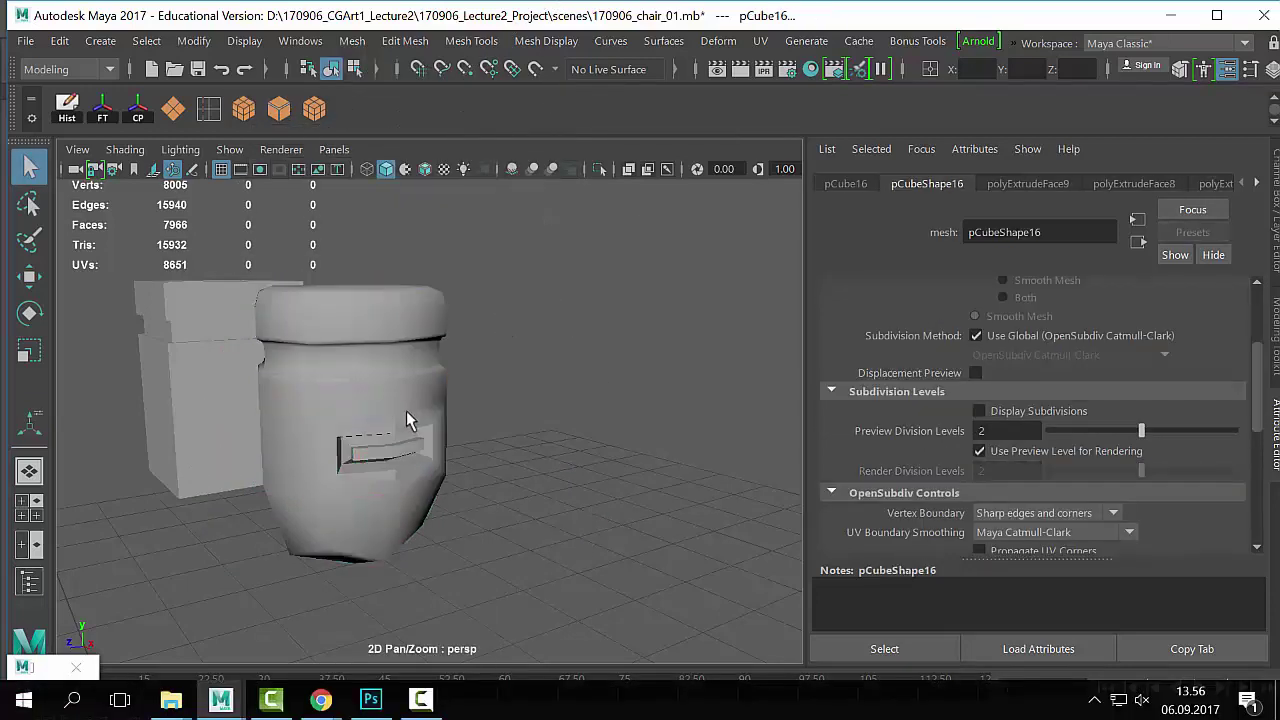
Step: Check the recessed container in smooth preview and restore its unsmoothed display
click(521, 468)
scroll(471, 500, down, 3)
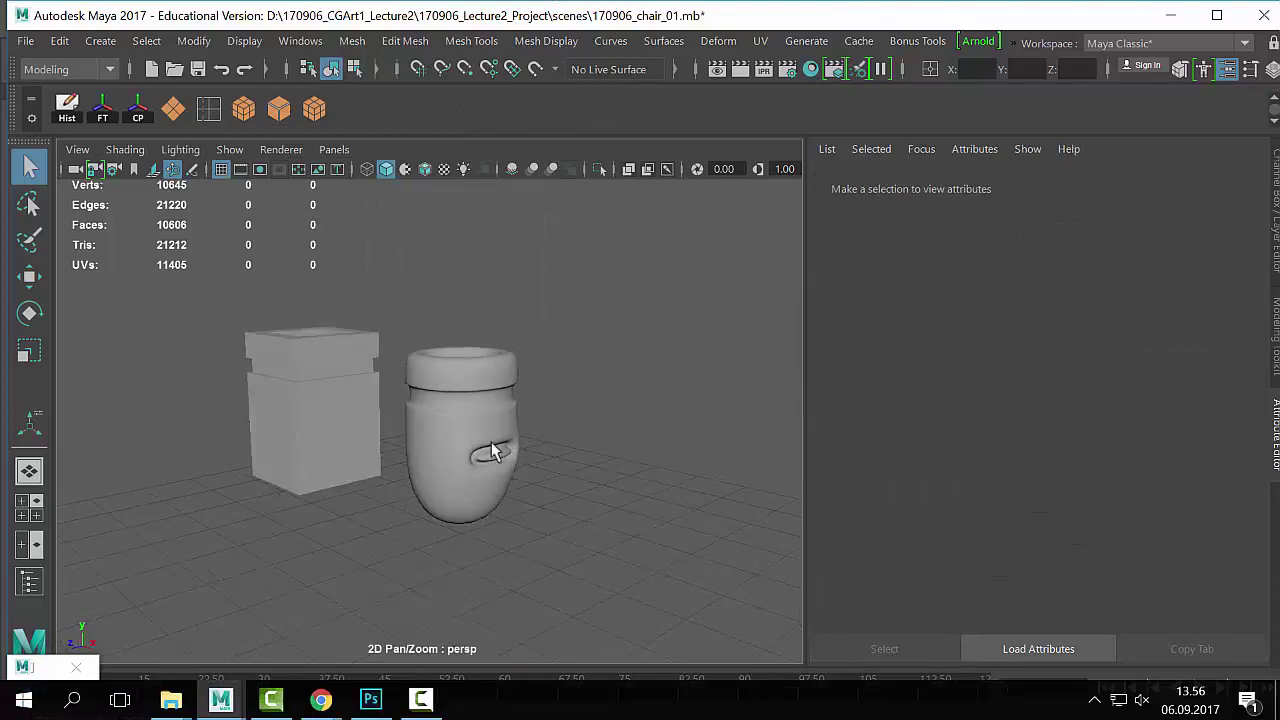
mouse_move(491, 452)
alt+mouse_down()
mouse_move(449, 523)
mouse_move(494, 471)
alt+mouse_up()
click(494, 471)
alt+right_drag(494, 471, 440, 474)
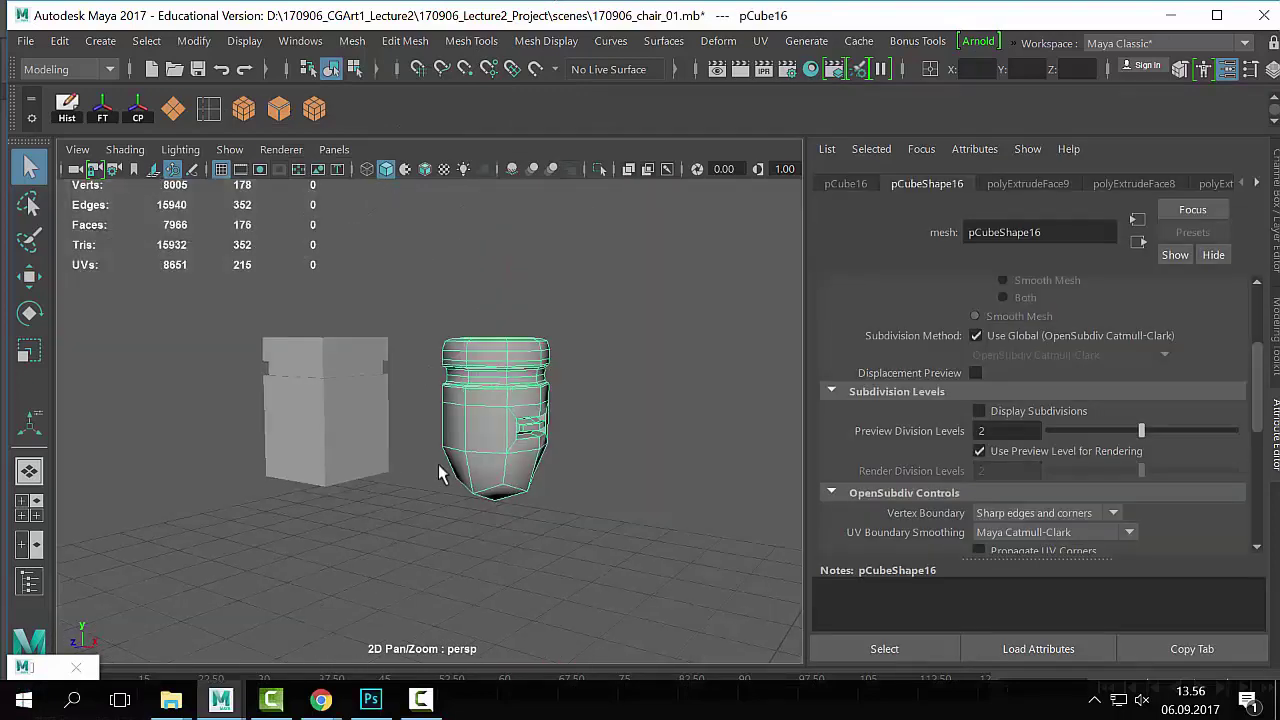
Step: Move the two front faces of the recess's inner strip slightly outward
alt+drag(440, 474, 443, 451)
right_click(443, 451)
click(297, 403)
alt+right_drag(297, 403, 305, 517)
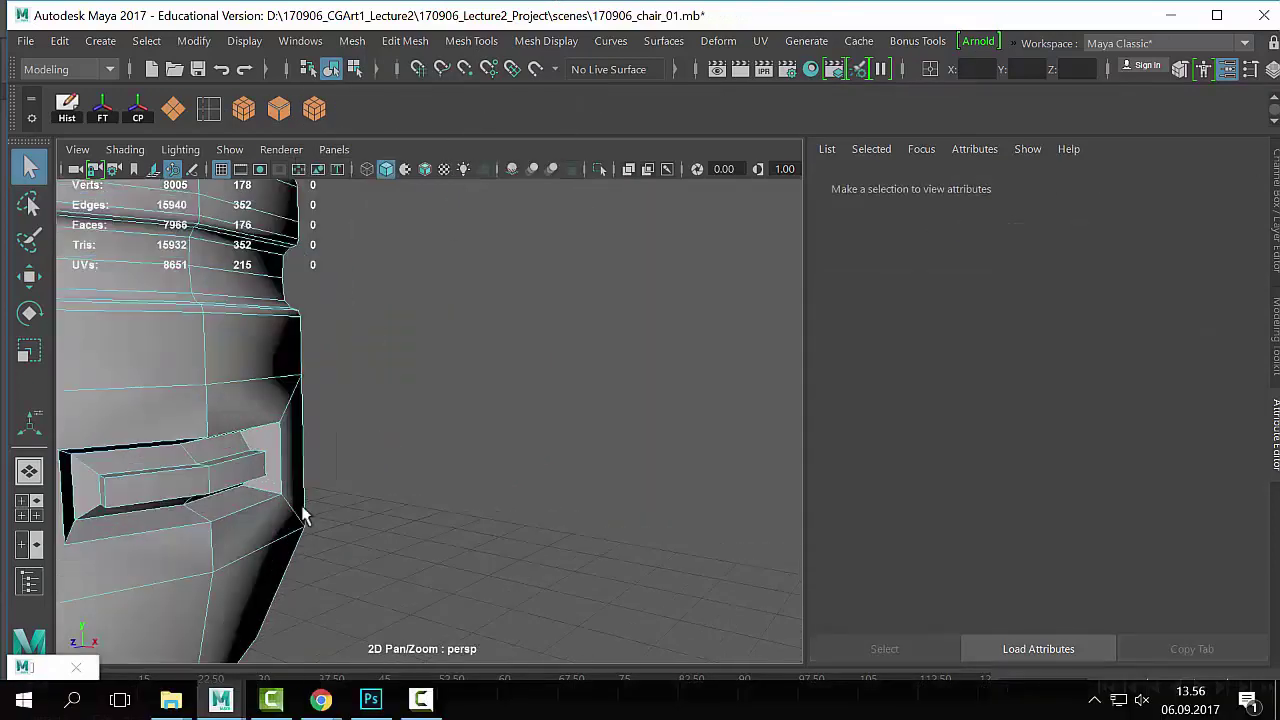
scroll(305, 517, down, 2)
click(223, 490)
scroll(300, 510, down, 5)
key(w)
key(r)
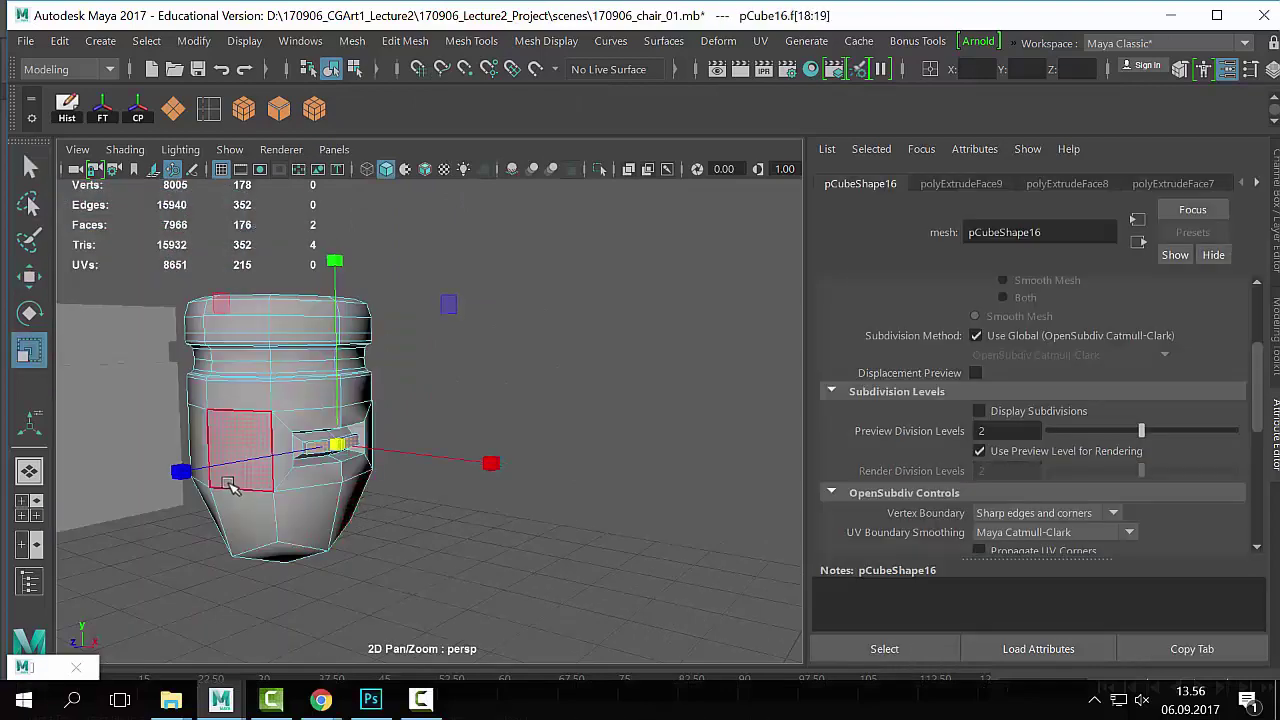
key(w)
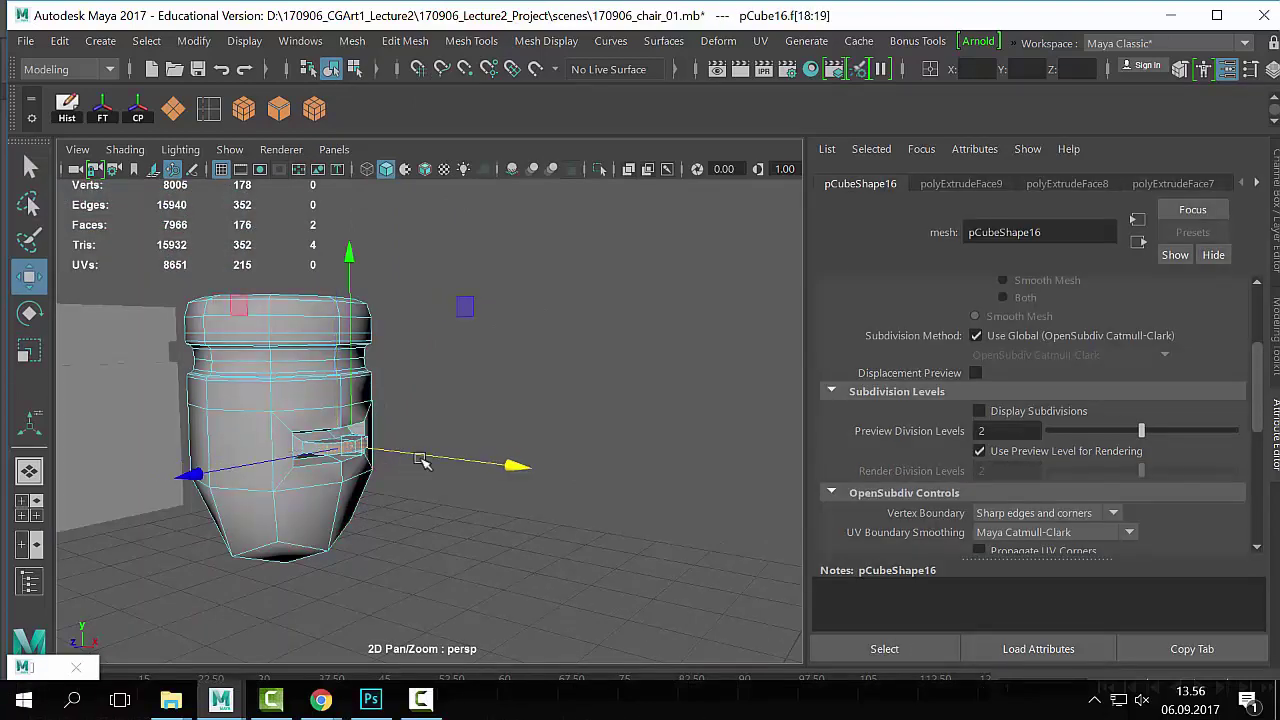
Step: Extrude and narrow the strip's two front faces outward with a local Z translation of about 3.3, and return to object selection
key(ctrl+e)
drag(470, 452, 362, 470)
drag(515, 464, 485, 457)
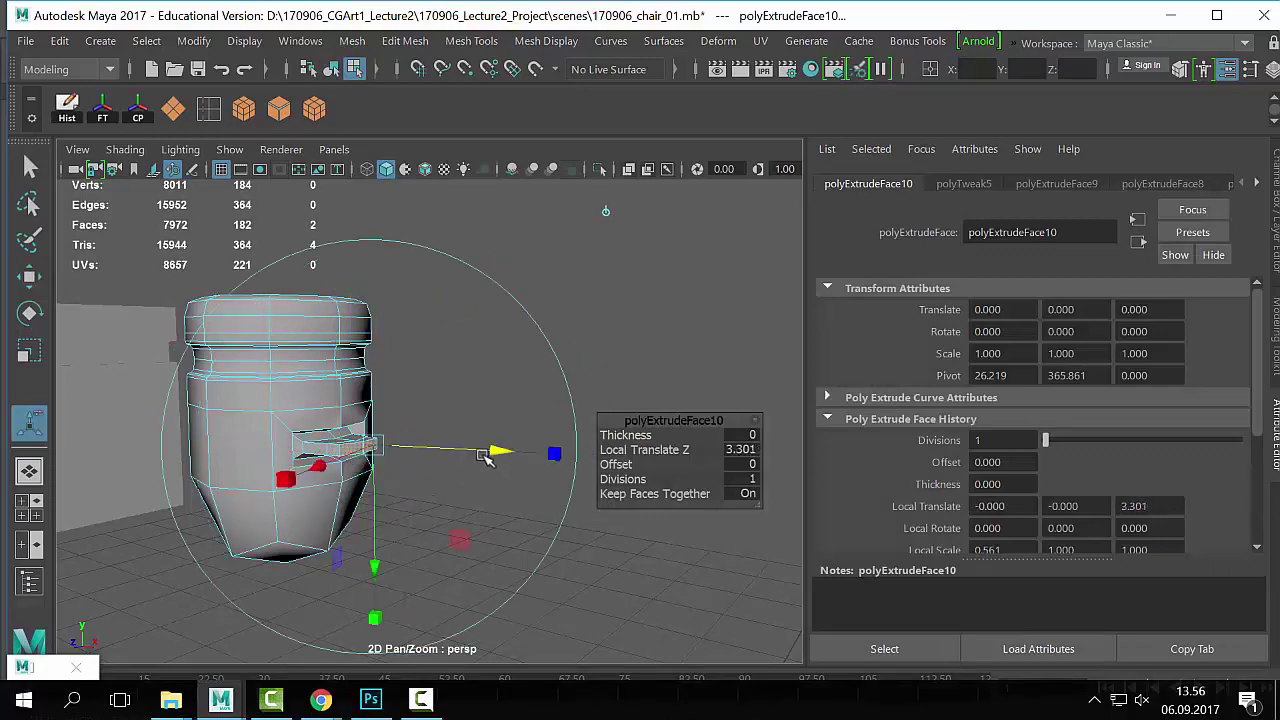
right_drag(345, 330, 430, 105)
Step: Inspect the protruding strip on the container in smooth preview and switch back to normal display
key(3)
click(440, 540)
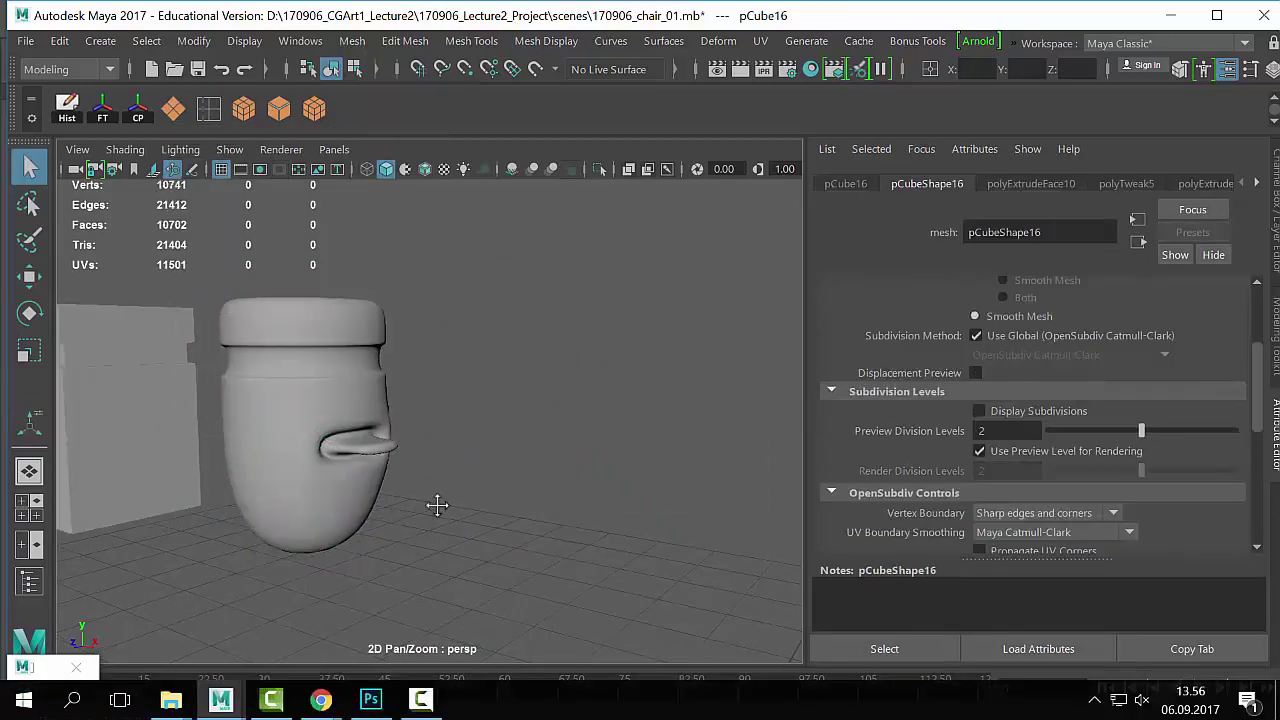
alt+drag(437, 505, 480, 443)
alt+drag(575, 481, 507, 502)
click(430, 450)
alt+drag(437, 512, 553, 499)
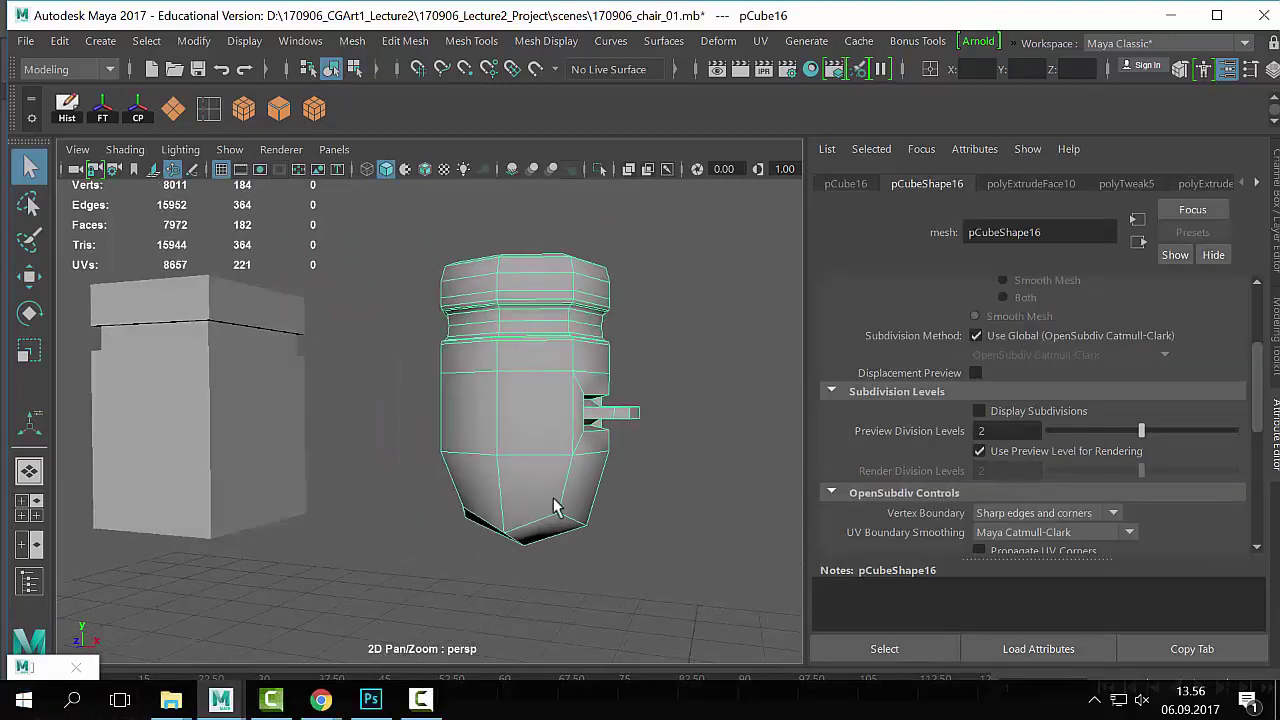
Step: Flatten the container's bottom vertices vertically, return to object selection and check the container in smooth preview
right_drag(553, 499, 410, 168)
scroll(406, 398, down, 3)
drag(355, 549, 718, 466)
key(r)
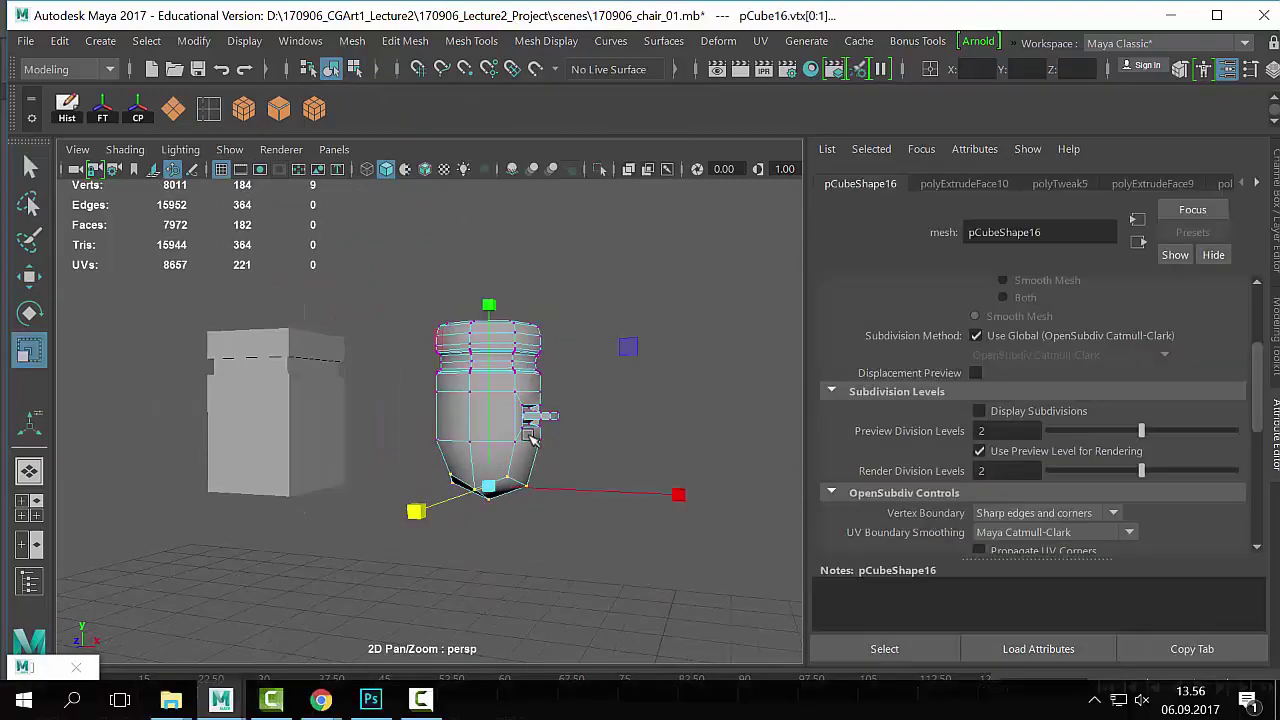
mouse_move(489, 304)
ctrl+mouse_down()
mouse_move(490, 316)
mouse_move(488, 298)
ctrl+mouse_up()
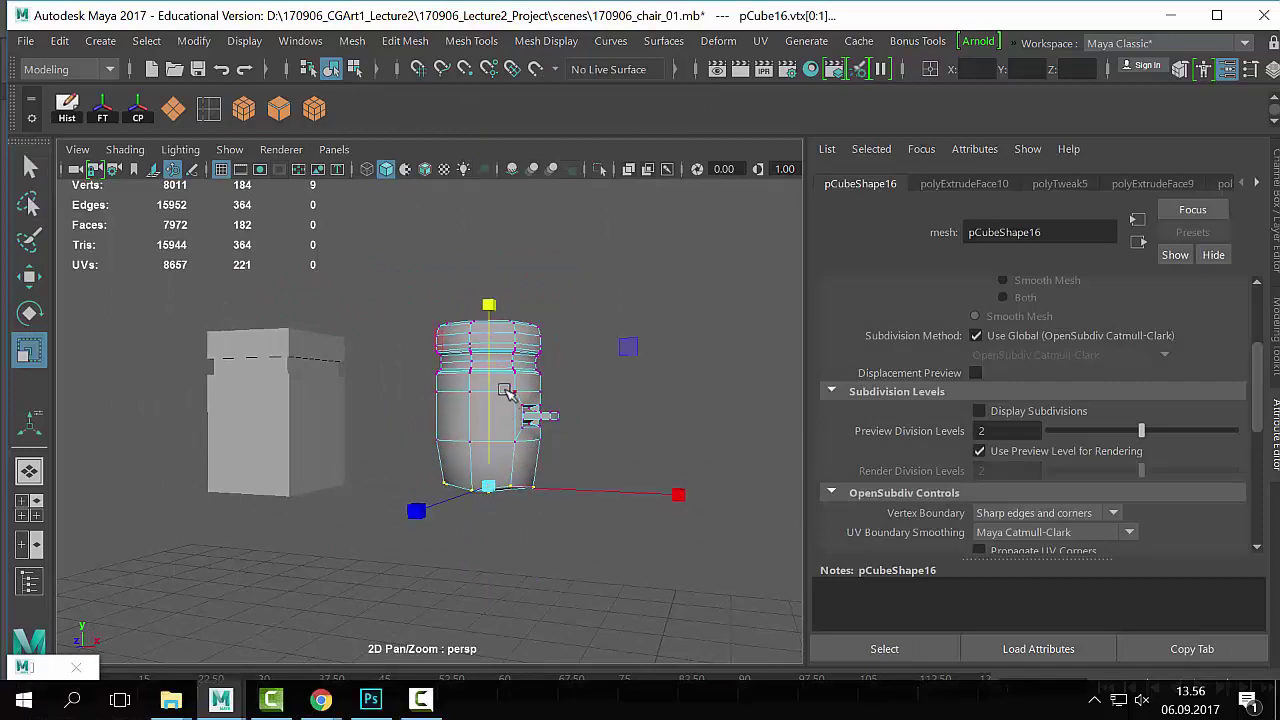
key(q)
right_drag(531, 424, 567, 122)
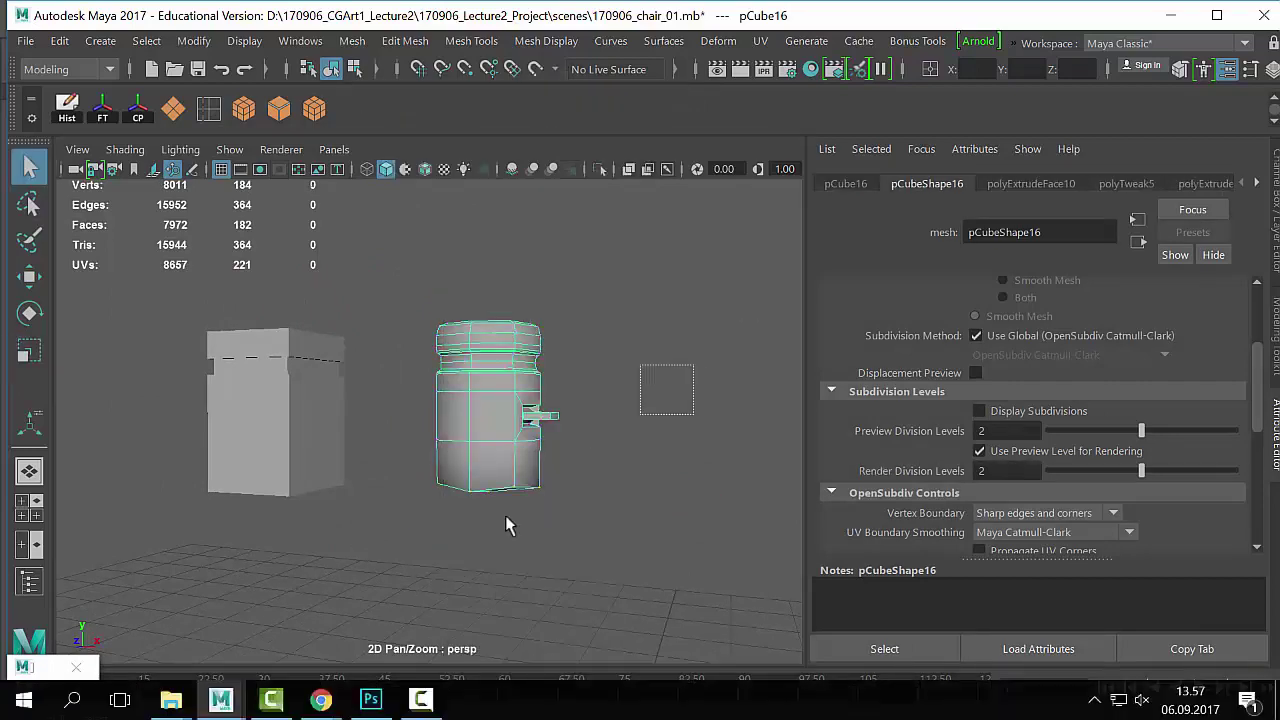
click(664, 444)
alt+drag(664, 444, 486, 486)
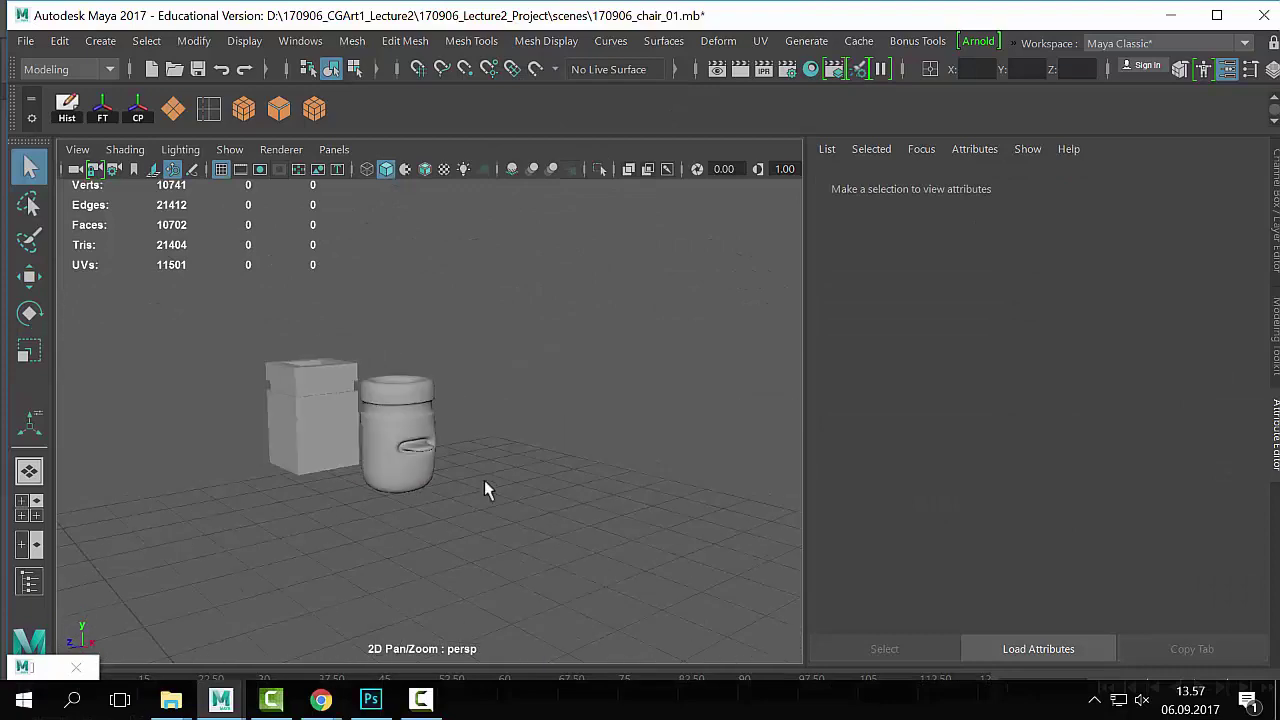
Step: Duplicate the container with the protruding strip and move the copy forward, clear of the original
click(415, 440)
alt+right_drag(137, 408, 291, 466)
alt+drag(291, 466, 700, 548)
key(ctrl+d)
key(w)
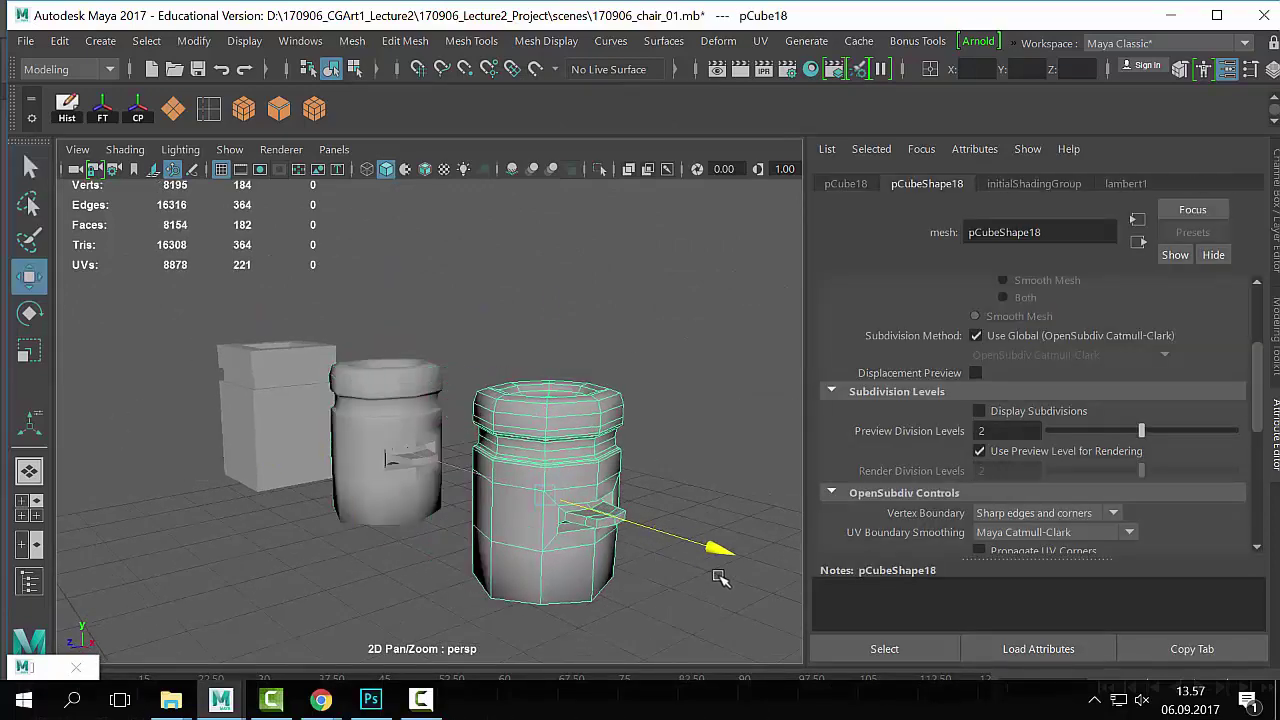
Step: Apply Mesh Smooth to the duplicated container with 1 division
click(352, 41)
click(395, 279)
scroll(585, 423, up, 5)
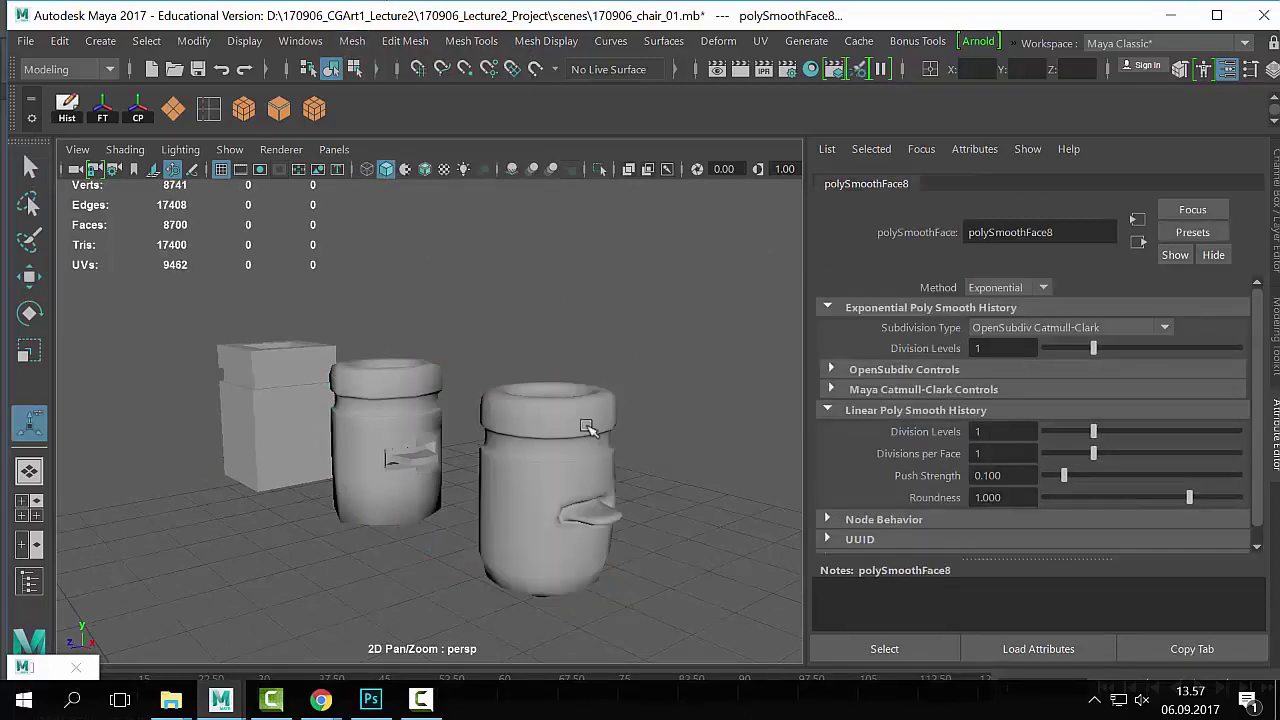
Step: Extrude a face loop around the smoothed copy's rim into a groove, with translate Y 0.244 and scale 0.980, 0.656, 0.980
alt+drag(572, 408, 449, 477)
right_drag(457, 383, 457, 299)
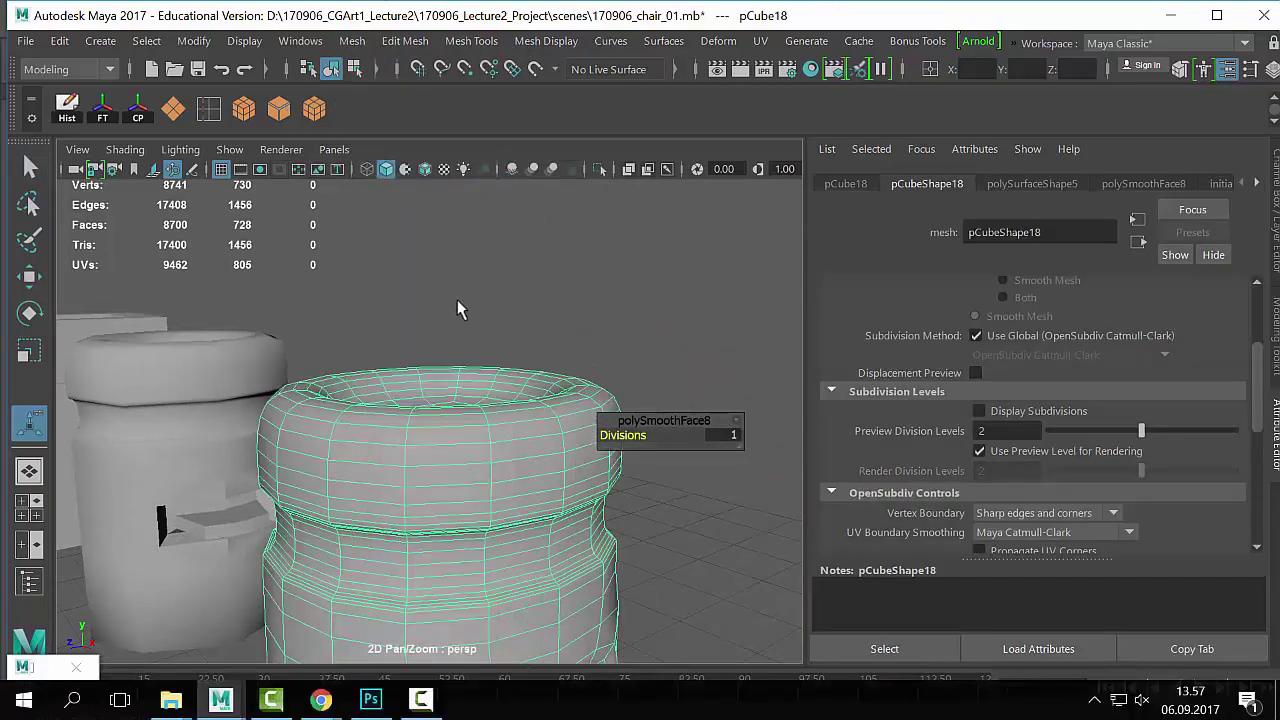
shift+double_click(437, 457)
key(ctrl+e)
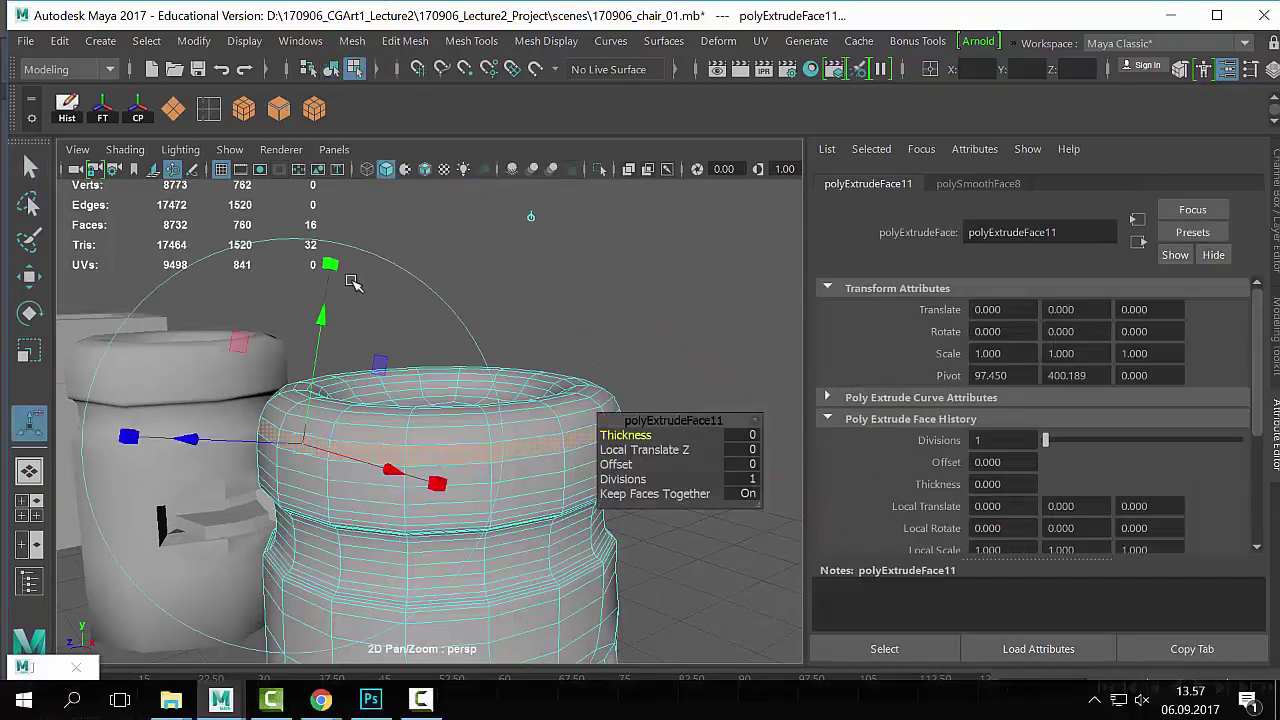
drag(447, 232, 444, 284)
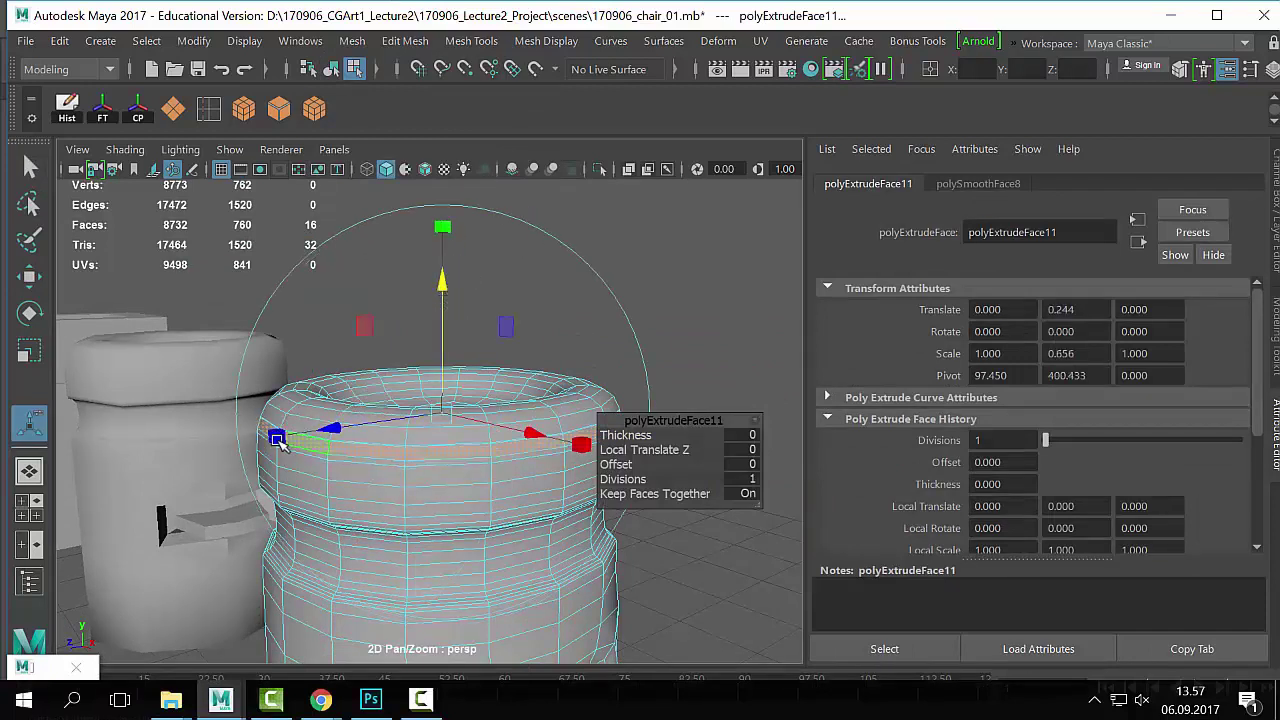
ctrl+drag(443, 229, 449, 235)
key(q)
right_drag(452, 388, 556, 126)
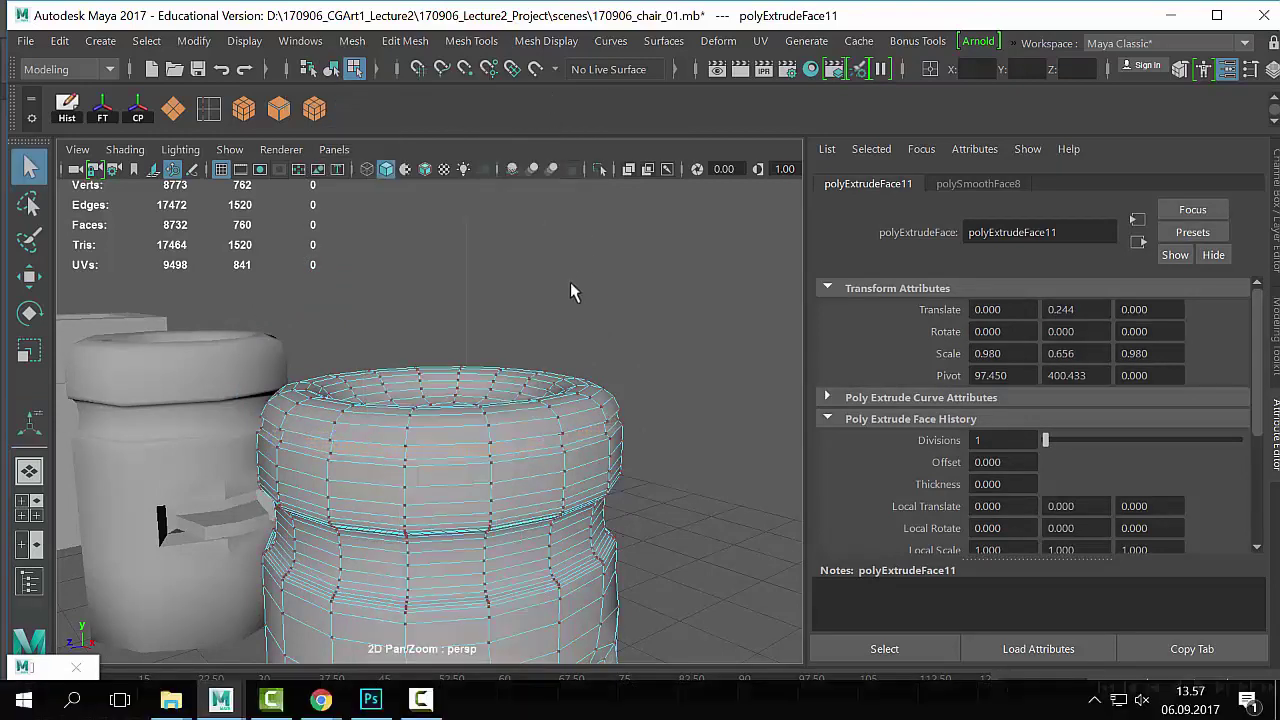
right_drag(486, 408, 553, 72)
Step: Inspect the rim groove on the mesh-smoothed copy in smooth preview
key(3)
click(680, 457)
scroll(680, 457, down, 6)
alt+drag(480, 455, 473, 378)
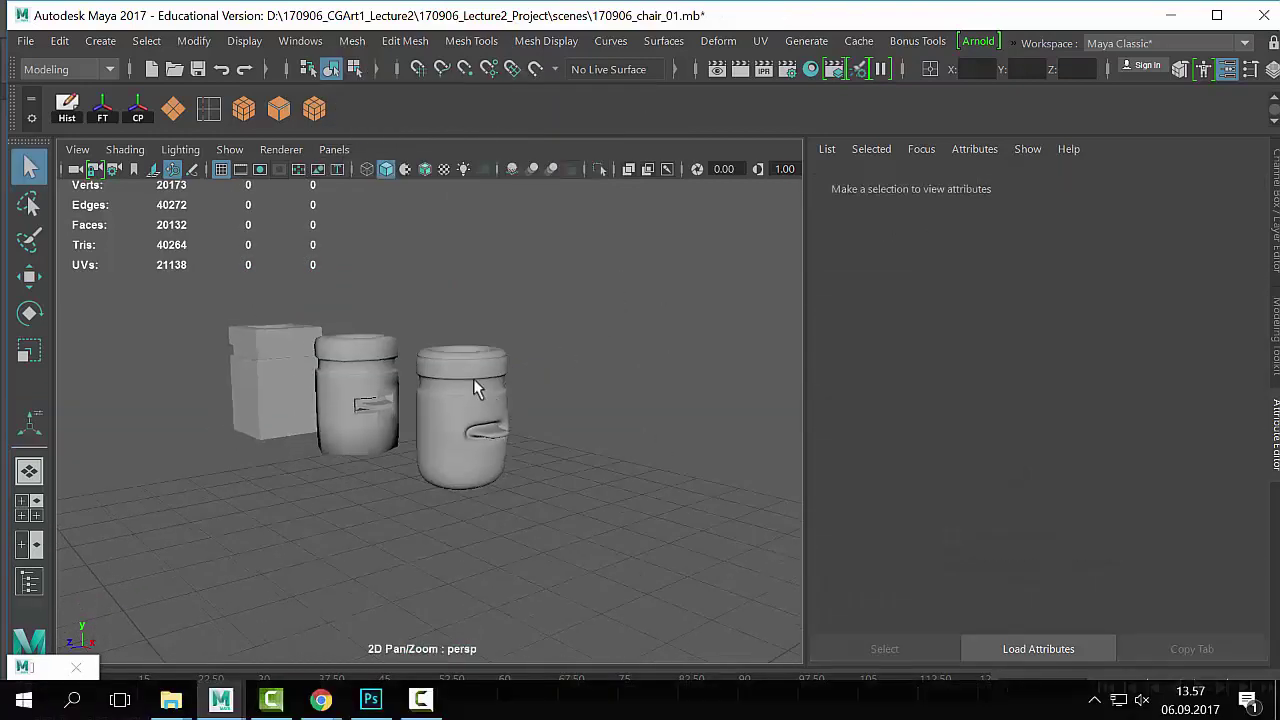
scroll(413, 325, up, 4)
alt+drag(413, 325, 447, 427)
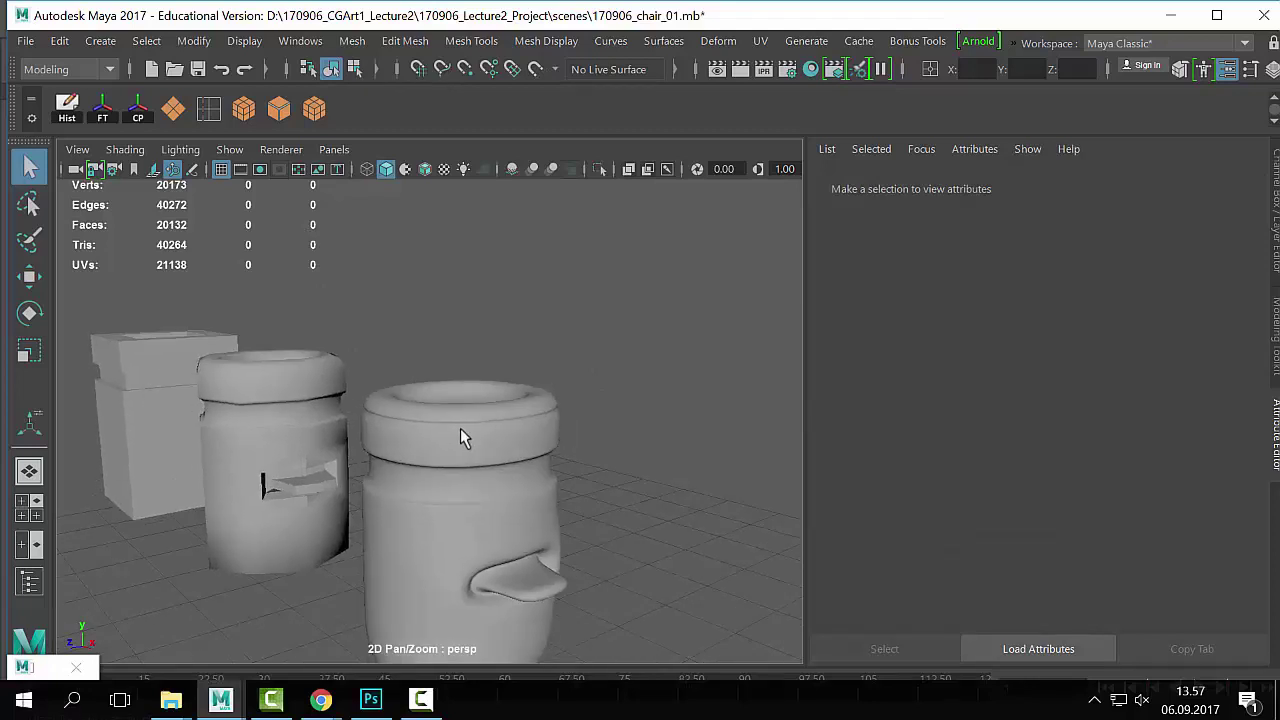
Step: Compare the unsmoothed original container with the wireframe of the mesh-smoothed copy and examine its rim and strip
click(322, 389)
key(1)
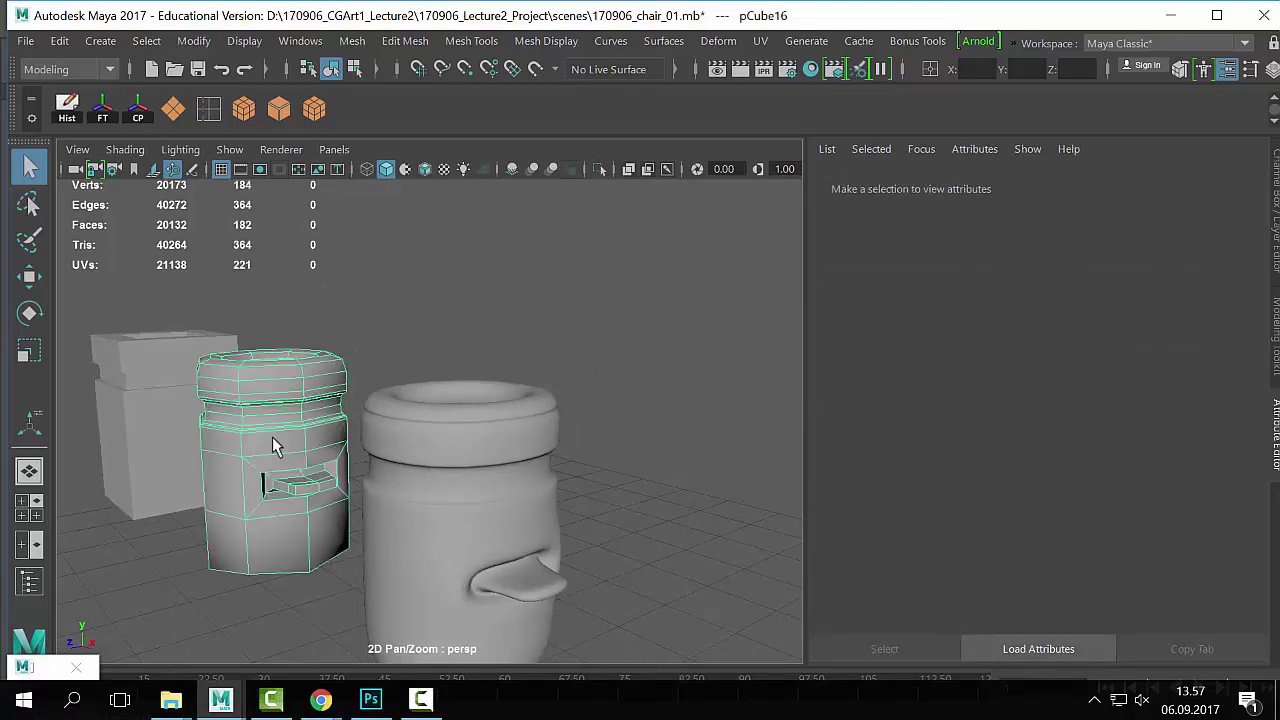
click(396, 400)
scroll(300, 496, up, 5)
scroll(251, 521, down, 6)
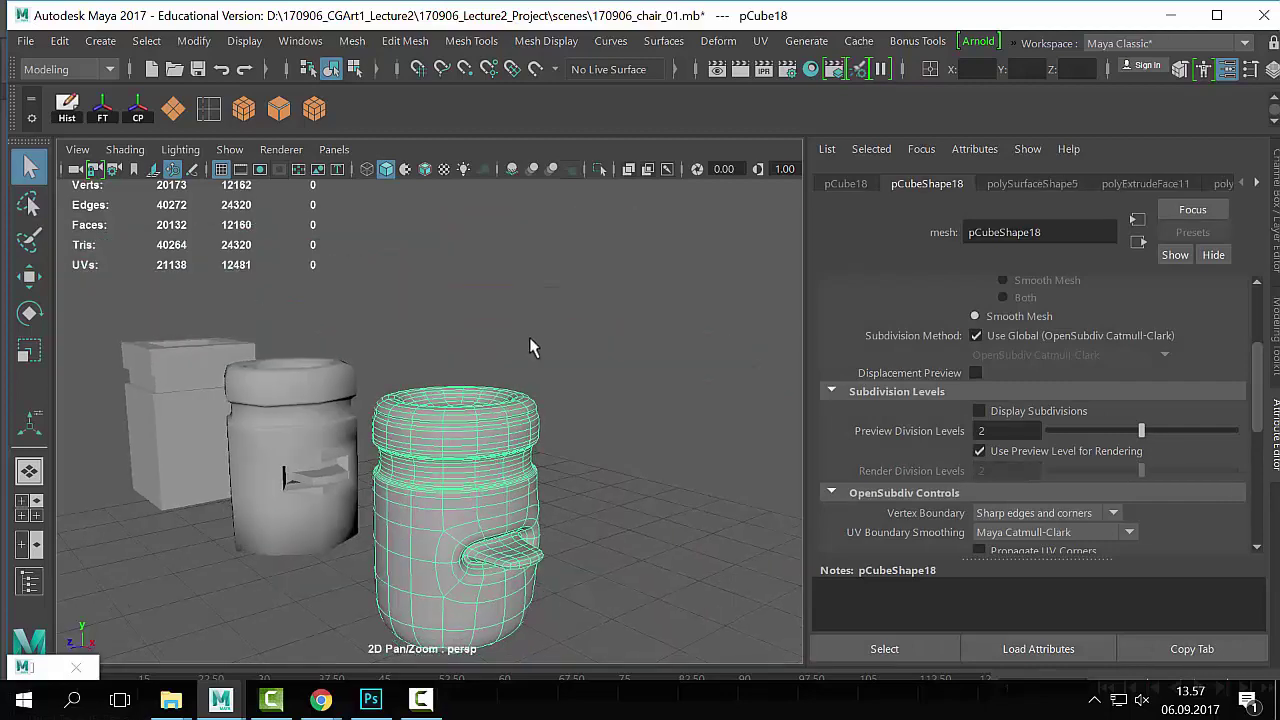
click(530, 339)
alt+drag(550, 590, 554, 510)
click(467, 448)
alt+drag(469, 484, 443, 446)
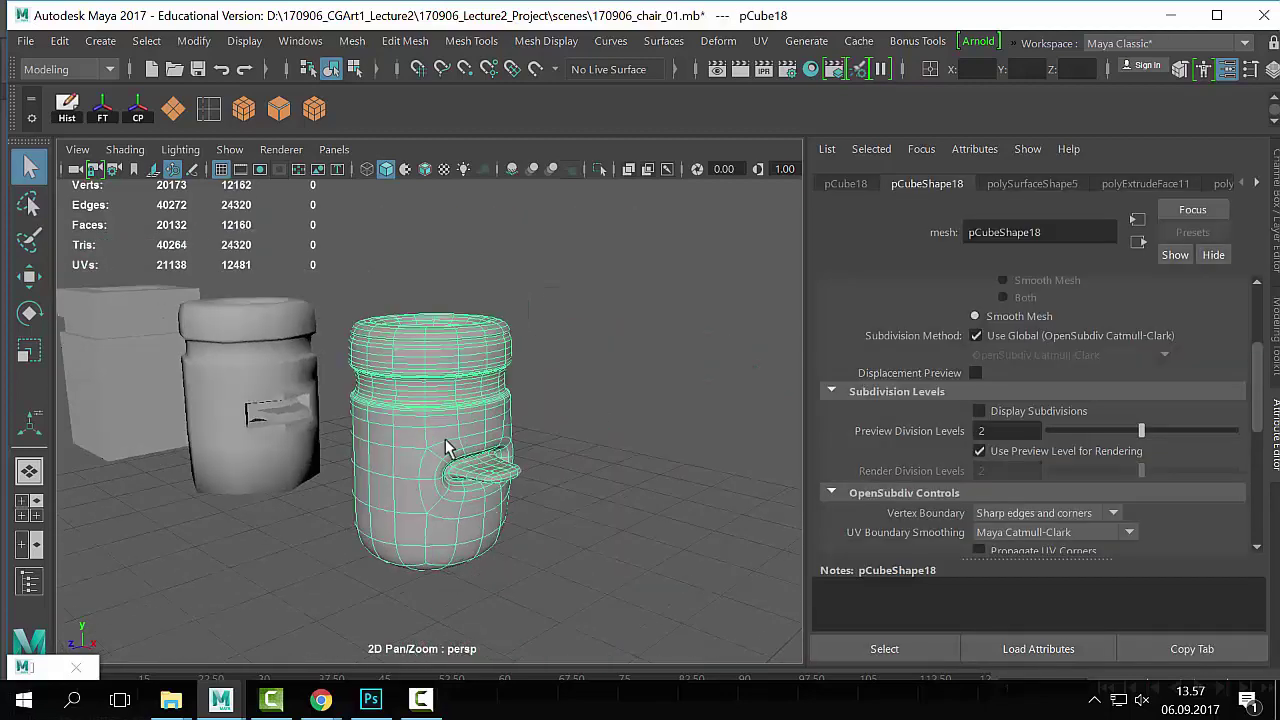
scroll(445, 444, up, 5)
alt+middle_drag(464, 418, 491, 466)
Step: Extrude a lower face loop on the copy's rim into a second groove, with local scale Y 0.521 and scale 0.958, 1.000, 0.958
key(1)
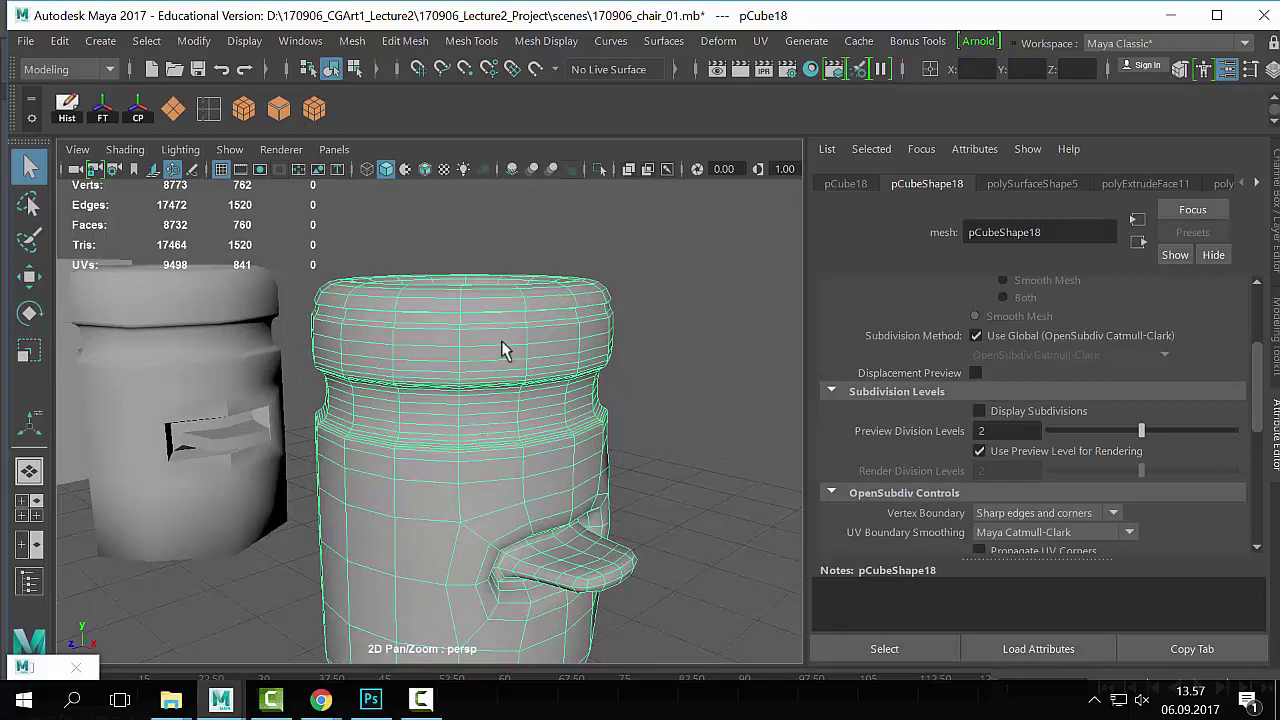
right_drag(501, 340, 508, 229)
click(428, 345)
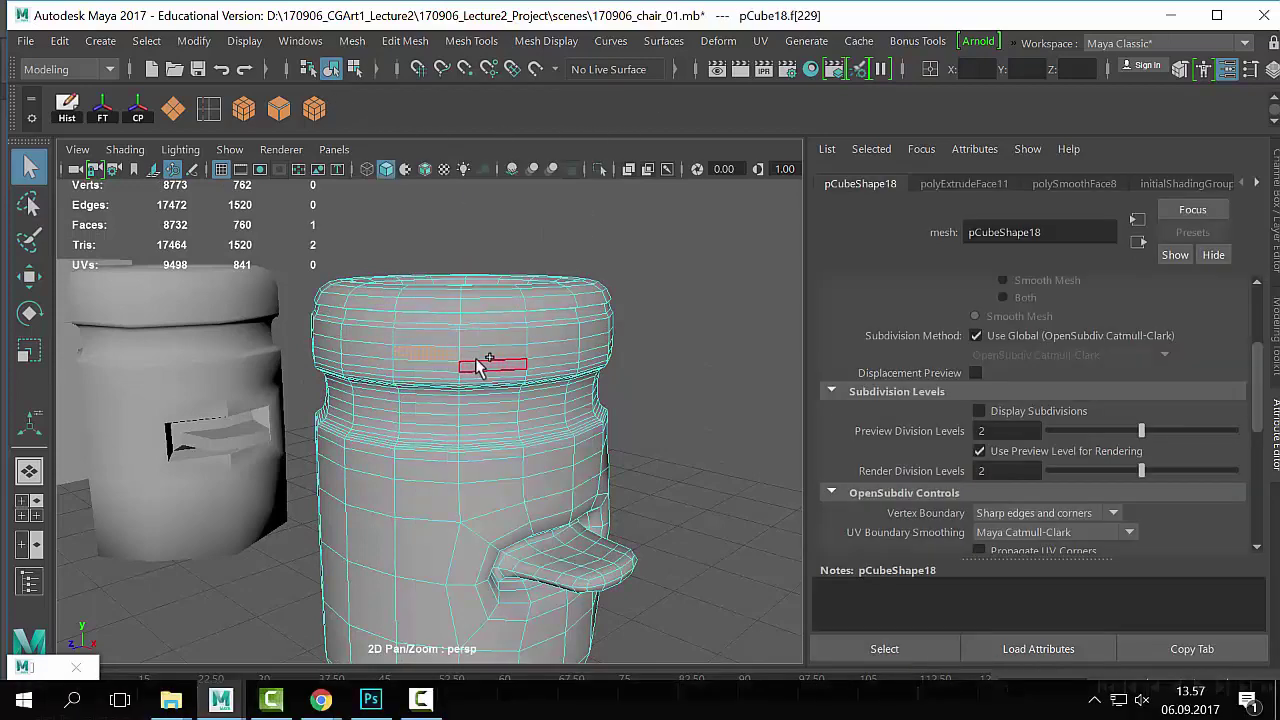
double_click(475, 358)
key(ctrl+e)
alt+drag(486, 362, 357, 365)
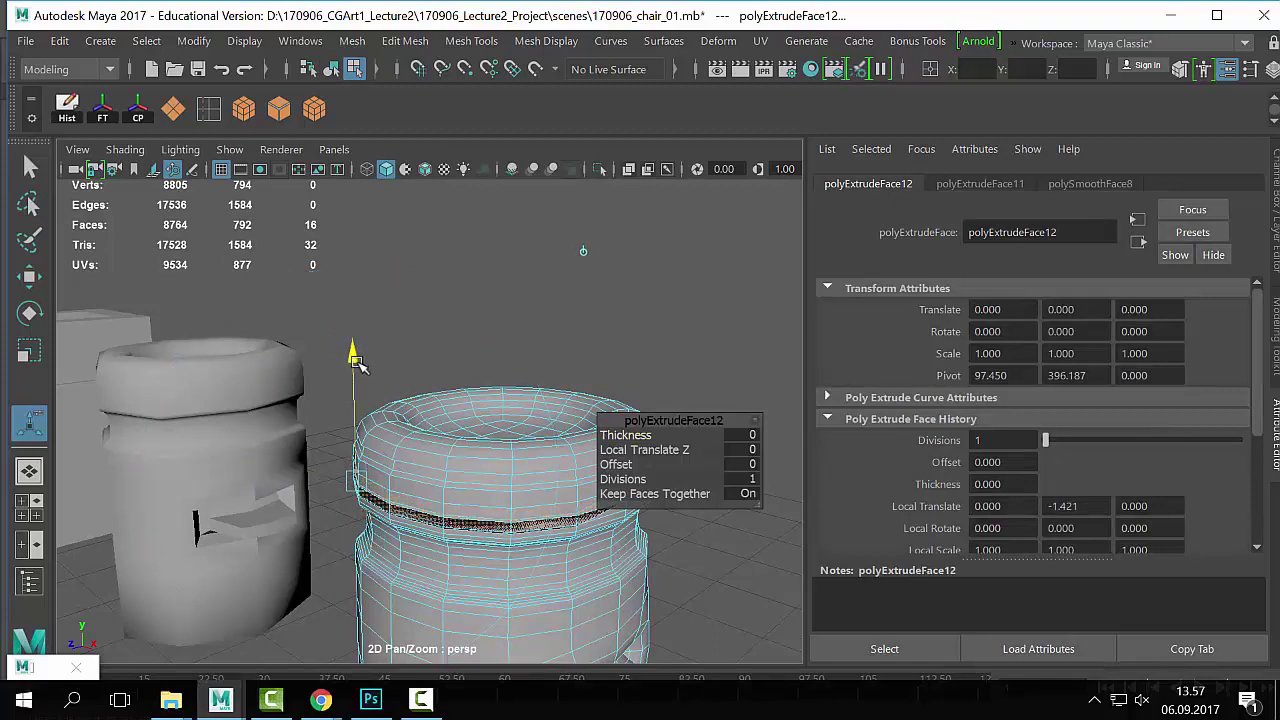
key(ctrl+z)
drag(351, 289, 355, 375)
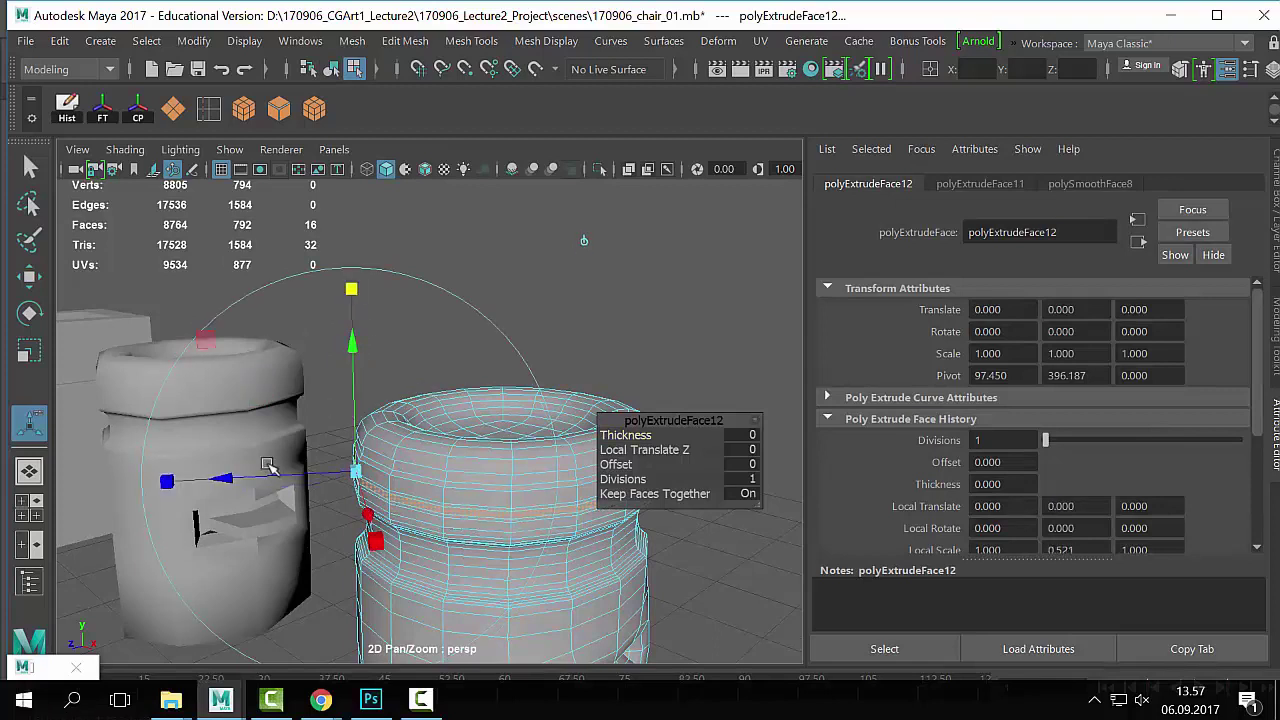
click(268, 467)
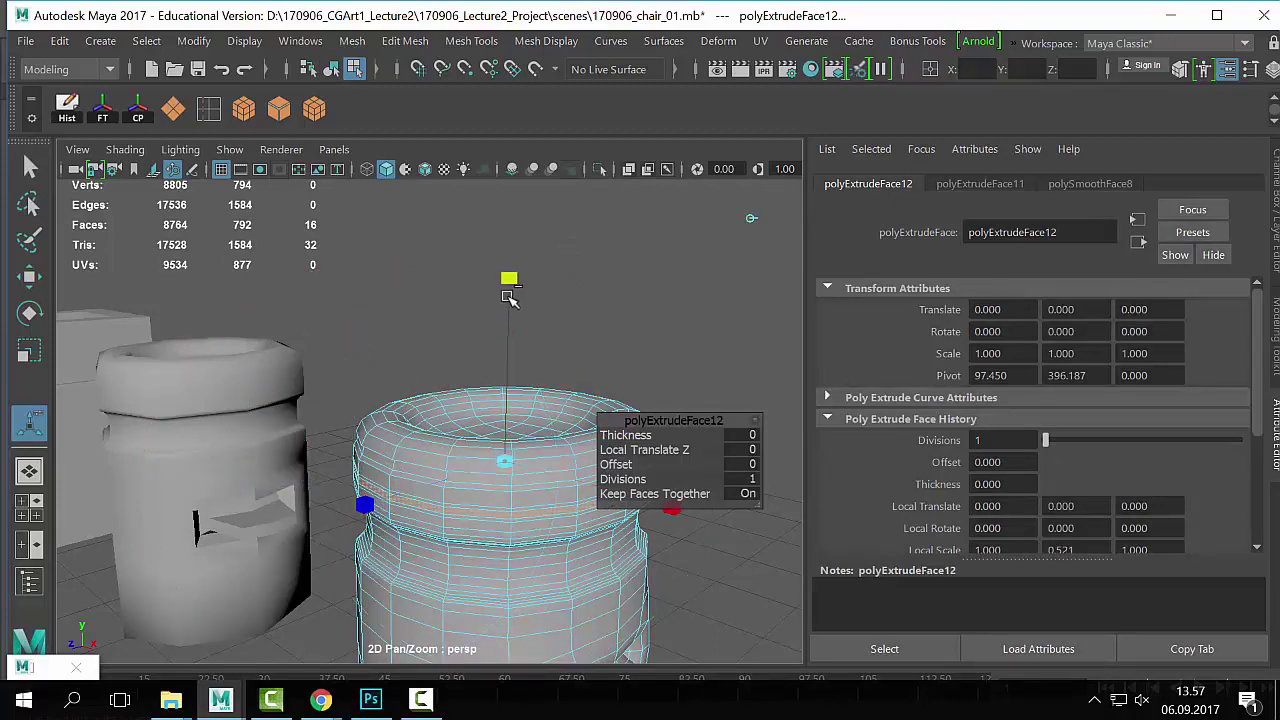
ctrl+drag(510, 298, 513, 294)
key(q)
right_drag(493, 400, 587, 247)
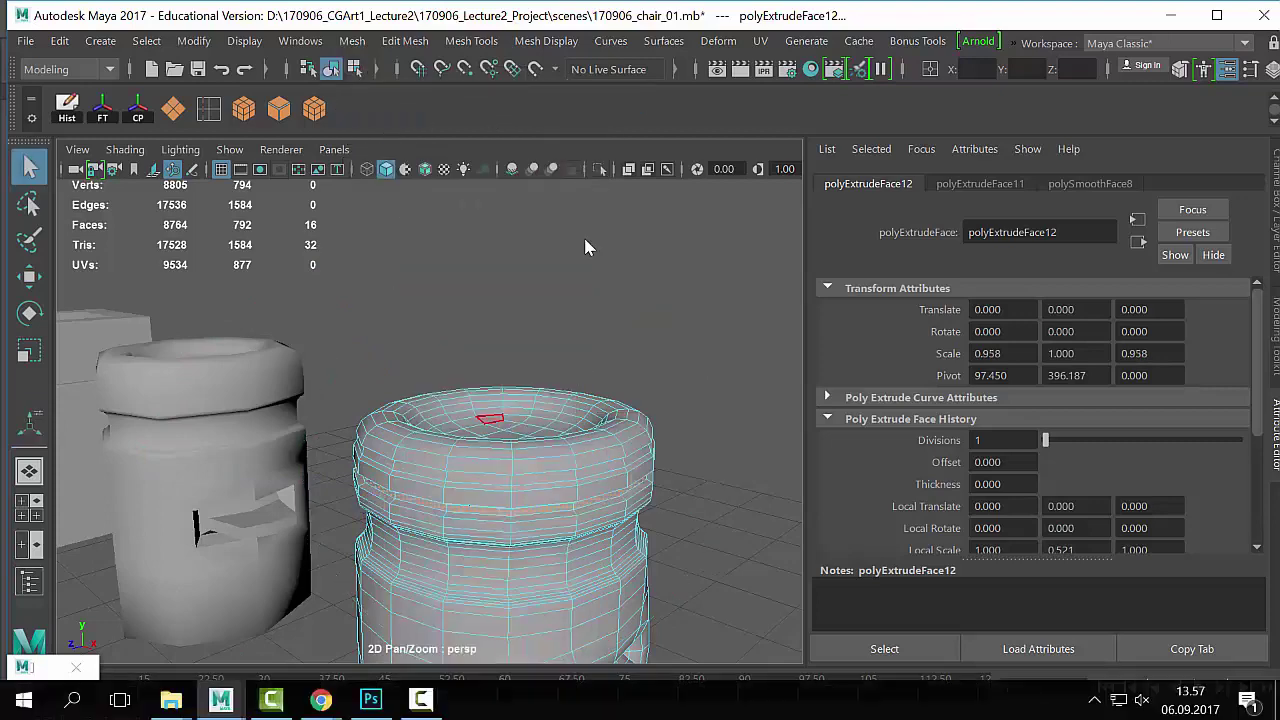
Step: Inspect both rim grooves in smooth preview and view the copy beside the other two containers
key(3)
click(659, 358)
alt+right_drag(659, 358, 595, 357)
alt+drag(595, 357, 566, 347)
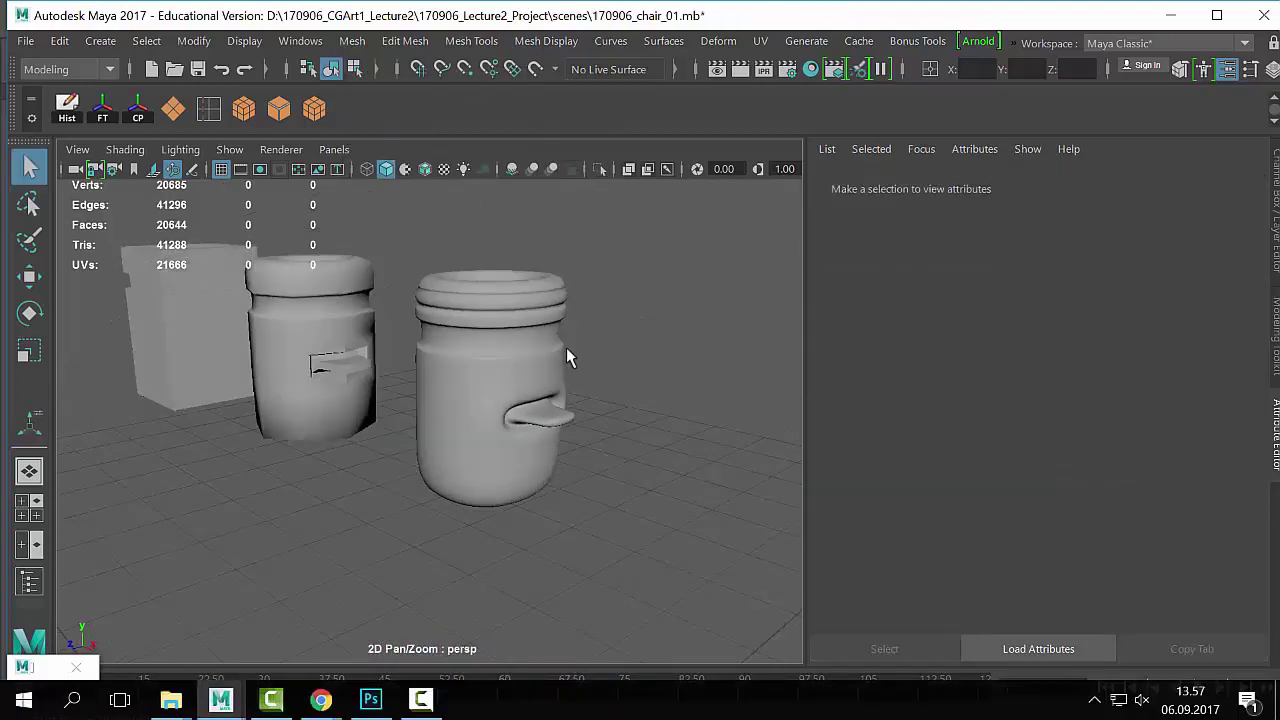
scroll(437, 345, up, 5)
scroll(434, 337, down, 8)
scroll(486, 471, up, 3)
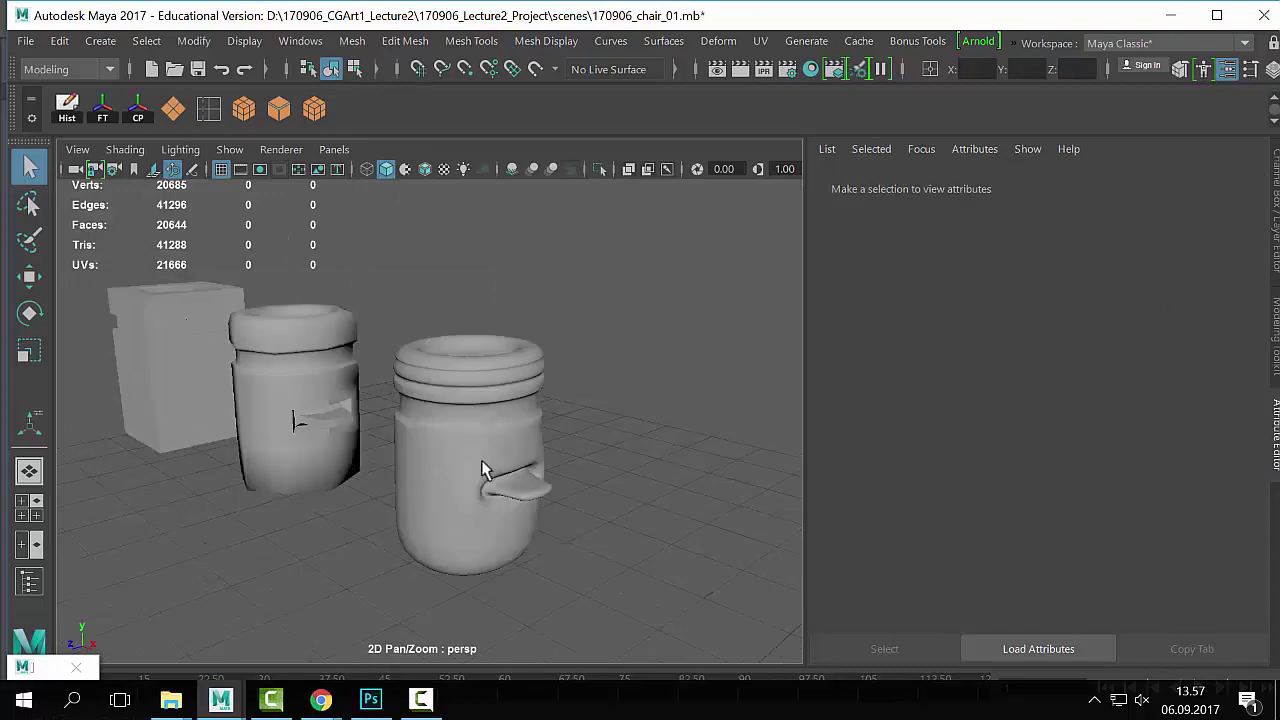
alt+drag(486, 471, 535, 338)
scroll(509, 489, down, 5)
scroll(515, 390, up, 2)
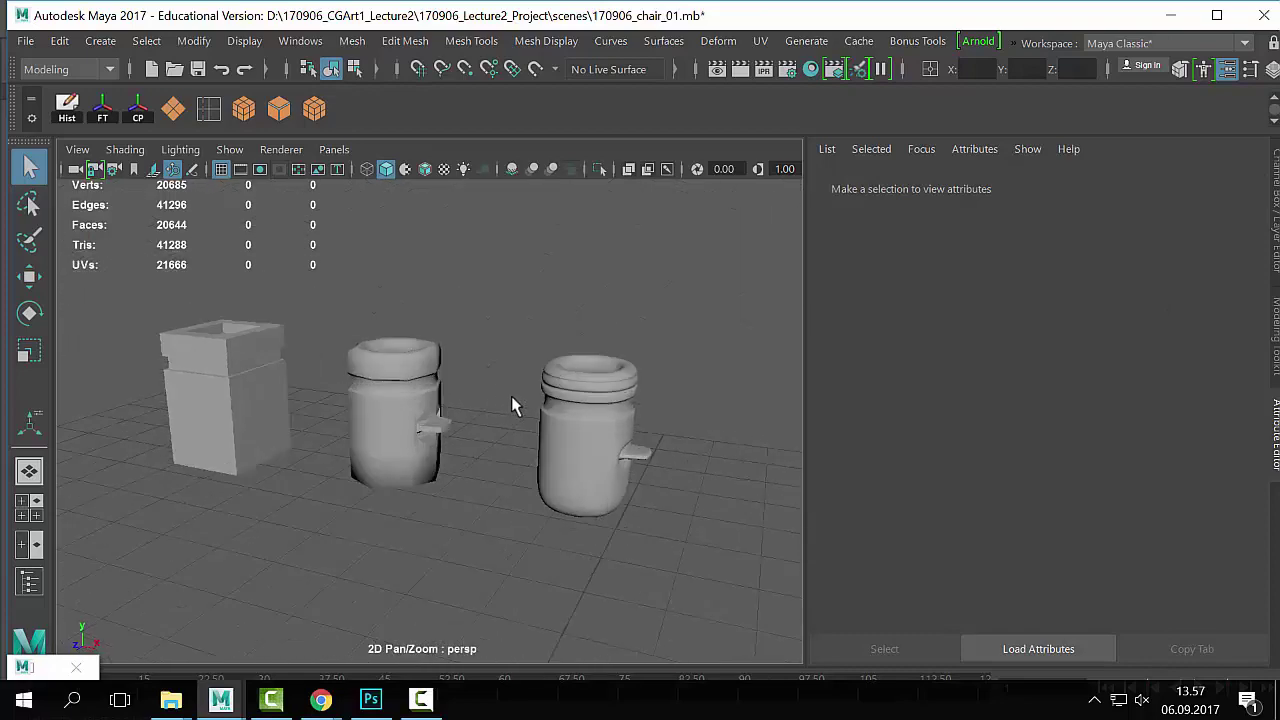
alt+drag(511, 396, 510, 401)
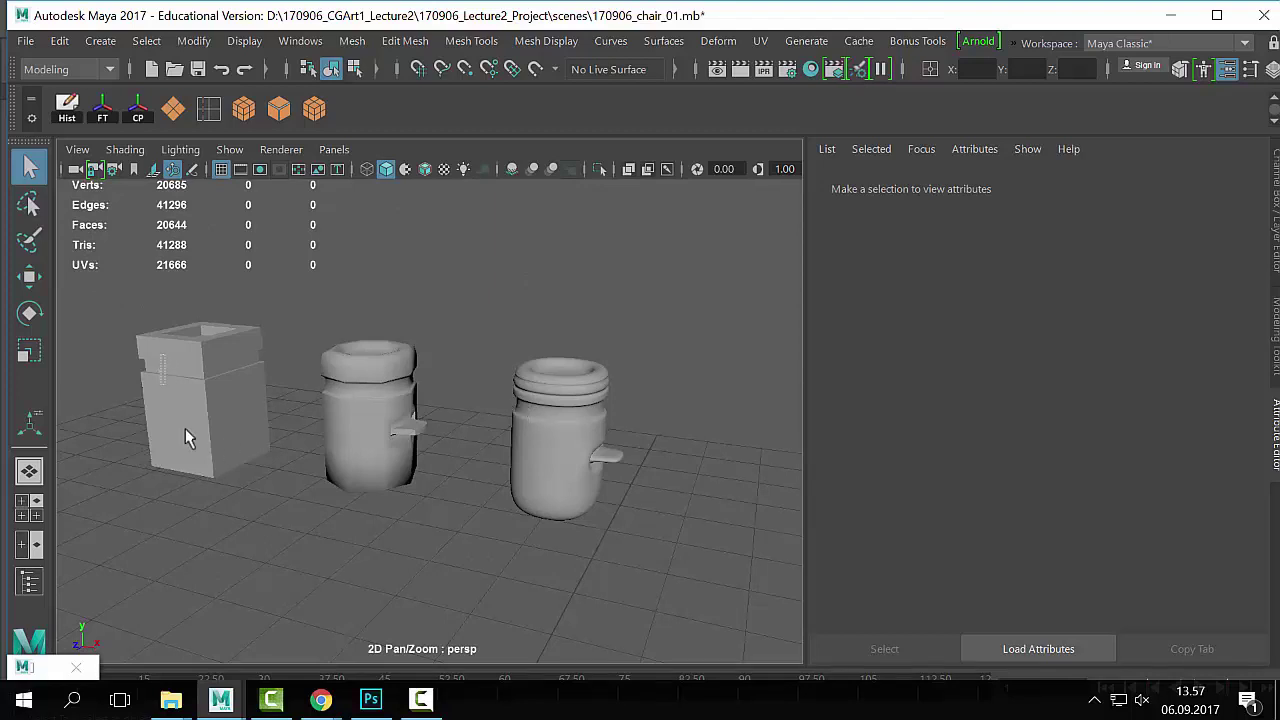
Step: Compare the three container versions and examine the topology around the mesh-smoothed copy's grooves and strip
click(205, 460)
click(370, 440)
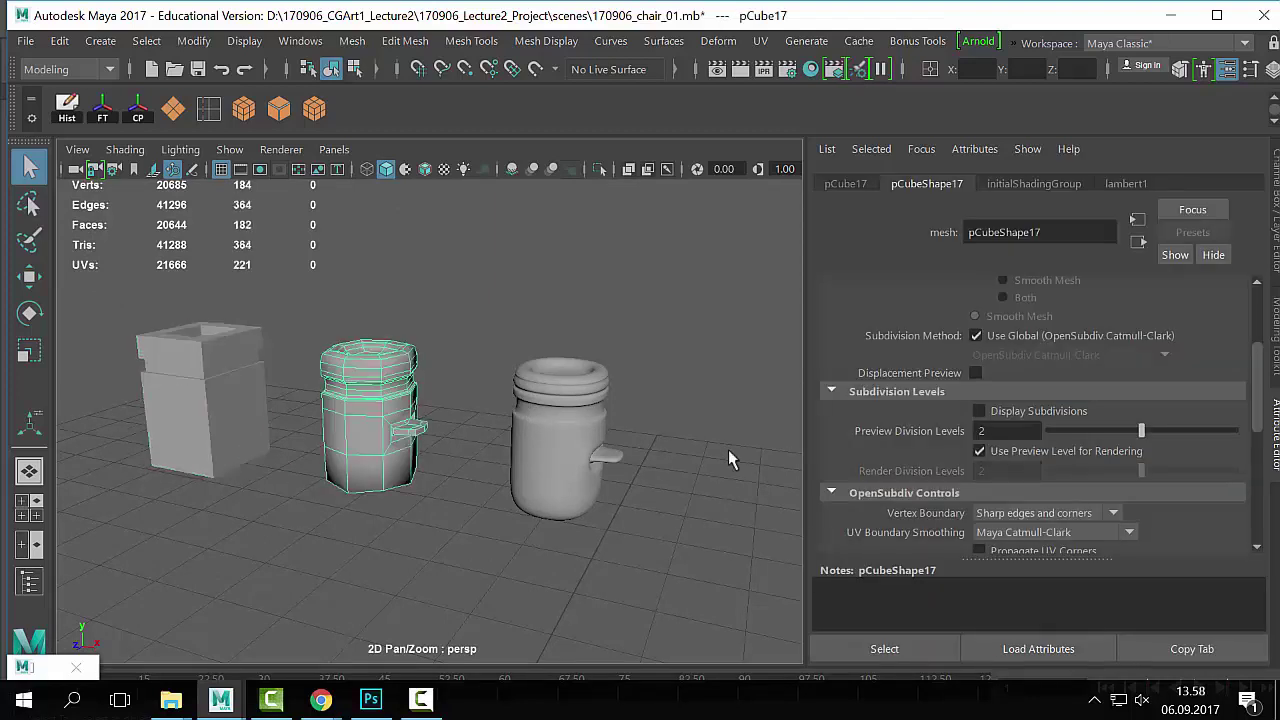
click(567, 444)
scroll(567, 444, up, 4)
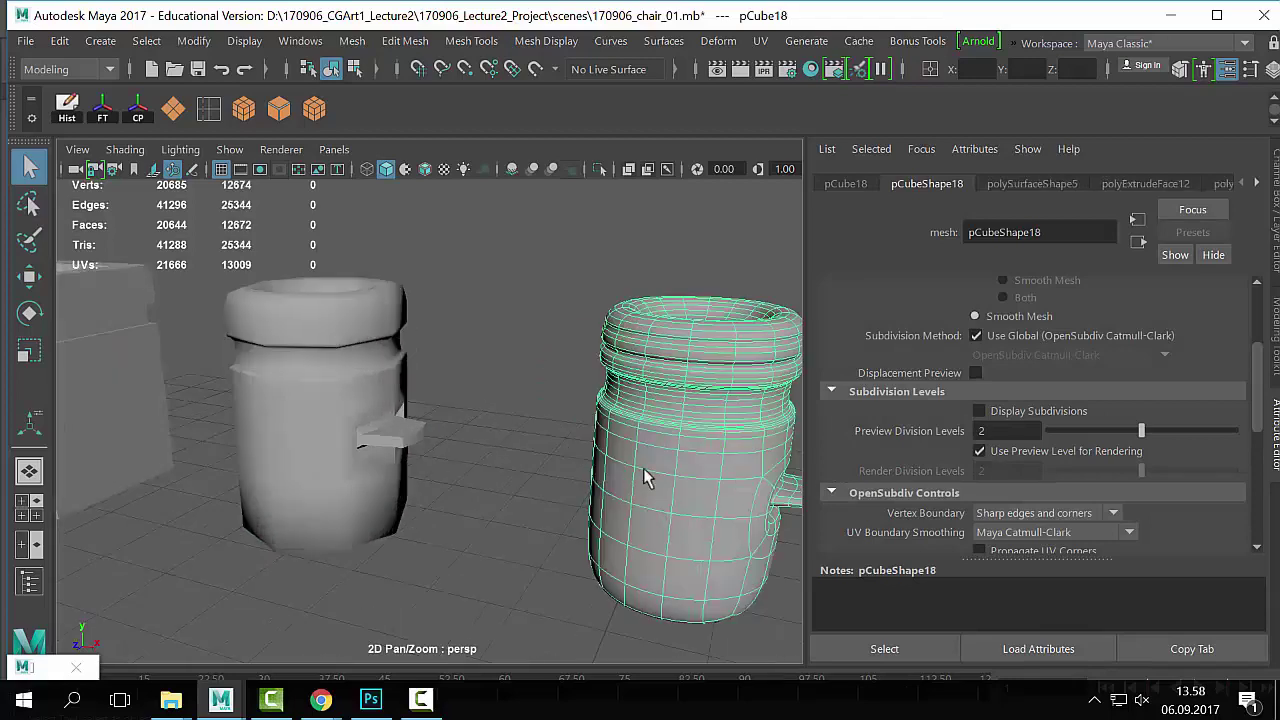
key(f)
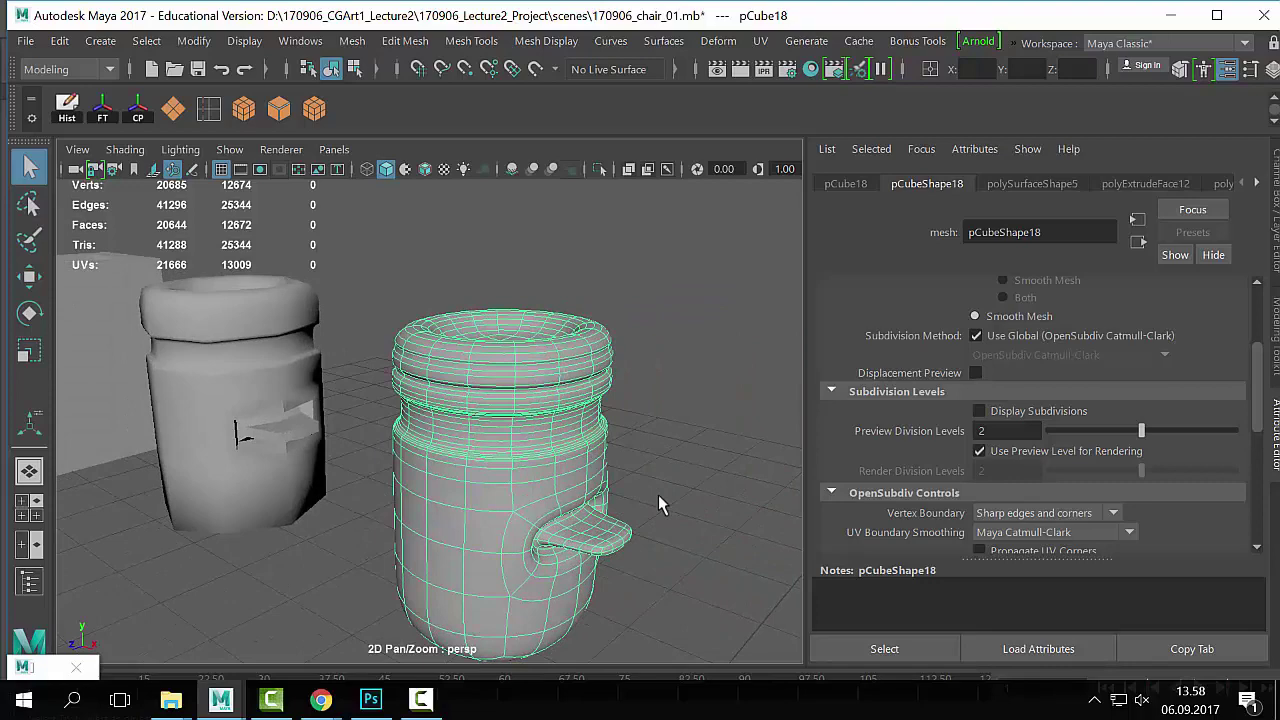
scroll(625, 490, up, 4)
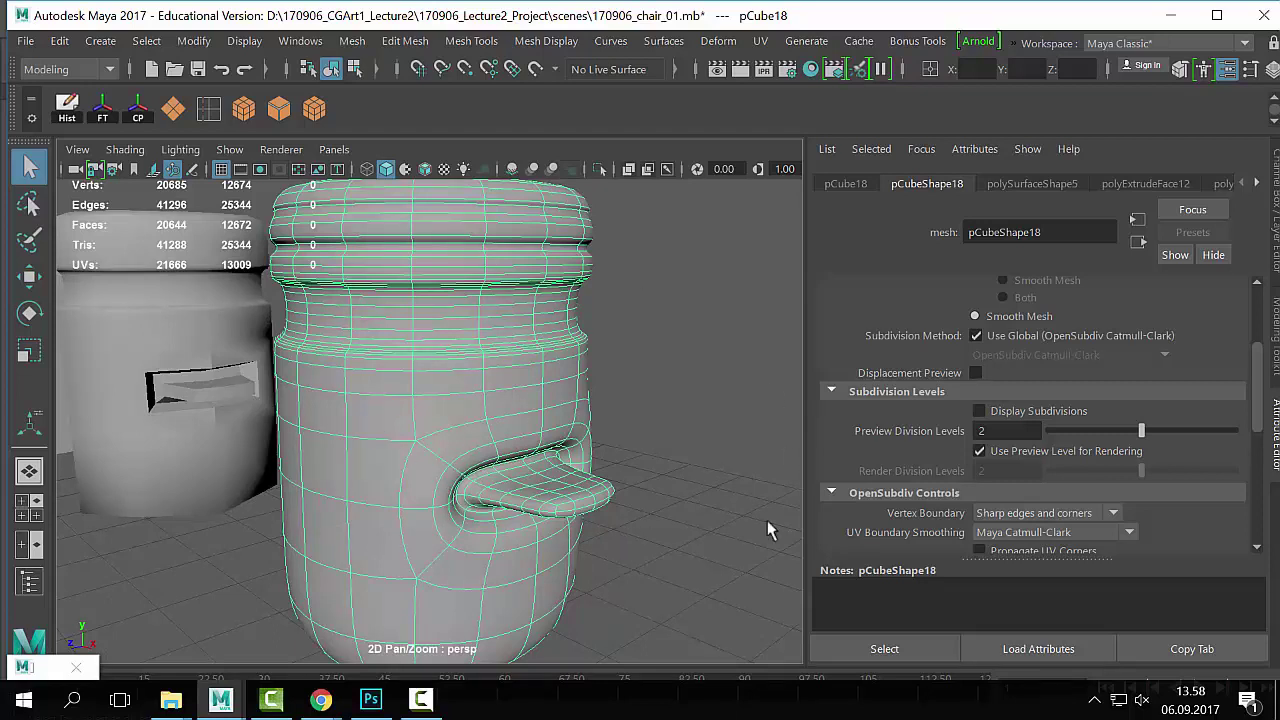
scroll(522, 446, down, 3)
alt+drag(523, 443, 495, 426)
scroll(500, 427, up, 4)
scroll(537, 366, down, 3)
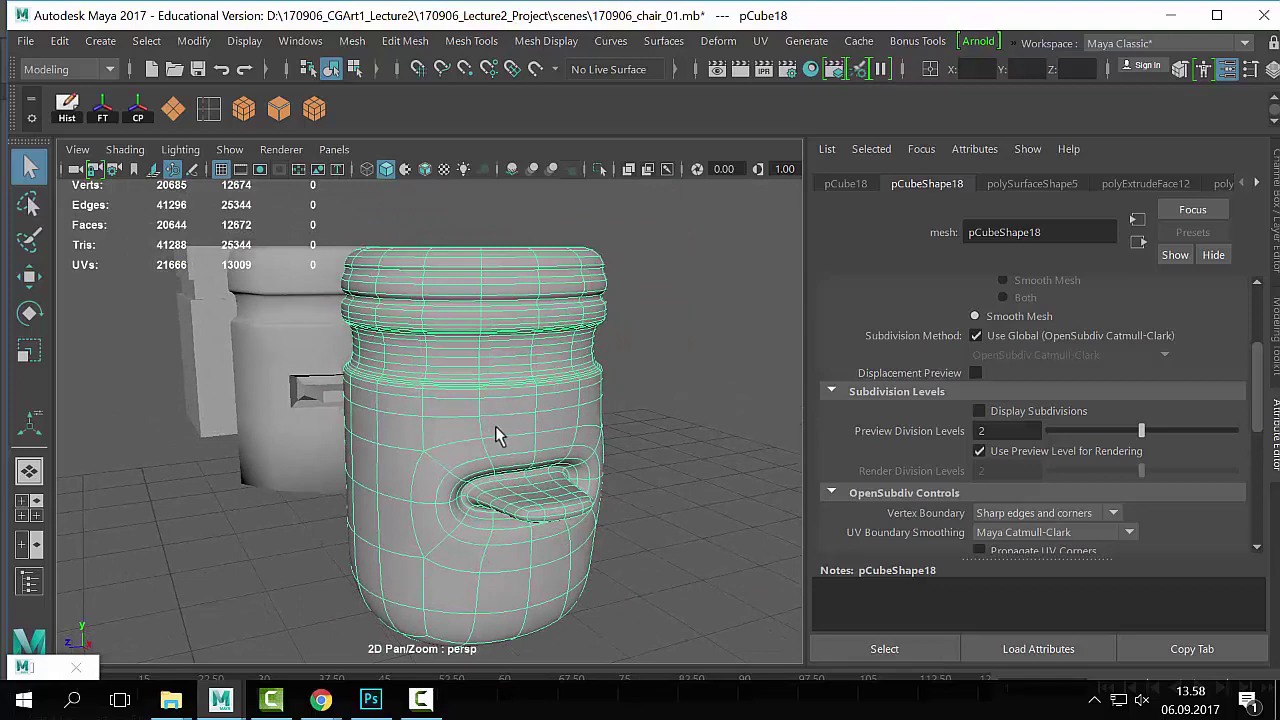
Step: Examine the square low-poly container's hollow rim and neck edges, and compare it with the two rounded versions
click(247, 376)
alt+drag(247, 376, 299, 379)
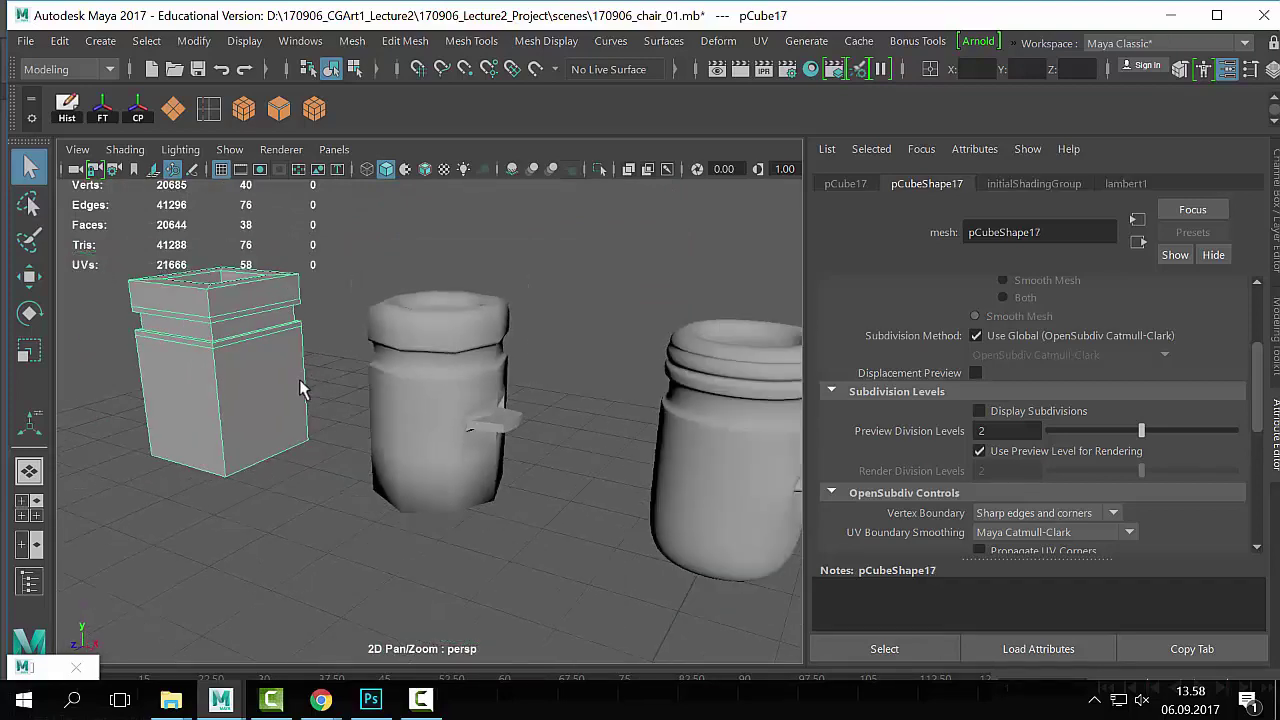
alt+middle_drag(266, 378, 440, 495)
scroll(470, 460, up, 4)
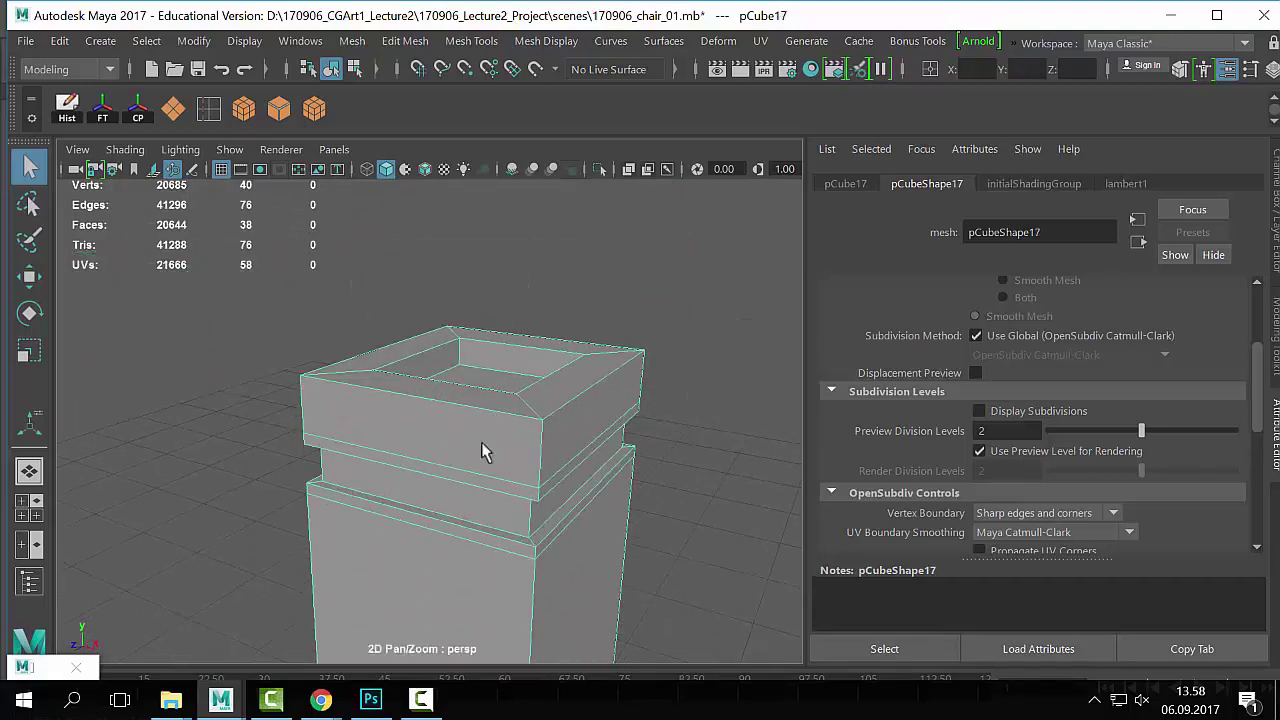
alt+drag(481, 444, 458, 488)
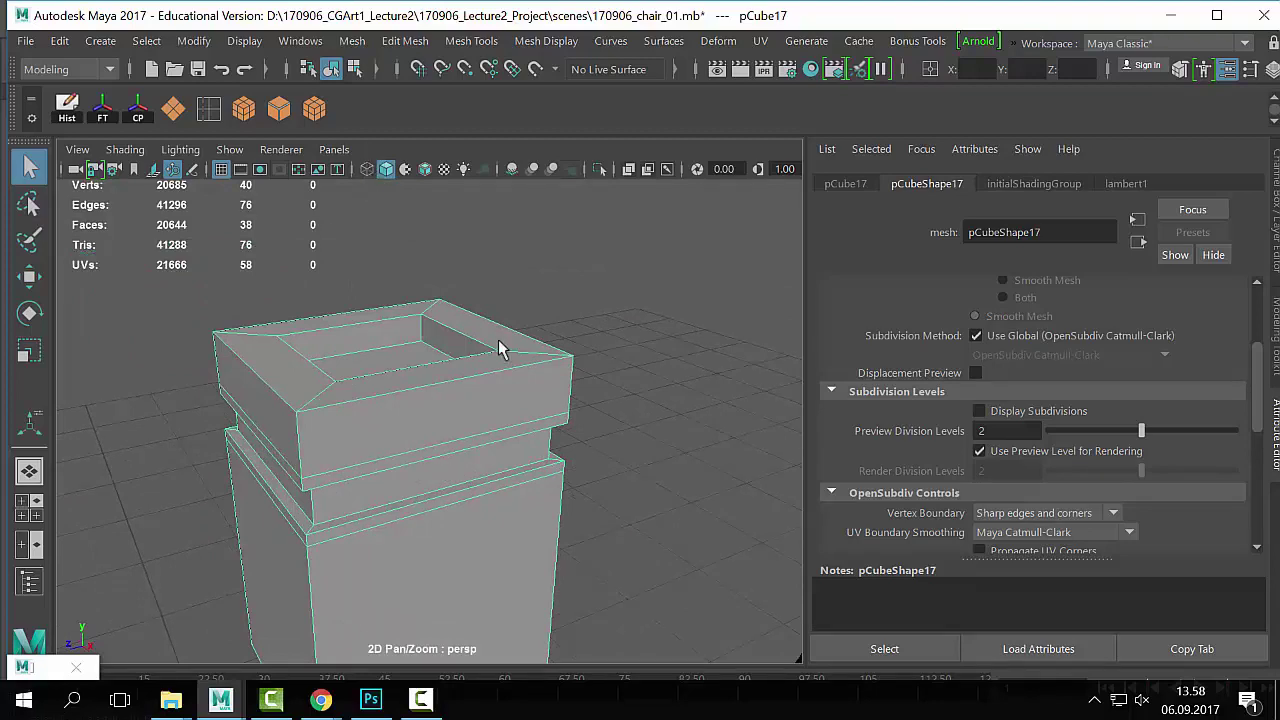
scroll(498, 339, down, 4)
scroll(498, 339, up, 4)
alt+drag(504, 370, 519, 370)
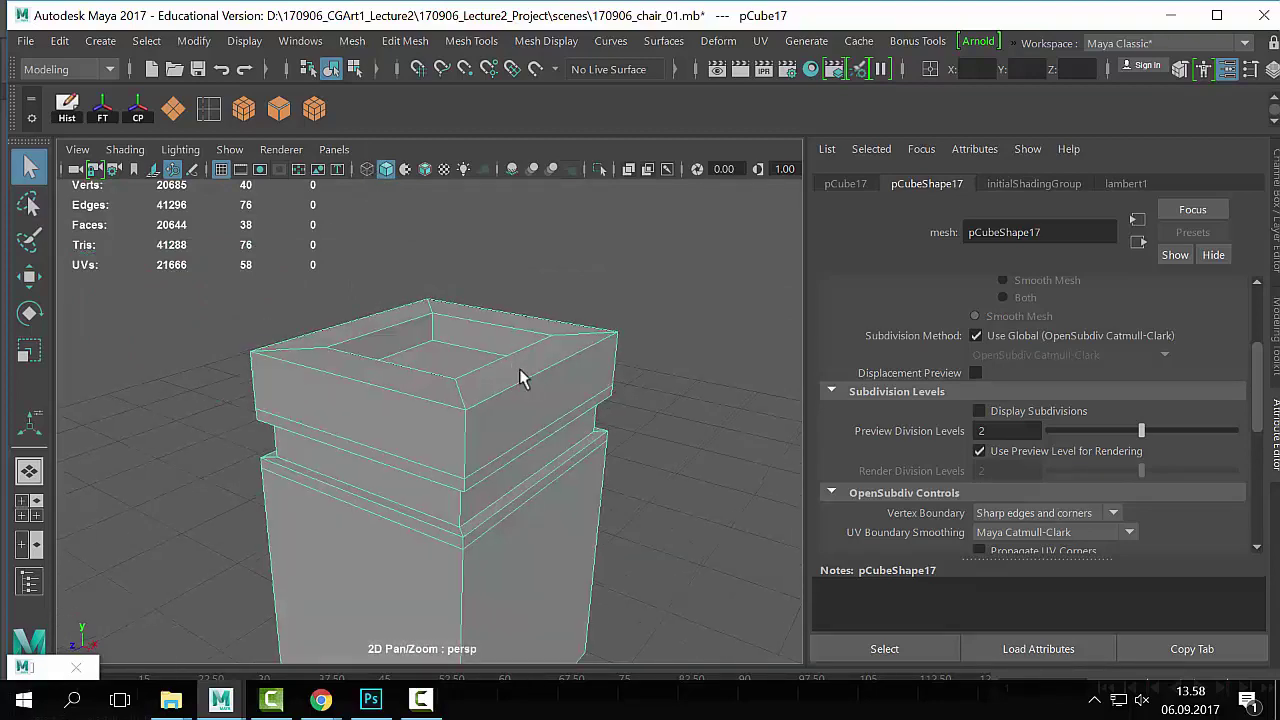
scroll(598, 400, down, 4)
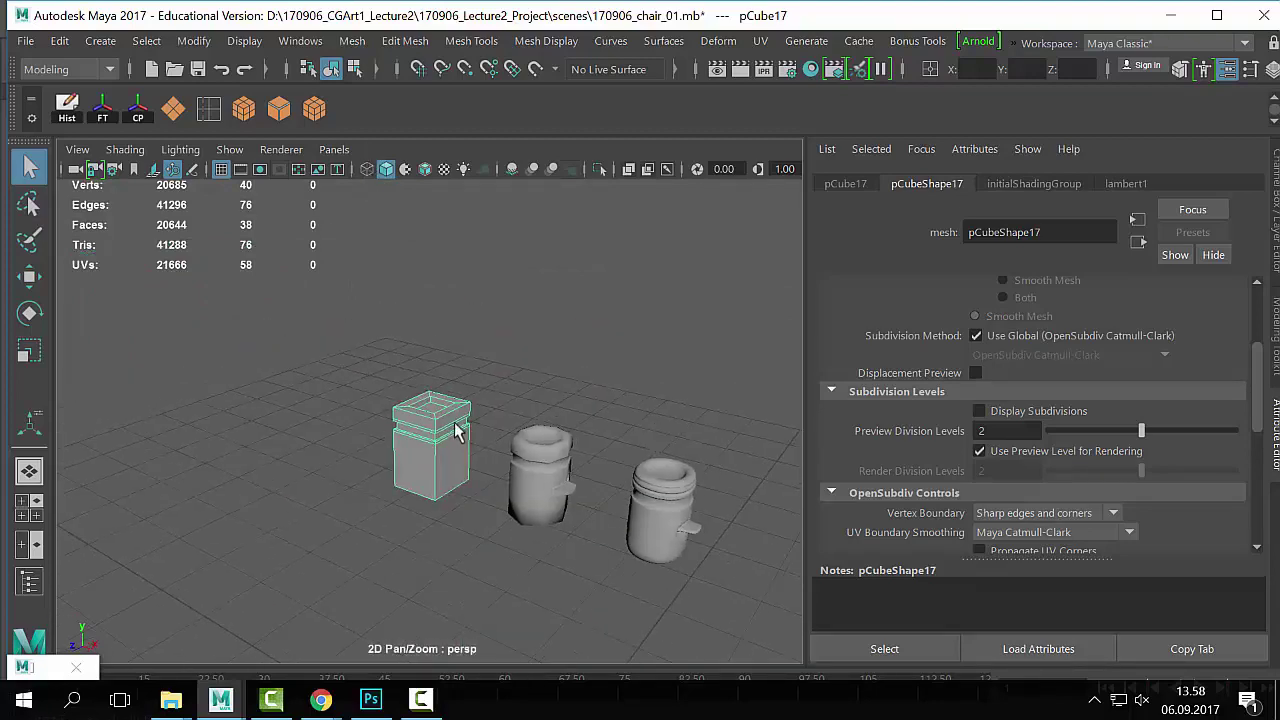
Step: Compare the wireframe density of the three containers and examine the mesh-smoothed copy around its protruding strip
click(675, 531)
click(608, 540)
scroll(608, 540, up, 4)
click(628, 508)
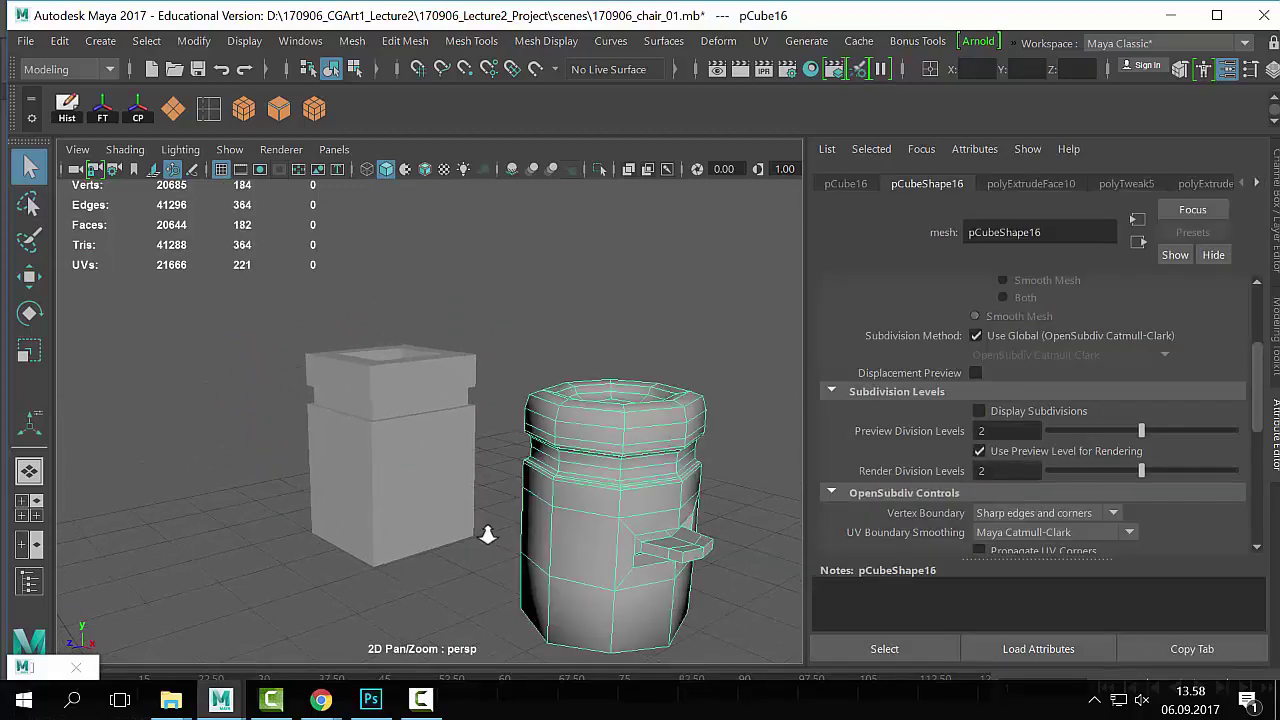
scroll(486, 532, down, 3)
shift+click(415, 490)
shift+click(672, 538)
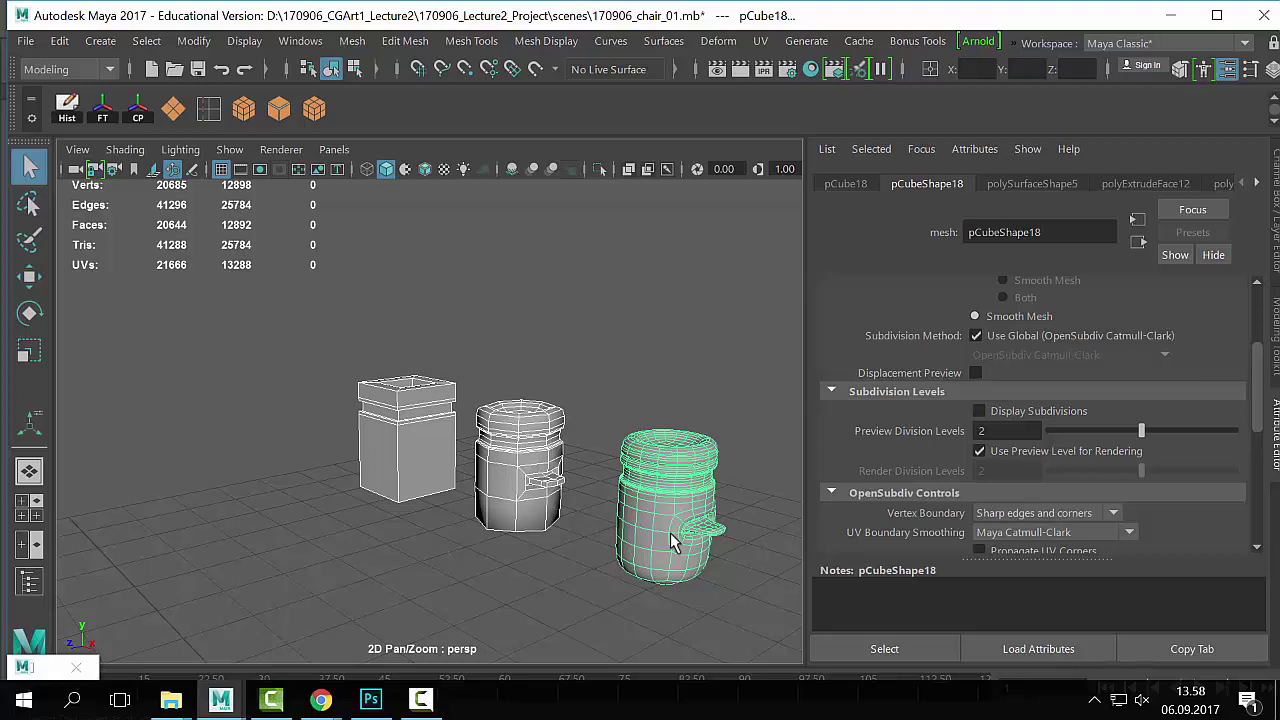
click(747, 537)
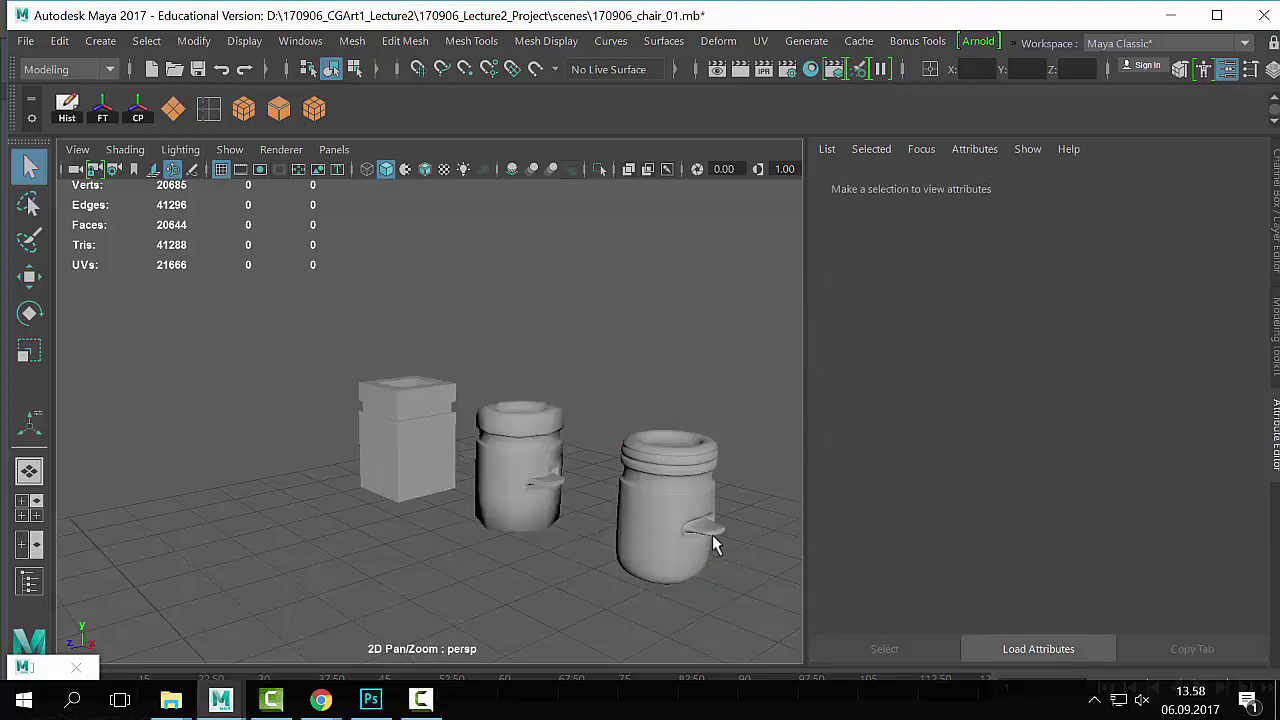
click(703, 533)
alt+drag(690, 531, 539, 496)
scroll(541, 496, up, 5)
alt+middle_drag(560, 490, 595, 504)
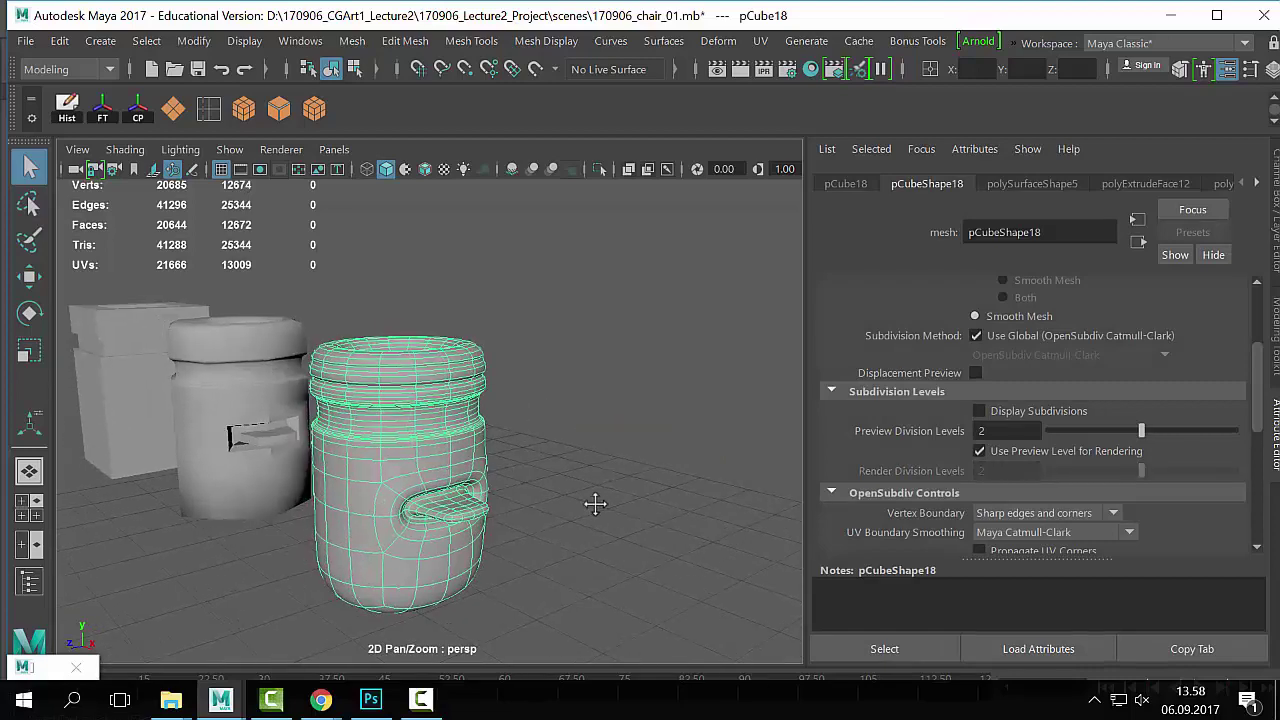
Step: Use Multi-Cut on one large side face of the square container to cut a full diagonal and a second edge from the upper corner to it
click(119, 384)
alt+middle_drag(122, 386, 483, 409)
alt+drag(483, 409, 438, 420)
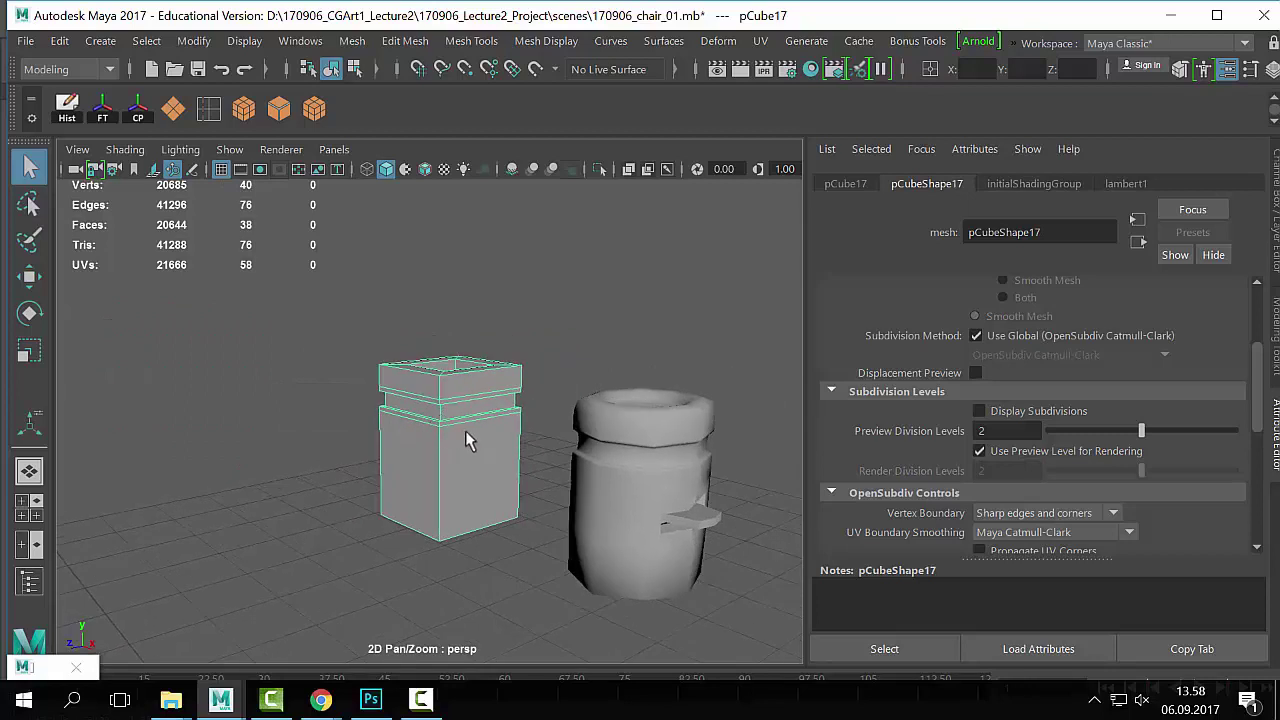
alt+right_drag(401, 397, 405, 307)
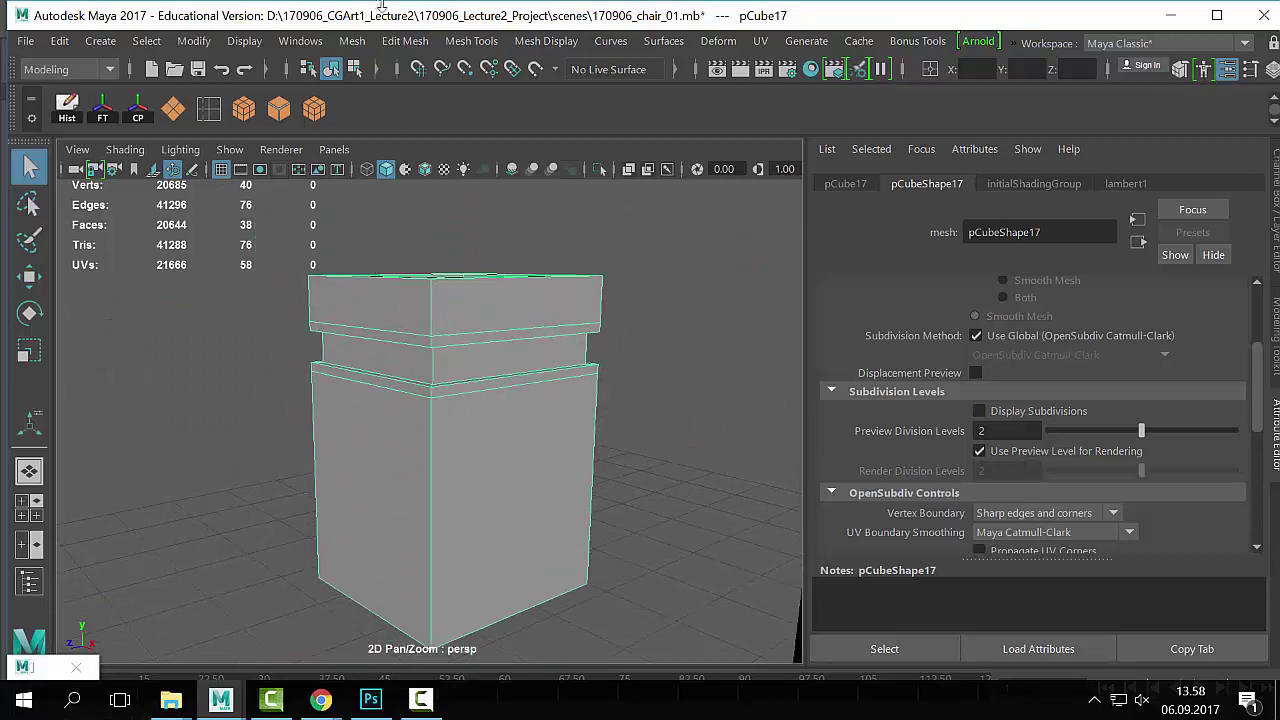
click(472, 41)
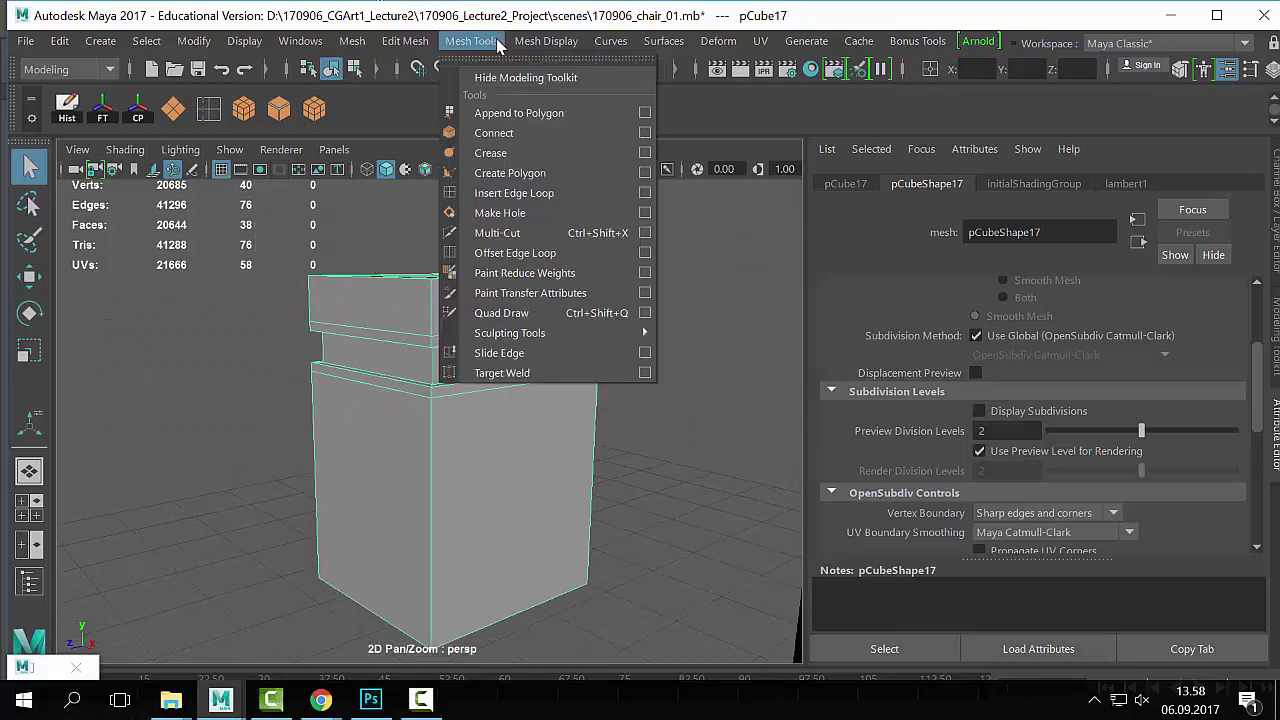
click(537, 233)
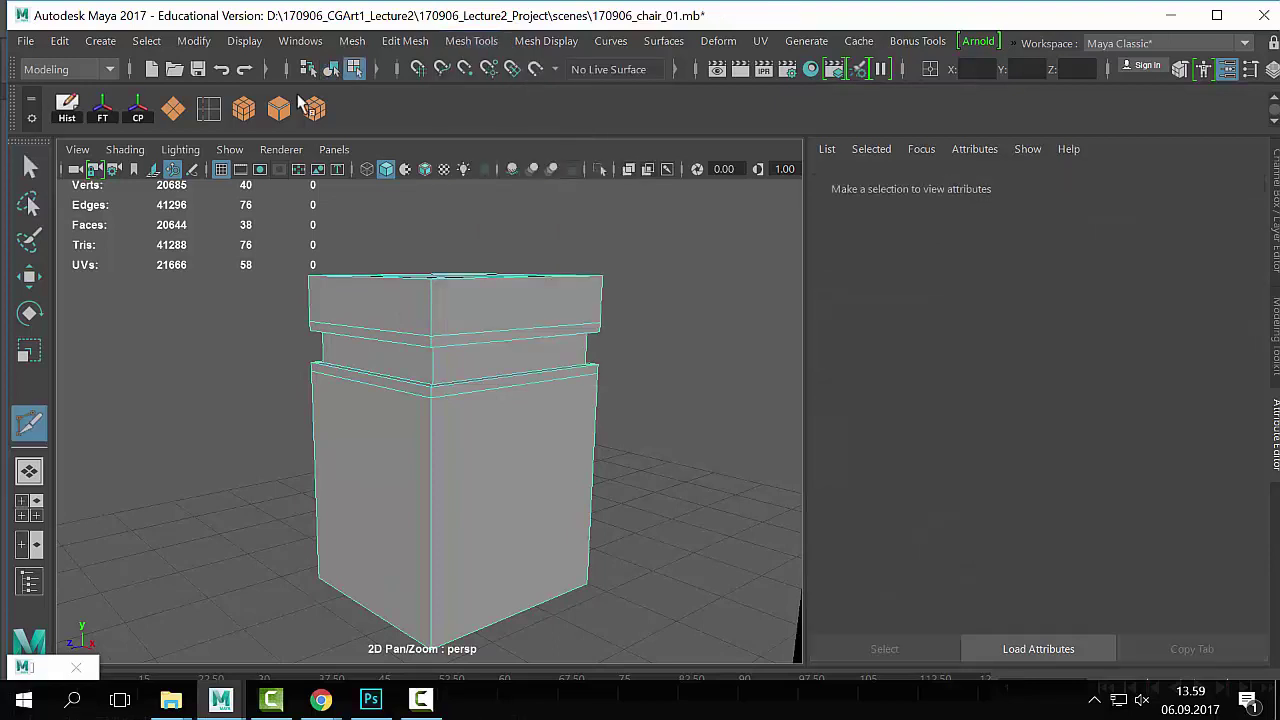
click(431, 399)
alt+drag(530, 545, 565, 558)
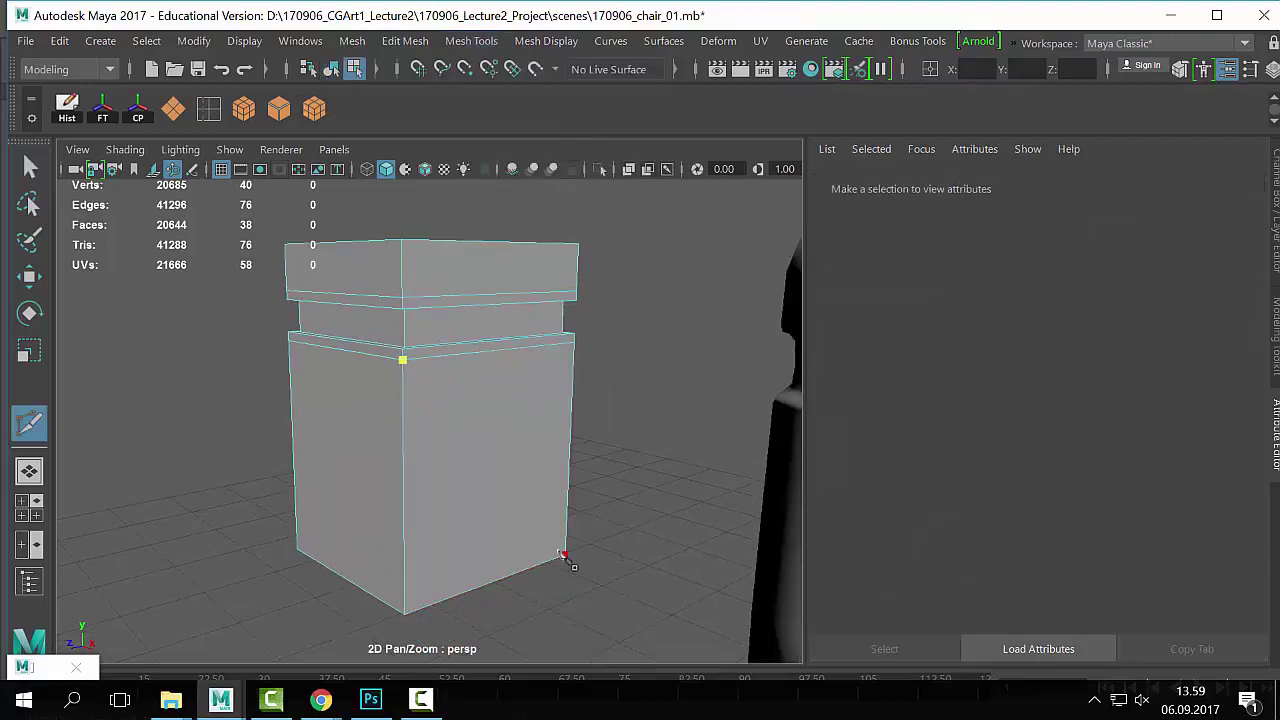
click(566, 557)
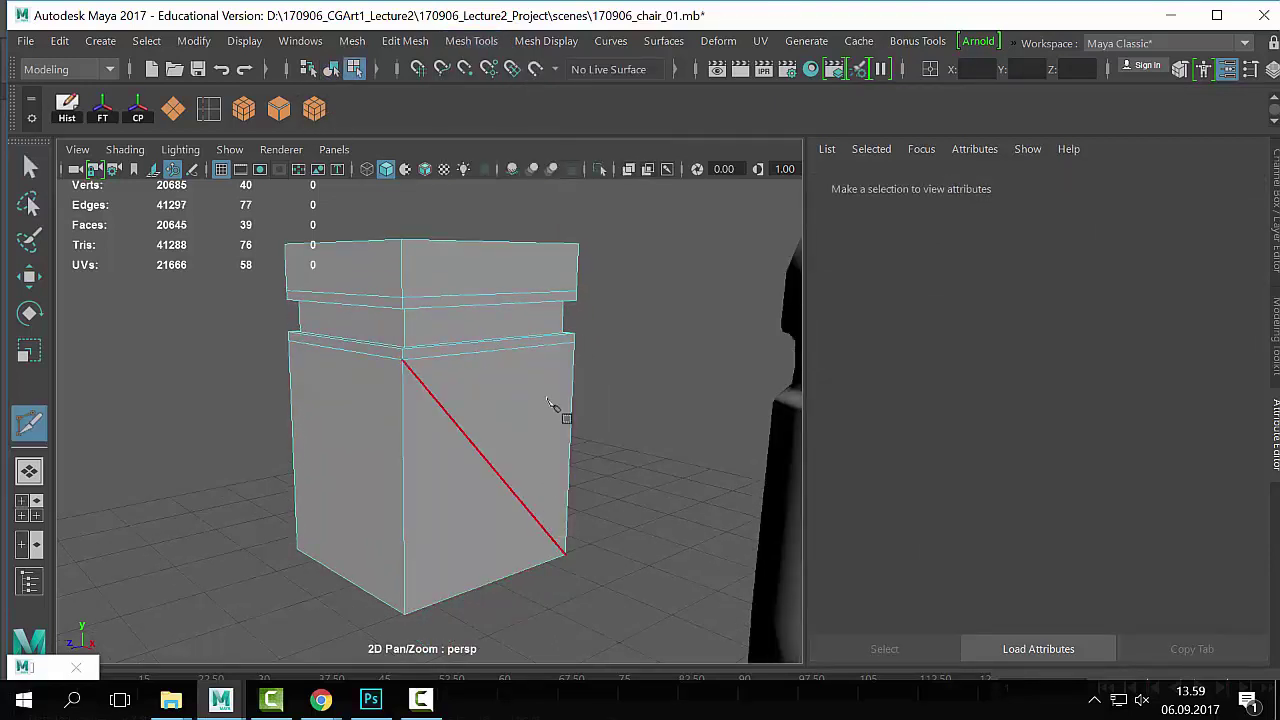
click(573, 343)
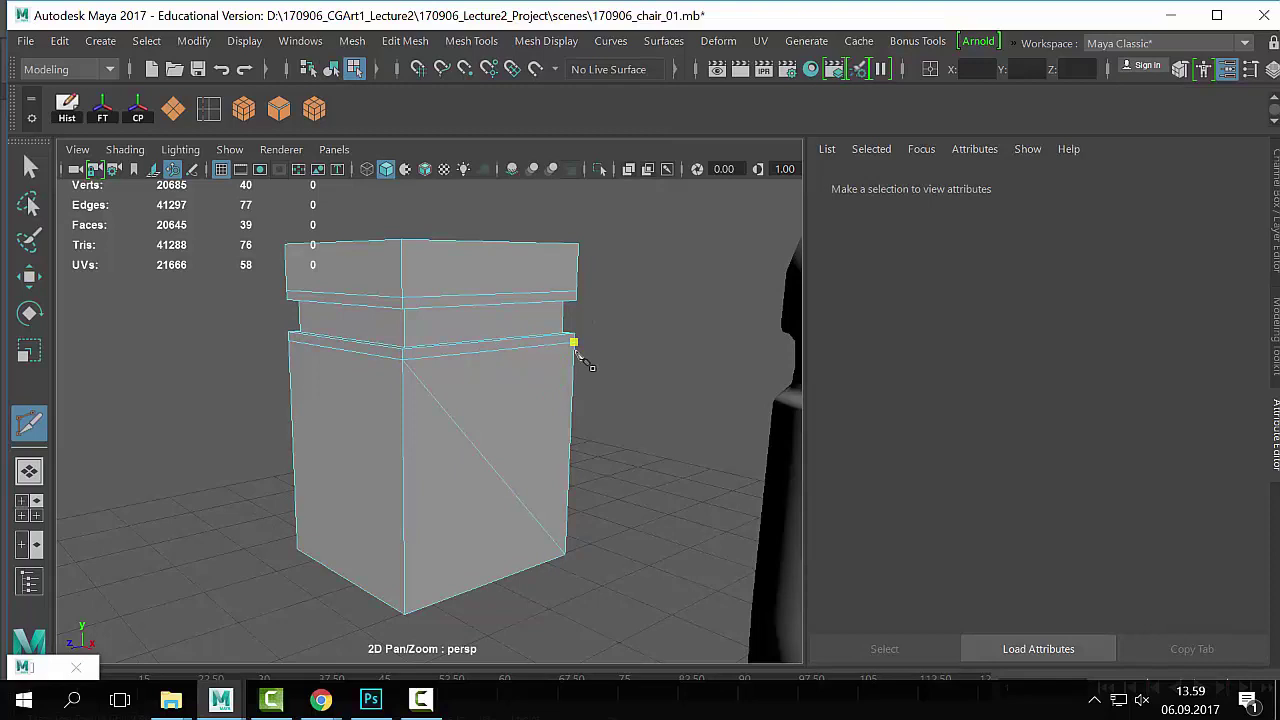
click(538, 483)
Step: Move the new vertex where the cuts meet on the square container's side face toward the face's upper outer corner
right_drag(534, 471, 440, 158)
key(w)
click(490, 462)
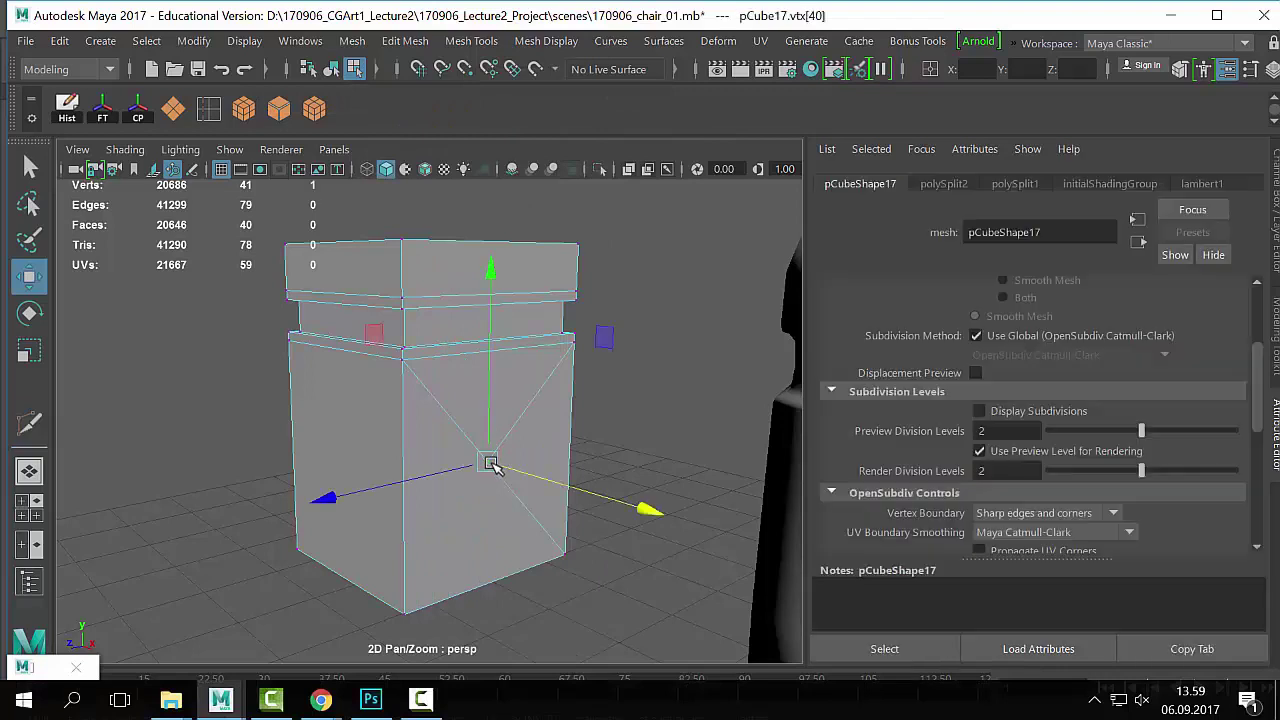
mouse_move(486, 449)
mouse_down()
mouse_move(486, 420)
mouse_move(476, 428)
mouse_up()
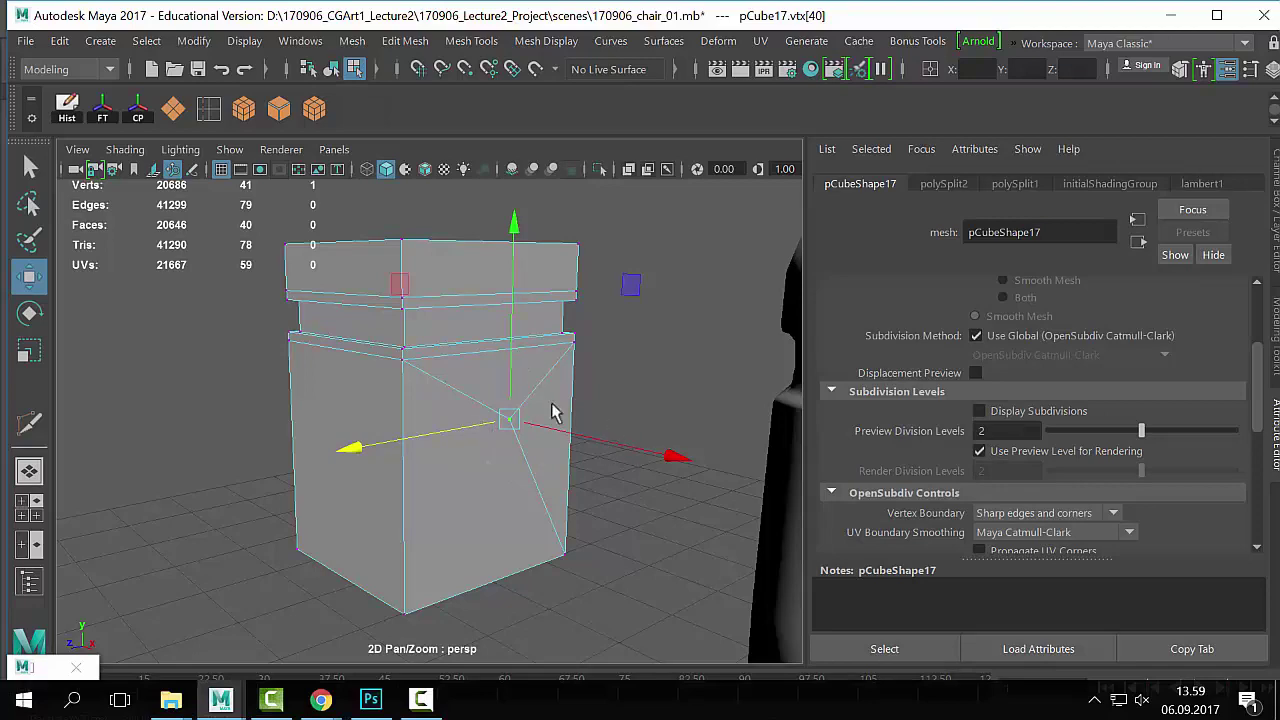
Step: Examine the uneven faces around the moved vertex and compare the cut square container with the two rounded versions
right_drag(555, 413, 540, 292)
click(535, 362)
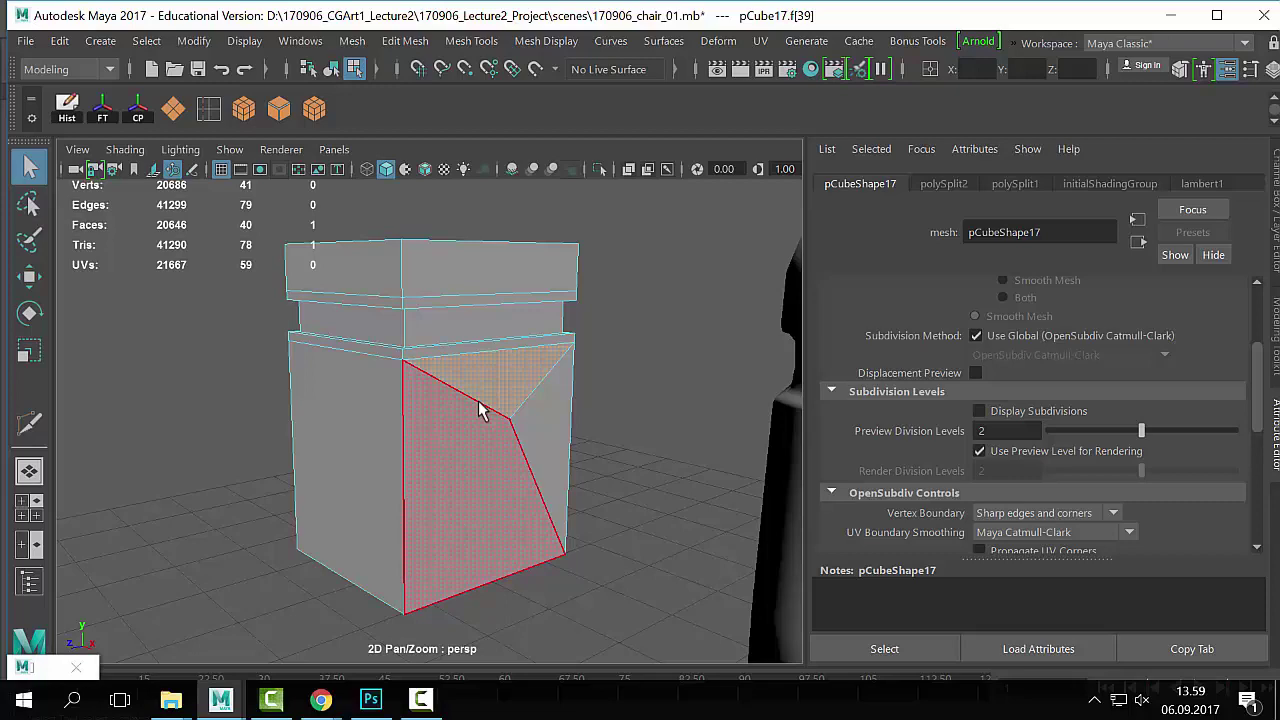
scroll(478, 401, down, 5)
scroll(506, 418, up, 4)
scroll(489, 420, down, 4)
right_drag(456, 134, 550, 101)
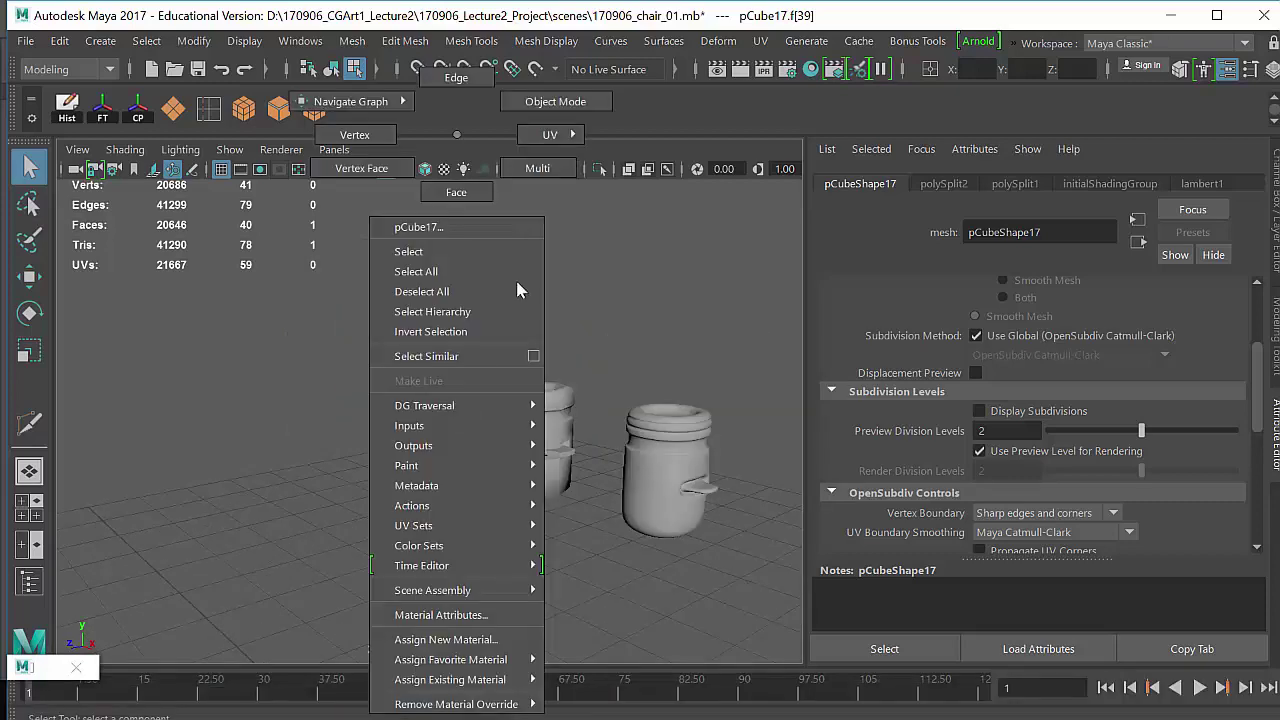
click(438, 353)
click(457, 433)
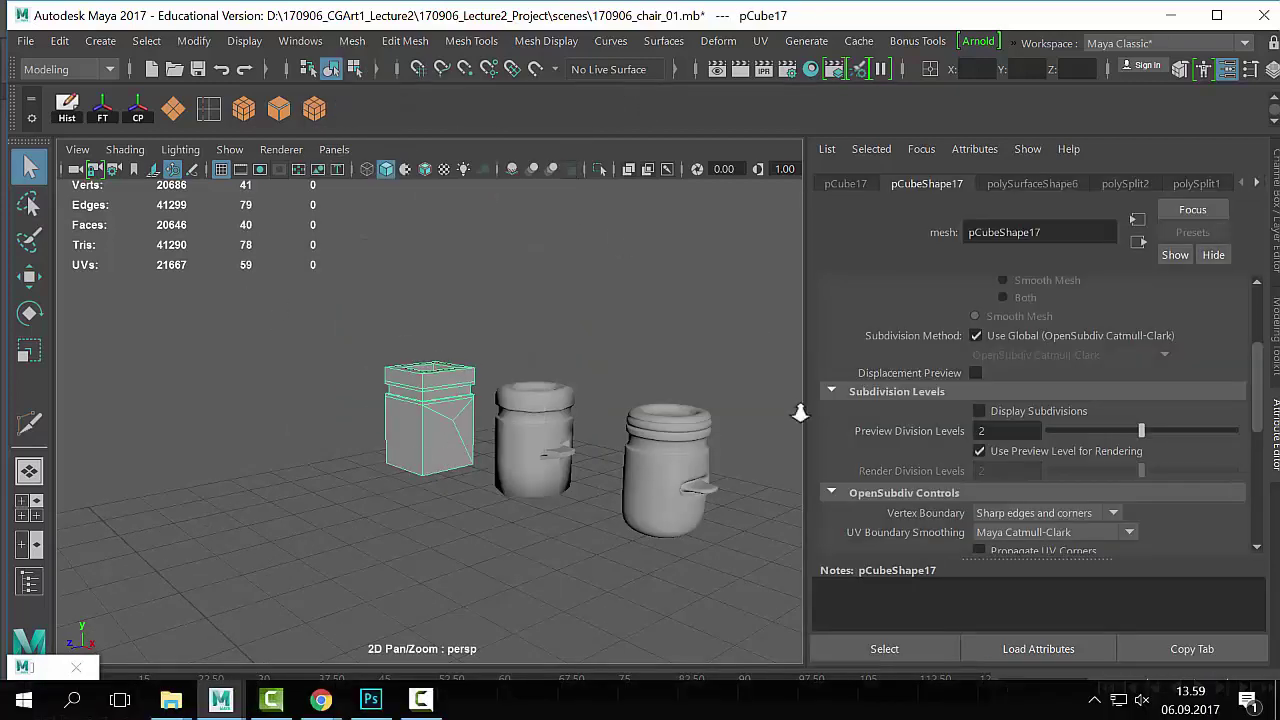
scroll(470, 432, up, 2)
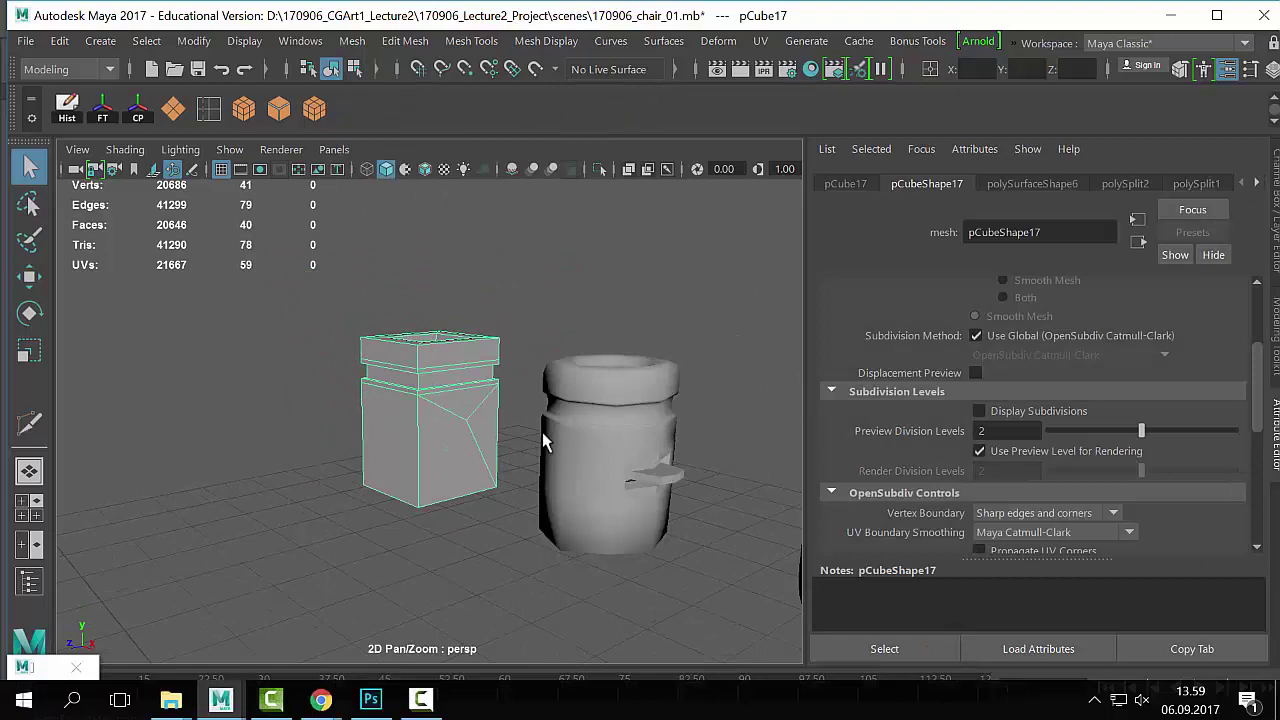
scroll(542, 432, down, 4)
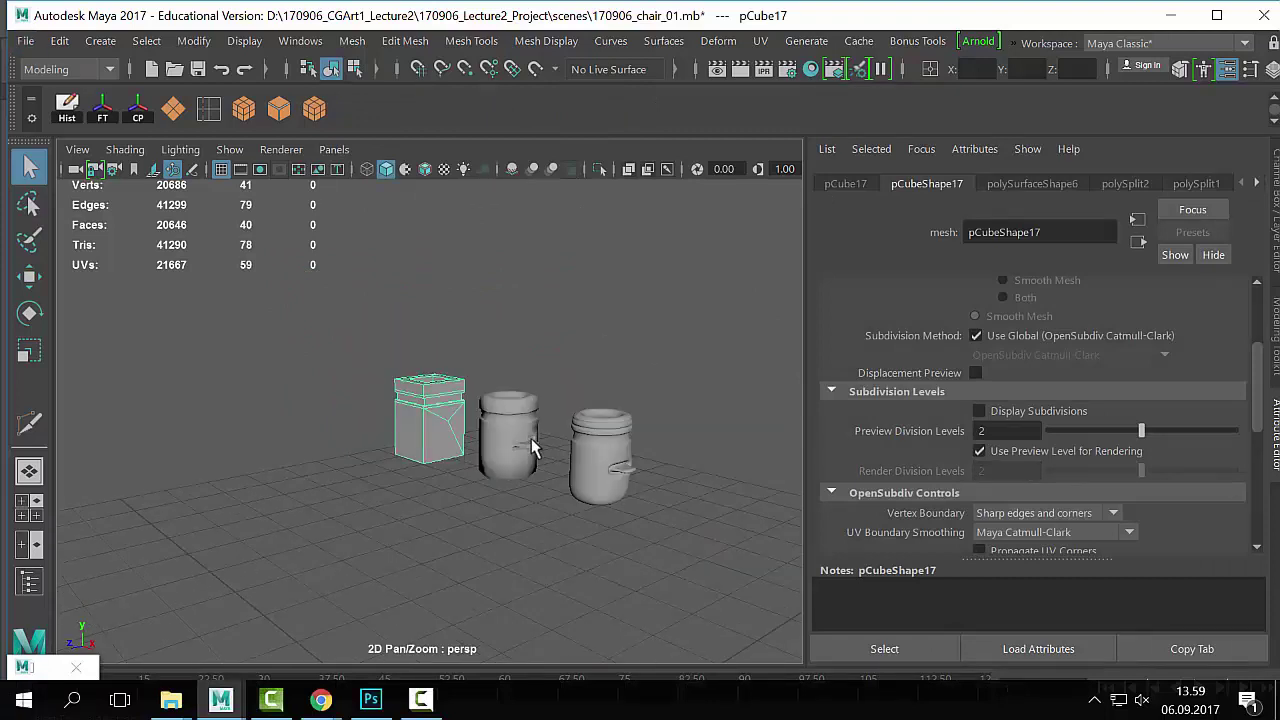
Step: Undo the vertex move and the Multi-Cut edges on the square container
key(F8)
key(F8)
key(F8)
key(F8)
key(F8)
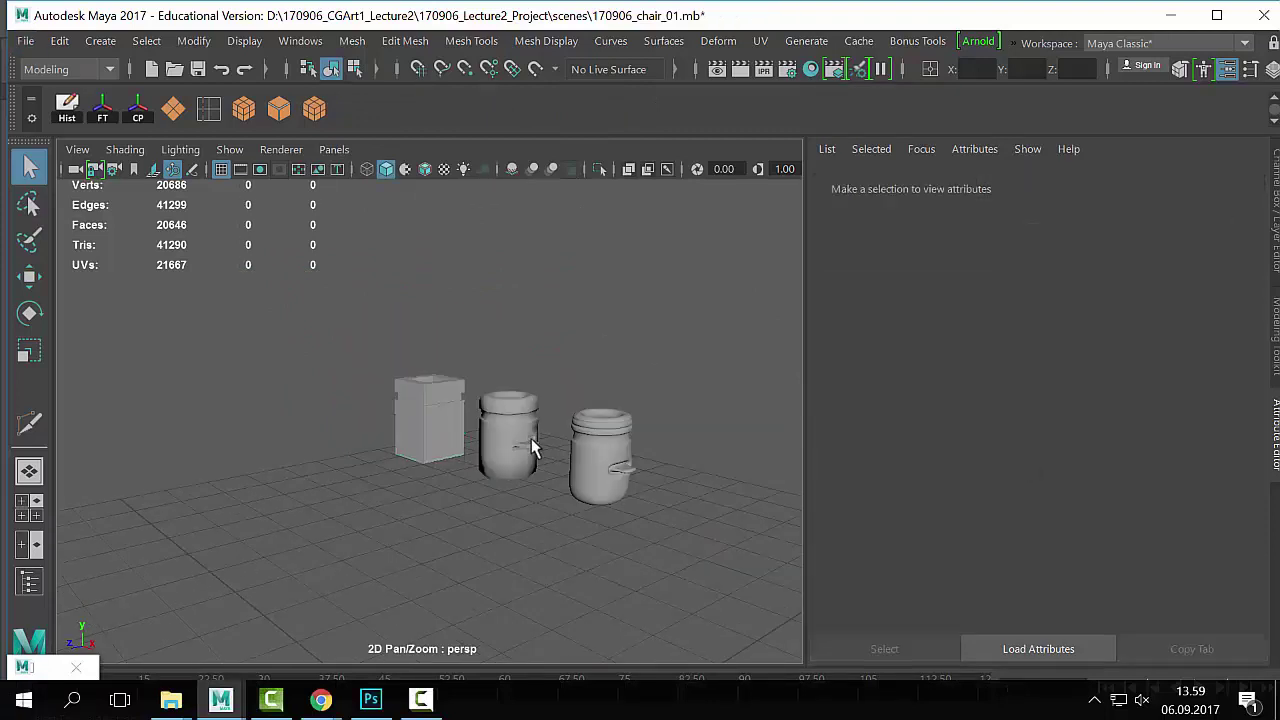
key(F8)
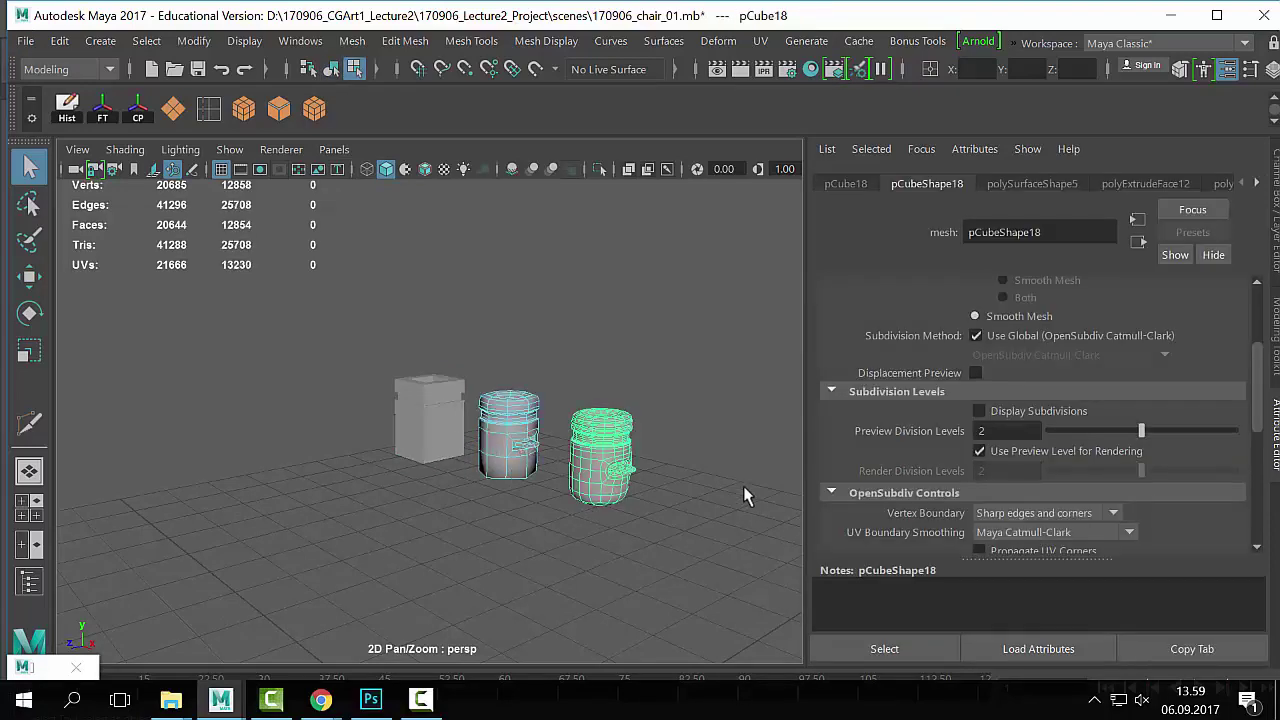
Step: Examine the low-poly cage of the smooth-previewed container around its protruding strip and compare it with the other containers
scroll(337, 408, up, 10)
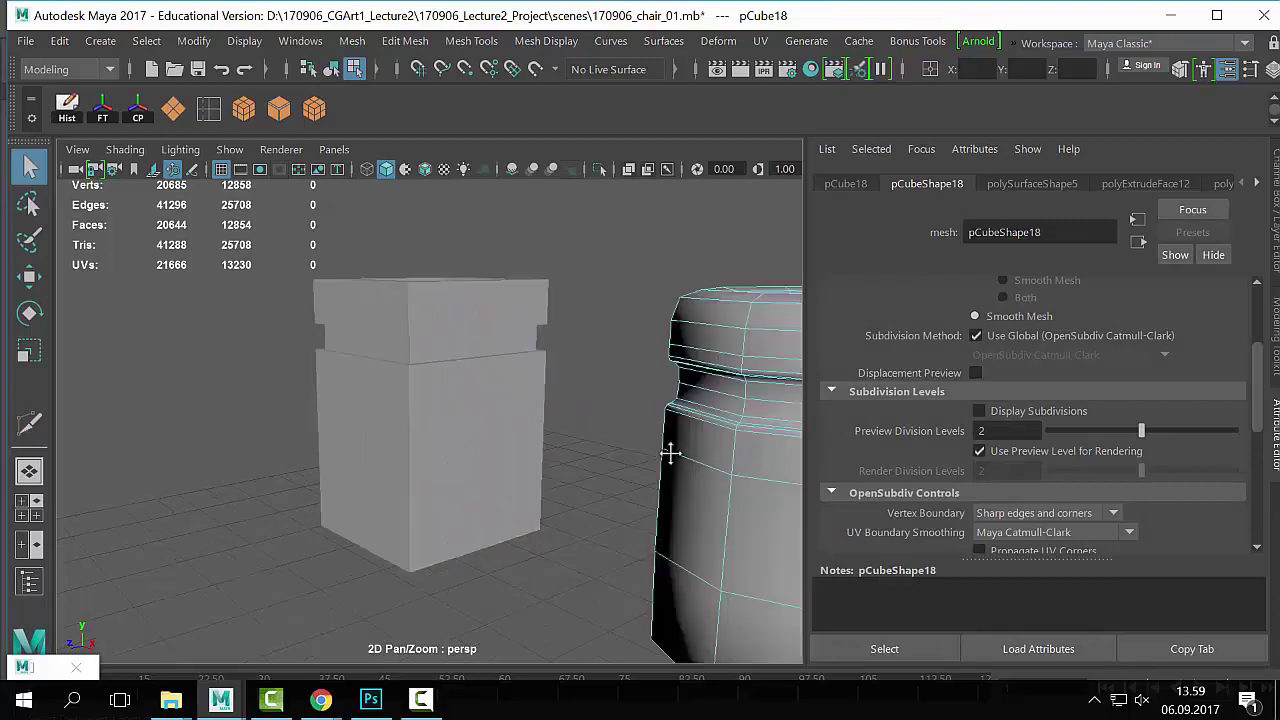
scroll(337, 408, down, 10)
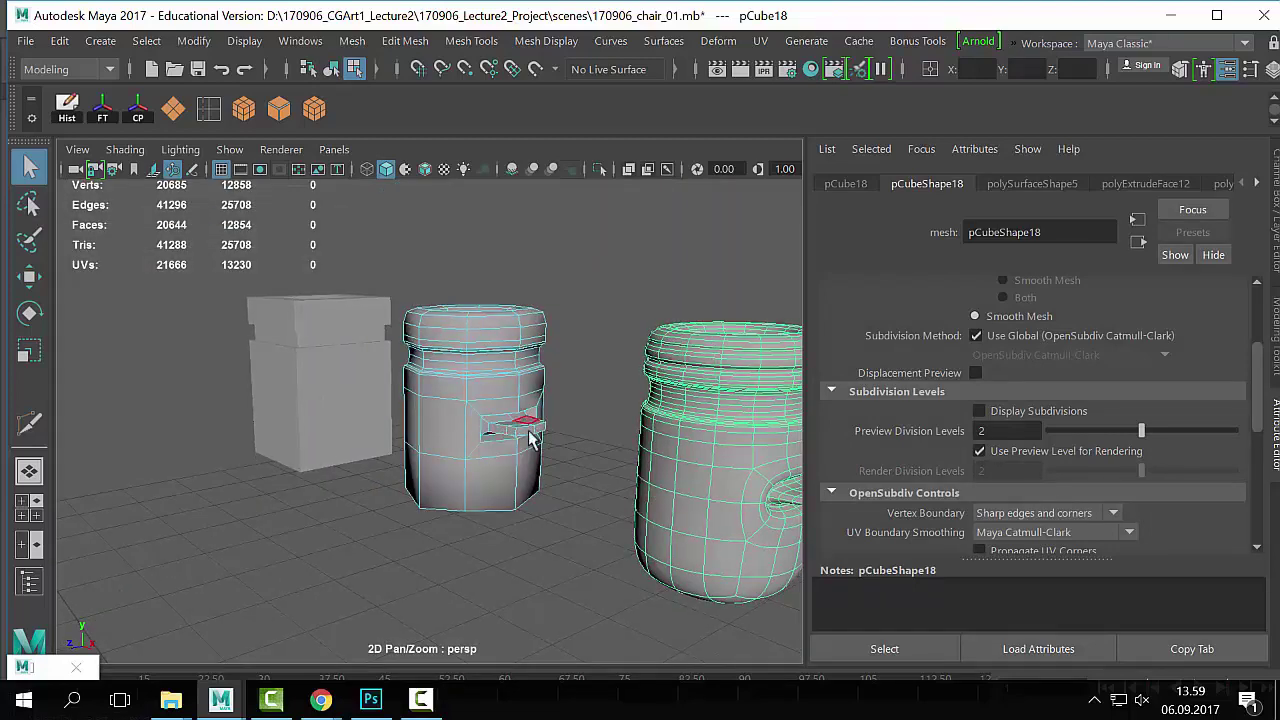
scroll(533, 440, up, 5)
alt+drag(651, 423, 497, 394)
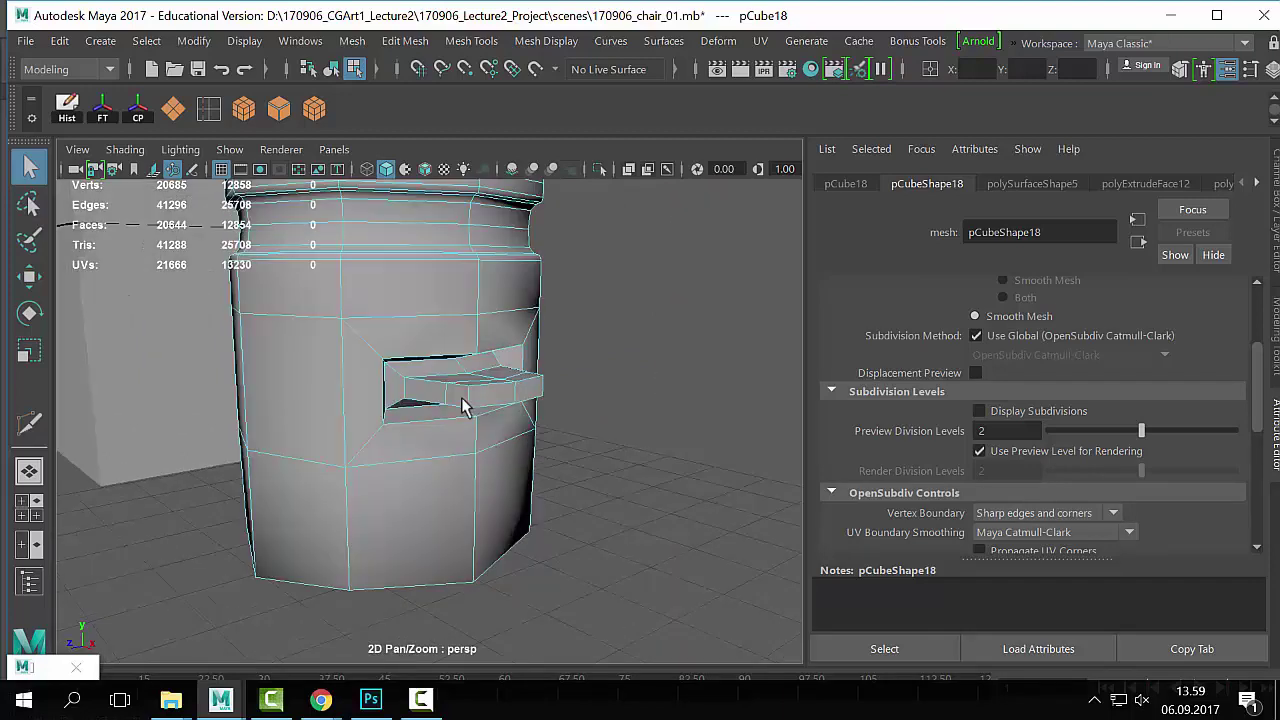
scroll(463, 407, down, 8)
alt+drag(463, 407, 380, 455)
Step: Duplicate the square low-poly container in object mode and raise the copy straight above the original
click(378, 465)
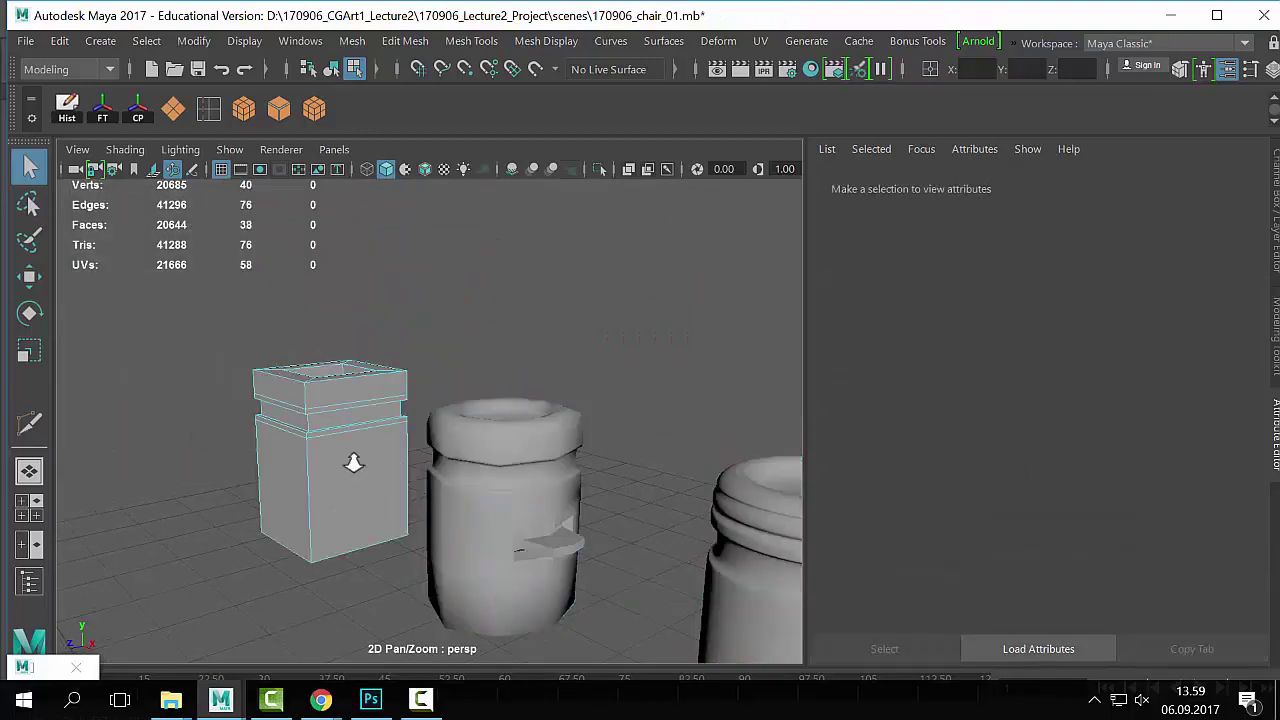
scroll(353, 462, down, 3)
key(w)
right_click(418, 452)
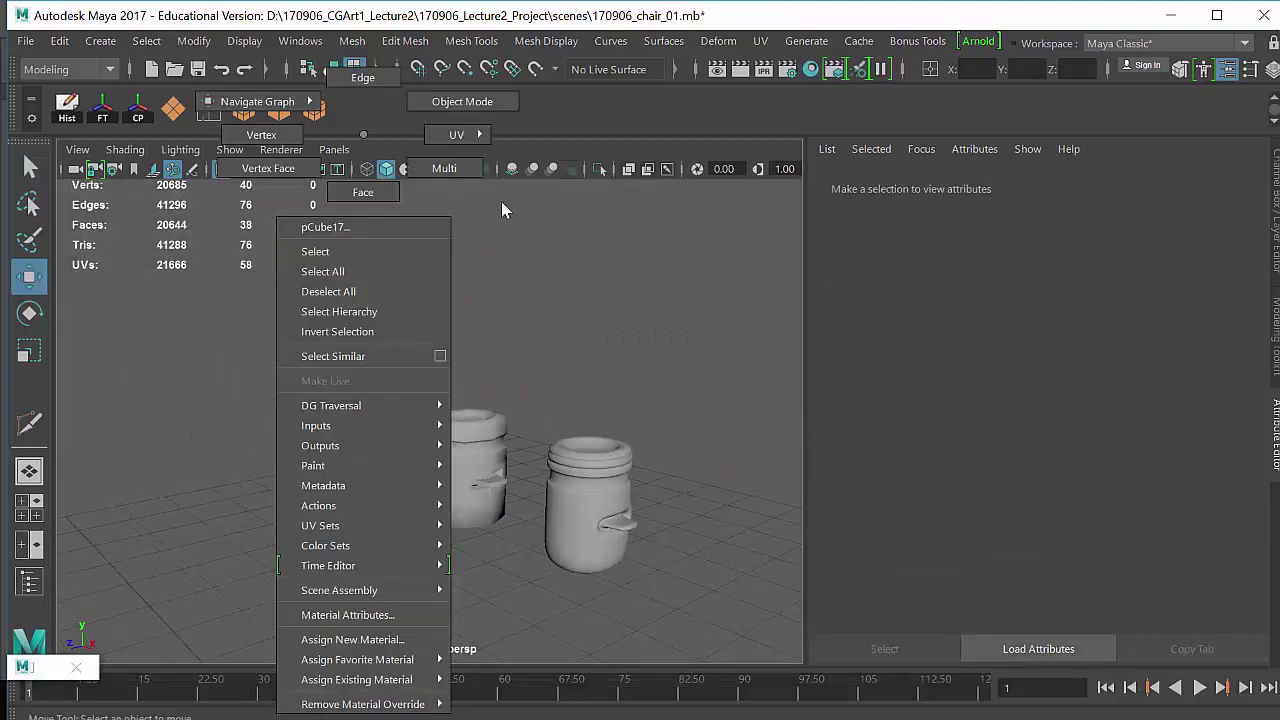
click(390, 445)
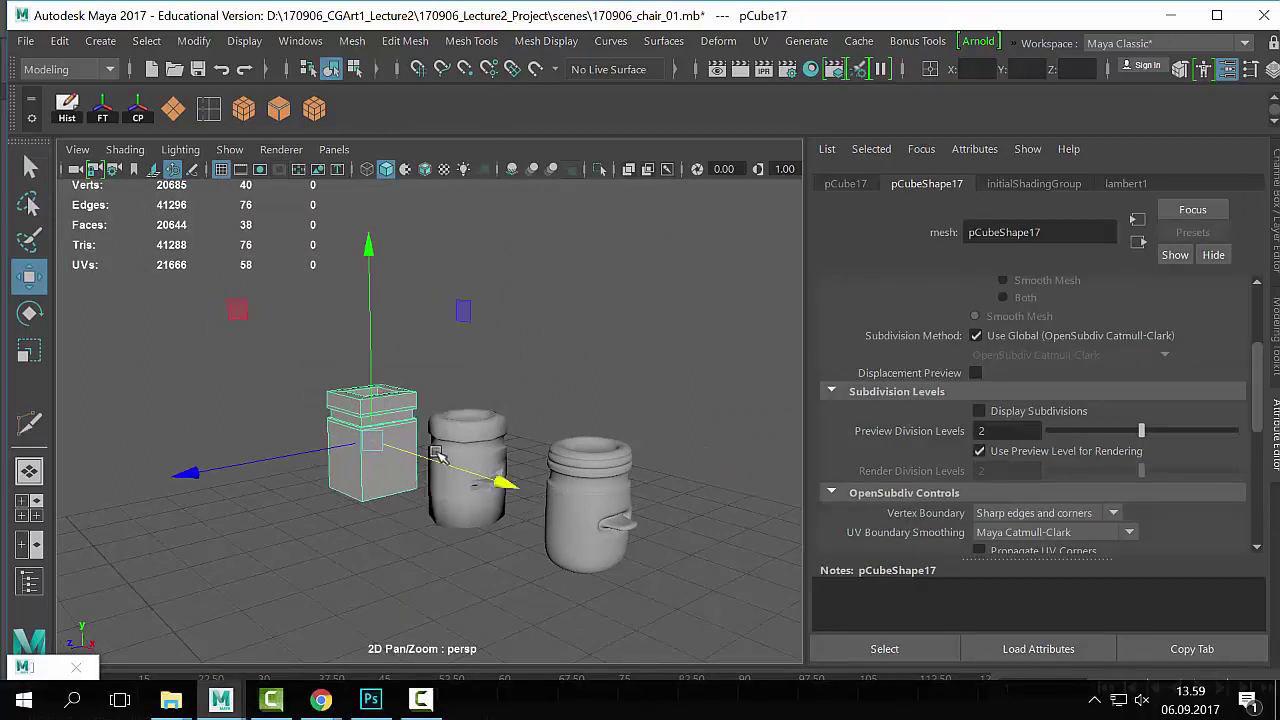
key(ctrl+d)
drag(372, 352, 379, 160)
key(f)
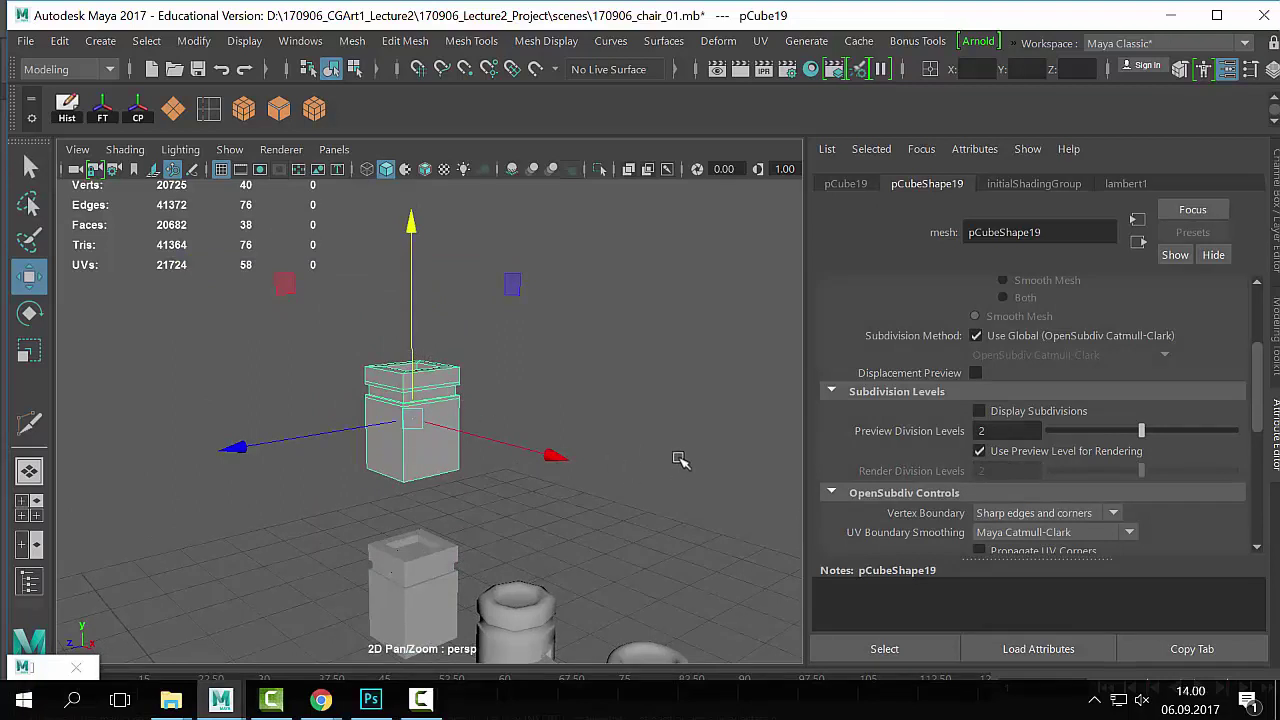
alt+middle_drag(680, 463, 677, 447)
scroll(634, 474, up, 2)
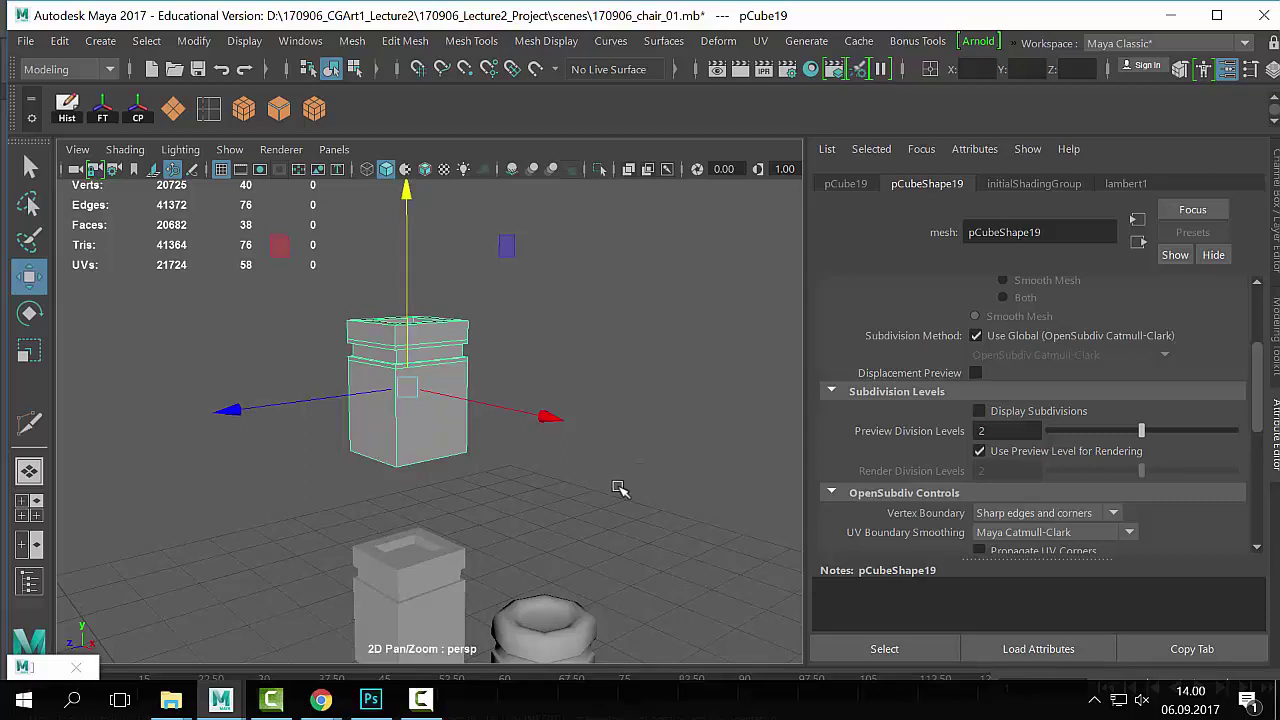
Step: Duplicate the raised container, offset the new copy along the X axis, and apply Mesh Smooth to it twice
key(ctrl+d)
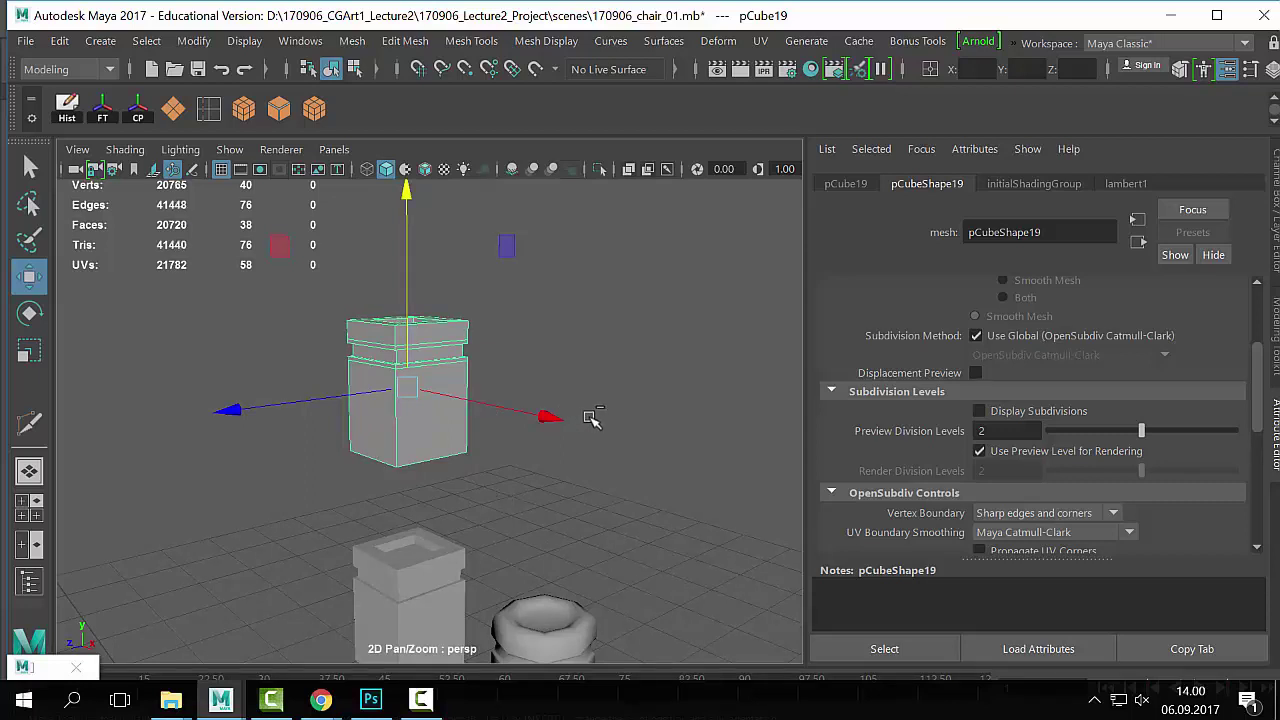
drag(552, 420, 768, 517)
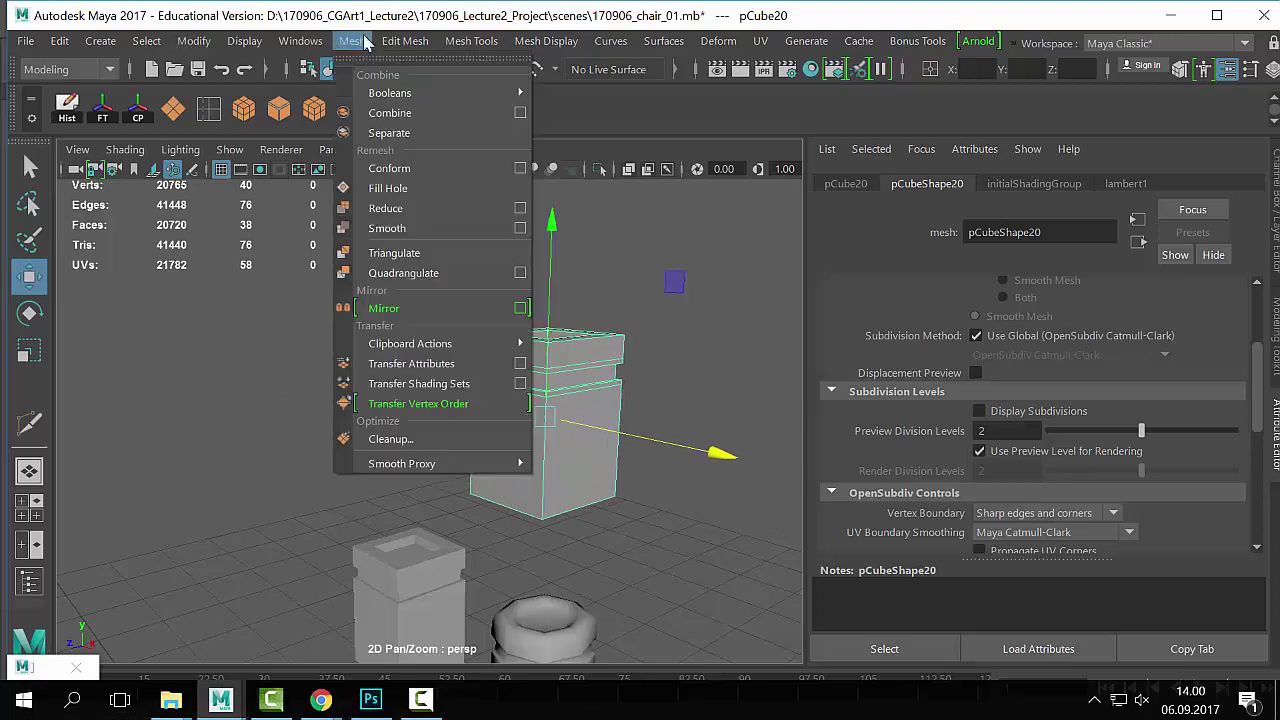
click(352, 41)
click(435, 228)
scroll(490, 443, up, 3)
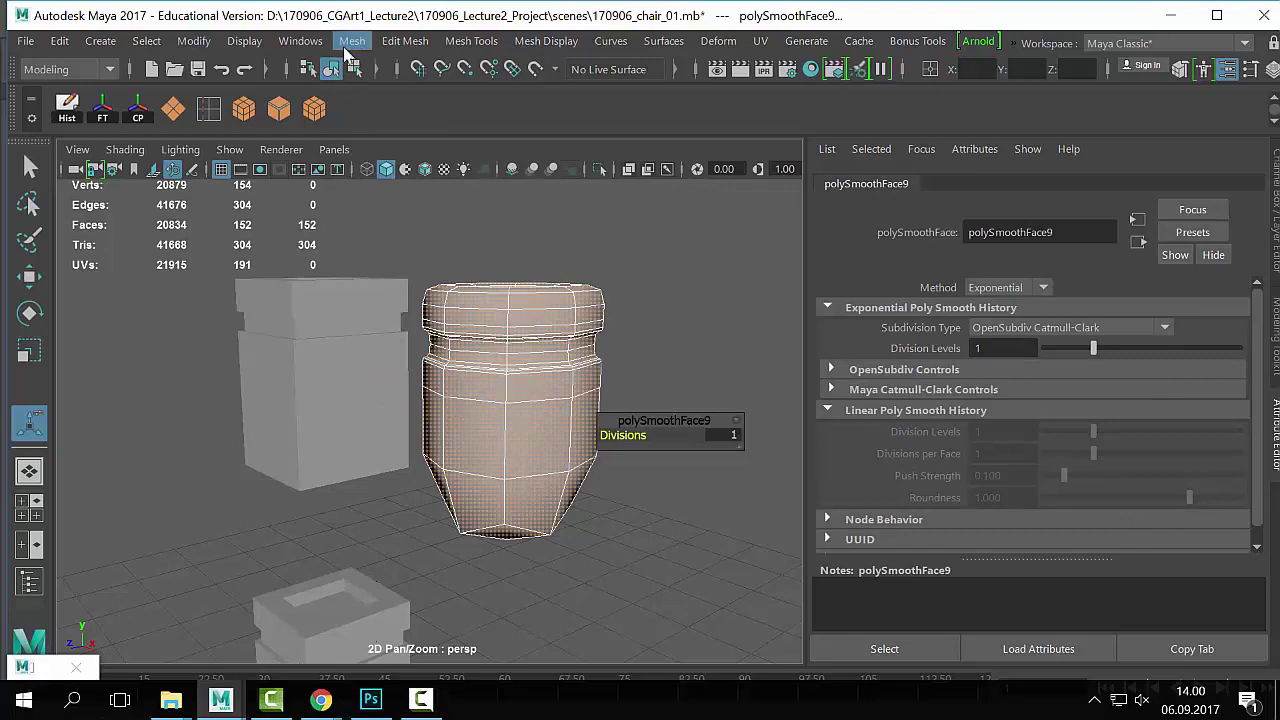
click(352, 40)
click(400, 224)
Step: Extrude a four-face patch on the smoothed copy's side with local scale 0.389, 0.389, 1.000, and inspect its edges in object mode
right_drag(548, 403, 543, 443)
click(571, 428)
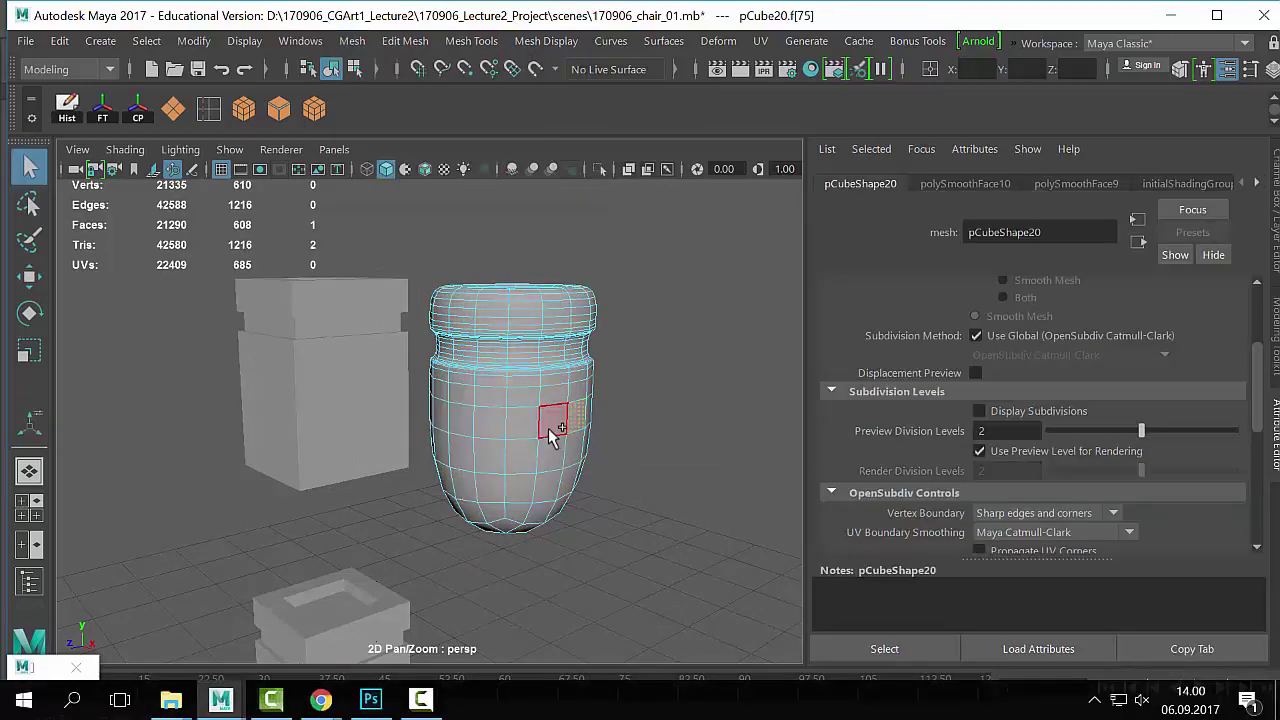
drag(548, 428, 576, 443)
key(ctrl+e)
alt+drag(492, 391, 405, 396)
ctrl+drag(481, 487, 384, 480)
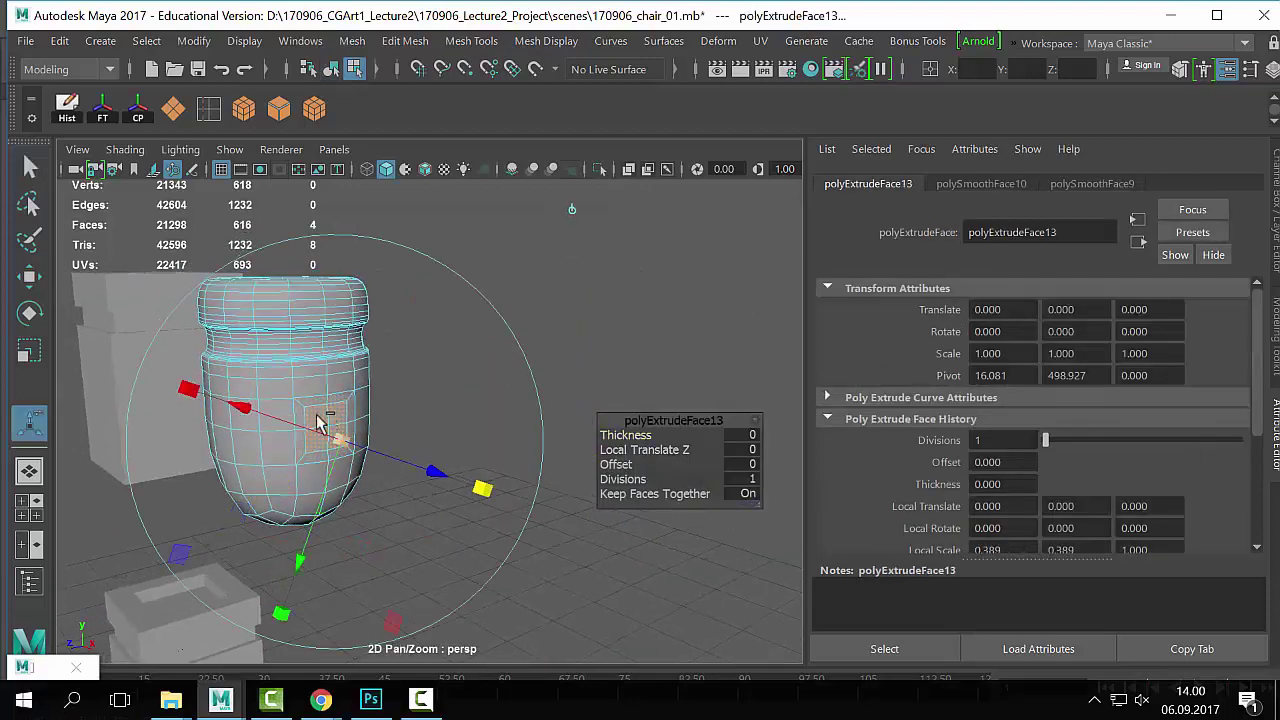
right_drag(298, 185, 380, 118)
click(479, 333)
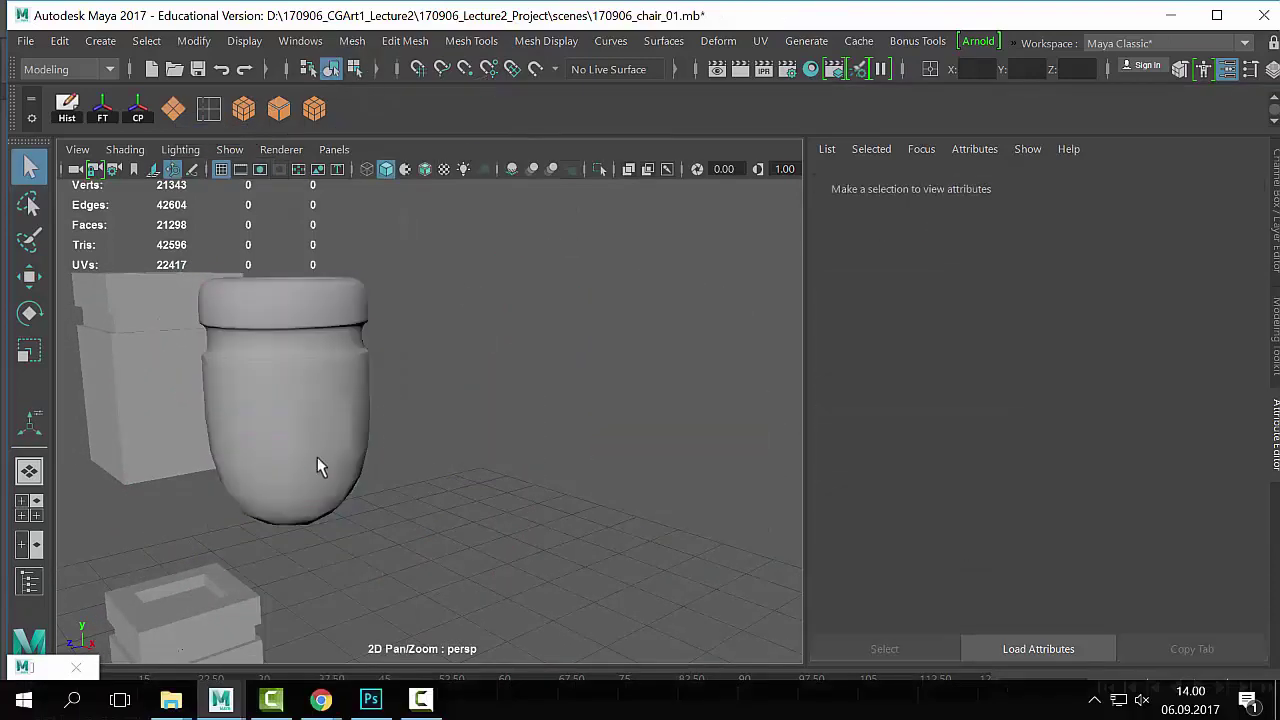
click(320, 463)
scroll(277, 423, up, 5)
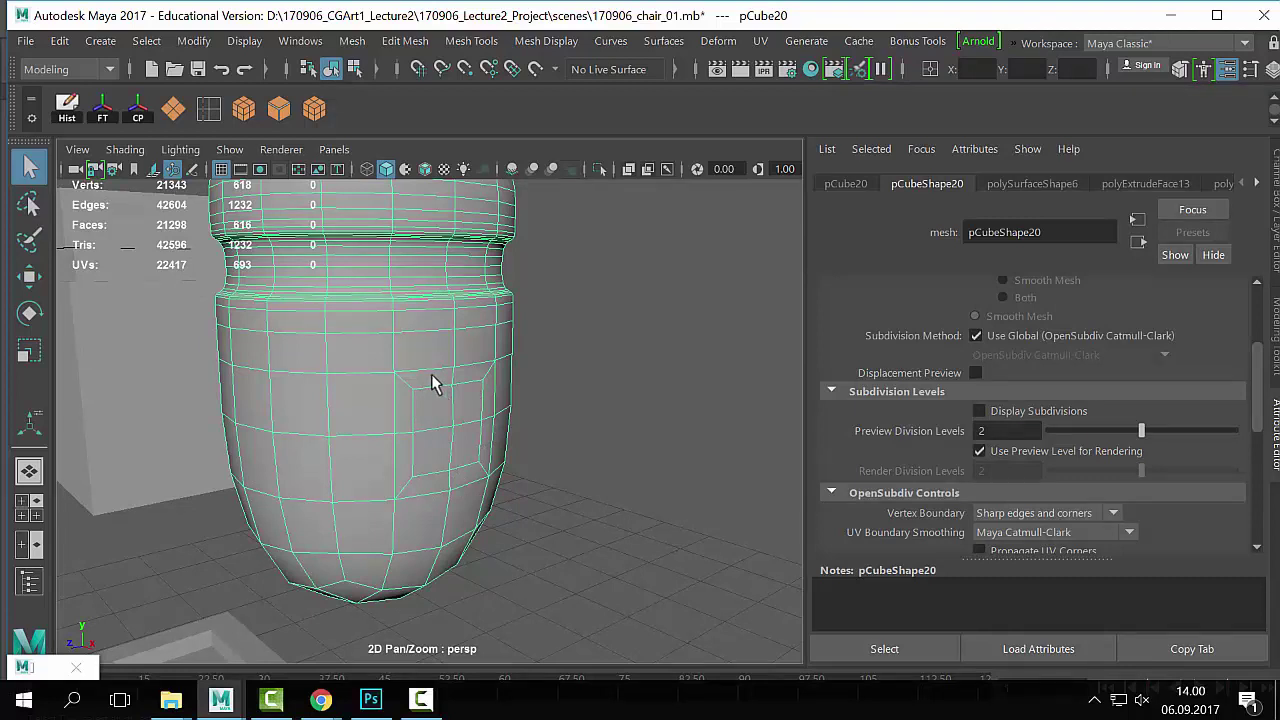
Step: Check the vertices around the inset patch on the smoothed container's side, then select its four inner faces
right_drag(445, 352, 340, 128)
click(417, 396)
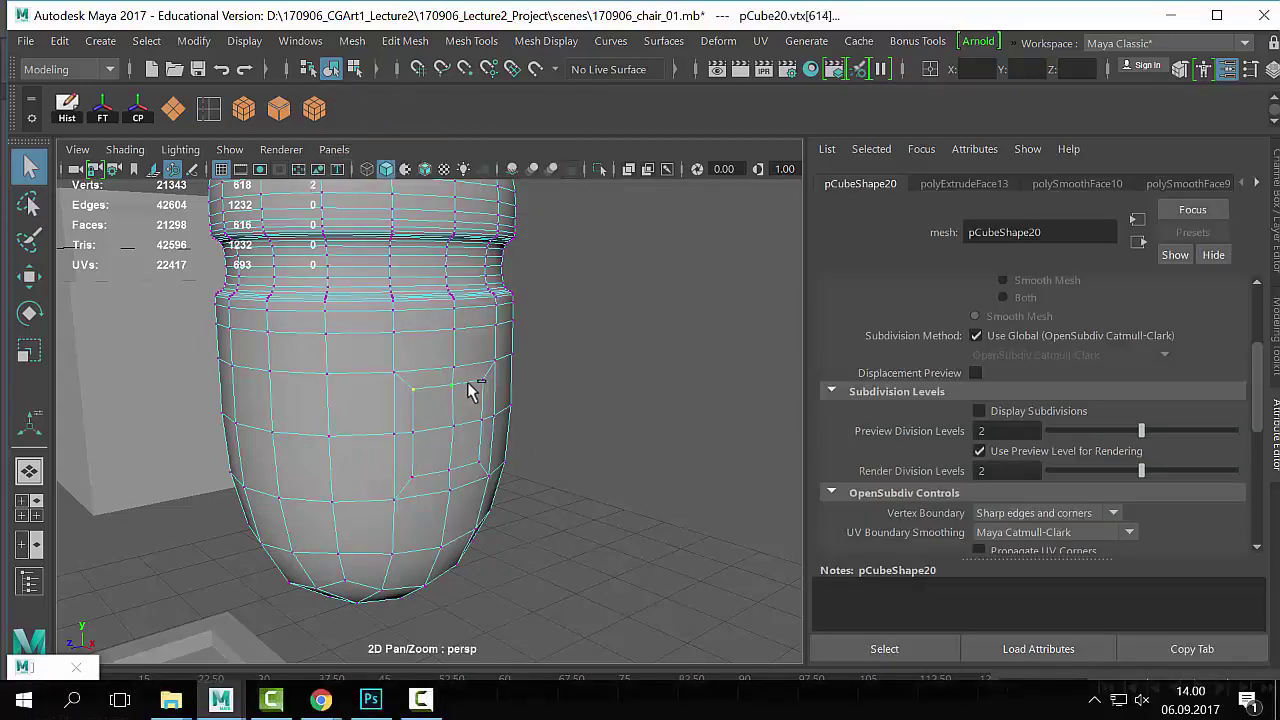
right_drag(476, 452, 470, 192)
click(425, 425)
Step: Look through the available mesh editing commands for the selected patch faces and open the Modeling Toolkit
click(471, 41)
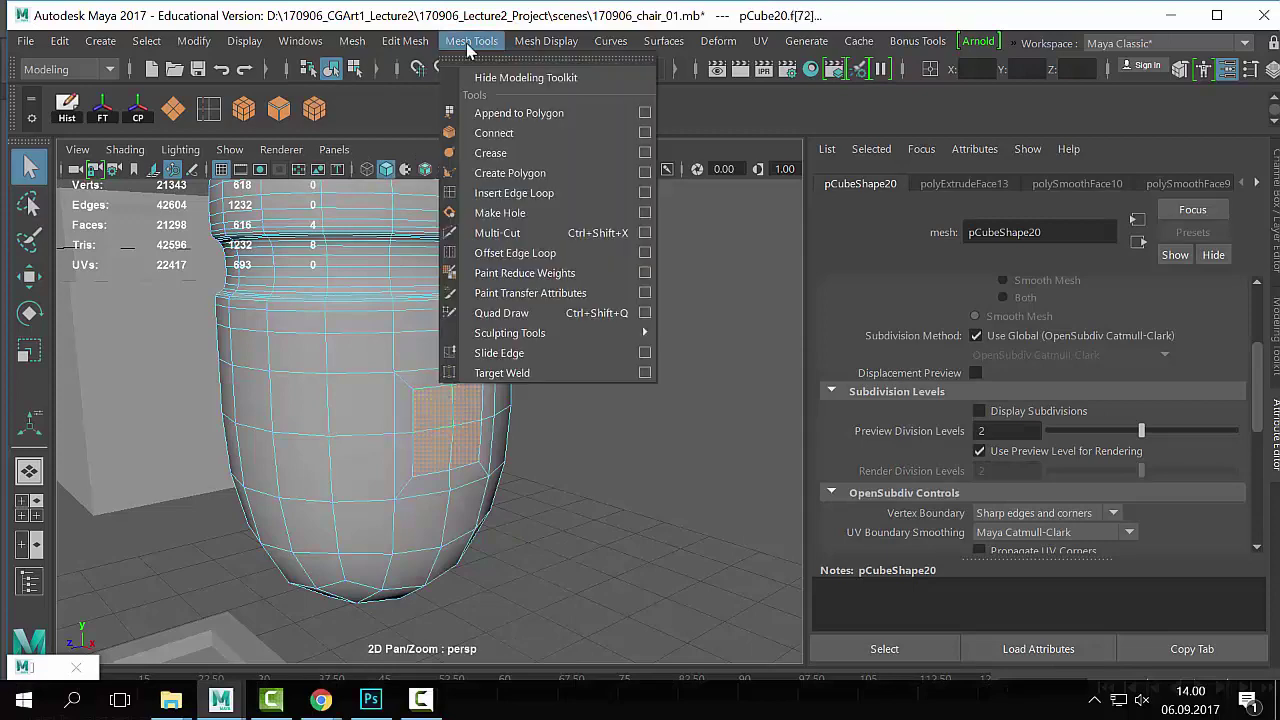
click(403, 41)
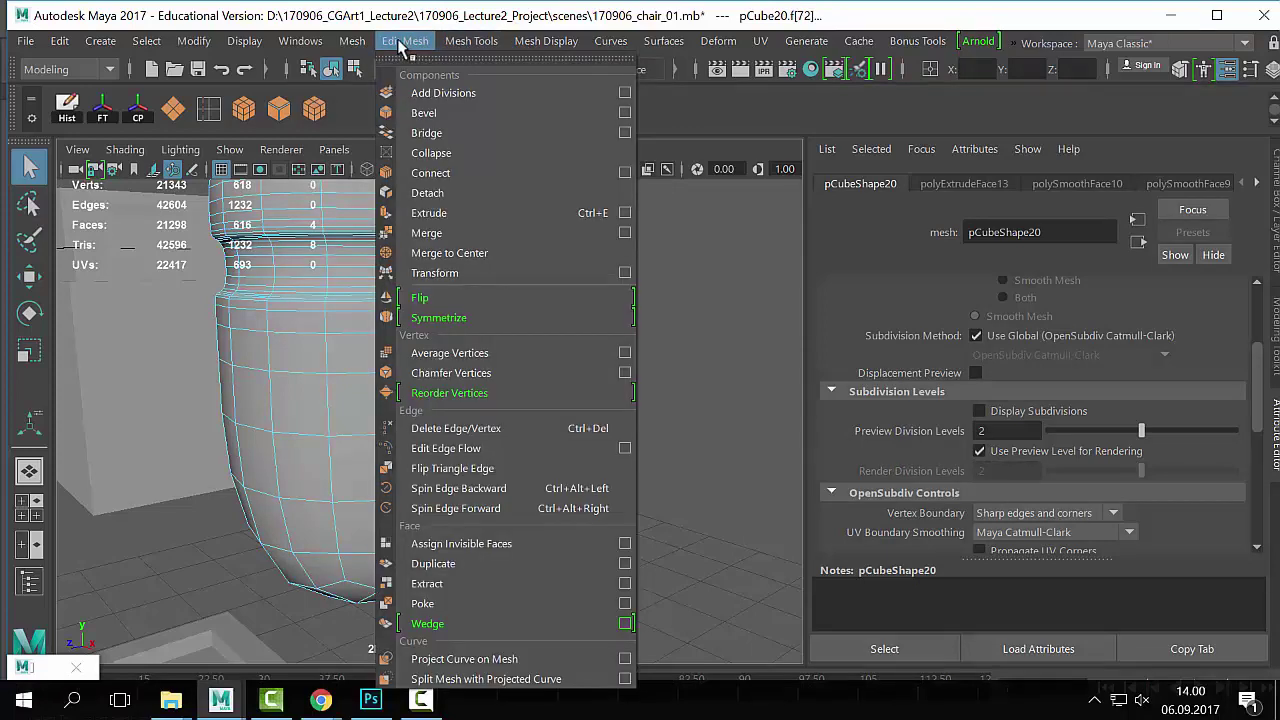
mouse_move(652, 52)
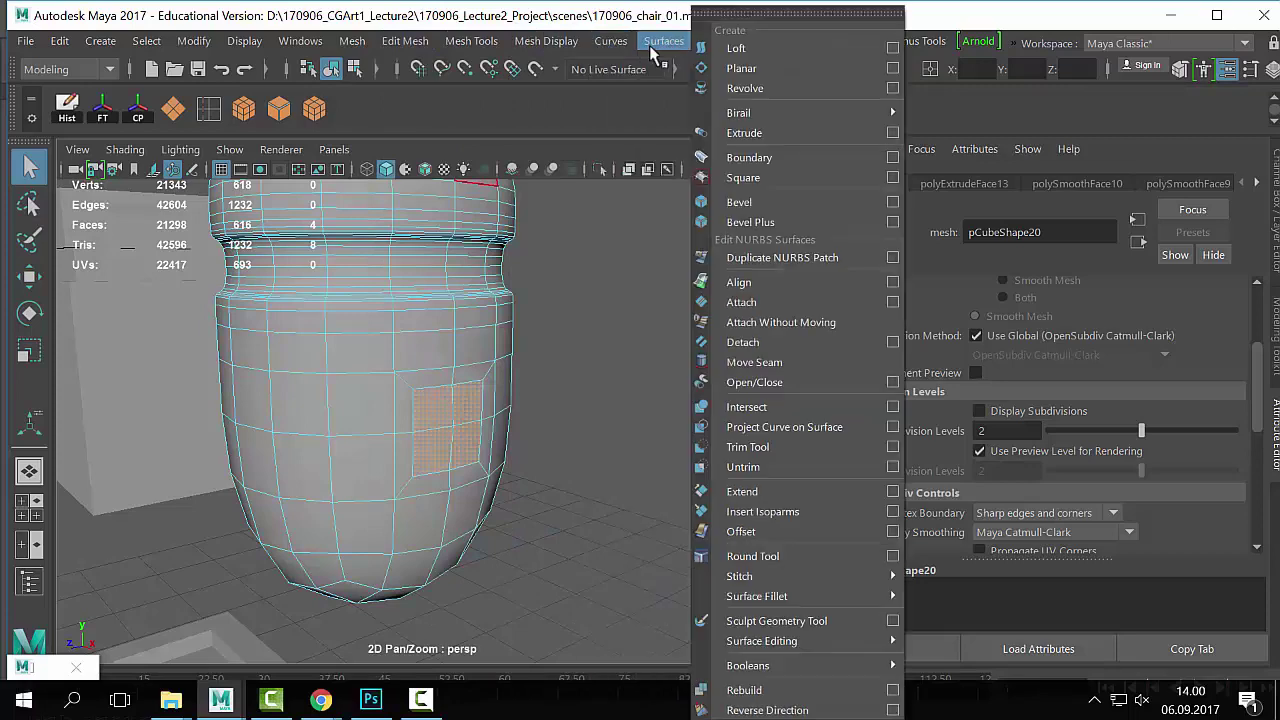
mouse_move(455, 42)
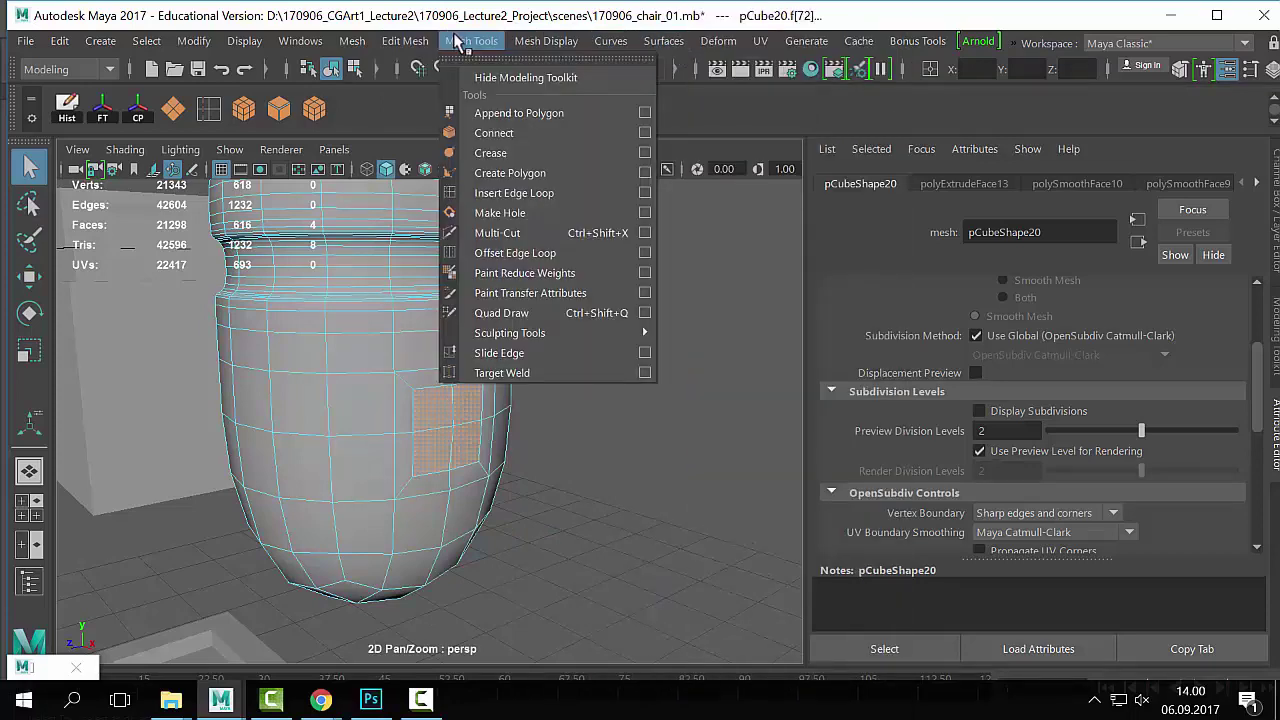
mouse_move(351, 46)
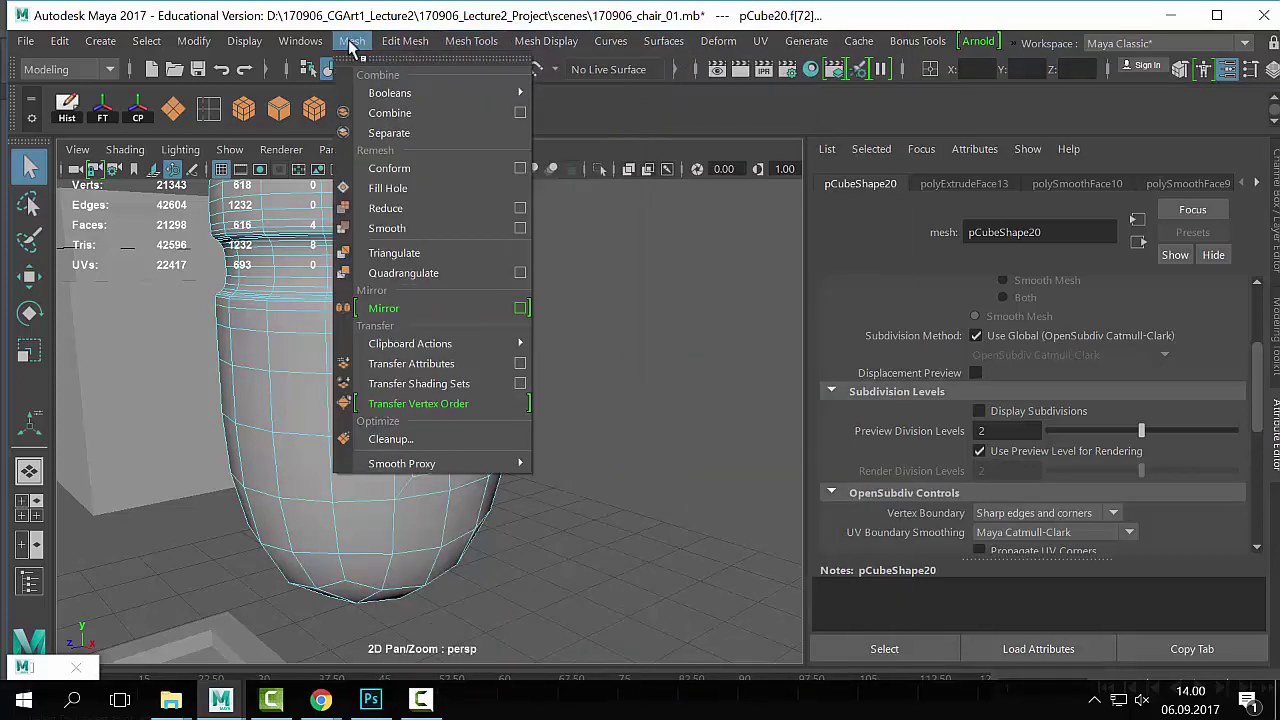
mouse_move(390, 50)
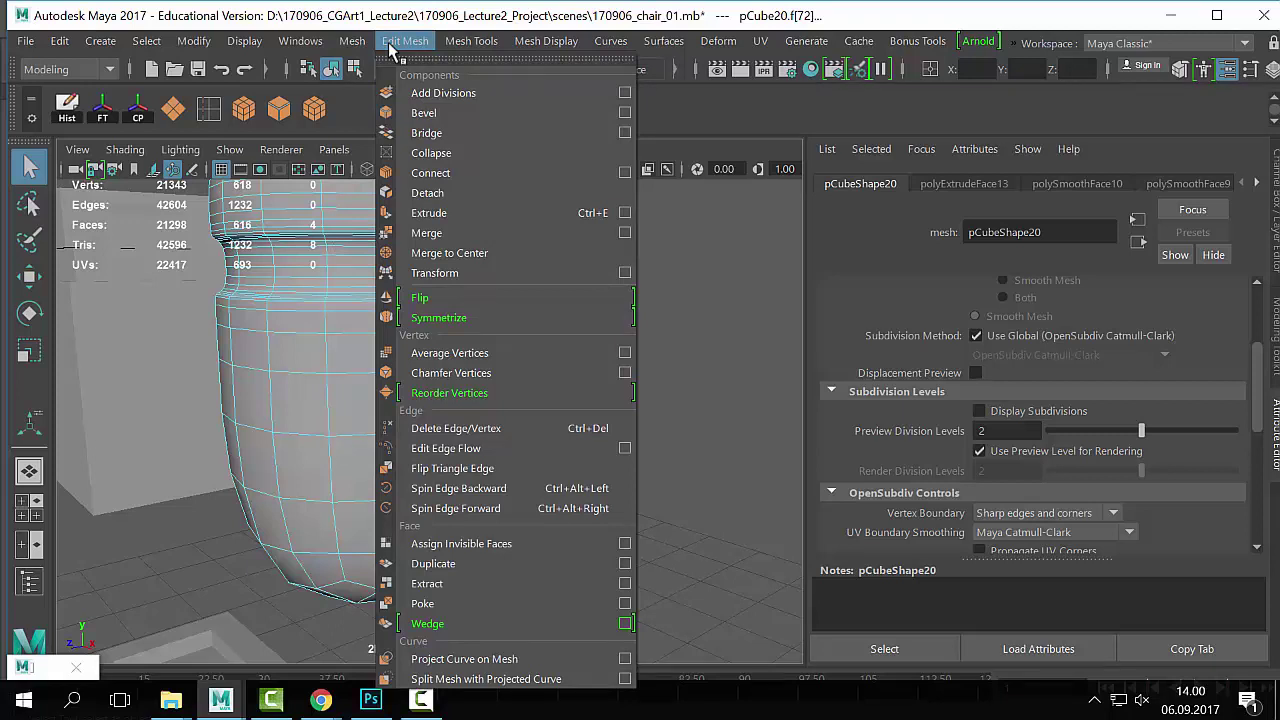
click(390, 50)
click(345, 45)
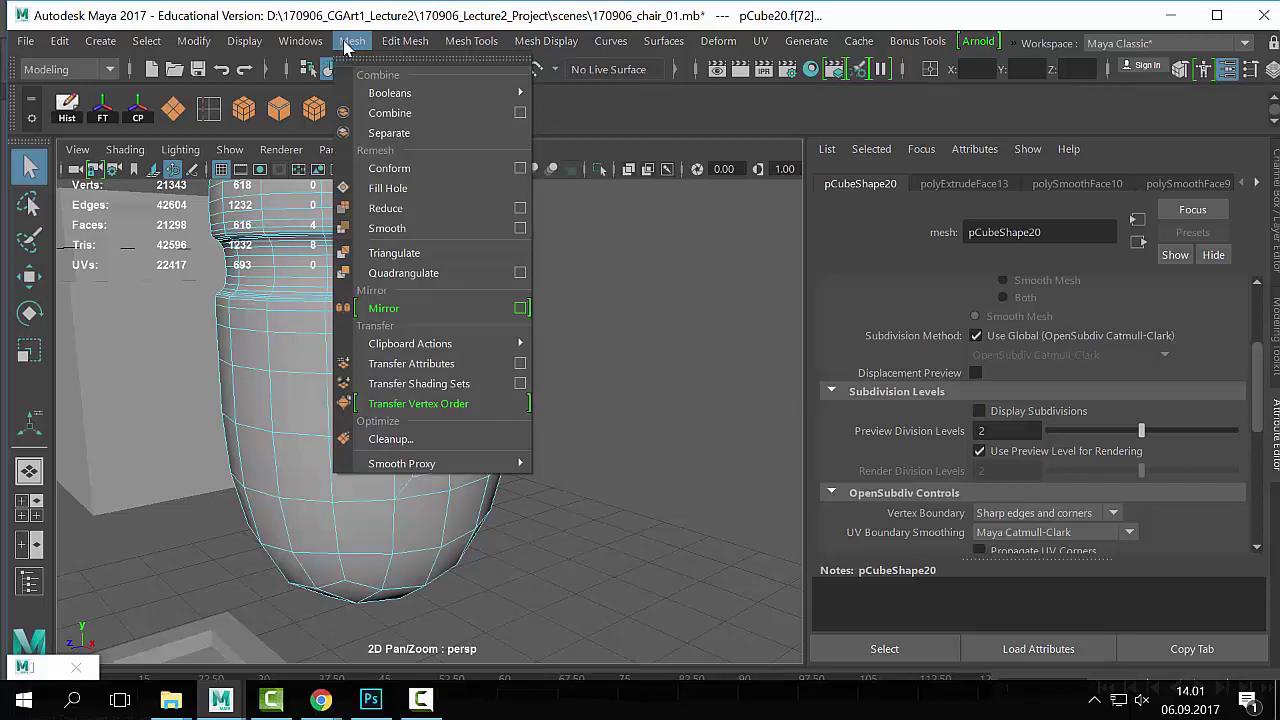
mouse_move(285, 45)
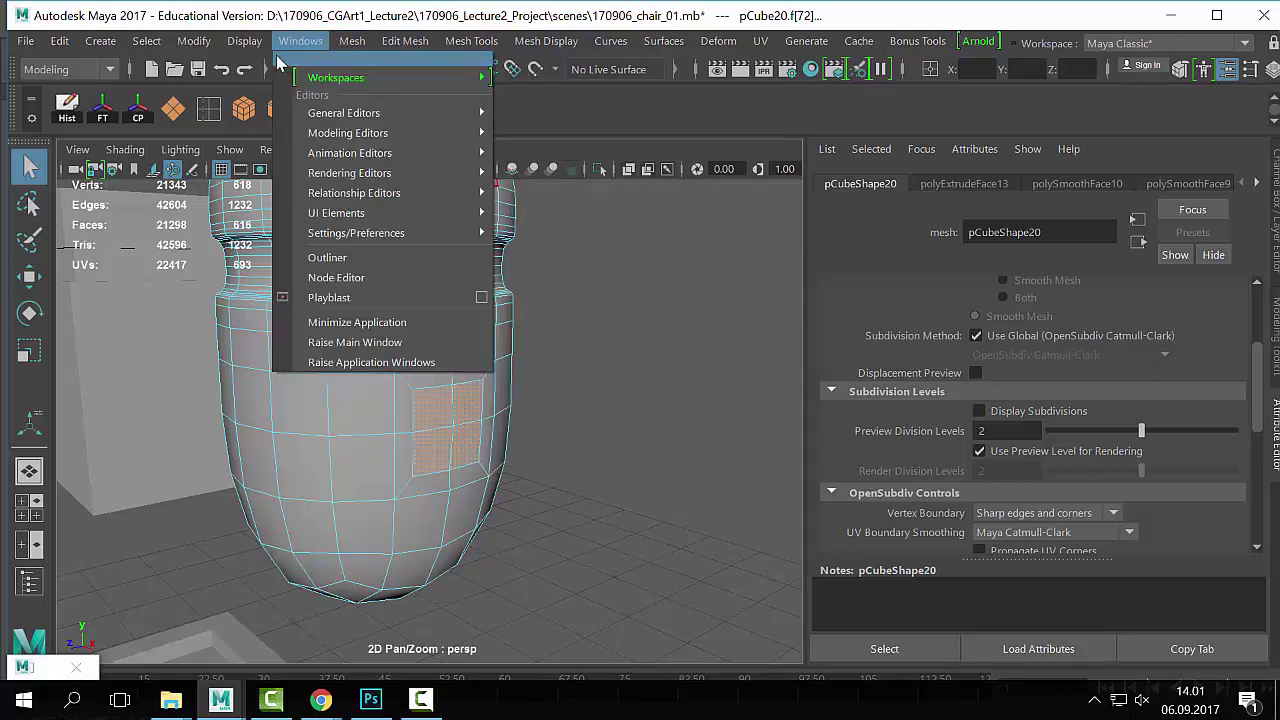
mouse_move(356, 141)
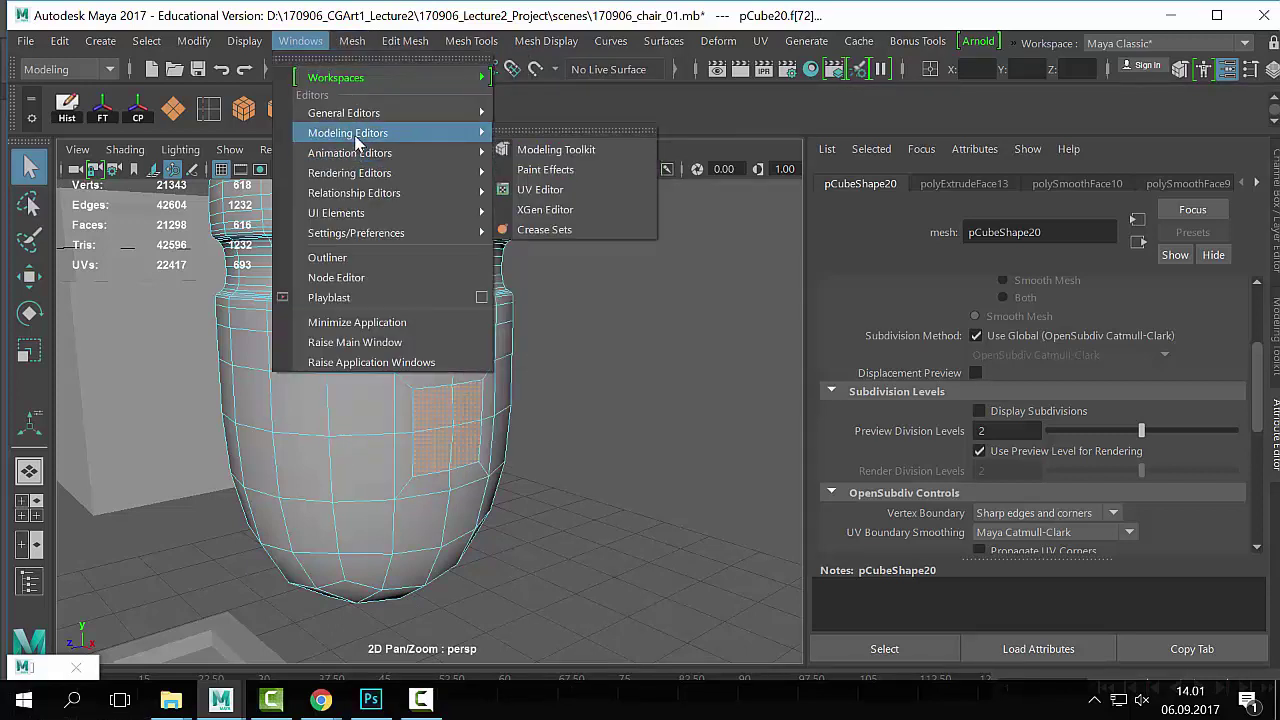
click(555, 149)
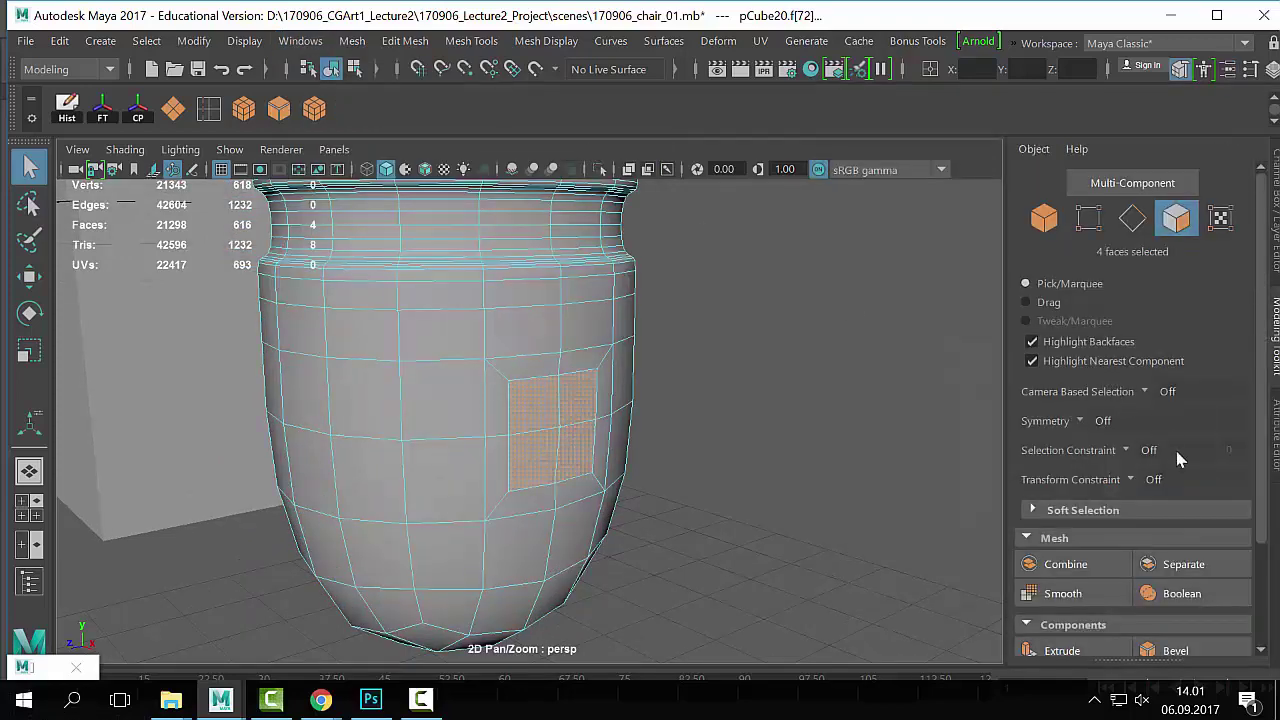
Step: Review the Modeling Toolkit's mesh, component and tool operations, then clear the patch face selection and return to object mode
scroll(1177, 458, down, 3)
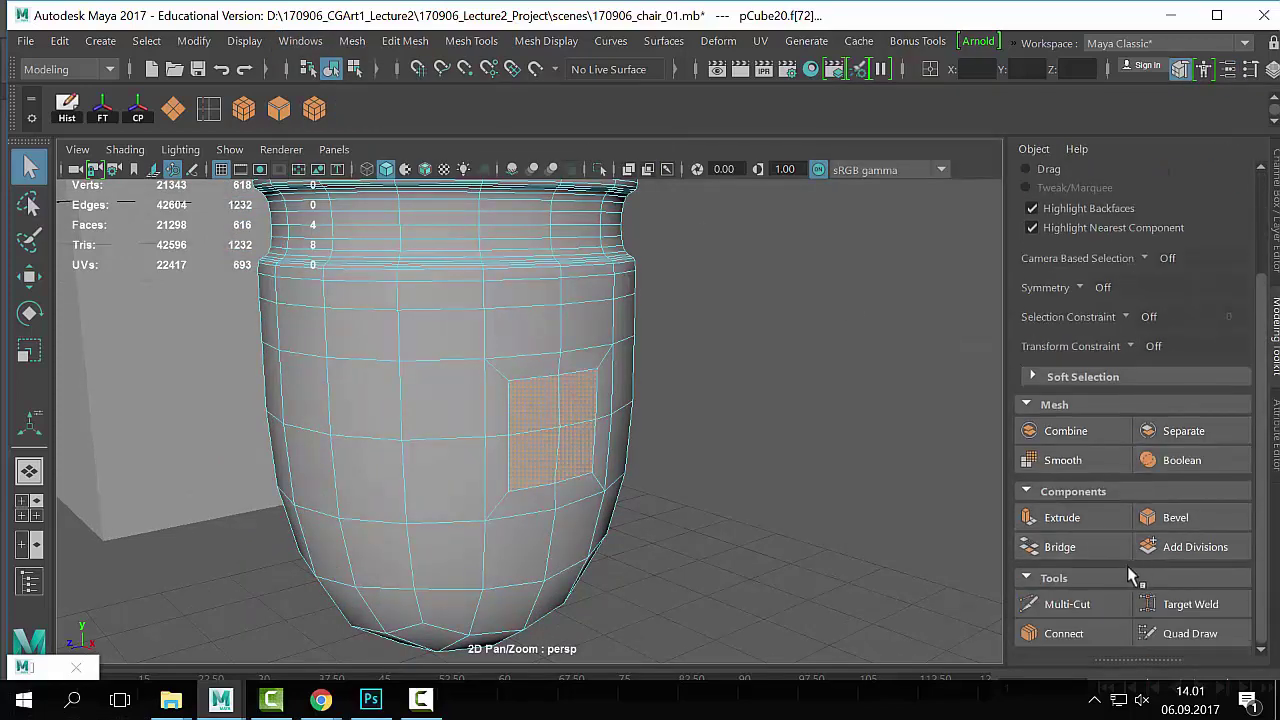
scroll(1147, 589, up, 3)
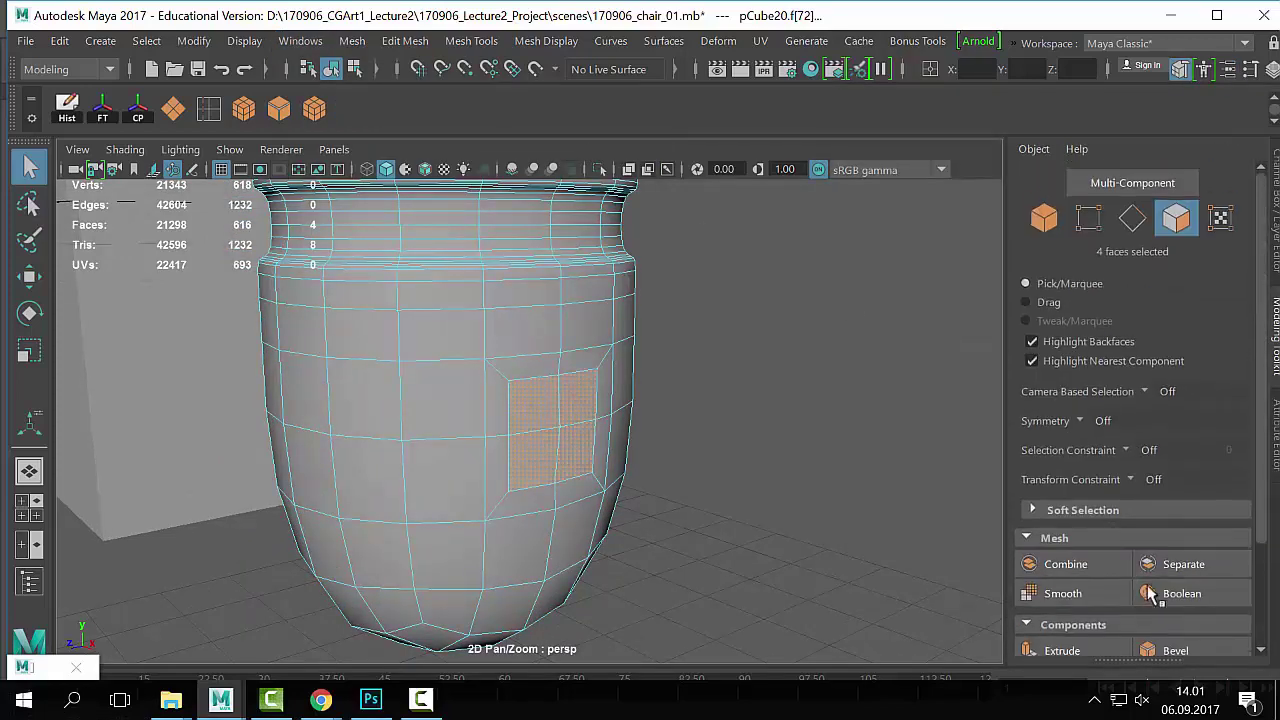
scroll(1147, 593, down, 2)
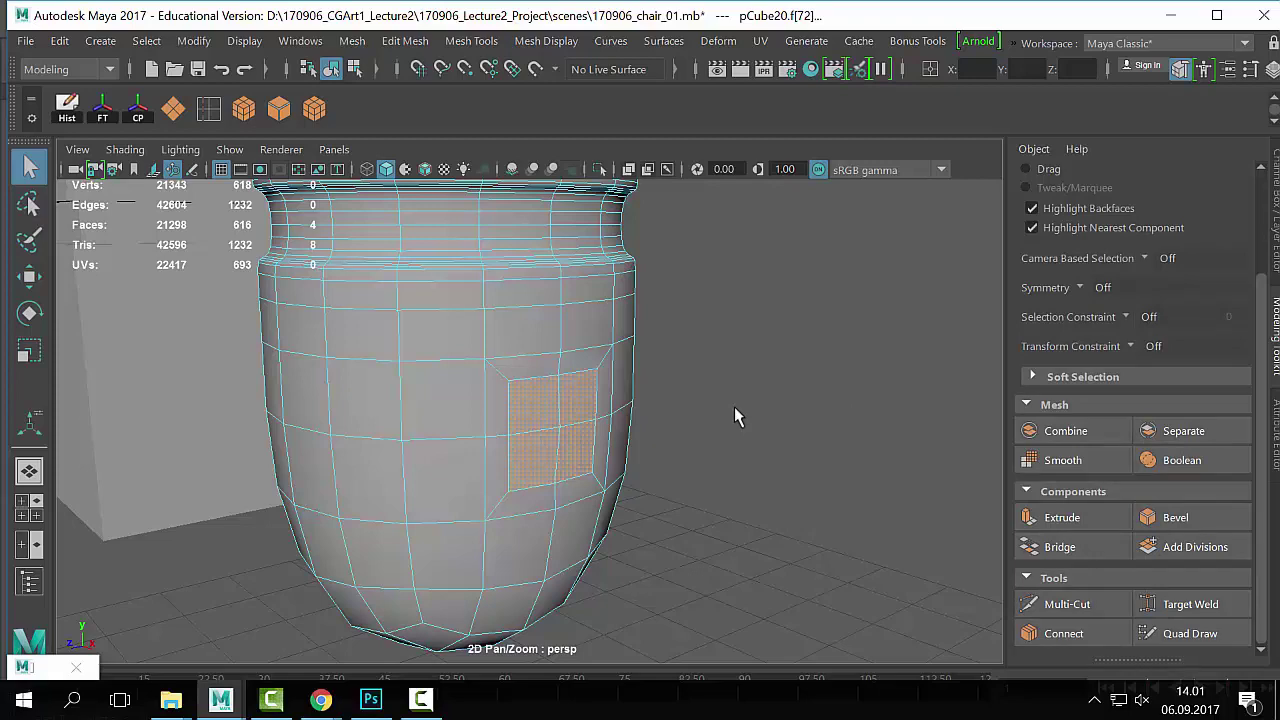
scroll(734, 417, down, 3)
scroll(734, 417, up, 3)
scroll(733, 417, down, 3)
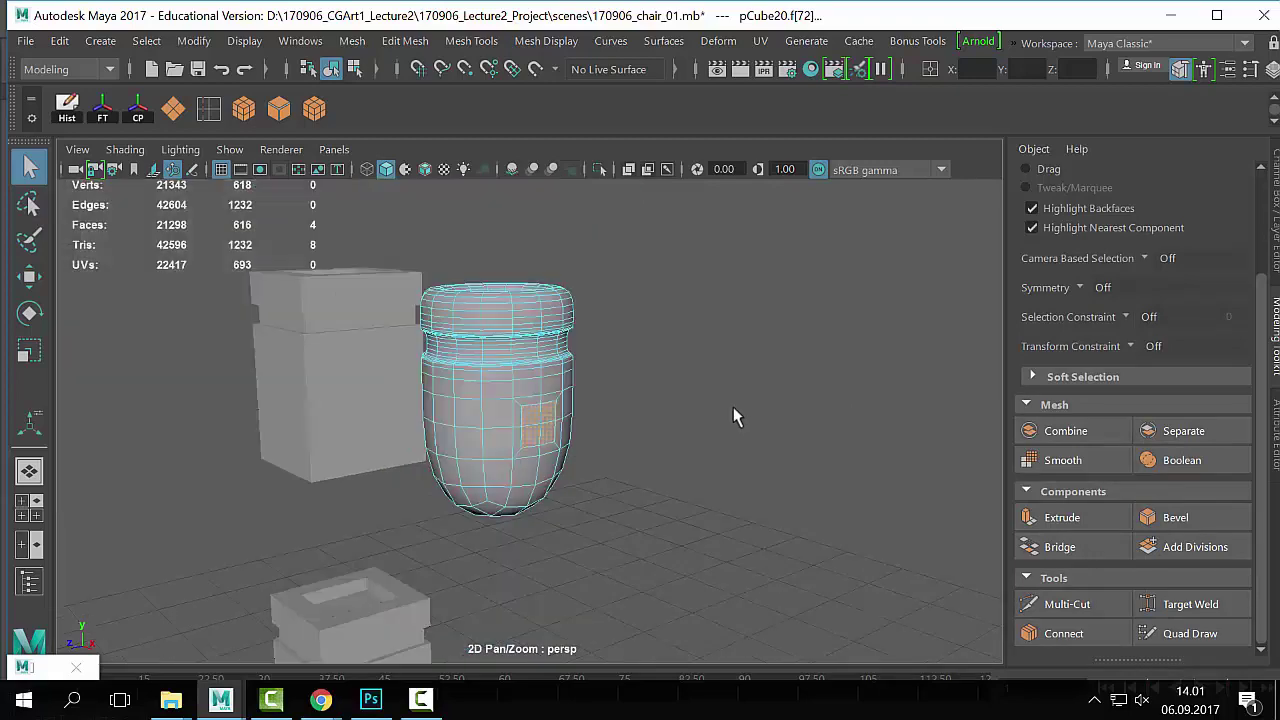
scroll(640, 340, up, 2)
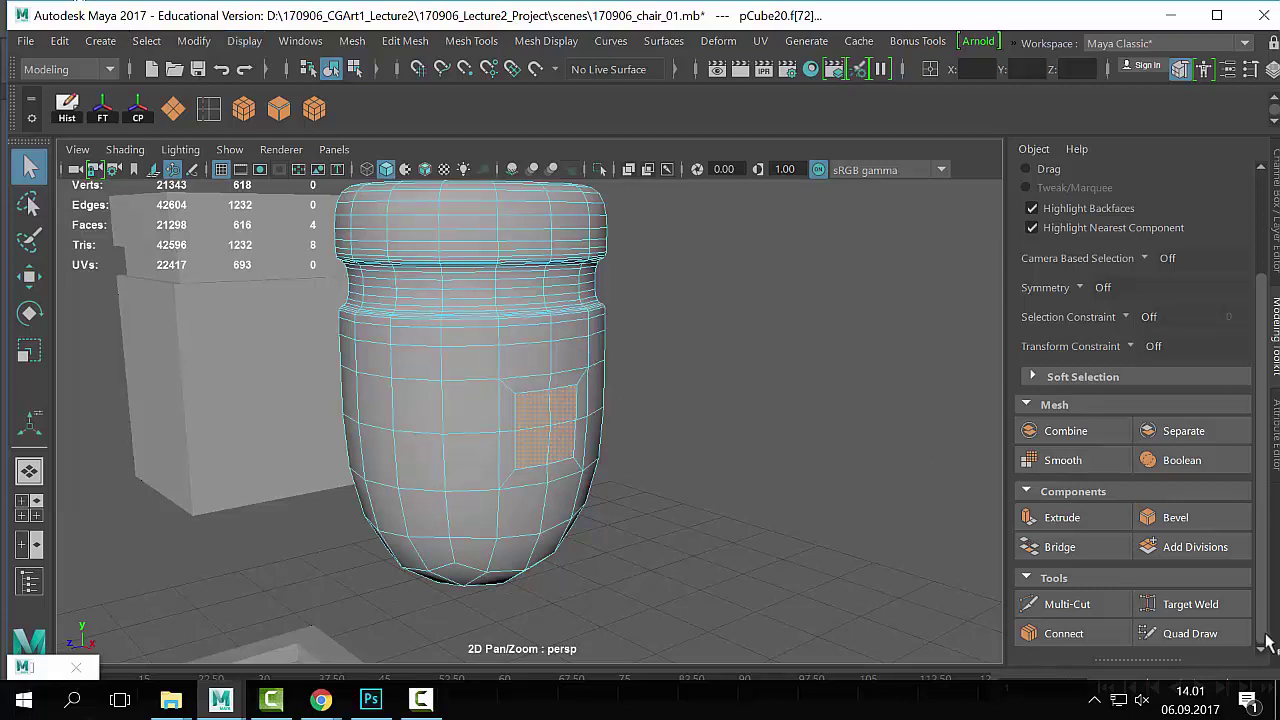
click(732, 456)
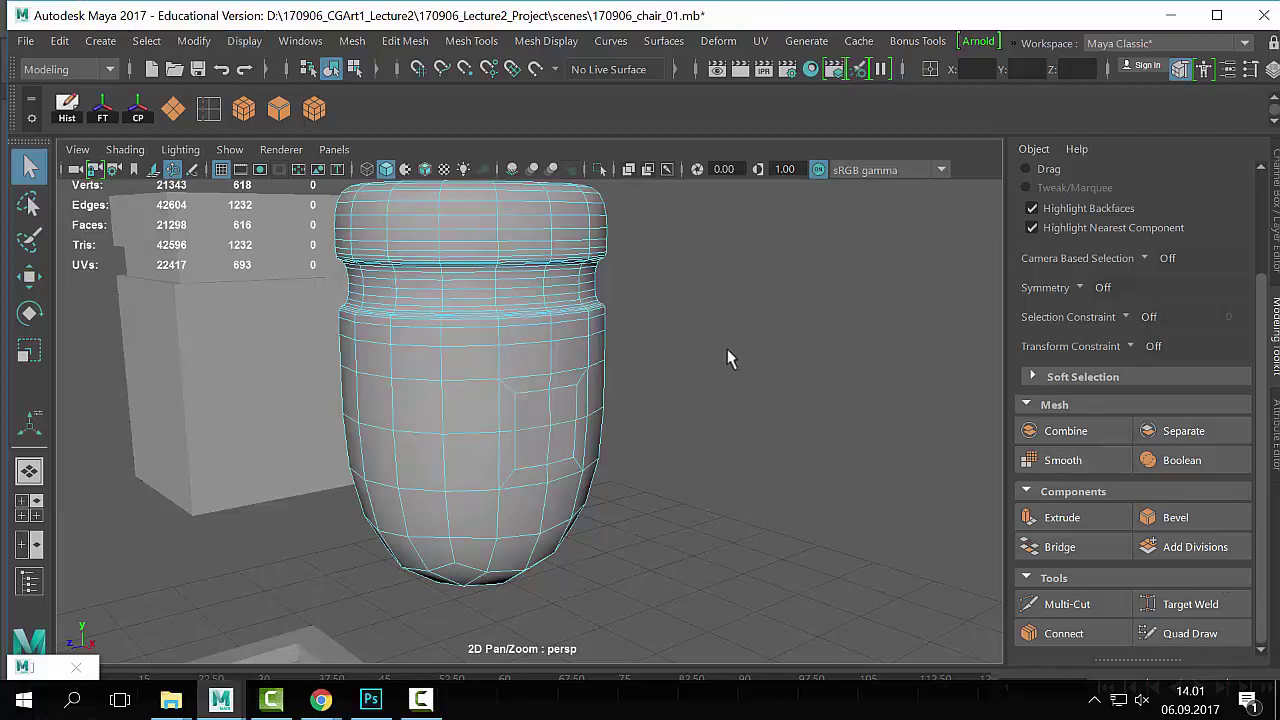
right_drag(535, 232, 557, 100)
Step: Load the Polygons shelf, create a polygon cylinder, and raise it to the upper containers' height at Translate Y 505.109
scroll(457, 457, down, 3)
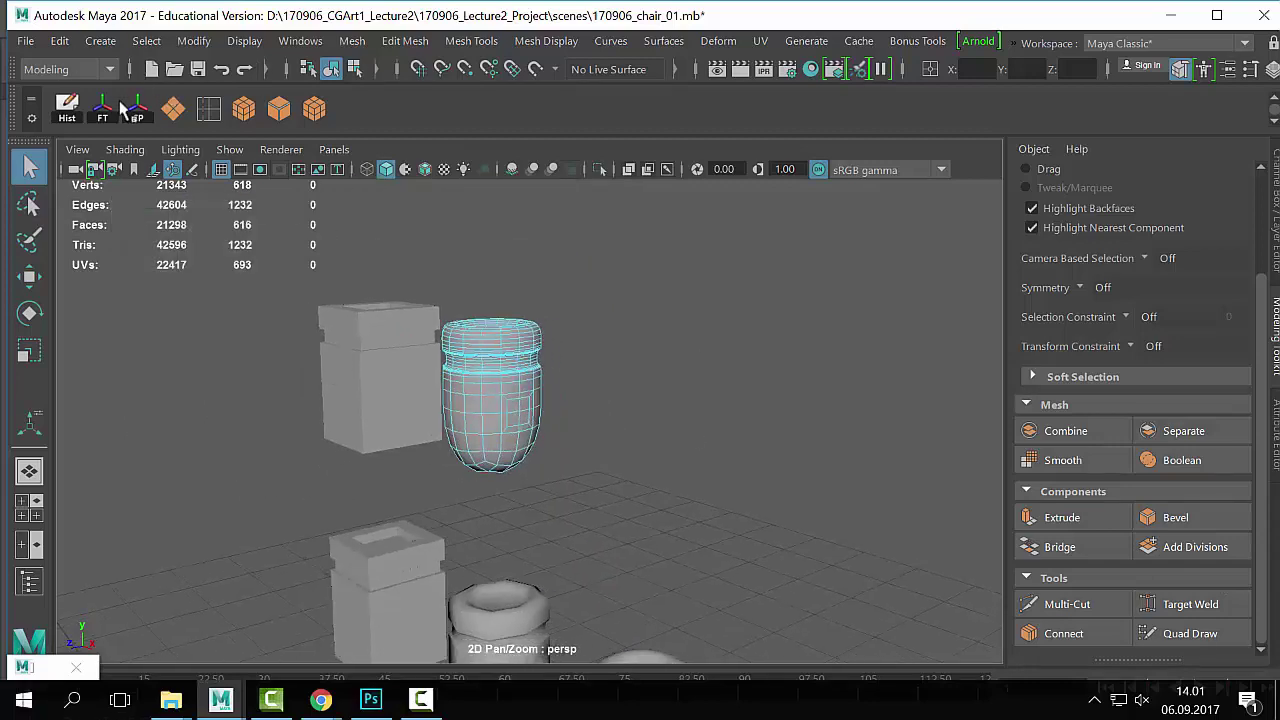
click(31, 101)
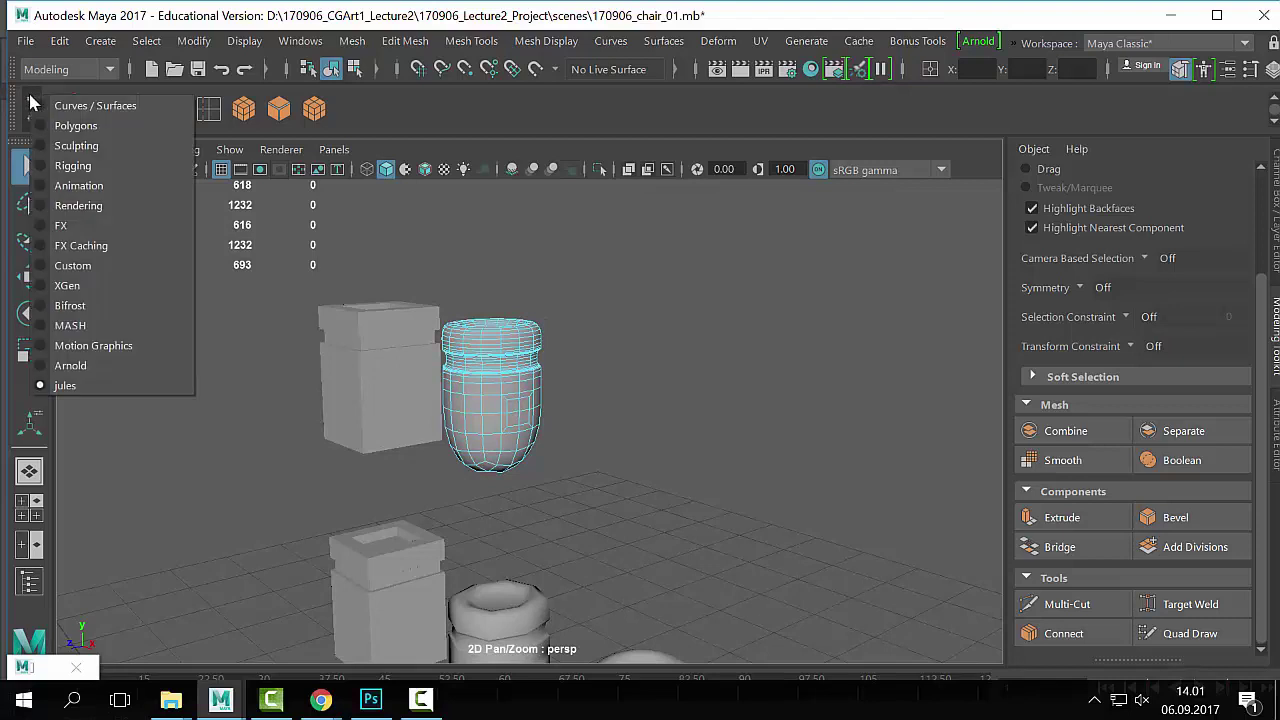
click(107, 126)
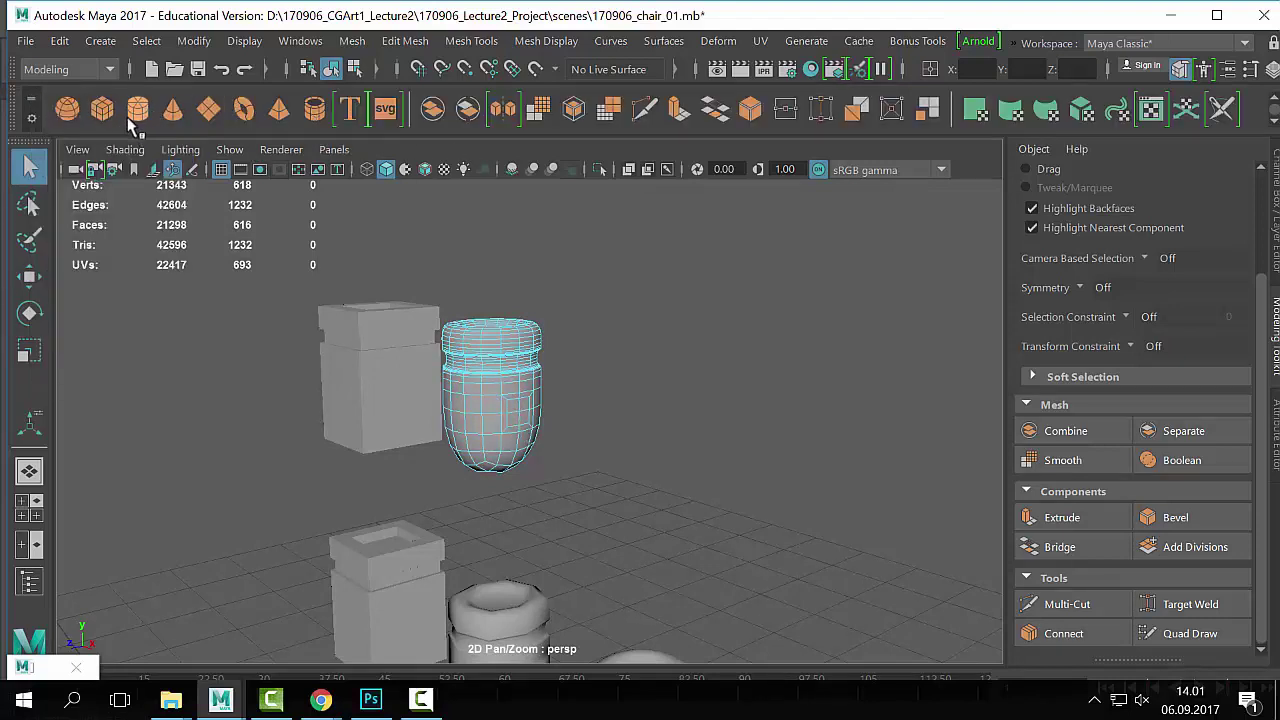
click(138, 108)
scroll(520, 523, down, 5)
key(w)
drag(517, 565, 581, 211)
key(f)
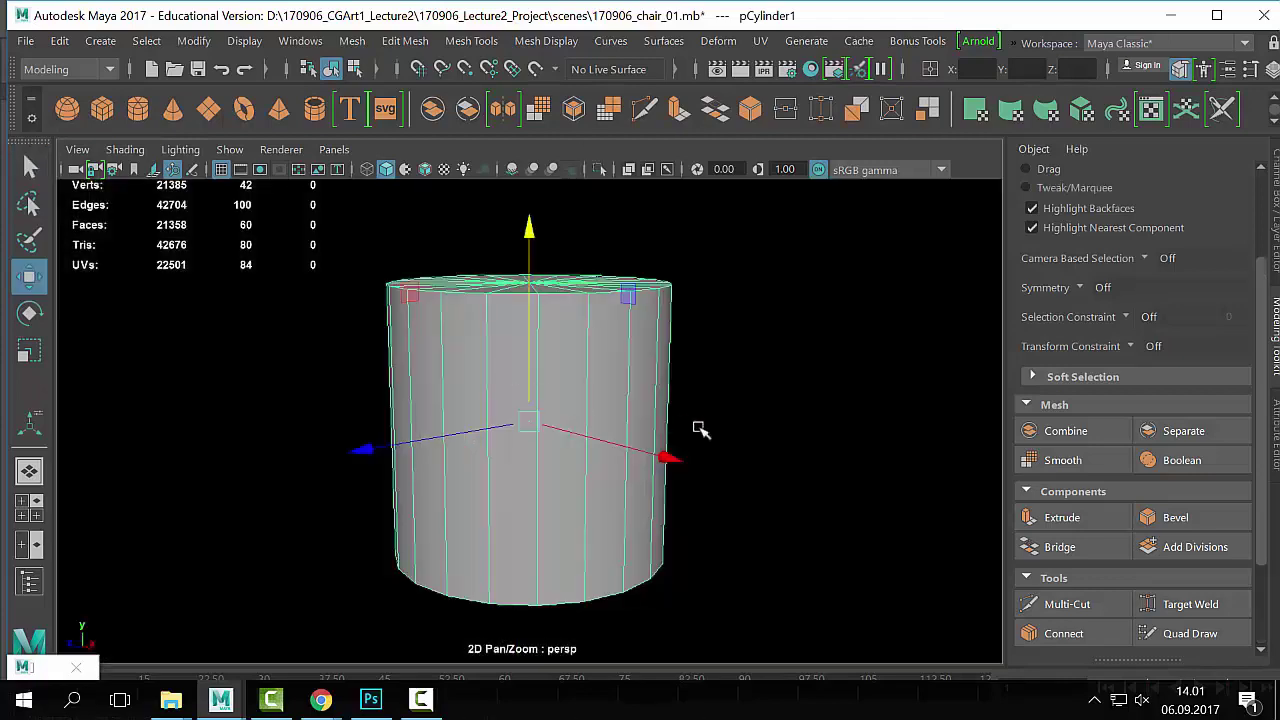
Step: Move the cylinder beside the smoothed container to Translate X 36.281 and scale it uniformly to 16.228
scroll(770, 456, down, 12)
drag(668, 456, 765, 460)
scroll(760, 445, up, 8)
key(r)
Step: Set the cylinder's Subdivisions Axis to 8 in its polyCylinder1 inputs
key(ctrl+a)
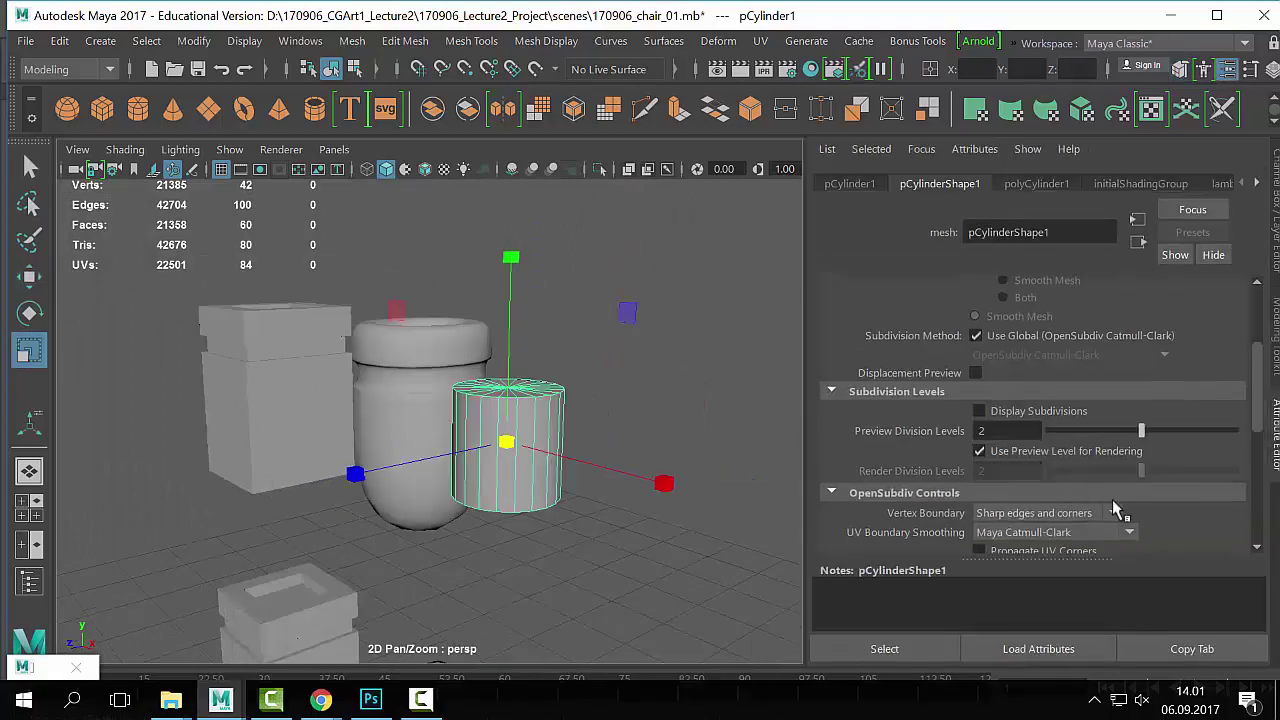
key(ctrl+a)
key(ctrl+a)
key(ctrl+a)
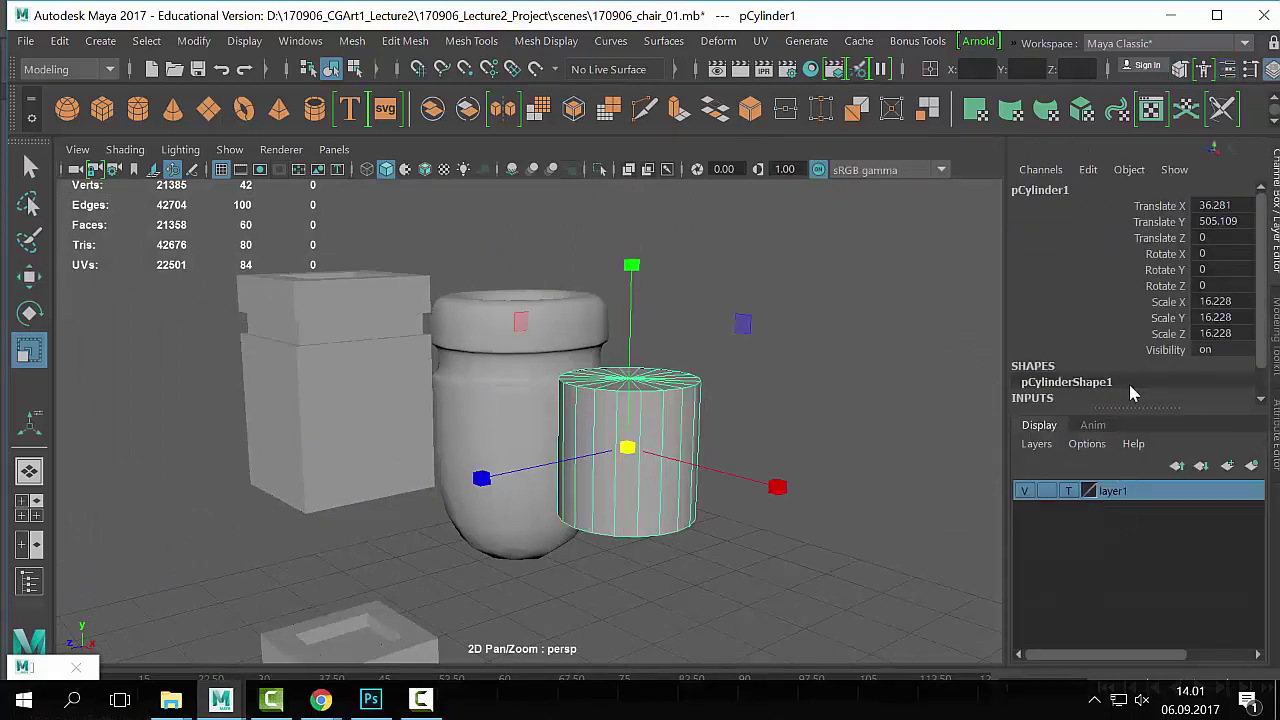
scroll(1070, 389, down, 1)
click(1060, 384)
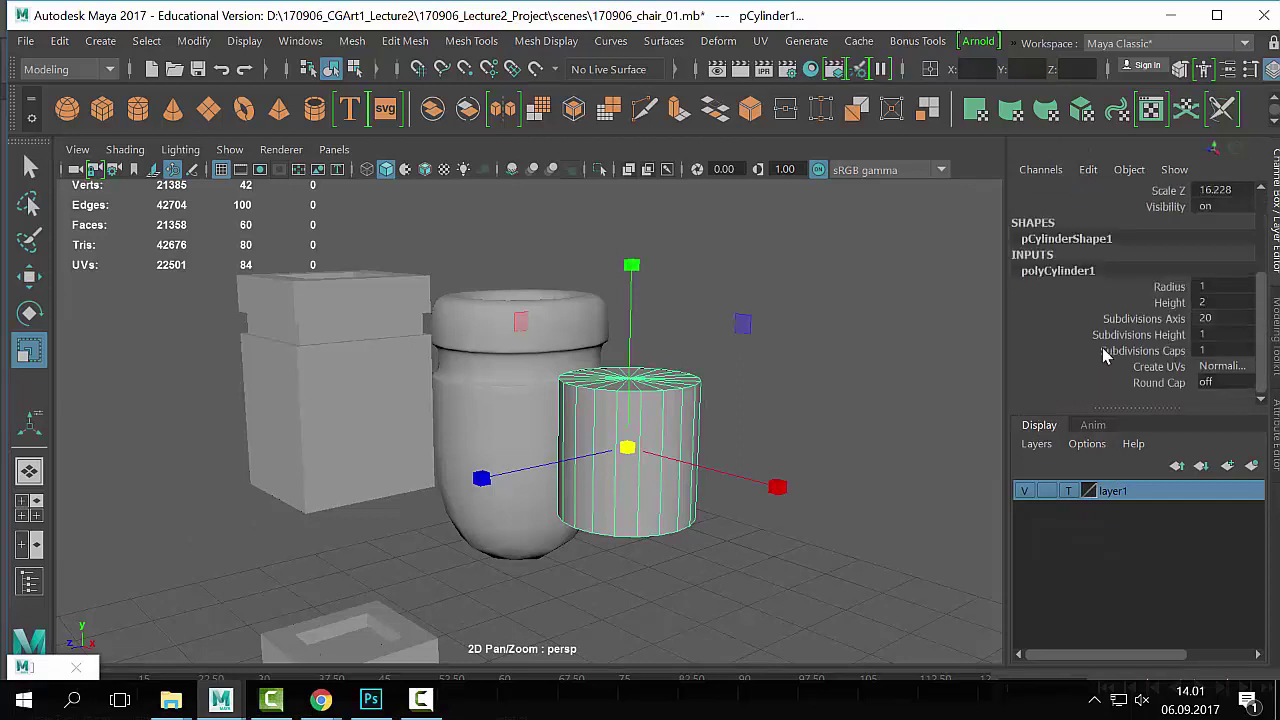
click(1166, 318)
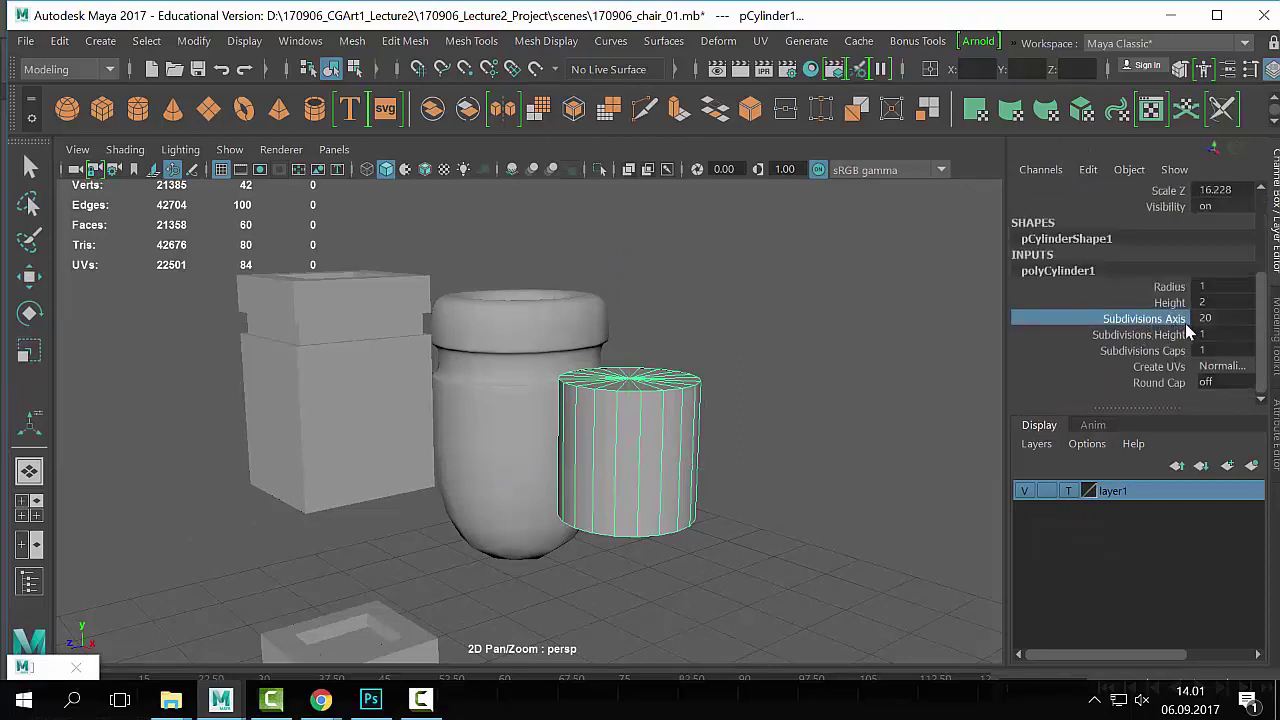
click(1230, 318)
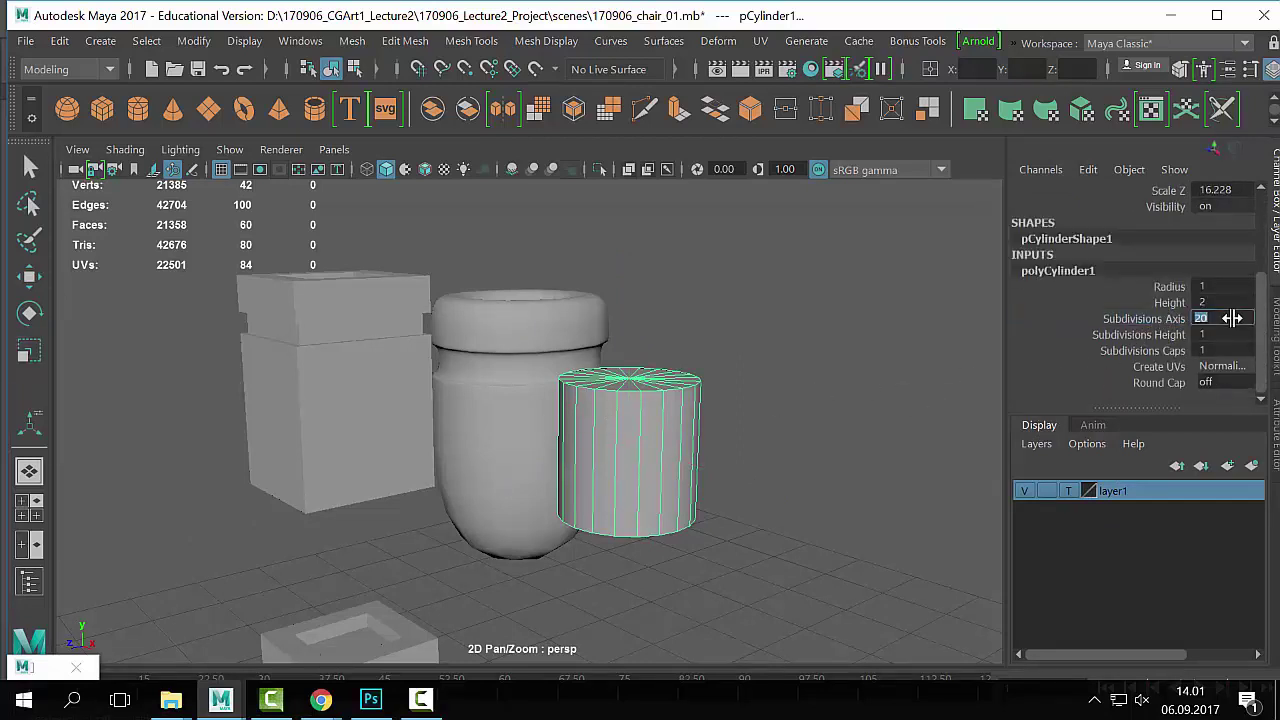
text(8)
key(Return)
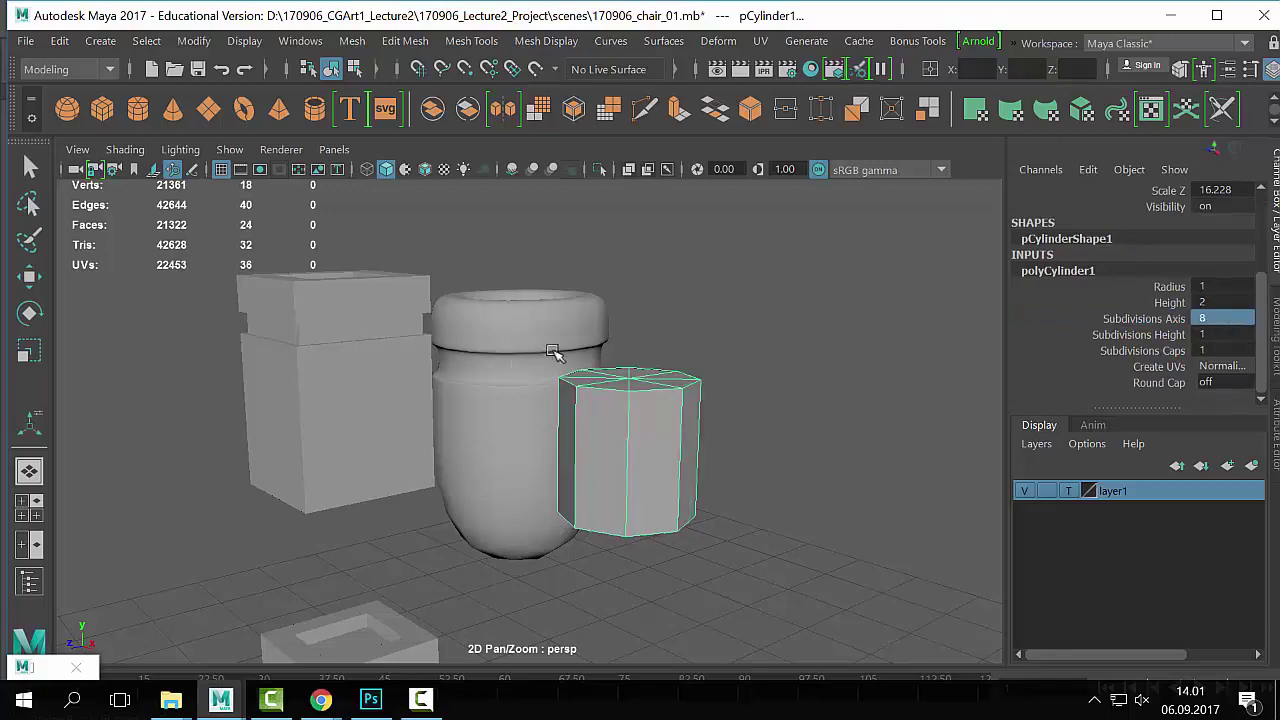
click(677, 417)
key(e)
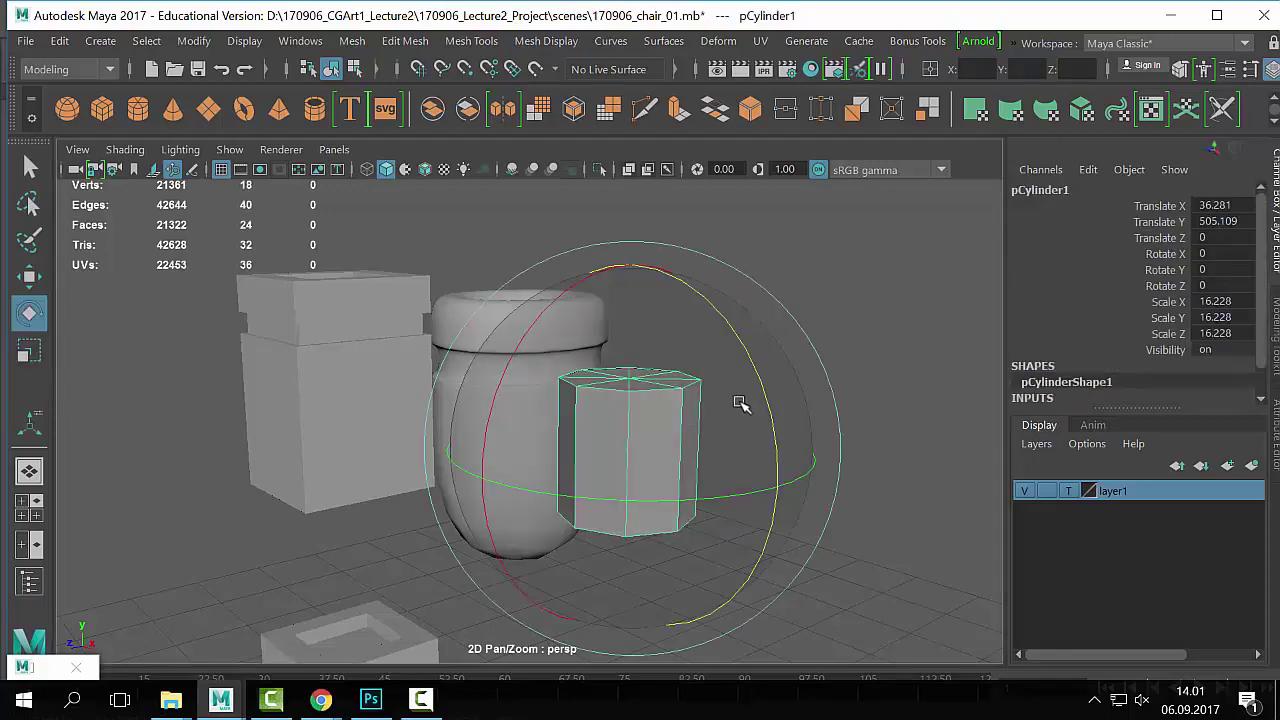
drag(758, 372, 679, 299)
key(ctrl+z)
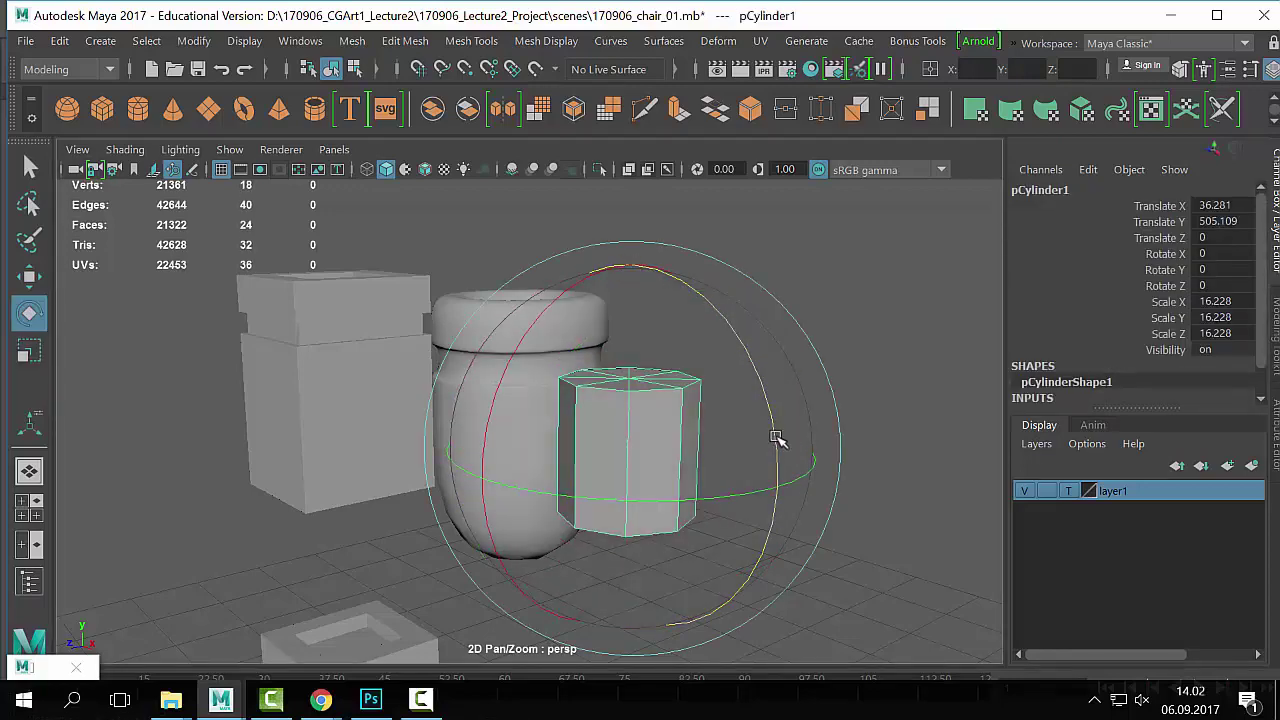
Step: Rotate the eight-sided cylinder 90 degrees around Z so that it lies horizontally
key(e)
drag(776, 438, 830, 465)
drag(770, 410, 704, 480)
Step: Thin the cylinder to 5.376 on Scale X and Z, and position it beside the patch at 40.81, 500.865, -4.118
key(r)
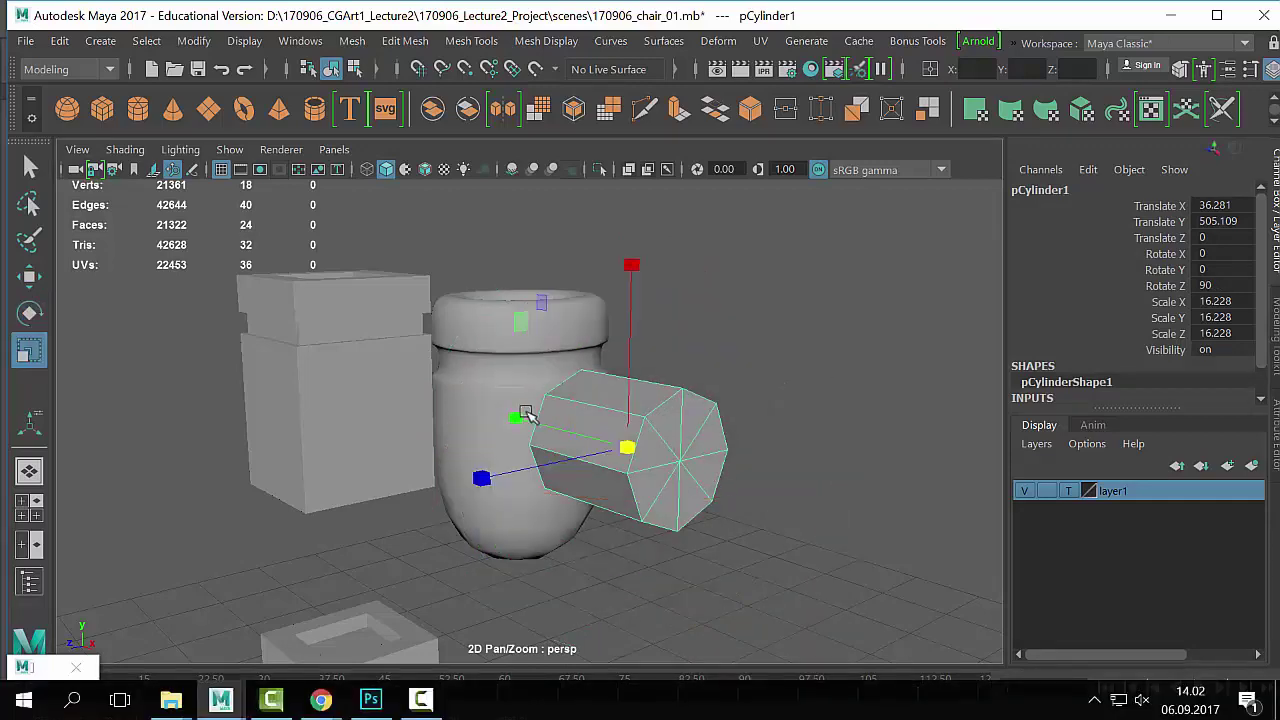
ctrl+drag(518, 416, 654, 466)
key(w)
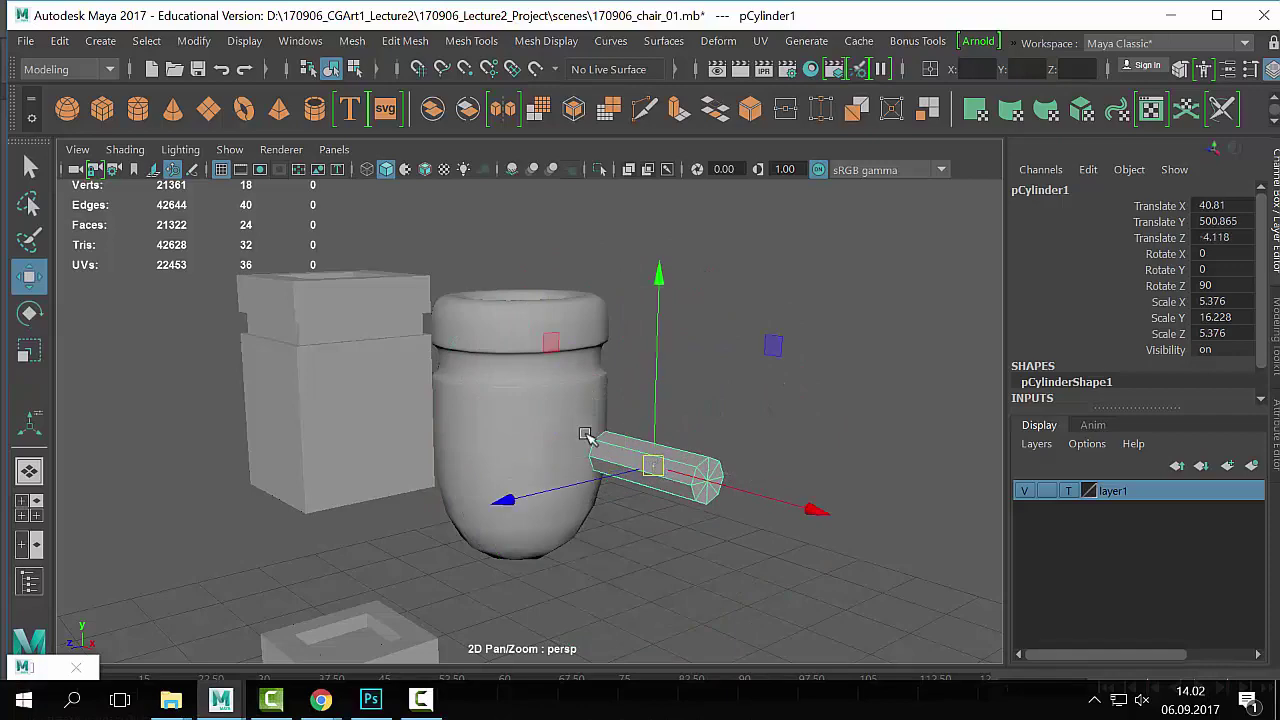
Step: Select the vertices around the perimeter of the inset patch on the smoothed container one after another
click(578, 436)
scroll(650, 460, up, 5)
right_drag(613, 424, 526, 137)
key(q)
click(721, 431)
click(562, 438)
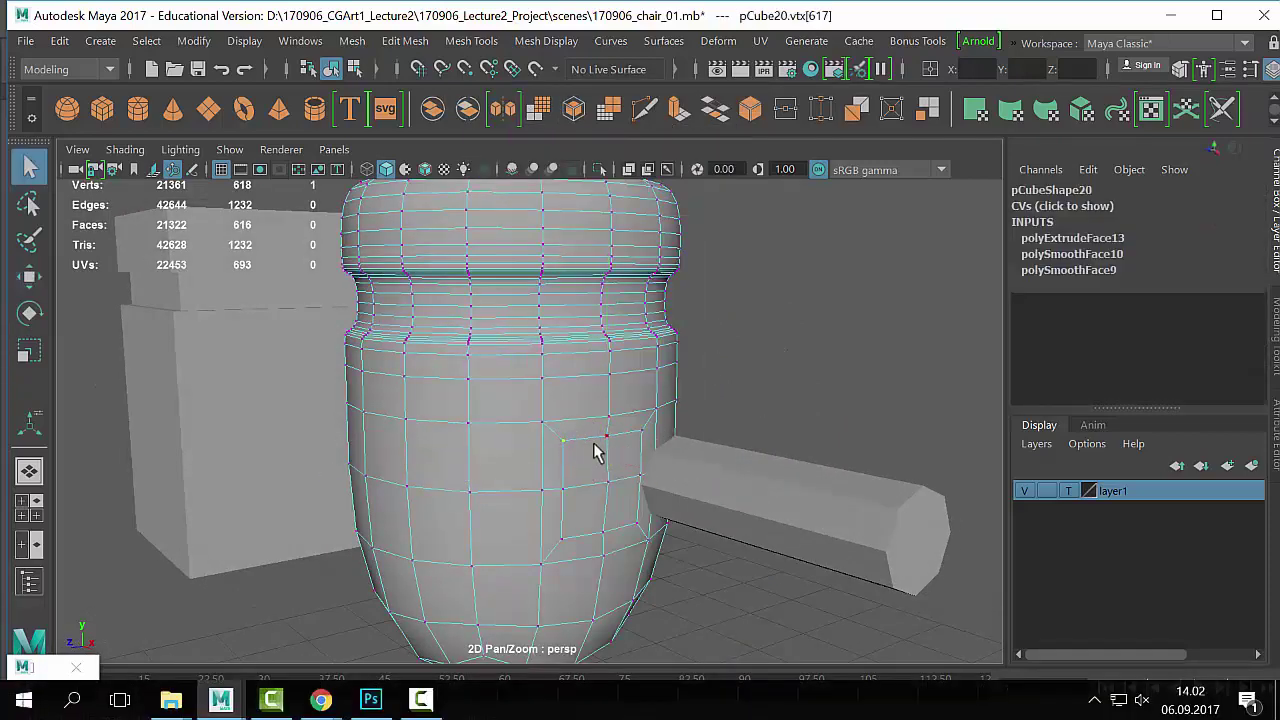
shift+drag(594, 453, 652, 428)
shift+click(561, 538)
shift+click(563, 489)
shift+click(604, 531)
shift+click(641, 474)
shift+click(637, 523)
Step: Inspect the cylinder's end cap facing the smoothed container and compare it with the edges of the inset patch
alt+drag(826, 500, 883, 474)
click(805, 435)
alt+right_drag(627, 461, 938, 478)
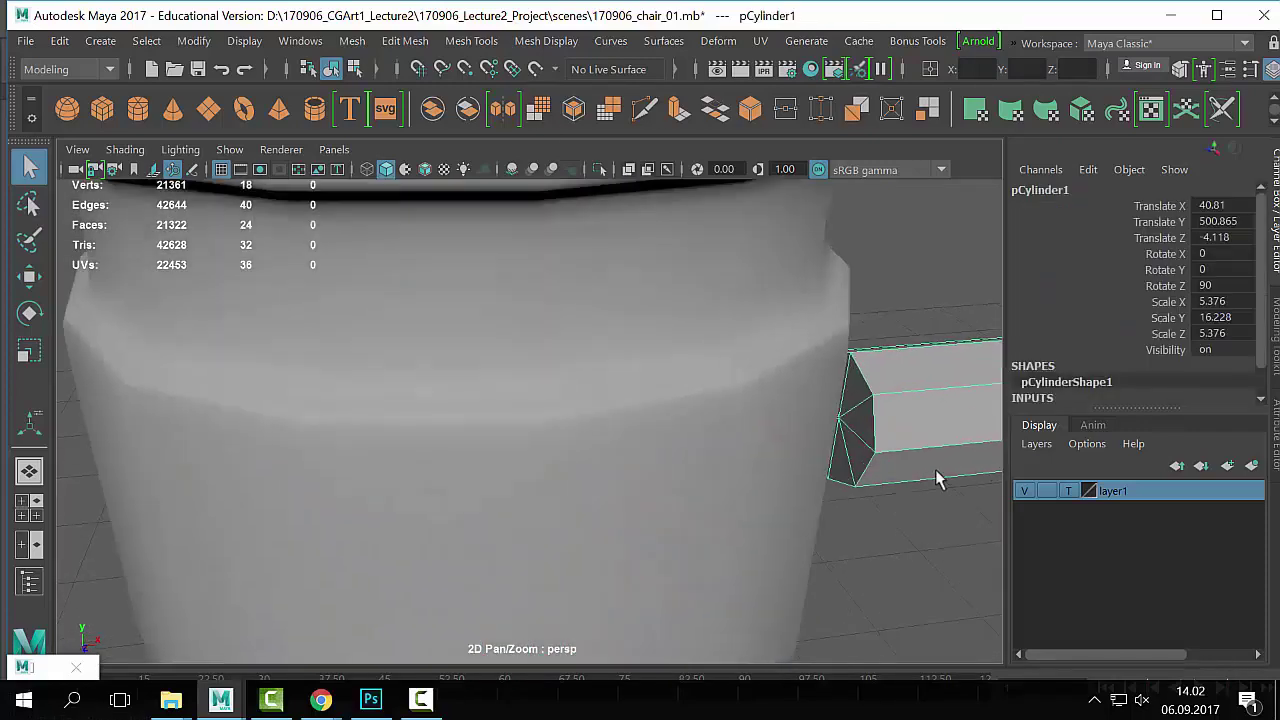
alt+drag(938, 478, 737, 429)
alt+drag(680, 477, 545, 428)
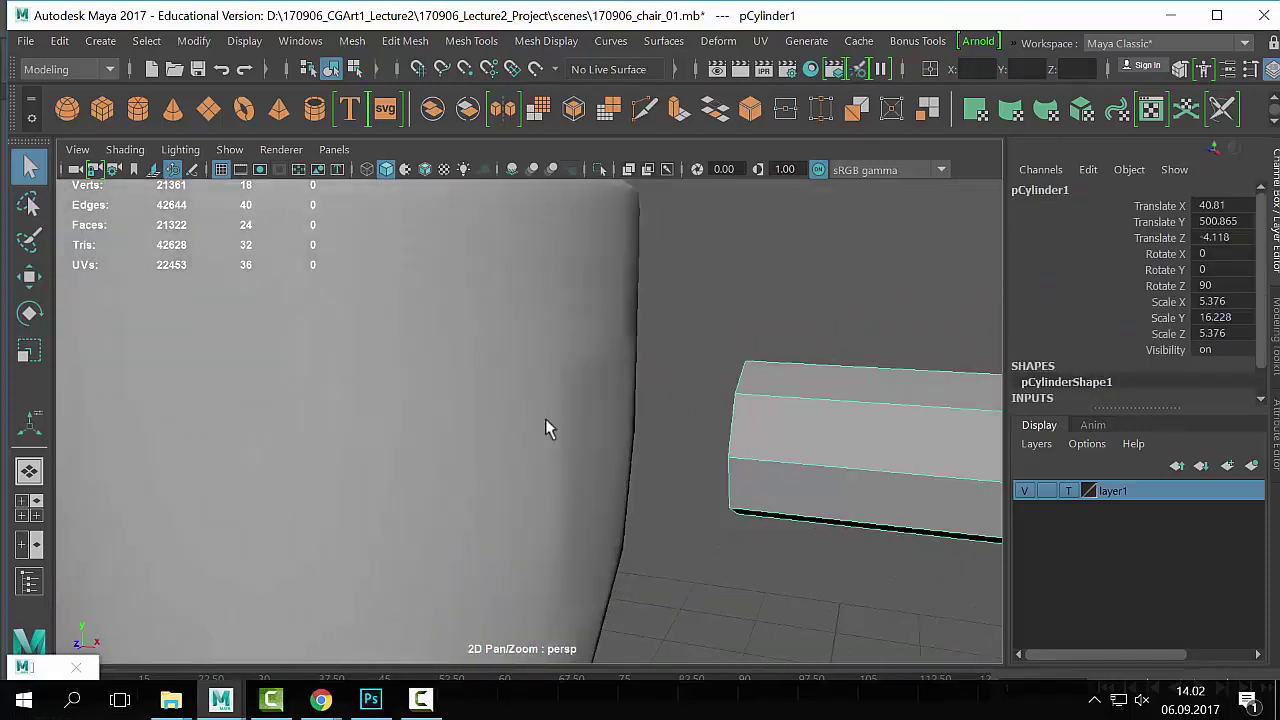
click(545, 428)
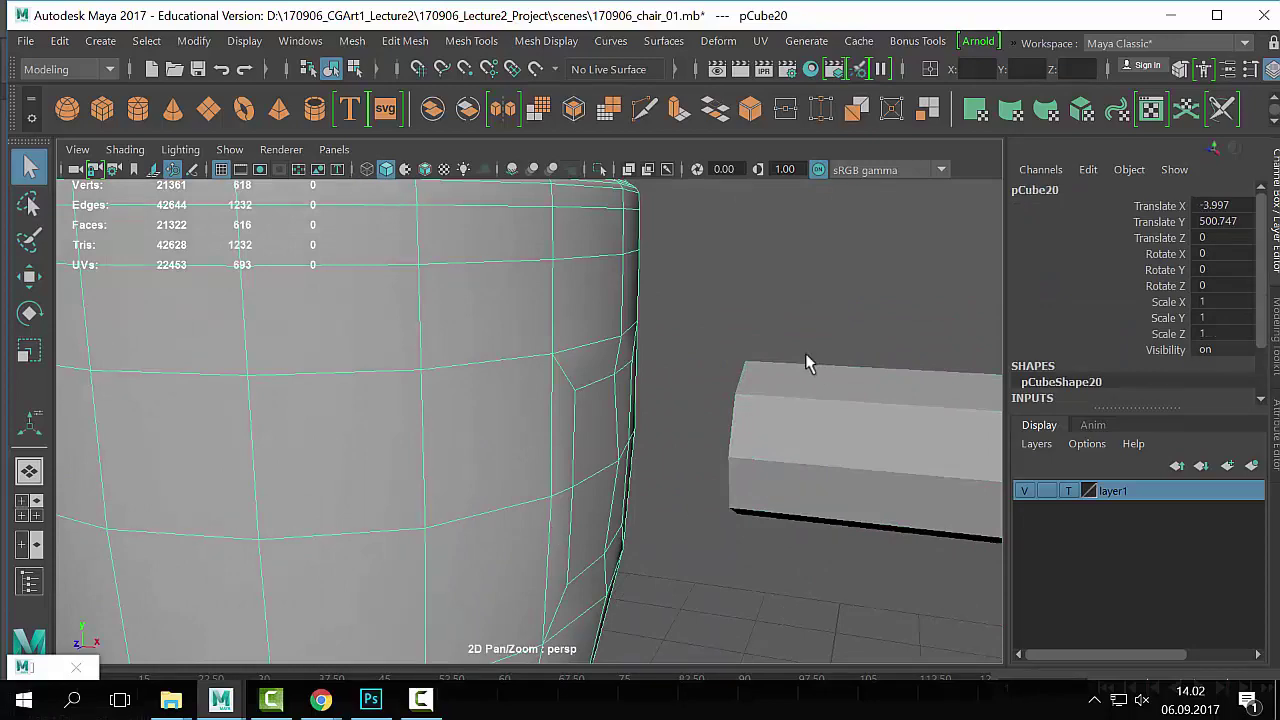
Step: Frame the eight-sided cylinder's end cap in the side view to see where it sits against the smoothed container
click(752, 343)
key(space)
key(space)
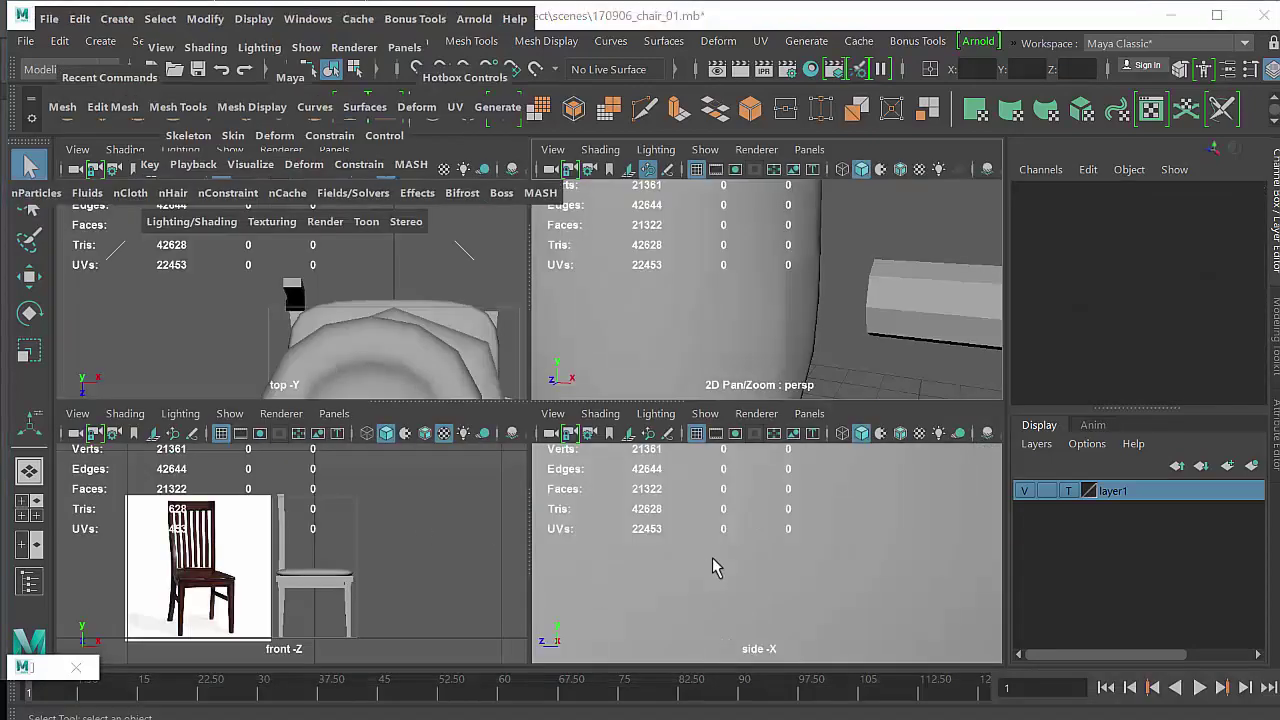
alt+middle_drag(632, 323, 680, 404)
alt+right_drag(680, 404, 545, 349)
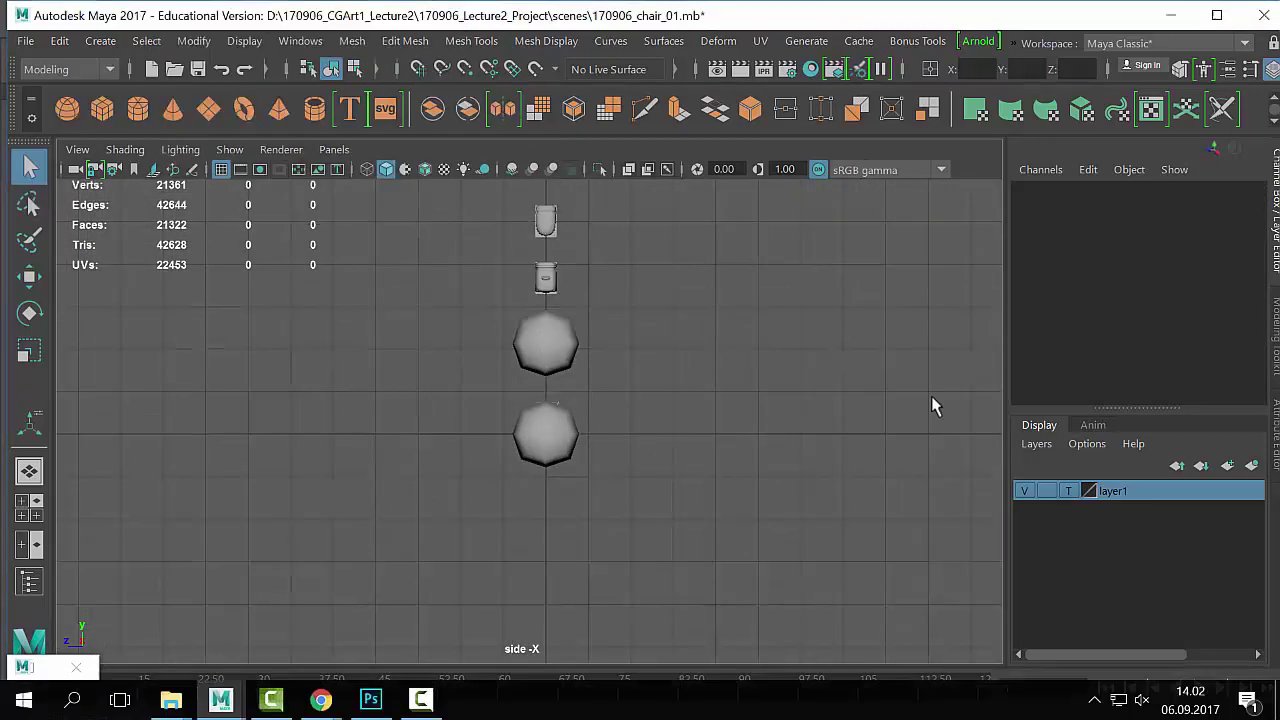
key(space)
click(915, 265)
key(f)
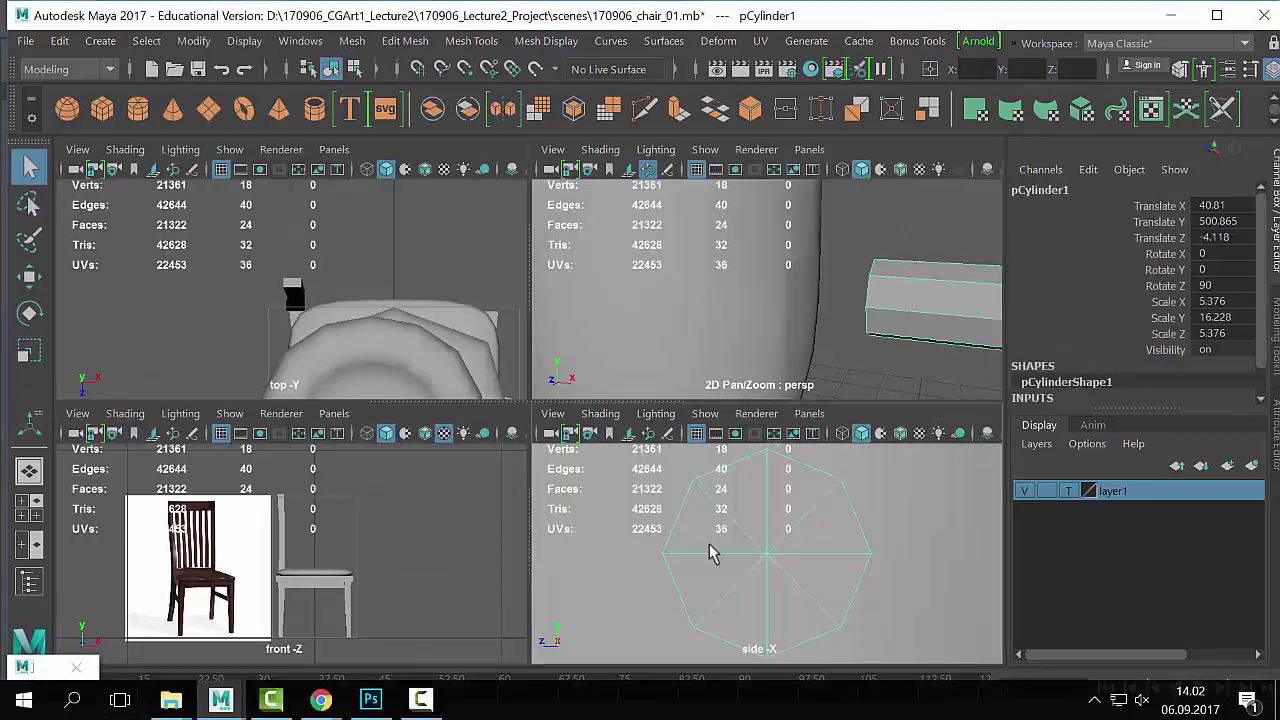
key(space)
alt+right_drag(626, 503, 204, 339)
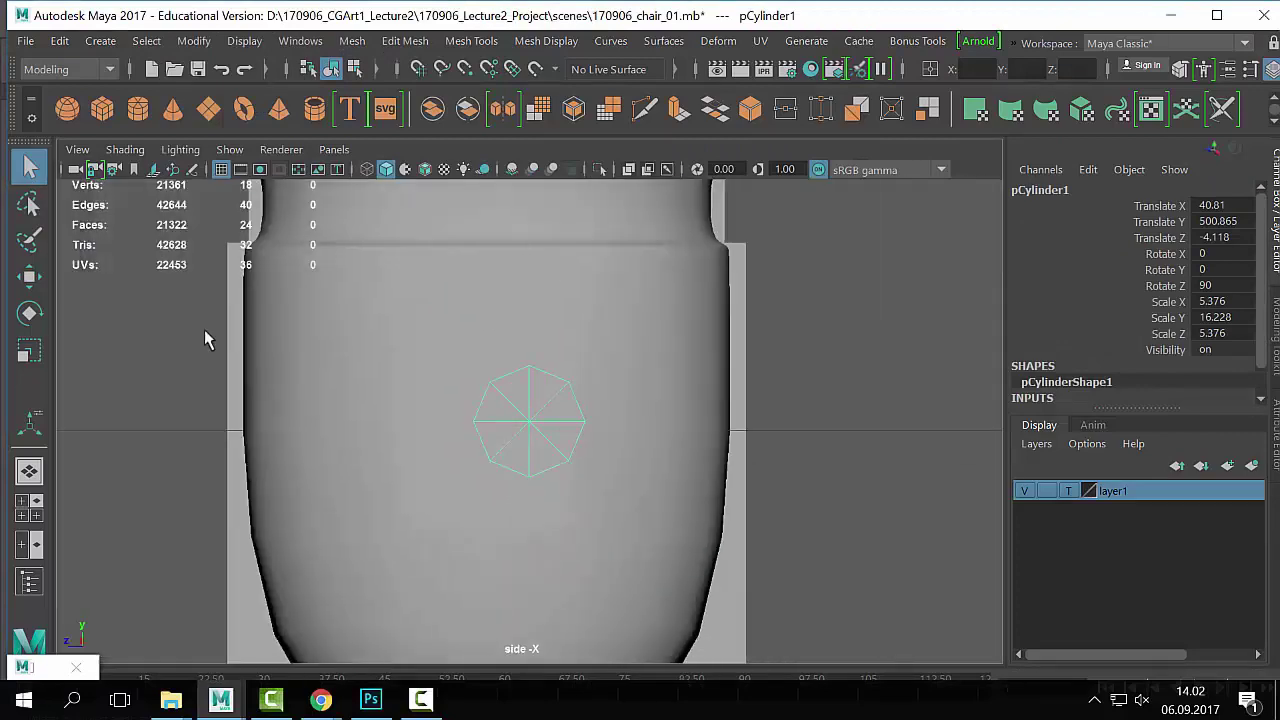
Step: Hide the smoothed container and the box-shaped original behind it, leaving the cylinder alone beside the patch position
scroll(429, 357, down, 5)
click(485, 381)
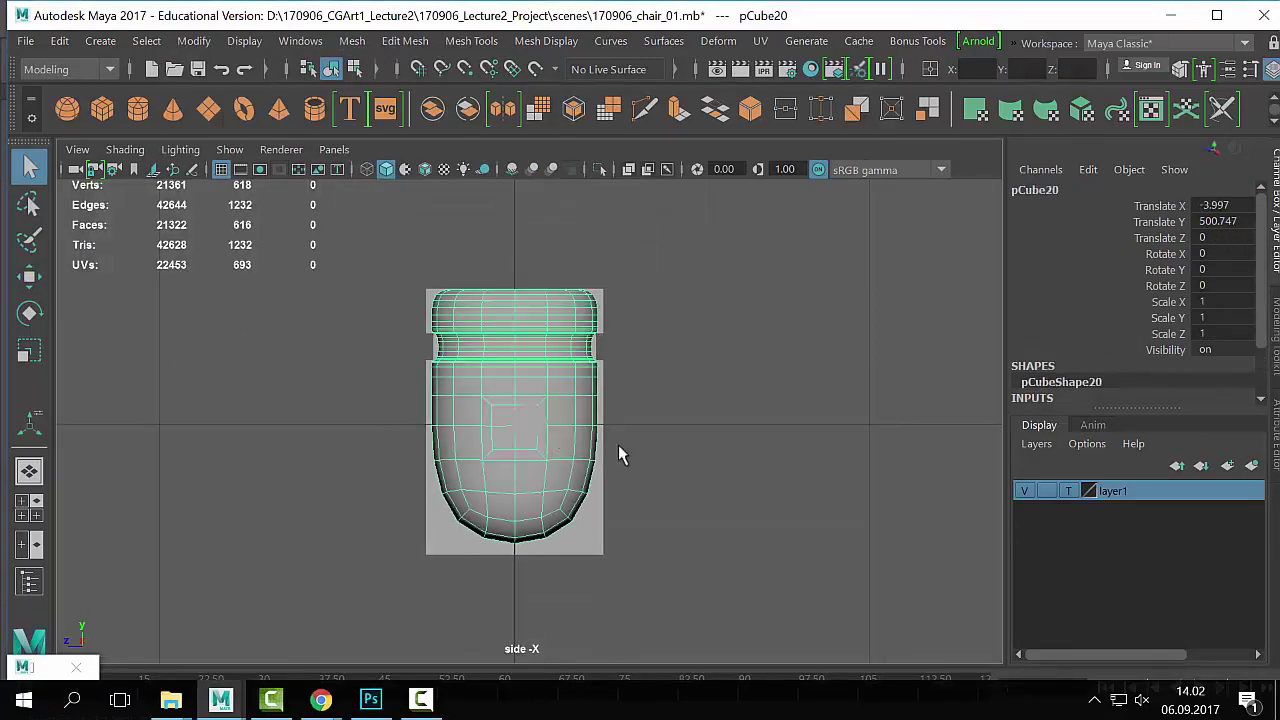
key(Delete)
click(569, 395)
key(Delete)
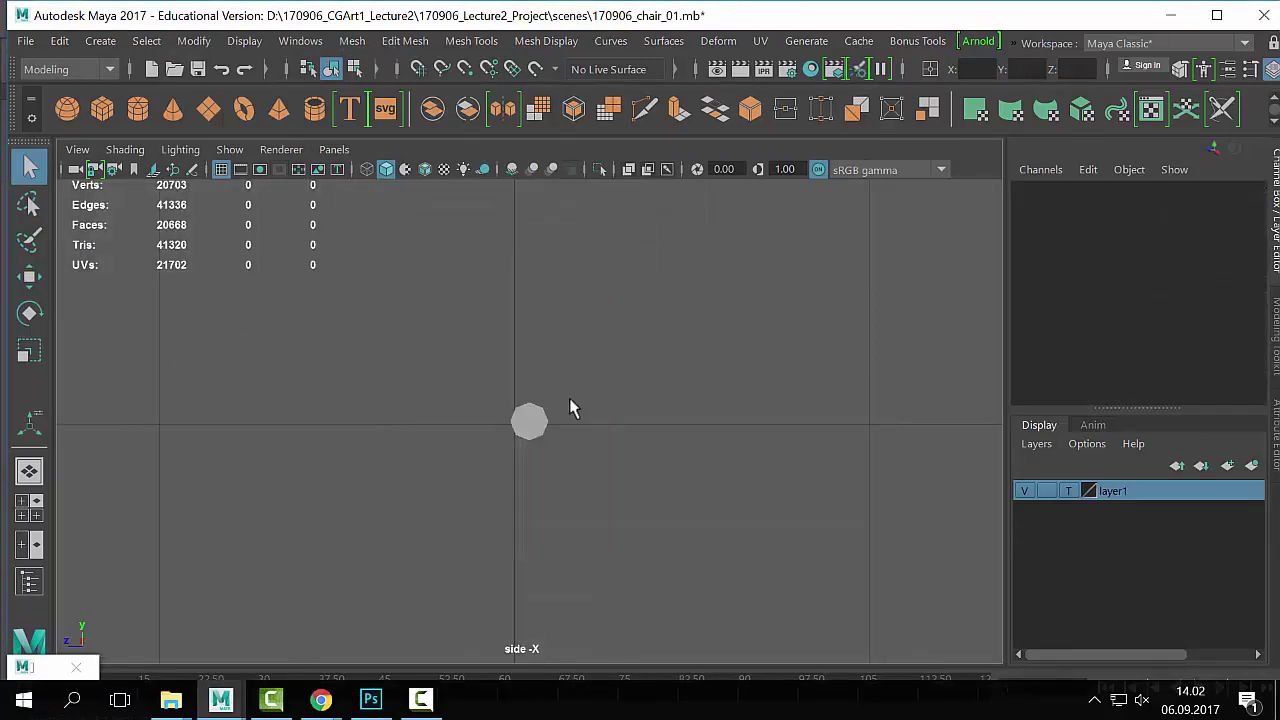
click(527, 425)
key(space)
key(space)
scroll(703, 371, down, 5)
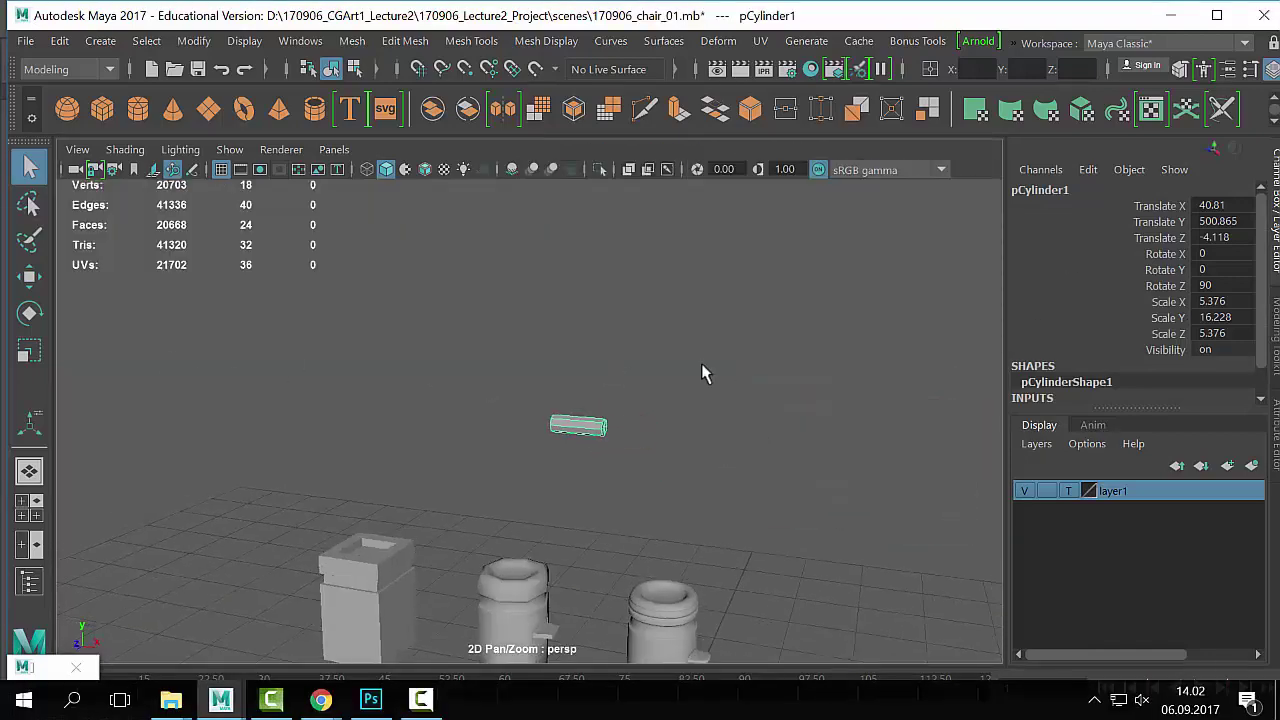
alt+drag(467, 424, 681, 396)
click(681, 396)
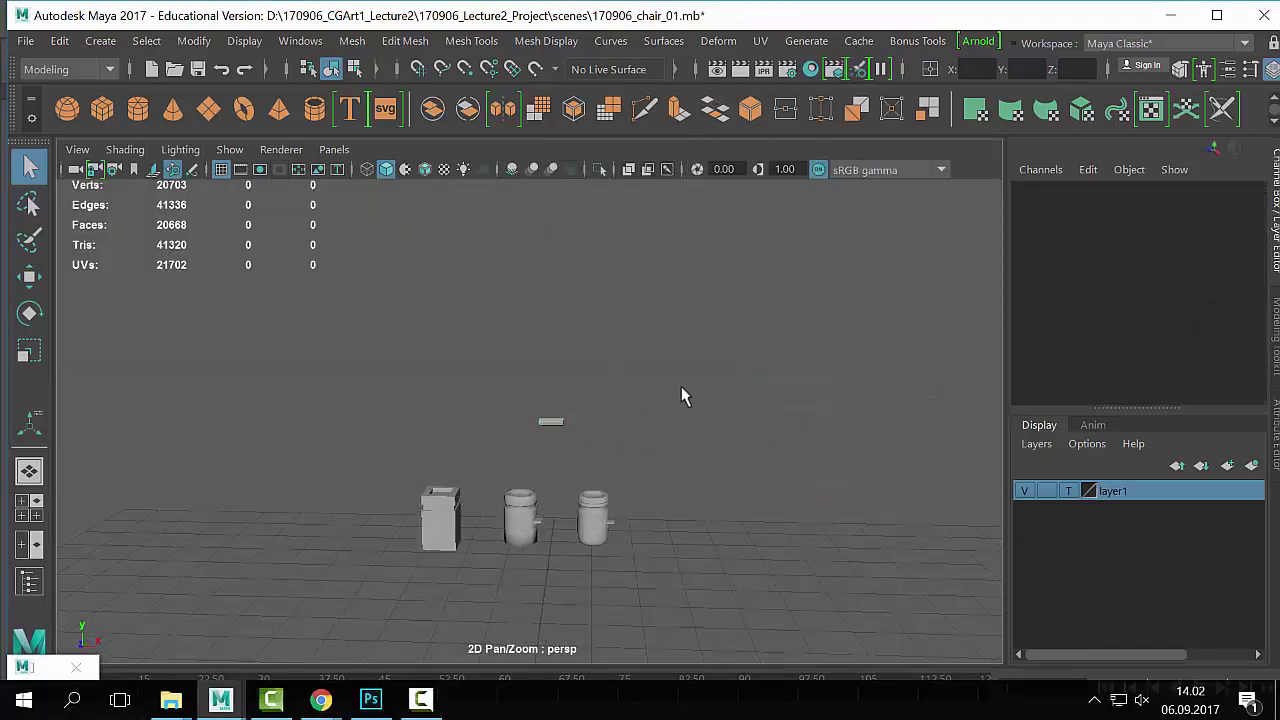
Step: Restore the Outliner and show the hidden pCube19 and pCube20 again, keeping the Outliner window out of the way
right_click(30, 668)
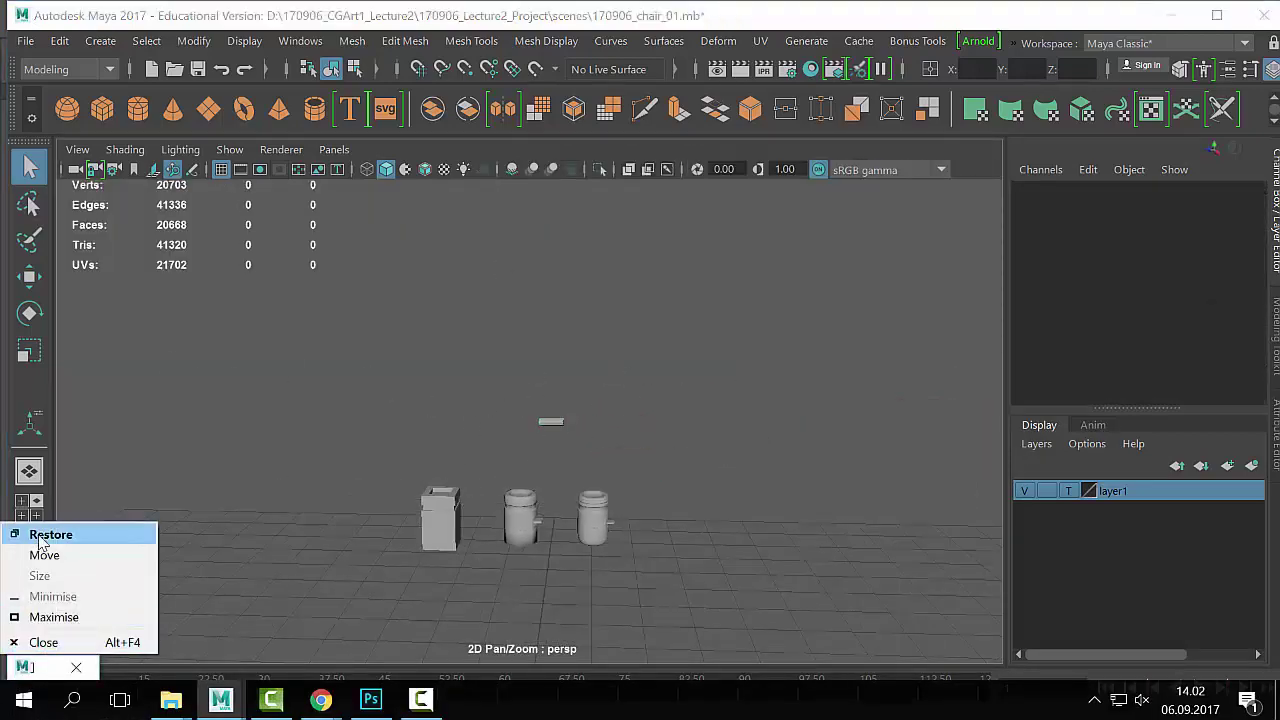
click(245, 310)
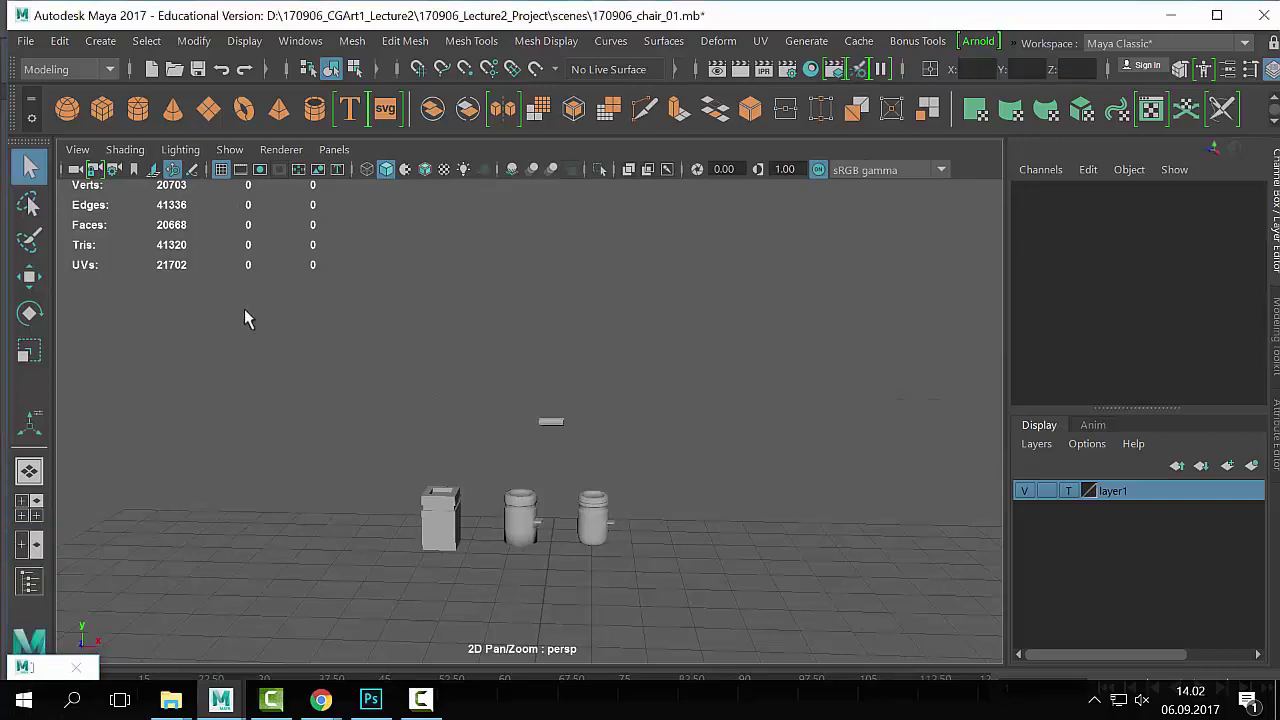
double_click(30, 667)
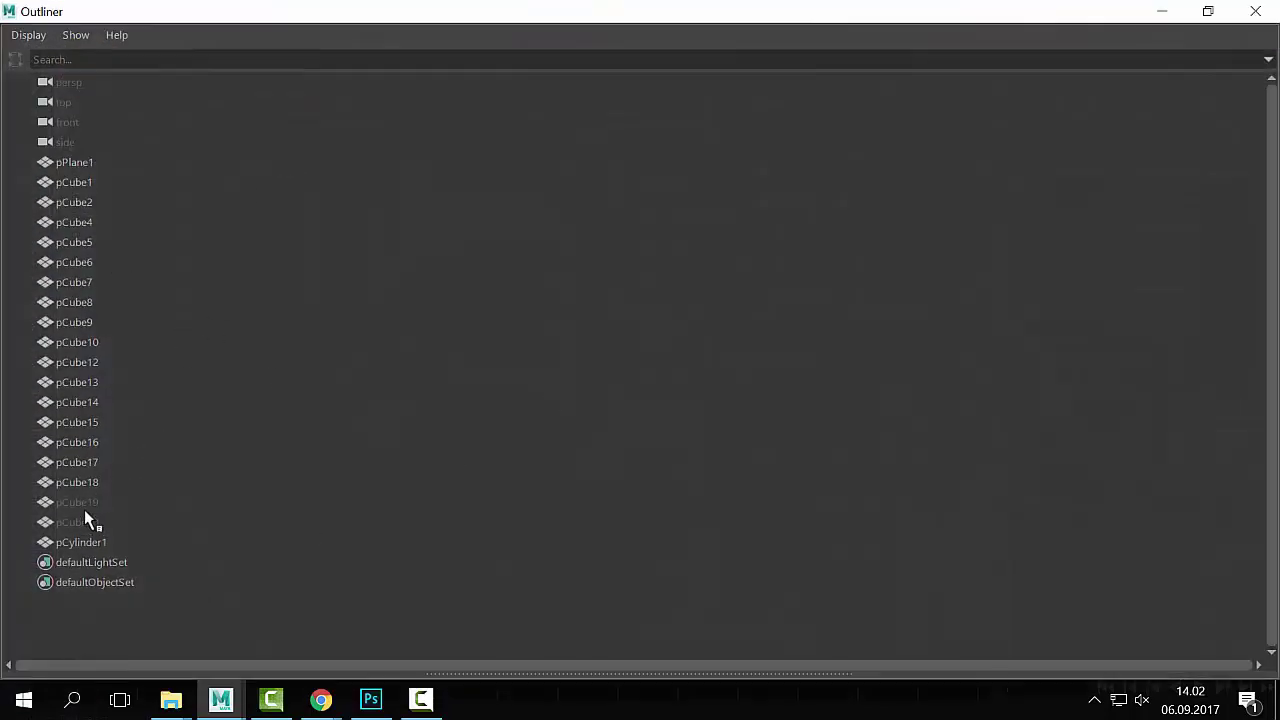
drag(85, 510, 95, 530)
click(1208, 11)
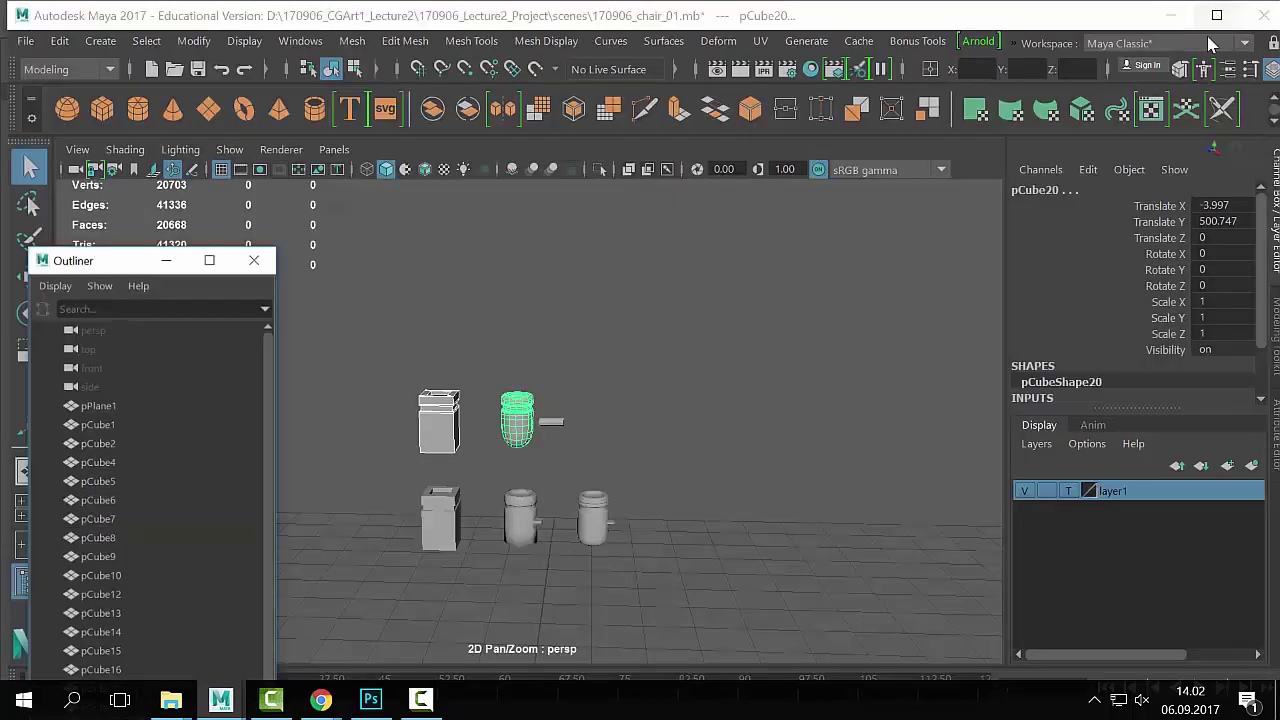
drag(82, 222, 100, 663)
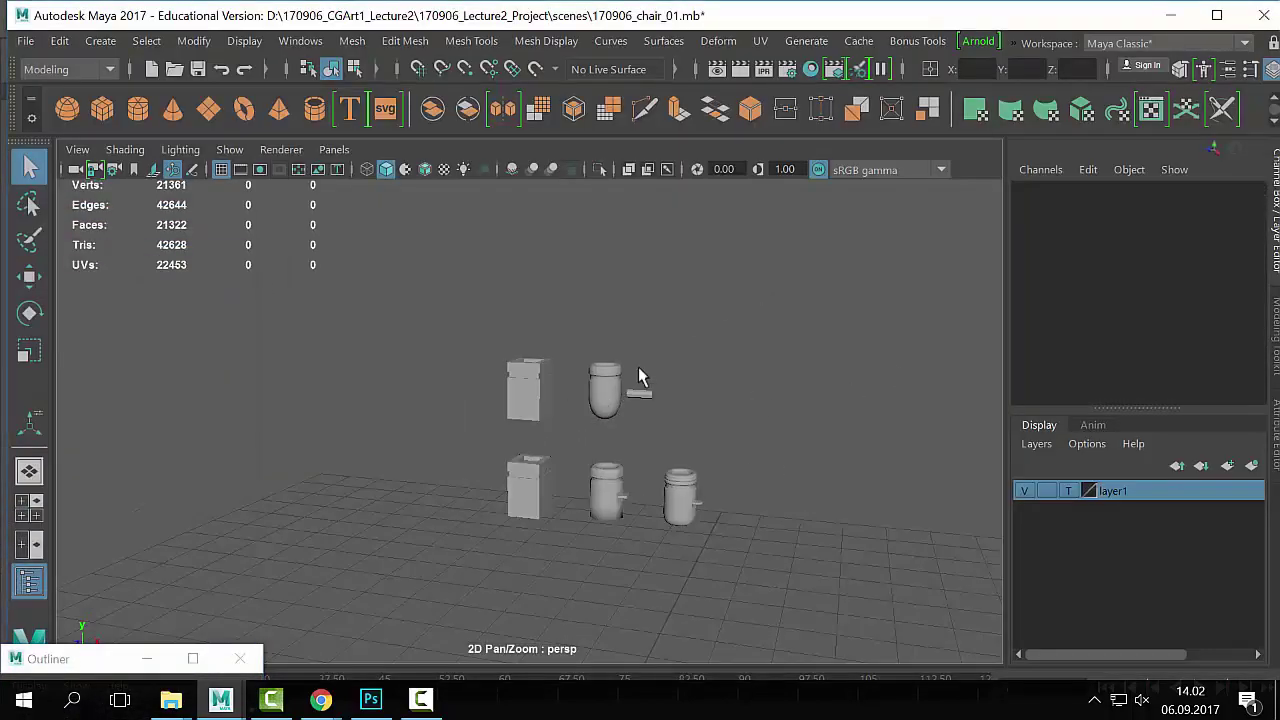
Step: Try to move the eight-sided cylinder onto the container's centre line in the side view with grid snapping
alt+right_drag(637, 374, 677, 463)
key(space)
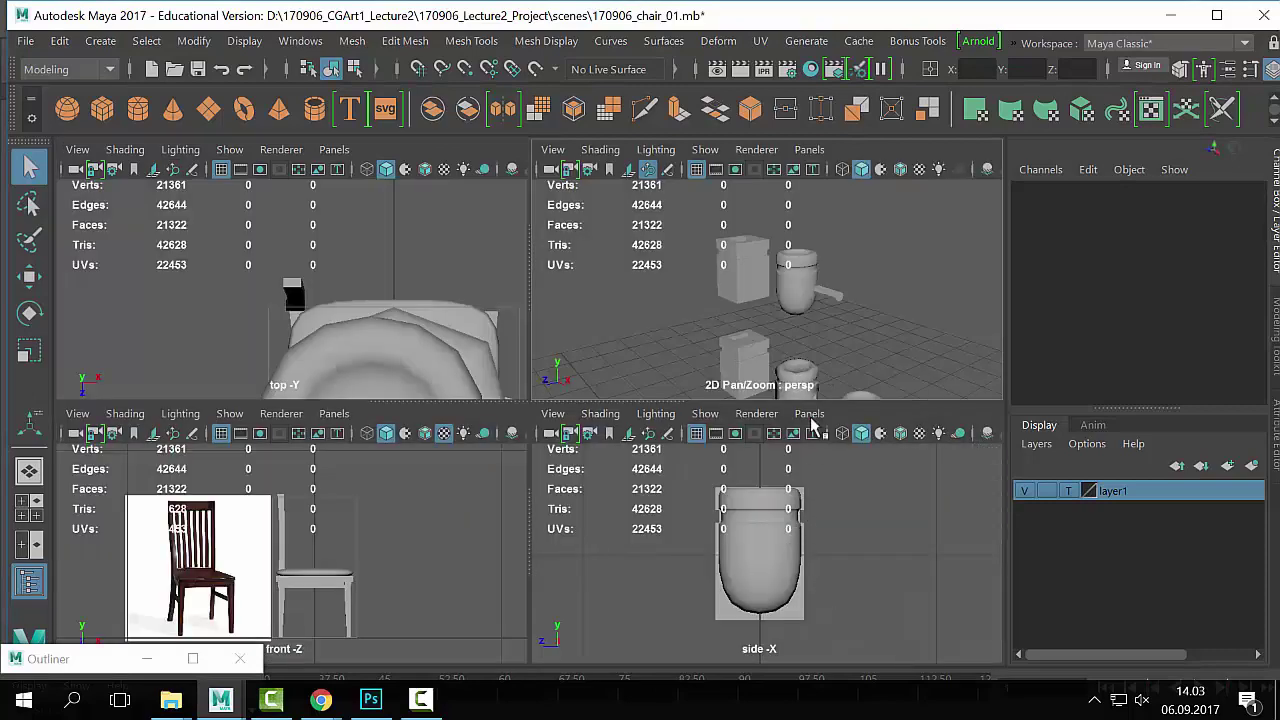
click(828, 294)
key(space)
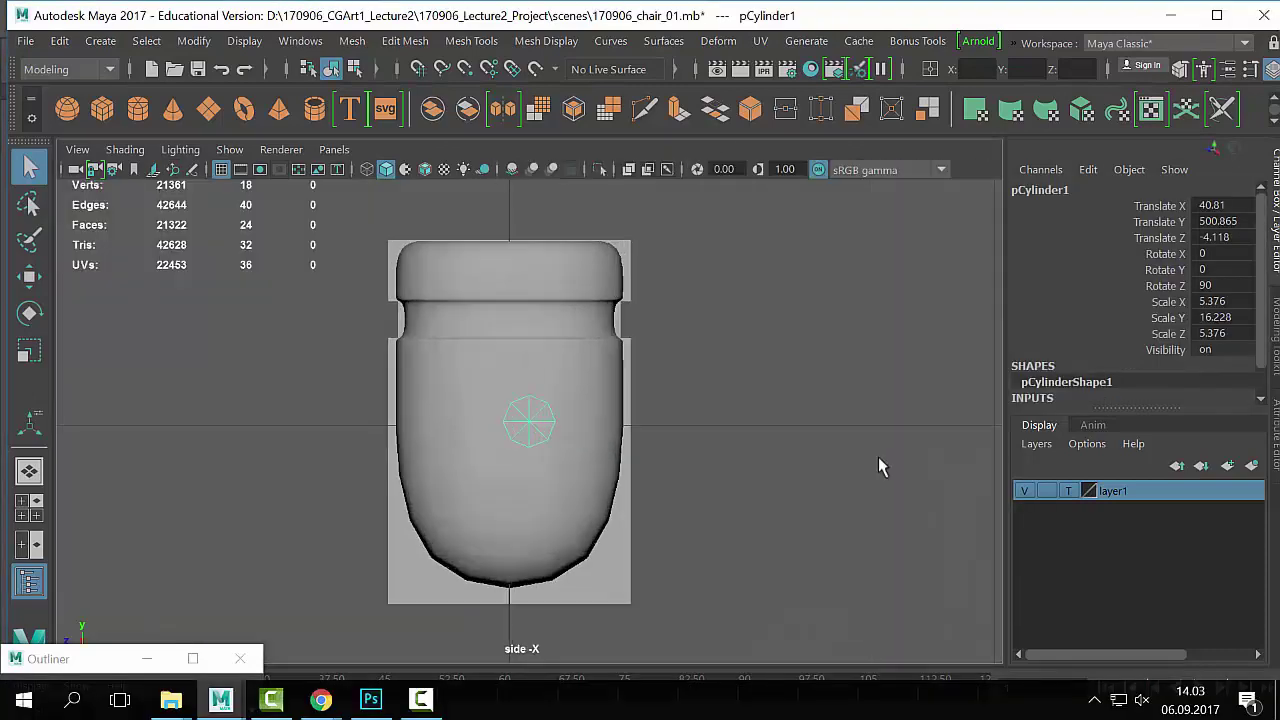
key(w)
drag(509, 423, 528, 424)
key(x)
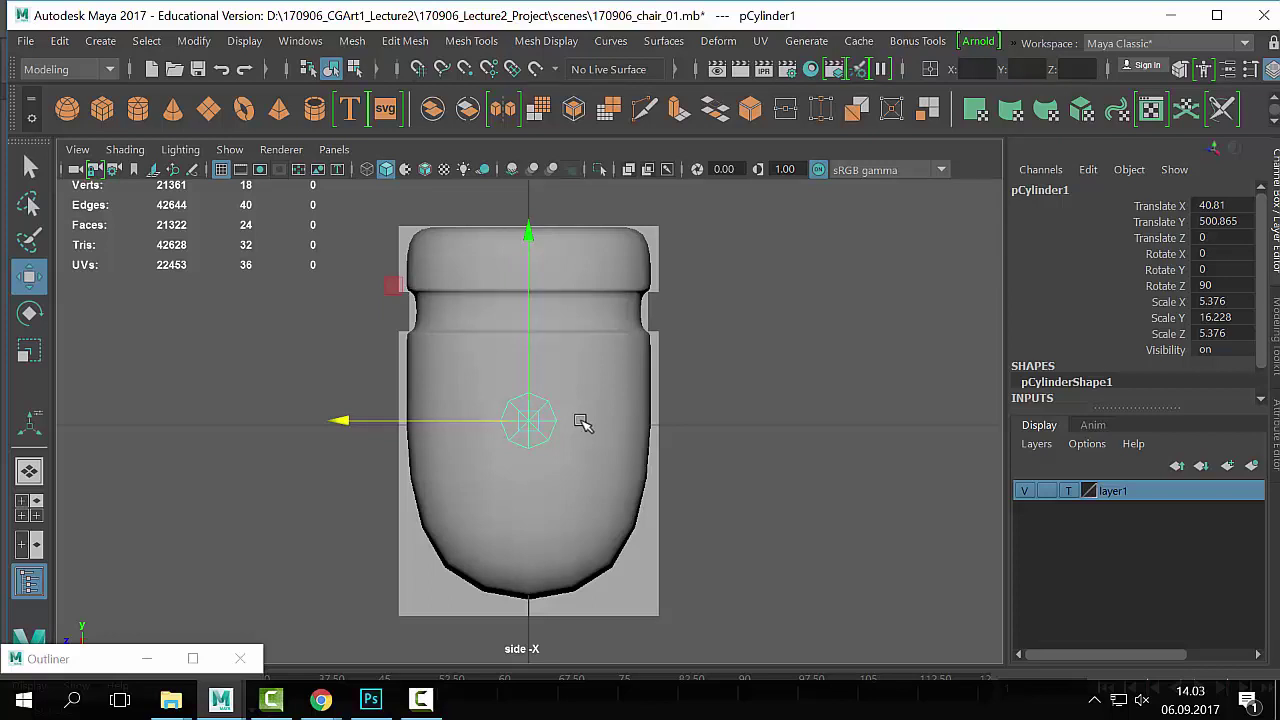
Step: Turn on Wireframe on Shaded in the perspective view
key(space)
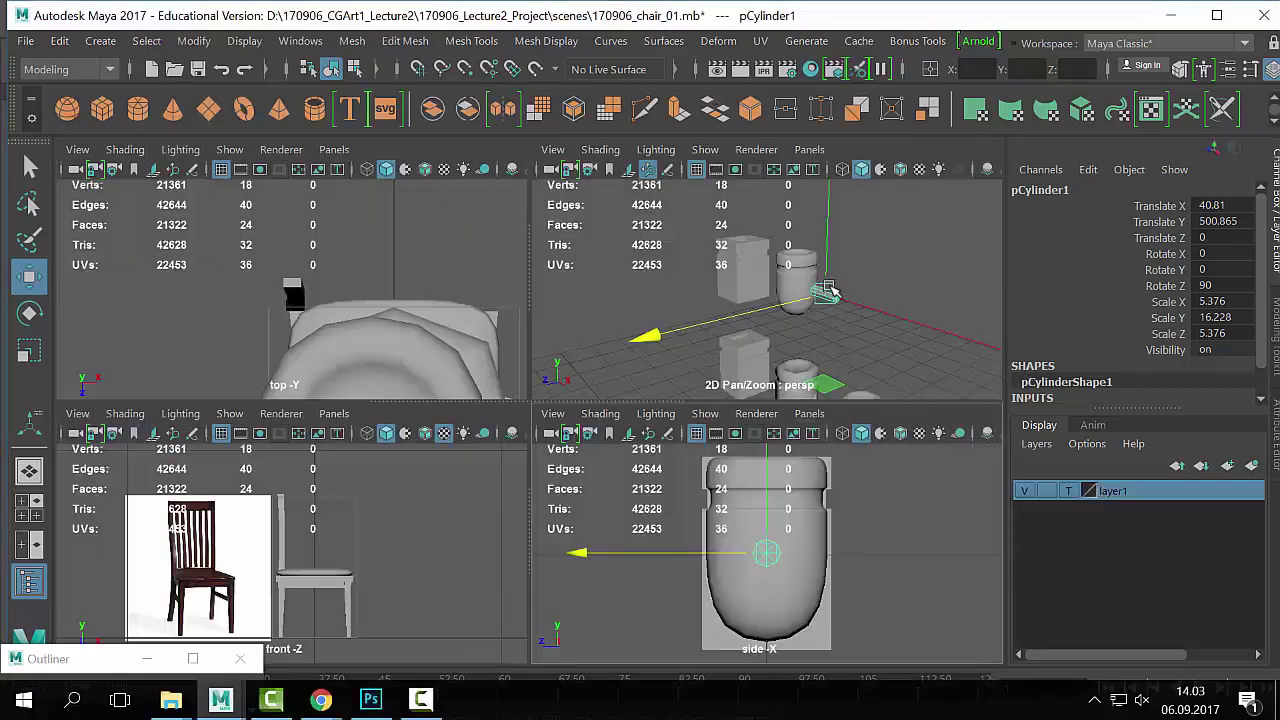
key(space)
alt+drag(771, 383, 771, 400)
click(124, 150)
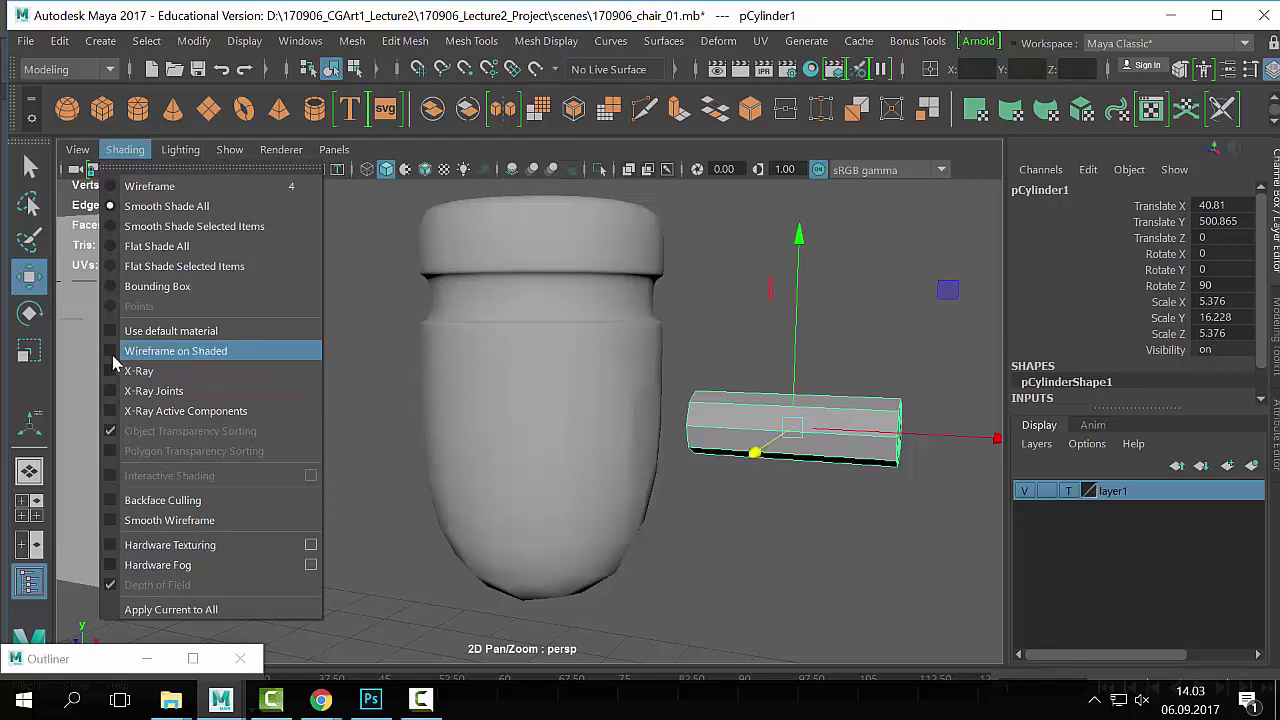
click(115, 357)
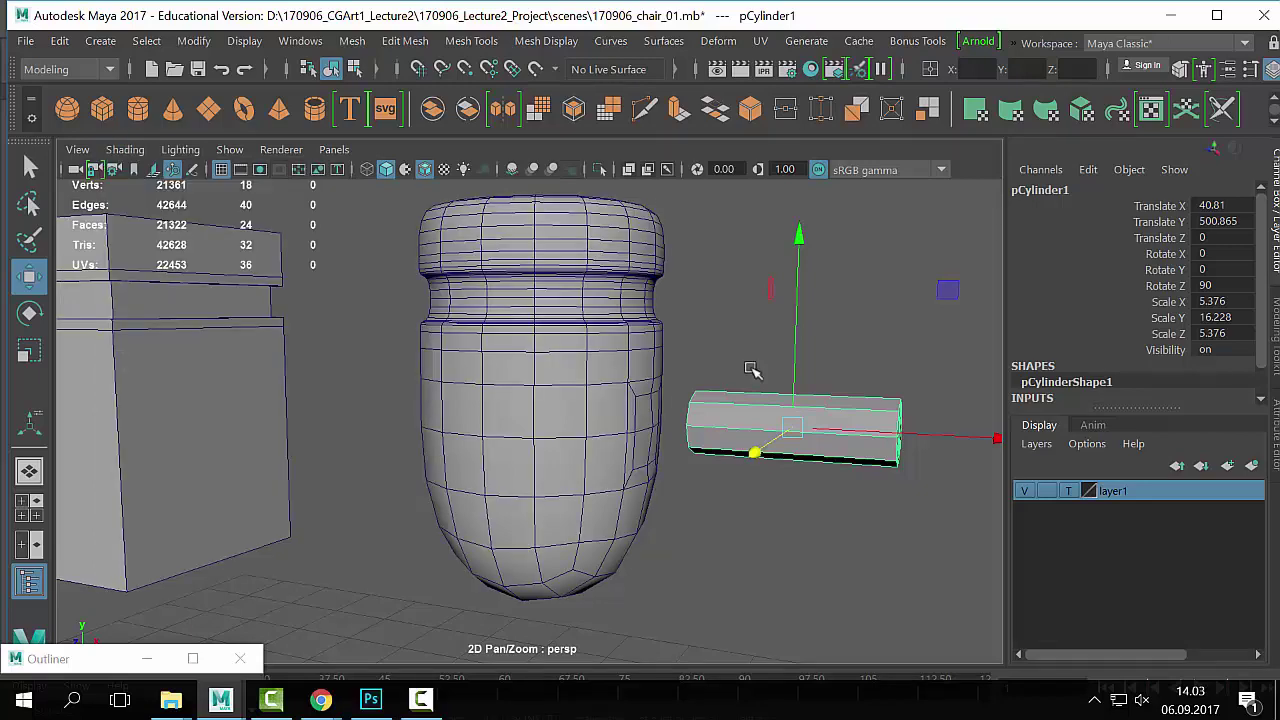
Step: Examine the smoothed container's inset patch and the adjacent cylinder from several angles with their wireframes shown
mouse_move(757, 371)
alt+mouse_down()
mouse_move(720, 363)
mouse_move(787, 370)
alt+mouse_up()
click(780, 380)
scroll(725, 455, up, 3)
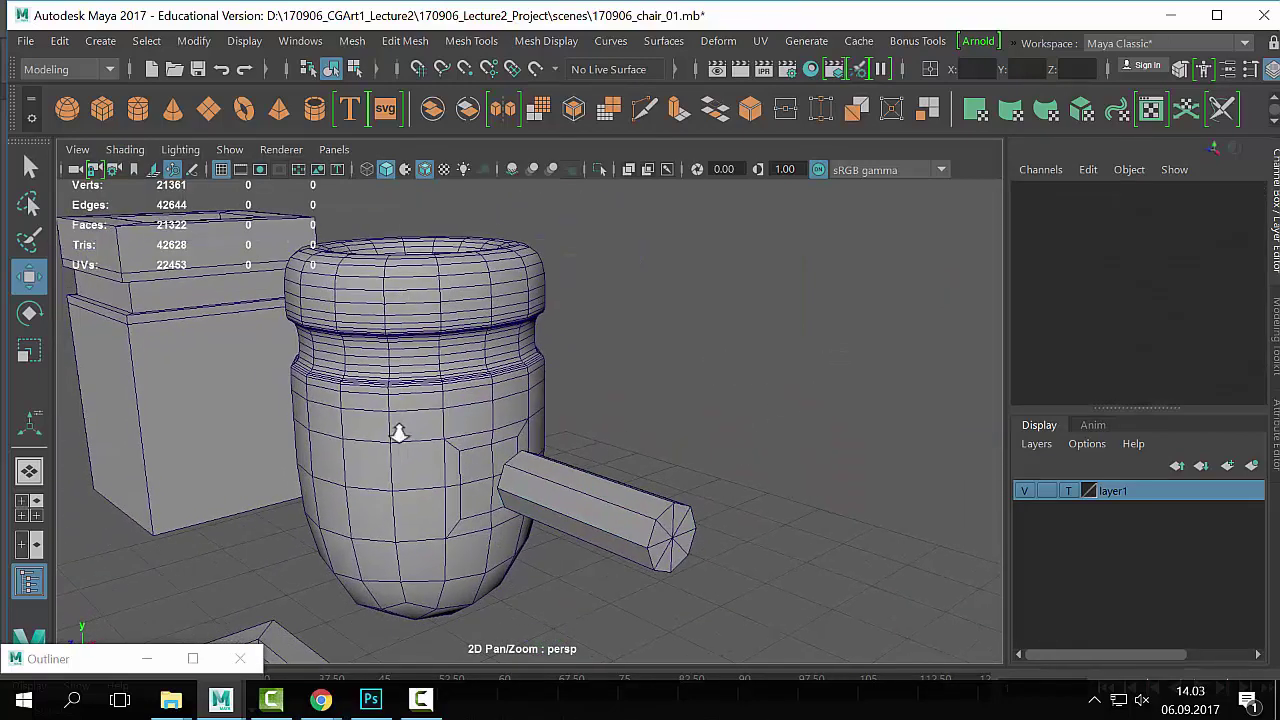
scroll(705, 360, down, 6)
scroll(512, 417, up, 4)
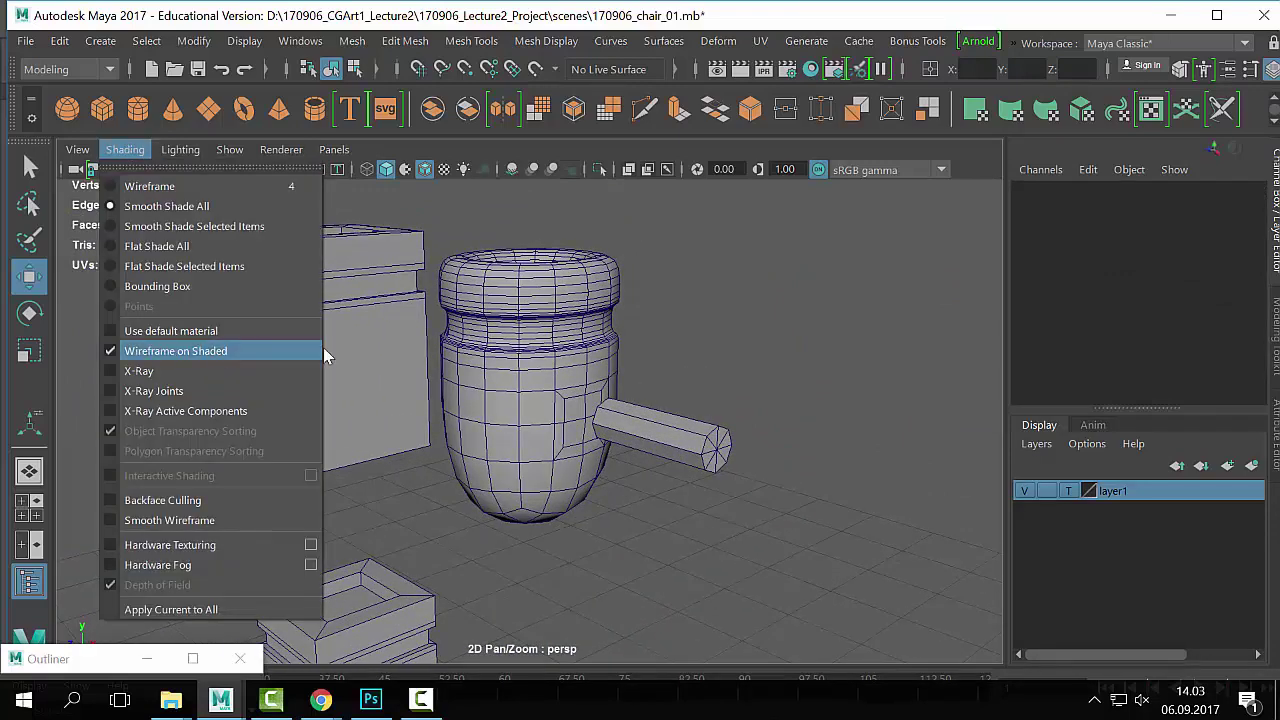
click(681, 320)
scroll(442, 475, up, 5)
scroll(623, 466, down, 4)
Step: Turn on Wireframe on Shaded in the side view as well
key(space)
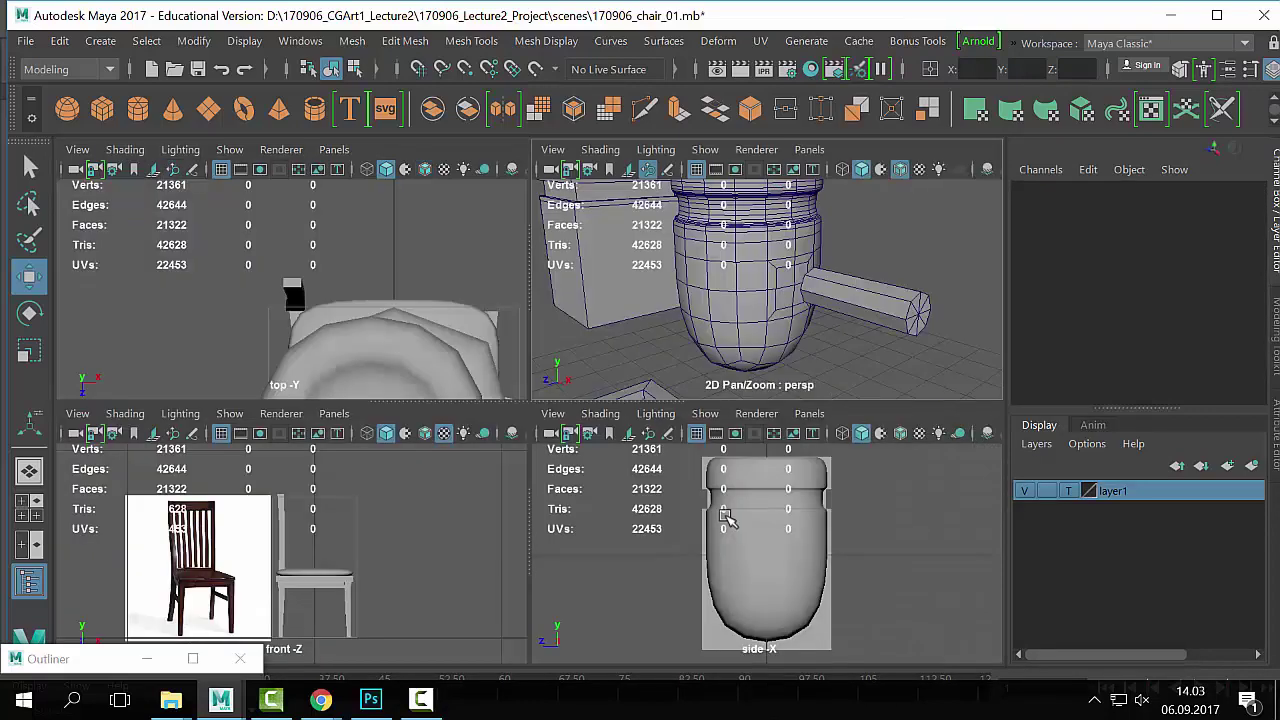
click(803, 558)
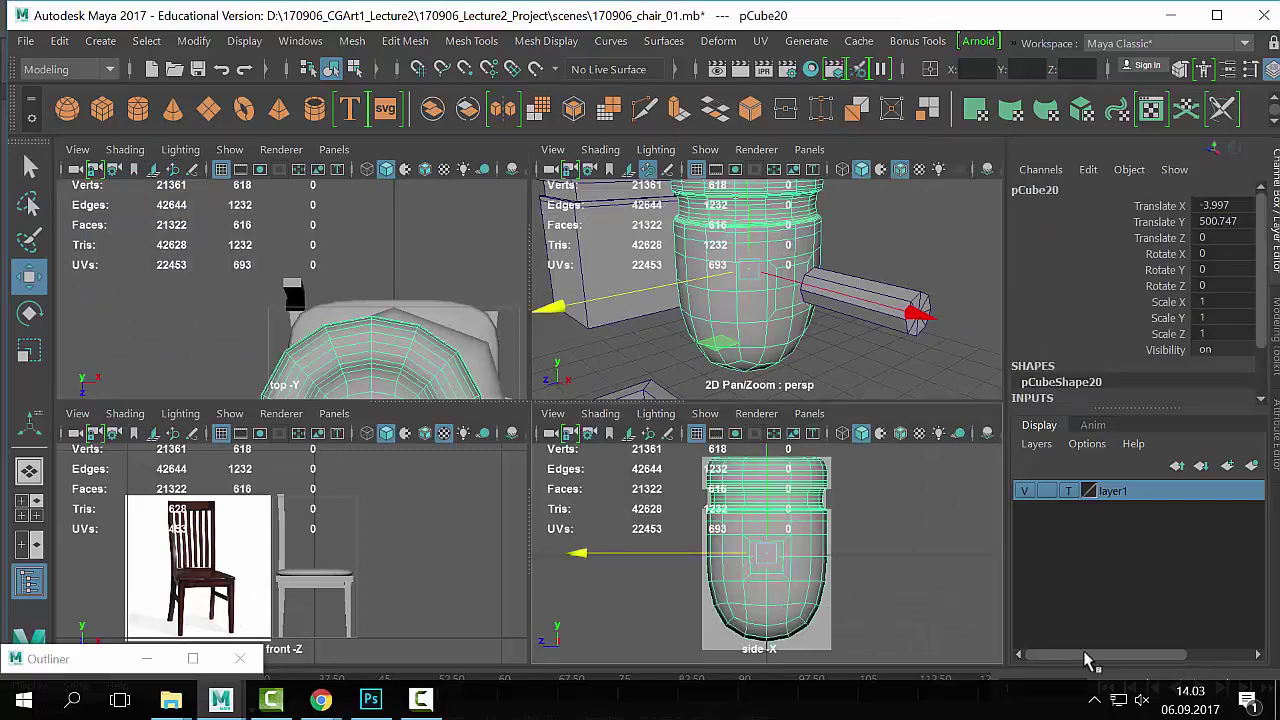
right_click(590, 432)
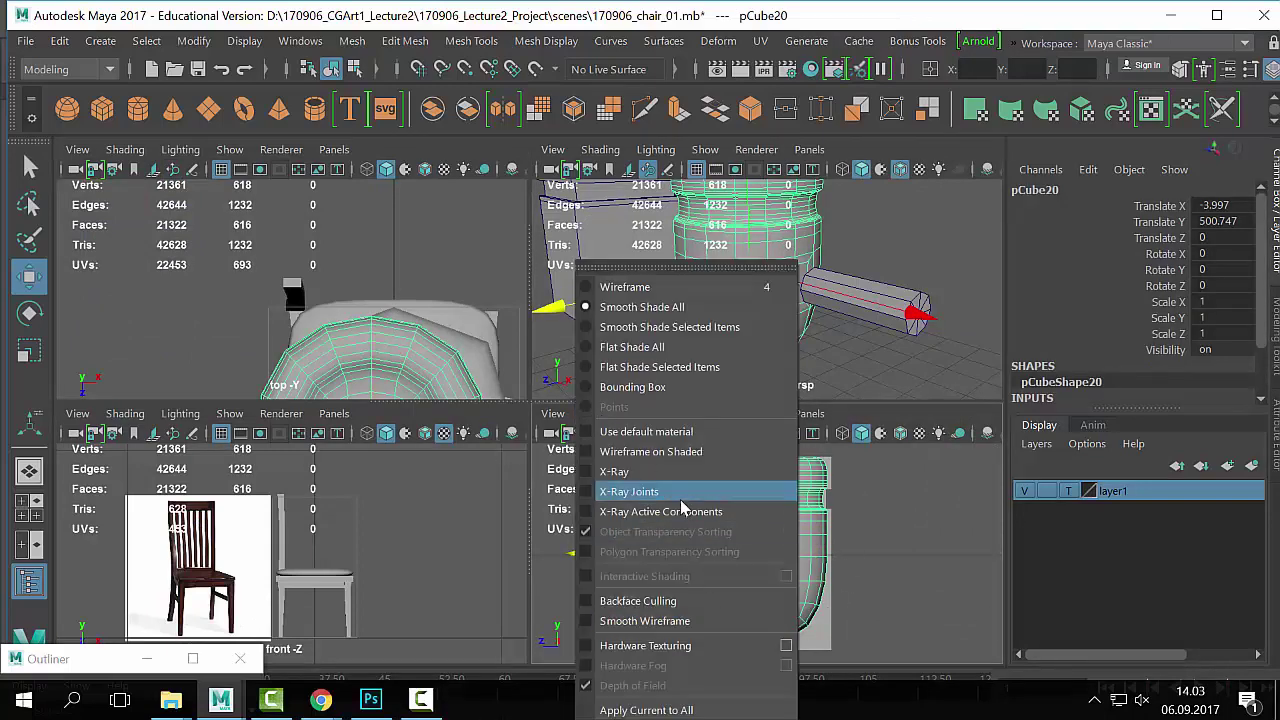
click(641, 453)
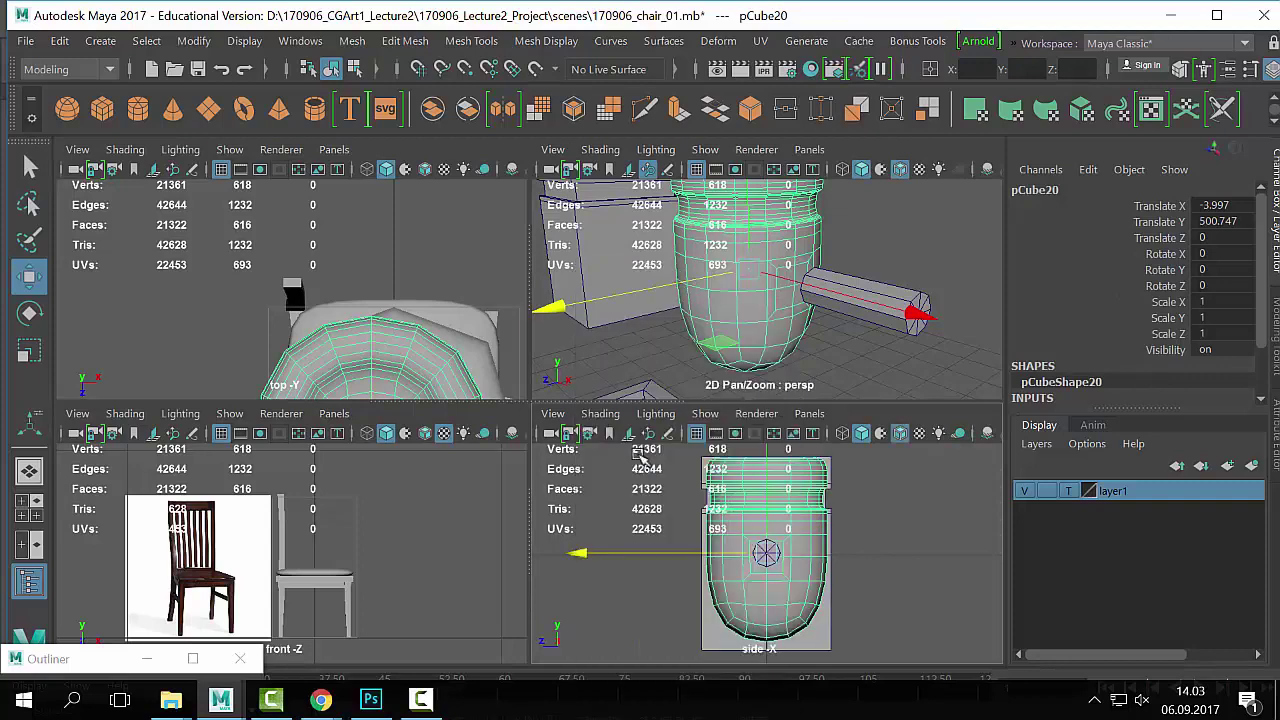
Step: Move the cylinder freely in the side view, up and away from the inset patch, to 40.81, 508.285, -18.572
click(880, 522)
key(space)
alt+right_drag(543, 383, 985, 458)
click(566, 423)
middle_drag(853, 400, 836, 308)
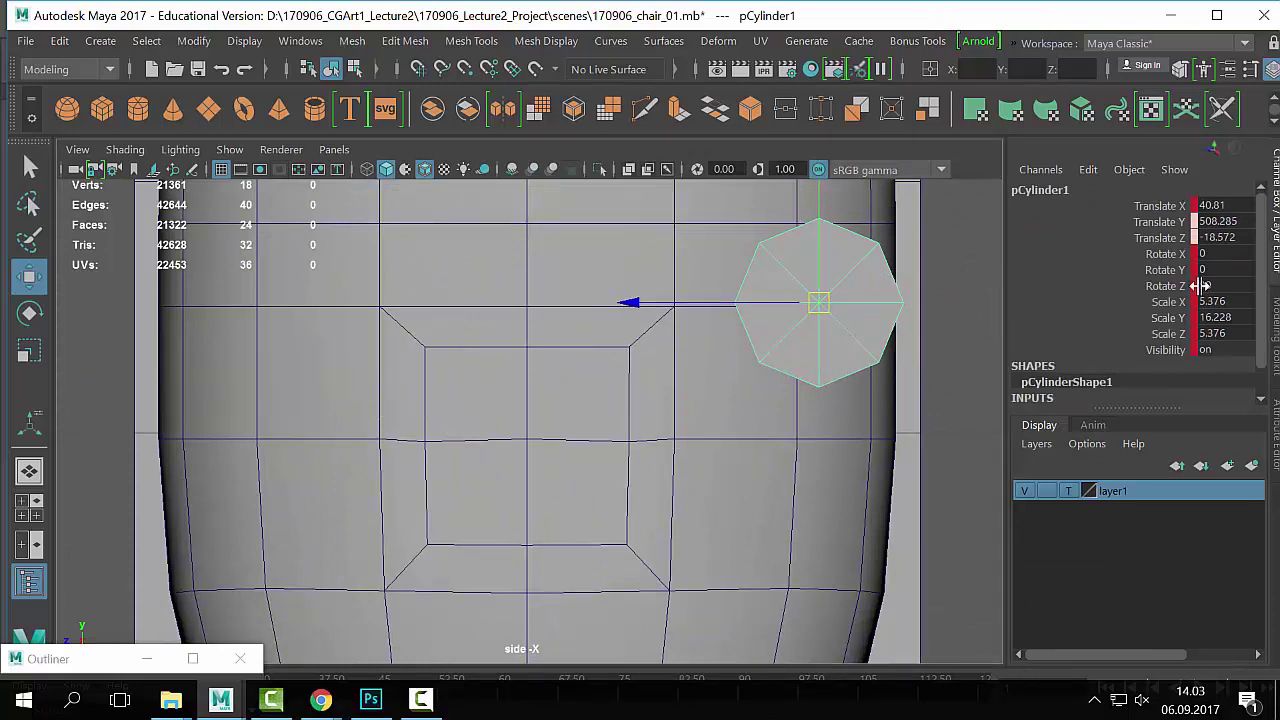
Step: Try to unlock all of the cylinder's channels from Translate X through Visibility, and reselect the cylinder with the Move tool
drag(1154, 212, 1165, 352)
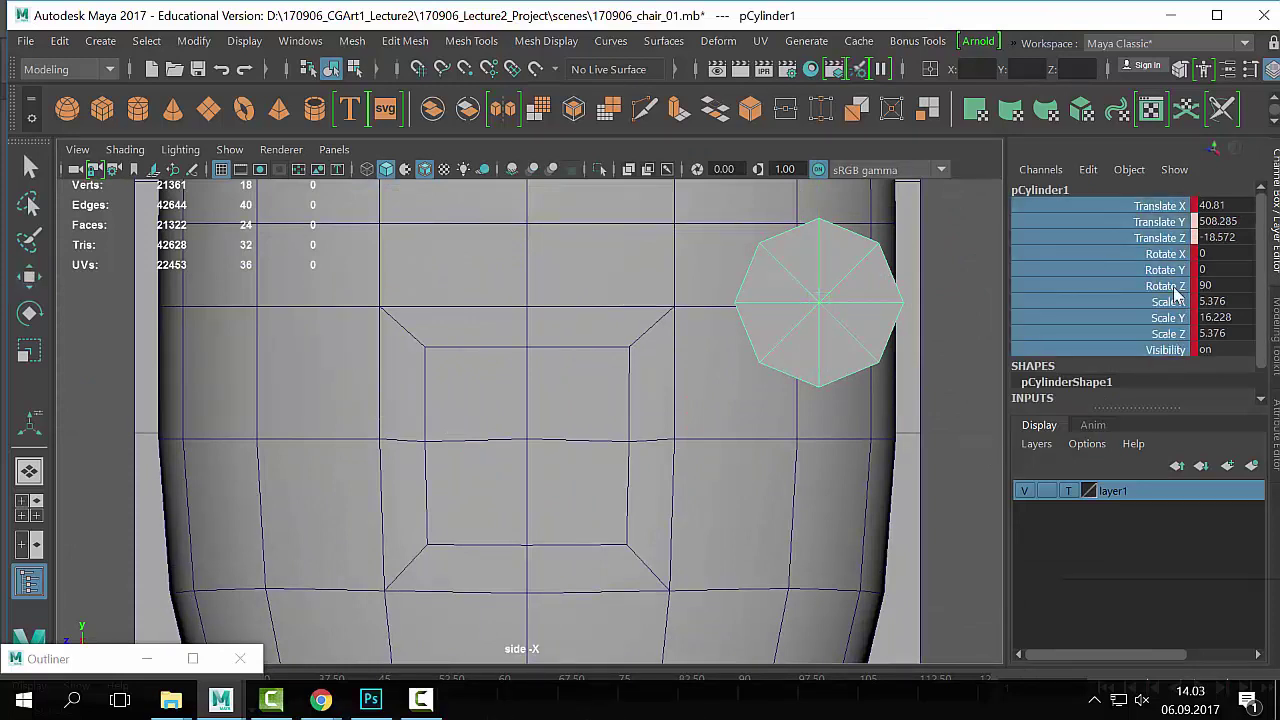
right_click(1165, 352)
click(1154, 448)
right_click(1184, 252)
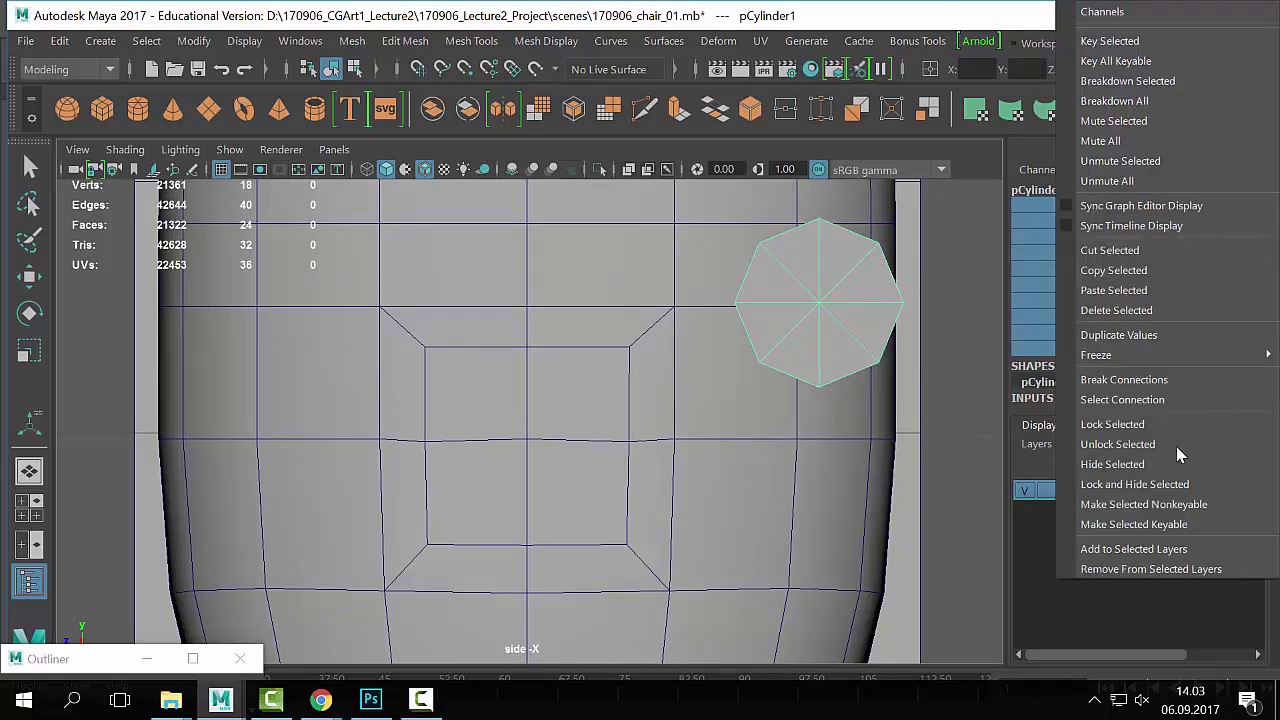
click(1140, 444)
click(991, 366)
key(w)
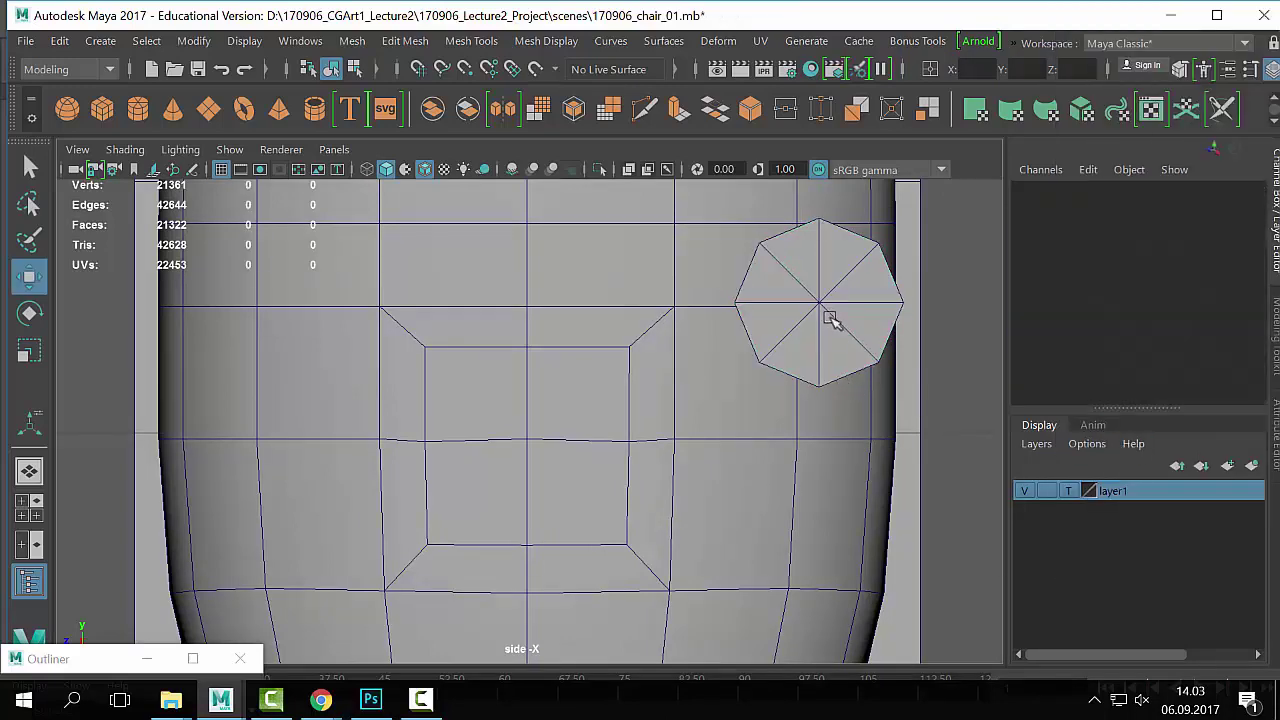
click(830, 314)
click(684, 461)
click(820, 305)
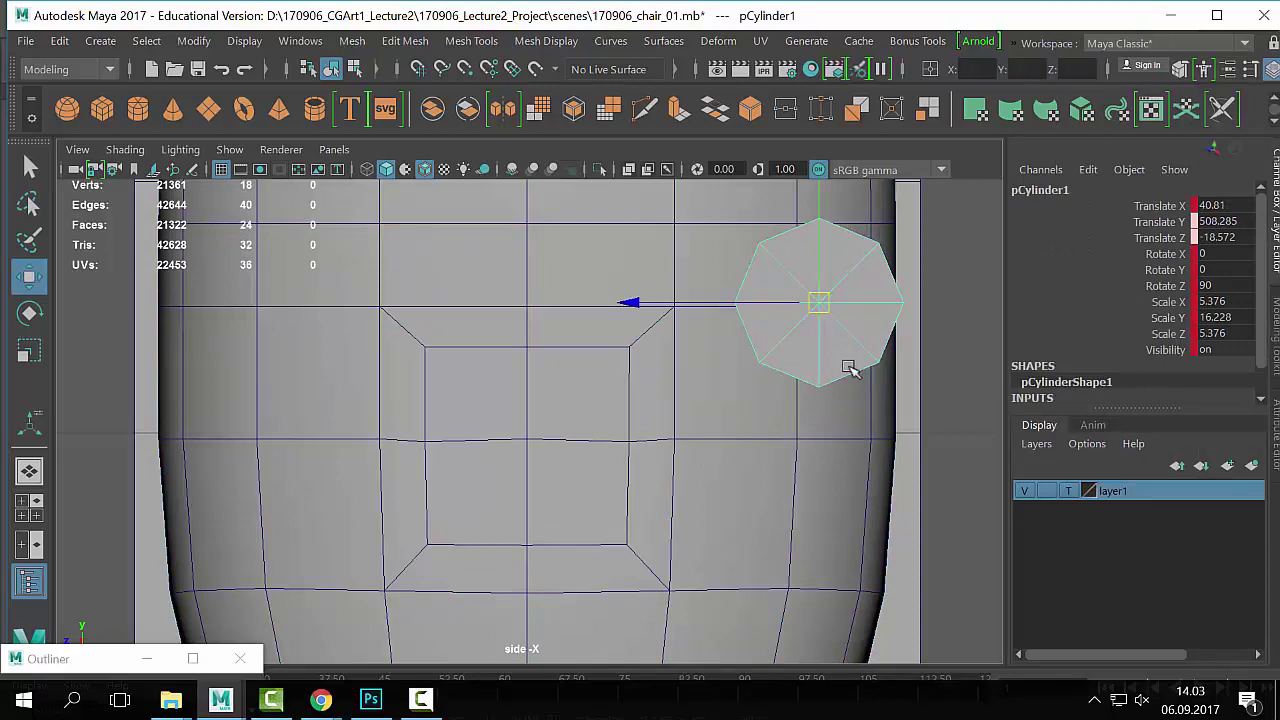
Step: Replace the cylinder with a duplicate placed near the container at 37.232, 492.702, -7.893, deleting the original
scroll(848, 368, down, 3)
key(space)
key(space)
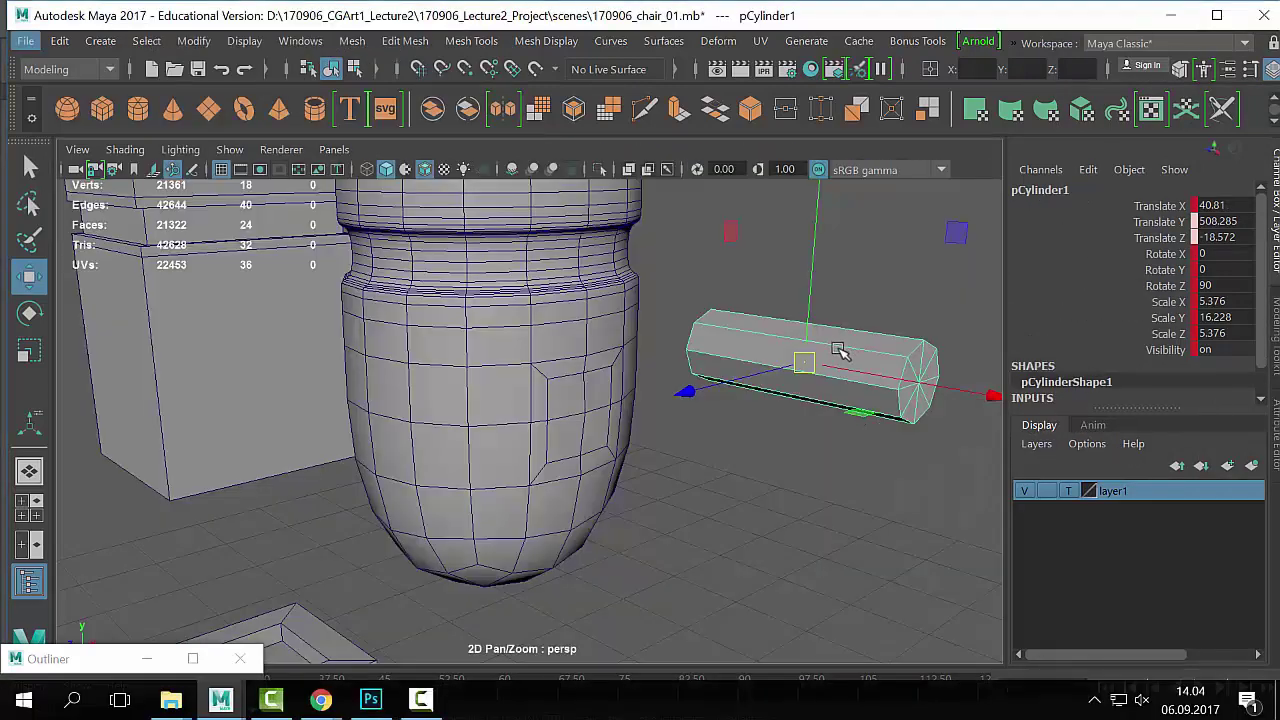
click(783, 557)
click(800, 366)
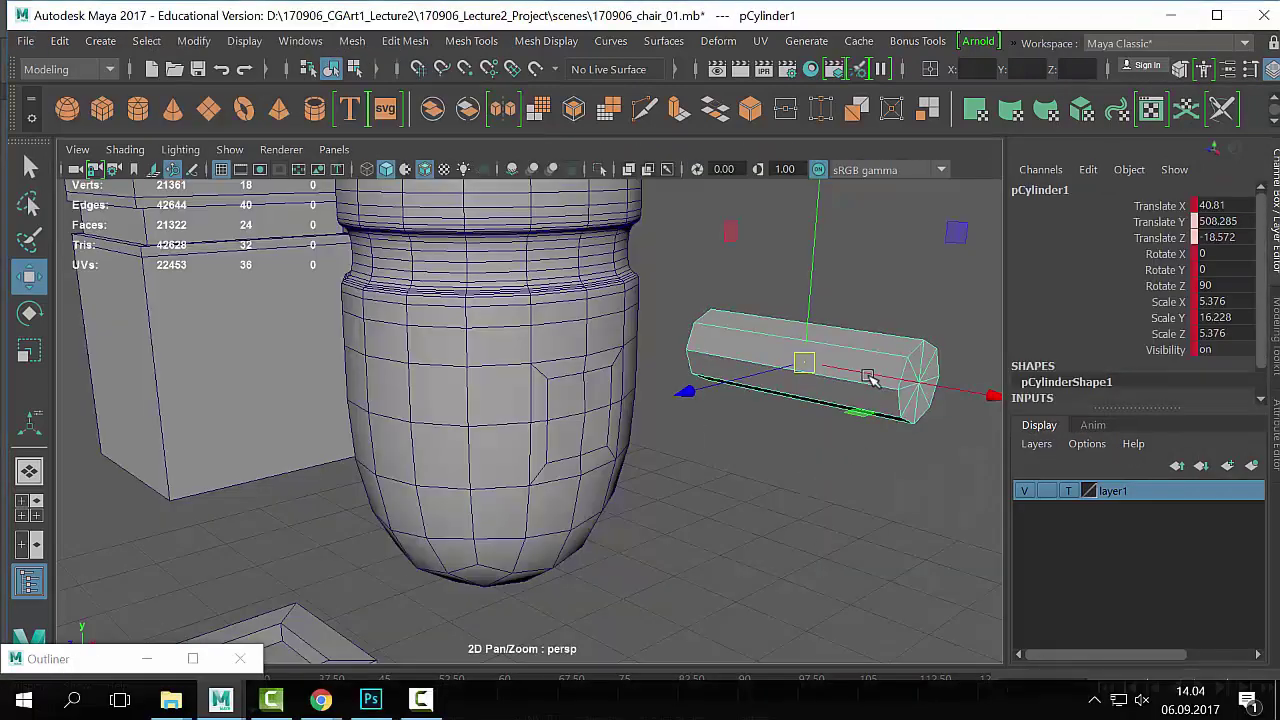
key(ctrl+d)
drag(786, 417, 711, 537)
click(838, 366)
key(Delete)
Step: Centre the duplicated cylinder on the inset patch in the side view with snapping, at 17.097, 499.621, 0
click(790, 485)
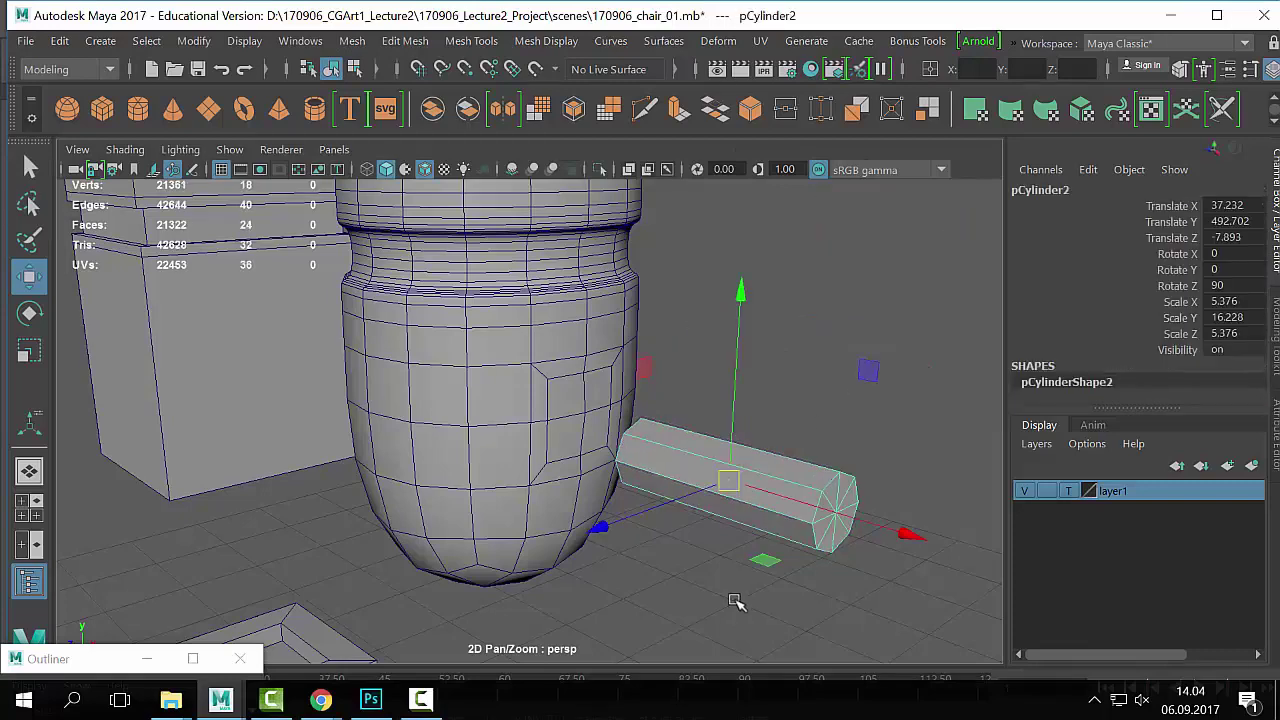
key(space)
key(space)
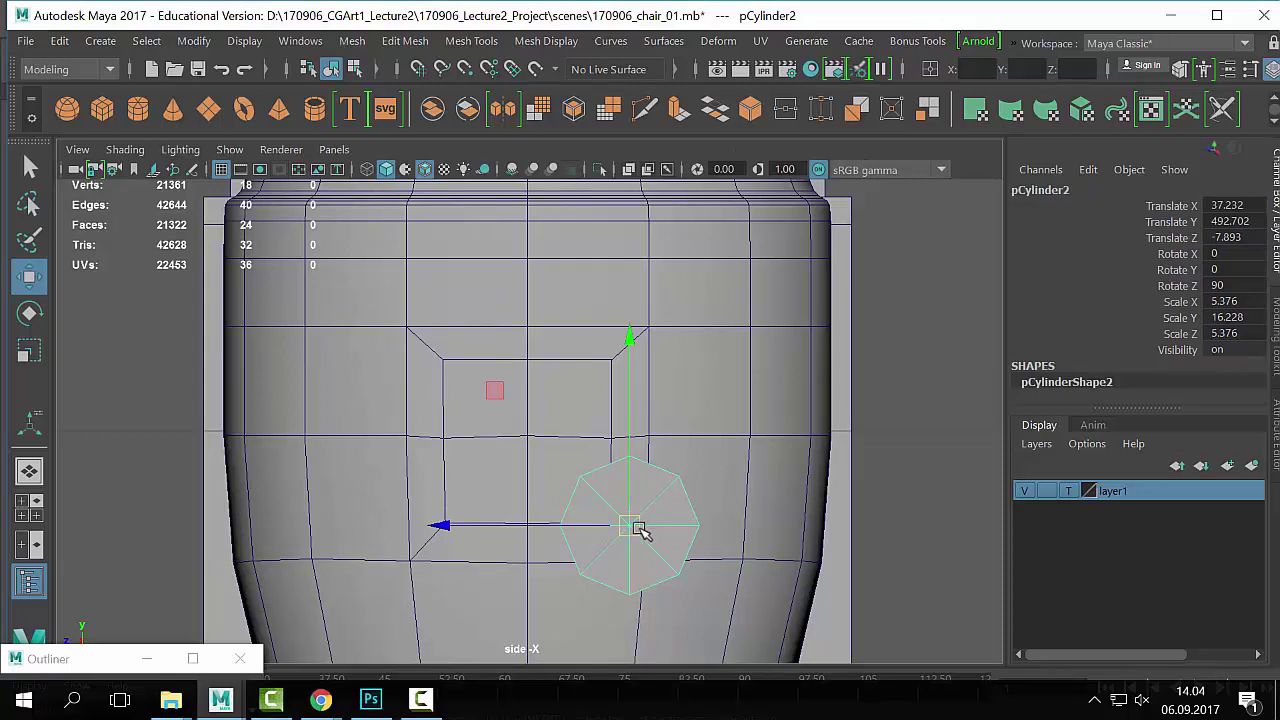
drag(631, 527, 532, 437)
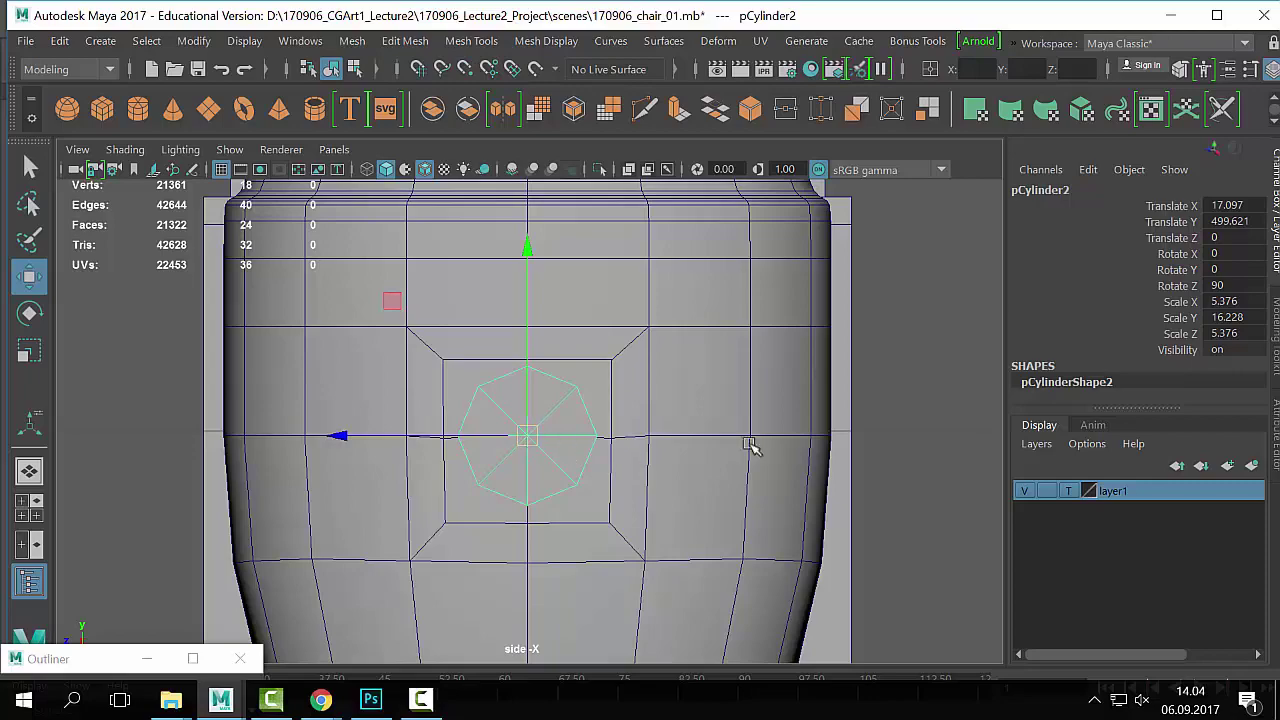
Step: Move the cylinder outward from the container copy along X, to a Translate X of 32.666
scroll(577, 423, up, 2)
click(629, 386)
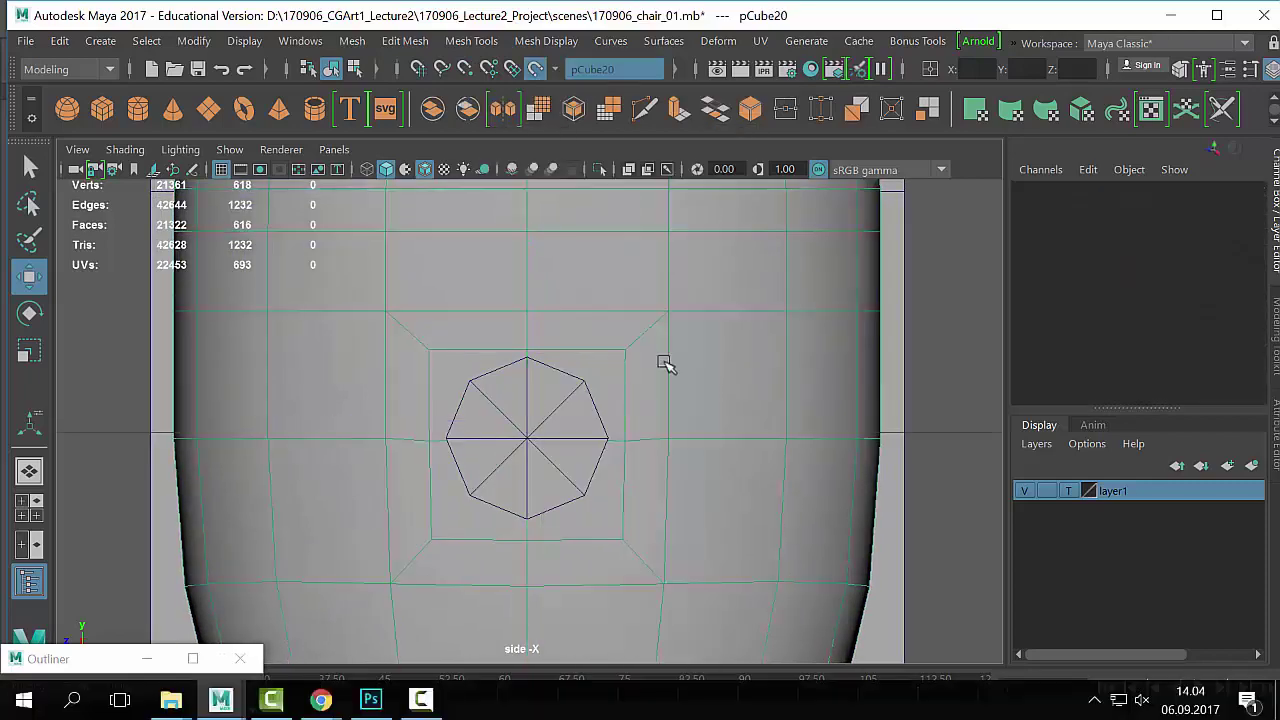
key(space)
key(space)
click(955, 443)
scroll(770, 405, up, 3)
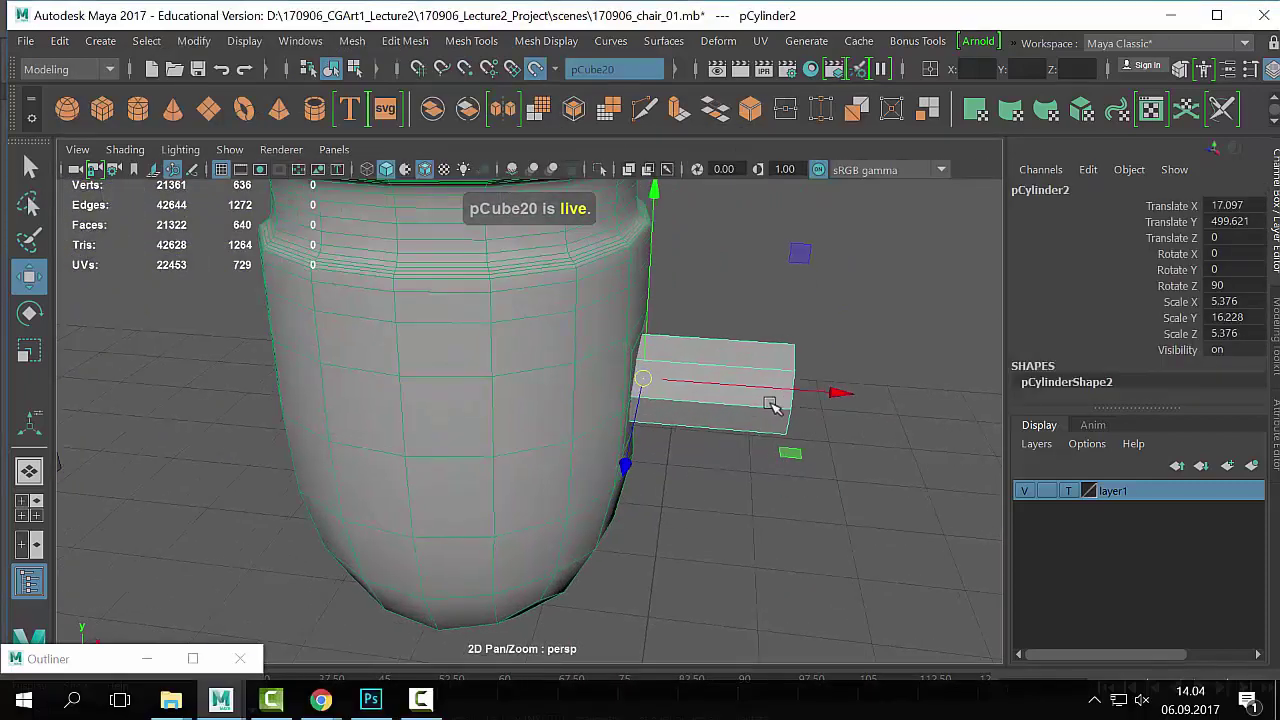
alt+middle_drag(770, 405, 654, 431)
scroll(702, 444, up, 3)
alt+drag(704, 445, 643, 411)
alt+middle_drag(562, 290, 590, 322)
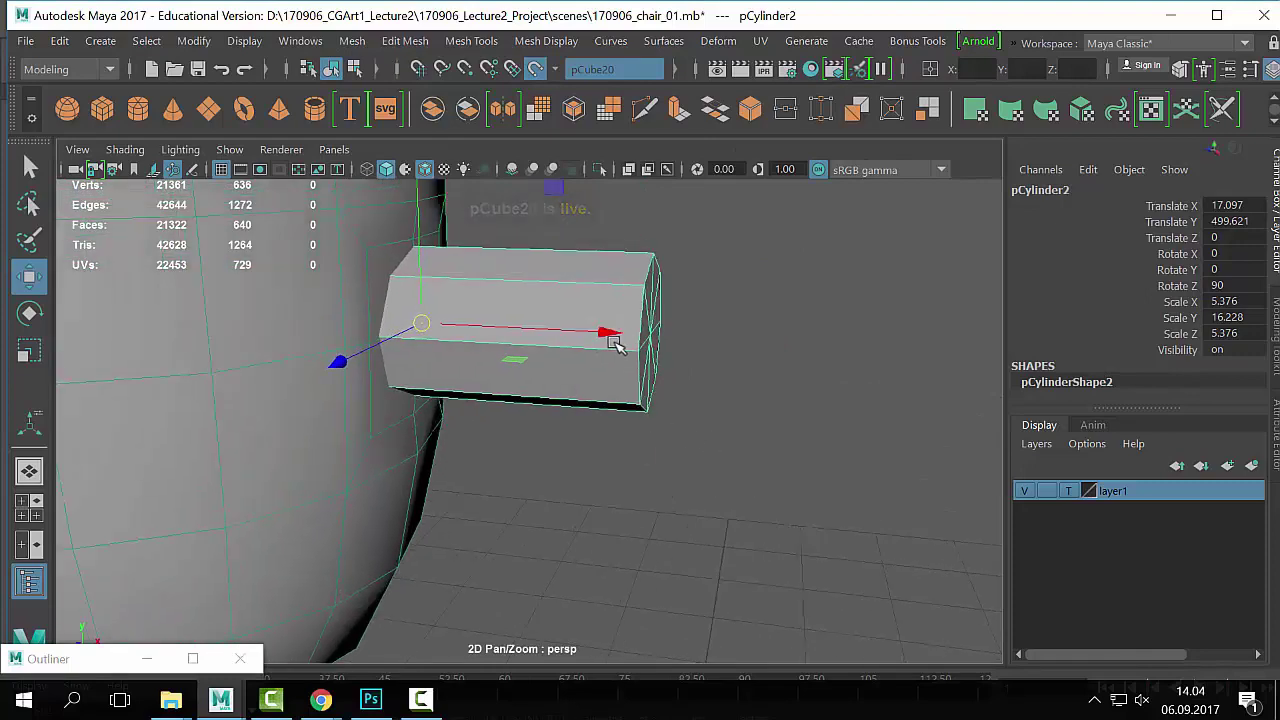
drag(617, 338, 851, 377)
Step: Try to enter vertex editing on the container copy around the inset patch in the side view
key(space)
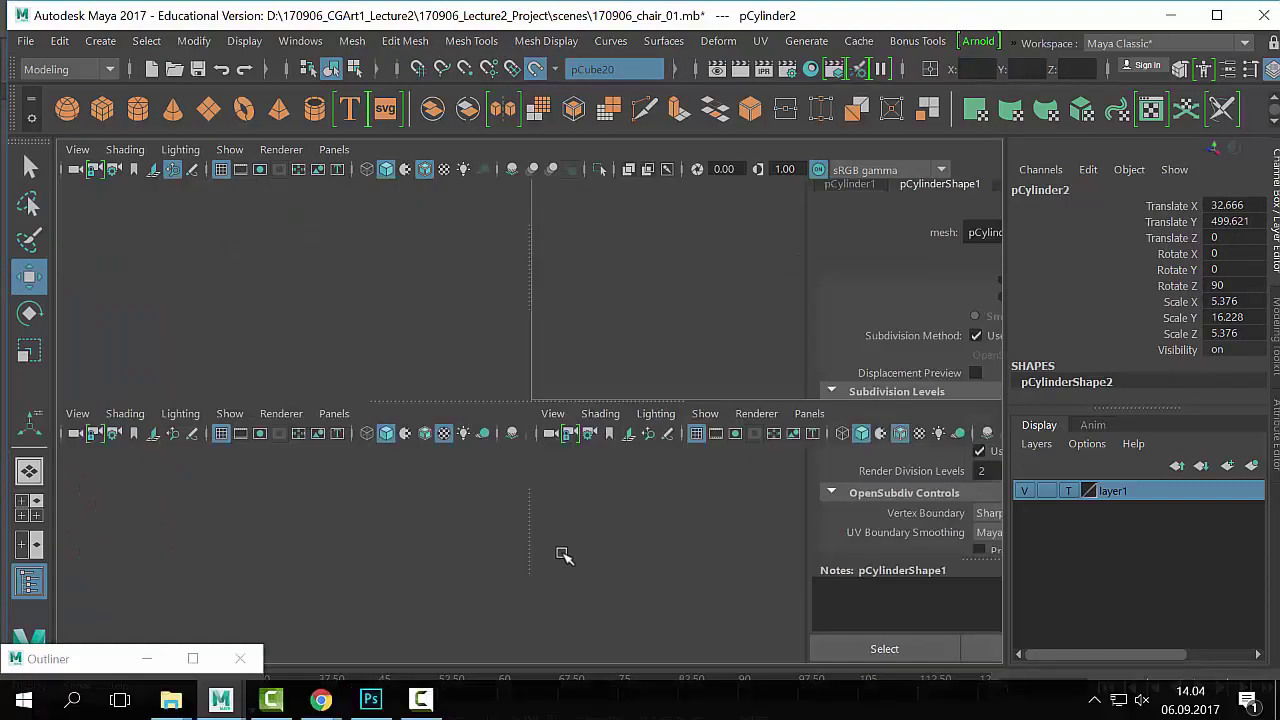
key(space)
scroll(523, 428, up, 1)
click(667, 370)
alt+middle_drag(667, 370, 707, 350)
key(q)
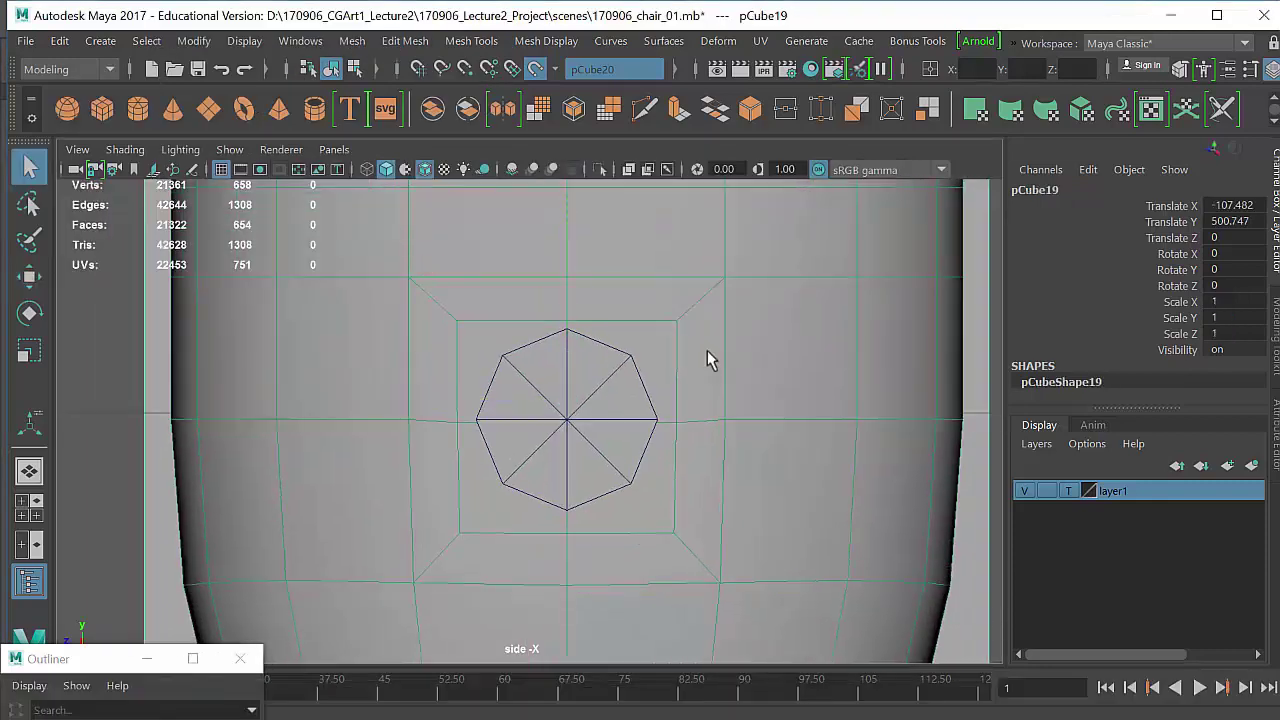
right_drag(707, 350, 630, 302)
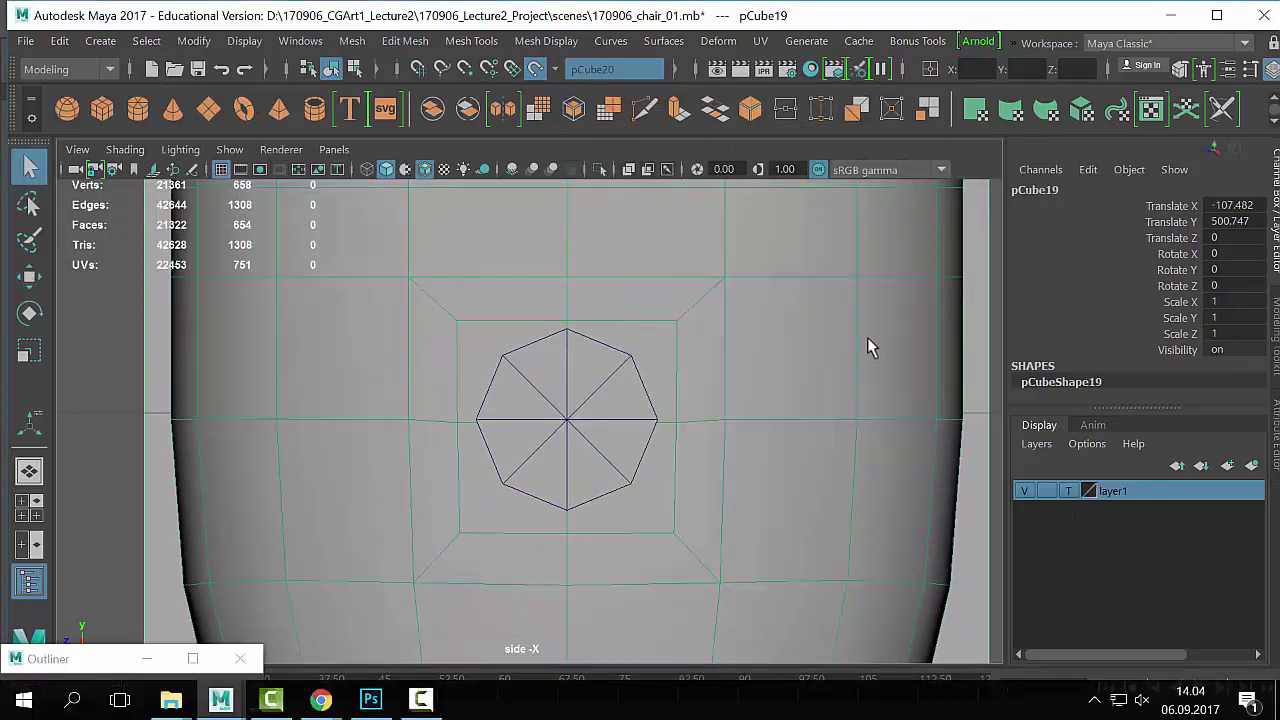
right_drag(867, 337, 764, 137)
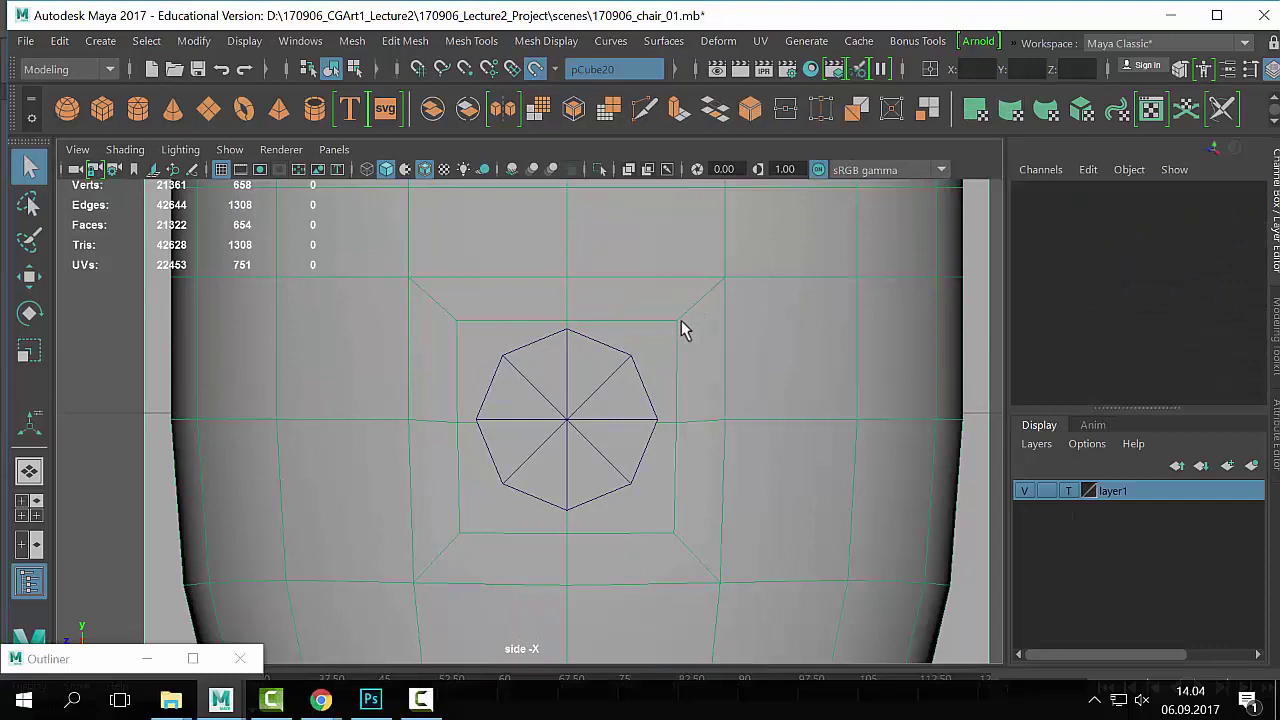
click(961, 368)
Step: Try to select the container copy in the perspective view, testing the selection on the neighbouring container below it
key(space)
key(space)
alt+right_drag(849, 365, 371, 358)
right_drag(461, 391, 545, 105)
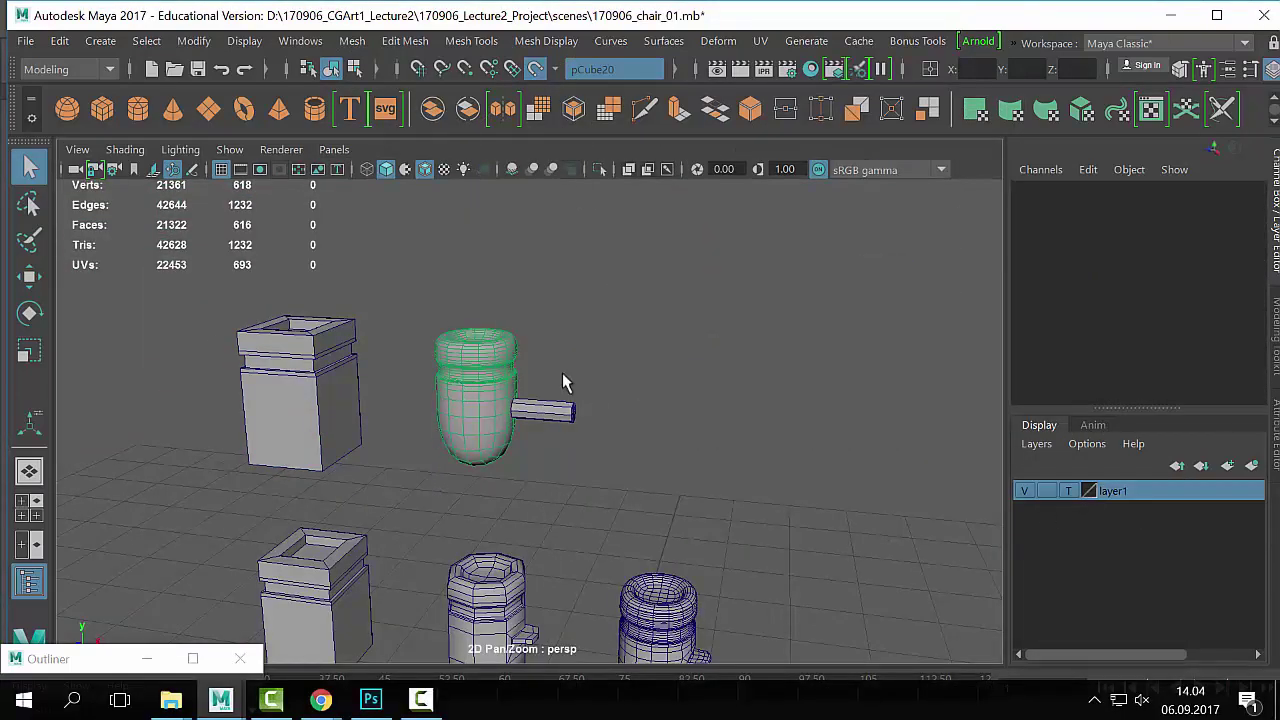
alt+right_drag(563, 383, 766, 508)
alt+drag(570, 307, 449, 443)
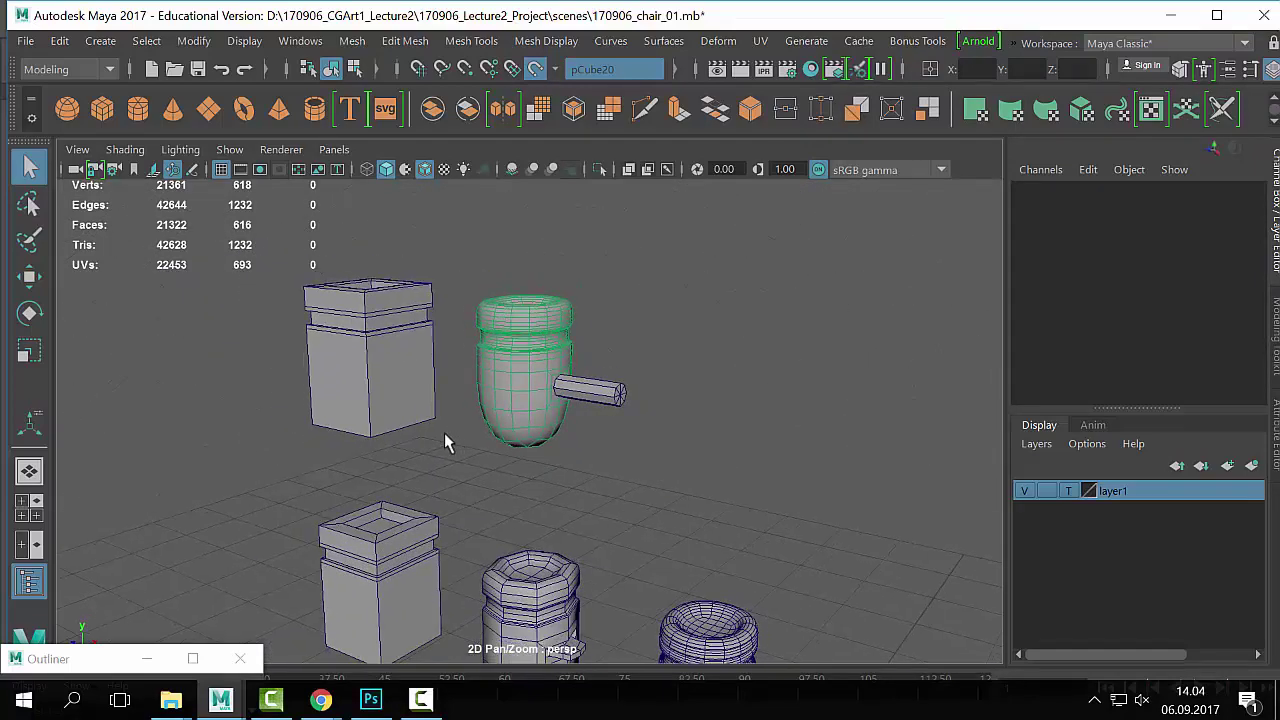
shift+click(510, 560)
click(525, 434)
alt+right_drag(512, 442, 610, 451)
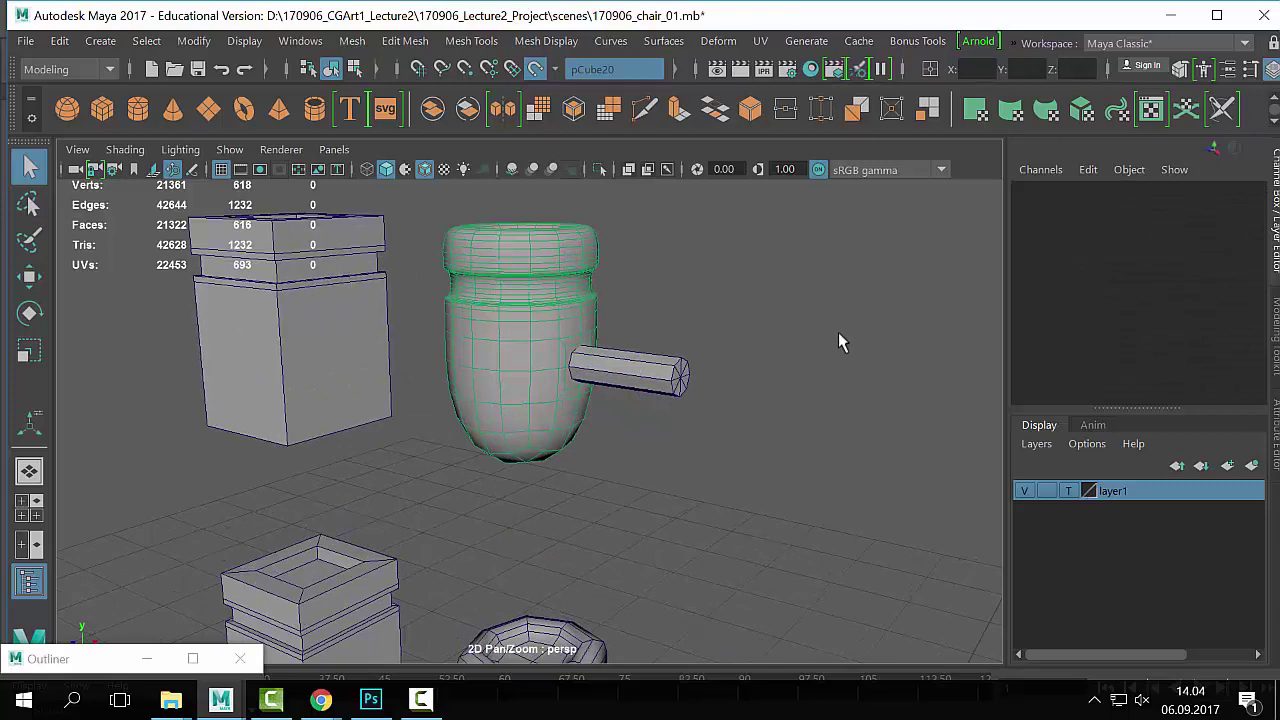
alt+right_drag(794, 381, 597, 541)
shift+click(532, 568)
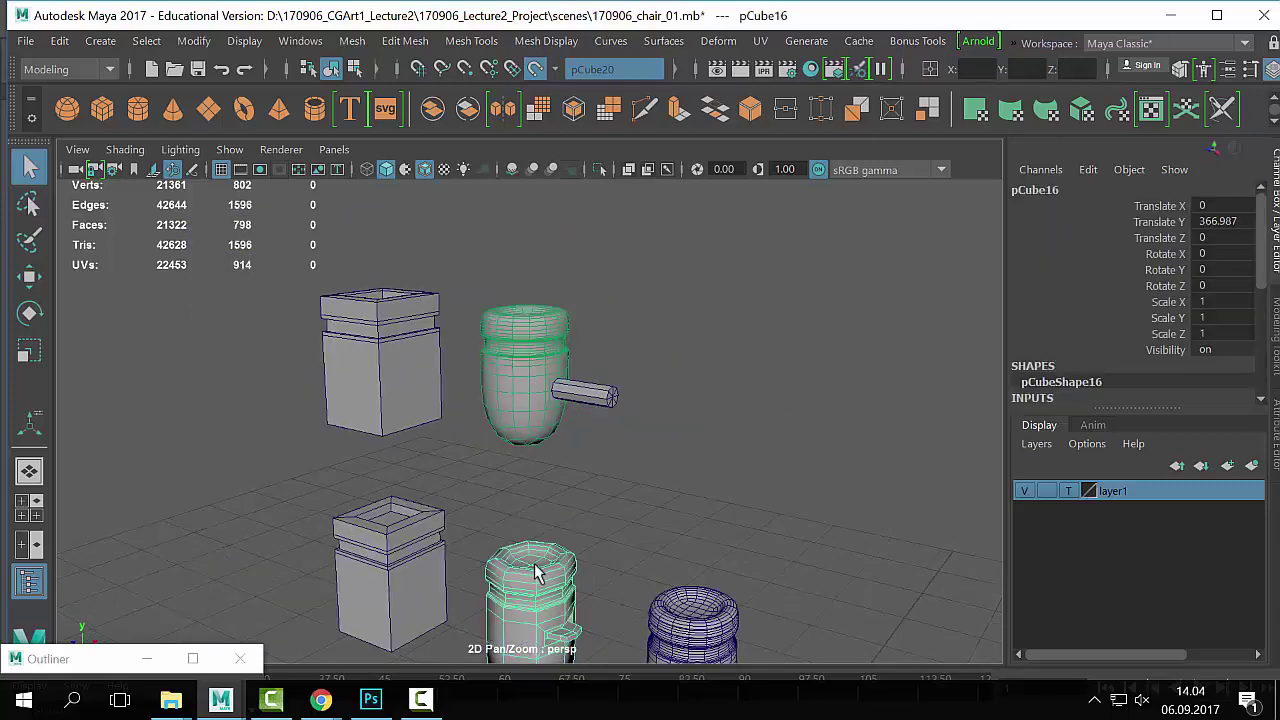
click(568, 484)
Step: Restore the Outliner at its smaller window size and place it beside the containers over the perspective view
click(192, 659)
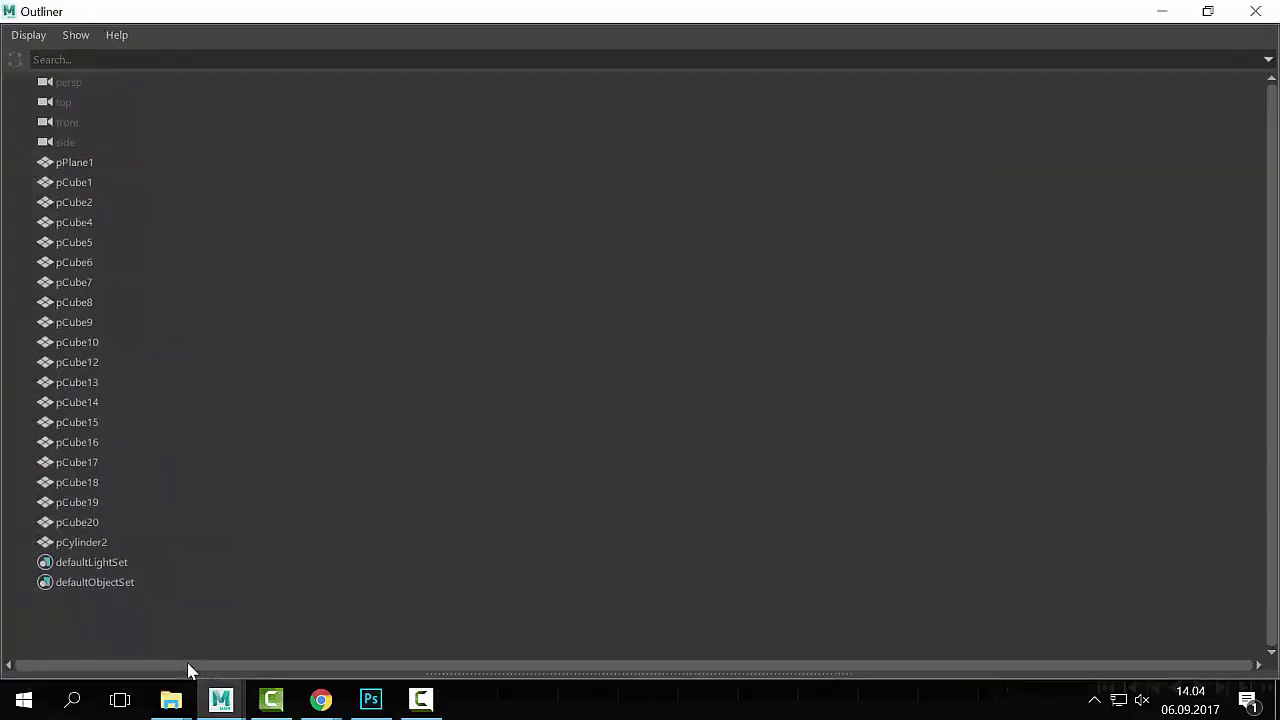
click(1212, 11)
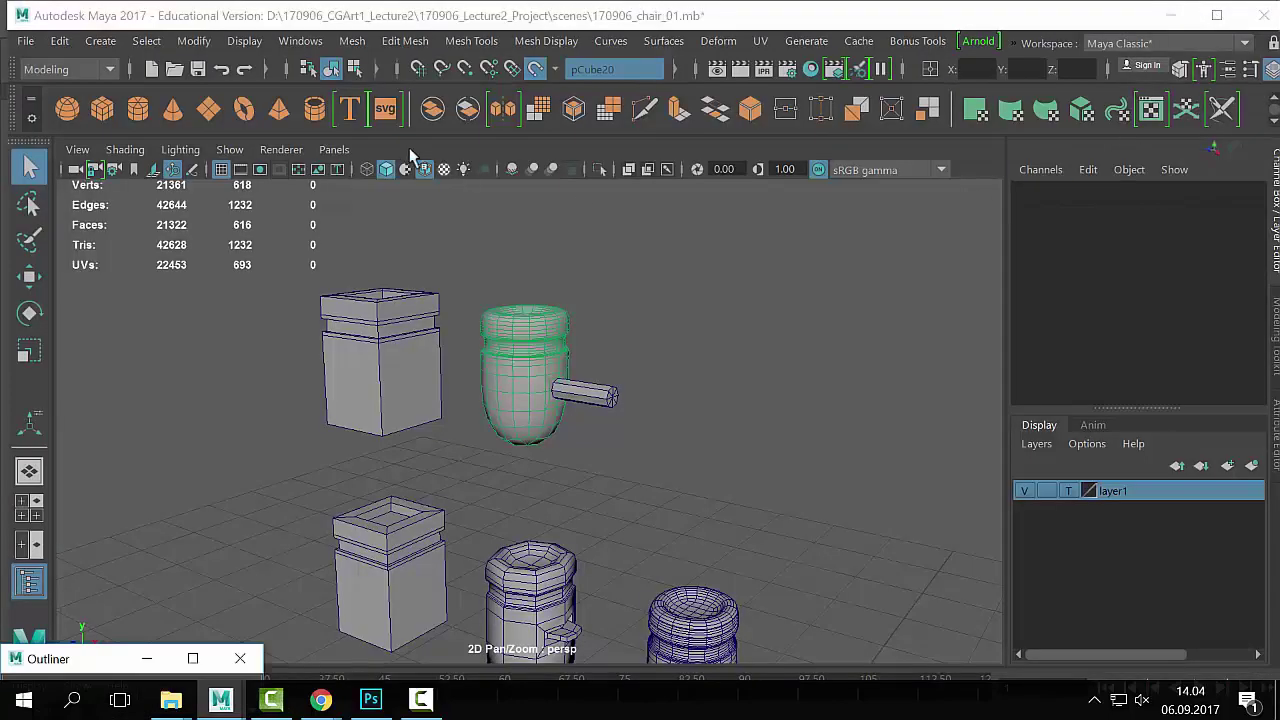
drag(157, 660, 698, 190)
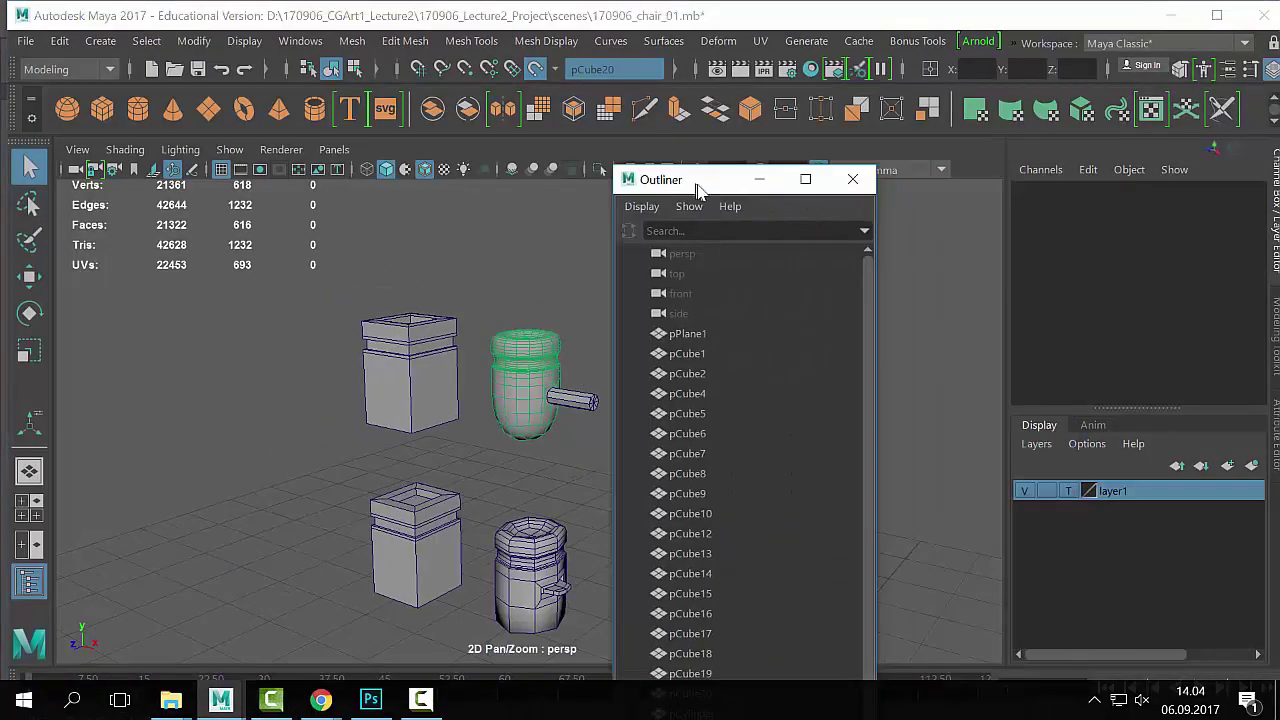
click(1026, 493)
drag(700, 330, 697, 566)
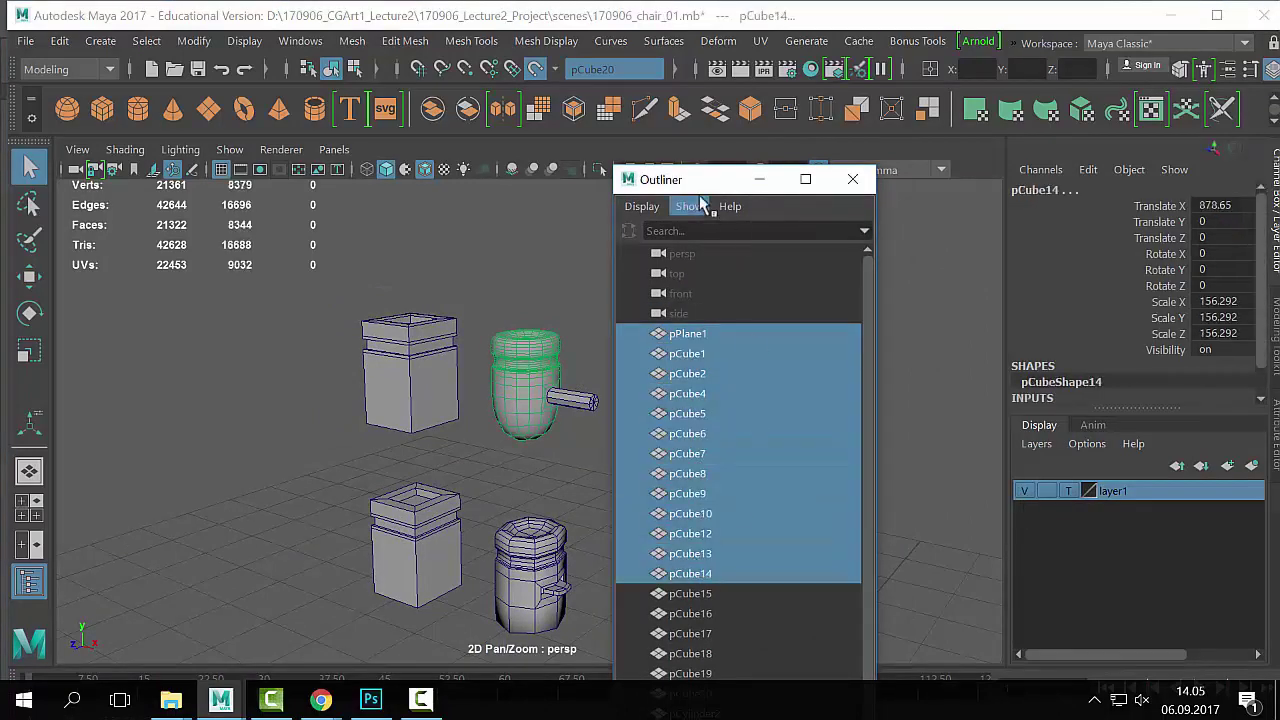
drag(702, 194, 836, 92)
Step: Identify the container copy among the last Outliner entries by selecting them in turn, ending on pCube20
shift+click(834, 591)
shift+click(840, 611)
click(673, 524)
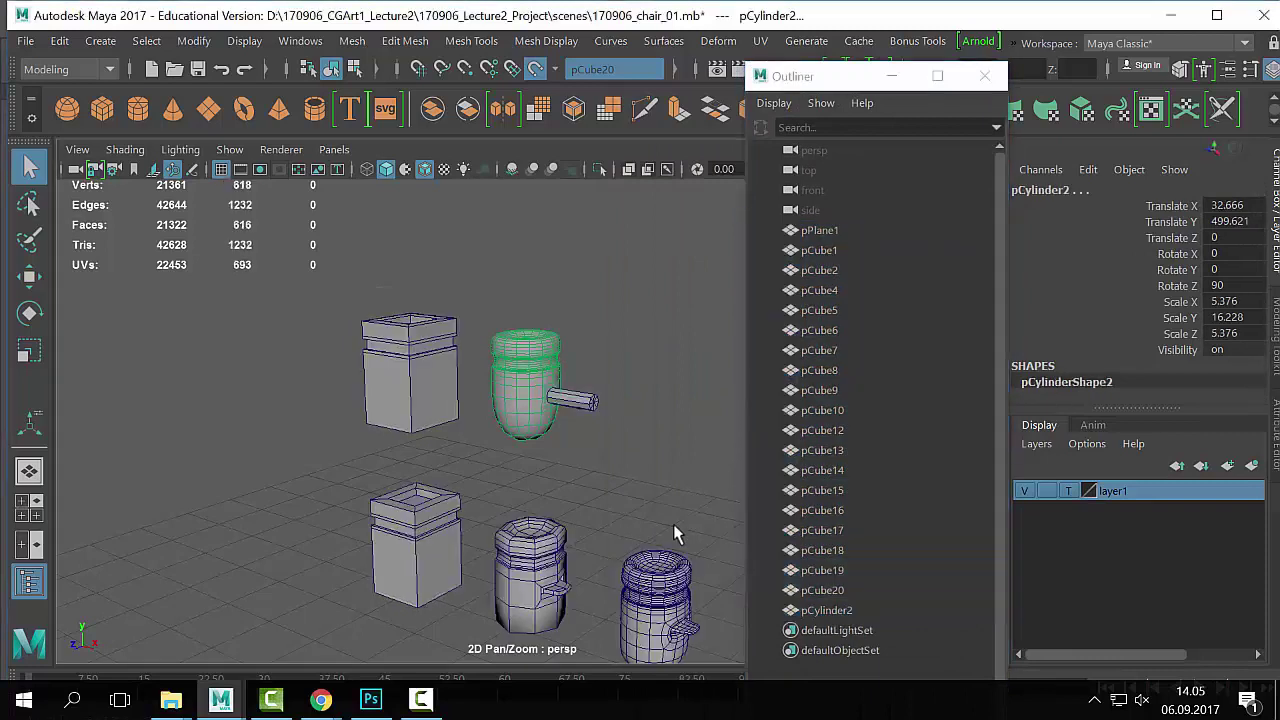
click(838, 587)
click(838, 573)
click(836, 596)
click(838, 607)
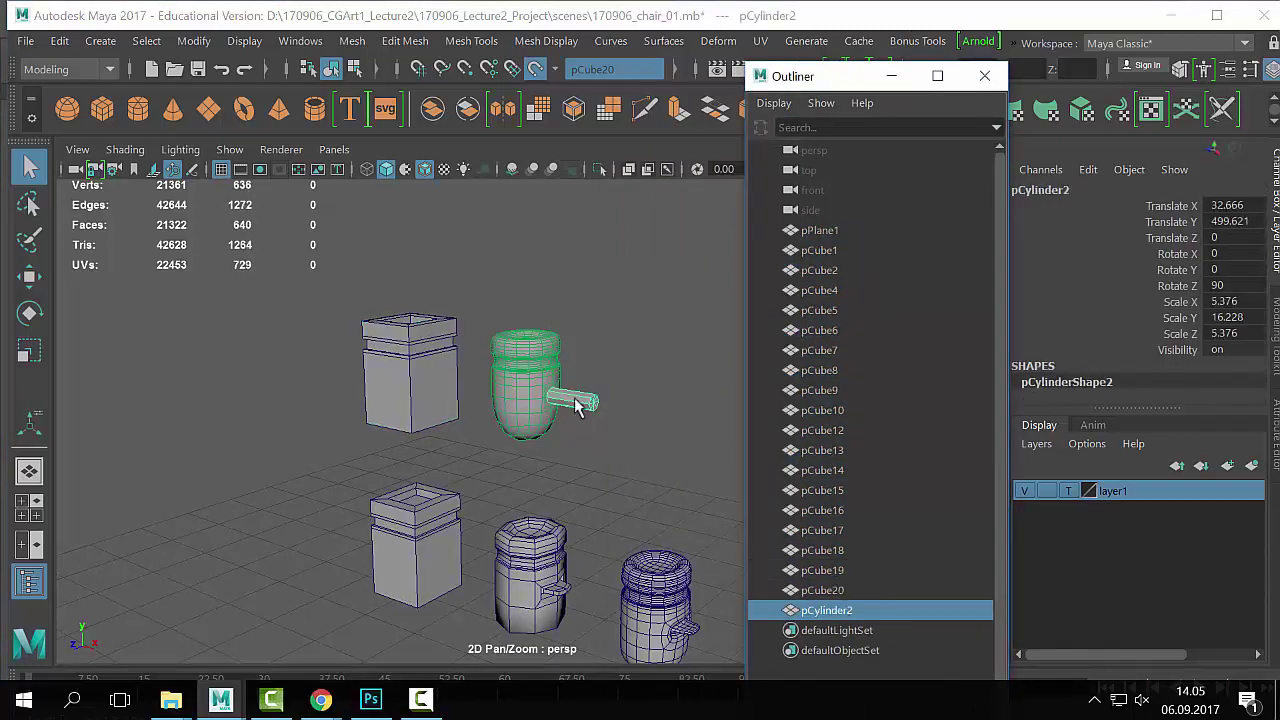
click(836, 591)
click(836, 570)
click(836, 591)
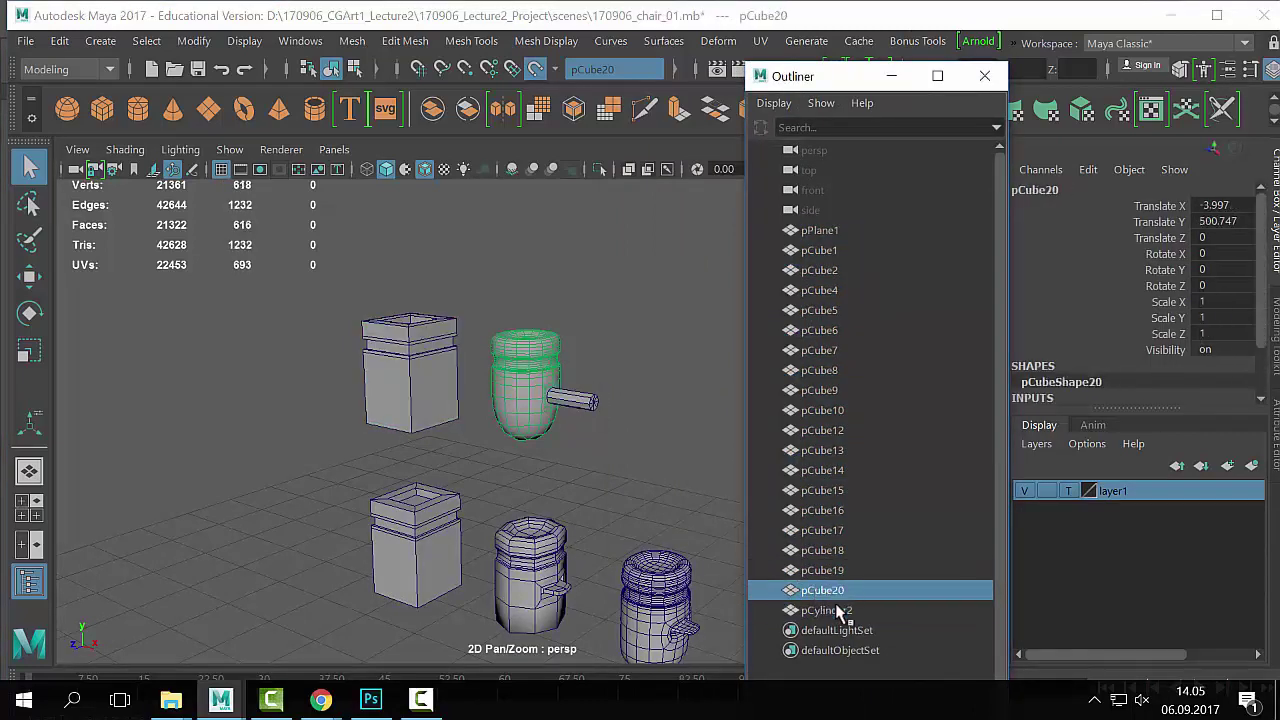
click(838, 609)
click(838, 595)
Step: Turn off Make Live for pCube20 so that it is an ordinary selectable mesh
scroll(330, 421, down, 5)
key(w)
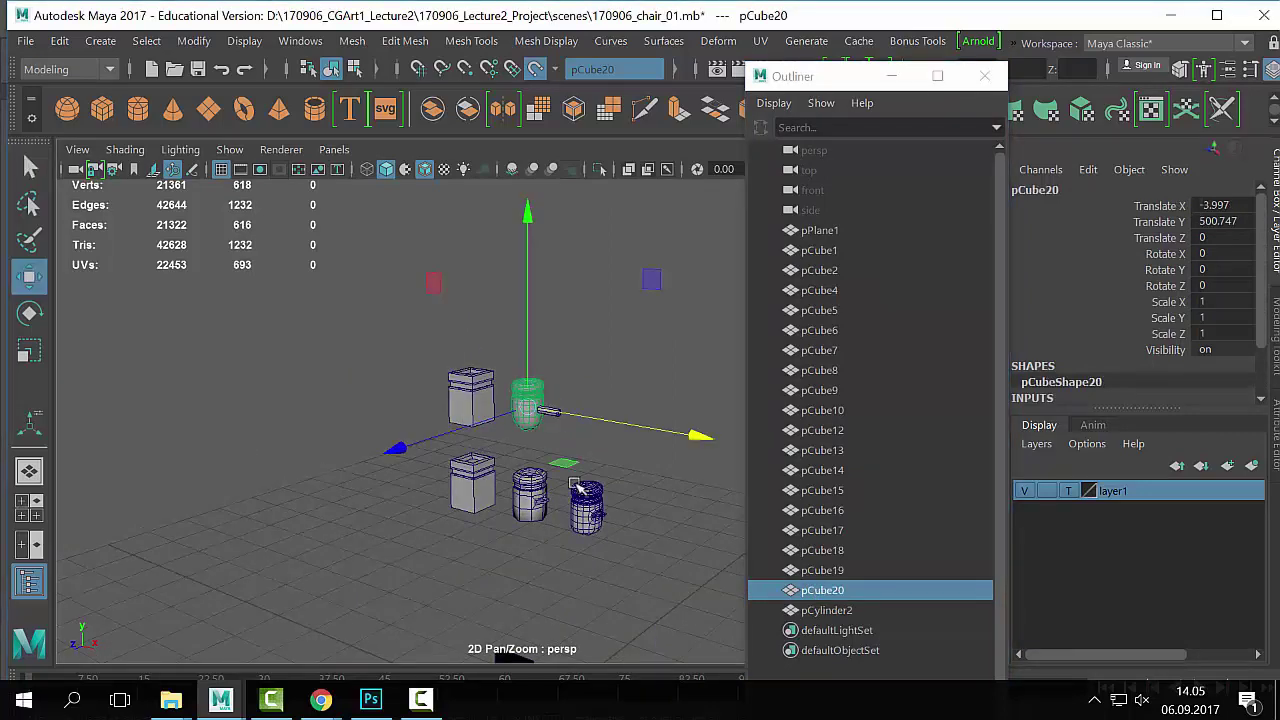
scroll(510, 435, down, 3)
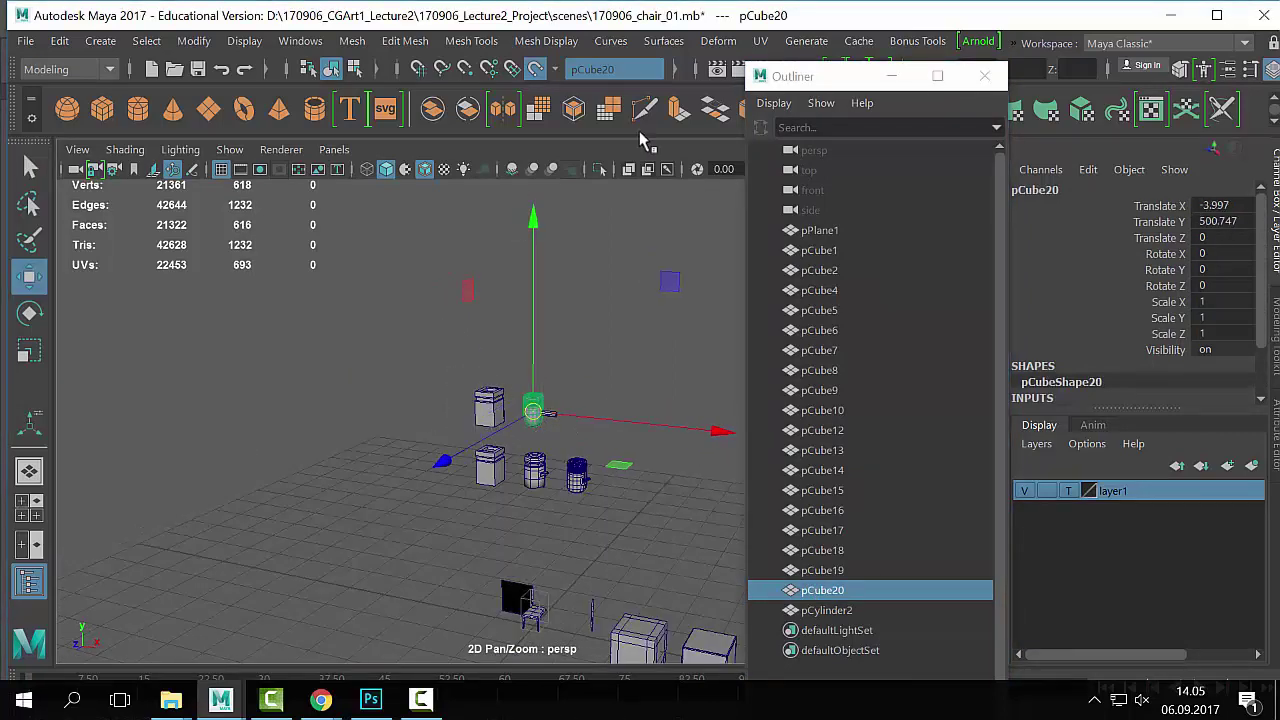
click(533, 68)
Step: Move the Outliner out of the way and frame the selected container copy in the perspective view
scroll(529, 422, up, 4)
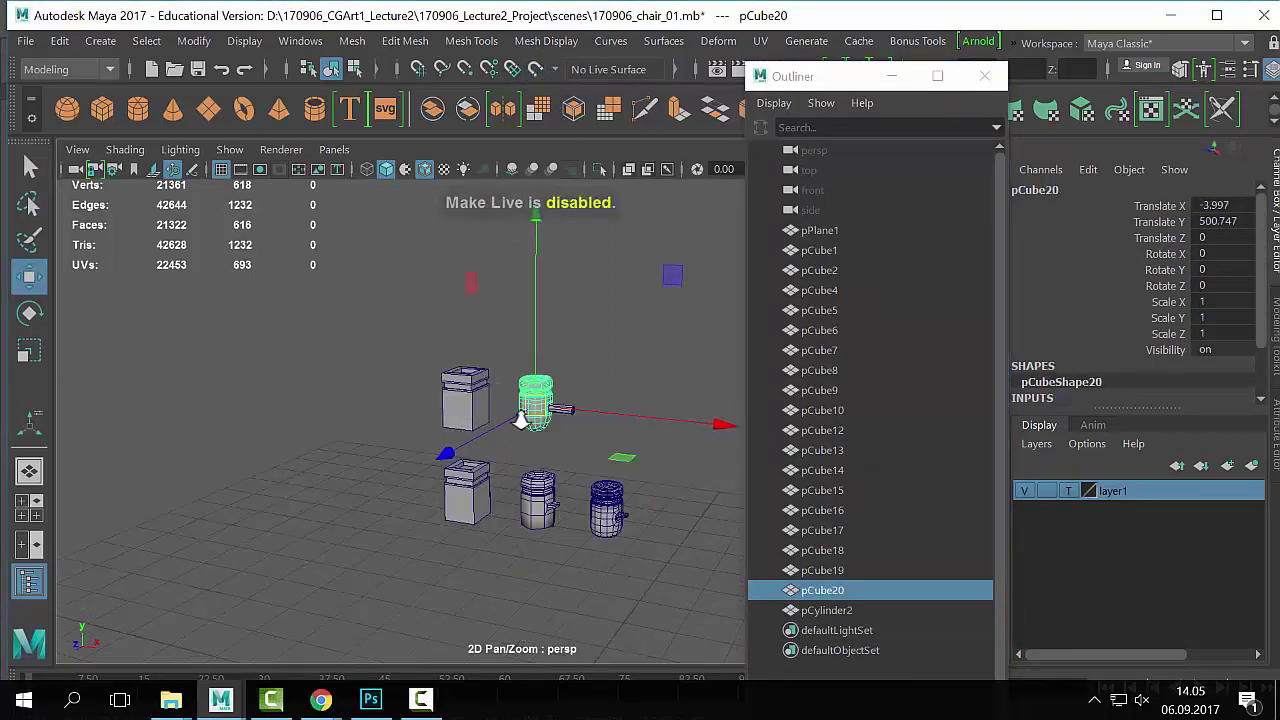
drag(833, 80, 46, 433)
click(480, 380)
click(545, 388)
key(f)
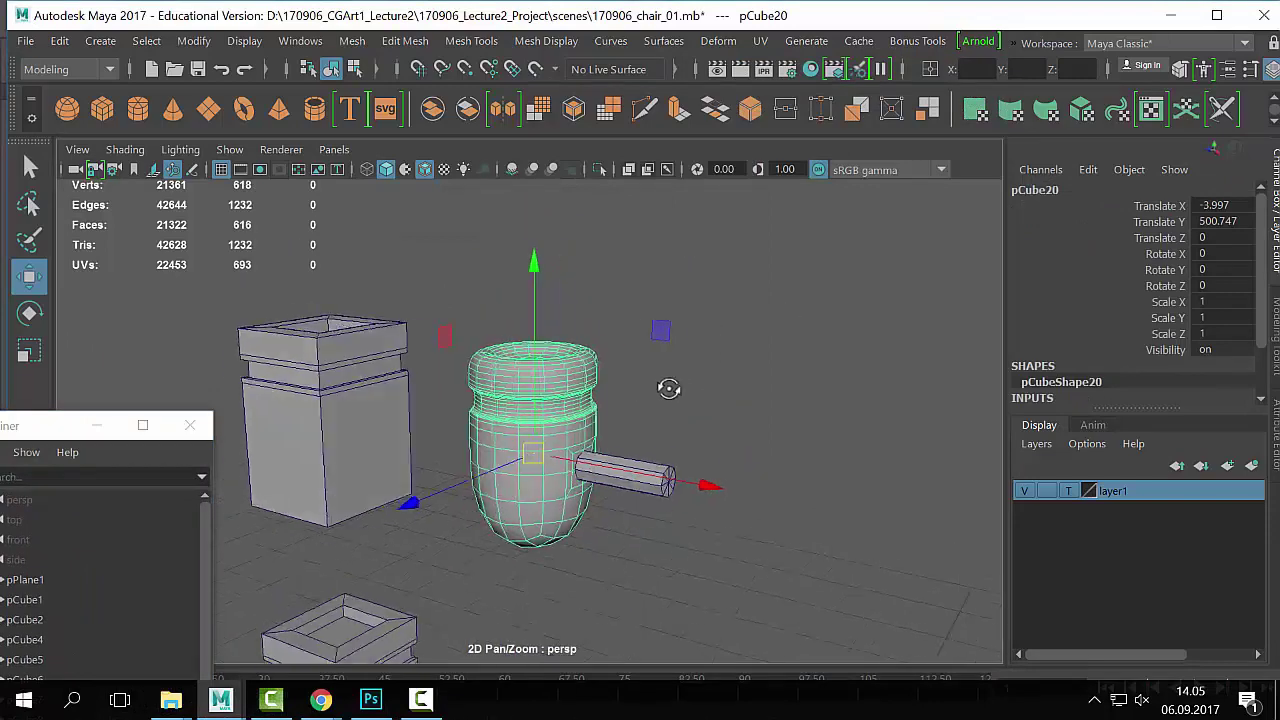
Step: Toggle Make Live on and off twice on the container copy to demonstrate the setting
click(533, 72)
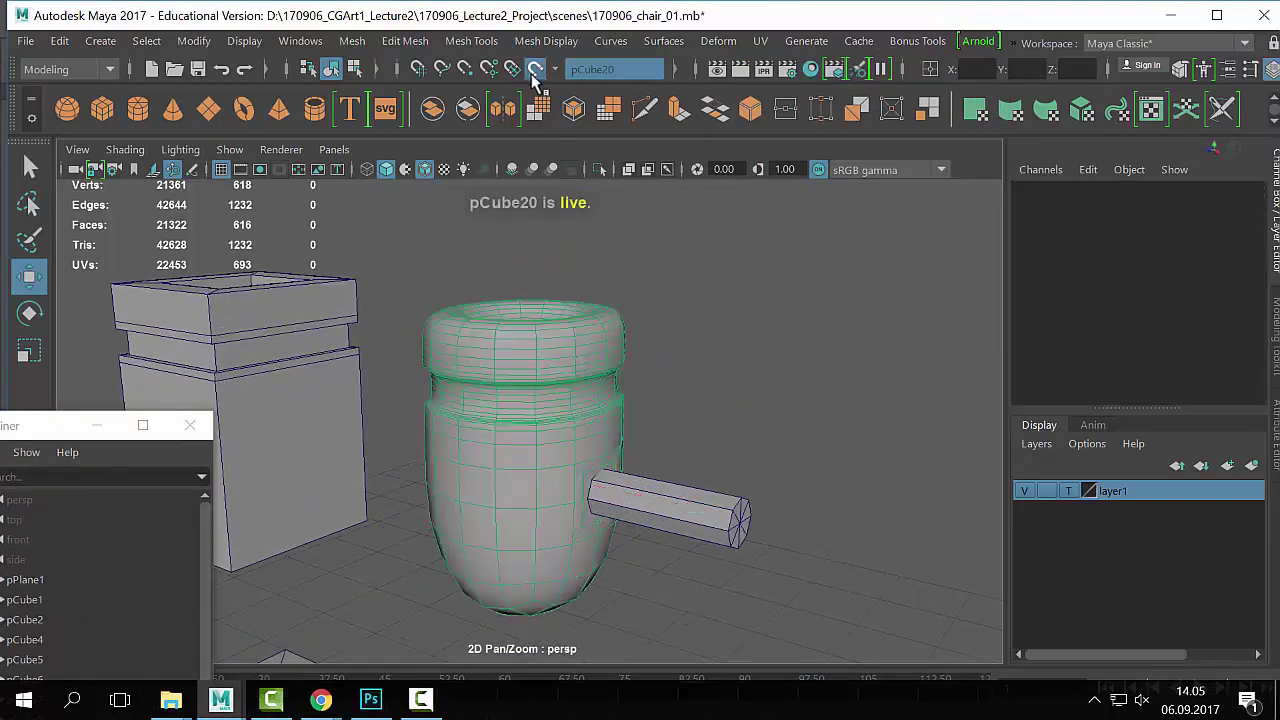
click(533, 72)
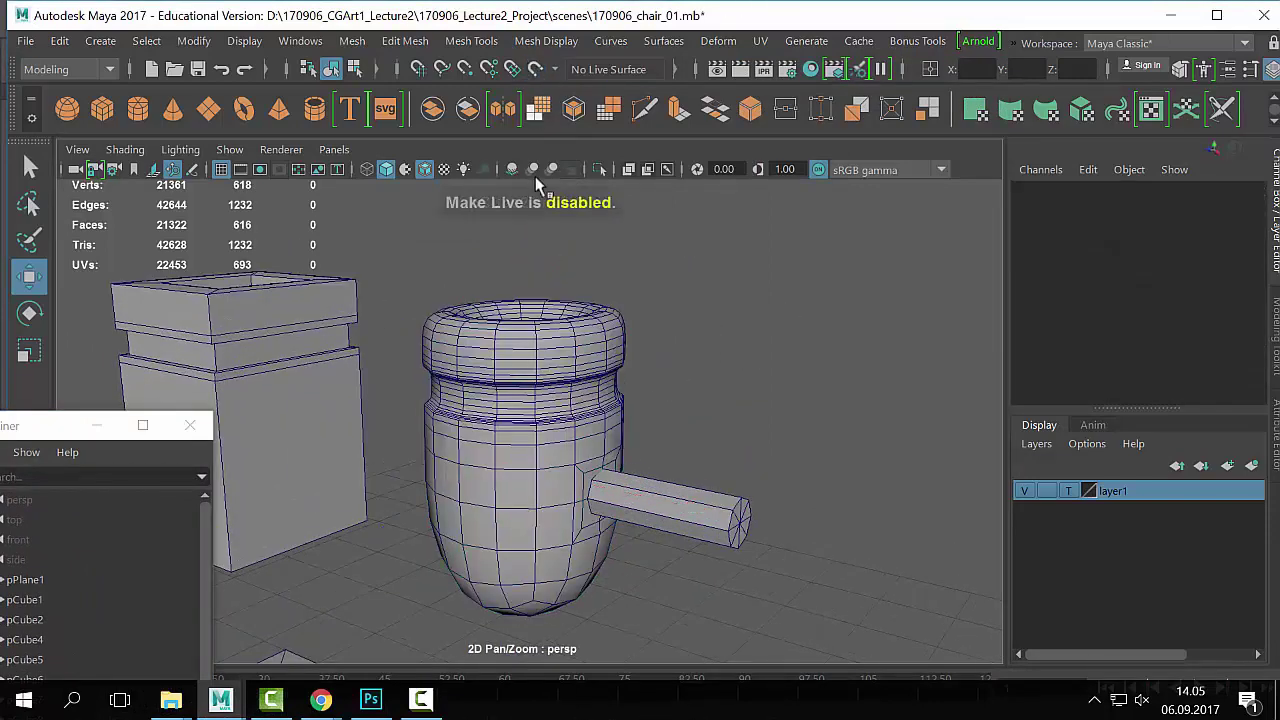
click(540, 462)
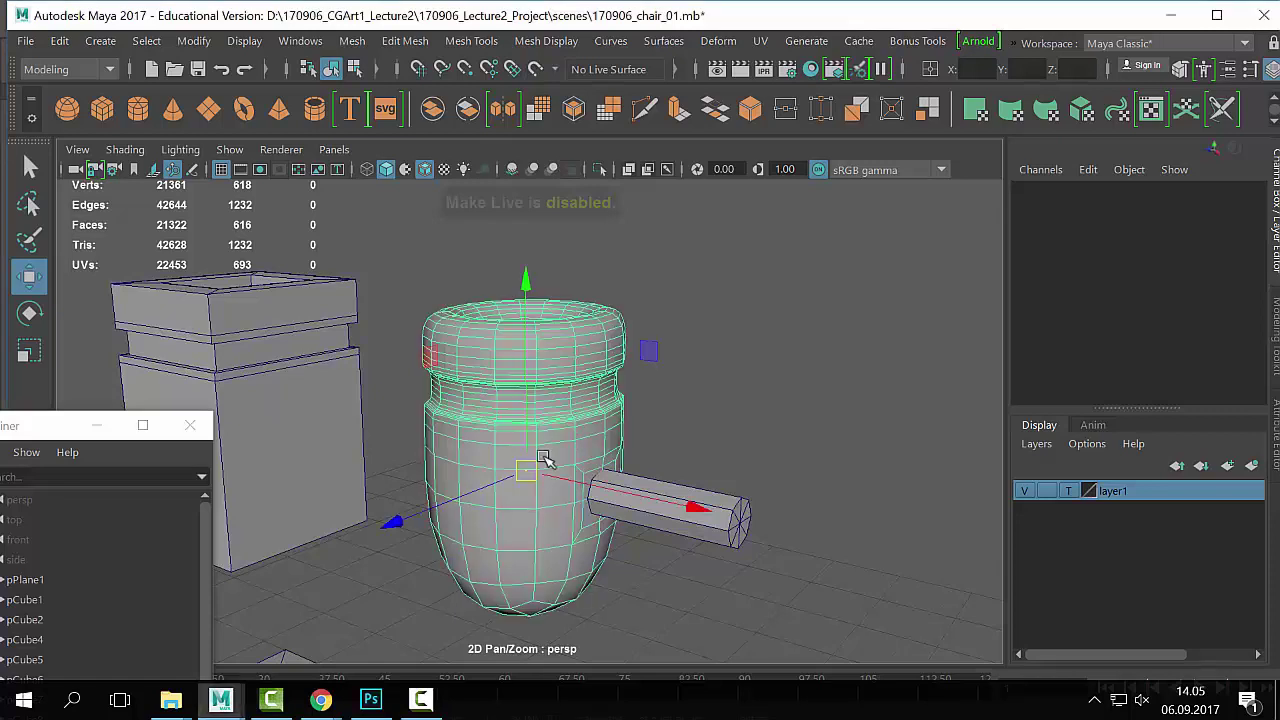
click(536, 70)
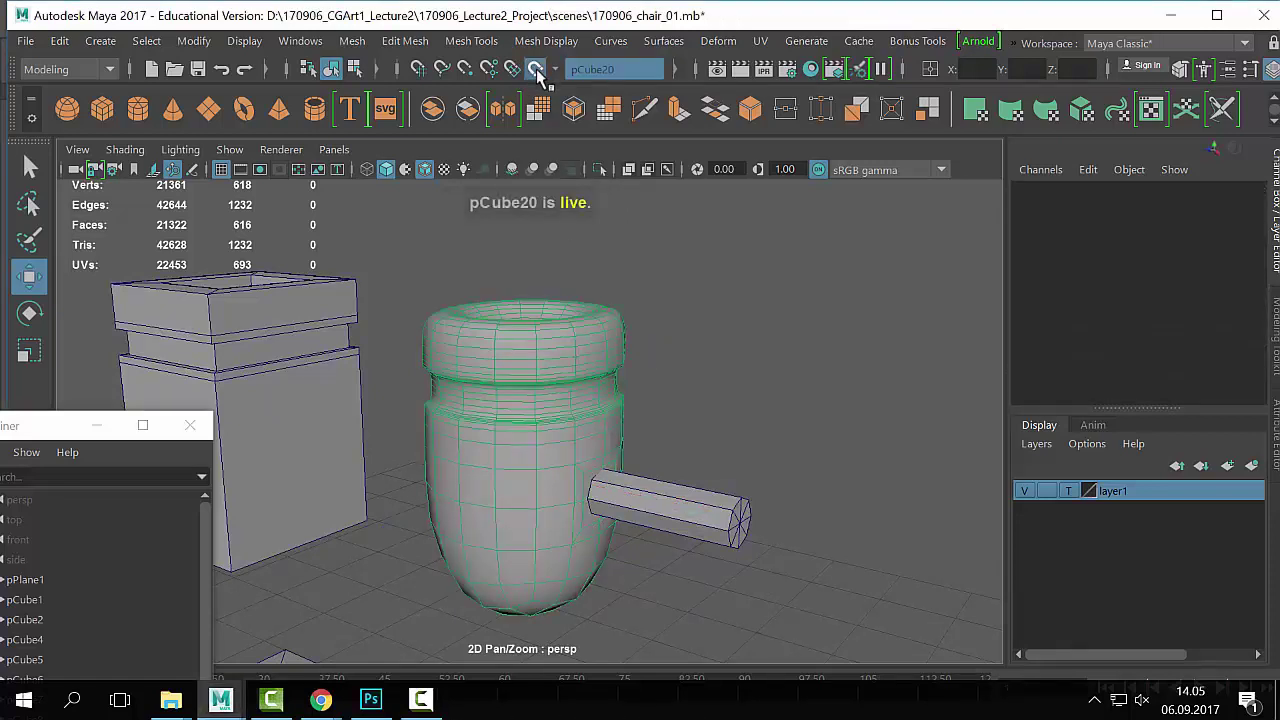
click(536, 69)
Step: Enter vertex editing on the container copy and snap the inset patch's upper near corner vertex to the matching cylinder corner
click(688, 503)
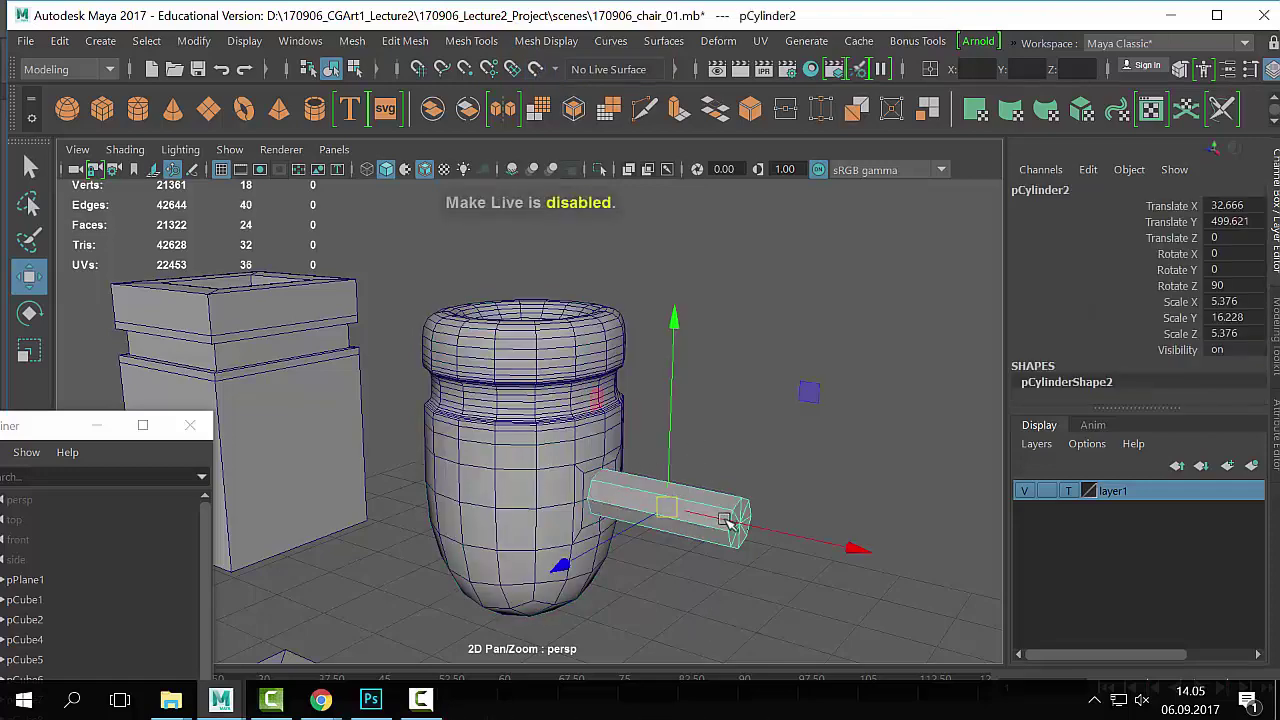
scroll(725, 519, up, 5)
alt+middle_drag(725, 519, 623, 366)
alt+drag(623, 366, 624, 447)
click(622, 387)
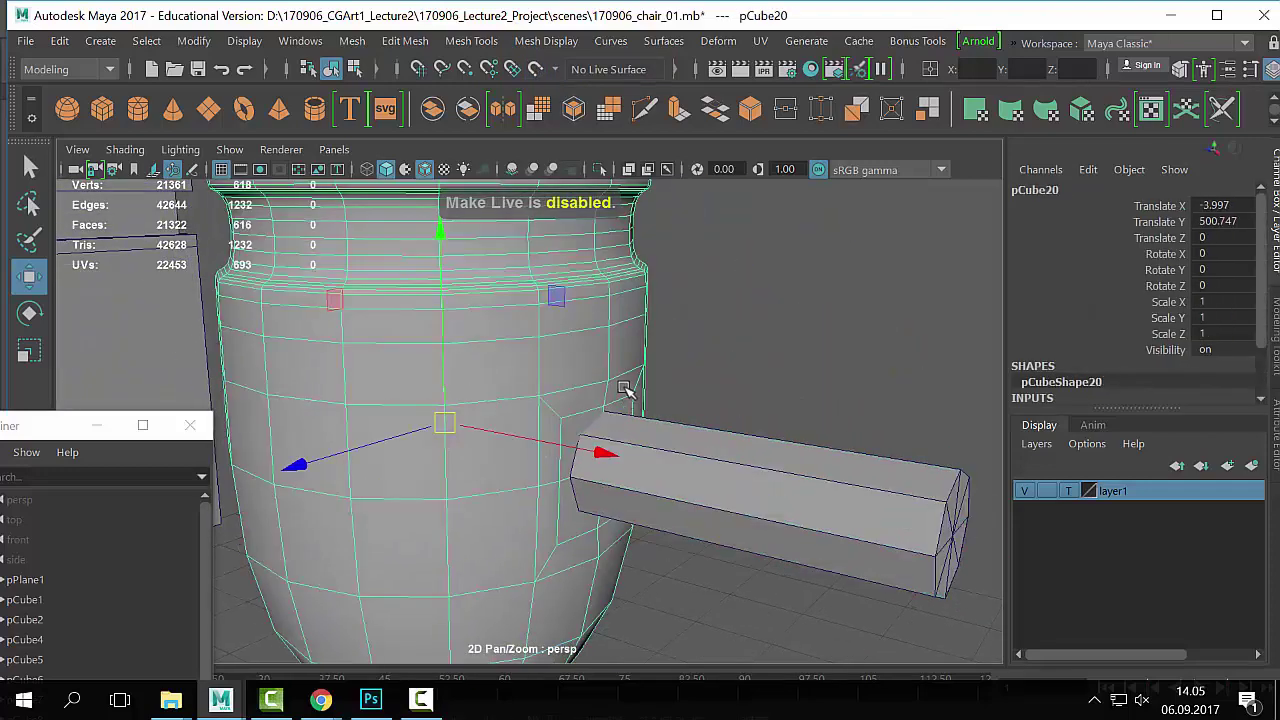
right_click(616, 134)
right_drag(616, 134, 526, 151)
alt+right_drag(517, 394, 687, 403)
click(574, 417)
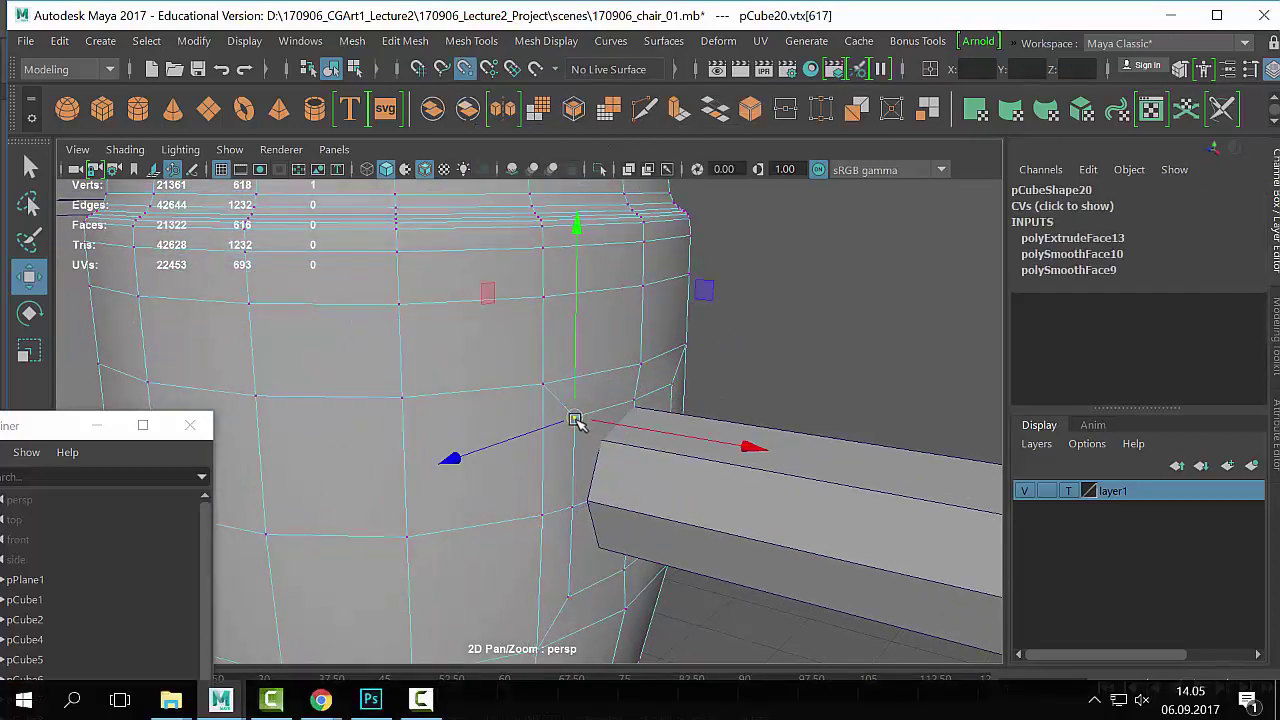
drag(575, 418, 636, 401)
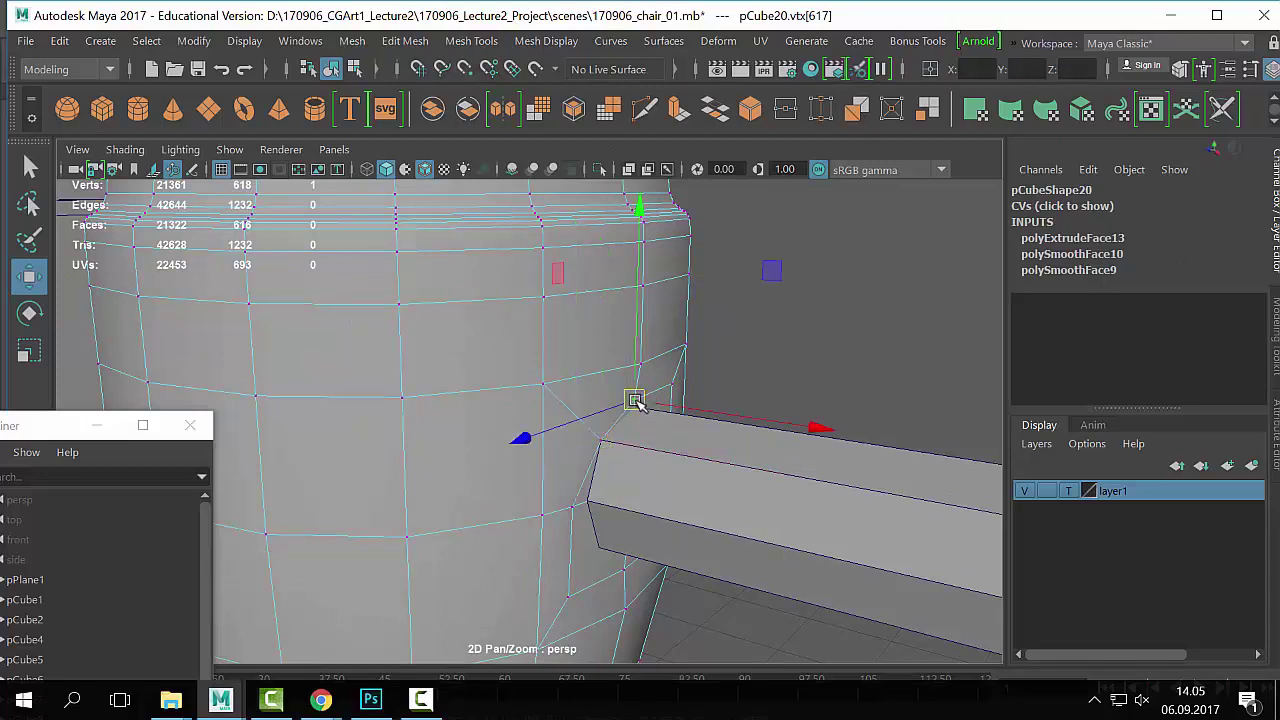
Step: Snap the near side, lower corner and bottom middle vertices of the inset patch to the matching cylinder corners
click(586, 512)
alt+drag(591, 592, 586, 489)
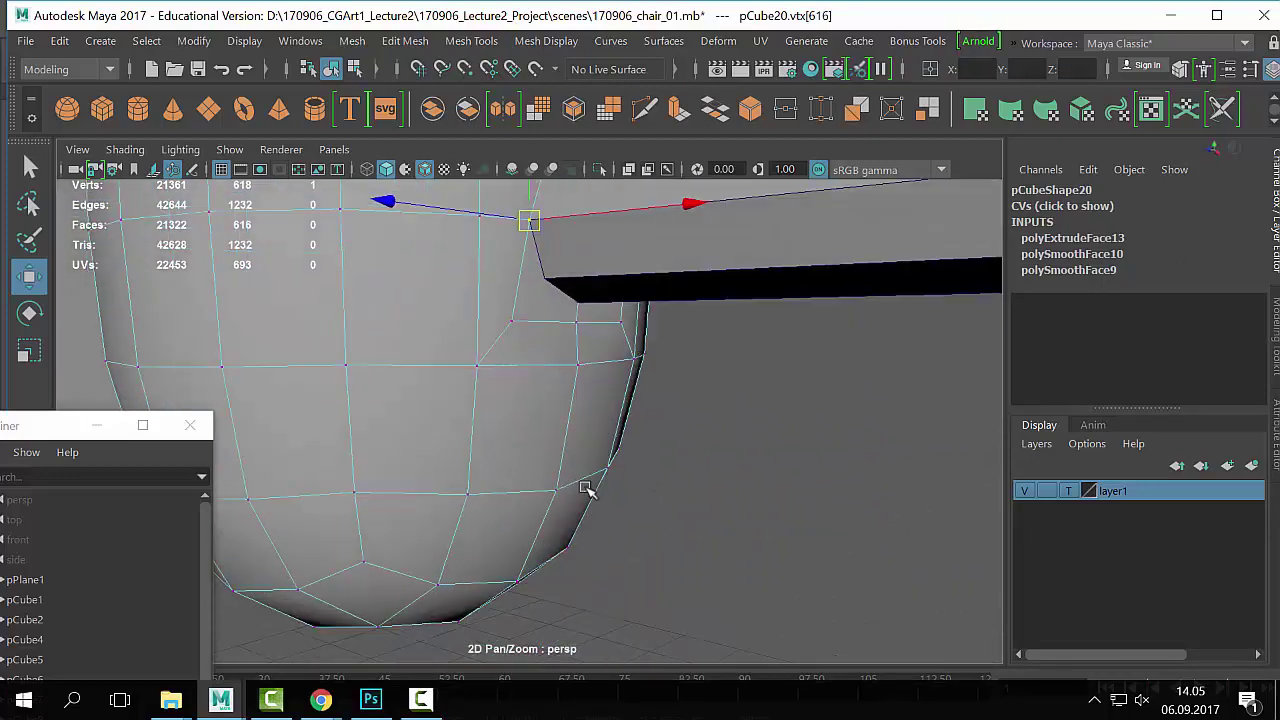
alt+middle_drag(524, 276, 544, 446)
drag(541, 446, 457, 366)
click(602, 421)
alt+middle_drag(457, 366, 622, 402)
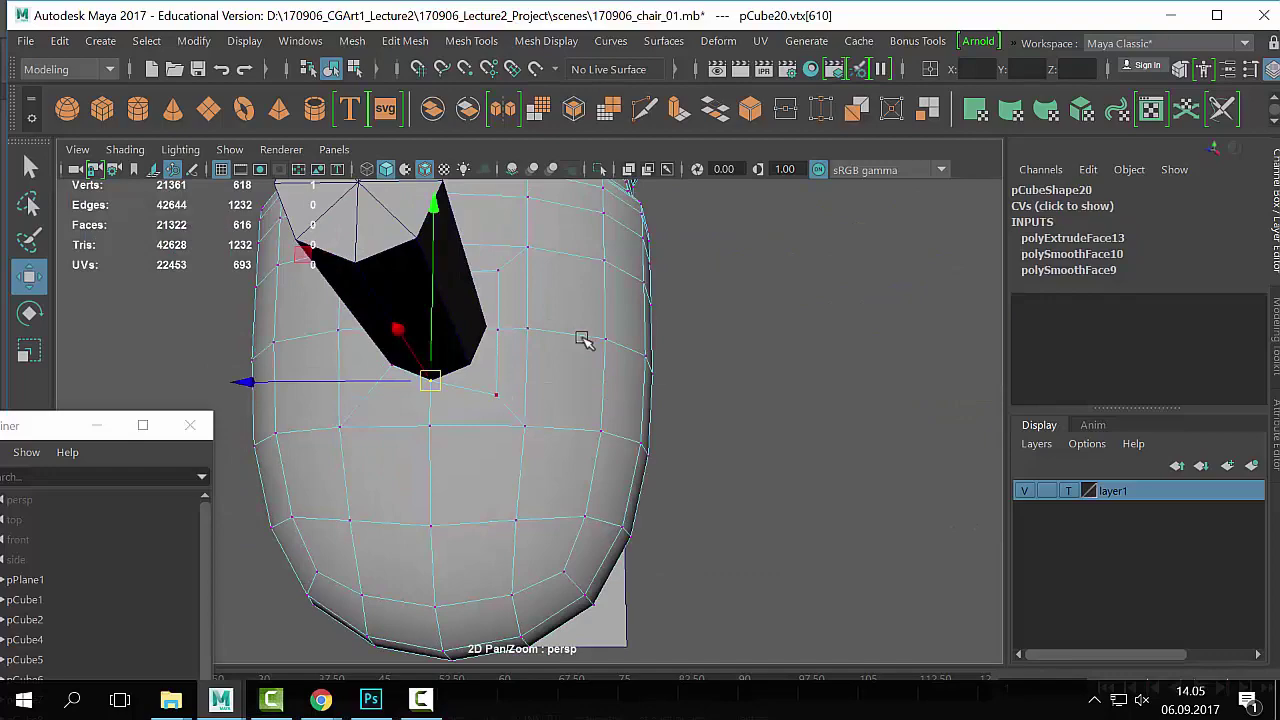
Step: Delete the half of the container copy beyond its centre line in the top view, keeping the side with the reshaped patch vertices
alt+drag(585, 340, 685, 461)
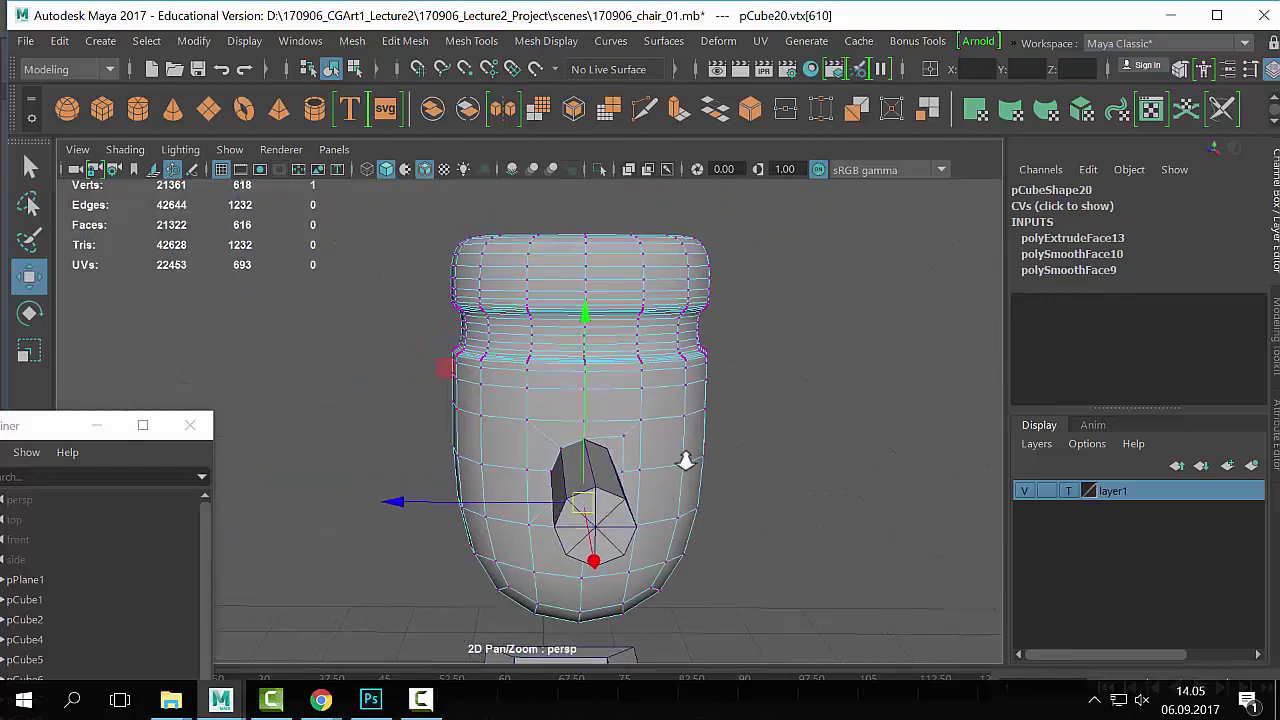
alt+right_drag(685, 461, 663, 440)
right_drag(661, 370, 663, 176)
key(space)
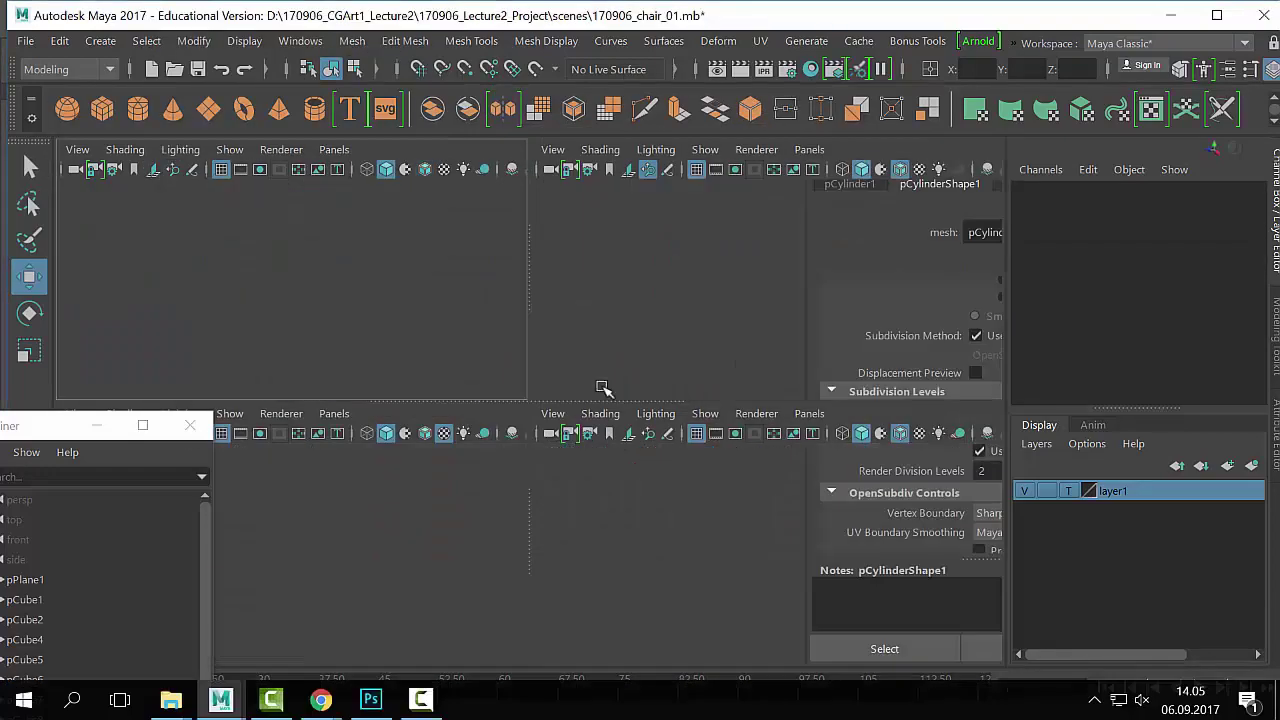
key(space)
alt+right_drag(600, 434, 466, 424)
alt+right_drag(406, 510, 631, 386)
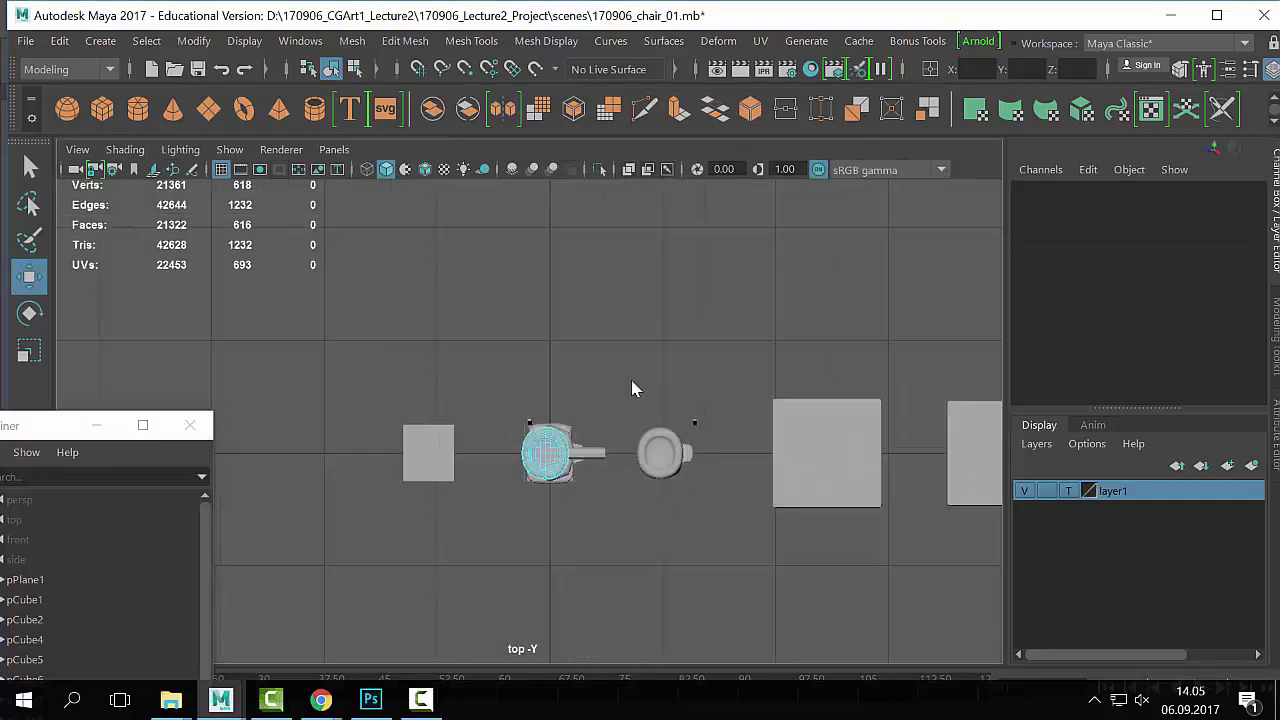
key(space)
key(space)
key(space)
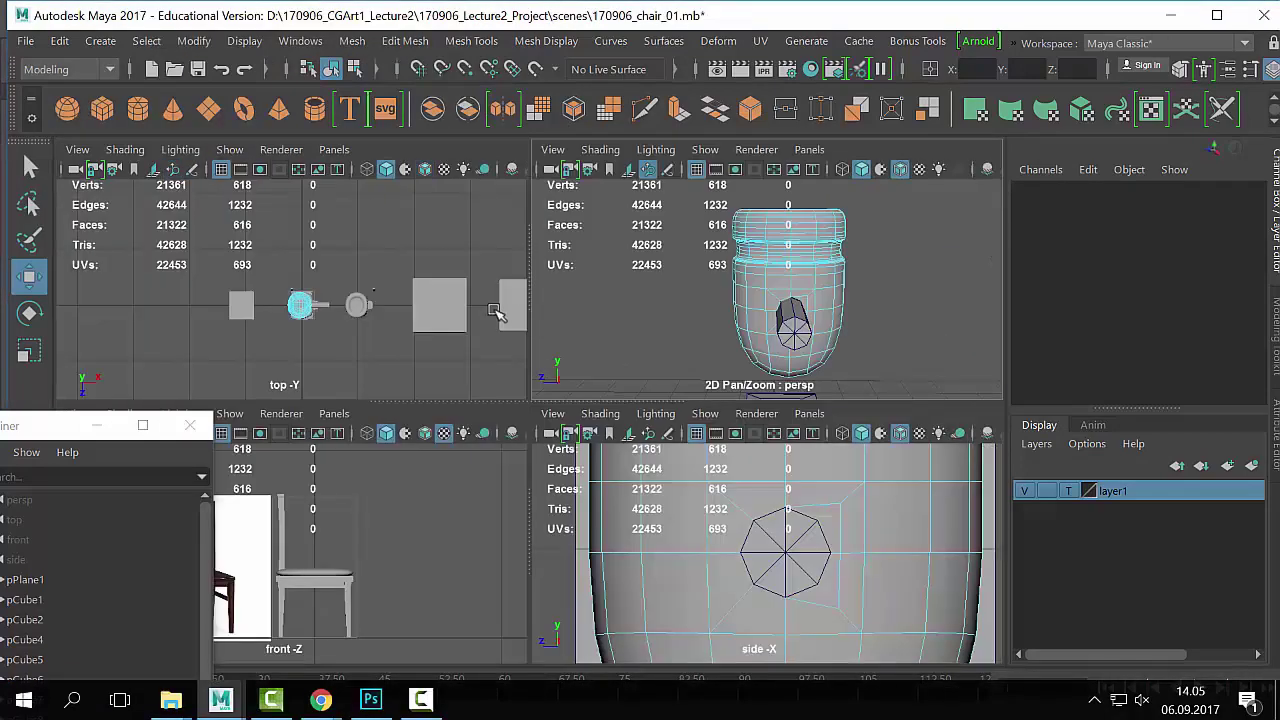
key(space)
alt+right_drag(460, 329, 385, 262)
drag(385, 262, 829, 401)
click(829, 401)
alt+right_drag(503, 323, 523, 429)
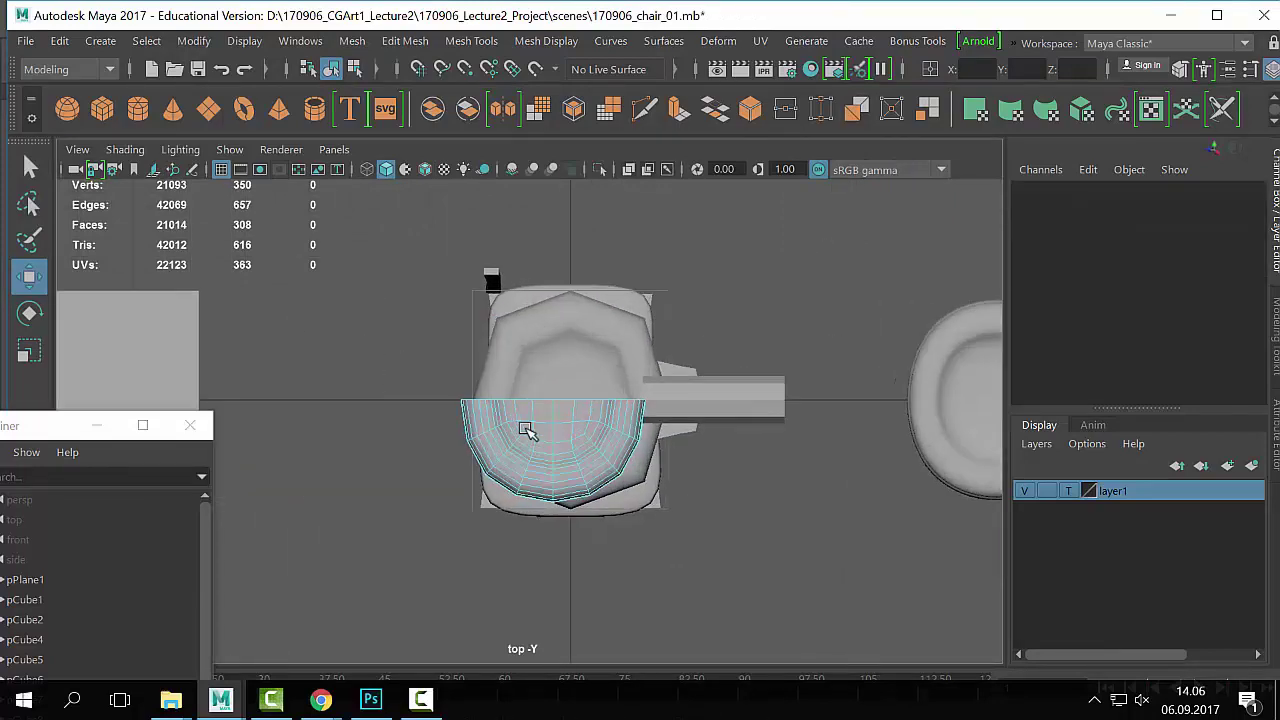
key(space)
key(space)
alt+drag(605, 388, 728, 418)
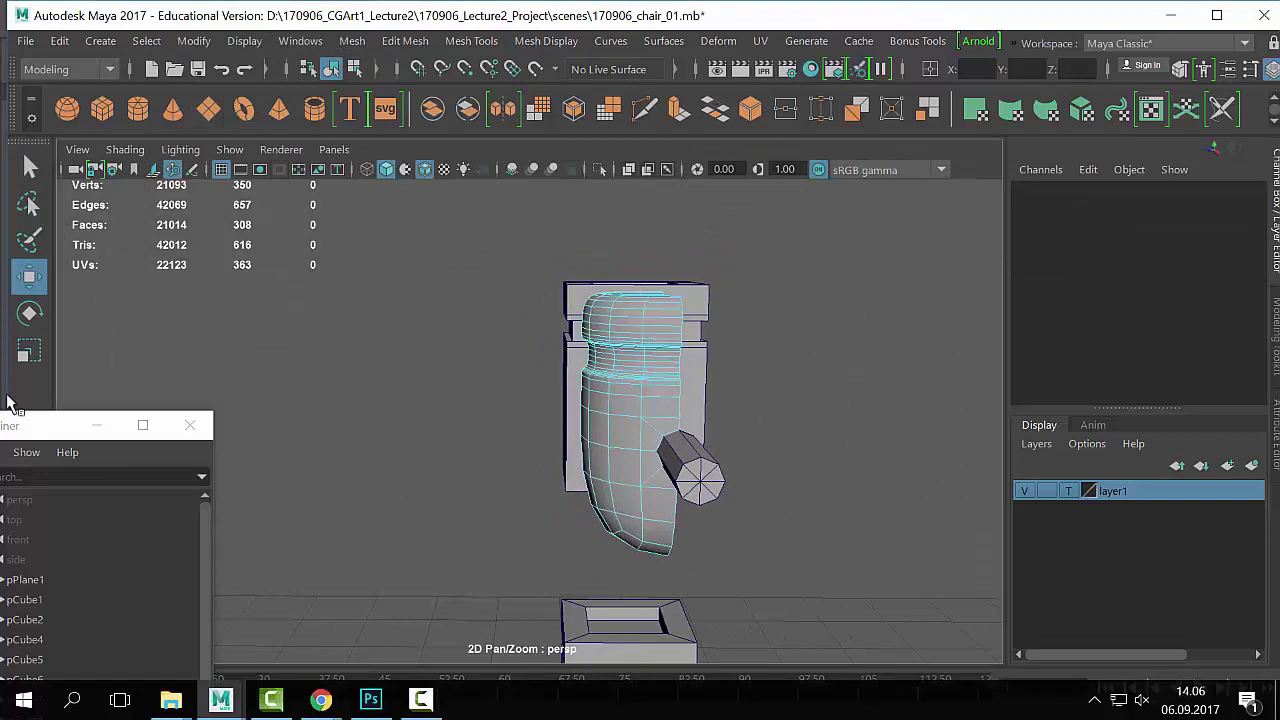
Step: Move the Outliner out of the way, frame the chair's seat frame and select the edge loop through its middle
drag(63, 434, 930, 641)
scroll(615, 527, down, 5)
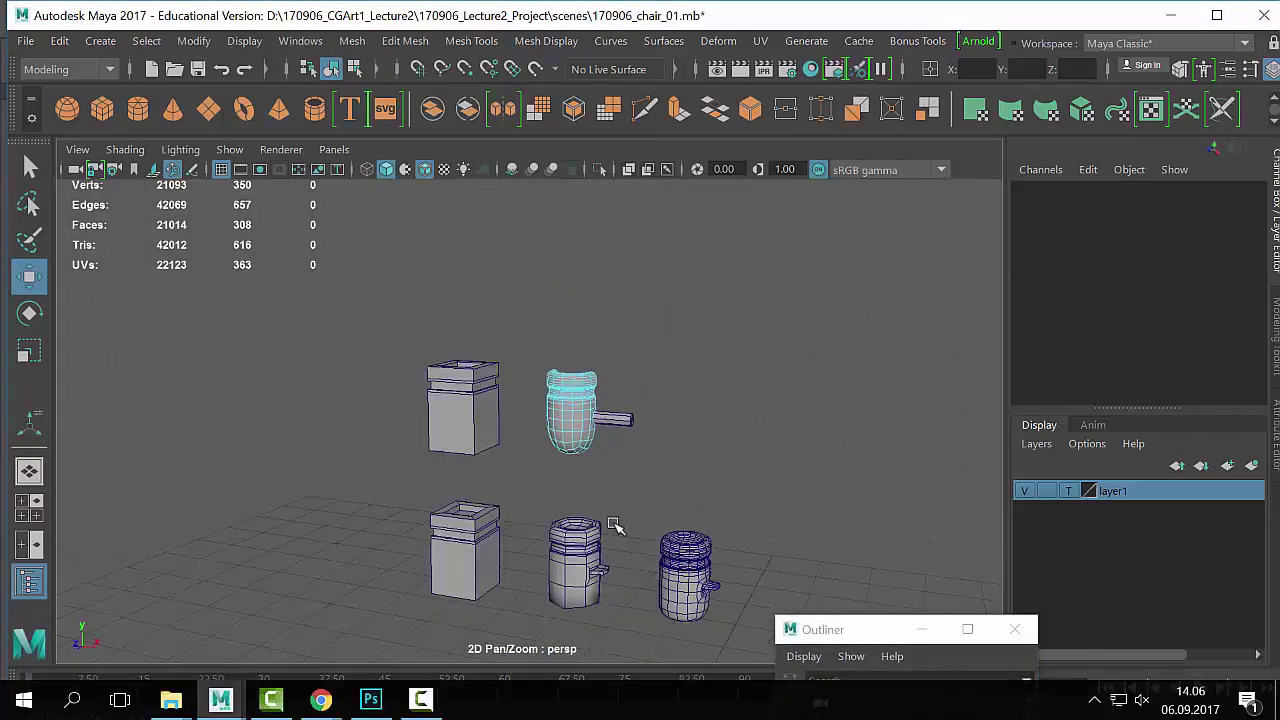
scroll(615, 527, down, 5)
alt+drag(563, 429, 563, 470)
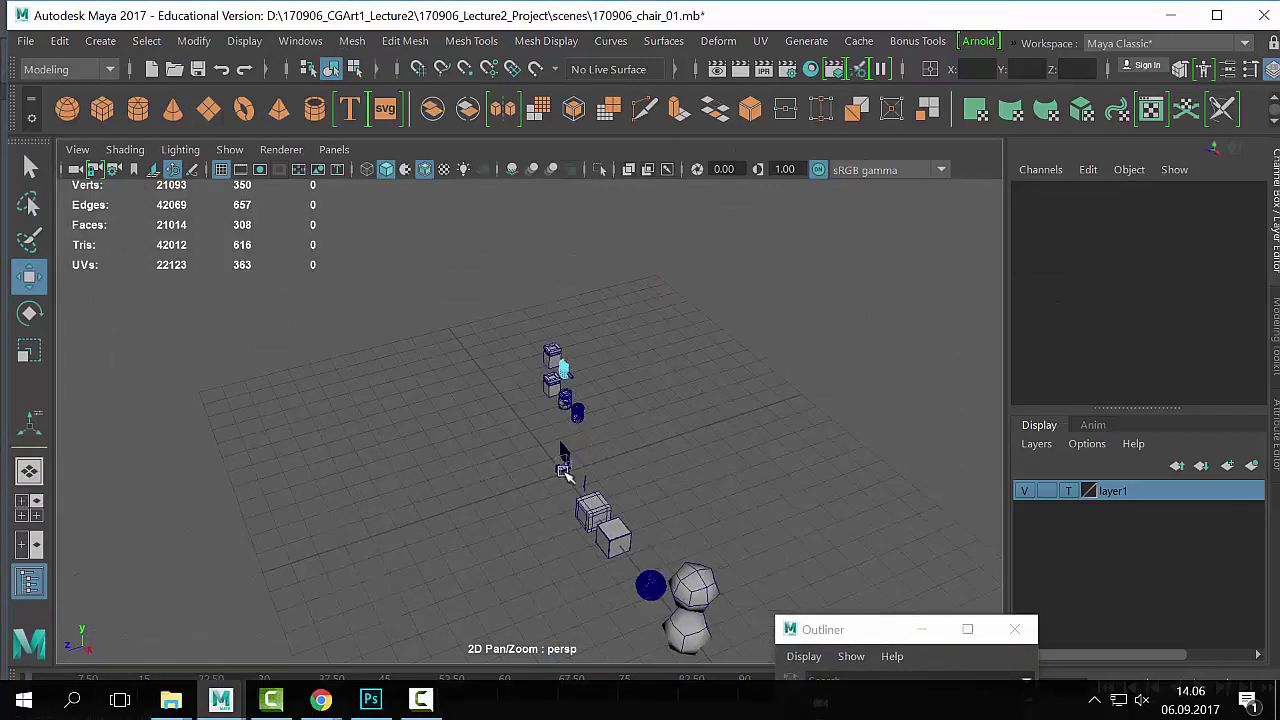
click(563, 470)
key(f)
alt+drag(671, 486, 629, 449)
right_drag(612, 190, 579, 418)
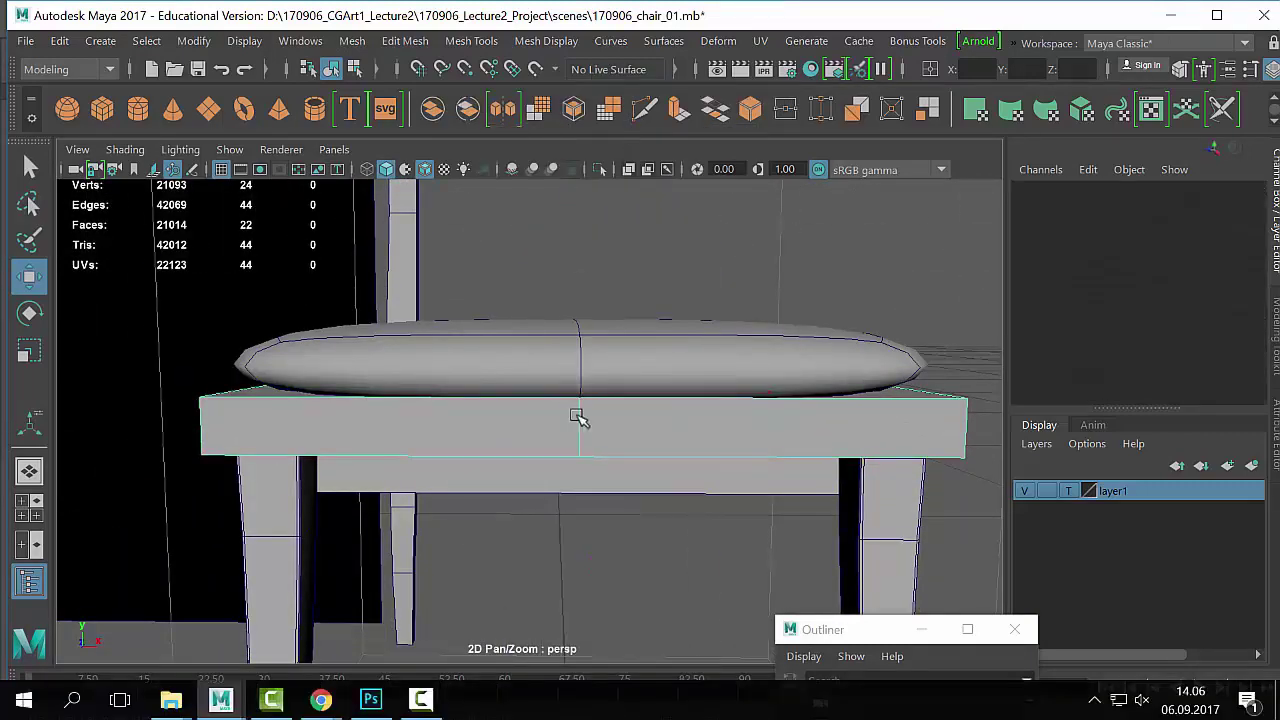
double_click(579, 418)
alt+drag(586, 434, 666, 466)
alt+right_drag(666, 466, 447, 432)
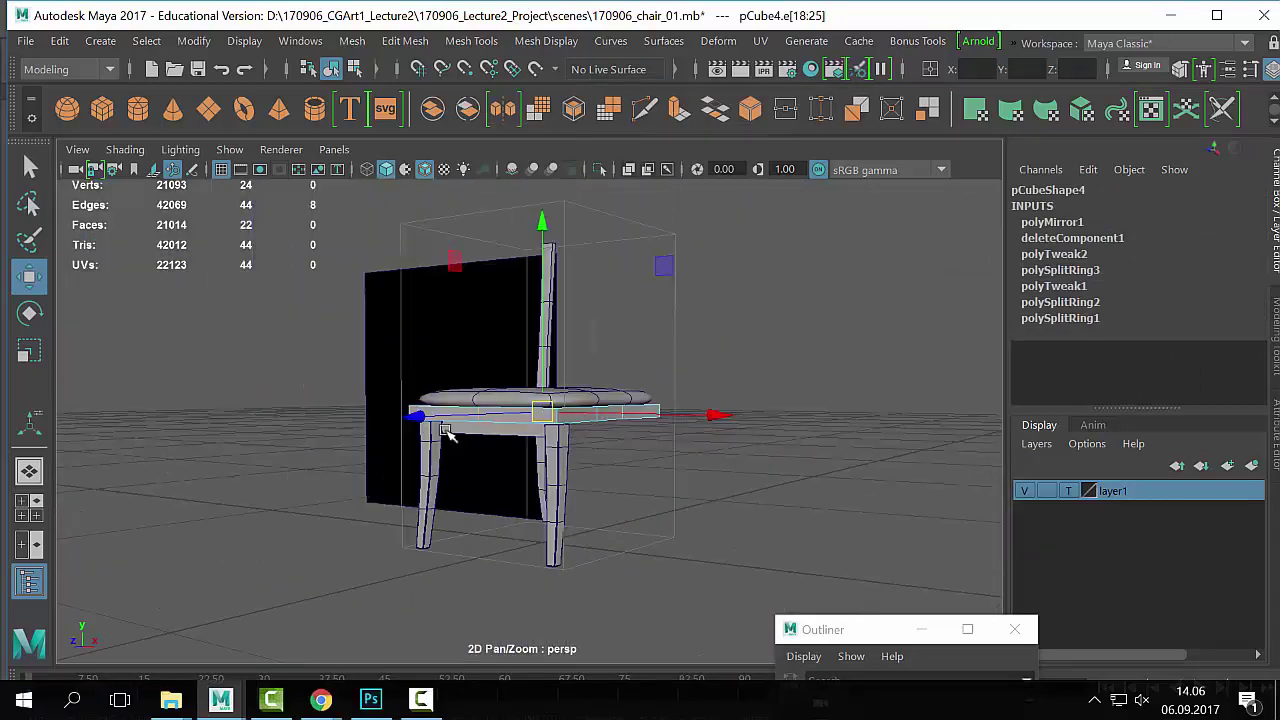
Step: Return to object mode, duplicate the seat frame and raise the copy above the cushion to Translate Y 32.031
right_drag(585, 424, 688, 8)
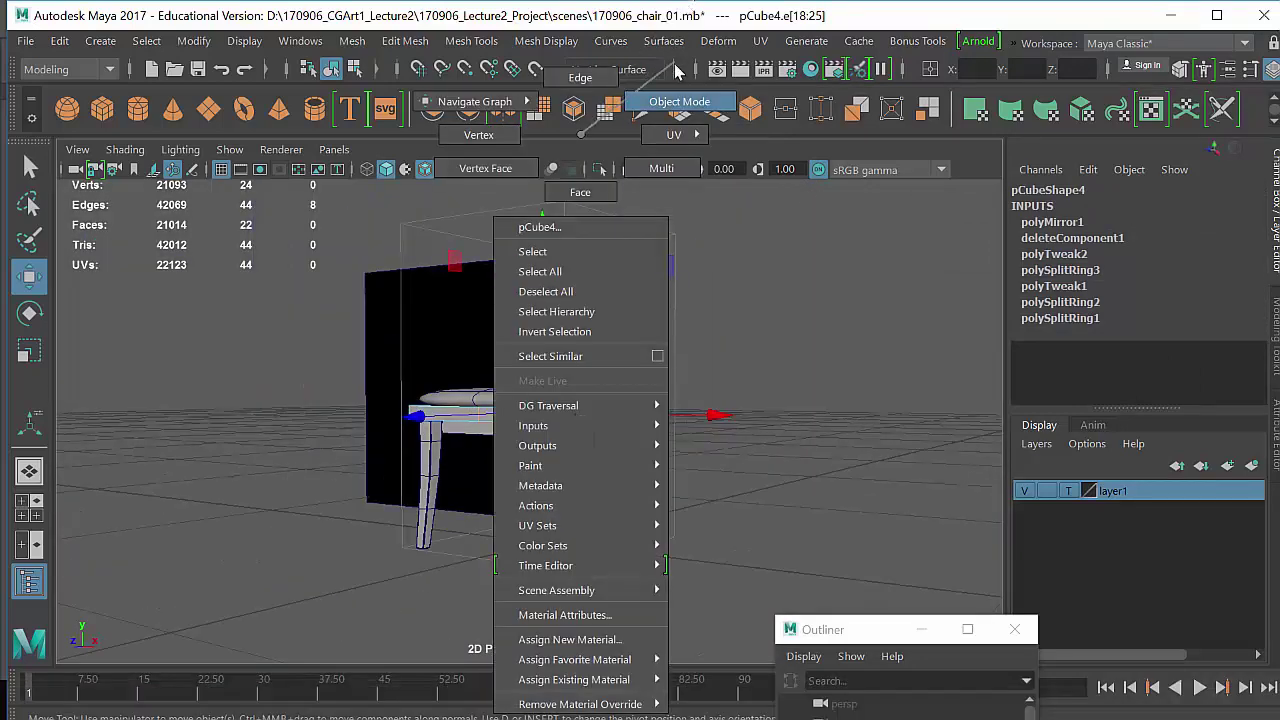
right_drag(676, 70, 676, 70)
click(686, 380)
click(618, 418)
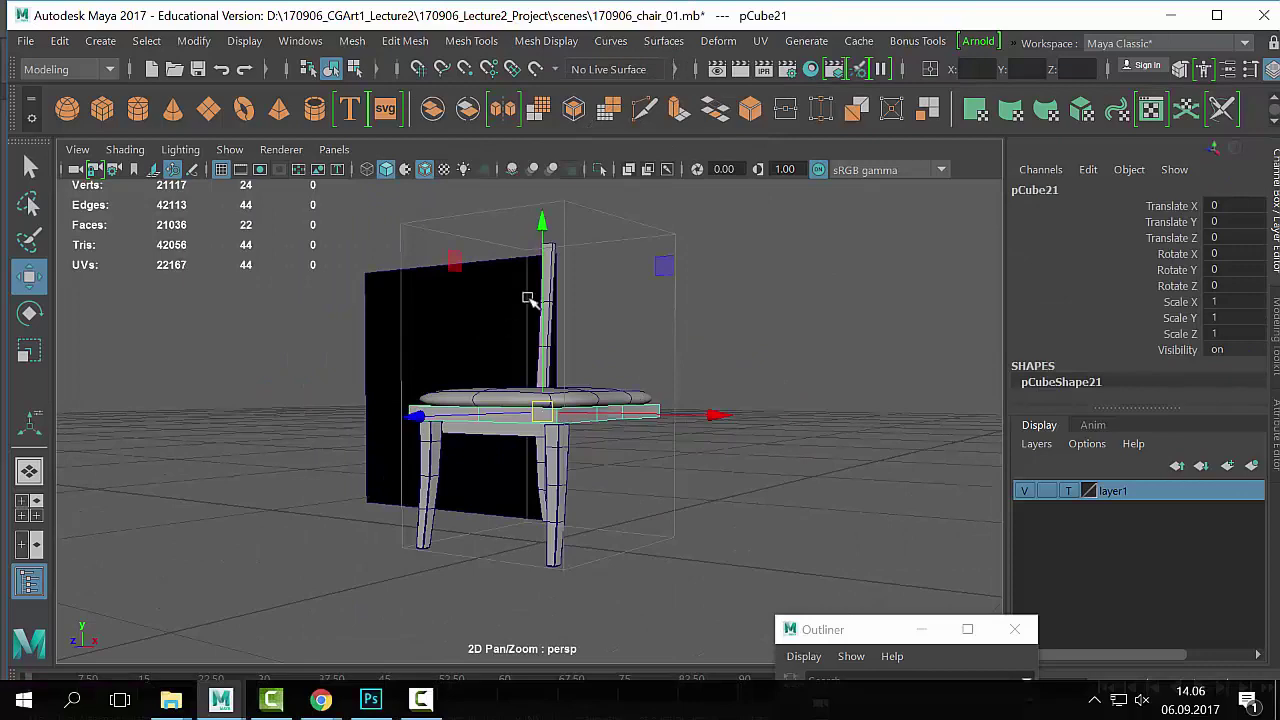
drag(541, 267, 575, 405)
Step: Delete the front-to-back middle edge loop from the raised seat frame copy
key(q)
key(F10)
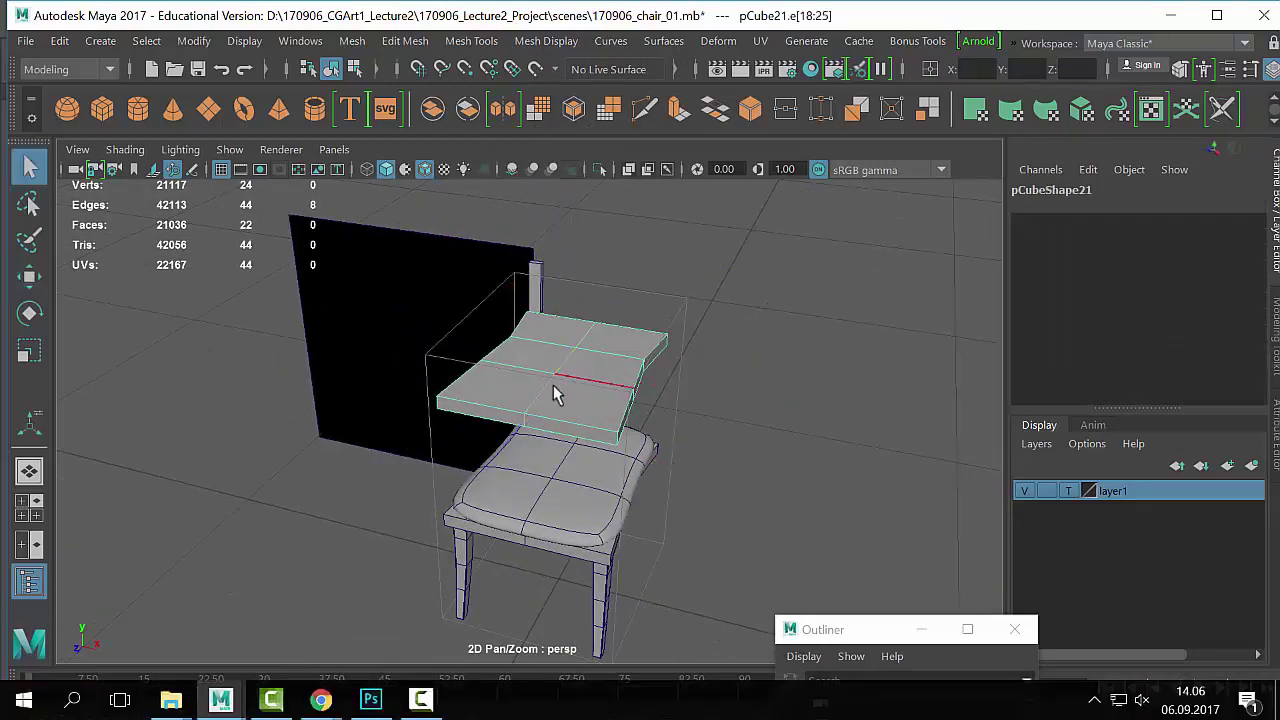
double_click(548, 398)
key(Delete)
scroll(640, 390, up, 5)
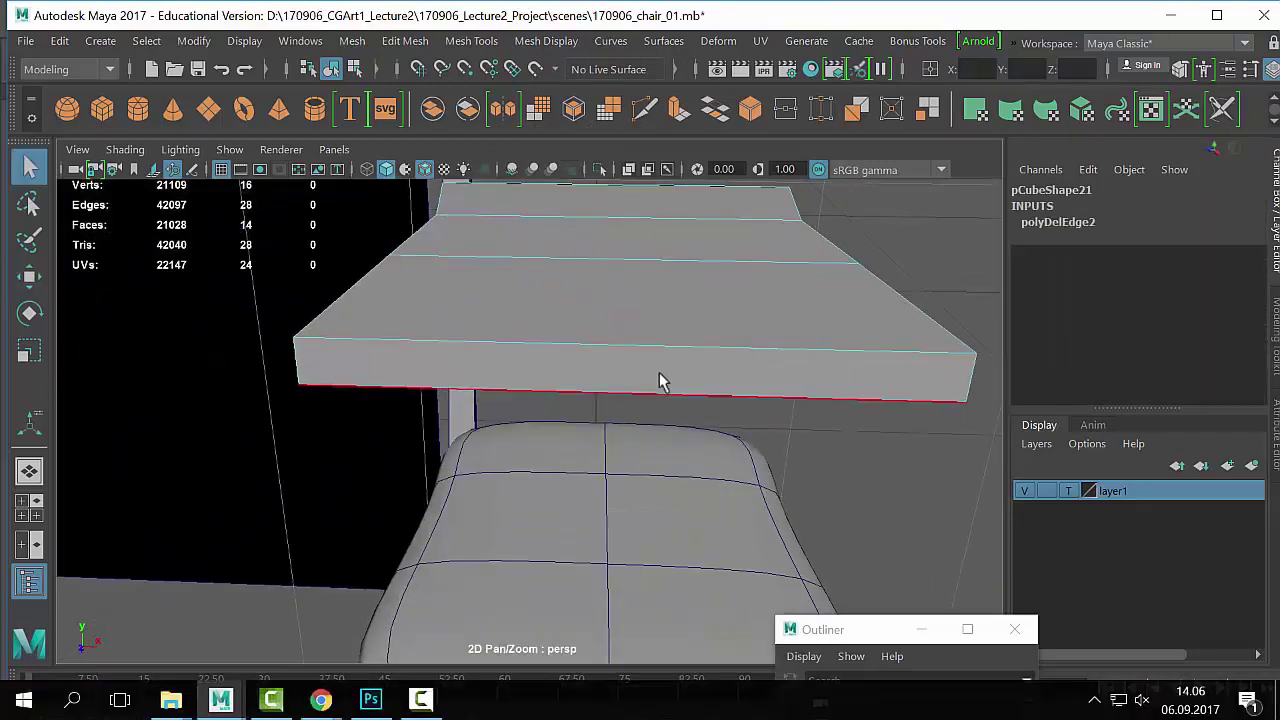
alt+drag(659, 372, 557, 381)
Step: Insert one centred edge loop across the seat frame copy using the Multiple edge loops option with 1 loop
right_drag(557, 381, 799, 270)
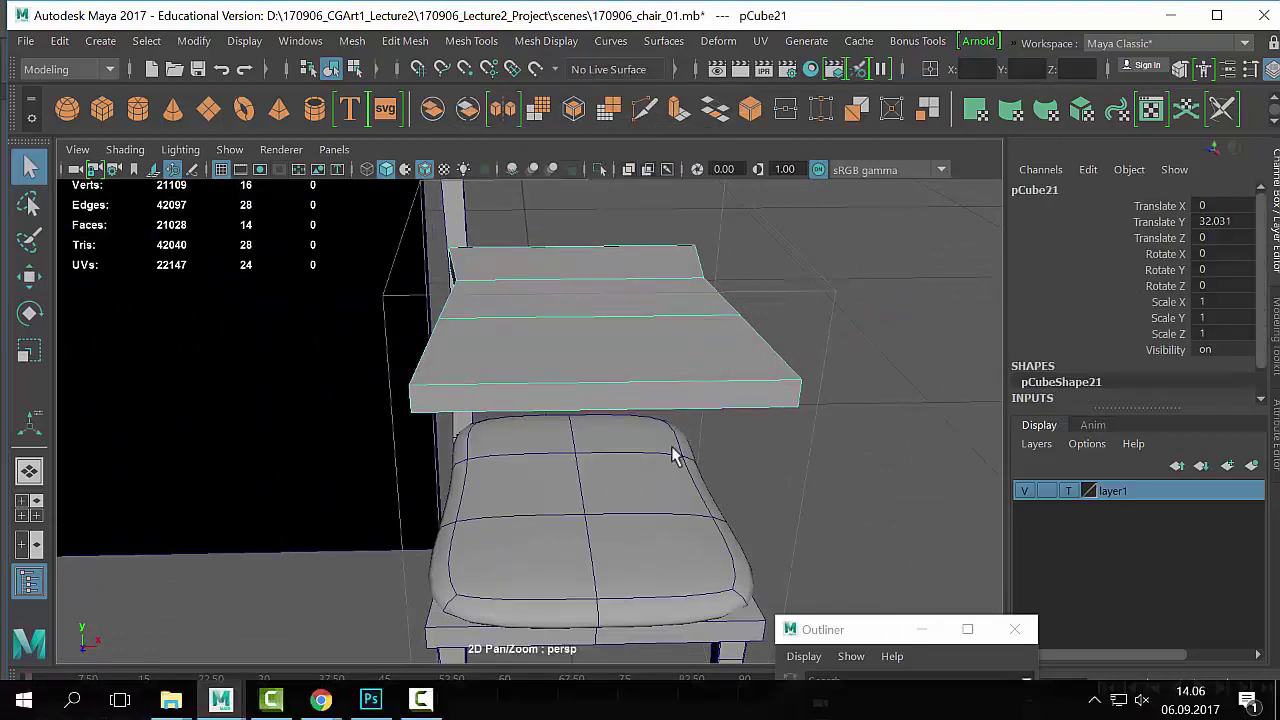
alt+drag(675, 456, 730, 470)
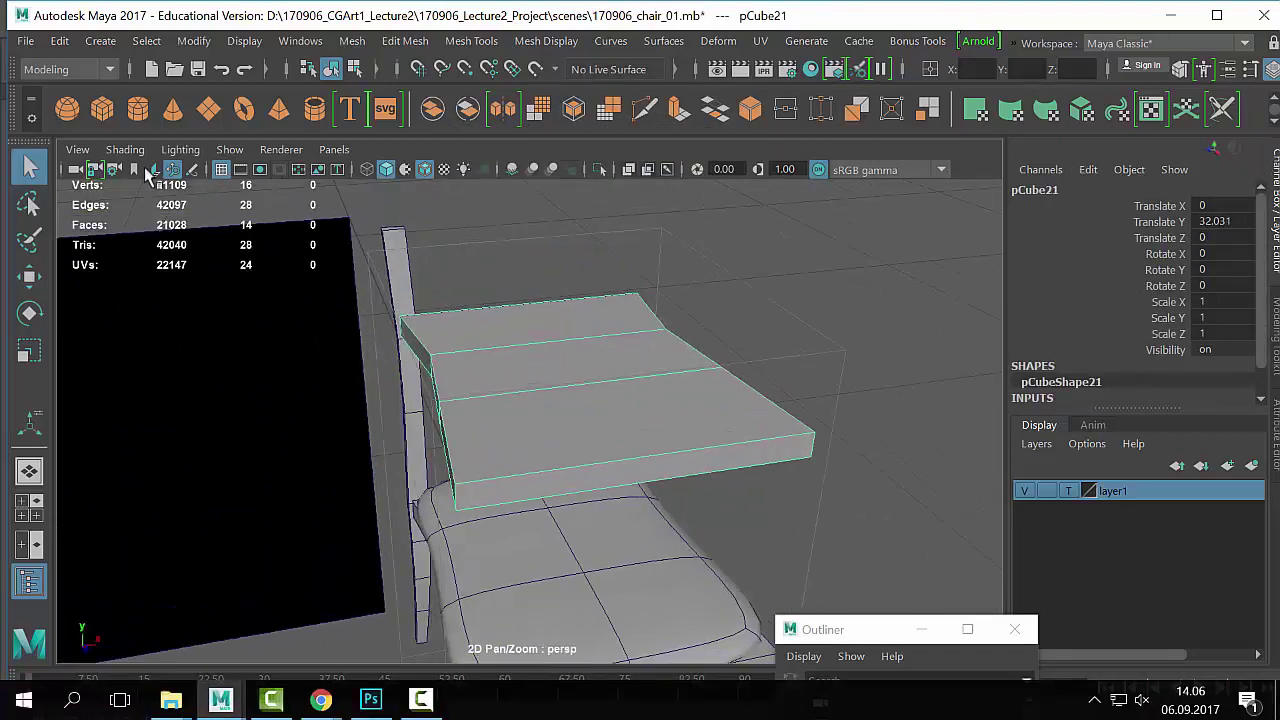
click(351, 42)
mouse_move(465, 38)
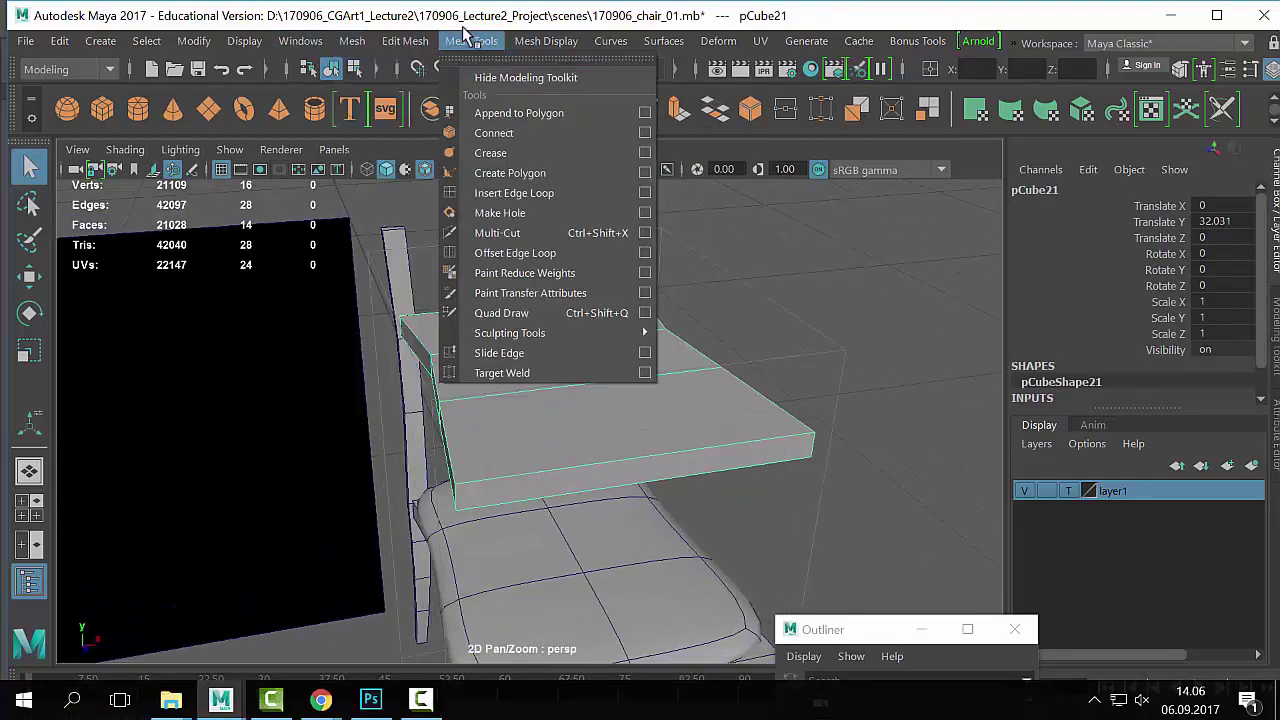
click(644, 193)
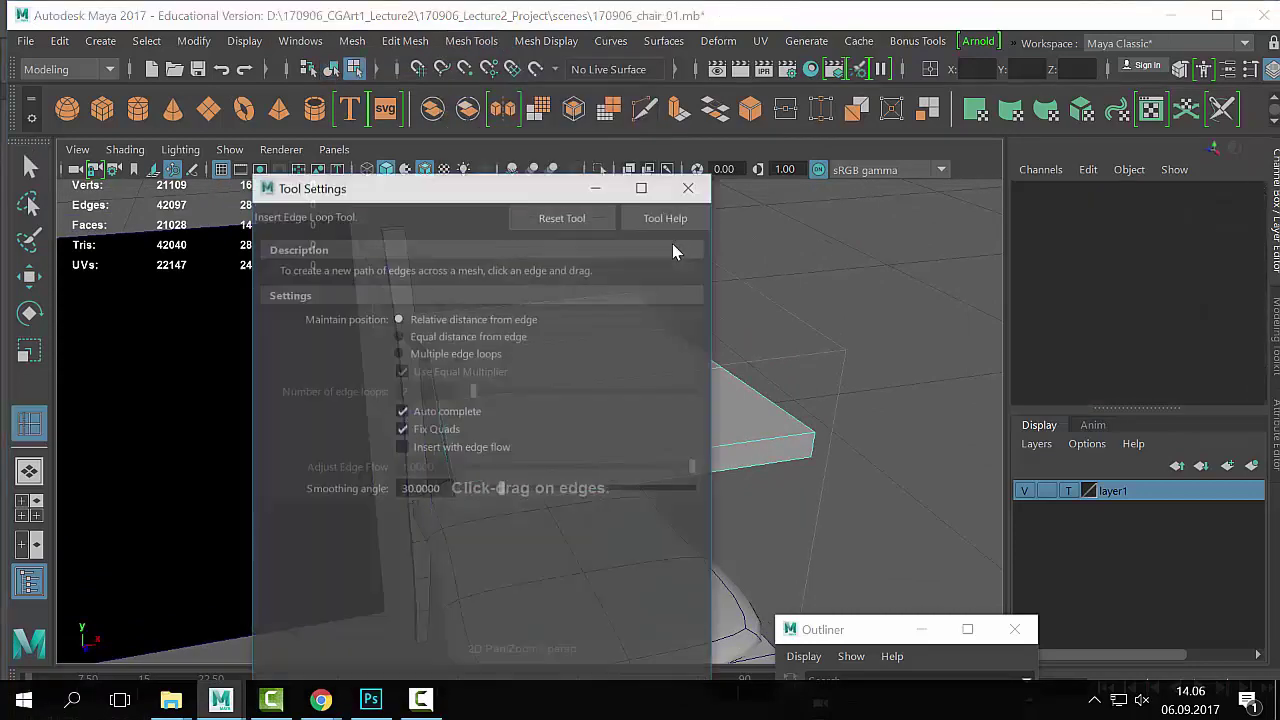
drag(496, 180, 1000, 96)
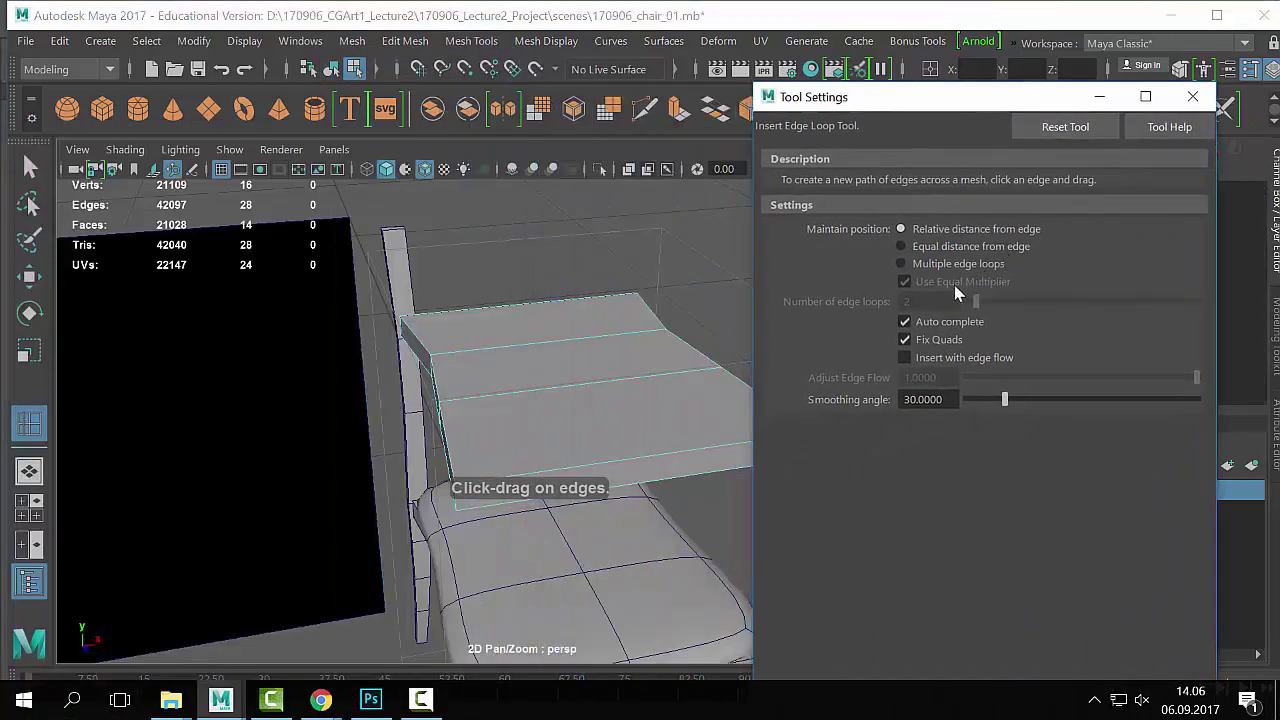
click(941, 264)
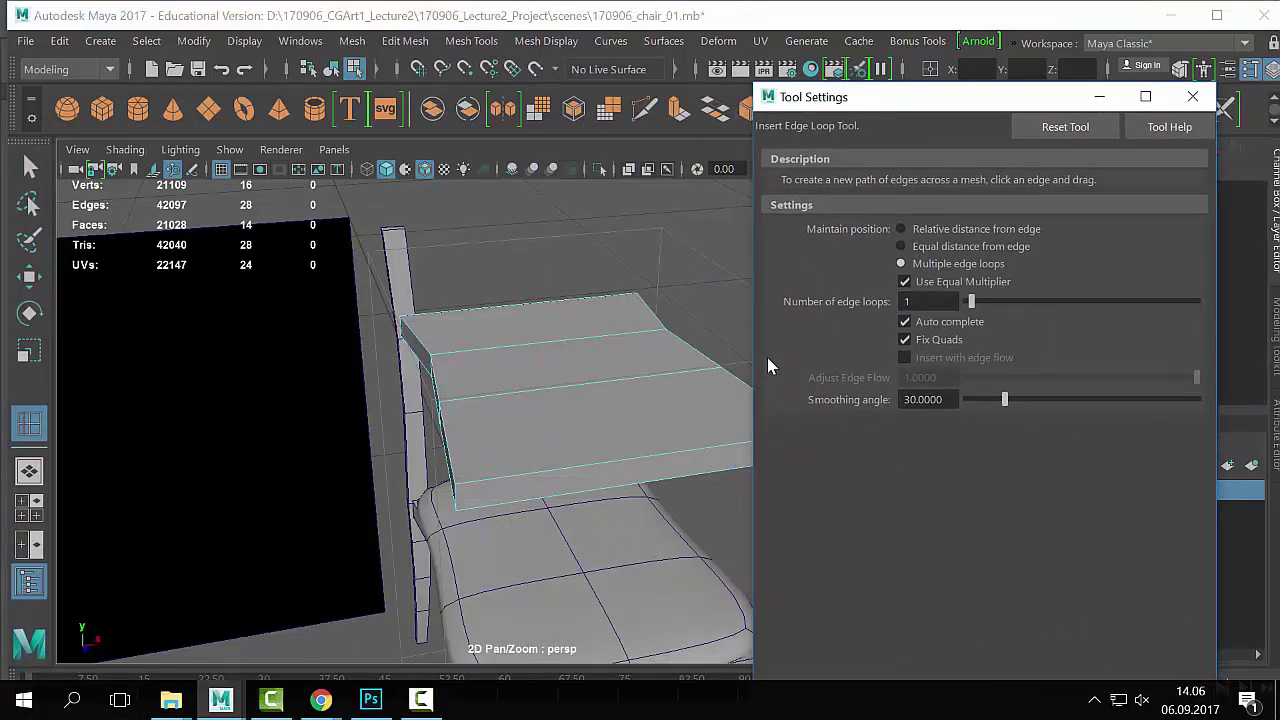
click(656, 458)
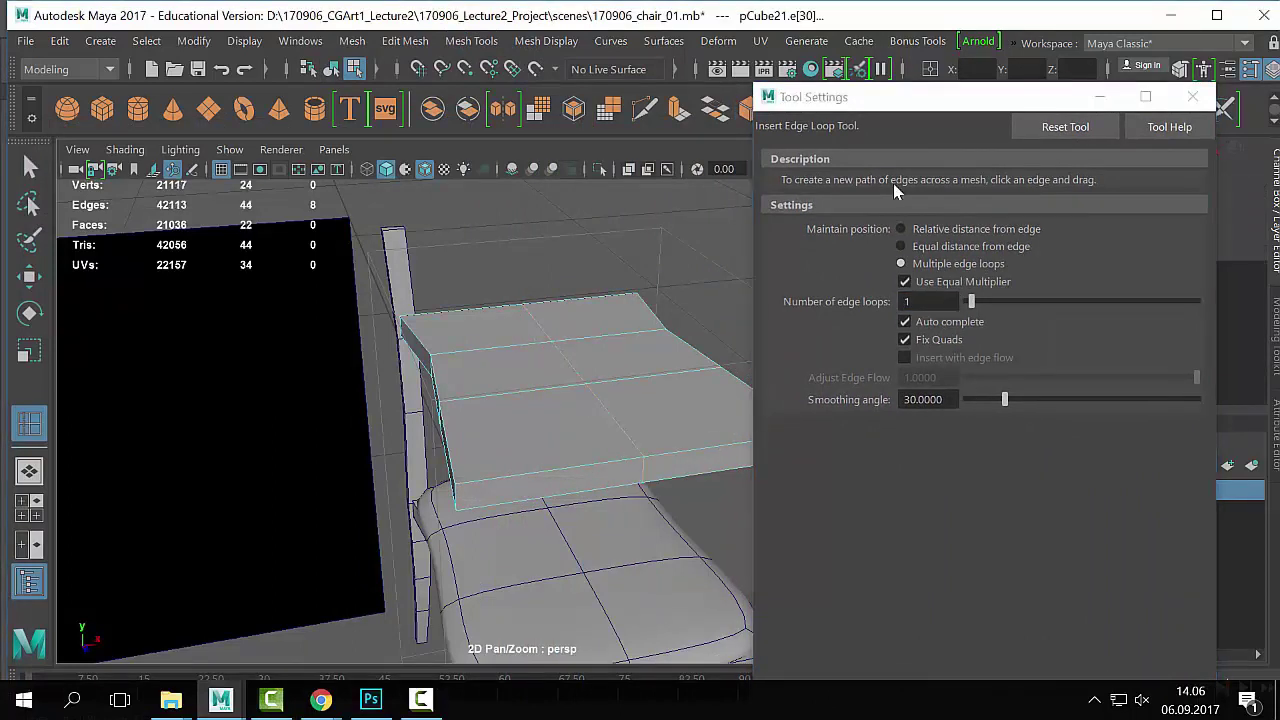
drag(897, 100, 948, 67)
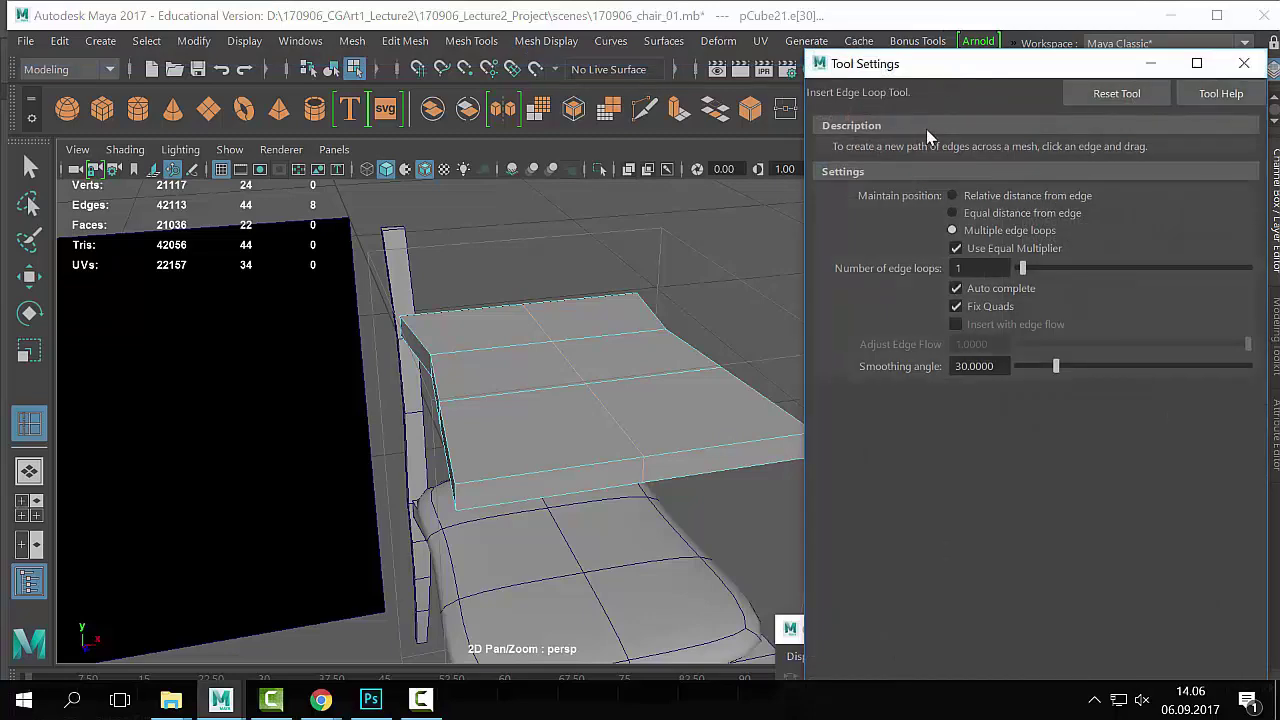
click(1243, 63)
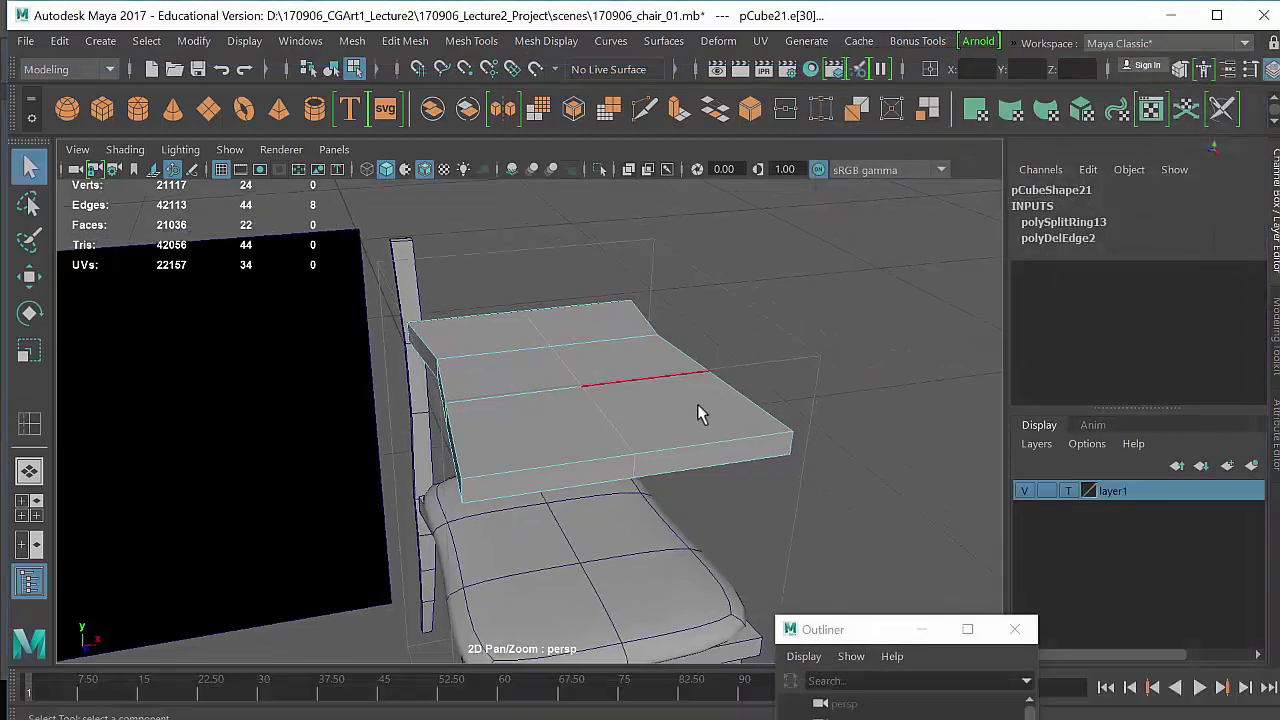
Step: Go back to the halved container copy and delete the half of the eight-sided cylinder beyond the cut plane
right_drag(697, 404, 777, 52)
alt+right_drag(903, 406, 240, 271)
alt+drag(240, 271, 434, 457)
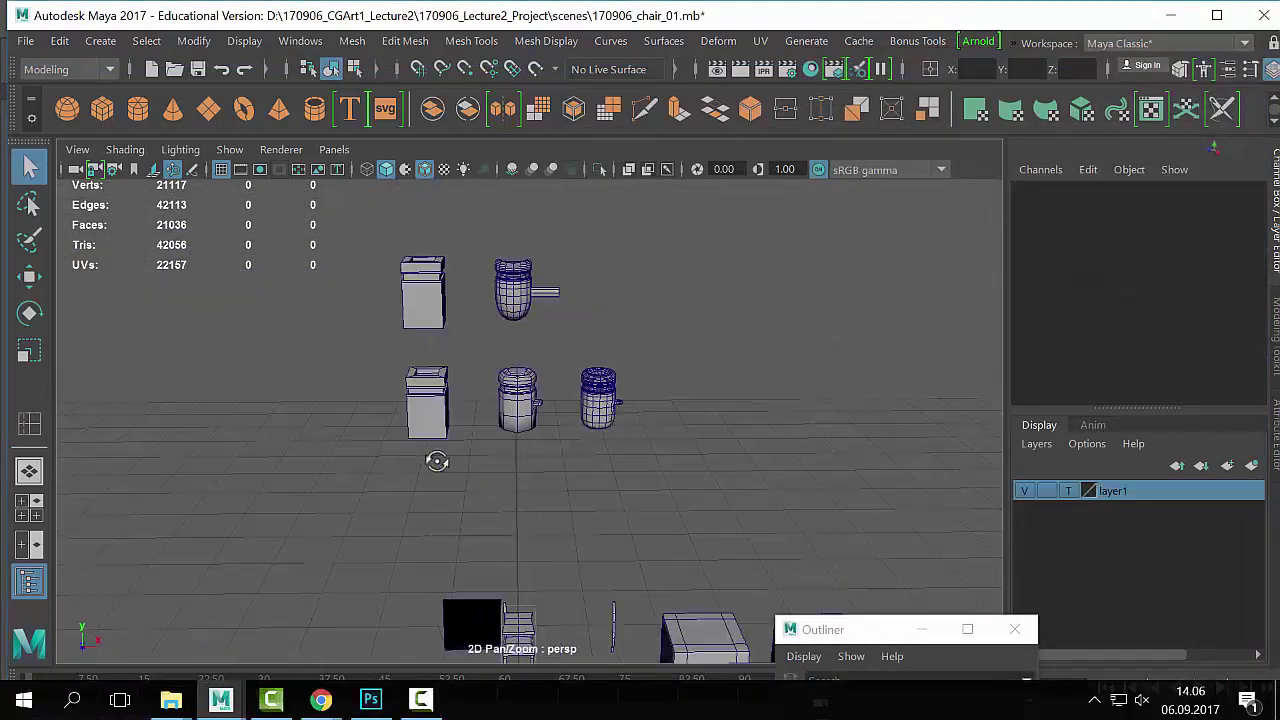
click(510, 290)
key(f)
alt+drag(606, 349, 587, 490)
click(666, 449)
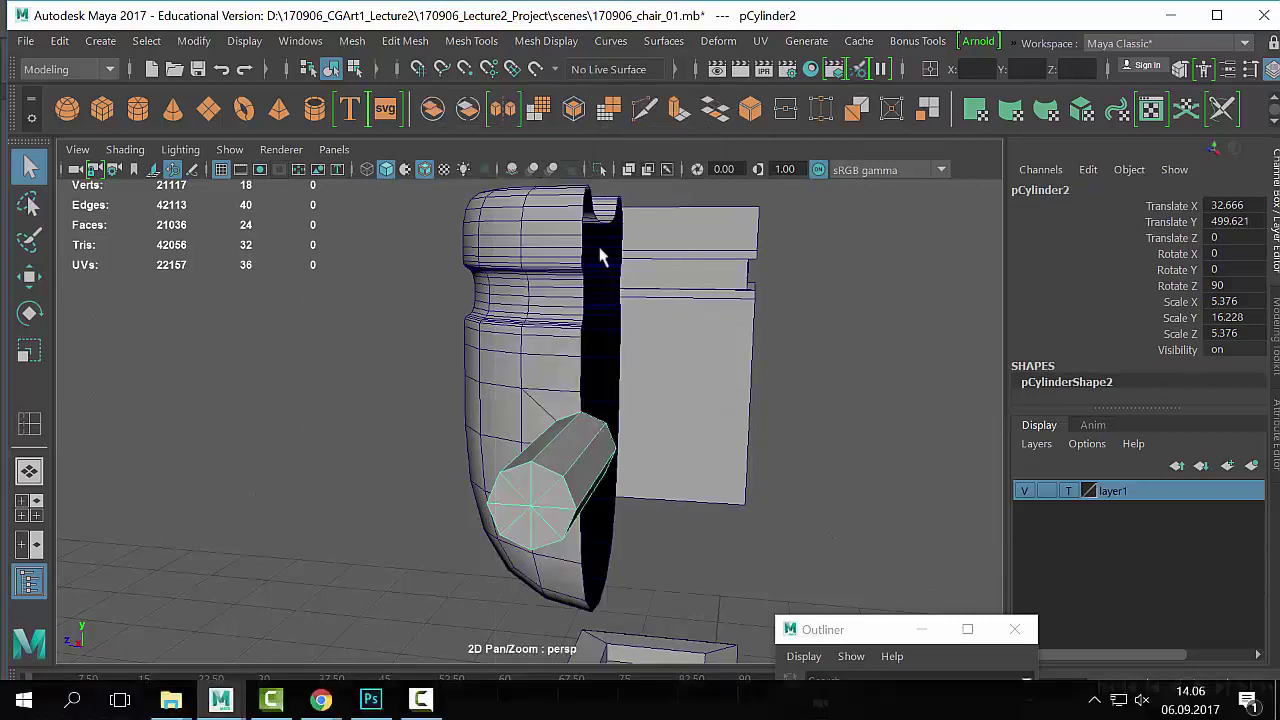
alt+drag(600, 330, 684, 311)
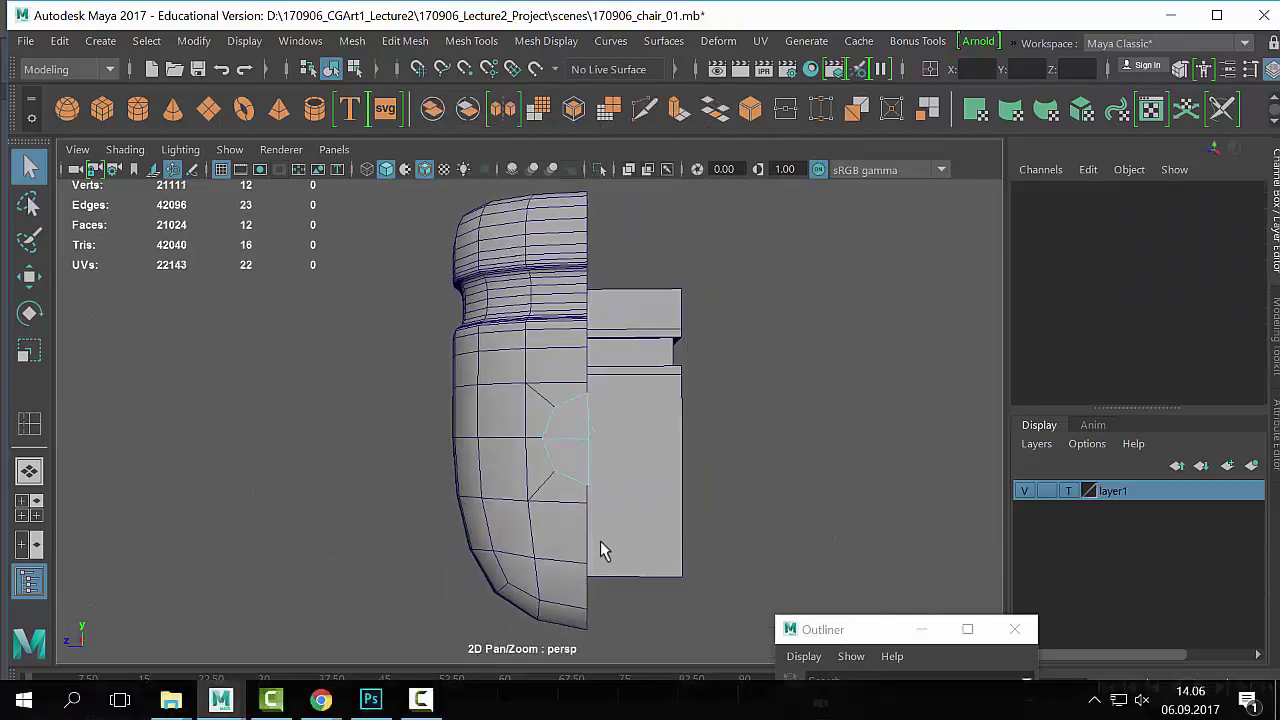
Step: Delete the half cylinder's end cap faces on the side facing the container
alt+drag(586, 423, 479, 459)
right_click(479, 459)
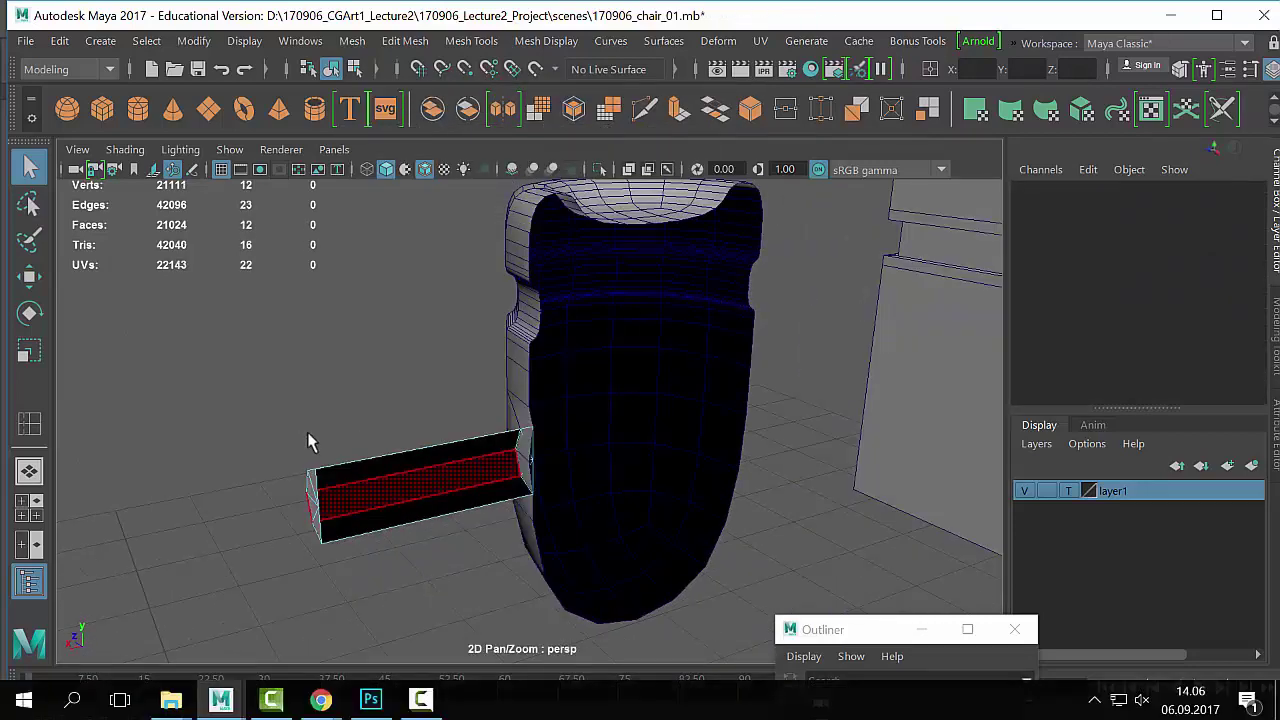
scroll(457, 429, up, 5)
drag(620, 380, 589, 436)
key(Delete)
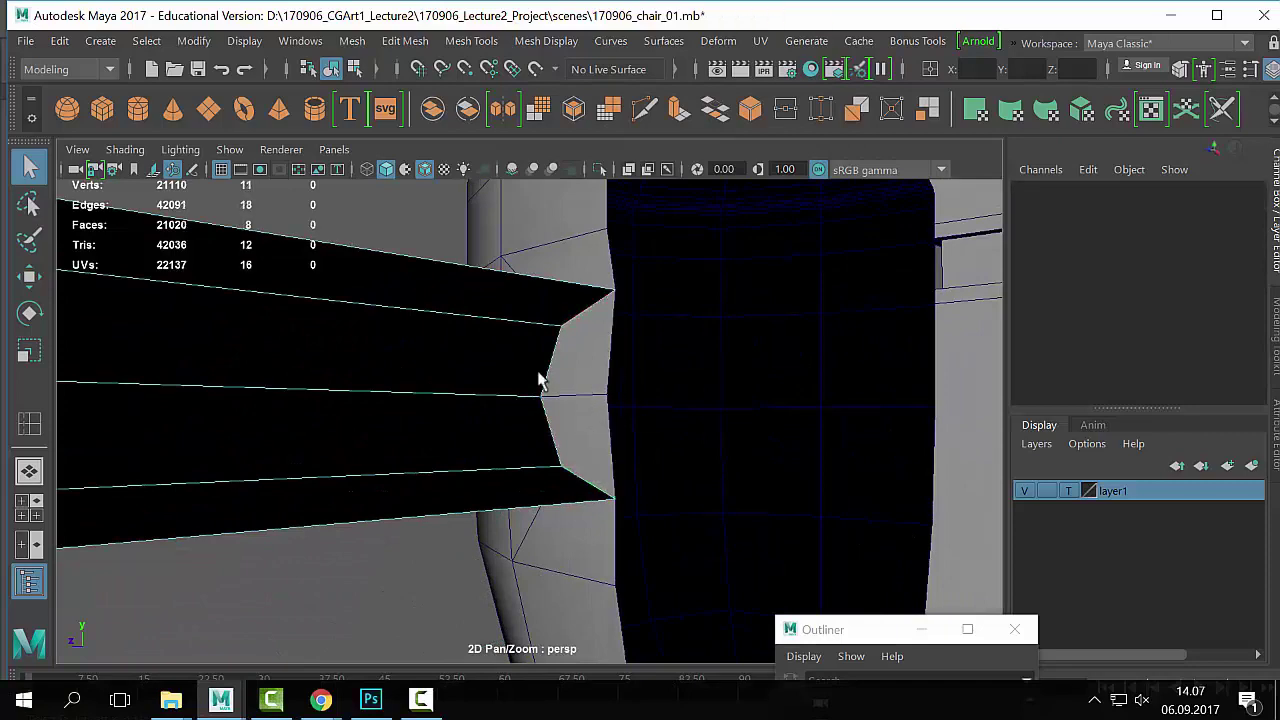
Step: Delete the two inset patch faces on the container copy where the cylinder joins it
right_click(586, 347)
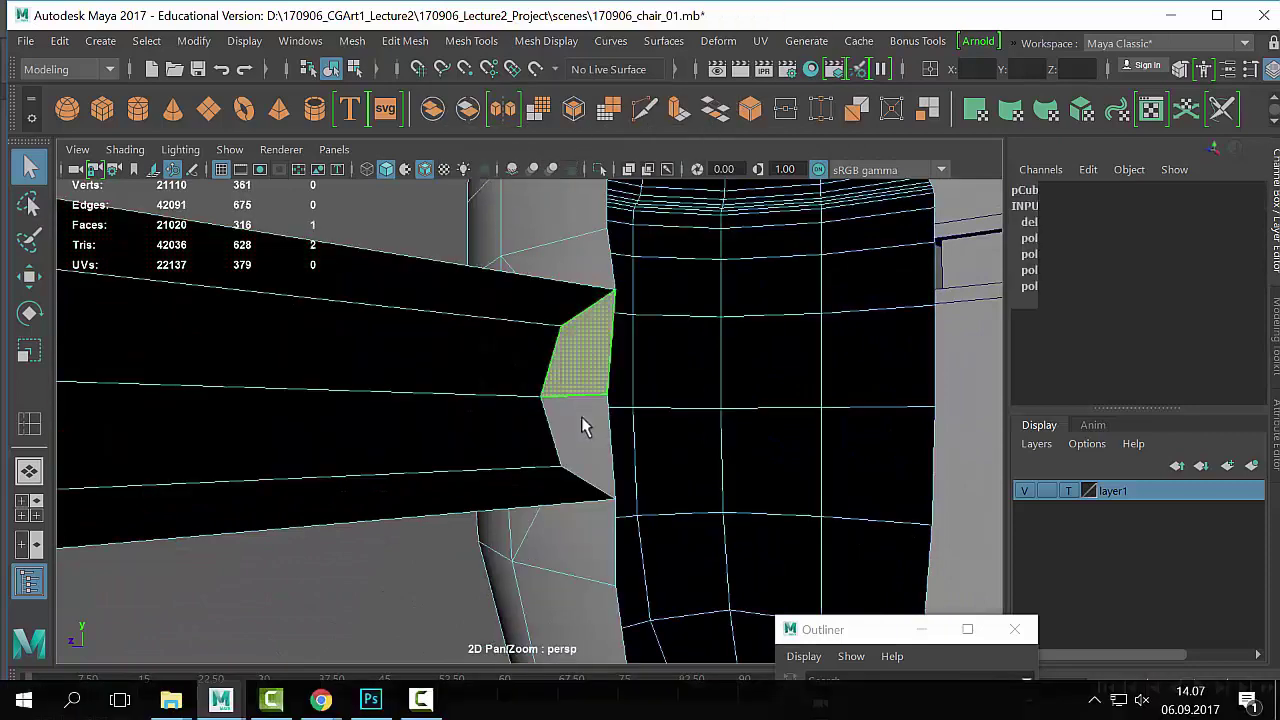
click(584, 446)
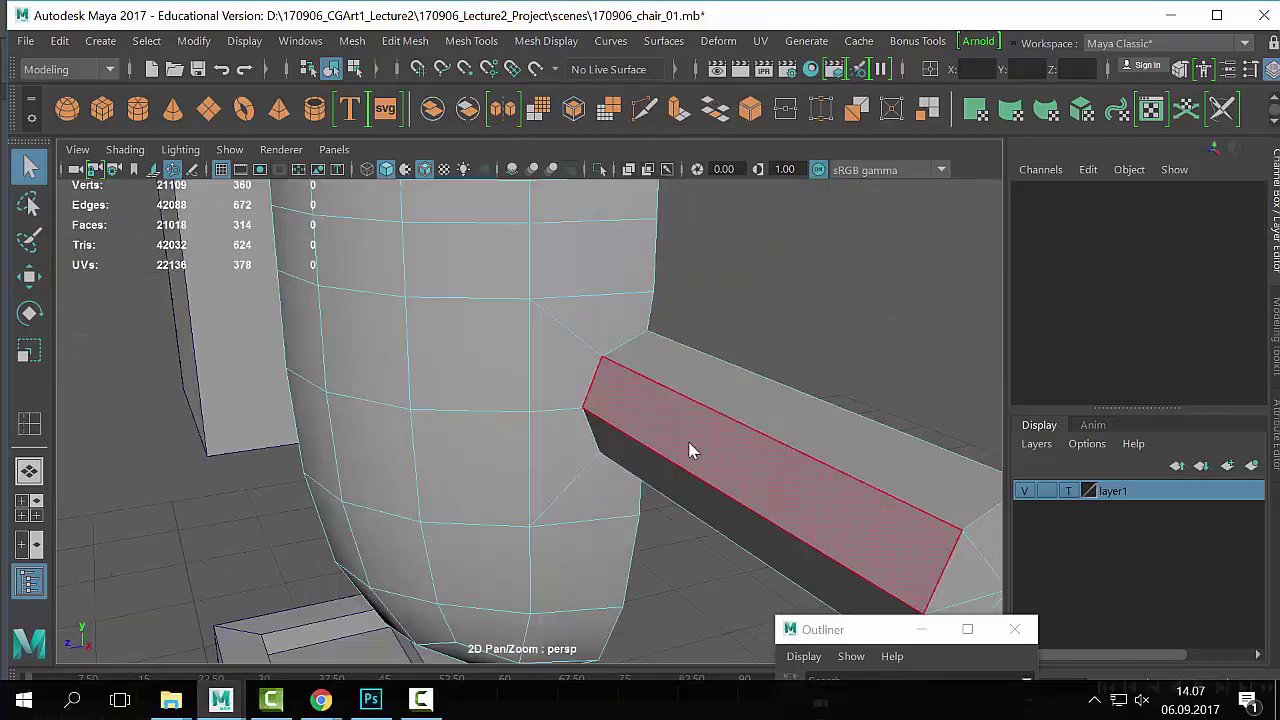
click(371, 337)
scroll(640, 480, down, 3)
Step: Move the half cylinder away from the container copy to Translate X 81.649
click(601, 469)
alt+drag(614, 446, 1248, 423)
click(516, 386)
click(638, 430)
key(w)
alt+drag(600, 400, 360, 330)
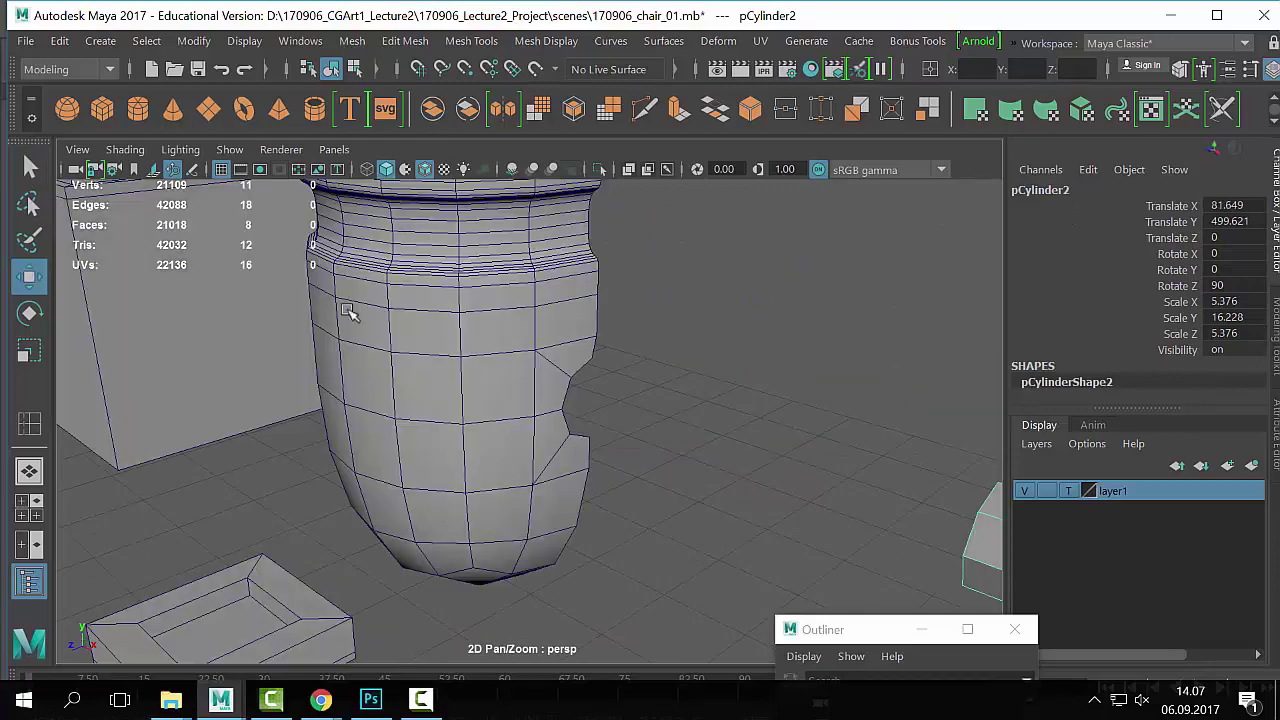
Step: Enter vertex editing on the container copy and select a border vertex on its cut edge
click(354, 313)
scroll(510, 333, up, 5)
alt+drag(510, 333, 334, 380)
scroll(680, 377, down, 5)
alt+right_drag(334, 380, 872, 484)
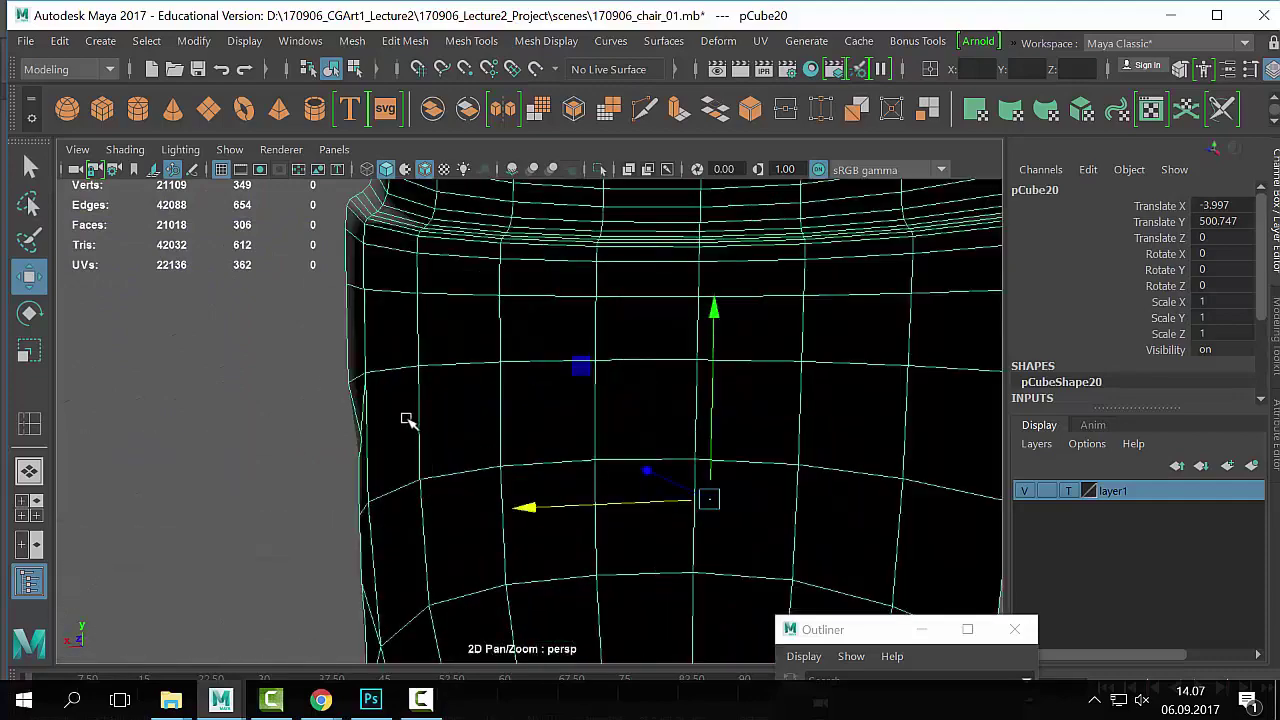
right_drag(406, 420, 349, 440)
alt+drag(349, 440, 355, 436)
click(377, 438)
alt+drag(425, 492, 622, 396)
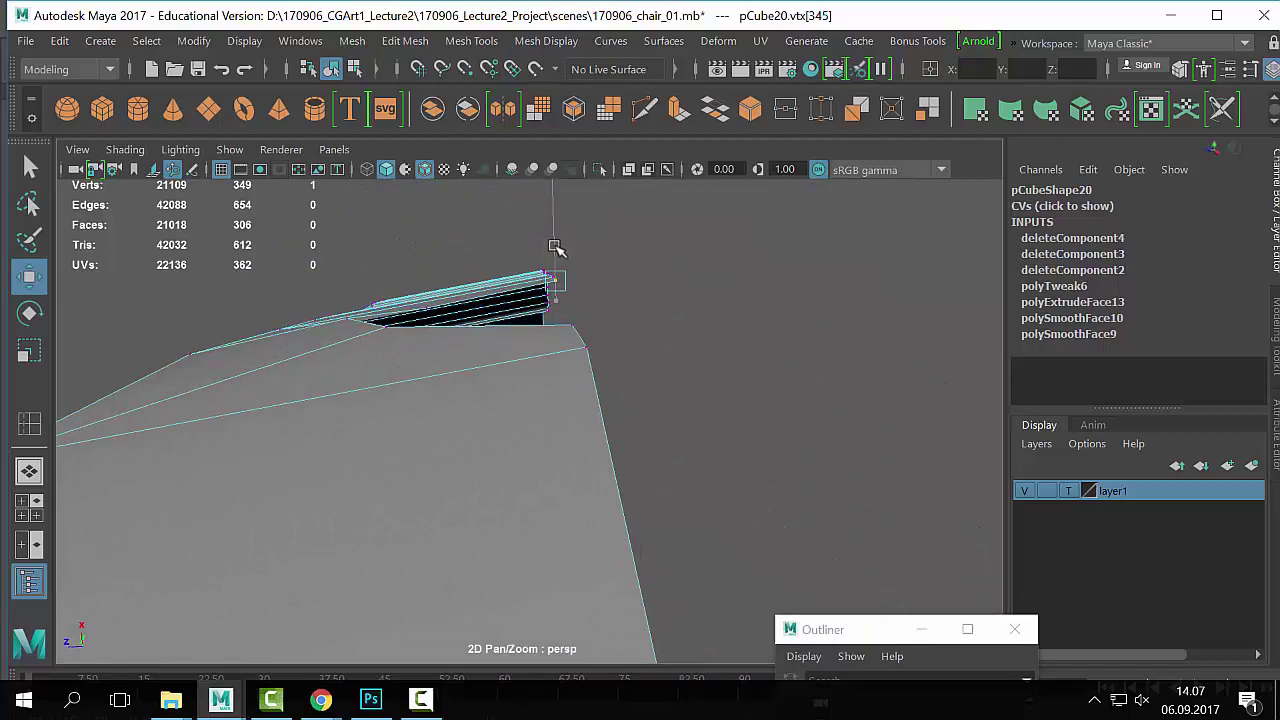
Step: Select all vertices along the container half's cut border and align them to one flat plane along Z
click(572, 320)
drag(569, 286, 563, 260)
alt+drag(658, 292, 571, 394)
drag(655, 220, 570, 655)
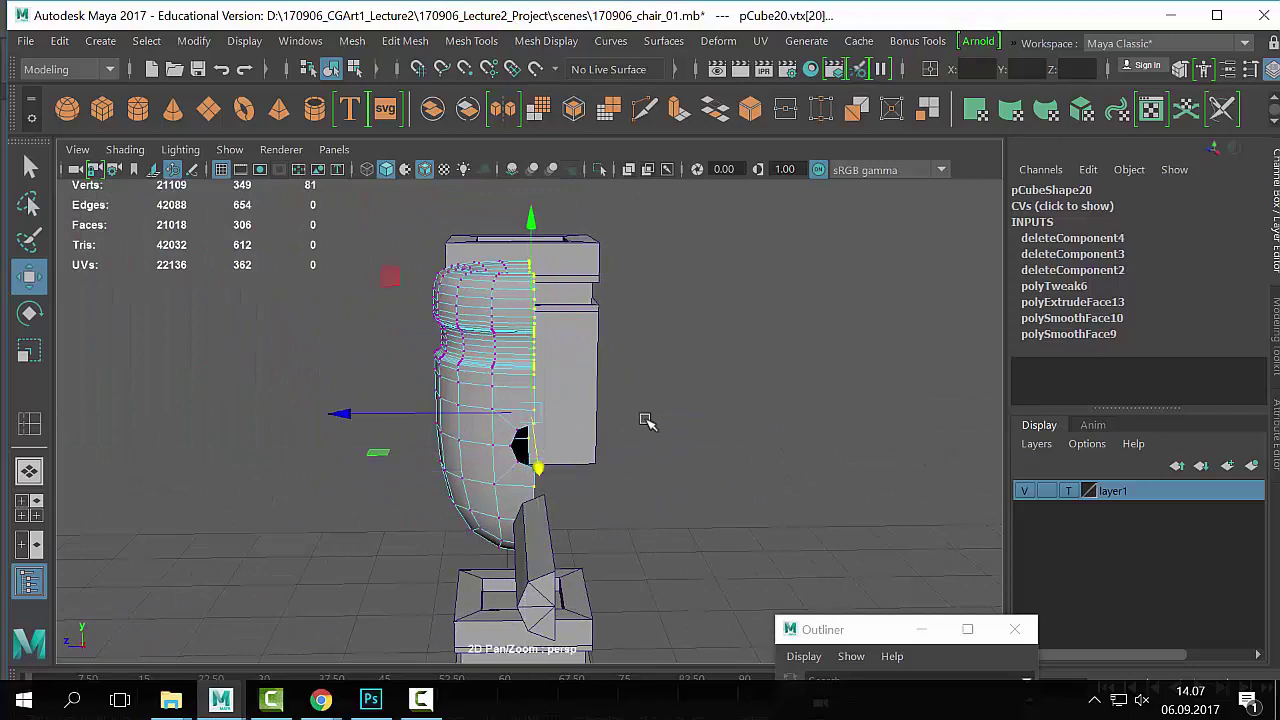
mouse_move(646, 423)
alt+mouse_down()
mouse_move(630, 428)
mouse_move(646, 434)
alt+mouse_up()
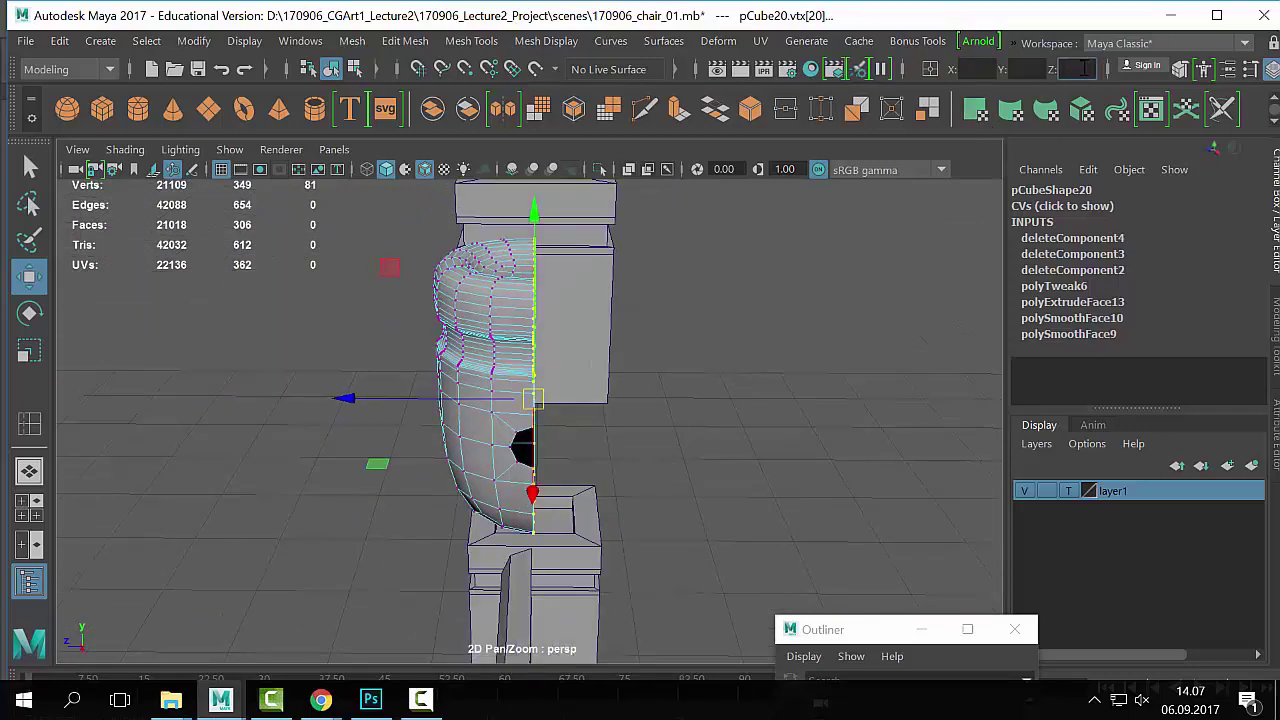
alt+drag(603, 423, 391, 354)
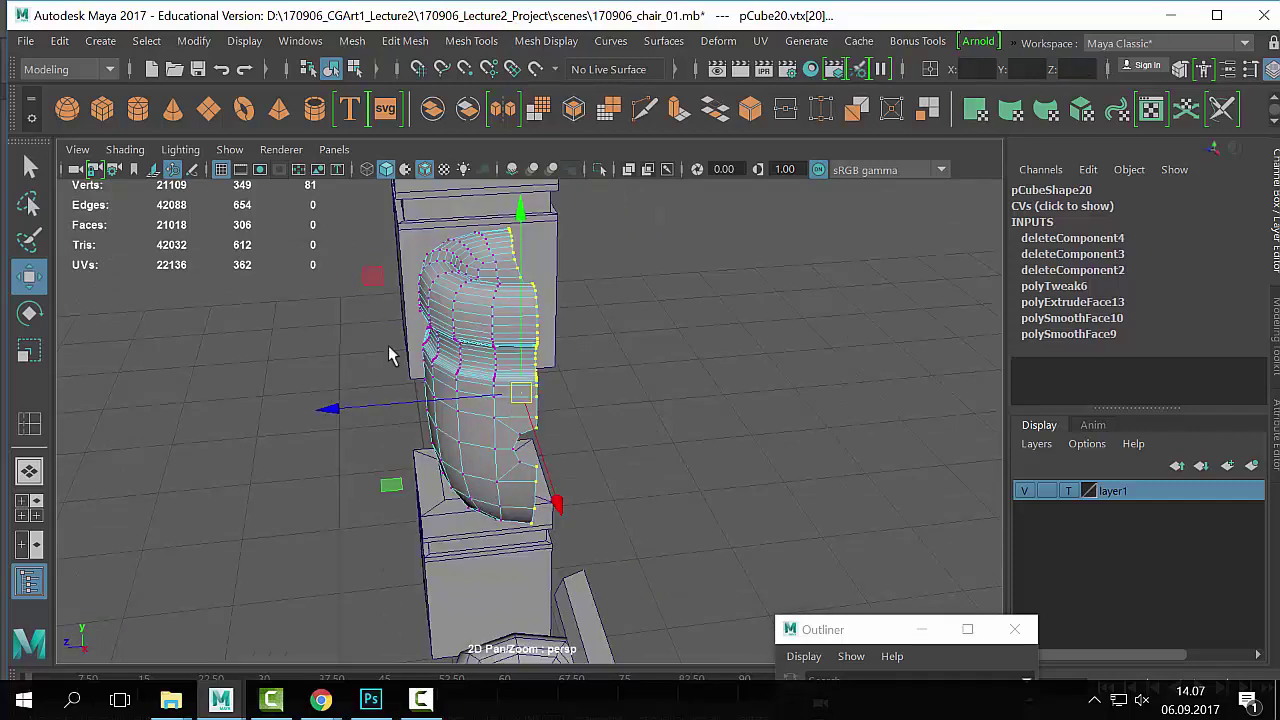
Step: Return the container half to object mode and freeze its transformations
key(q)
right_drag(489, 334, 607, 115)
click(517, 330)
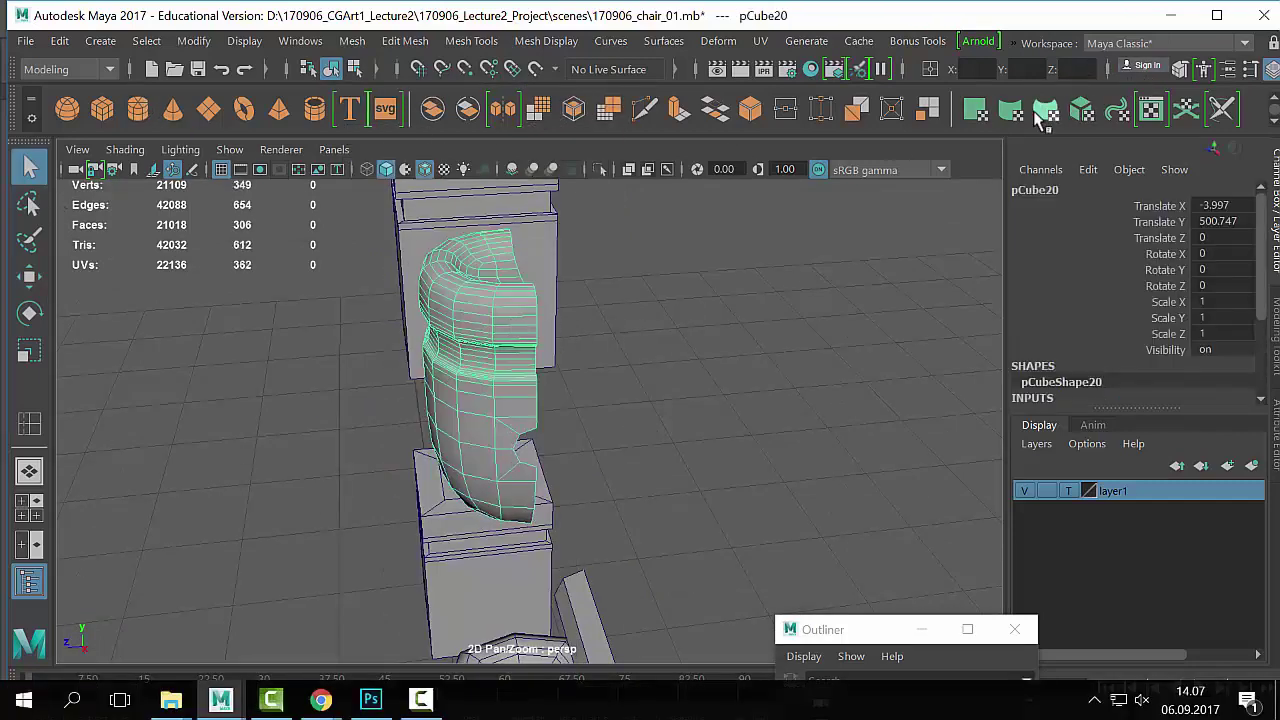
click(31, 118)
click(32, 104)
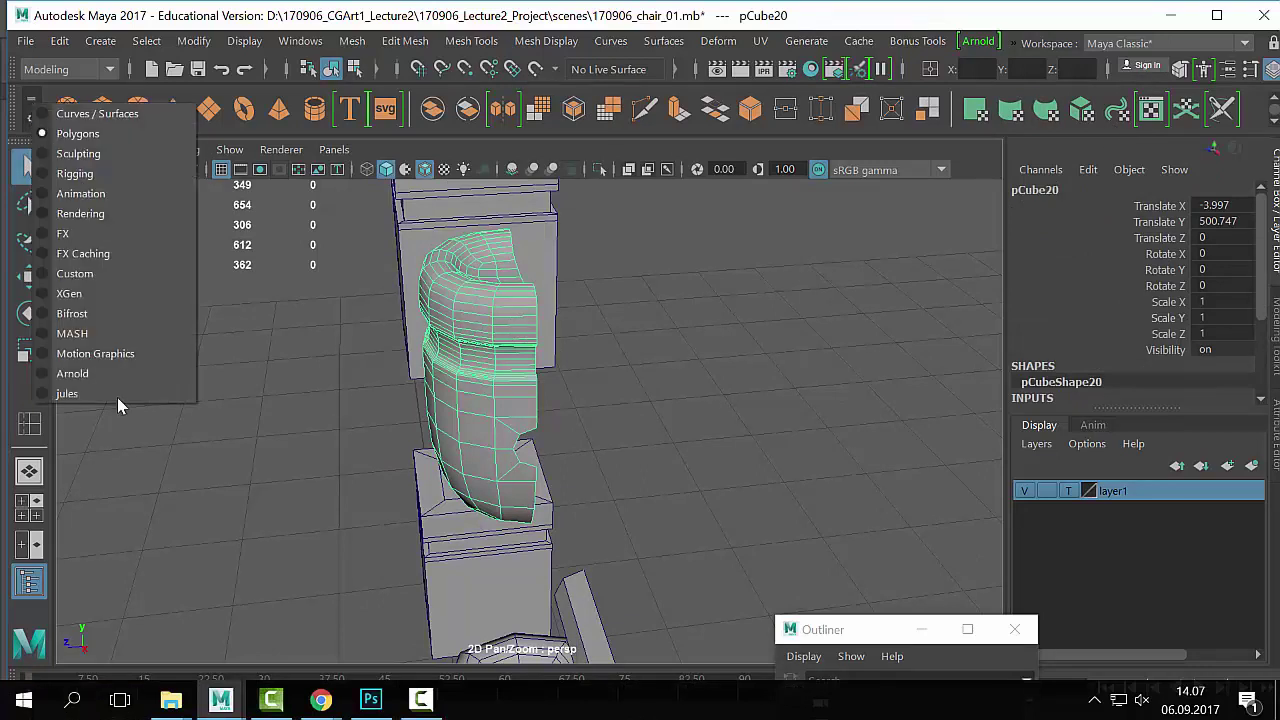
click(48, 394)
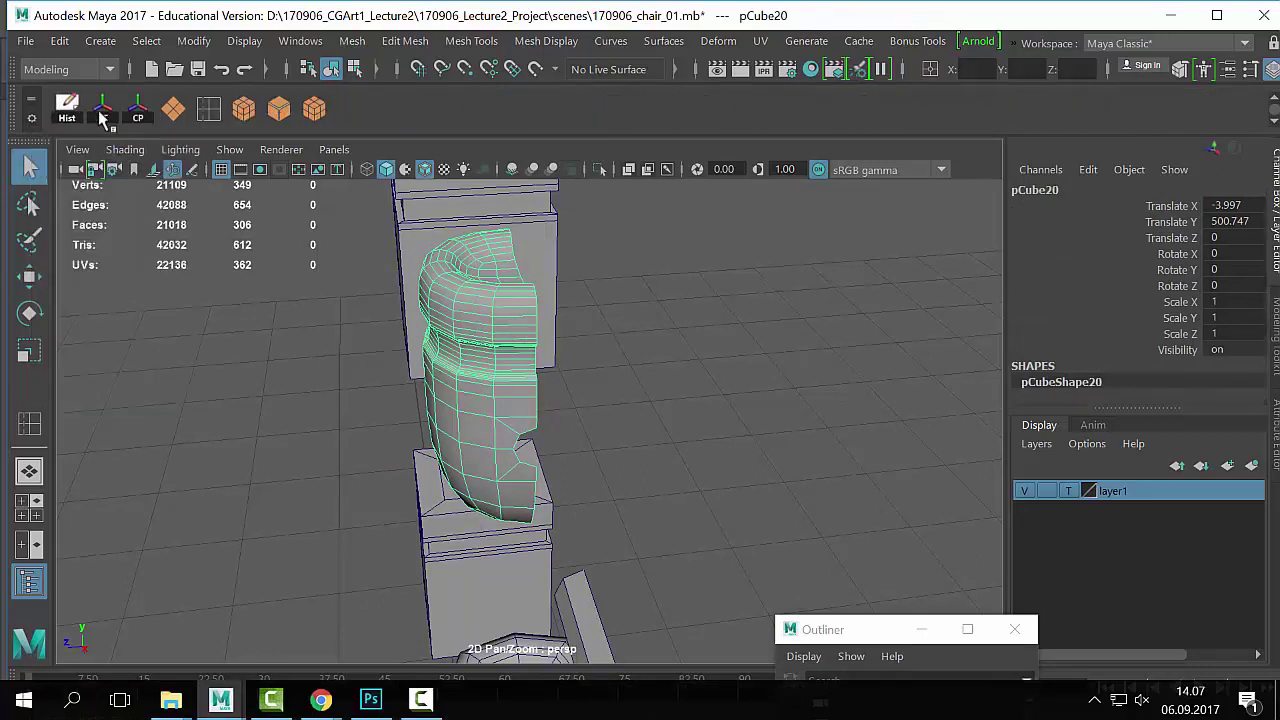
click(101, 110)
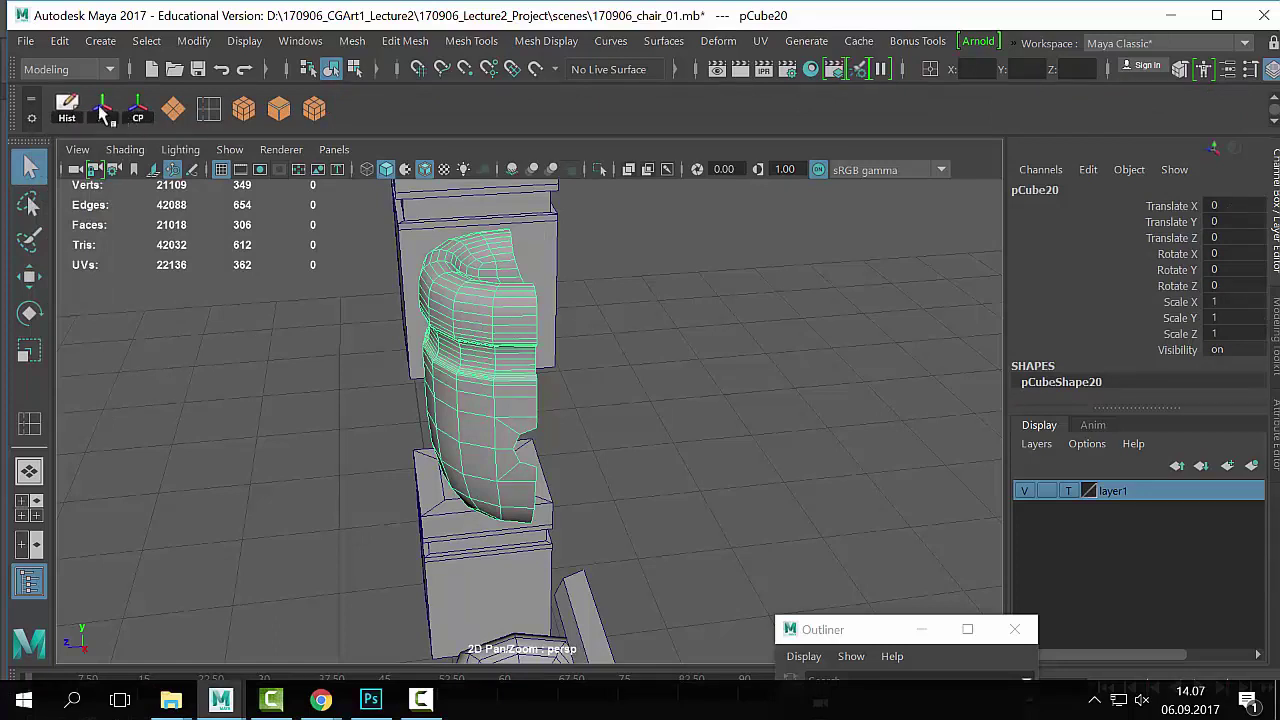
Step: Mirror the container half across the world Z axis in the negative direction, combined with the original and with border vertices merged
click(682, 436)
click(492, 396)
scroll(785, 405, up, 4)
alt+drag(755, 410, 630, 460)
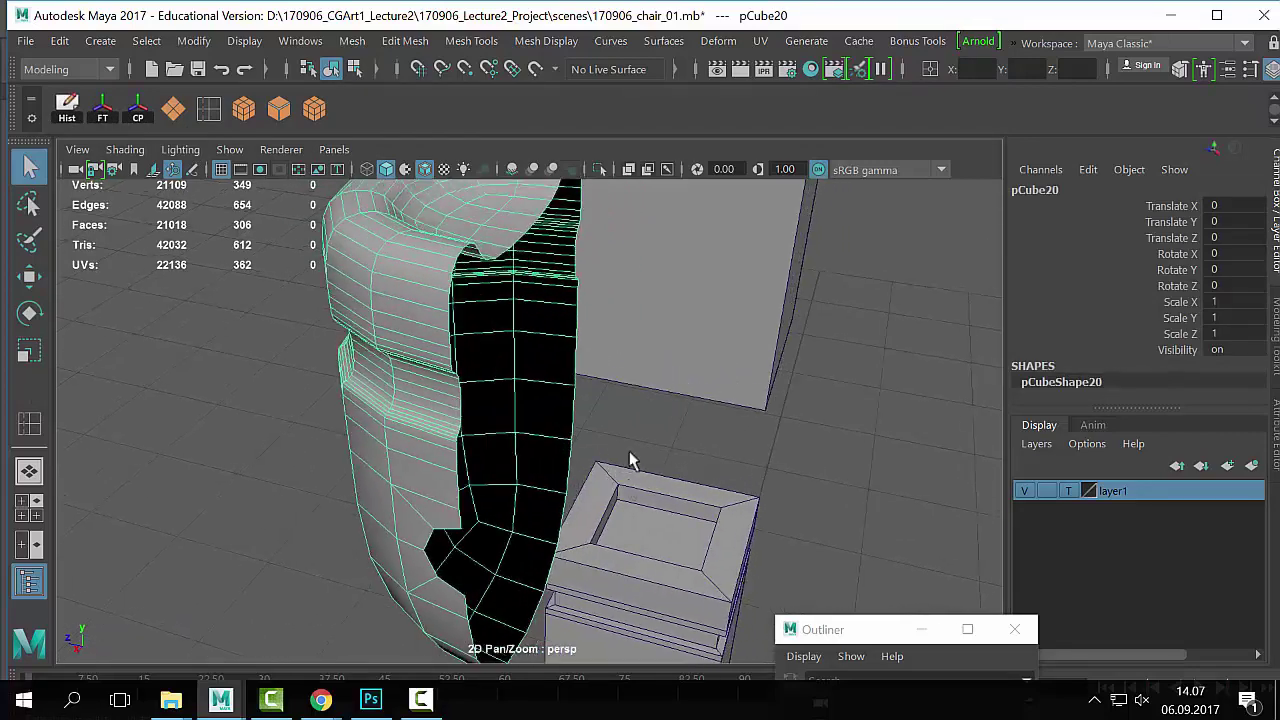
click(446, 47)
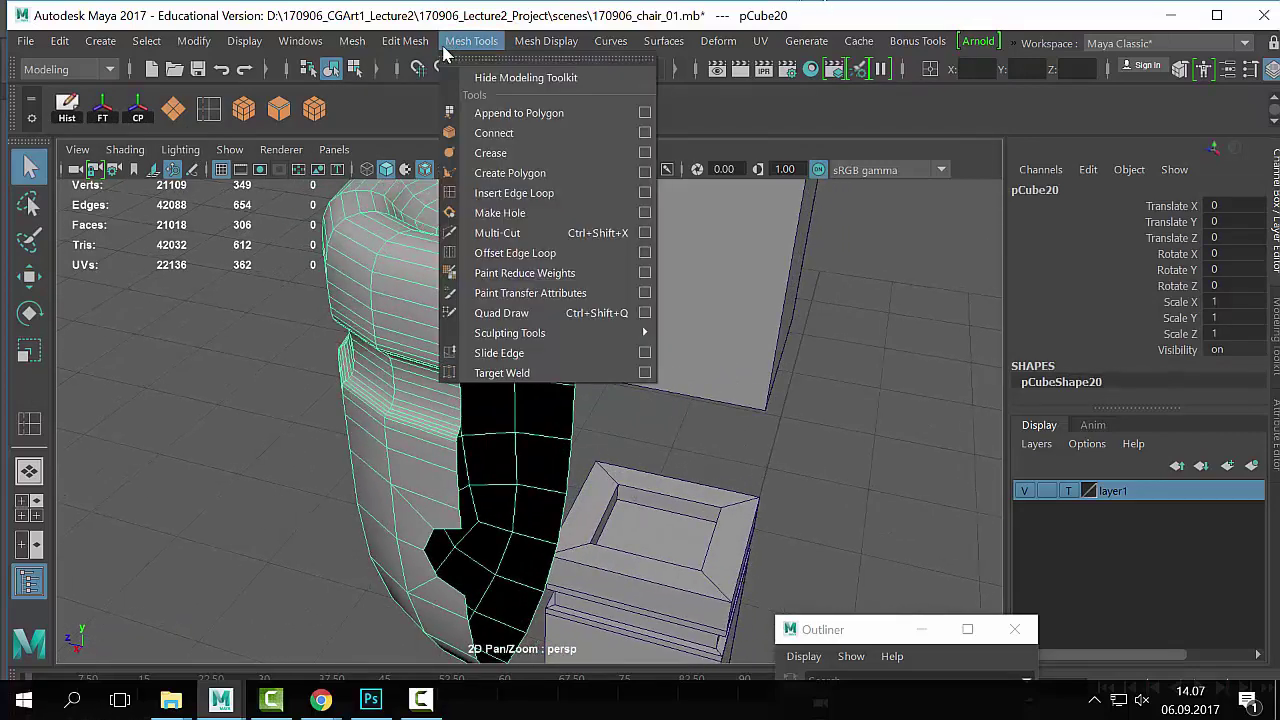
mouse_move(418, 50)
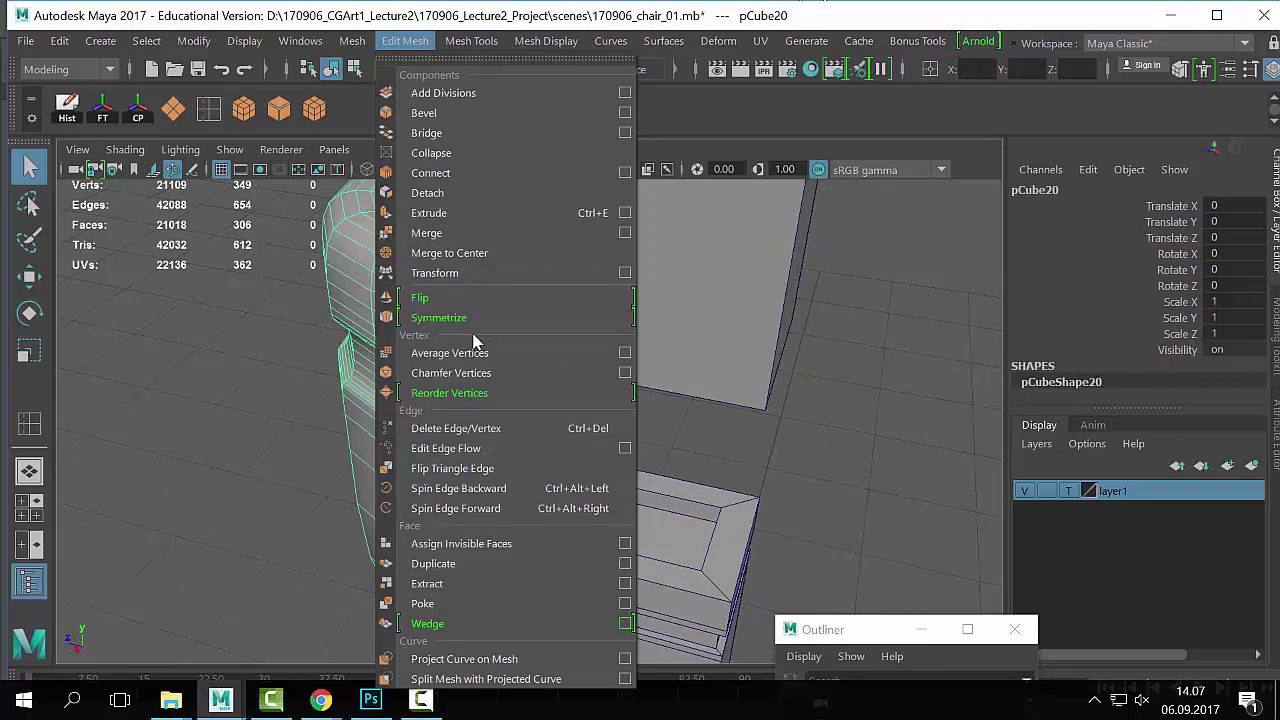
mouse_move(352, 41)
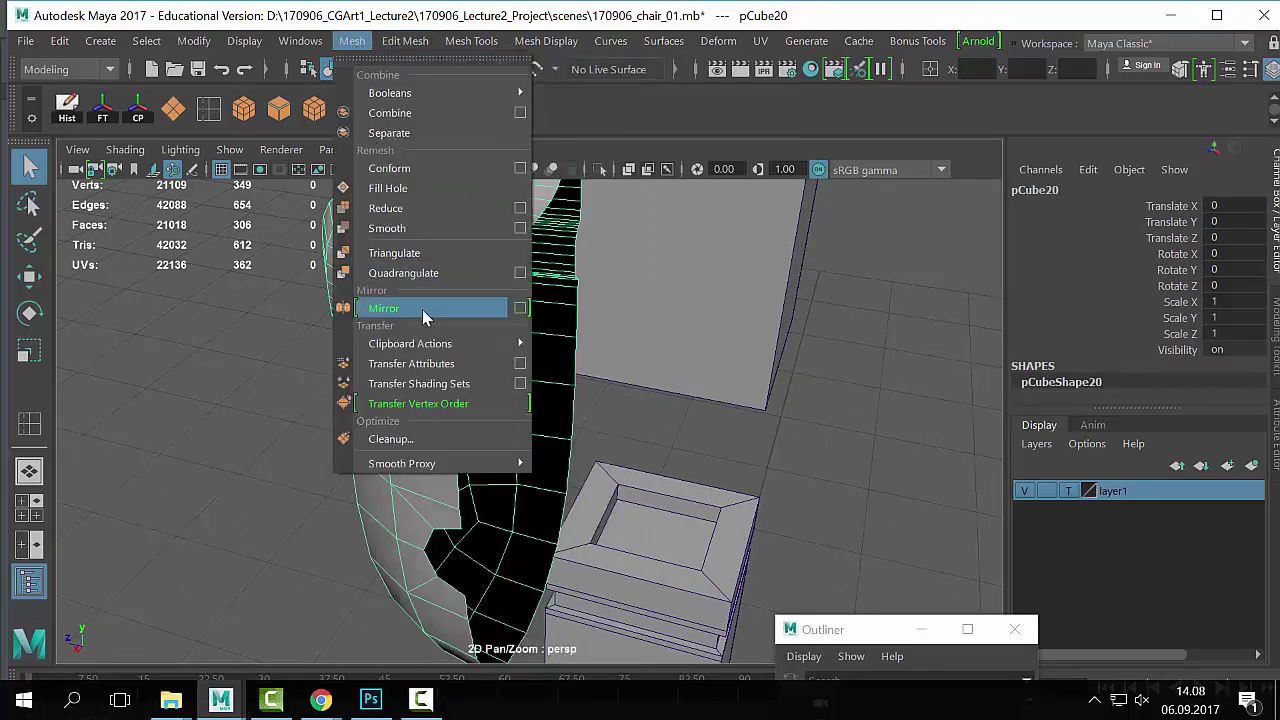
click(520, 308)
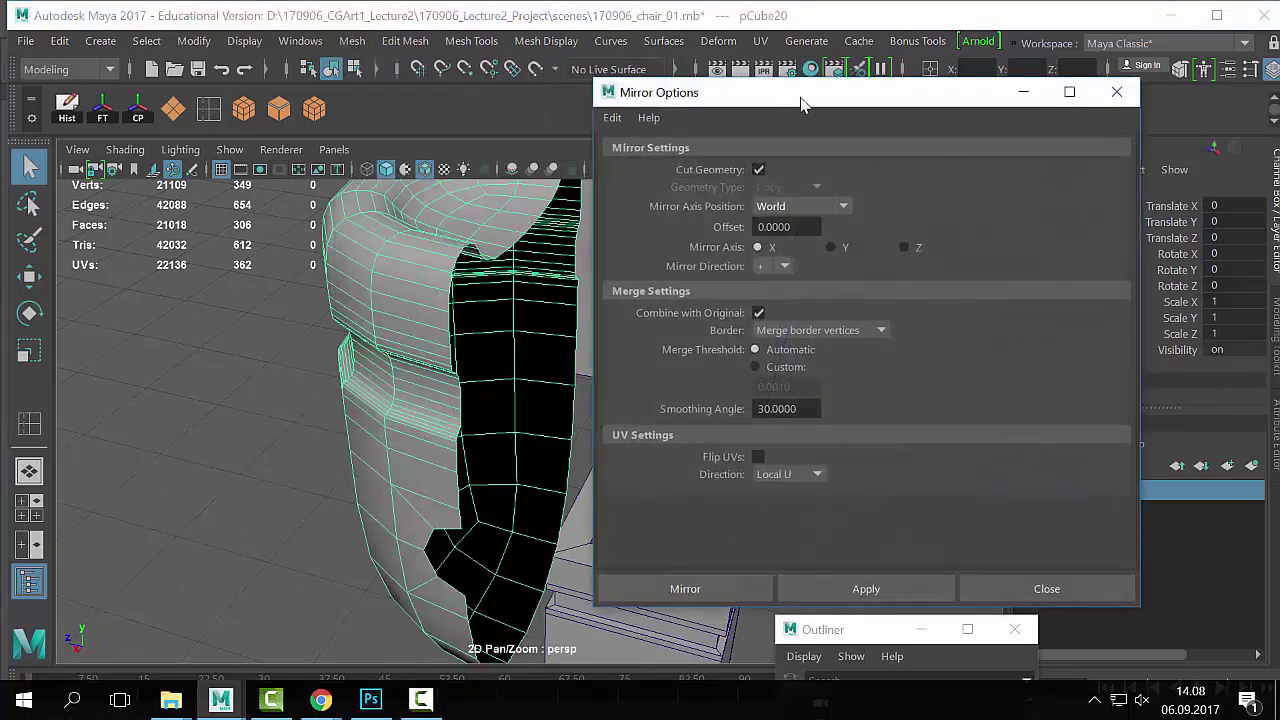
drag(801, 98, 875, 29)
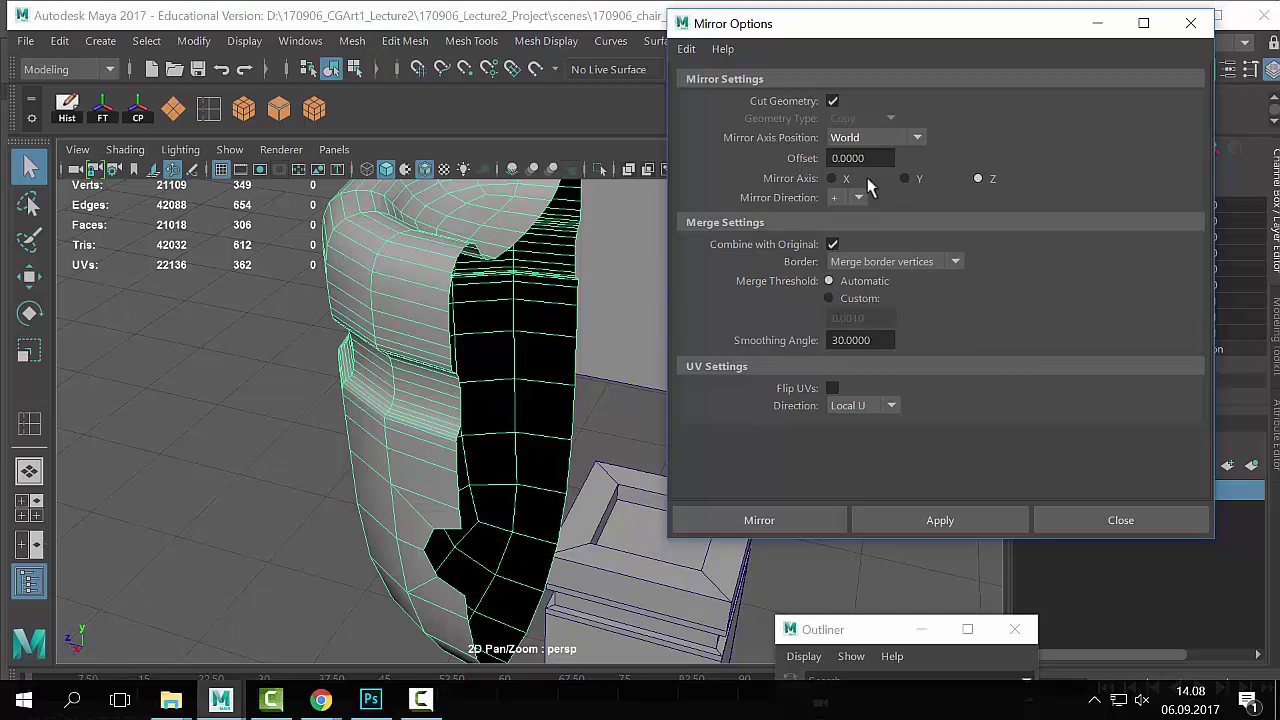
click(848, 240)
click(826, 528)
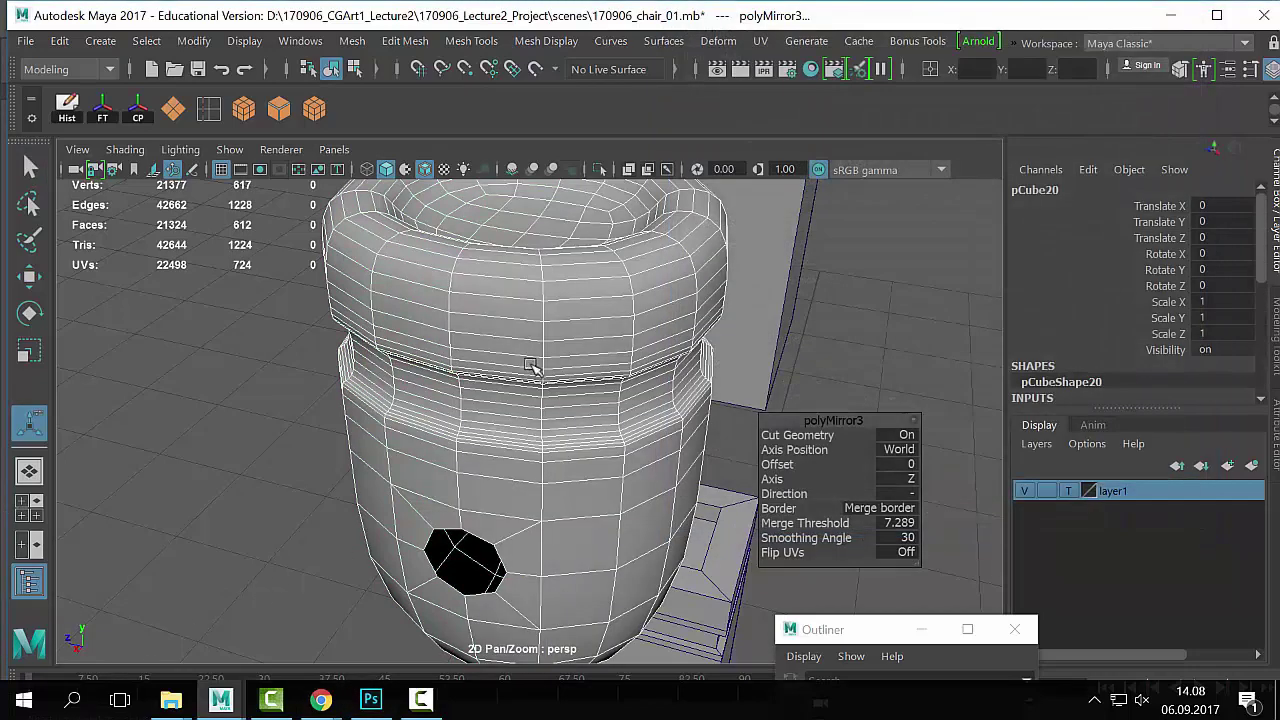
Step: Return to object selection and examine the mirrored container in smooth preview around its rim and hole
alt+drag(515, 413, 573, 376)
right_drag(573, 376, 674, 98)
click(534, 390)
click(847, 406)
alt+drag(786, 423, 571, 423)
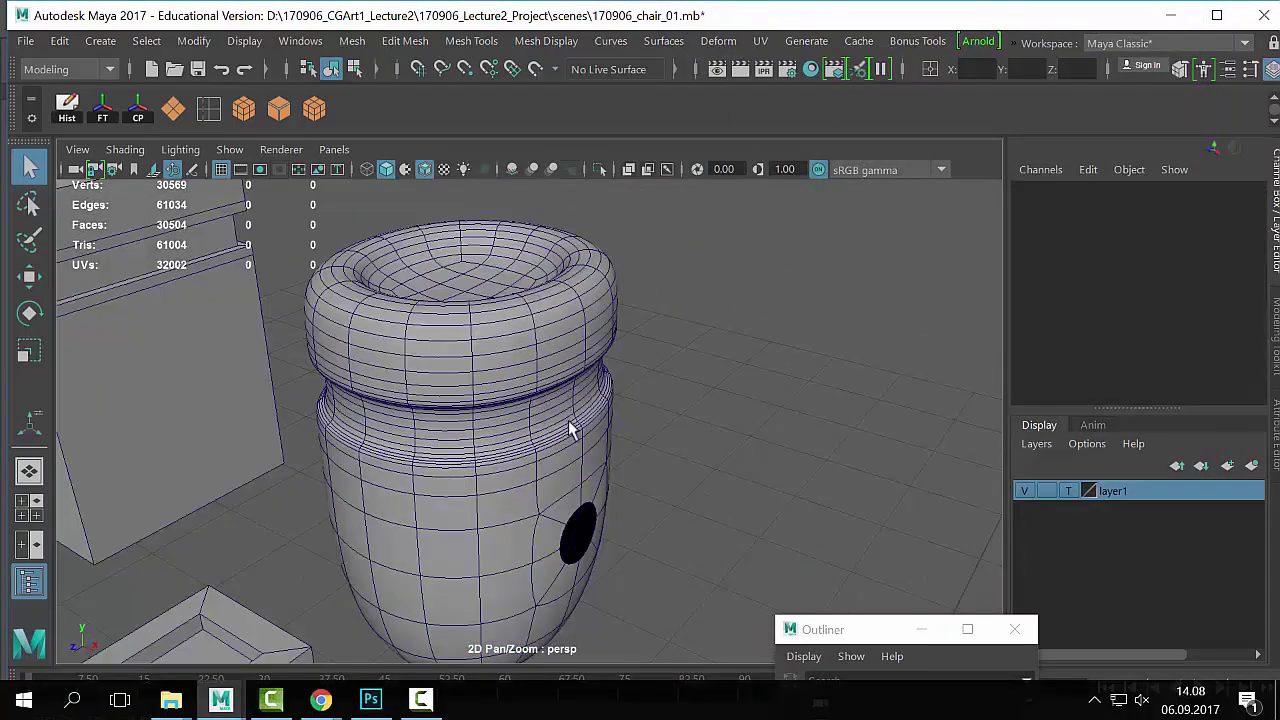
click(585, 425)
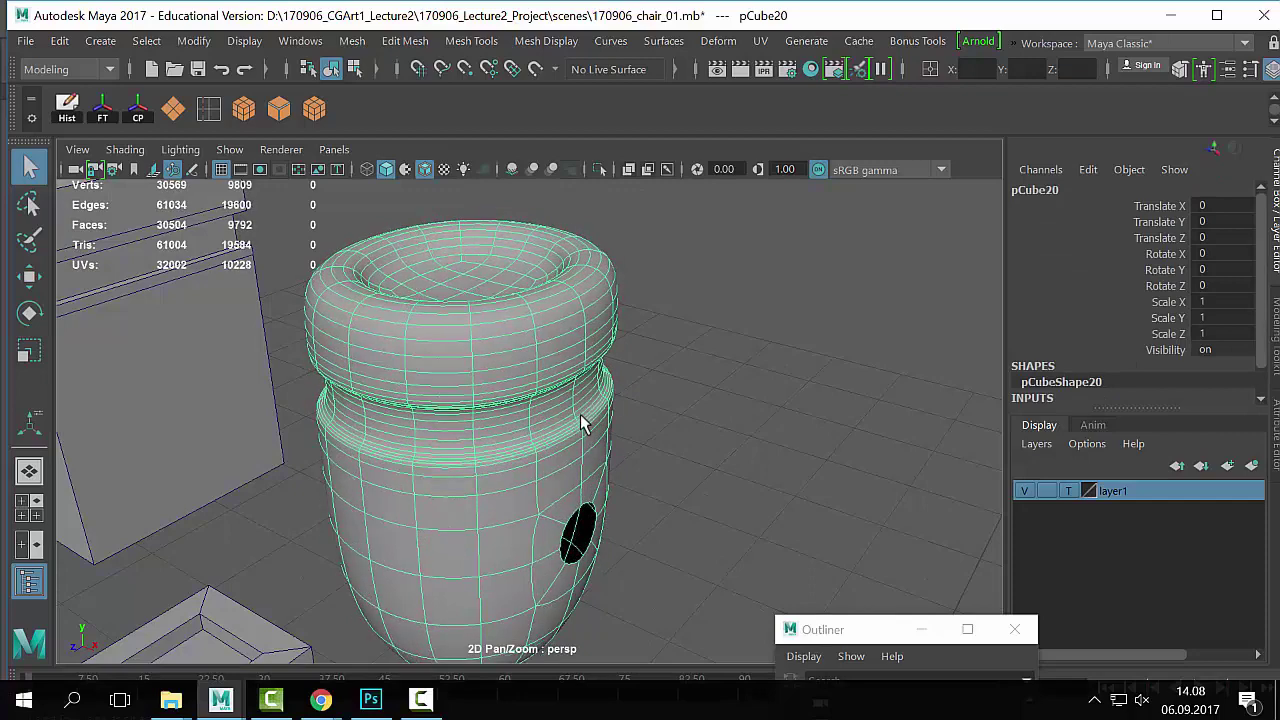
click(762, 336)
scroll(418, 413, down, 5)
alt+drag(375, 408, 335, 325)
Step: Isolate the smooth-previewed container to inspect its overall shape and show the full scene again
click(558, 398)
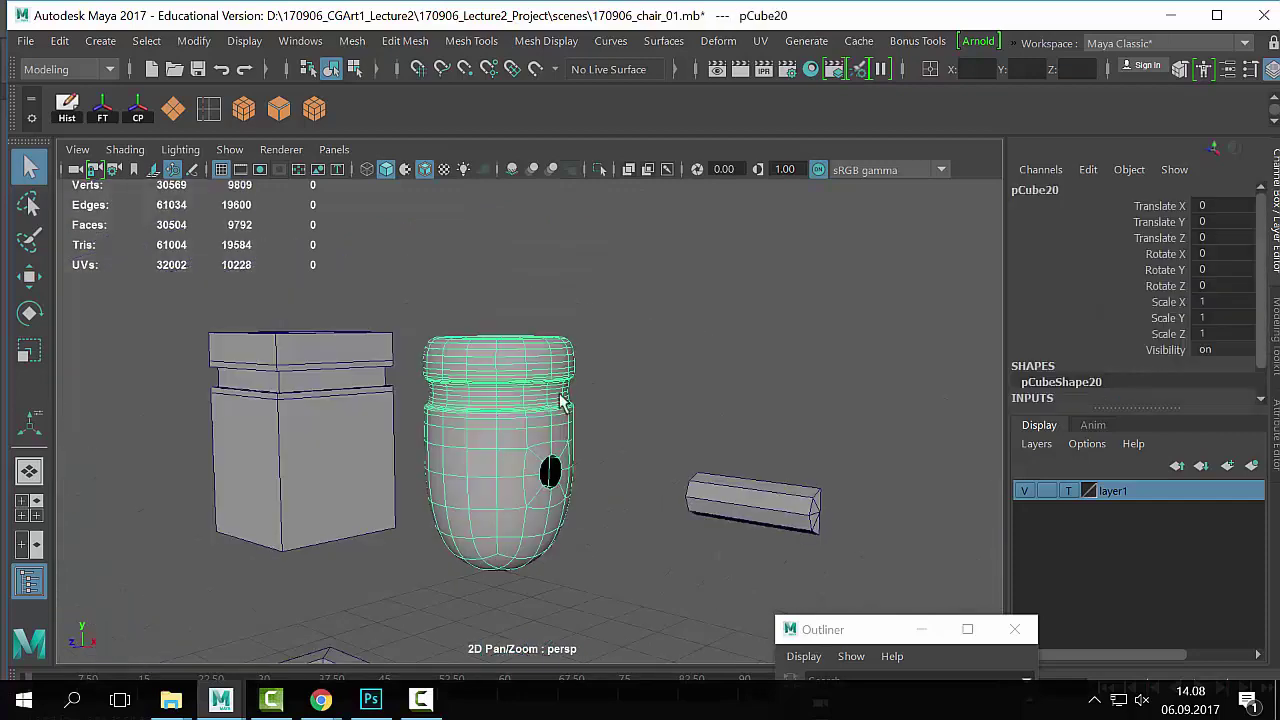
key(ctrl+1)
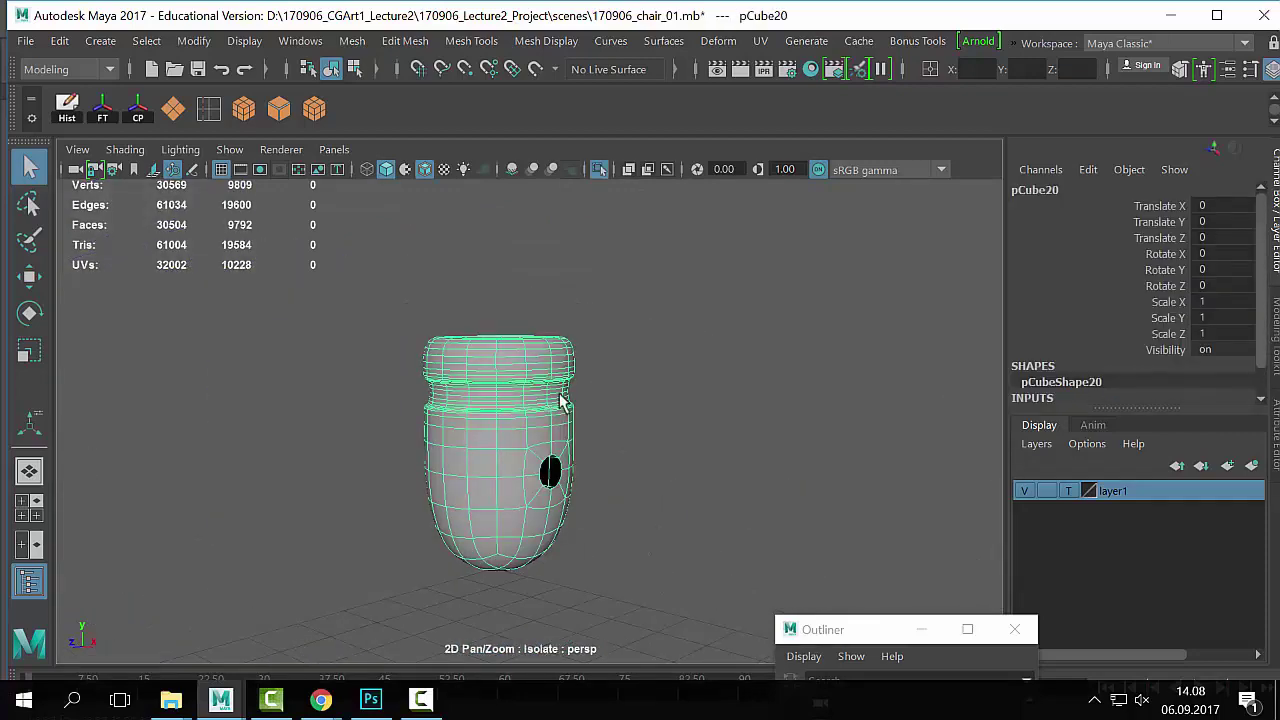
click(522, 248)
scroll(338, 314, down, 4)
click(535, 400)
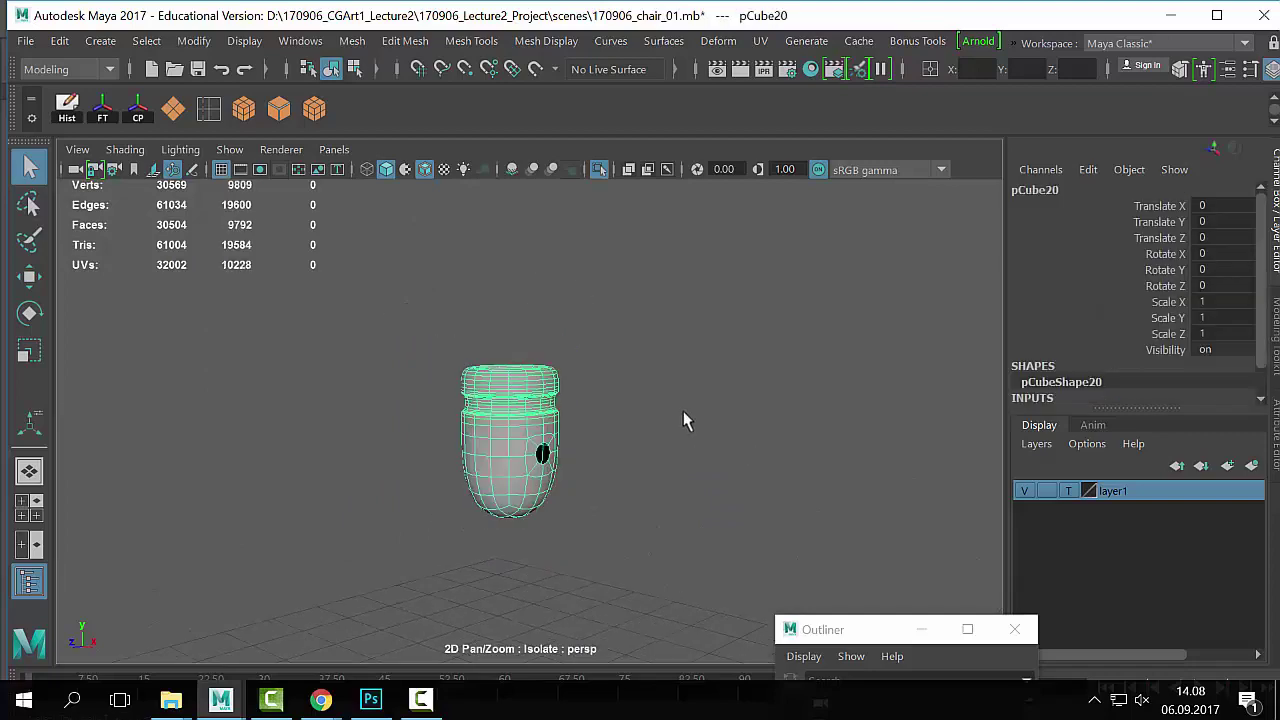
click(697, 386)
scroll(446, 360, down, 5)
alt+drag(466, 350, 483, 331)
scroll(527, 408, up, 6)
alt+drag(665, 440, 755, 440)
key(ctrl+1)
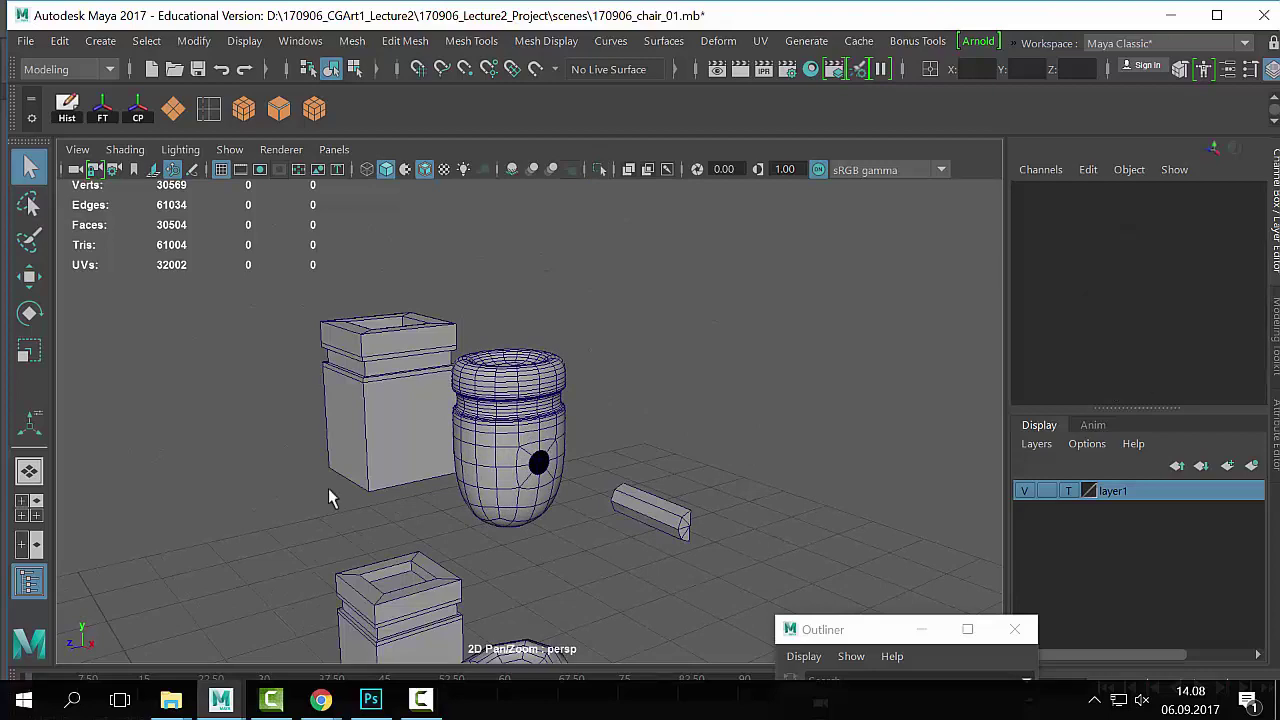
Step: Compare the container's unsmoothed mesh with its smooth preview around the handle hole
alt+right_drag(328, 488, 490, 545)
click(497, 547)
alt+middle_drag(497, 547, 514, 498)
alt+right_drag(279, 424, 586, 466)
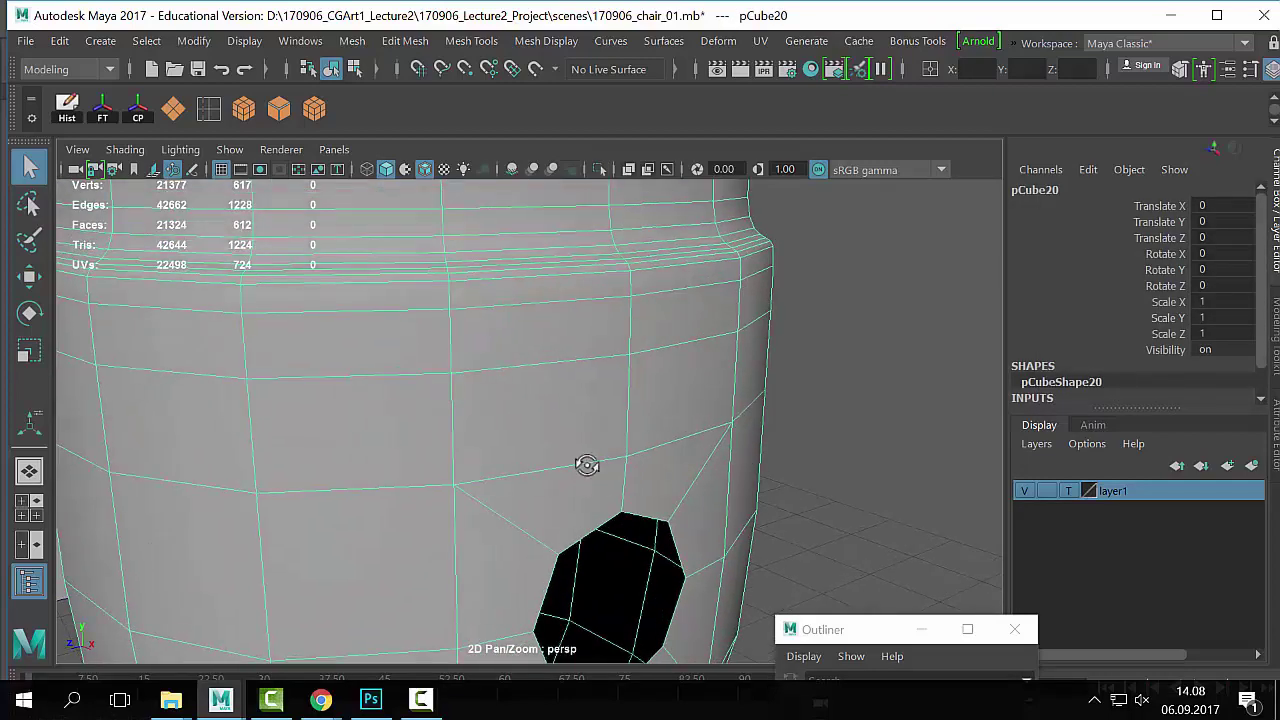
alt+drag(586, 466, 570, 440)
alt+right_drag(570, 440, 421, 426)
key(3)
click(685, 432)
alt+drag(672, 460, 636, 490)
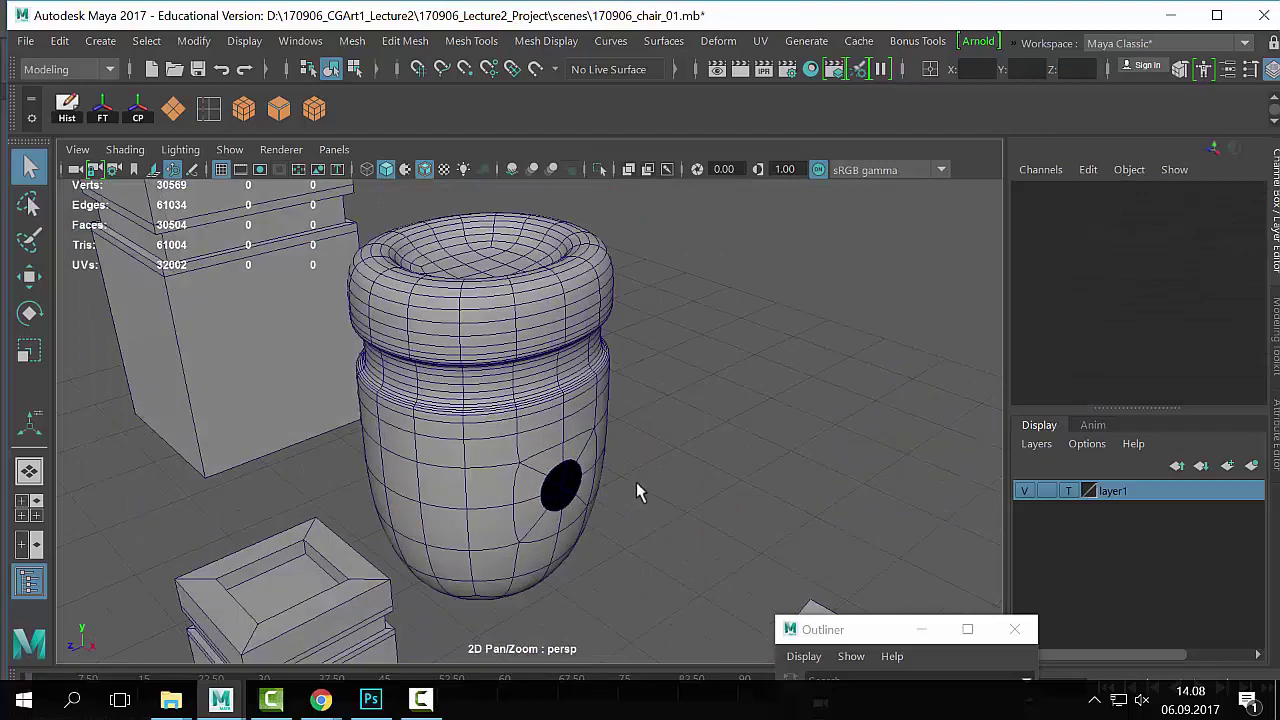
click(592, 500)
scroll(600, 505, up, 5)
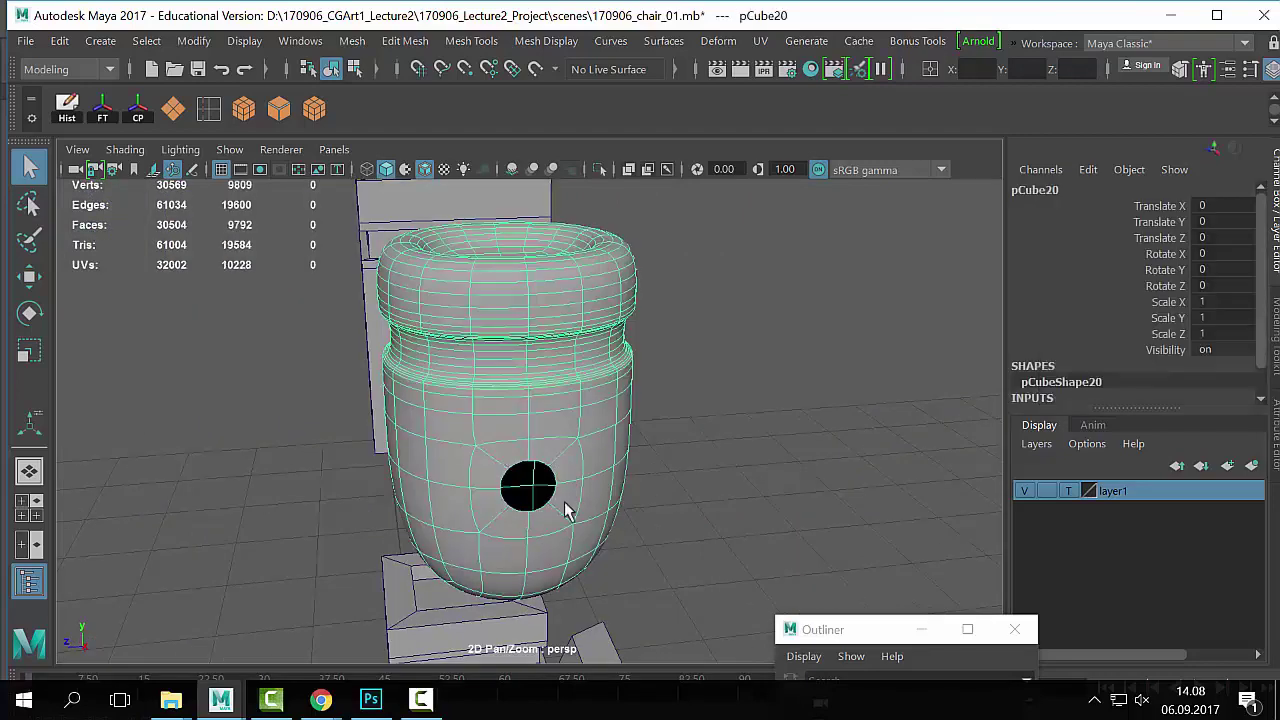
Step: Select the border edge loop of the container's side hole and extrude it with an inward offset
right_drag(628, 484, 677, 14)
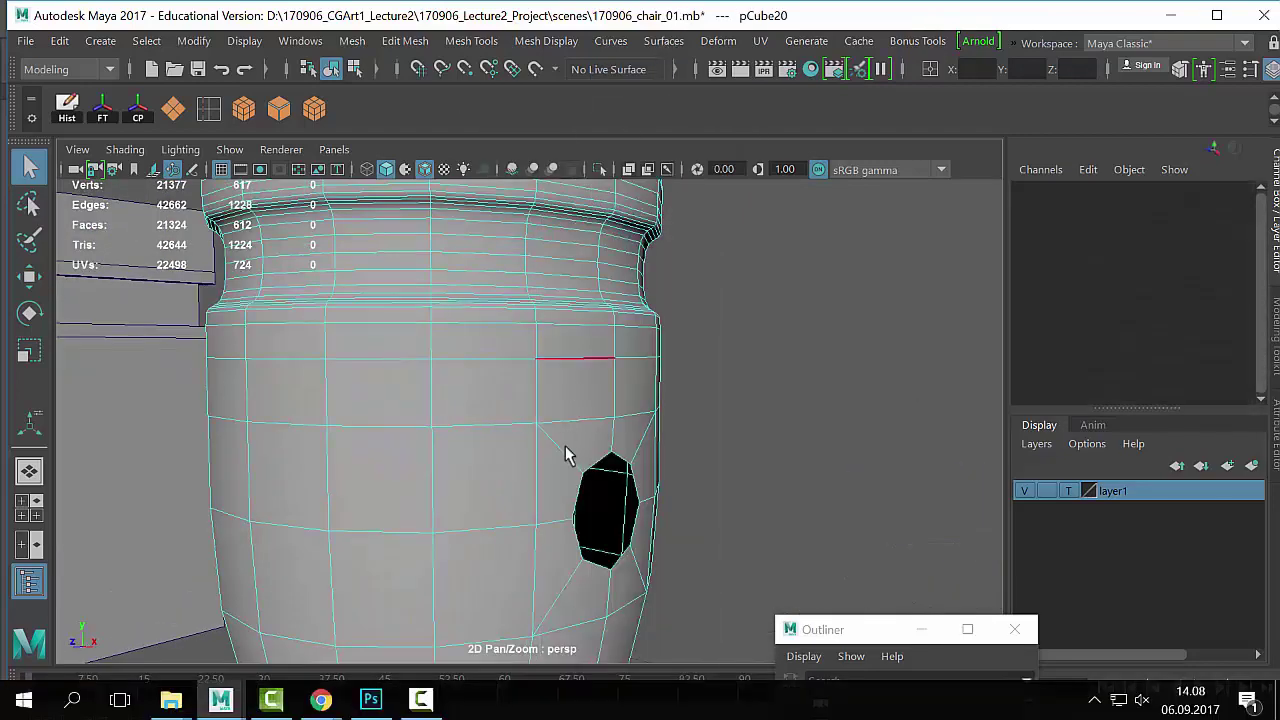
double_click(617, 460)
scroll(619, 468, up, 3)
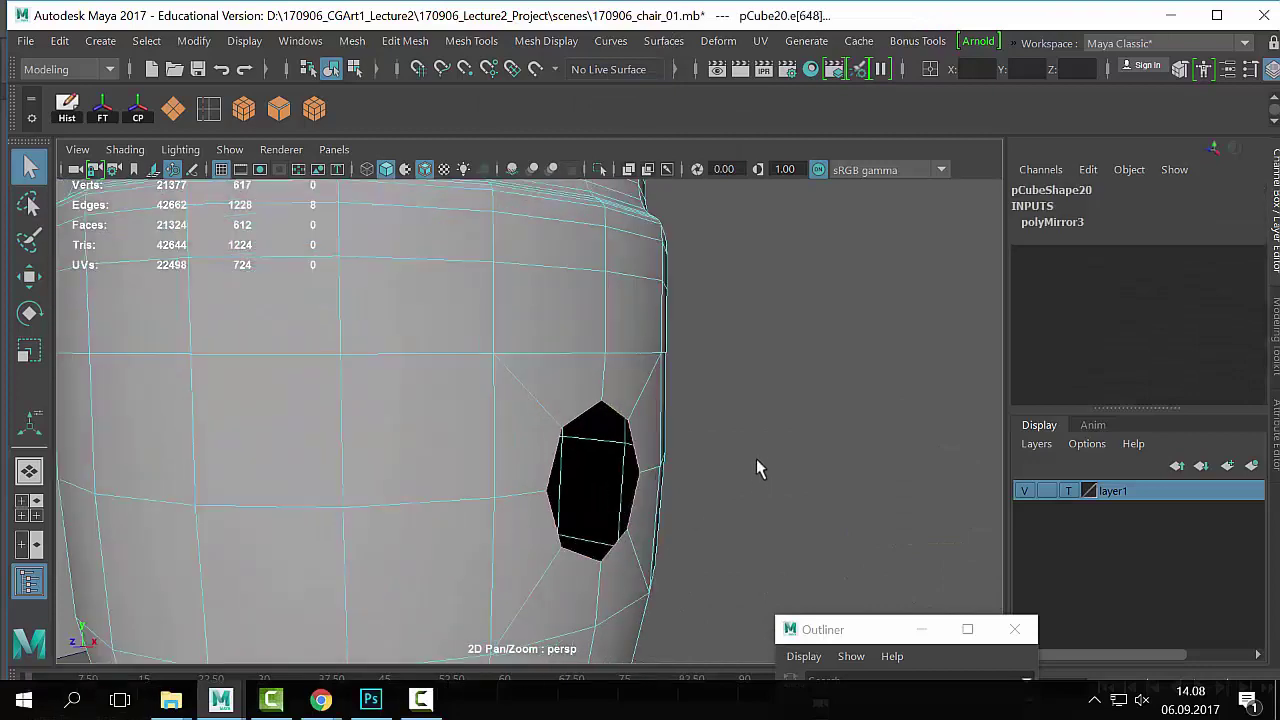
key(ctrl+e)
alt+drag(749, 458, 795, 488)
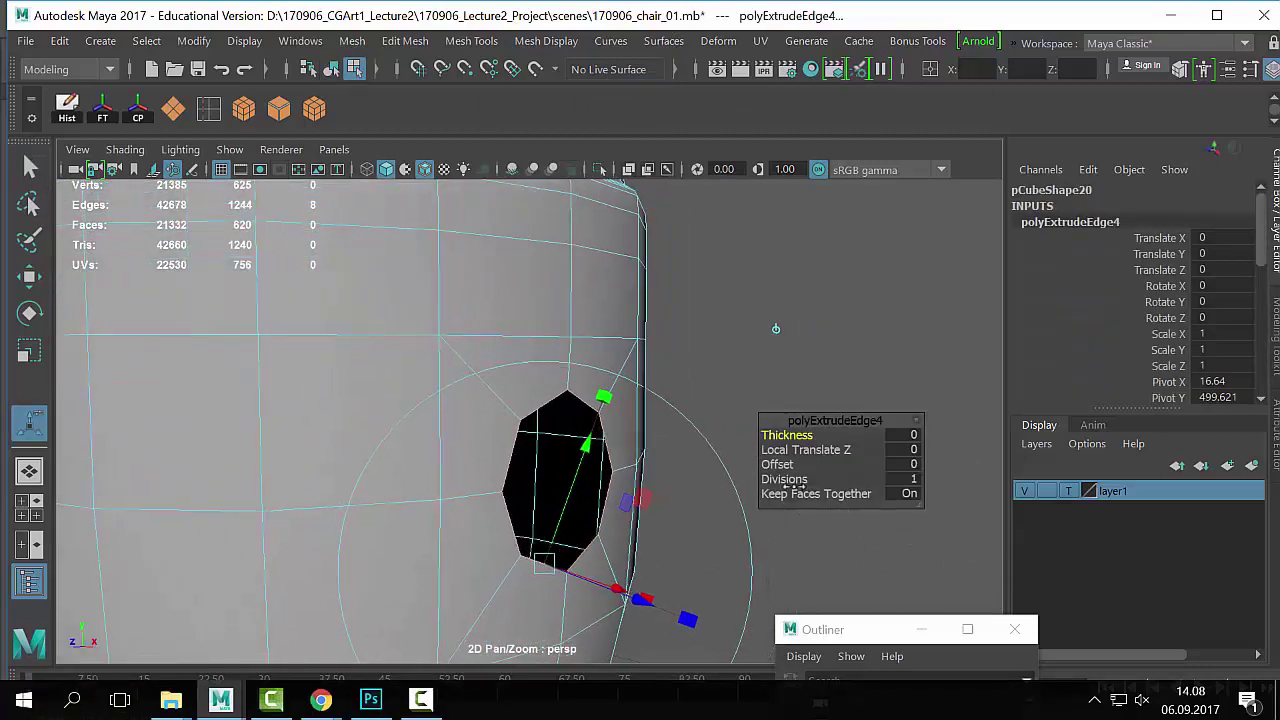
click(777, 464)
Step: Extrude the hole border inward with Translate X -1.681 and extrude it again scaled to 0.376 in Y and Z
key(ctrl+e)
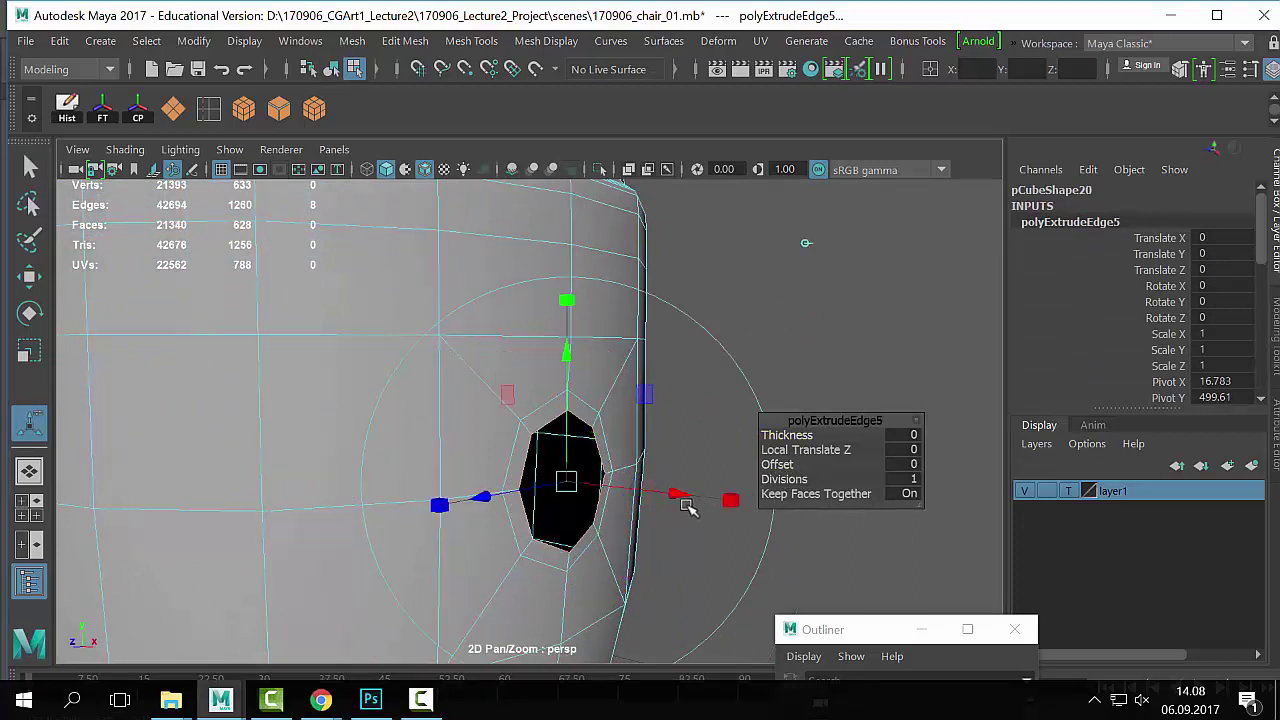
drag(685, 494, 651, 500)
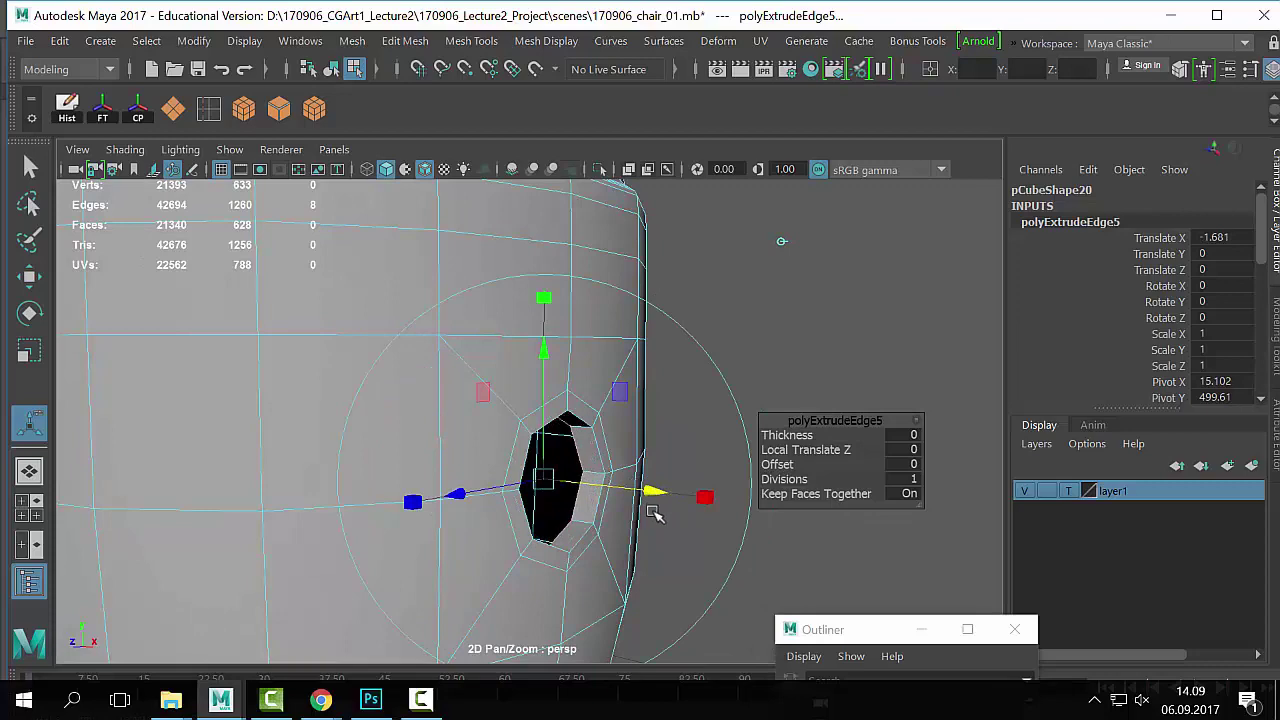
key(ctrl+e)
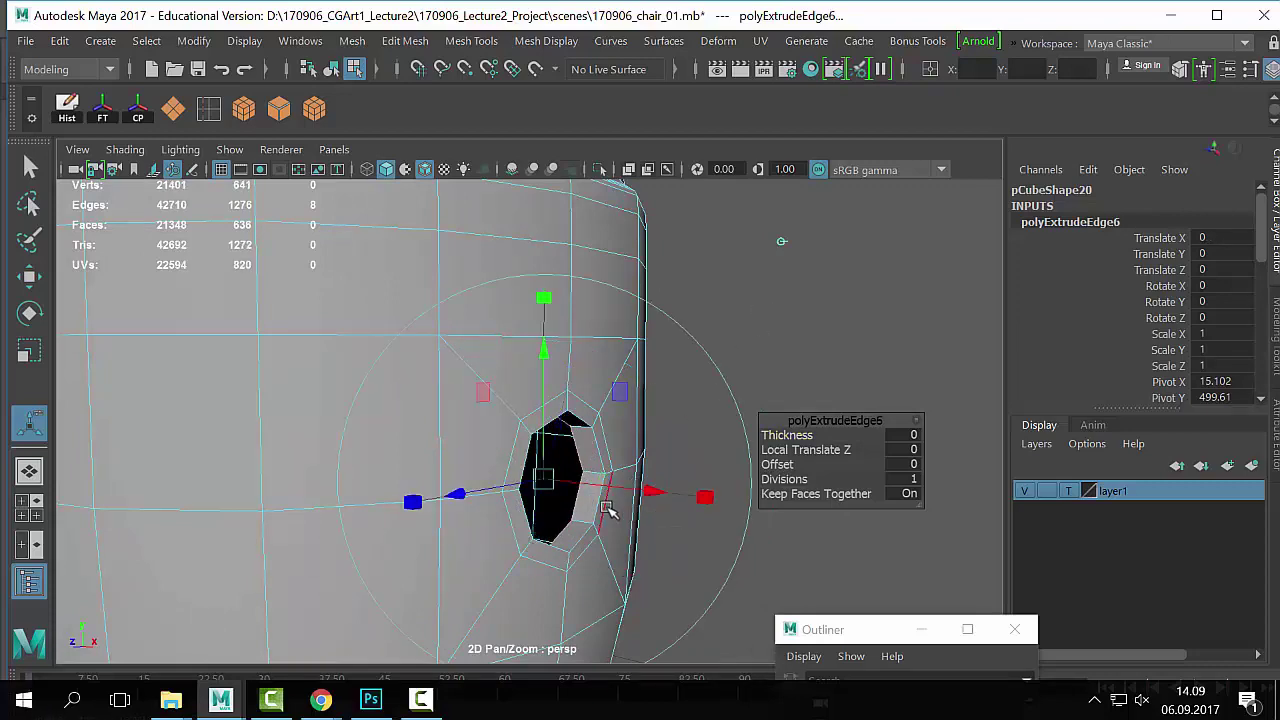
alt+drag(600, 514, 566, 480)
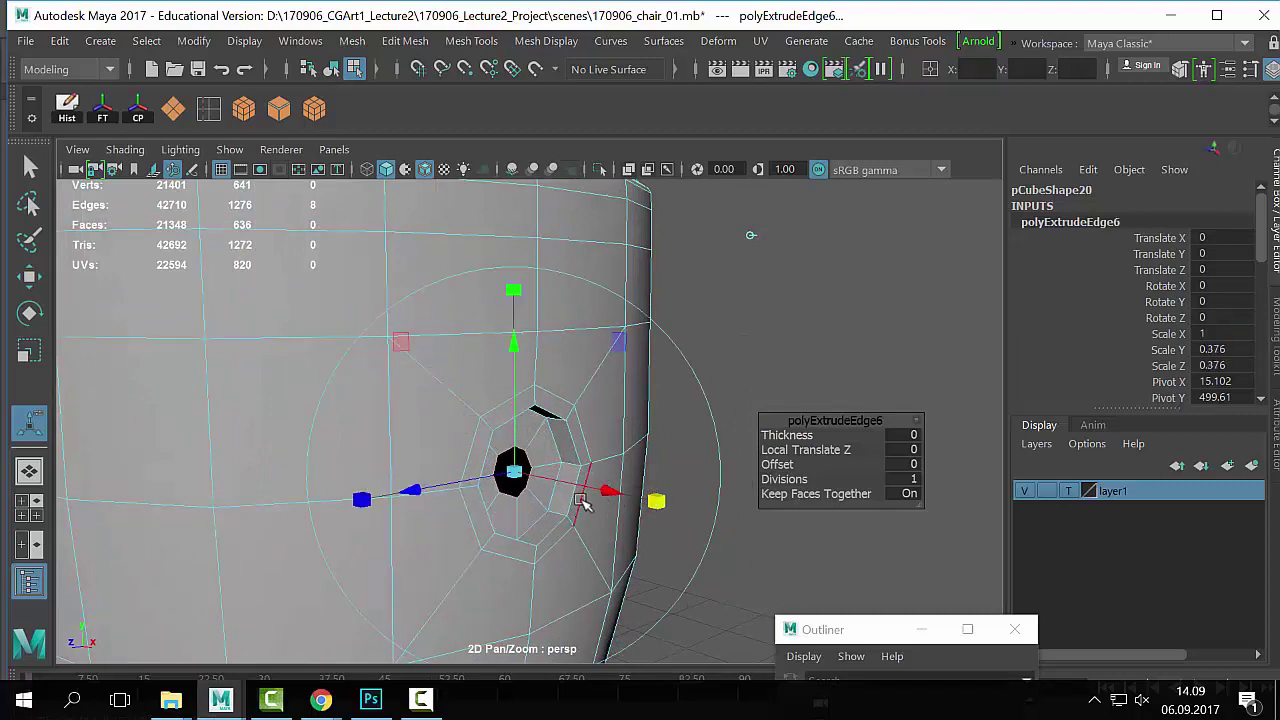
right_drag(585, 180, 705, 109)
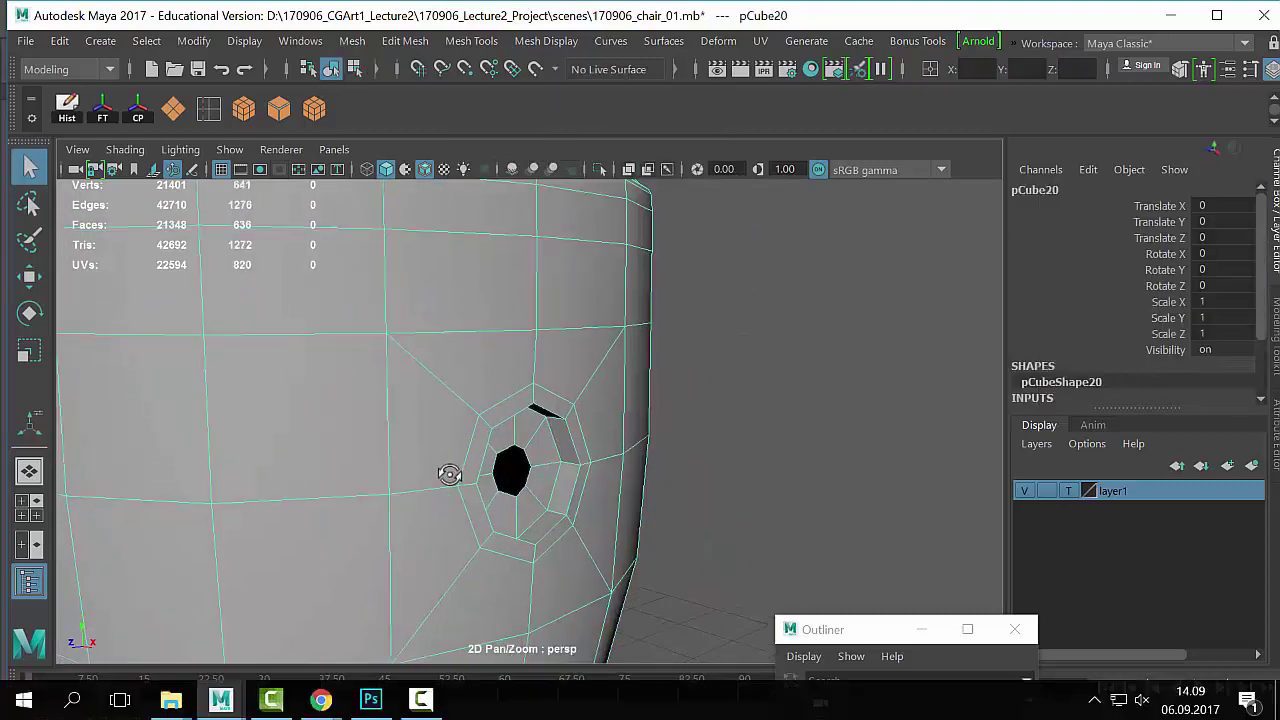
scroll(449, 474, up, 5)
alt+drag(556, 441, 554, 462)
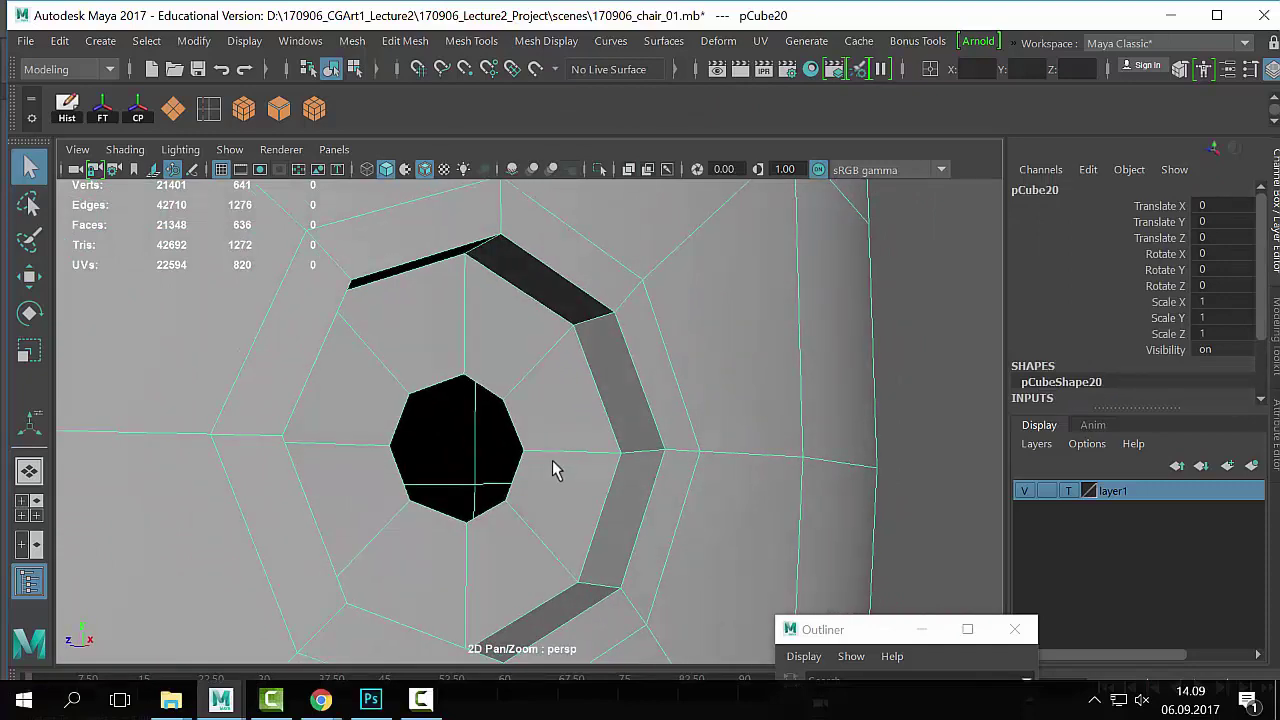
right_drag(522, 357, 507, 62)
click(474, 397)
click(414, 46)
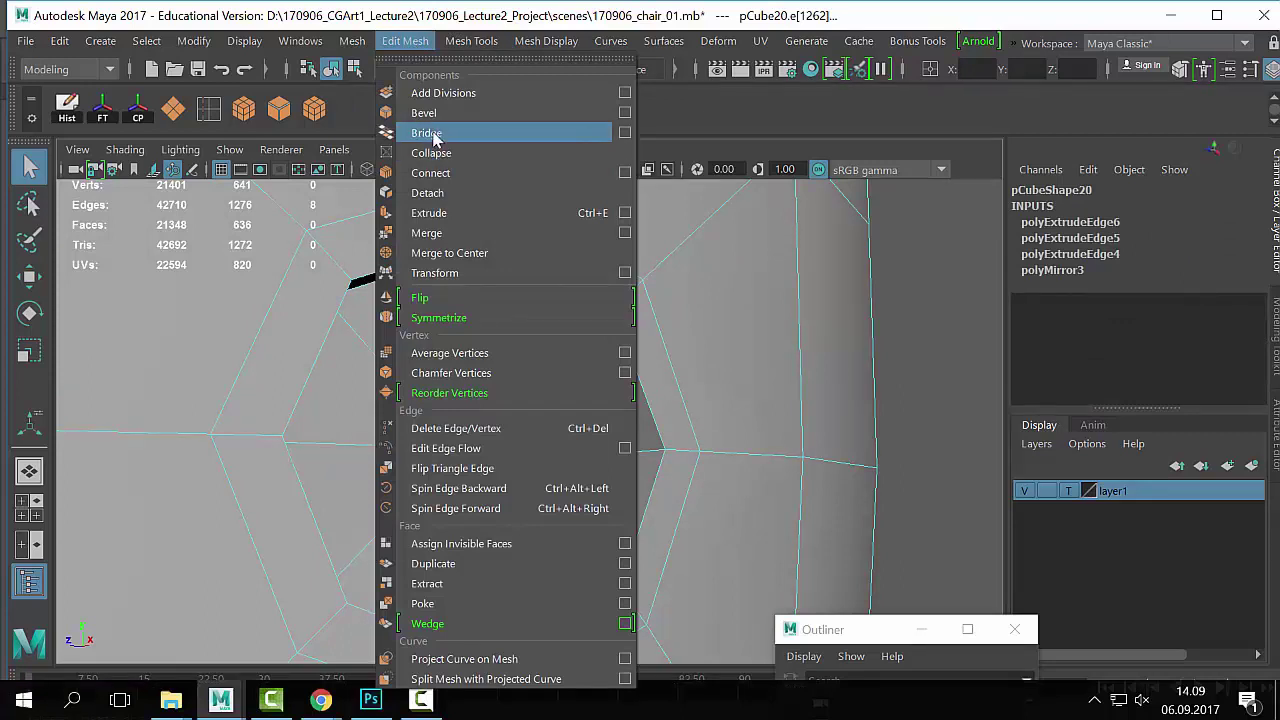
right_drag(425, 148, 430, 100)
click(494, 322)
click(479, 398)
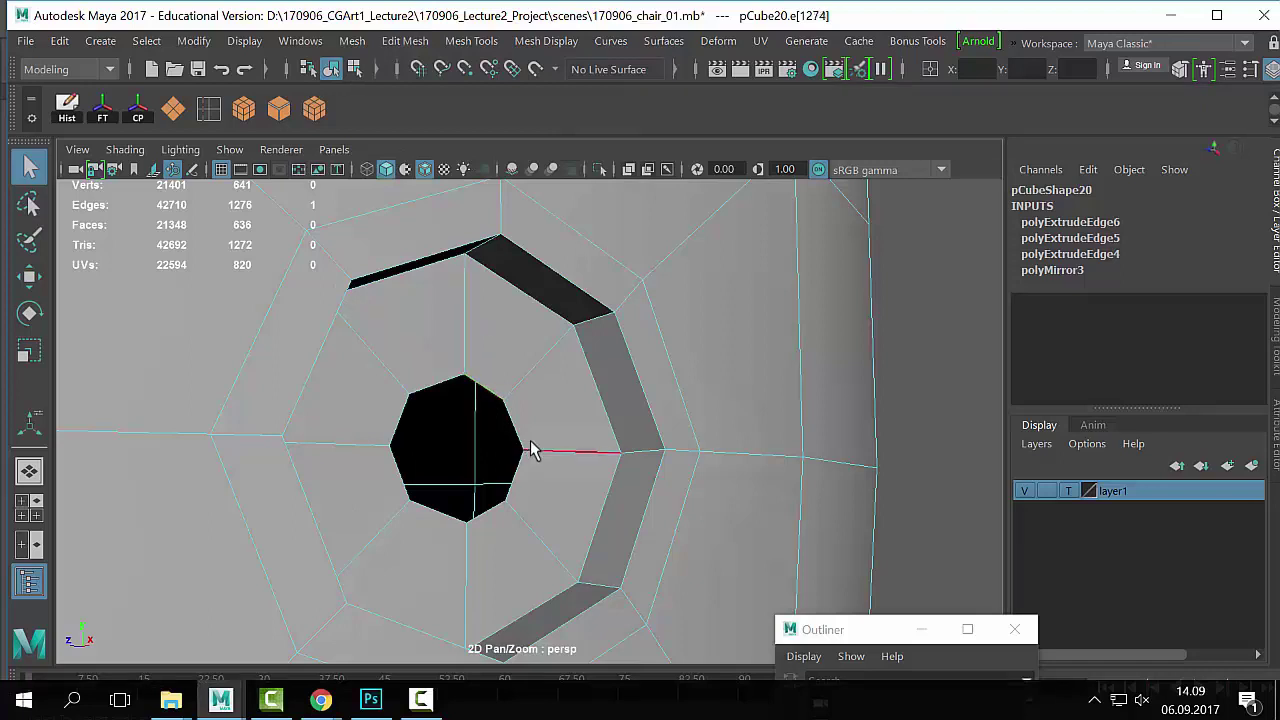
key(ctrl+e)
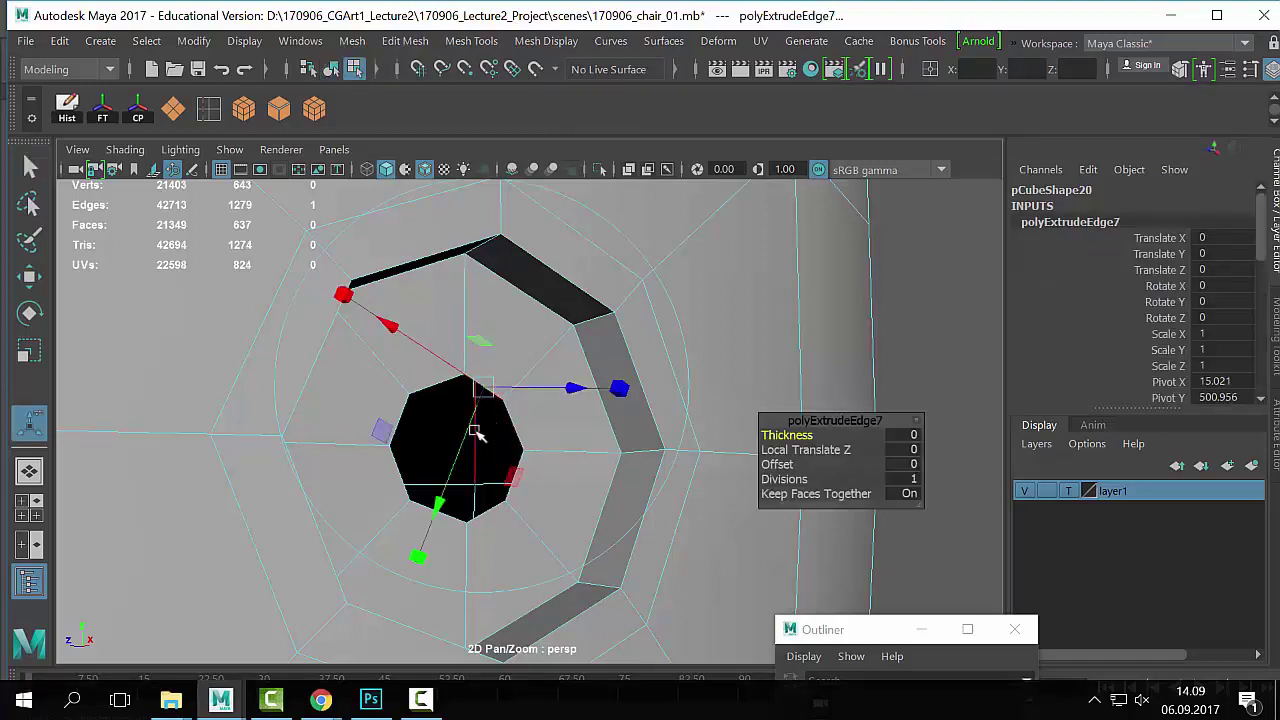
click(430, 524)
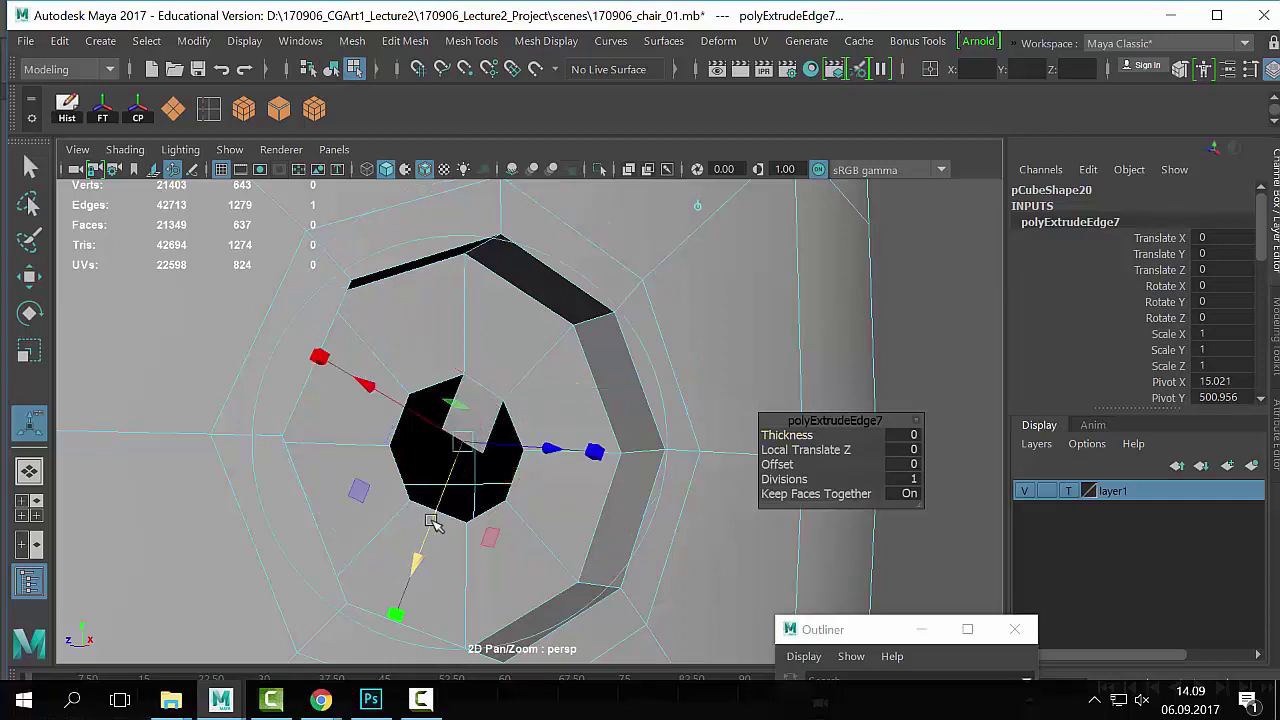
key(ctrl+z)
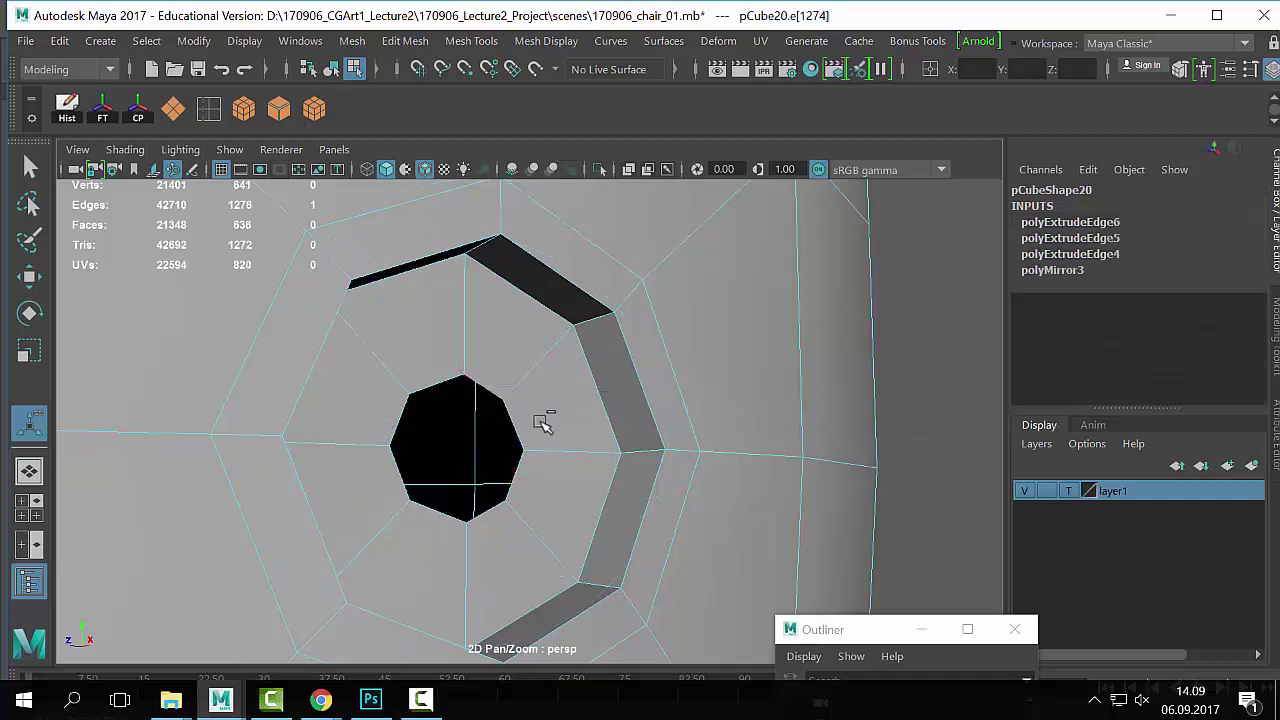
Step: Select the inner border edge loop of the container's recessed side hole and close it with Fill Hole
key(q)
double_click(485, 392)
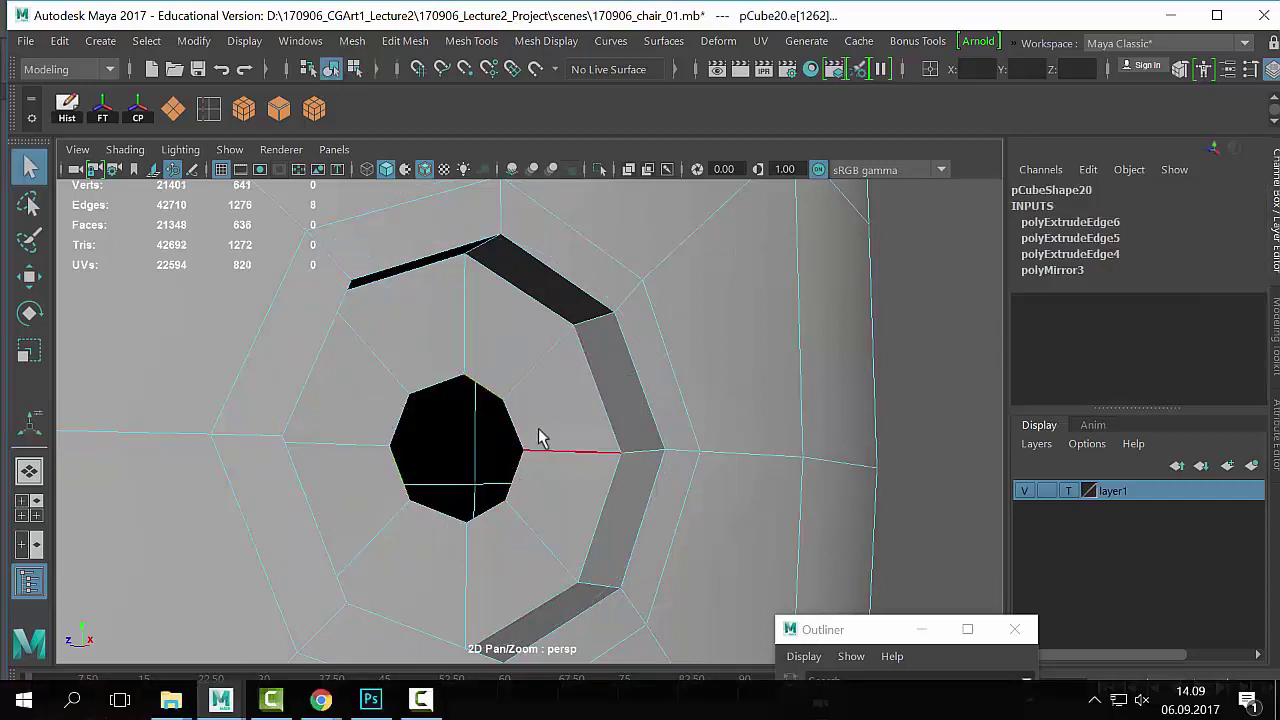
click(352, 41)
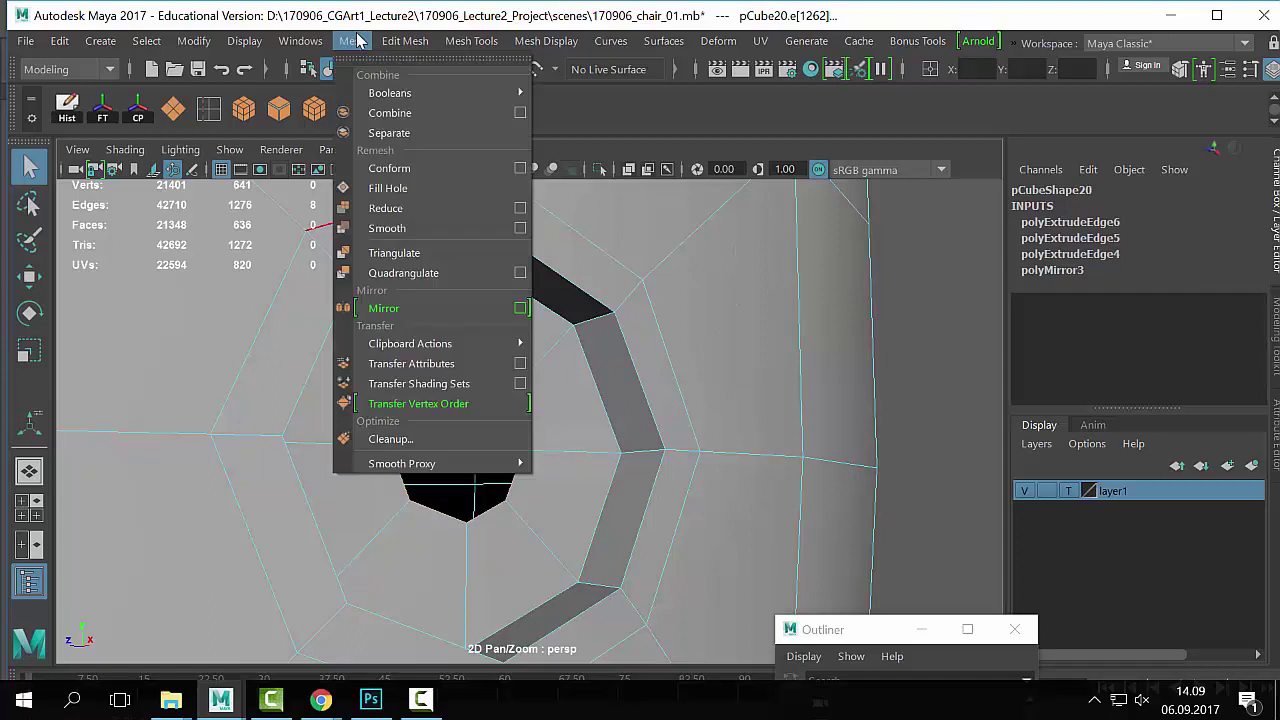
click(400, 190)
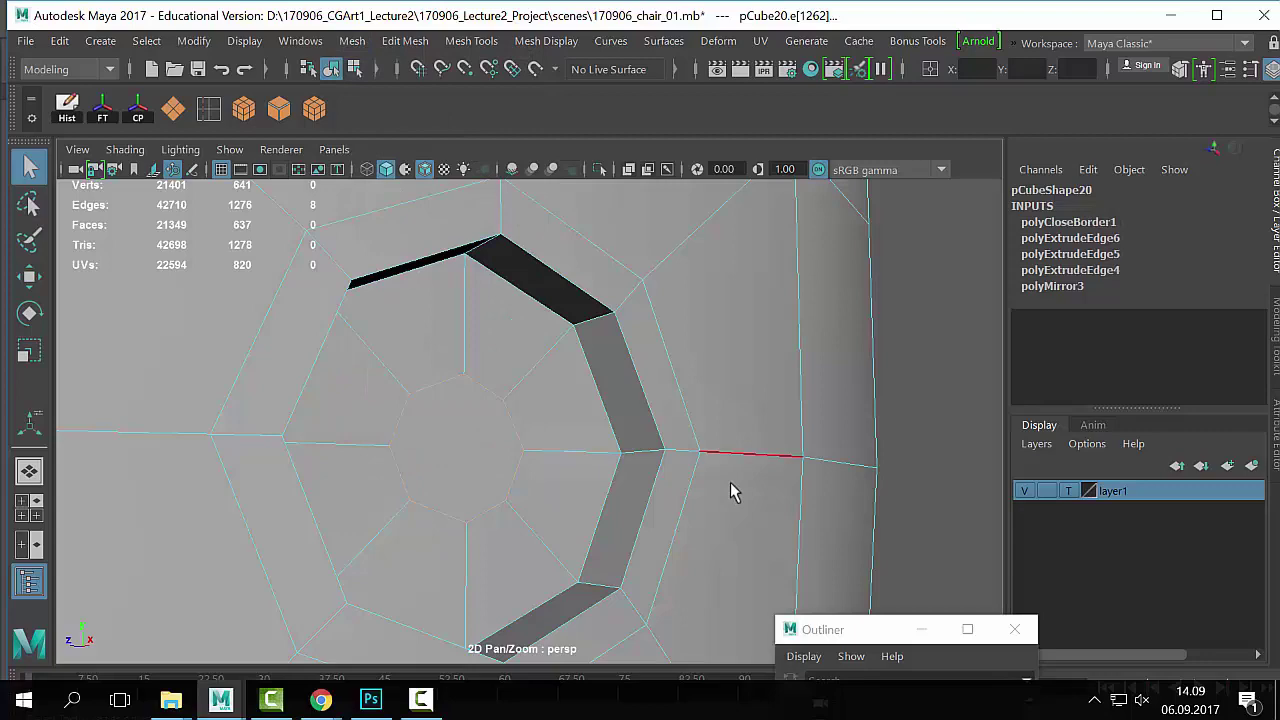
right_drag(500, 195, 700, 100)
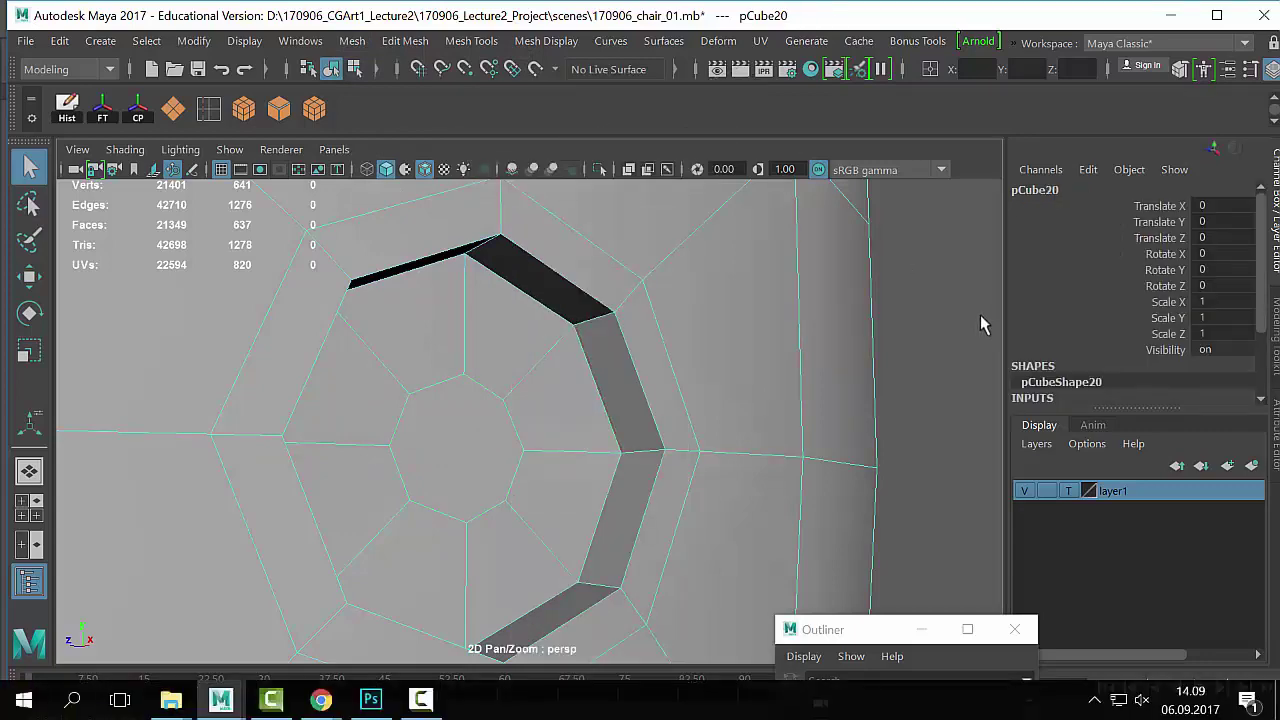
Step: Examine the face capping the recessed hole and the edges that bound it, counting its sides
alt+drag(846, 420, 901, 427)
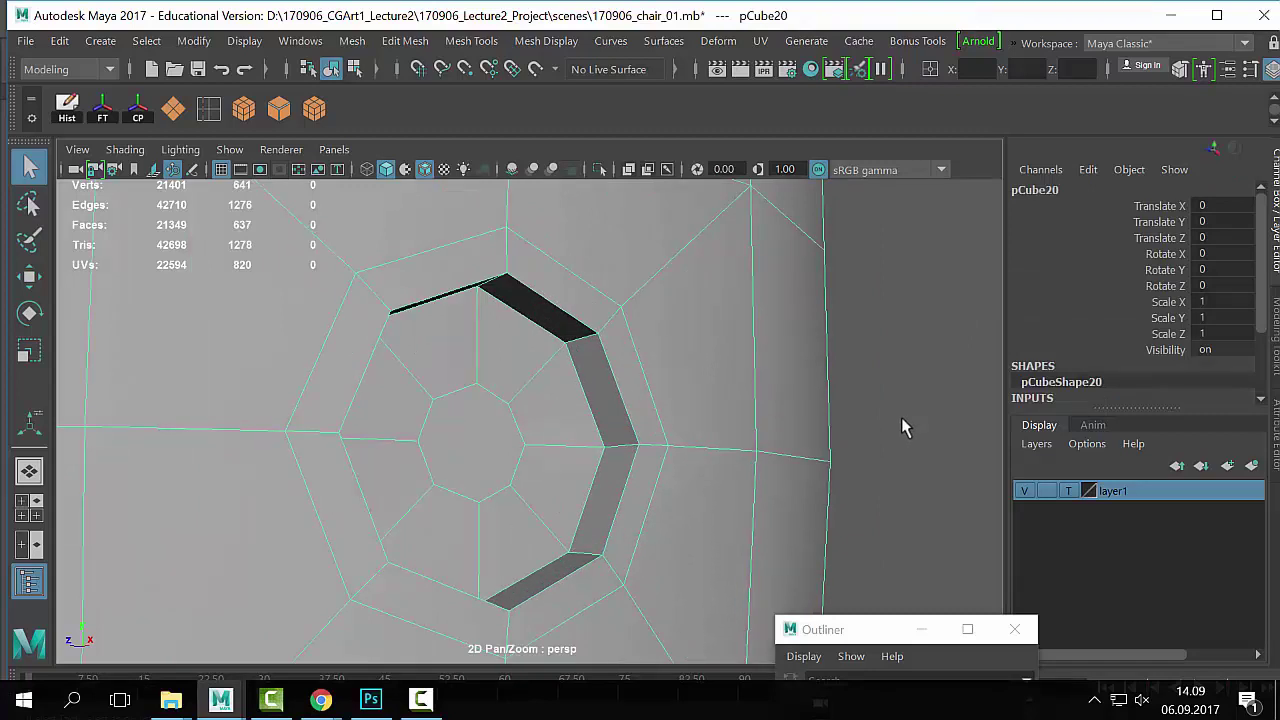
right_drag(780, 174, 757, 229)
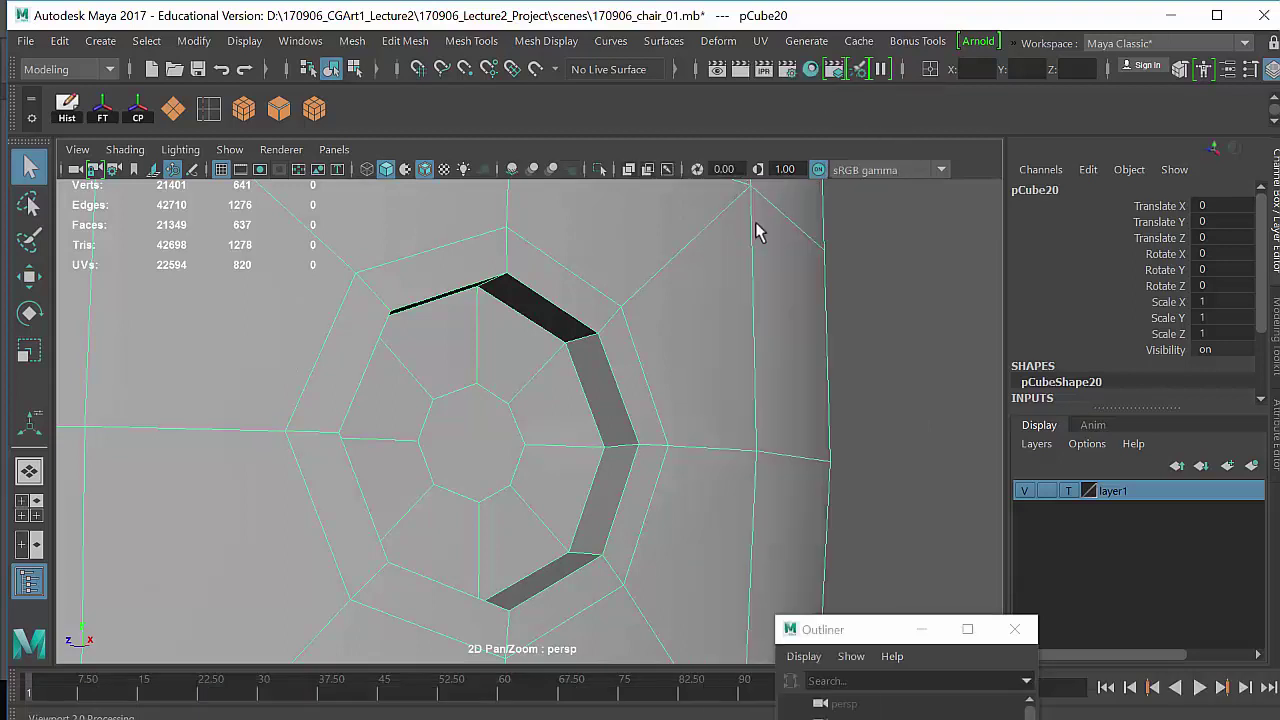
click(492, 447)
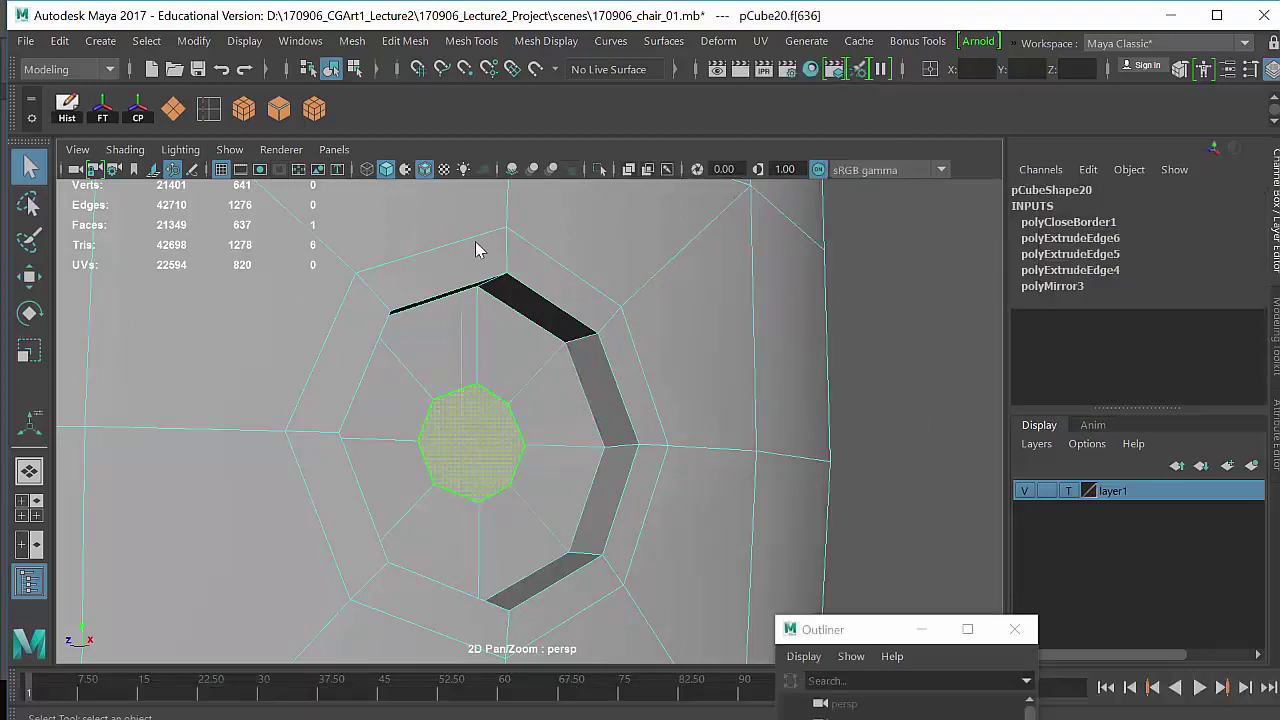
key(ctrl+F10)
shift+click(491, 394)
shift+click(519, 425)
shift+click(503, 500)
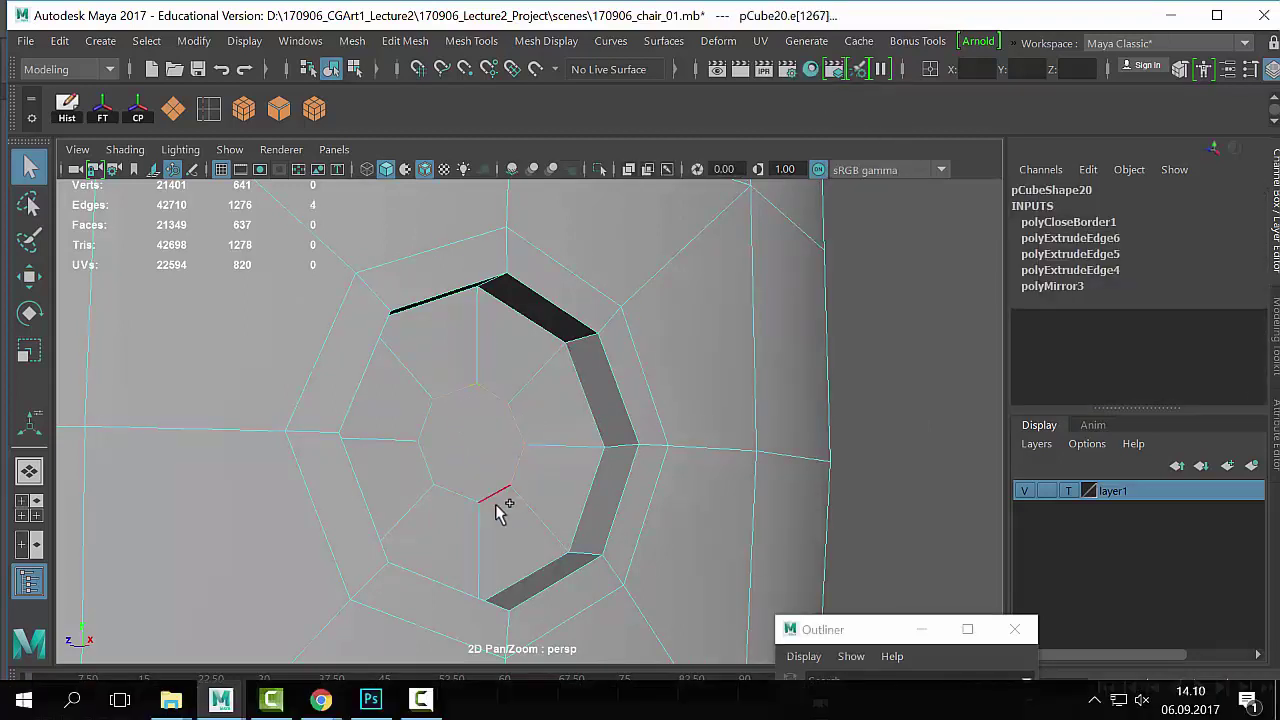
shift+click(460, 498)
shift+click(428, 462)
right_drag(475, 420, 500, 190)
click(459, 465)
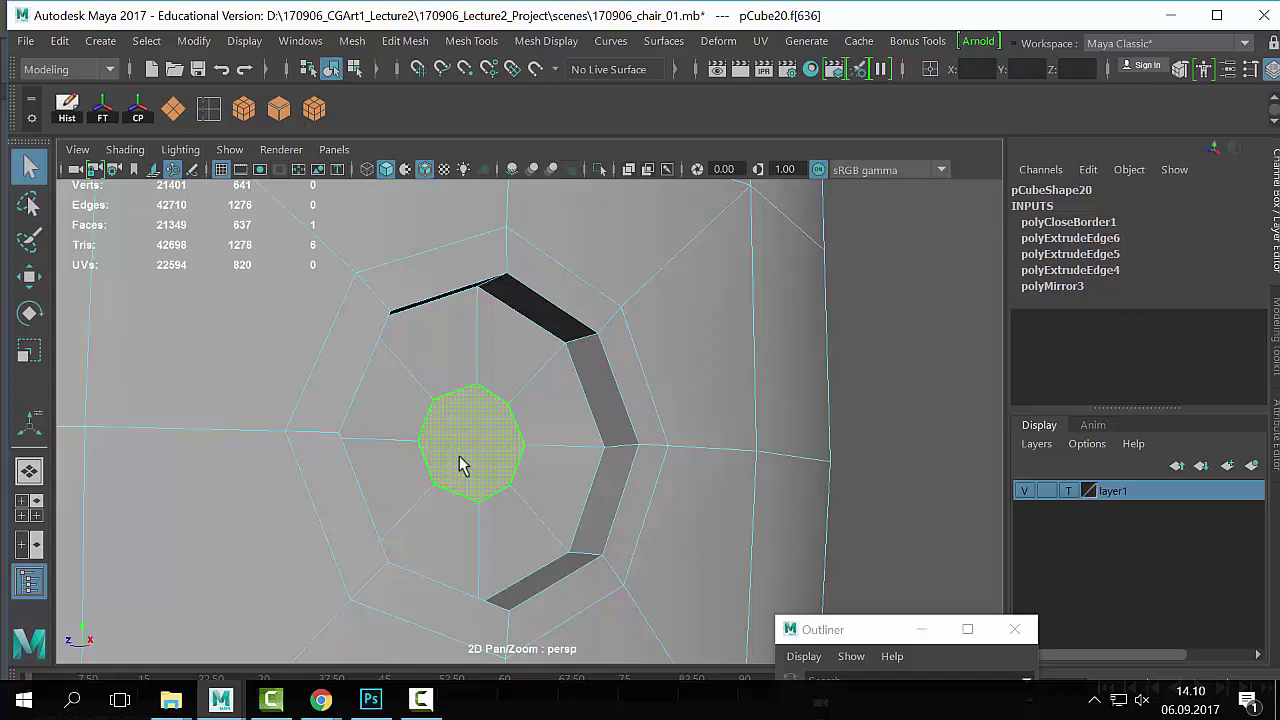
click(459, 465)
scroll(459, 465, up, 2)
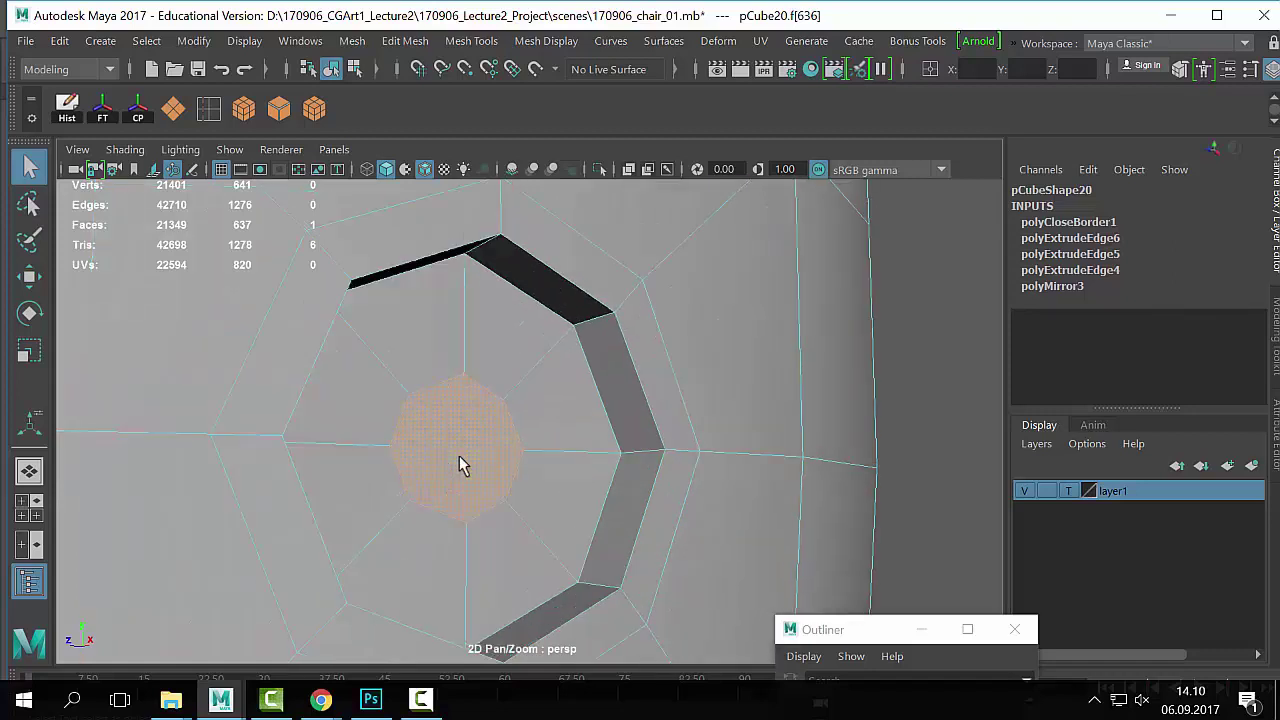
click(700, 471)
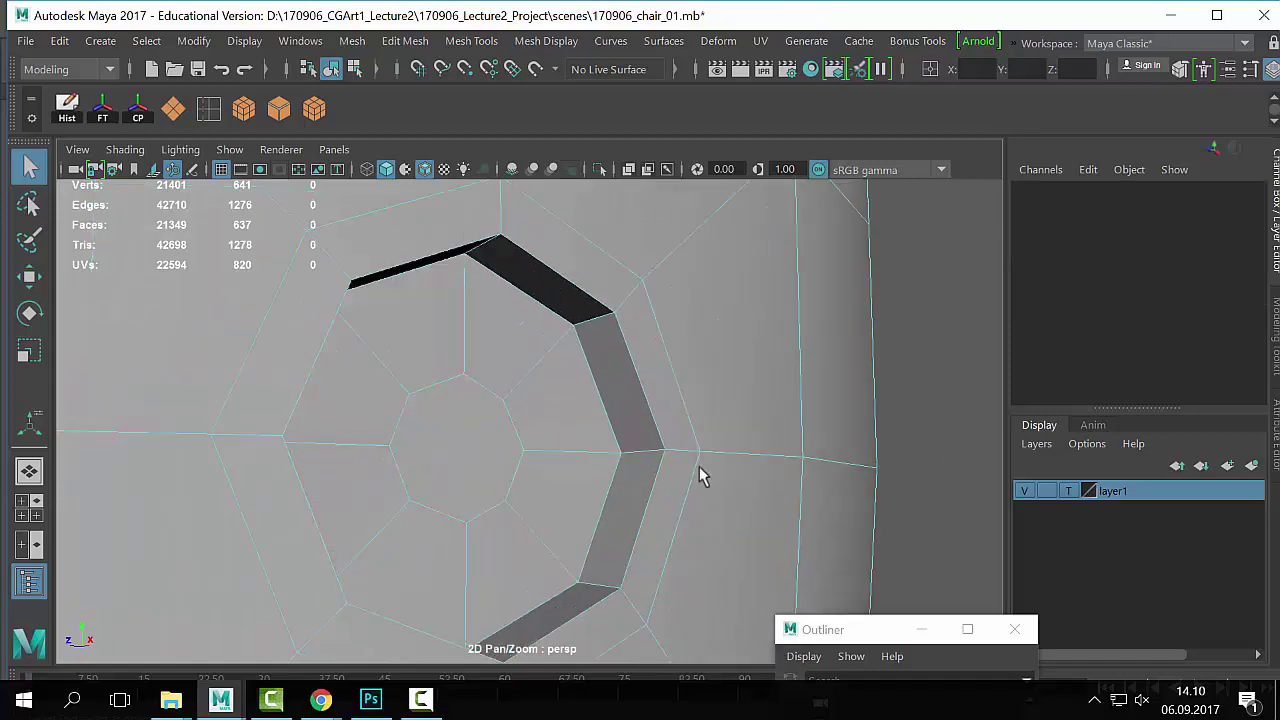
click(452, 460)
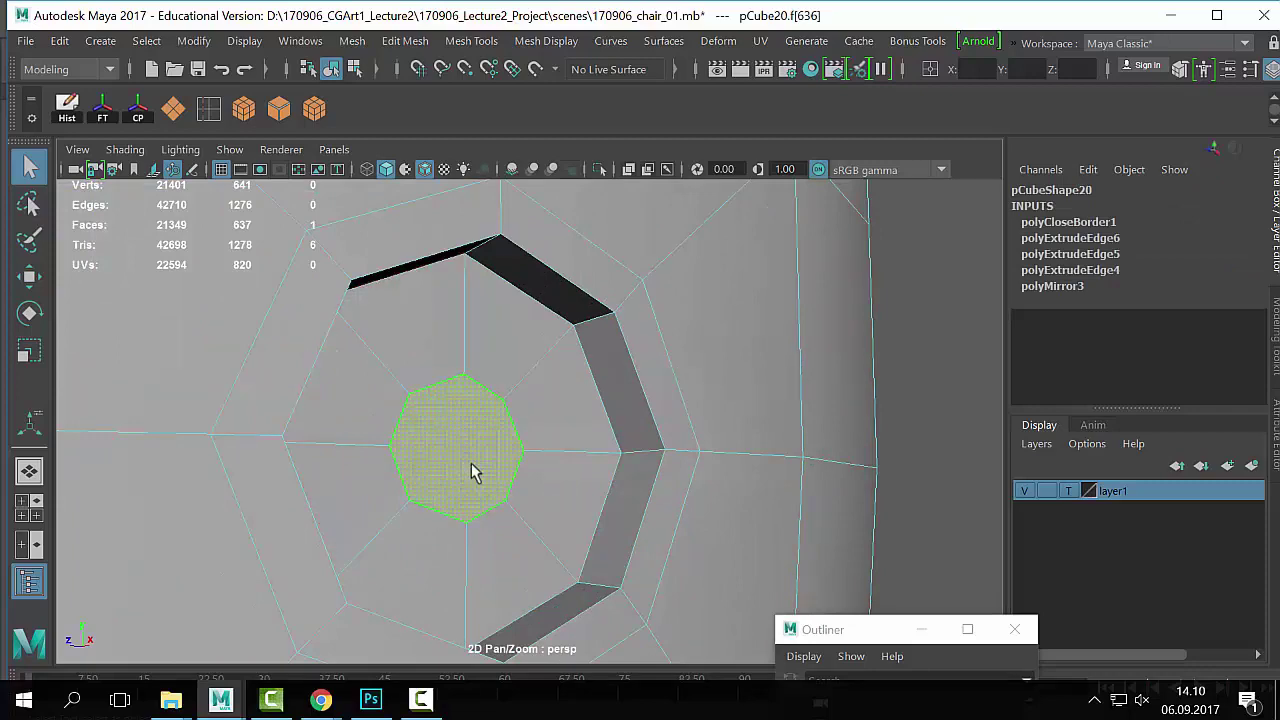
right_drag(762, 440, 723, 486)
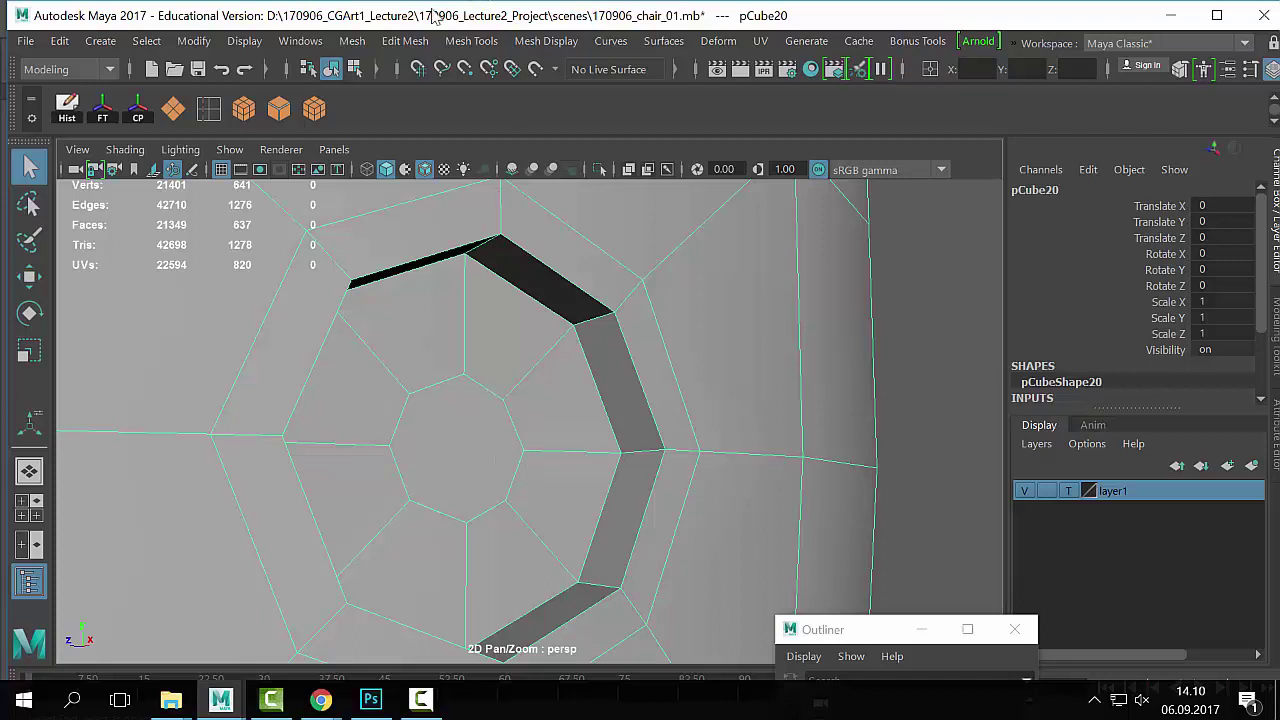
Step: Add the Multi-Cut tool to the custom shelf and activate it from there
click(408, 40)
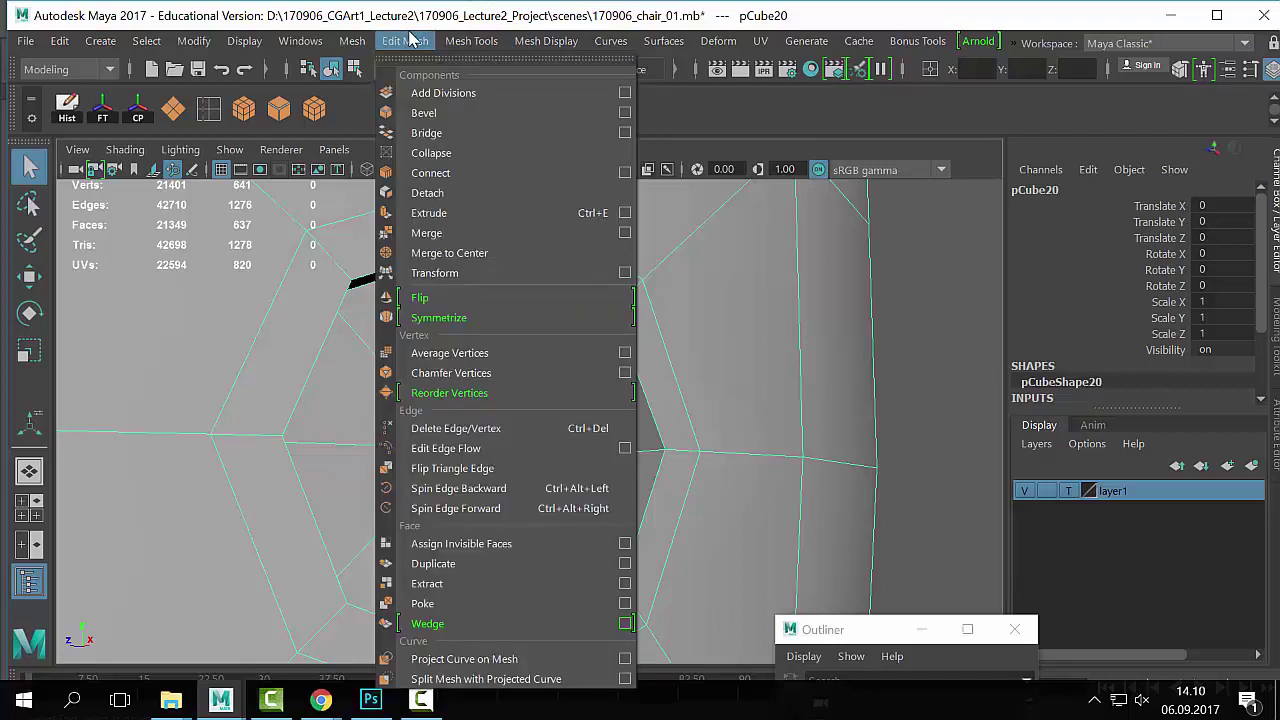
mouse_move(477, 45)
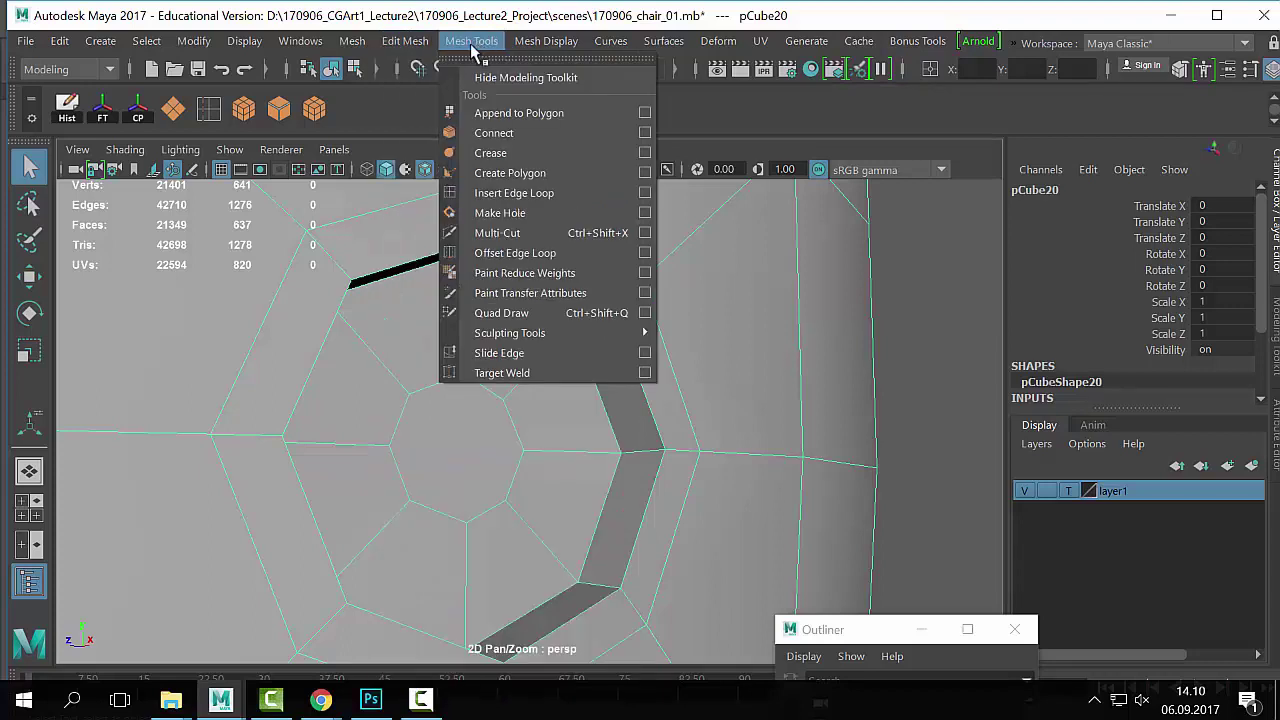
ctrl+shift+click(512, 233)
click(348, 118)
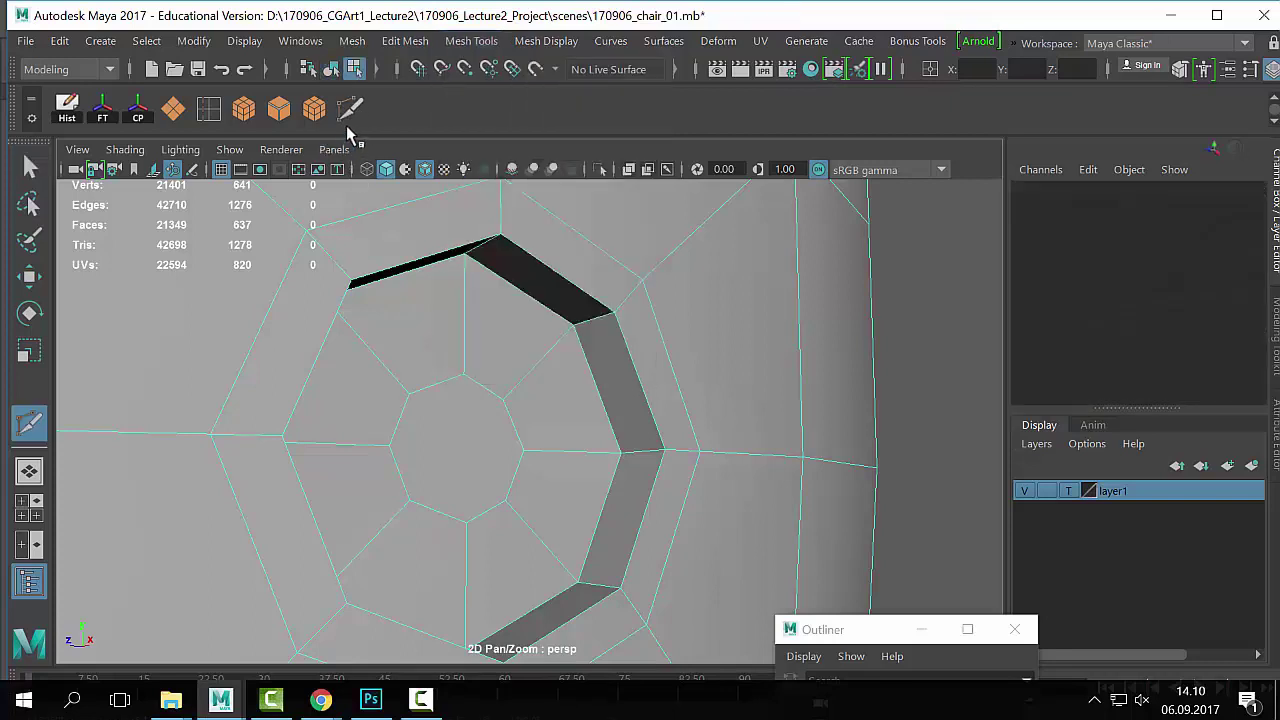
Step: Cut the octagonal cap face vertically from its top vertex to its bottom vertex with Multi-Cut
click(463, 374)
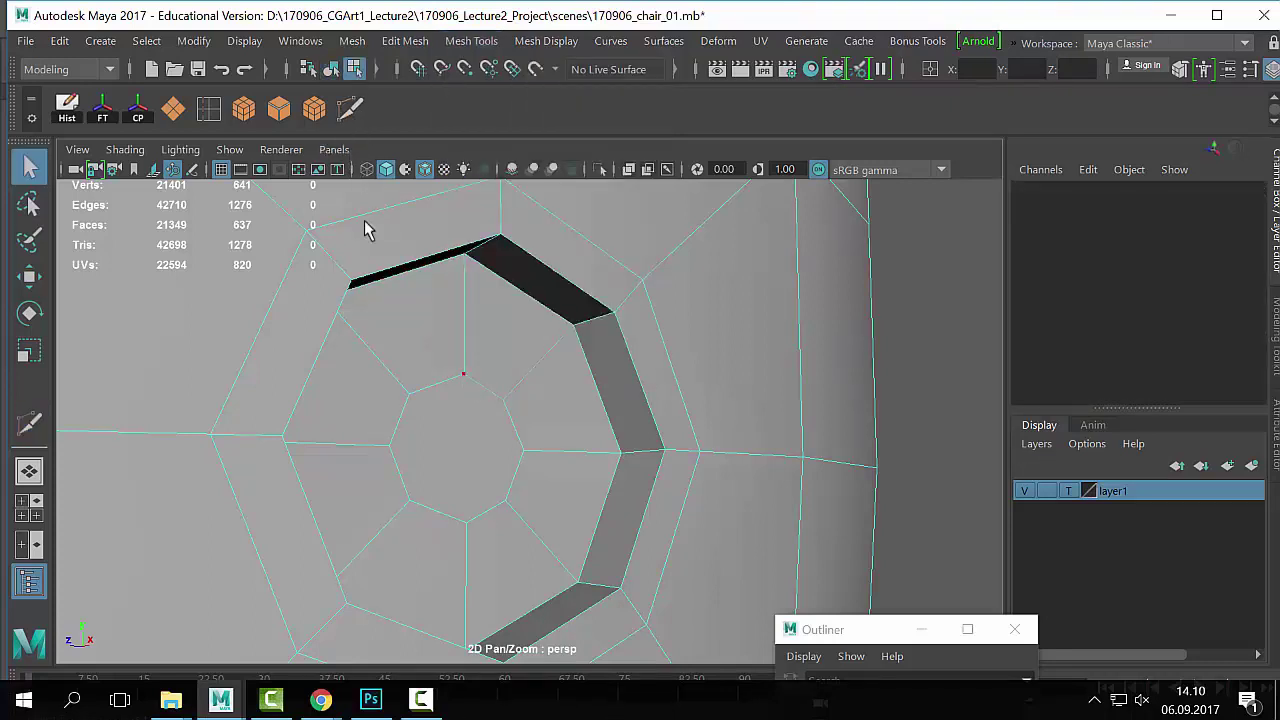
click(349, 108)
click(463, 374)
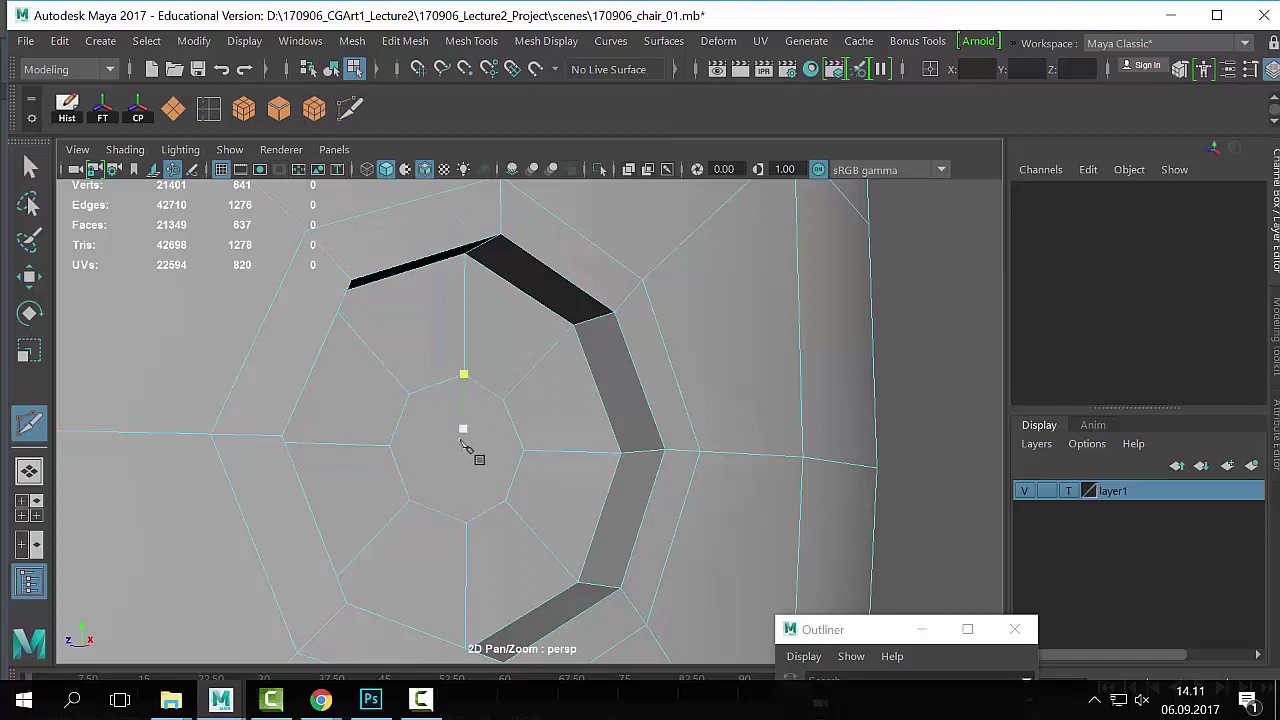
key(Escape)
click(463, 374)
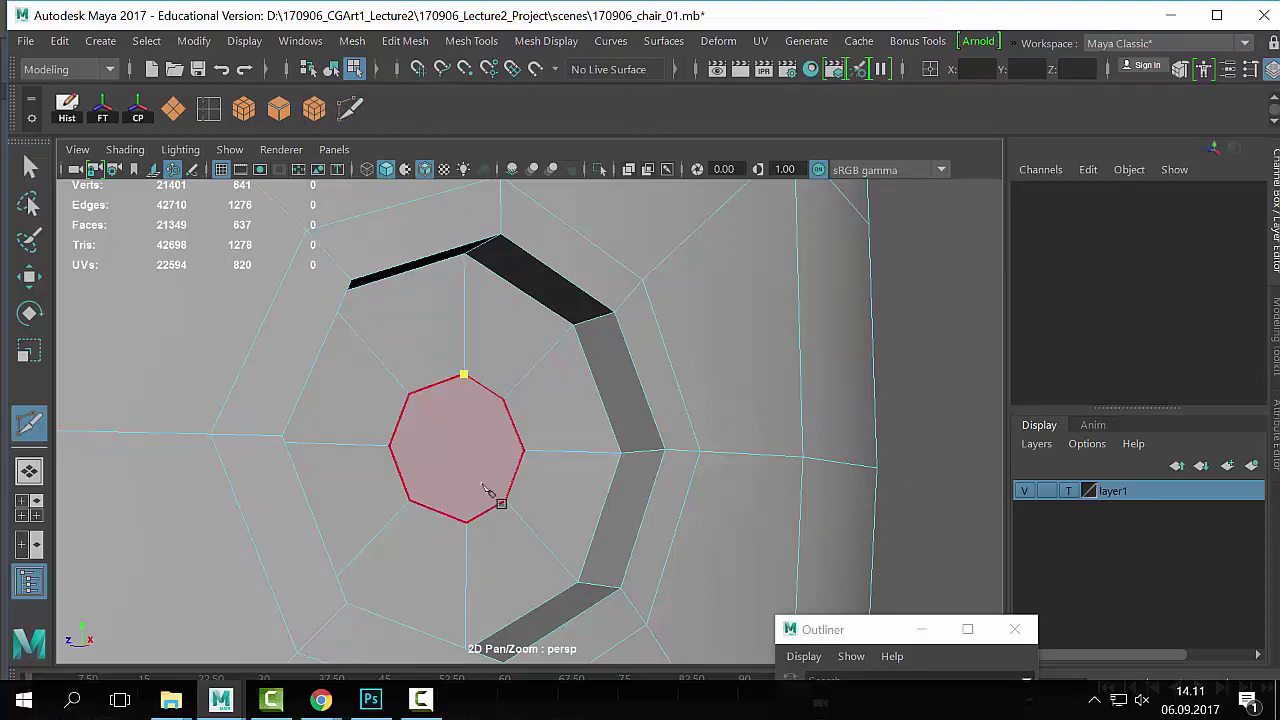
click(466, 522)
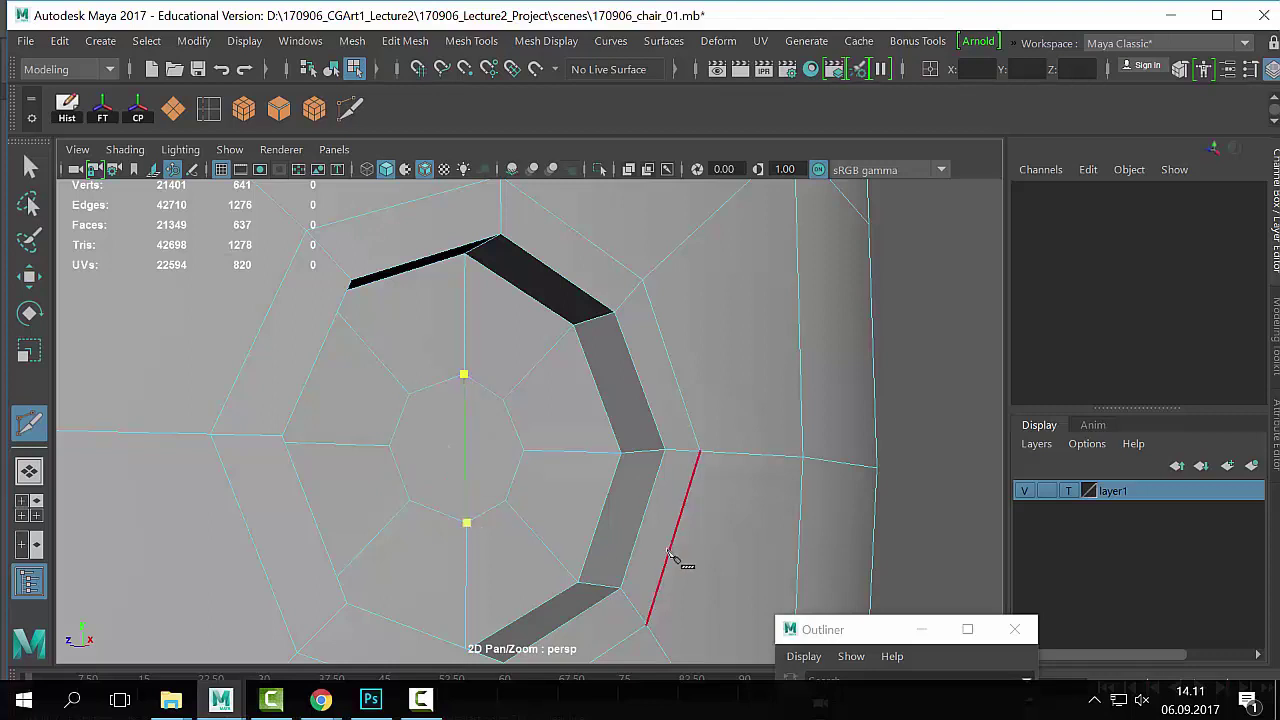
key(Return)
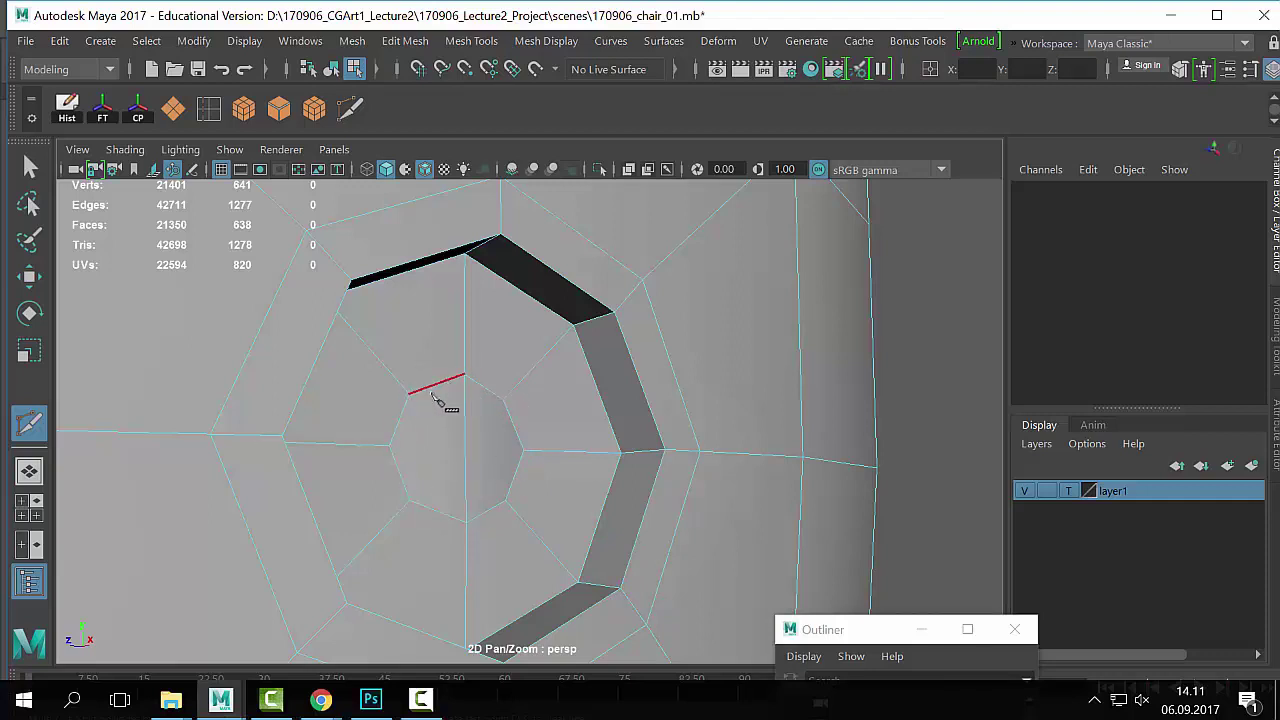
Step: Cut the cap horizontally between its two side vertices across the vertical edge, splitting it into four faces
click(466, 521)
click(389, 446)
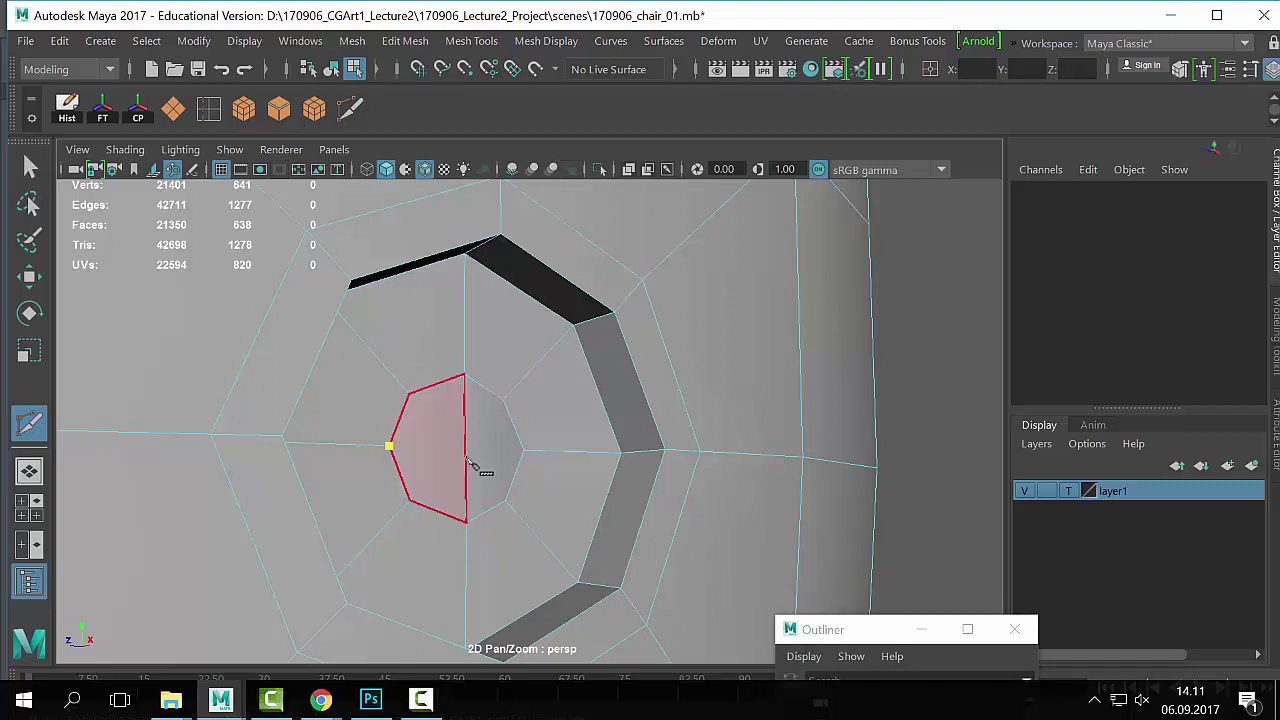
click(523, 450)
key(Return)
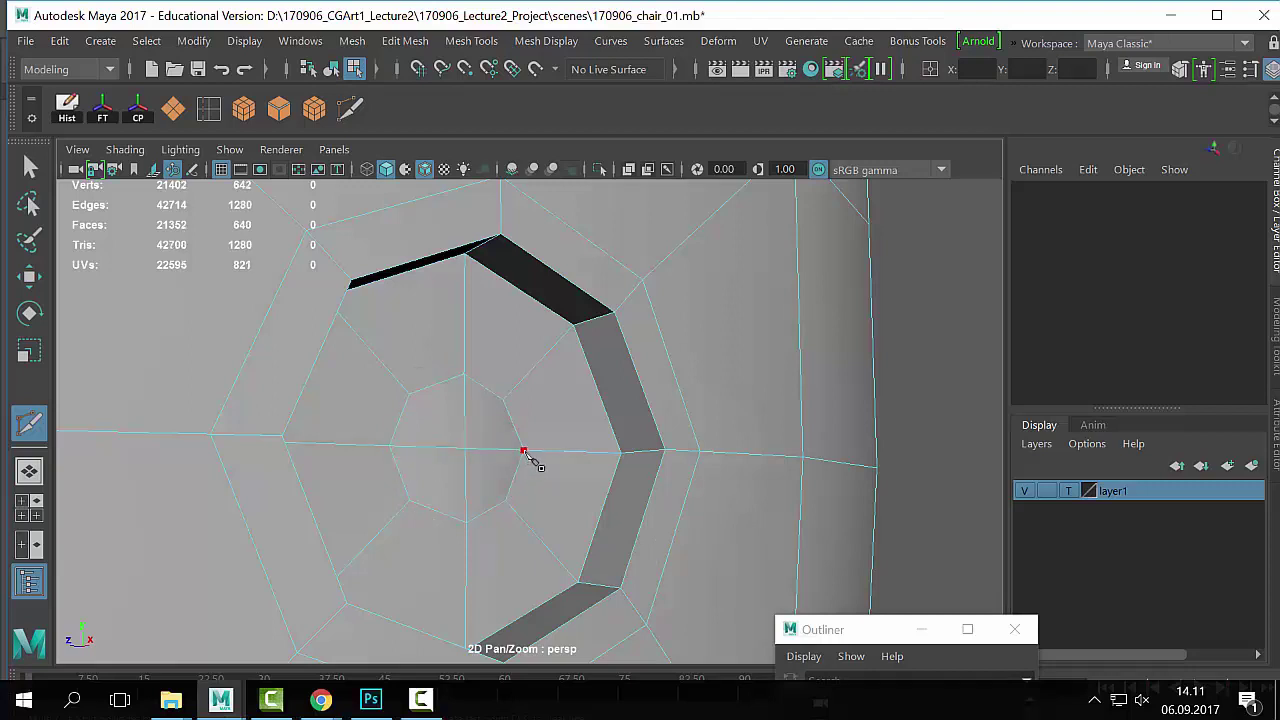
click(620, 453)
Step: Check the edges bounding the cap's divided faces and the surrounding recess in edge mode
right_click(529, 437)
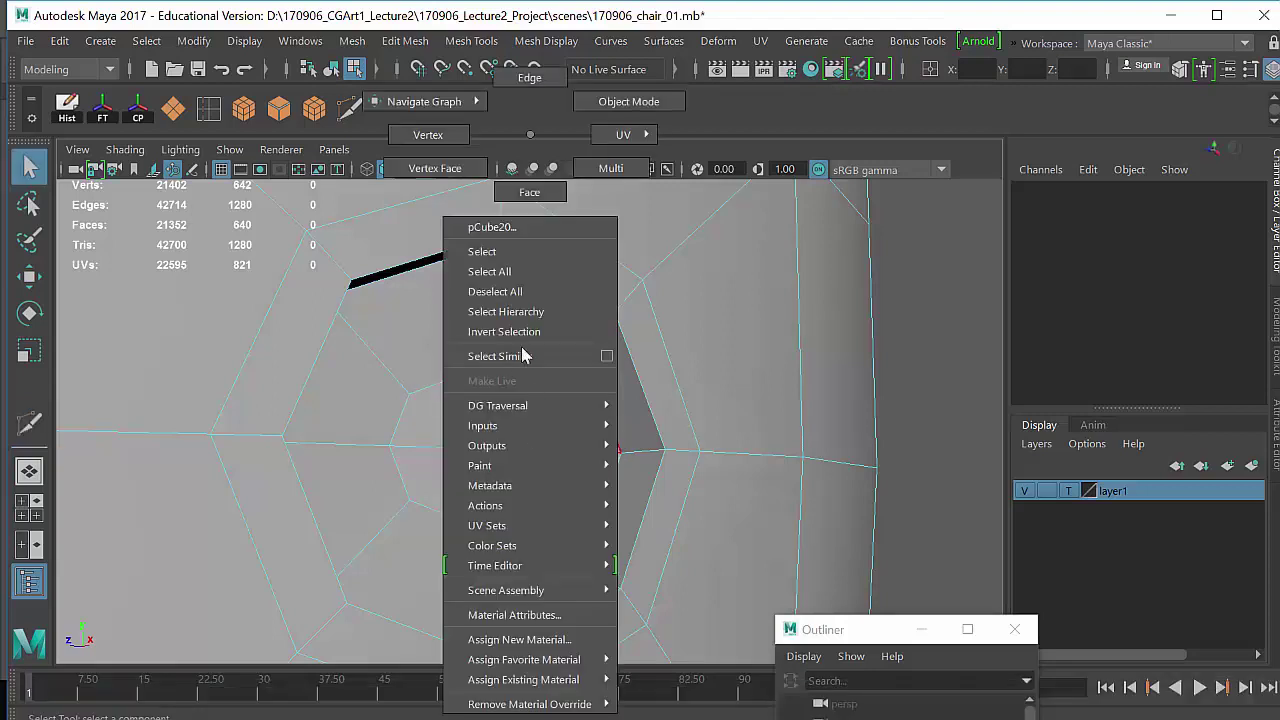
right_drag(521, 347, 520, 77)
click(445, 388)
click(397, 424)
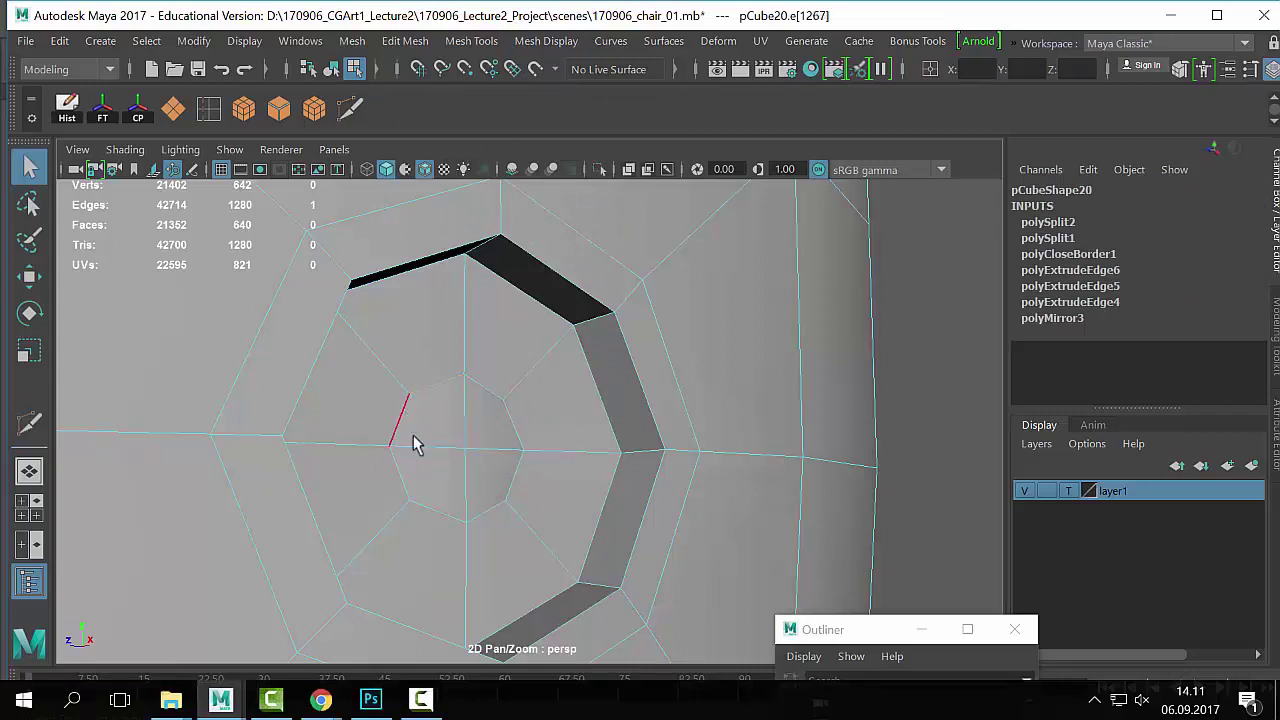
click(655, 520)
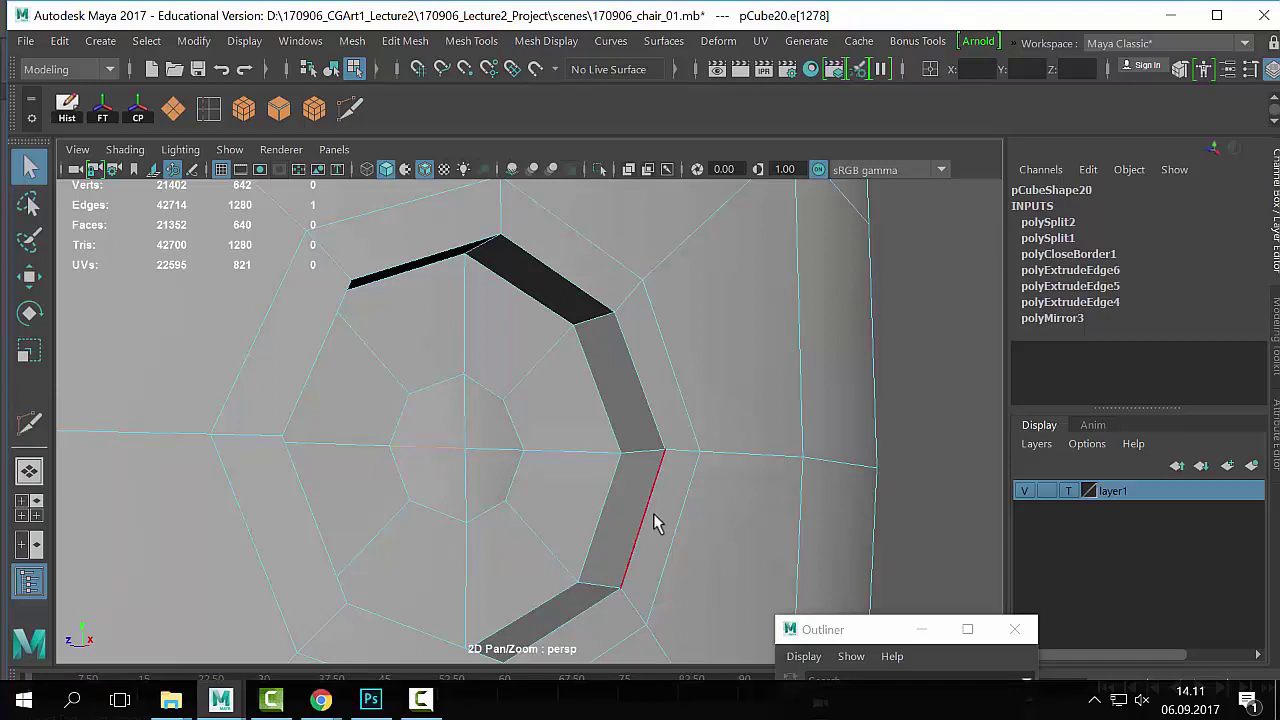
right_drag(663, 443, 758, 272)
Step: Select the cap's four faces and extrude them together with an inward offset
right_drag(523, 450, 524, 194)
click(450, 430)
shift+click(482, 428)
shift+click(487, 471)
shift+click(444, 474)
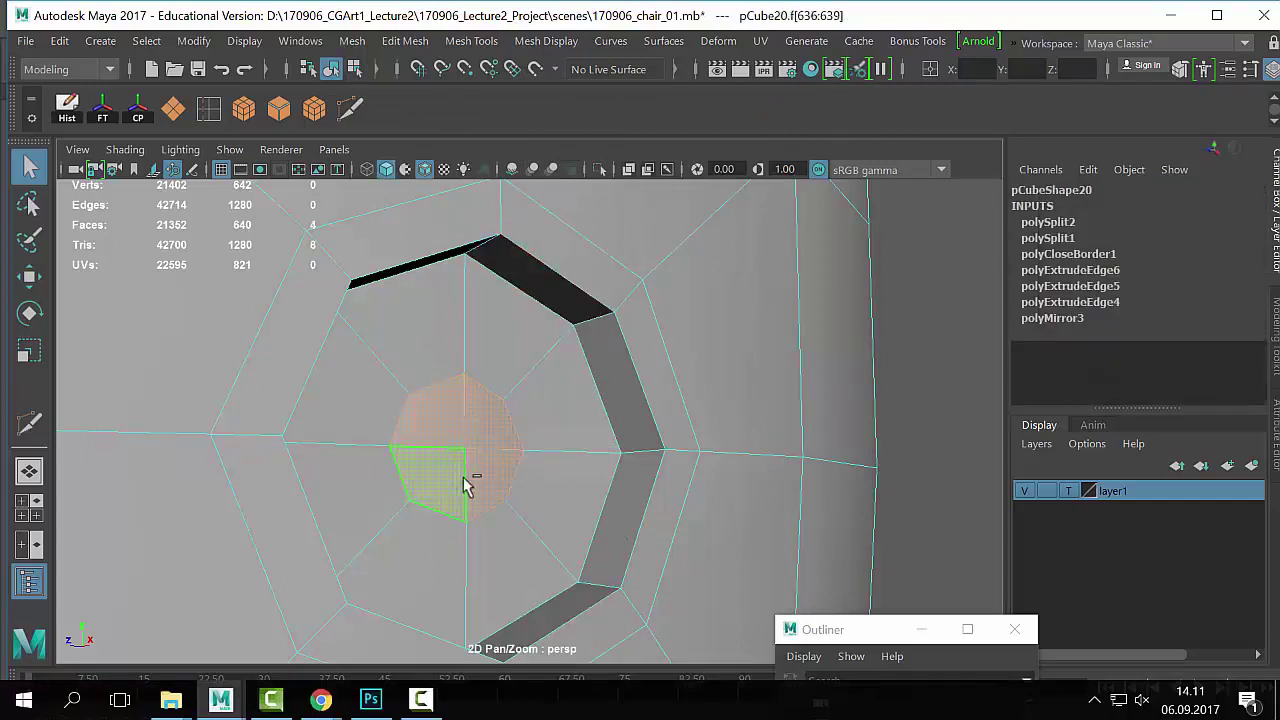
key(ctrl+e)
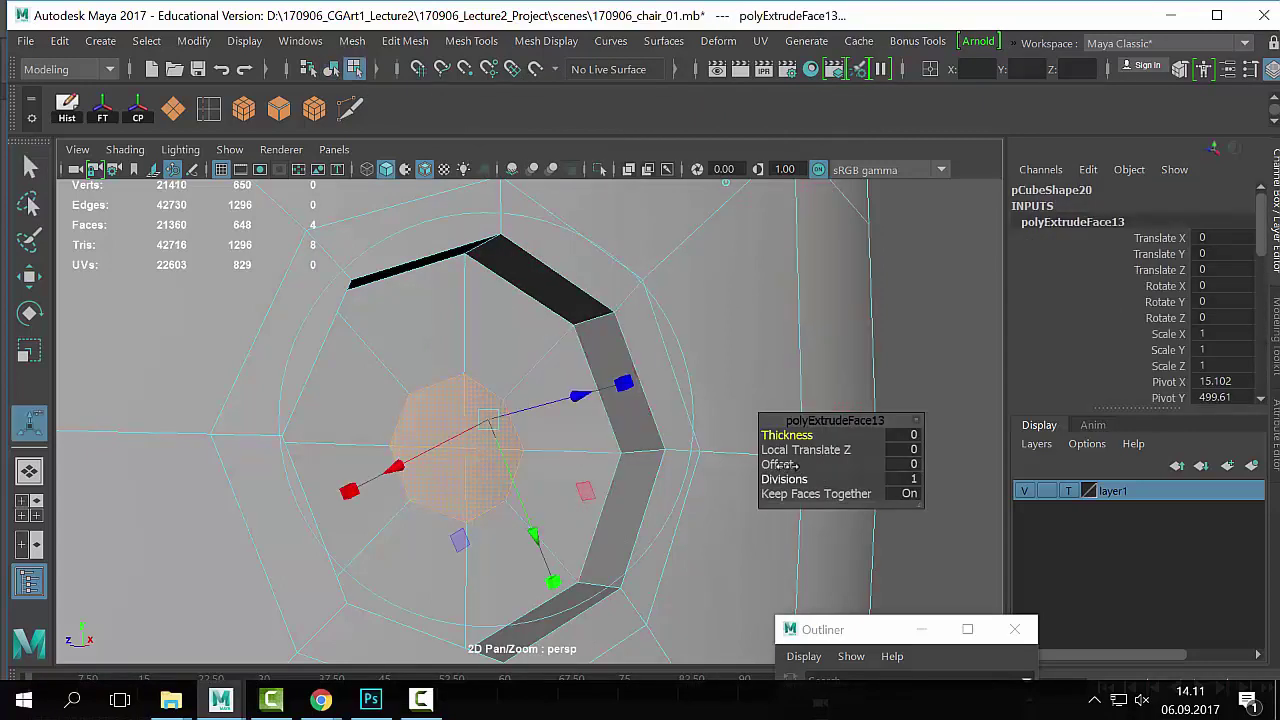
drag(780, 465, 801, 467)
drag(586, 412, 592, 393)
Step: Return the container to object mode, deselect it and turn off the Wireframe on Shaded display
scroll(449, 409, down, 5)
right_drag(445, 155, 540, 100)
click(709, 432)
scroll(809, 446, down, 6)
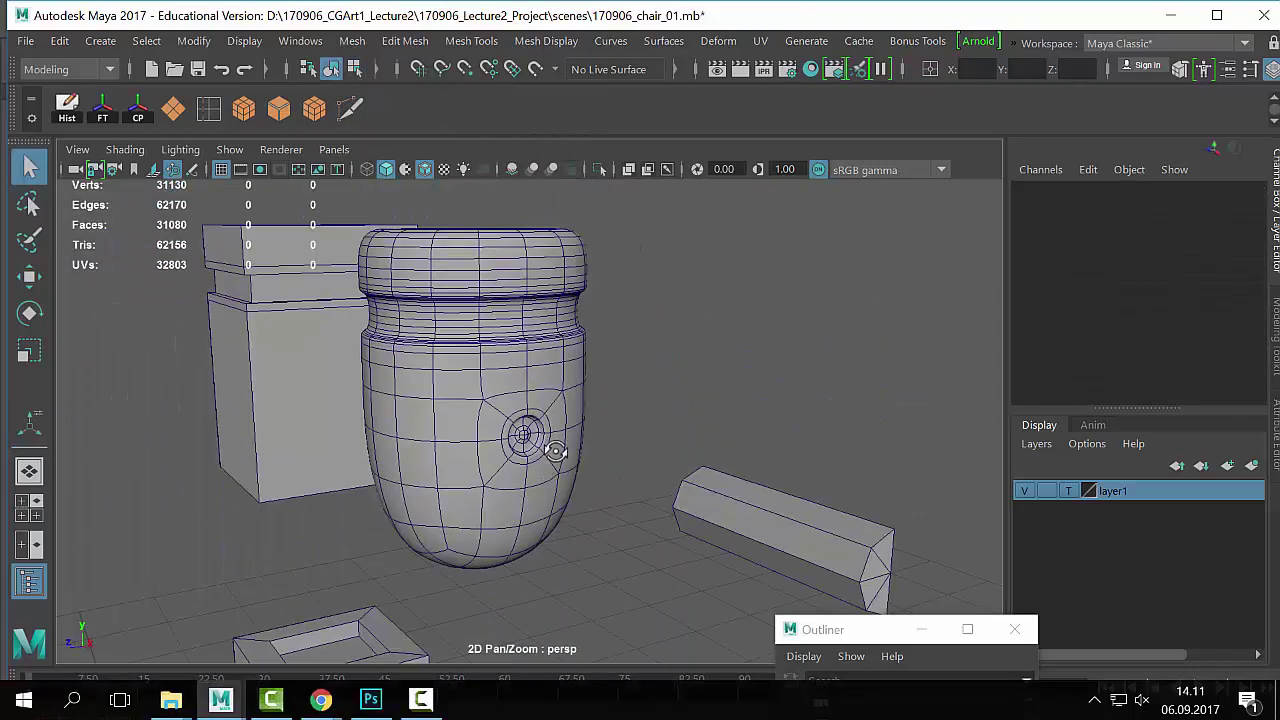
alt+drag(641, 458, 578, 393)
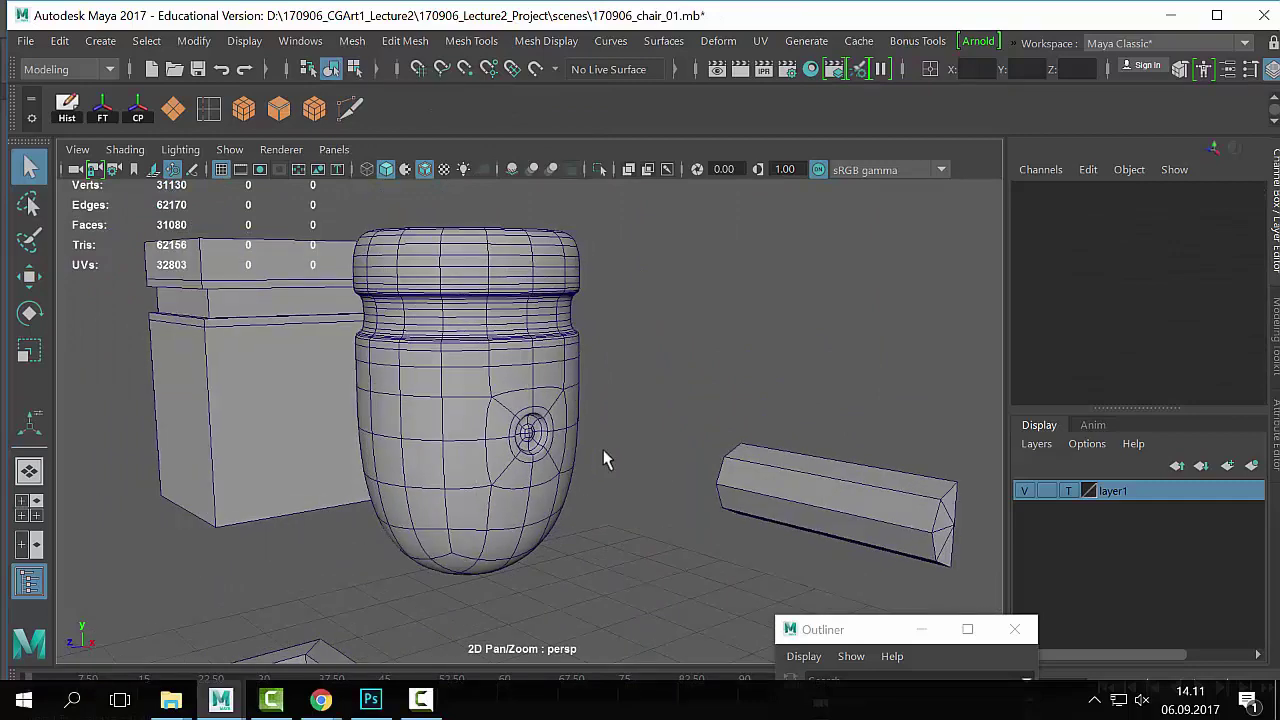
click(125, 149)
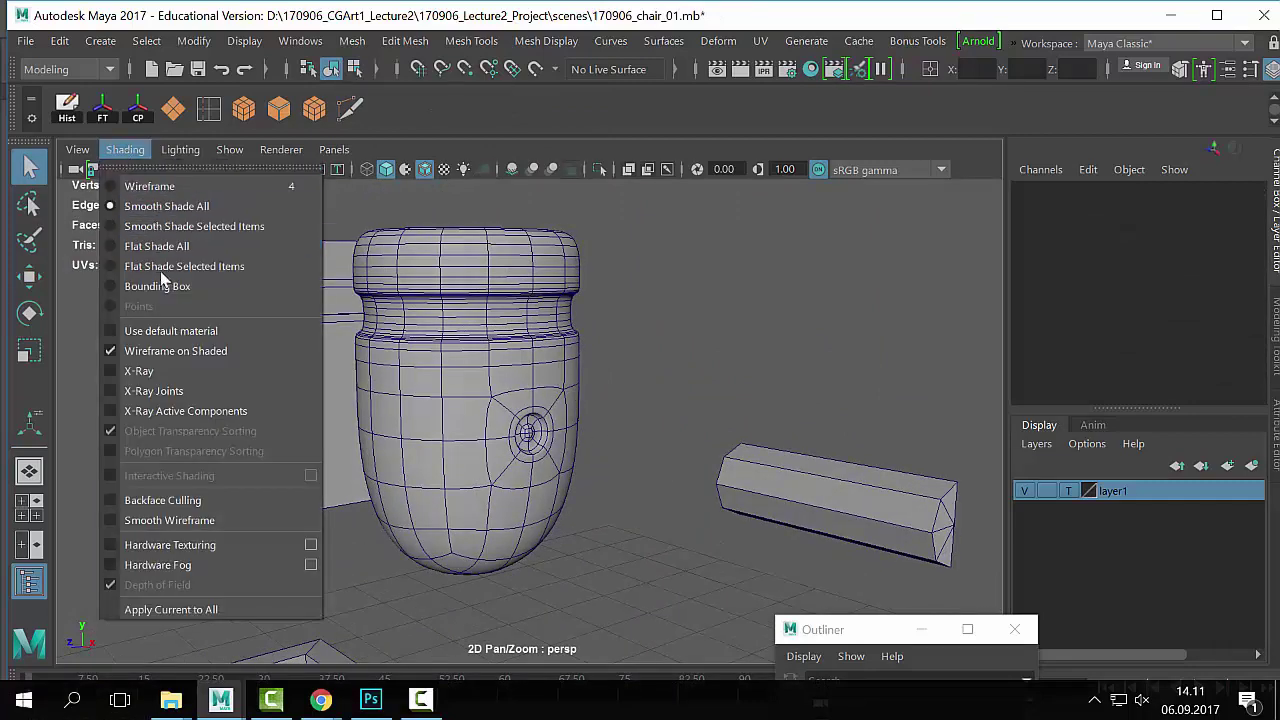
click(175, 351)
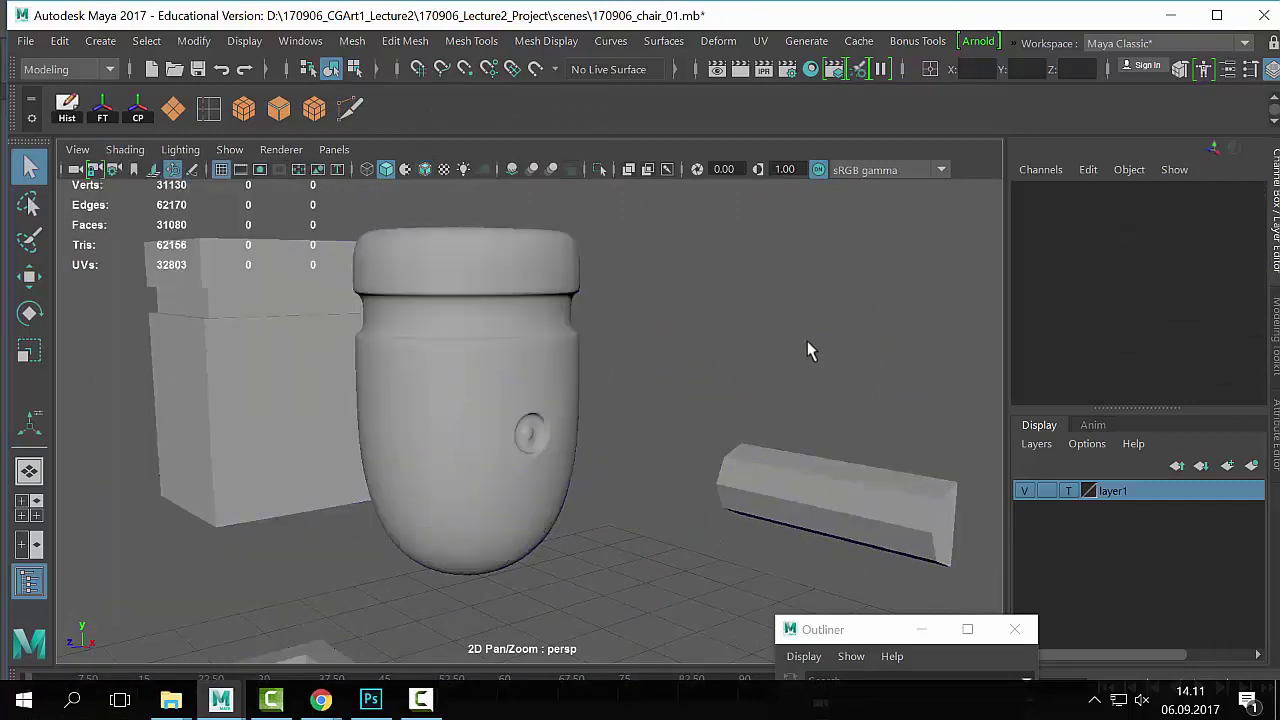
Step: Examine the smoothed side recess and its inset cap on the container from several angles and distances, with and without the wireframe
click(507, 438)
click(703, 416)
alt+drag(703, 416, 546, 457)
alt+right_drag(546, 457, 711, 497)
alt+drag(550, 485, 586, 515)
scroll(606, 490, up, 4)
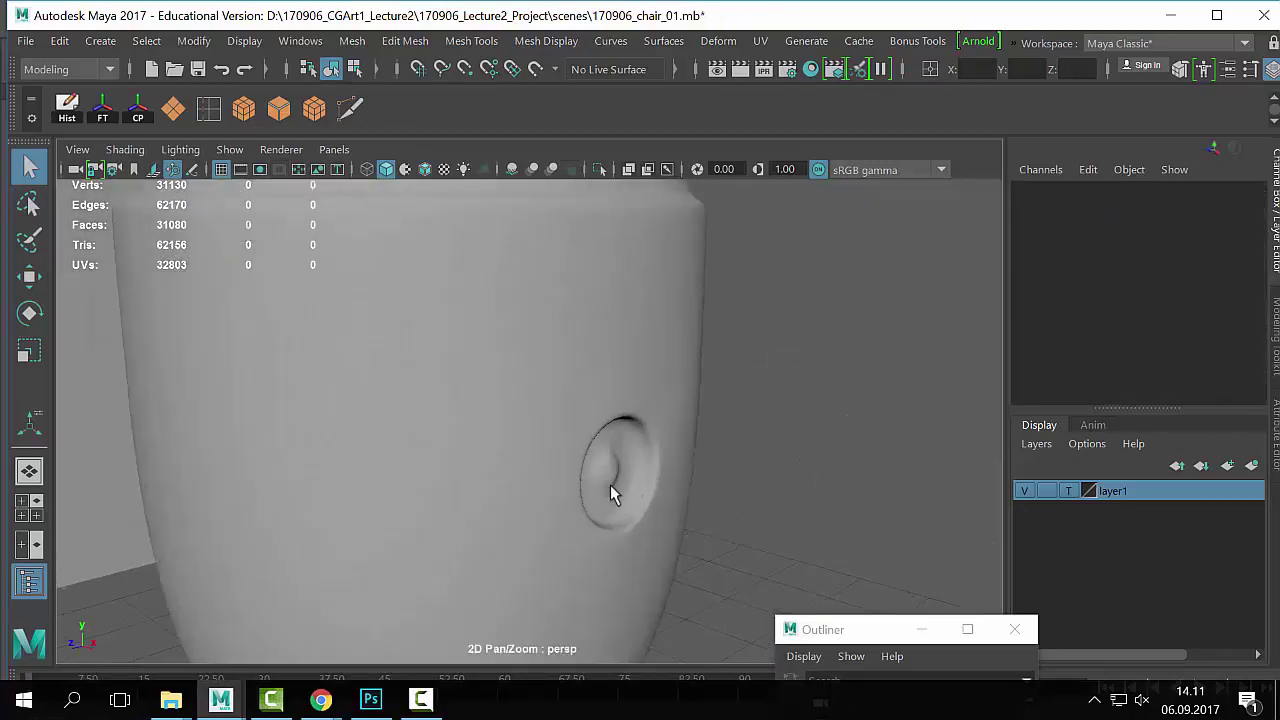
alt+right_drag(610, 485, 221, 503)
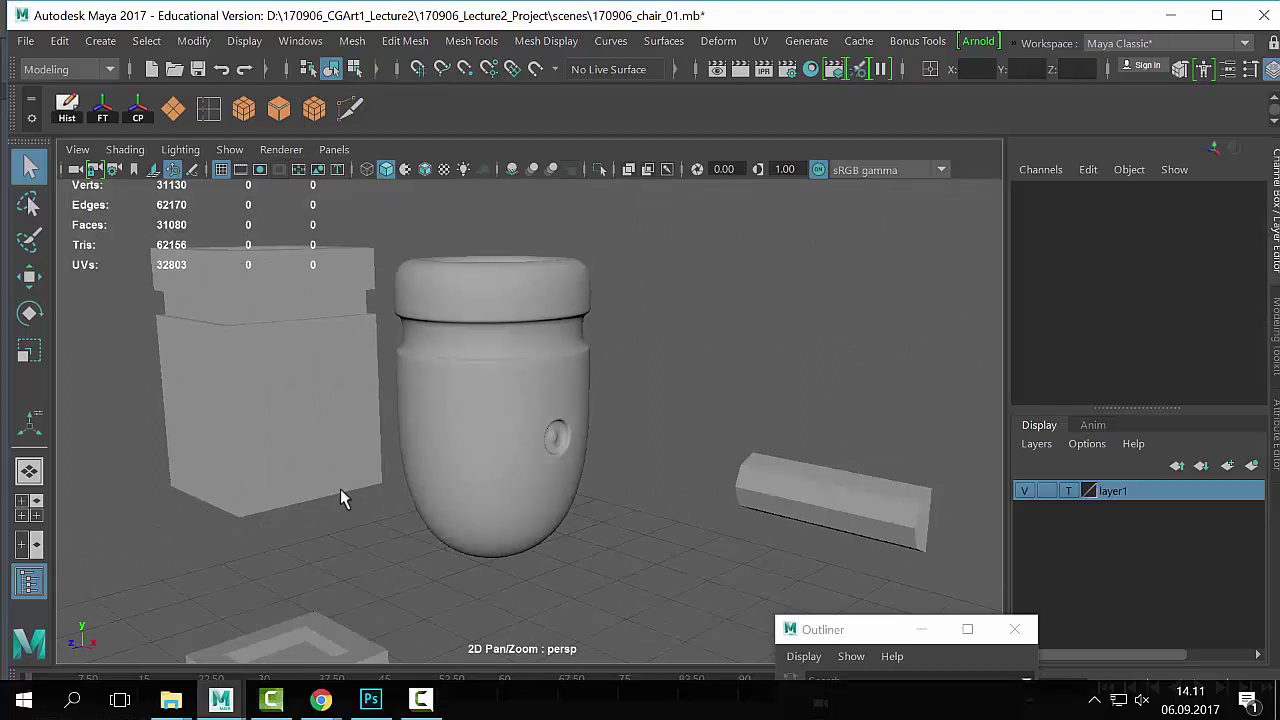
alt+right_drag(340, 489, 592, 475)
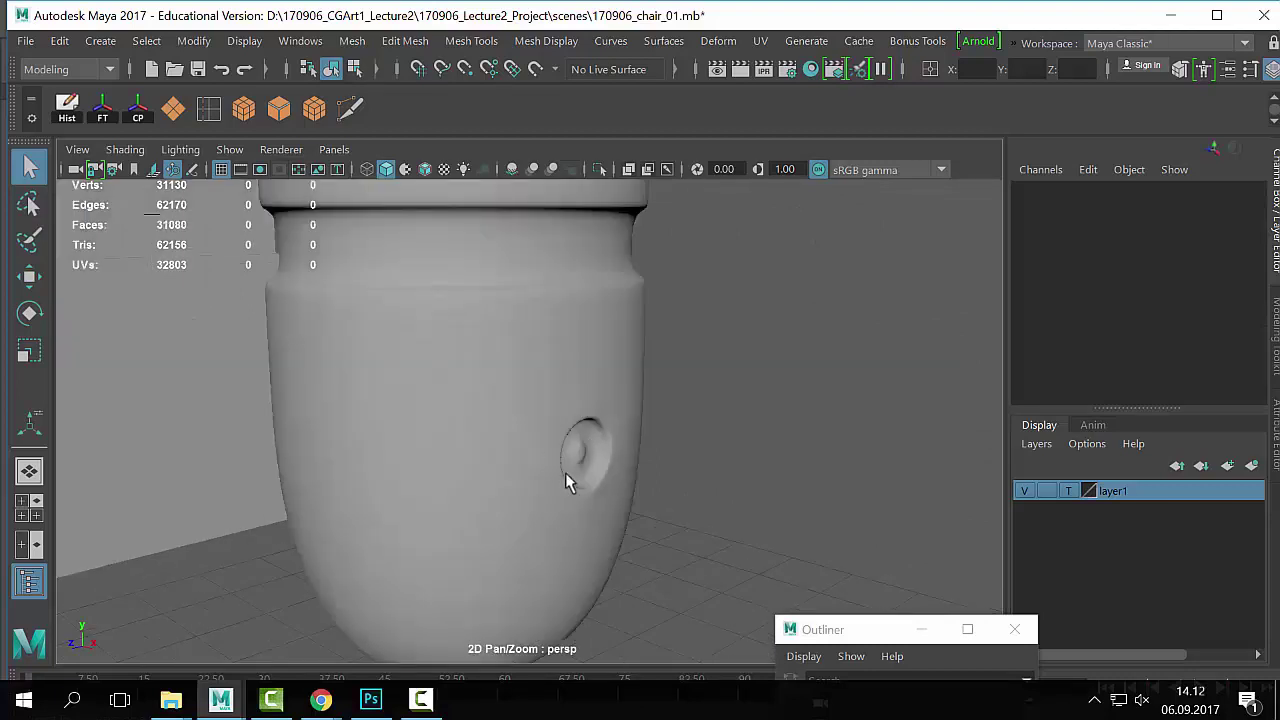
click(575, 500)
ctrl+click(616, 377)
click(506, 477)
click(654, 514)
alt+drag(560, 457, 570, 444)
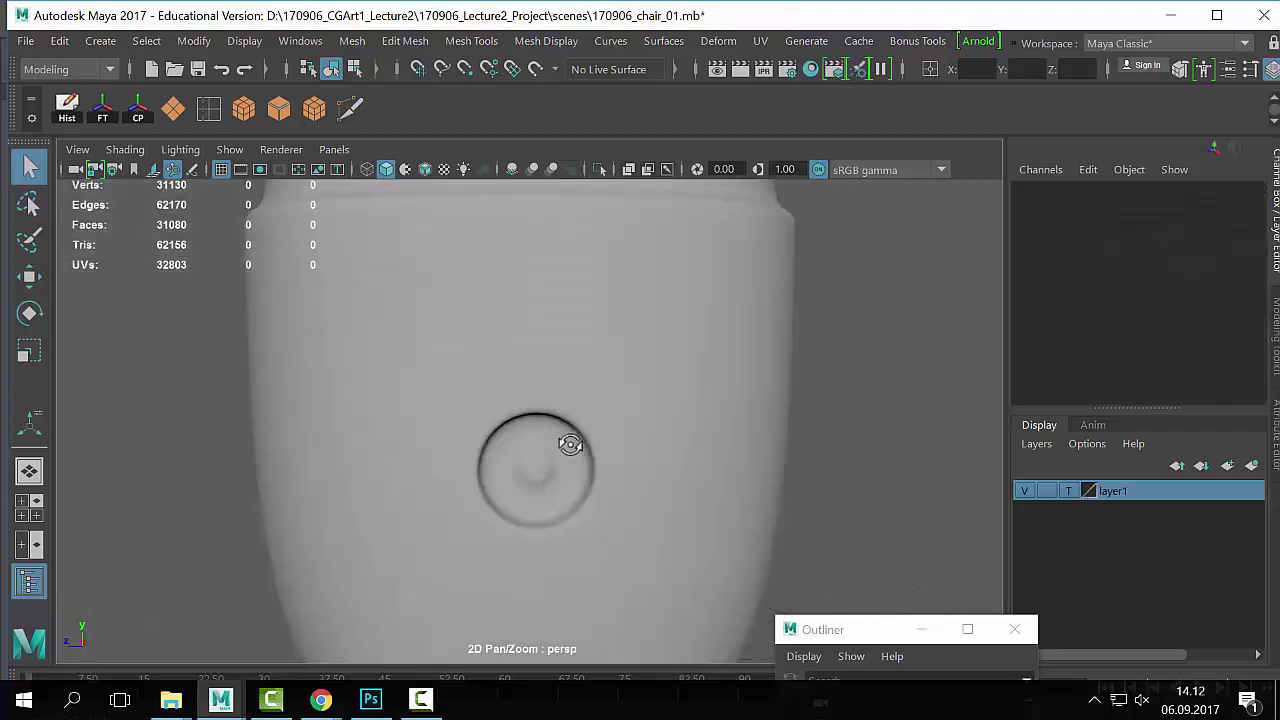
click(562, 450)
alt+drag(450, 480, 500, 498)
click(821, 436)
alt+right_drag(680, 462, 649, 516)
click(540, 500)
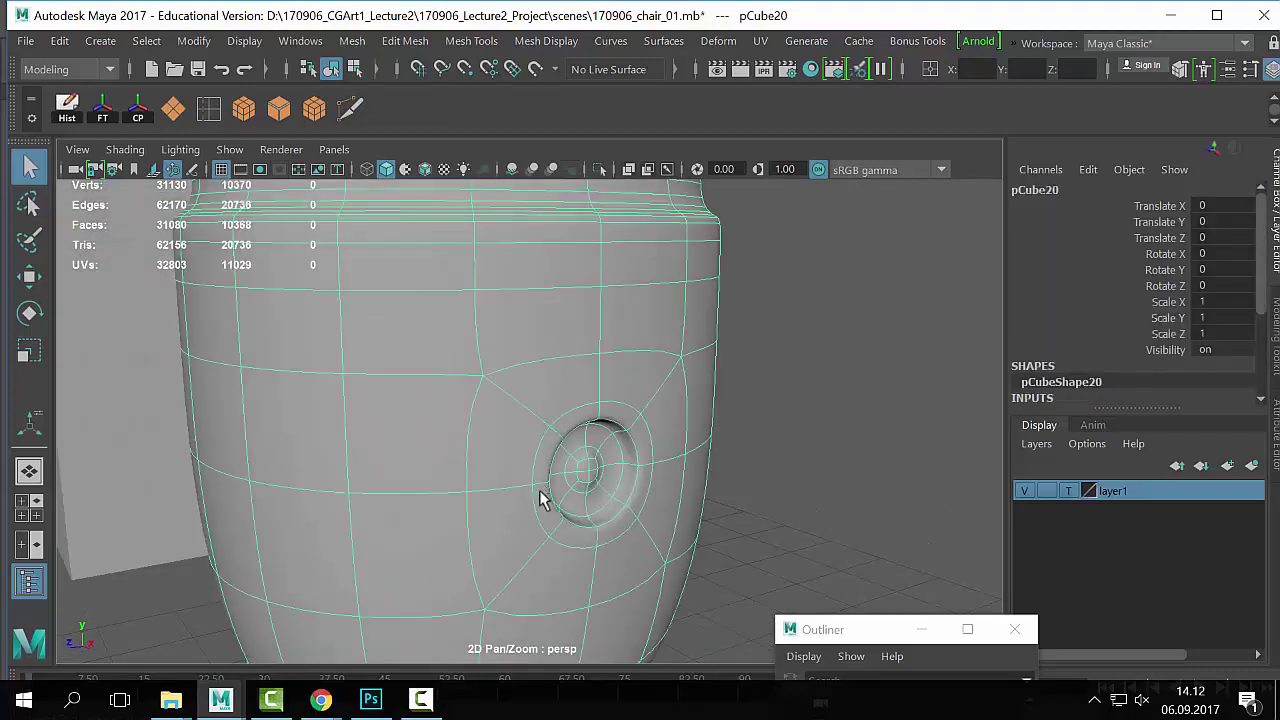
click(787, 433)
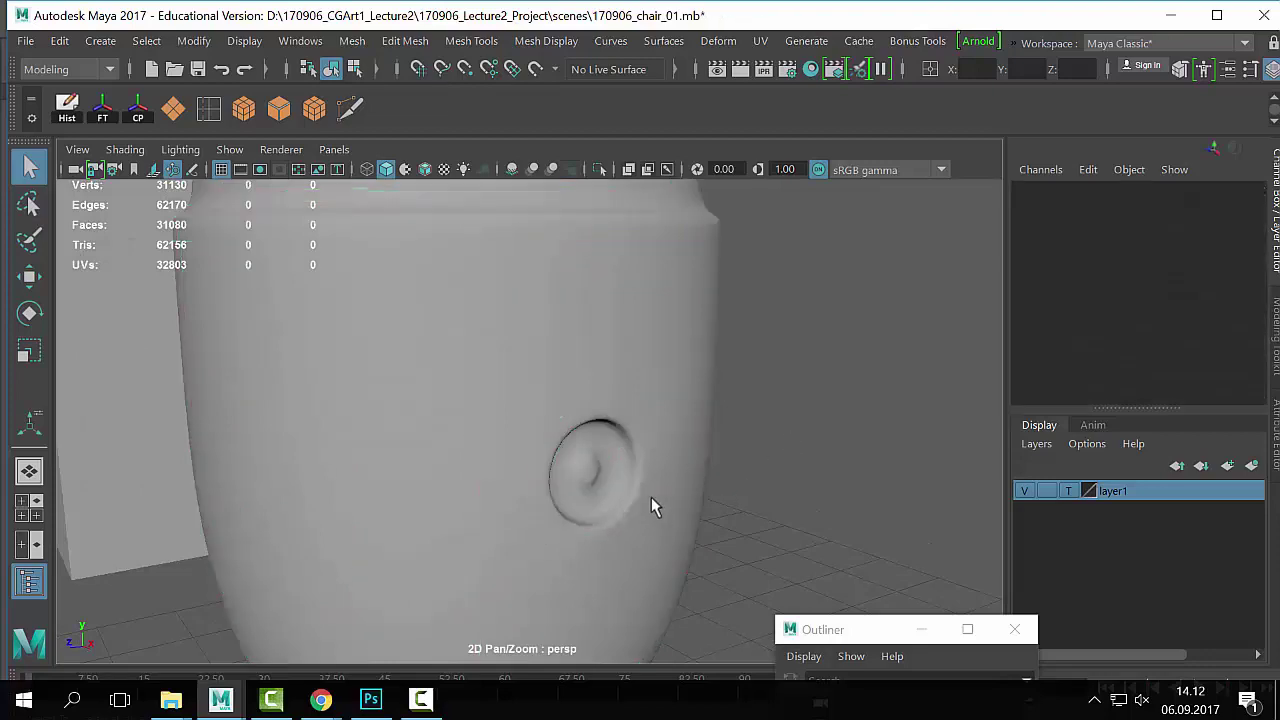
mouse_move(651, 497)
alt+right_down()
mouse_move(653, 533)
mouse_move(651, 472)
alt+right_up()
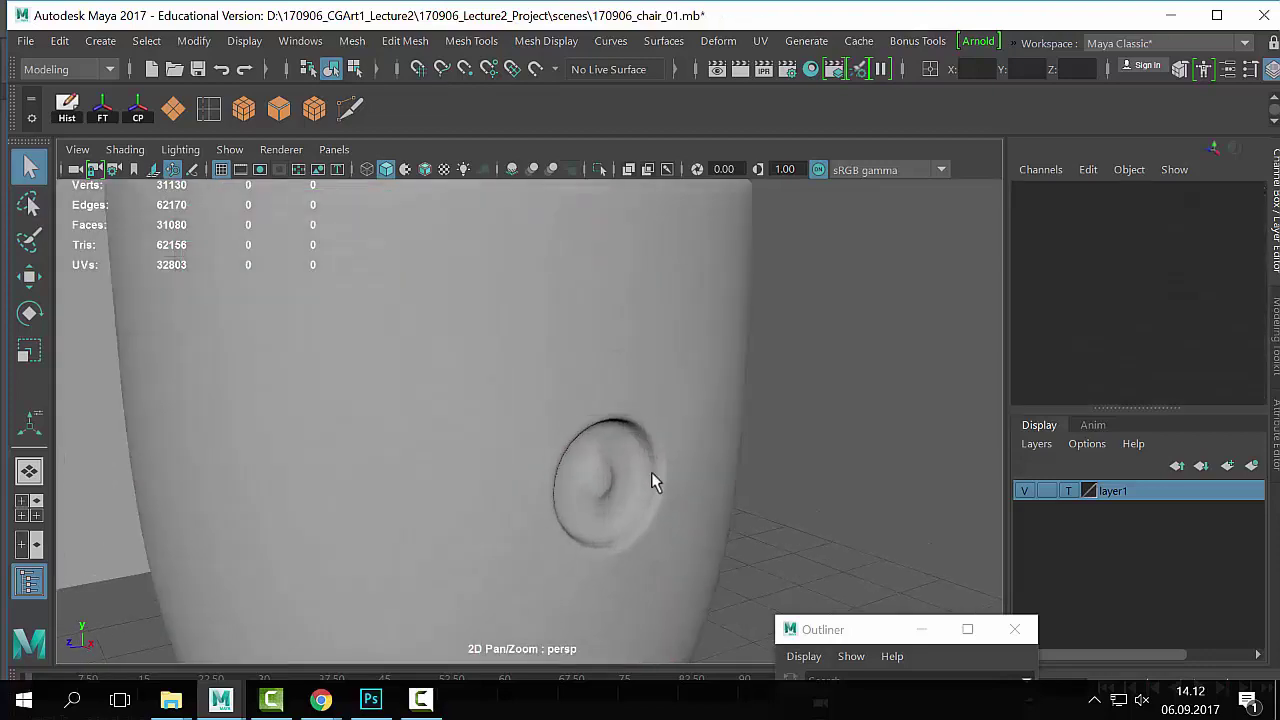
click(462, 593)
alt+right_drag(462, 593, 828, 389)
click(828, 389)
click(651, 500)
alt+right_drag(651, 500, 450, 478)
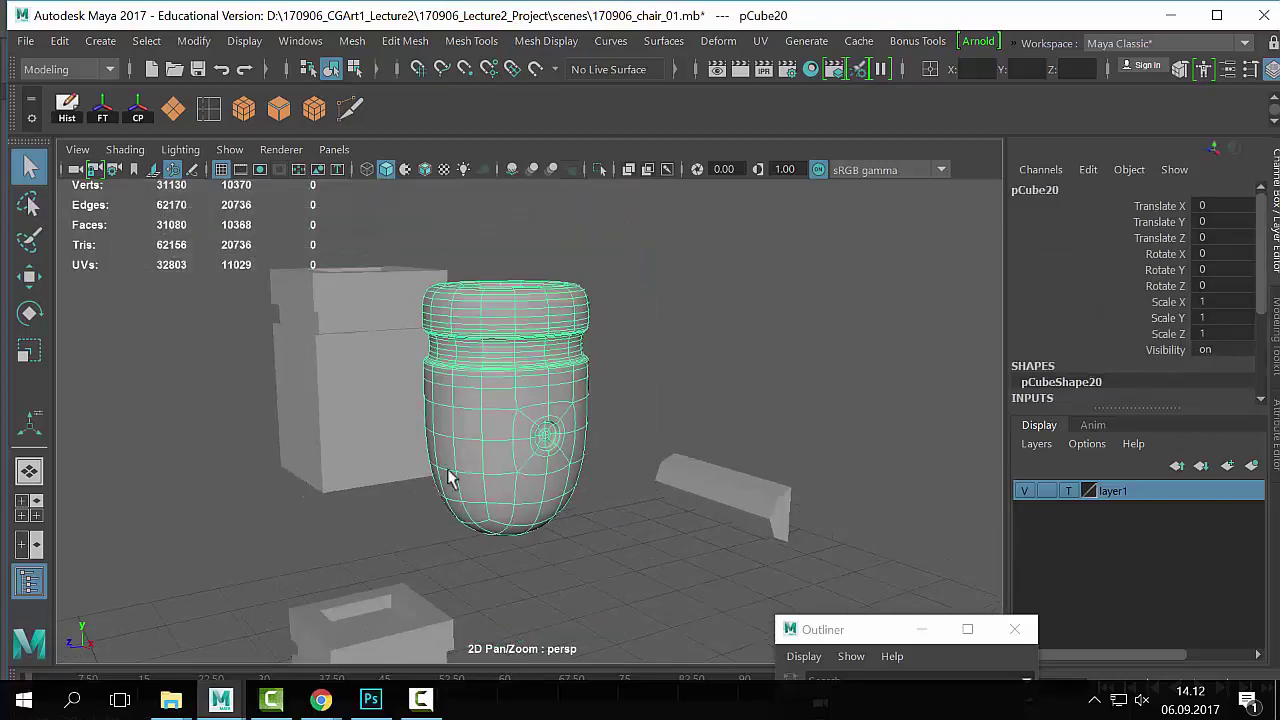
Step: Compare the container with the neighbouring block, handle piece and earlier container versions across the whole scene
click(686, 398)
click(469, 420)
scroll(541, 502, down, 3)
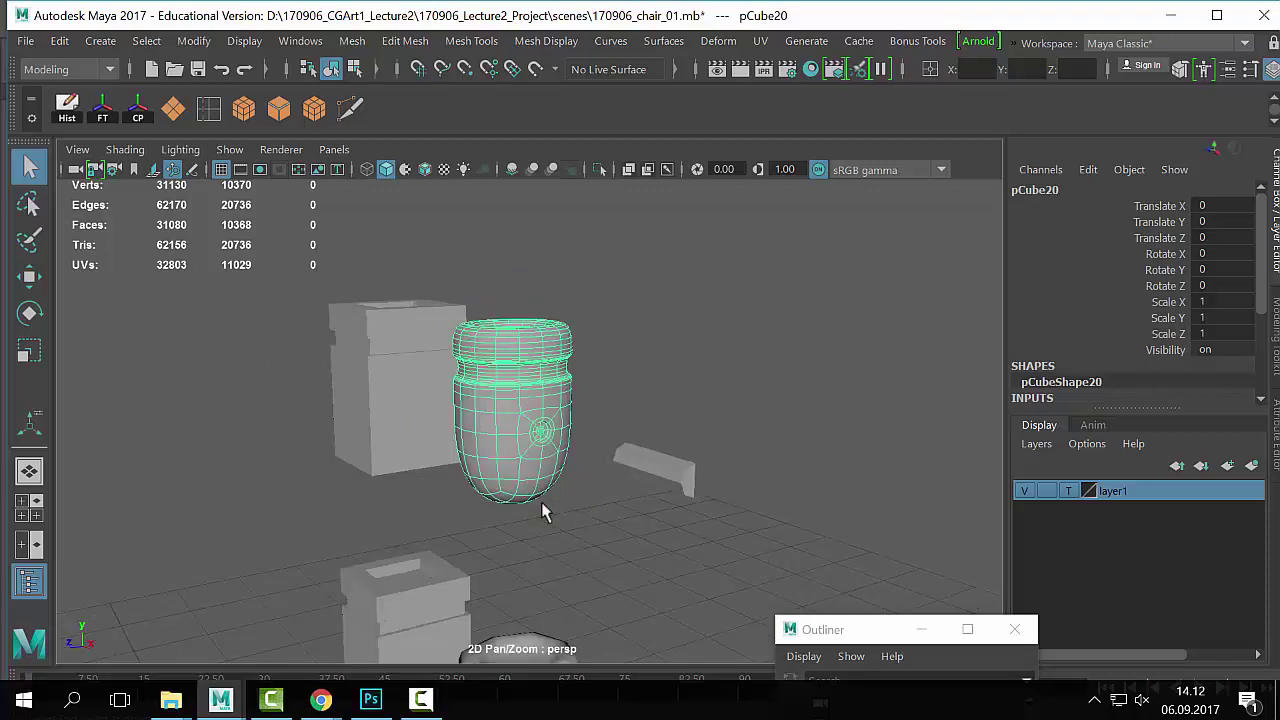
click(538, 514)
scroll(538, 514, down, 3)
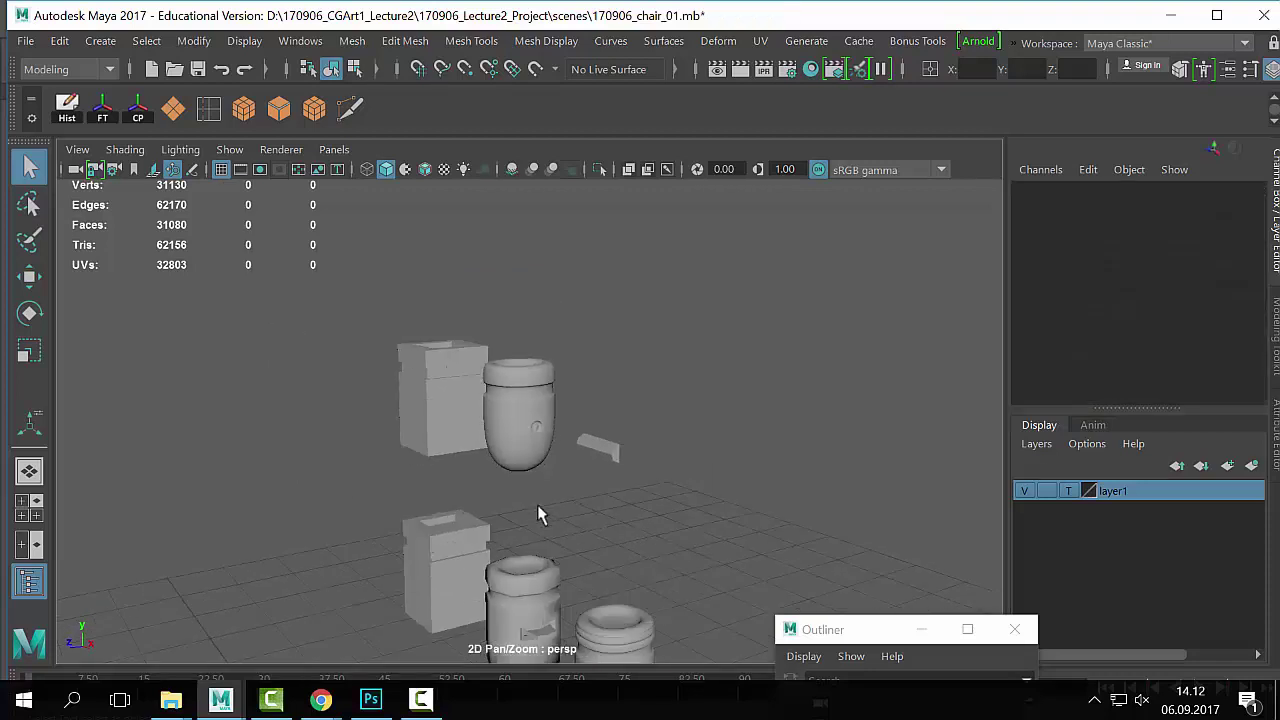
scroll(538, 510, up, 2)
scroll(538, 510, down, 2)
scroll(537, 518, up, 2)
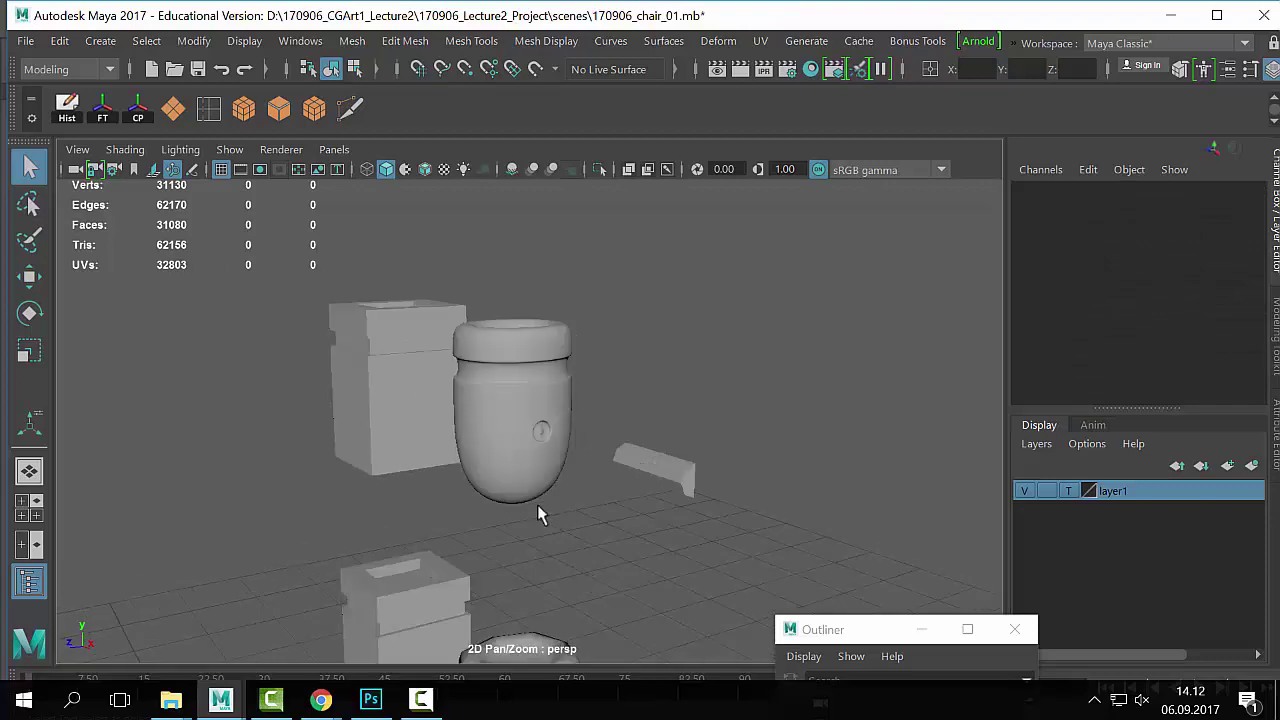
click(540, 418)
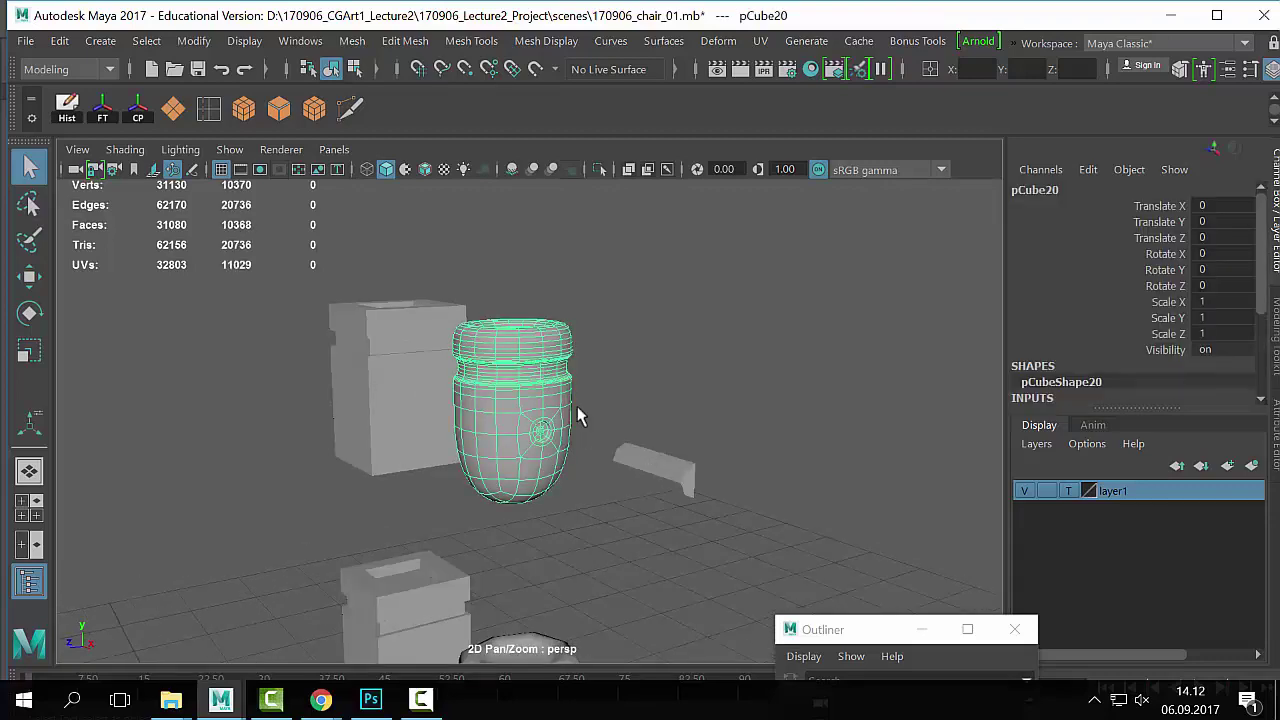
scroll(577, 406, down, 2)
scroll(571, 455, up, 2)
scroll(537, 500, down, 3)
key(alt+space)
click(604, 510)
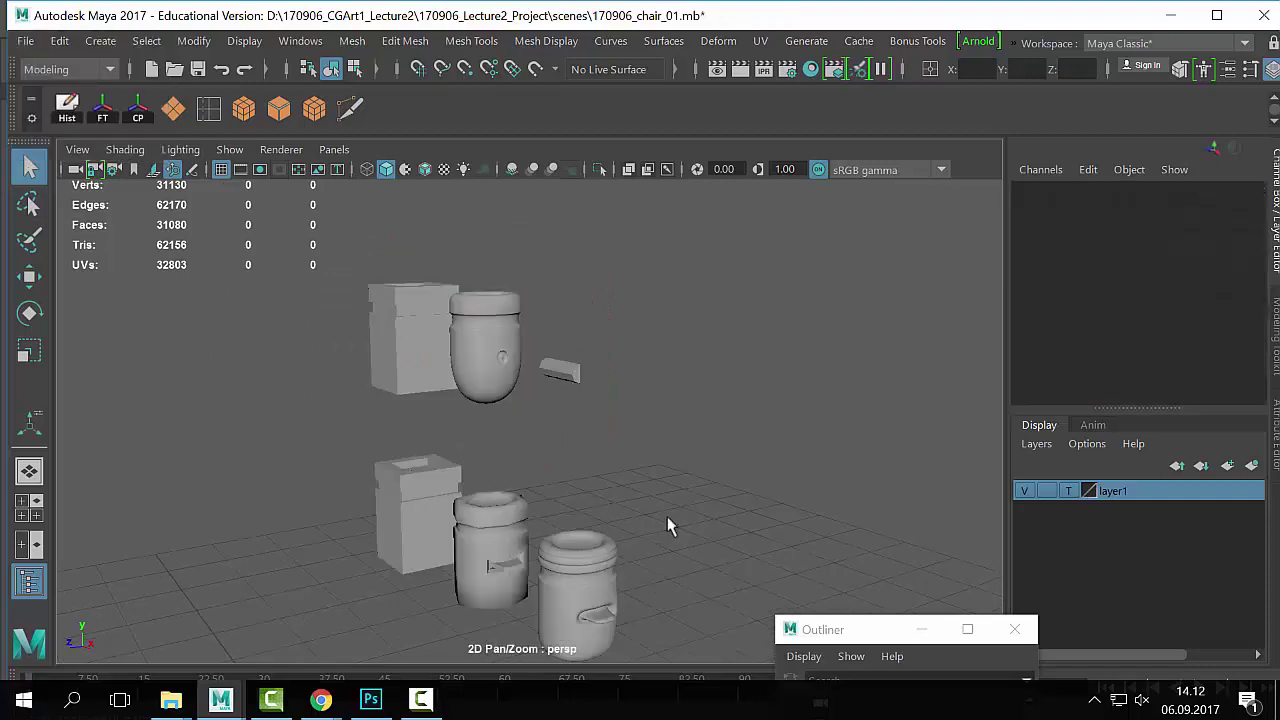
scroll(669, 520, up, 3)
alt+drag(731, 366, 615, 472)
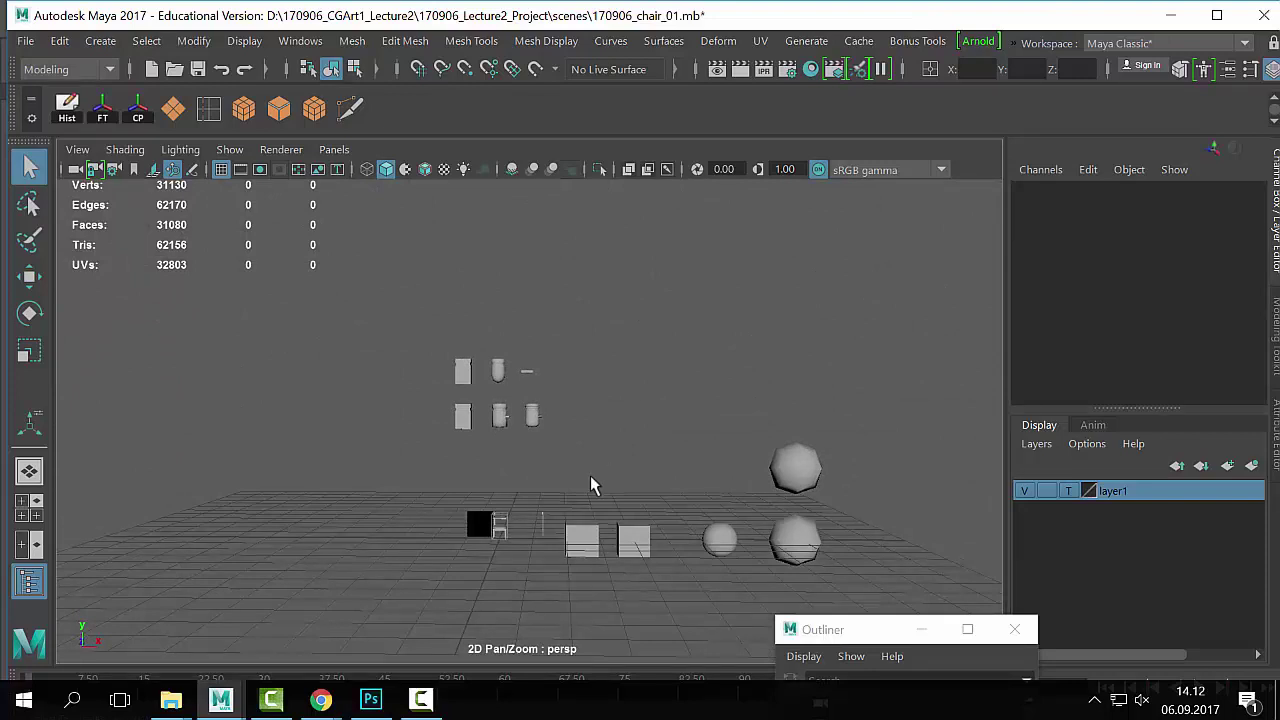
Step: Frame the chair model and examine its front legs, seat cushion and backrest from several sides
click(500, 528)
key(f)
scroll(480, 452, down, 3)
alt+drag(480, 458, 651, 515)
click(620, 566)
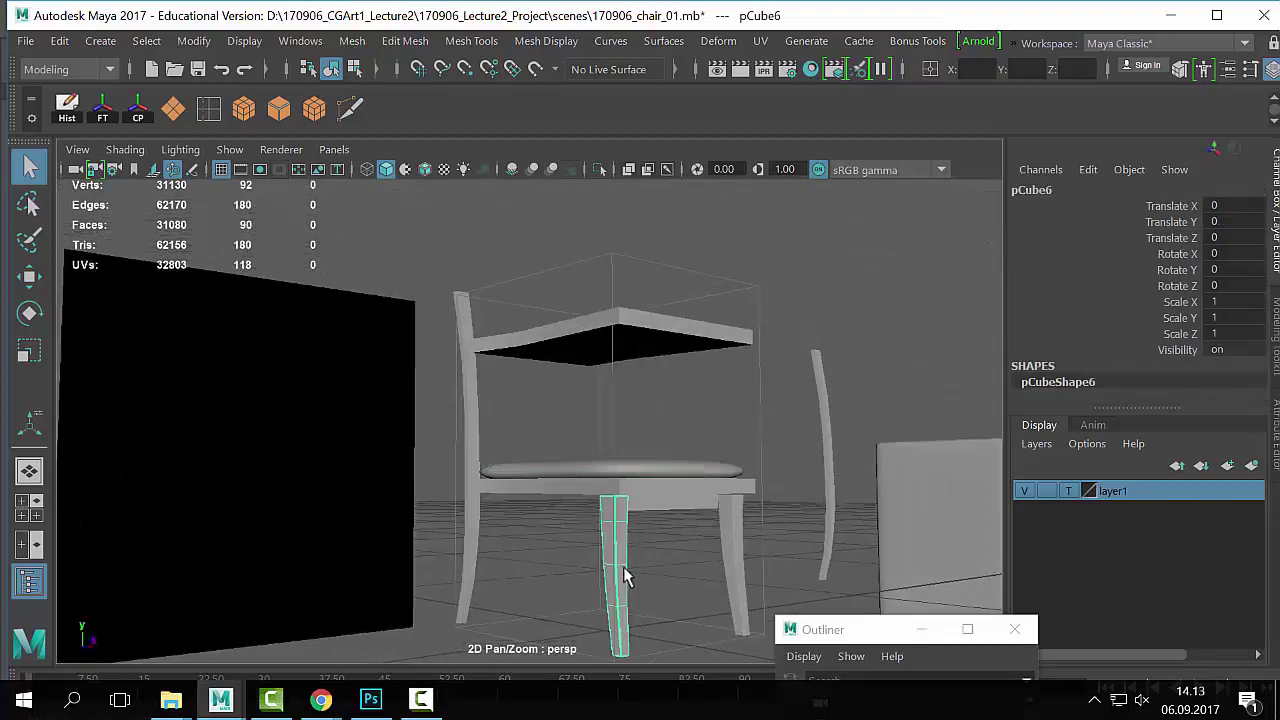
alt+drag(673, 565, 612, 585)
key(w)
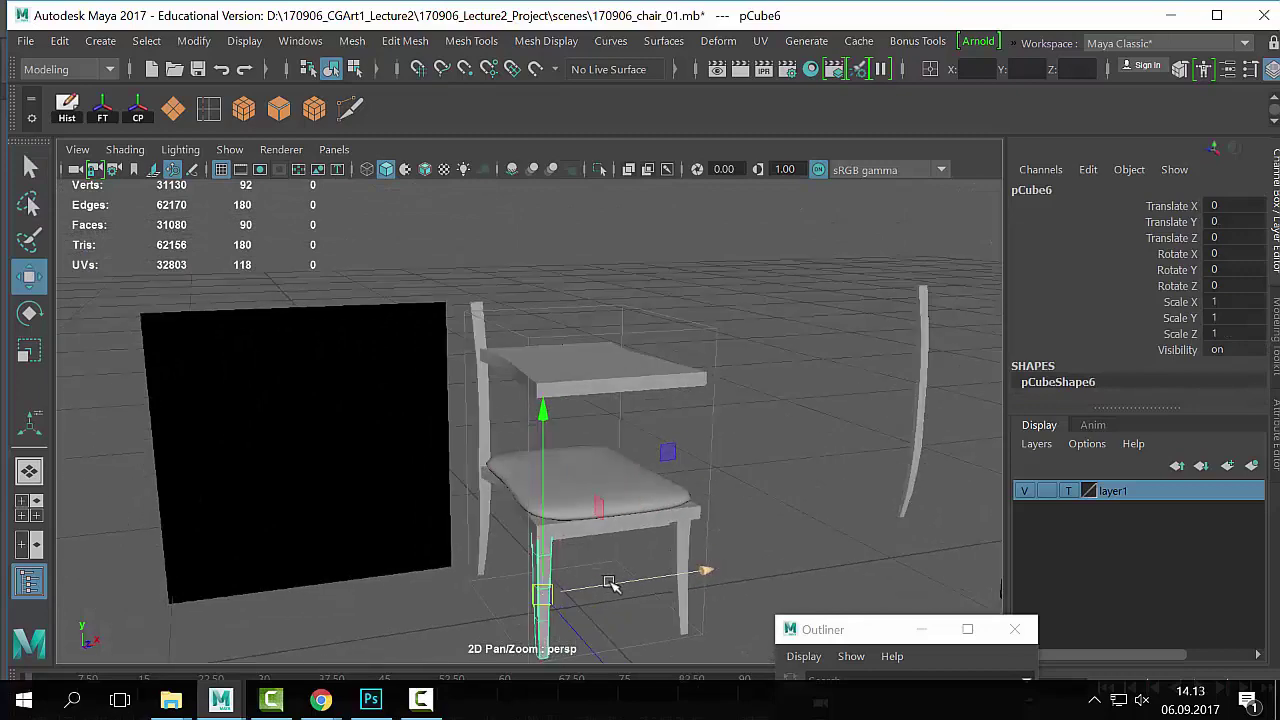
click(754, 505)
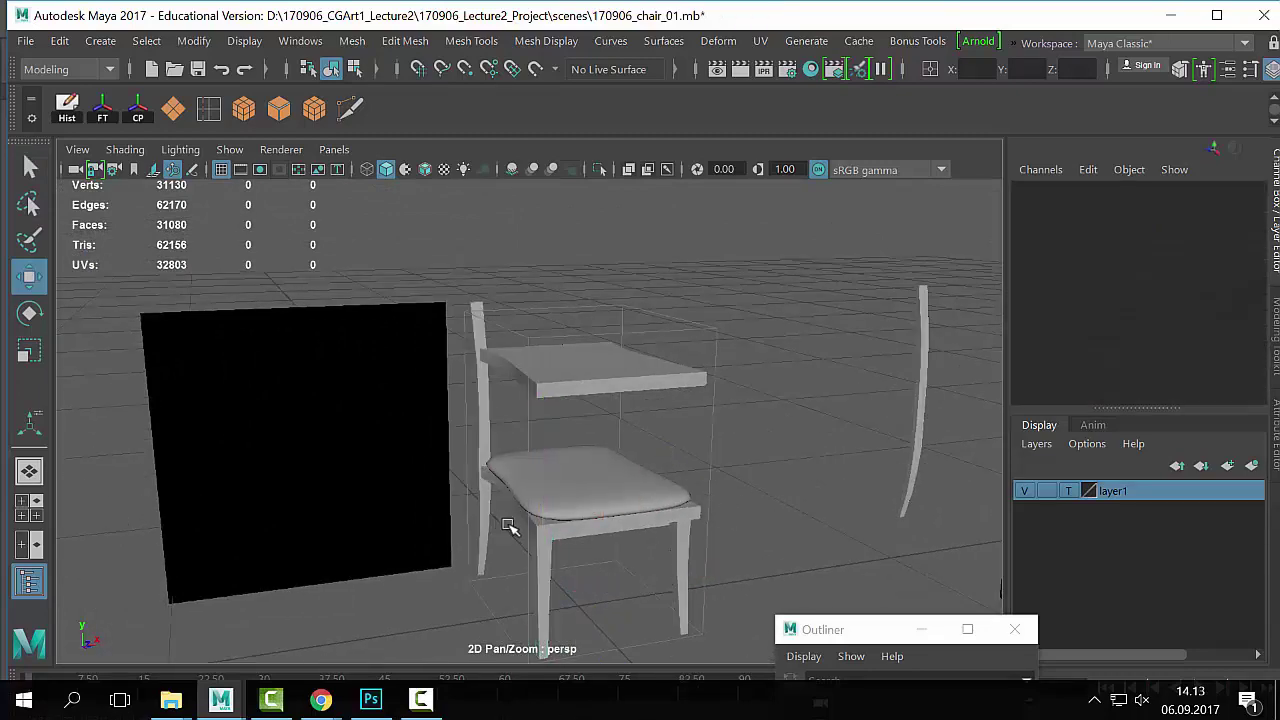
click(600, 524)
click(829, 404)
alt+drag(829, 404, 568, 480)
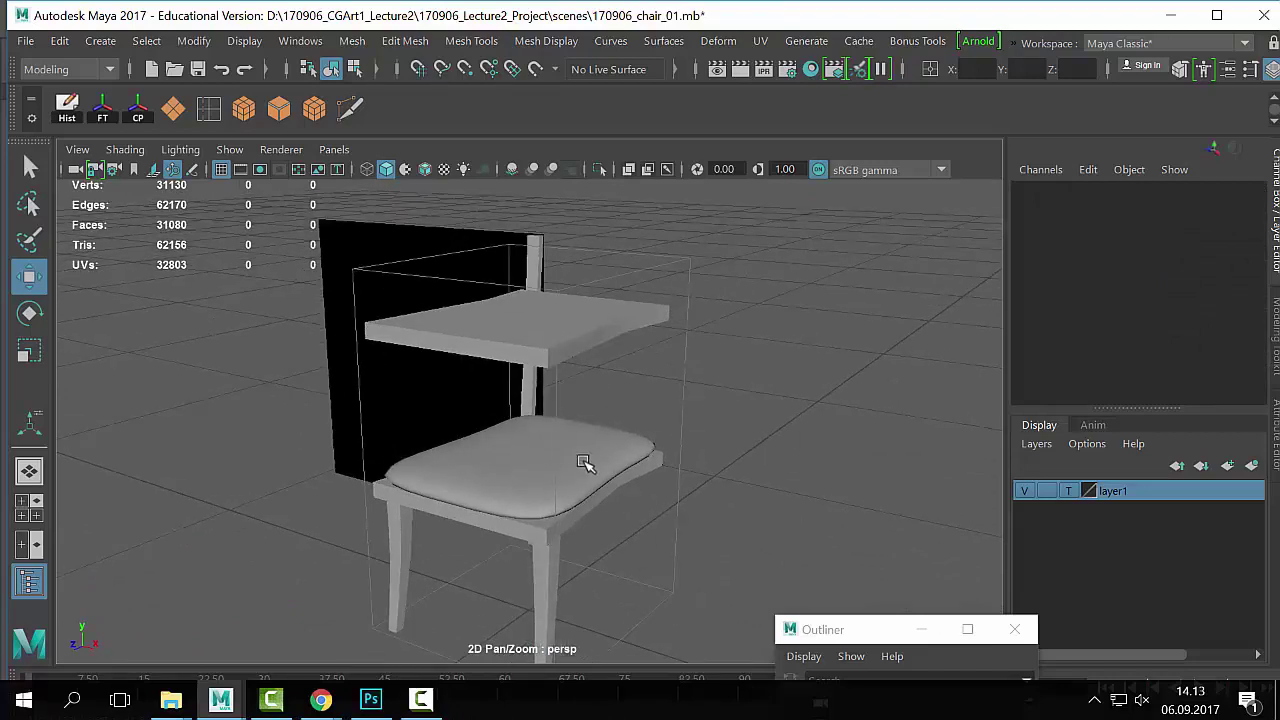
alt+drag(585, 463, 696, 545)
click(712, 537)
Step: Duplicate one of the chair's front legs and place the copy in front of the chair at Translate Z 101.341
drag(551, 600, 515, 680)
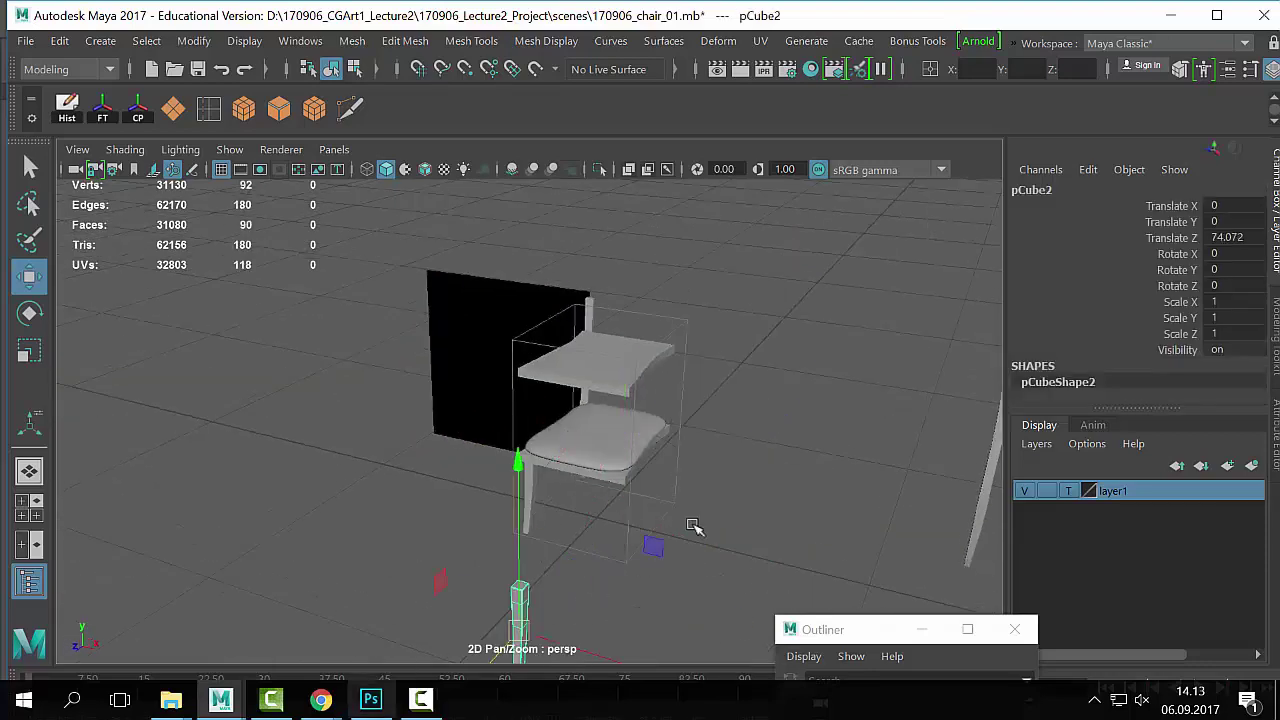
alt+right_drag(515, 680, 557, 482)
key(ctrl+d)
middle_drag(530, 486, 545, 477)
alt+drag(545, 477, 626, 477)
key(q)
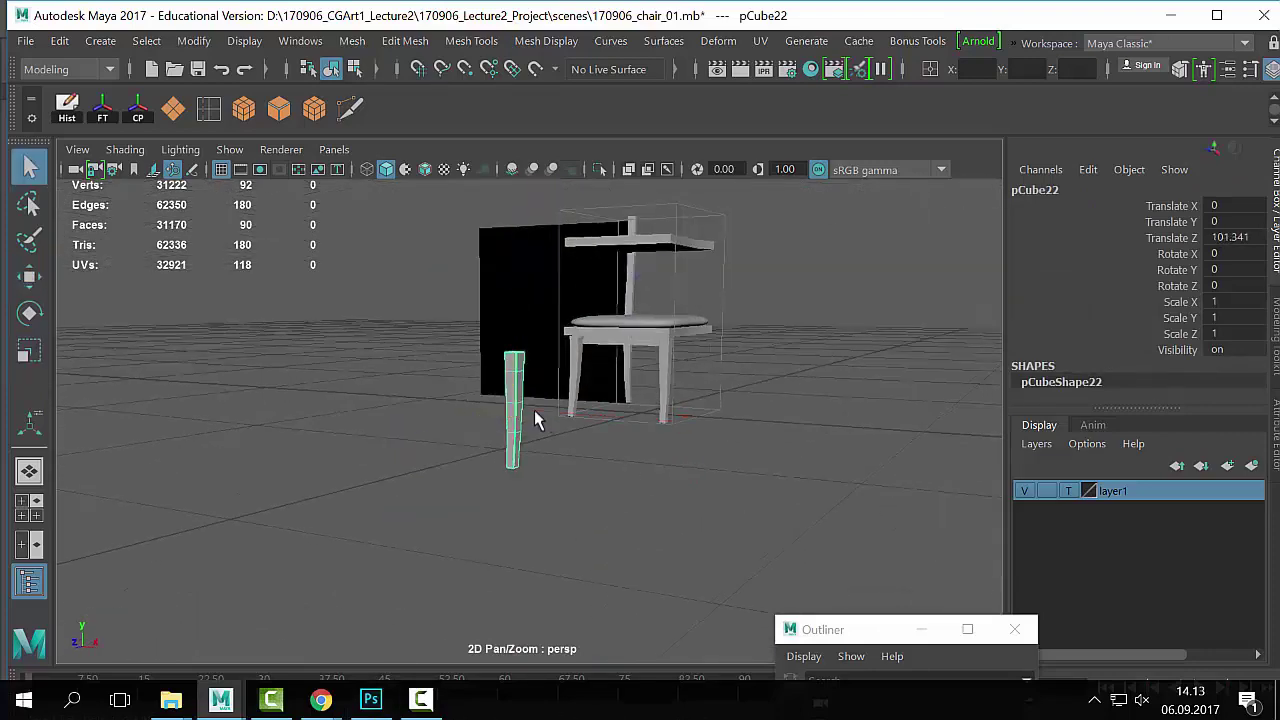
Step: Lengthen the copied leg by moving its upper vertices upward, and return it to object mode
right_drag(524, 410, 420, 134)
drag(585, 293, 441, 428)
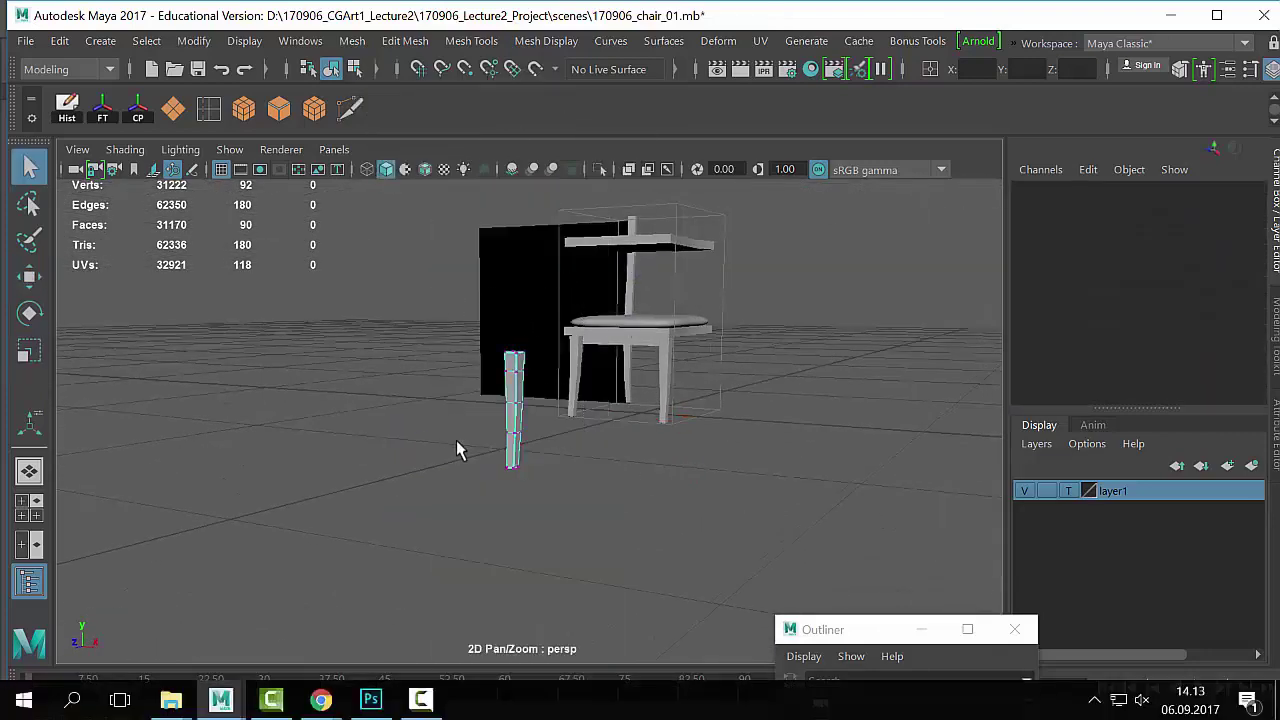
key(r)
drag(516, 232, 586, 235)
key(w)
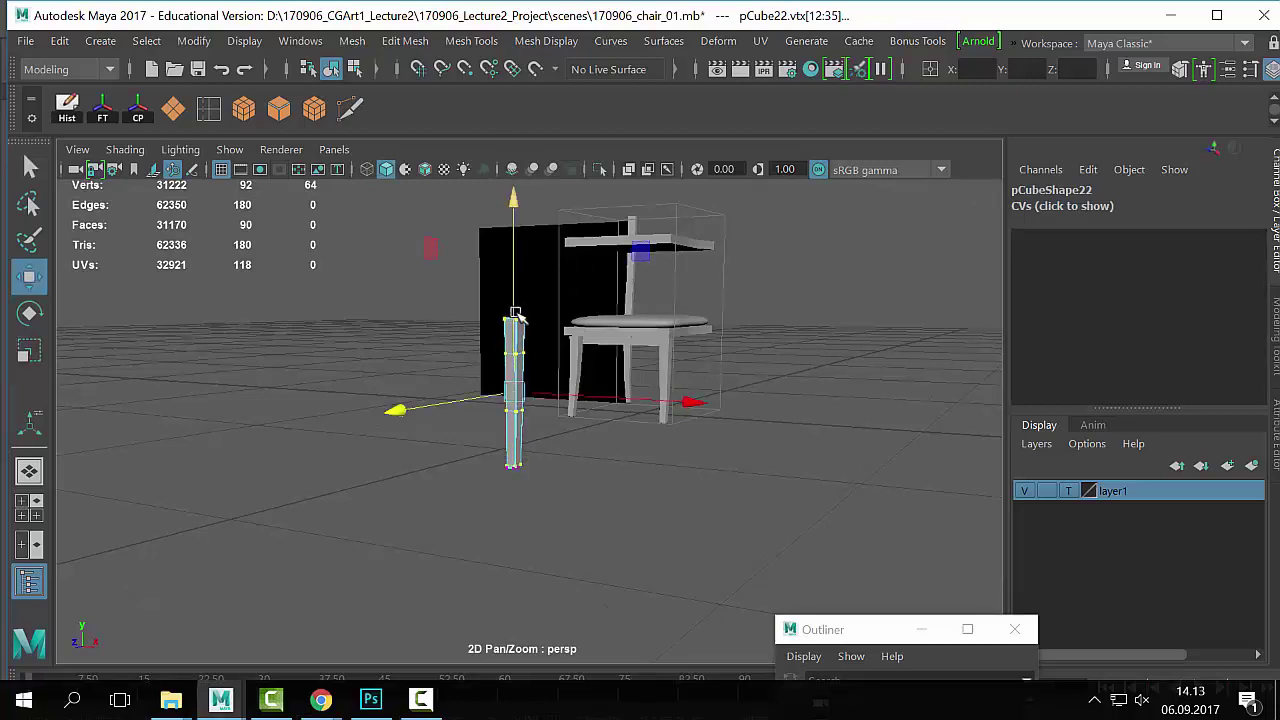
drag(515, 317, 514, 285)
key(q)
right_drag(535, 175, 600, 105)
Step: Inspect the lengthened leg copy beside the chair and delete it
alt+drag(500, 400, 549, 455)
click(575, 590)
key(f)
alt+drag(766, 491, 400, 371)
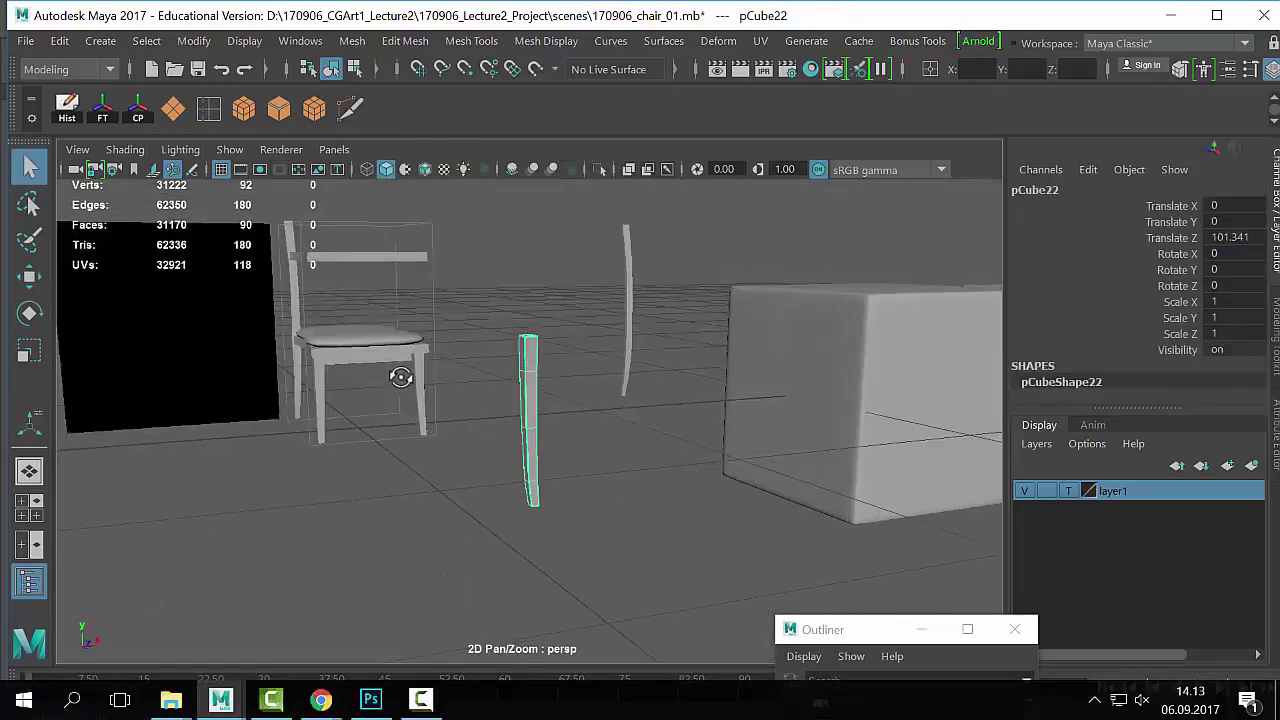
click(591, 379)
click(536, 424)
click(455, 431)
click(536, 430)
click(516, 366)
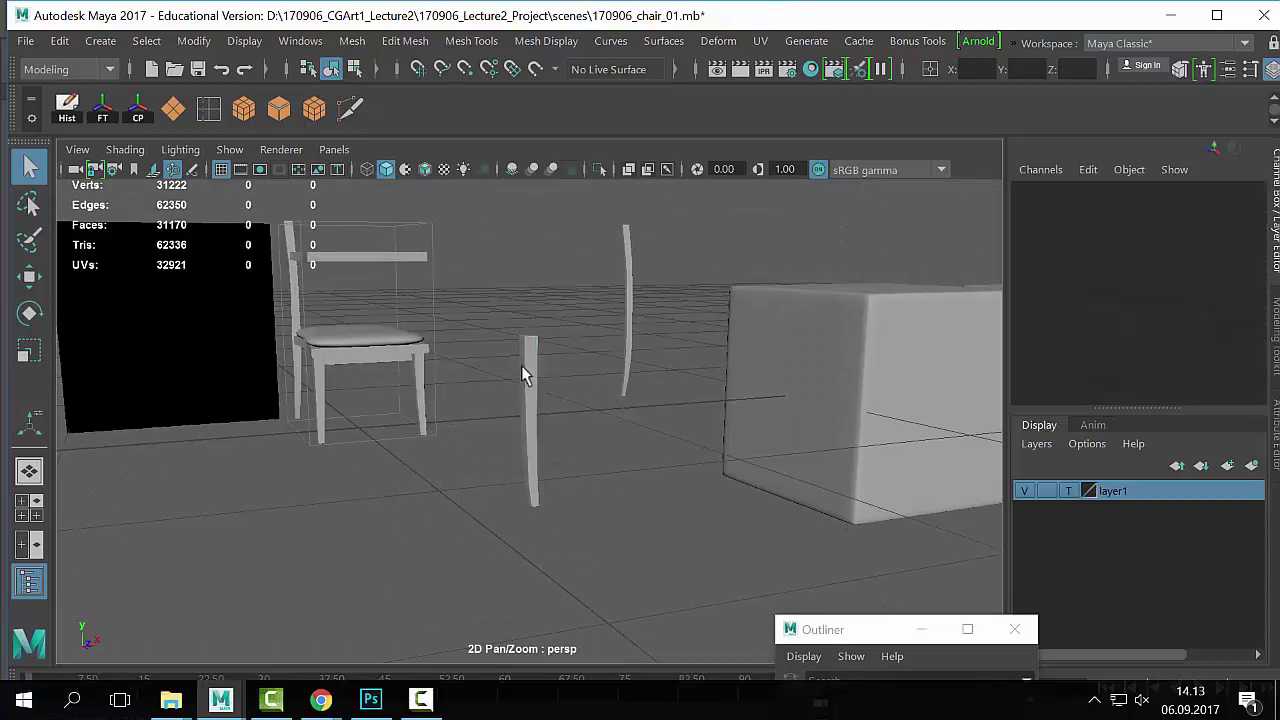
click(525, 430)
Step: Frame the chair on its seat frame and examine how the seat, legs and backrest fit together
click(405, 346)
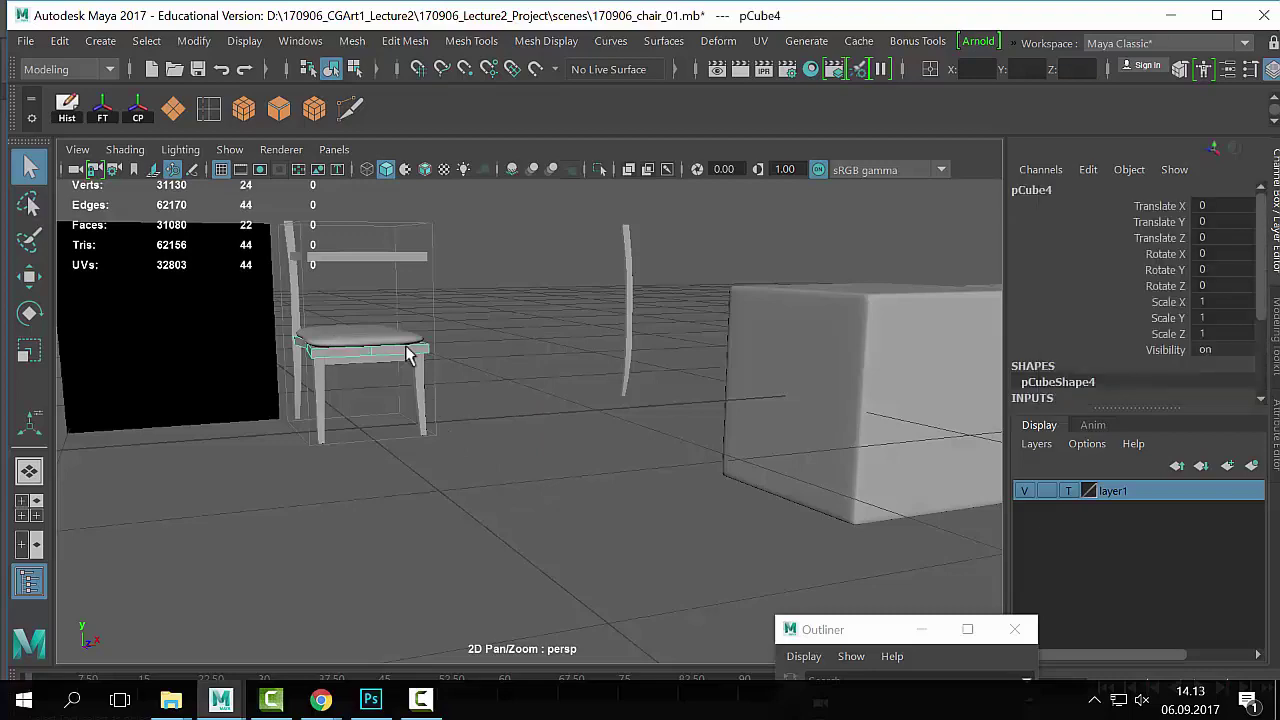
key(f)
scroll(243, 463, down, 5)
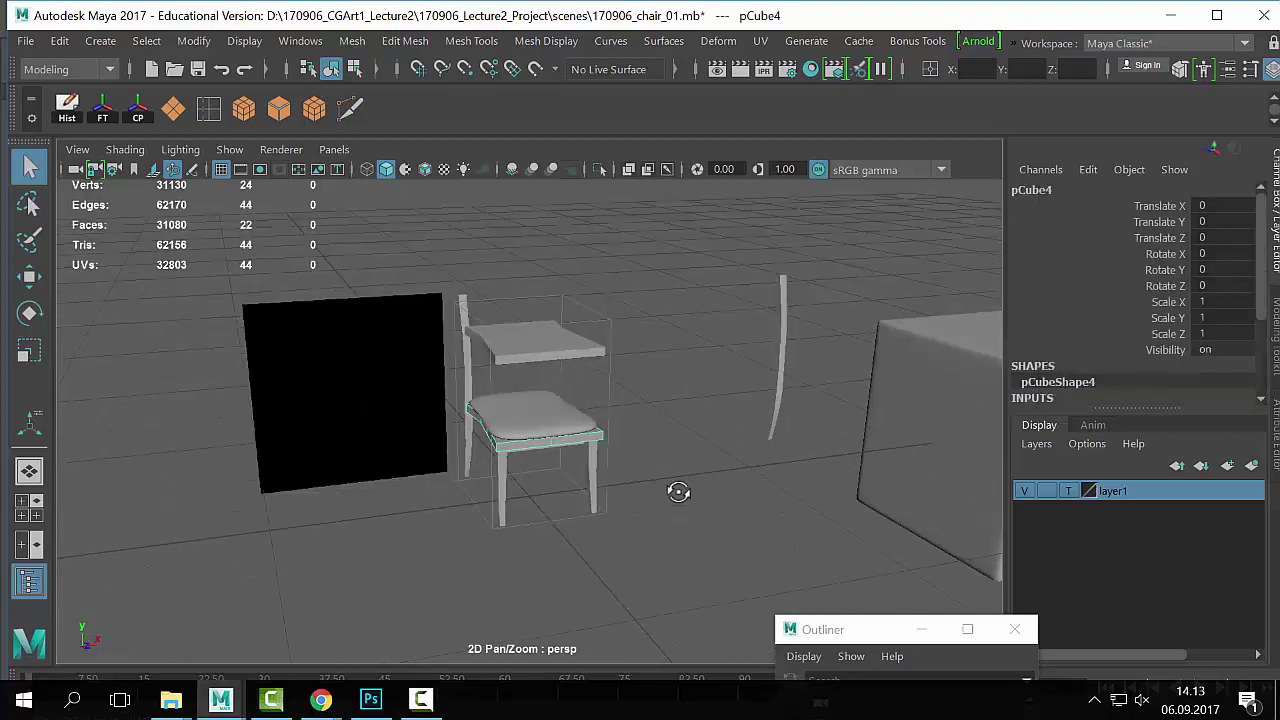
click(449, 486)
scroll(697, 506, up, 3)
scroll(590, 490, down, 4)
alt+drag(590, 490, 481, 468)
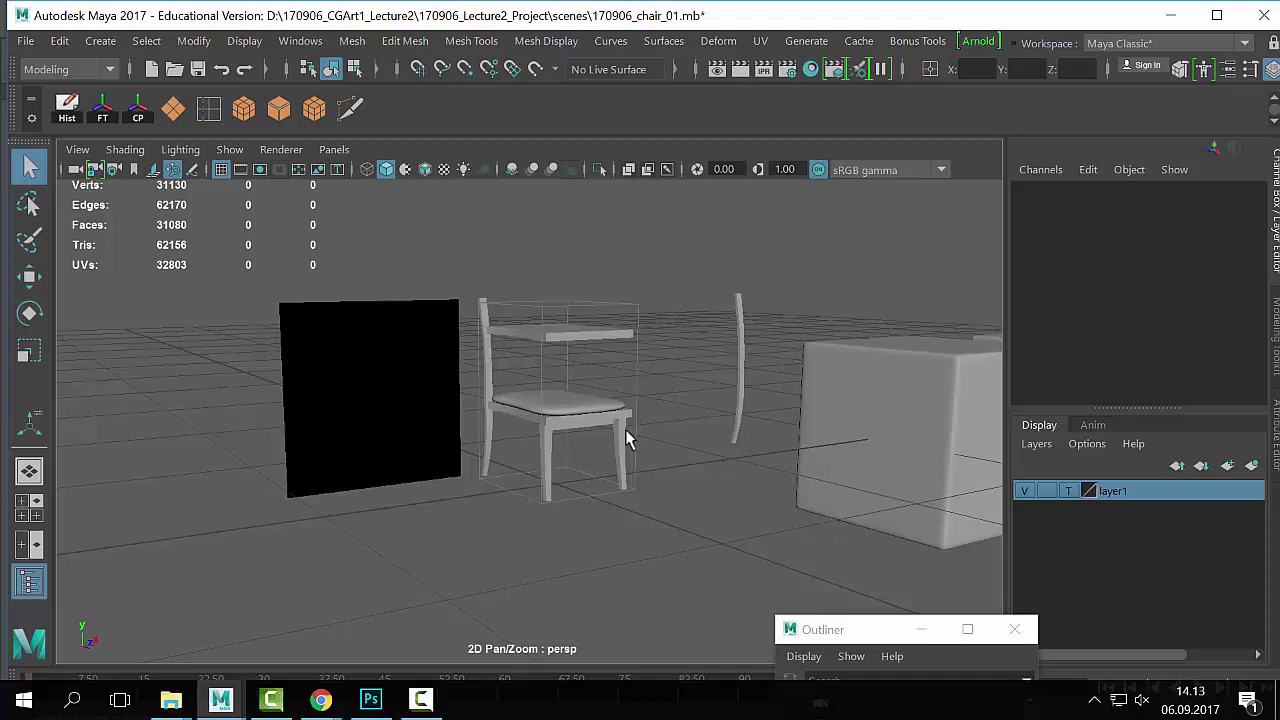
Step: Switch to Chrome and bring up the Google image results for chairs
mouse_move(320, 700)
click(360, 645)
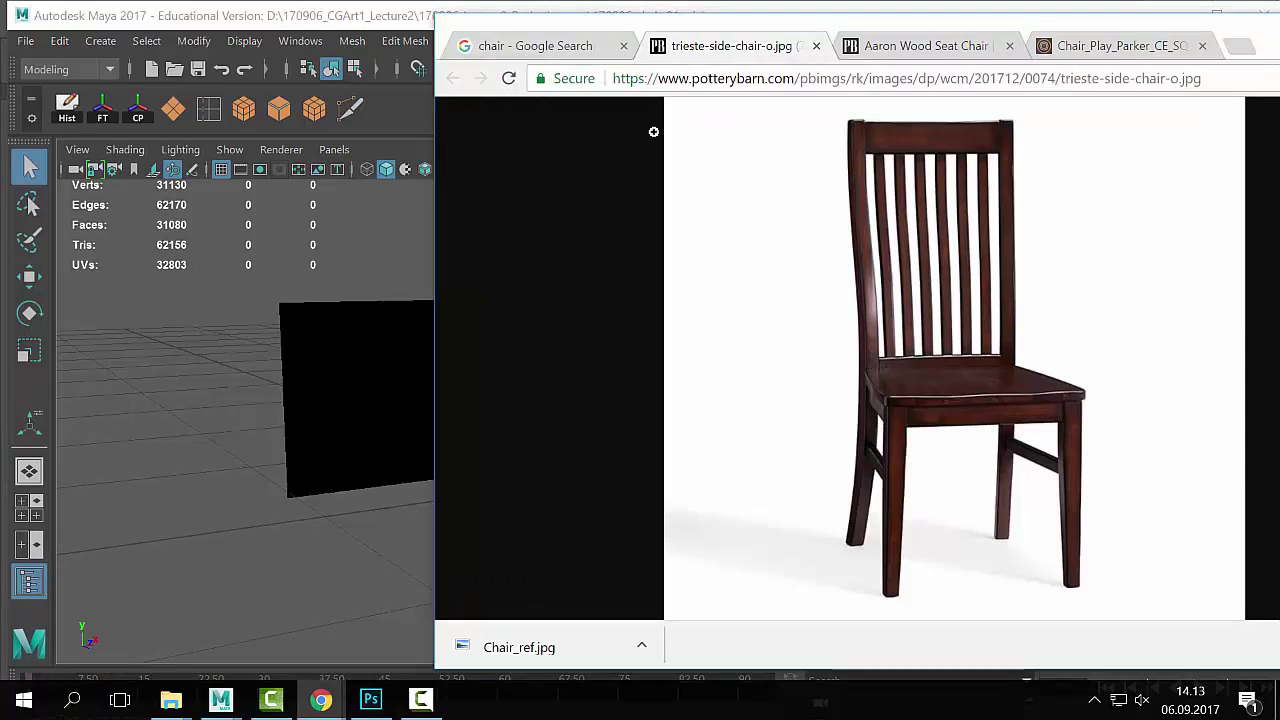
click(567, 50)
scroll(743, 434, up, 10)
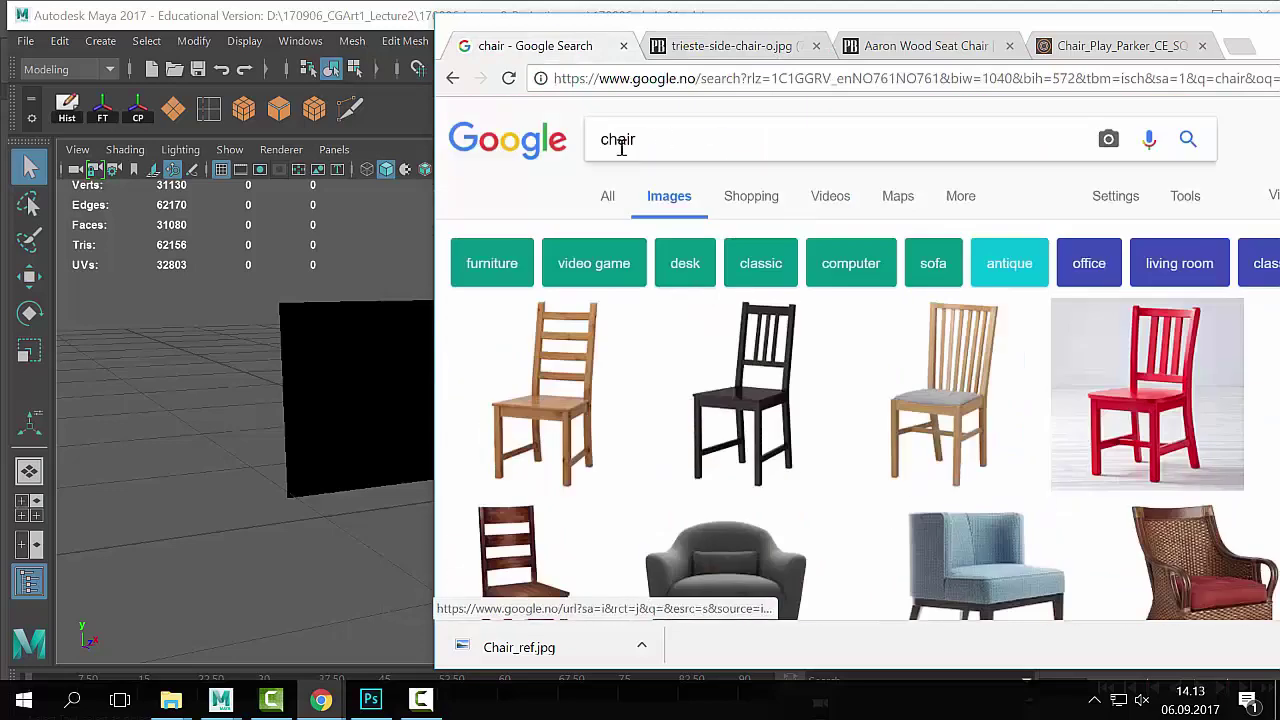
Step: Change the image search query to "victorian chair" and run it
click(603, 149)
text(victo)
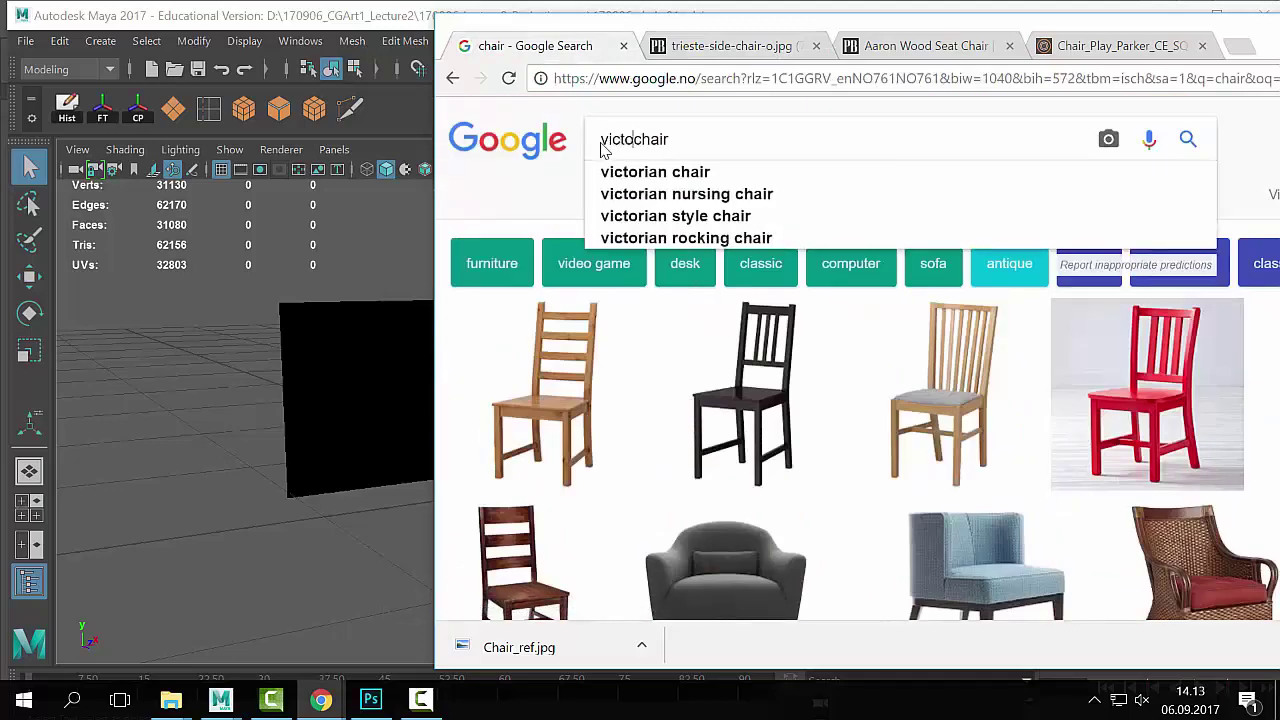
key(BackSpace)
key(BackSpace)
text(torica)
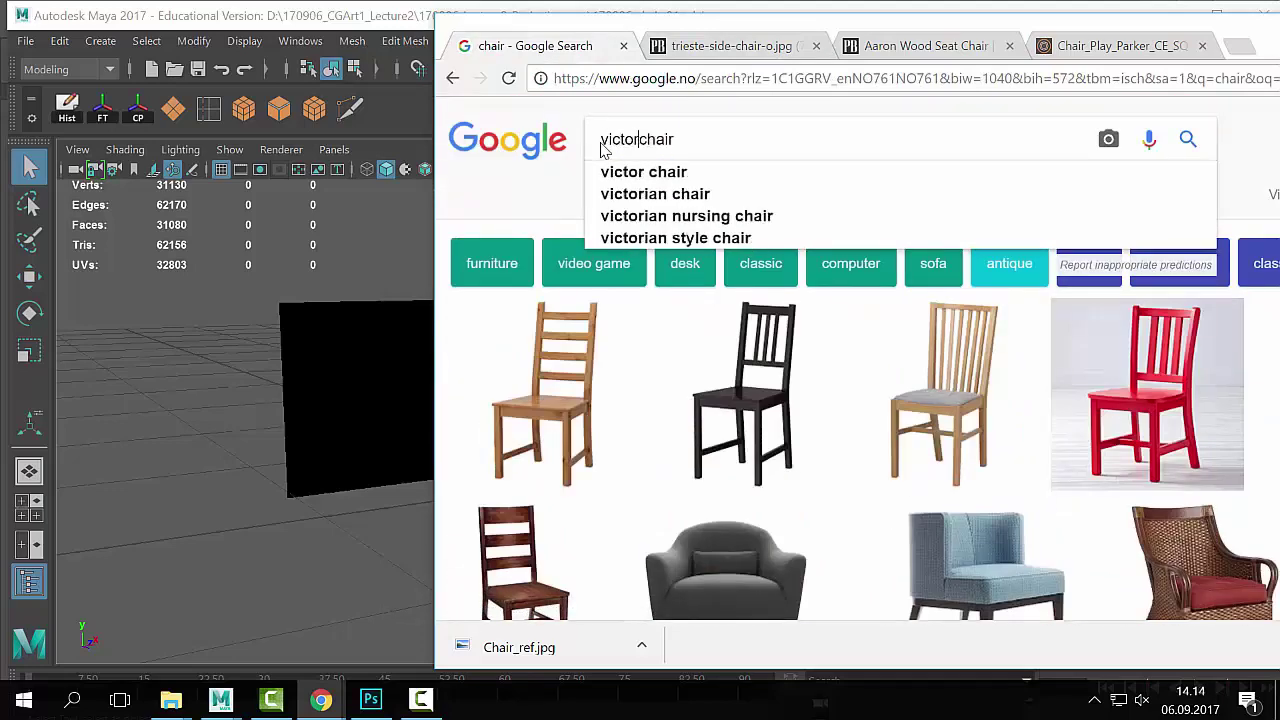
key(BackSpace)
key(BackSpace)
key(BackSpace)
text(ian)
key(Return)
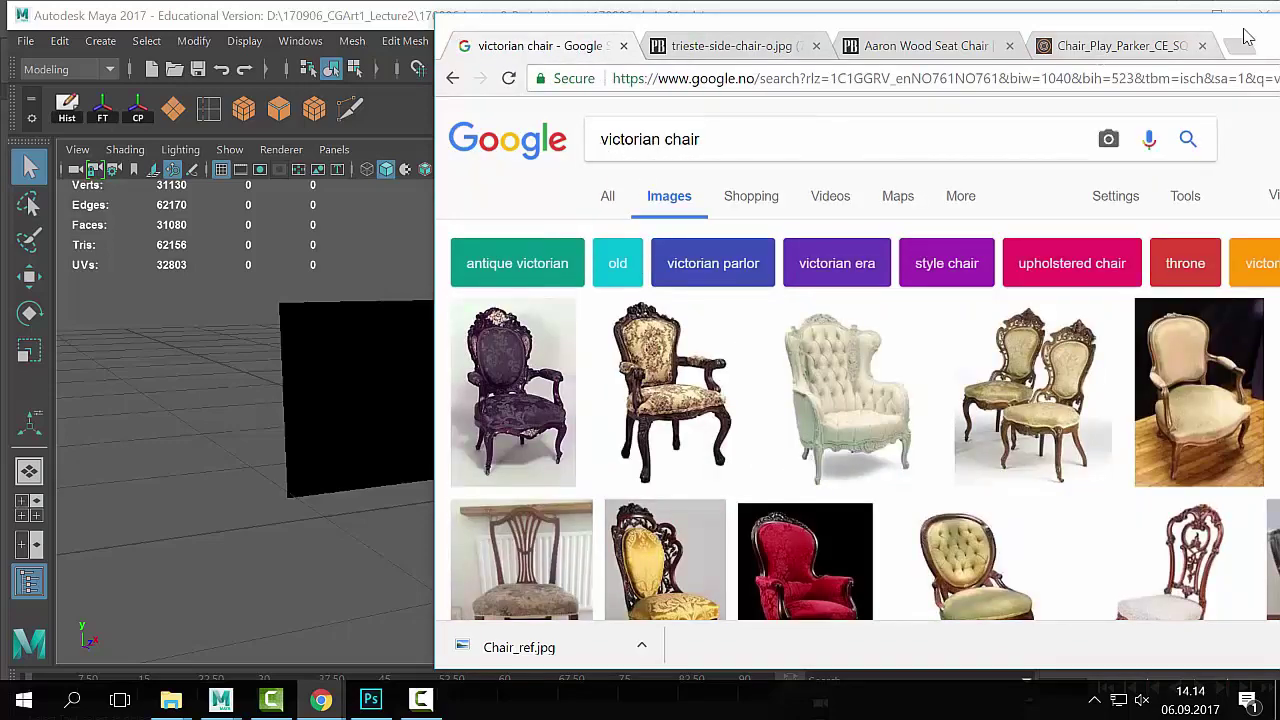
Step: Maximize the browser, browse the Victorian chair images and open the preview of the cream upholstered armchair on a wooden floor
drag(1252, 37, 1125, 0)
scroll(960, 300, down, 3)
scroll(870, 290, up, 2)
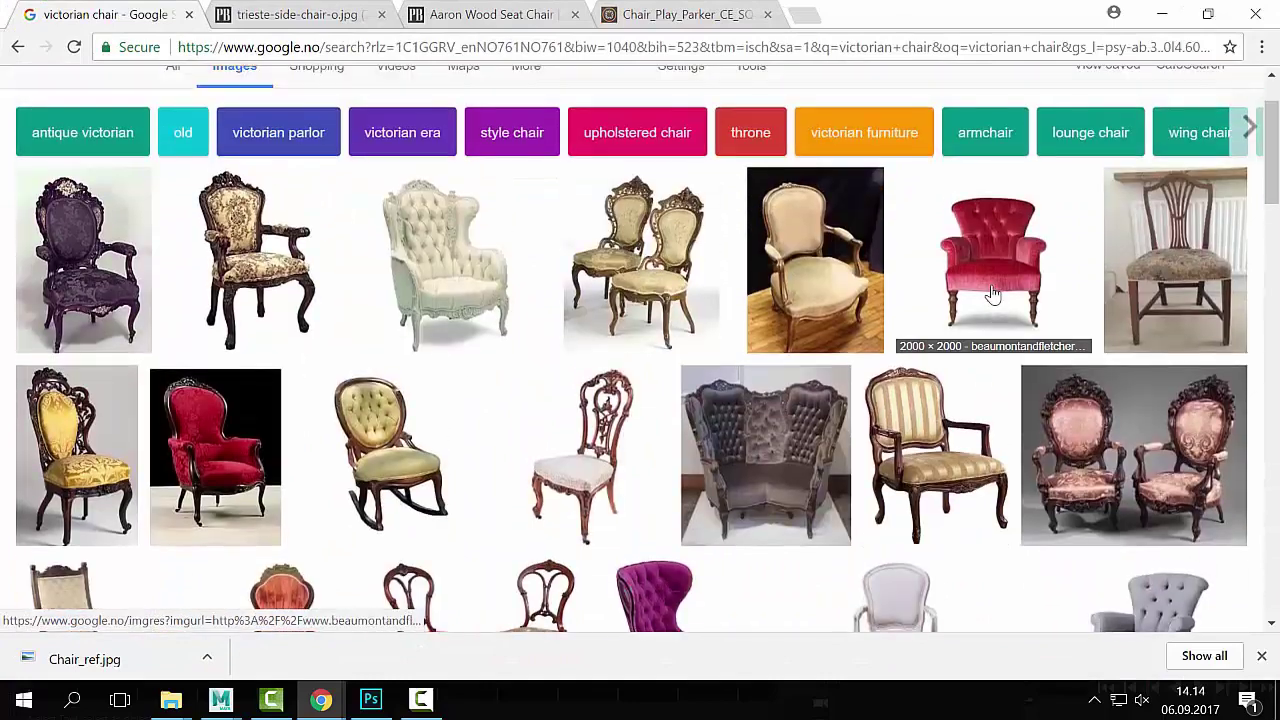
click(813, 316)
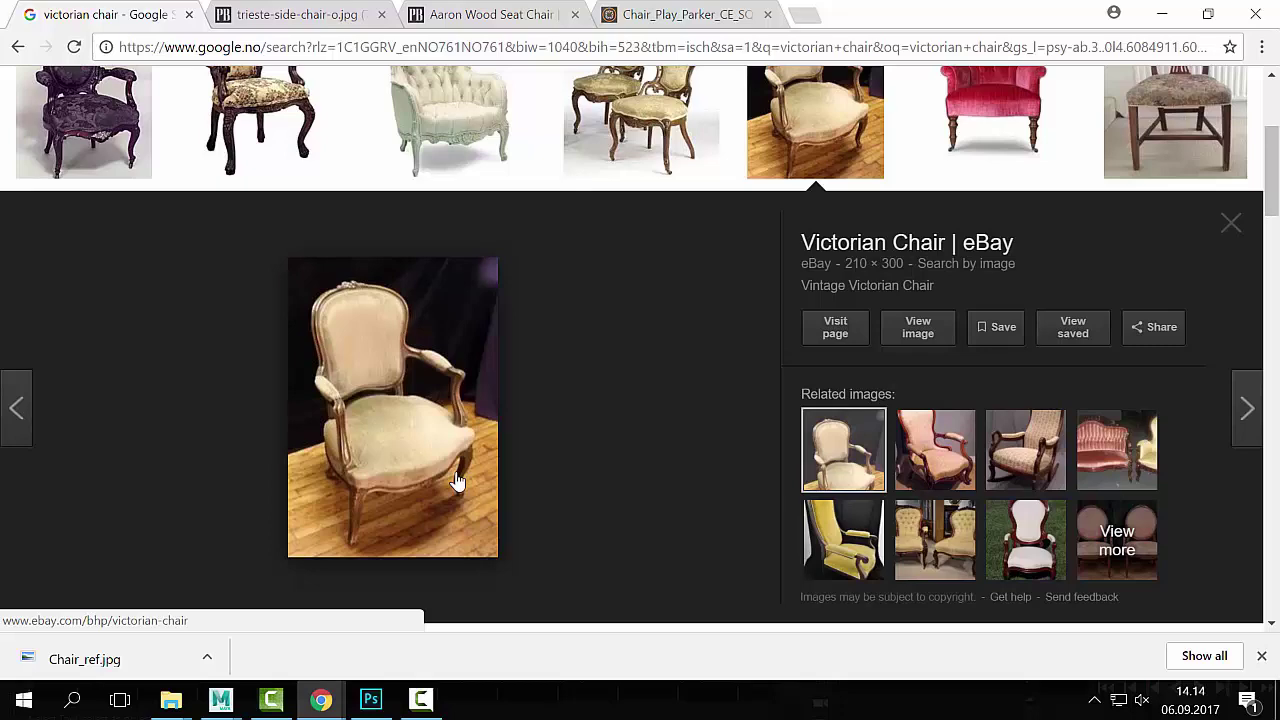
Step: Restore the browser to a smaller window and place it beside the Maya viewport, with the whole scene in view next to the armchair reference
click(1220, 22)
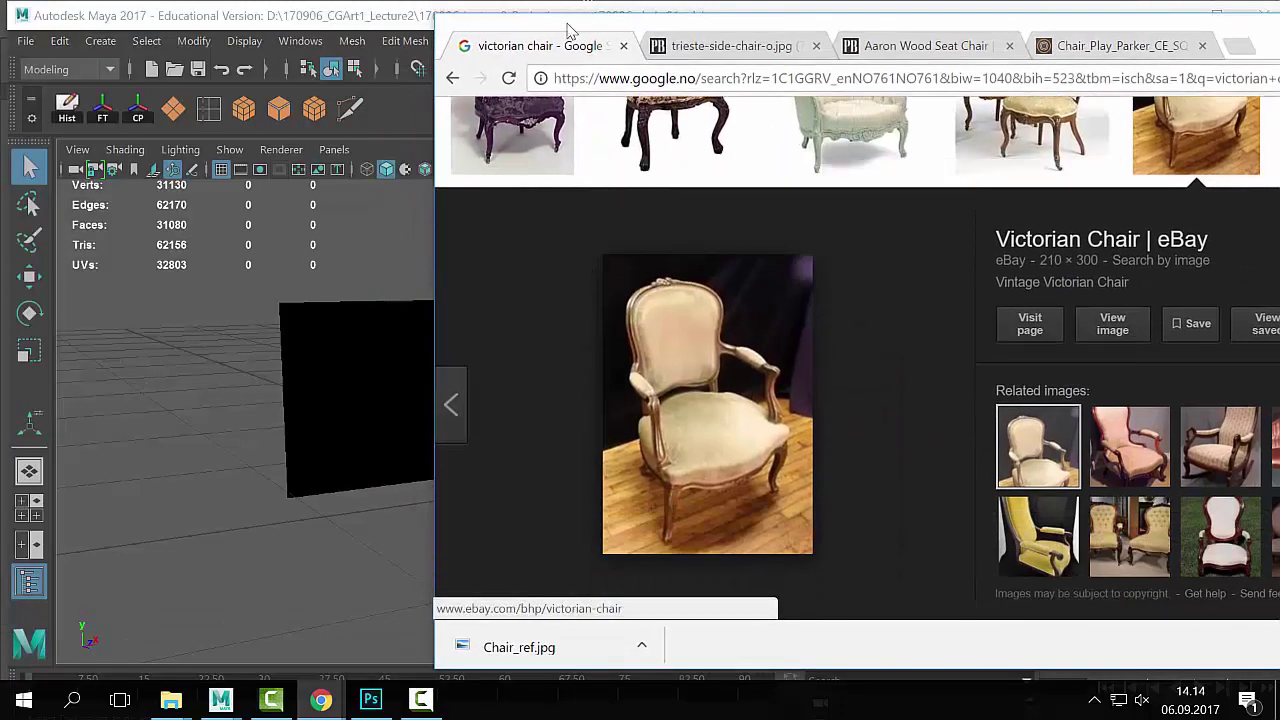
drag(570, 30, 1024, 65)
scroll(721, 440, down, 3)
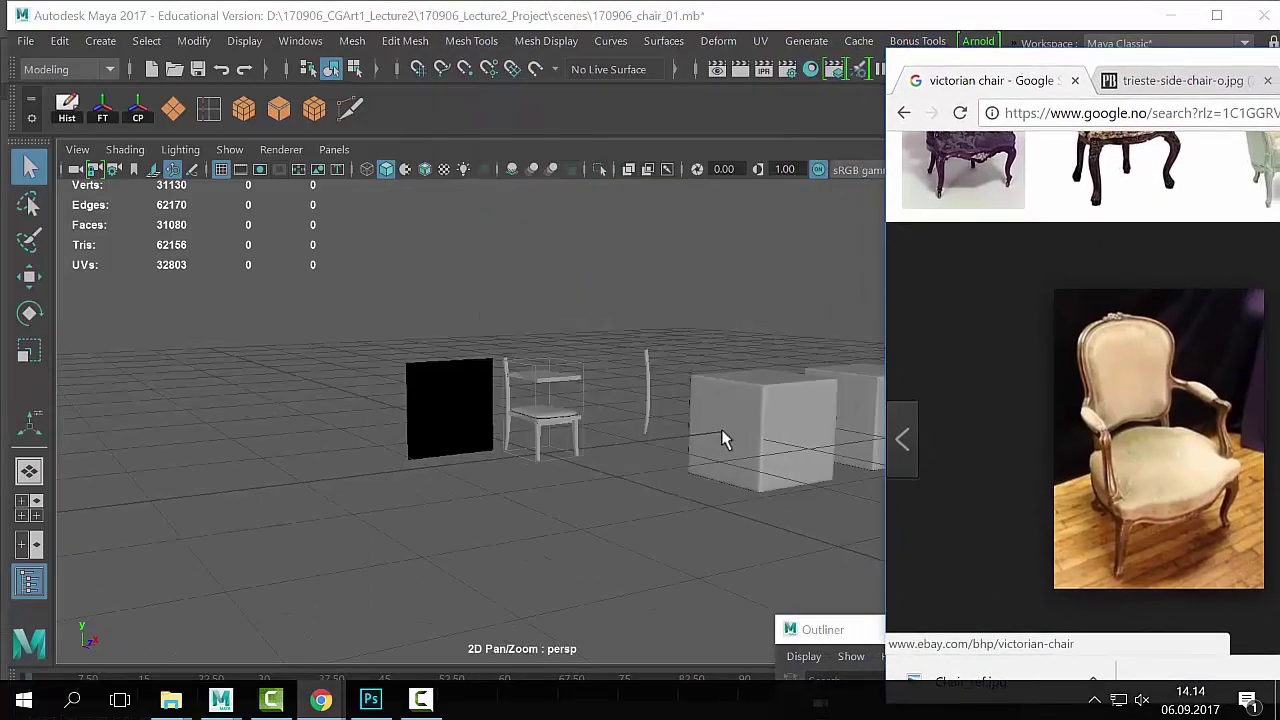
scroll(721, 432, down, 6)
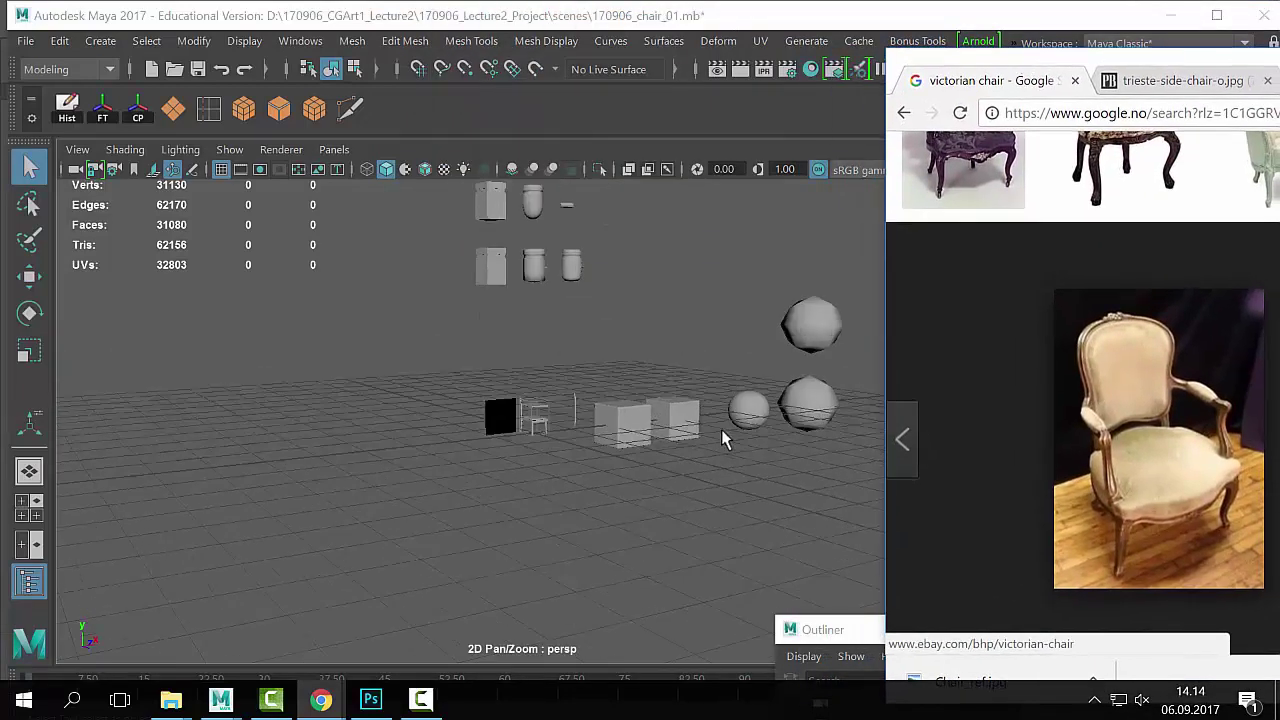